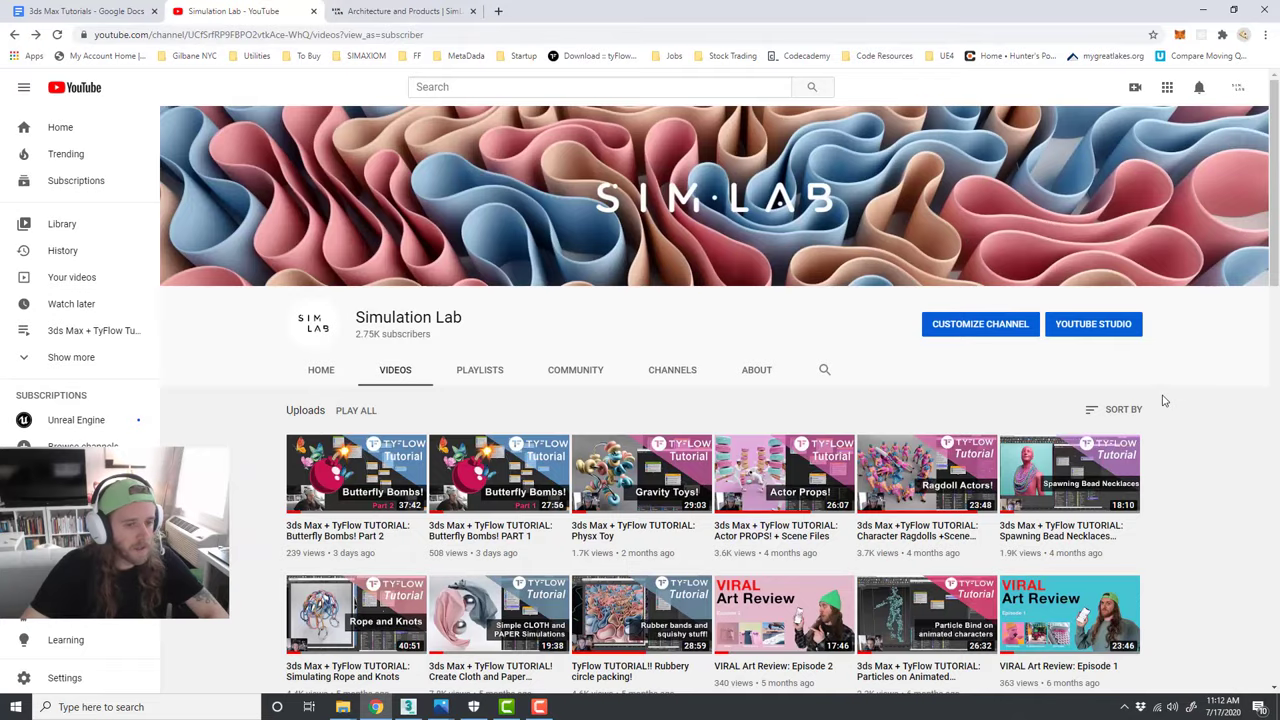
Step: Open the 3DS MAX TUTORIAL: Beginner Crash Course video from the channel's uploads and look over its page
scroll(1165, 398, "down", 3)
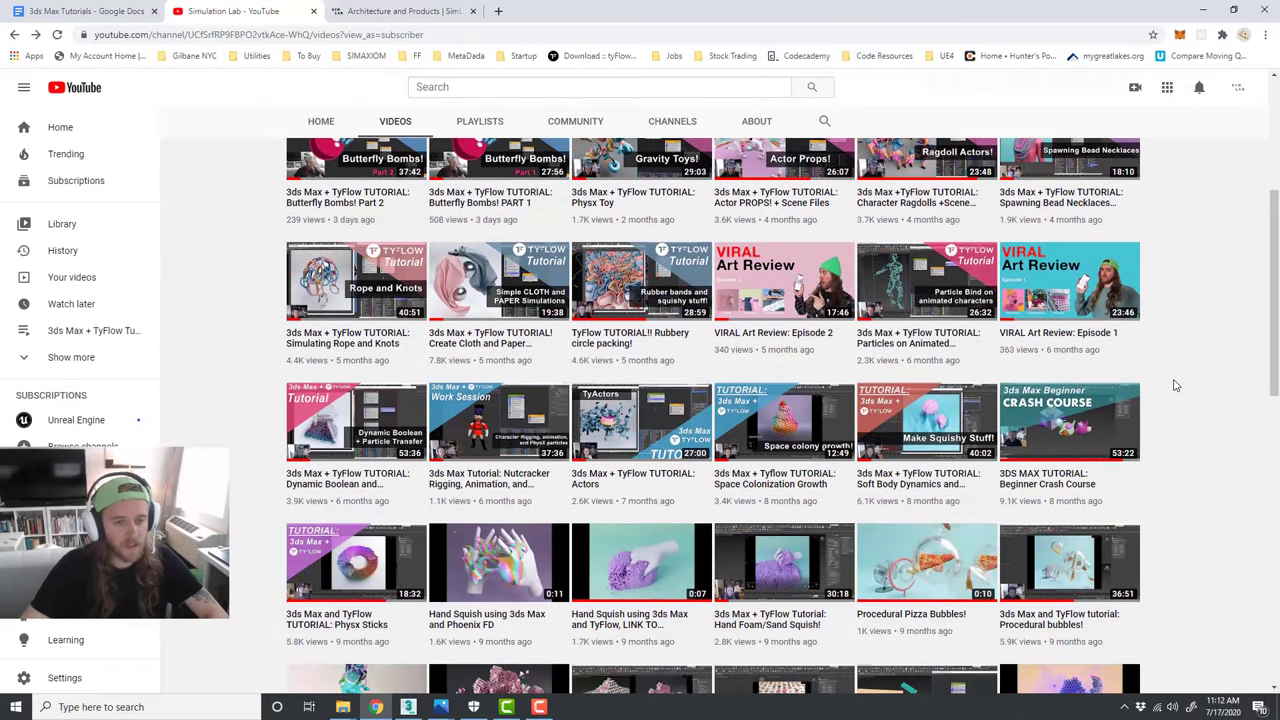
left_click(1030, 422)
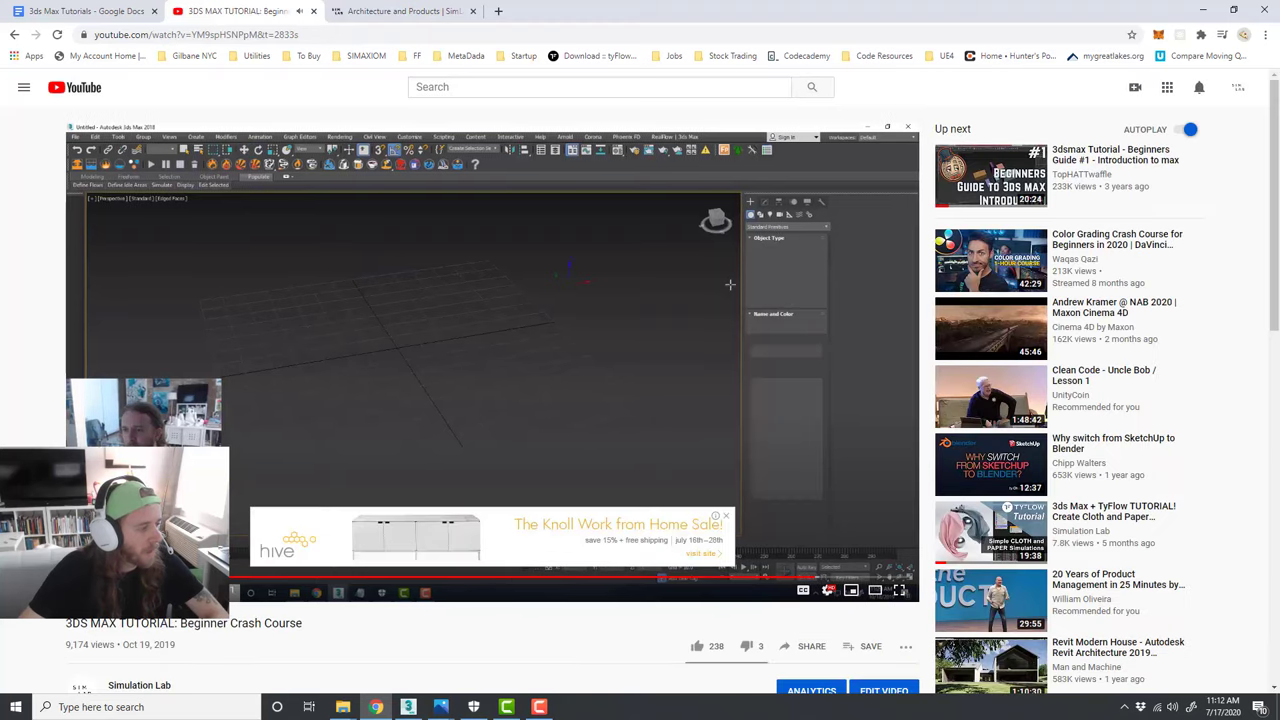
scroll(640, 388, "down", 2)
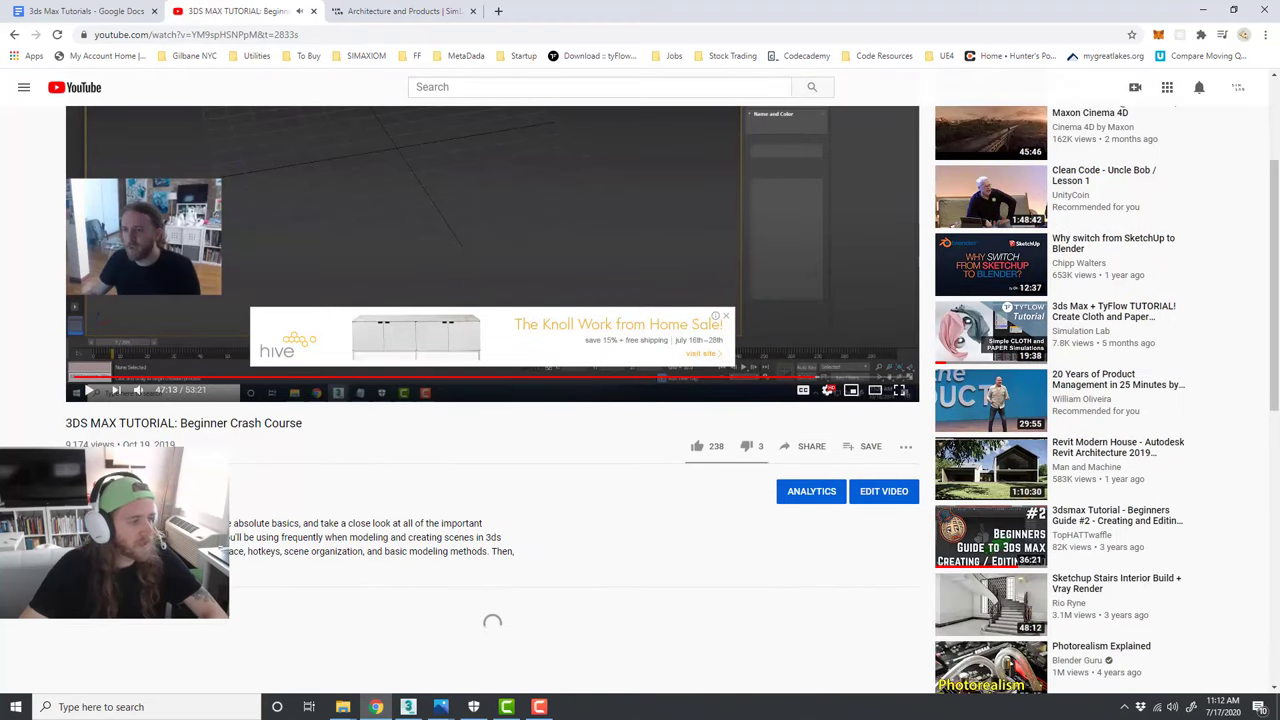
scroll(640, 388, "up", 2)
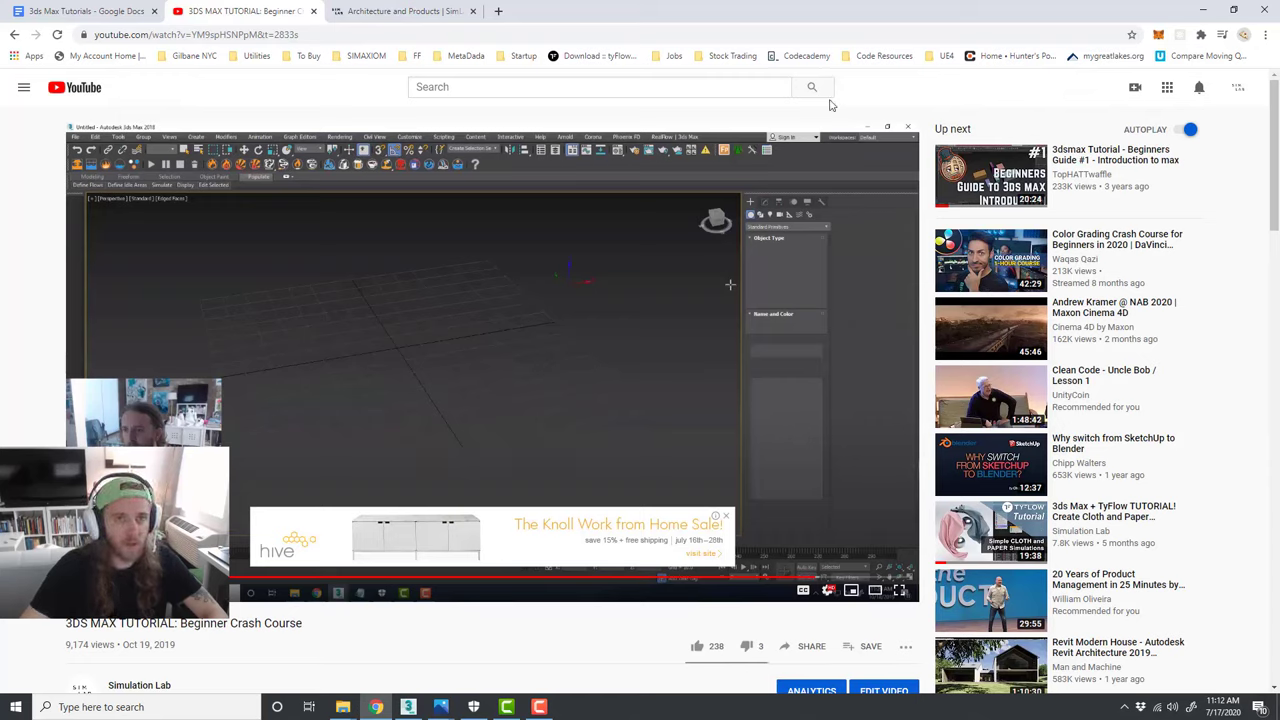
Step: Switch to 3ds Max and widen the command panel to two columns
left_click(1203, 9)
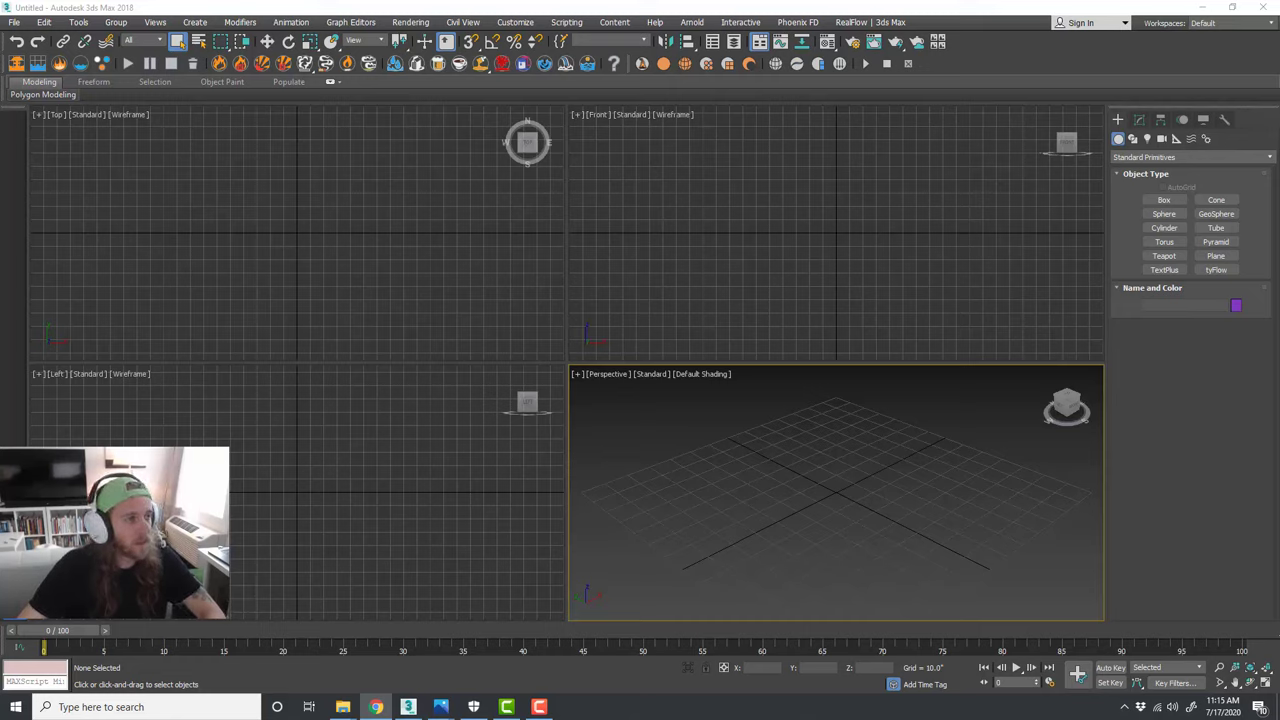
left_click(711, 5)
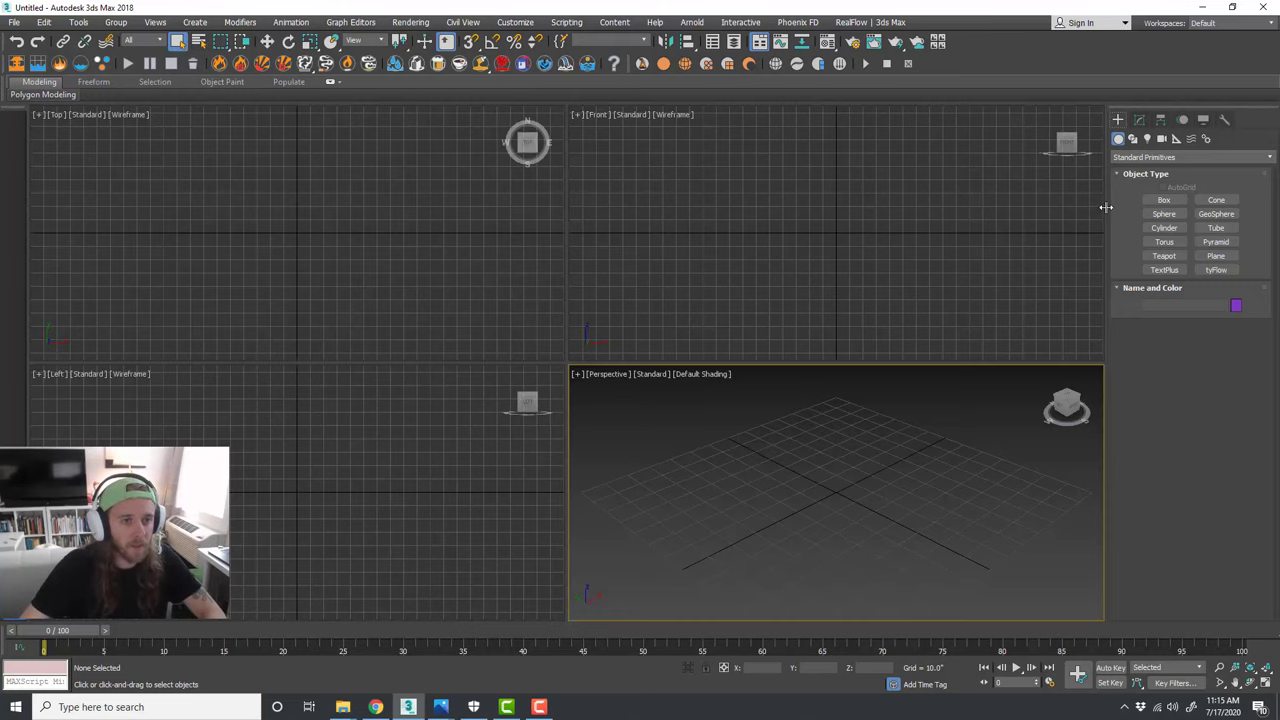
left_click_drag(1106, 207, 987, 205)
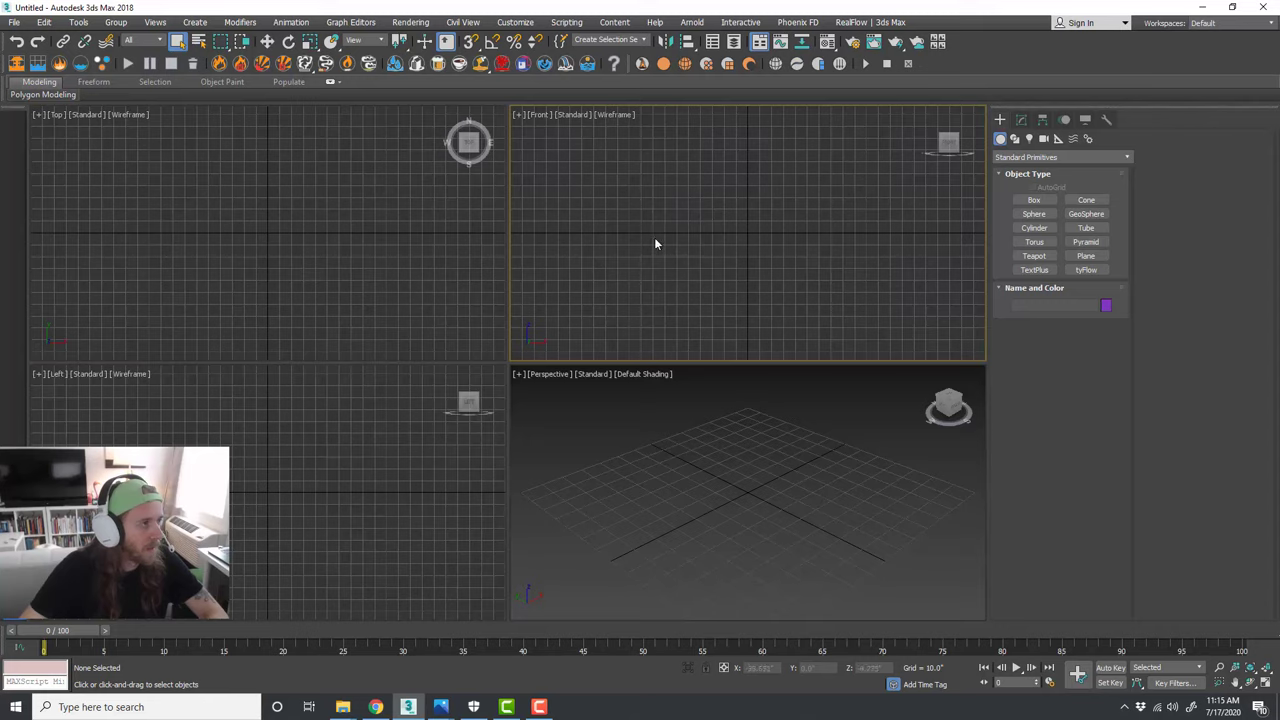
Step: Examine the Top, Front, Left and Perspective viewports by activating each one and panning the Left view
left_click(266, 237)
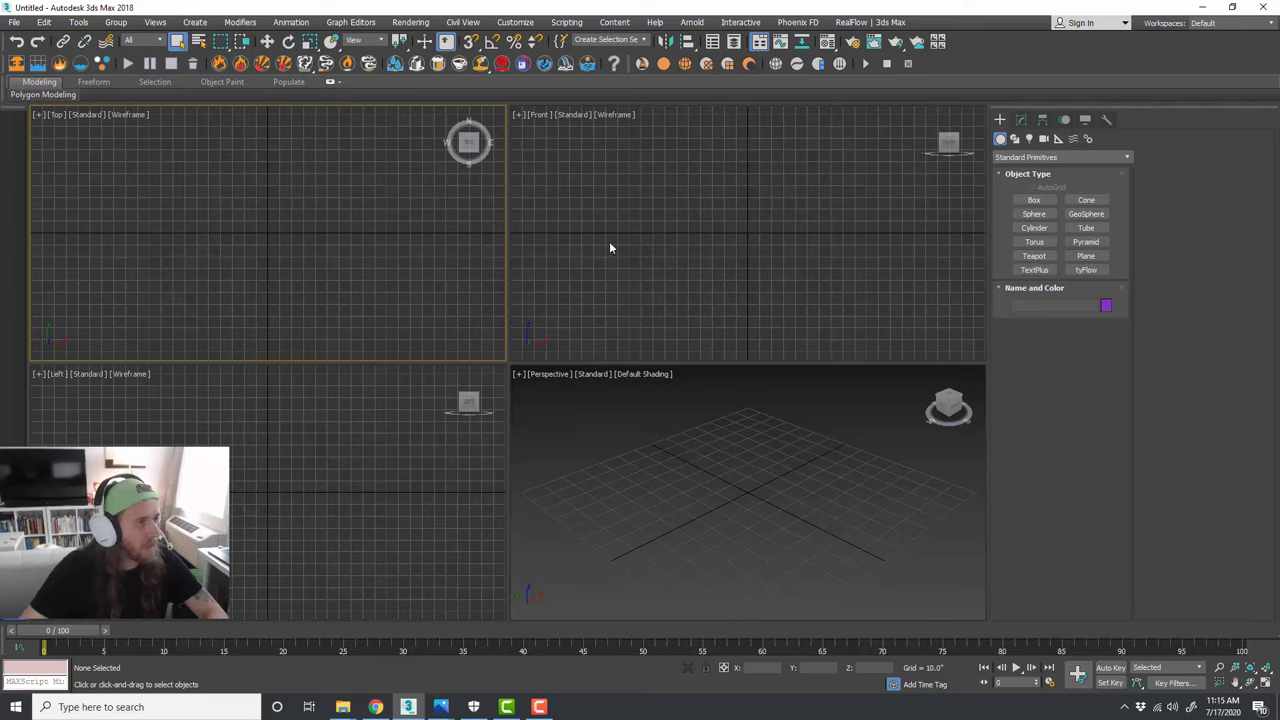
left_click(528, 308)
left_click(294, 432)
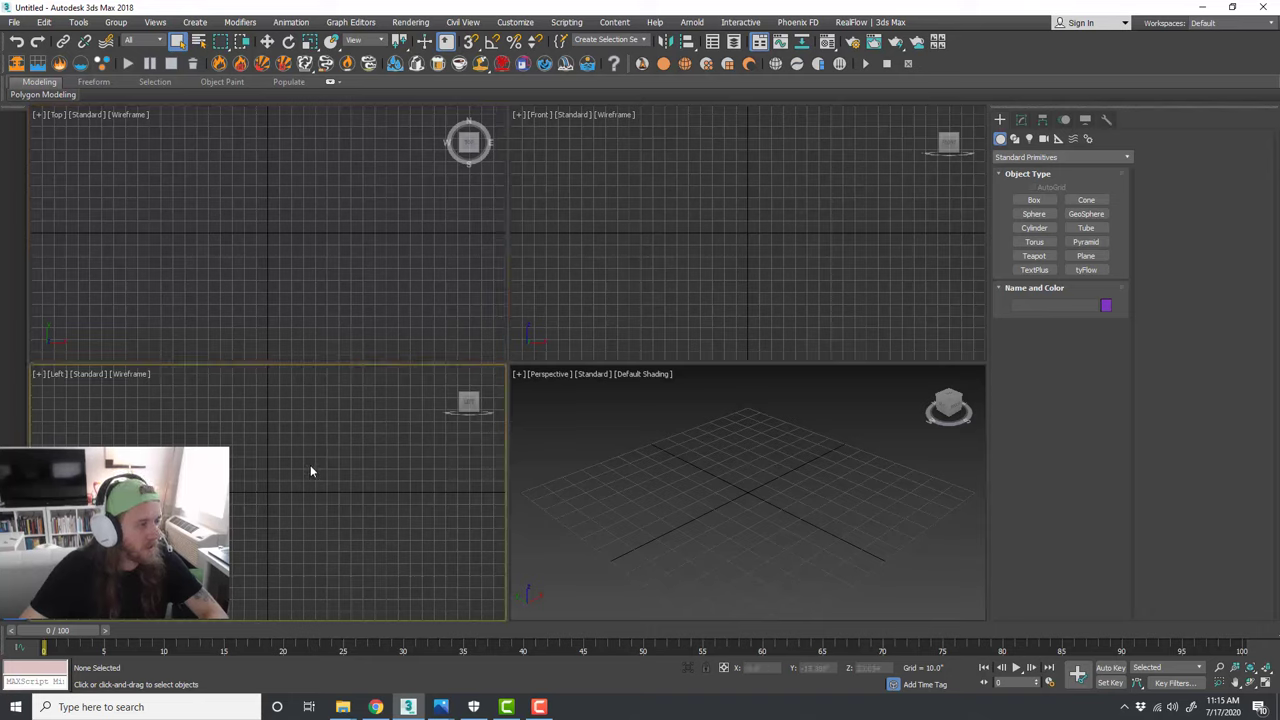
left_click(436, 242)
left_click(528, 256)
left_click(402, 276)
left_click(379, 438)
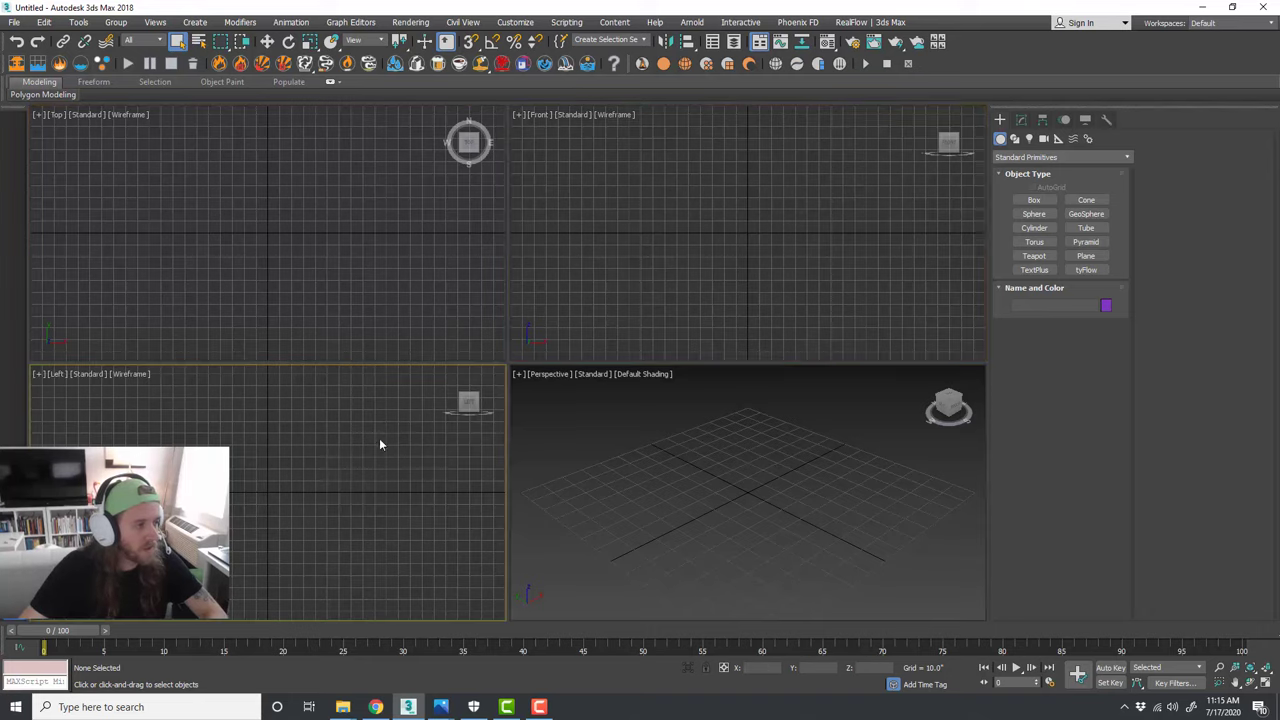
middle_click_drag(323, 440, 294, 486)
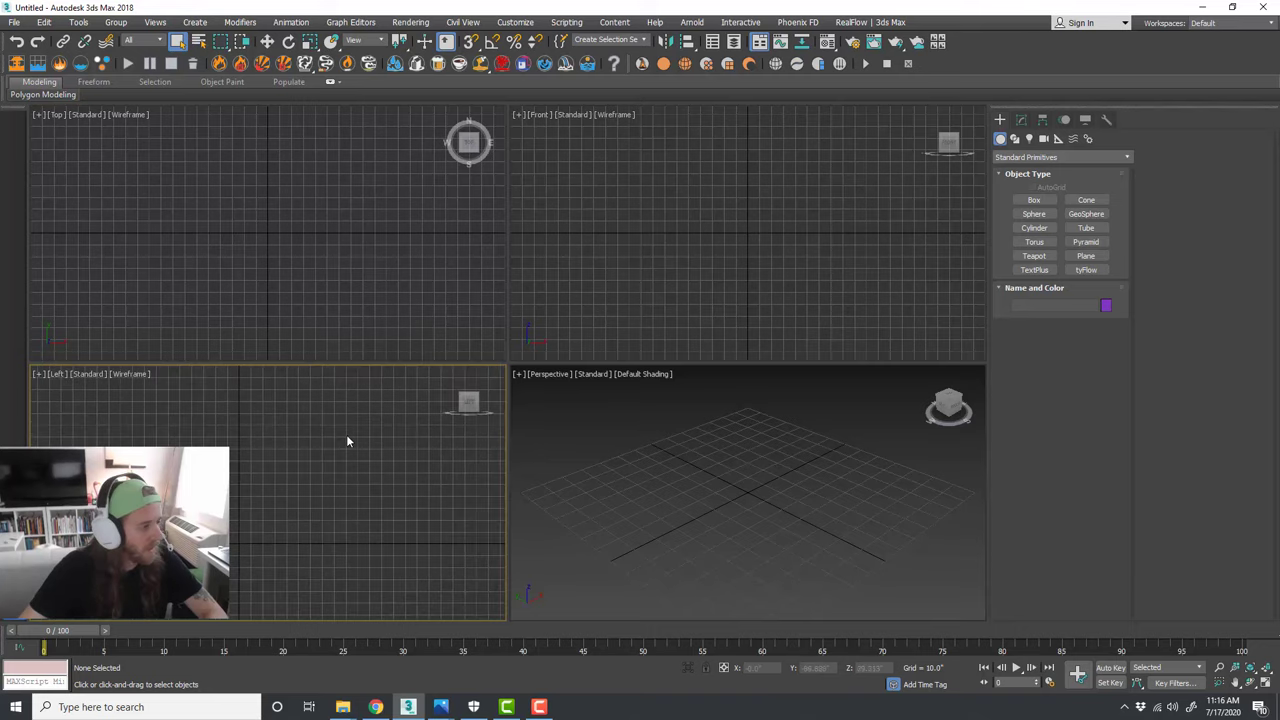
mouse_move(348, 441)
middle_mouse_down()
mouse_move(320, 459)
mouse_move(374, 414)
mouse_move(346, 466)
mouse_move(371, 437)
middle_mouse_up()
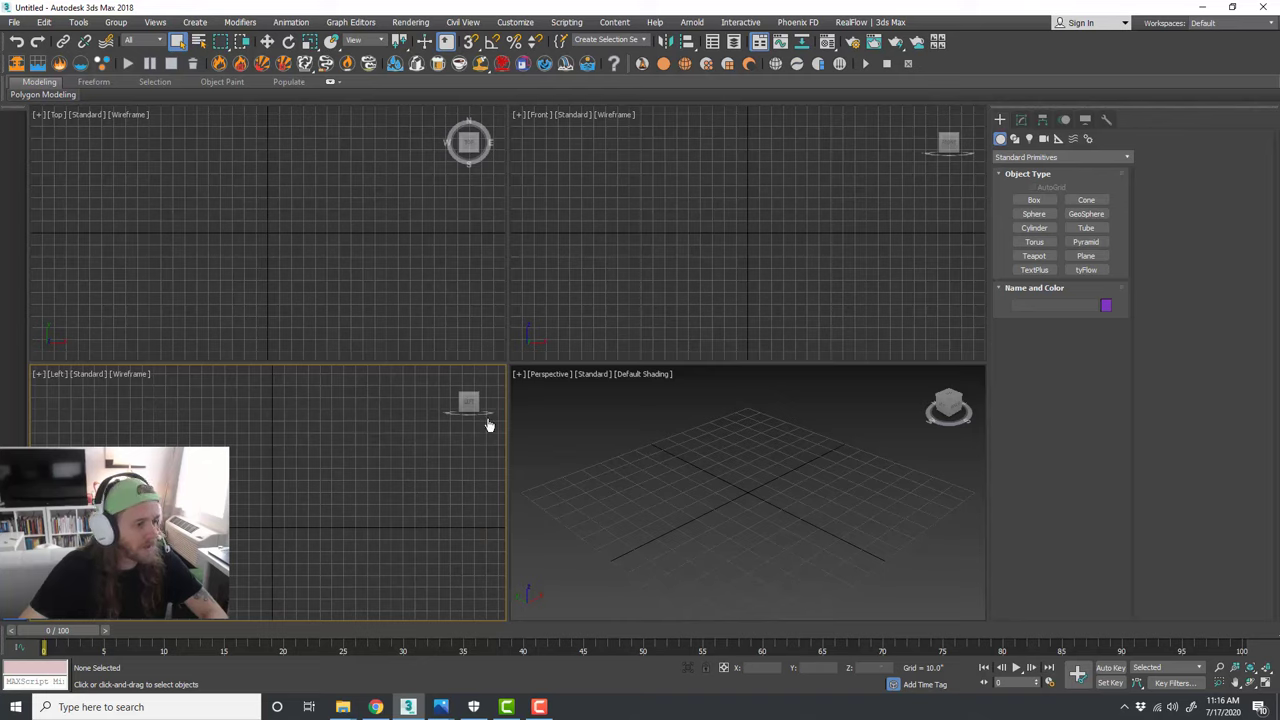
left_click(761, 498)
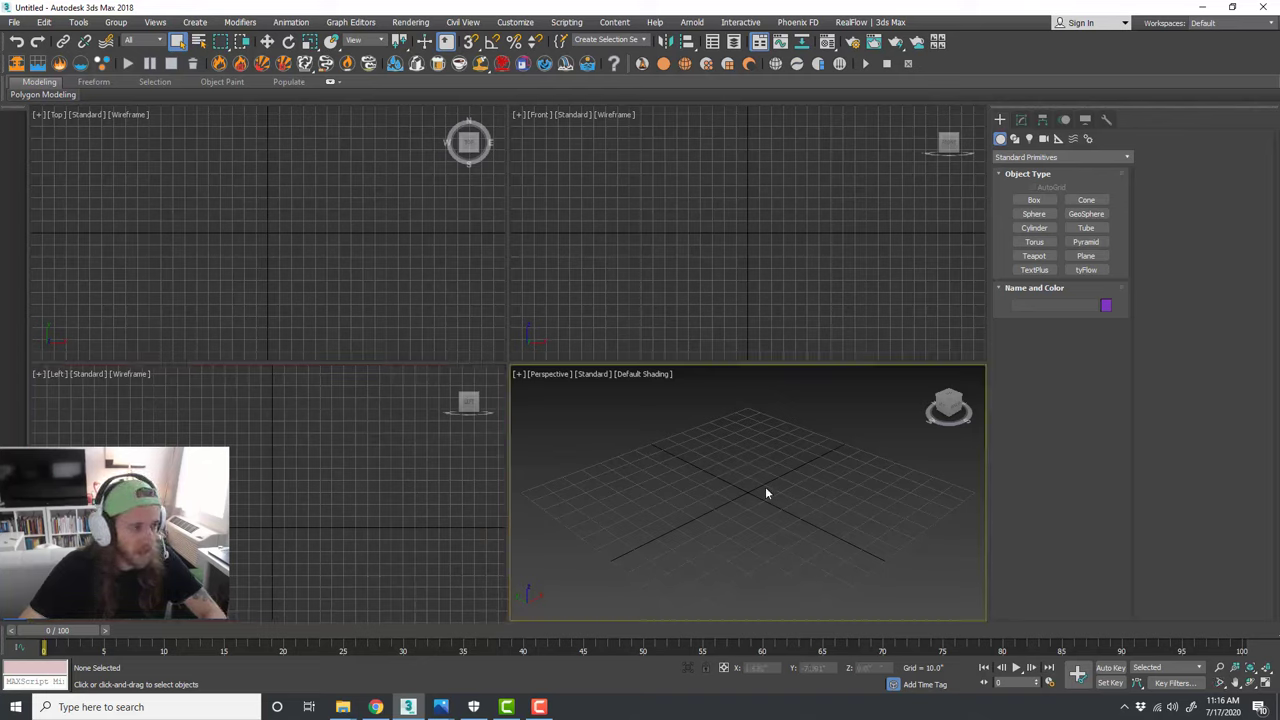
left_click(748, 238)
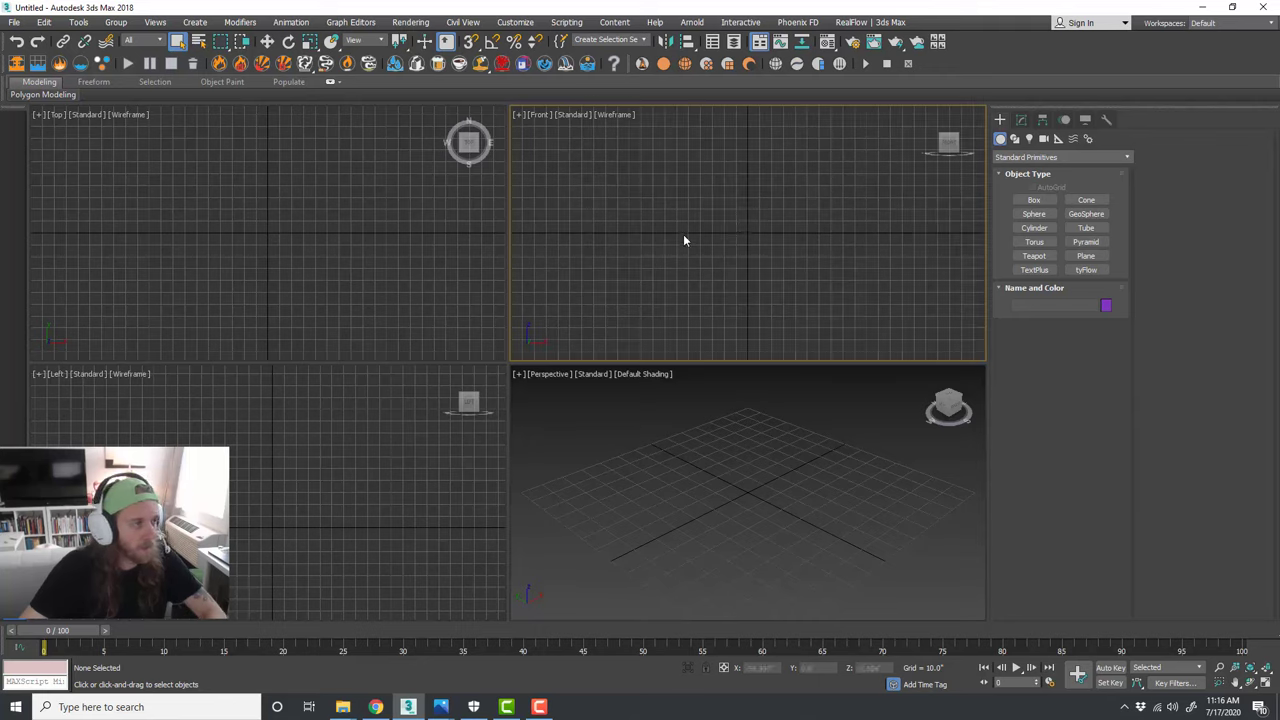
Step: Maximize the Front viewport and restore the four-viewport layout
left_click(519, 118)
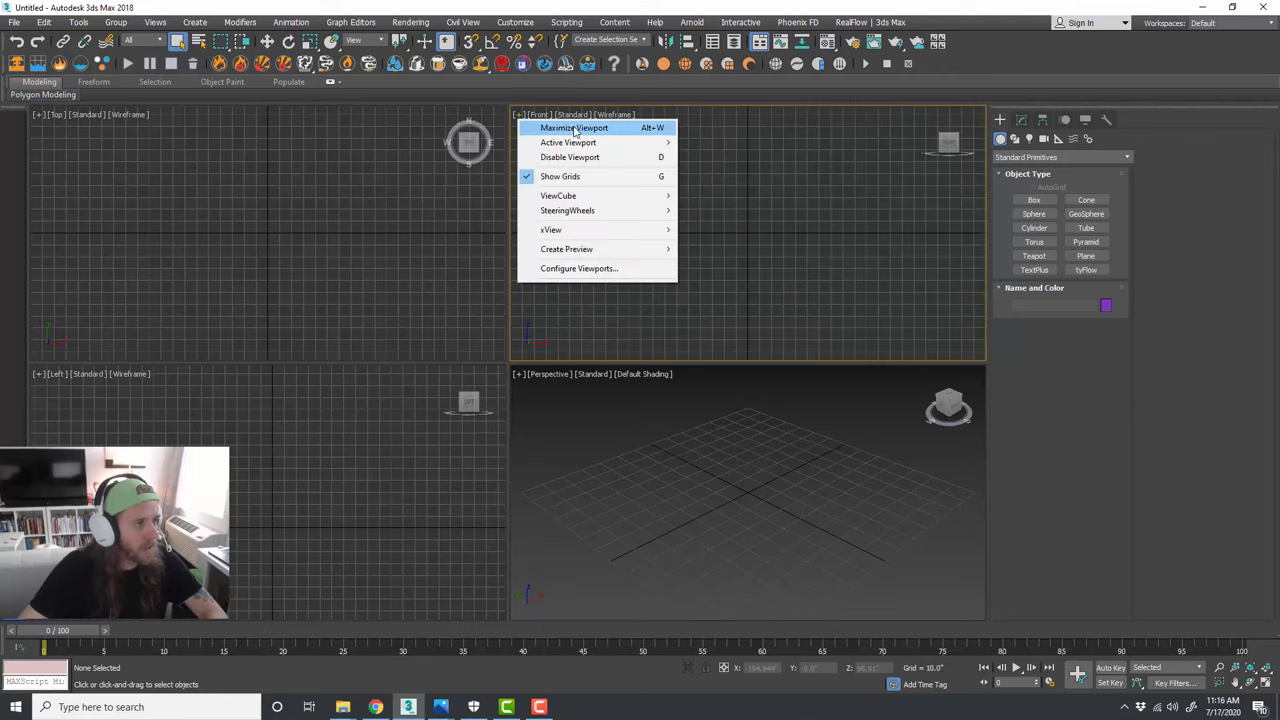
left_click(652, 129)
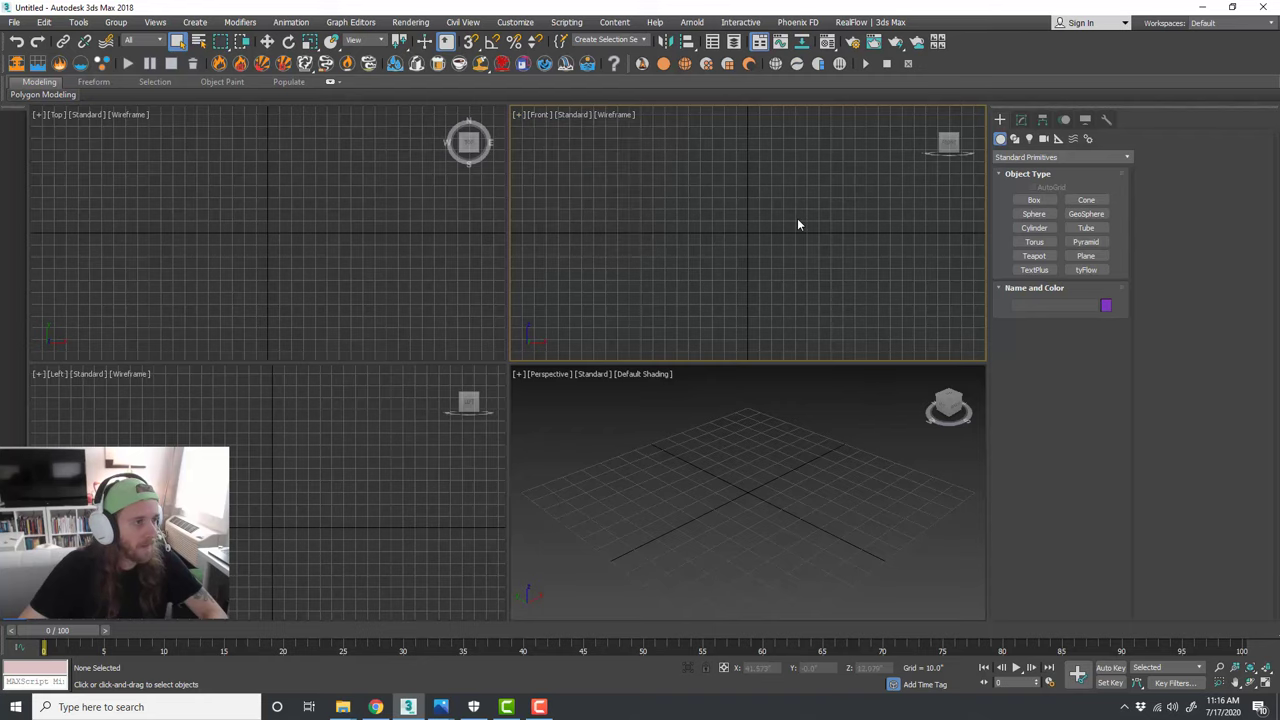
key("alt+w")
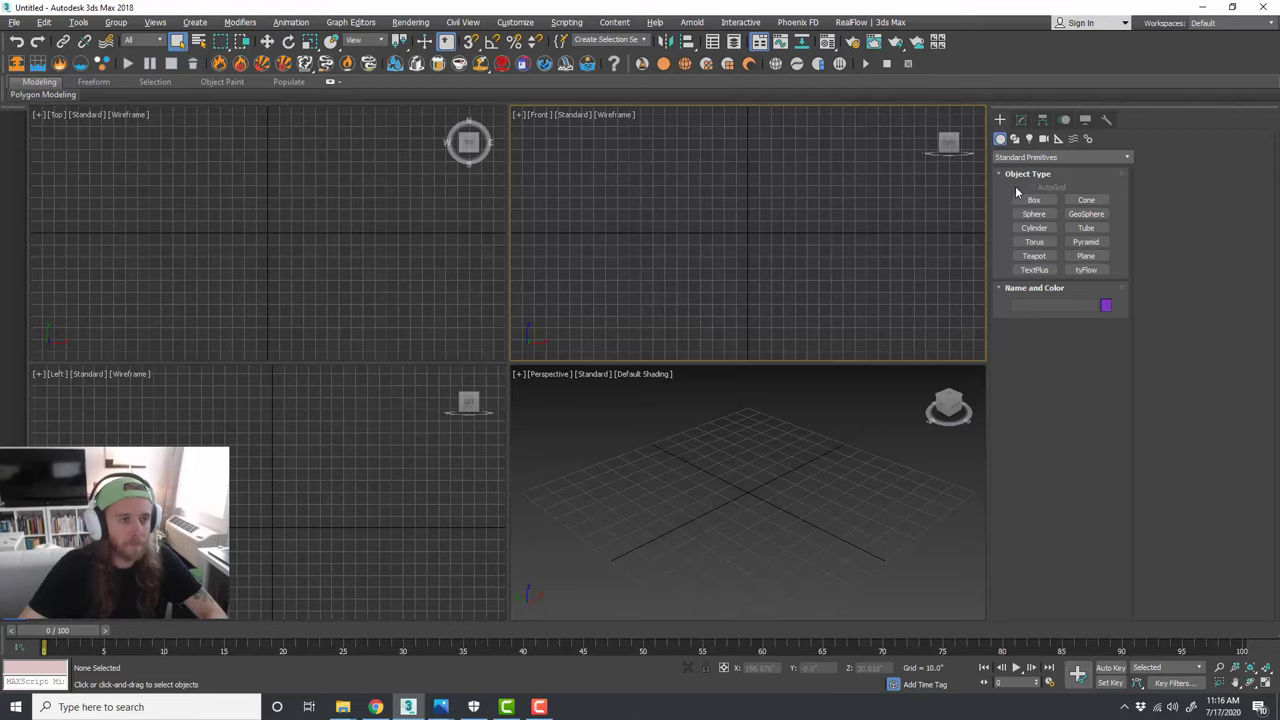
Step: Maximize the Perspective viewport and orbit it to view the grid from another angle
left_click(732, 457)
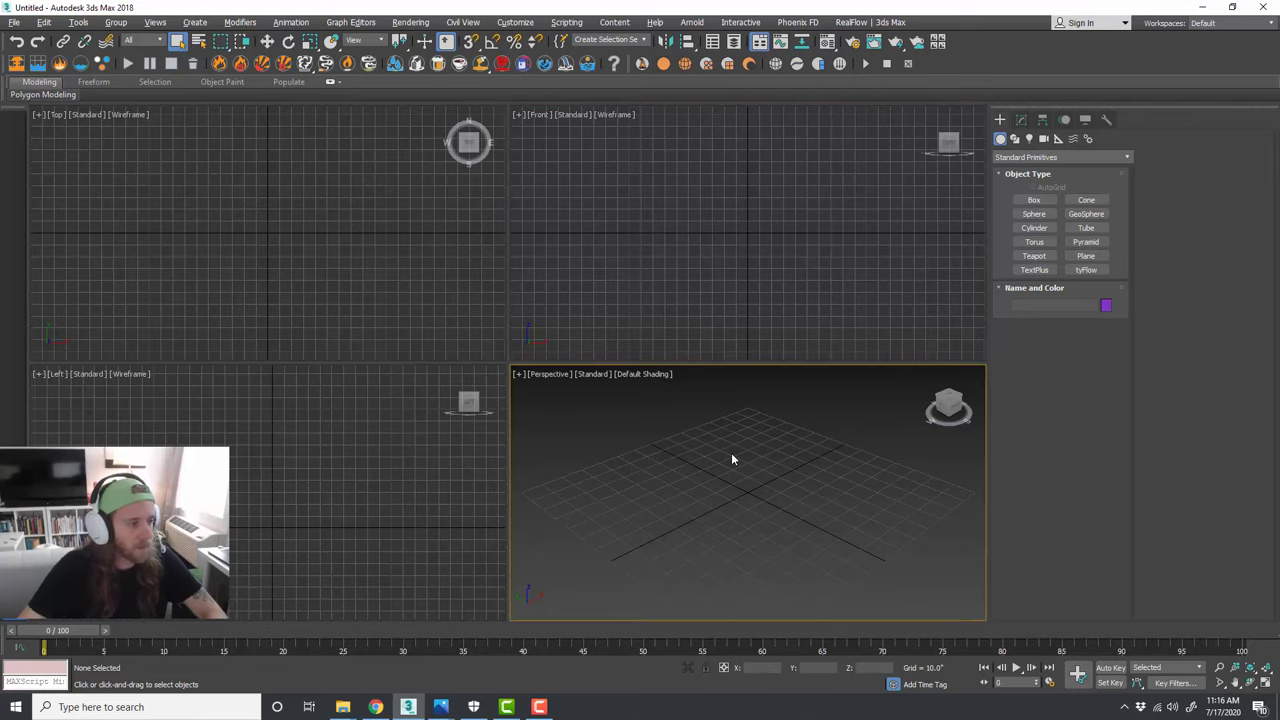
key("alt+w")
middle_click_drag(650, 440, 720, 440, "alt")
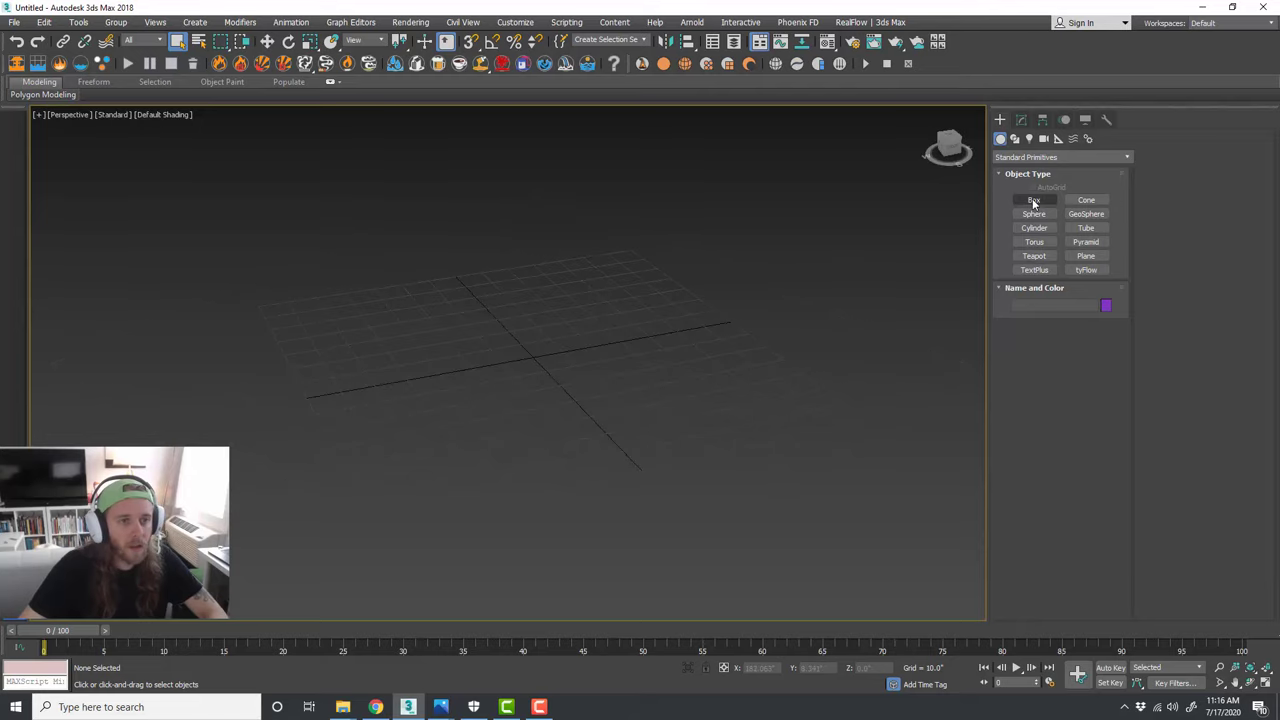
Step: Look through the Modify, Hierarchy, Motion, Display and Utilities options, and return to the object creation tools
left_click(1020, 122)
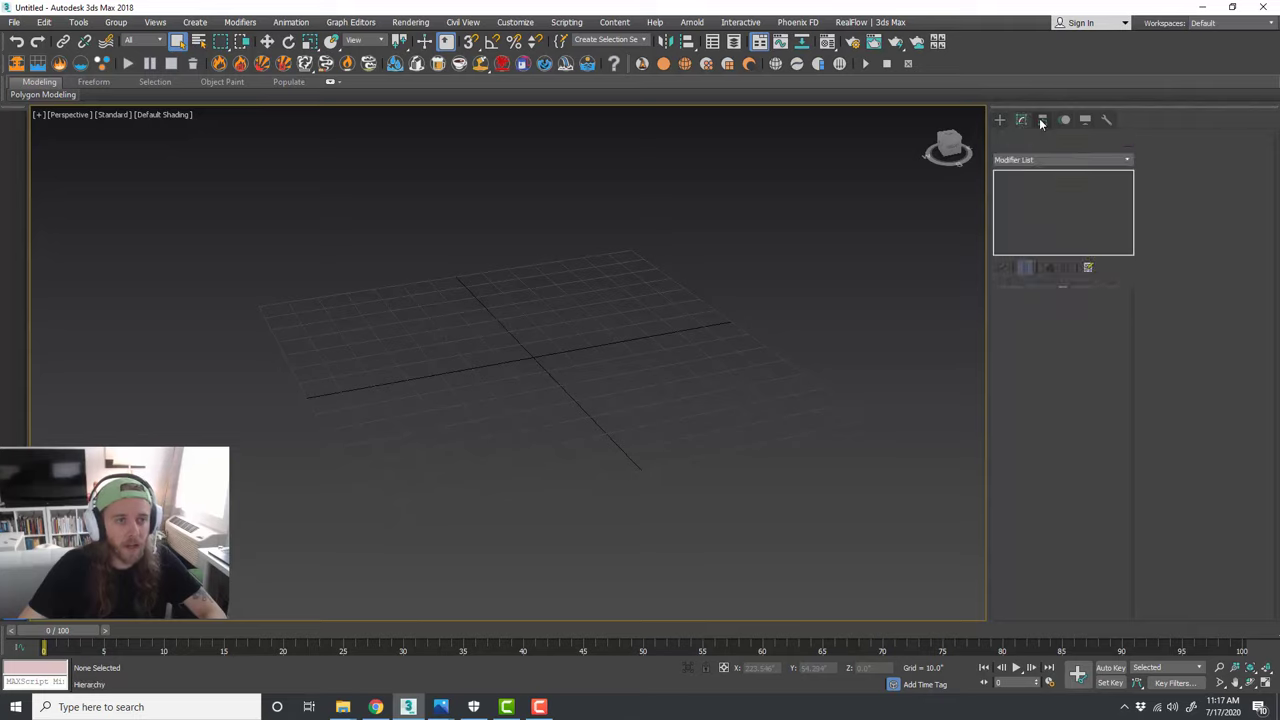
left_click(1042, 120)
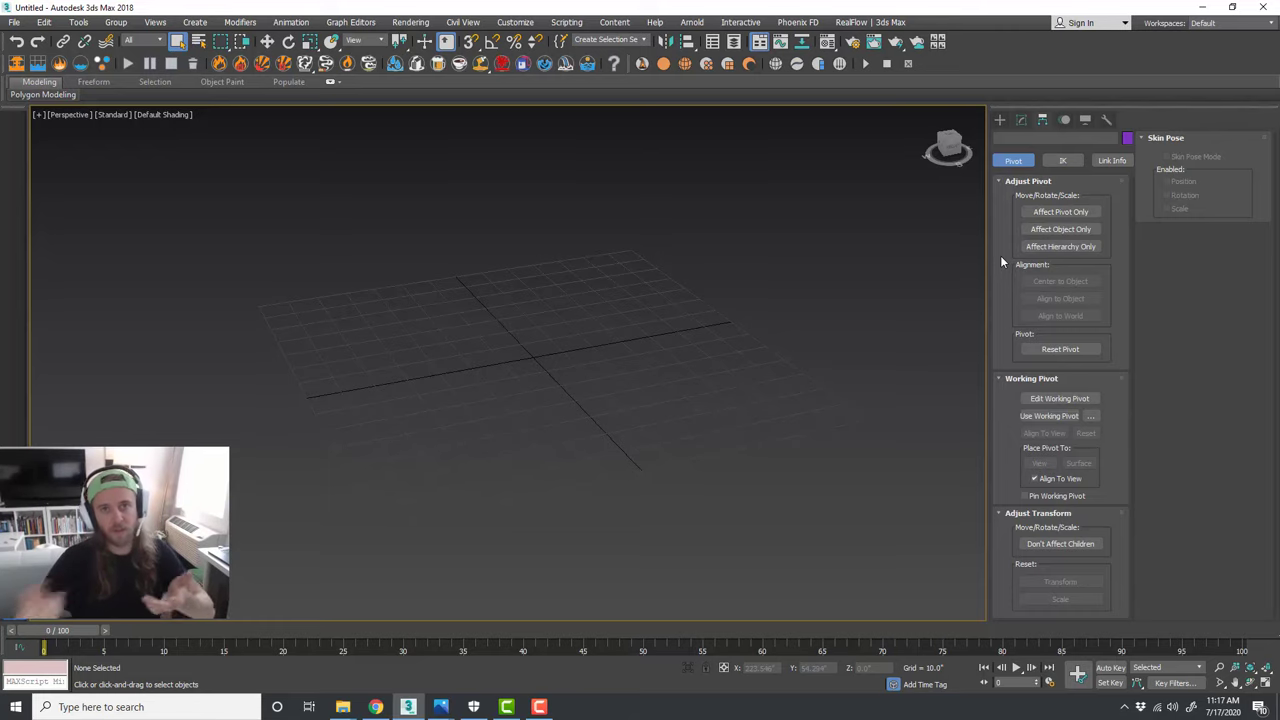
left_click(1064, 120)
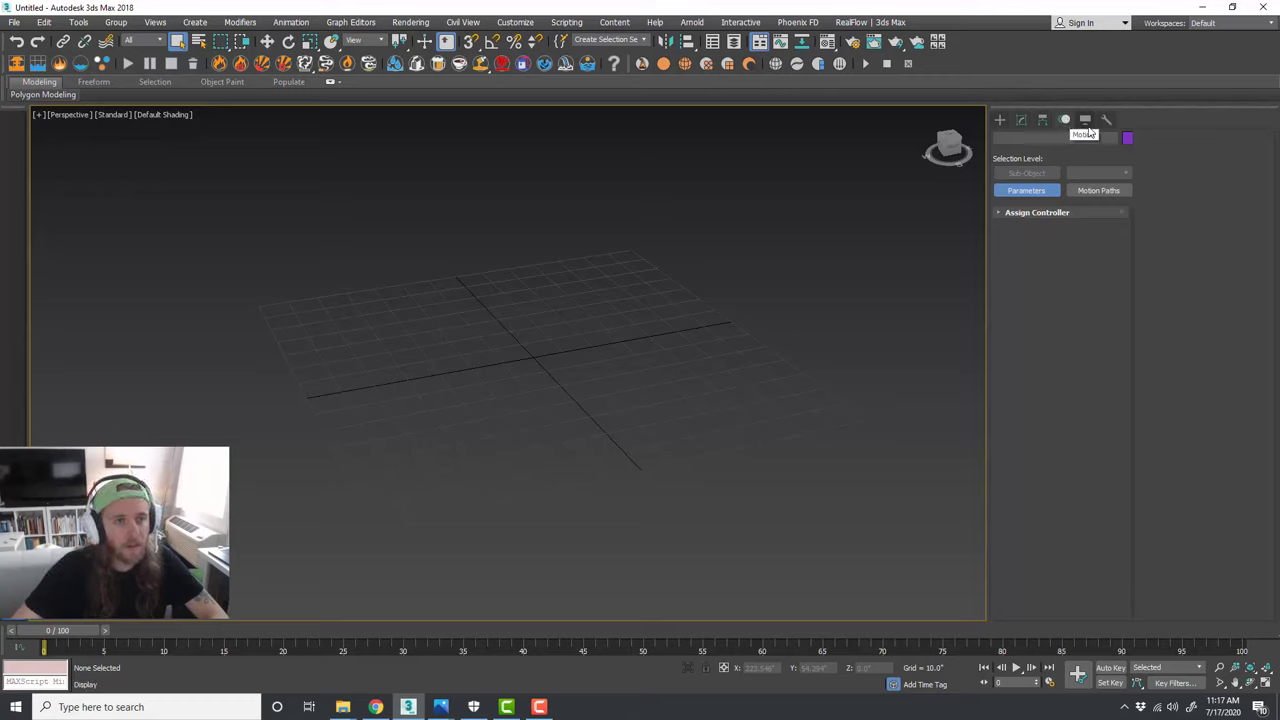
left_click(1087, 122)
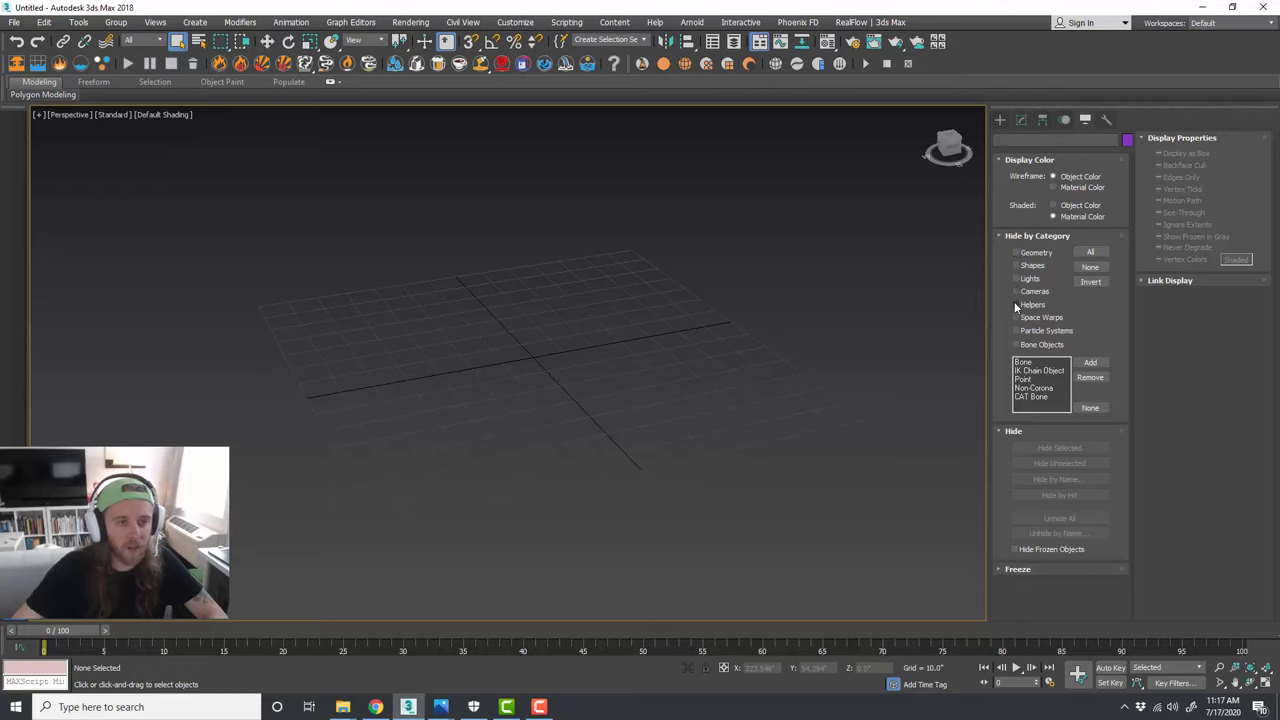
left_click(1104, 120)
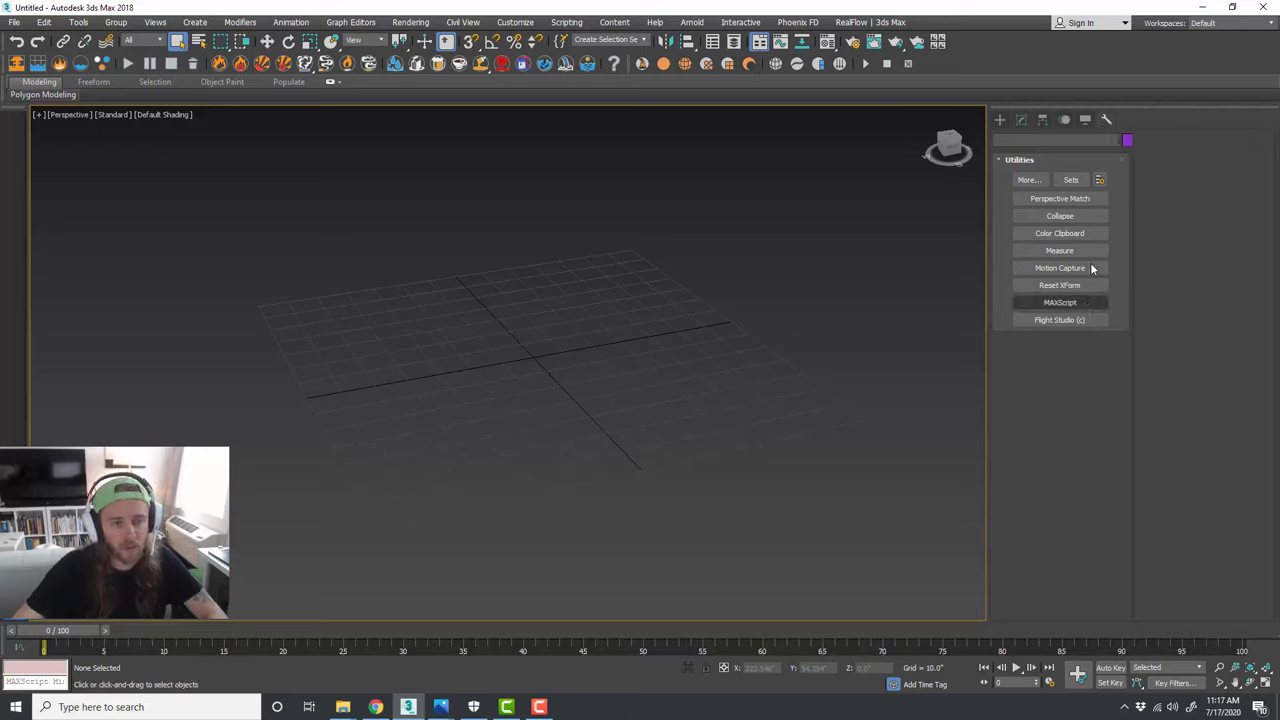
left_click(1001, 119)
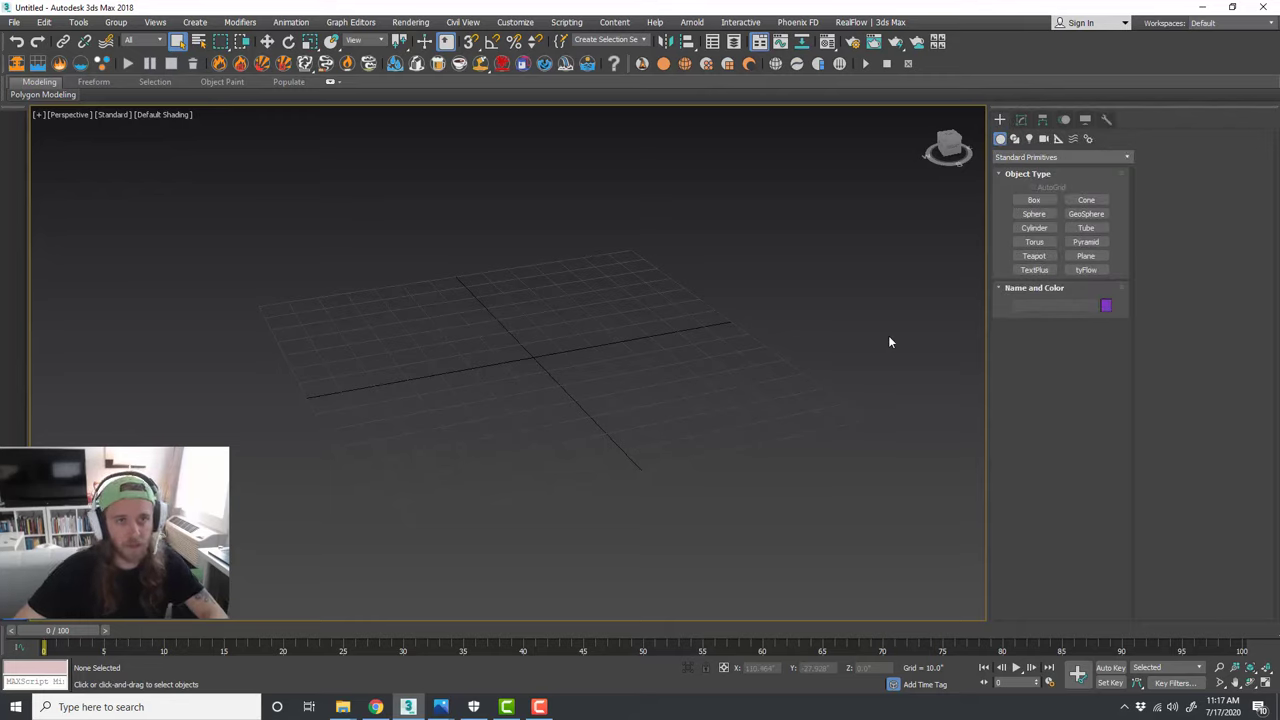
Step: Look through the Shapes, Helpers, Space Warps and Systems creation categories, and return to Geometry
left_click(1015, 140)
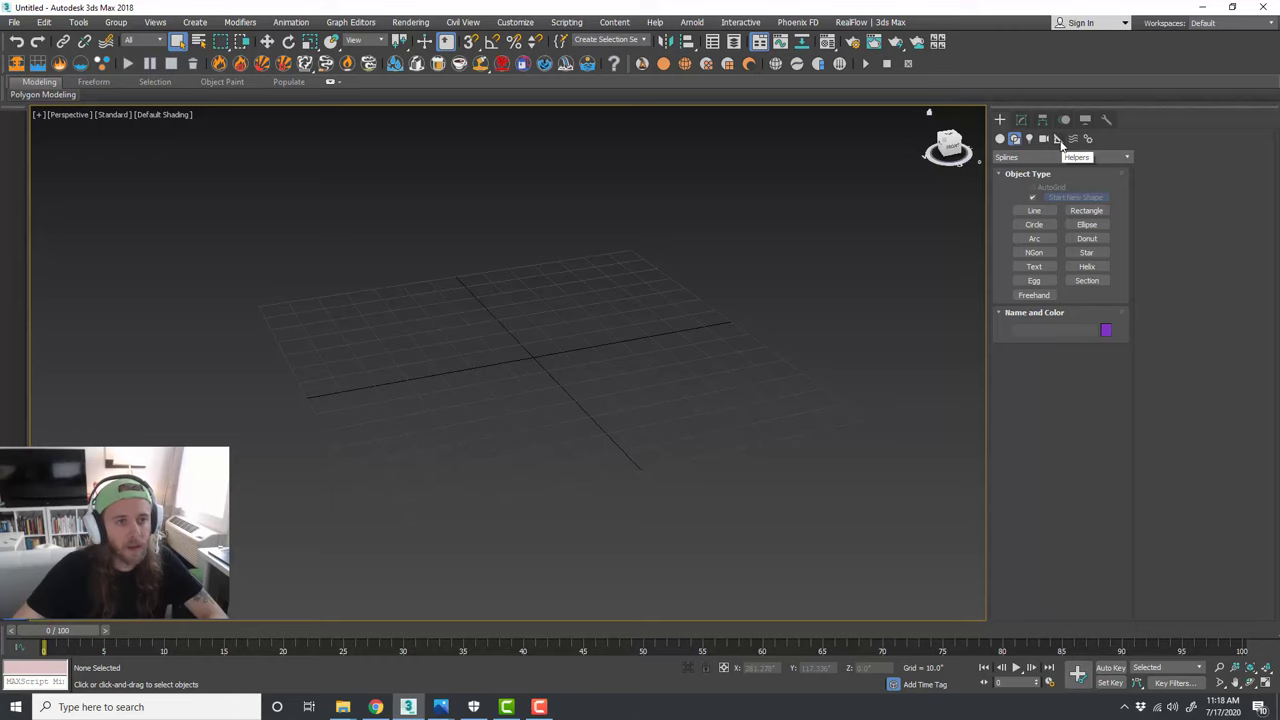
left_click(1060, 141)
left_click(1074, 142)
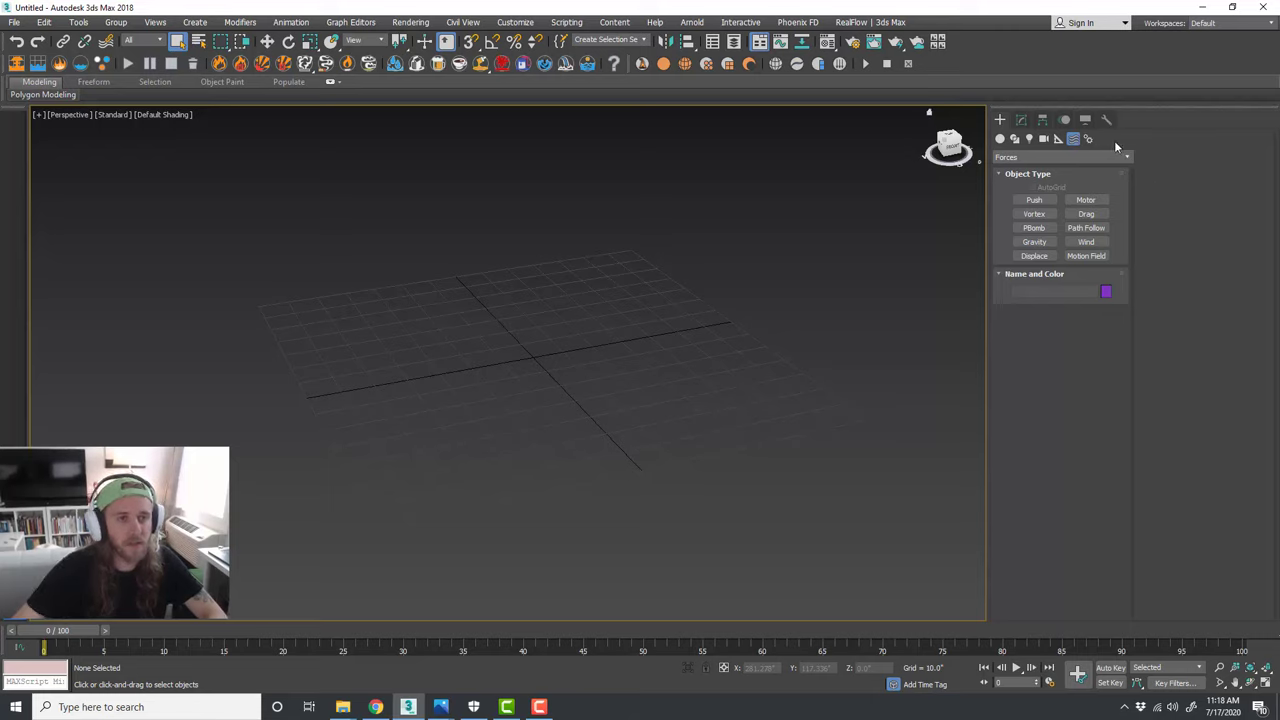
left_click(1088, 139)
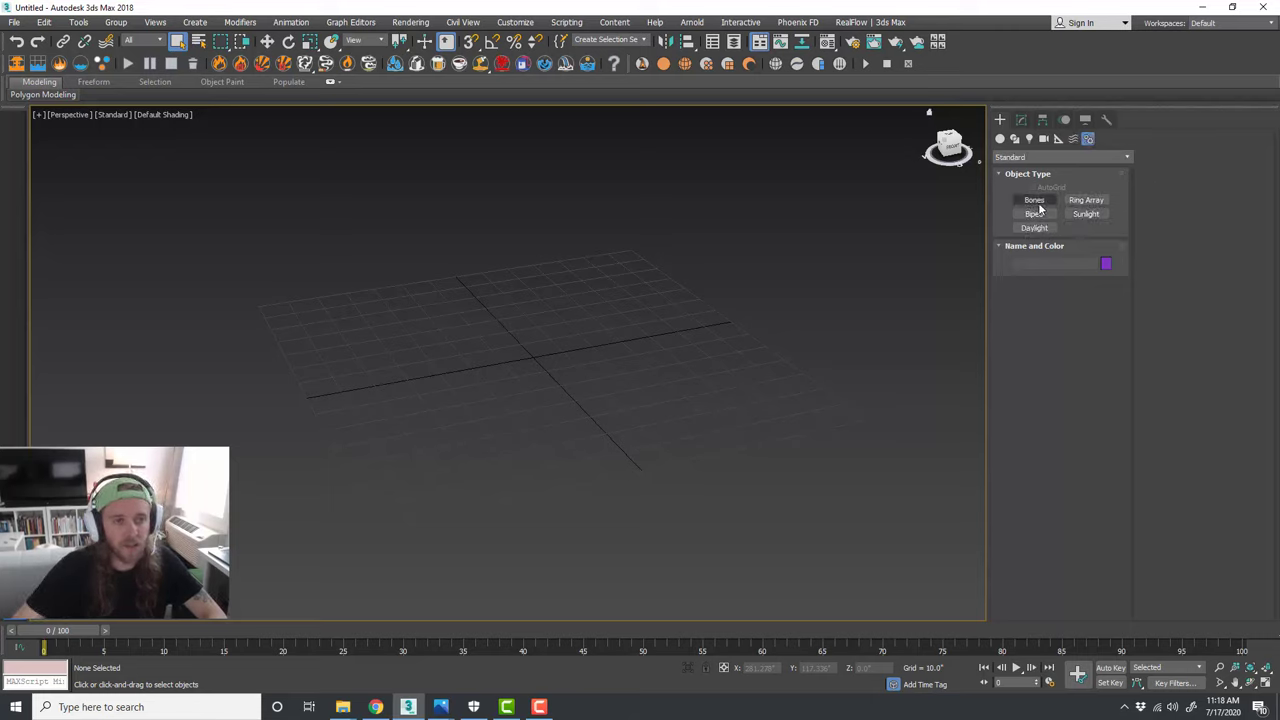
left_click(1000, 139)
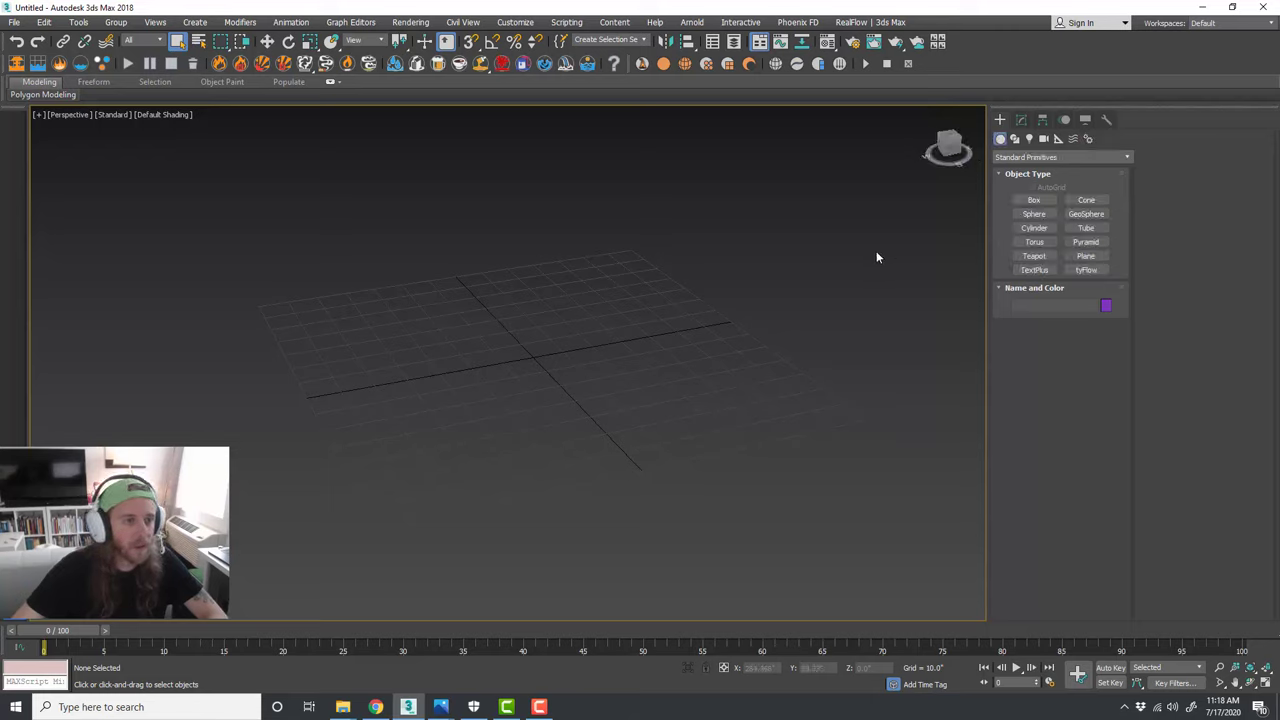
Step: Review the available geometry types and keep Standard Primitives selected
left_click(1100, 157)
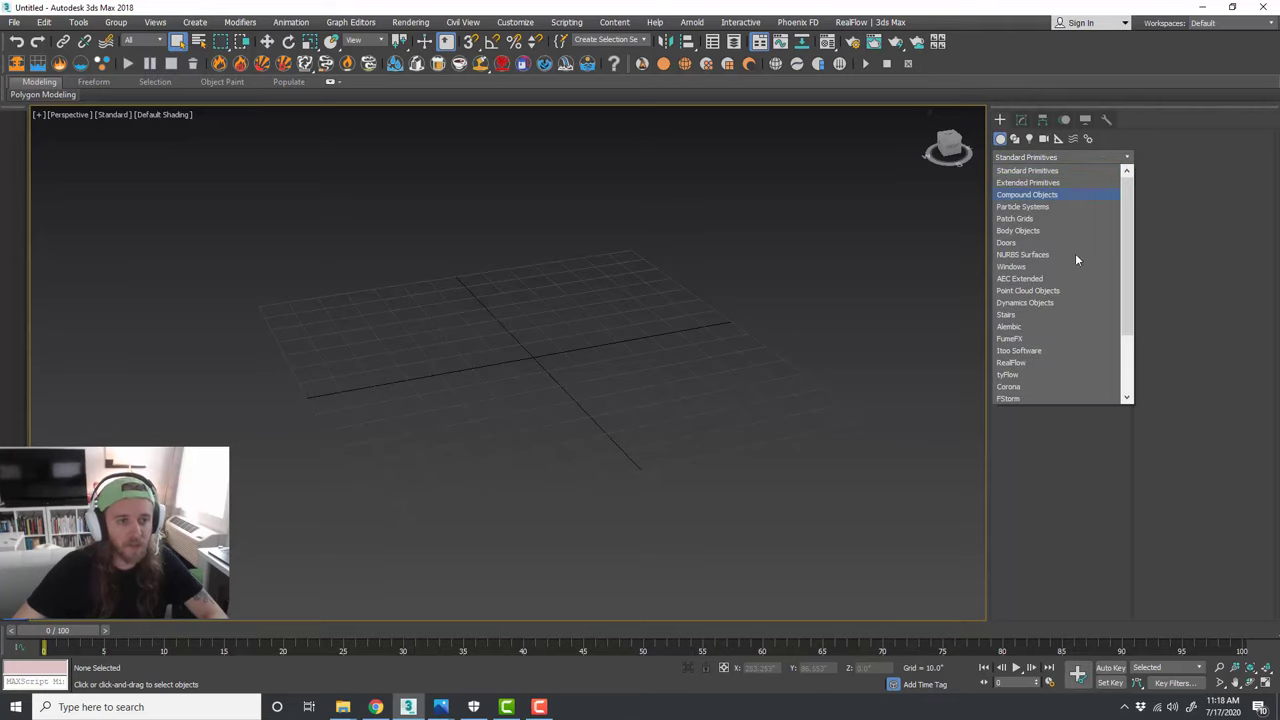
left_click(1163, 228)
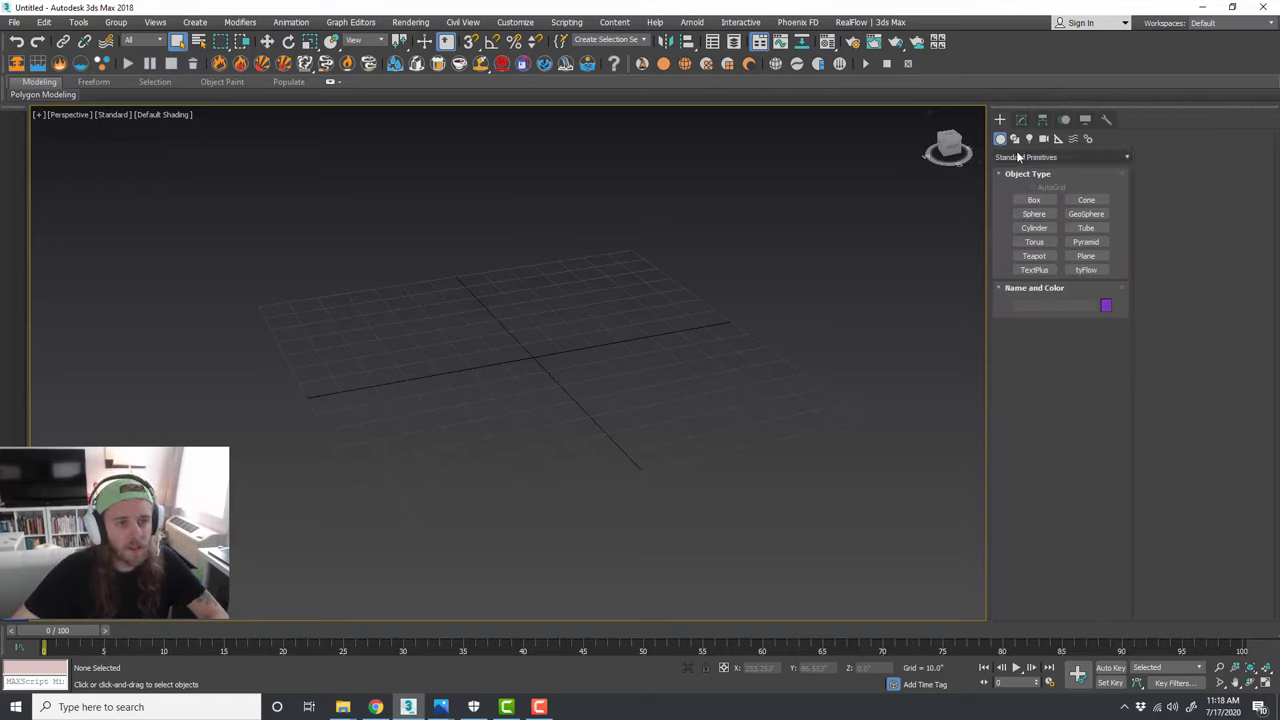
left_click(1048, 157)
left_click(1052, 167)
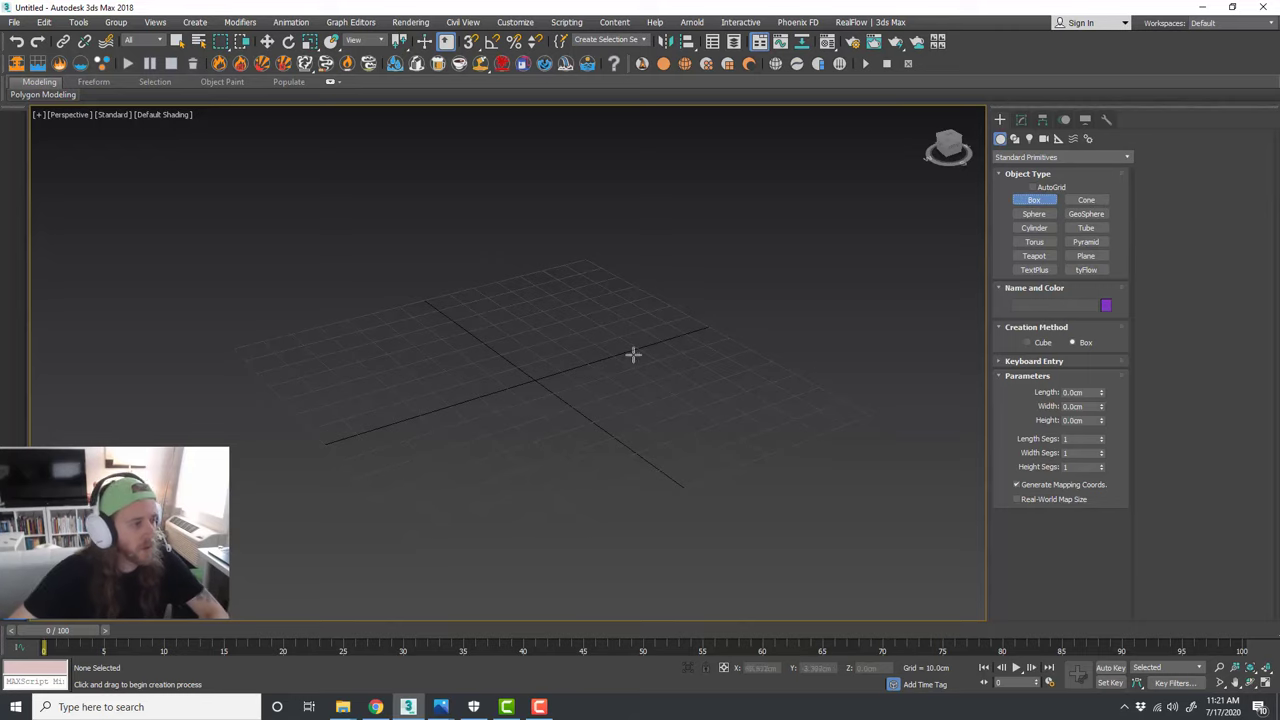
Step: Draw a box about 58 cm long, 56 cm wide and 50 cm high on the grid, and activate the Move tool
left_click_drag(471, 371, 735, 397)
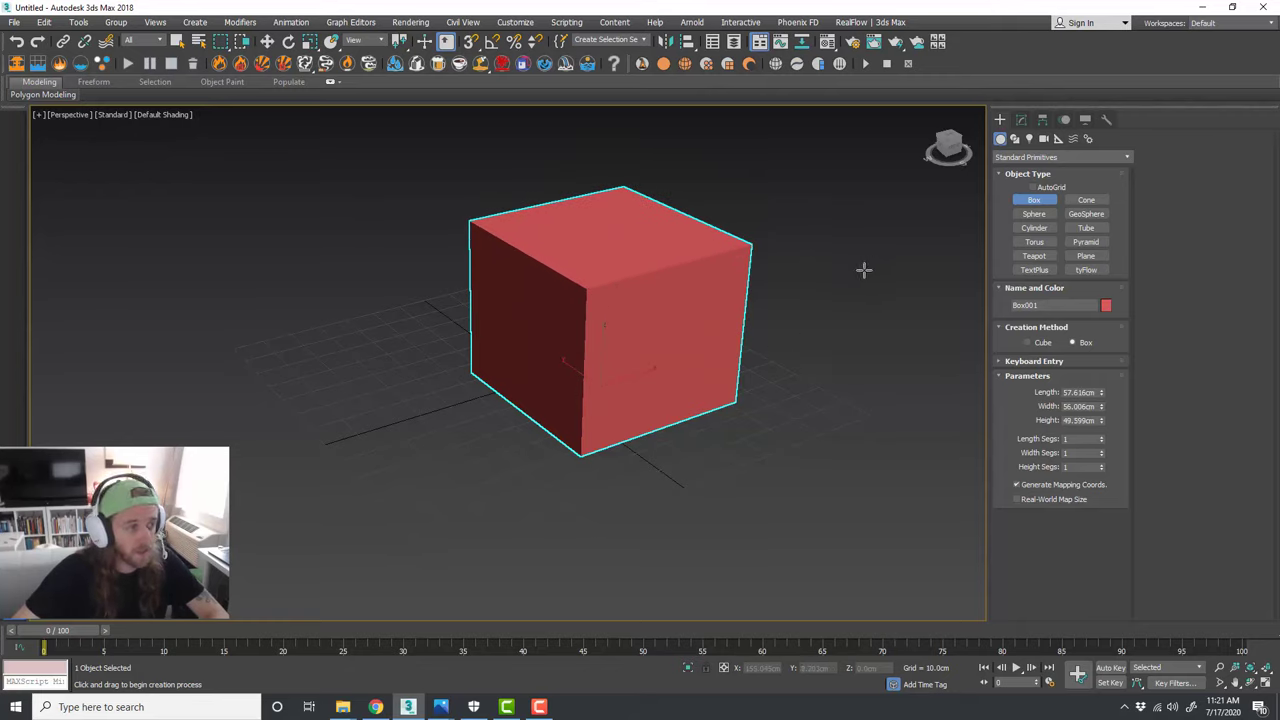
mouse_move(784, 301)
middle_mouse_down("alt")
mouse_move(763, 323)
mouse_move(777, 291)
mouse_move(829, 272)
mouse_move(769, 289)
middle_mouse_up("alt")
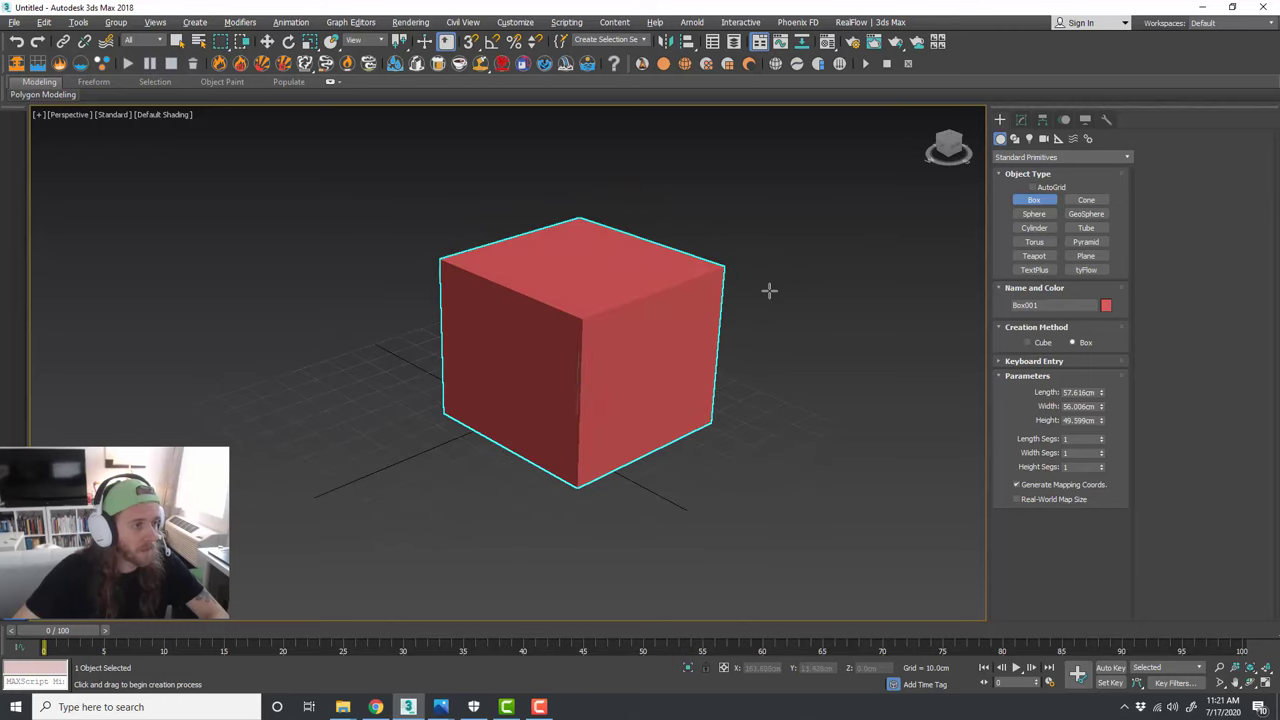
key("w")
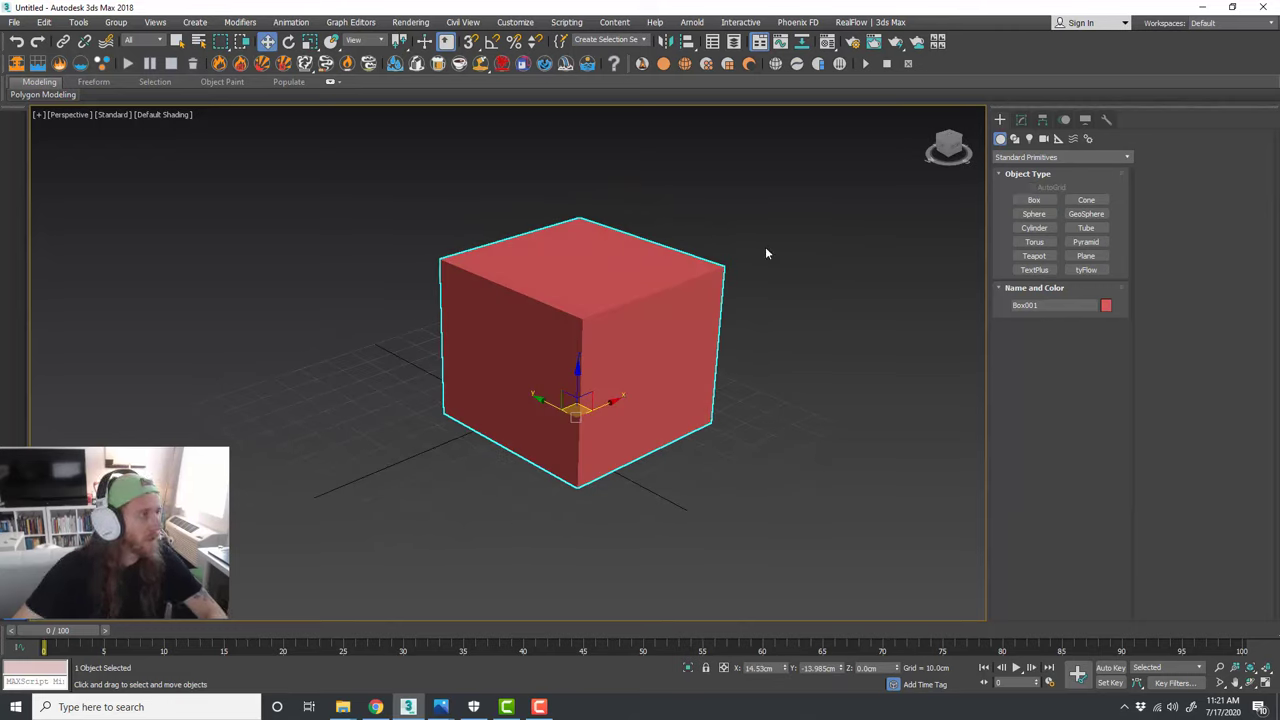
Step: Deselect the box, switch between the Select Object and Select and Move tools, and reselect the box with Move active
left_click(793, 284)
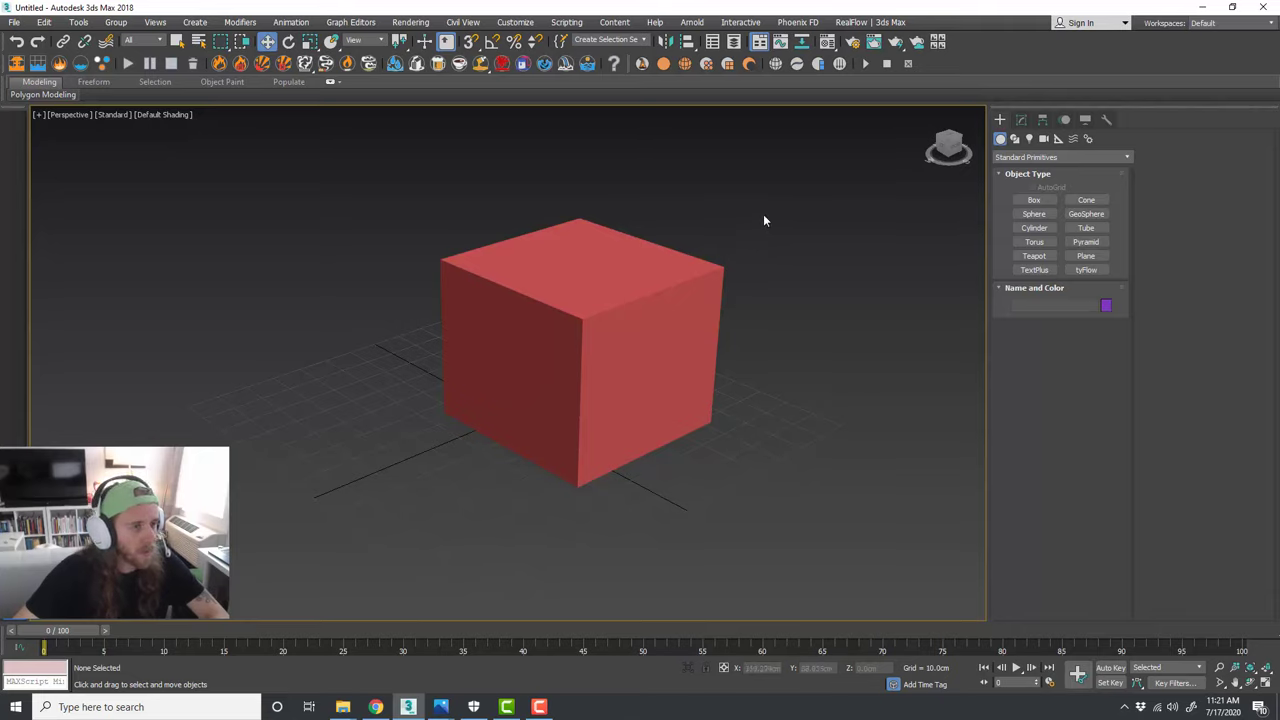
middle_click_drag(780, 263, 741, 249, "alt")
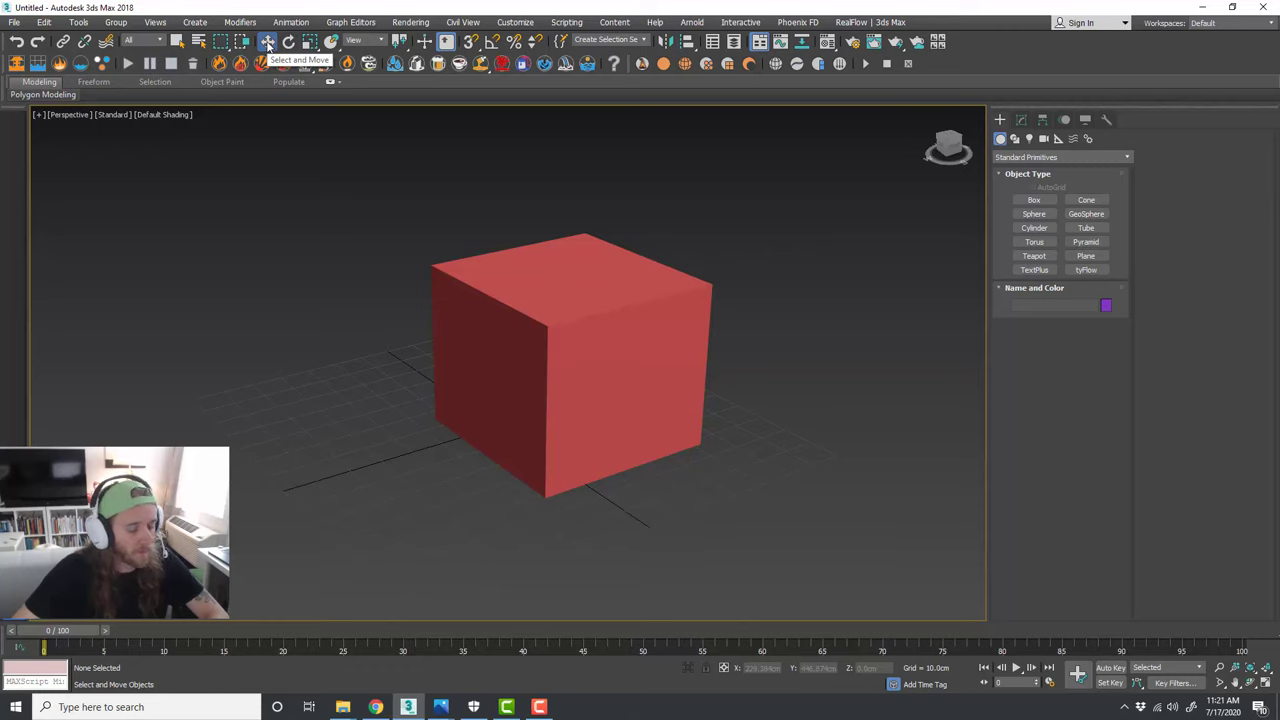
left_click(177, 41)
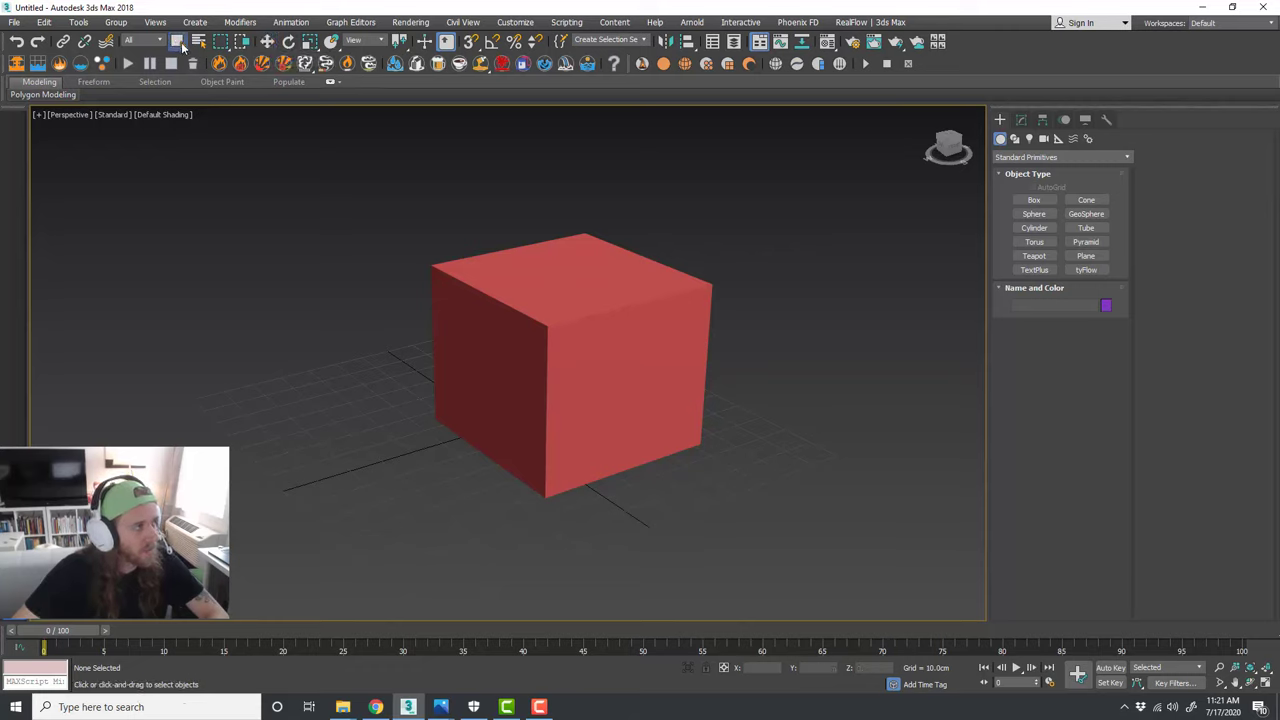
key("w")
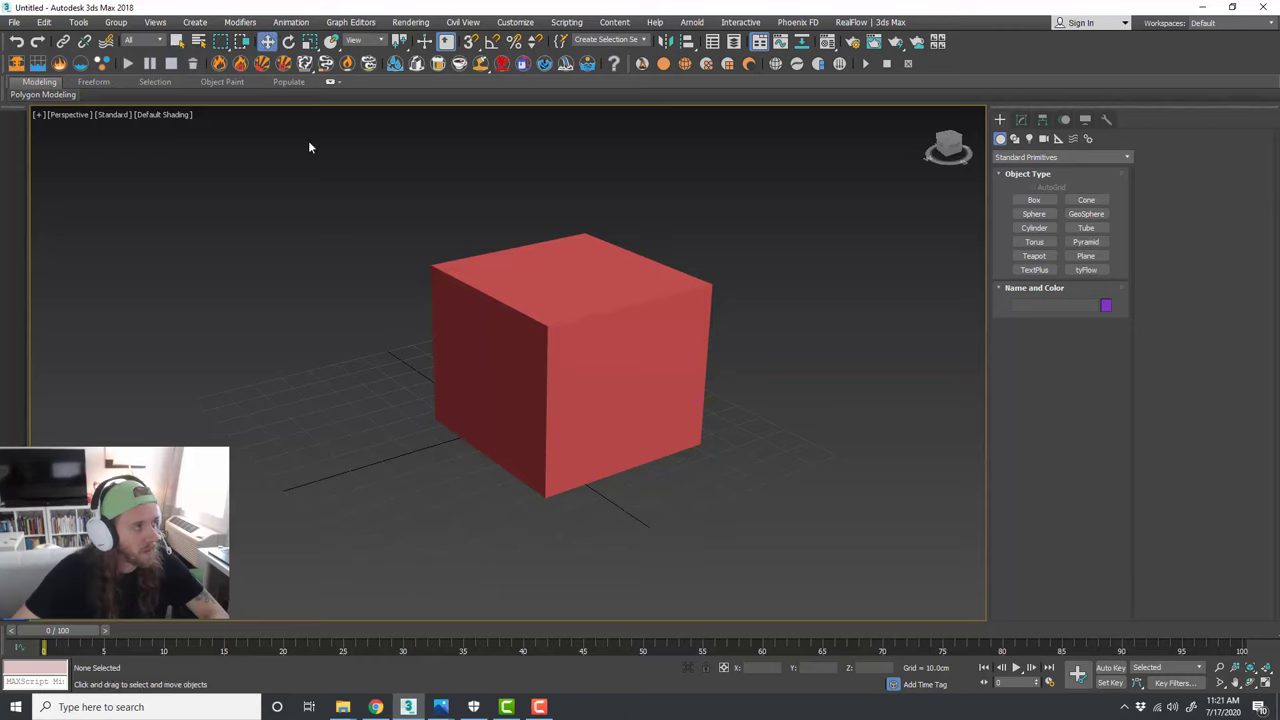
left_click(288, 43)
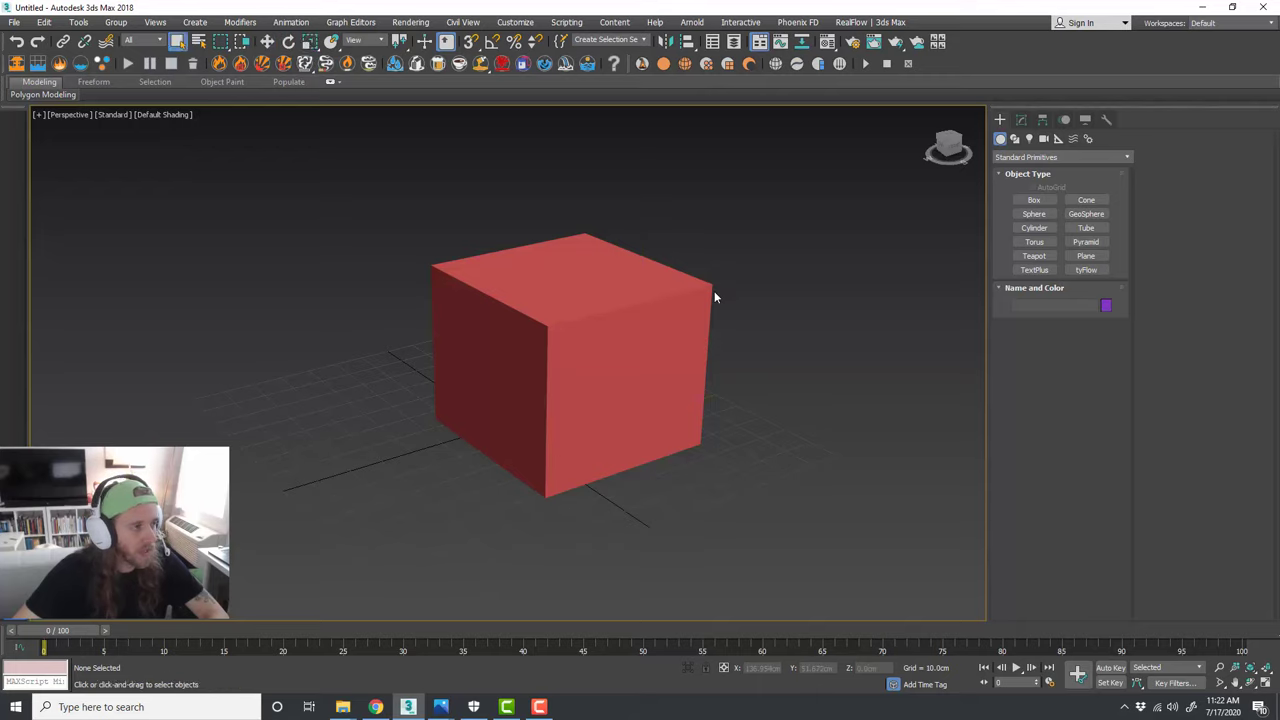
key("w")
left_click(666, 303)
left_click(688, 308)
middle_click_drag(688, 308, 757, 324, "alt")
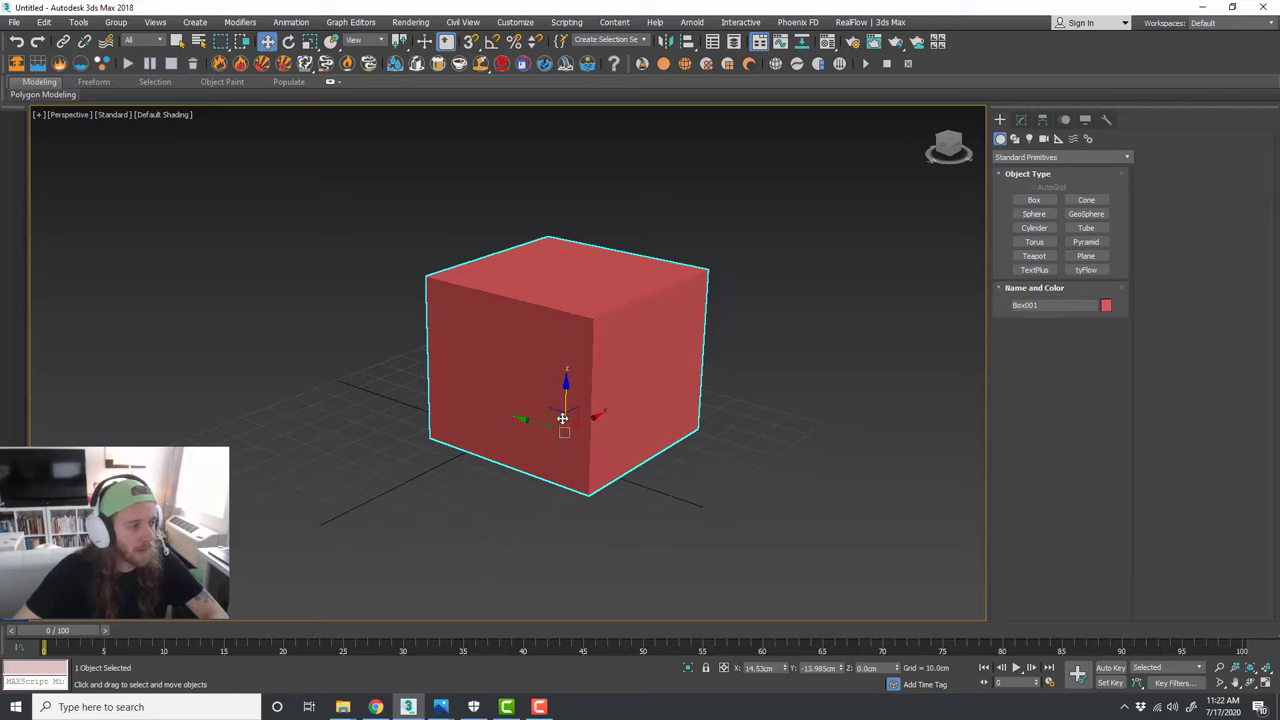
Step: Move the box freely off the grid and undo it, and slide the box along X to about 51 cm
left_click_drag(562, 418, 736, 331)
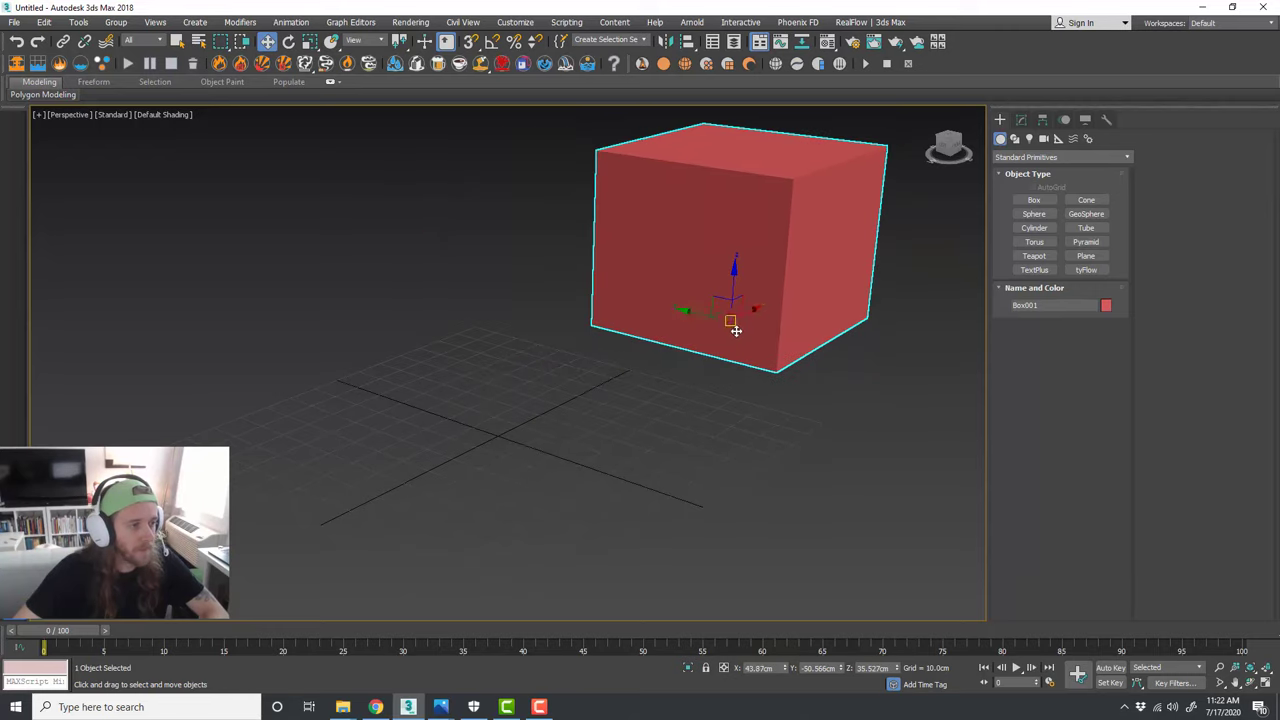
key("ctrl+z")
middle_click_drag(659, 429, 644, 428, "alt")
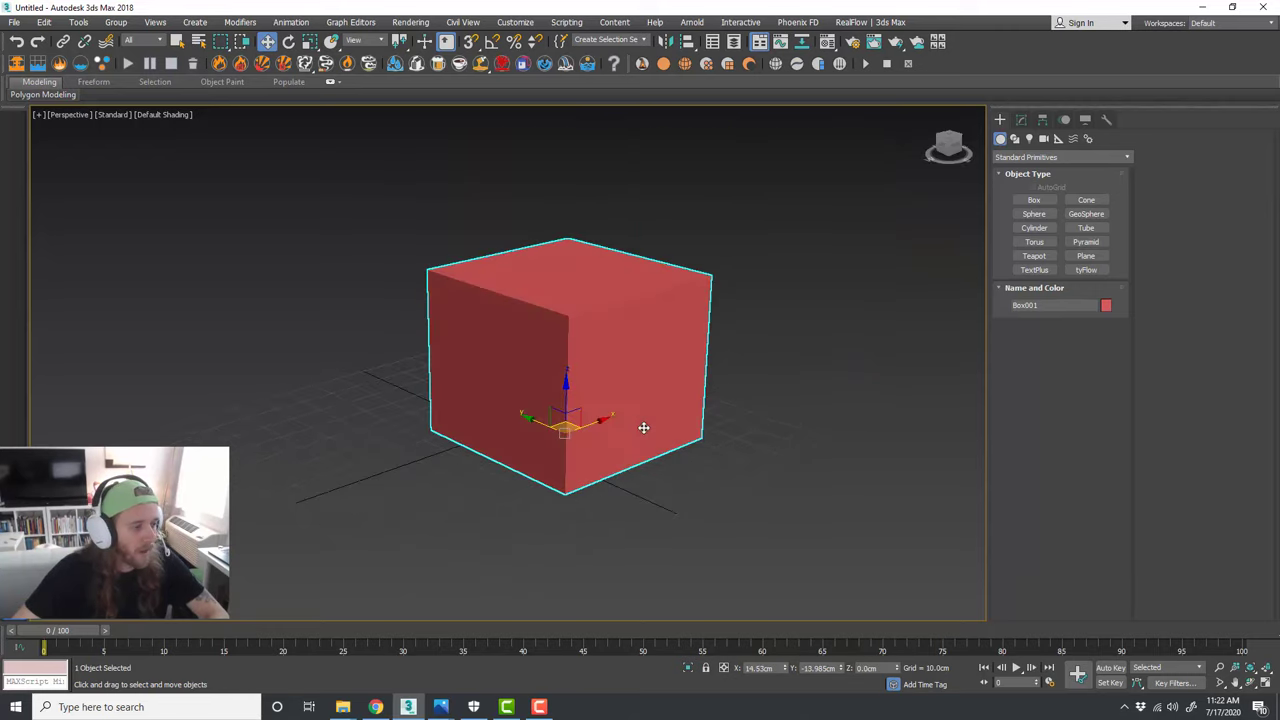
left_click_drag(643, 428, 725, 402)
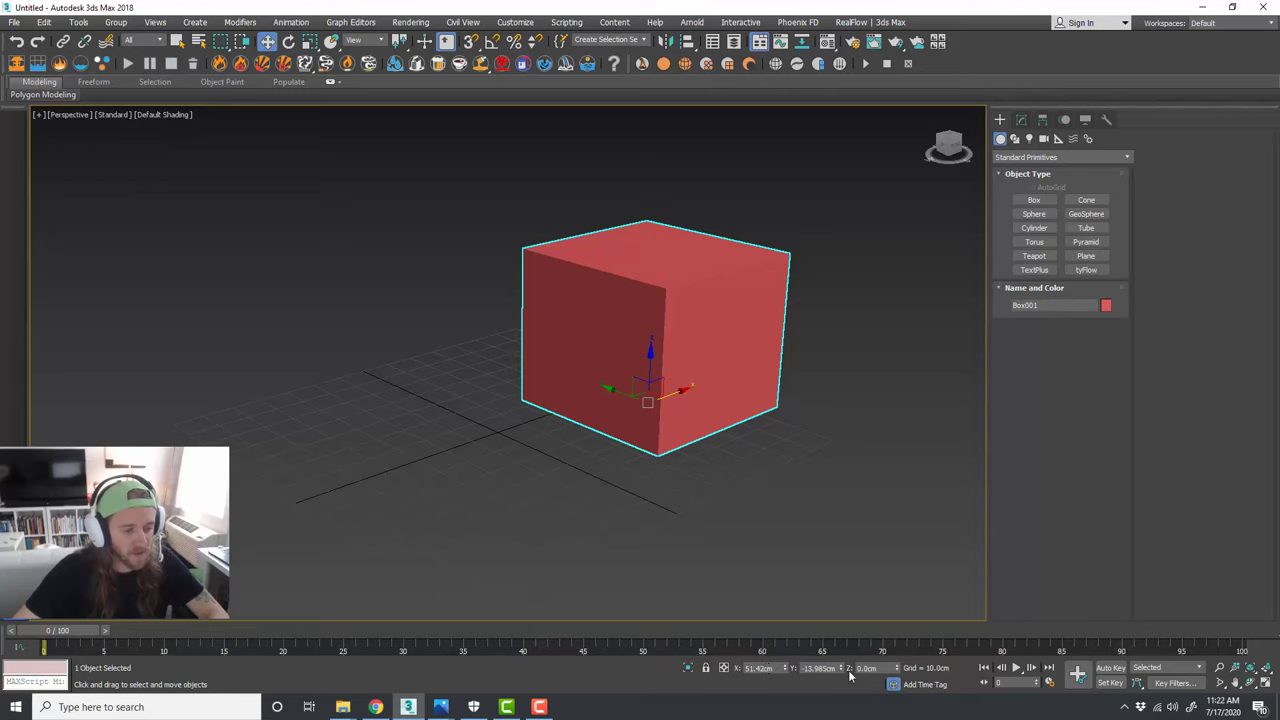
middle_click_drag(628, 485, 622, 510, "alt")
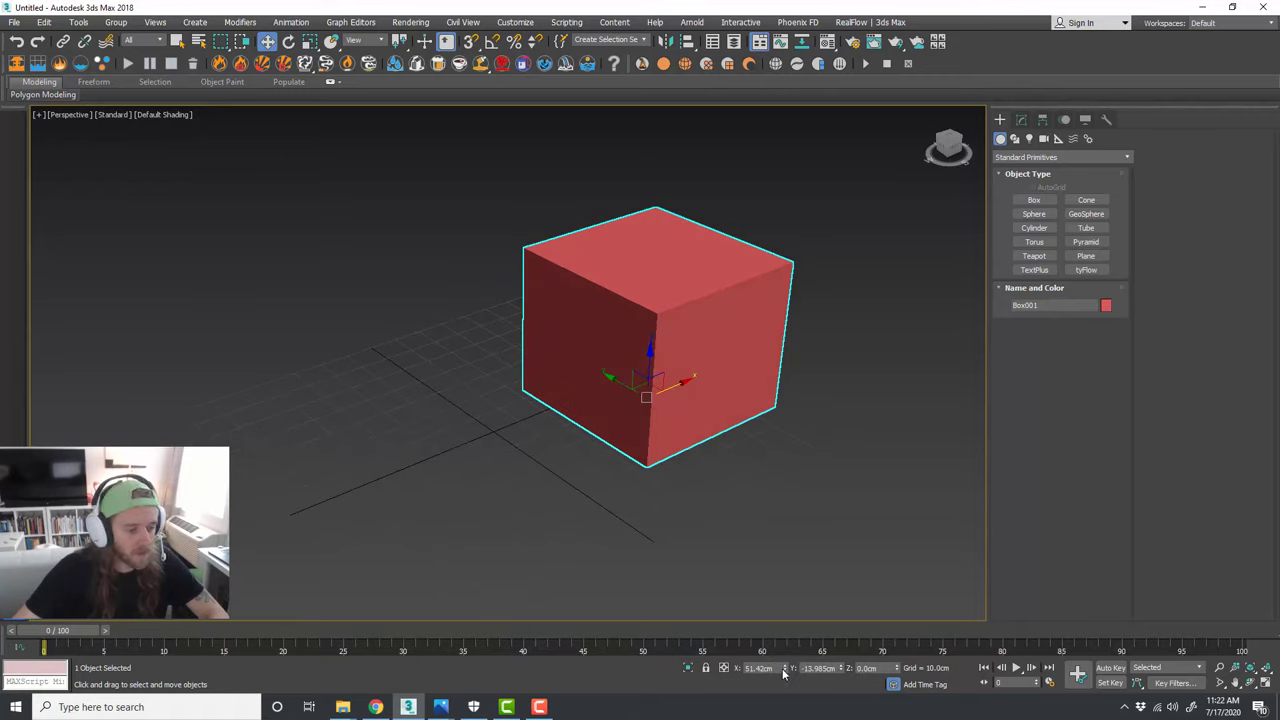
Step: Set the box's X and Y positions to 0 cm to place it at the grid origin
right_click(785, 670)
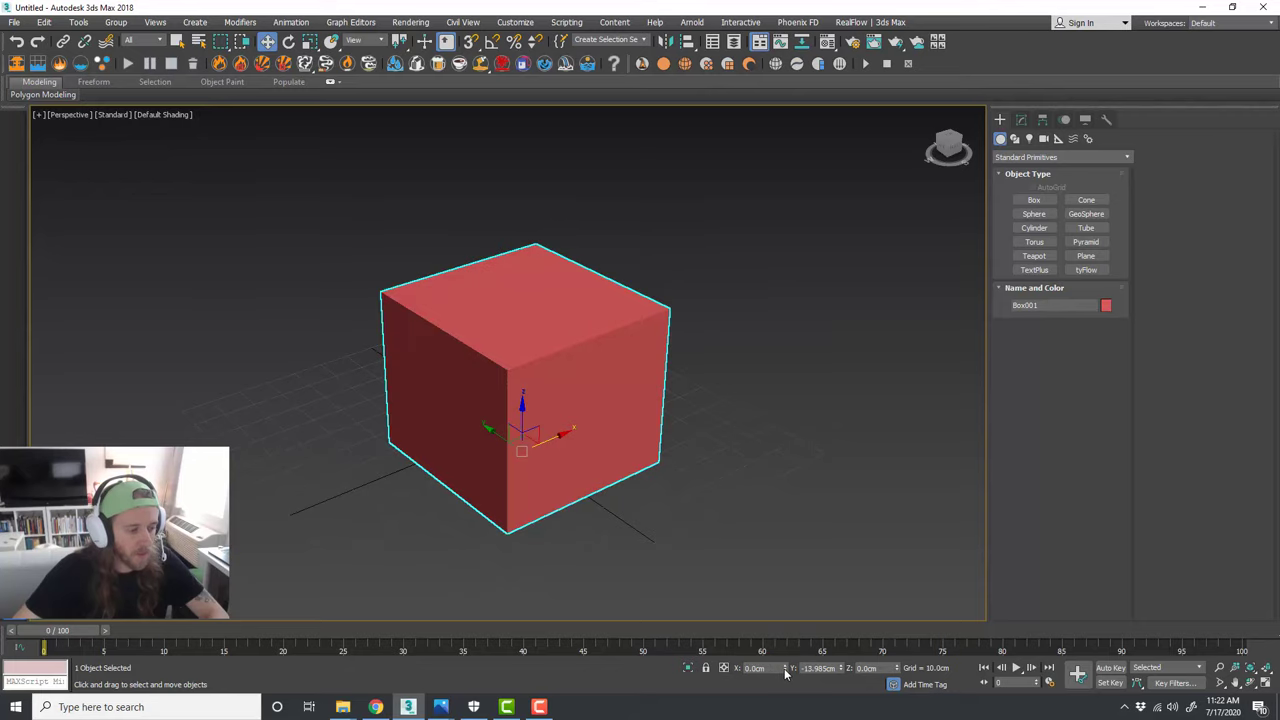
left_click_drag(838, 668, 764, 661)
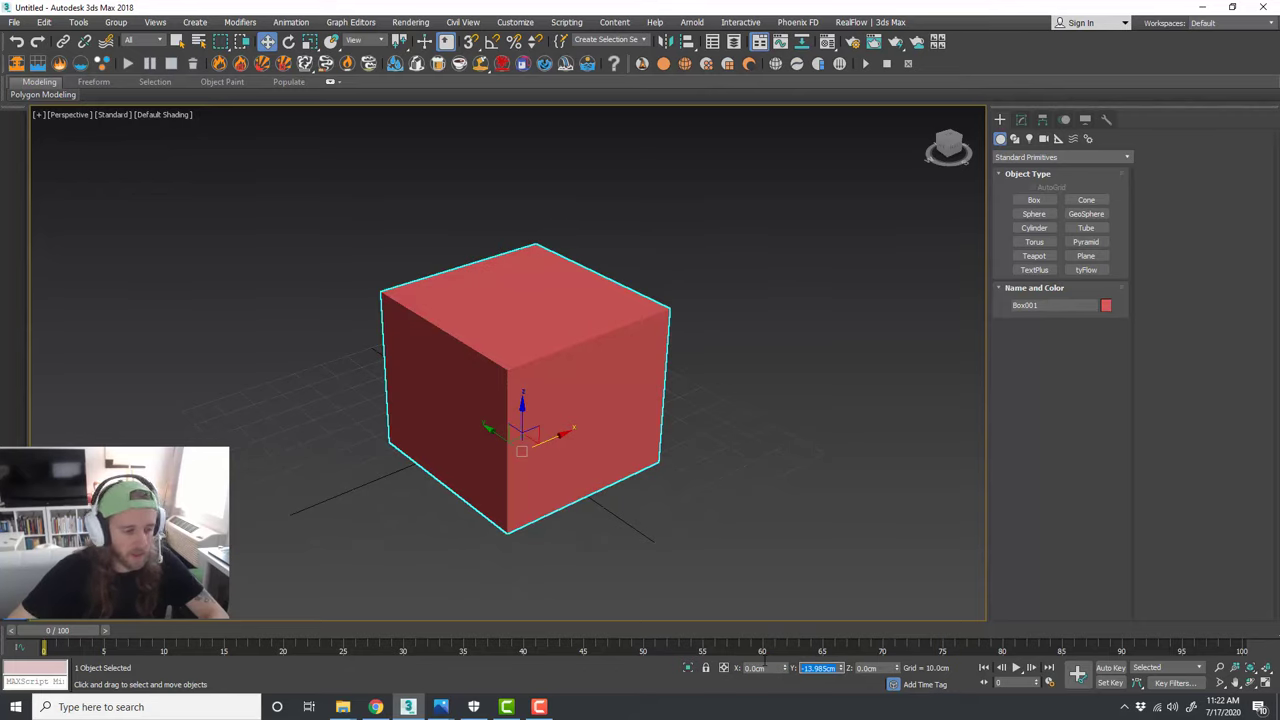
type("0")
key("Return")
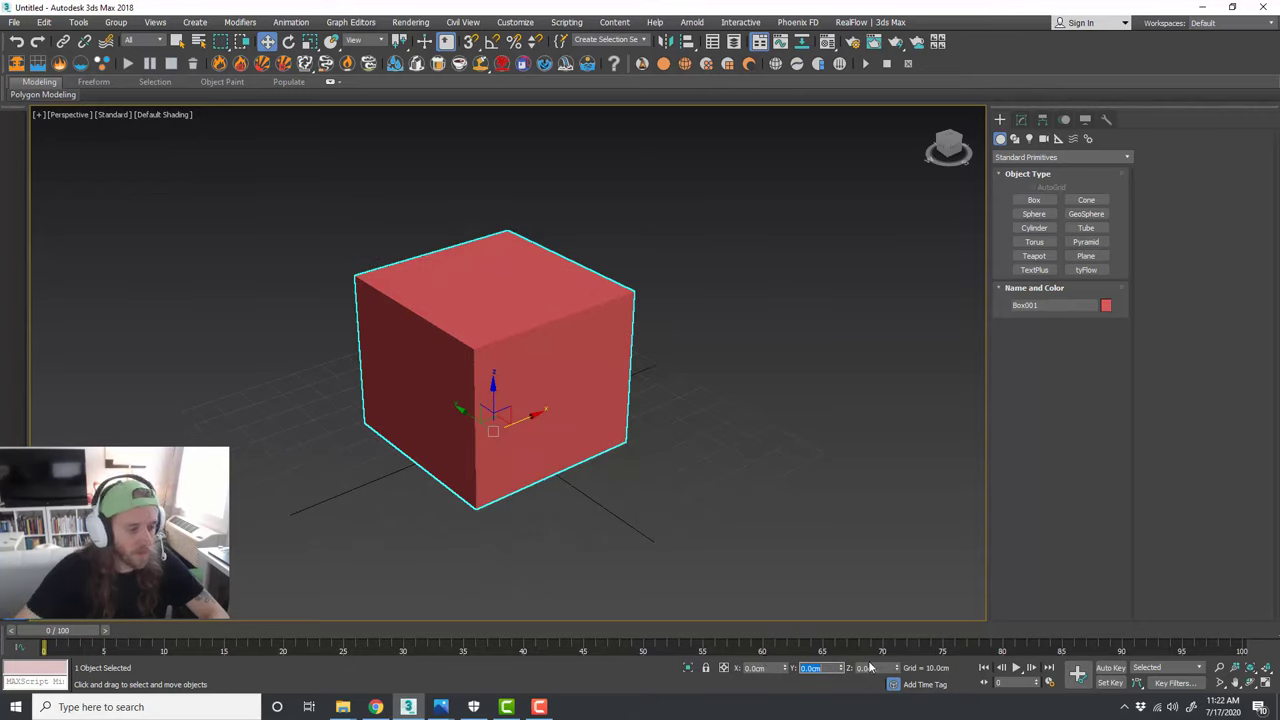
mouse_move(614, 517)
middle_mouse_down("alt")
mouse_move(586, 491)
mouse_move(586, 517)
mouse_move(619, 526)
middle_mouse_up("alt")
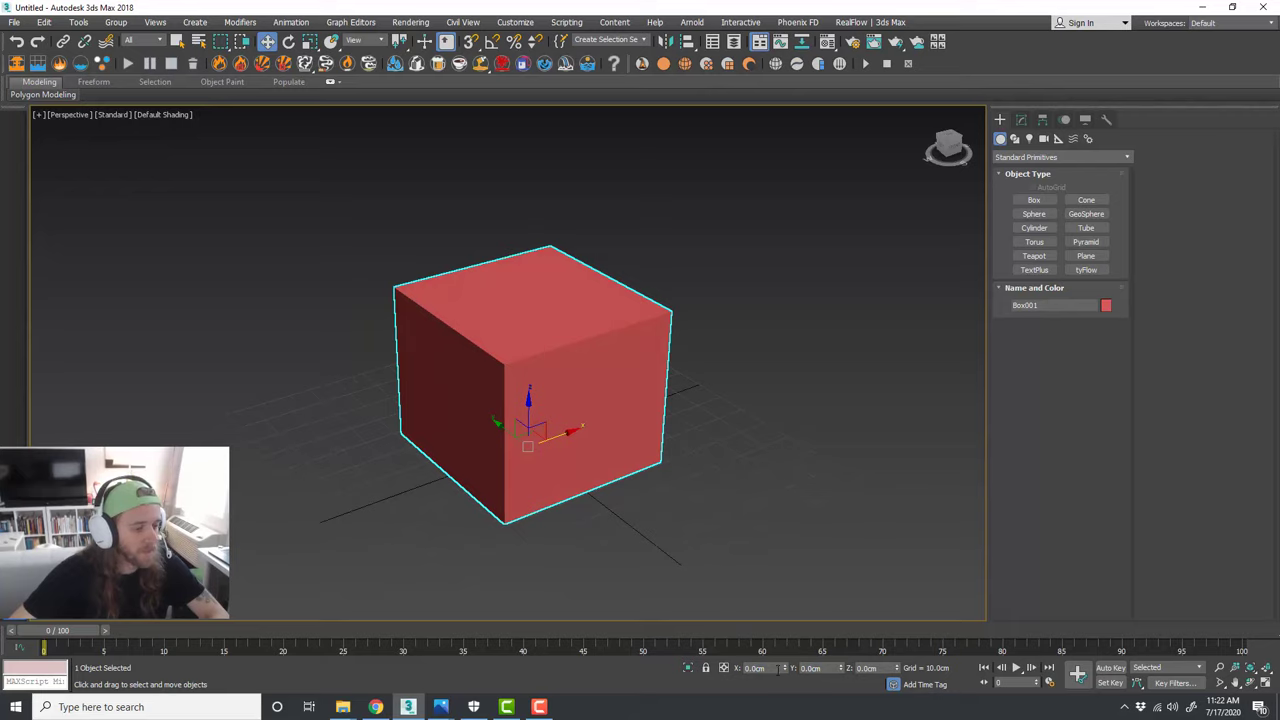
Step: Draw a pointed cone beside the box with a base radius of about 25 cm and a height of about 54 cm
middle_click_drag(658, 497, 486, 471)
scroll(531, 473, "down", 2)
scroll(531, 473, "up", 2)
scroll(547, 471, "down", 2)
scroll(547, 471, "up", 2)
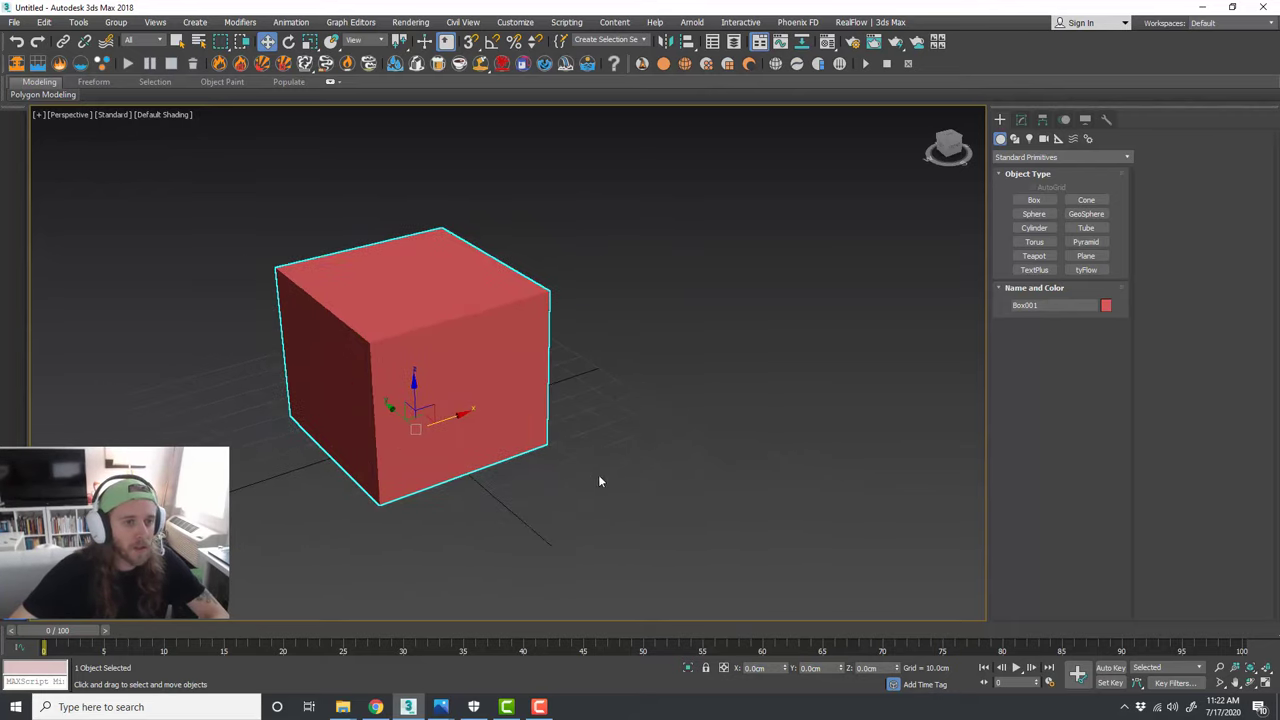
left_click(1086, 200)
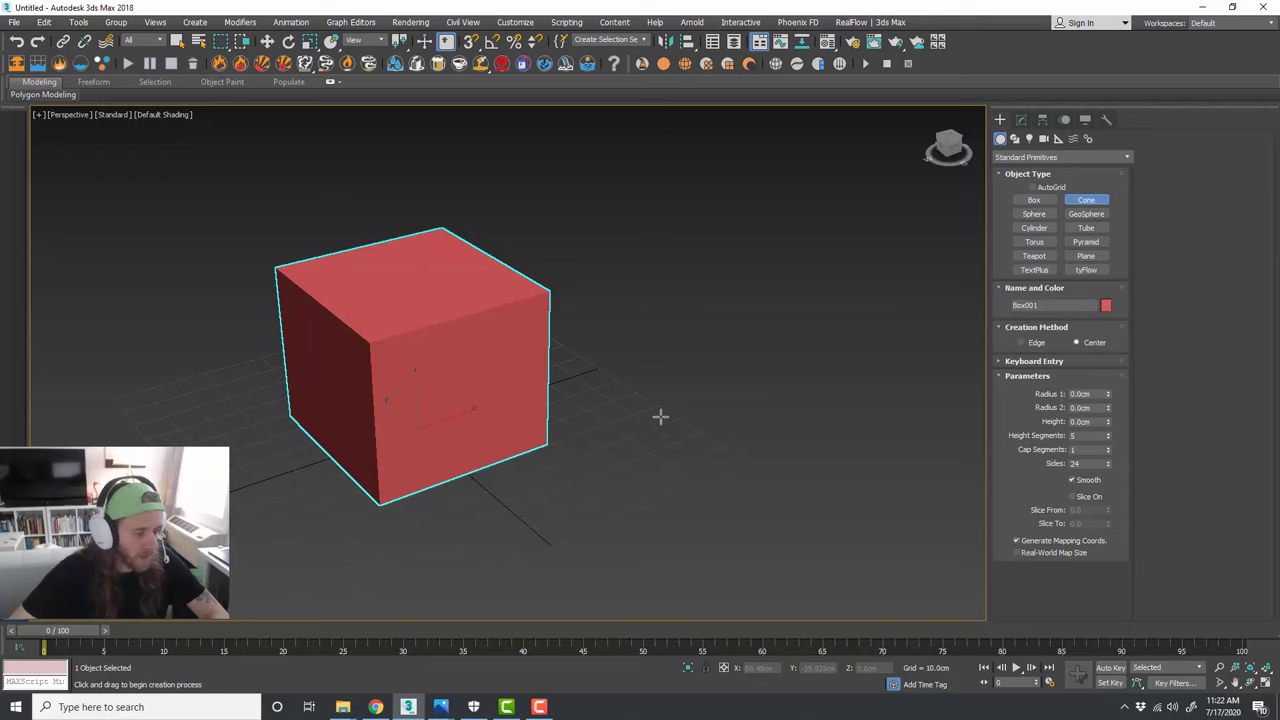
left_click_drag(689, 434, 703, 398)
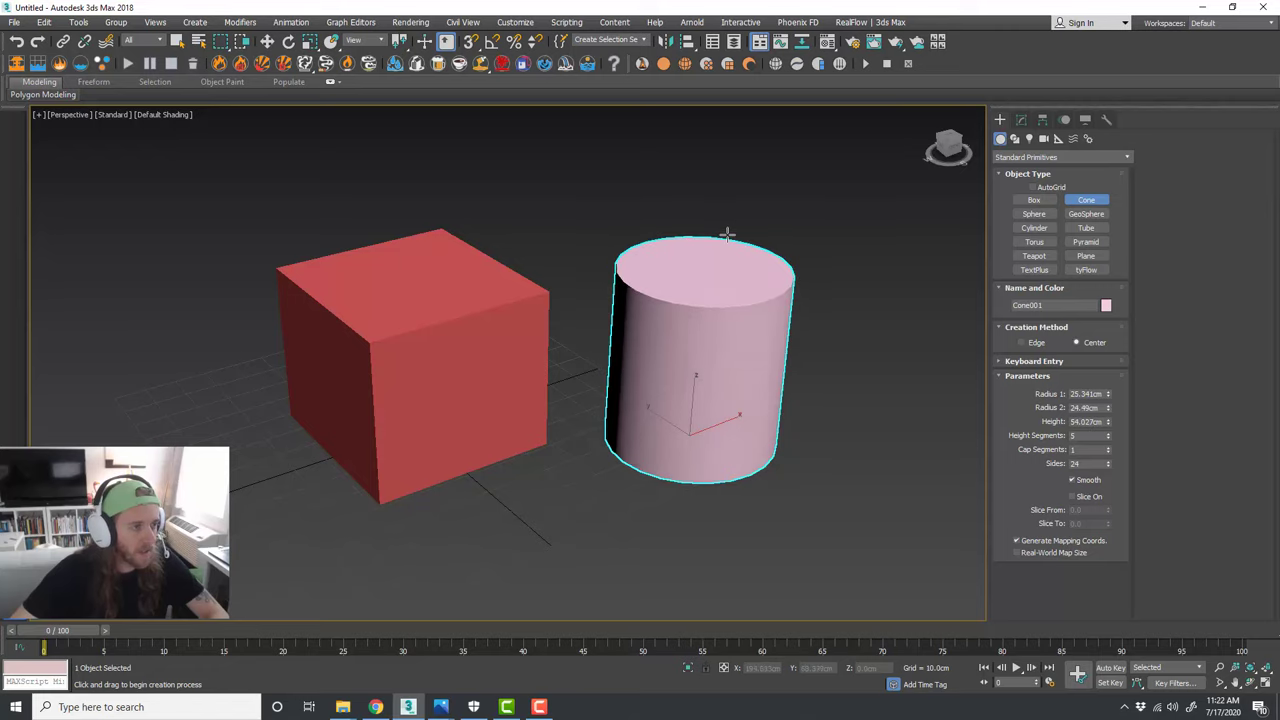
left_click(726, 233)
left_click(730, 385)
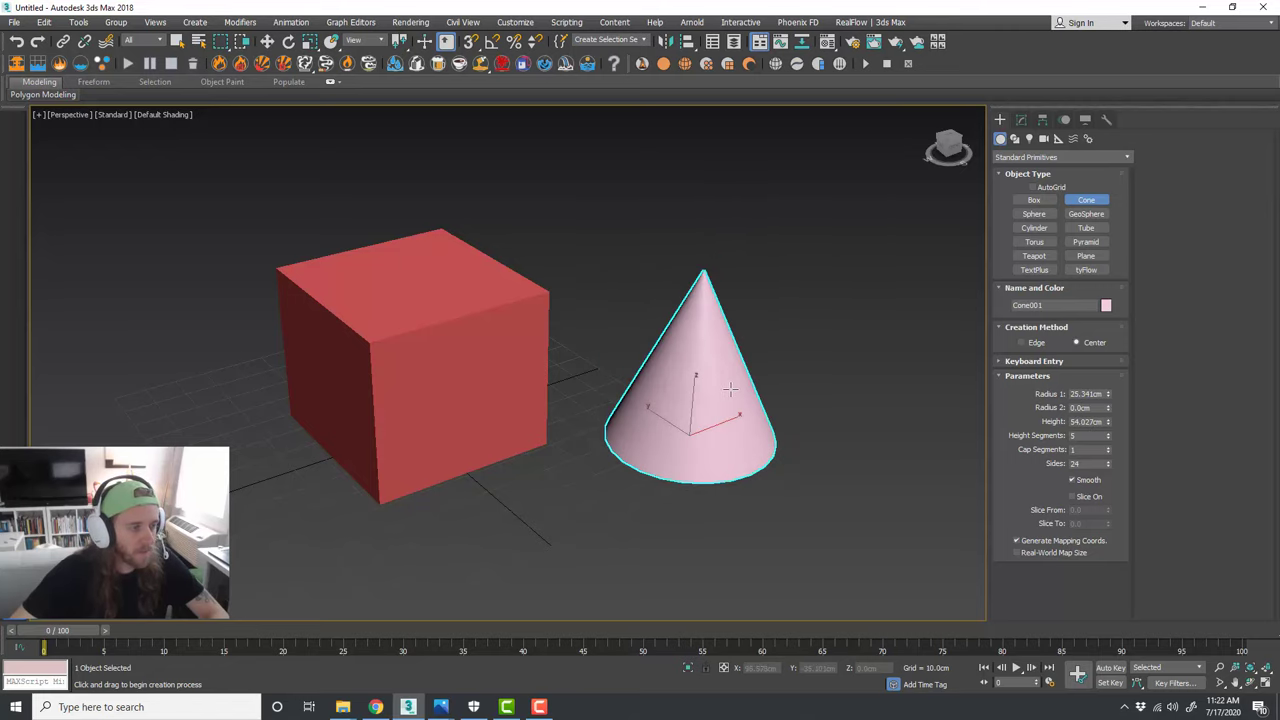
Step: Draw a sphere with a radius of about 26 cm in front of the box and cone
middle_click_drag(882, 385, 656, 362, "alt")
scroll(656, 362, "down", 2)
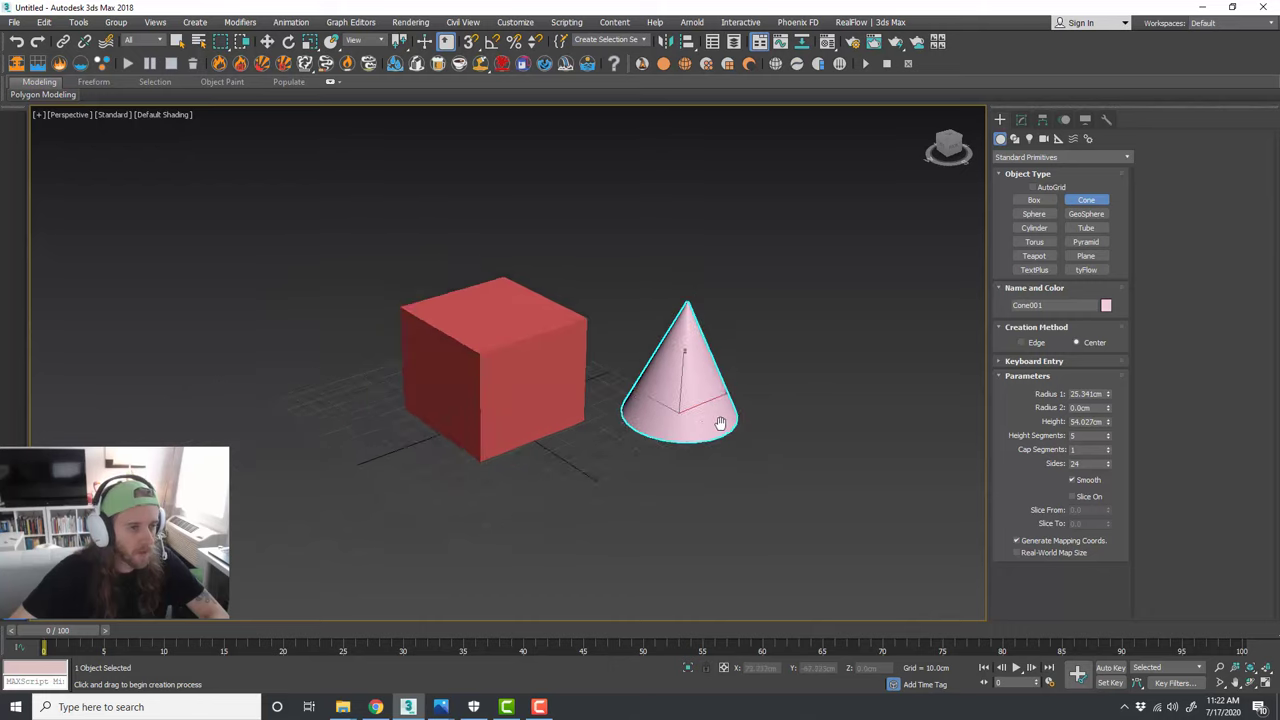
middle_click_drag(720, 423, 728, 386)
left_click(1040, 214)
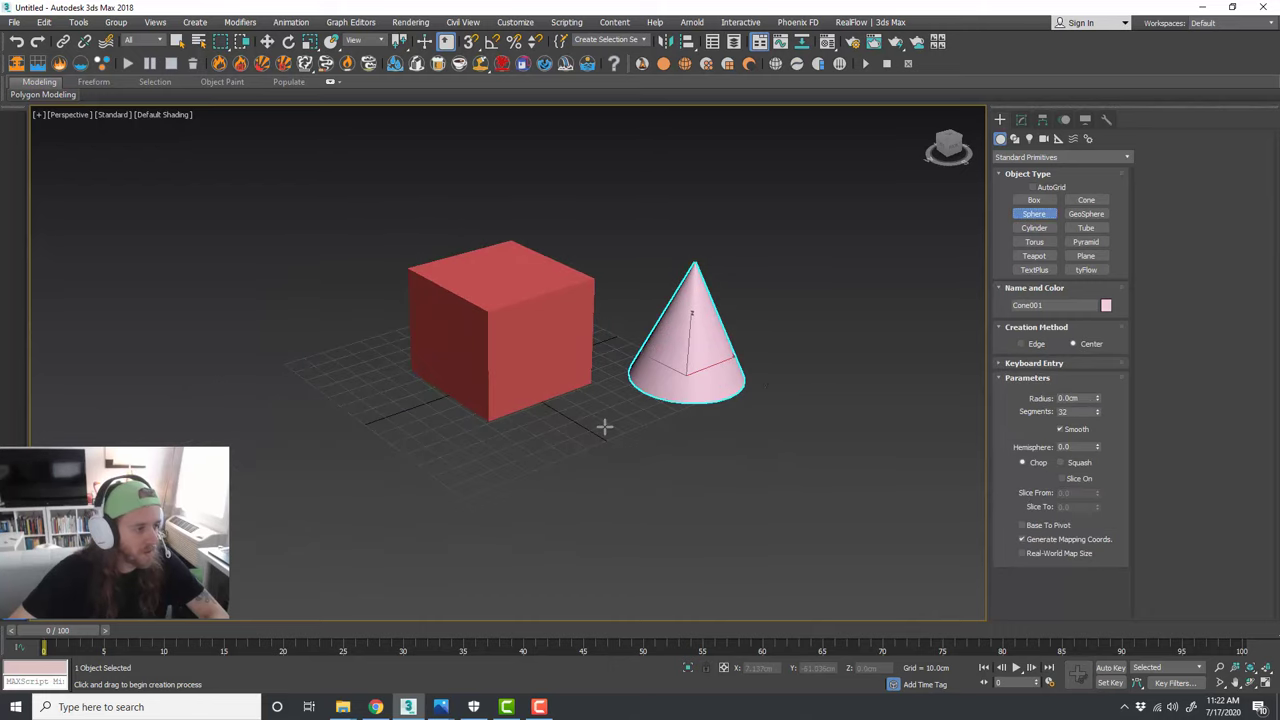
left_click_drag(605, 425, 682, 381)
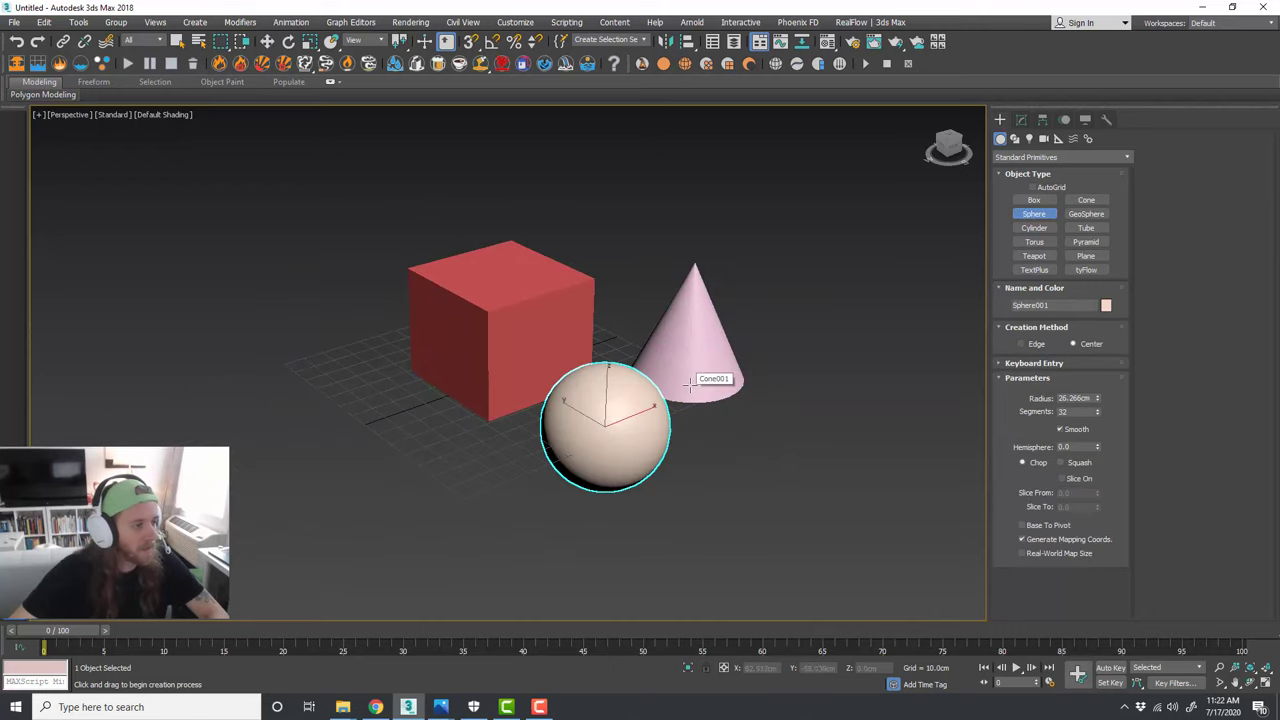
key("w")
Step: Draw a cylinder about 19 cm in radius and 40 cm high on the far side of the cone from the box
left_click(1050, 230)
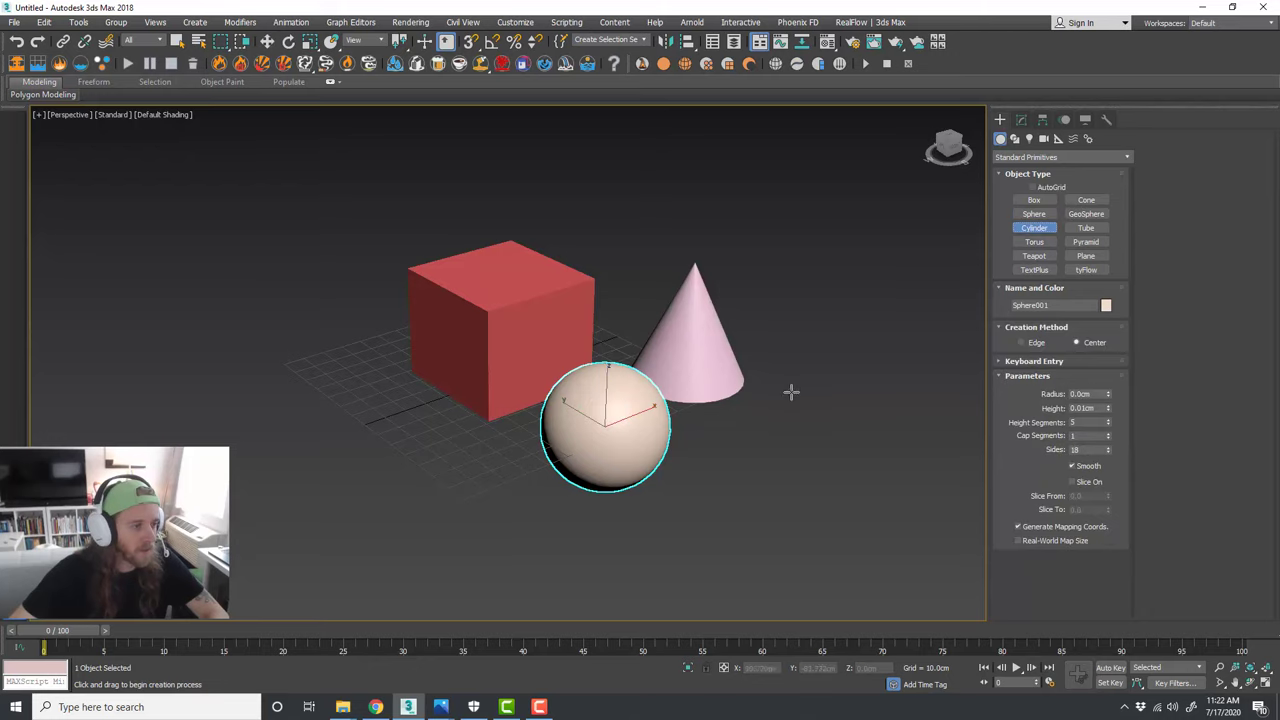
left_click_drag(790, 391, 817, 355)
left_click(805, 286)
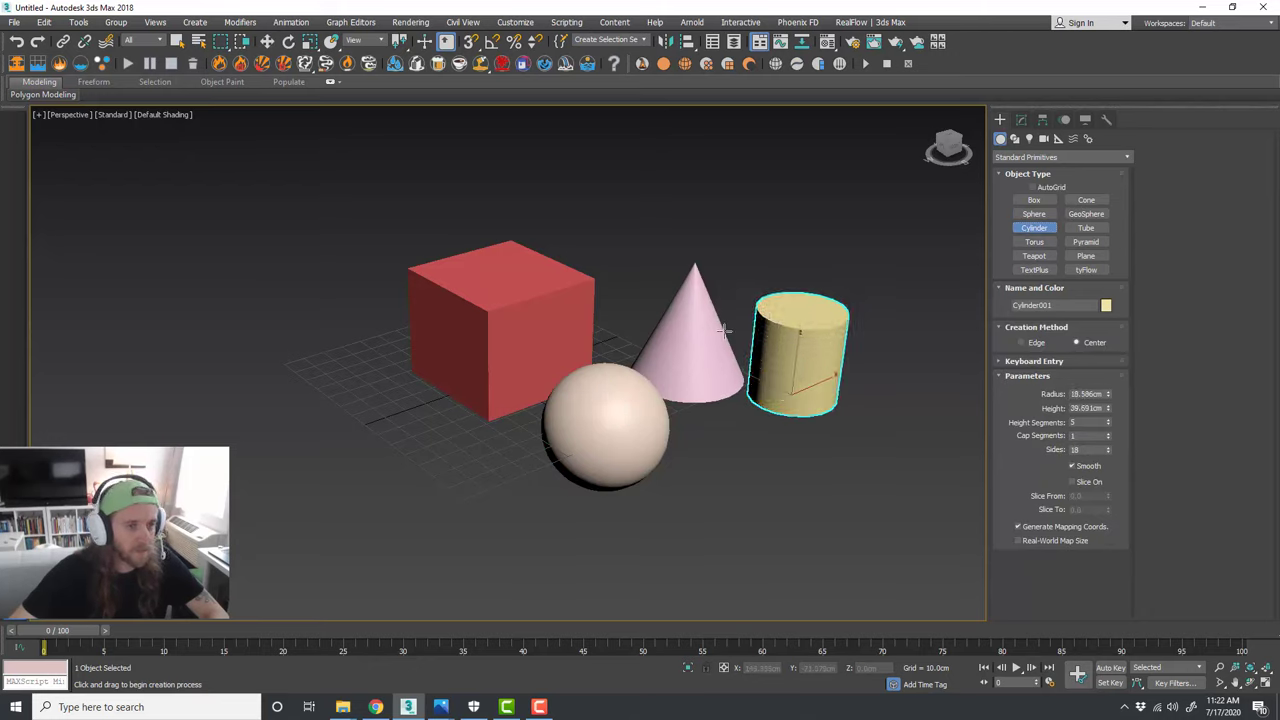
middle_click_drag(725, 330, 734, 357)
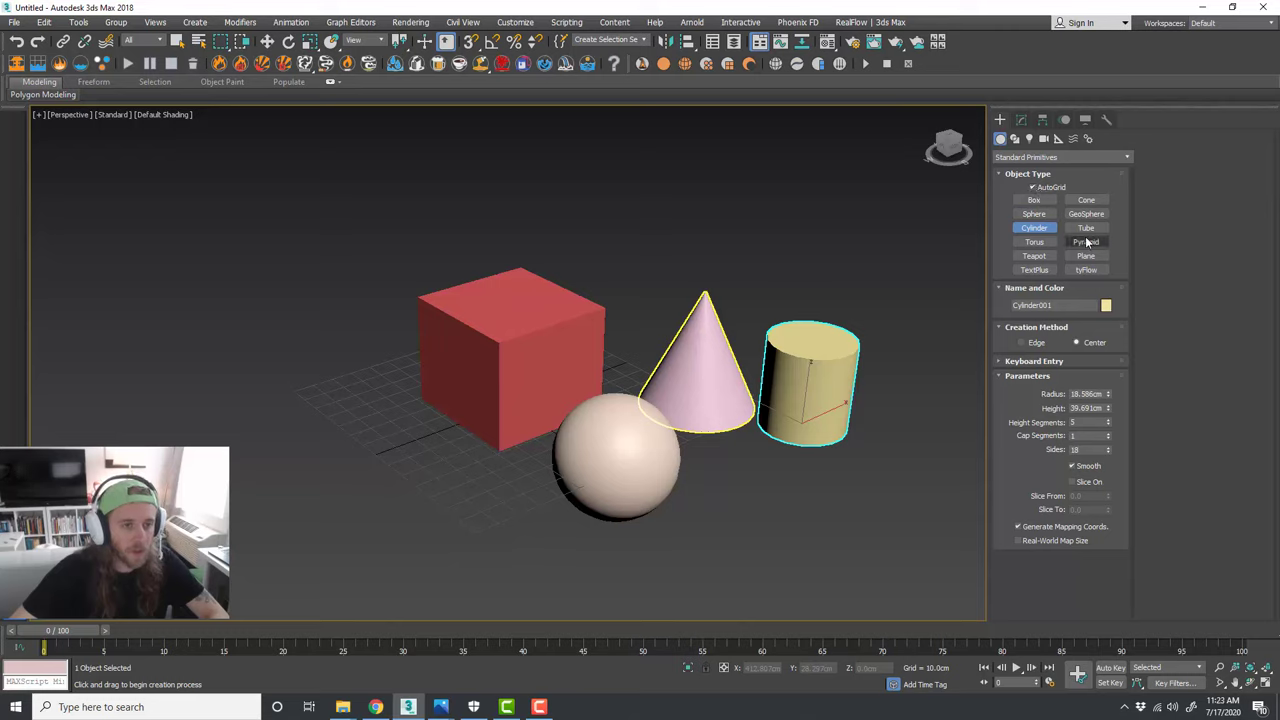
Step: Place teapots with AutoGrid on the surfaces of the box, sphere and cone, the box's one about 14 cm in radius
left_click(1034, 256)
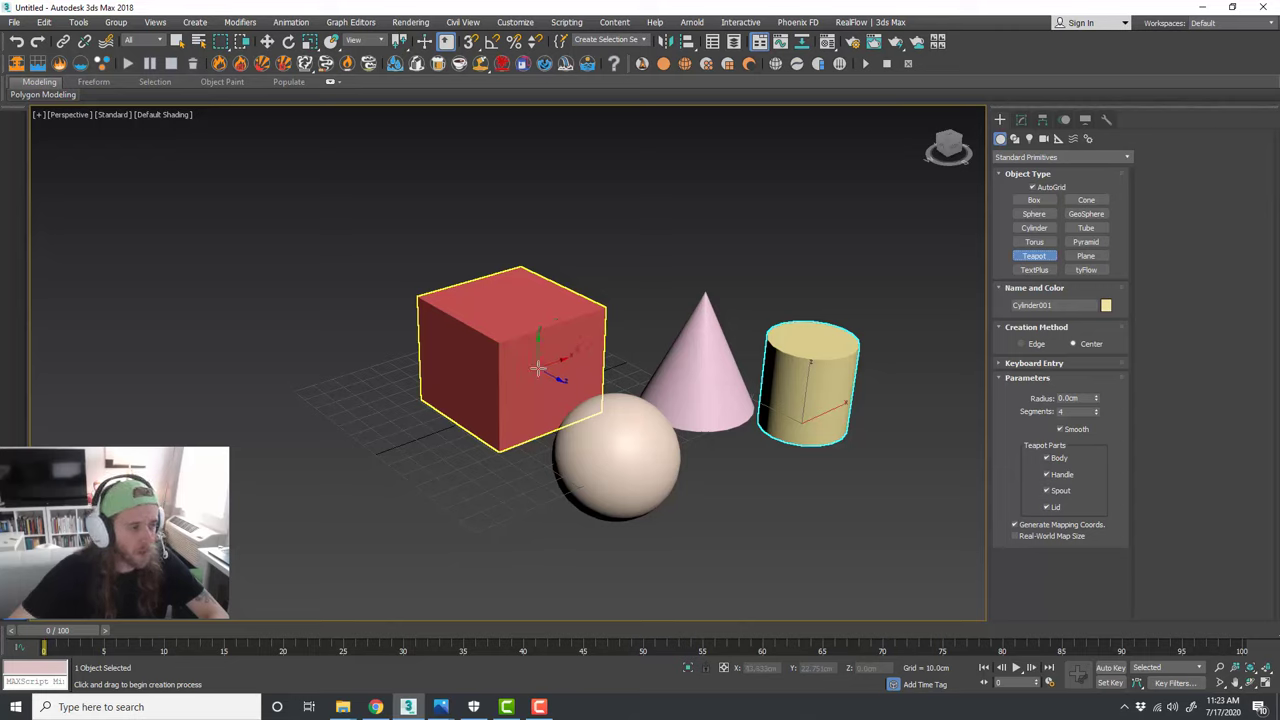
left_click_drag(538, 368, 581, 343)
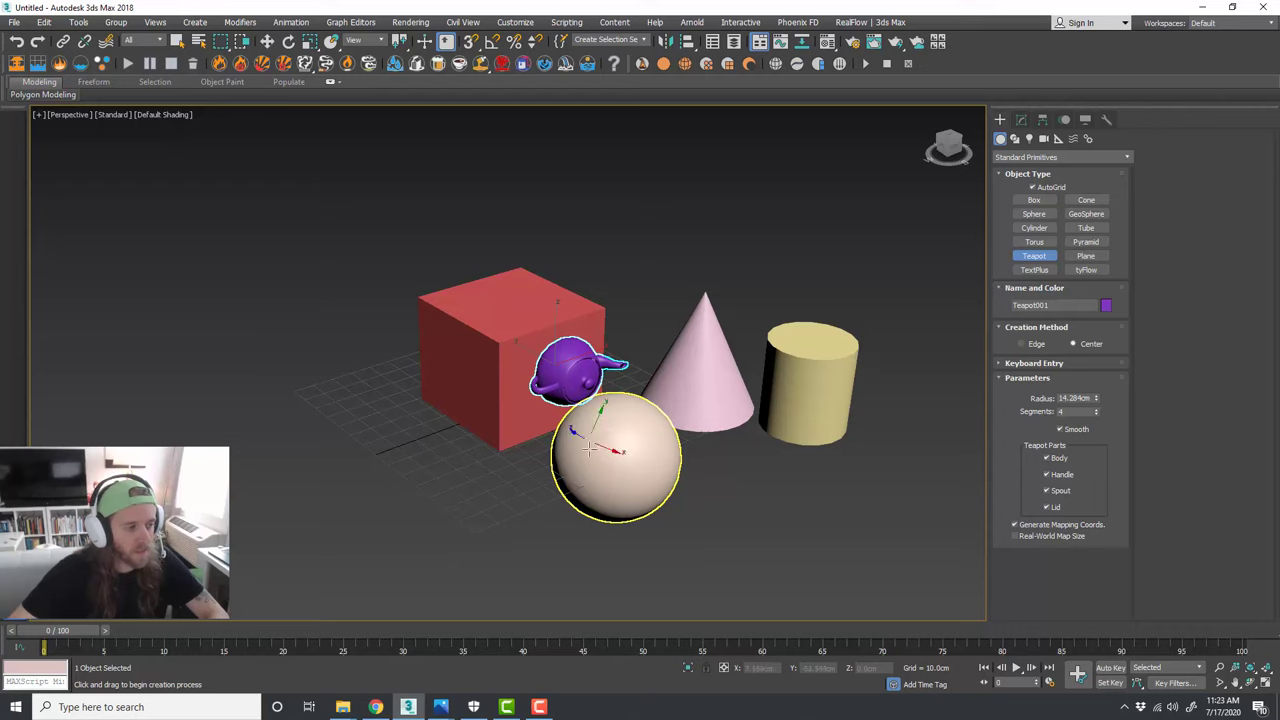
left_click_drag(668, 428, 665, 417)
left_click_drag(717, 343, 666, 386)
Step: Add AutoGrid teapots to the cylinder's side and top and the box's other visible side face, and end teapot creation
left_click_drag(815, 381, 830, 392)
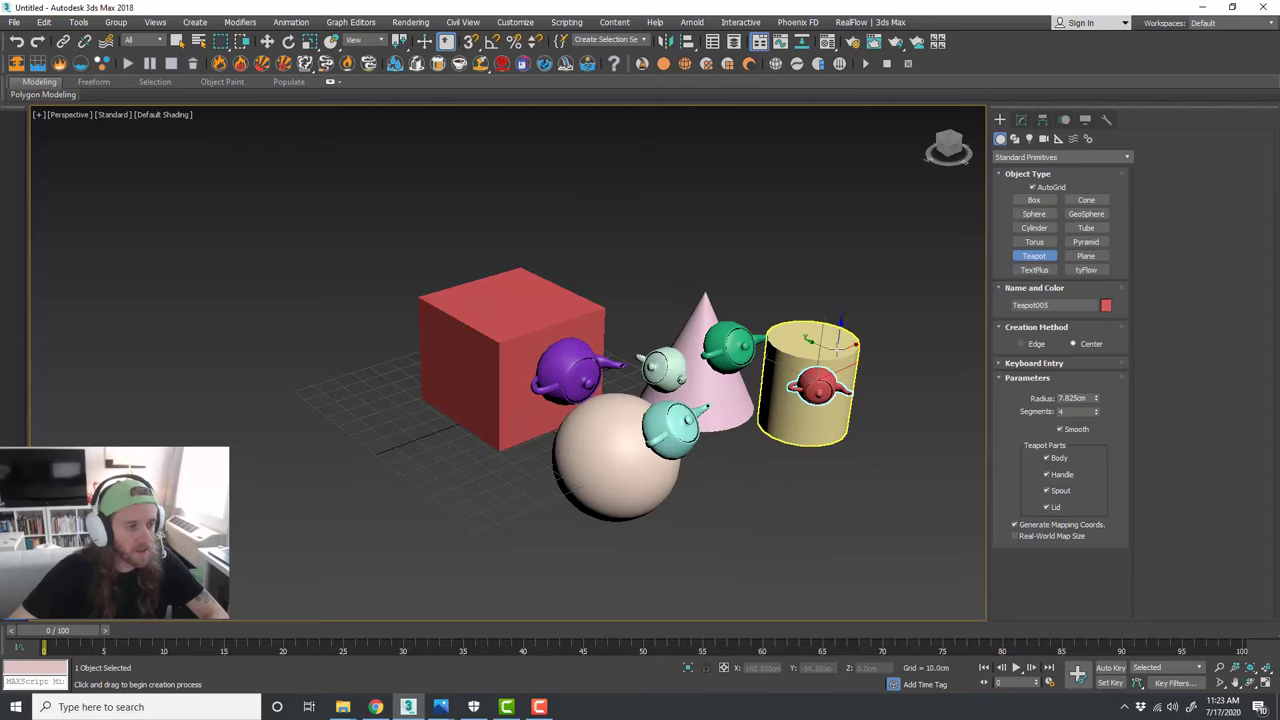
left_click_drag(830, 336, 855, 330)
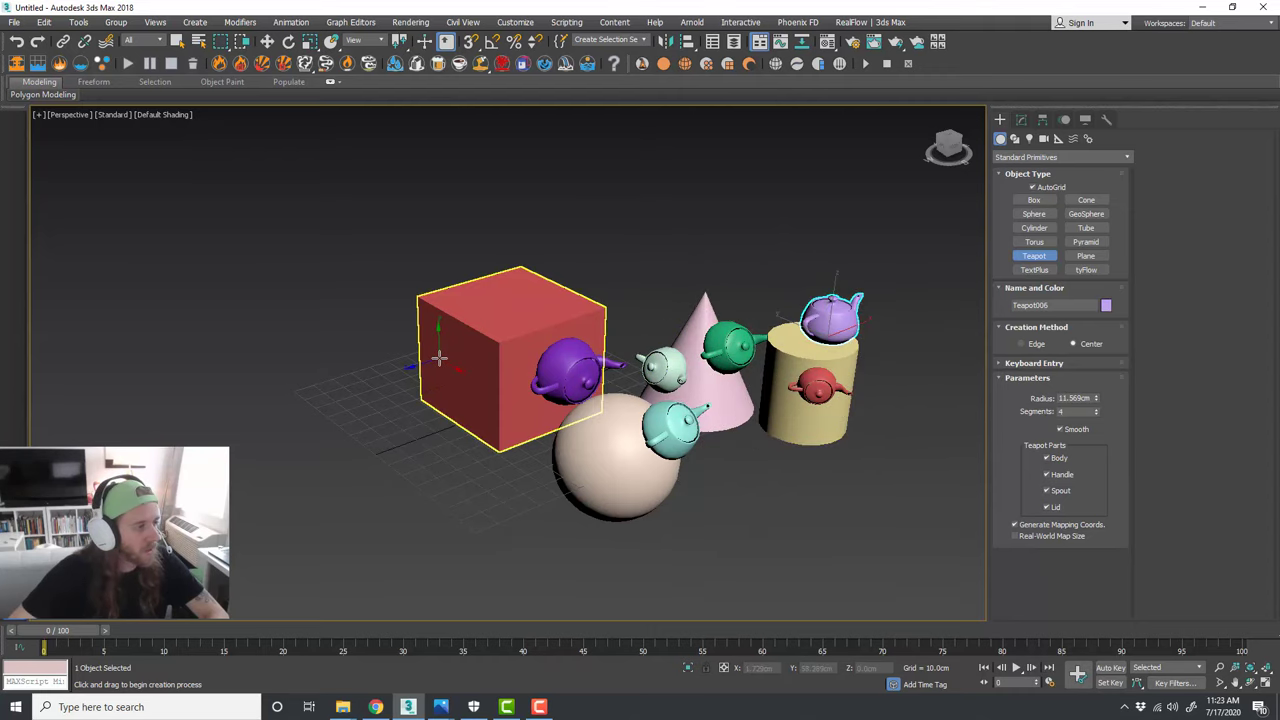
left_click_drag(433, 357, 422, 372)
middle_click_drag(839, 480, 799, 468)
right_click(808, 476)
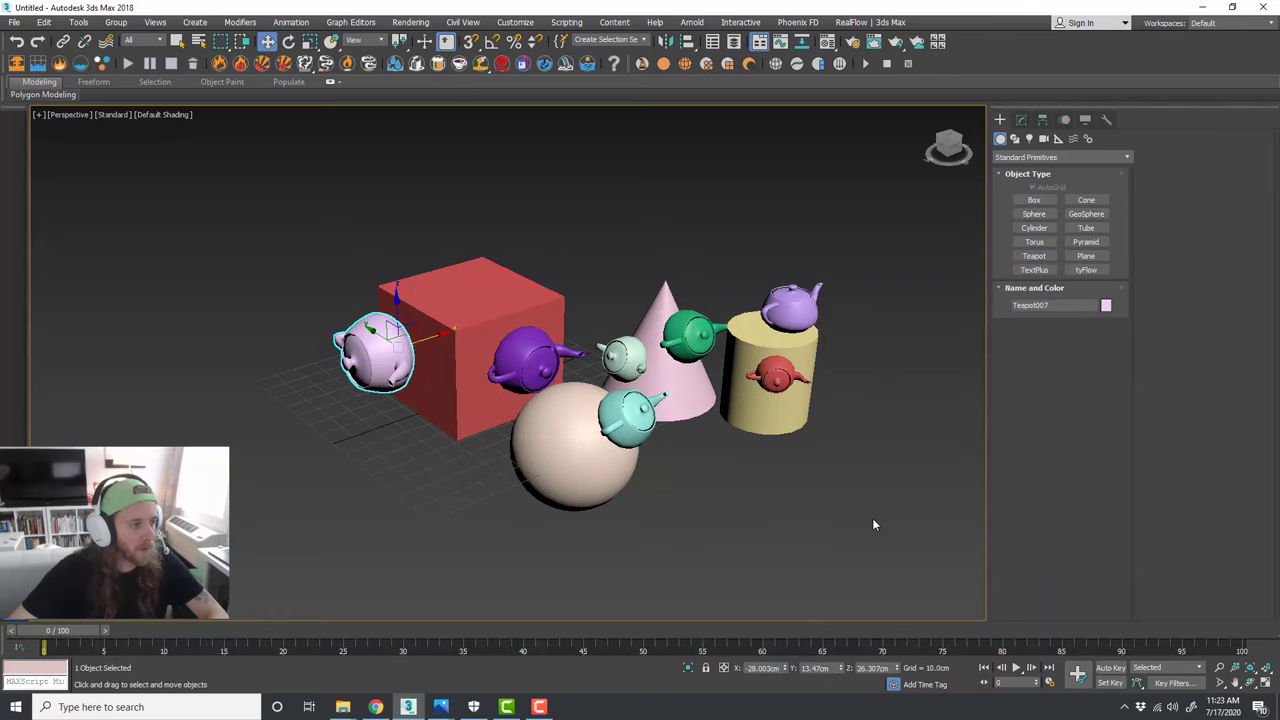
Step: Select all the primitives and teapots in the scene and delete them
left_click_drag(866, 516, 354, 290)
key("Delete")
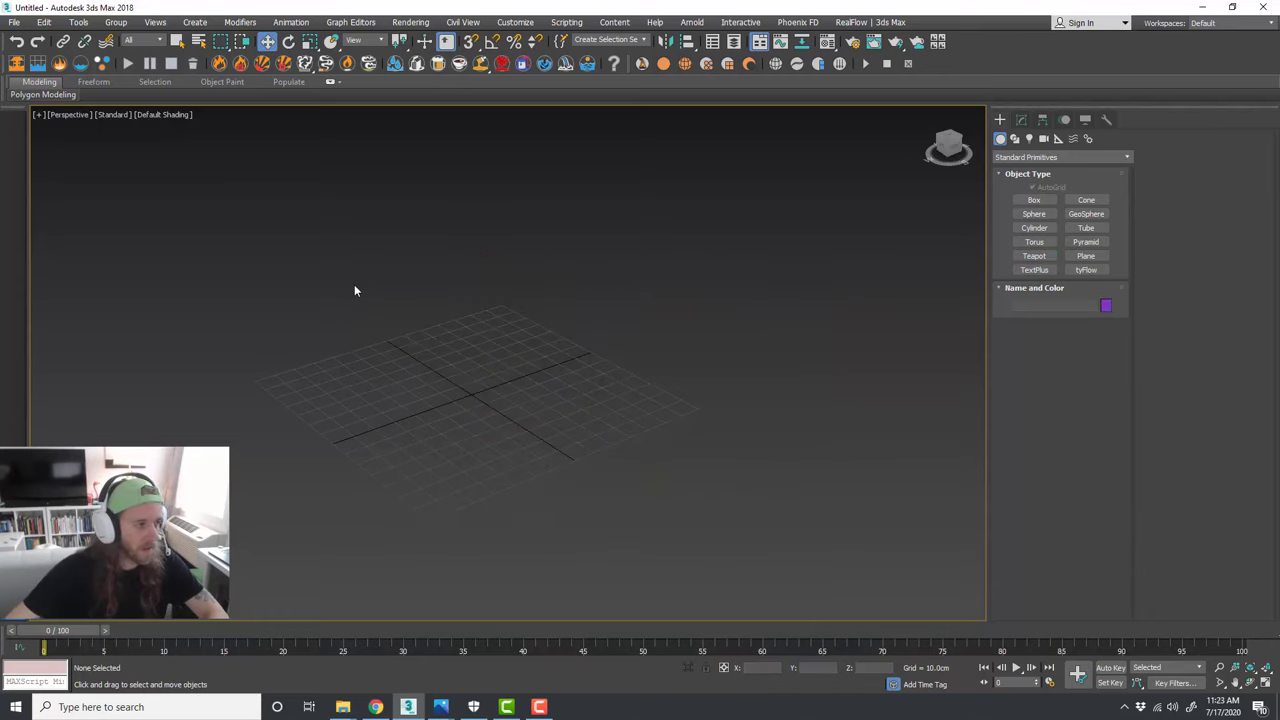
middle_click_drag(490, 340, 535, 351)
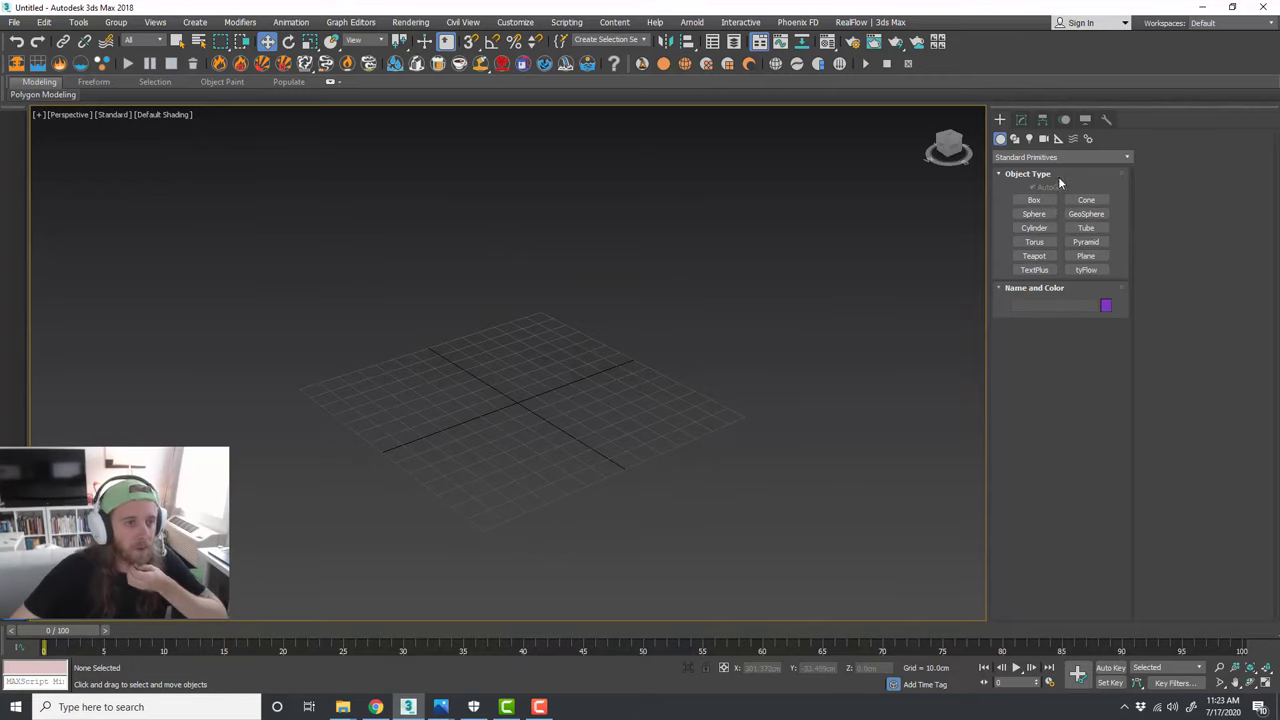
Step: Switch to Extended Primitives and draw a Tetra hedra with a radius of about 13 cm near the grid's edge
left_click(1058, 159)
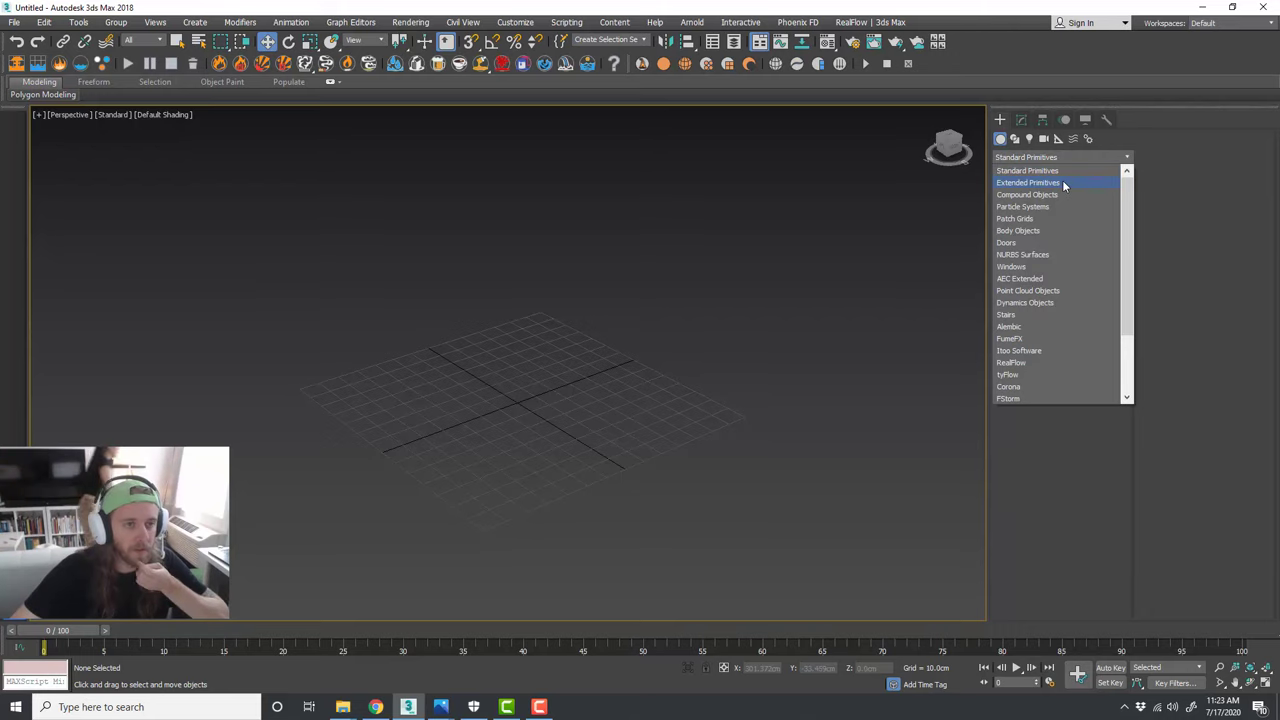
left_click(1063, 183)
left_click_drag(675, 390, 697, 343)
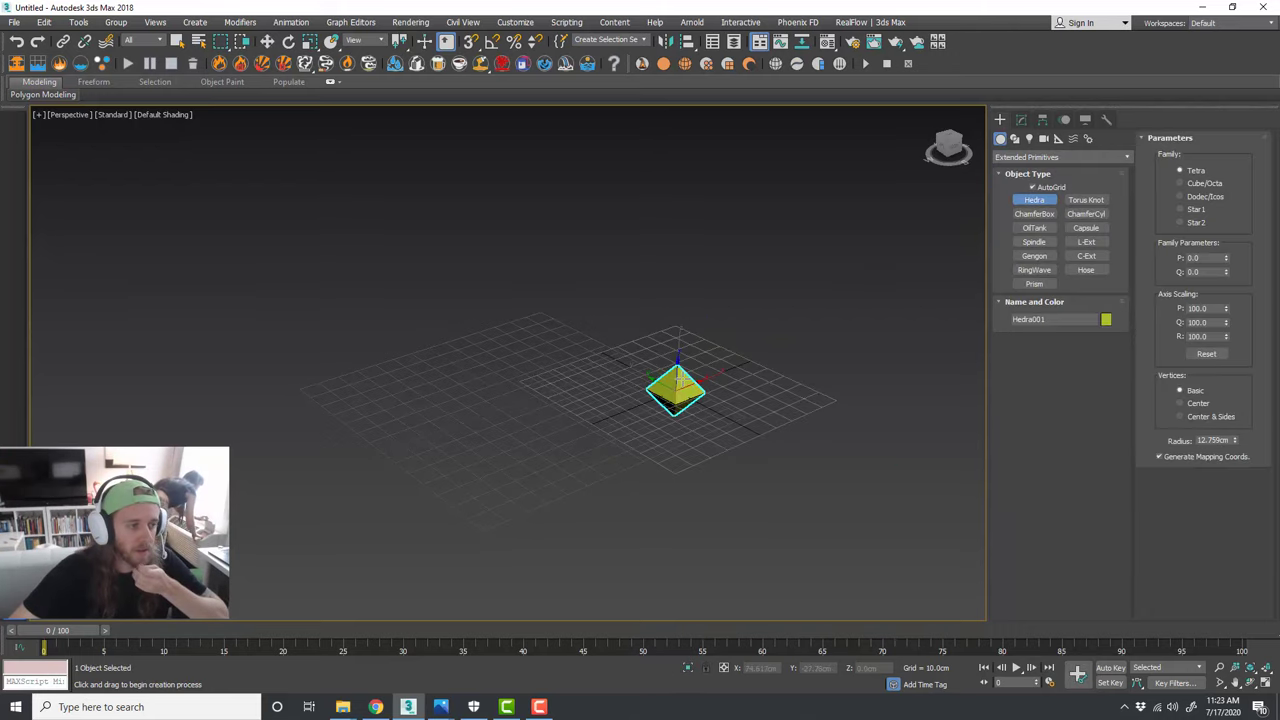
Step: Draw a ChamferBox beyond the hedra, about 49 cm long, 57 cm wide and 43 cm high with a 5.9 cm fillet
left_click(1034, 216)
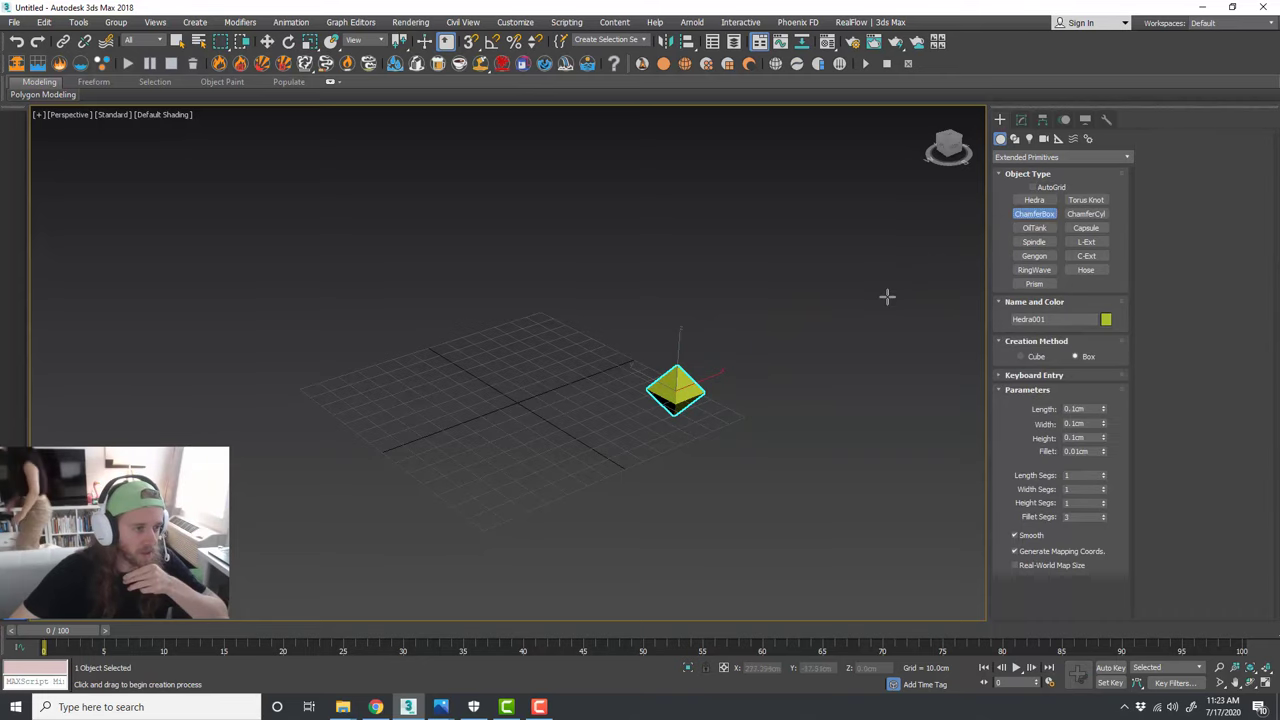
left_click_drag(809, 390, 806, 322)
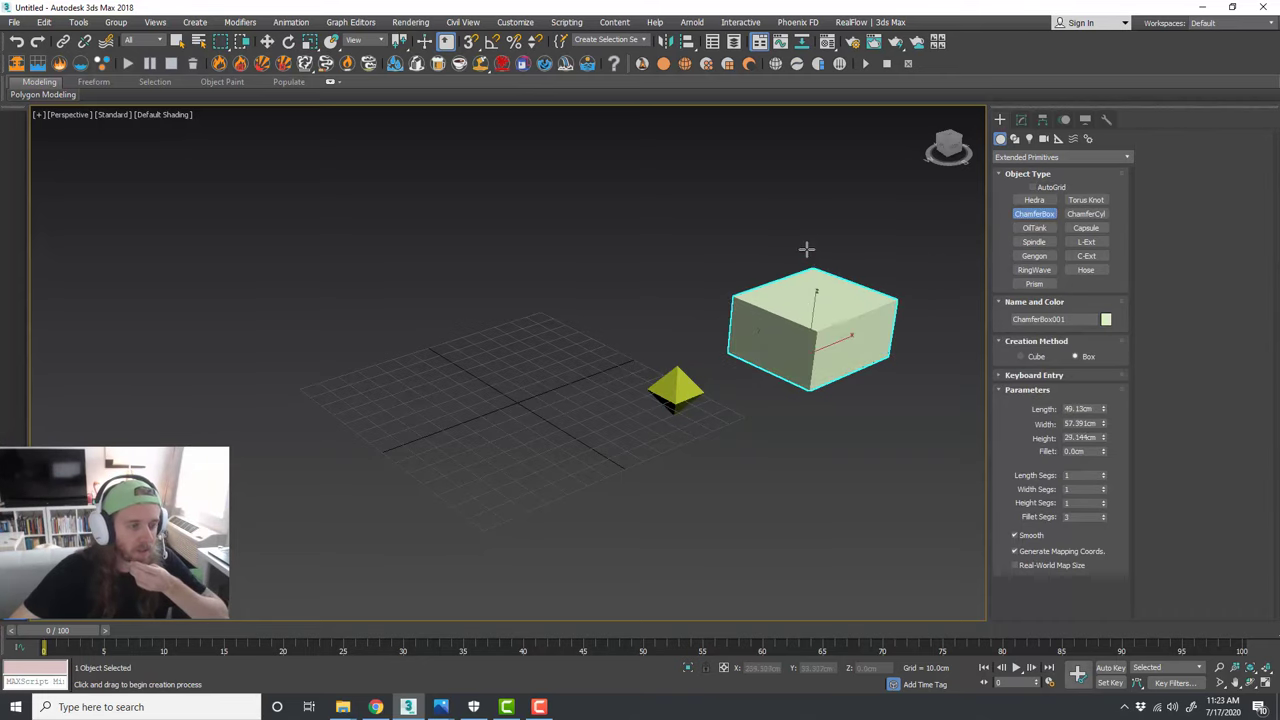
left_click(786, 289)
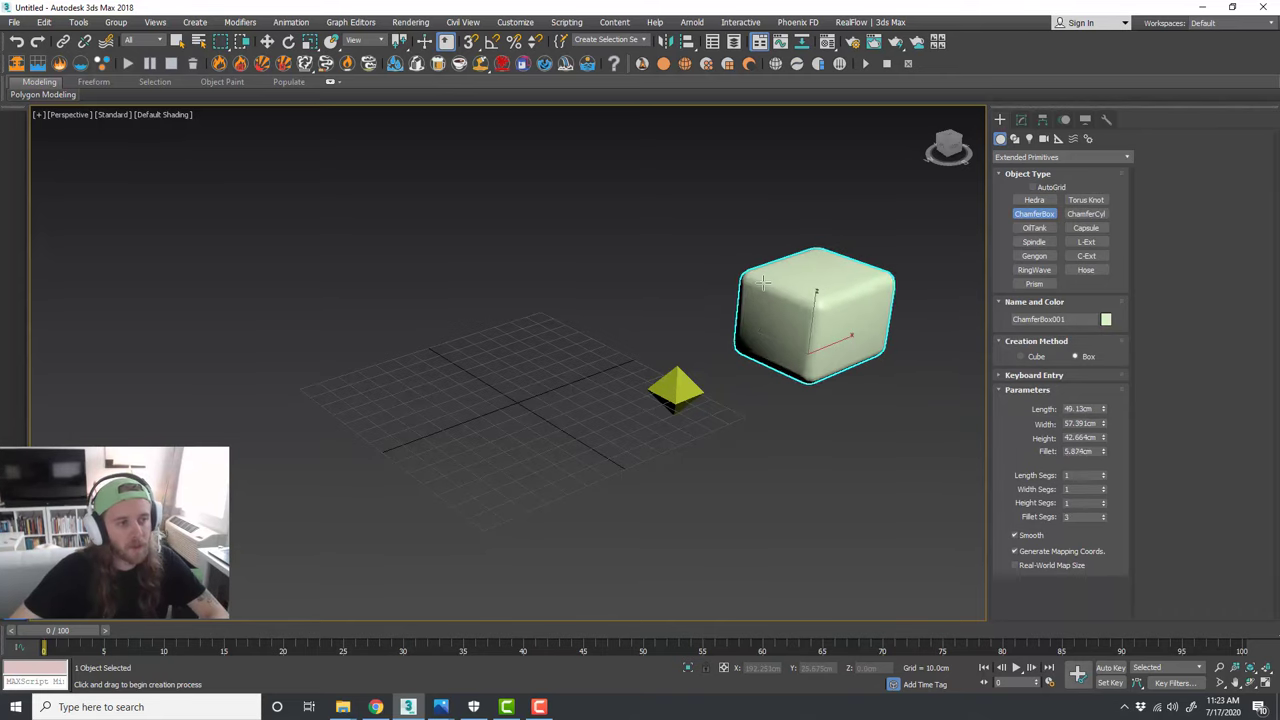
left_click(763, 283)
Step: Draw a second ChamferBox on the grid, about 61 cm long, 53 cm wide and 48 cm high, and end box creation
middle_click_drag(879, 348, 871, 371)
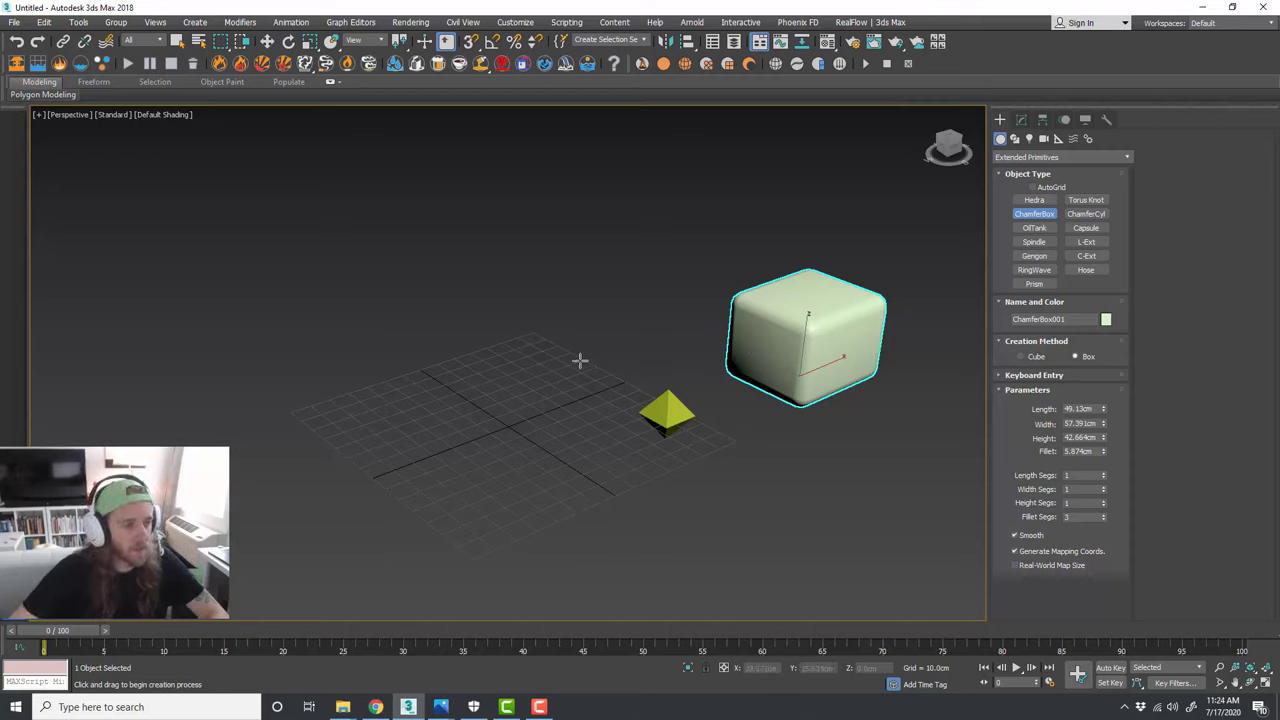
left_click_drag(514, 414, 521, 345)
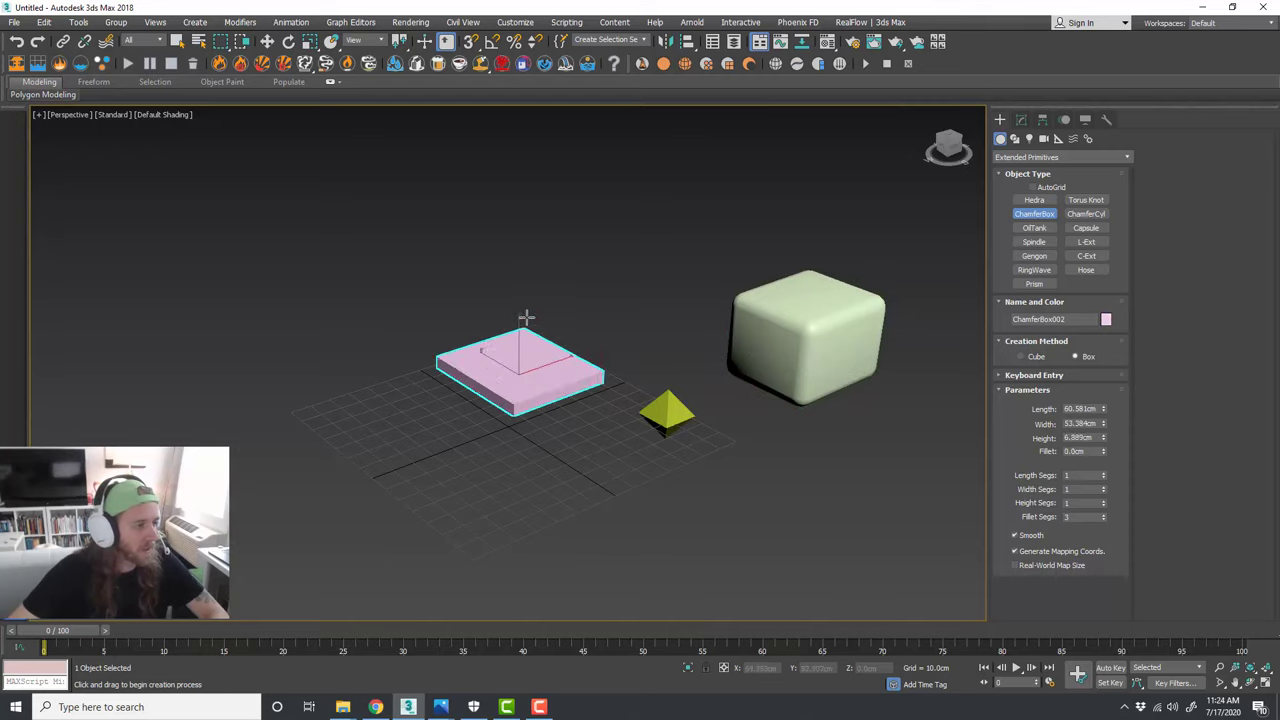
left_click(498, 277)
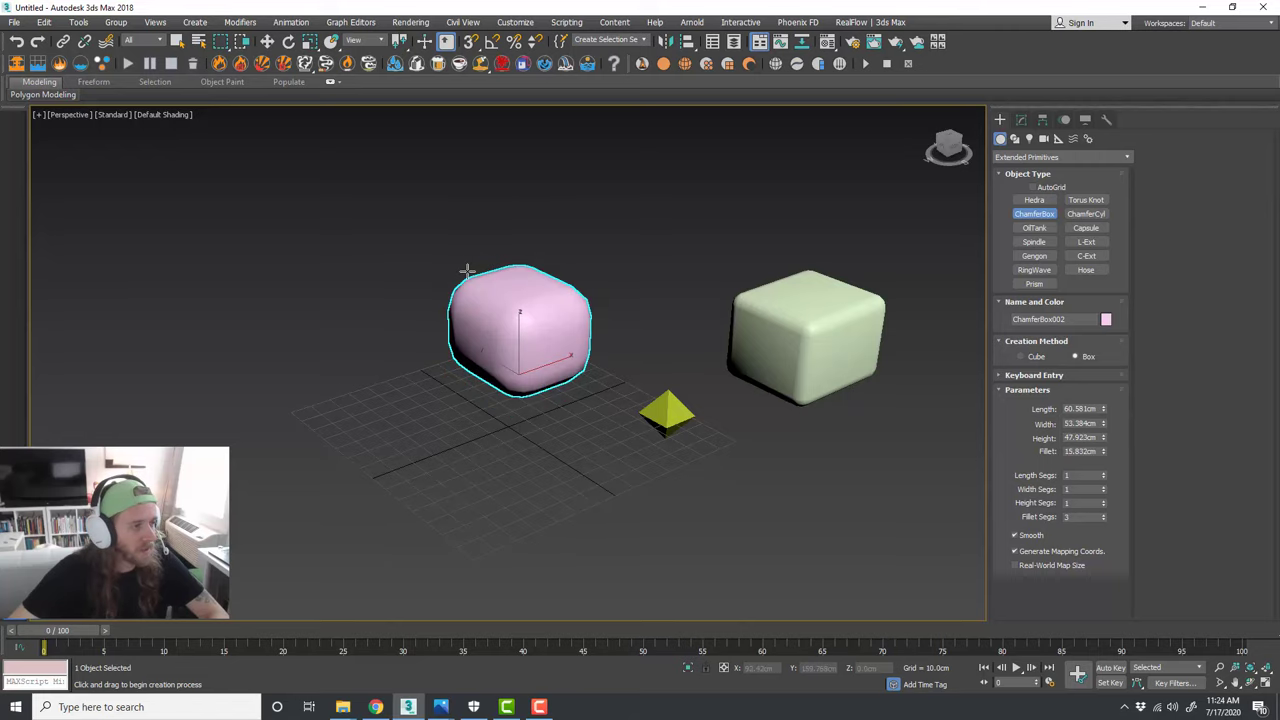
left_click(484, 268)
key("w")
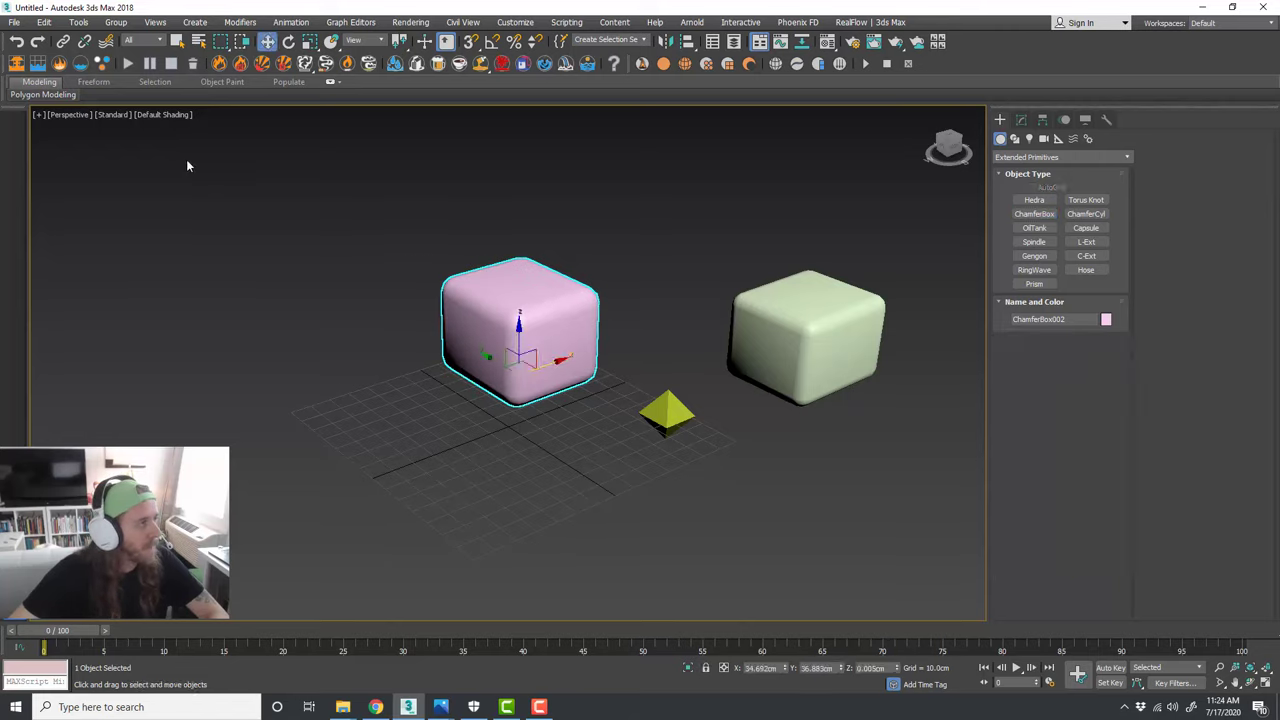
Step: Turn on Edged Faces in the perspective viewport to show the chamfer boxes' edges
scroll(594, 341, "up", 3)
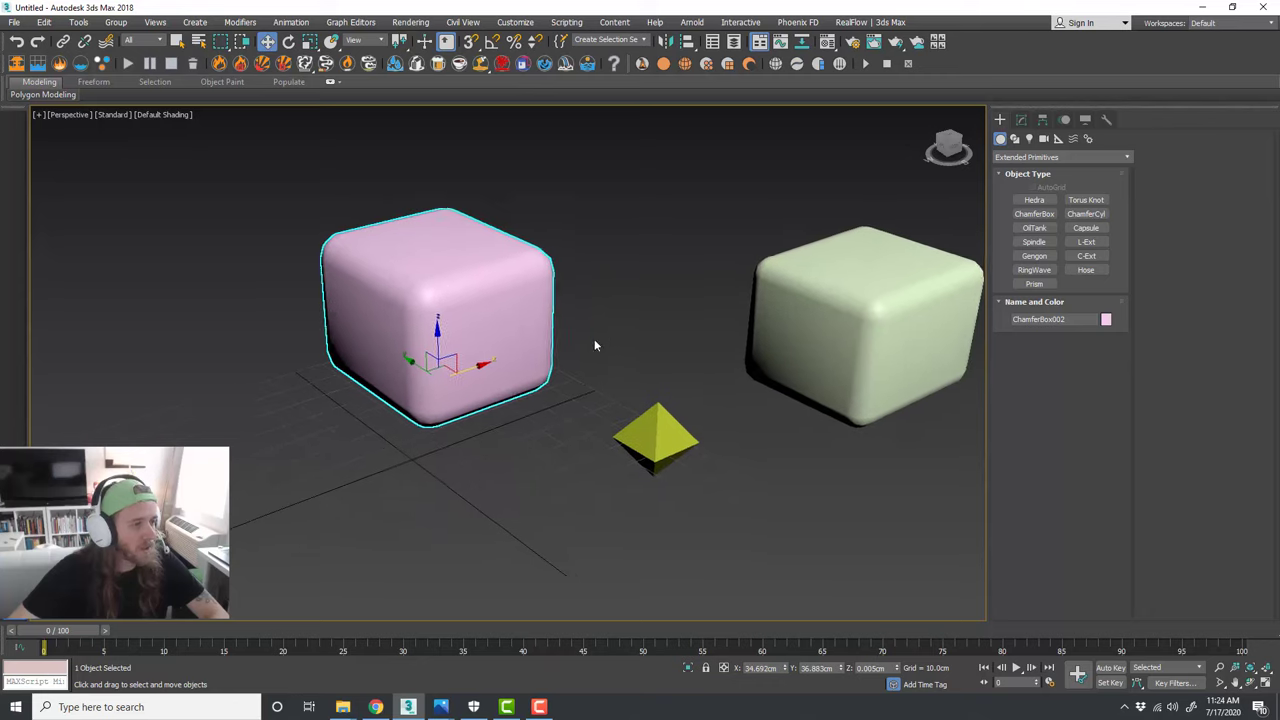
left_click(166, 115)
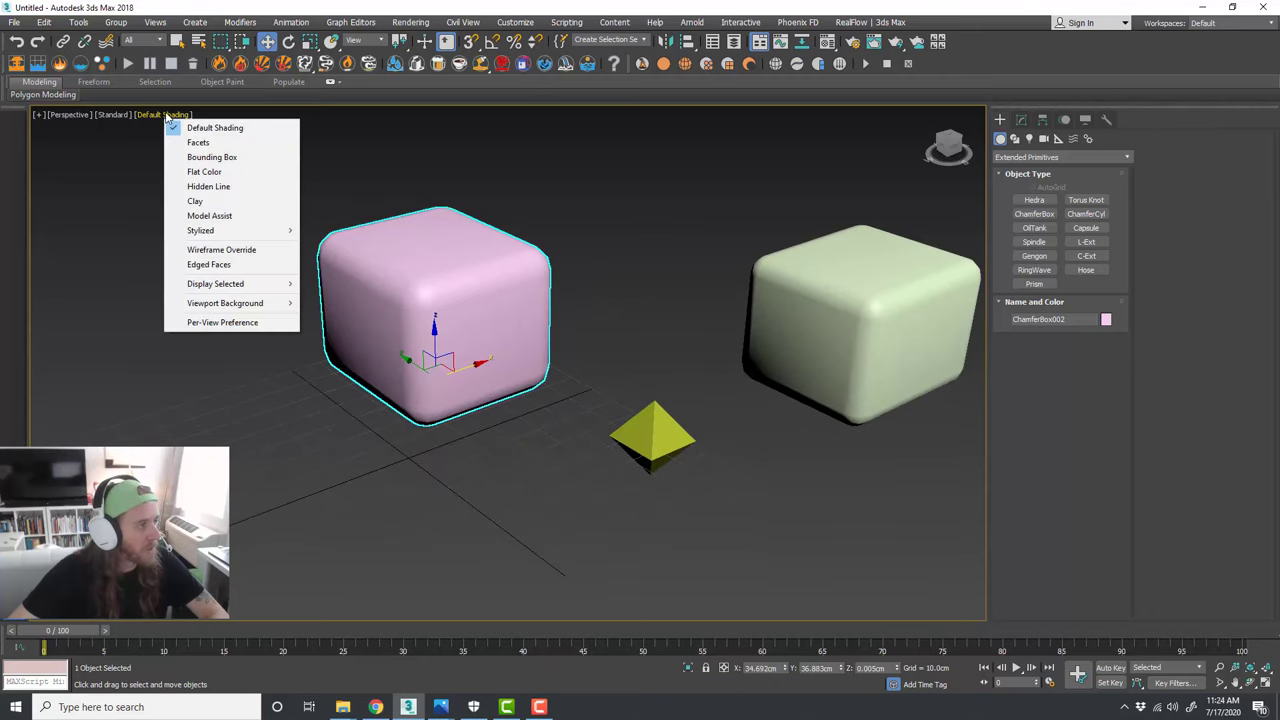
left_click(231, 265)
scroll(385, 305, "down", 2)
scroll(368, 298, "up", 2)
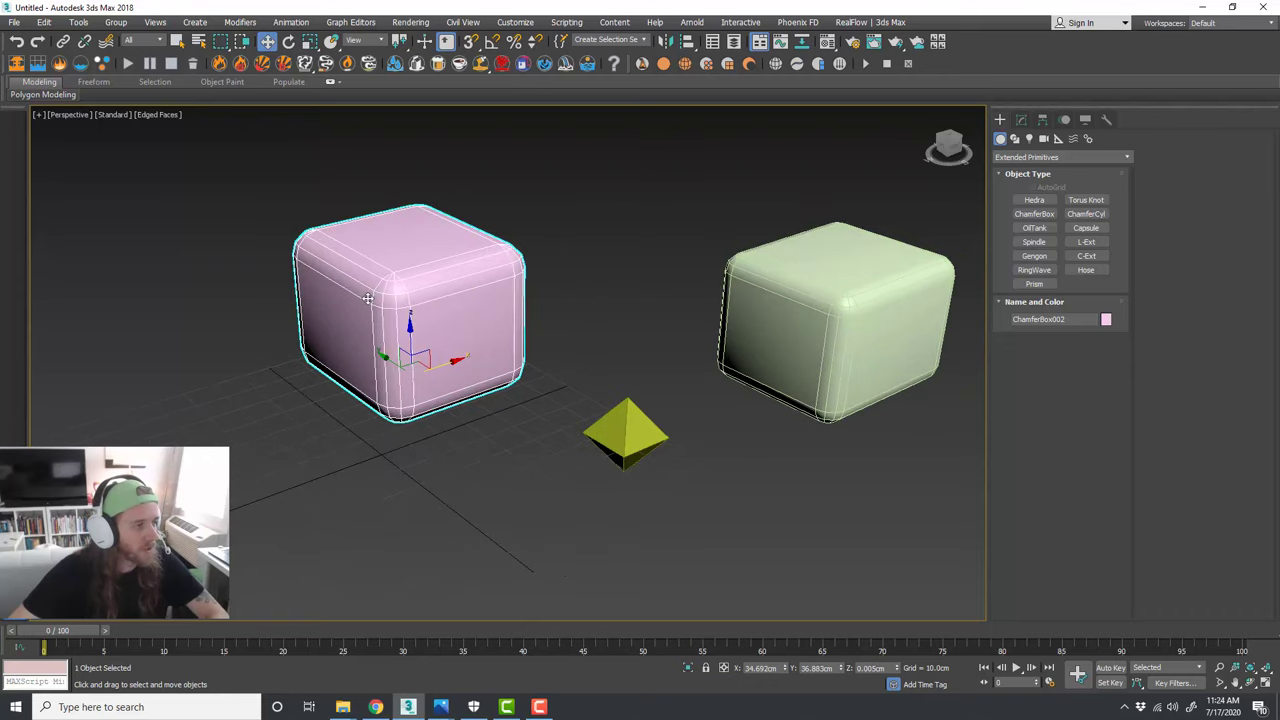
scroll(368, 298, "up", 2)
Step: Switch the viewport to Wireframe Override, inspect the boxes and clear the selection
left_click(166, 115)
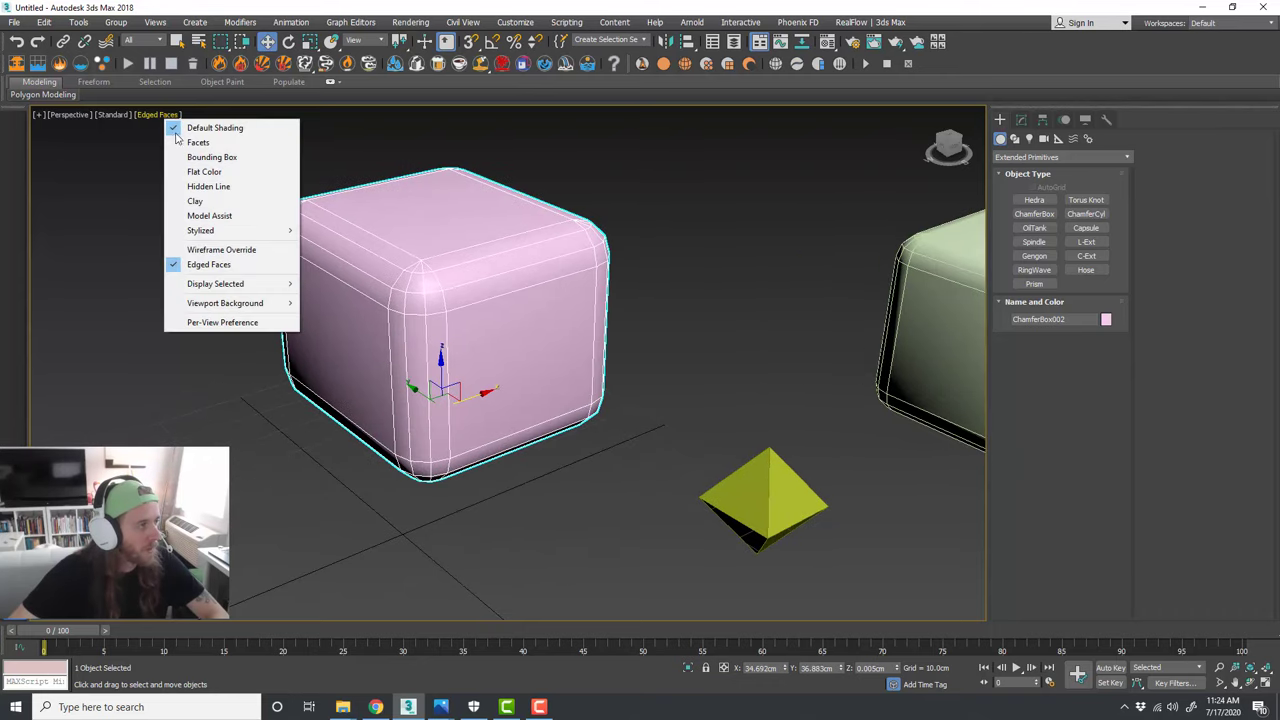
left_click(230, 250)
scroll(483, 357, "down", 2)
middle_click_drag(483, 357, 590, 328, "alt")
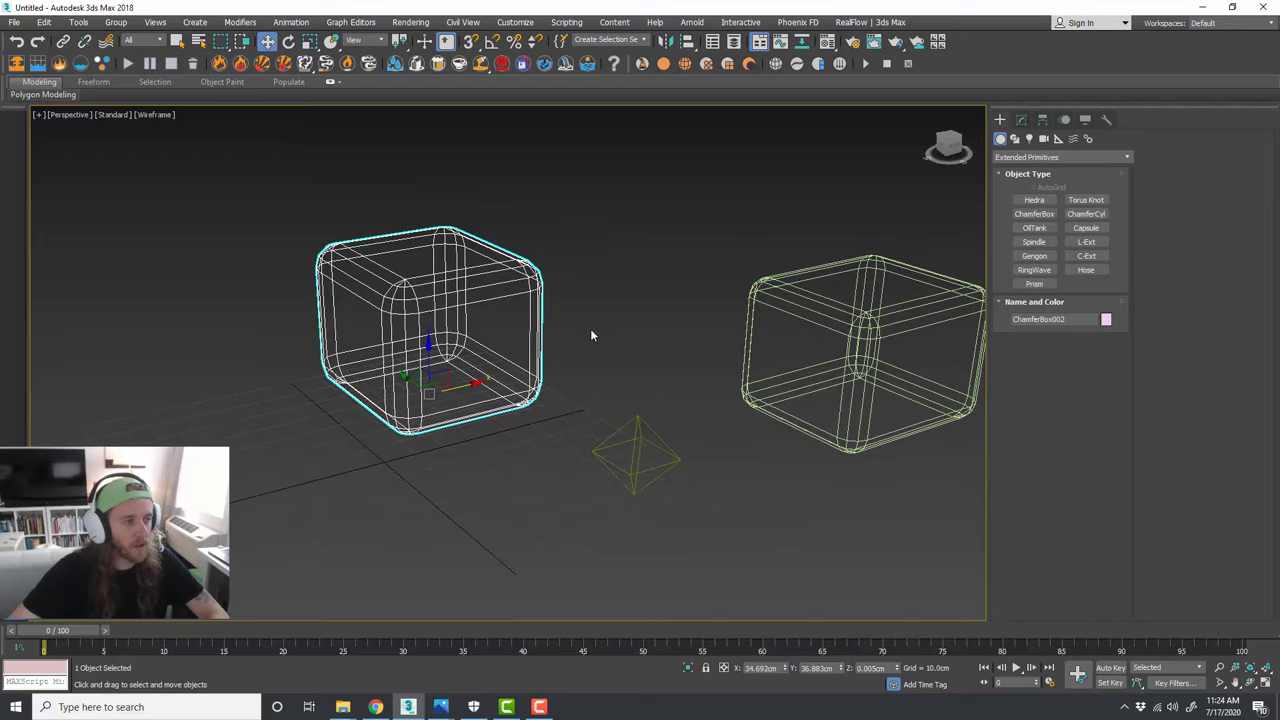
left_click(590, 328)
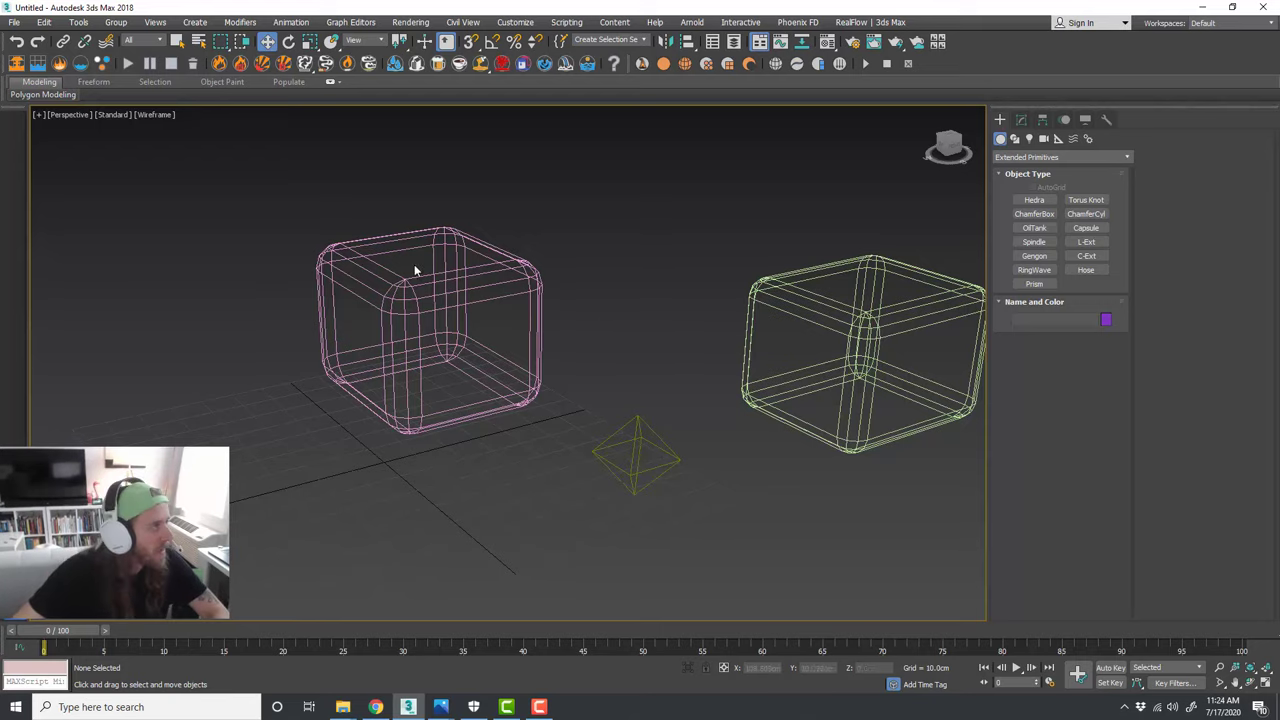
Step: Return the viewport from wireframe to Default Shading with edged faces
left_click(155, 114)
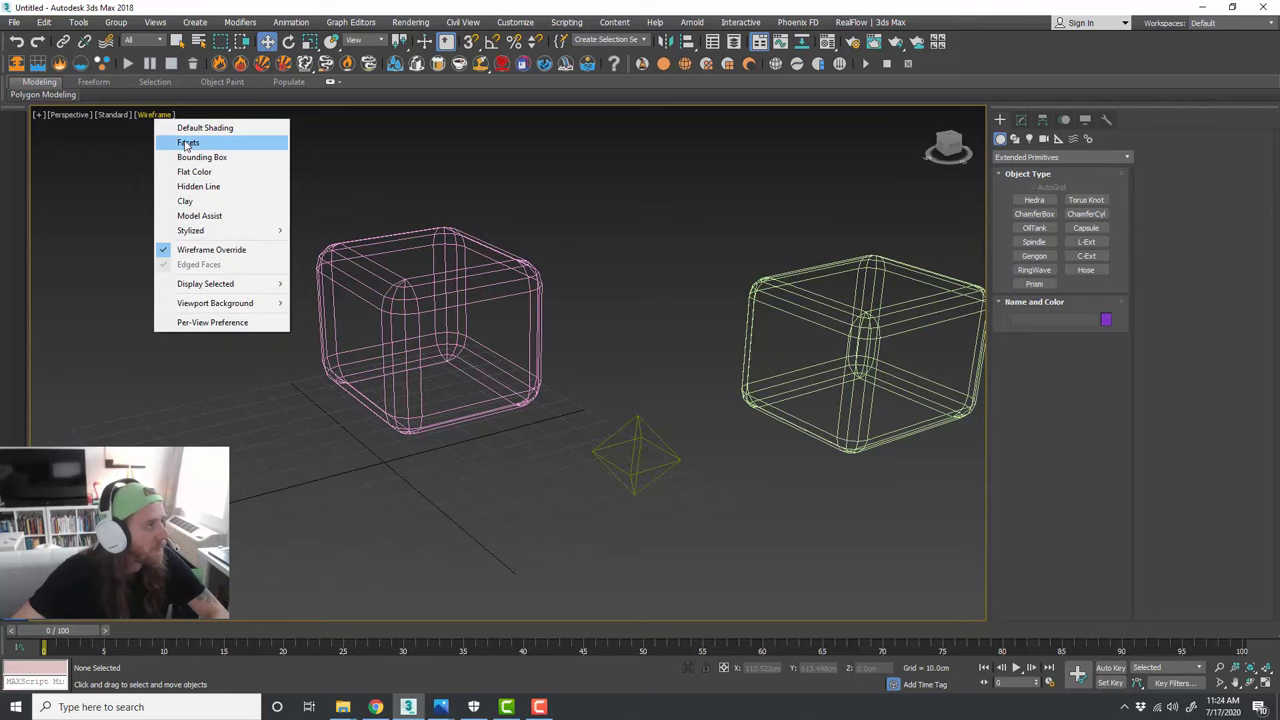
left_click(205, 128)
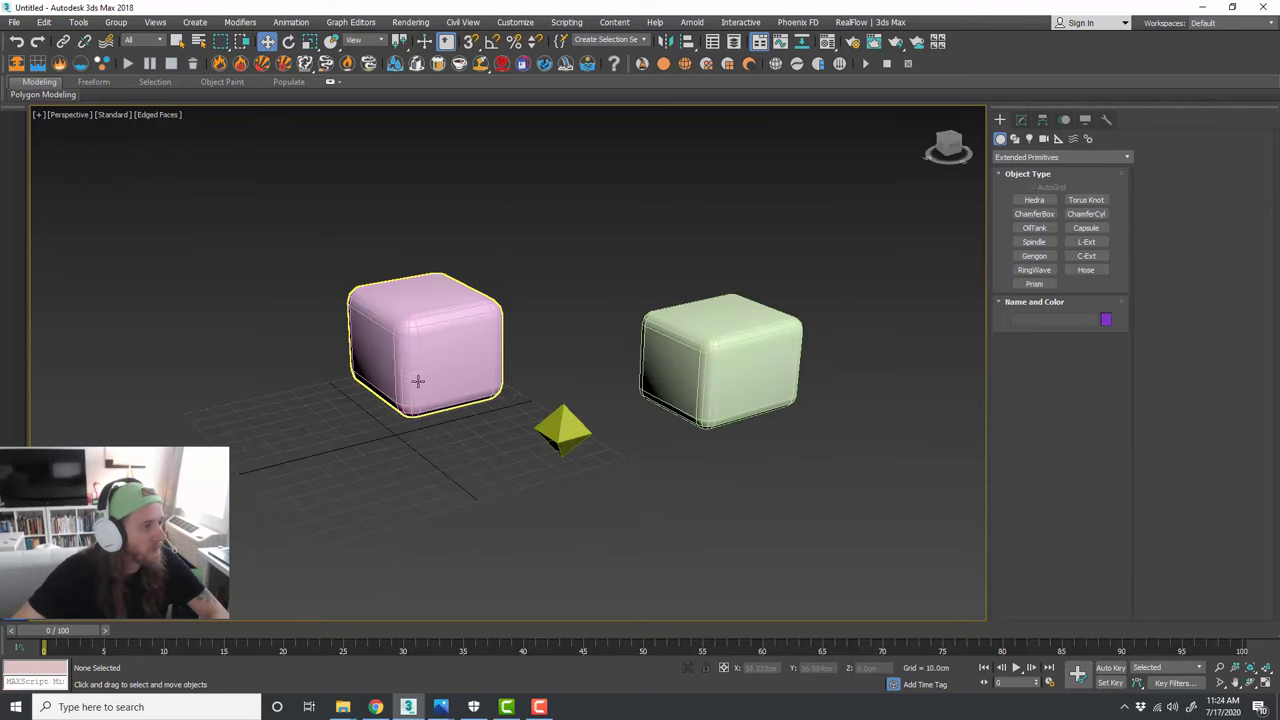
scroll(533, 407, "up", 3)
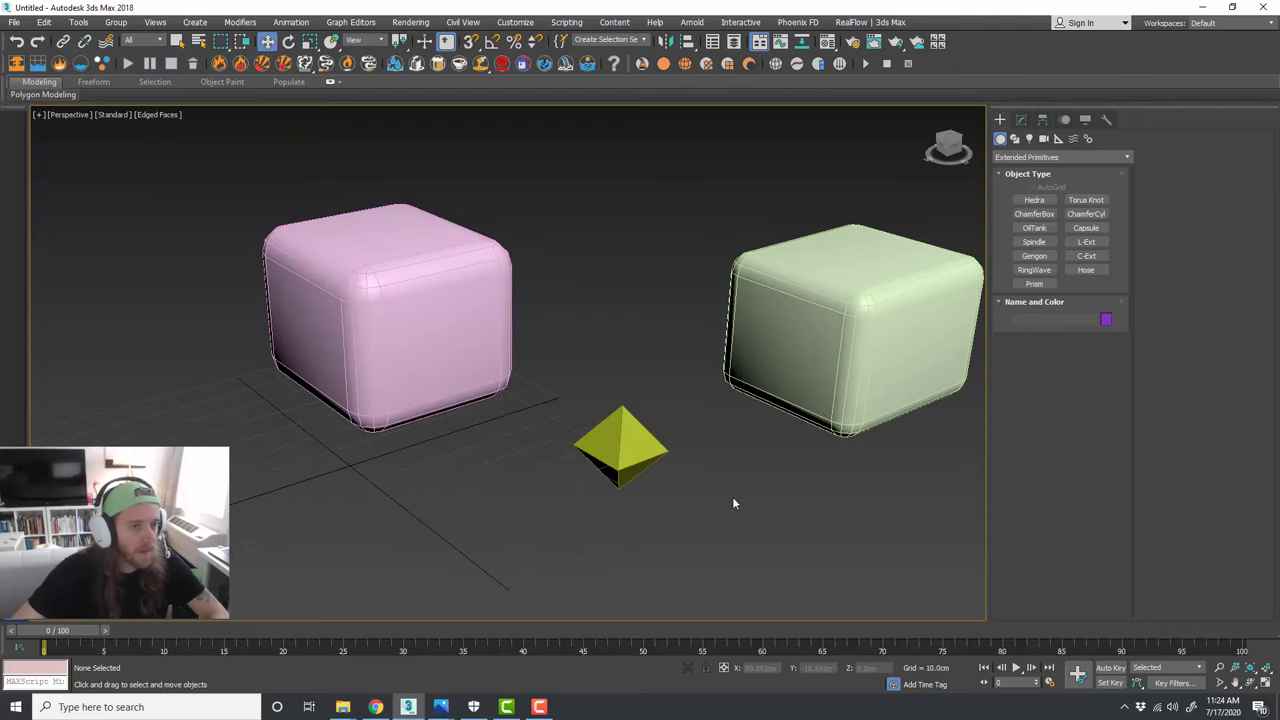
scroll(734, 503, "down", 3)
scroll(656, 411, "up", 3)
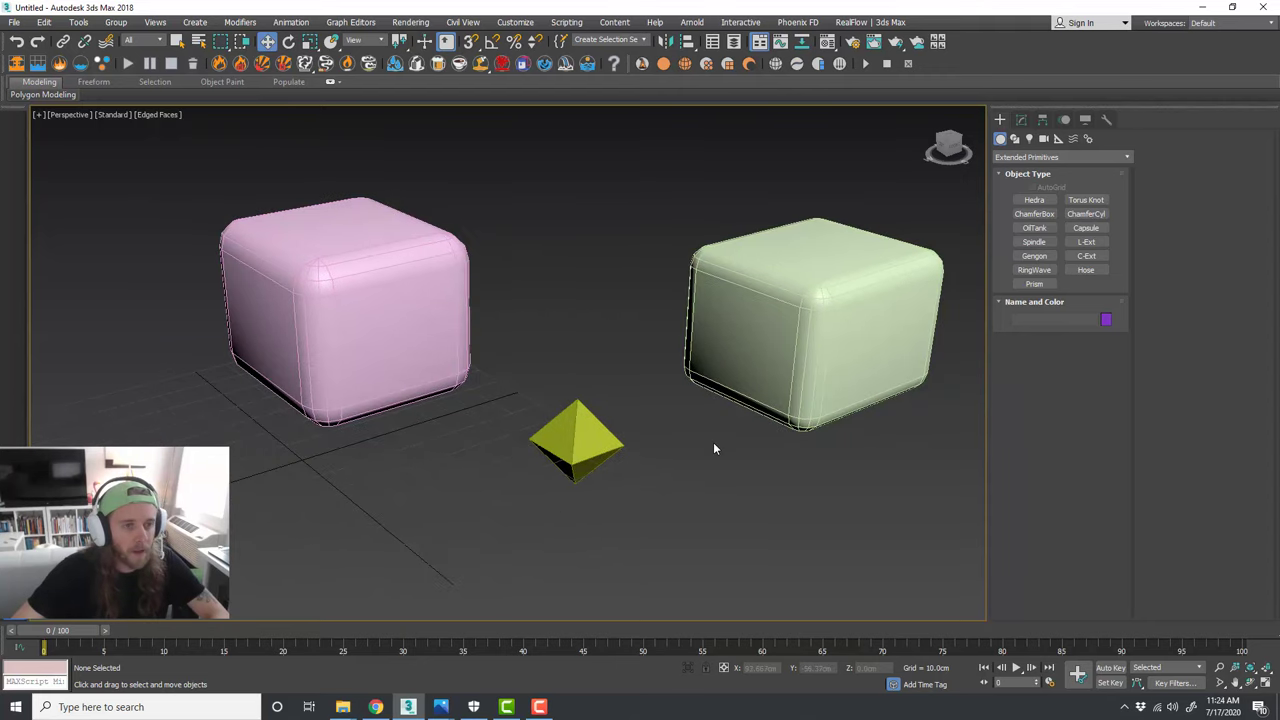
Step: Draw a Hose in front of the hedra, about 58 cm in diameter and 50 cm high, and end hose creation
left_click(1086, 270)
left_click_drag(519, 507, 521, 437)
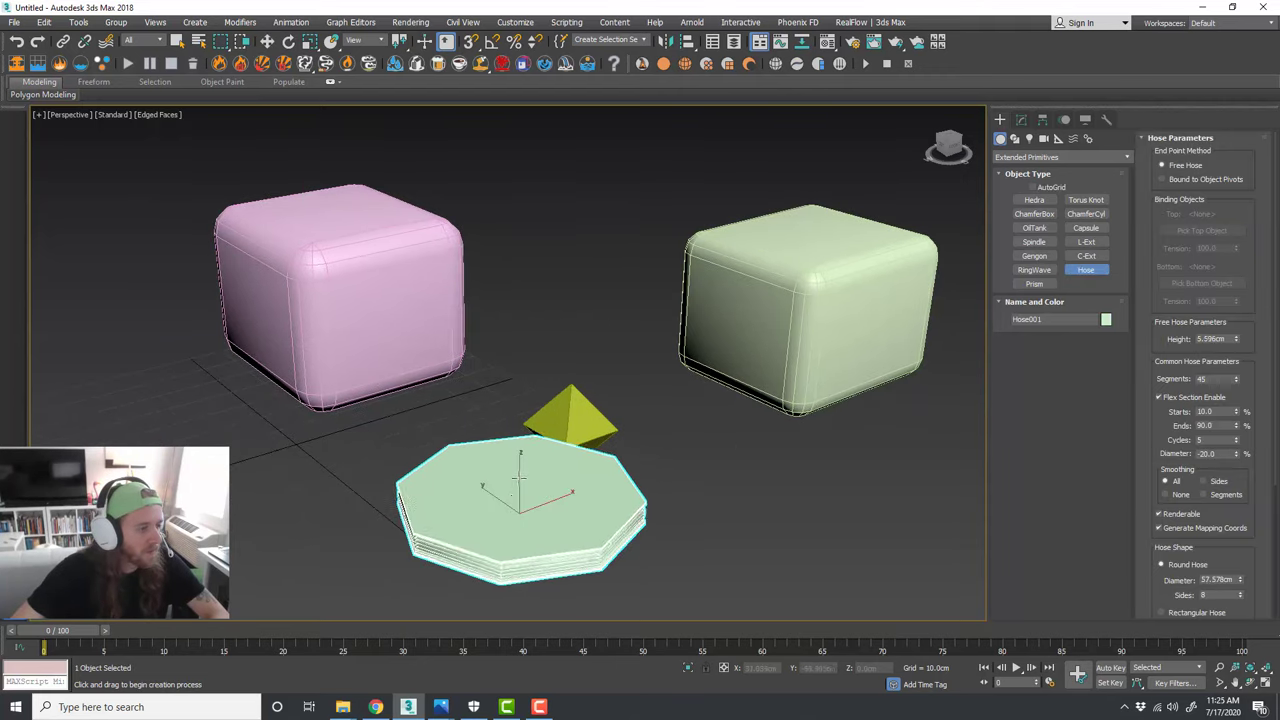
left_click(583, 707)
left_click(590, 651)
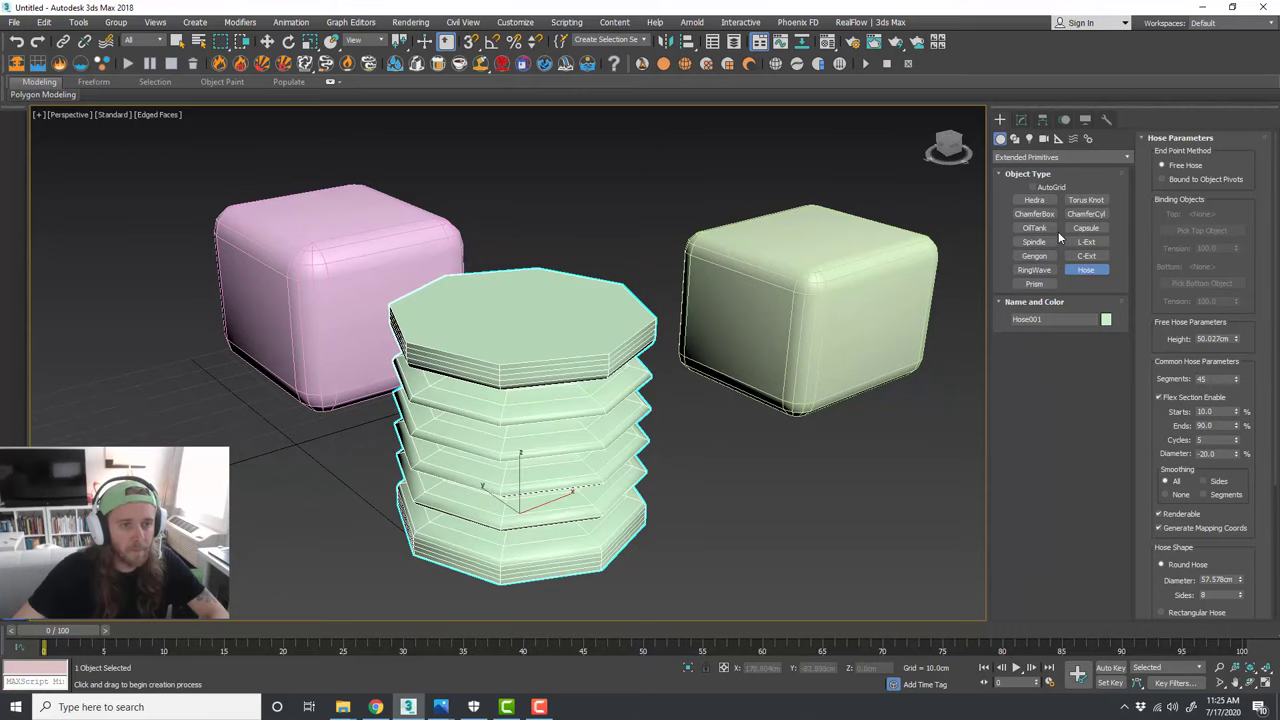
scroll(773, 380, "down", 3)
middle_click_drag(764, 401, 755, 403, "alt")
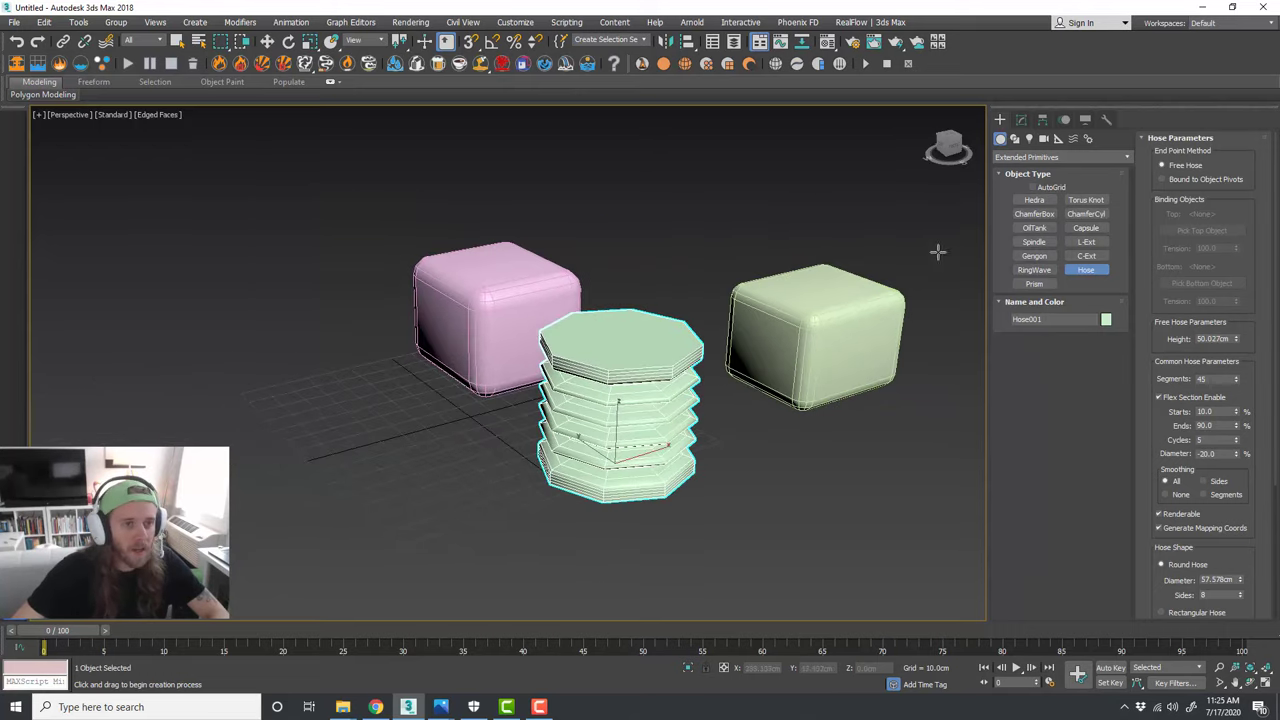
key("w")
middle_click_drag(767, 279, 742, 274)
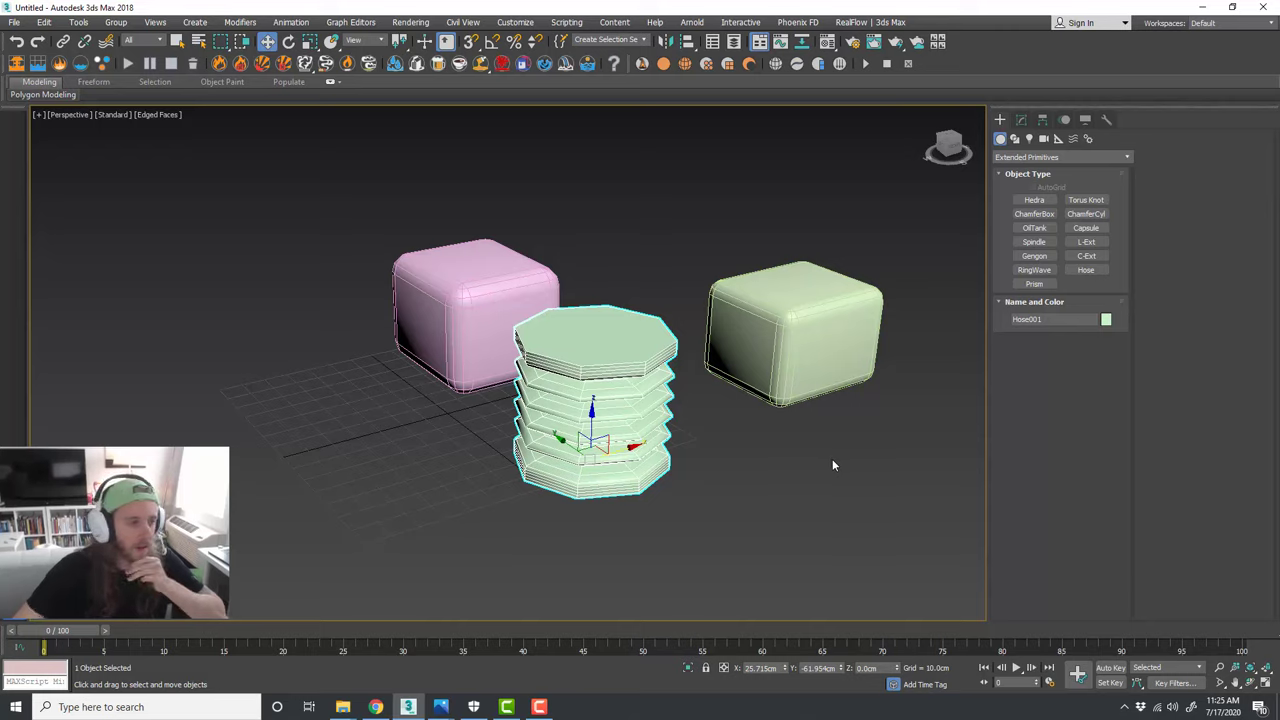
Step: Delete all the extended primitives in the scene and switch the object category to Standard Primitives
left_click_drag(848, 515, 407, 265)
key("Delete")
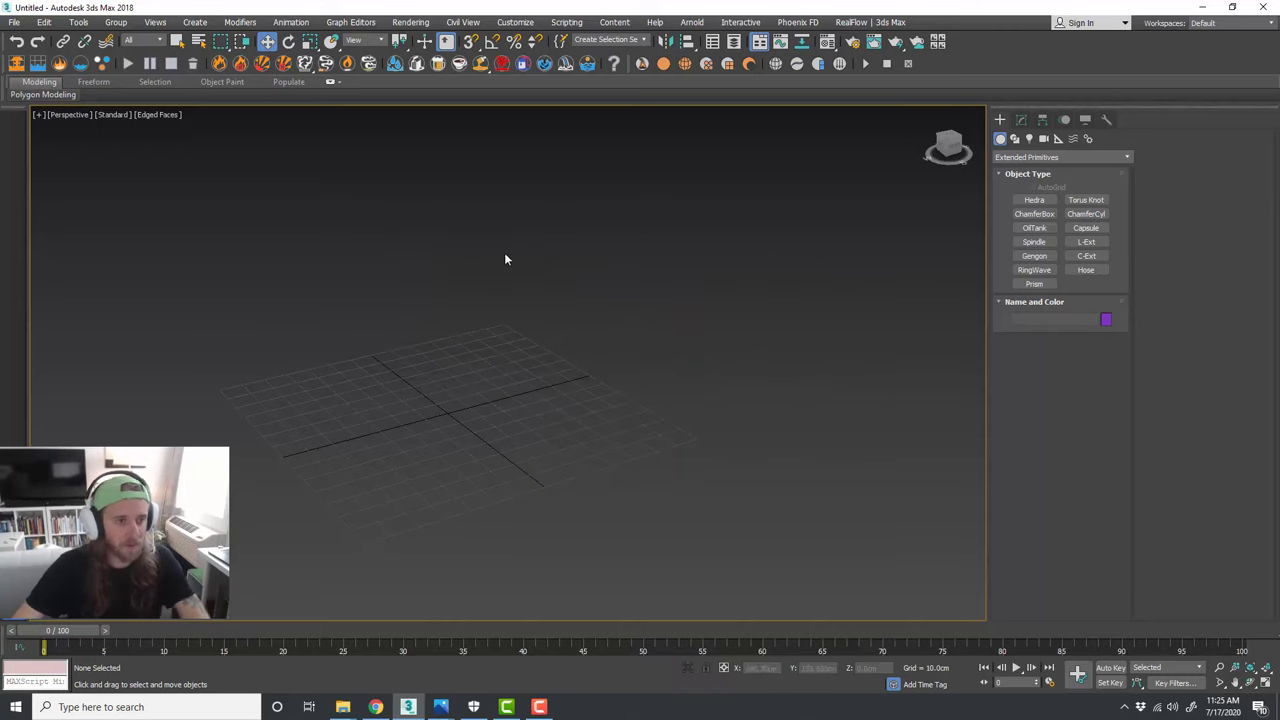
left_click(1030, 157)
left_click(1034, 172)
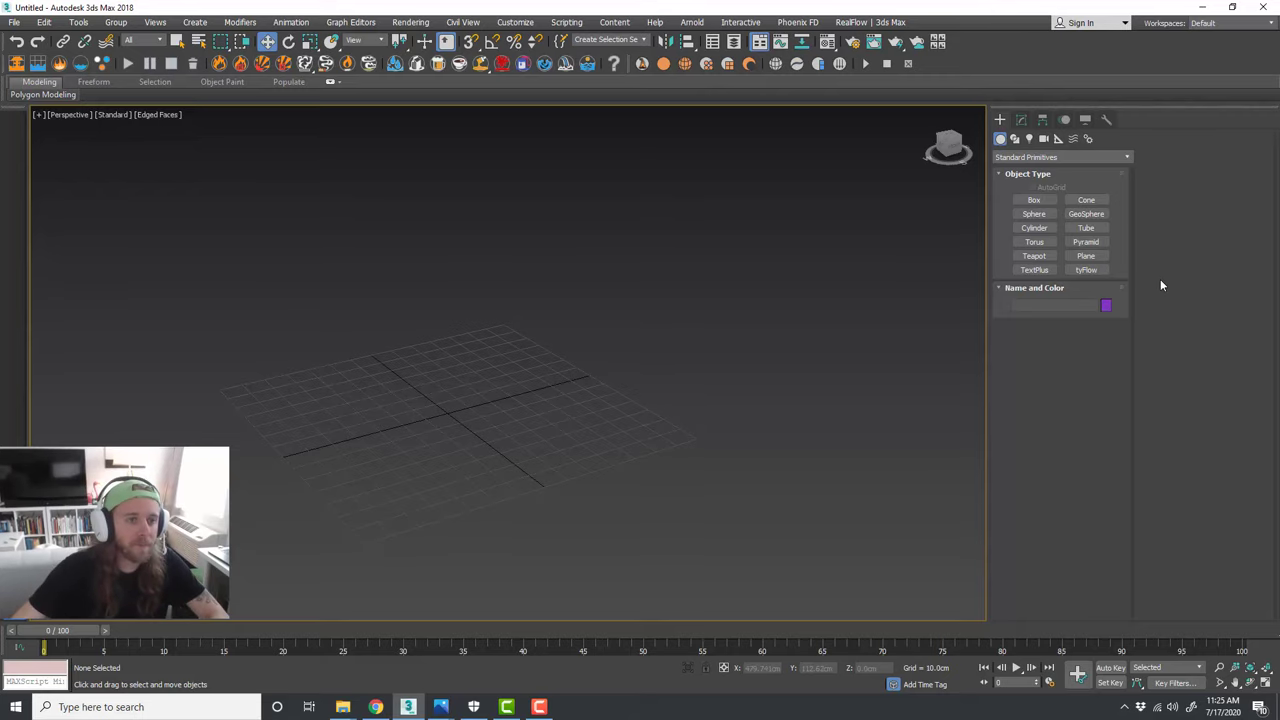
Step: Look at the Compound Objects category with nothing selected and return to Standard Primitives
left_click(1079, 158)
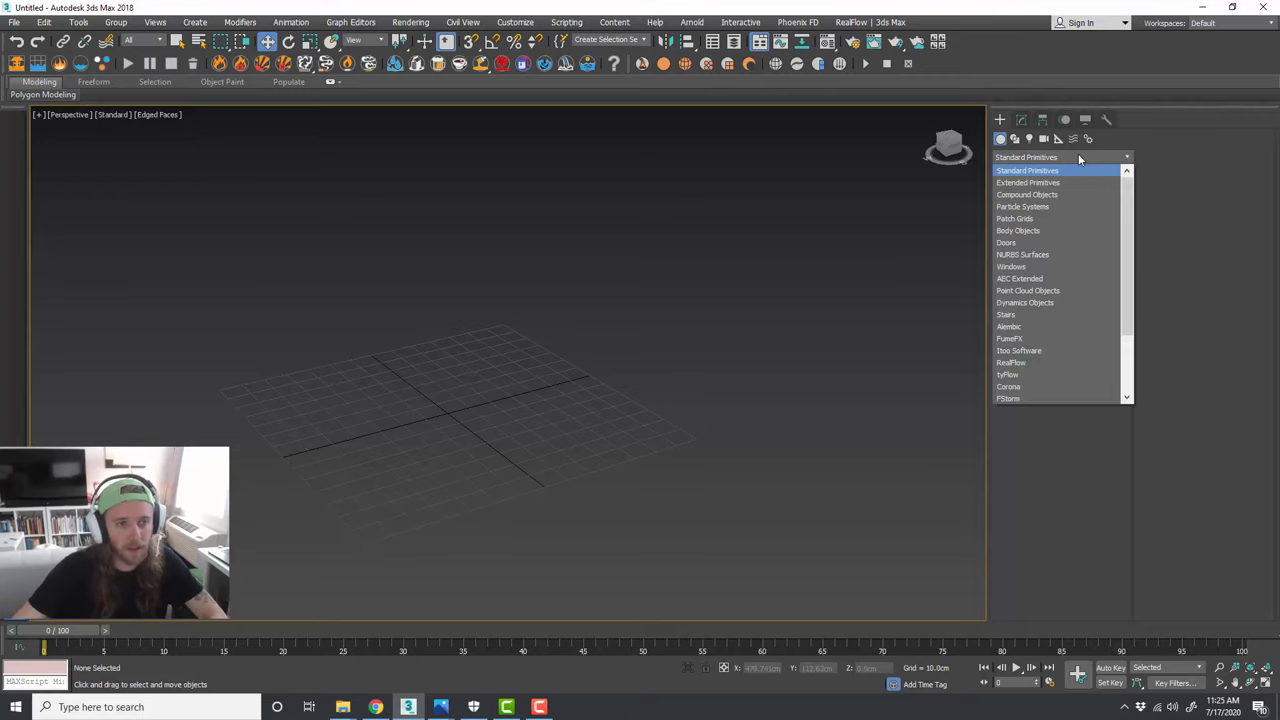
left_click(1083, 194)
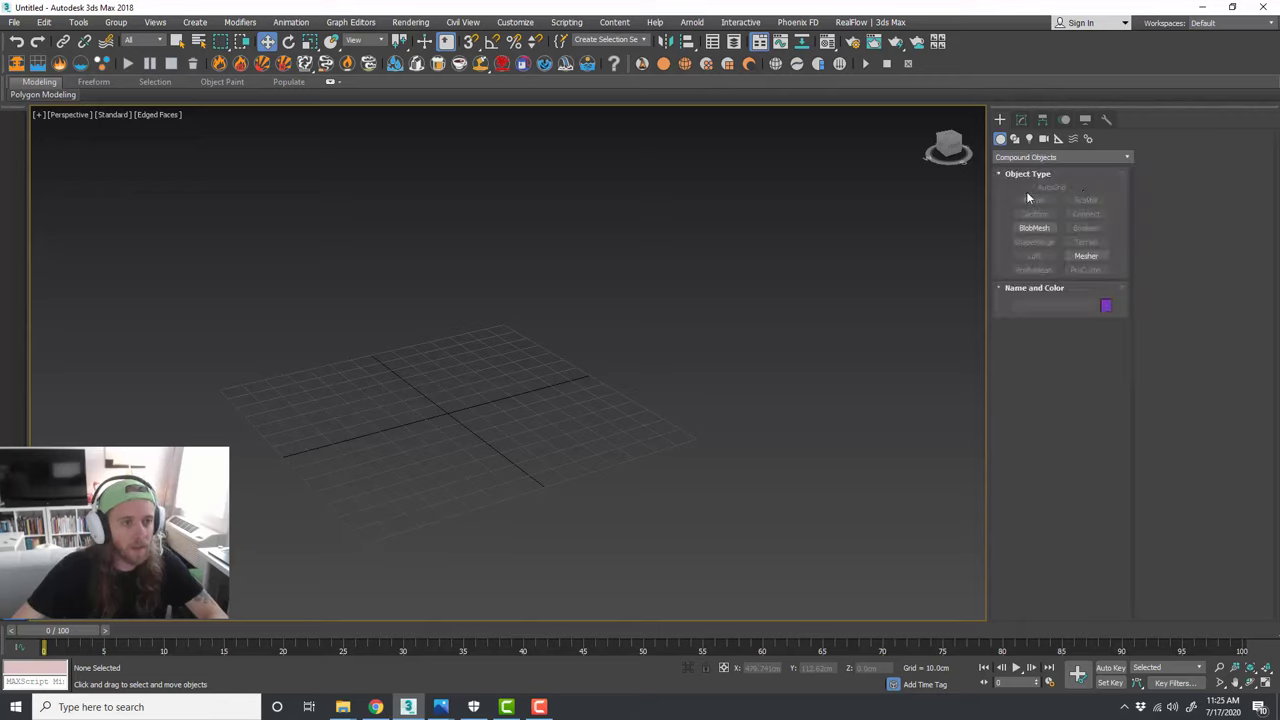
middle_click_drag(660, 300, 709, 286)
left_click(1072, 157)
left_click(1064, 170)
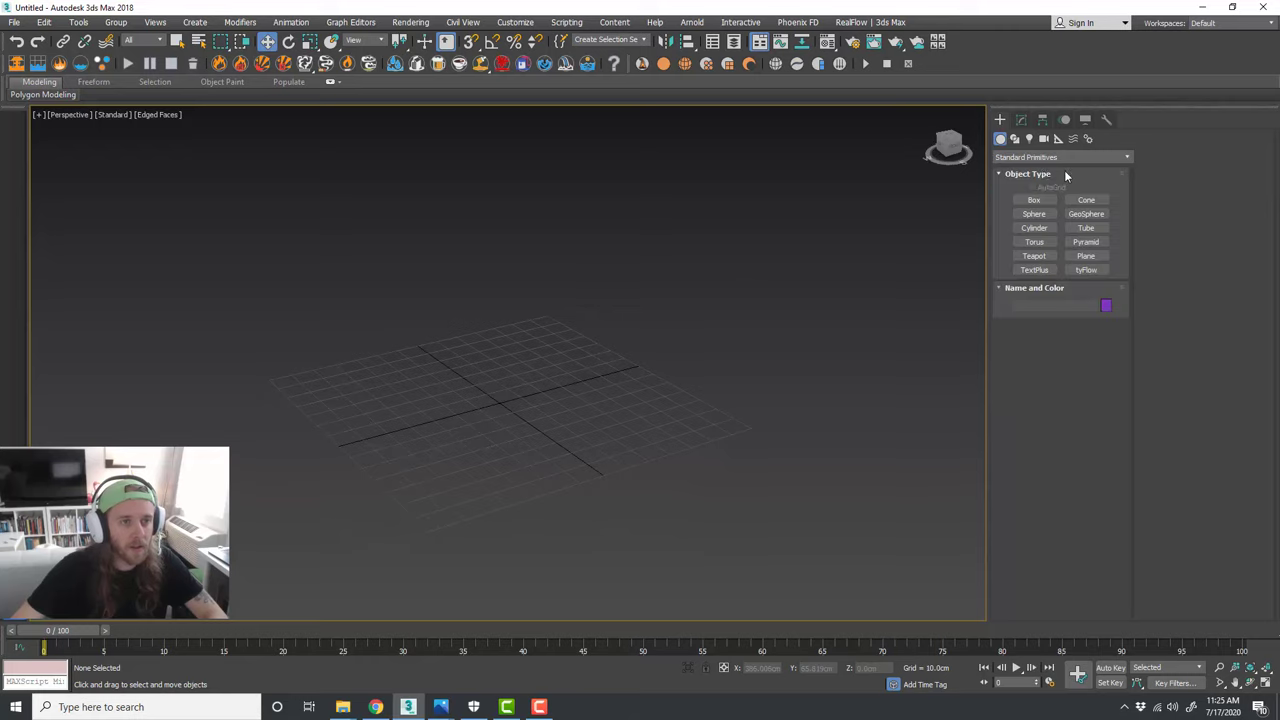
Step: Draw a standard Box on the grid, about 51 cm long and 45 cm wide, with a height close to its width
left_click(1034, 200)
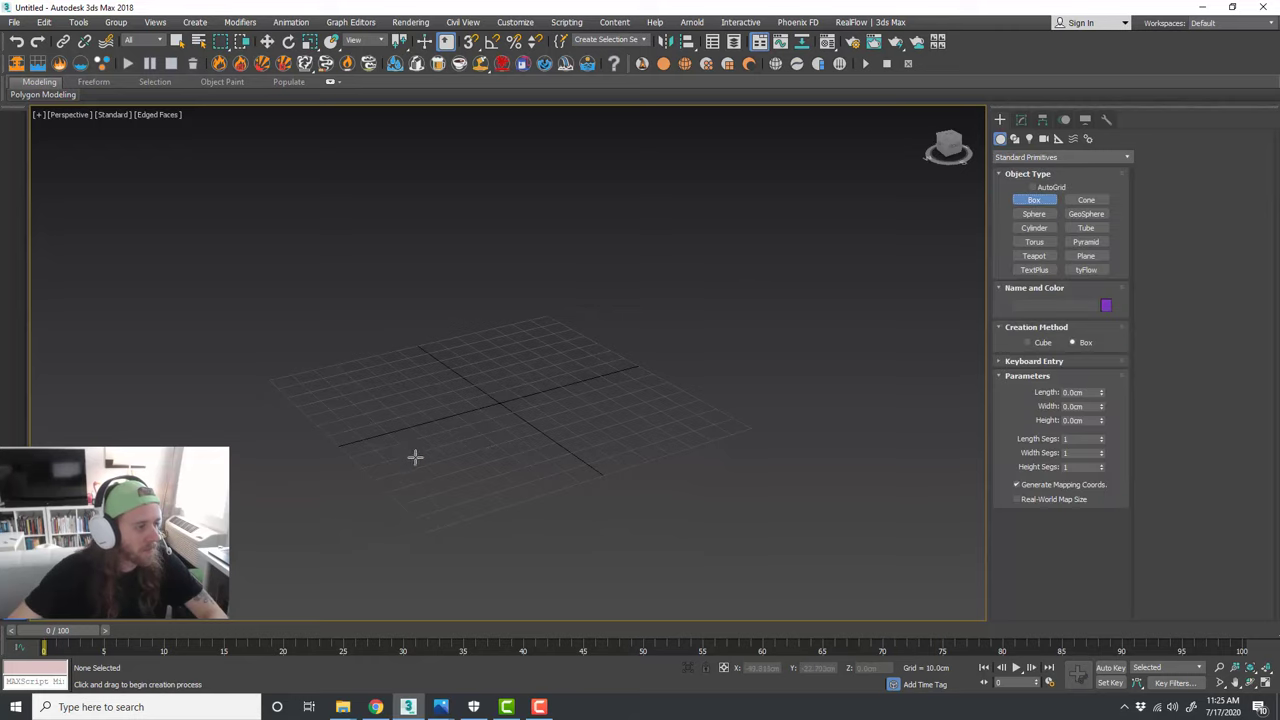
left_click_drag(415, 457, 455, 388)
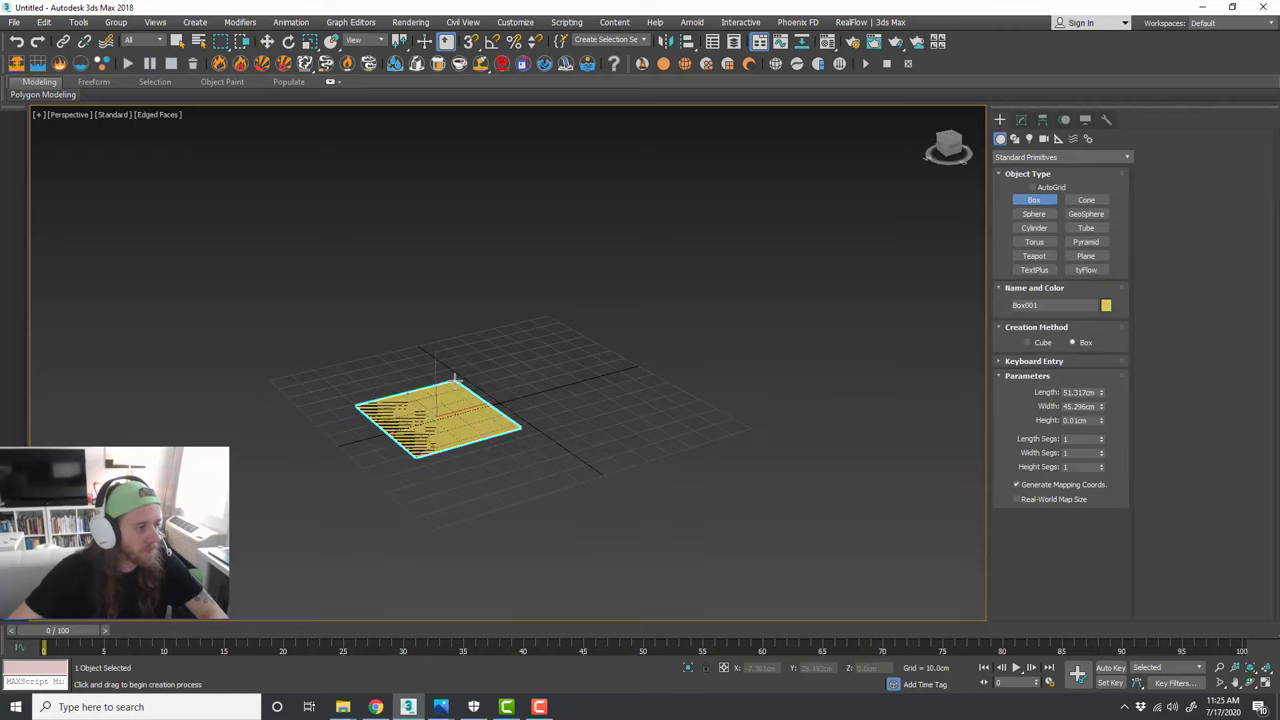
left_click(486, 278)
Step: Draw a Sphere overlapping the box's upper corner, end sphere creation and clear the selection
left_click(1040, 217)
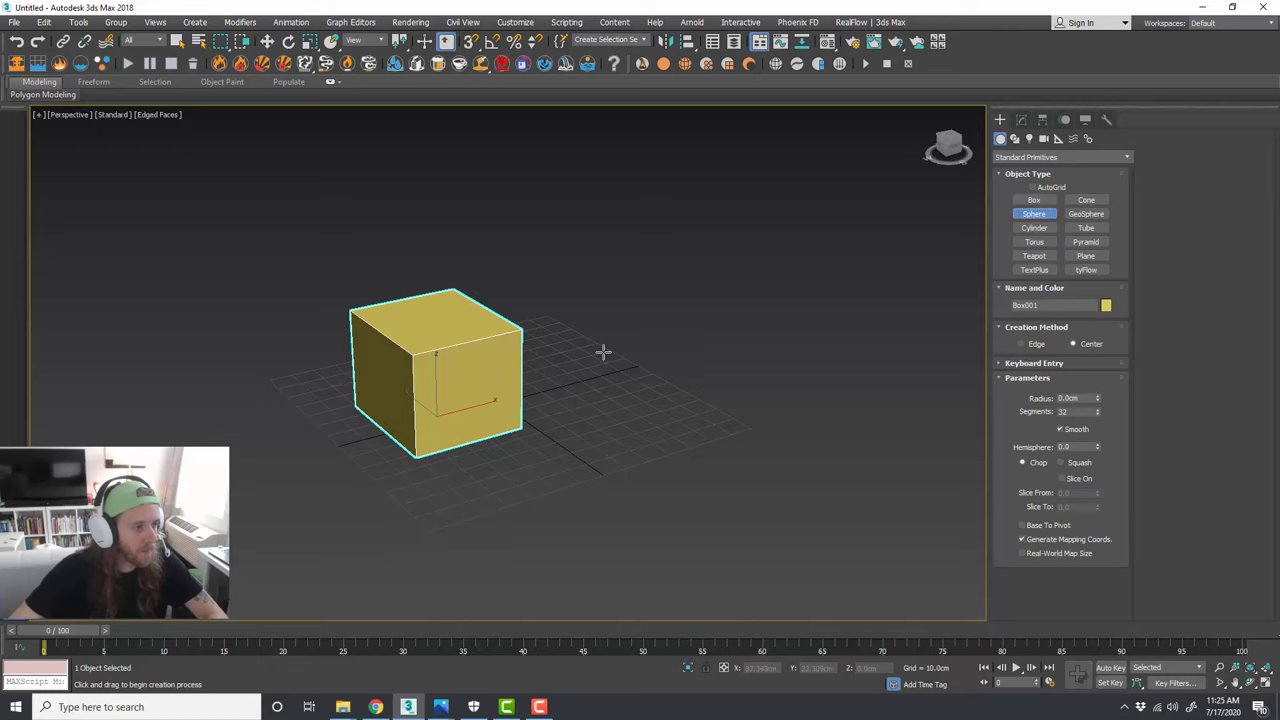
left_click_drag(549, 392, 552, 276)
key("w")
scroll(540, 282, "up", 3)
middle_click_drag(531, 352, 619, 380, "alt")
left_click(638, 390)
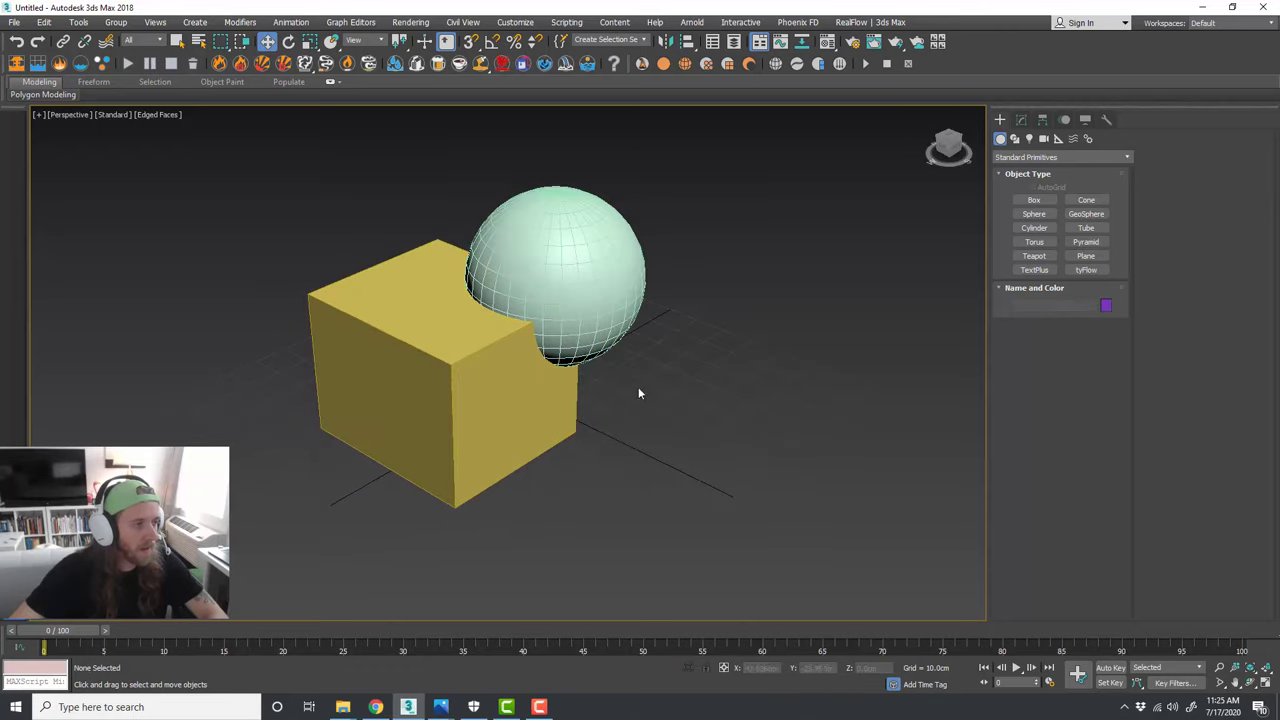
Step: Select the box and start a Boolean on it from the Compound Objects category
left_click(503, 414)
left_click(1021, 121)
left_click(999, 120)
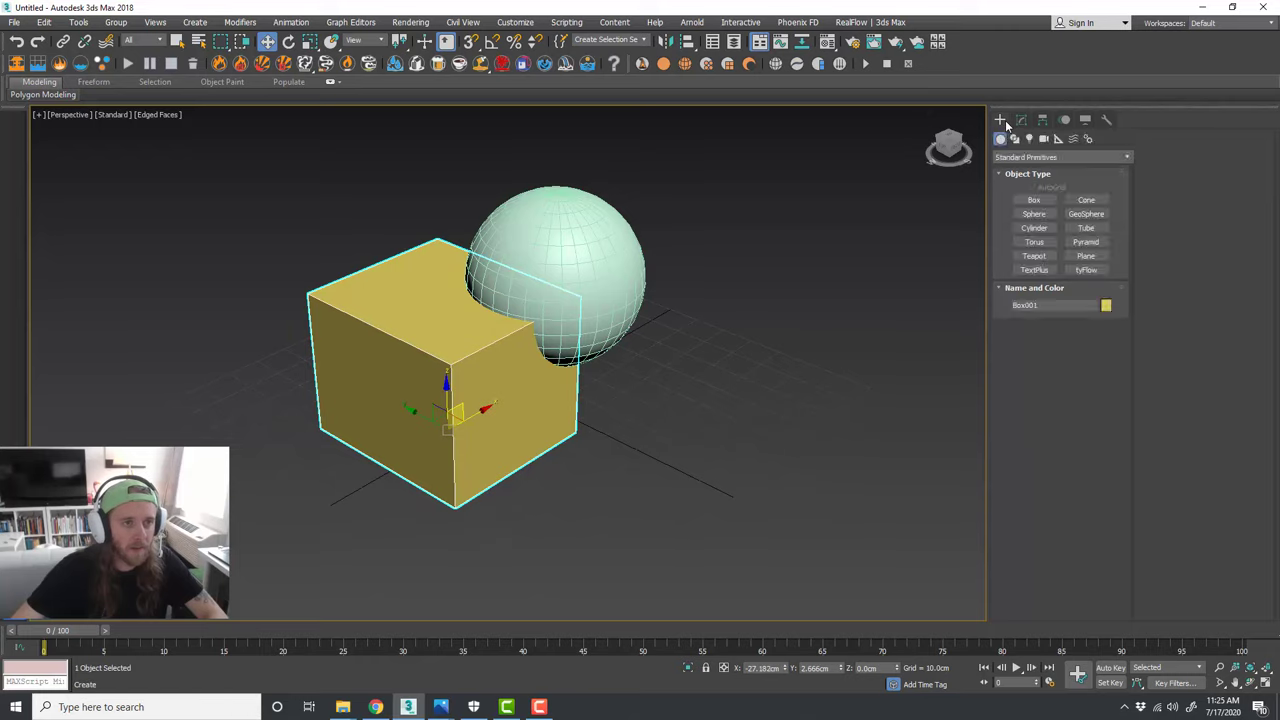
left_click(1060, 157)
left_click(1035, 199)
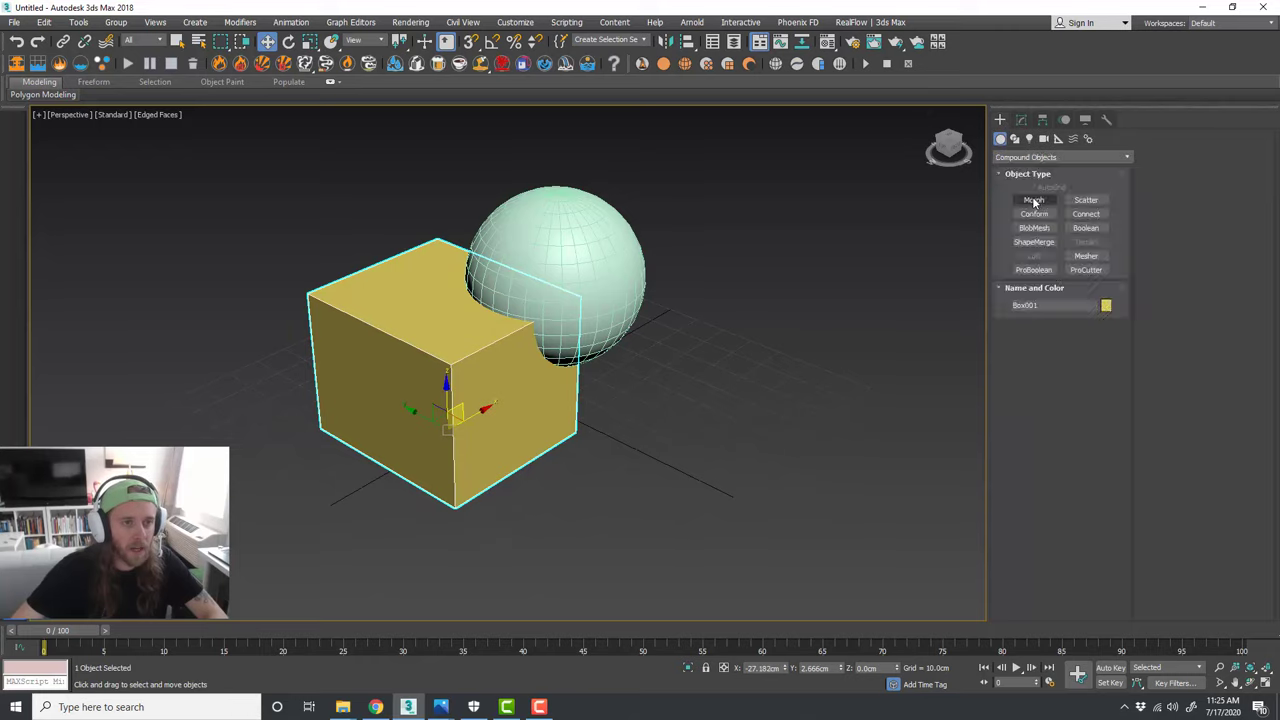
left_click(1085, 228)
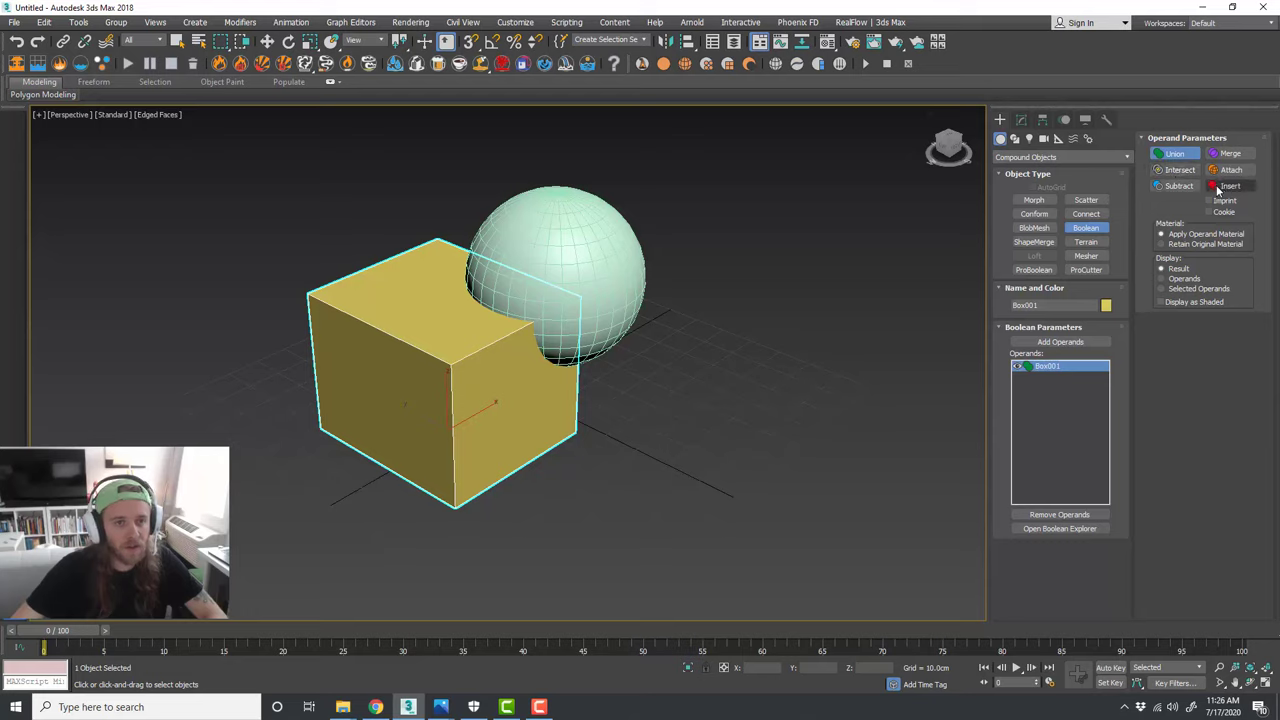
Step: Set the Boolean operation to Subtract, add the sphere as an operand to cut the box's corner, and end operand picking
left_click(1170, 188)
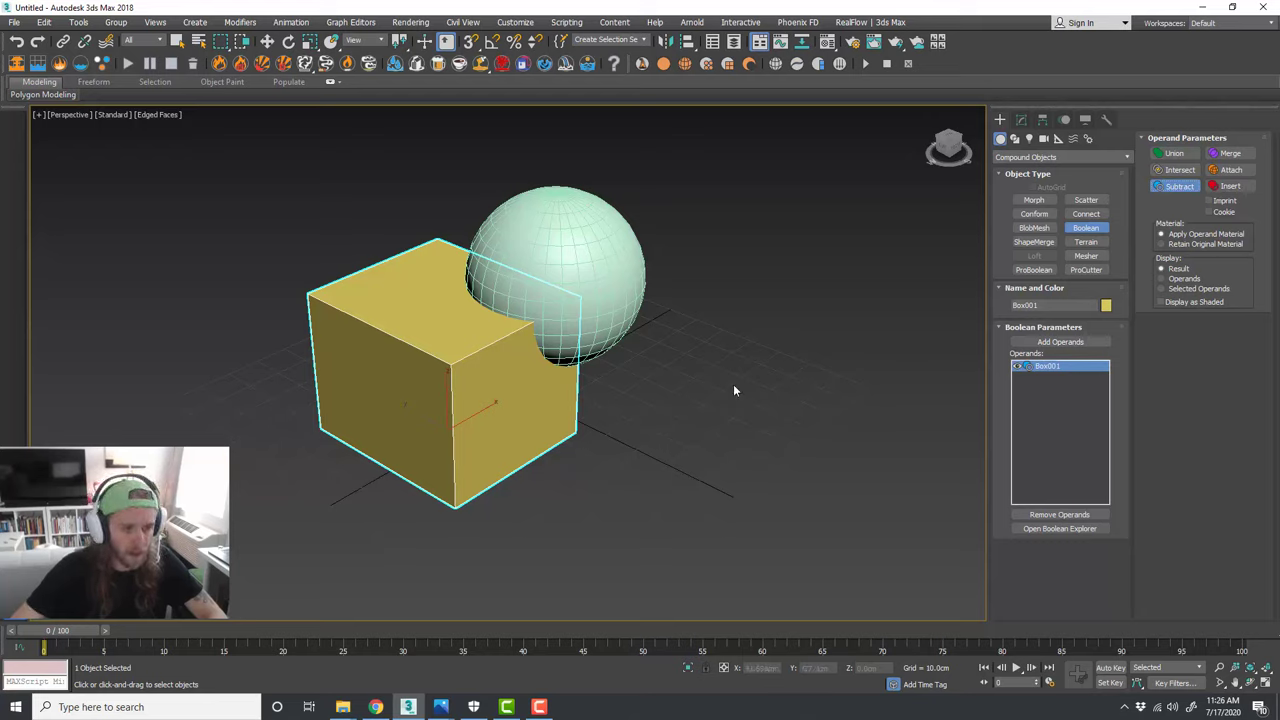
left_click(1040, 345)
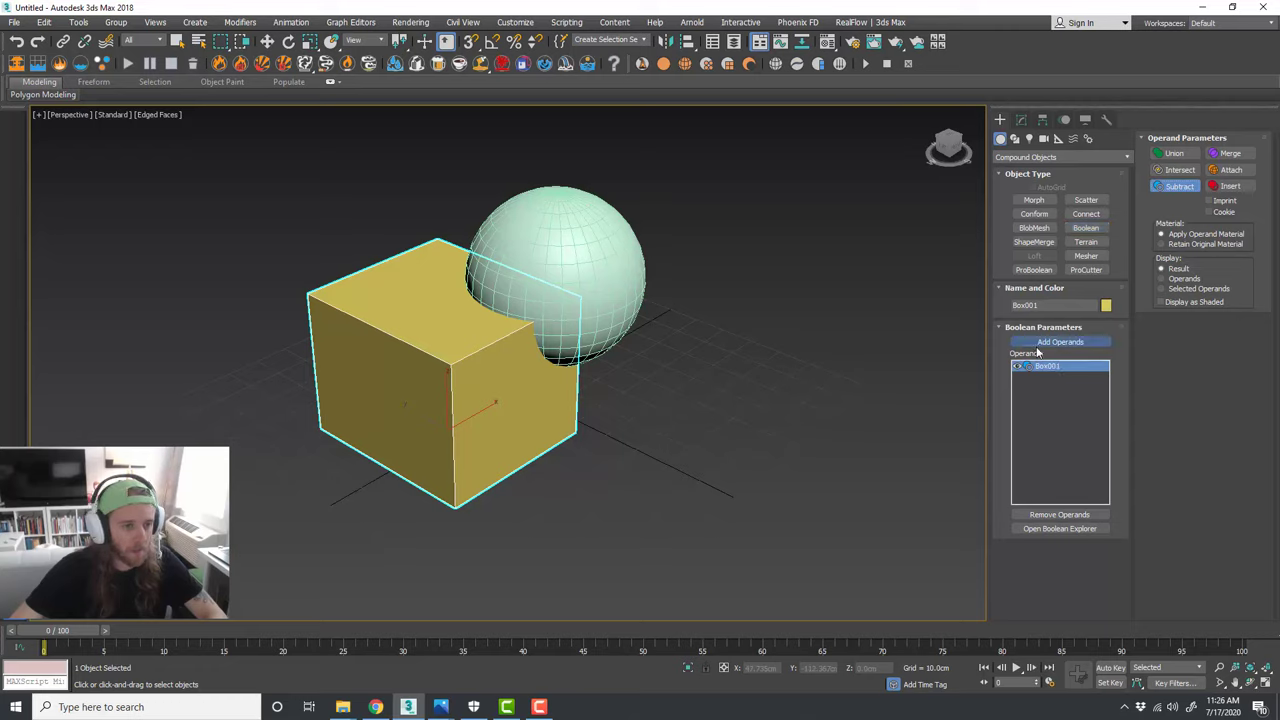
left_click(610, 261)
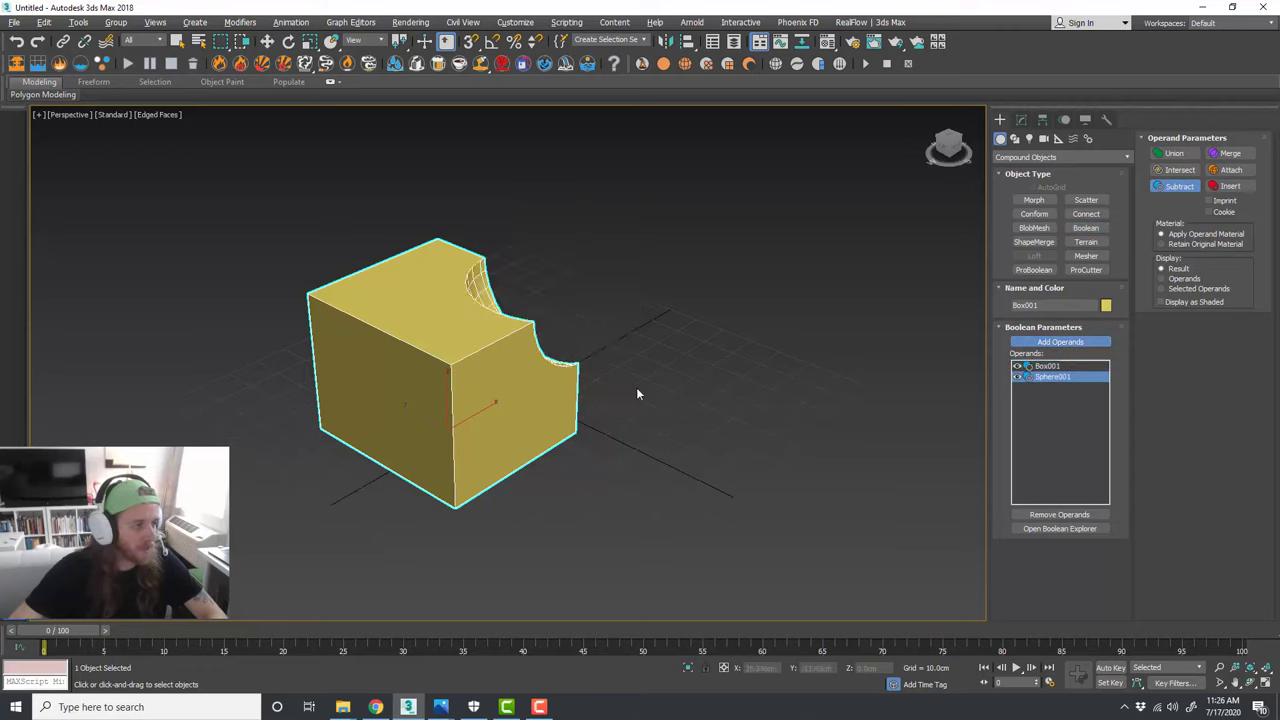
middle_click_drag(637, 394, 490, 373, "alt")
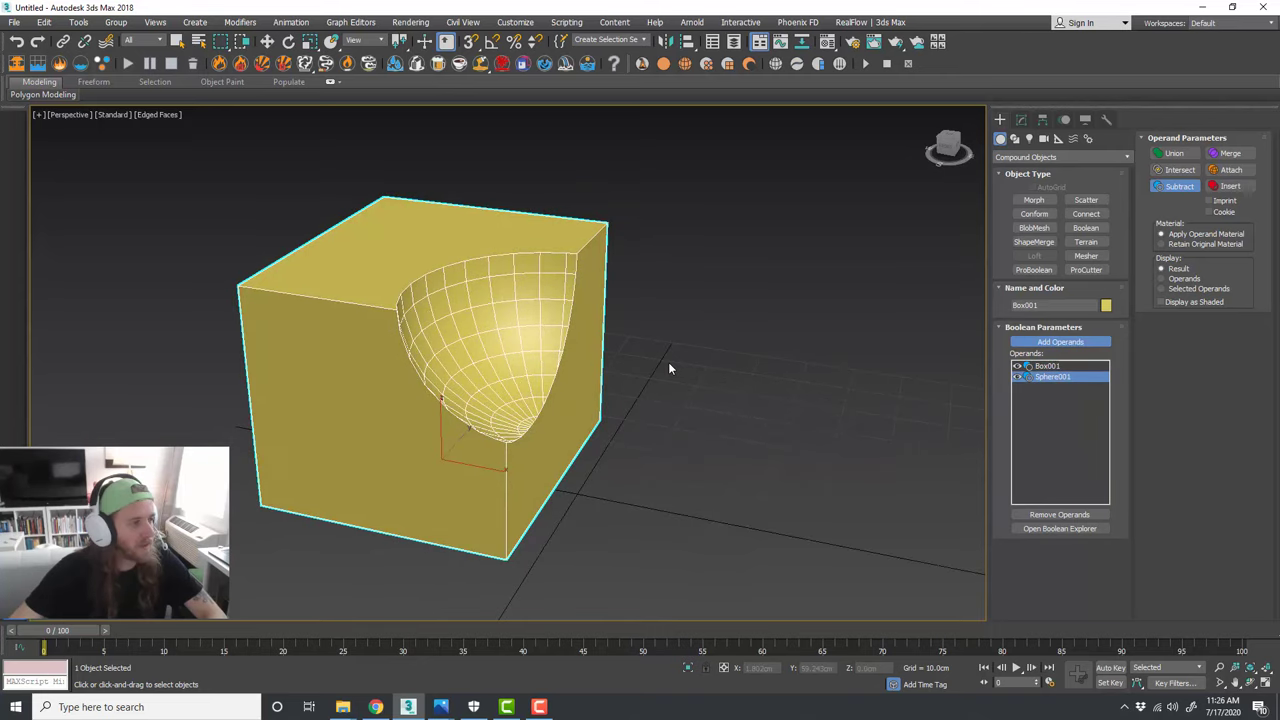
scroll(669, 368, "down", 3)
mouse_move(669, 366)
middle_mouse_down("alt")
mouse_move(634, 397)
mouse_move(649, 402)
mouse_move(680, 366)
middle_mouse_up("alt")
key("w")
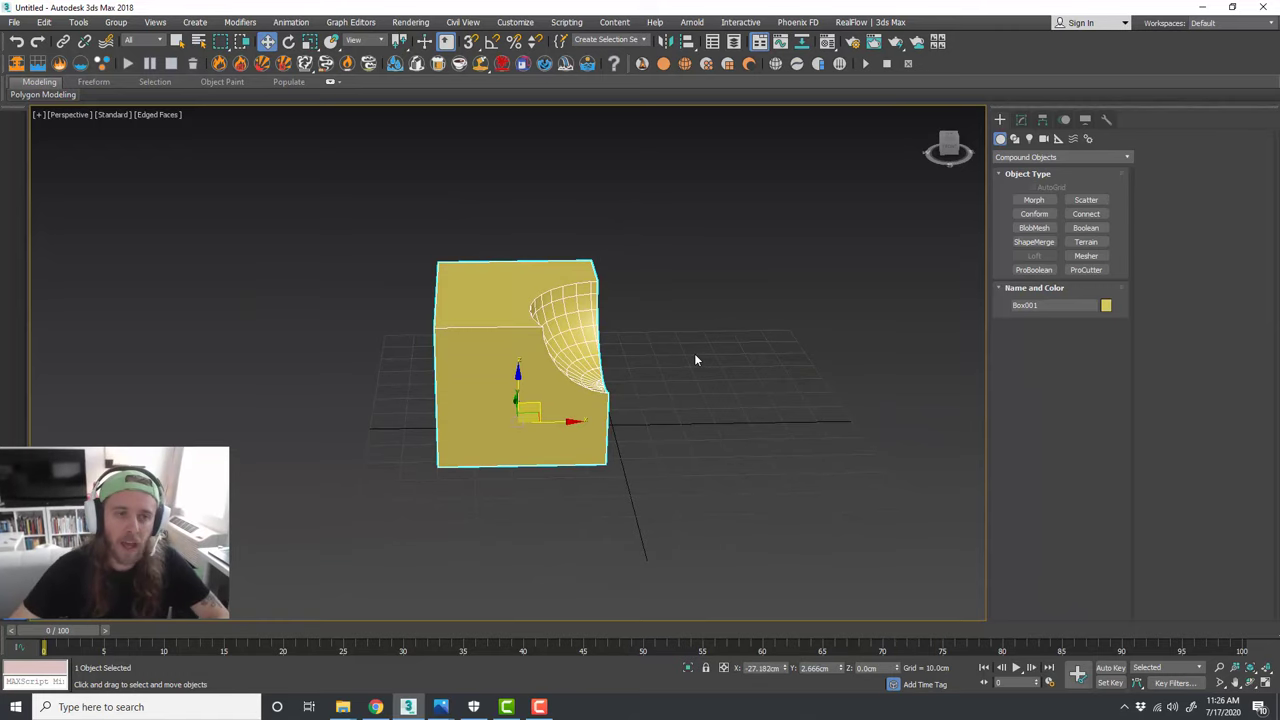
Step: Examine the spherical cut in the box with nothing selected, and open the box's Boolean parameters and modifier stack
middle_click_drag(703, 429, 675, 424, "alt")
left_click(675, 424)
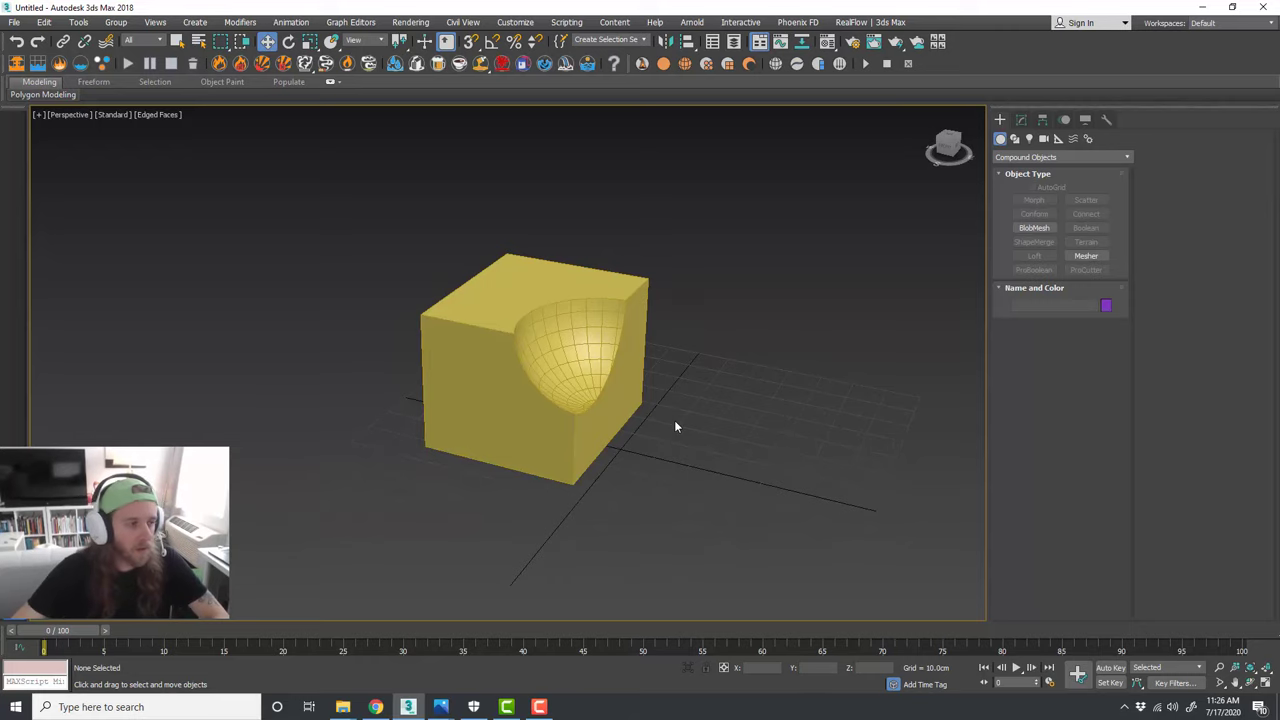
scroll(650, 410, "up", 3)
middle_click_drag(642, 400, 663, 409, "alt")
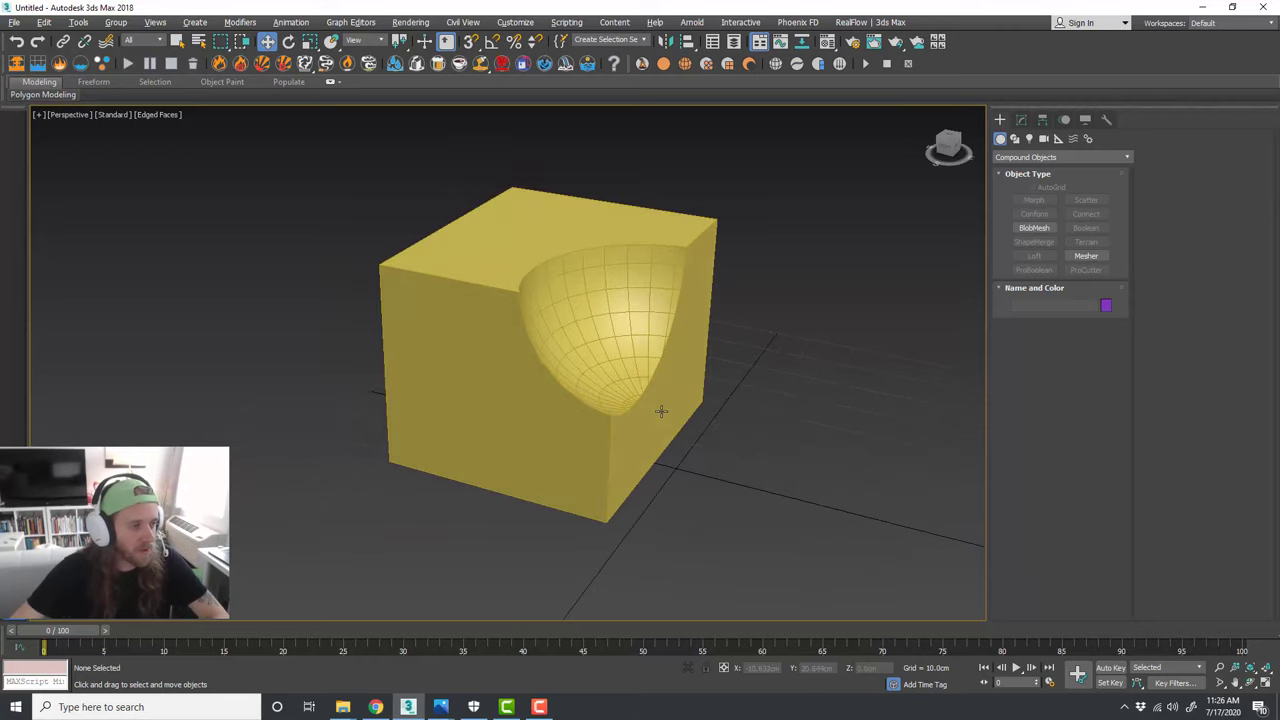
left_click(663, 409)
left_click(1024, 120)
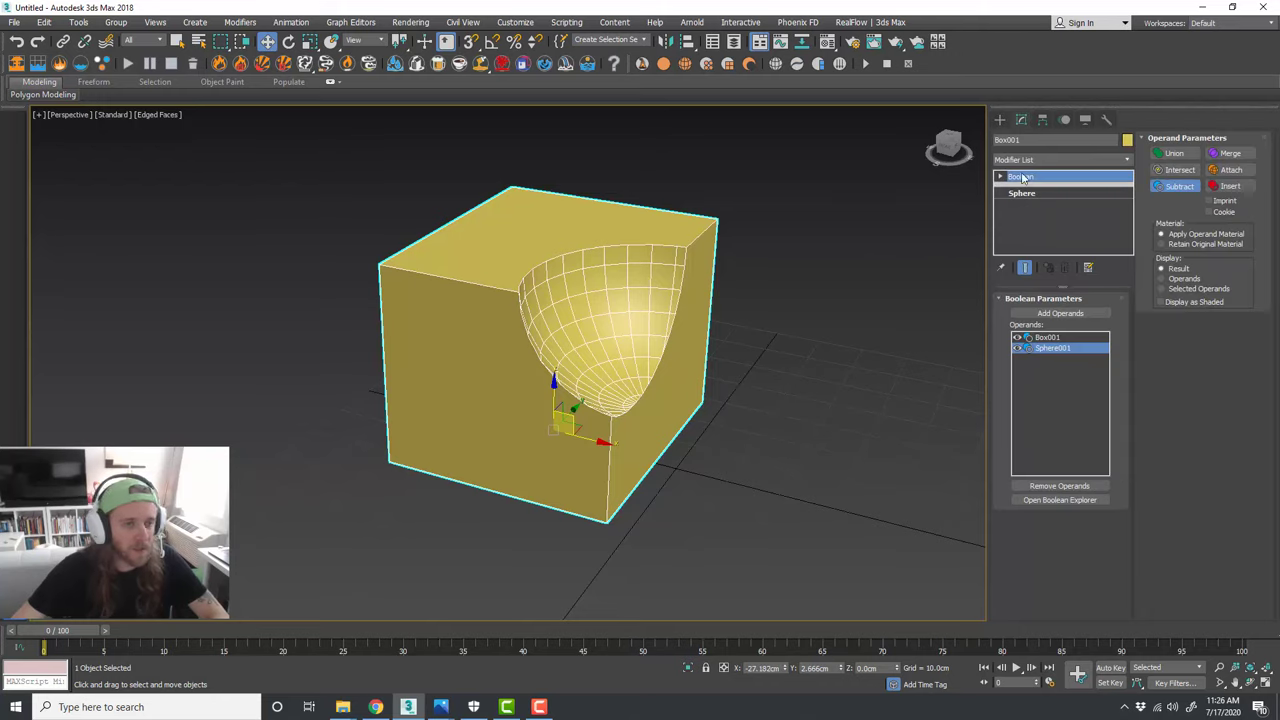
Step: Move the cut box along the X axis to about -144 cm, clear the selection and return to object creation
scroll(715, 360, "down", 5)
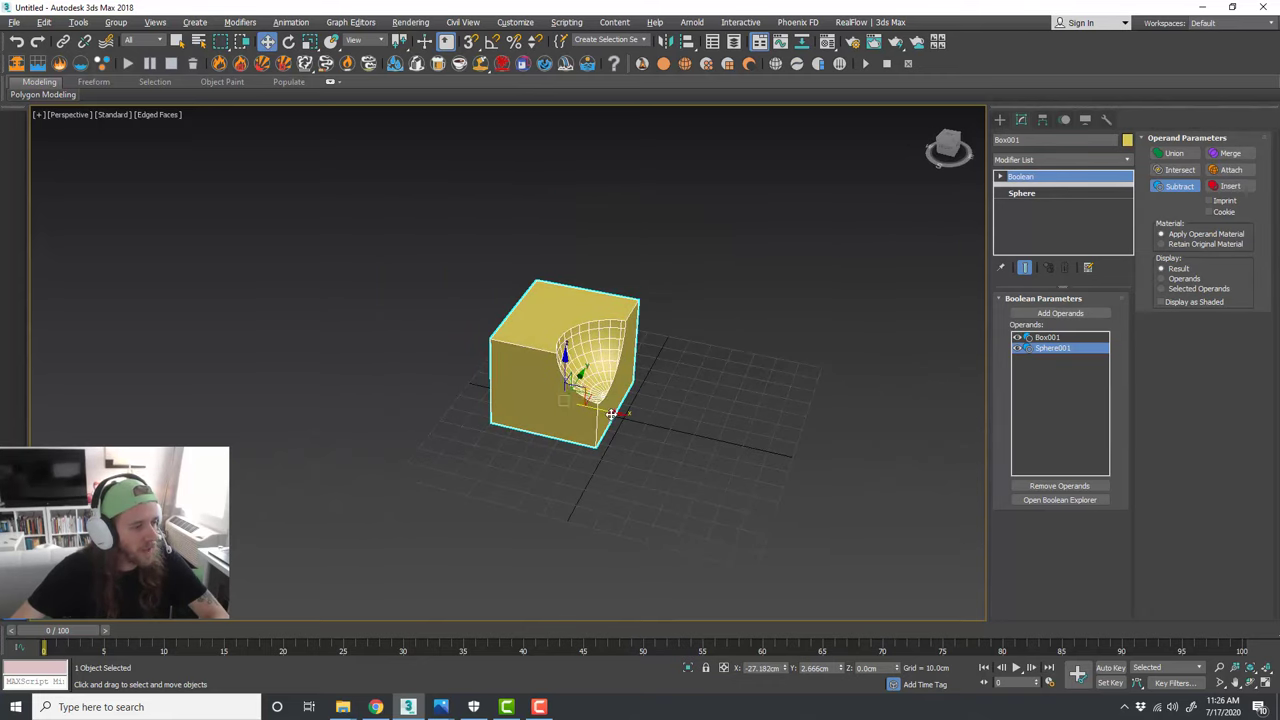
left_click_drag(612, 418, 366, 363)
scroll(651, 423, "up", 3)
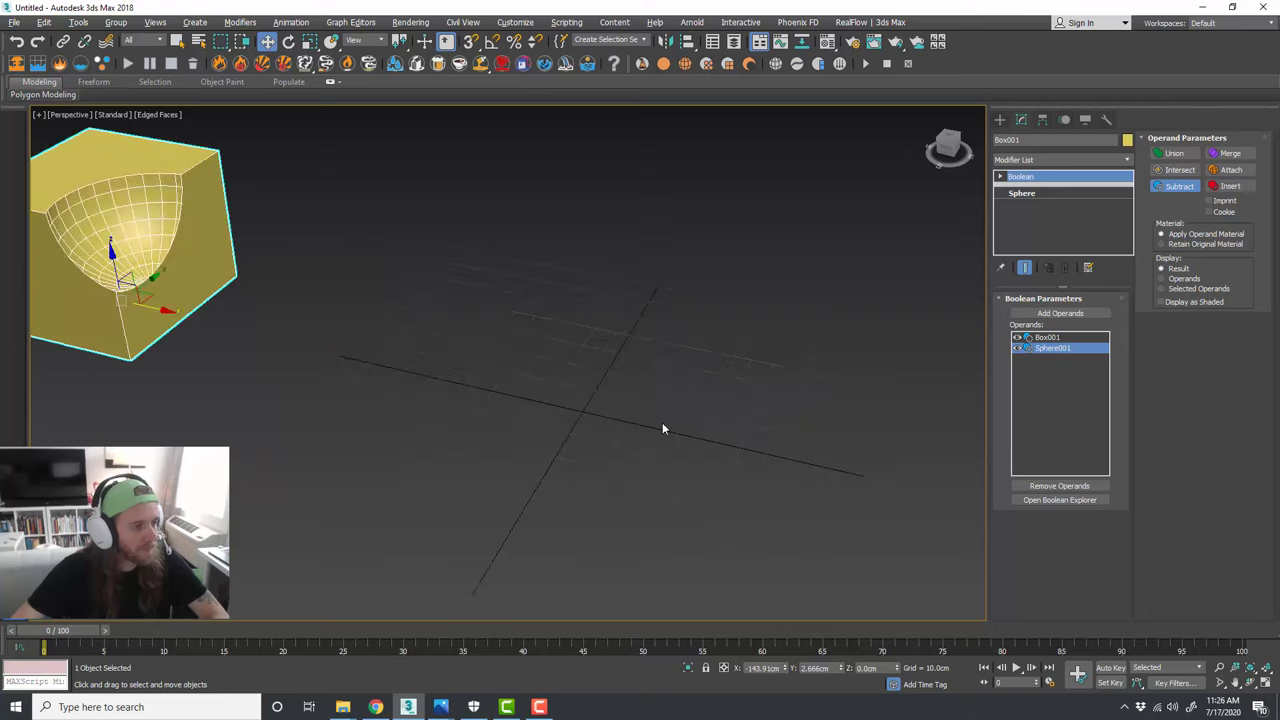
middle_click_drag(618, 414, 676, 369)
left_click(856, 321)
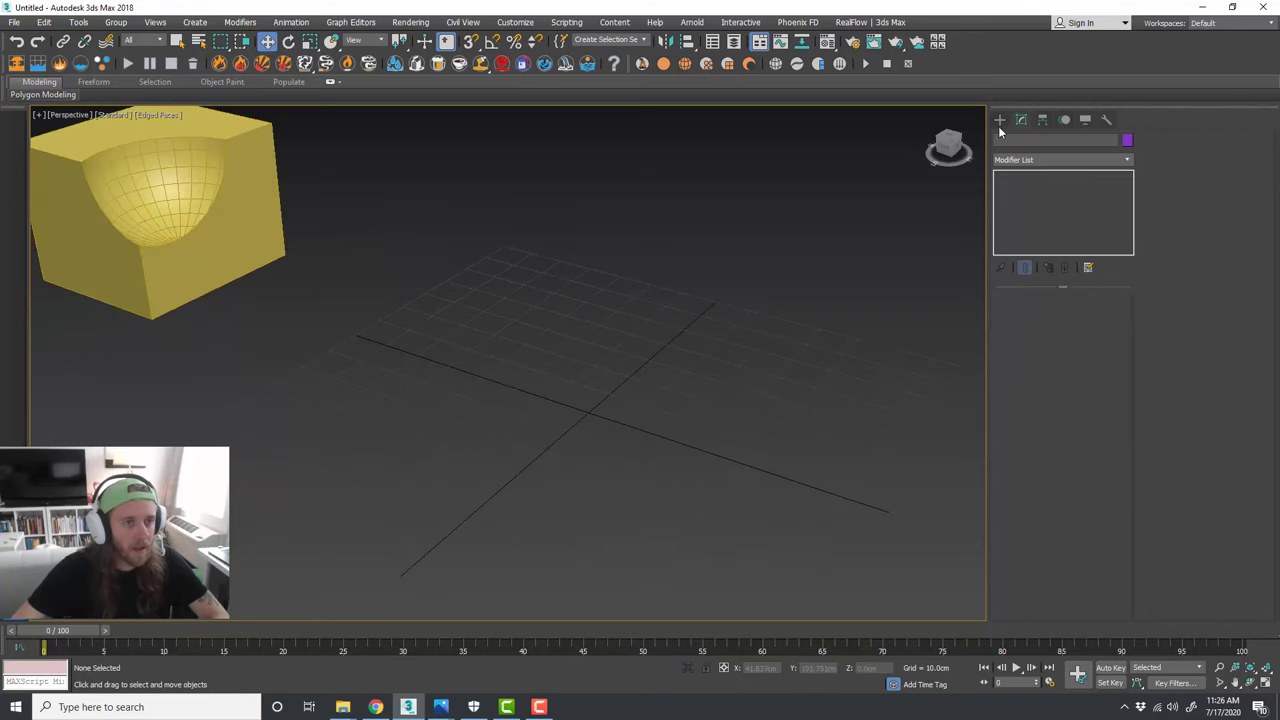
left_click(999, 121)
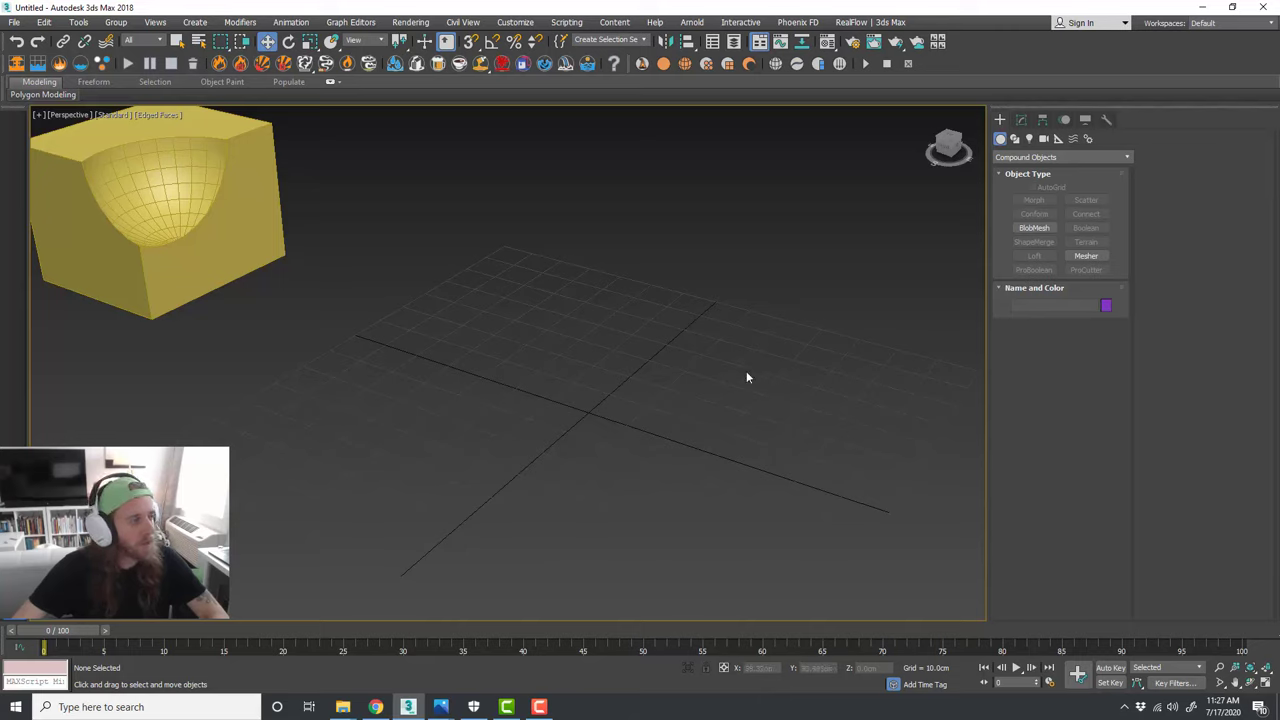
Step: Switch to the Stairs category and draw an open straight stair about 110 cm long and 17 cm wide on the grid
scroll(703, 371, "down", 3)
middle_click_drag(598, 421, 686, 419, "alt")
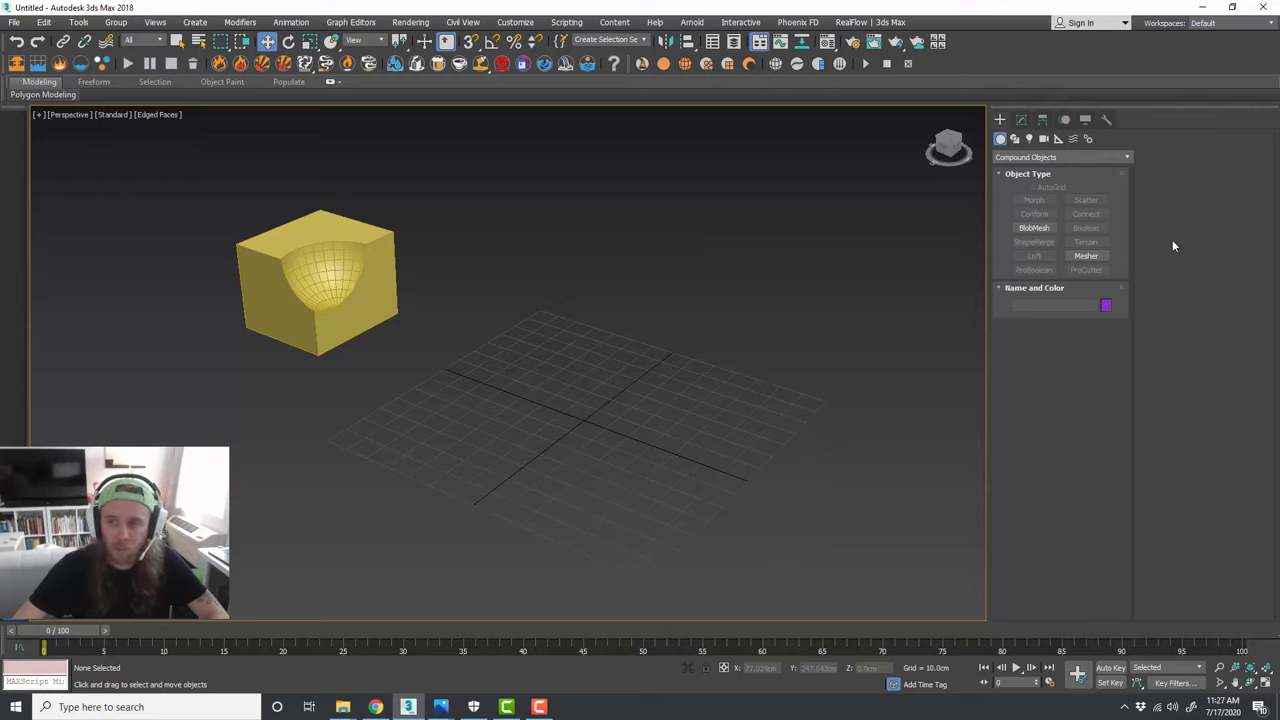
left_click(1046, 158)
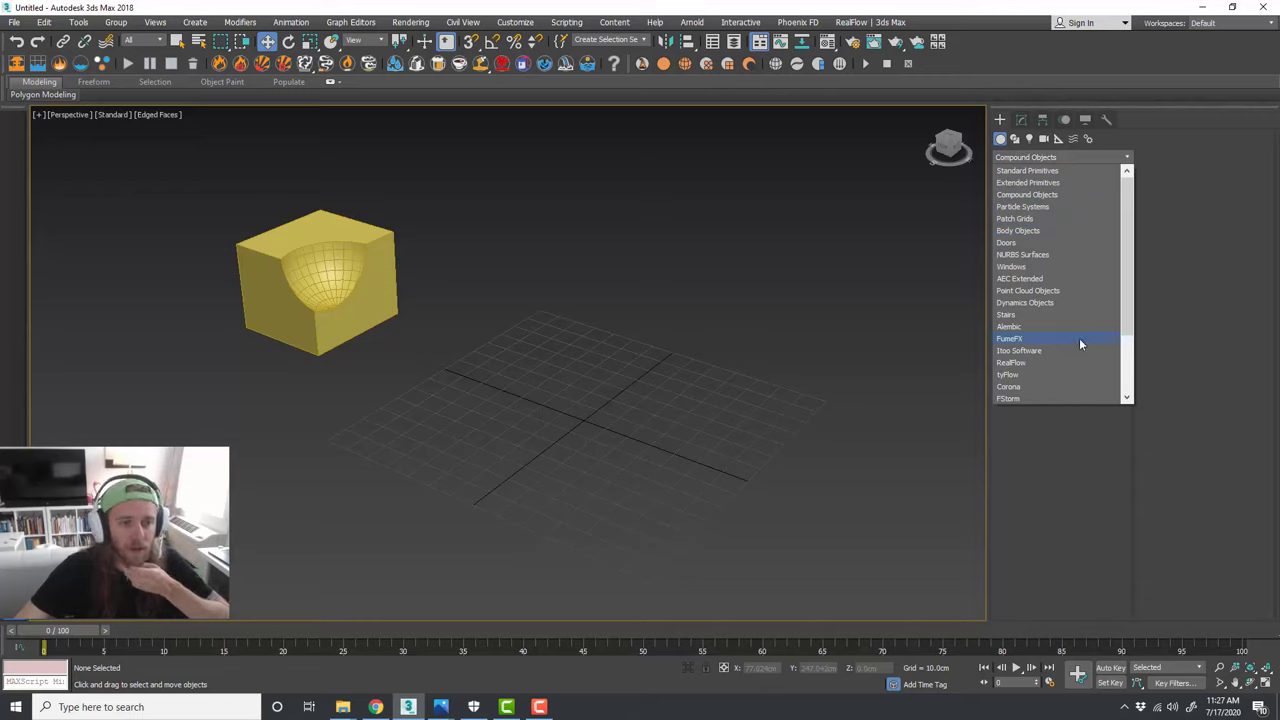
left_click(1073, 313)
left_click(1034, 200)
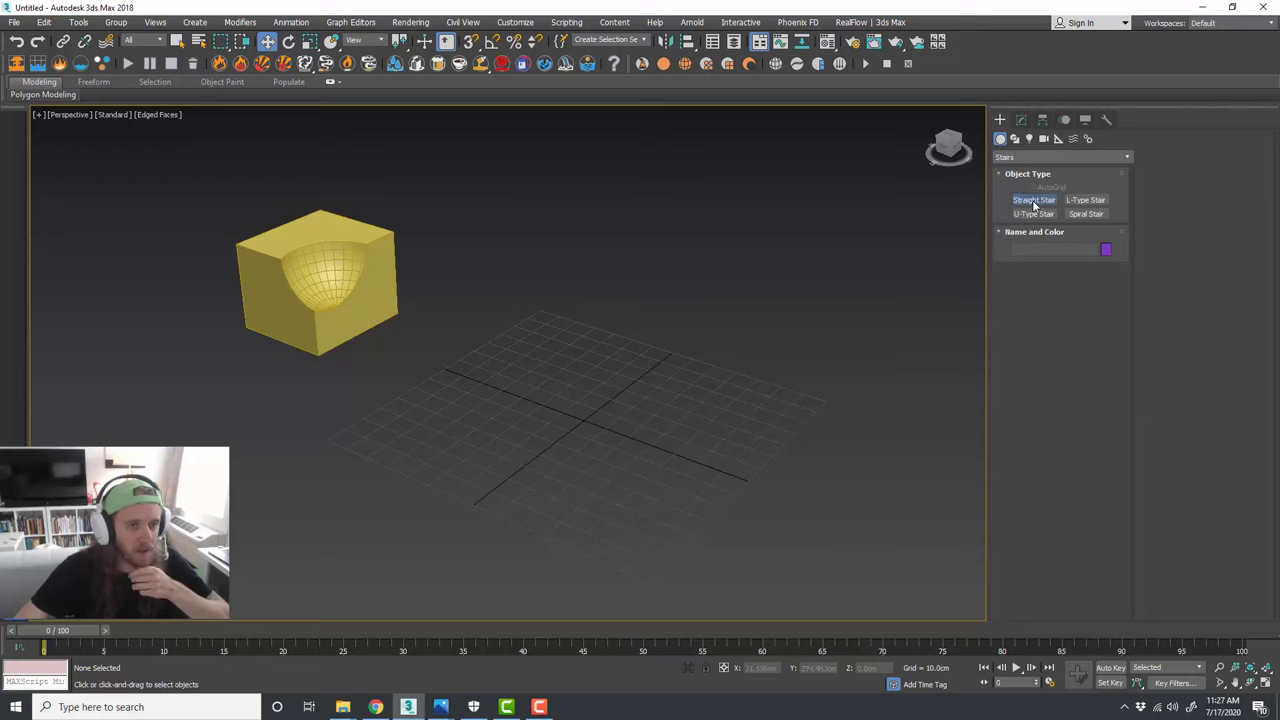
left_click_drag(748, 394, 717, 279)
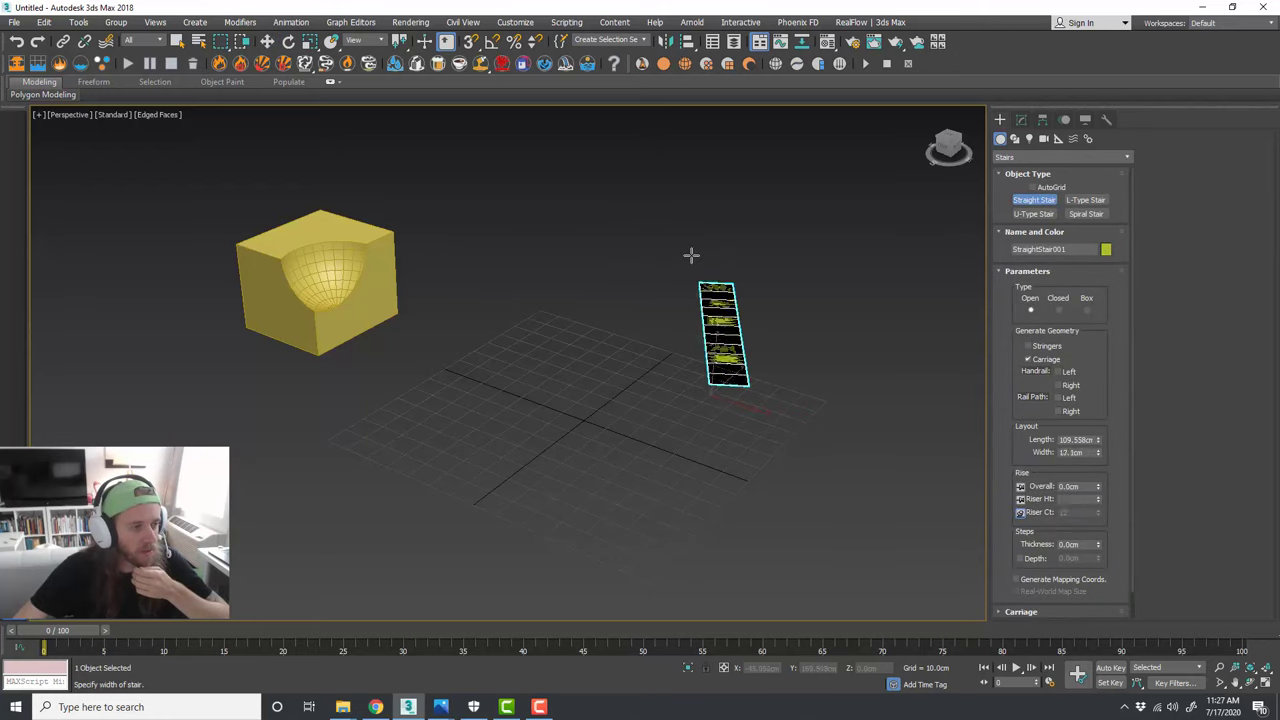
left_click(691, 255)
left_click(703, 140)
Step: End stair creation and delete the straight stair
middle_click_drag(837, 371, 804, 358, "alt")
key("w")
key("Delete")
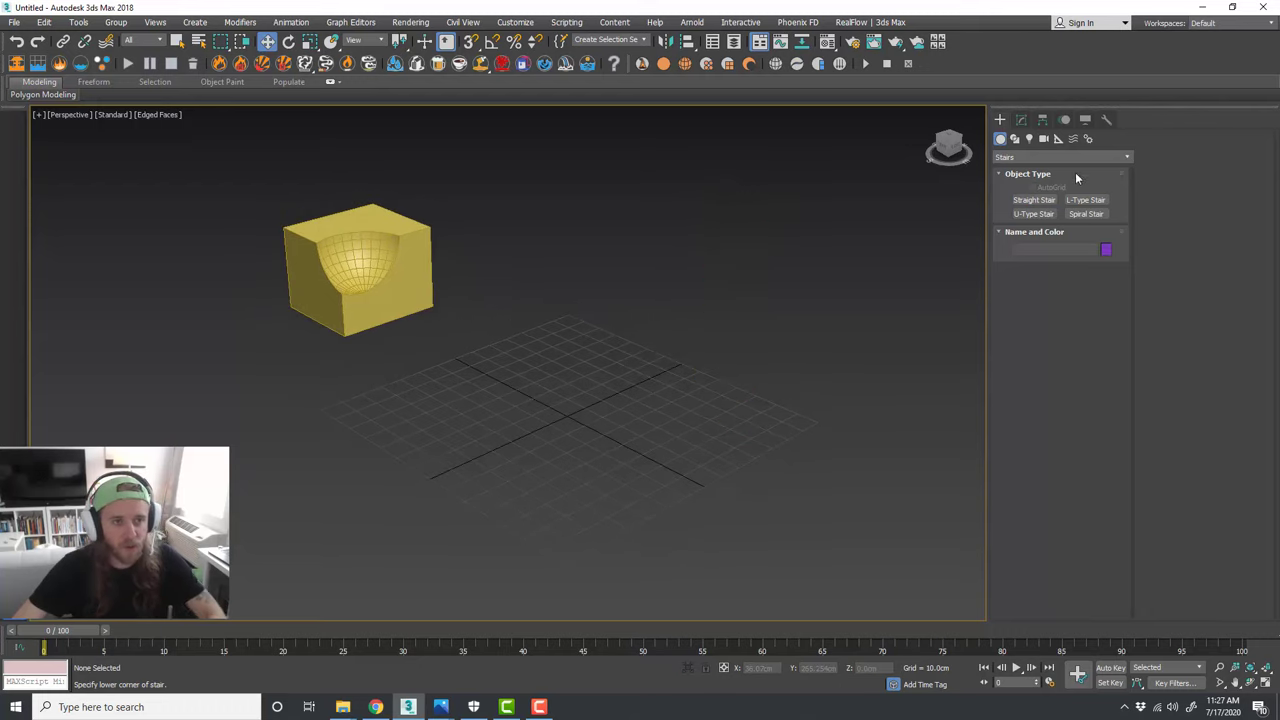
Step: Look through the full list of available object categories, including the plug-in ones
left_click(1084, 157)
scroll(1069, 366, "down", 2)
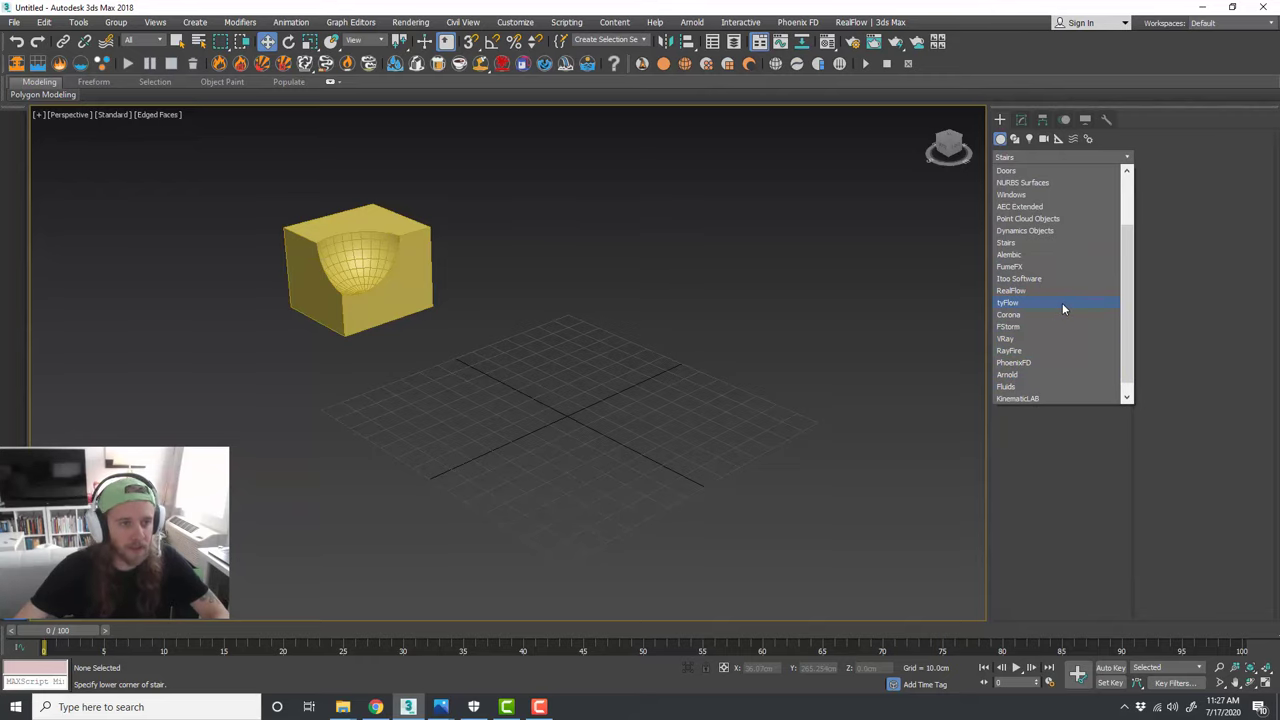
scroll(1055, 310, "up", 2)
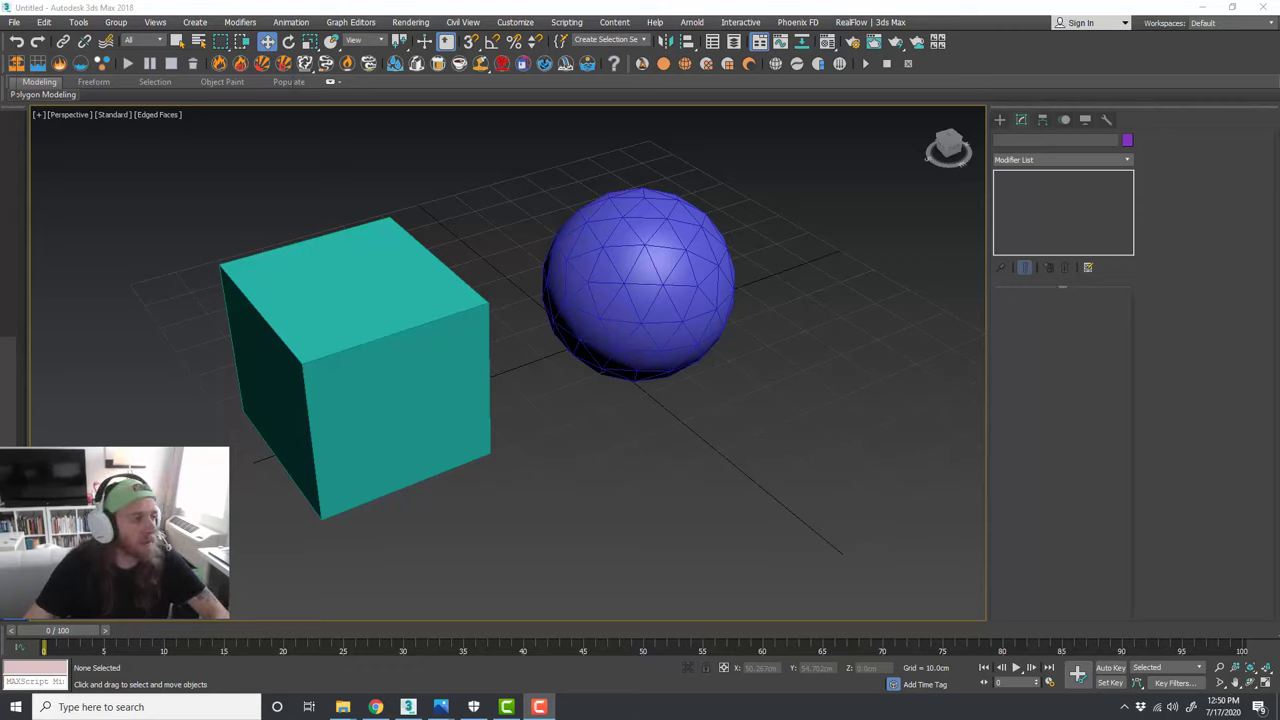
Step: Select the box and the GeoSphere in turn to view their base parameters, and clear the selection
middle_click_drag(677, 451, 707, 427)
left_click(493, 338)
left_click(658, 283)
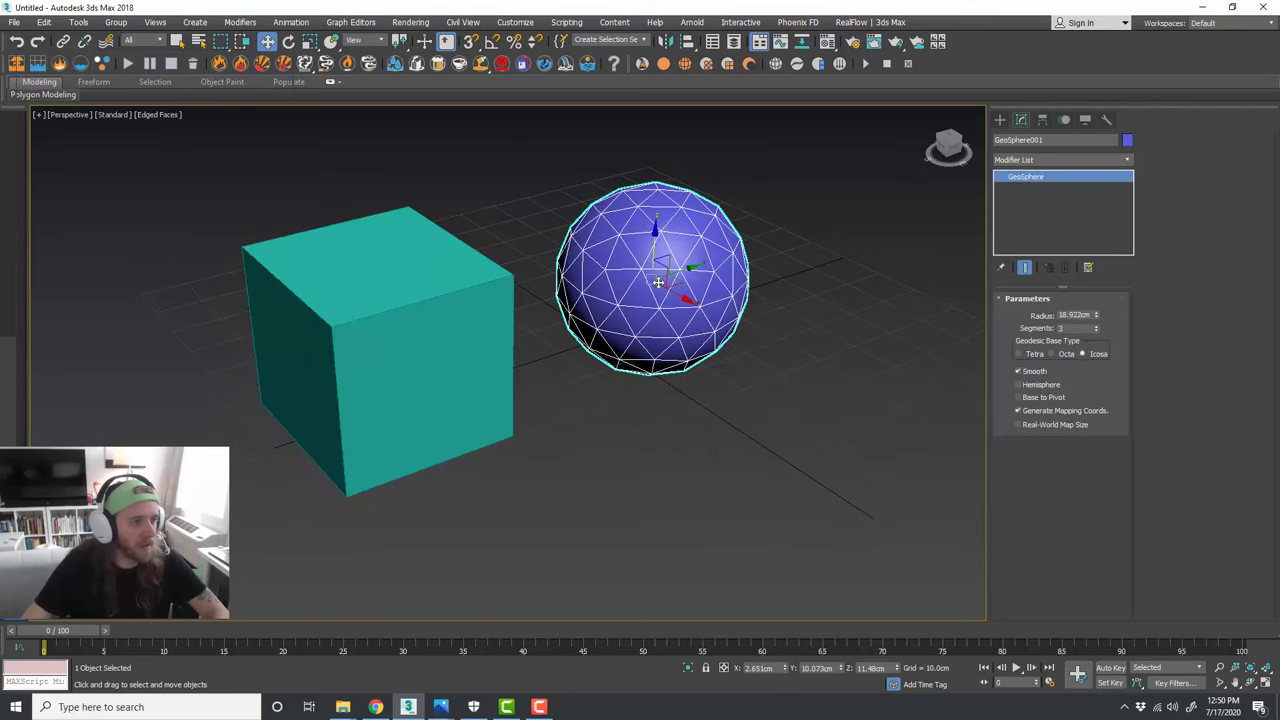
left_click(733, 408)
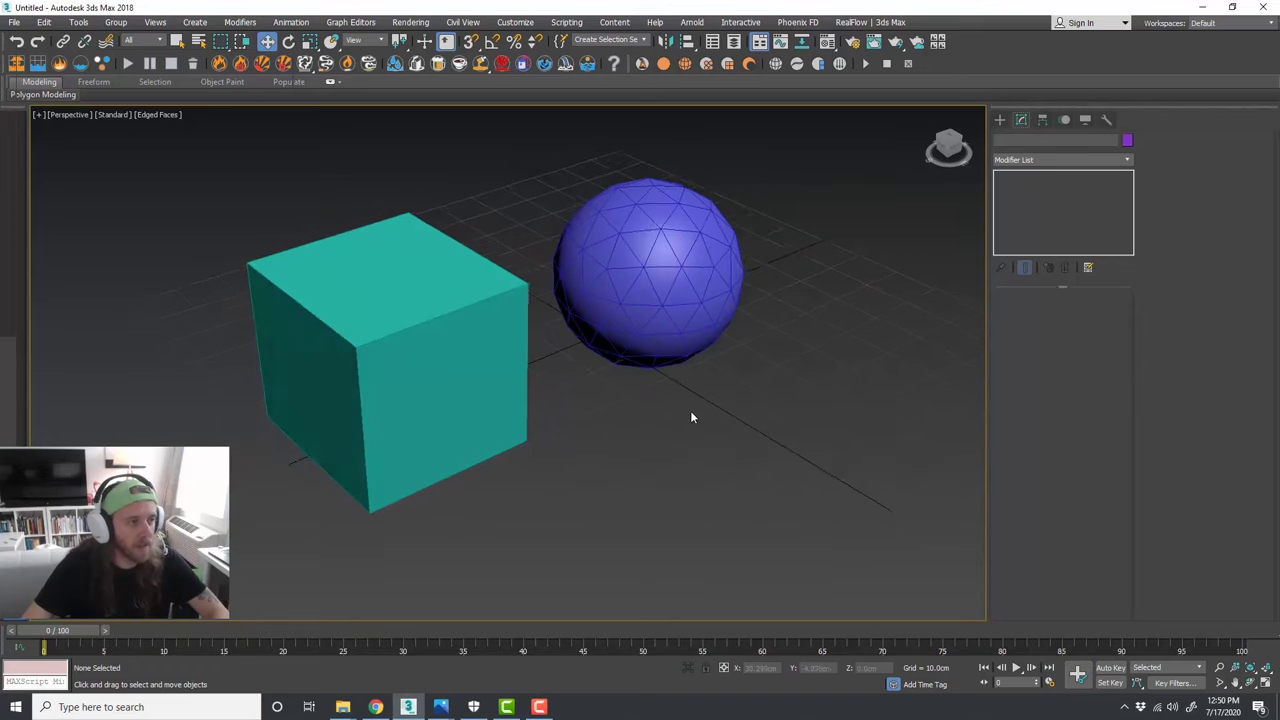
middle_click_drag(689, 410, 698, 399)
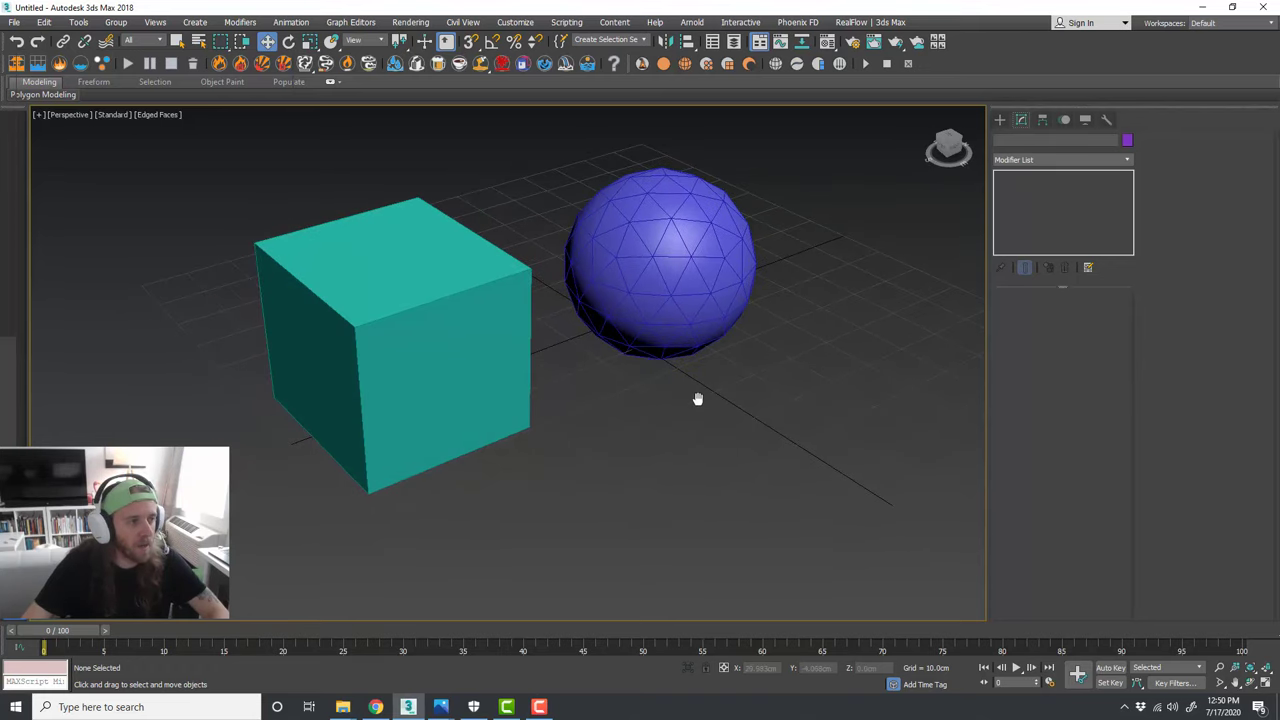
left_click(508, 336)
left_click(581, 370)
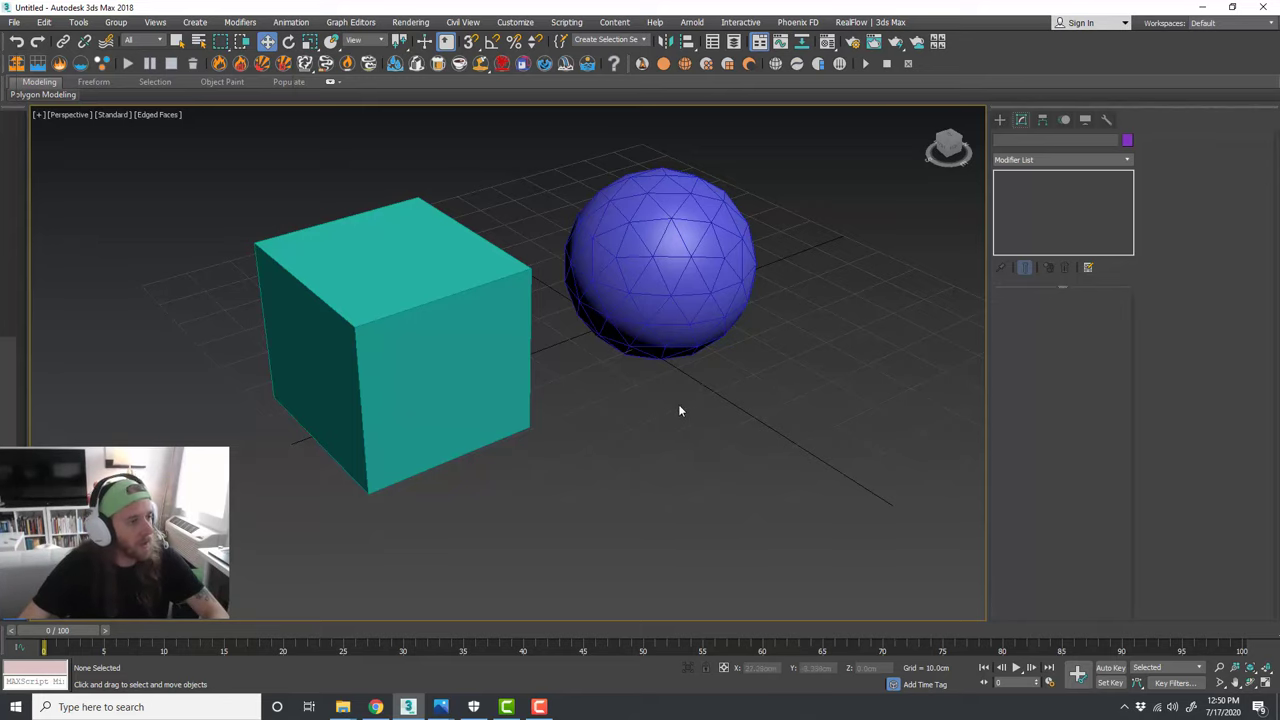
mouse_move(617, 398)
middle_mouse_down()
mouse_move(639, 413)
mouse_move(609, 380)
mouse_move(632, 386)
middle_mouse_up()
Step: Select the box and set its length, width and height to 30 cm each
left_click(530, 372)
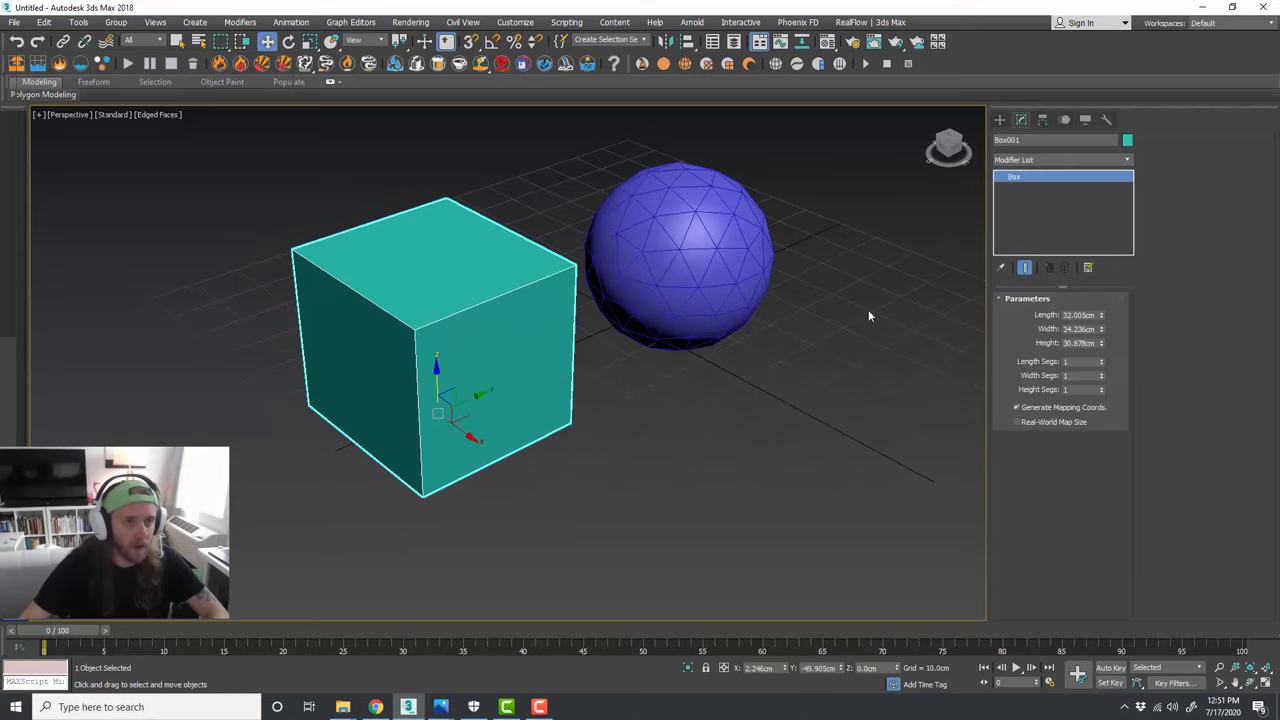
left_click(1112, 159)
left_click(1112, 159)
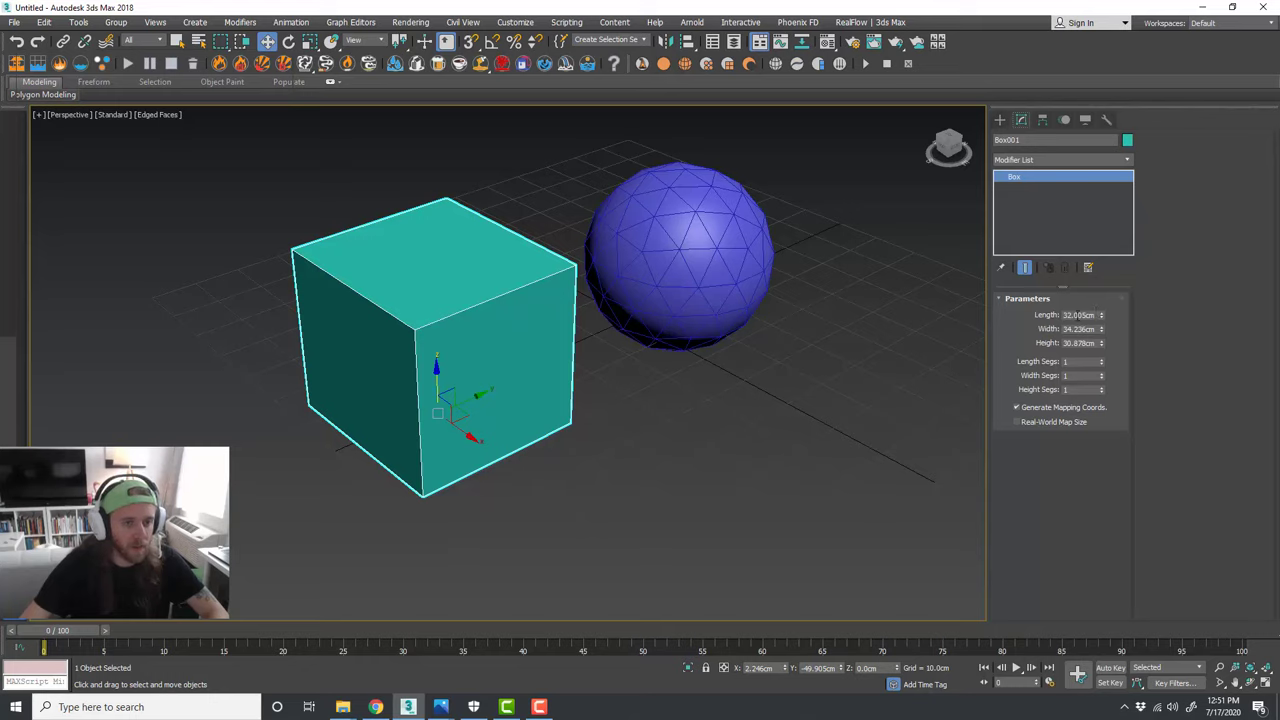
left_click(1080, 315)
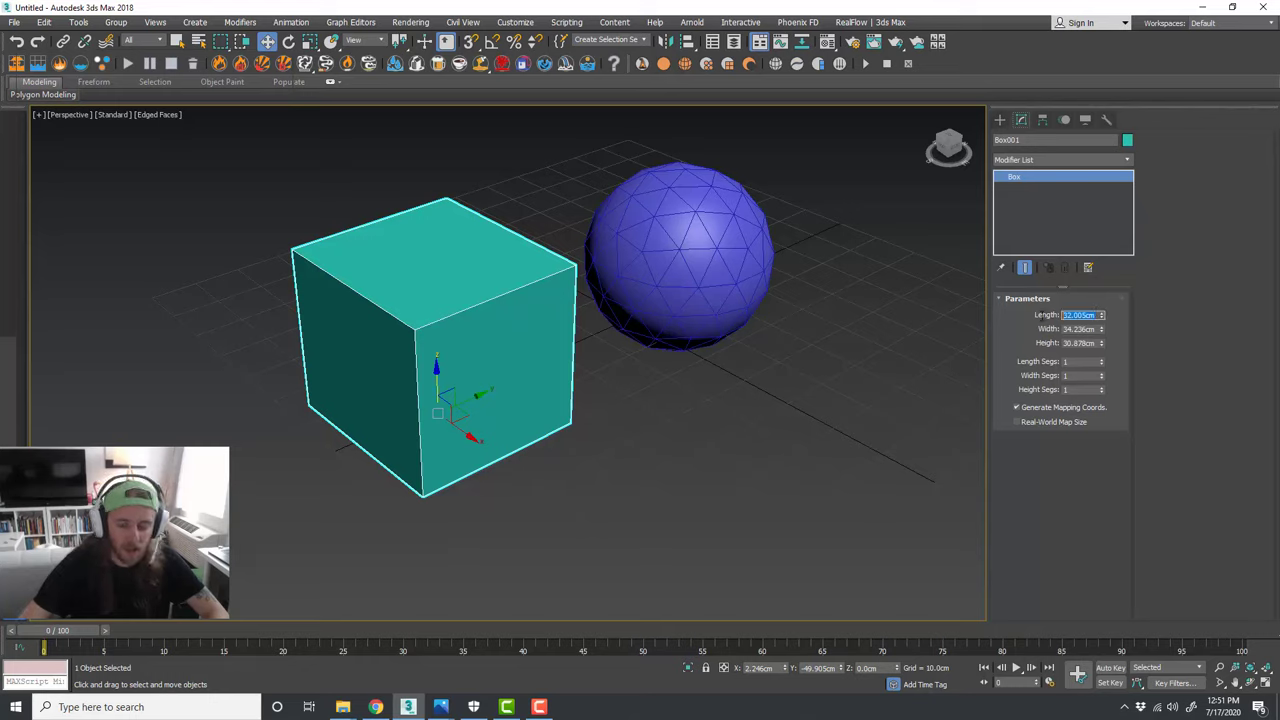
type("30")
key("Tab")
type("30")
key("Tab")
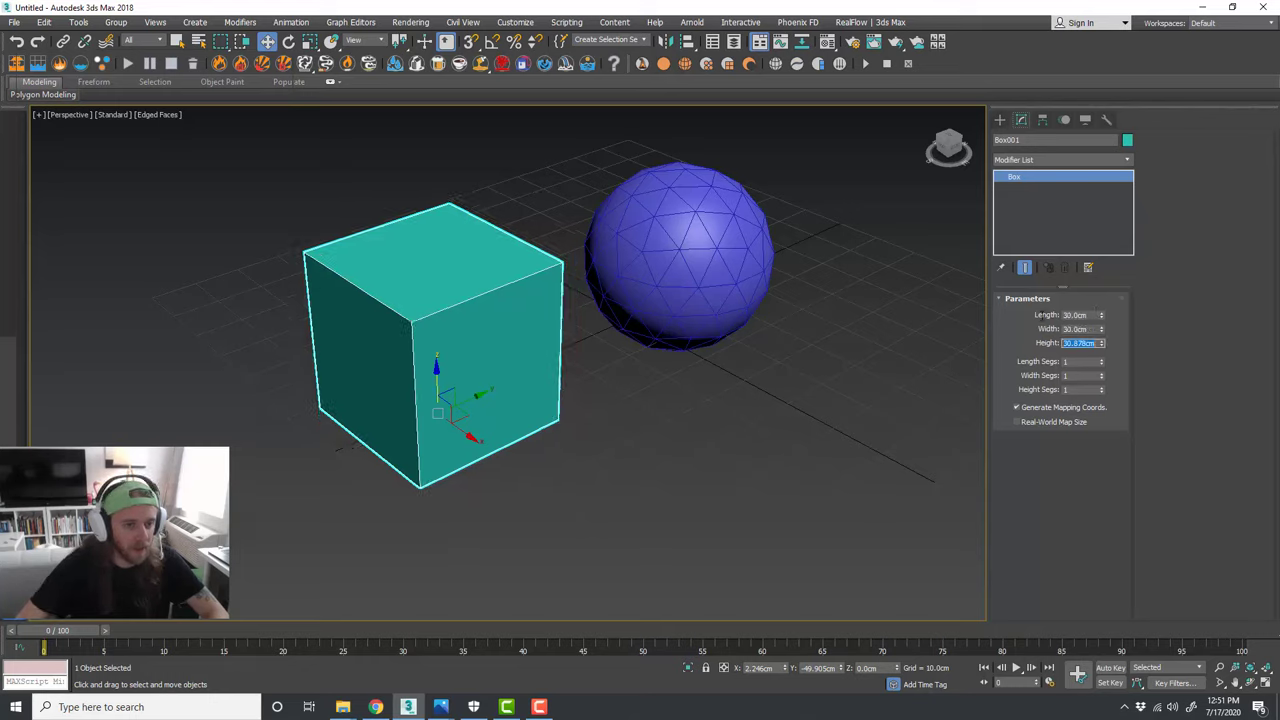
type("30")
key("Tab")
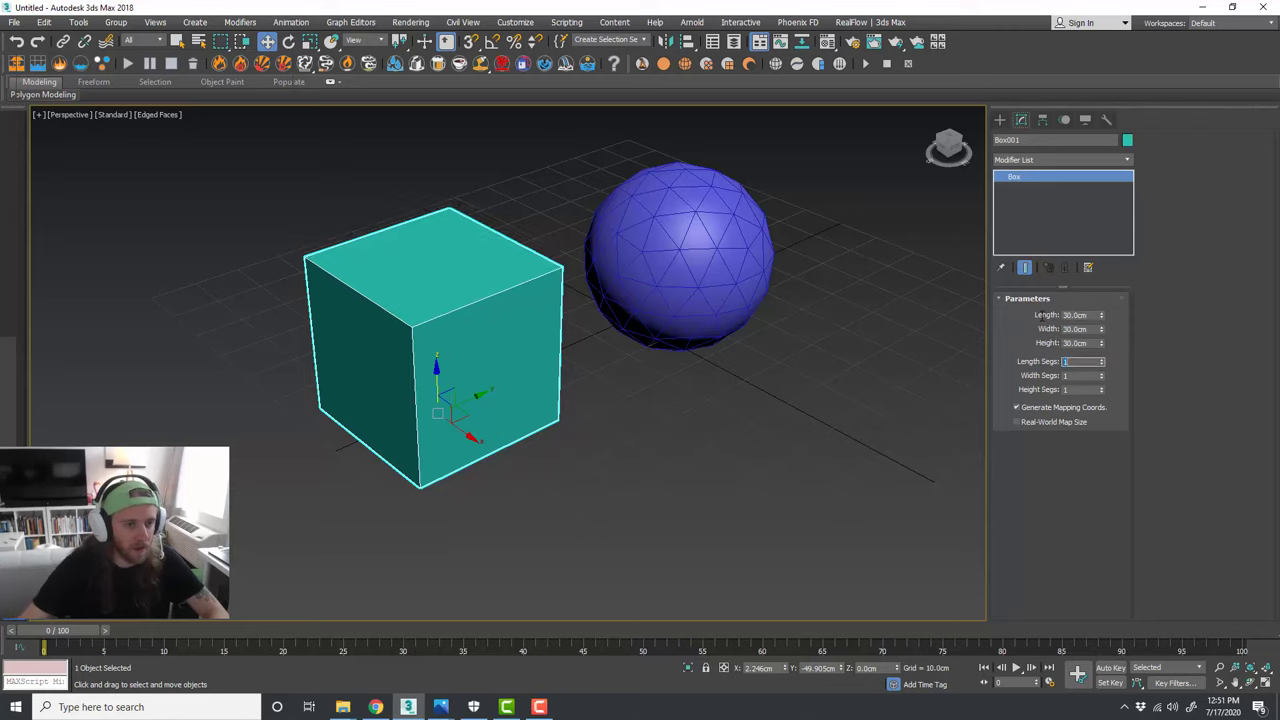
Step: Try adding two length segments to the box and return the count to 1
left_click(1102, 360)
left_click(1102, 360)
left_click(1103, 365)
left_click(1103, 365)
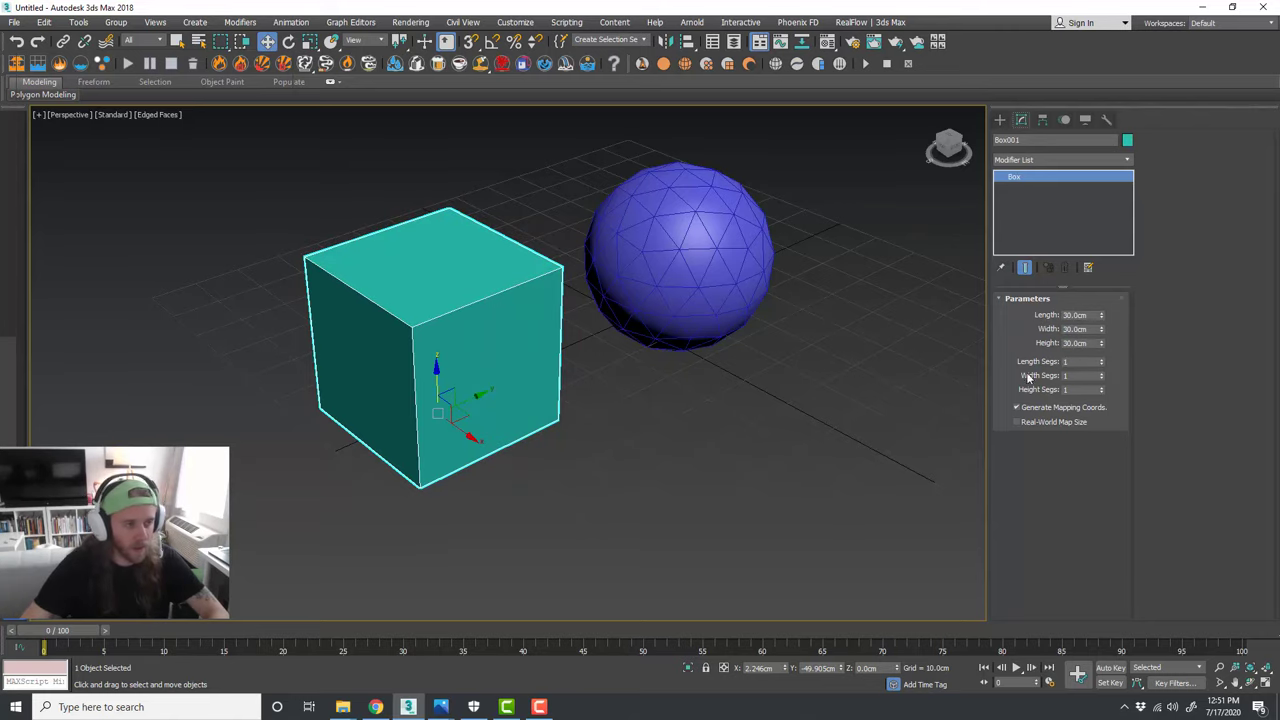
Step: Add an Edit Poly modifier to the box and collapse its Soft Selection settings
left_click(885, 385)
left_click(533, 345)
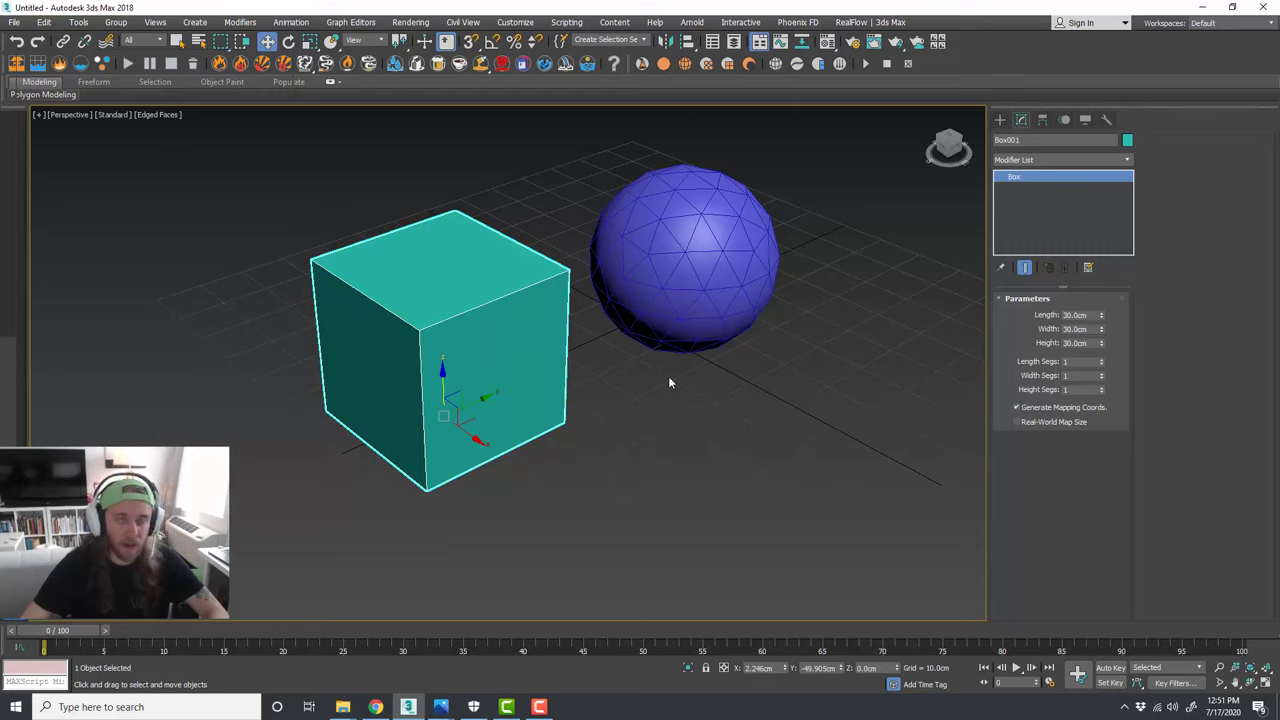
left_click(1127, 160)
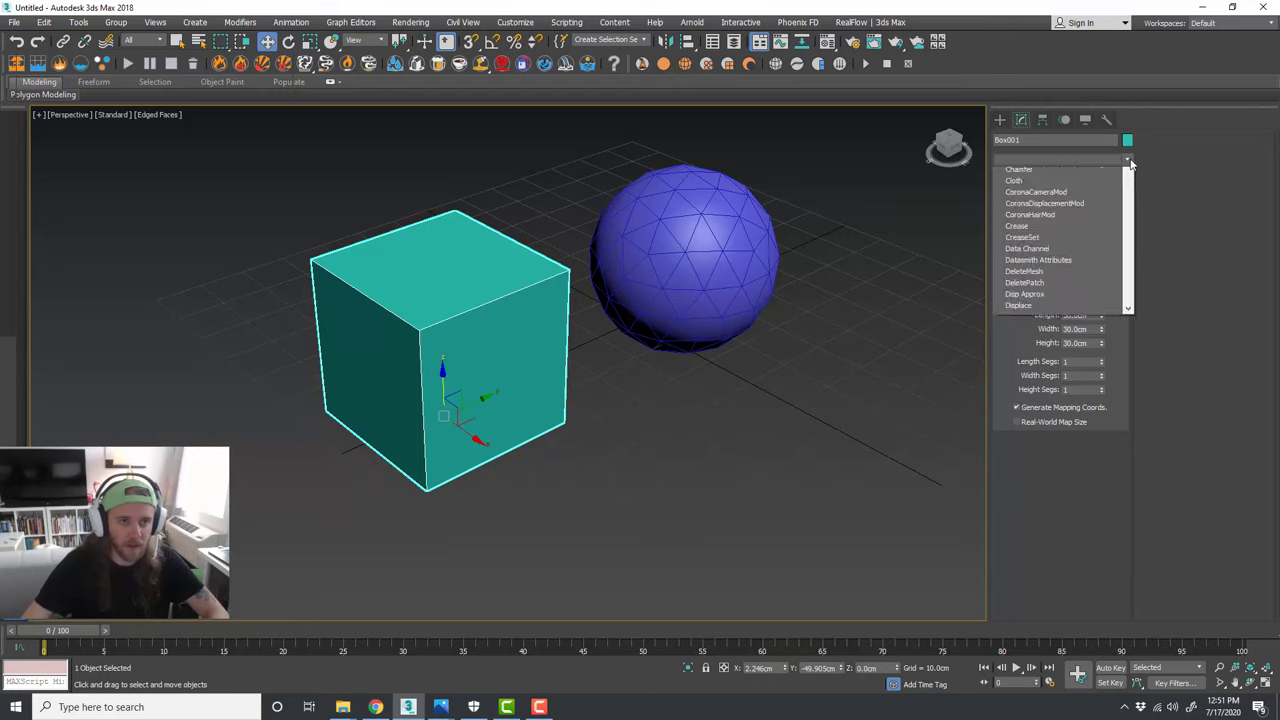
scroll(1131, 229, "down", 5)
left_click_drag(1130, 225, 1127, 266)
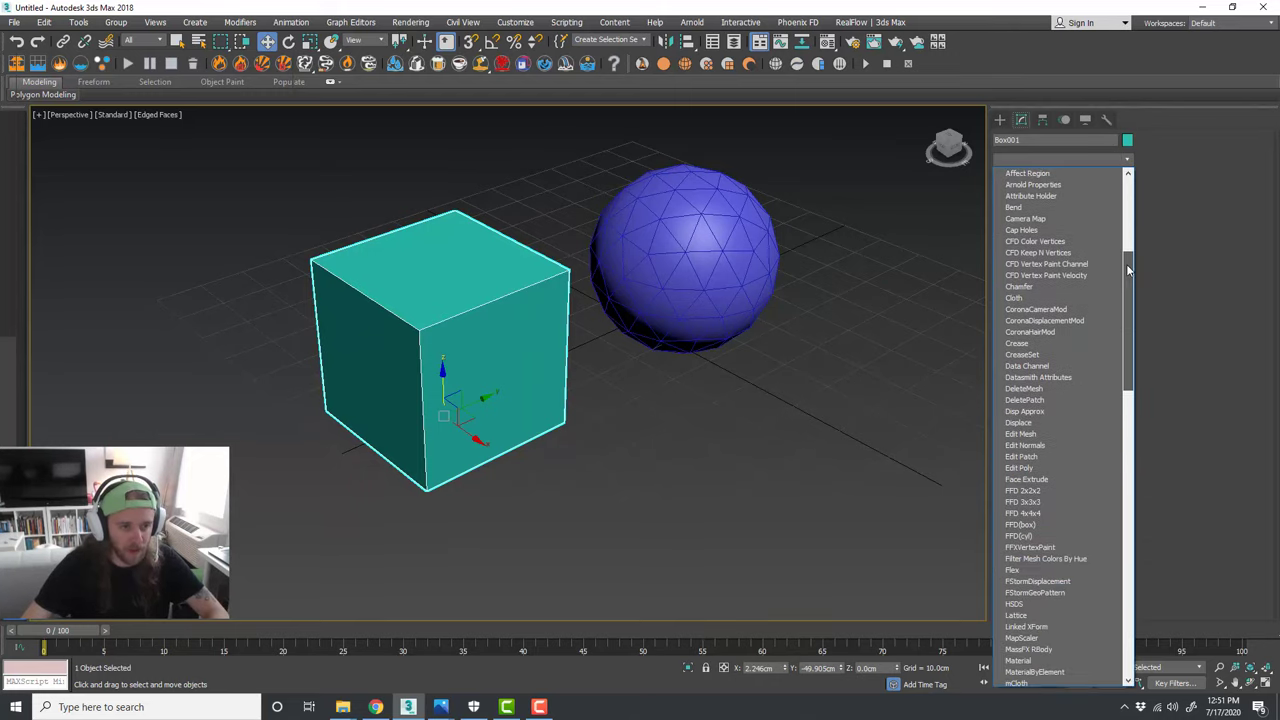
left_click(1068, 463)
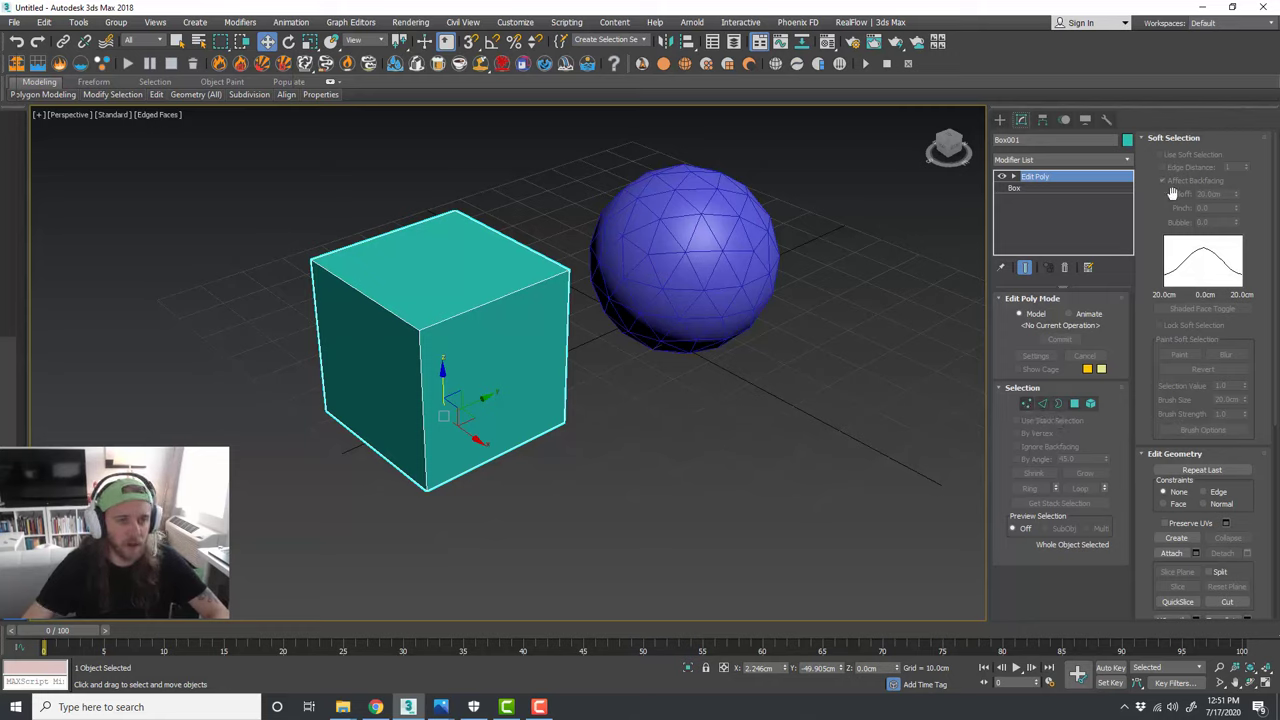
left_click(1189, 138)
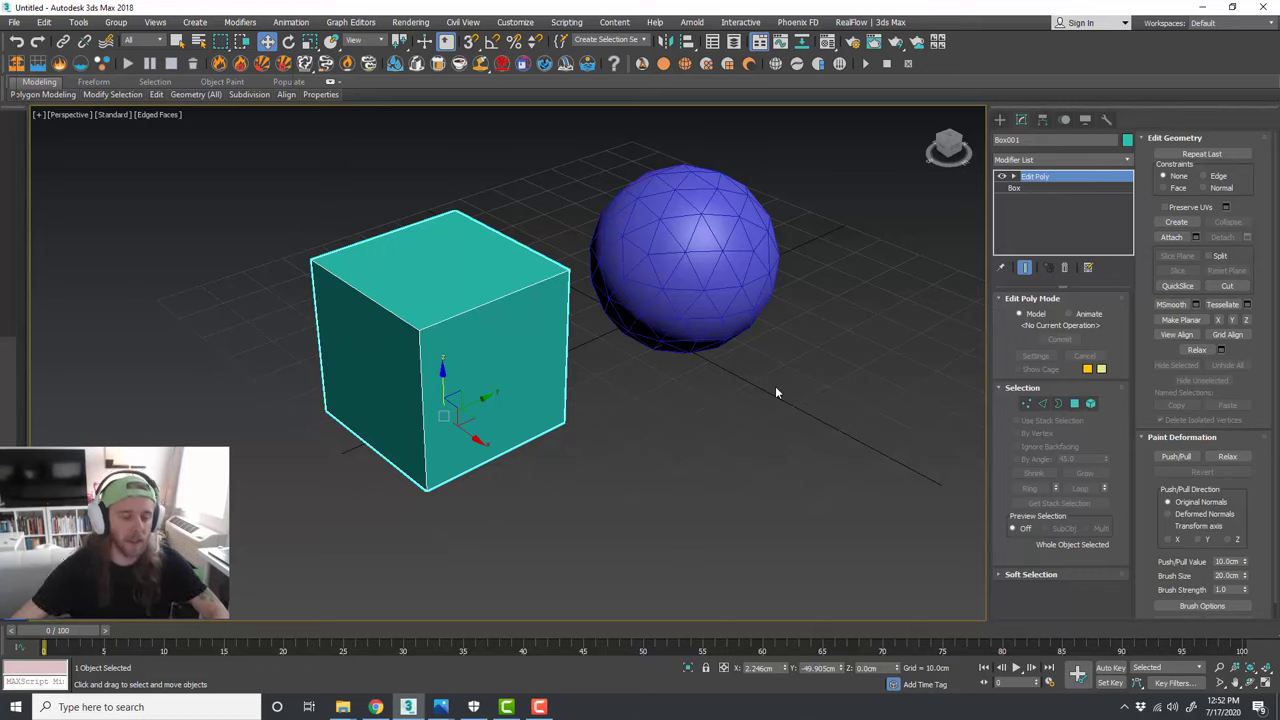
Step: Try moving the box's top corner vertex nearest the GeoSphere at vertex level, and undo the move
left_click(1026, 403)
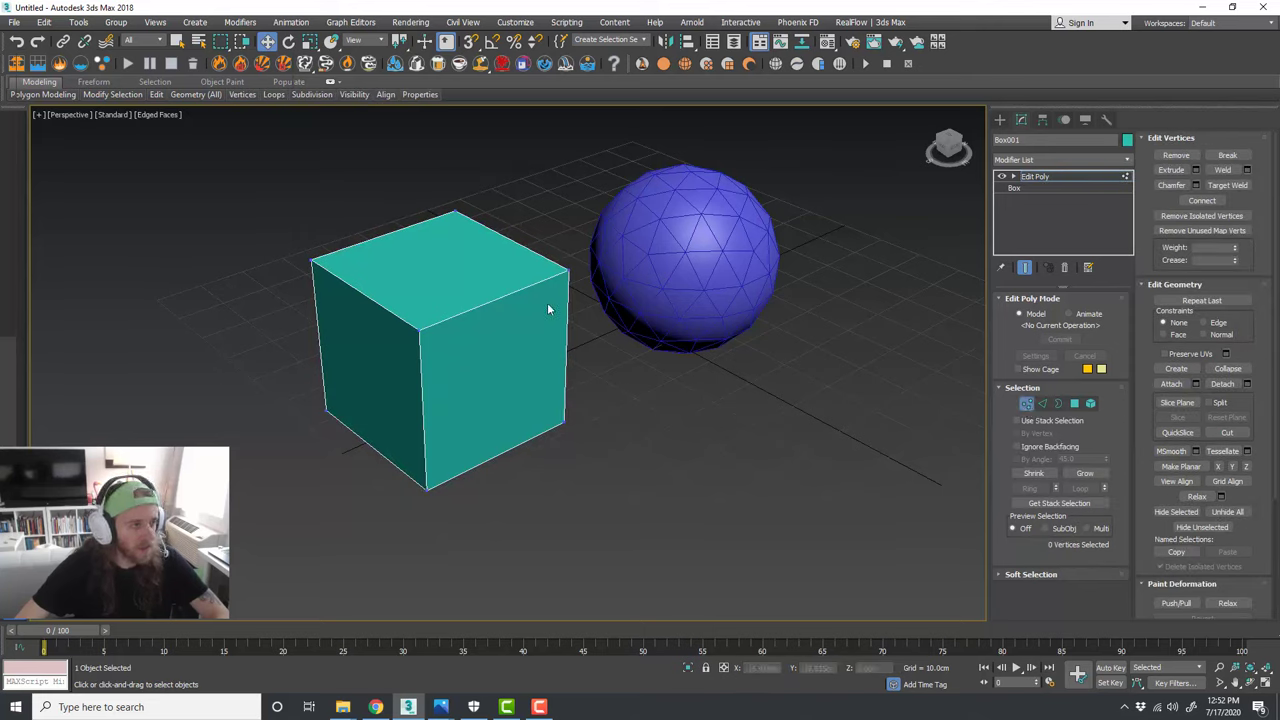
left_click_drag(540, 245, 602, 275)
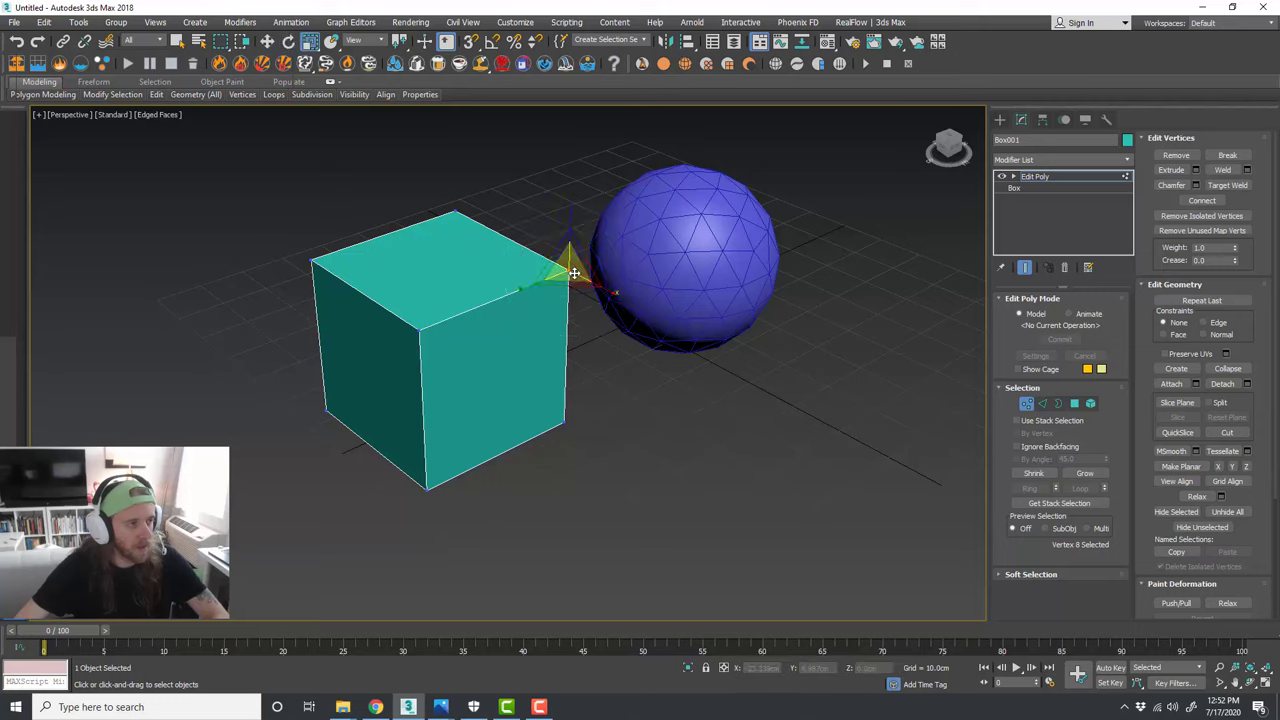
left_click_drag(594, 272, 690, 300)
key("ctrl+z")
middle_click_drag(615, 362, 623, 325)
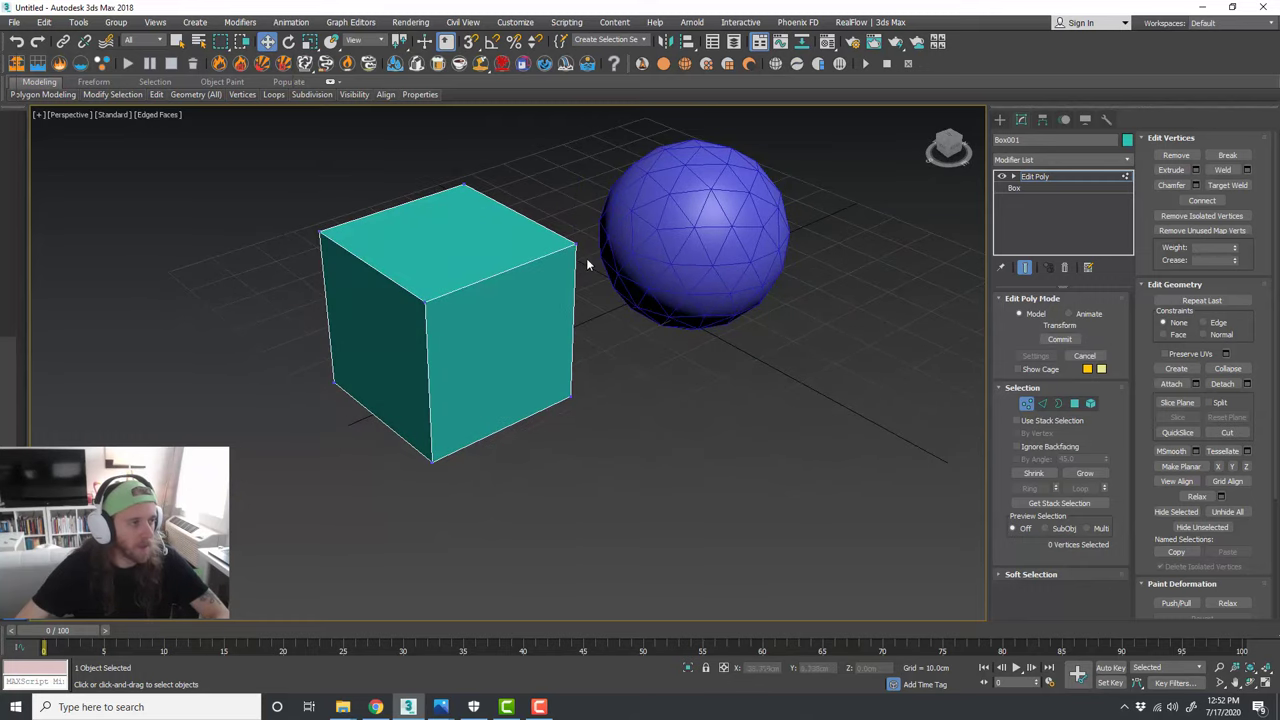
Step: Select the two top vertices on the box's side facing the GeoSphere and collapse them into one
left_click(598, 283)
middle_click_drag(502, 290, 579, 281, "alt")
left_click_drag(580, 276, 498, 181)
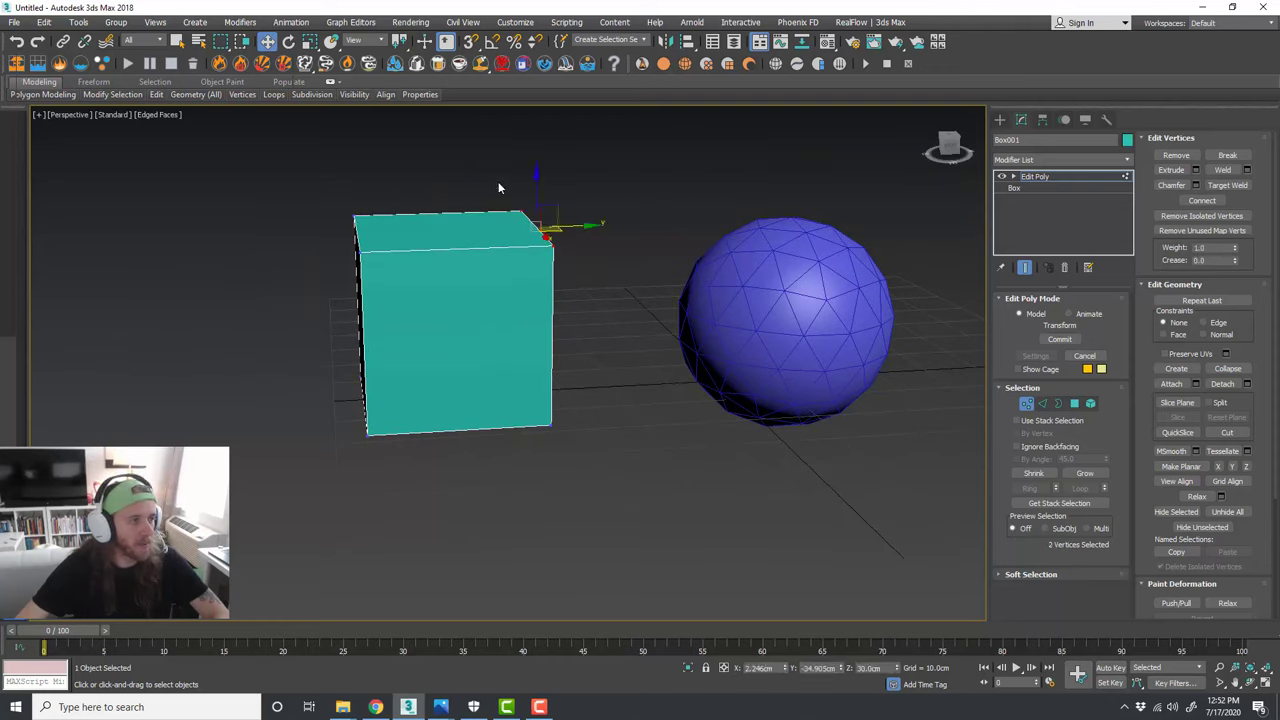
scroll(583, 277, "up", 3)
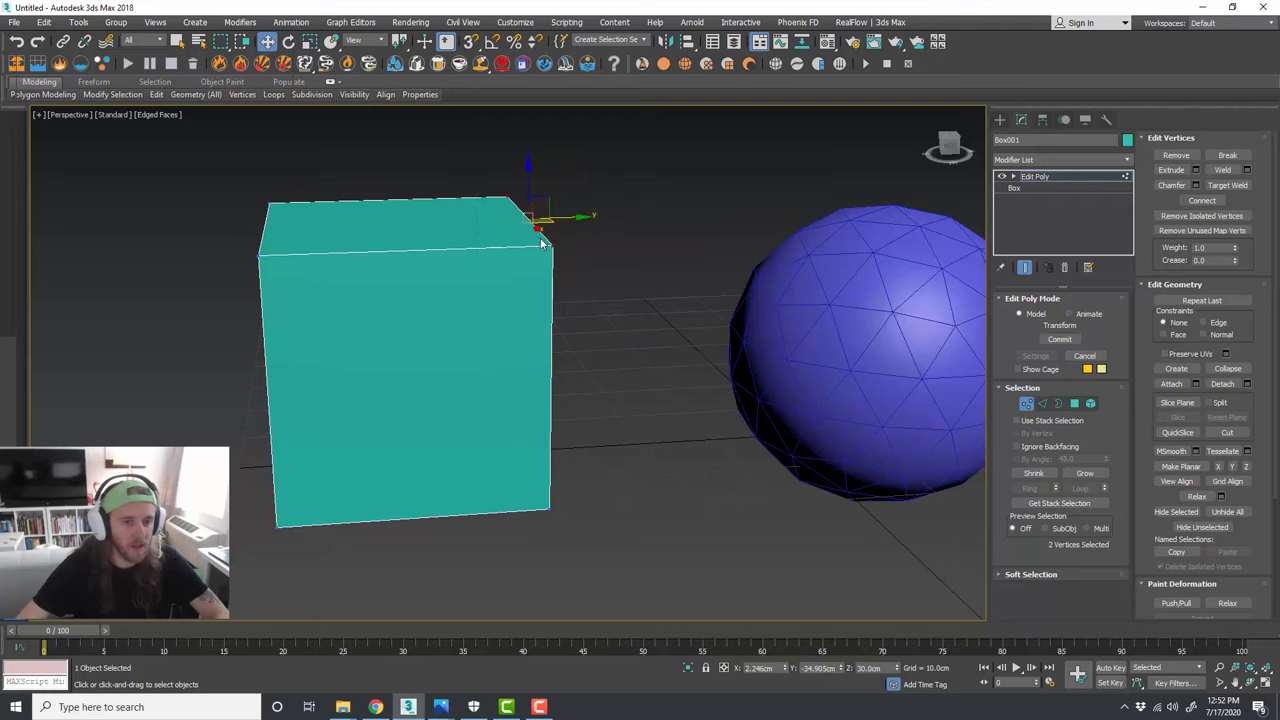
middle_click_drag(541, 240, 555, 246)
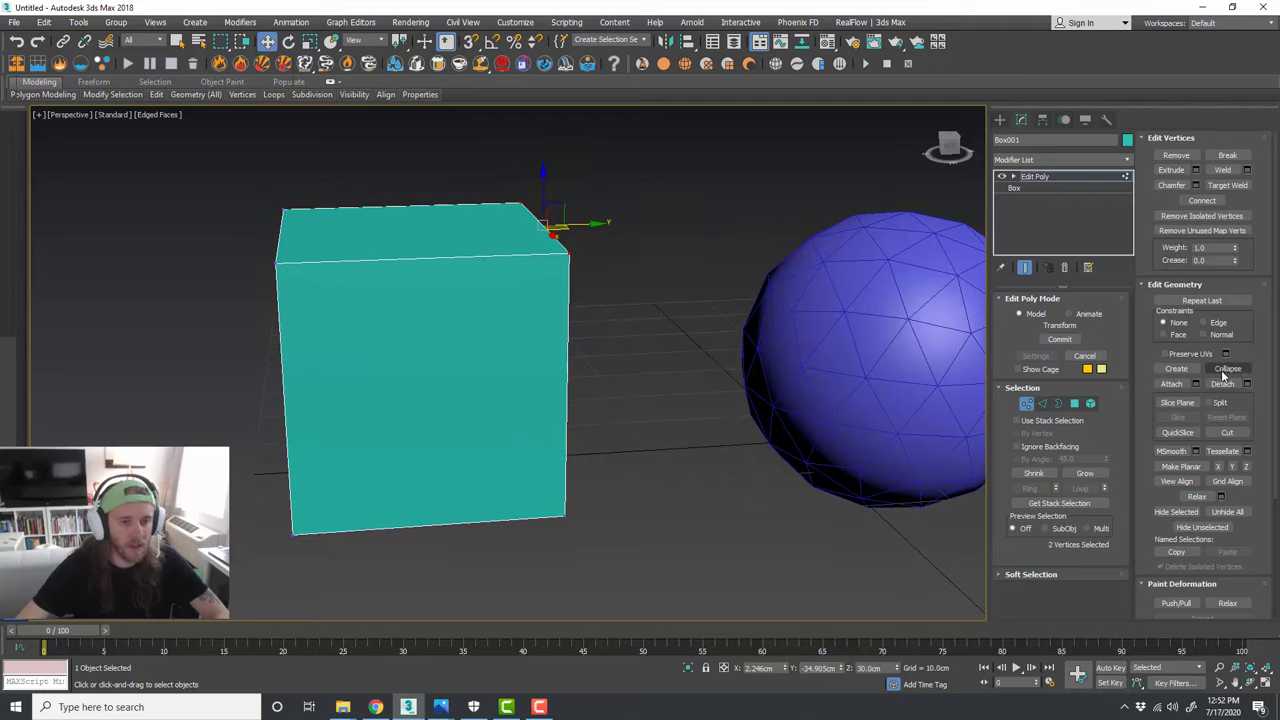
left_click(1225, 370)
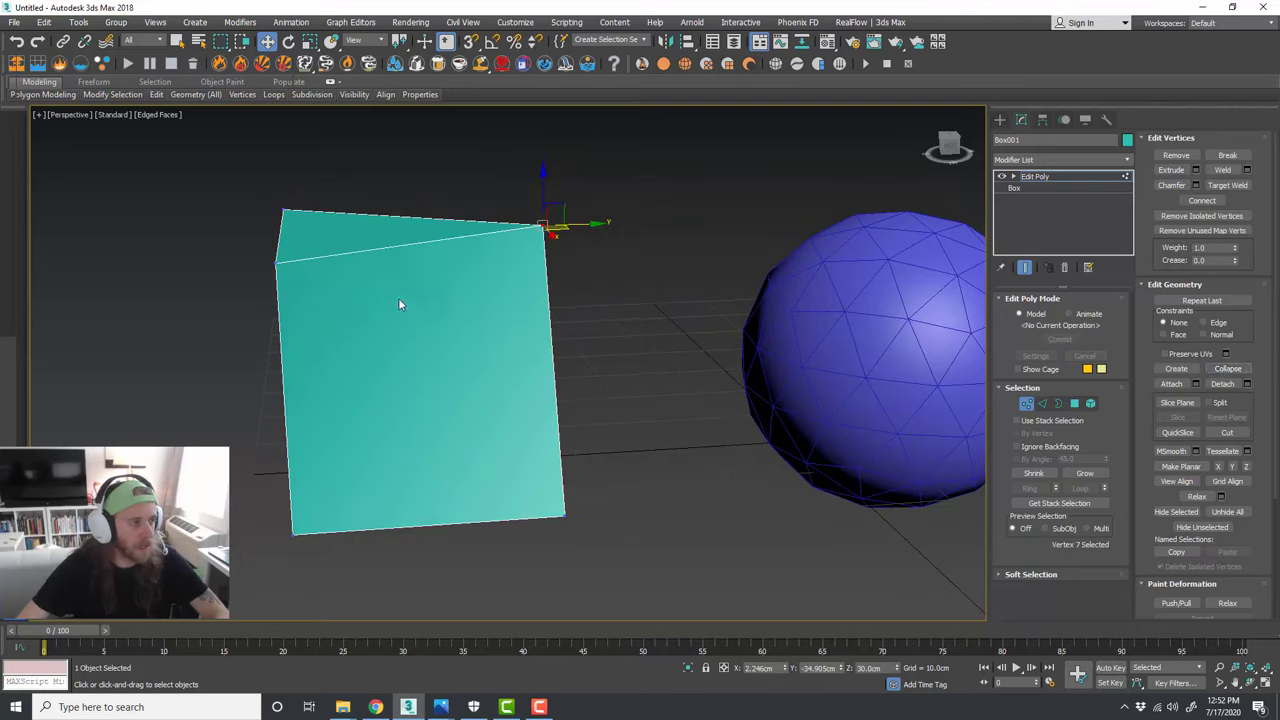
Step: Collapse the two remaining top vertices on the opposite side to turn the box into a triangular prism
left_click_drag(250, 218, 230, 182)
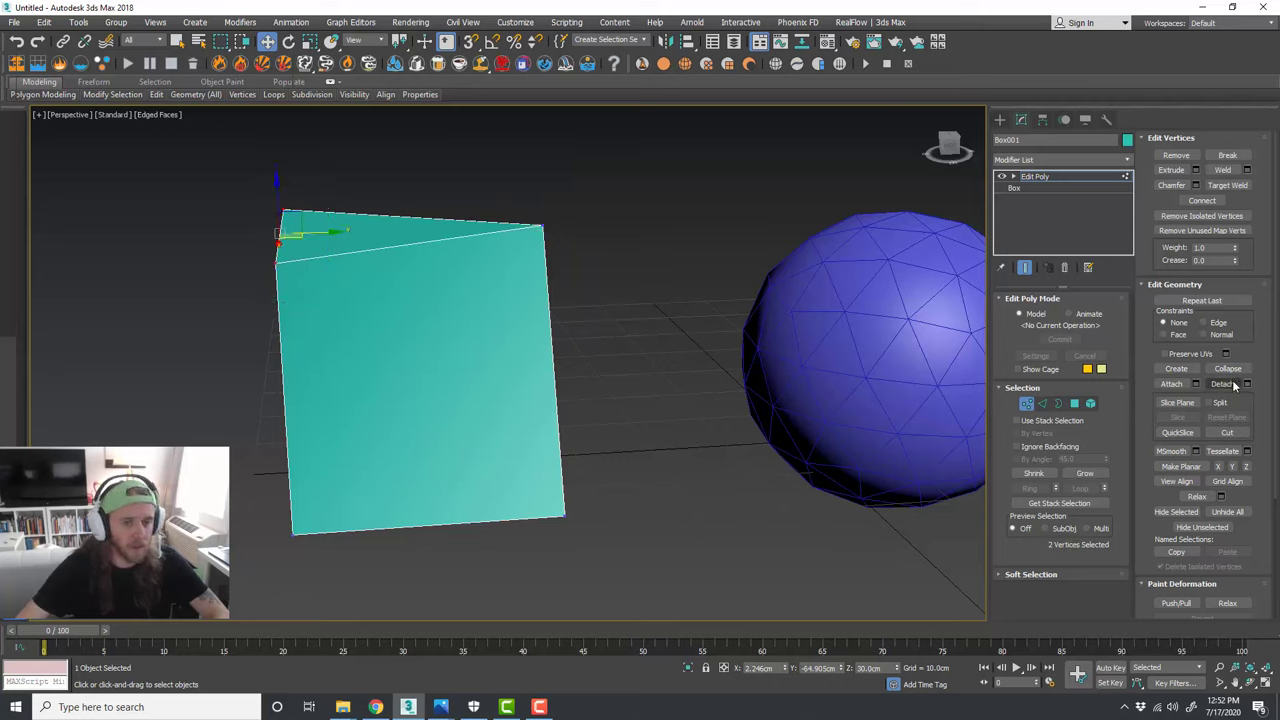
left_click(1238, 370)
middle_click_drag(918, 333, 615, 318, "alt")
scroll(411, 293, "up", 3)
middle_click_drag(523, 317, 516, 318, "alt")
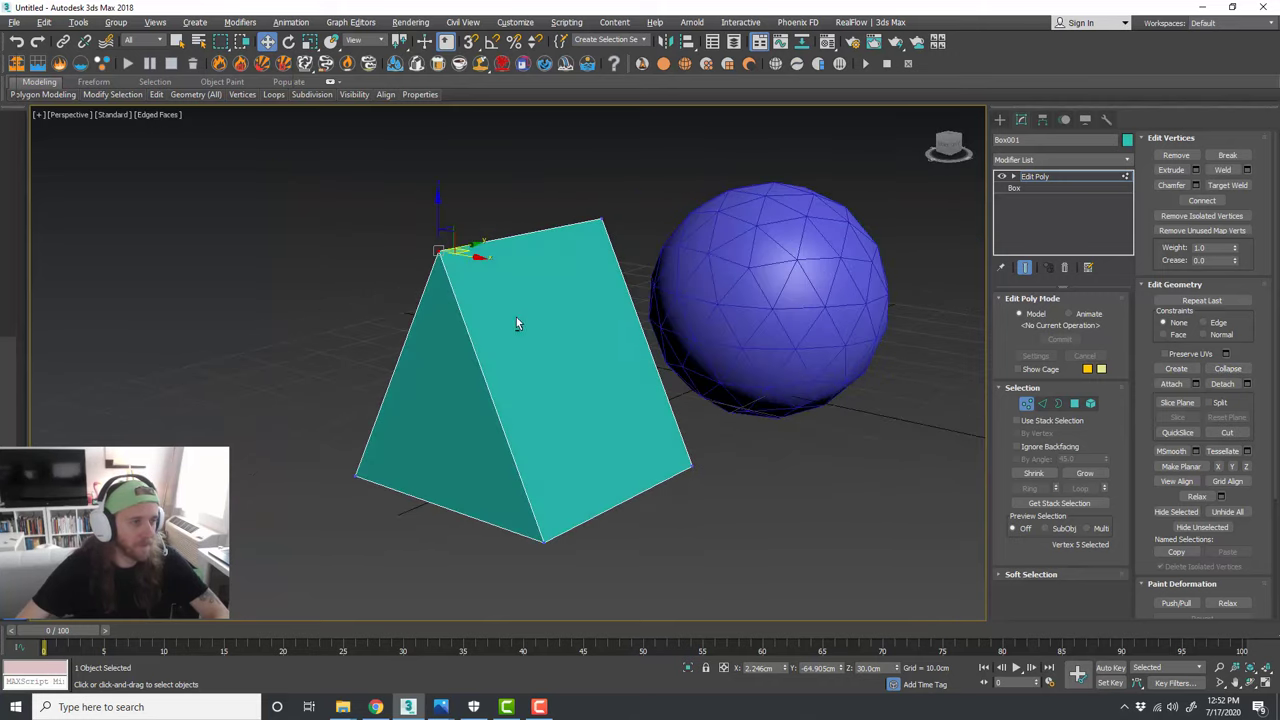
Step: Leave vertex editing and undo the vertex collapses to restore the full box shape
left_click(1025, 404)
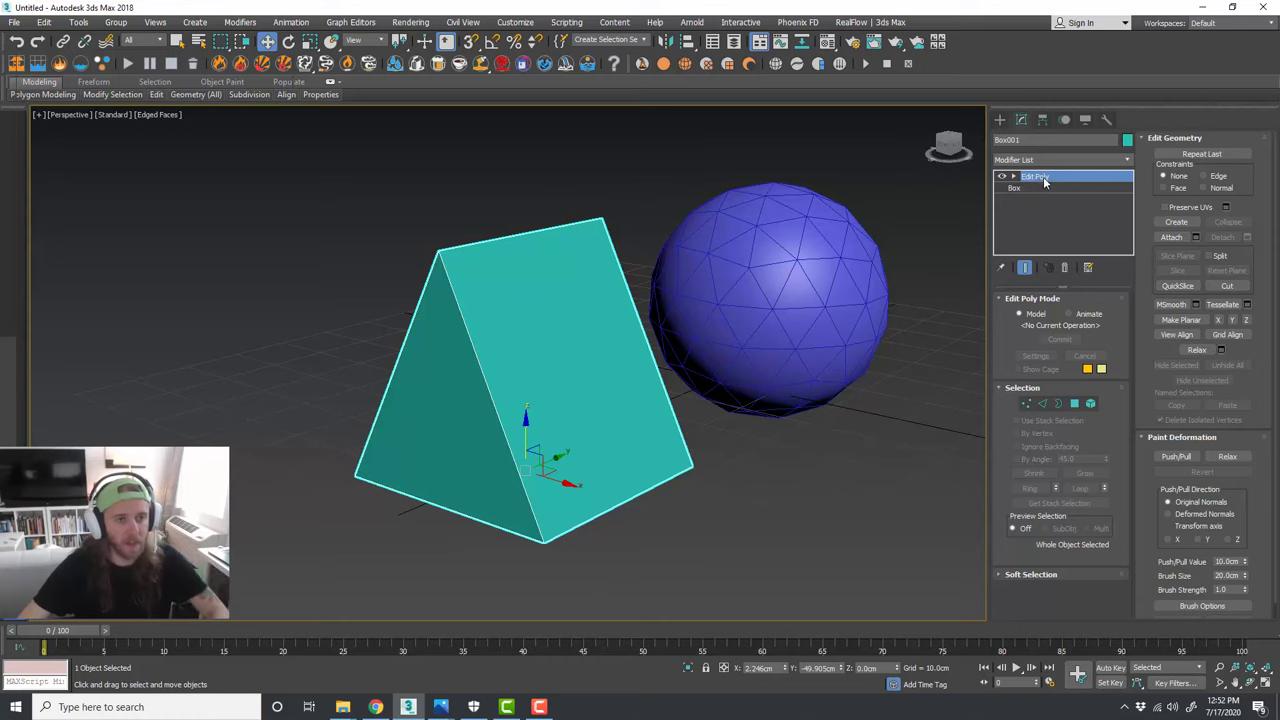
right_click(1040, 178)
left_click(906, 344)
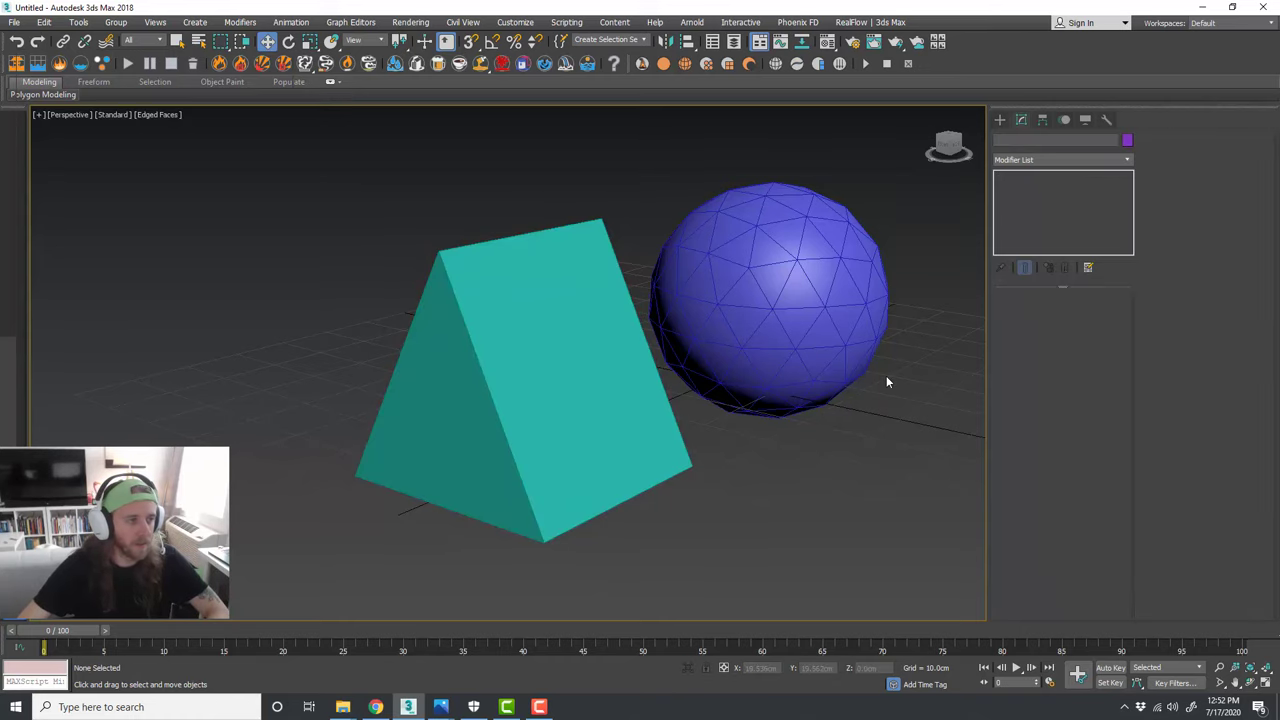
key("ctrl+z")
key("ctrl+z")
key("ctrl+z")
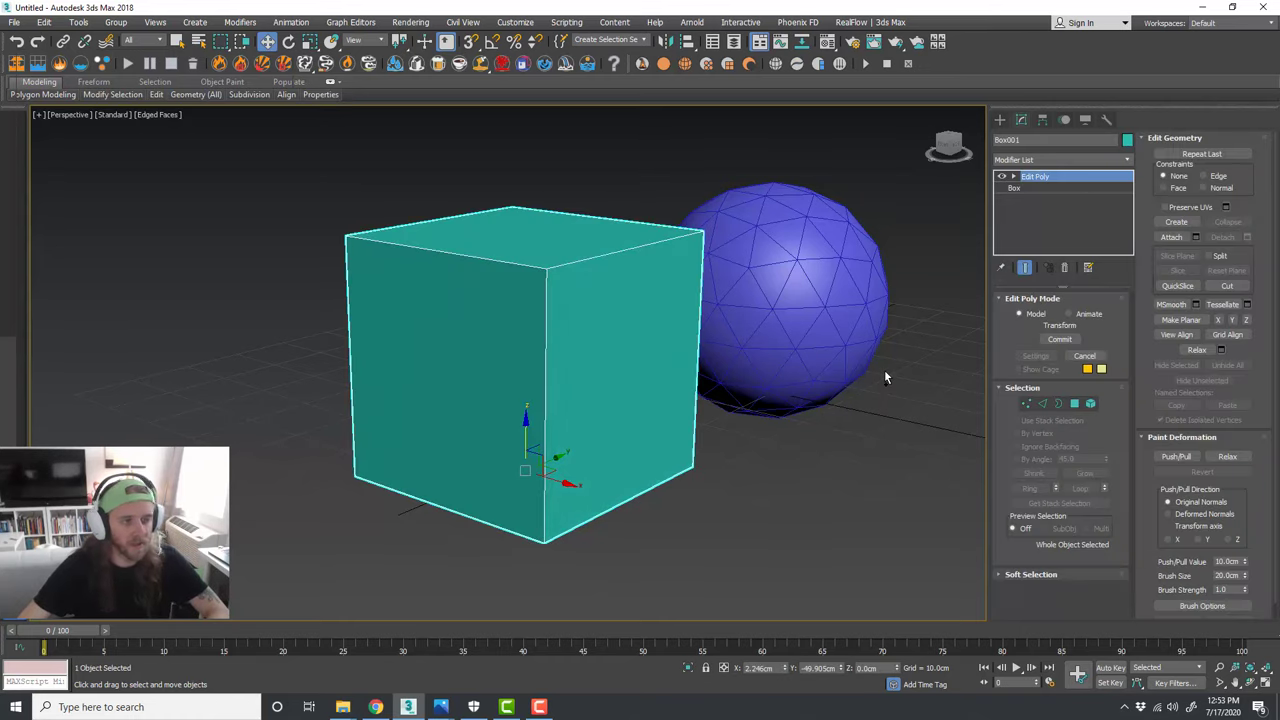
middle_click_drag(763, 370, 743, 391, "alt")
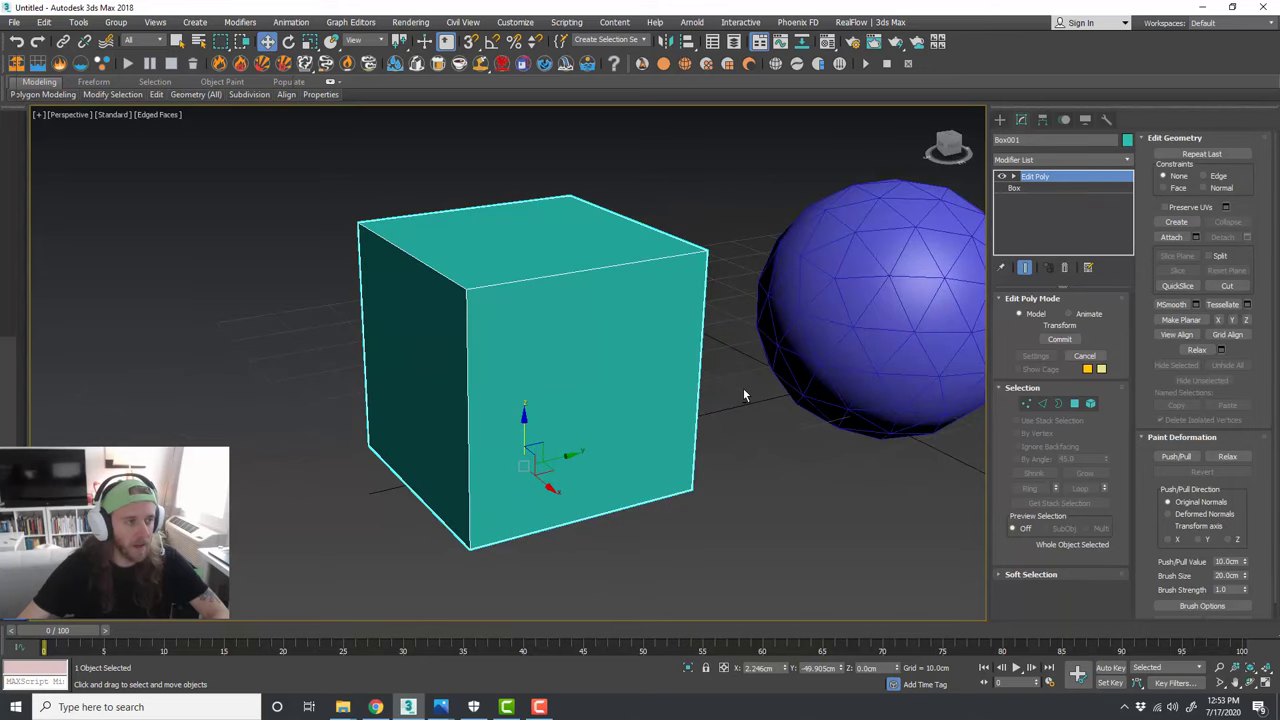
Step: Target Weld the box's two near top corner vertices onto the two far top corners to form a wedge
left_click(1027, 403)
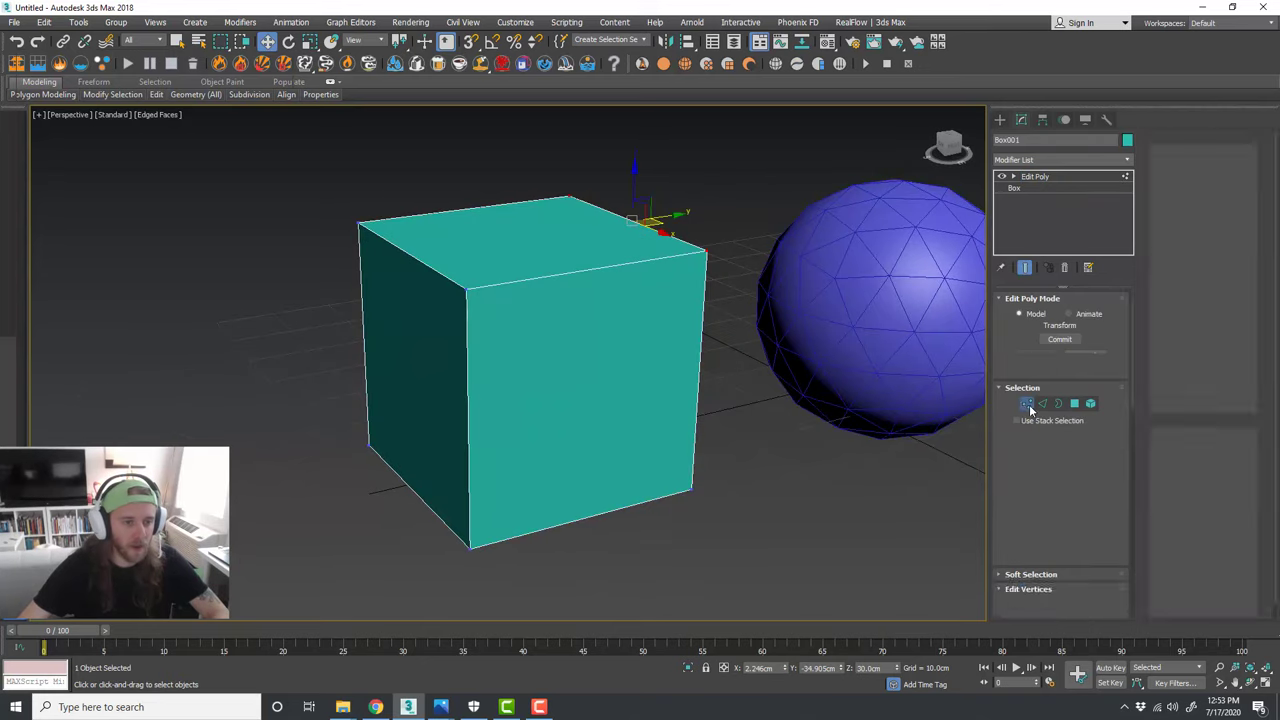
left_click(601, 180)
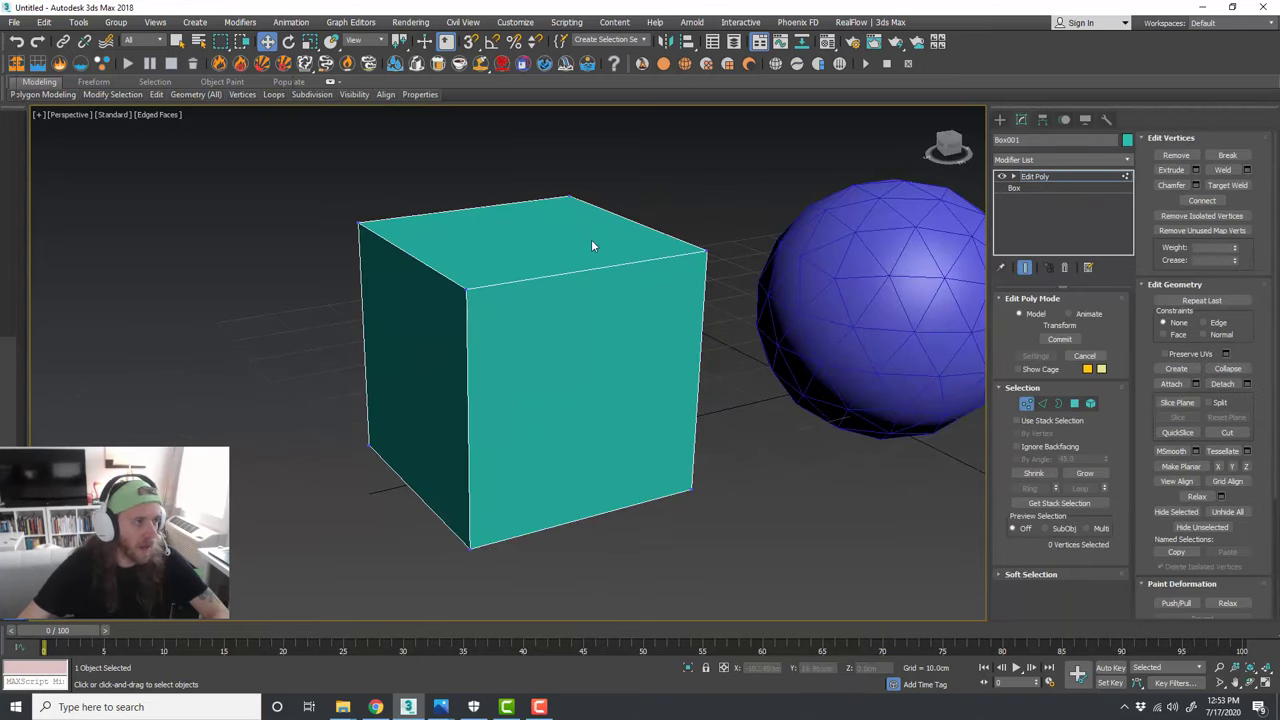
middle_click_drag(591, 241, 640, 270, "alt")
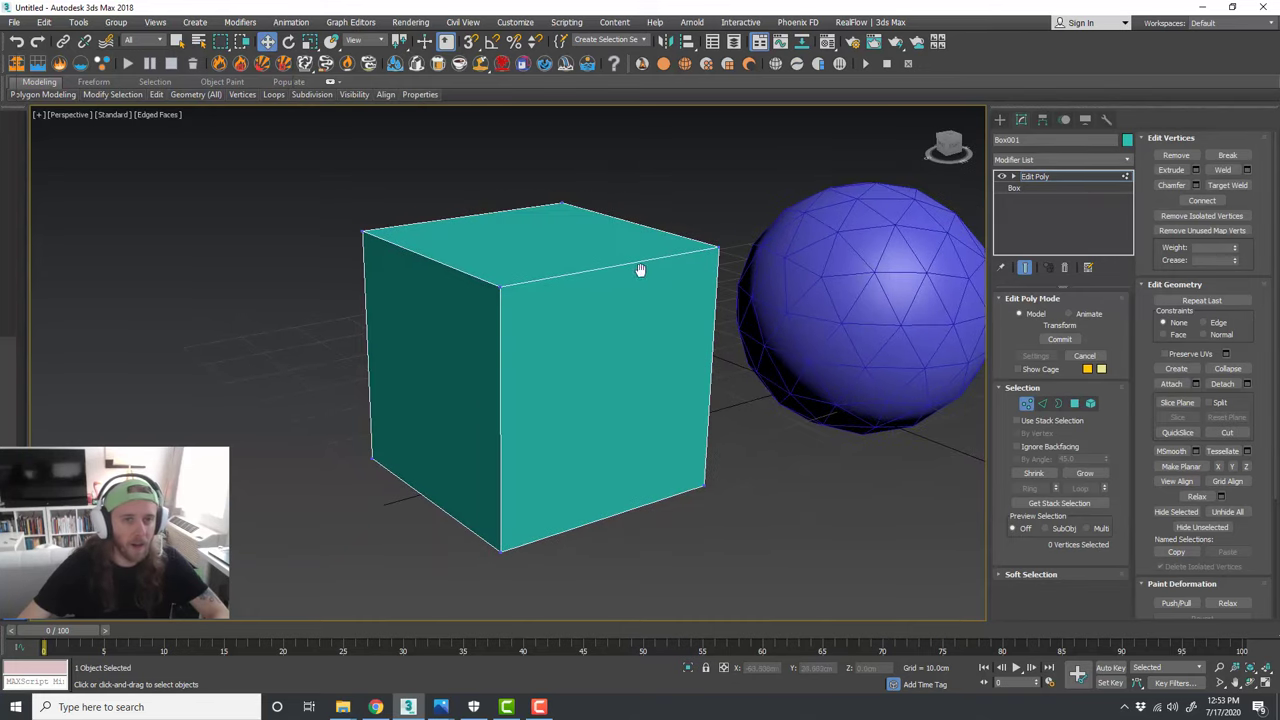
left_click(1224, 187)
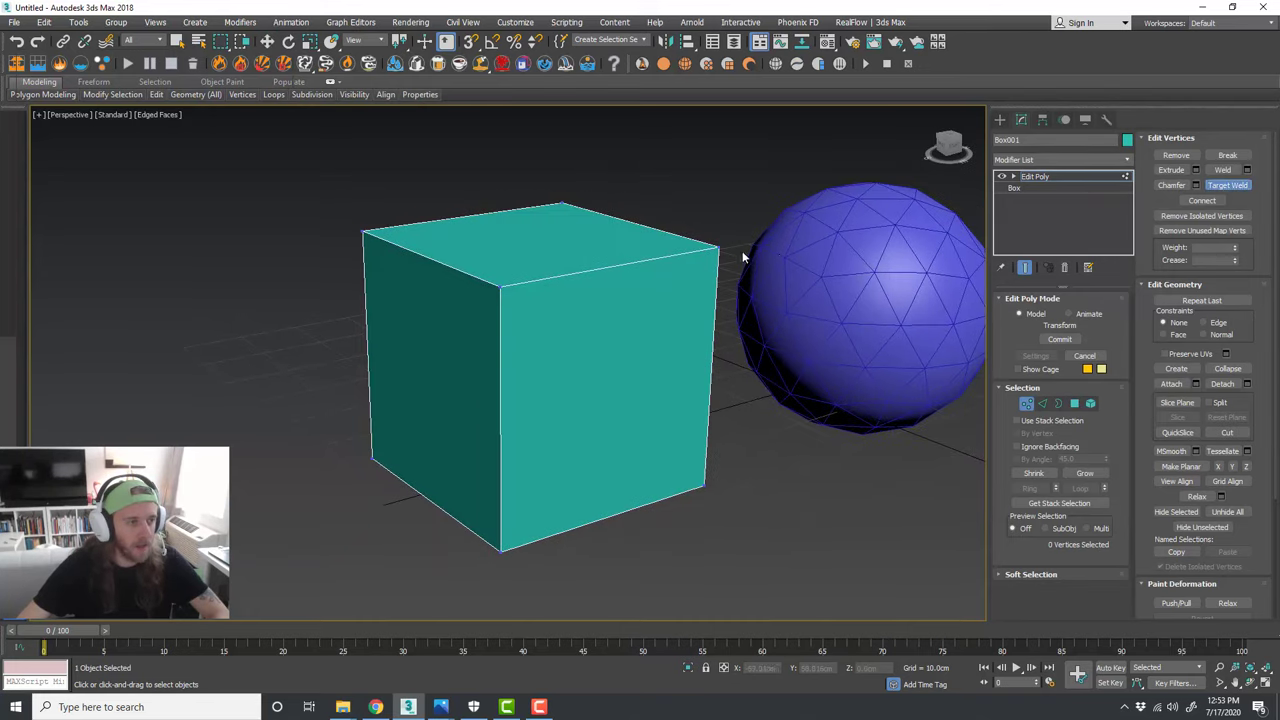
left_click(563, 203)
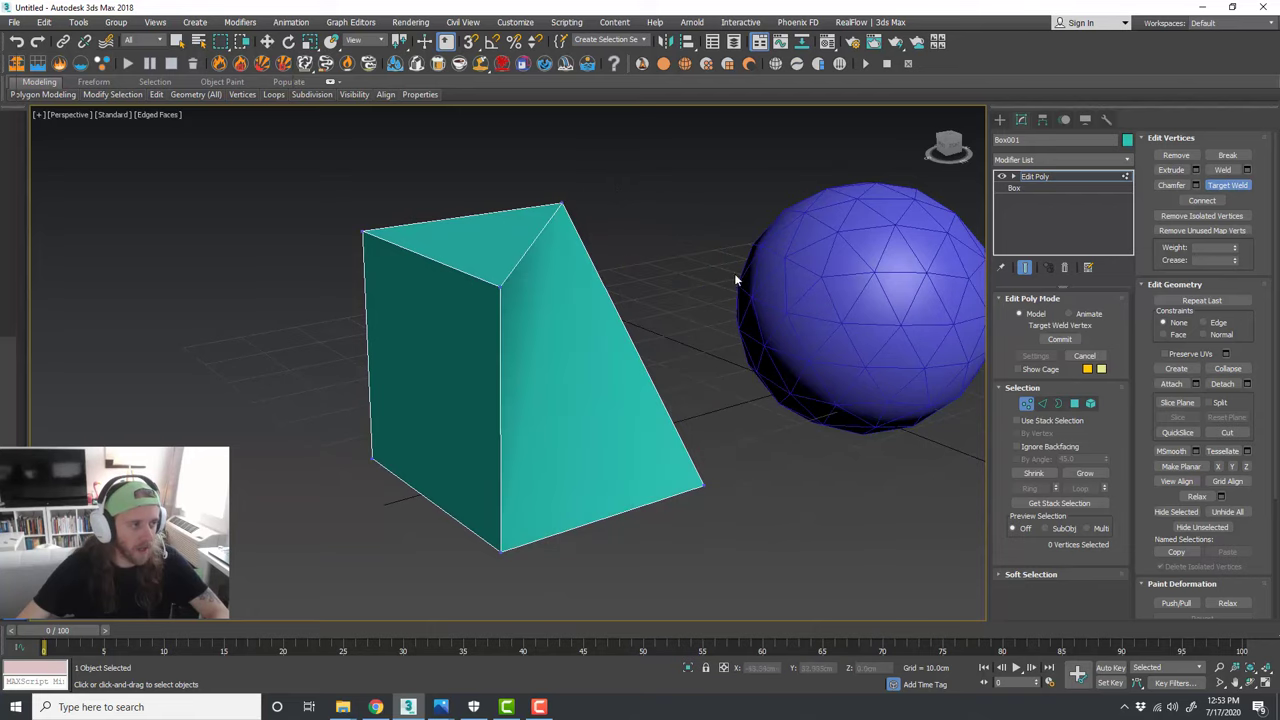
left_click(362, 230)
scroll(661, 281, "down", 3)
middle_click_drag(661, 281, 639, 305, "alt")
scroll(729, 322, "up", 3)
scroll(566, 298, "down", 3)
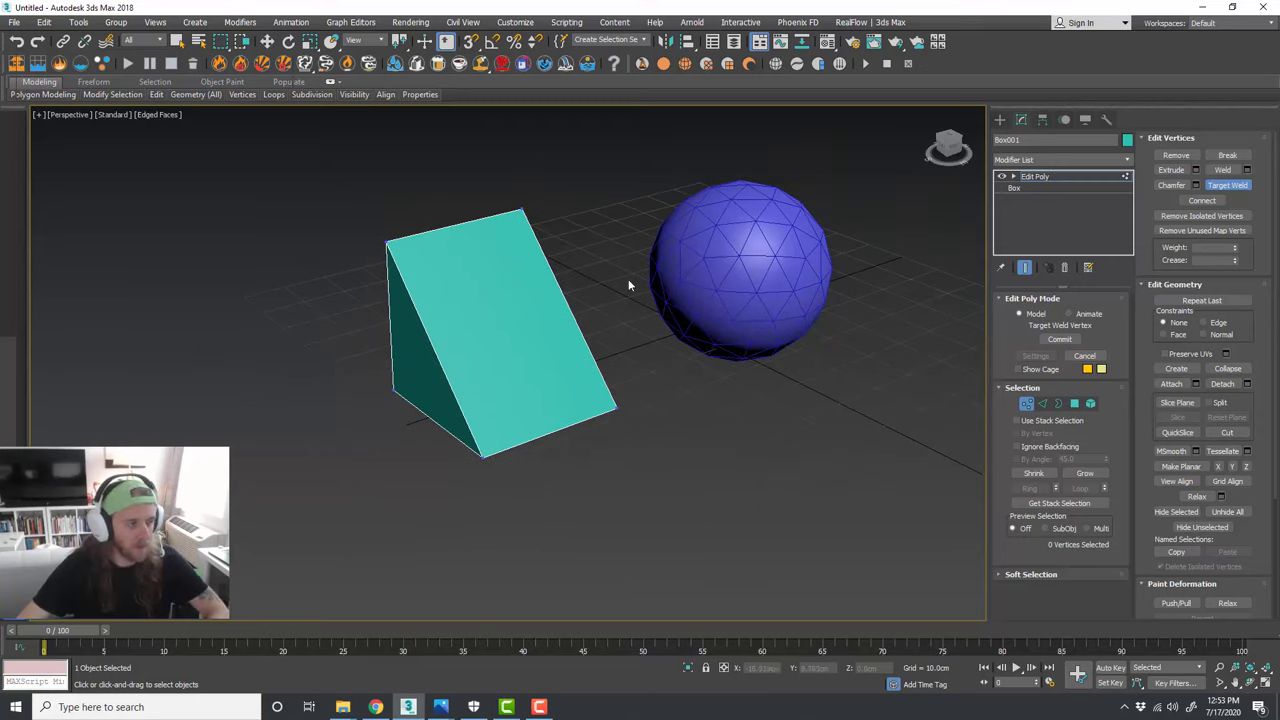
Step: Exit Target Weld and undo both vertex welds on the box
right_click(628, 285)
key("ctrl+z")
key("ctrl+z")
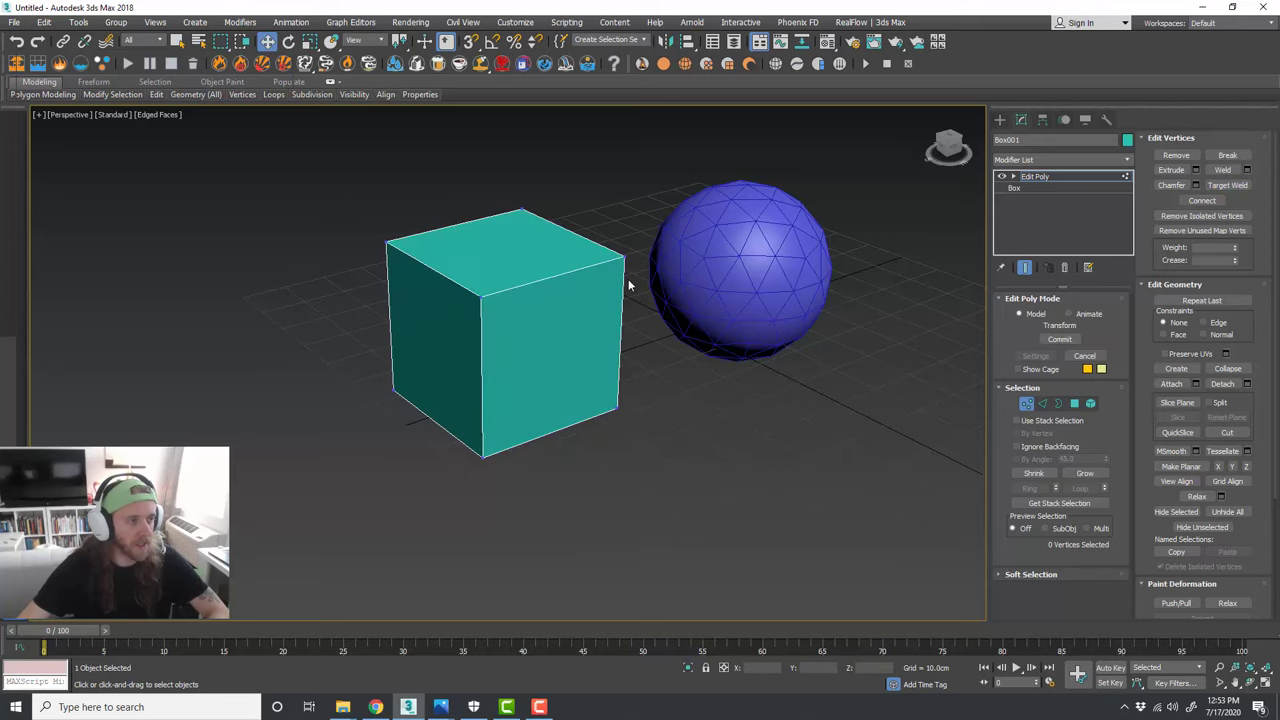
middle_click_drag(637, 298, 633, 345)
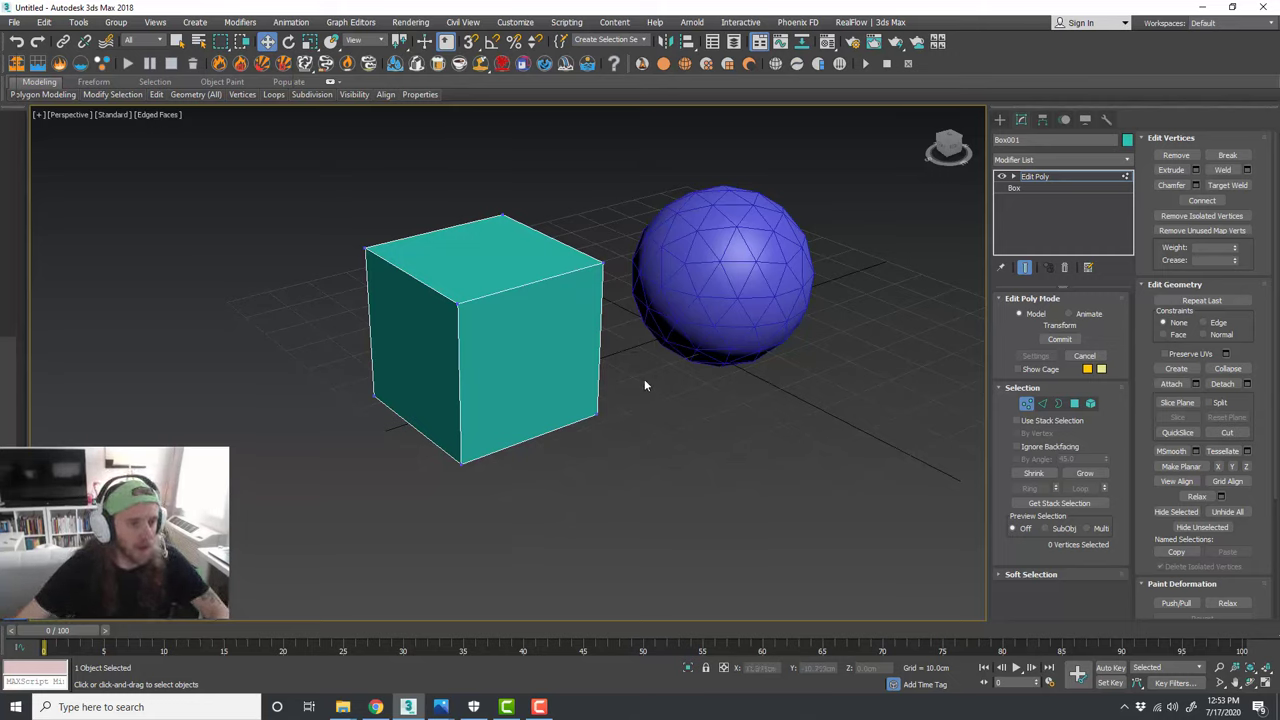
middle_click_drag(645, 374, 677, 375, "alt")
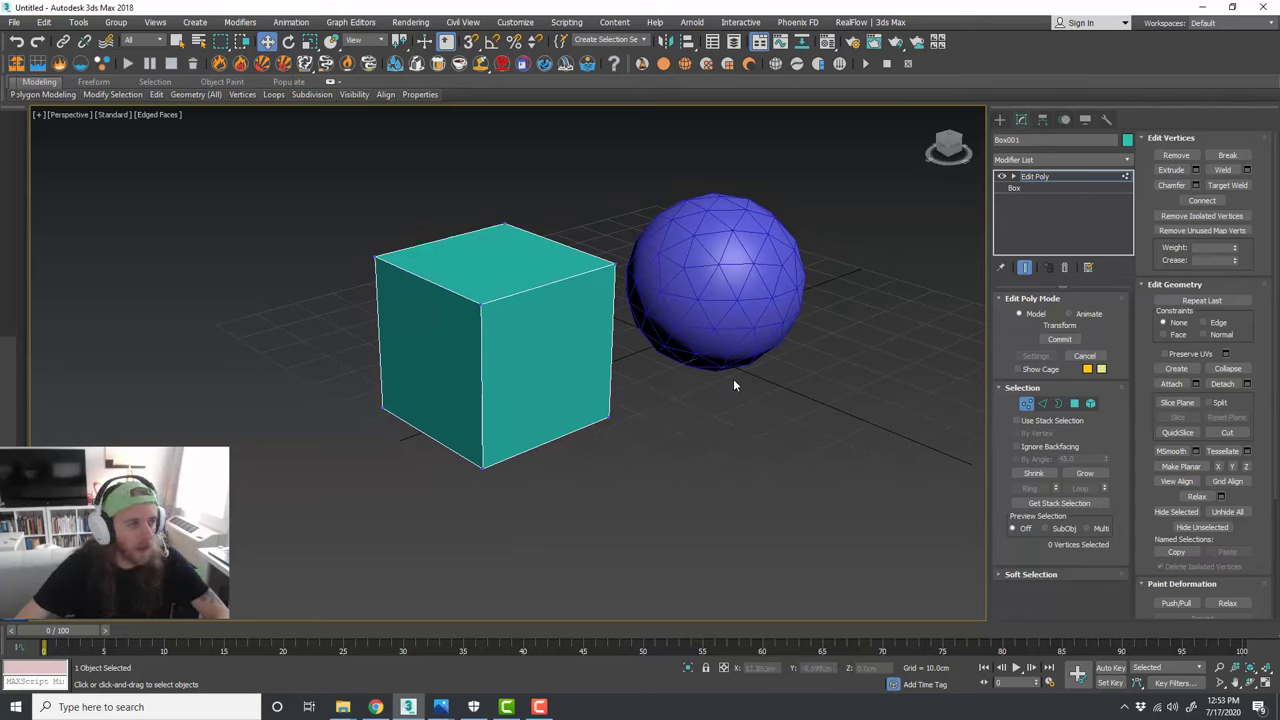
Step: Select the GeoSphere and add an Edit Poly modifier to it
left_click(740, 285)
middle_click_drag(750, 290, 766, 334, "alt")
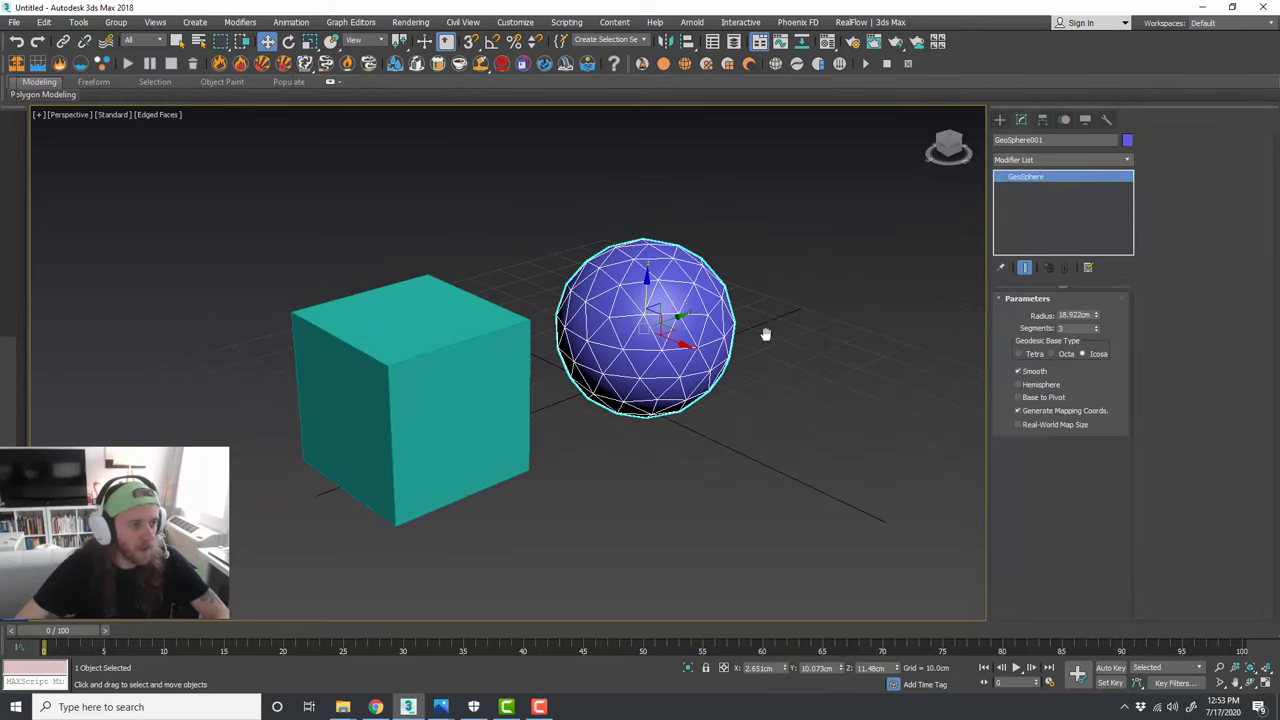
left_click(1125, 162)
scroll(1129, 238, "down", 10)
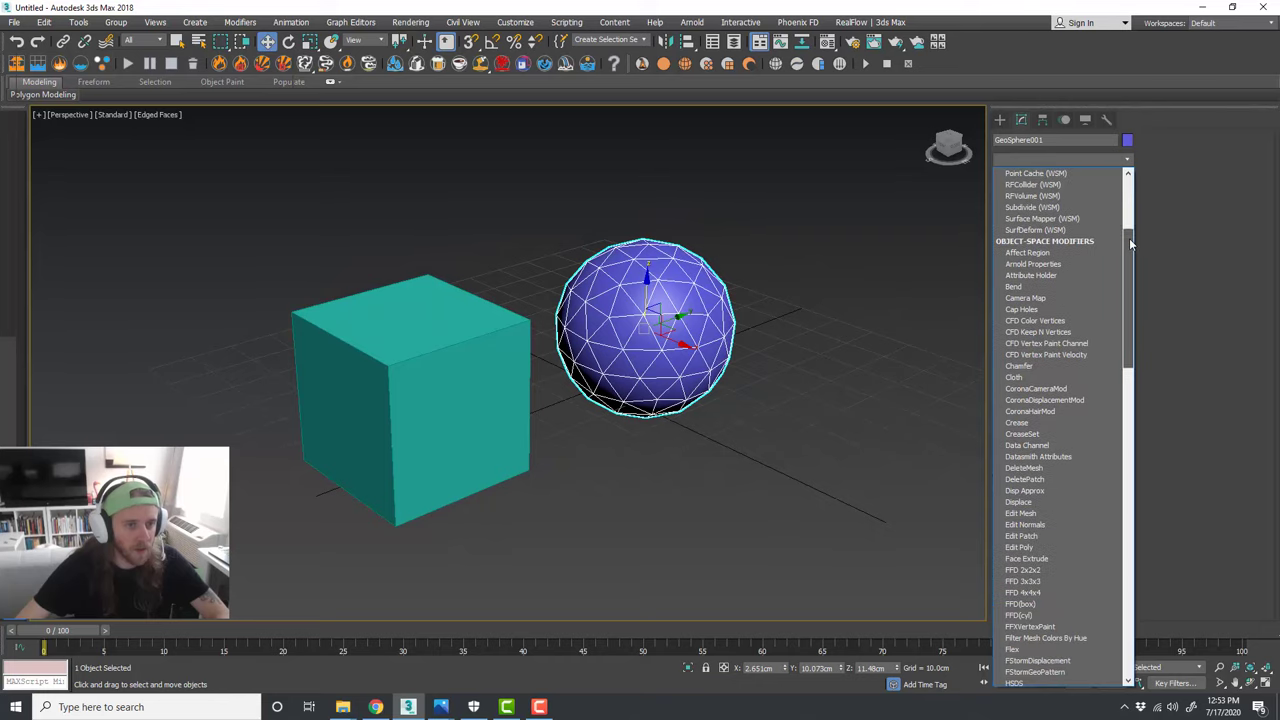
scroll(1130, 288, "down", 3)
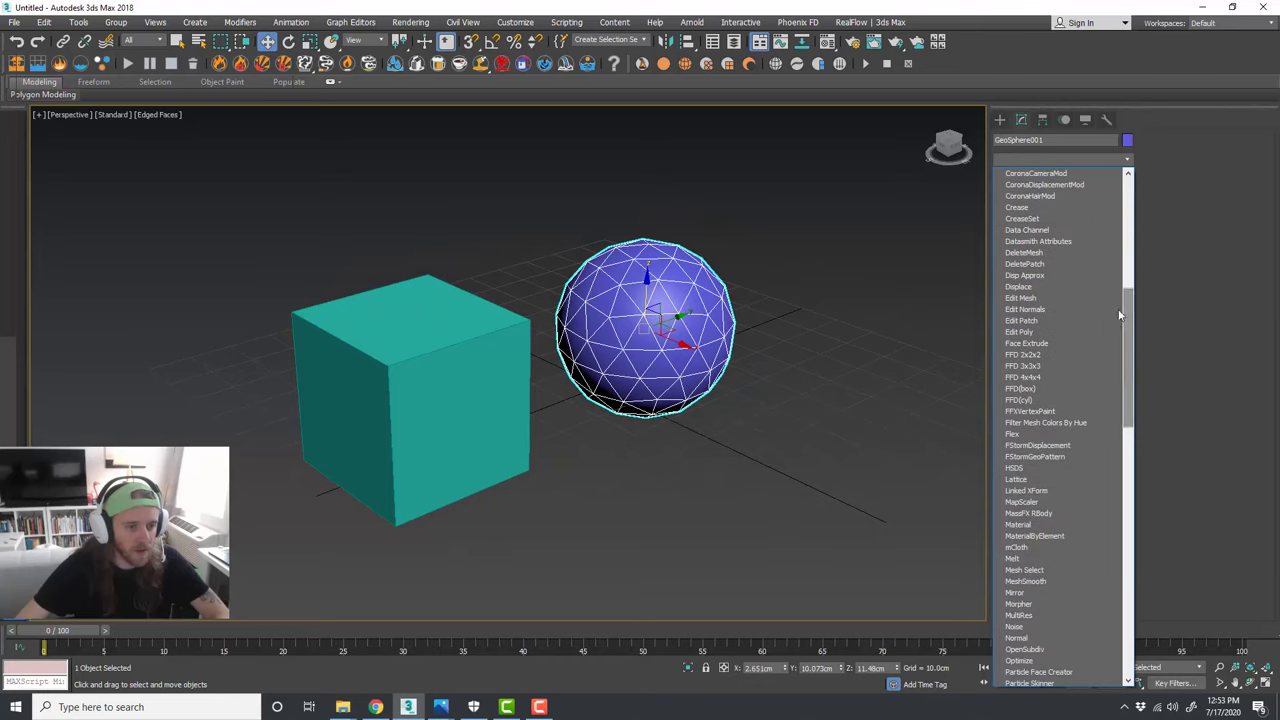
left_click(1075, 338)
Step: At vertex level, select one vertex on the front of the GeoSphere and grow the selection twice
left_click(1032, 405)
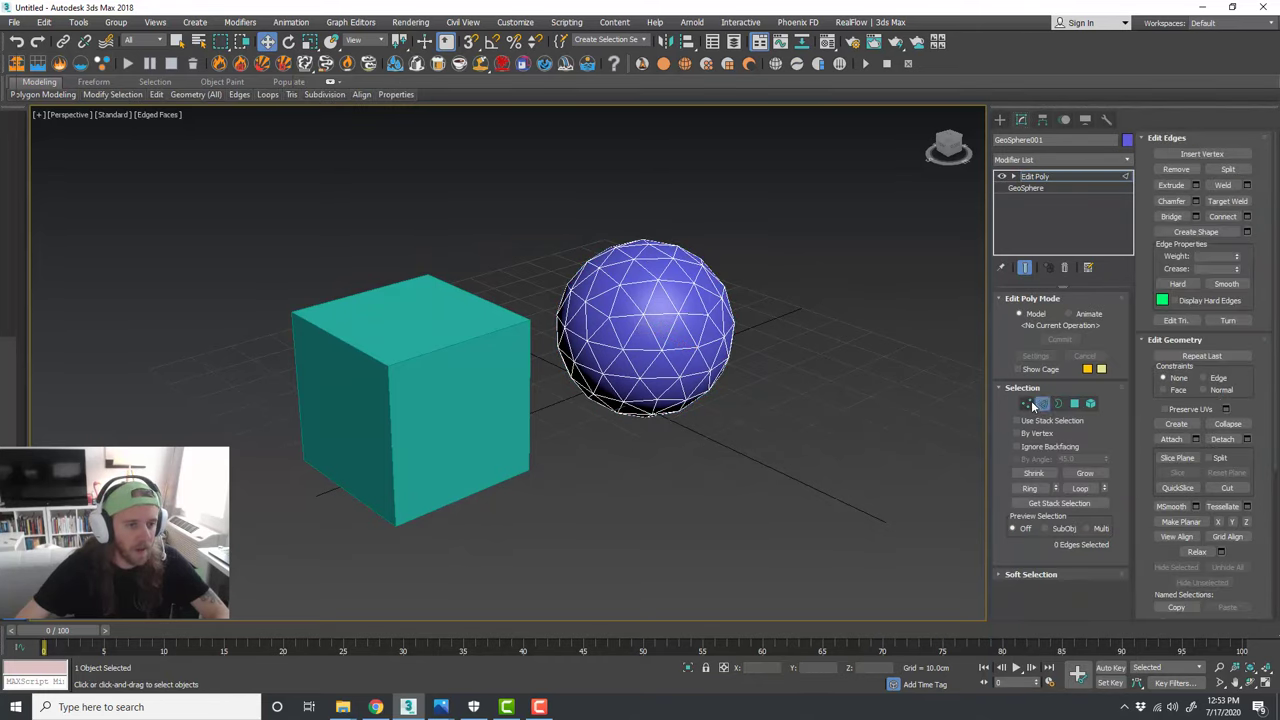
scroll(691, 316, "up", 2)
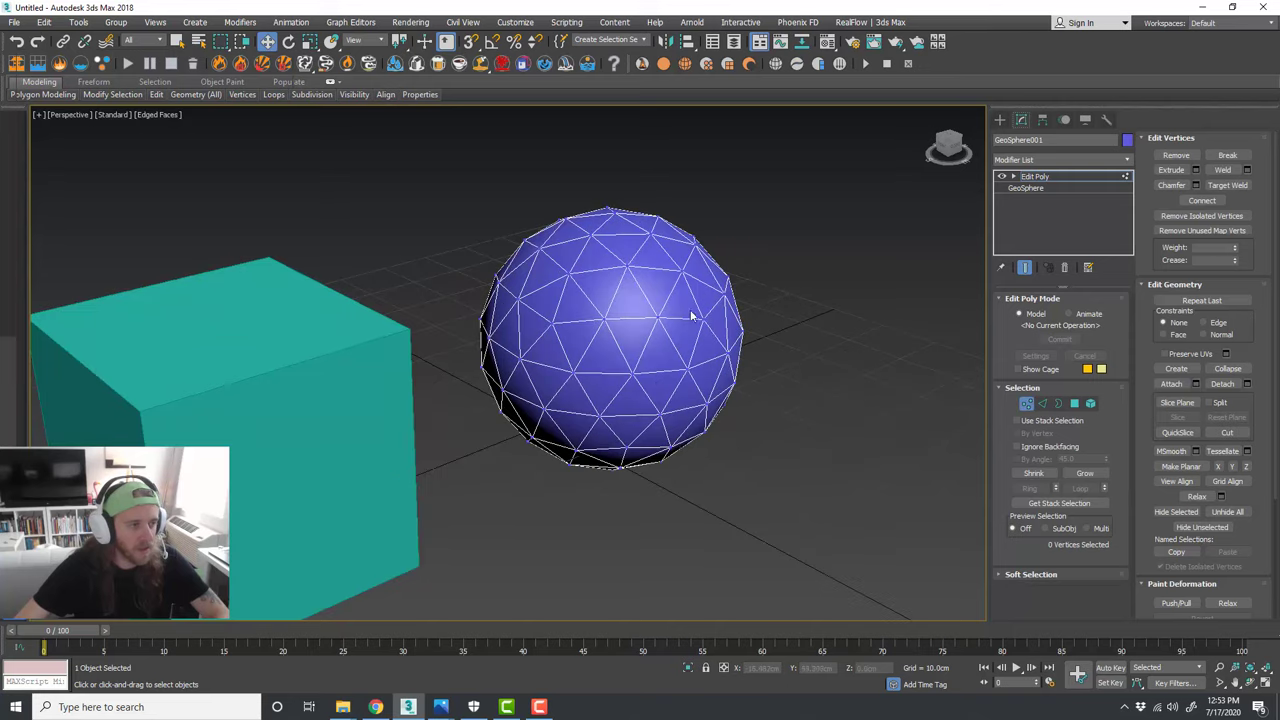
left_click(658, 319)
middle_click_drag(658, 319, 752, 350)
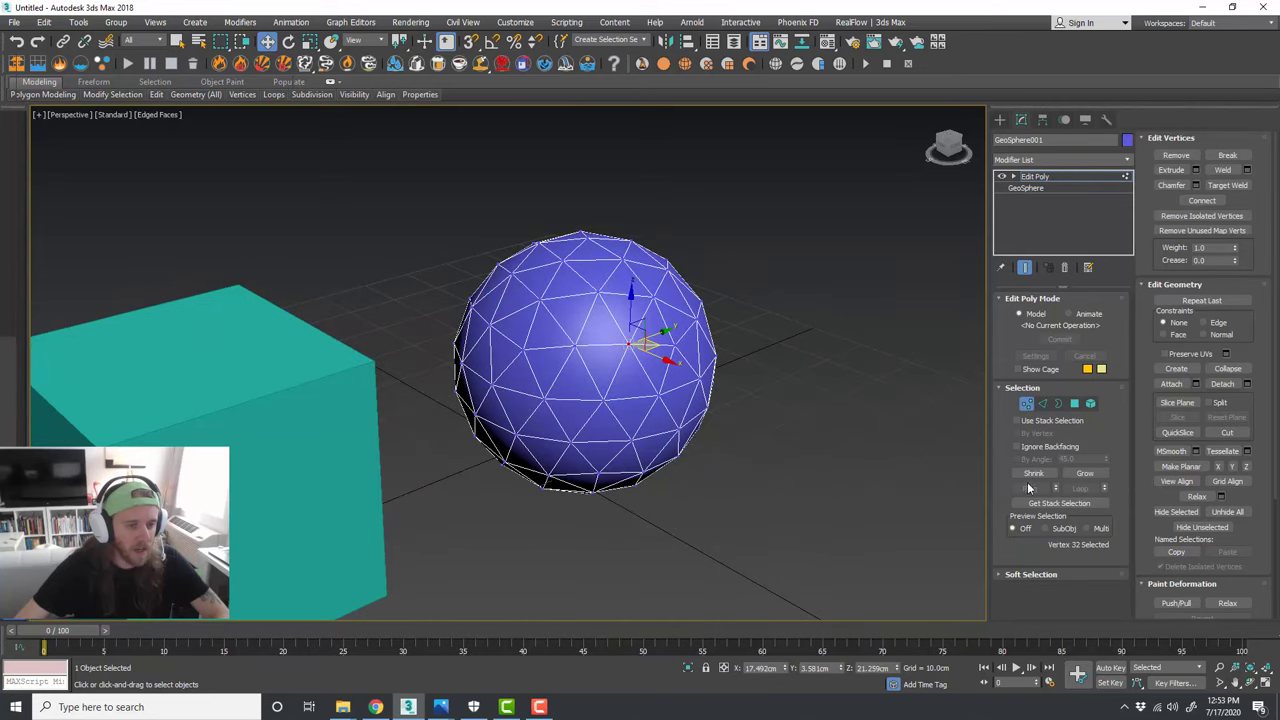
left_click(1084, 474)
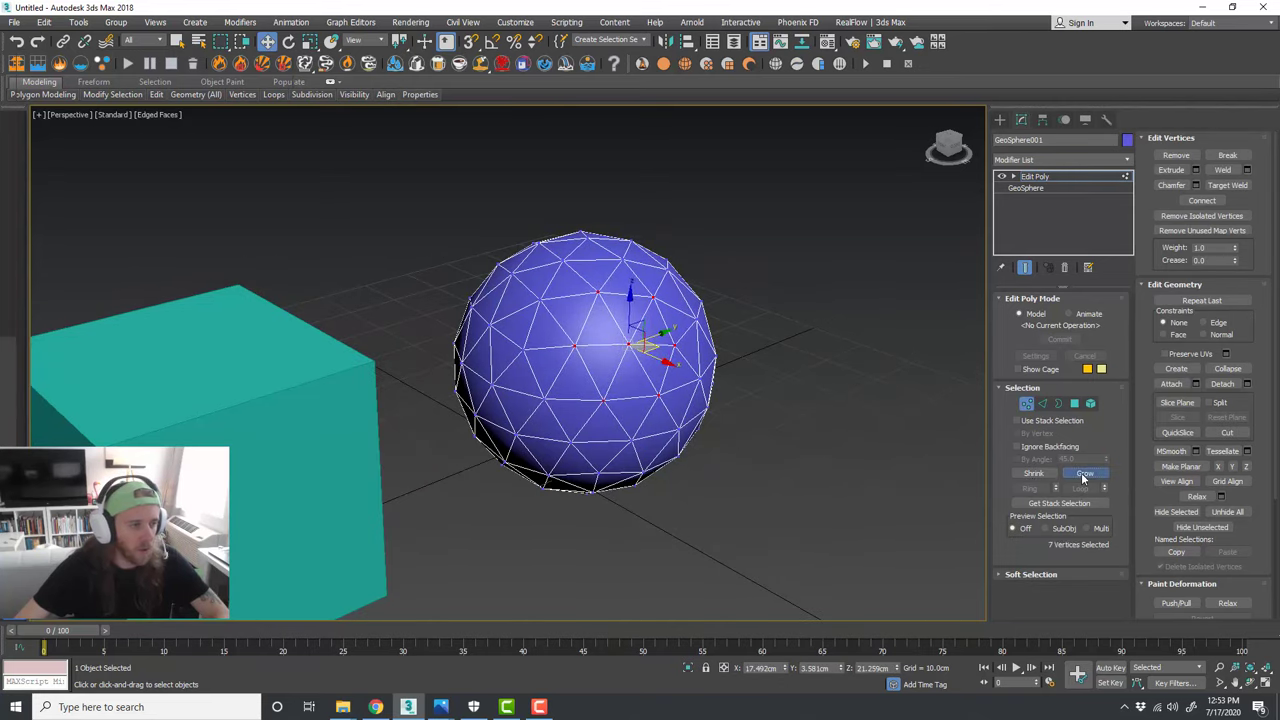
left_click(1084, 474)
scroll(651, 335, "up", 2)
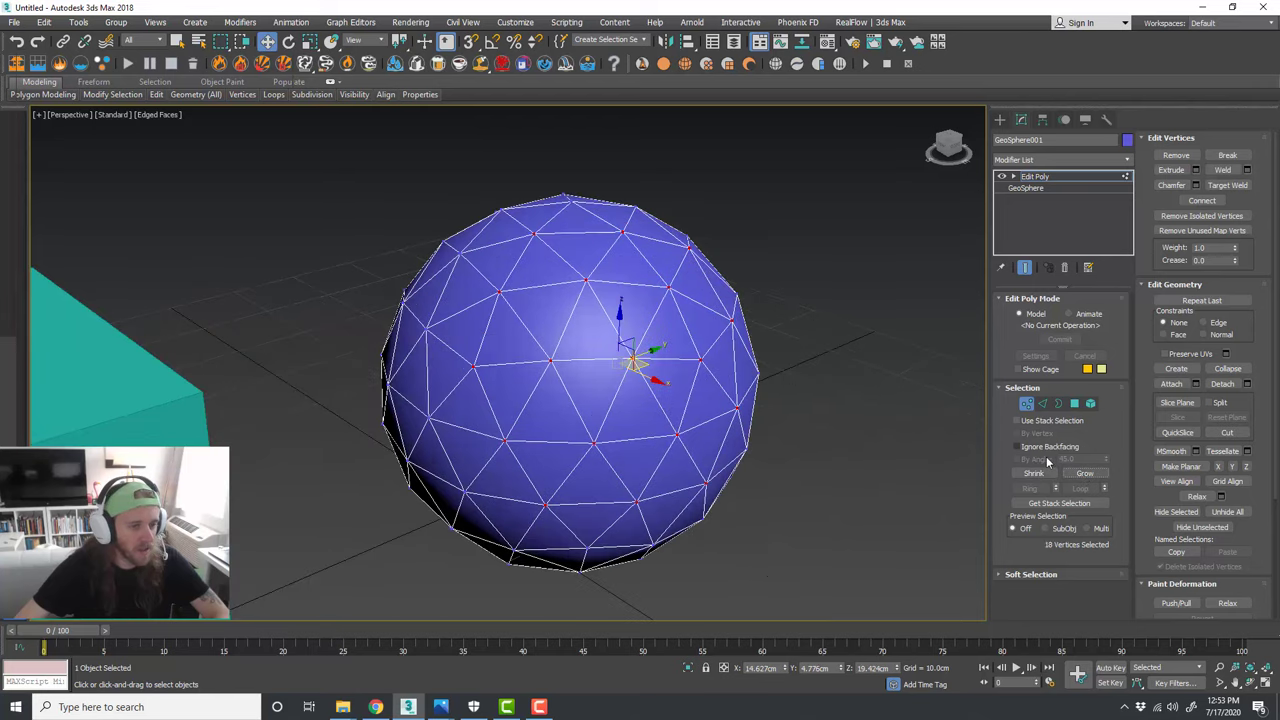
Step: Shrink the GeoSphere's vertex selection back to a single vertex and grow it twice again
left_click(1034, 473)
left_click(1034, 473)
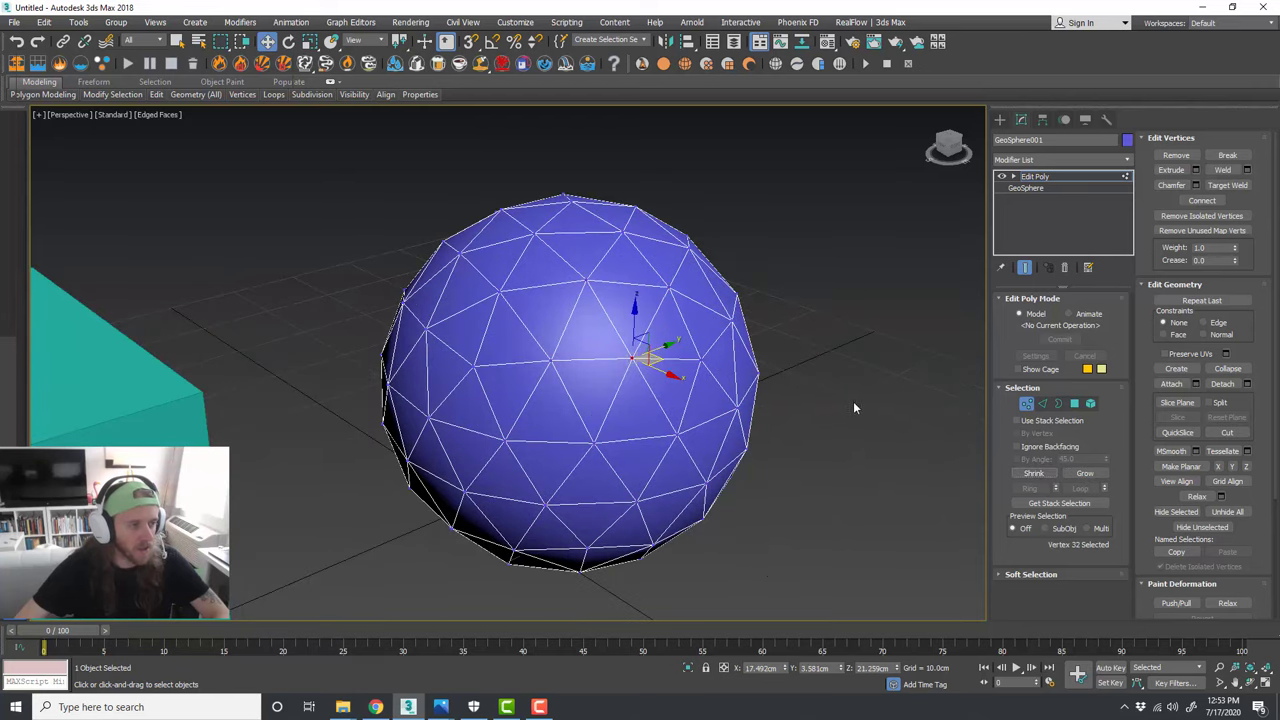
scroll(673, 378, "up", 2)
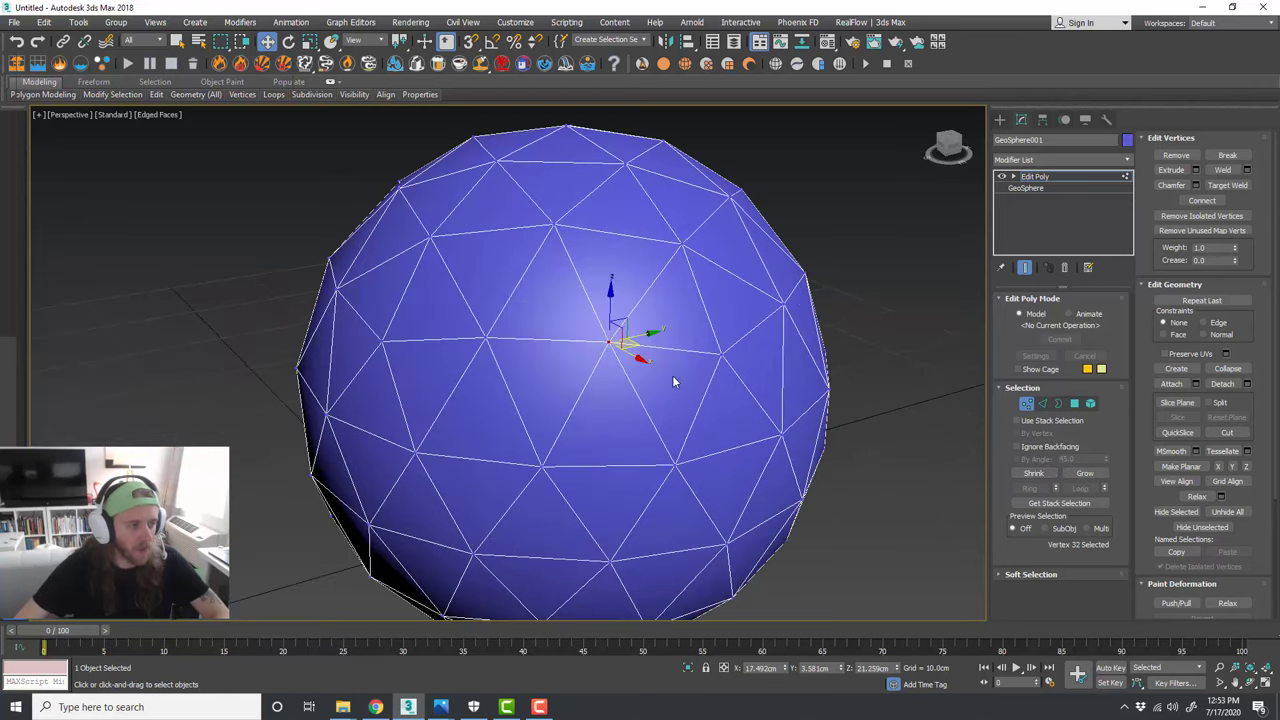
left_click(1086, 474)
left_click(1101, 477)
Step: Try moving the grown vertex selection outward from the GeoSphere, undo the move and clear the selection
scroll(786, 363, "down", 2)
middle_click_drag(786, 363, 710, 376, "alt")
left_click_drag(688, 355, 754, 435)
scroll(697, 362, "down", 3)
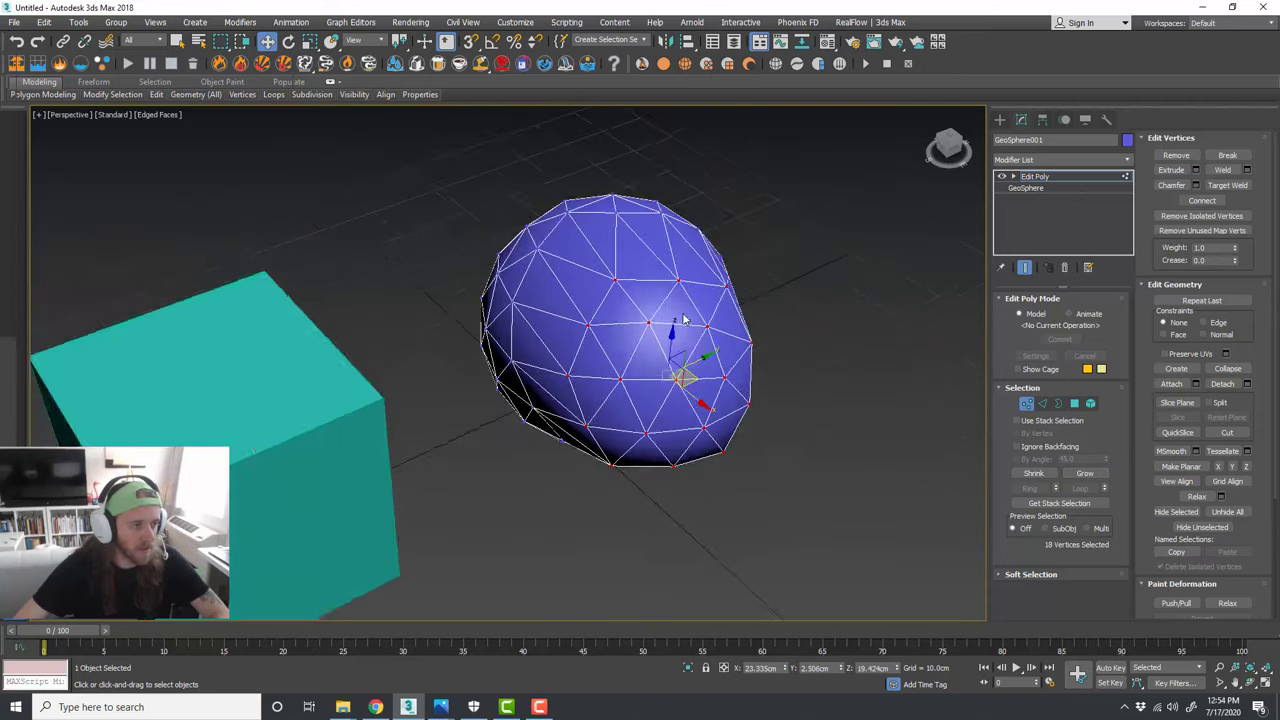
middle_click_drag(686, 326, 676, 303, "alt")
middle_click_drag(801, 330, 870, 352, "alt")
key("ctrl+z")
left_click(828, 338)
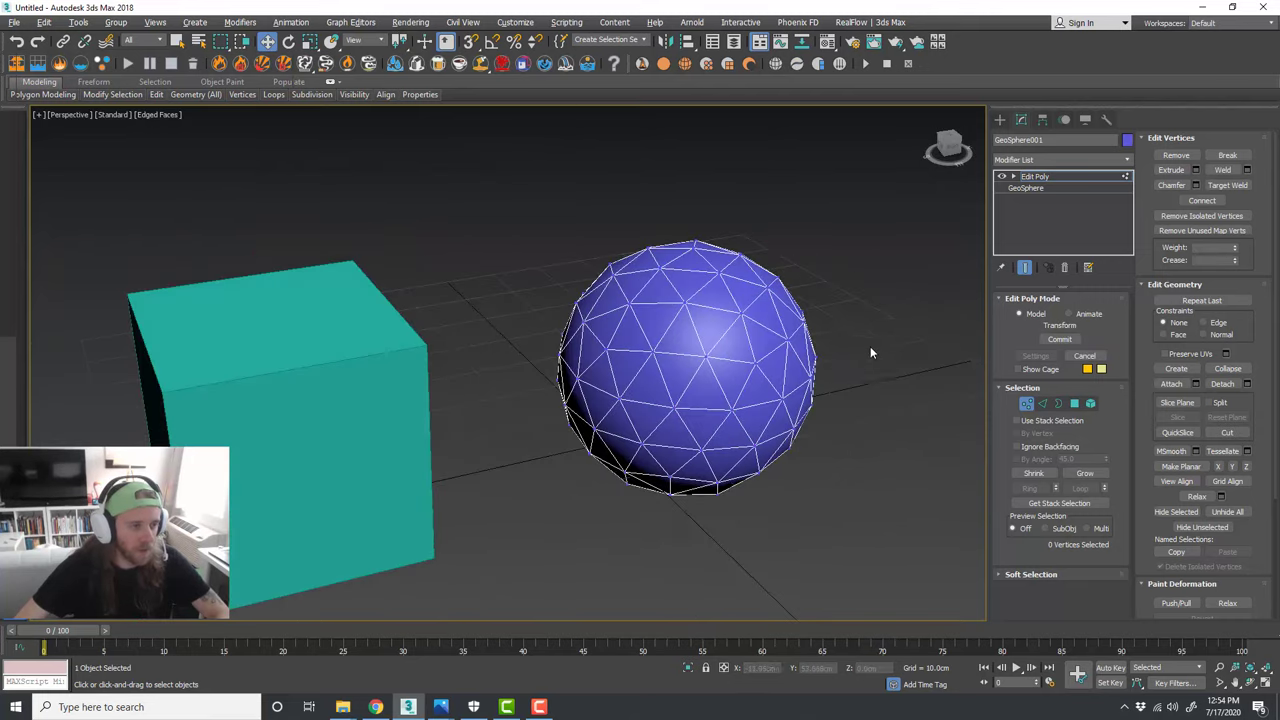
Step: Select a single vertex on the front of the GeoSphere, enable soft selection and set the falloff to 19.4 cm
left_click(750, 368)
middle_click_drag(766, 366, 955, 499, "alt")
left_click(1035, 576)
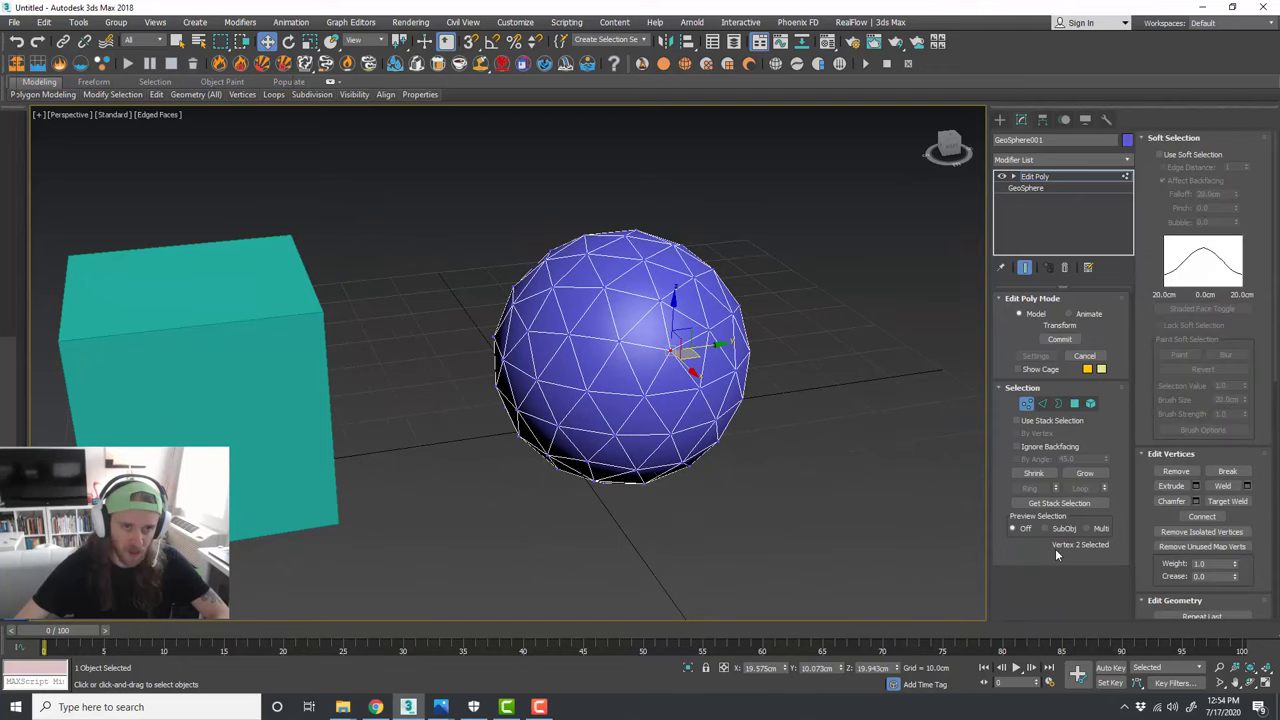
left_click(1160, 155)
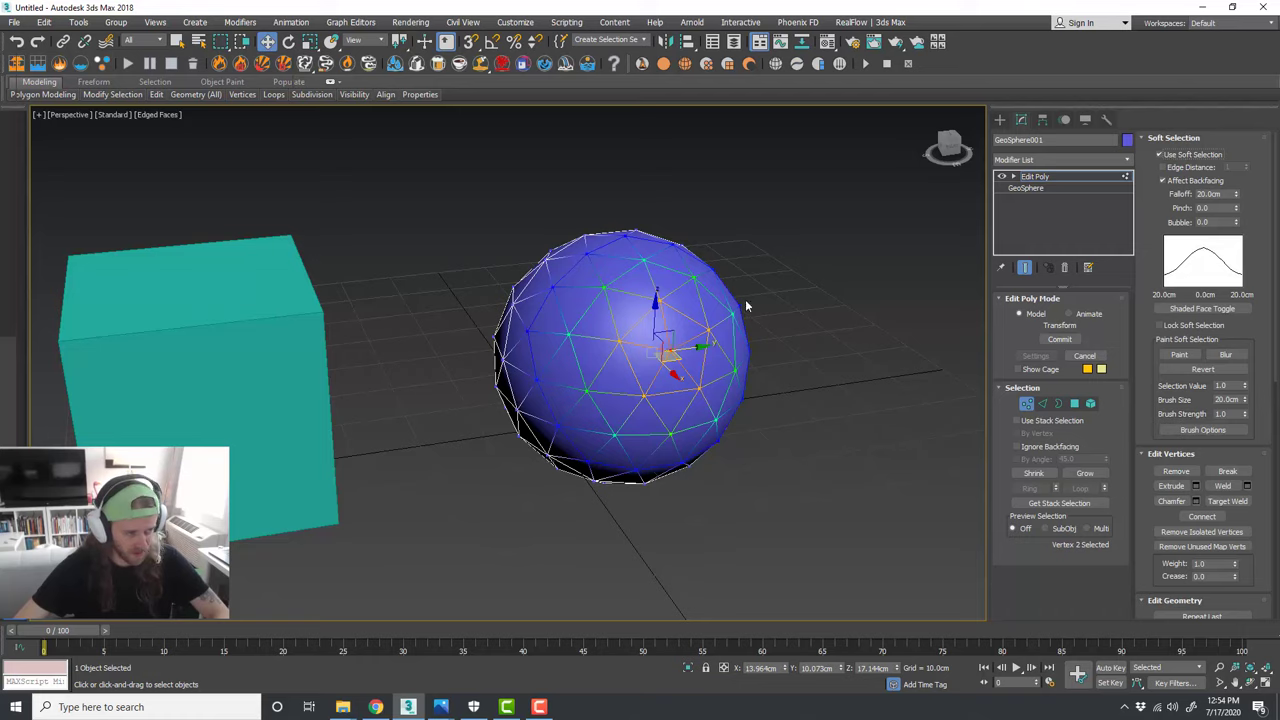
left_click(705, 330)
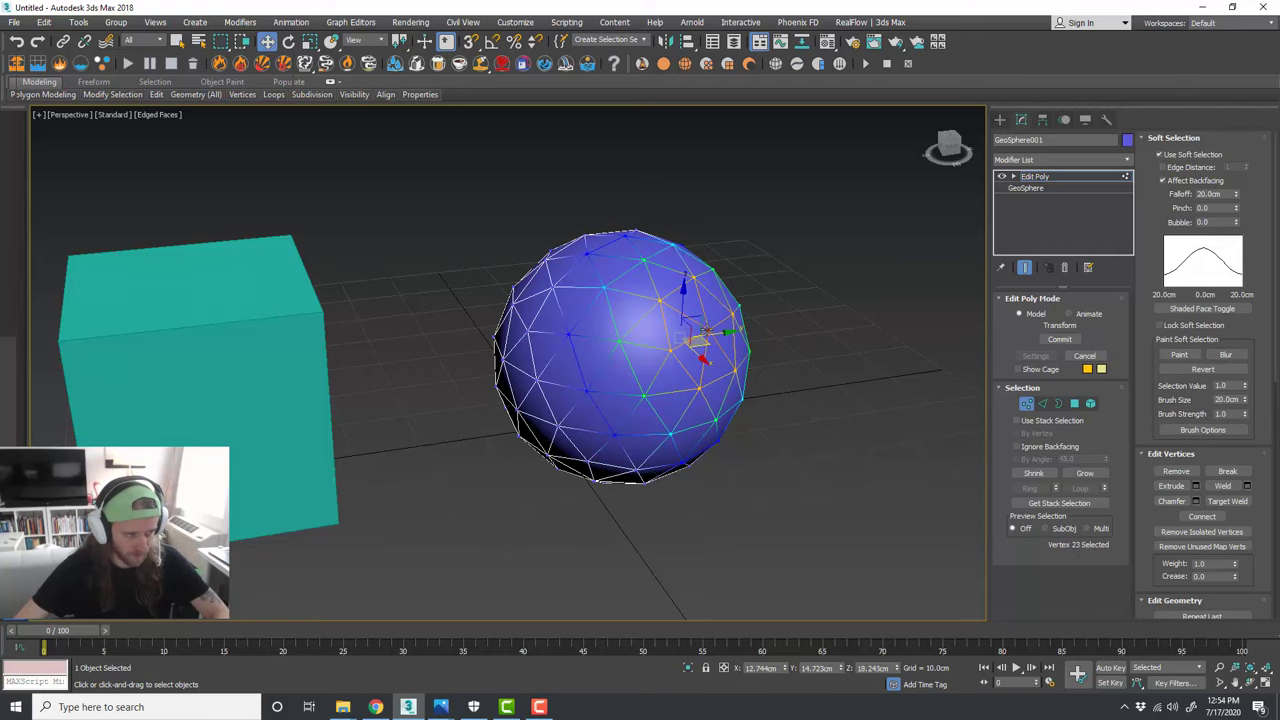
left_click(668, 352)
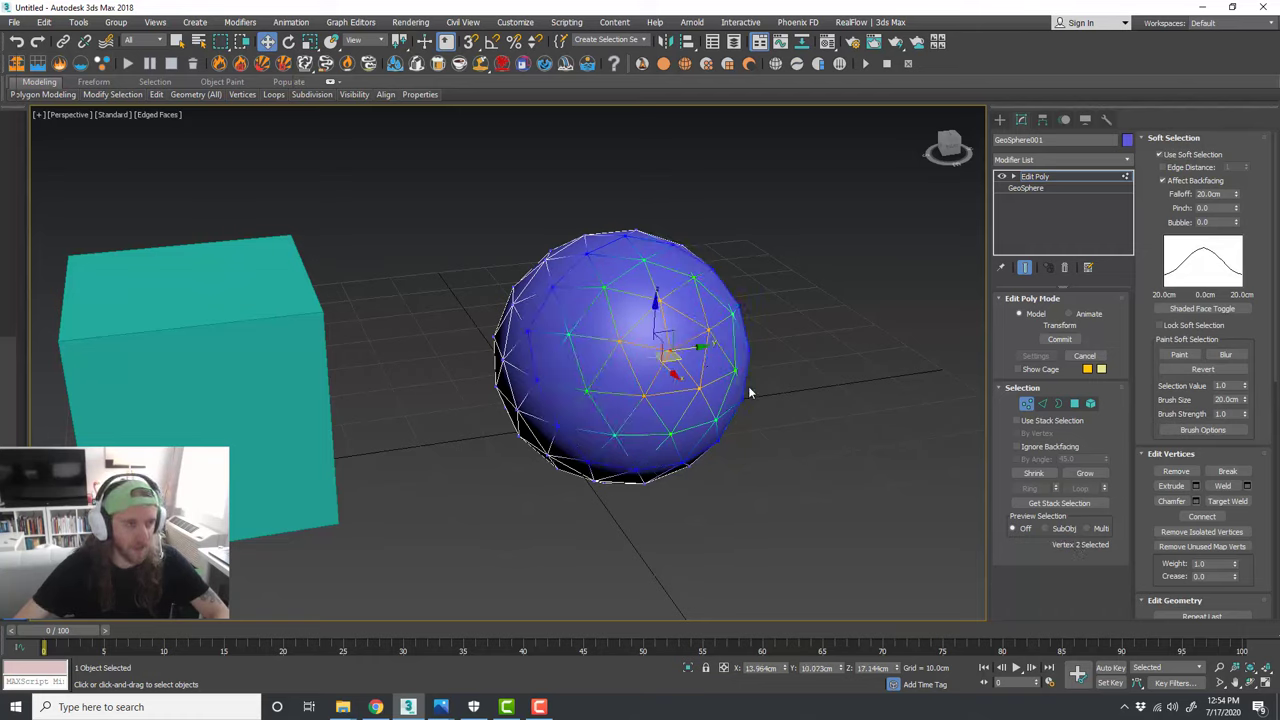
scroll(976, 331, "up", 2)
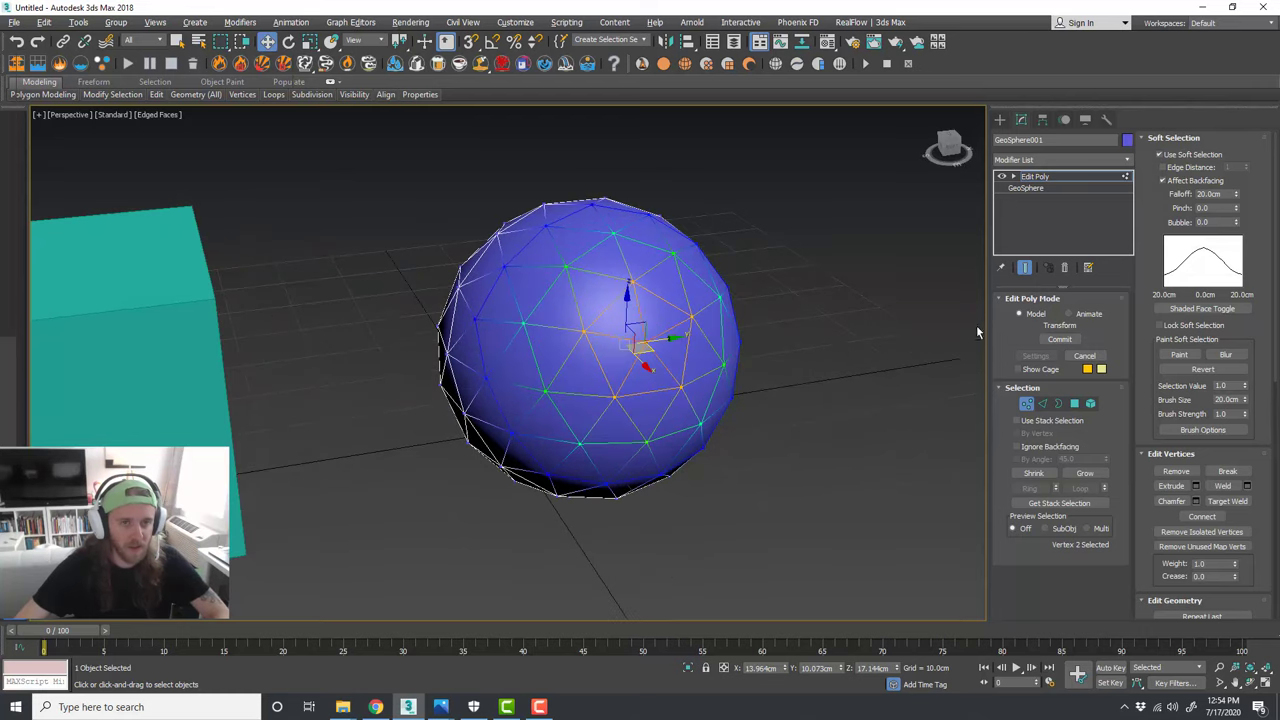
left_click_drag(1237, 195, 1246, 198)
Step: Pull the soft-selected front vertex outward to form a rounded bulge on the GeoSphere
middle_click_drag(620, 350, 659, 364, "alt")
left_click_drag(650, 351, 688, 398)
middle_click_drag(688, 398, 634, 371, "alt")
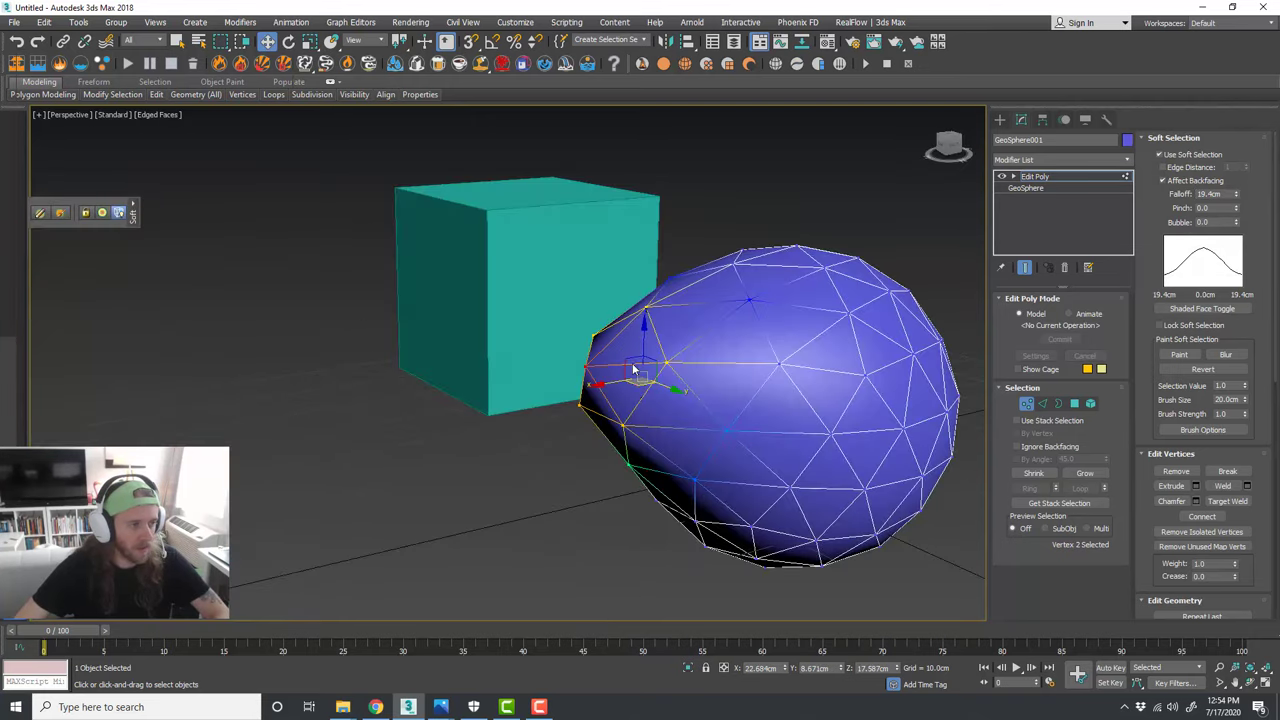
left_click_drag(634, 366, 606, 346)
scroll(644, 360, "down", 2)
middle_click_drag(645, 362, 785, 378, "alt")
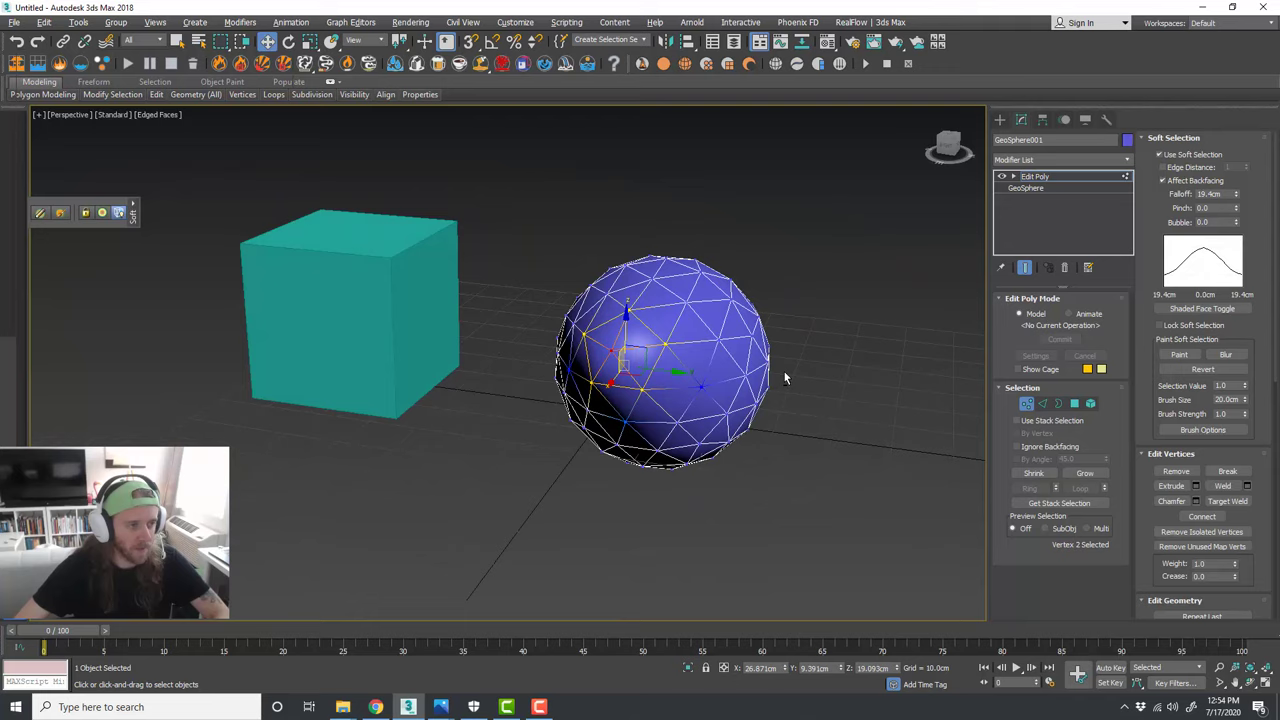
Step: Pull one upper side vertex of the GeoSphere outward and another top vertex upward with soft selection
left_click(730, 283)
left_click_drag(736, 285, 784, 246)
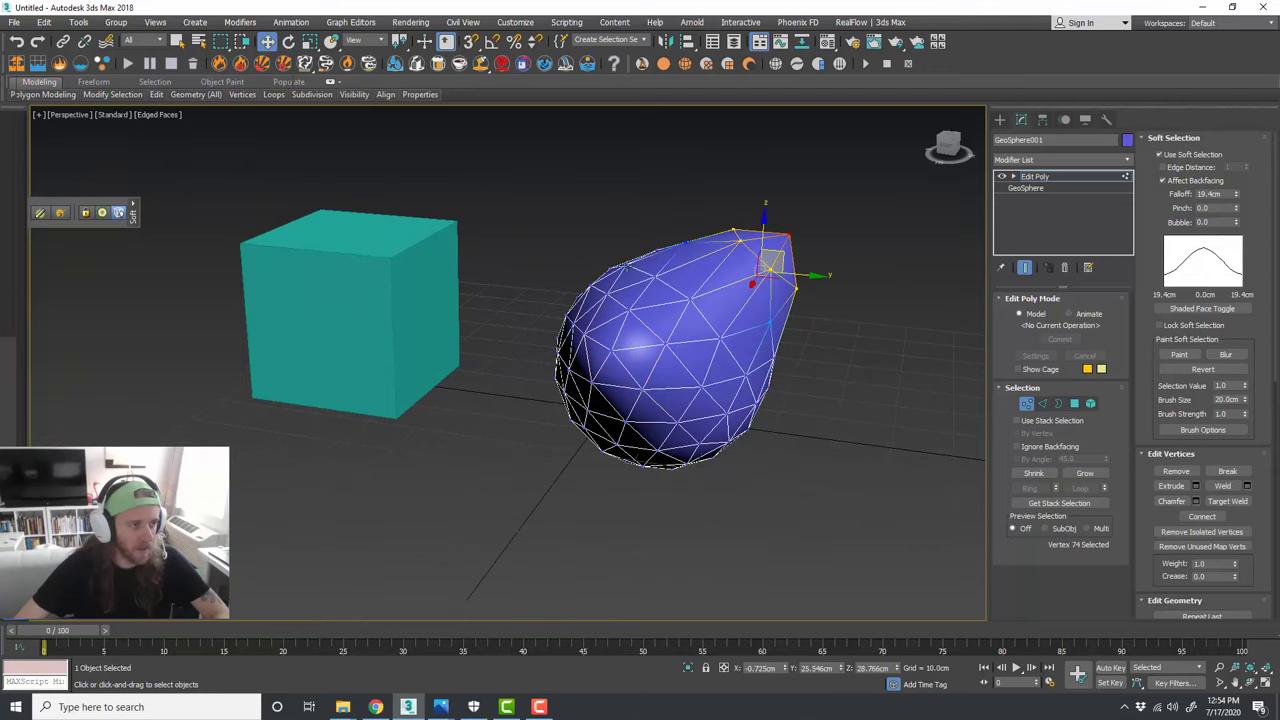
left_click_drag(620, 266, 626, 217)
middle_click_drag(624, 350, 746, 362, "alt")
Step: Pull two lower vertices on opposite sides of the GeoSphere outward and downward with soft selection
left_click(614, 398)
middle_click_drag(614, 398, 642, 388, "alt")
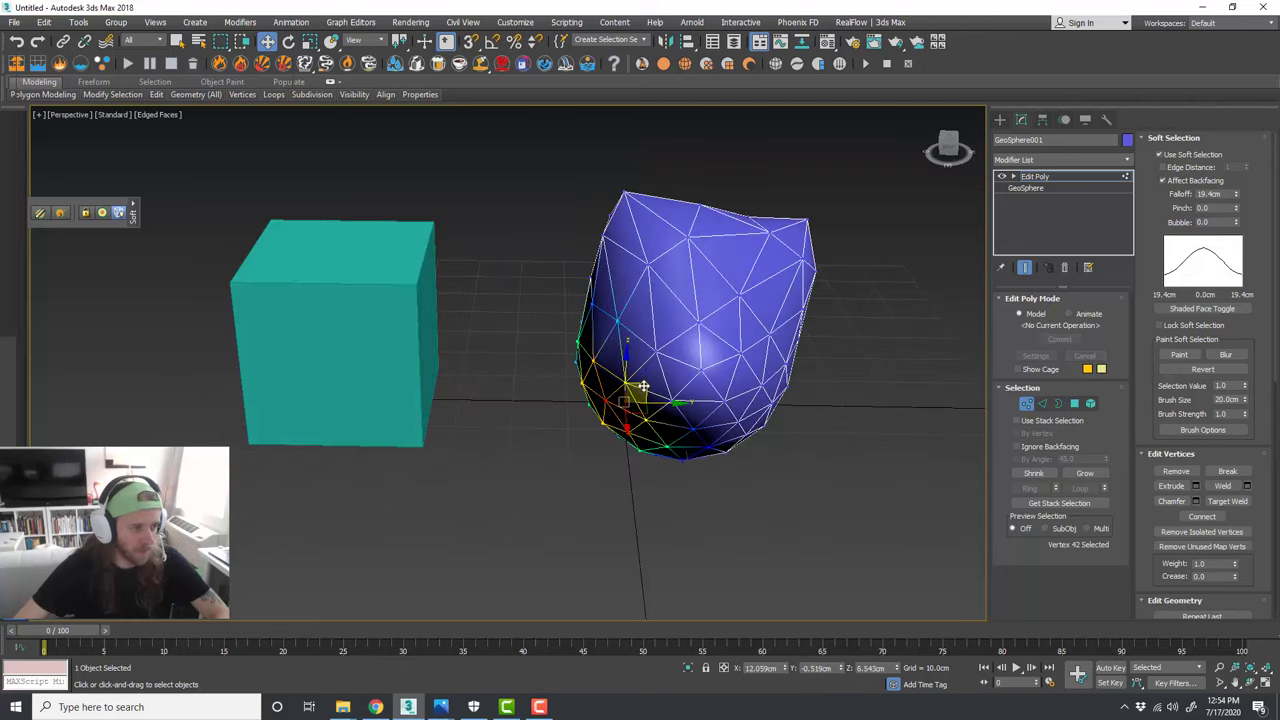
left_click_drag(642, 388, 560, 433)
middle_click_drag(728, 426, 669, 400, "alt")
left_click(675, 426)
left_click_drag(669, 400, 760, 458)
middle_click_drag(760, 458, 675, 450, "alt")
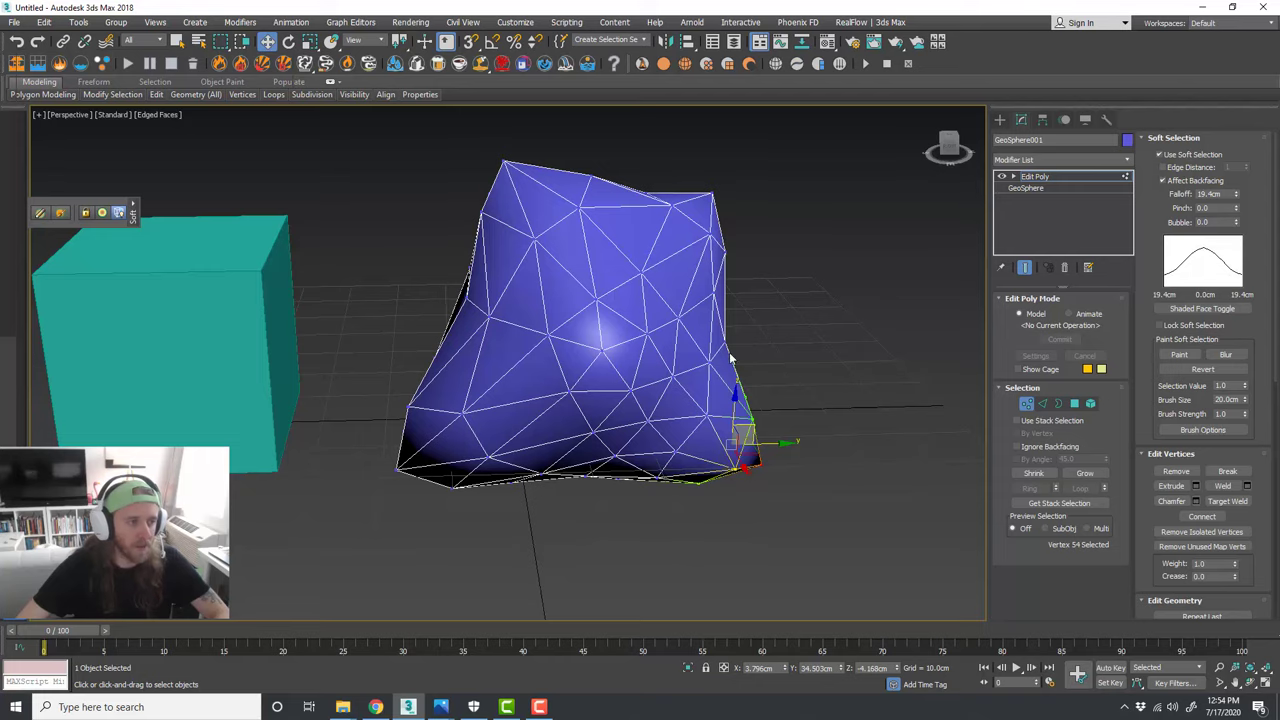
Step: Leave the deformed GeoSphere, select the box and switch its Edit Poly modifier to edge level
mouse_move(788, 358)
middle_mouse_down("alt")
mouse_move(833, 368)
mouse_move(808, 375)
mouse_move(801, 361)
middle_mouse_up("alt")
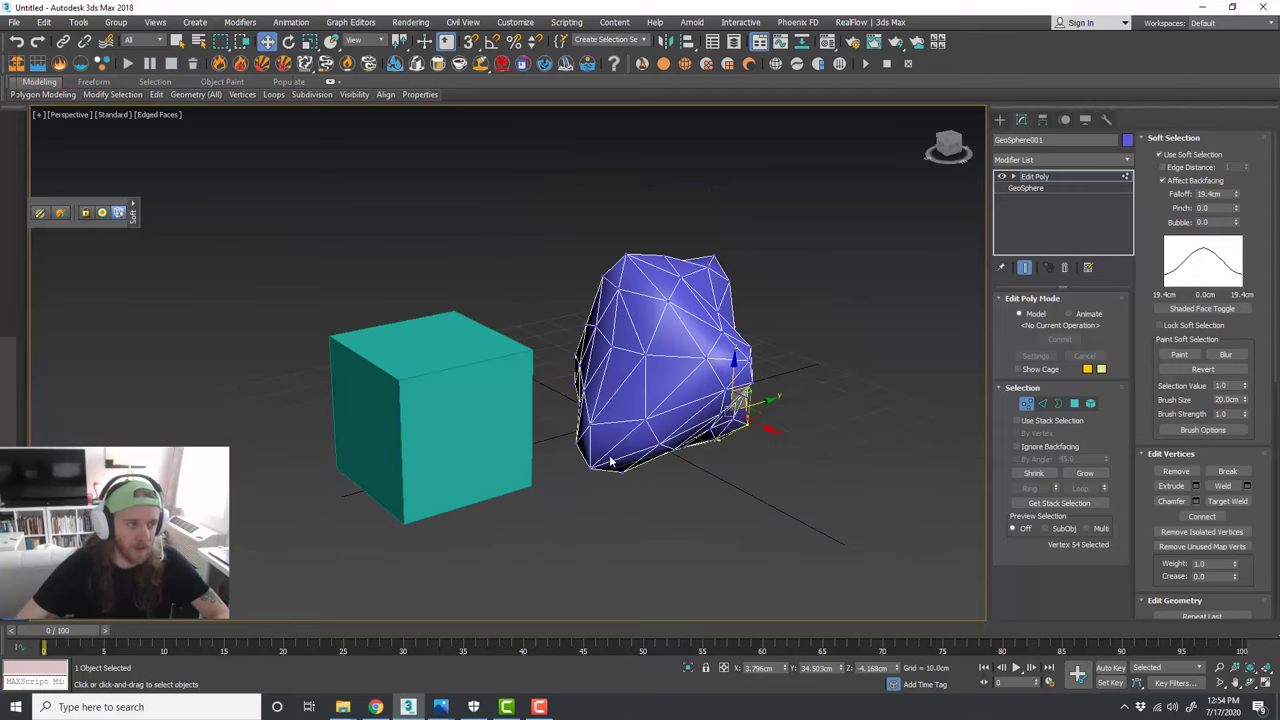
scroll(609, 459, "up", 3)
middle_click_drag(678, 475, 791, 480, "alt")
scroll(758, 457, "down", 3)
scroll(758, 457, "up", 3)
left_click(493, 376)
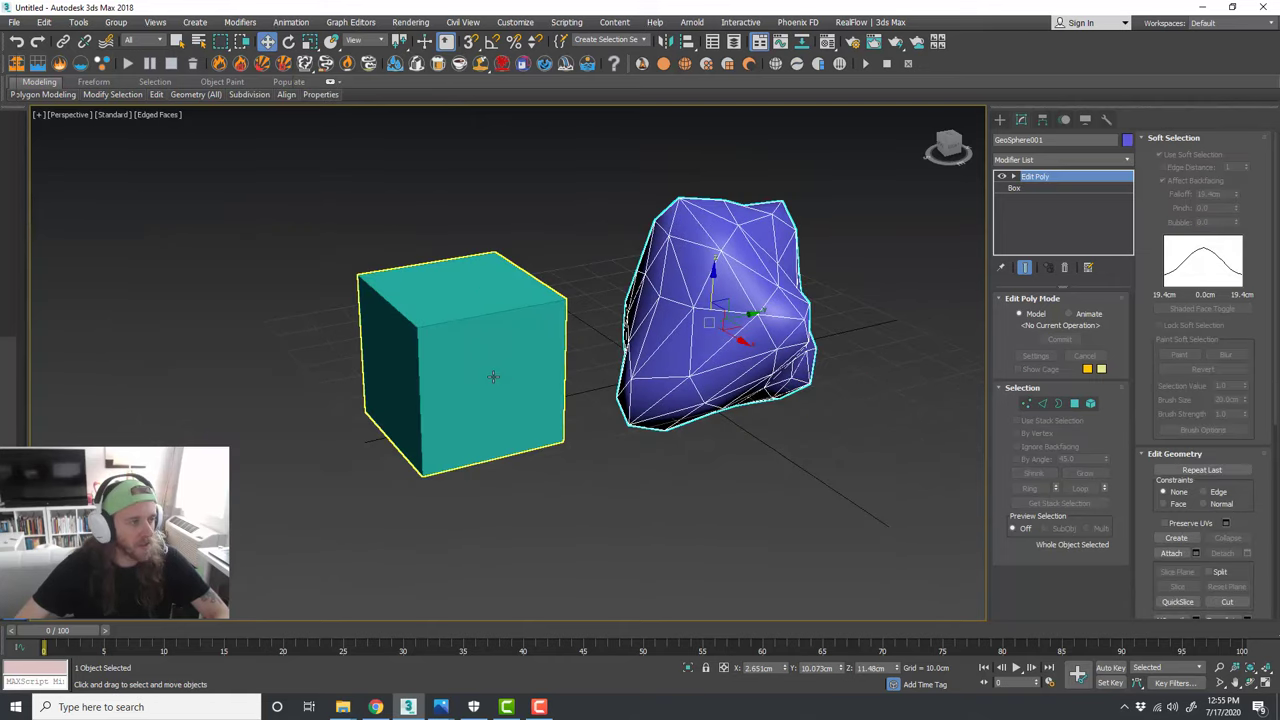
left_click(493, 376)
middle_click_drag(493, 376, 598, 418, "alt")
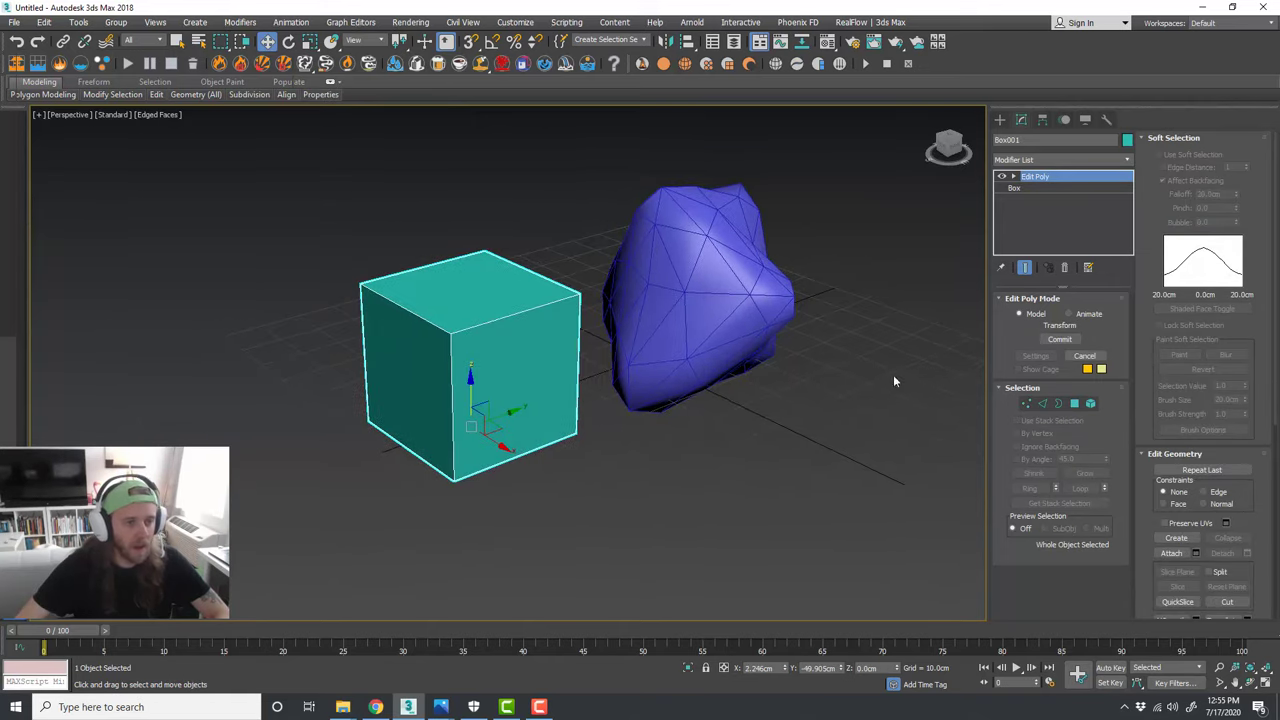
left_click(1043, 404)
Step: Select the box's four parallel horizontal edges and connect them with 2 segments
middle_click_drag(598, 426, 541, 443, "alt")
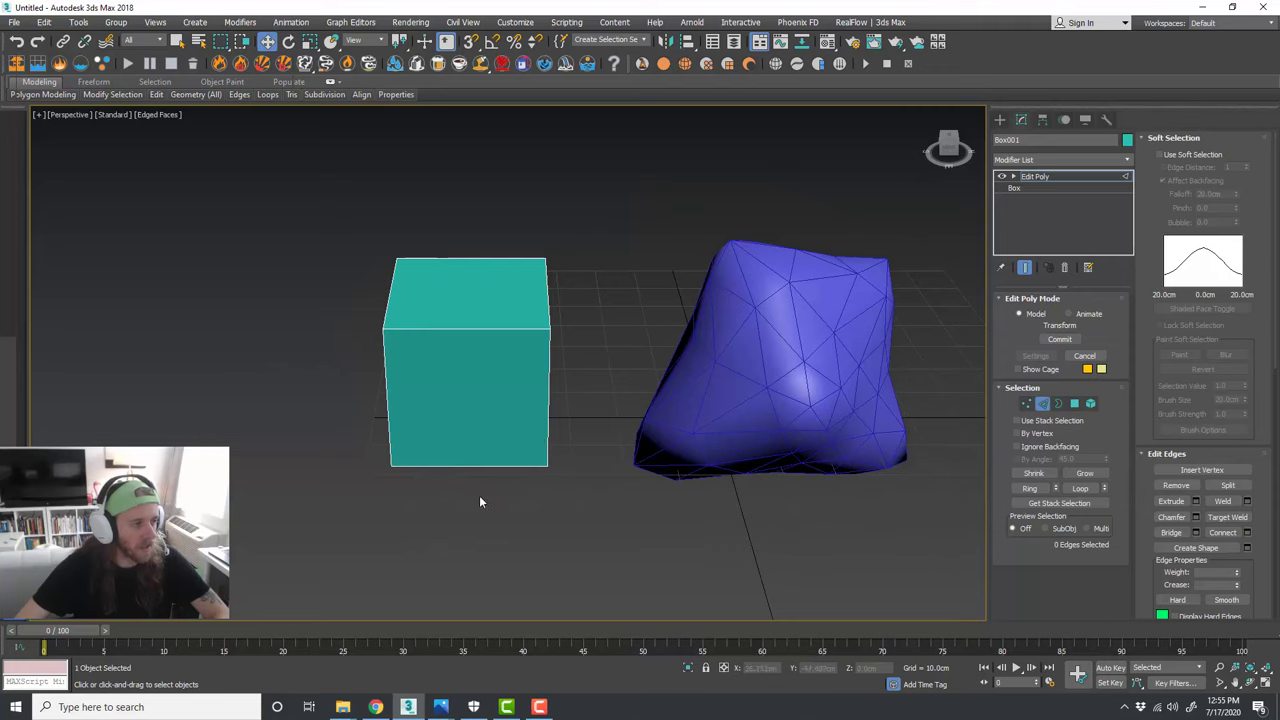
left_click_drag(469, 228, 469, 224)
middle_click_drag(469, 228, 590, 255, "alt")
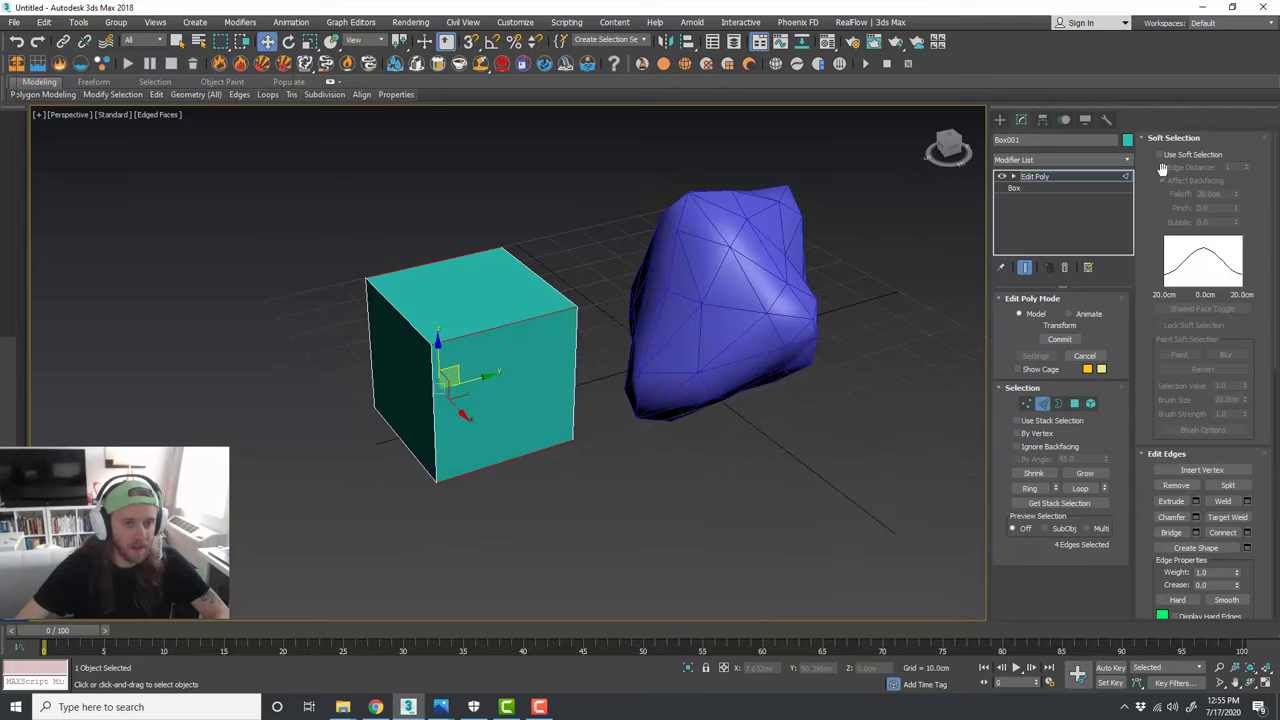
left_click(1180, 138)
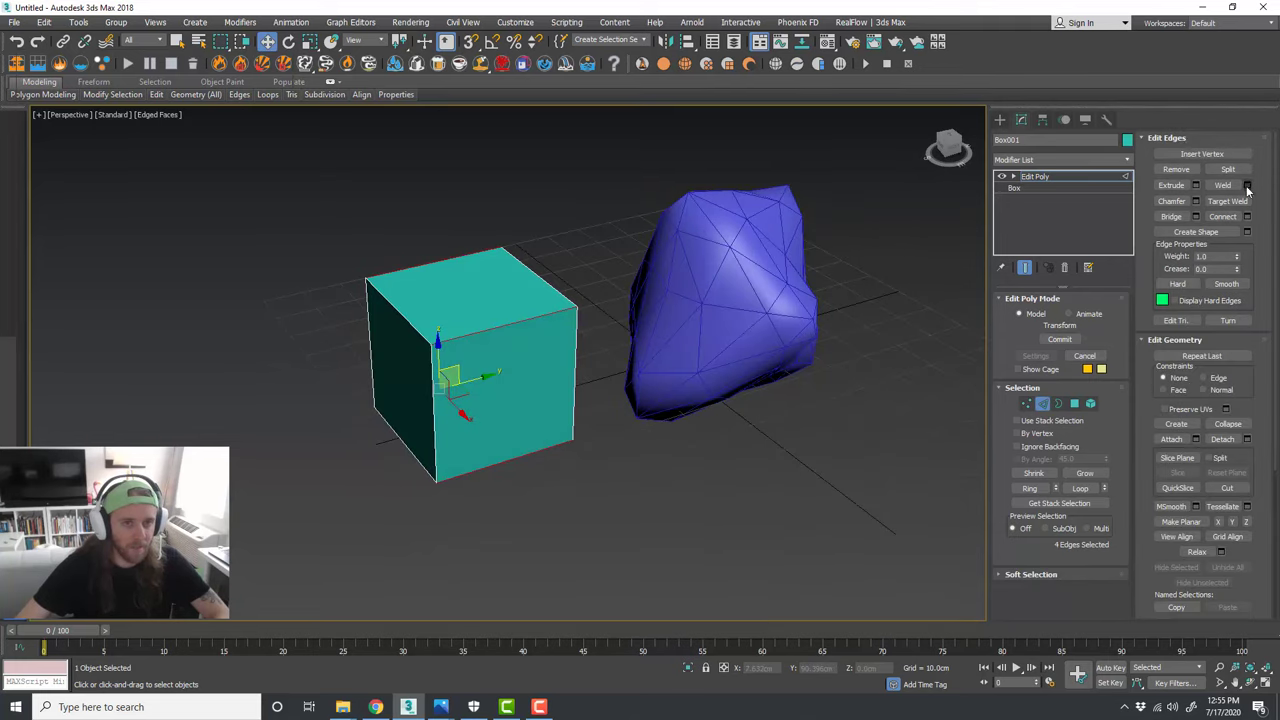
left_click(1247, 218)
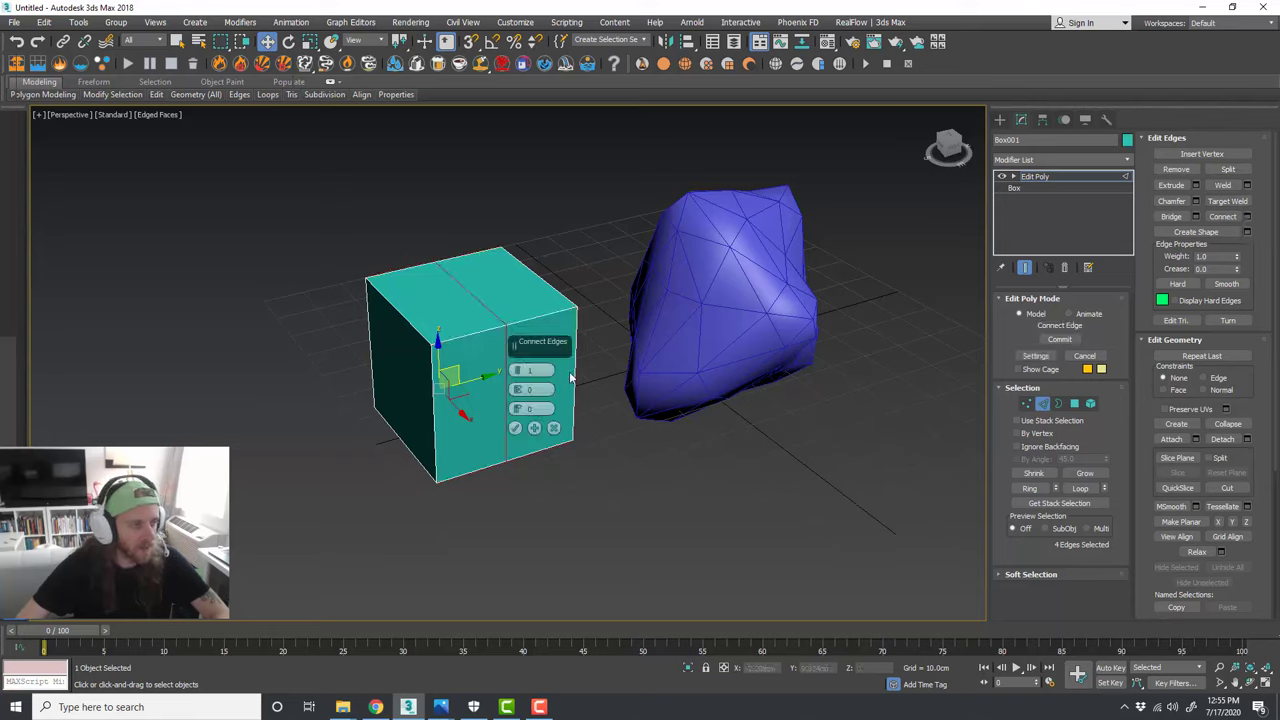
left_click_drag(515, 373, 516, 369)
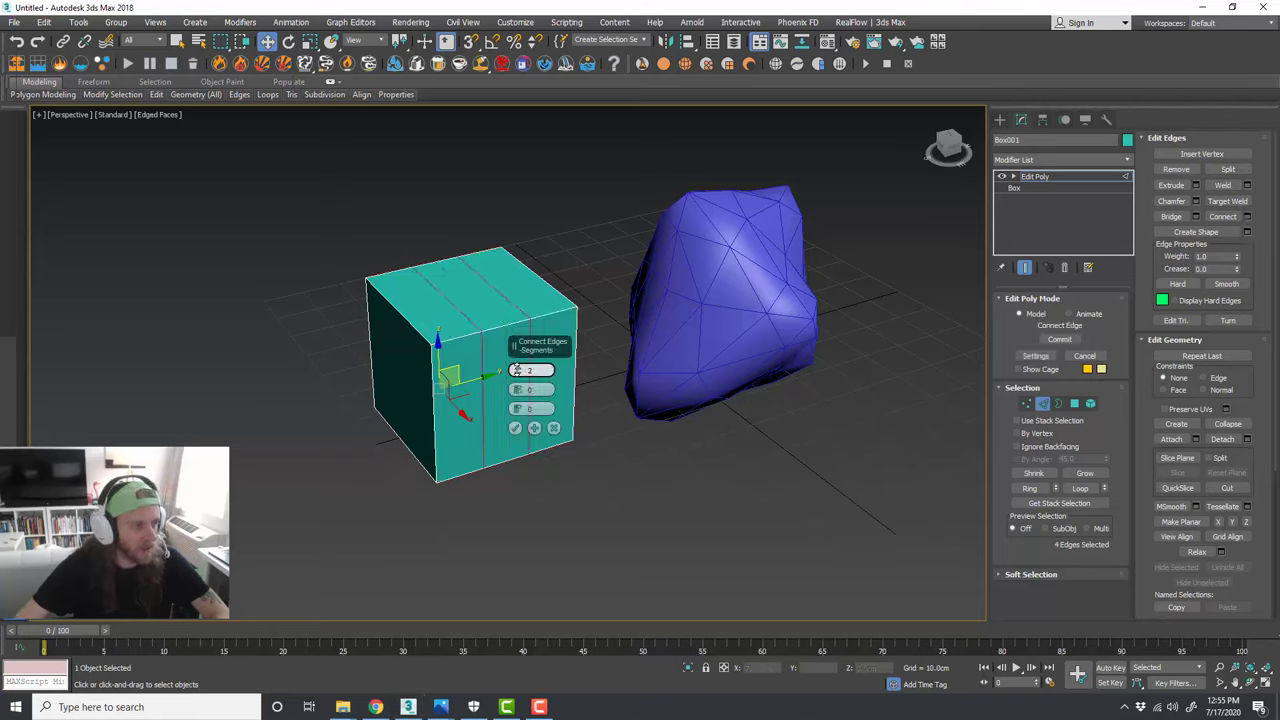
left_click(515, 428)
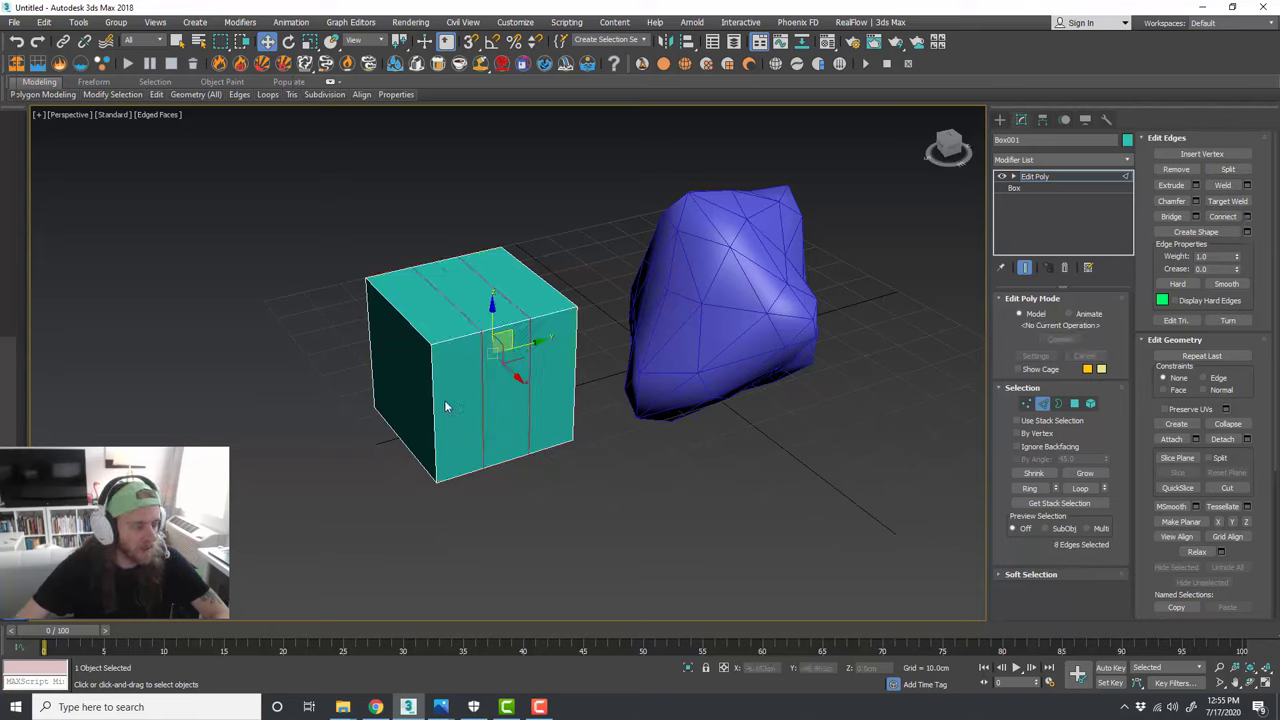
Step: Select one of the new vertical edges on the box's front and expand the selection to its ring
scroll(457, 360, "up", 4)
double_click(457, 346)
middle_click_drag(457, 346, 556, 341, "alt")
left_click(558, 341)
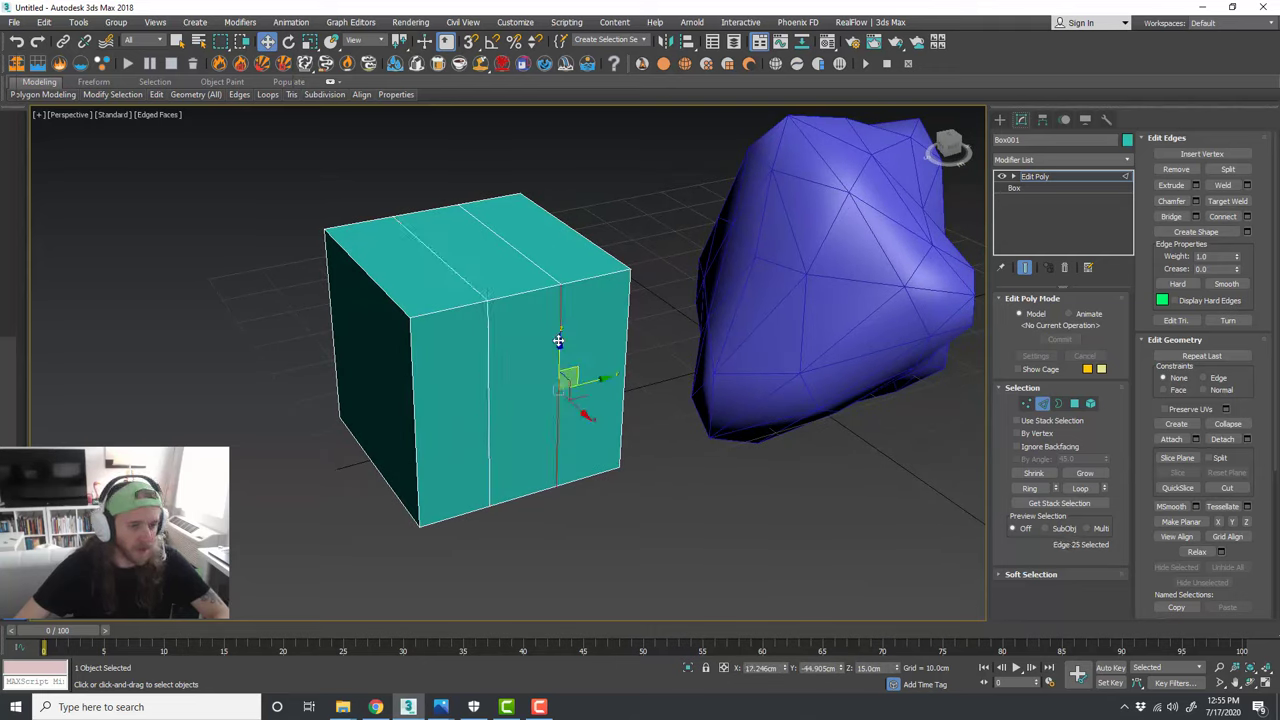
left_click(1040, 491)
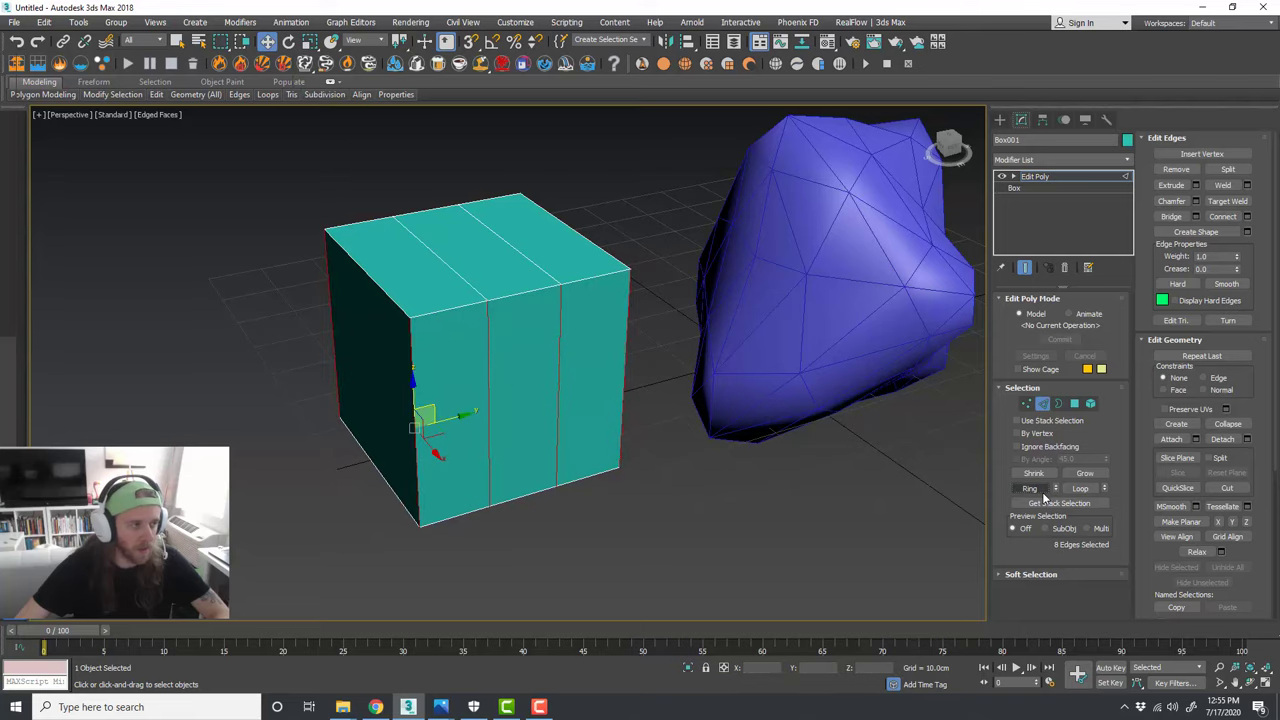
middle_click_drag(638, 399, 657, 376, "alt")
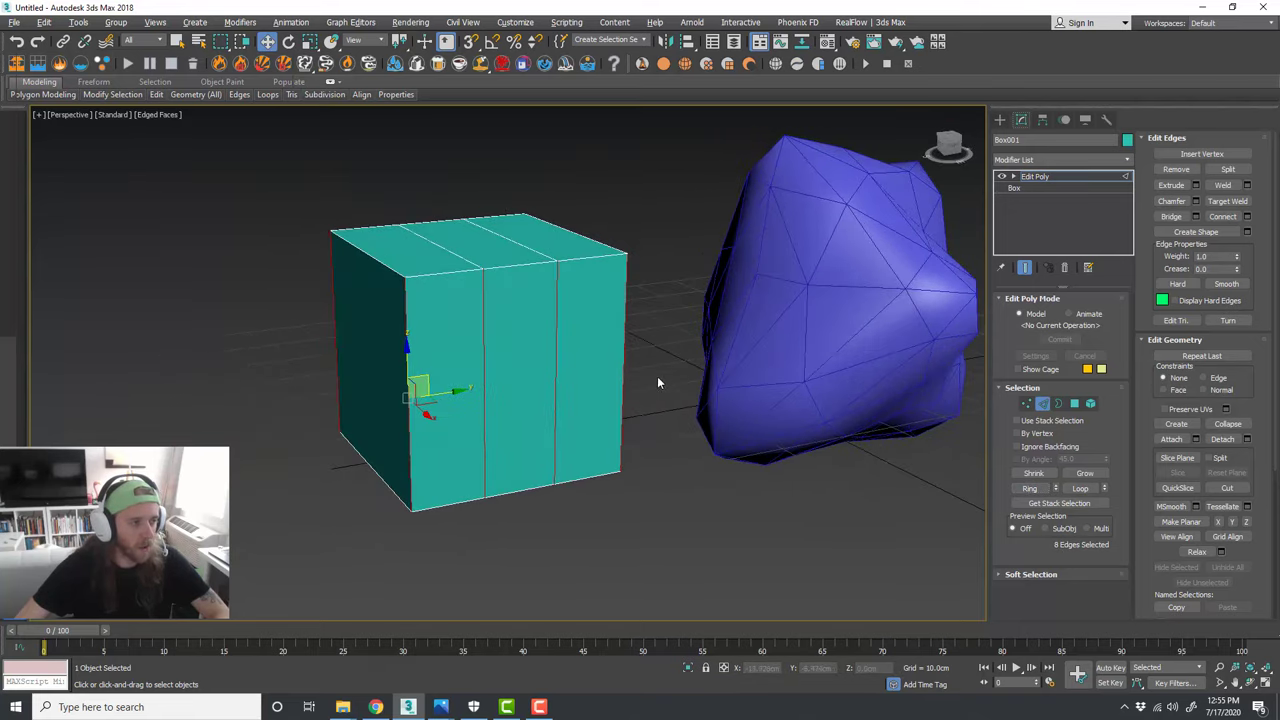
Step: Select the full edge loop nearer the GeoSphere and move it about 5.6 cm along Y toward that side of the box
left_click(664, 350)
left_click(554, 321)
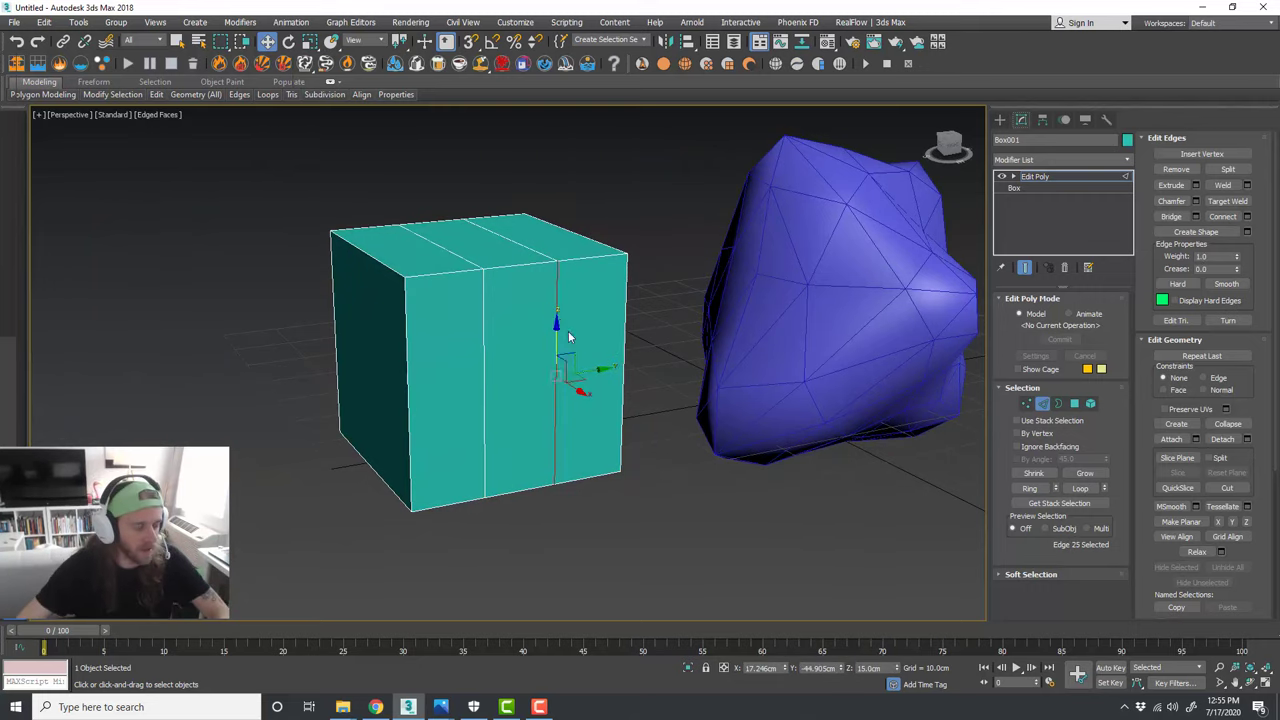
left_click(671, 398)
left_click(557, 357)
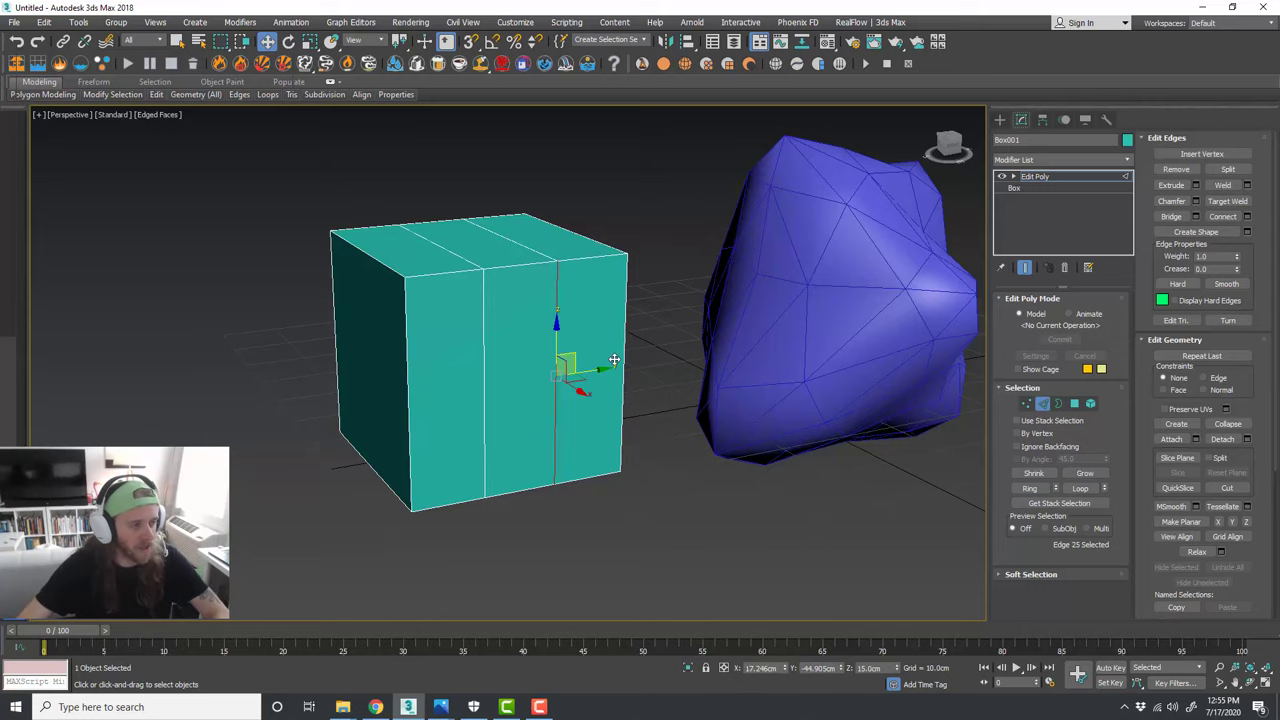
left_click(1079, 488)
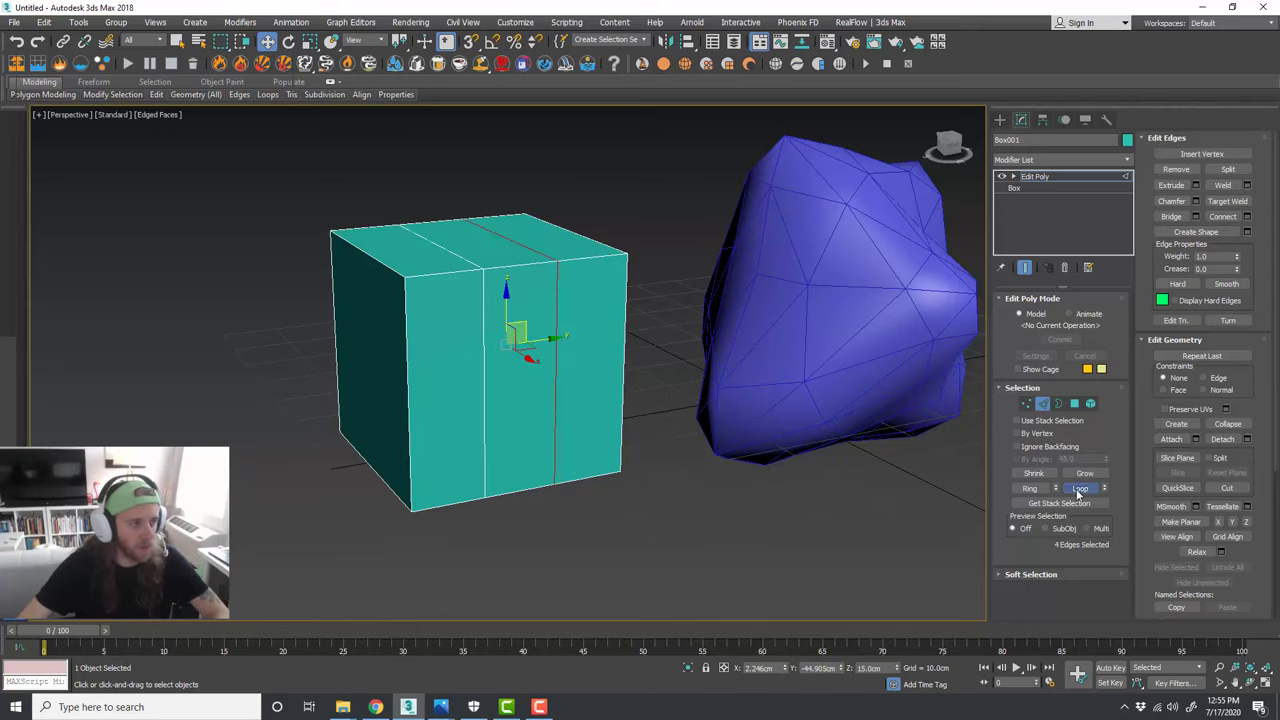
middle_click_drag(644, 353, 562, 345, "alt")
left_click_drag(553, 341, 591, 340)
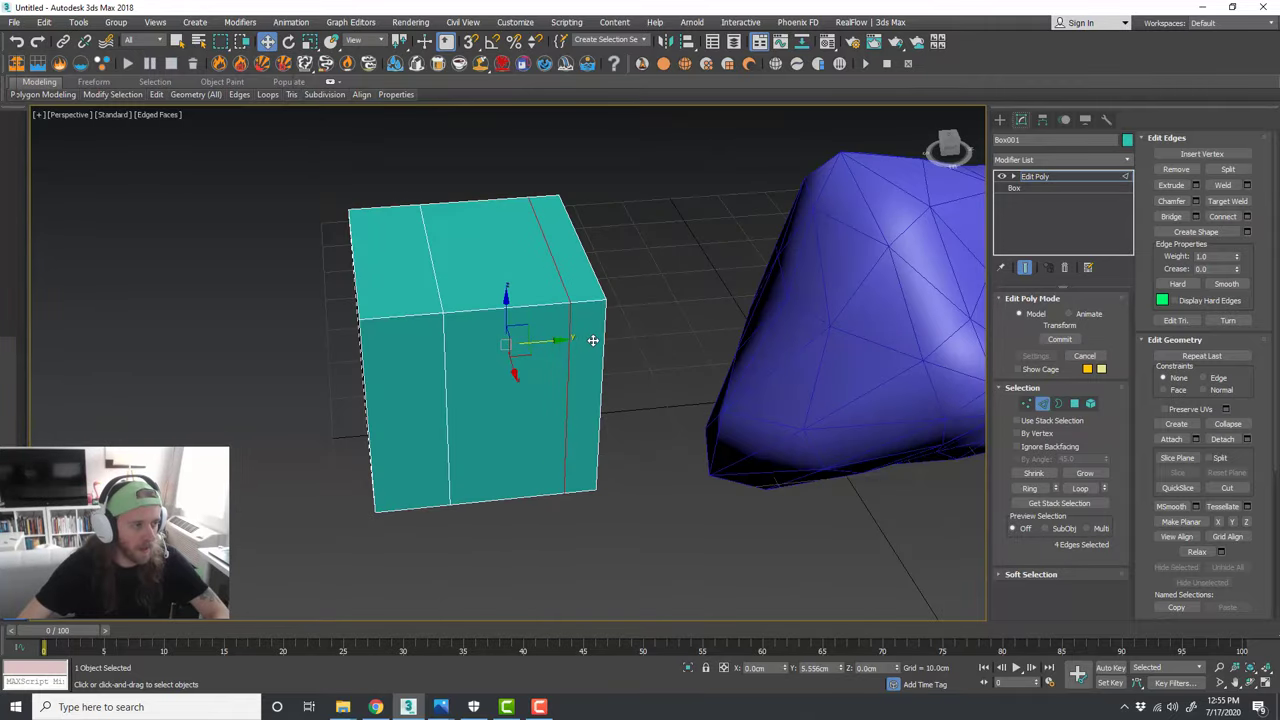
Step: Select the box's other new edge loop and move it along Y toward the opposite side, to about -60.46 cm
left_click_drag(446, 337, 447, 337)
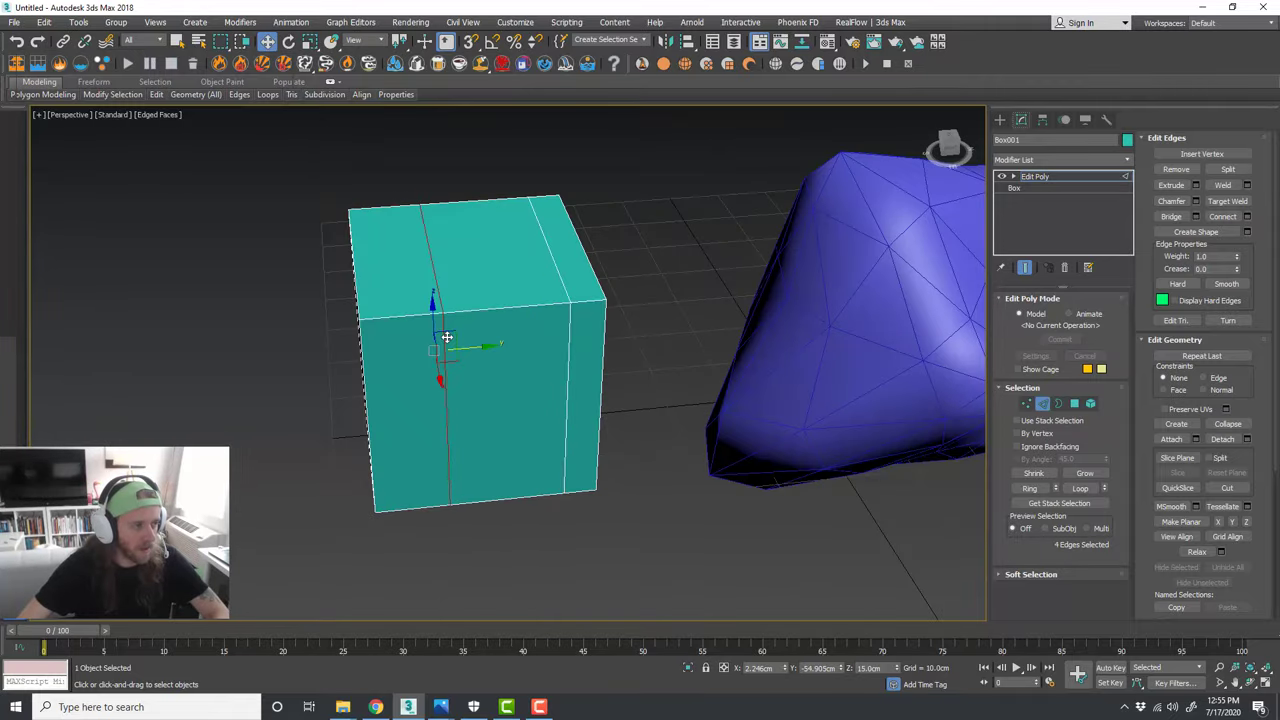
middle_click_drag(511, 351, 499, 350, "alt")
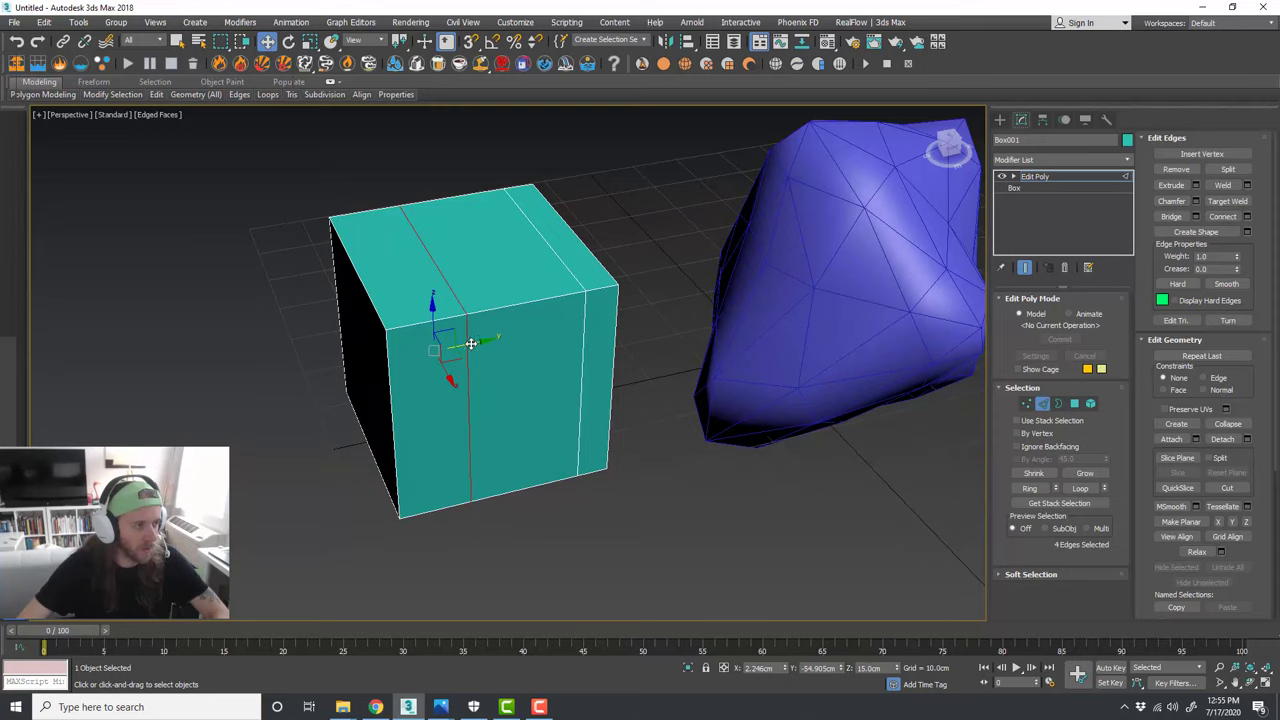
left_click_drag(470, 343, 434, 348)
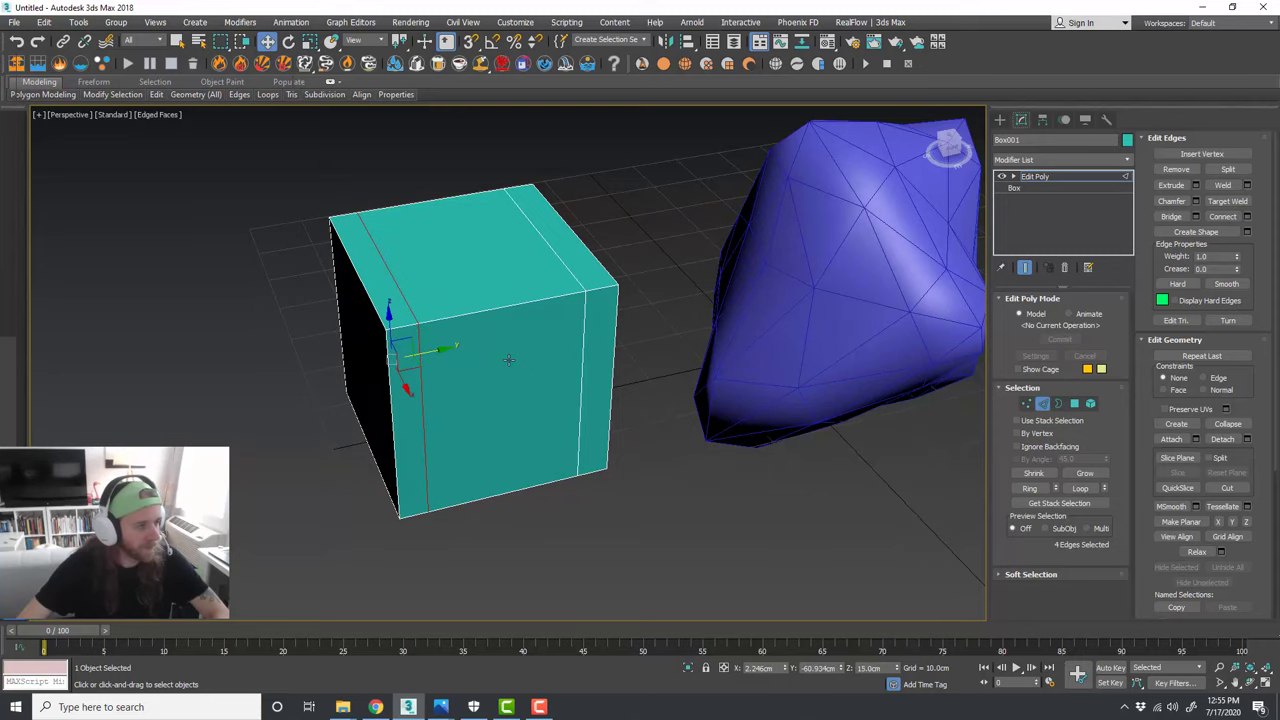
mouse_move(509, 360)
middle_mouse_down("alt")
mouse_move(543, 349)
mouse_move(505, 355)
middle_mouse_up("alt")
left_click_drag(434, 351, 438, 350)
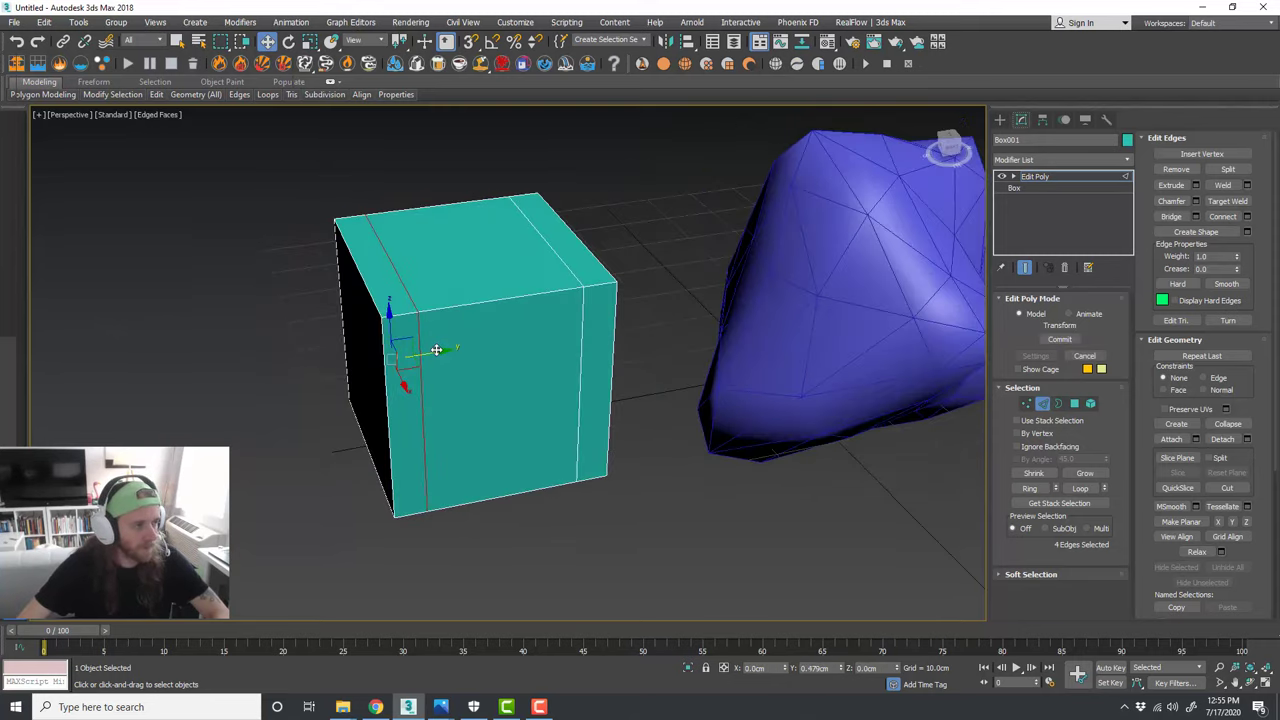
scroll(495, 370, "down", 3)
middle_click_drag(495, 365, 537, 358, "alt")
scroll(537, 360, "up", 3)
scroll(556, 376, "down", 3)
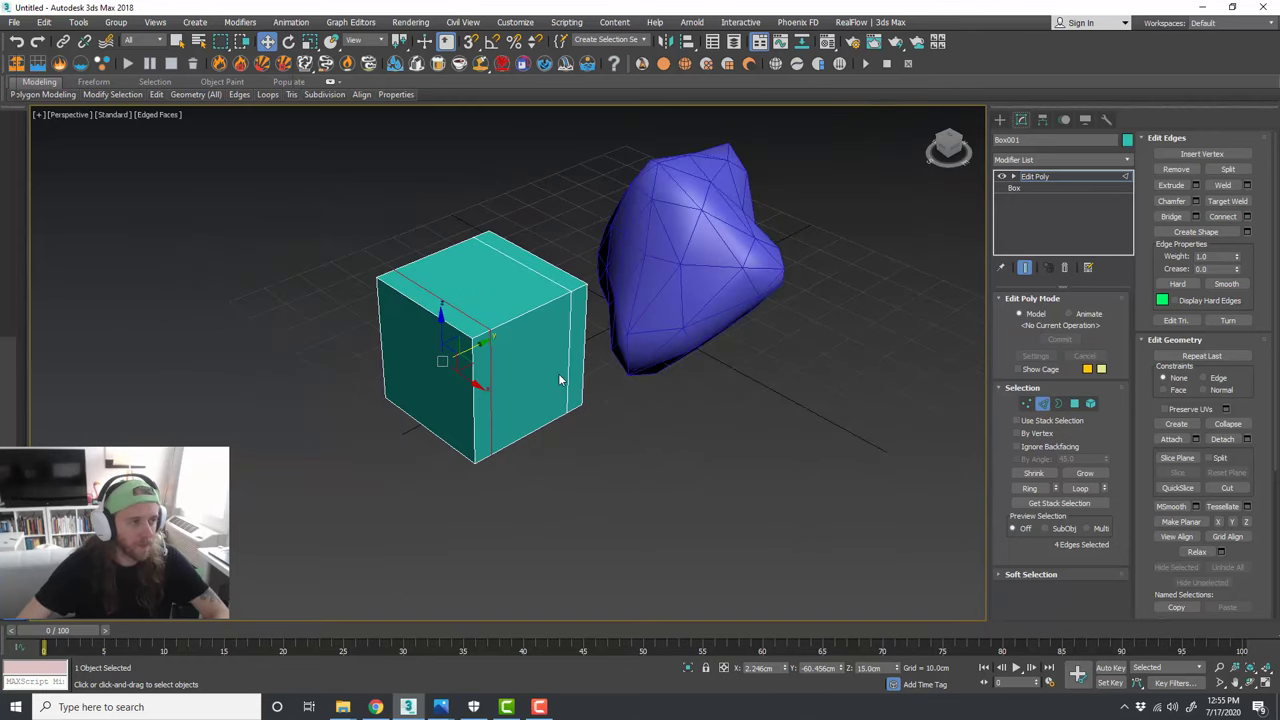
Step: Clear the edge selection and switch the box to polygon sub-object editing
left_click(610, 422)
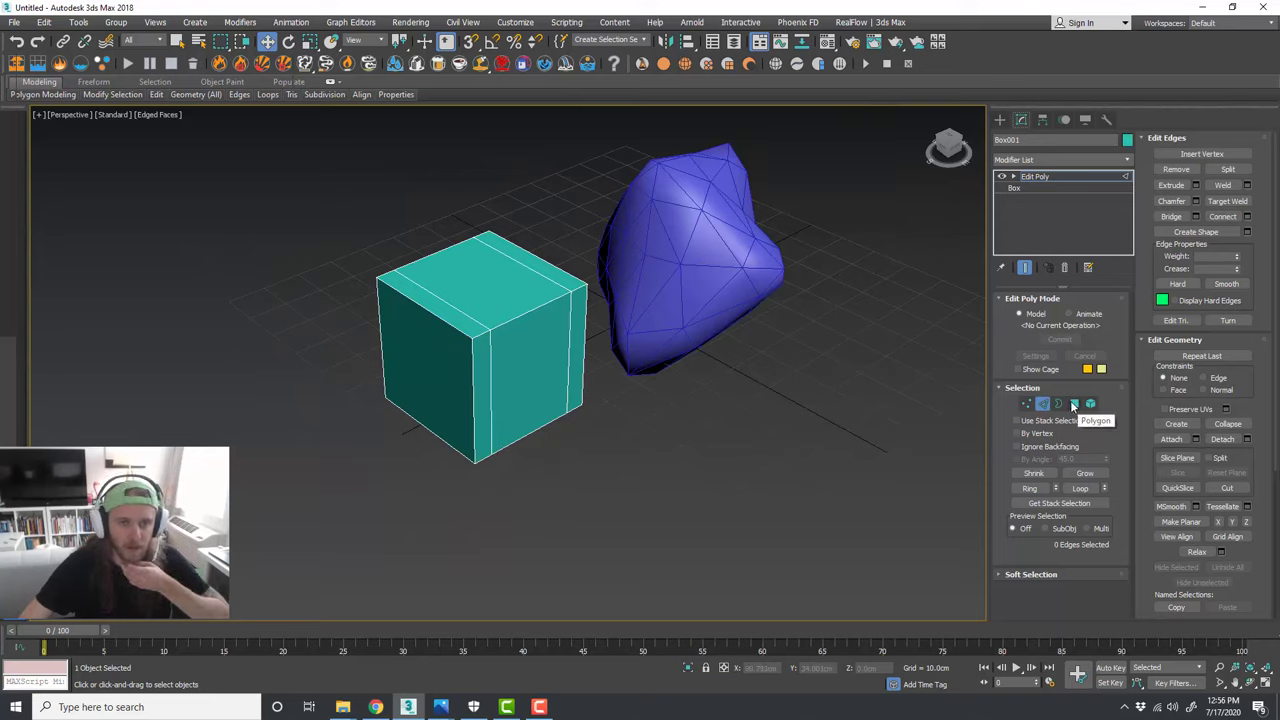
scroll(612, 370, "up", 2)
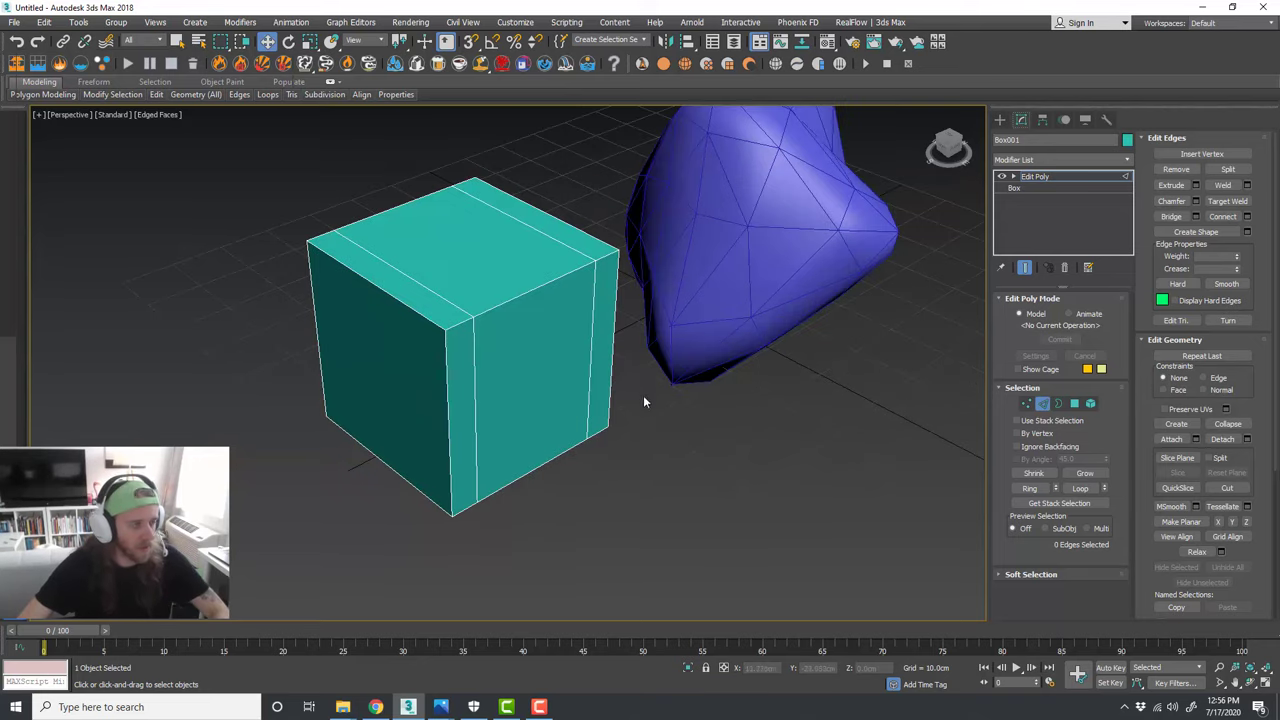
middle_click_drag(643, 395, 629, 391, "alt")
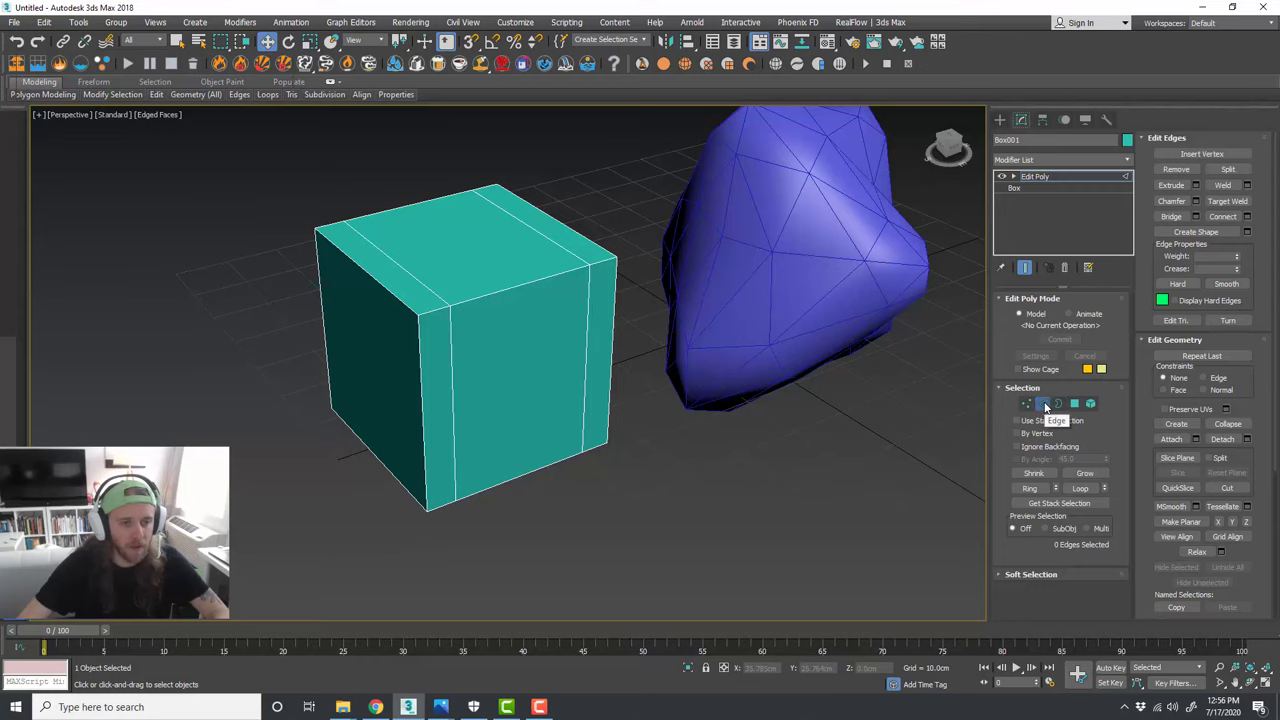
mouse_move(594, 351)
middle_mouse_down("alt")
mouse_move(620, 371)
mouse_move(606, 363)
middle_mouse_up("alt")
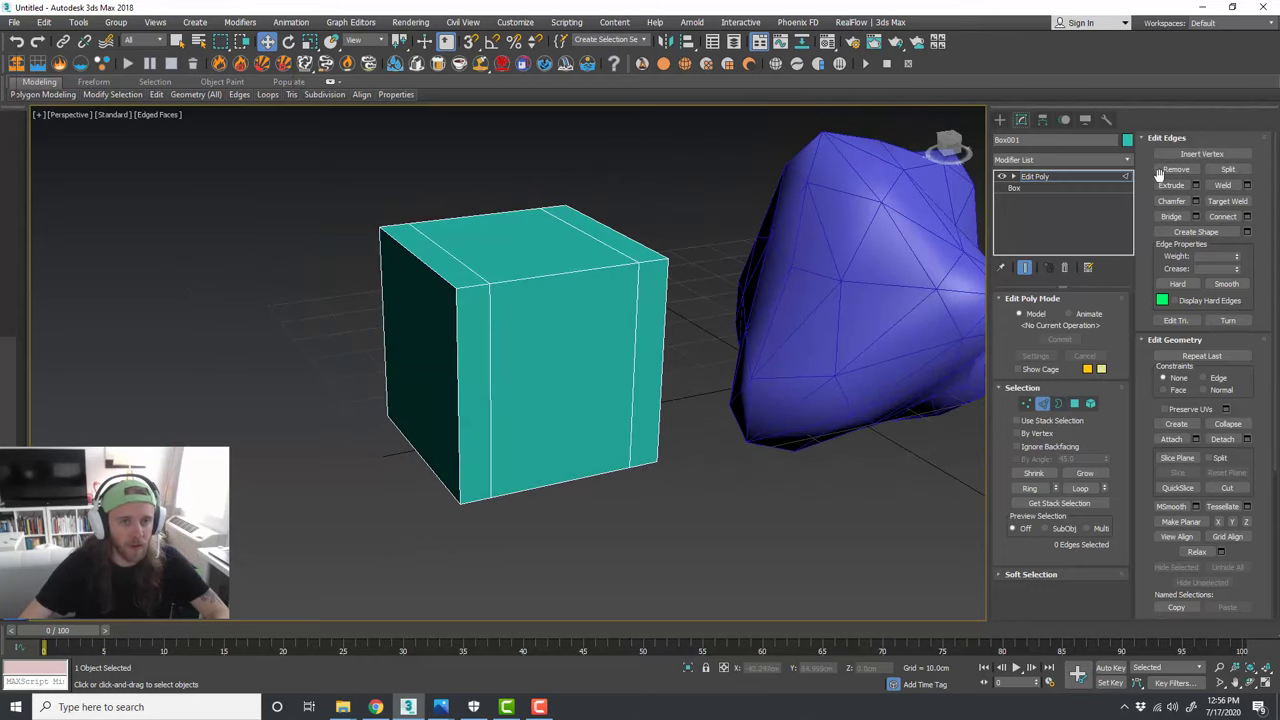
left_click(1074, 403)
middle_click_drag(597, 367, 648, 408, "alt")
scroll(631, 389, "up", 3)
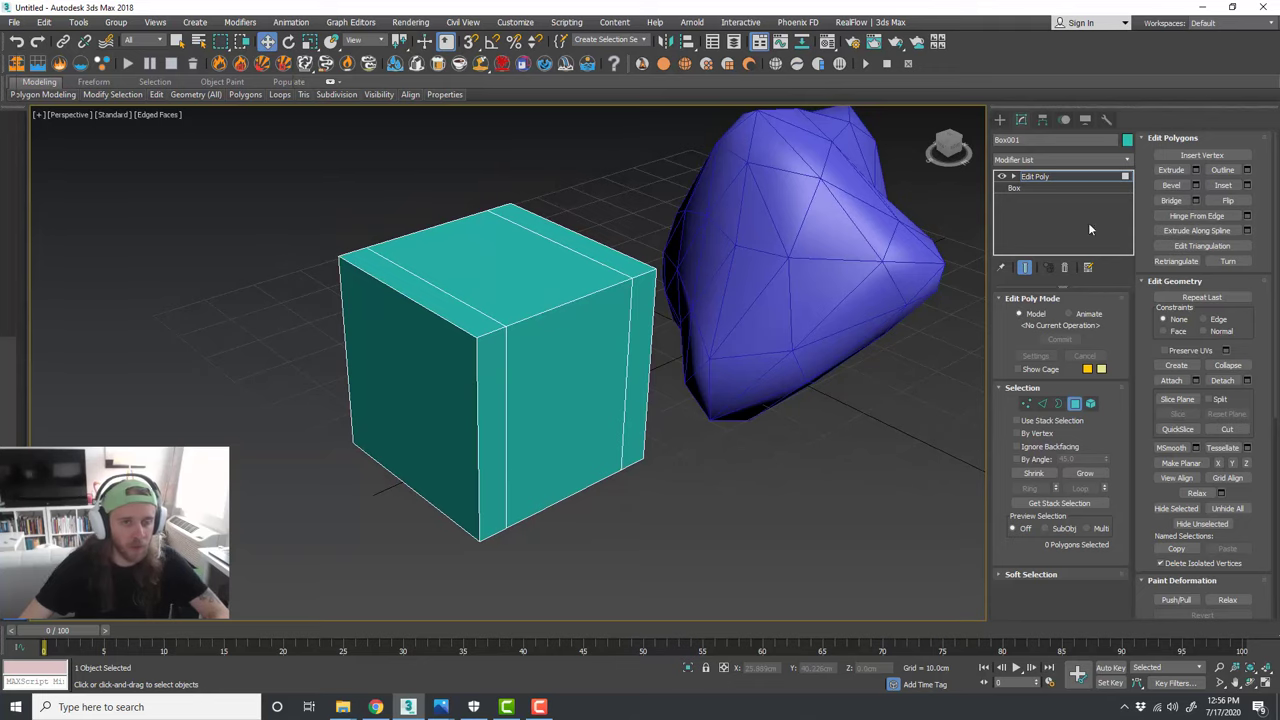
Step: Extrude freehand the narrow strip on the box's top upward, its end outward, and the top of that end block upward
left_click(1175, 170)
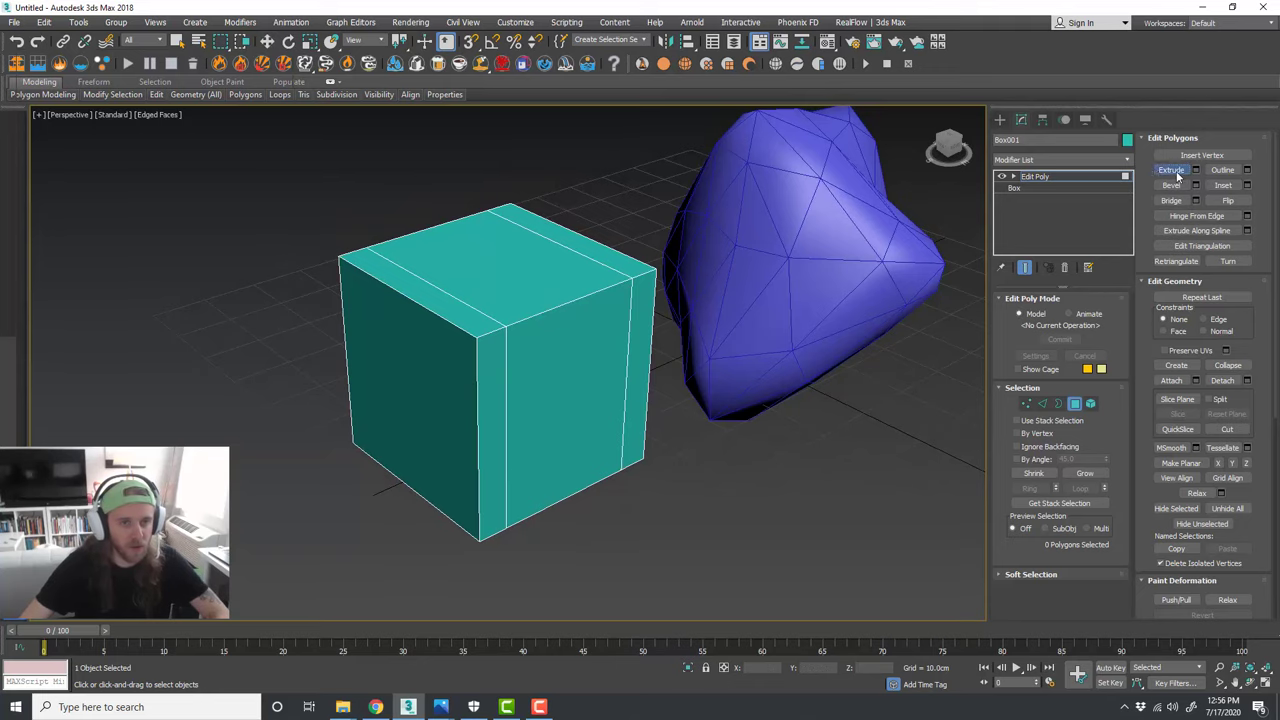
middle_click_drag(691, 329, 594, 308, "alt")
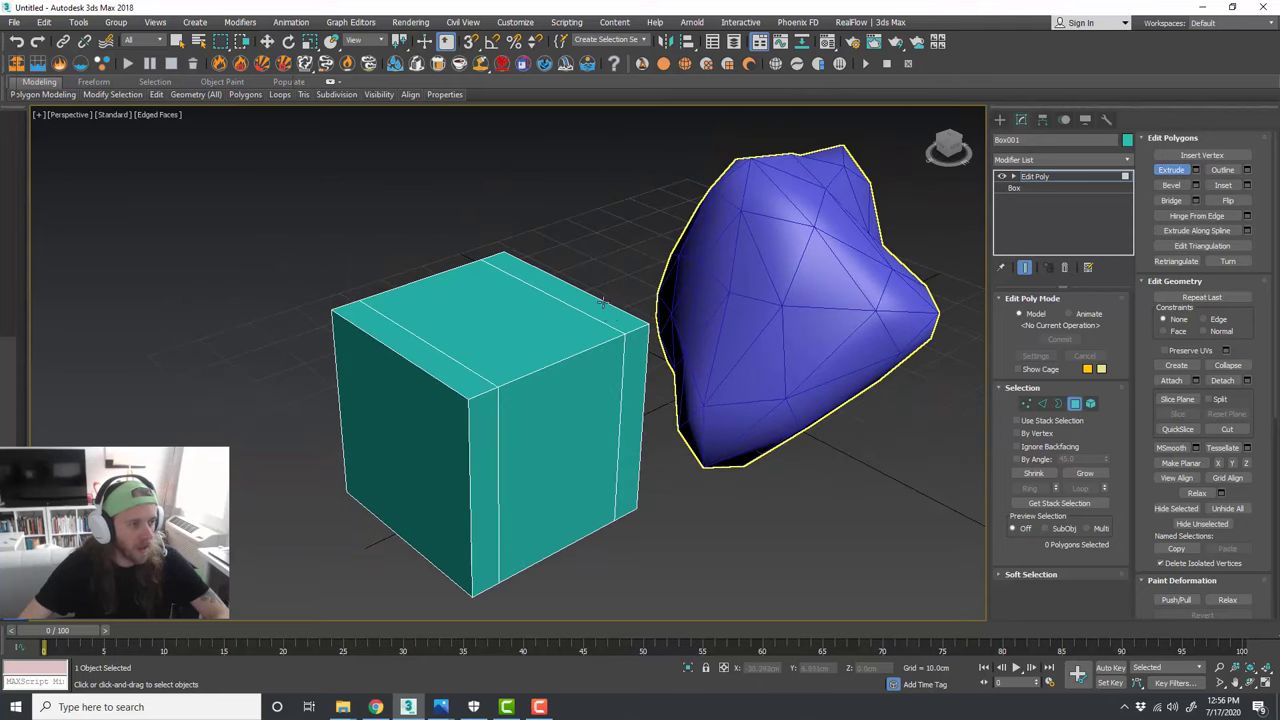
left_click_drag(605, 315, 616, 213)
left_click_drag(618, 262, 688, 178)
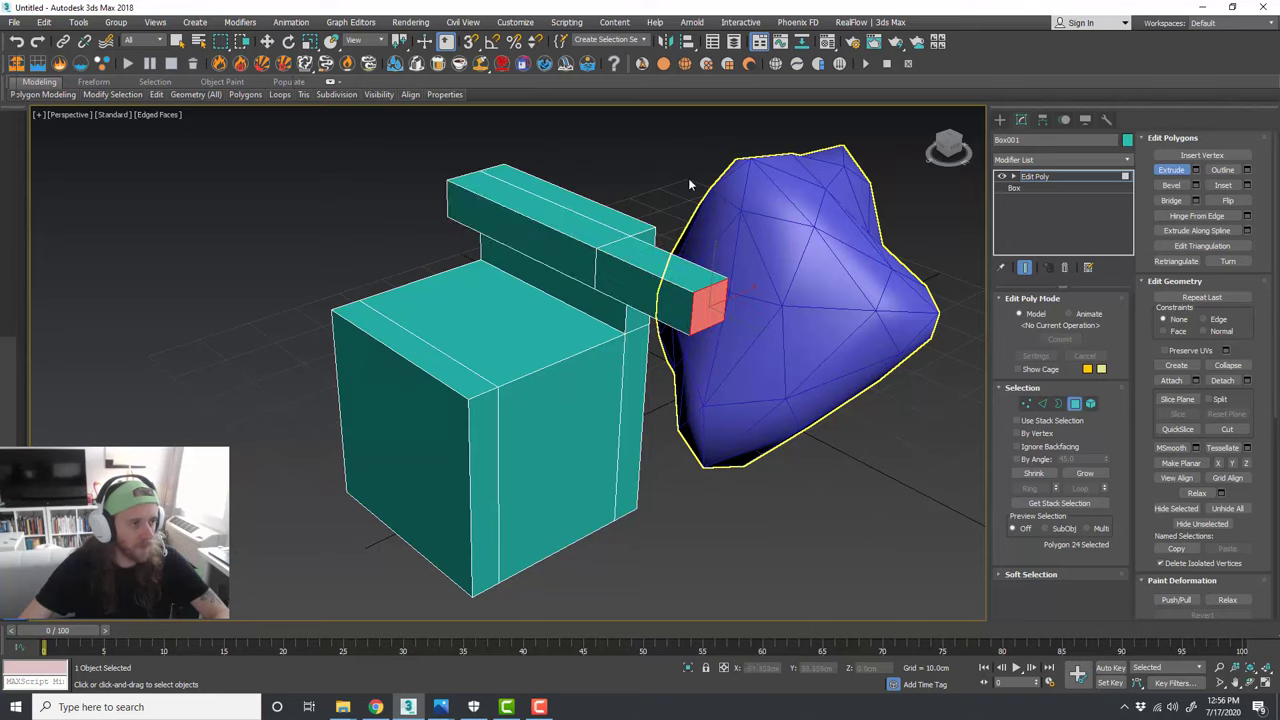
left_click_drag(682, 270, 708, 129)
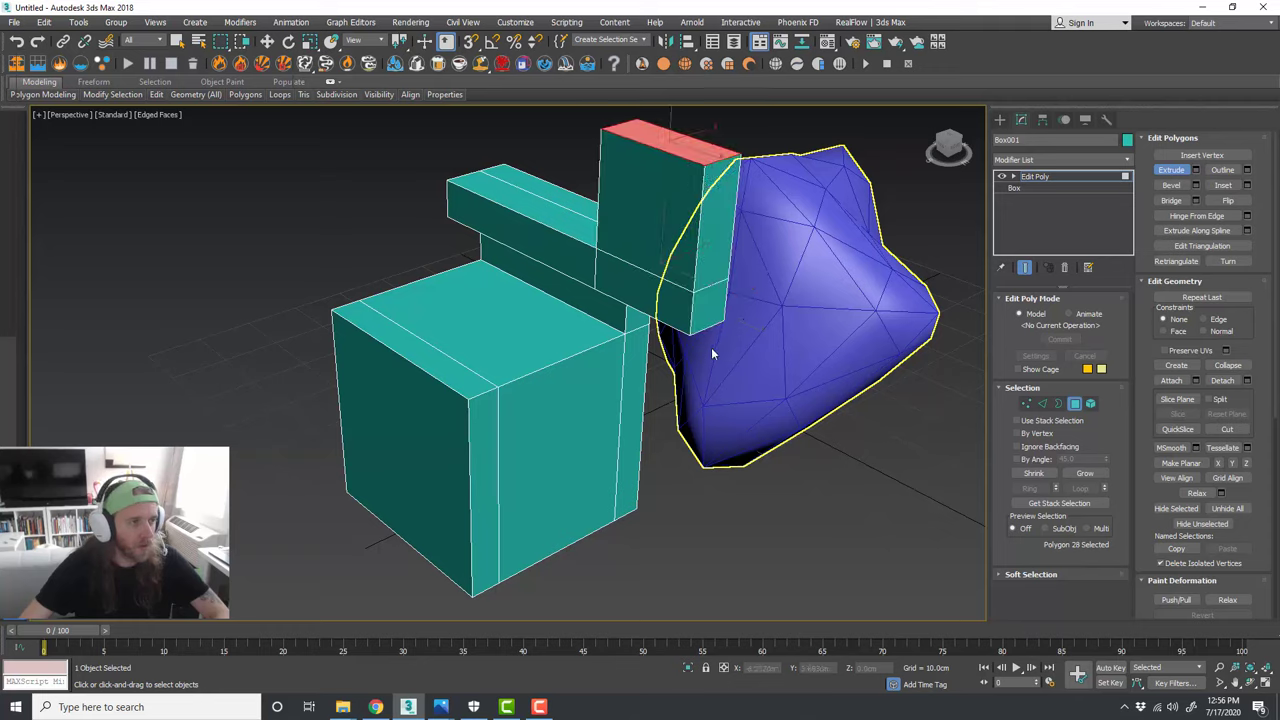
Step: Select the end polygon below the tall upright block and extrude it by a height of 8.099 cm
left_click(712, 305)
key("w")
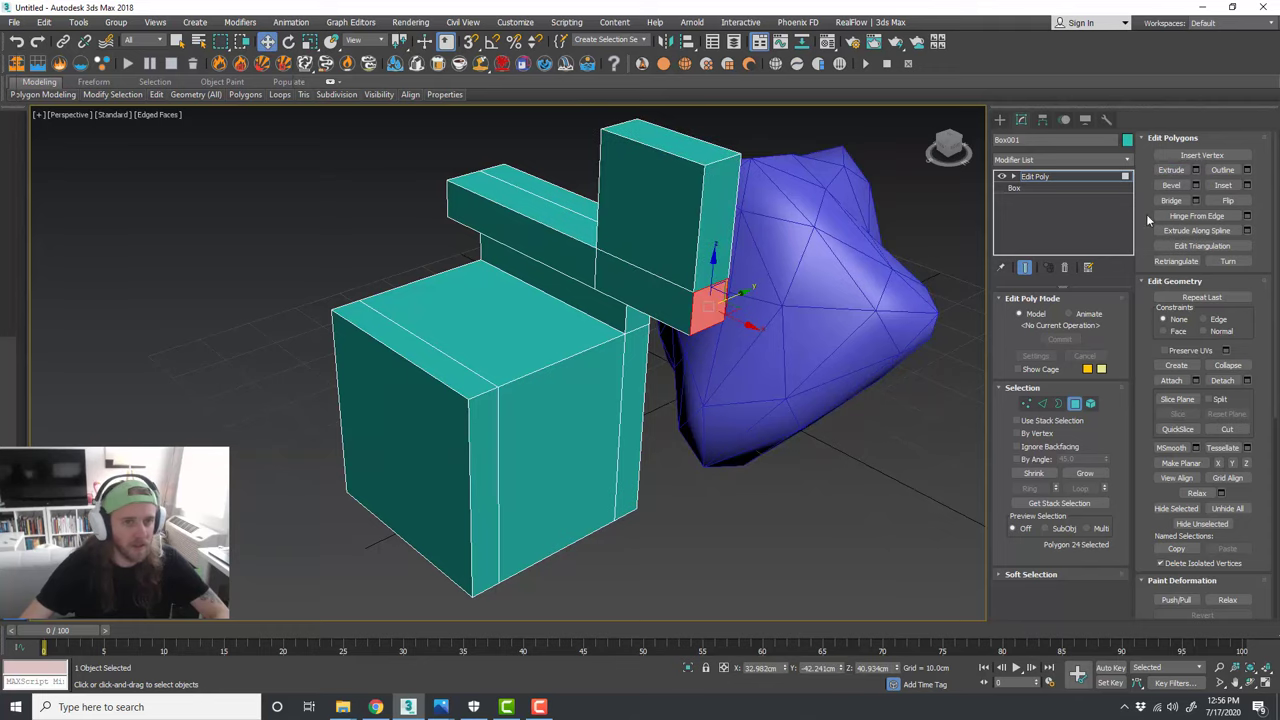
left_click(1198, 171)
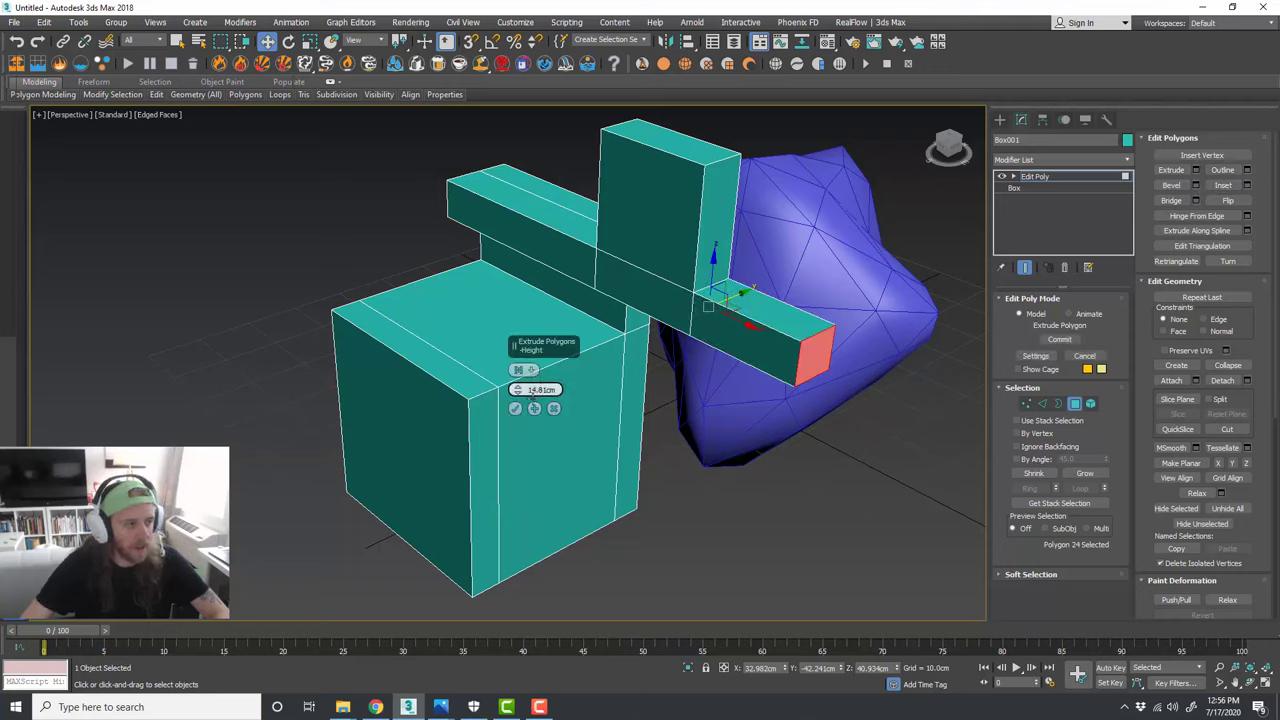
left_click_drag(517, 389, 544, 426)
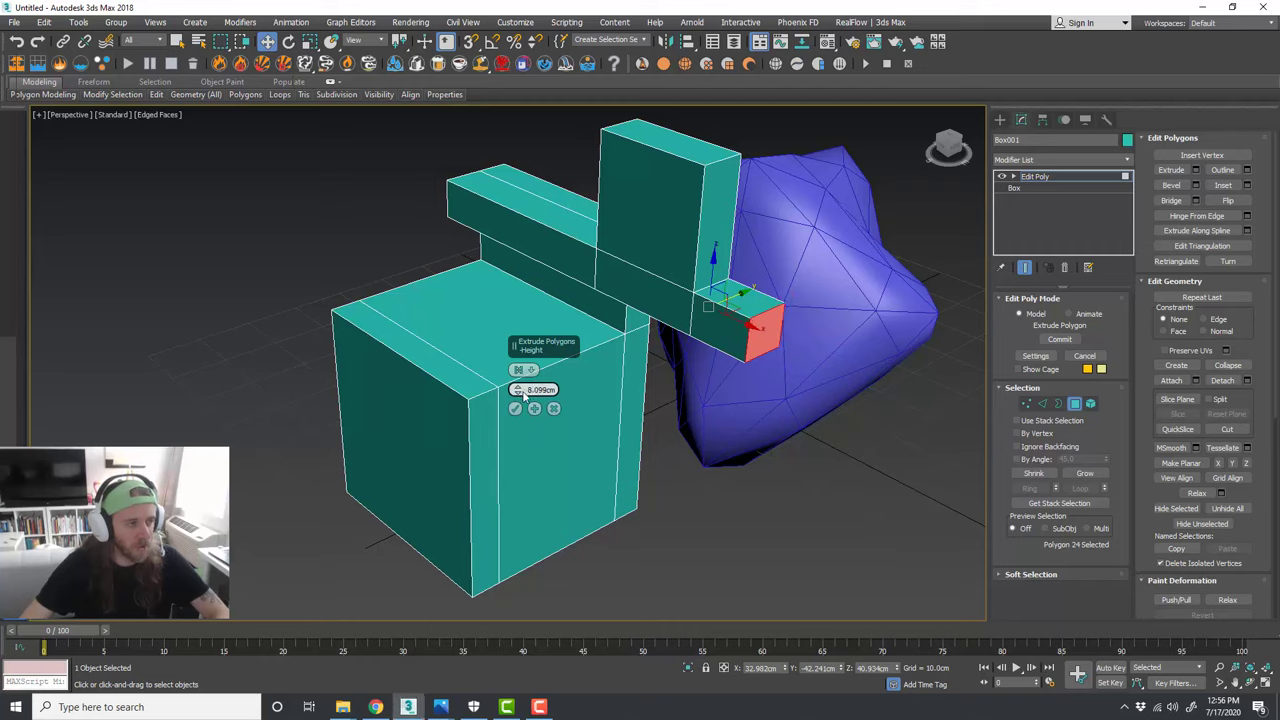
left_click(515, 408)
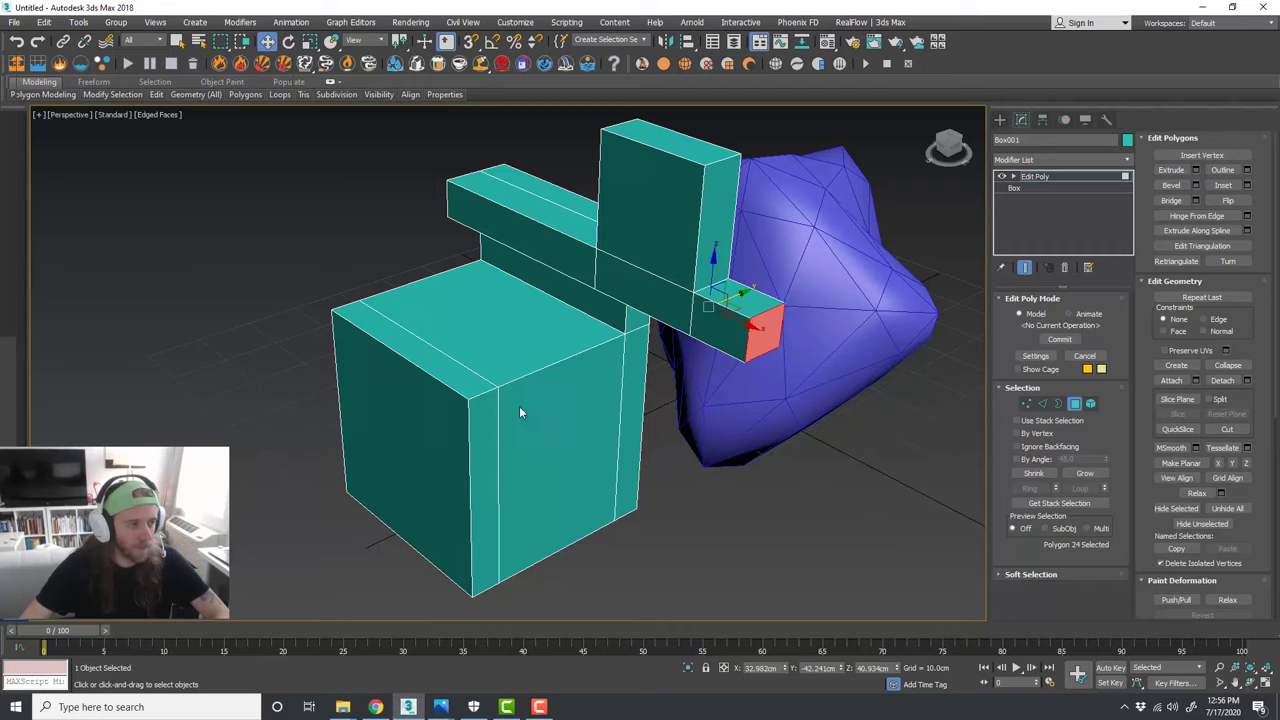
Step: Select the side polygon below the upright block and the box's large side polygon, and extrude both by 10.876 cm
middle_click_drag(520, 408, 673, 388, "alt")
left_click(662, 287)
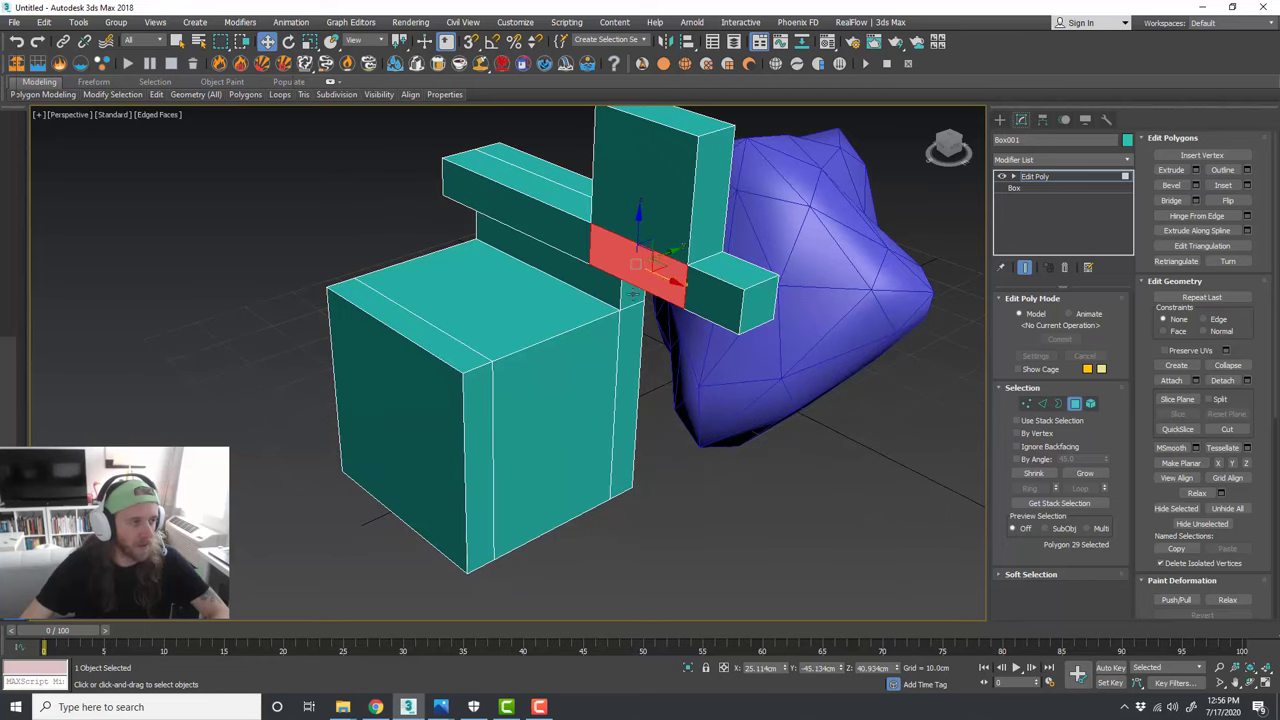
left_click(400, 420, "ctrl")
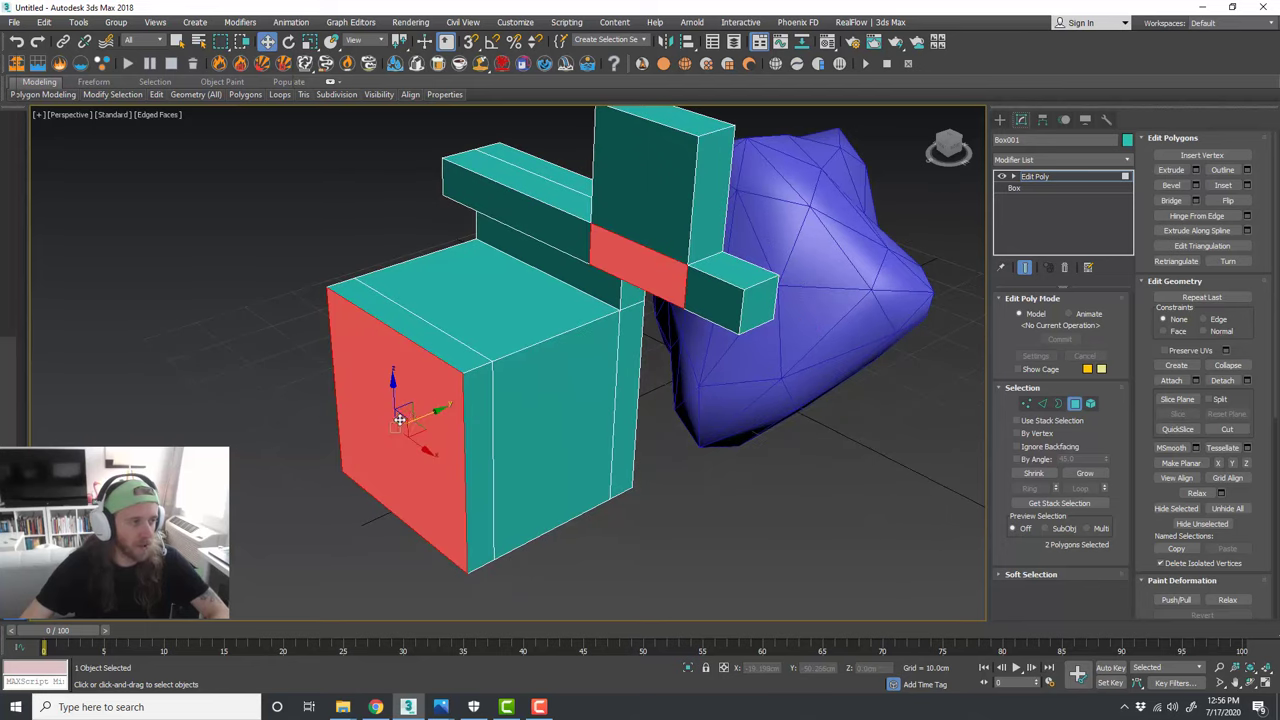
left_click(1195, 171)
left_click_drag(520, 352, 517, 408)
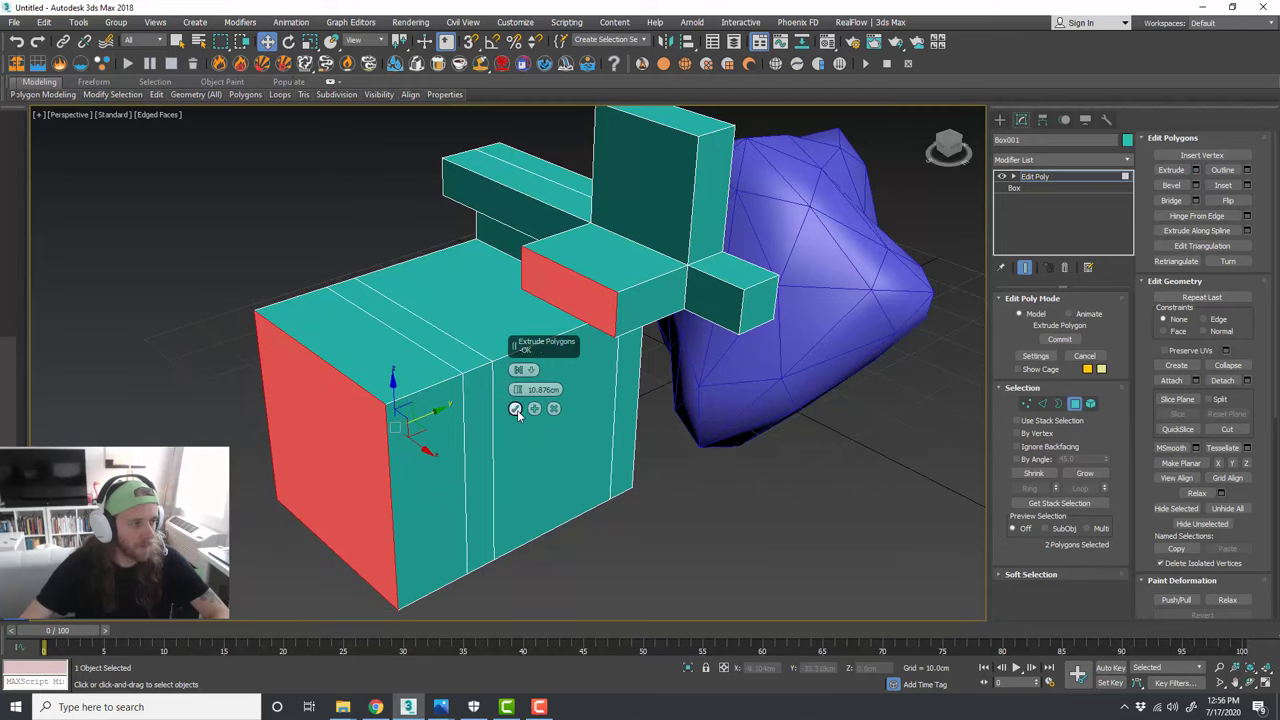
left_click(515, 409)
Step: Inset the large side polygon of the upright block to leave a narrow border around it
middle_click_drag(680, 440, 628, 428, "alt")
scroll(695, 447, "down", 3)
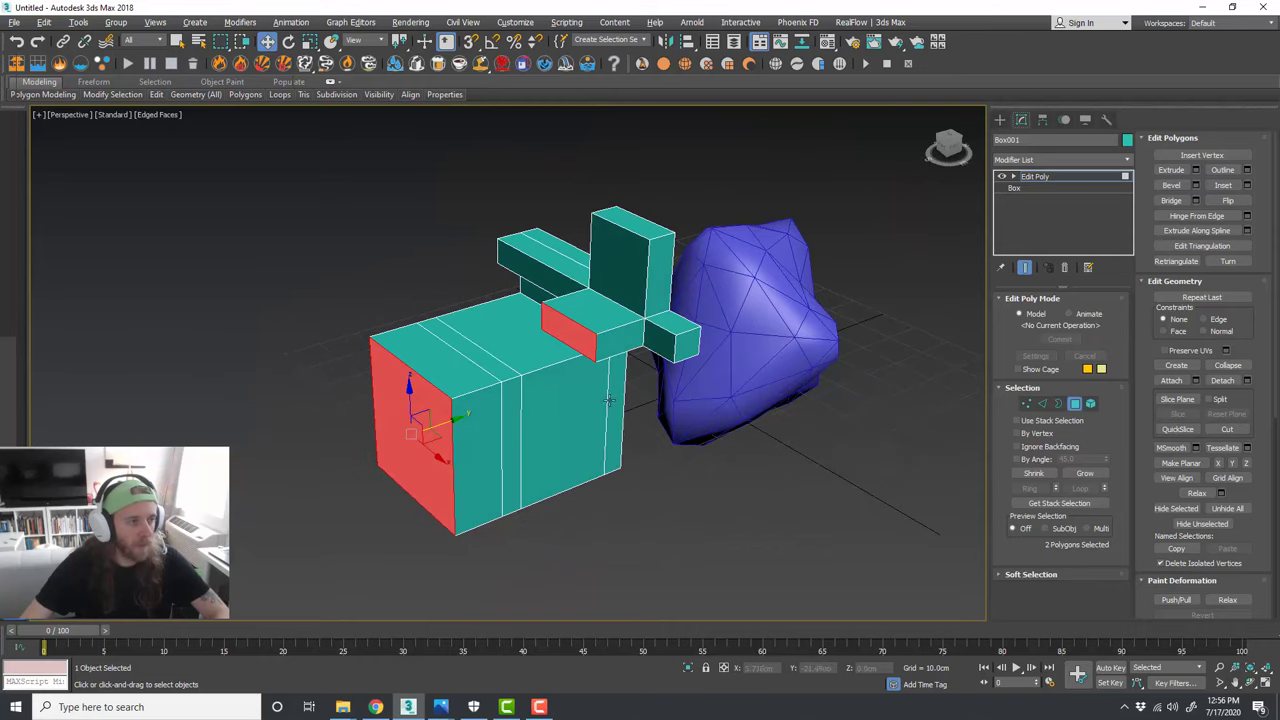
scroll(643, 354, "up", 3)
middle_click_drag(643, 354, 672, 360)
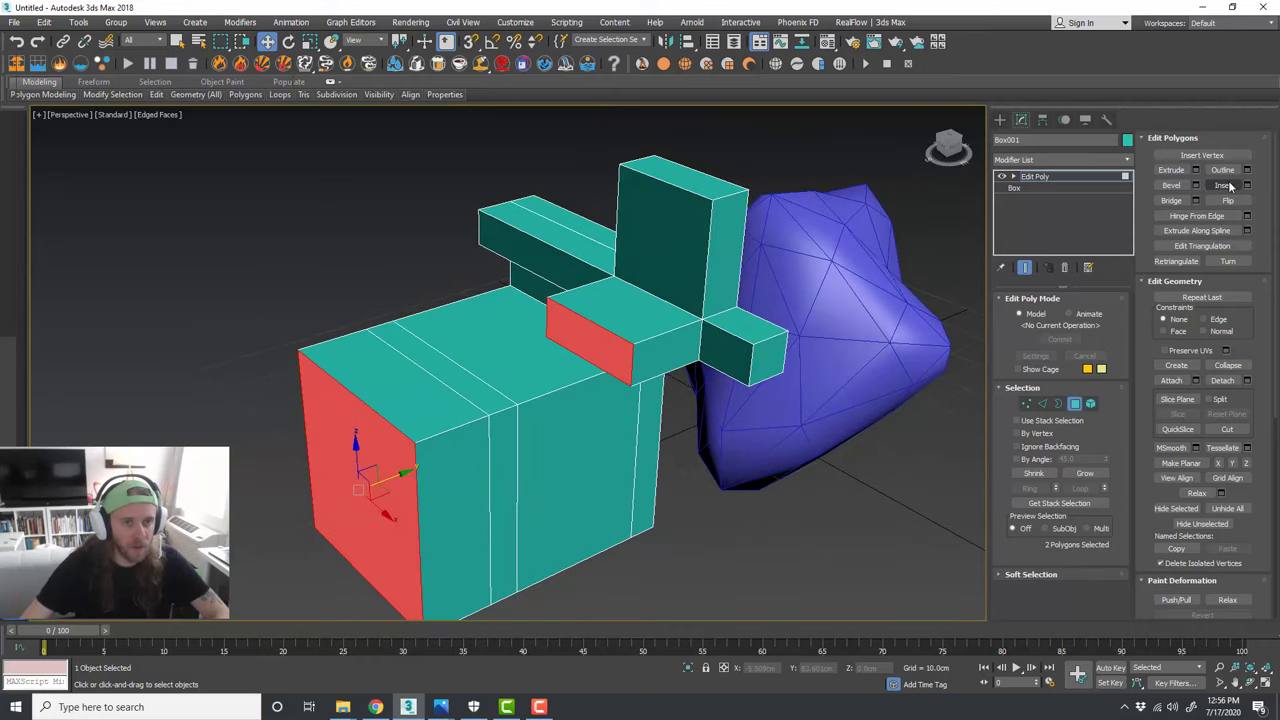
left_click(687, 269)
scroll(708, 249, "up", 3)
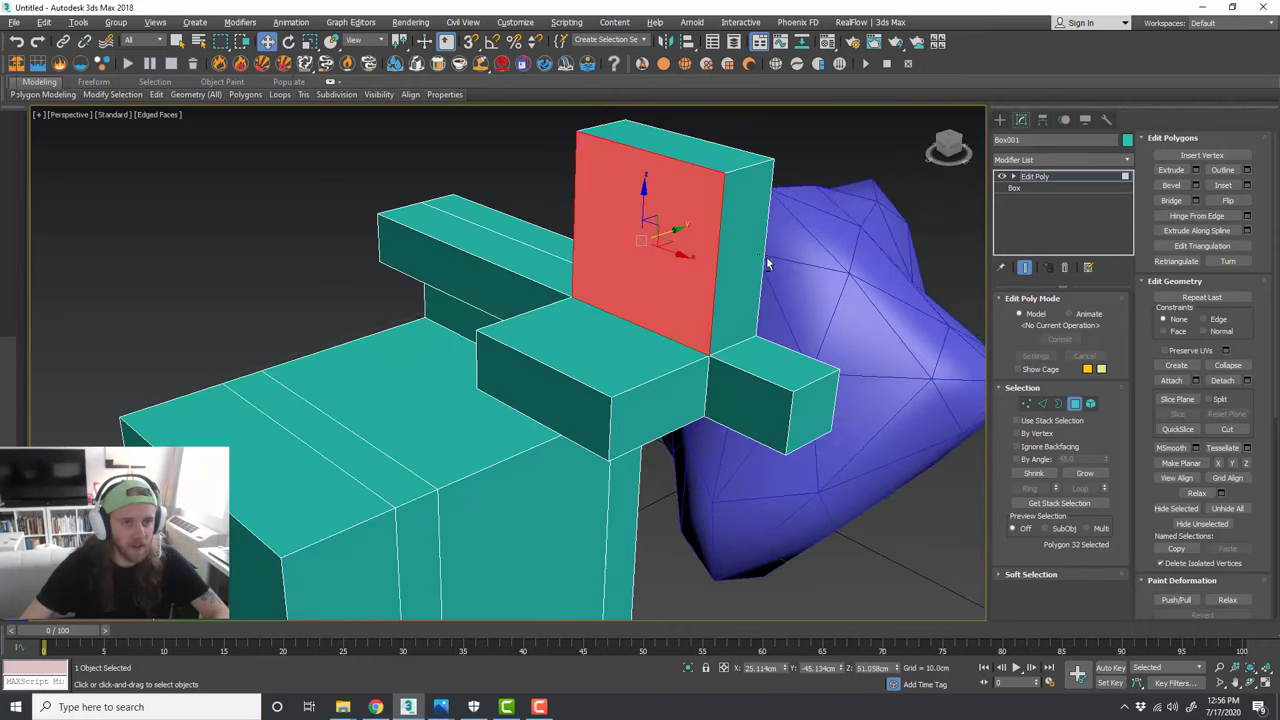
left_click(1247, 185)
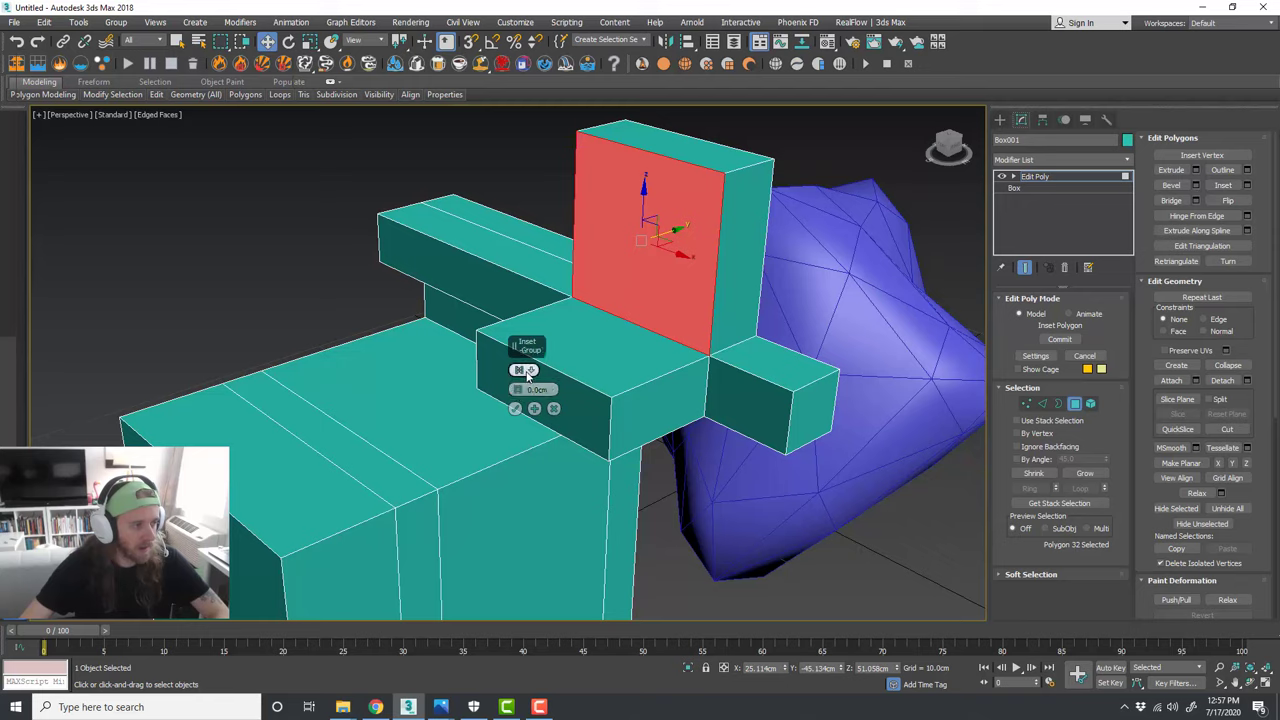
left_click_drag(517, 392, 517, 383)
left_click(515, 408)
Step: Extrude the inset polygon inward to form a recess in the upright block and clear the selection
left_click(1171, 170)
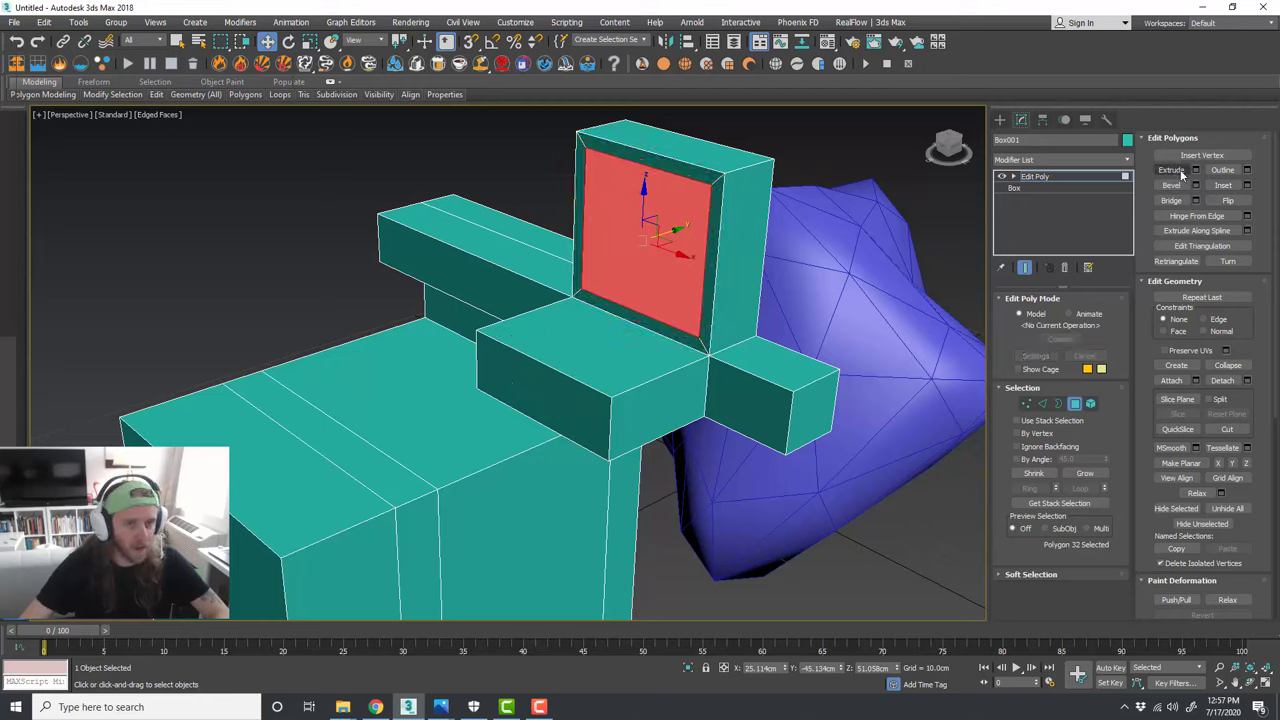
mouse_move(633, 240)
left_mouse_down()
mouse_move(630, 265)
mouse_move(634, 250)
left_mouse_up()
scroll(637, 347, "down", 3)
key("w")
middle_click_drag(657, 385, 602, 352, "alt")
middle_click_drag(636, 408, 675, 417, "alt")
left_click(680, 414)
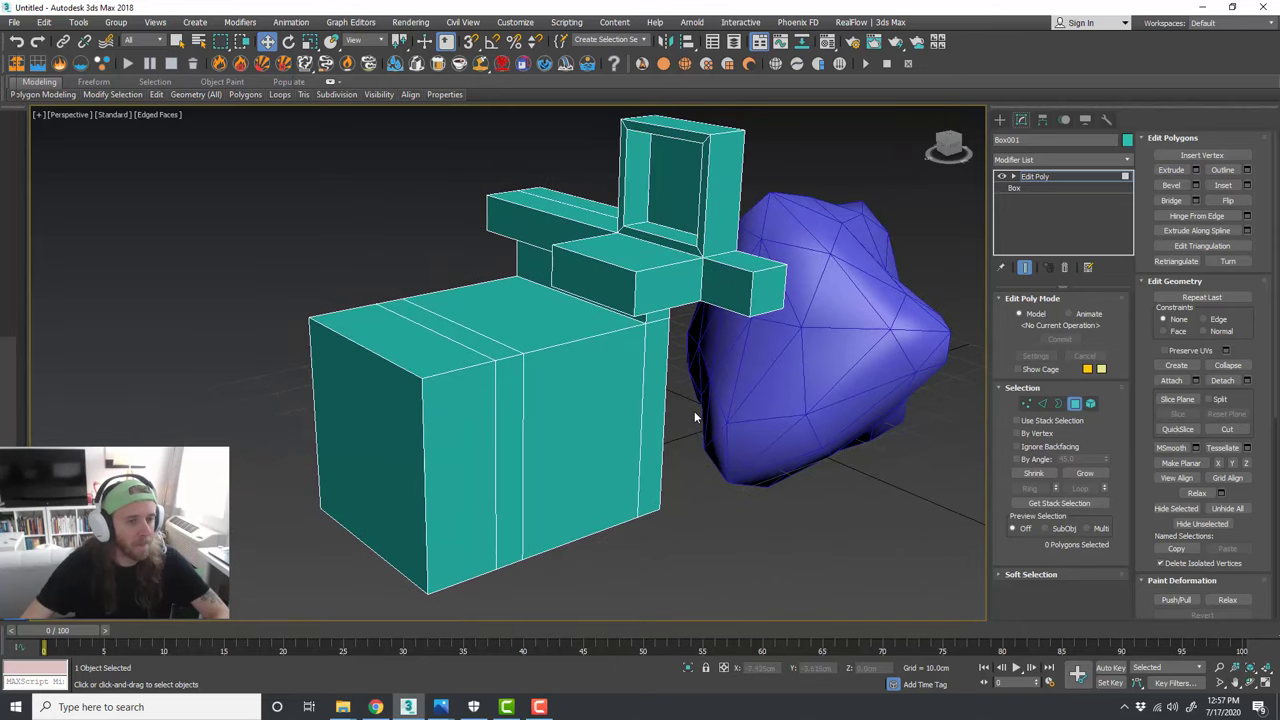
Step: Leave polygon editing and clone the whole object to the side away from the GeoSphere
scroll(694, 411, "down", 5)
left_click(1073, 403)
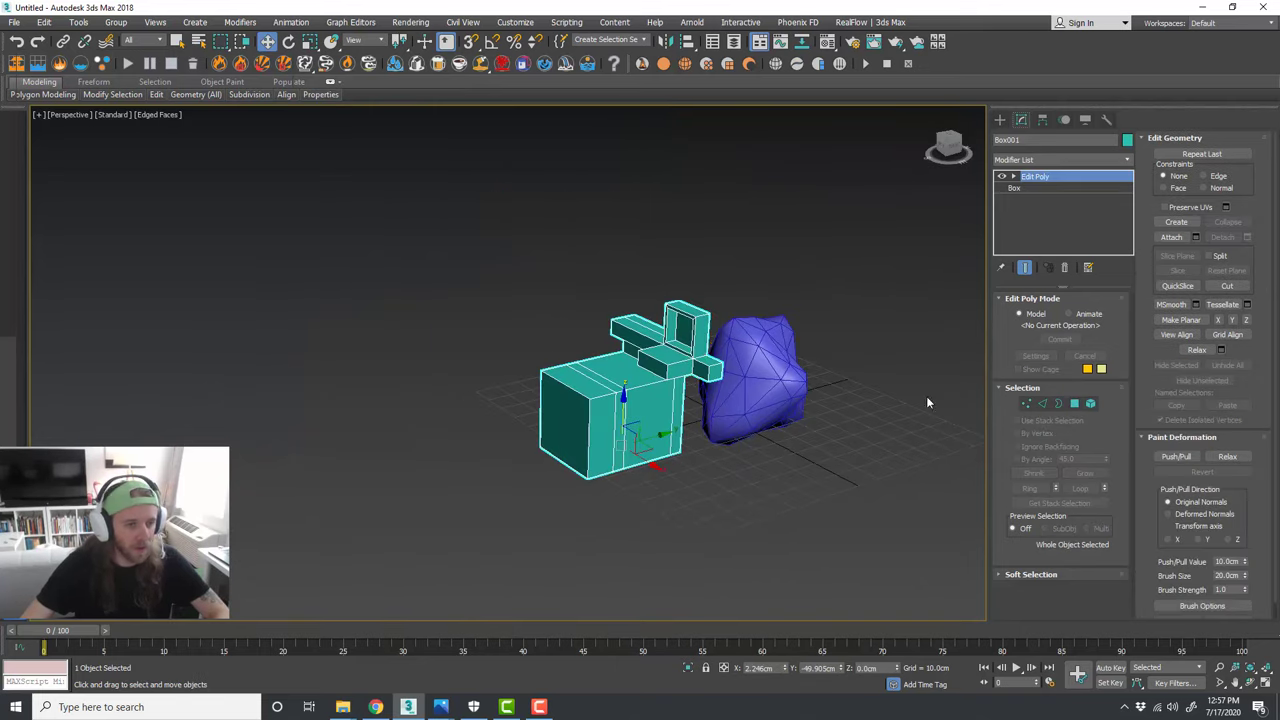
scroll(645, 430, "up", 3)
left_click_drag(654, 454, 390, 478, "shift")
left_click(644, 410)
Step: Turn on angle snap and rotate the cloned object 90 degrees about Z
key("e")
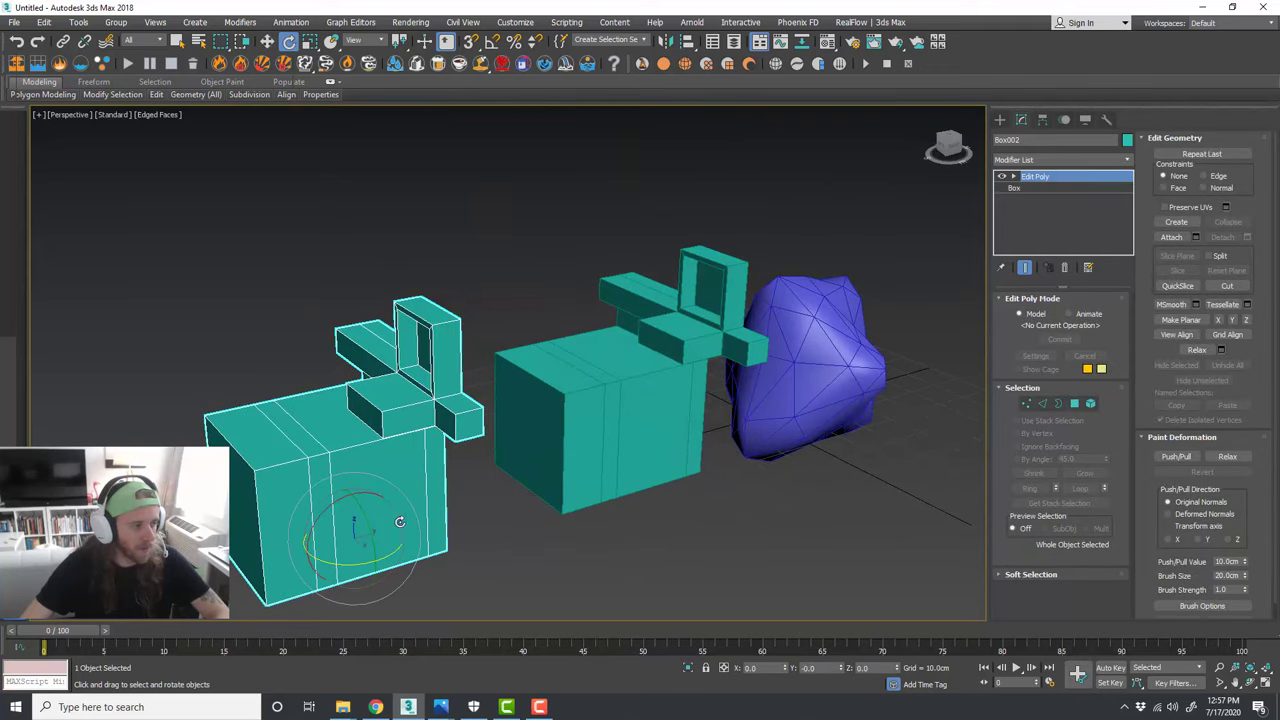
left_click_drag(393, 554, 462, 538)
key("ctrl+z")
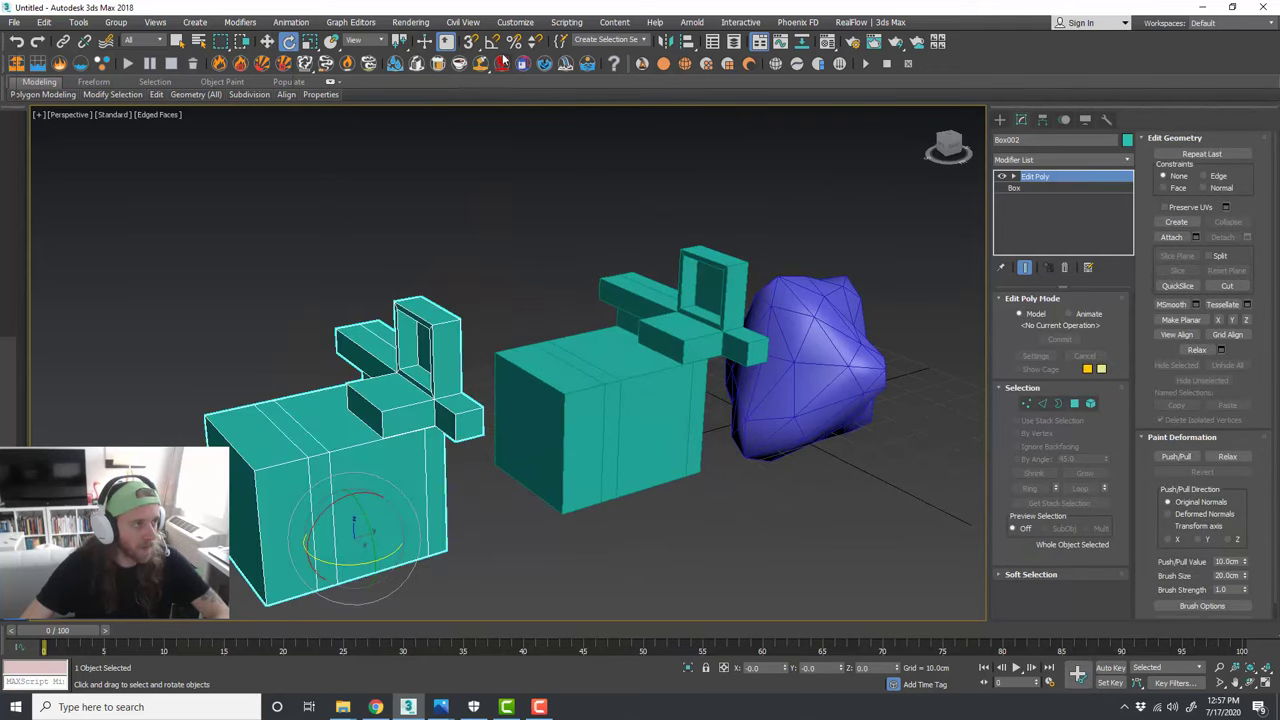
left_click(492, 43)
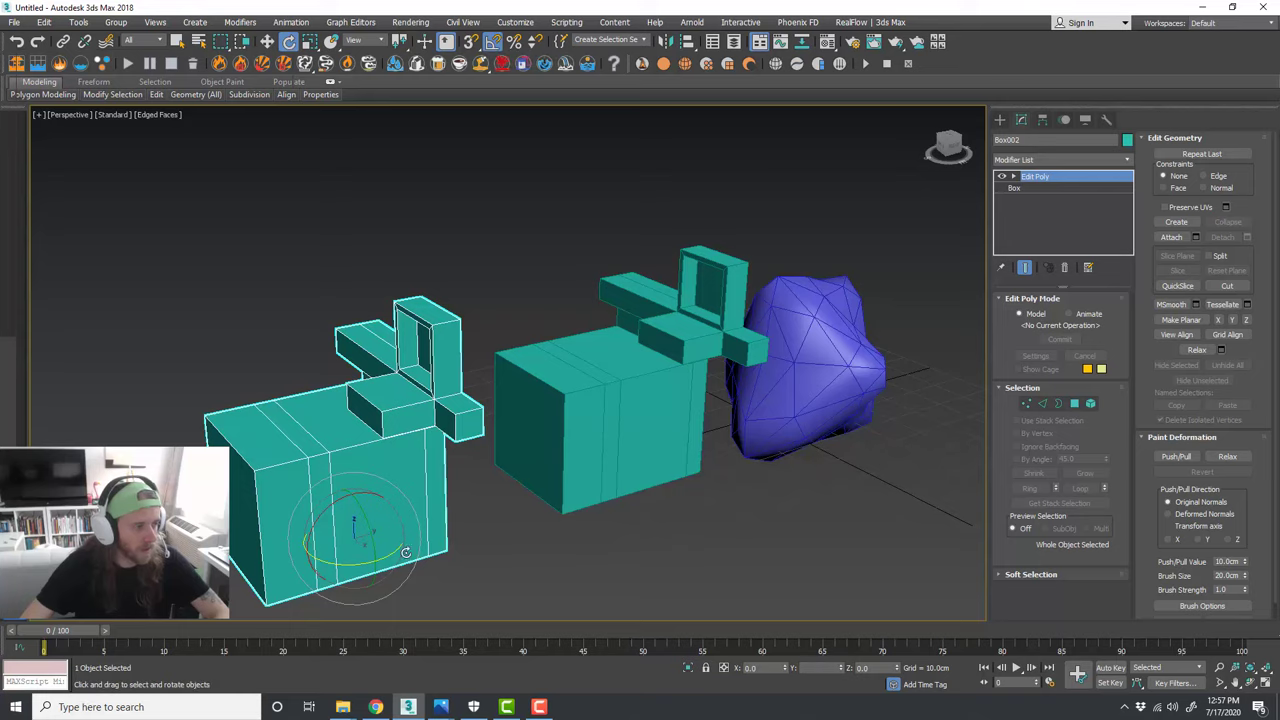
left_click_drag(405, 552, 450, 538)
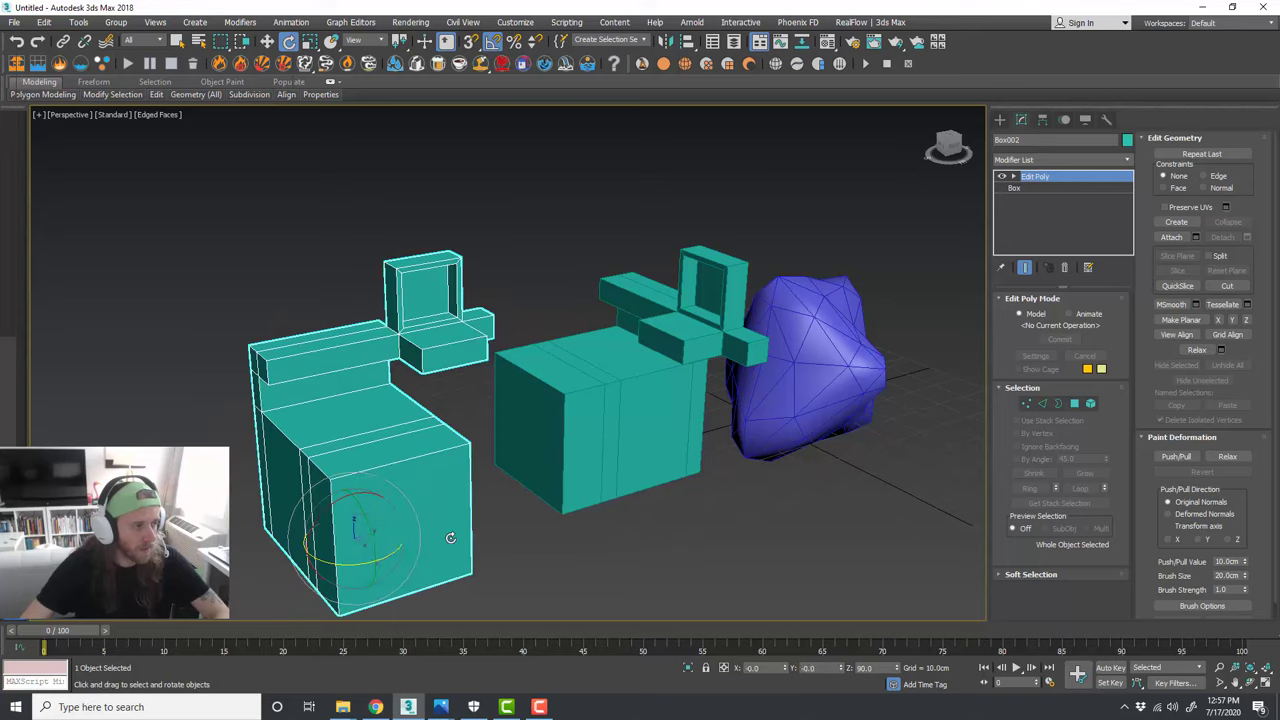
Step: Move the rotated clone so that it stands beside the original box
key("w")
middle_click_drag(451, 538, 391, 509, "alt")
left_click_drag(391, 509, 419, 463)
Step: Attach the rotated clone to the original box's Edit Poly object
scroll(492, 460, "up", 3)
middle_click_drag(492, 460, 566, 369, "alt")
left_click(683, 362)
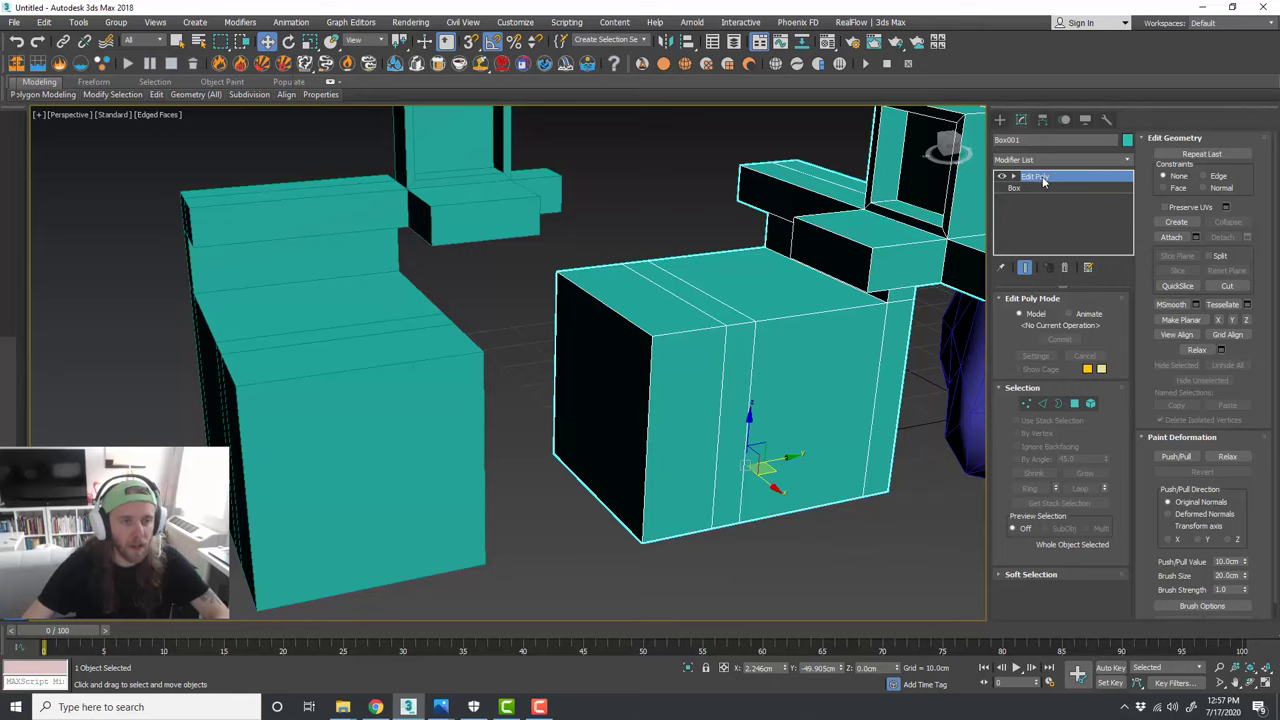
left_click(1172, 237)
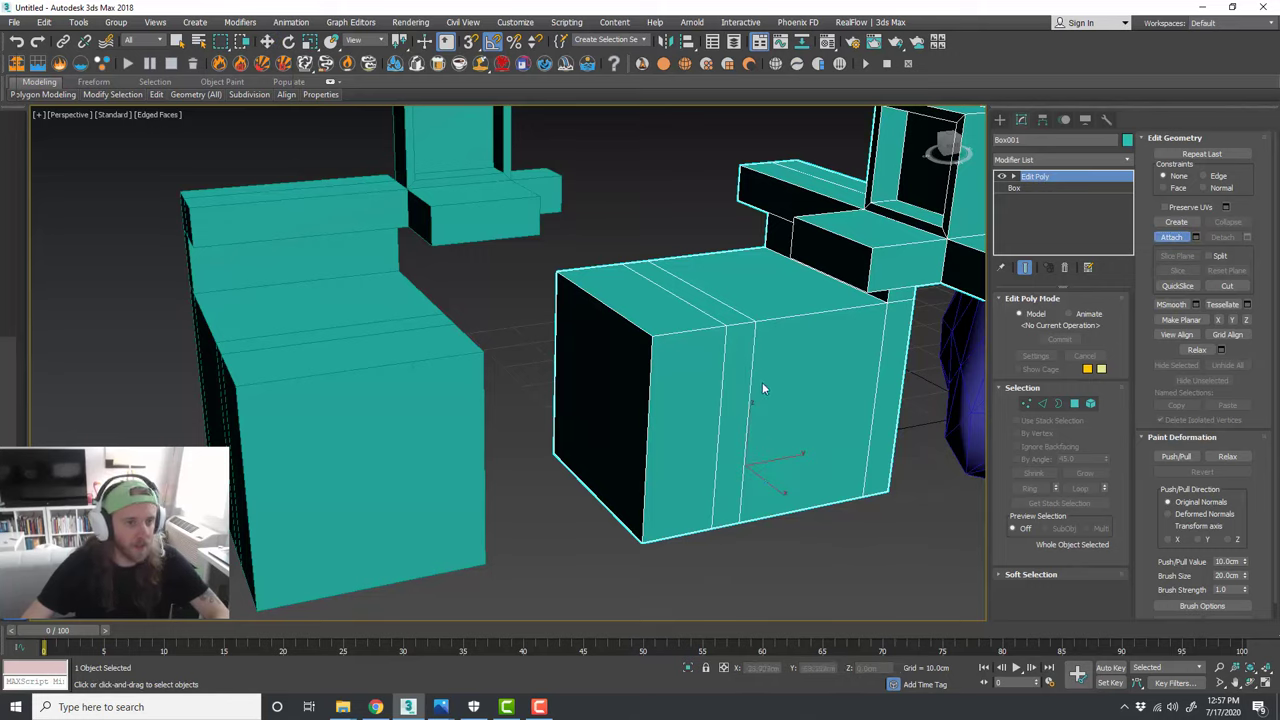
left_click(388, 350)
right_click(508, 367)
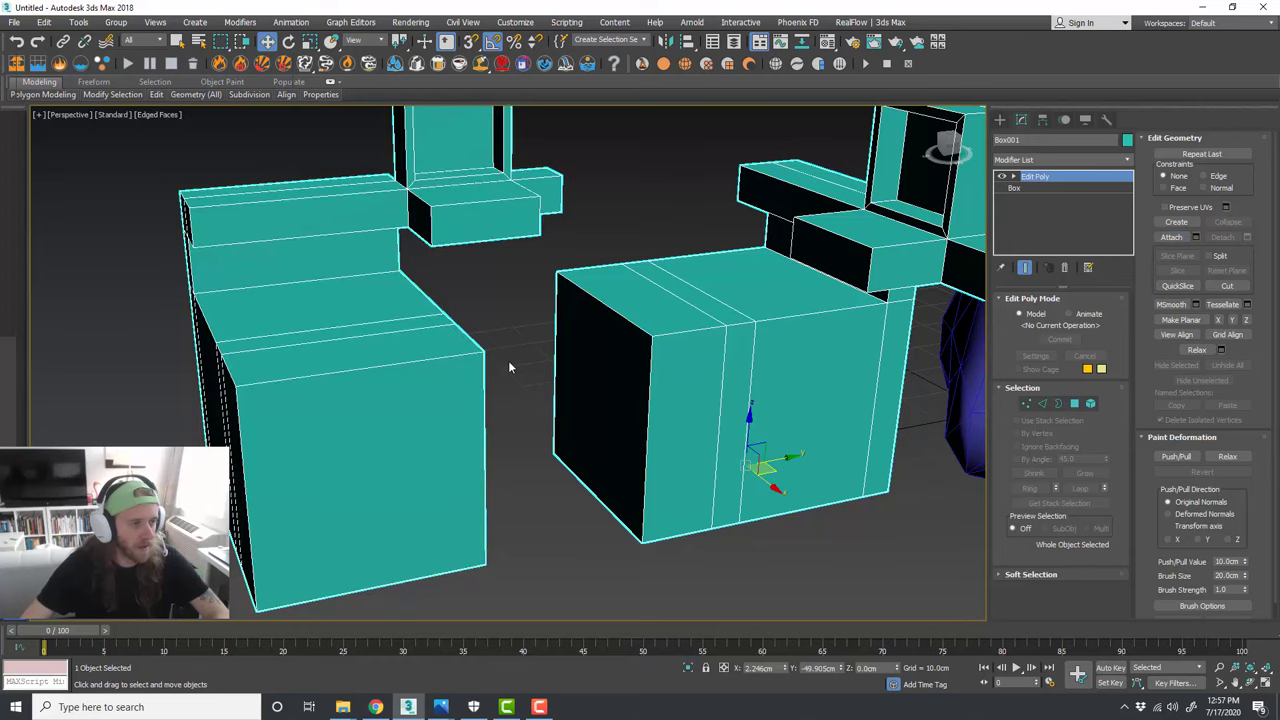
Step: Enter polygon editing and select single polygons in turn on both attached parts to check they share one object
scroll(508, 367, "down", 3)
middle_click_drag(508, 367, 566, 380, "alt")
scroll(574, 382, "up", 2)
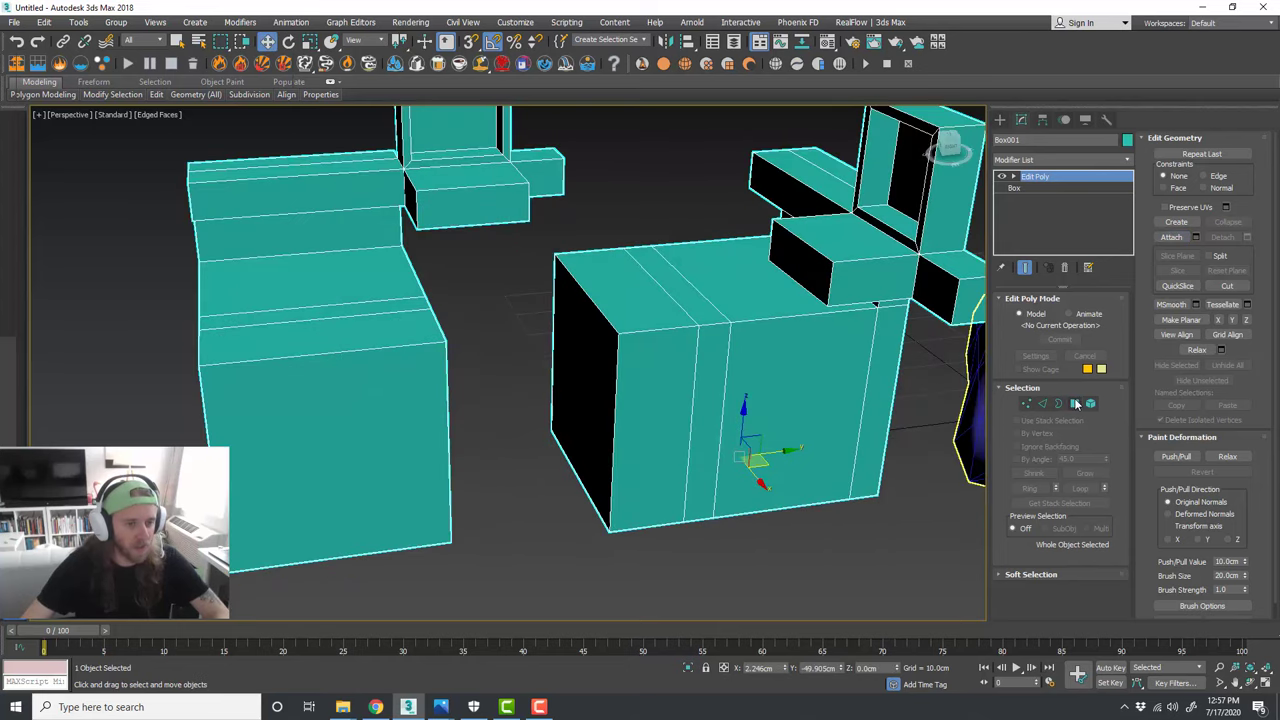
left_click(1075, 403)
left_click(357, 415)
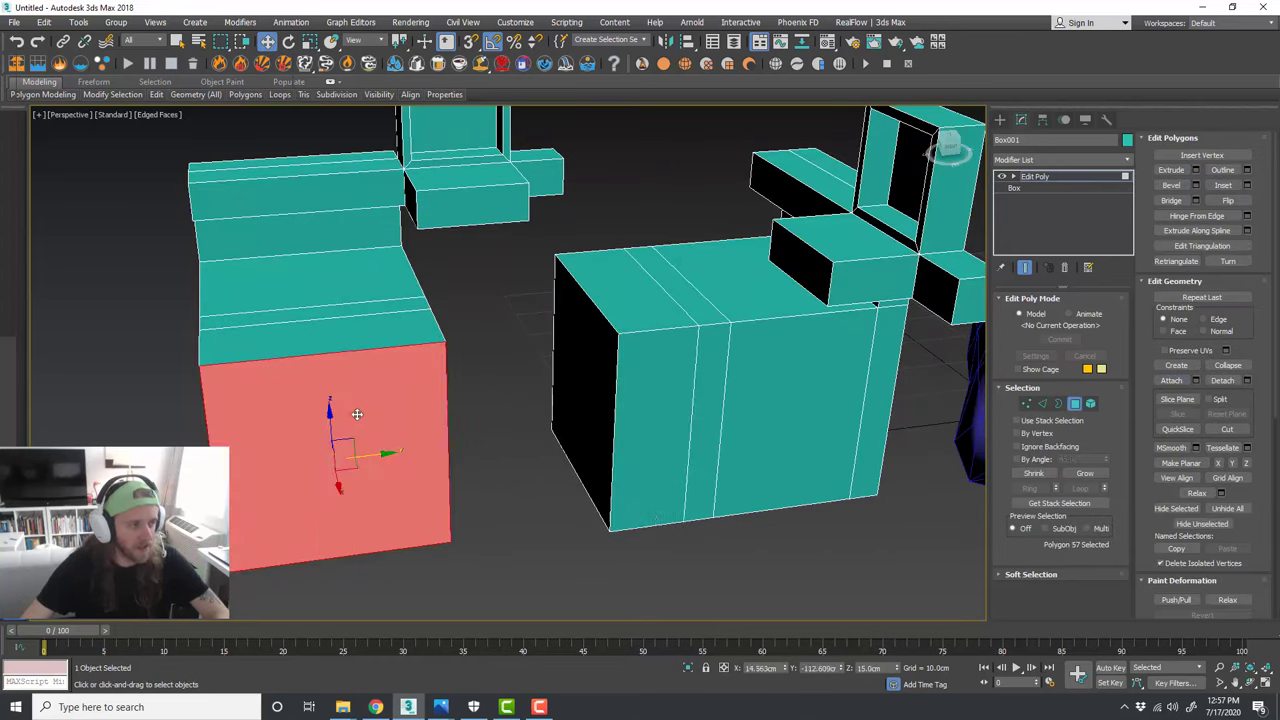
left_click(359, 325)
left_click(619, 300)
Step: Select the original part's end polygon together with the facing side polygon of the attached copy
left_click(608, 352)
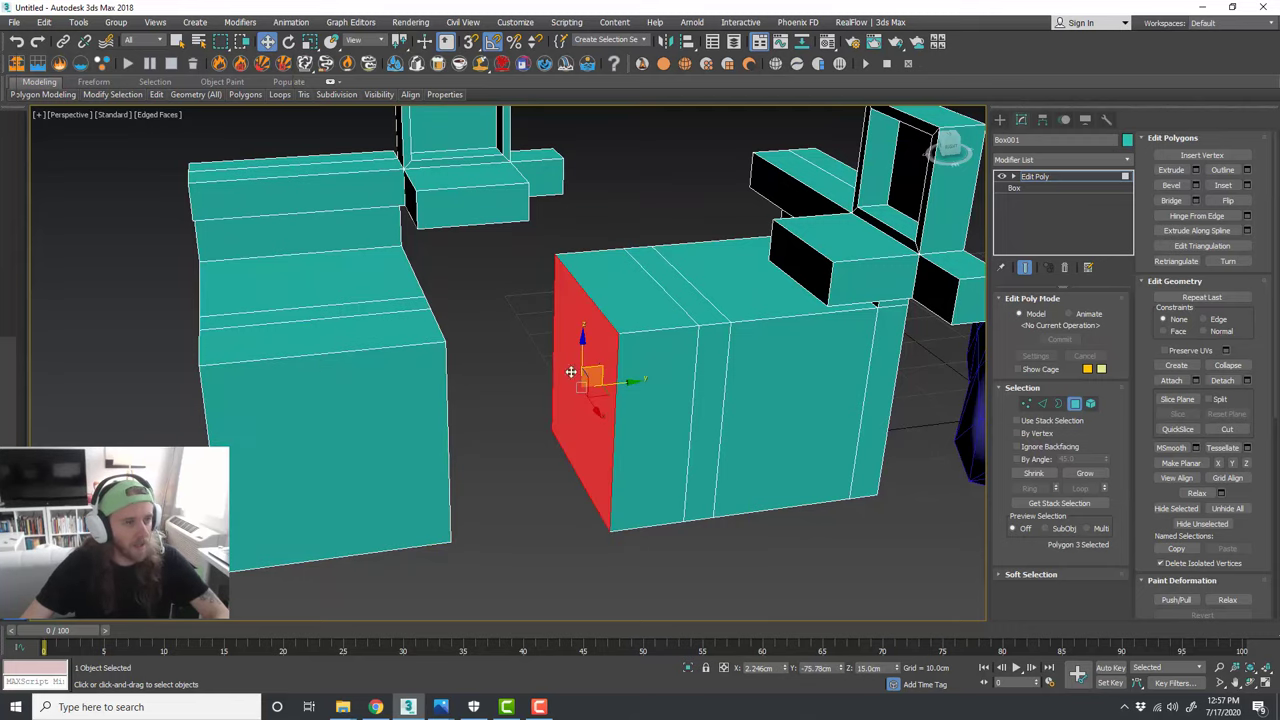
middle_click_drag(571, 372, 488, 367, "alt")
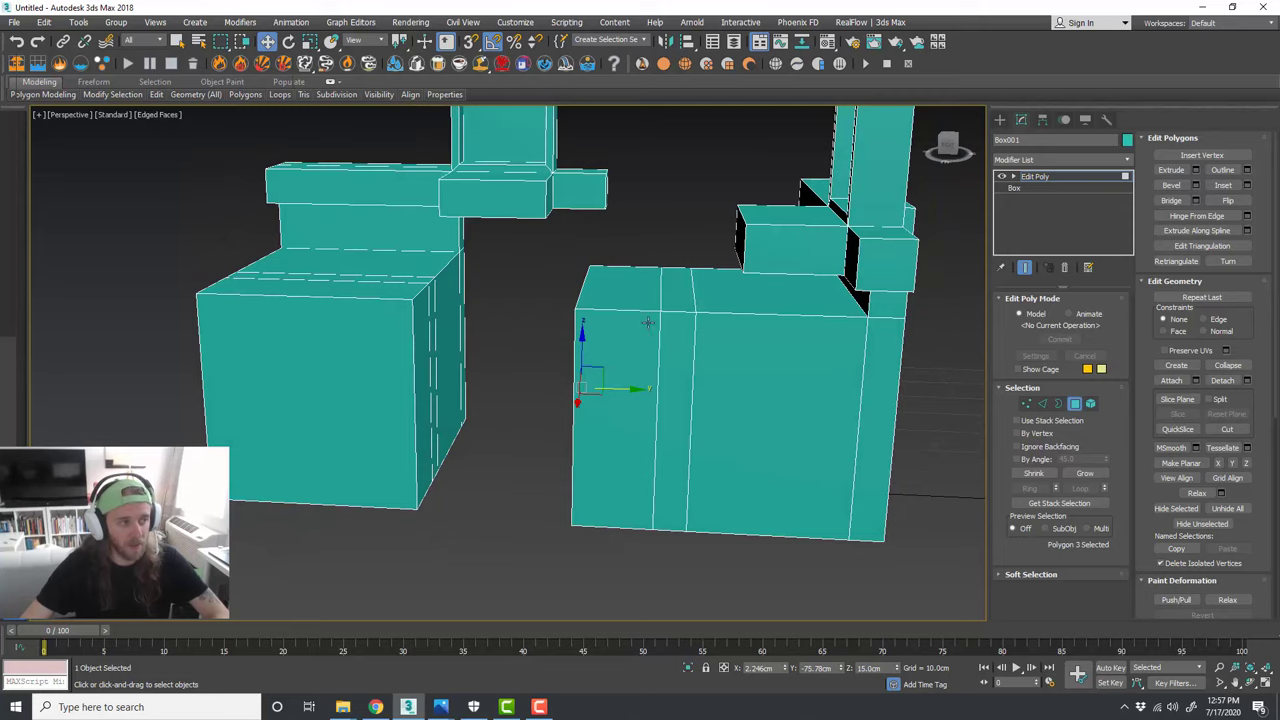
middle_click_drag(648, 322, 790, 325, "alt")
left_click(488, 290, "ctrl")
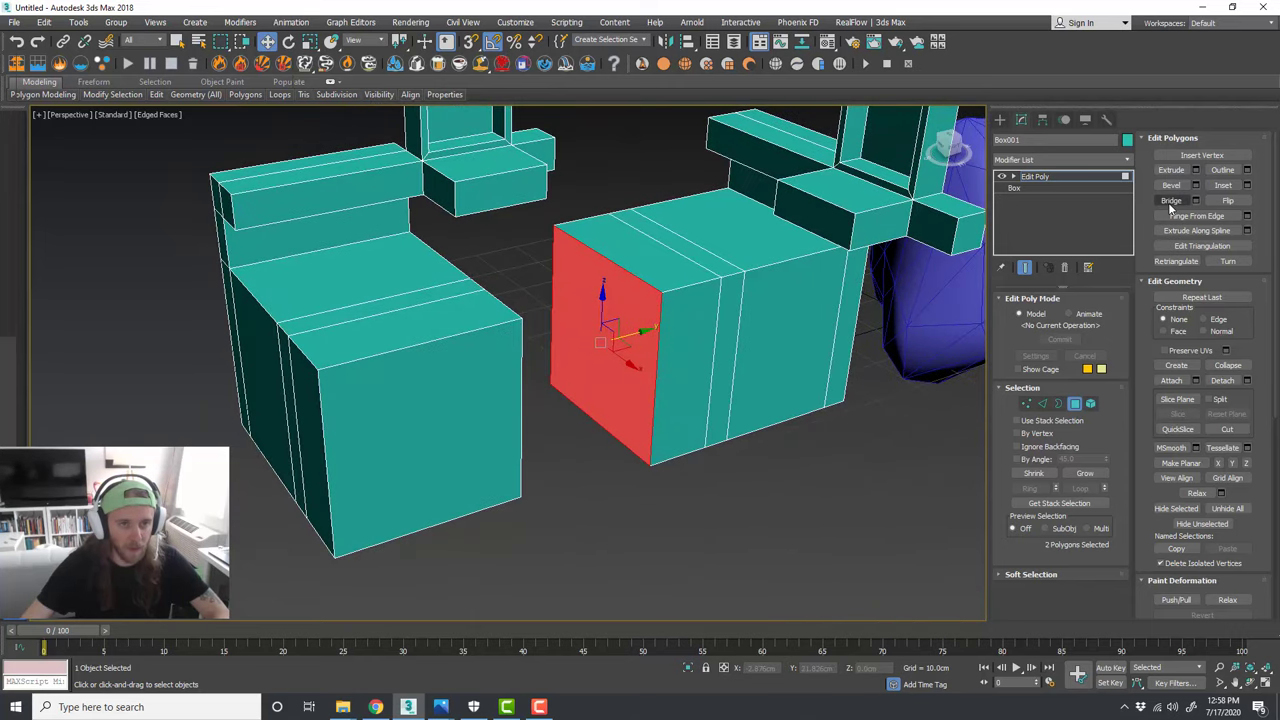
Step: Bridge the two selected facing polygons so that the original part and the attached copy are joined
left_click(1169, 199)
middle_click_drag(623, 365, 590, 372, "alt")
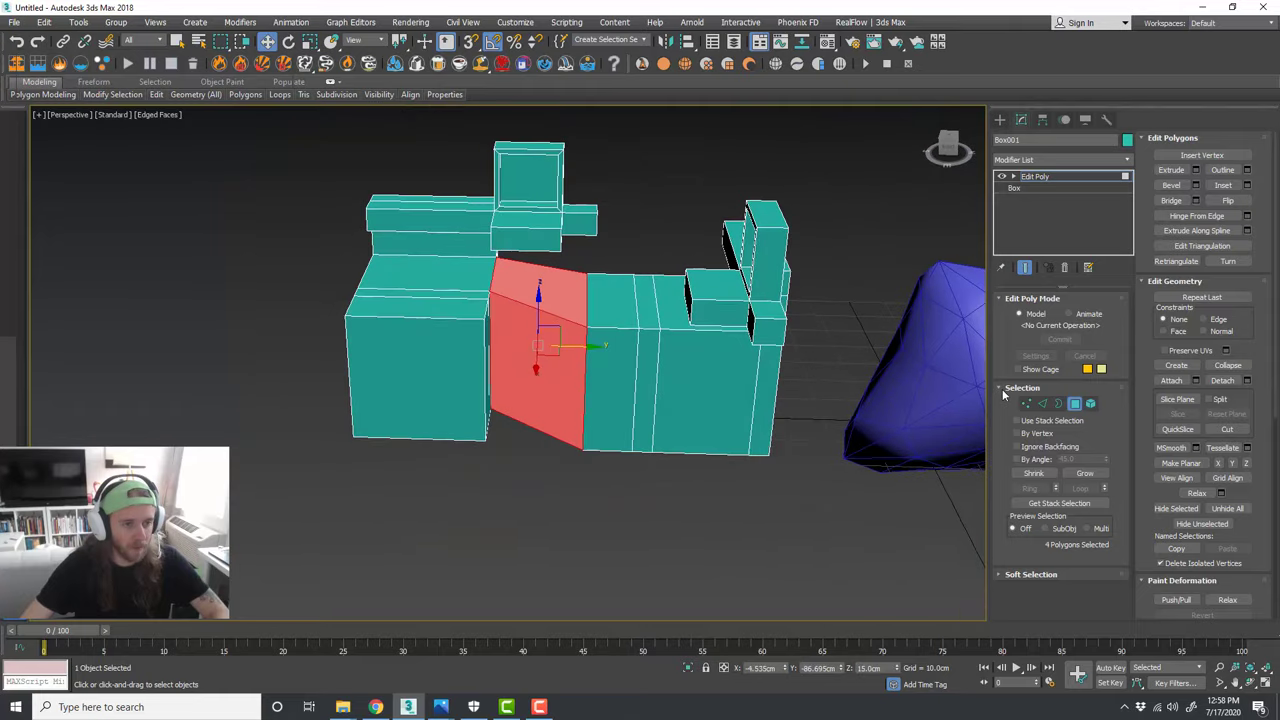
Step: Select all vertices of the original part and move them along X until the bridged section runs straight, finishing vertex editing
left_click(1027, 403)
left_click_drag(570, 482, 316, 141)
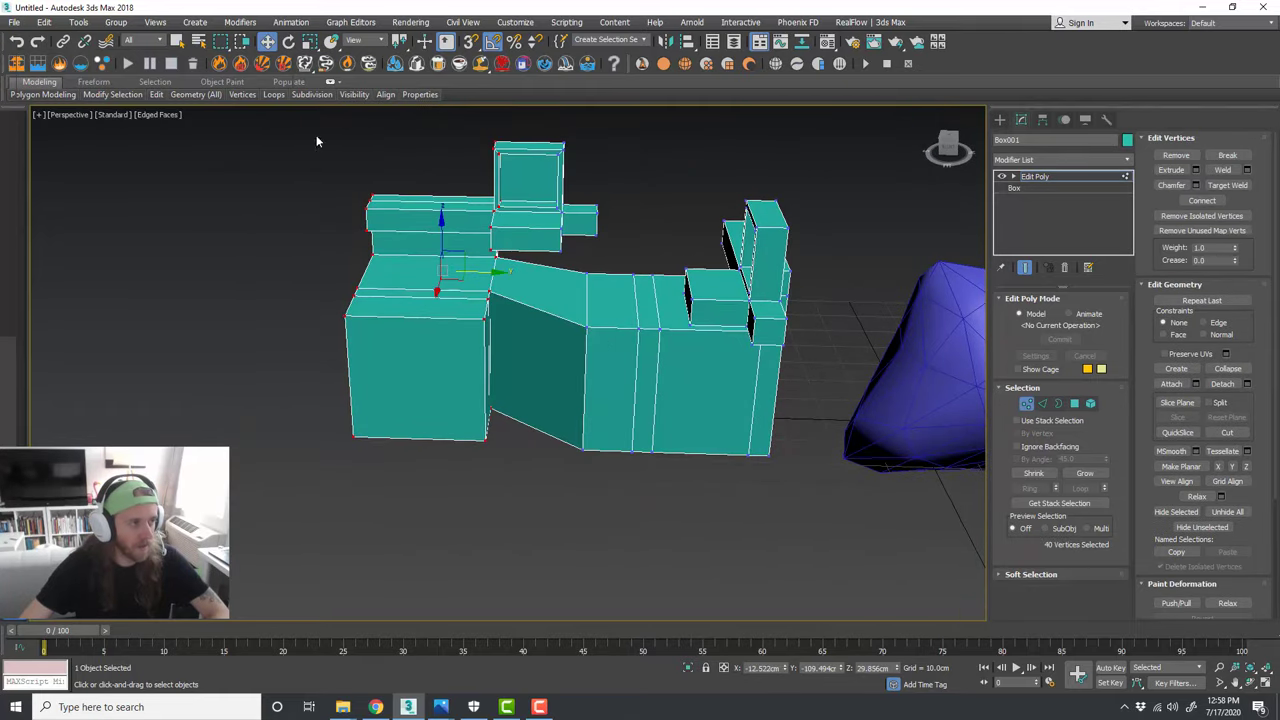
left_click_drag(518, 183, 497, 188, "ctrl")
middle_click_drag(477, 206, 488, 257, "alt")
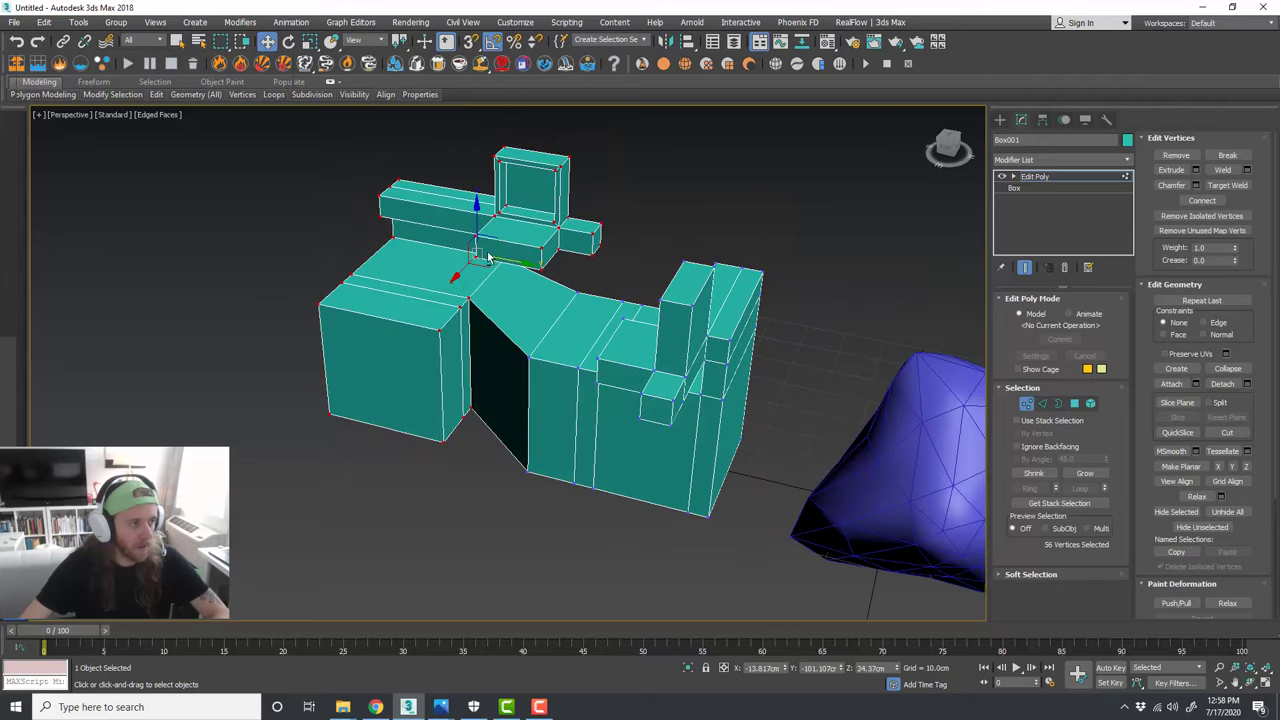
left_click_drag(456, 278, 409, 307)
middle_click_drag(497, 354, 638, 367, "alt")
scroll(586, 334, "up", 3)
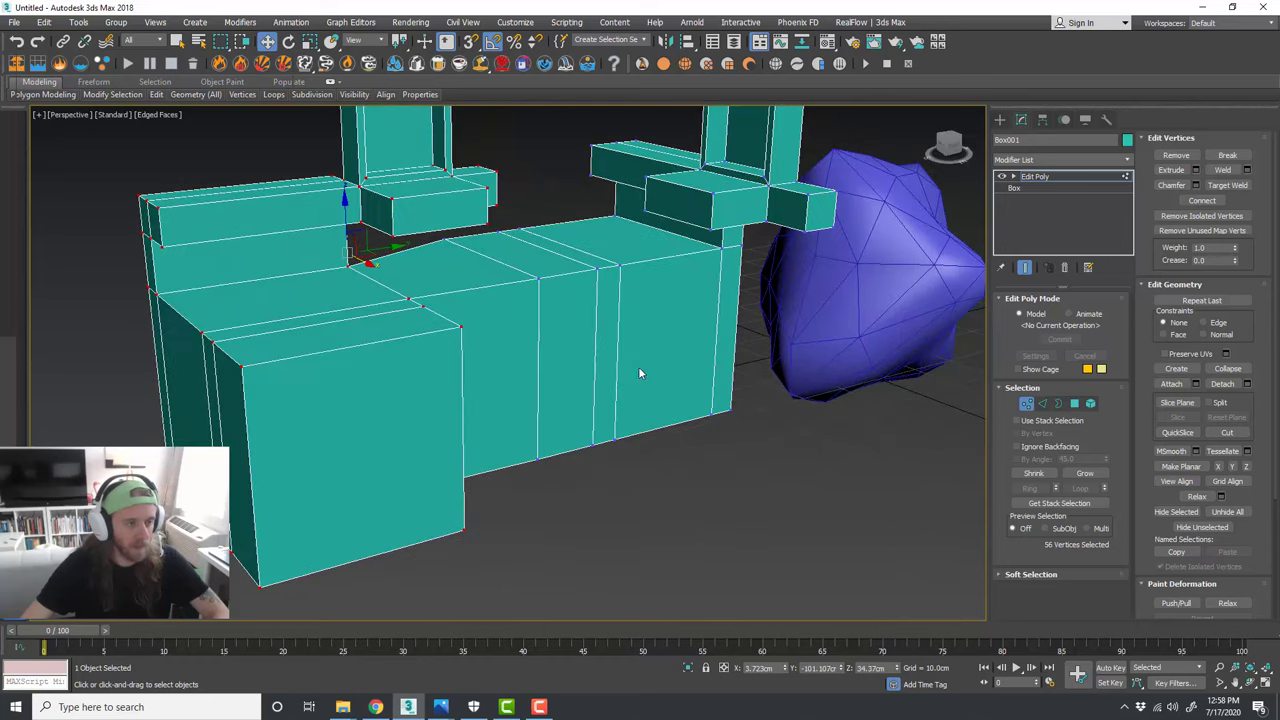
scroll(638, 369, "down", 3)
left_click(1024, 404)
mouse_move(493, 353)
middle_mouse_down("alt")
mouse_move(471, 351)
mouse_move(486, 320)
mouse_move(514, 358)
middle_mouse_up("alt")
scroll(566, 406, "up", 3)
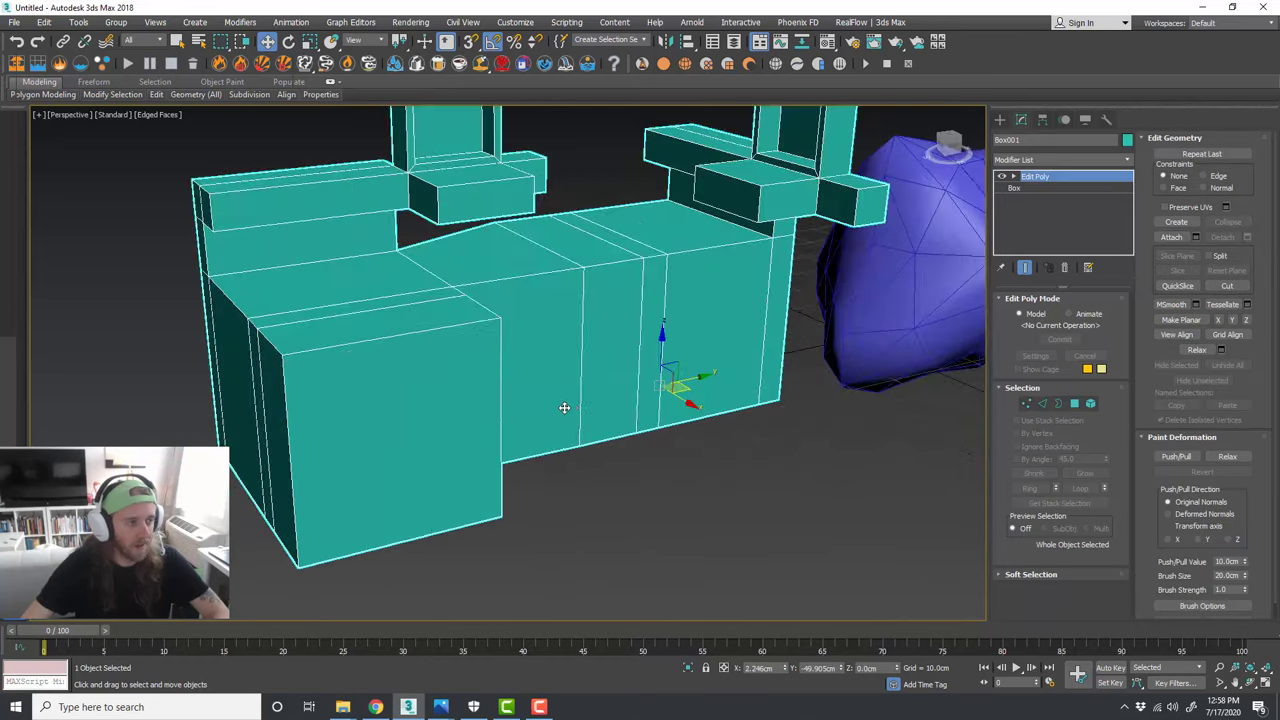
scroll(577, 407, "down", 3)
middle_click_drag(634, 394, 606, 386)
left_click(761, 419)
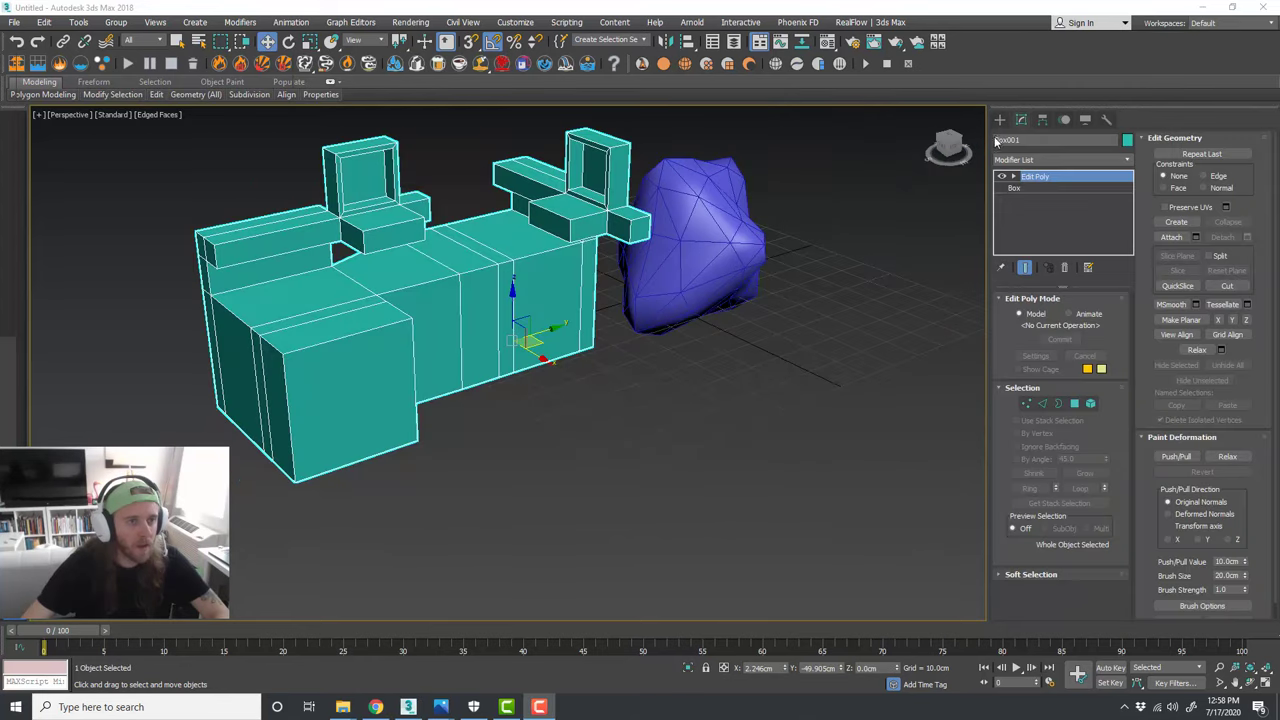
left_click(999, 120)
left_click(1033, 201)
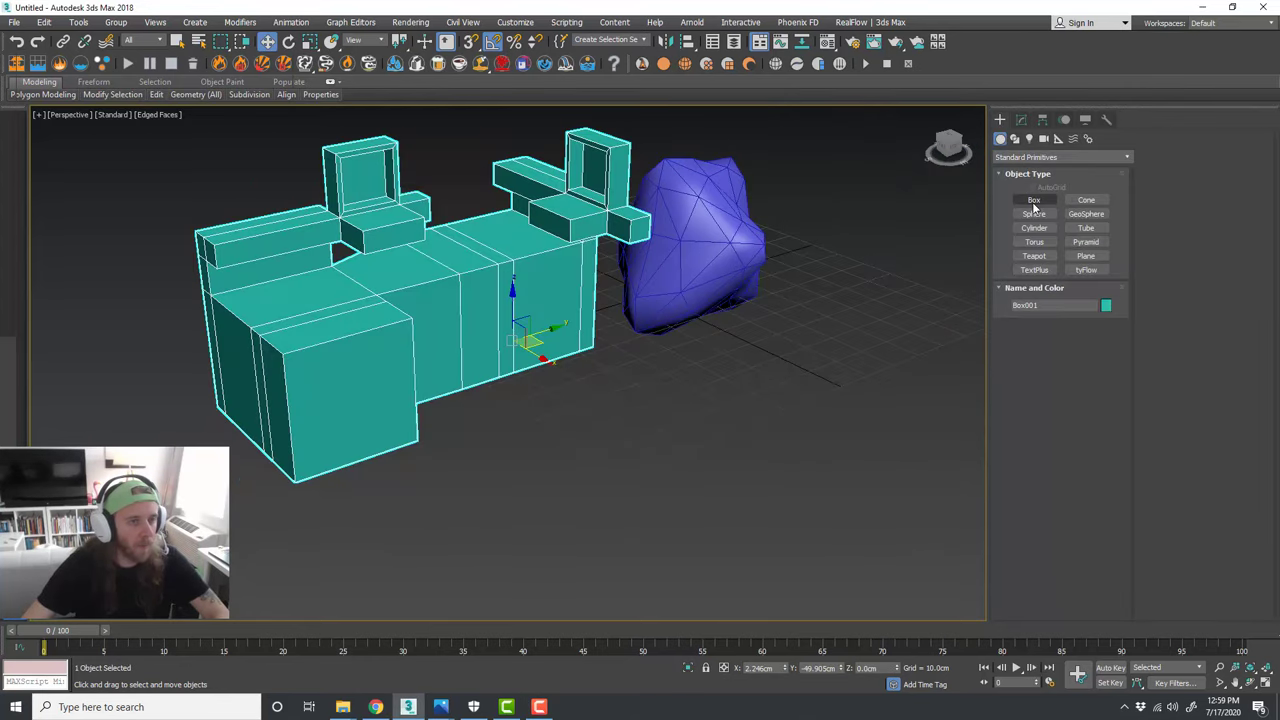
left_click(596, 314)
left_click(505, 329)
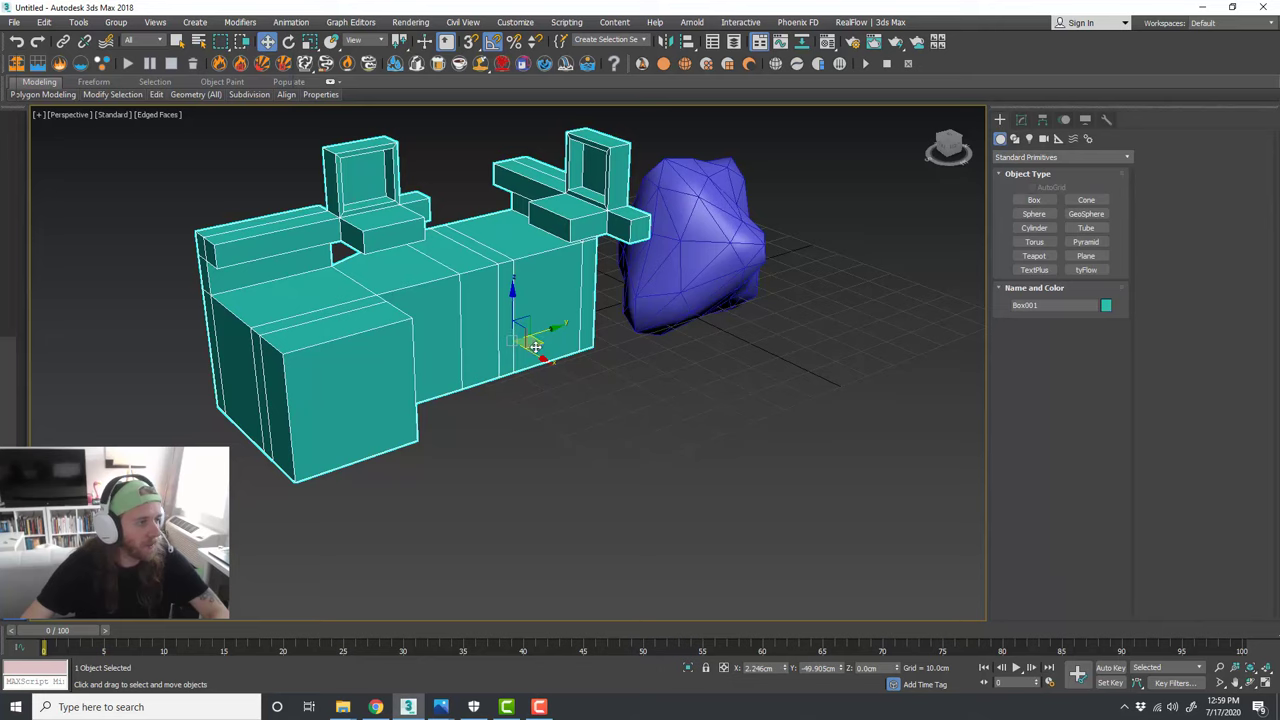
Step: Clone the bridged object as a single independent Copy placed in front of the original
left_click_drag(536, 346, 680, 432, "shift")
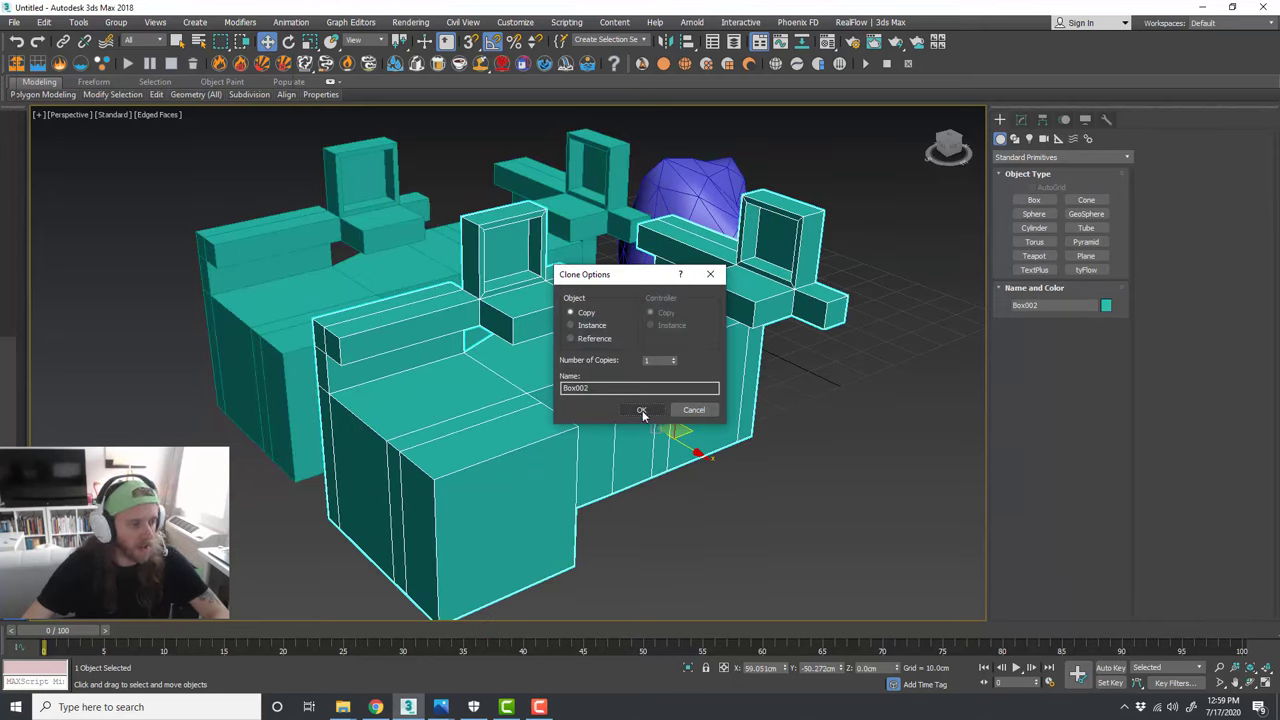
left_click(641, 410)
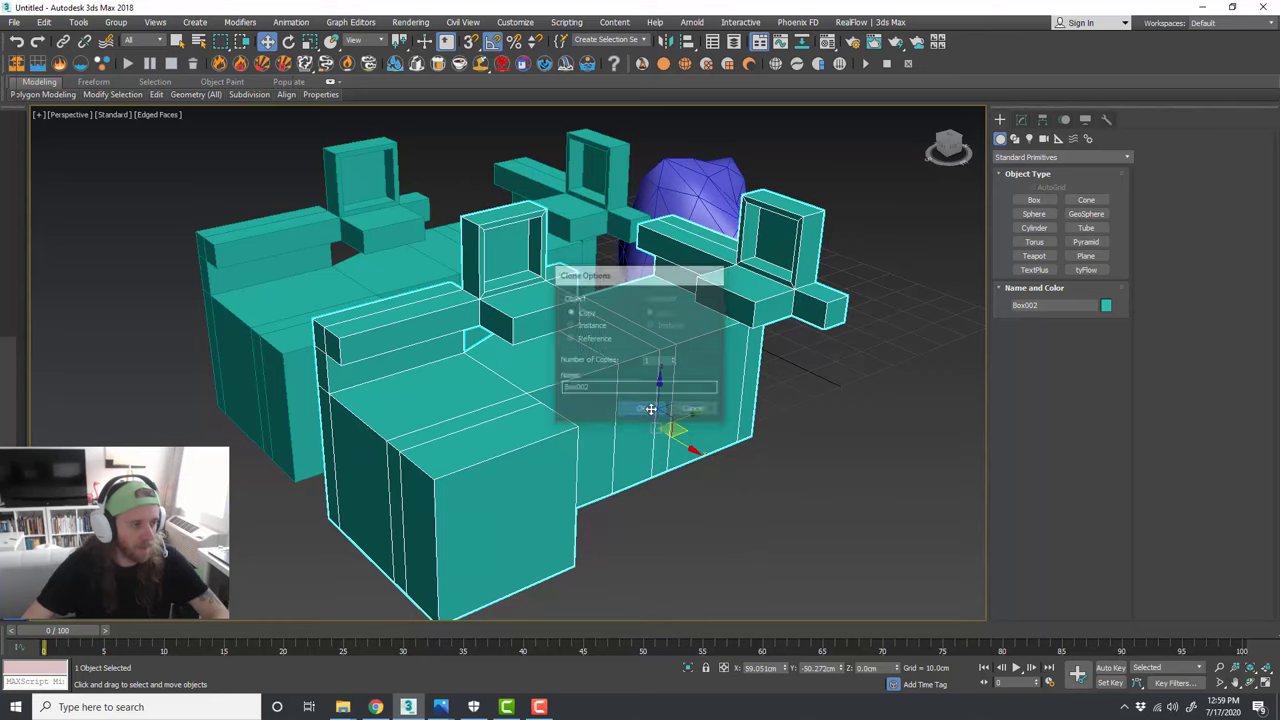
middle_click_drag(790, 434, 757, 409)
Step: Delete the clone's Edit Poly modifier to return it to a plain box, and move the box slightly away from the original
left_click(1021, 119)
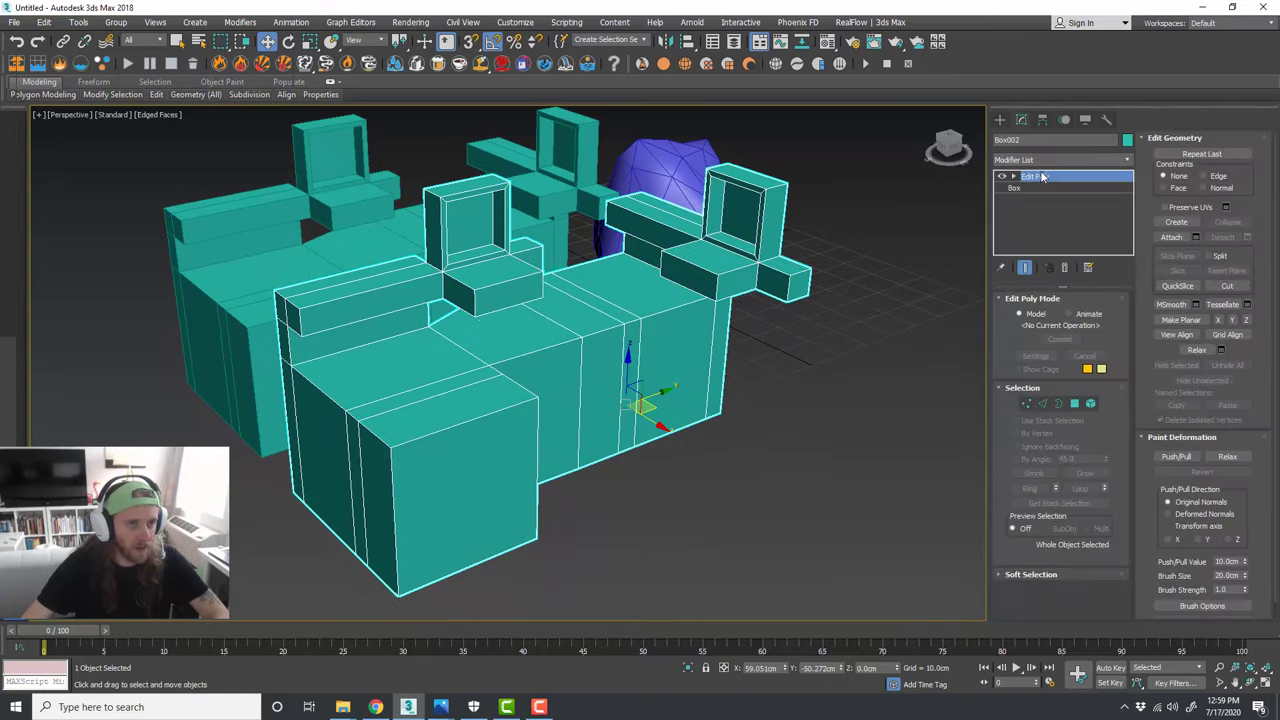
right_click(1043, 179)
left_click(1072, 195)
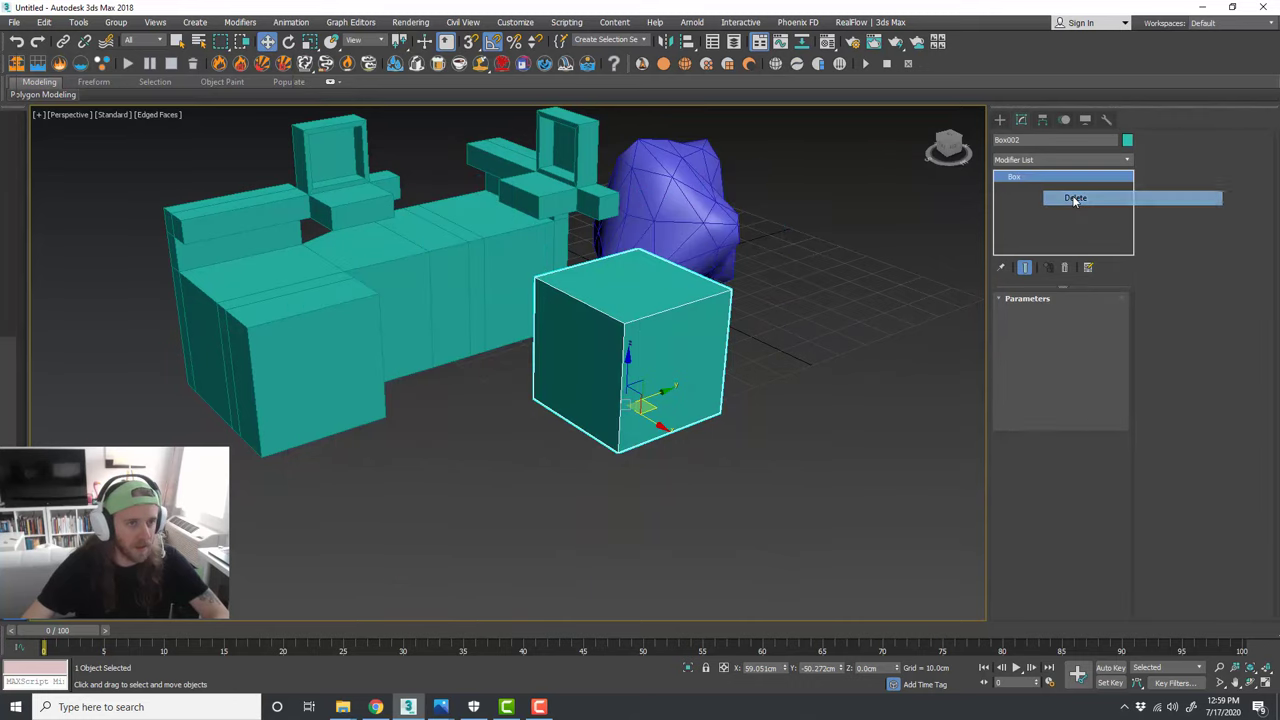
middle_click_drag(755, 346, 744, 353, "alt")
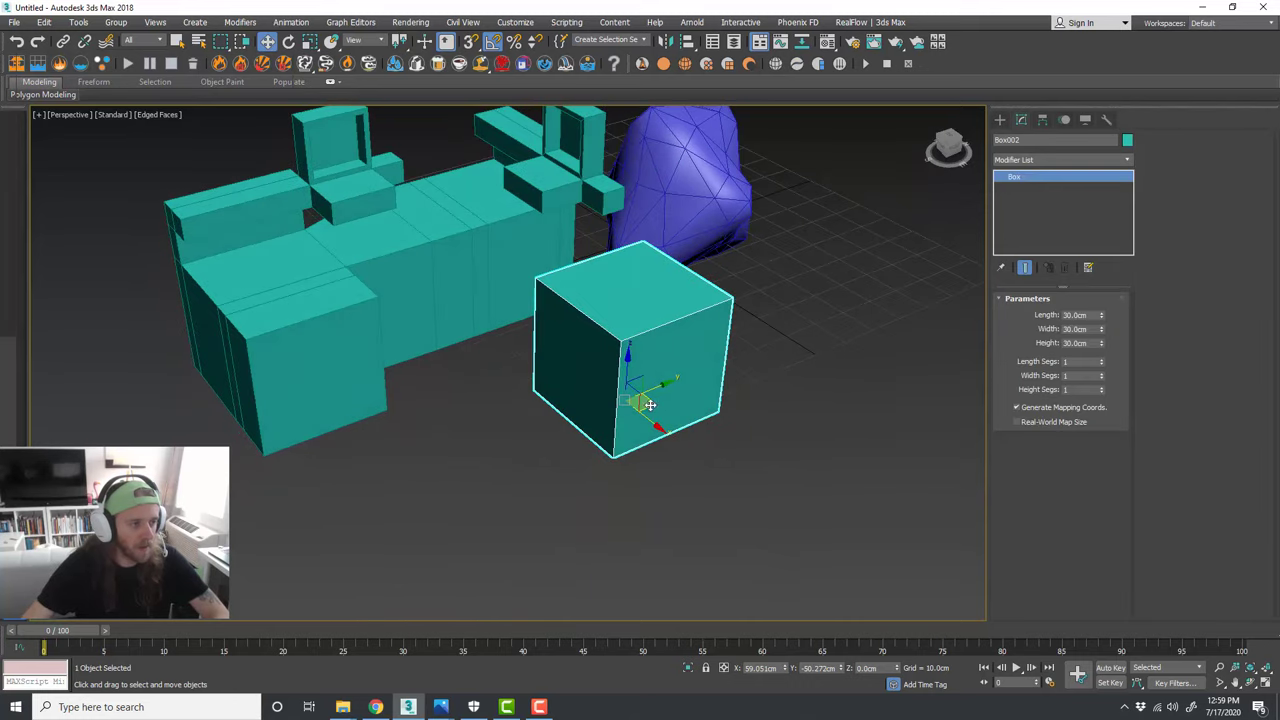
left_click_drag(650, 405, 669, 436)
Step: Add a Chamfer modifier to the plain box
left_click(1120, 162)
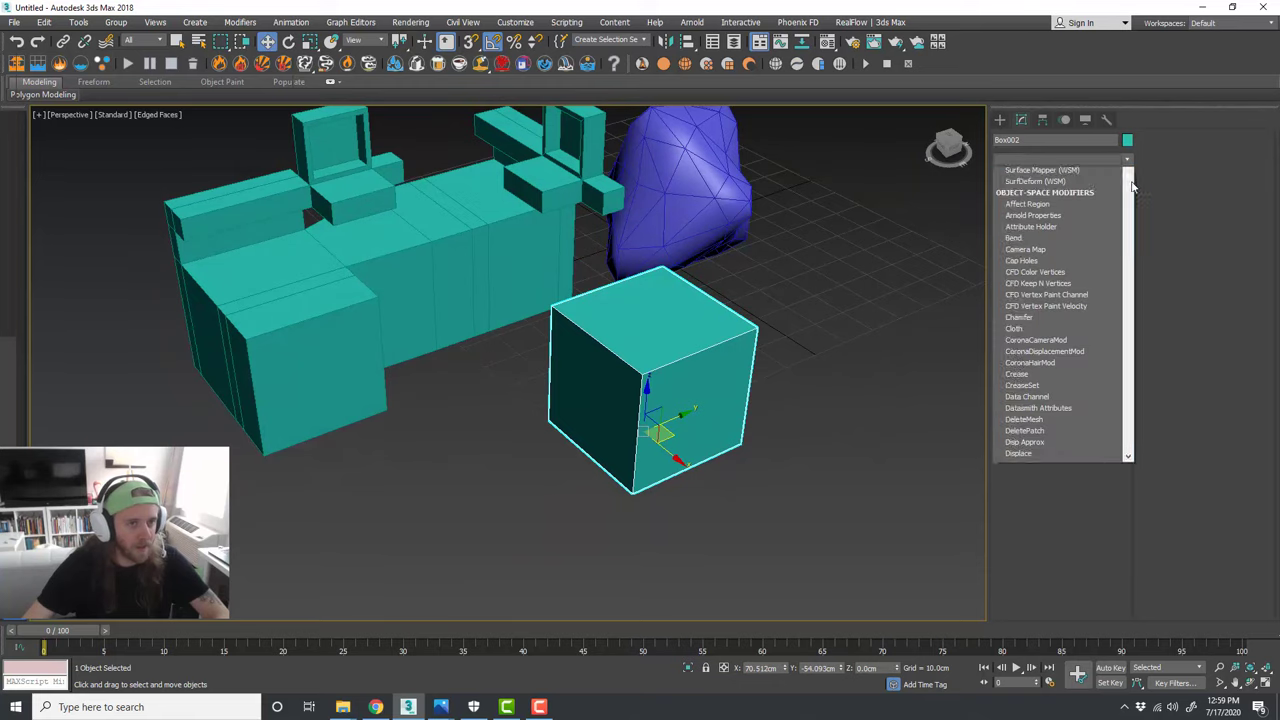
mouse_move(1129, 182)
left_mouse_down()
mouse_move(1129, 264)
mouse_move(1130, 185)
left_mouse_up()
left_click(1136, 177)
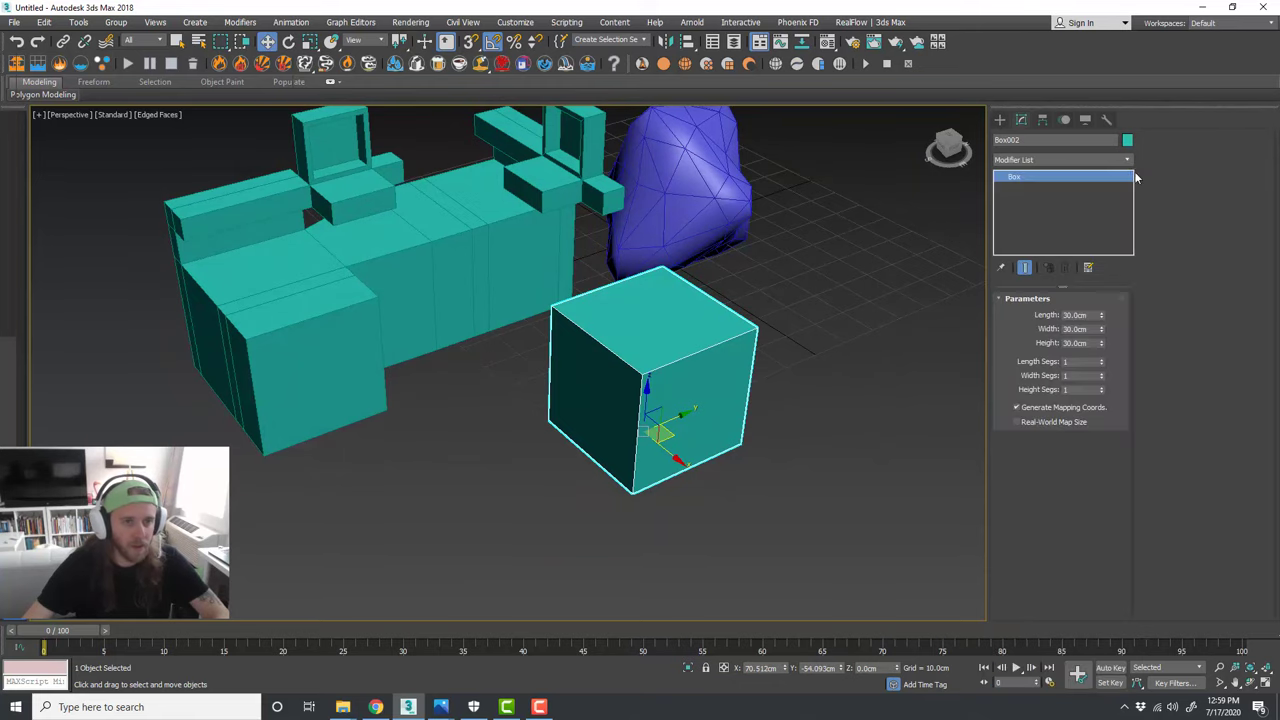
left_click(1127, 163)
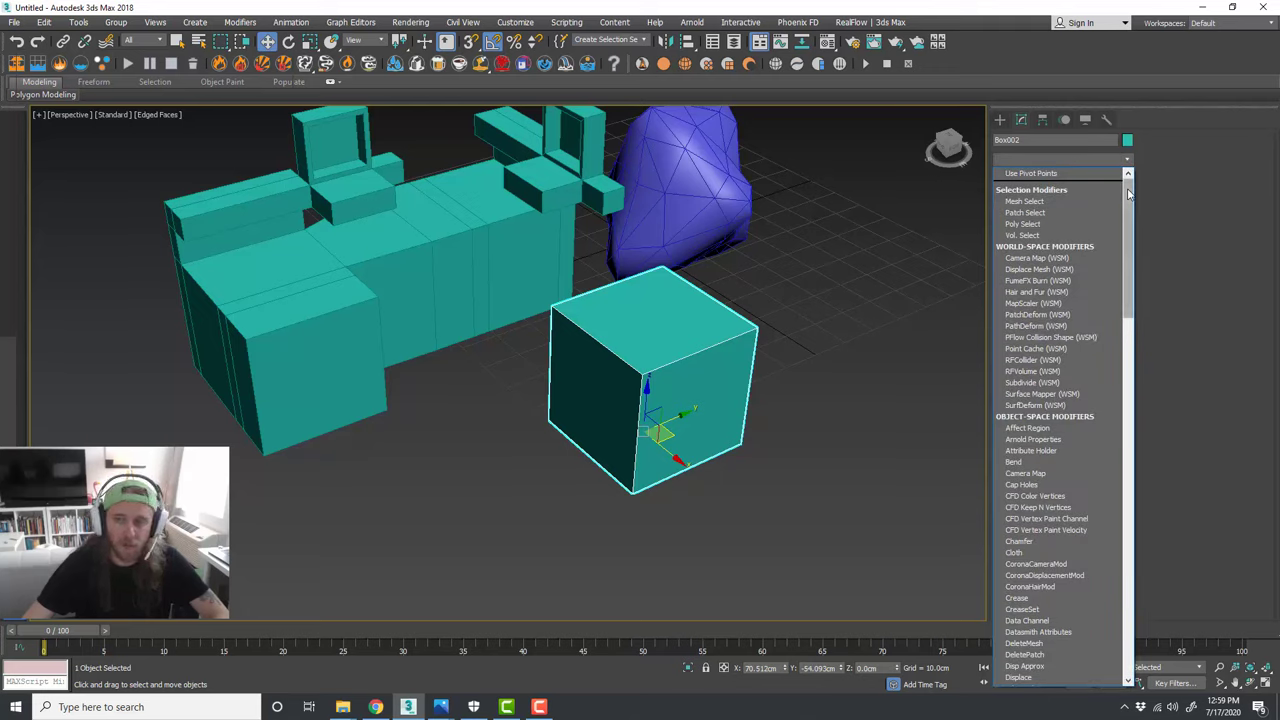
left_click_drag(1129, 193, 1133, 230)
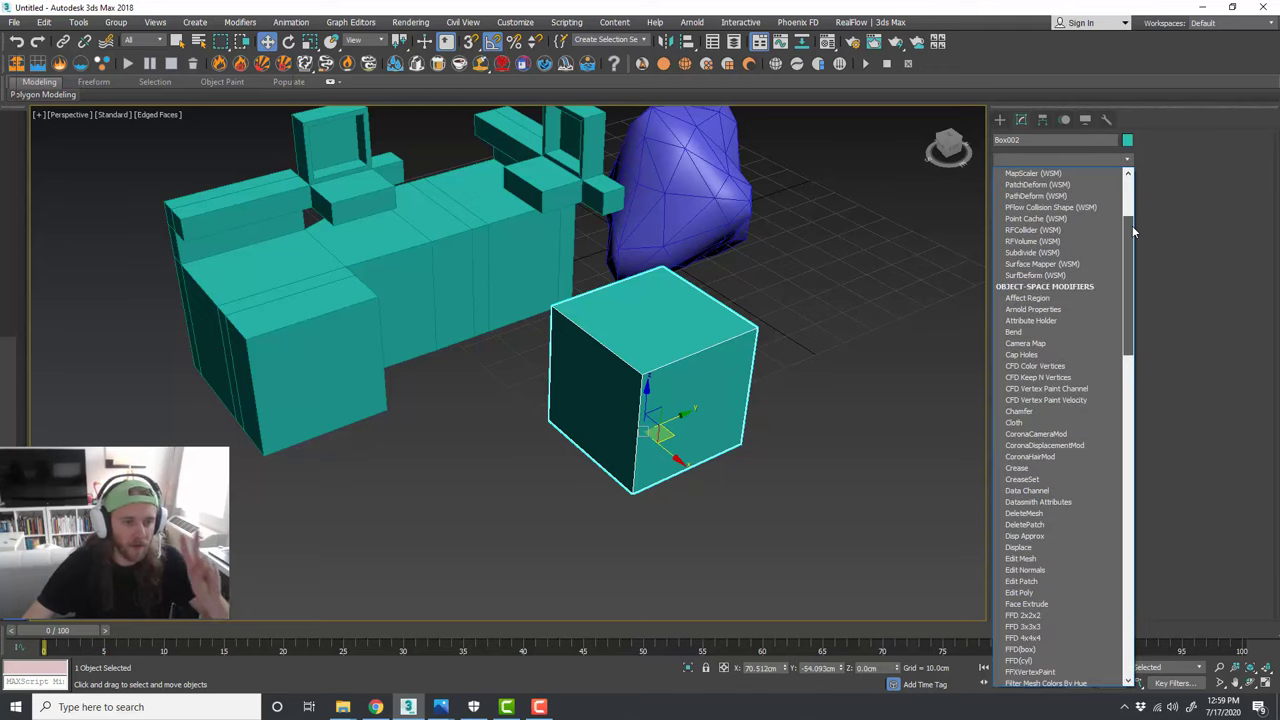
left_click(1075, 411)
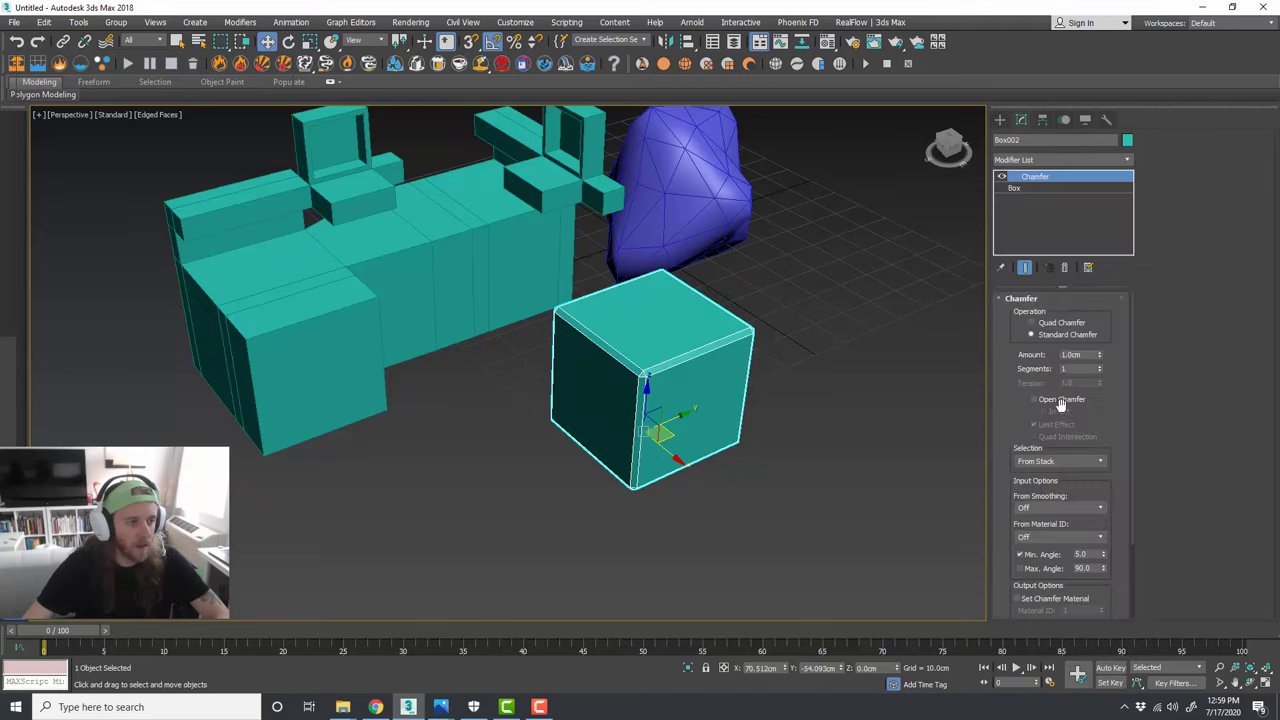
Step: Try the Quad Chamfer operation on the box for comparison and return to Standard Chamfer
scroll(697, 380, "up", 2)
left_click(1060, 323)
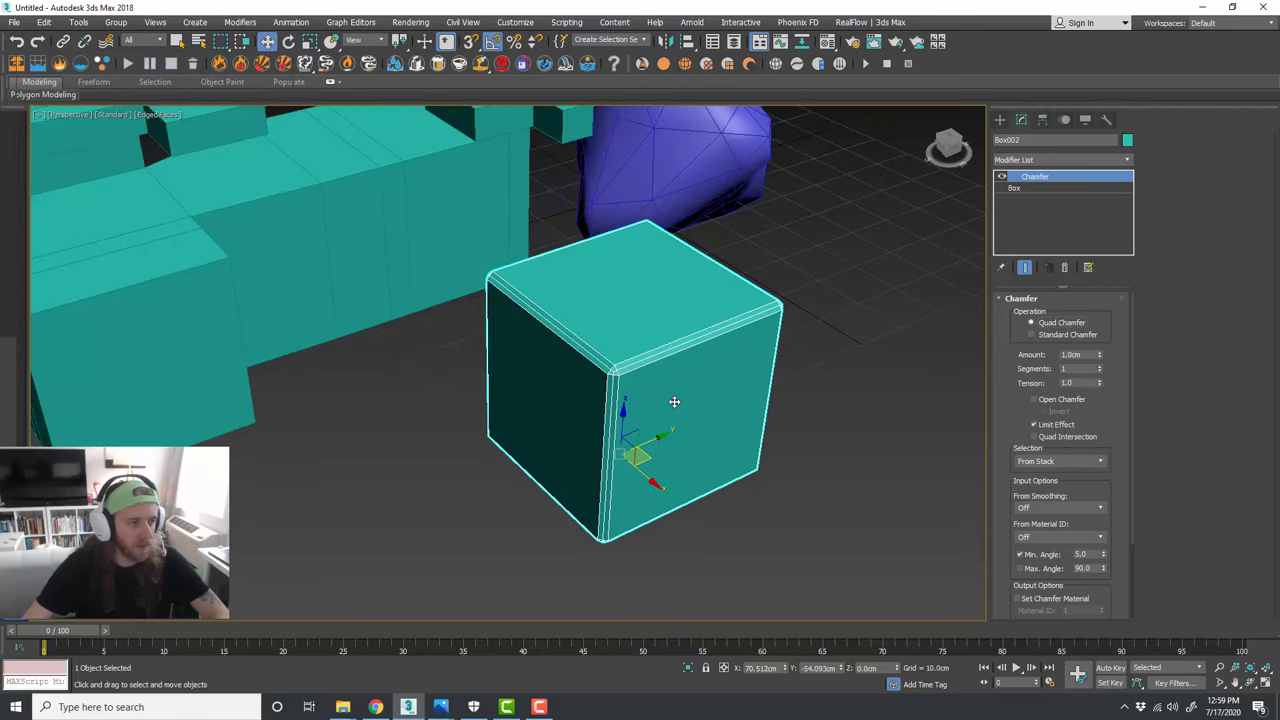
scroll(674, 401, "up", 2)
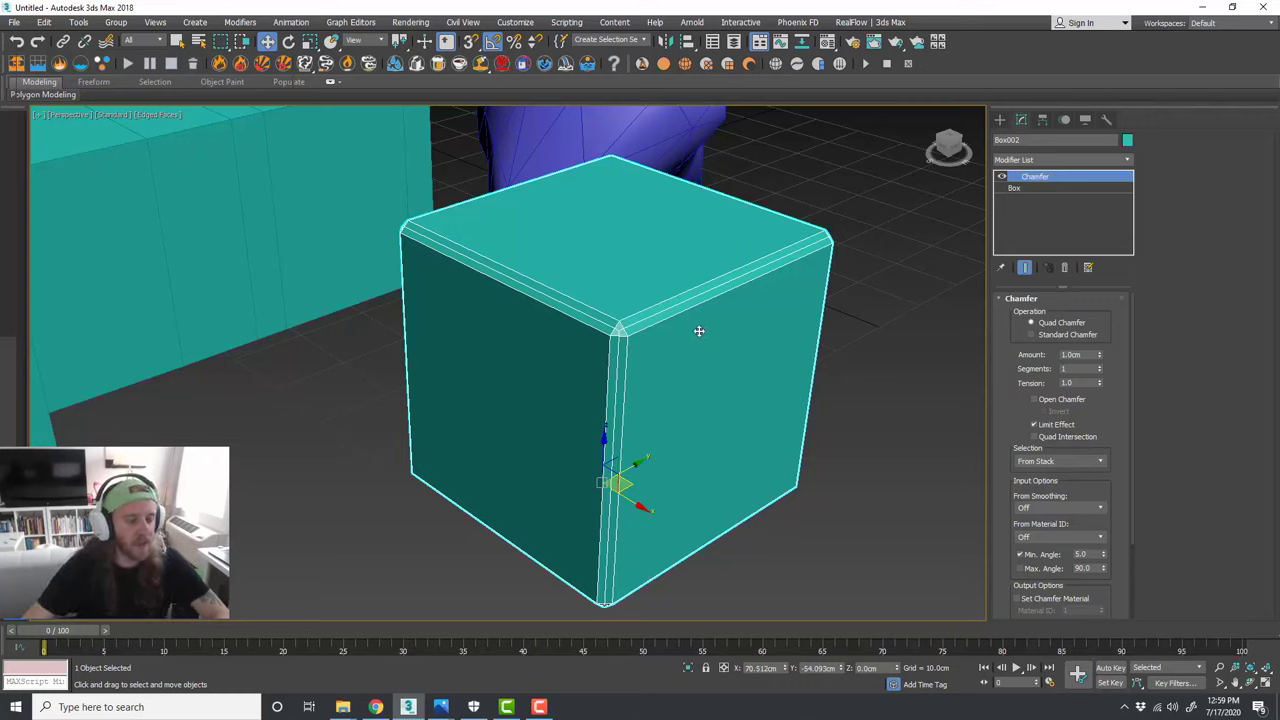
left_click(1067, 336)
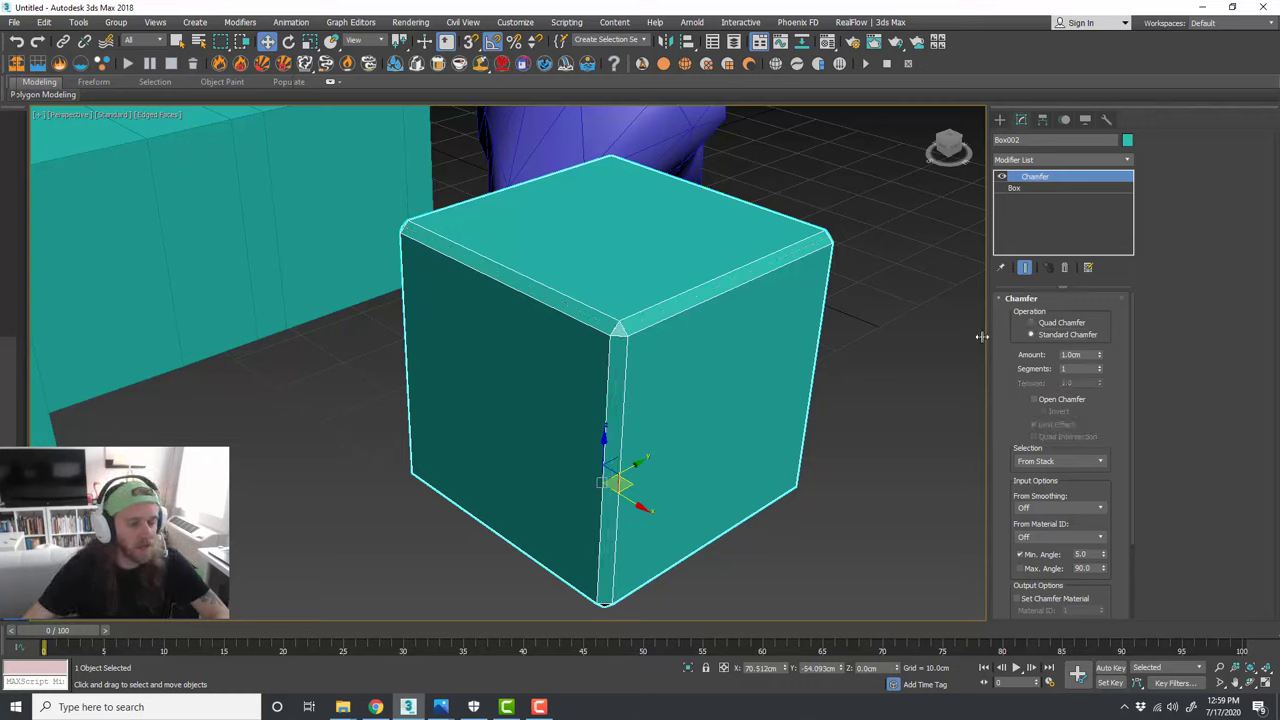
Step: Increase the box's chamfer amount to about 2.41 cm
mouse_move(1100, 357)
left_mouse_down()
mouse_move(1100, 320)
mouse_move(1100, 345)
left_mouse_up()
mouse_move(1093, 268)
left_mouse_down()
mouse_move(1092, 225)
mouse_move(1089, 266)
mouse_move(1100, 248)
left_mouse_up()
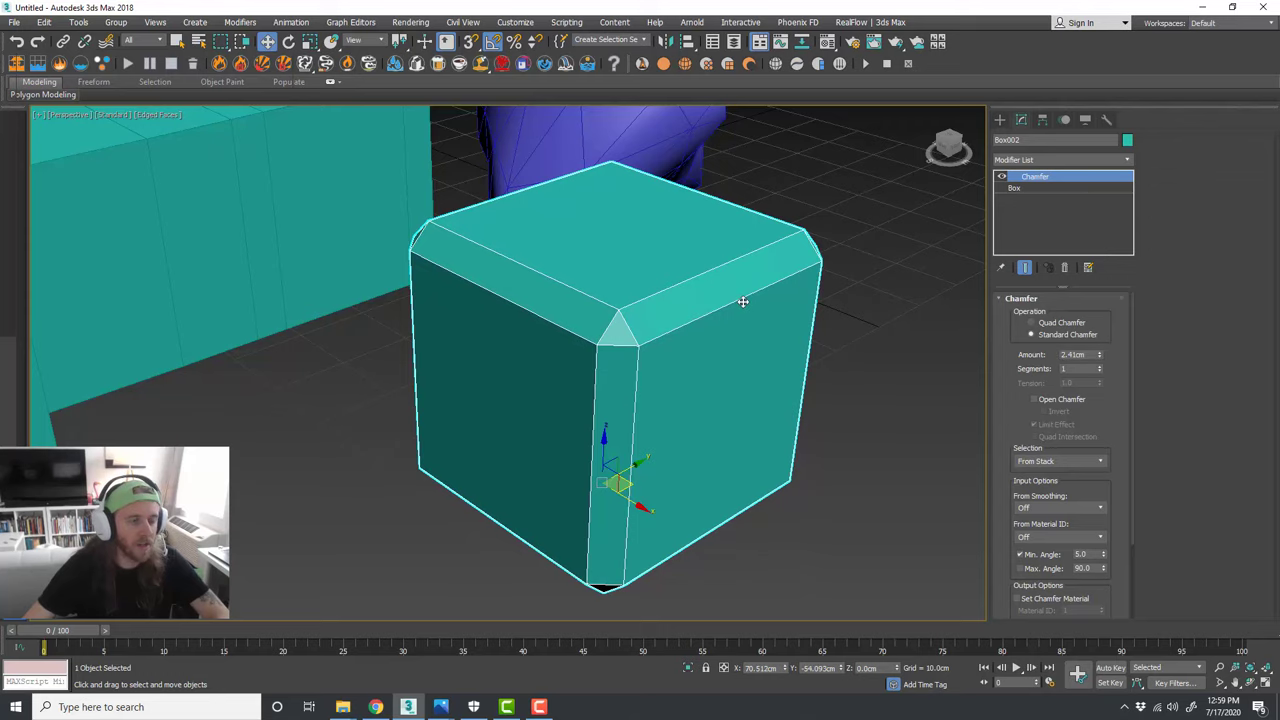
middle_click_drag(824, 344, 822, 345, "alt")
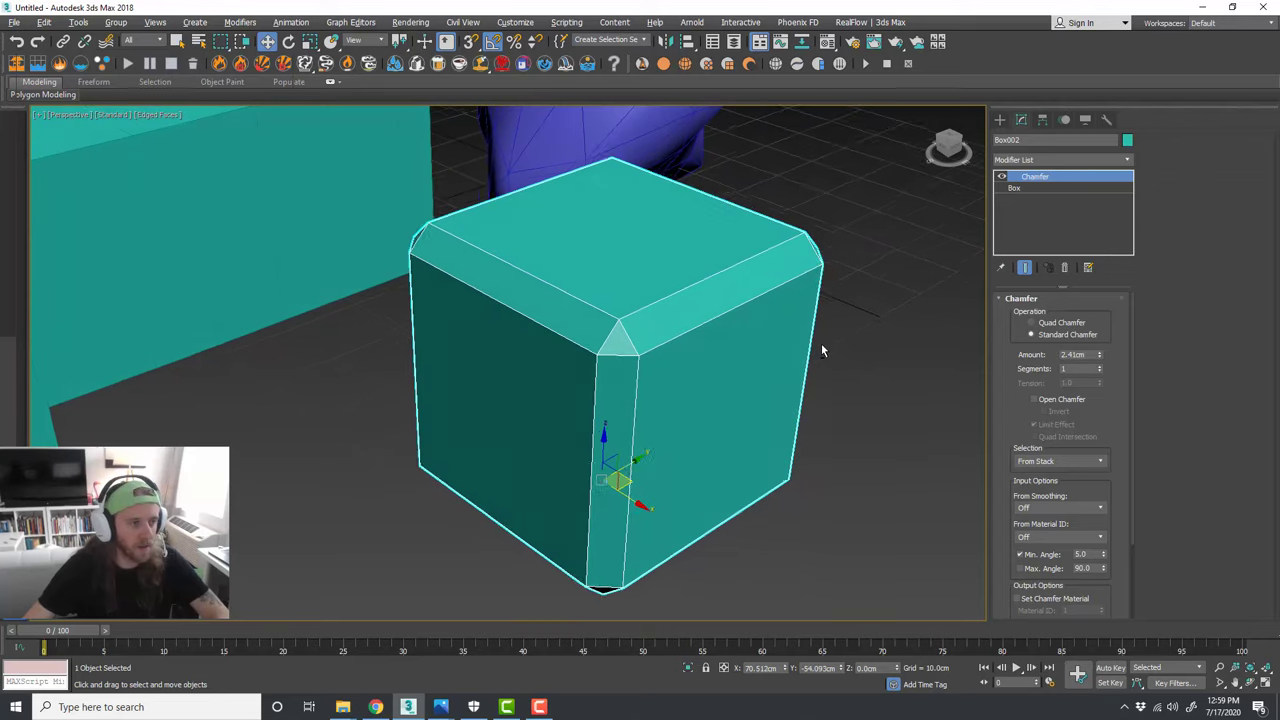
Step: Set the chamfer's segments to 5 and examine the rounded edges and corners of the box
left_click(1100, 366)
left_click(1100, 366)
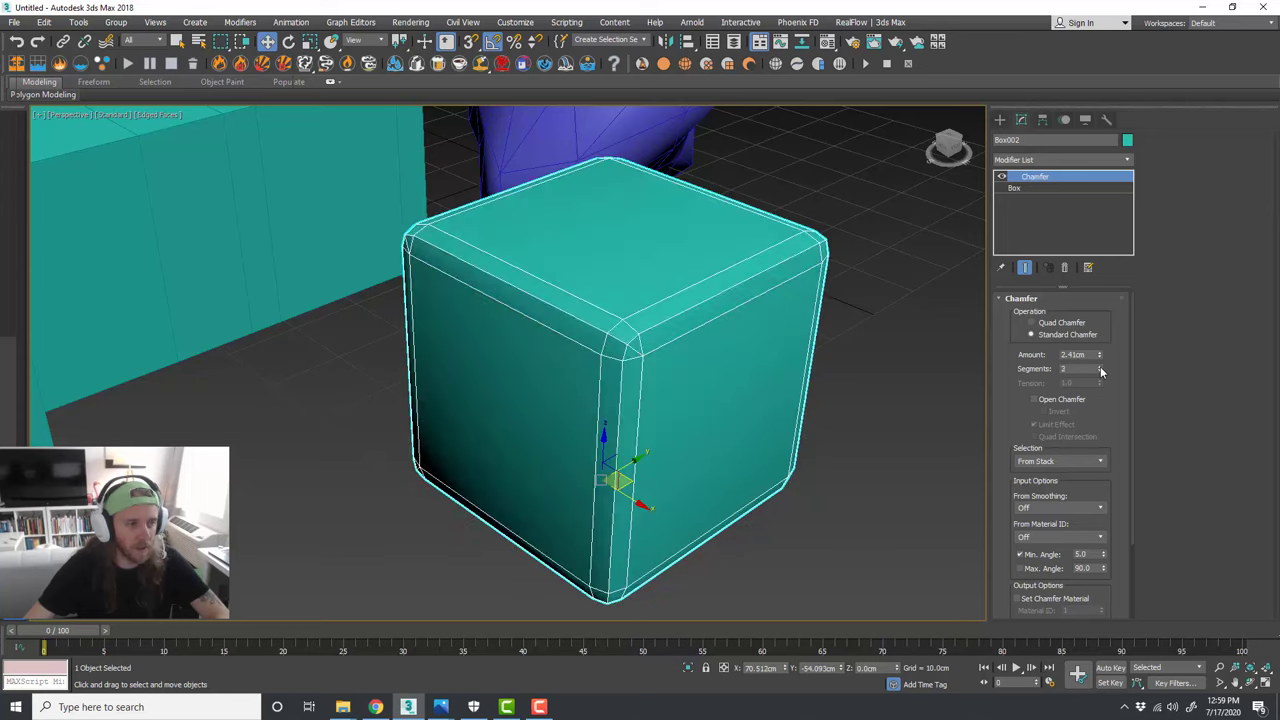
left_click(1100, 366)
left_click(1100, 366)
middle_click_drag(785, 300, 803, 295, "alt")
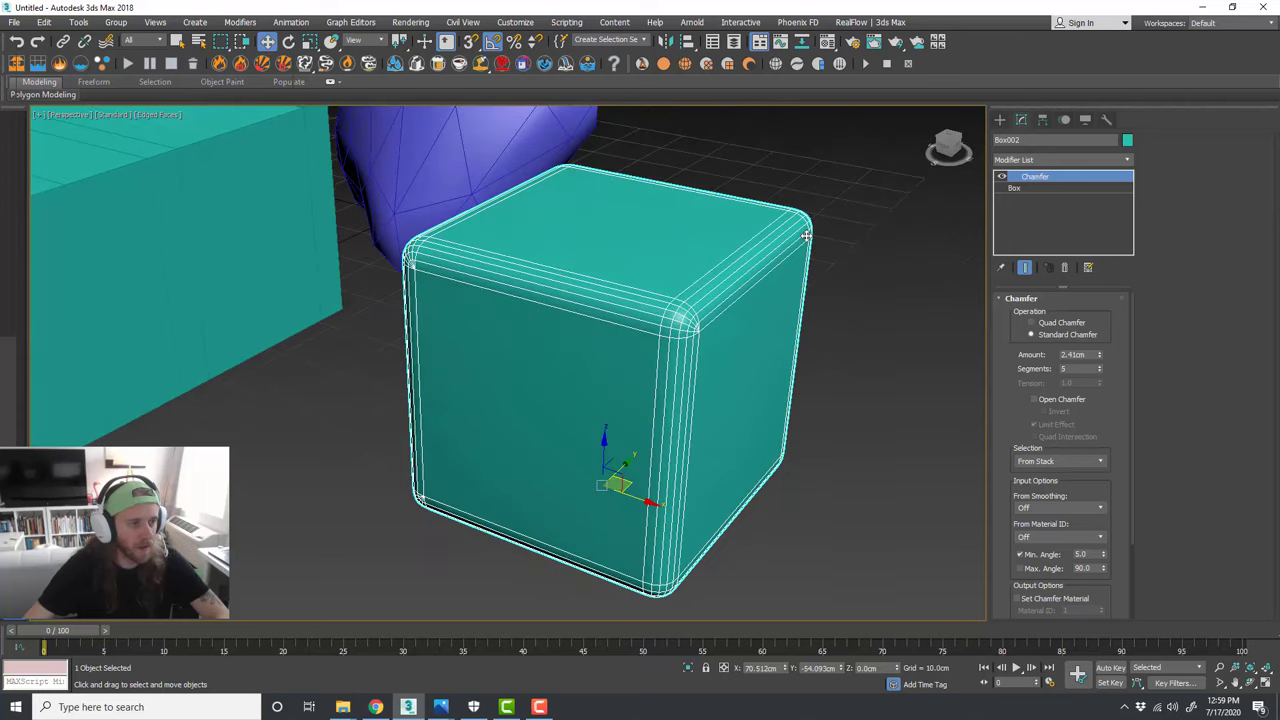
scroll(807, 236, "up", 3)
middle_click_drag(854, 233, 846, 245, "alt")
scroll(724, 260, "down", 3)
middle_click_drag(760, 285, 697, 292, "alt")
scroll(629, 272, "down", 3)
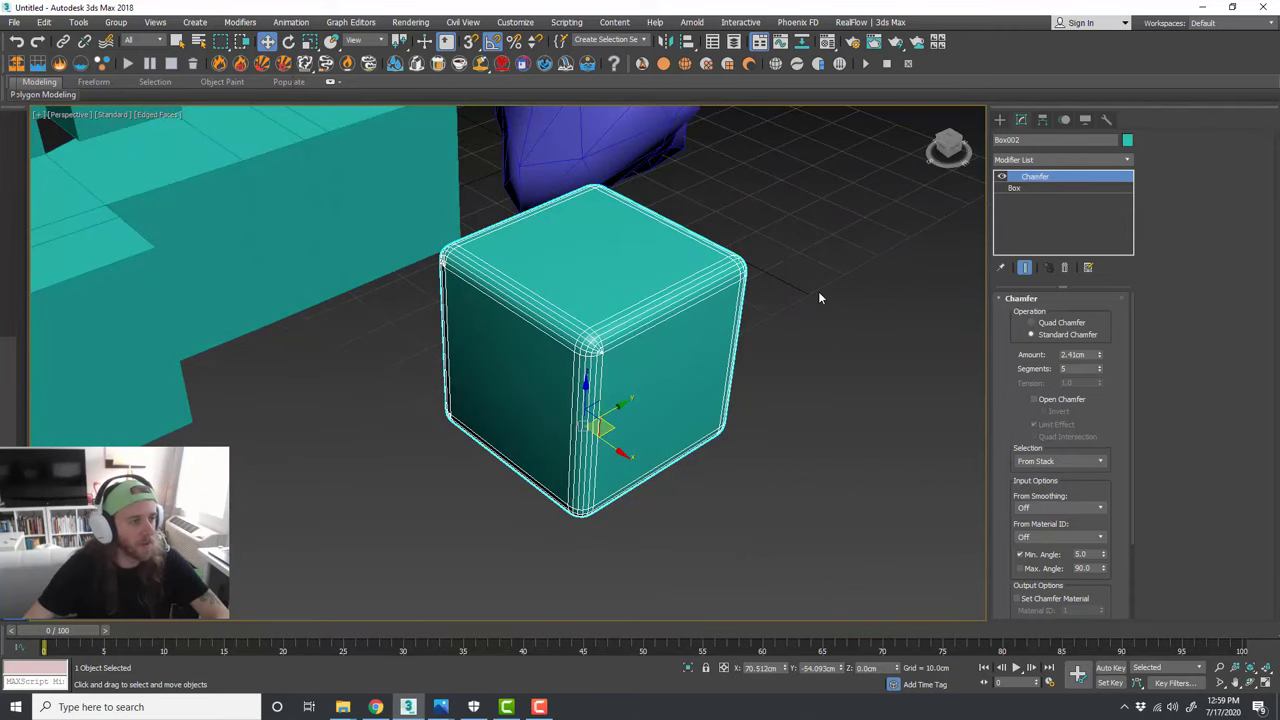
left_click(800, 328)
left_click(738, 312)
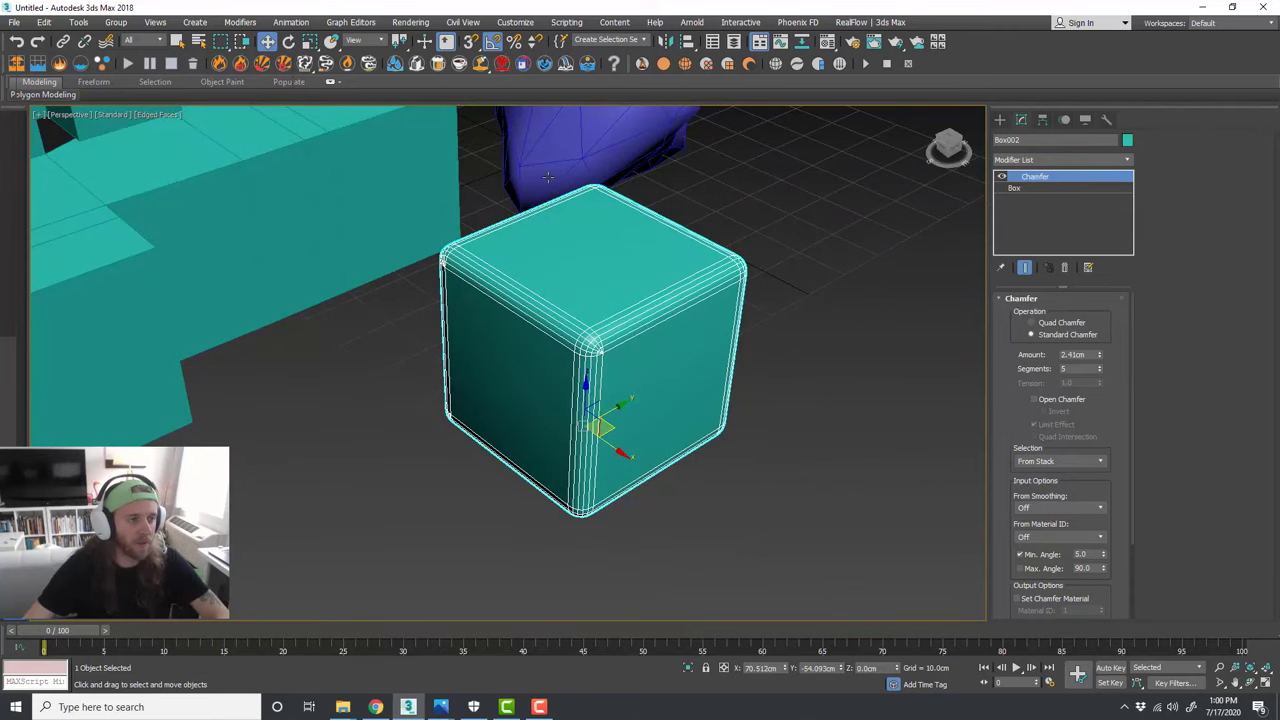
Step: Lengthen the base box beneath the Chamfer modifier to about 40.8 cm and set its length segments to 3
left_click(1013, 188)
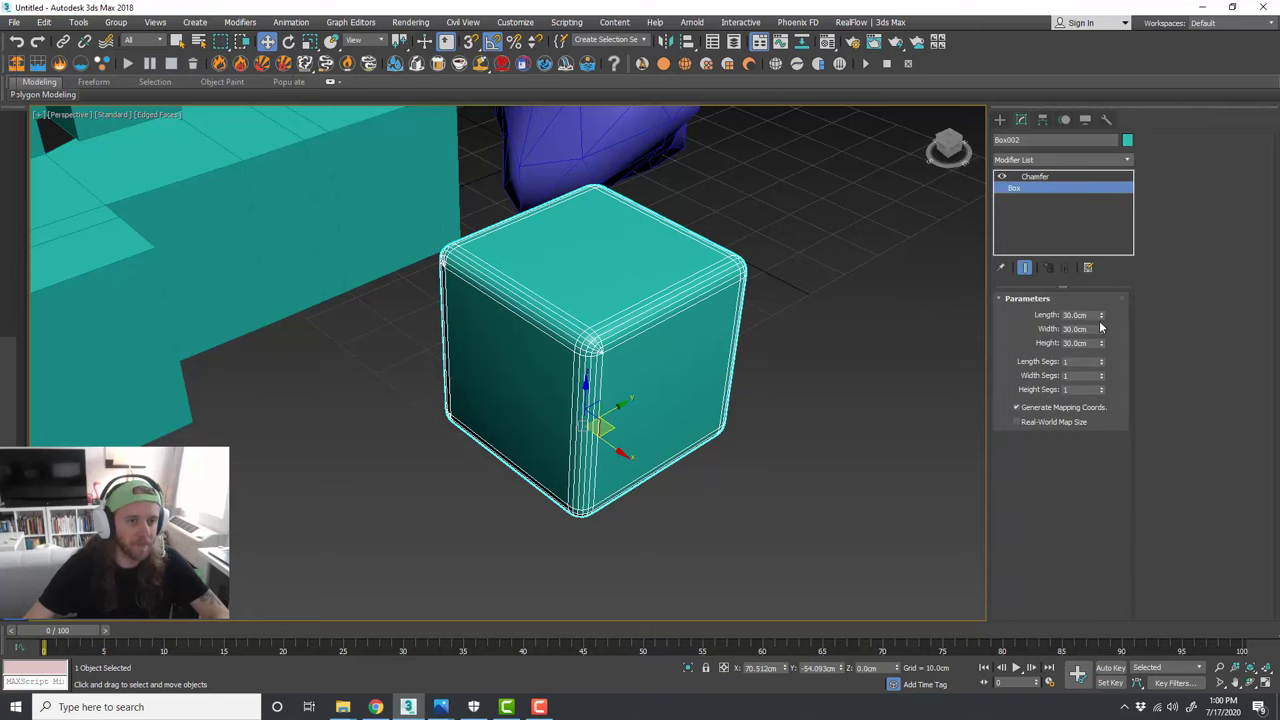
left_click_drag(1101, 318, 1121, 293)
left_click(1103, 361)
left_click(1103, 362)
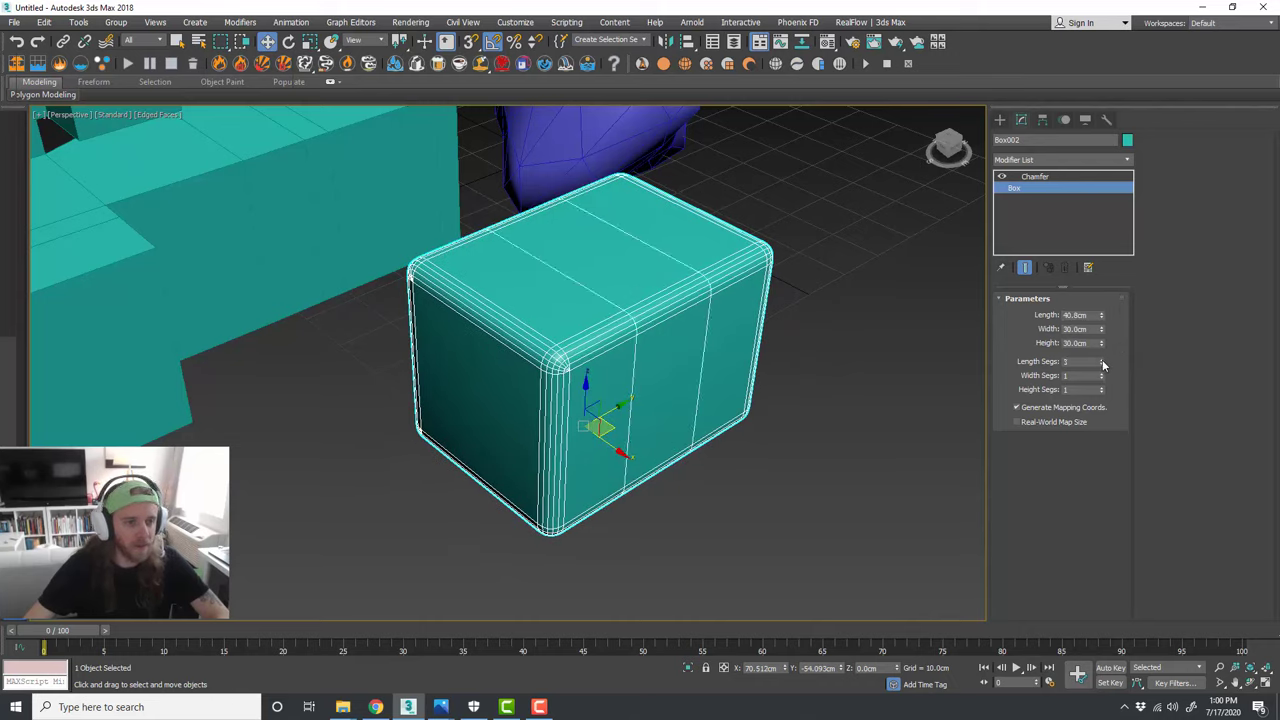
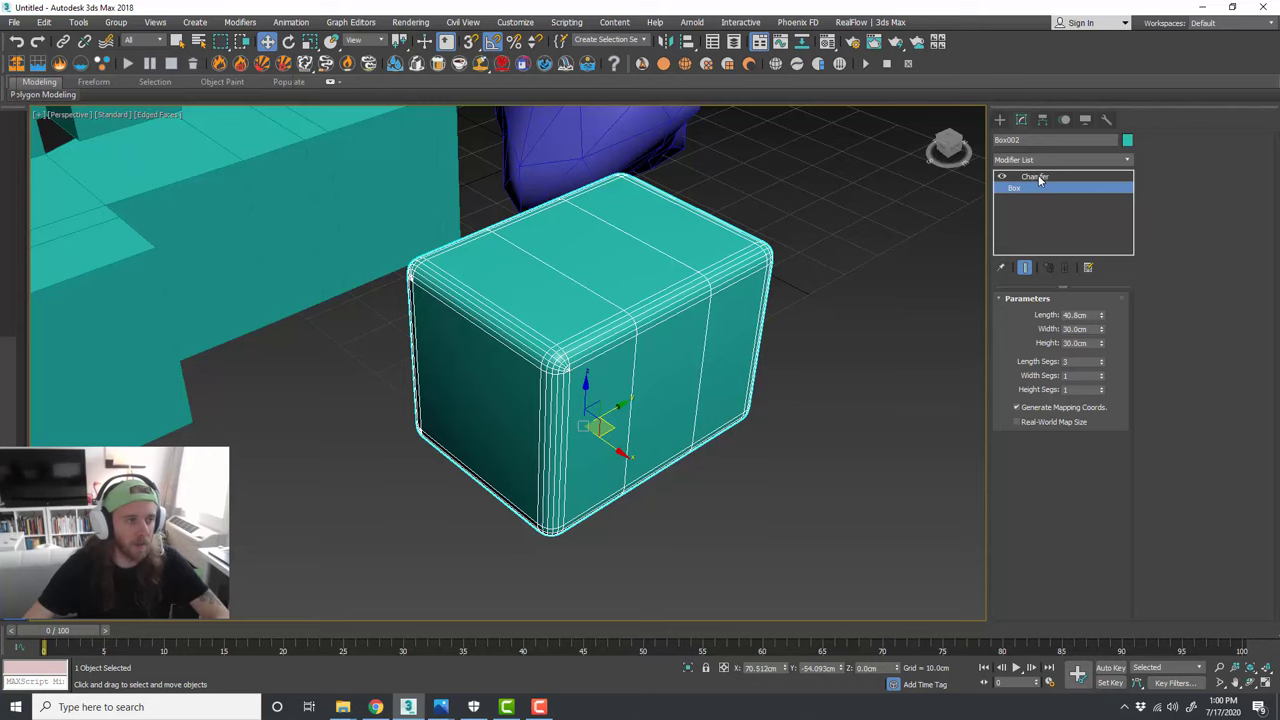
Step: Restore the base box to a length of 30 cm with 1 length segment
right_click(1103, 363)
middle_click_drag(801, 272, 593, 376, "alt")
type("30")
key("Return")
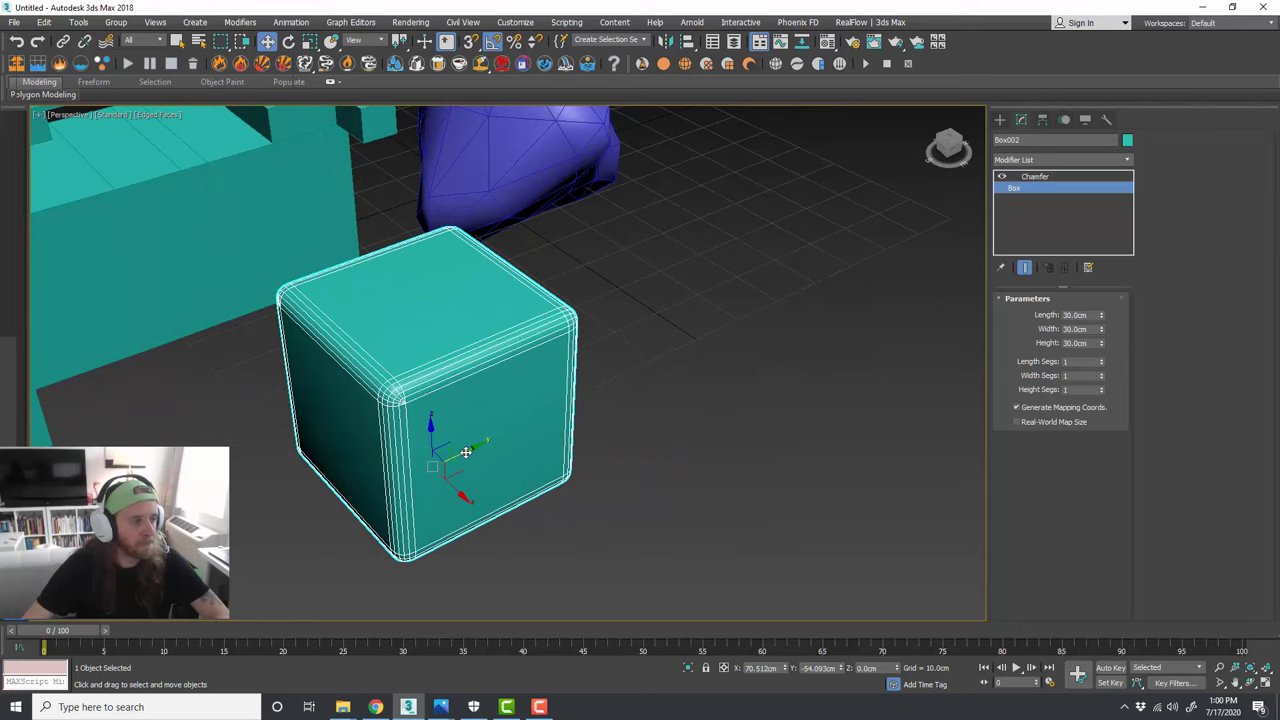
middle_click_drag(470, 452, 743, 312, "alt")
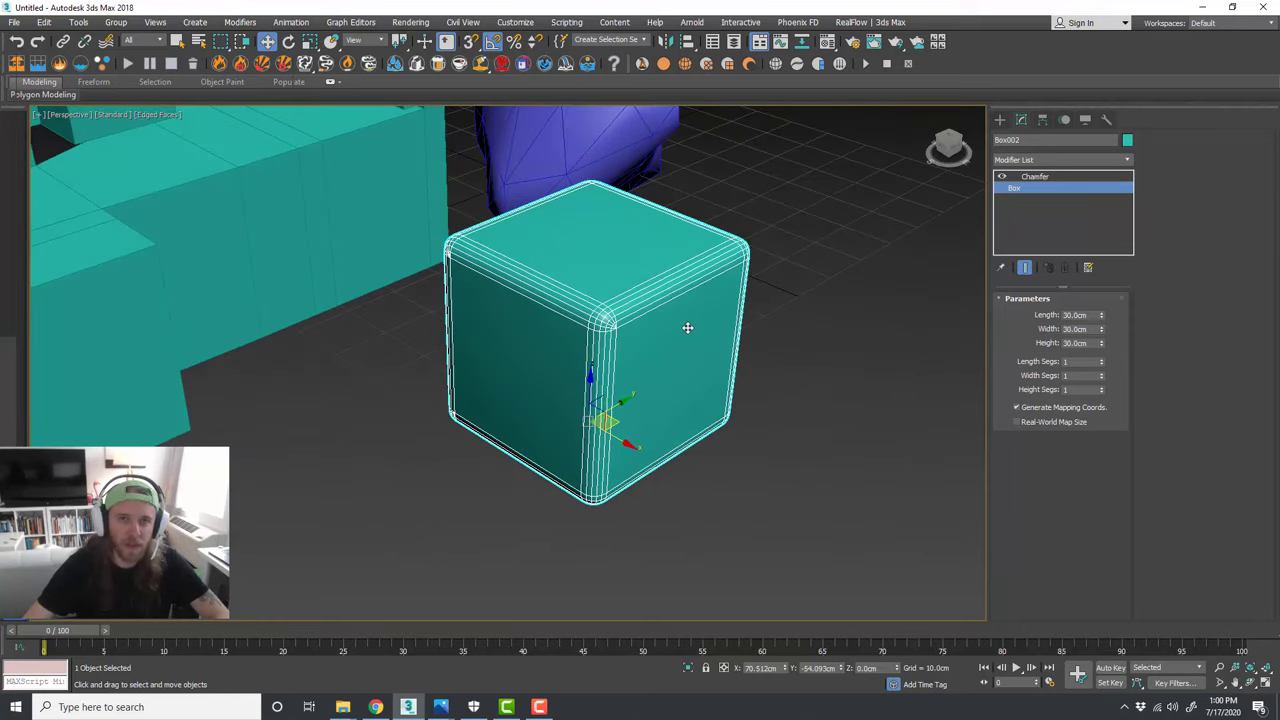
Step: Add an Edit Poly modifier between the base box and Chamfer, and enter its edge editing level
left_click(1085, 159)
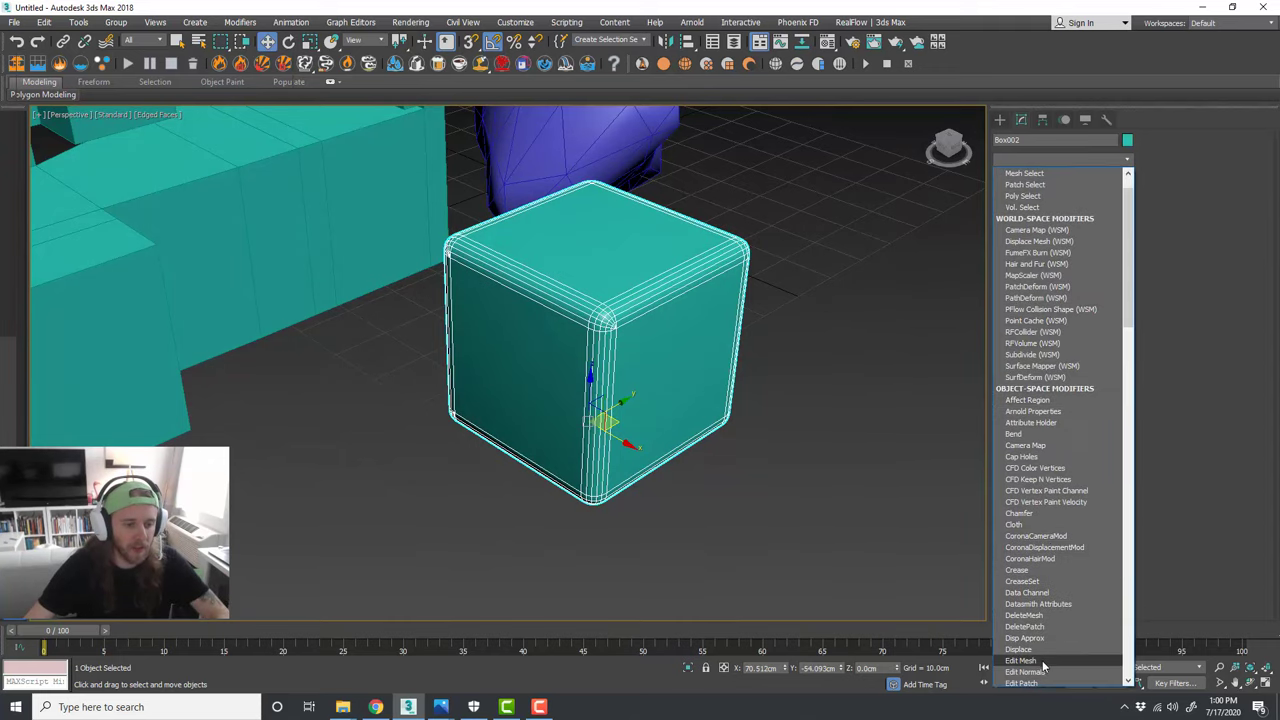
scroll(1040, 655, "down", 1)
left_click(1030, 660)
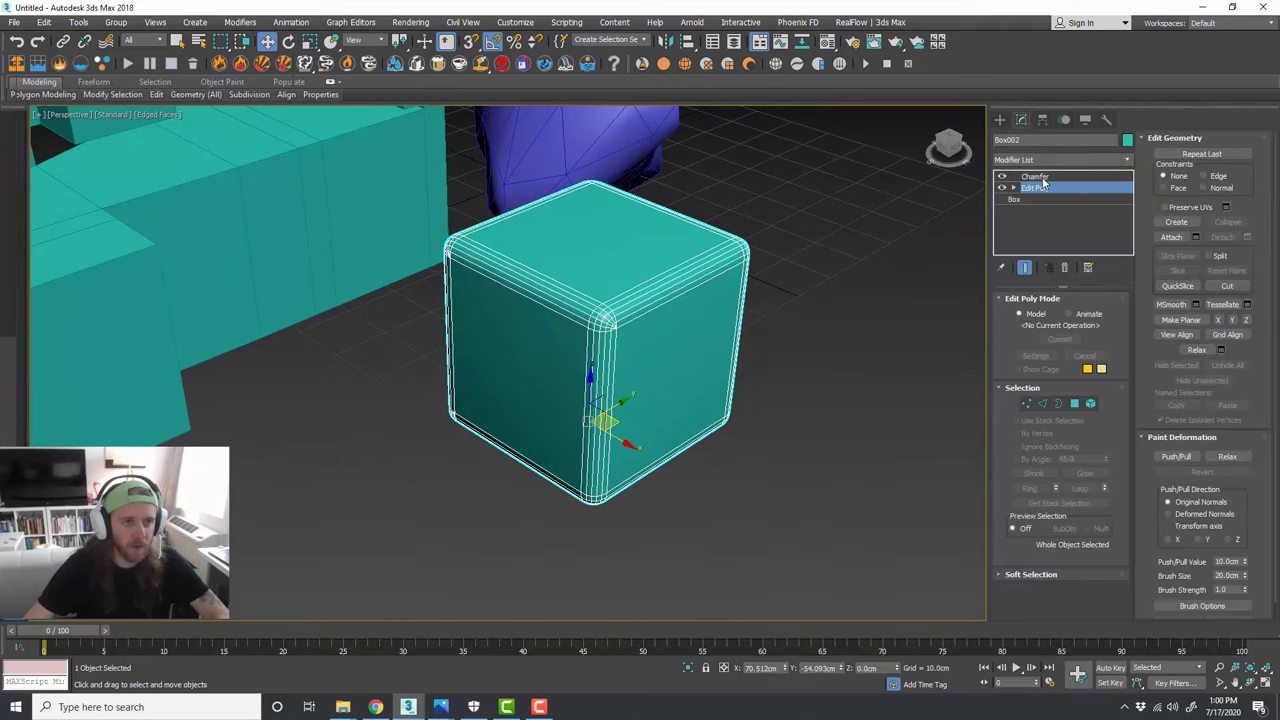
left_click(1043, 404)
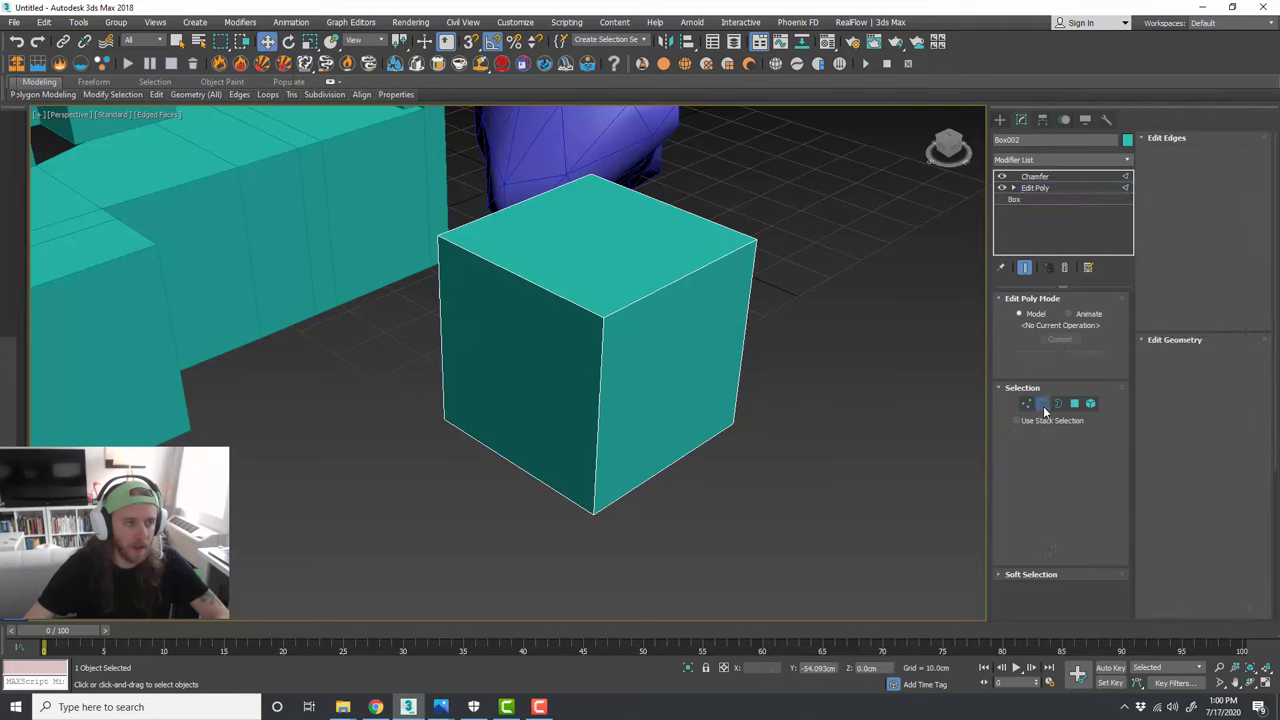
Step: Select the three box edges that meet at the upper front corner so the chamfer applies to them
left_click(685, 272)
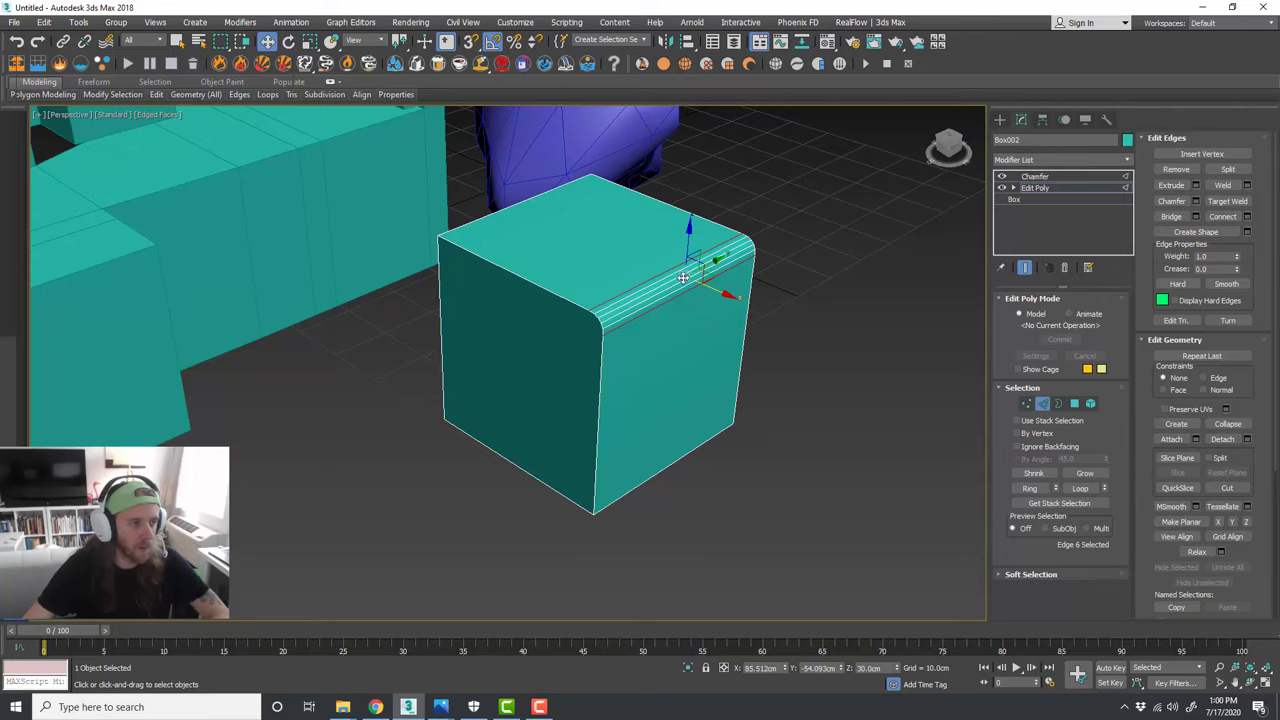
mouse_move(749, 300)
middle_mouse_down("alt")
mouse_move(788, 282)
mouse_move(749, 297)
middle_mouse_up("alt")
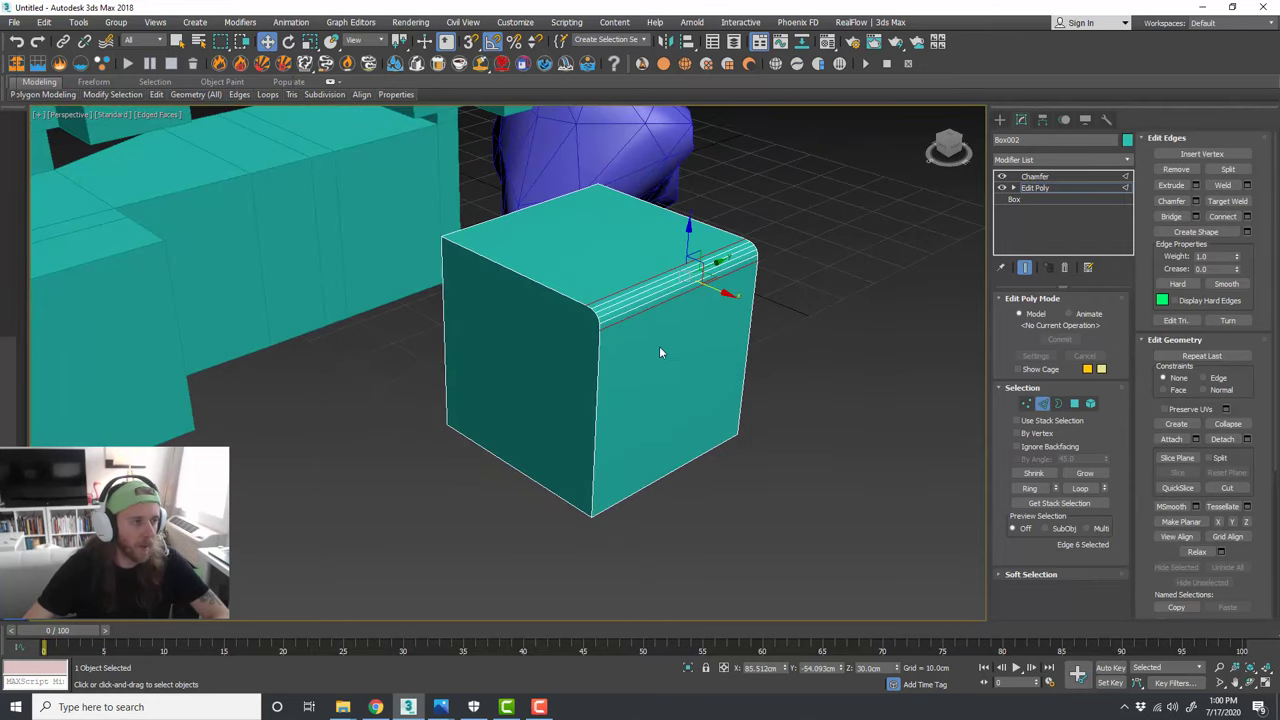
left_click(601, 334, "ctrl")
left_click(579, 301, "ctrl")
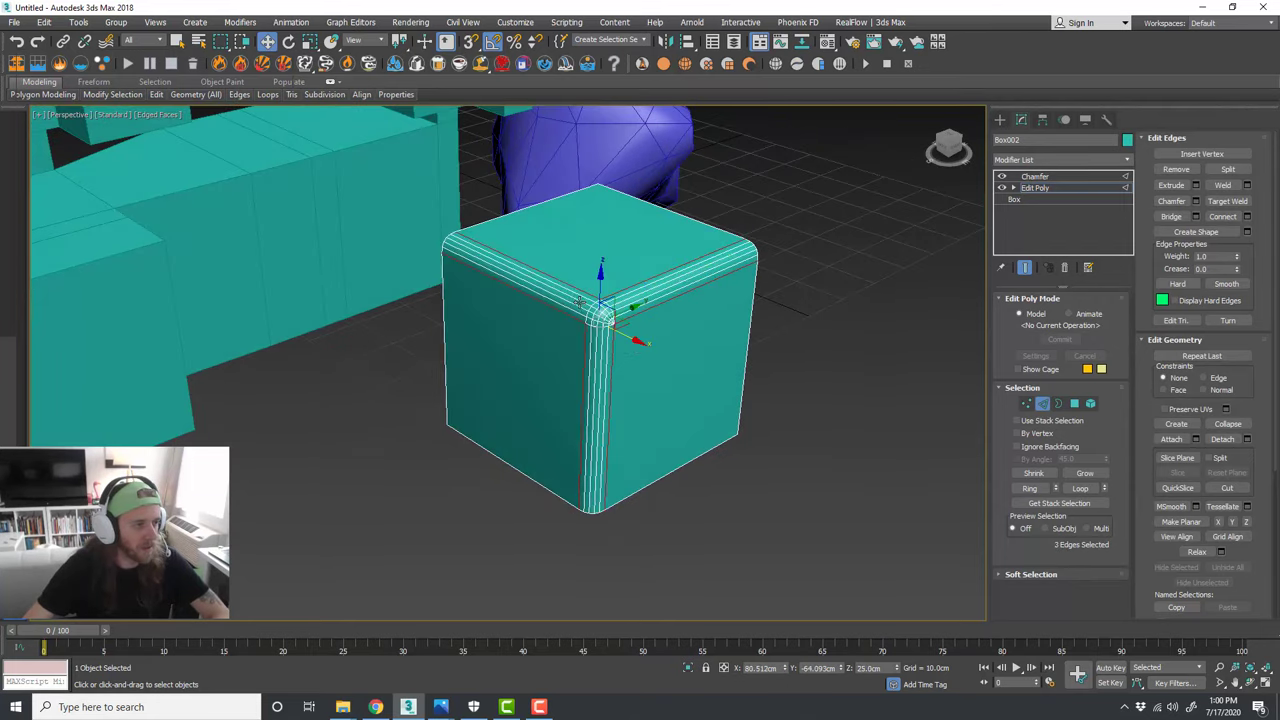
middle_click_drag(629, 355, 657, 349, "alt")
scroll(655, 322, "up", 2)
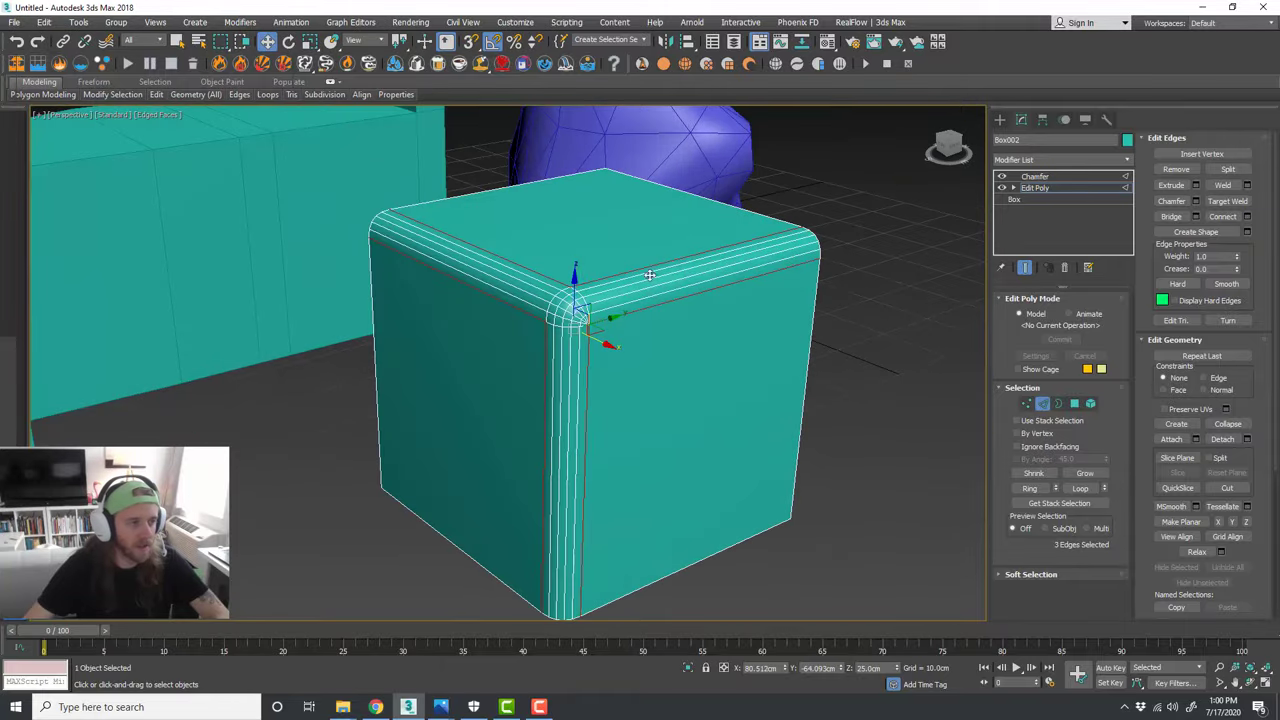
scroll(603, 303, "down", 2)
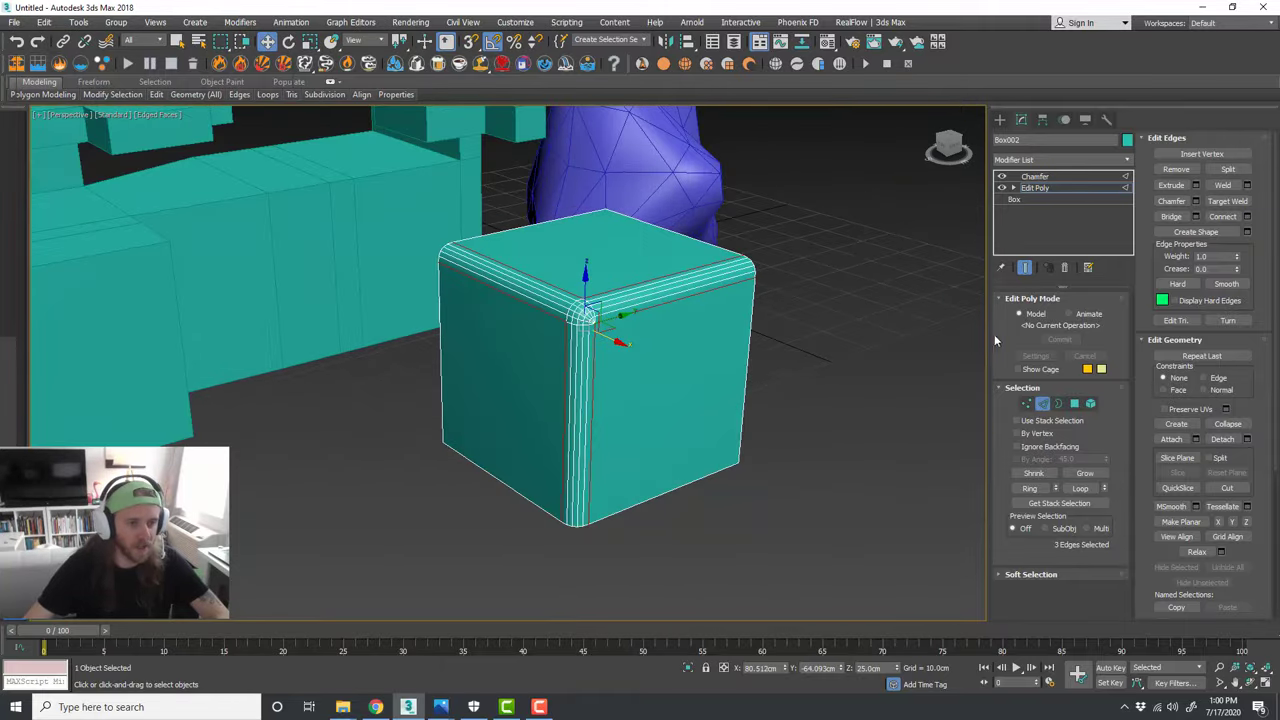
Step: Increase the Chamfer modifier's amount to about 4.5 cm
left_click(1050, 177)
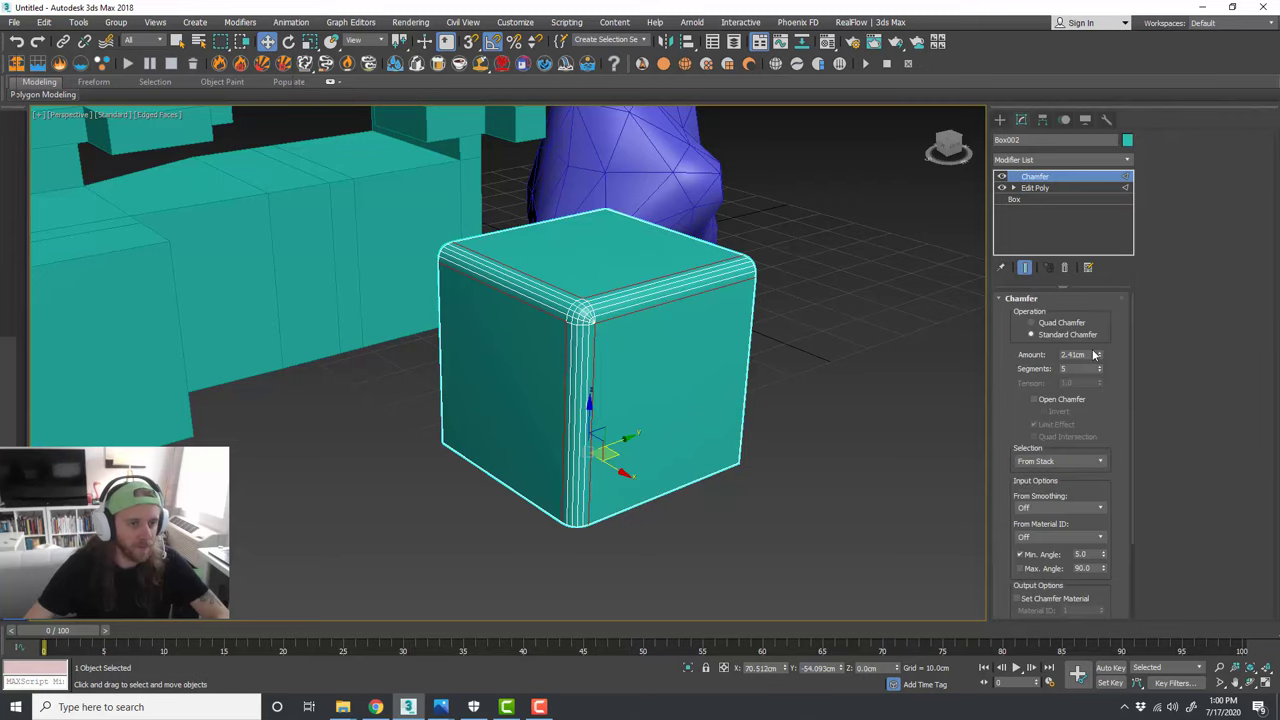
left_click_drag(1100, 354, 1103, 293)
middle_click_drag(540, 360, 657, 362, "alt")
left_click(650, 358)
left_click(516, 356)
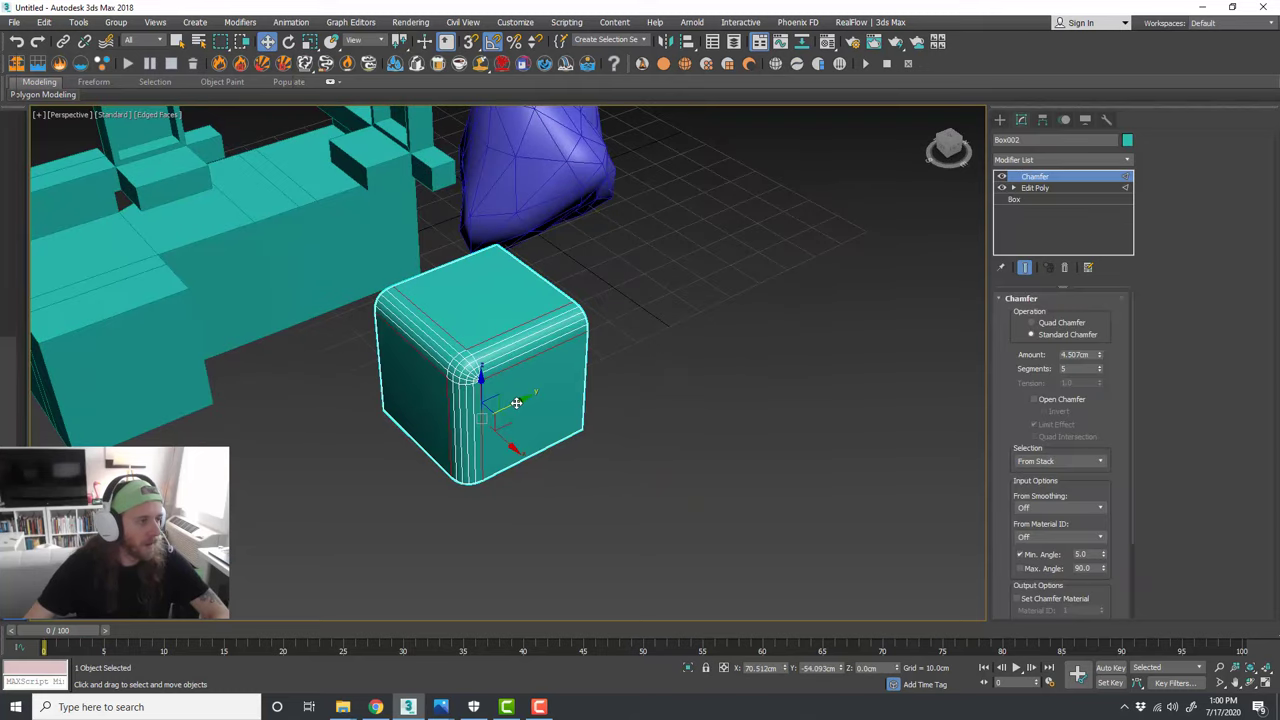
Step: Clone the chamfered box along the Y axis as one independent copy and frame it in the view
mouse_move(516, 403)
left_mouse_down("shift")
mouse_move(677, 341)
mouse_move(765, 325)
left_mouse_up("shift")
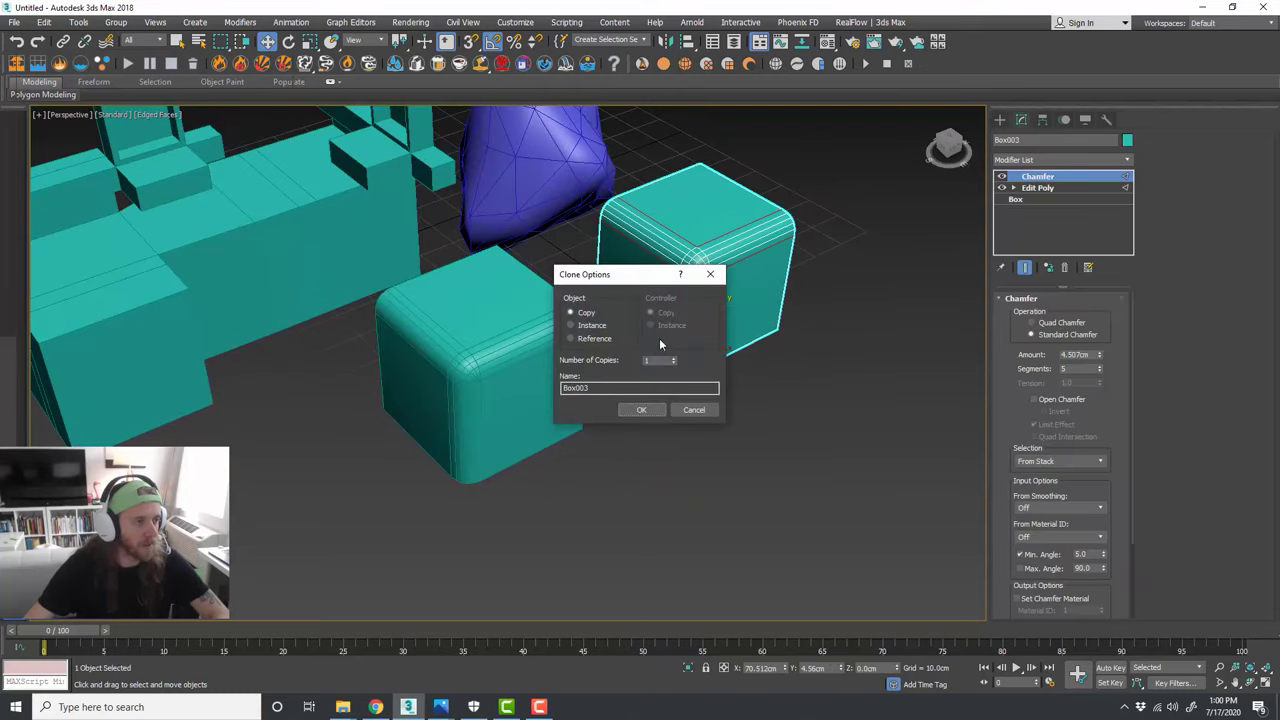
left_click(640, 408)
key("z")
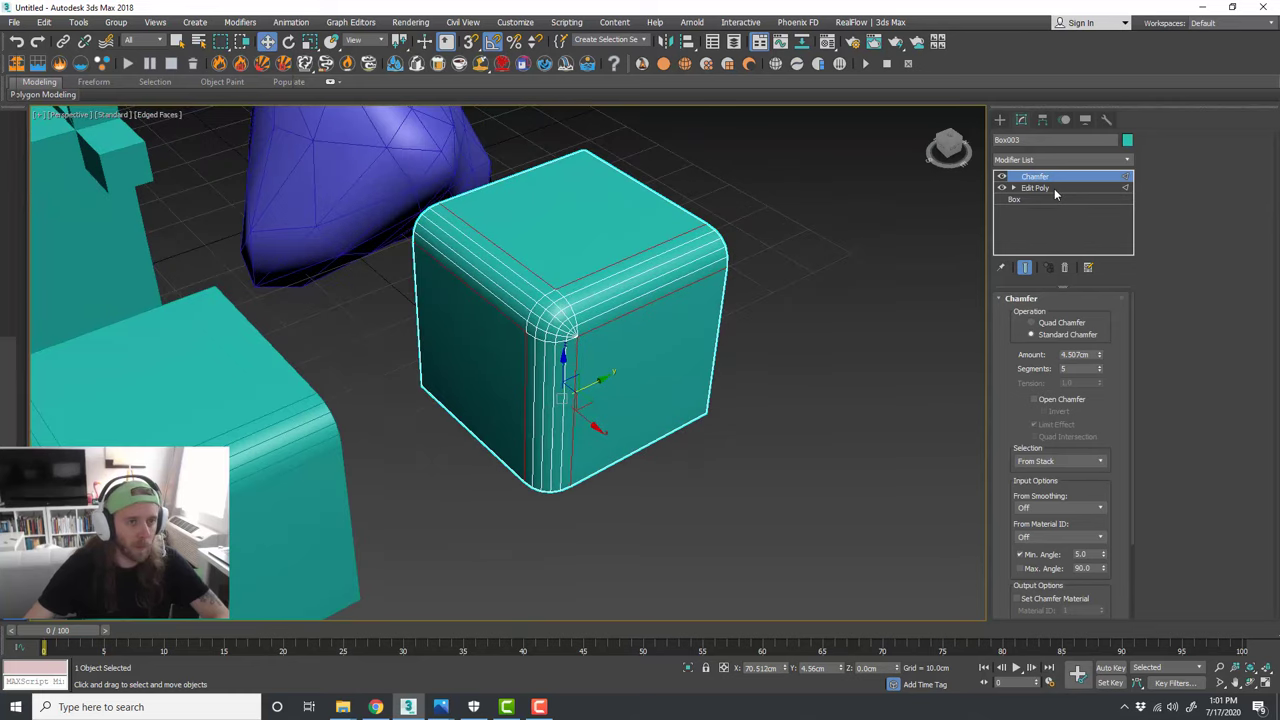
Step: Delete the Chamfer modifier from the copied box and leave the Edit Poly edge level
left_click(1040, 188, "ctrl")
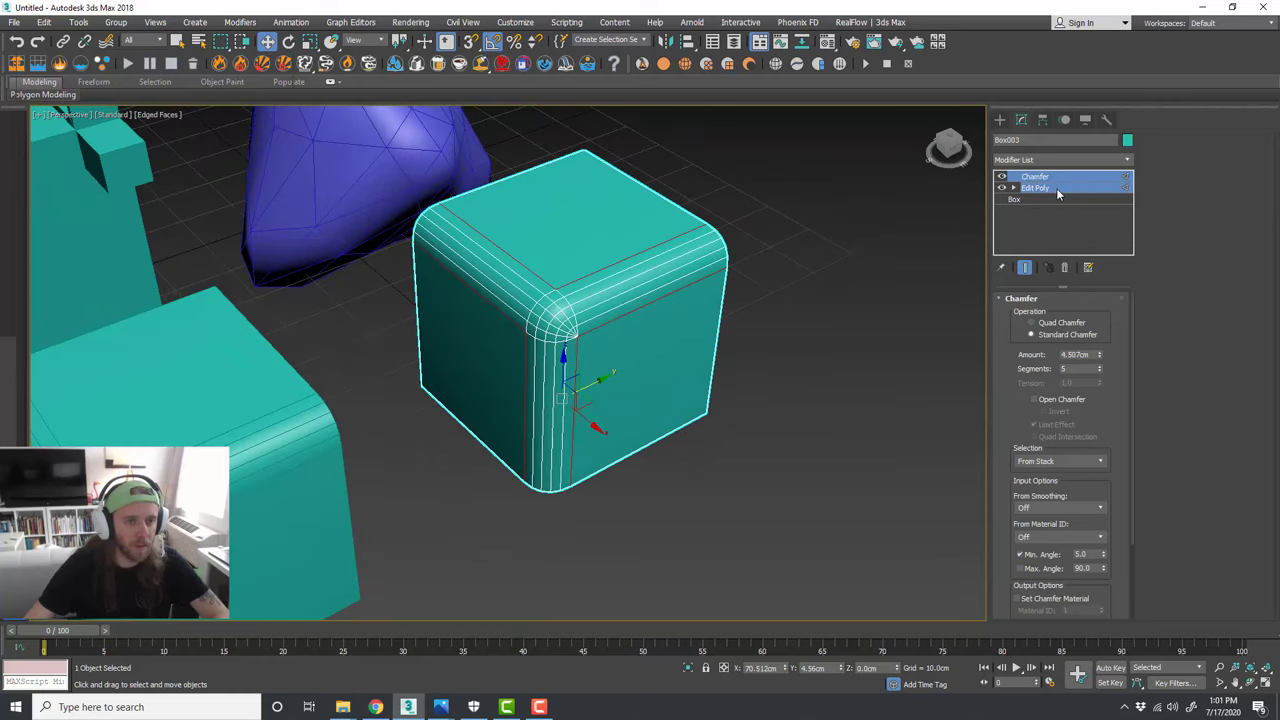
right_click(1056, 188)
left_click(1064, 185)
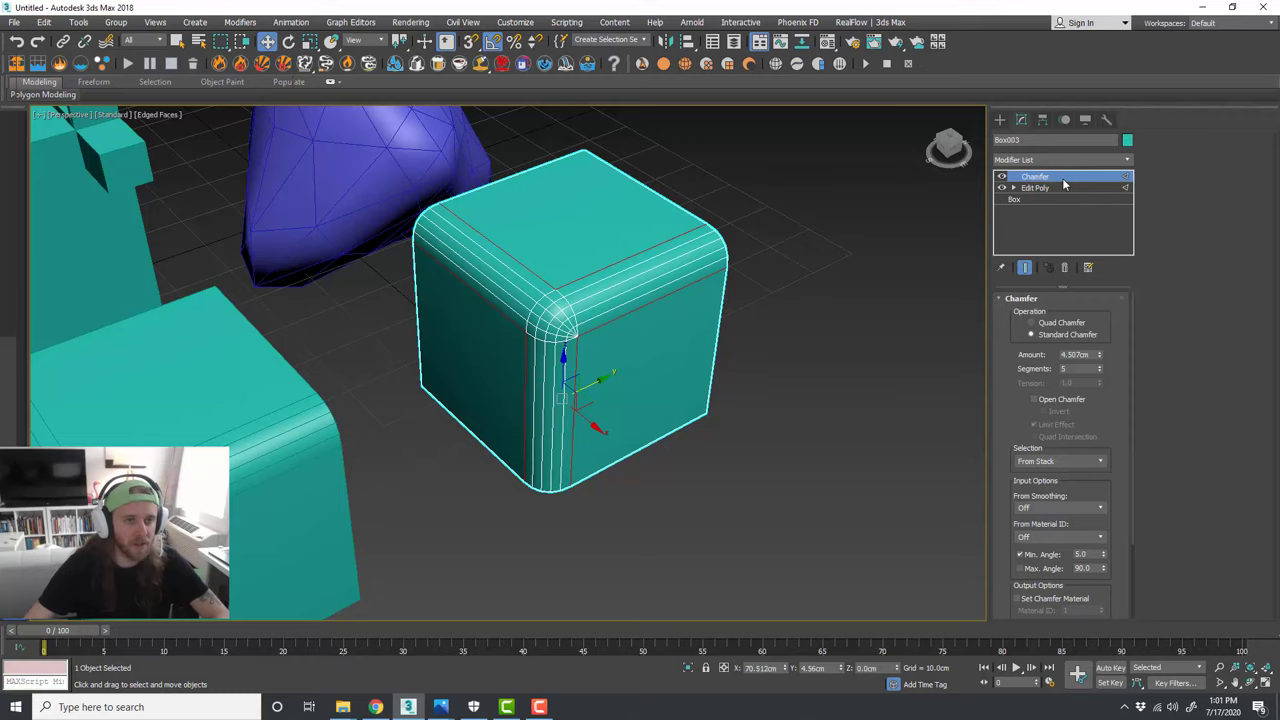
right_click(1062, 178)
left_click(1094, 201)
mouse_move(800, 289)
middle_mouse_down("alt")
mouse_move(737, 294)
mouse_move(817, 289)
middle_mouse_up("alt")
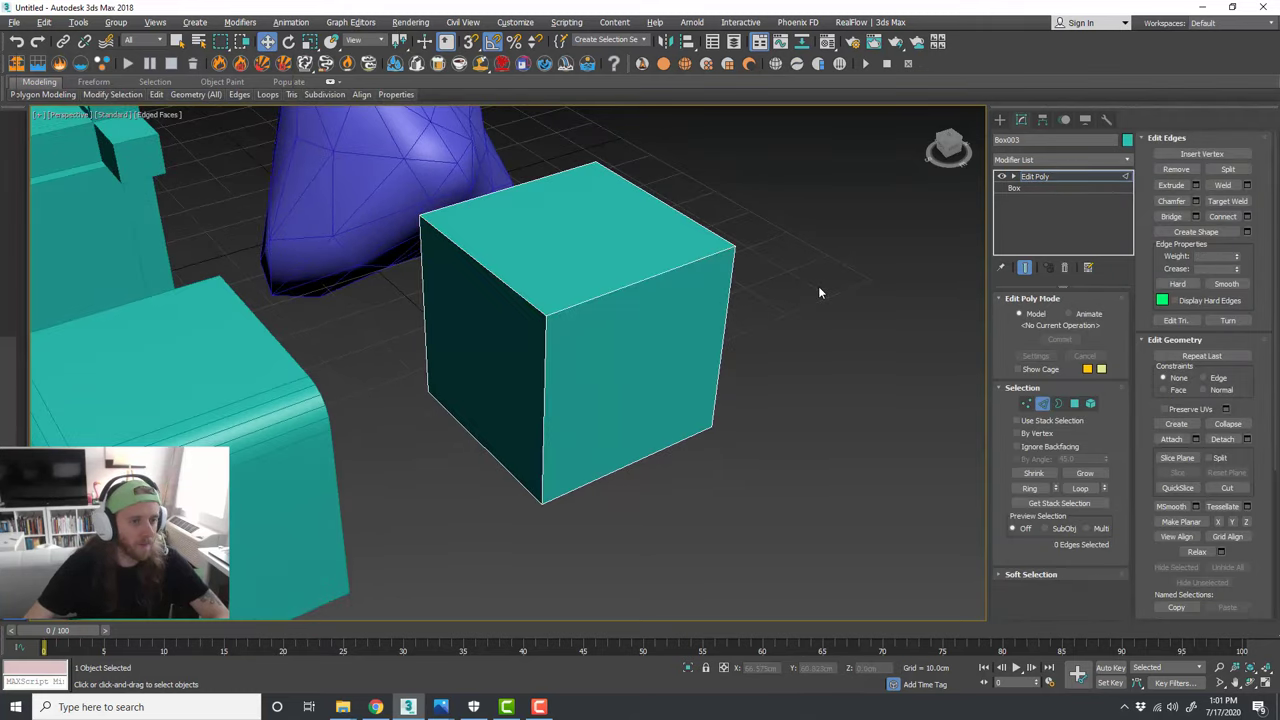
left_click(1042, 403)
left_click(860, 335)
middle_click_drag(719, 321, 637, 323, "alt")
left_click(637, 323)
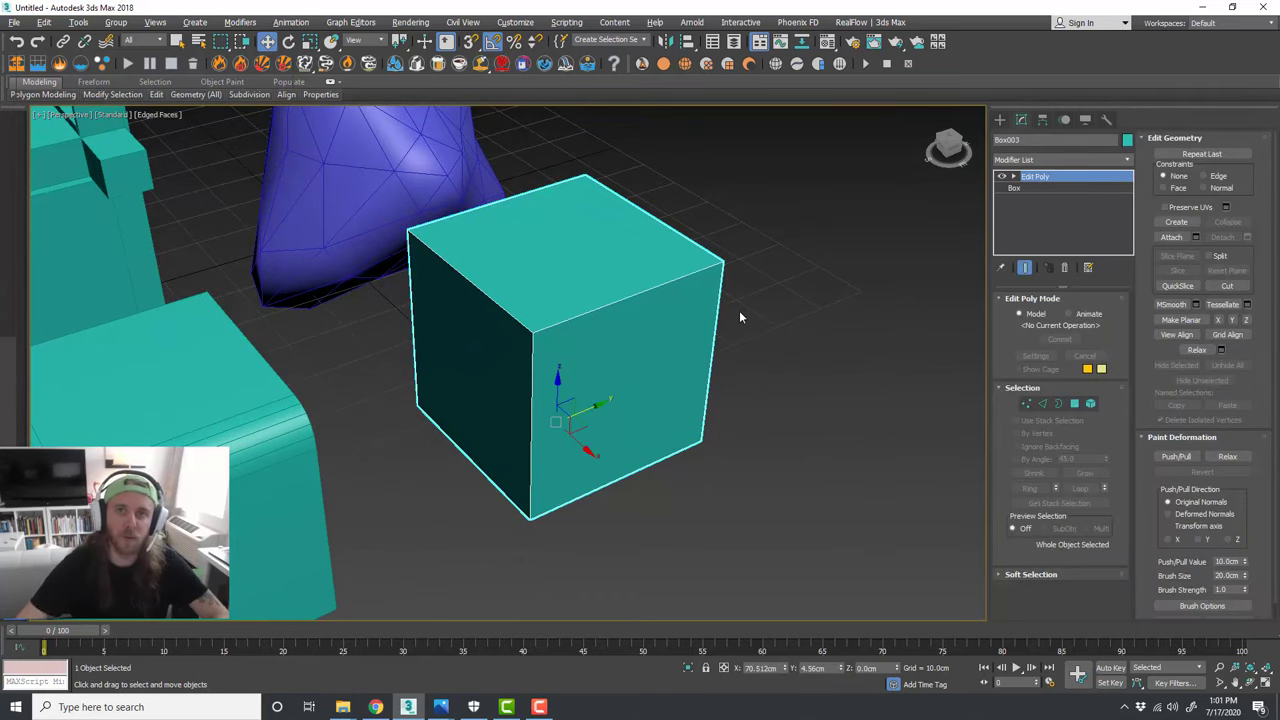
middle_click_drag(694, 374, 736, 378, "alt")
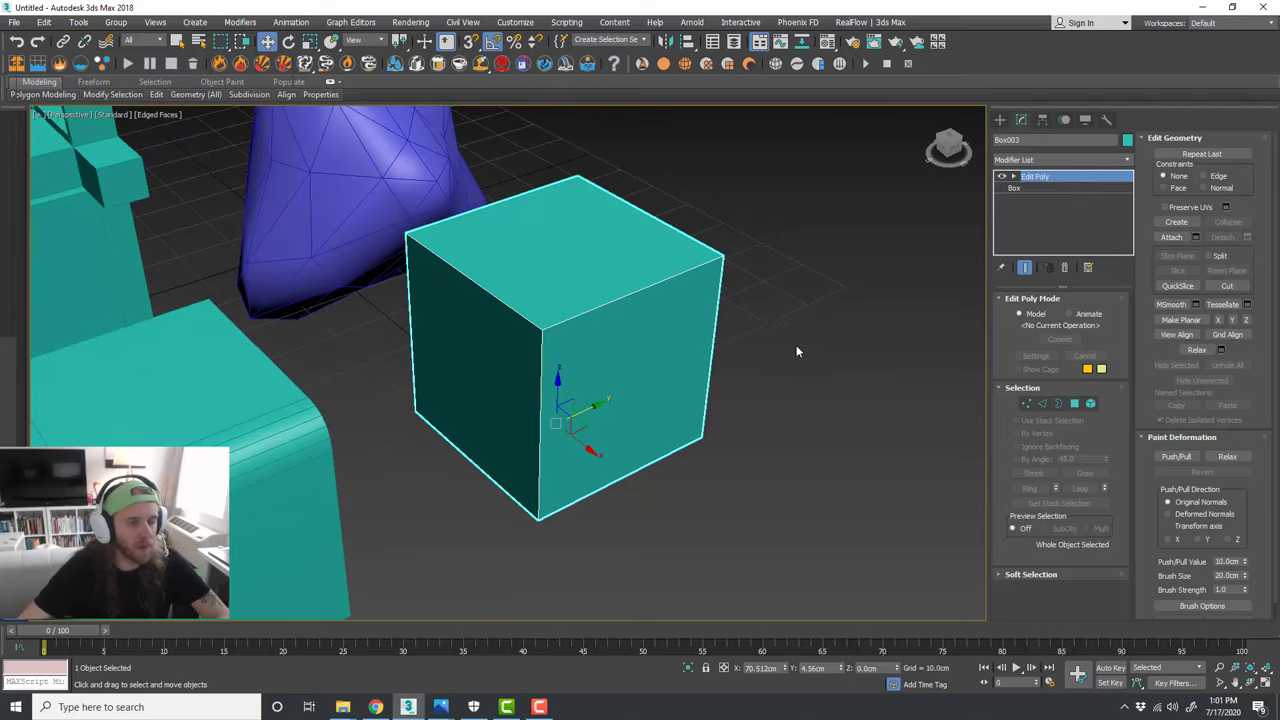
Step: Add a TurboSmooth modifier above Edit Poly on the copied box and set its iterations to 3
left_click(1128, 162)
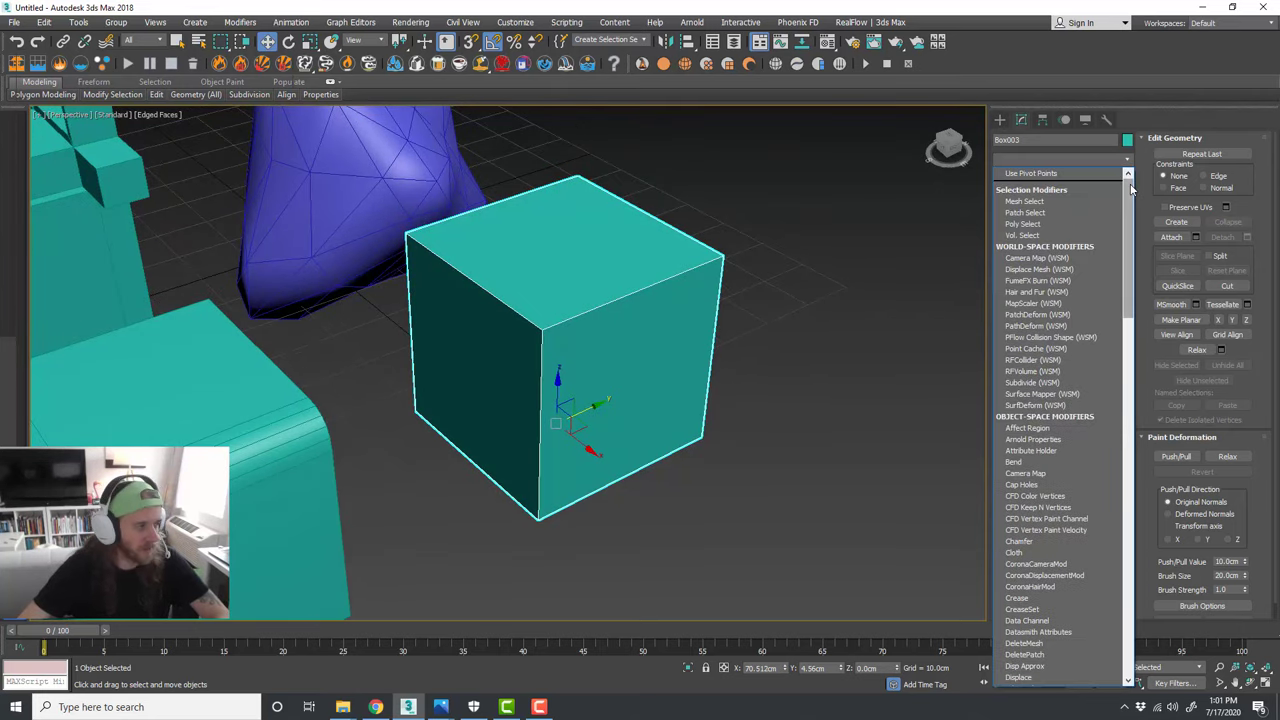
left_click_drag(1131, 190, 1150, 523)
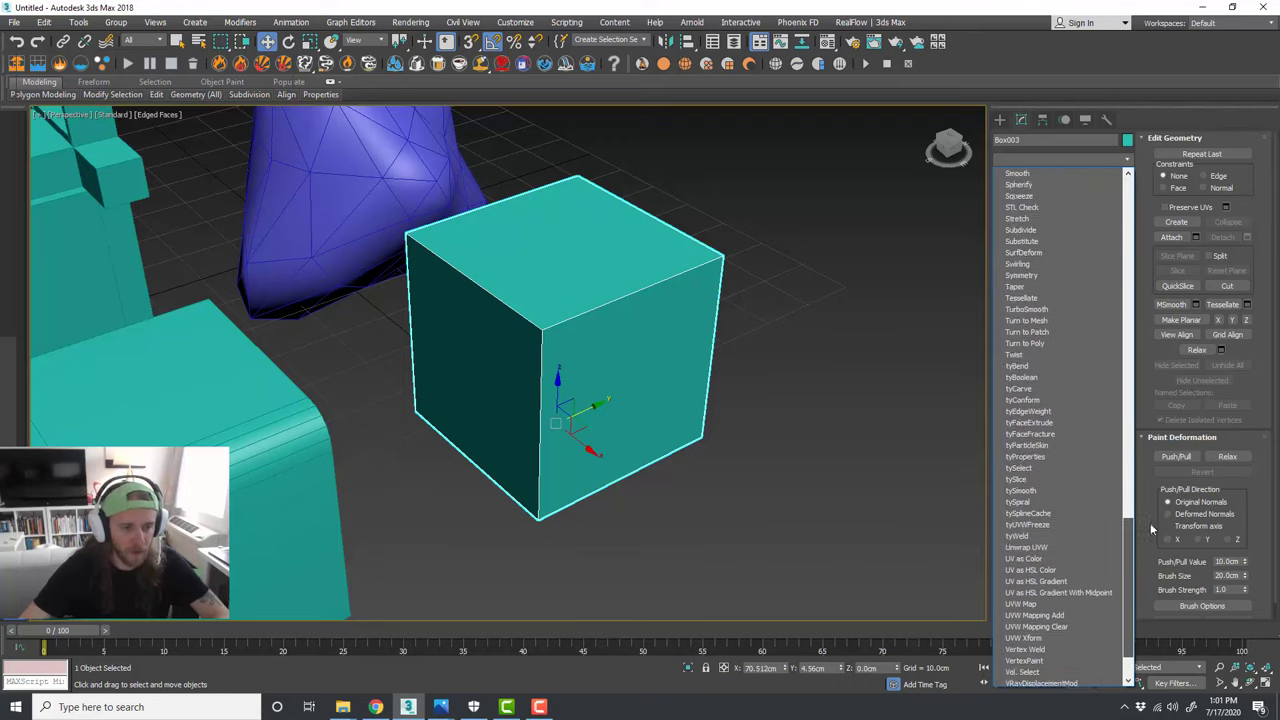
left_click(1070, 309)
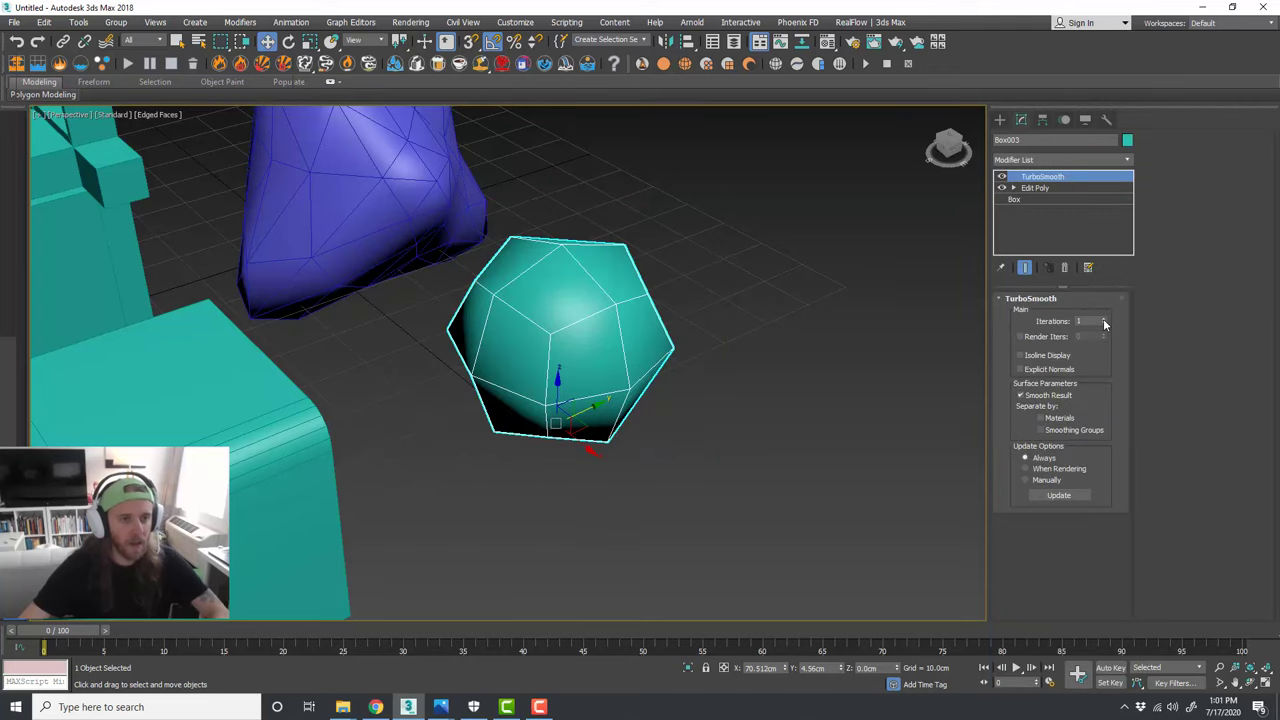
left_click(1103, 319)
left_click(1103, 319)
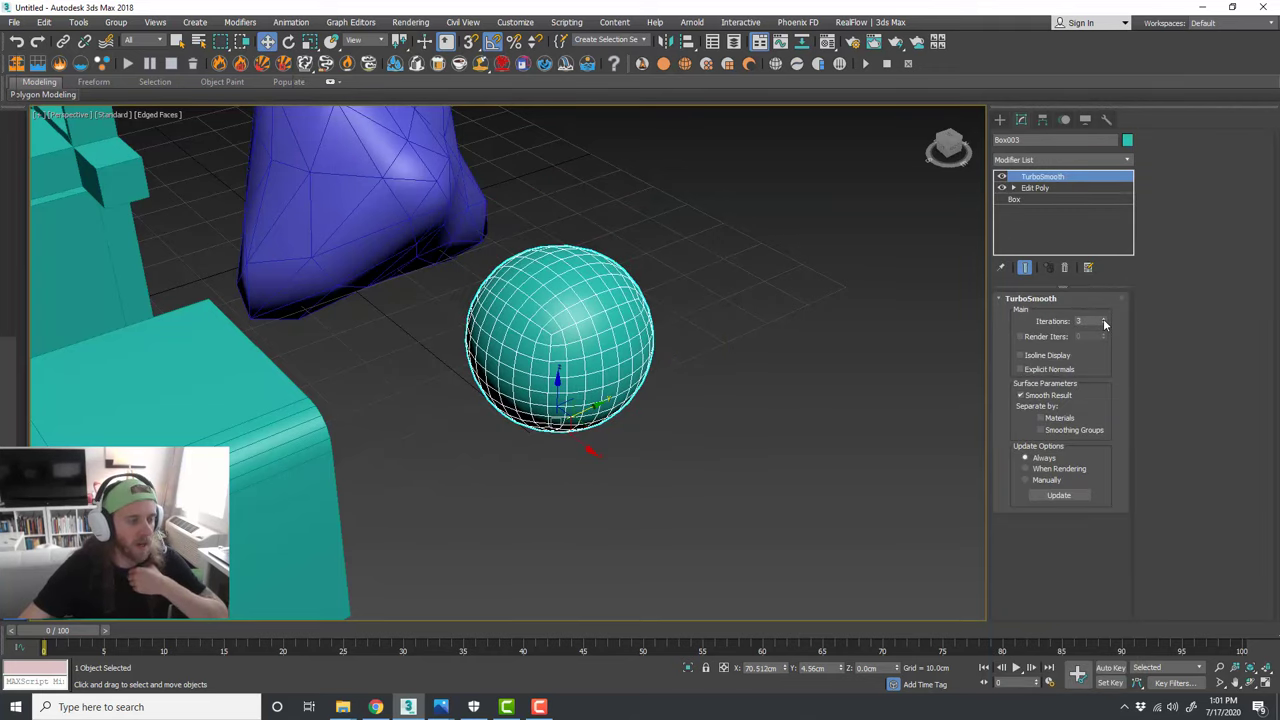
Step: Move the smoothed copy across the ground to about X 78.3 cm, Y 16.2 cm
middle_click_drag(793, 333, 735, 329)
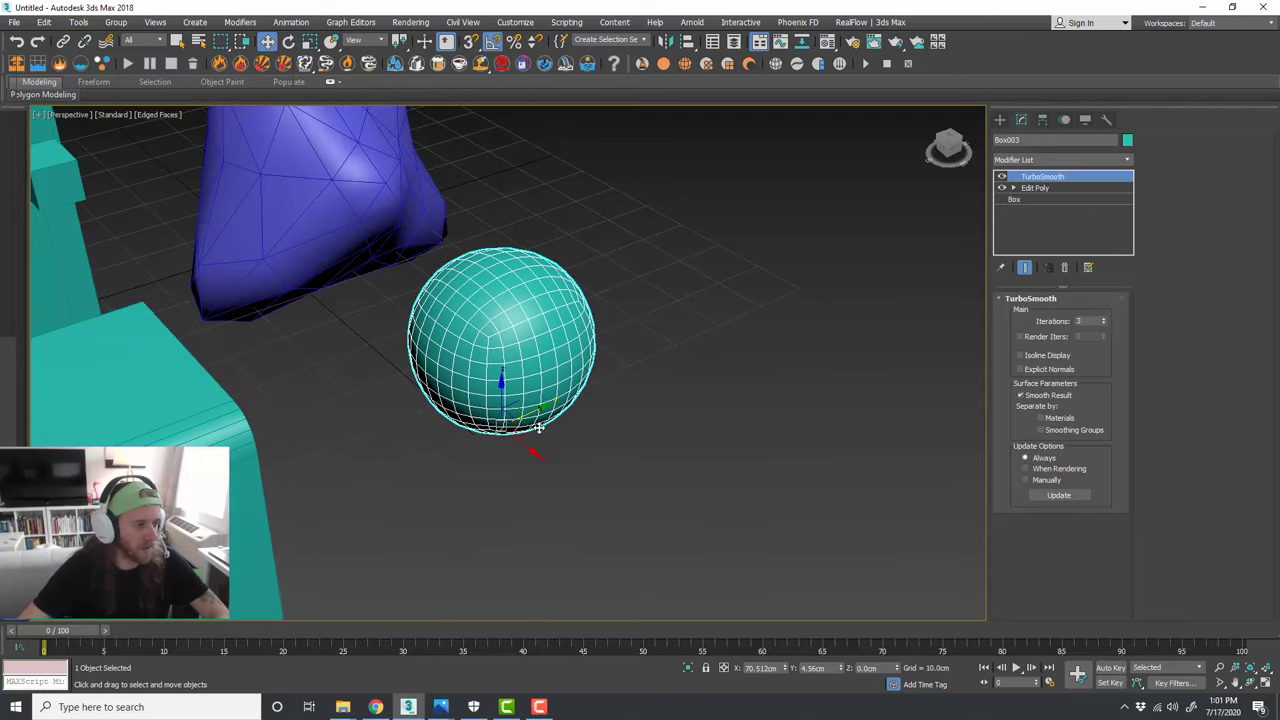
left_click_drag(538, 426, 637, 422)
middle_click_drag(636, 422, 712, 383, "alt")
scroll(671, 381, "up", 3)
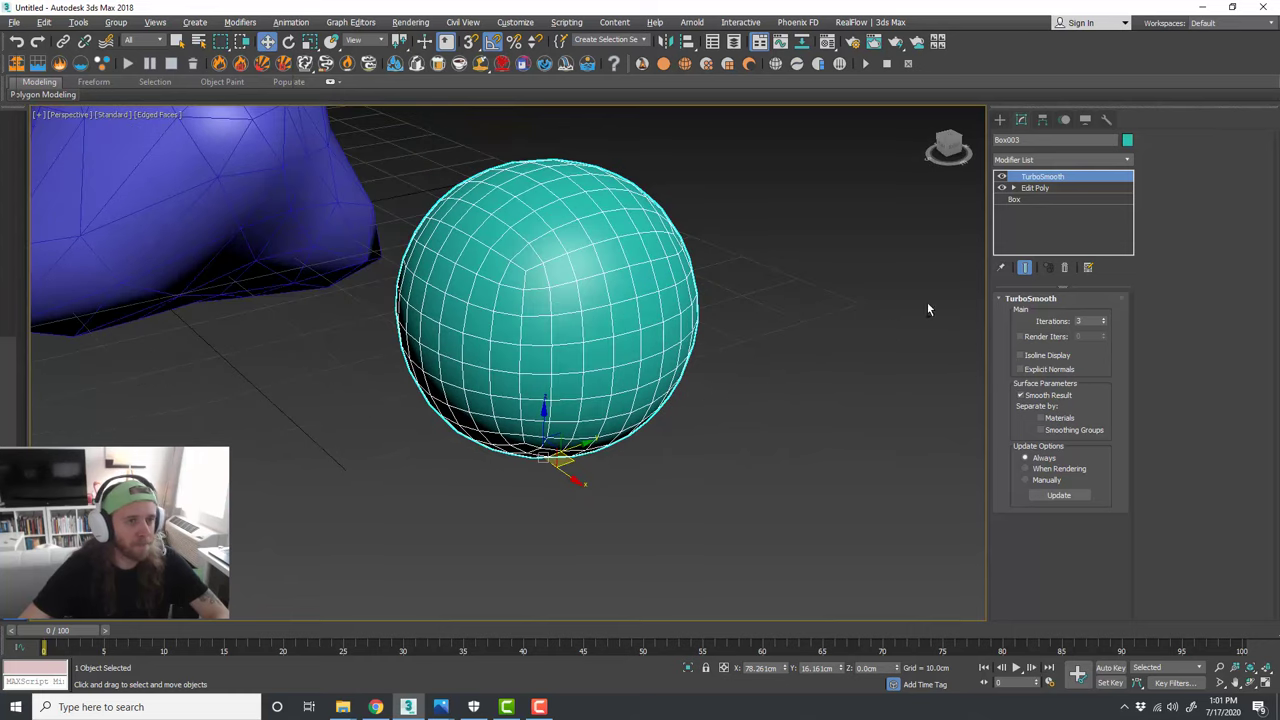
Step: Turn off the TurboSmooth modifier and enter the edge level of the Edit Poly modifier beneath it
left_click(1002, 178)
left_click(1034, 188)
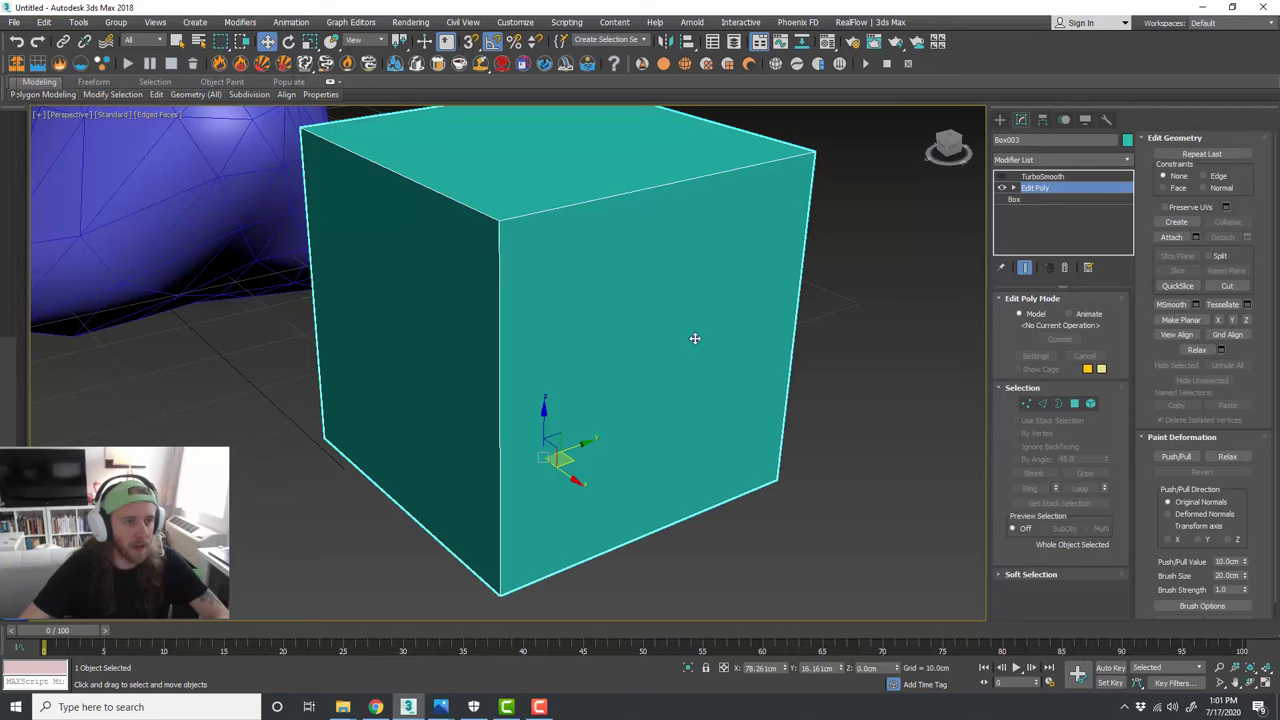
scroll(695, 338, "down", 3)
middle_click_drag(717, 374, 956, 418, "alt")
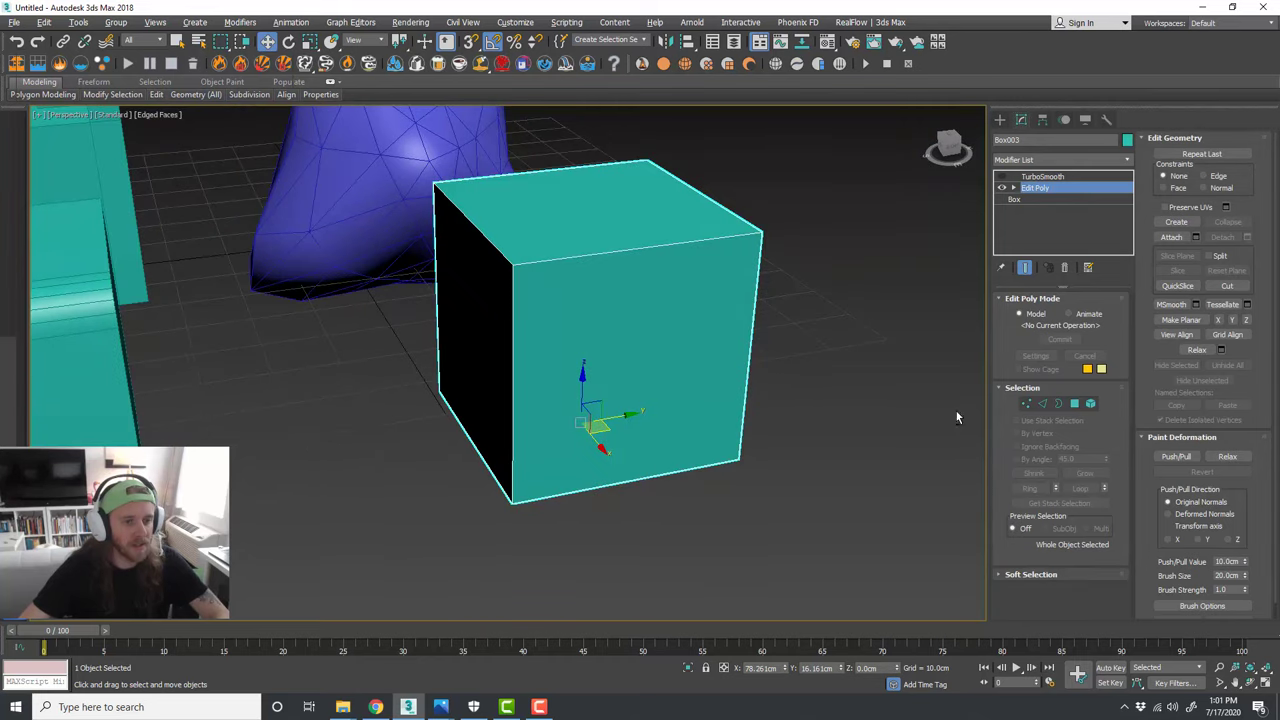
left_click(1043, 404)
Step: Select the box's four parallel horizontal edges and connect them with 2 segments and a pinch of 62
middle_click_drag(594, 428, 571, 510, "alt")
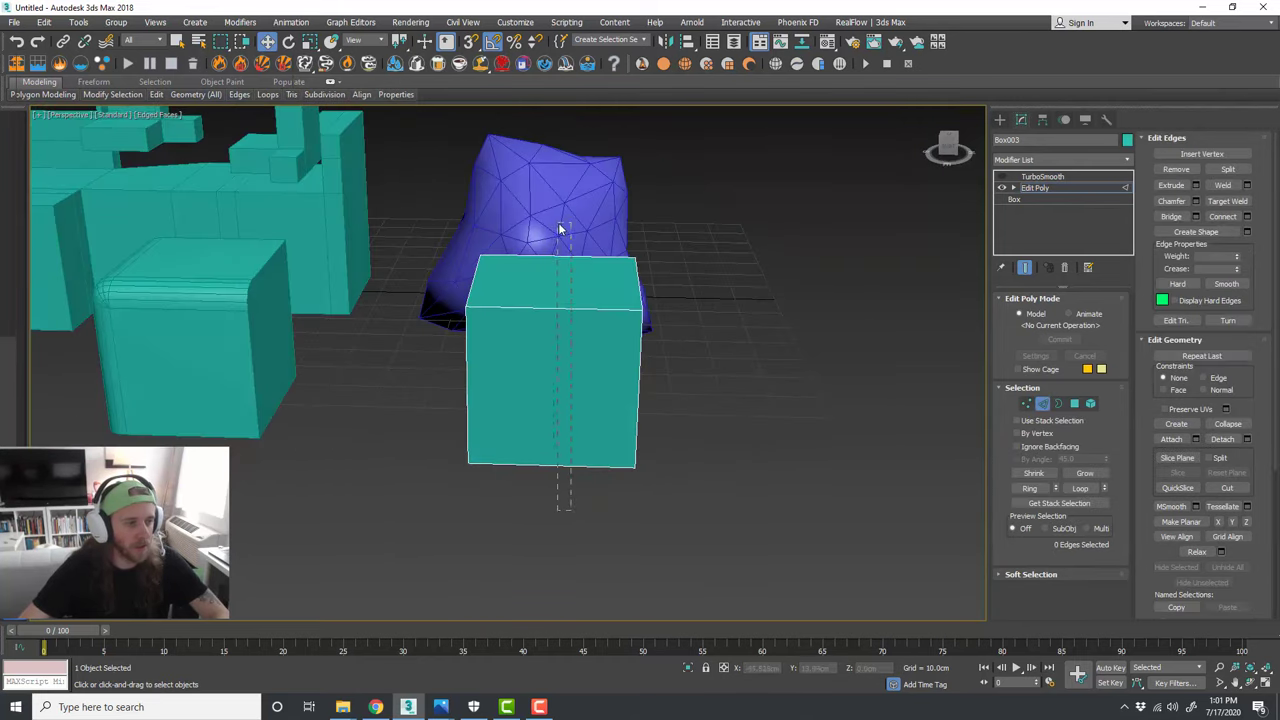
double_click(560, 257)
middle_click_drag(623, 371, 675, 358, "alt")
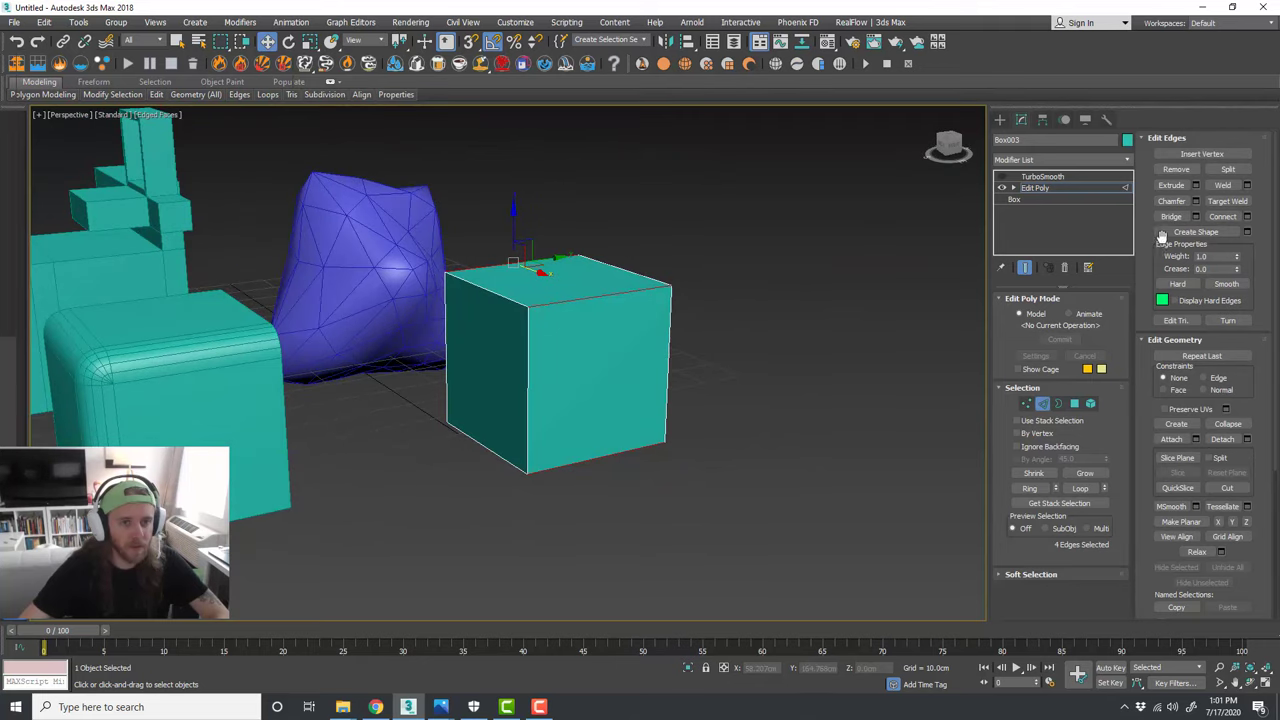
left_click(1246, 217)
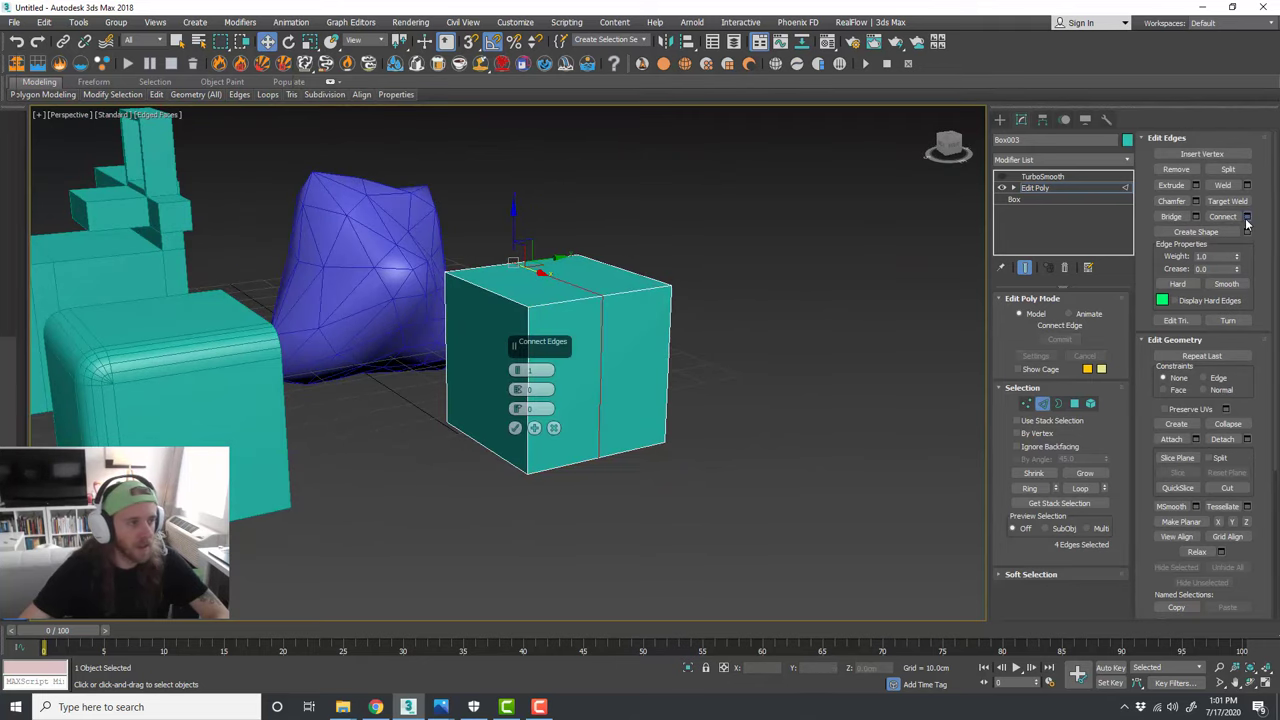
left_click_drag(520, 374, 526, 205)
left_click(516, 429)
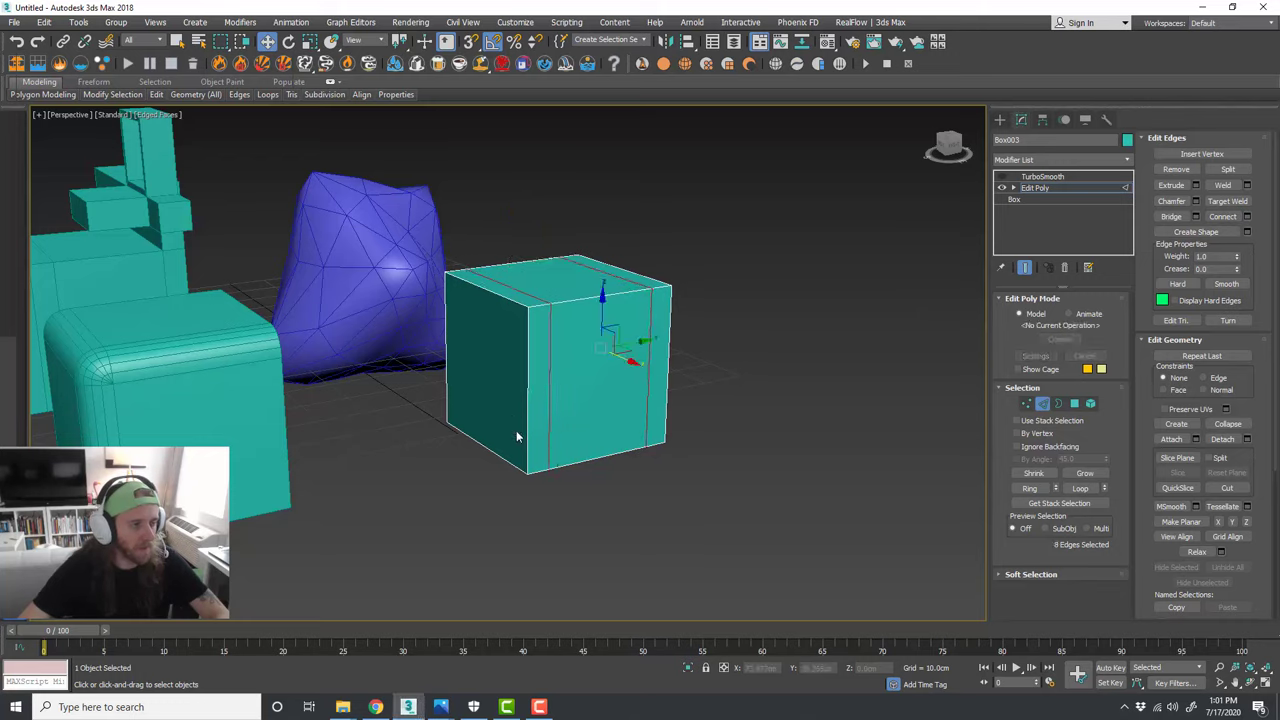
Step: Turn TurboSmooth back on, toggling it to compare the box with and without smoothing
middle_click_drag(654, 409, 704, 400, "alt")
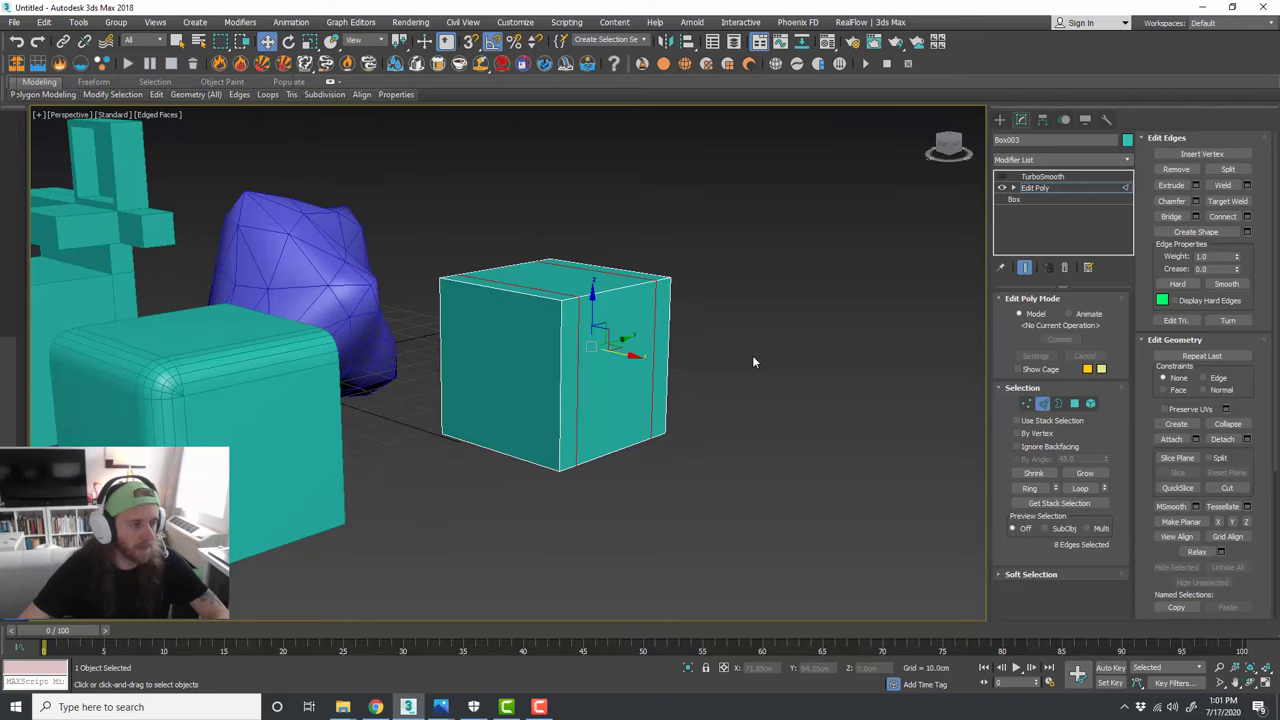
scroll(658, 350, "up", 5)
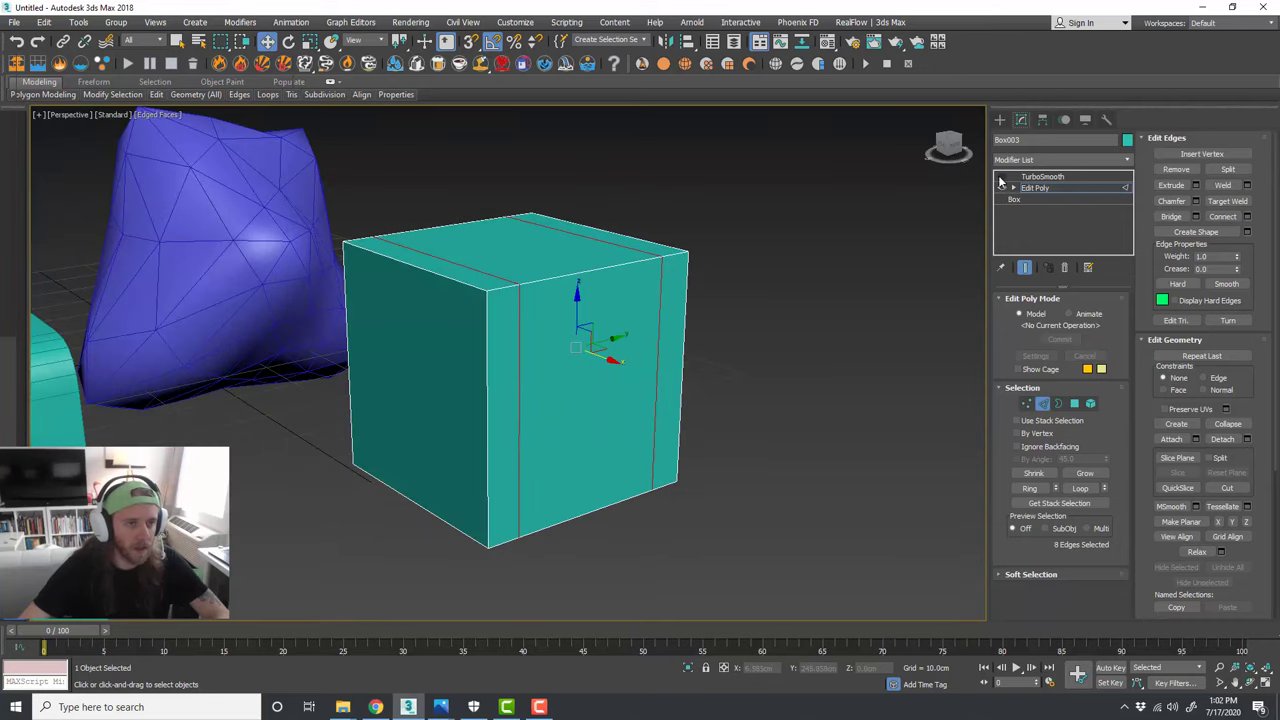
left_click(1001, 177)
left_click(1001, 177)
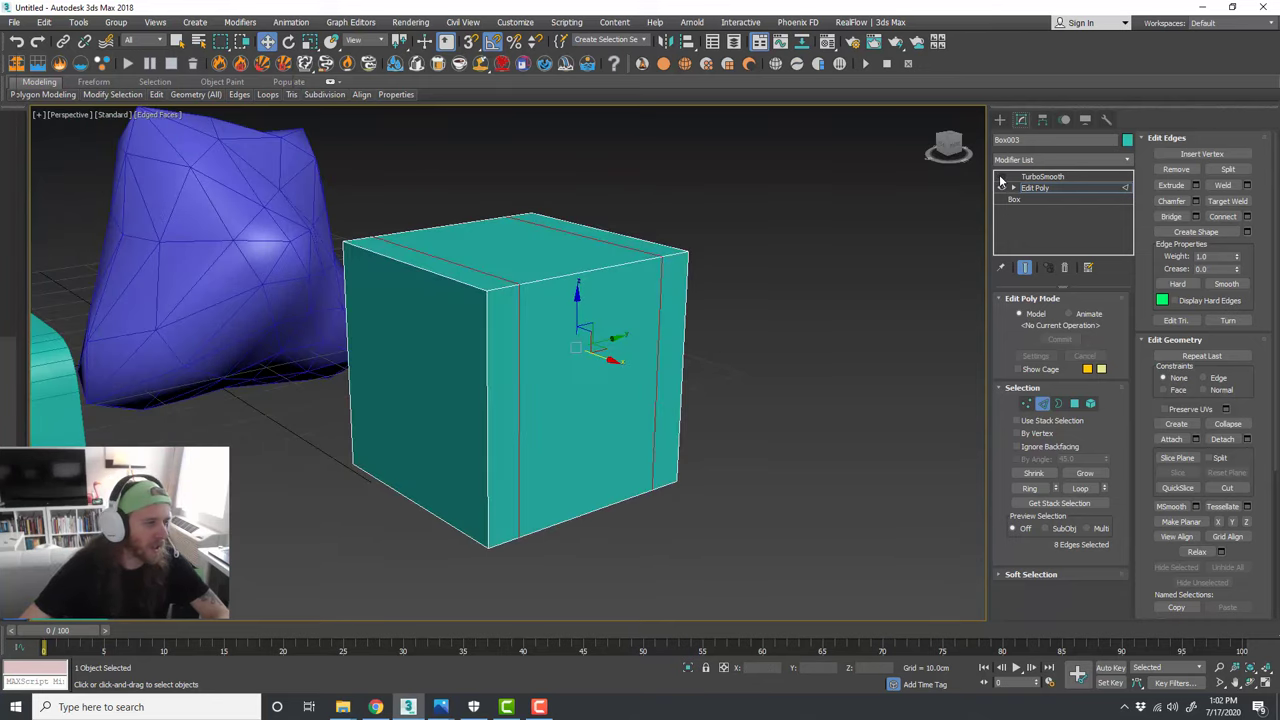
left_click(1001, 177)
Step: Set the TurboSmooth iterations to 2
left_click(1036, 177)
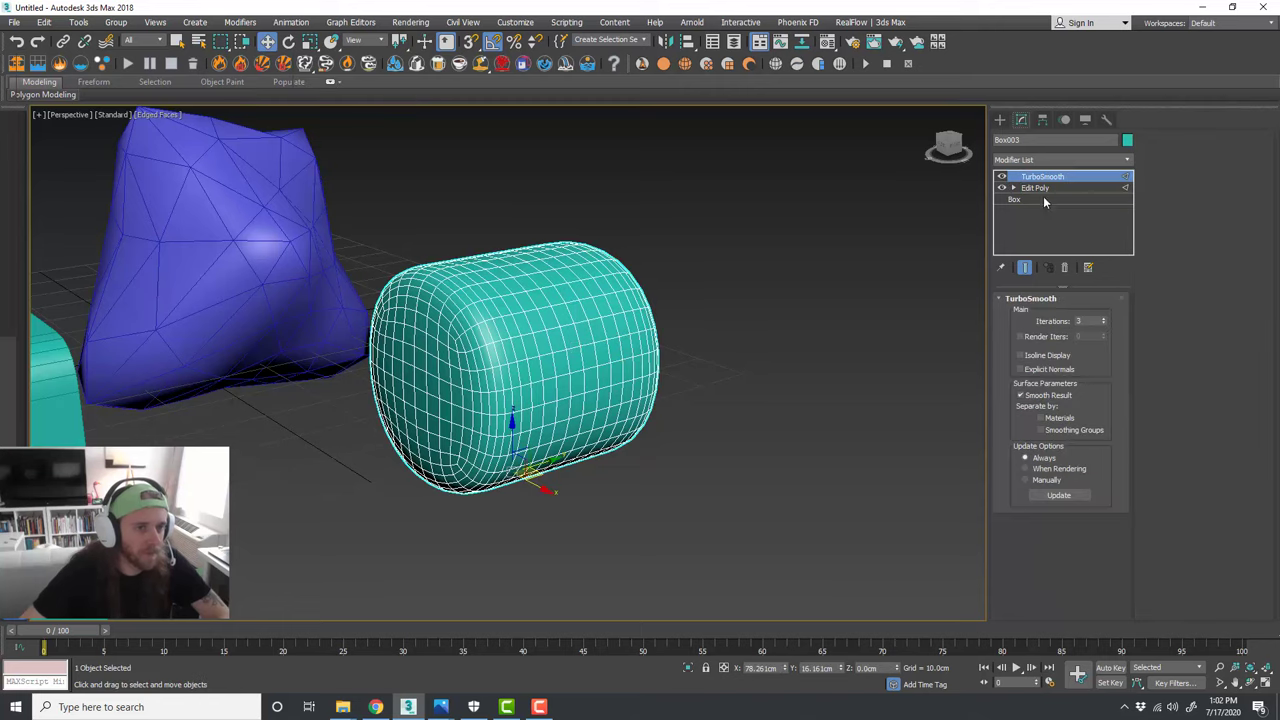
left_click(1103, 324)
left_click(1103, 324)
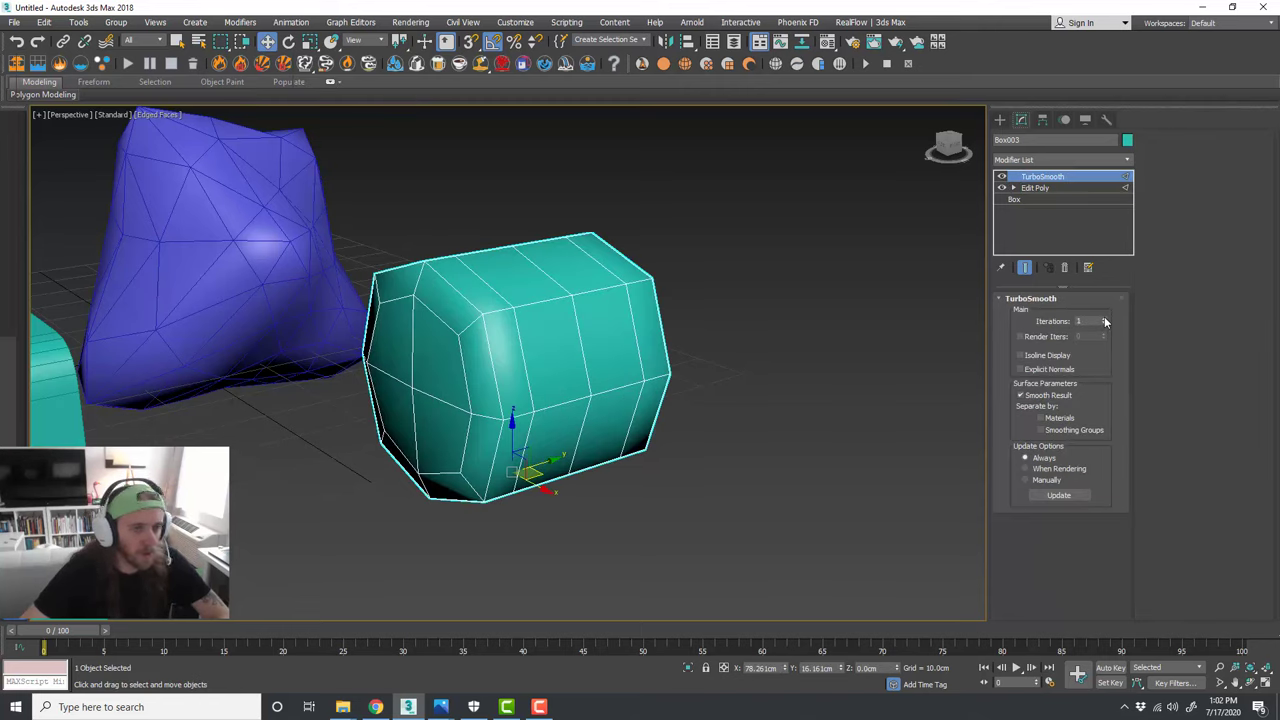
left_click(1105, 319)
Step: Turn off TurboSmooth, select the box's vertical edges in Edit Poly, and connect them with 2 segments and a pinch of 62
left_click(1036, 189)
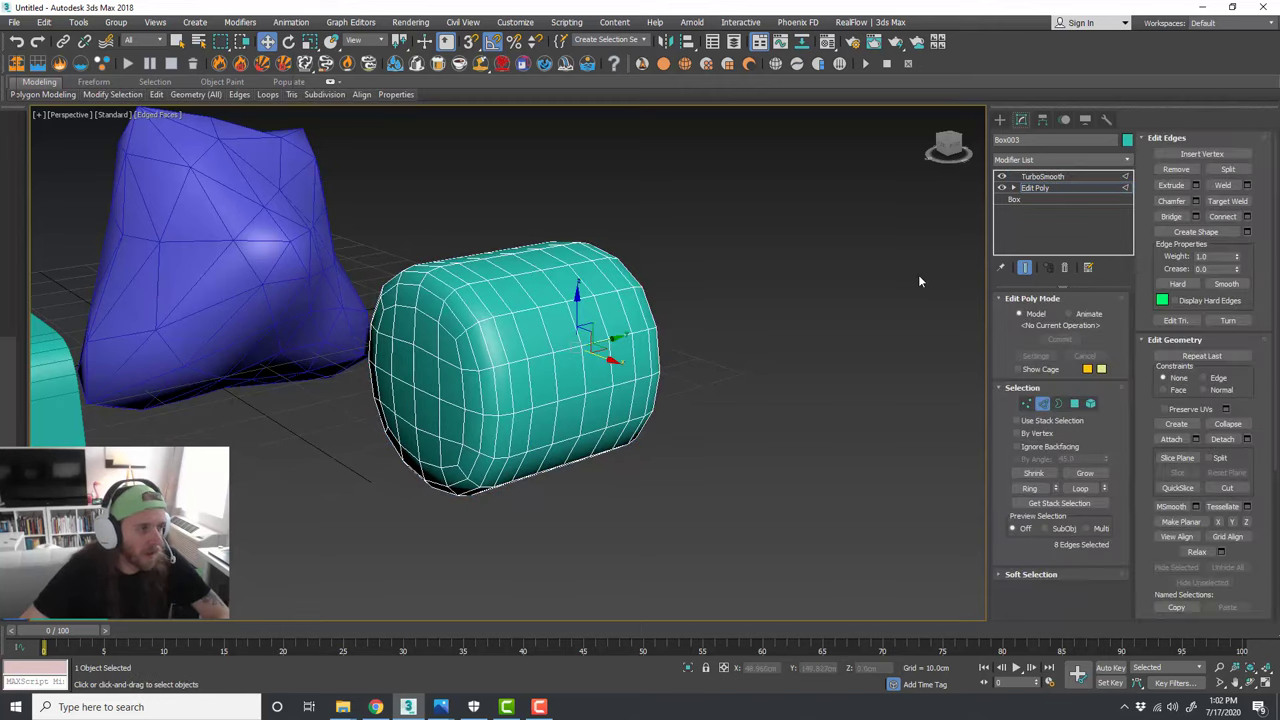
left_click(1002, 176)
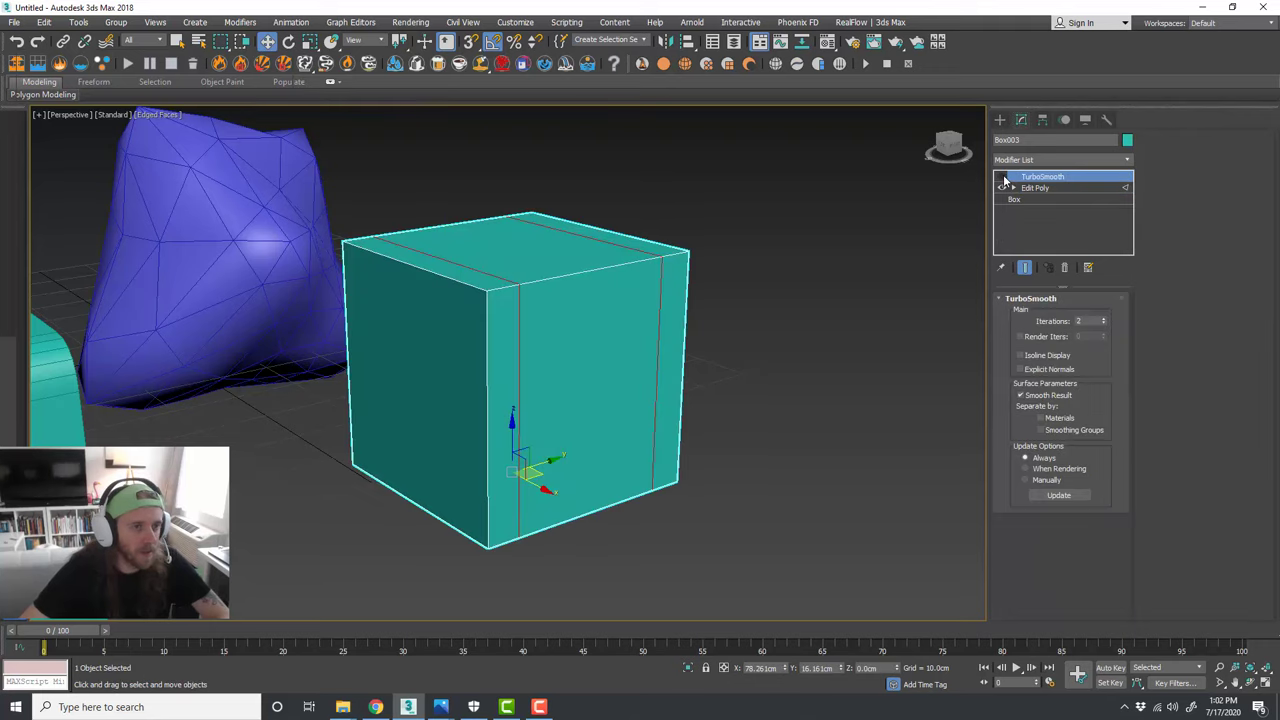
middle_click_drag(652, 392, 644, 330, "alt")
left_click_drag(812, 326, 315, 320)
middle_click_drag(314, 323, 458, 359, "alt")
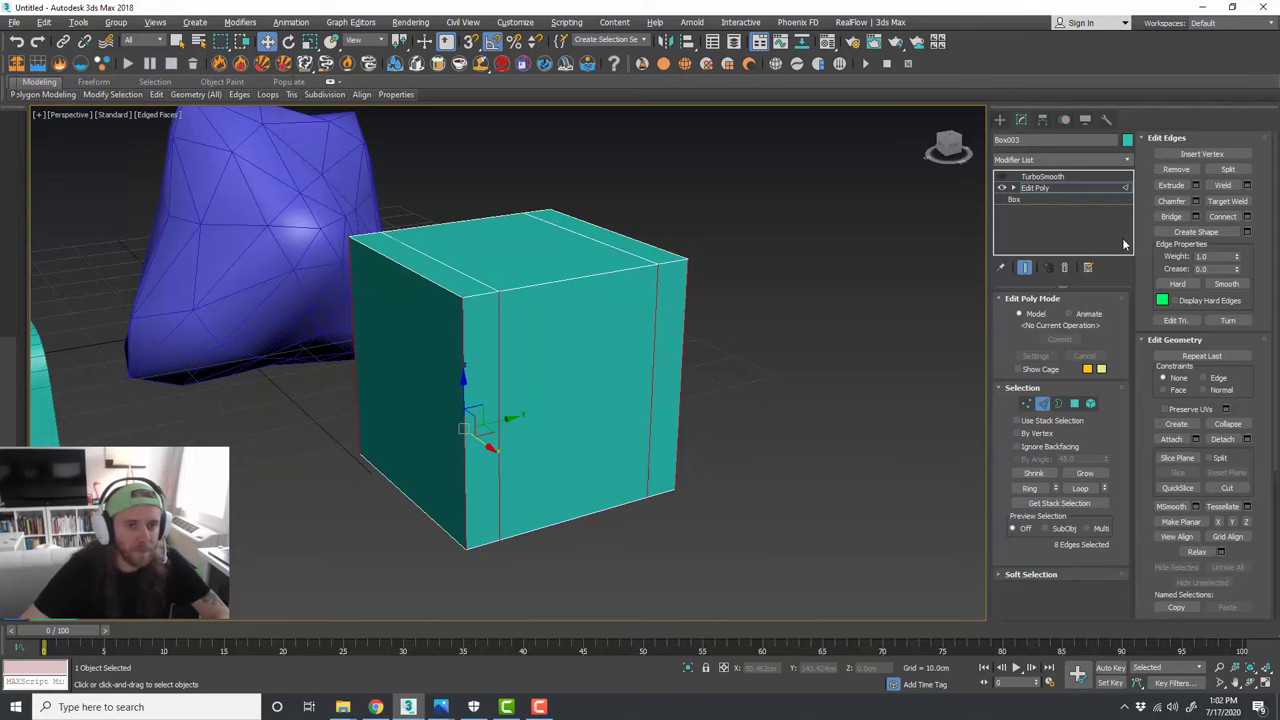
left_click(1246, 216)
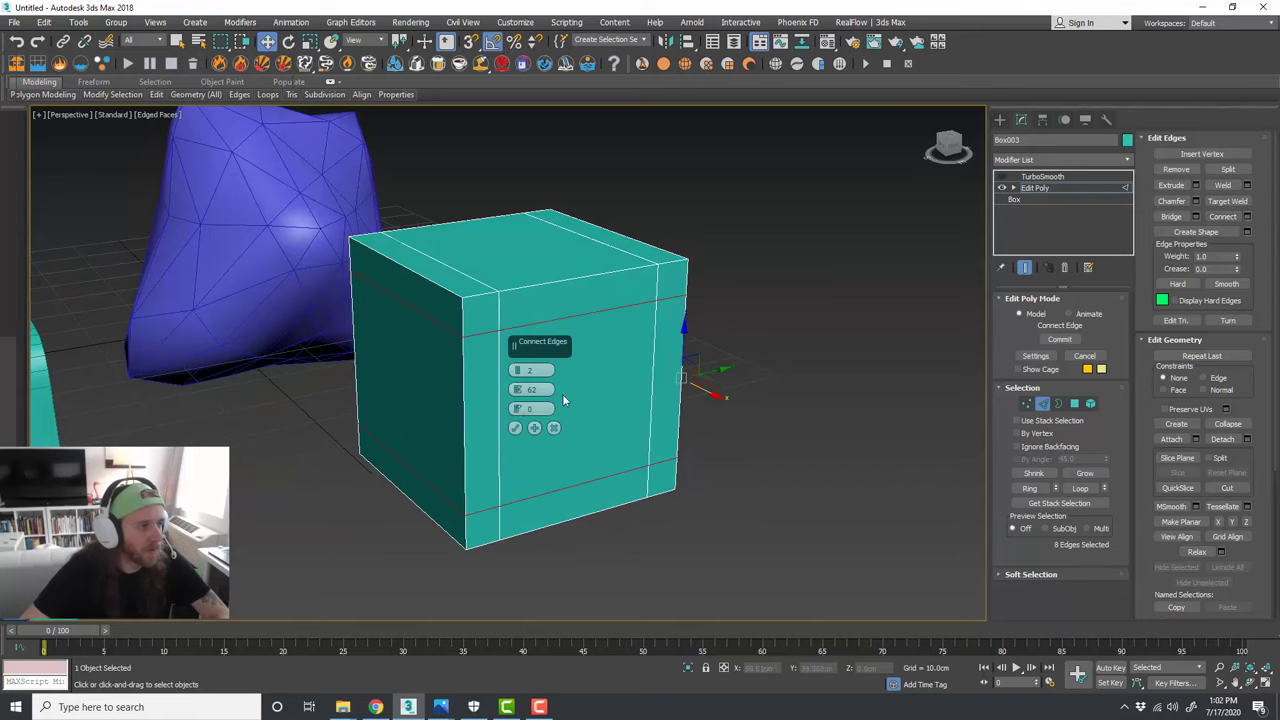
left_click(515, 427)
Step: Select the box's edges running in the remaining third direction and connect them with the same connect settings
middle_click_drag(560, 377, 710, 386, "alt")
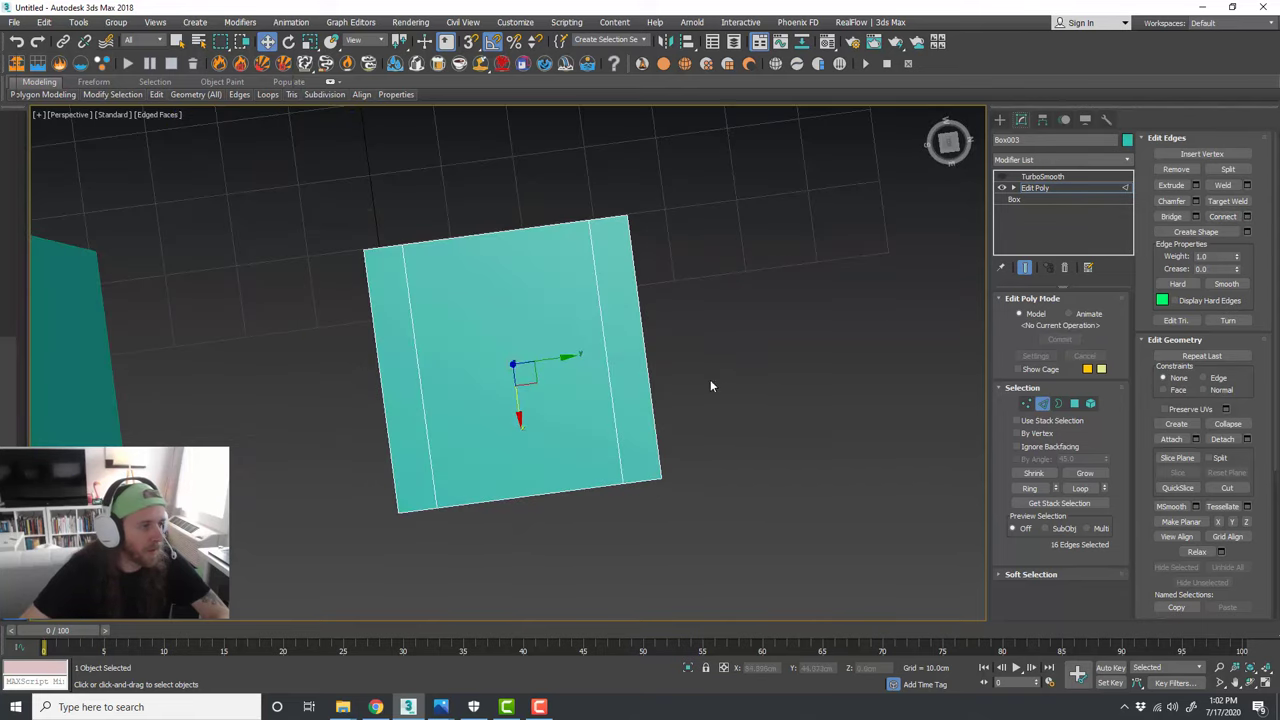
left_click_drag(293, 388, 289, 387)
middle_click_drag(515, 400, 577, 306, "alt")
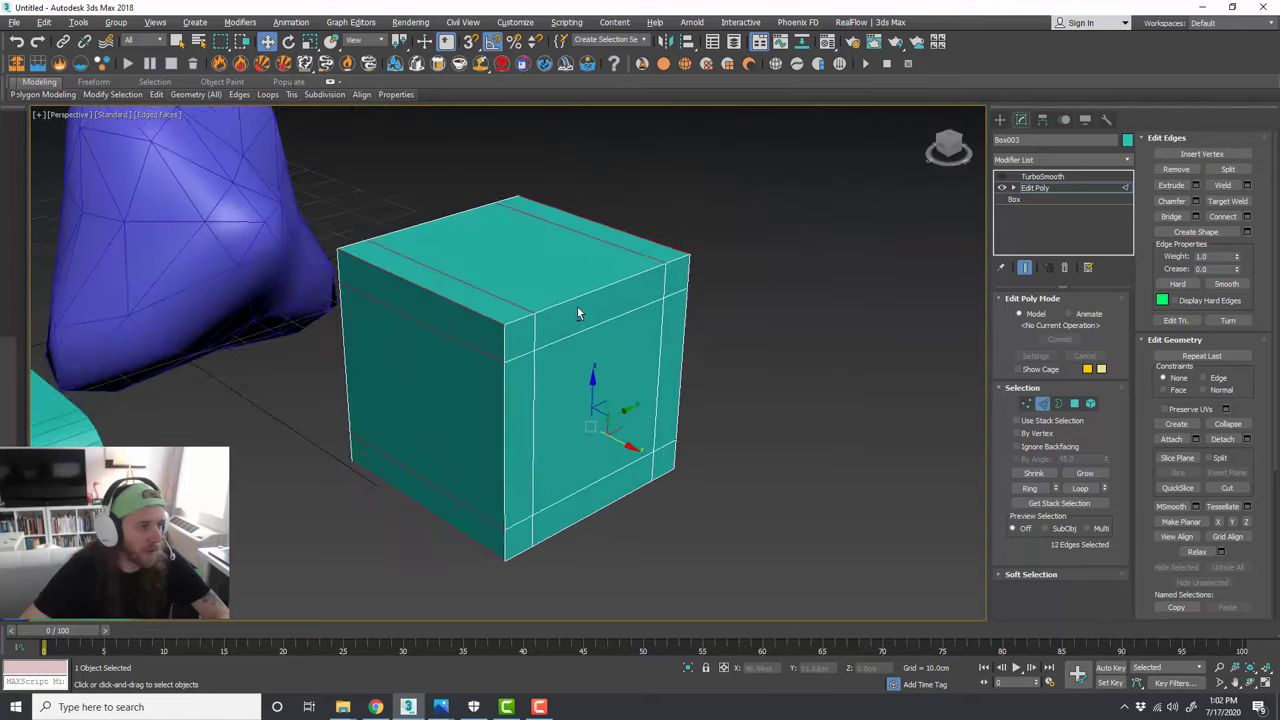
left_click(1228, 218)
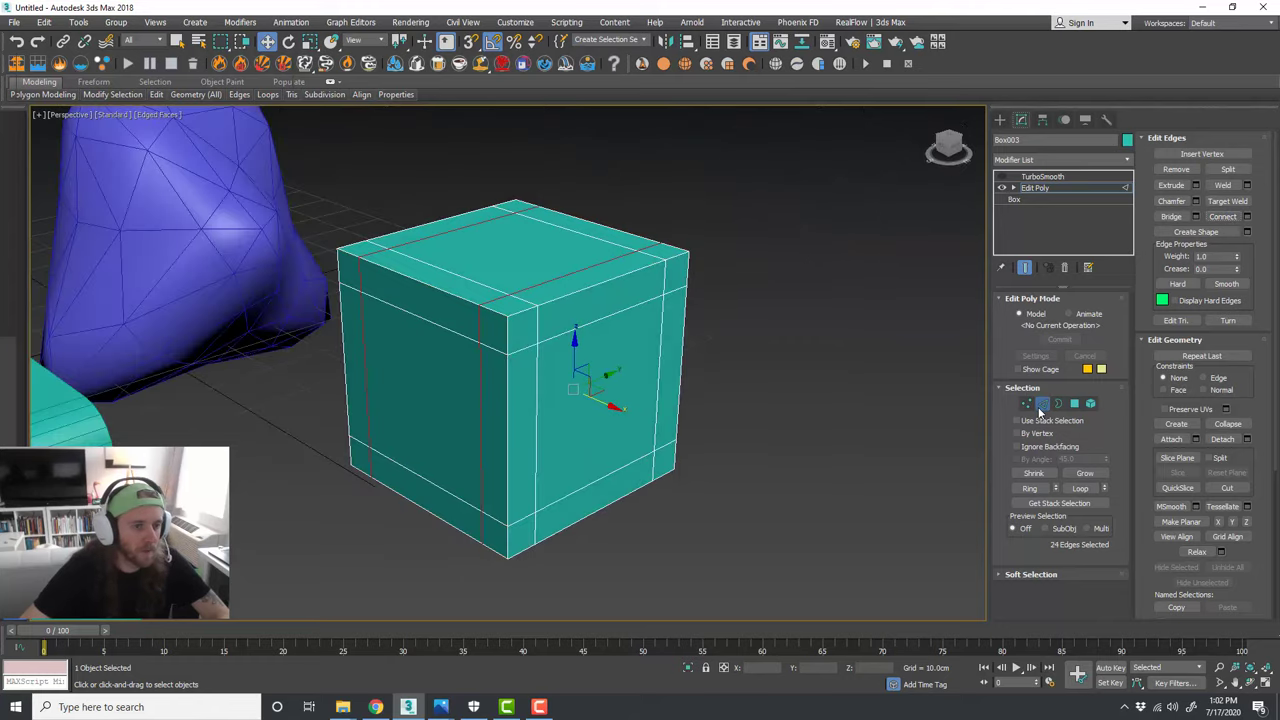
Step: Exit the edge level and turn TurboSmooth back on for the box with supporting loops on all sides
left_click(1042, 404)
left_click(1002, 176)
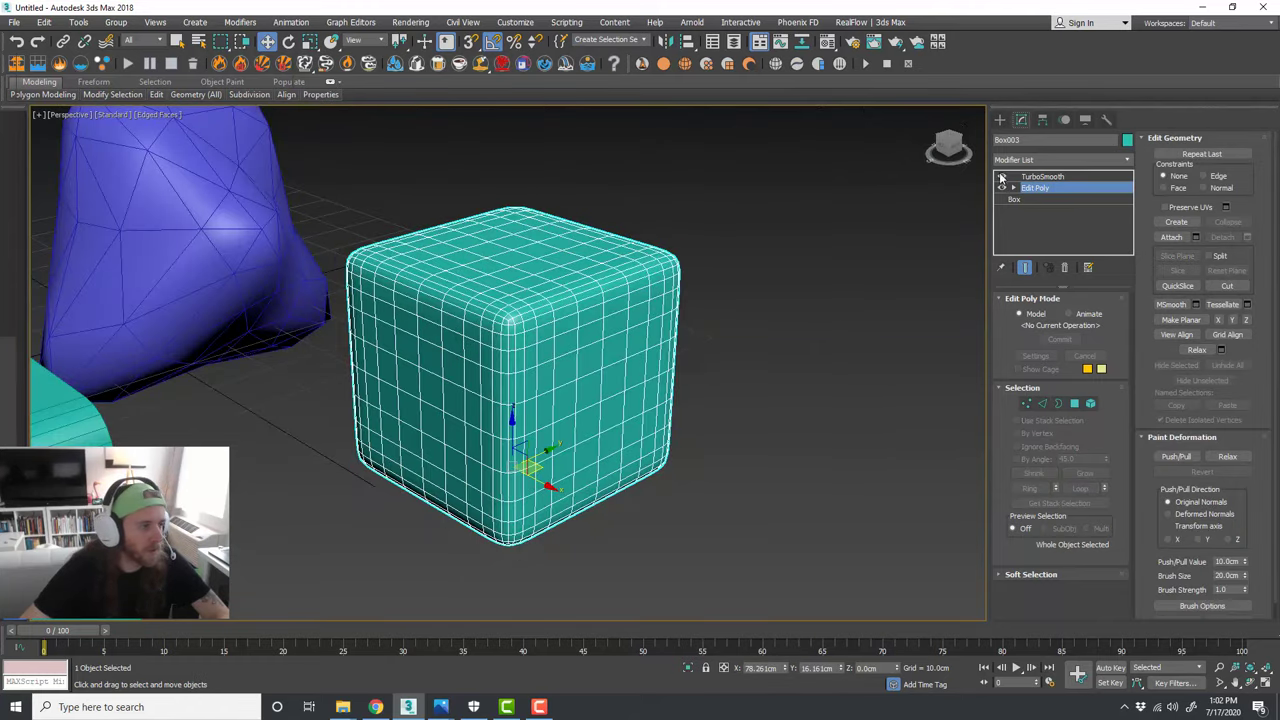
scroll(740, 335, "down", 3)
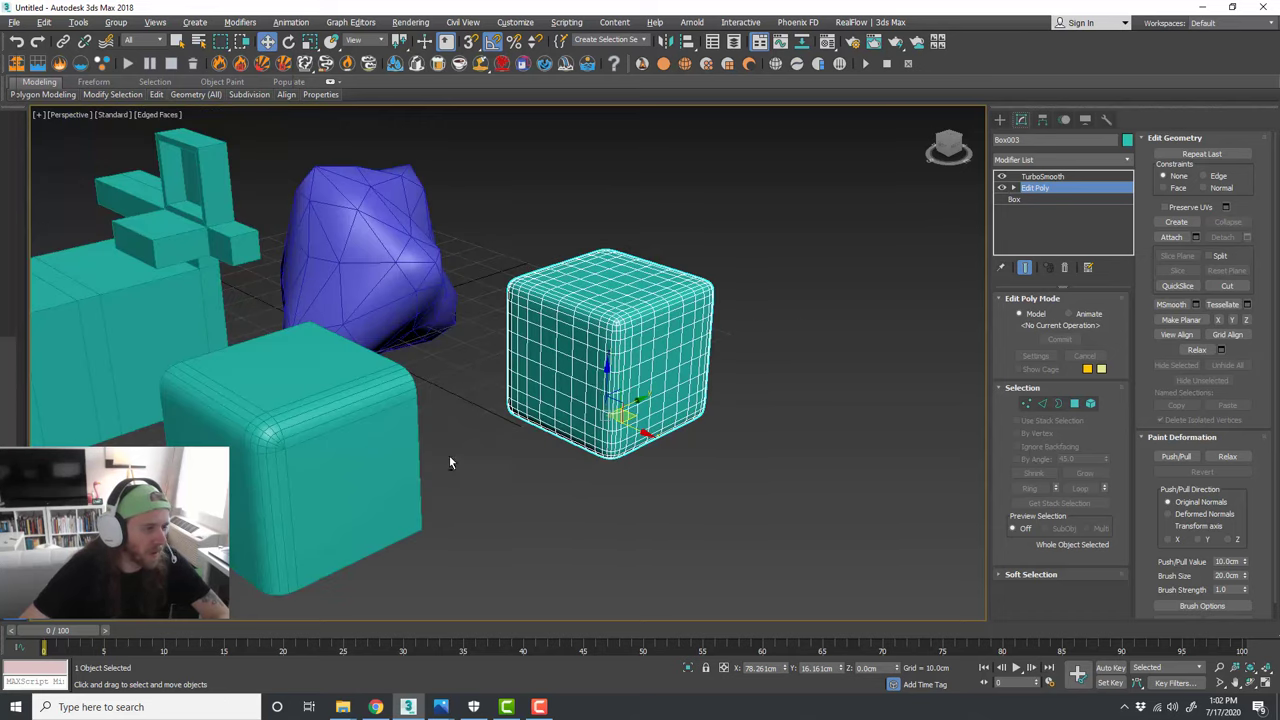
middle_click_drag(449, 455, 443, 453, "alt")
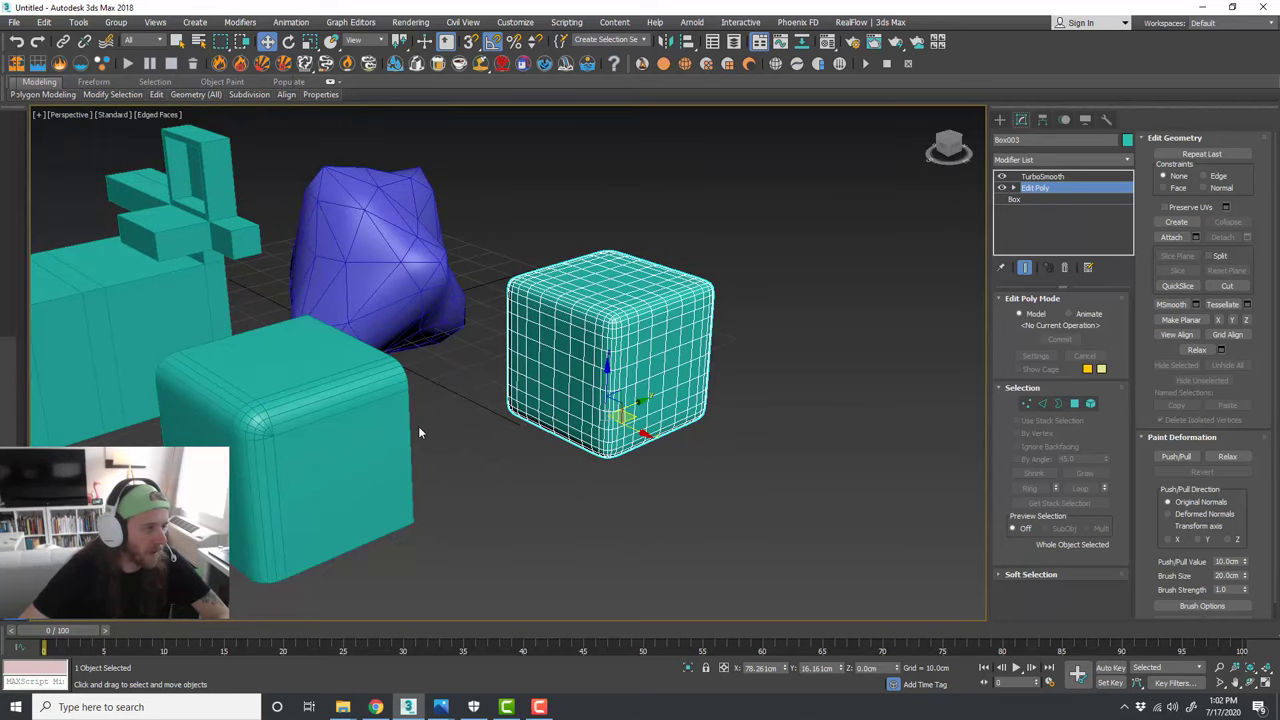
Step: Select all edges of the chamfered box in its Edit Poly modifier, return to Chamfer, and reselect the TurboSmooth box
left_click(414, 430)
left_click(1063, 199)
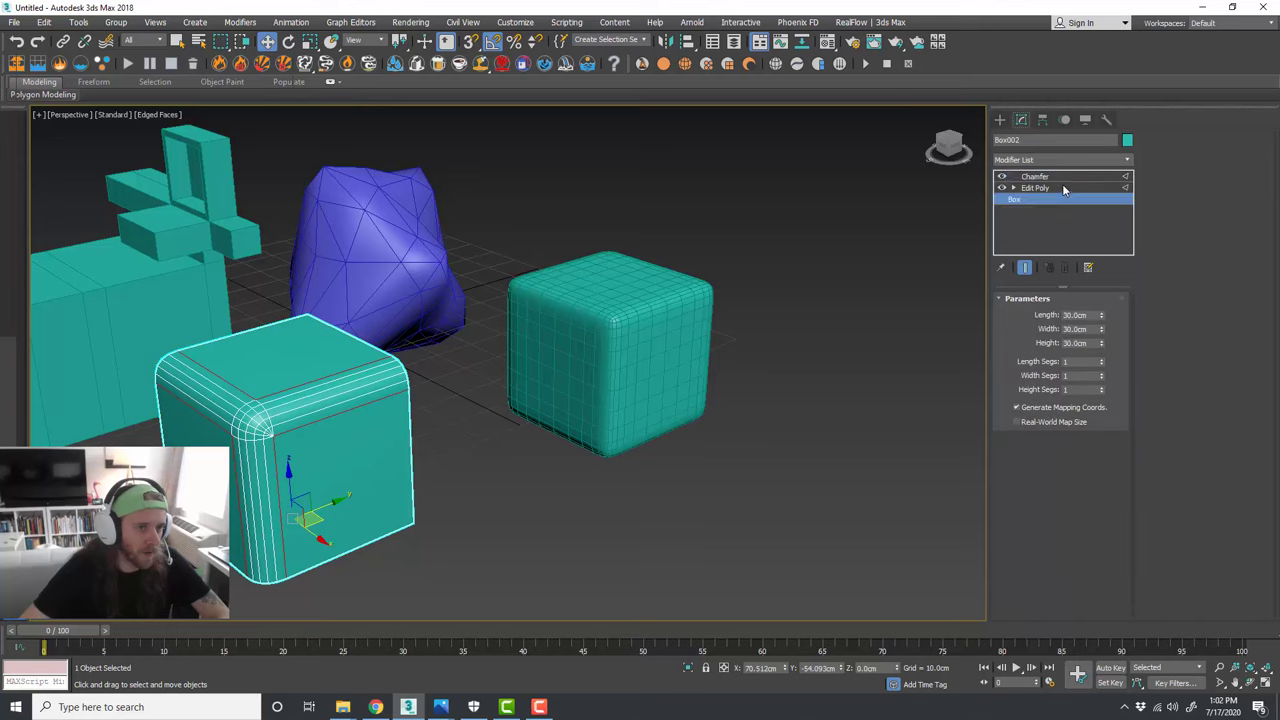
left_click(1063, 187)
key("ctrl+a")
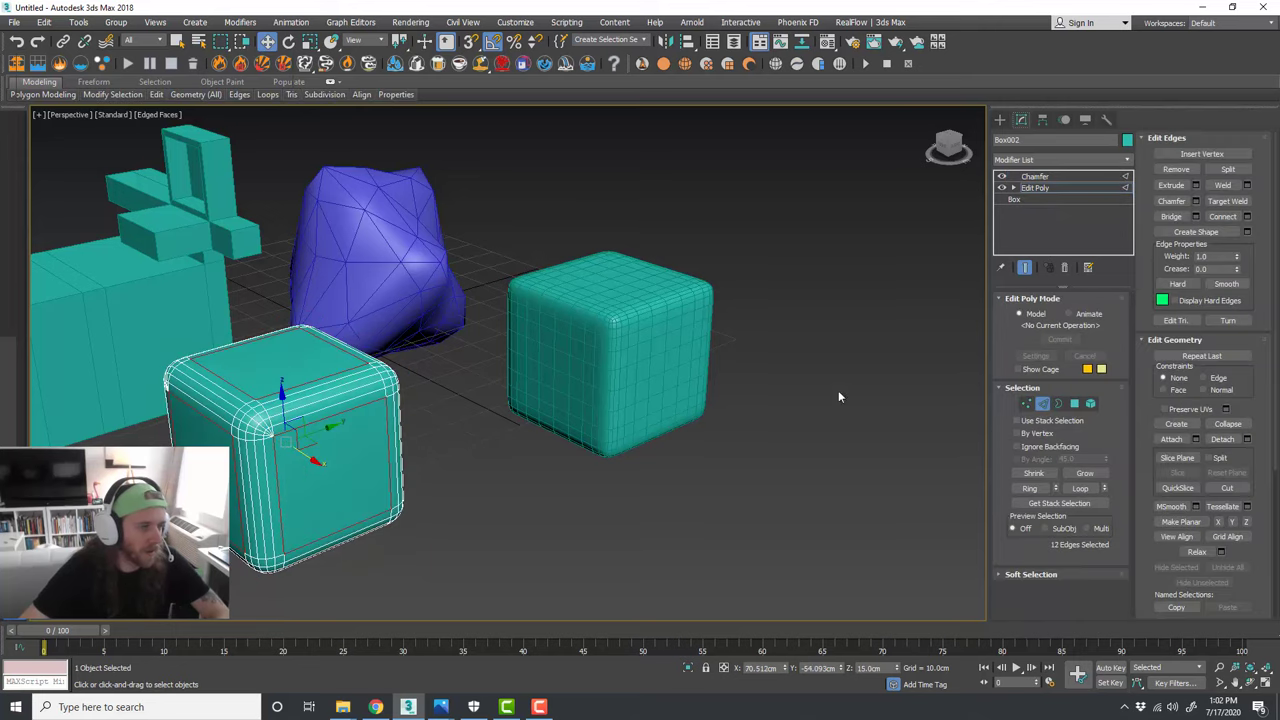
left_click(1064, 177)
left_click(865, 322)
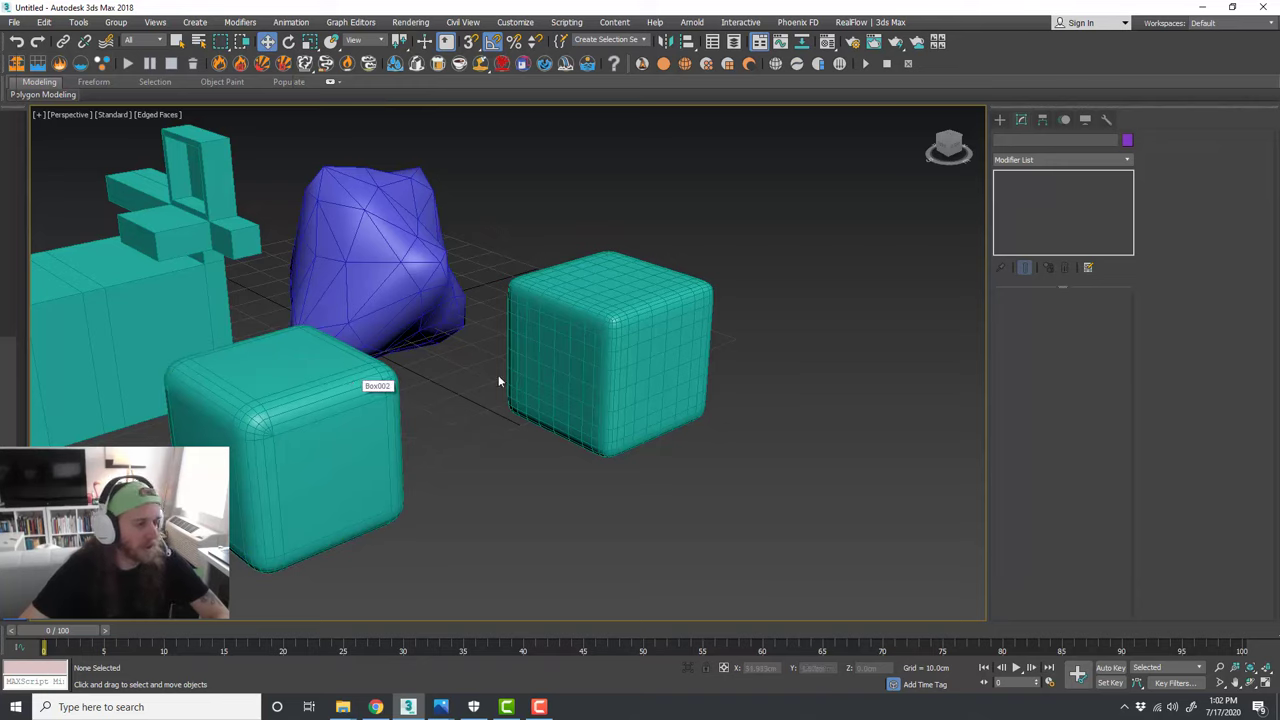
left_click(628, 344)
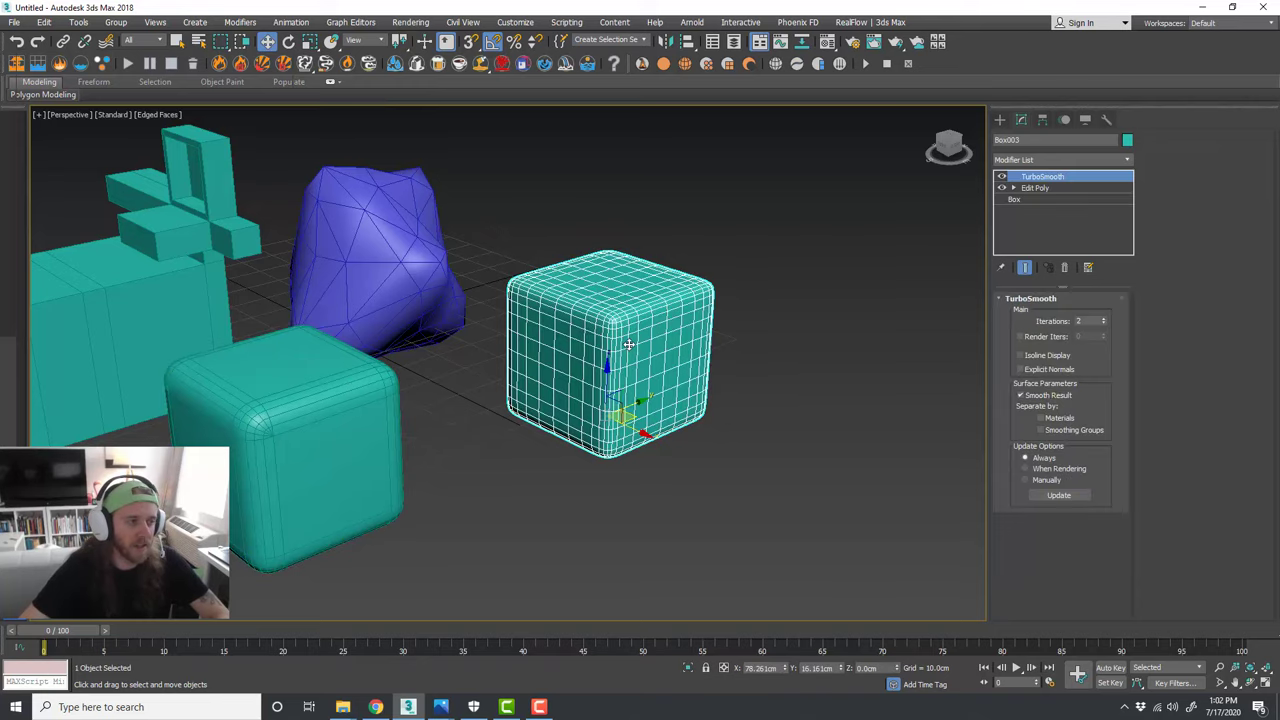
Step: Compare the edge topology of the chamfered cube with that of the TurboSmooth cube from several angles
left_click(390, 405)
left_click(460, 418)
left_click(637, 360)
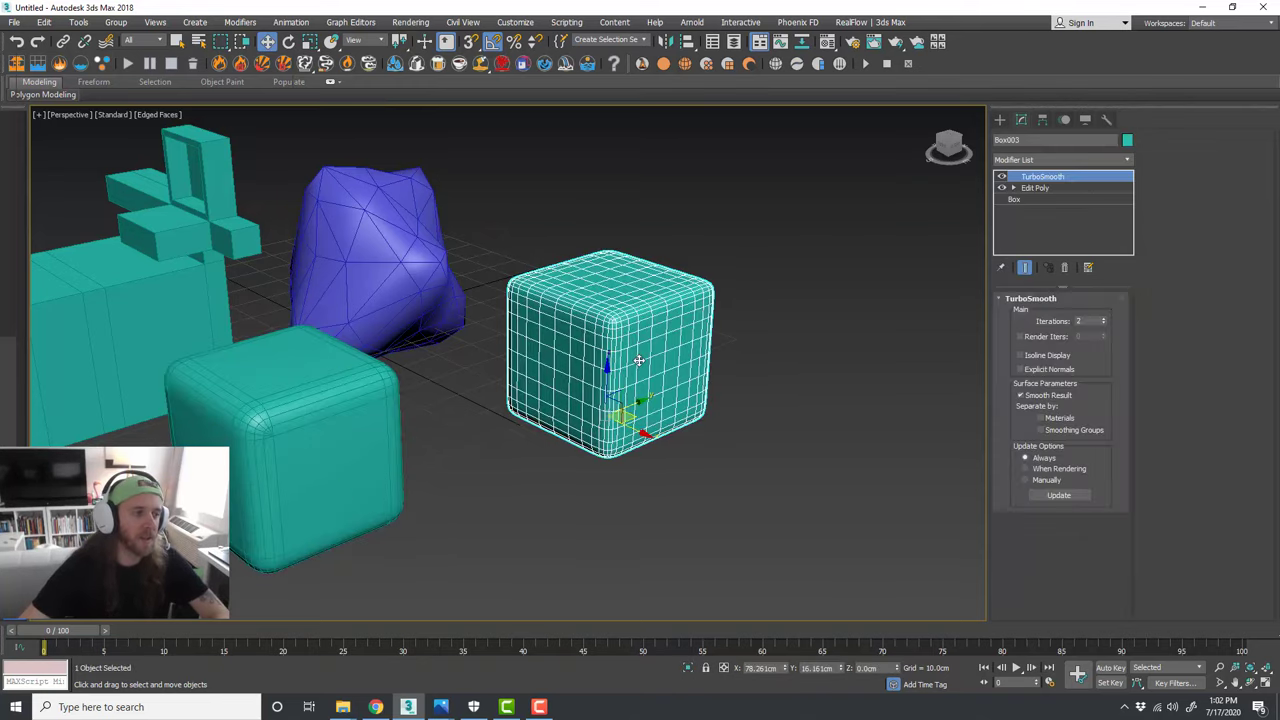
left_click(825, 341)
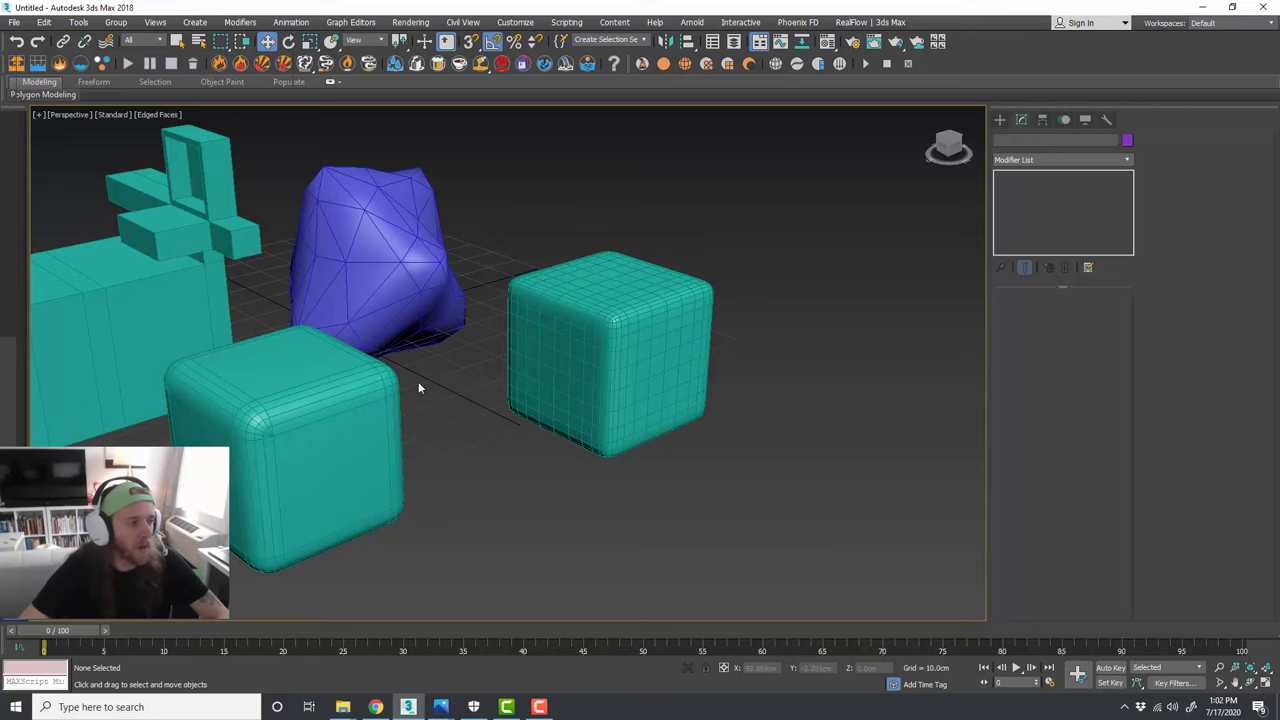
left_click(396, 394)
middle_click_drag(443, 395, 486, 394)
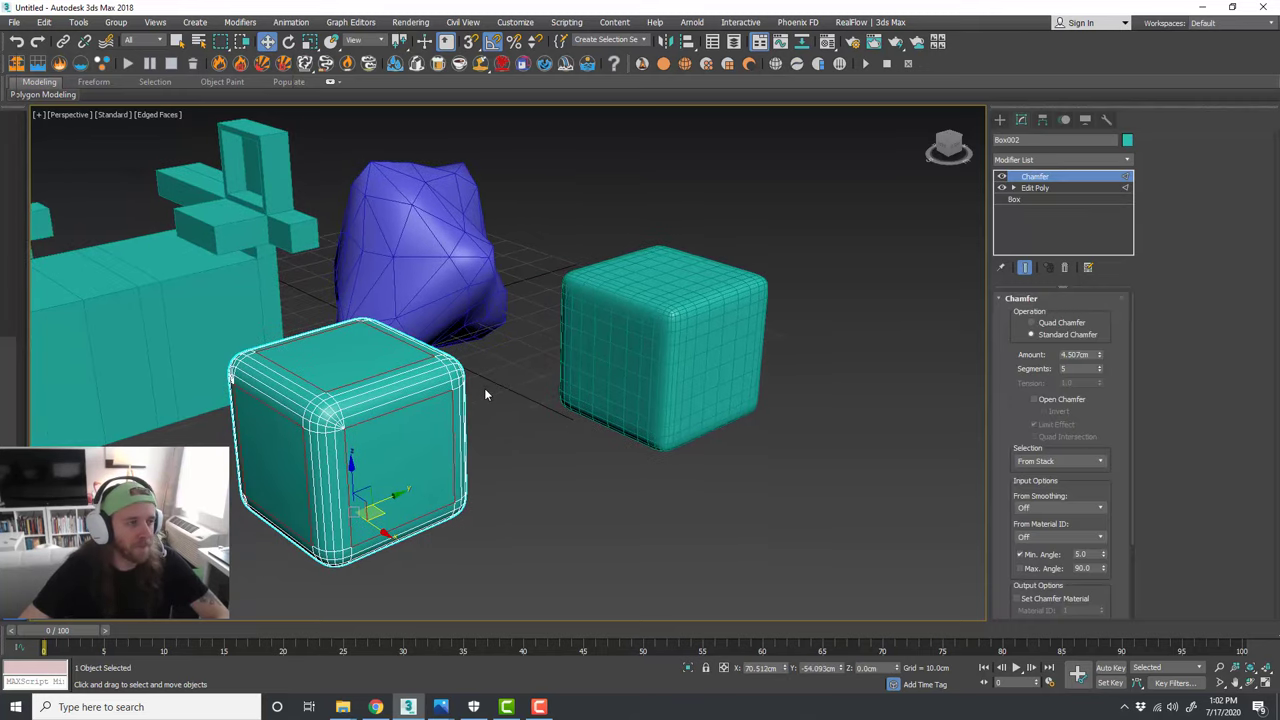
left_click(486, 394)
left_click(458, 421)
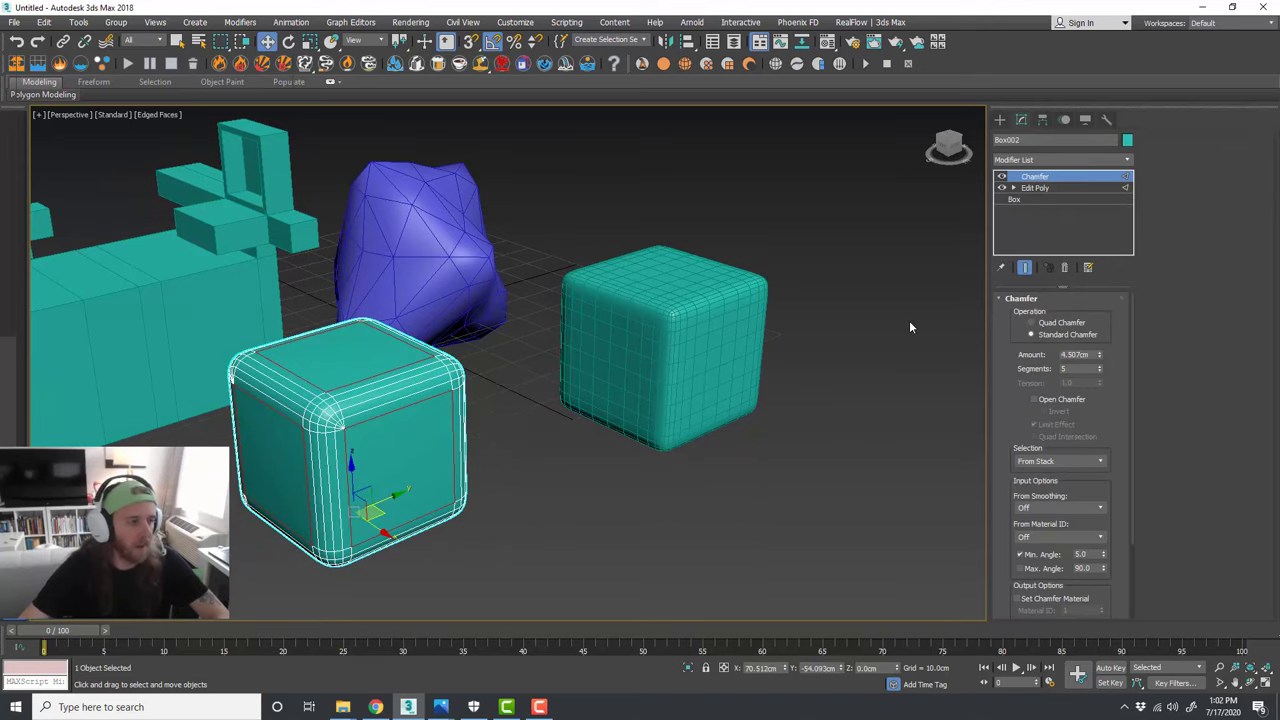
left_click(496, 398)
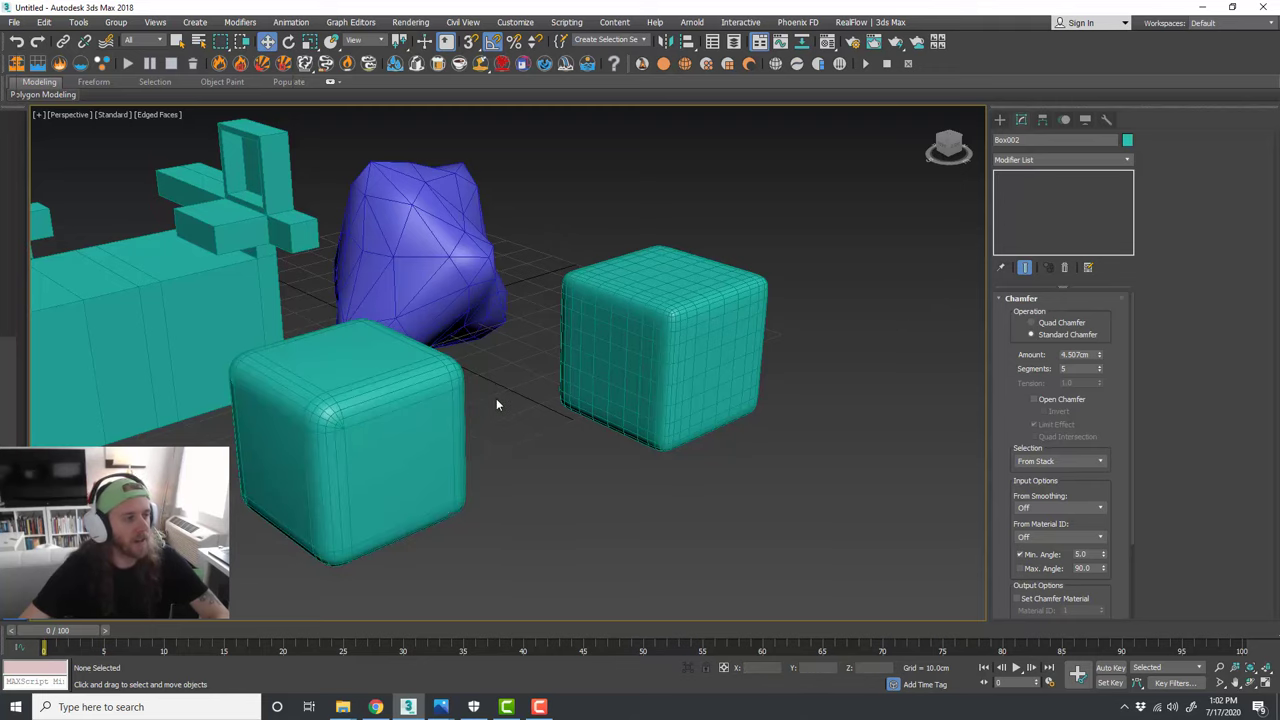
left_click(362, 356)
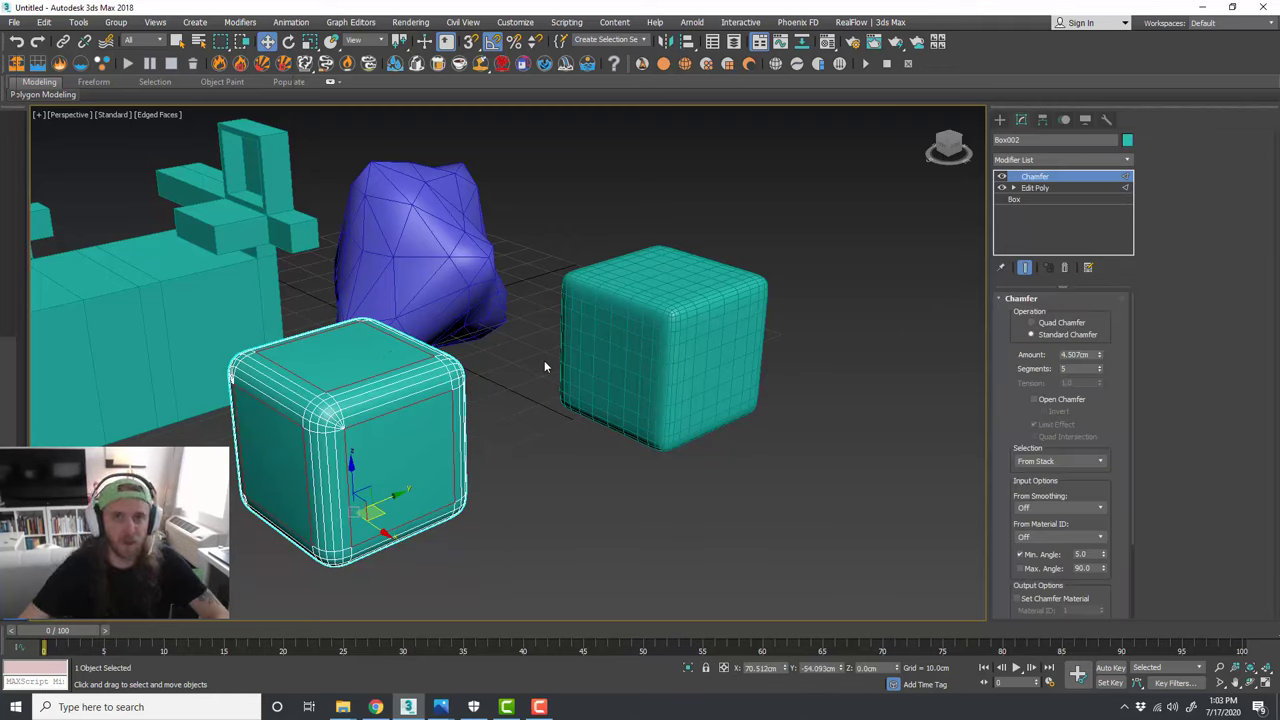
left_click(650, 342)
scroll(788, 306, "up", 3)
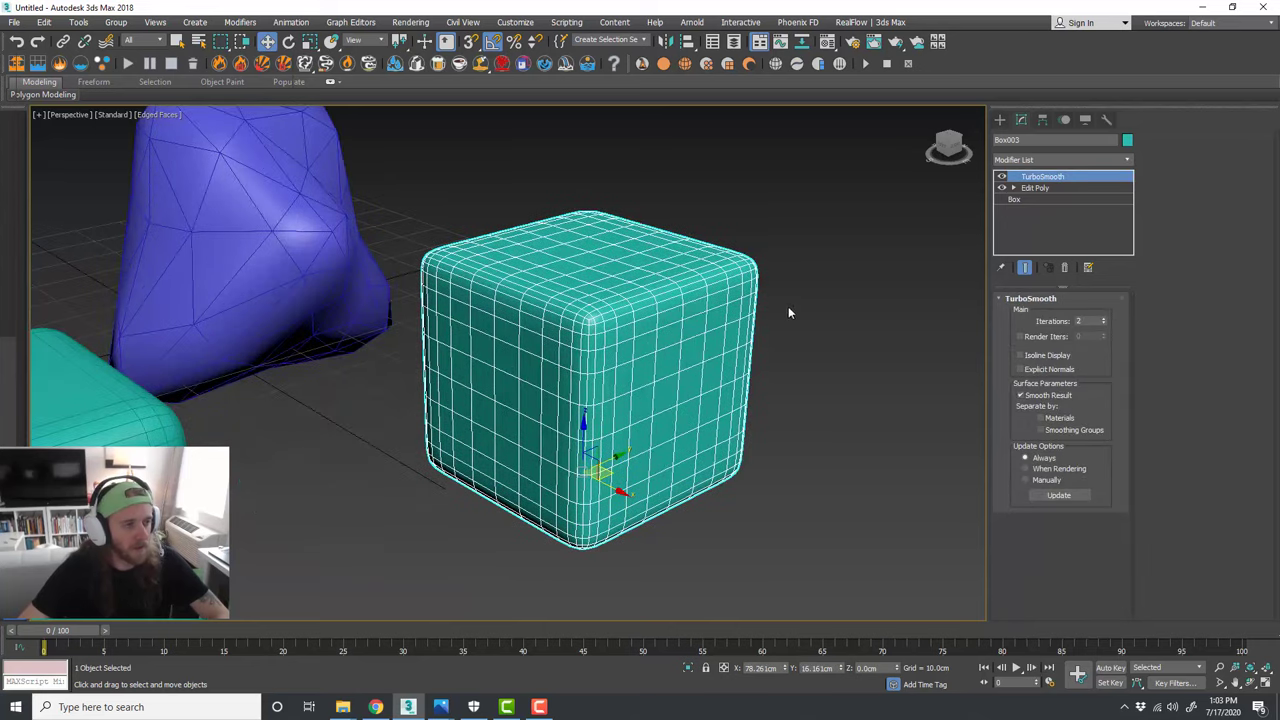
middle_click_drag(788, 385, 726, 386, "alt")
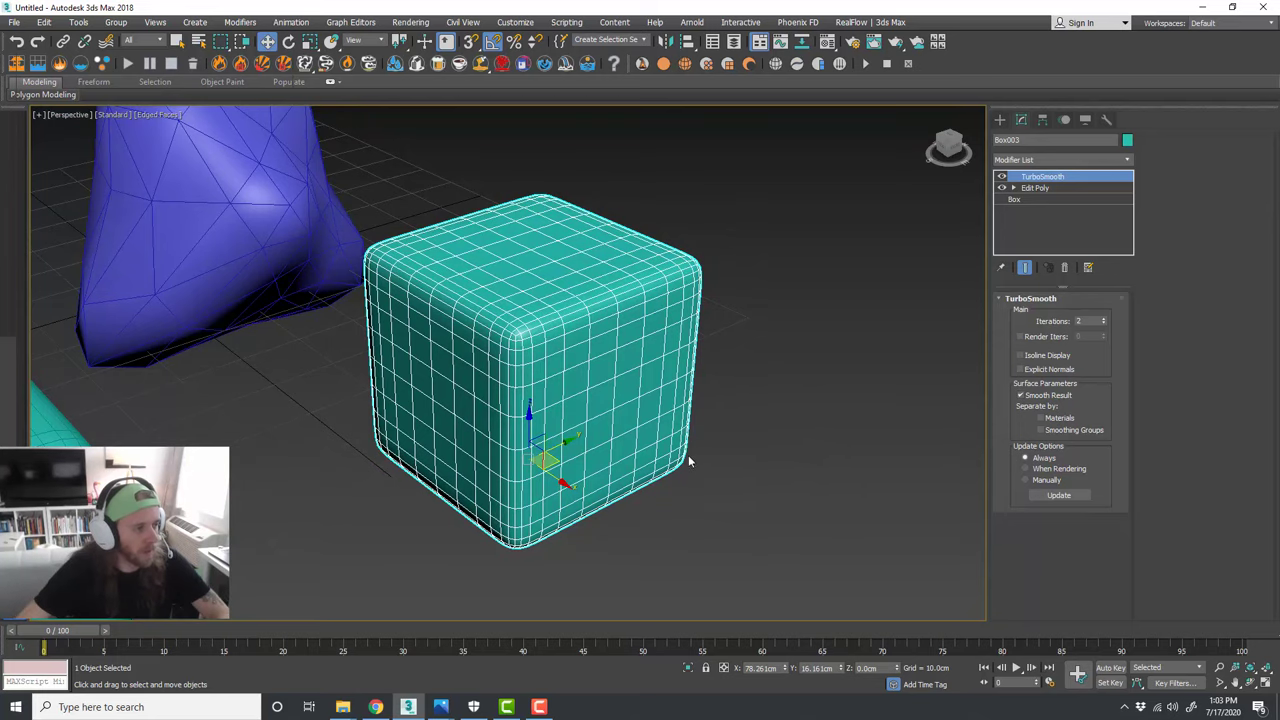
middle_click_drag(662, 430, 700, 451, "alt")
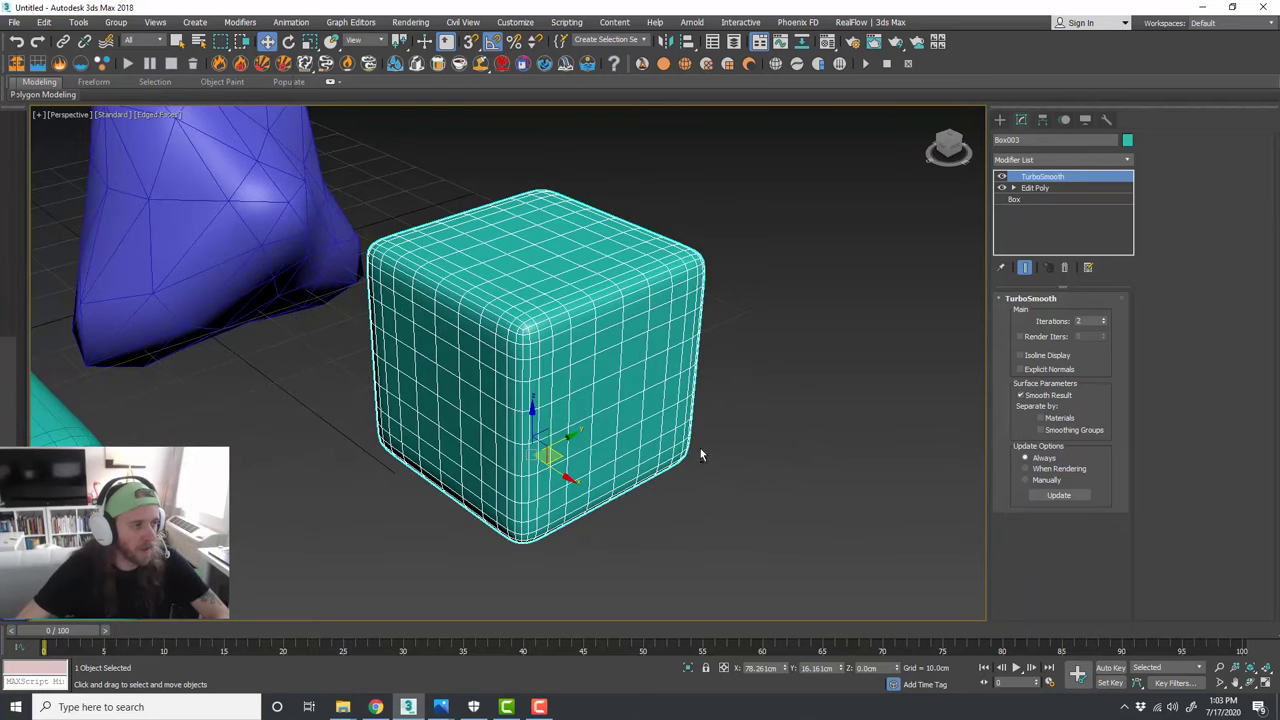
left_click(758, 424)
left_click(670, 380)
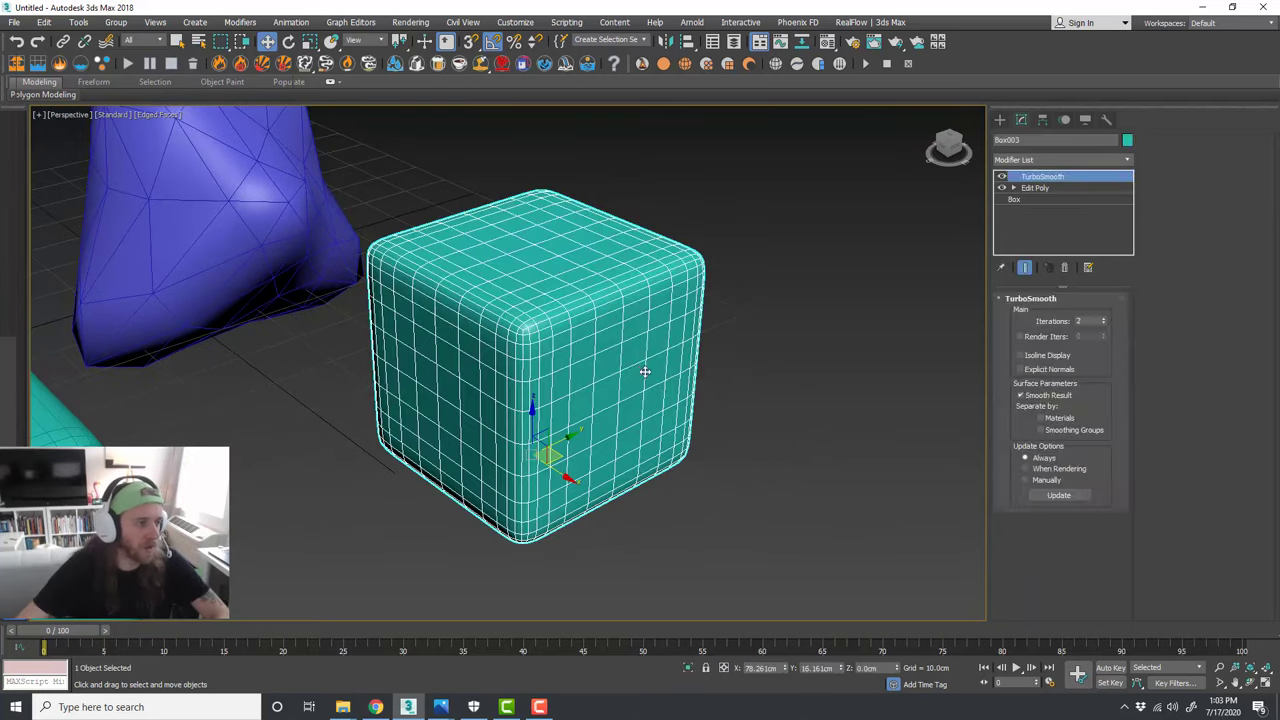
Step: Enter vertex editing in the smoothed cube's Edit Poly modifier and hide the TurboSmooth effect
left_click(1033, 188)
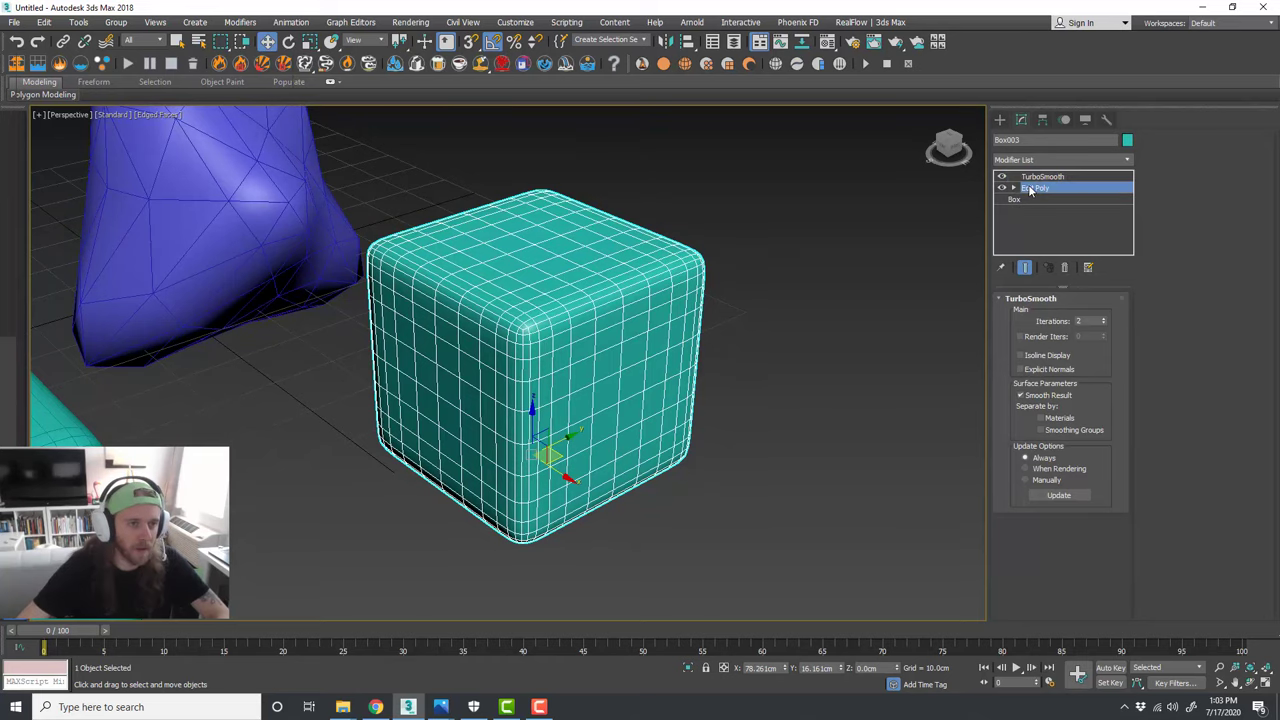
left_click(1028, 404)
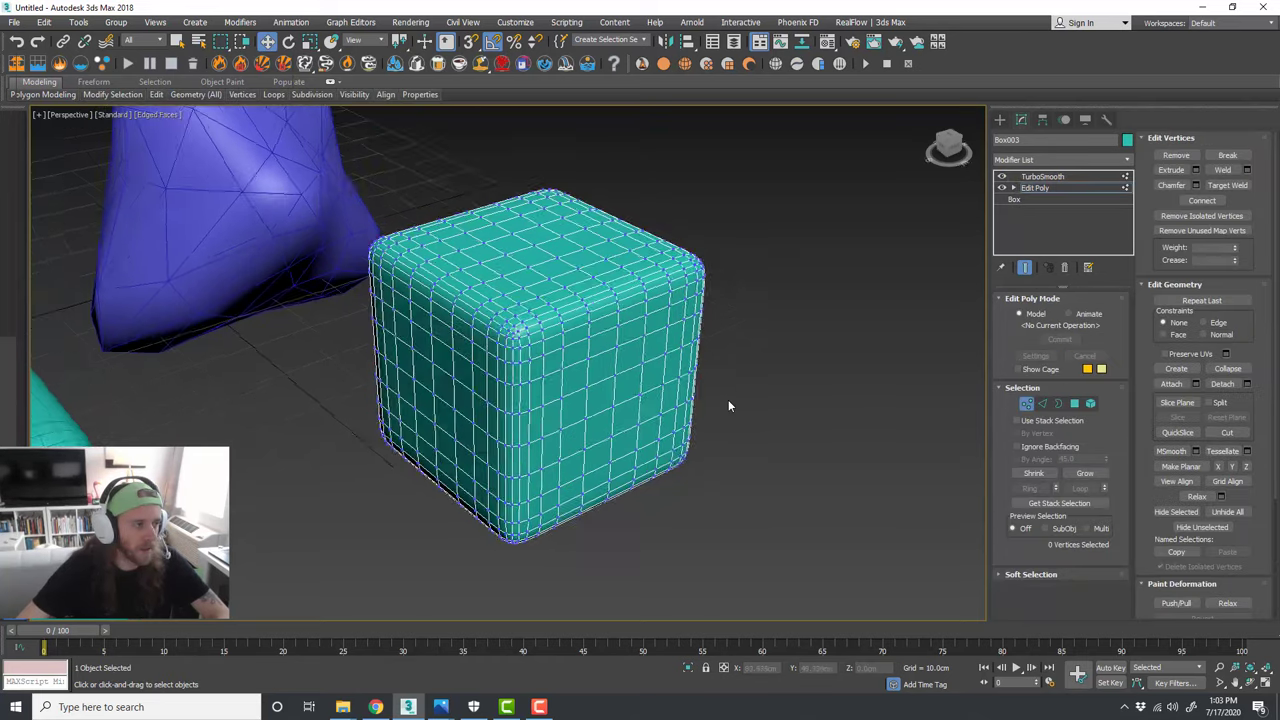
middle_click_drag(728, 399, 698, 399, "alt")
left_click(1001, 177)
middle_click_drag(752, 334, 719, 338, "alt")
Step: Frame the cube in the Top view and scale the two inner horizontal vertex rows closer together along Y
key("alt+w")
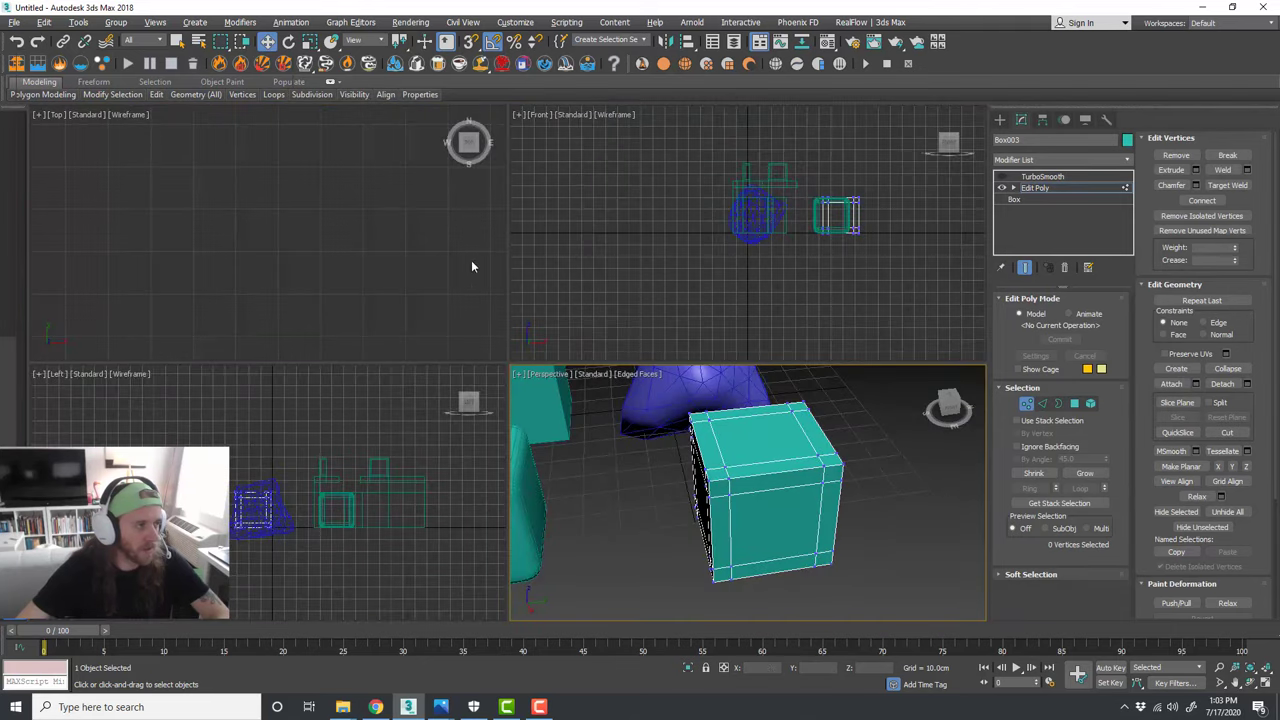
middle_click(432, 256)
key("z")
scroll(413, 292, "down", 2)
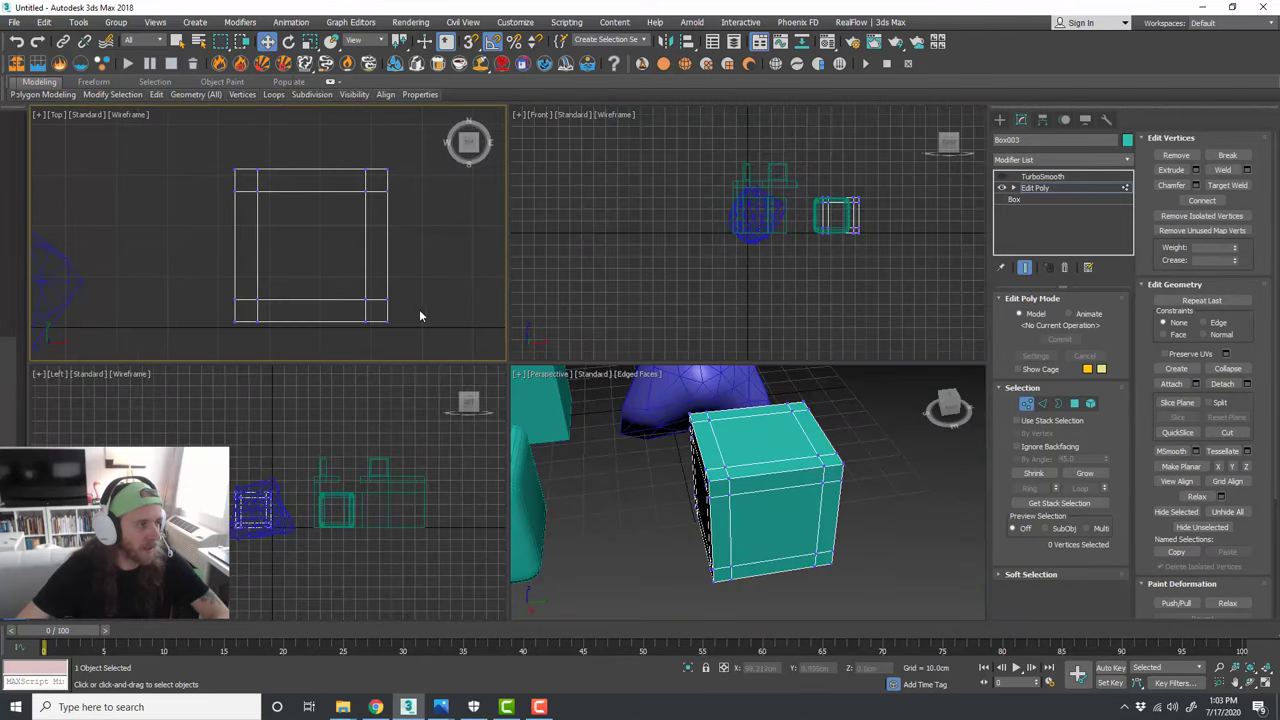
left_click_drag(213, 201, 213, 182)
key("r")
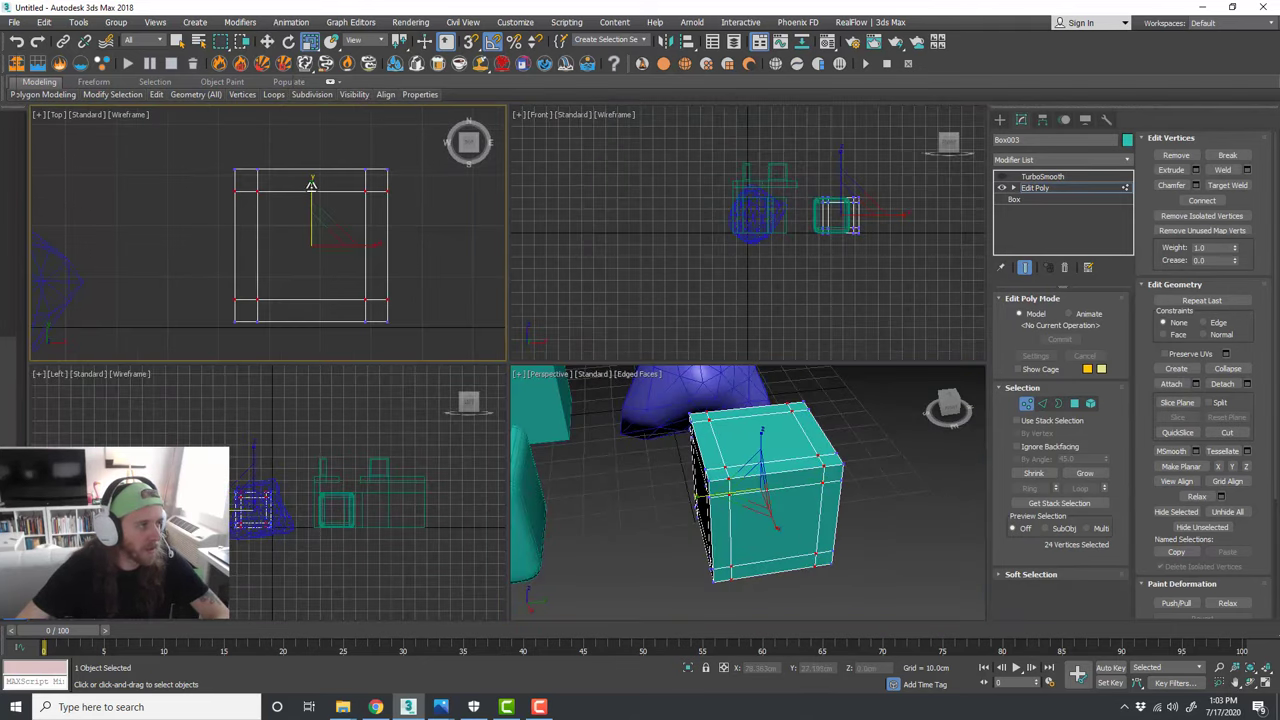
left_click_drag(311, 186, 254, 146)
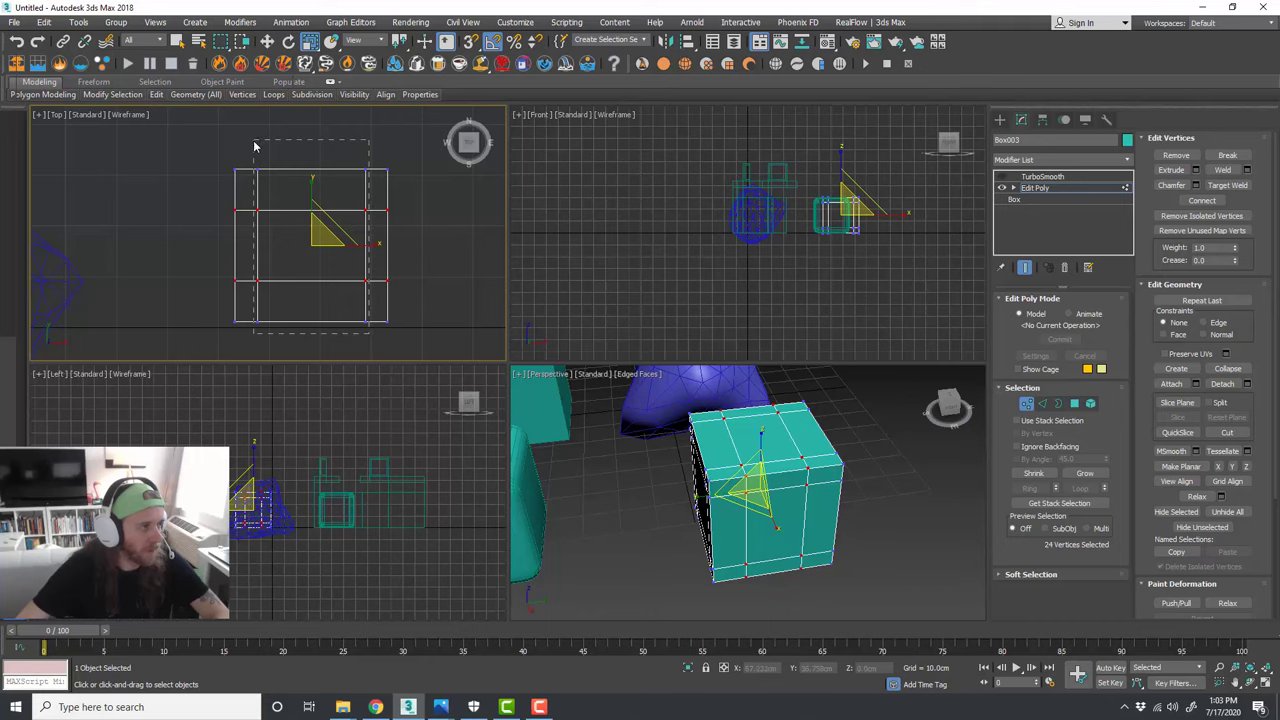
Step: Scale the two inner vertical vertex columns closer together along X to about 75% in the Top view
key("w")
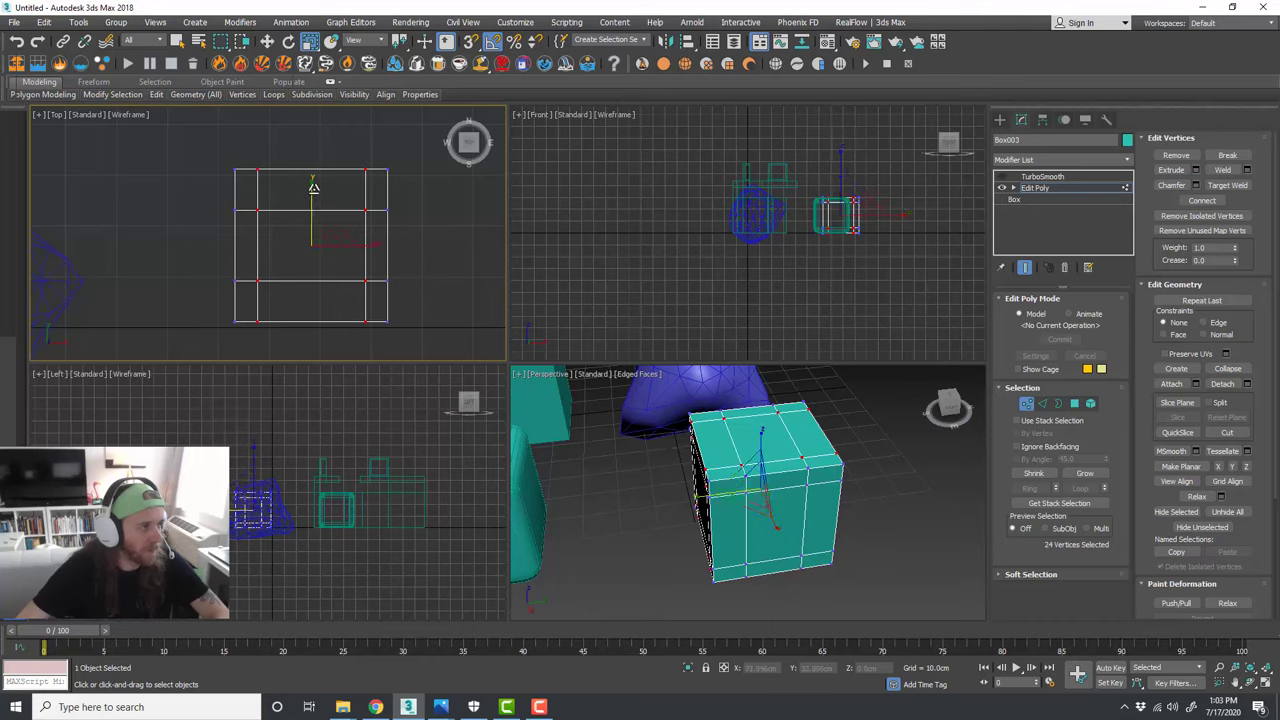
left_click(375, 342)
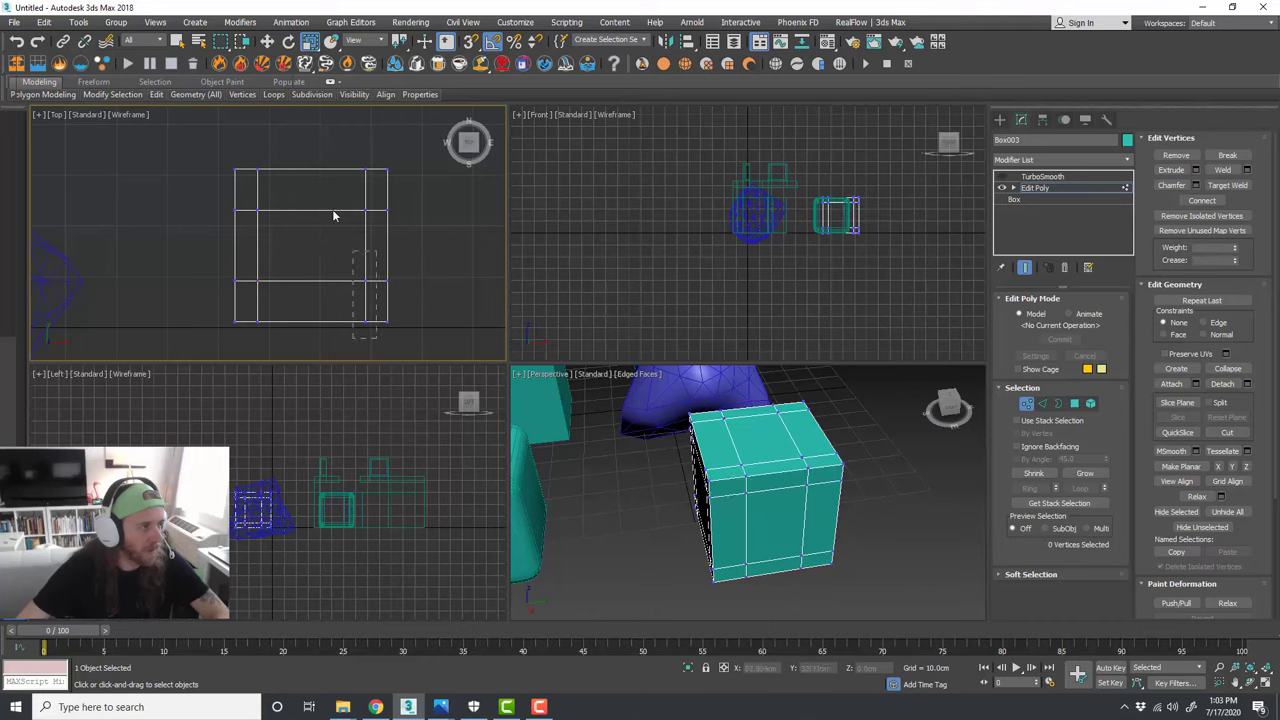
left_click_drag(256, 149, 255, 143)
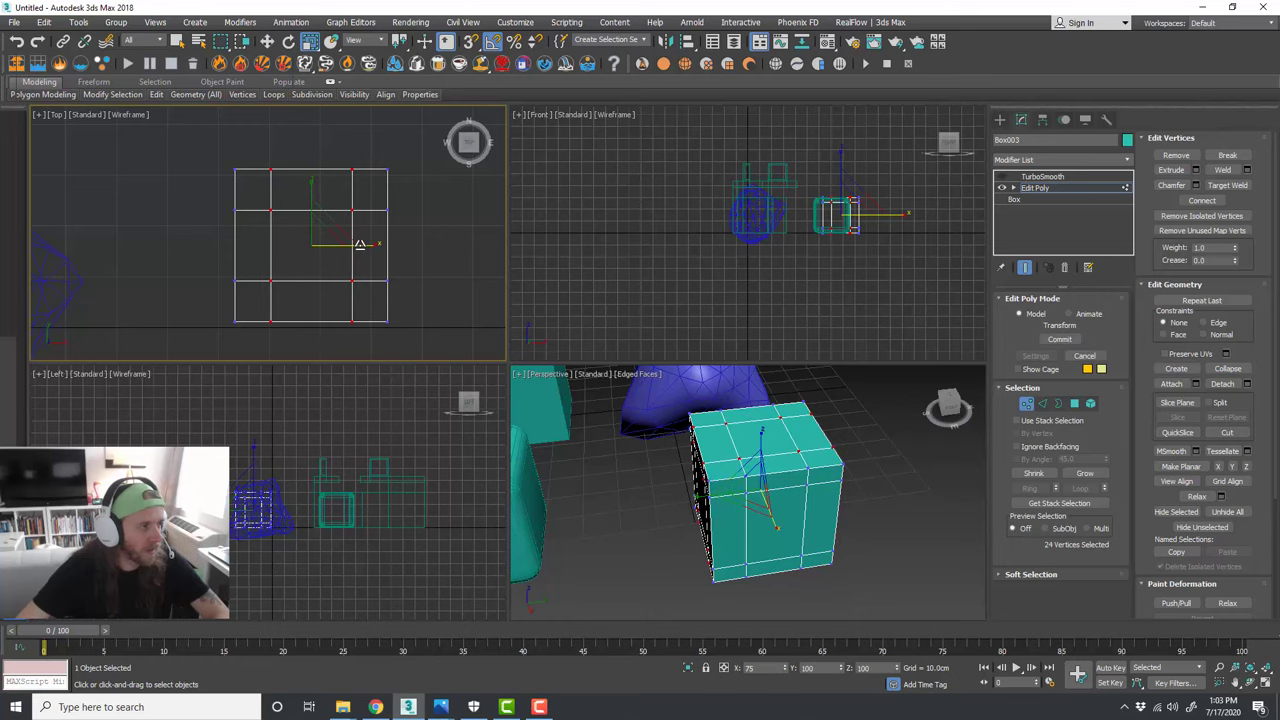
Step: Maximize the Perspective view, show TurboSmooth again on the cube and leave vertex editing
right_click(738, 435)
key("alt+w")
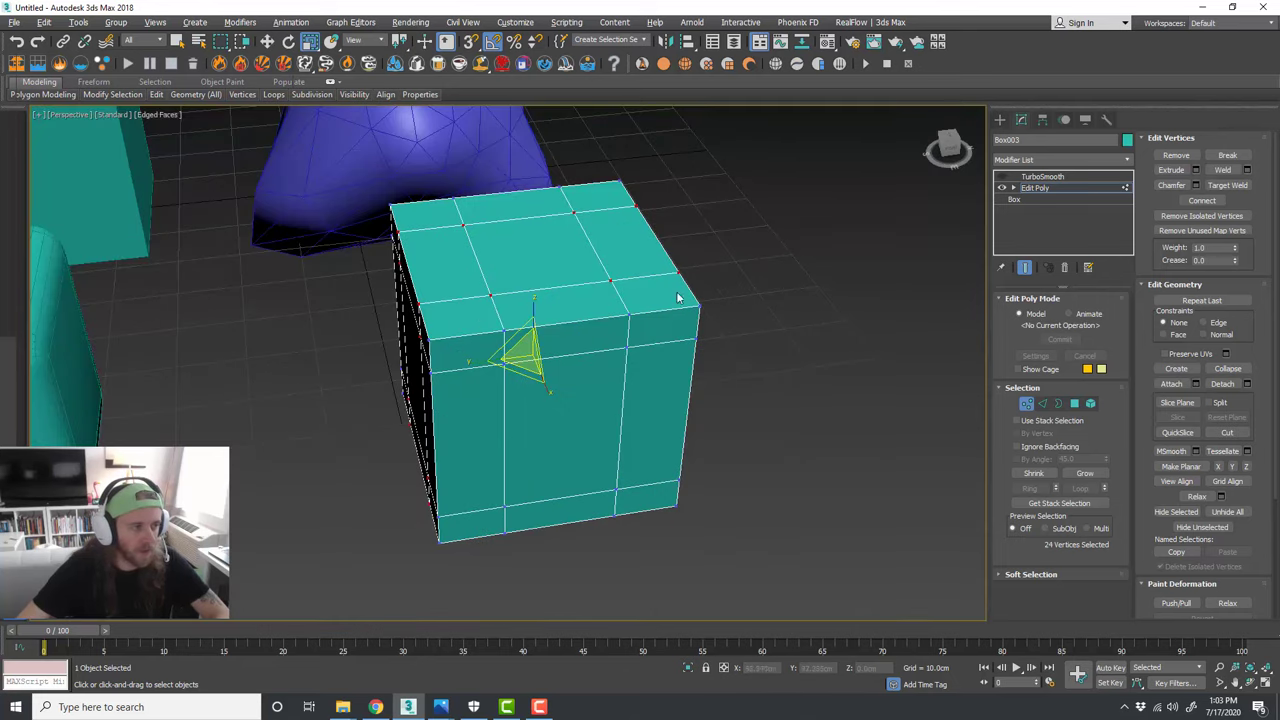
middle_click_drag(677, 297, 719, 333, "alt")
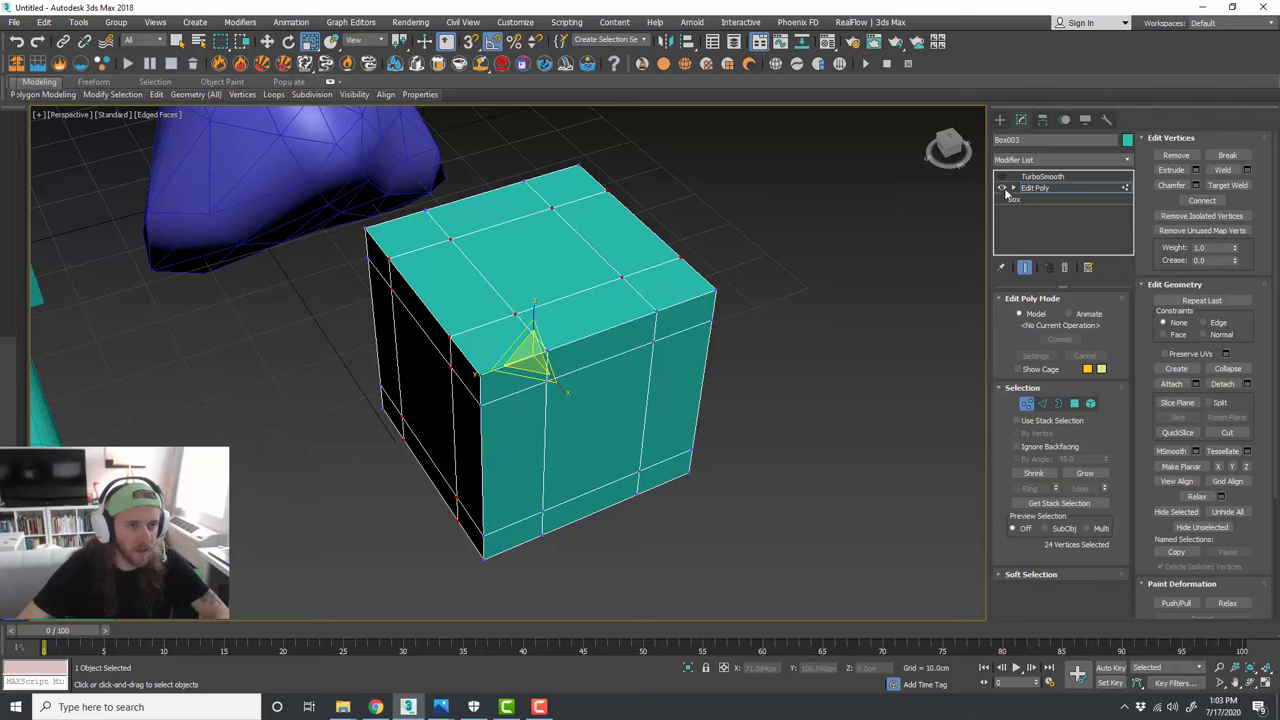
left_click(1002, 176)
middle_click_drag(716, 342, 592, 398, "alt")
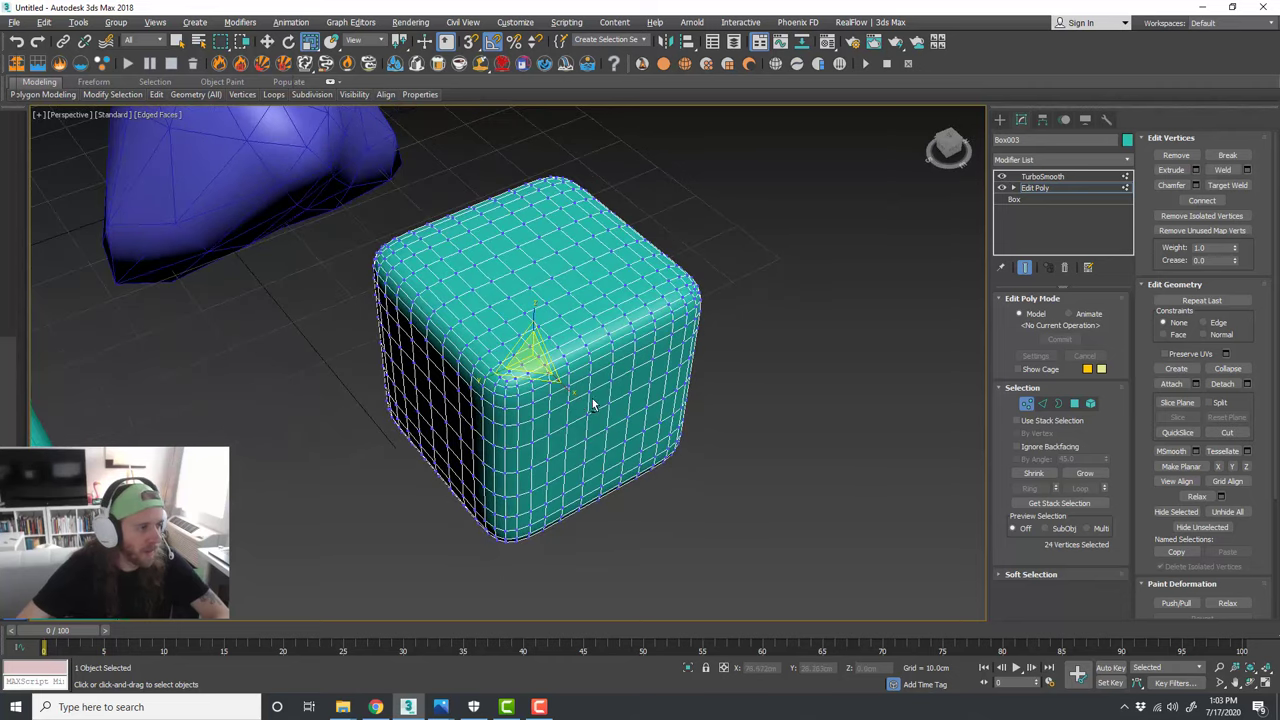
mouse_move(573, 393)
left_mouse_down()
mouse_move(591, 409)
mouse_move(553, 366)
mouse_move(568, 378)
left_mouse_up()
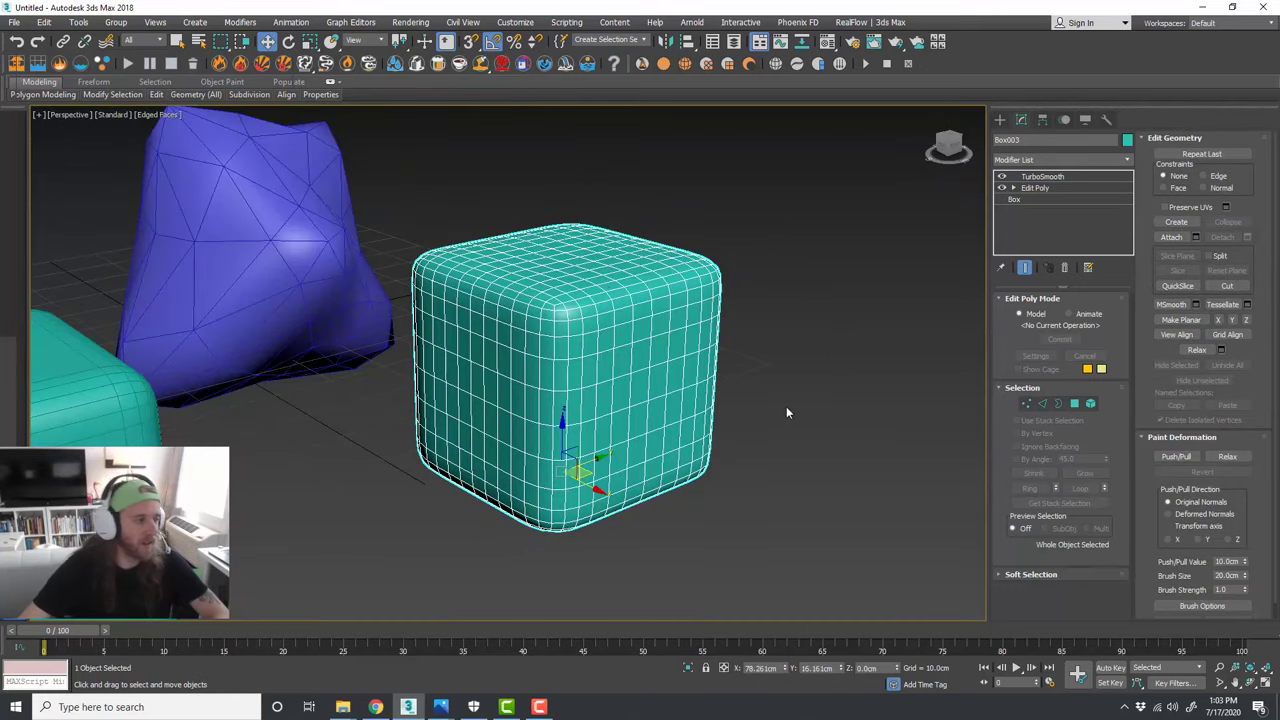
Step: Add an FFD 4x4x4 modifier to the cube between Edit Poly and TurboSmooth
left_click(1127, 162)
left_click_drag(1125, 190, 1132, 284)
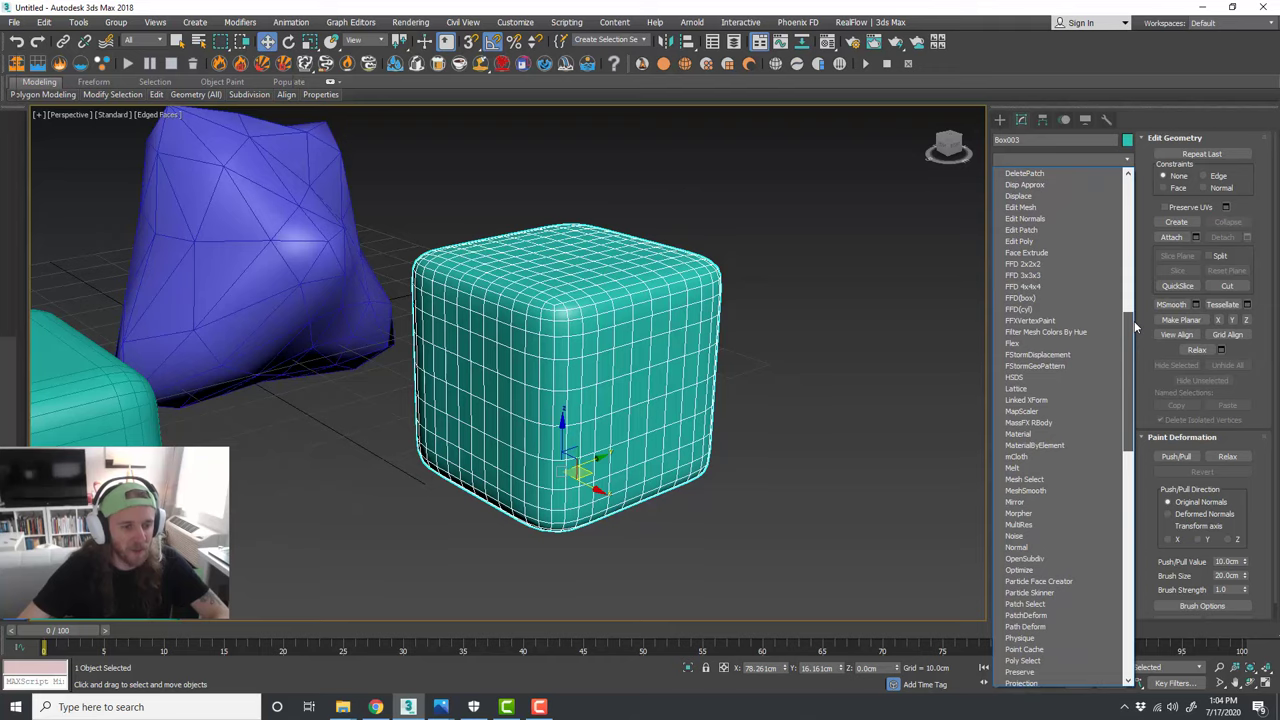
left_click_drag(1135, 325, 1128, 440)
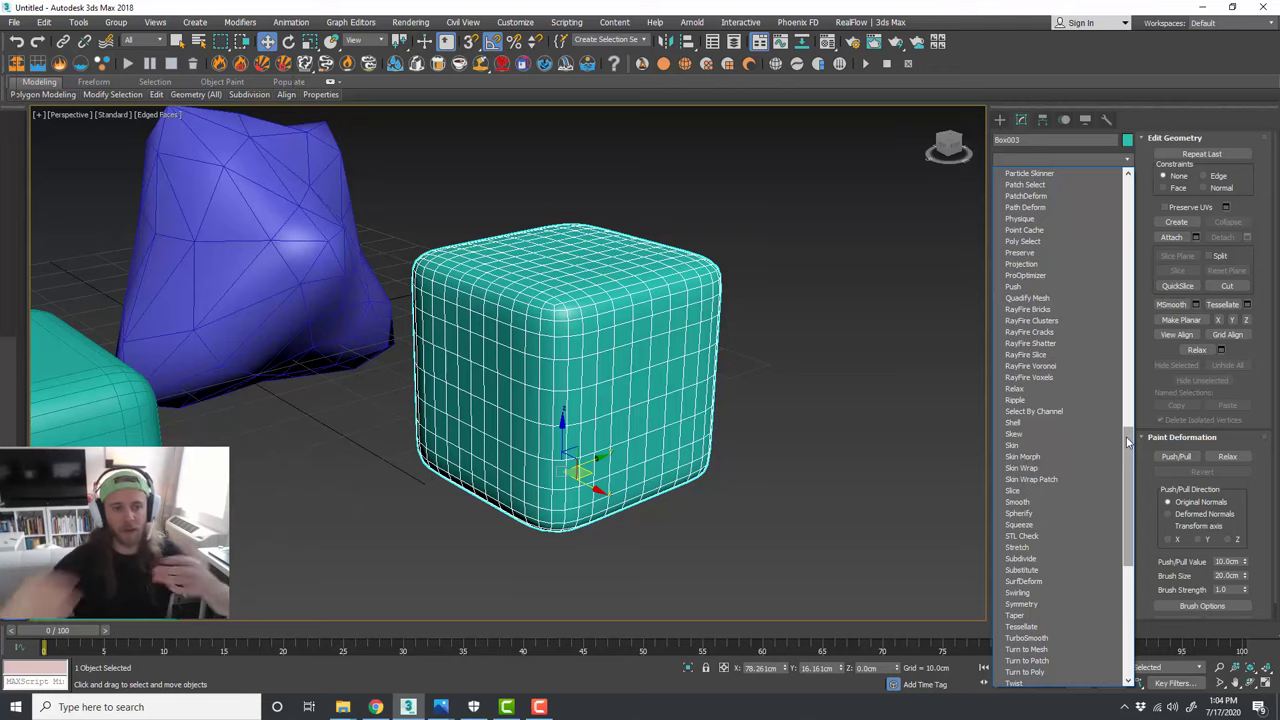
left_click_drag(1128, 443, 1132, 309)
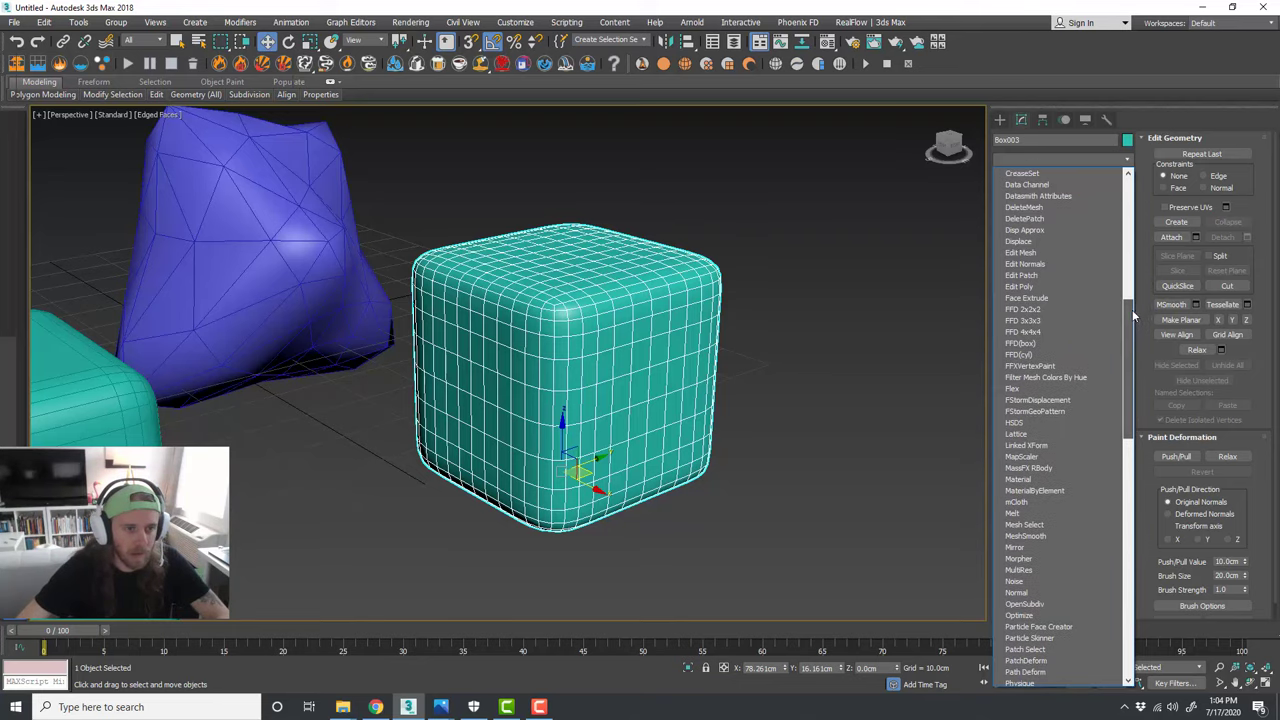
left_click(1049, 331)
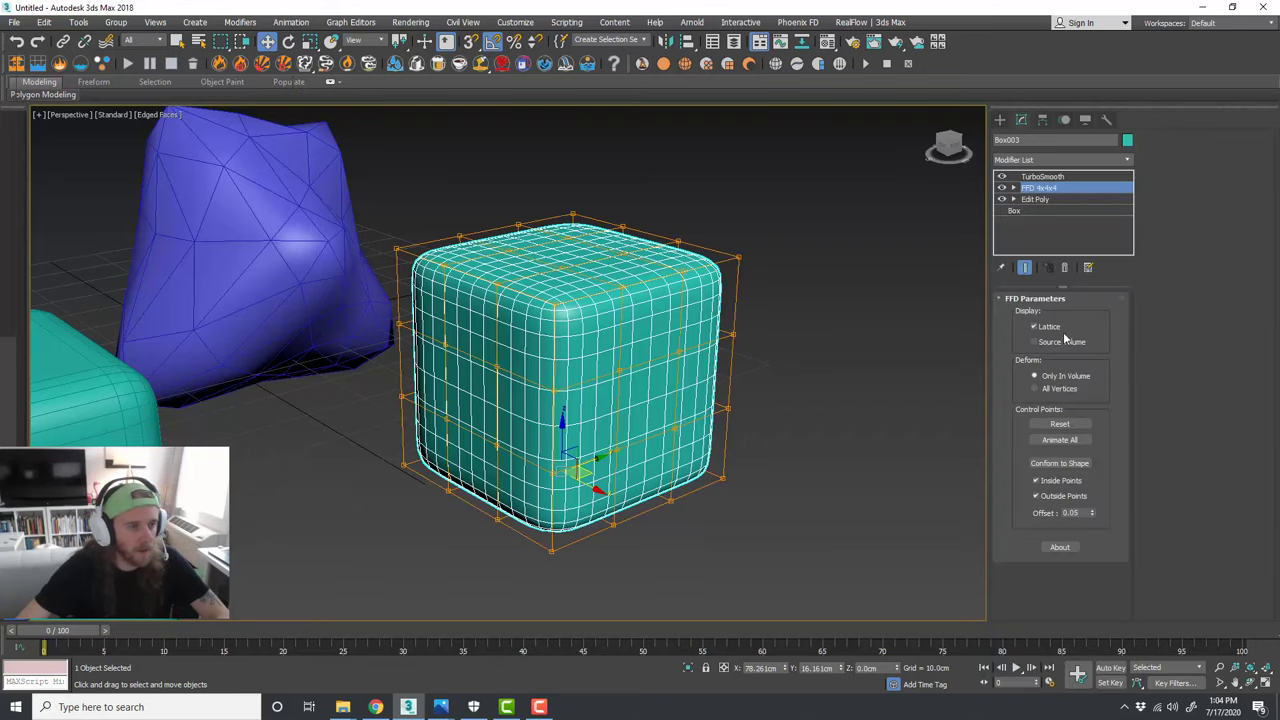
middle_click_drag(828, 290, 826, 303, "alt")
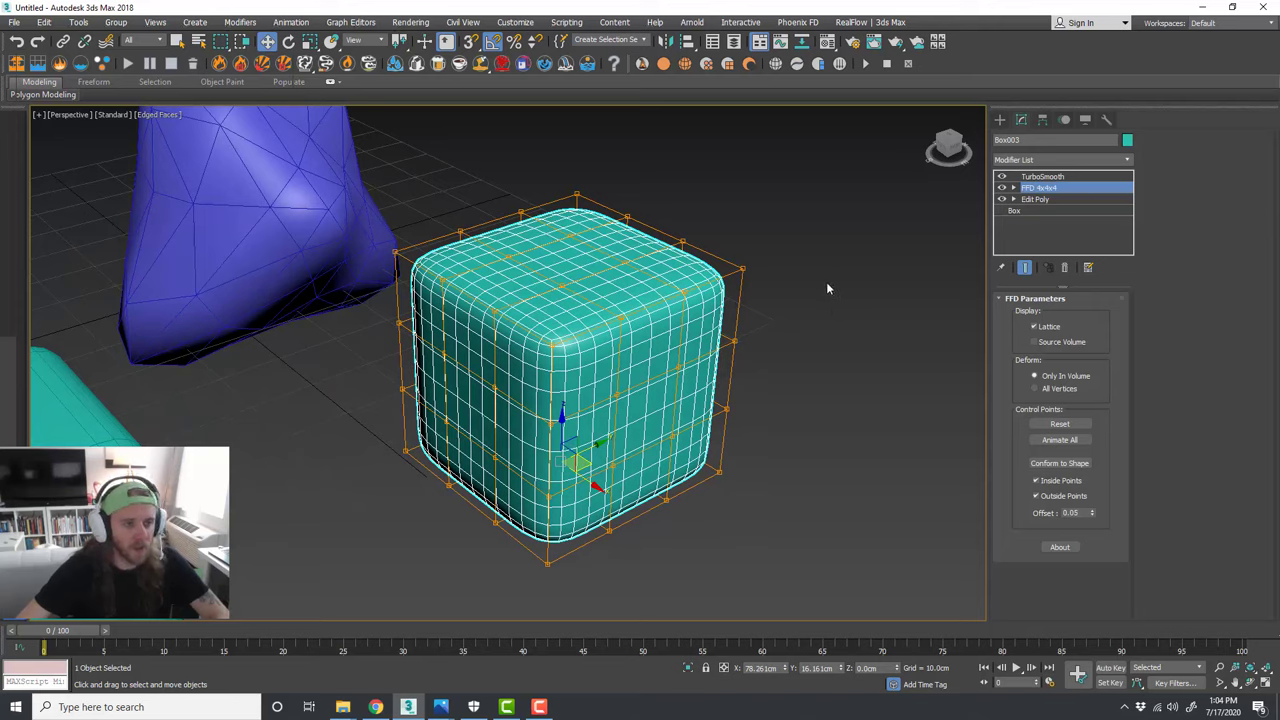
Step: Raise the four inner FFD control points of the cube's top face to a height of about 33.8 cm
left_click(1013, 189)
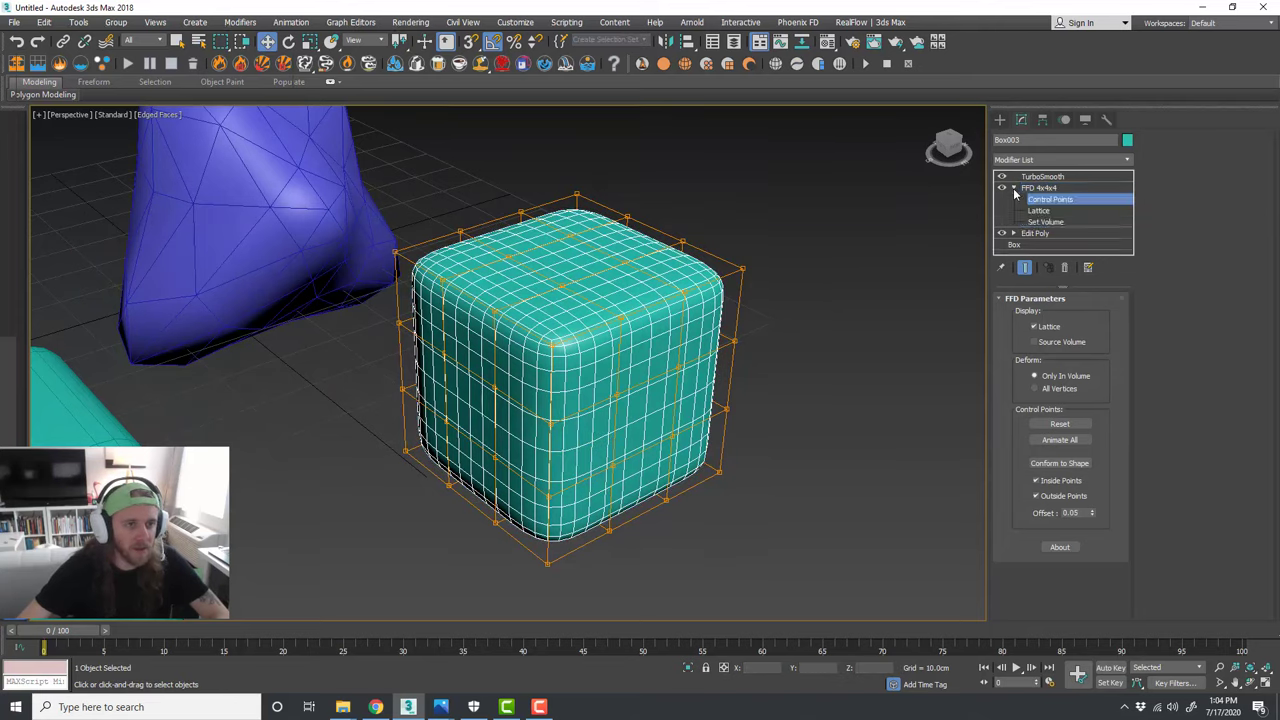
left_click(1044, 188)
left_click(1050, 199)
left_click(627, 262)
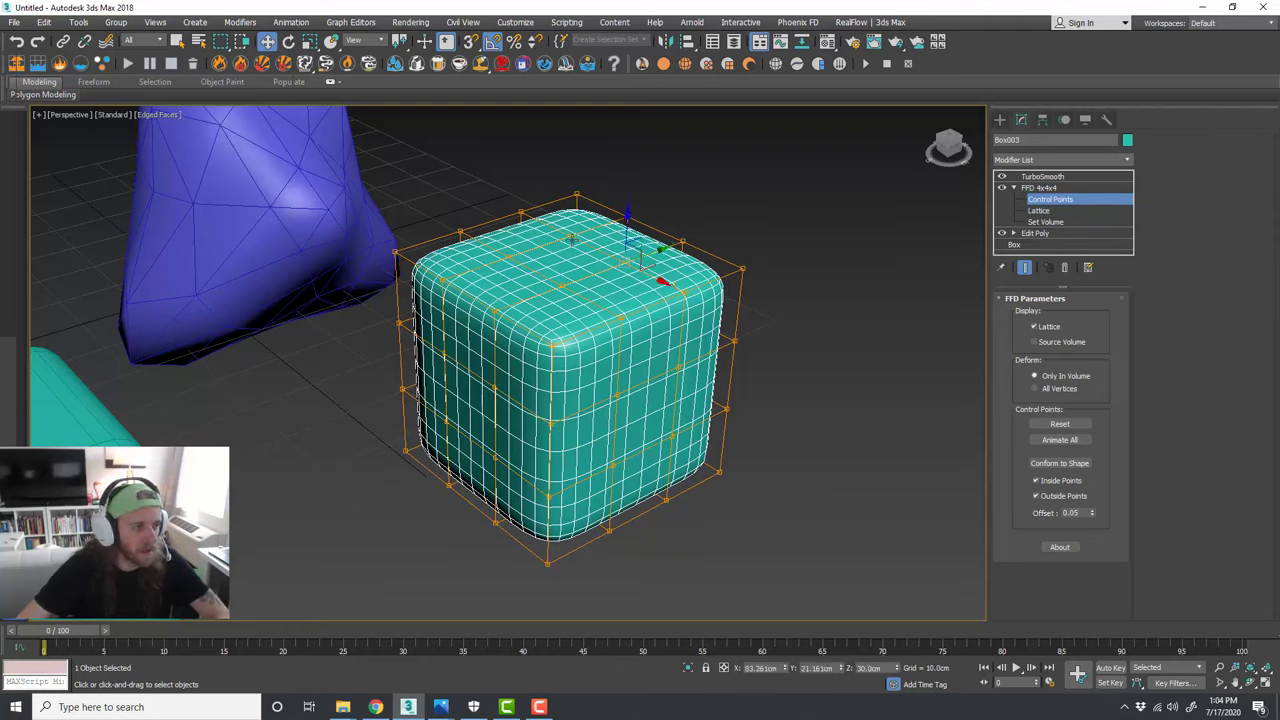
left_click(573, 235)
left_click(507, 255)
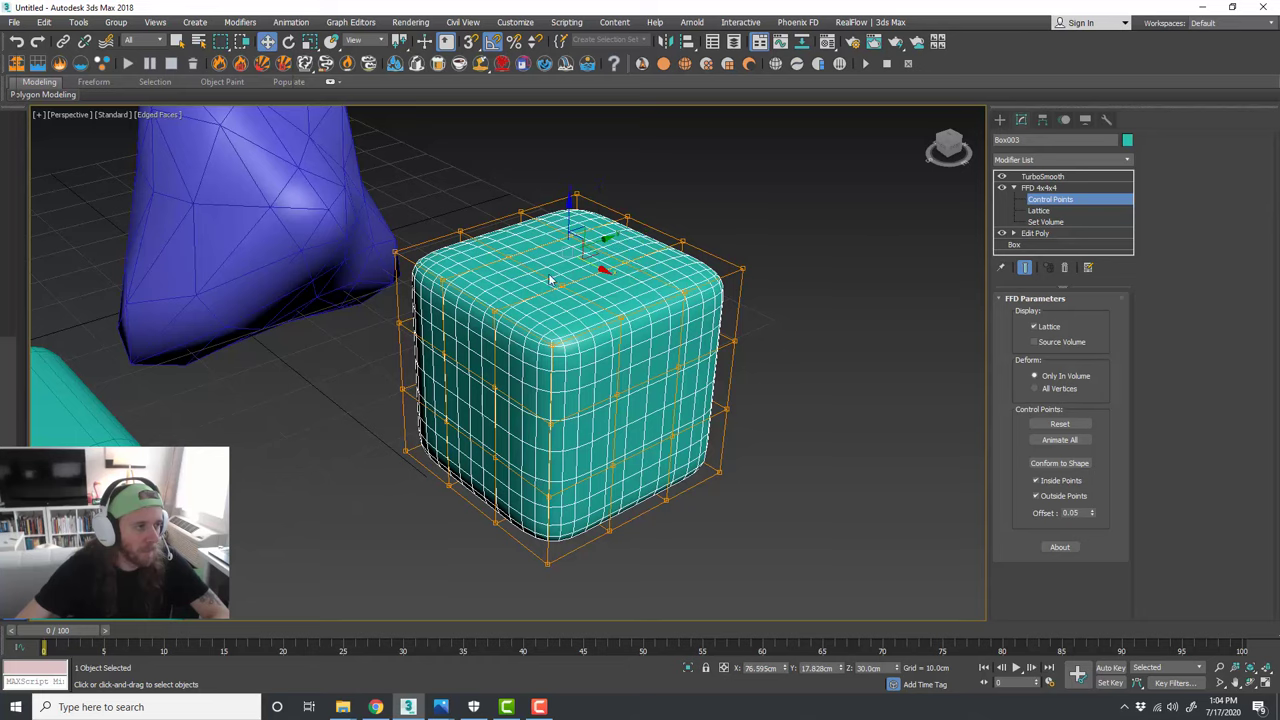
scroll(562, 287, "up", 3)
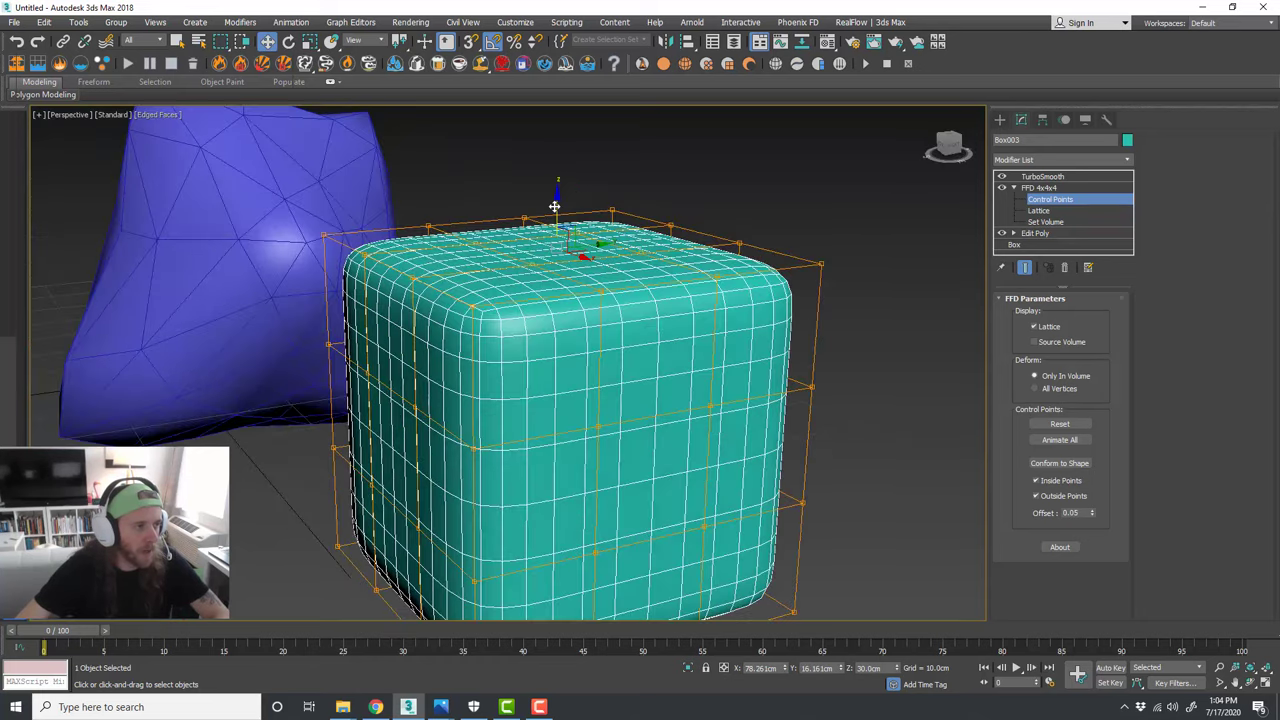
left_click_drag(556, 200, 557, 158)
Step: Return to the cube's TurboSmooth level, deselect the cube and view it beside the other objects
mouse_move(663, 373)
middle_mouse_down("alt")
mouse_move(649, 363)
mouse_move(726, 371)
mouse_move(652, 372)
mouse_move(670, 371)
middle_mouse_up("alt")
scroll(670, 372, "down", 3)
scroll(708, 386, "up", 2)
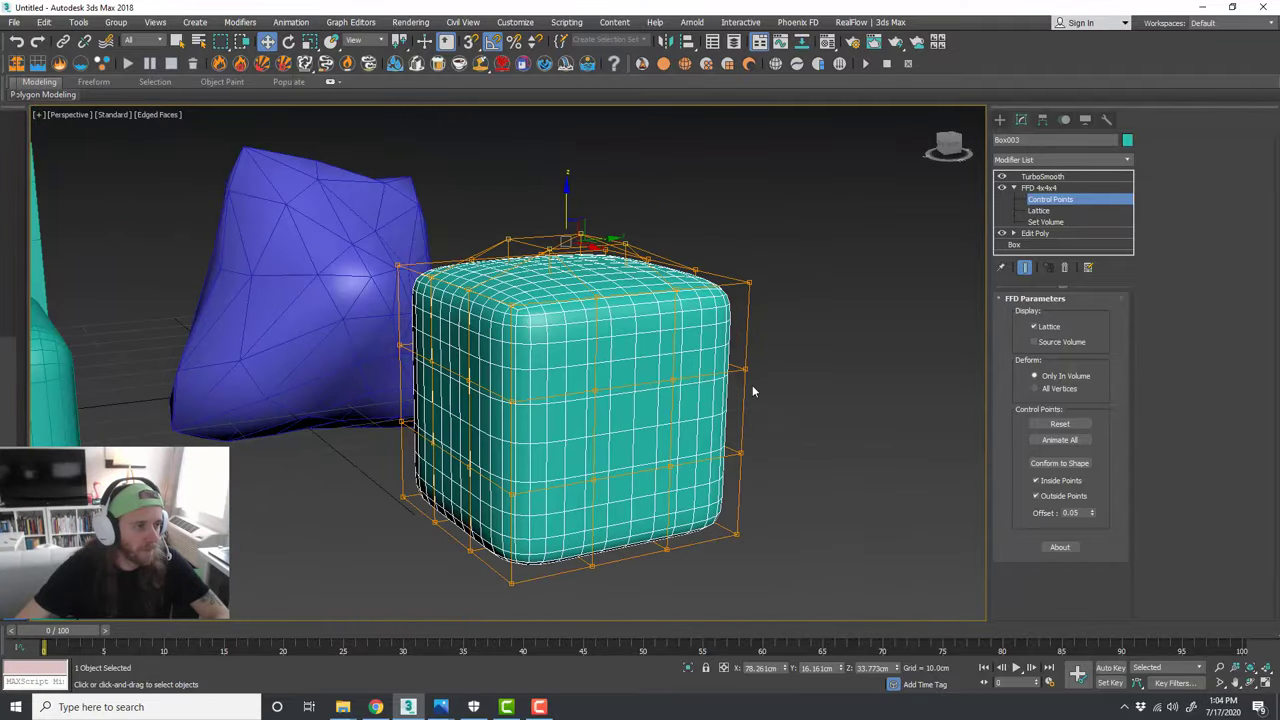
middle_click_drag(752, 385, 785, 385, "alt")
left_click(1071, 178)
left_click(824, 303)
scroll(708, 314, "down", 4)
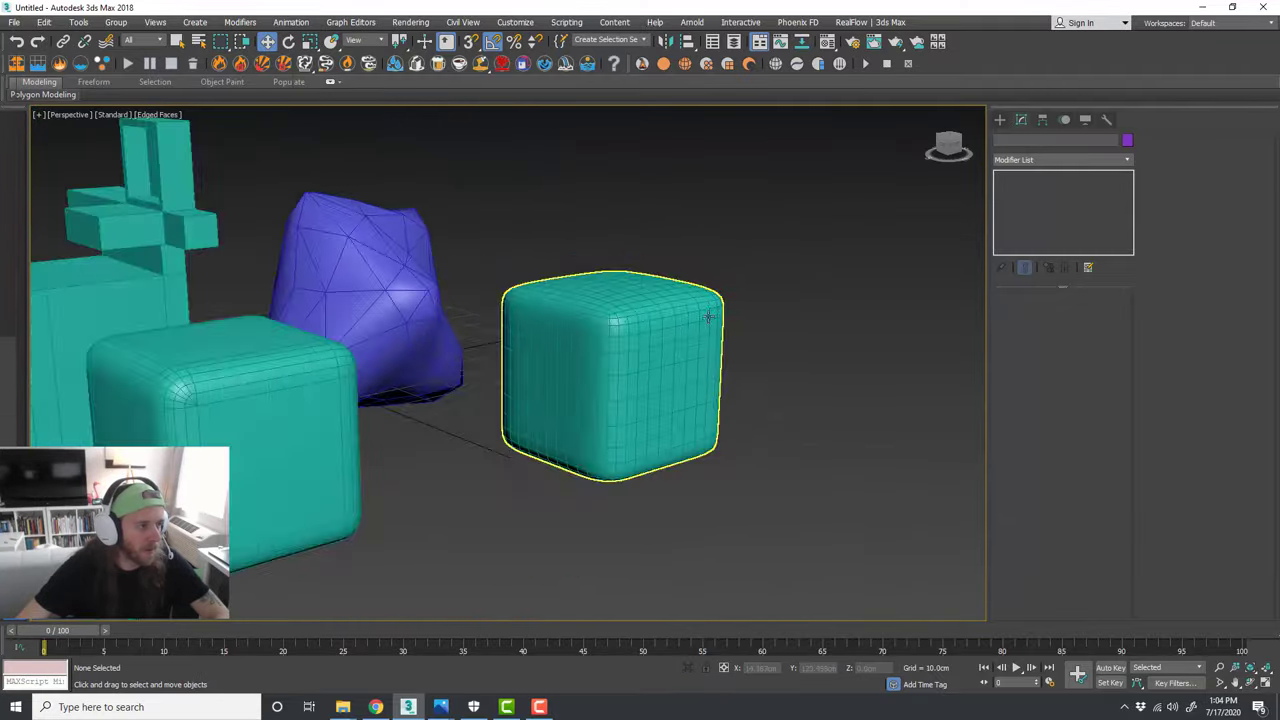
mouse_move(643, 411)
middle_mouse_down("alt")
mouse_move(611, 424)
mouse_move(648, 429)
mouse_move(640, 414)
middle_mouse_up("alt")
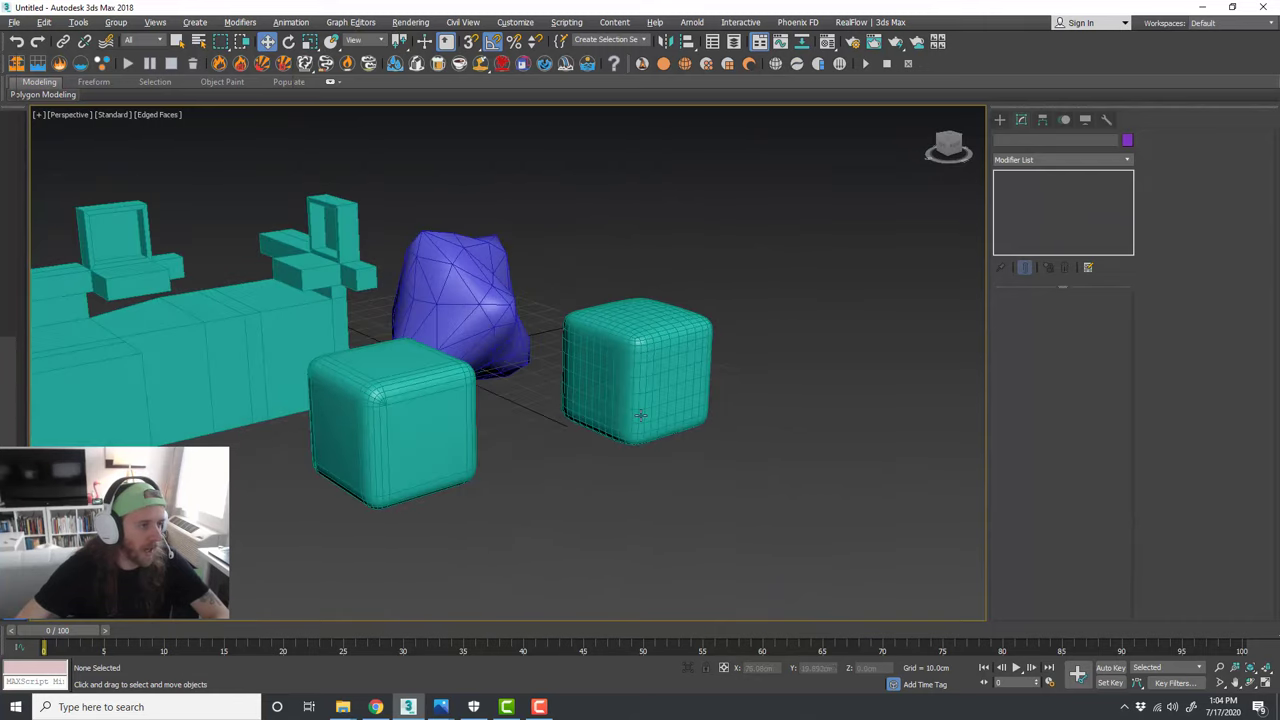
Step: Copy the chamfered cube to the empty ground beyond the smoothed cube
scroll(640, 414, "up", 2)
left_click(760, 382)
middle_click_drag(763, 380, 698, 406, "alt")
left_click(815, 401)
scroll(773, 371, "down", 3)
scroll(619, 427, "down", 3)
left_click(405, 430)
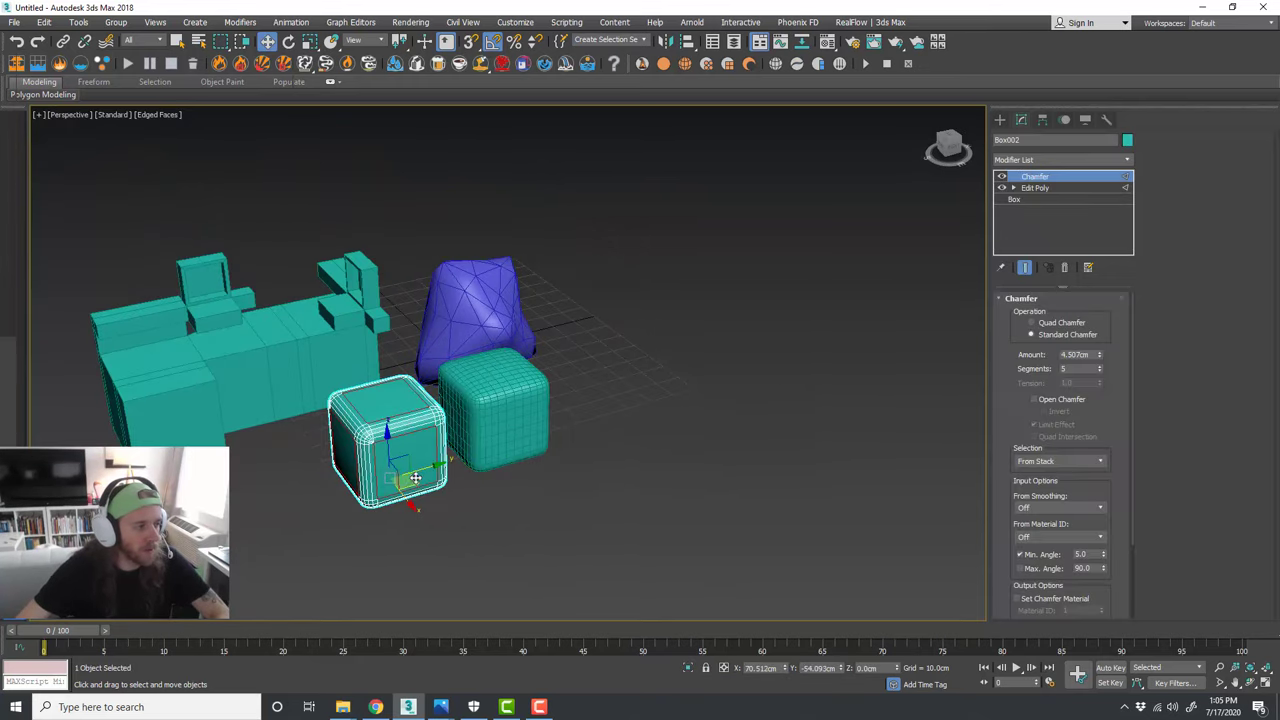
mouse_move(405, 430)
left_mouse_down("shift")
mouse_move(545, 400)
mouse_move(670, 345)
left_mouse_up("shift")
left_click(642, 410)
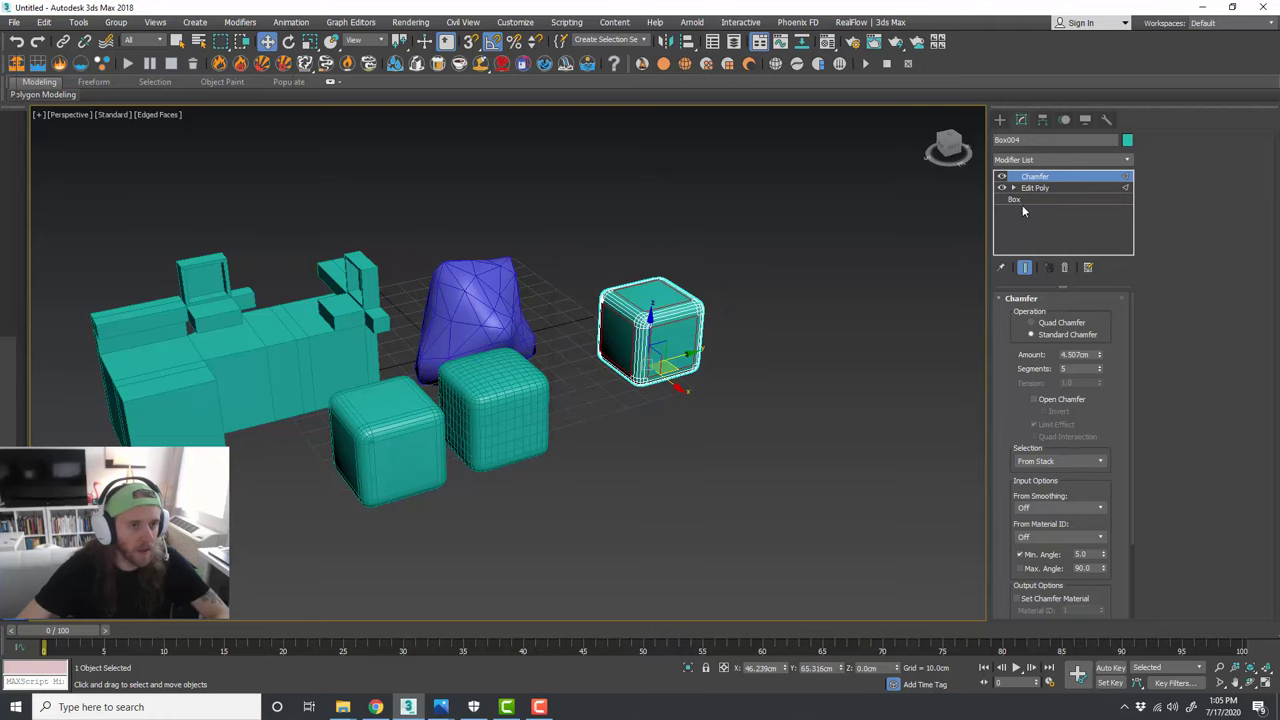
Step: Delete the Chamfer and Edit Poly modifiers from the copied cube and move it to about X 36.7 cm, Y 104.1 cm
left_click(1040, 188, "ctrl")
right_click(1048, 189)
left_click(1083, 211)
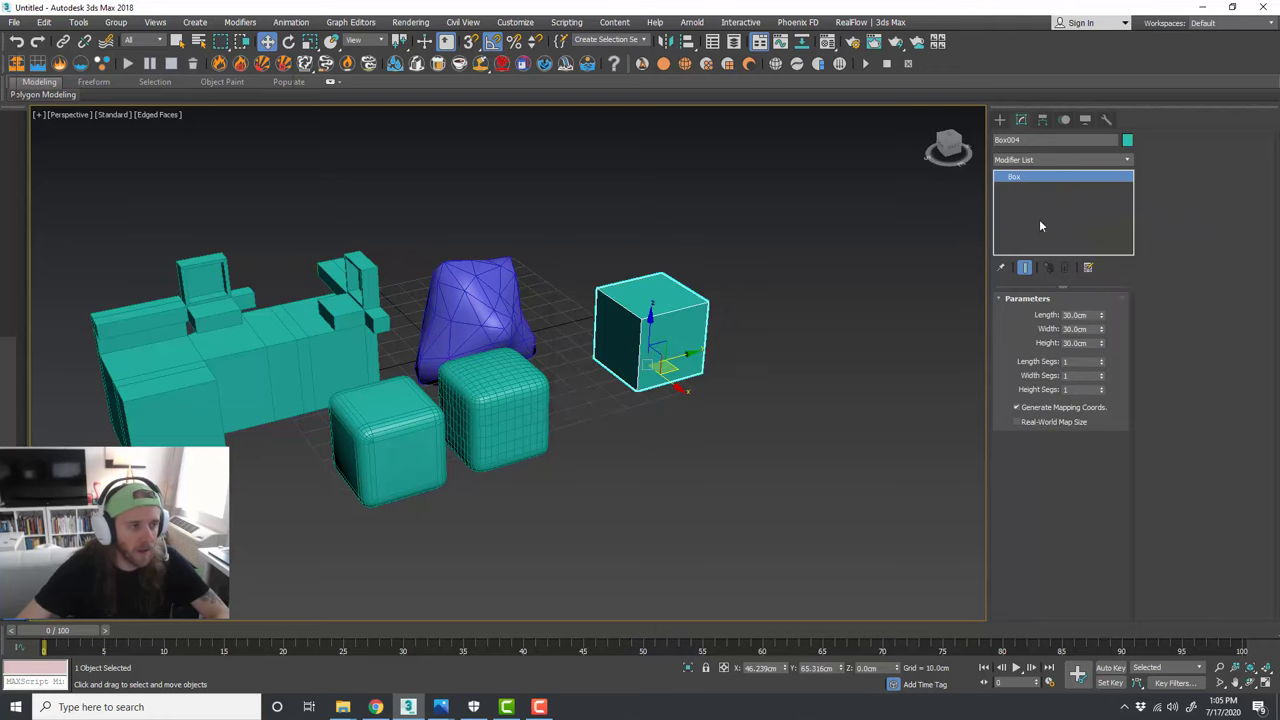
scroll(771, 345, "up", 3)
middle_click_drag(771, 345, 757, 369)
scroll(609, 408, "down", 2)
left_click_drag(609, 408, 683, 374)
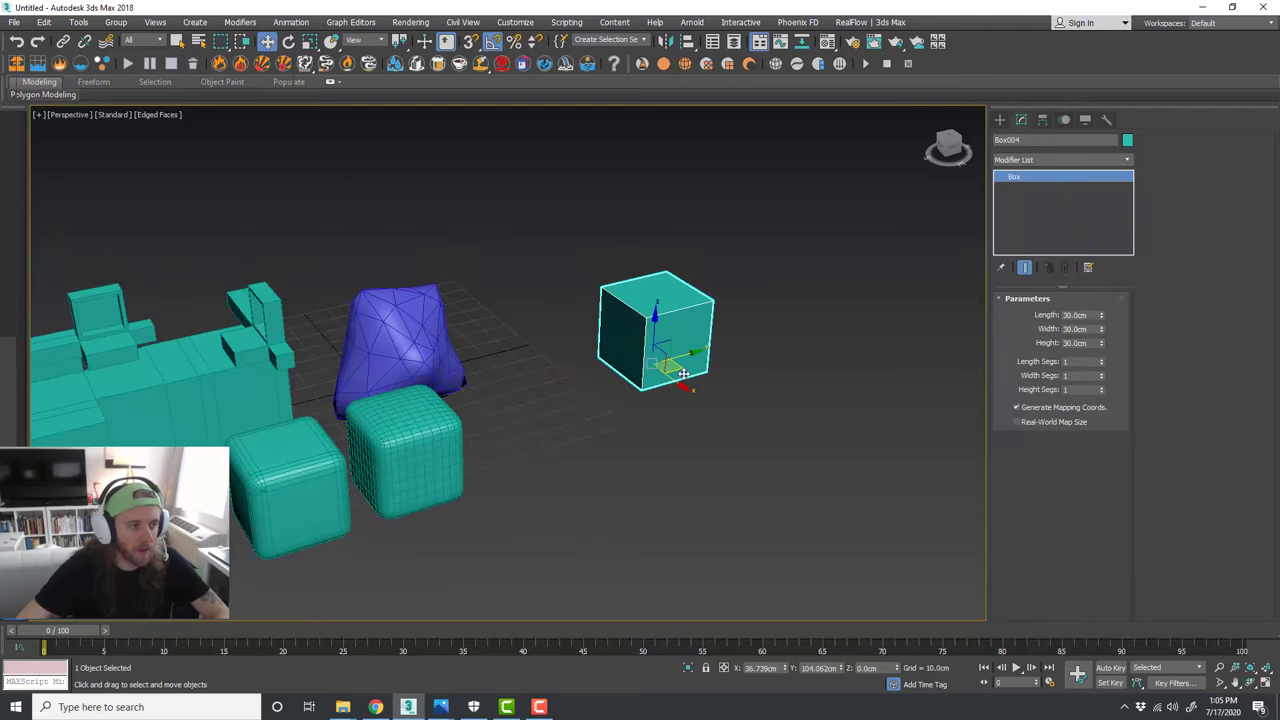
Step: Set the copied box's length, width and height to 60 cm each
type("60")
key("Tab")
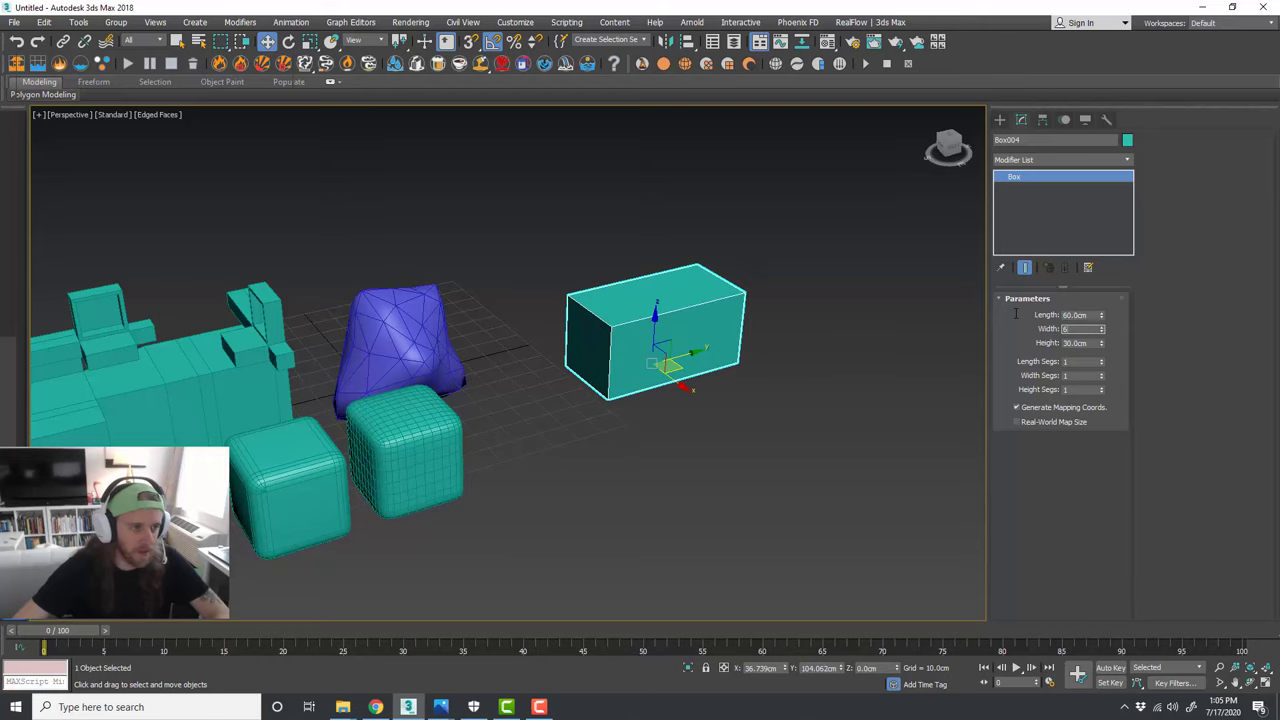
type("60")
key("Tab")
type("60")
key("Tab")
scroll(760, 297, "up", 3)
middle_click_drag(822, 314, 800, 318)
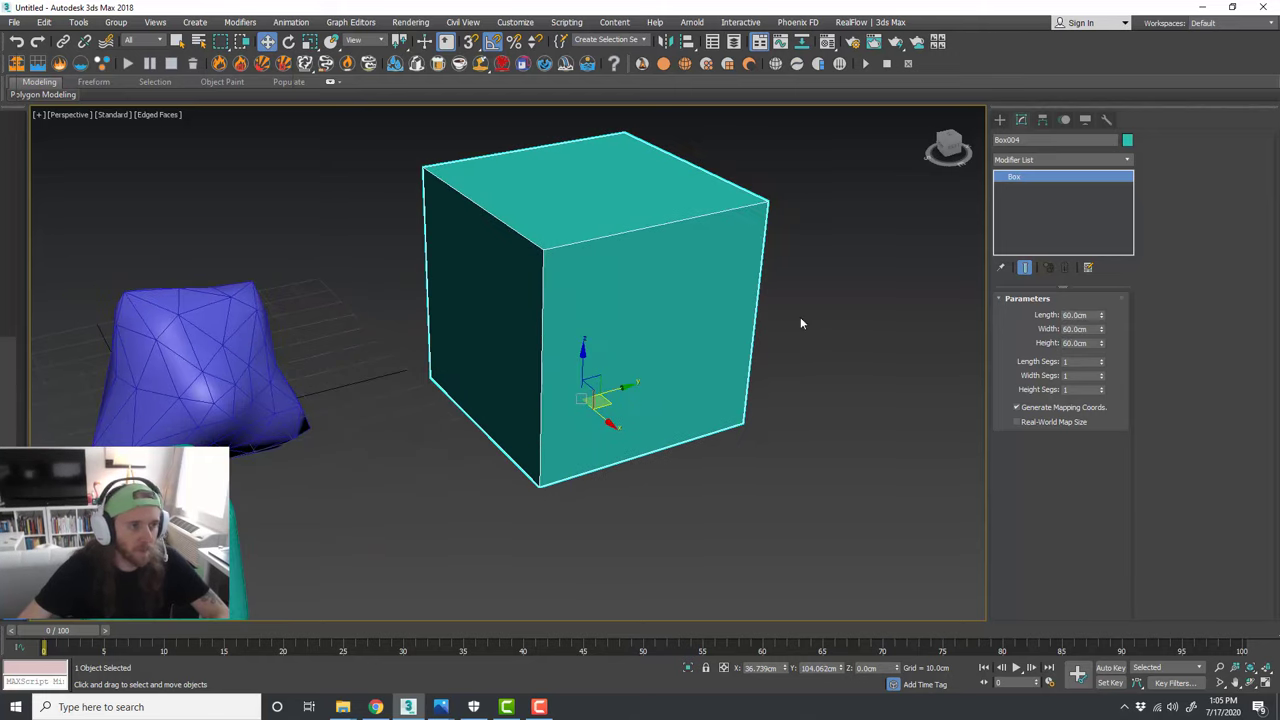
Step: Add an Edit Poly modifier to the 60 cm box
left_click(1058, 160)
scroll(1066, 653, "down", 5)
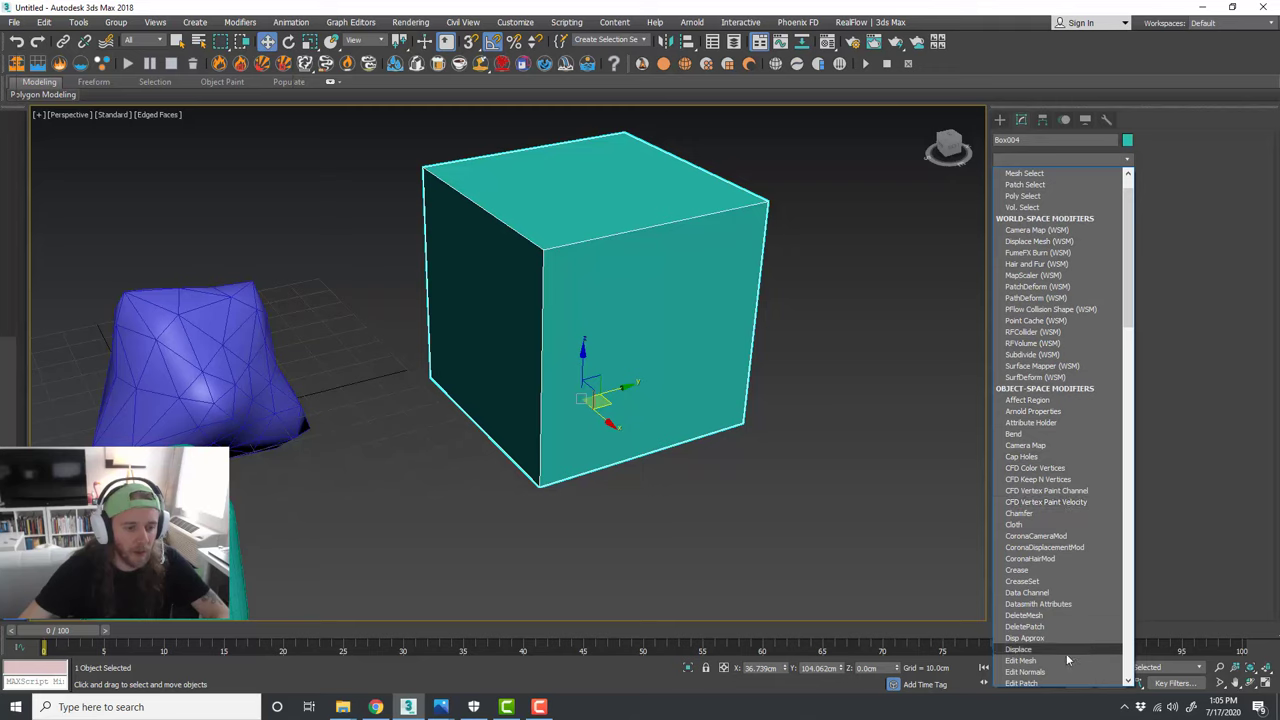
left_click(1066, 660)
Step: Delete the box's top face and its two near side faces, and leave polygon editing
left_click(1076, 404)
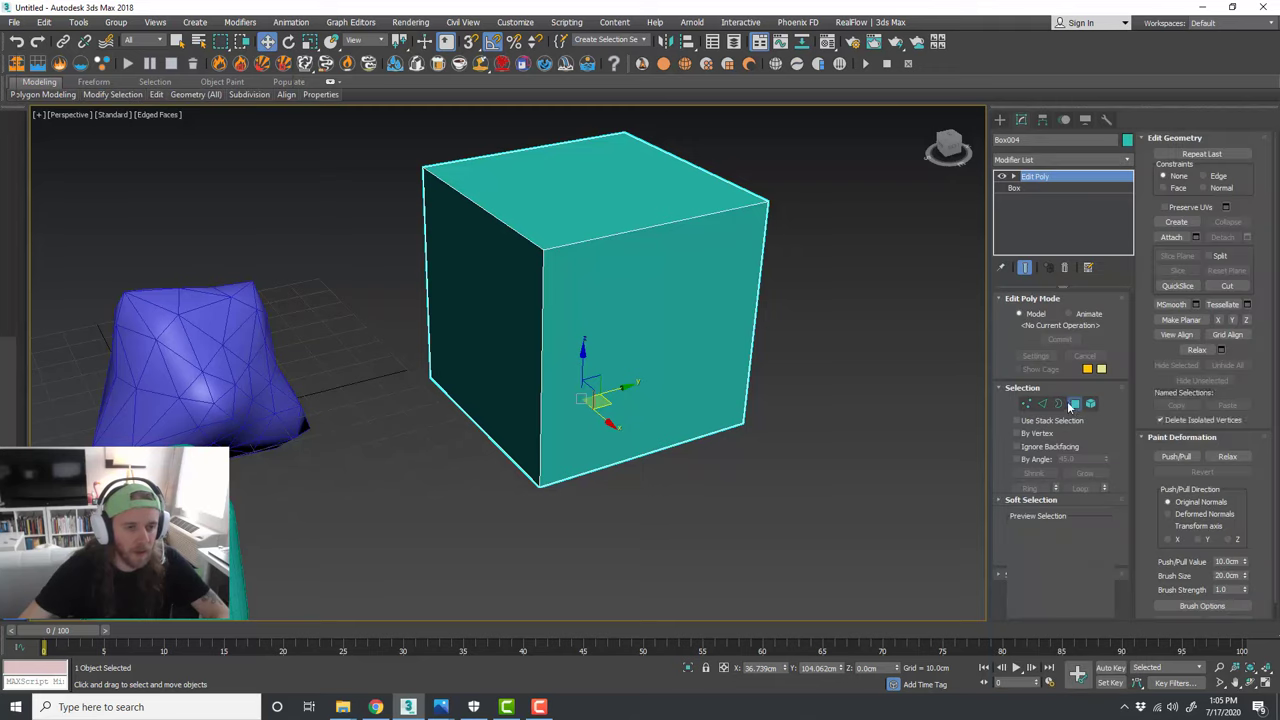
left_click(656, 340)
left_click(509, 294, "ctrl")
left_click(569, 206, "ctrl")
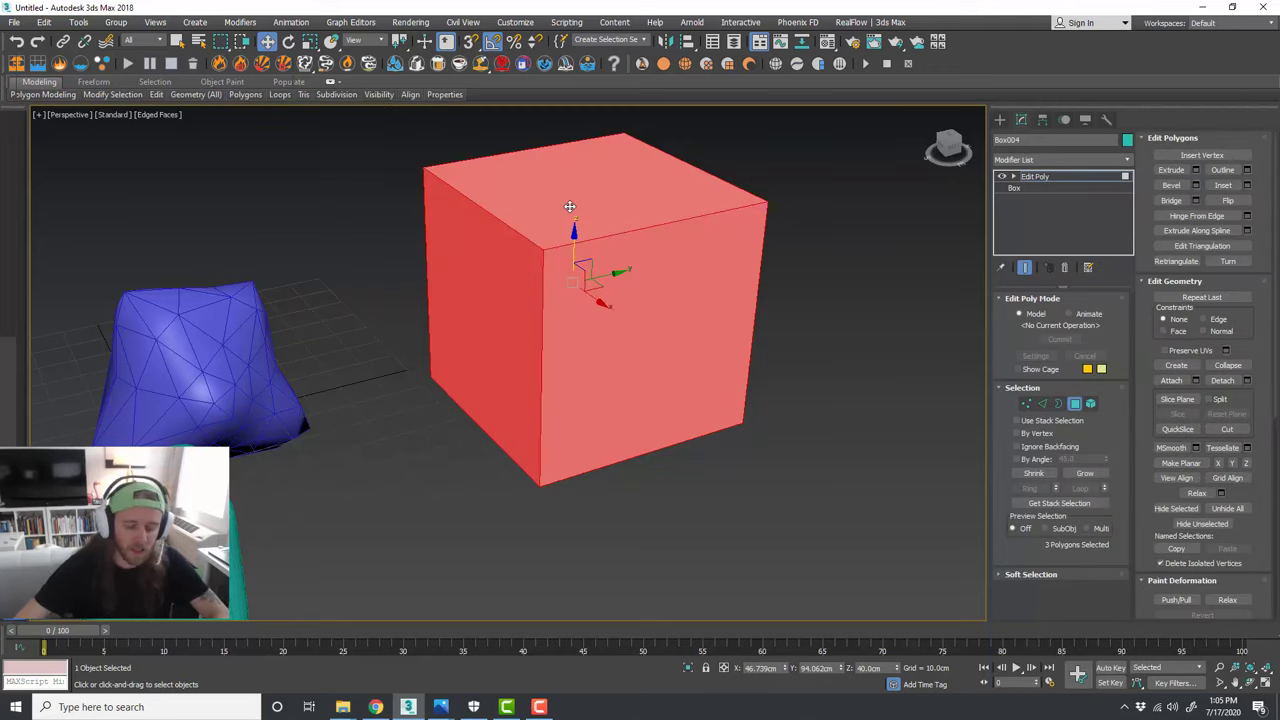
key("Delete")
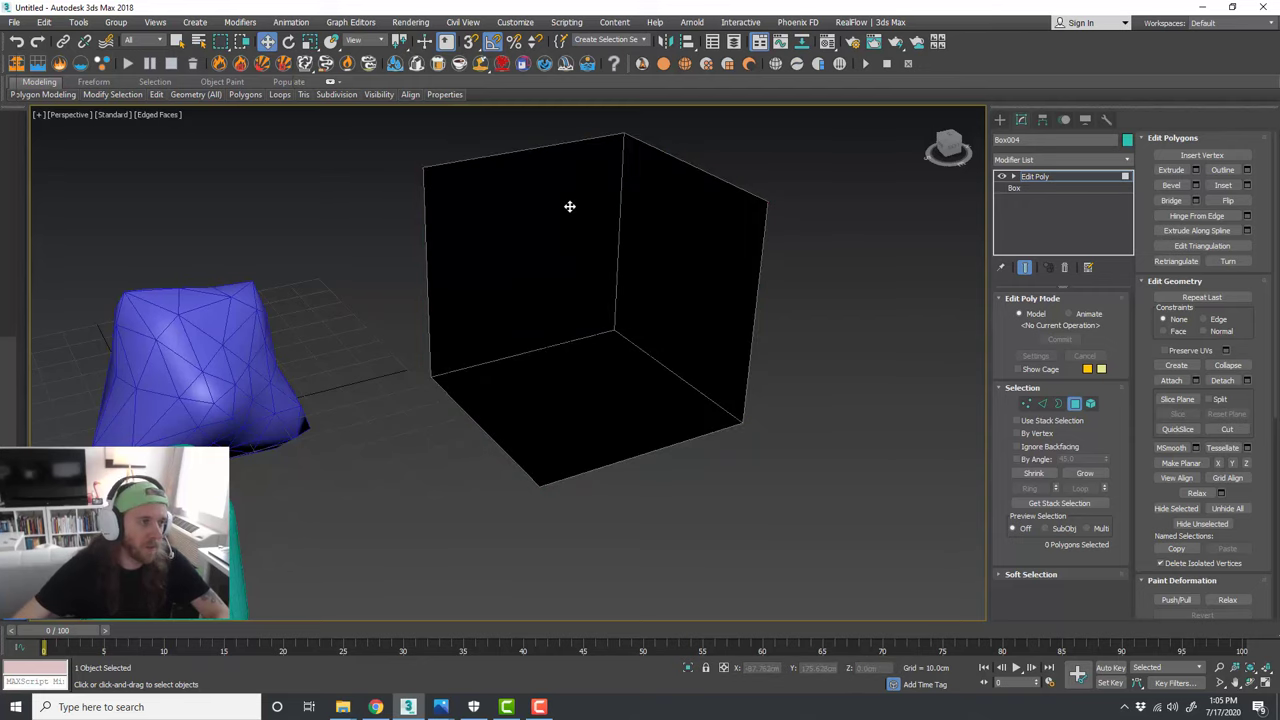
left_click(1075, 403)
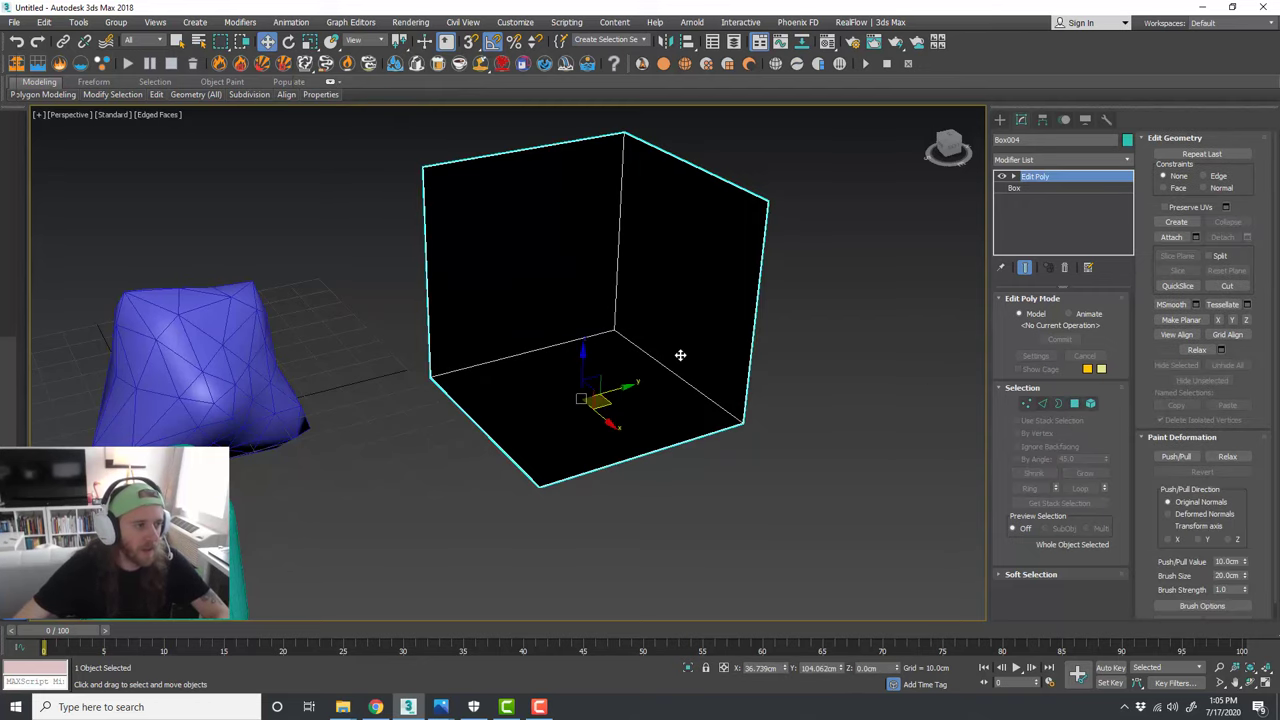
Step: Examine the opened box's interior from several angles and distances, and deselect the box
scroll(680, 355, "up", 2)
scroll(680, 357, "down", 3)
middle_click_drag(694, 360, 705, 385)
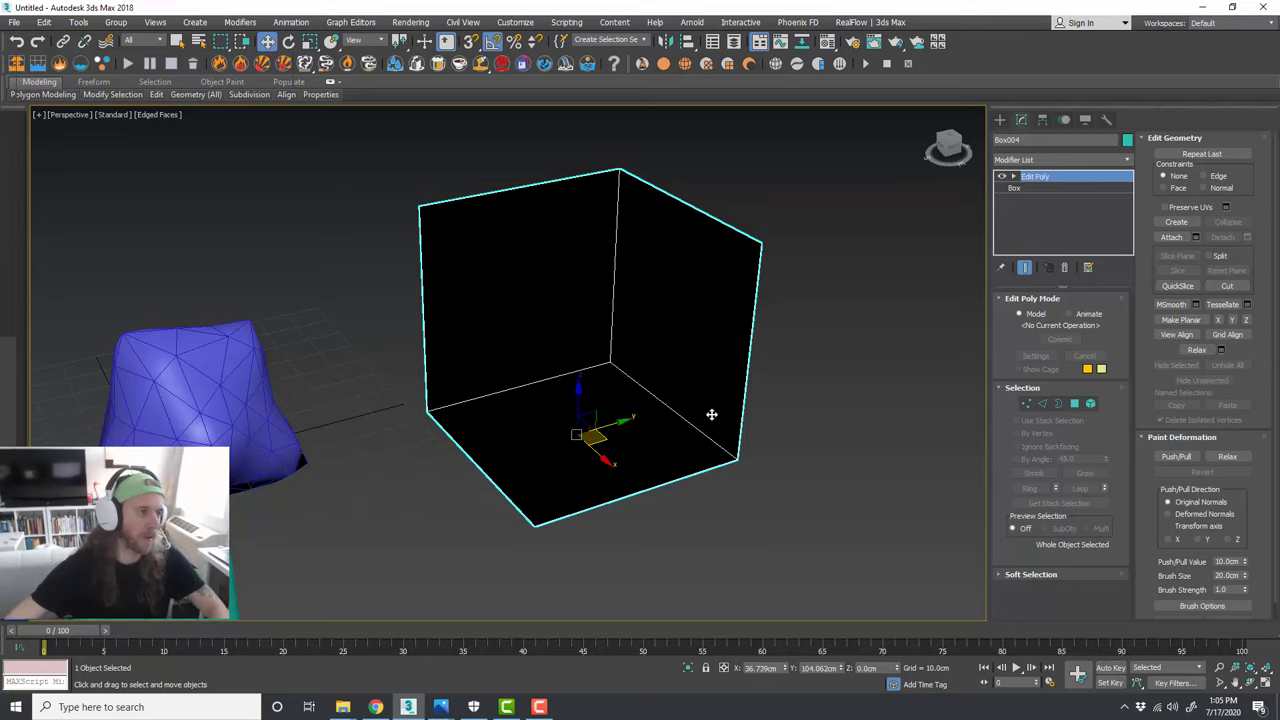
scroll(690, 420, "up", 3)
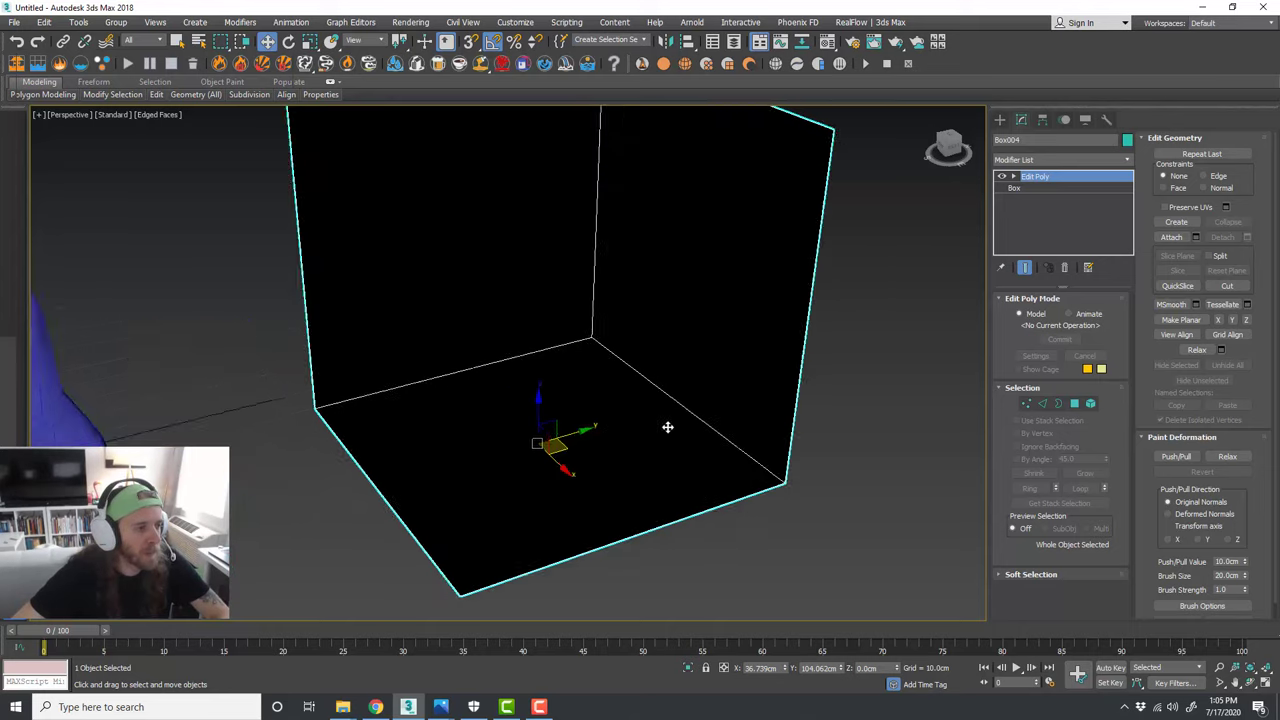
scroll(680, 425, "down", 3)
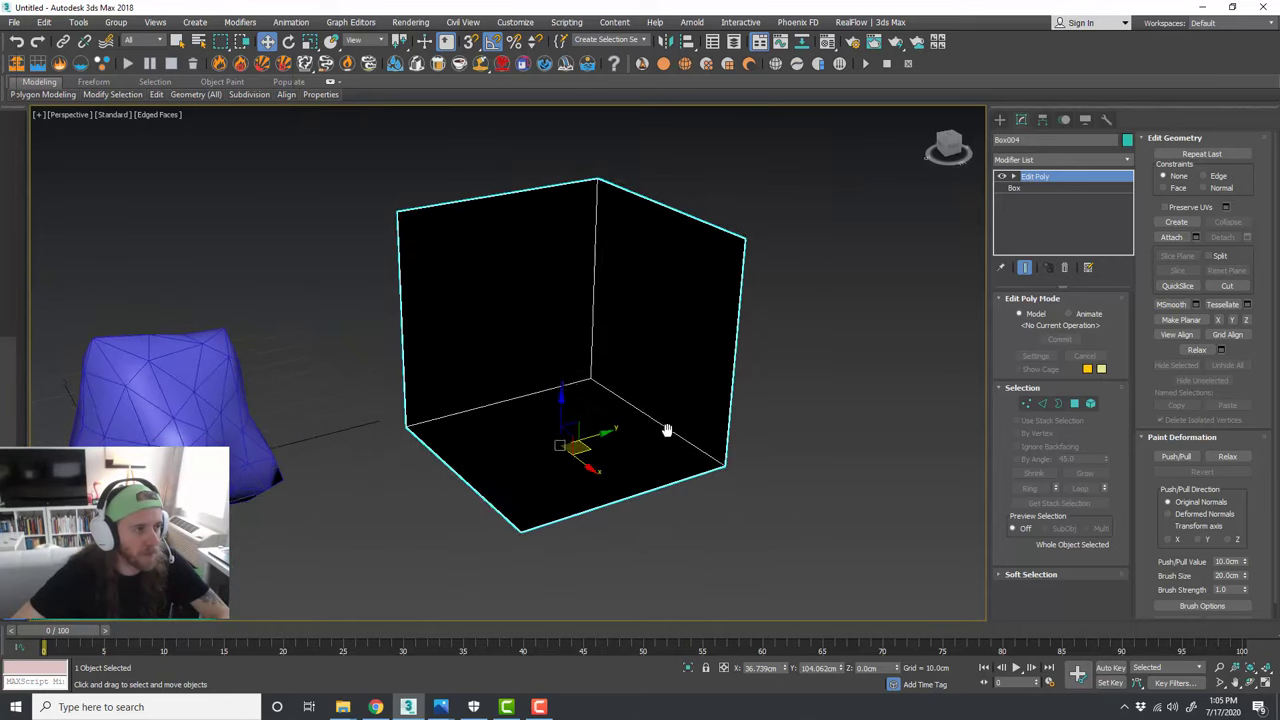
left_click(823, 362)
scroll(607, 373, "down", 5)
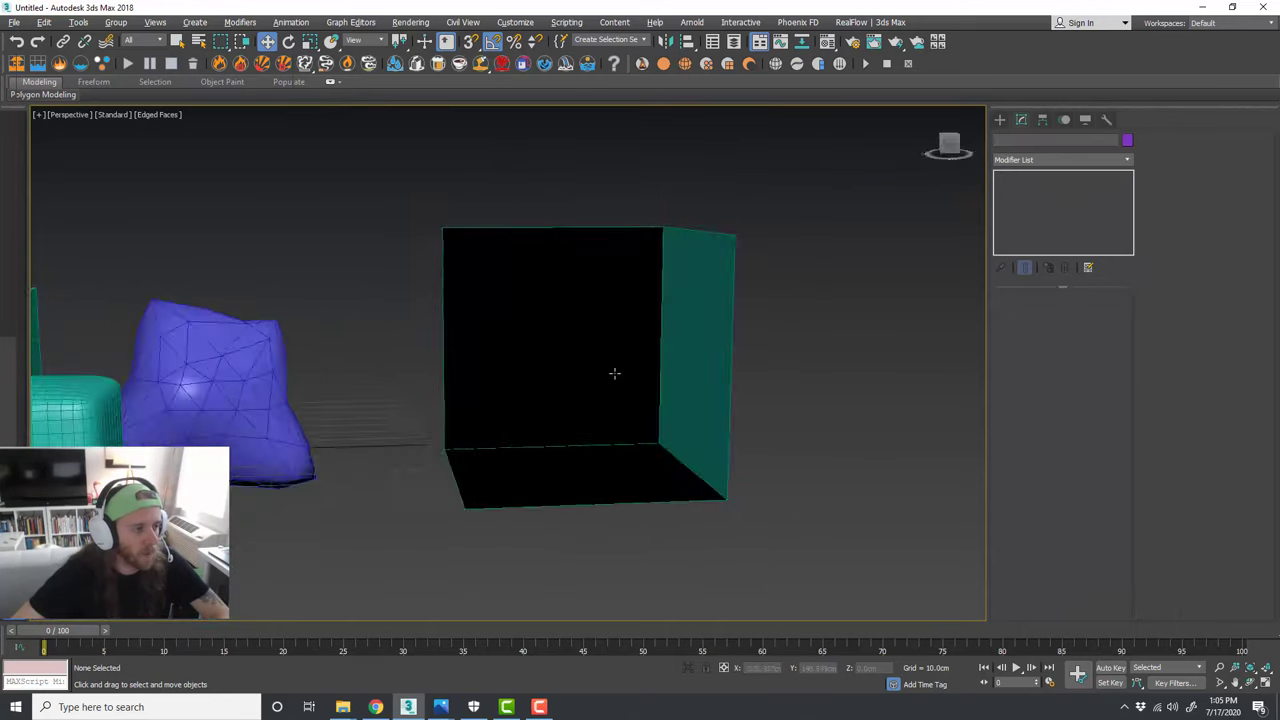
Step: Create a flat plane as a floor on the ground in front of the open box
left_click(1000, 121)
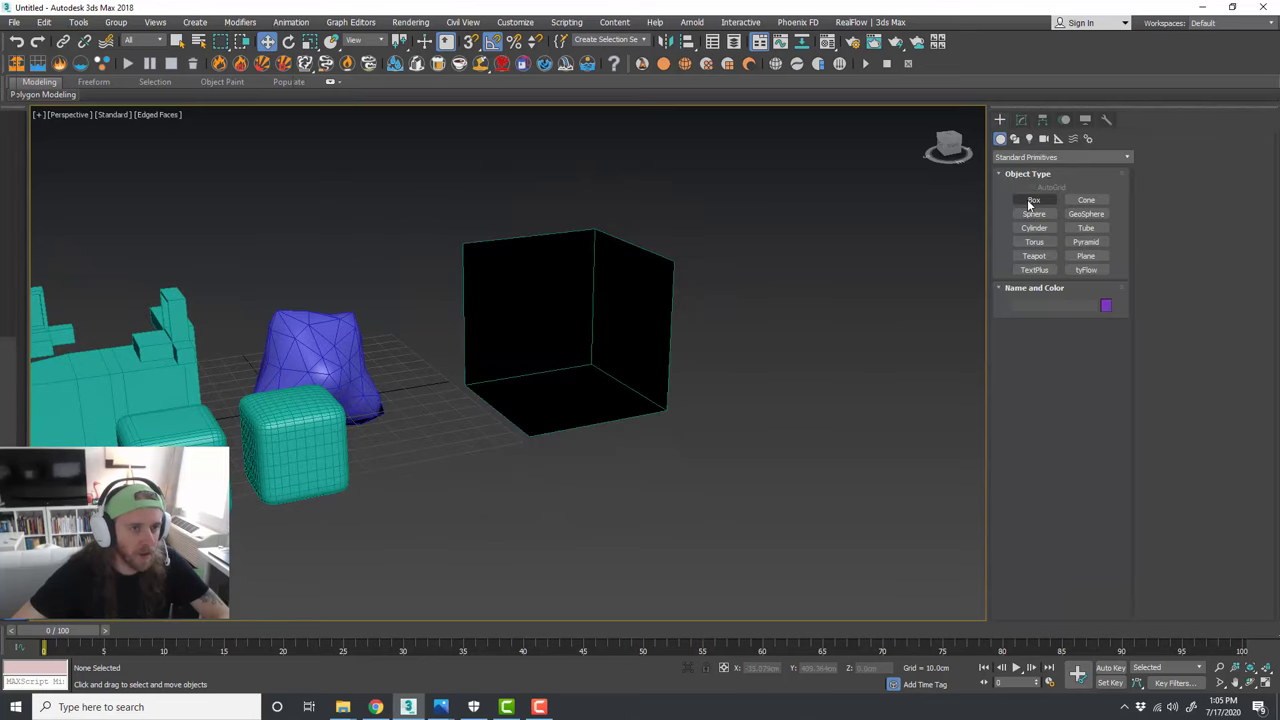
left_click(1086, 256)
left_click_drag(715, 561, 792, 420)
key("w")
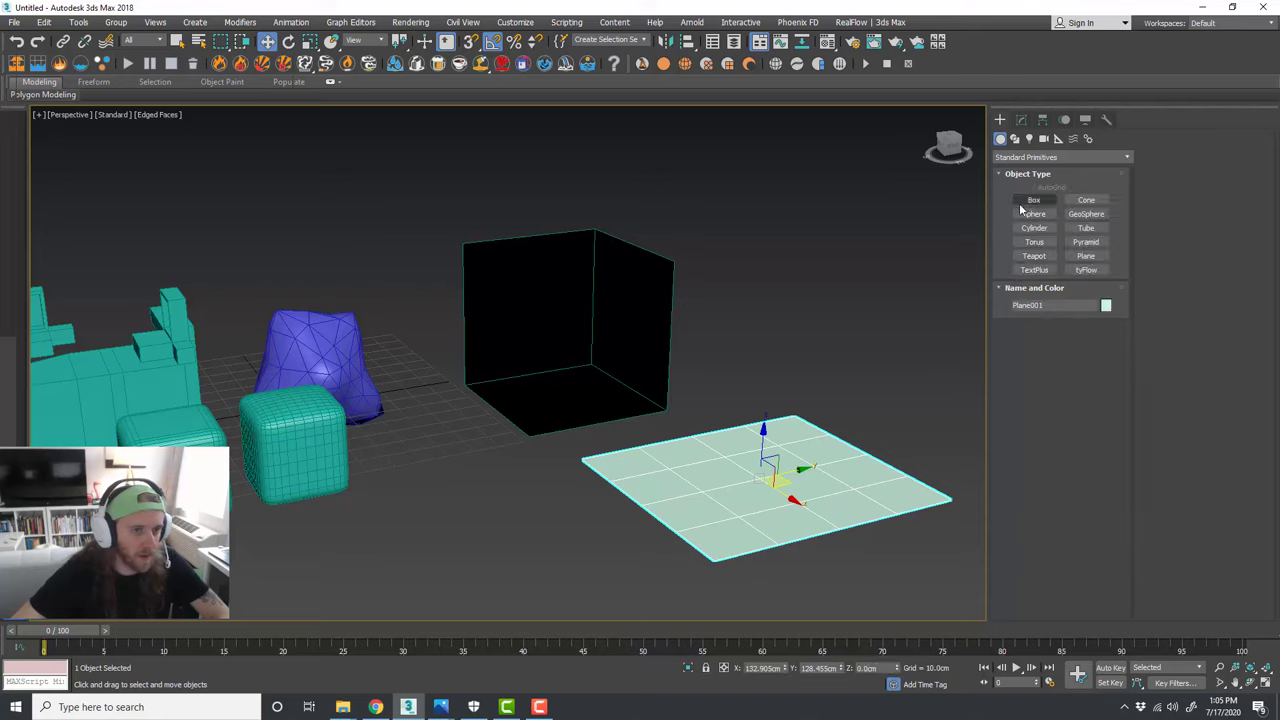
Step: Create a thin upright box as a wall along the floor plane's far edge
left_click(1034, 200)
left_click_drag(574, 456, 780, 408)
left_click(785, 360)
key("w")
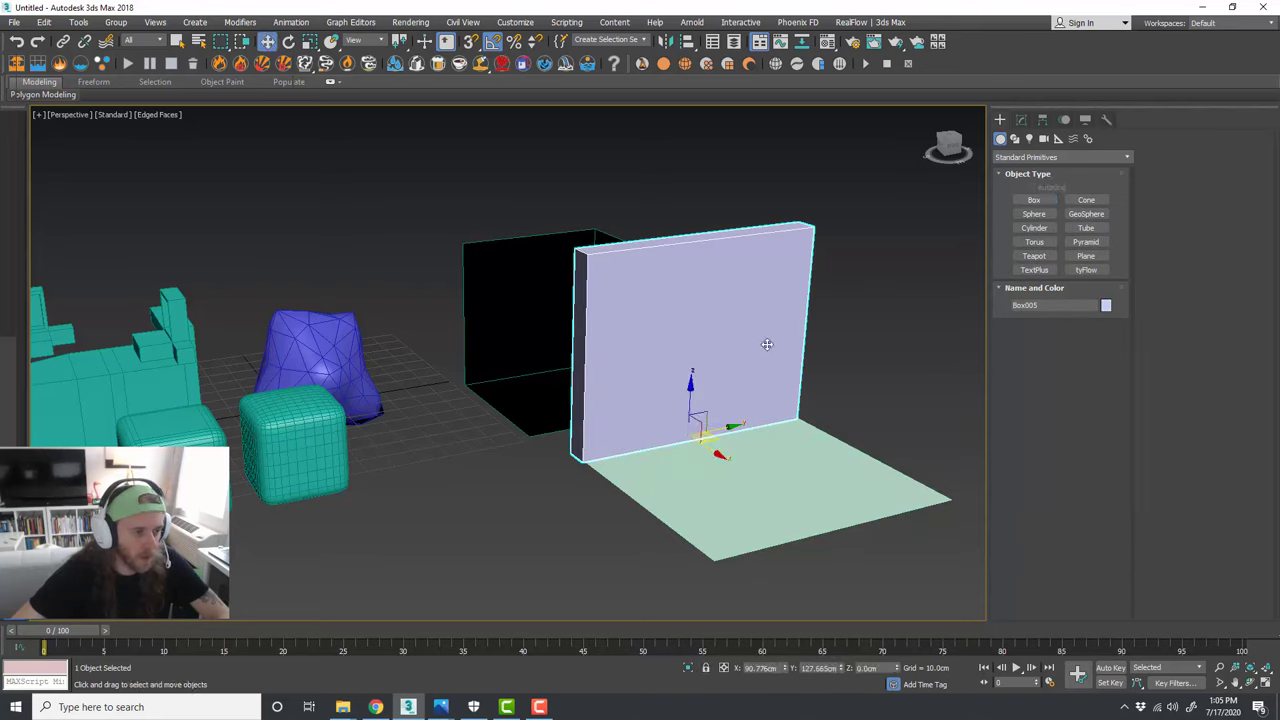
Step: Delete the floor plane and the thin wall box together
left_click(816, 480)
left_click(858, 388)
left_click_drag(858, 388, 787, 440)
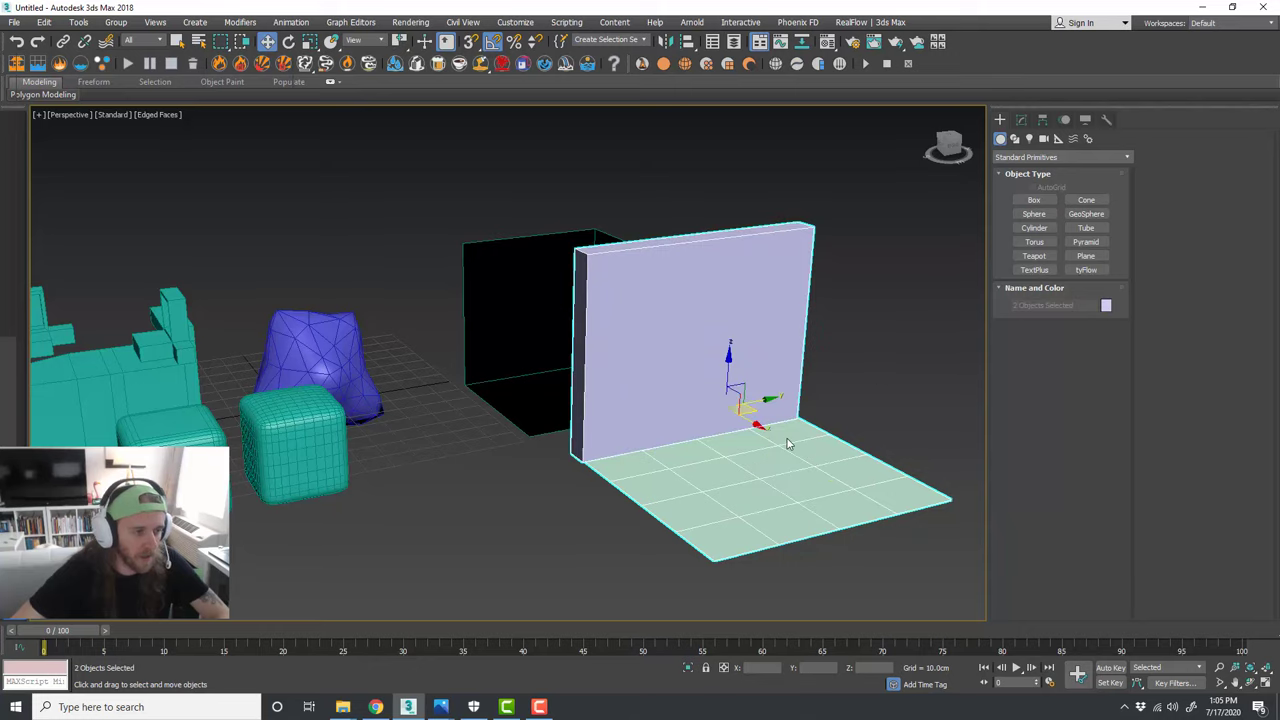
key("Delete")
scroll(563, 334, "up", 4)
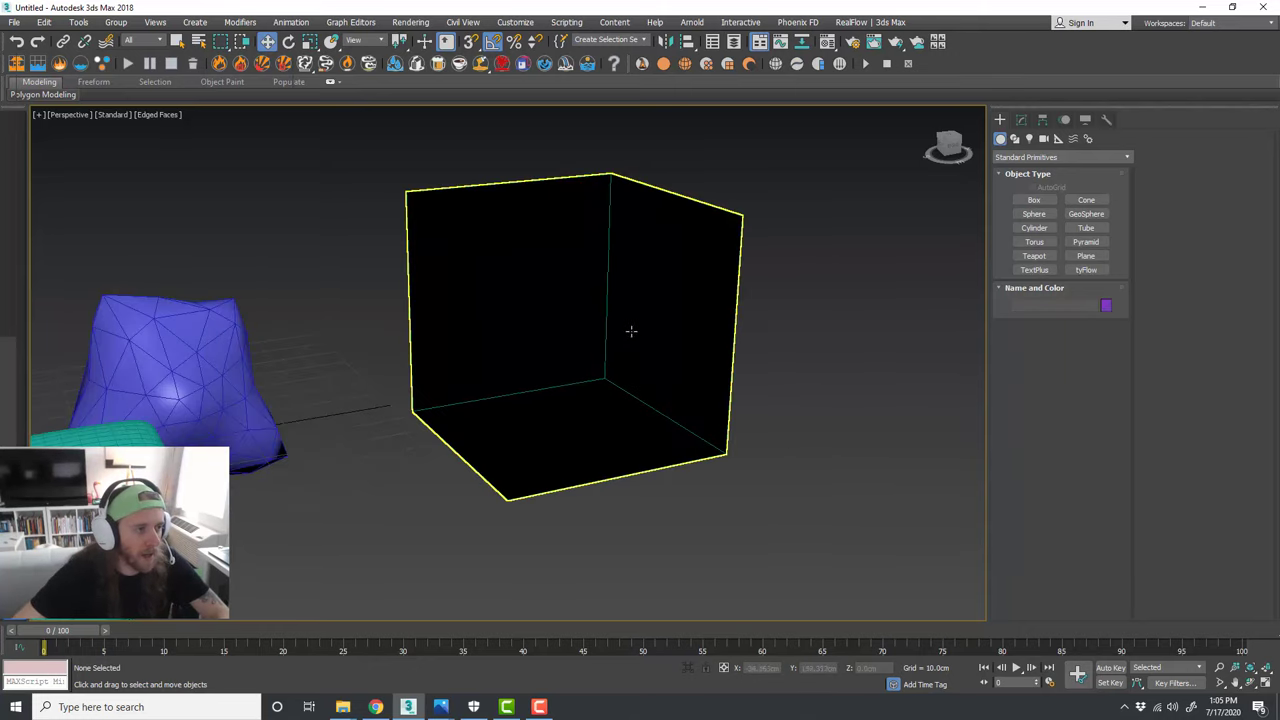
Step: Display the open box's modifier stack and examine how its inner faces are shaded
left_click(632, 331)
left_click(1021, 119)
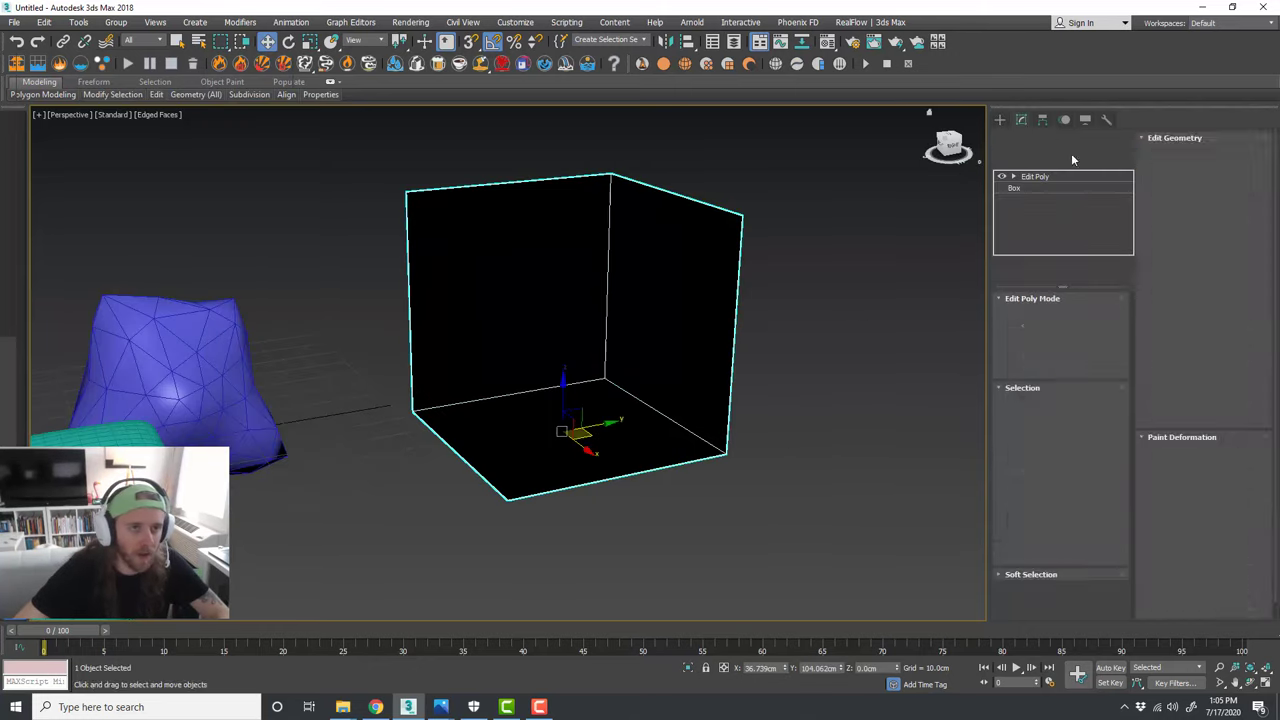
left_click(851, 277)
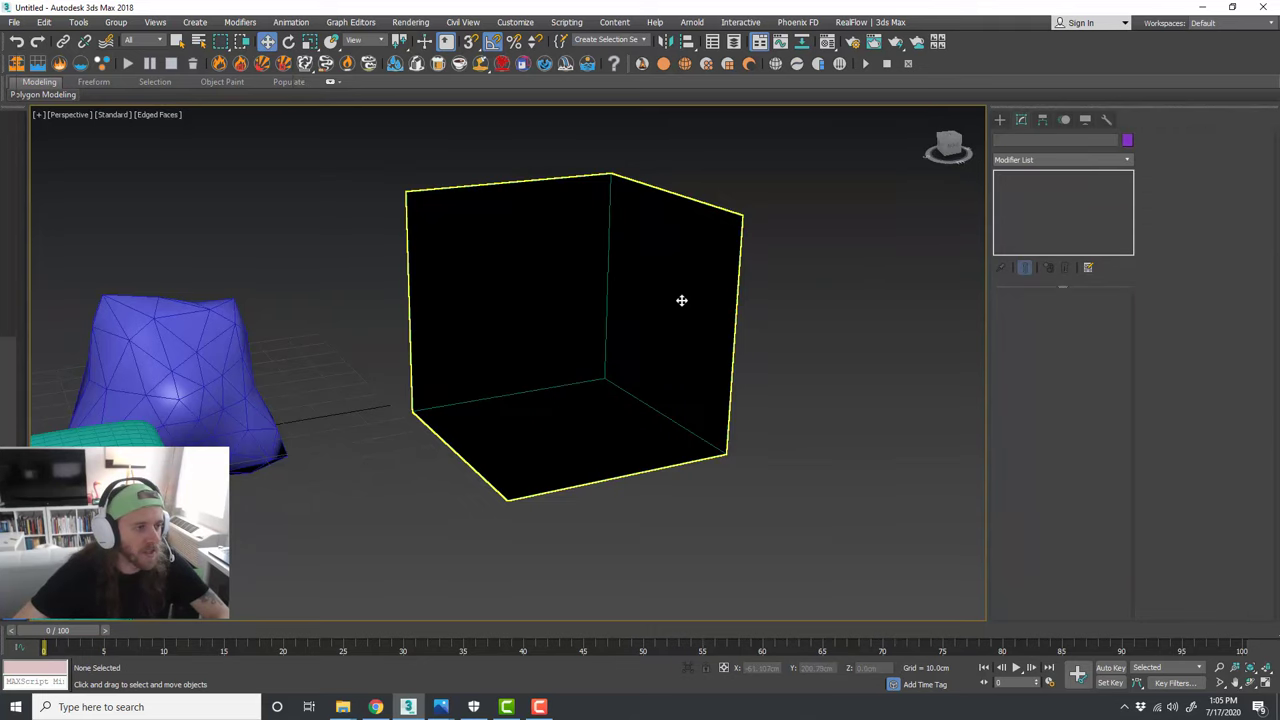
left_click(680, 297)
middle_click_drag(680, 297, 751, 343, "alt")
left_click(774, 323)
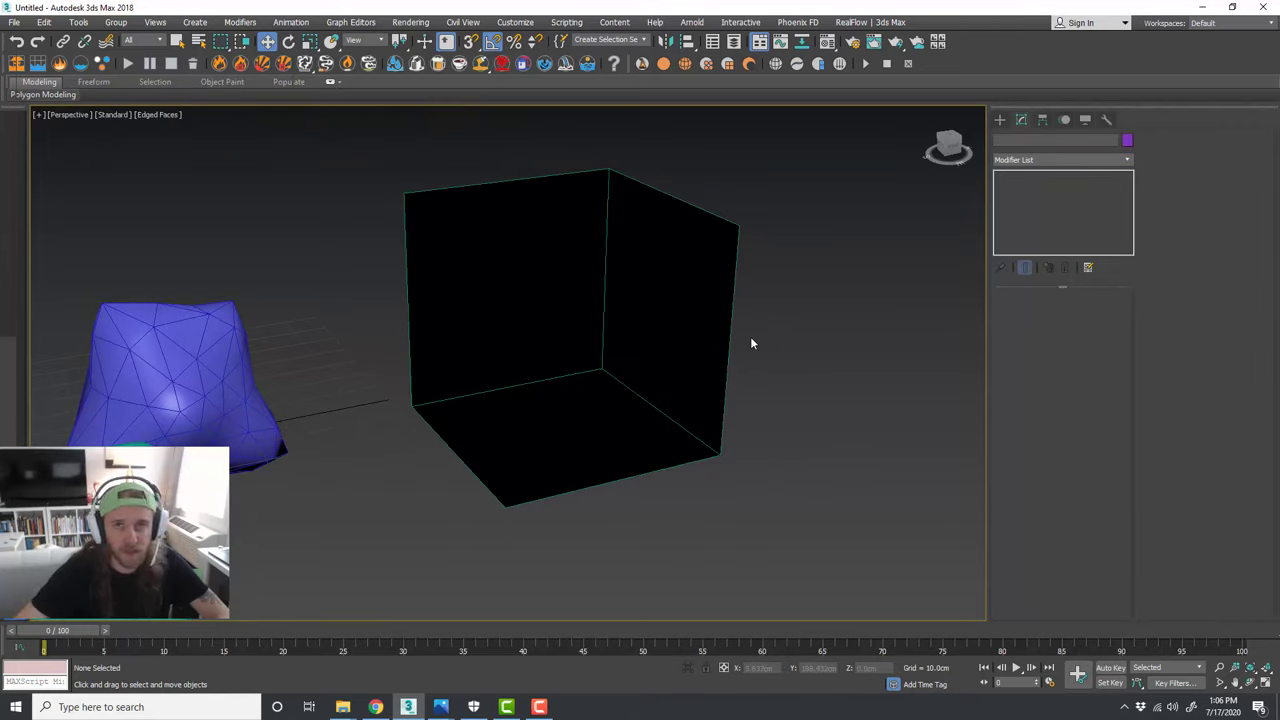
left_click(691, 329)
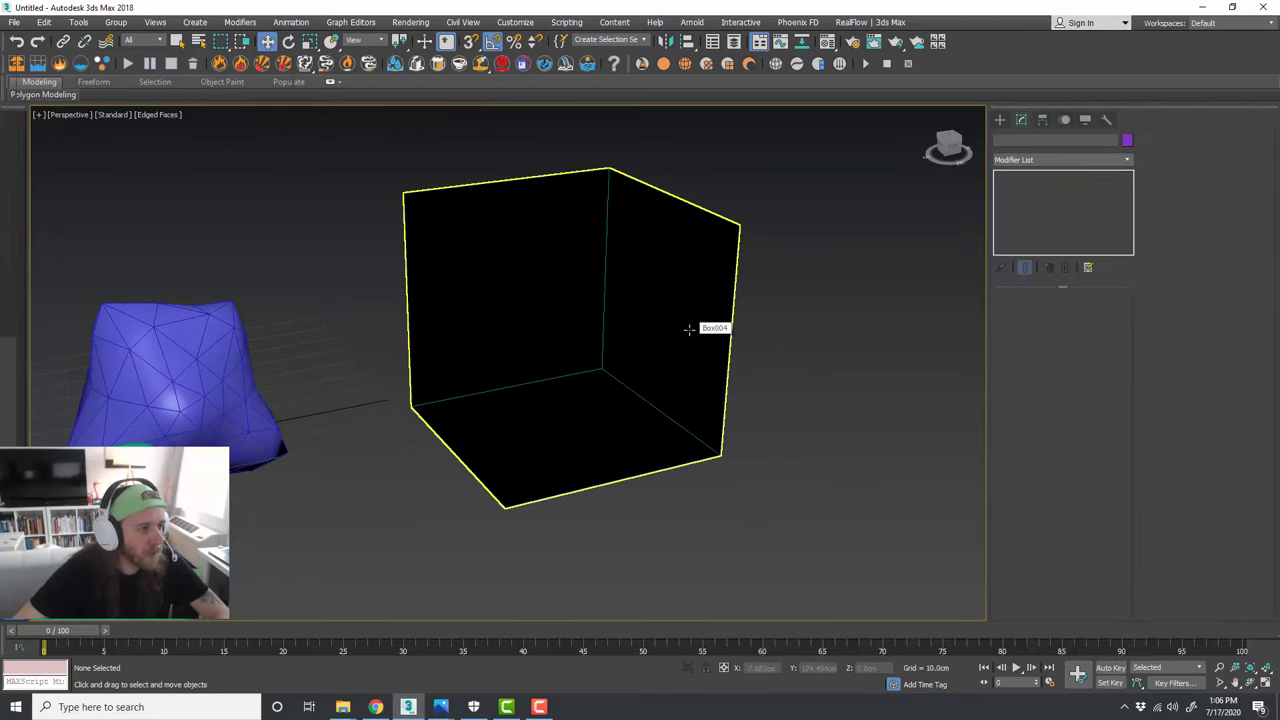
key("alt+e")
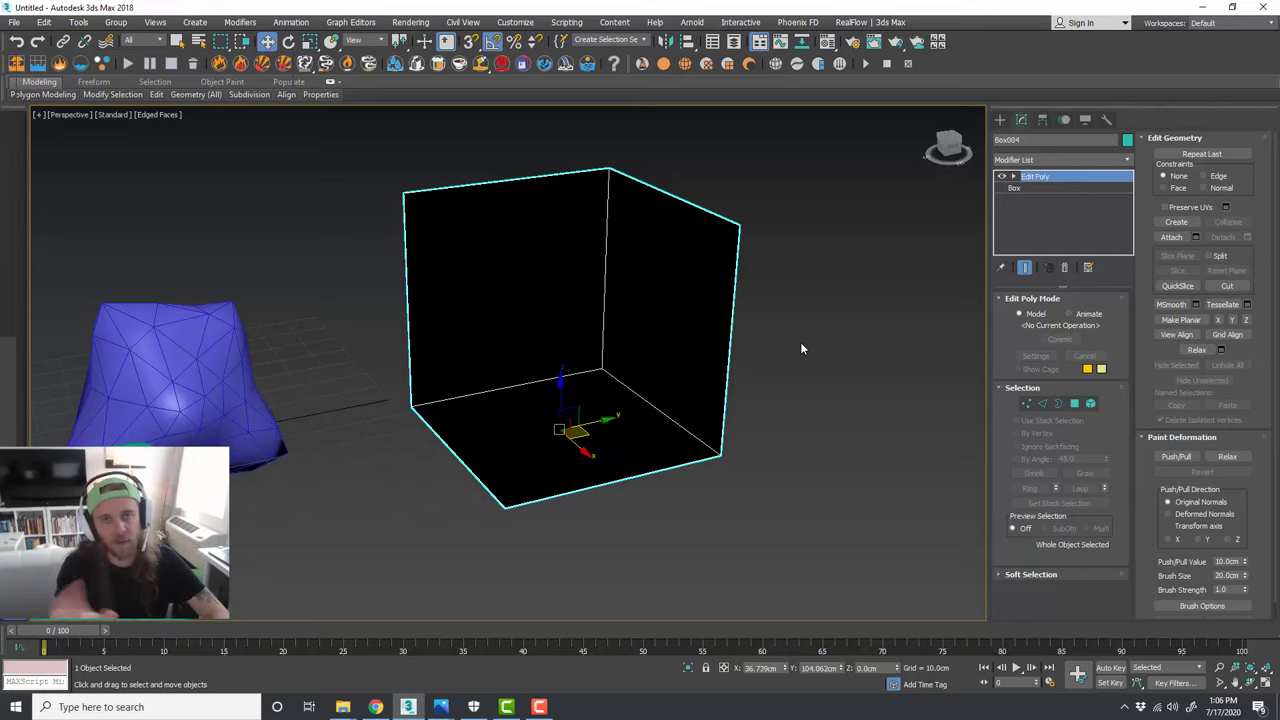
left_click(801, 400)
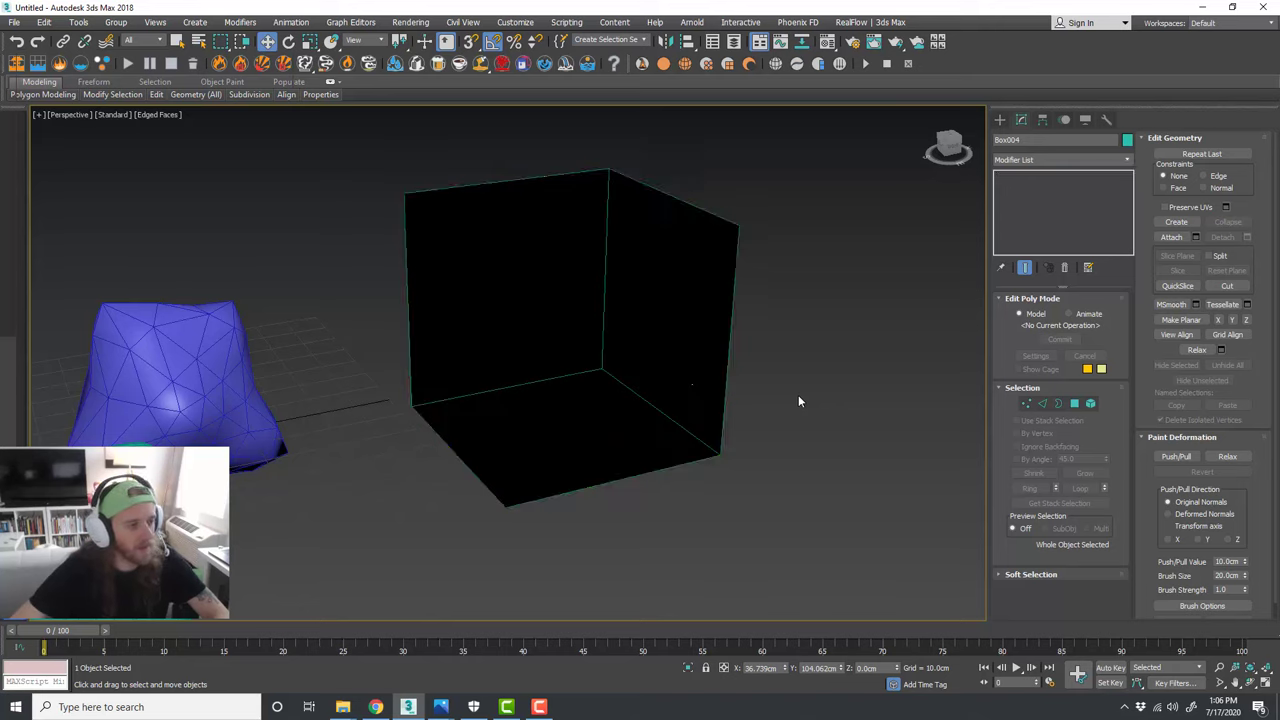
Step: Add a Normal modifier to the open box and frame the box in the view
left_click(706, 377)
left_click(1127, 160)
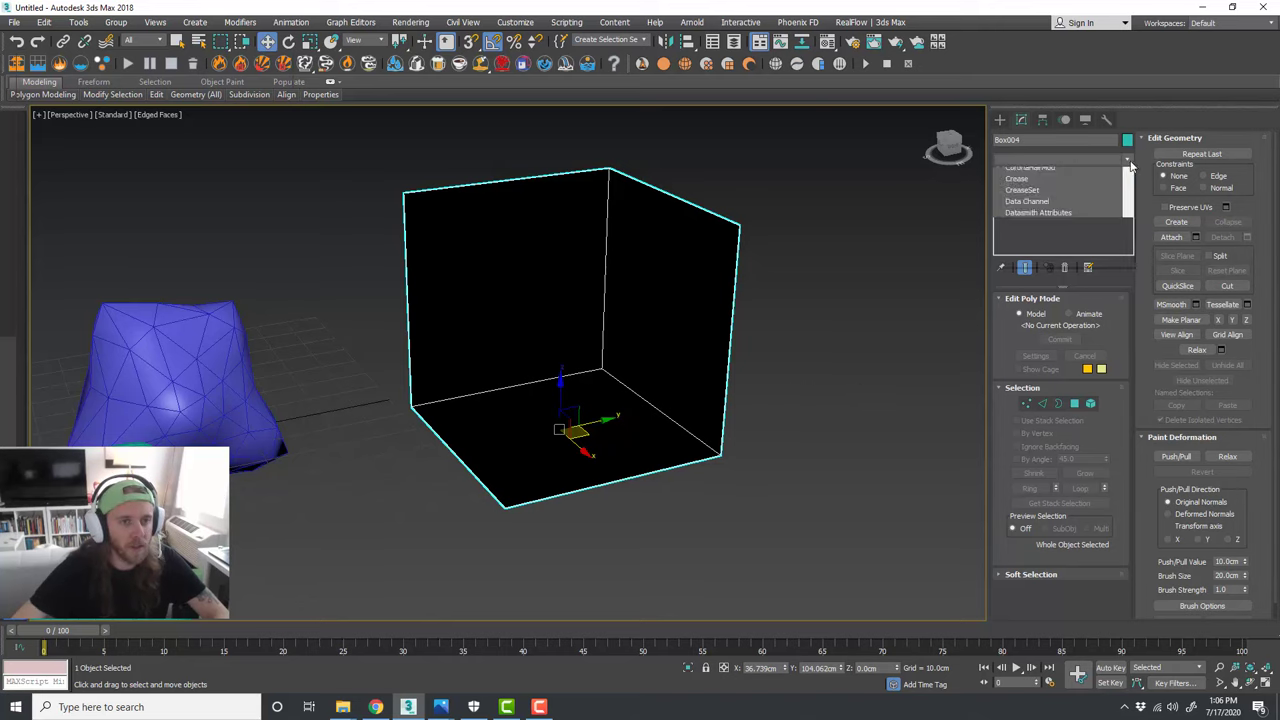
left_click(1133, 383)
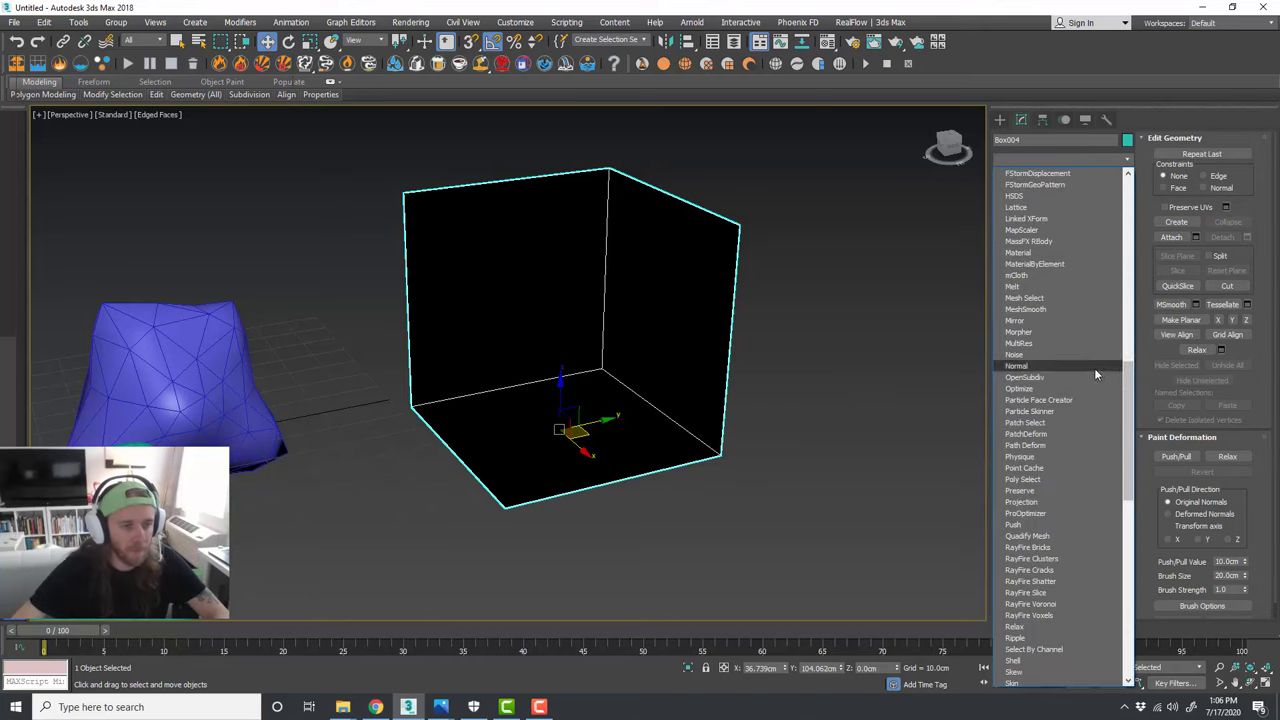
left_click(1094, 368)
key("z")
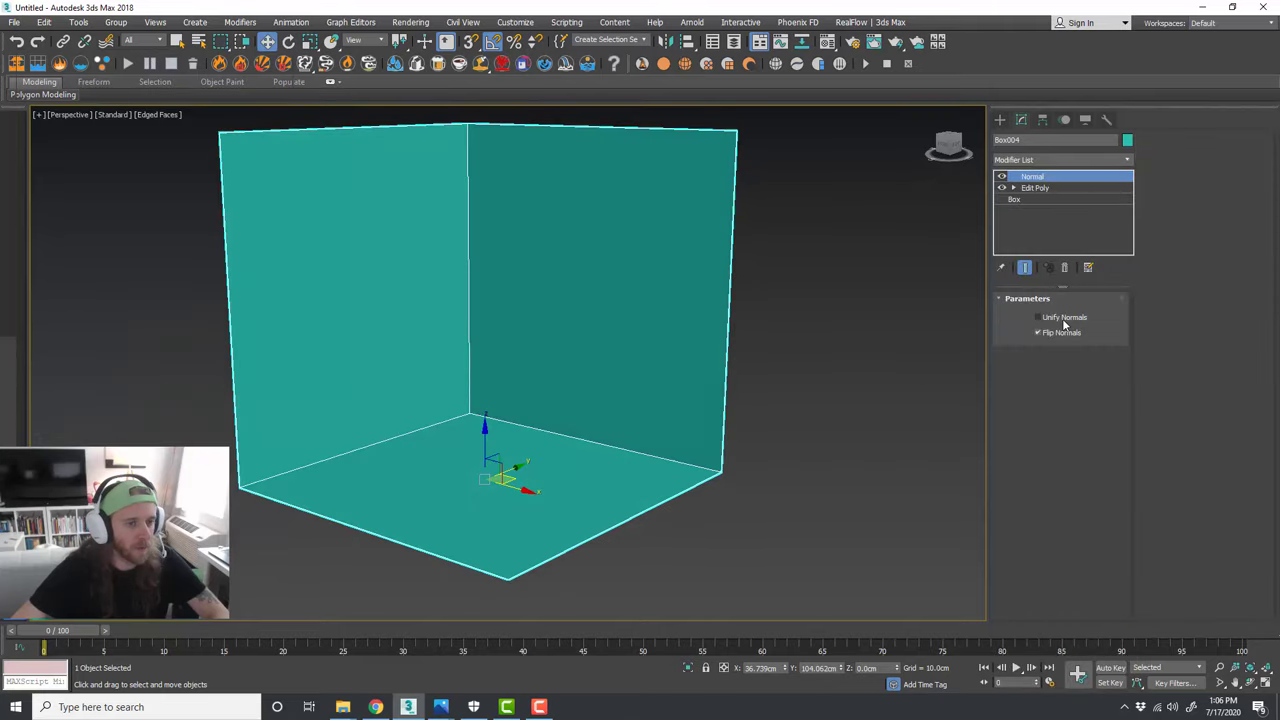
Step: Switch Flip Normals off and back on for the box, and view its interior from other angles
left_click(1038, 333)
left_click(1039, 333)
left_click(1039, 333)
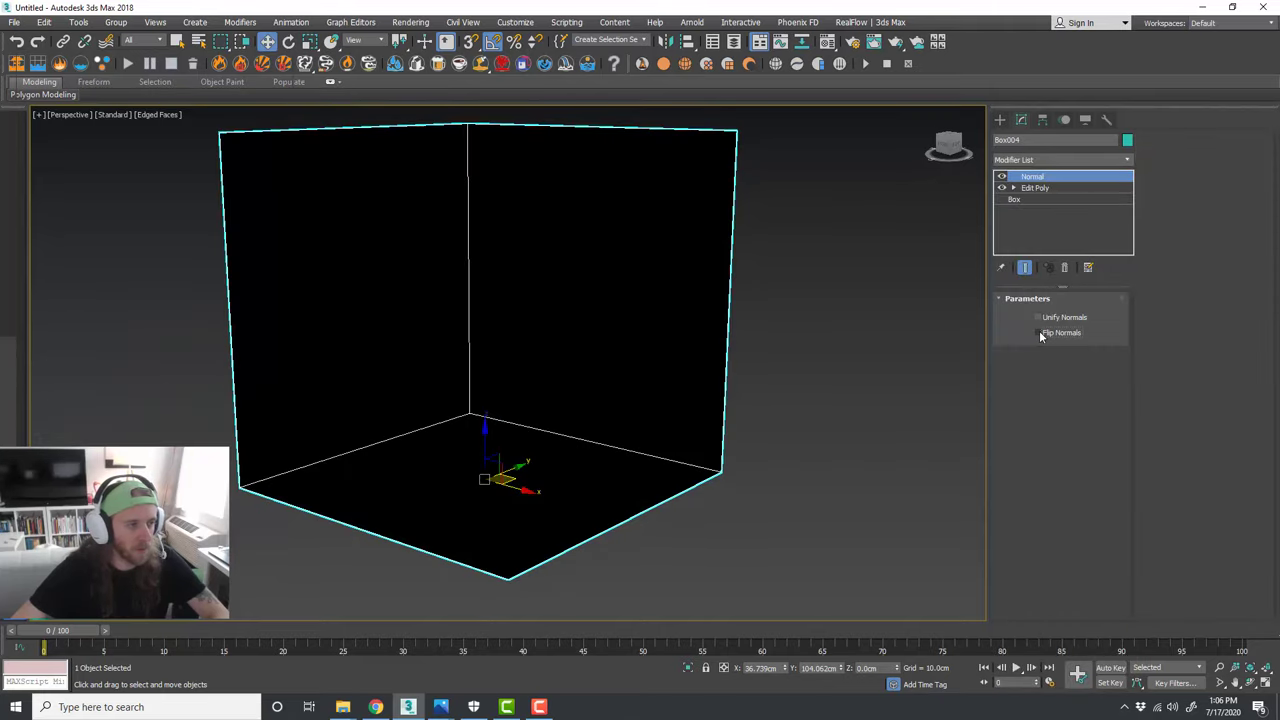
left_click(1040, 333)
mouse_move(741, 360)
middle_mouse_down("alt")
mouse_move(631, 342)
mouse_move(752, 360)
middle_mouse_up("alt")
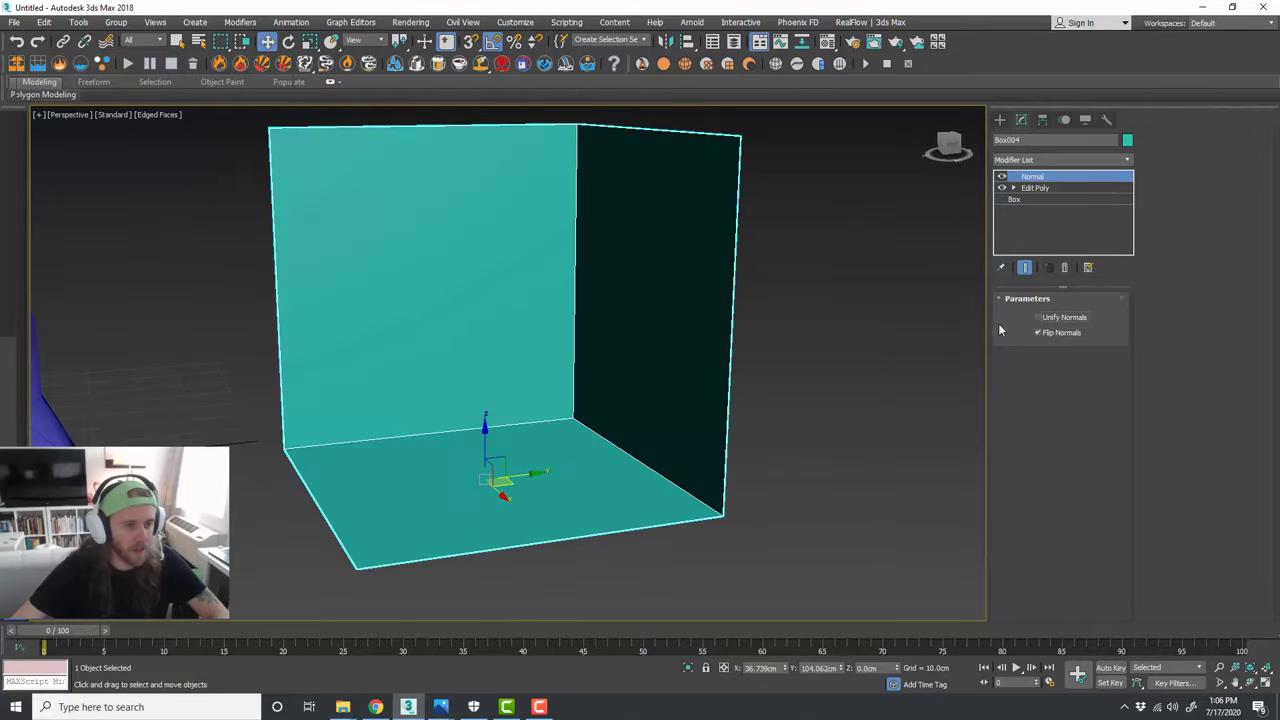
scroll(620, 379, "down", 3)
middle_click_drag(627, 375, 638, 378, "alt")
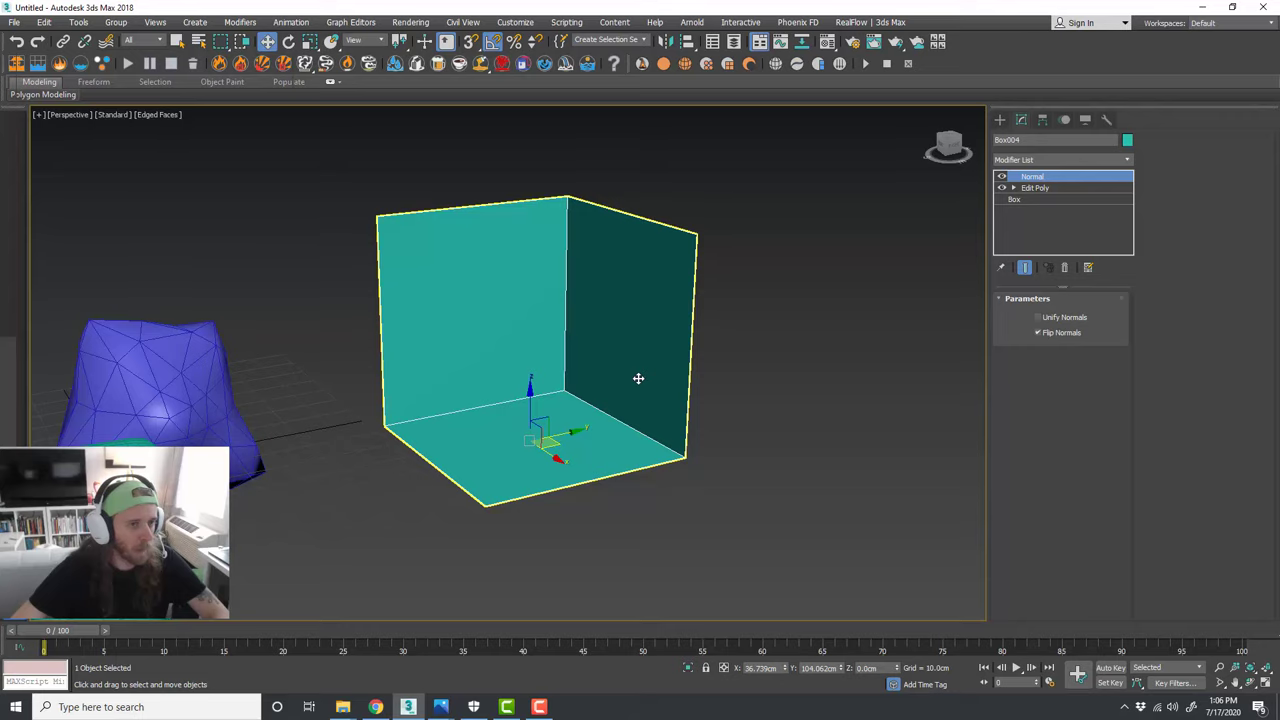
scroll(651, 377, "up", 4)
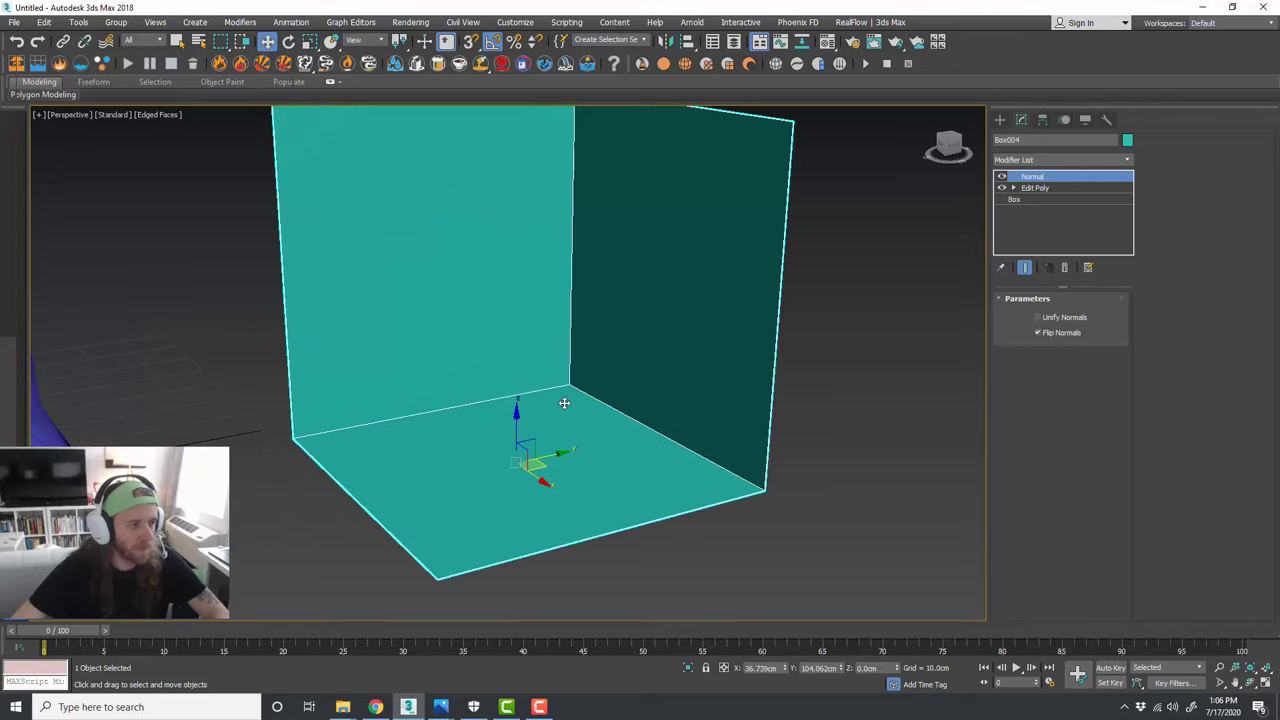
Step: Compare the room interior without and with Flip Normals once more, keeping the option on and viewing the corner closely
left_click(1038, 333)
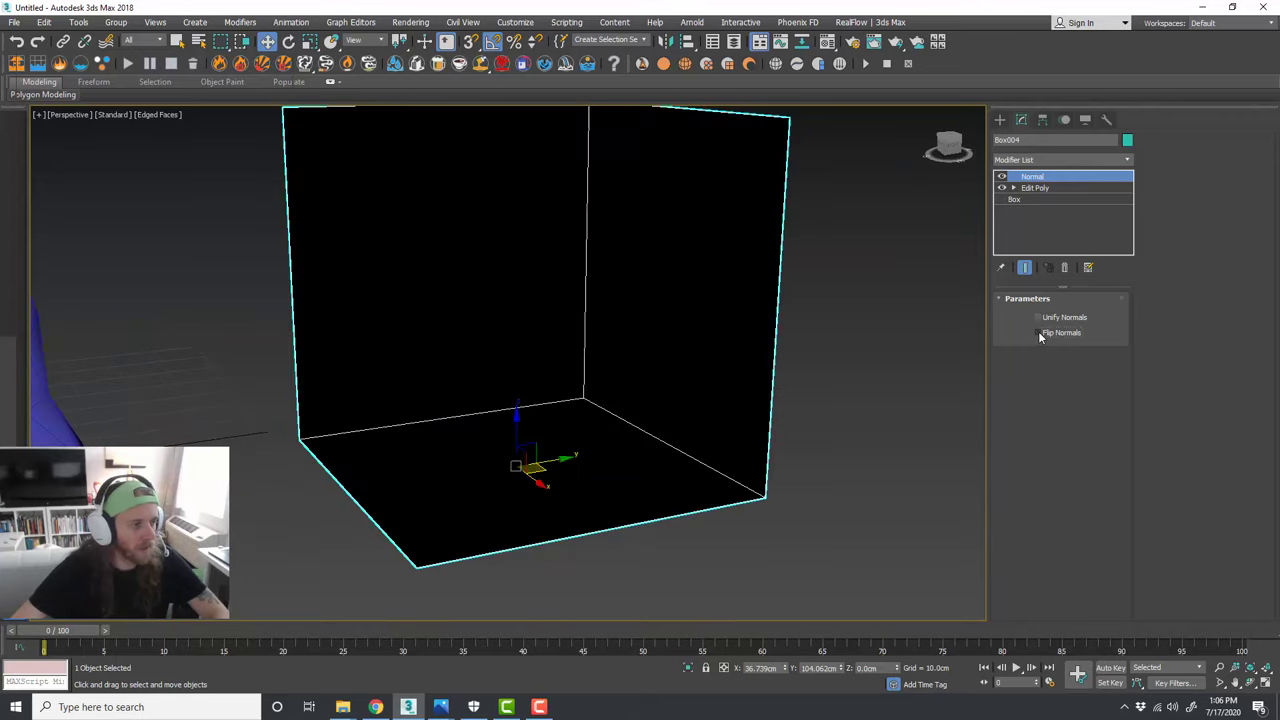
left_click(1038, 333)
scroll(750, 384, "down", 3)
scroll(741, 387, "up", 2)
mouse_move(741, 387)
middle_mouse_down("alt")
mouse_move(789, 395)
mouse_move(758, 393)
middle_mouse_up("alt")
scroll(609, 371, "up", 3)
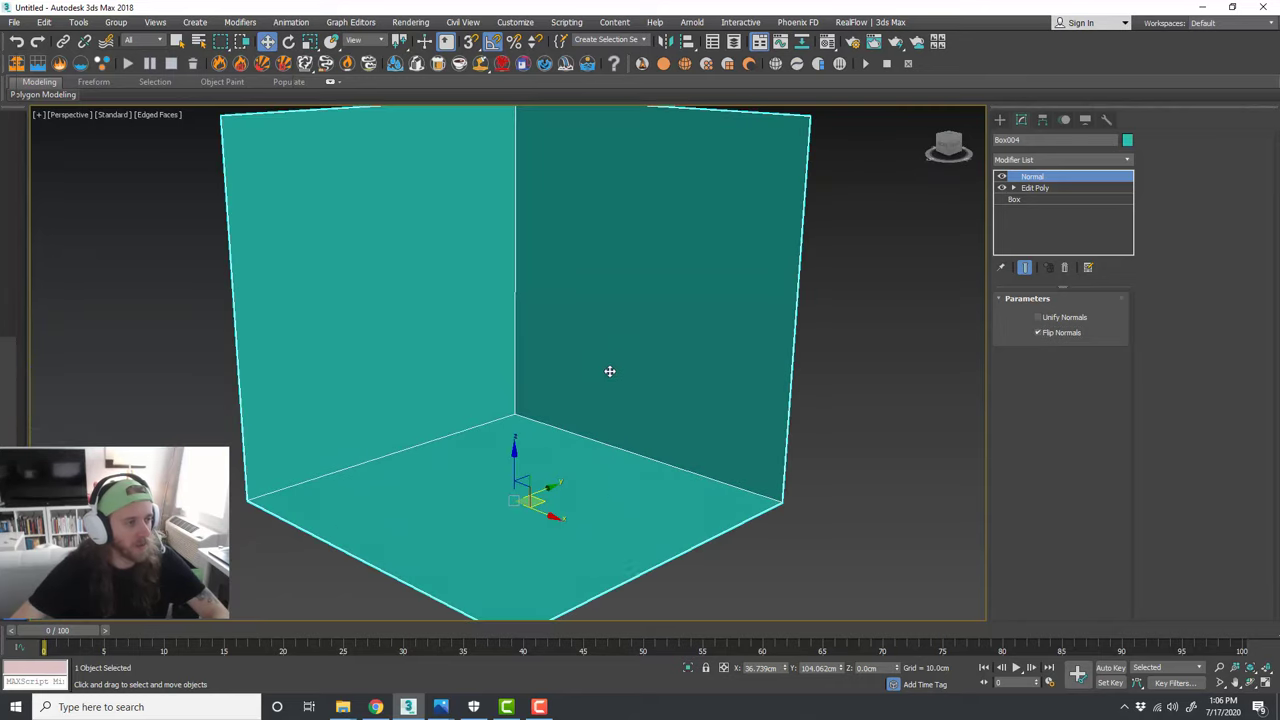
Step: Examine the open room corner with its flipped normals from several angles and distances
mouse_move(609, 371)
middle_mouse_down("alt")
mouse_move(580, 363)
mouse_move(597, 381)
middle_mouse_up("alt")
scroll(597, 381, "down", 3)
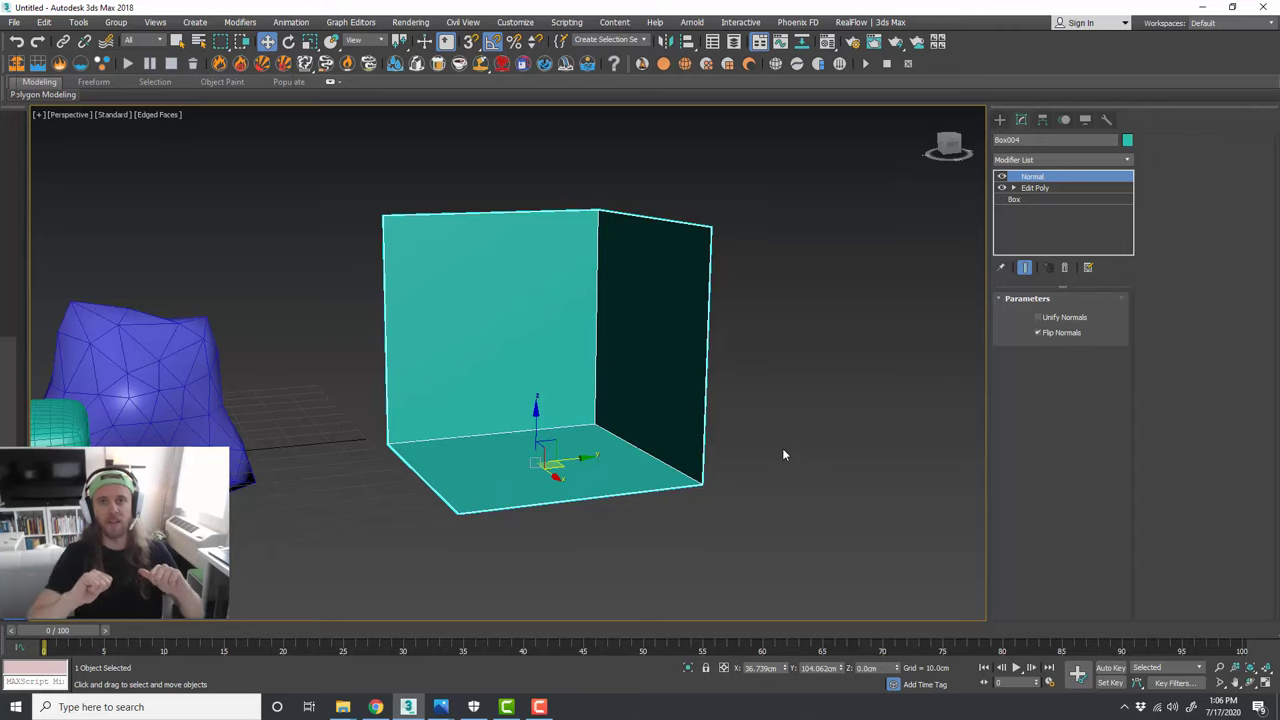
middle_click_drag(615, 450, 639, 491, "alt")
scroll(588, 453, "up", 2)
scroll(590, 487, "down", 2)
left_click(736, 520)
left_click(656, 476)
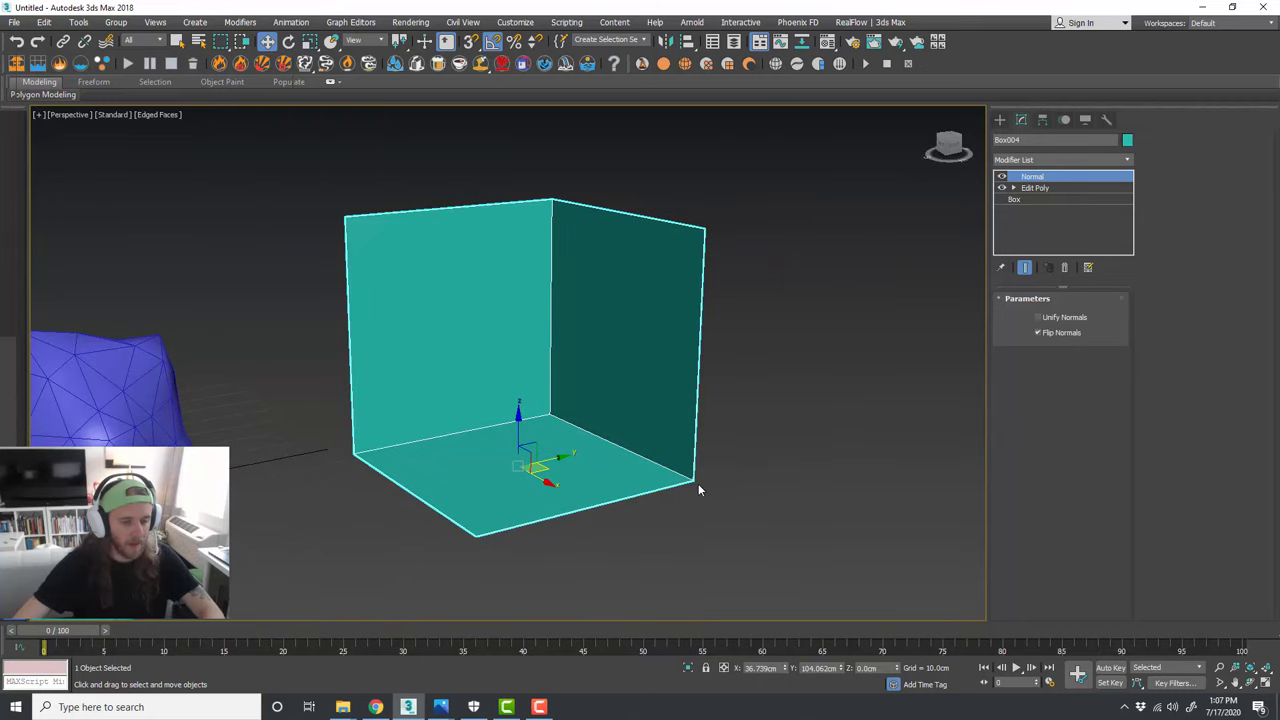
scroll(583, 389, "up", 3)
scroll(634, 429, "down", 3)
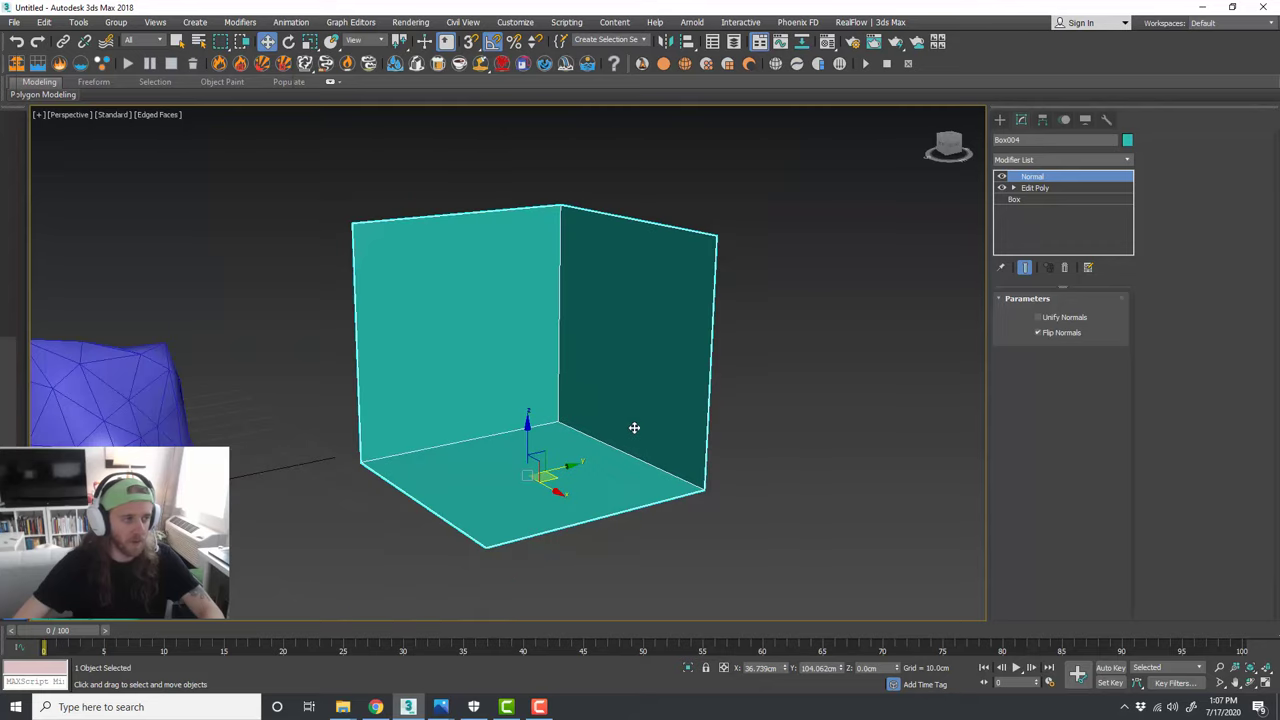
left_click(780, 430)
left_click(607, 409)
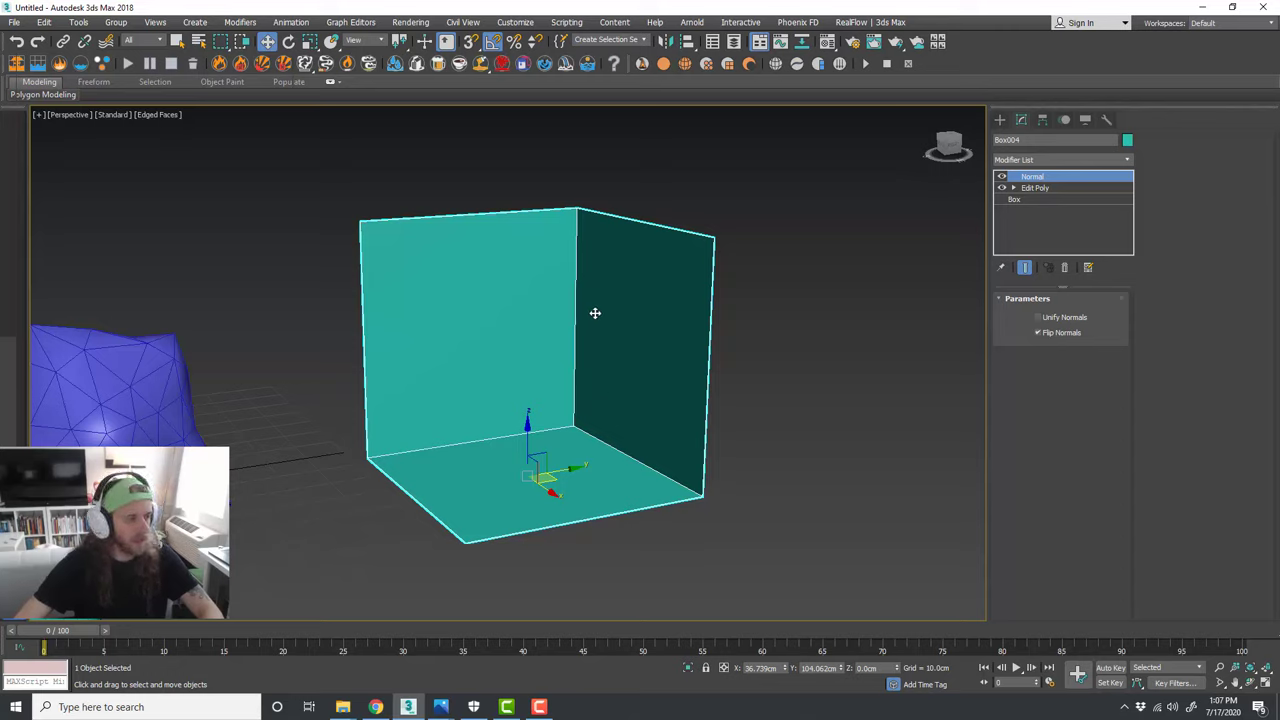
Step: Clone the open box with flipped normals, placing the copy in front of the original
scroll(768, 479, "down", 5)
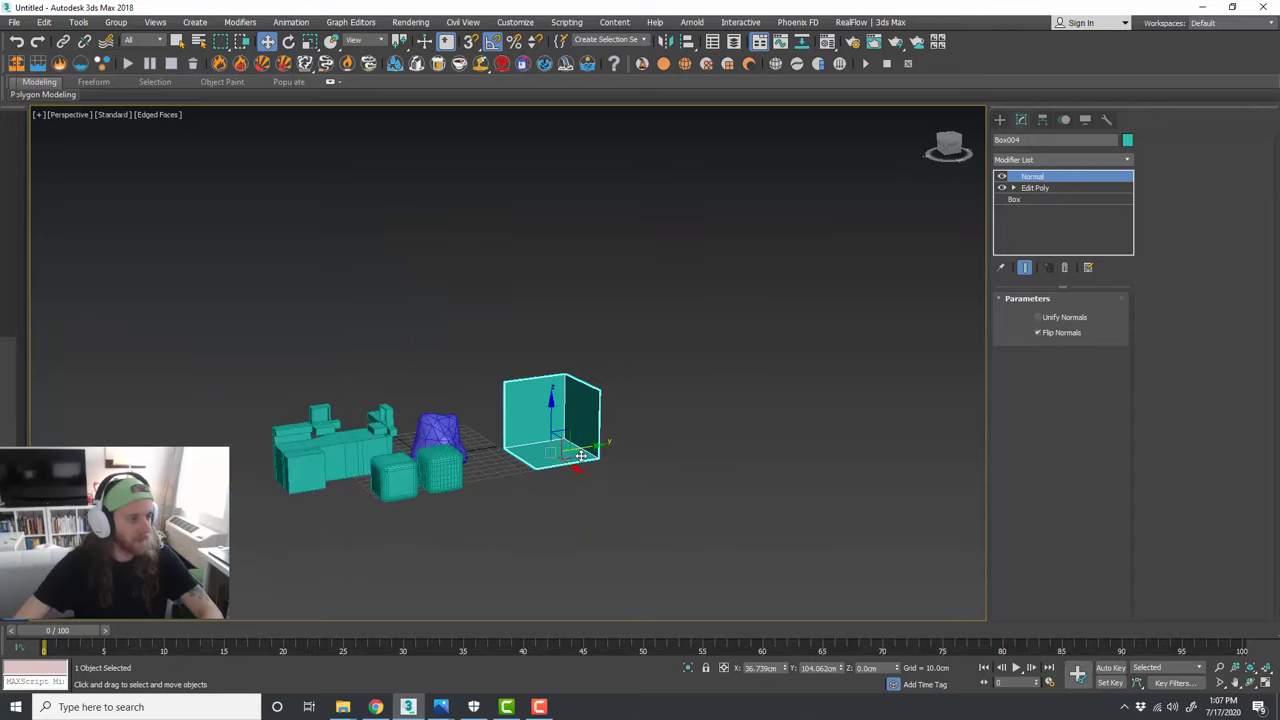
scroll(602, 482, "up", 2)
middle_click_drag(590, 503, 586, 465)
left_click_drag(553, 409, 632, 486, "shift")
left_click(641, 410)
scroll(947, 290, "up", 3)
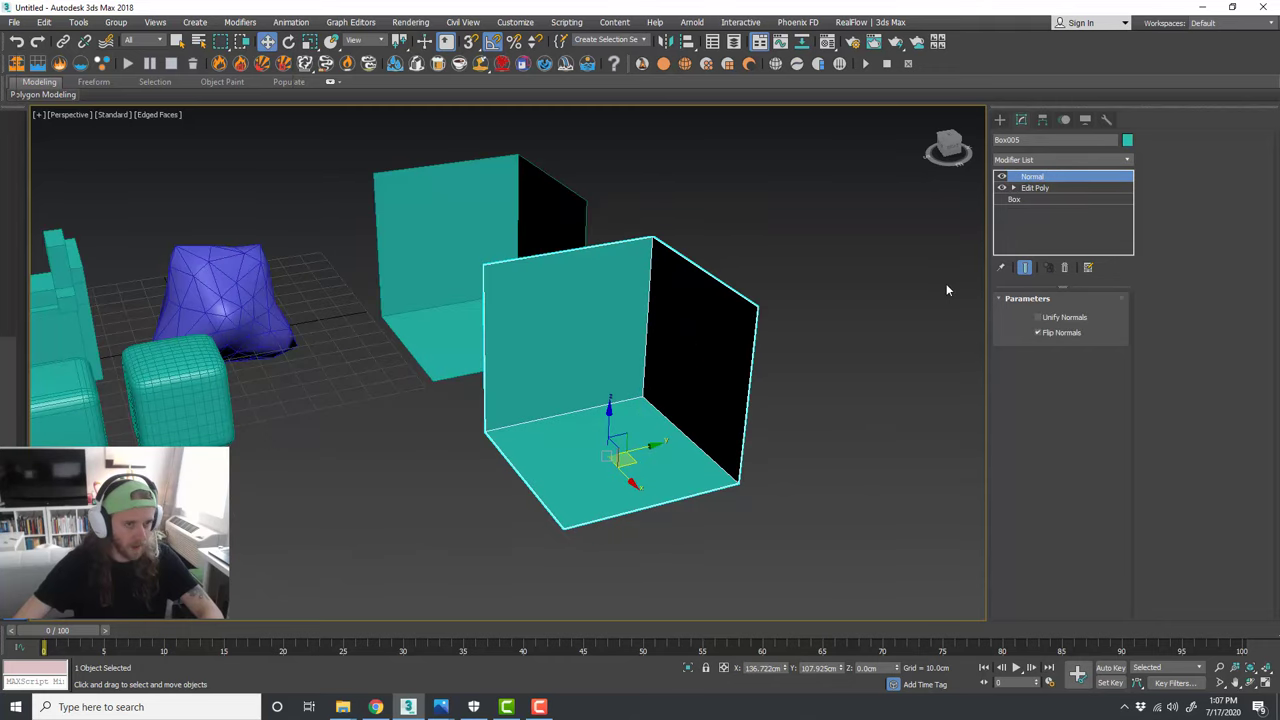
Step: Delete the Edit Poly modifier from the copied box and enable Backface Cull in its object properties
right_click(1057, 196)
left_click(1084, 212)
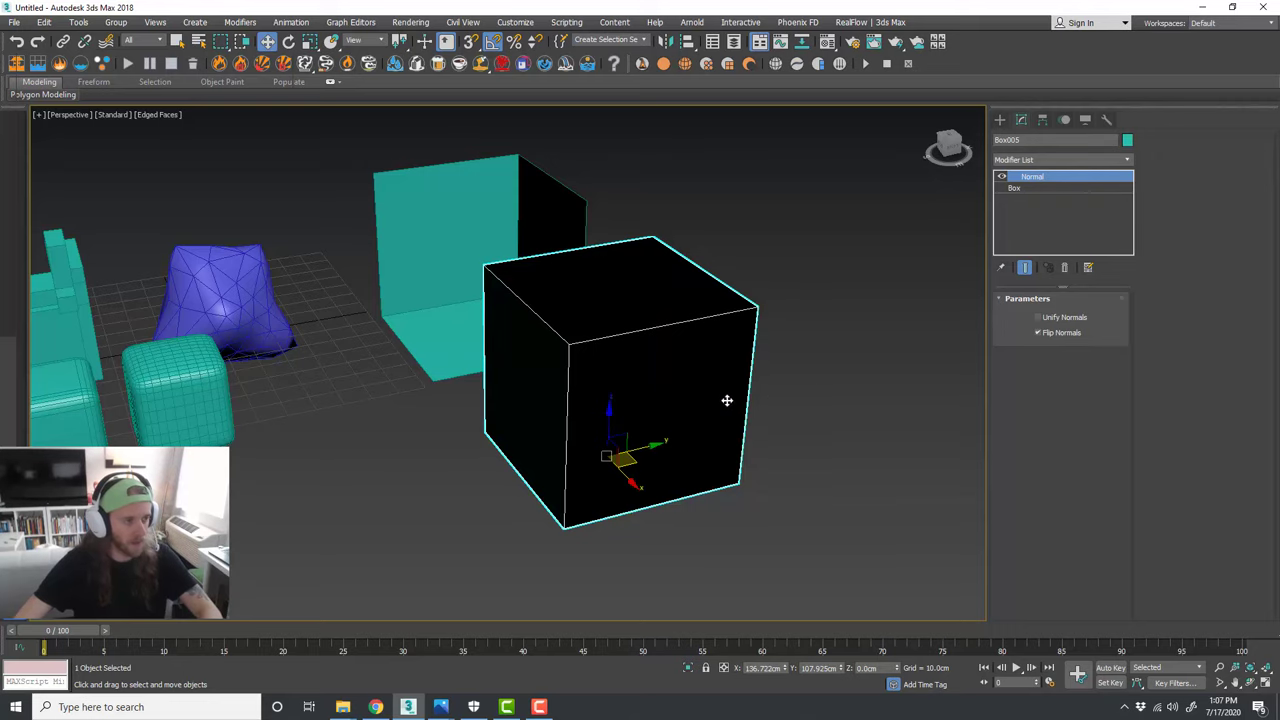
middle_click_drag(728, 400, 757, 386, "alt")
right_click(670, 336)
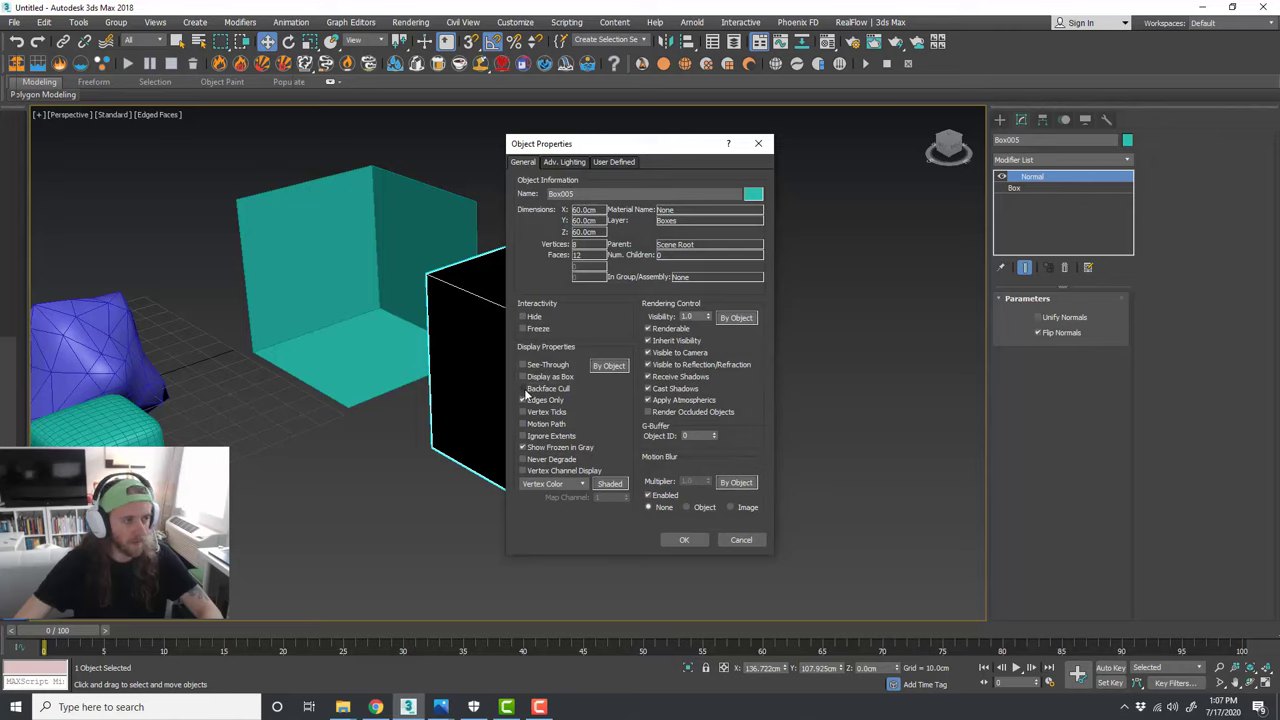
left_click(684, 539)
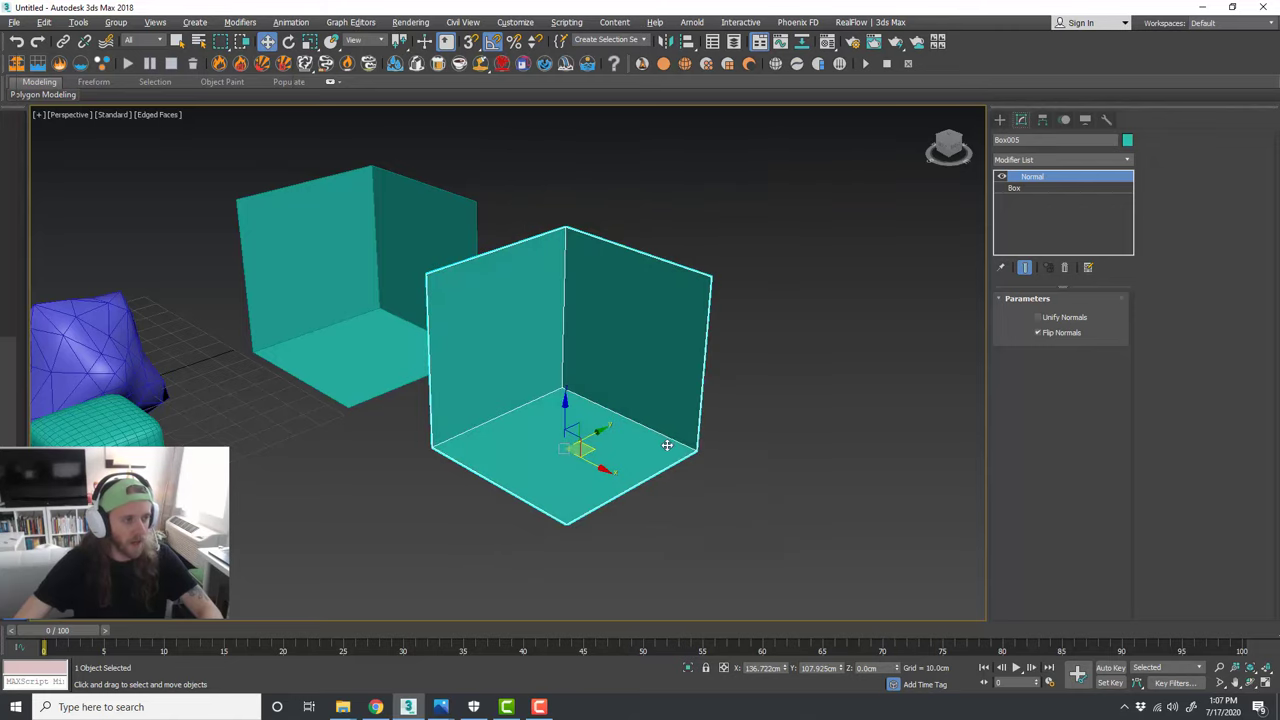
Step: Examine the culled interior of the closed box from different sides and compare it with the other scene objects
middle_click_drag(674, 446, 723, 433, "alt")
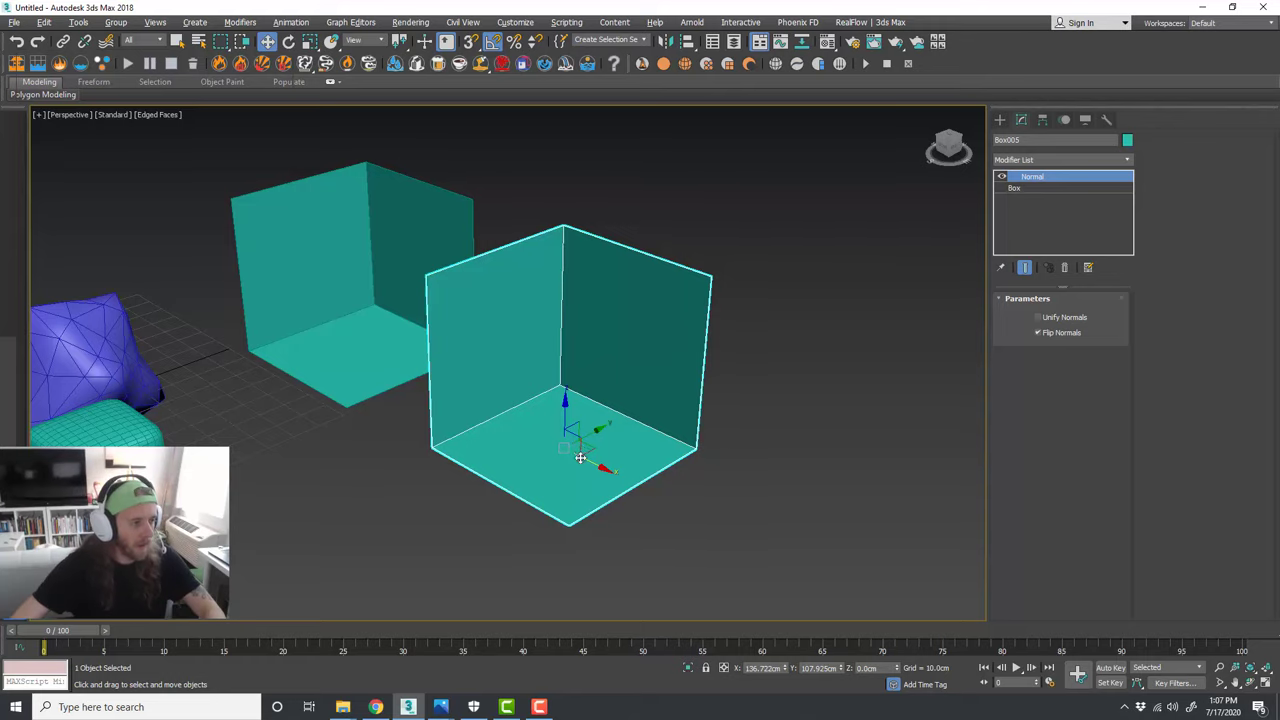
scroll(600, 458, "up", 4)
scroll(577, 452, "down", 3)
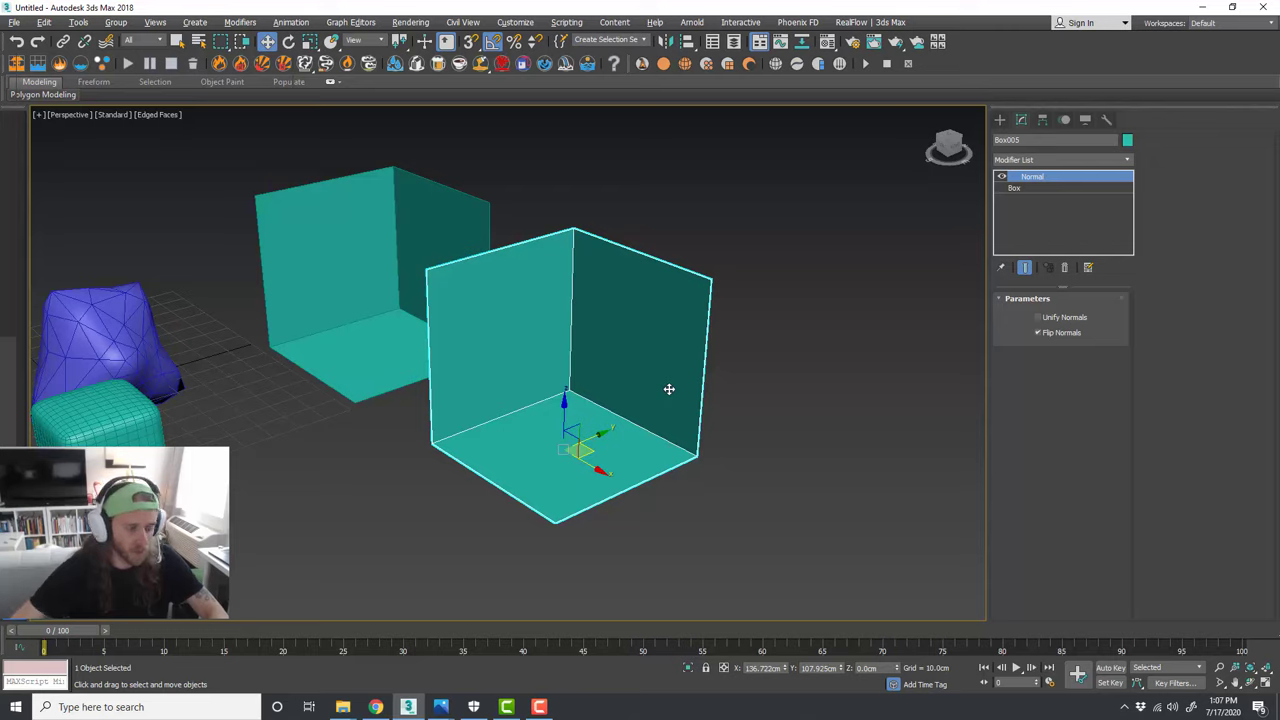
middle_click_drag(667, 409, 553, 399, "alt")
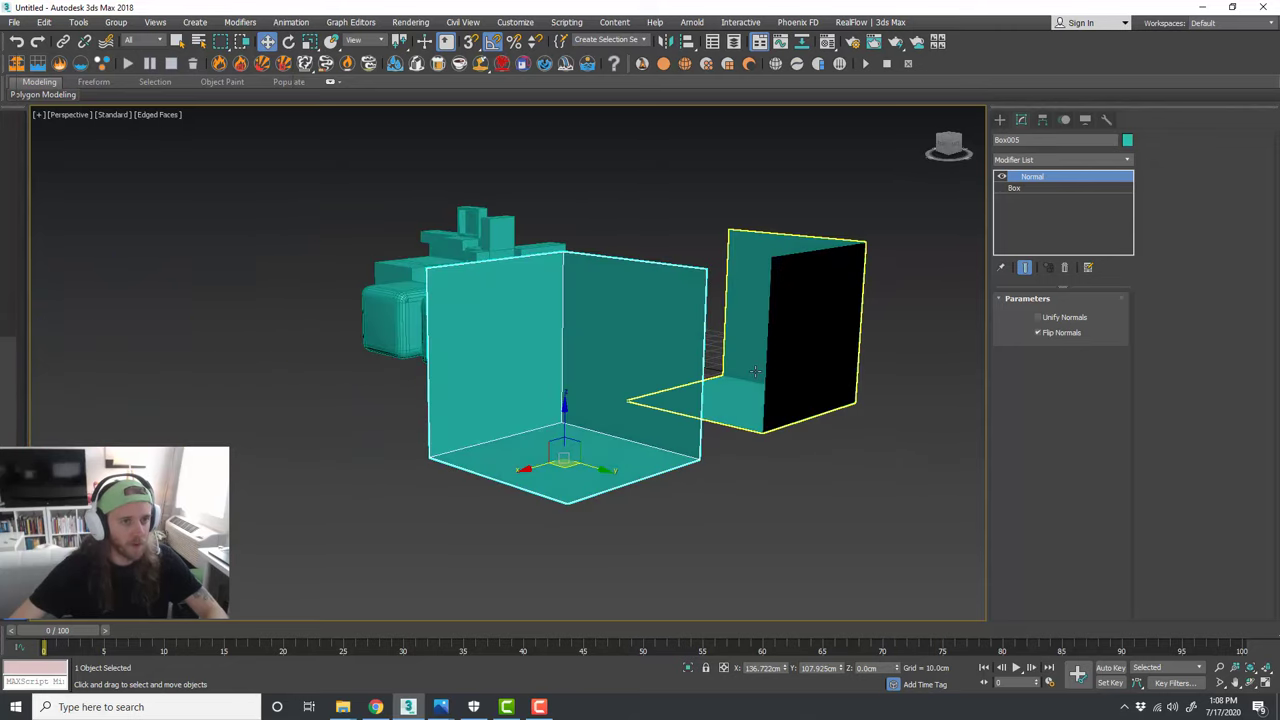
middle_click_drag(825, 315, 791, 369, "alt")
left_click(793, 368)
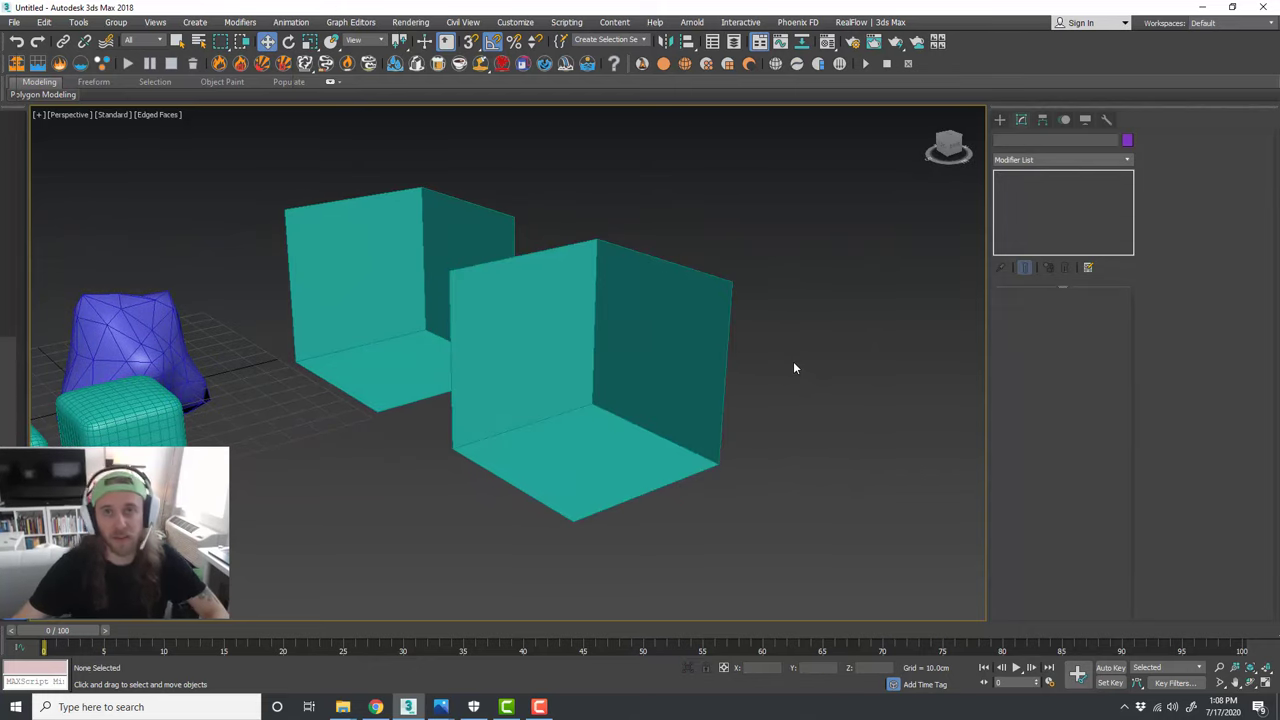
middle_click_drag(767, 392, 791, 374)
scroll(775, 398, "down", 3)
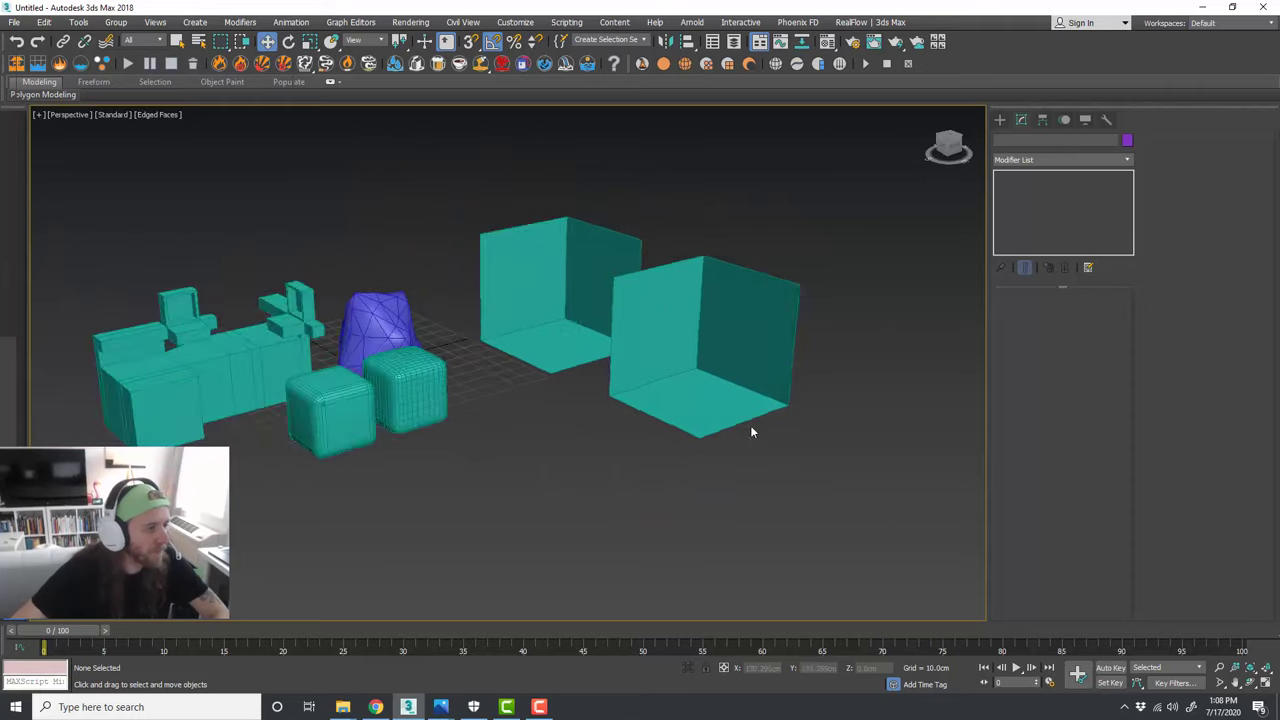
middle_click_drag(697, 426, 706, 431)
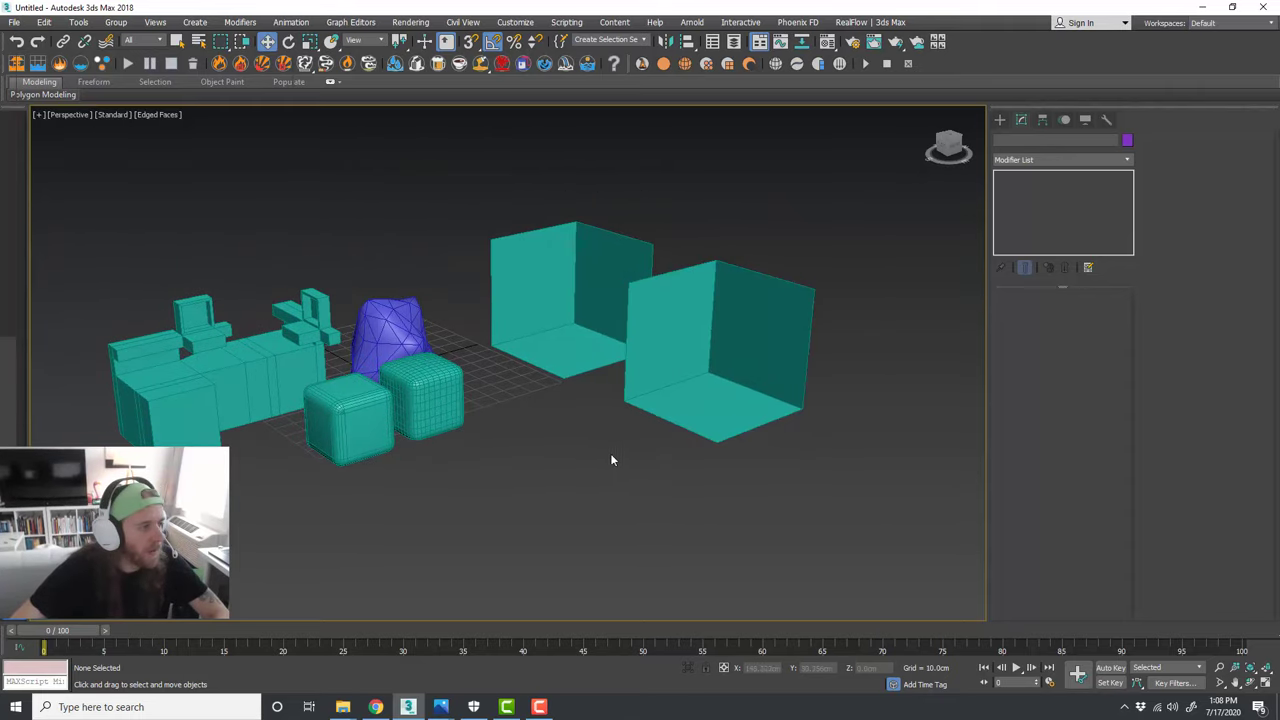
middle_click_drag(609, 457, 642, 447)
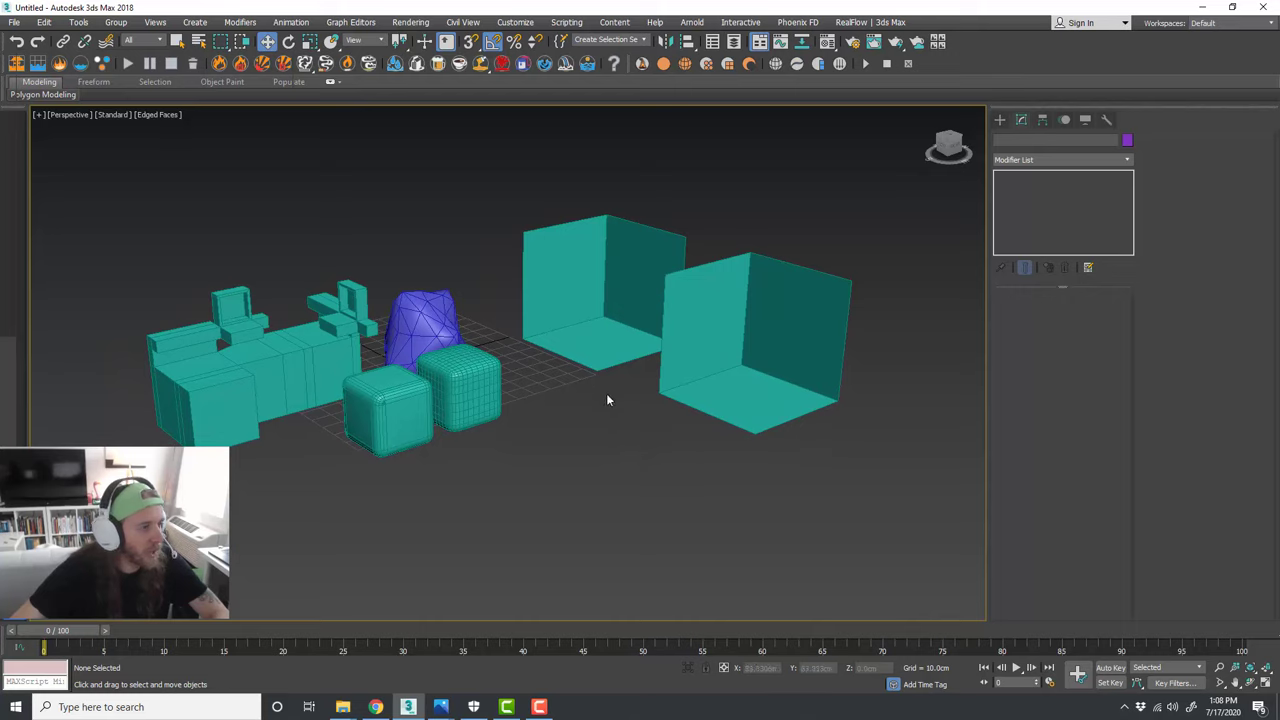
scroll(606, 396, "down", 4)
scroll(605, 438, "up", 4)
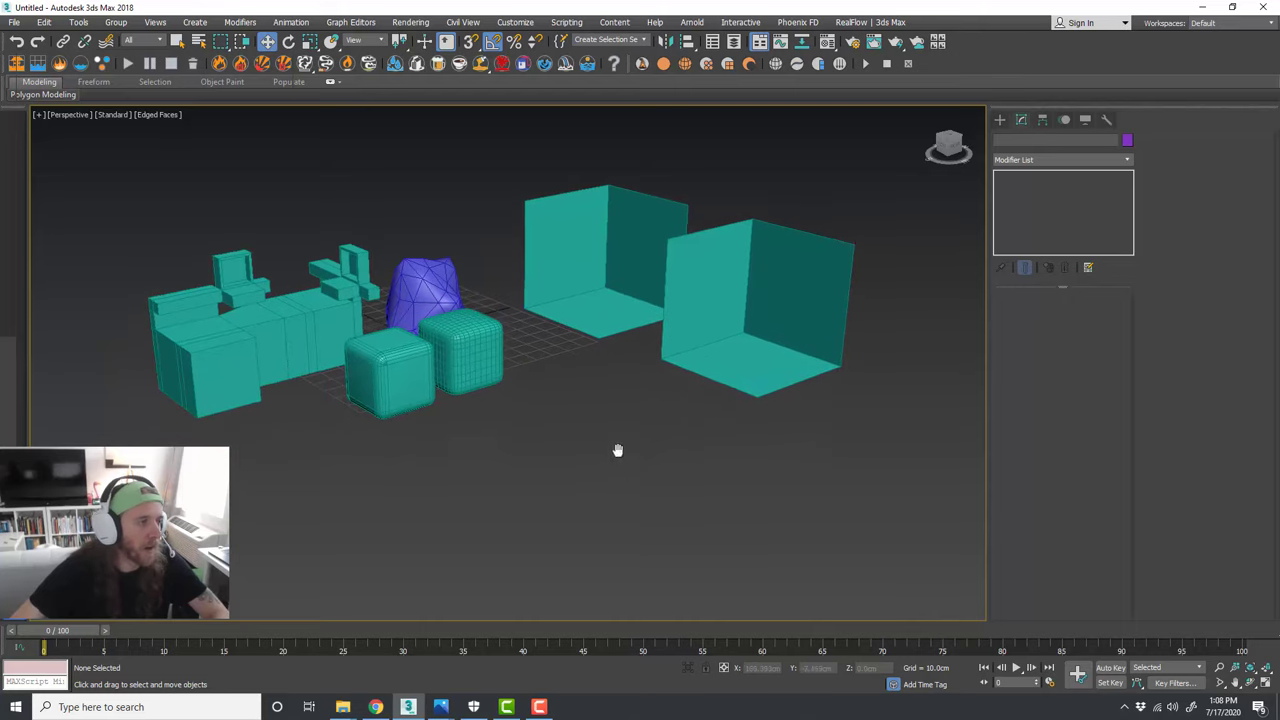
Step: Clone the original open box again, placing the new copy in the empty area in front of the other objects
left_click(593, 291)
left_click_drag(628, 311, 624, 506, "shift")
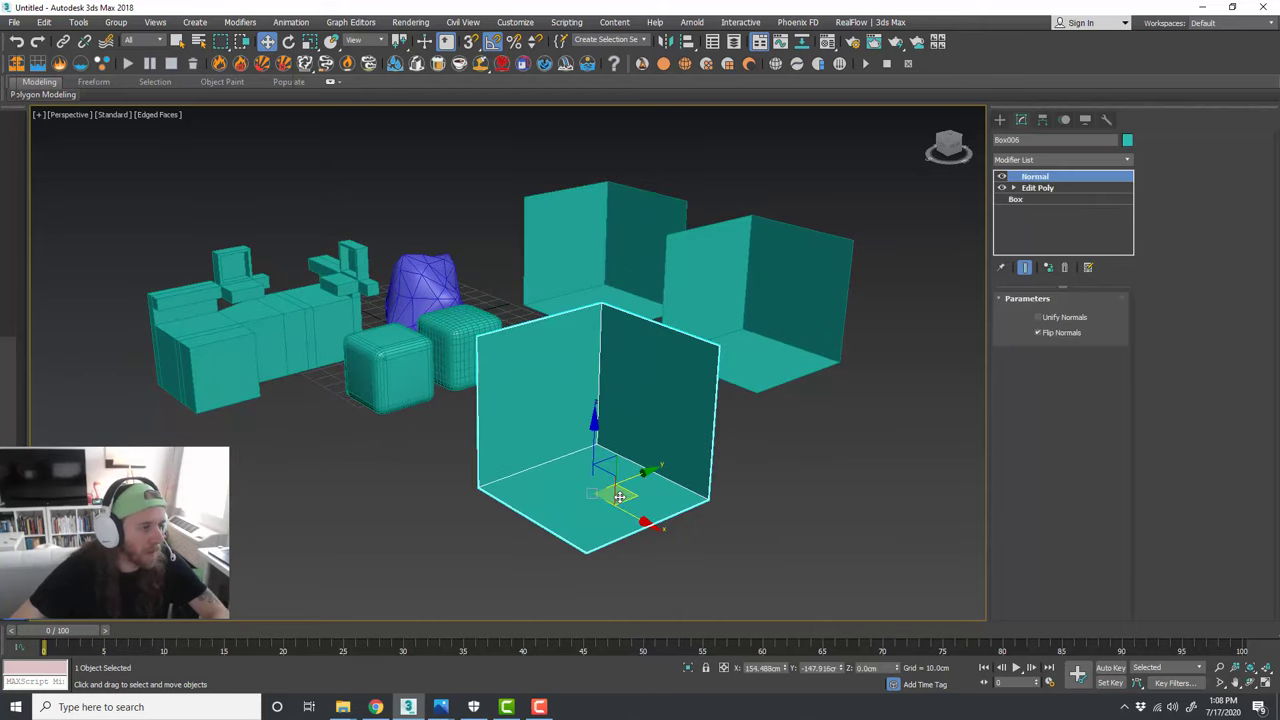
left_click(645, 409)
scroll(624, 505, "up", 4)
middle_click_drag(691, 480, 663, 469, "alt")
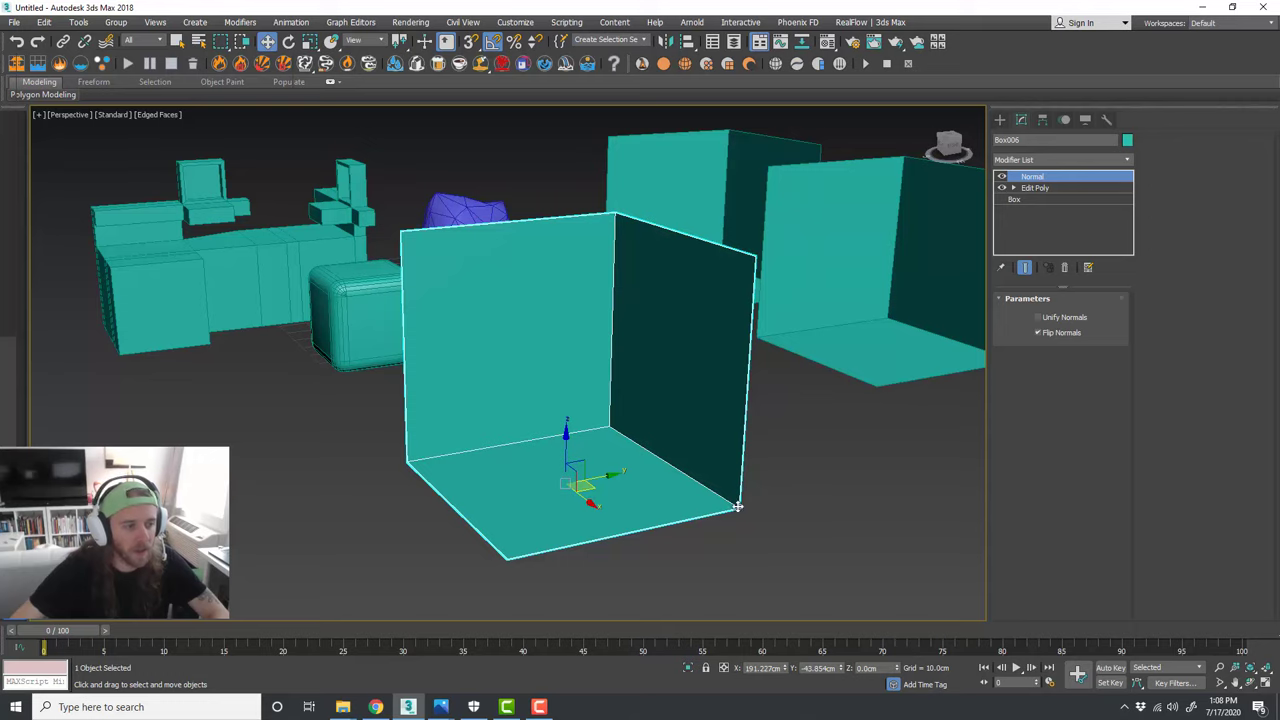
middle_click_drag(733, 529, 729, 514)
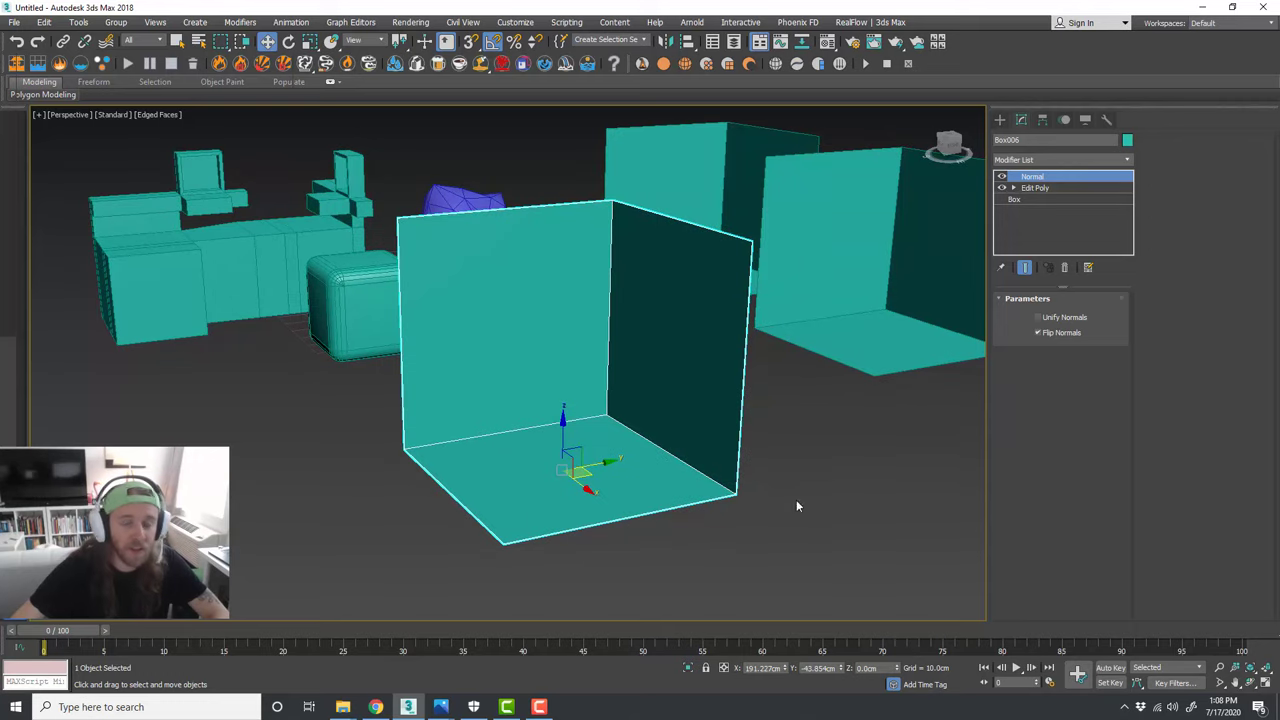
Step: Delete the Normal modifier from the newest copy of the open box
left_click(1124, 161)
left_click(1126, 161)
left_click(1127, 161)
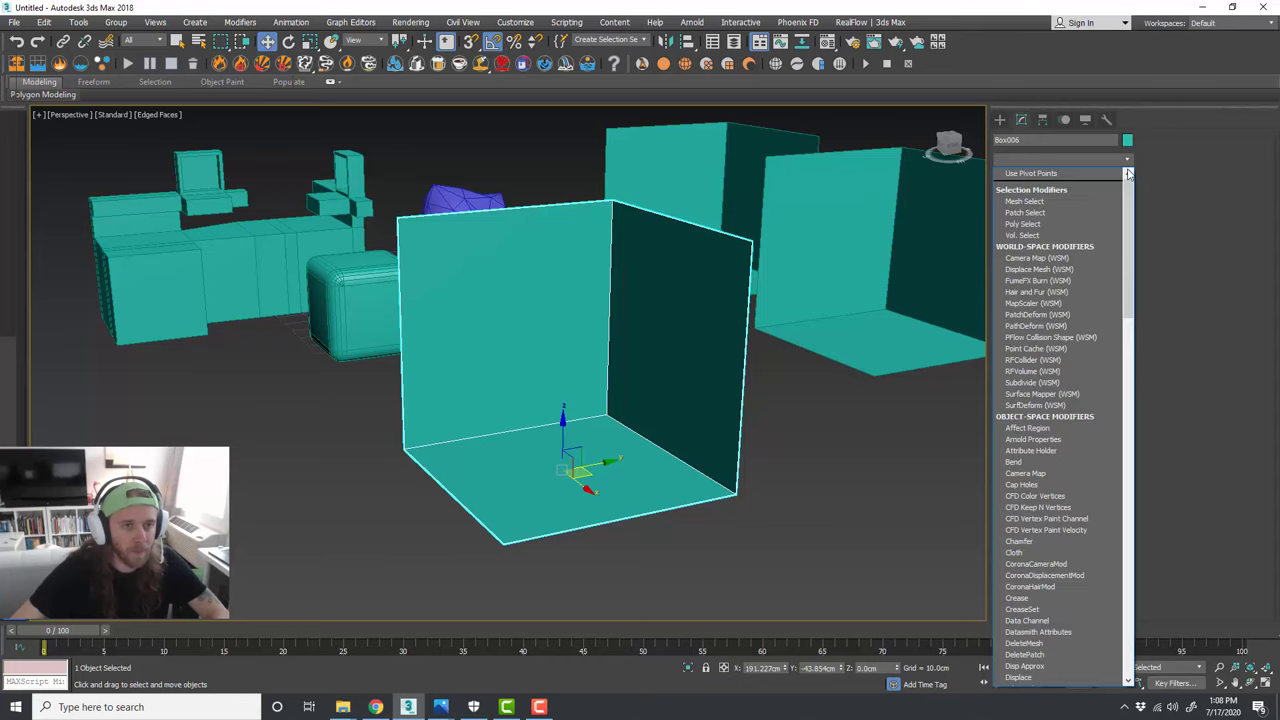
left_click(1127, 162)
right_click(1109, 176)
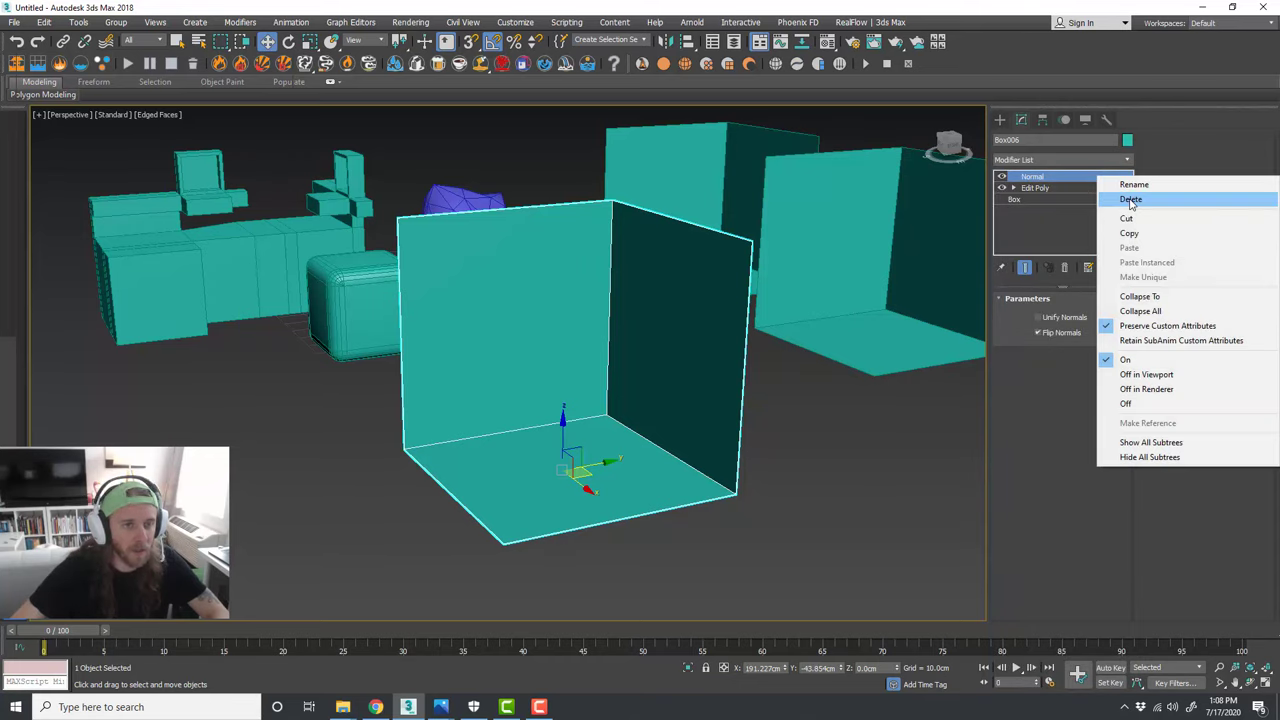
left_click(1130, 200)
Step: Add a Shell modifier to the open box and set its outer amount to about 16.9 cm
left_click(1127, 160)
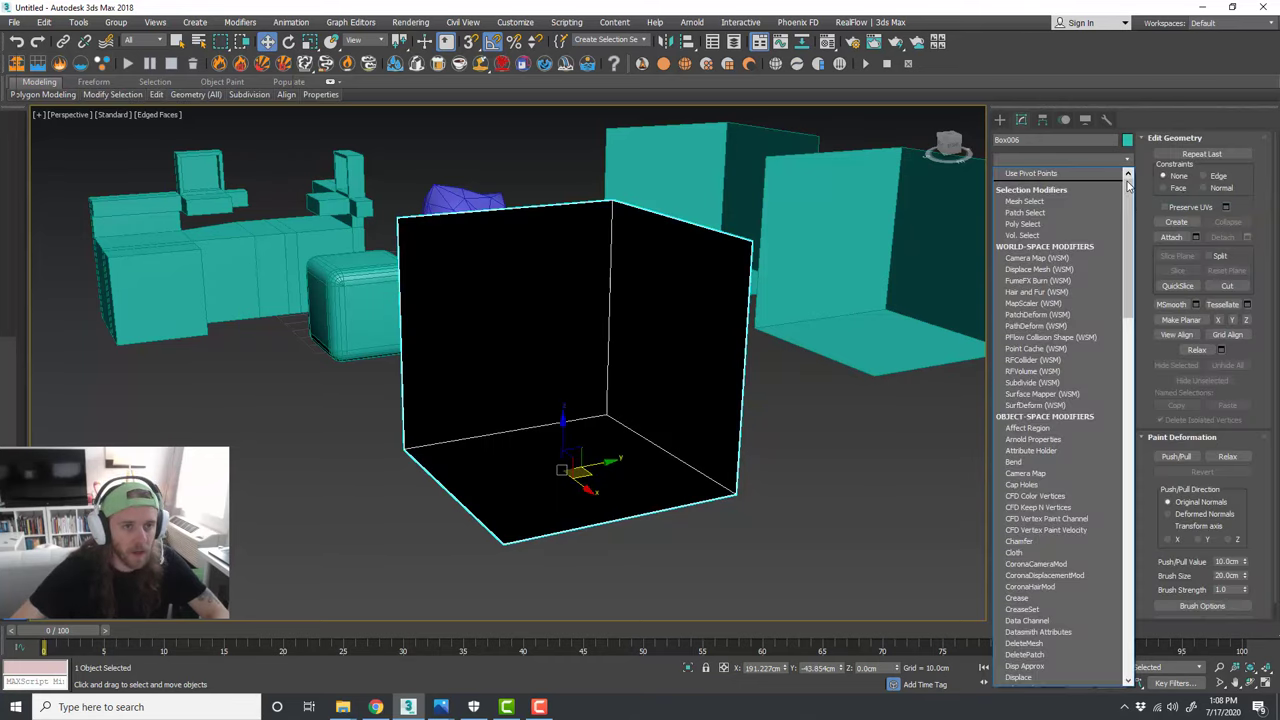
left_click_drag(1128, 185, 1133, 420)
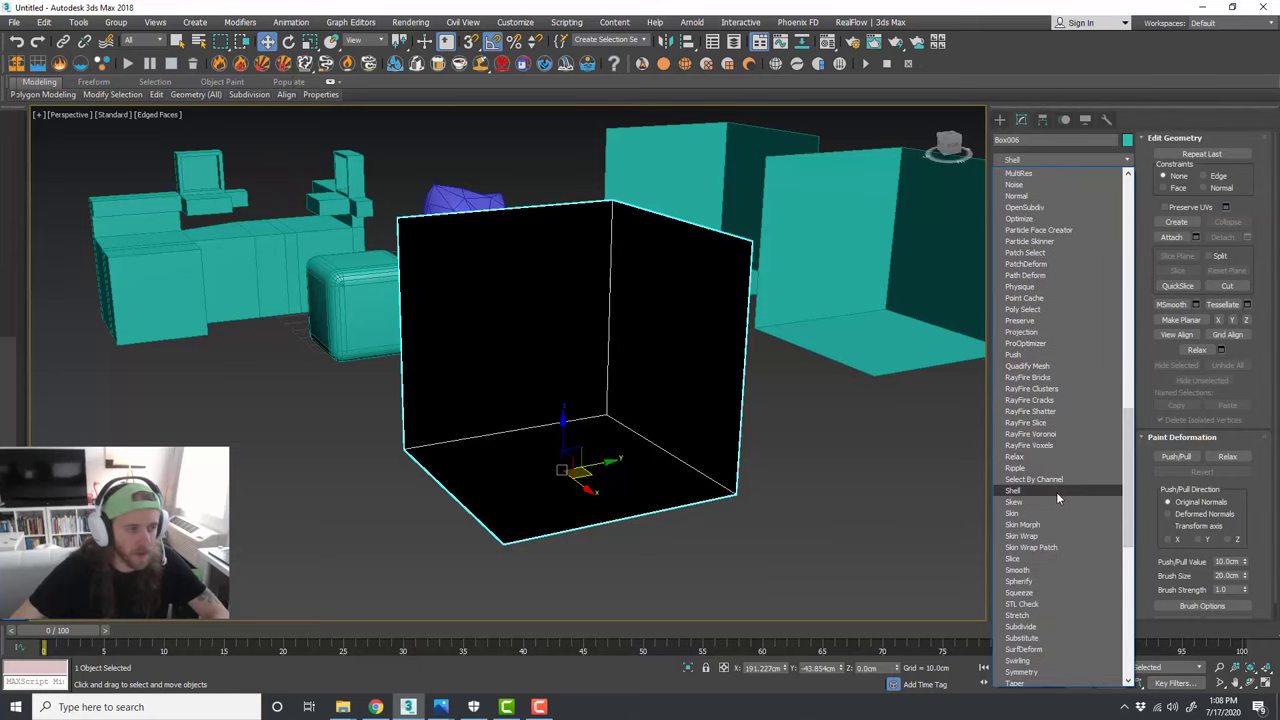
left_click(1013, 490)
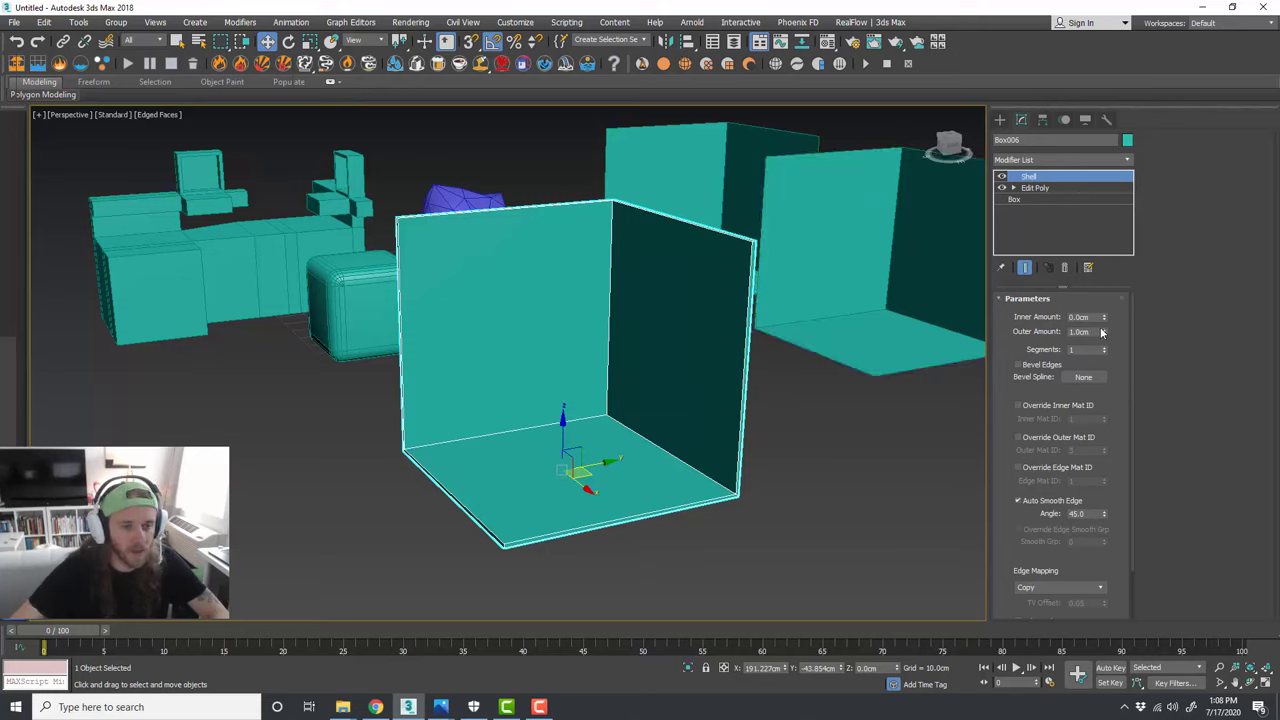
left_click_drag(1104, 331, 1115, 605)
scroll(641, 413, "down", 3)
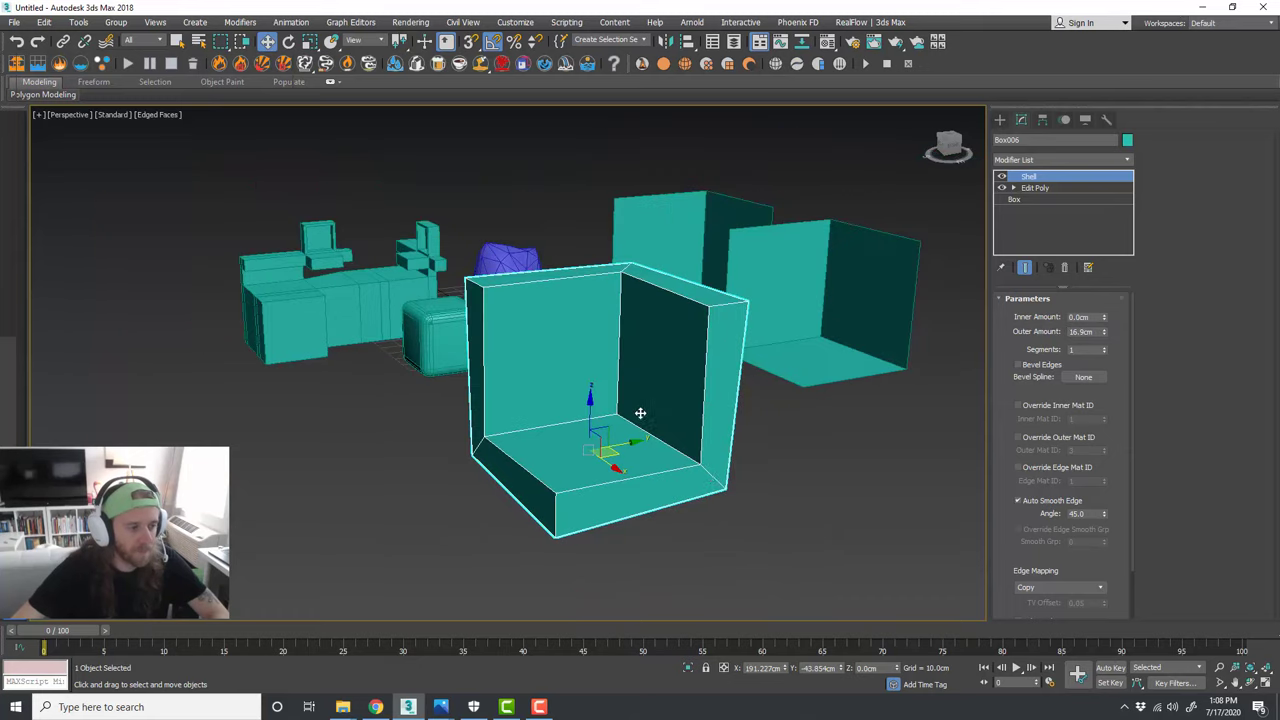
Step: Inspect the thickened walls' outer corners and enable Straighten Corners for the Shell modifier
middle_click_drag(714, 476, 666, 457, "alt")
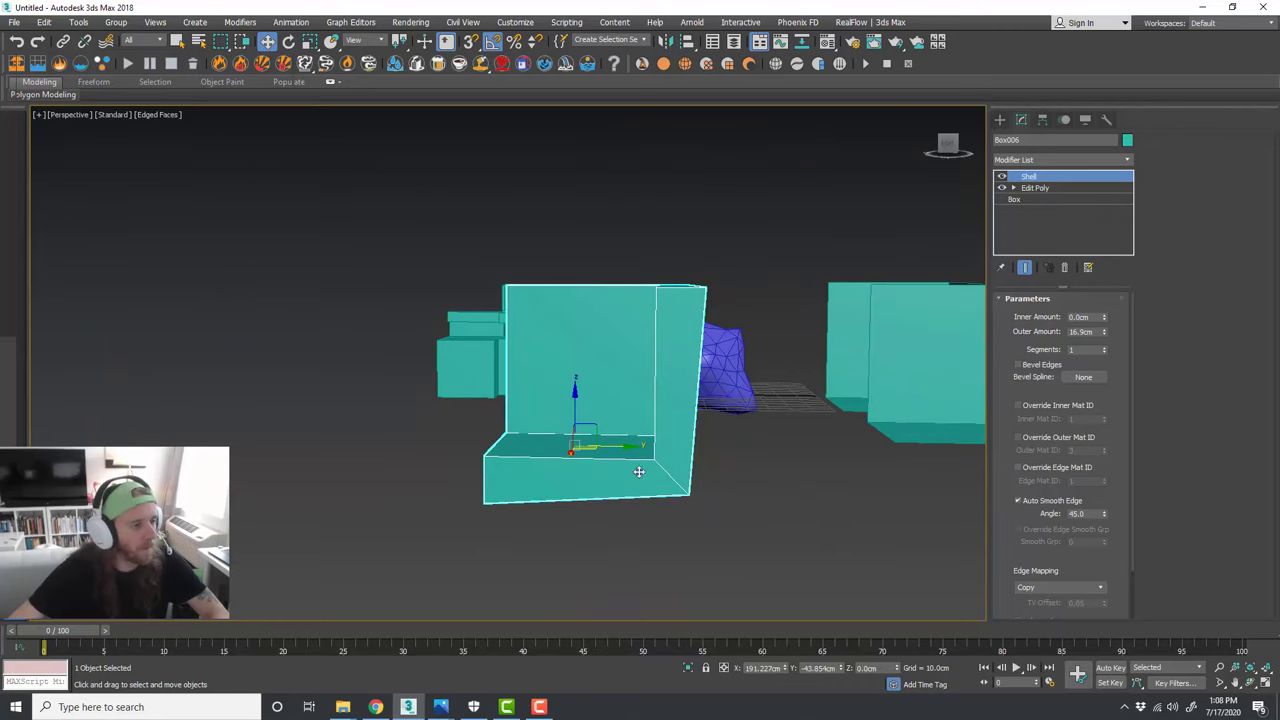
middle_click_drag(728, 509, 784, 527, "alt")
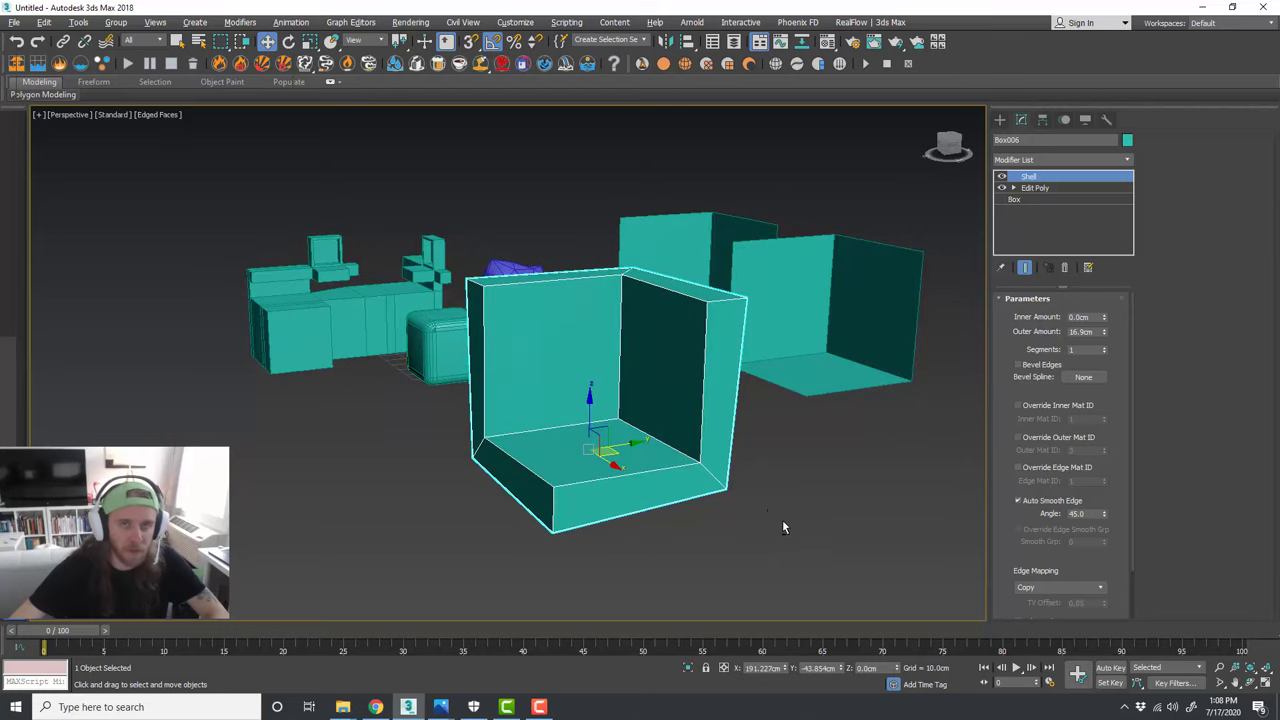
middle_click_drag(717, 503, 782, 496, "alt")
scroll(760, 505, "up", 3)
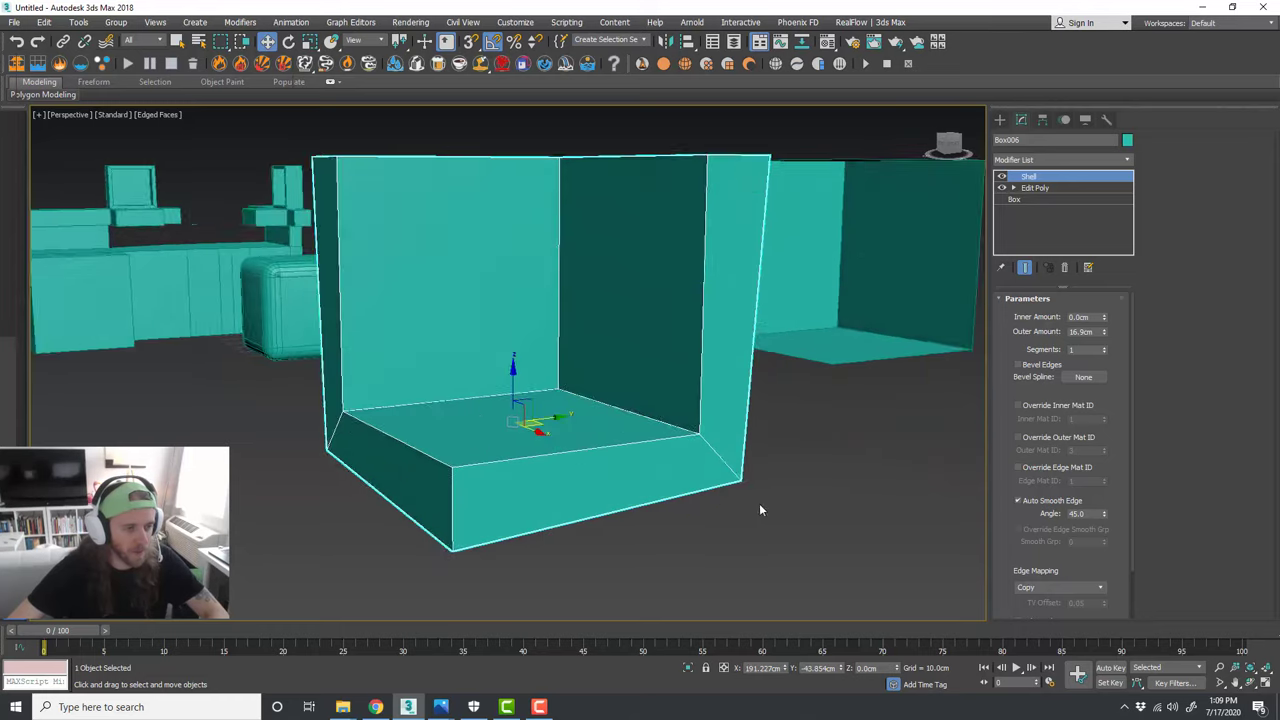
left_click_drag(1117, 480, 1127, 309)
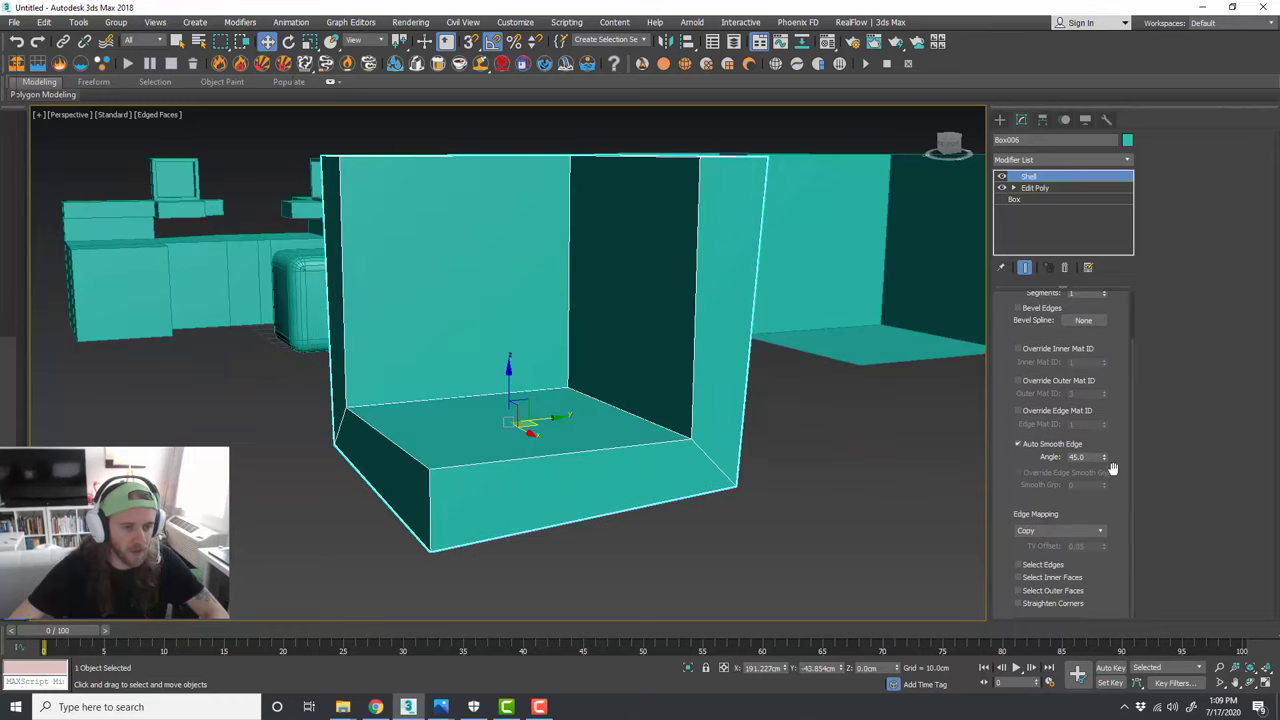
left_click(1018, 604)
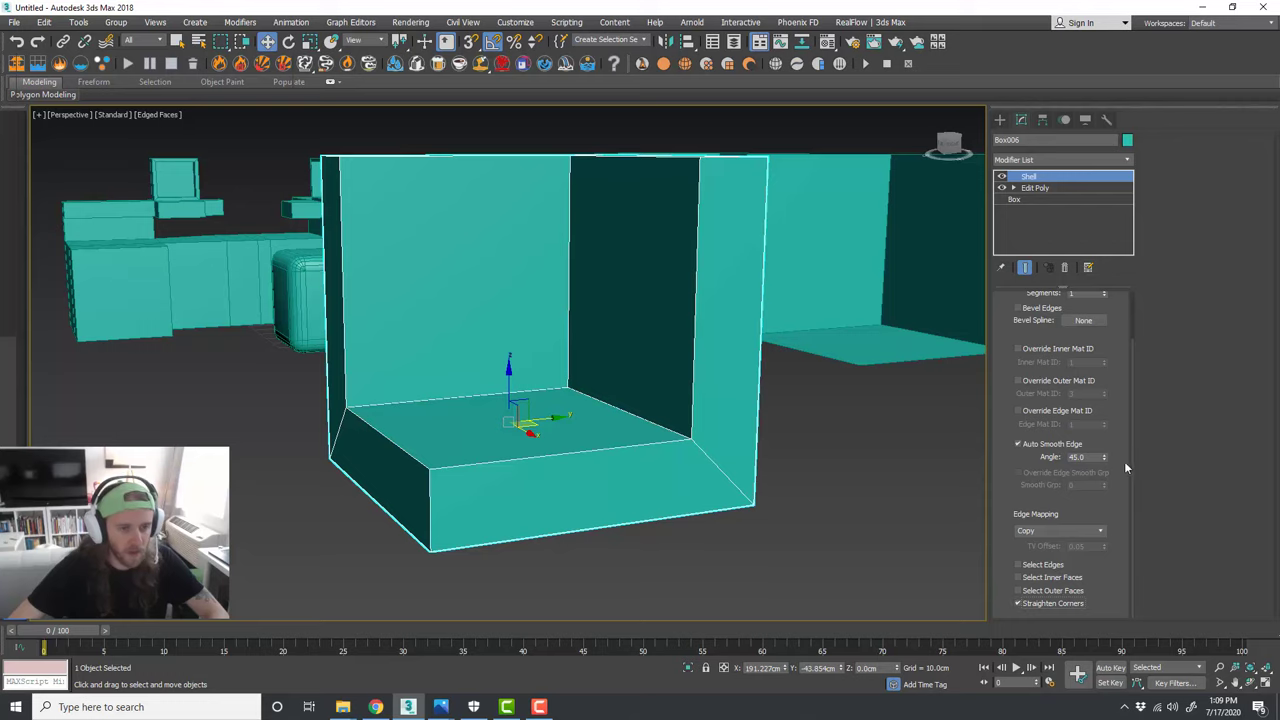
Step: Increase the Shell modifier's outer amount to about 54.19 cm and view the thickened box
left_click_drag(1121, 371, 1111, 425)
scroll(711, 490, "down", 3)
middle_click_drag(750, 450, 868, 453, "alt")
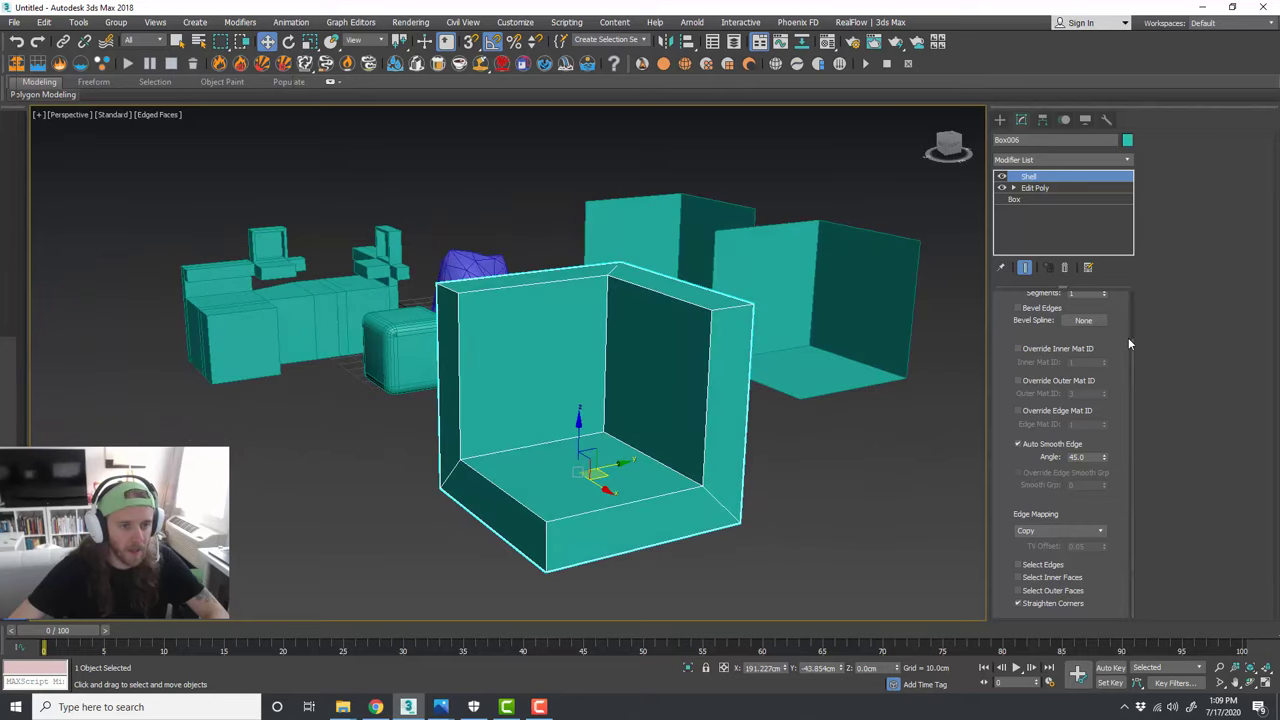
scroll(1108, 348, "up", 2)
left_click_drag(1103, 334, 1169, 594)
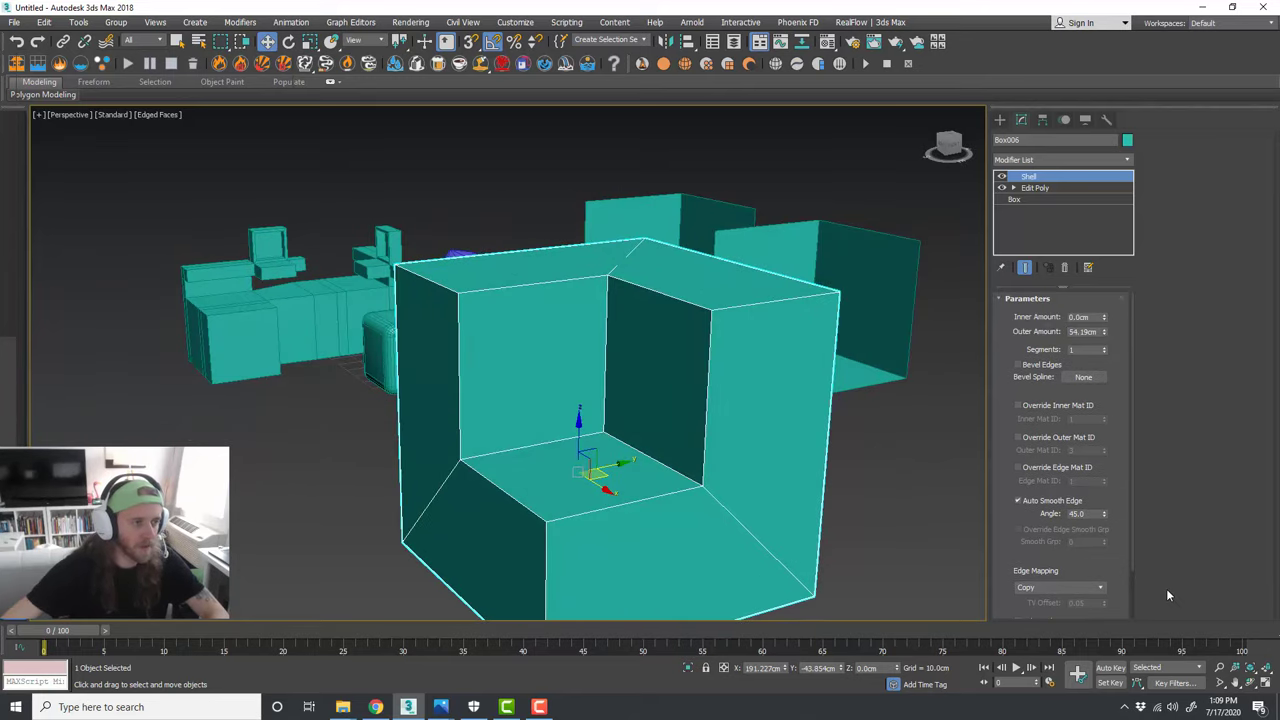
scroll(797, 331, "down", 2)
mouse_move(855, 478)
middle_mouse_down("alt")
mouse_move(777, 440)
mouse_move(846, 477)
middle_mouse_up("alt")
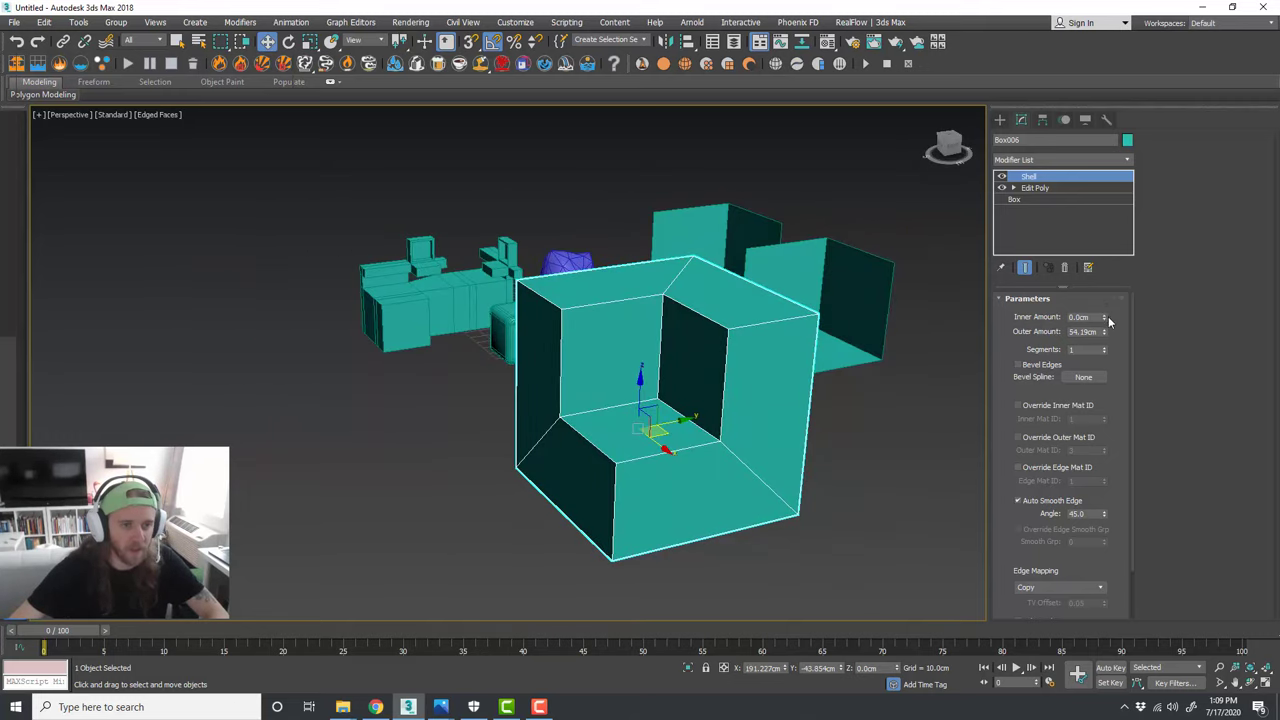
Step: Increase the Shell modifier's inner amount to thicken the walls inward, leaving the box deselected
left_click_drag(1105, 316, 1191, 163)
mouse_move(690, 405)
middle_mouse_down("alt")
mouse_move(753, 425)
mouse_move(700, 419)
middle_mouse_up("alt")
left_click(470, 428)
middle_click_drag(480, 428, 587, 397, "alt")
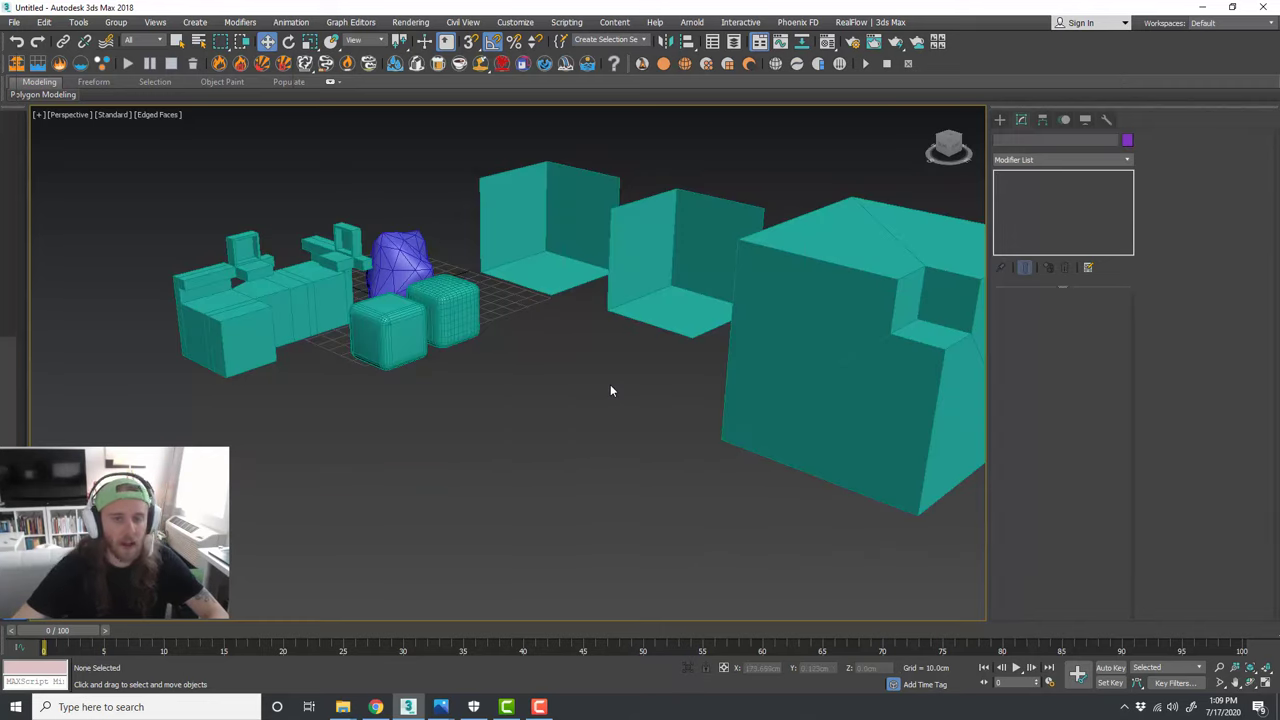
Step: Create a small geosphere of about 22.8 cm radius in front of the cubes and a larger geosphere beside it
left_click(999, 119)
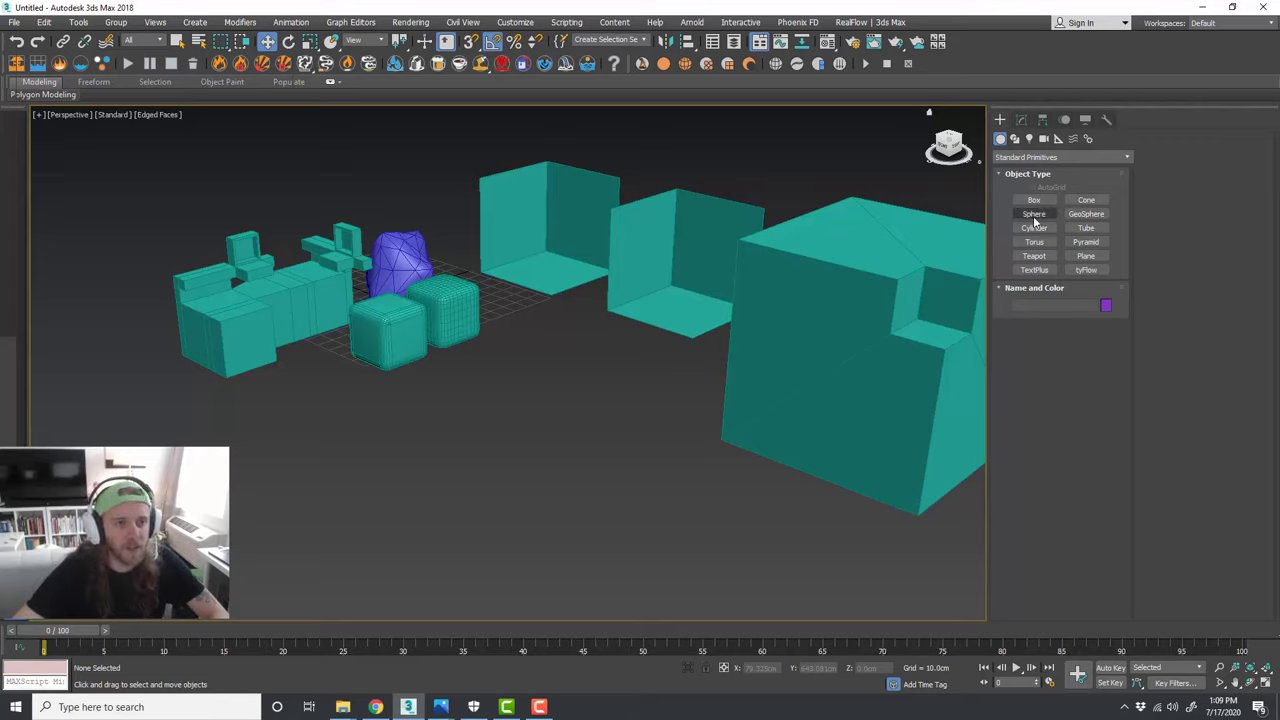
left_click(1078, 214)
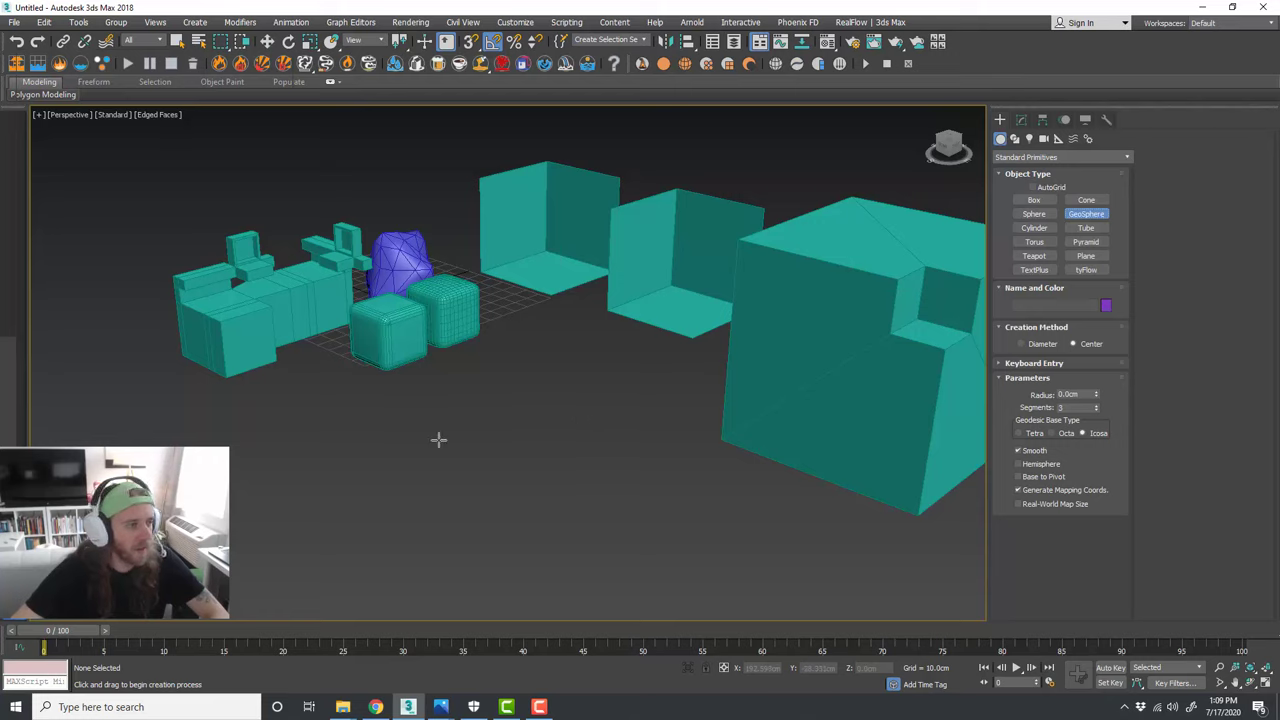
left_click_drag(438, 440, 439, 416)
left_click_drag(556, 441, 566, 342)
key("w")
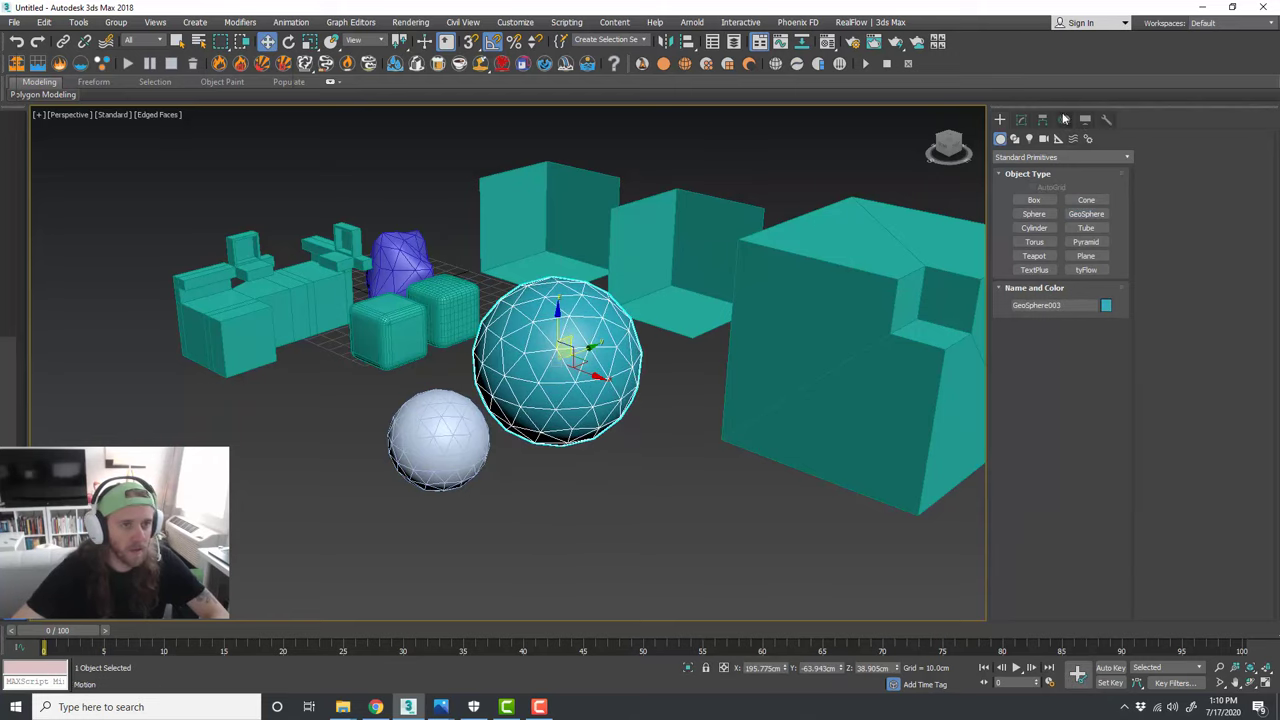
left_click(1035, 157)
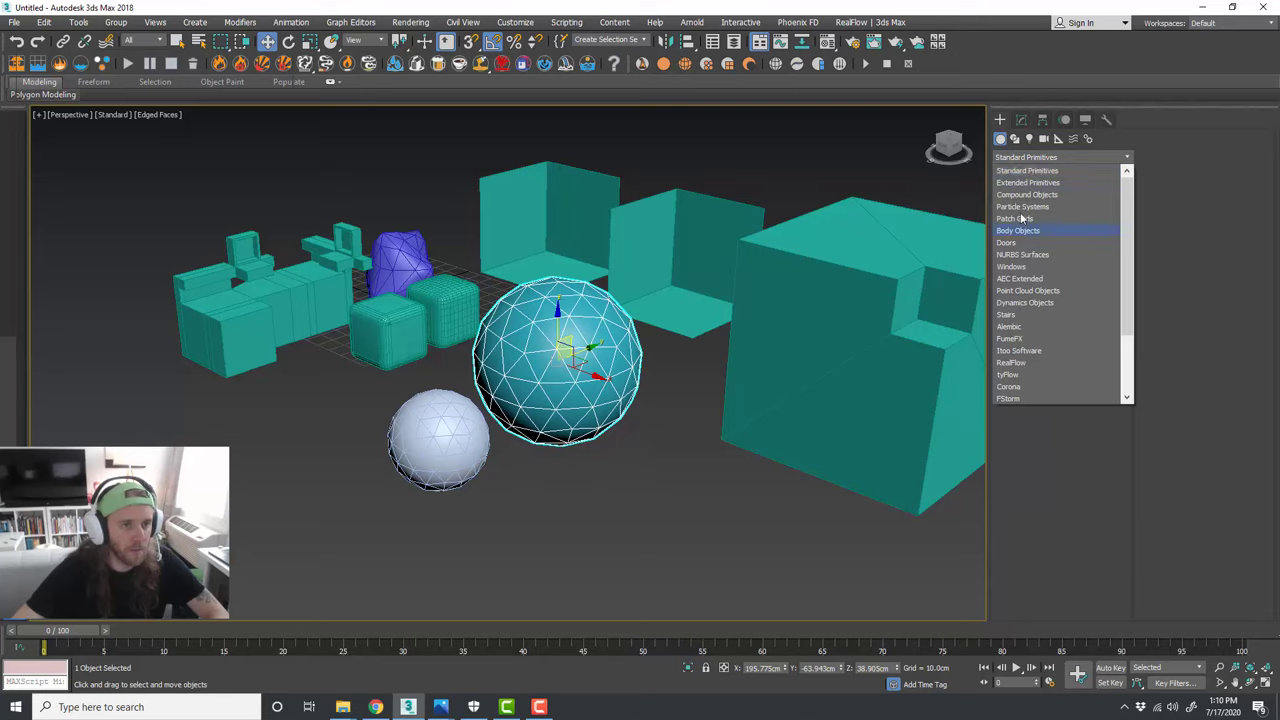
left_click(704, 447)
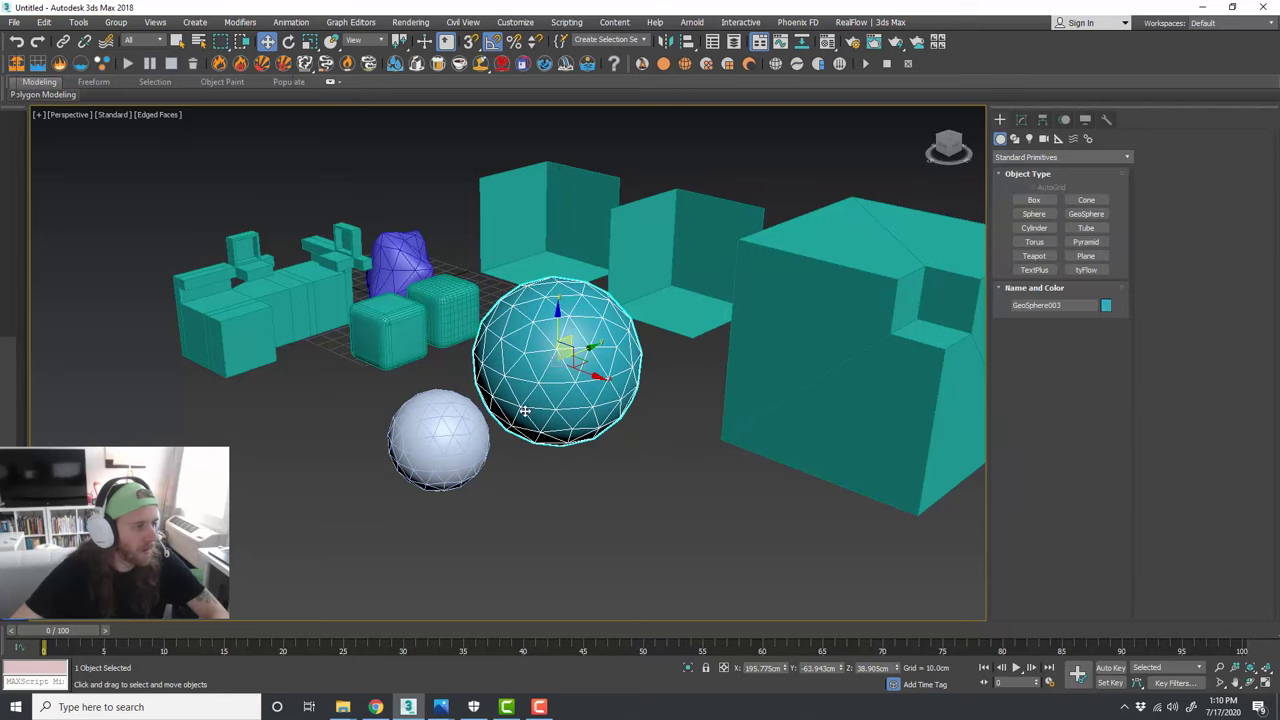
Step: Clone the small geosphere upward as a single independent copy
left_click(460, 428)
left_click_drag(455, 420, 439, 243, "shift")
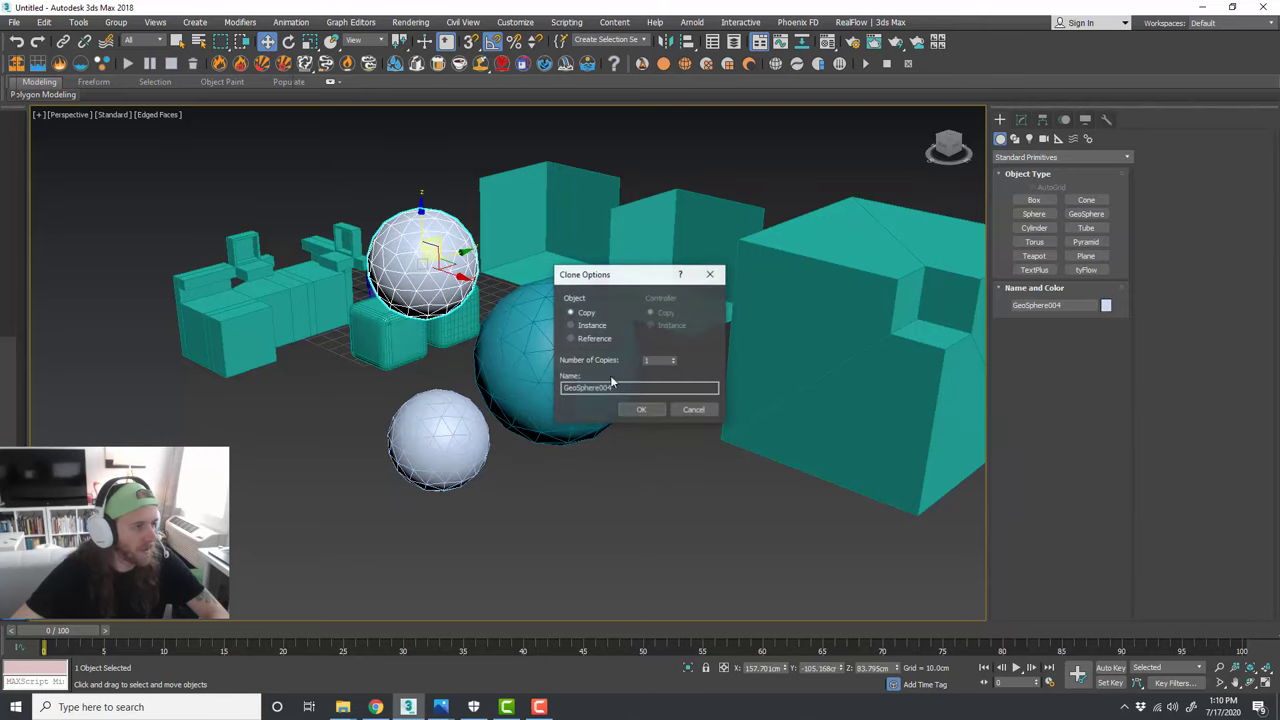
left_click(637, 409)
Step: Uniformly scale up the upper geosphere copy and move it close to the large blue geosphere
middle_click_drag(530, 389, 572, 380, "alt")
key("r")
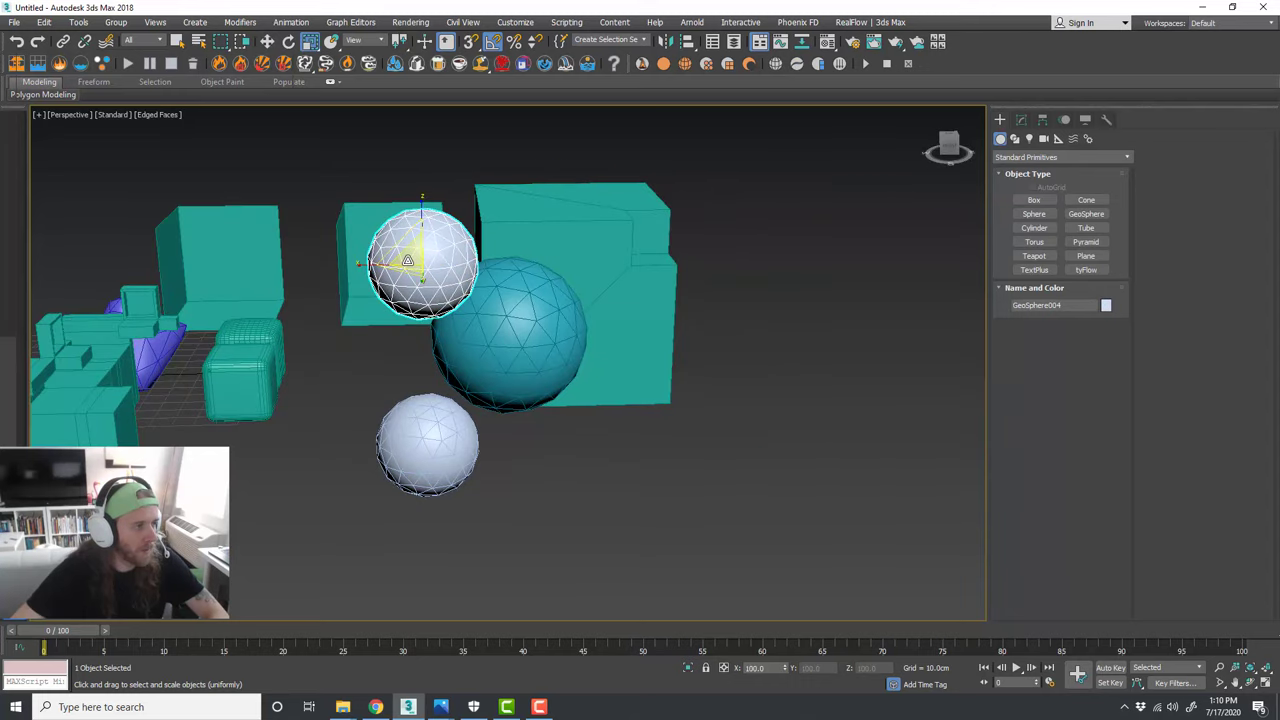
left_click_drag(410, 258, 409, 226)
key("w")
middle_click_drag(565, 313, 441, 258, "alt")
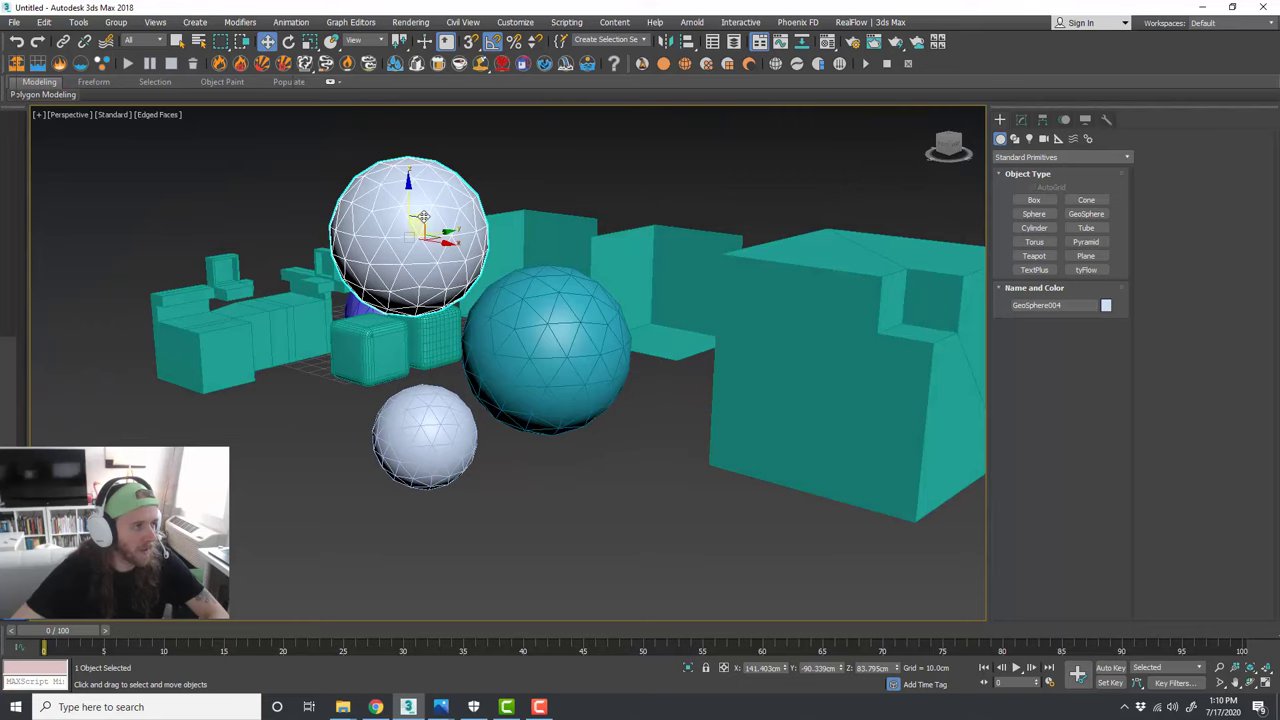
left_click_drag(441, 260, 458, 283)
Step: Move the small lower geosphere closer to the large blue one and leave everything deselected
left_click(463, 422)
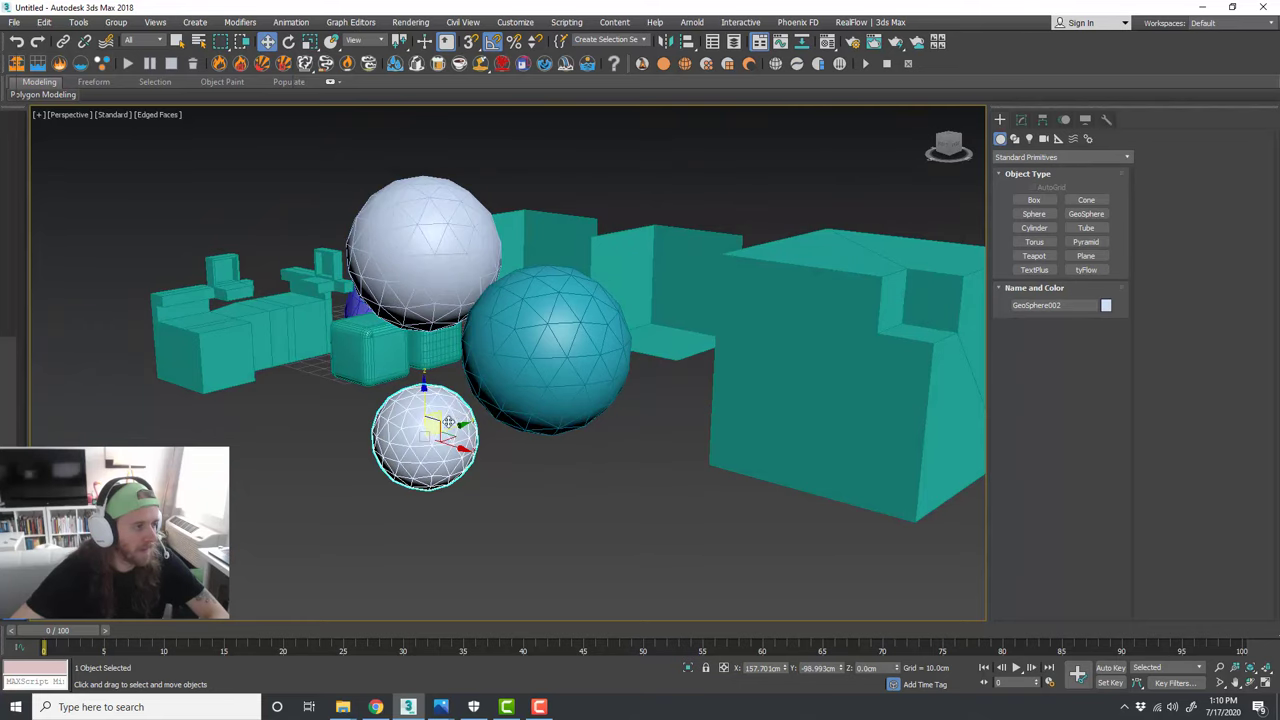
left_click_drag(449, 423, 462, 412)
middle_click_drag(464, 416, 635, 446, "alt")
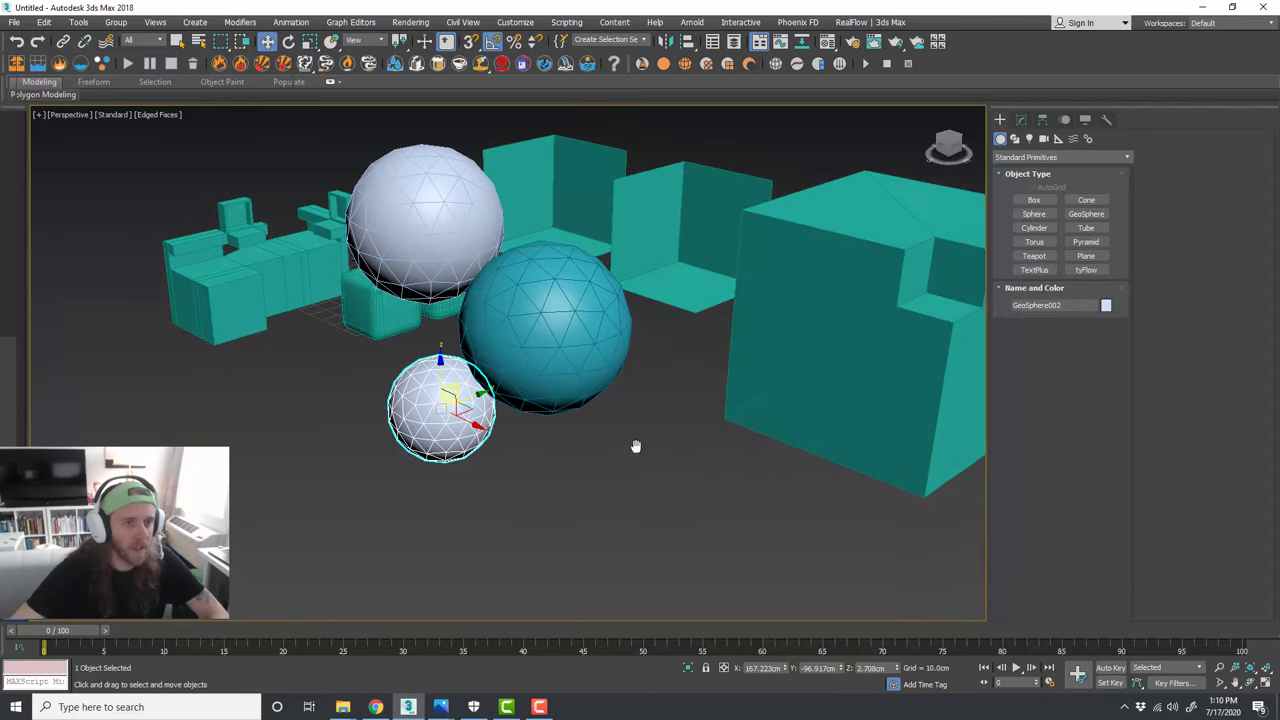
left_click(635, 446)
Step: Create a BlobMesh compound object on the ground in front of the three geospheres
left_click(1033, 158)
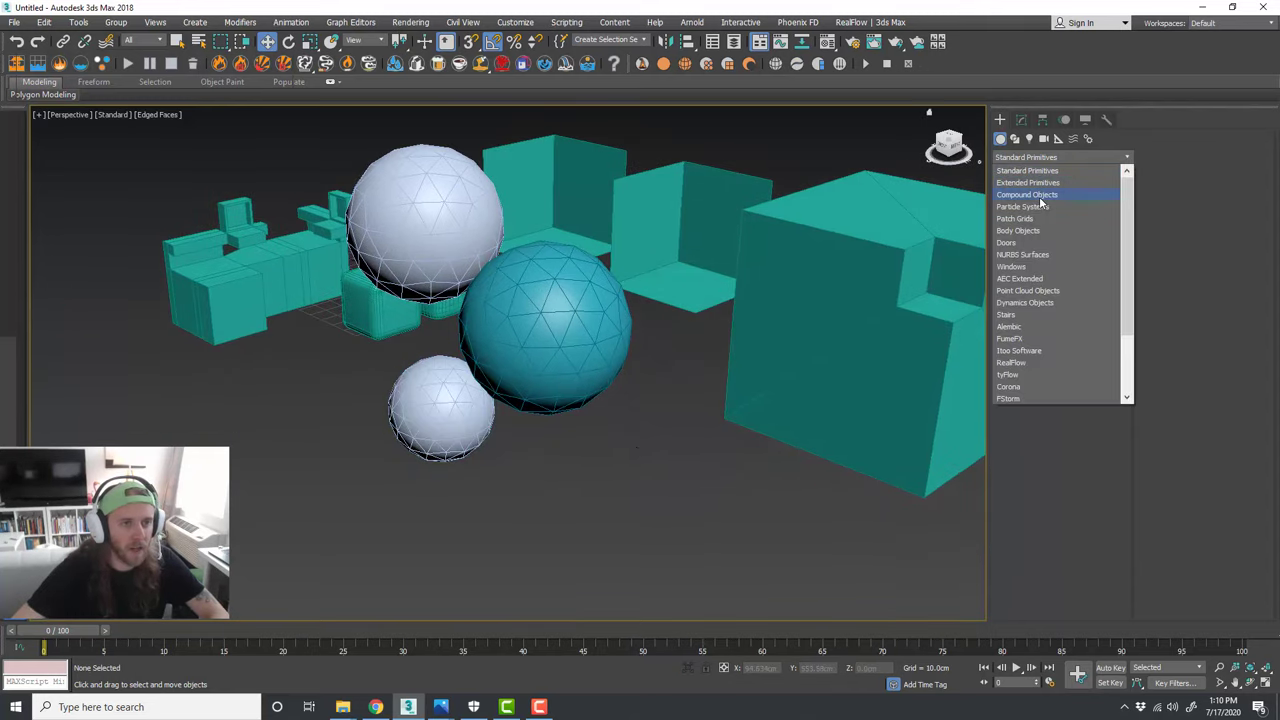
left_click(1030, 194)
left_click(1036, 231)
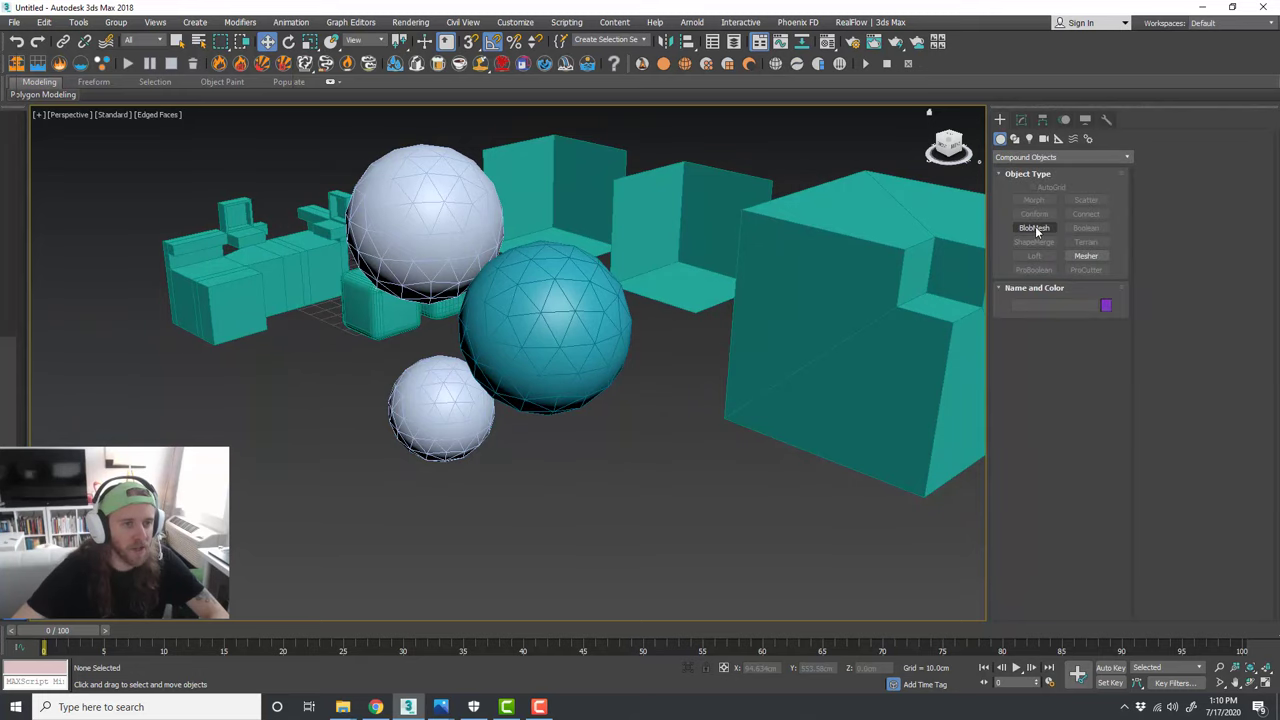
left_click(606, 519)
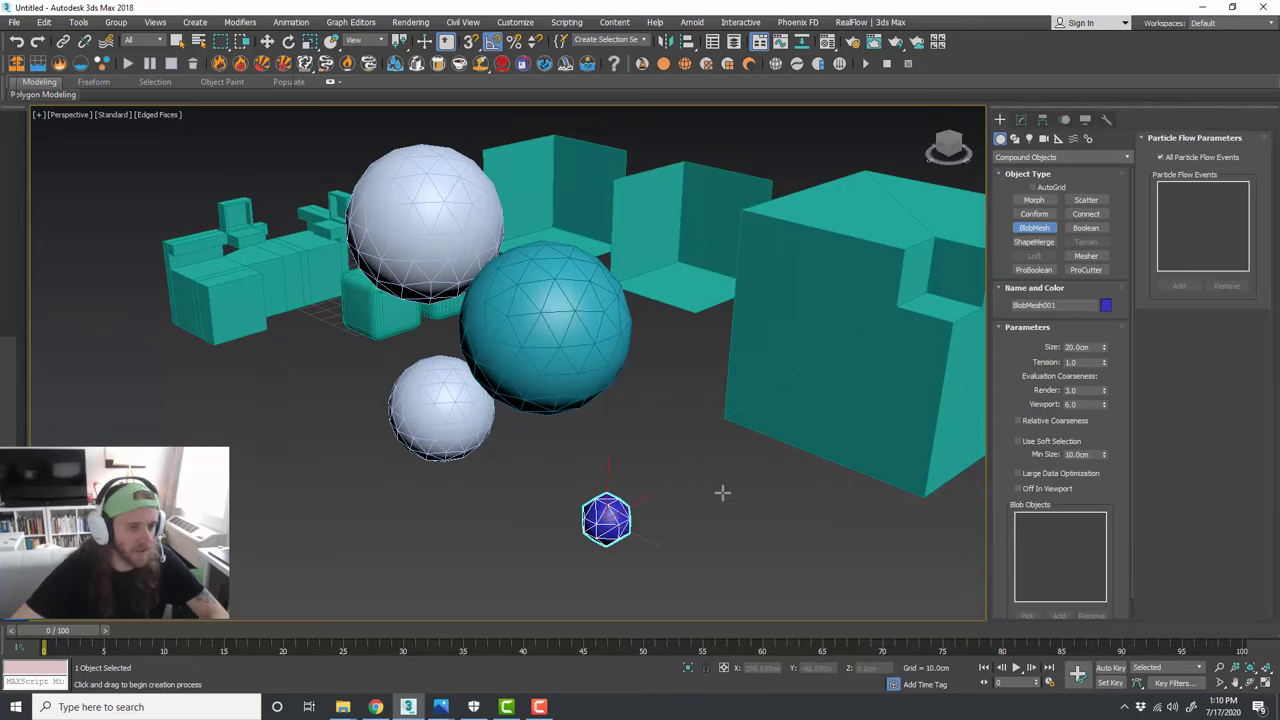
middle_click_drag(711, 449, 723, 442)
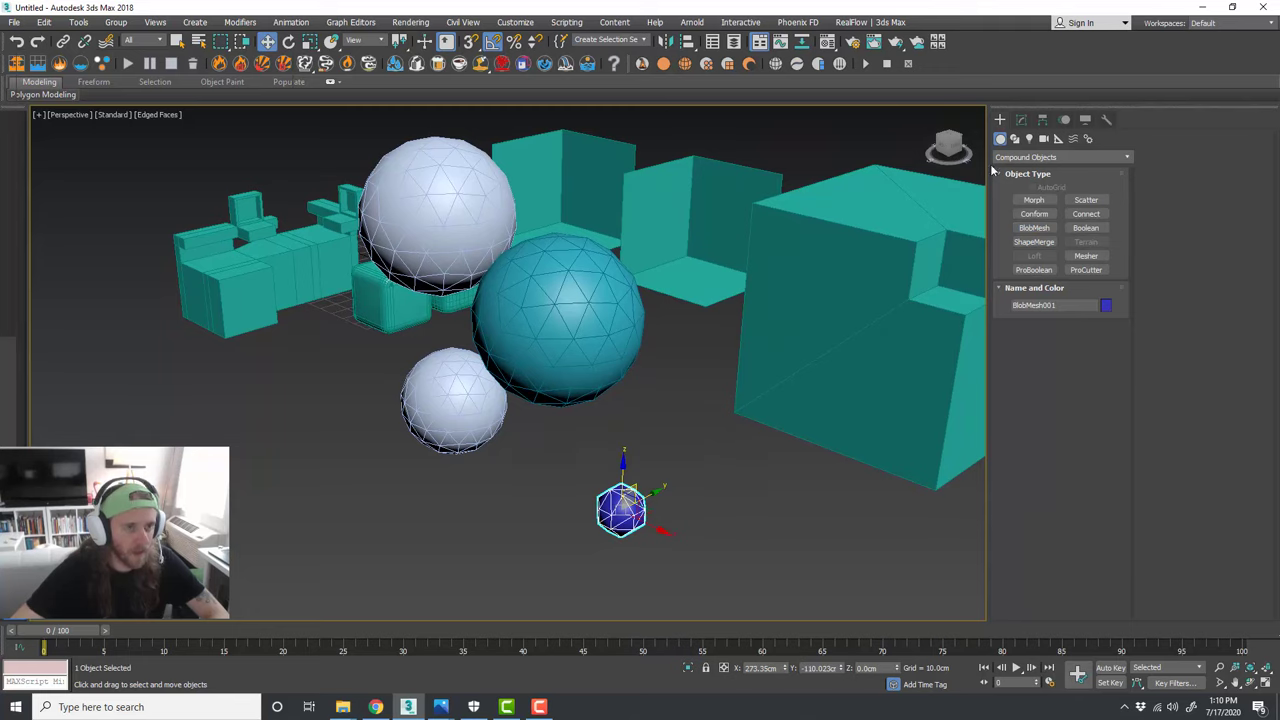
Step: Pick the large blue, small lower and upper geospheres as the BlobMesh's blob objects
left_click(1021, 121)
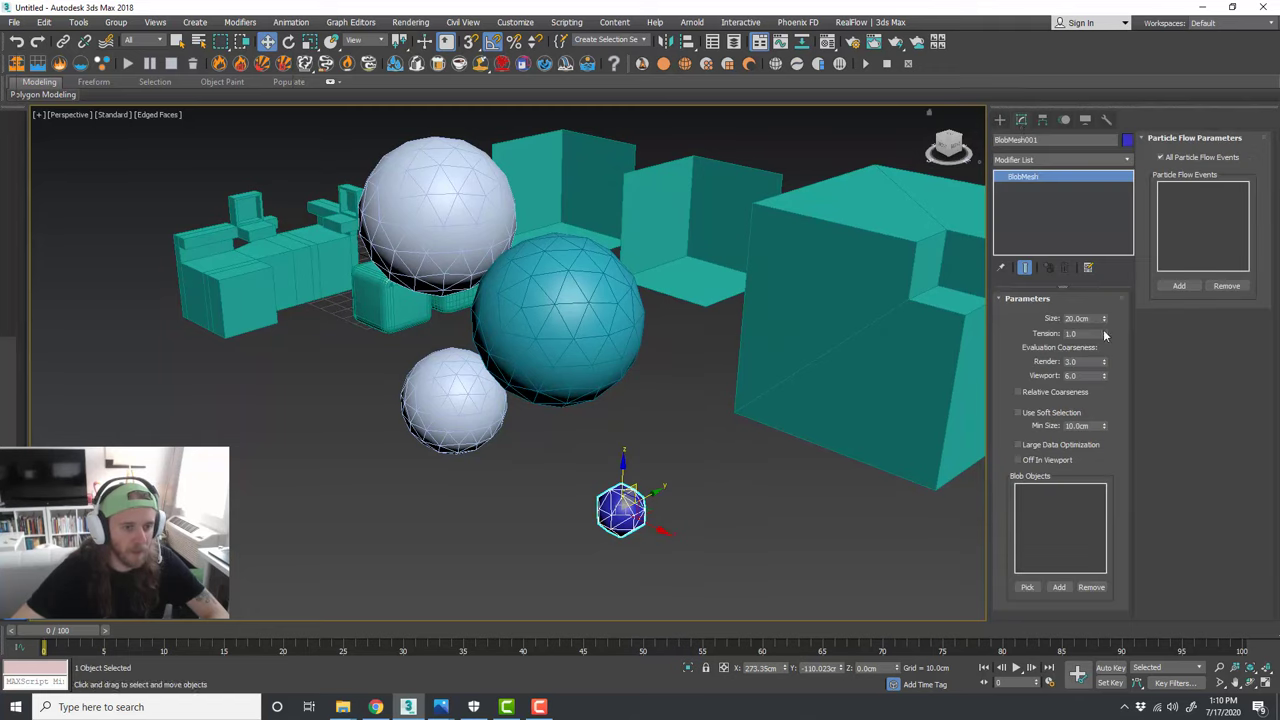
left_click(1027, 587)
left_click(592, 341)
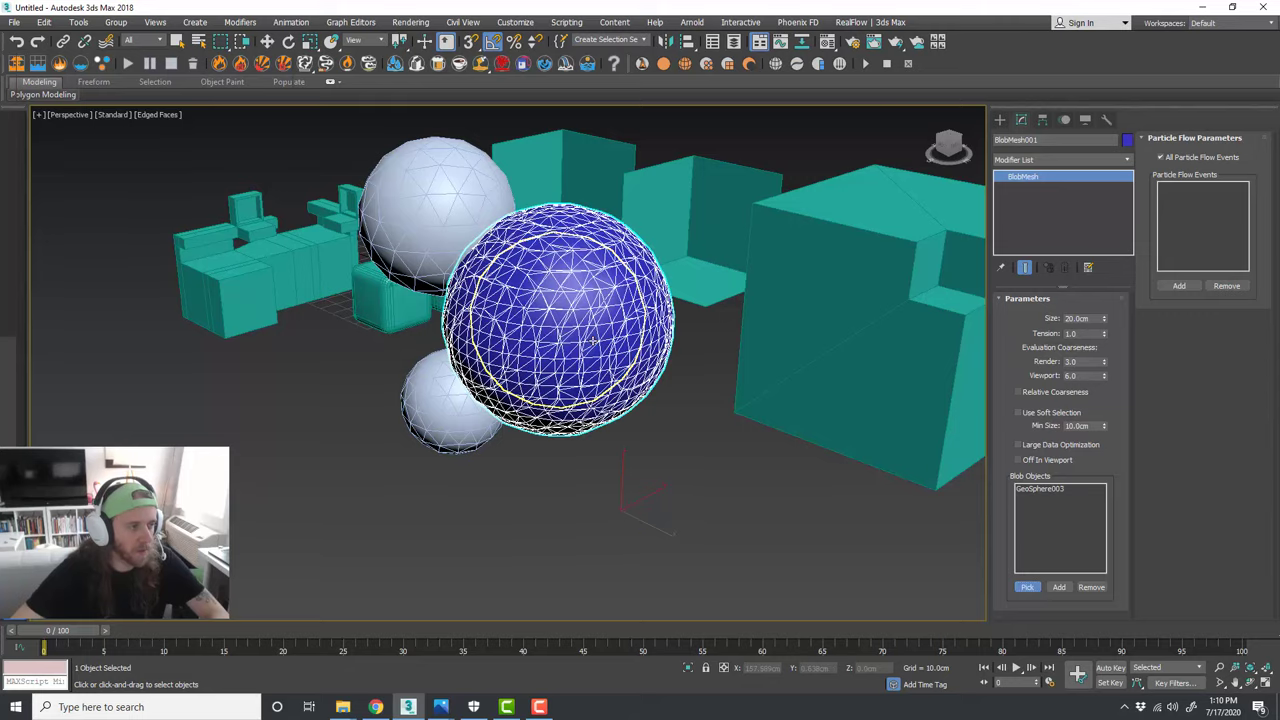
left_click(464, 421)
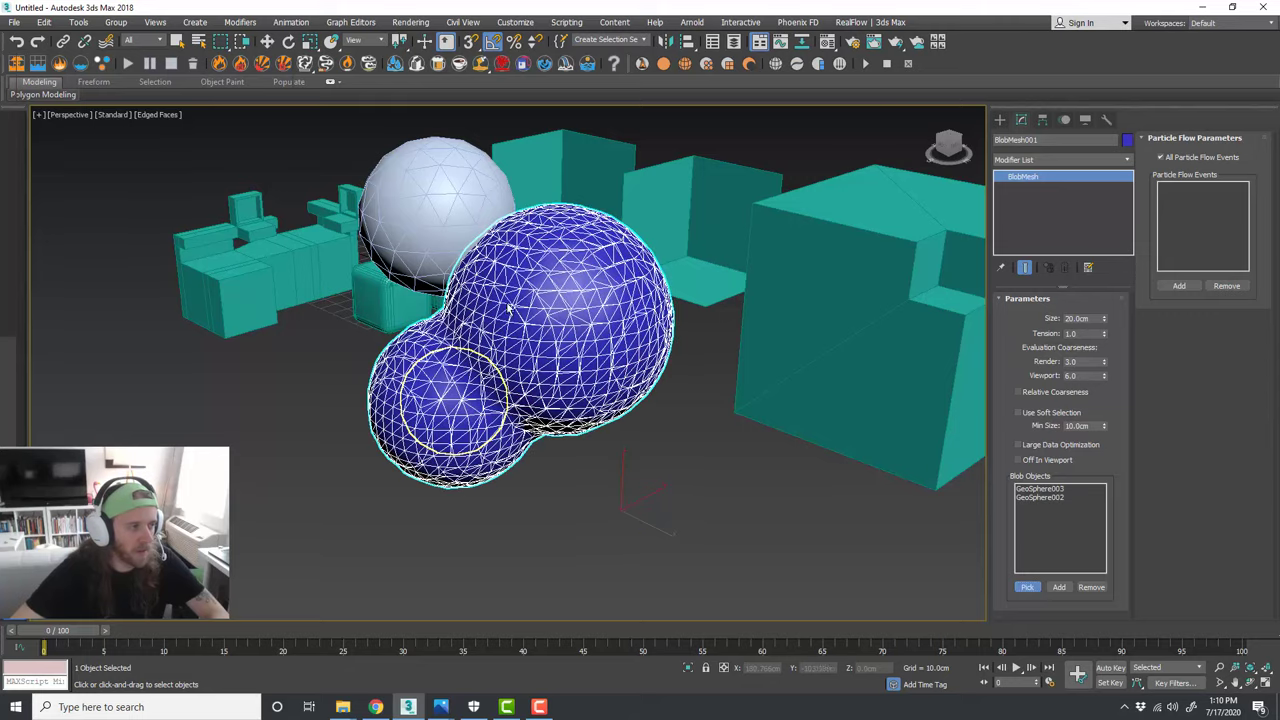
left_click(477, 229)
middle_click_drag(607, 336, 662, 382, "alt")
key("w")
middle_click_drag(651, 338, 663, 343, "alt")
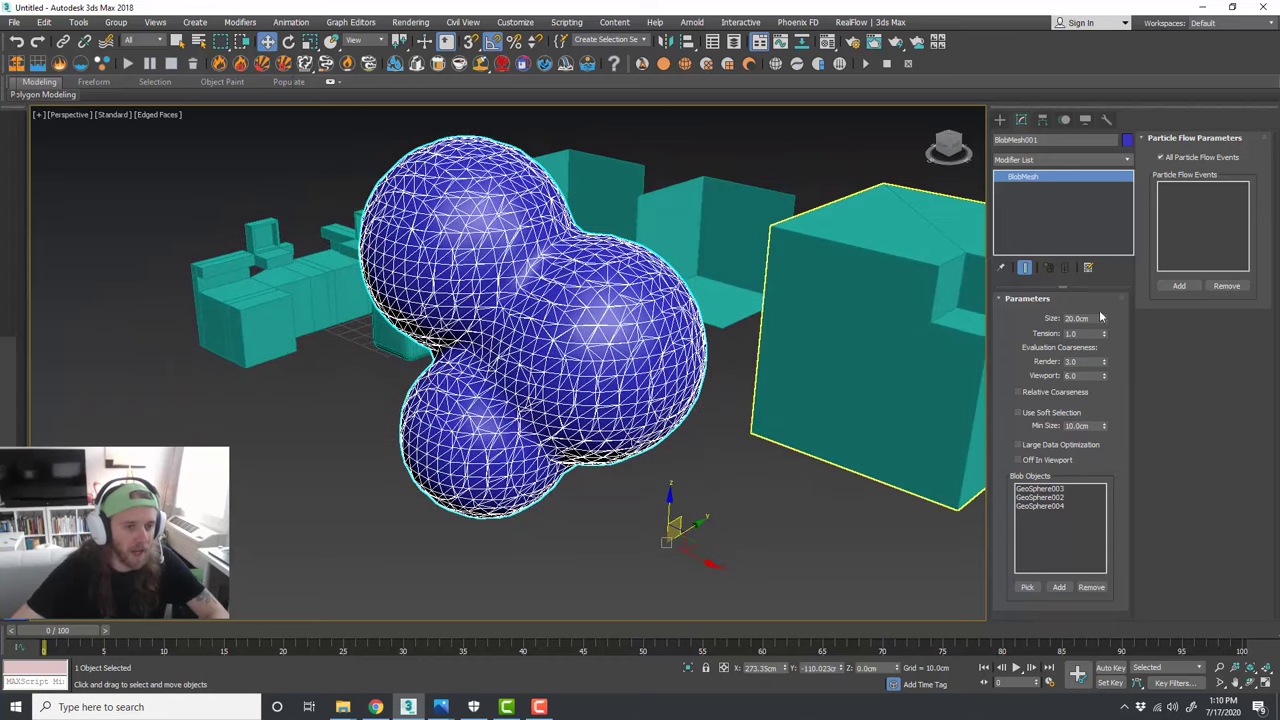
Step: Reduce the BlobMesh's size to about 15.3 cm and its render coarseness to 2.9
left_click_drag(1106, 325, 1121, 347)
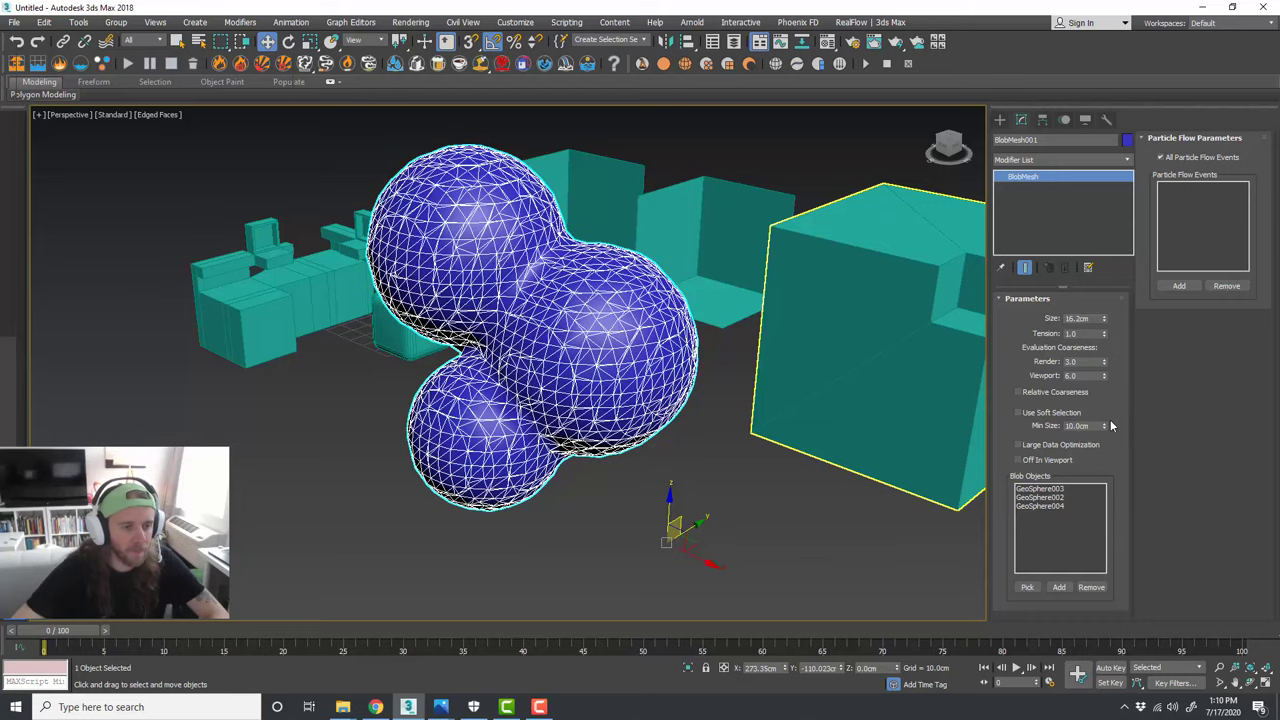
left_click_drag(1105, 367, 1104, 360)
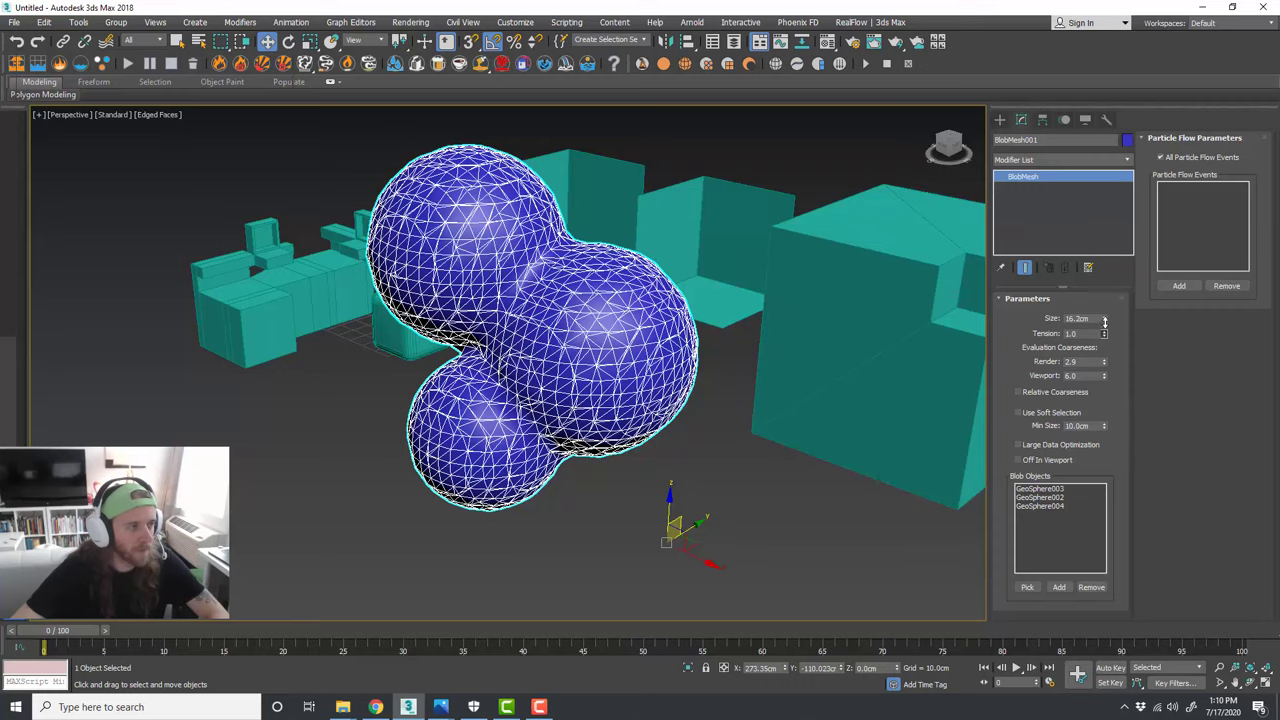
left_click_drag(1104, 333, 1107, 360)
left_click_drag(1106, 325, 1105, 316)
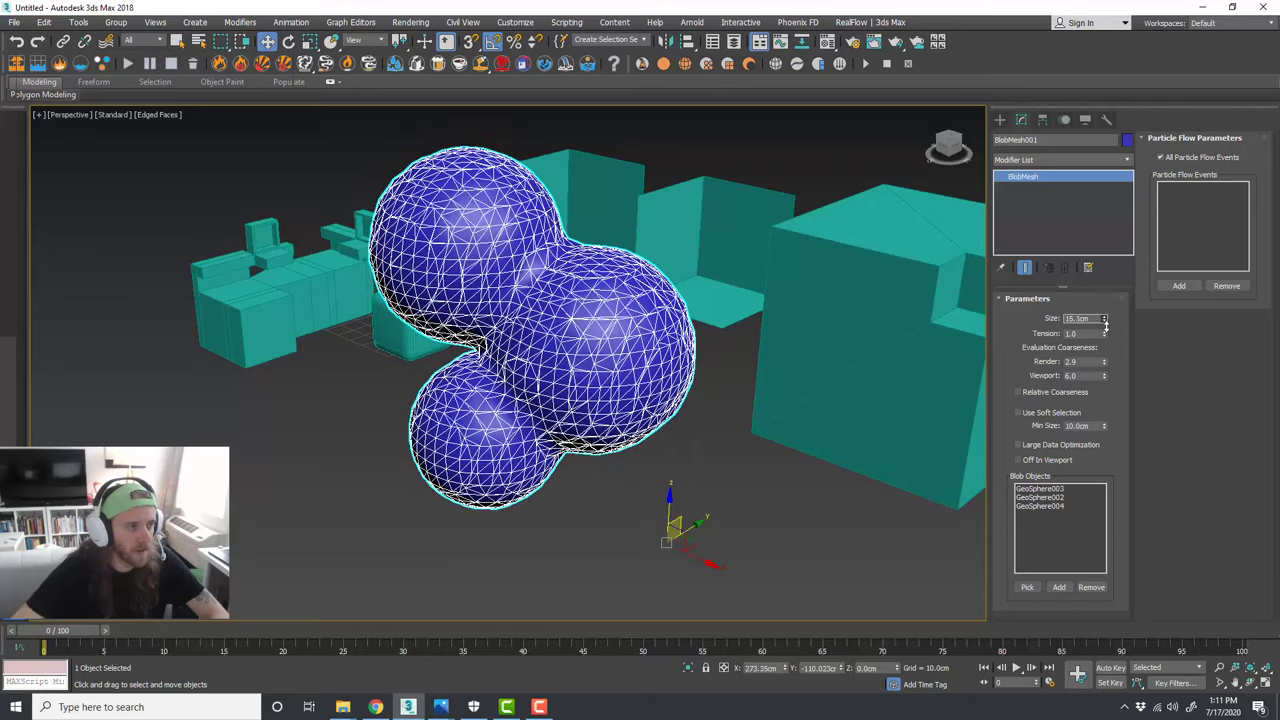
left_click(651, 451)
left_click(647, 384)
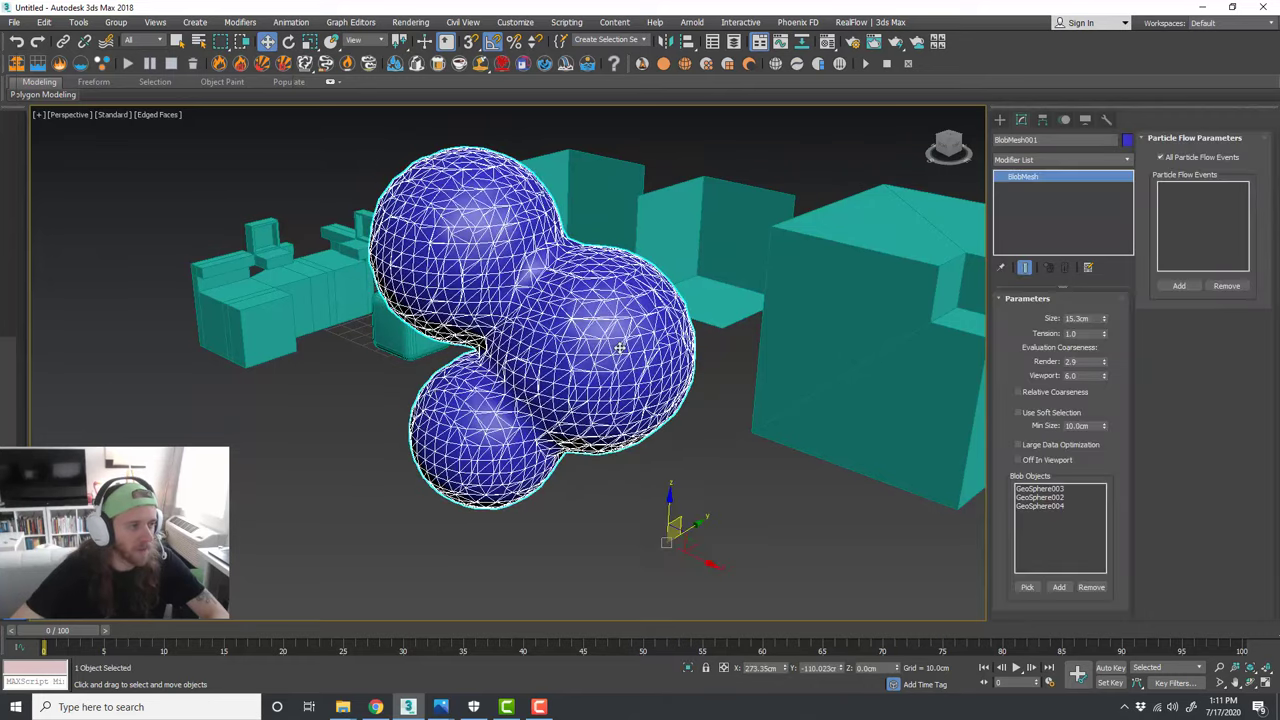
Step: Add a Vertex Weld modifier to the BlobMesh and adjust its threshold to merge close vertices
scroll(647, 384, "up", 5)
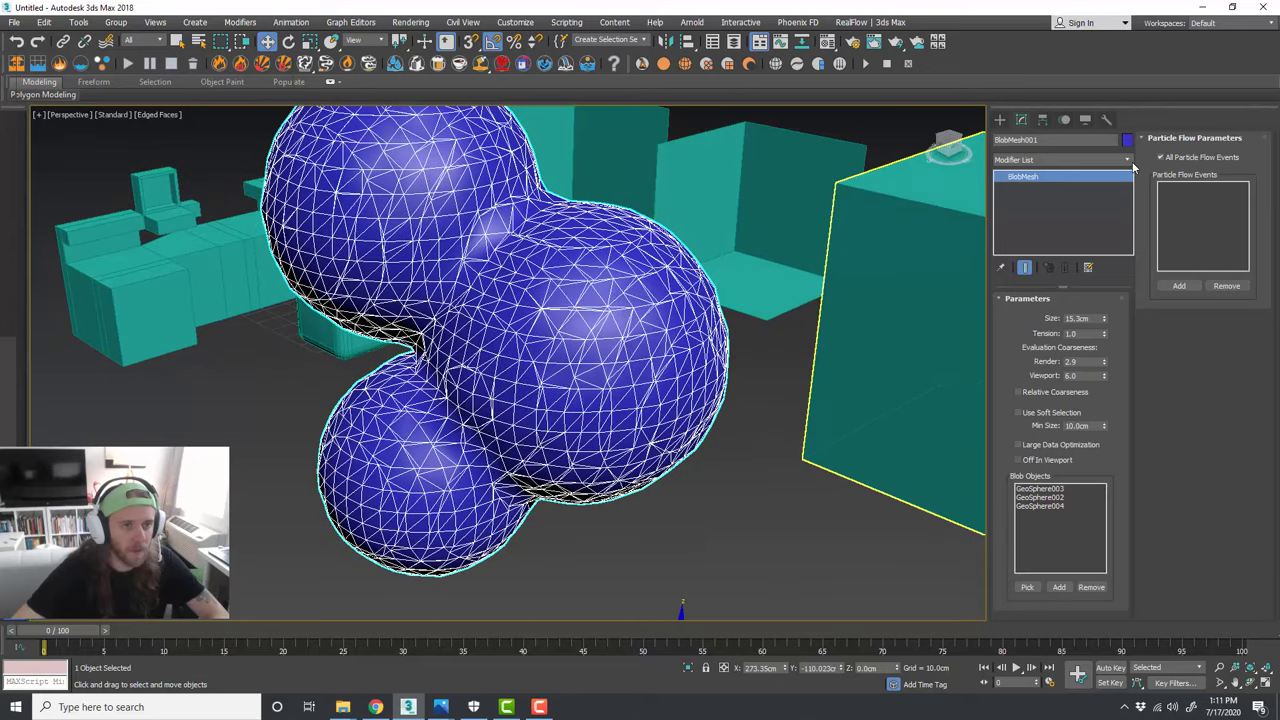
left_click(1127, 160)
left_click_drag(1128, 180, 1132, 545)
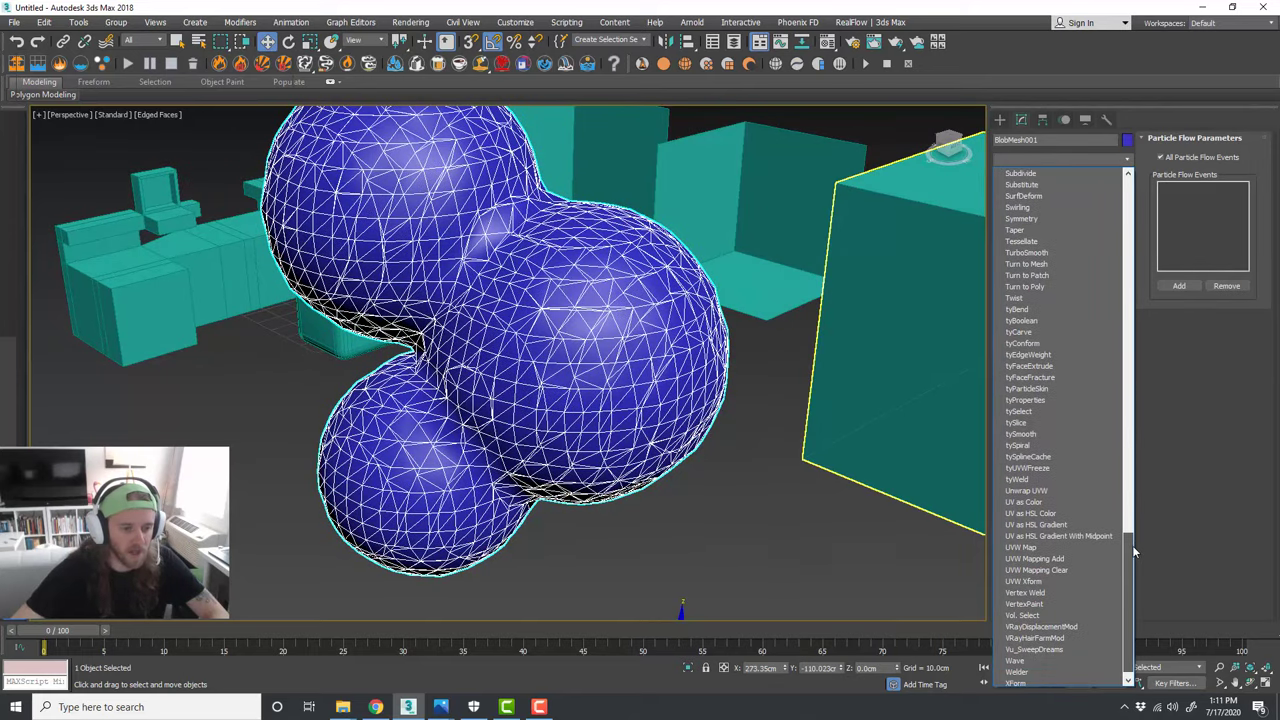
left_click(1075, 591)
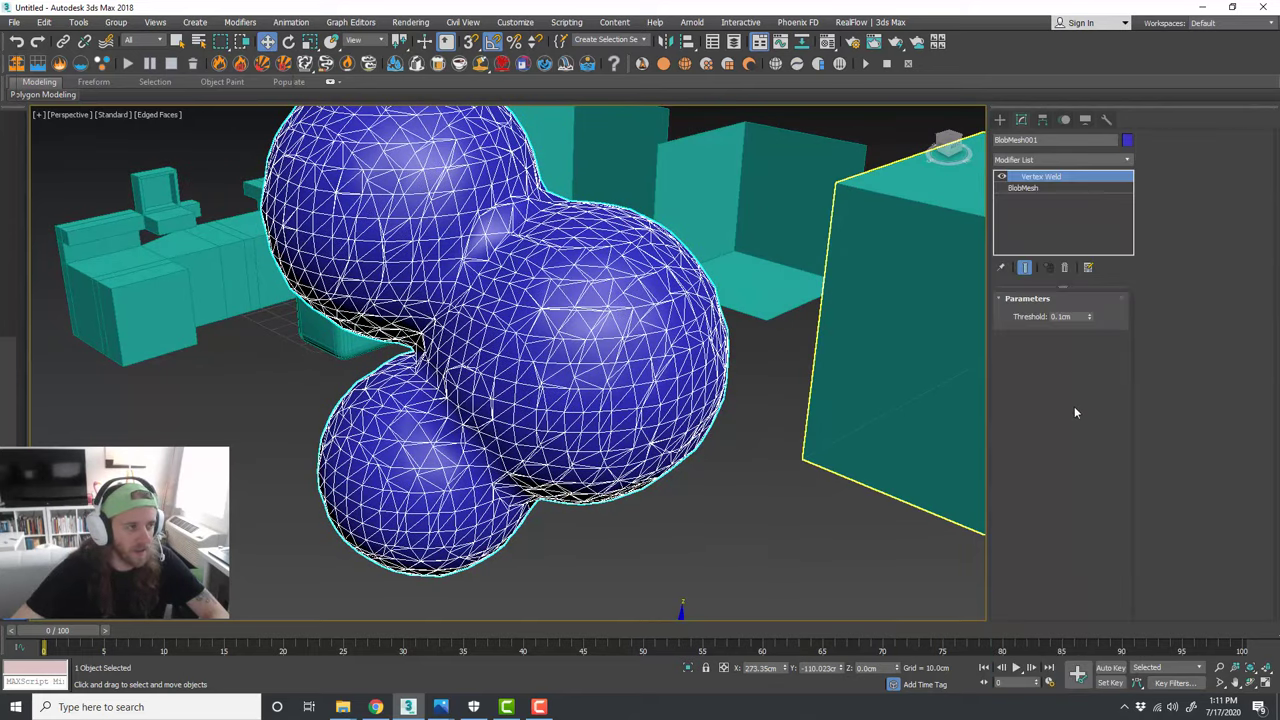
left_click_drag(1088, 316, 1090, 159)
Step: Add a Relax modifier to the BlobMesh with a relax value of 1.0 and 5 iterations
left_click(1127, 160)
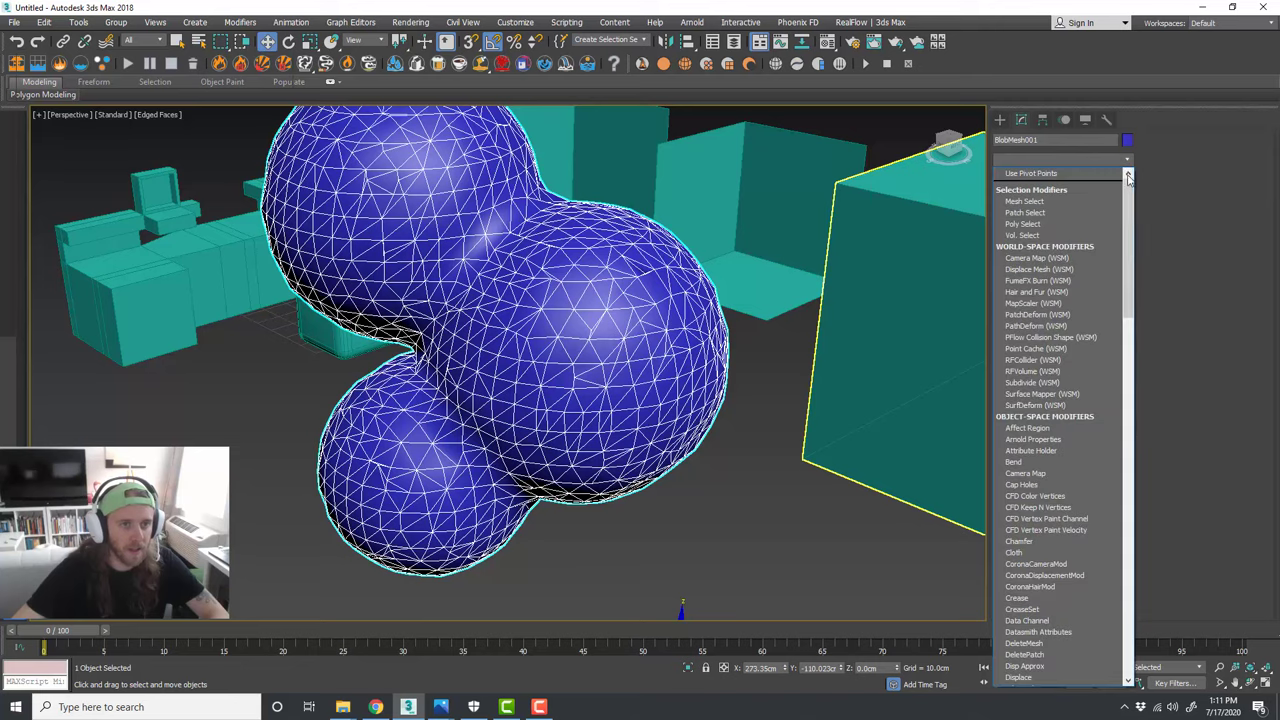
left_click_drag(1130, 200, 1134, 407)
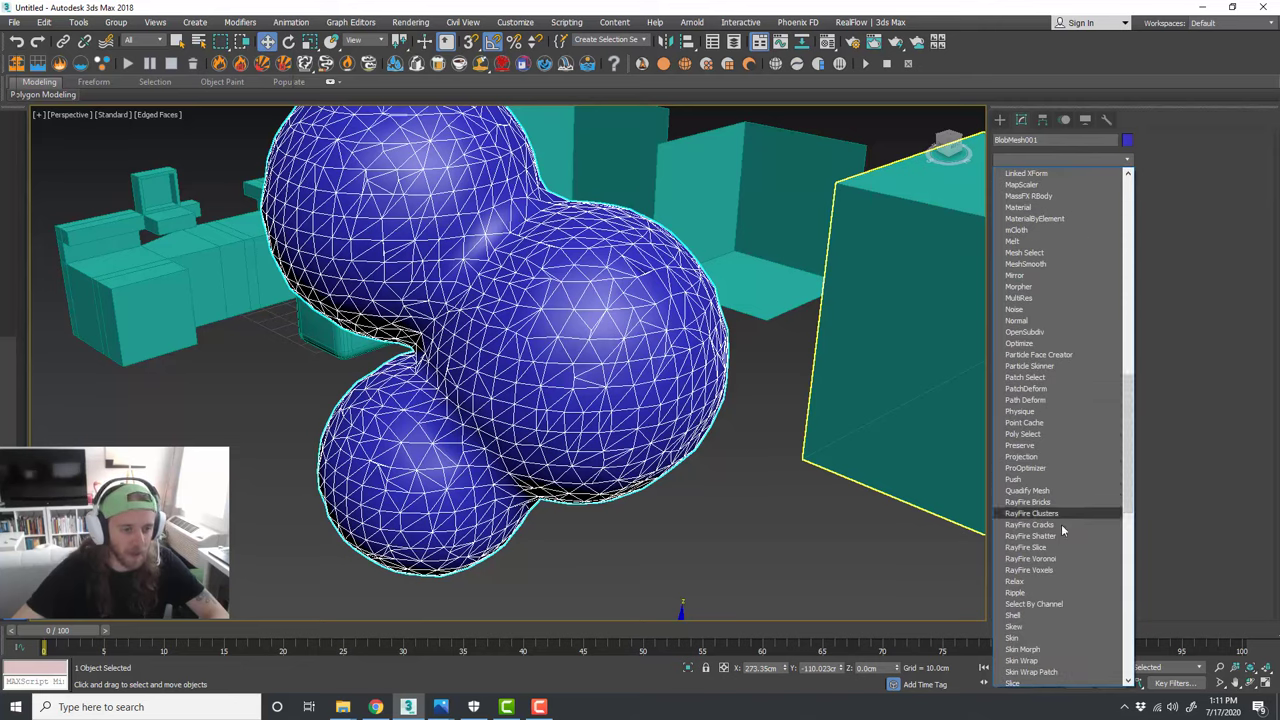
left_click(1052, 581)
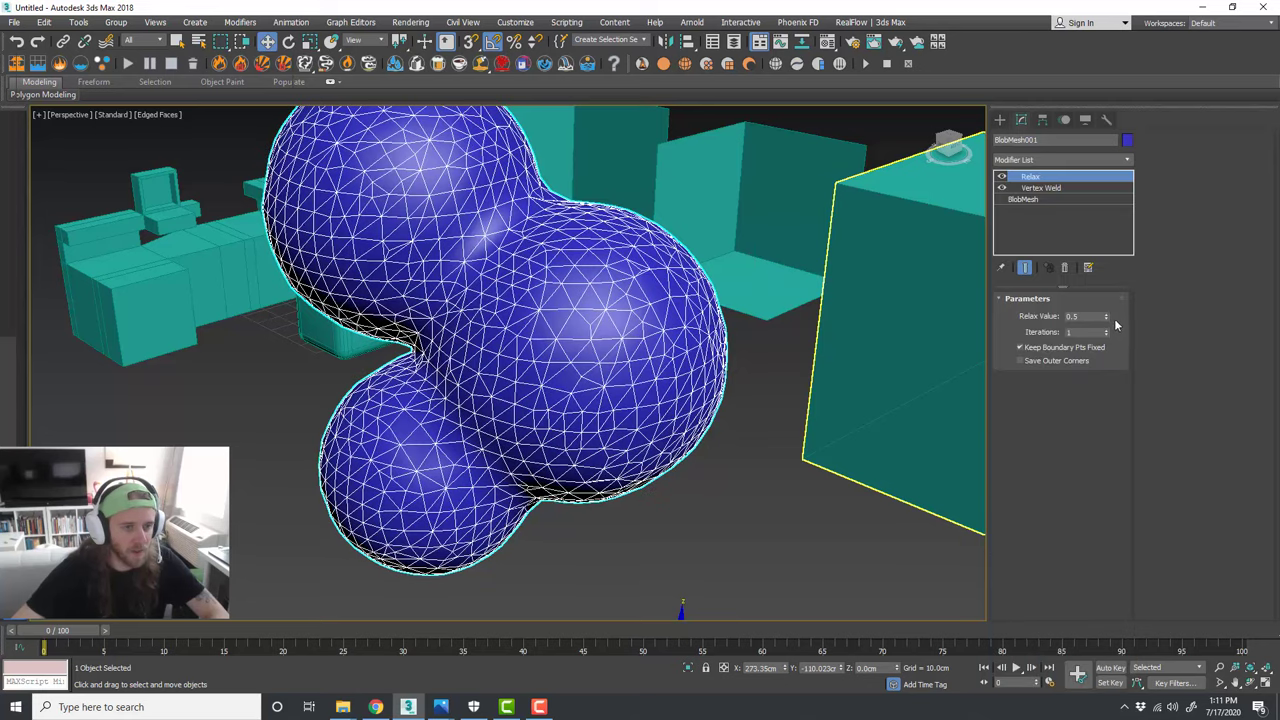
left_click_drag(1107, 314, 1109, 214)
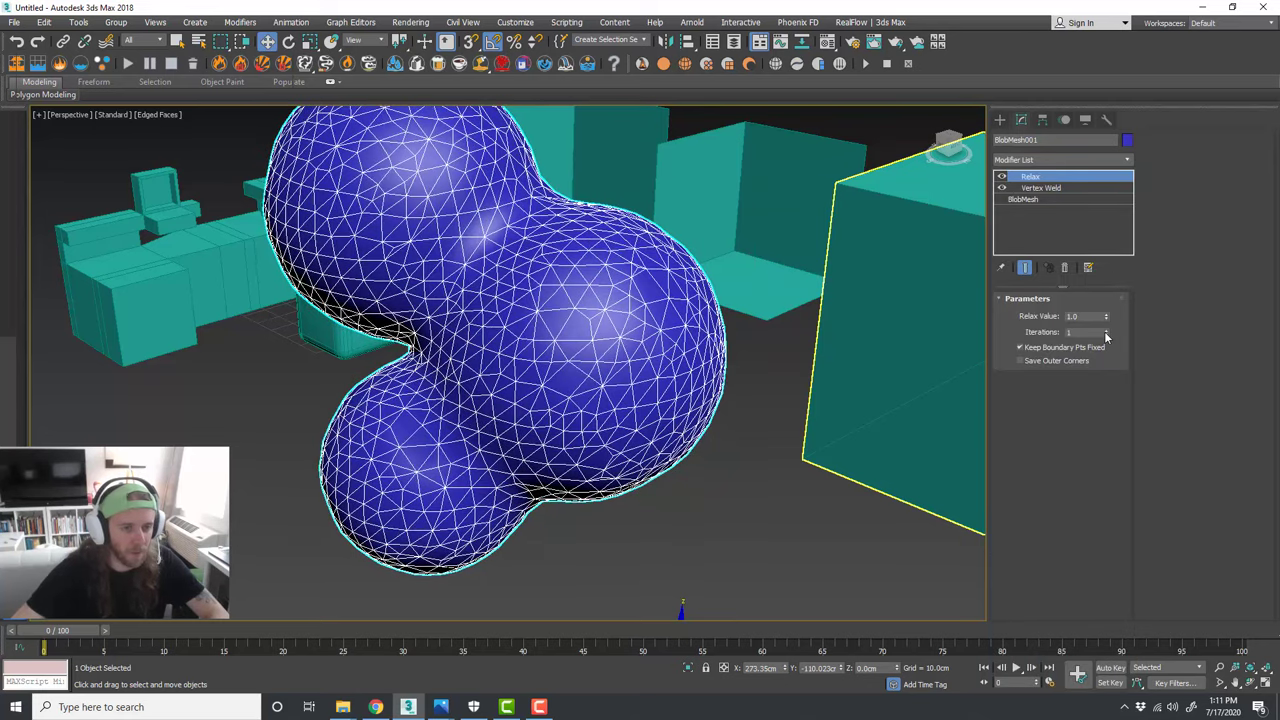
left_click(1105, 330)
left_click(1105, 330)
left_click(1105, 330)
left_click(1106, 332)
scroll(535, 393, "down", 3)
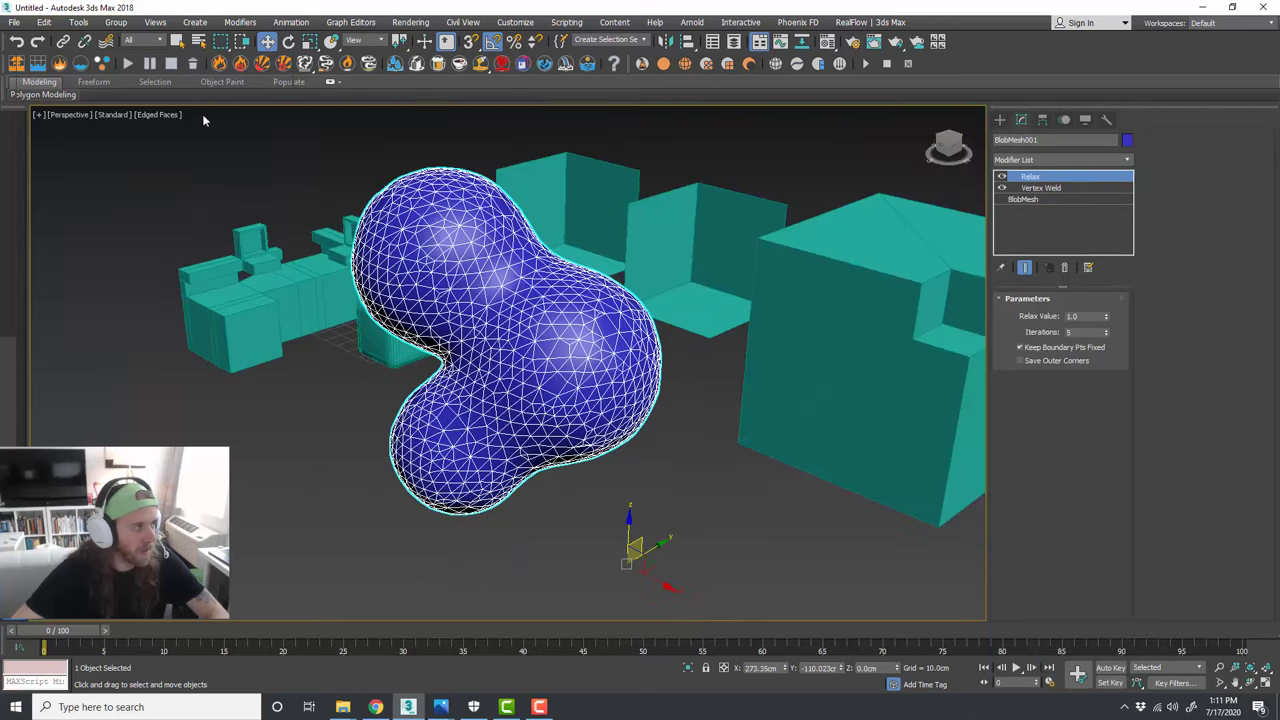
Step: Turn off edged faces in the perspective view and inspect the smooth blob surface
left_click(162, 115)
left_click(214, 266)
mouse_move(383, 275)
middle_mouse_down("alt")
mouse_move(549, 268)
mouse_move(609, 251)
mouse_move(663, 214)
mouse_move(577, 186)
mouse_move(541, 251)
mouse_move(557, 331)
mouse_move(597, 331)
mouse_move(575, 332)
middle_mouse_up("alt")
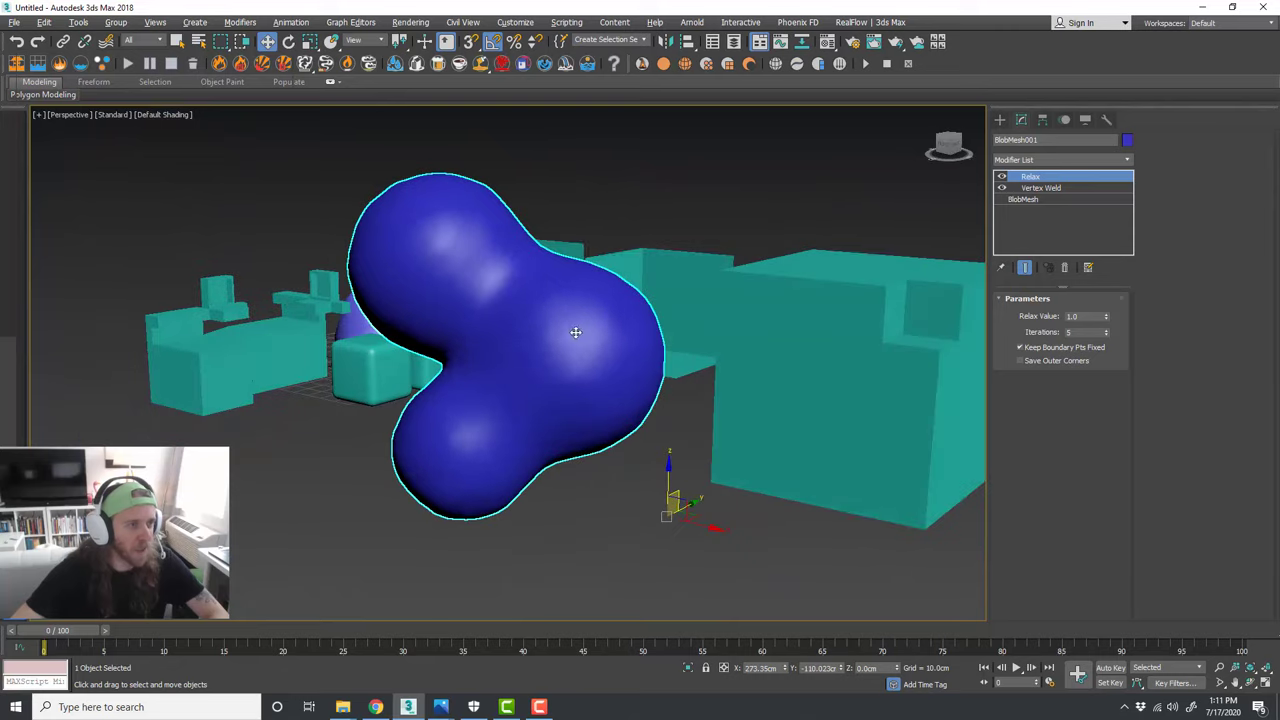
Step: Open the Layer Explorer, expand the Boxes layer and select GeoSphere002, the small lower sphere inside the blob
left_click(734, 41)
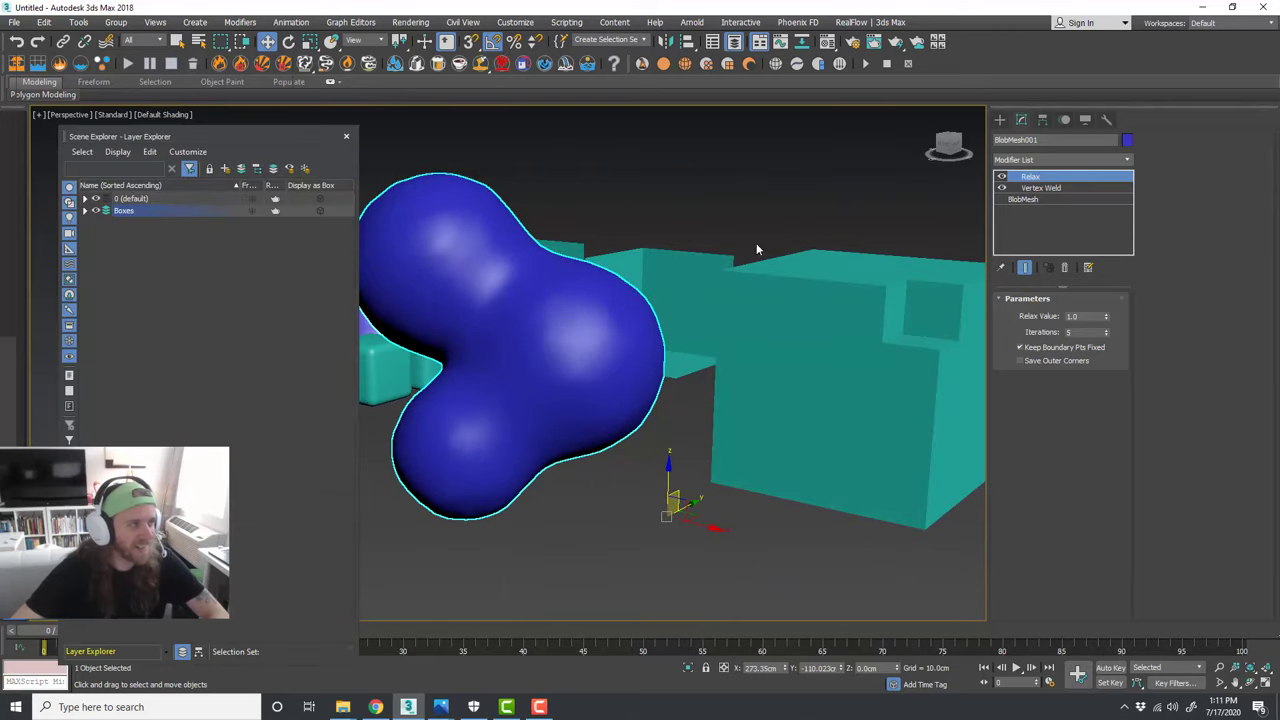
left_click(85, 211)
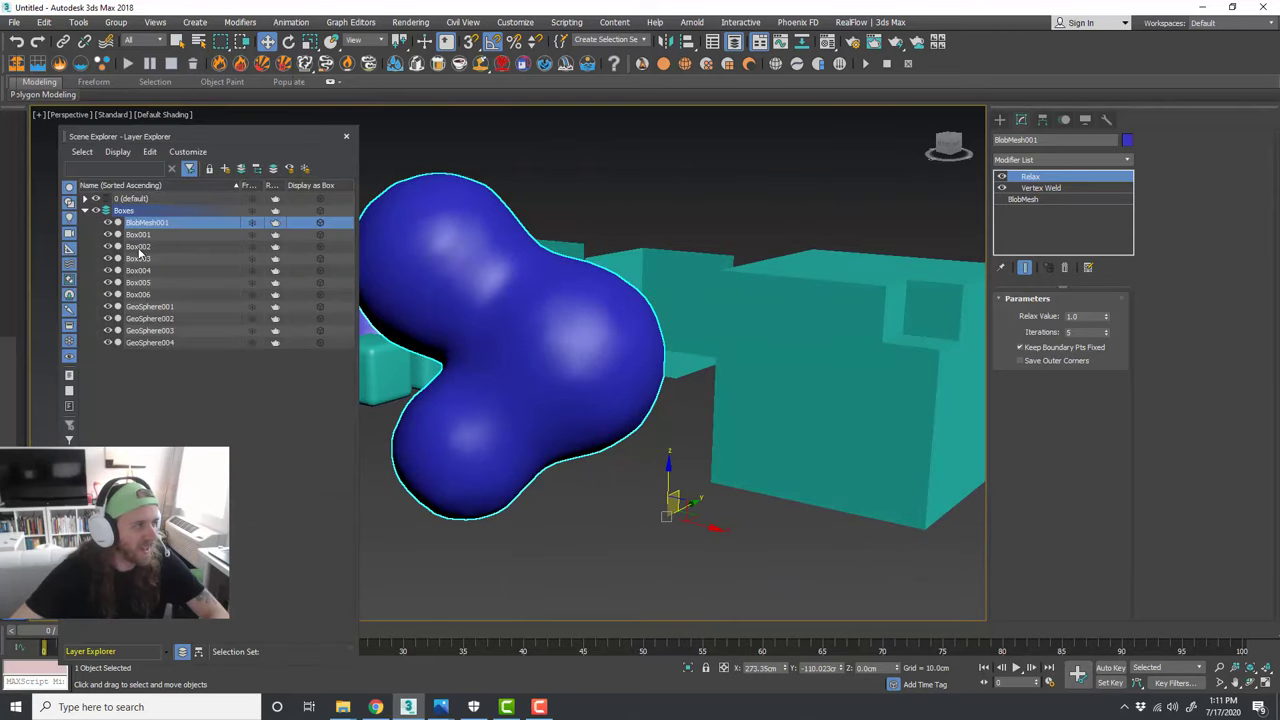
left_click(170, 306)
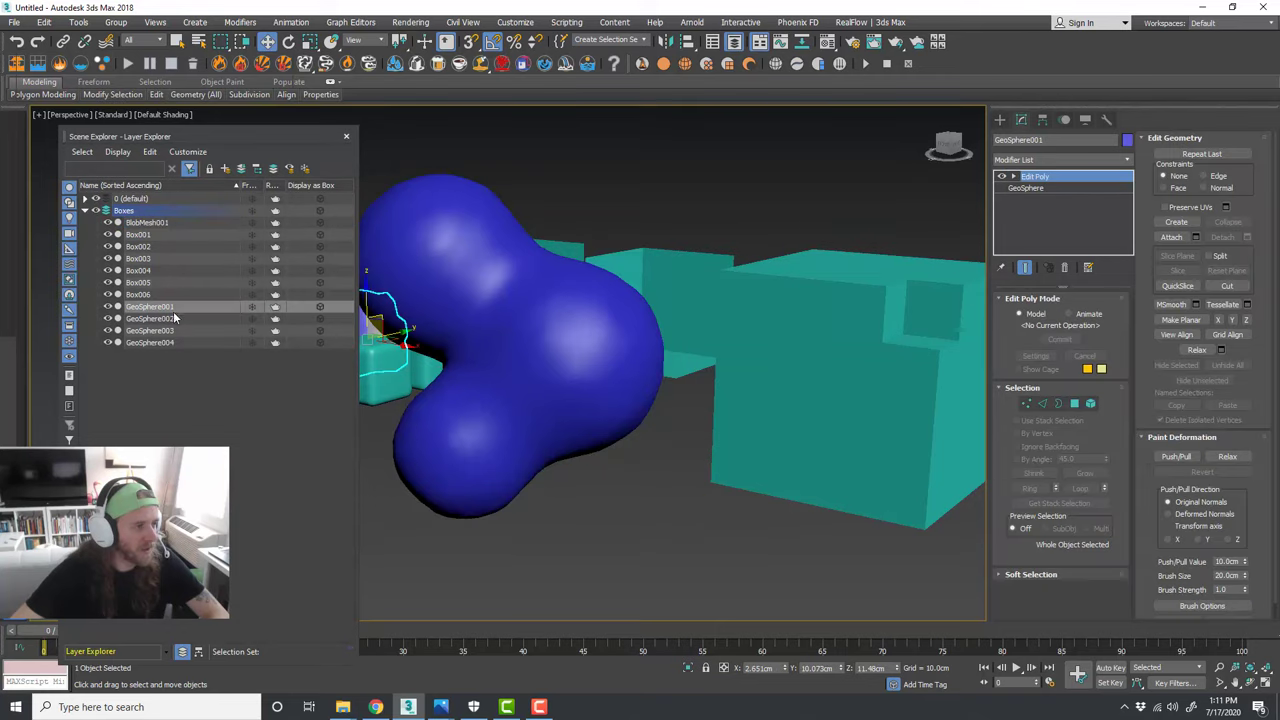
left_click(178, 318)
middle_click_drag(525, 407, 564, 401)
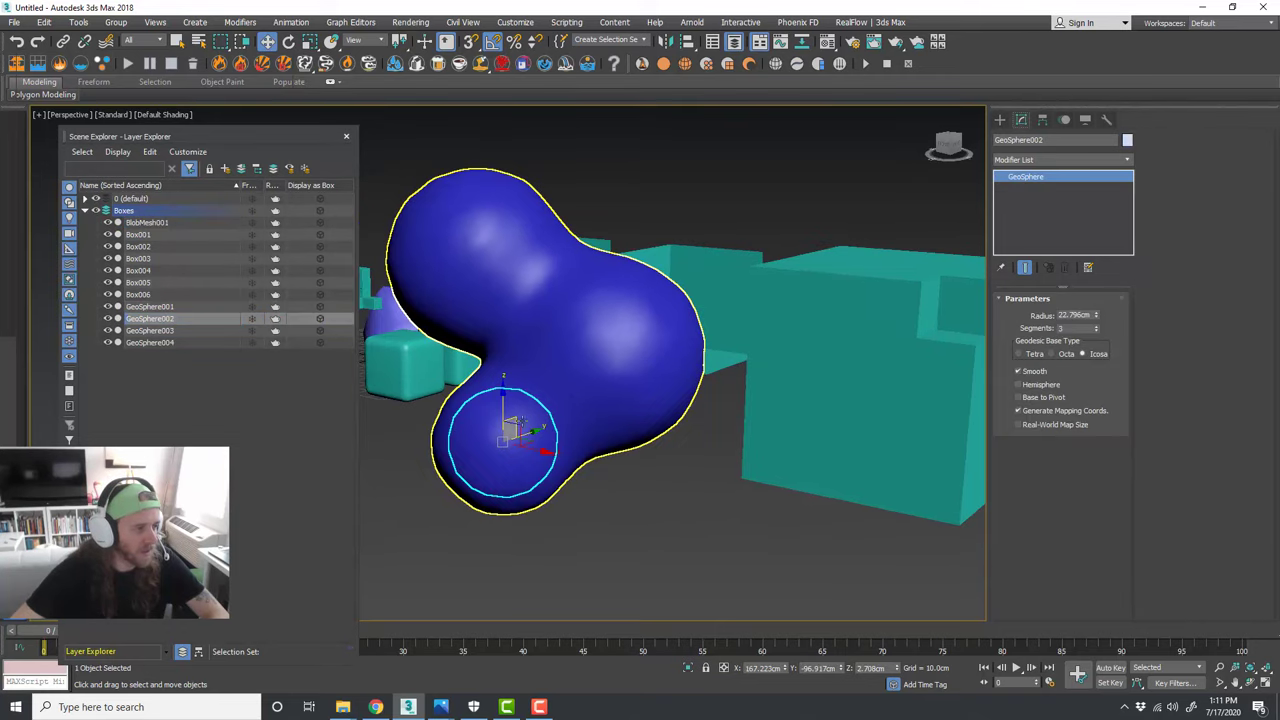
Step: Move GeoSphere002 from the bottom of the blob up beside its upper end to reshape the merged surface
mouse_move(520, 420)
left_mouse_down()
mouse_move(539, 437)
mouse_move(540, 420)
mouse_move(517, 421)
left_mouse_up()
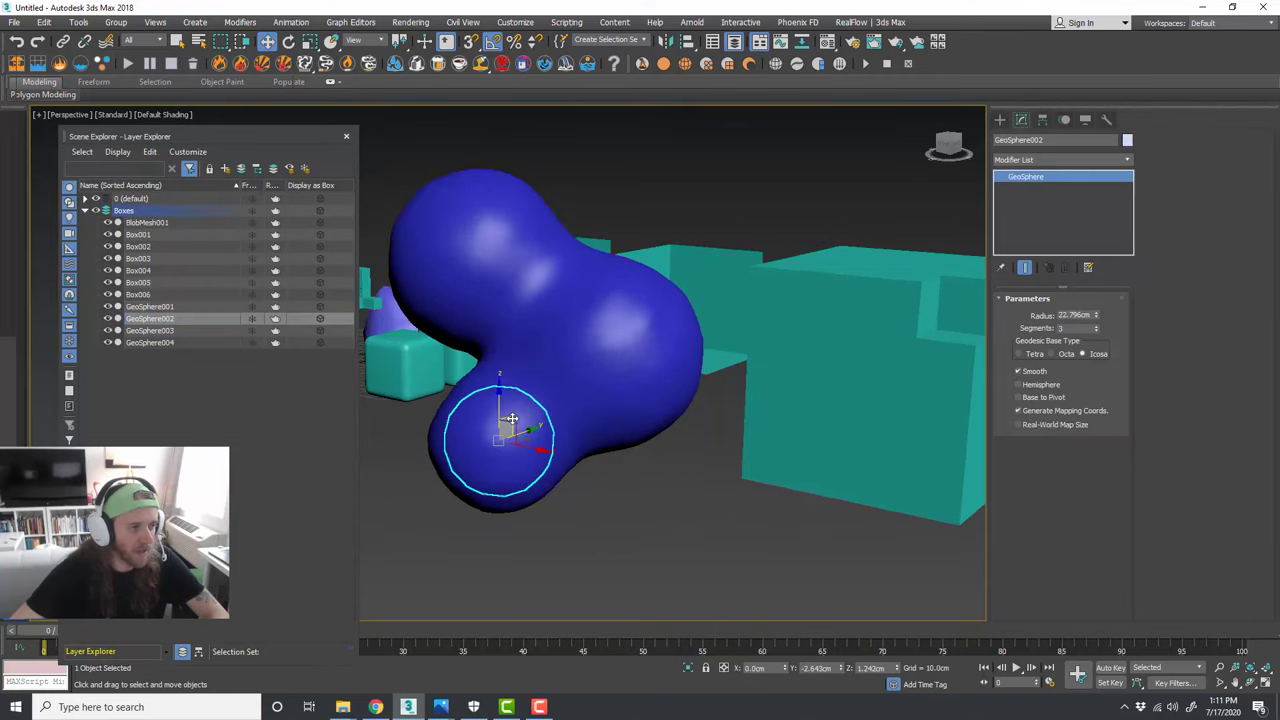
middle_click_drag(517, 421, 626, 431, "alt")
left_click_drag(527, 424, 686, 277)
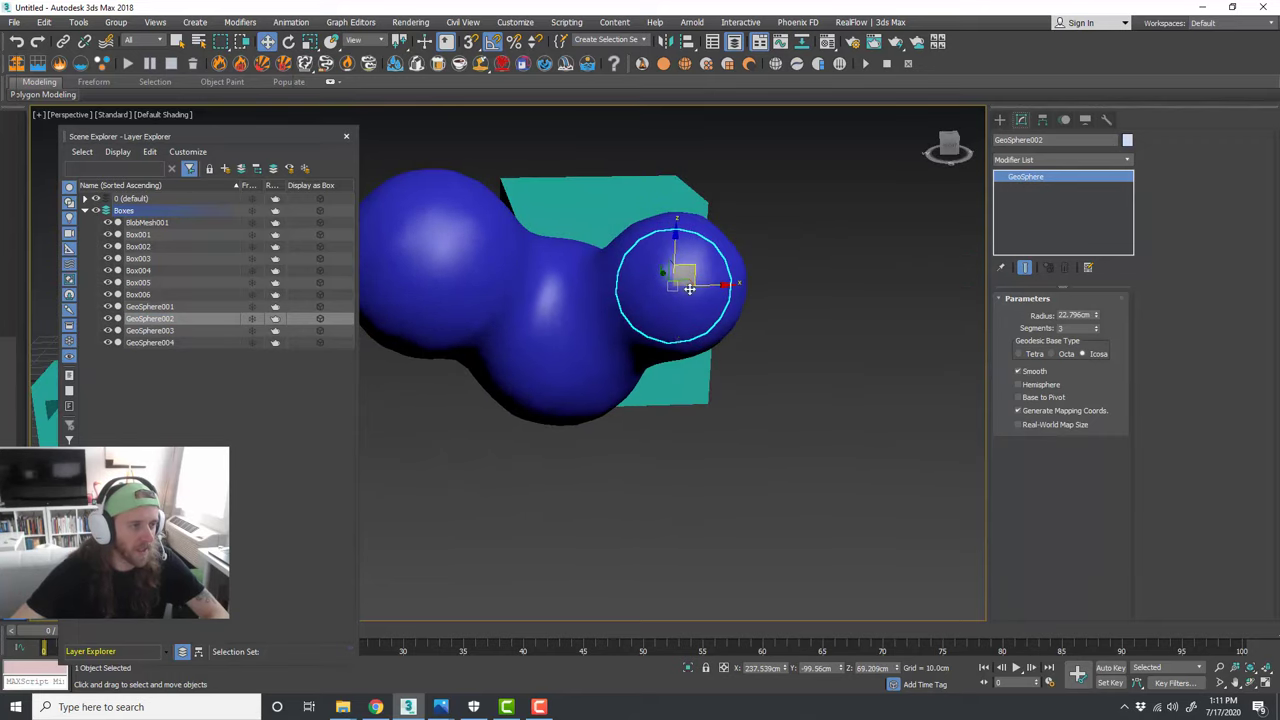
middle_click_drag(686, 277, 617, 330, "alt")
left_click_drag(672, 295, 845, 300)
middle_click_drag(845, 300, 790, 285, "alt")
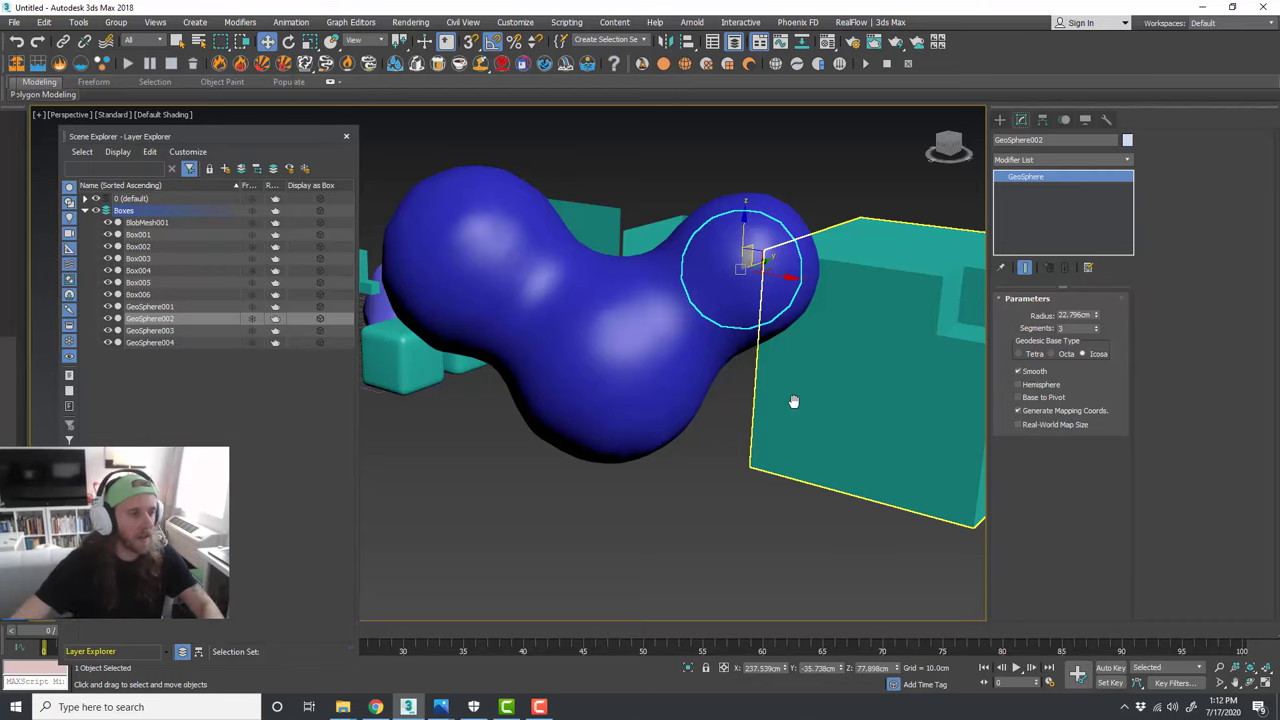
mouse_move(757, 251)
middle_mouse_down("alt")
mouse_move(737, 271)
mouse_move(757, 263)
middle_mouse_up("alt")
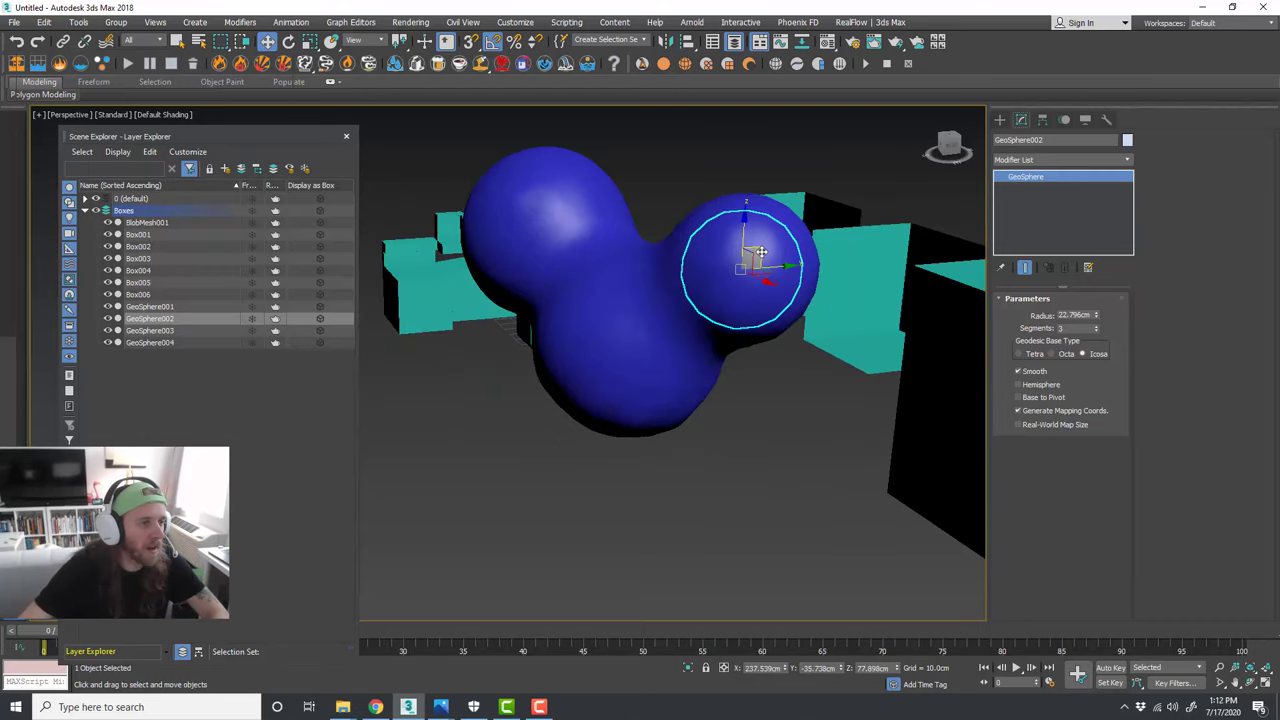
Step: Move GeoSphere002 back down below the blob's middle sphere, stretching the blob's lower end, and clear the selection
left_click_drag(760, 252, 590, 397)
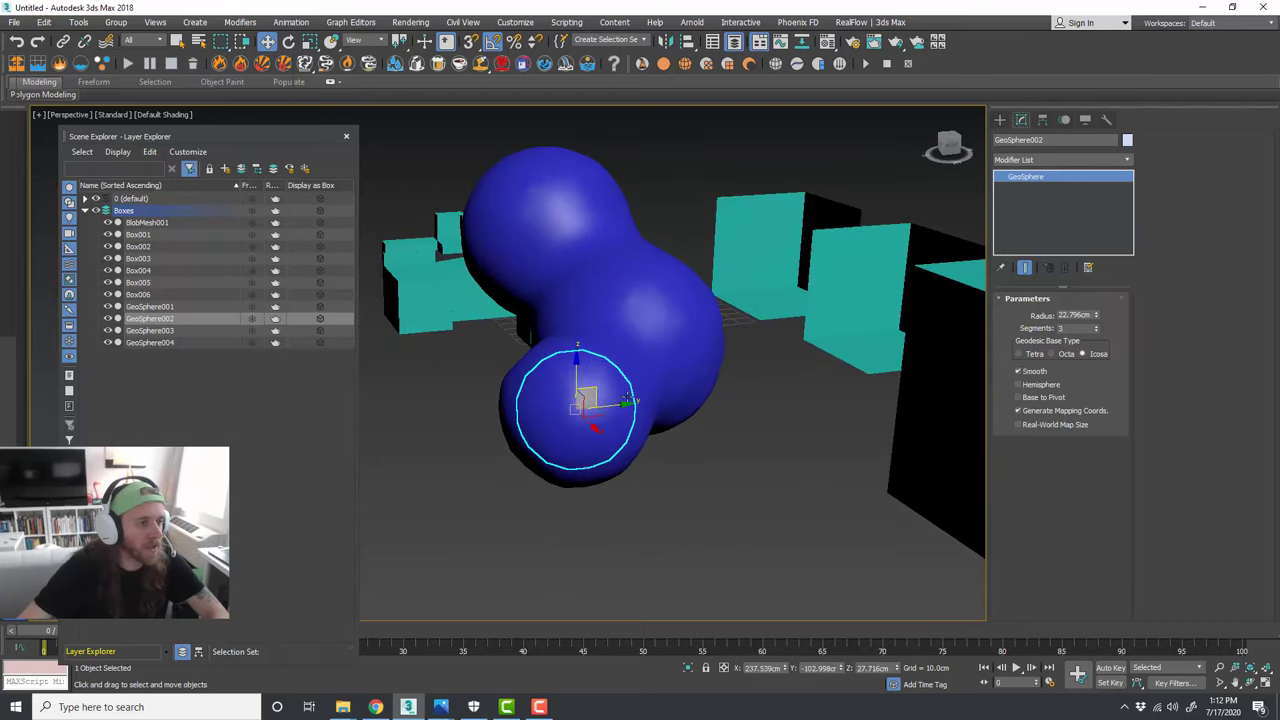
middle_click_drag(627, 398, 731, 389, "alt")
scroll(691, 415, "down", 2)
scroll(691, 415, "up", 2)
left_click_drag(600, 400, 520, 492)
middle_click_drag(520, 492, 590, 457, "alt")
left_click(582, 475)
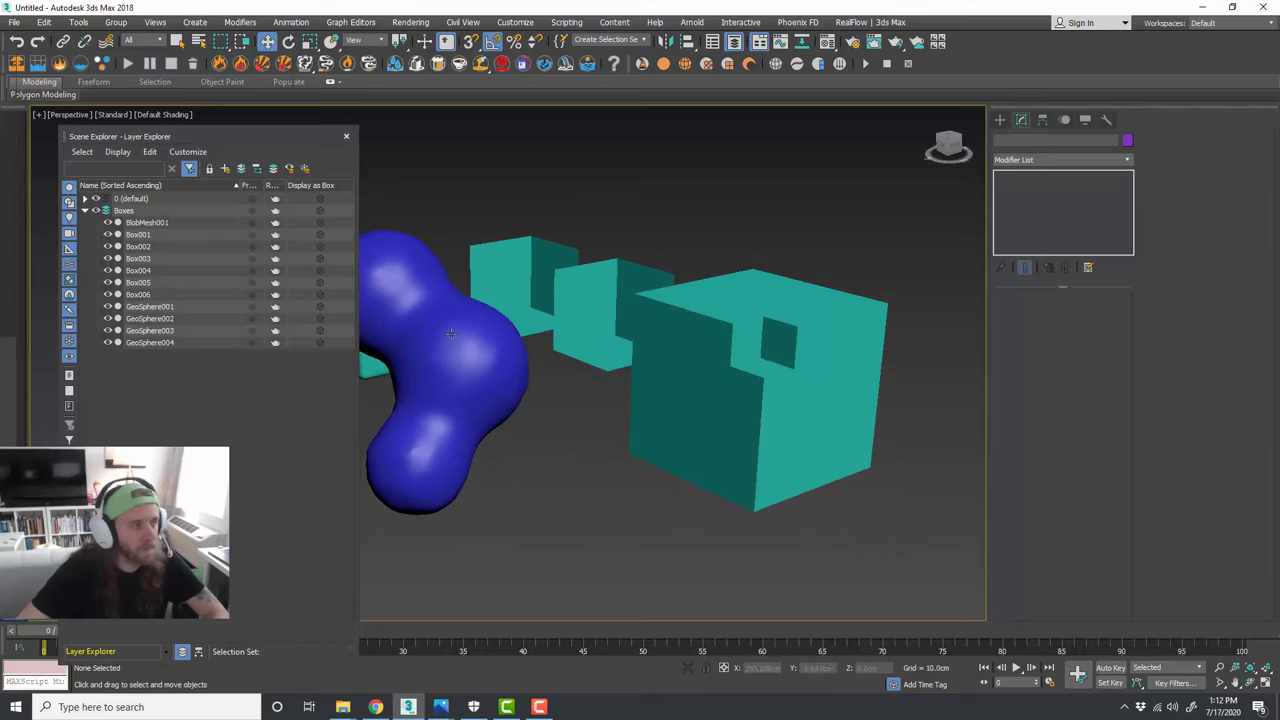
Step: Close the Layer Explorer, turn on edged faces in the perspective view and inspect the blob's mesh
left_click(343, 133)
left_click(163, 114)
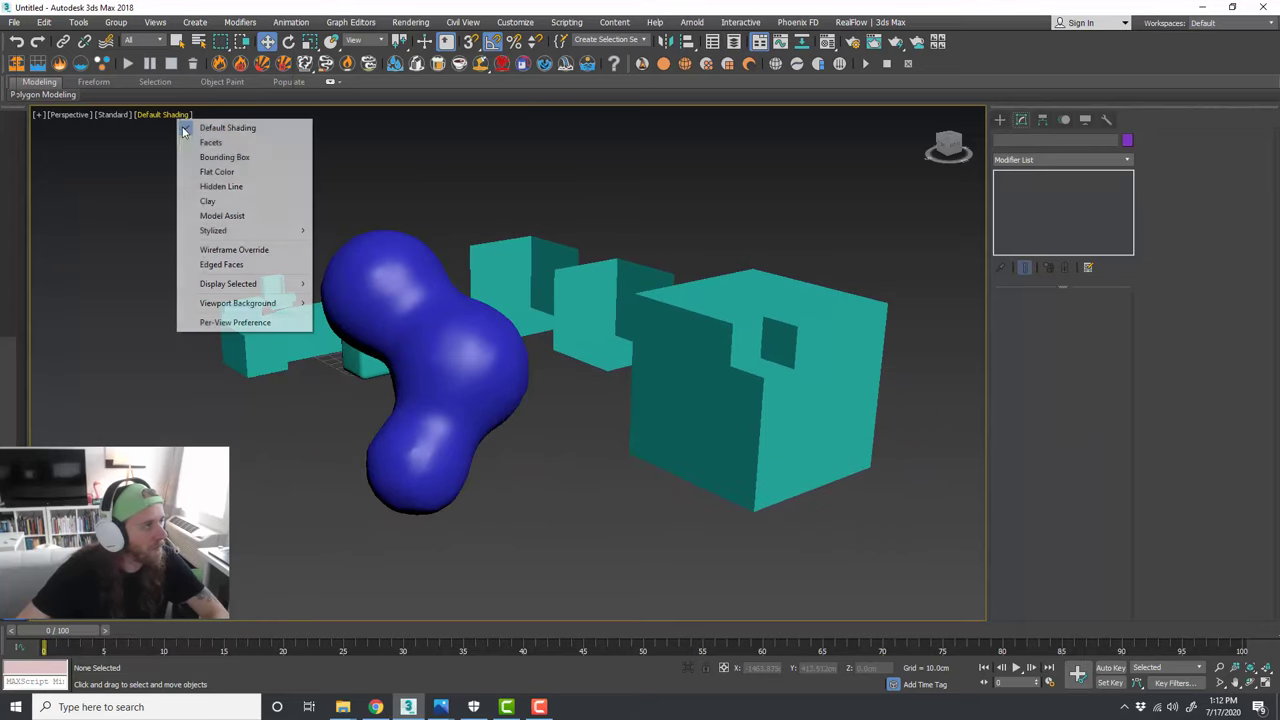
left_click(221, 264)
middle_click_drag(640, 420, 711, 437, "alt")
middle_click_drag(630, 492, 600, 452)
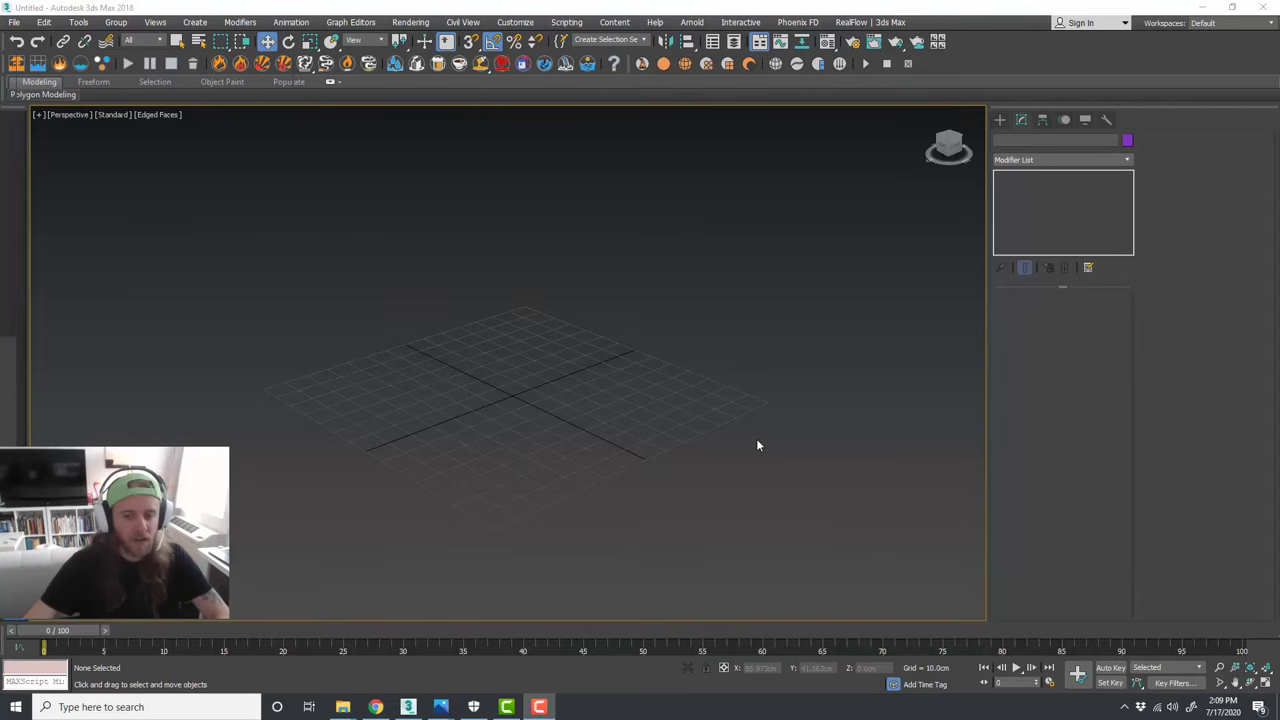
Step: Switch to the Photos app and go through the interior renders from Scene_01.jpg to Scene_08.jpg
mouse_move(441, 707)
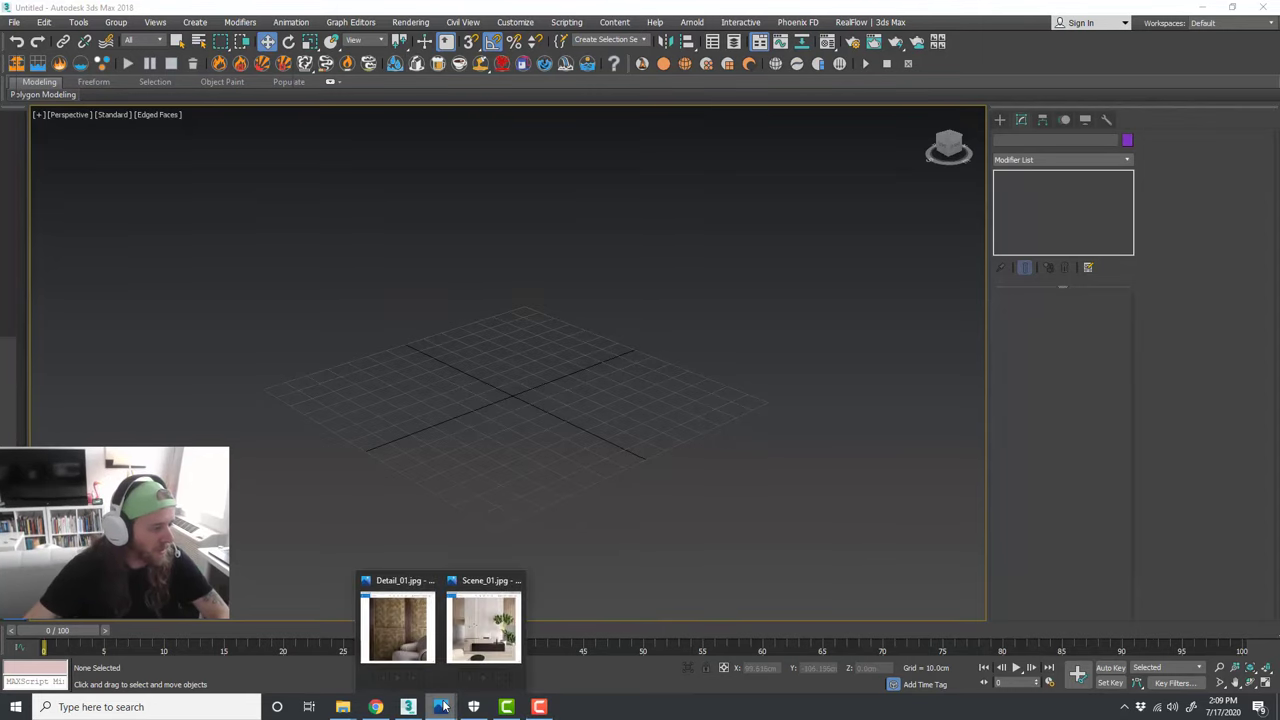
left_click(483, 628)
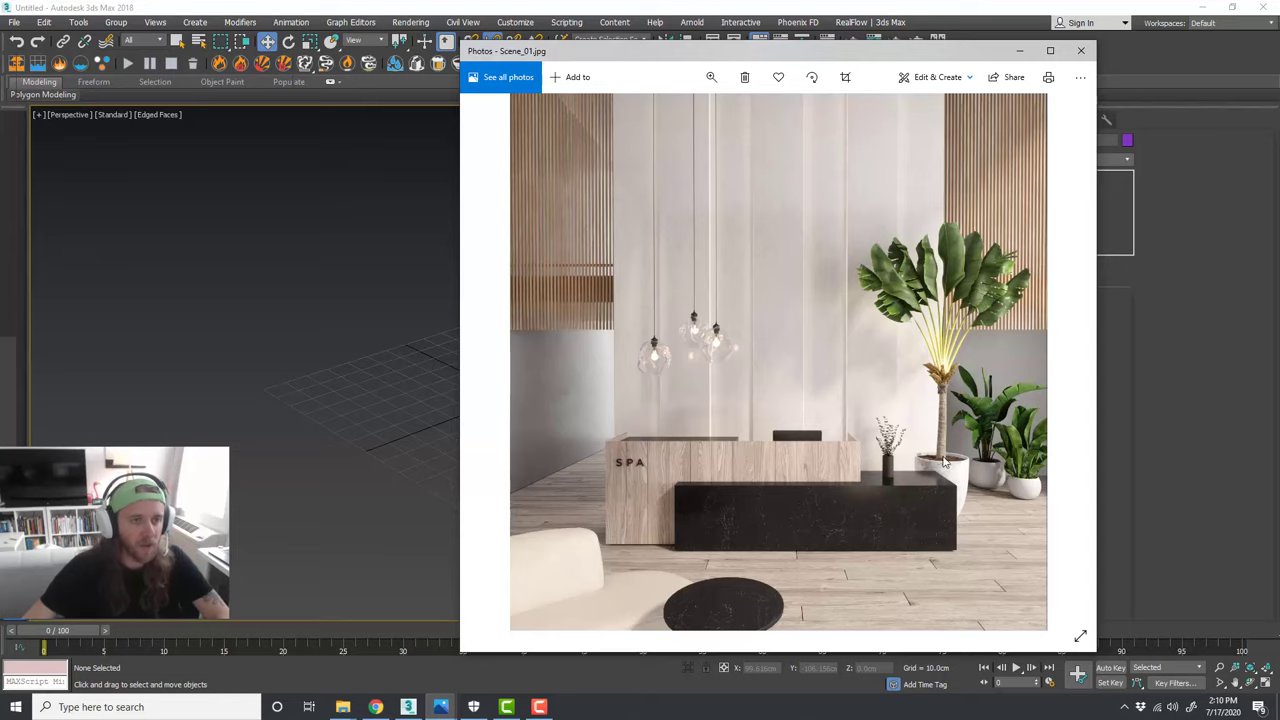
left_click(1066, 368)
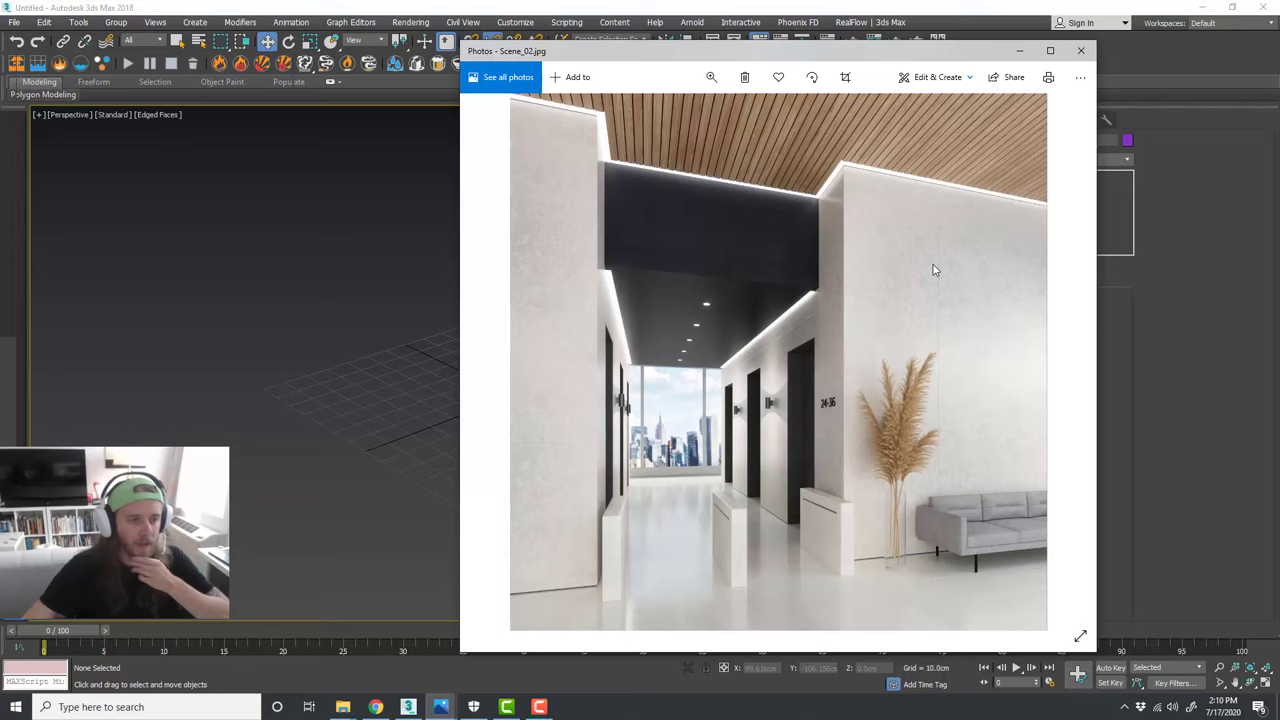
left_click(1062, 363)
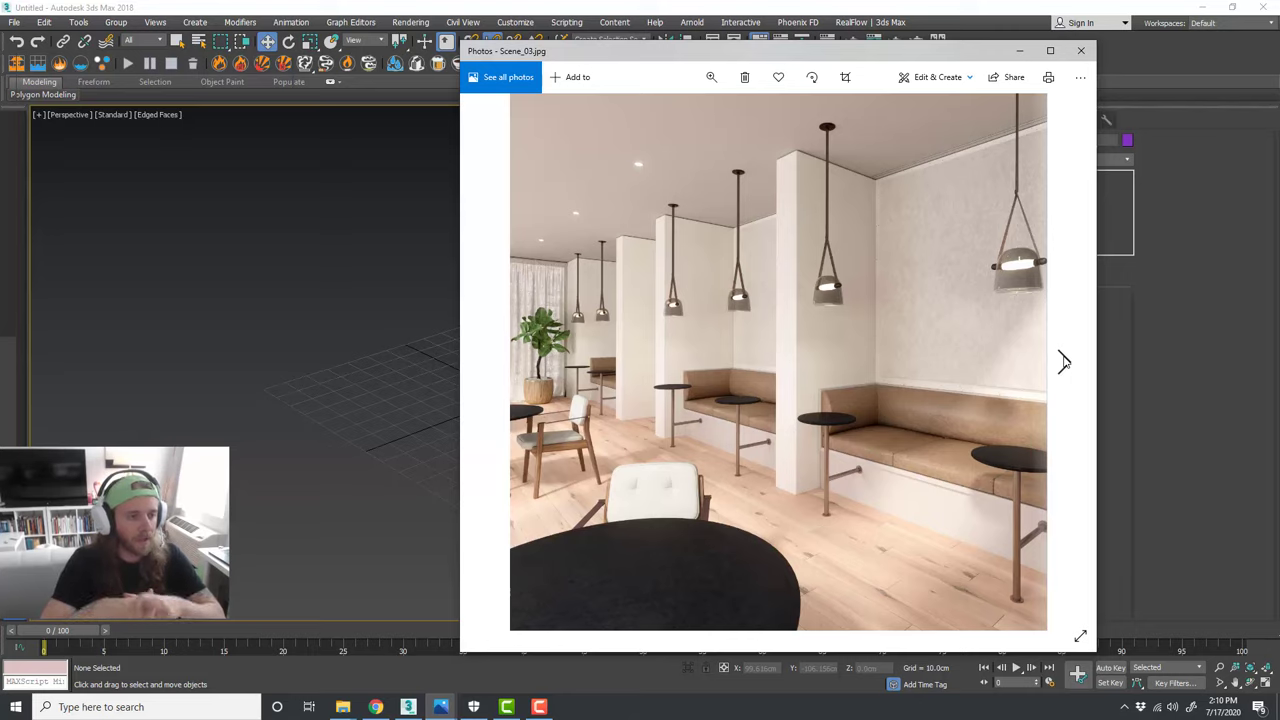
left_click(1063, 362)
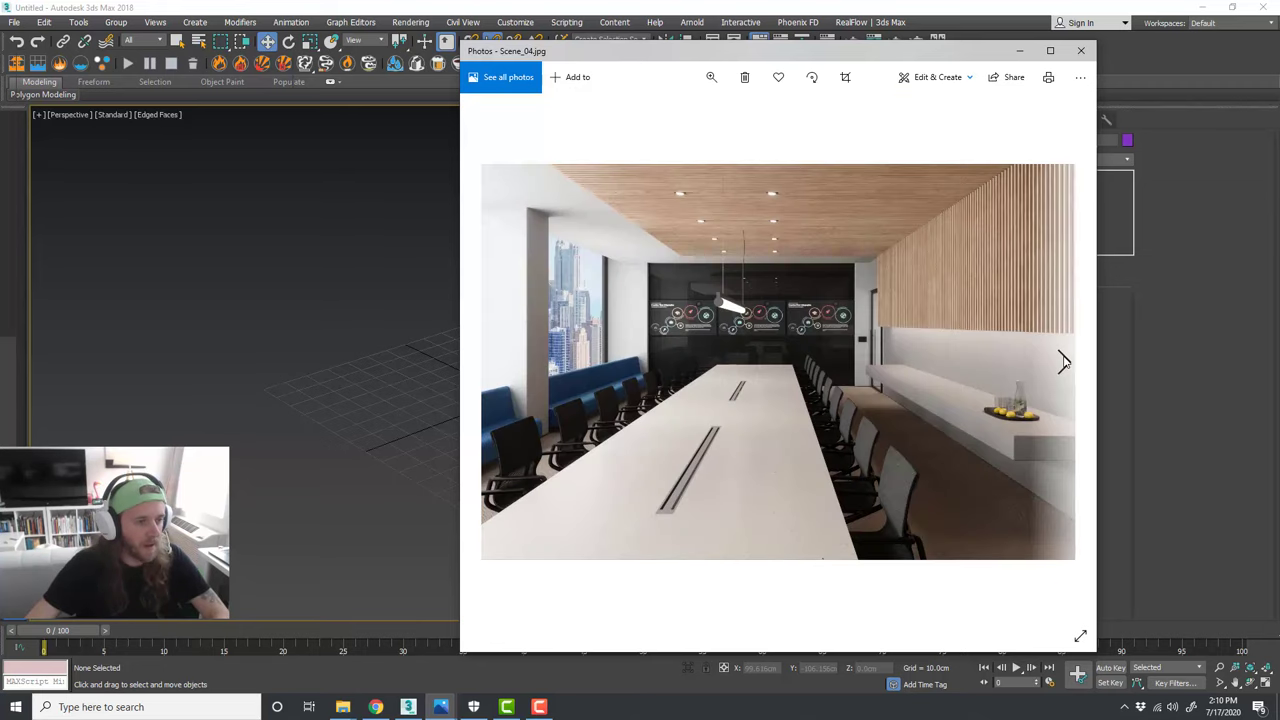
left_click(1063, 362)
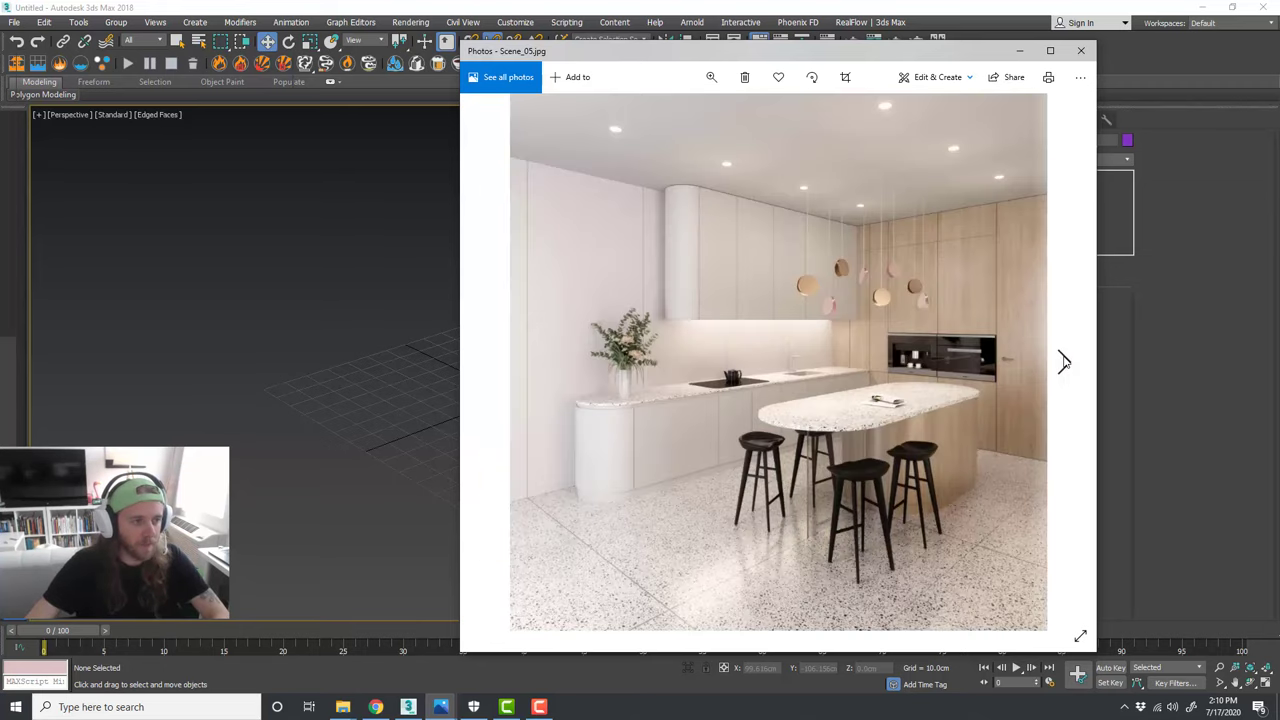
left_click(1063, 362)
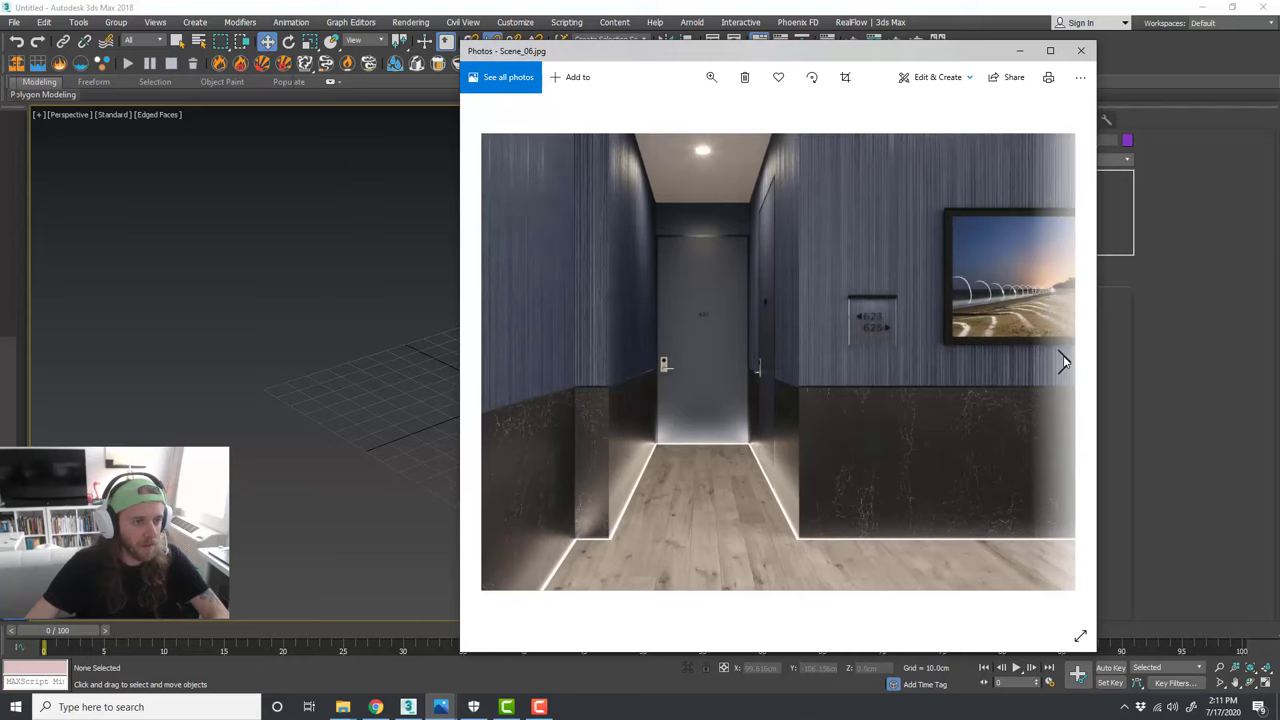
left_click(1063, 362)
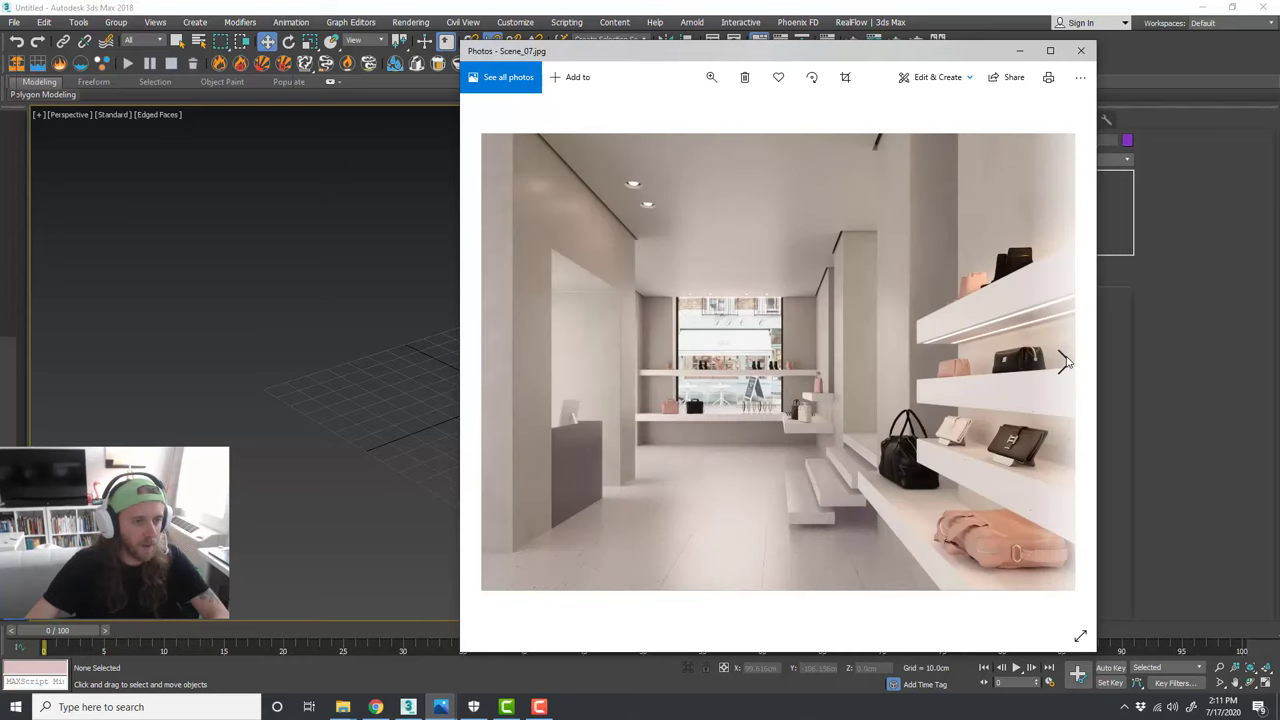
left_click(1064, 362)
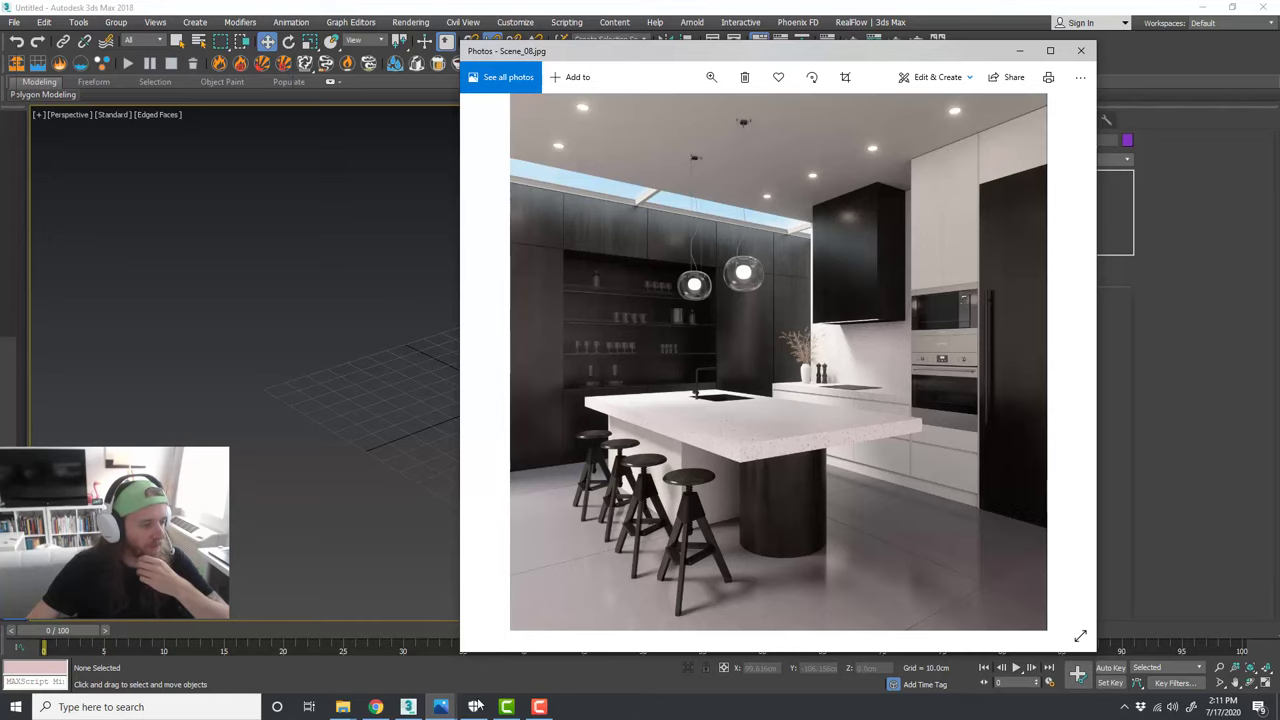
Step: Bring up Detail_01.jpg and browse the detail renders through to the restaurant booth image Scene_01.jpg
left_click(441, 706)
mouse_move(441, 706)
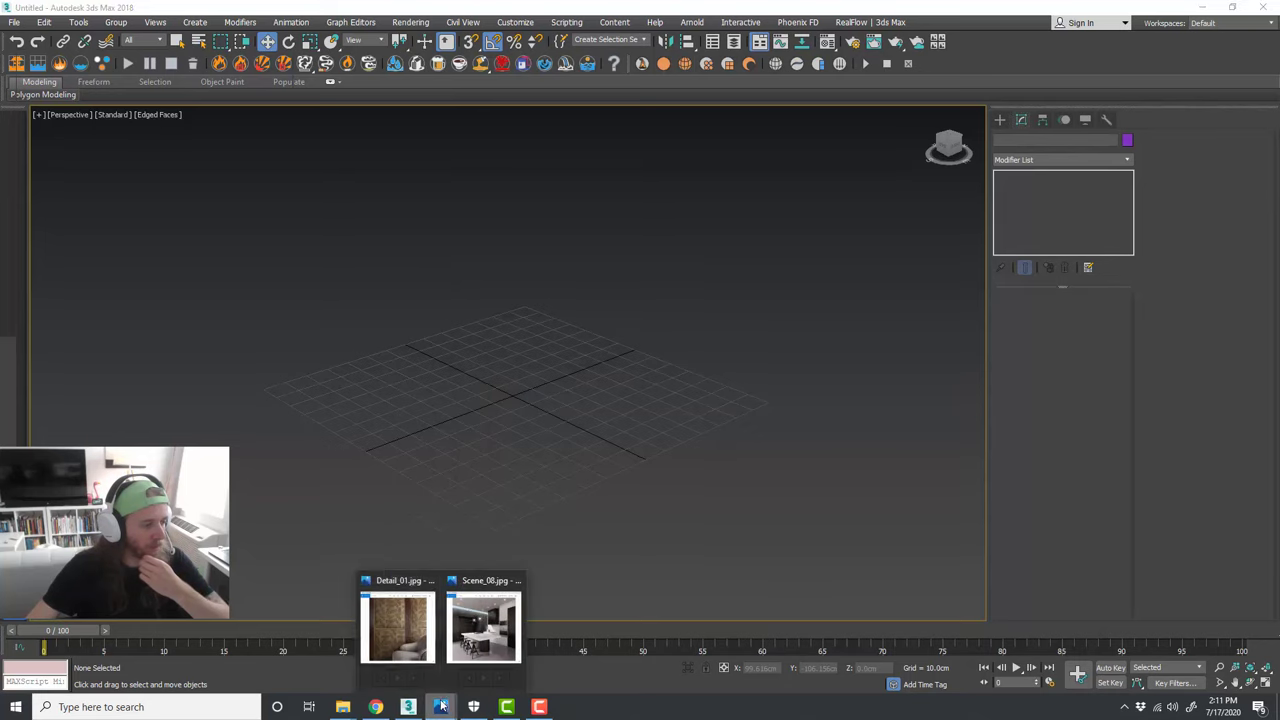
left_click(398, 626)
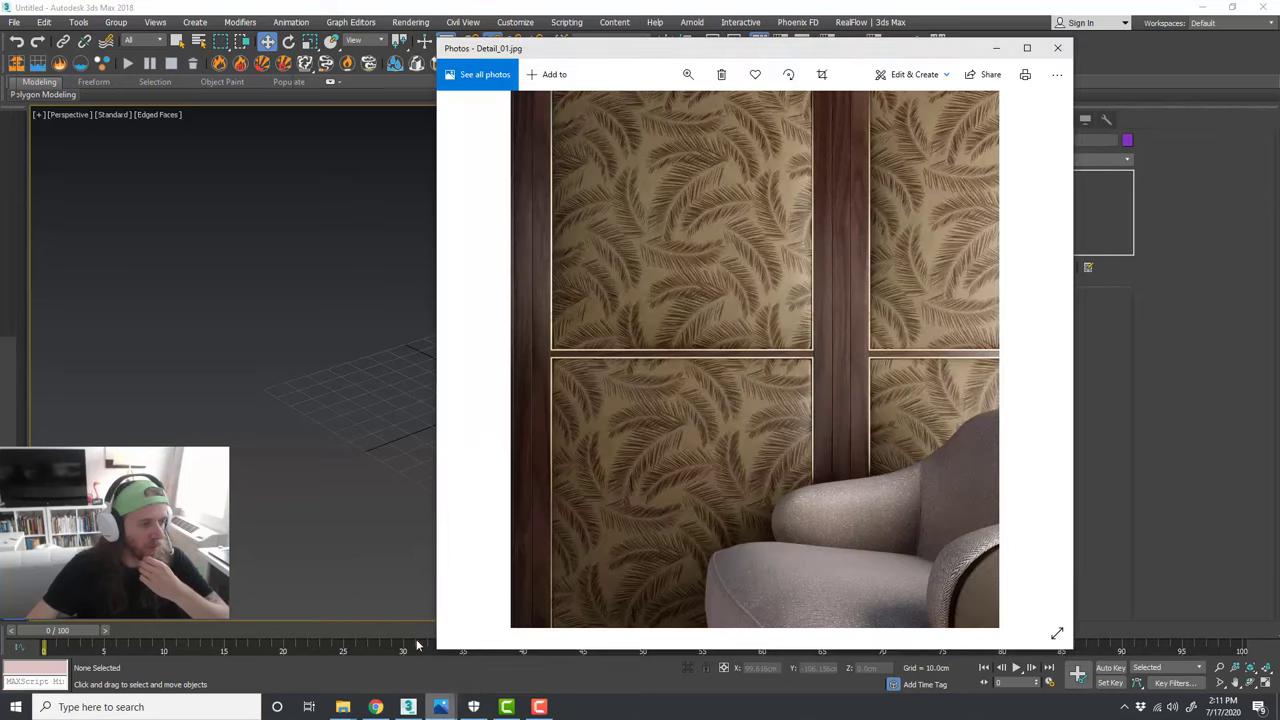
left_click(1040, 358)
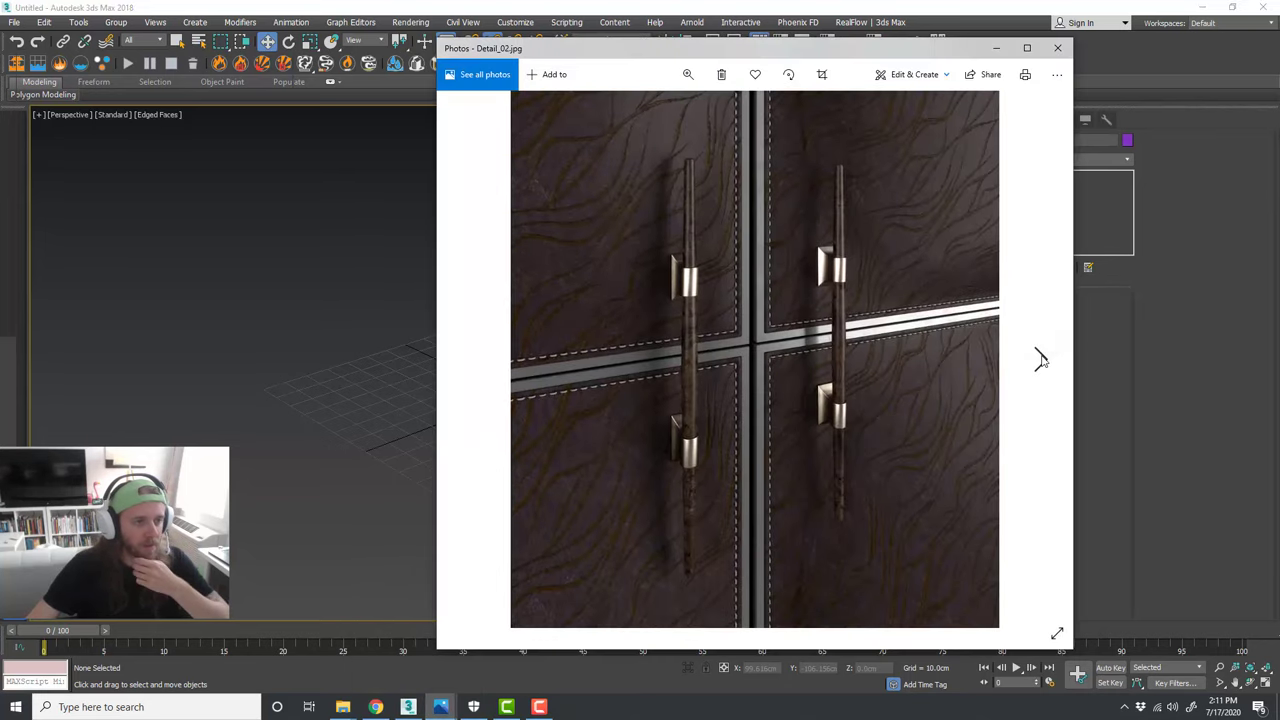
left_click(1040, 358)
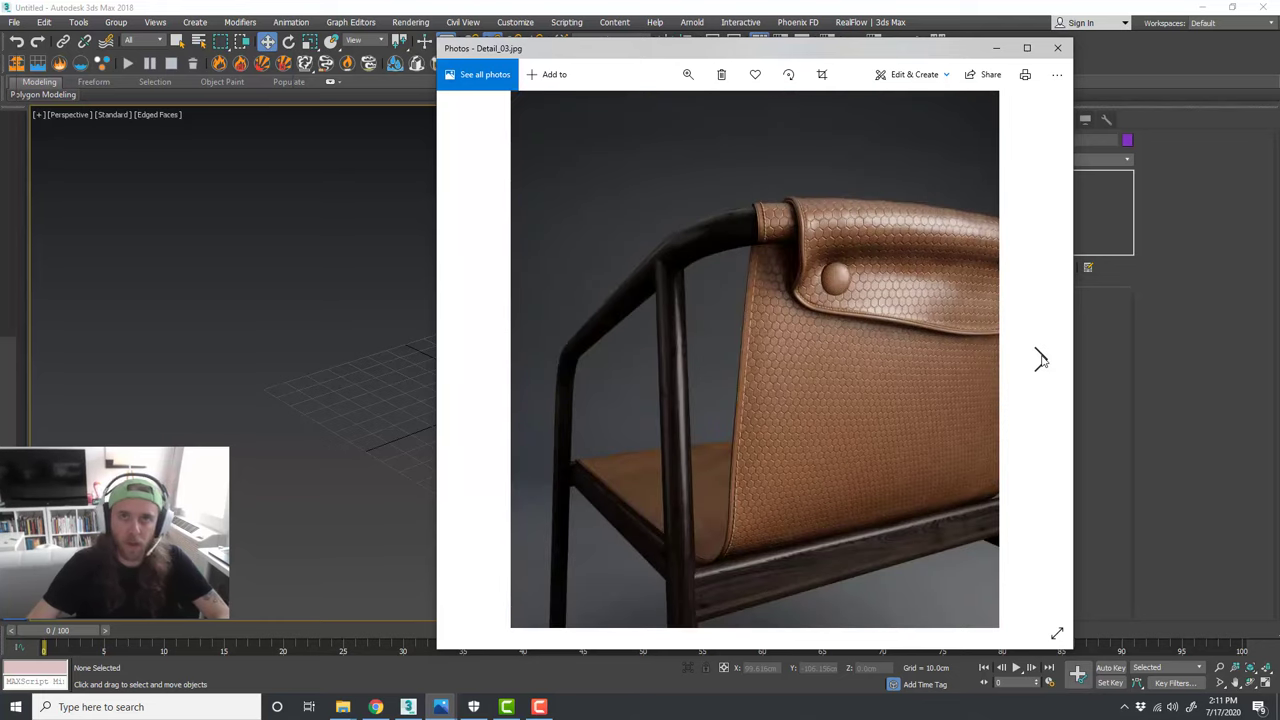
left_click(1040, 358)
left_click(1040, 358)
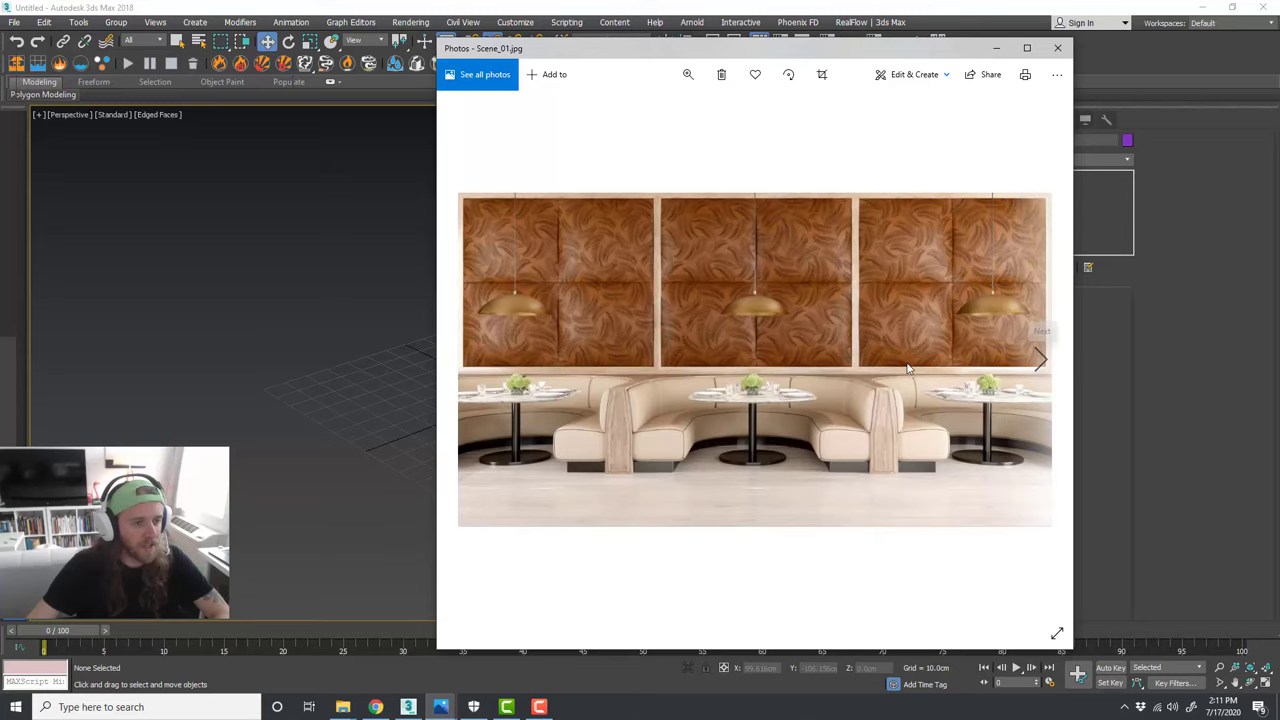
Step: Examine the booth table in Scene_01.jpg up close, continue to the bedroom render Scene_03.jpg and close the image viewer
scroll(807, 377, "up", 1)
scroll(808, 382, "up", 5)
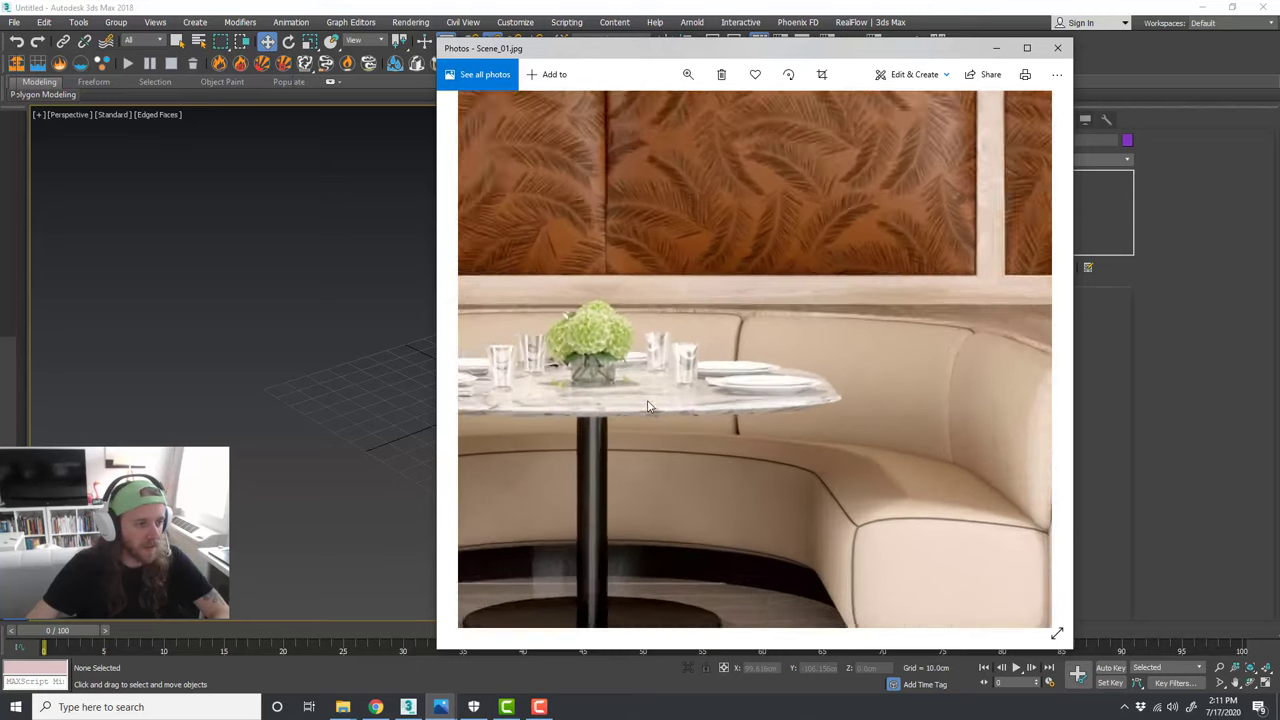
scroll(752, 386, "down", 5)
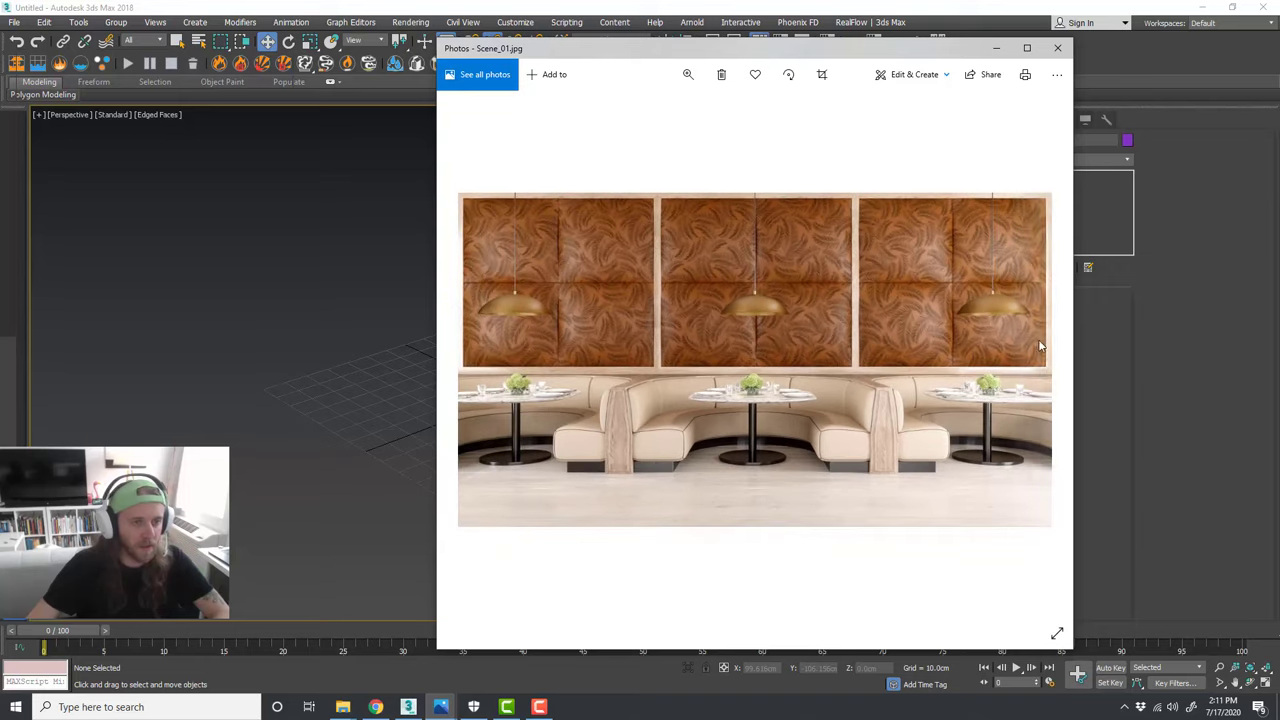
left_click(1042, 358)
left_click(1042, 358)
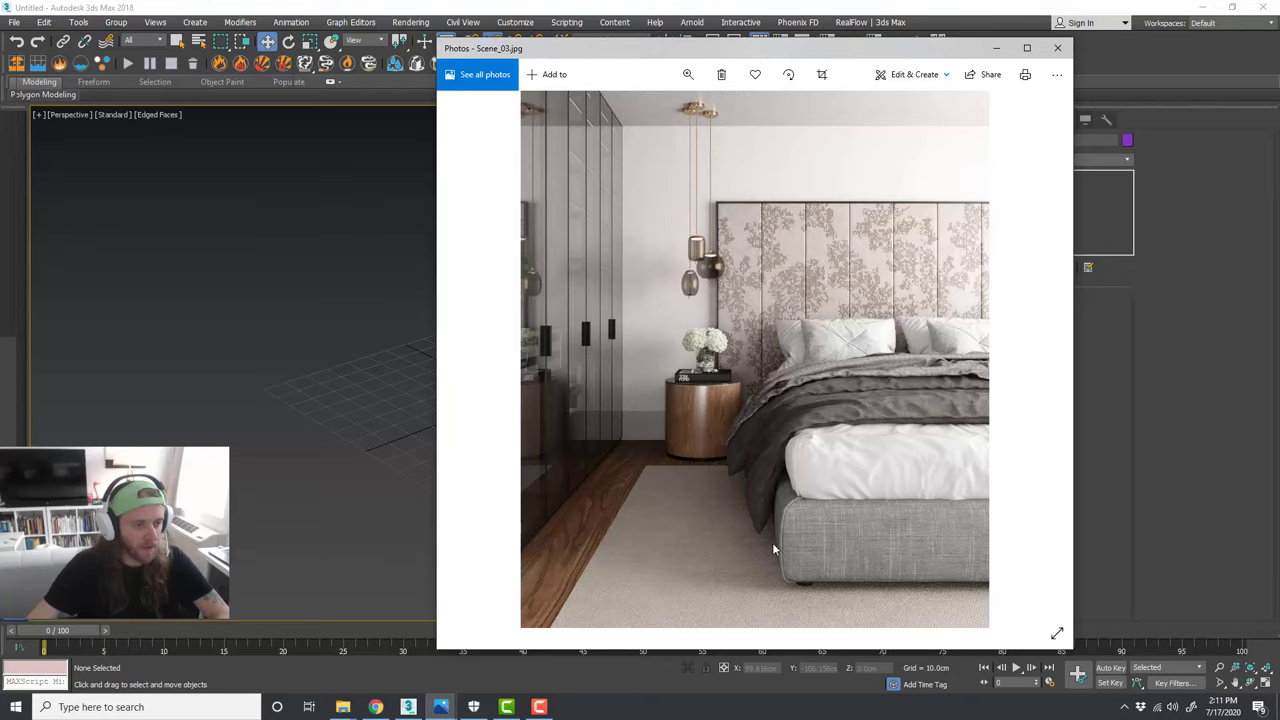
left_click(1057, 47)
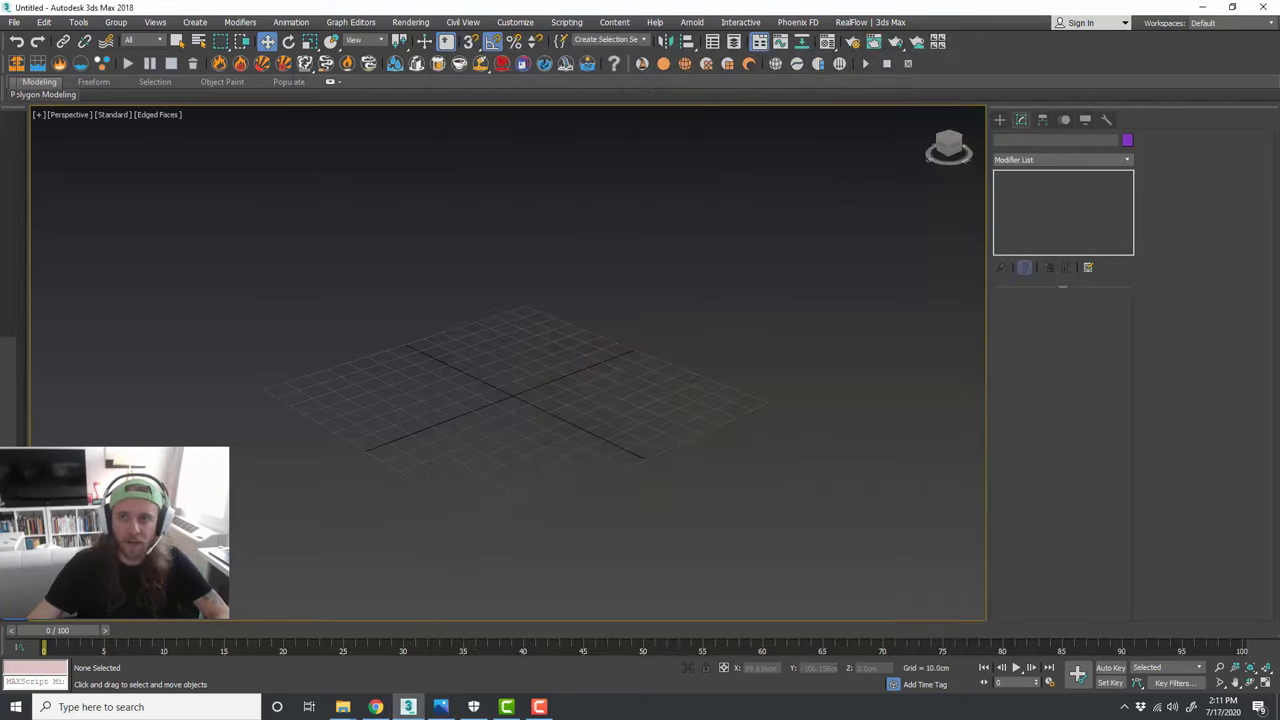
Step: Switch to Chrome and look through the architecture and product gallery at simlab.co/archandproducts
left_click_drag(1279, 175, 791, 12)
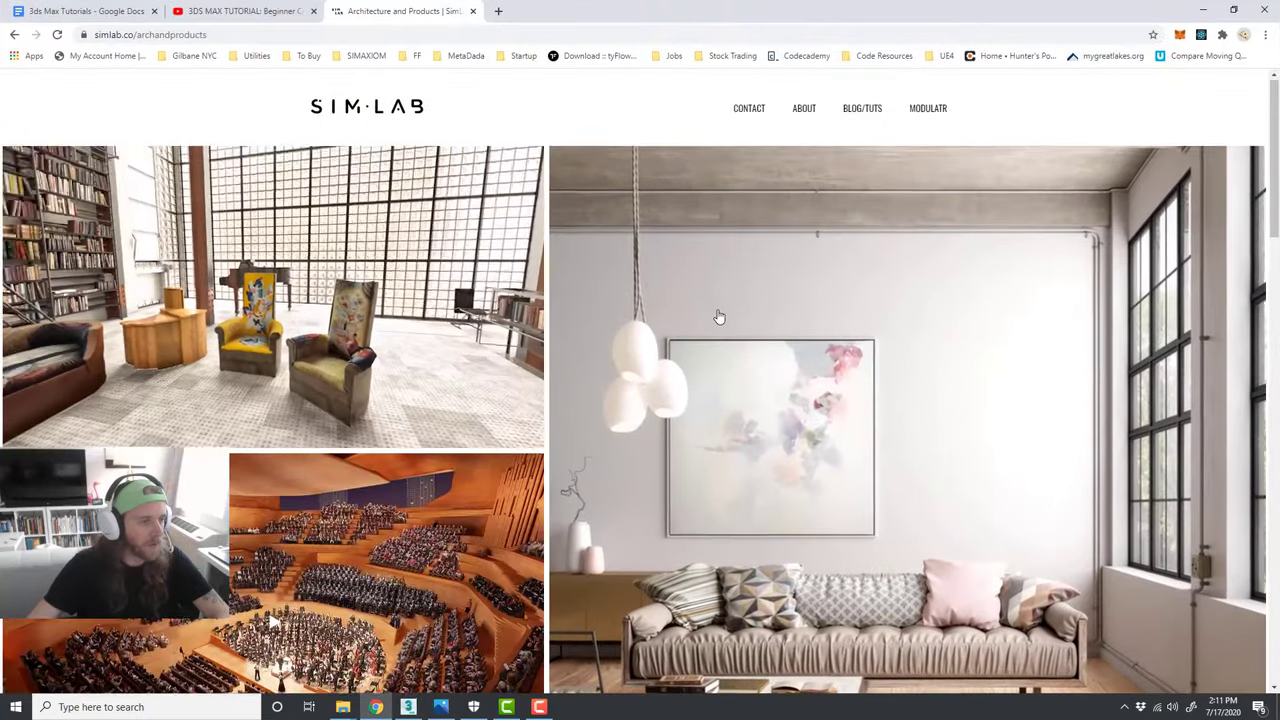
scroll(718, 316, "down", 3)
scroll(717, 316, "down", 4)
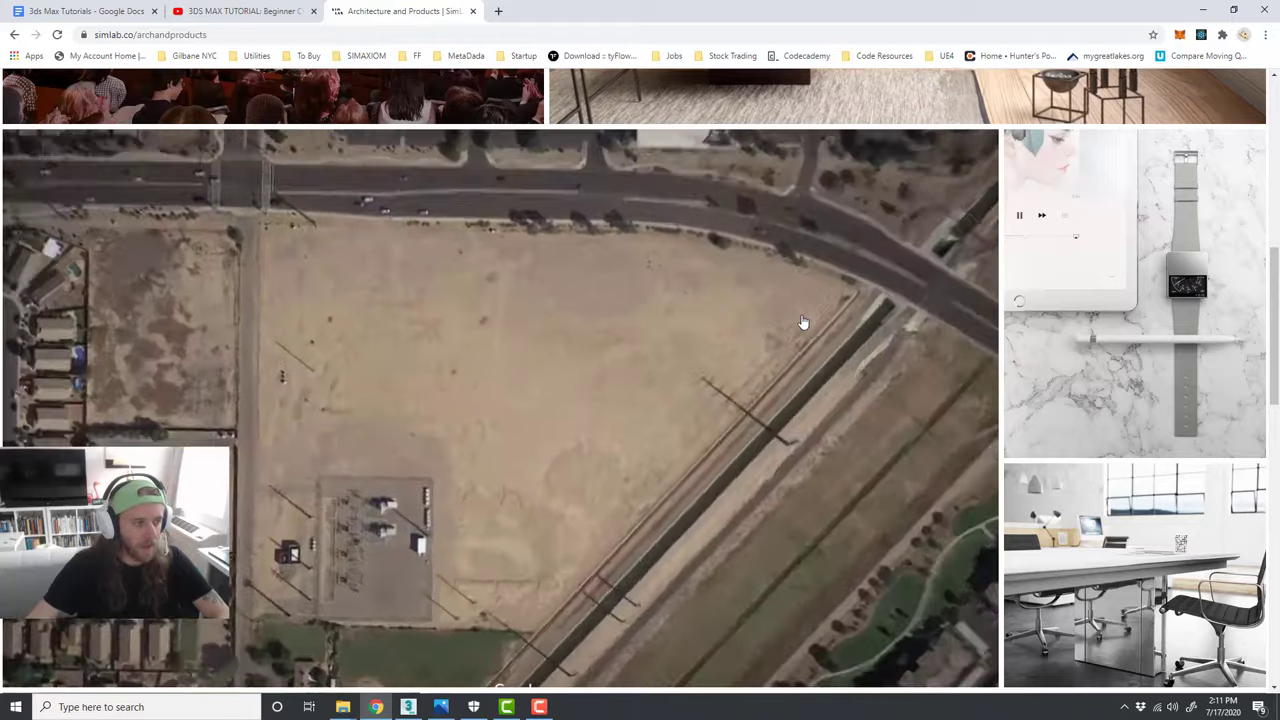
scroll(802, 322, "down", 1)
scroll(802, 322, "down", 5)
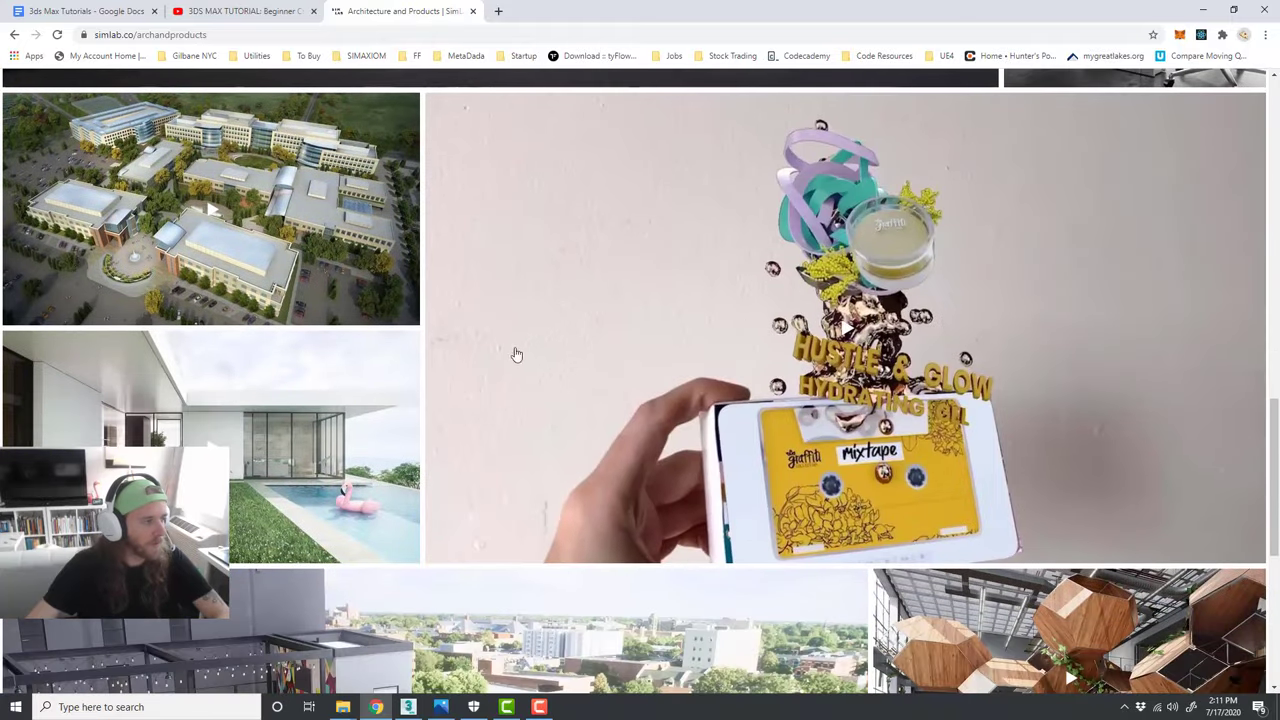
scroll(380, 395, "down", 5)
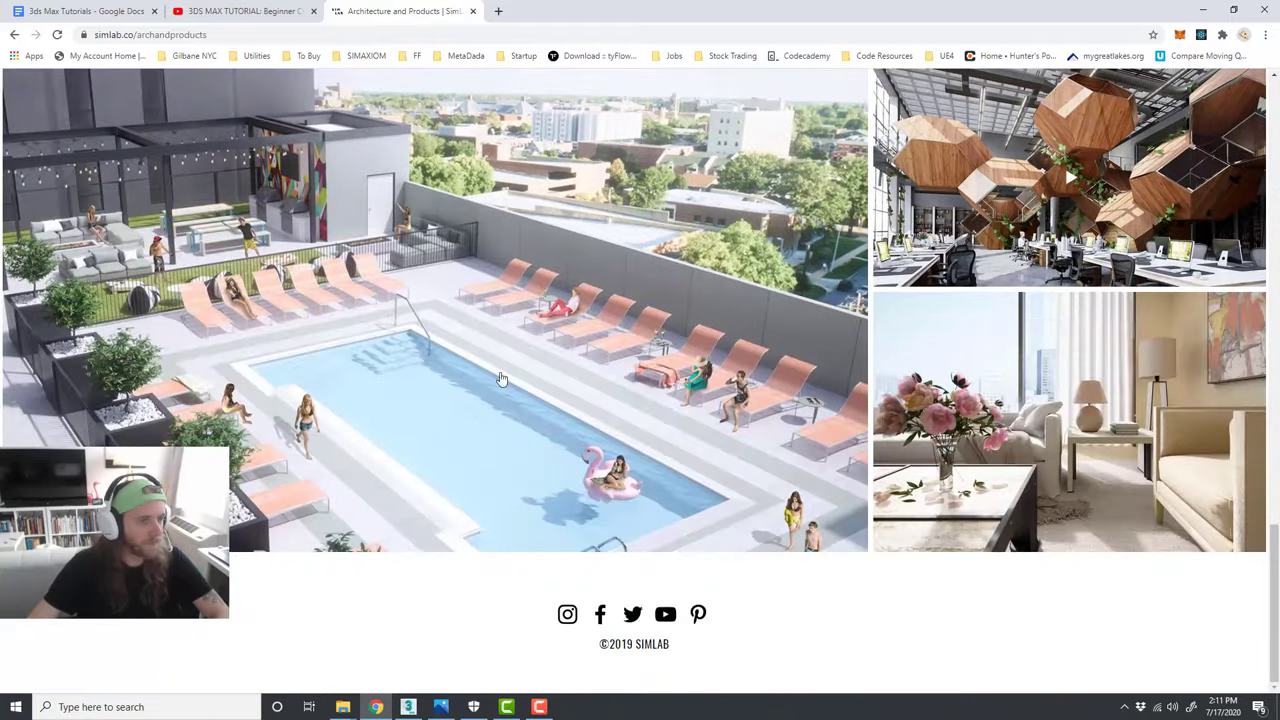
scroll(655, 357, "up", 2)
scroll(655, 357, "up", 1)
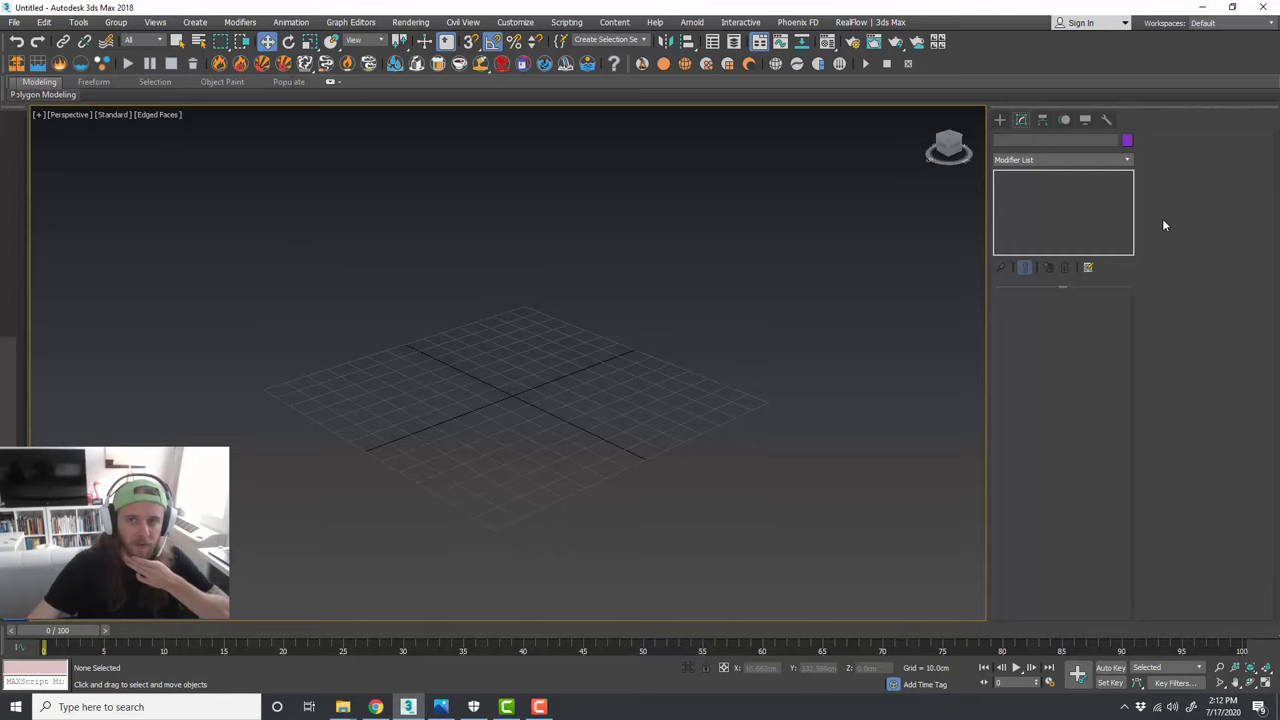
Step: View the reference photos eamesChair.jpg and BeerBottle.jpg in the Photos app, closing each one
left_click(440, 707)
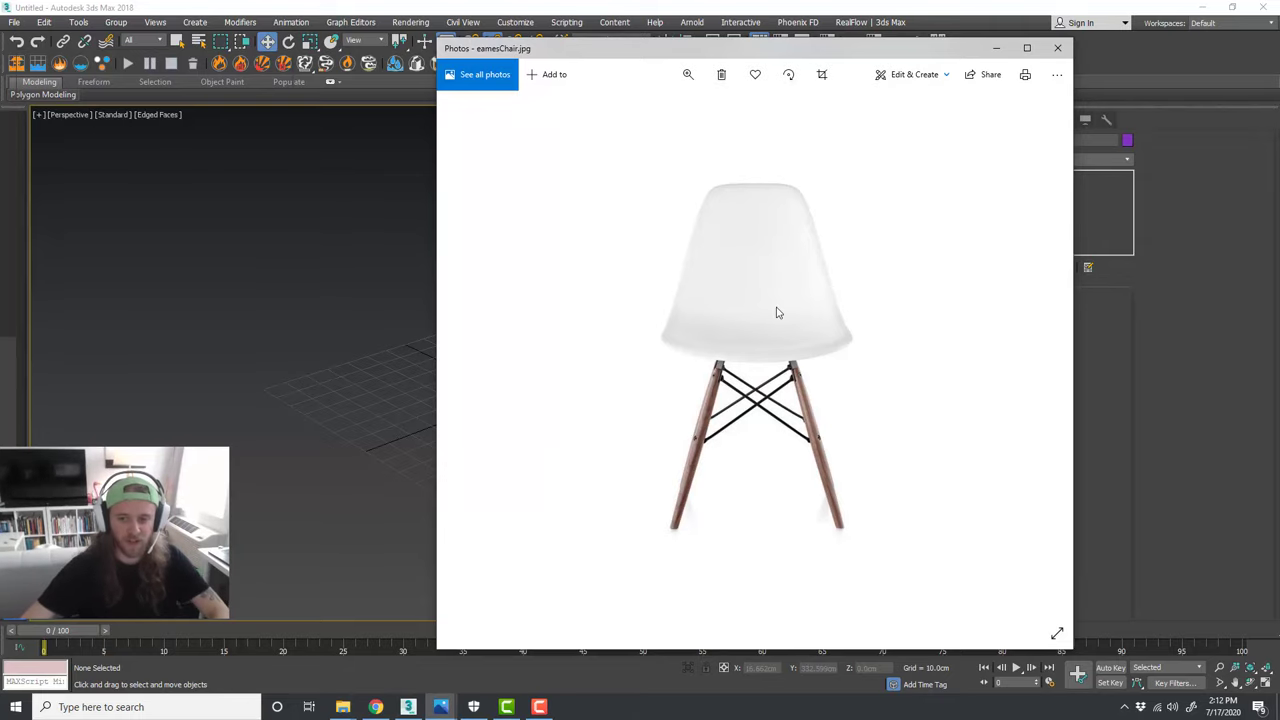
left_click(1057, 47)
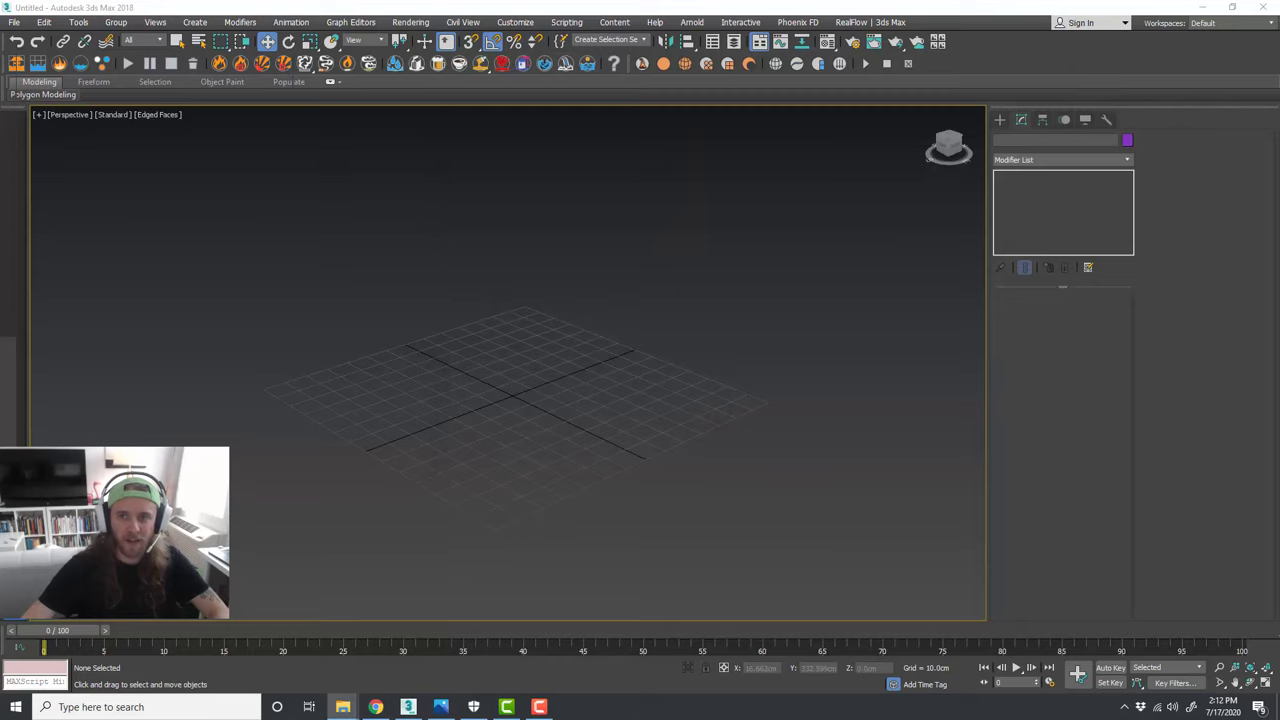
left_click(441, 707)
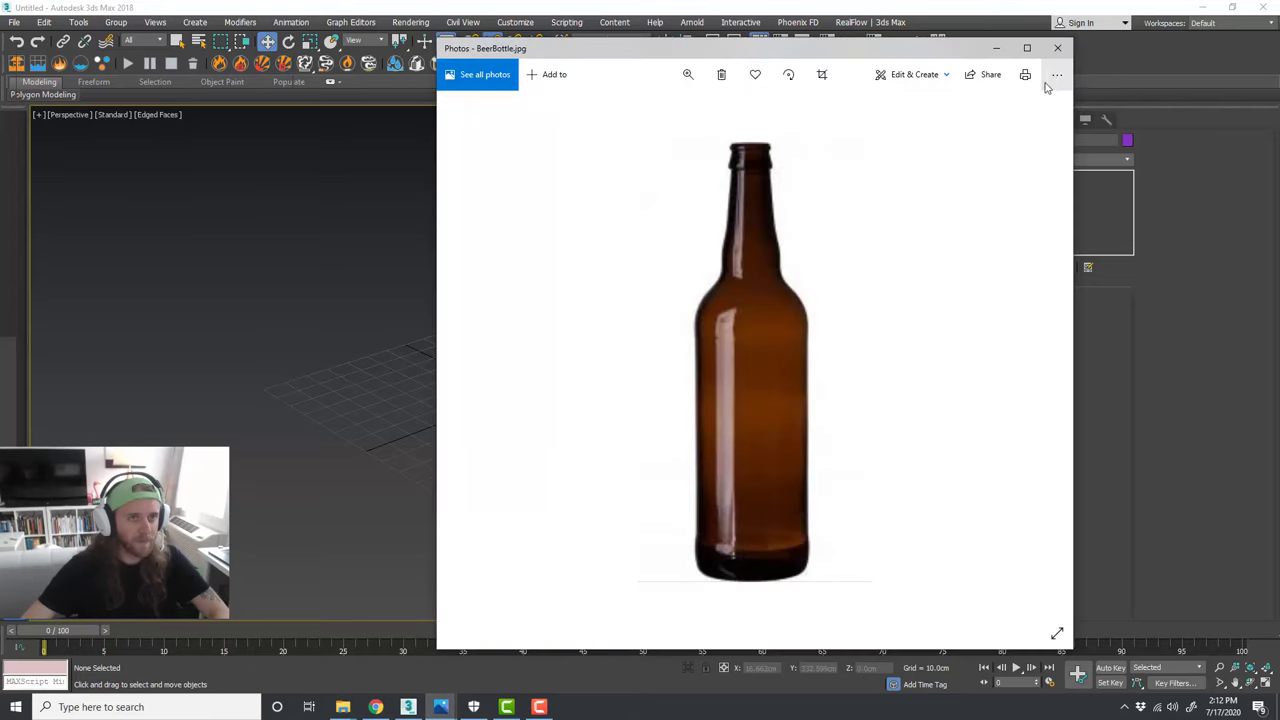
left_click(1057, 47)
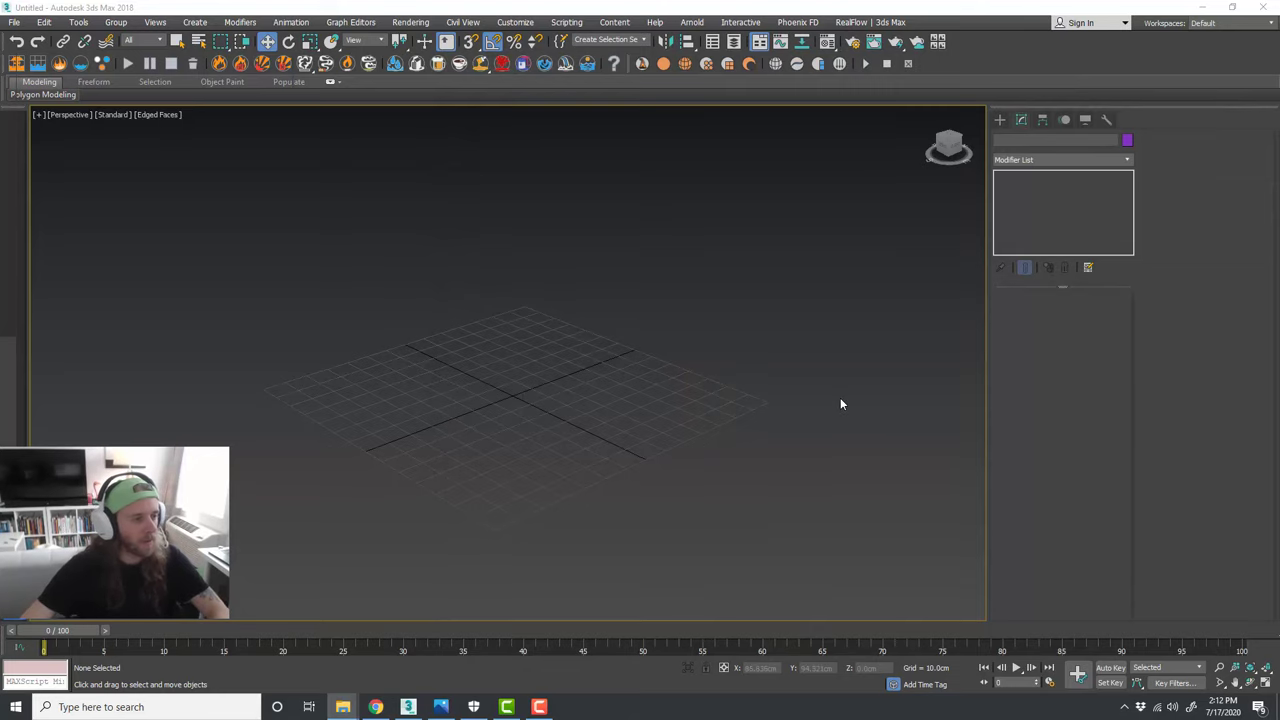
Step: Return to 3ds Max, view the reference photo eamesChair.jpg once more and close it
left_click(802, 390)
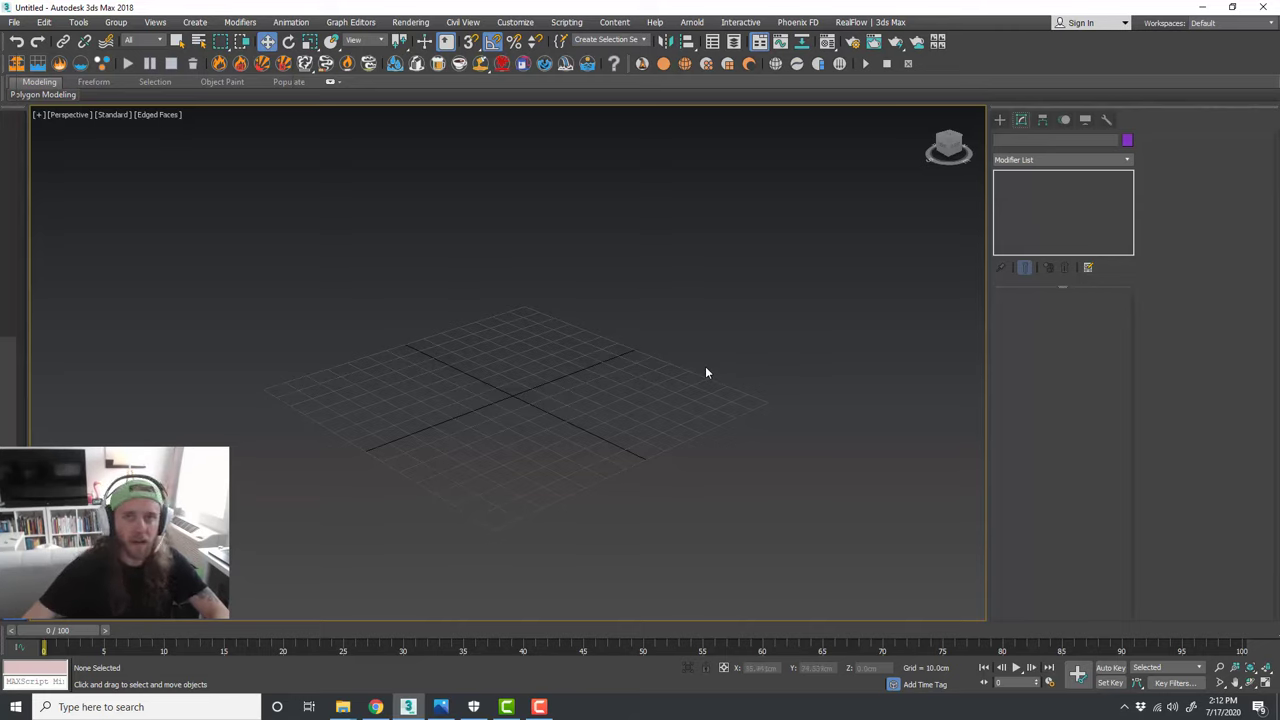
middle_click_drag(702, 370, 692, 392)
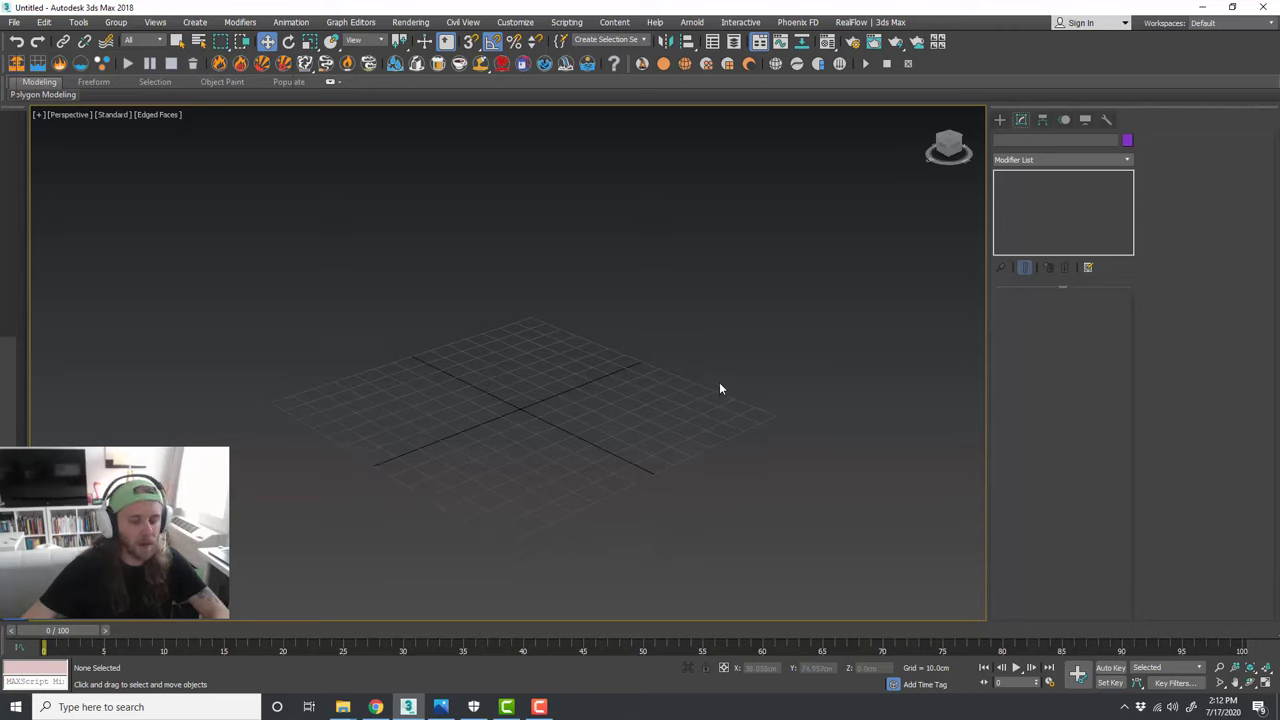
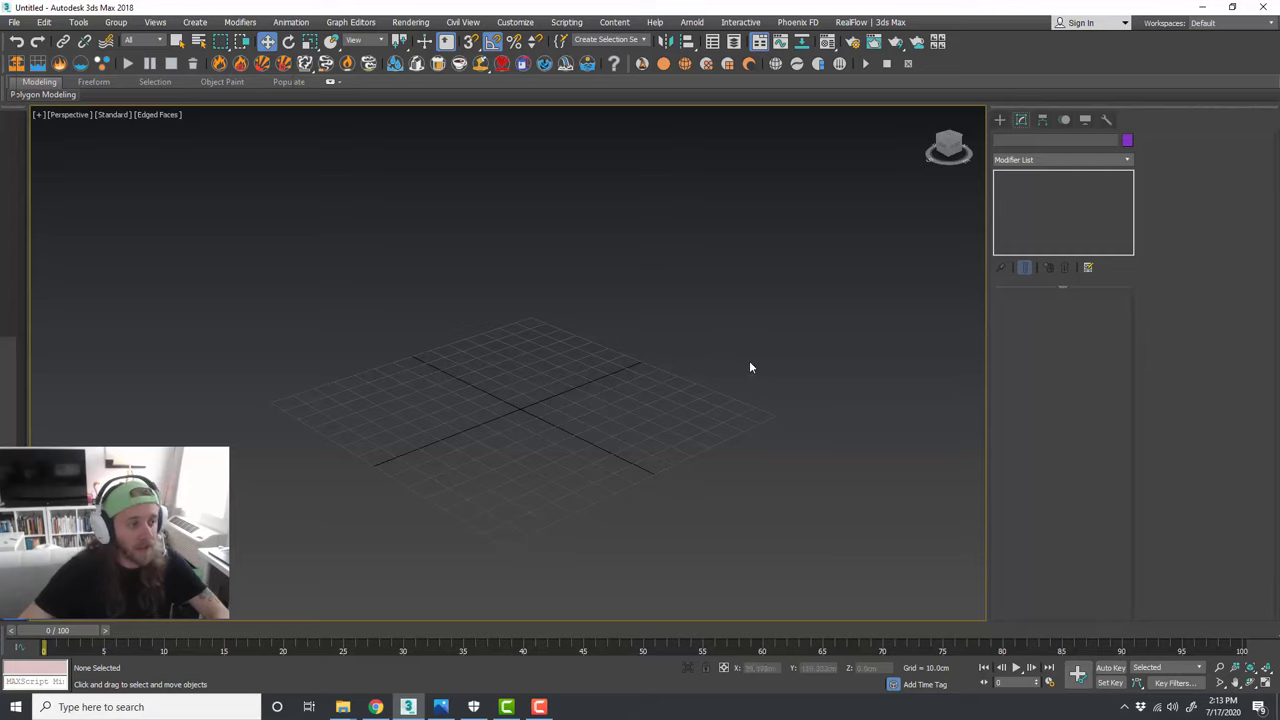
middle_click_drag(707, 335, 717, 340)
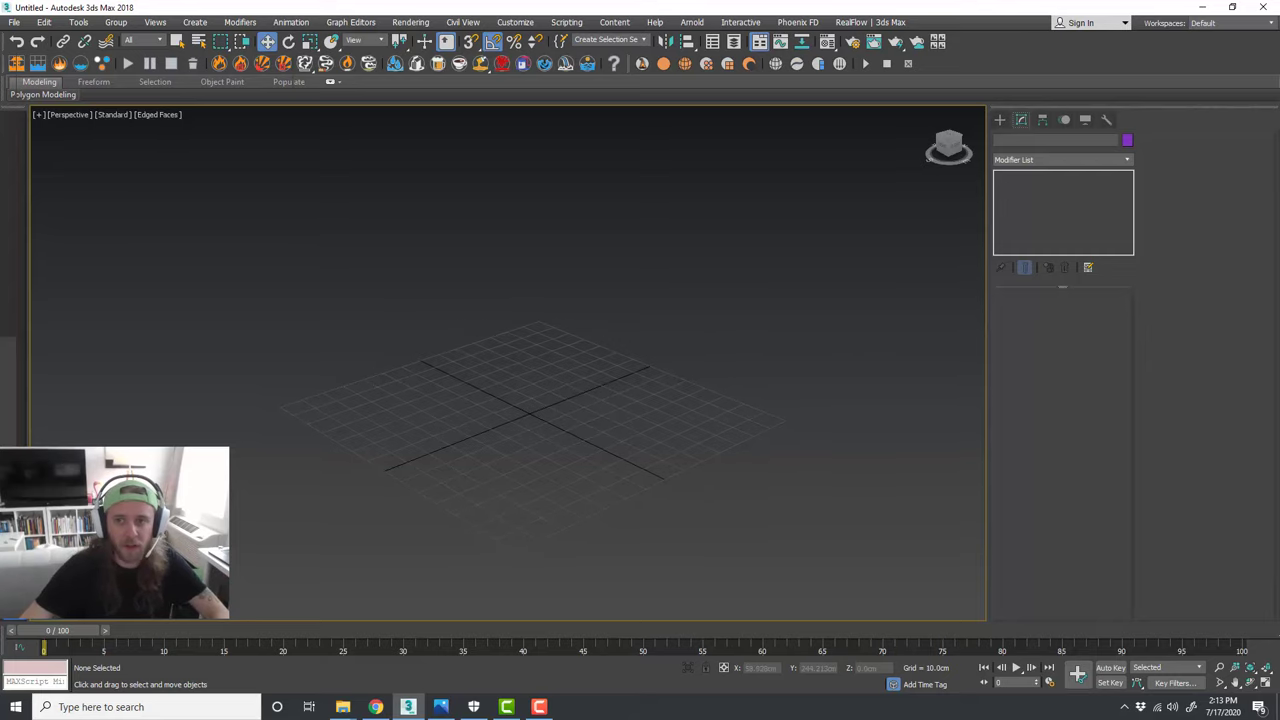
left_click(440, 707)
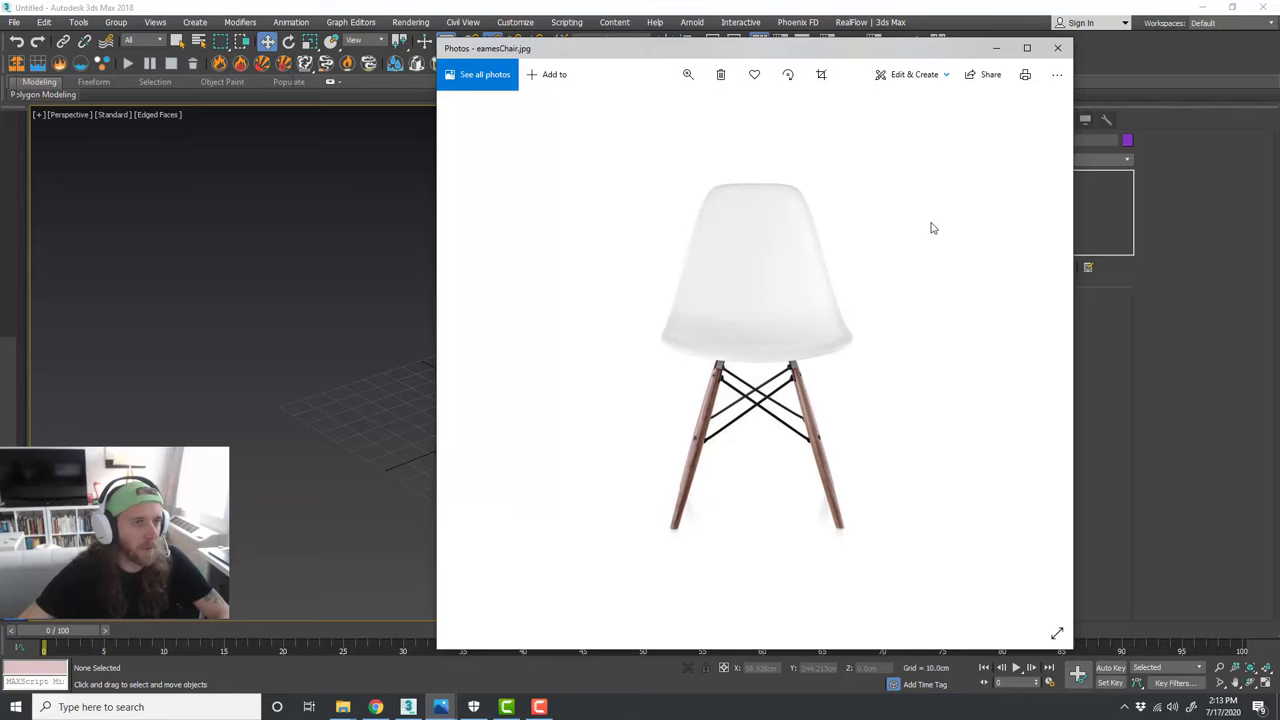
left_click(1057, 48)
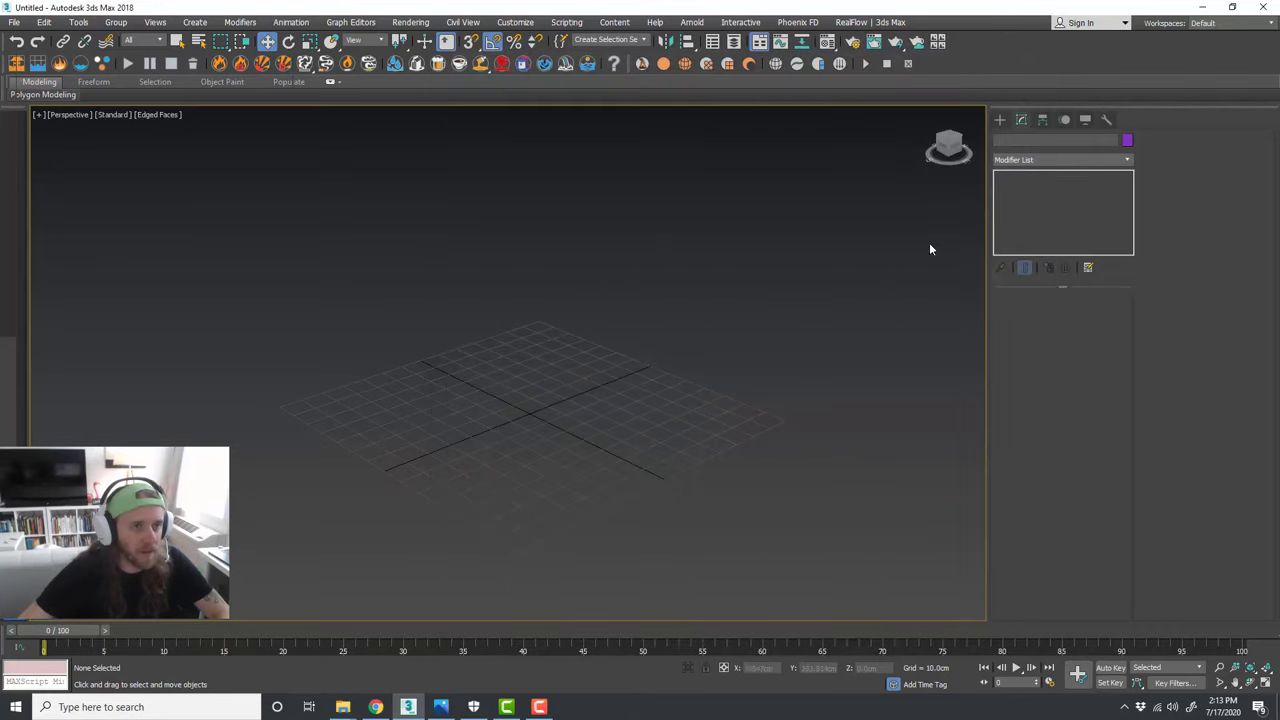
Step: Draw a standard primitive plane about 130 cm long and 184 cm wide in the maximized Front view
left_click(1002, 122)
left_click(1026, 158)
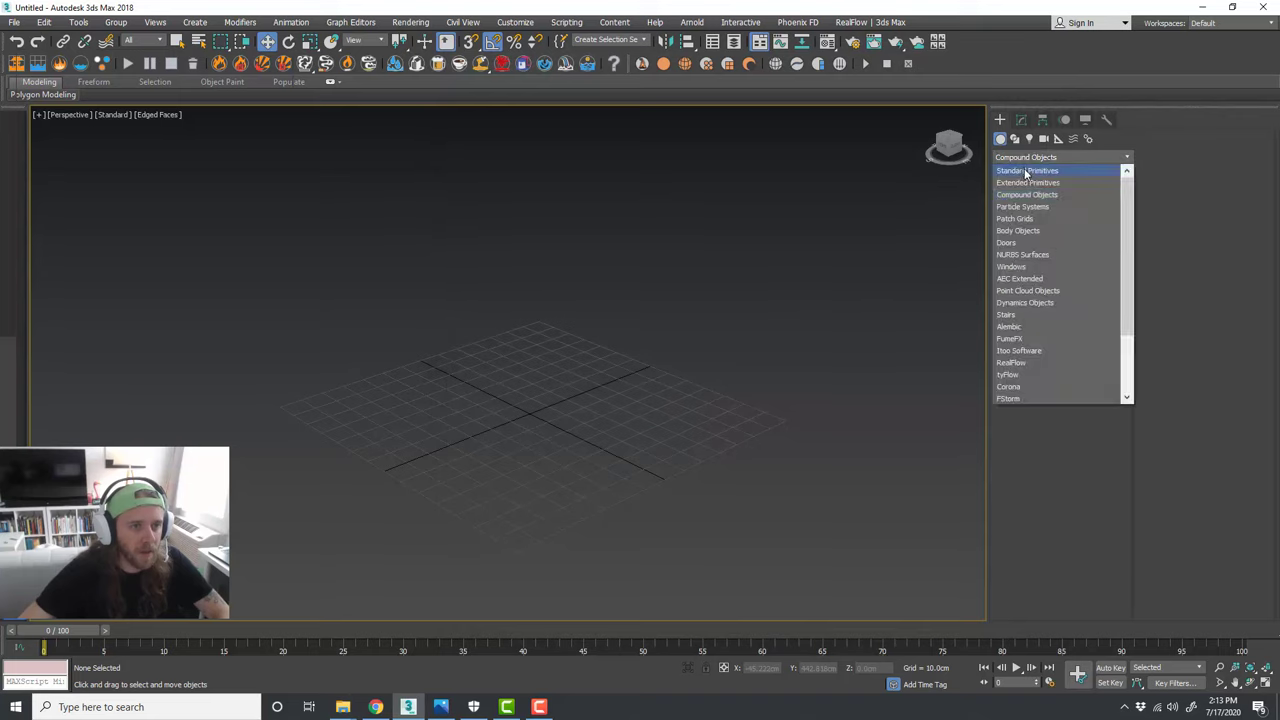
left_click(1025, 172)
key("alt+w")
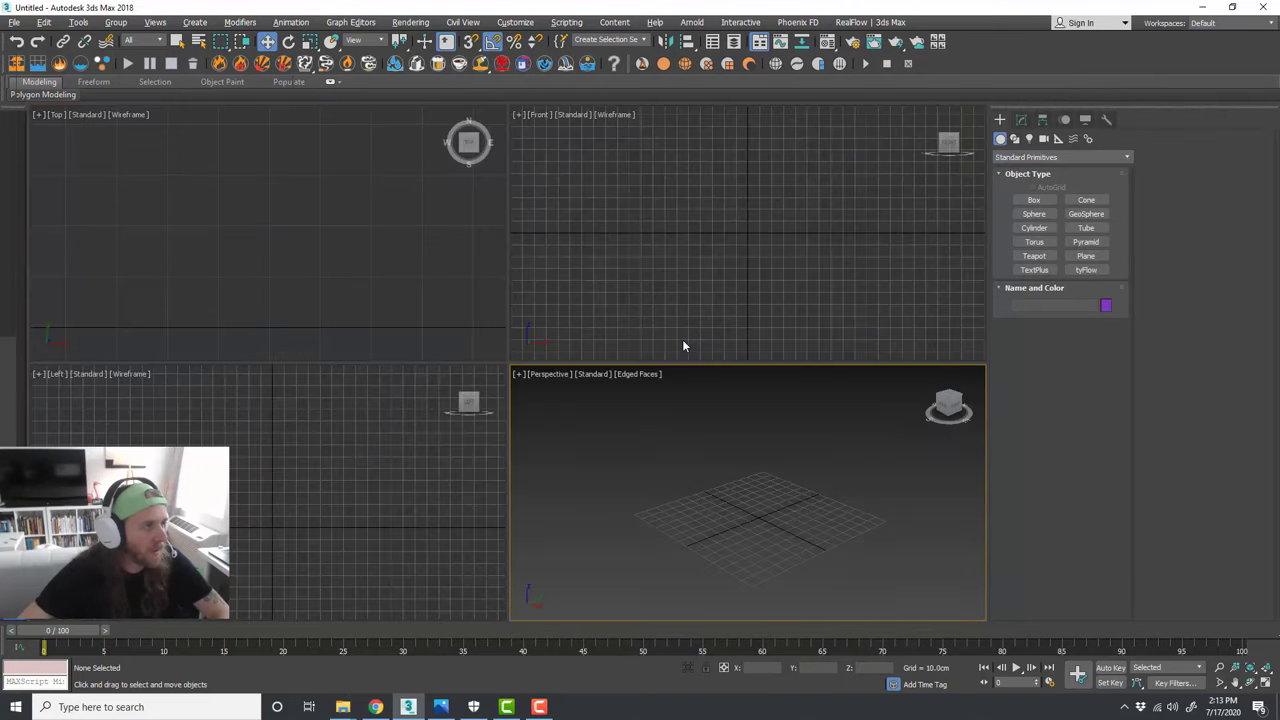
left_click(734, 236)
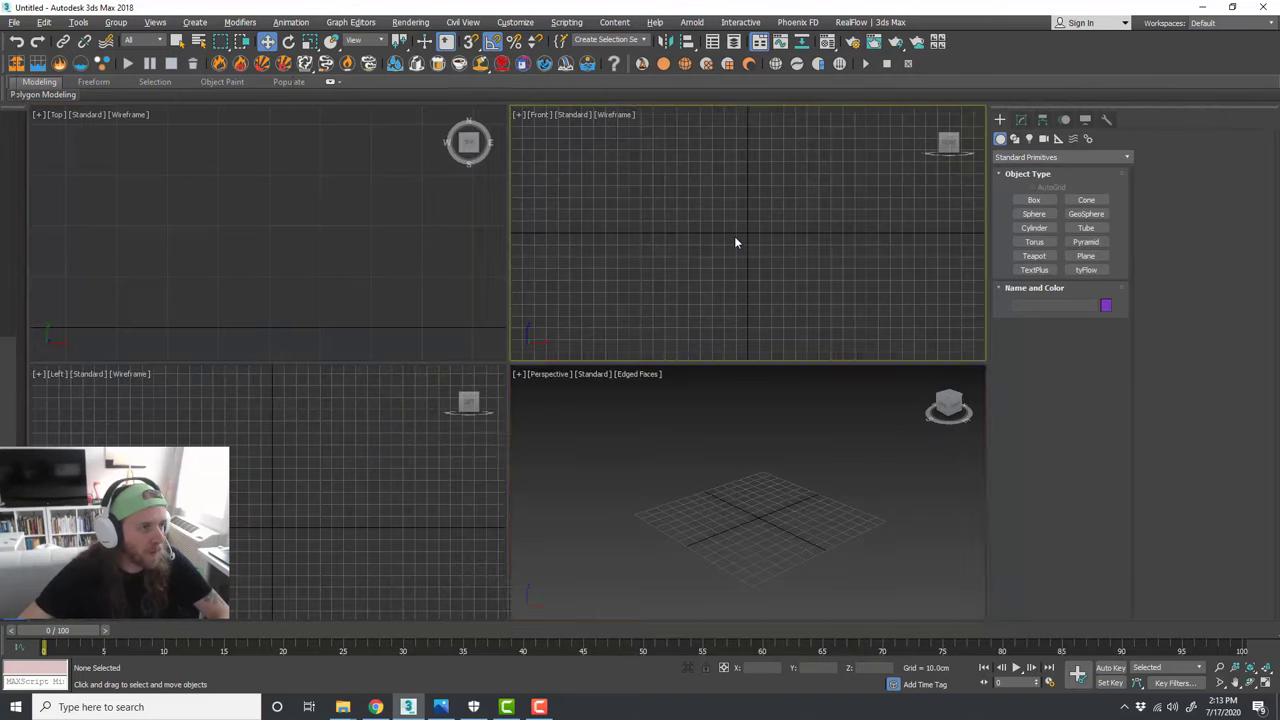
key("alt+w")
left_click(1086, 257)
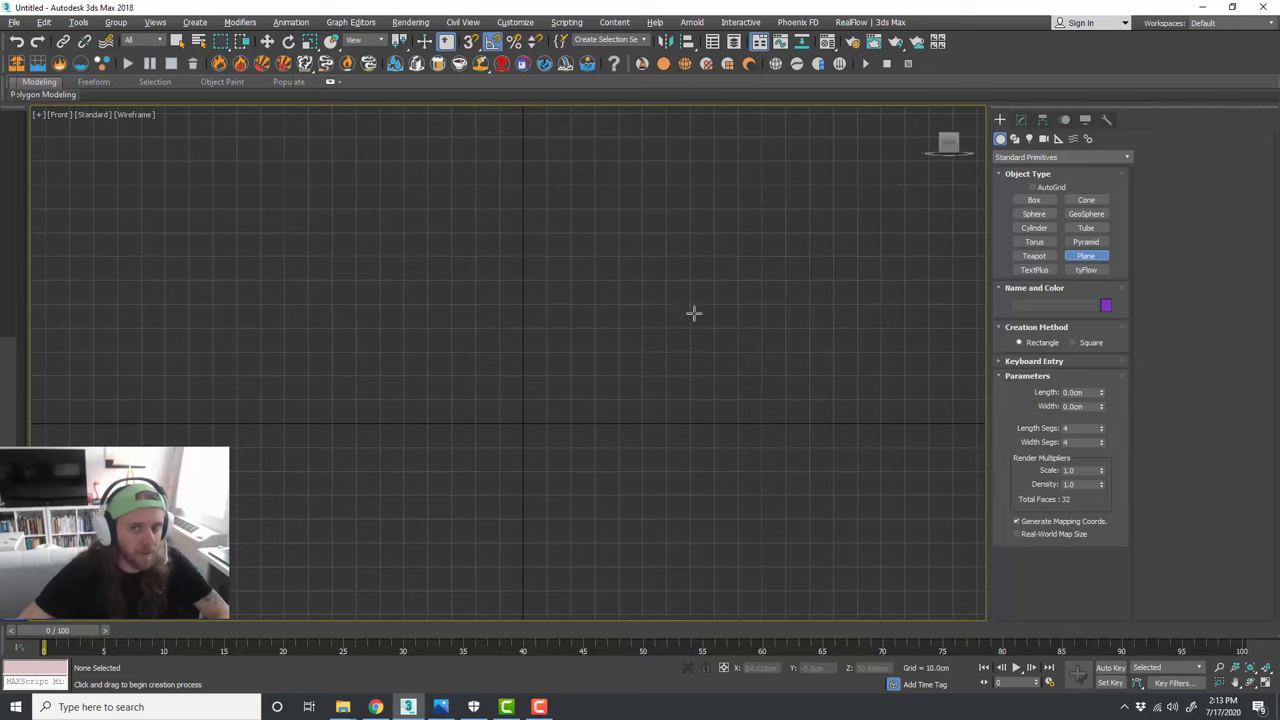
middle_click_drag(560, 366, 537, 411)
left_click_drag(433, 466, 865, 158)
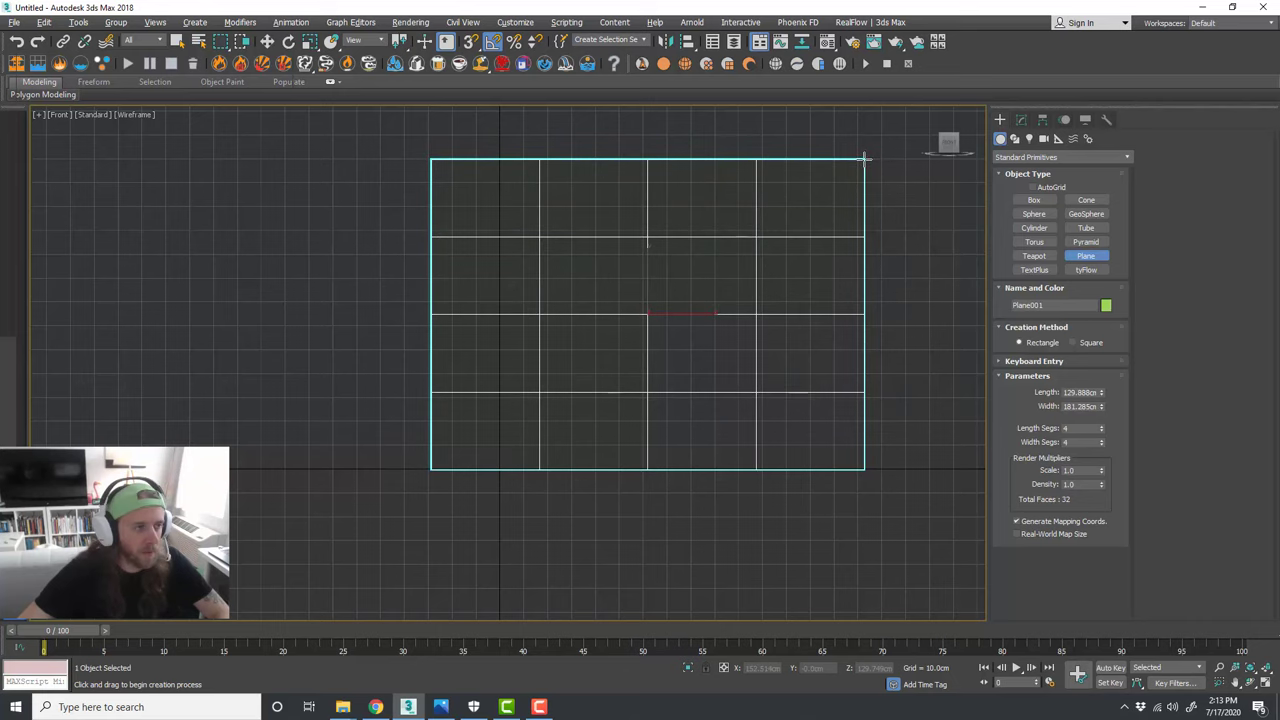
left_click_drag(865, 158, 870, 158)
key("w")
Step: Change the Front view's display from wireframe to Default Shading
key("alt+w")
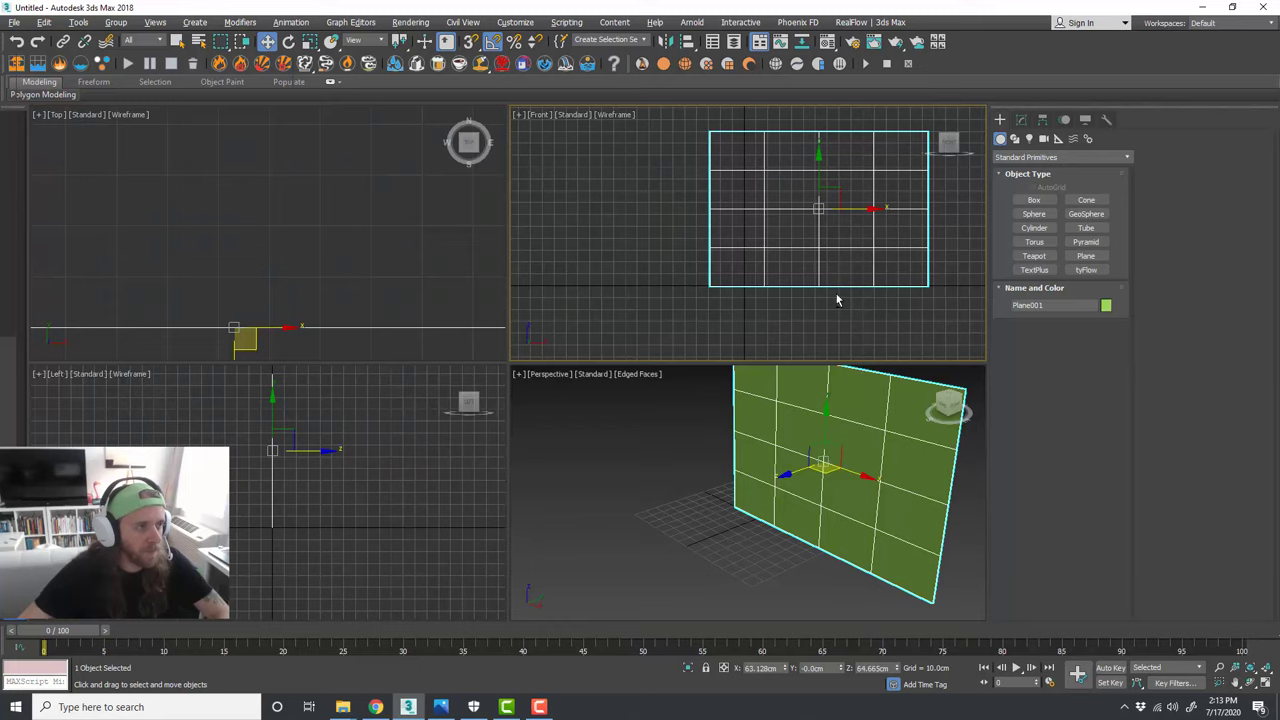
key("alt+w")
left_click(145, 116)
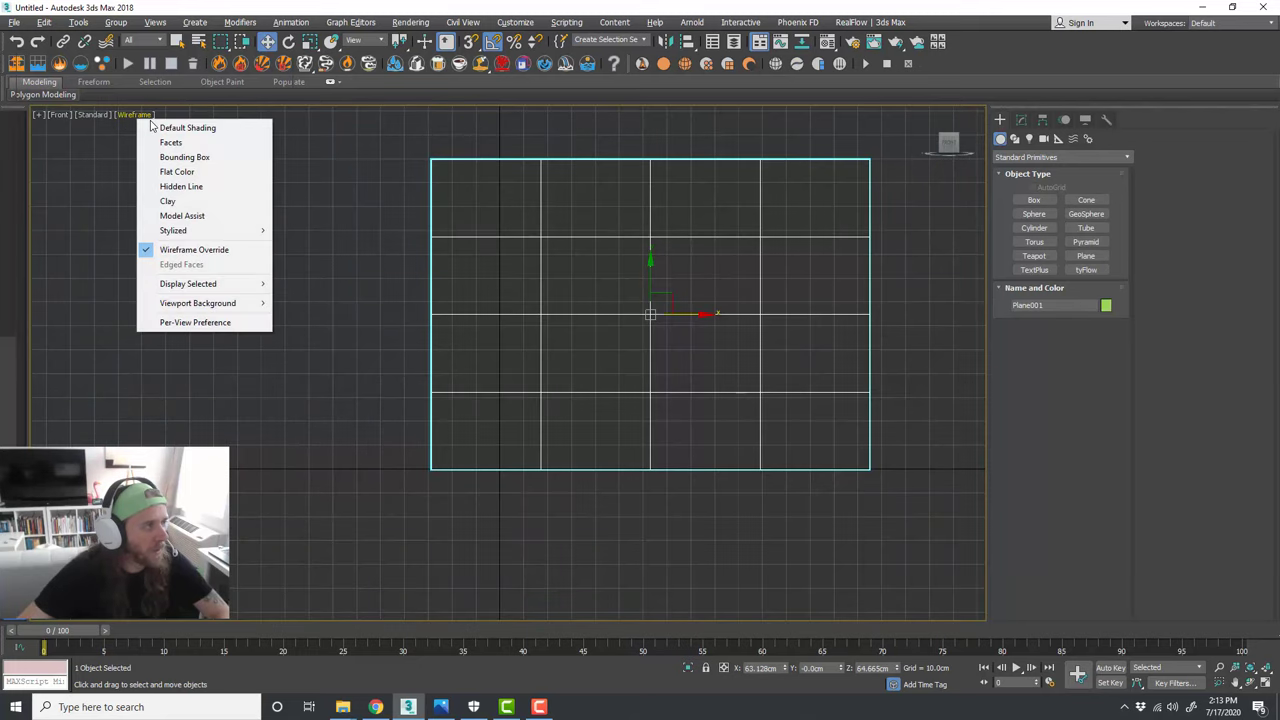
left_click(175, 127)
middle_click_drag(765, 321, 705, 330)
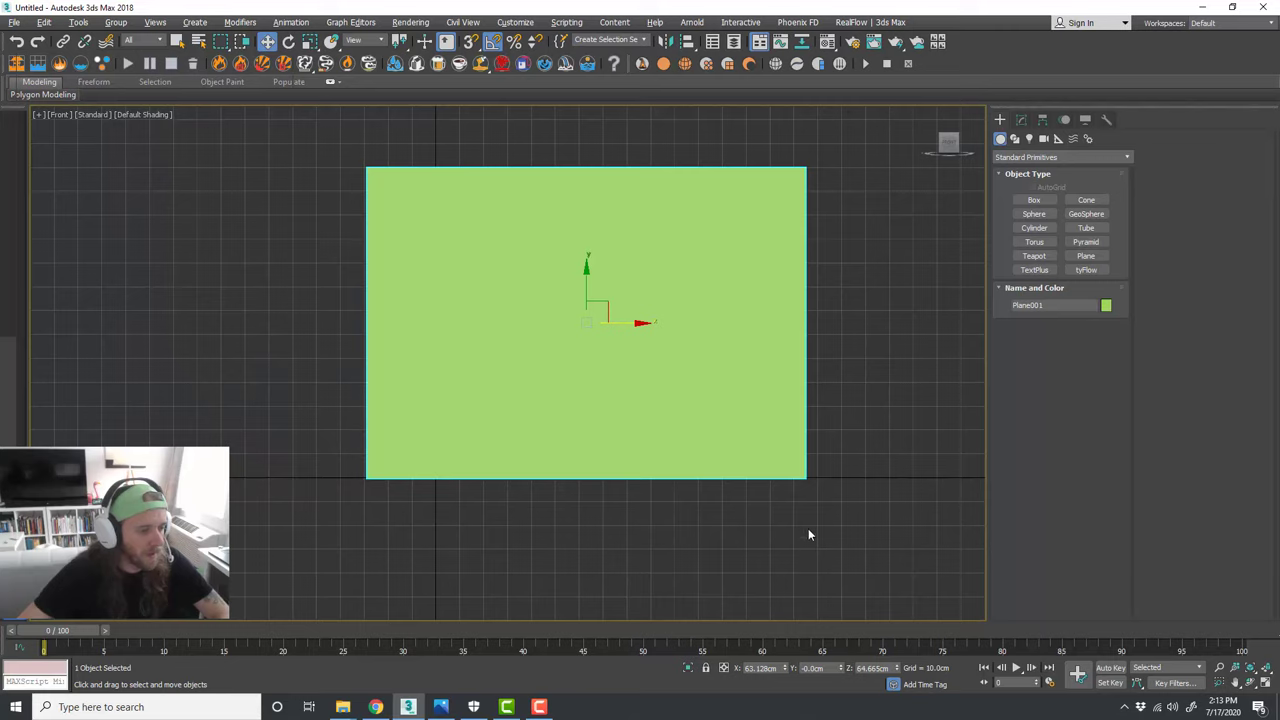
Step: Move only the plane's pivot to its lower-left corner using 3D endpoint snapping
left_click(1022, 120)
left_click(1042, 120)
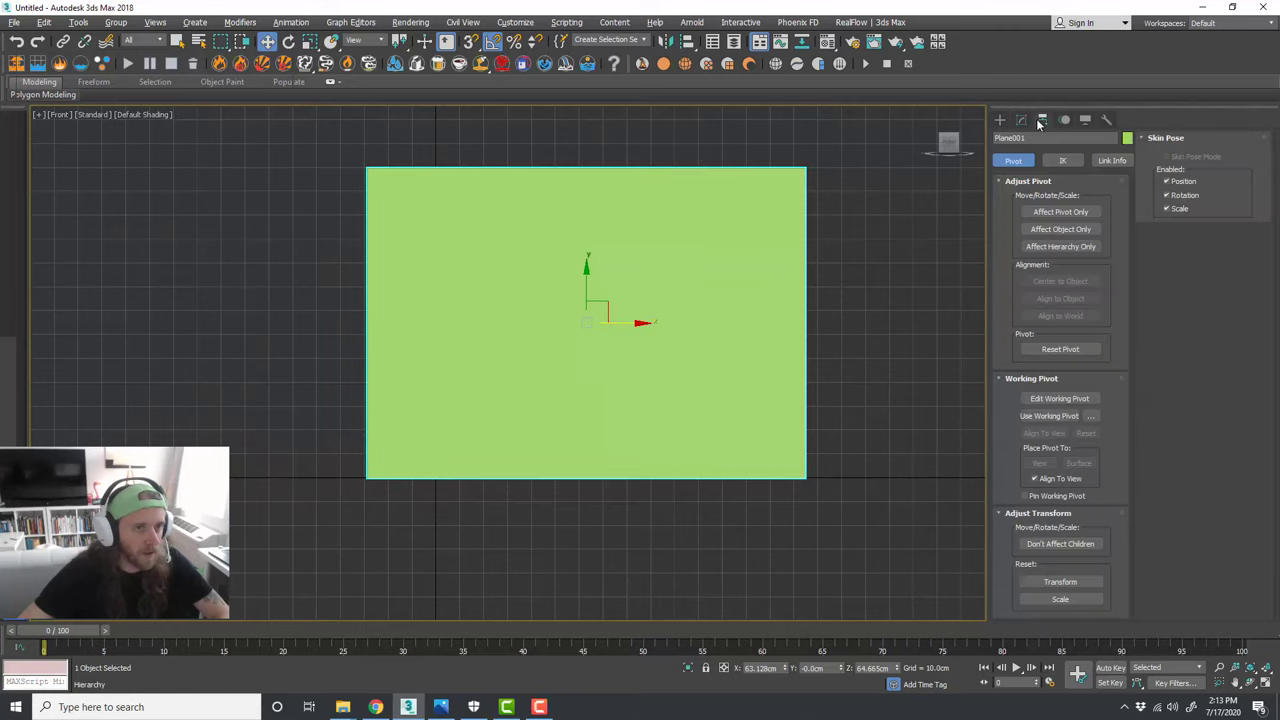
left_click(1053, 211)
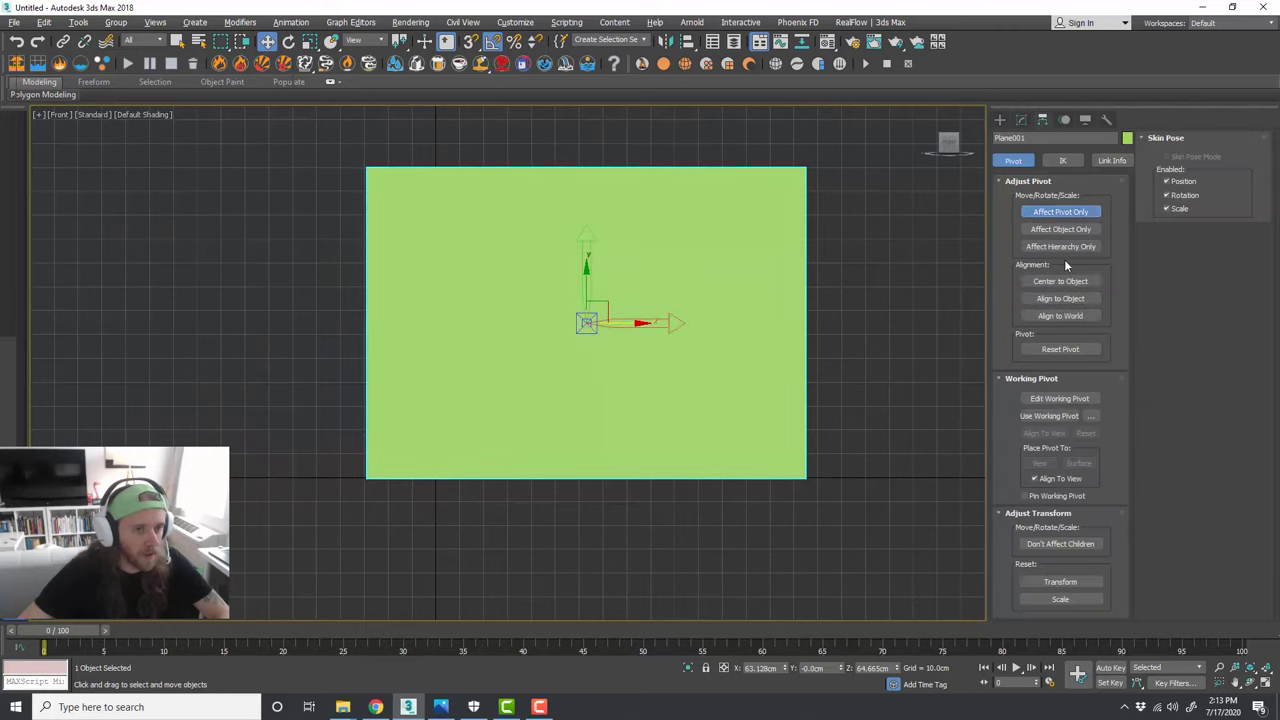
left_click(472, 42)
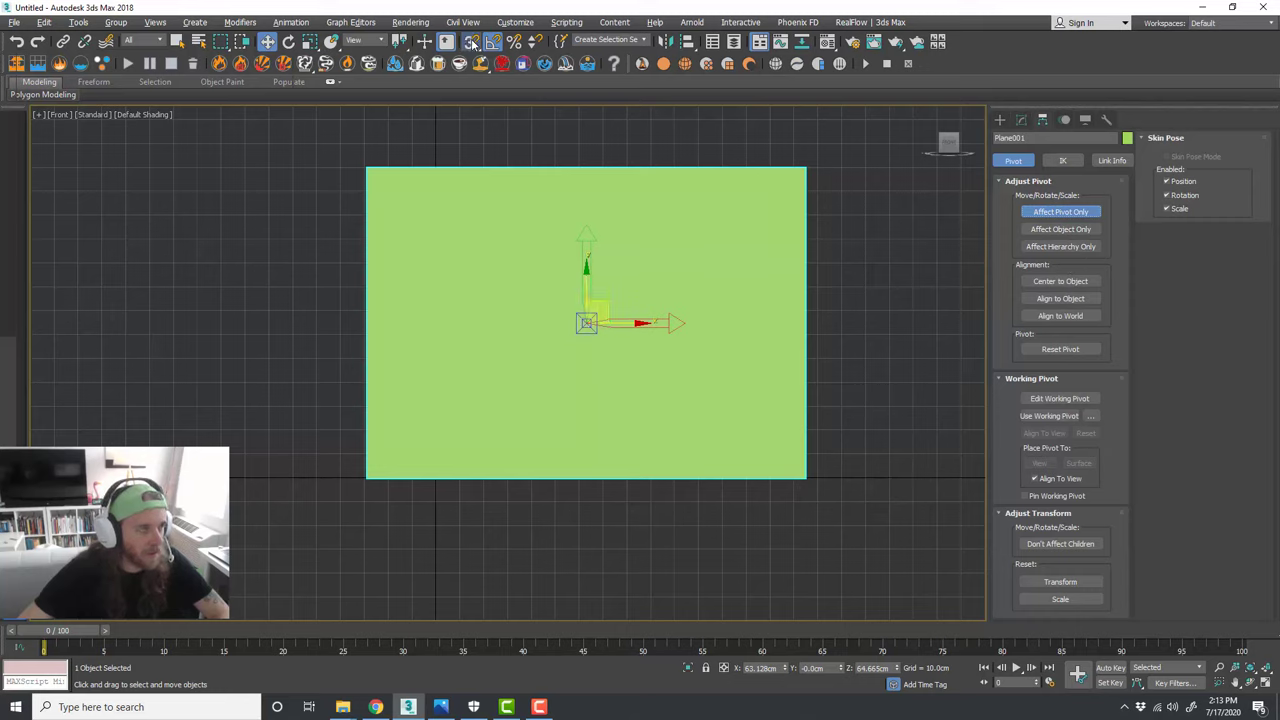
right_click(472, 42)
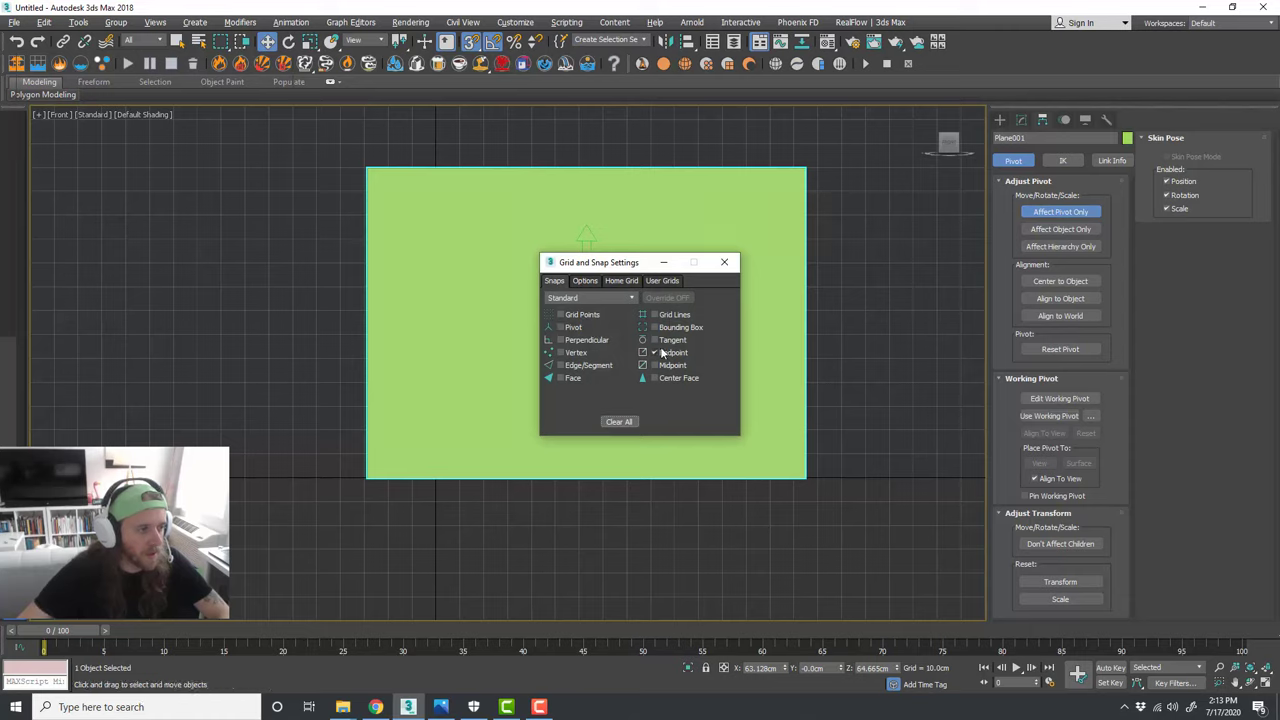
left_click(724, 262)
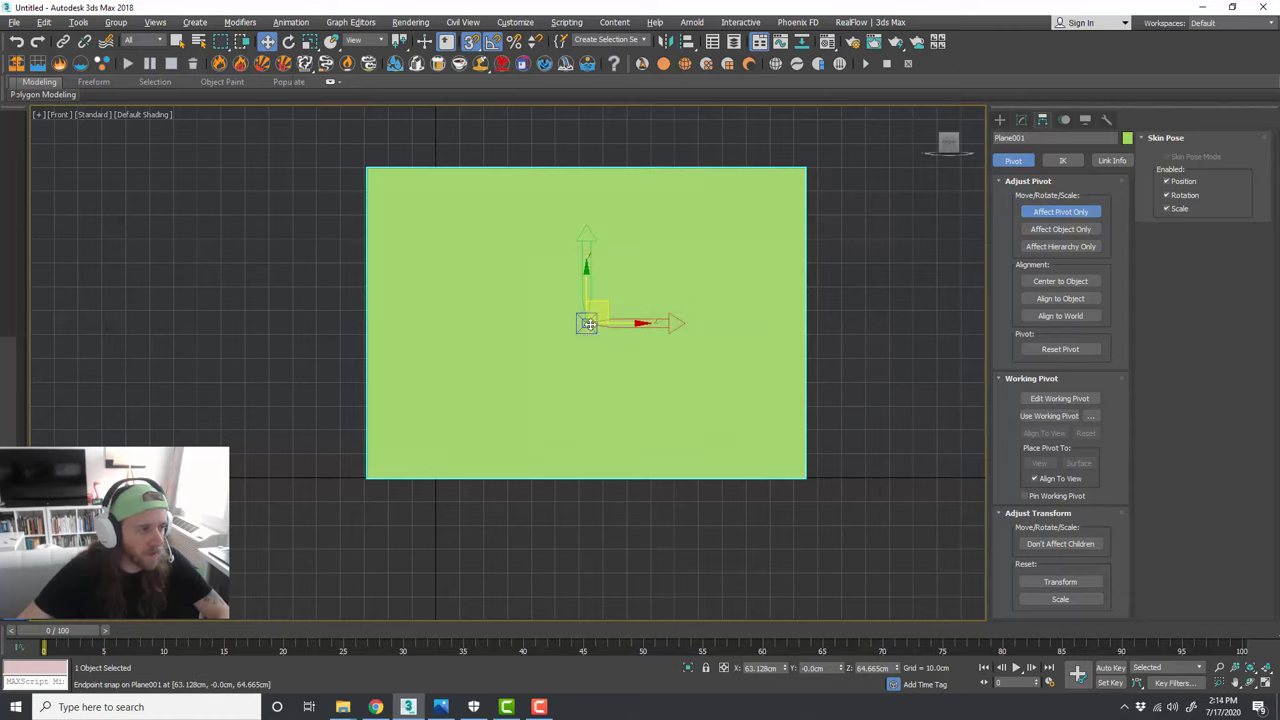
left_click_drag(588, 323, 368, 476)
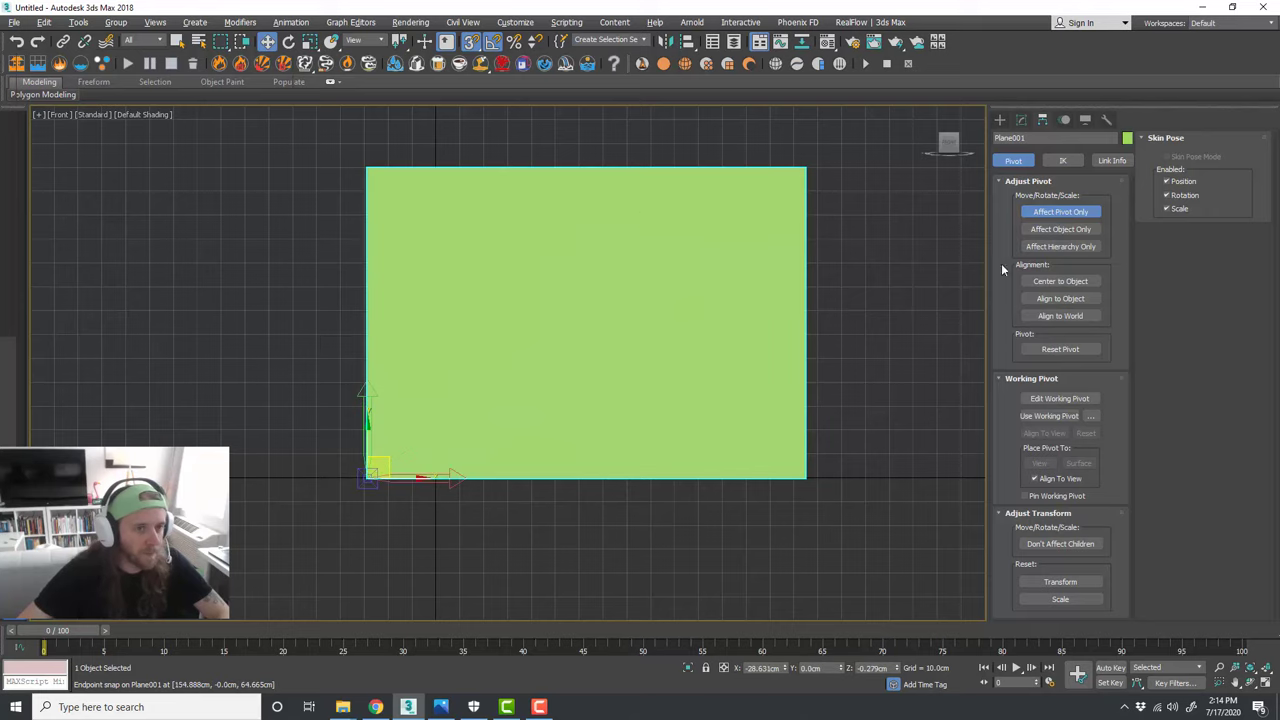
left_click(1060, 212)
Step: Reset the plane's X and Z position to 0.0 cm so its pivot corner sits at the origin
middle_click_drag(617, 361, 637, 358)
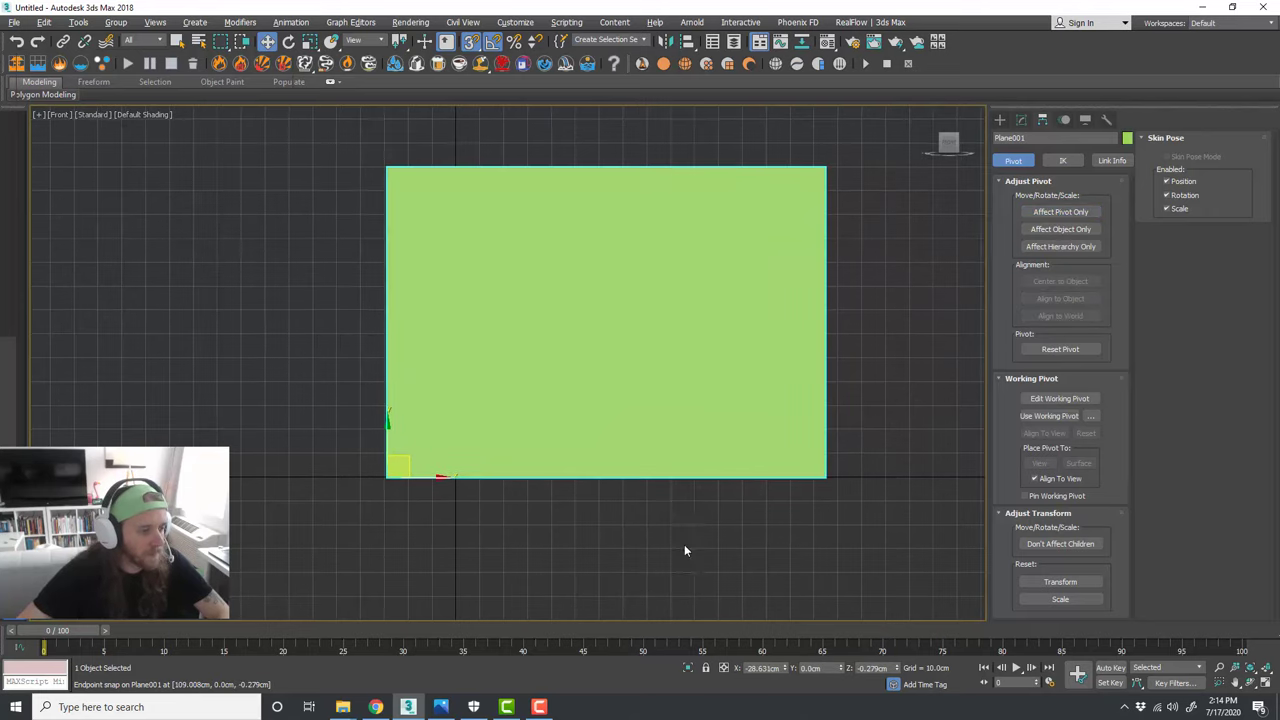
right_click(790, 668)
right_click(890, 668)
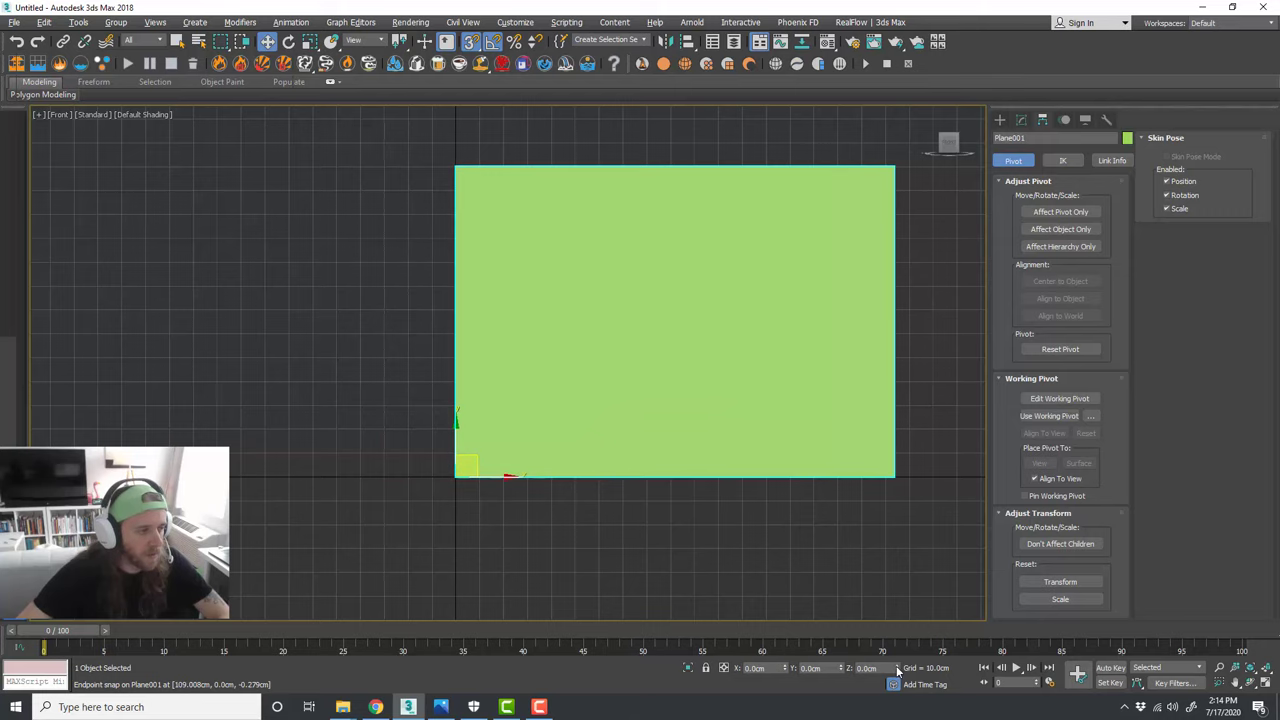
middle_click_drag(745, 449, 710, 453)
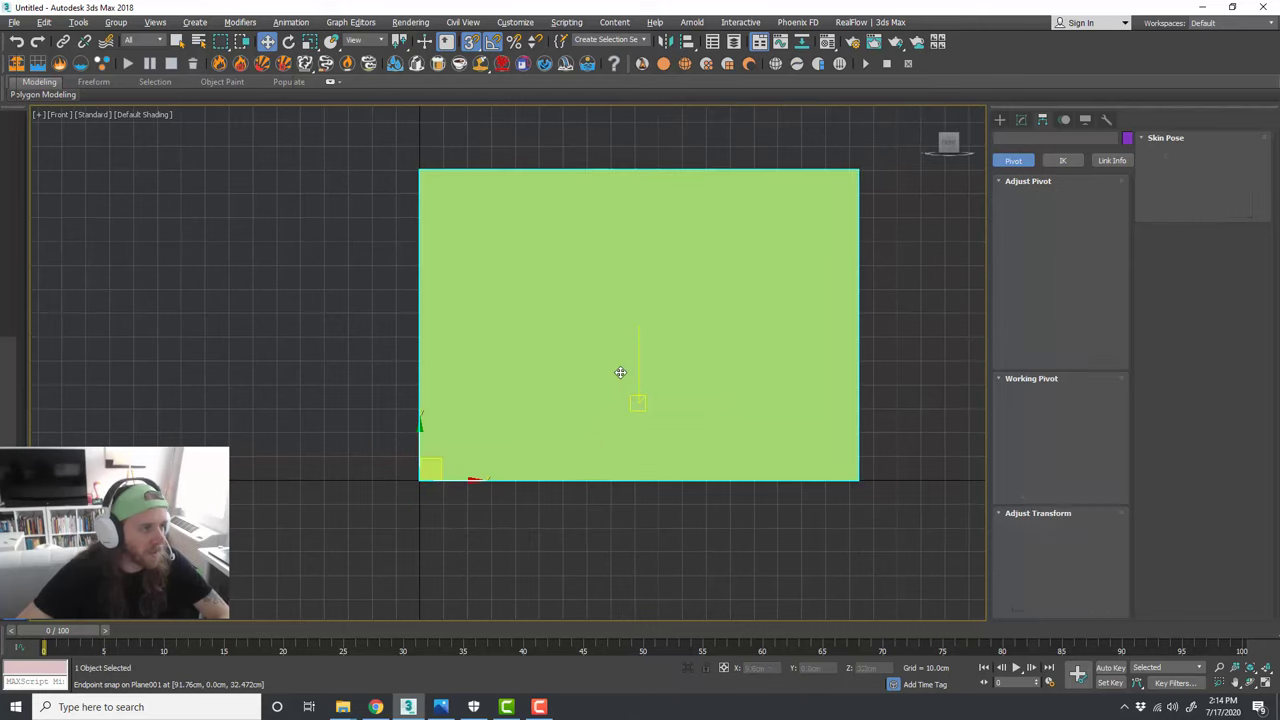
Step: Switch to the Perspective view and set the plane's length and width segments to 1
key("alt+w")
key("alt+w")
middle_click_drag(486, 414, 766, 401, "alt")
left_click(1021, 119)
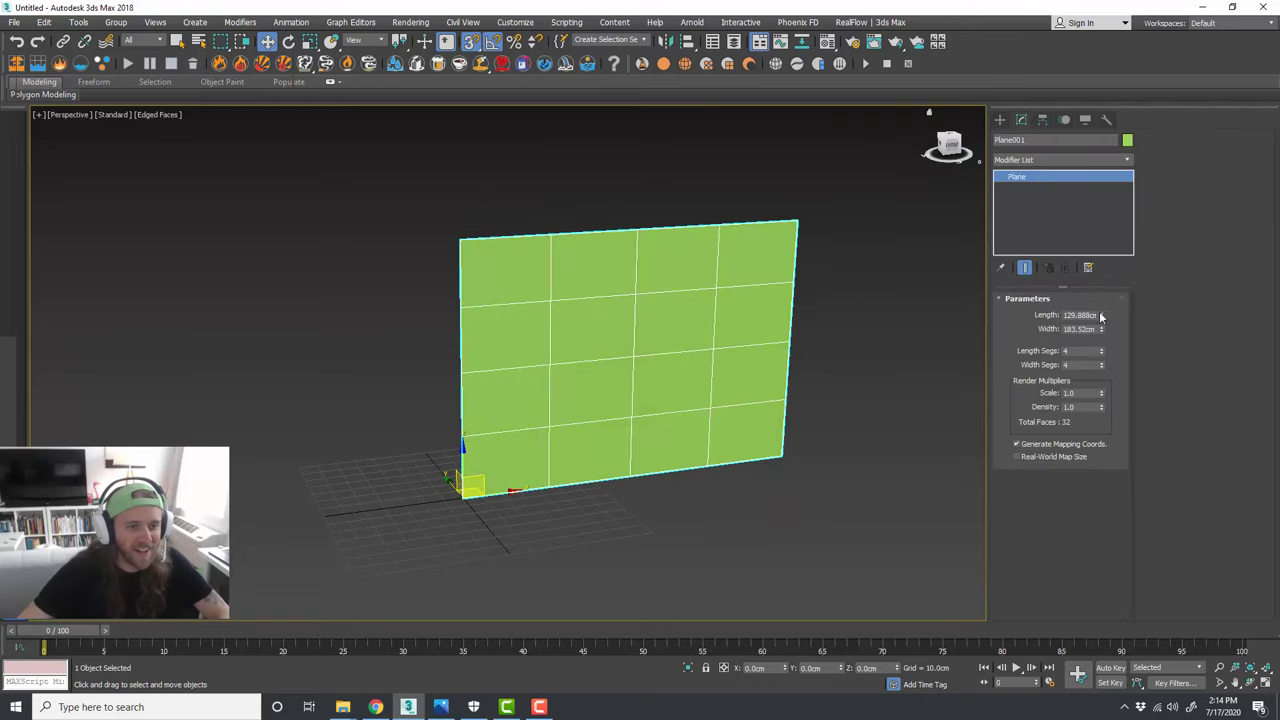
right_click(1101, 351)
right_click(1101, 365)
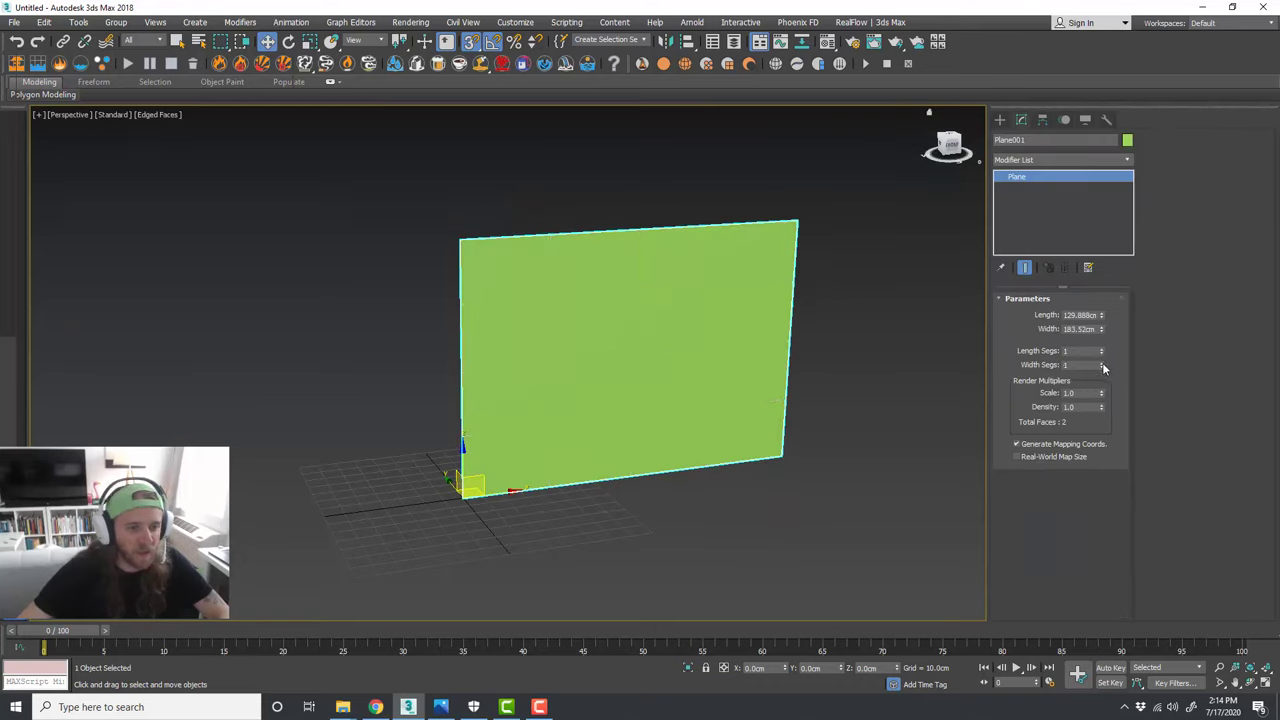
Step: Deselect the plane and rename the first Standard material in the Material Editor as chair_Background
middle_click_drag(842, 379, 606, 353)
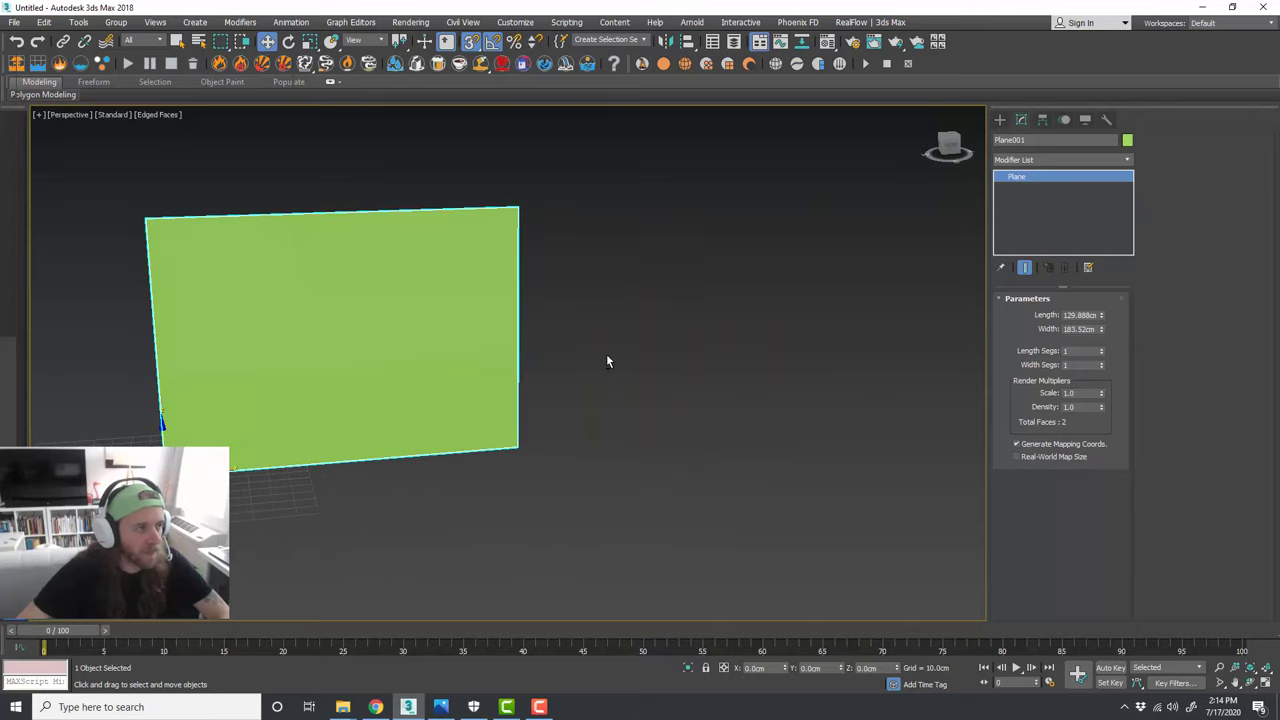
left_click(614, 315)
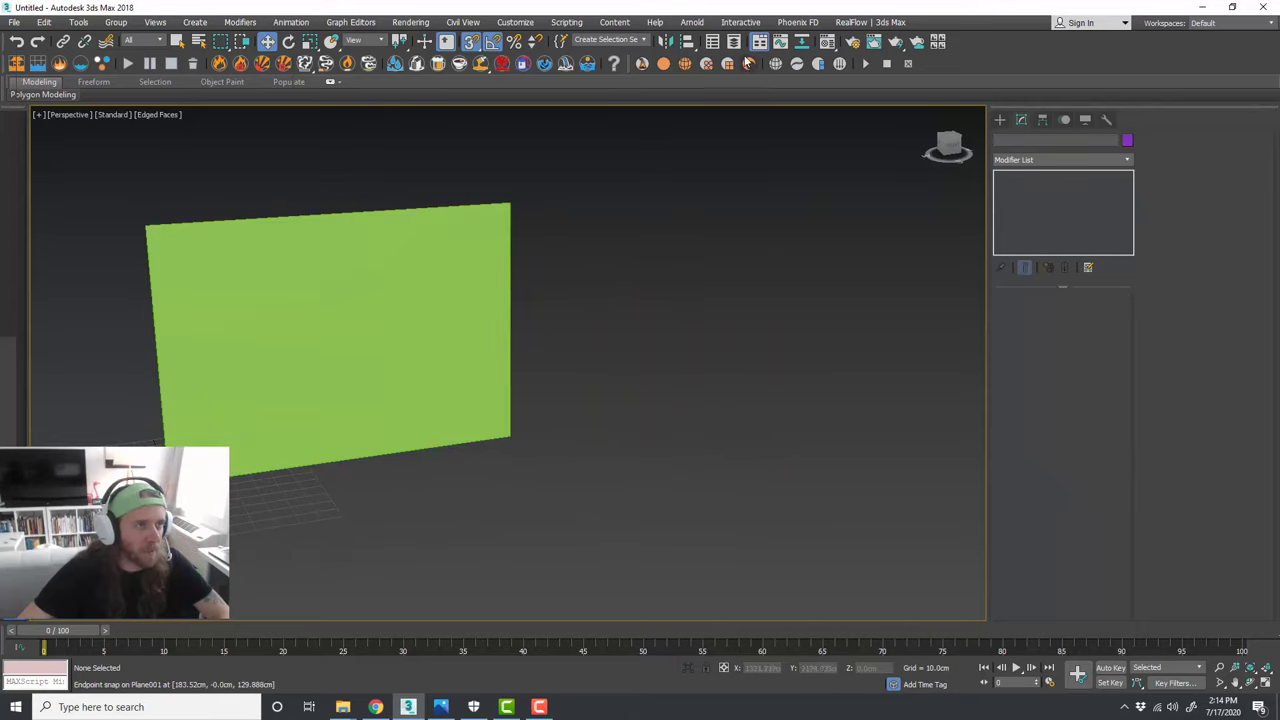
left_click(827, 42)
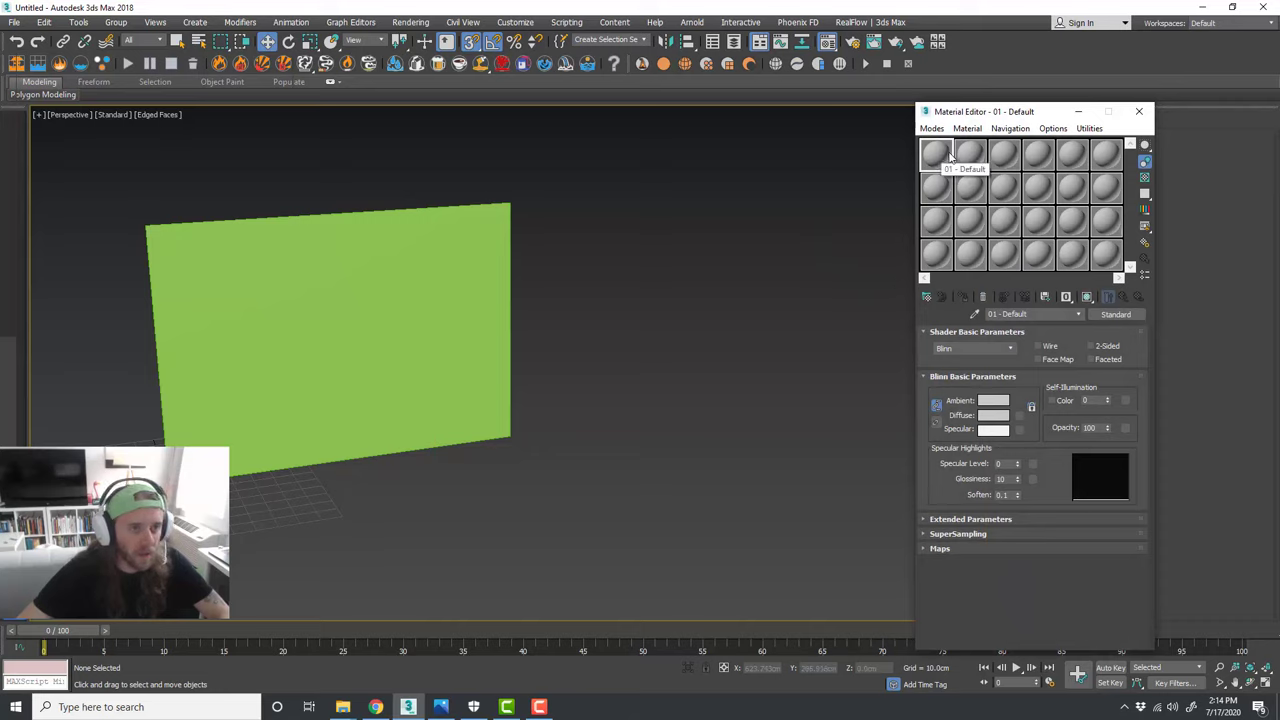
left_click(1035, 316)
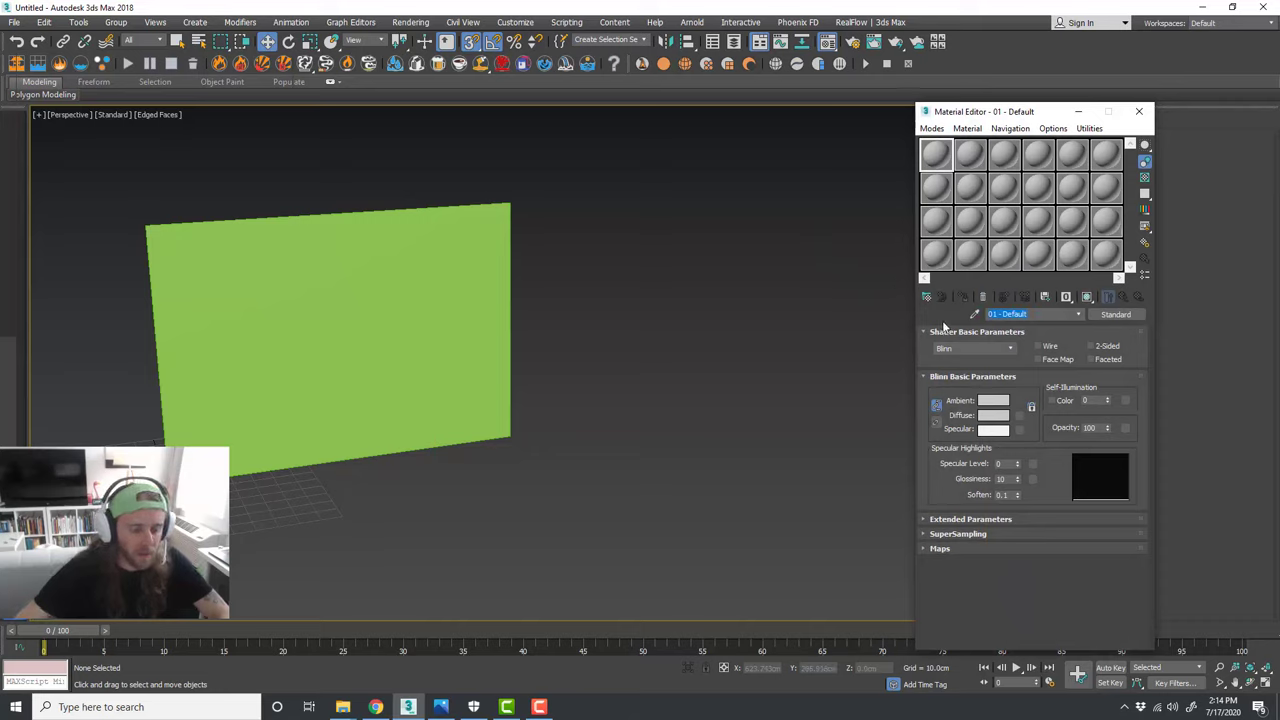
type("ir")
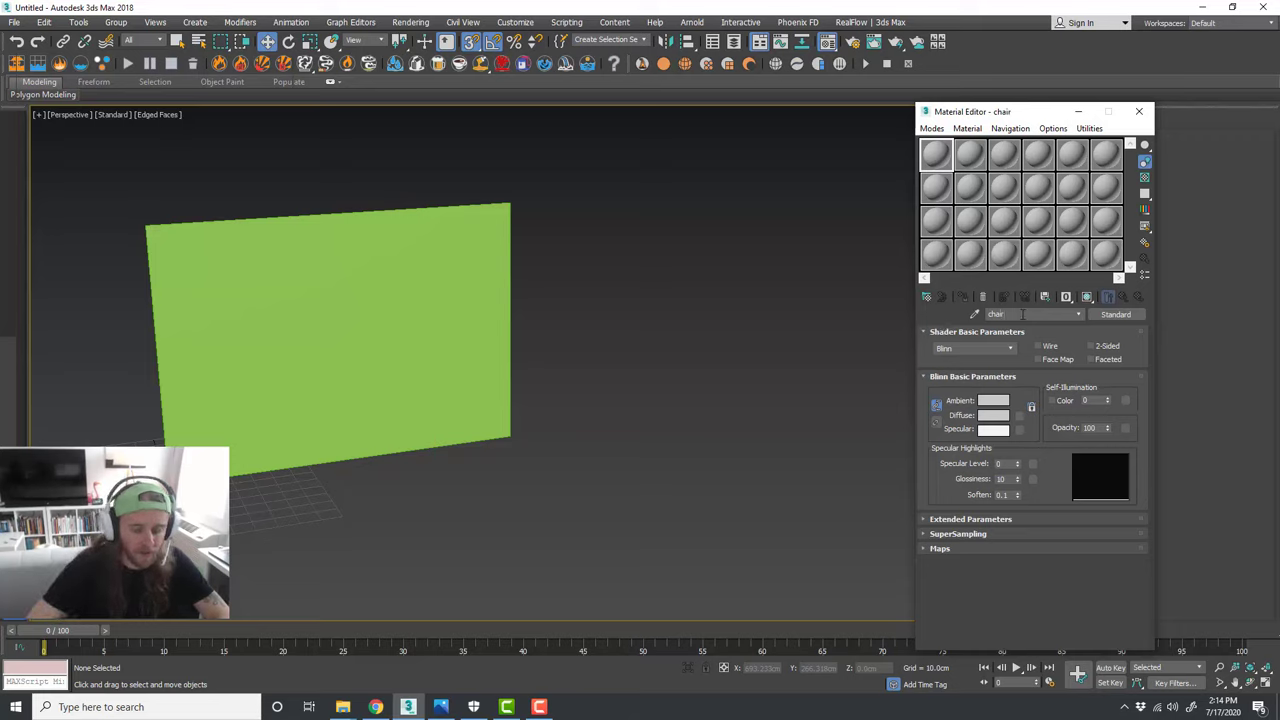
type("_Background")
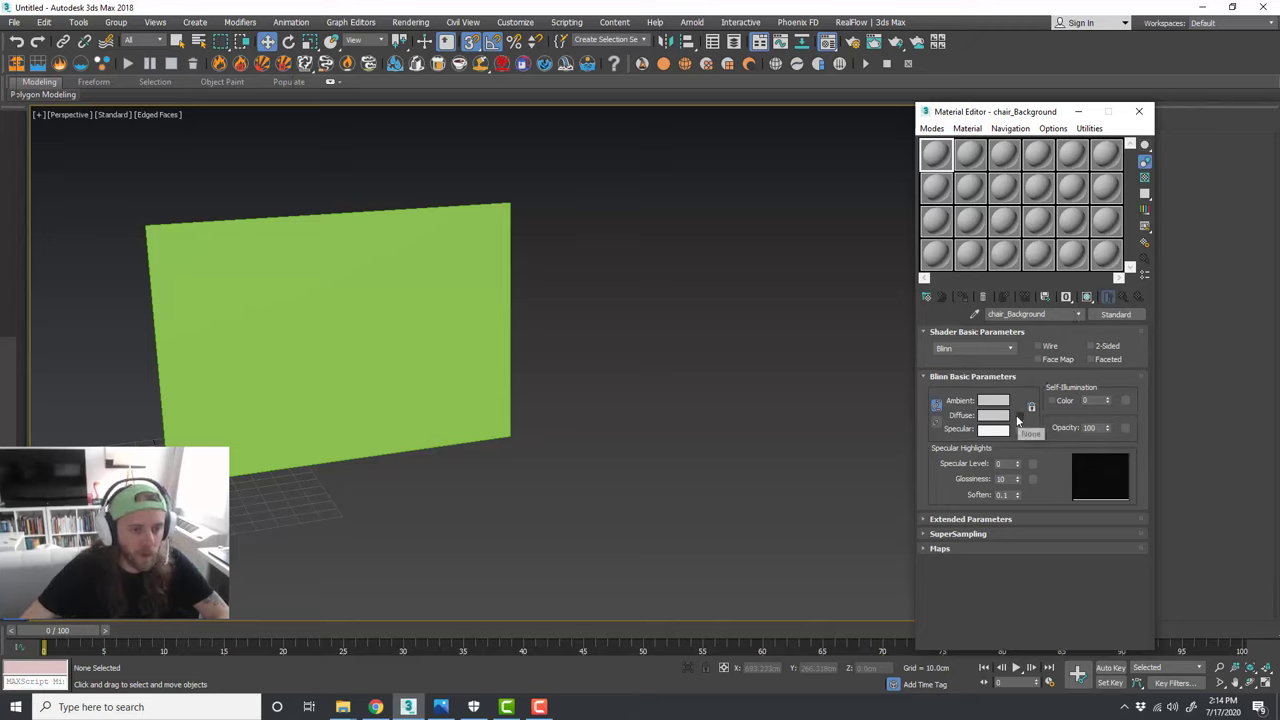
Step: Add a Bitmap map to the Diffuse color of the chair_Background material
left_click(1138, 111)
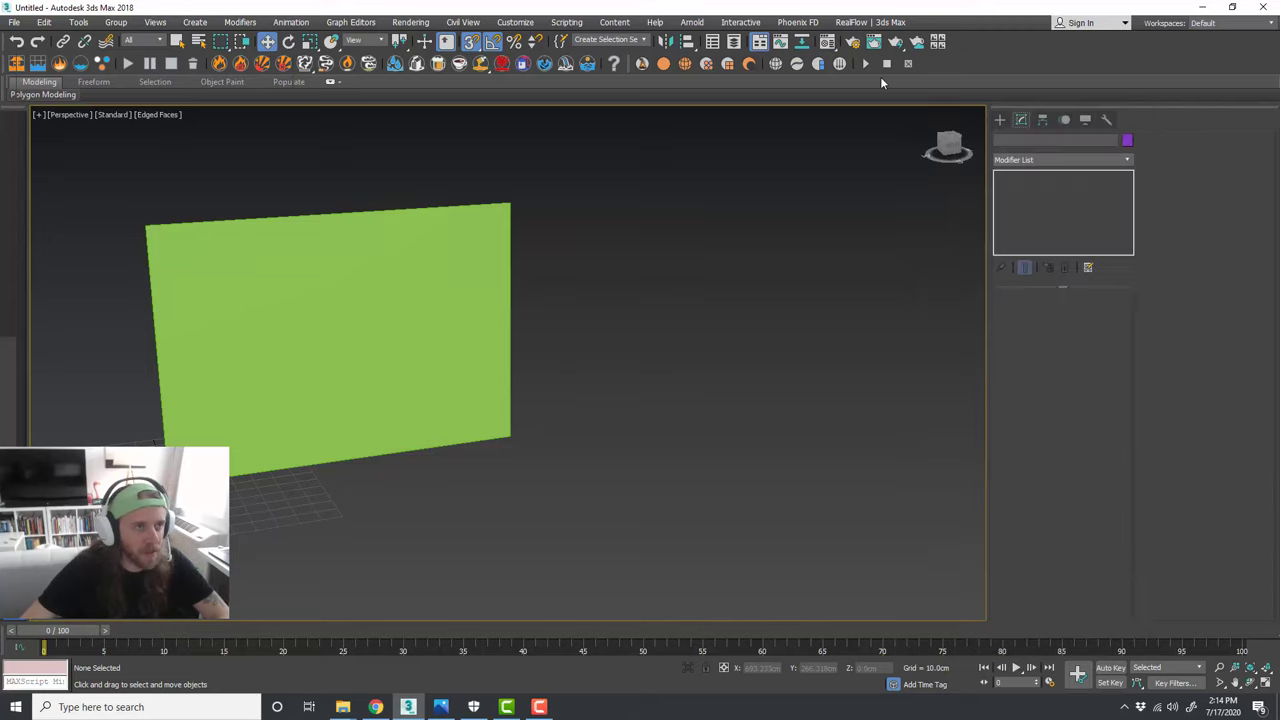
left_click(829, 42)
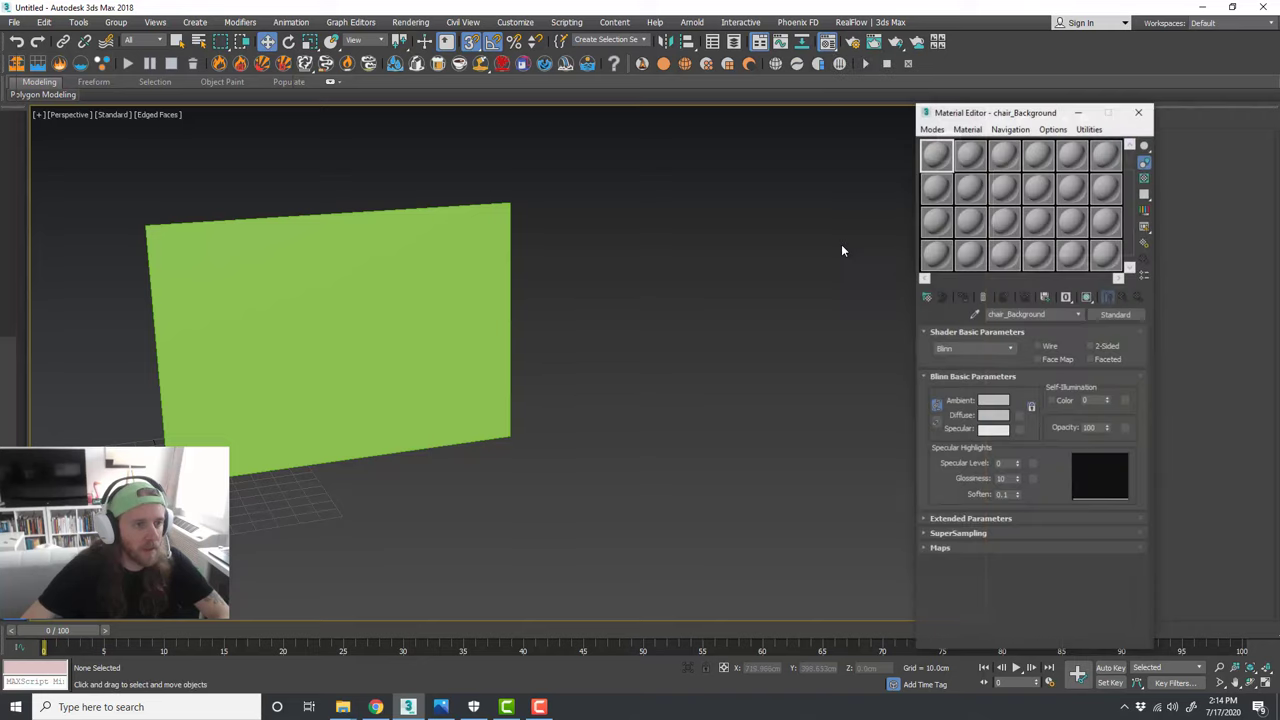
left_click_drag(1027, 116, 969, 108)
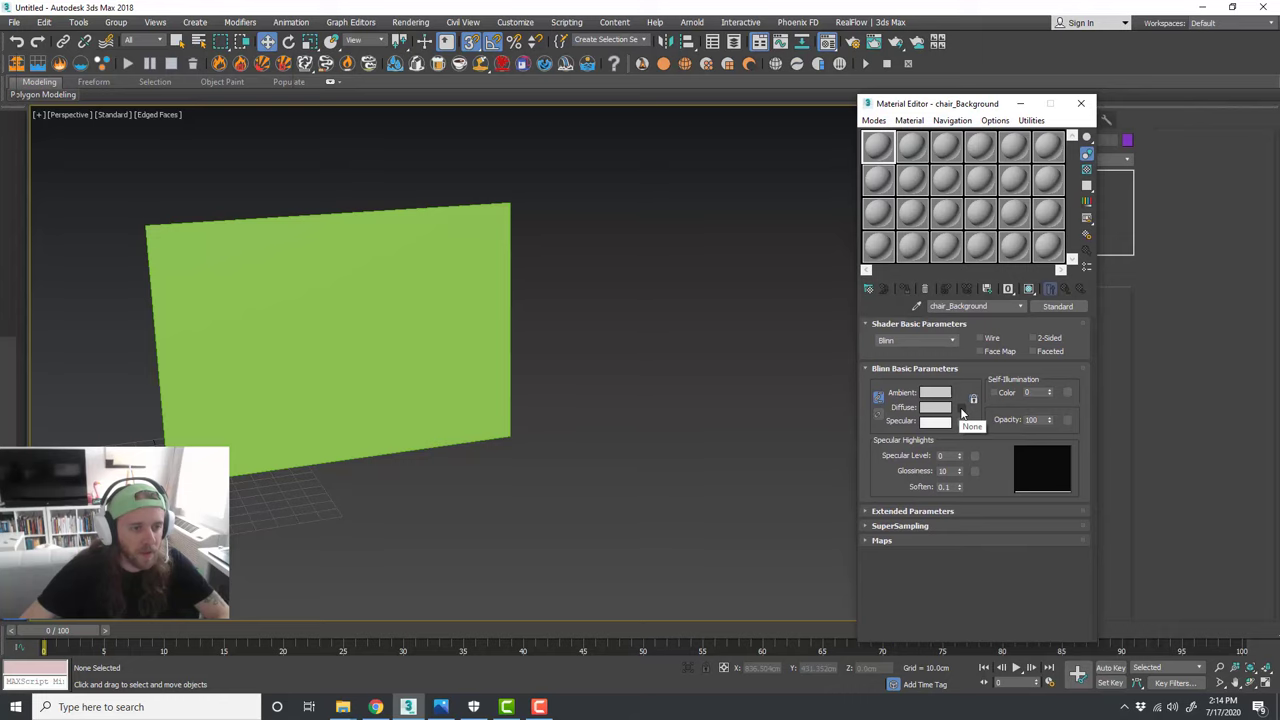
left_click(961, 409)
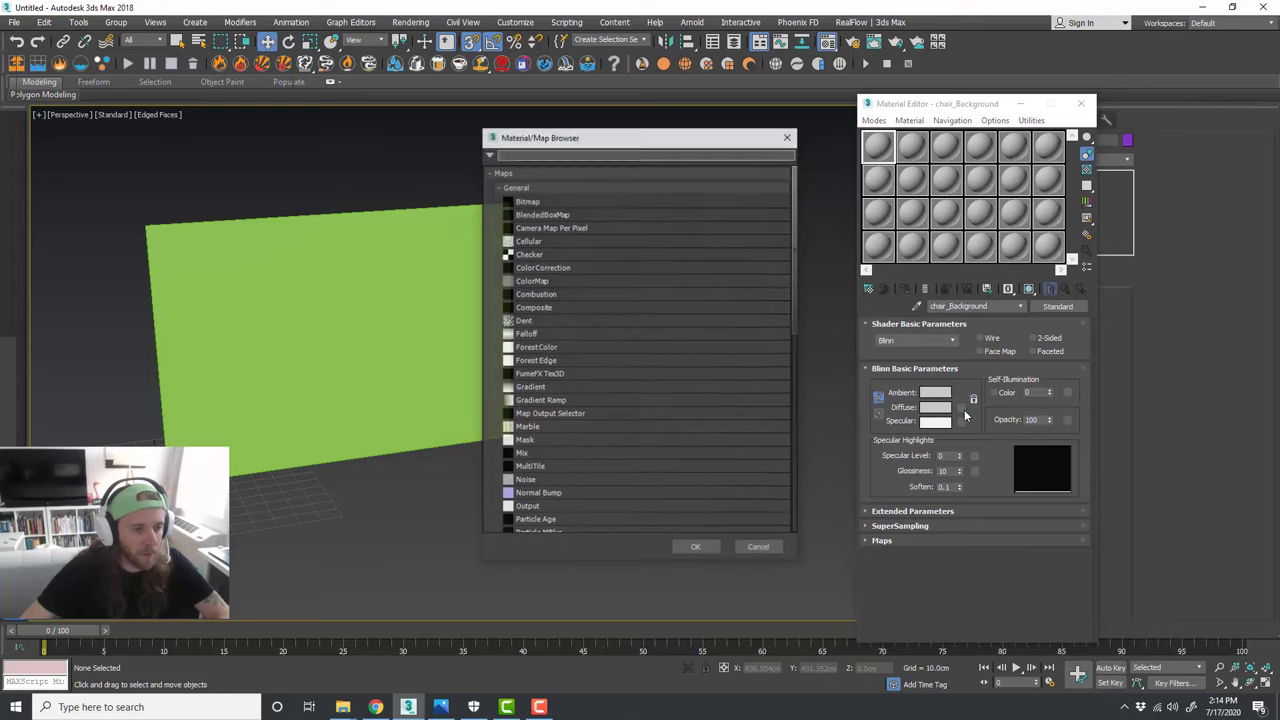
double_click(528, 201)
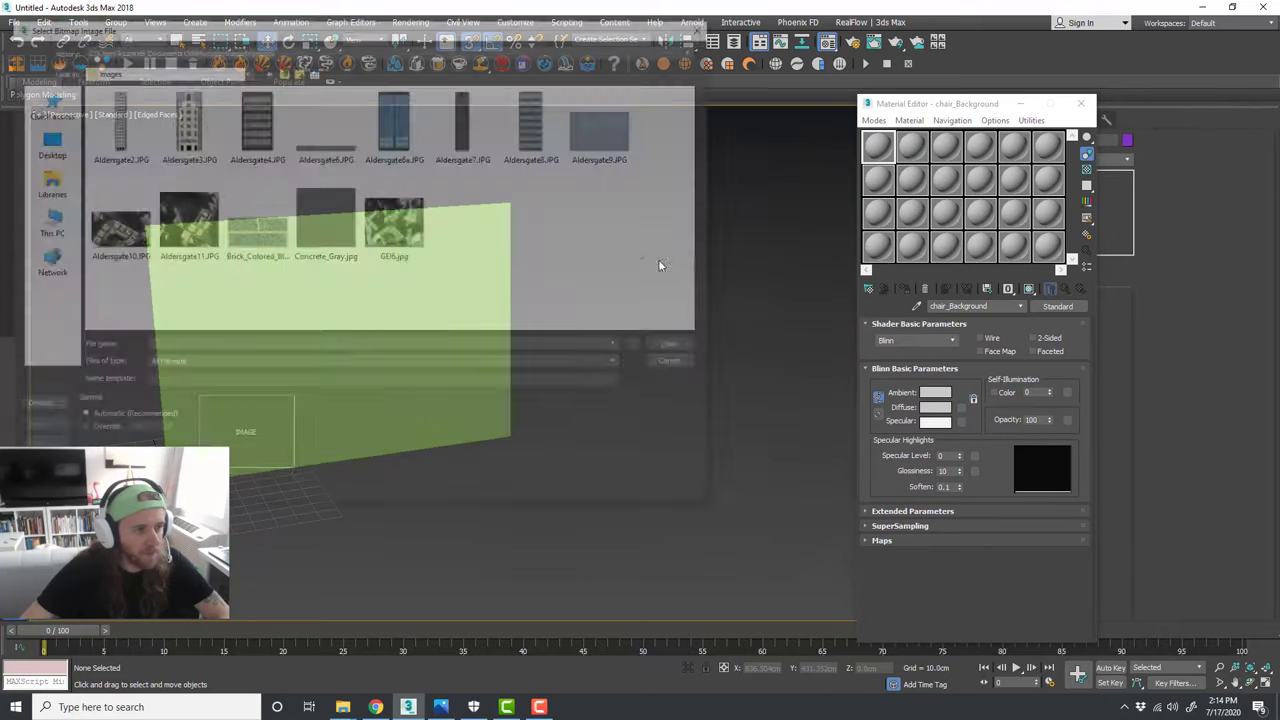
Step: Load eamesChair.jpg from the 3DModelingBasics folder as the diffuse bitmap image
key("super+e")
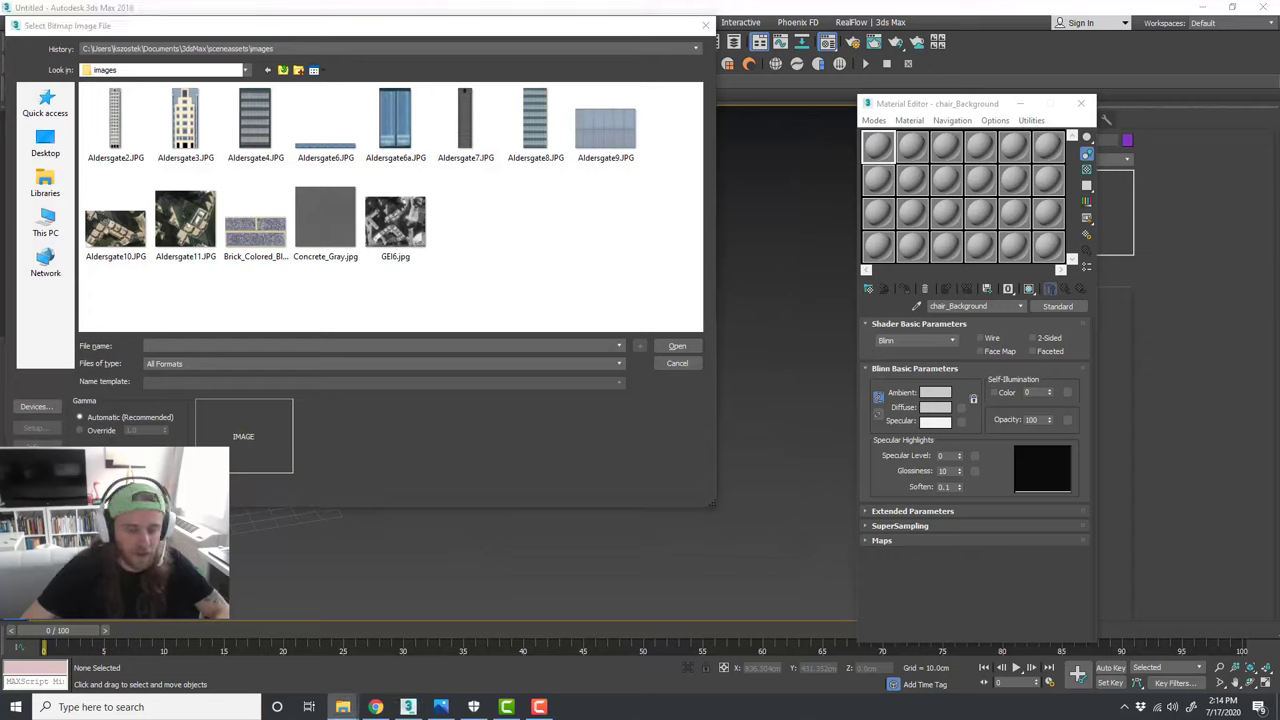
key("alt+Tab")
left_click(397, 347)
key("ctrl+v")
key("Return")
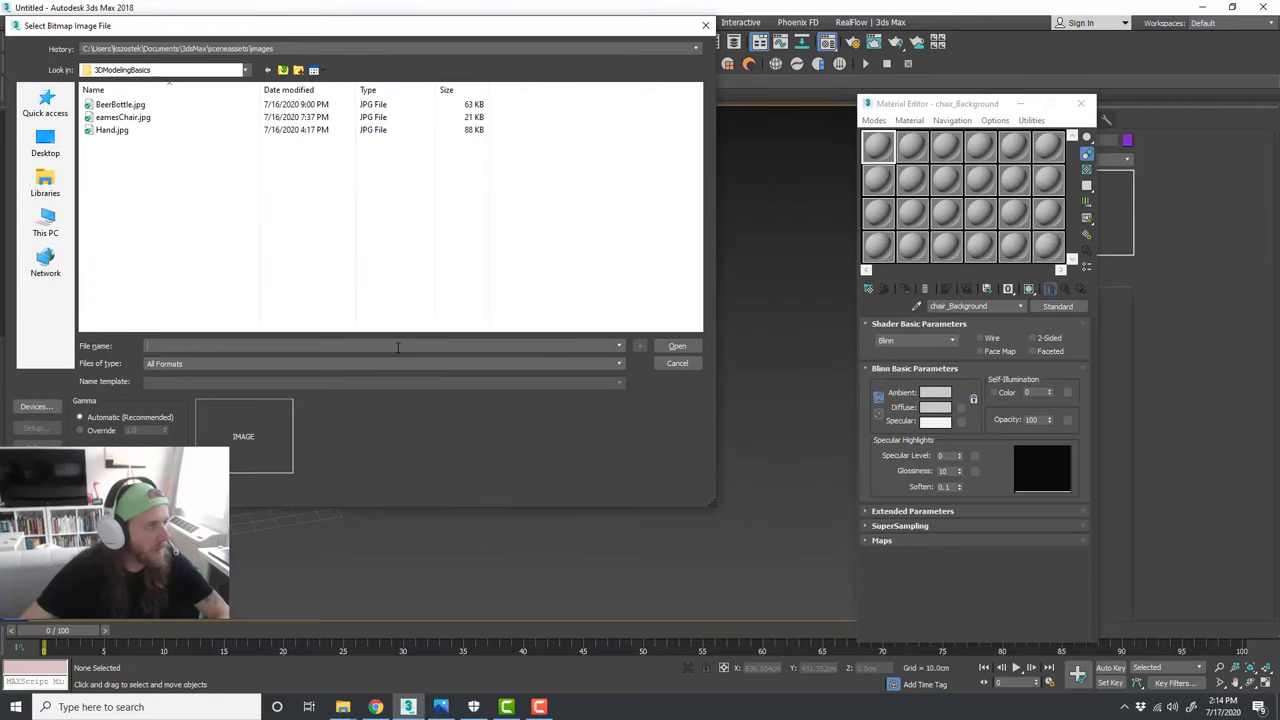
left_click(206, 117)
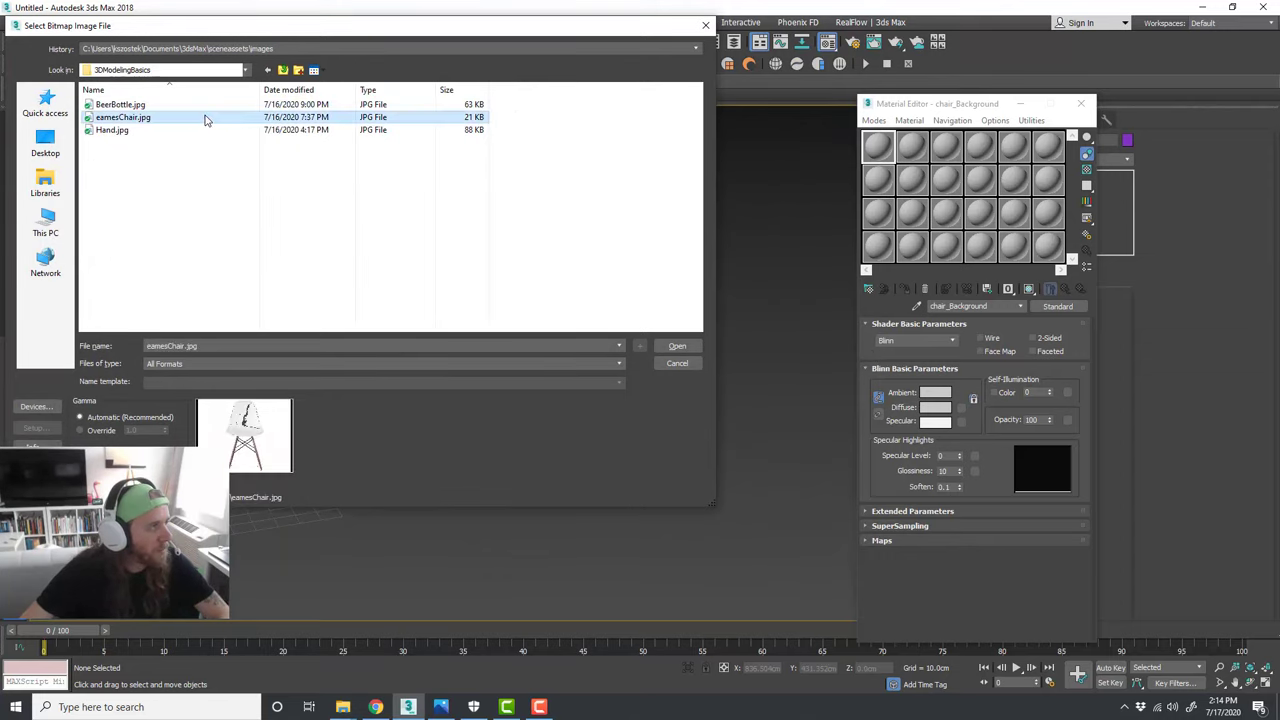
left_click(679, 346)
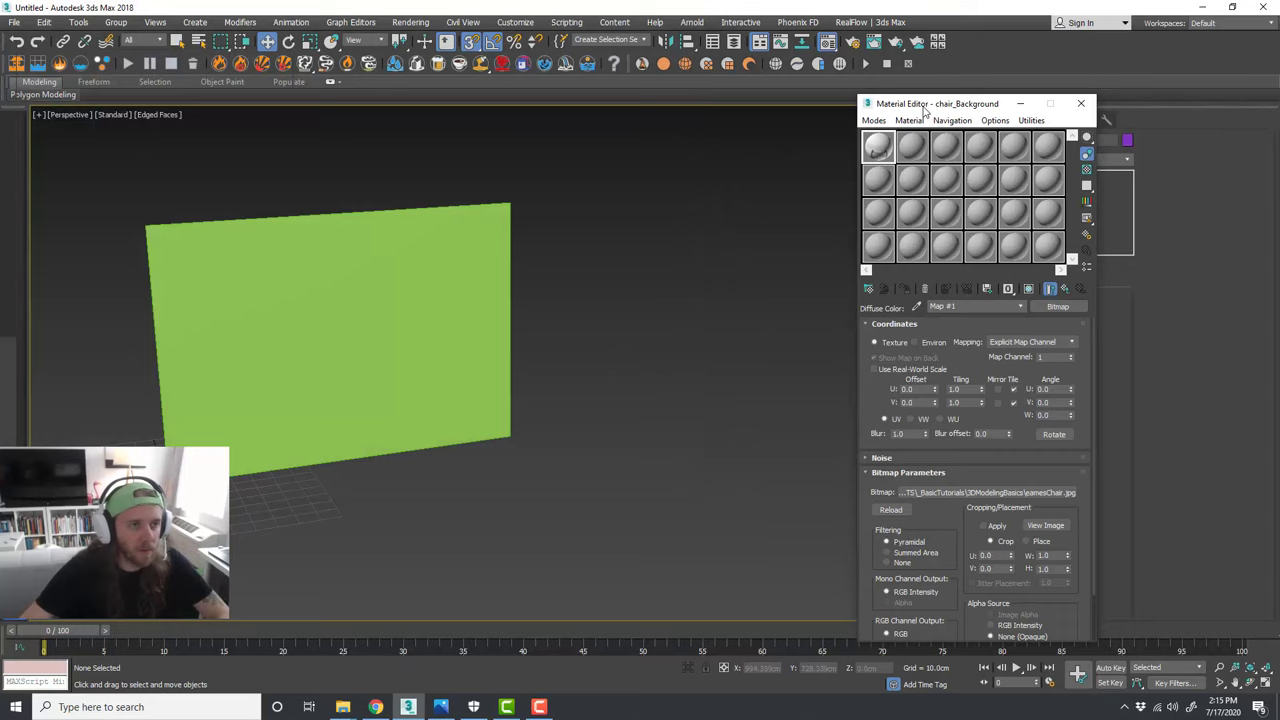
Step: Assign the chair_Background material to the plane and show its map shaded in the viewport
left_click_drag(925, 111, 1279, 86)
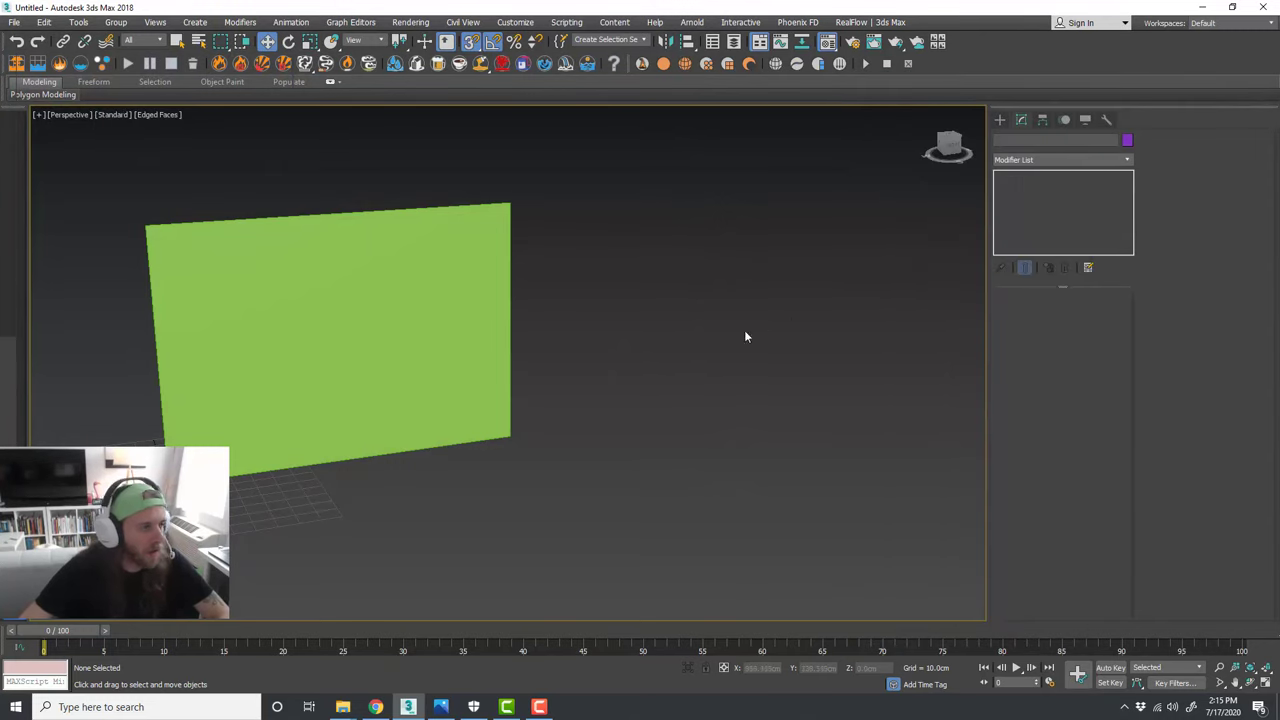
mouse_move(744, 337)
middle_mouse_down()
mouse_move(707, 351)
mouse_move(731, 330)
middle_mouse_up()
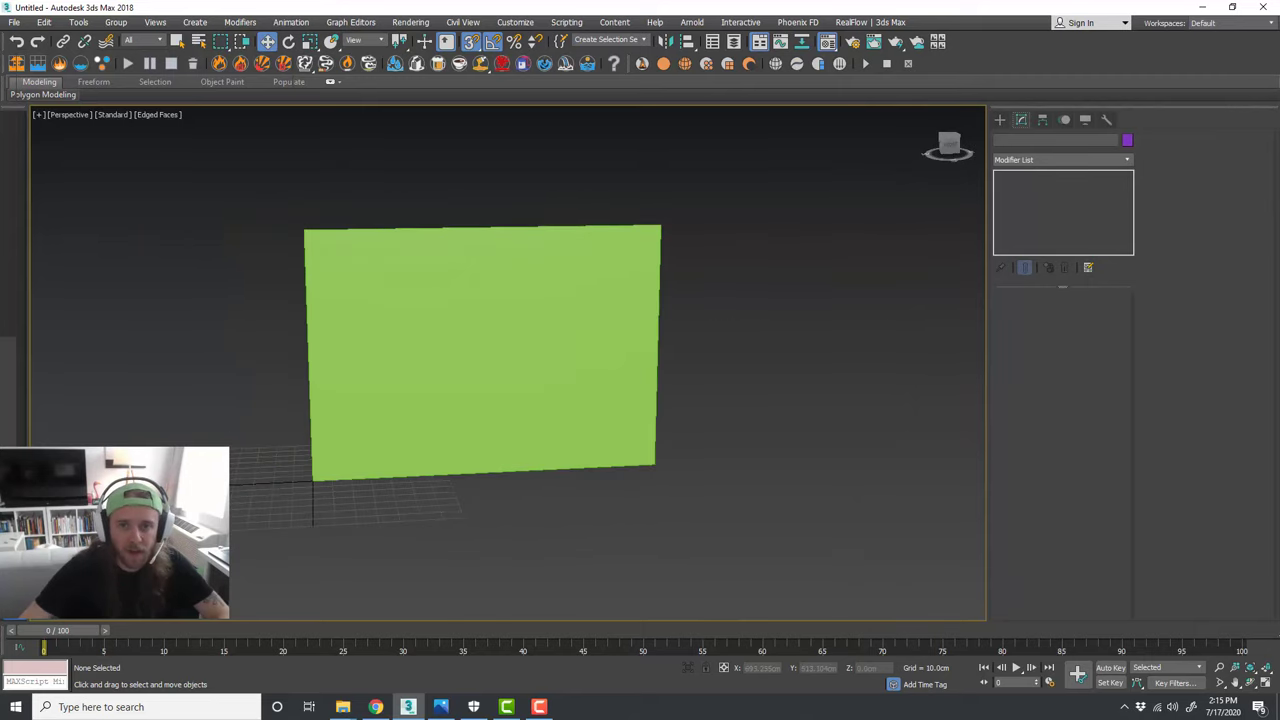
key("m")
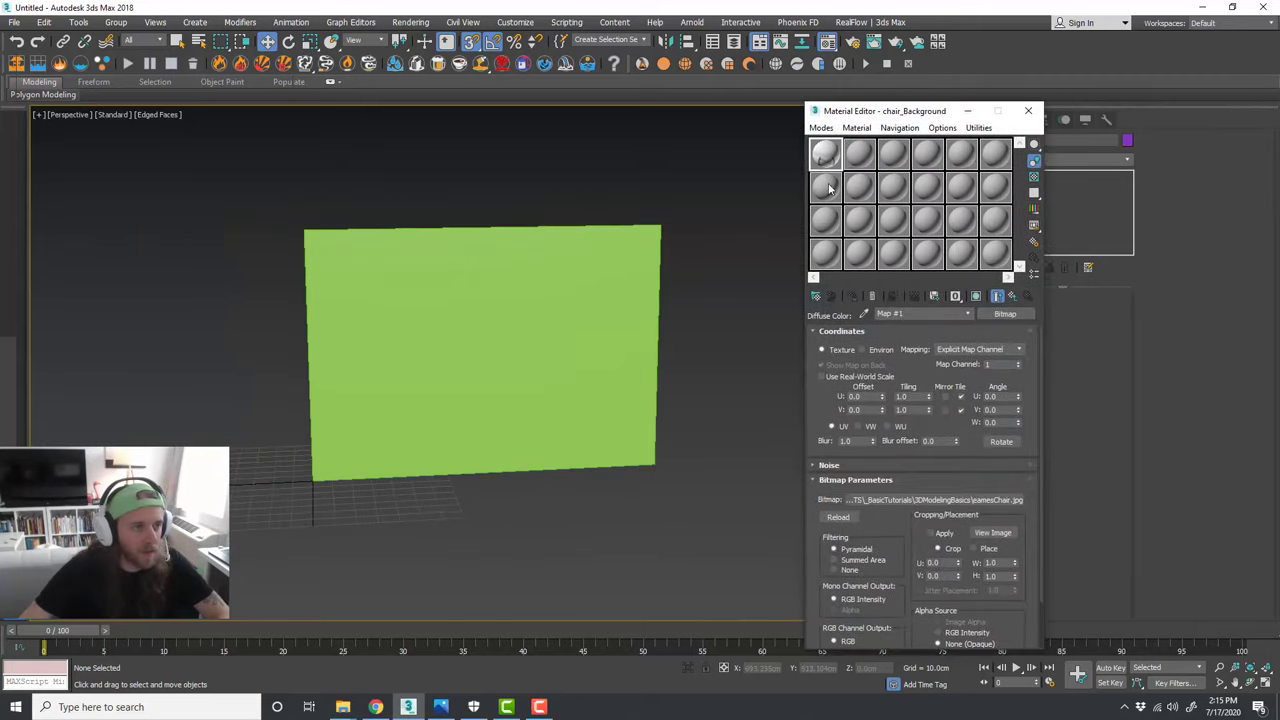
left_click_drag(825, 153, 608, 274)
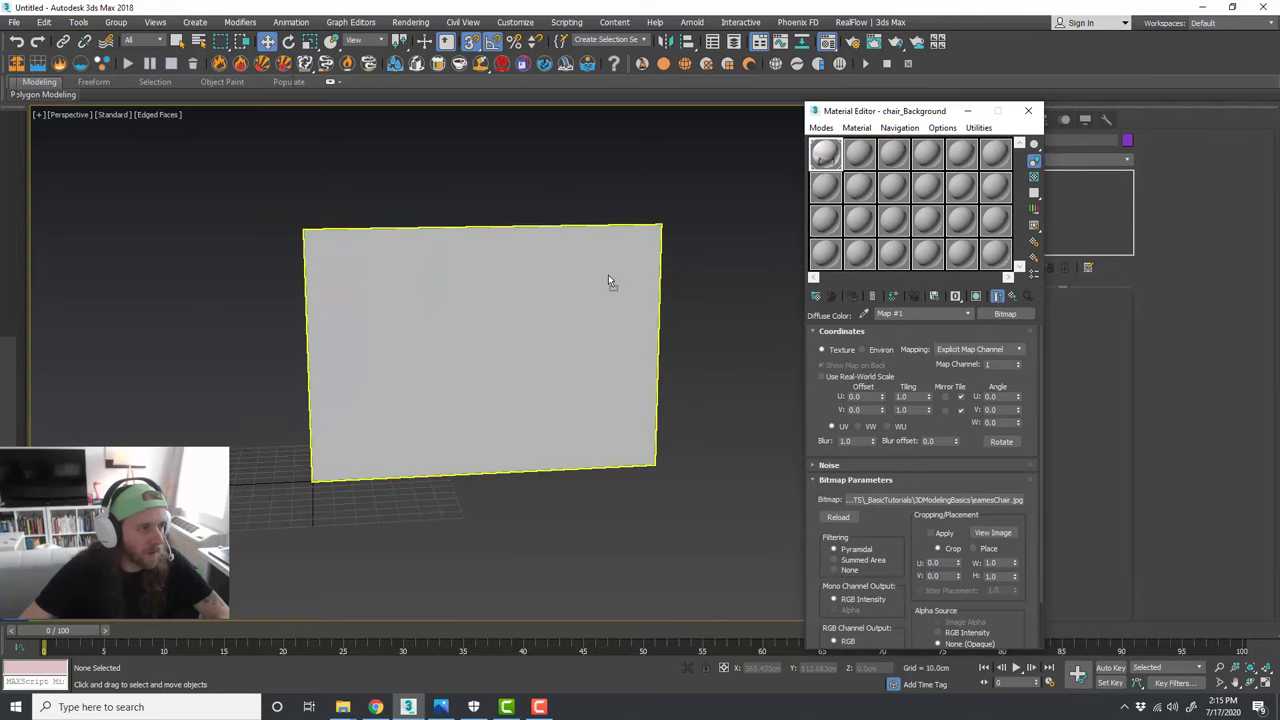
left_click(977, 297)
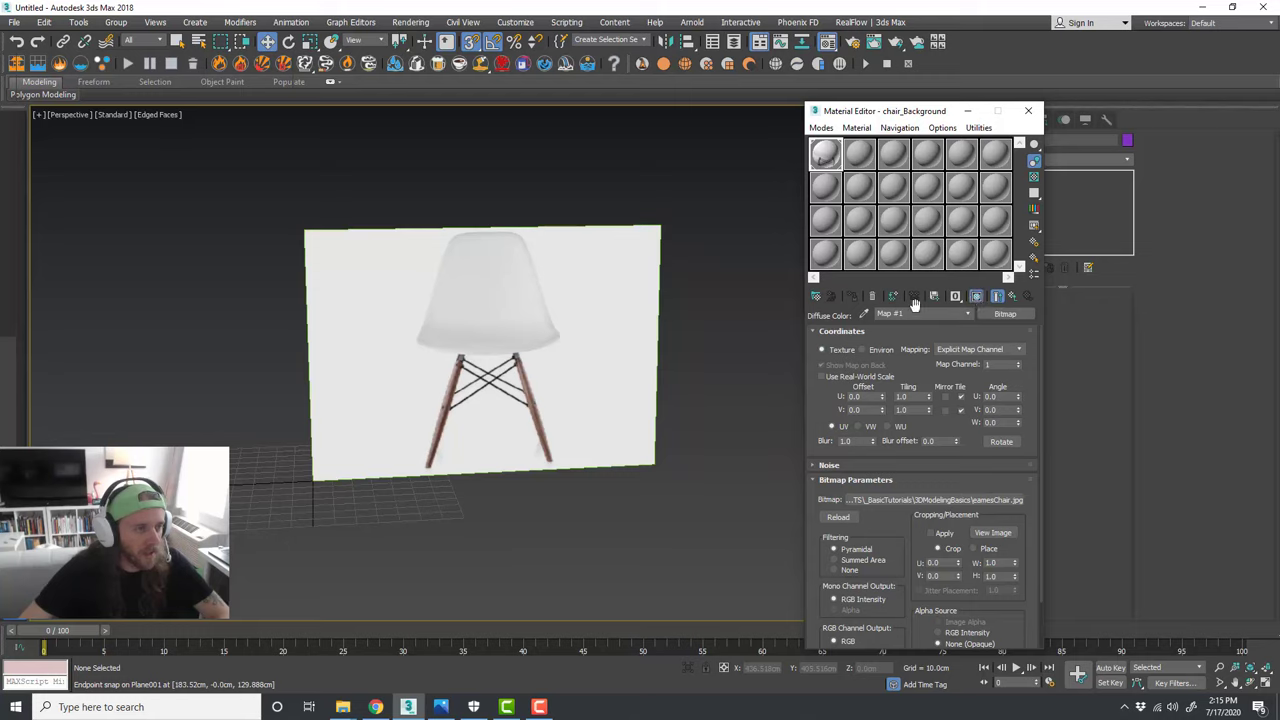
left_click(623, 304)
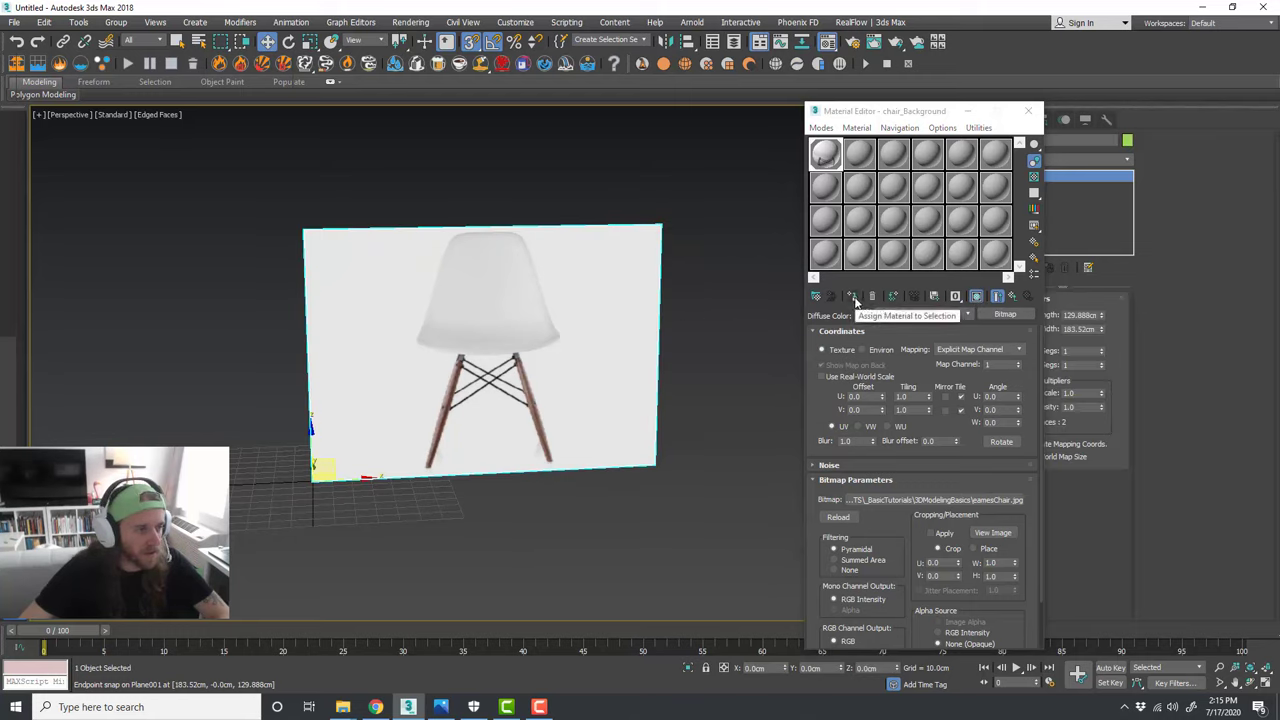
left_click(853, 297)
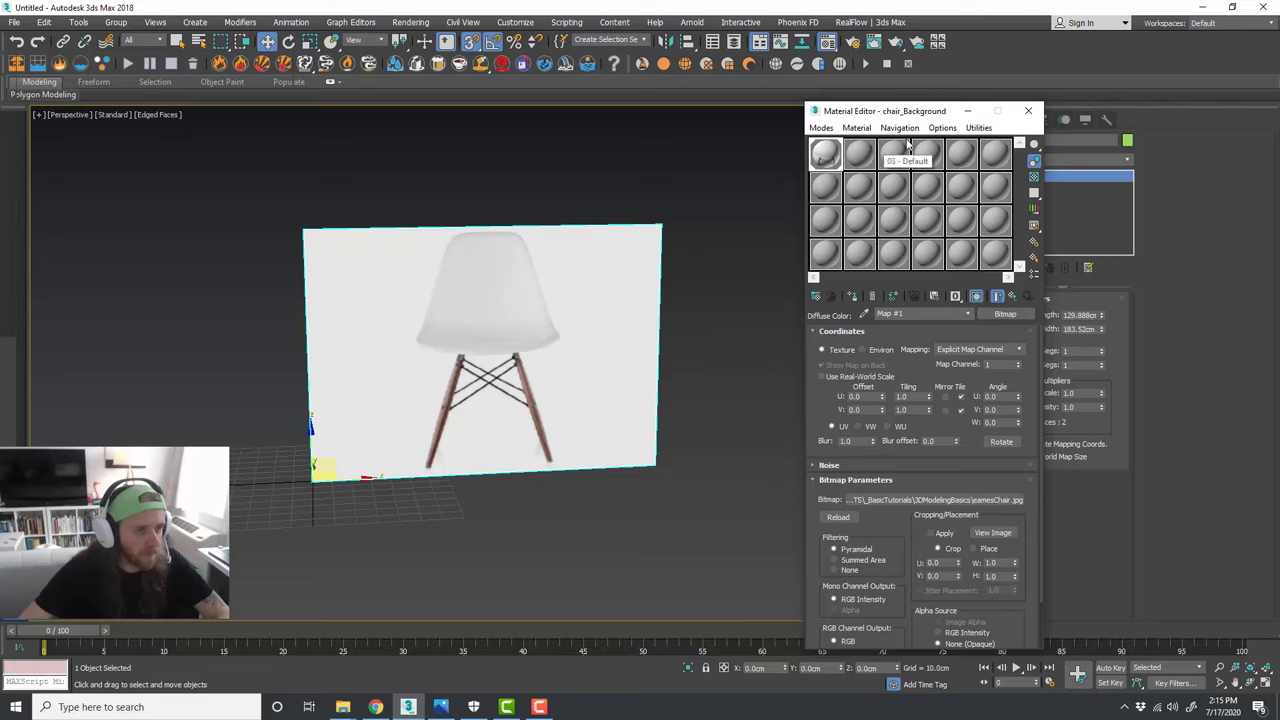
left_click(1029, 113)
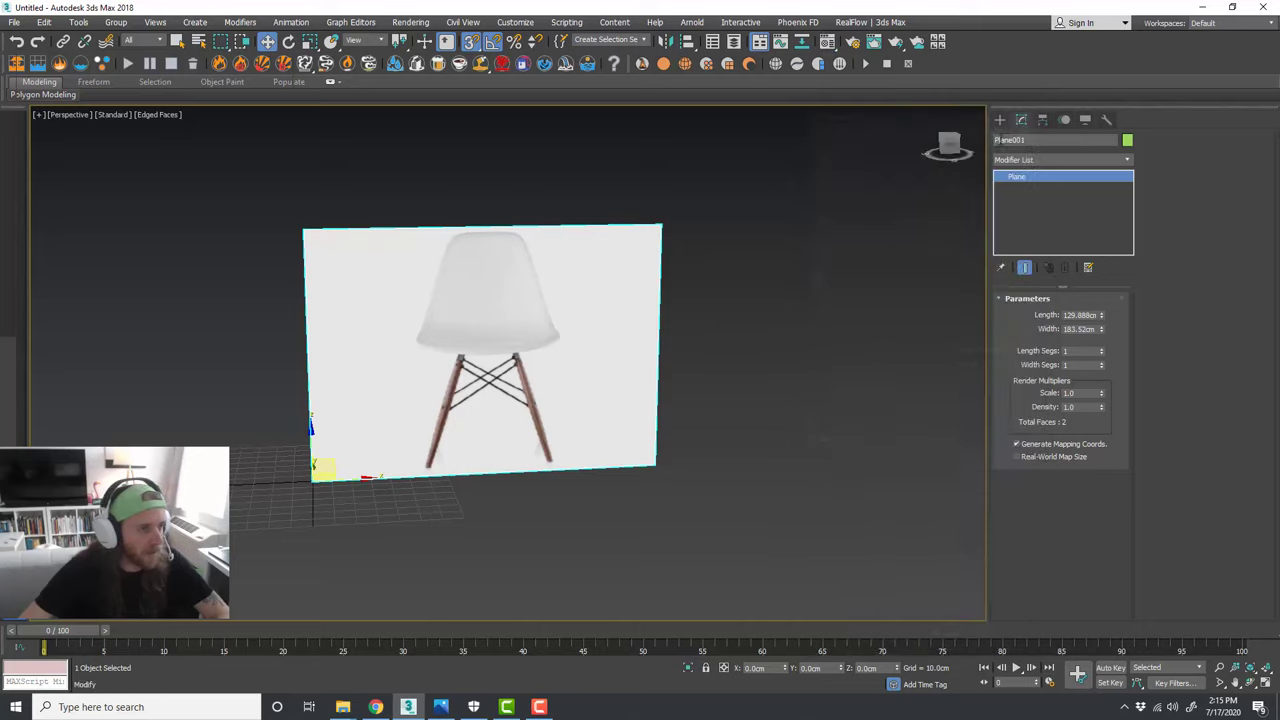
Step: Try narrowing the plane's width parameter to about 156 cm, and undo the change
middle_click_drag(648, 381, 674, 380)
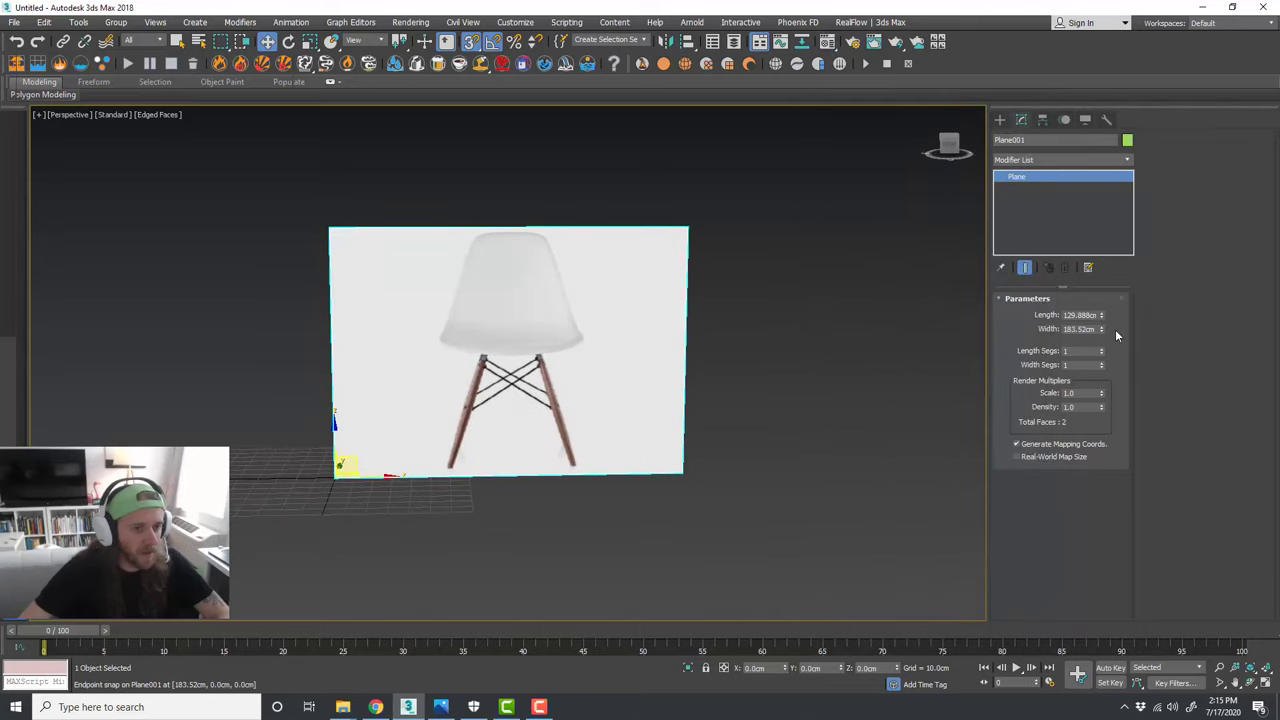
left_click_drag(1100, 336, 1104, 343)
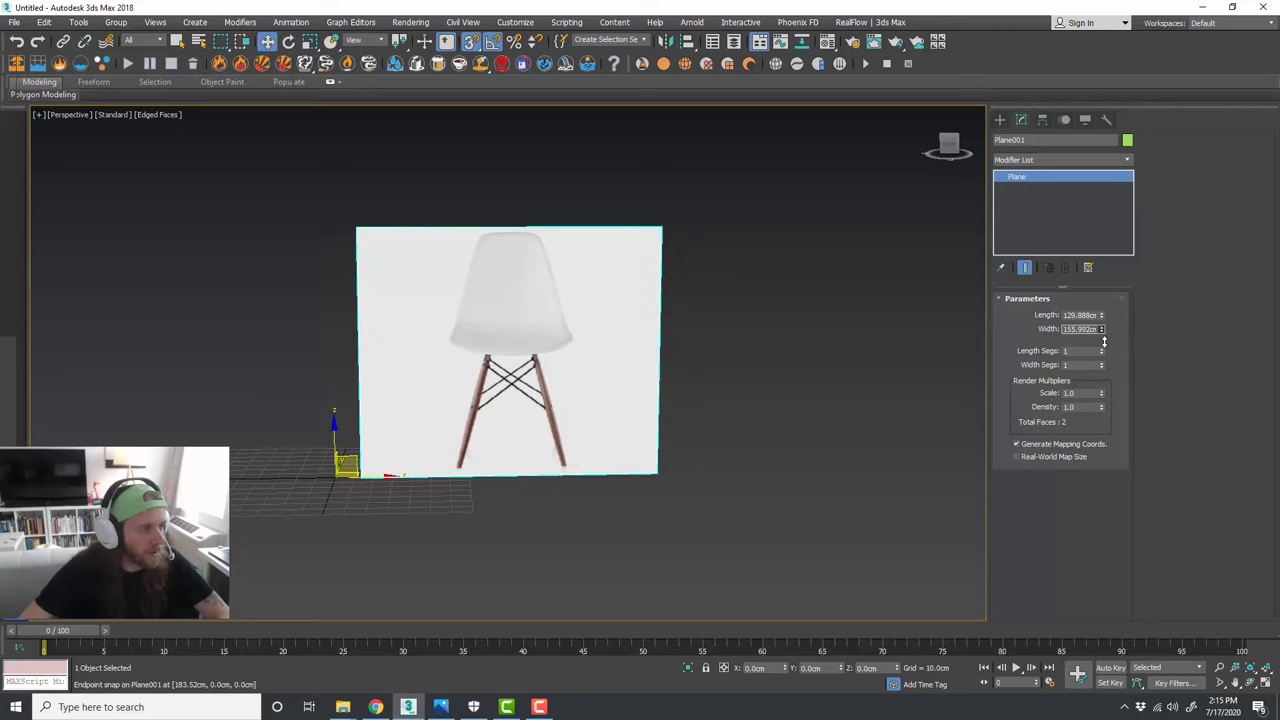
key("ctrl+z")
Step: Turn off snapping, scale the plane non-uniformly along X to about 88%, and deselect it
key("r")
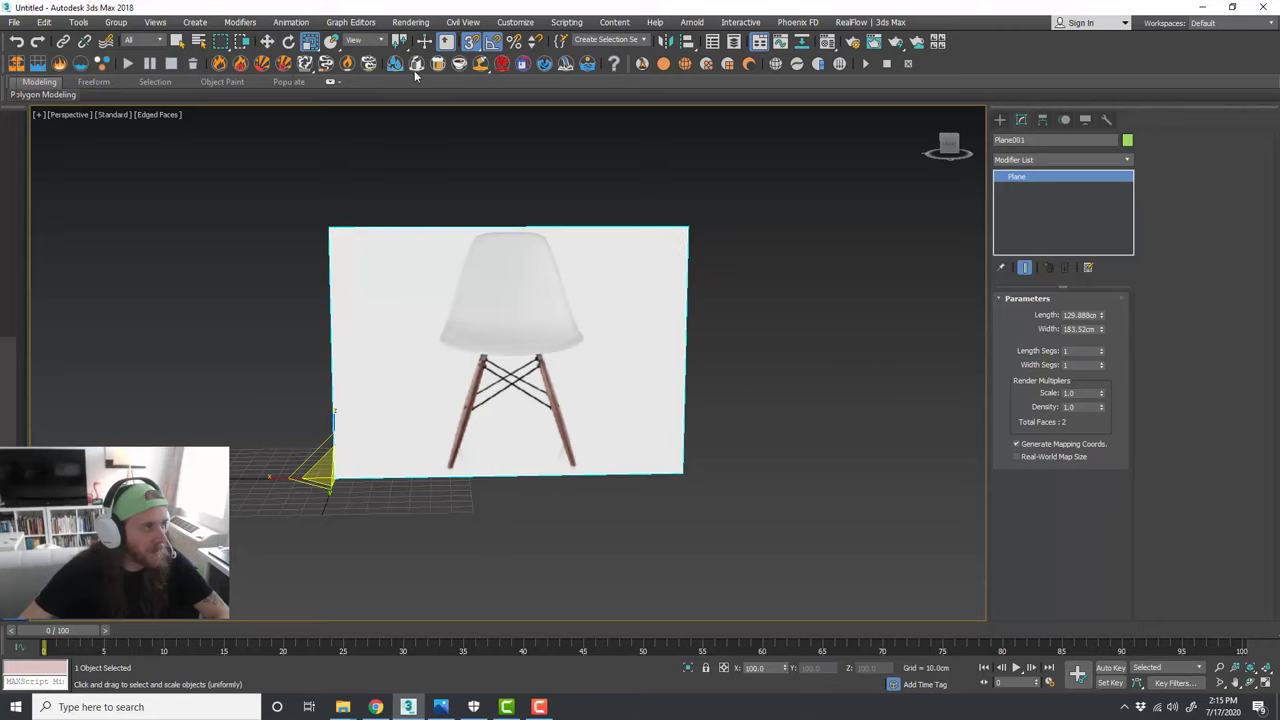
key("r")
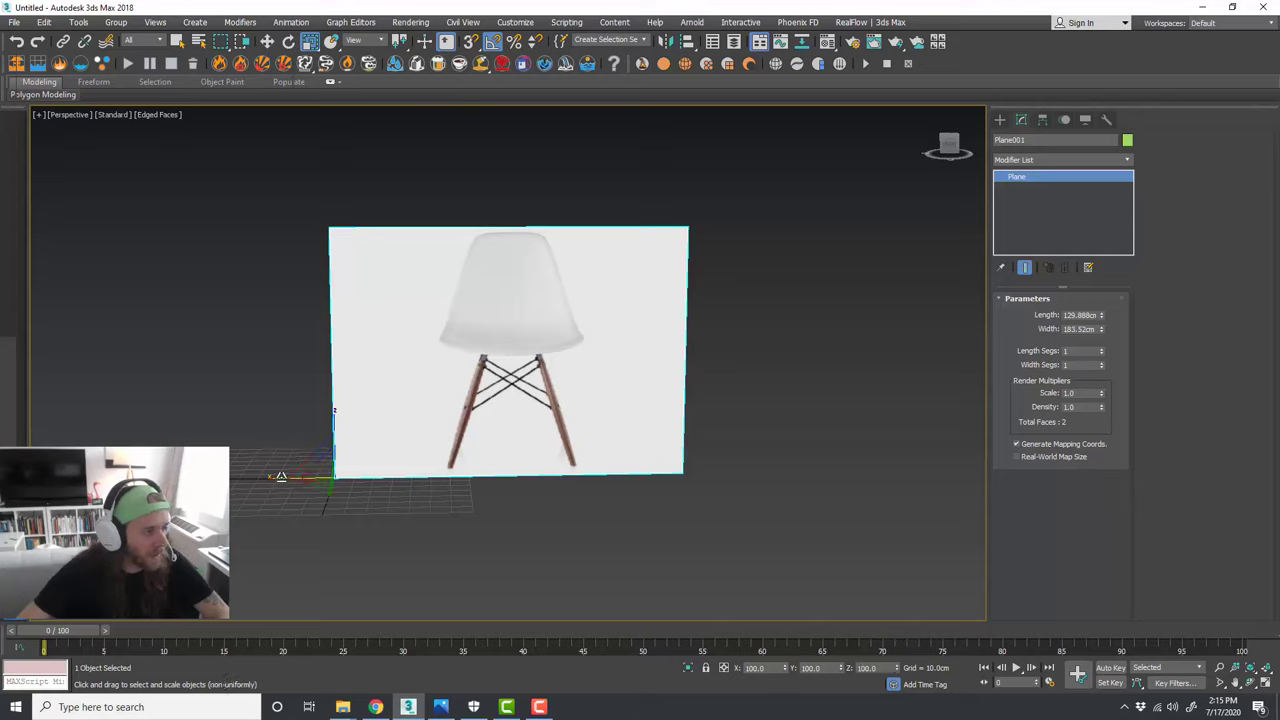
left_click_drag(281, 476, 281, 477)
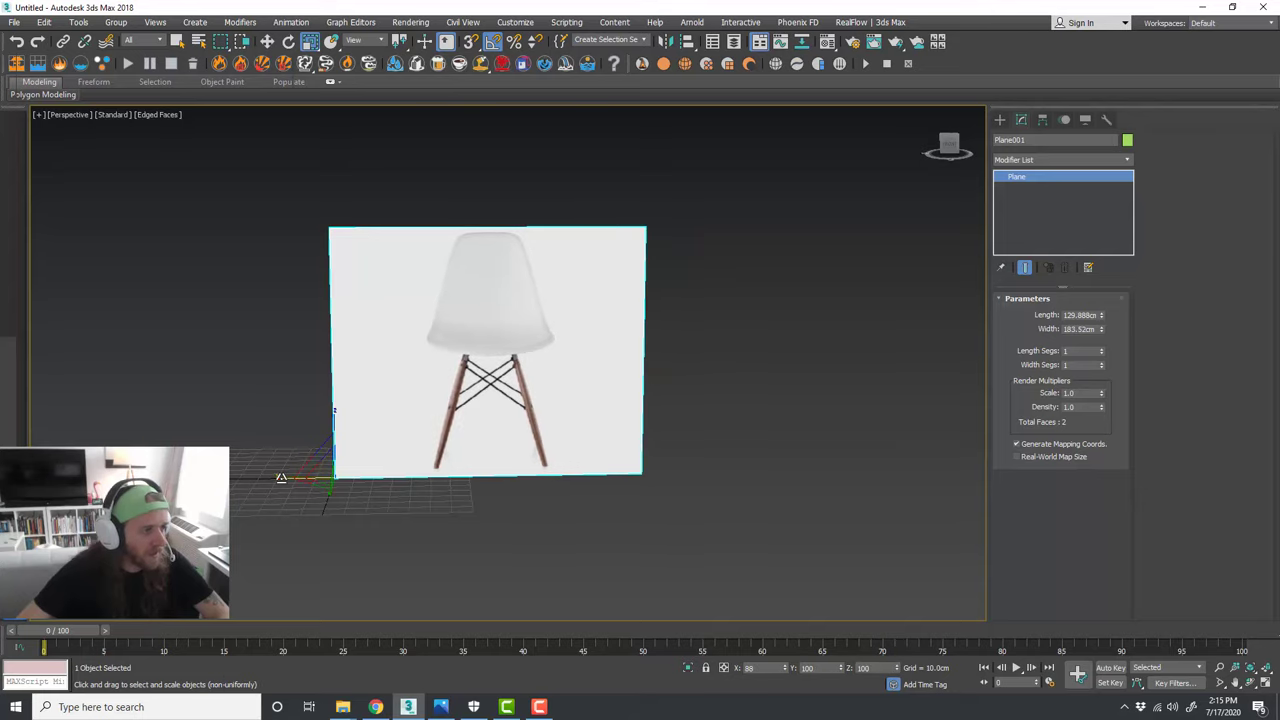
key("w")
scroll(540, 455, "down", 3)
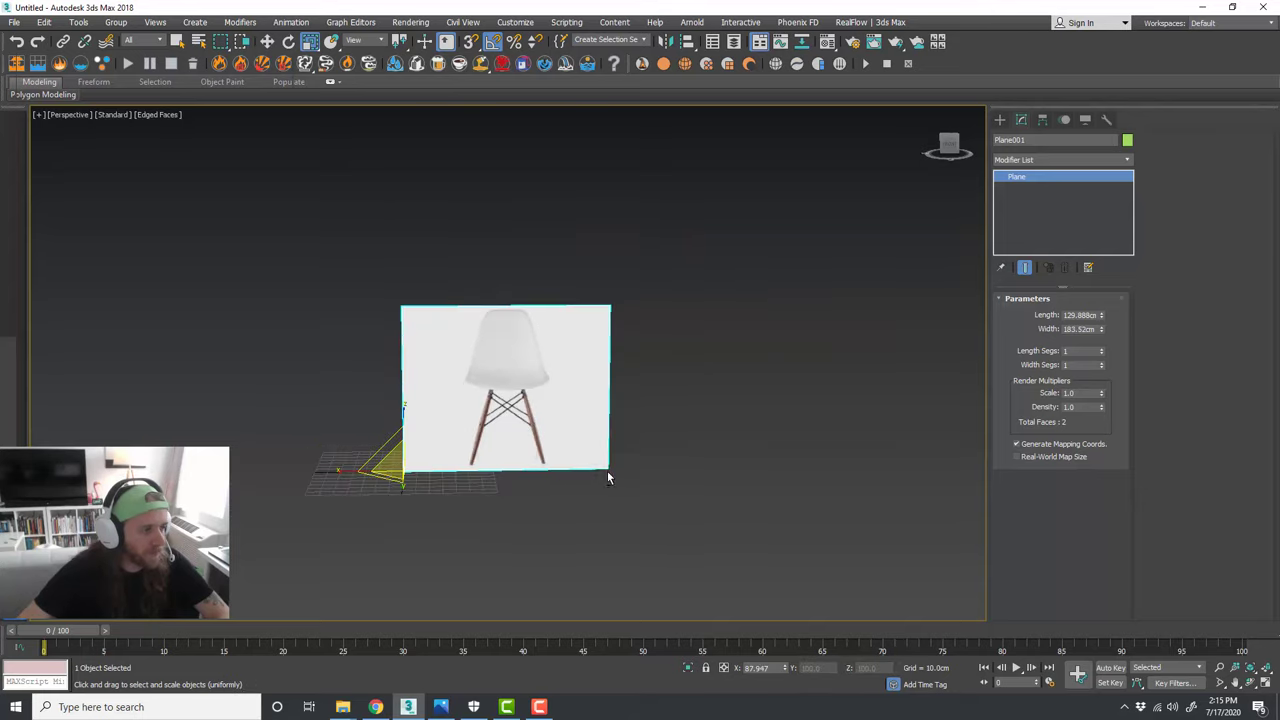
left_click(670, 470)
middle_click_drag(686, 461, 735, 448)
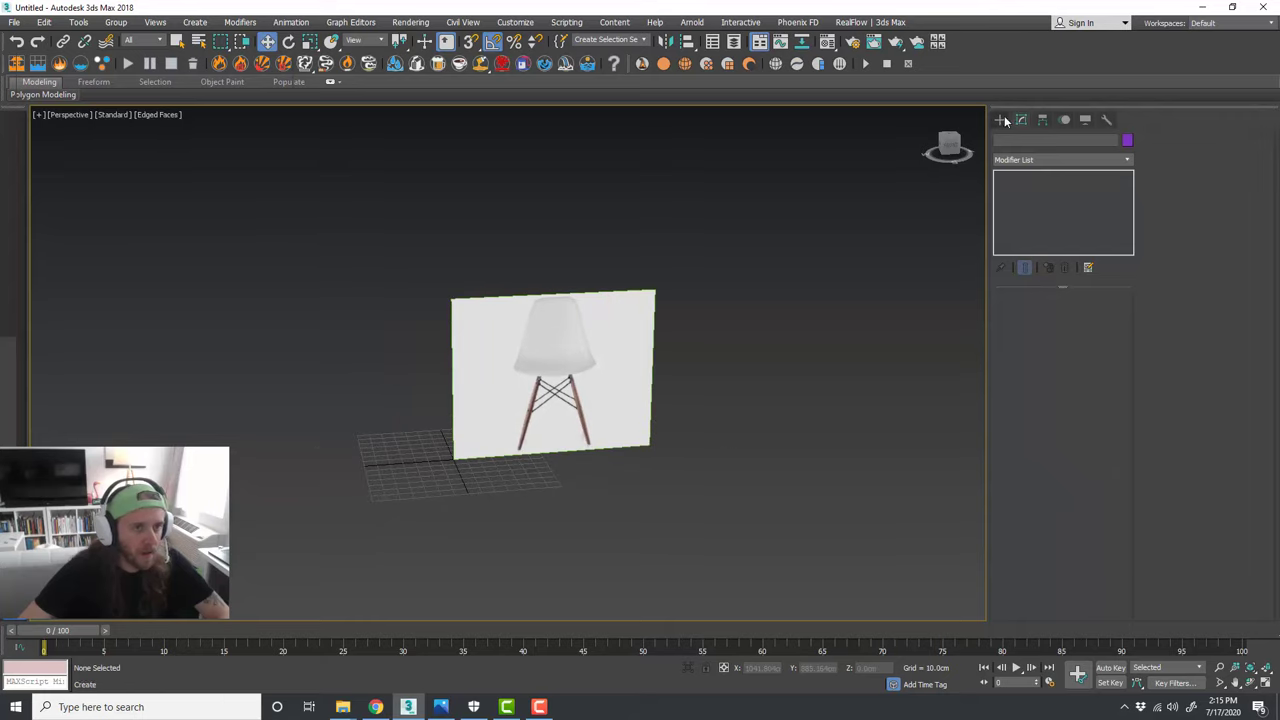
Step: Create a skeleton Biped about 166 cm tall beside the chair plane as a human scale reference
left_click(1000, 119)
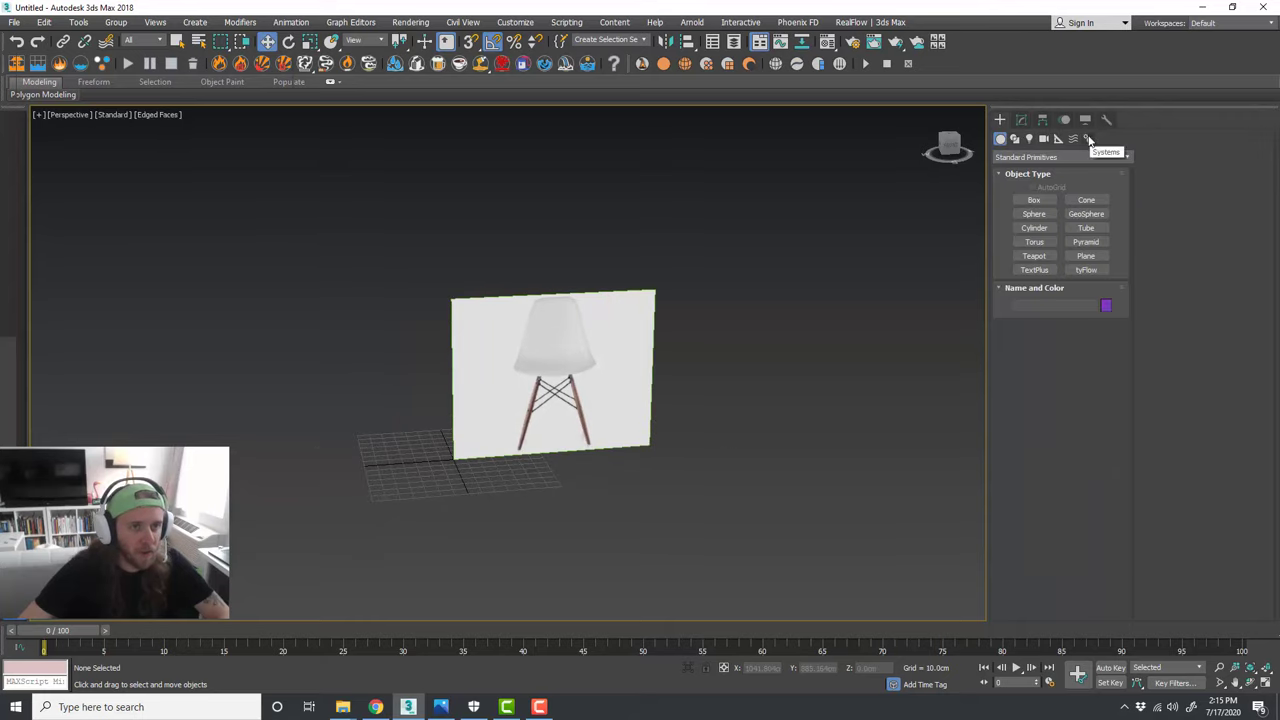
left_click(1089, 139)
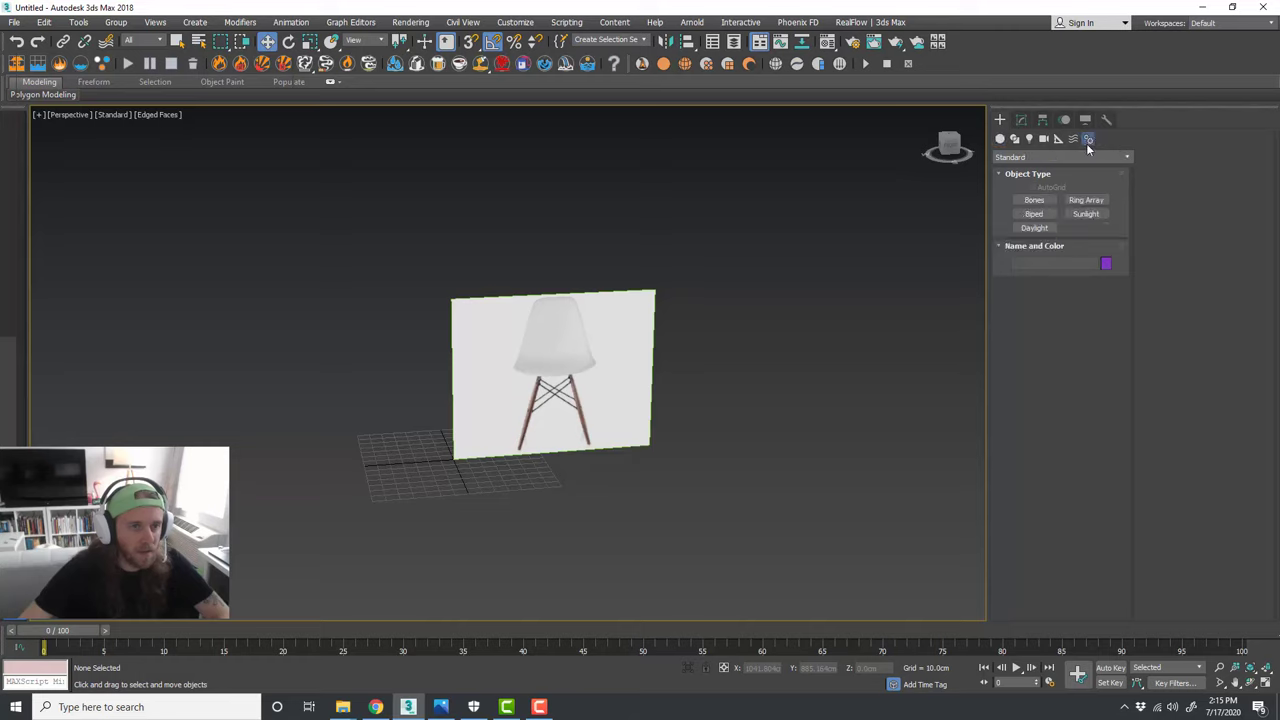
left_click(1035, 214)
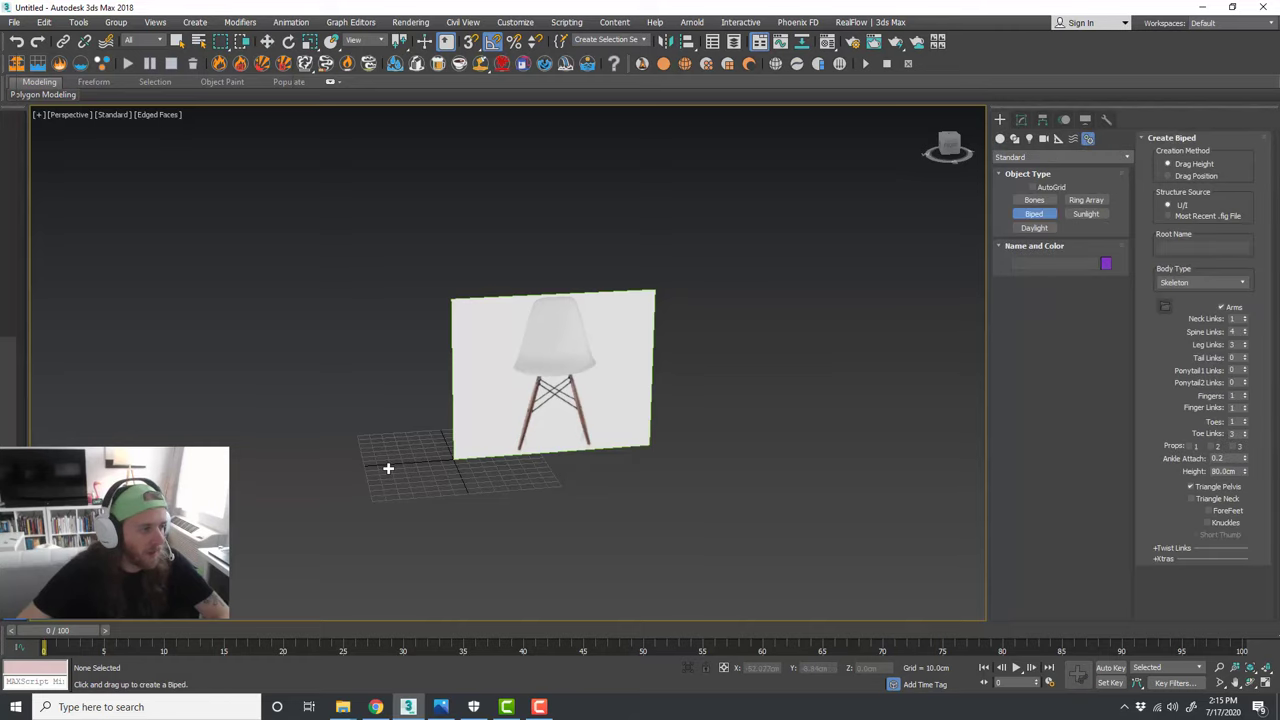
left_click_drag(388, 468, 482, 252)
scroll(448, 366, "up", 3)
middle_click_drag(448, 366, 474, 360, "alt")
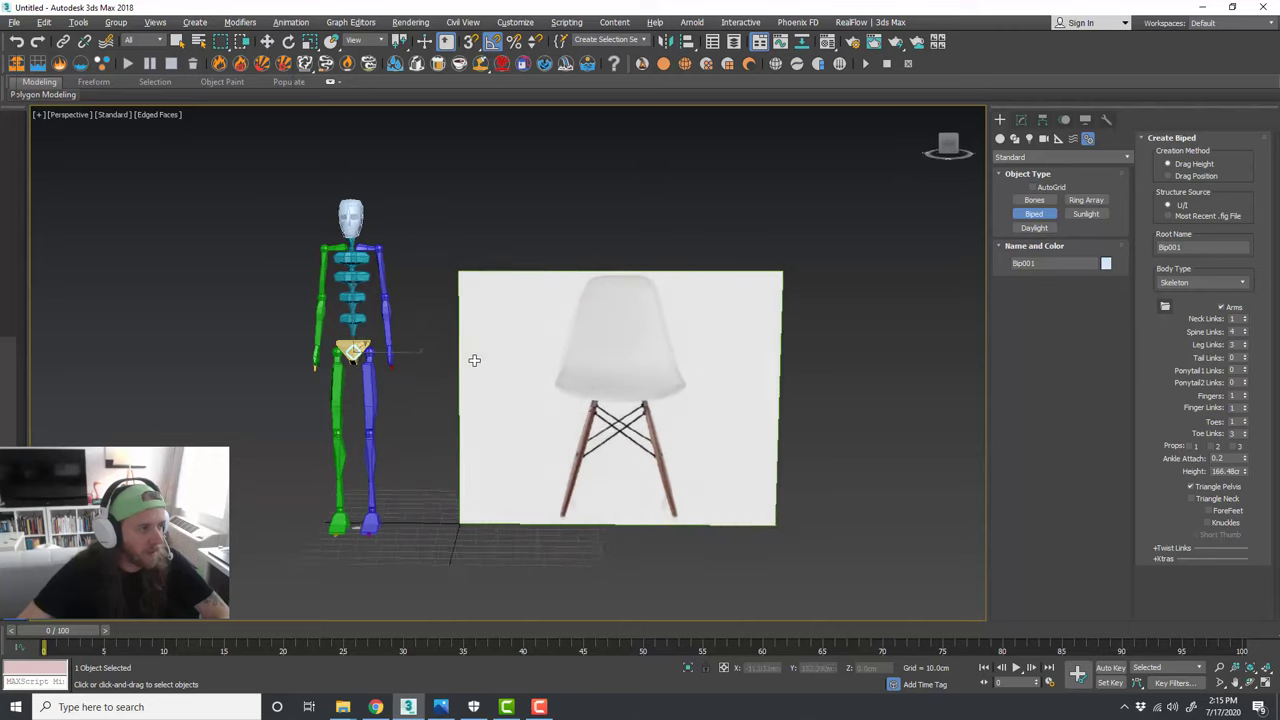
key("w")
scroll(440, 372, "down", 3)
scroll(625, 383, "up", 2)
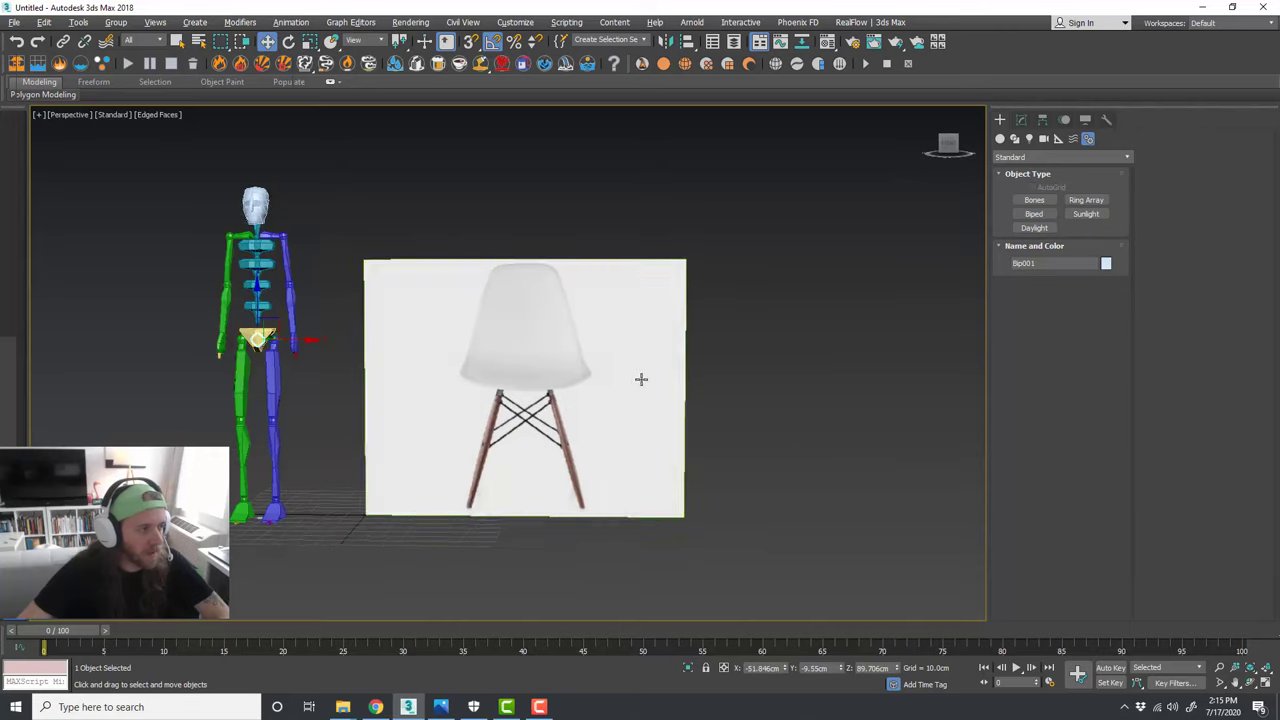
middle_click_drag(637, 377, 447, 391, "alt")
scroll(434, 389, "down", 2)
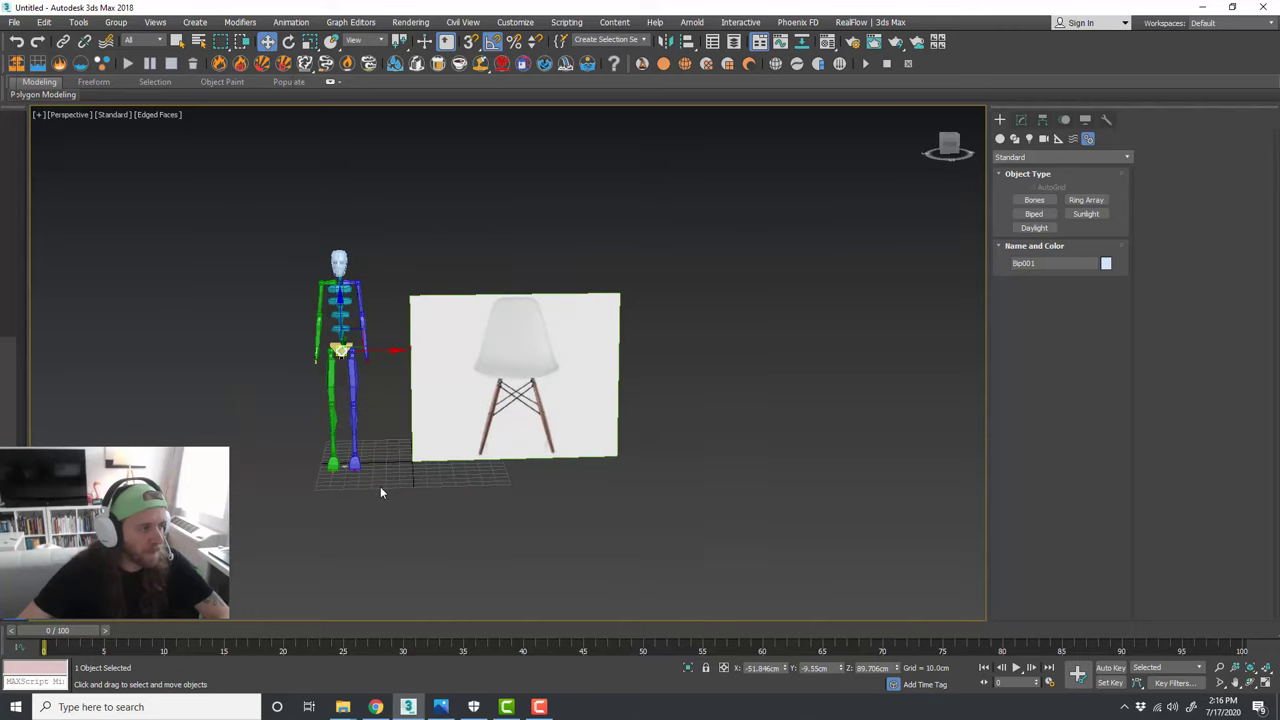
Step: Put the whole biped on a new layer named DUDE and hide that layer
left_click_drag(380, 486, 279, 171)
left_click(734, 42)
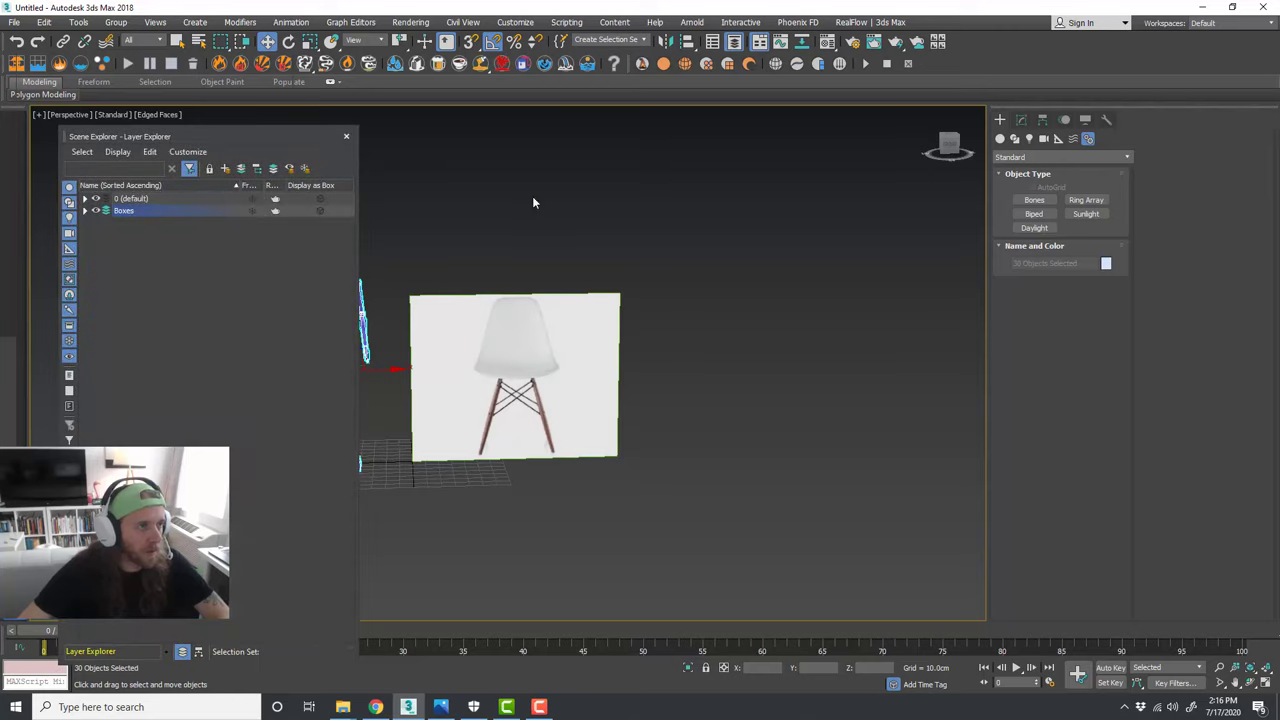
left_click(240, 169)
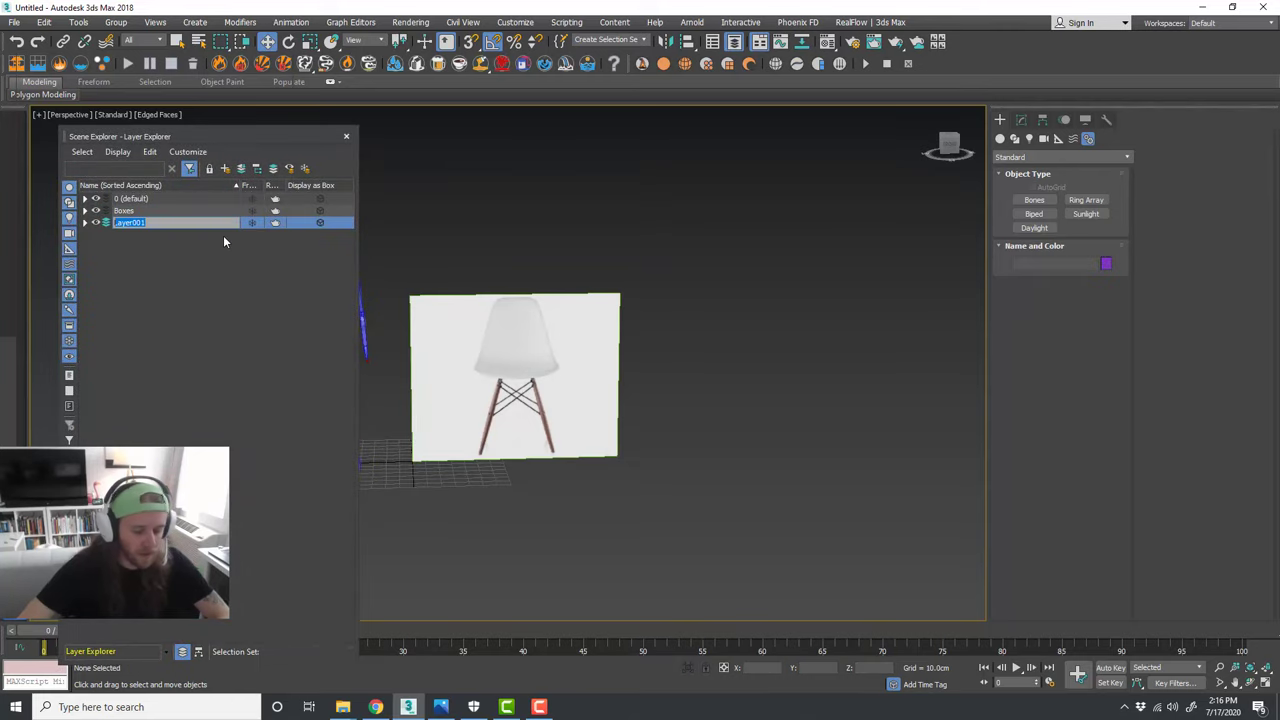
type("DUDE")
key("Return")
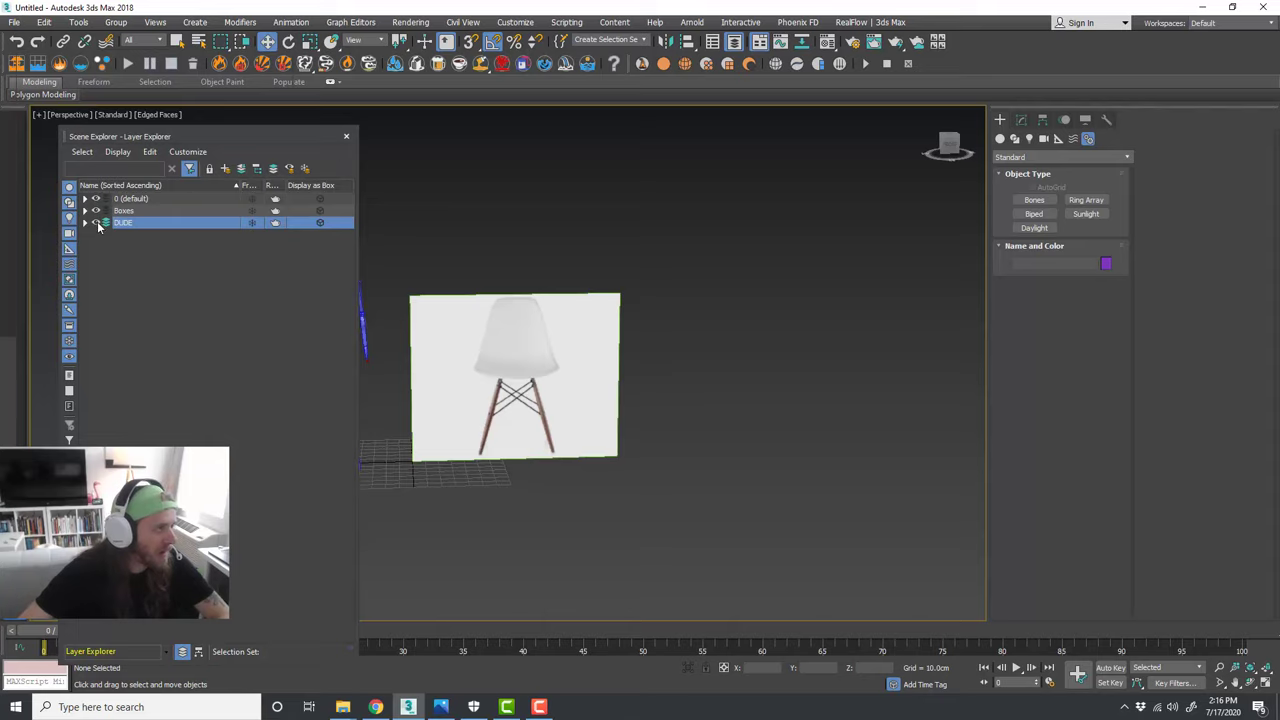
left_click(346, 137)
middle_click_drag(431, 357, 465, 403, "alt")
scroll(654, 424, "up", 3)
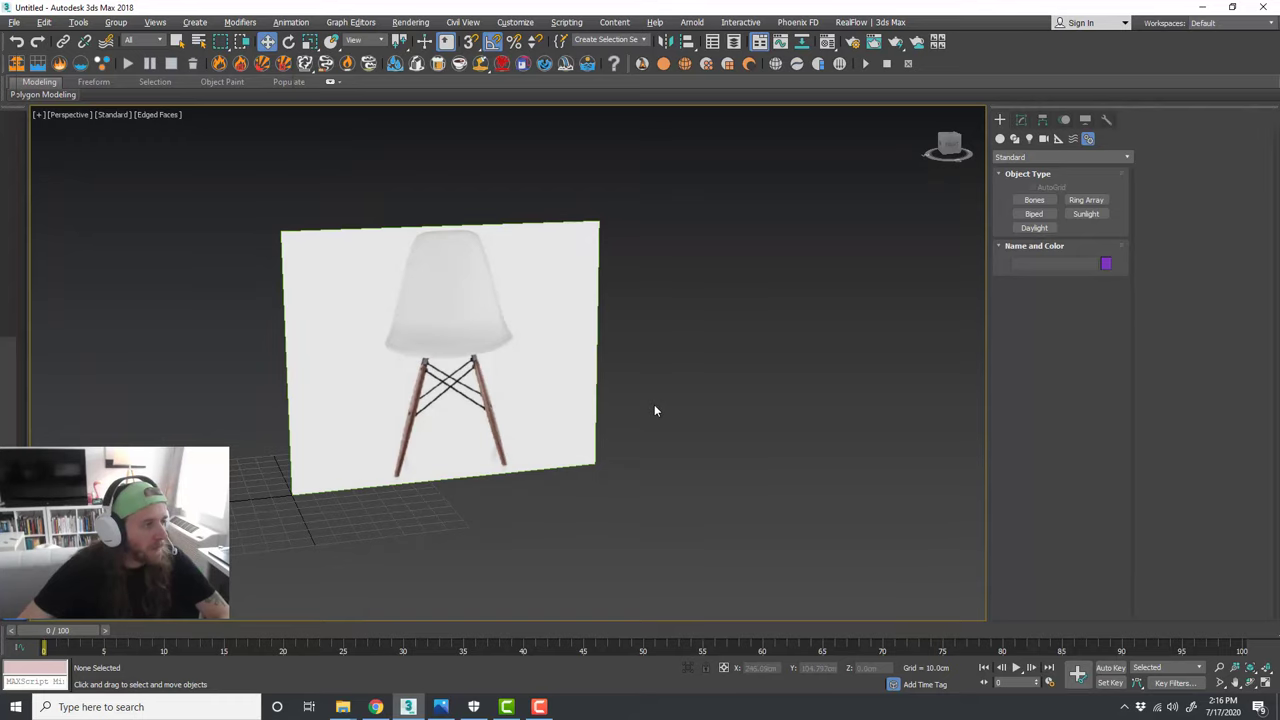
middle_click_drag(654, 407, 645, 380, "alt")
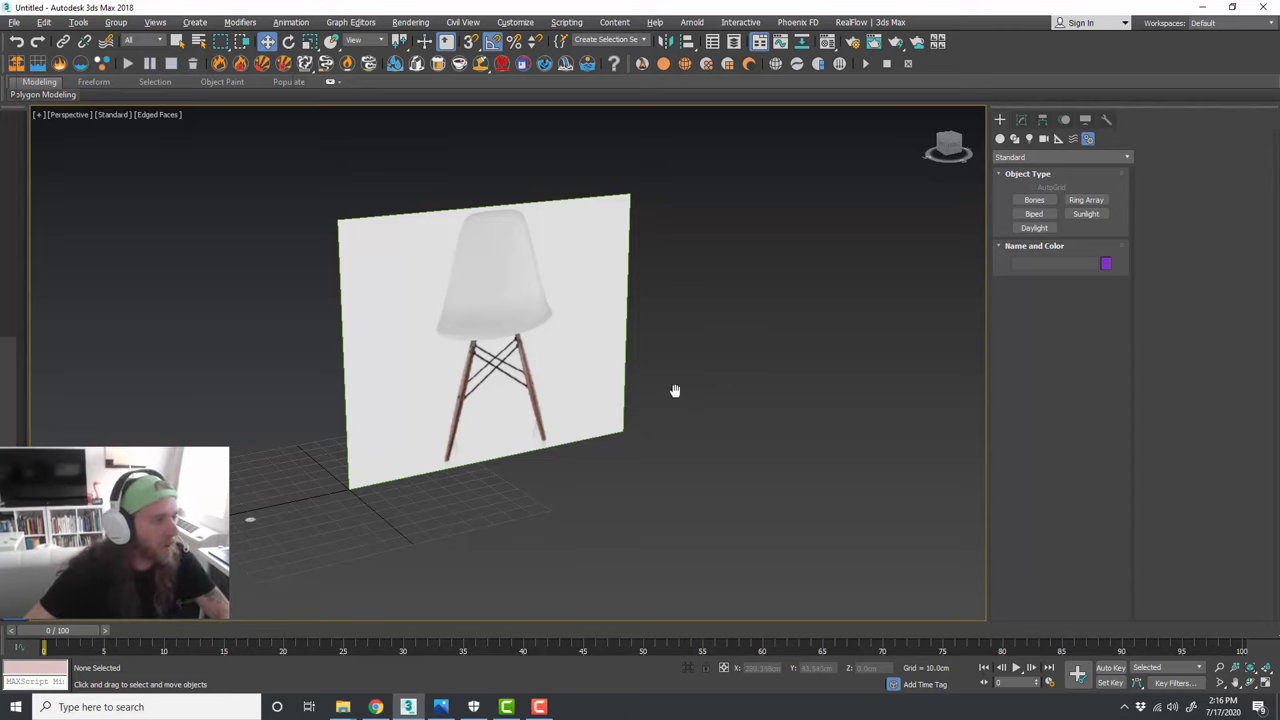
middle_click_drag(674, 389, 698, 397)
left_click(1000, 138)
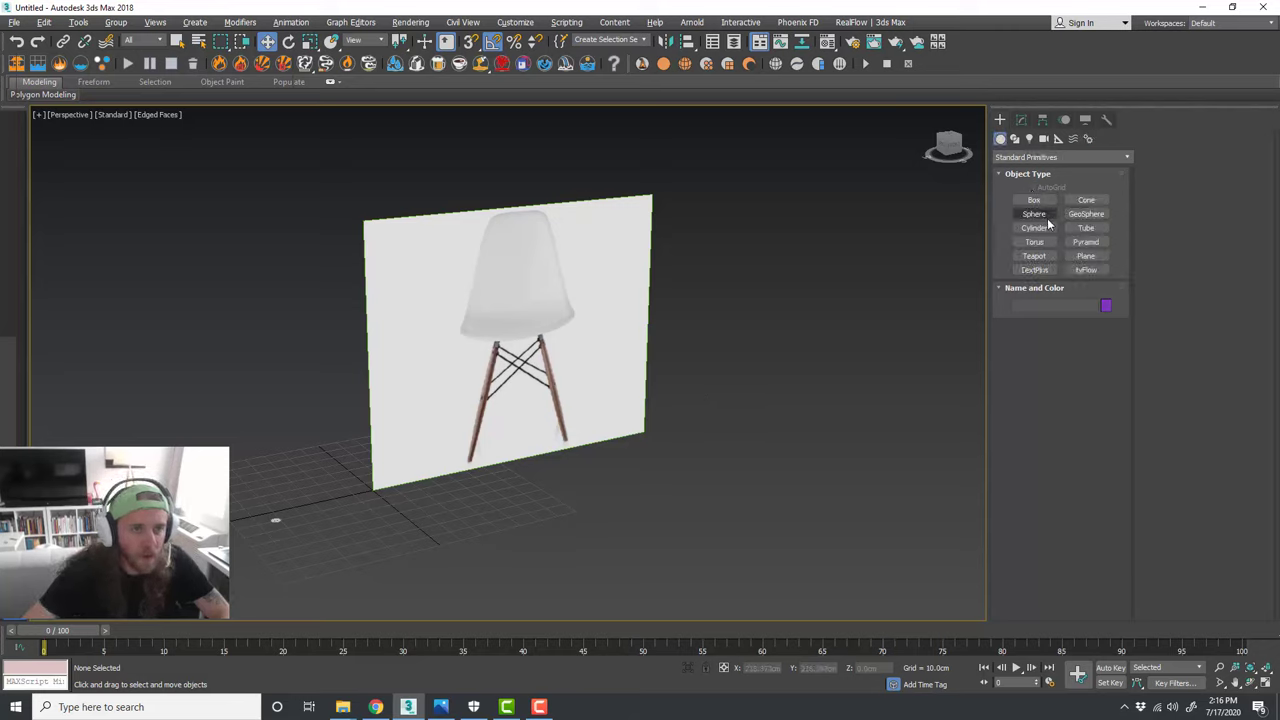
middle_click_drag(725, 274, 743, 276)
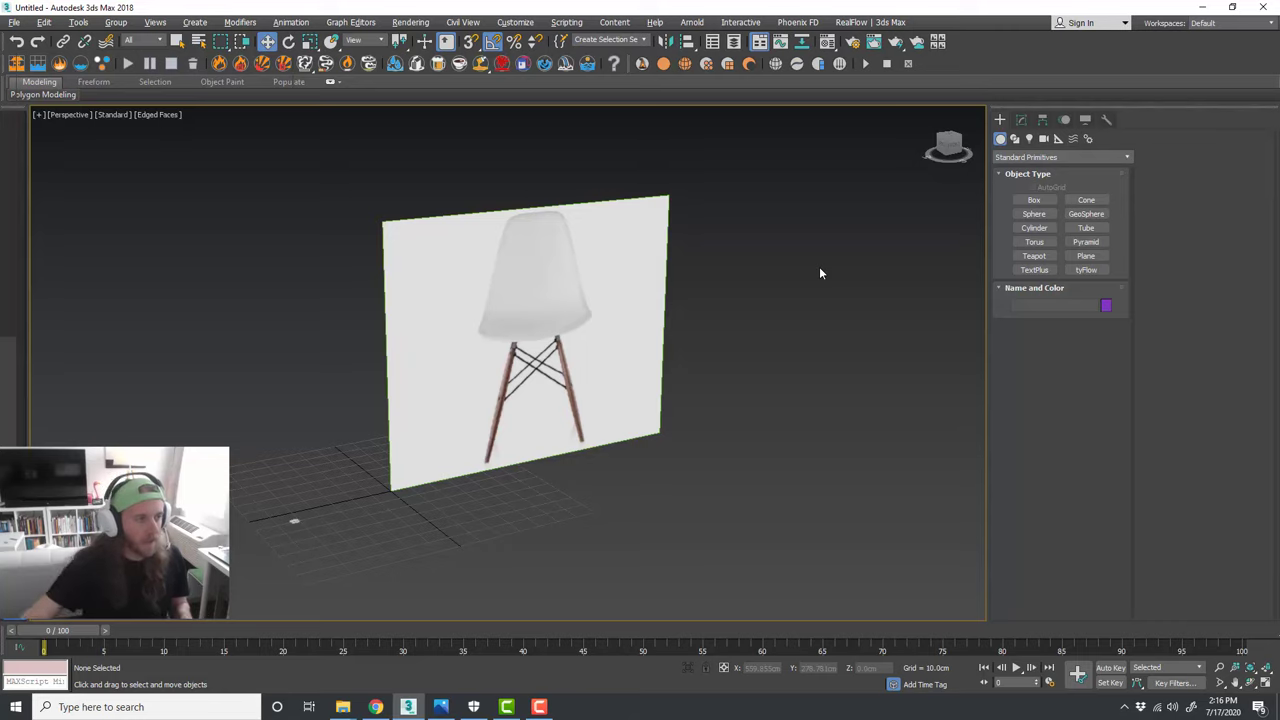
left_click(1084, 256)
middle_click_drag(626, 439, 629, 451)
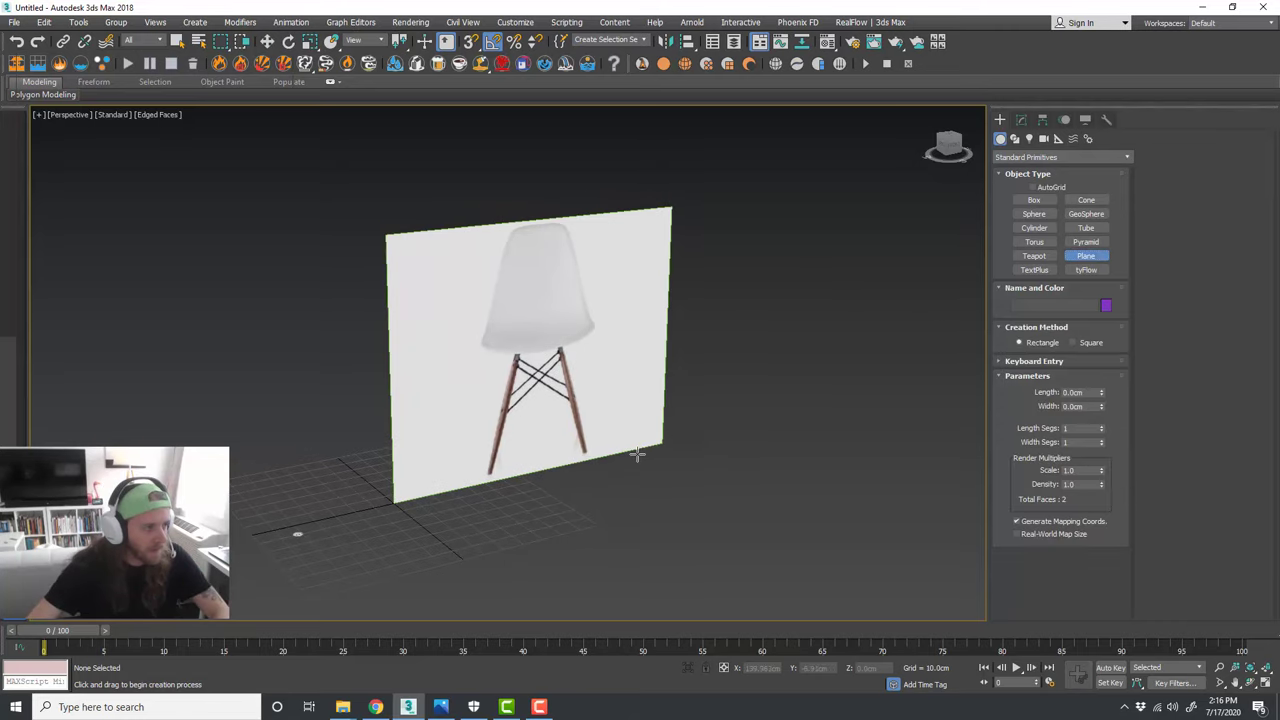
key("alt+w")
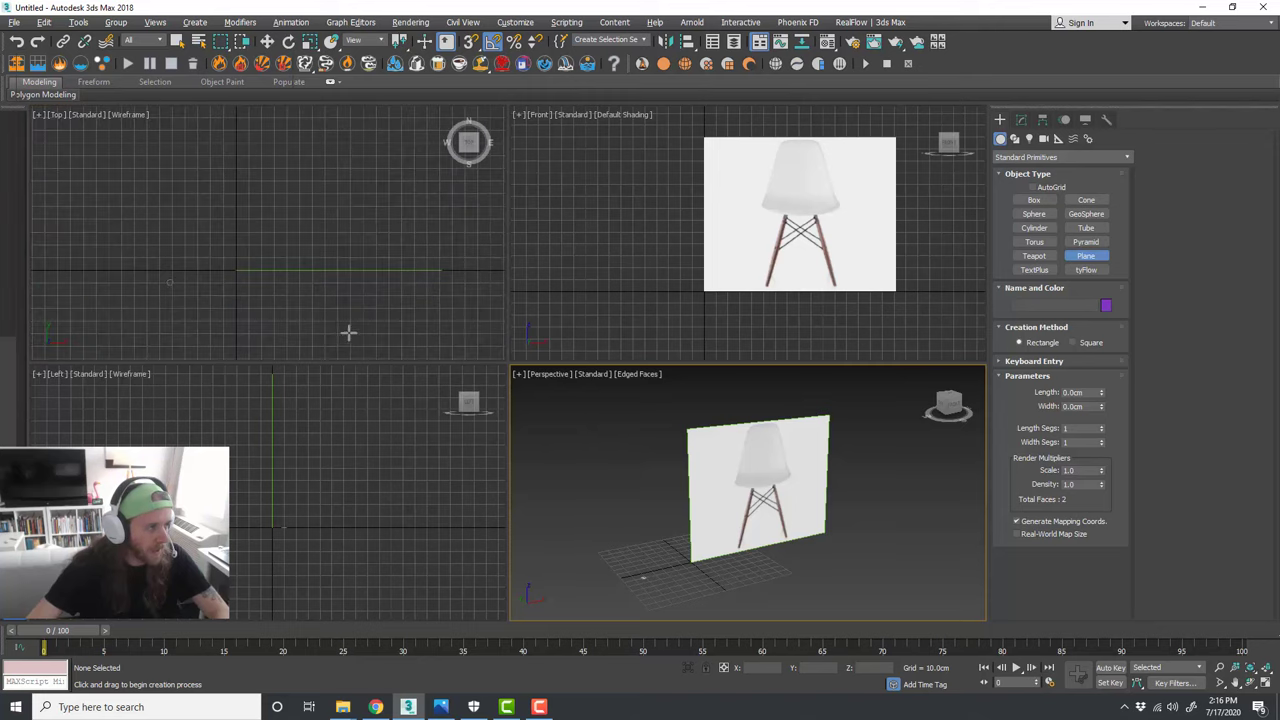
middle_click_drag(349, 331, 283, 274)
left_click(243, 273)
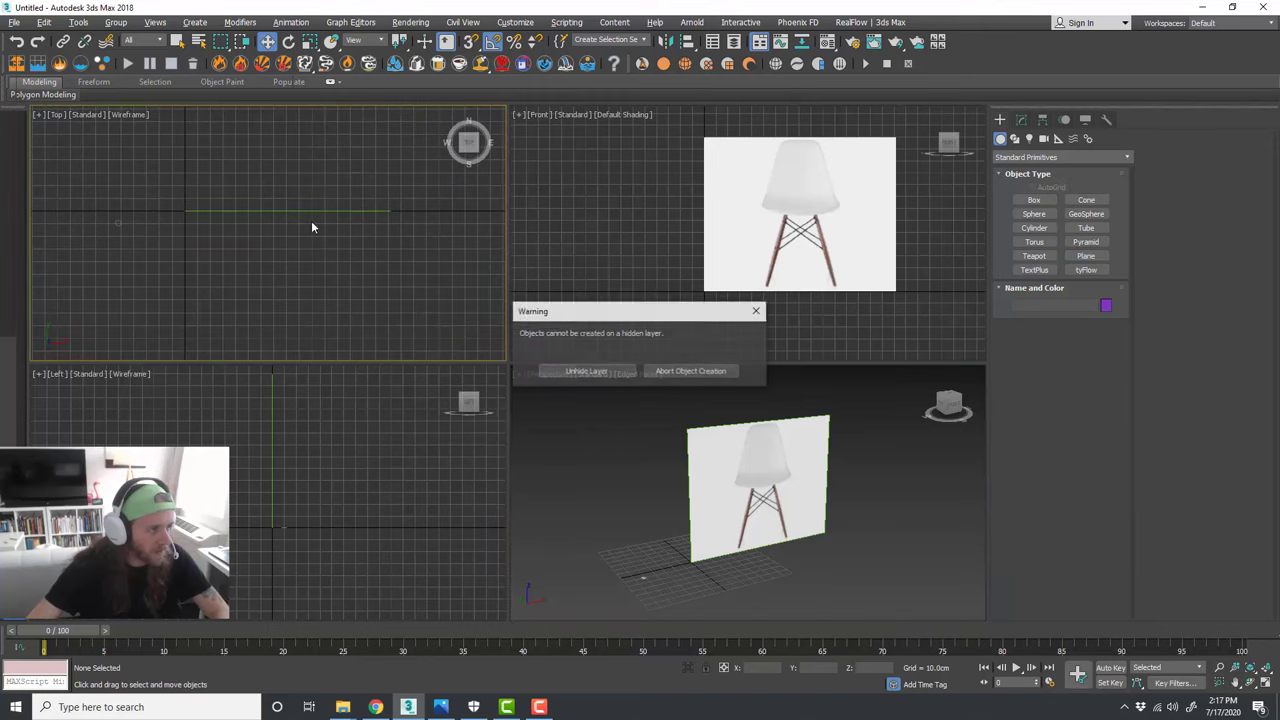
left_click(674, 371)
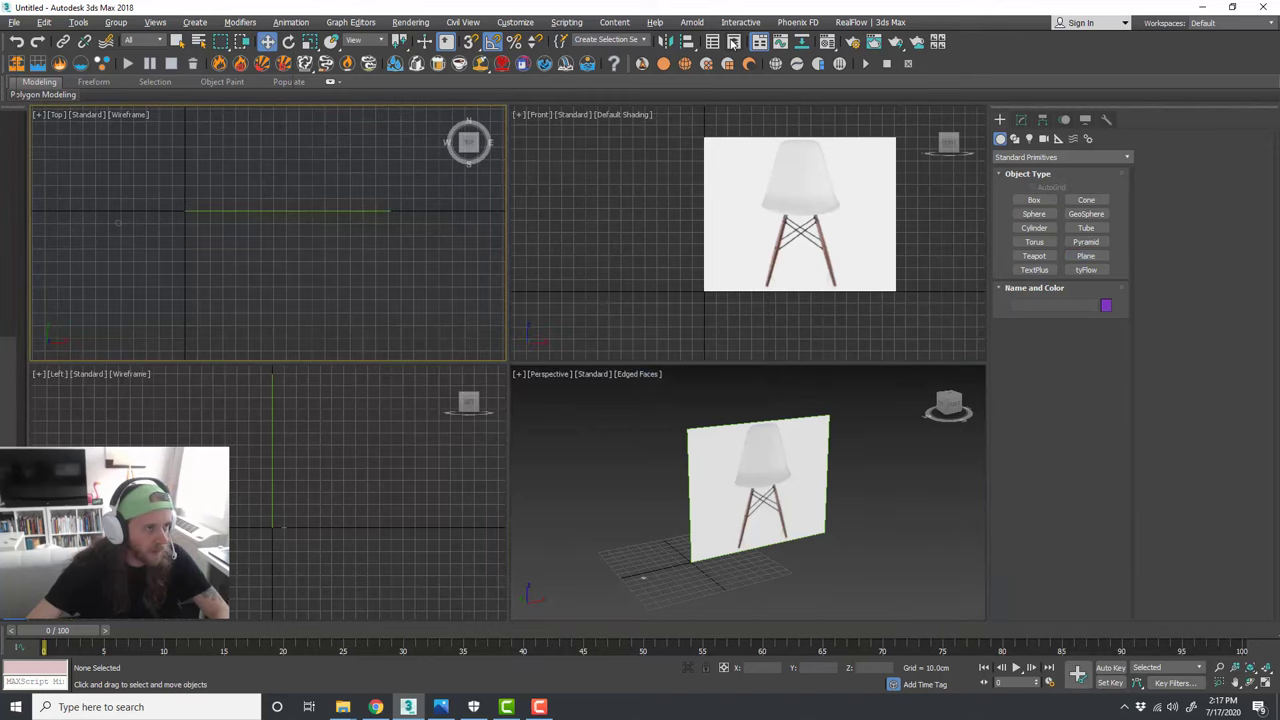
Step: Create a new active layer named Chair and close the layer explorer
left_click(734, 41)
left_click(225, 169)
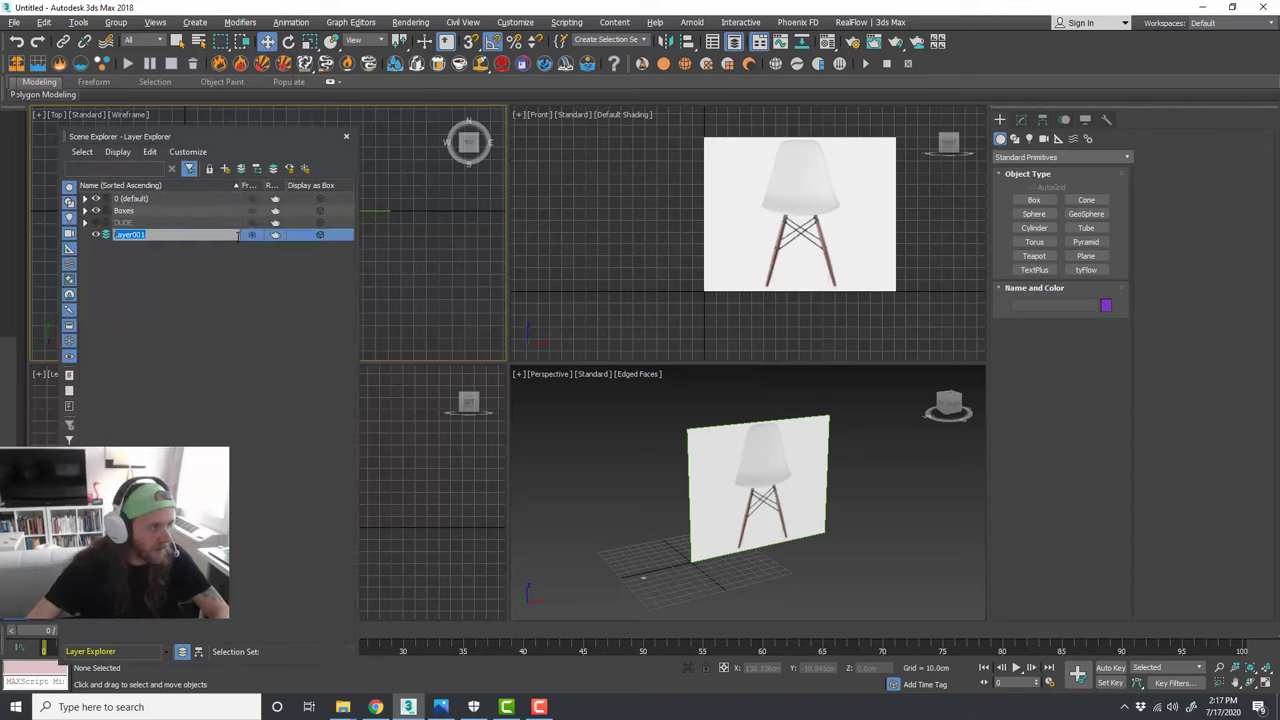
type("Chair")
key("Return")
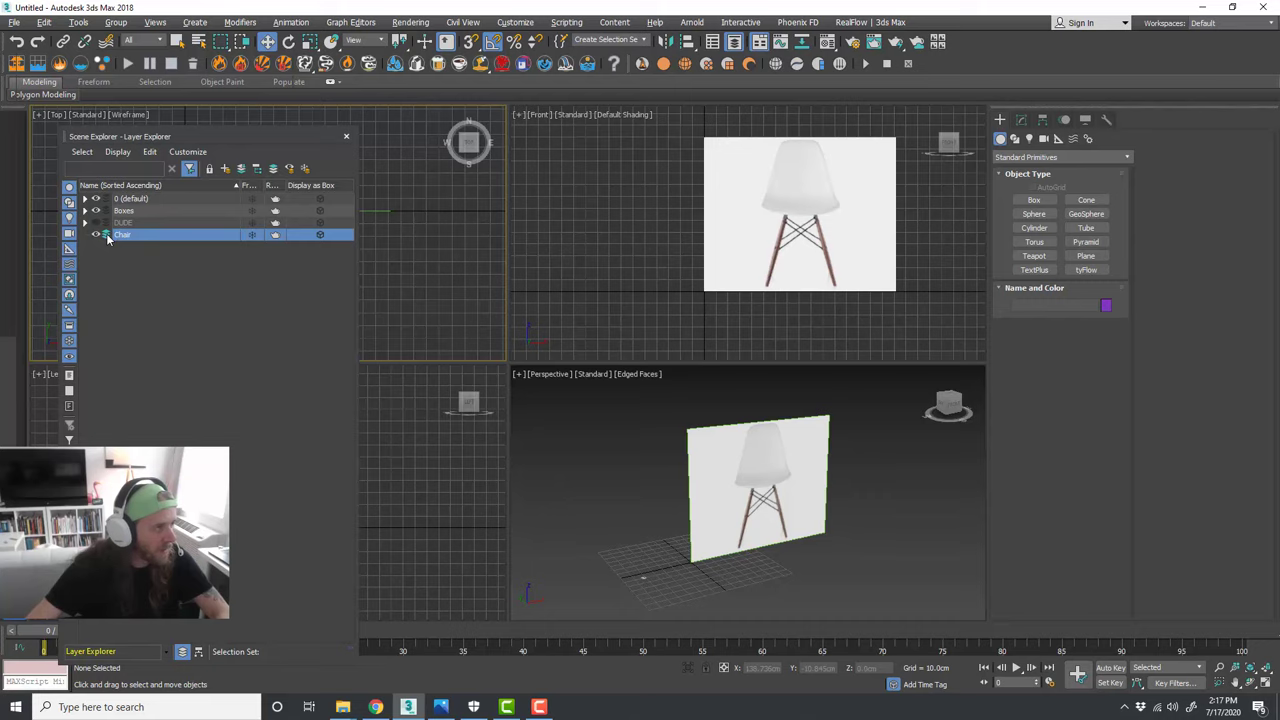
left_click(346, 137)
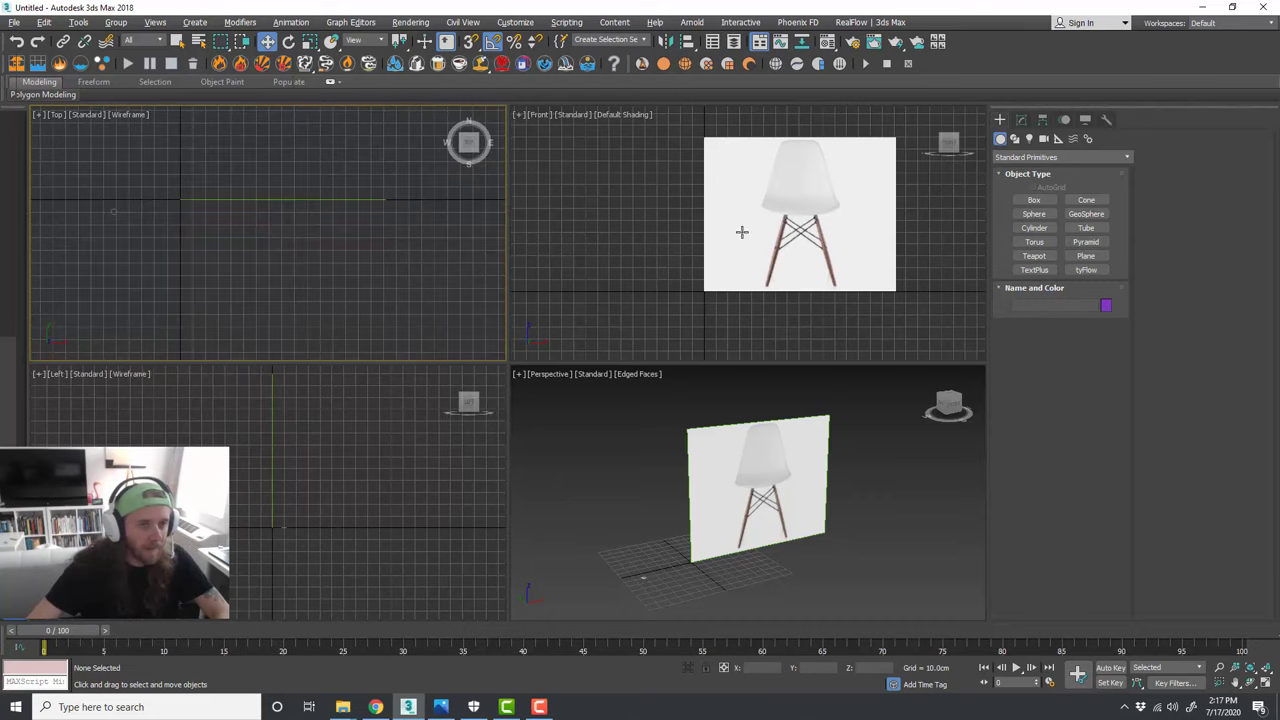
Step: Draw a horizontal plane about 53 by 55 cm in front of the chair photo and raise it to seat height, about Z 66 cm
left_click(1086, 256)
scroll(249, 244, "up", 2)
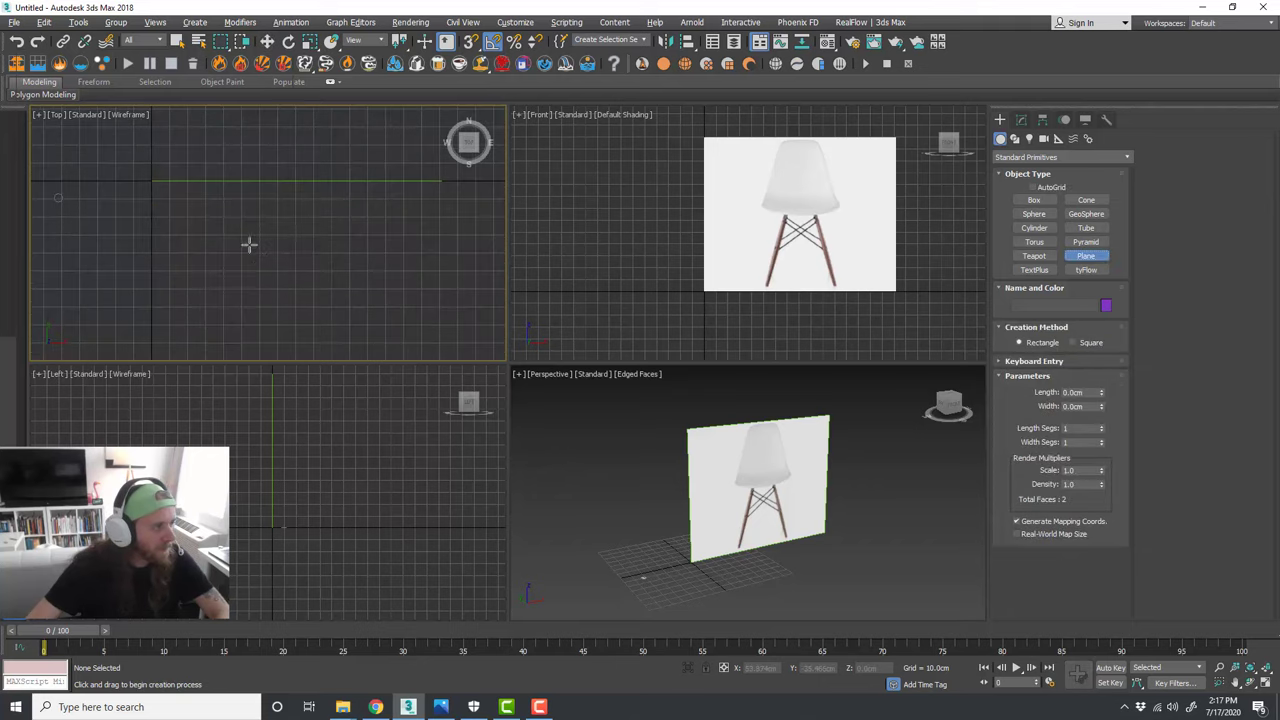
left_click_drag(249, 280, 349, 182)
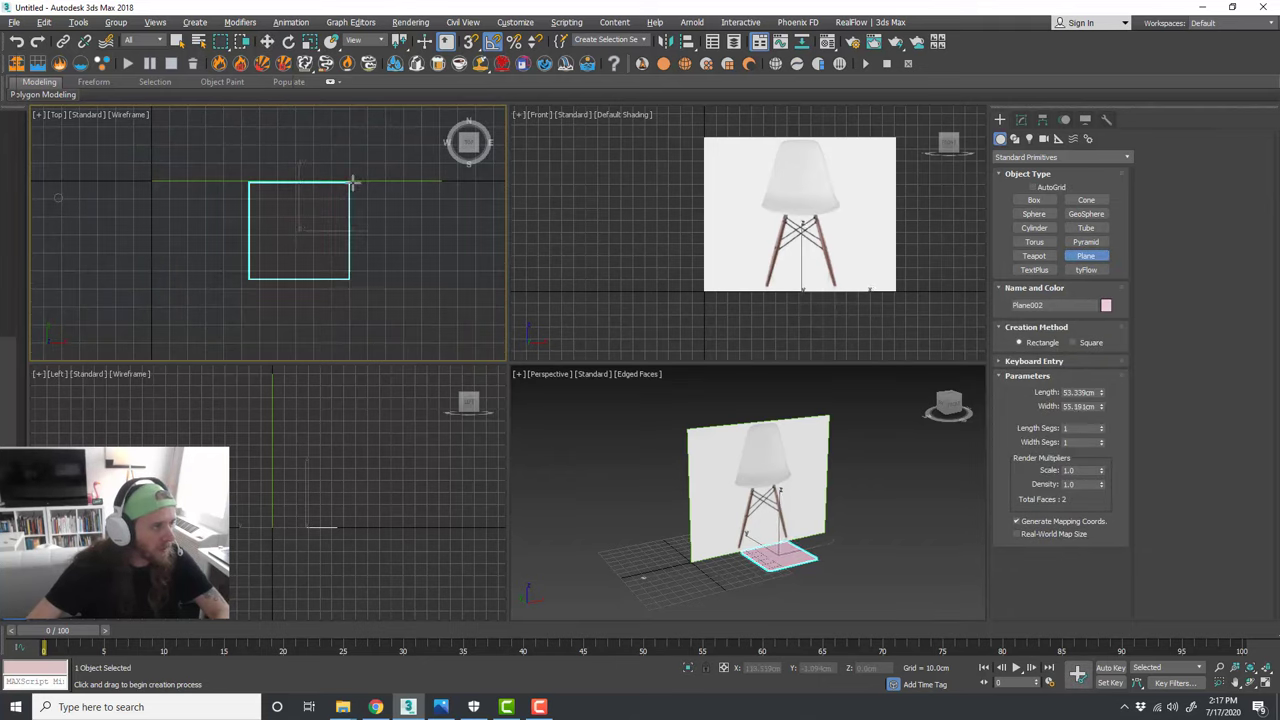
right_click(640, 480)
key("alt+w")
key("w")
middle_click_drag(606, 480, 586, 471, "alt")
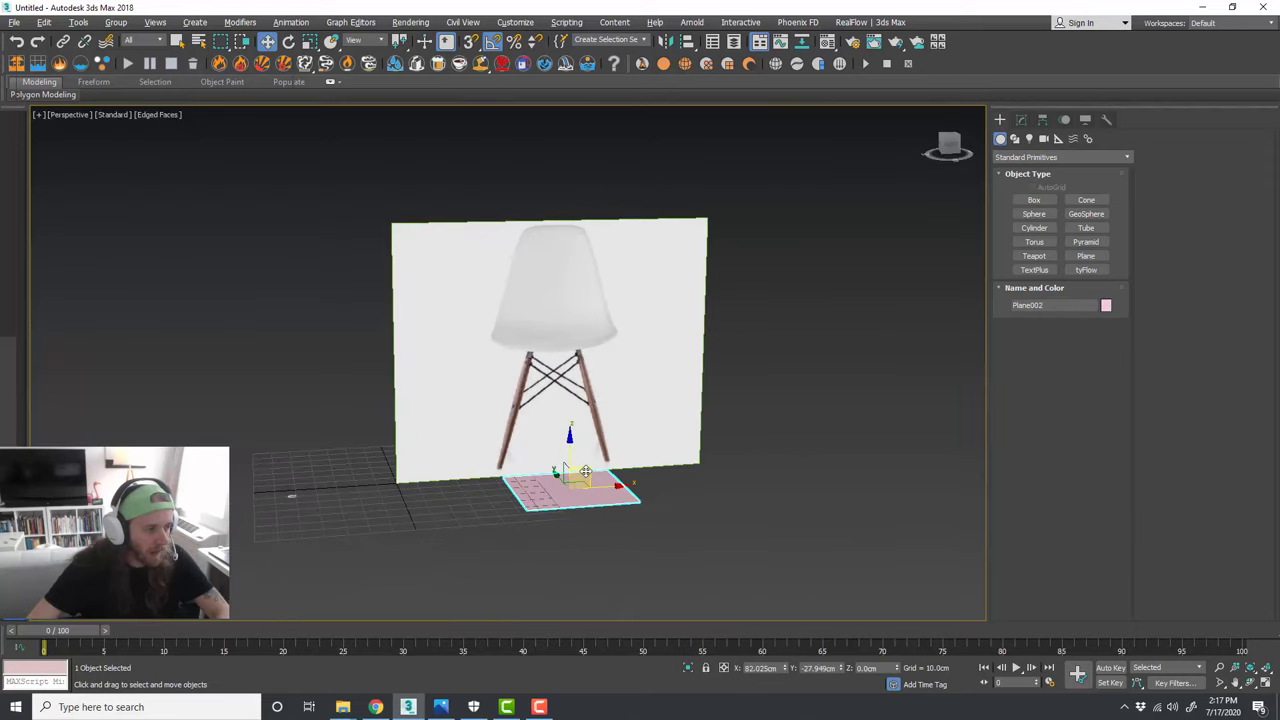
left_click_drag(585, 471, 593, 323)
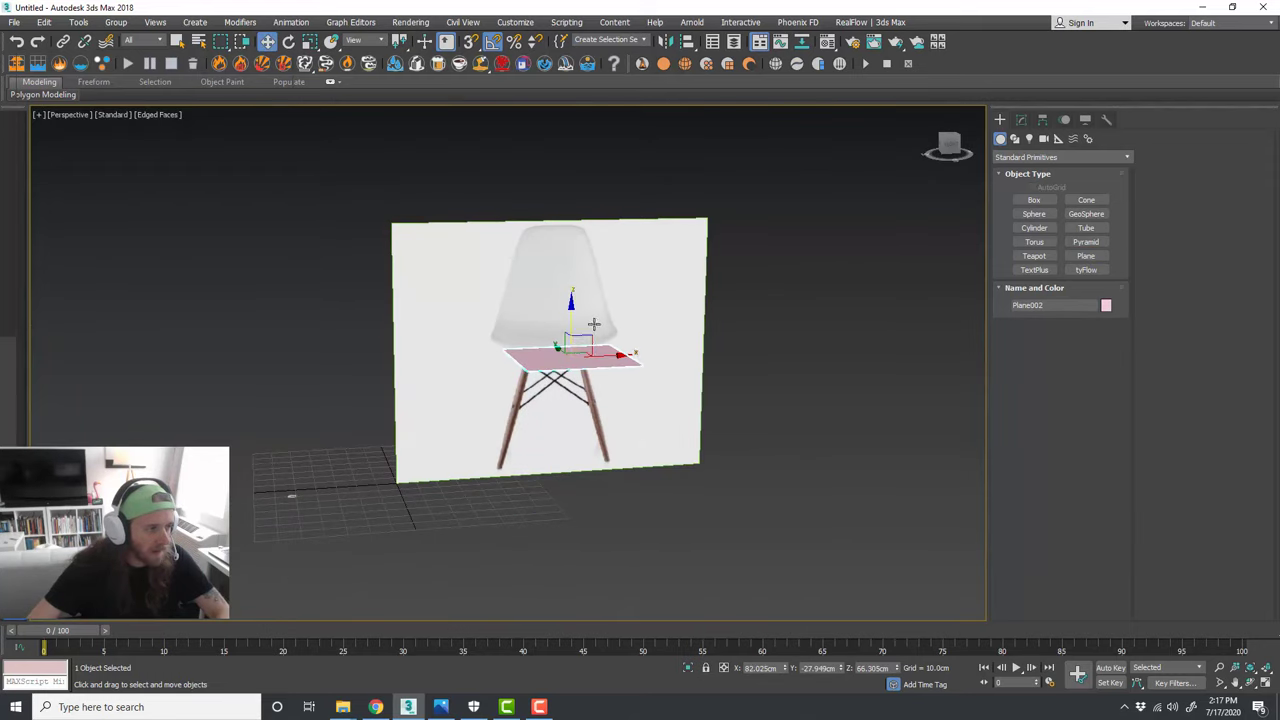
Step: Maximize the Front view around the seat and turn on edged faces there
scroll(593, 323, "up", 3)
scroll(591, 357, "down", 5)
key("alt+w")
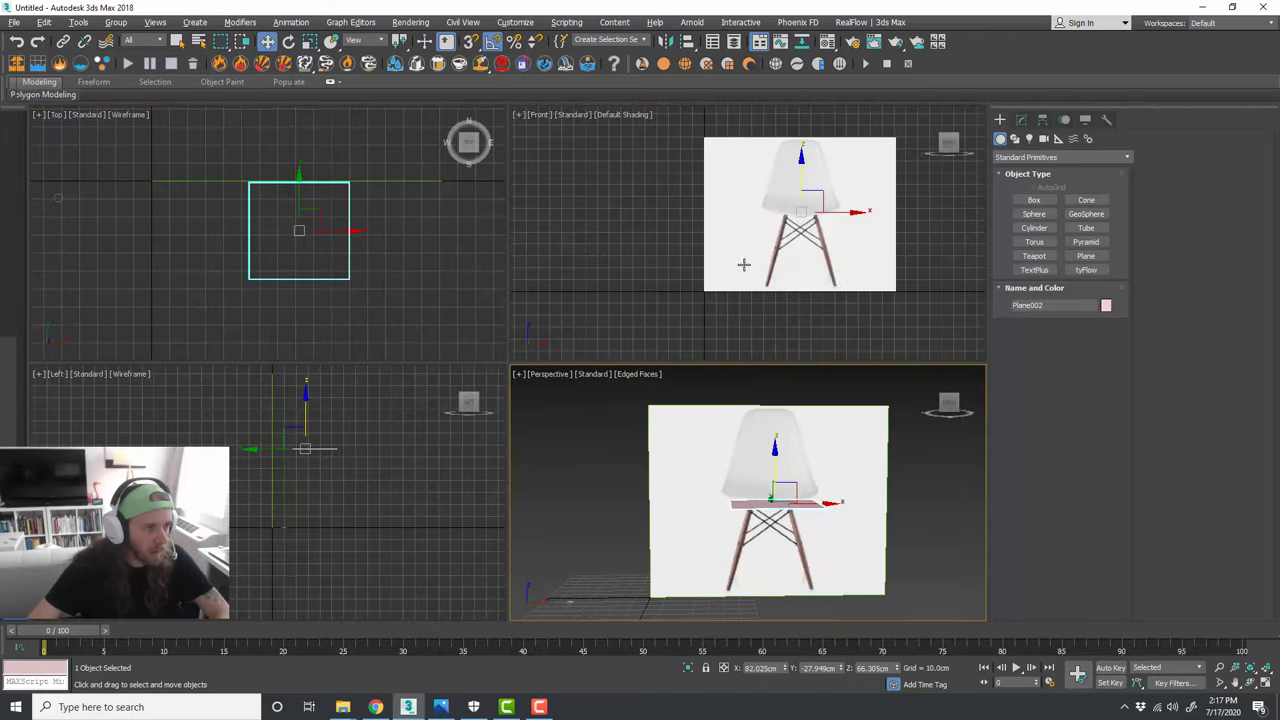
key("alt+w")
scroll(671, 317, "up", 4)
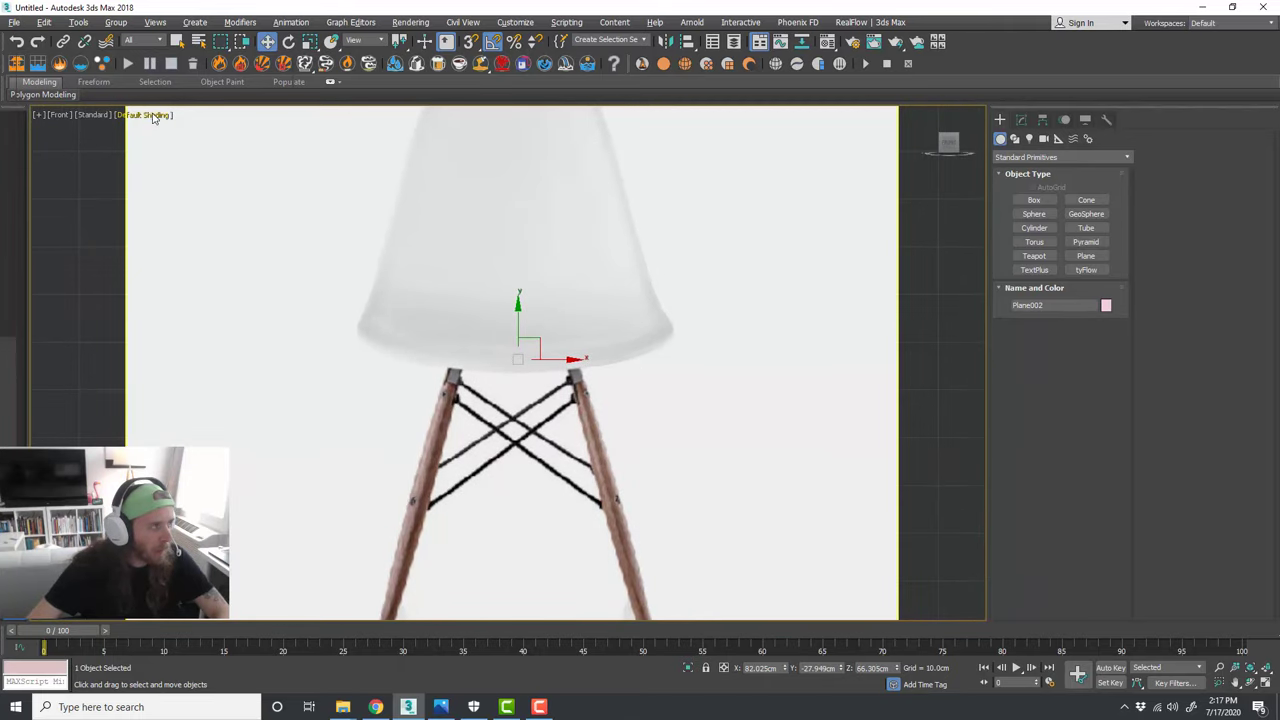
left_click(154, 118)
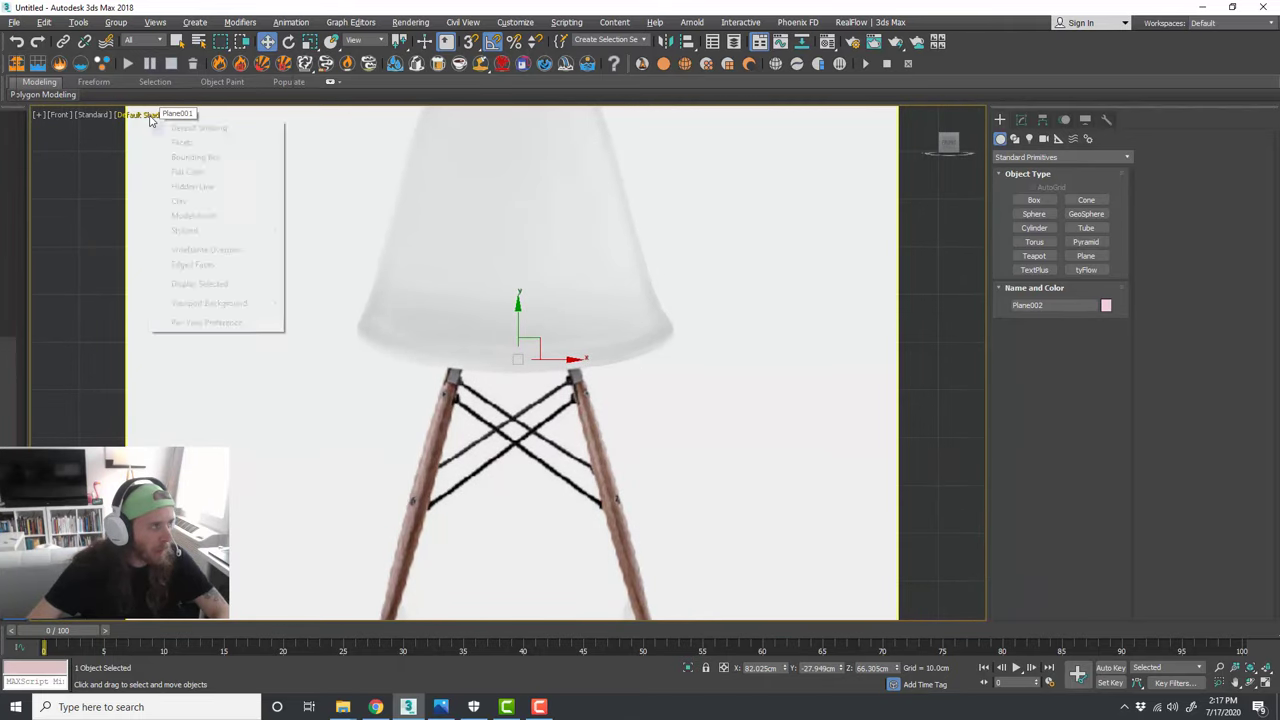
left_click(216, 263)
Step: Shift the seat plane slightly along X to about 81.5 cm so it is centred under the photographed seat
scroll(563, 354, "down", 3)
scroll(561, 362, "up", 3)
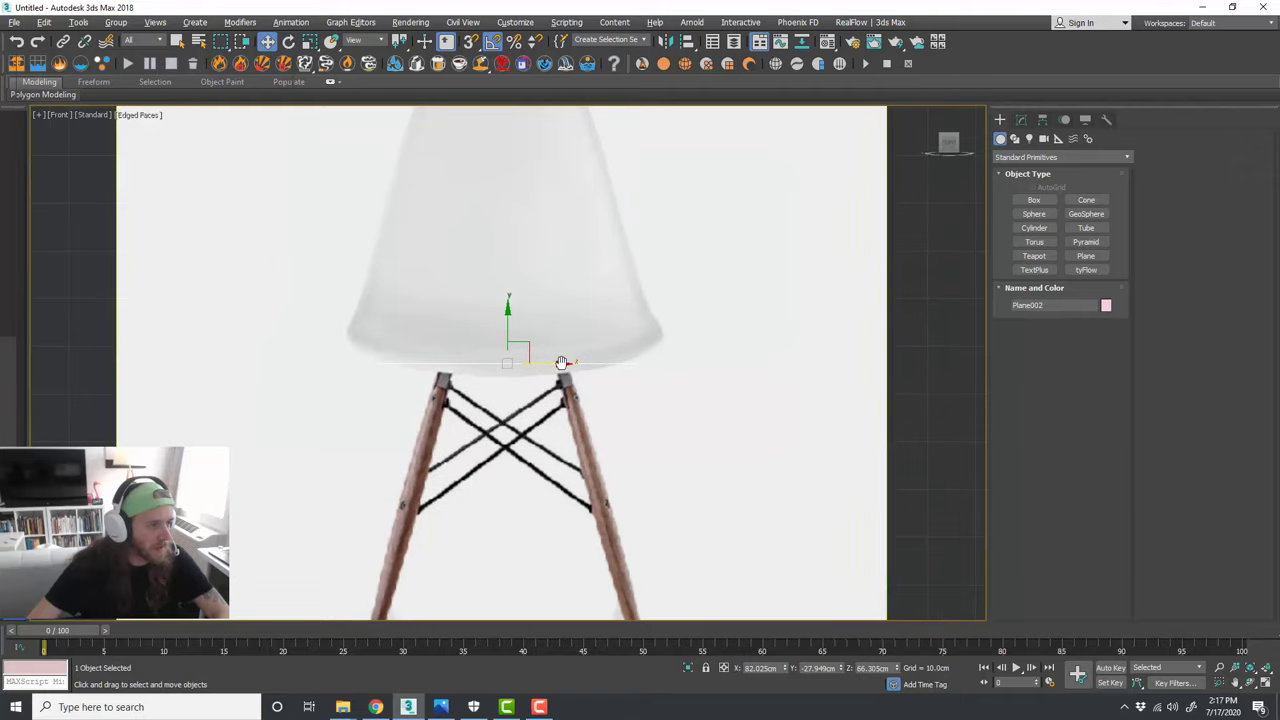
middle_click_drag(561, 362, 569, 365)
left_click_drag(567, 366, 565, 366)
scroll(614, 374, "down", 3)
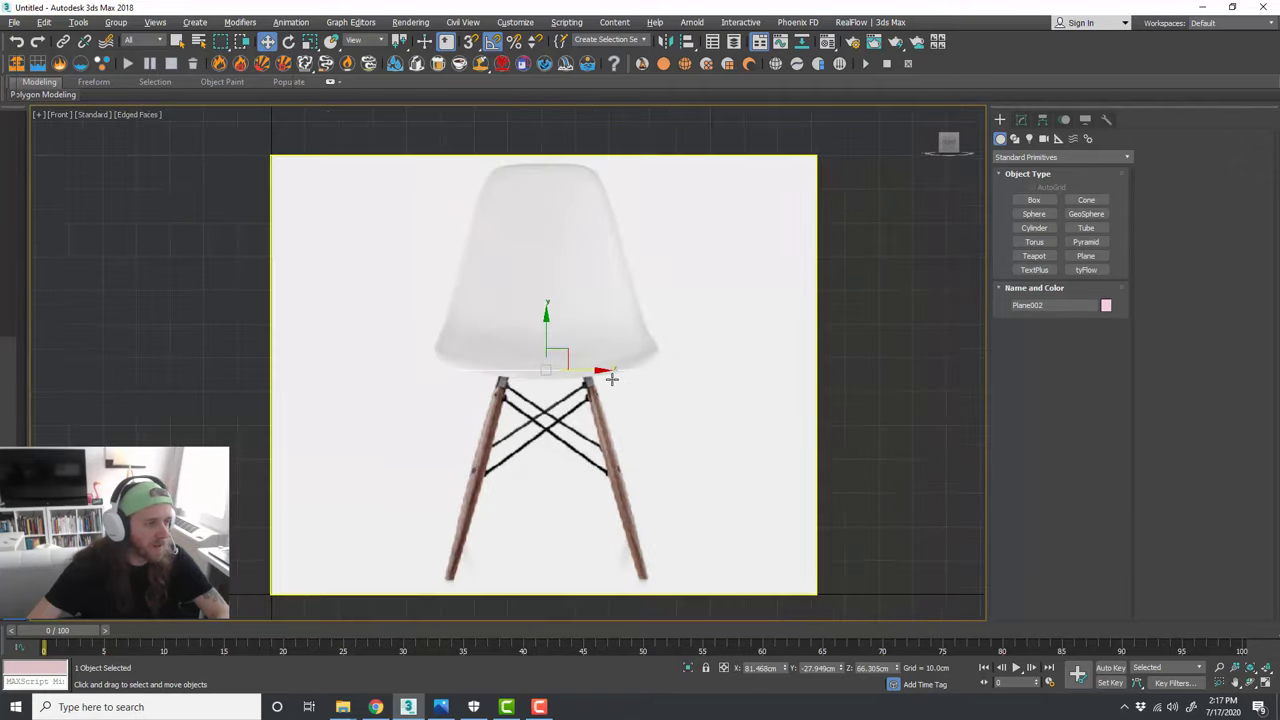
Step: Scale the seat plane along X to about 119% to match the photographed seat's width
scroll(614, 374, "up", 3)
left_click(1021, 119)
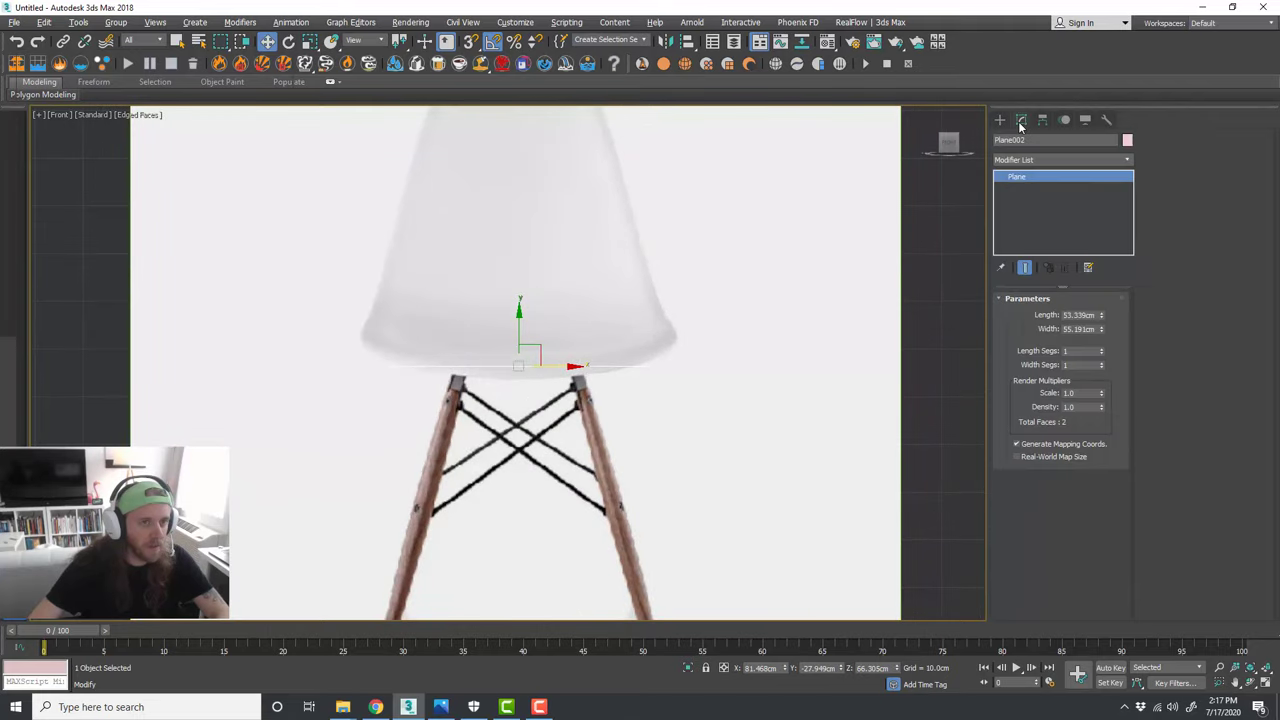
middle_click_drag(578, 379, 586, 372)
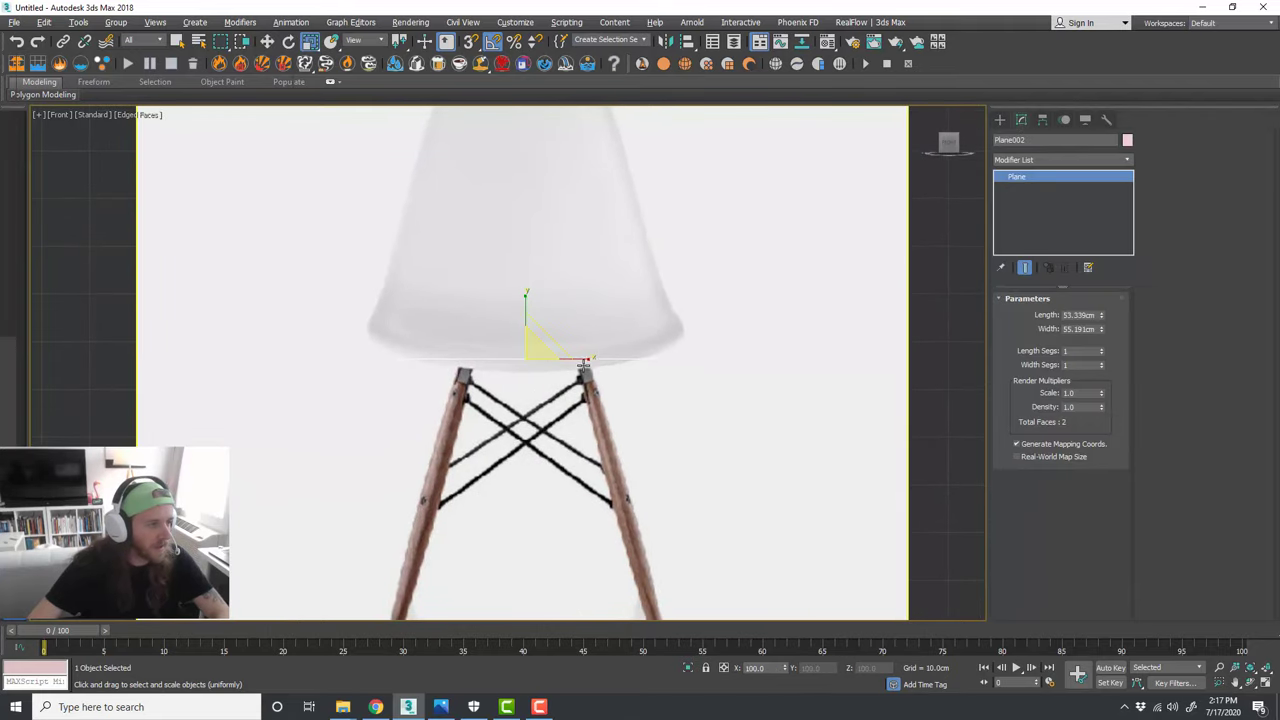
key("r")
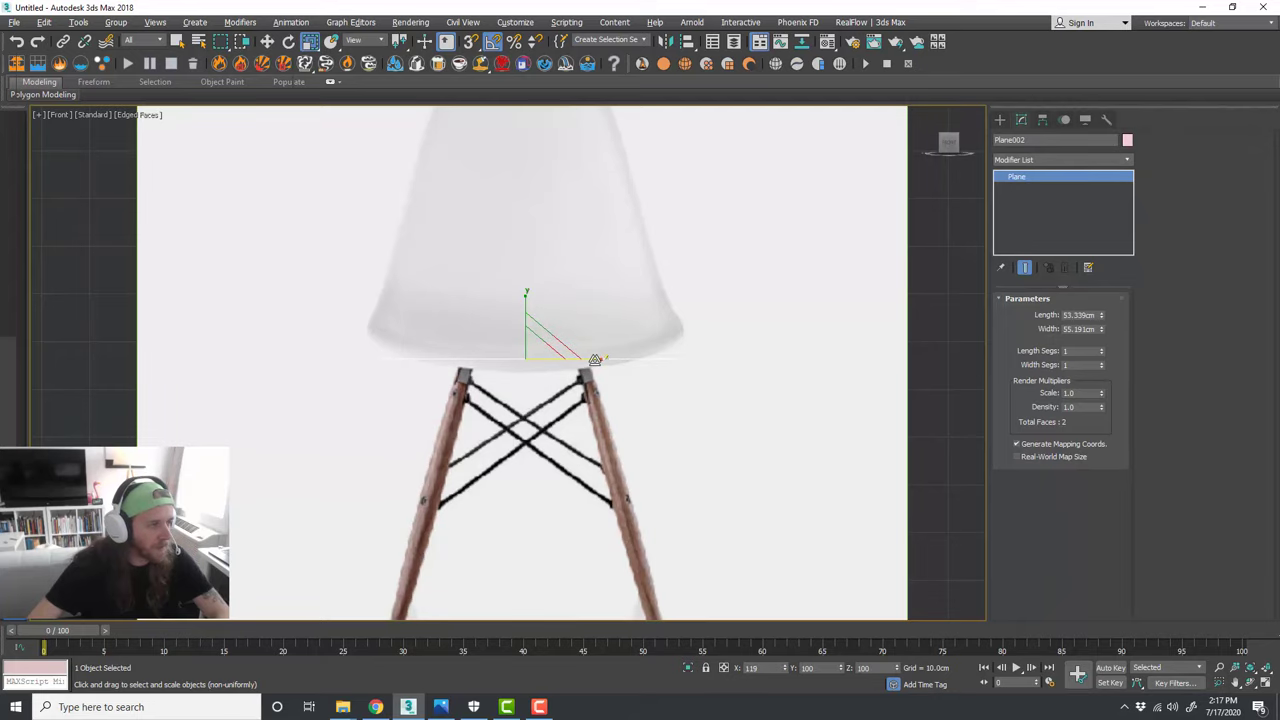
left_click_drag(595, 360, 596, 360)
Step: Add an Edit Poly modifier to the seat plane
key("alt+w")
middle_click(757, 449)
key("alt+w")
middle_click_drag(680, 406, 703, 445, "alt")
key("w")
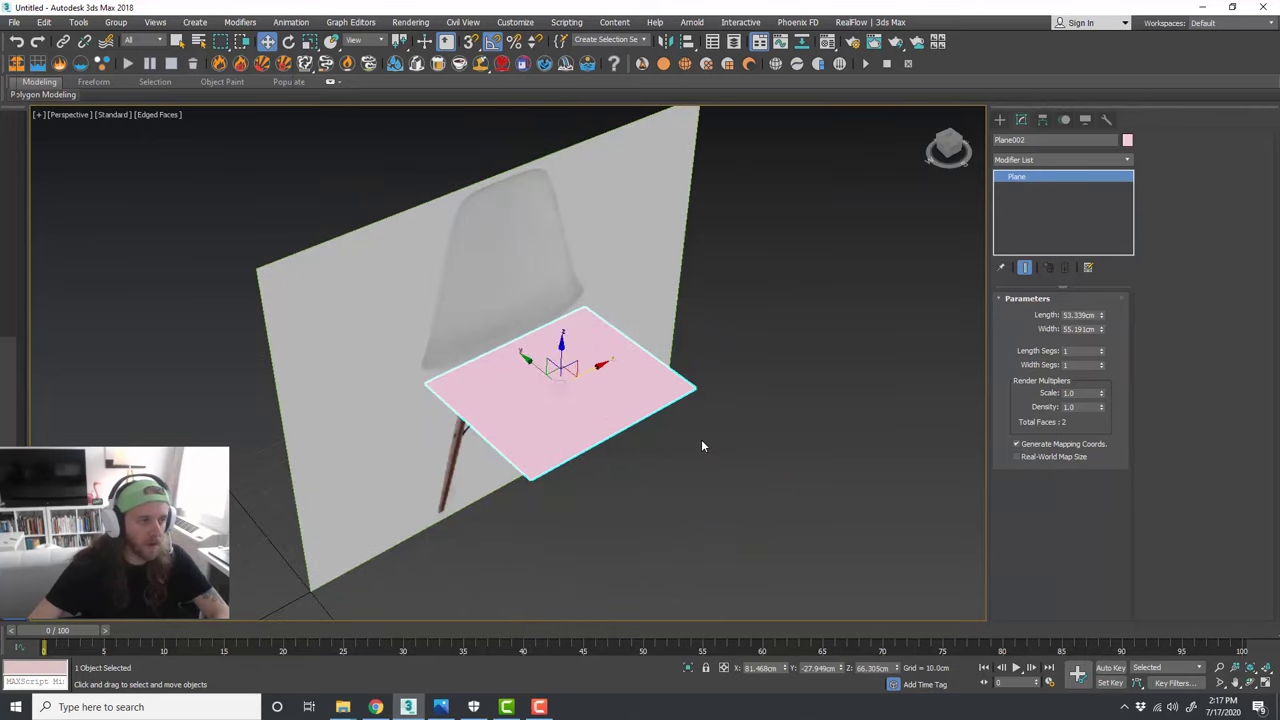
scroll(701, 439, "down", 5)
scroll(699, 434, "up", 2)
middle_click_drag(708, 443, 714, 442)
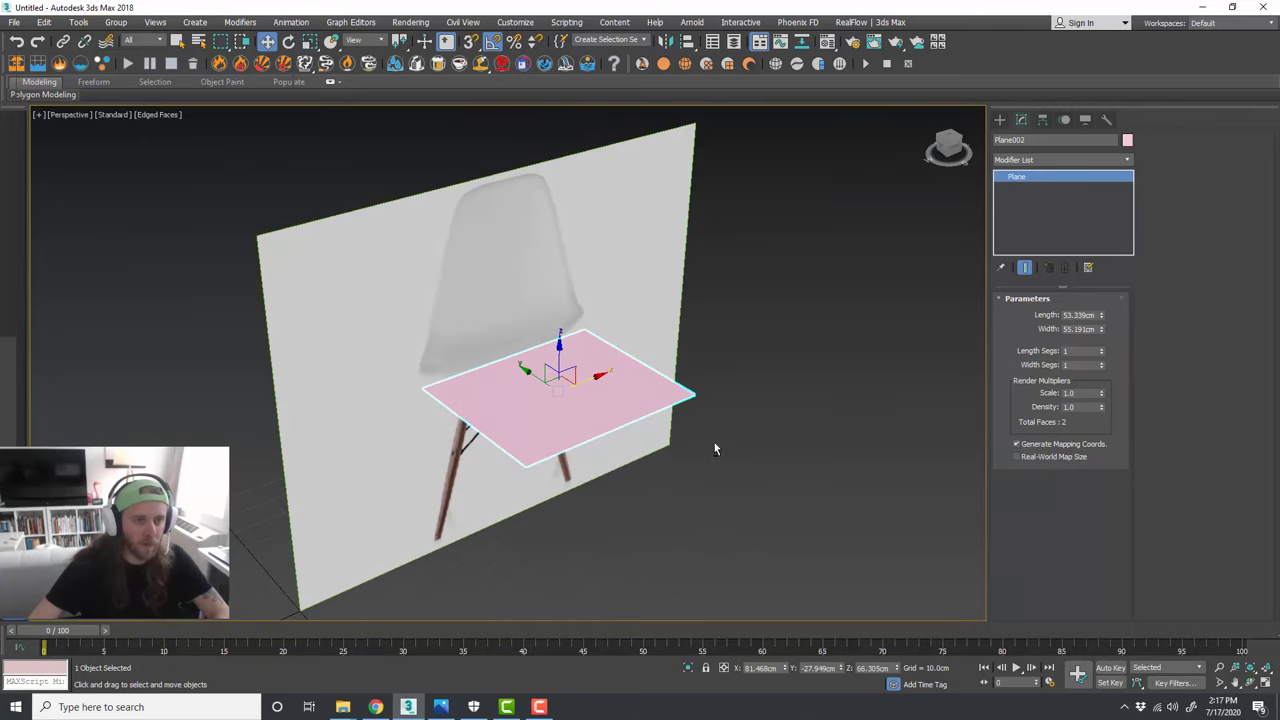
left_click(1045, 159)
left_click(1045, 159)
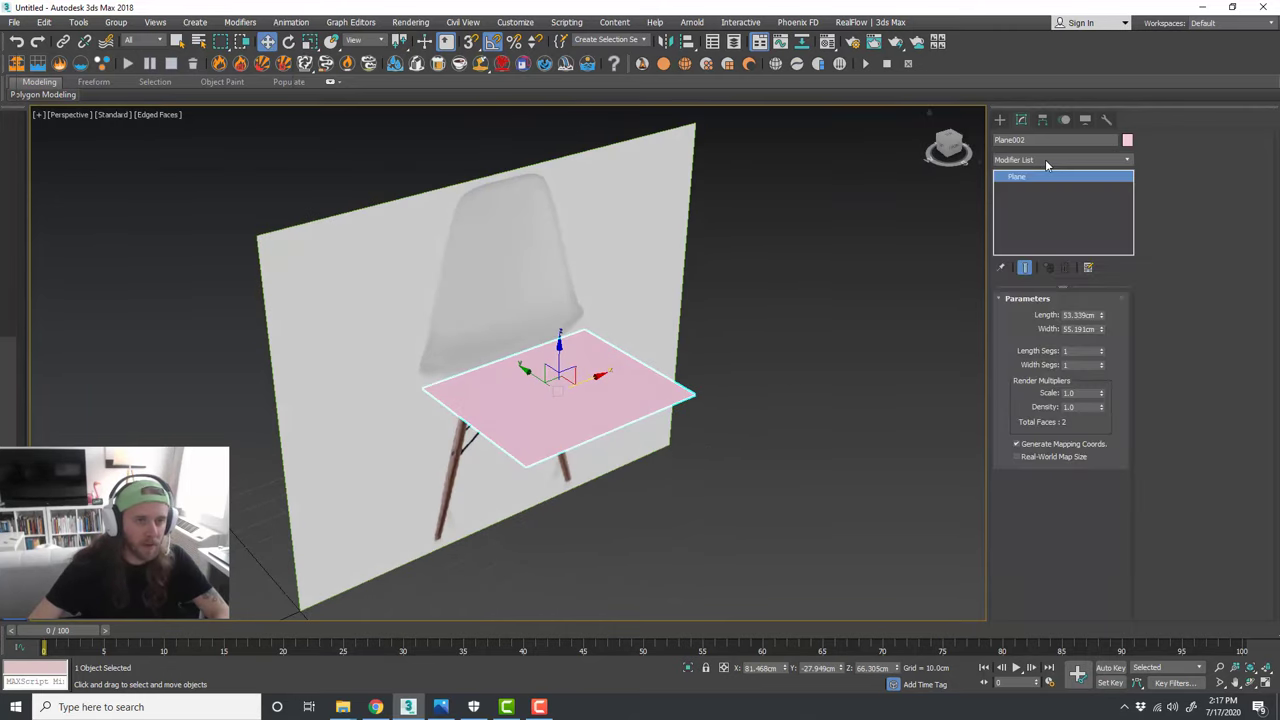
left_click(1045, 159)
scroll(1051, 634, "down", 2)
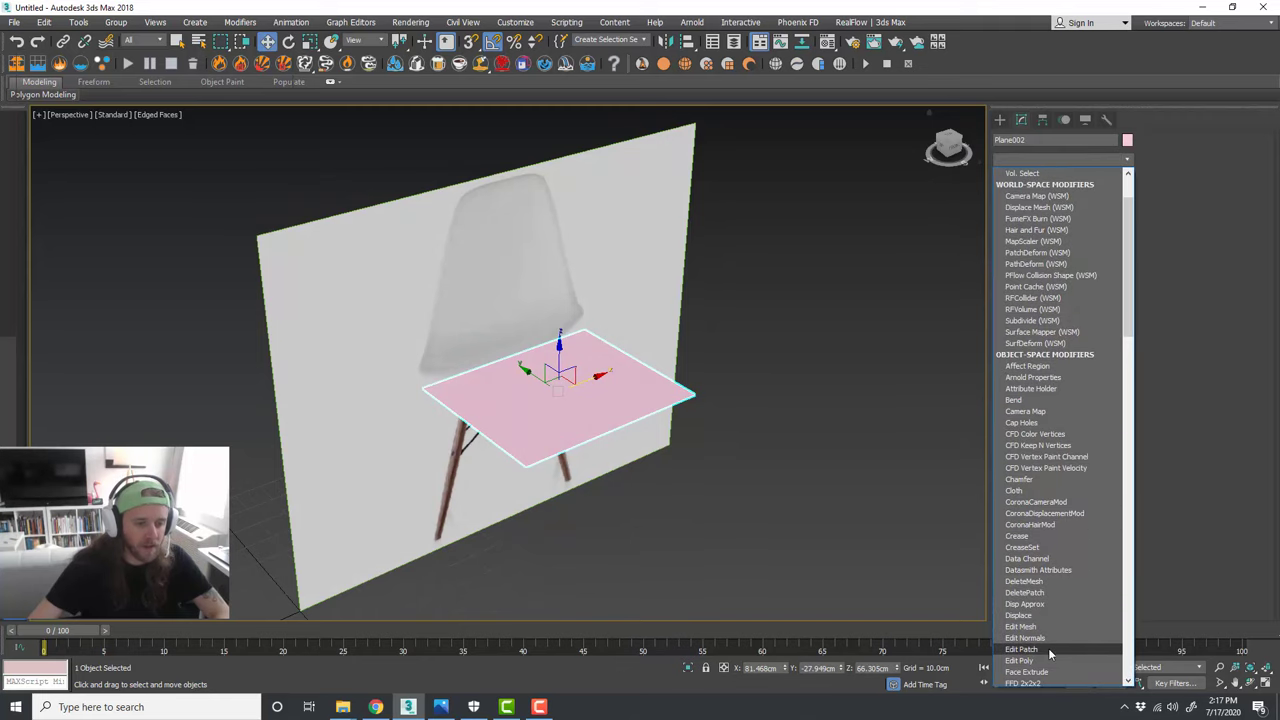
left_click(1048, 655)
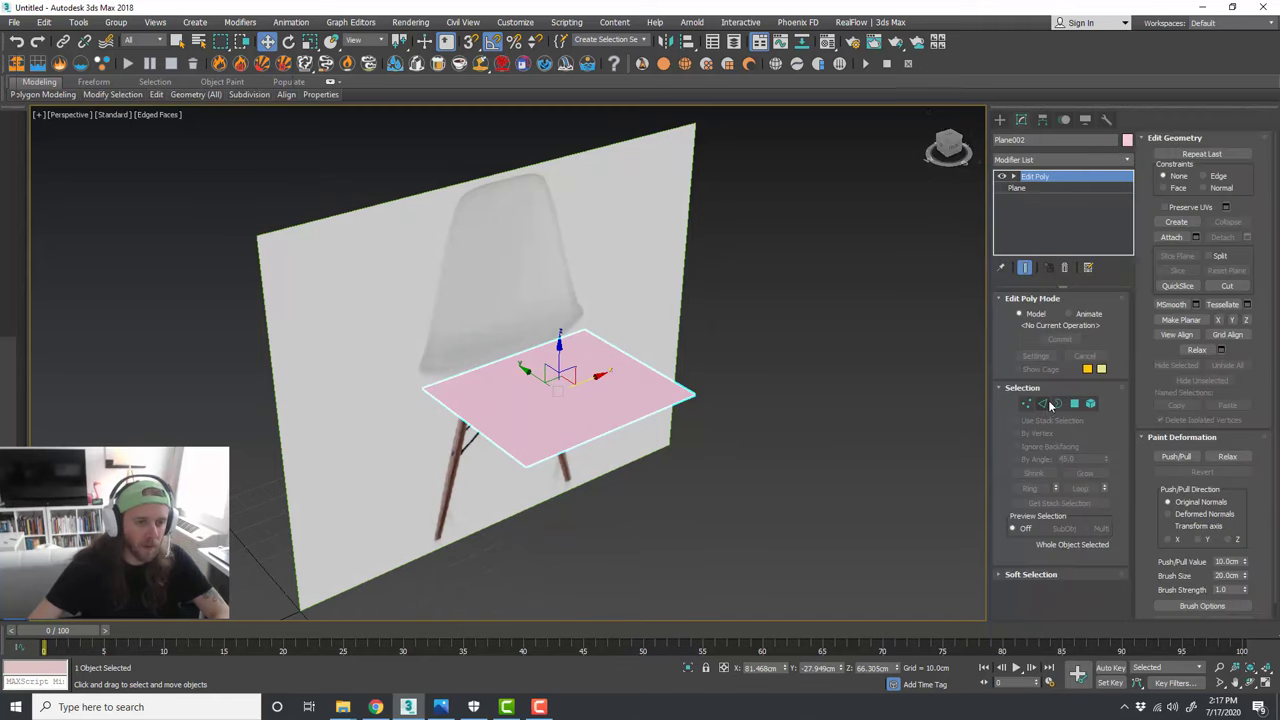
Step: Select the seat plane's rear edge and extend a new polygon upward from it as the backrest, to about Z 128 cm
left_click(1045, 404)
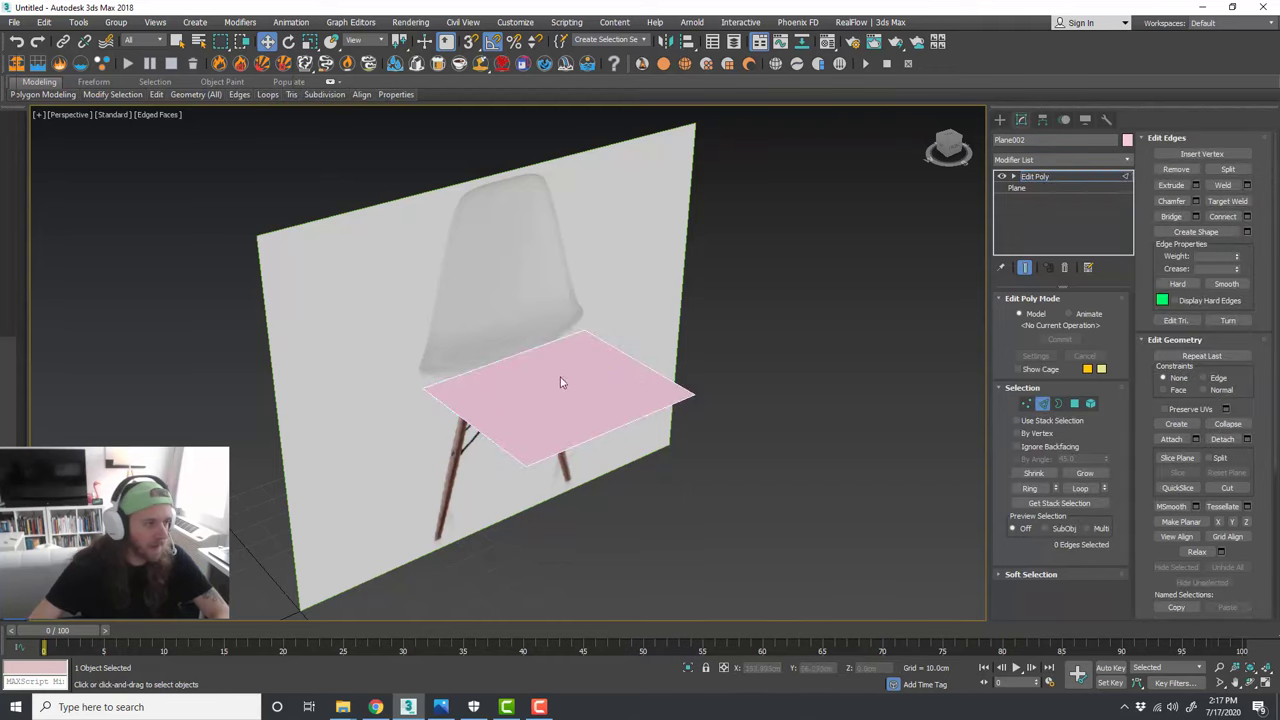
left_click_drag(533, 372, 509, 338)
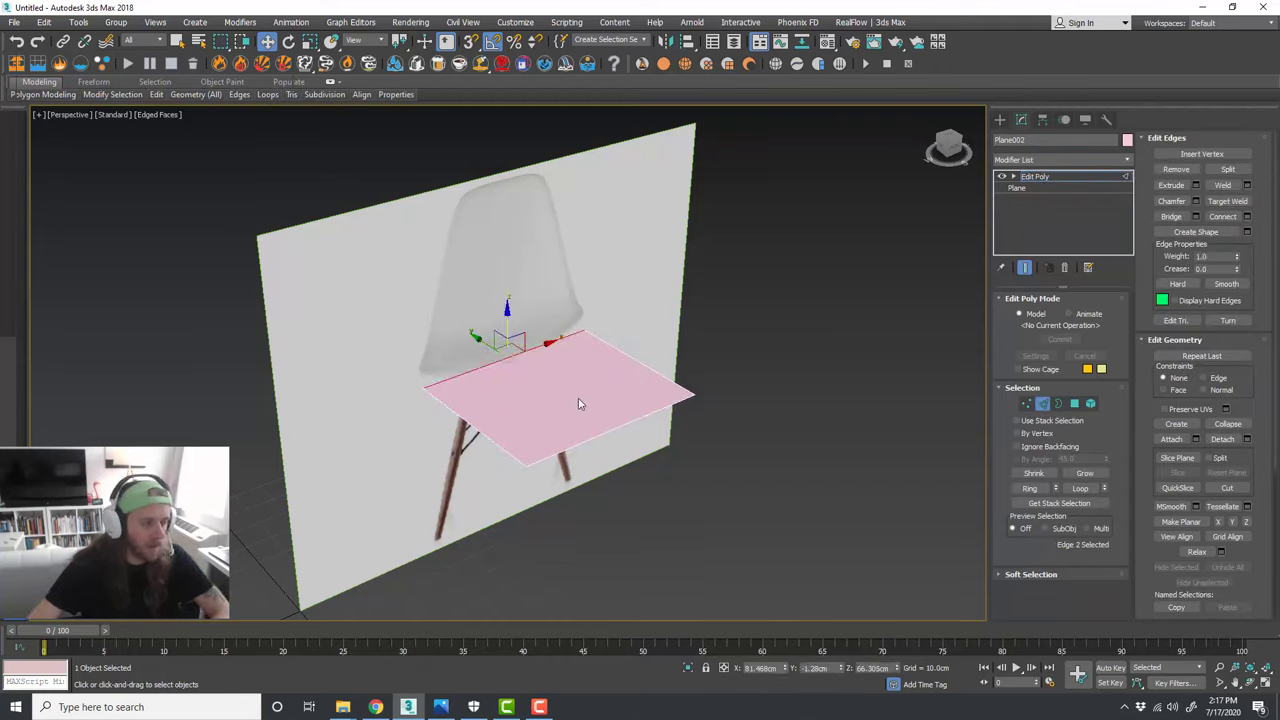
middle_click_drag(578, 404, 569, 366, "alt")
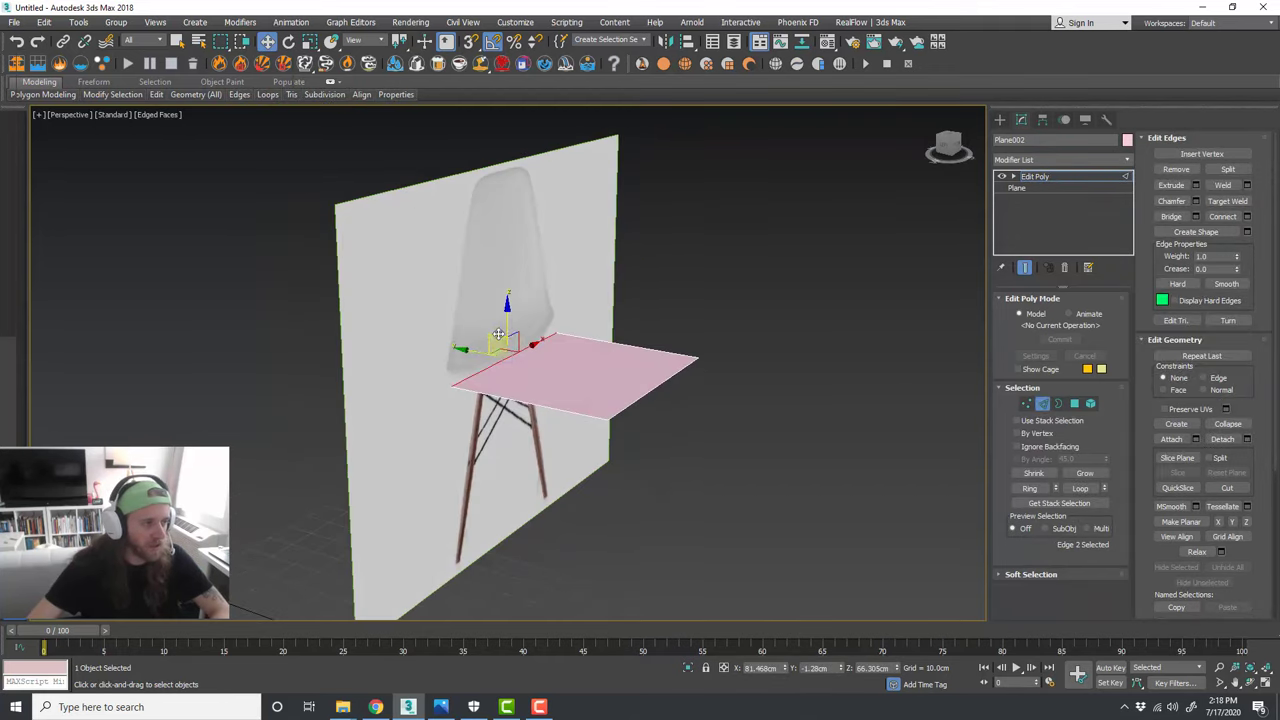
left_click_drag(498, 334, 498, 150, "shift")
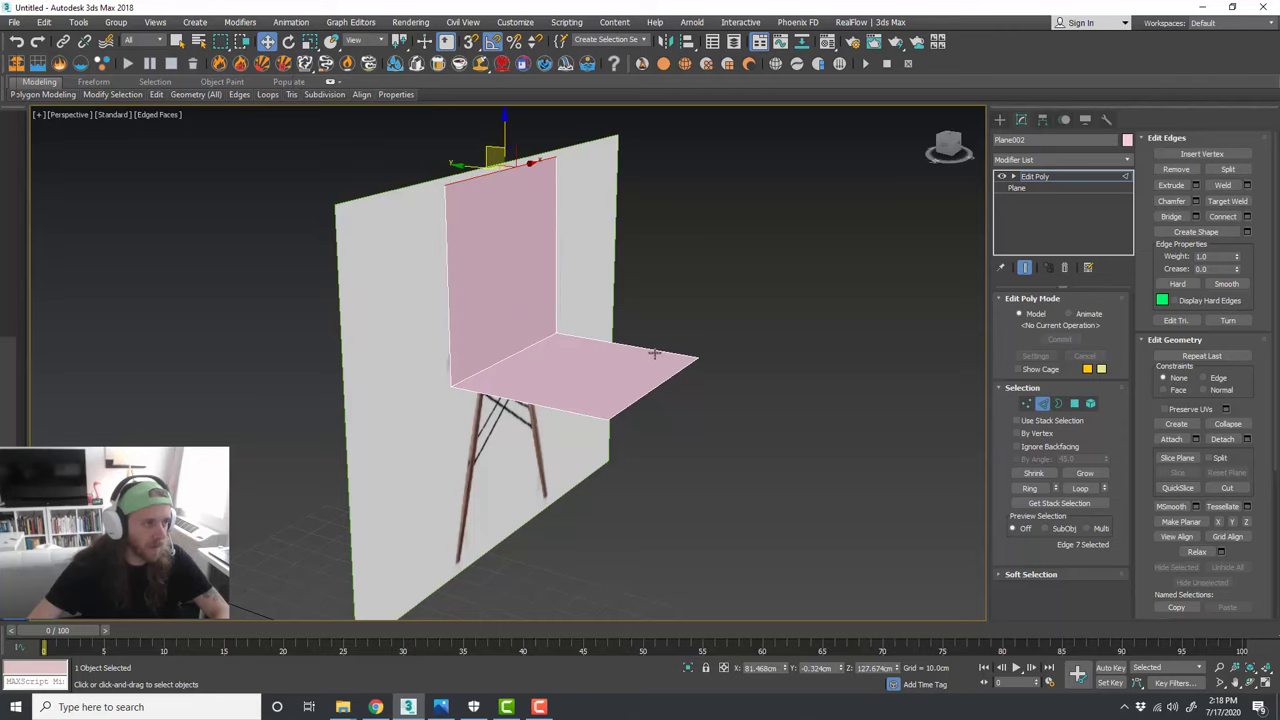
Step: In the Front view, fine-tune the backrest's top edge to Z 127.5 cm to match the top of the photographed chair
middle_click_drag(654, 353, 617, 357, "alt")
key("alt+w")
middle_click(809, 288)
key("alt+w")
scroll(603, 404, "down", 2)
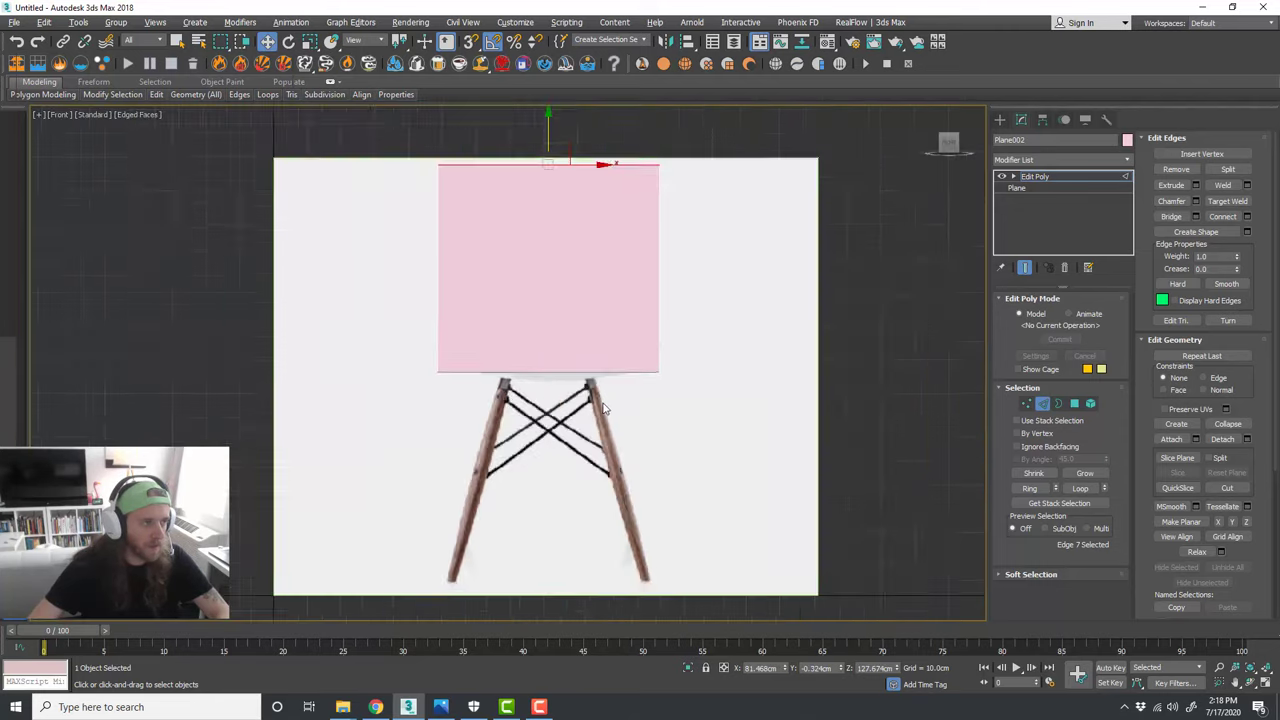
scroll(603, 408, "down", 1)
scroll(574, 251, "up", 2)
mouse_move(560, 188)
left_mouse_down()
mouse_move(563, 214)
mouse_move(563, 191)
left_mouse_up()
Step: Tilt the backrest by moving its top edge backward along Y to about 7 cm
key("alt+w")
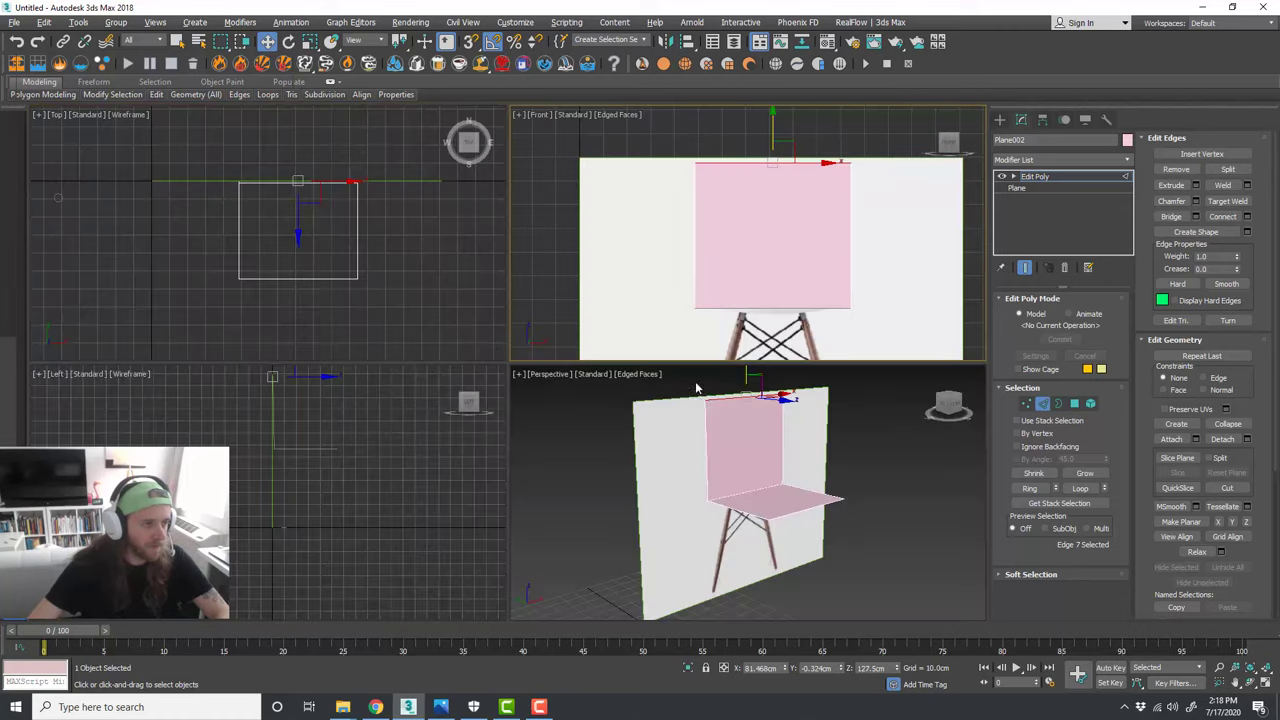
key("alt+w")
middle_click_drag(752, 404, 669, 350, "alt")
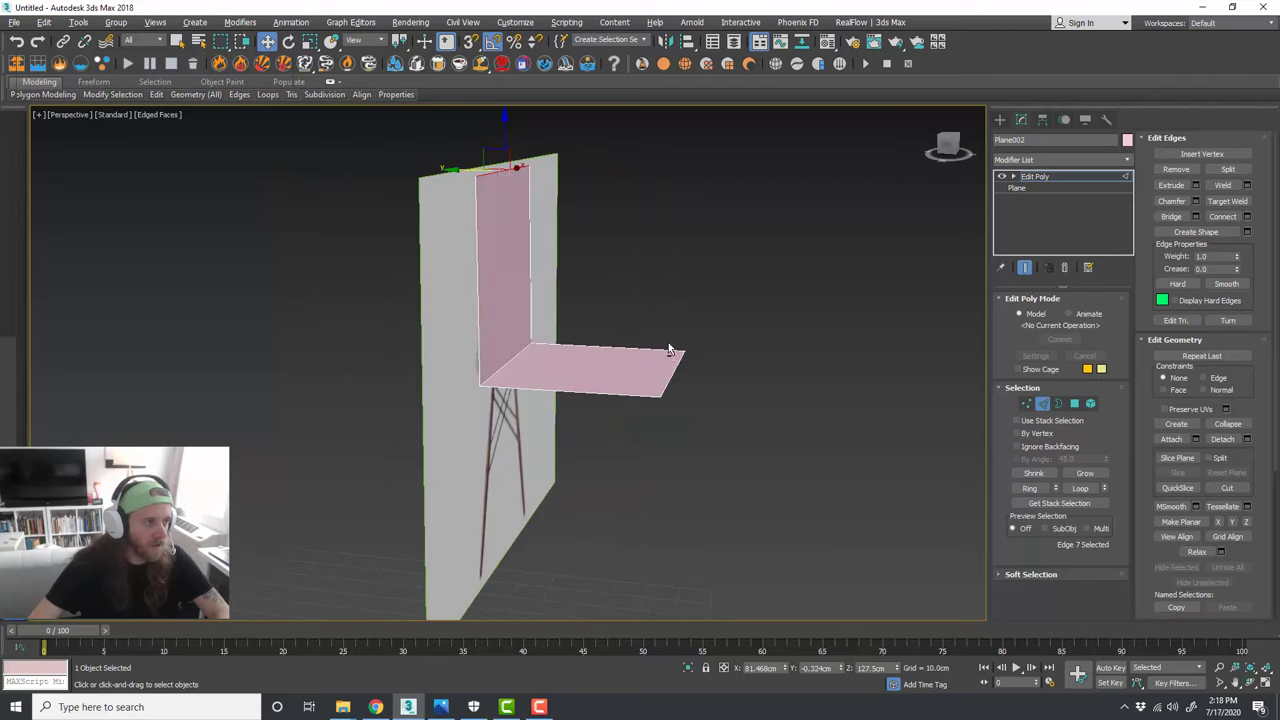
left_click_drag(476, 170, 456, 169)
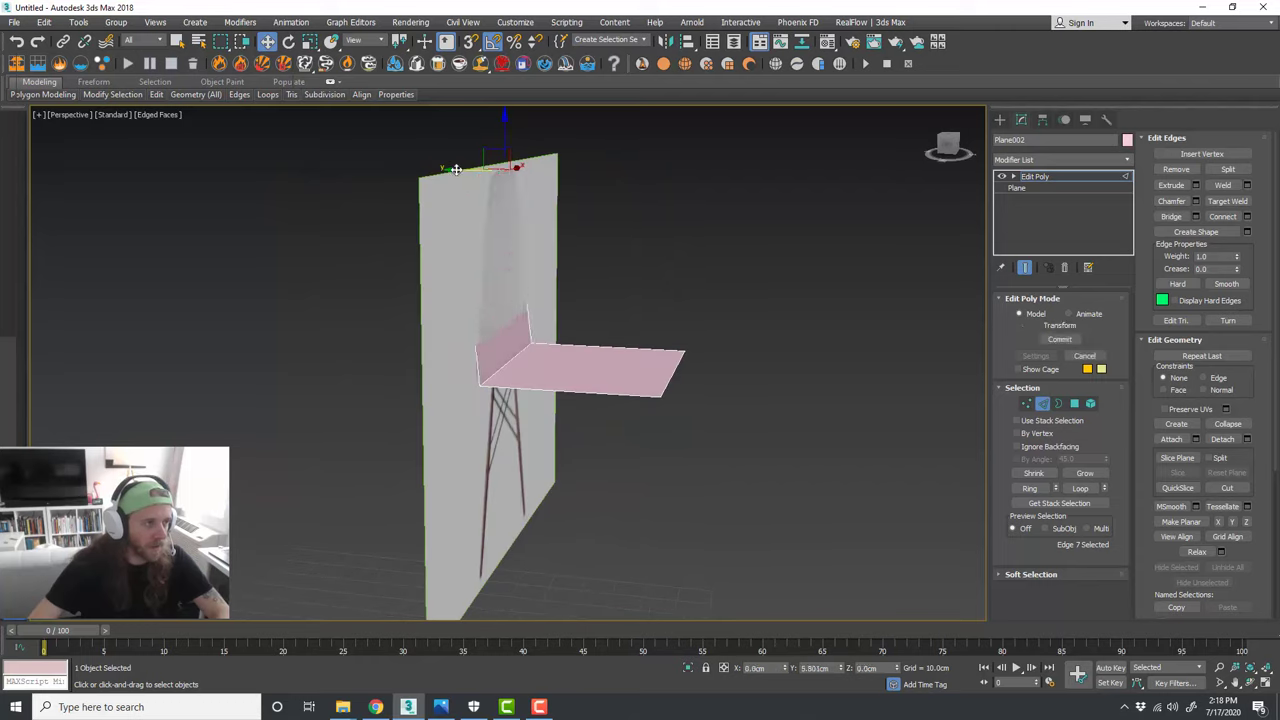
middle_click_drag(456, 169, 615, 274, "alt")
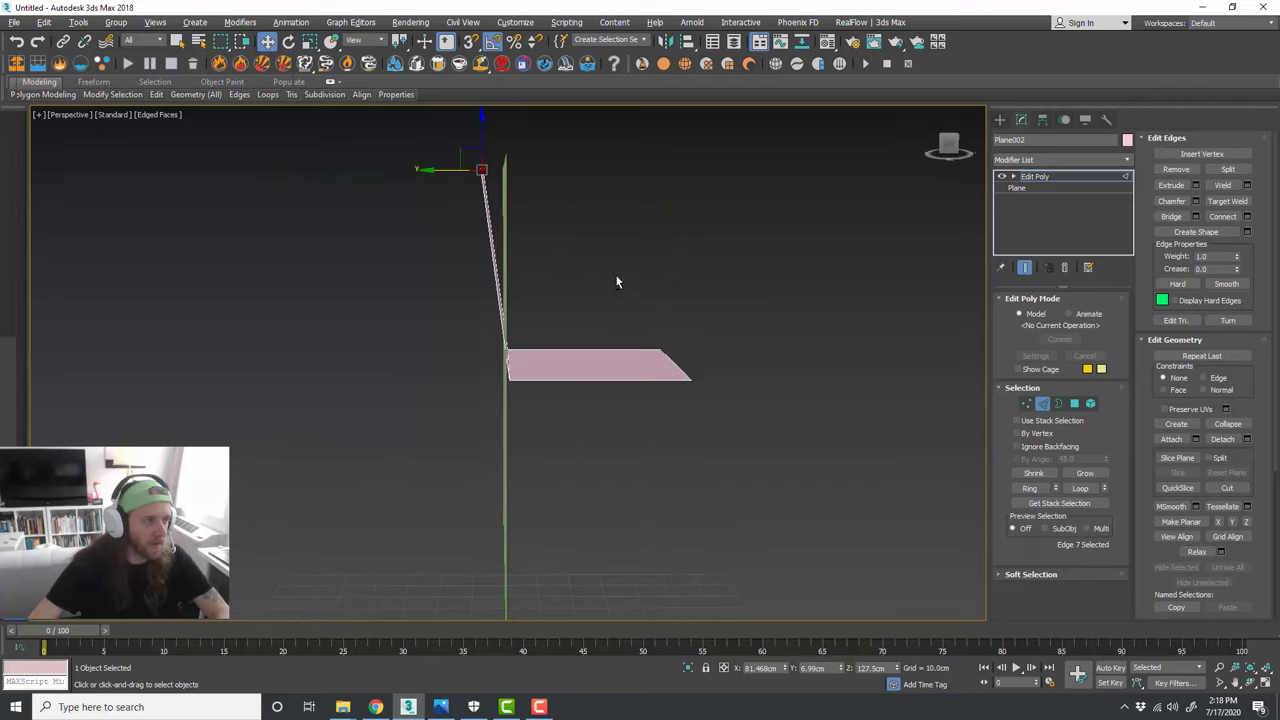
Step: Finish tilting the backrest's top edge and move the whole chair mesh about 17 cm forward along Y, clear of the photo plane
left_click_drag(429, 171, 433, 172)
middle_click_drag(494, 200, 633, 376, "alt")
left_click(1043, 403)
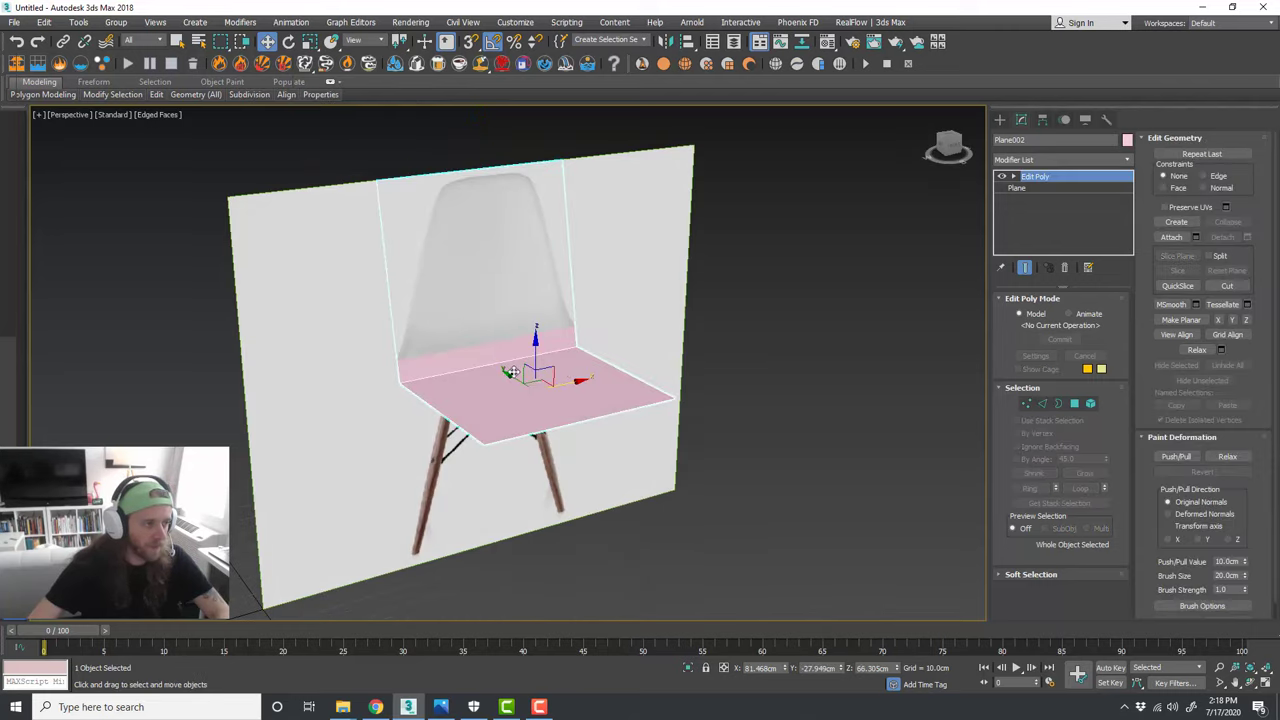
left_click_drag(513, 380, 541, 398)
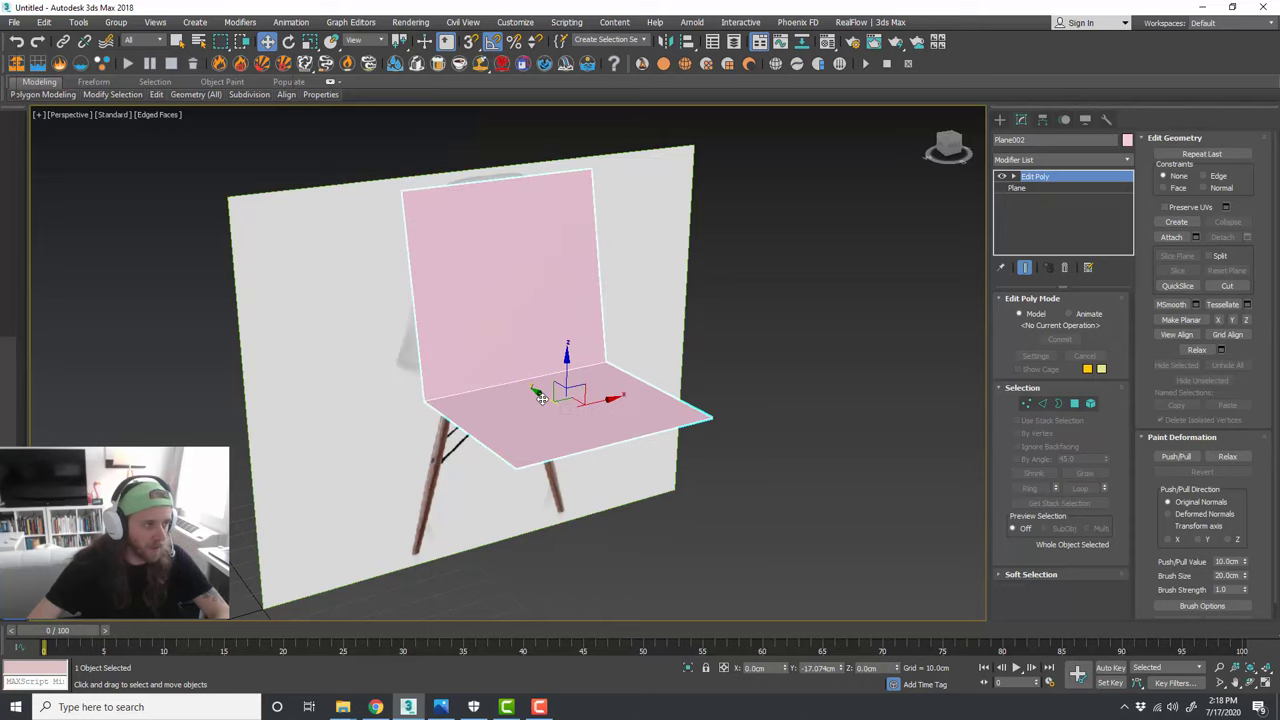
middle_click_drag(542, 399, 598, 431, "alt")
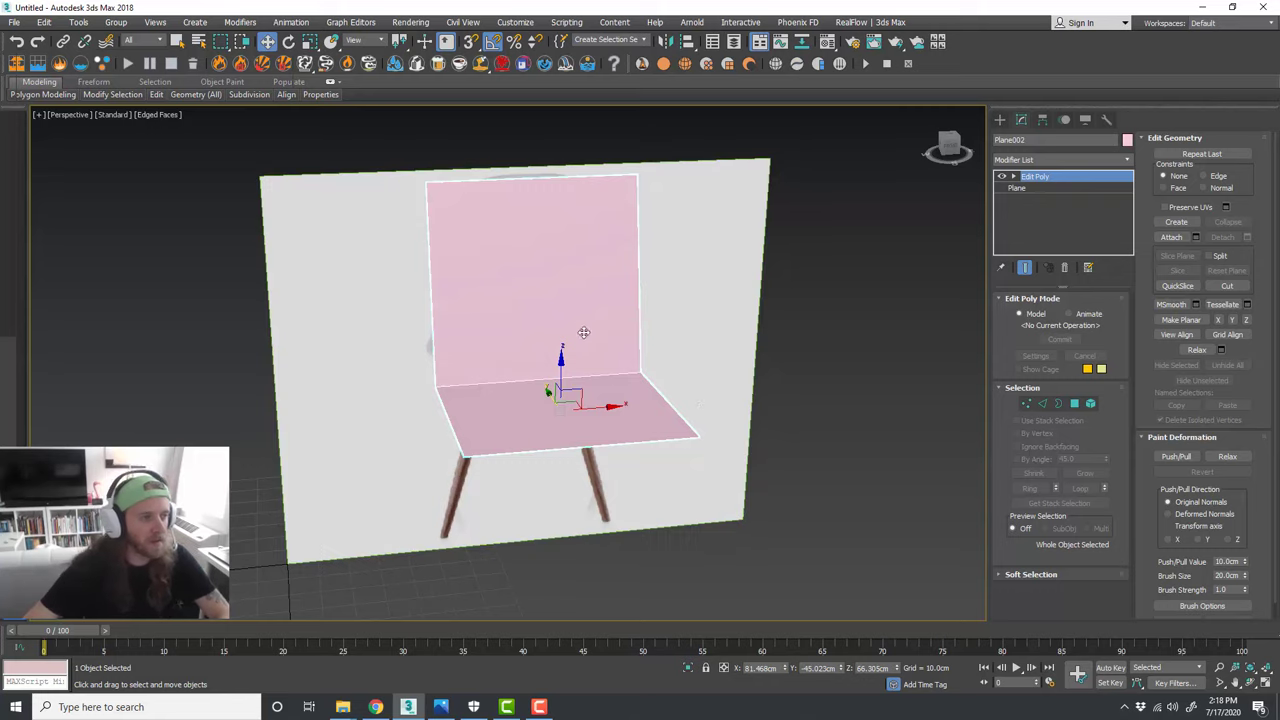
mouse_move(672, 382)
middle_mouse_down("alt")
mouse_move(620, 384)
mouse_move(666, 387)
middle_mouse_up("alt")
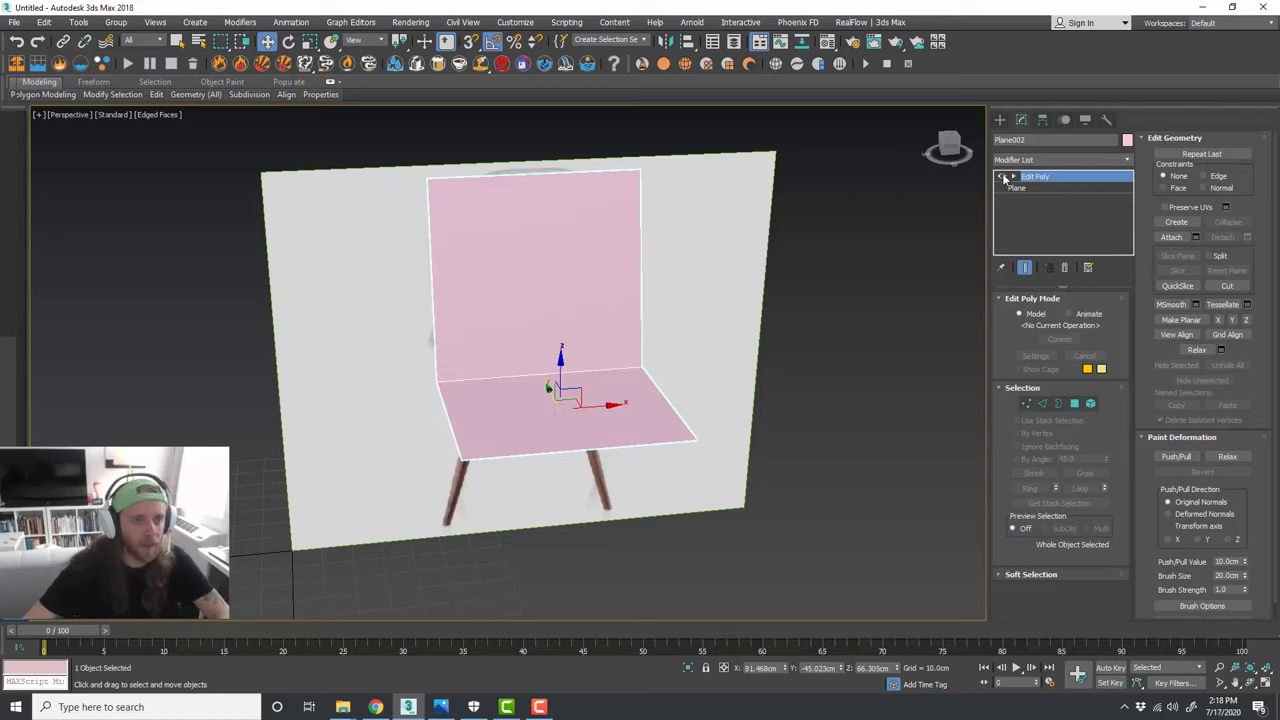
Step: Add a second Edit Poly modifier to the chair mesh, above the existing one
left_click(1117, 163)
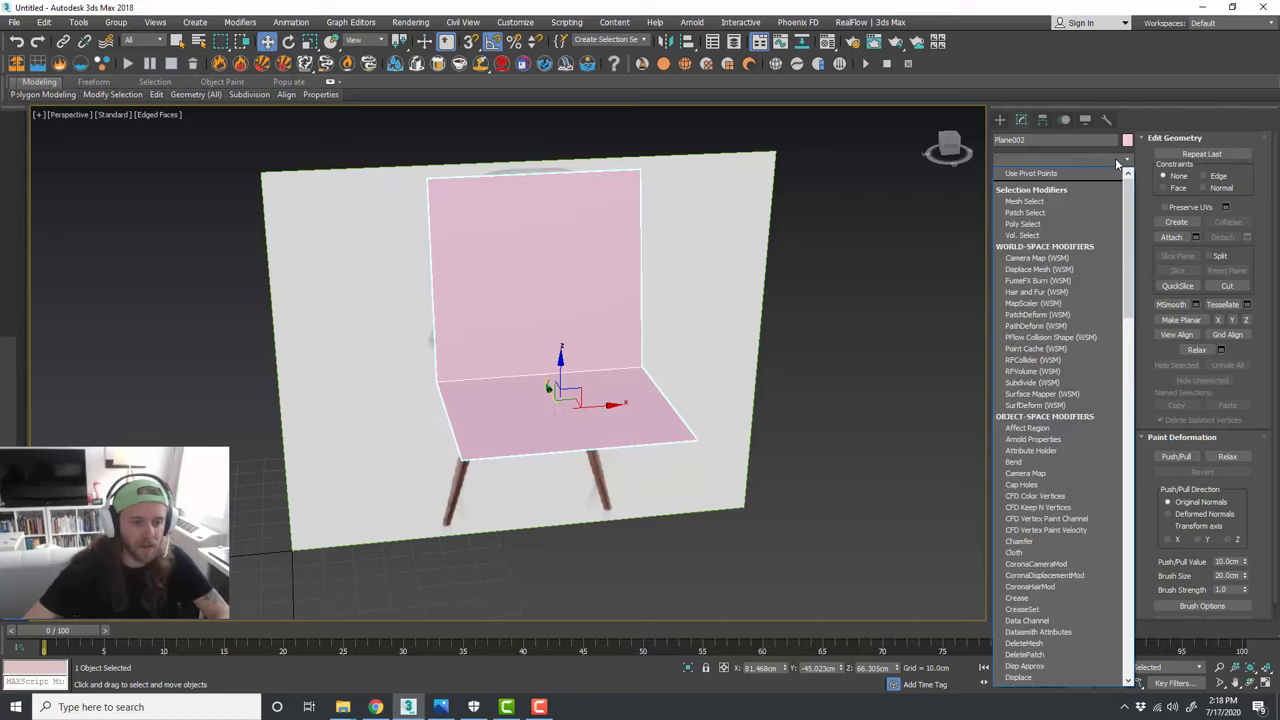
scroll(1048, 593, "down", 10)
scroll(1045, 625, "down", 1)
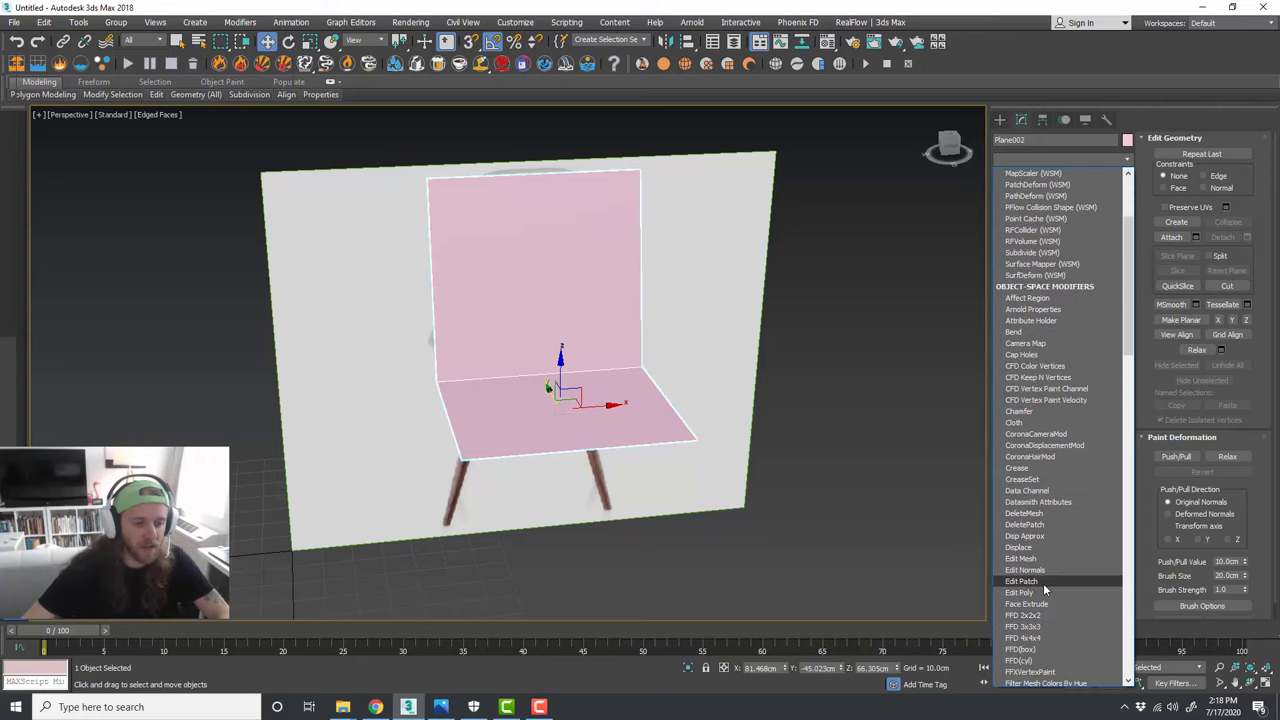
left_click(1045, 590)
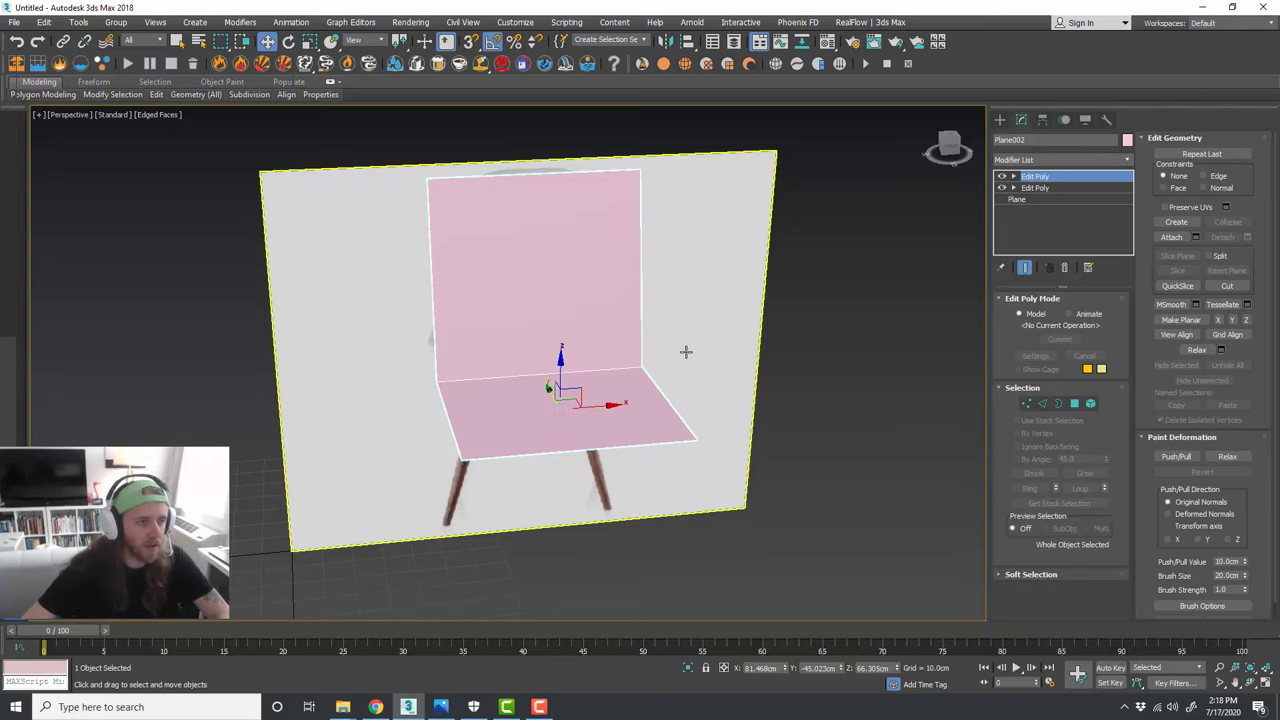
middle_click_drag(686, 352, 706, 363)
middle_click_drag(626, 329, 710, 361, "alt")
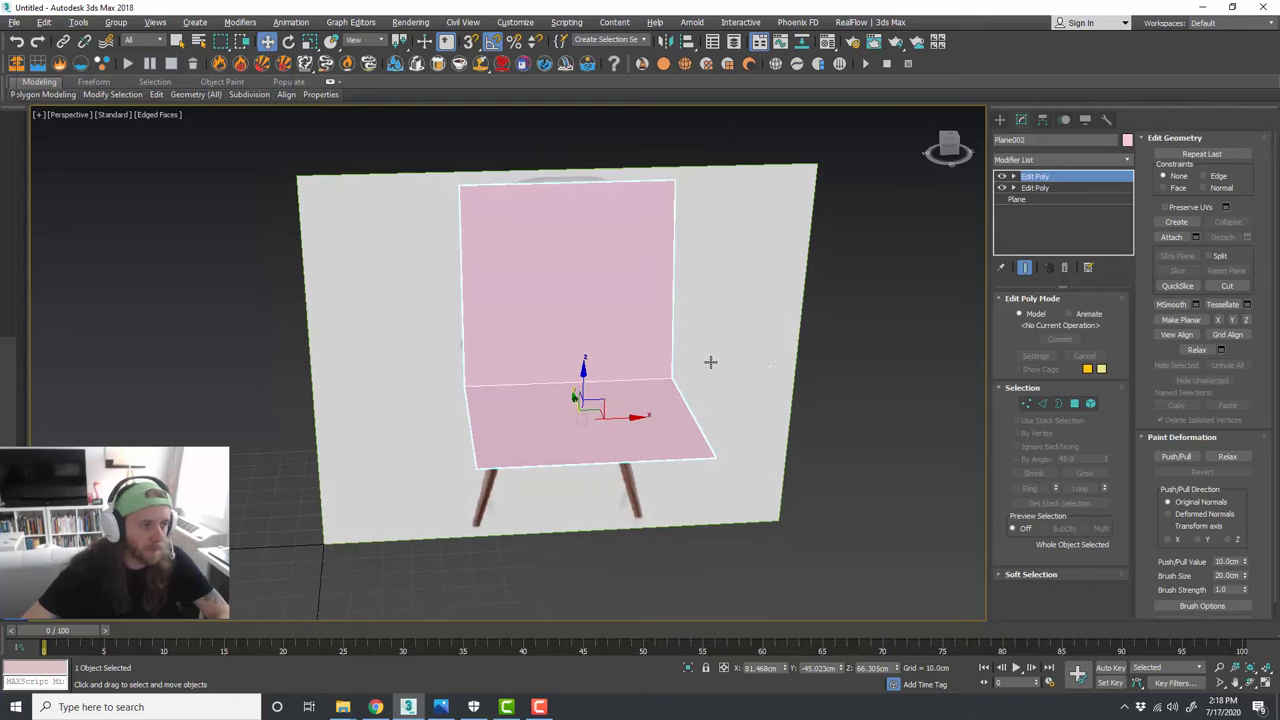
Step: Select the backrest's top edge, the shared edge and the seat's front edge, and connect them with 3 segments
left_click(1040, 403)
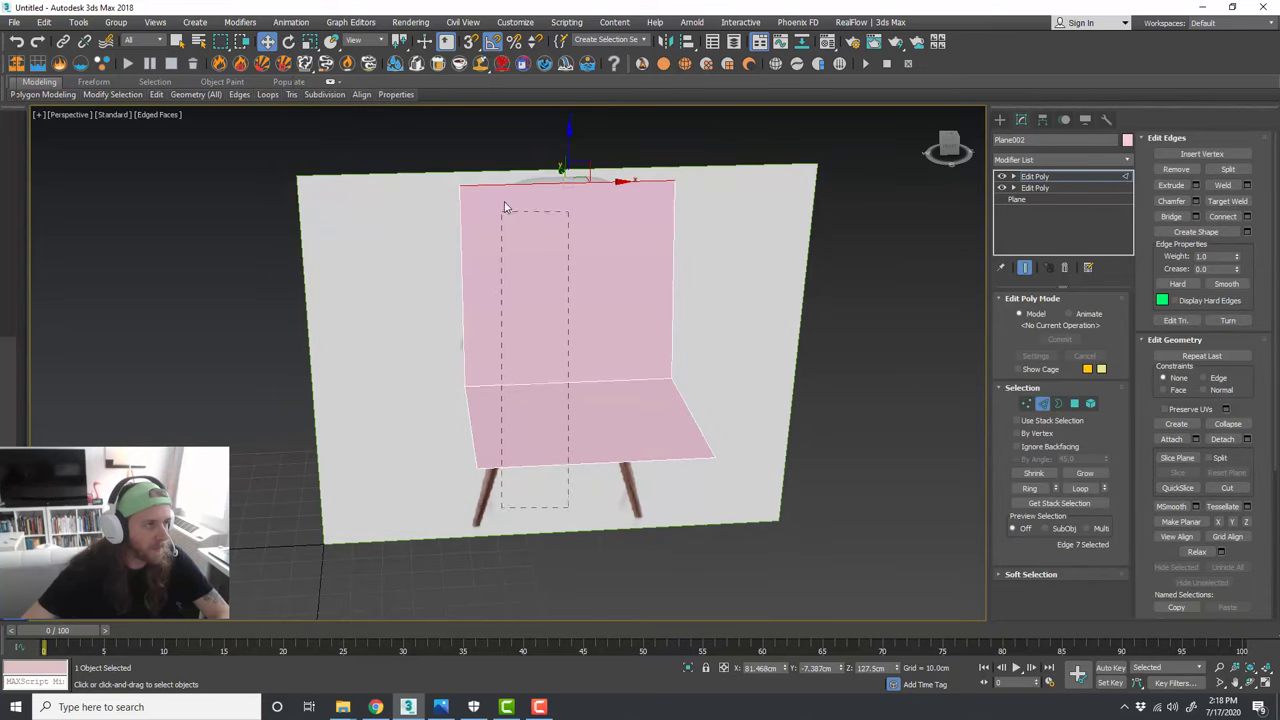
left_click_drag(505, 207, 525, 174)
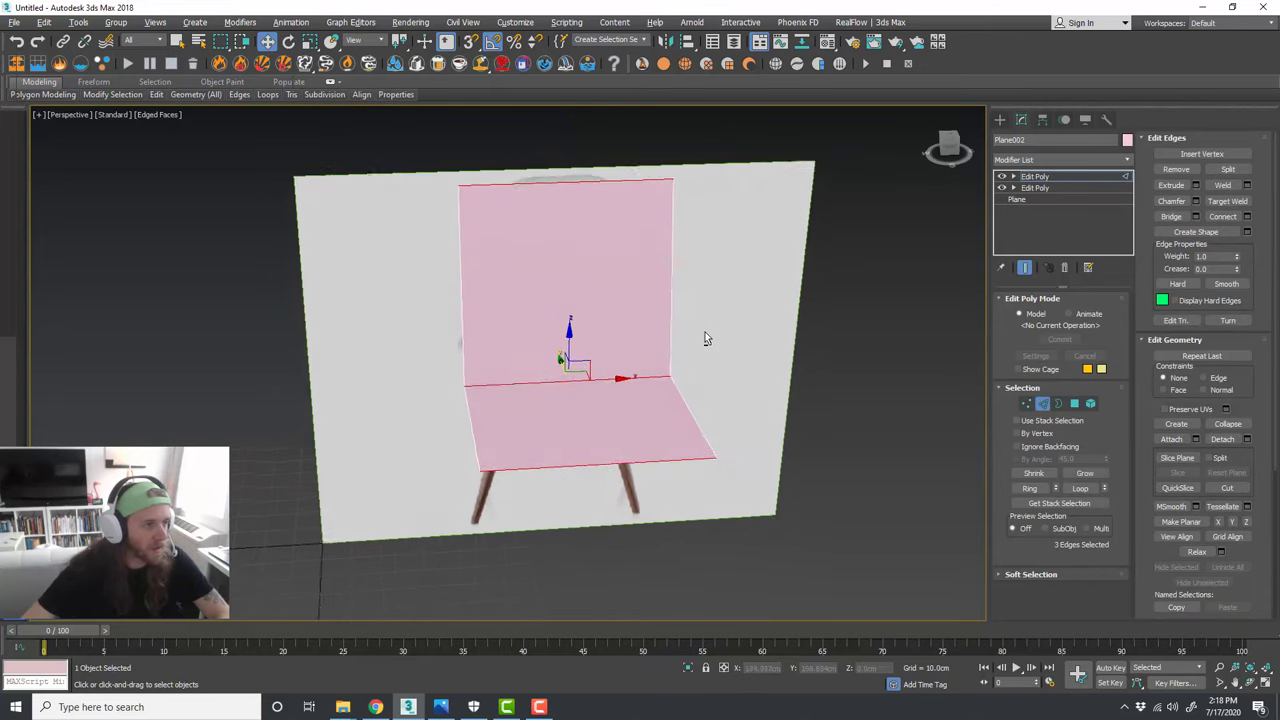
middle_click_drag(705, 332, 702, 331, "alt")
left_click(585, 465)
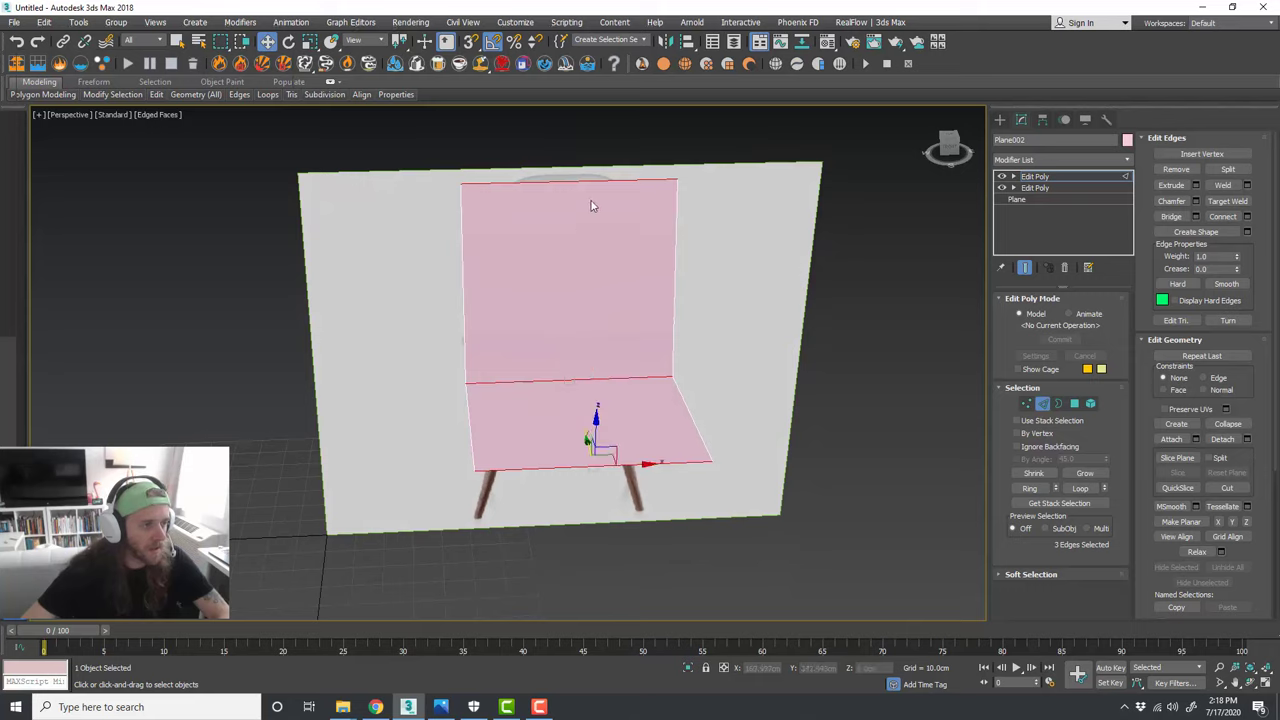
middle_click_drag(738, 385, 735, 402)
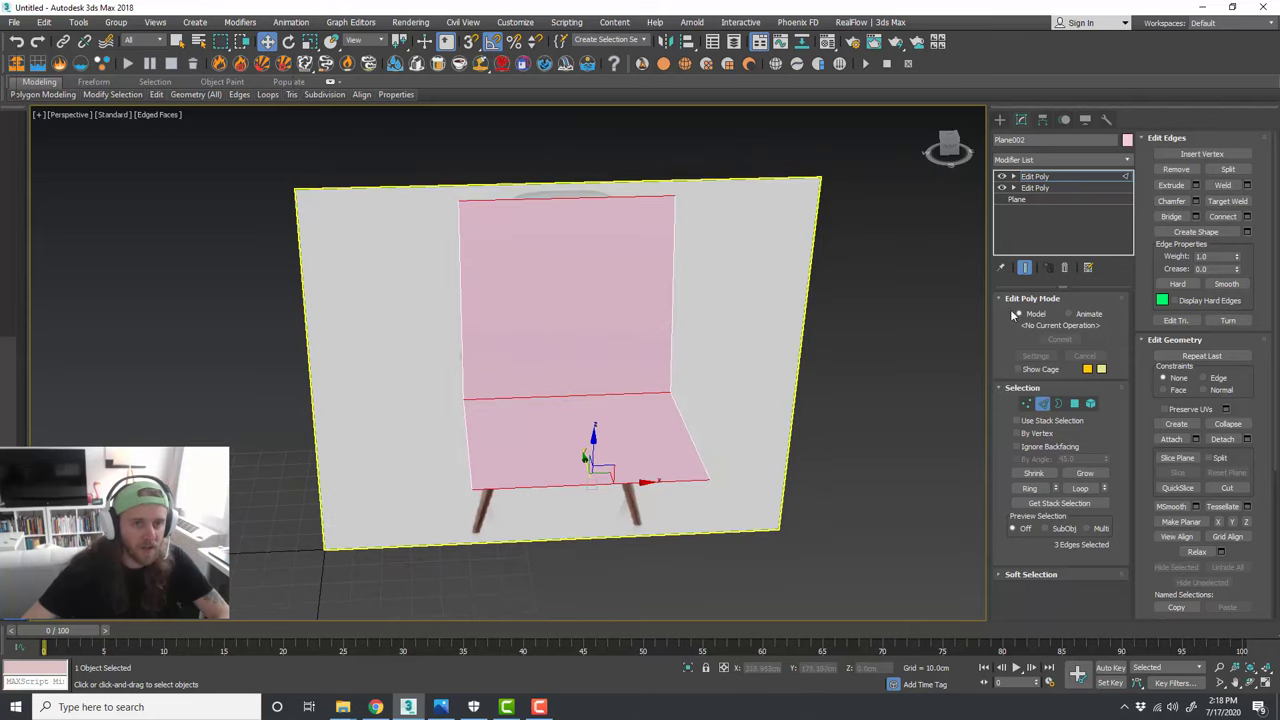
left_click(1248, 217)
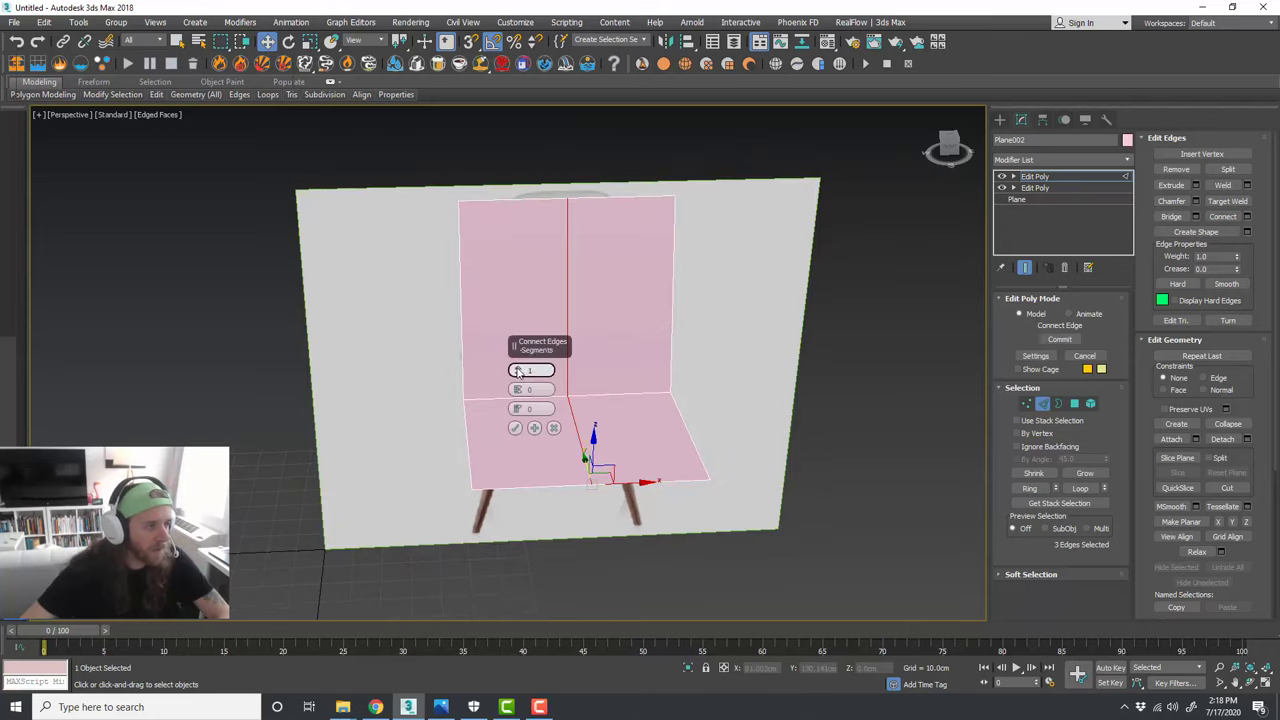
left_click(518, 370)
left_click(518, 370)
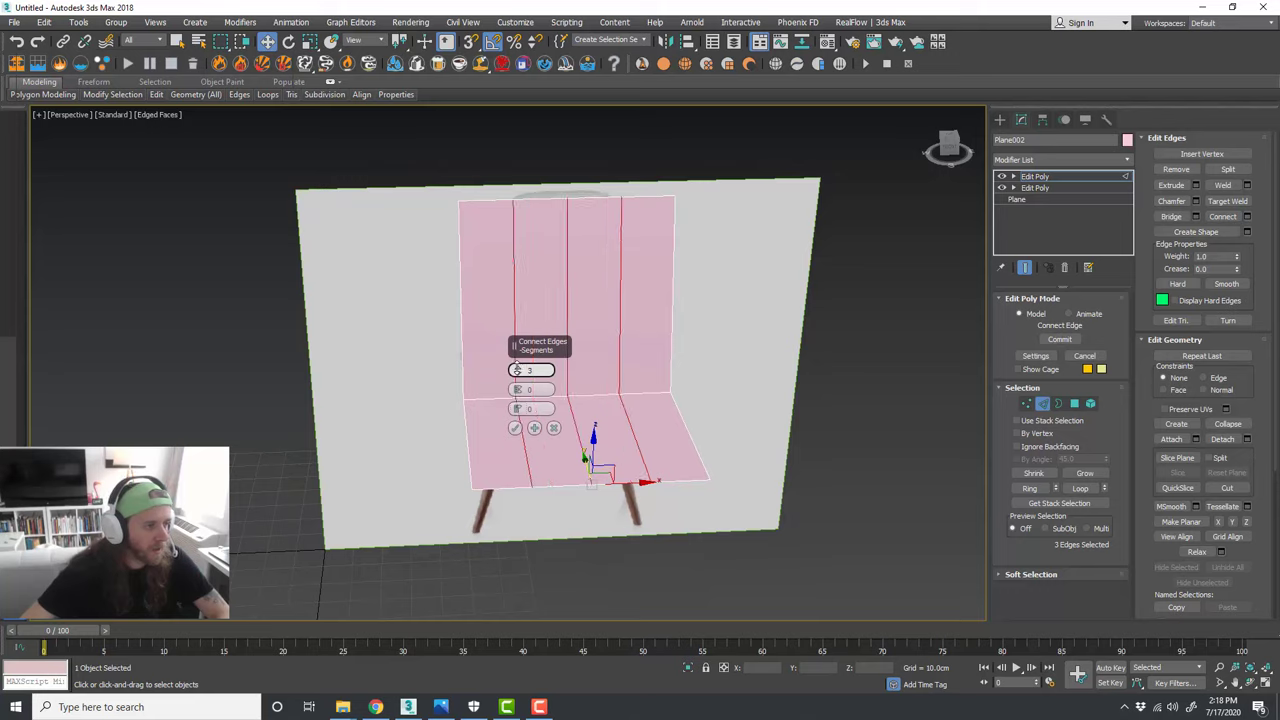
left_click(515, 429)
Step: Try to connect the backrest's five vertical edges with 2 segments
middle_click_drag(624, 409, 728, 296, "alt")
left_click_drag(757, 300, 380, 275)
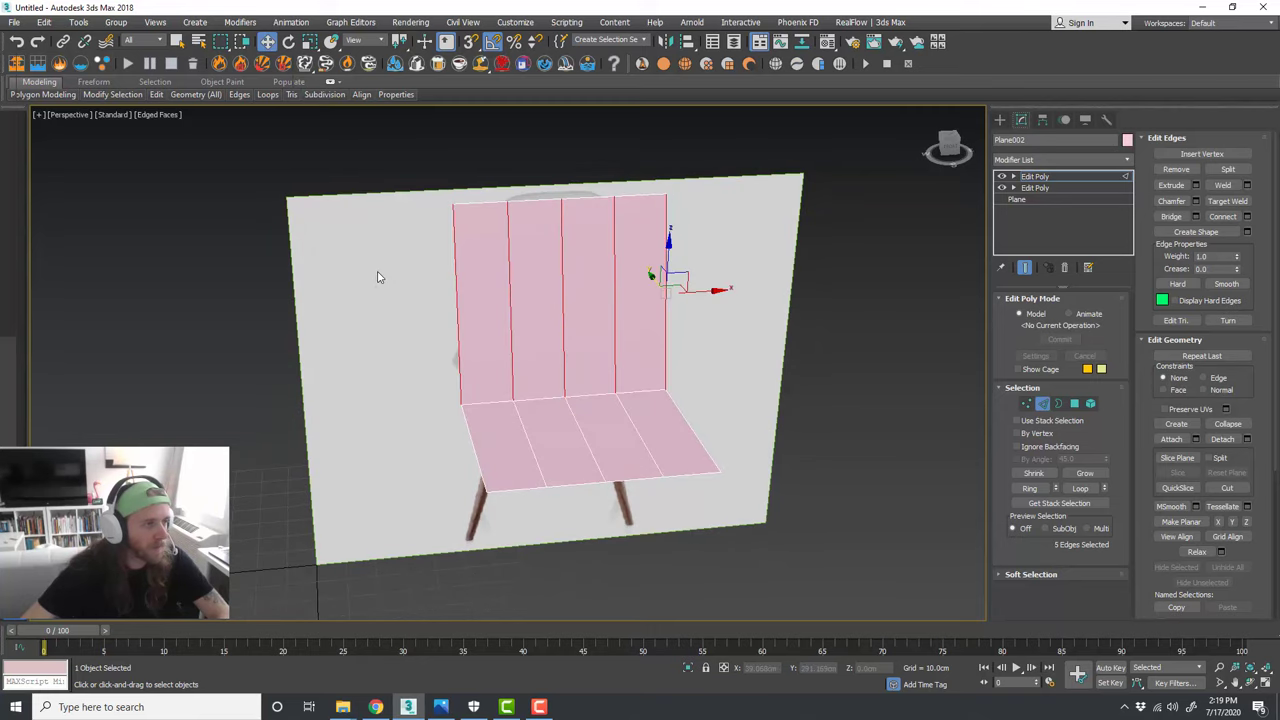
middle_click_drag(686, 371, 677, 381, "alt")
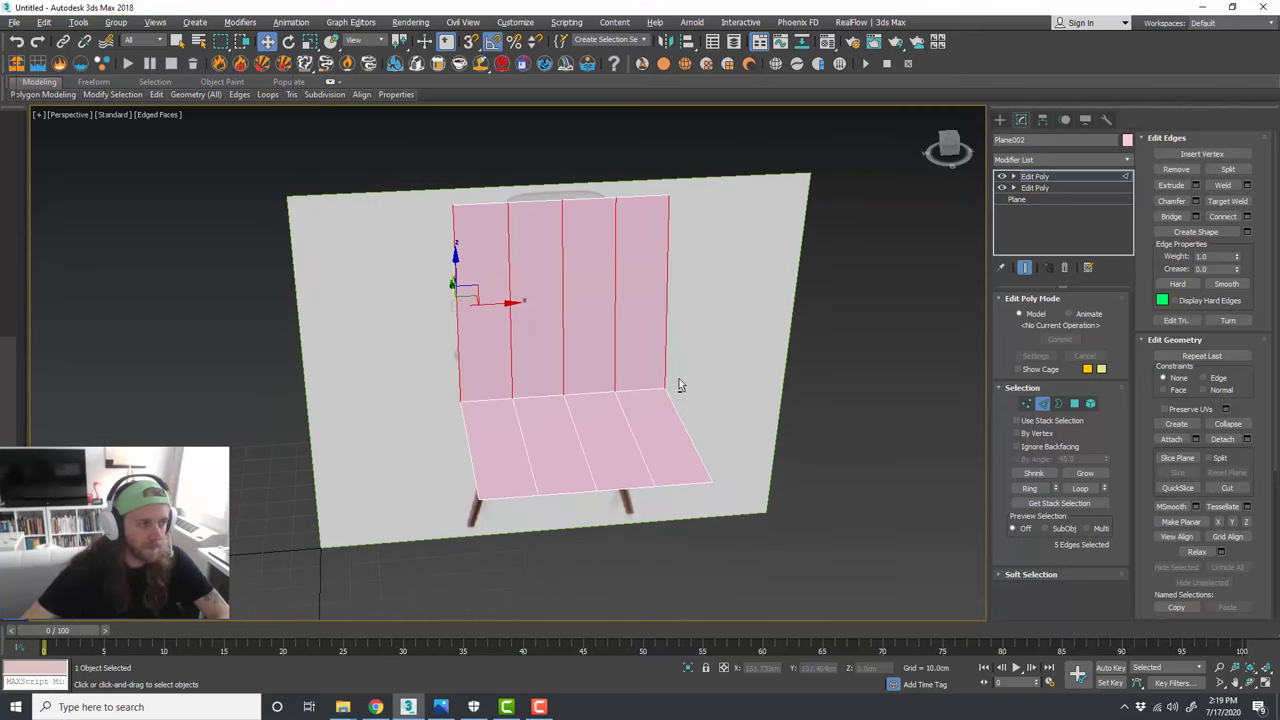
left_click(1247, 216)
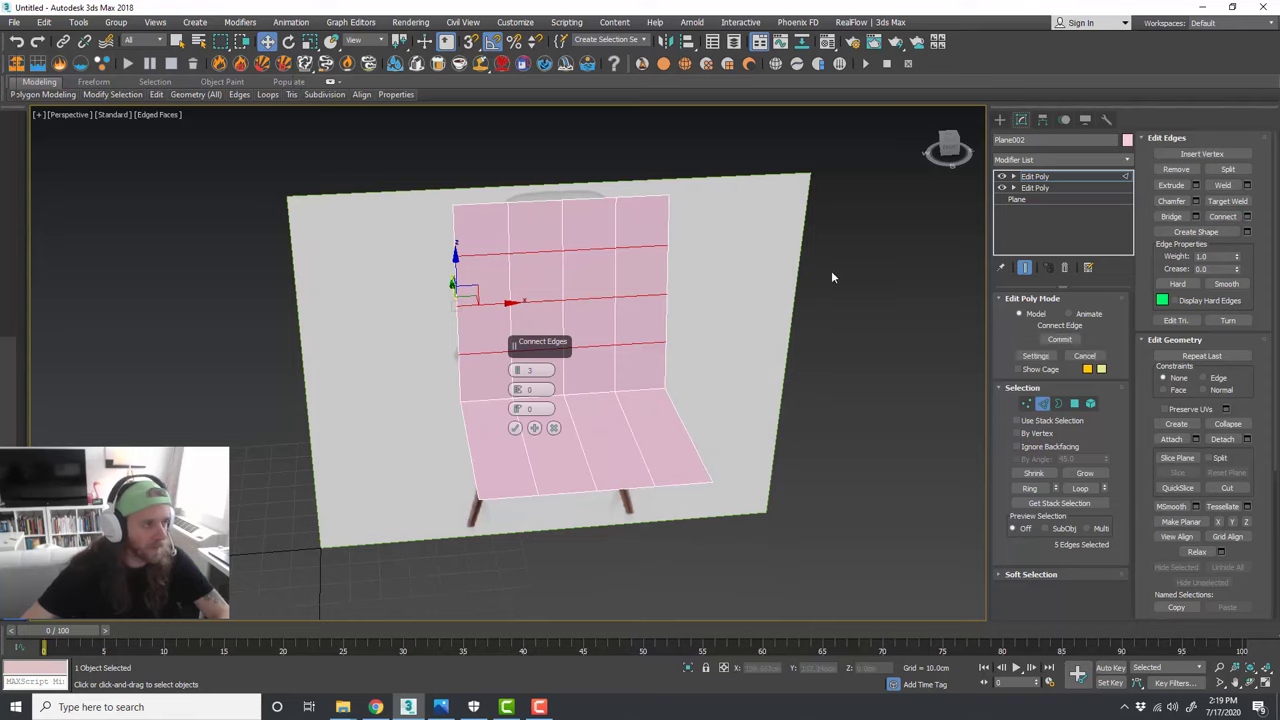
left_click(516, 377)
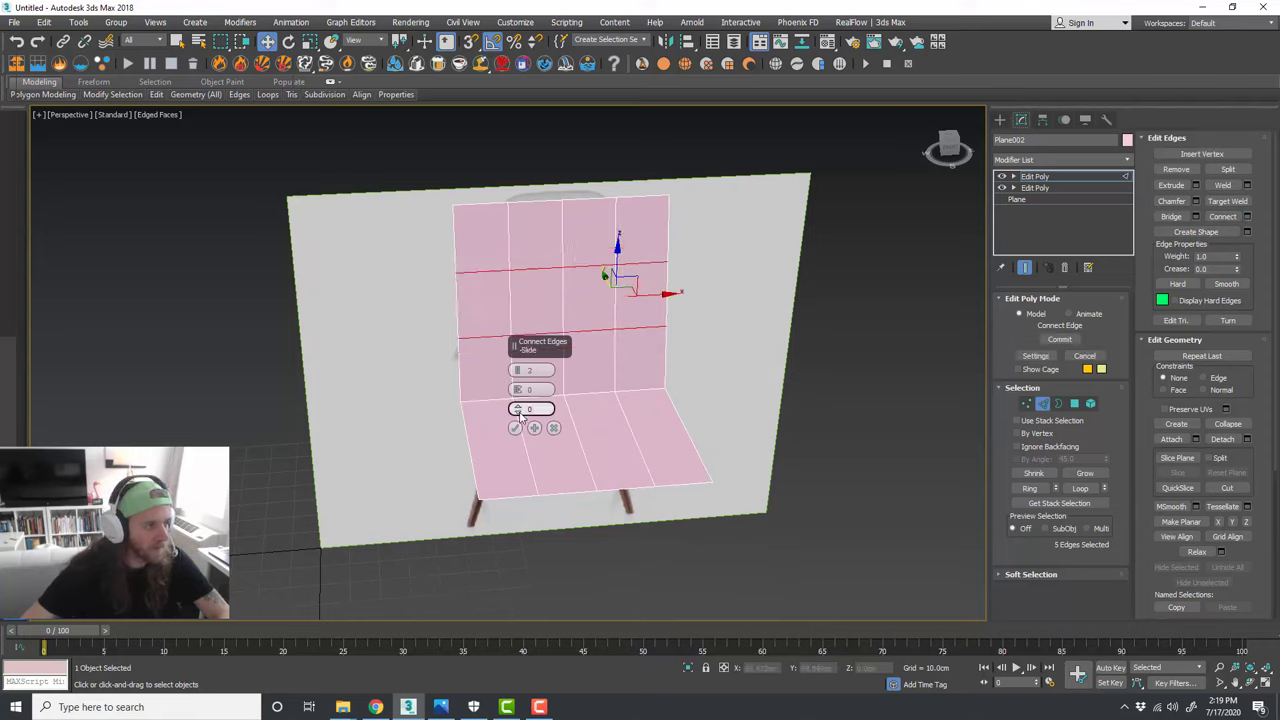
left_click(554, 428)
left_click(1043, 404)
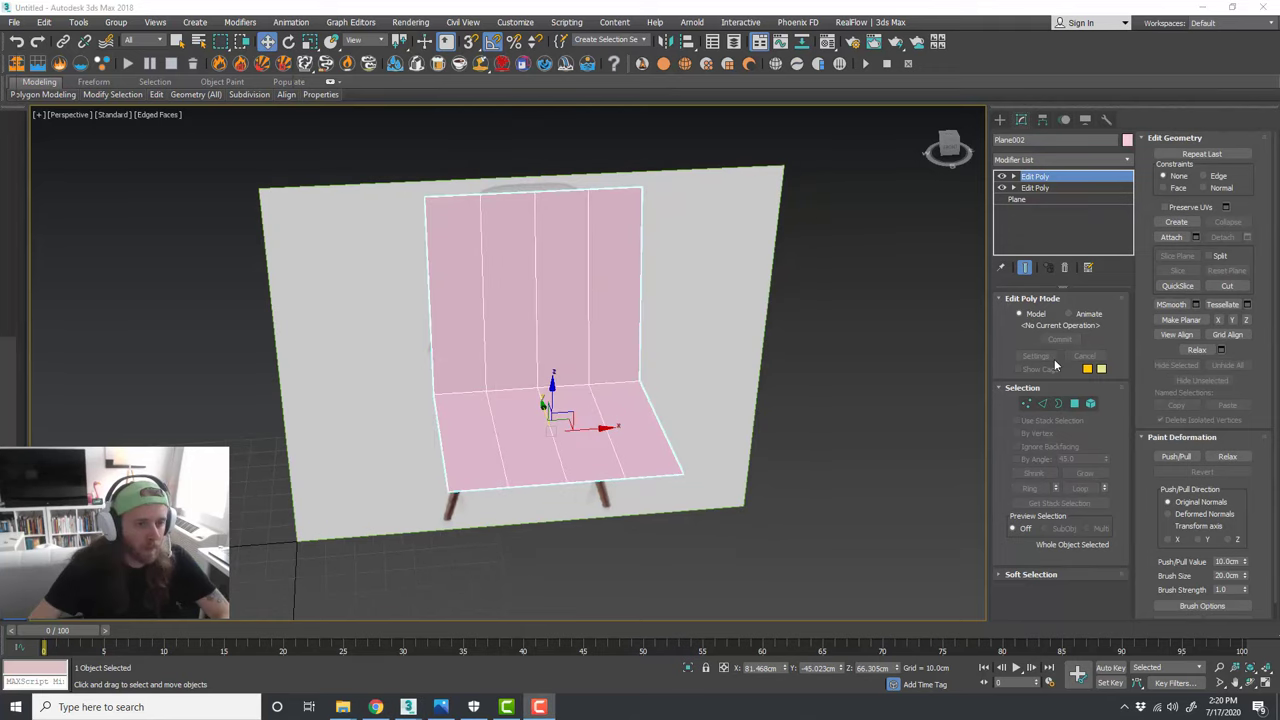
Step: Delete the upper Edit Poly modifier from the chair mesh to discard its connected edges
left_click(1046, 405)
middle_click_drag(554, 300, 576, 286, "alt")
left_click_drag(697, 306, 329, 297)
middle_click_drag(678, 317, 675, 318, "alt")
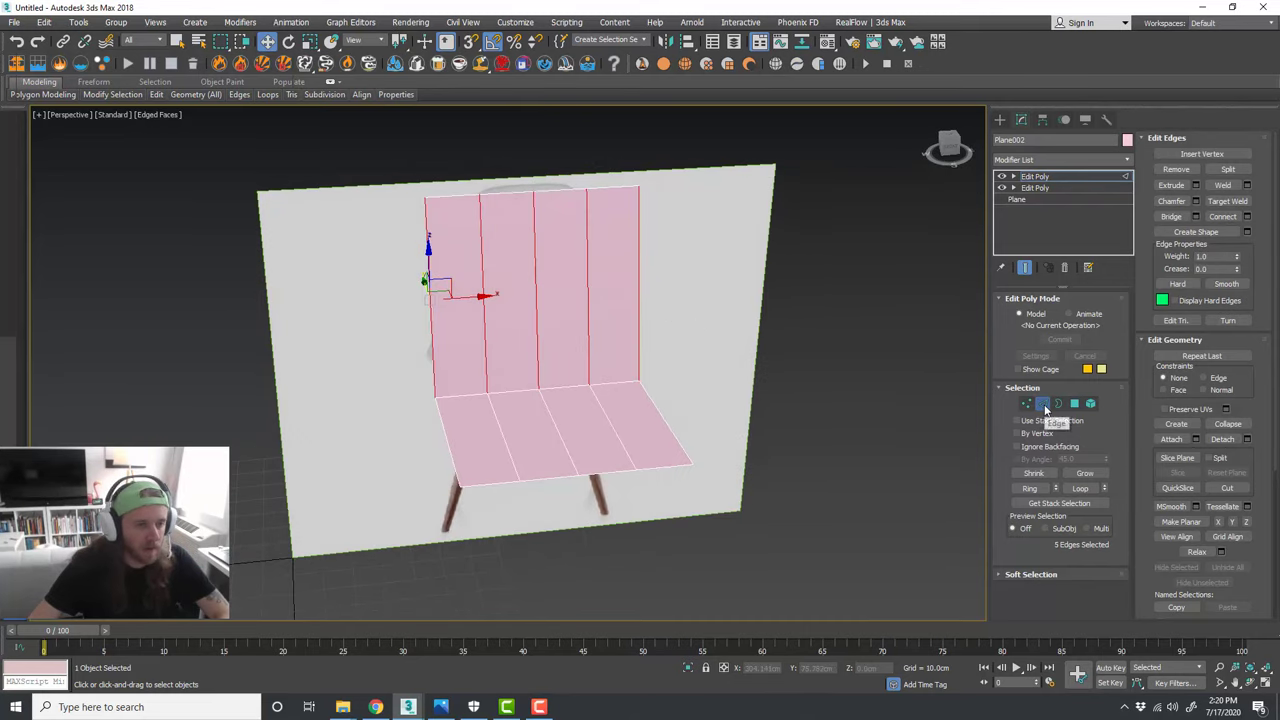
left_click(1044, 405)
right_click(1054, 182)
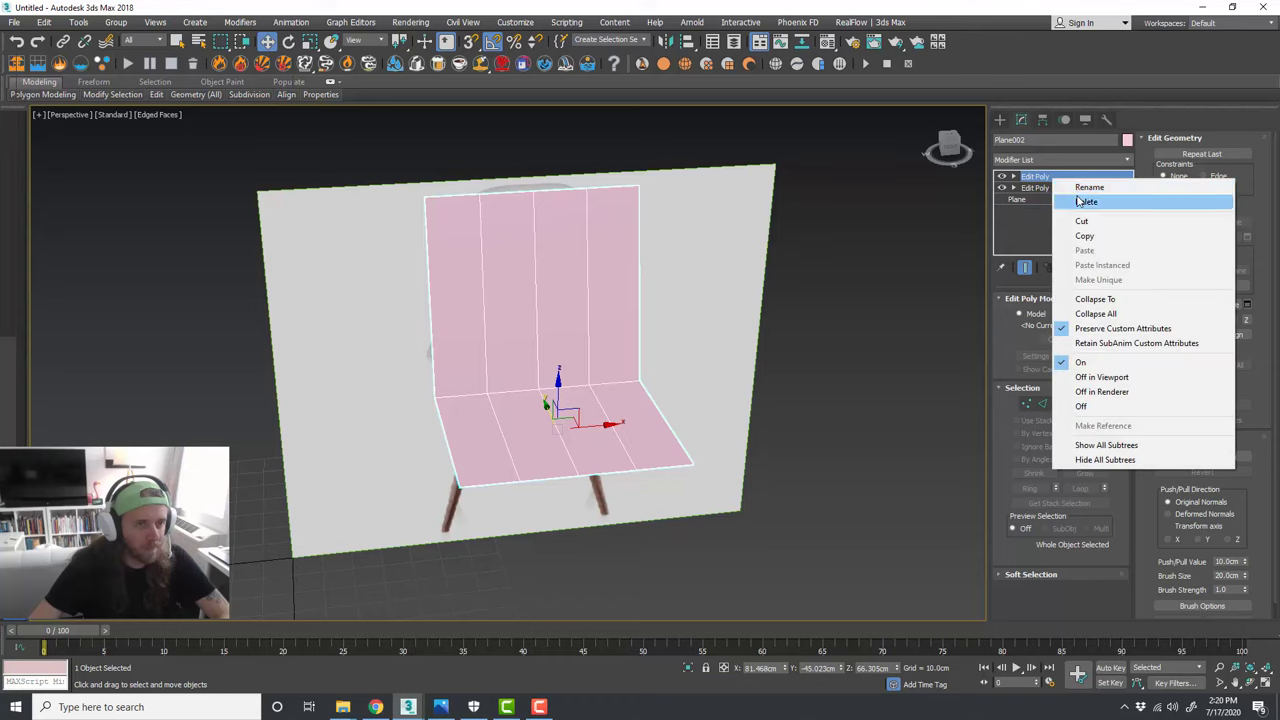
left_click(1068, 197)
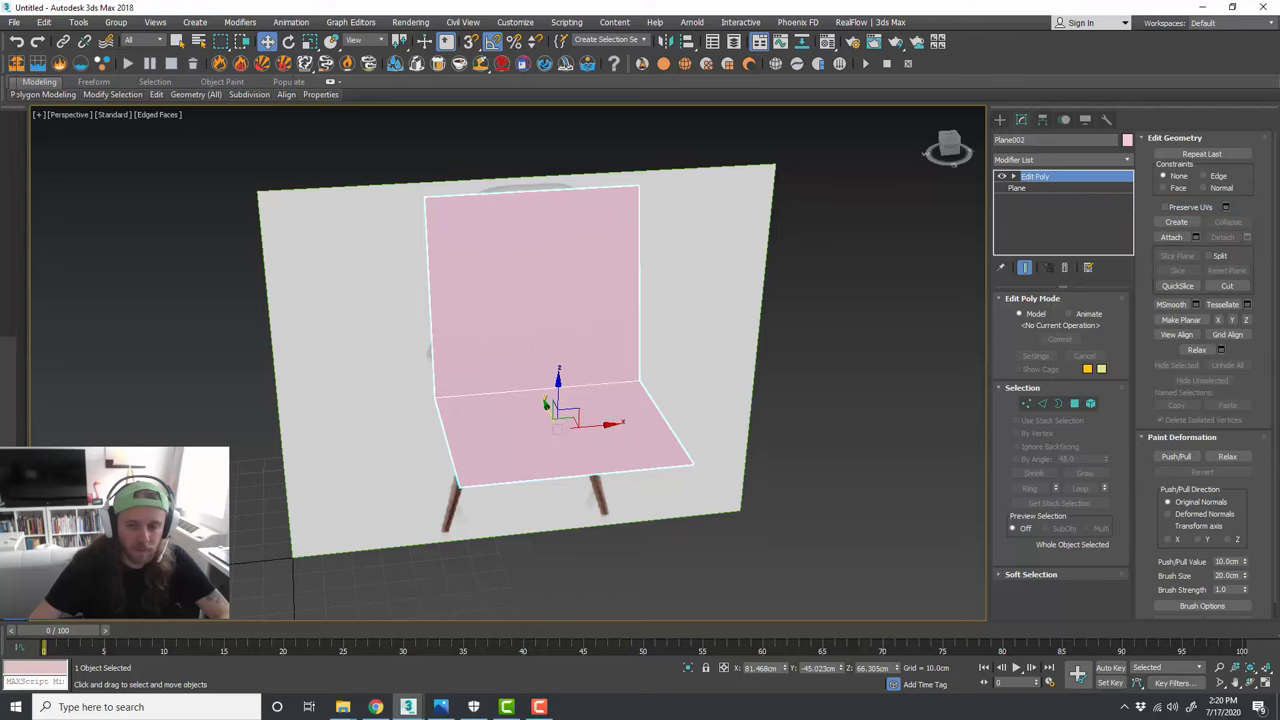
Step: Add a fresh Edit Poly modifier to the chair mesh, on top of the remaining one
middle_click_drag(870, 360, 842, 346, "alt")
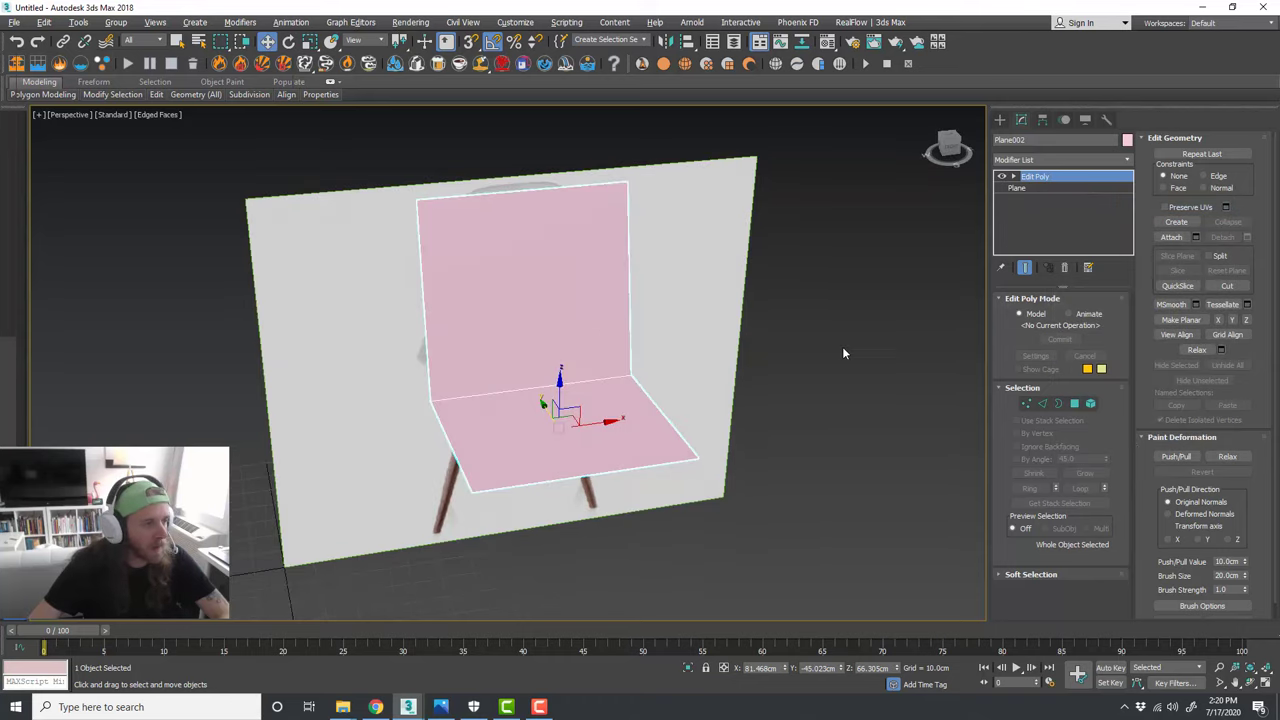
left_click(1128, 162)
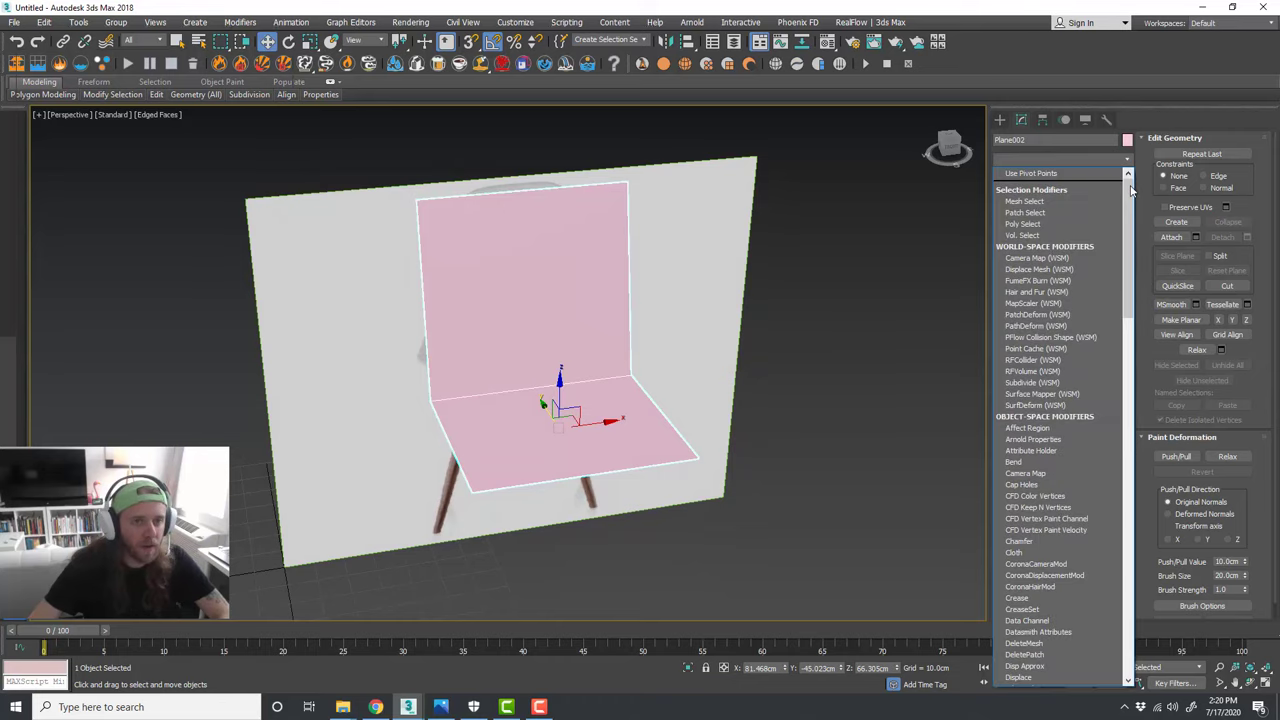
left_click_drag(1130, 188, 1130, 263)
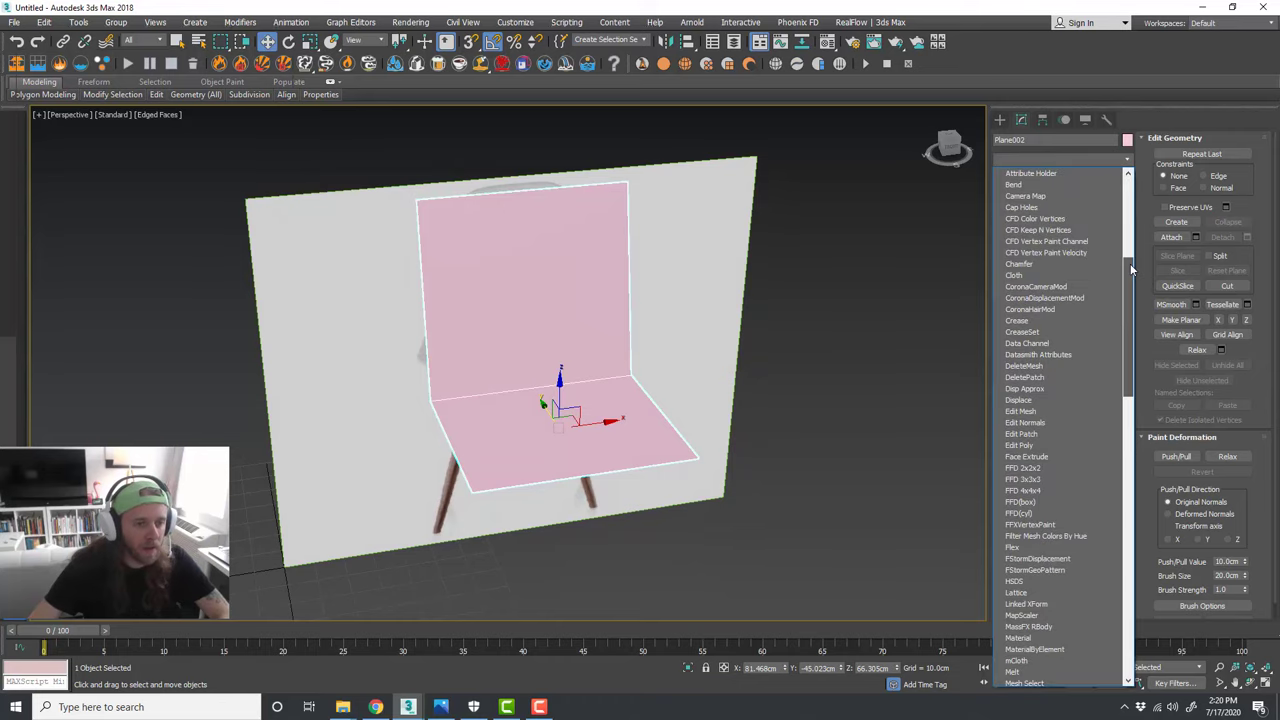
left_click(1074, 445)
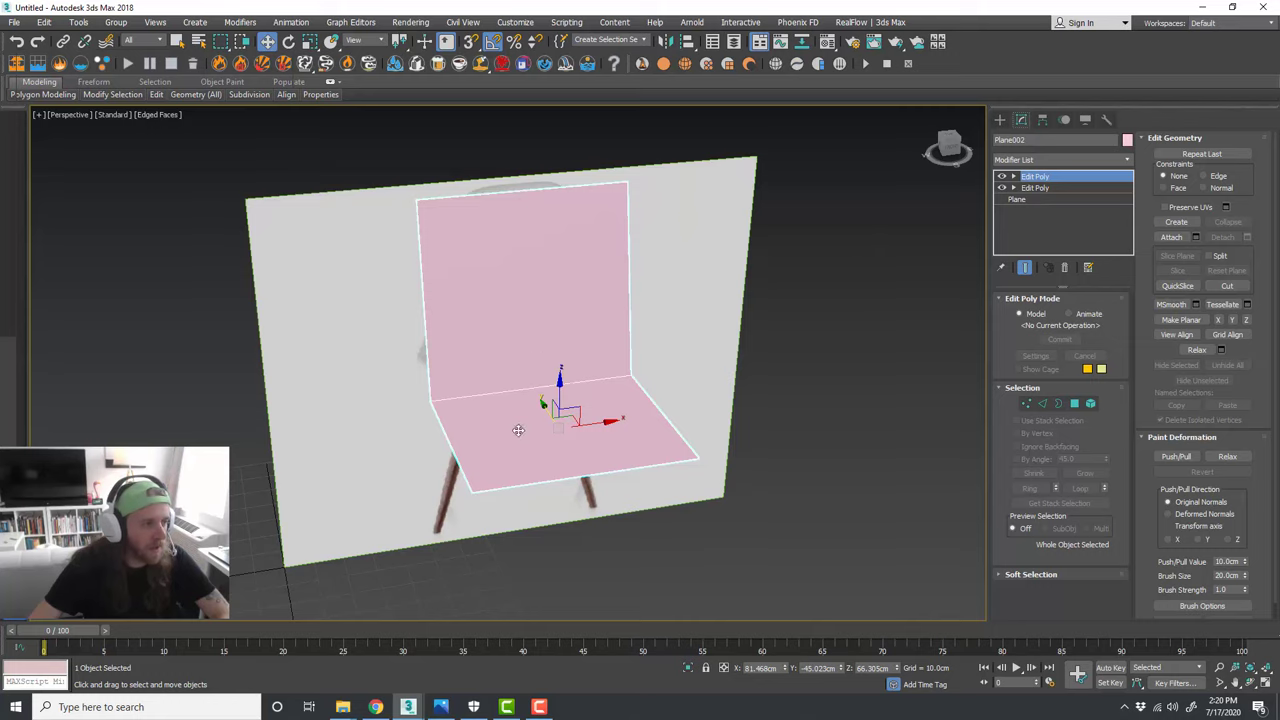
middle_click_drag(729, 369, 728, 329, "alt")
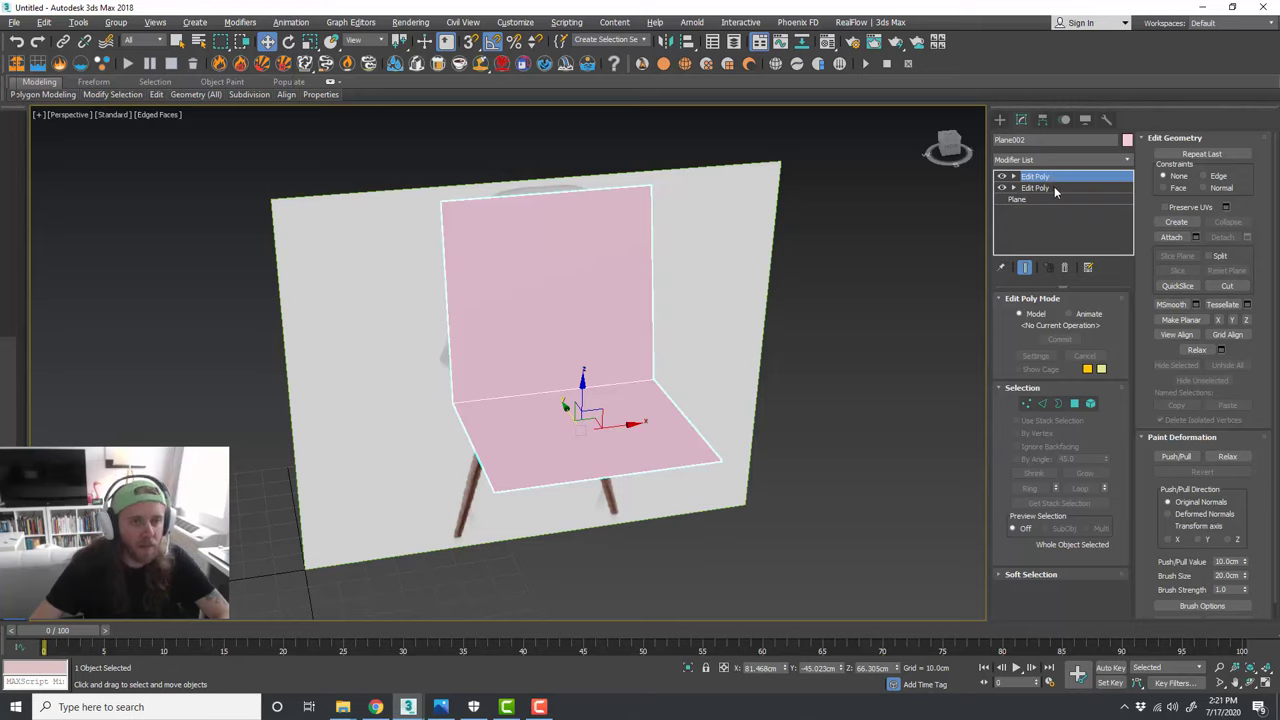
Step: Select the backrest's top edge, the shared edge and the seat's front edge, and connect them with 2 segments
left_click(1042, 403)
middle_click_drag(691, 410, 669, 405, "alt")
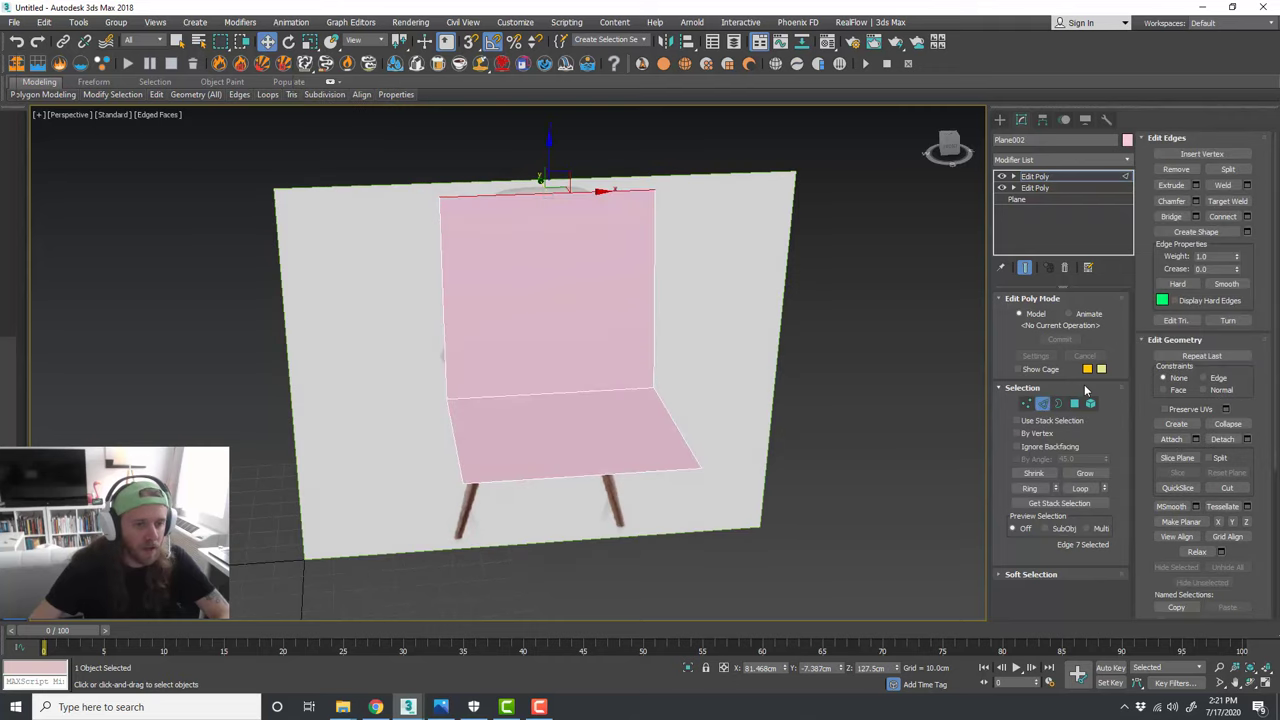
left_click_drag(563, 517, 535, 149)
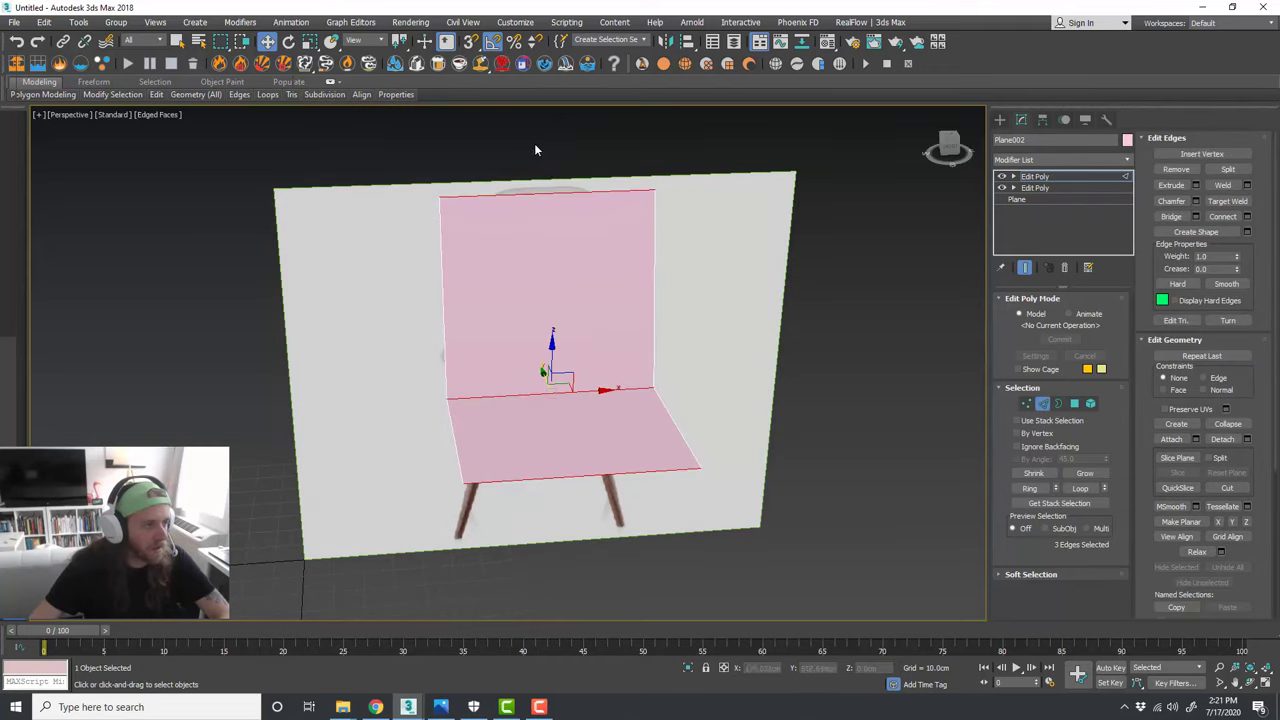
left_click(1247, 216)
left_click_drag(519, 371, 518, 366)
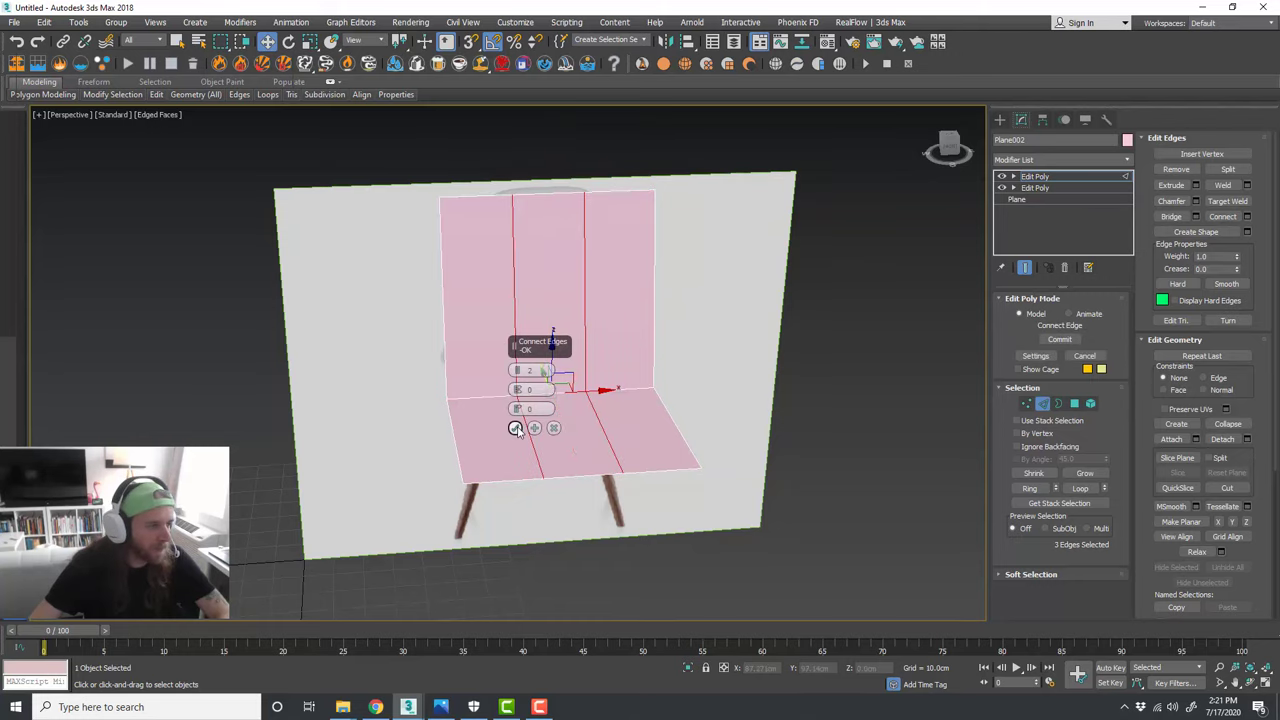
left_click(515, 427)
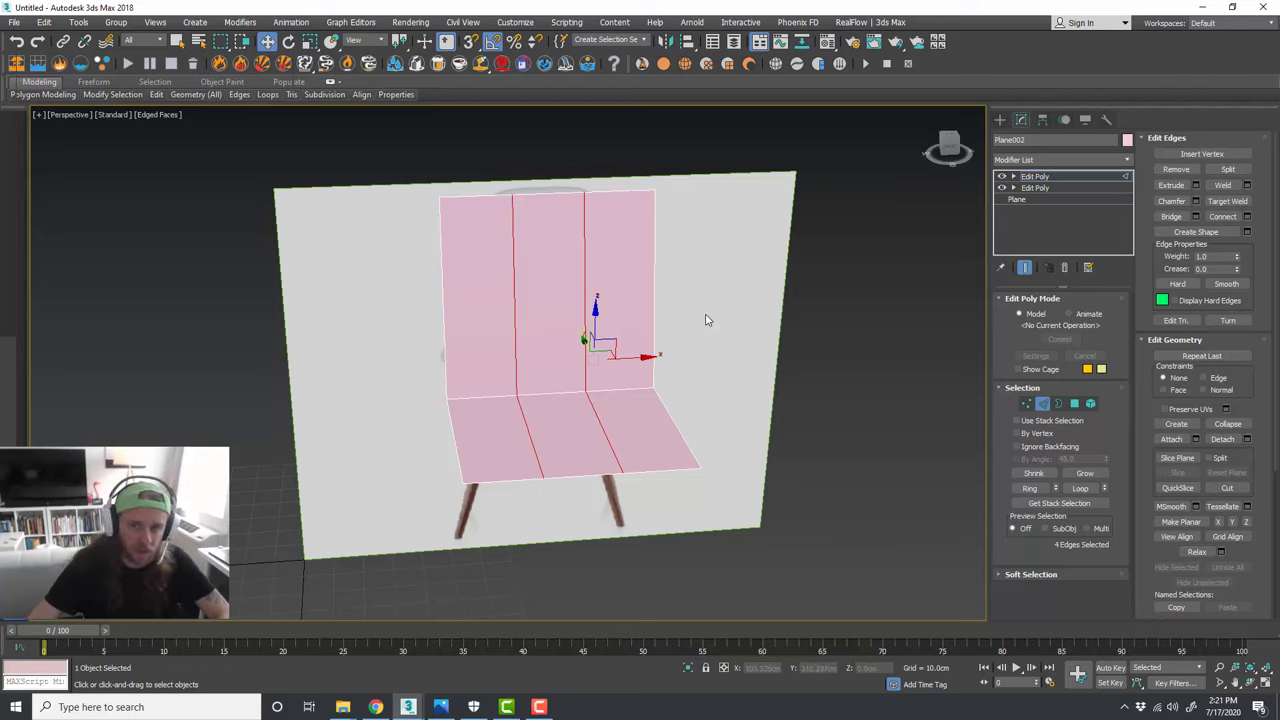
Step: Select the backrest's four vertical edges and connect them with the same 2 segments
left_click_drag(708, 322, 311, 267)
middle_click_drag(648, 300, 662, 357, "alt")
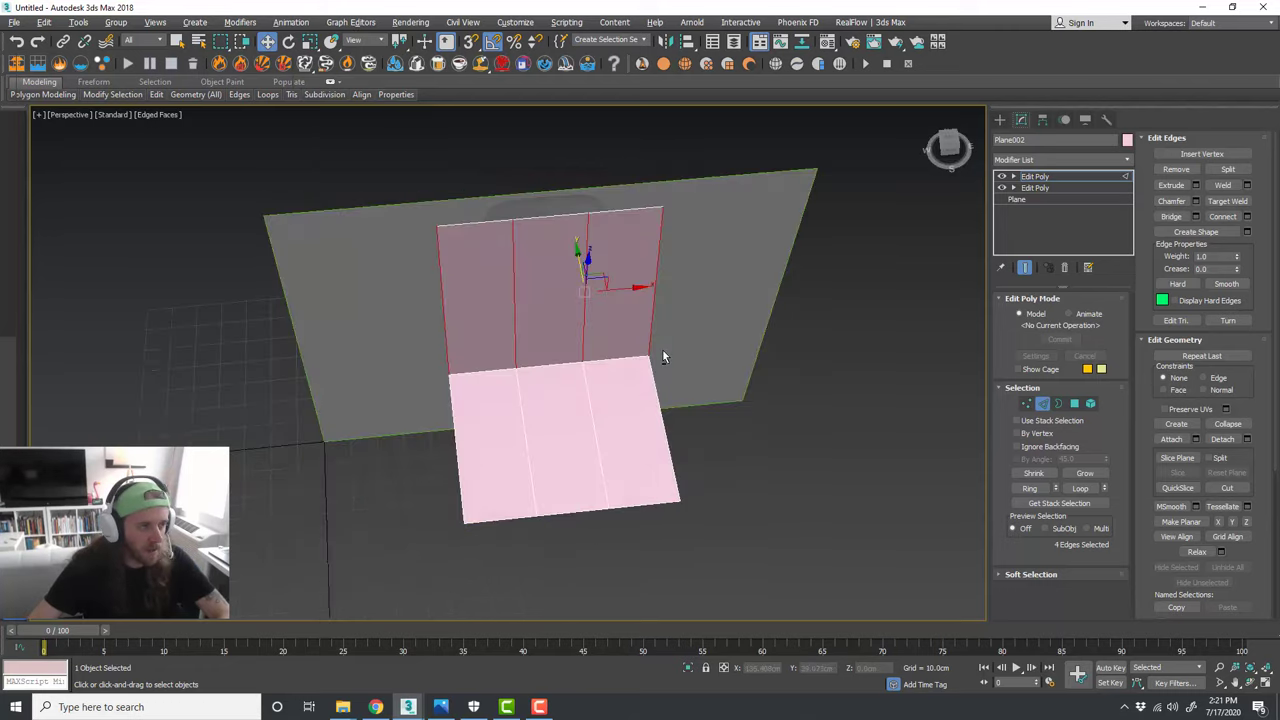
left_click(1216, 215)
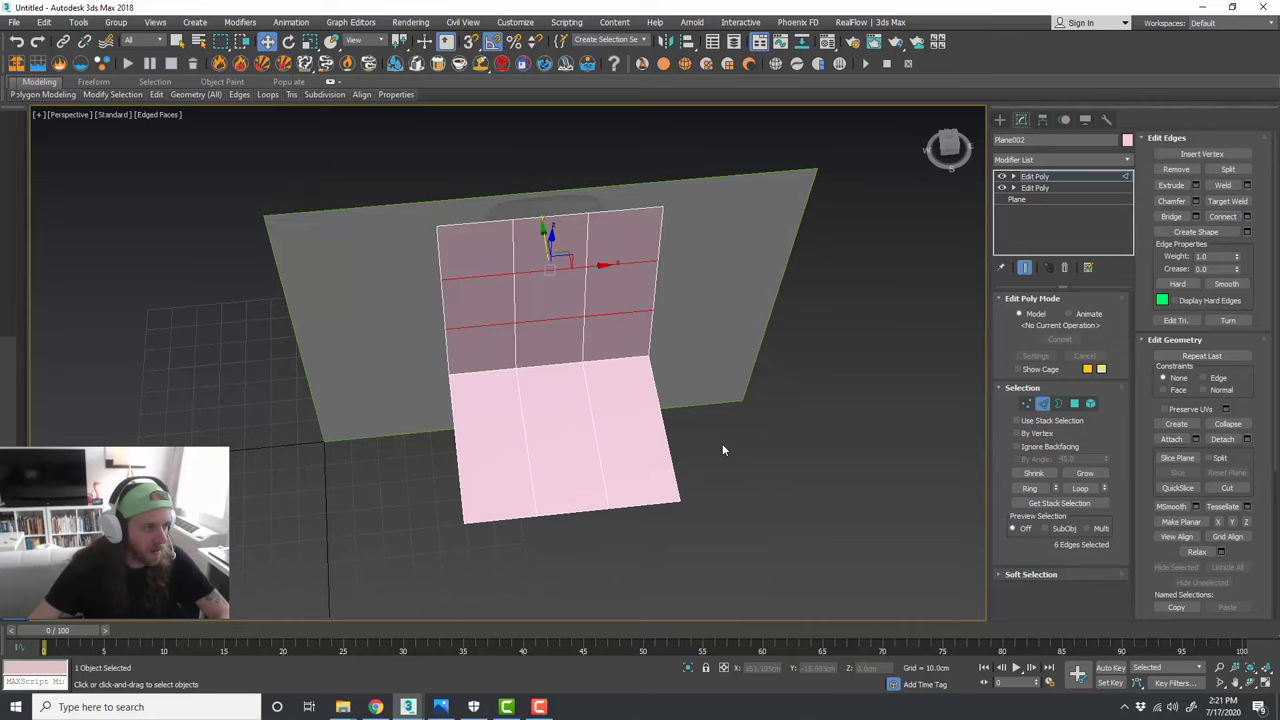
Step: Select the seat's four front-to-back edges and connect them with 2 segments
left_click_drag(356, 430, 344, 427)
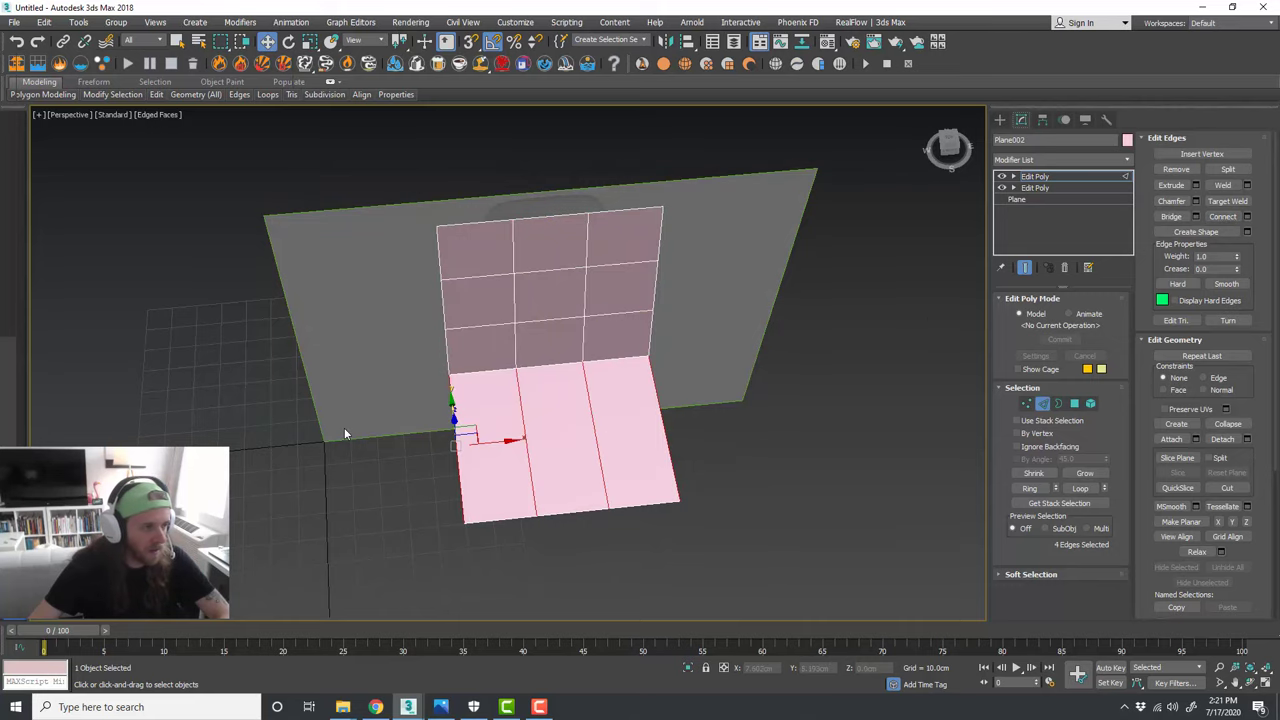
left_click(1217, 216)
middle_click_drag(661, 381, 669, 343, "alt")
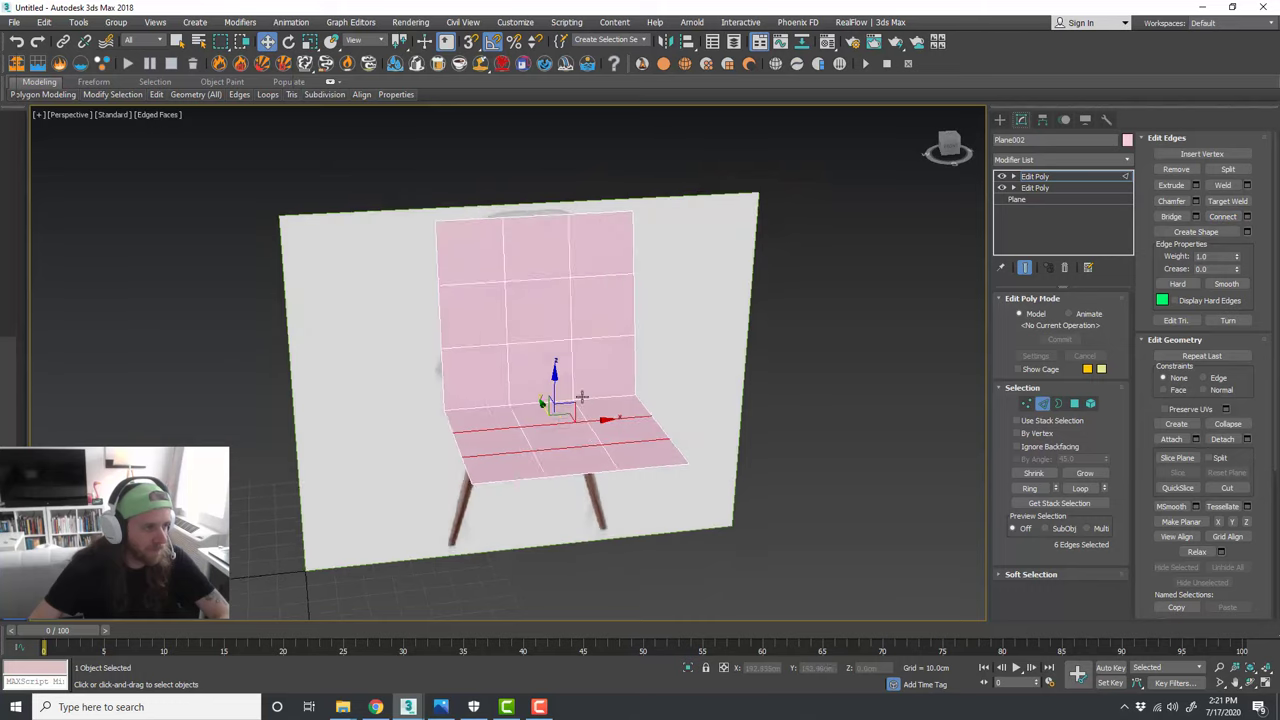
middle_click_drag(592, 375, 636, 335, "alt")
scroll(638, 335, "up", 2)
scroll(638, 341, "down", 3)
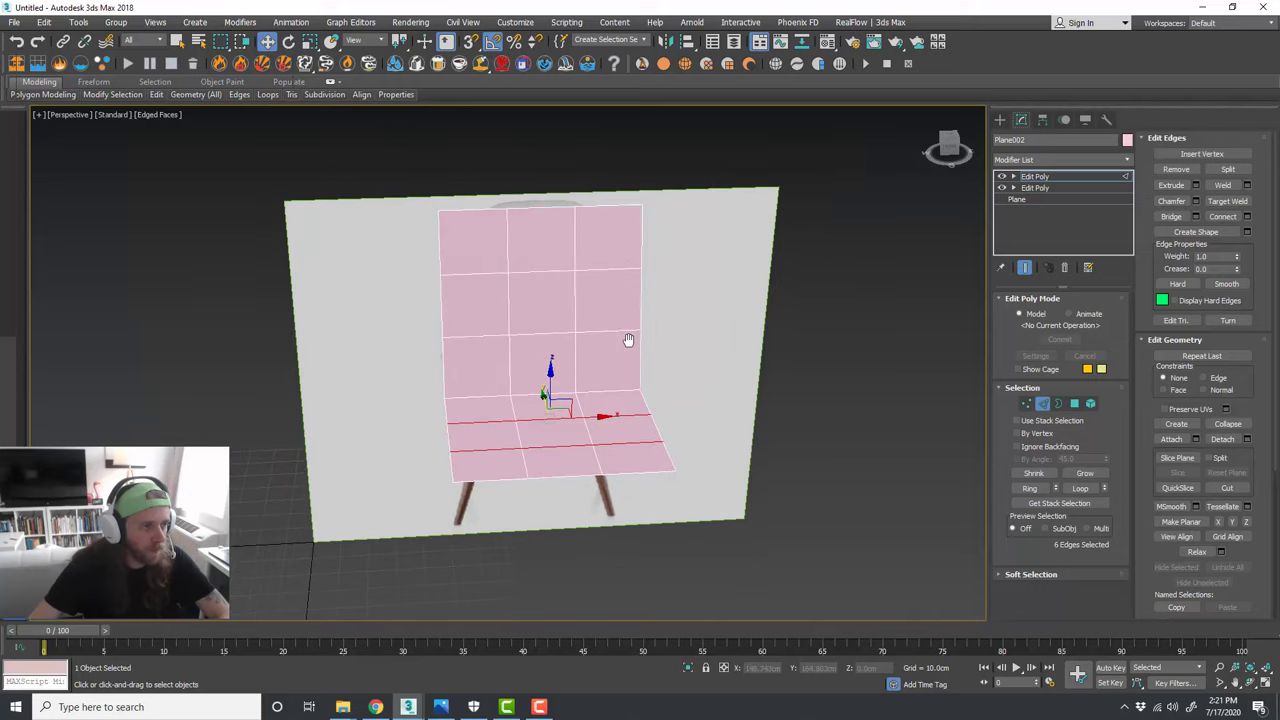
Step: Select the seat's four inner vertices and lower them about 3 cm along Z to hollow the seat
left_click(1027, 404)
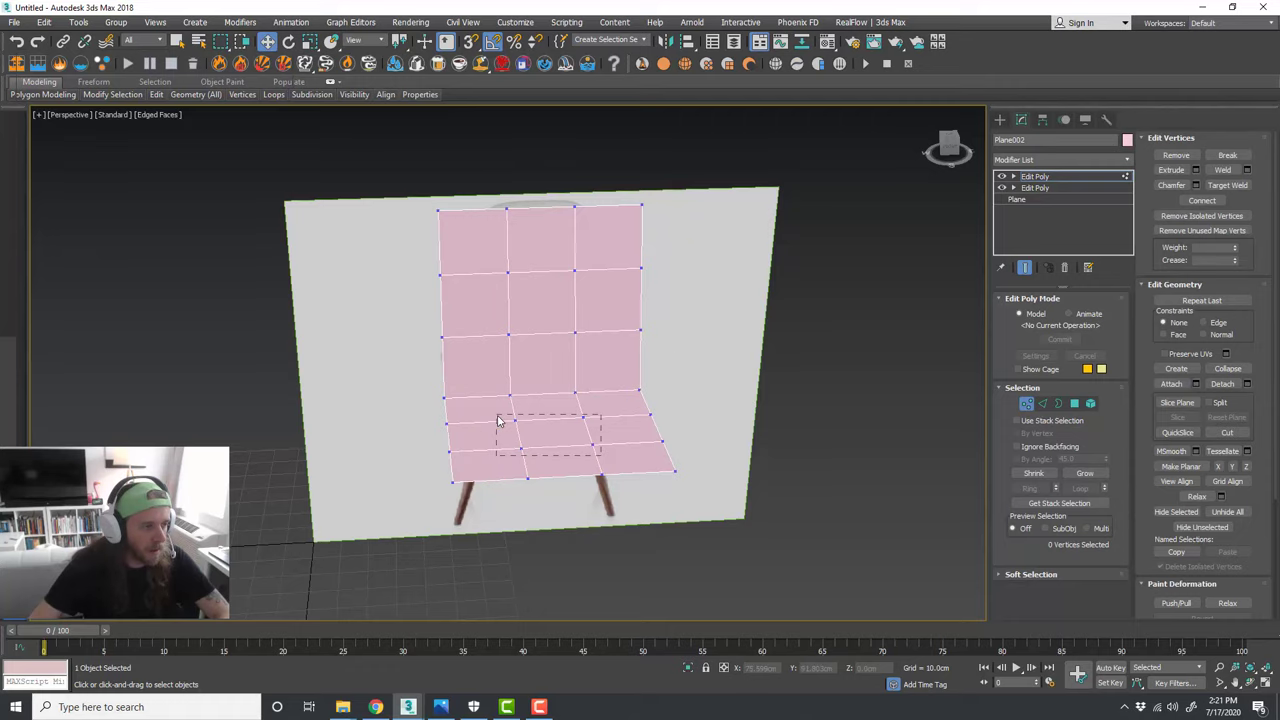
left_click_drag(498, 416, 497, 414)
scroll(583, 449, "up", 2)
middle_click_drag(658, 424, 762, 384, "alt")
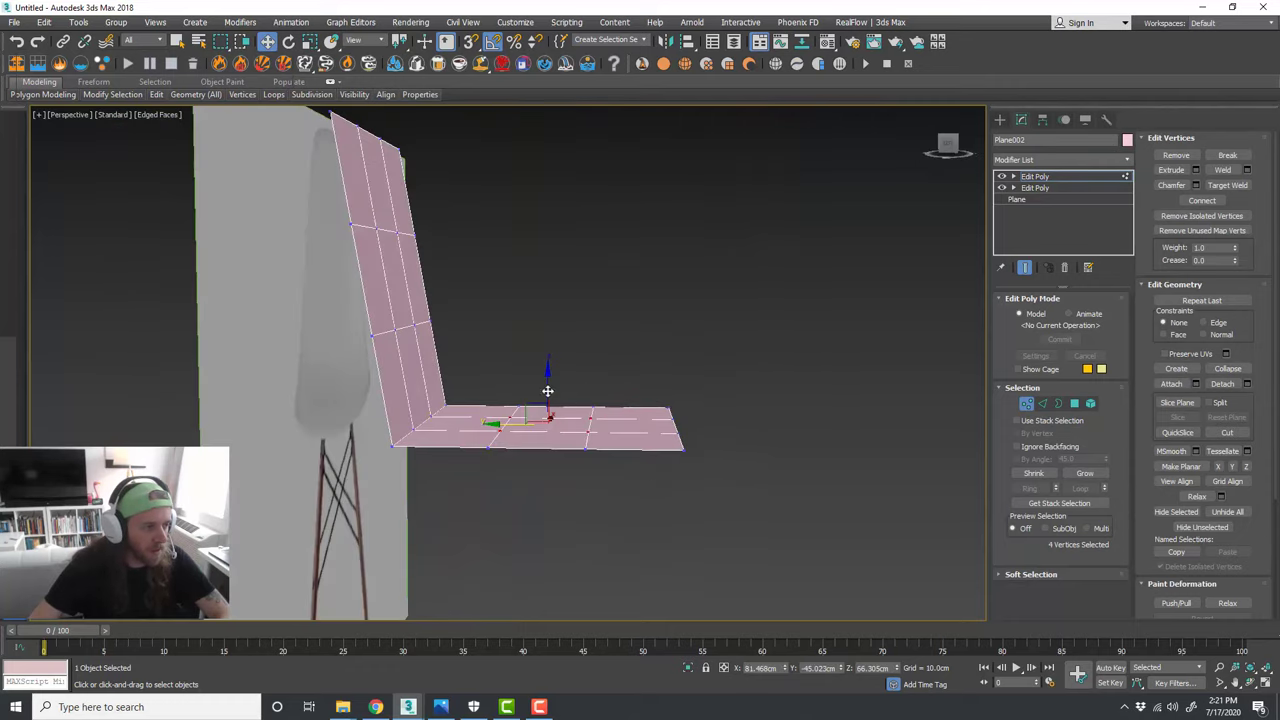
left_click_drag(548, 391, 558, 402)
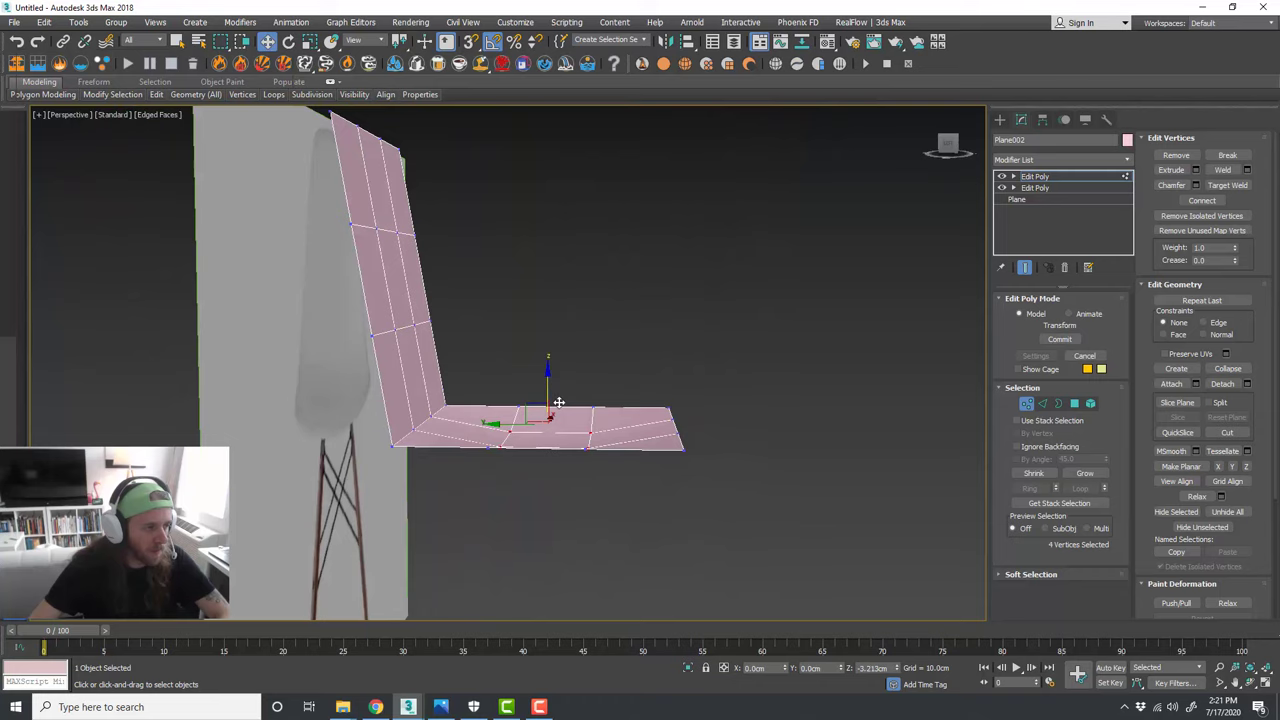
Step: In edge mode, raise the central crosswise edge nearest the front of the seat by about 1 cm
scroll(552, 438, "up", 2)
middle_click_drag(655, 423, 668, 492, "alt")
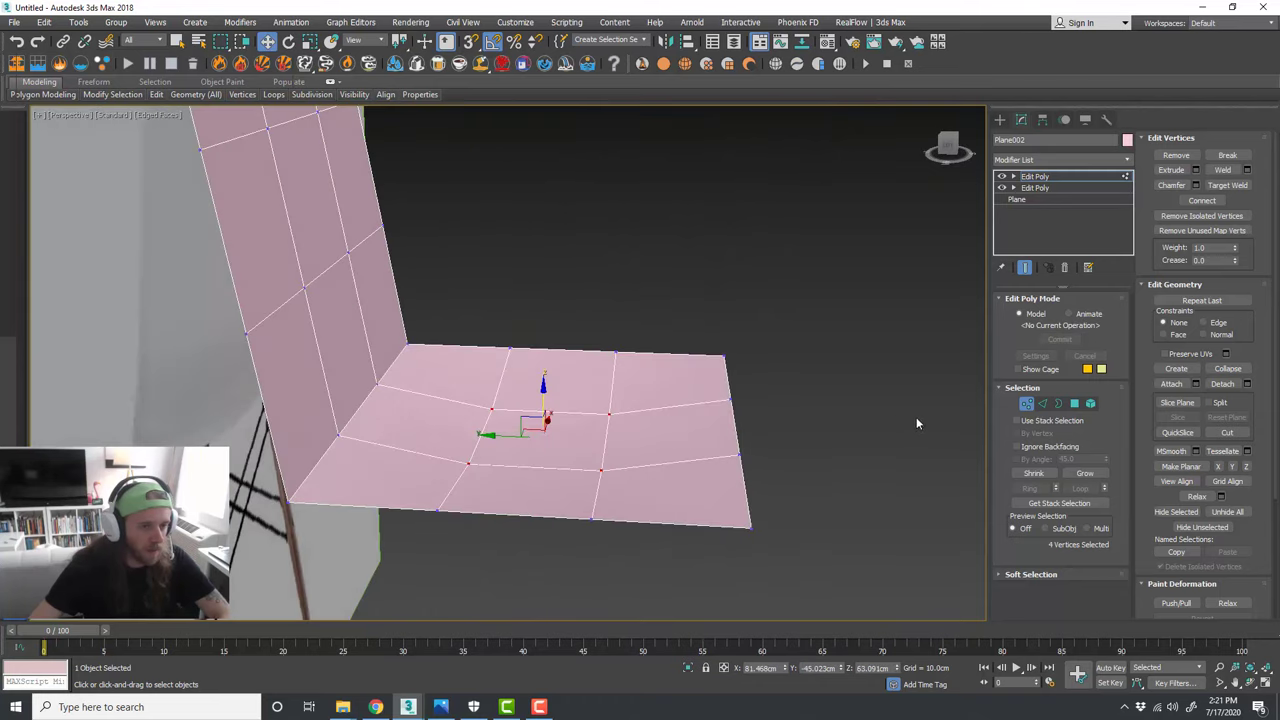
left_click(1042, 403)
left_click(577, 422)
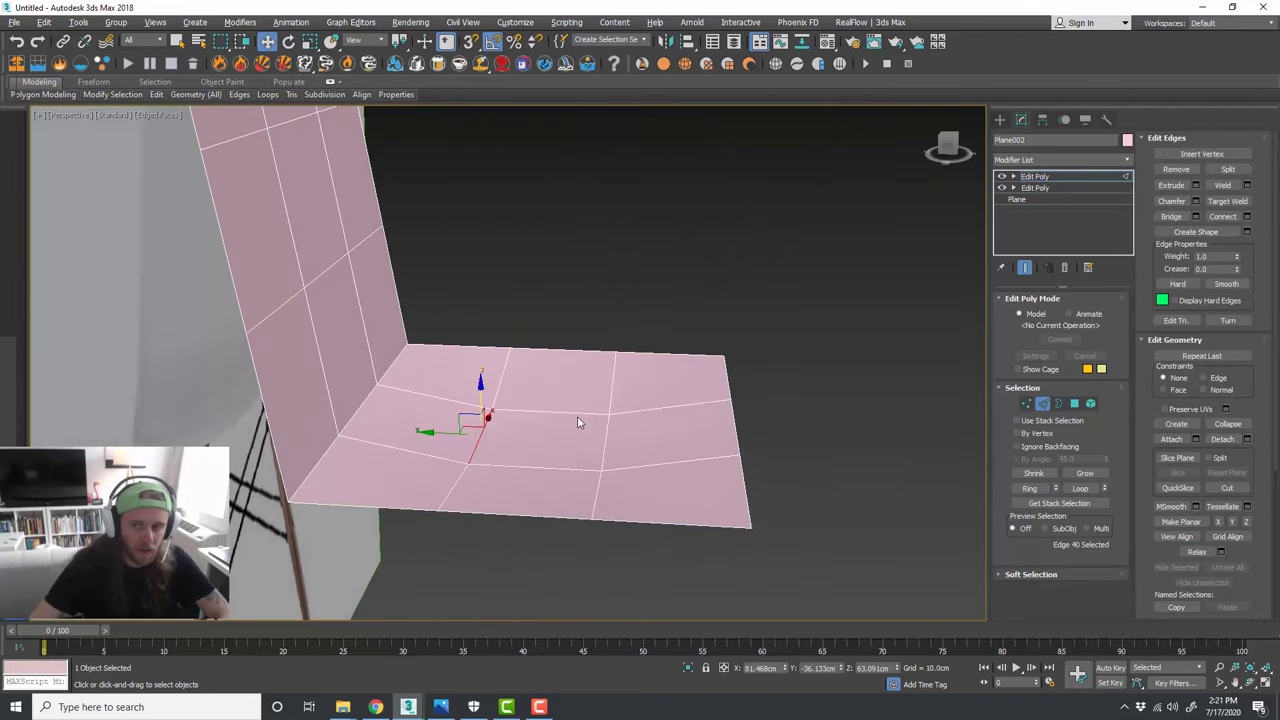
middle_click_drag(577, 422, 584, 401, "alt")
left_click(601, 421)
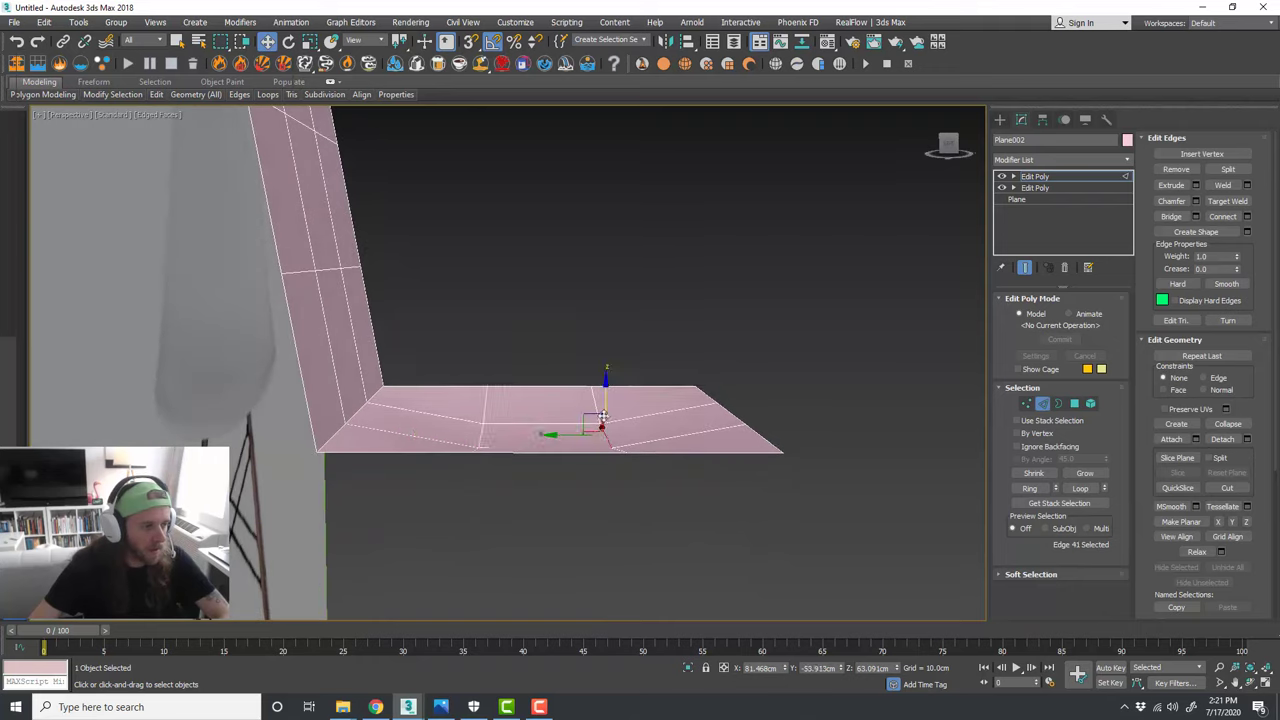
left_click_drag(603, 417, 493, 437)
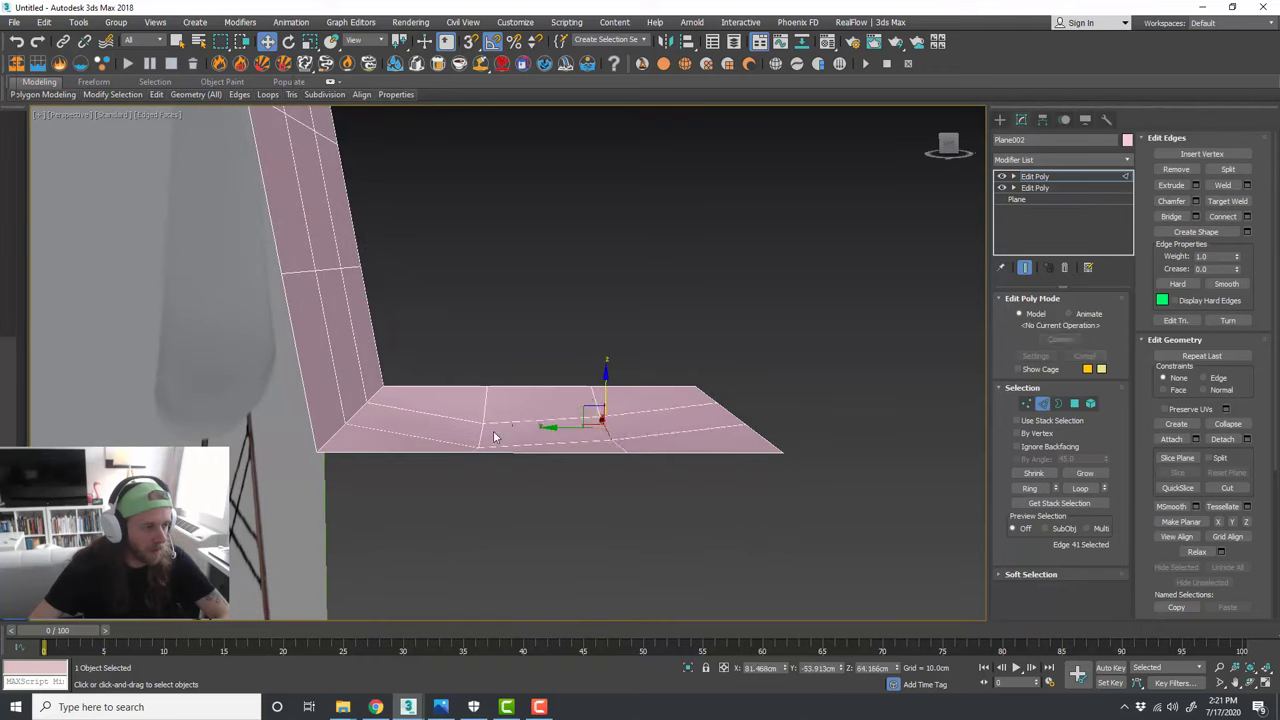
Step: Move the central edge of the seat-to-back fold, plus the two central crosswise edges of the backrest, backward and slightly down
left_click(359, 409)
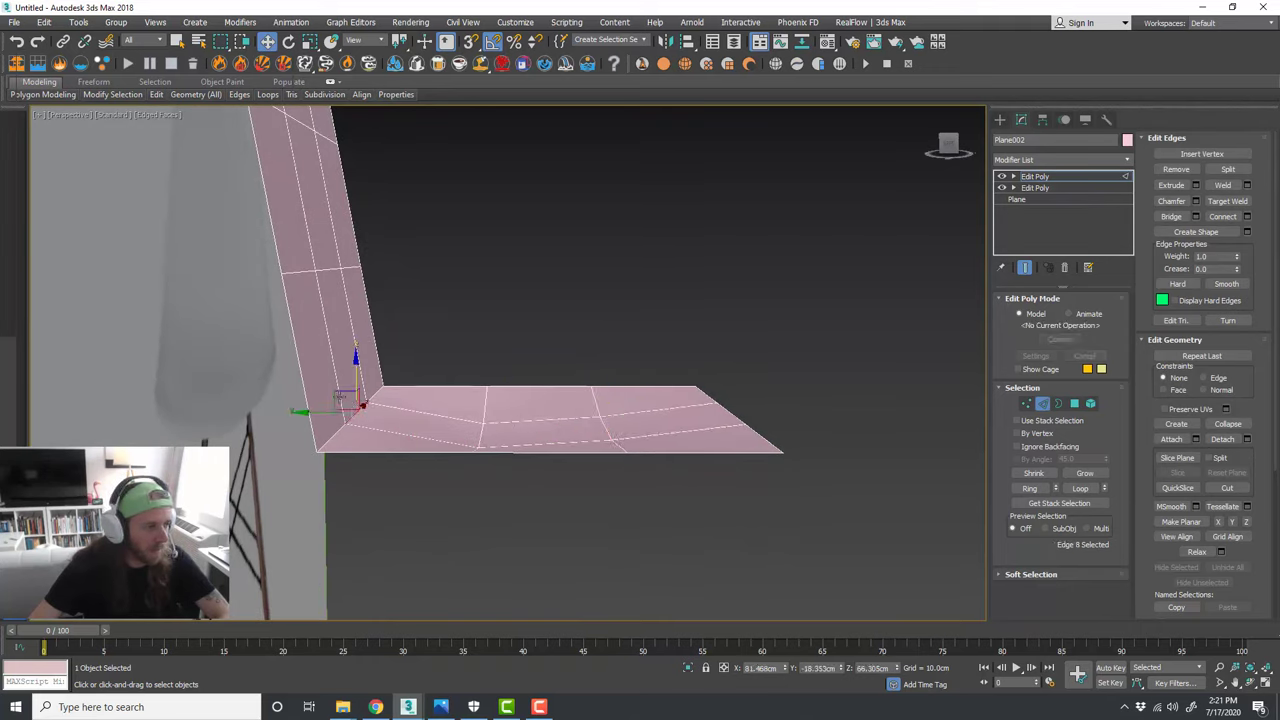
left_click_drag(336, 397, 322, 409)
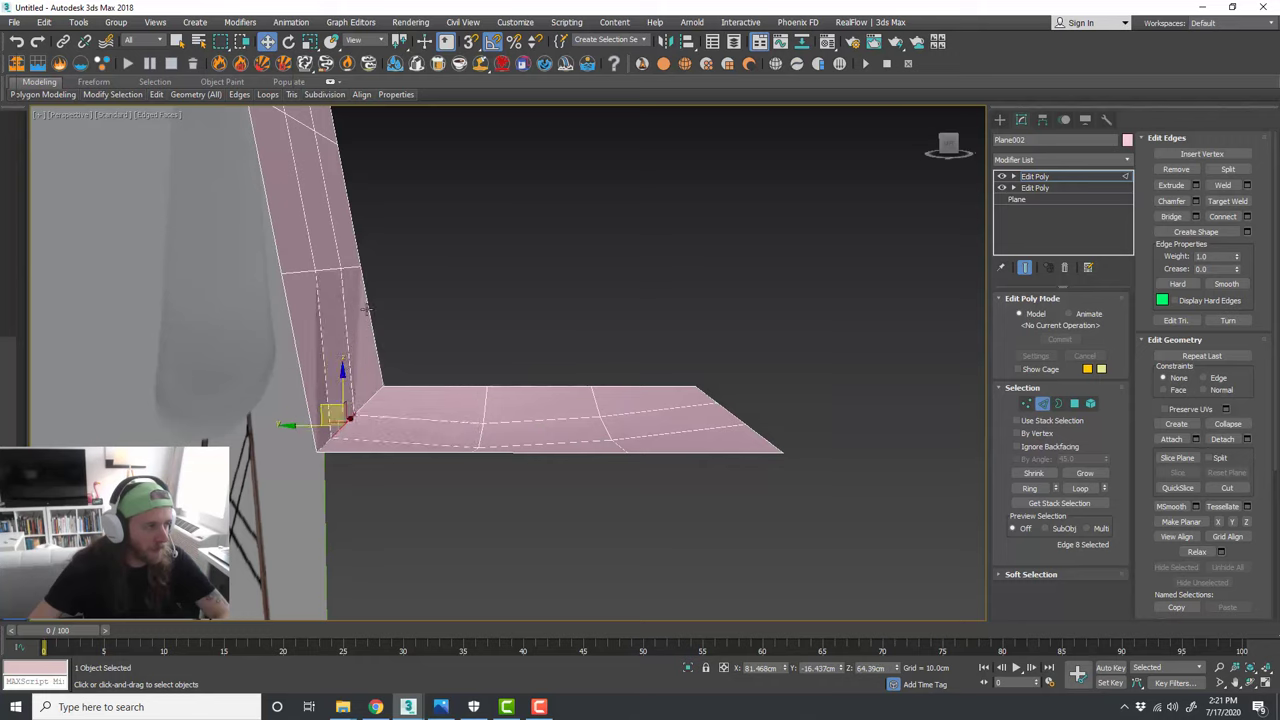
middle_click_drag(355, 292, 413, 368)
left_click(391, 334)
left_click(360, 200, "ctrl")
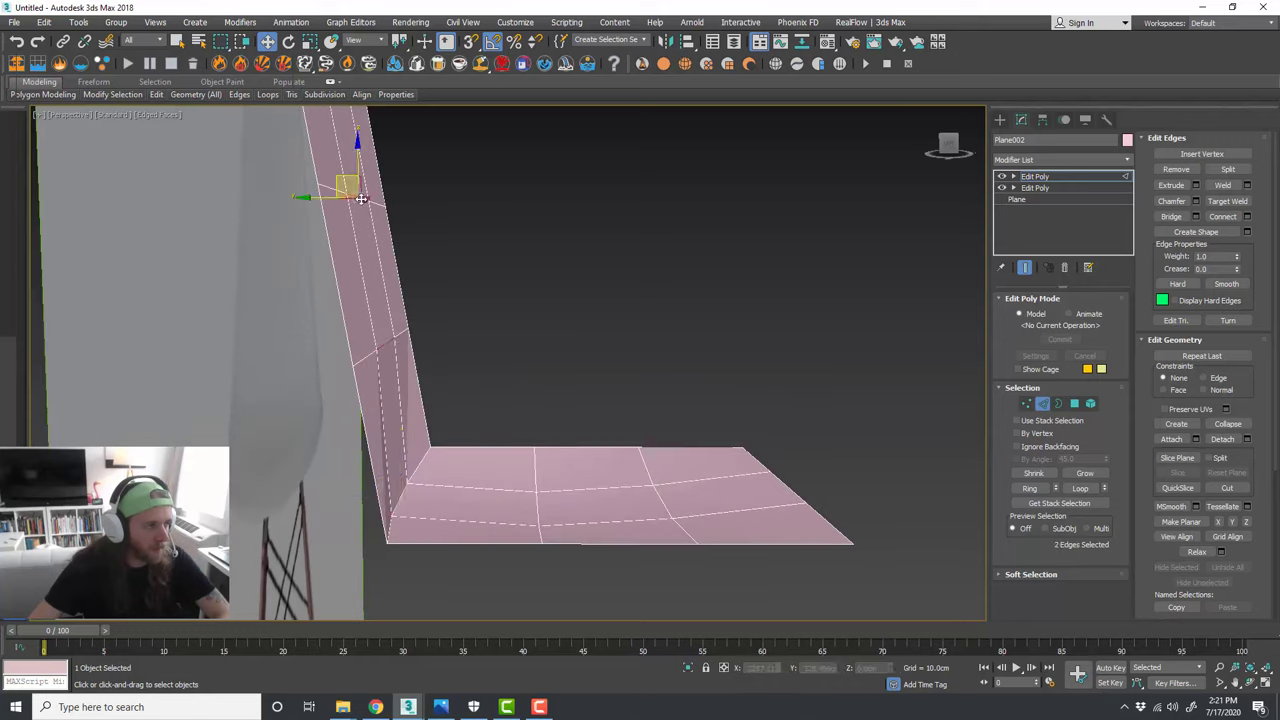
left_click_drag(346, 182, 332, 192)
Step: In the Left view, push the backrest's two selected central edges further back to deepen its curve
key("alt+w")
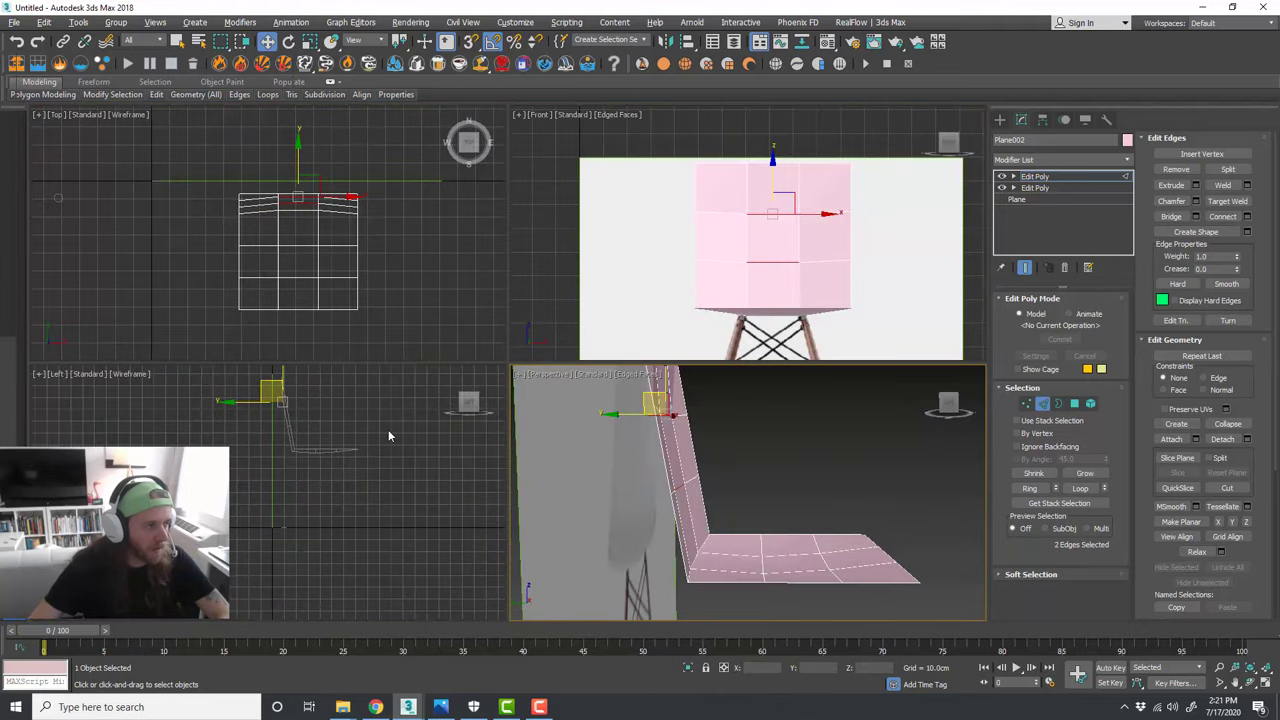
right_click(388, 429)
key("alt+w")
scroll(362, 432, "up", 2)
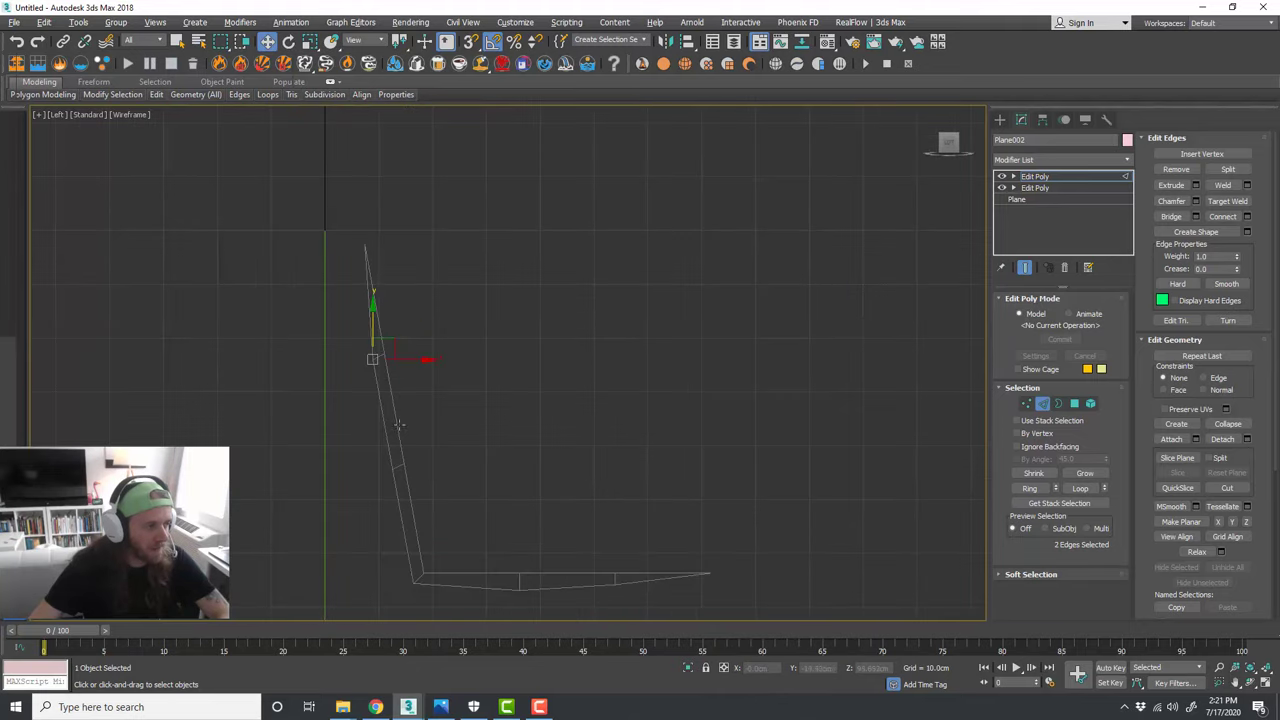
middle_click_drag(393, 382, 388, 322)
left_click(397, 405)
key("alt+w")
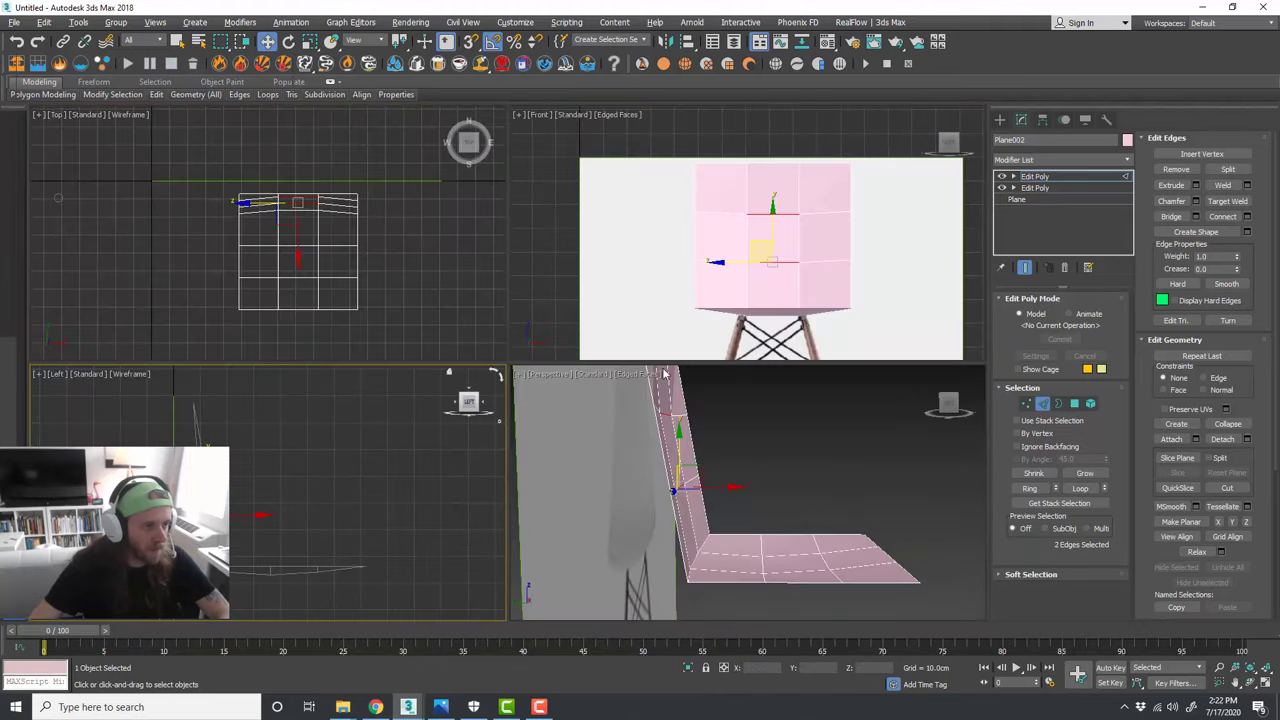
key("alt+w")
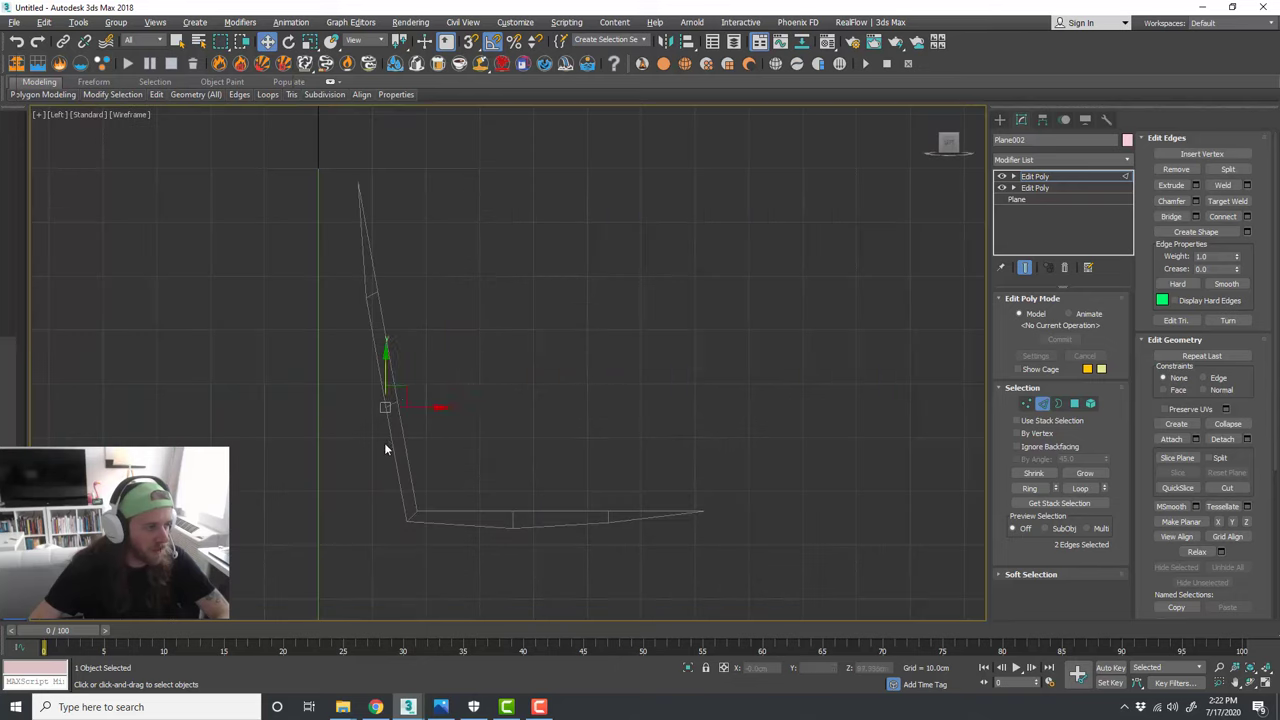
left_click_drag(394, 394, 398, 394)
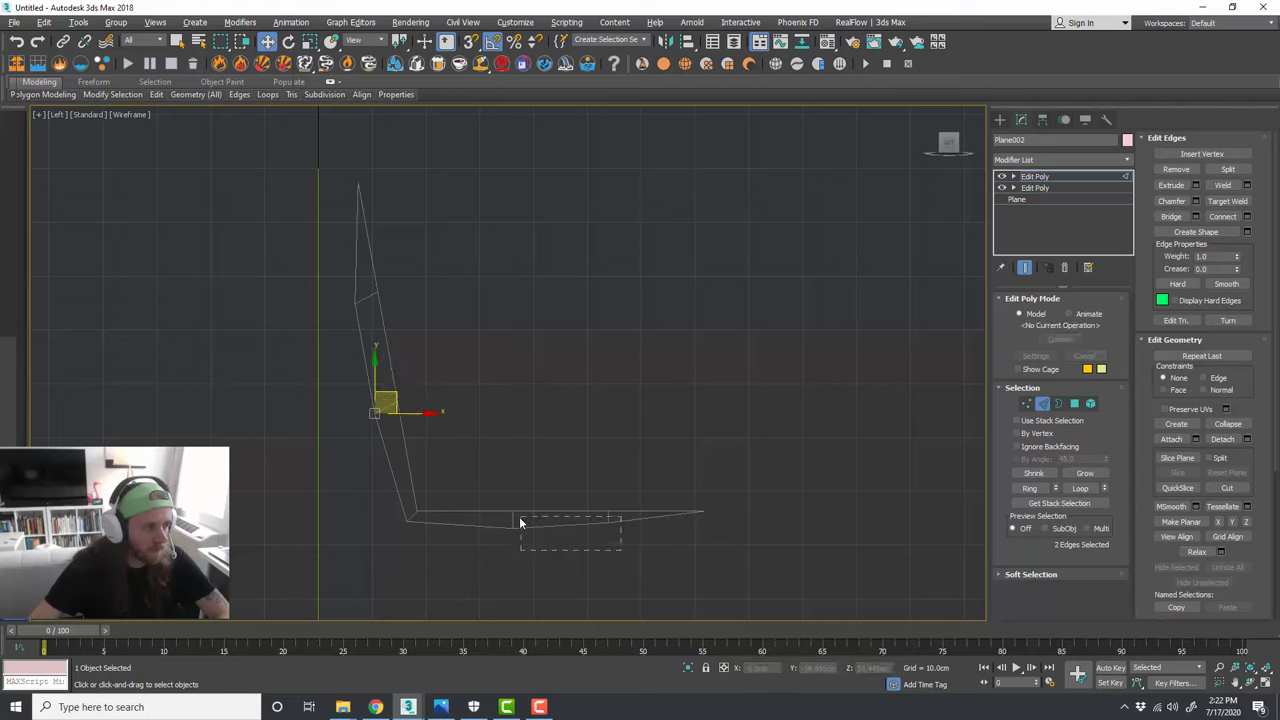
Step: Lower the seat's two central crosswise edges by about 1.2 cm, then return to the Perspective view of the whole chair
left_click_drag(500, 522, 478, 515)
left_click_drag(652, 553, 630, 482, "alt")
left_click_drag(552, 538, 543, 492, "alt")
left_click_drag(477, 551, 514, 485, "alt")
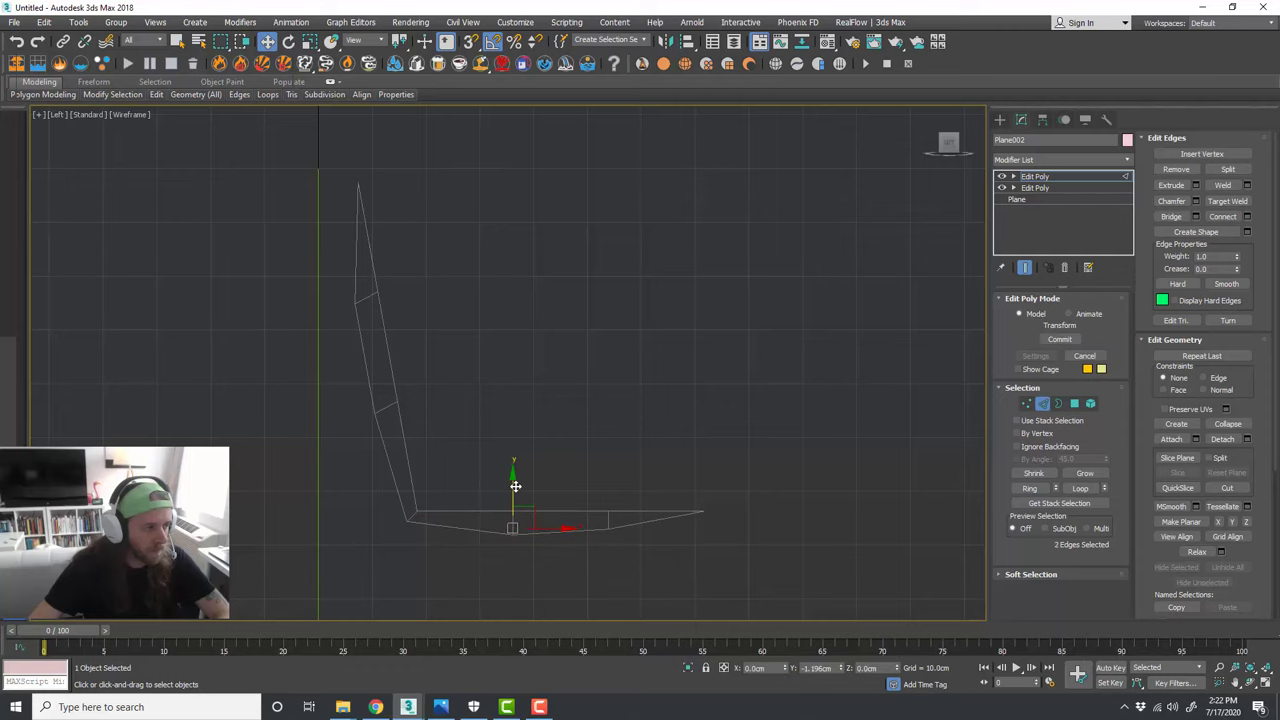
key("alt+w")
key("alt+w")
middle_click_drag(730, 485, 595, 454, "alt")
scroll(603, 466, "down", 2)
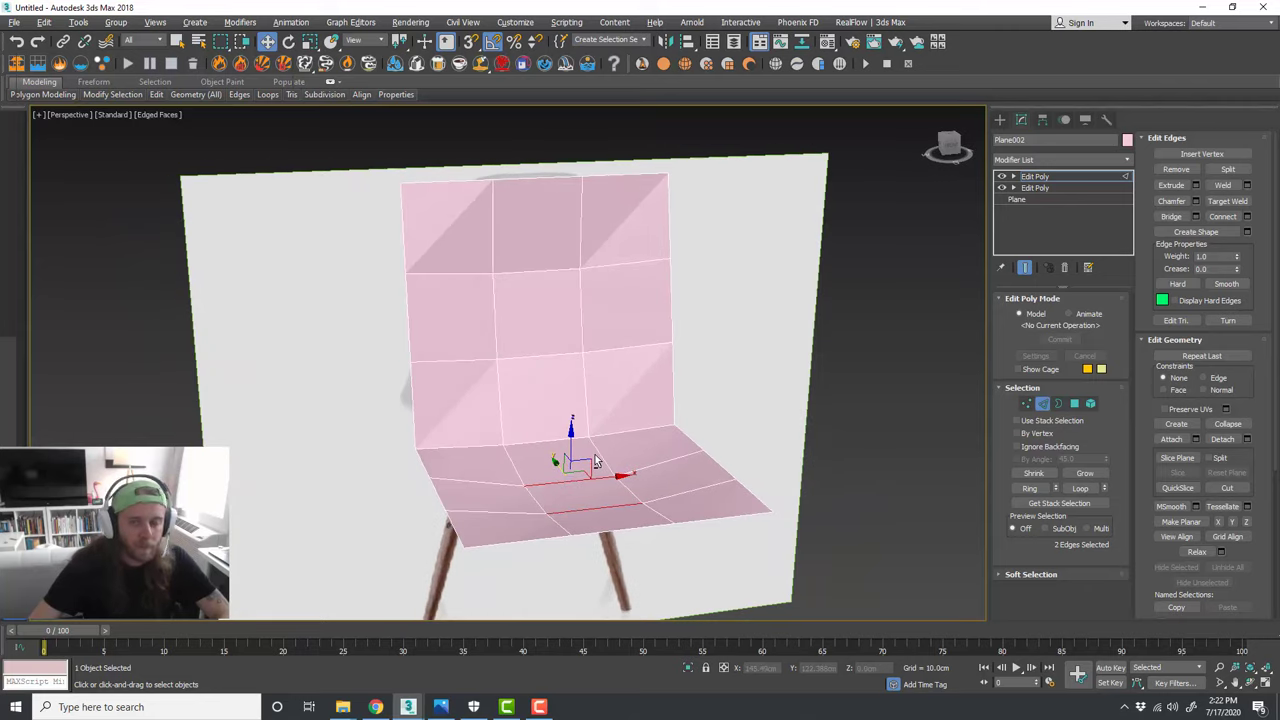
middle_click_drag(646, 340, 626, 357)
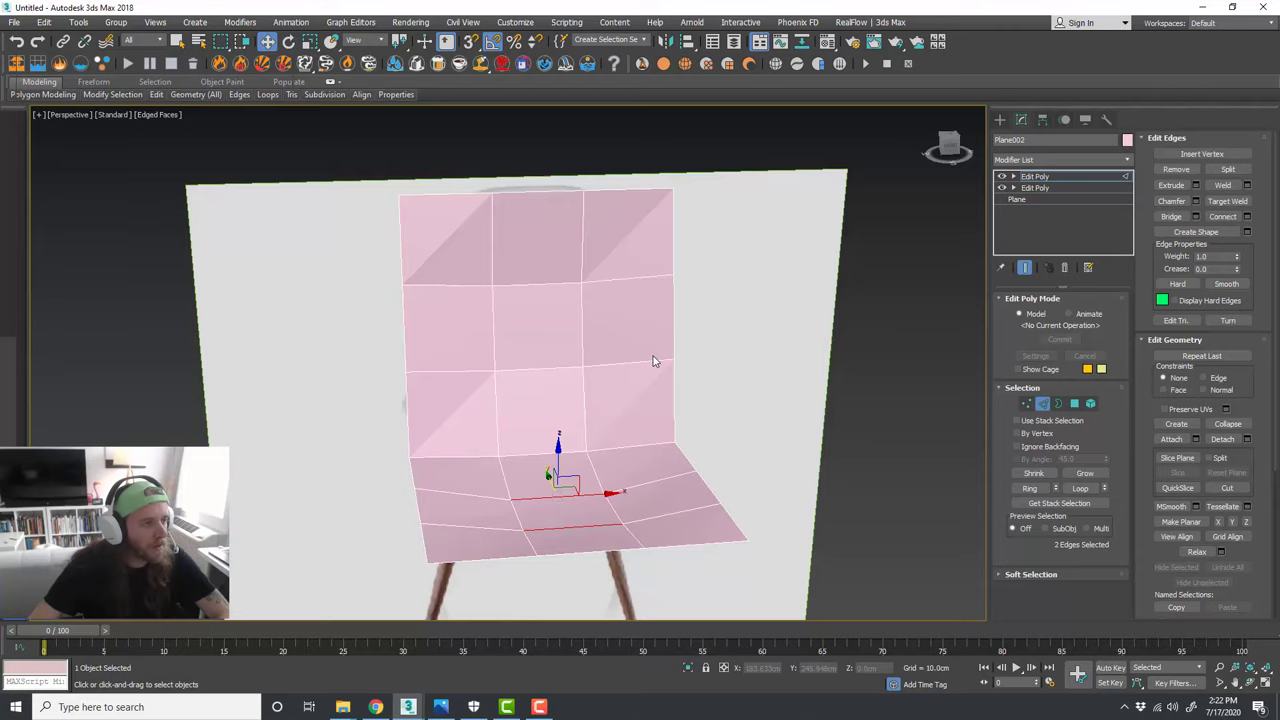
middle_click_drag(631, 339, 629, 328)
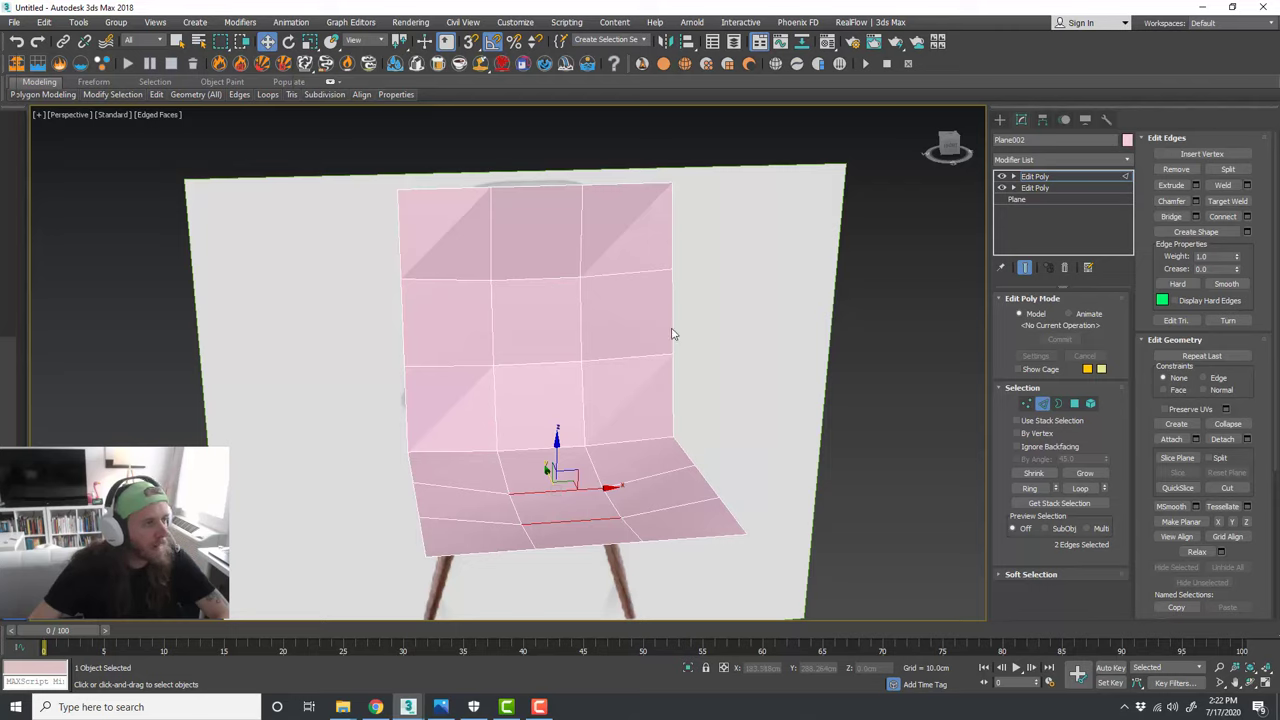
Step: Select the four outer corner vertices of the chair shell, two on the backrest and two on the seat front
left_click(1026, 403, "ctrl")
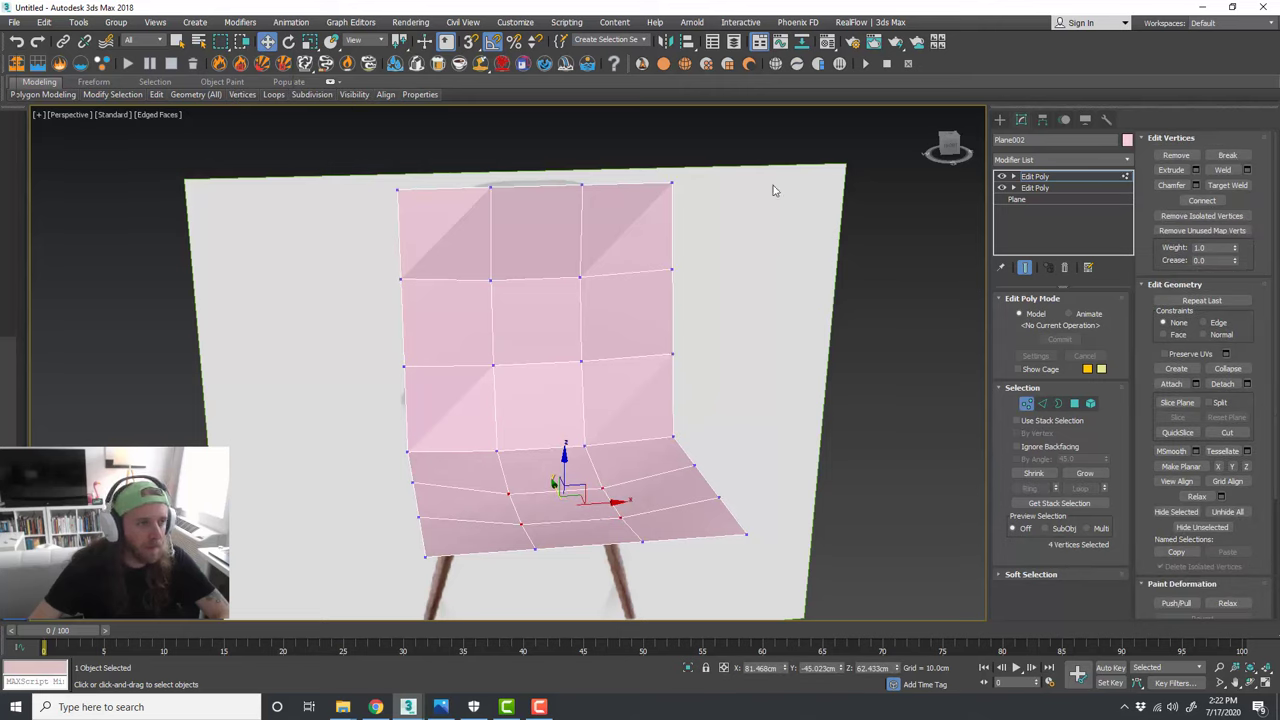
left_click(673, 186)
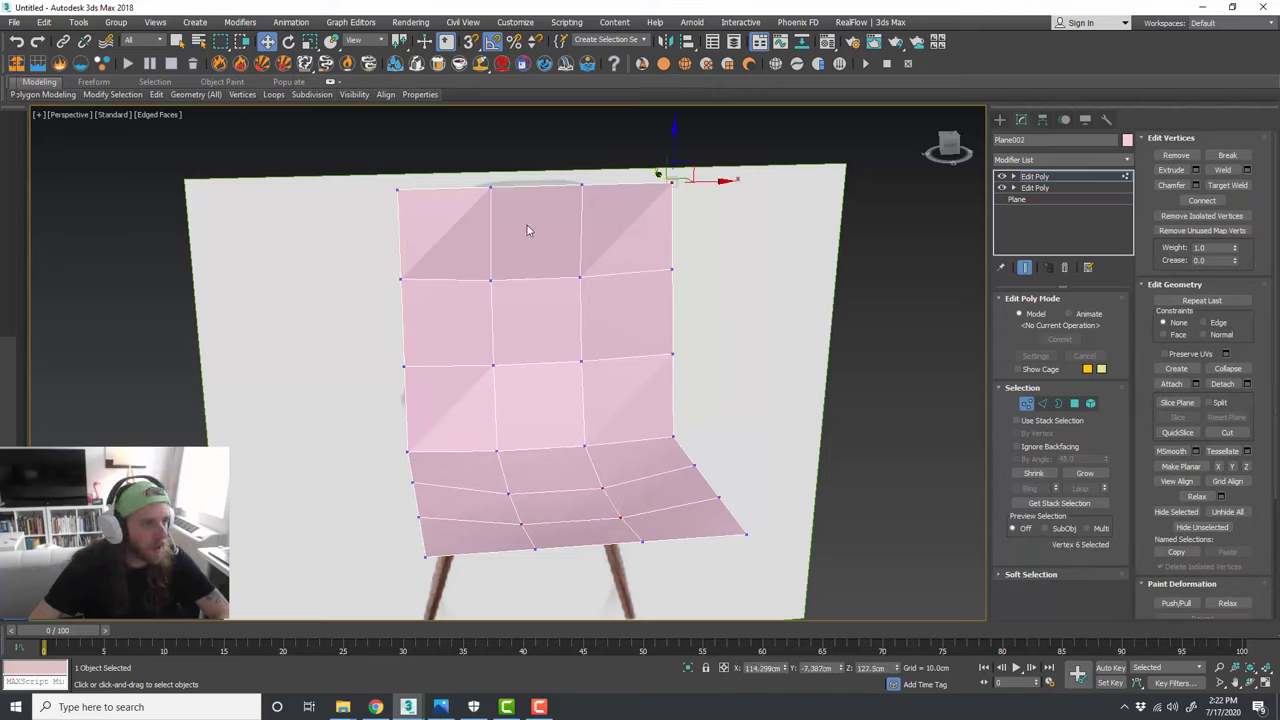
left_click(396, 189, "ctrl")
left_click(745, 534, "ctrl")
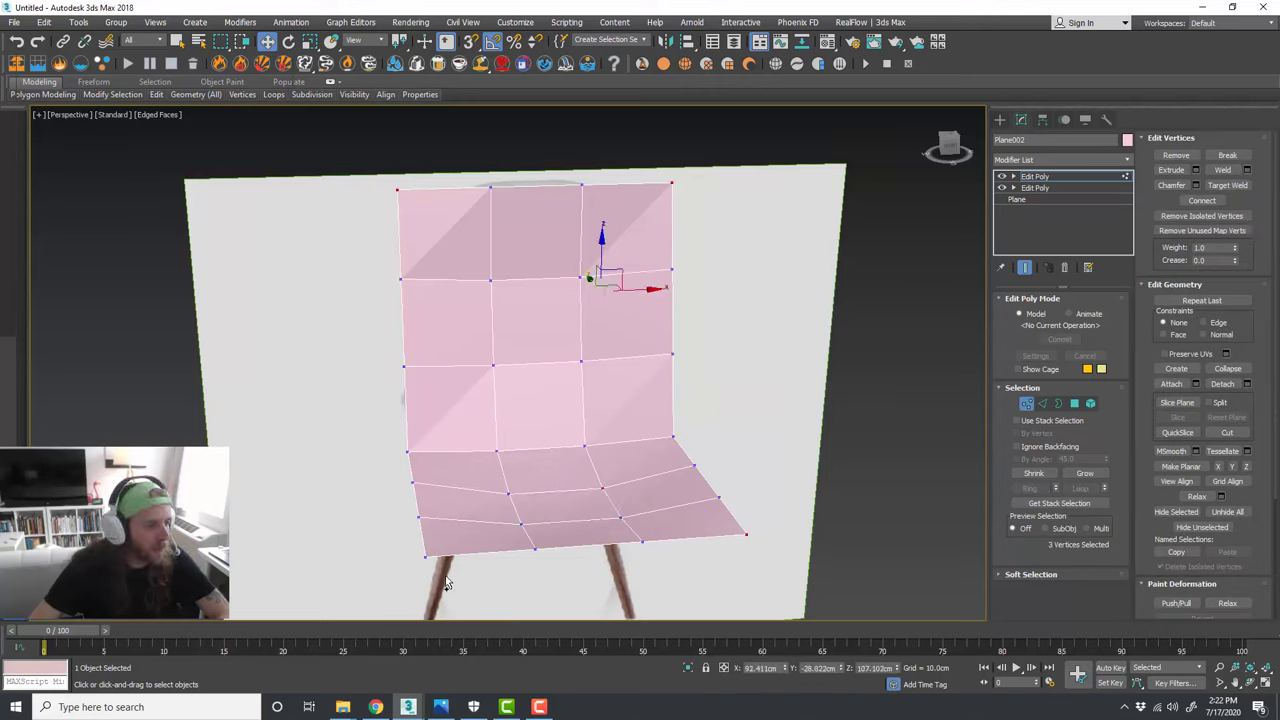
left_click(425, 557, "ctrl")
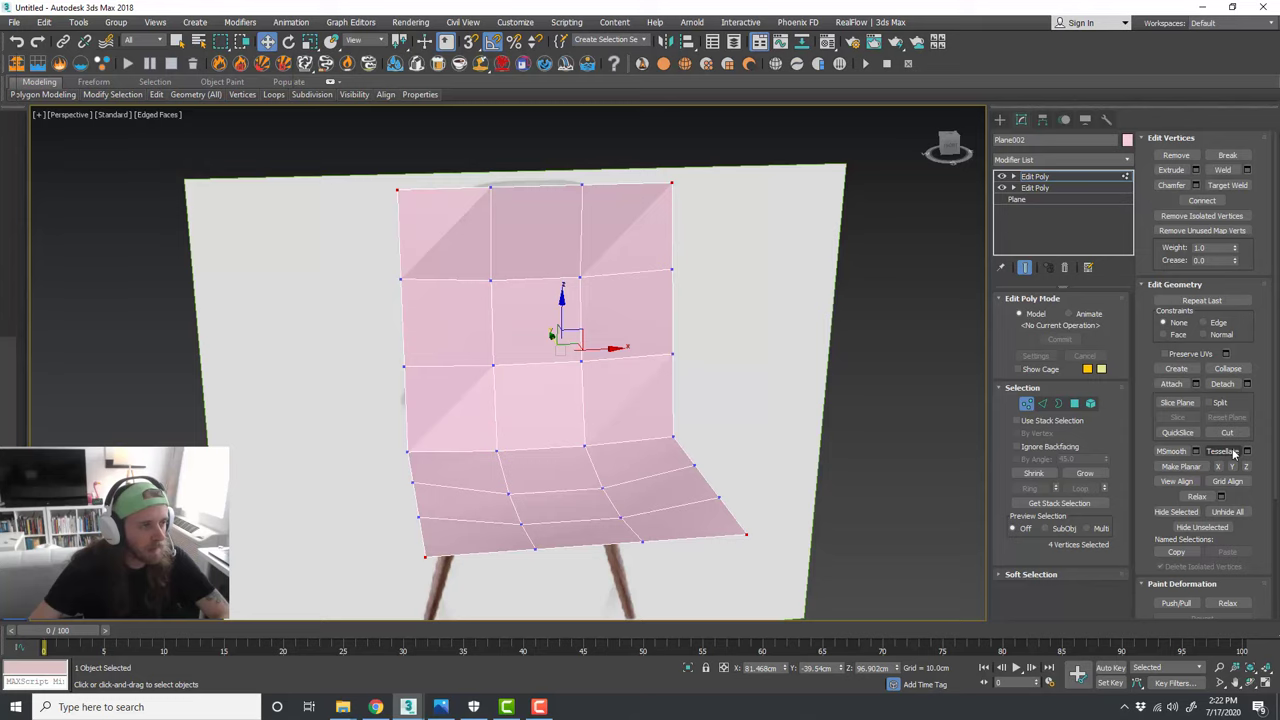
left_click(903, 399)
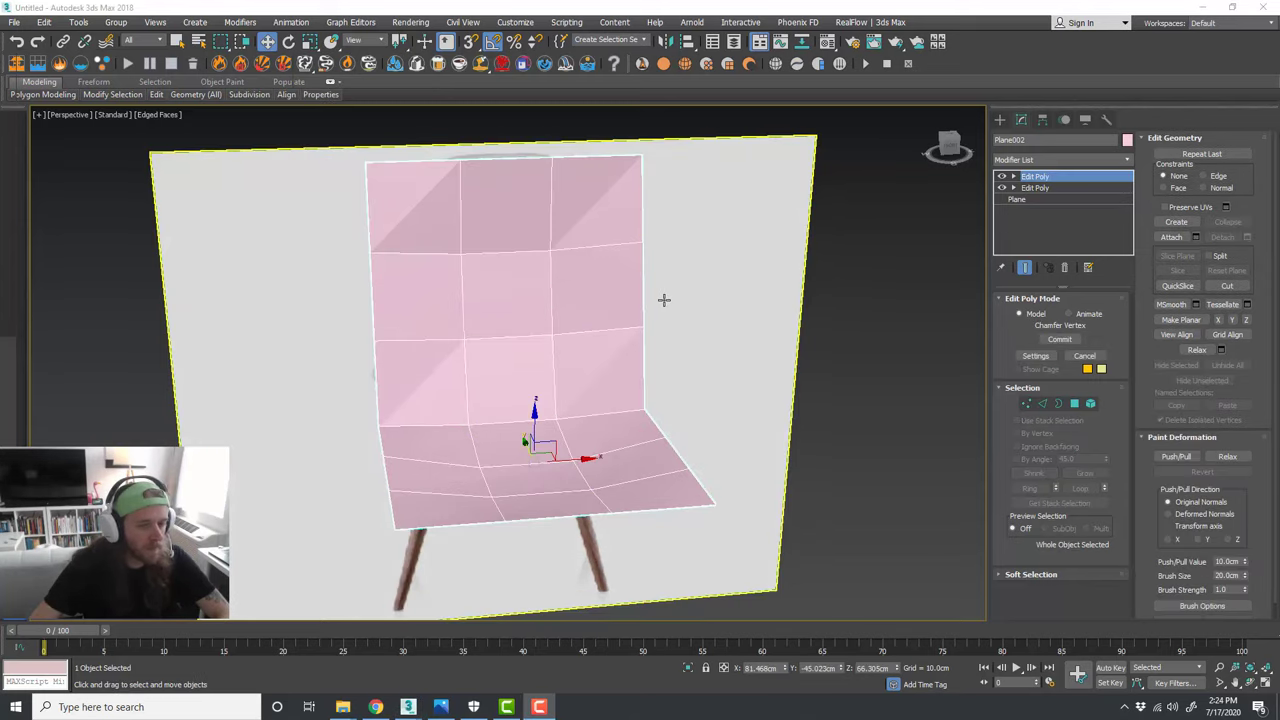
Step: With no vertices selected, cut a diagonal edge across the backrest's upper-right corner, from the side vertex to the adjacent top vertex
middle_click_drag(663, 297, 731, 306, "alt")
left_click(1024, 404)
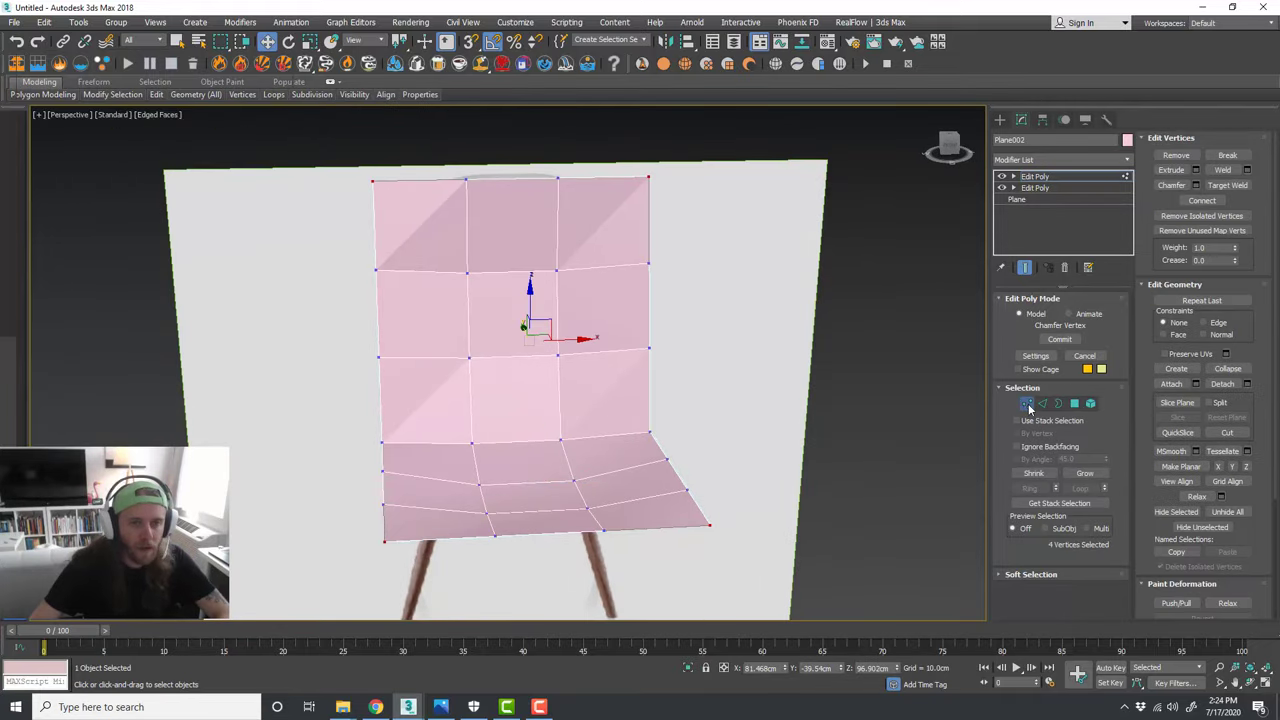
left_click(897, 393)
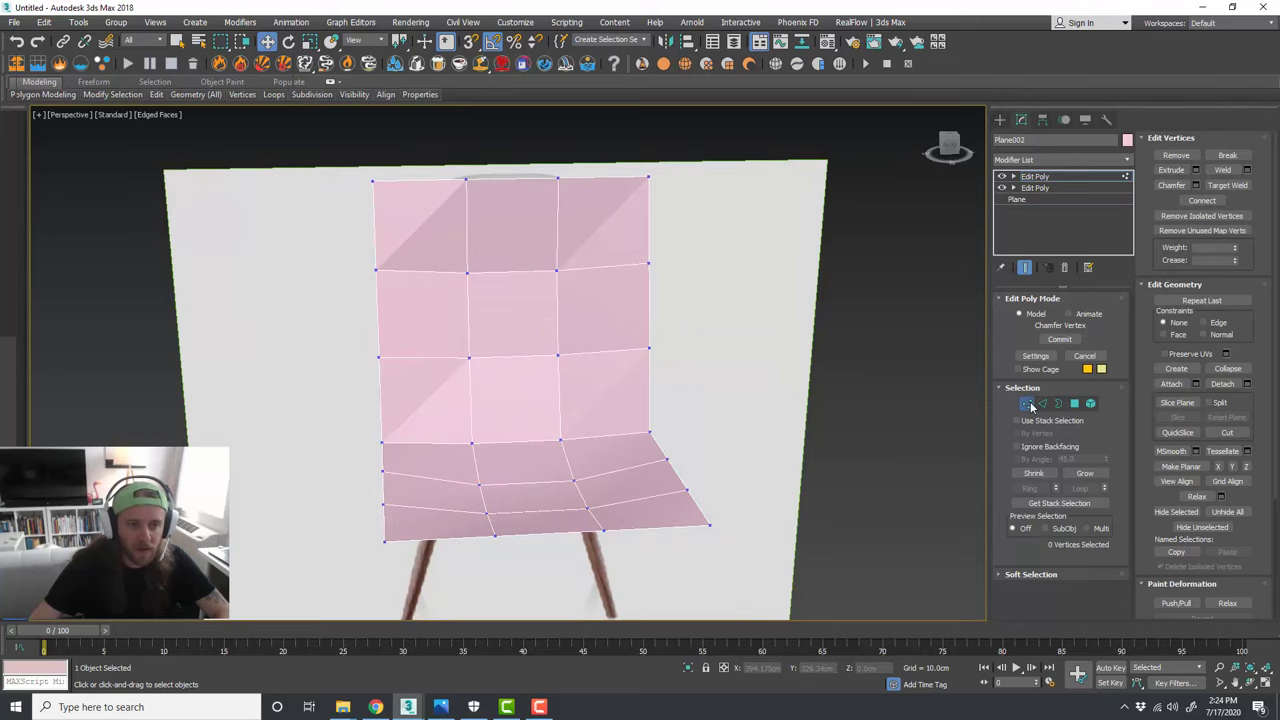
left_click(1227, 433)
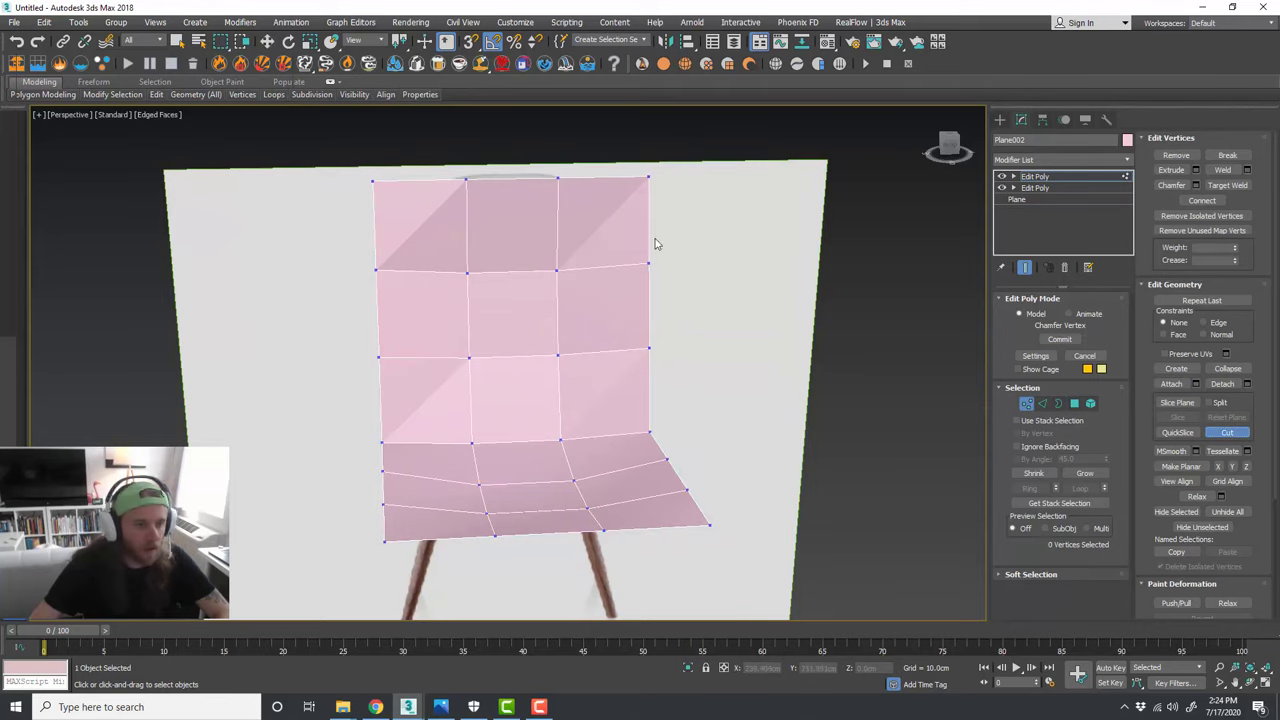
scroll(635, 215, "up", 3)
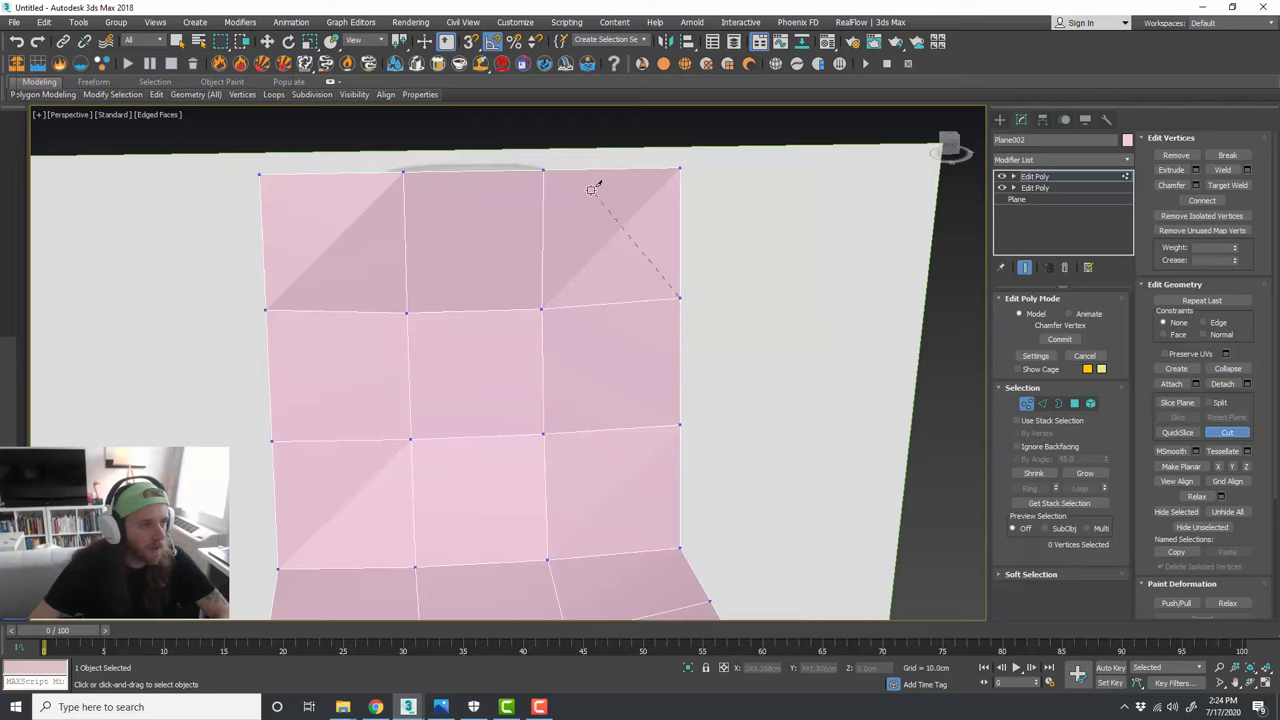
left_click(545, 169)
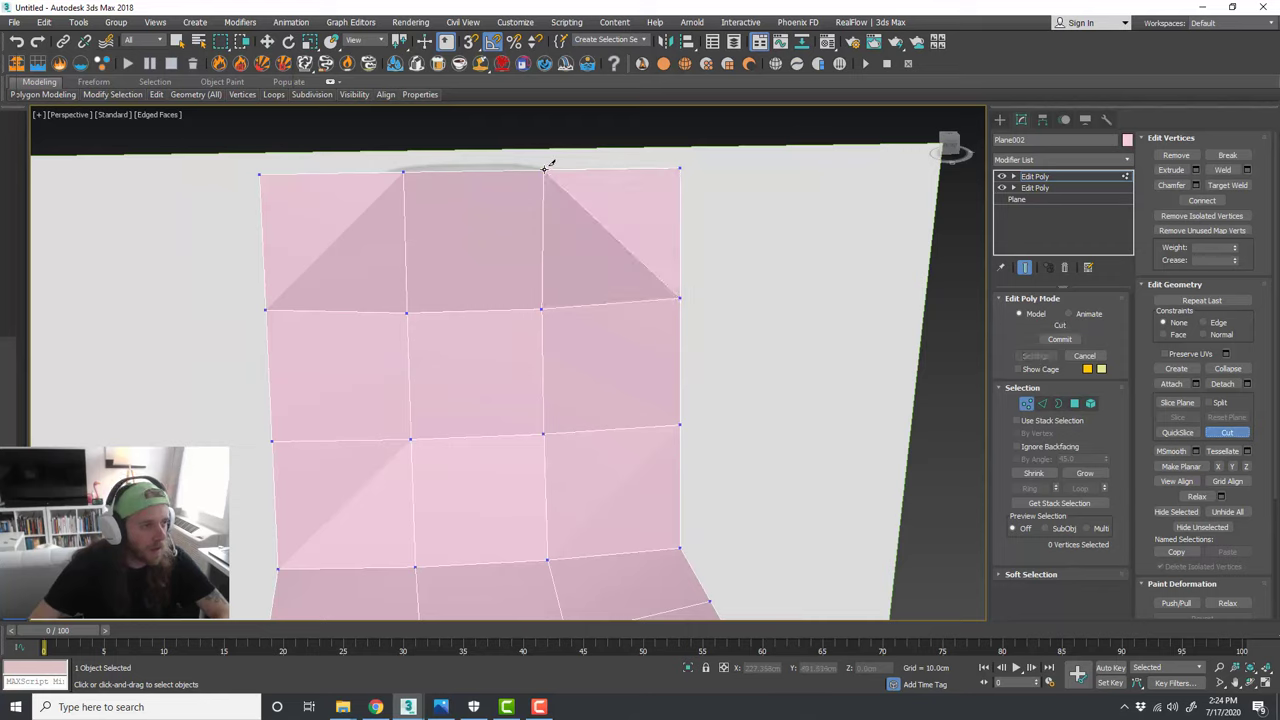
right_click(465, 211)
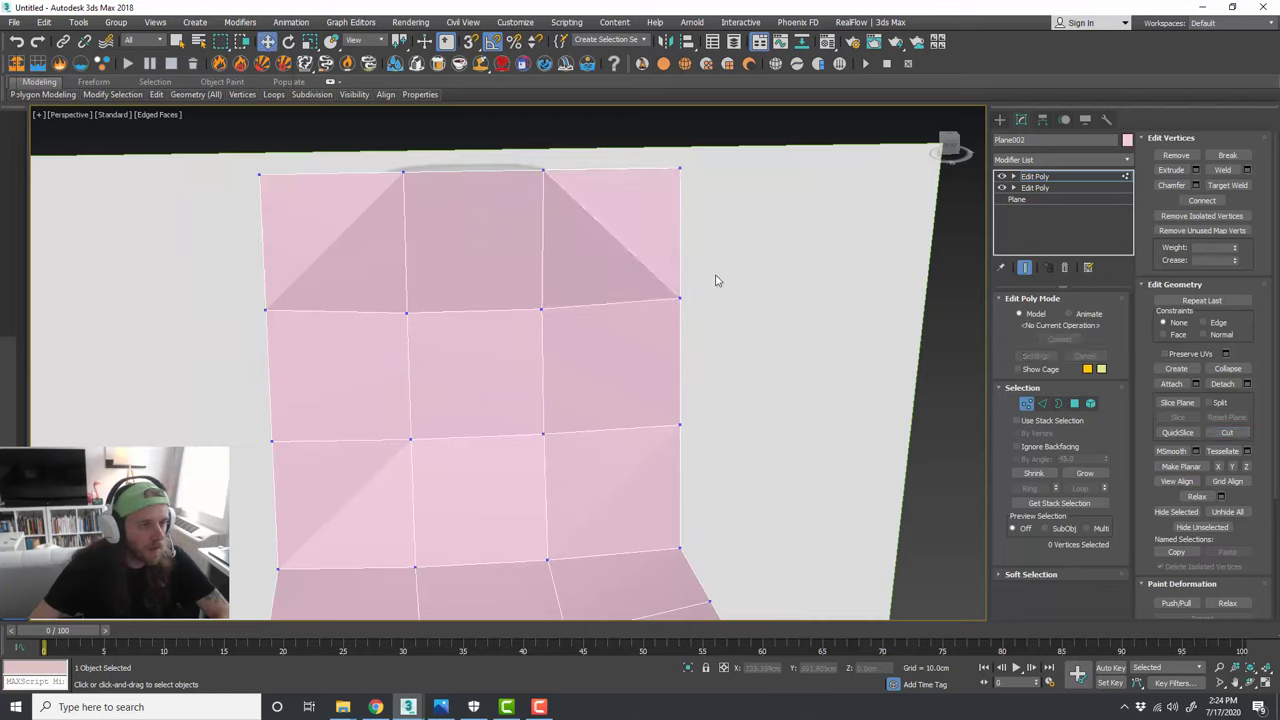
Step: Cut a matching diagonal edge across the backrest's upper-left corner, from the top vertex to the side vertex
left_click(1227, 432)
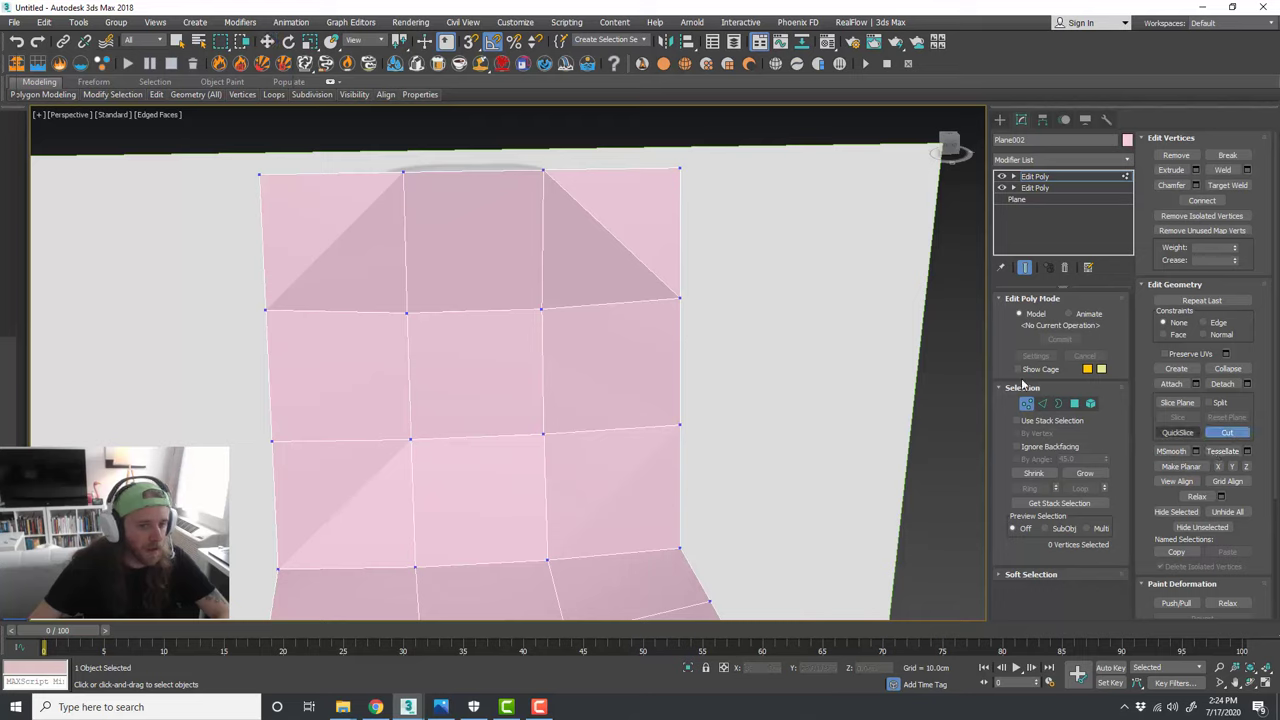
left_click(403, 172)
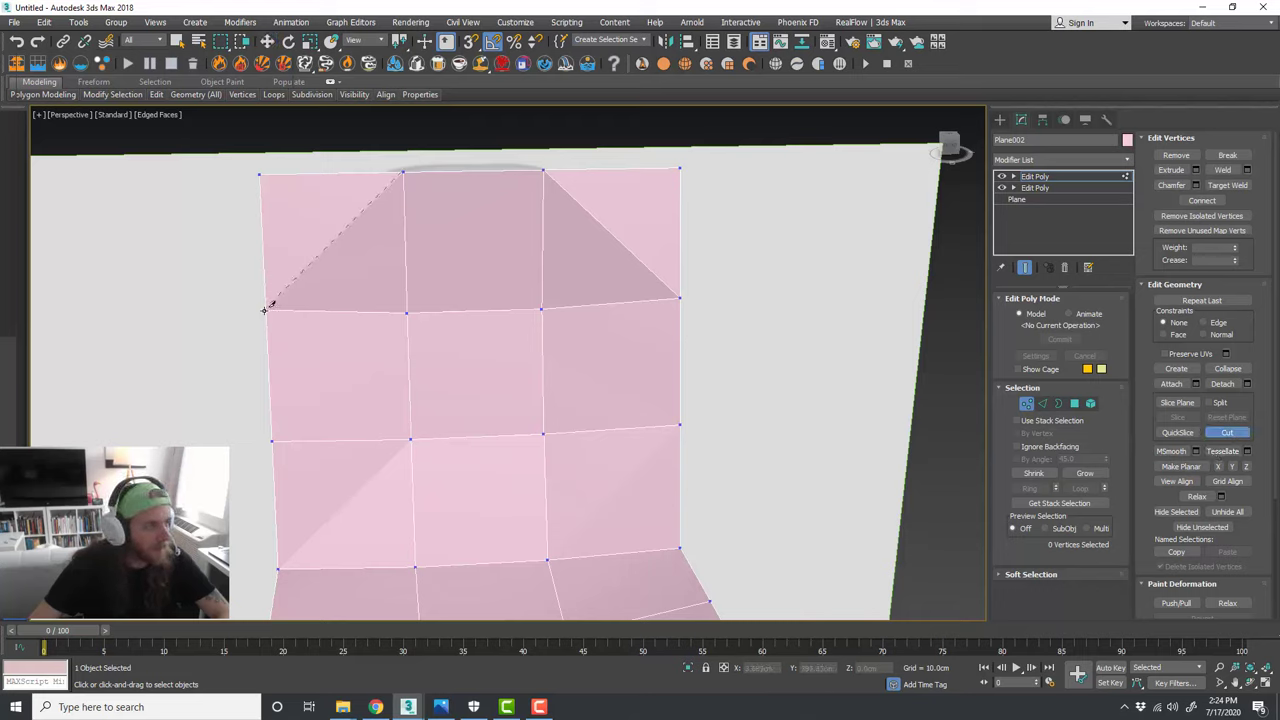
left_click(265, 310)
right_click(450, 253)
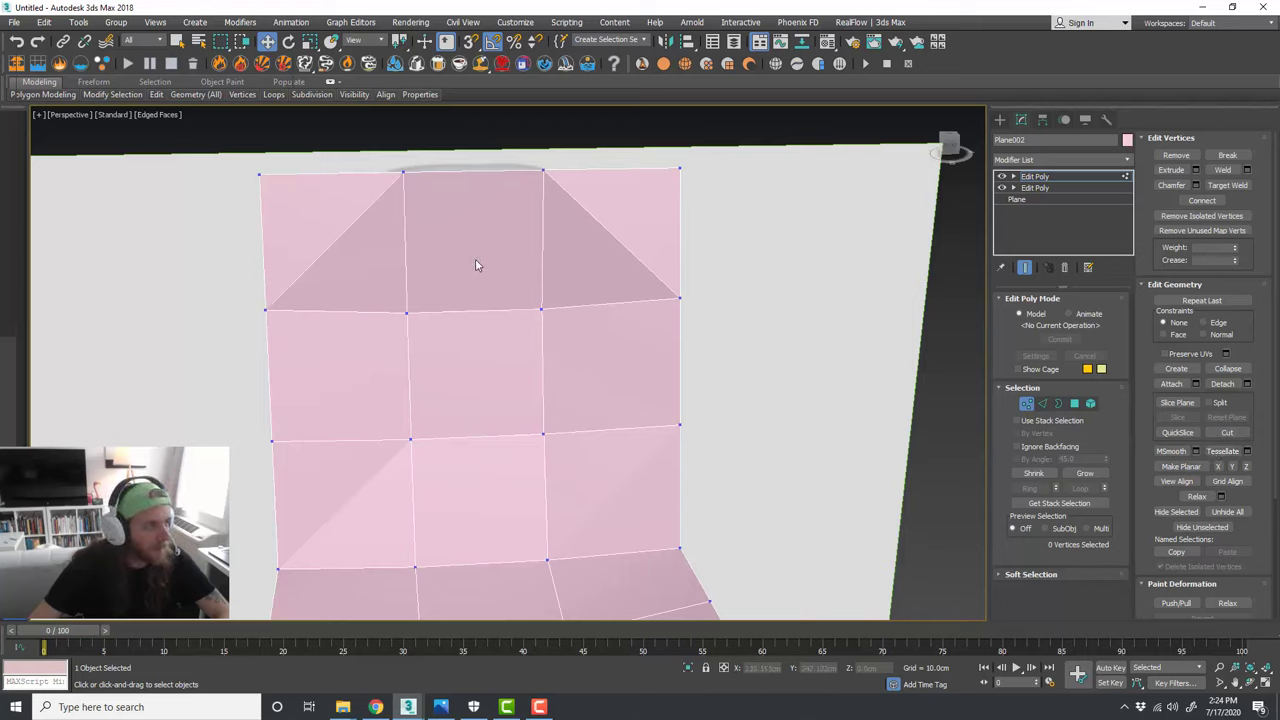
Step: Cut a diagonal edge across the seat's front-right corner, from the side vertex to the adjacent front vertex
scroll(476, 265, "down", 4)
middle_click_drag(557, 423, 675, 470, "alt")
scroll(650, 490, "up", 4)
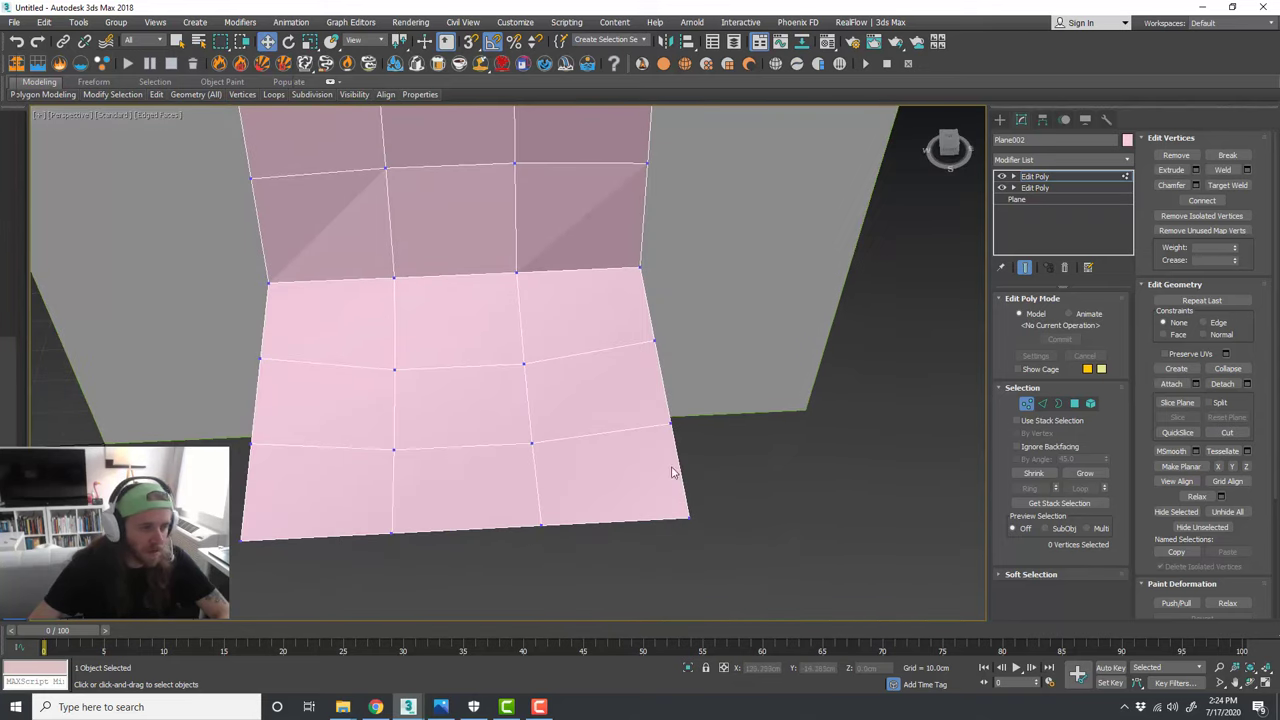
left_click(1226, 433)
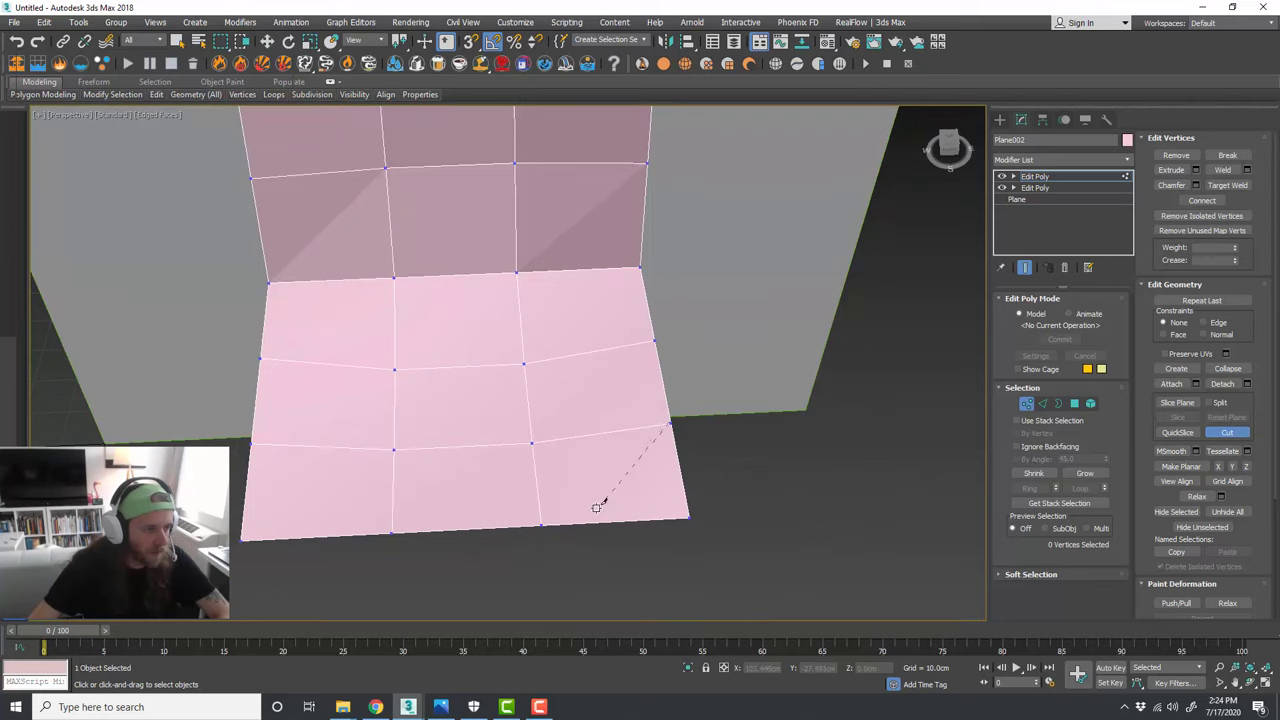
left_click(543, 527)
right_click(609, 485)
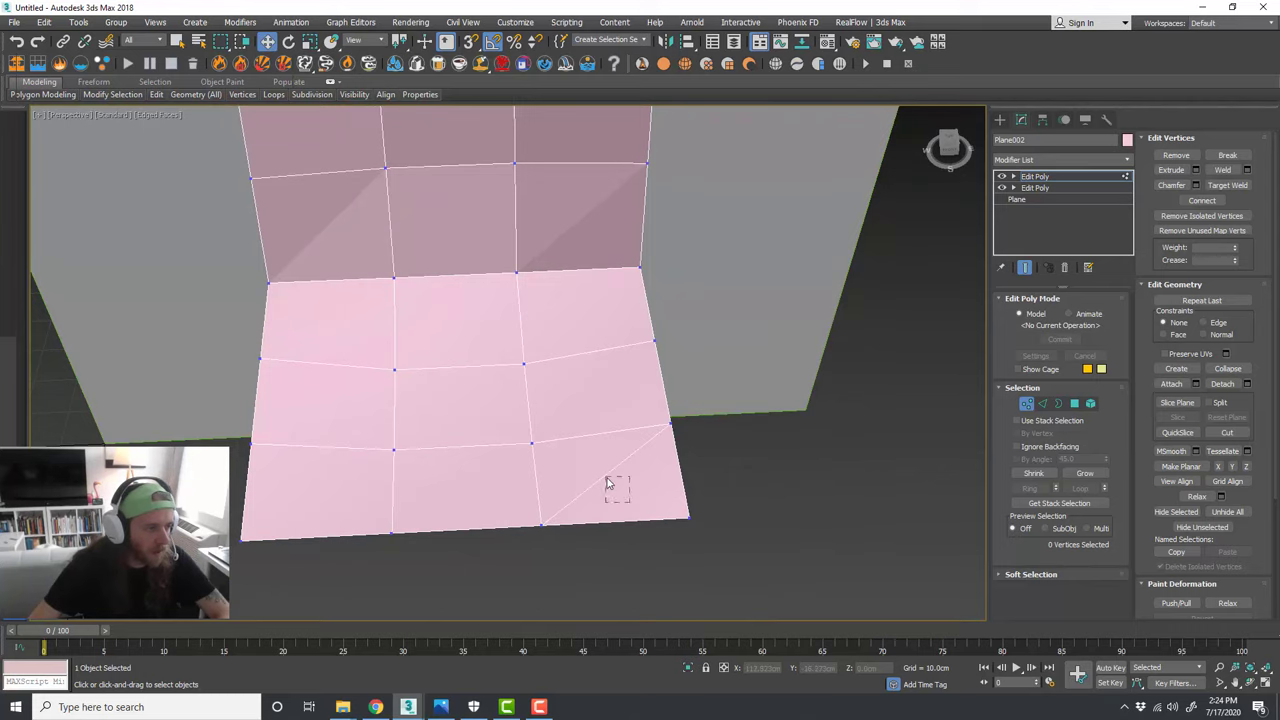
Step: Cut a diagonal edge across the seat's front-left corner, between the side vertex and the adjacent front vertex
middle_click_drag(637, 480, 679, 477)
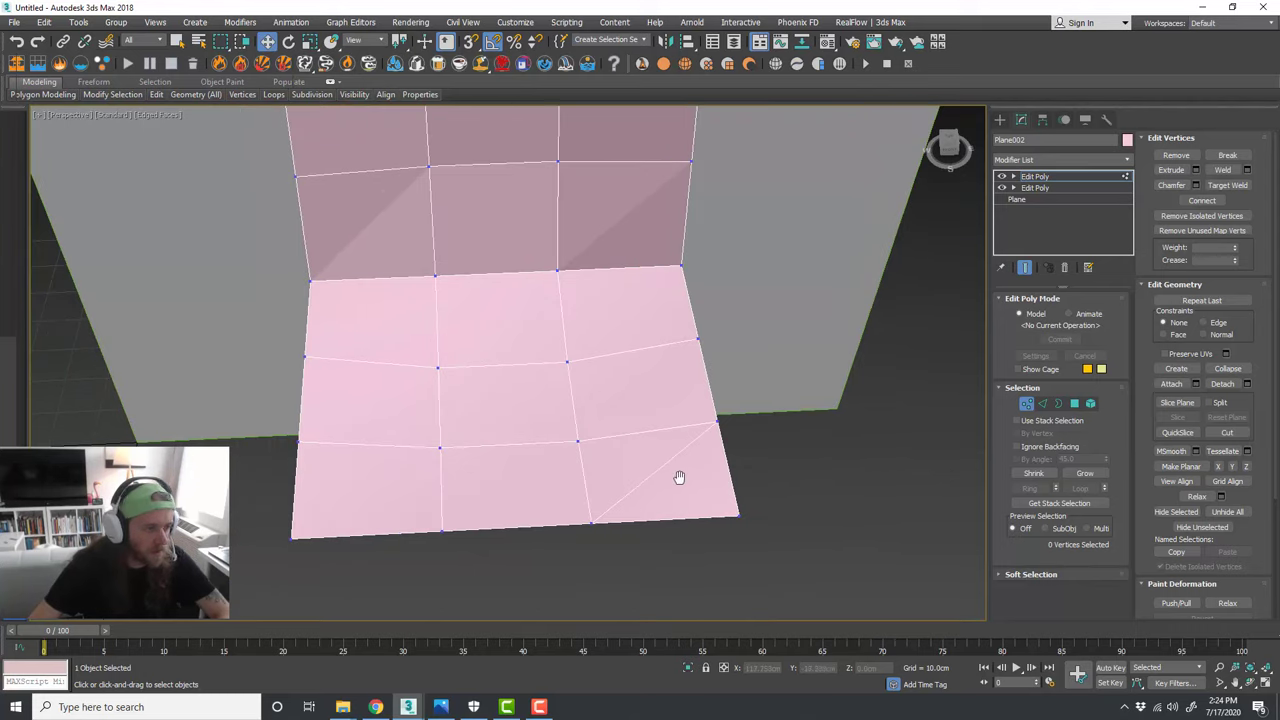
left_click(1227, 432)
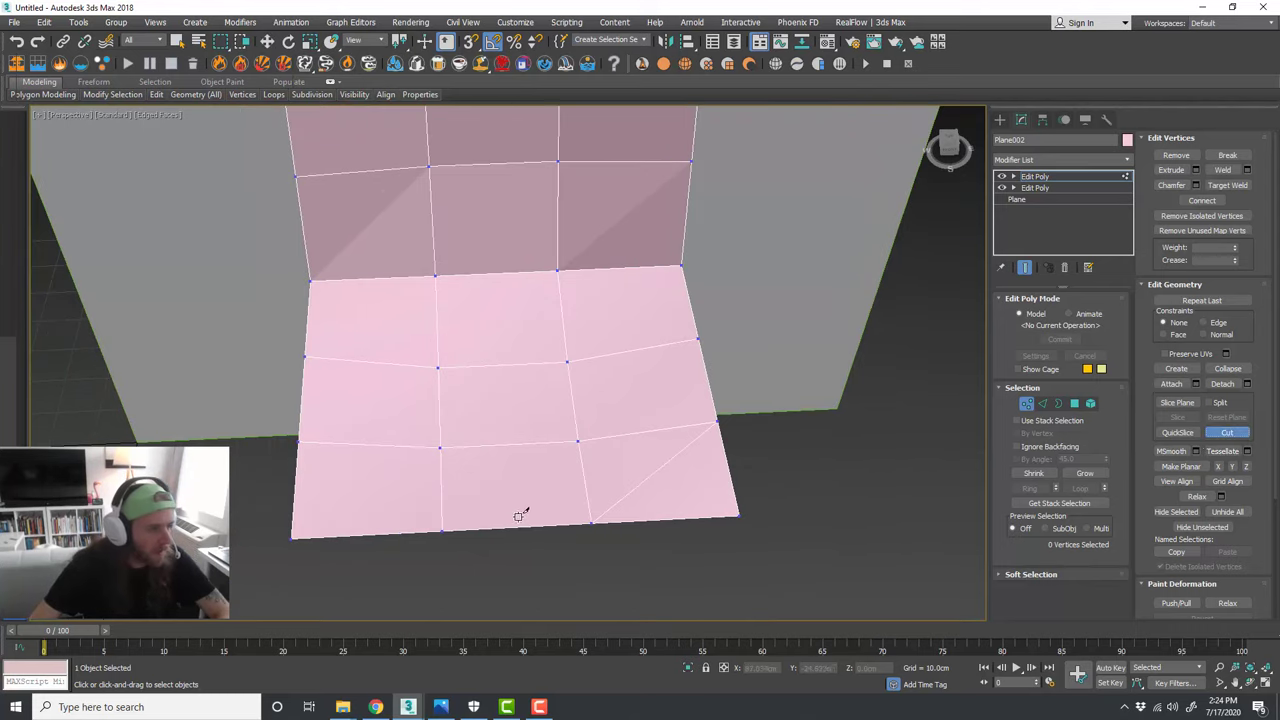
left_click(300, 440)
key("w")
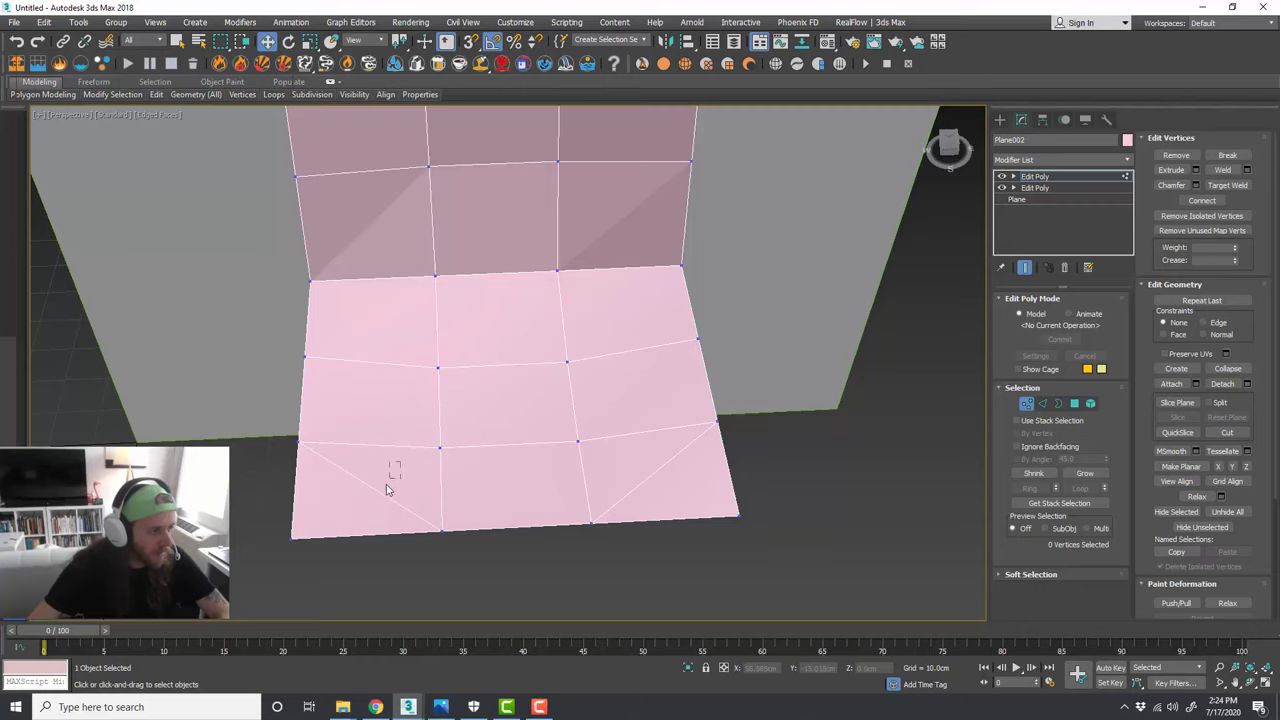
Step: Delete the two triangular corner polygons outside the diagonal cuts at the front of the seat
middle_click_drag(535, 461, 548, 446, "alt")
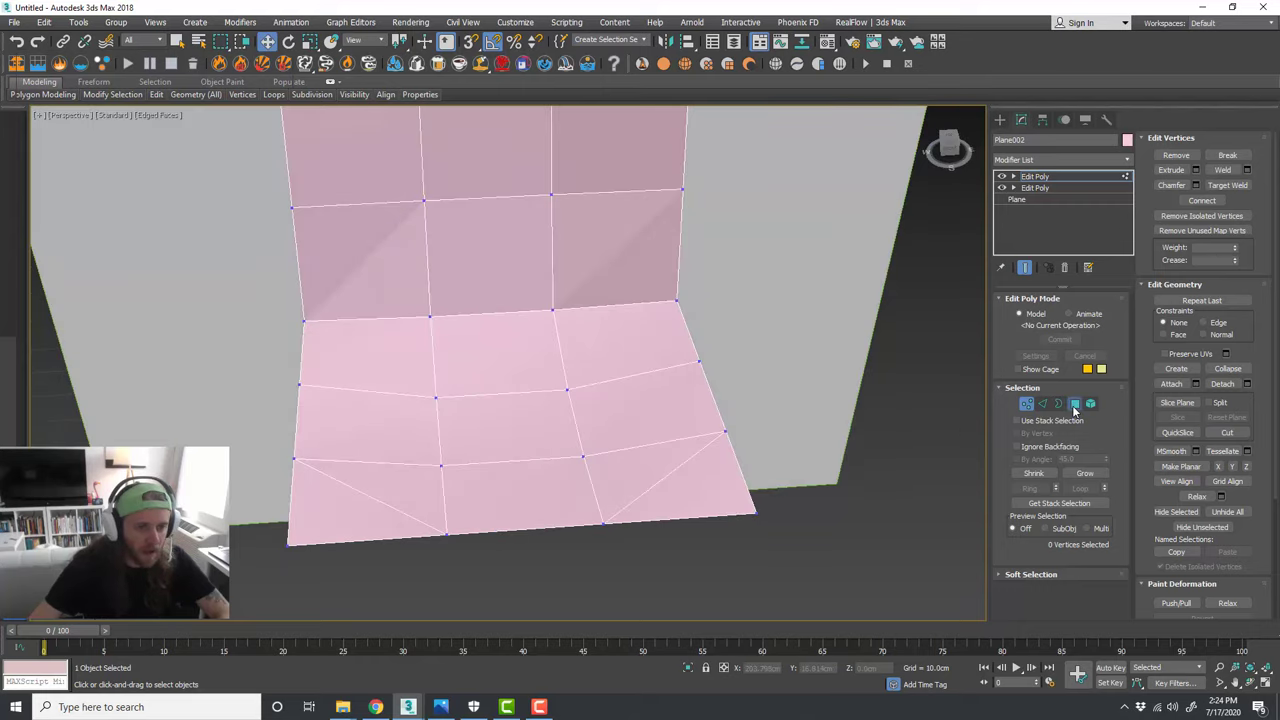
left_click(1074, 404)
left_click(740, 490)
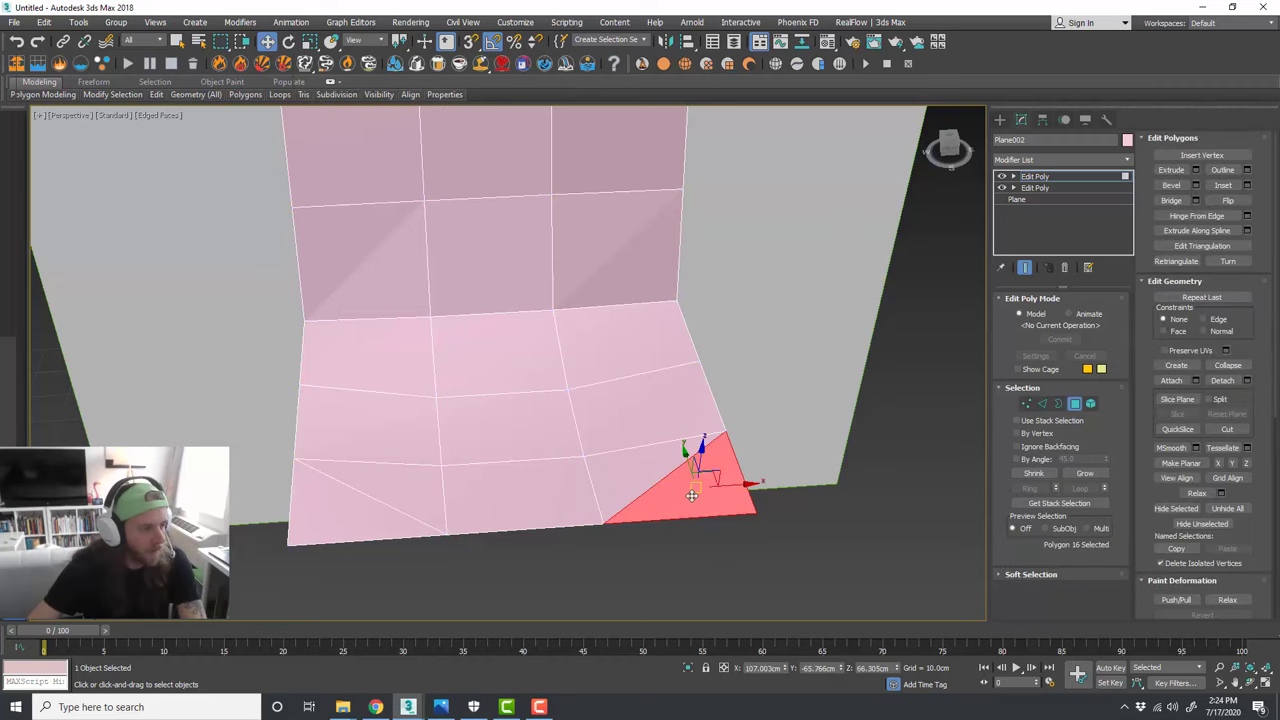
left_click(380, 563)
middle_click_drag(320, 529, 473, 583, "alt")
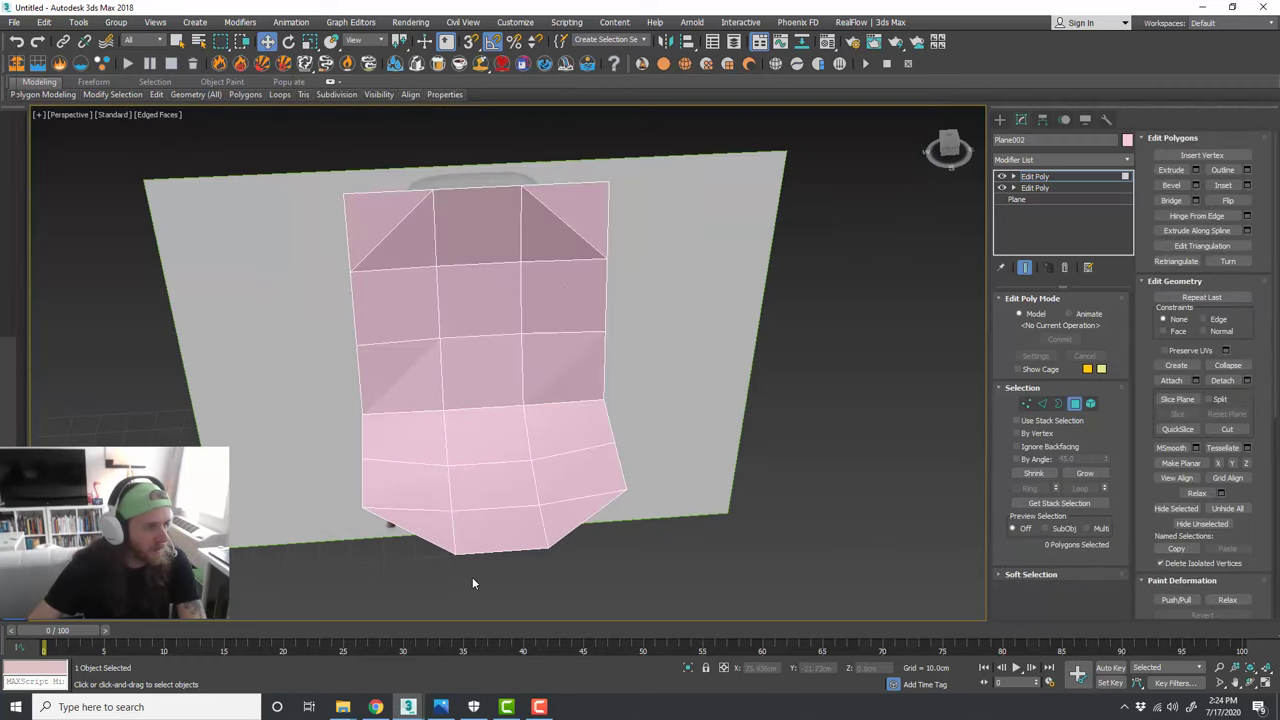
Step: Delete the two triangular corner polygons at the top of the backrest
left_click(588, 235)
key("Delete")
left_click(377, 224)
key("Delete")
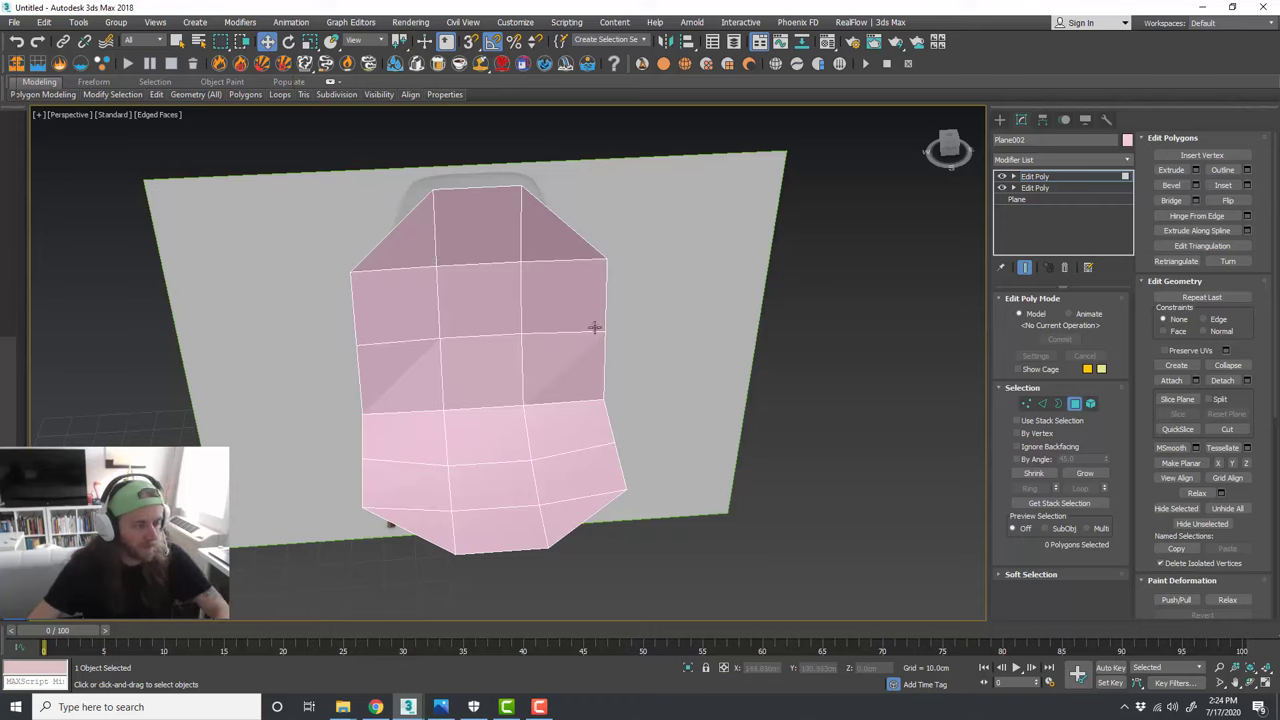
middle_click_drag(594, 327, 619, 311, "alt")
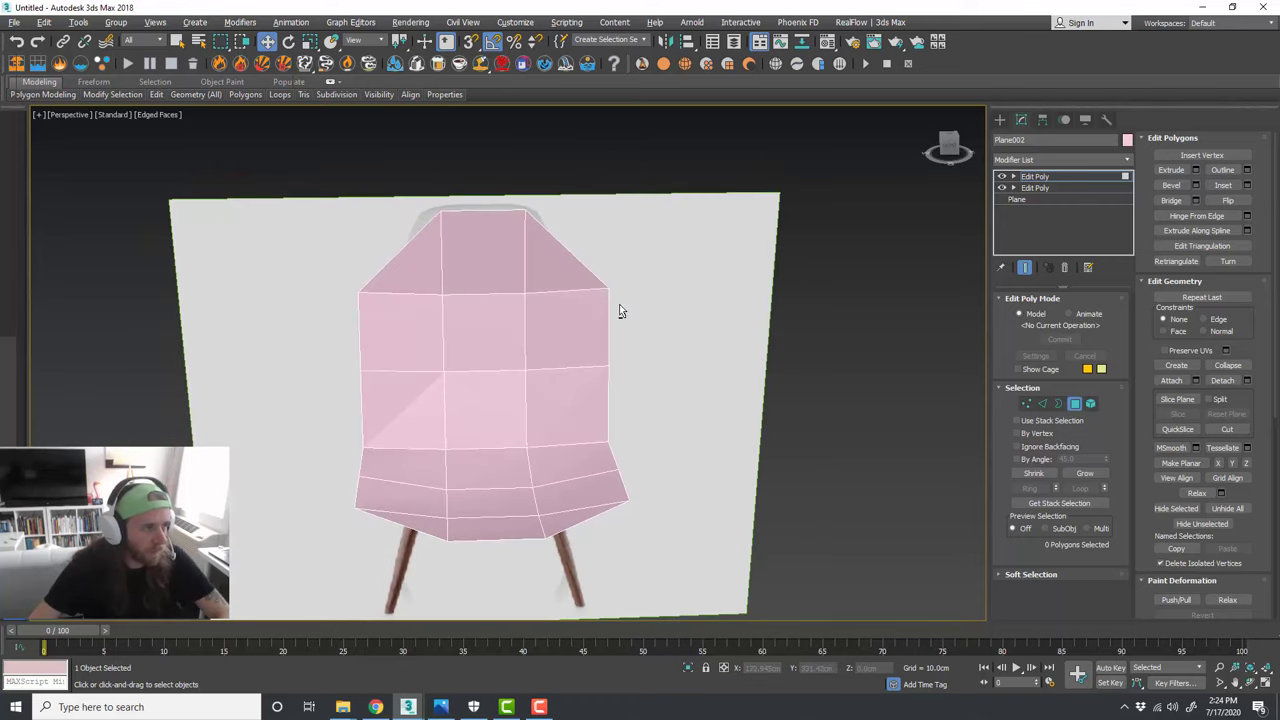
Step: Show the chair shell in a full-size front view with vertex editing turned off
left_click(1027, 406)
key("alt+w")
key("alt+w")
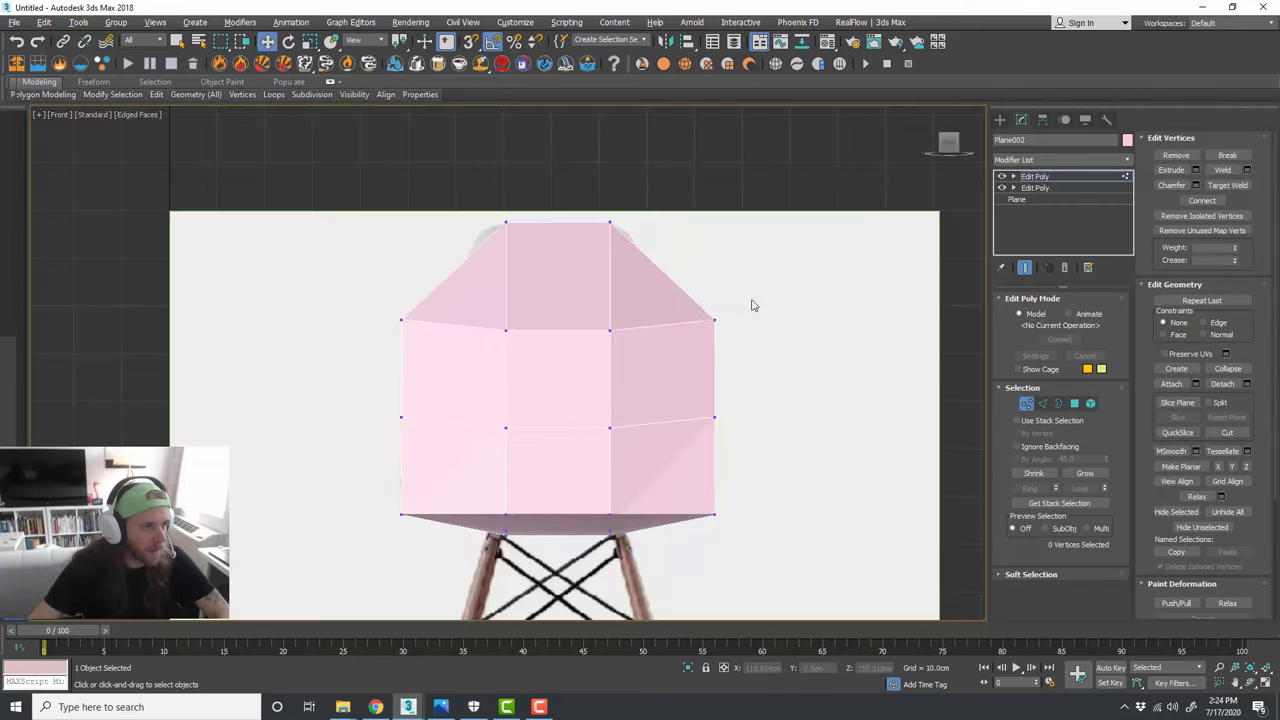
left_click(1027, 403)
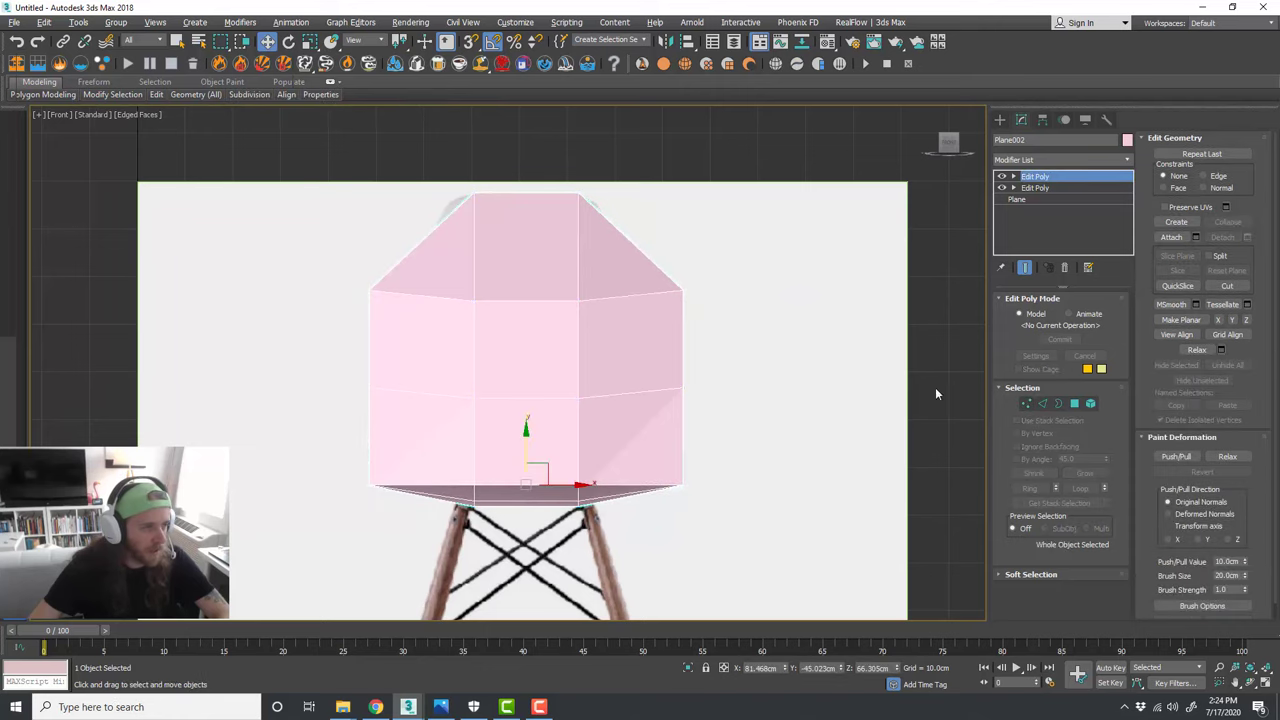
right_click(626, 319)
left_click(675, 415)
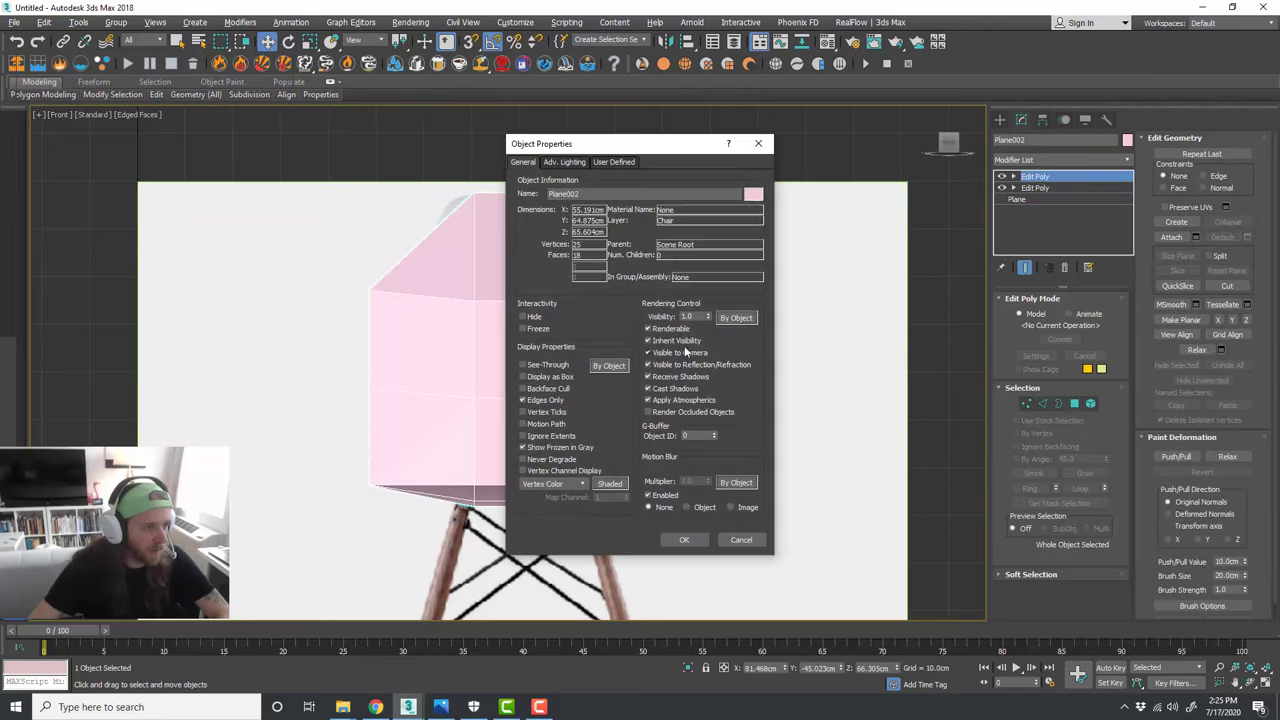
left_click(752, 540)
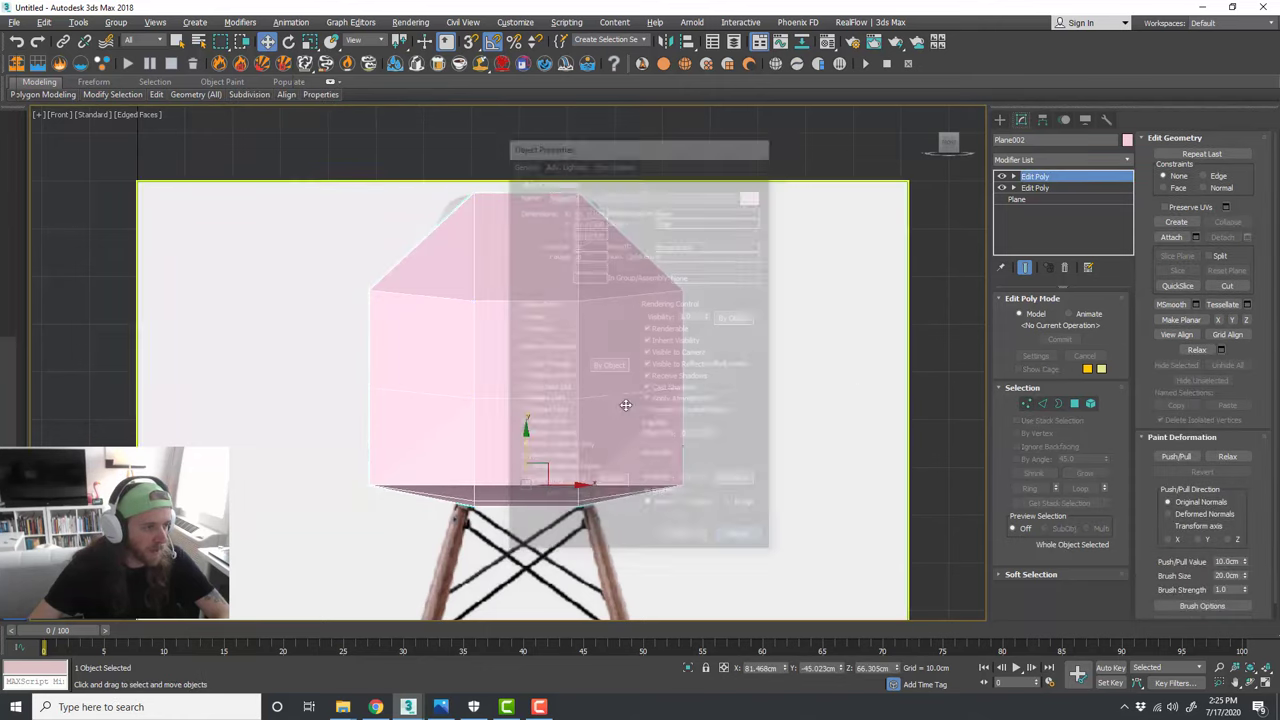
Step: Make the chair shell see-through in its object properties so the reference image can be traced
right_click(566, 353)
left_click(612, 452)
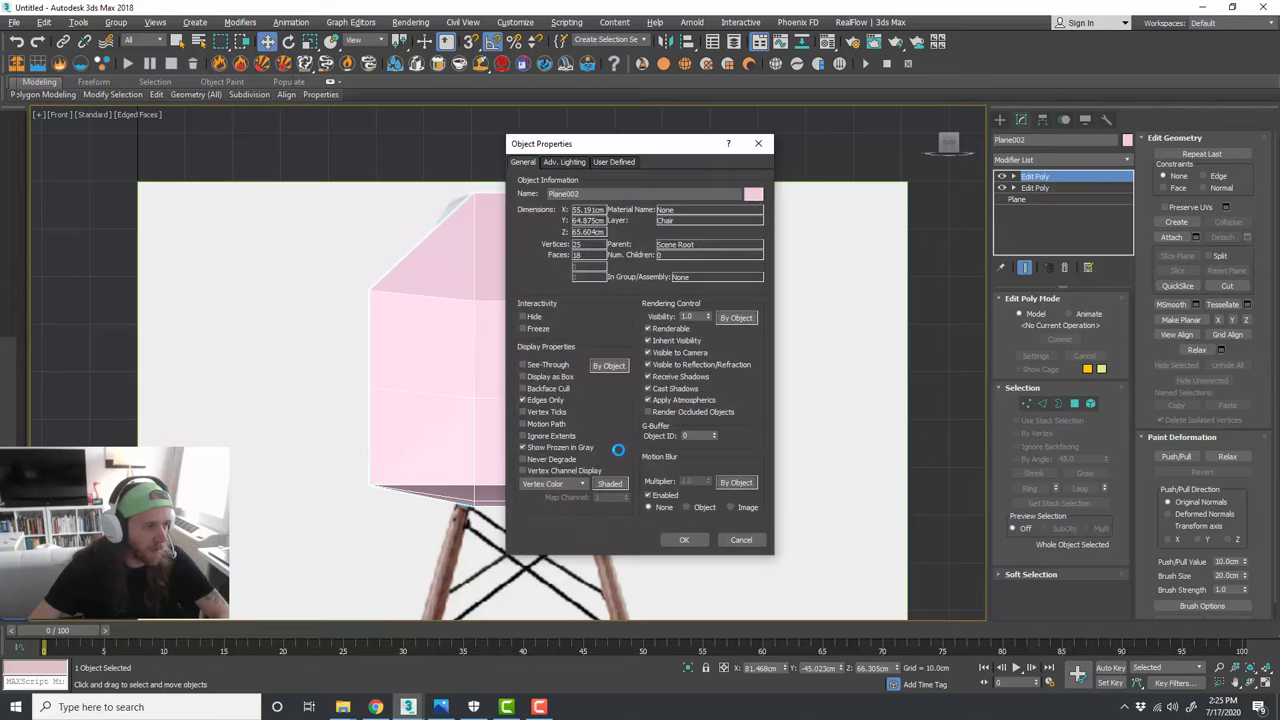
left_click(684, 540)
middle_click_drag(703, 383, 714, 386)
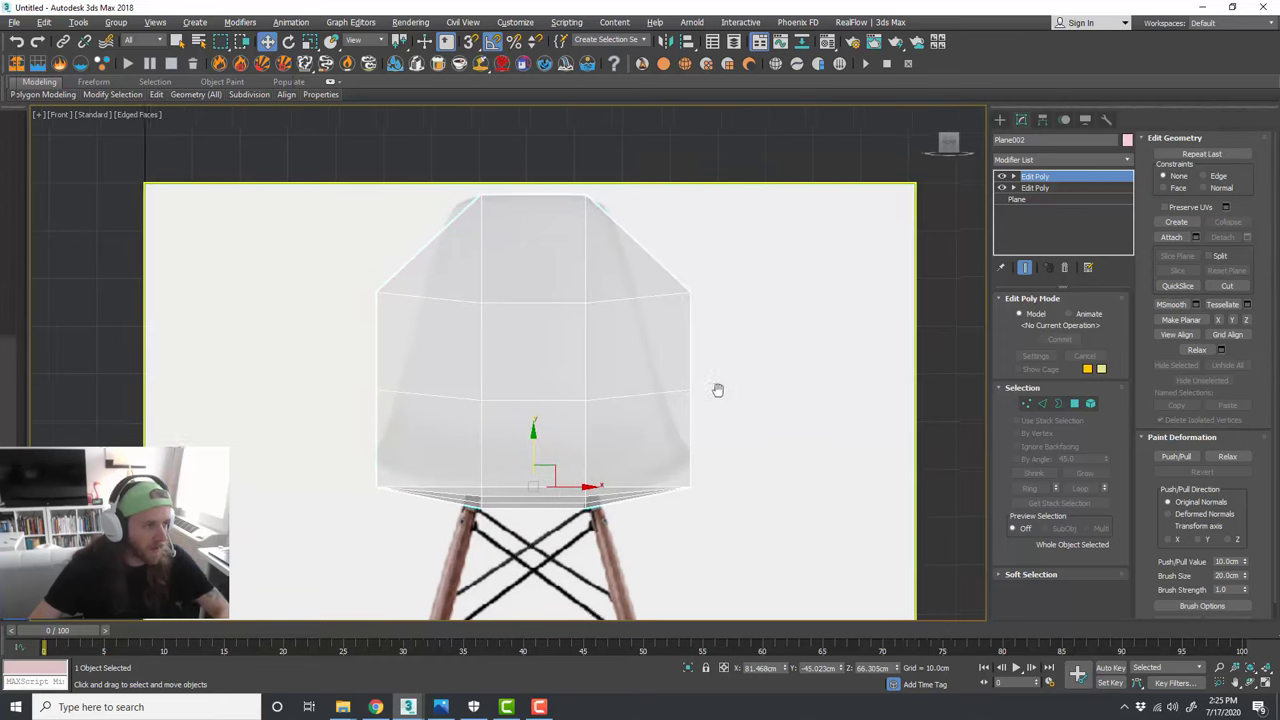
Step: Select the side vertices of the two middle backrest rows and scale them inward horizontally toward the reference outline
left_click(1026, 403)
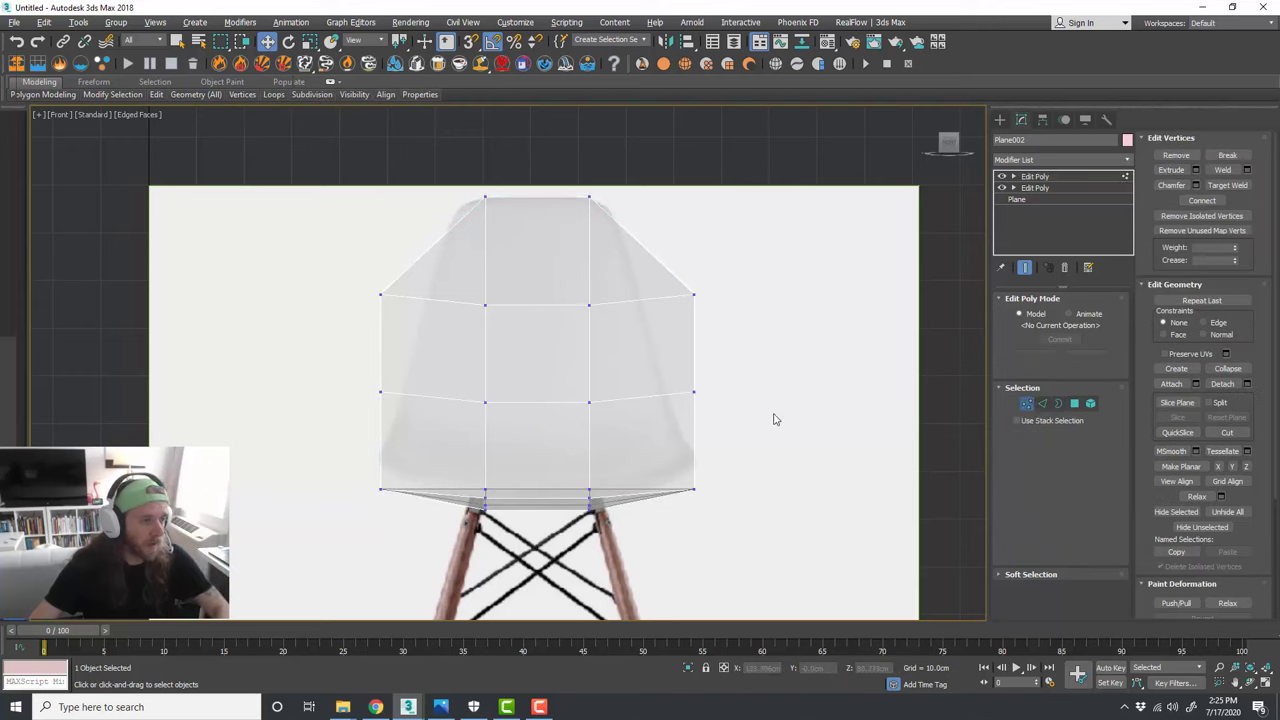
left_click_drag(746, 418, 675, 292)
left_click_drag(423, 414, 322, 264, "ctrl")
left_click_drag(600, 346, 589, 348)
Step: Scale the upper pair of backrest side vertices inward horizontally to about 80% to follow the reference outline
left_click(665, 295)
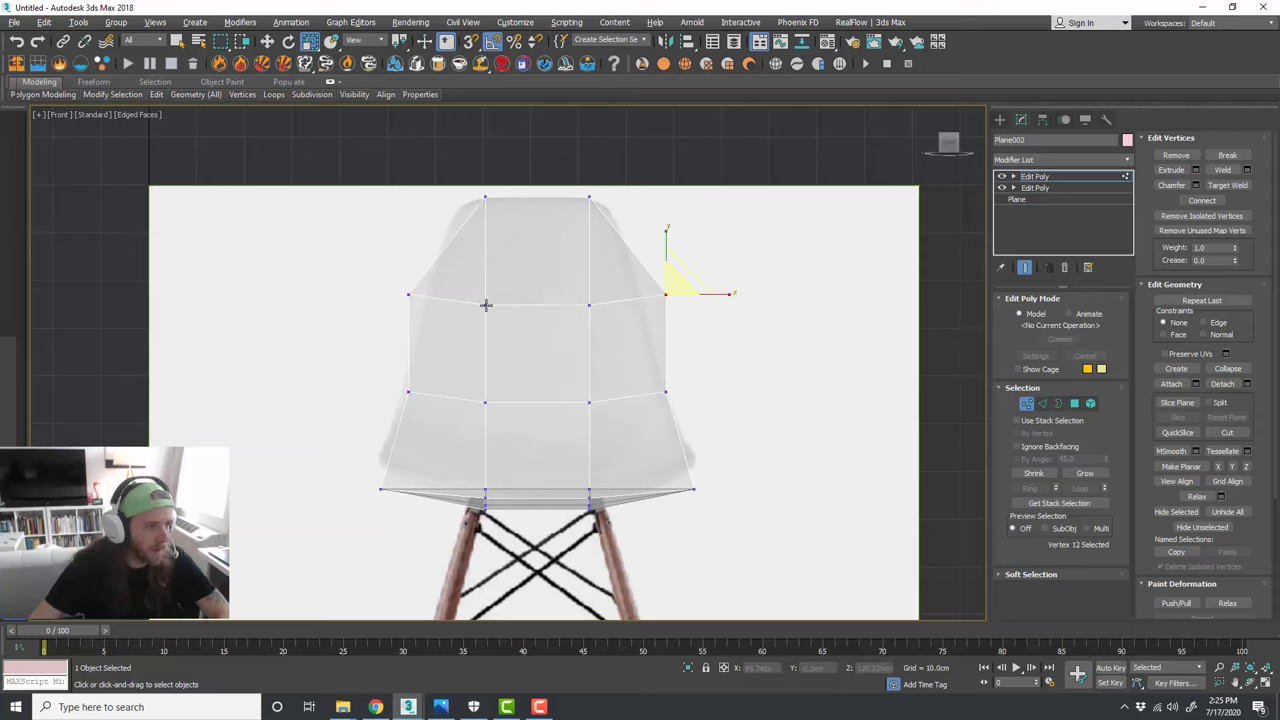
left_click(408, 295, "ctrl")
left_click_drag(591, 294, 580, 298)
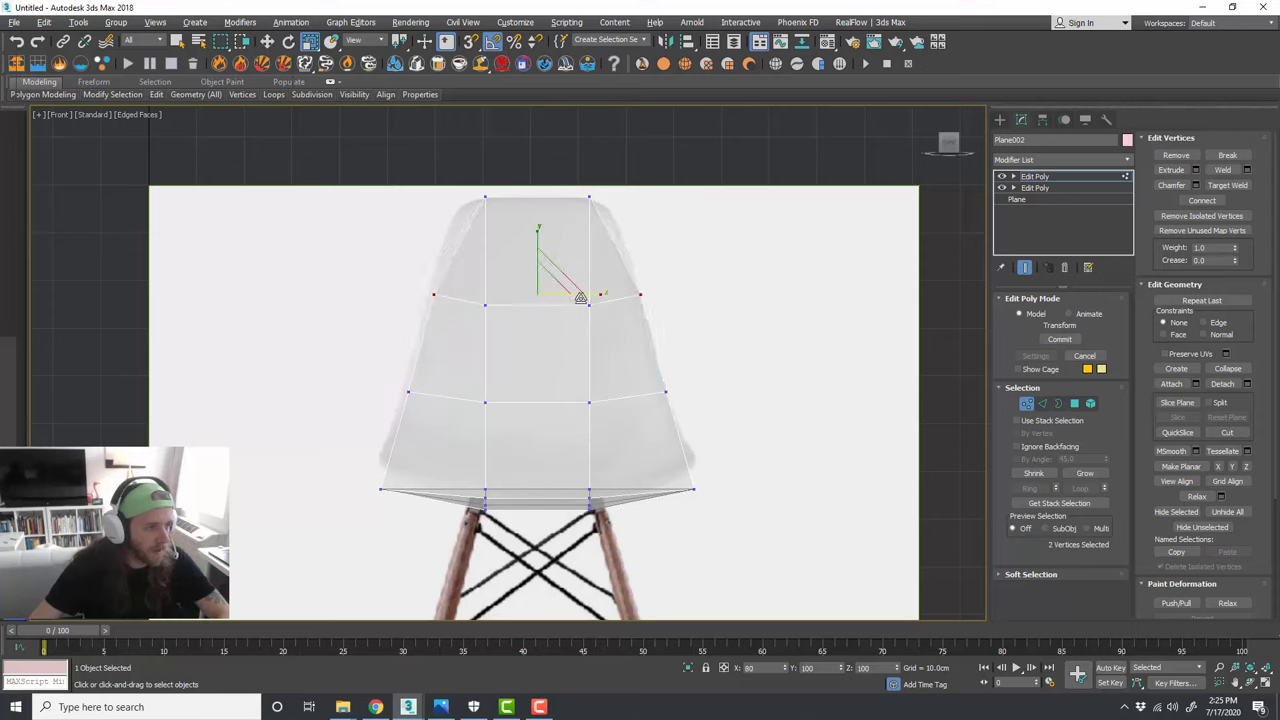
Step: Scale the backrest's two top vertices and the two inner vertices in the row below outward horizontally
left_click_drag(544, 200, 454, 188)
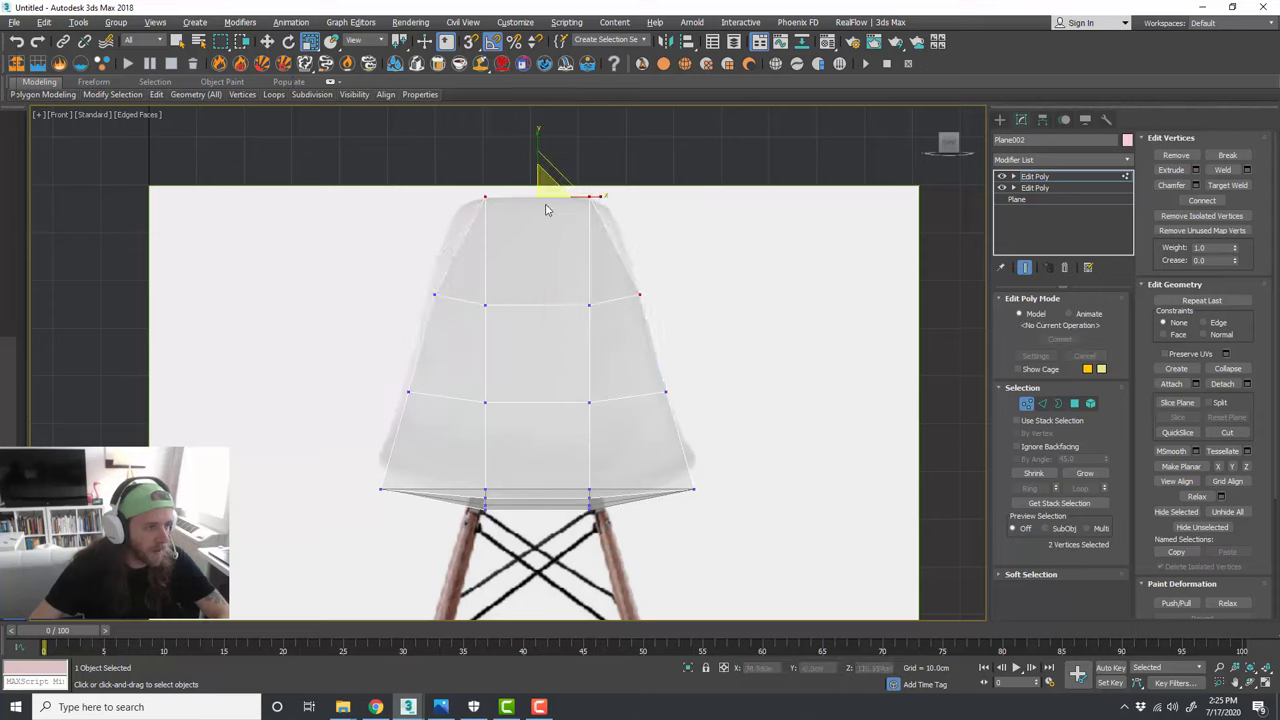
left_click_drag(591, 197, 606, 200)
left_click_drag(613, 351, 479, 298)
left_click_drag(594, 306, 602, 310)
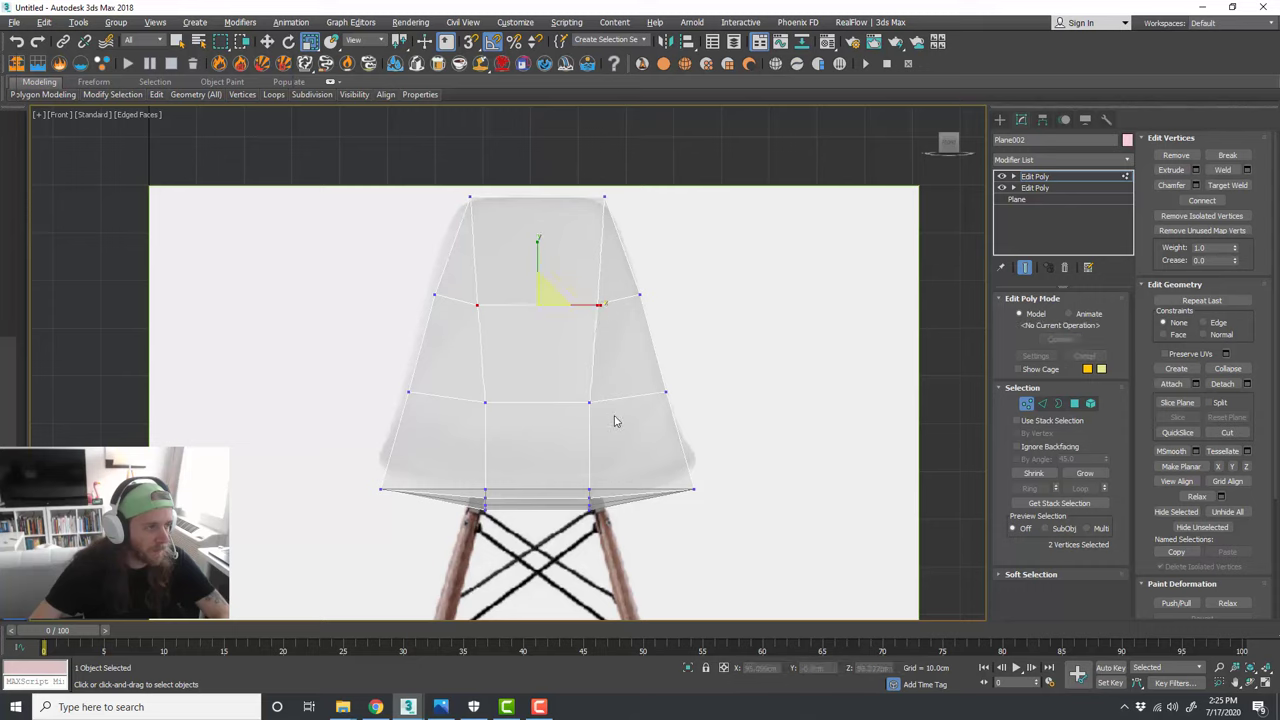
left_click_drag(452, 400, 452, 398)
left_click_drag(588, 405, 594, 404)
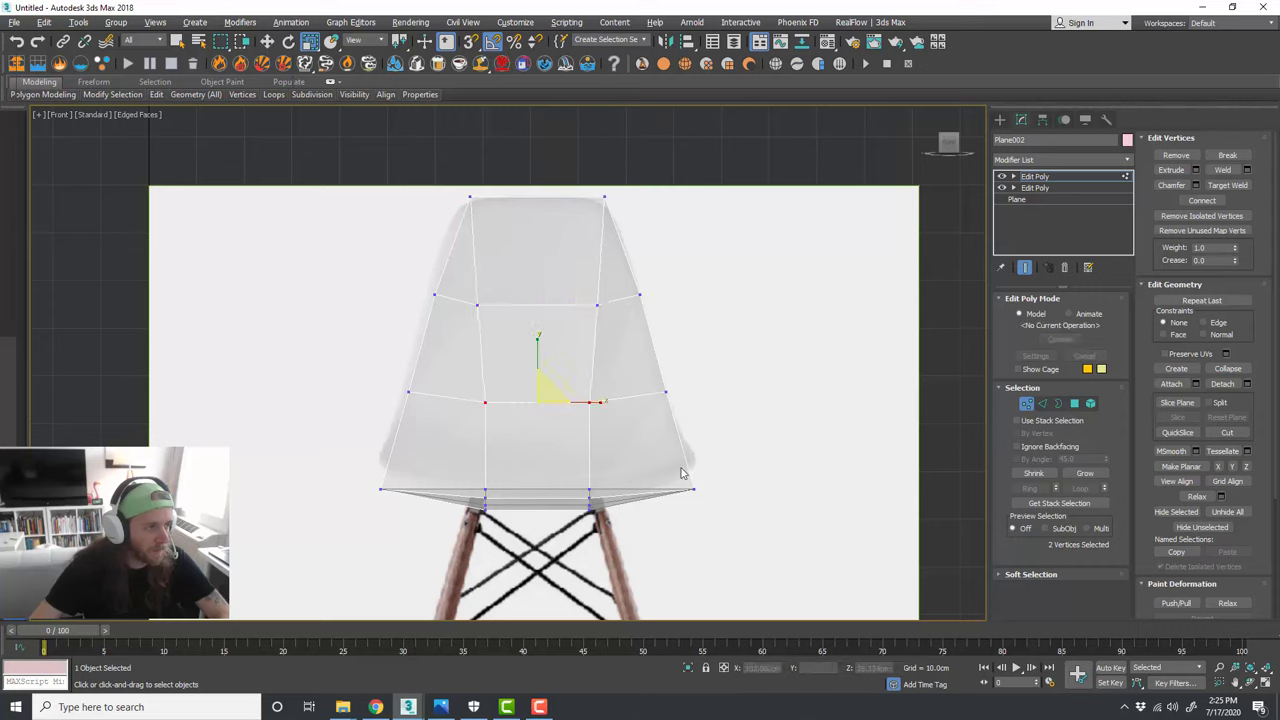
Step: Select the outer vertices on both sides of the seat and raise them about 4.2 cm to the reference's side corners
left_click_drag(666, 470, 666, 470)
left_click_drag(406, 520, 334, 465, "ctrl")
key("w")
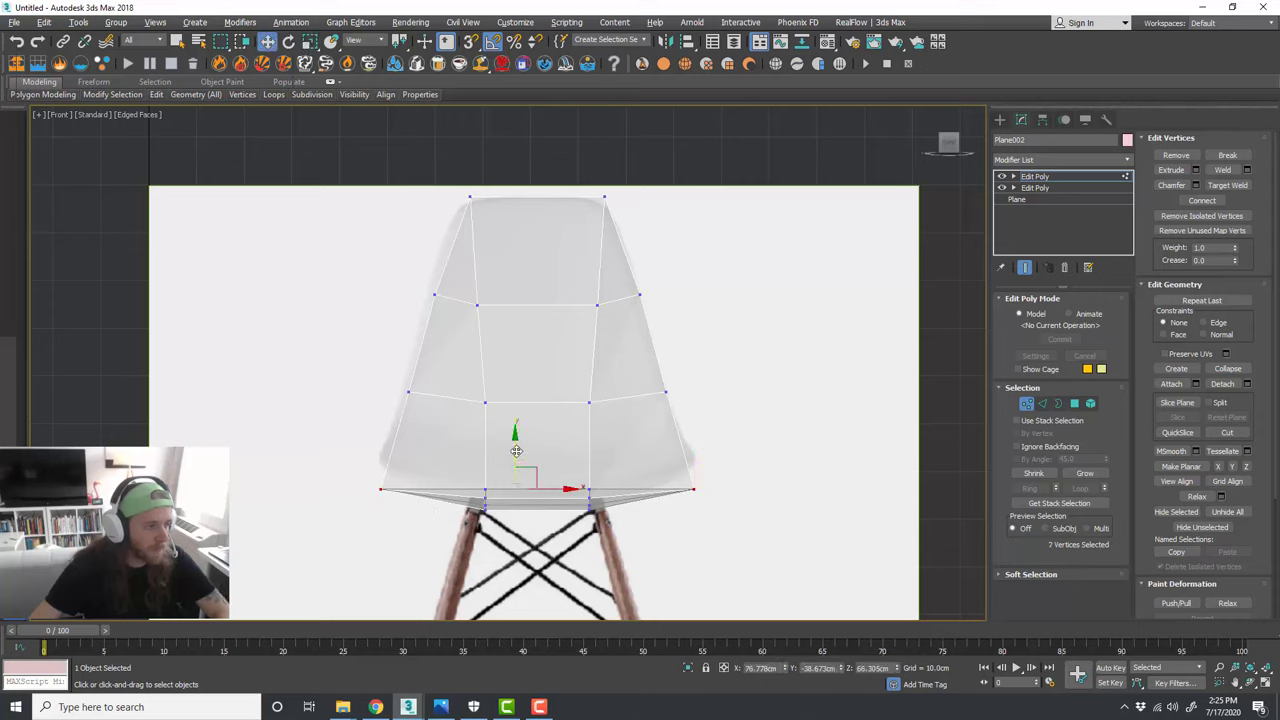
left_click_drag(516, 451, 518, 431)
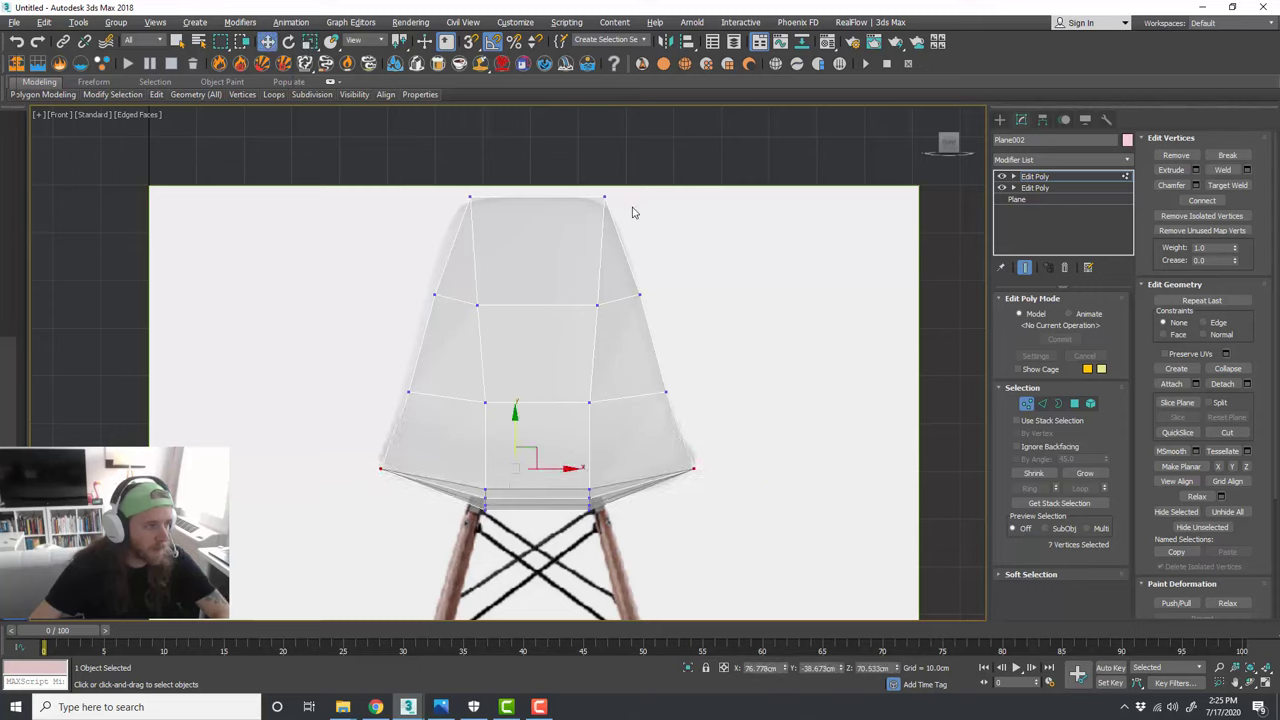
Step: Lower the two top vertices of the backrest by about 0.2 cm, and clear the selection
left_click_drag(631, 208, 440, 187)
left_click_drag(540, 162, 541, 165)
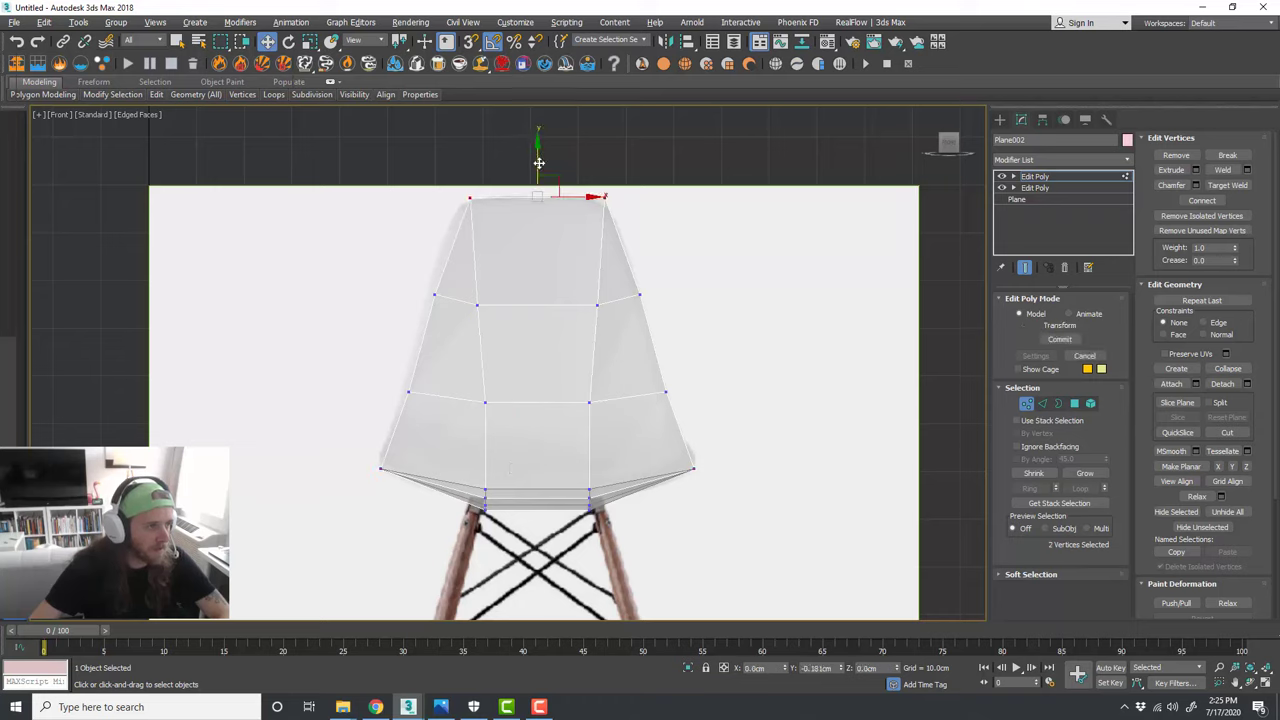
left_click(697, 303)
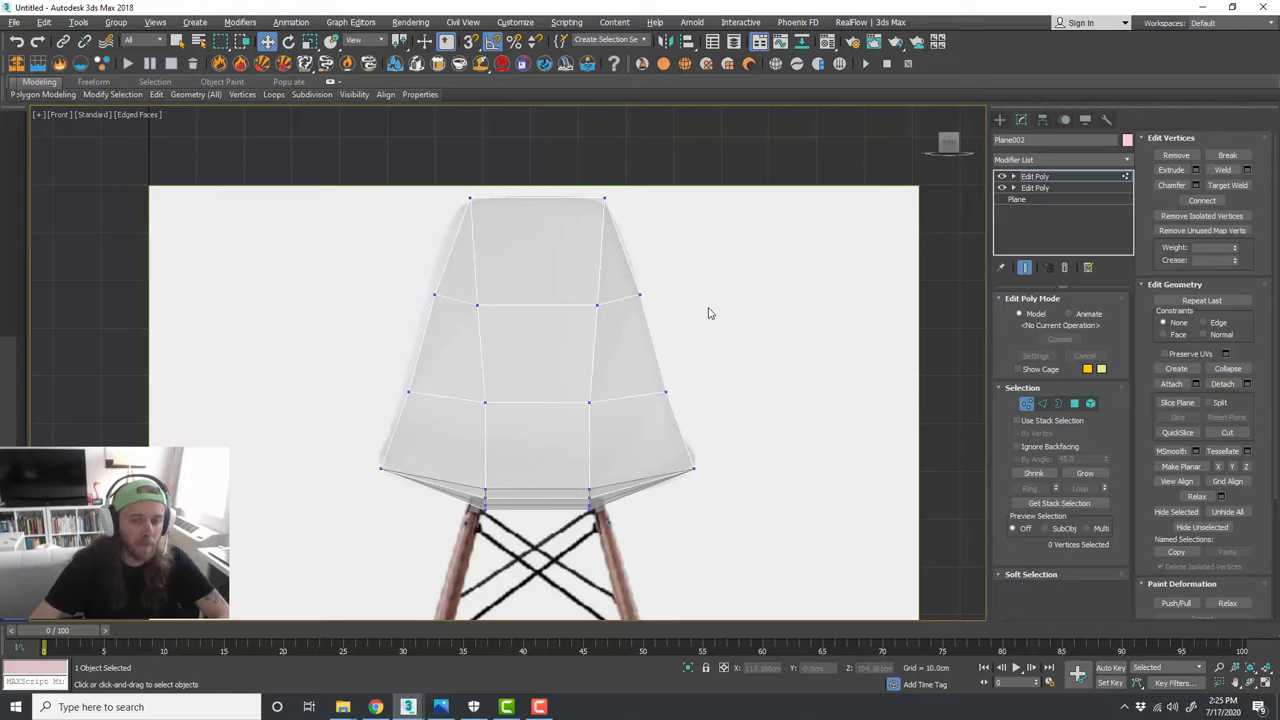
Step: Select the two outer vertices at the seat-backrest bend and move them about 3.2 cm forward and 0.7 cm up in the left view
key("alt+w")
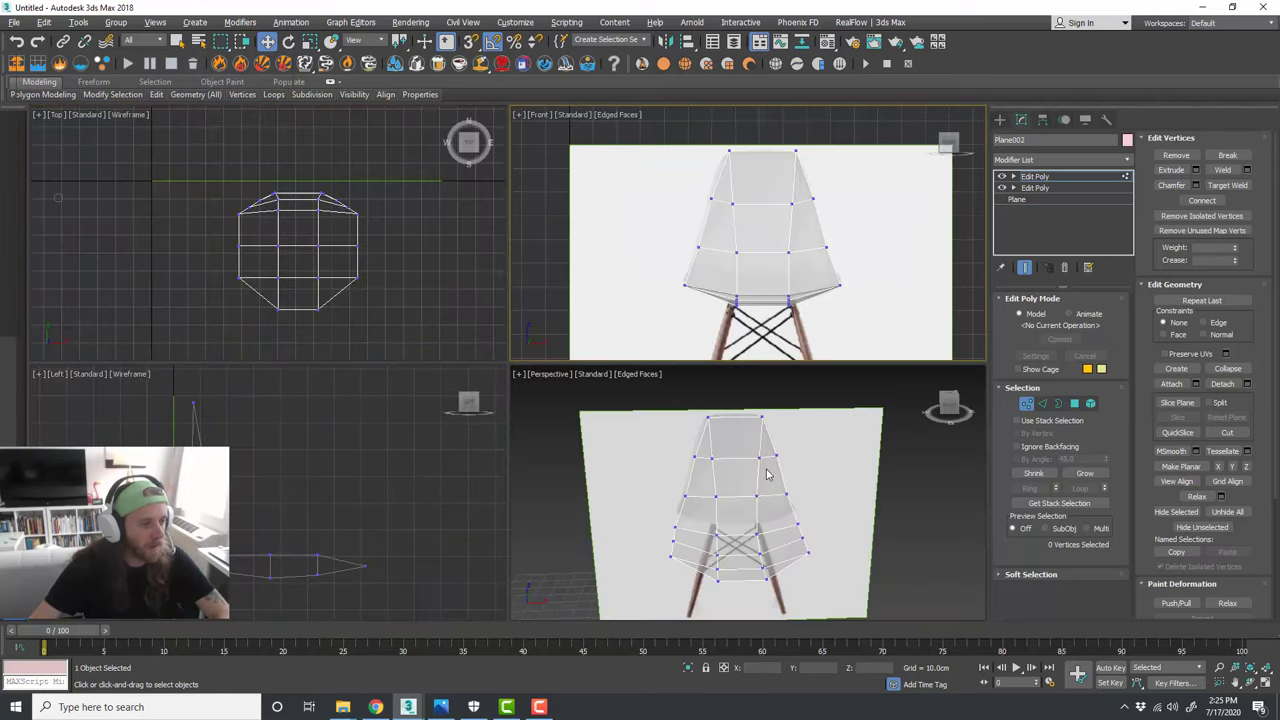
key("alt+w")
middle_click_drag(663, 397, 760, 394, "alt")
left_click(370, 506)
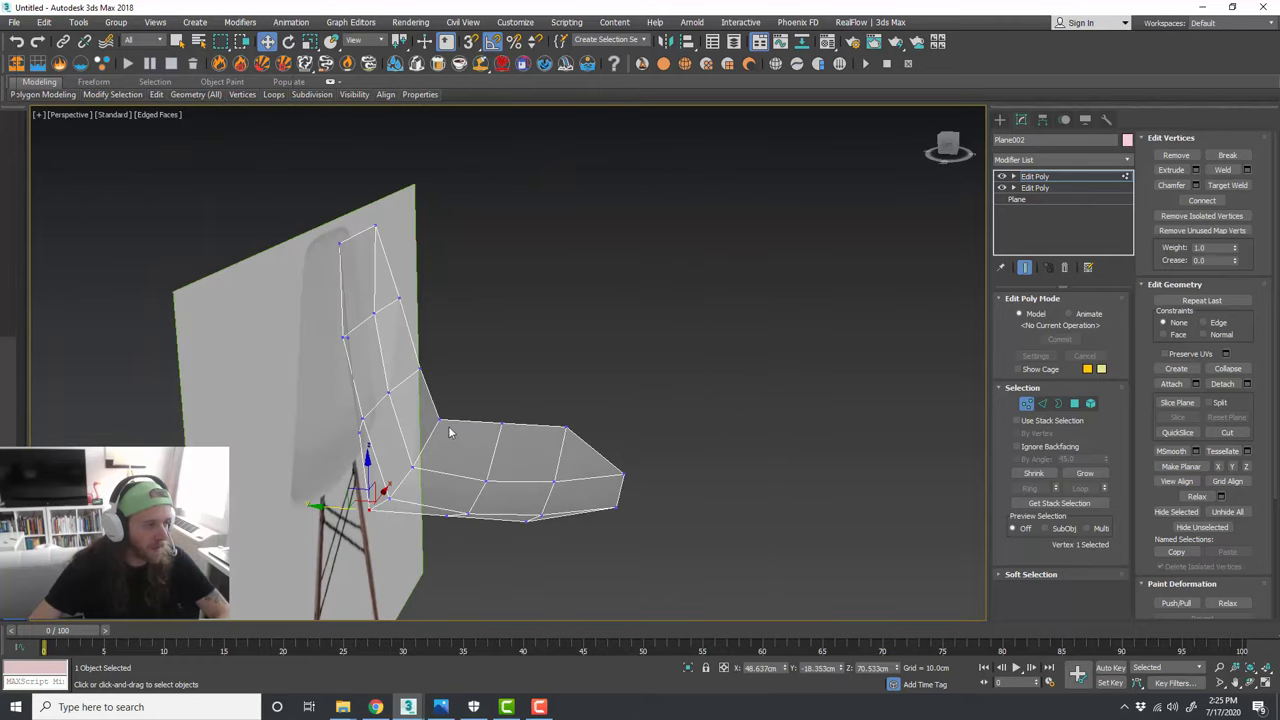
left_click(438, 421, "ctrl")
middle_click_drag(440, 424, 508, 449, "alt")
key("alt+w")
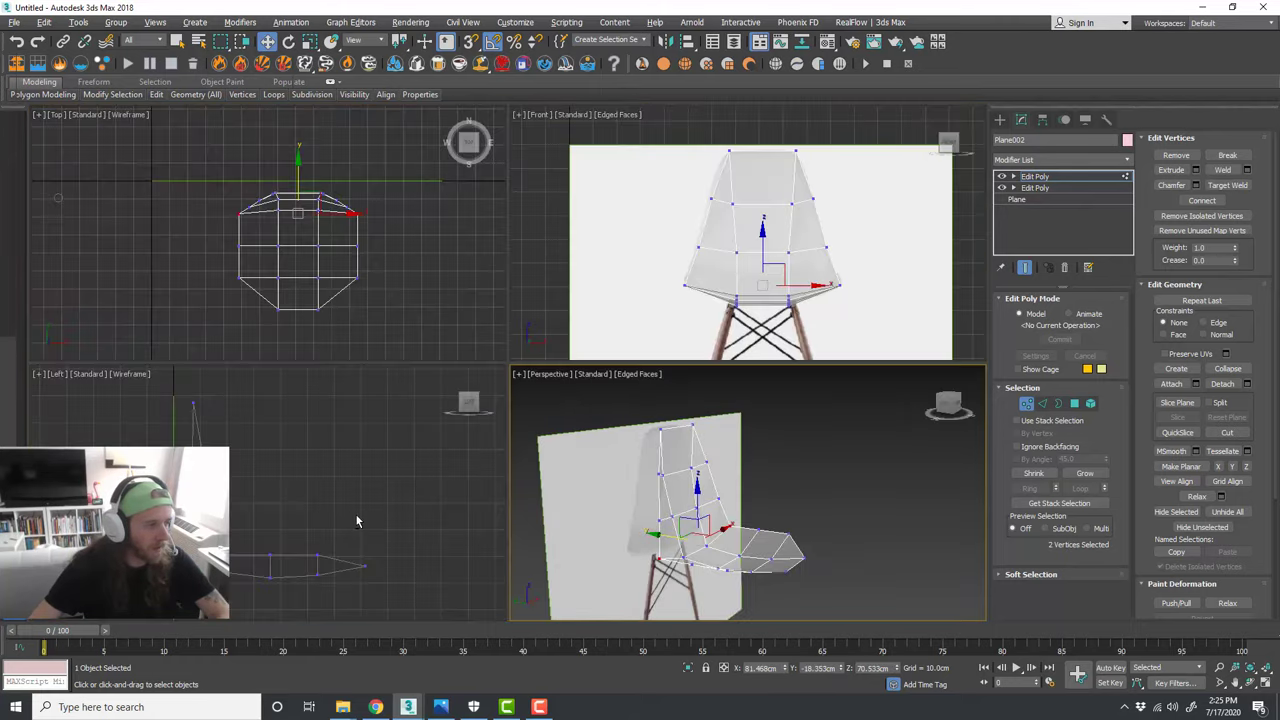
key("alt+w")
left_click(460, 470)
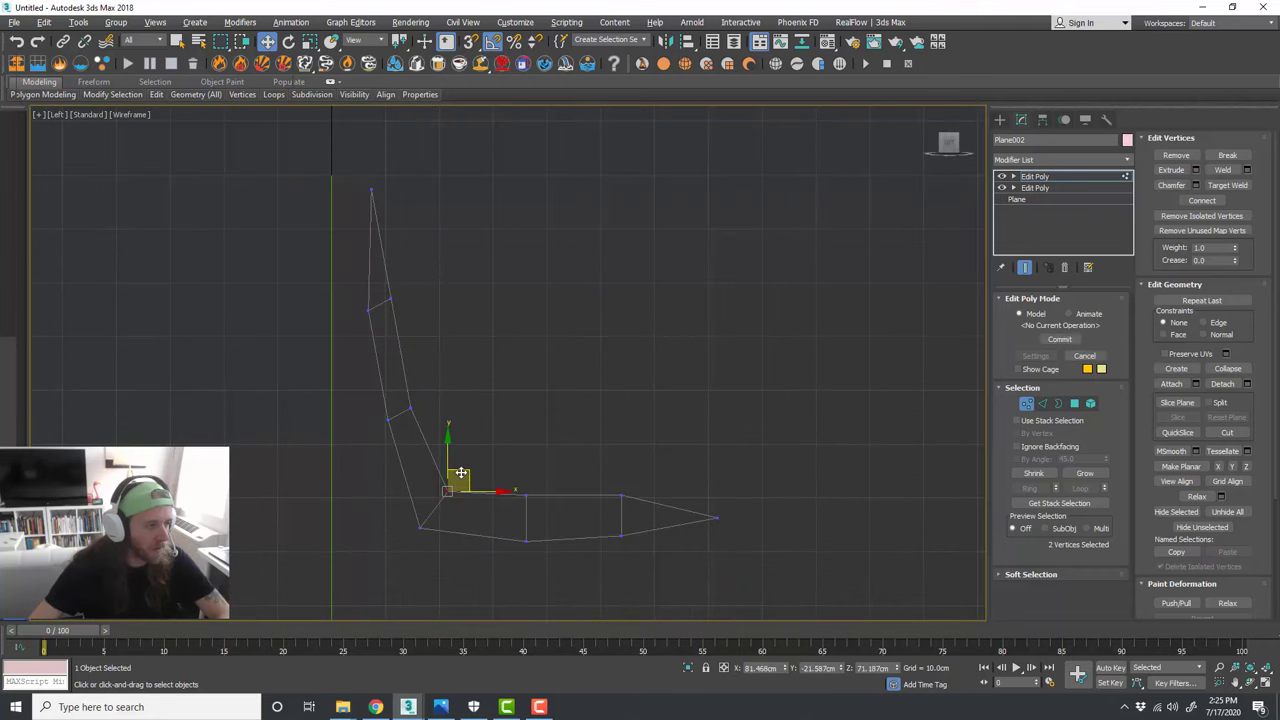
Step: Select the two inner vertices at the seat-backrest bend and move them slightly forward and up in the left view
key("alt+w")
middle_click(621, 505)
key("alt+w")
middle_click_drag(670, 499, 723, 483, "alt")
key("alt+w")
key("alt+w")
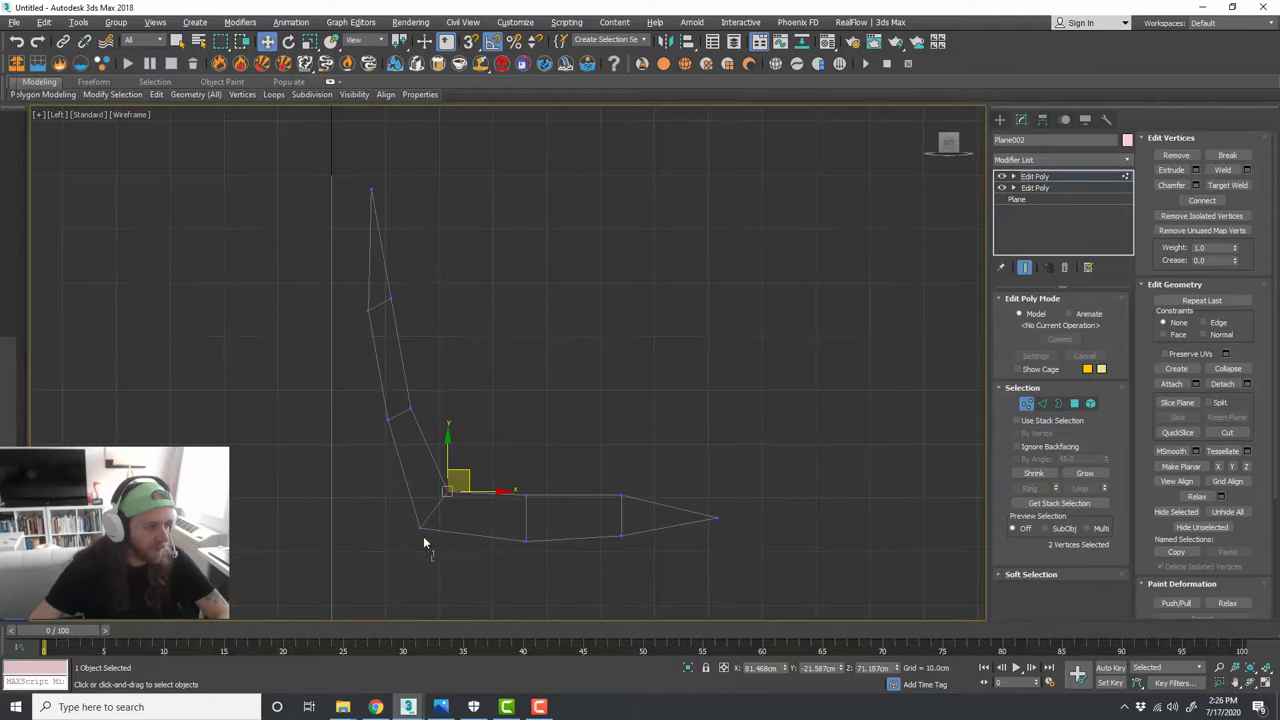
left_click_drag(423, 536, 454, 507)
Step: Leave vertex editing in the perspective view and turn off see-through display for the chair shell
key("alt+w")
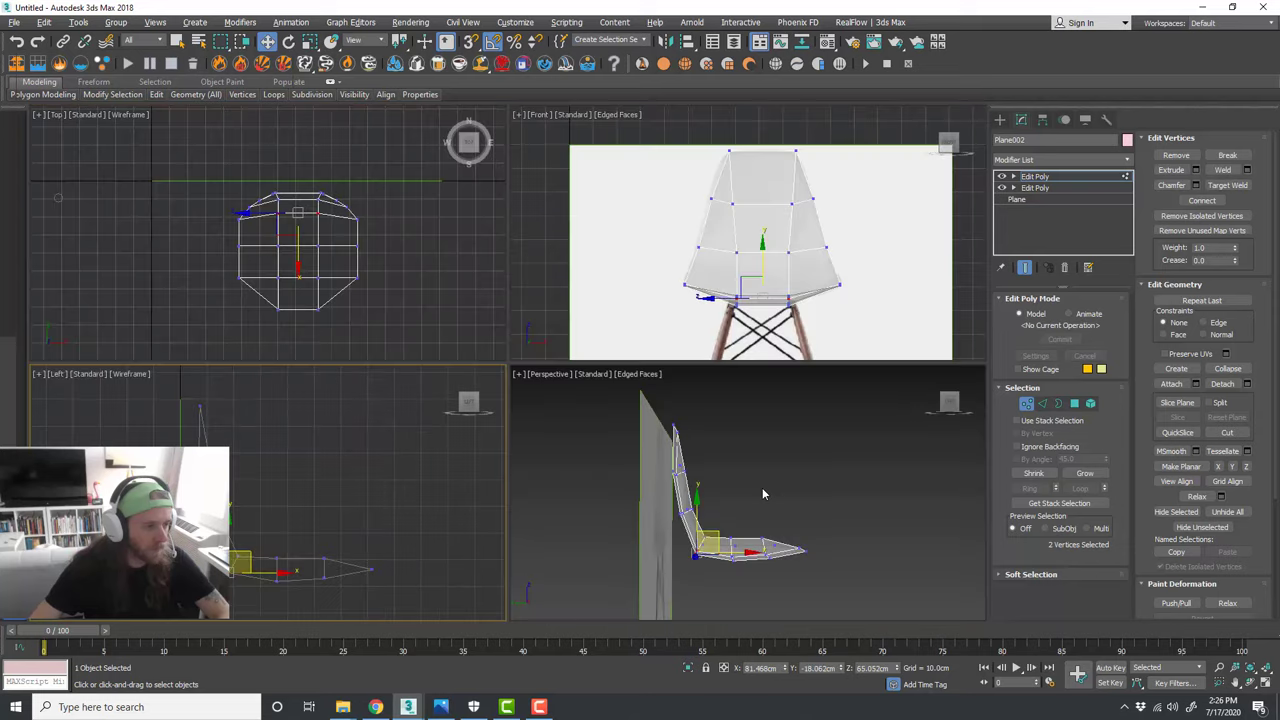
middle_click(759, 487)
key("alt+w")
middle_click_drag(647, 486, 621, 434, "alt")
left_click(1022, 404)
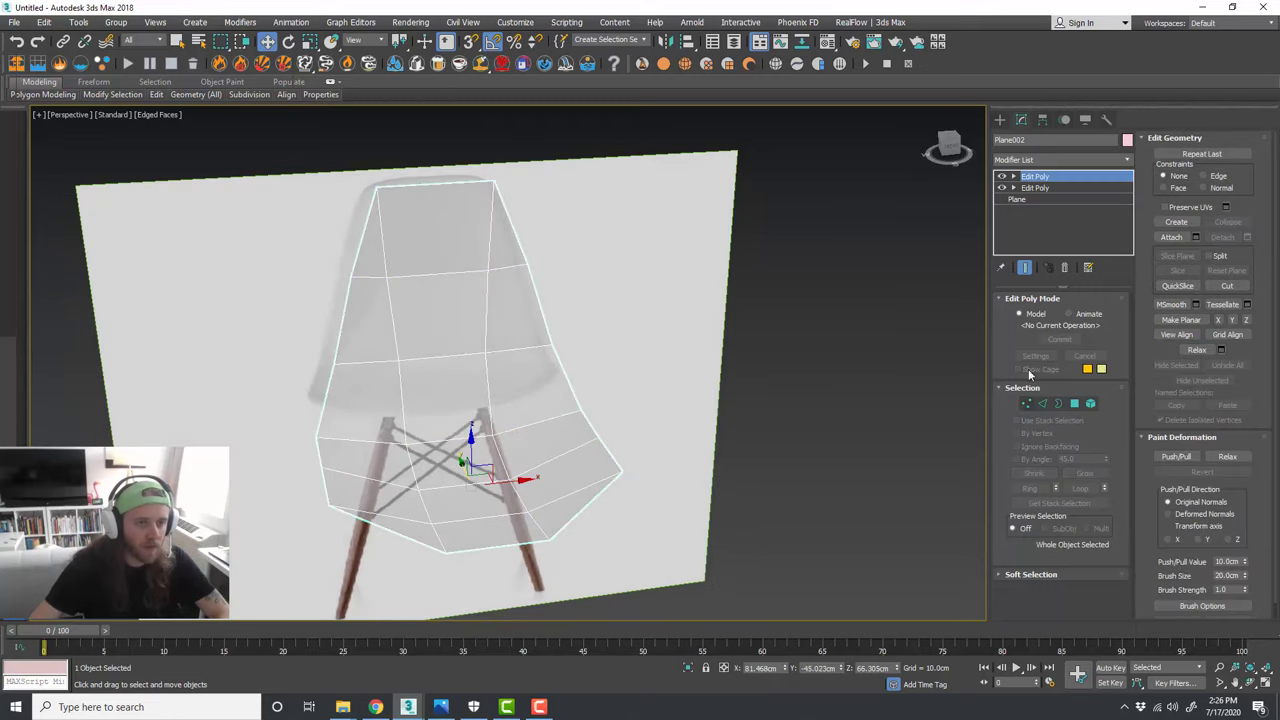
right_click(505, 303)
left_click(568, 408)
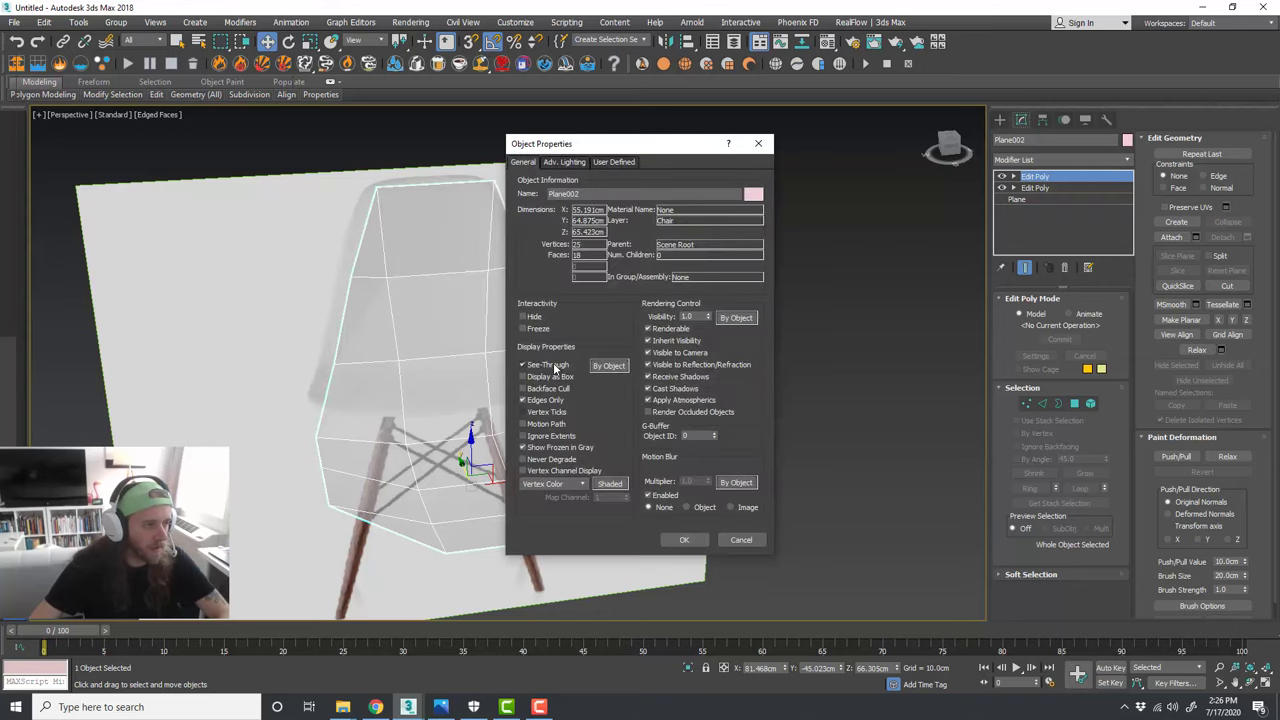
left_click(555, 365)
left_click(684, 538)
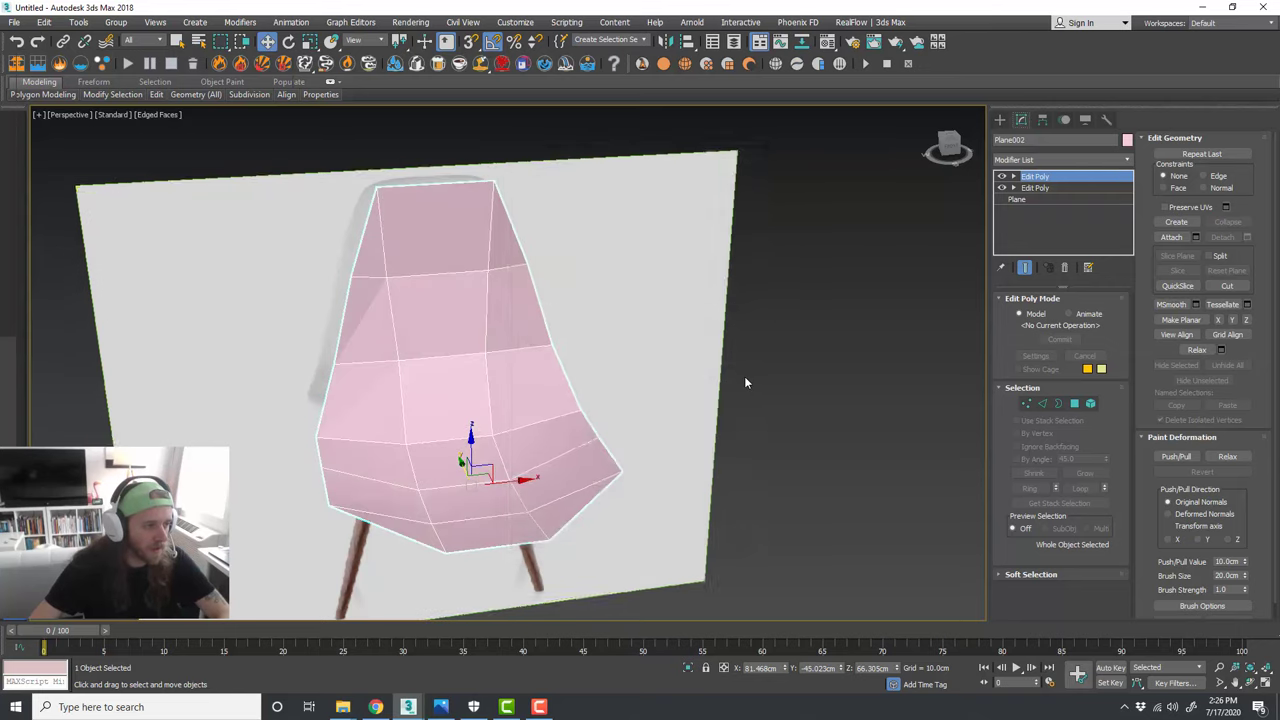
Step: Add a TurboSmooth modifier to the chair shell and inspect the smoothed front edge of the seat
left_click(1127, 160)
left_click_drag(1128, 190, 1131, 460)
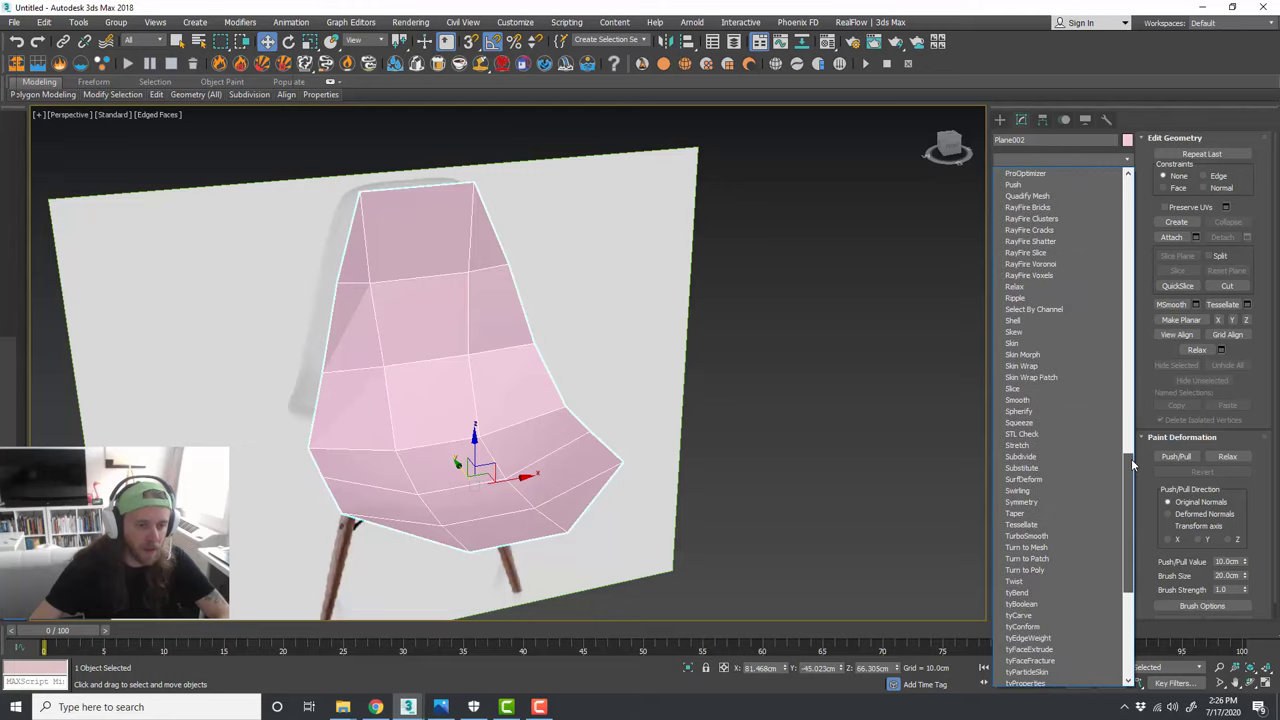
left_click(1074, 536)
middle_click_drag(540, 330, 517, 389, "alt")
scroll(363, 510, "up", 2)
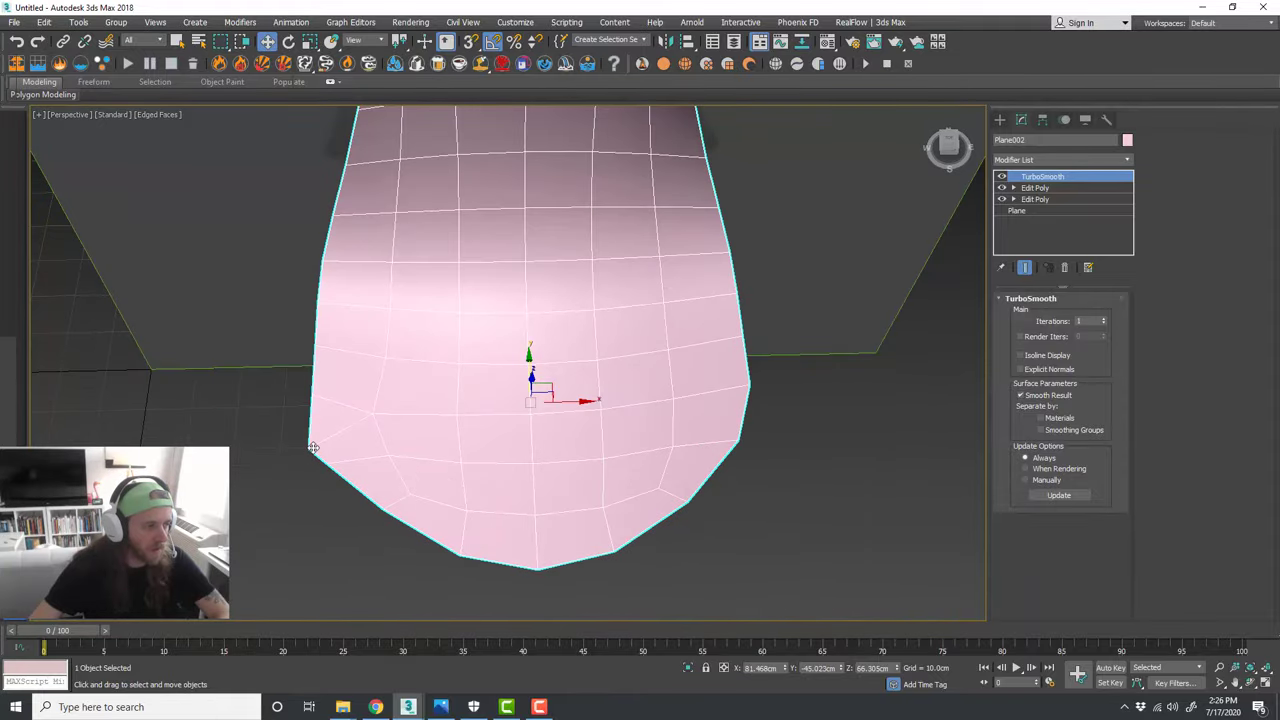
Step: Hide the TurboSmooth result and collapse the two coincident vertices at the seat's left front corner into one
middle_click_drag(313, 447, 480, 452, "alt")
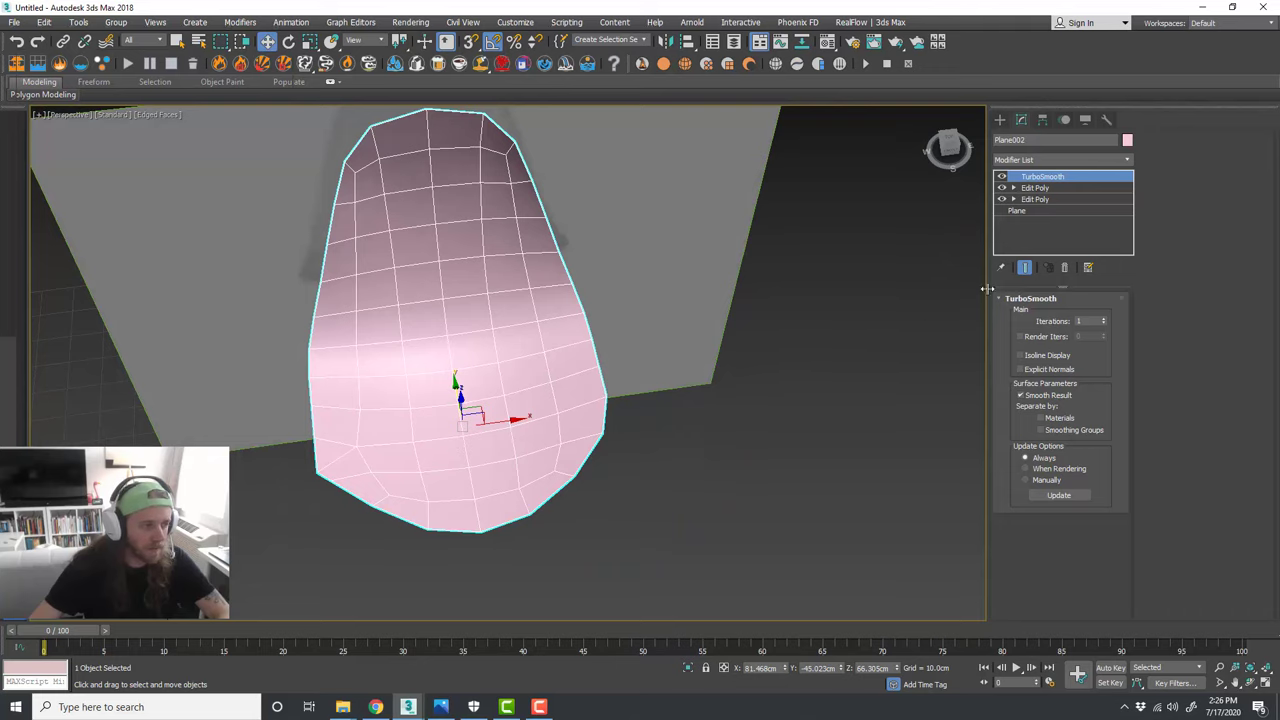
left_click(1002, 177)
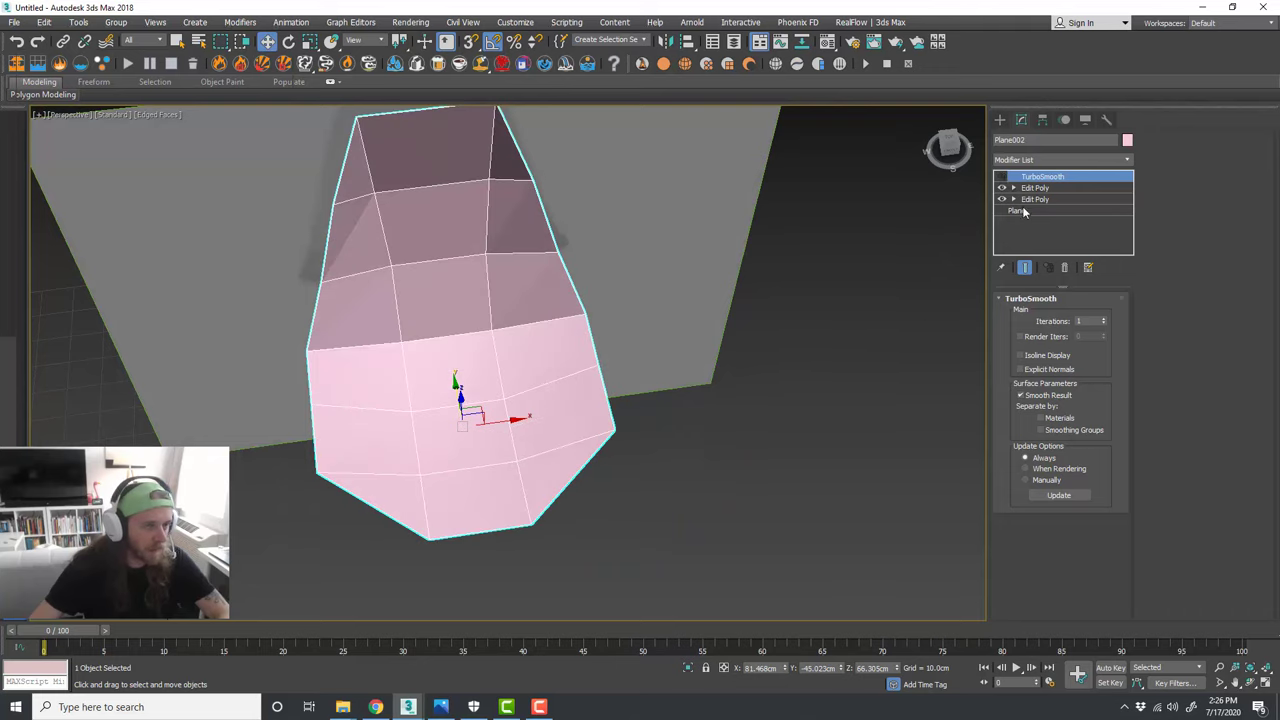
left_click(1036, 188)
left_click(1027, 403)
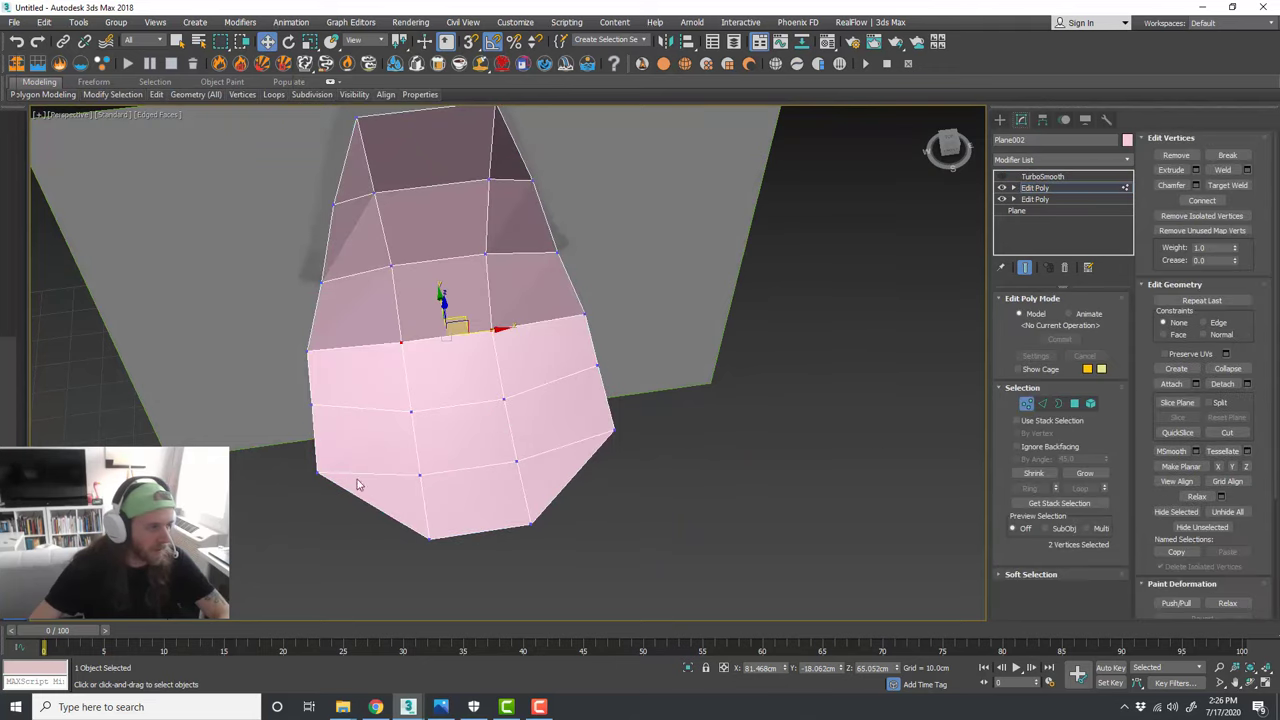
left_click(312, 474)
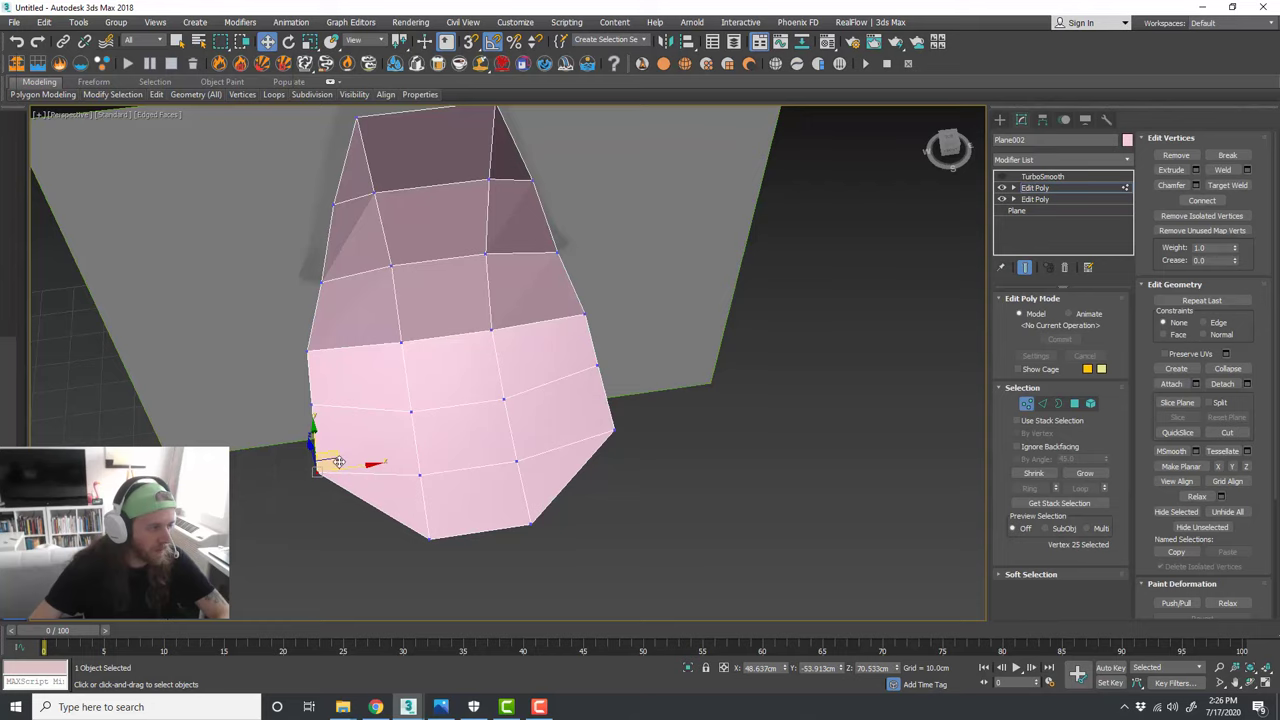
left_click_drag(349, 465, 370, 495)
scroll(318, 483, "up", 3)
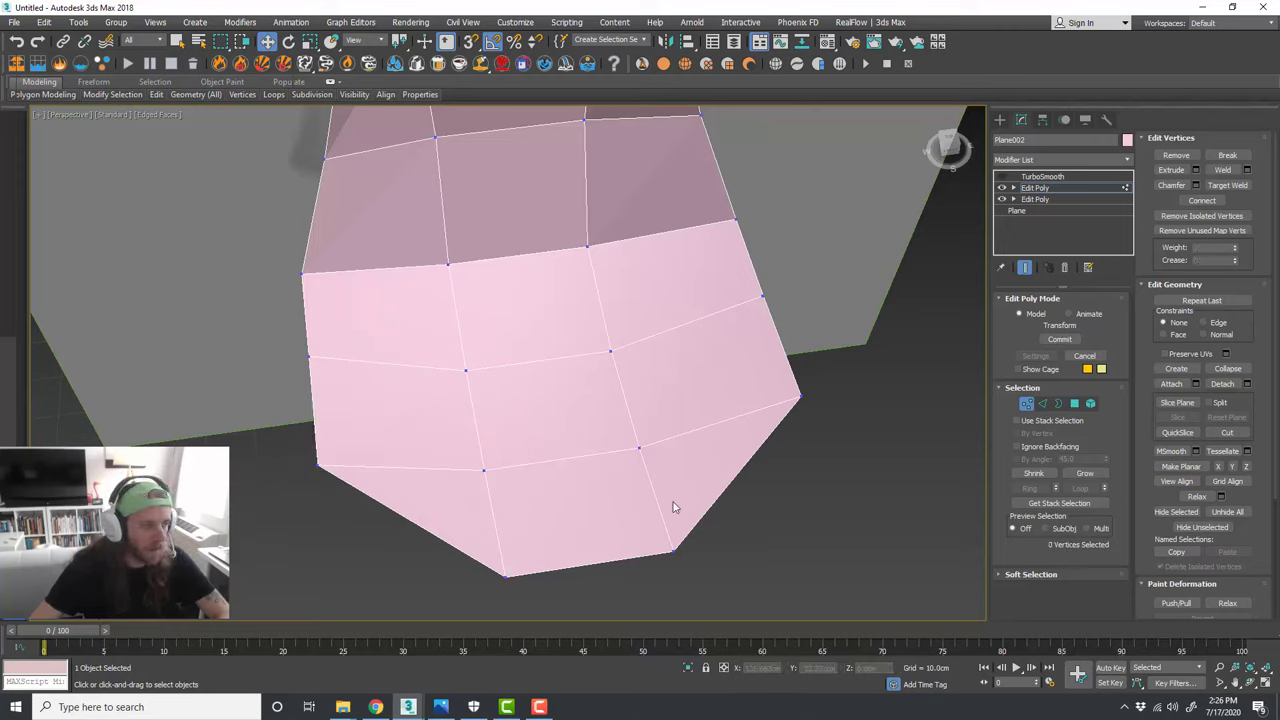
left_click_drag(337, 486, 272, 446)
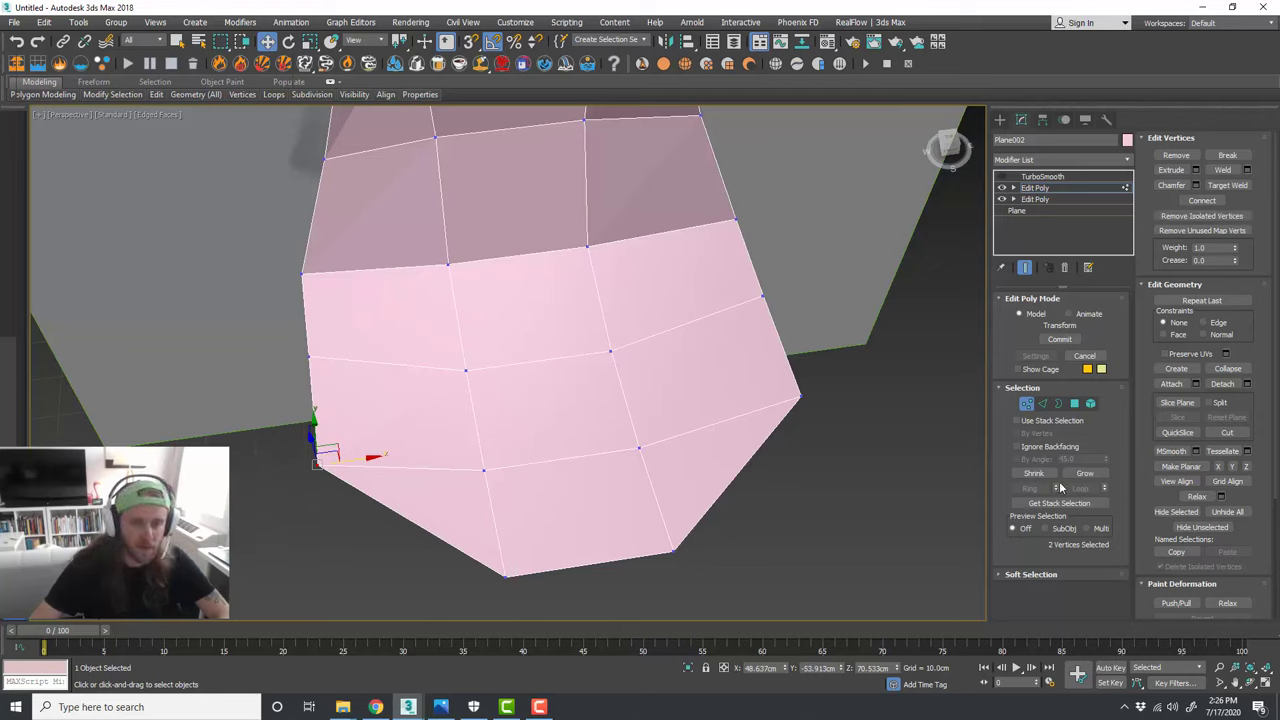
left_click(1230, 369)
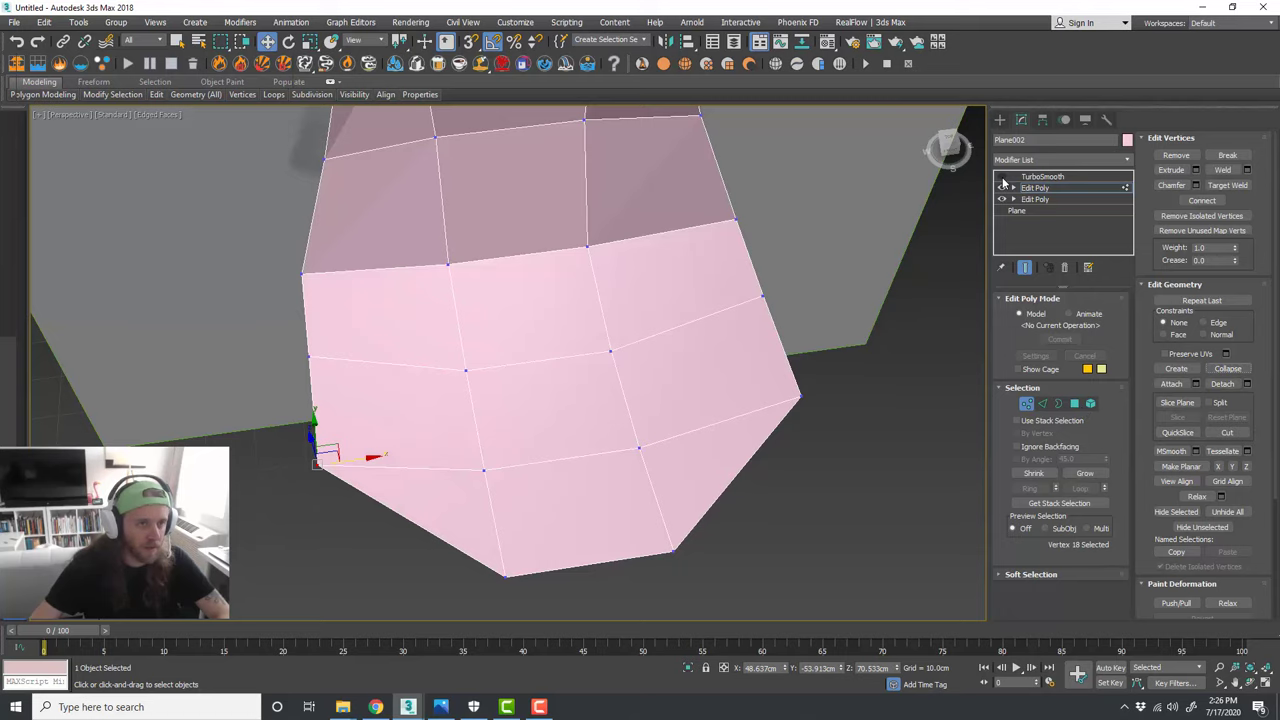
Step: Show the TurboSmooth result and inspect the smoothed seat and backrest against the reference image
left_click(1002, 177)
scroll(553, 477, "down", 2)
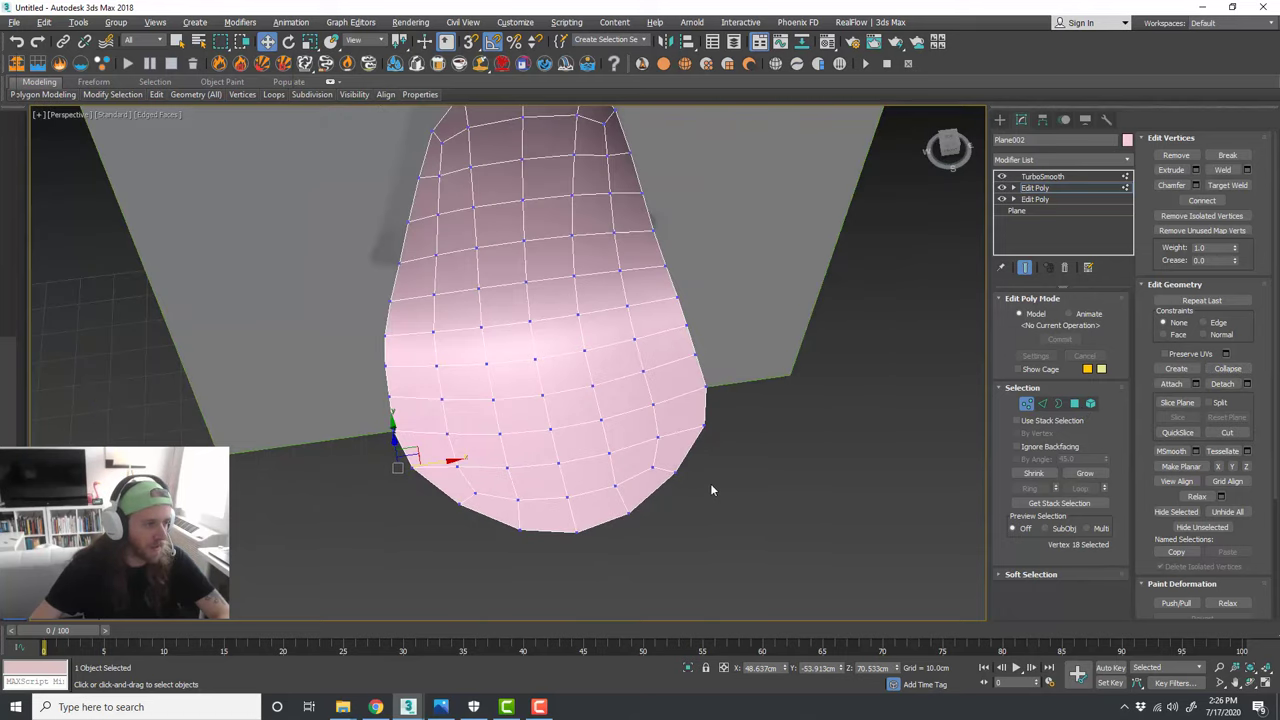
middle_click_drag(710, 483, 707, 429, "alt")
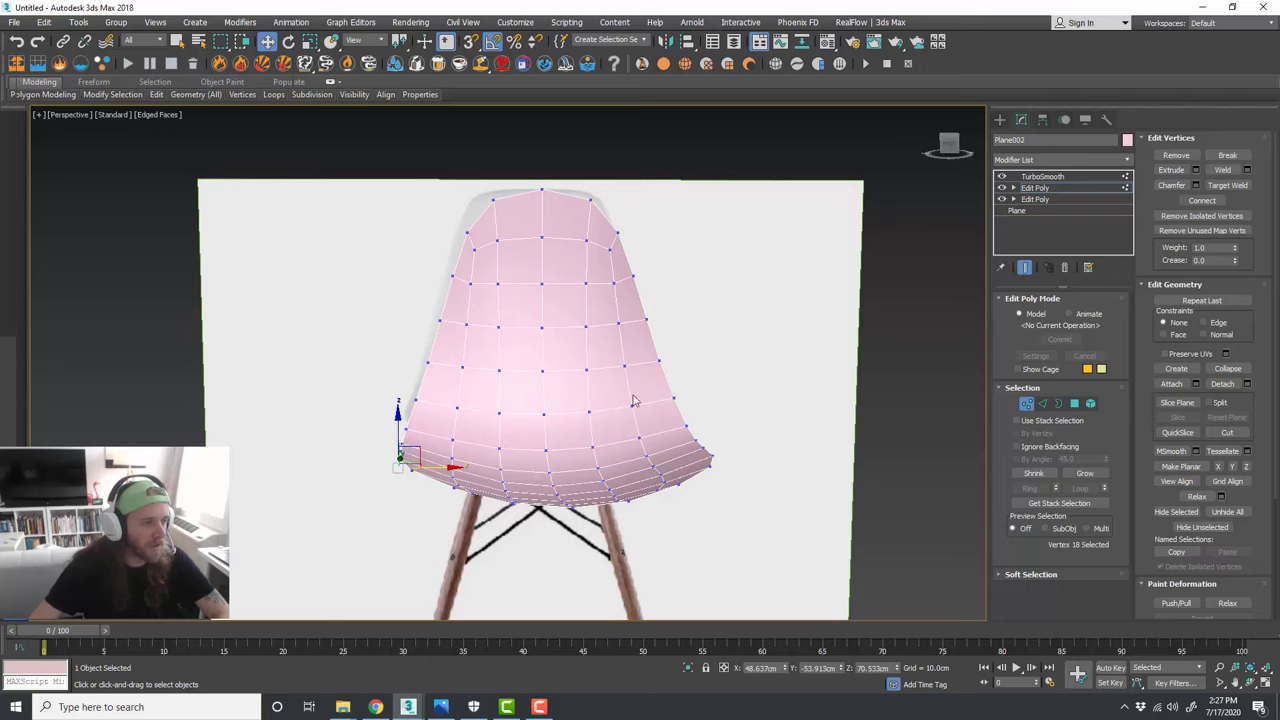
middle_click_drag(632, 401, 712, 438, "alt")
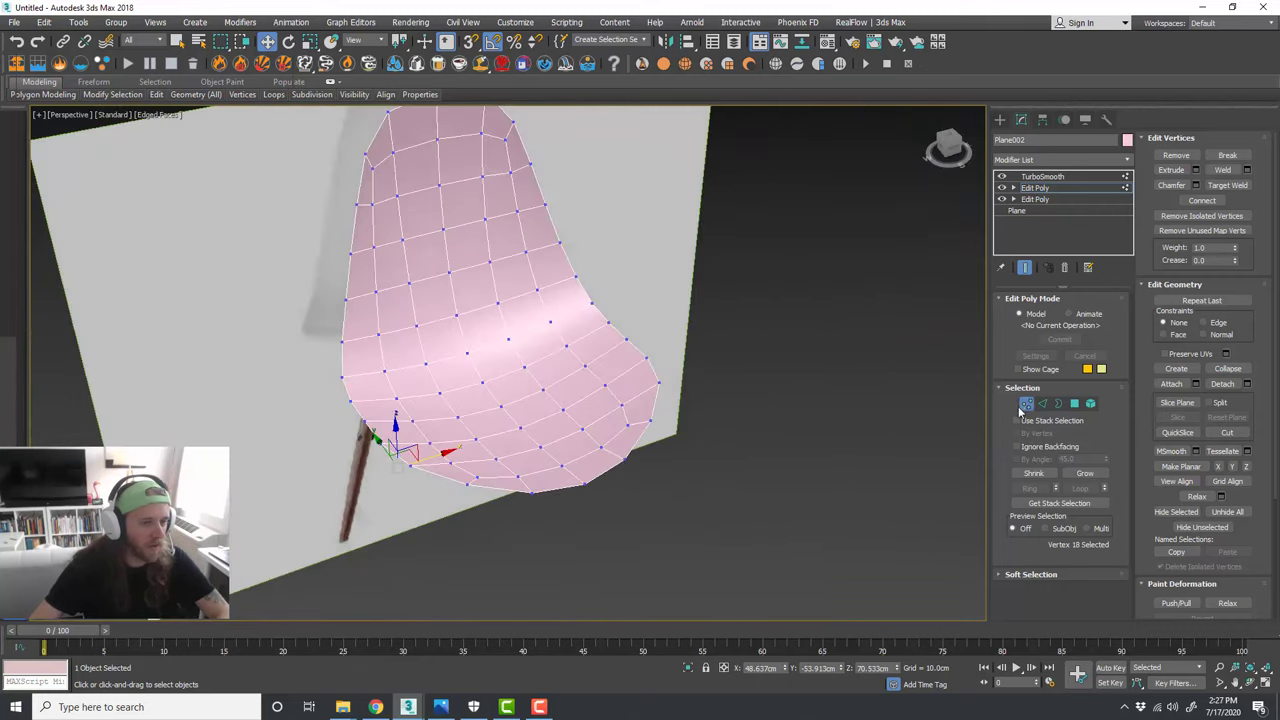
Step: Hide the TurboSmooth result and return to vertex editing of the chair shell at the seat's front
left_click(1024, 405)
left_click(1001, 176)
middle_click_drag(701, 392, 586, 456, "alt")
scroll(586, 456, "up", 3)
left_click(1026, 403)
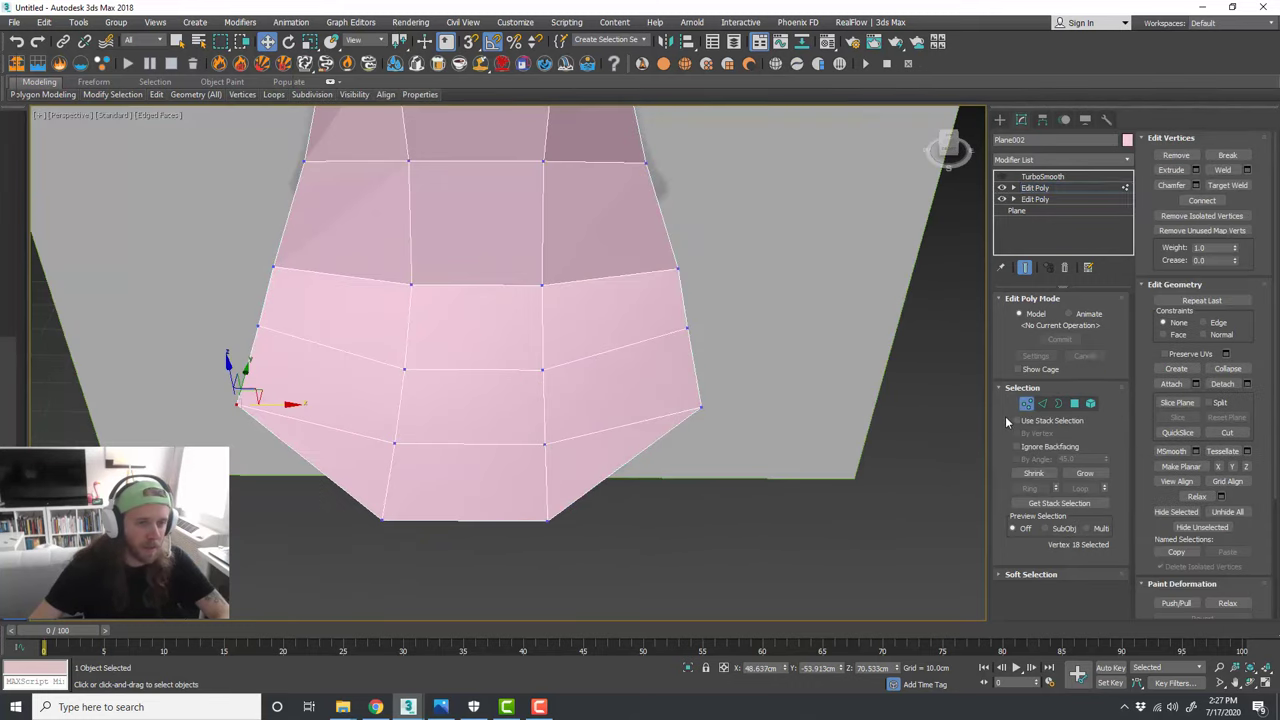
Step: Try to cut edges freehand from the seat's inner front vertices to the slanted front edges on both sides
left_click(1227, 432)
middle_click_drag(655, 440, 648, 505, "alt")
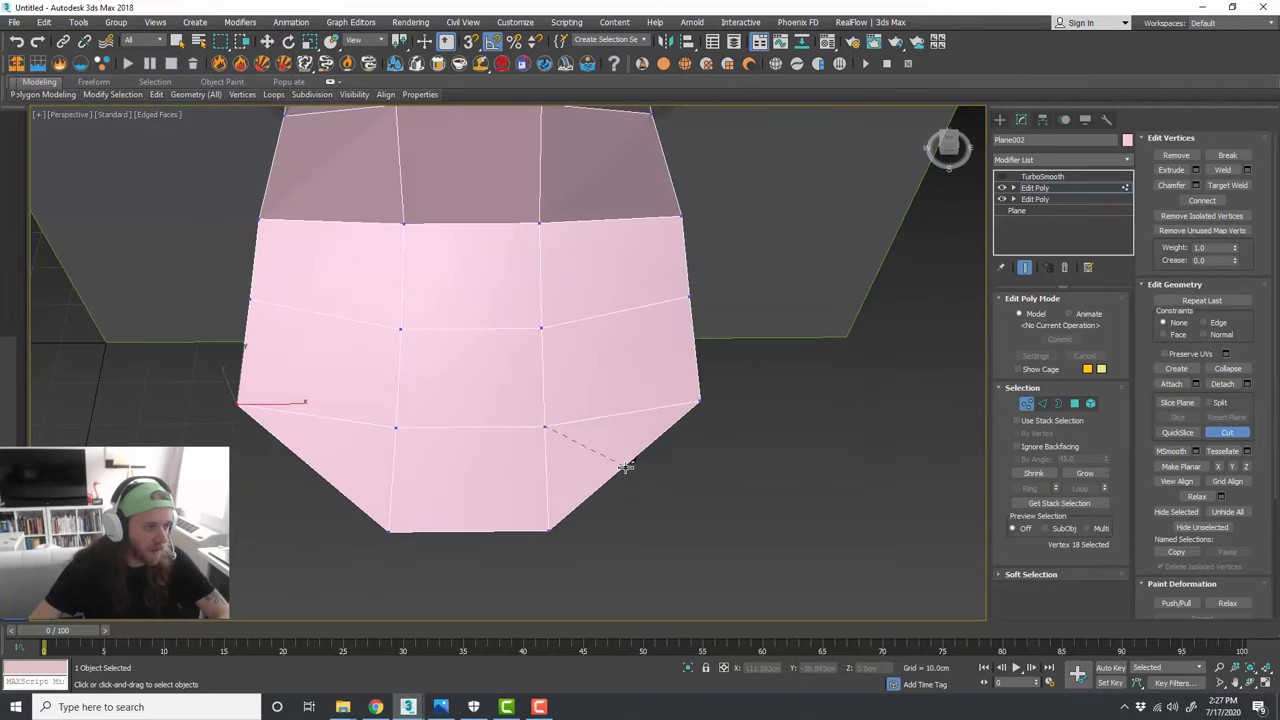
left_click(622, 465)
right_click(718, 468)
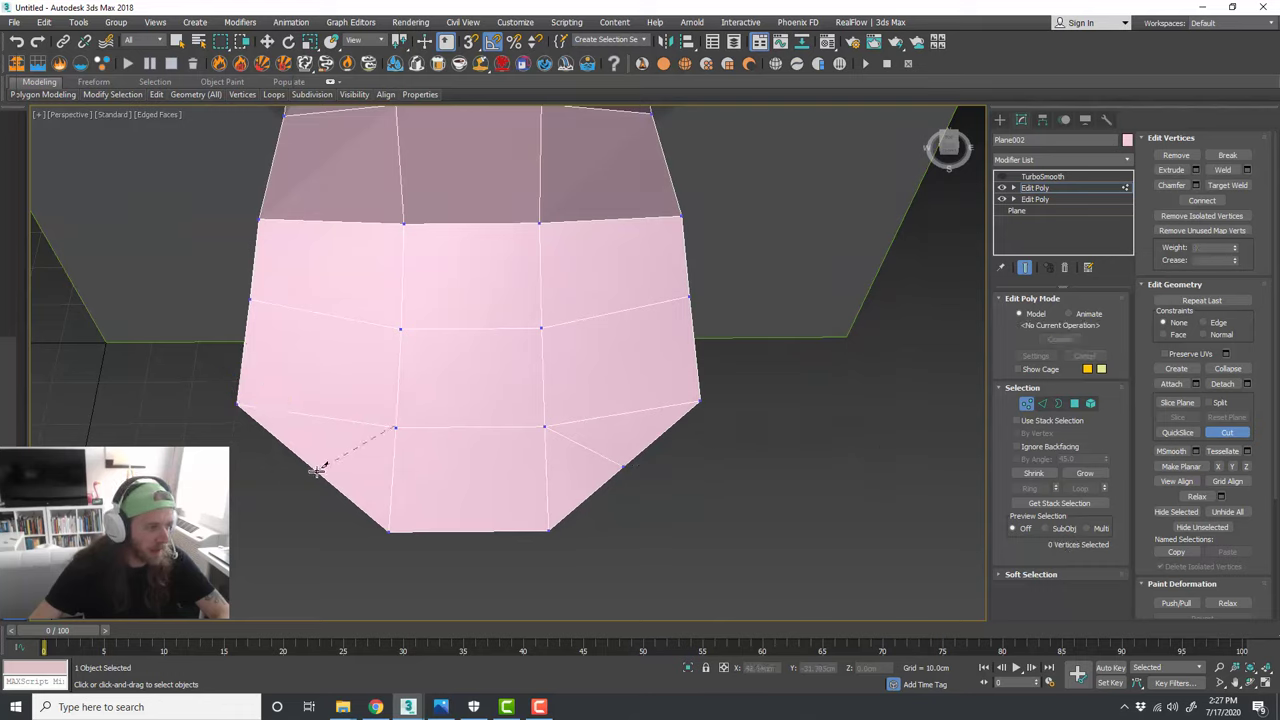
key("w")
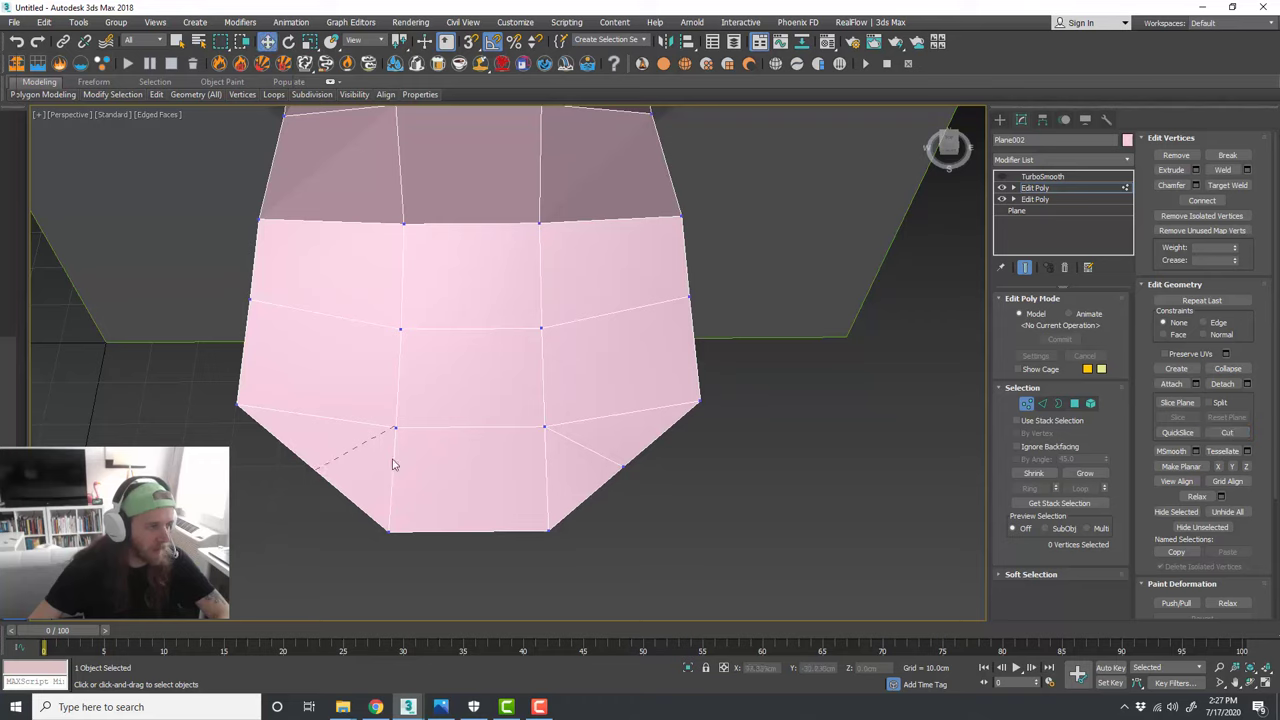
Step: Turn on 3D snapping with both Endpoint and Midpoint enabled
right_click(471, 41)
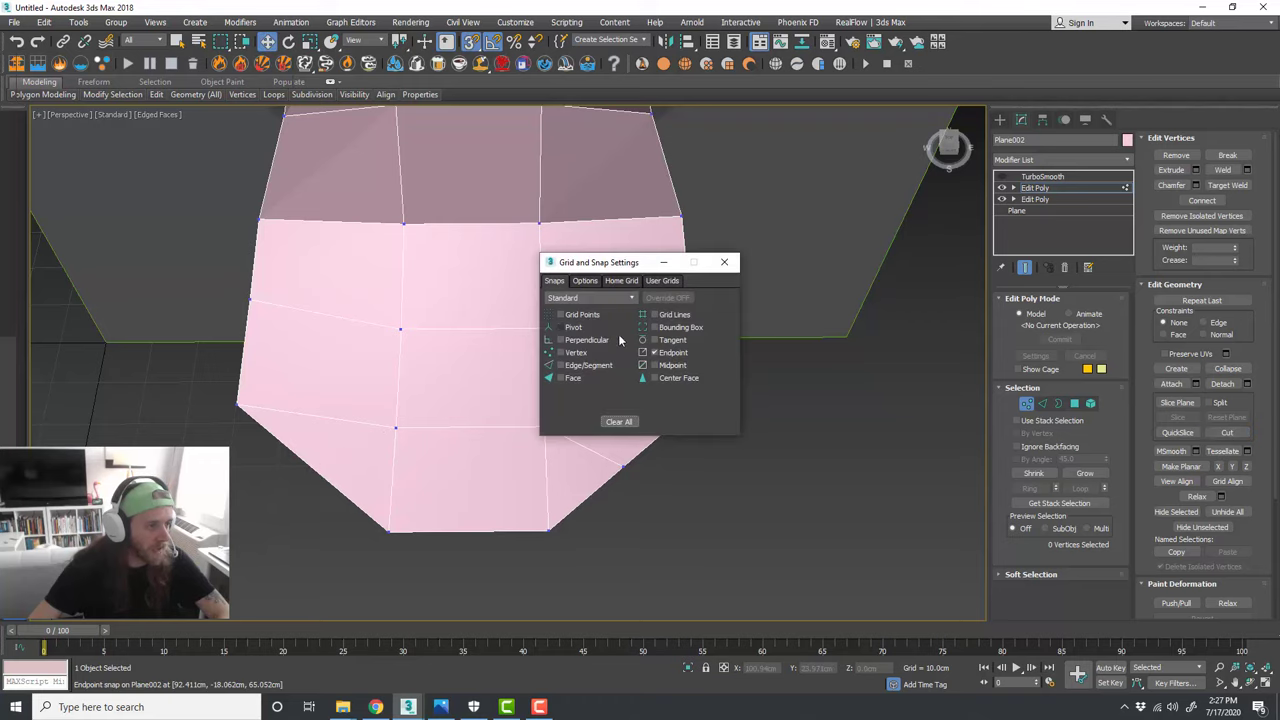
left_click(731, 264)
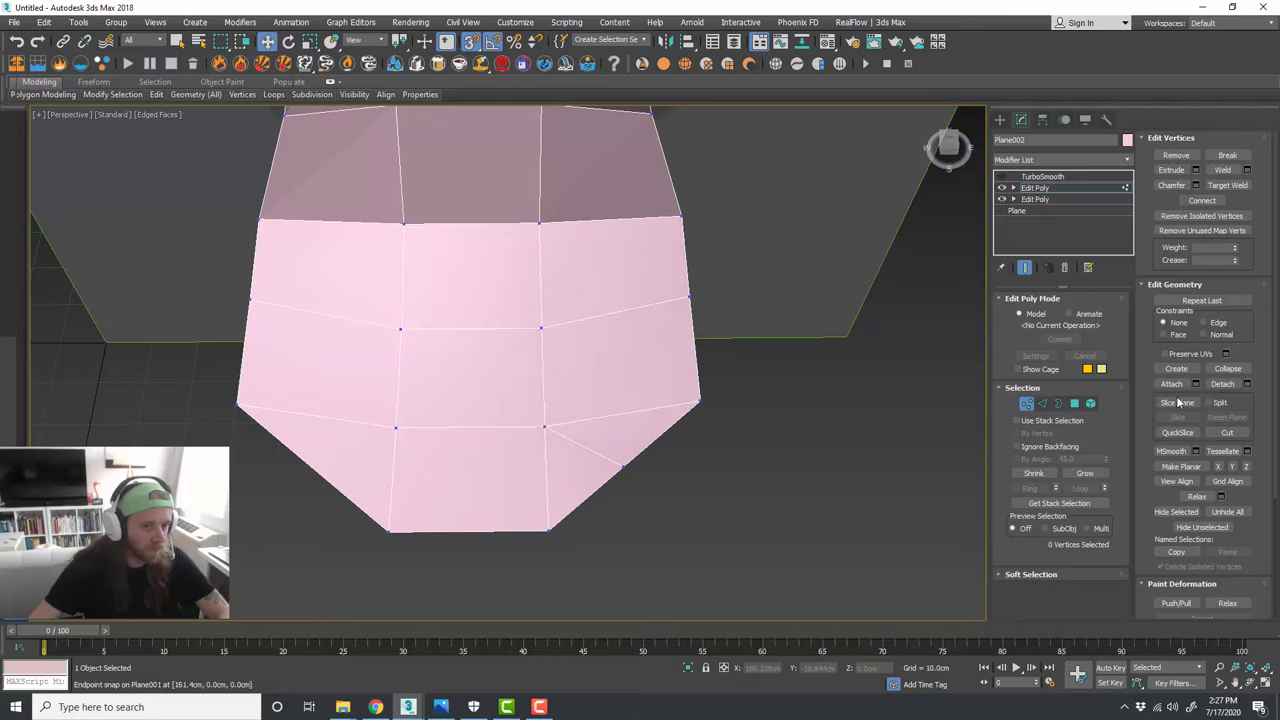
Step: Try to cut an edge from the left inner front vertex to the midpoint of the seat's left slanted edge
left_click(1227, 432)
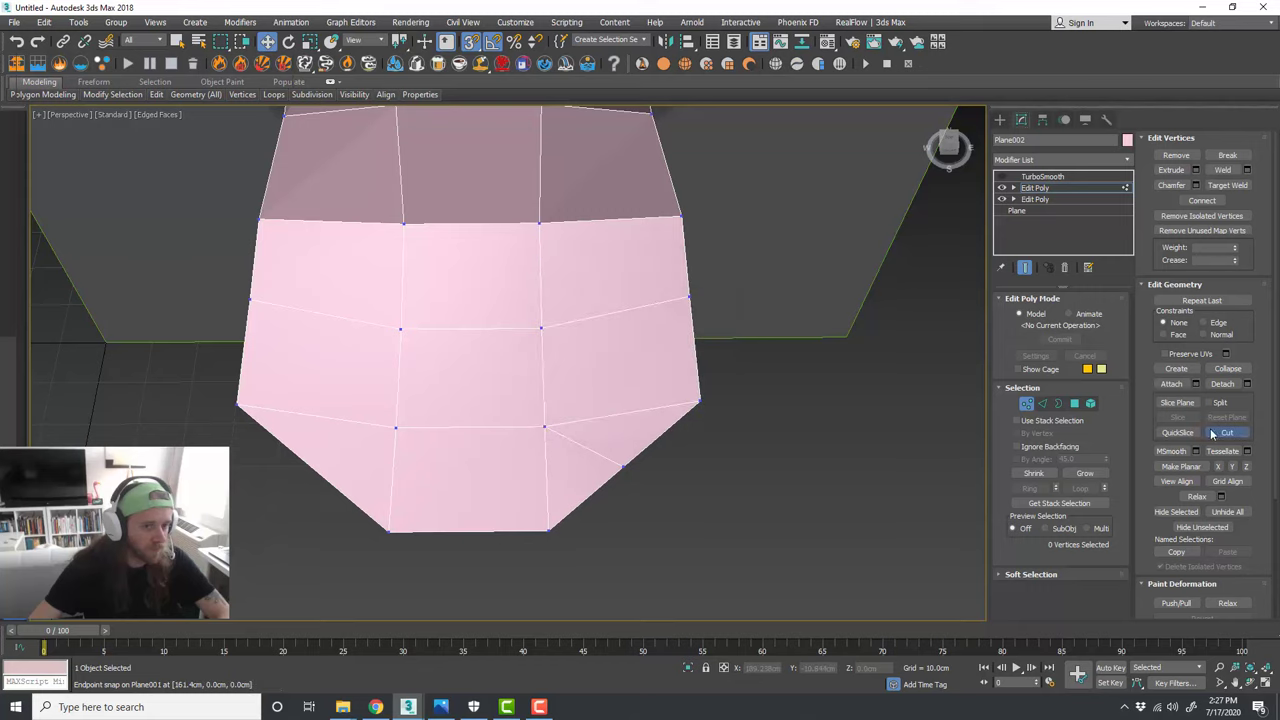
left_click(395, 428)
left_click(310, 466)
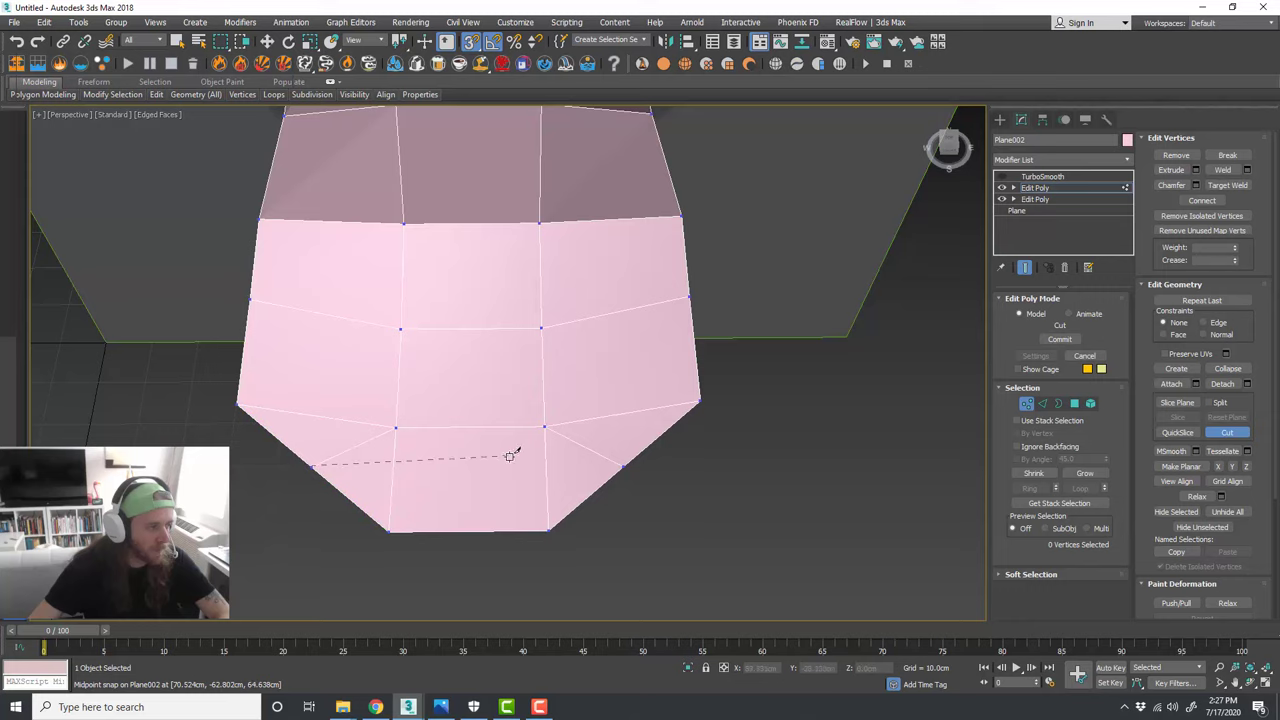
key("w")
Step: Undo the trial cuts at the seat's front and clear the vertex selection
key("ctrl+z")
key("ctrl+z")
key("ctrl+z")
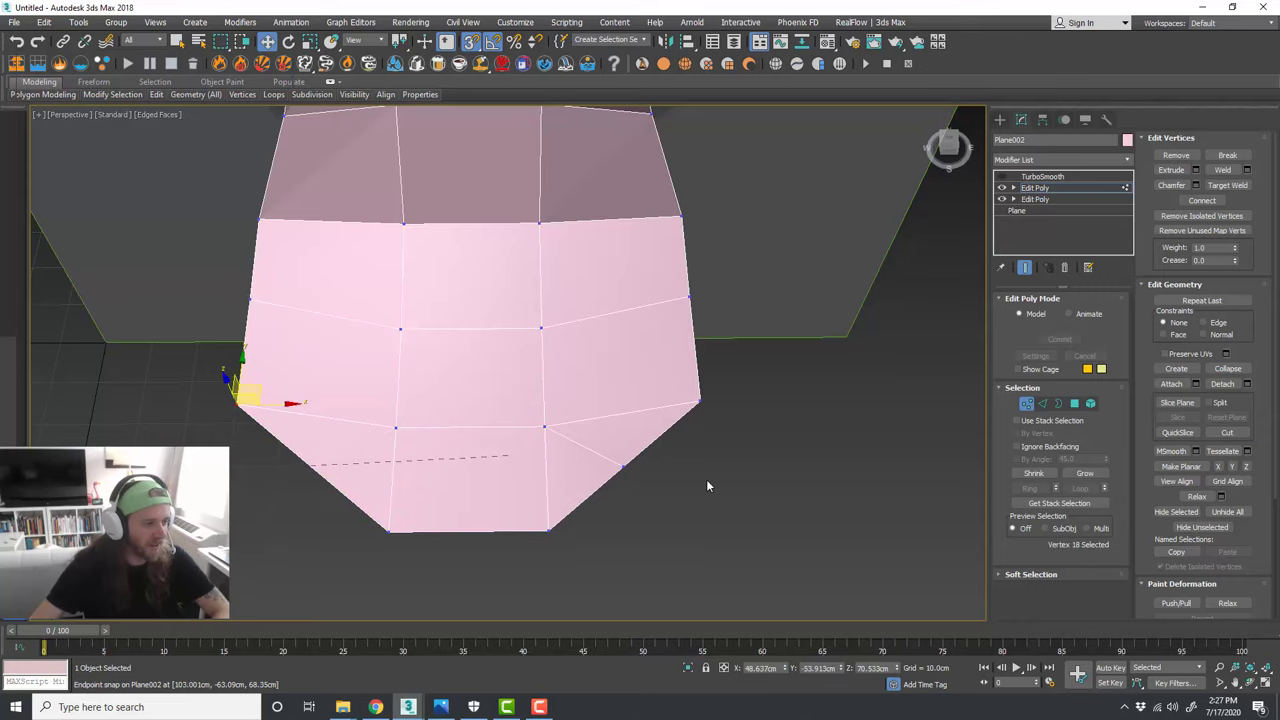
middle_click_drag(702, 480, 719, 484)
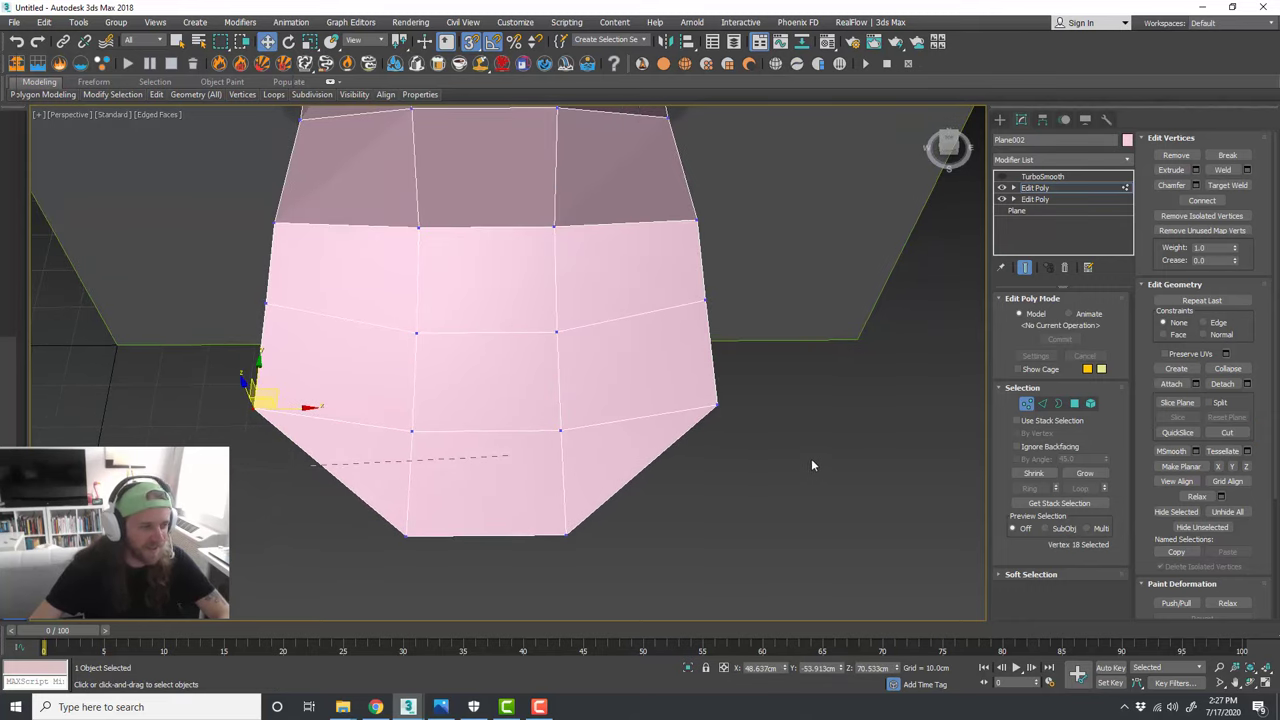
left_click(811, 460)
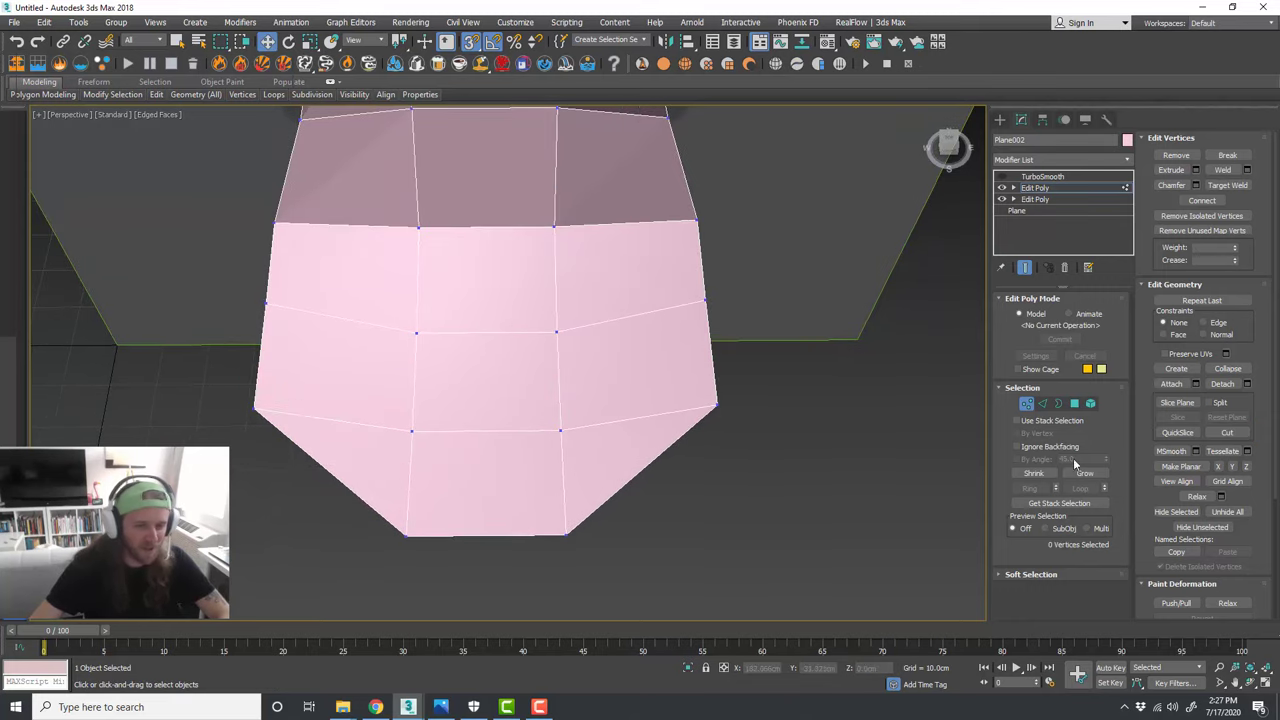
Step: Check the snap settings and cut an edge from the right inner front vertex to the midpoint of the seat's right slanted edge
right_click(470, 42)
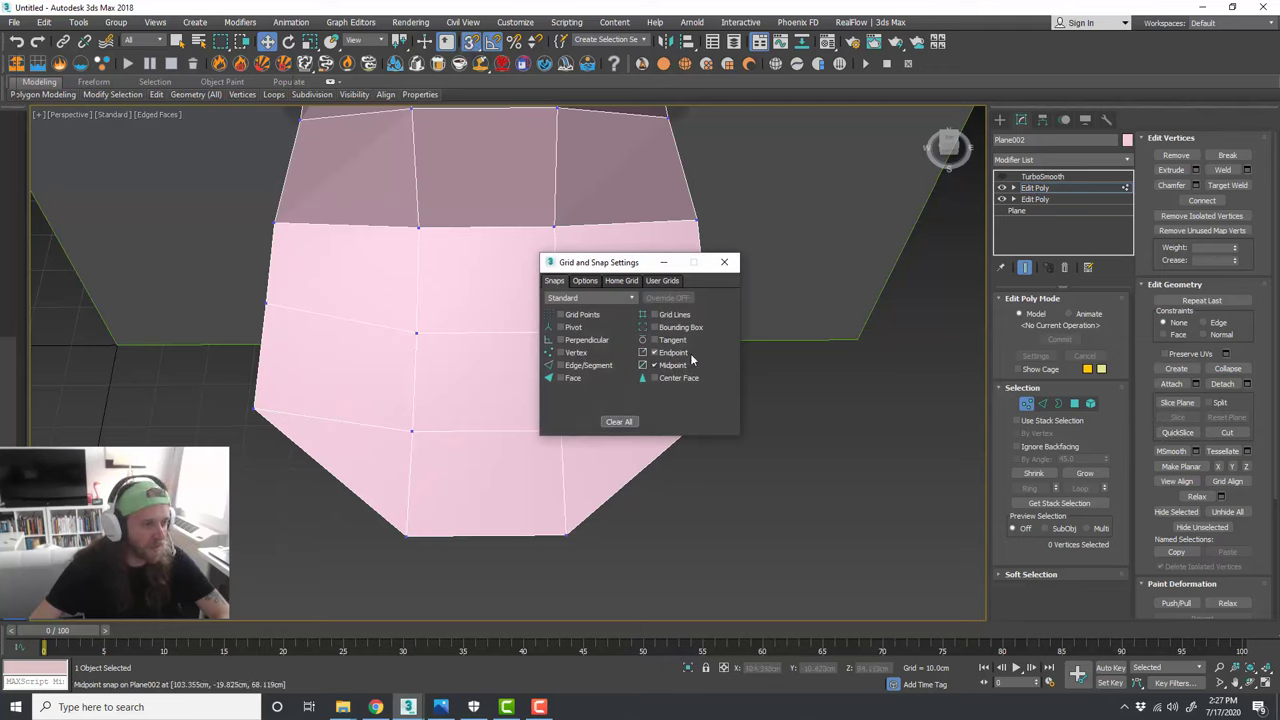
left_click(724, 263)
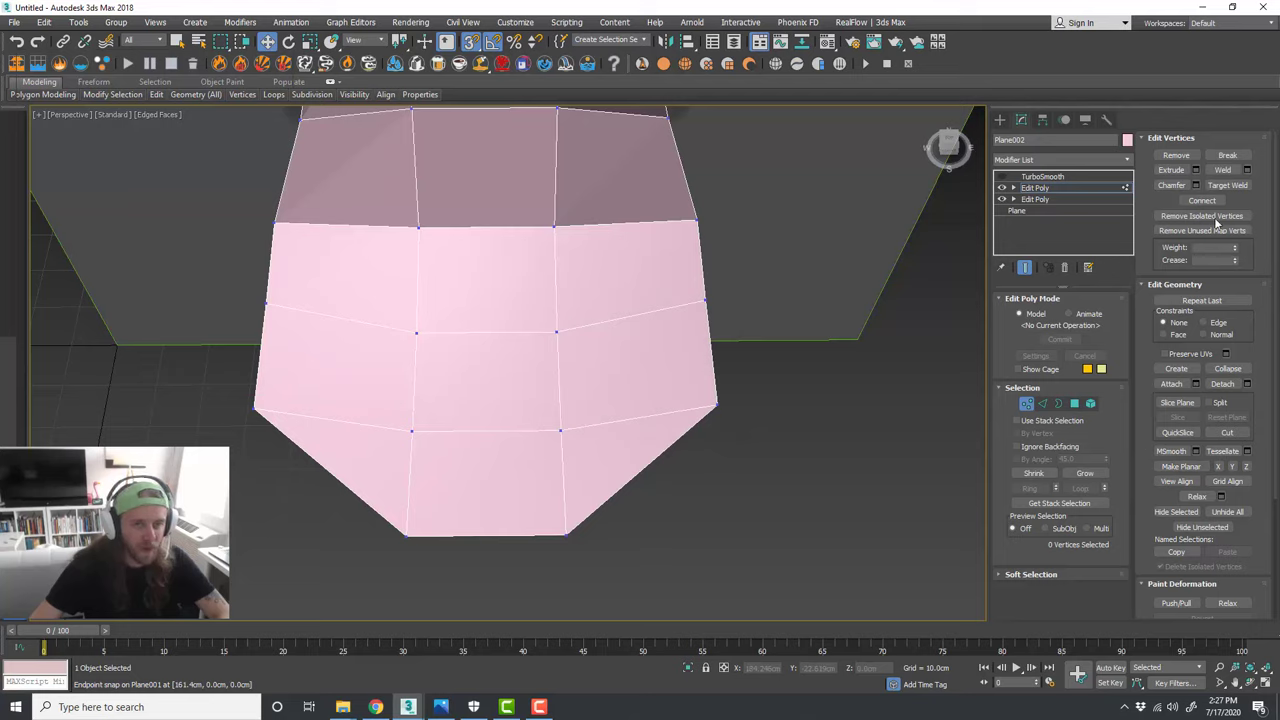
left_click(1227, 432)
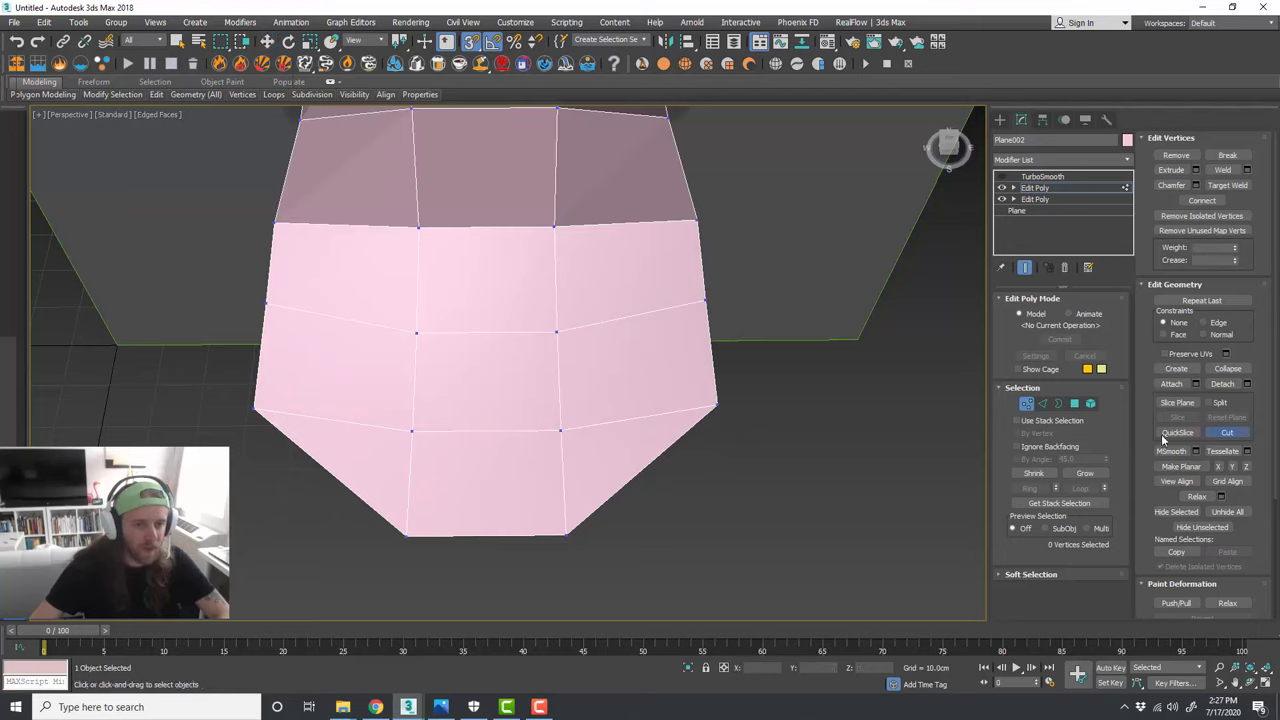
left_click(561, 430)
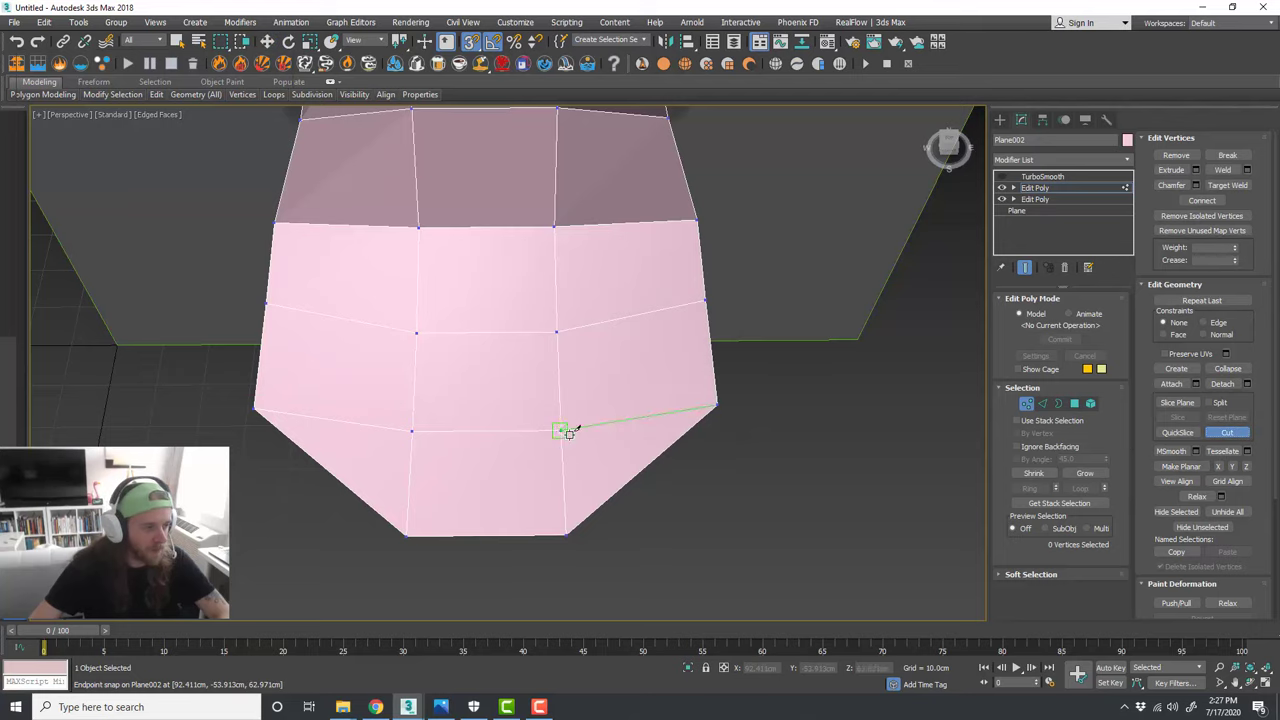
left_click(640, 469)
key("w")
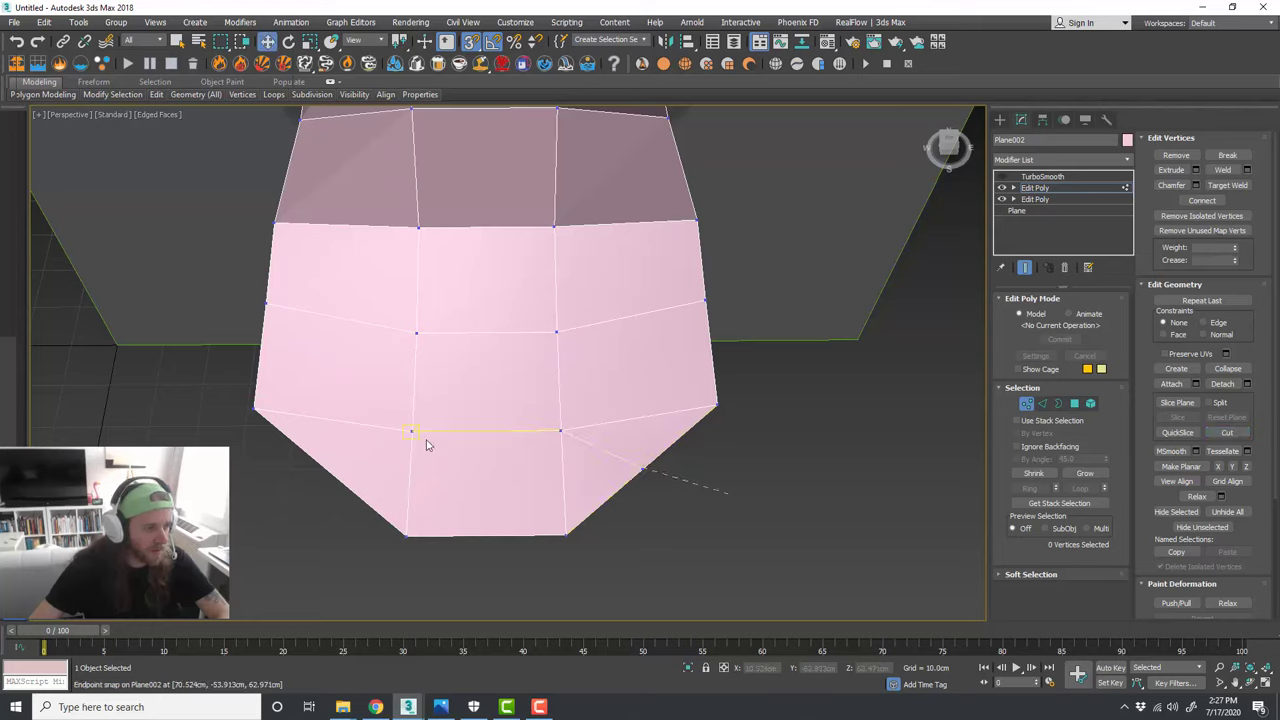
Step: Cut a matching edge from the left inner front vertex to the midpoint of the seat's left slanted edge
left_click(1227, 432)
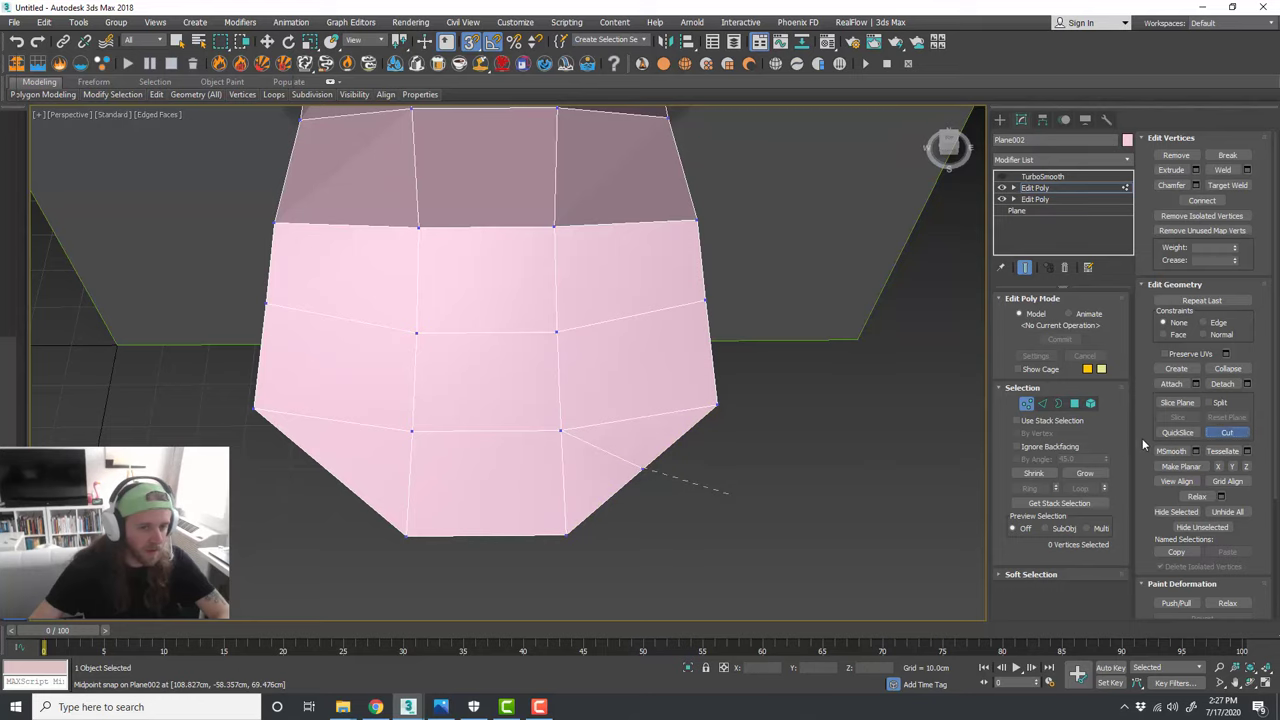
left_click(408, 432)
left_click(328, 470)
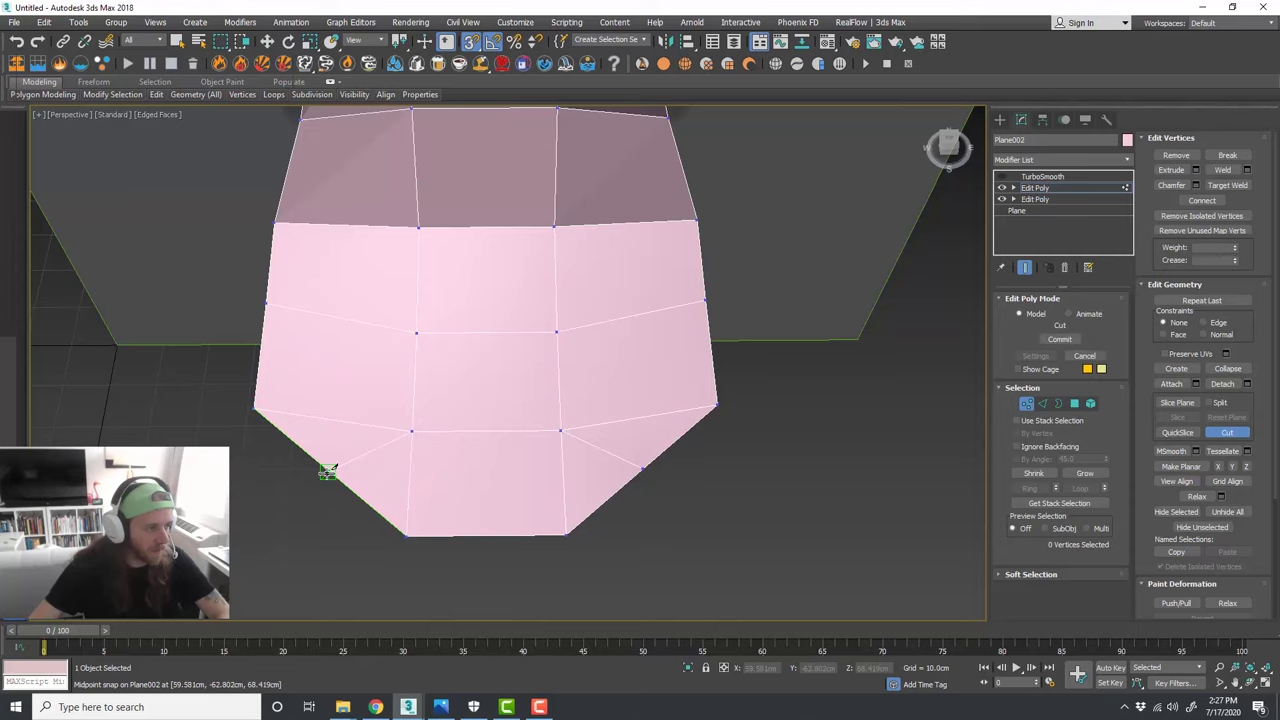
key("w")
Step: Cut an edge from the backrest's upper right inner vertex to the midpoint of the topmost right outer edge
scroll(537, 400, "down", 3)
middle_click_drag(537, 397, 571, 343, "alt")
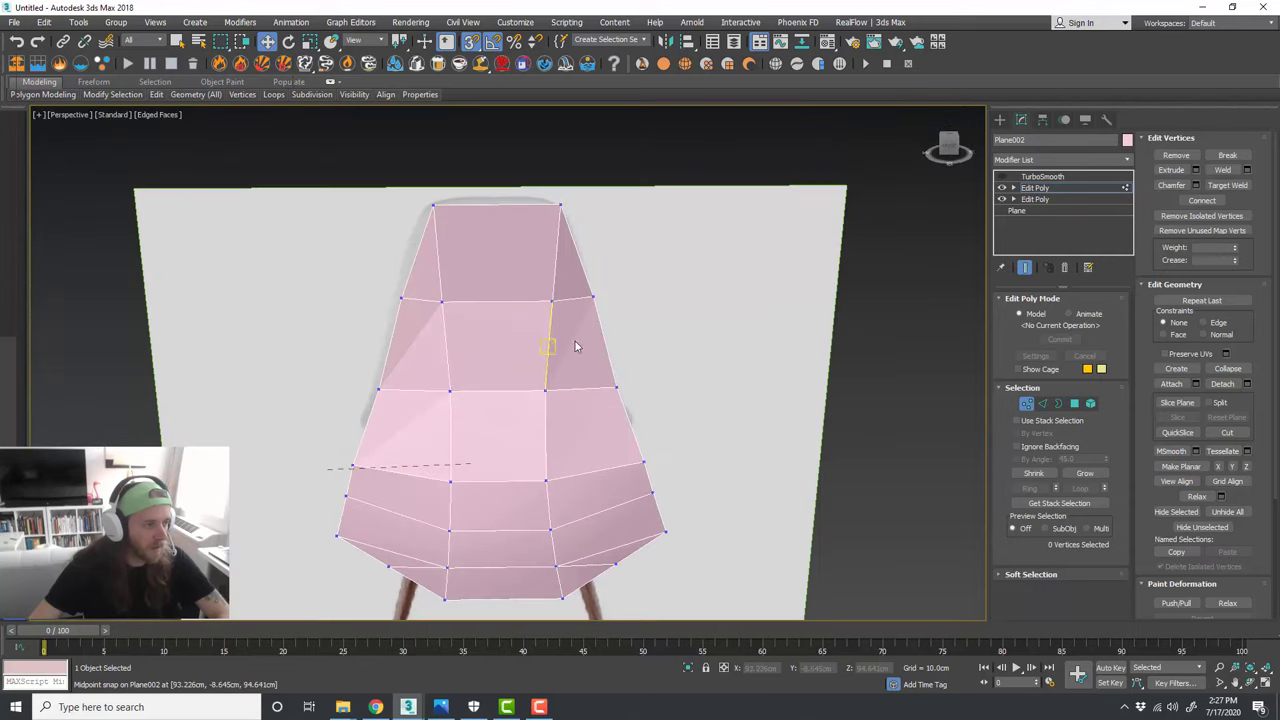
scroll(573, 278, "up", 3)
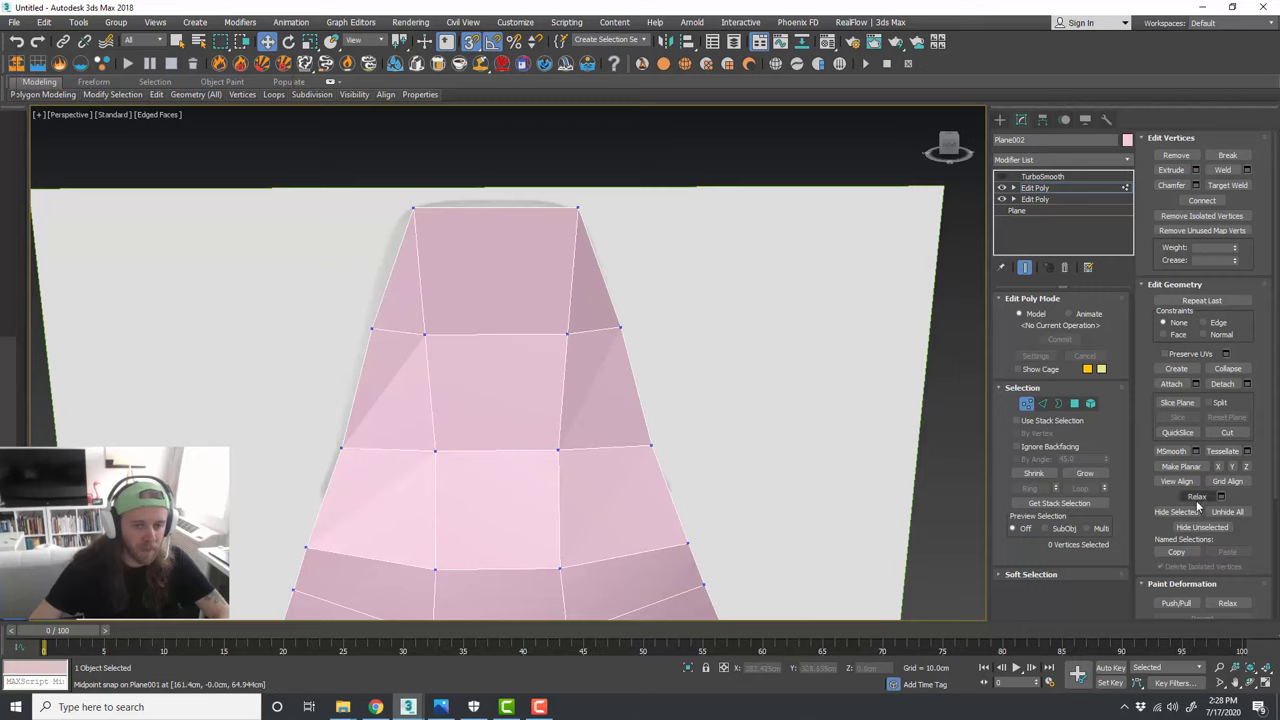
left_click(1227, 432)
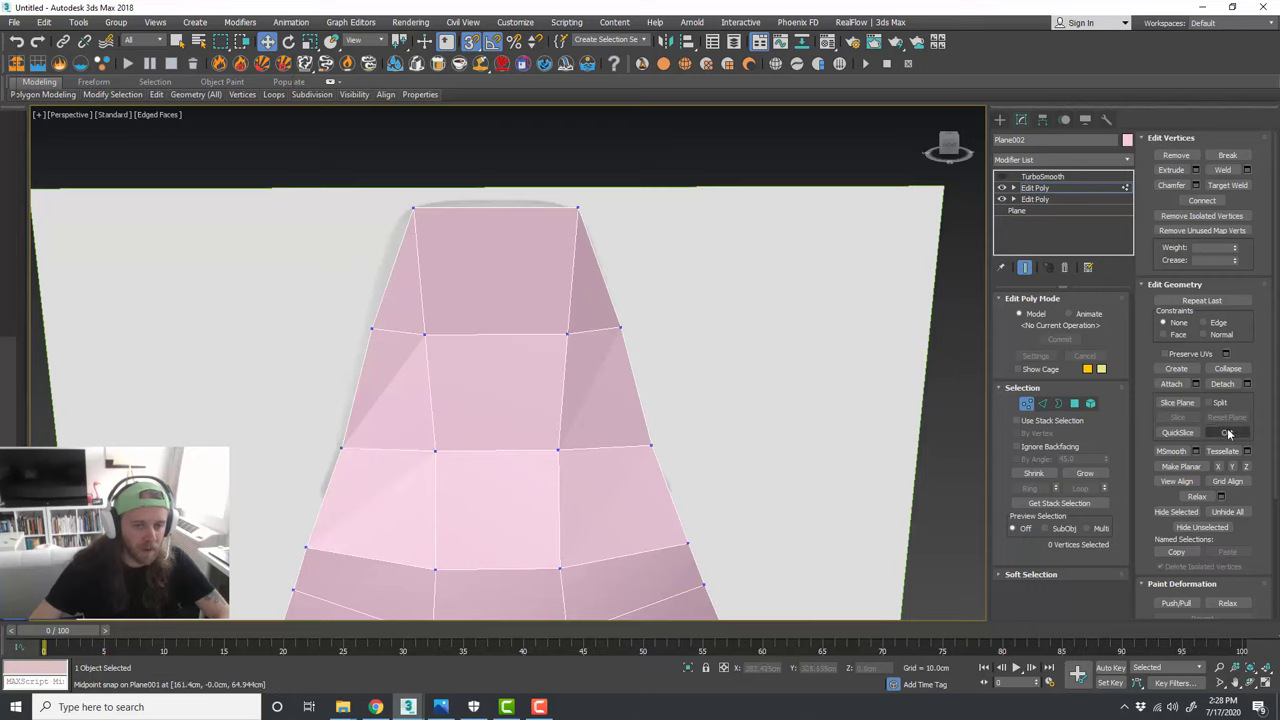
left_click(567, 333)
left_click(599, 266)
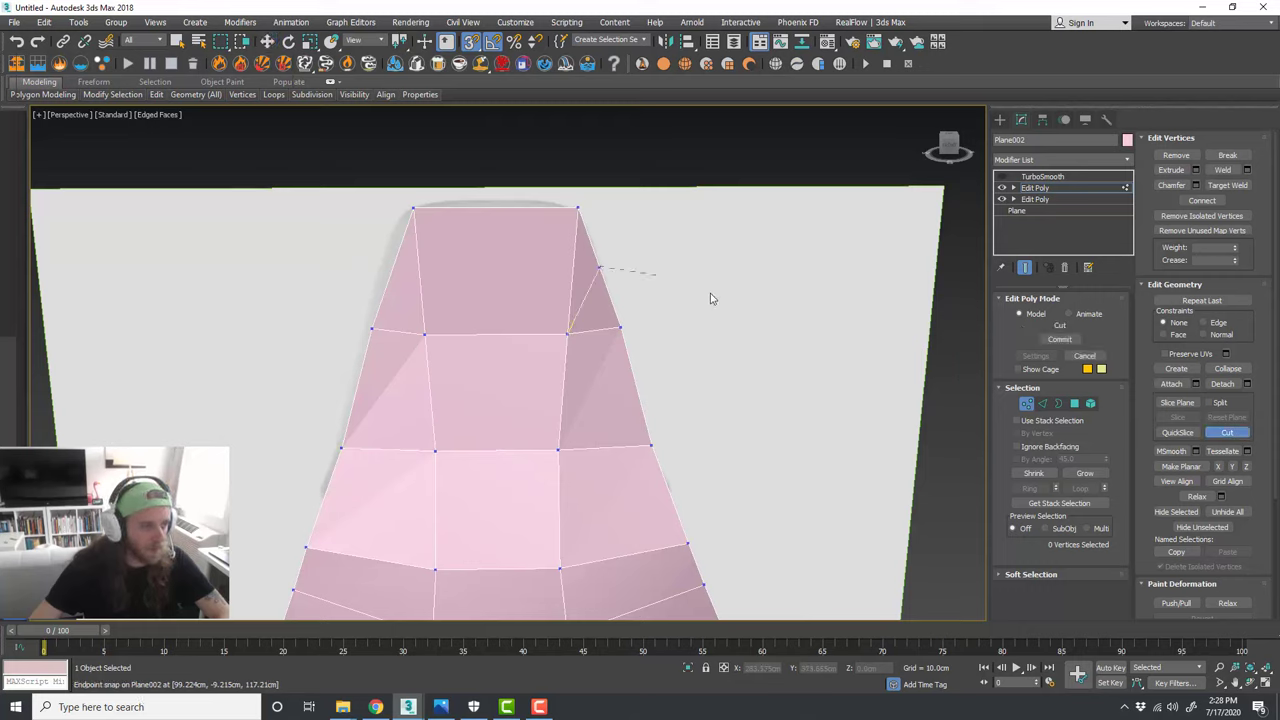
right_click(730, 310)
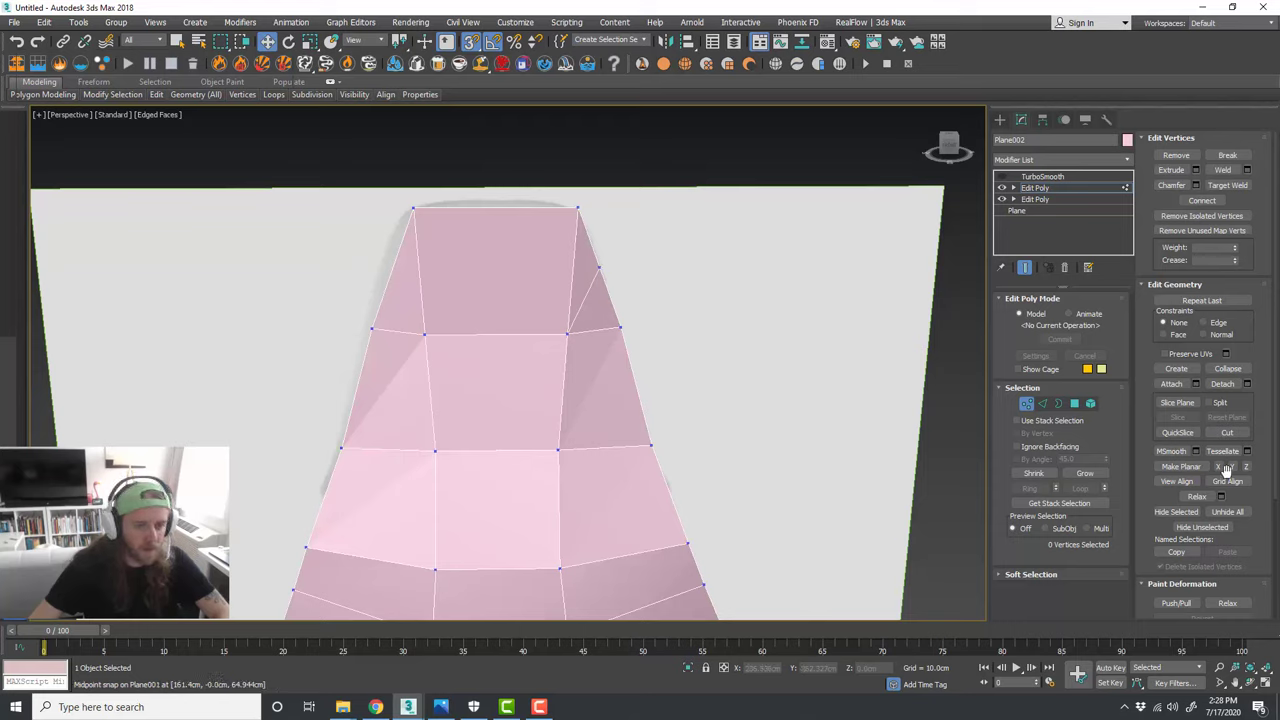
Step: Cut a matching edge from the backrest's upper left inner vertex to the midpoint of the topmost left outer edge
left_click(1227, 434)
left_click(424, 334)
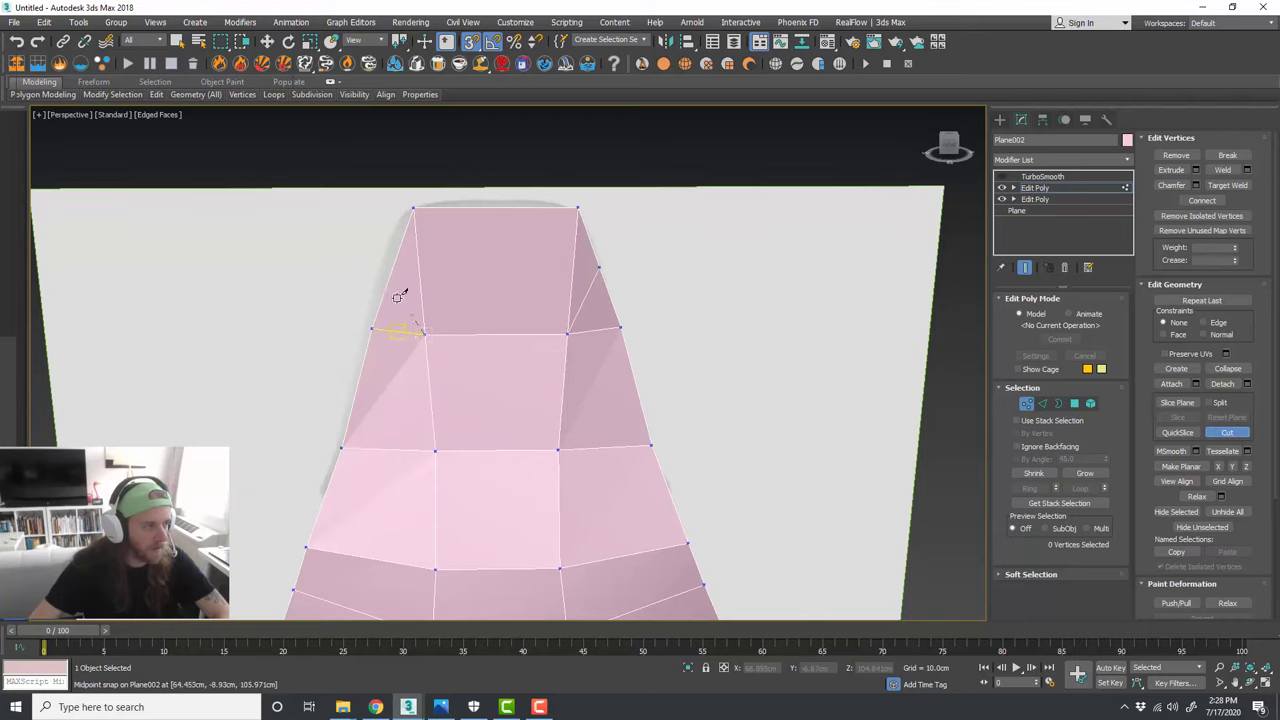
left_click(389, 270)
right_click(483, 288)
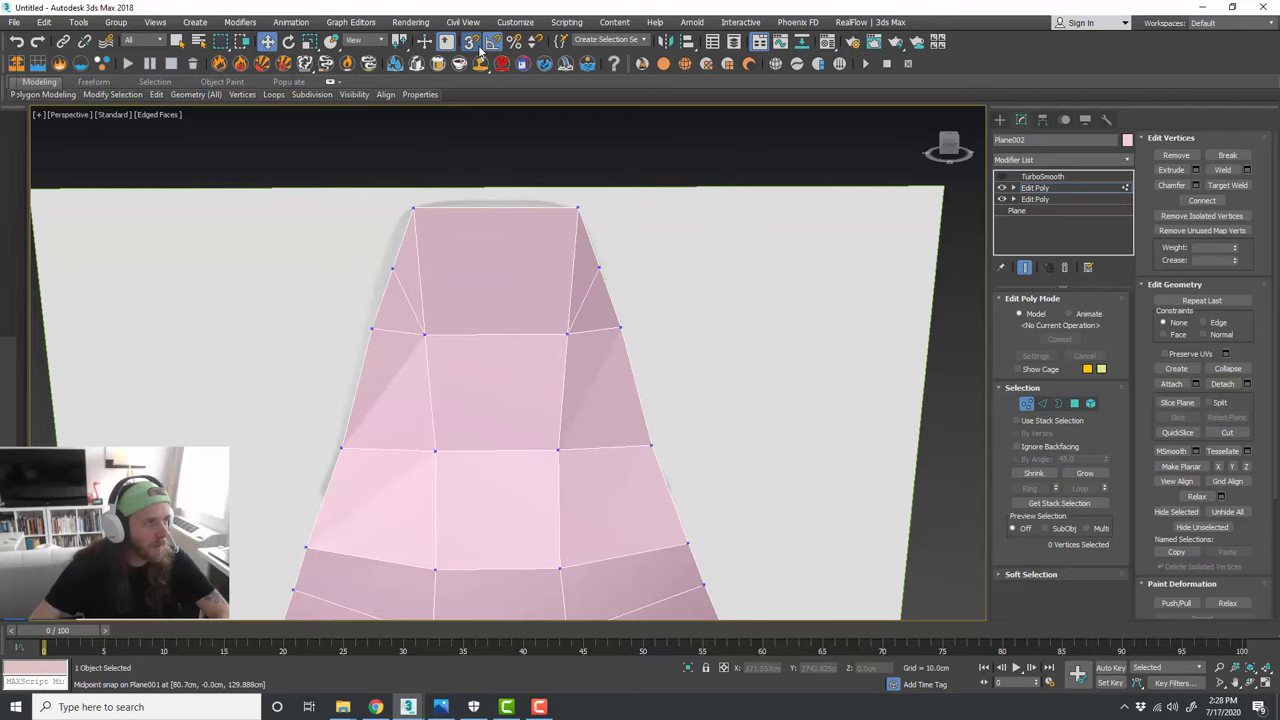
Step: Scale the two top vertices of the backrest closer together horizontally in the Front view
left_click_drag(445, 231, 403, 228)
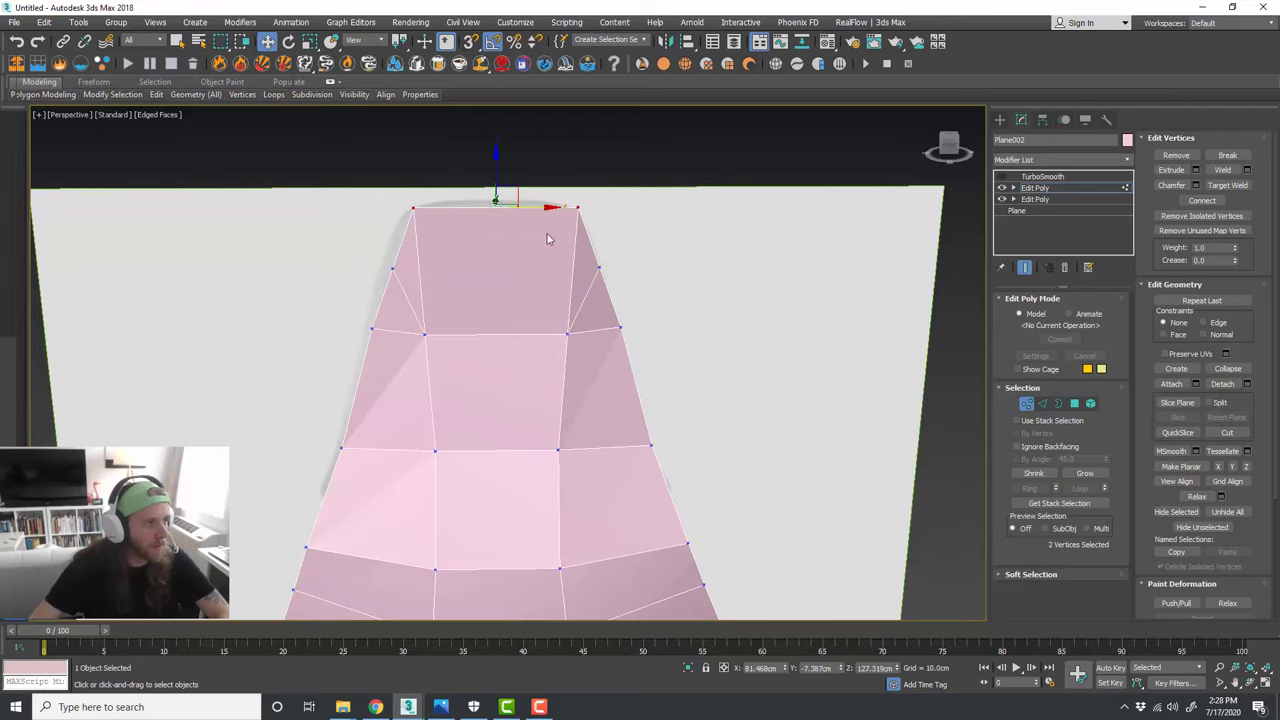
key("alt+w")
middle_click(772, 249)
key("alt+w")
scroll(580, 228, "up", 2)
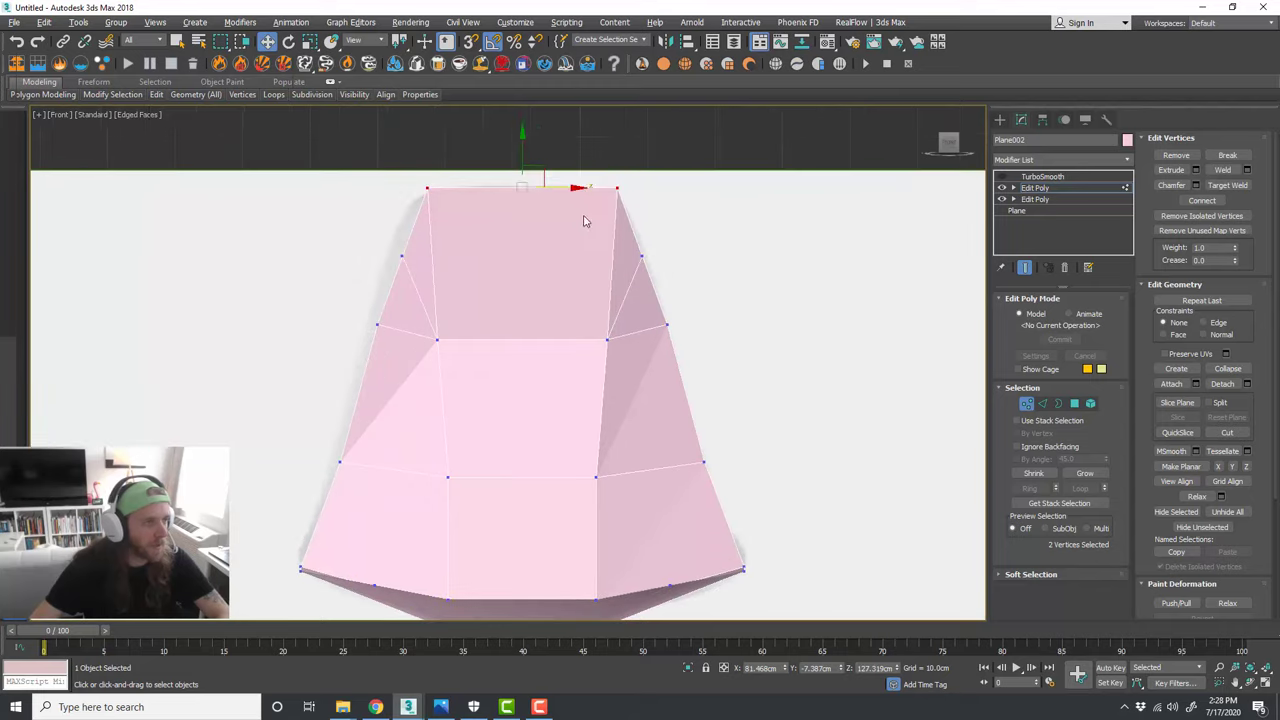
key("r")
left_click_drag(588, 190, 562, 190)
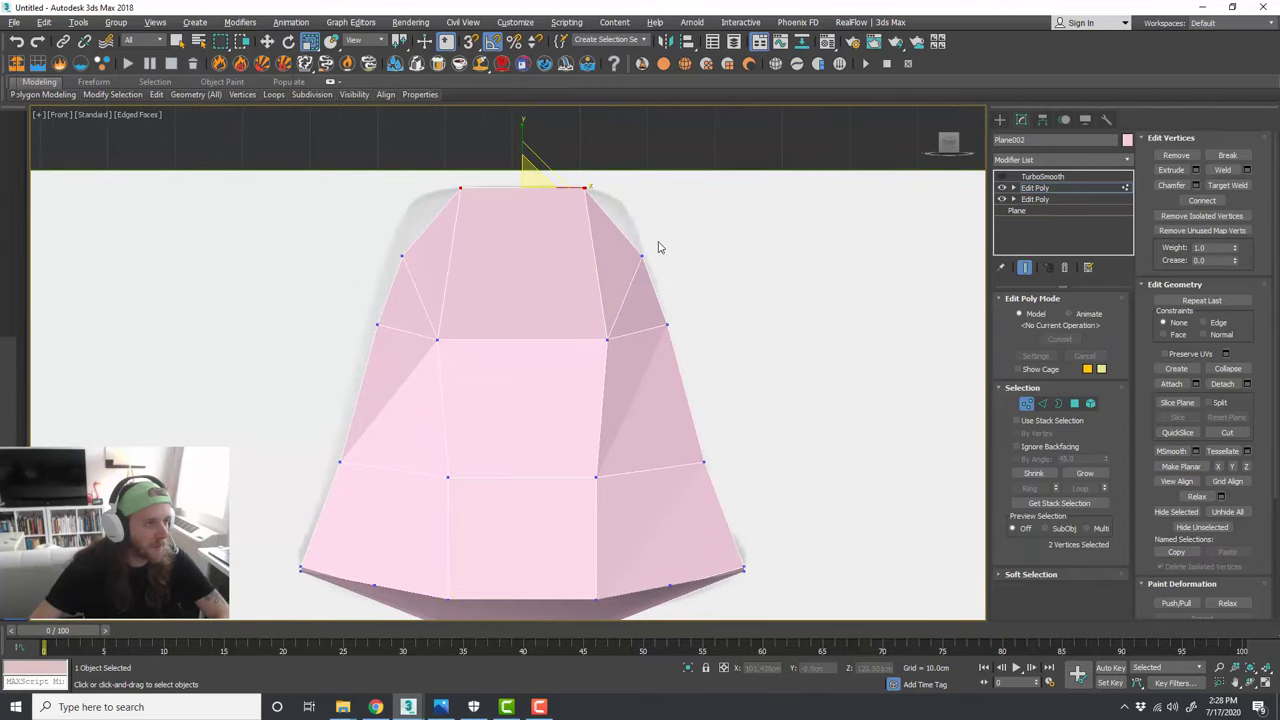
Step: Raise the two outer vertices just below the backrest's top edge by about 4 cm to round its upper corners
left_click_drag(656, 240, 643, 268)
left_click(390, 257, "ctrl")
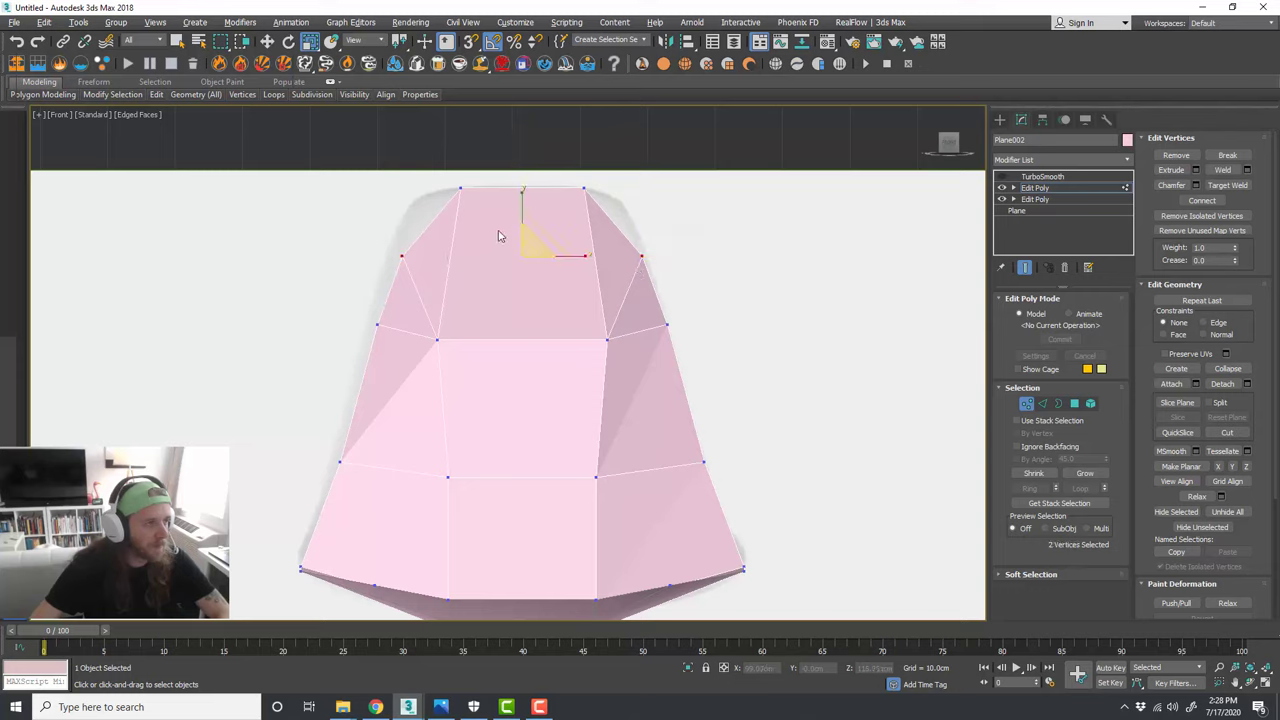
key("w")
left_click_drag(520, 200, 514, 177)
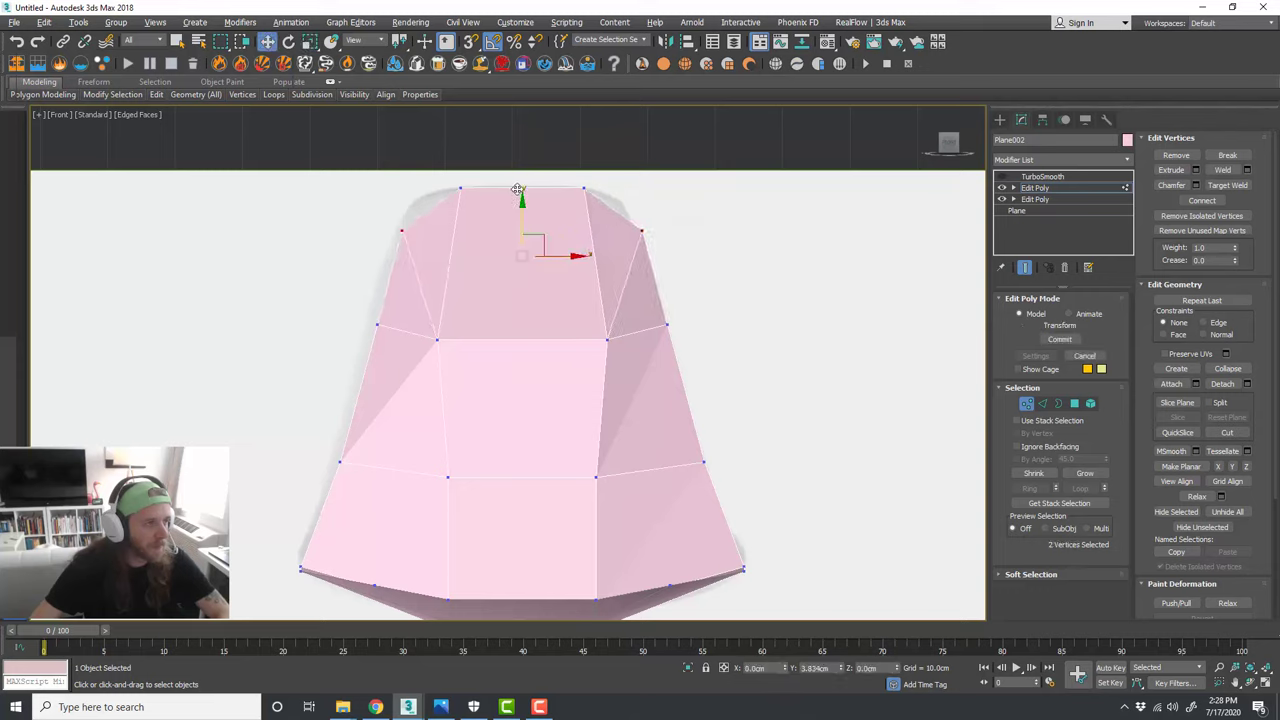
left_click_drag(517, 190, 517, 190)
scroll(573, 222, "down", 2)
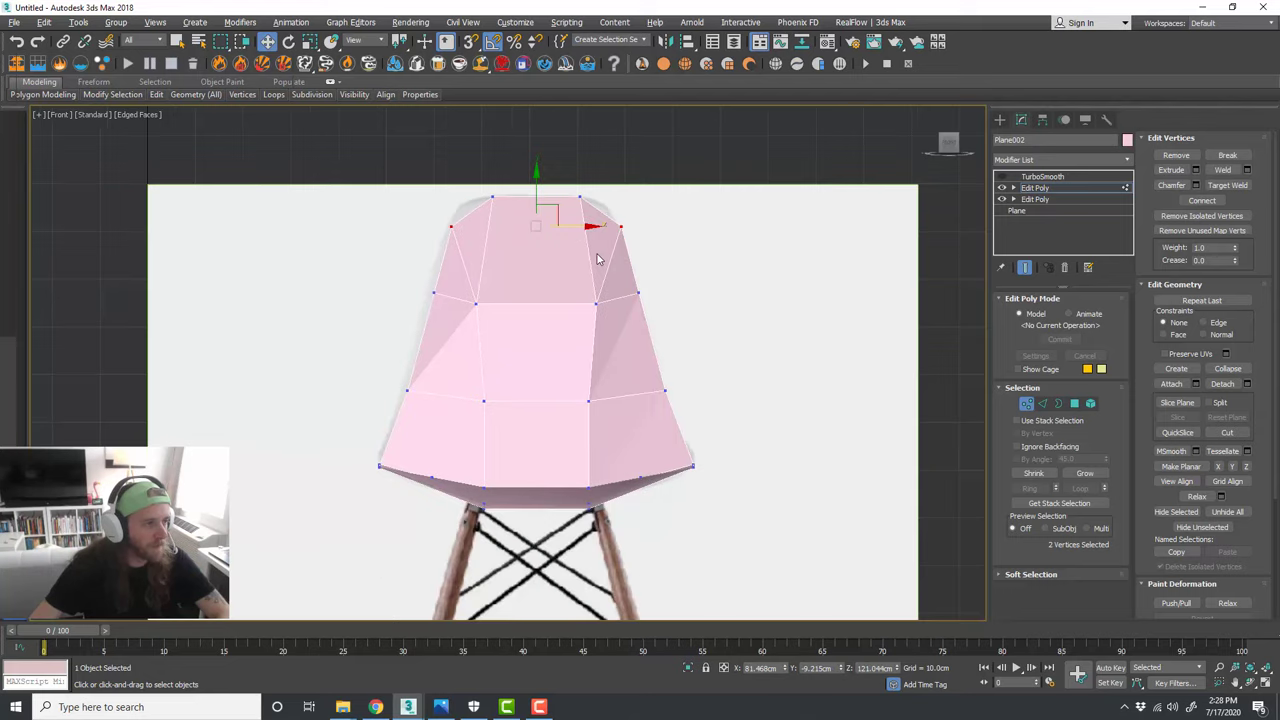
Step: Select the two midpoint vertices on the seat's front corners in the Perspective view and move them forward about 4 cm
key("alt+w")
middle_click(757, 503)
key("alt+w")
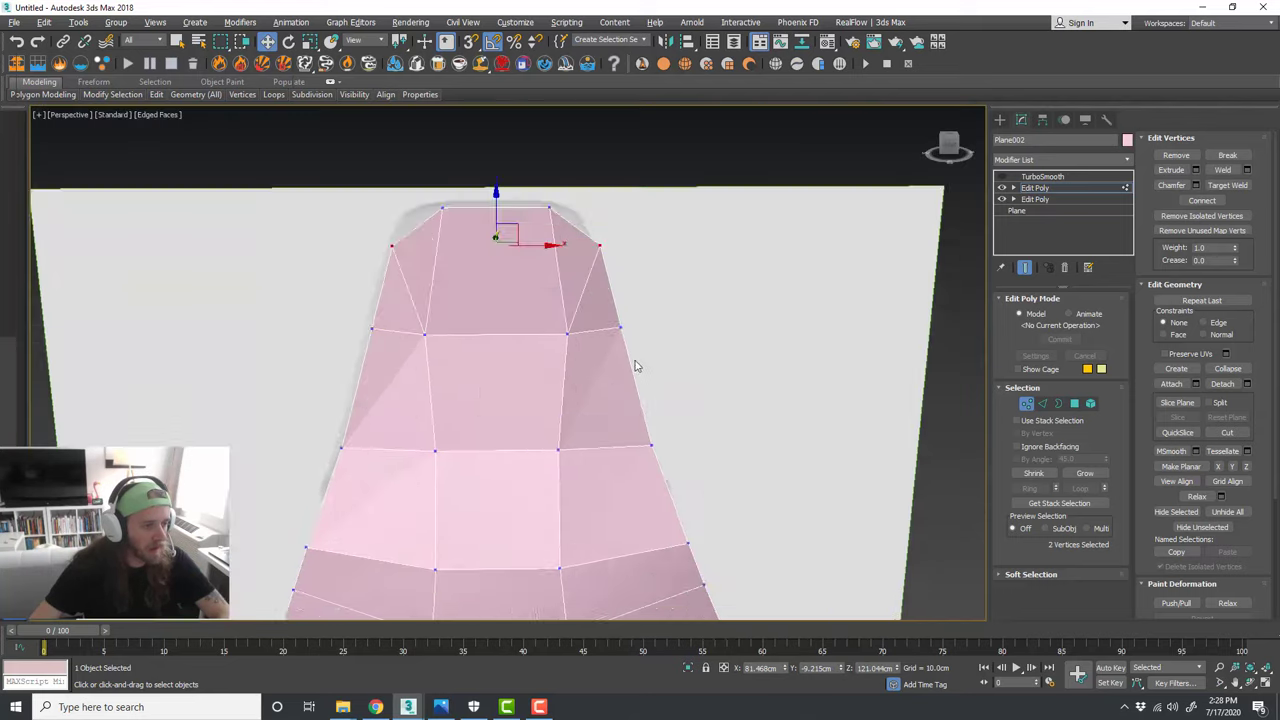
scroll(634, 366, "down", 4)
middle_click_drag(659, 486, 685, 495, "alt")
scroll(685, 494, "up", 4)
left_click(665, 430)
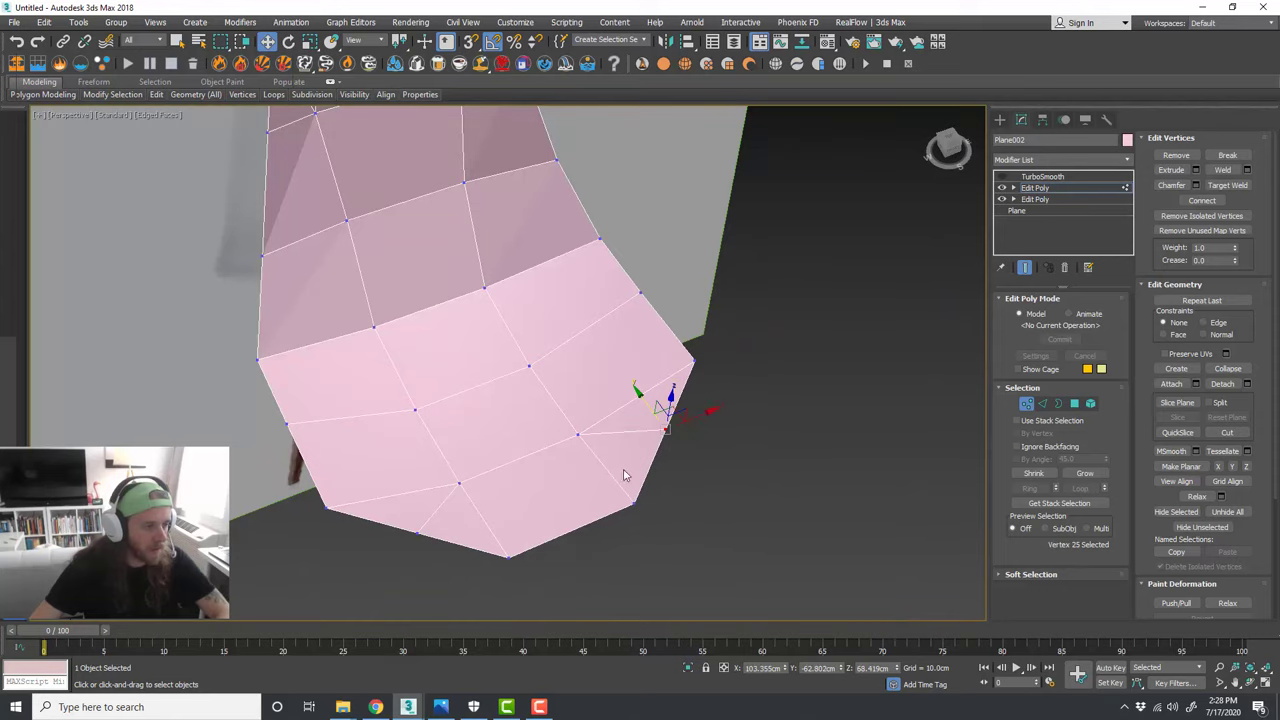
left_click(417, 533, "ctrl")
left_click_drag(533, 460, 550, 462)
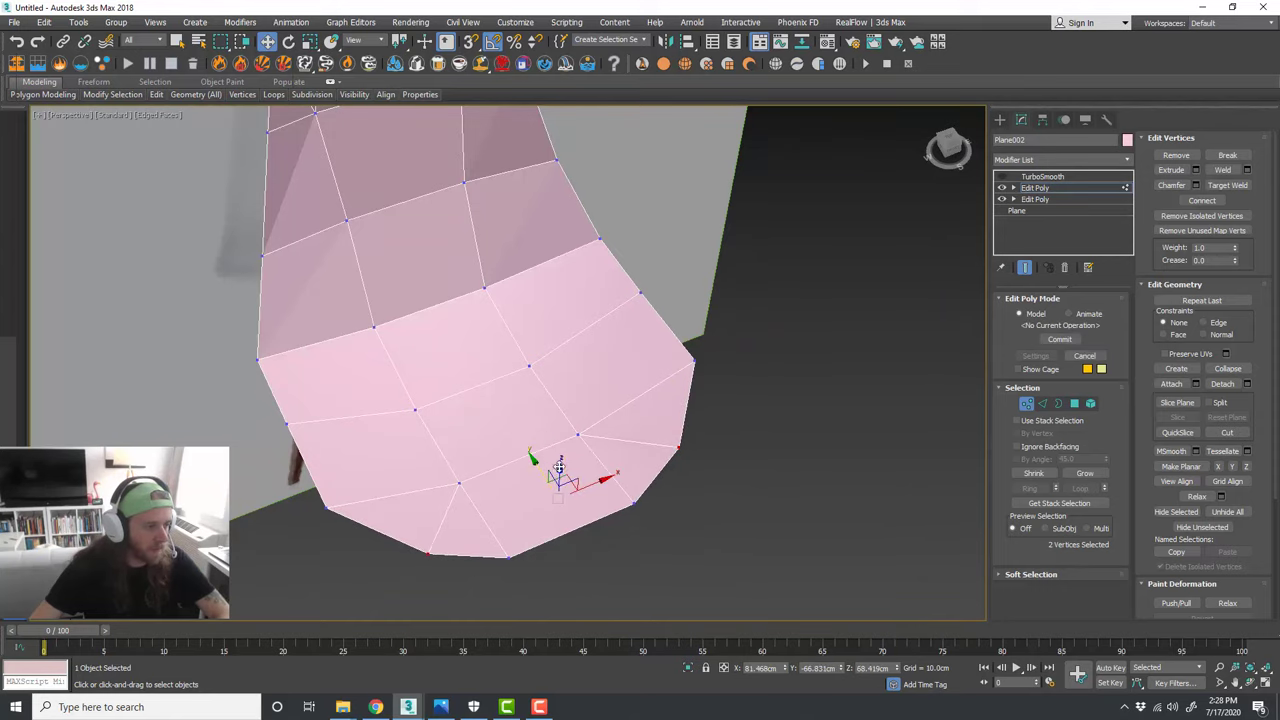
Step: Fine-tune the two front corner vertices in the Left view, moving them back about 1.5 cm and up about 0.3 cm
middle_click_drag(652, 490, 734, 394, "alt")
key("alt+w")
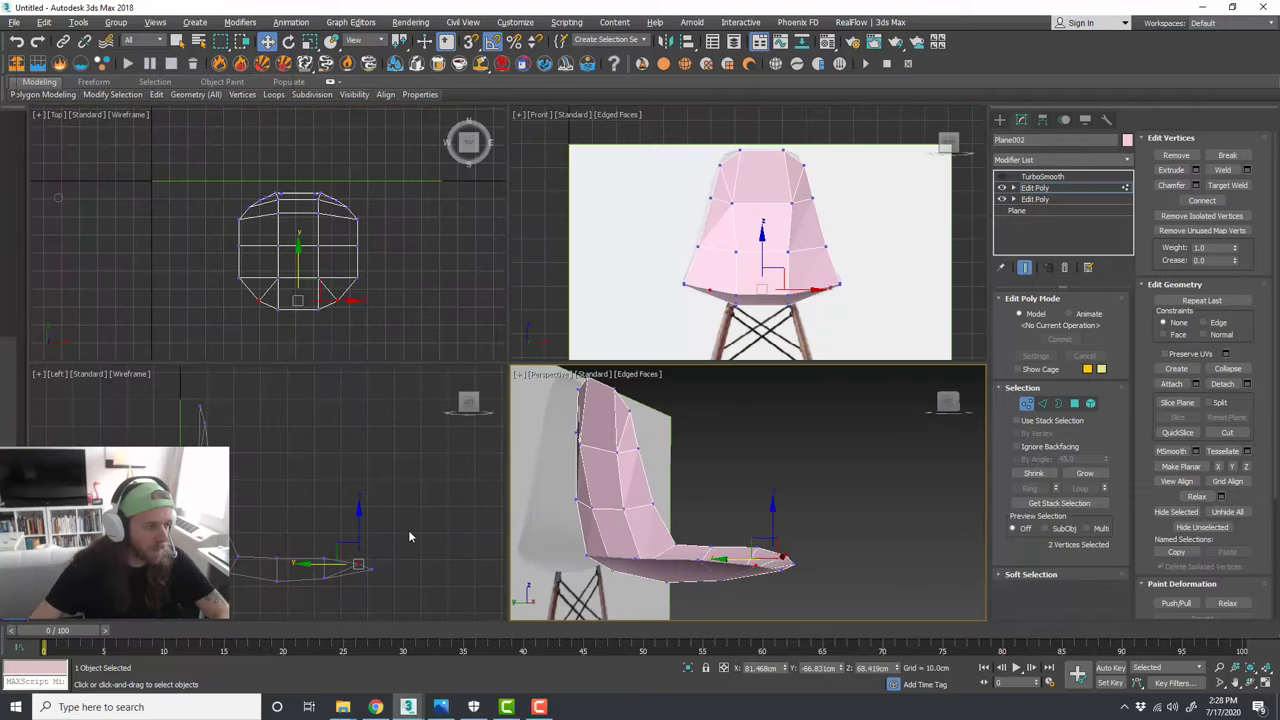
middle_click(408, 530)
key("alt+w")
left_click_drag(707, 494, 707, 491)
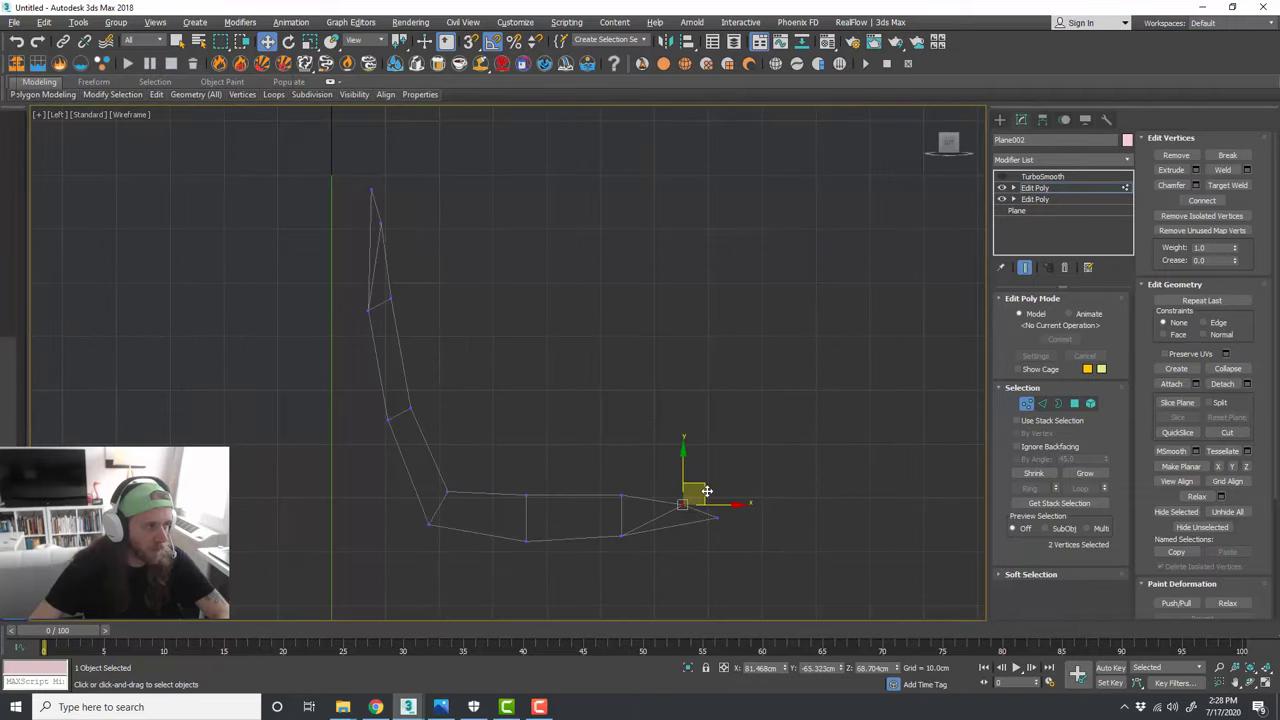
key("alt+w")
middle_click(751, 517)
key("alt+w")
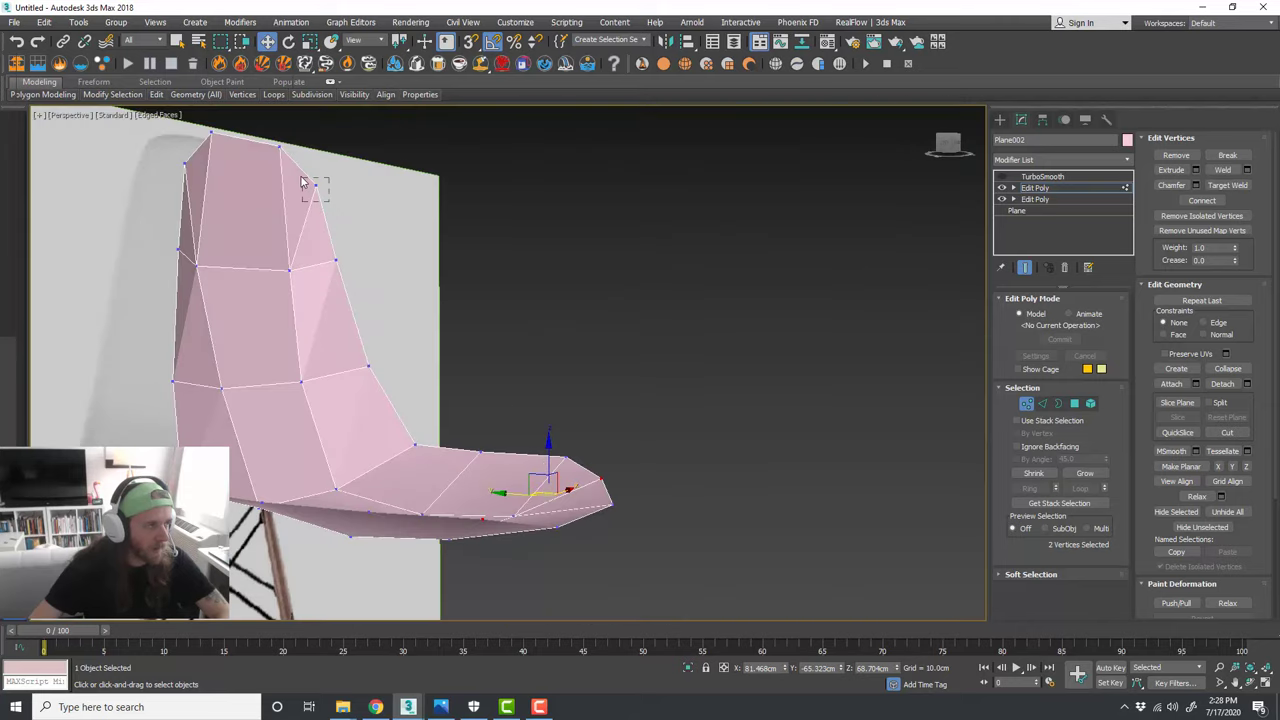
Step: Select the two upper outer backrest vertices and lower them about 1.7 cm along the backrest profile in the Left view
left_click_drag(301, 177, 299, 176)
left_click_drag(199, 183, 169, 160, "ctrl")
key("alt+w")
middle_click(422, 431)
key("alt+w")
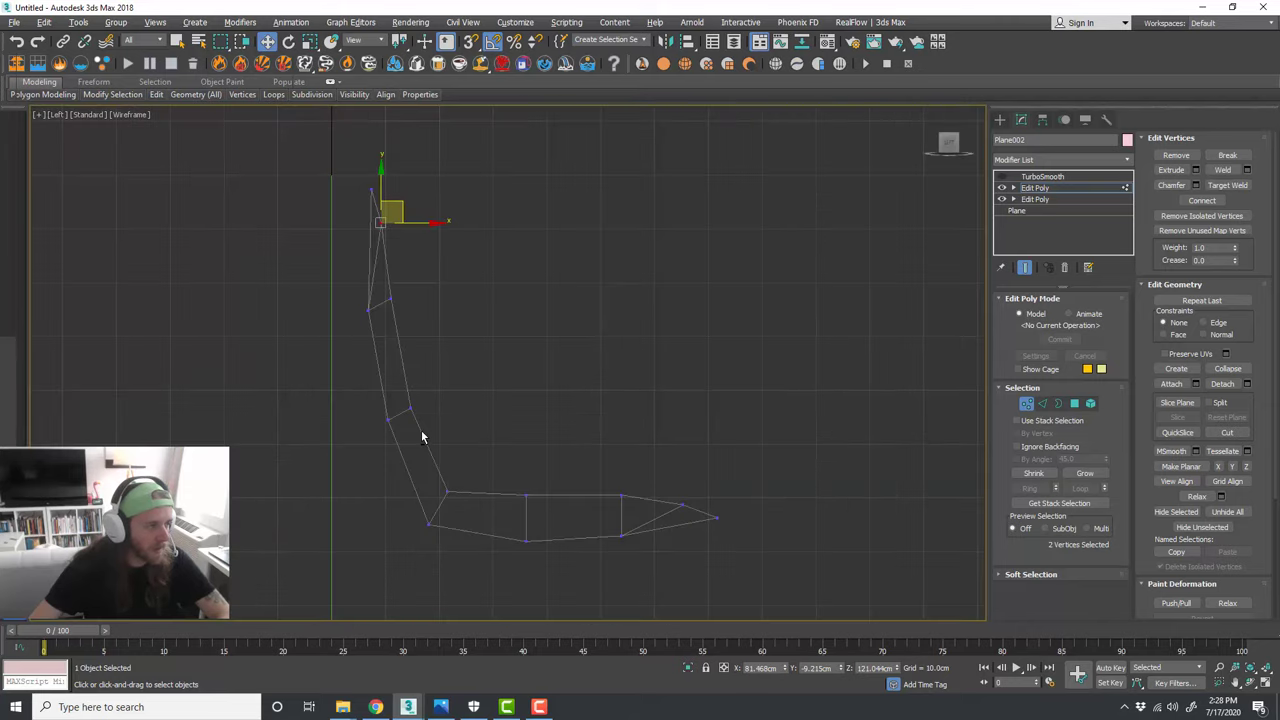
middle_click_drag(439, 331, 450, 393)
scroll(402, 264, "up", 2)
left_click_drag(406, 277, 406, 286)
scroll(406, 287, "down", 2)
key("alt+w")
middle_click(686, 457)
key("alt+w")
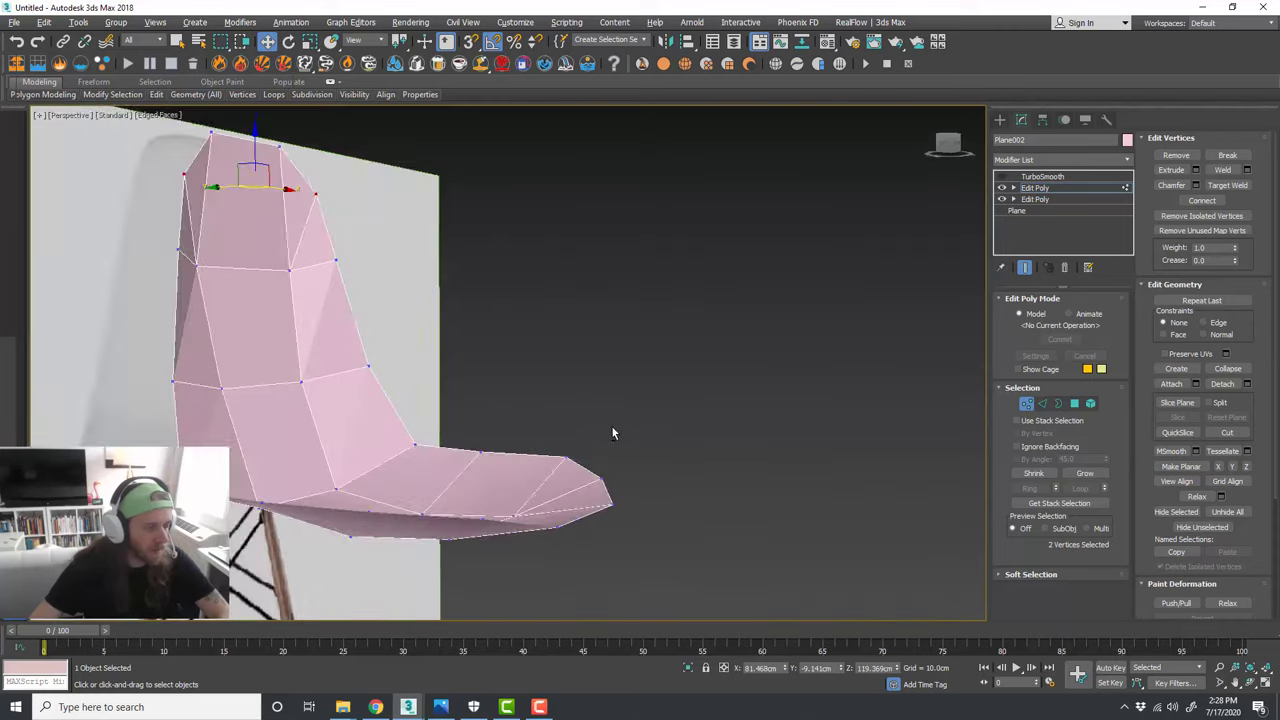
Step: Leave vertex editing and turn TurboSmooth back on for the chair shell
middle_click_drag(613, 433, 541, 395, "alt")
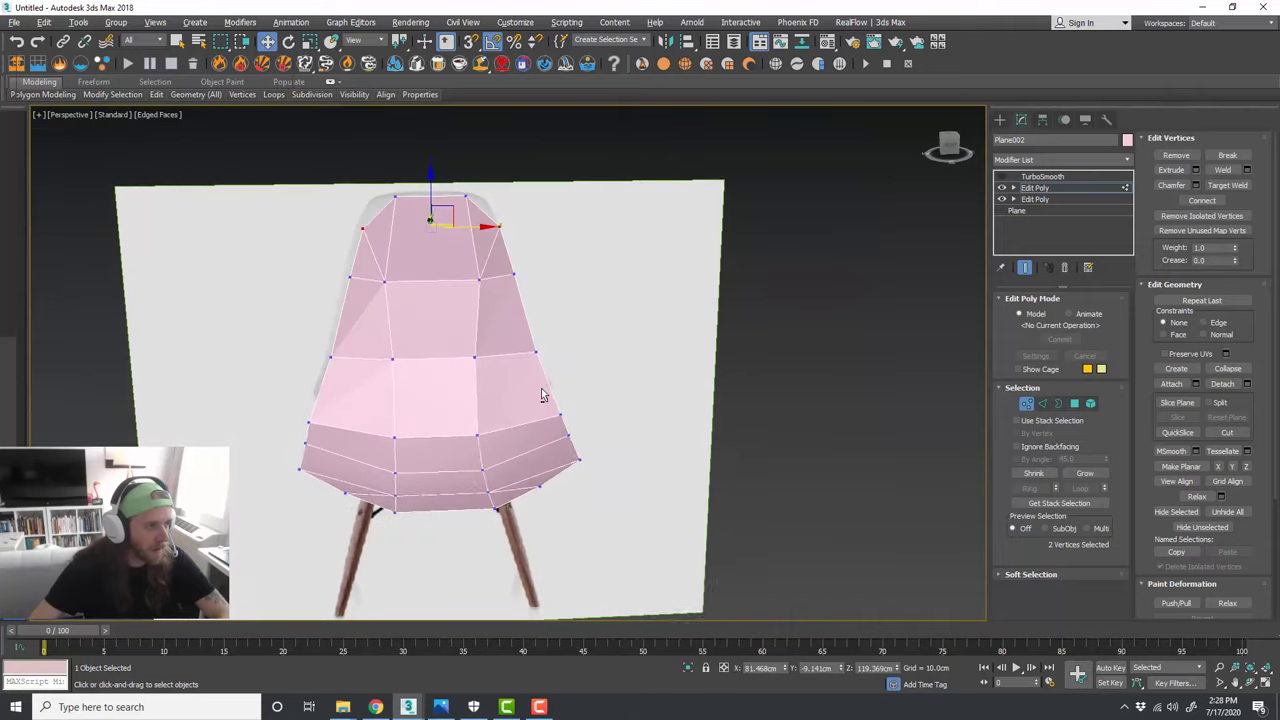
middle_click_drag(363, 374, 585, 409, "alt")
scroll(585, 409, "up", 3)
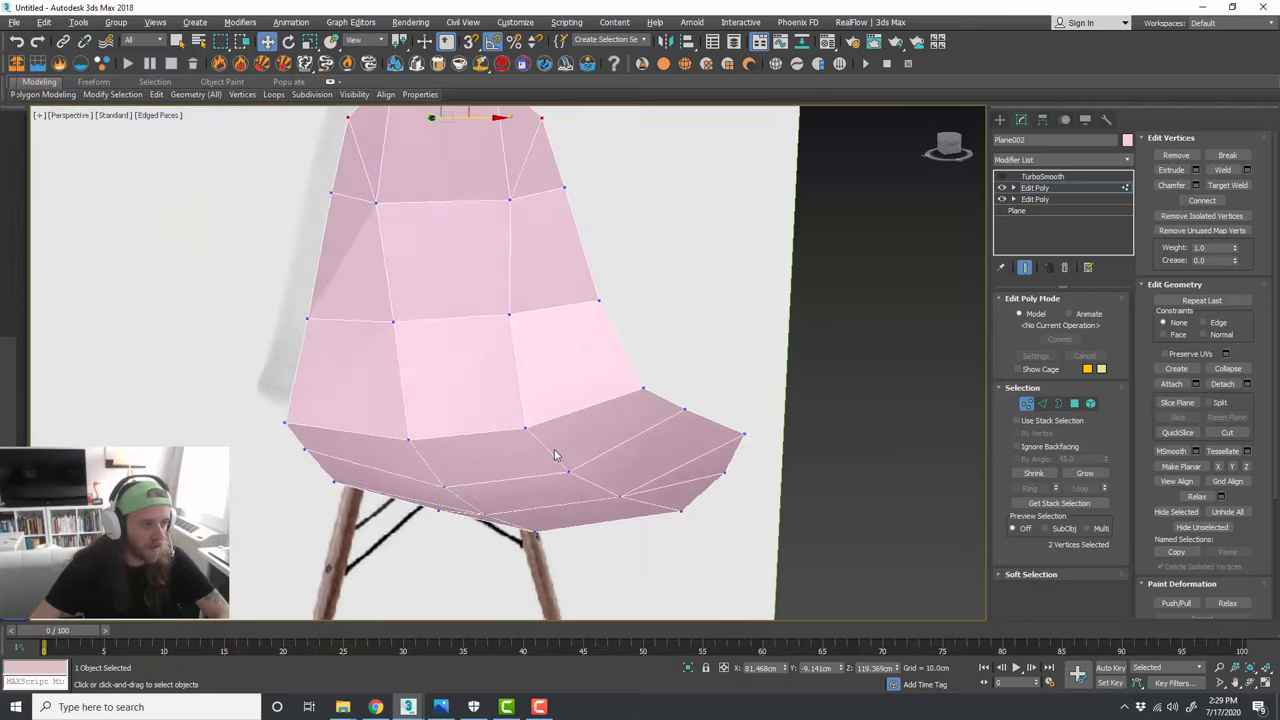
left_click(1025, 404)
left_click(1002, 177)
scroll(583, 414, "down", 3)
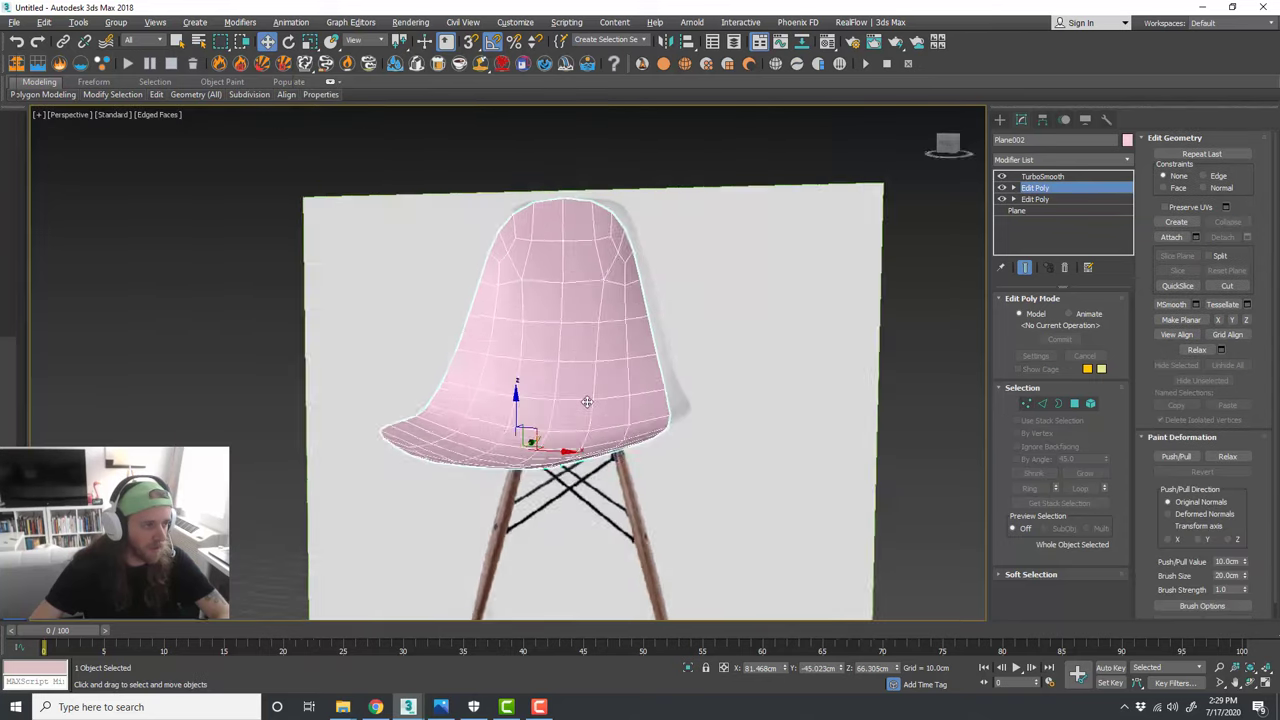
Step: Examine the smoothed shell from several angles and compare its silhouette with the reference image in the Front view
middle_click_drag(589, 406, 611, 480, "alt")
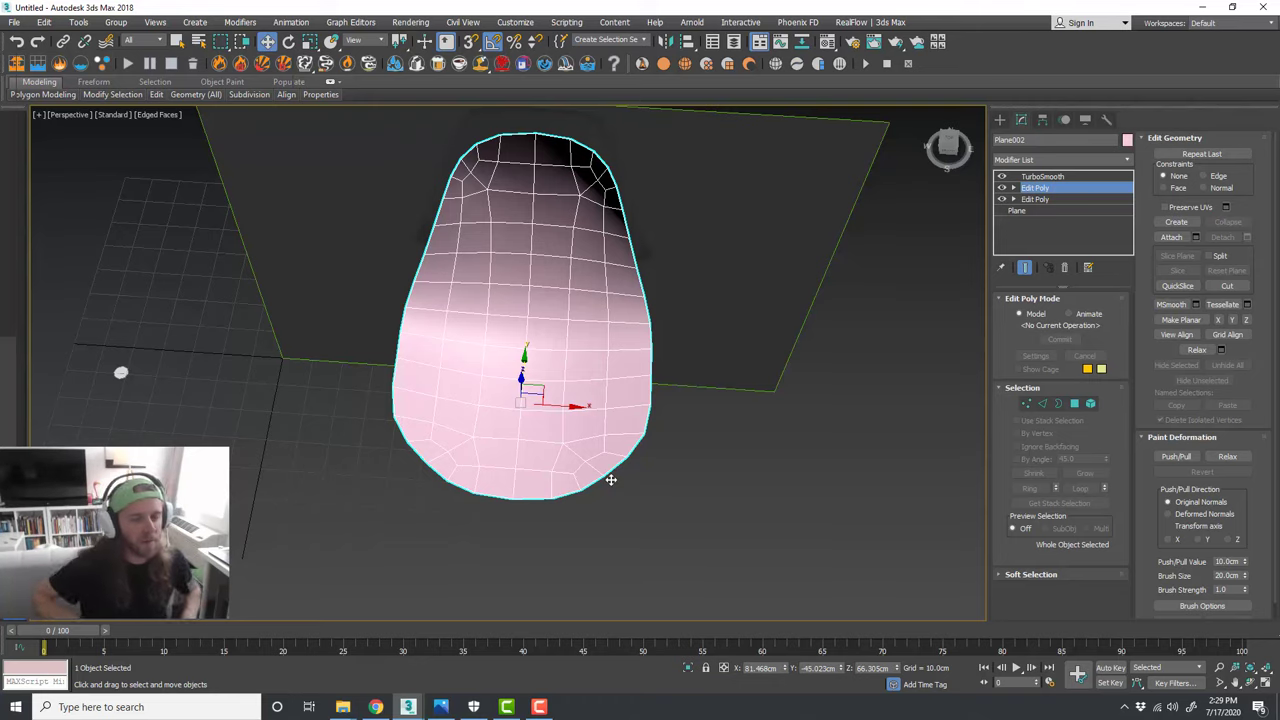
middle_click_drag(608, 447, 670, 358, "alt")
scroll(640, 360, "down", 3)
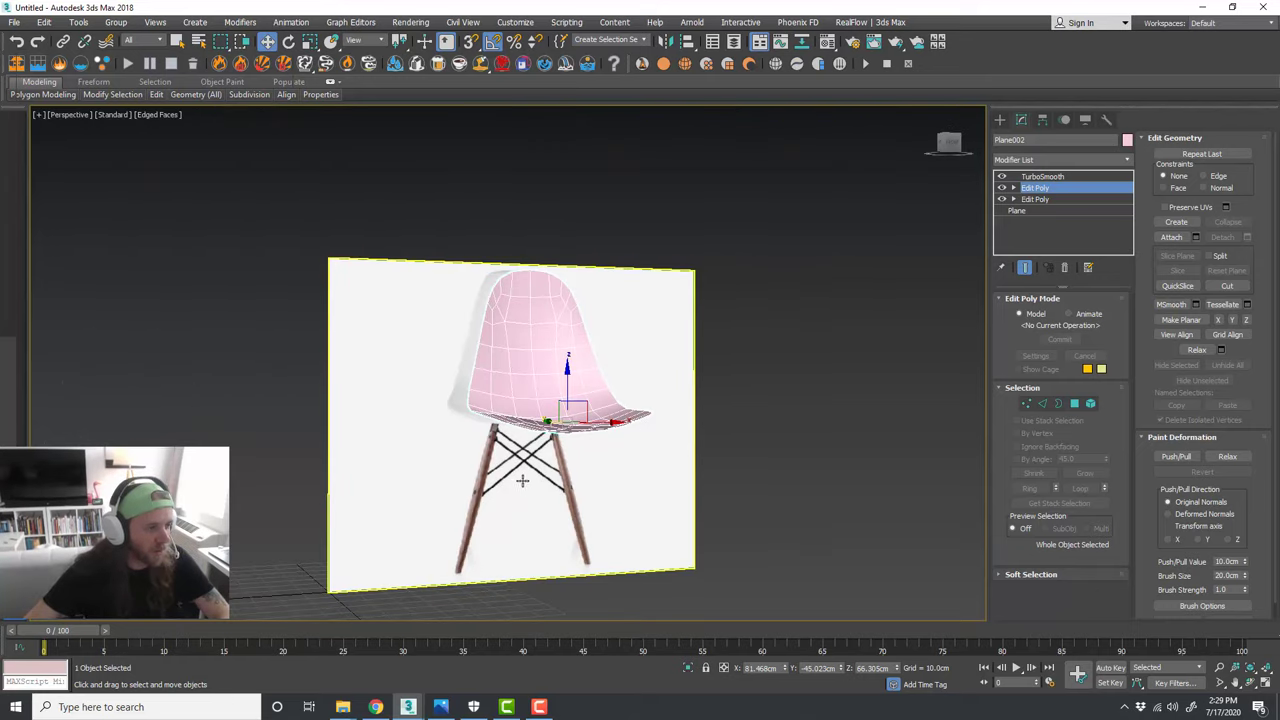
middle_click_drag(538, 480, 571, 490, "alt")
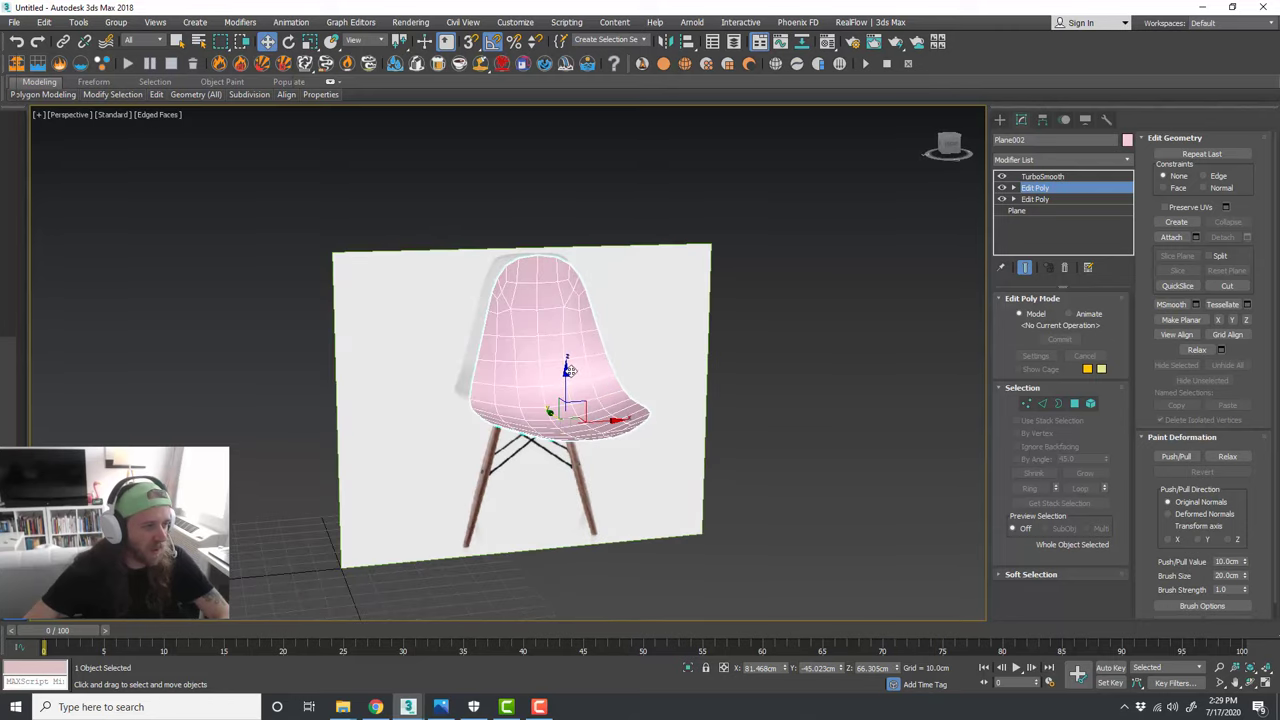
left_click(643, 329)
middle_click_drag(643, 401, 665, 421, "alt")
scroll(526, 429, "up", 4)
left_click(580, 418)
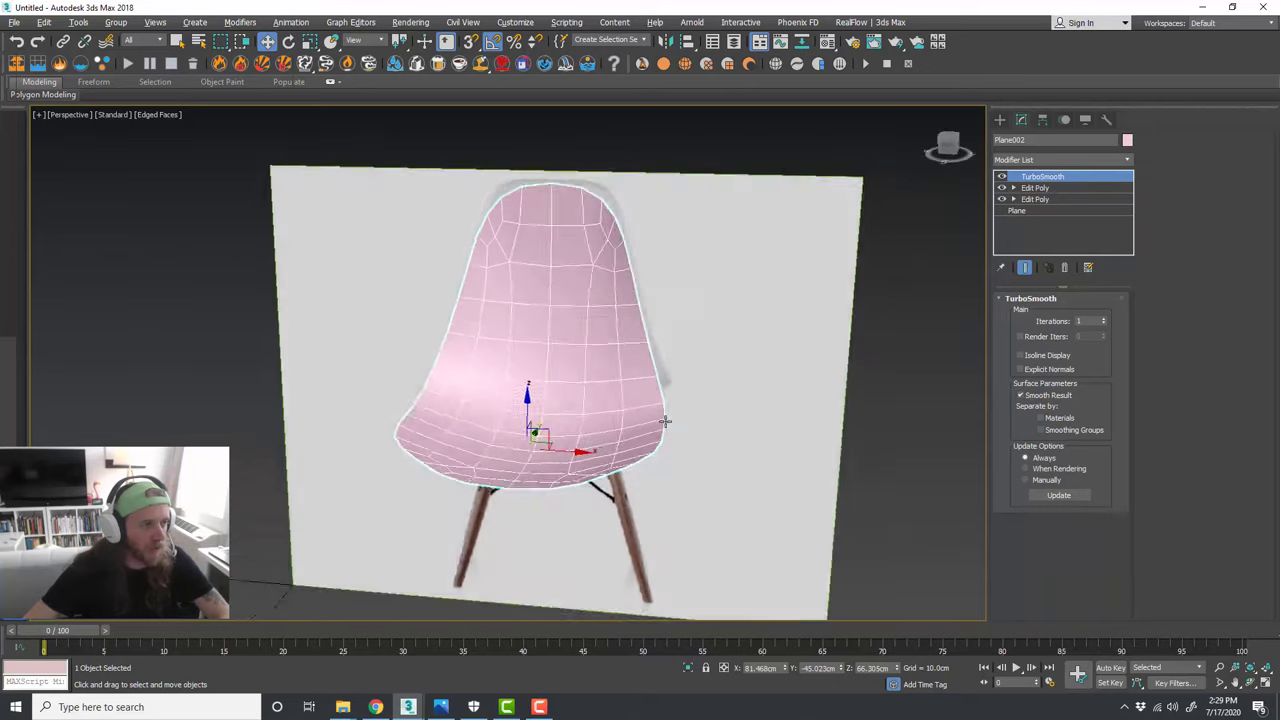
key("f")
key("alt+w")
key("alt+w")
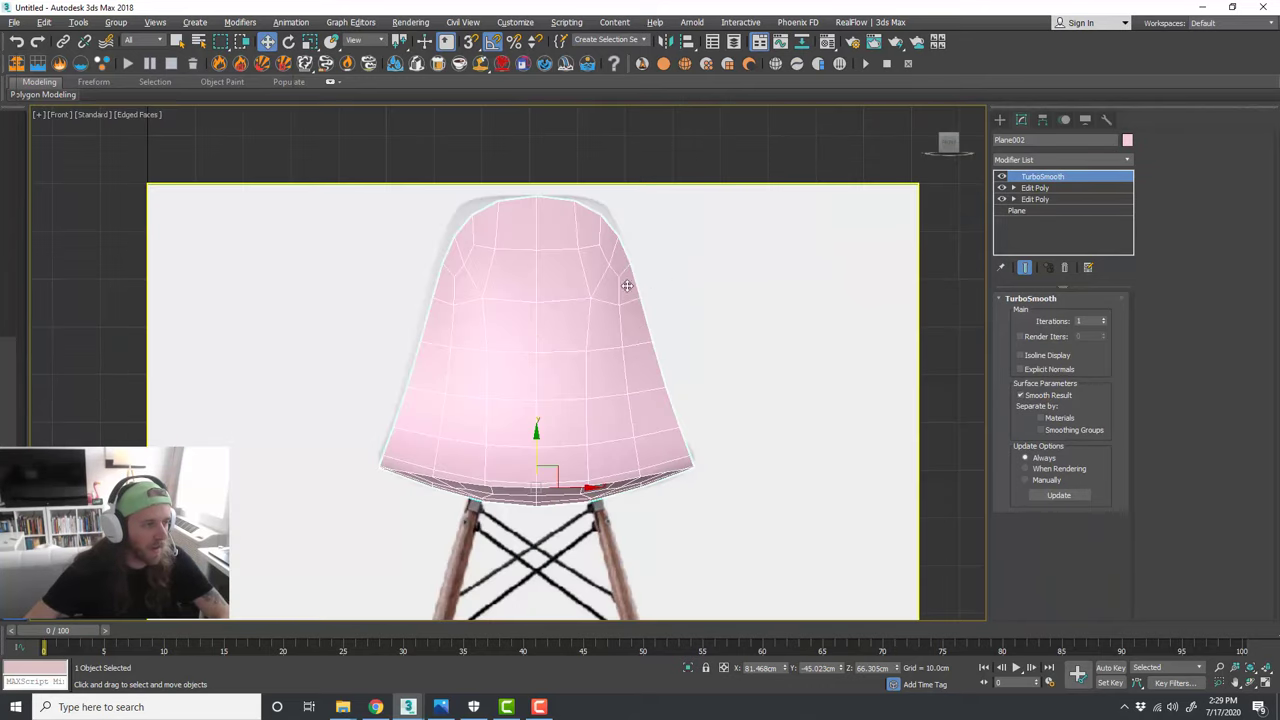
scroll(562, 295, "down", 2)
scroll(569, 298, "up", 2)
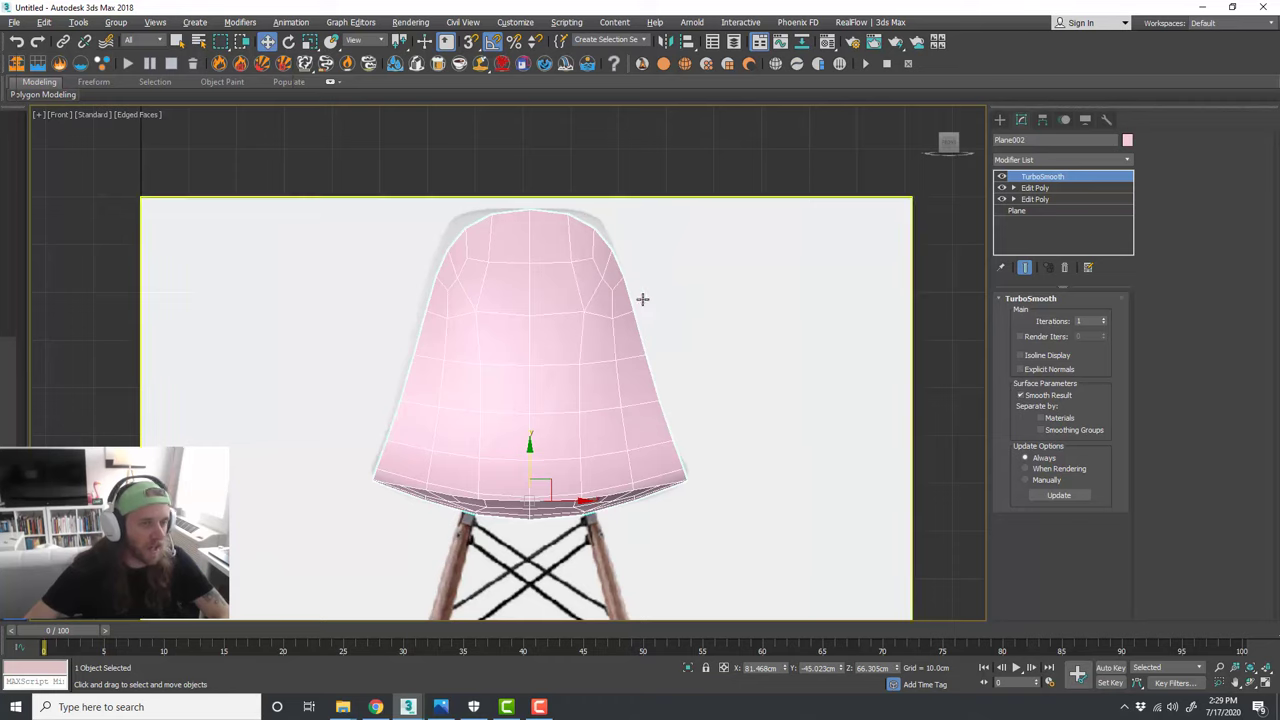
Step: With the TurboSmooth result shown, raise the upper Edit Poly's two upper outer backrest vertices about 3.5 cm to match the reference's rounded top
left_click(1002, 177)
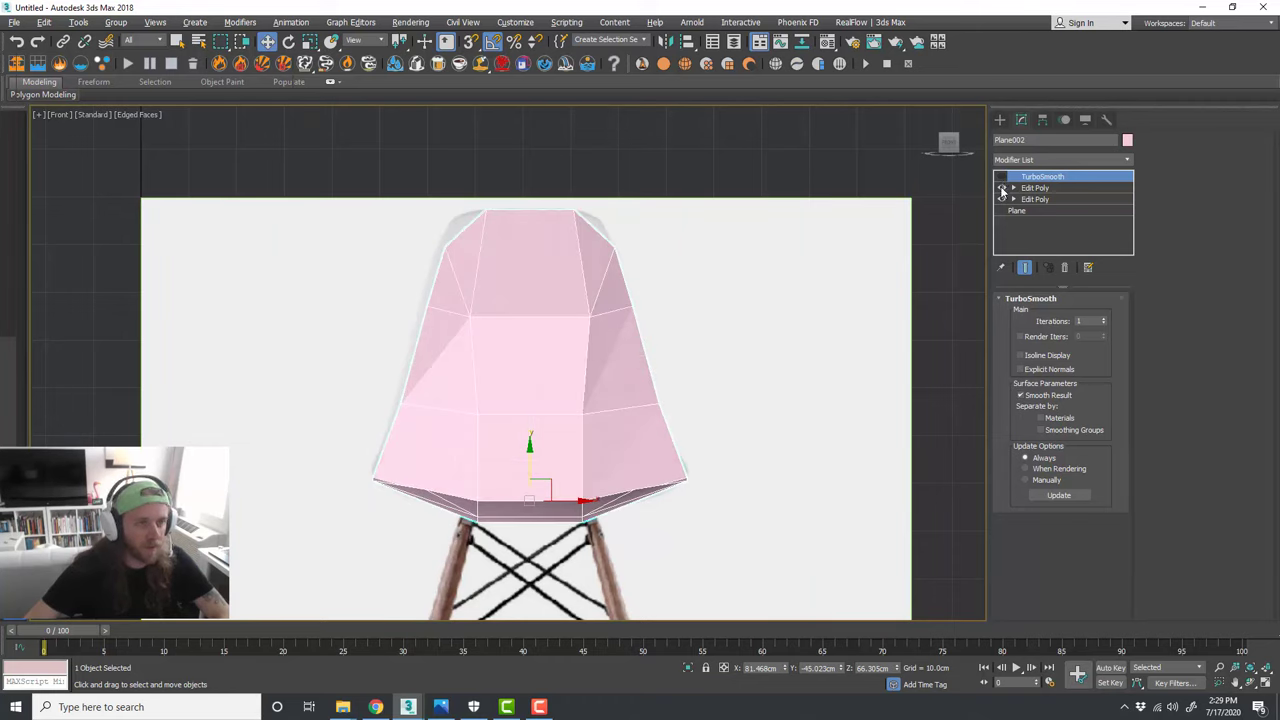
left_click(1030, 188)
left_click(1026, 404)
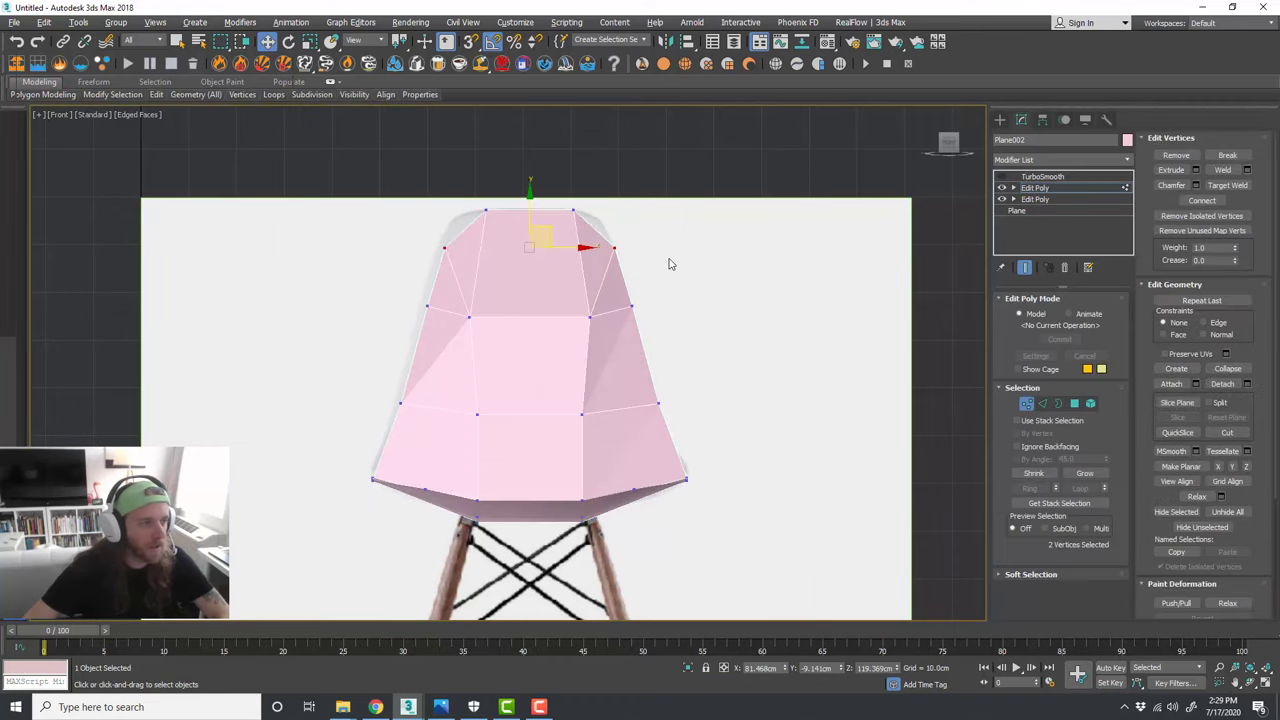
left_click_drag(598, 237, 596, 237)
left_click(446, 247, "ctrl")
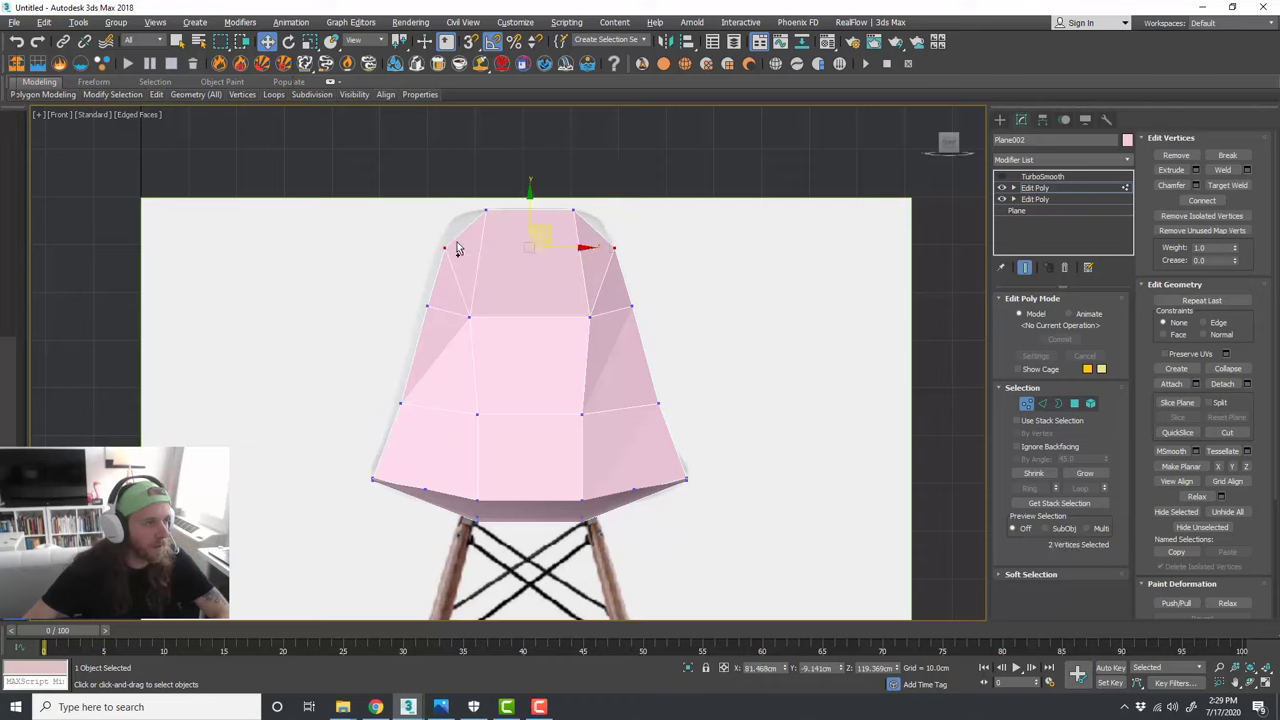
left_click(1002, 177)
left_click_drag(532, 207, 534, 192)
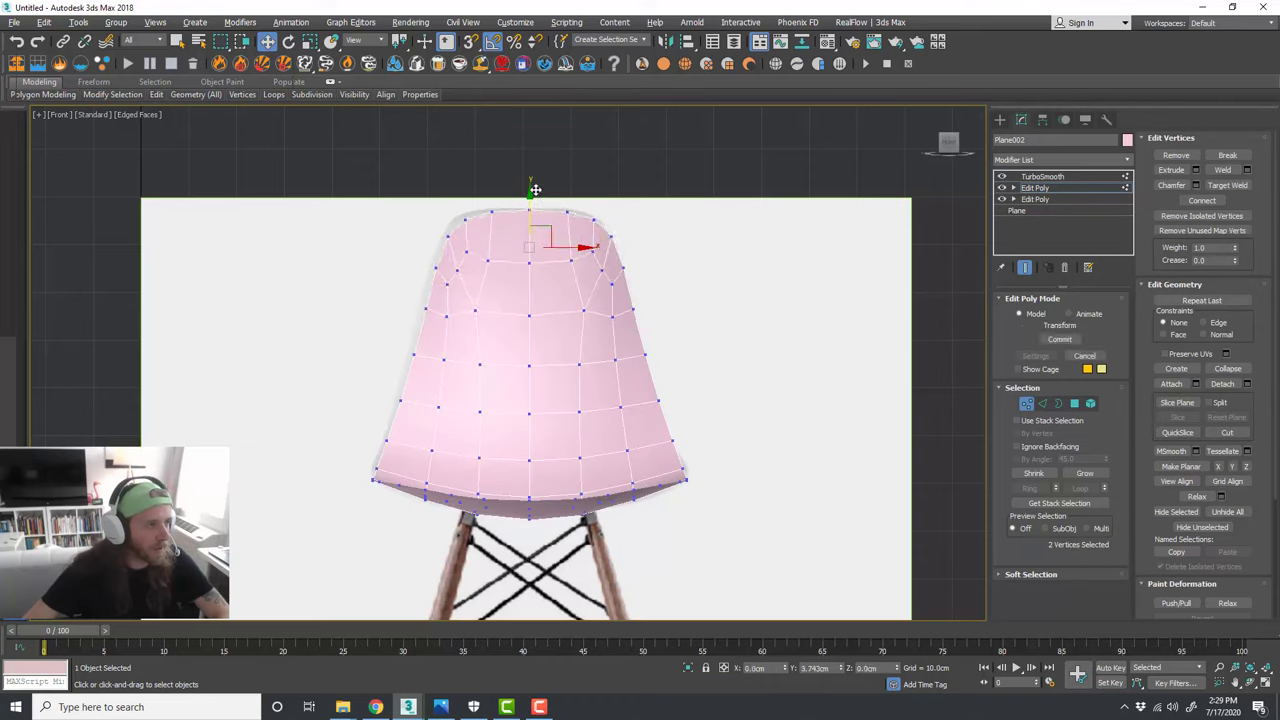
Step: Select the two vertices of the seat's front edge and move them back about 2.2 cm while previewing TurboSmooth
key("alt+w")
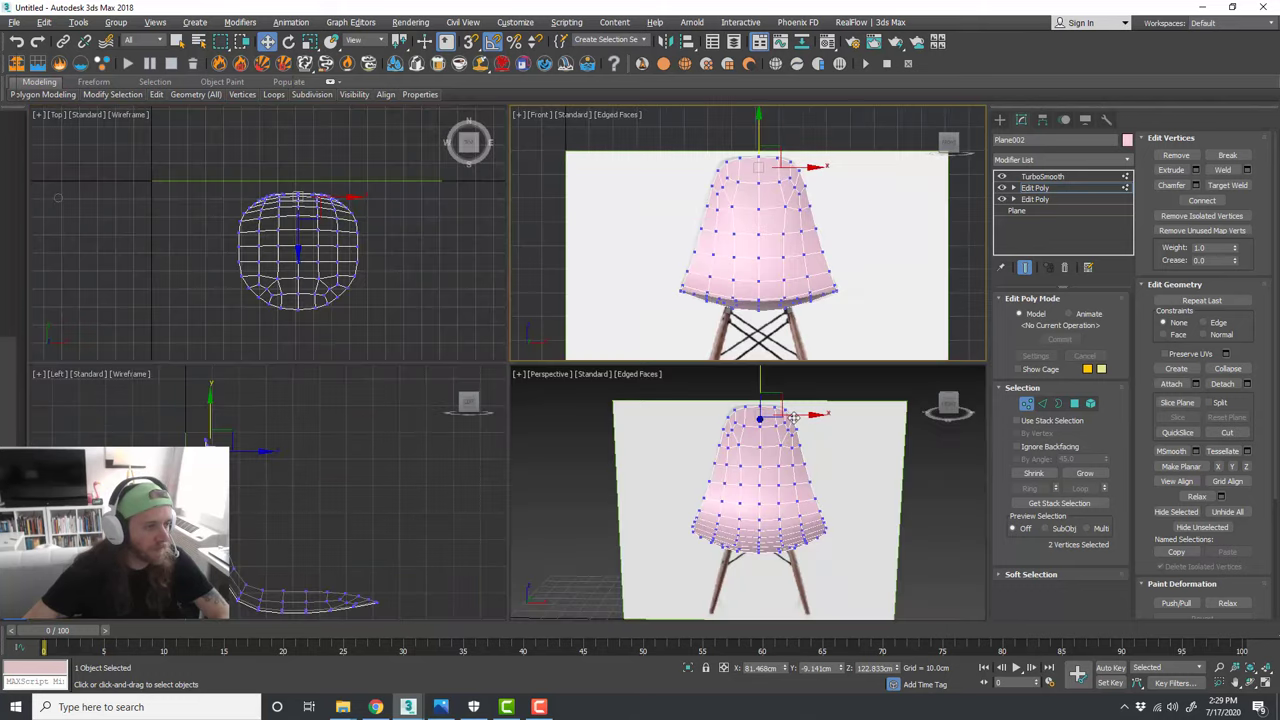
middle_click(796, 440)
key("alt+w")
middle_click_drag(740, 391, 741, 455, "alt")
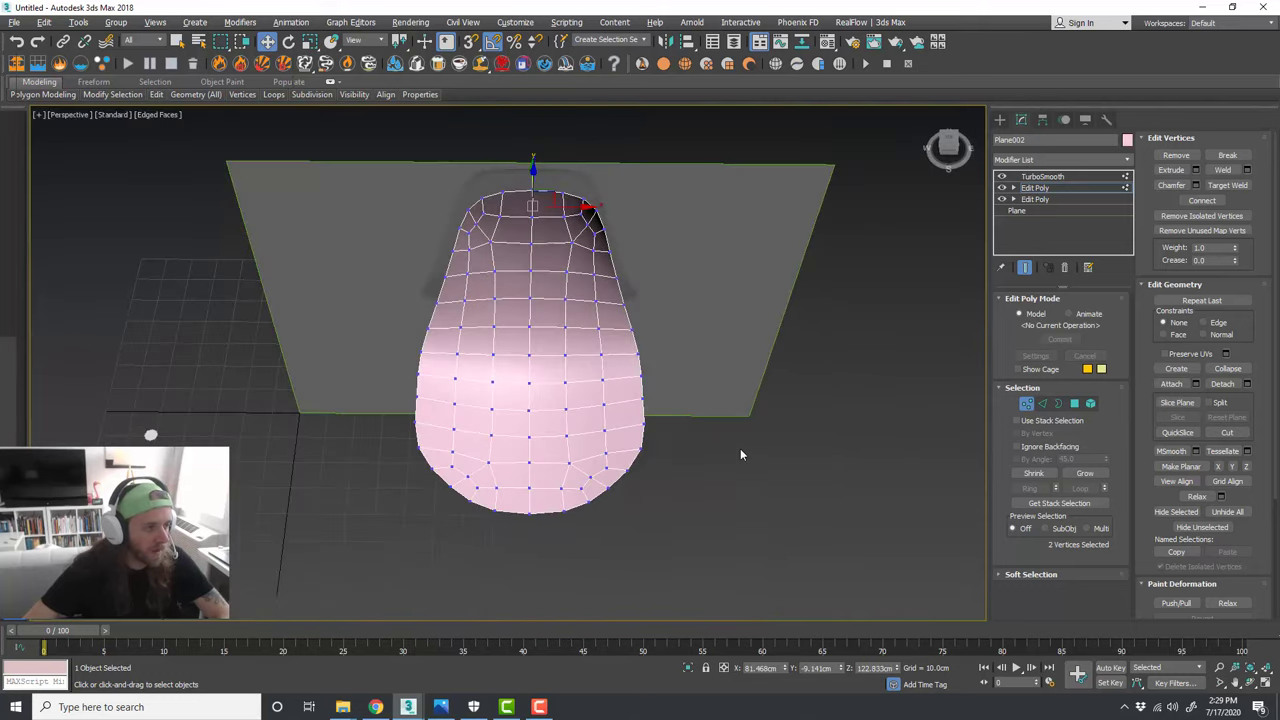
left_click(1003, 177)
left_click_drag(474, 514, 474, 514)
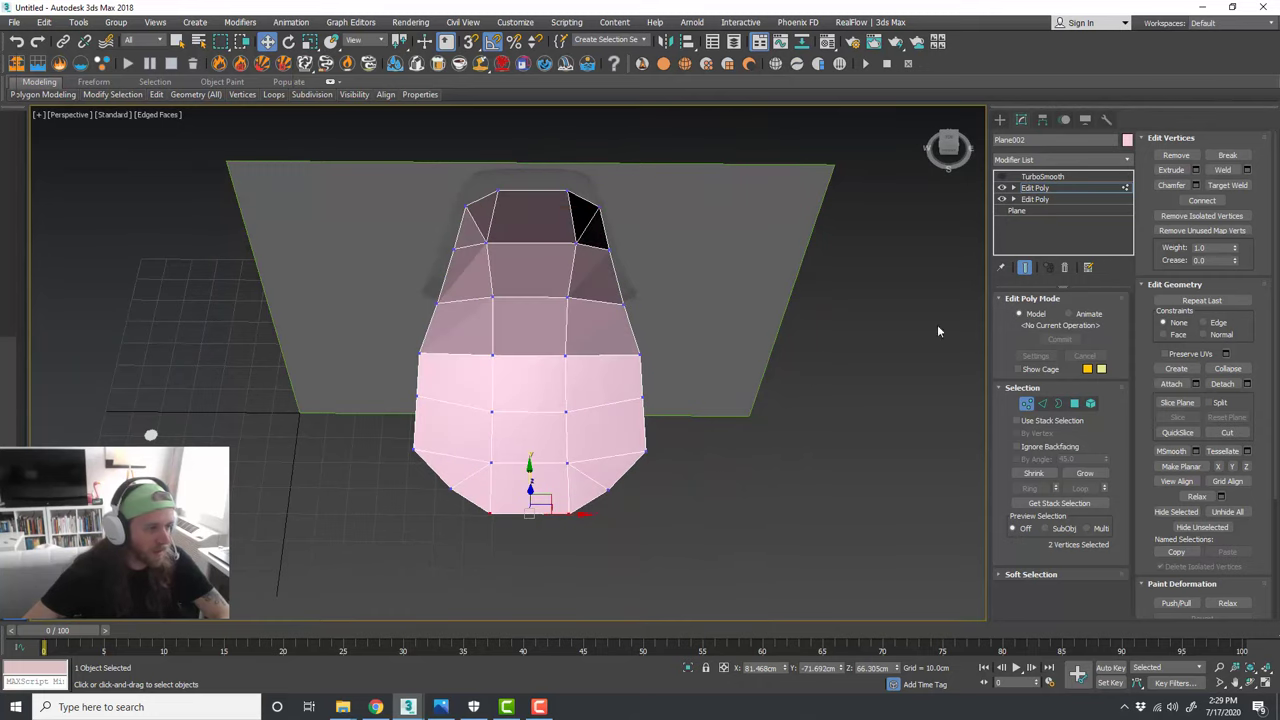
left_click(1002, 177)
scroll(518, 505, "up", 3)
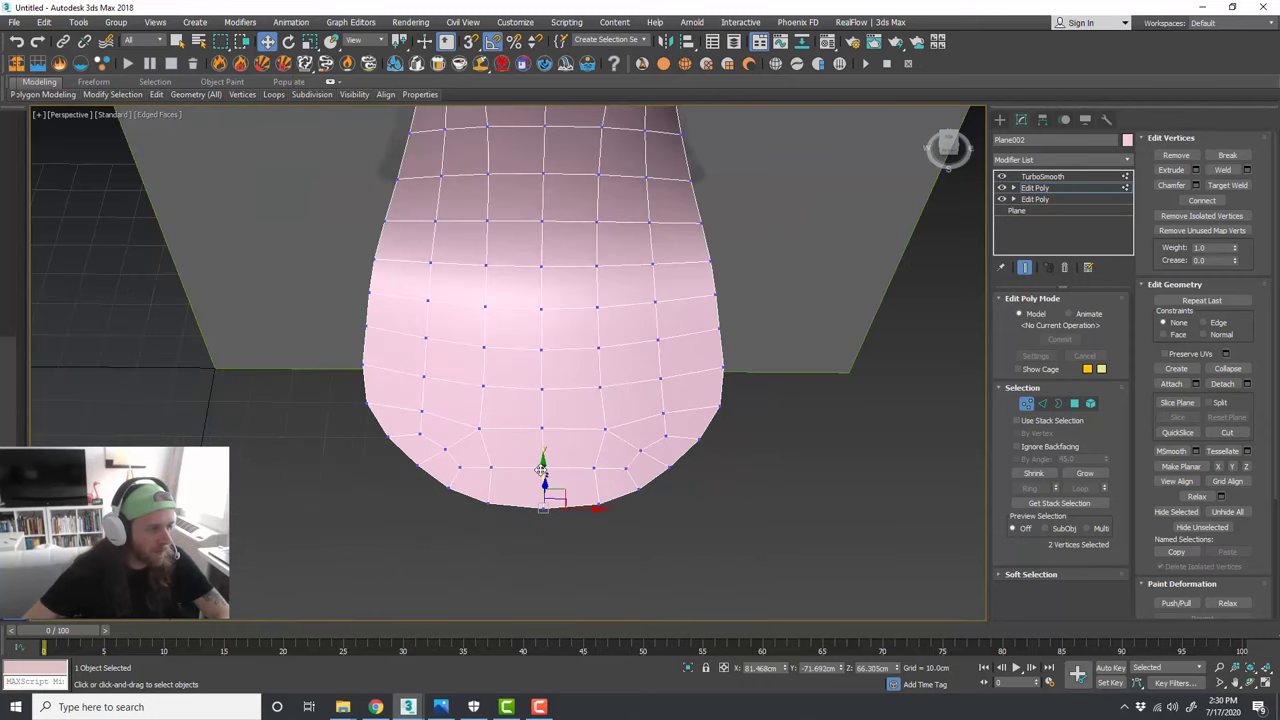
left_click_drag(540, 470, 540, 460)
Step: Leave vertex editing and switch to Chrome to consult the Eames side chair reference images
middle_click_drag(540, 460, 621, 470, "alt")
scroll(621, 470, "up", 5)
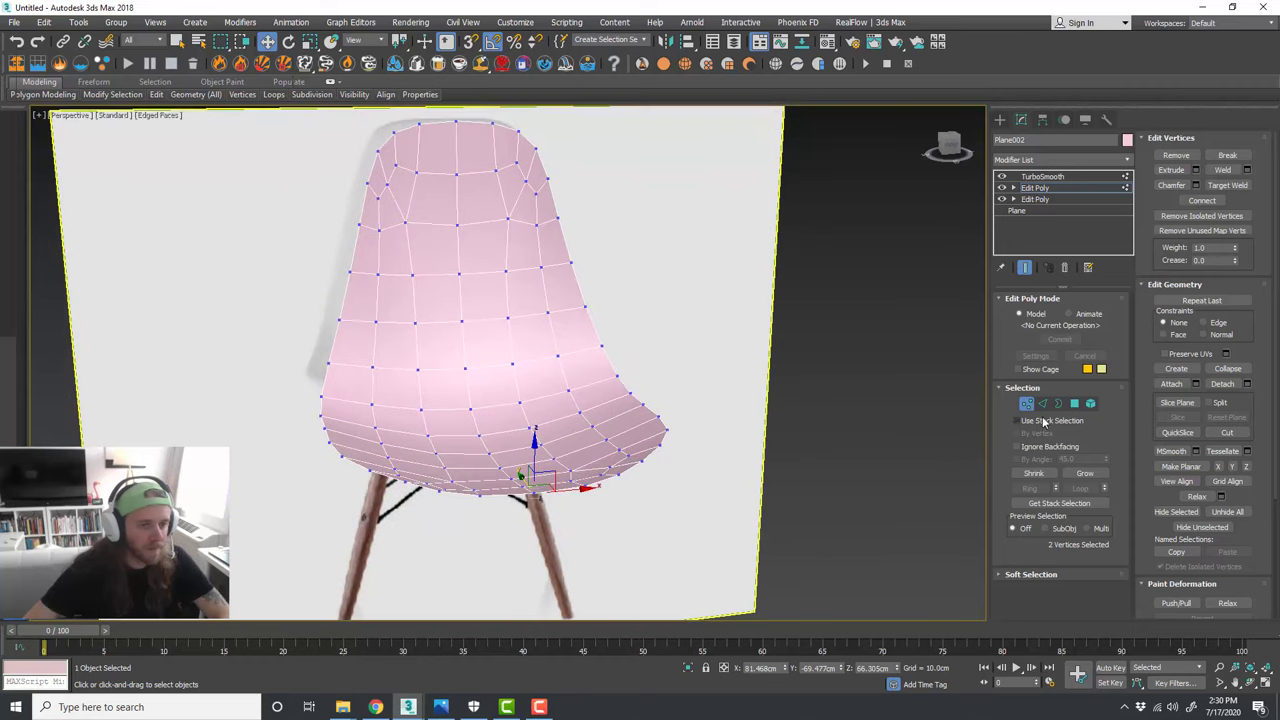
left_click(1030, 404)
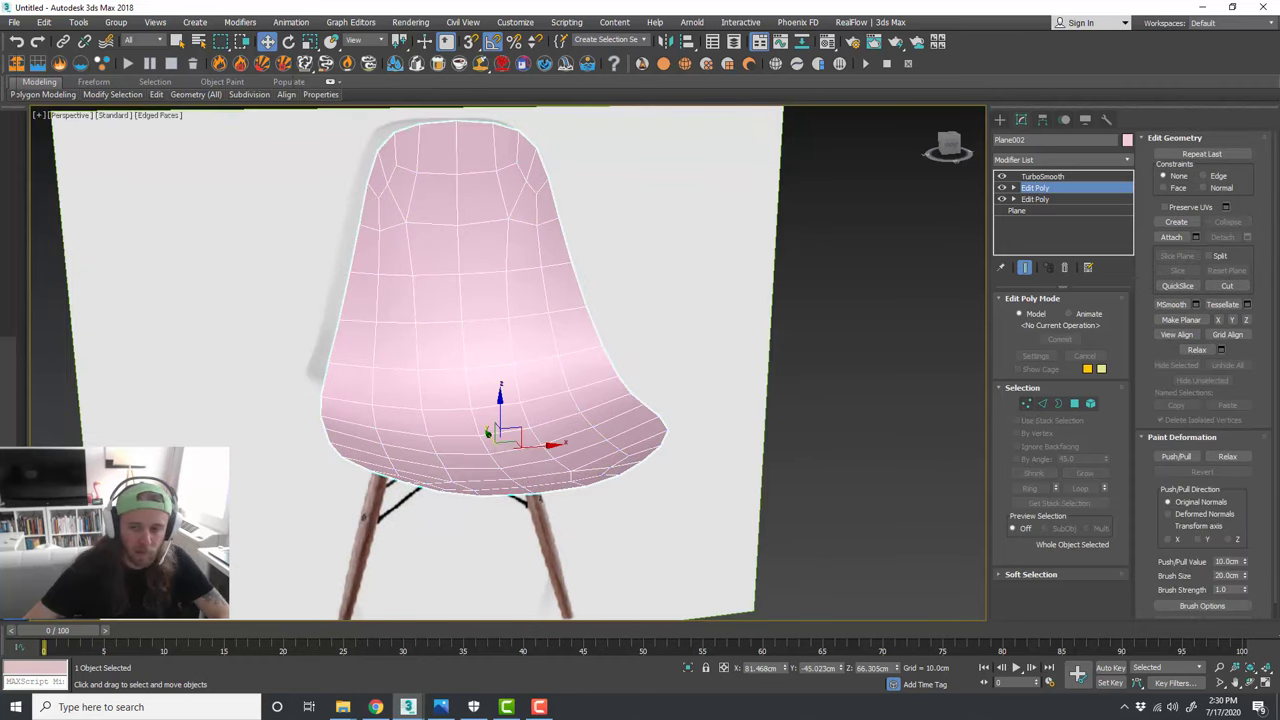
key("alt+Tab")
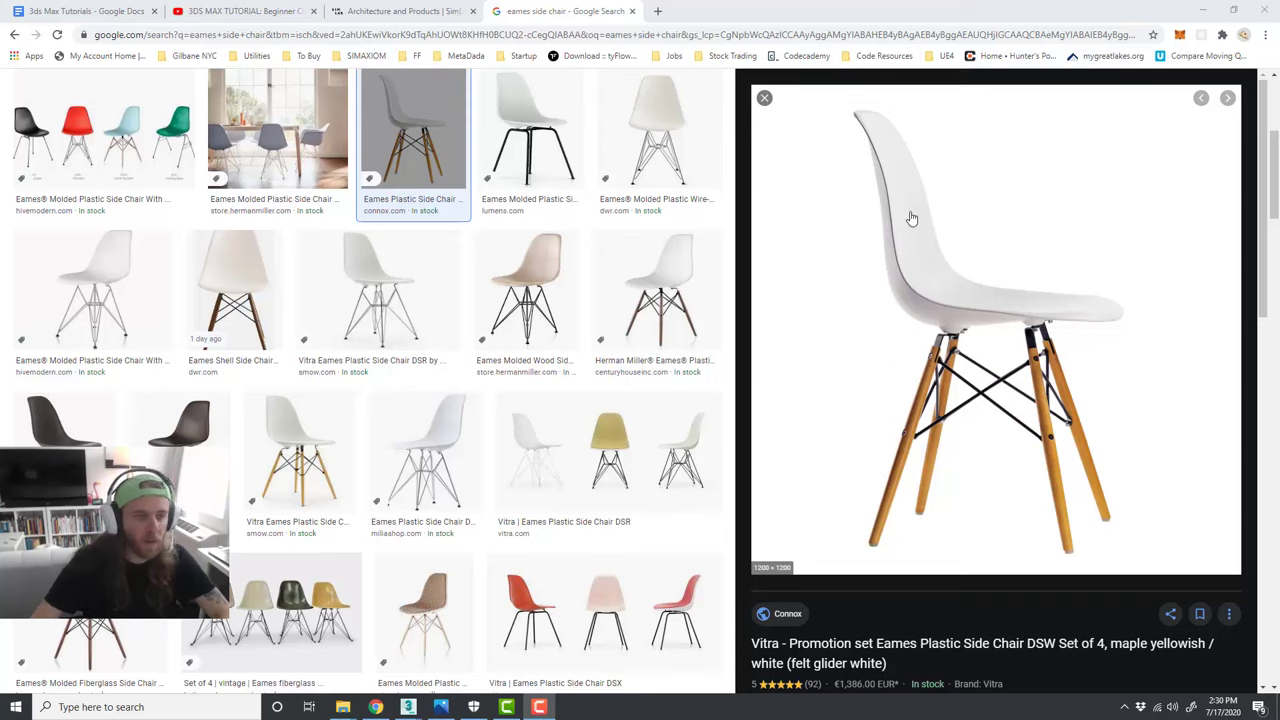
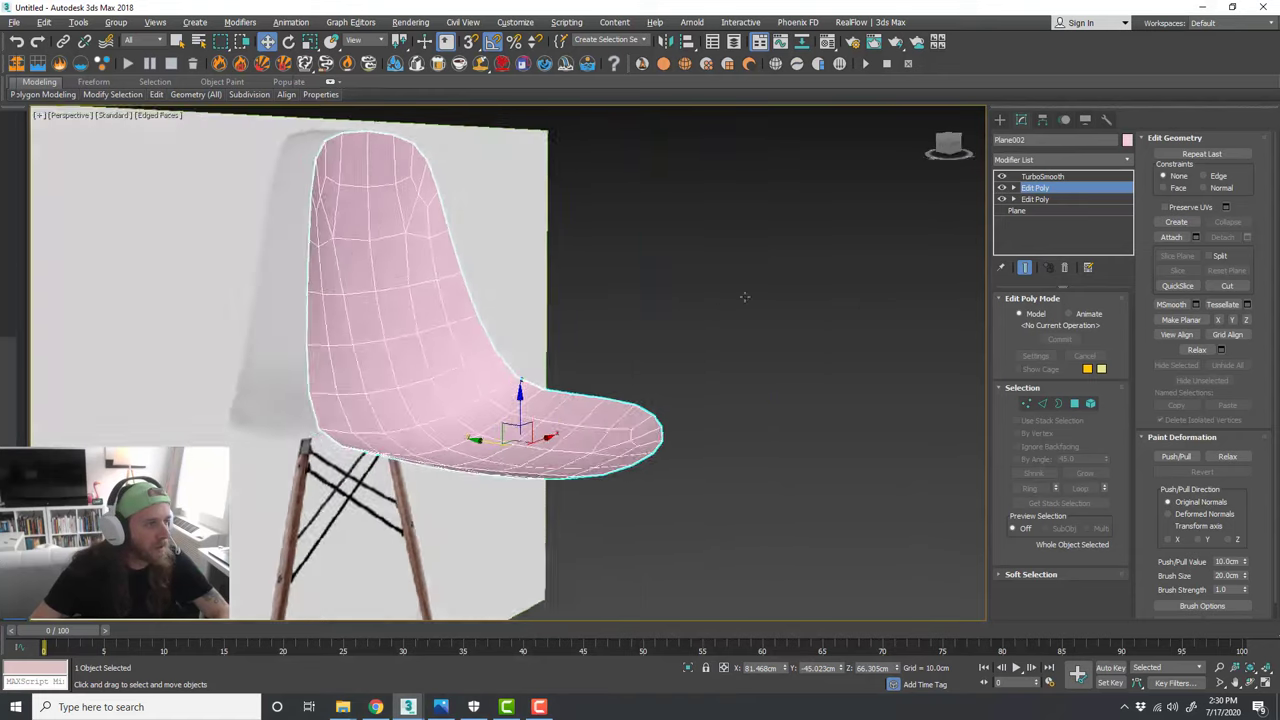
Step: Hide the TurboSmooth result and add another Edit Poly modifier directly beneath TurboSmooth in the stack
middle_click_drag(744, 296, 660, 285, "alt")
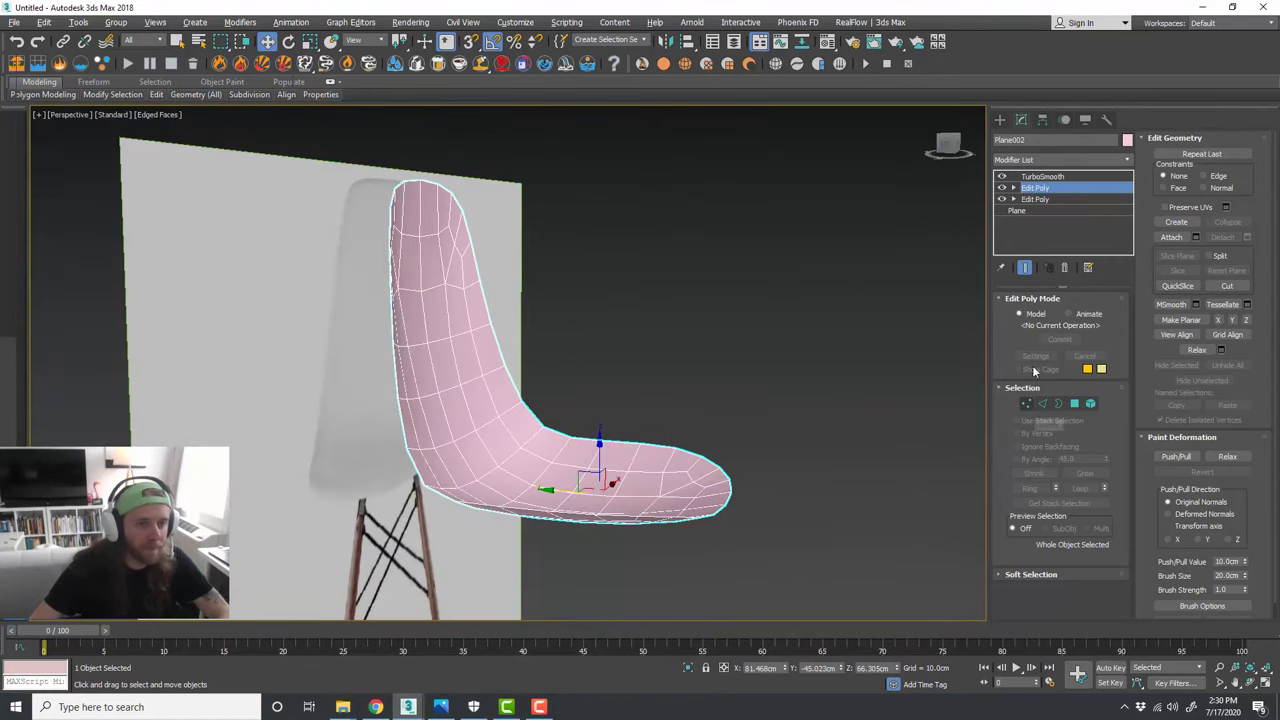
left_click(1002, 177)
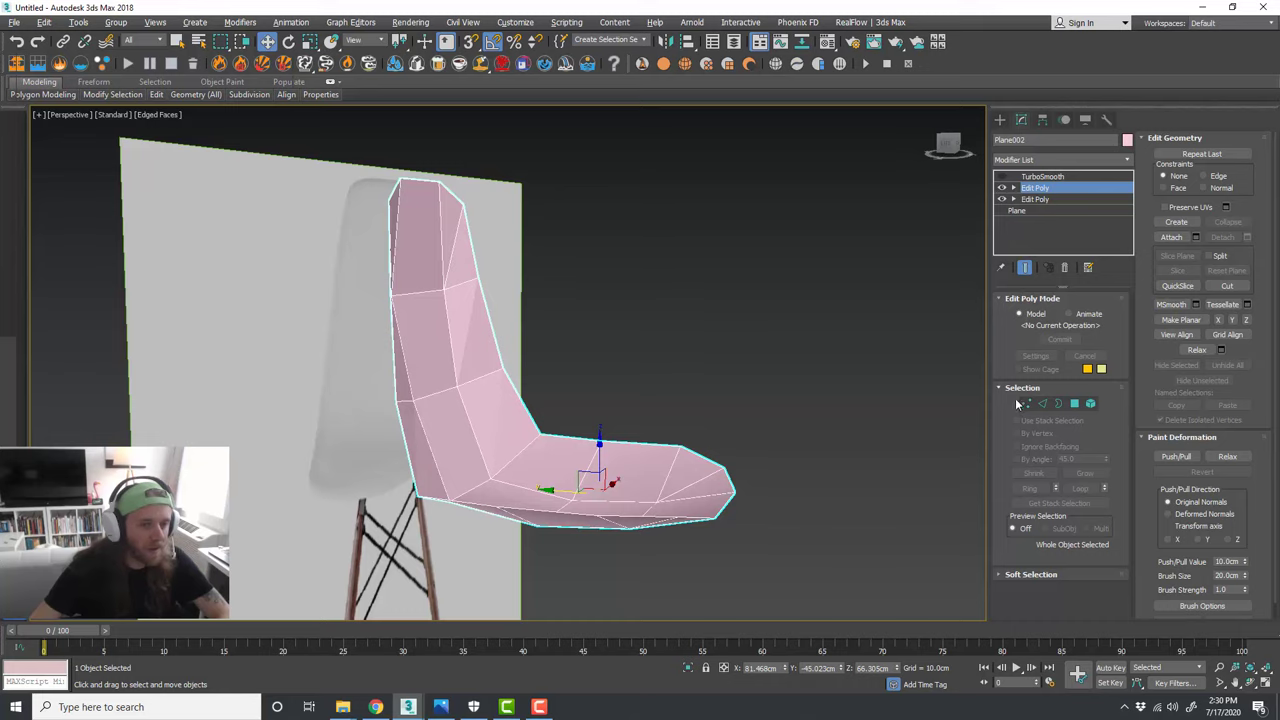
middle_click_drag(660, 315, 558, 323, "alt")
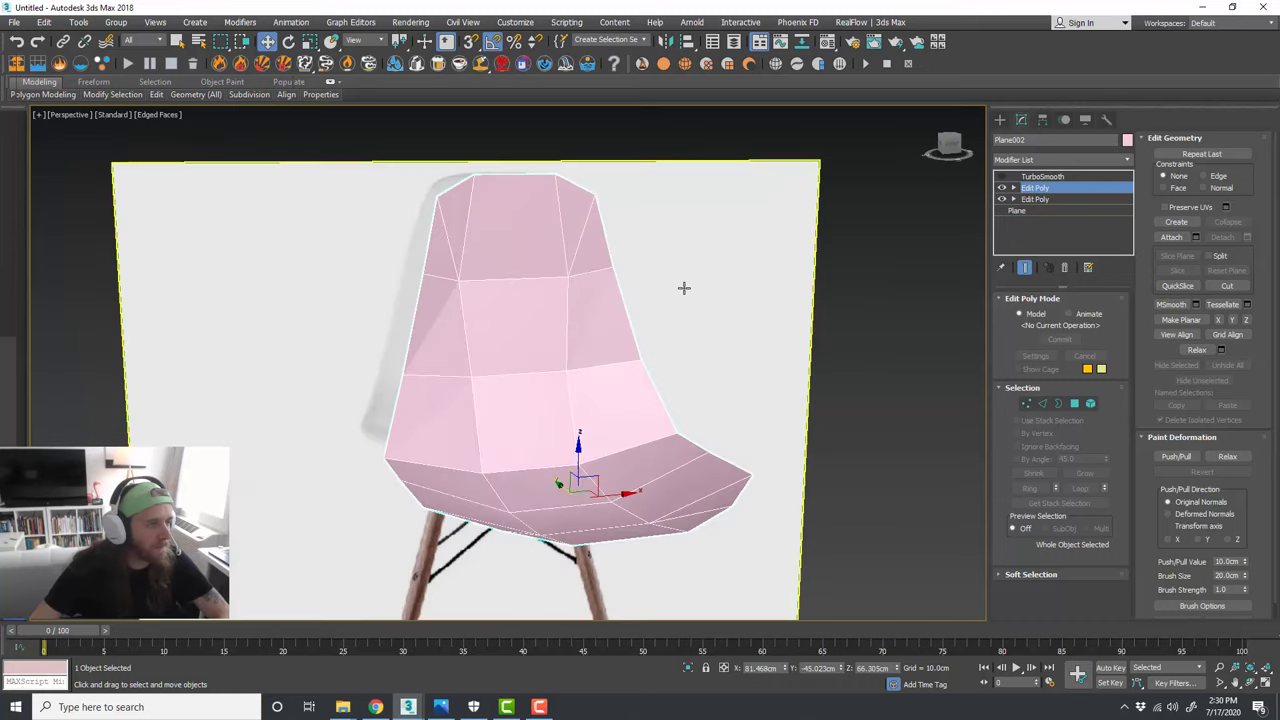
middle_click_drag(664, 304, 637, 309, "alt")
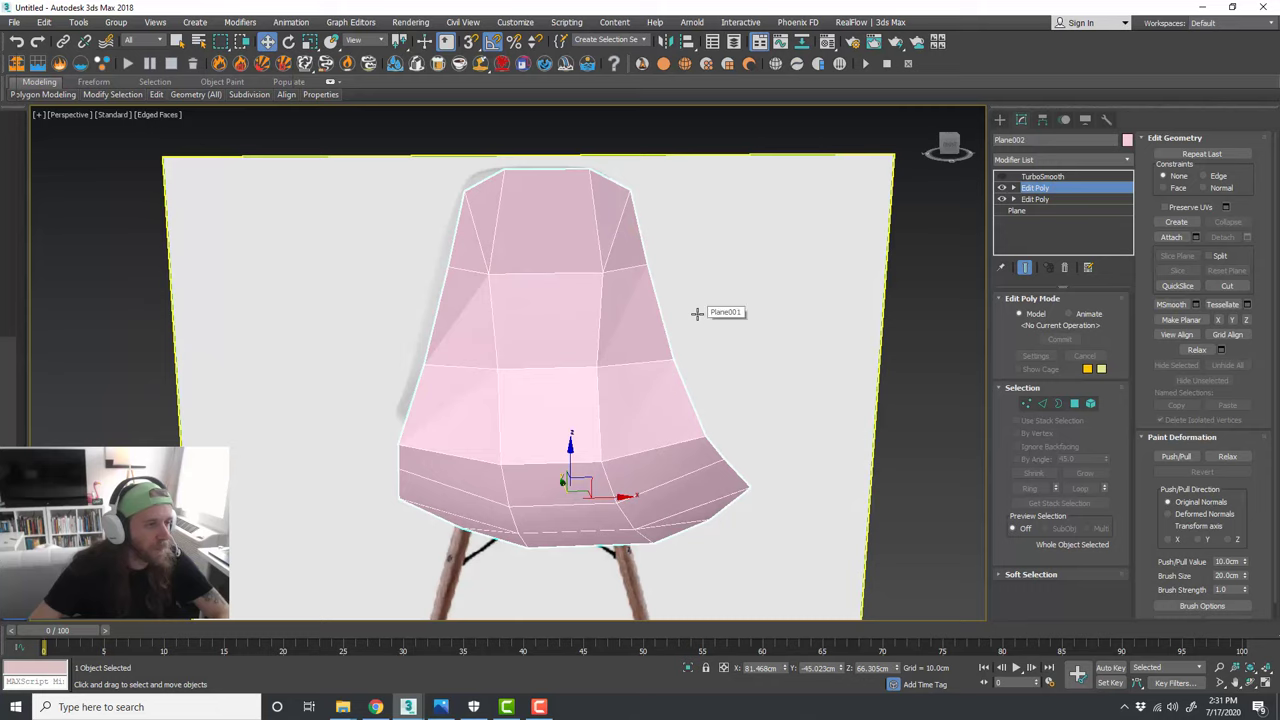
left_click(1084, 160)
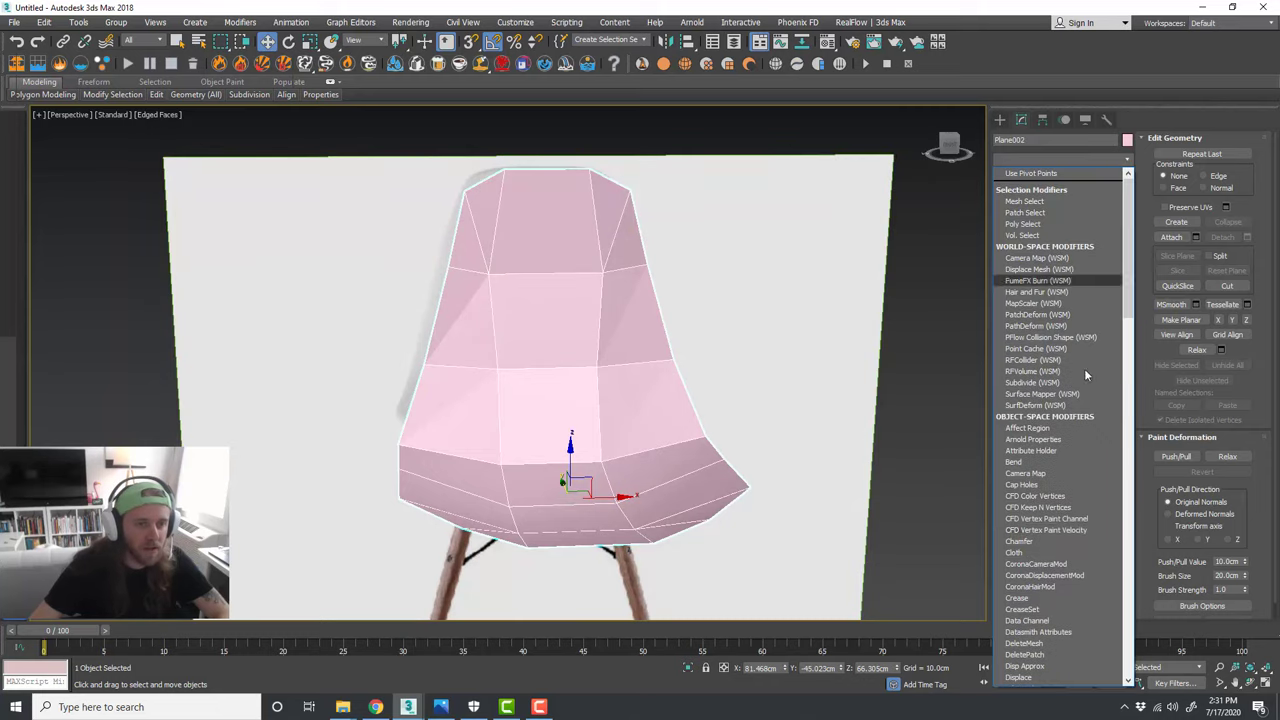
scroll(1074, 600, "down", 1)
left_click(1072, 658)
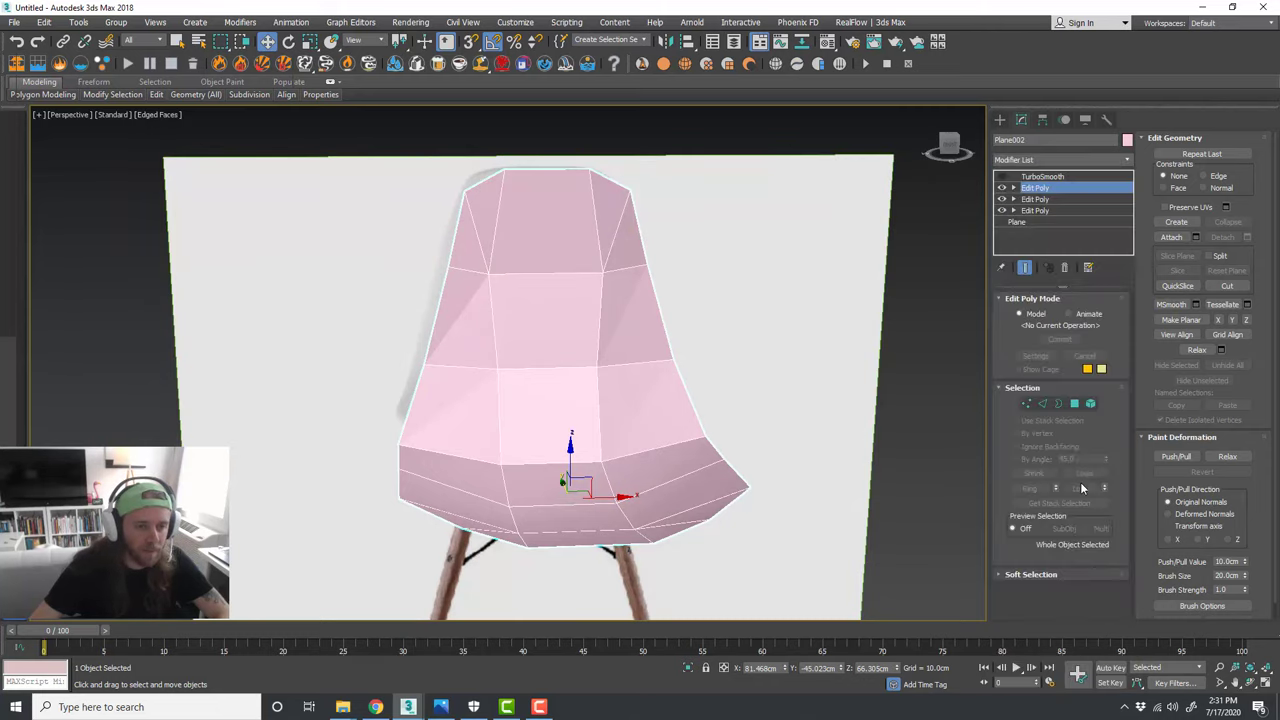
Step: In edge mode, select the rings of crosswise edges running along both outer strips of the seat and backrest
left_click(1042, 403)
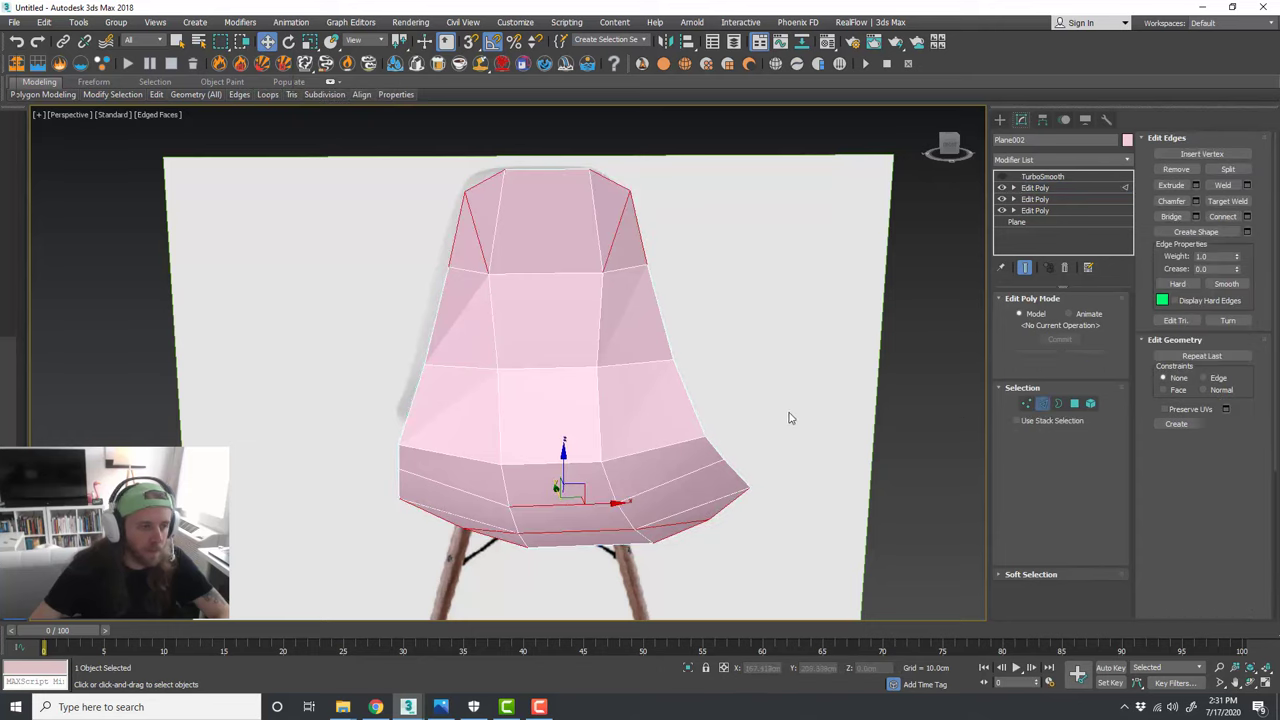
left_click(674, 515)
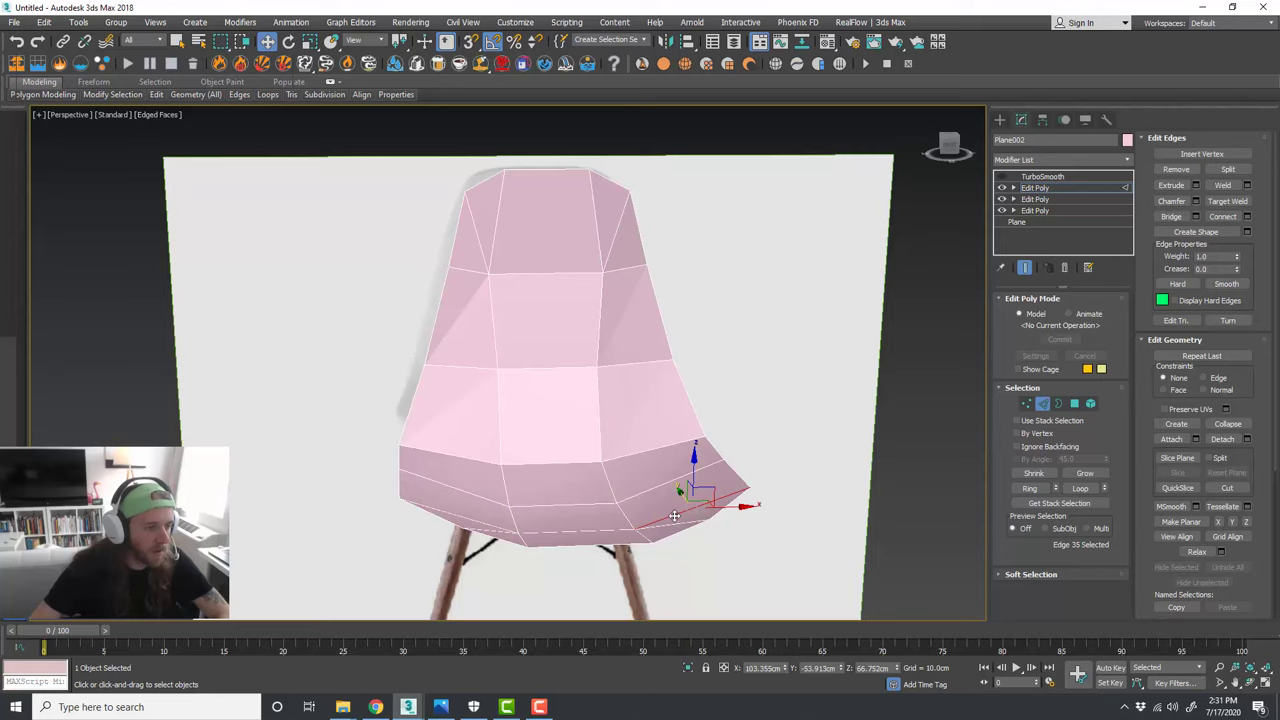
scroll(667, 483, "up", 1)
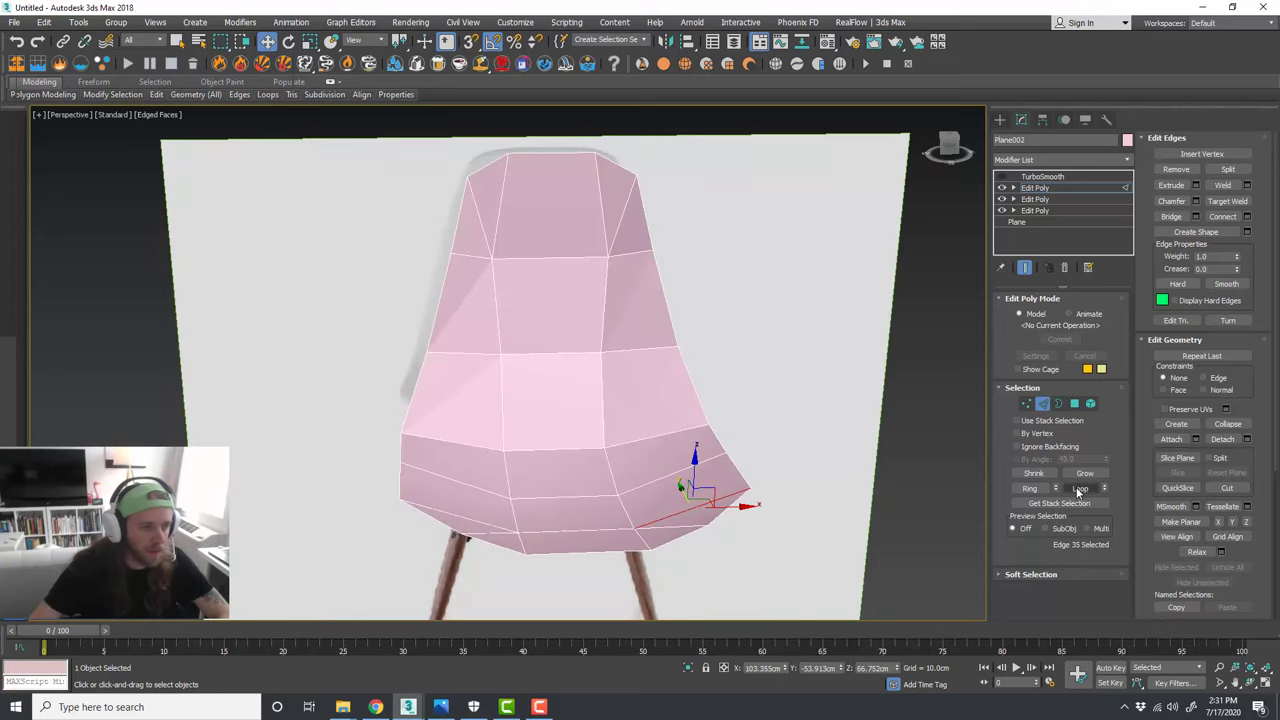
left_click(1033, 488)
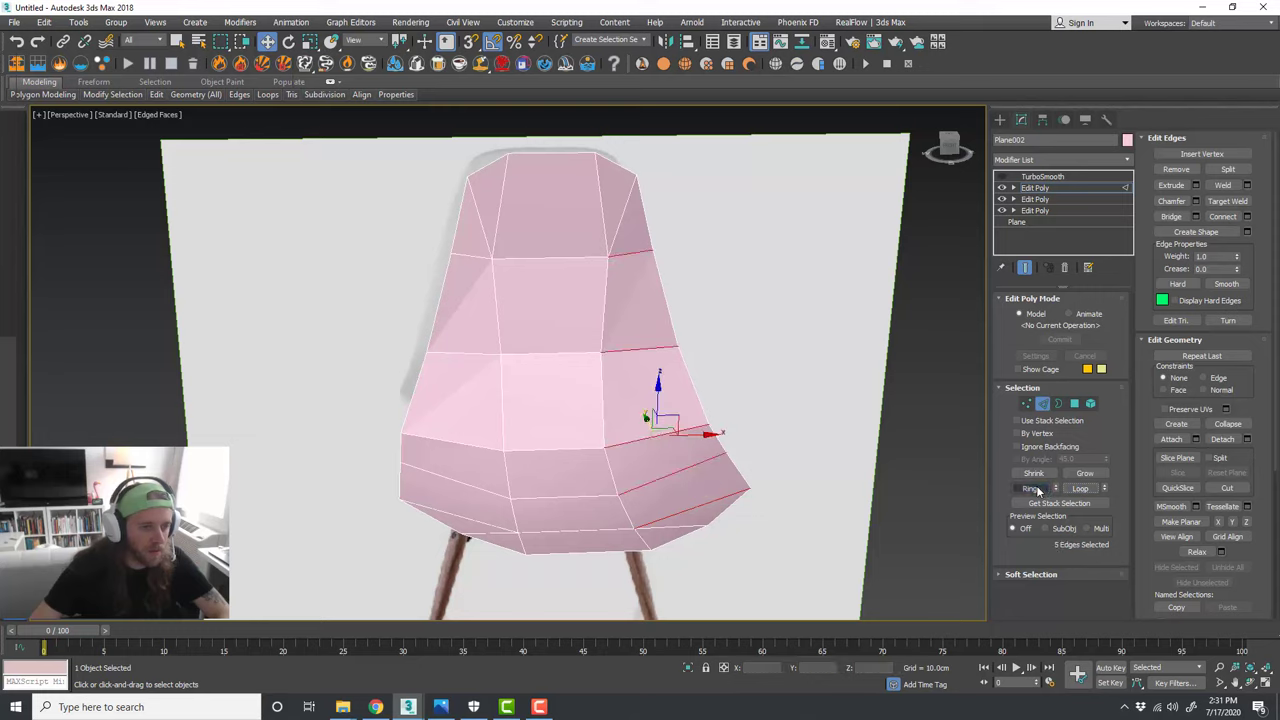
left_click(478, 523, "ctrl")
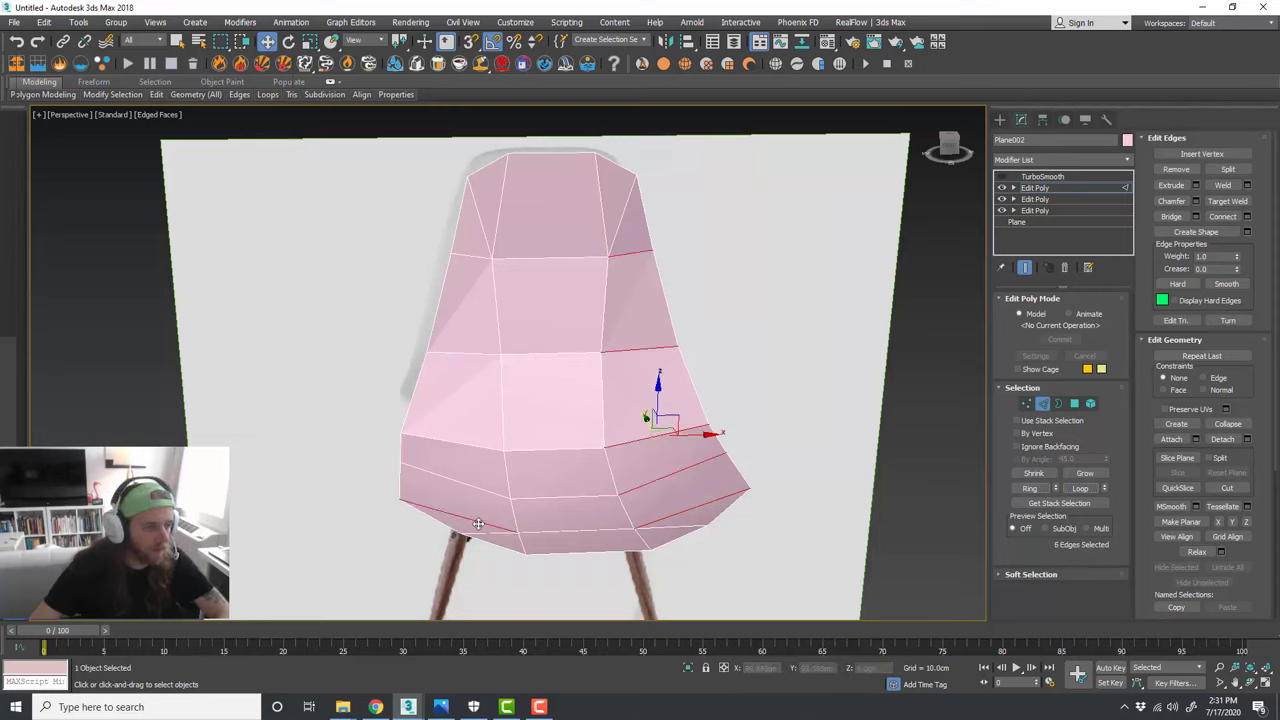
left_click(1031, 488)
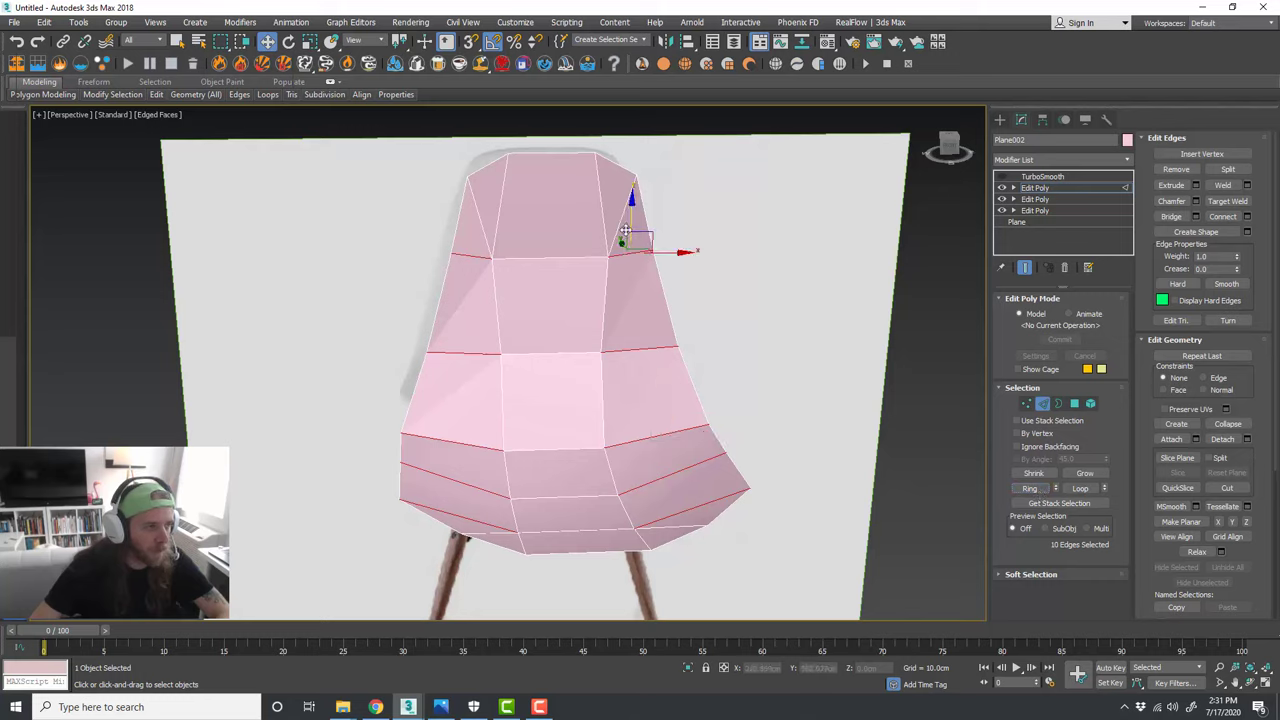
Step: Add the diagonal and lengthwise corner edges at the backrest's top and the seat's front to the edge selection
mouse_move(622, 225)
left_mouse_down("ctrl")
mouse_move(597, 217)
mouse_move(621, 228)
left_mouse_up("ctrl")
key("ctrl+z")
left_click_drag(475, 227, 475, 229, "ctrl")
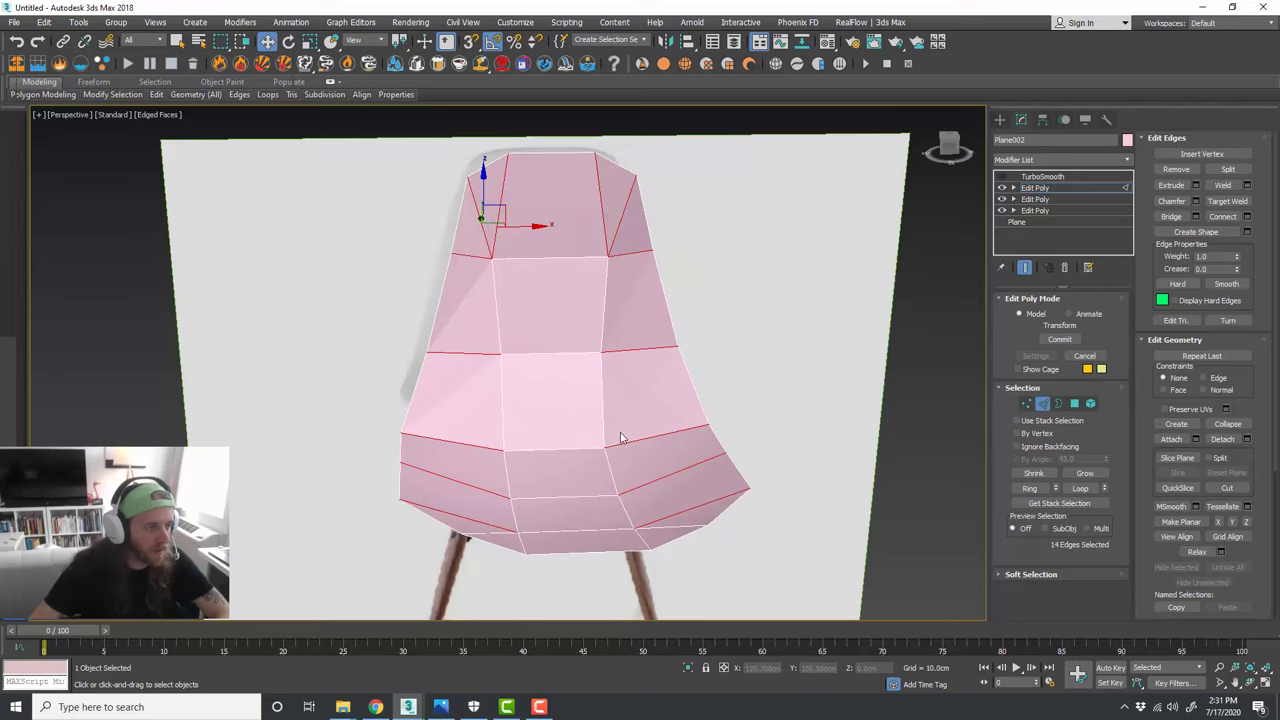
middle_click_drag(624, 439, 625, 478, "alt")
left_click_drag(662, 564, 620, 577, "ctrl")
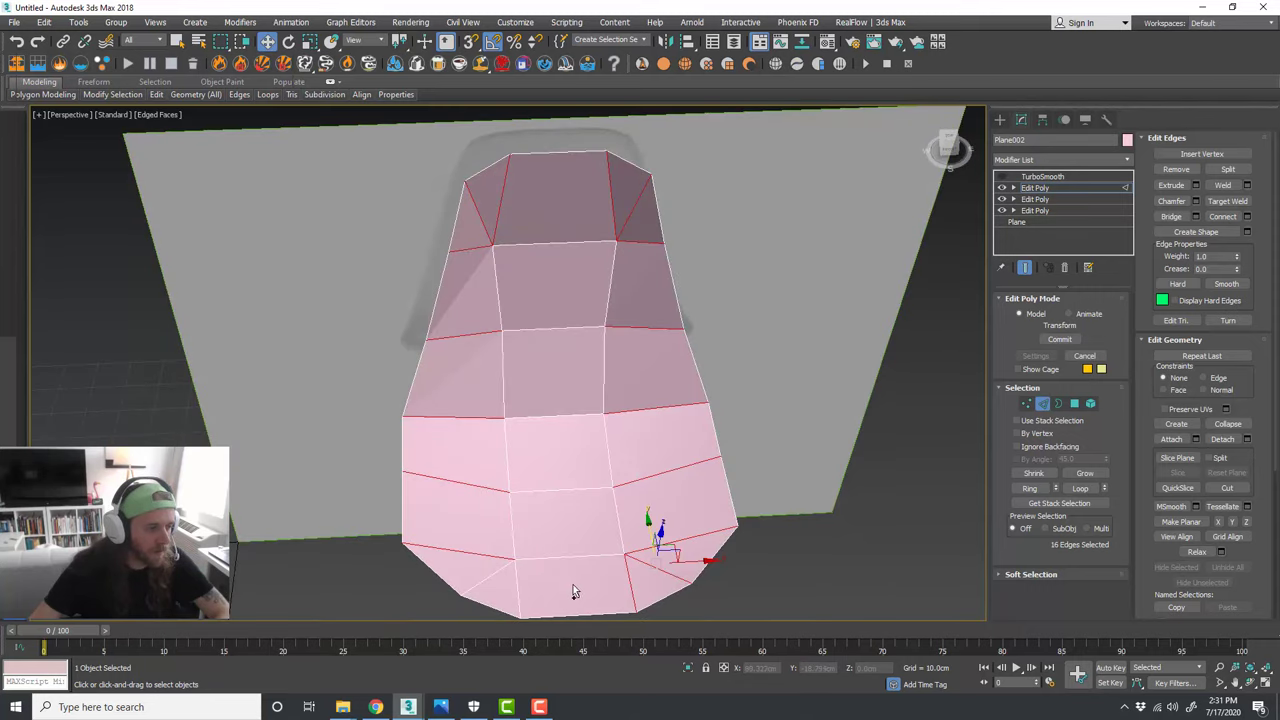
left_click_drag(531, 587, 481, 576, "ctrl")
middle_click_drag(607, 541, 655, 455, "alt")
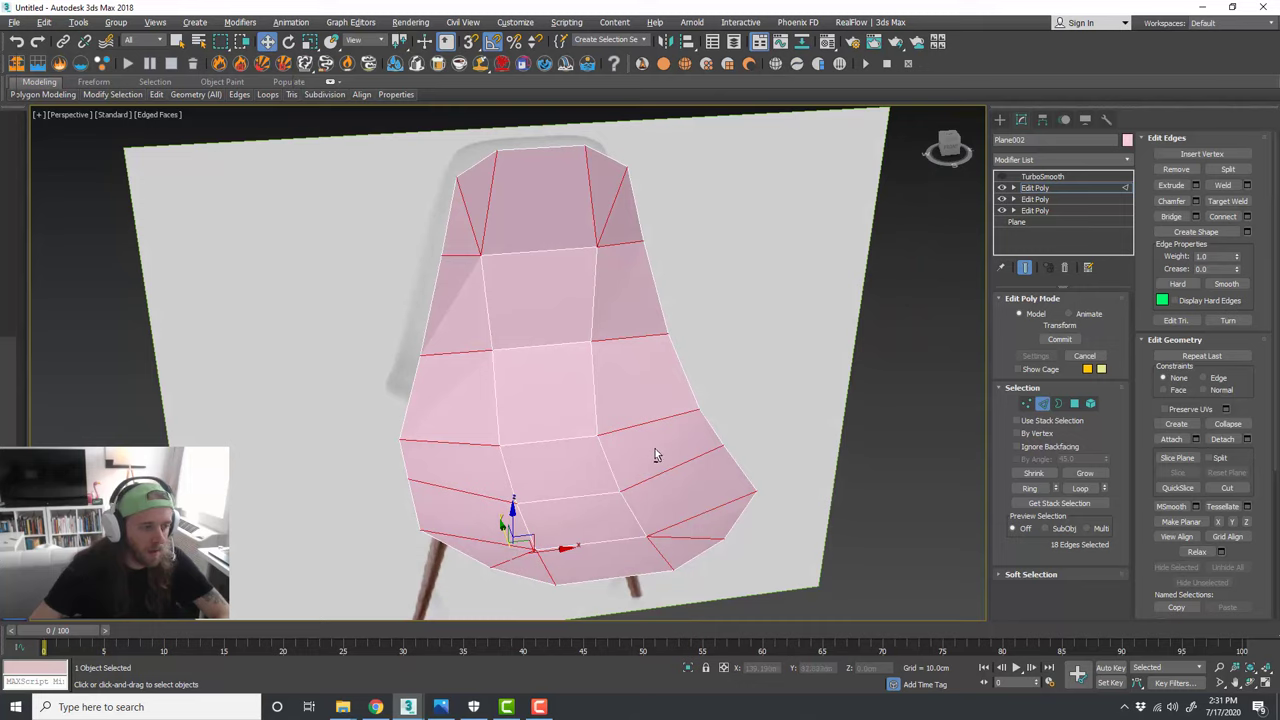
Step: Connect the selected edges with 1 segment and a slide of 18, consulting the chair reference images in Chrome
left_click(1247, 216)
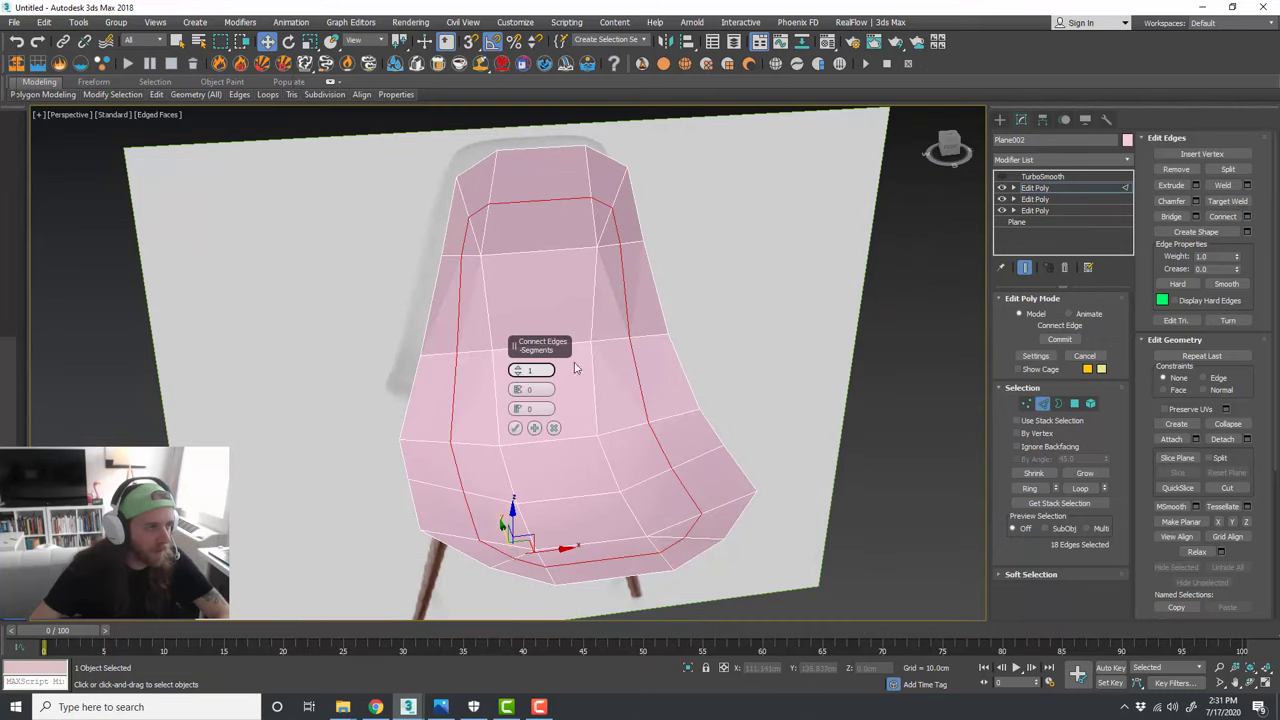
middle_click_drag(648, 327, 600, 340, "alt")
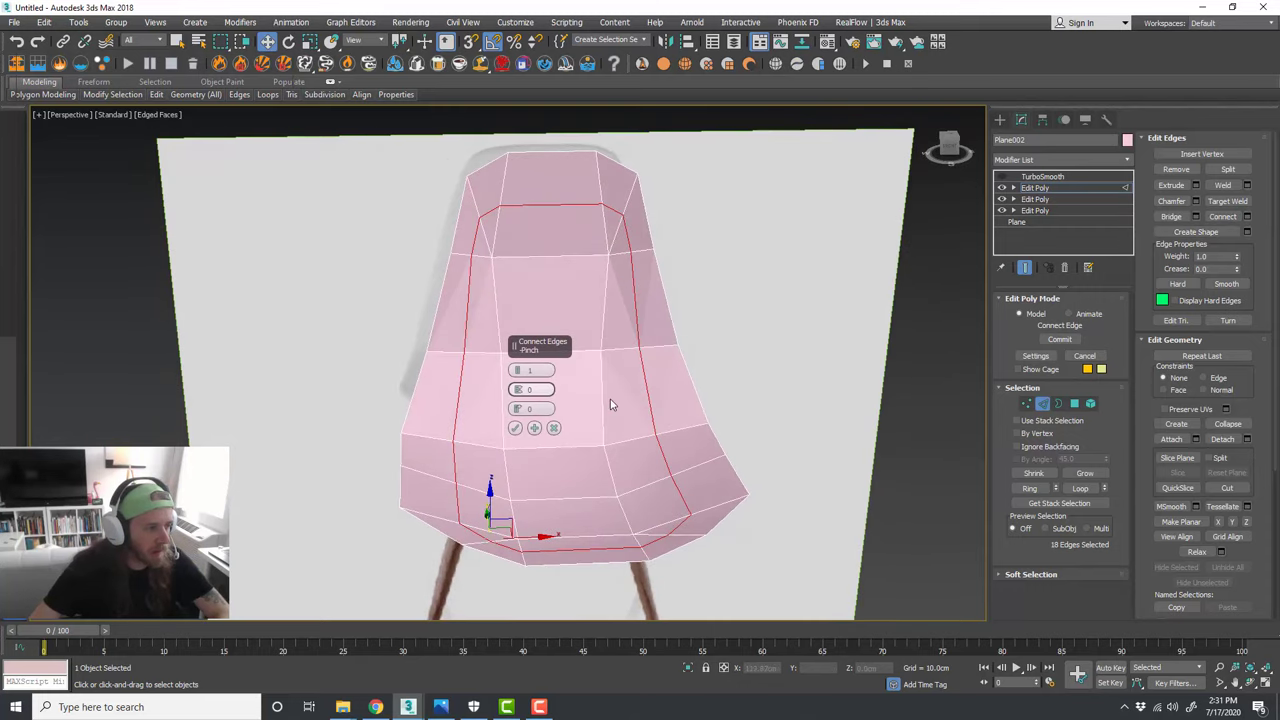
left_click(377, 707)
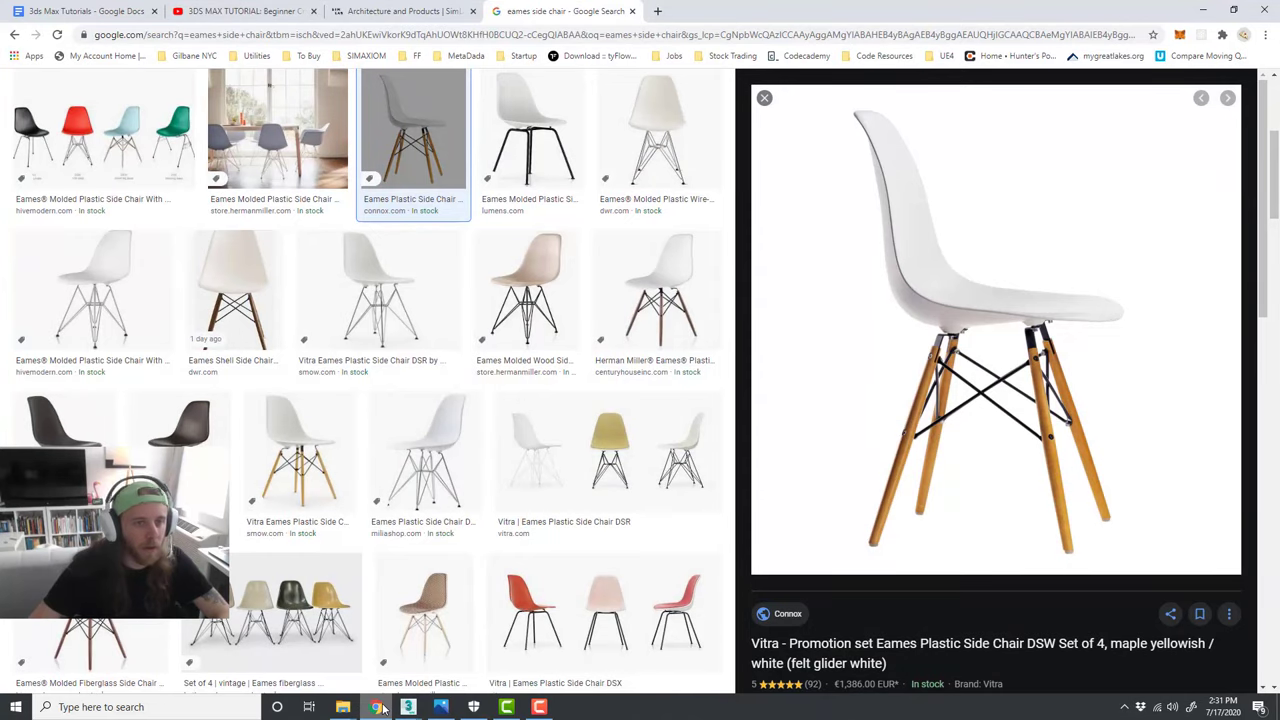
left_click(379, 707)
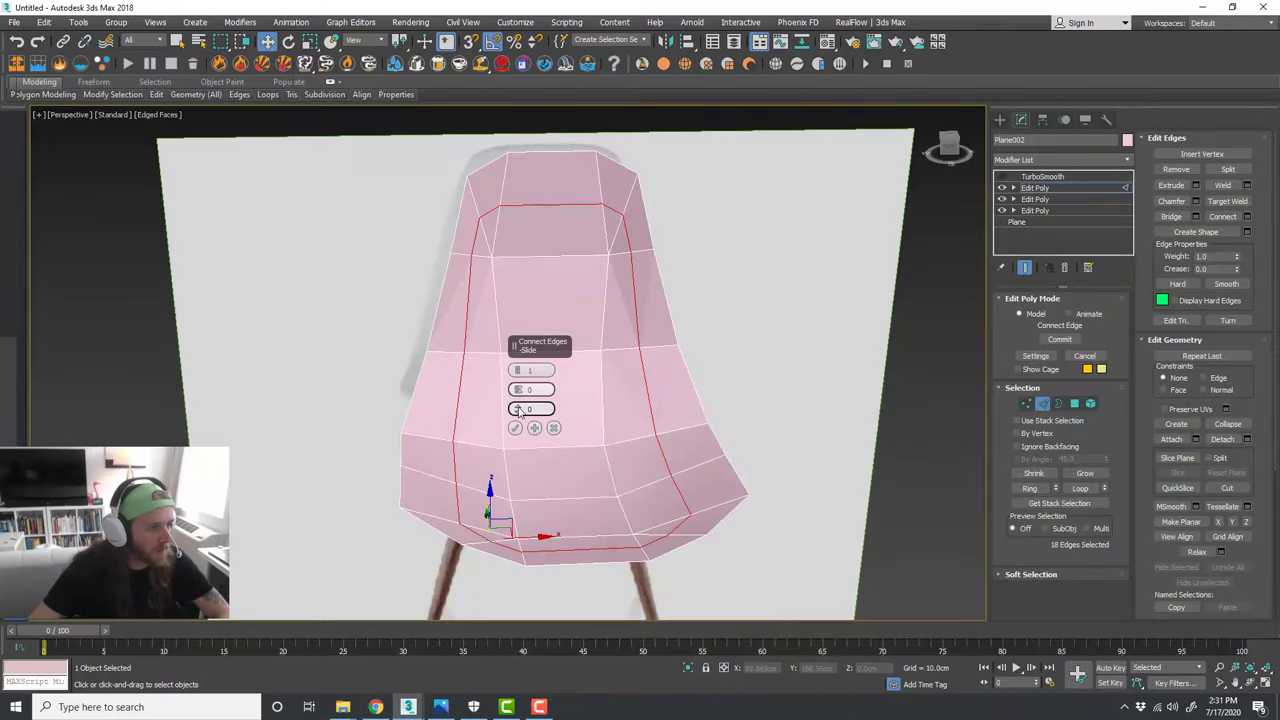
left_click_drag(519, 412, 521, 350)
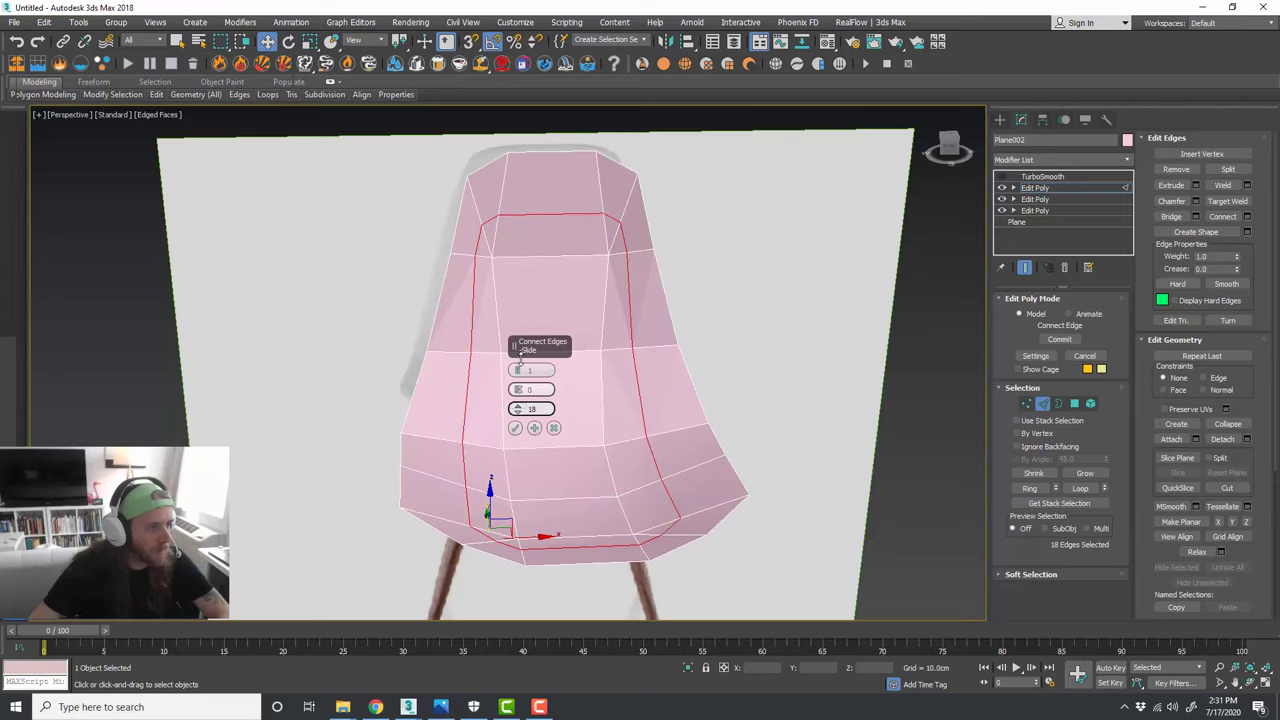
left_click(515, 428)
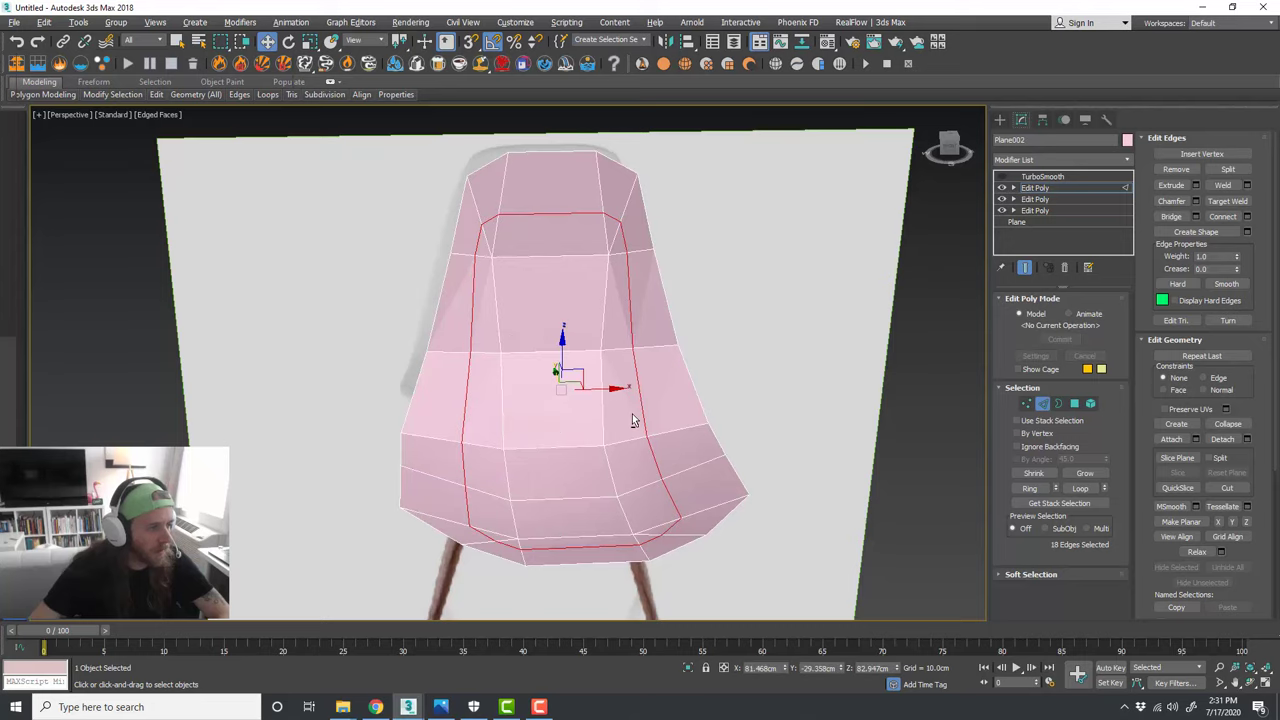
Step: Select the new loop's five edges across the upper backrest and move them about 3.4 cm forward and 1.5 cm up in the Left view
middle_click_drag(632, 421, 687, 400, "alt")
middle_click_drag(630, 303, 626, 254, "alt")
left_click(630, 234)
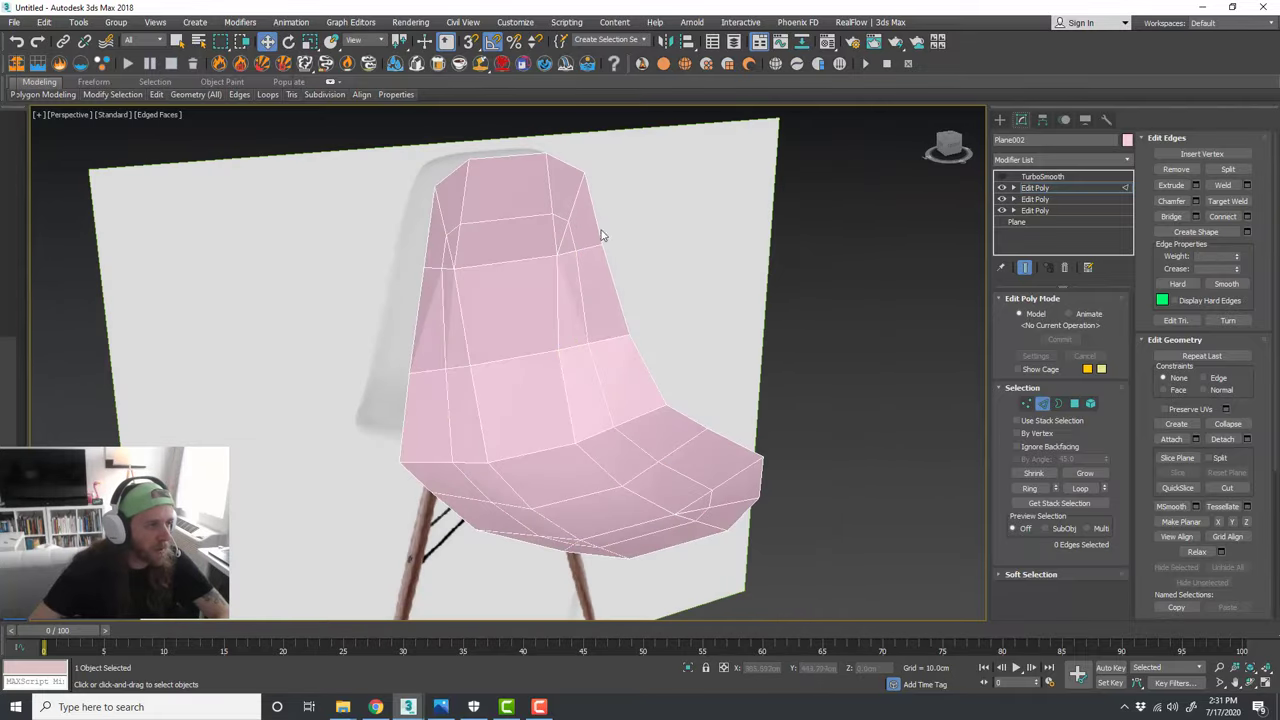
left_click(569, 226)
left_click(558, 216, "ctrl")
left_click(513, 221, "ctrl")
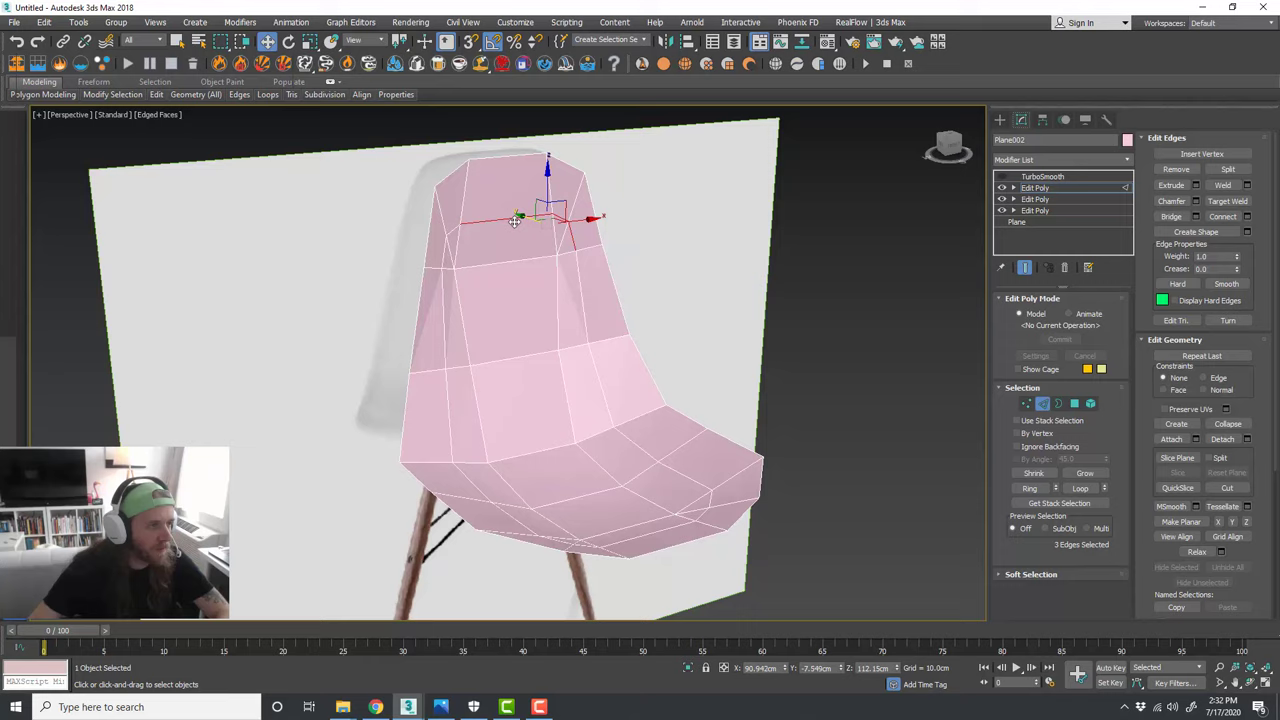
left_click(455, 228, "ctrl")
left_click(444, 248, "ctrl")
middle_click_drag(547, 290, 619, 275, "alt")
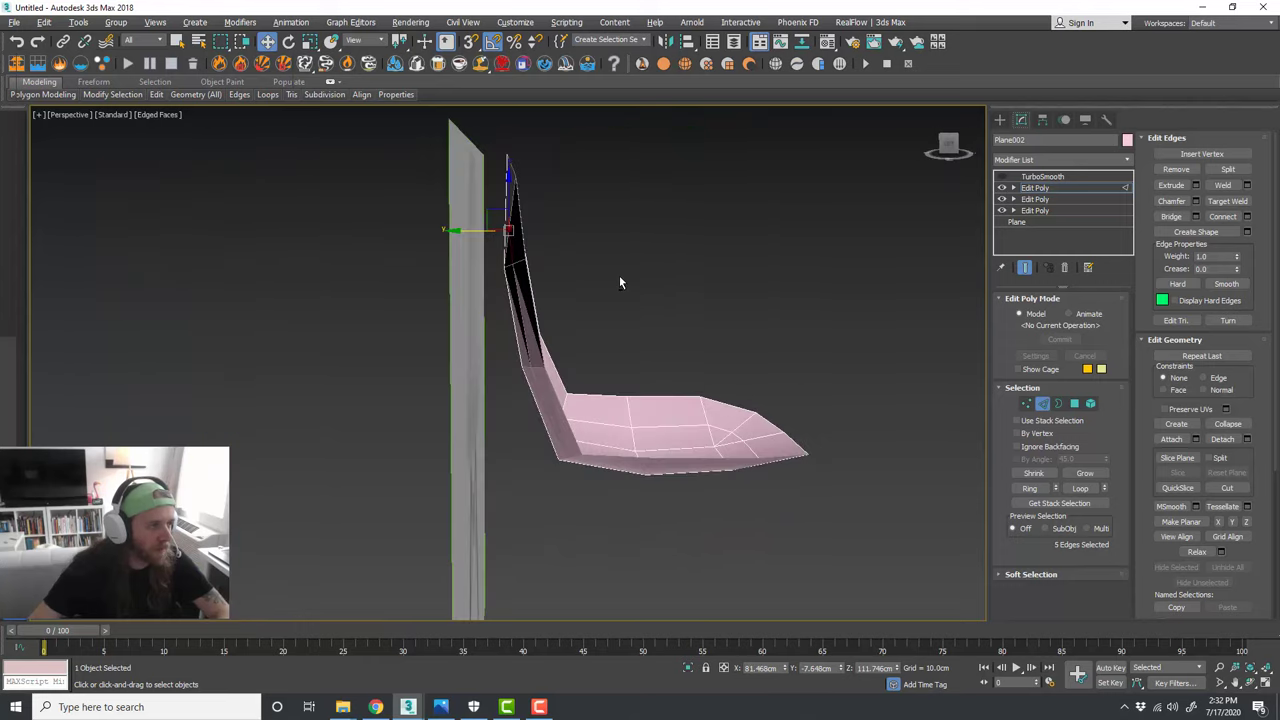
key("alt+w")
middle_click(399, 454)
key("alt+w")
middle_click_drag(412, 365, 426, 368)
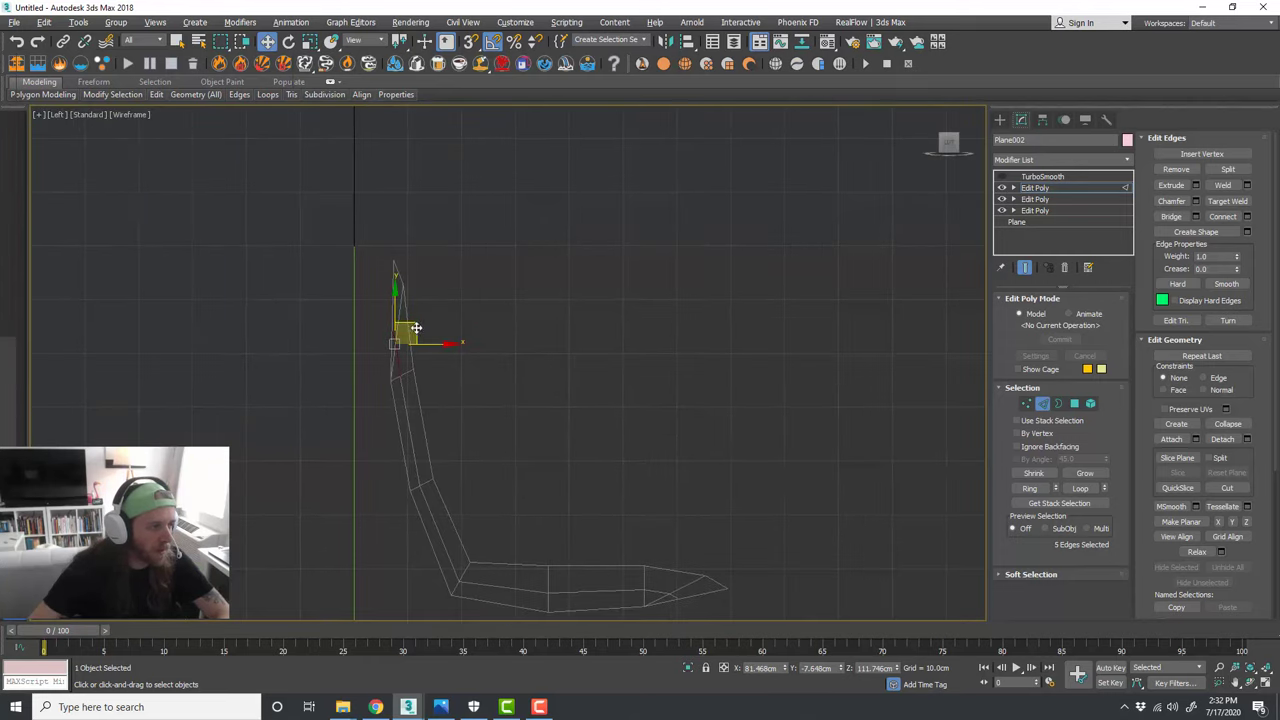
left_click_drag(417, 328, 434, 320)
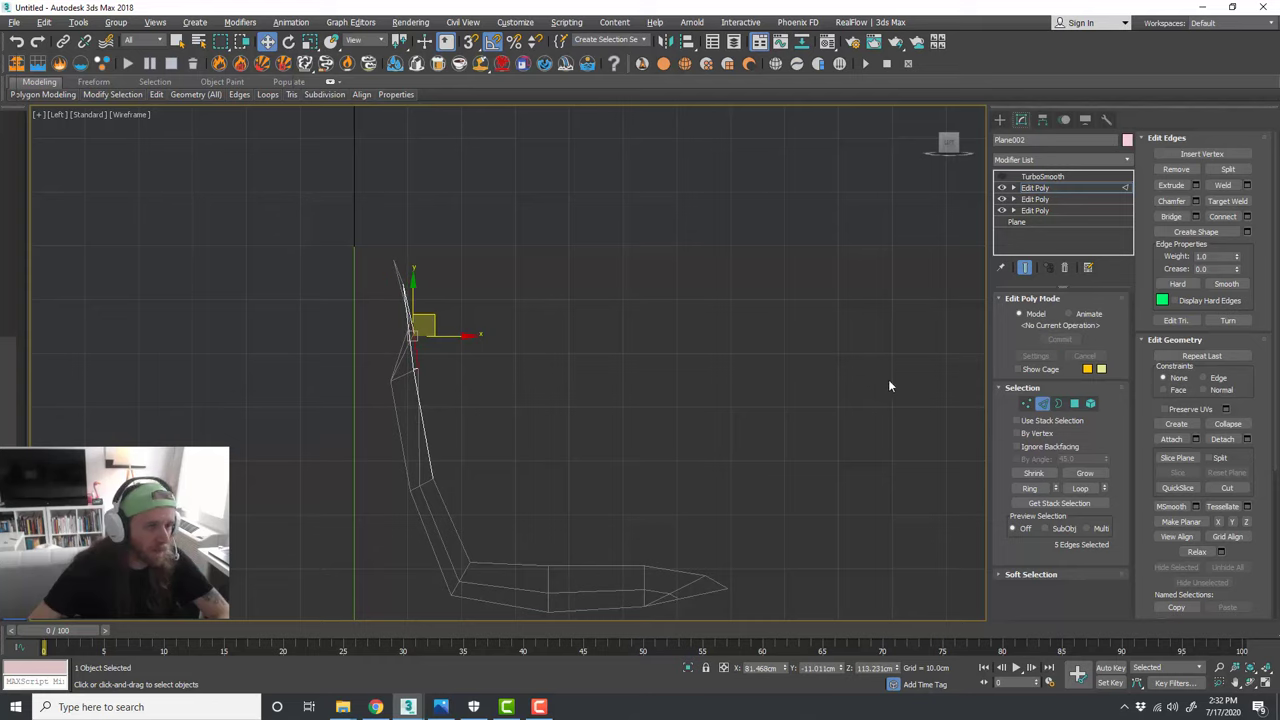
Step: Move the central horizontal edge just below the upper loop about 6 cm forward and 1.1 cm down, refining it in the Left view
key("alt+w")
middle_click(749, 425)
key("alt+w")
middle_click_drag(750, 430, 686, 427, "alt")
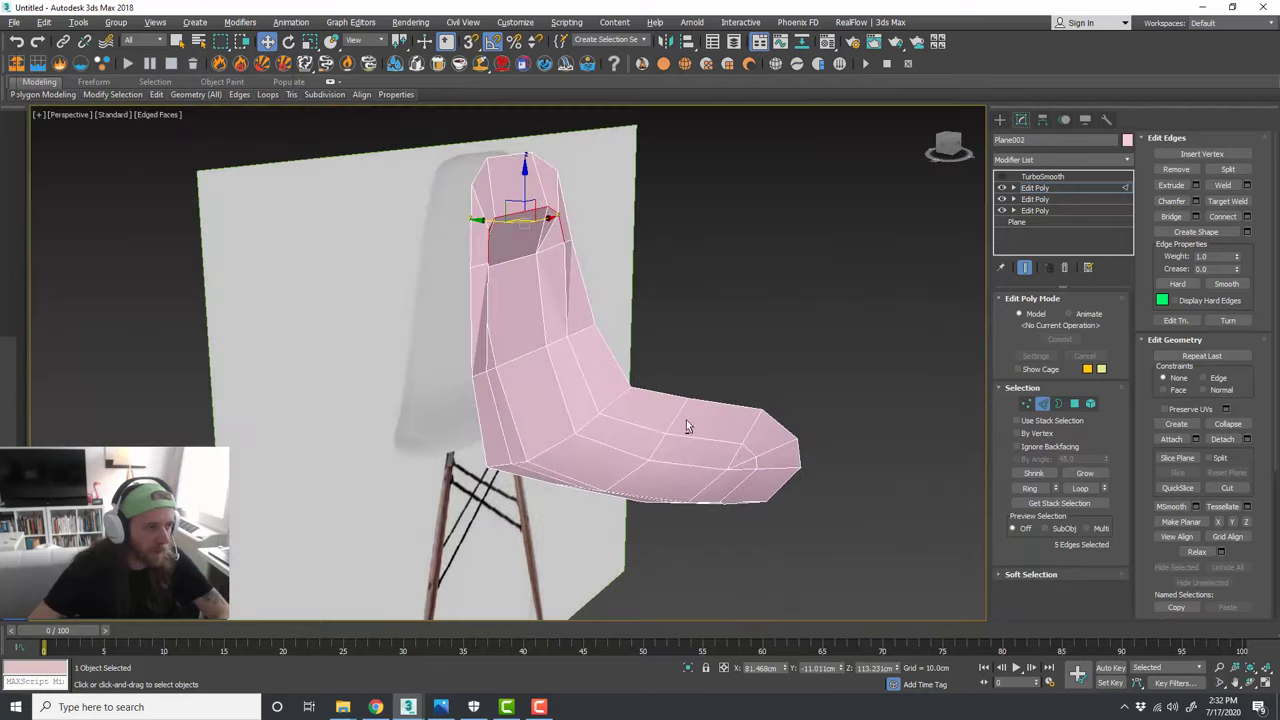
left_click(515, 260)
middle_click_drag(516, 346, 565, 348, "alt")
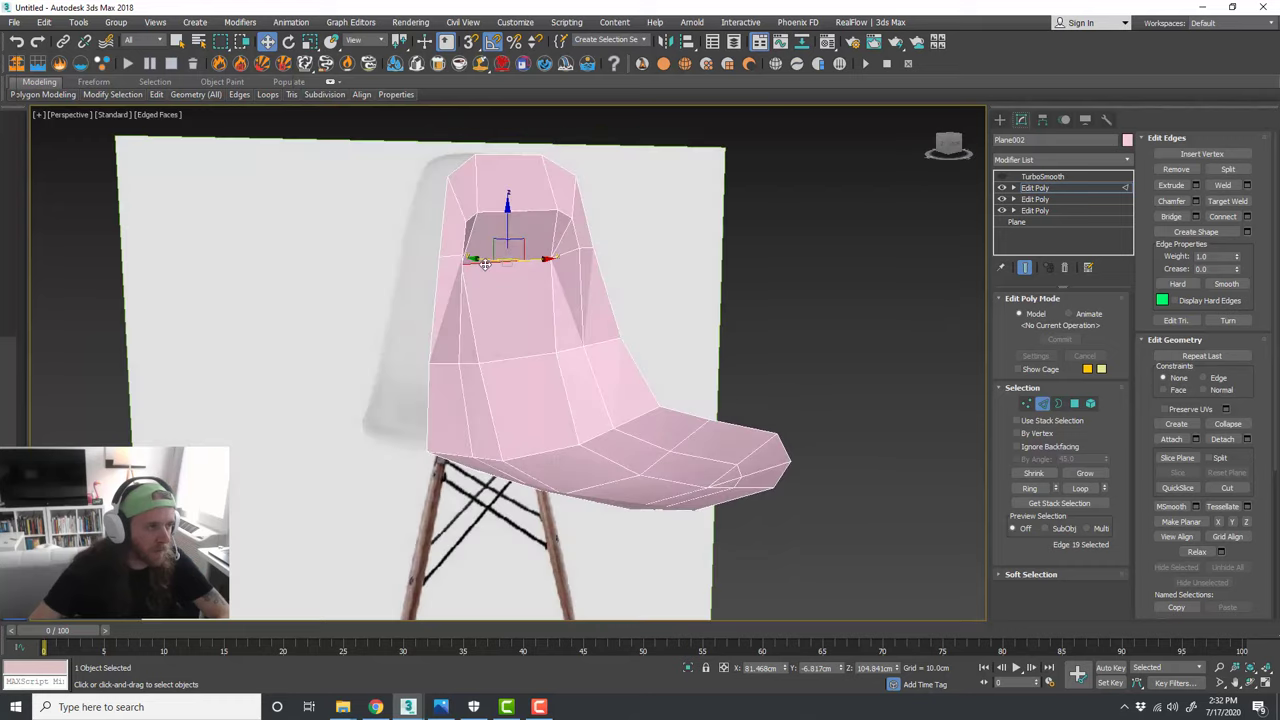
left_click_drag(485, 261, 493, 262)
middle_click_drag(493, 262, 629, 304, "alt")
key("alt+w")
right_click(400, 483)
key("alt+w")
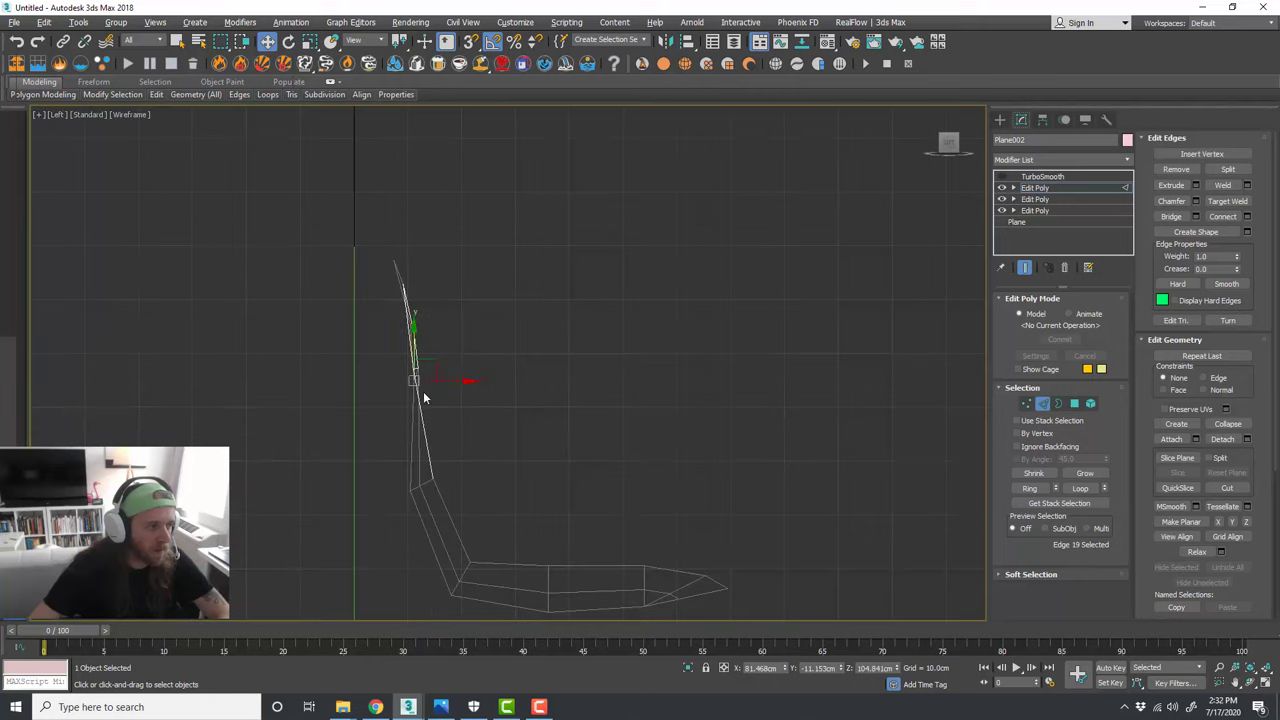
scroll(423, 391, "up", 2)
left_click_drag(432, 367, 443, 375)
key("alt+w")
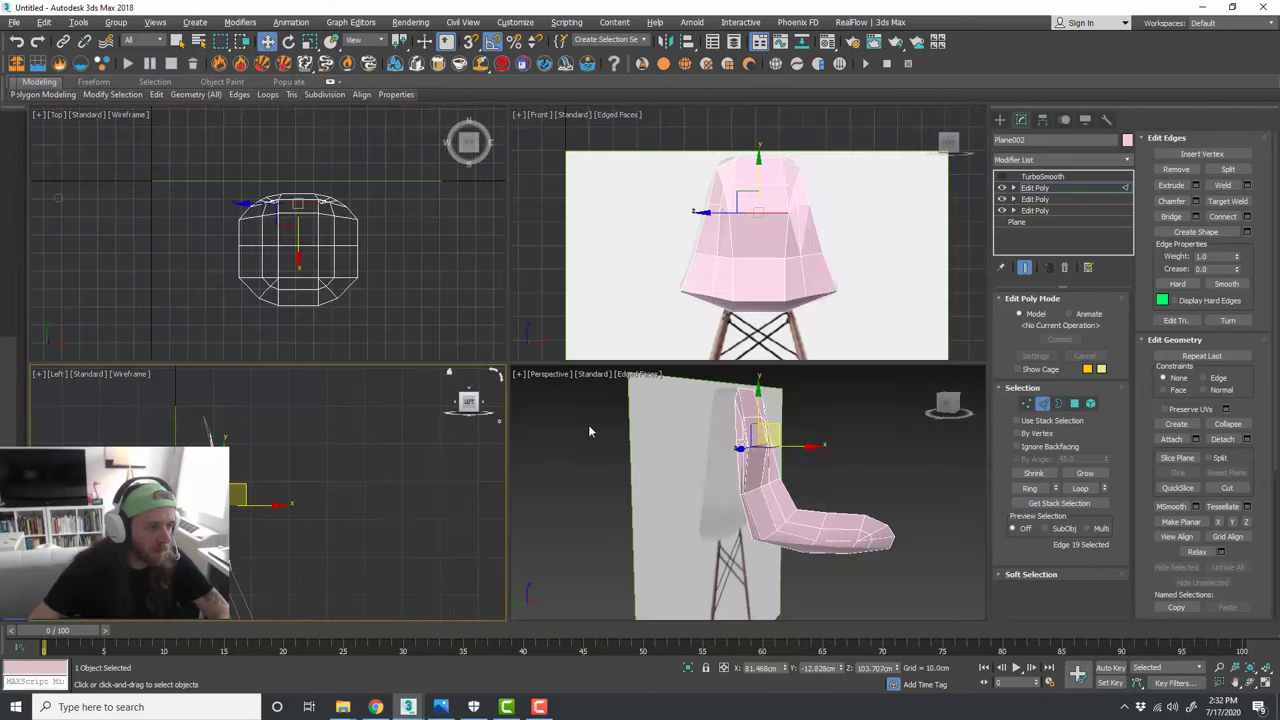
Step: Move the next central horizontal edge down the backrest about 2.8 cm forward
right_click(747, 440)
key("alt+w")
middle_click_drag(751, 446, 651, 430, "alt")
left_click(521, 355)
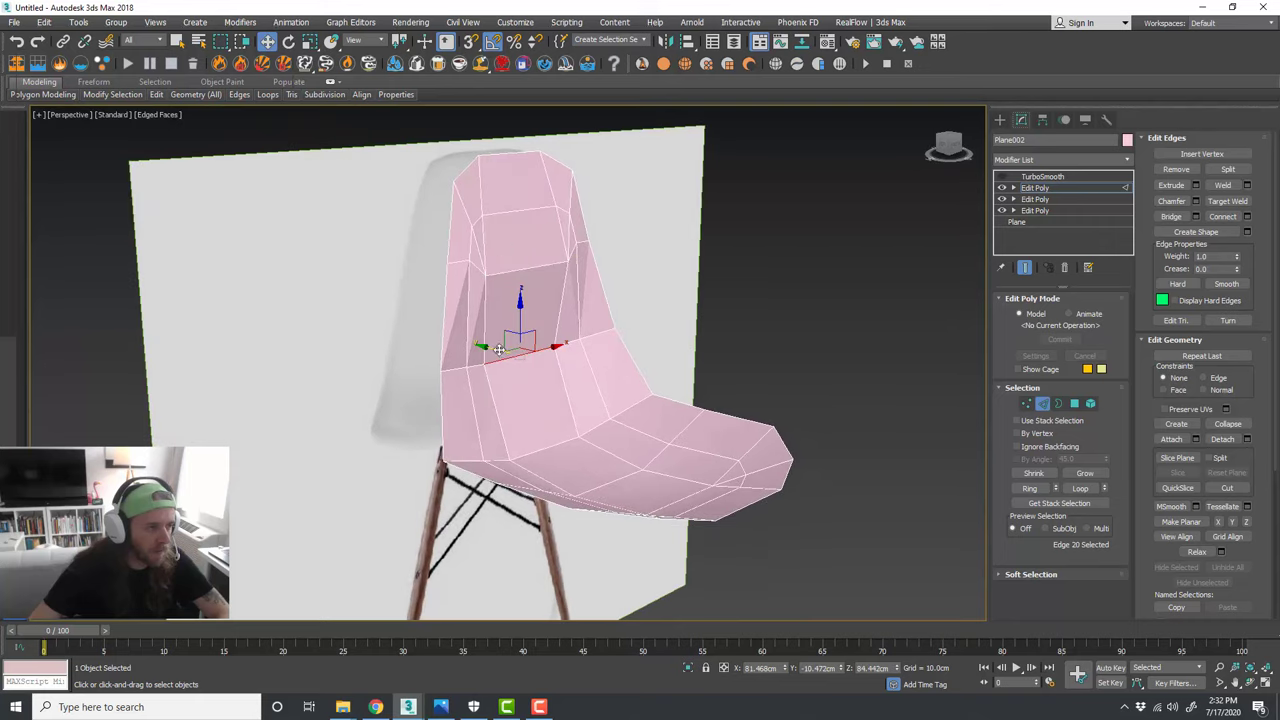
left_click_drag(498, 352, 510, 355)
key("ctrl+z")
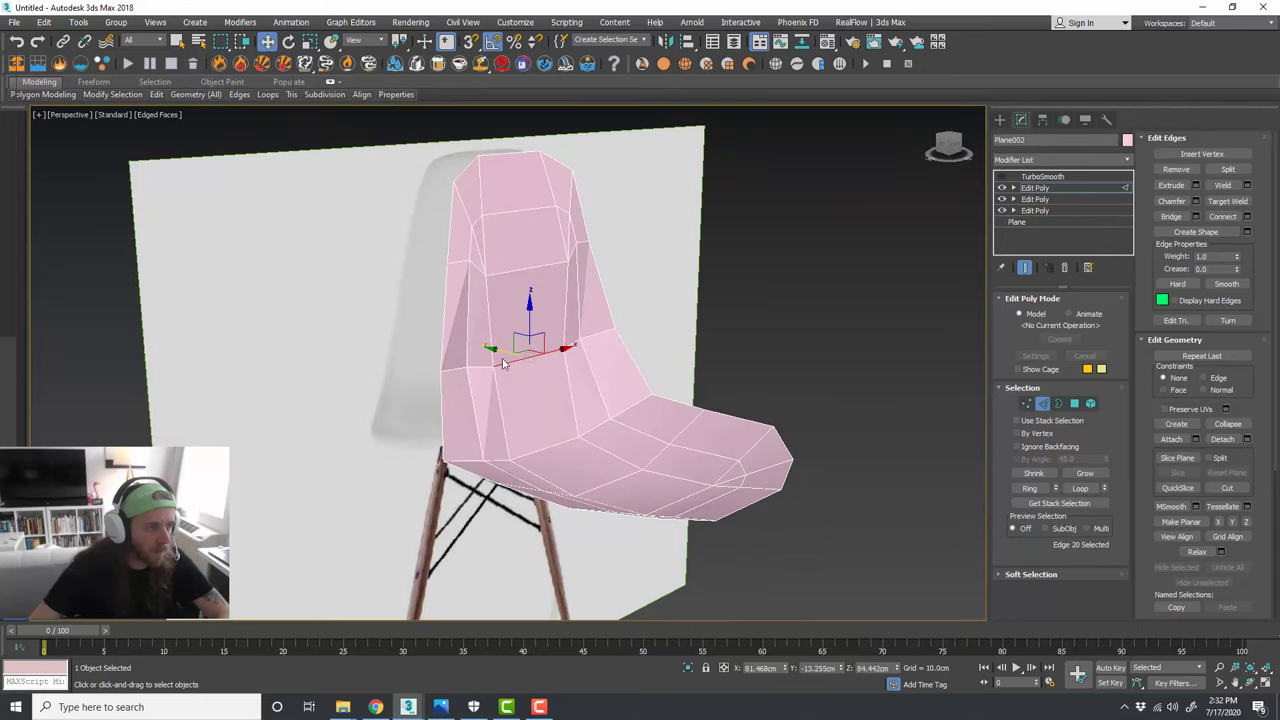
Step: In vertex mode, select the two loop vertices on either side of that central edge and move them forward
mouse_move(580, 402)
middle_mouse_down("alt")
mouse_move(540, 397)
mouse_move(600, 400)
middle_mouse_up("alt")
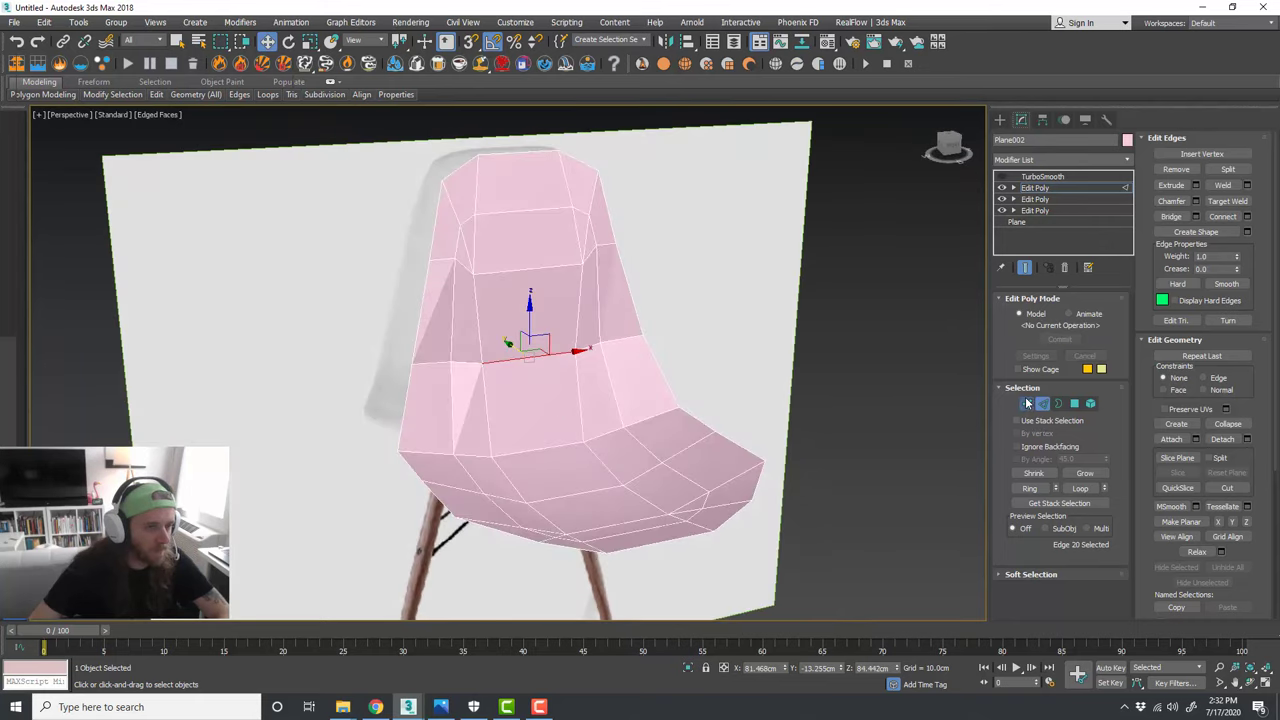
left_click(1027, 403)
left_click(600, 344)
left_click(450, 362, "ctrl")
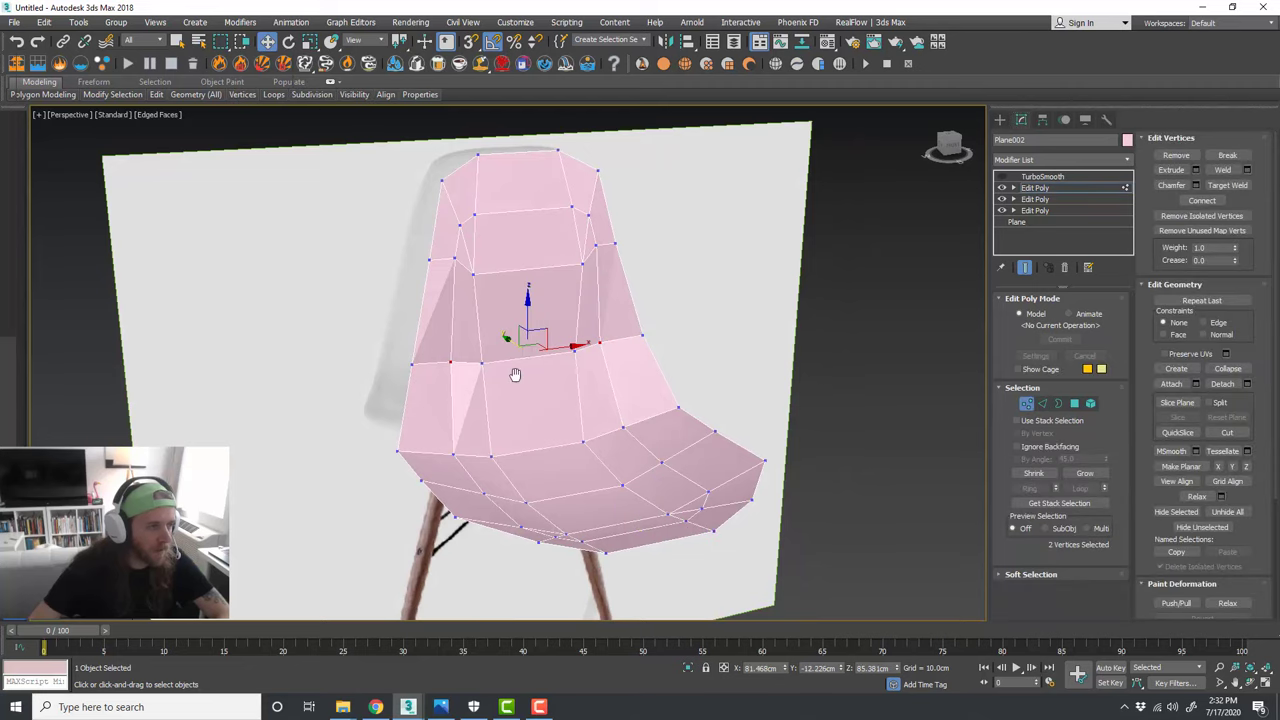
middle_click_drag(515, 374, 566, 372, "alt")
left_click_drag(509, 351, 522, 355)
middle_click_drag(594, 360, 570, 250, "alt")
left_click_drag(637, 196, 599, 225)
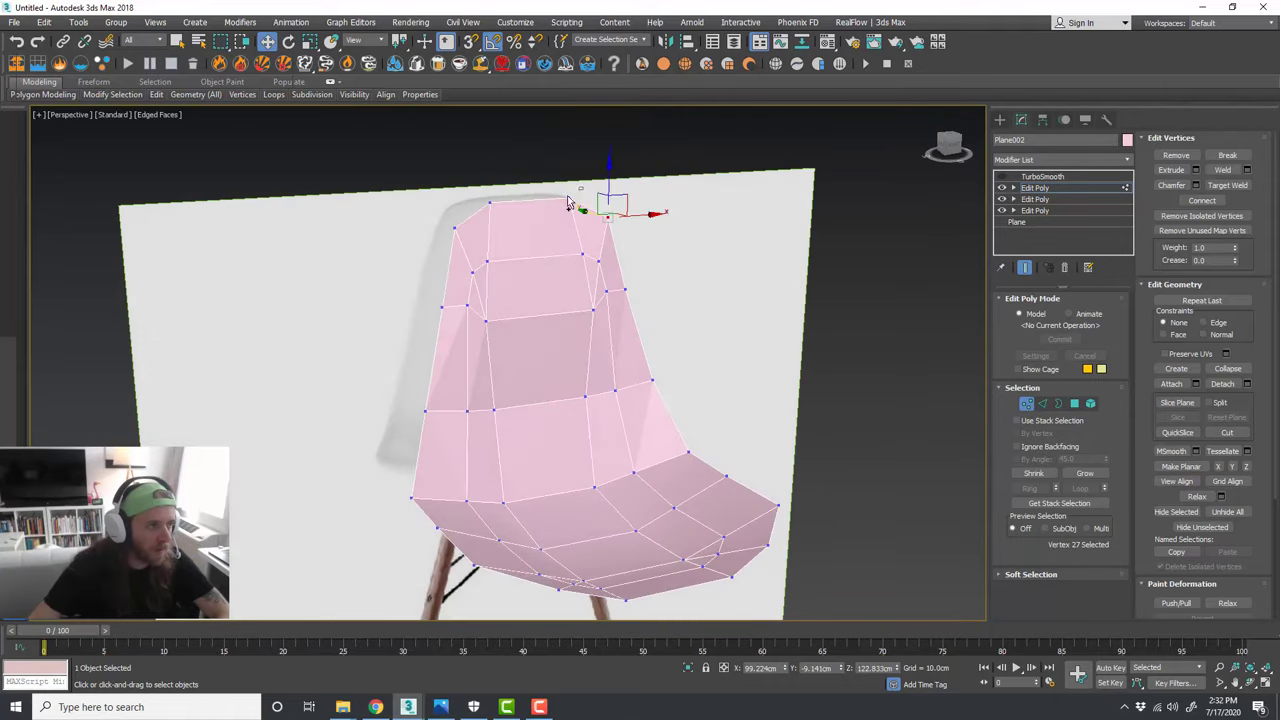
middle_click_drag(440, 245, 556, 252, "alt")
left_click_drag(498, 215, 491, 215)
left_click(375, 707)
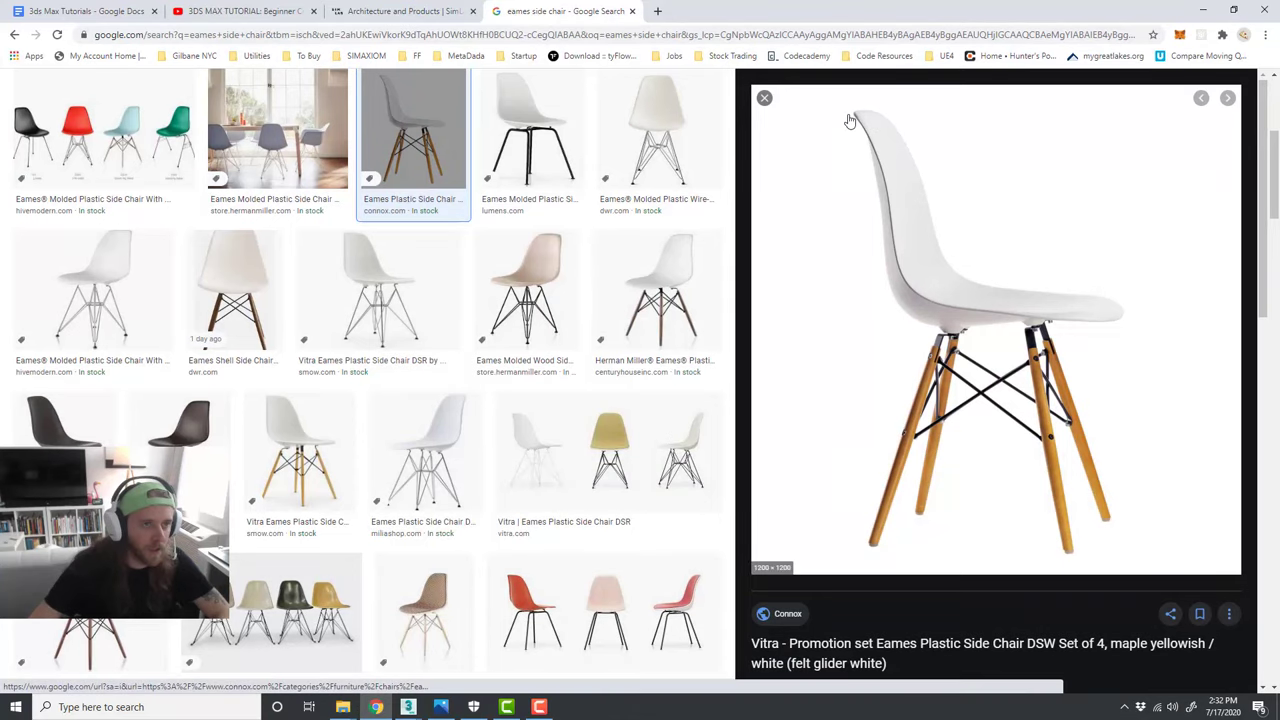
left_click(1203, 17)
middle_click_drag(753, 260, 613, 328, "alt")
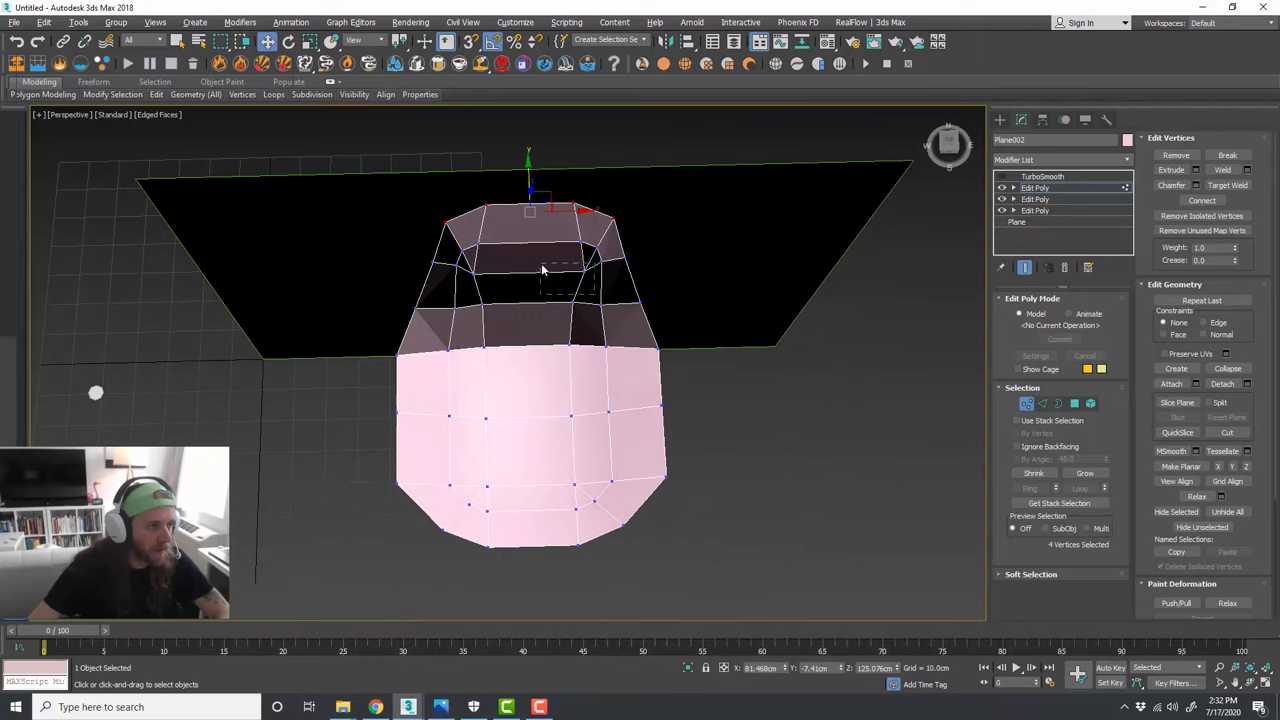
left_click_drag(541, 263, 467, 247)
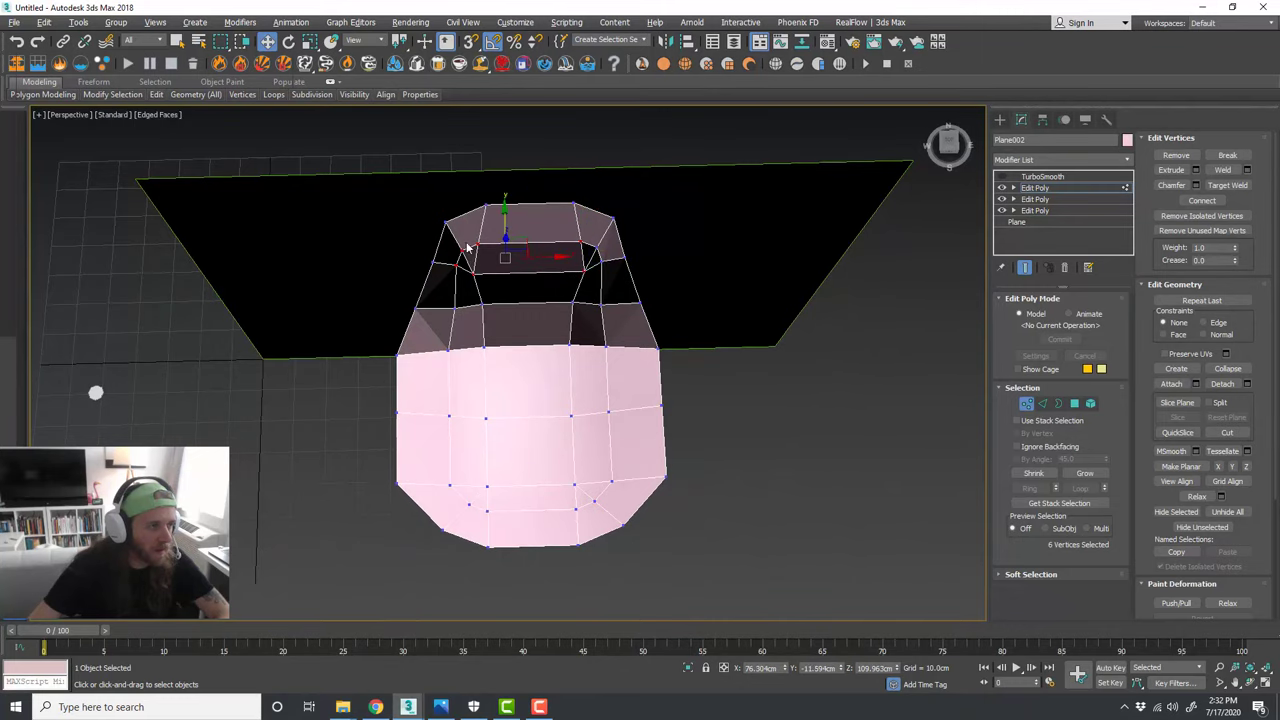
left_click(575, 248, "ctrl")
middle_click_drag(575, 248, 506, 263, "alt")
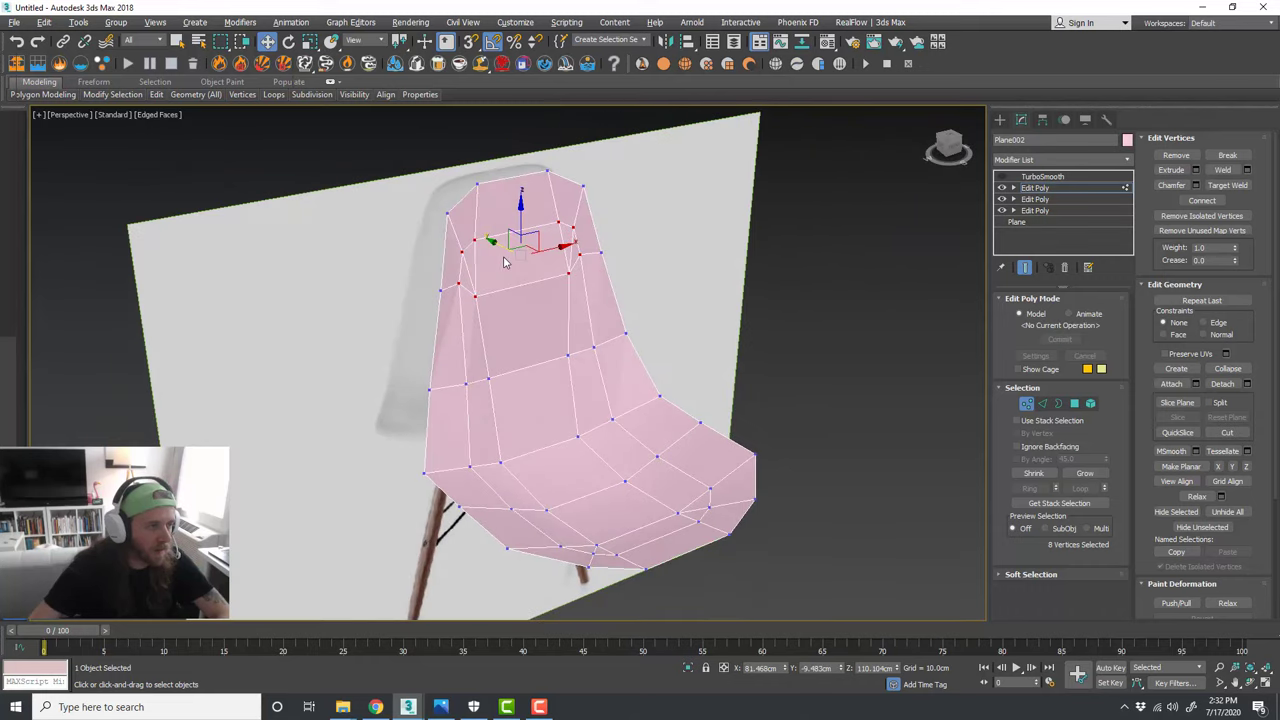
Step: Leave vertex mode and delete the topmost Edit Poly modifier to discard the inner edge loop and its reshaping
left_click(1026, 405)
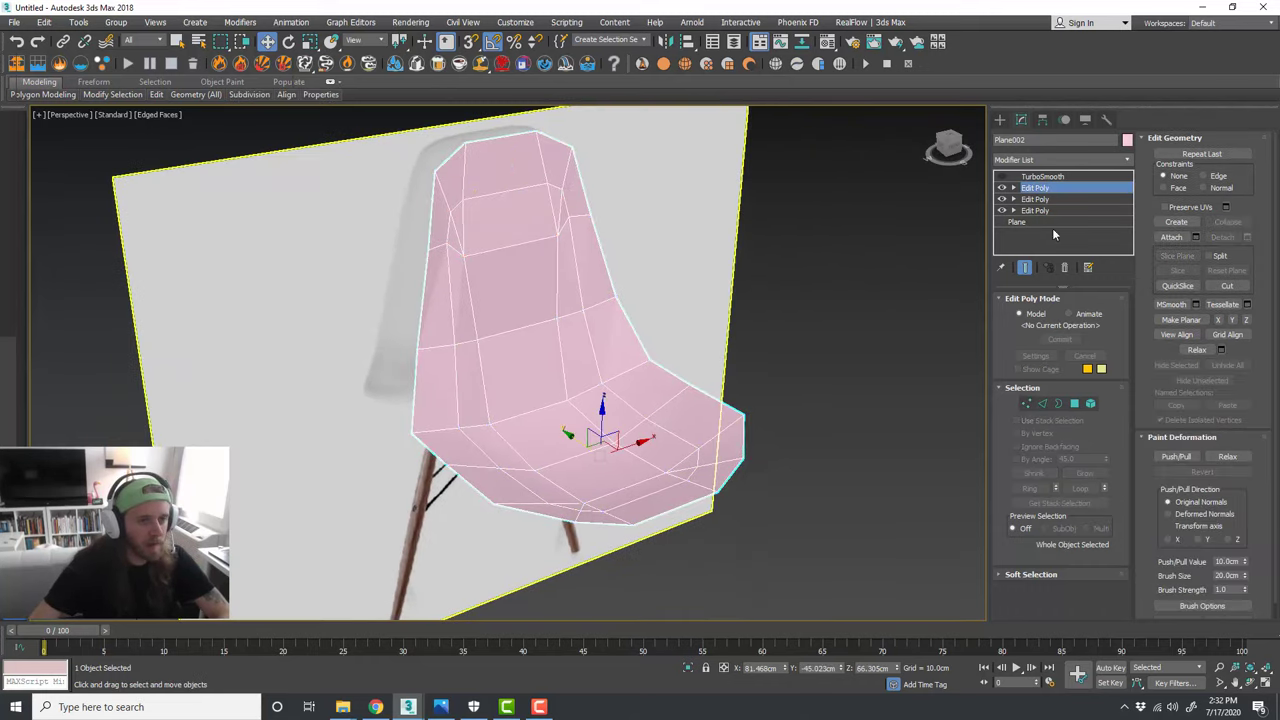
right_click(1053, 191)
left_click(1068, 207)
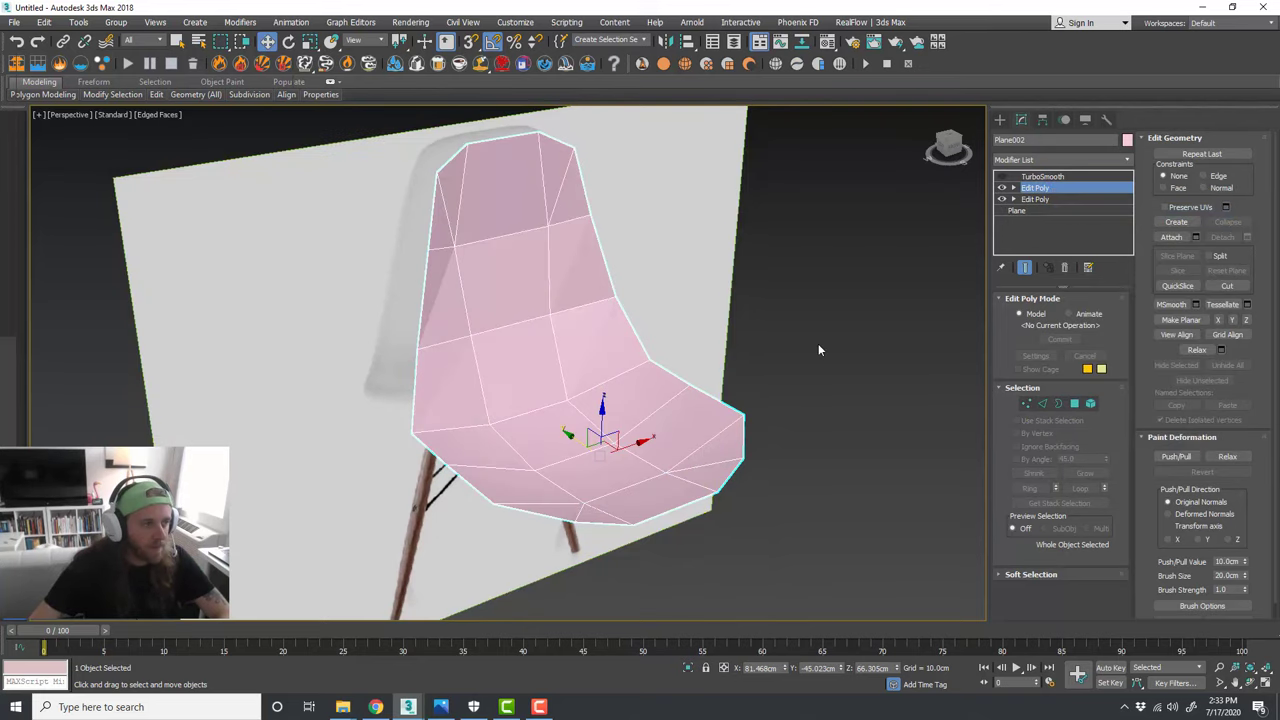
middle_click_drag(817, 349, 792, 337, "alt")
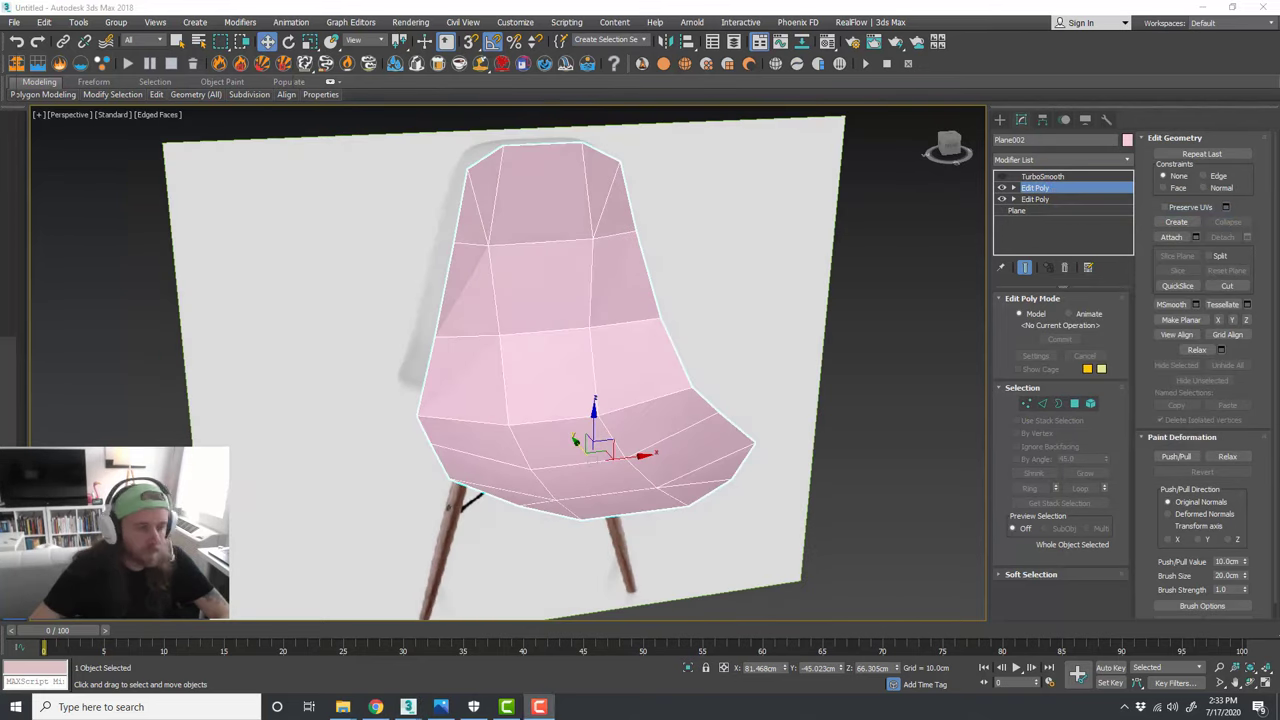
middle_click_drag(648, 479, 742, 455, "alt")
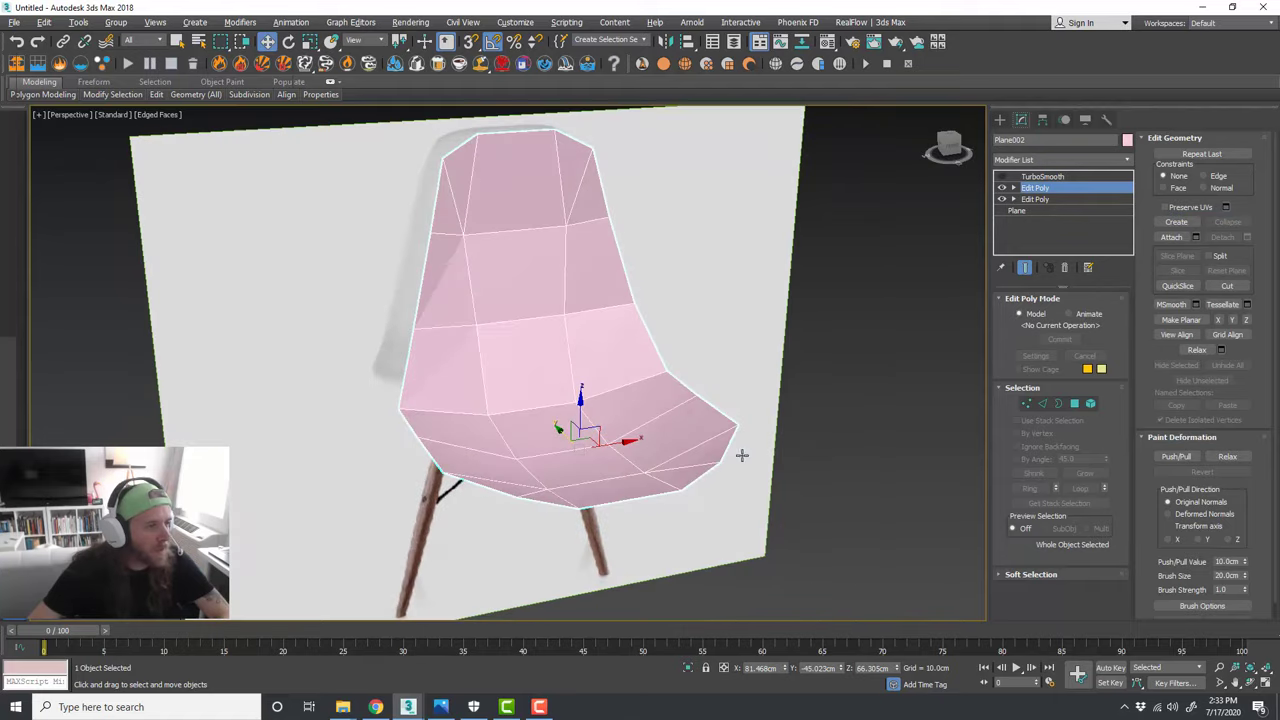
Step: Show the TurboSmooth result to inspect the smoothed shell, toggling the top Edit Poly off and on for comparison
left_click(1002, 176)
mouse_move(780, 345)
middle_mouse_down("alt")
mouse_move(880, 318)
mouse_move(751, 349)
mouse_move(780, 363)
middle_mouse_up("alt")
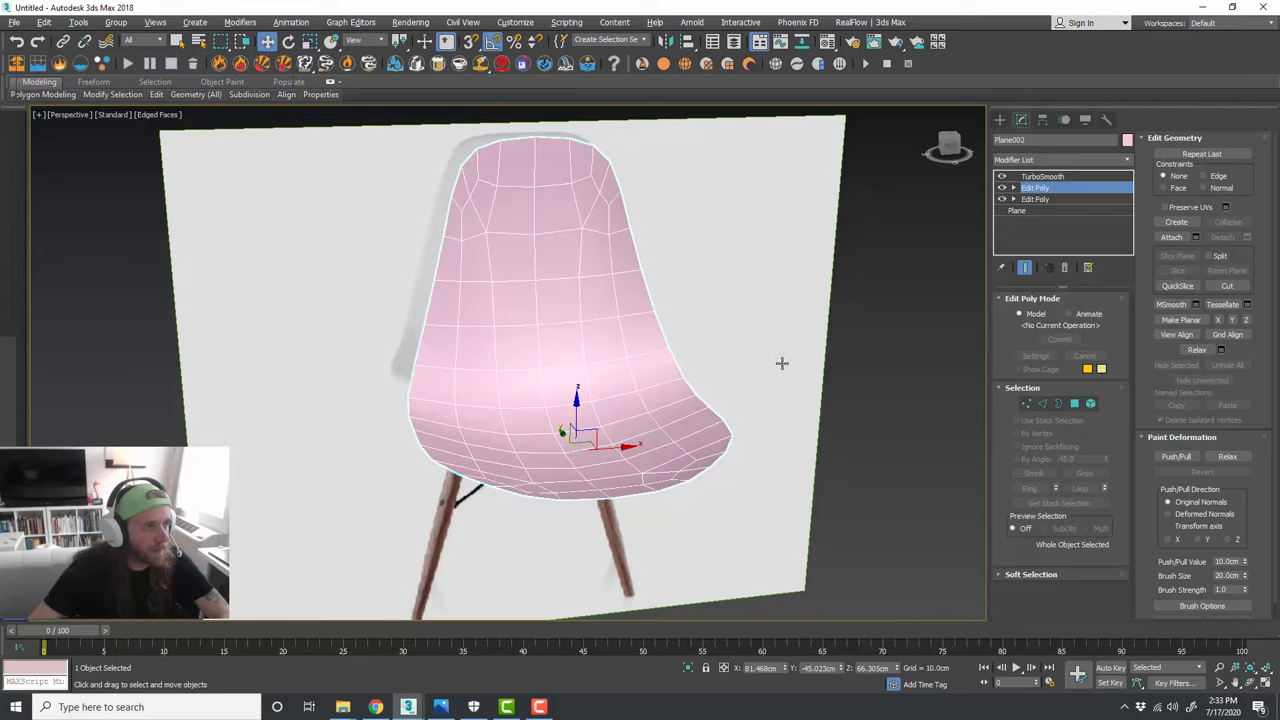
left_click(1002, 188)
left_click(1002, 188)
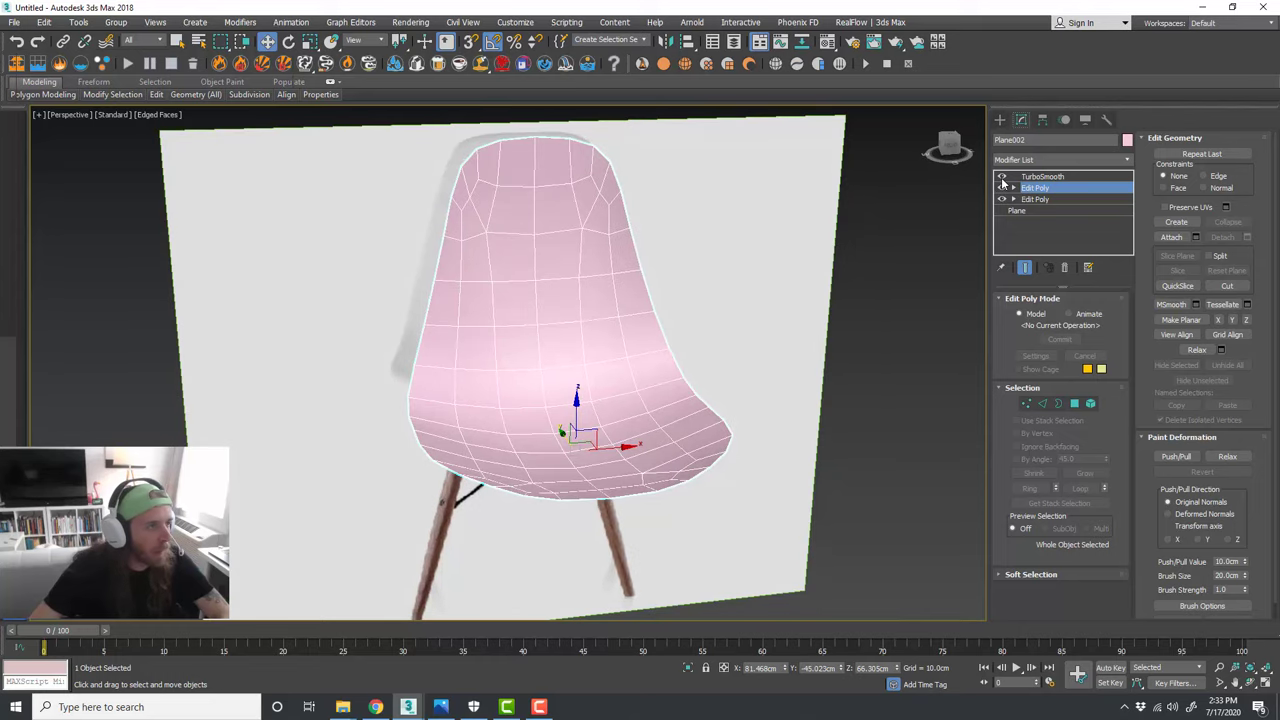
Step: Try TurboSmooth with 2 iterations, restore 1 iteration and hide the smoothing to show the low-poly shell
left_click(1042, 176)
left_click(1104, 318)
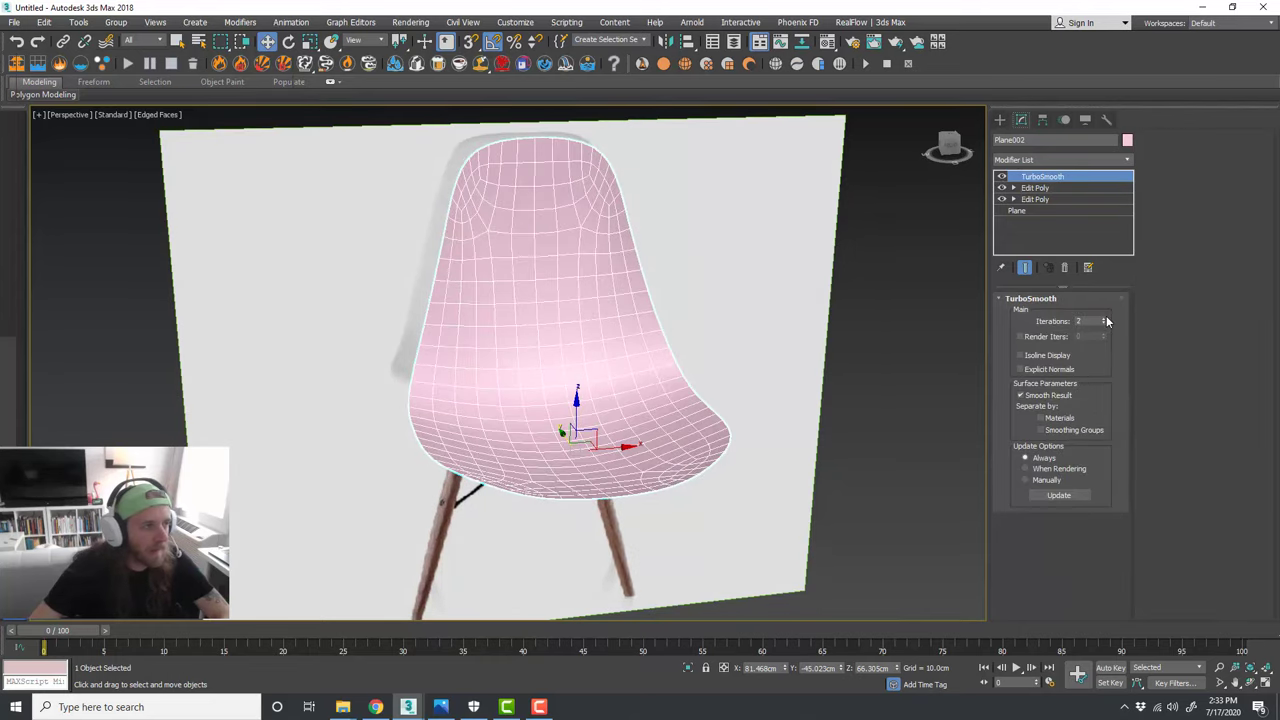
left_click(1104, 324)
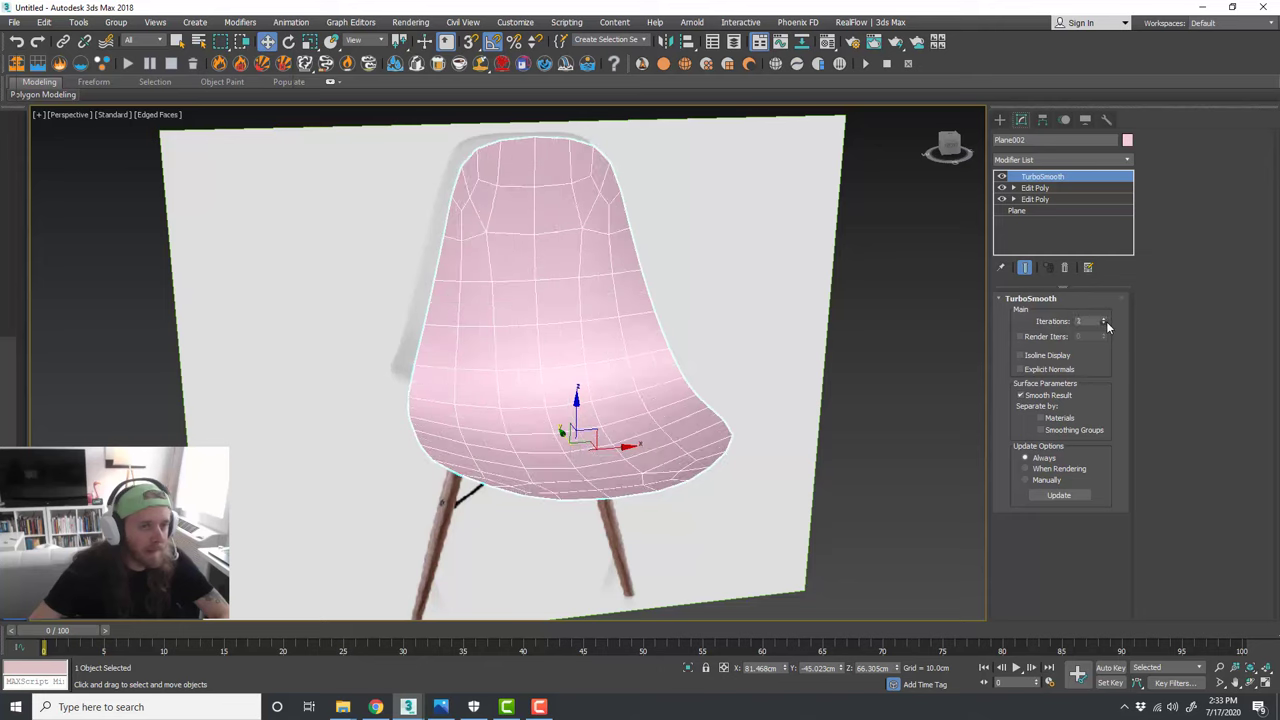
left_click(1037, 188)
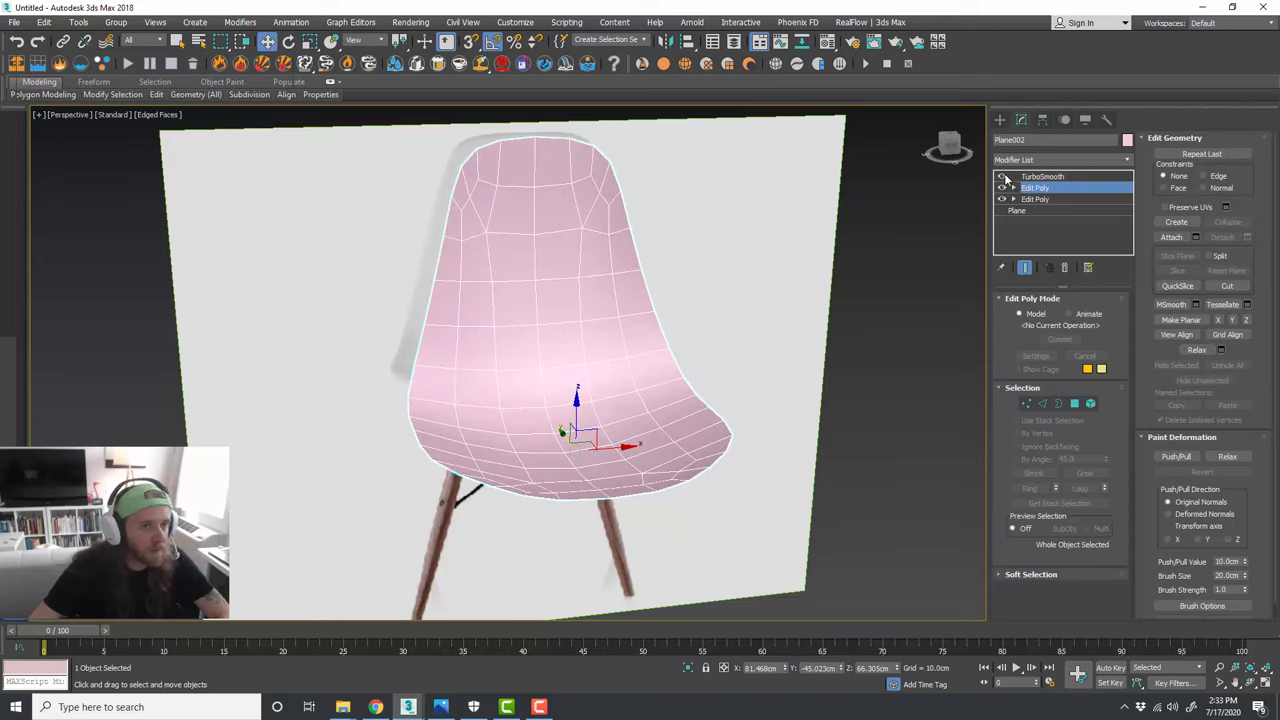
left_click(1003, 177)
mouse_move(794, 341)
middle_mouse_down()
mouse_move(771, 335)
mouse_move(783, 346)
middle_mouse_up()
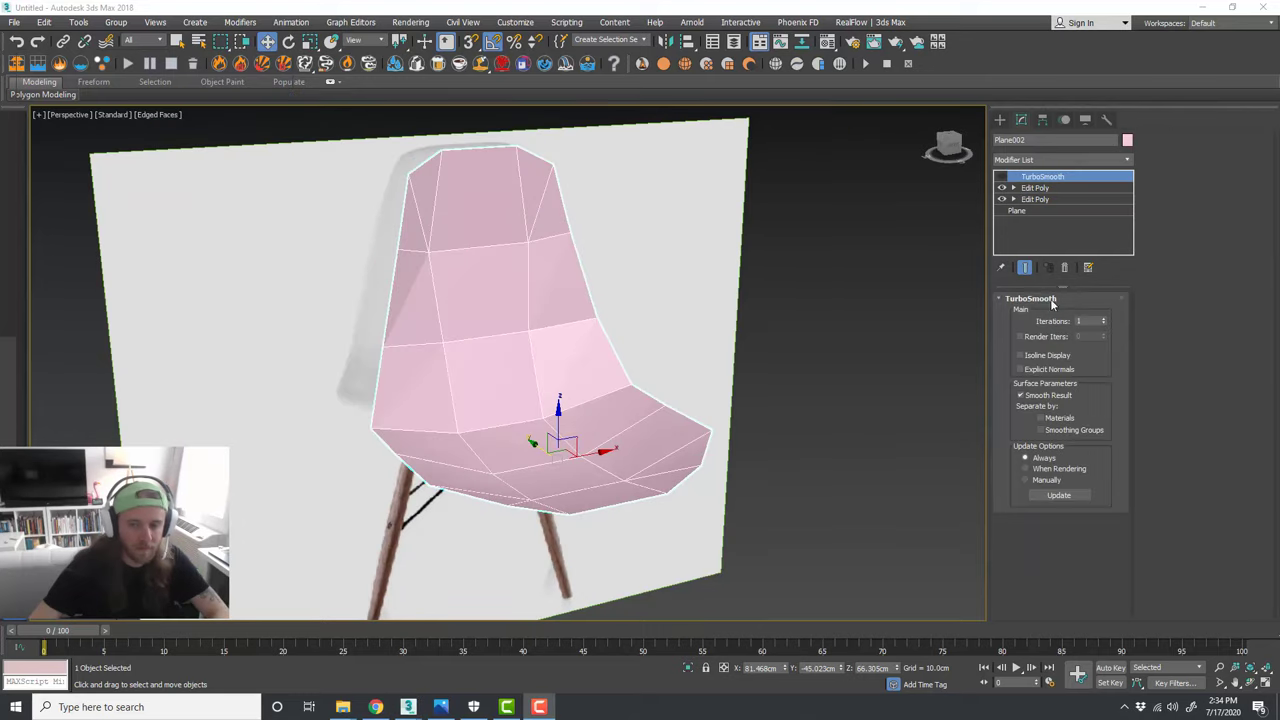
Step: In the top Edit Poly's edge mode, select the seat's central front edge and move it slightly upward
left_click(1030, 190)
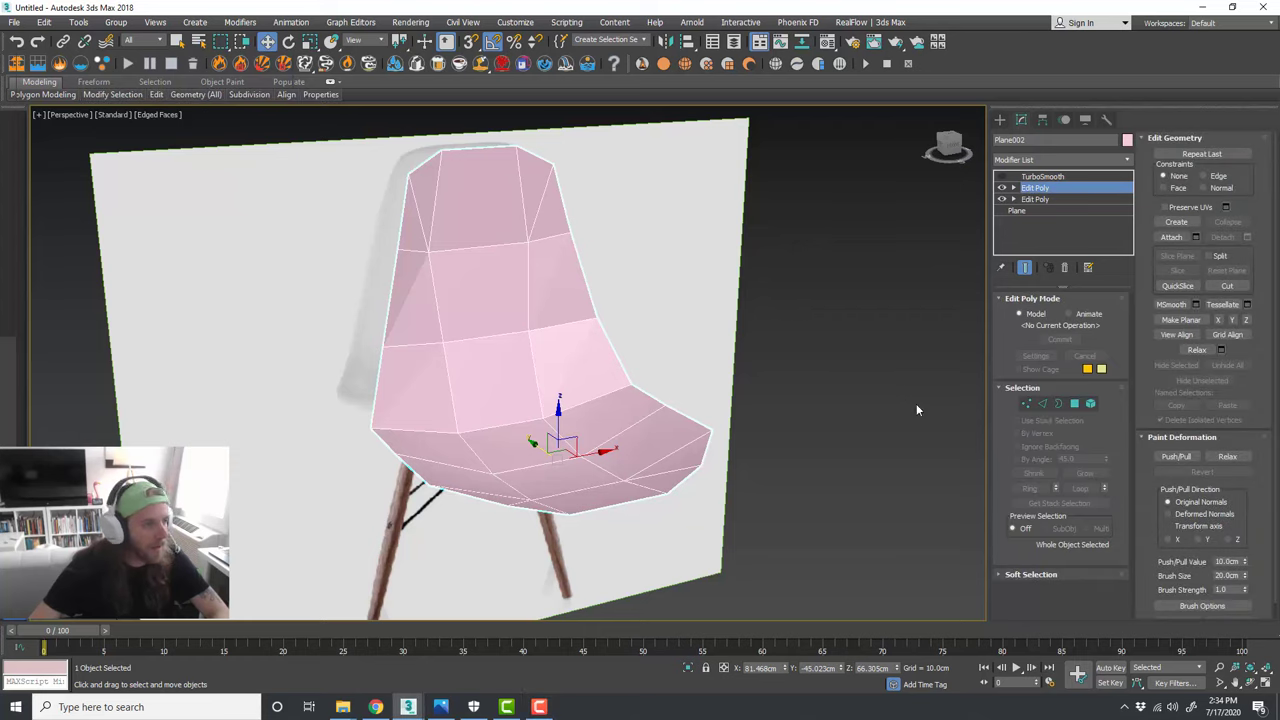
left_click(1043, 404)
left_click(597, 485)
middle_click_drag(597, 485, 722, 470, "alt")
left_click_drag(580, 451, 582, 434)
middle_click_drag(634, 441, 731, 435, "alt")
left_click(639, 495)
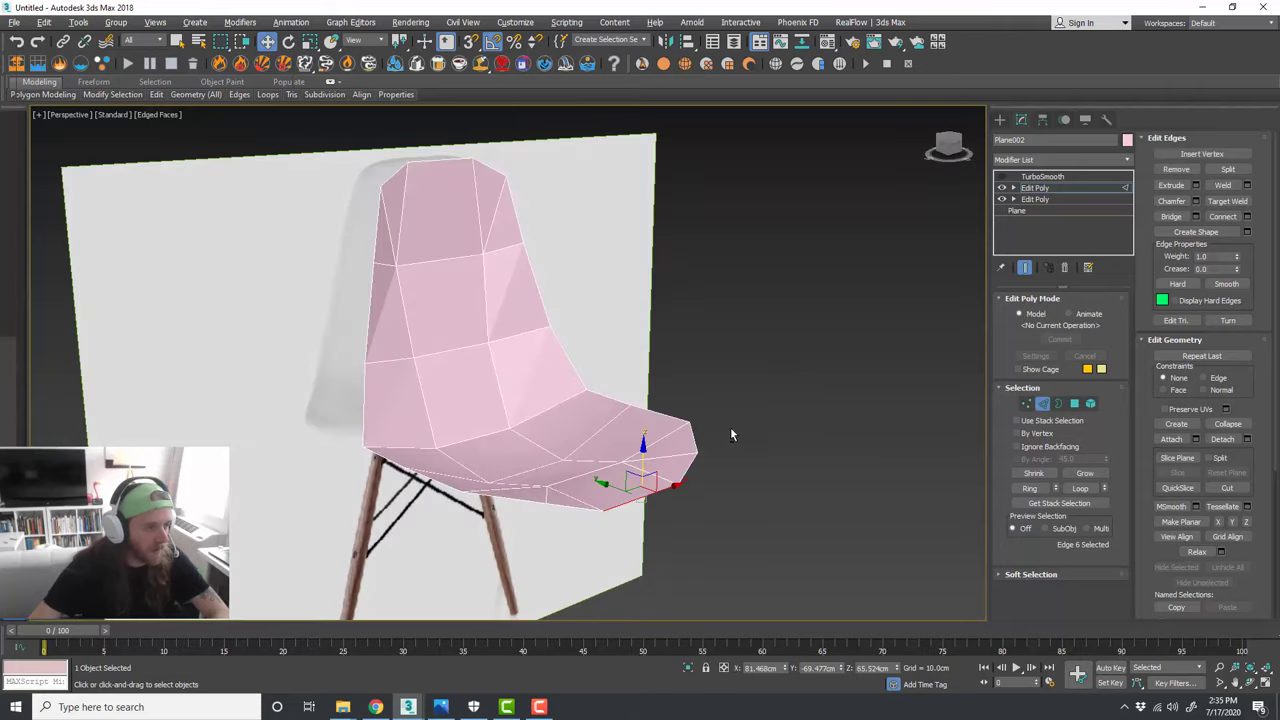
Step: Show the TurboSmooth result to check the seat front, leave edge mode and hide the smoothing again
left_click(1001, 177)
middle_click_drag(740, 310, 698, 330, "alt")
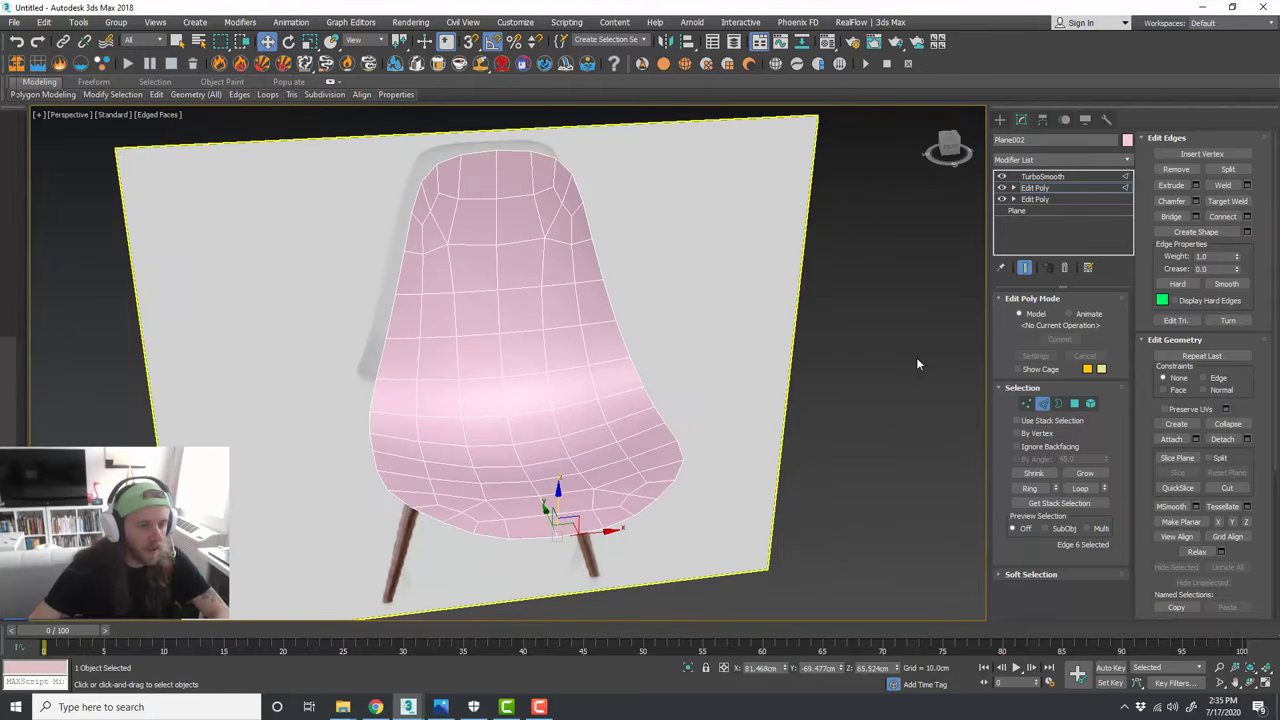
left_click(1042, 403)
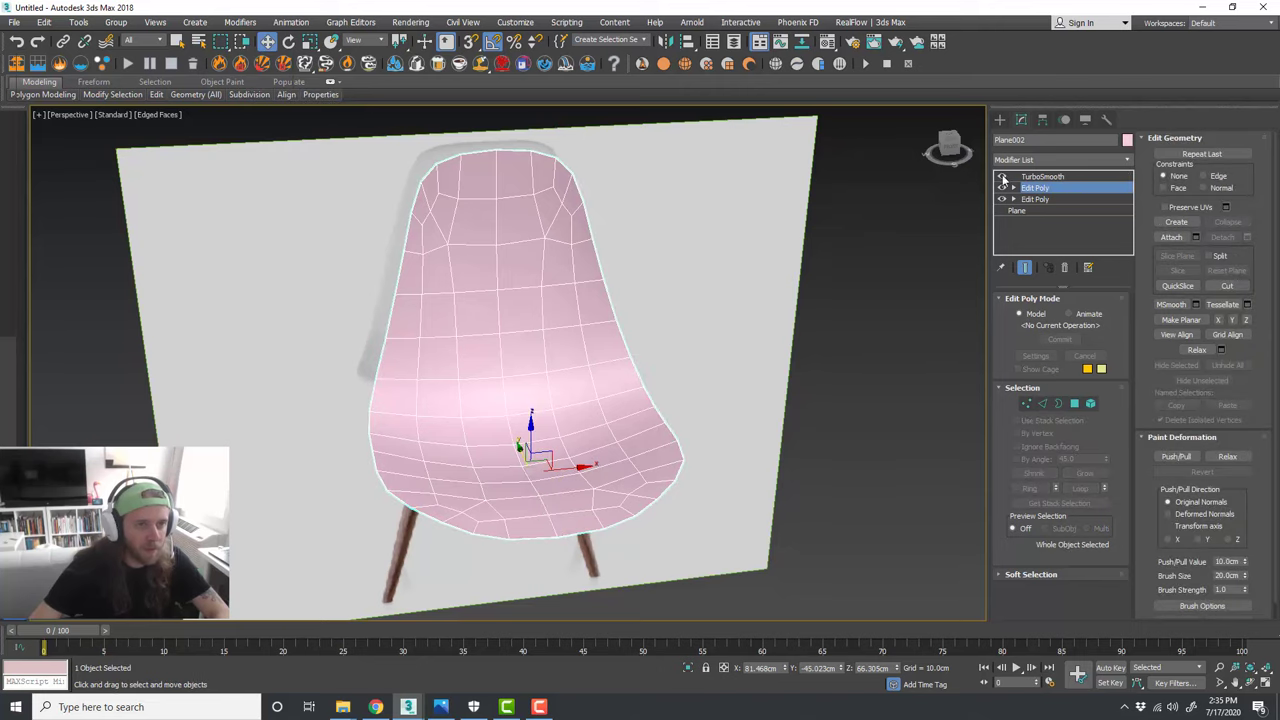
left_click(1002, 176)
Step: Add another Edit Poly modifier below TurboSmooth and select all outer border edges of the shell in edge mode
left_click(1100, 162)
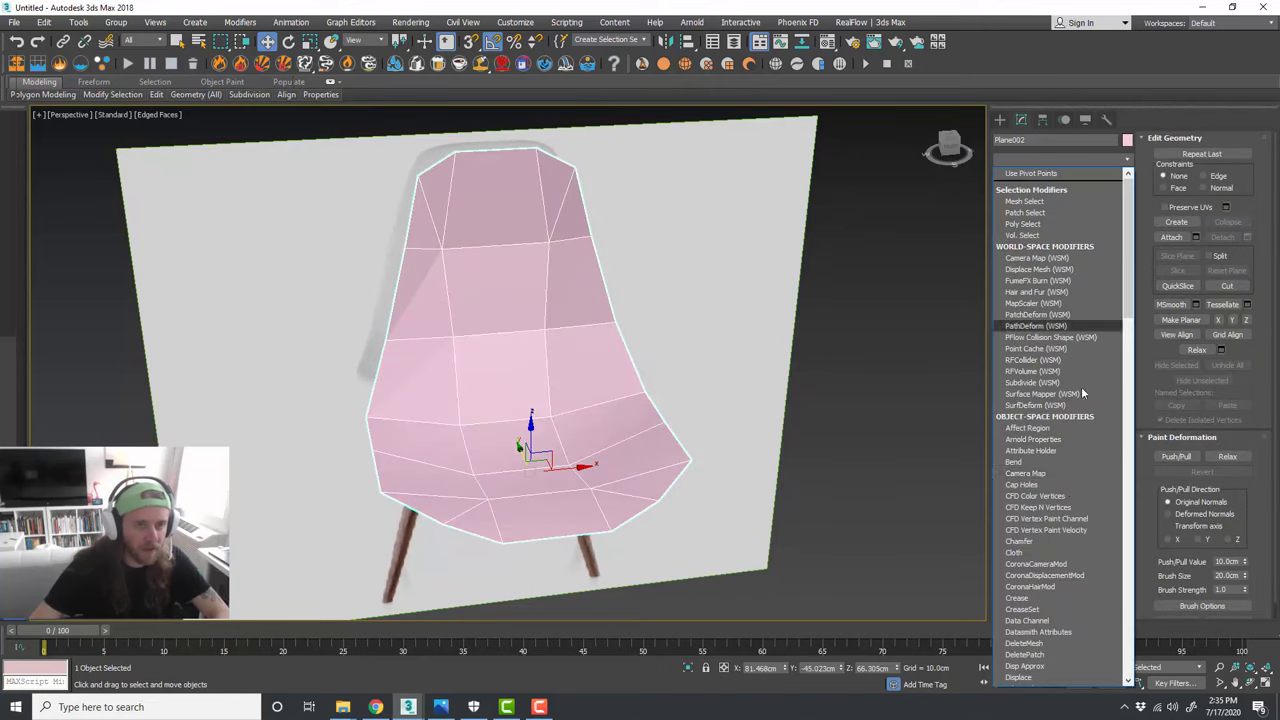
scroll(1067, 554, "down", 2)
left_click(1067, 660)
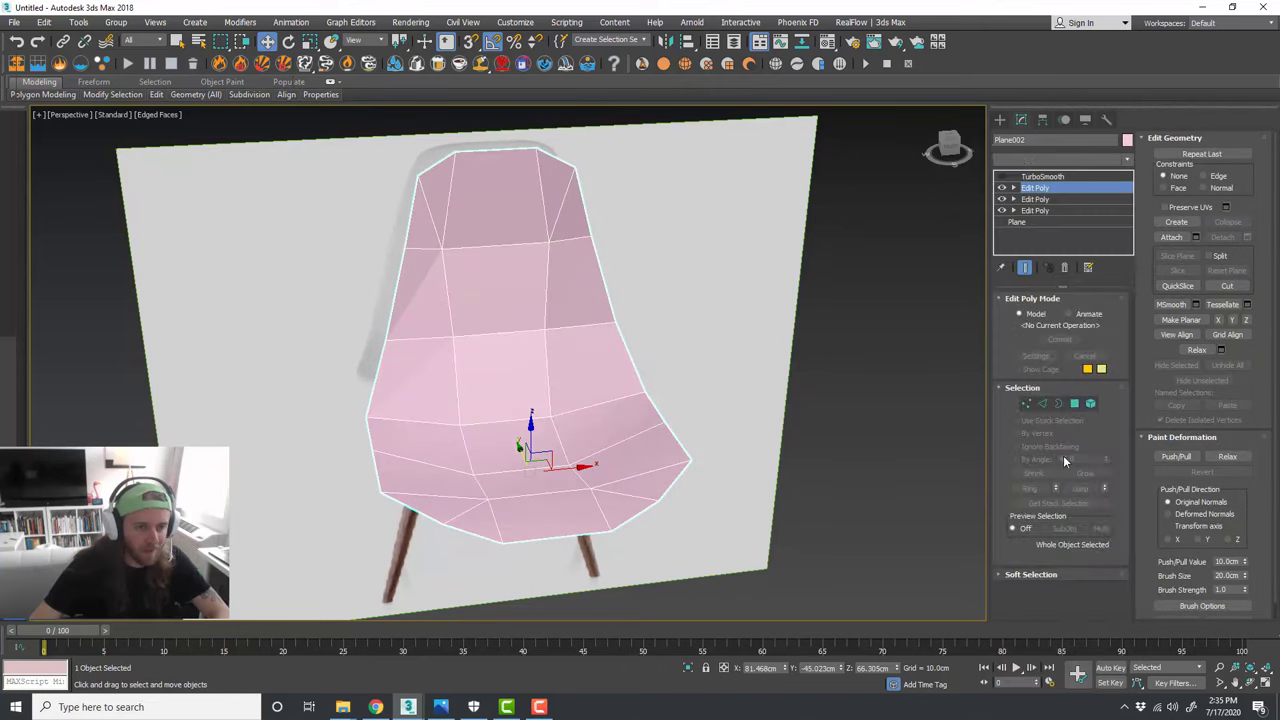
left_click(1043, 404)
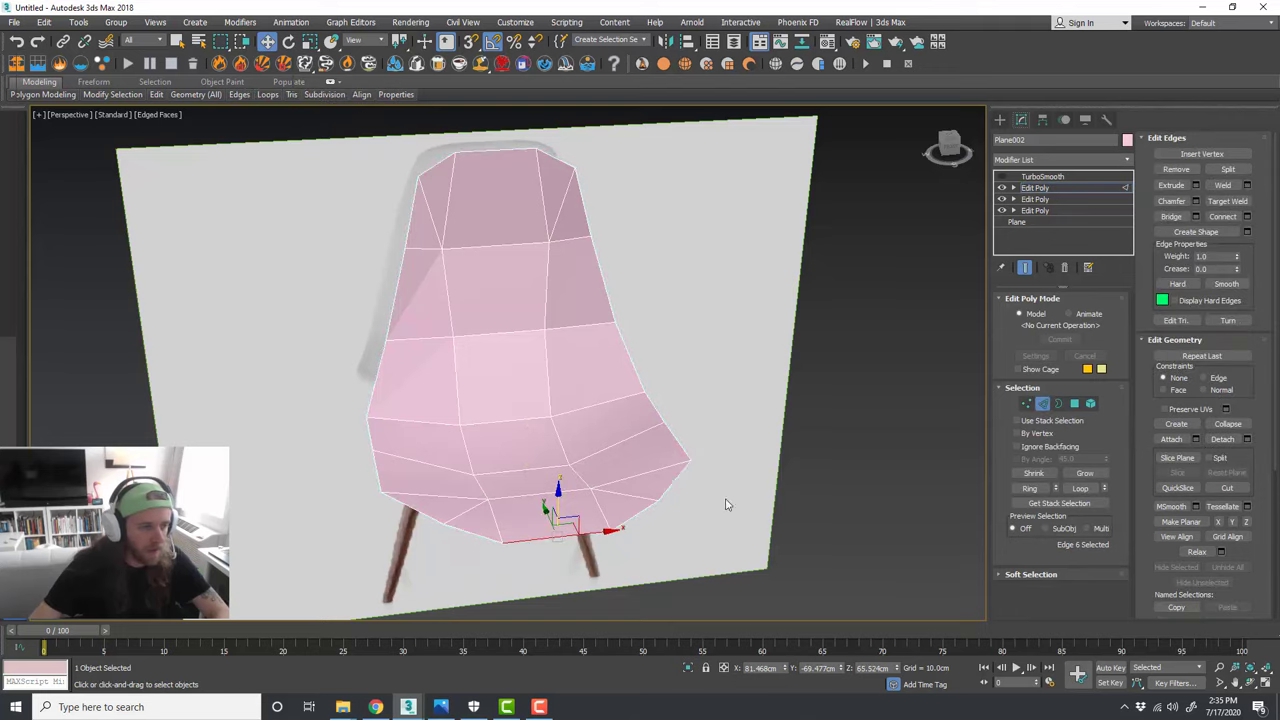
double_click(669, 483)
left_click(677, 402)
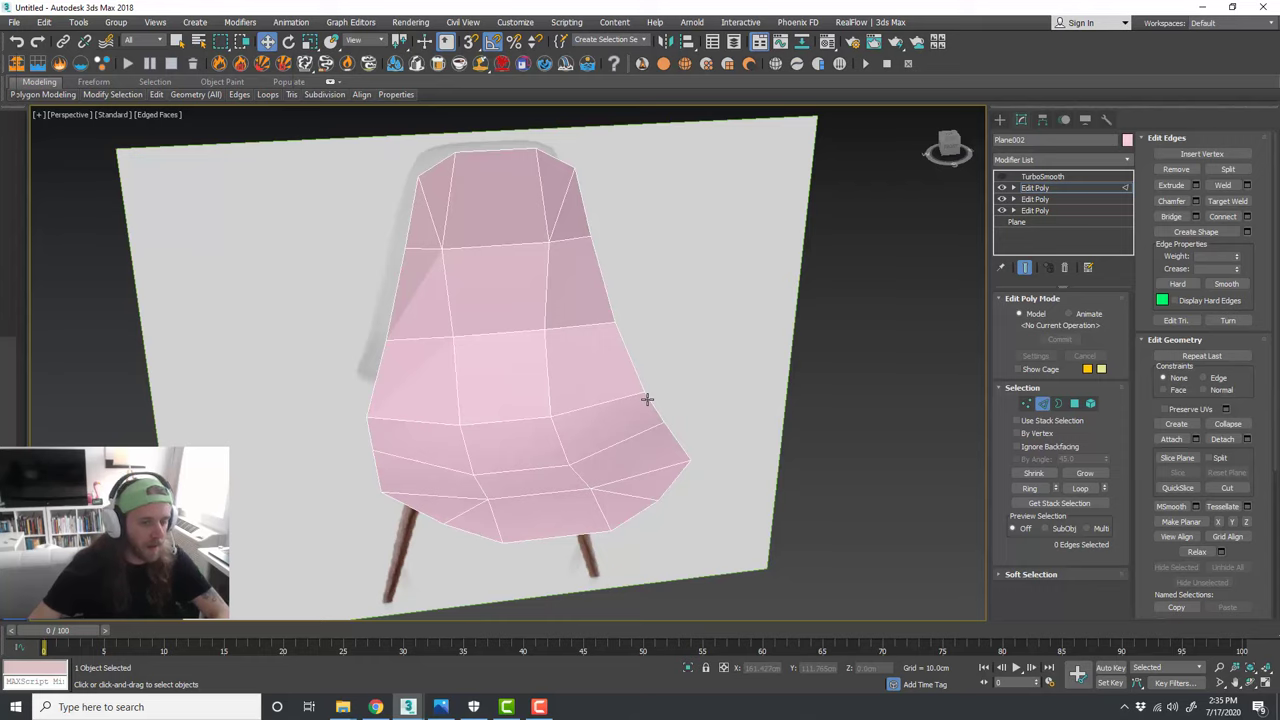
double_click(647, 399)
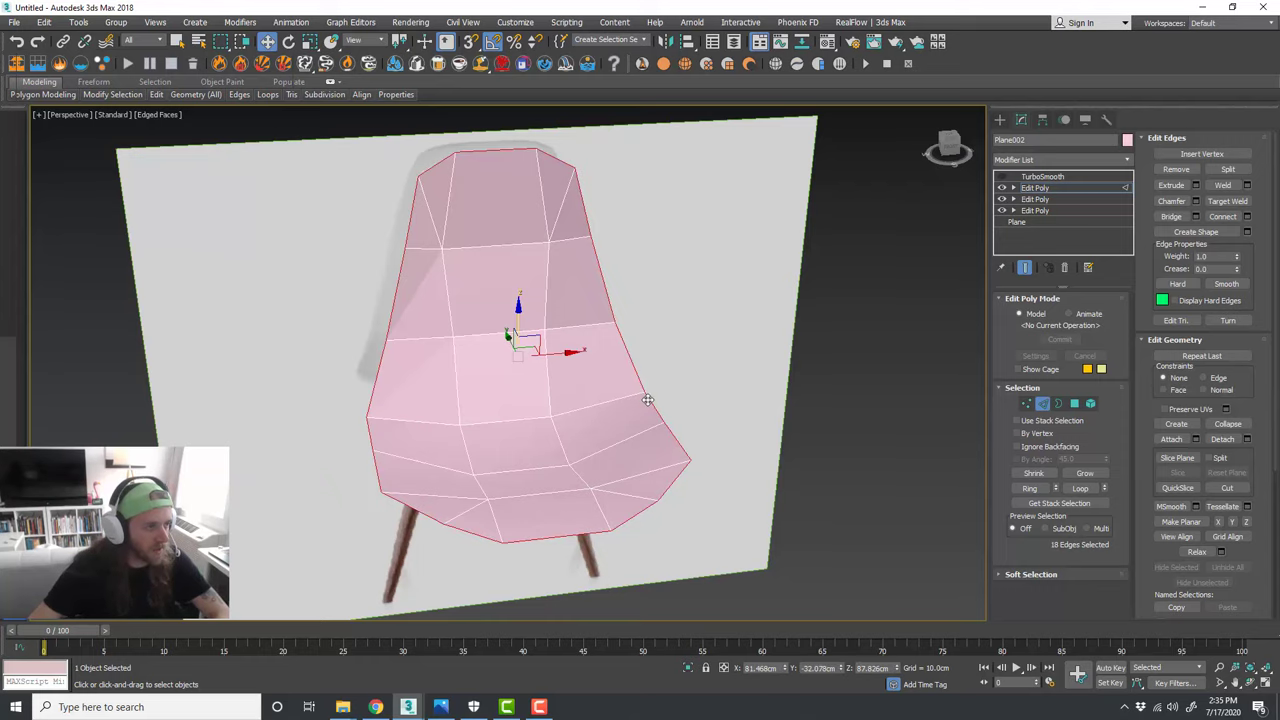
Step: Switch to Chrome, open the Herman Miller Eames molded wood side chair image, examine the shell's rim and return to 3ds Max
middle_click_drag(493, 422, 612, 407, "alt")
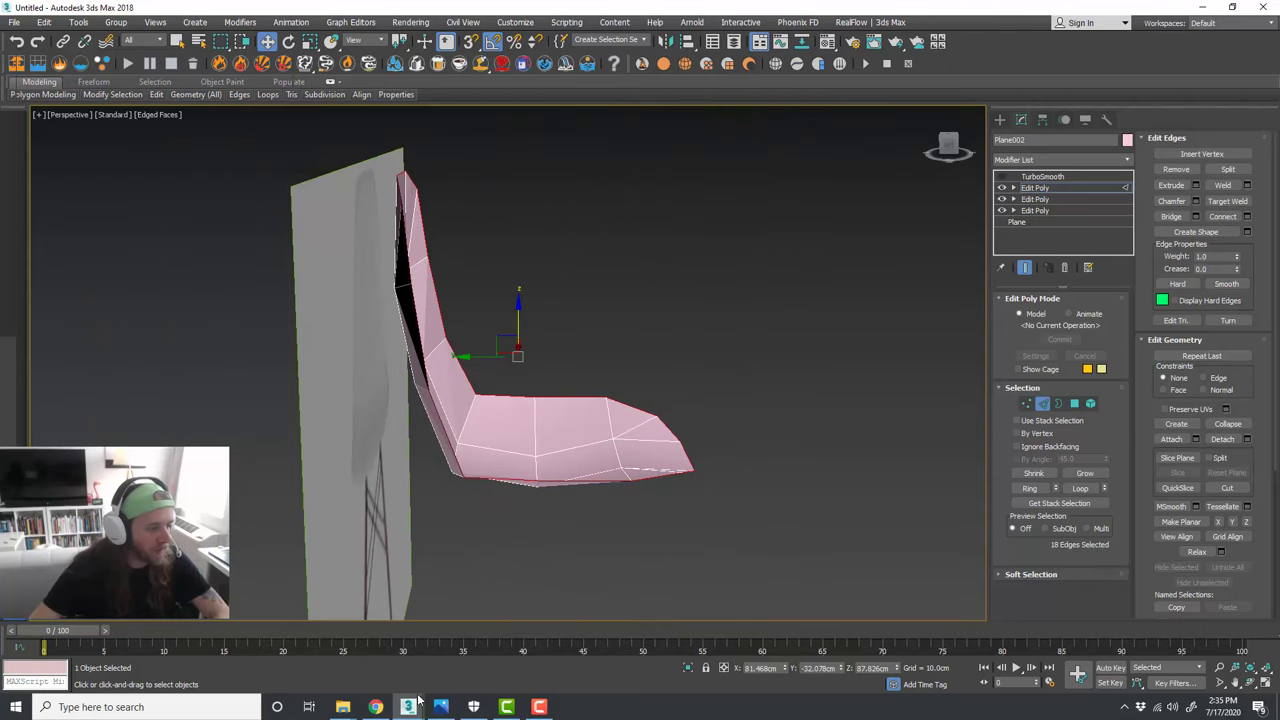
left_click(375, 707)
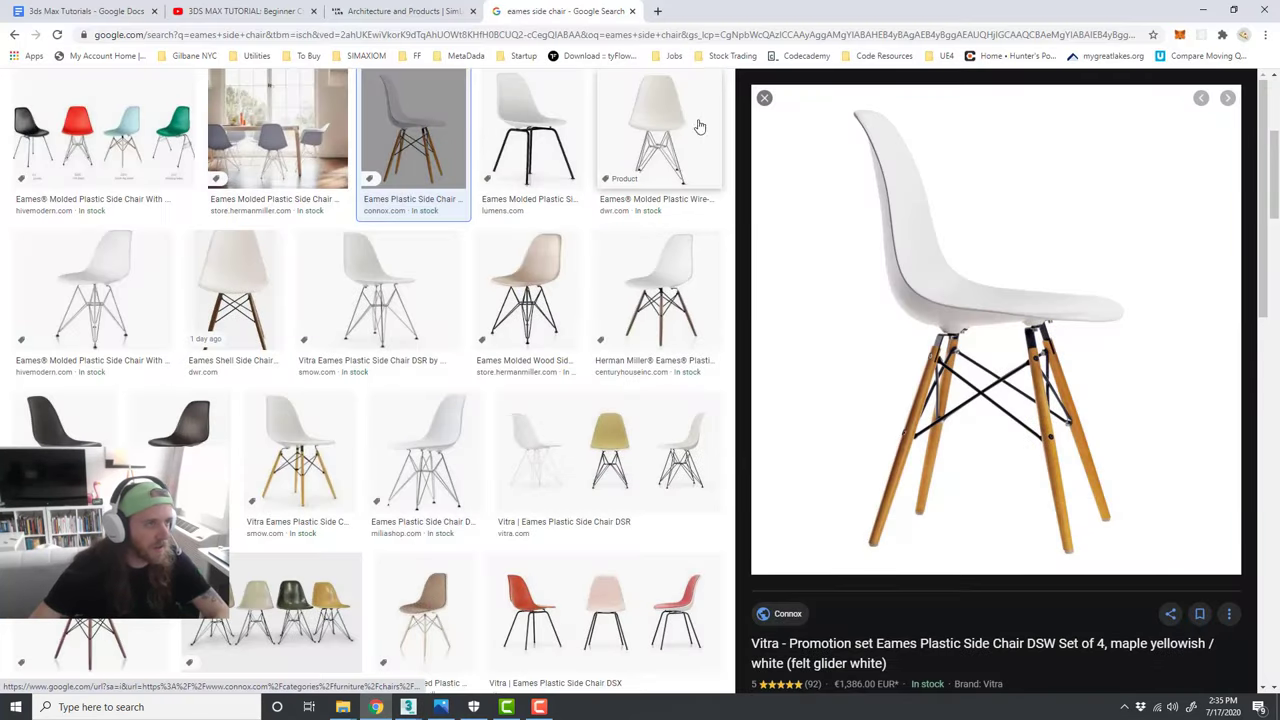
left_click(556, 284)
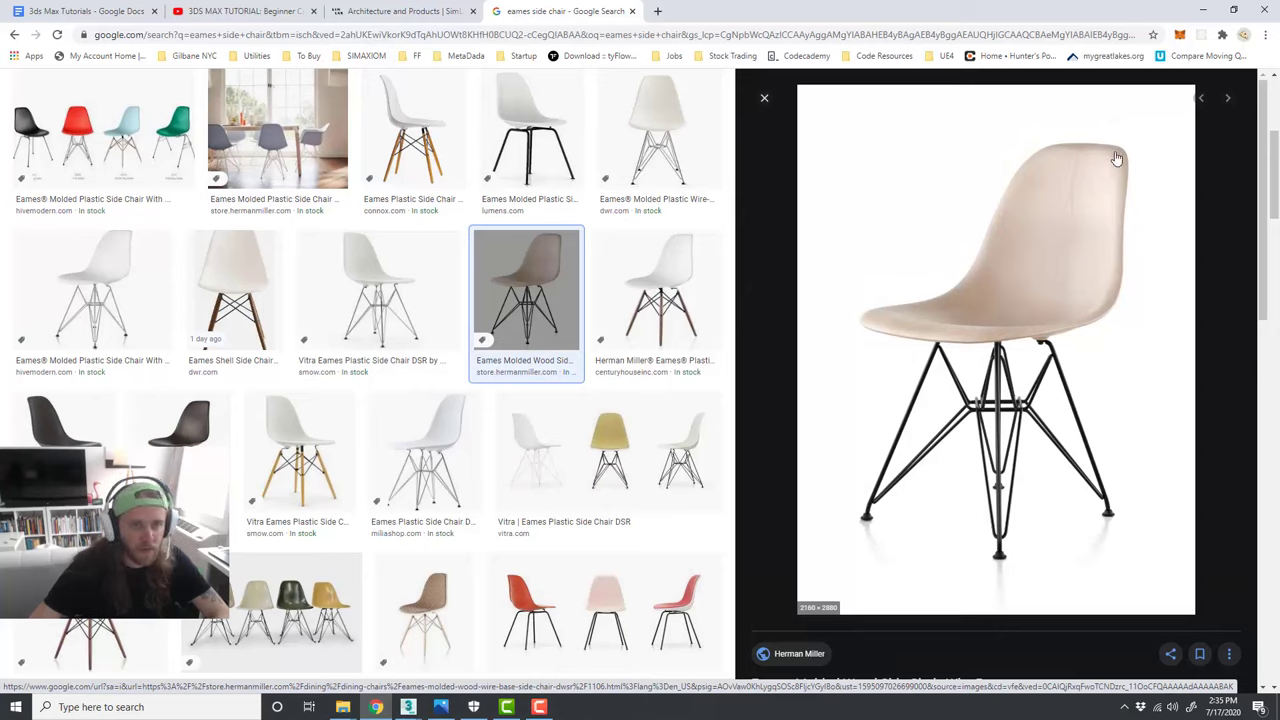
left_click(1203, 10)
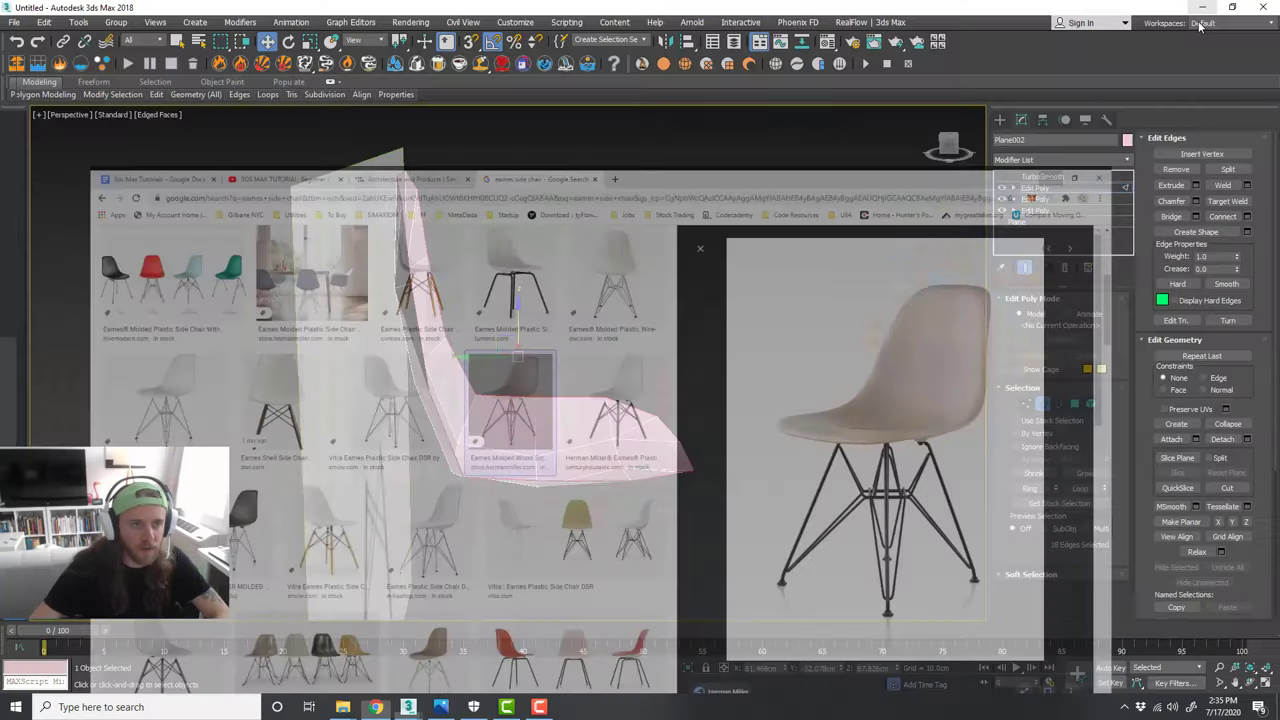
Step: Extrude the selected border edges about 1.3 cm back and 1.5 cm up, and scale them uniformly to about 106 percent
mouse_move(596, 373)
middle_mouse_down()
mouse_move(618, 364)
mouse_move(578, 358)
middle_mouse_up()
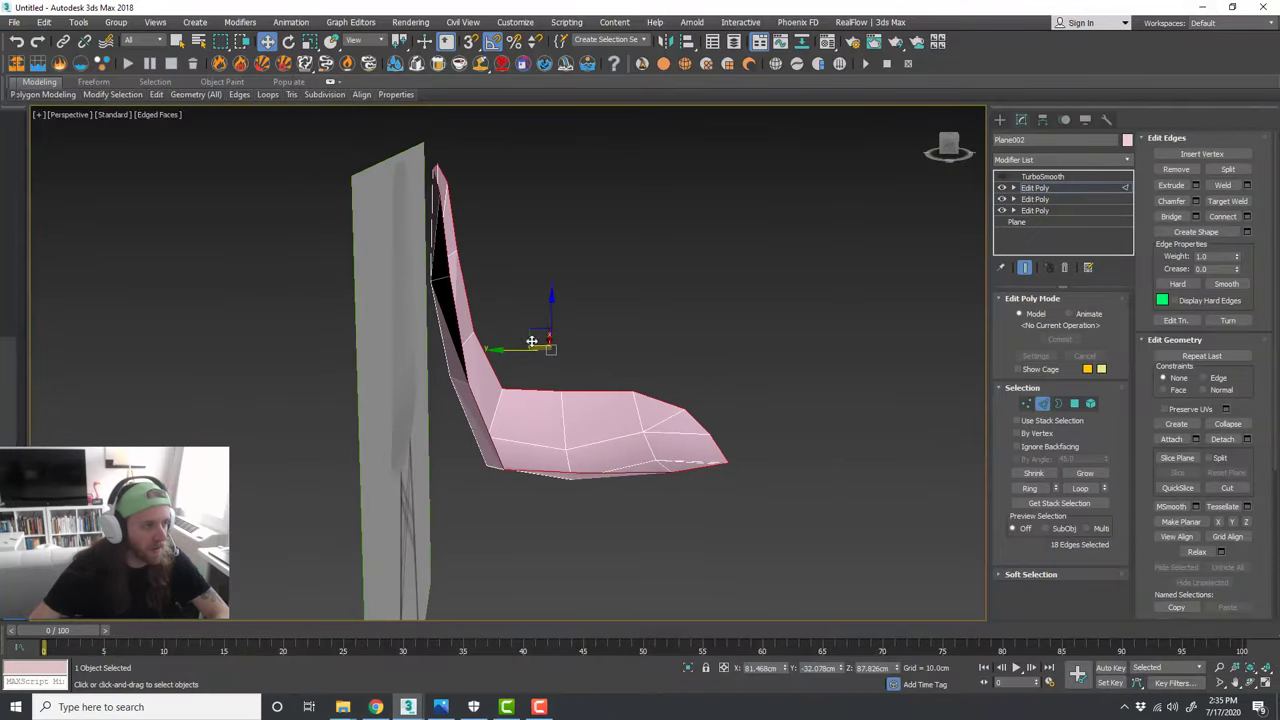
left_click_drag(531, 342, 524, 327)
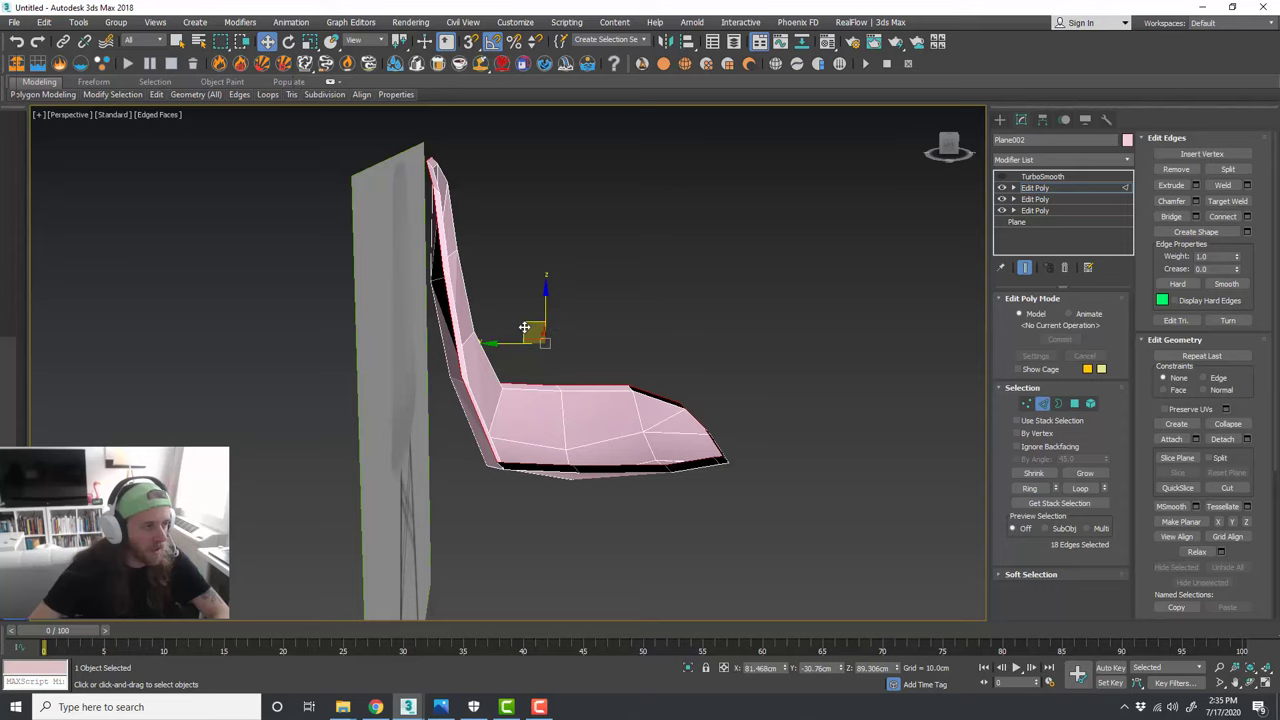
mouse_move(602, 336)
middle_mouse_down("alt")
mouse_move(553, 352)
mouse_move(601, 342)
middle_mouse_up("alt")
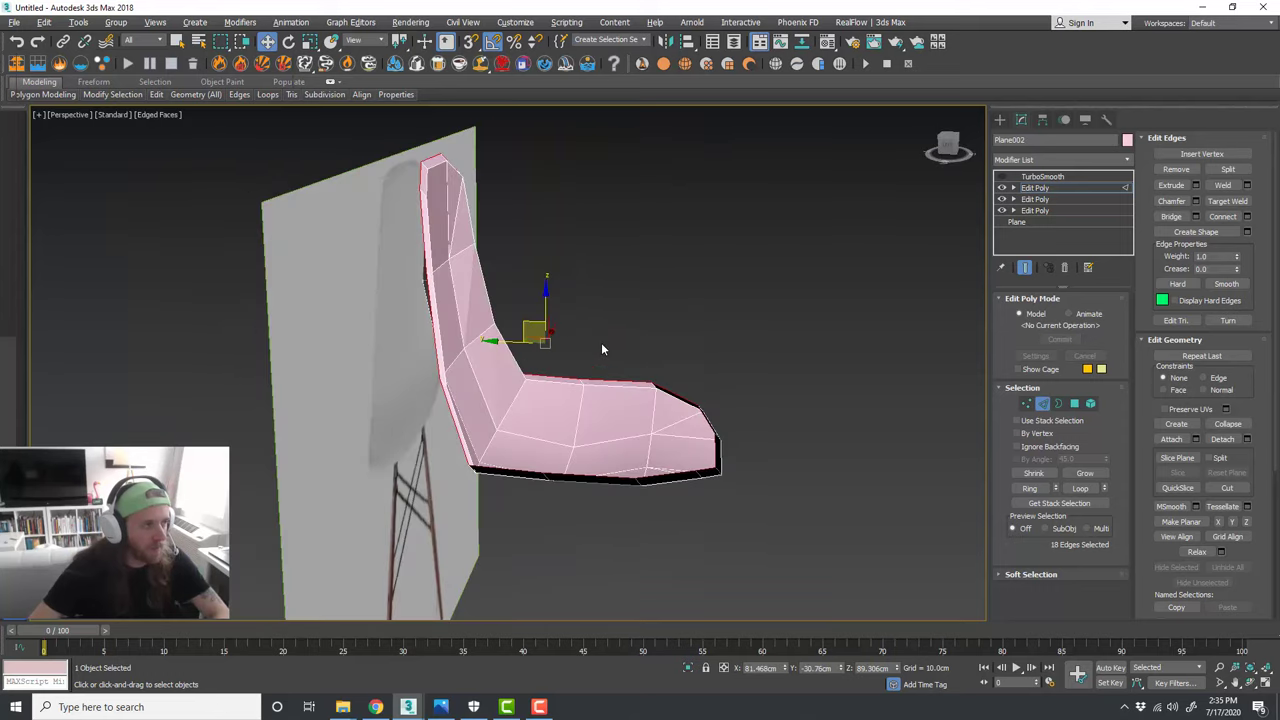
key("r")
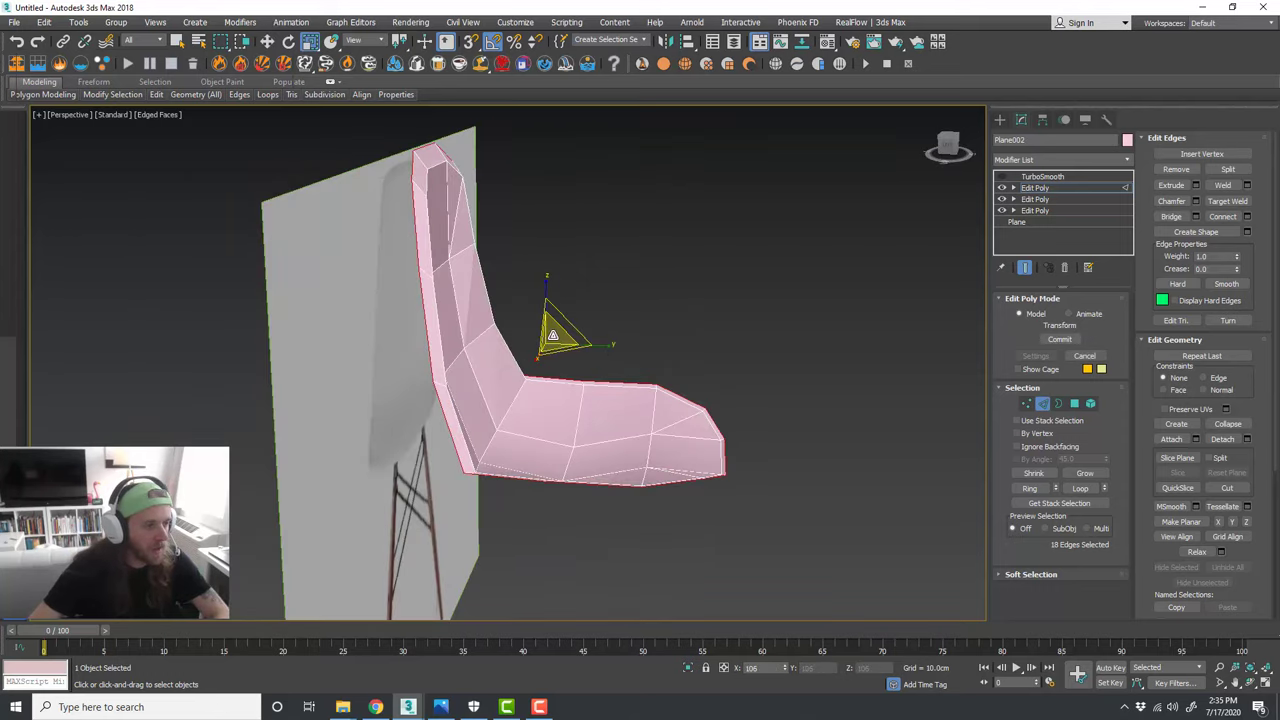
left_click_drag(554, 335, 554, 335)
key("w")
Step: In the Left view, move the extruded border edges about 0.9 cm forward and 3 cm down
middle_click_drag(604, 340, 619, 334, "alt")
key("alt+w")
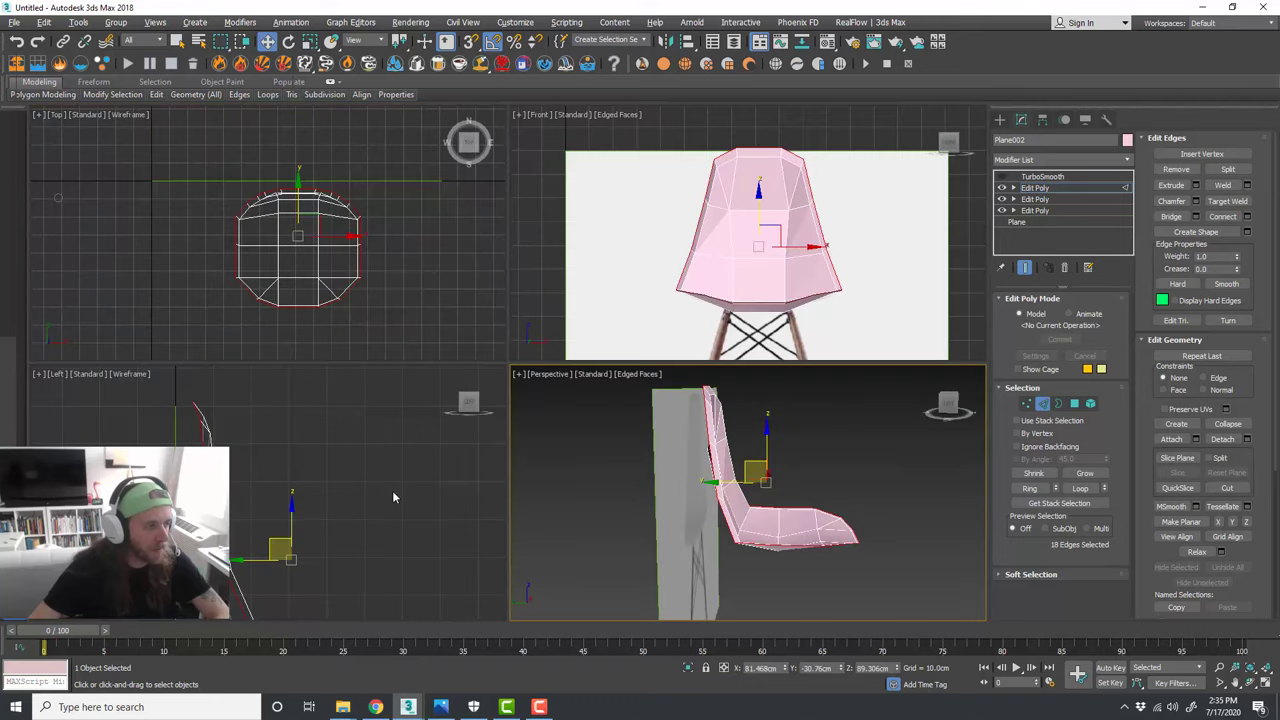
middle_click(392, 490)
key("alt+w")
middle_click_drag(404, 451, 400, 375)
scroll(399, 374, "down", 4)
left_click(487, 383)
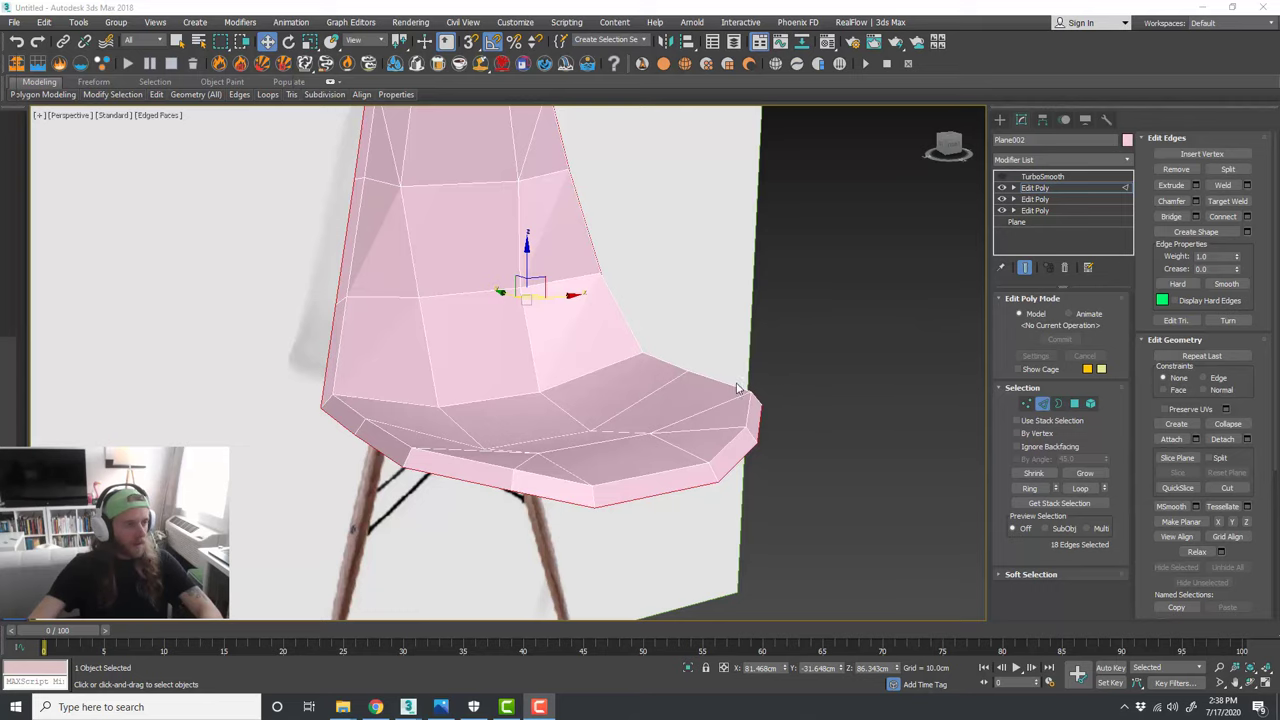
middle_click_drag(691, 374, 596, 338, "alt")
key("alt+w")
key("alt+w")
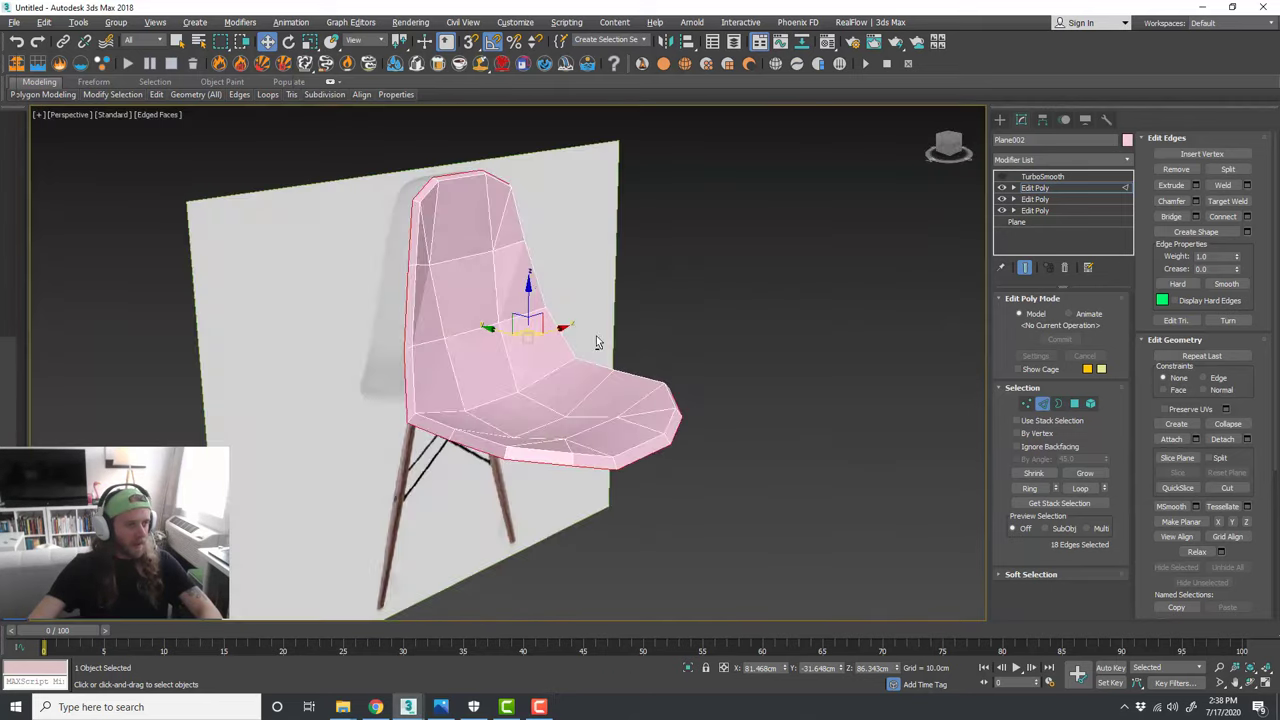
Step: Turn TurboSmooth back on and inspect the smoothed rim of the shell from the side and front
scroll(596, 338, "up", 3)
left_click(1001, 177)
scroll(534, 280, "down", 3)
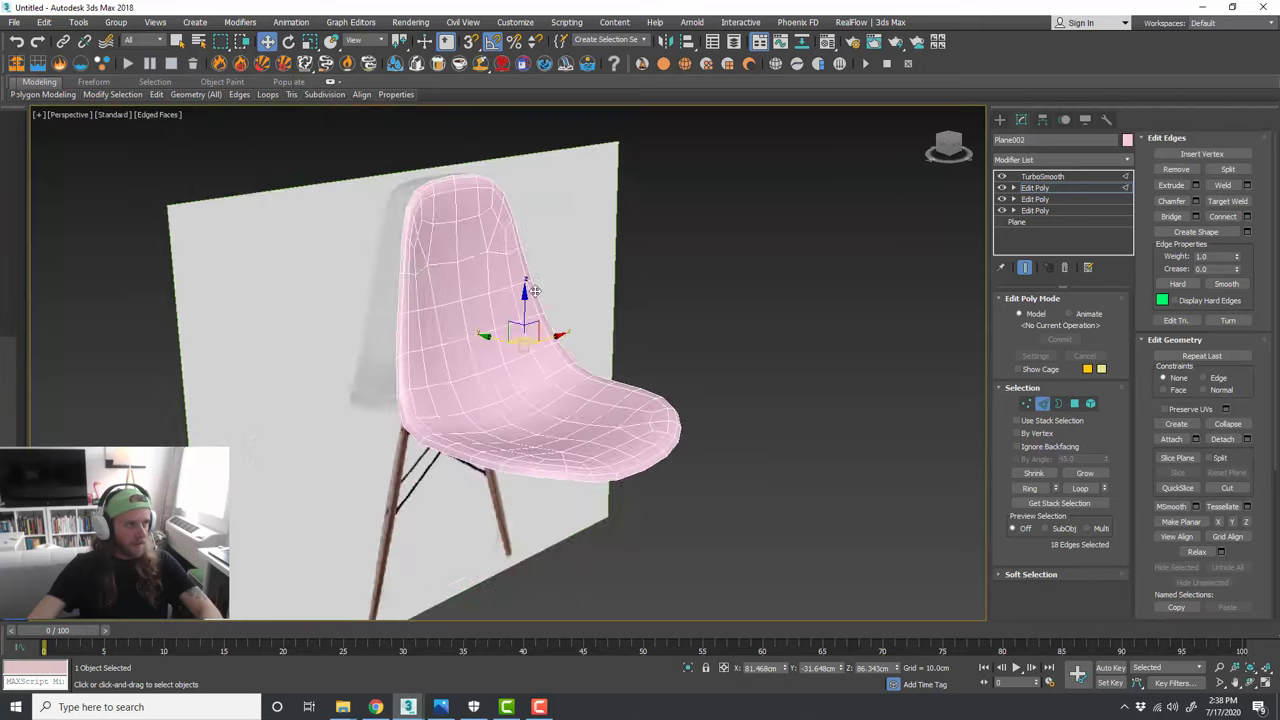
middle_click_drag(626, 292, 470, 194, "alt")
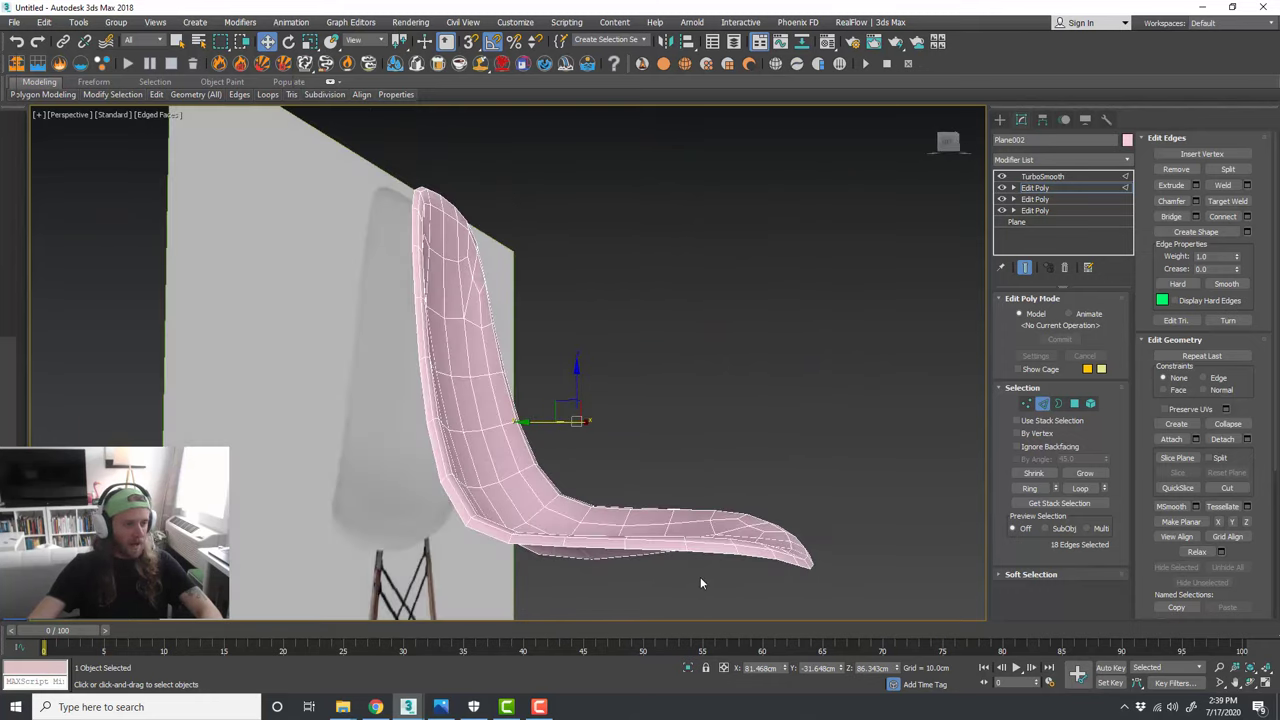
middle_click_drag(700, 583, 686, 484, "alt")
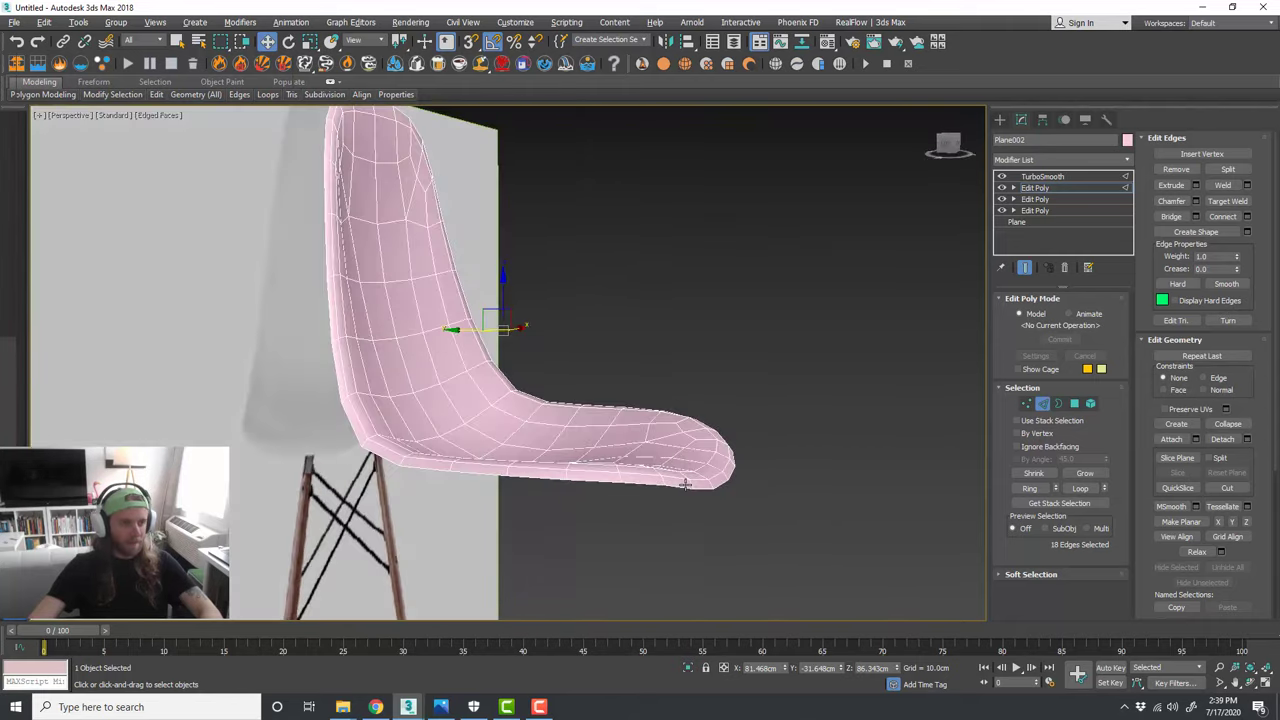
Step: With TurboSmooth off in the Left view, keep only the upper backrest border edges selected and move them about 0.9 cm forward and 0.6 cm up
left_click(1002, 176)
middle_click_drag(505, 238, 582, 308)
key("alt+w")
middle_click(386, 458)
key("alt+w")
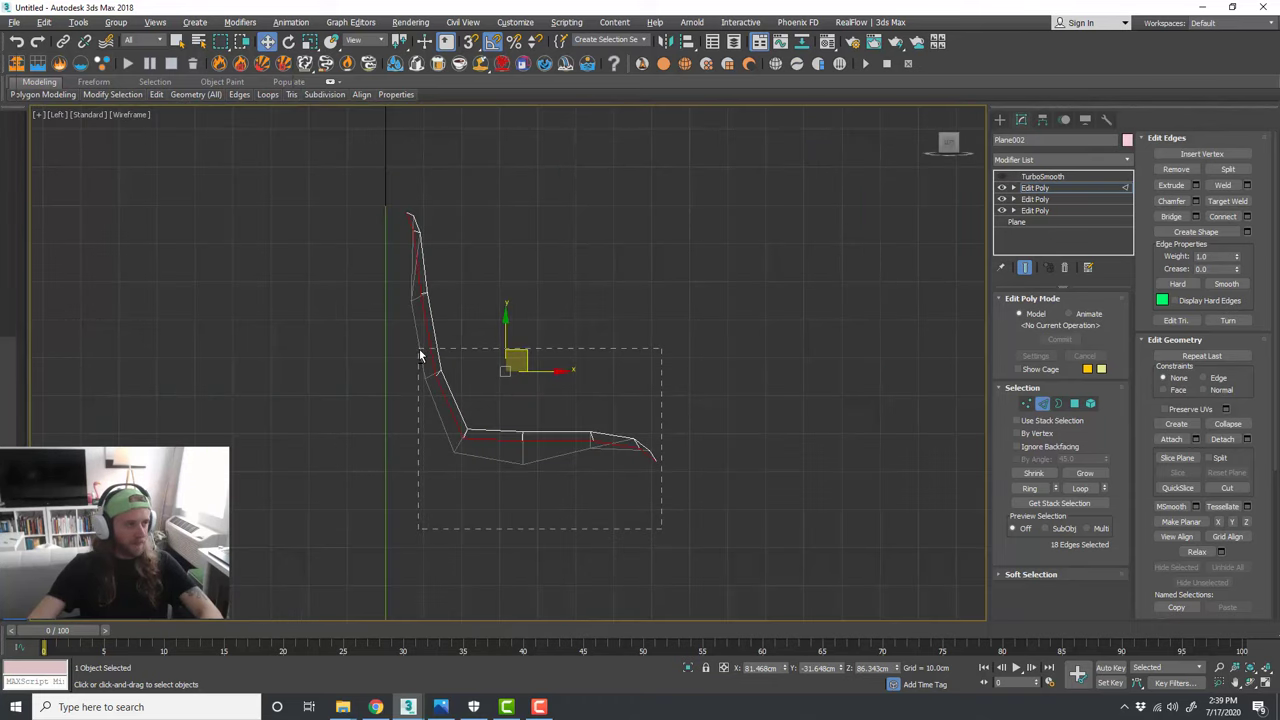
left_click_drag(420, 363, 421, 363, "alt")
scroll(424, 226, "up", 3)
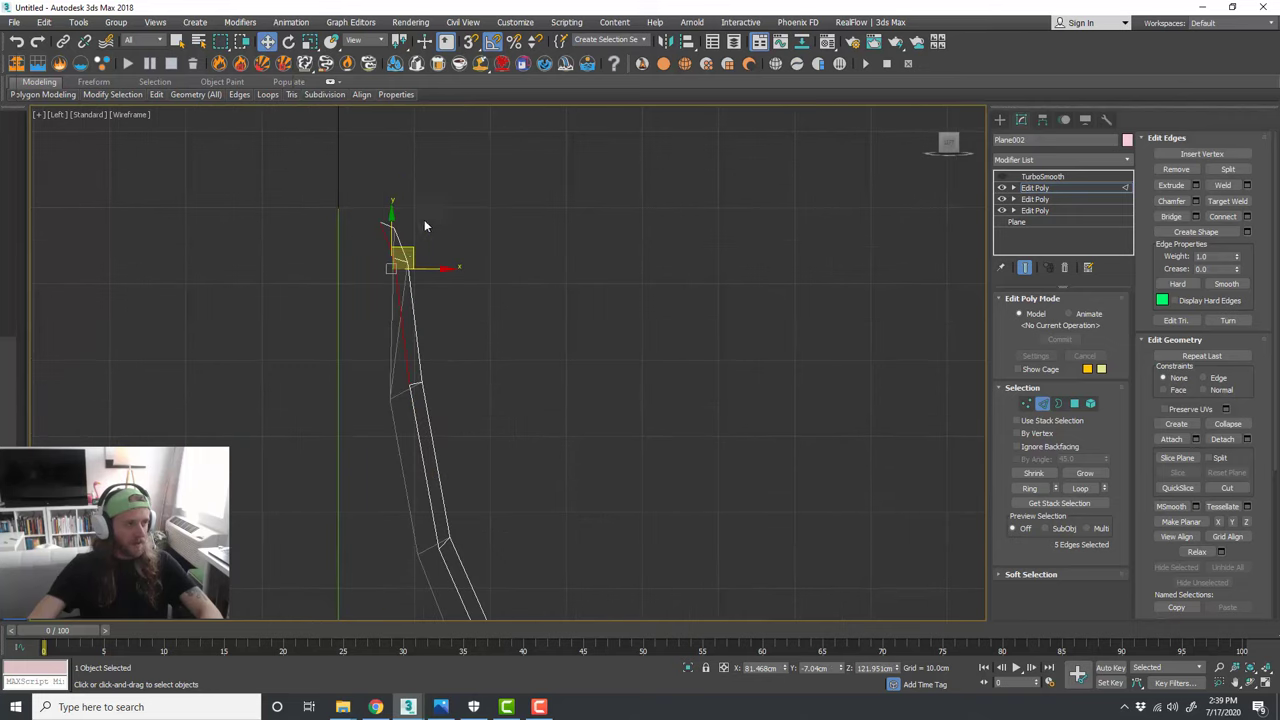
left_click_drag(409, 251, 416, 247)
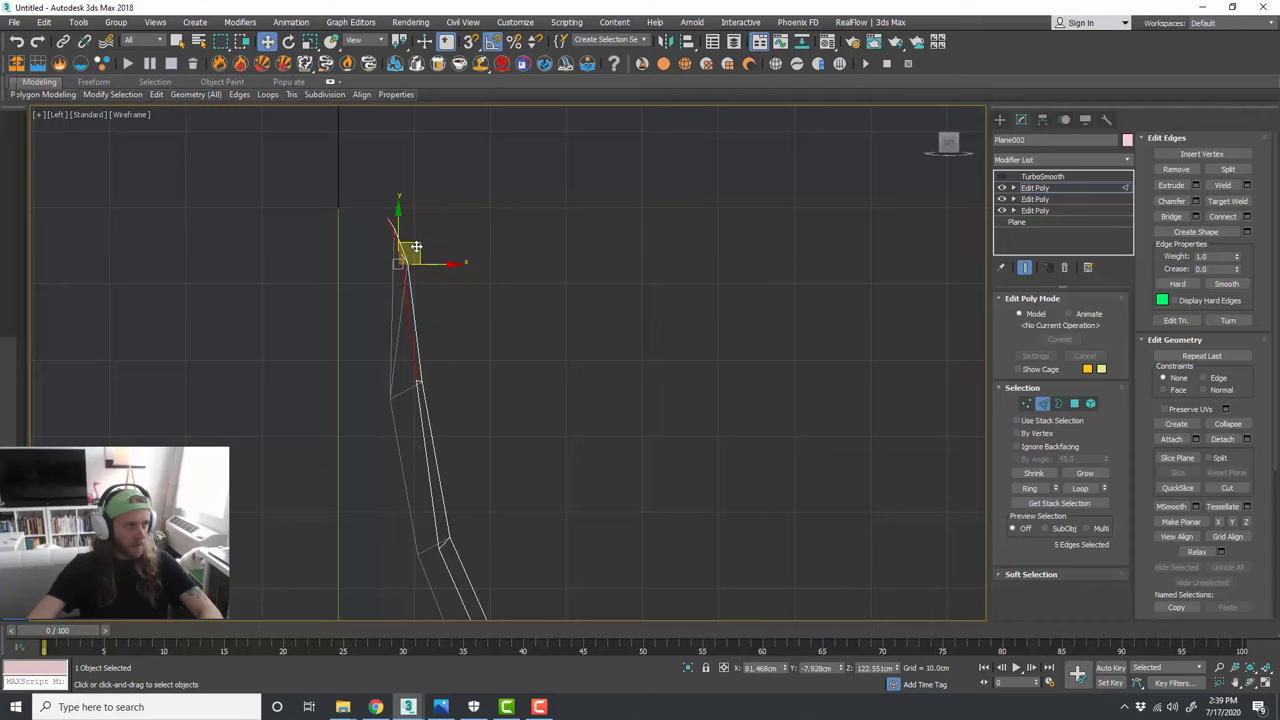
Step: In the Perspective view with TurboSmooth on, move the upper backrest border edges about 1.8 cm back
key("alt+w")
key("alt+w")
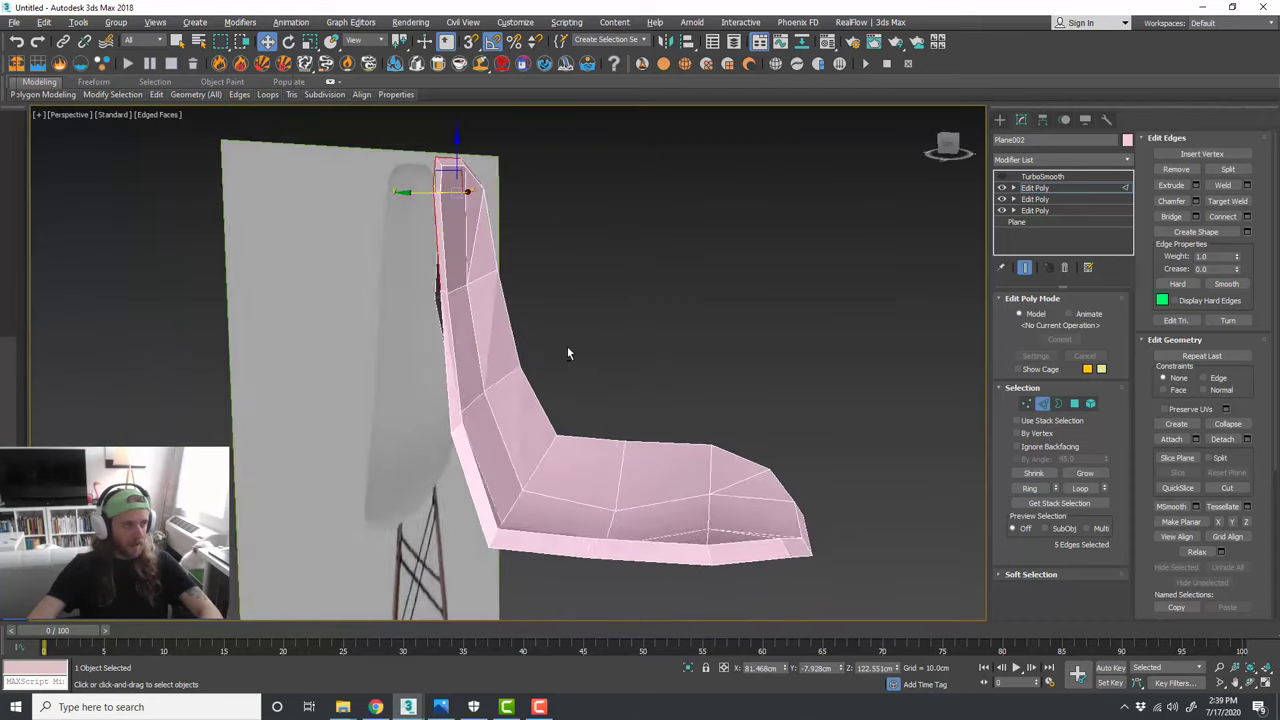
mouse_move(569, 354)
middle_mouse_down("alt")
mouse_move(477, 357)
mouse_move(553, 360)
middle_mouse_up("alt")
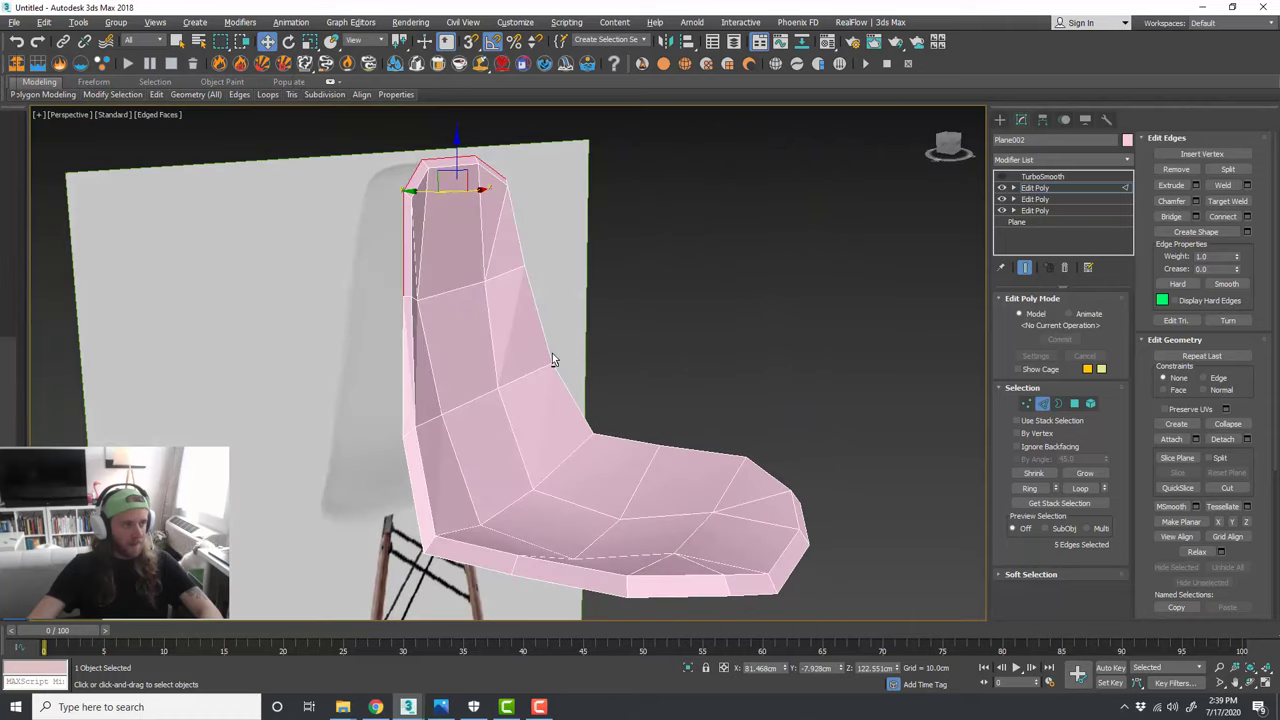
left_click(1002, 176)
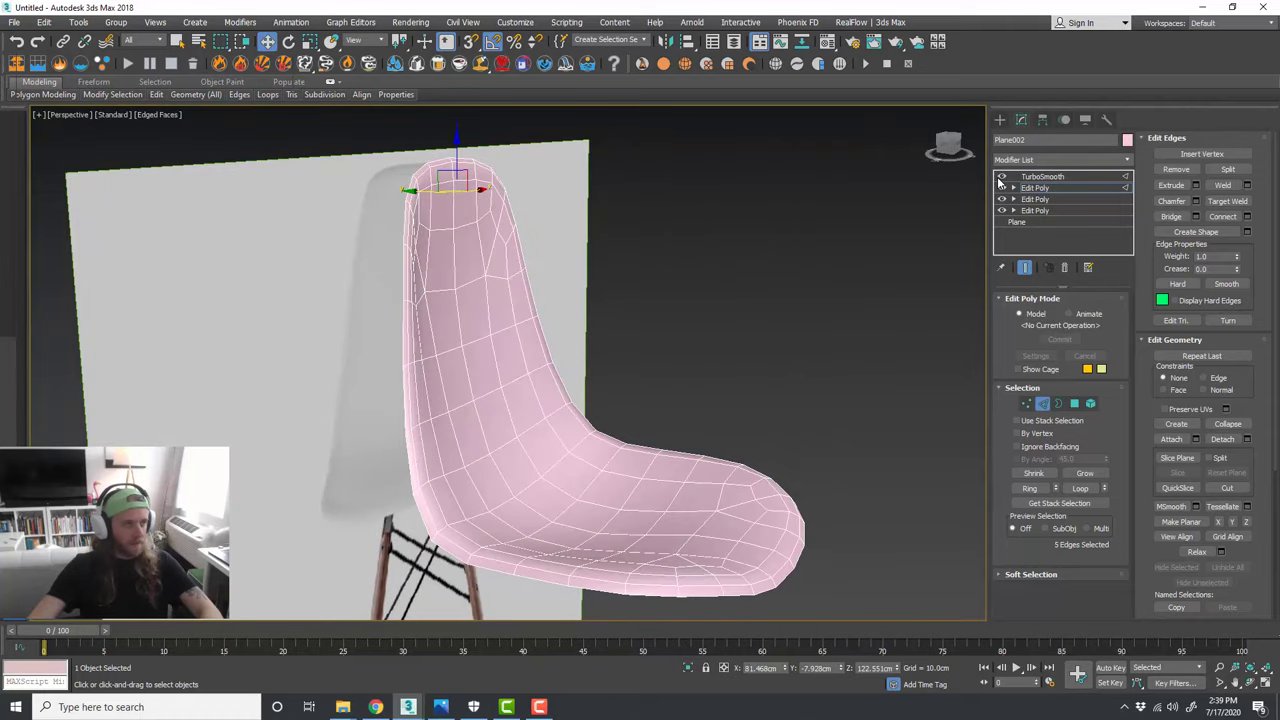
mouse_move(746, 279)
middle_mouse_down("alt")
mouse_move(634, 280)
mouse_move(728, 276)
middle_mouse_up("alt")
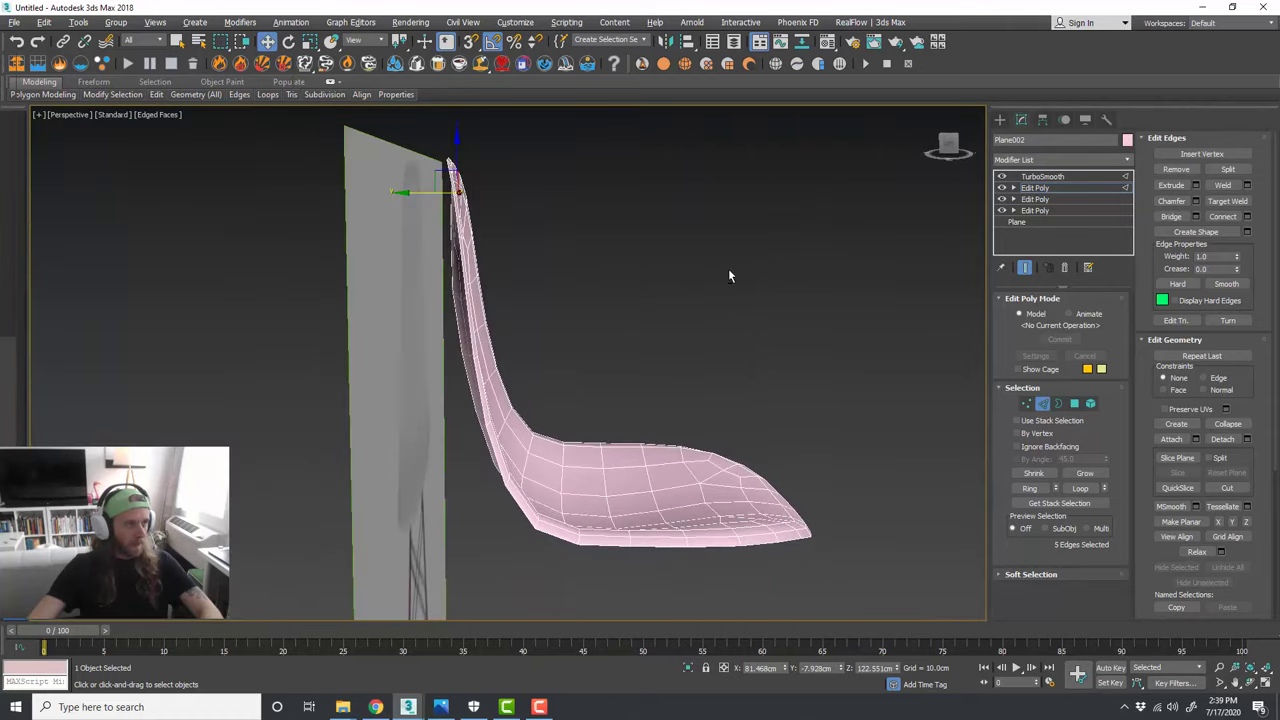
left_click_drag(425, 192, 420, 192)
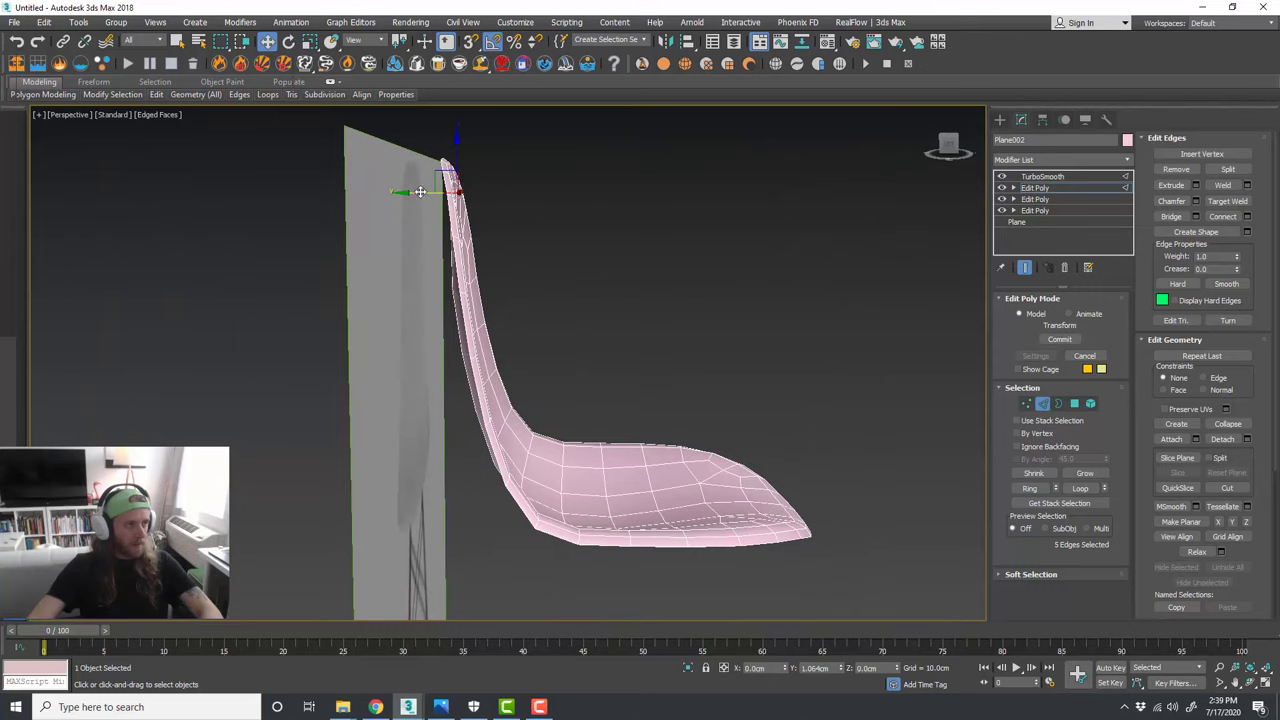
middle_click_drag(420, 192, 270, 247, "alt")
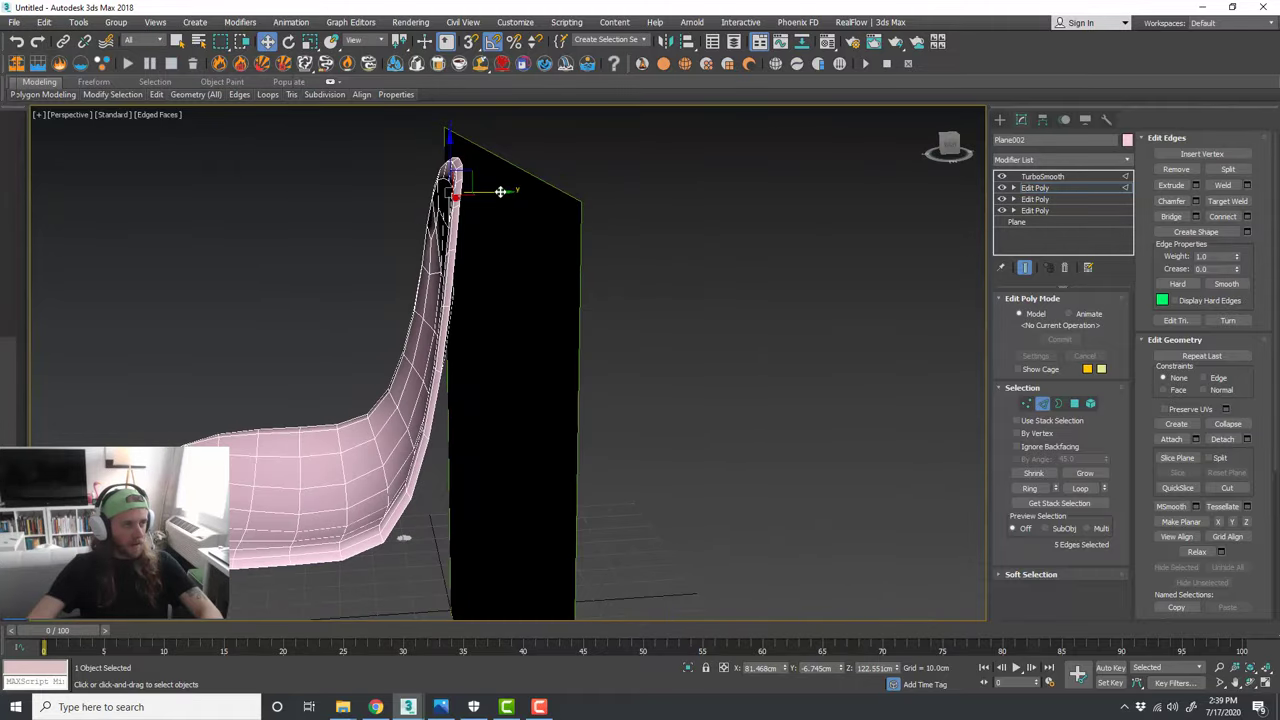
middle_click_drag(509, 273, 620, 278, "alt")
scroll(526, 272, "down", 3)
scroll(520, 389, "up", 2)
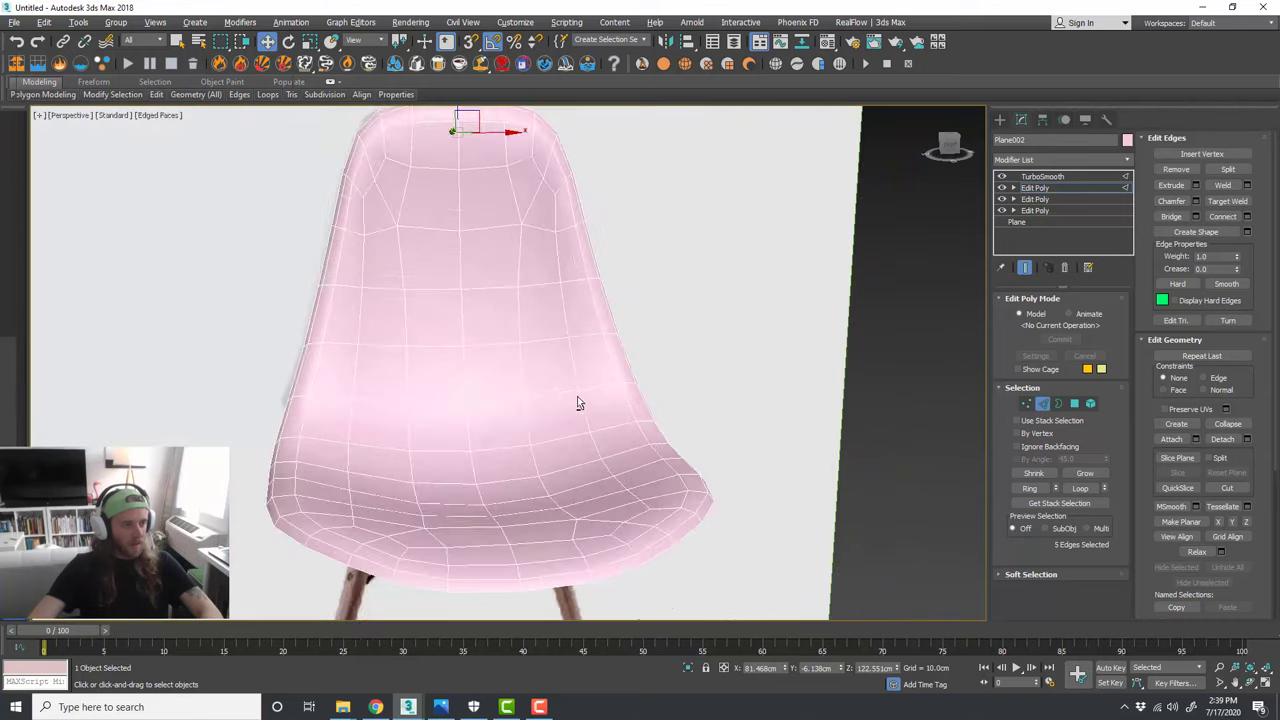
Step: Select the middle edge at the front of the seat in edge mode and raise it about 2 cm with TurboSmooth on
middle_click_drag(577, 398, 646, 386, "alt")
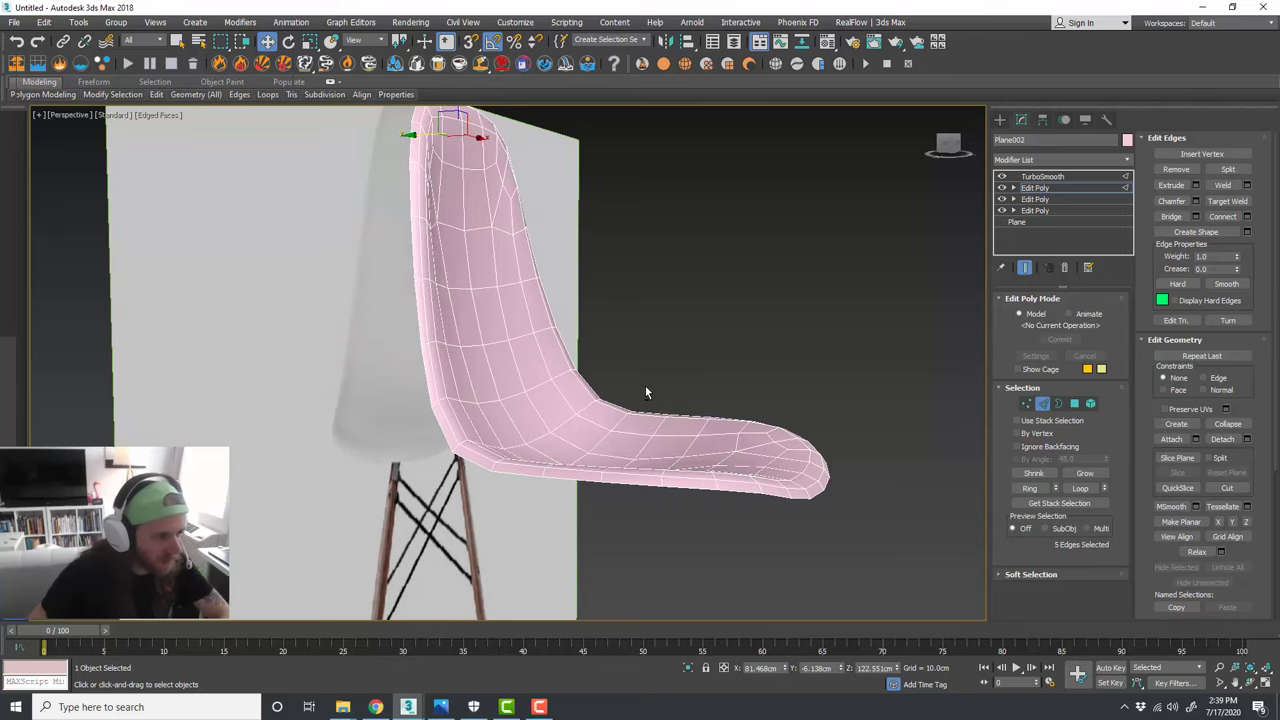
middle_click_drag(749, 420, 700, 372, "alt")
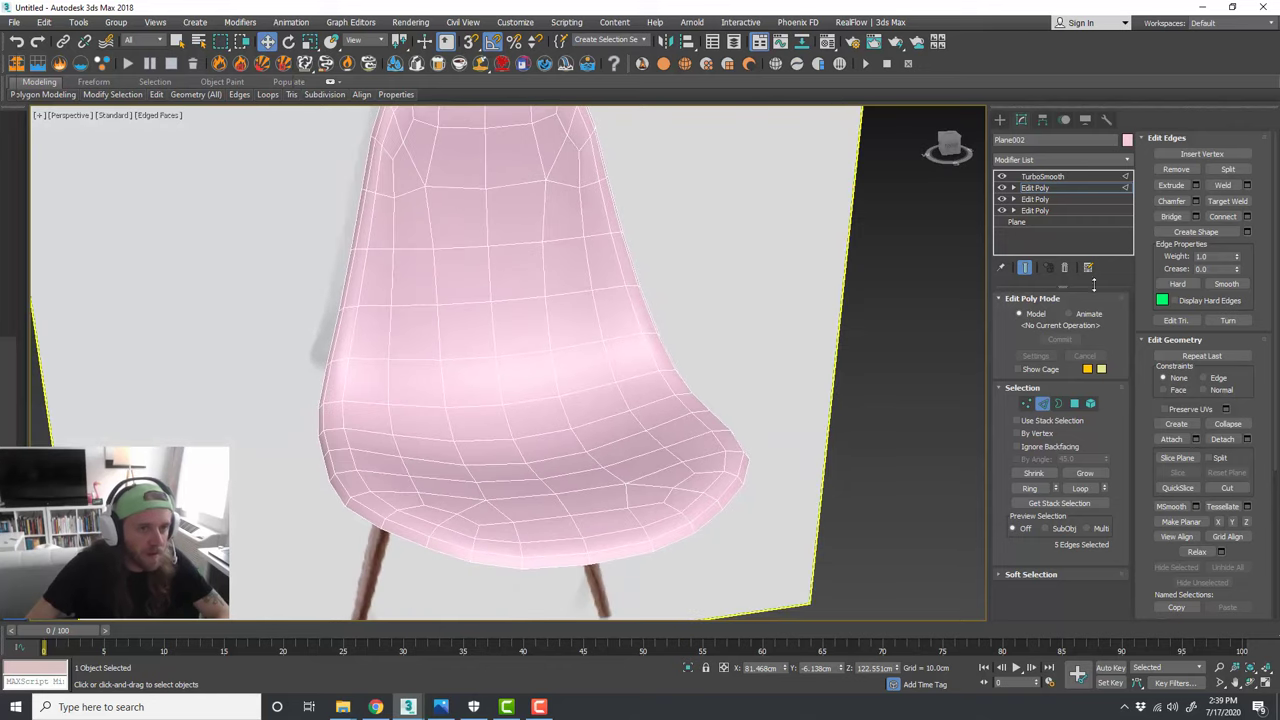
left_click(1042, 404)
scroll(646, 453, "down", 3)
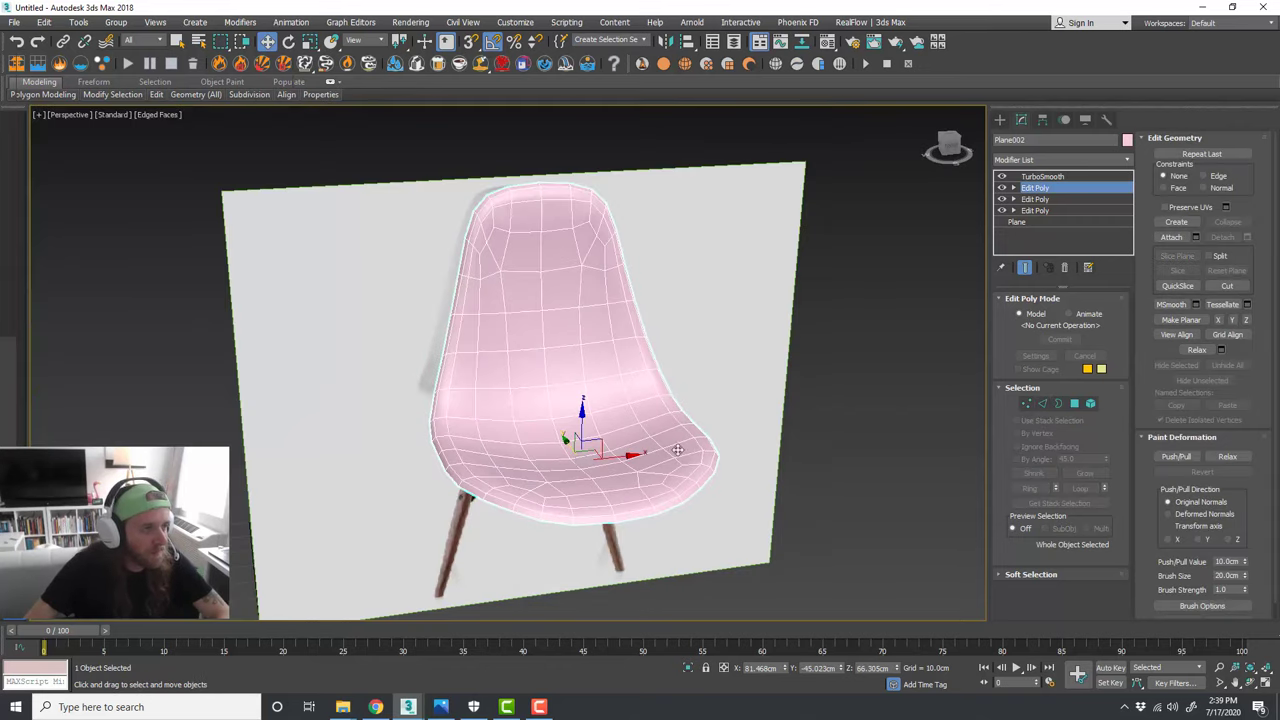
left_click(1003, 177)
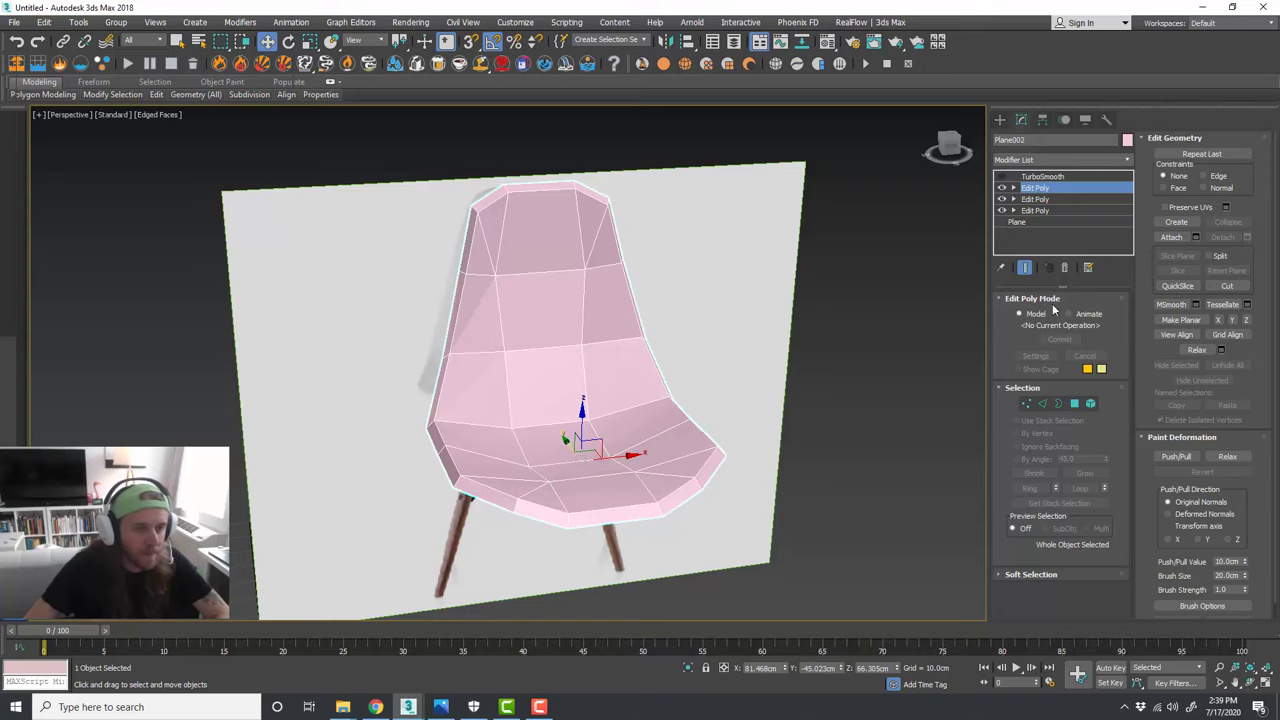
left_click(1043, 404)
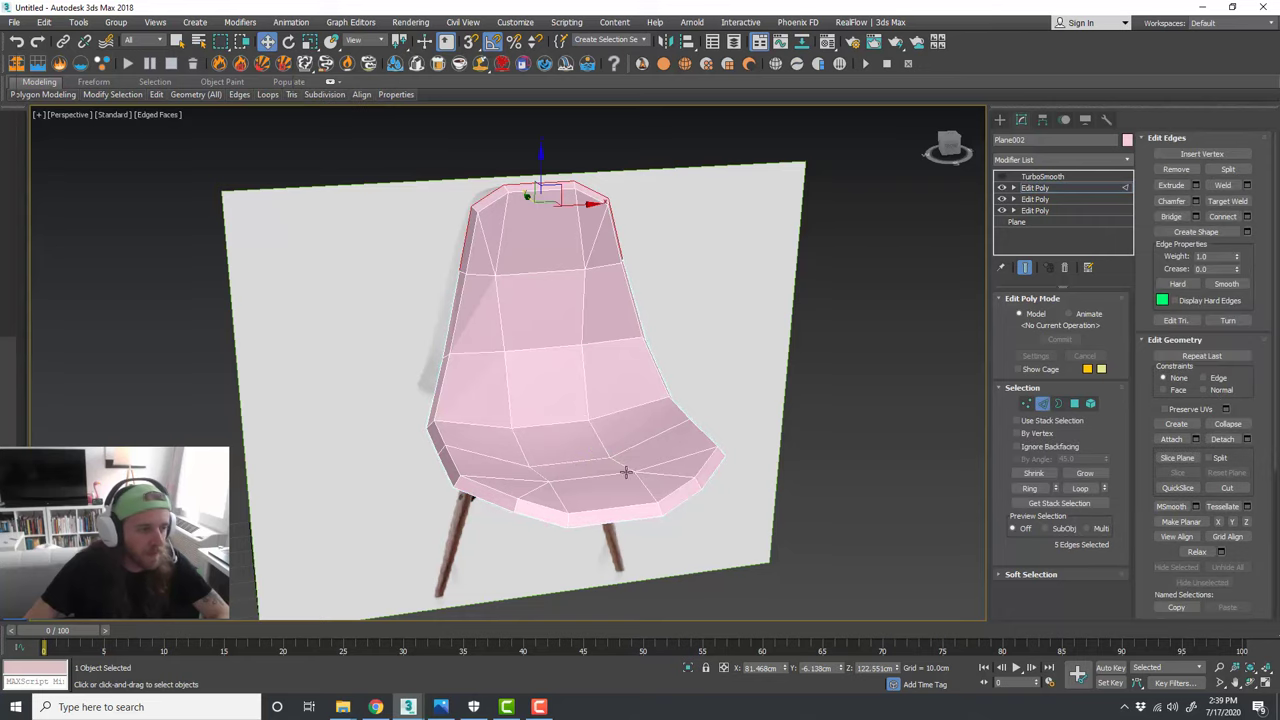
left_click(1002, 177)
scroll(557, 500, "up", 4)
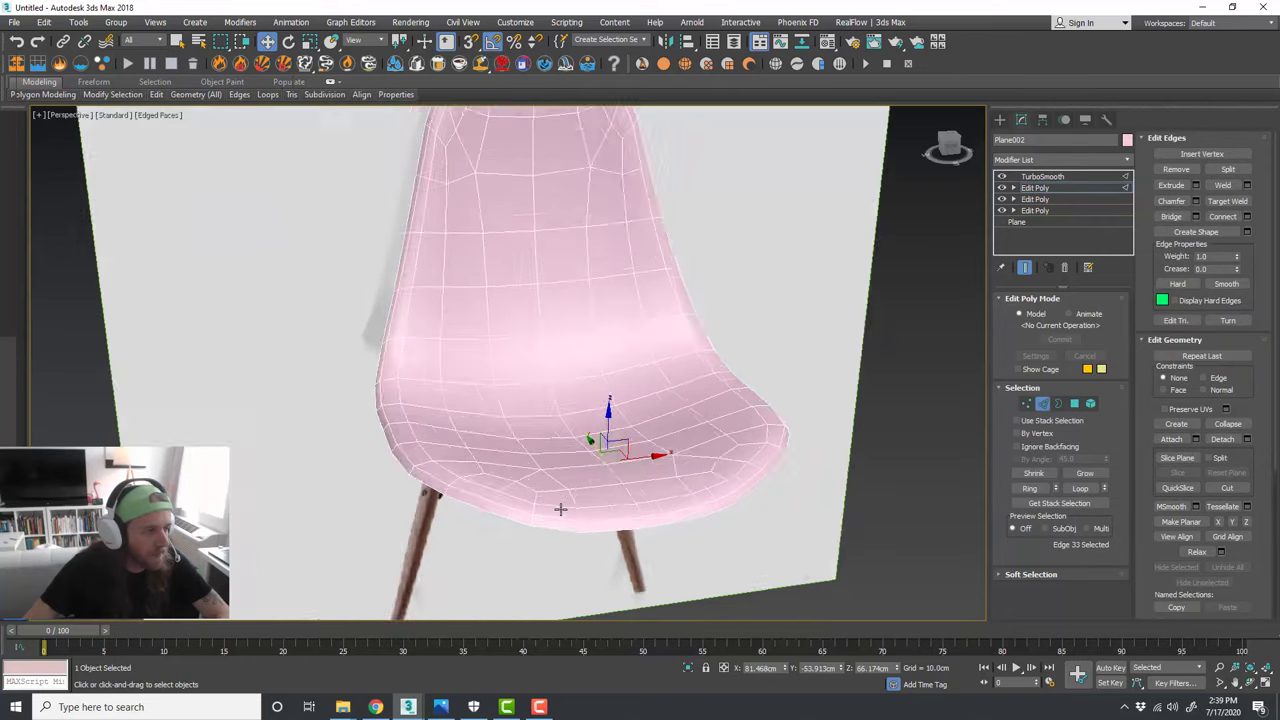
left_click_drag(607, 419, 608, 409)
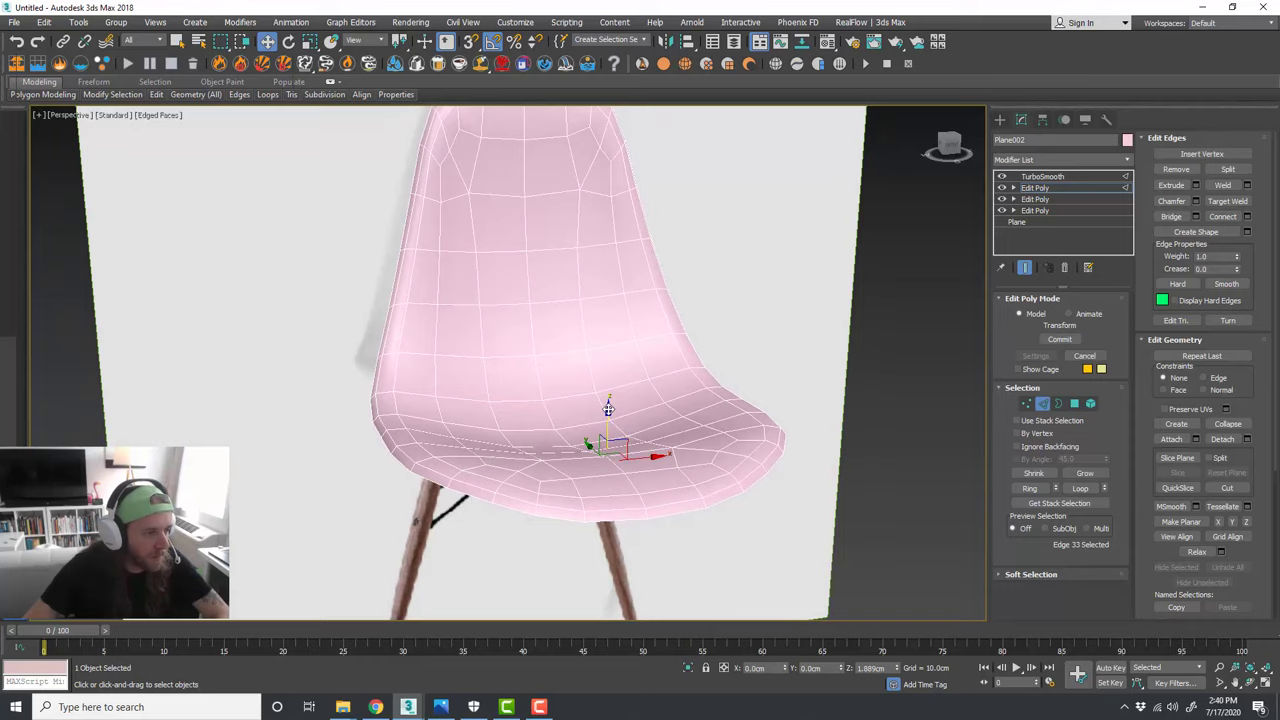
middle_click_drag(608, 409, 716, 429, "alt")
scroll(606, 428, "down", 3)
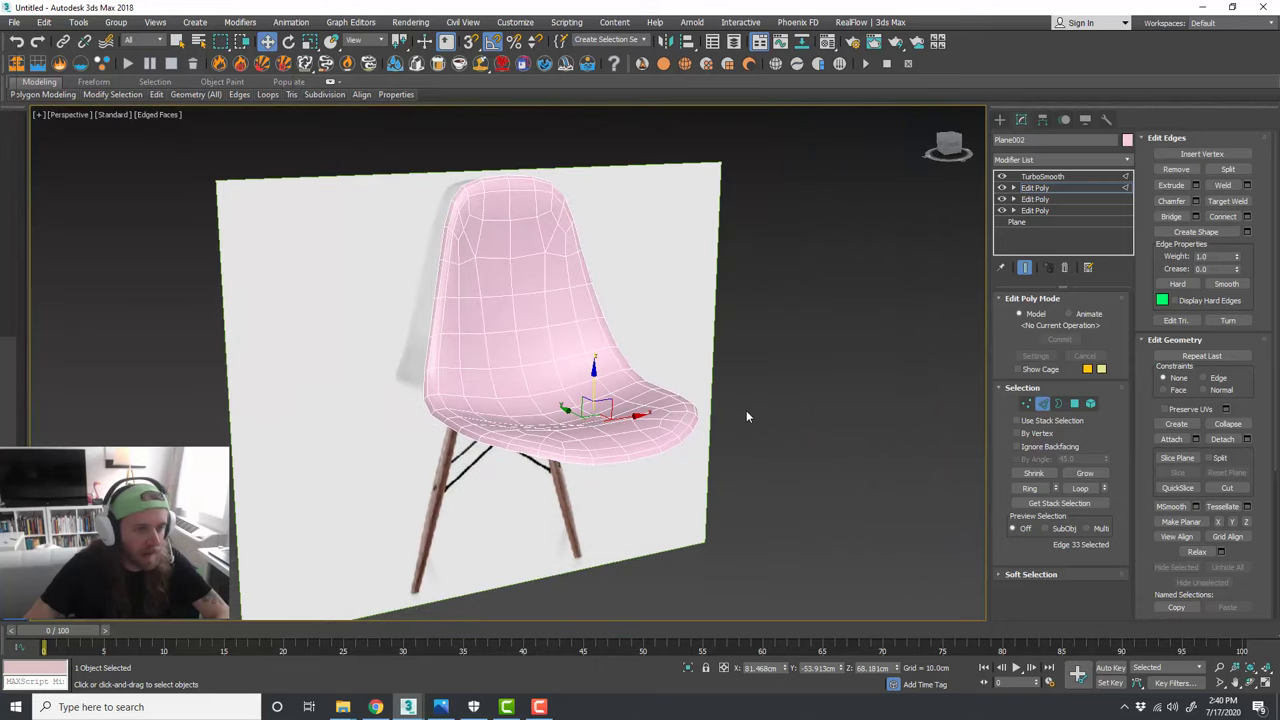
Step: Add a Shell modifier between the top Edit Poly and TurboSmooth, and reset its inner and outer amounts to 0
scroll(771, 423, "up", 5)
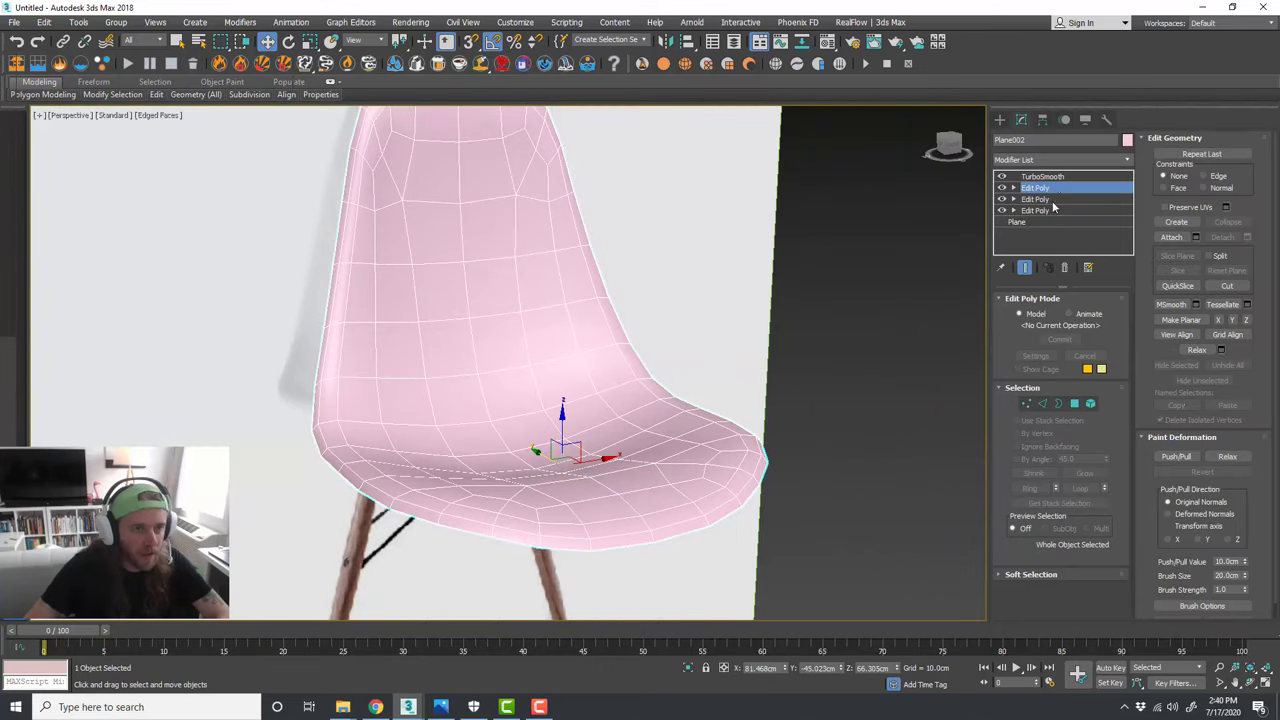
left_click(1058, 177)
left_click(1074, 188)
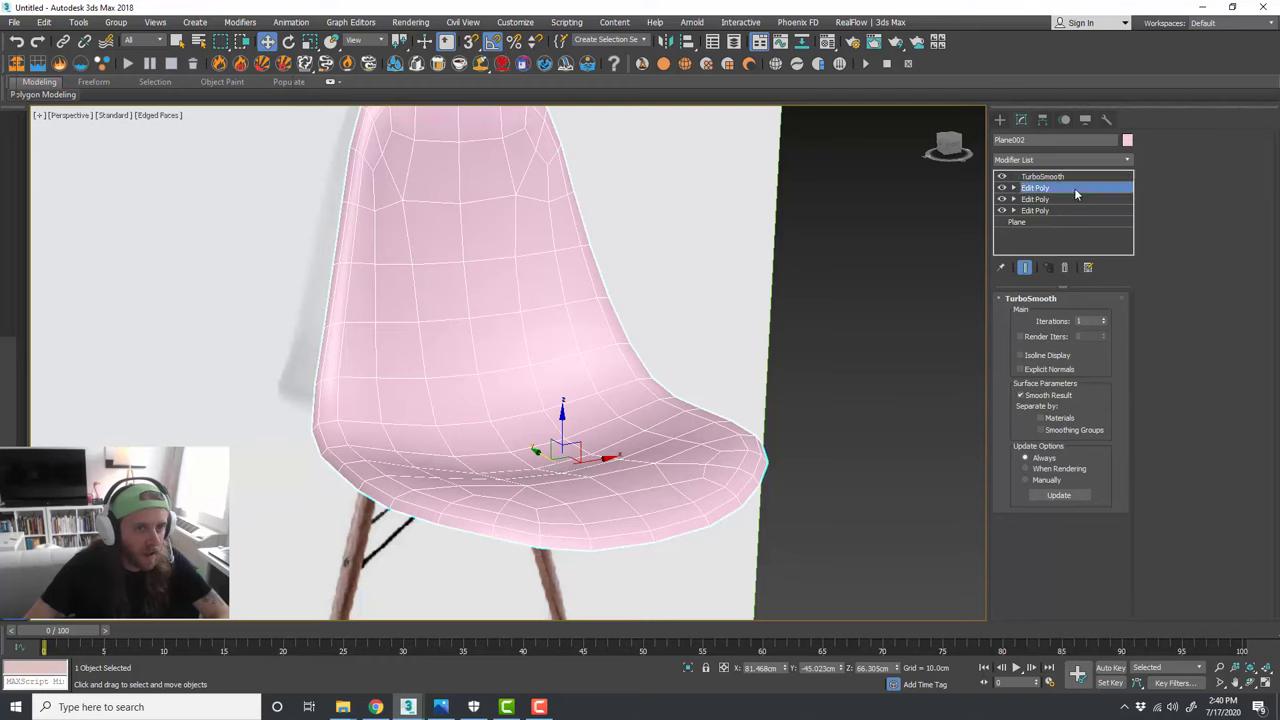
left_click(1128, 160)
left_click_drag(1130, 193, 1144, 400)
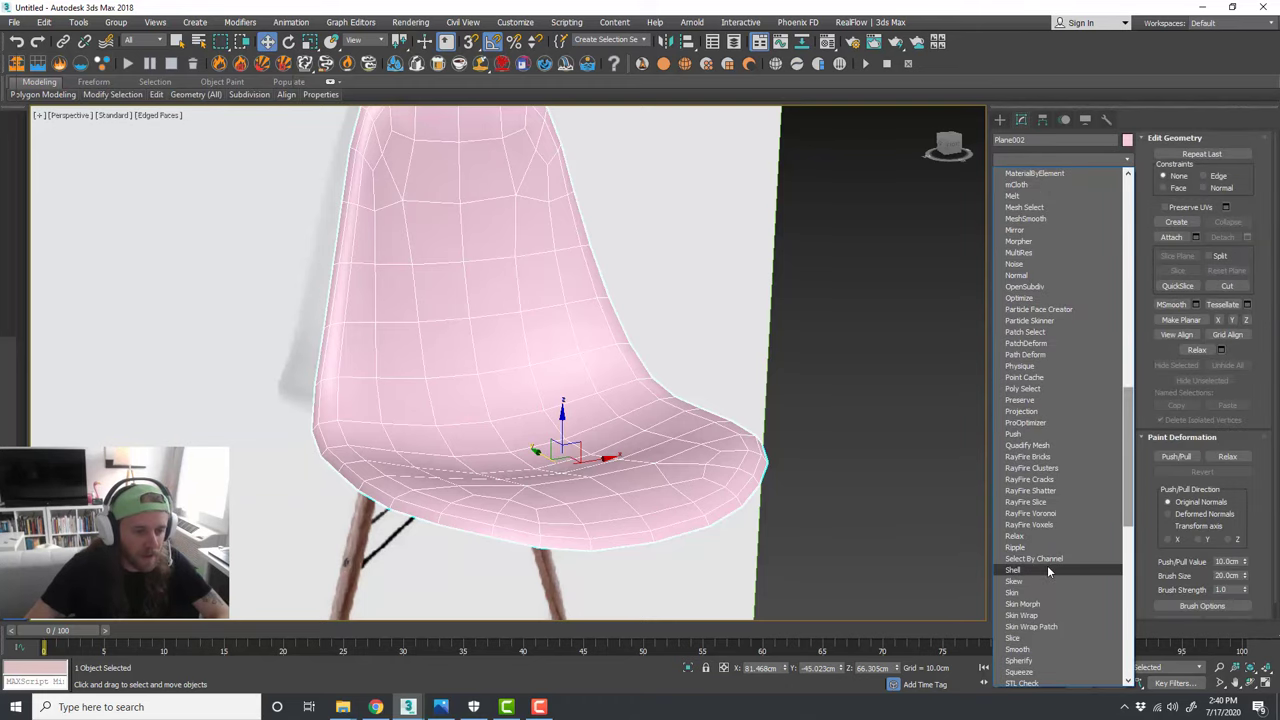
left_click(1047, 565)
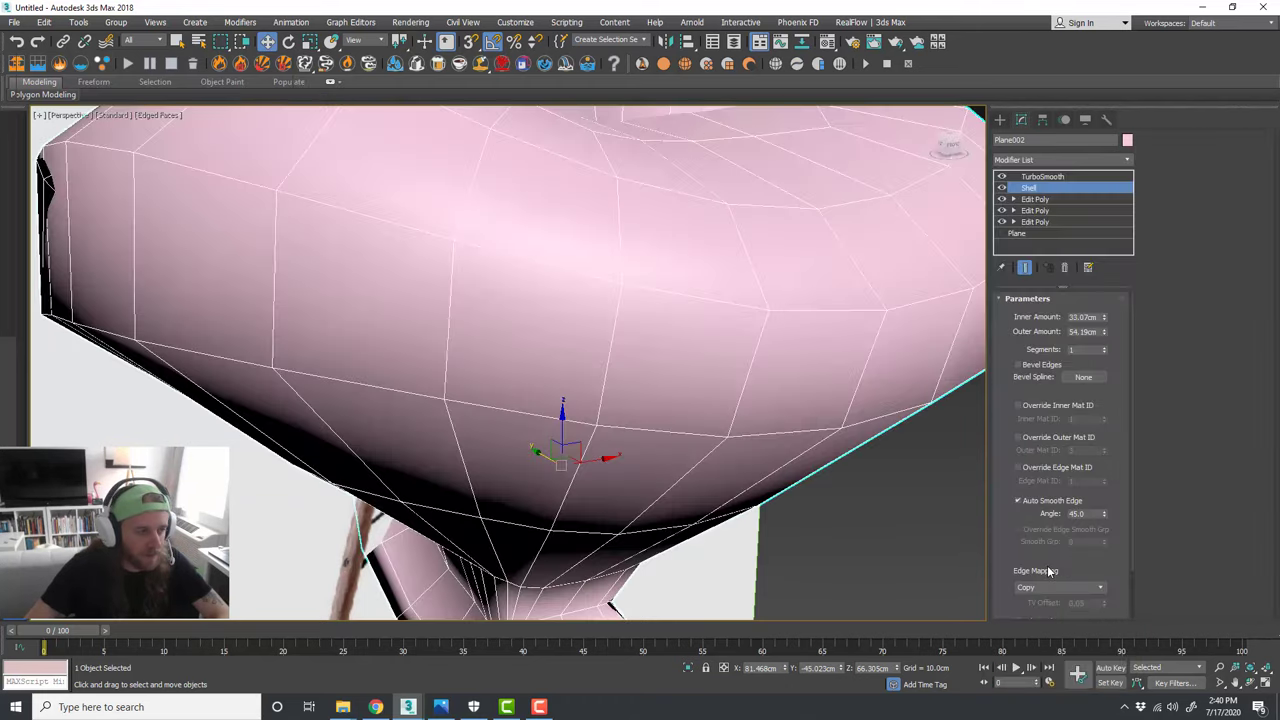
right_click(1104, 318)
right_click(1104, 332)
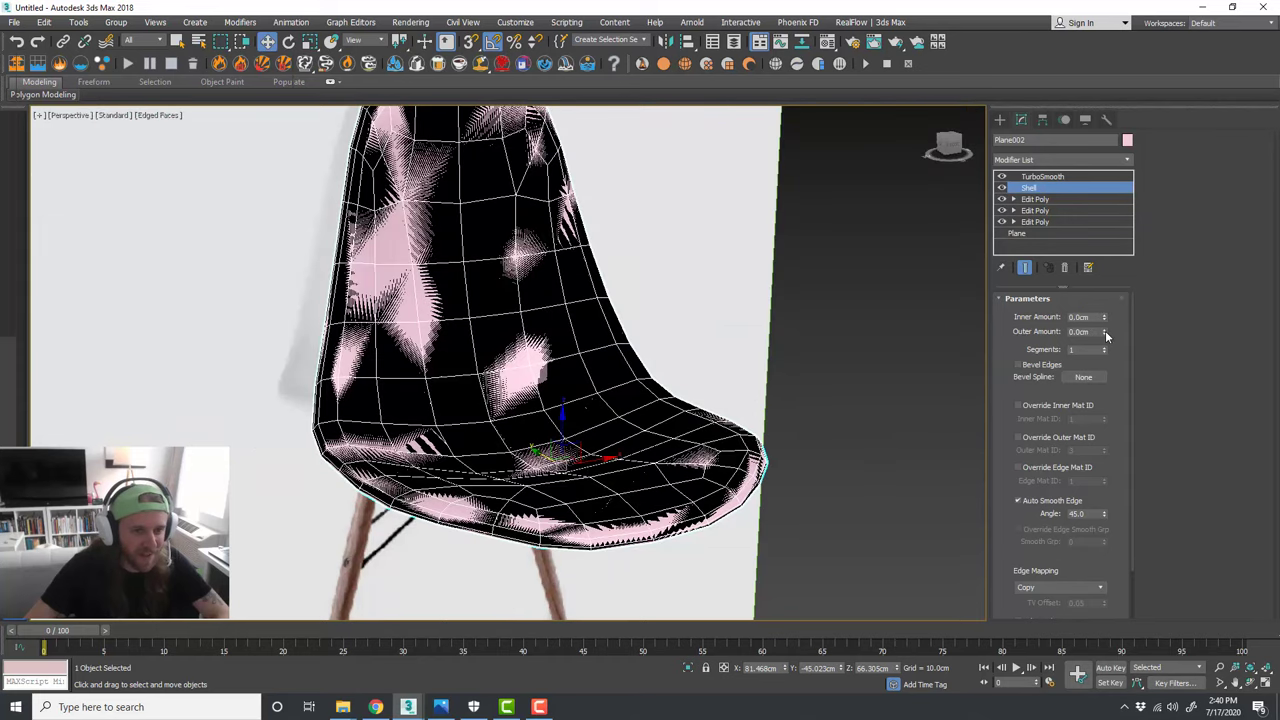
Step: Set the Shell modifier's outer amount to 0.87 cm, checking the thickness at the seat's rim
left_click_drag(1105, 334, 1104, 288)
middle_click_drag(889, 314, 684, 222, "alt")
scroll(684, 222, "up", 5)
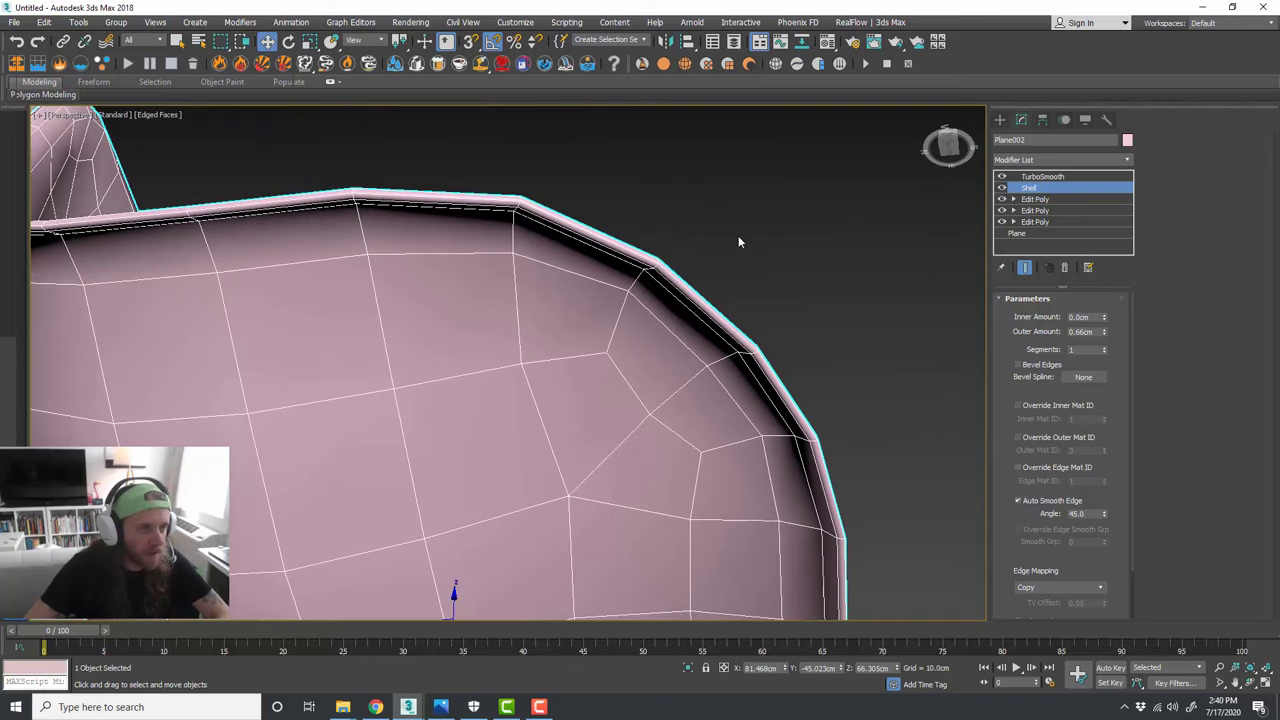
left_click_drag(1105, 331, 1113, 314)
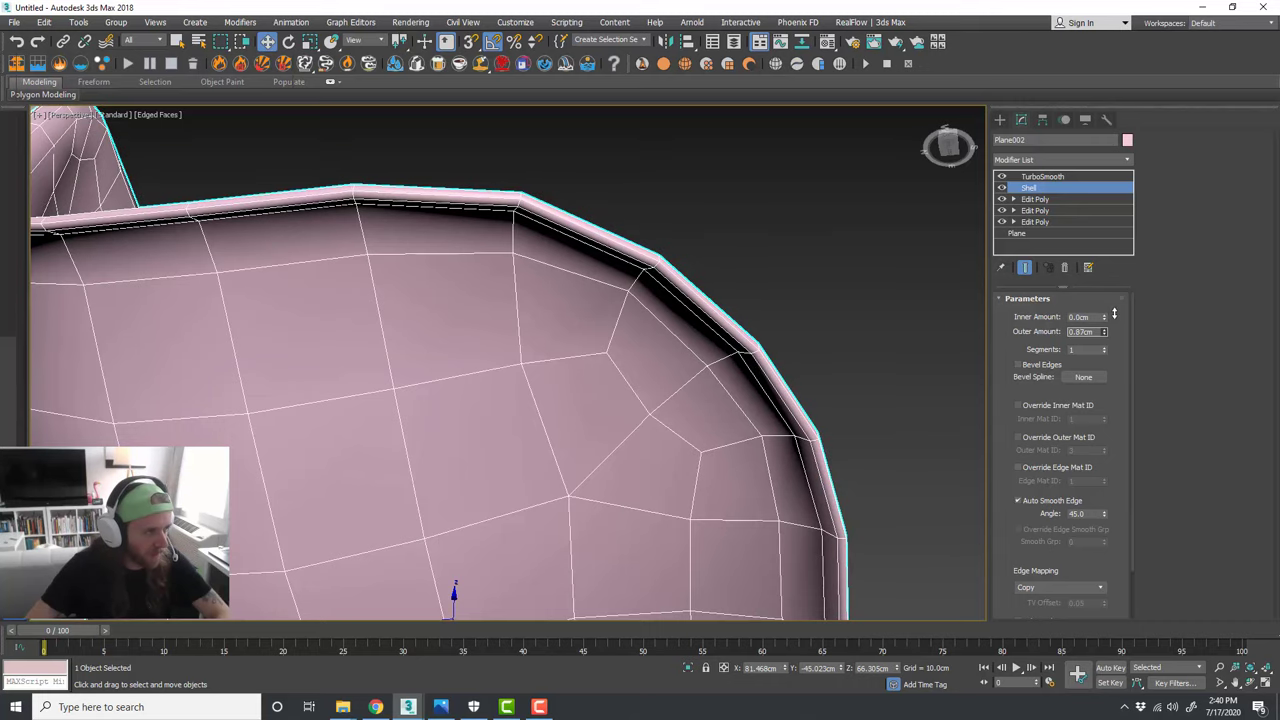
middle_click_drag(649, 326, 717, 377, "alt")
scroll(624, 366, "down", 6)
scroll(609, 386, "up", 3)
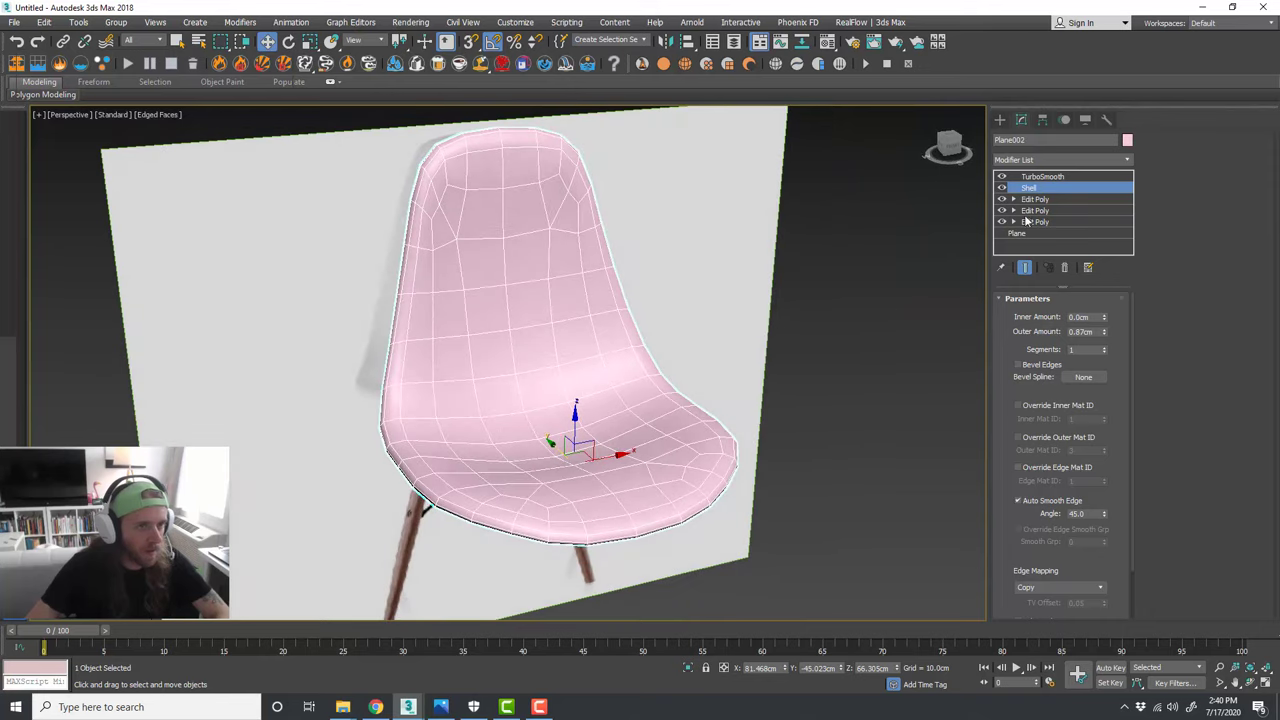
Step: Set the TurboSmooth iterations to 2 and turn off the edged faces display in the Perspective view
left_click(1055, 177)
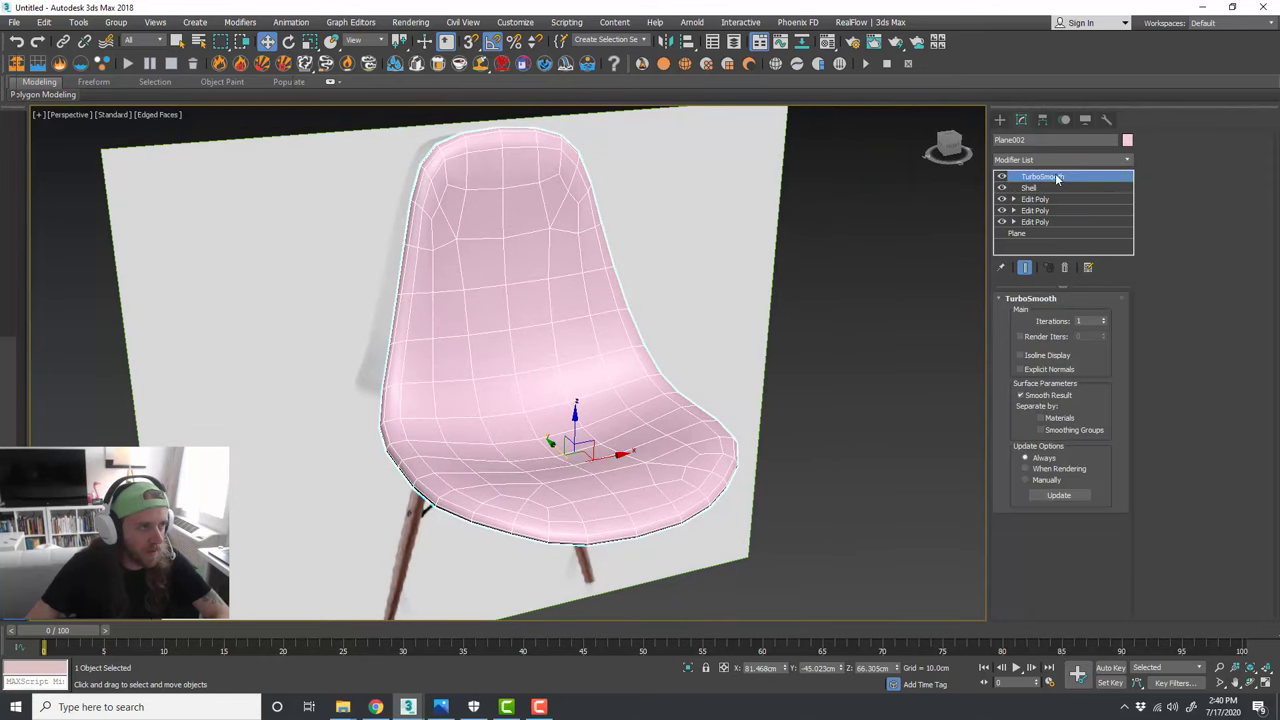
left_click(1104, 318)
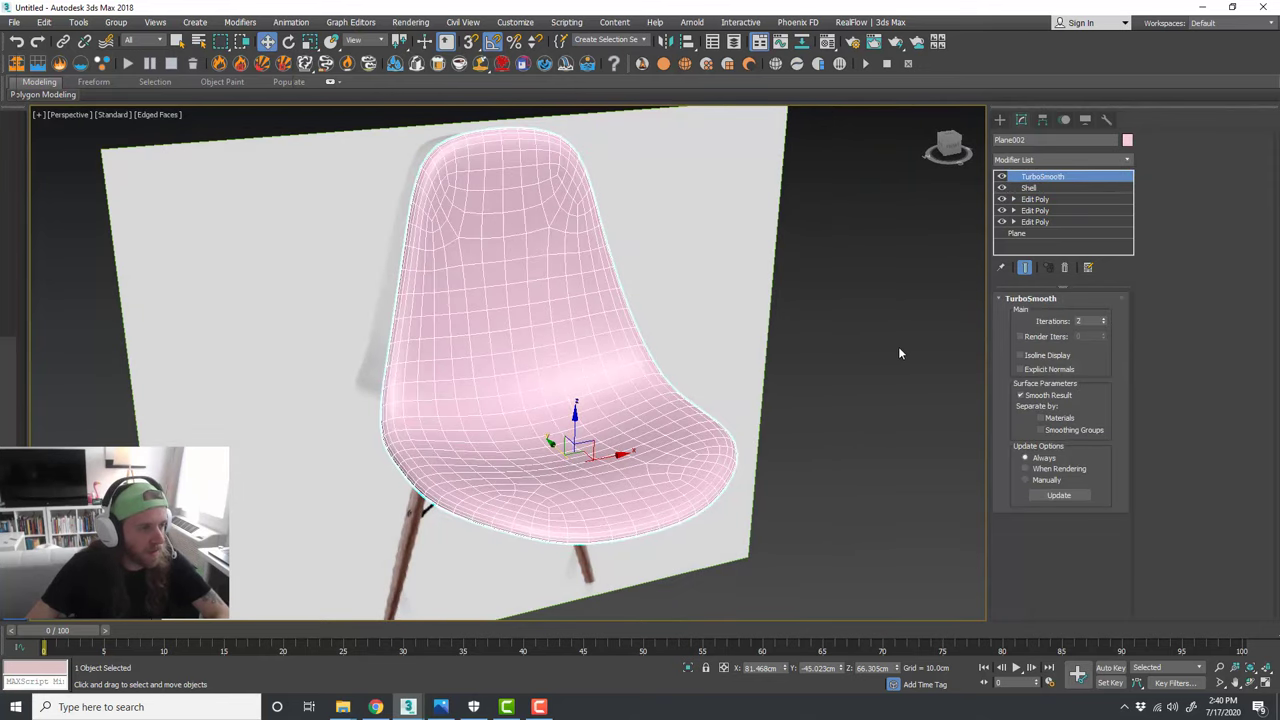
left_click(726, 377)
left_click(159, 114)
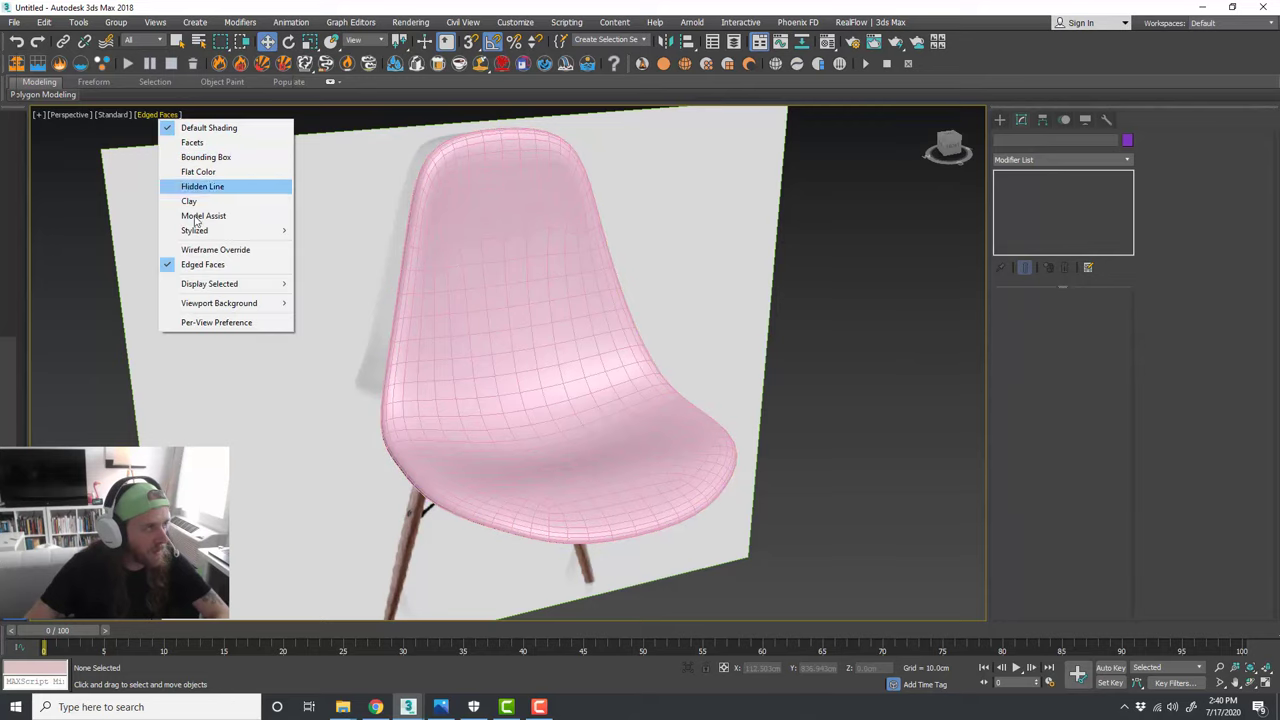
left_click(214, 263)
Step: Select the chair shell and examine its smoothed shape against the reference image from several angles
scroll(519, 330, "down", 3)
middle_click_drag(519, 330, 583, 354, "alt")
left_click(585, 360)
scroll(728, 462, "up", 2)
middle_click_drag(711, 437, 803, 418, "alt")
scroll(592, 400, "down", 3)
middle_click_drag(592, 402, 657, 417, "alt")
scroll(614, 410, "up", 3)
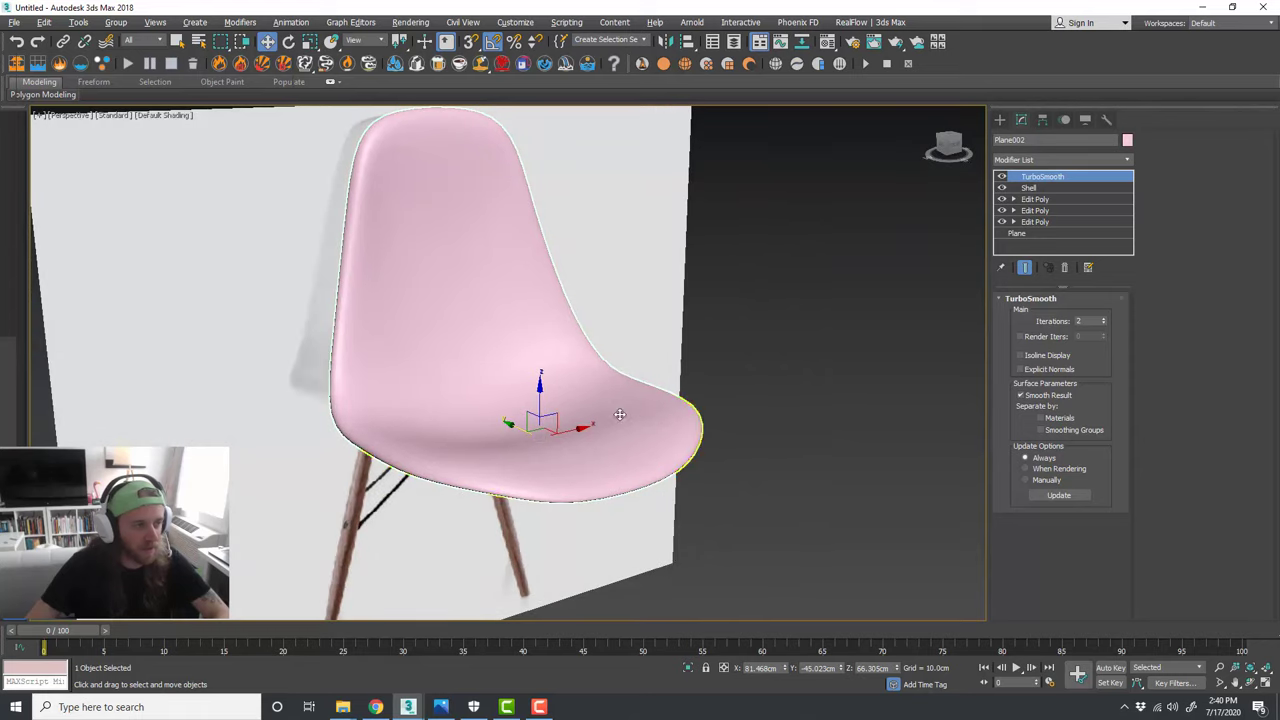
middle_click_drag(634, 399, 632, 404, "alt")
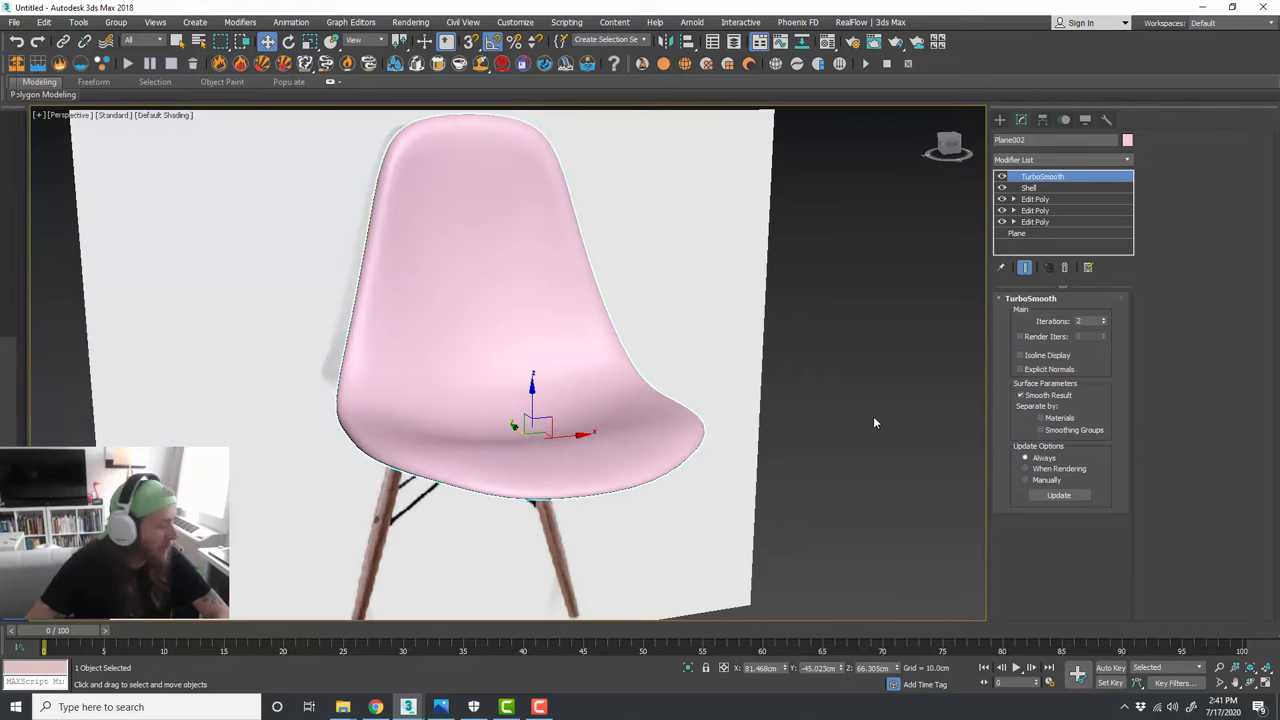
scroll(743, 380, "down", 4)
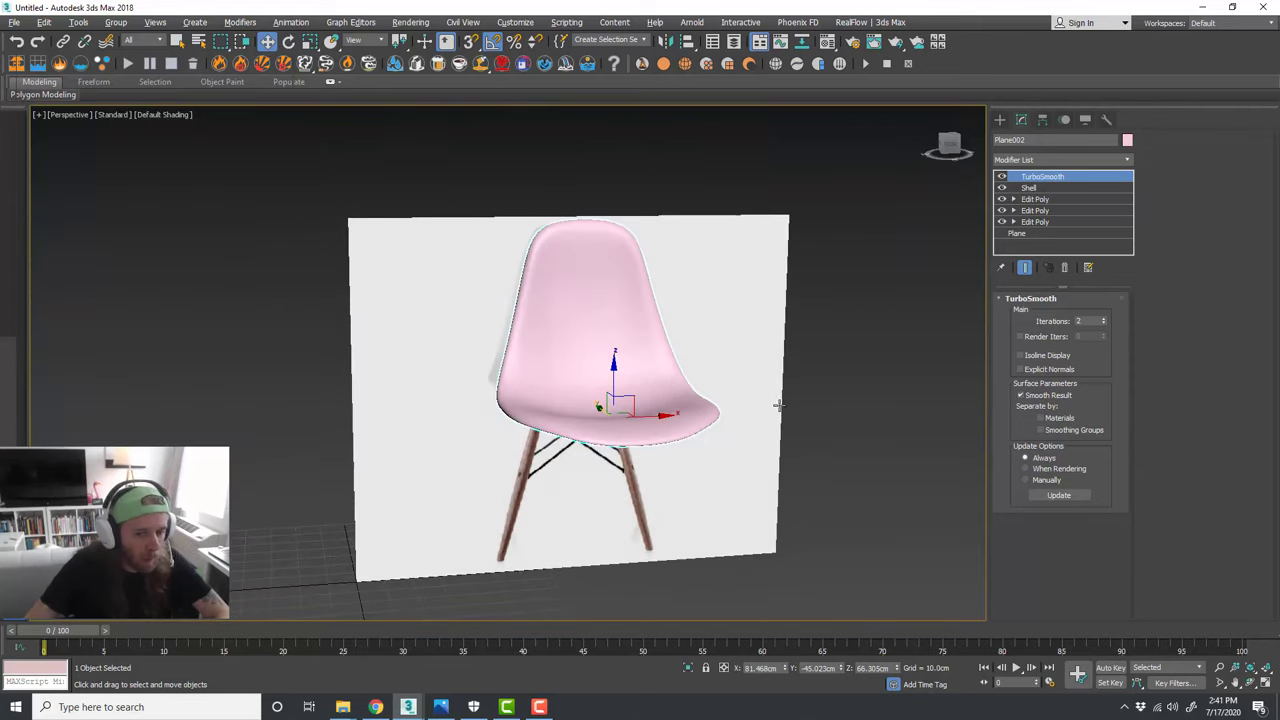
Step: Deselect everything and examine the reference image's wooden legs and crossed struts below the seat in the Front view
middle_click_drag(771, 403, 793, 413)
left_click(783, 379)
left_click(543, 374)
scroll(500, 420, "down", 2)
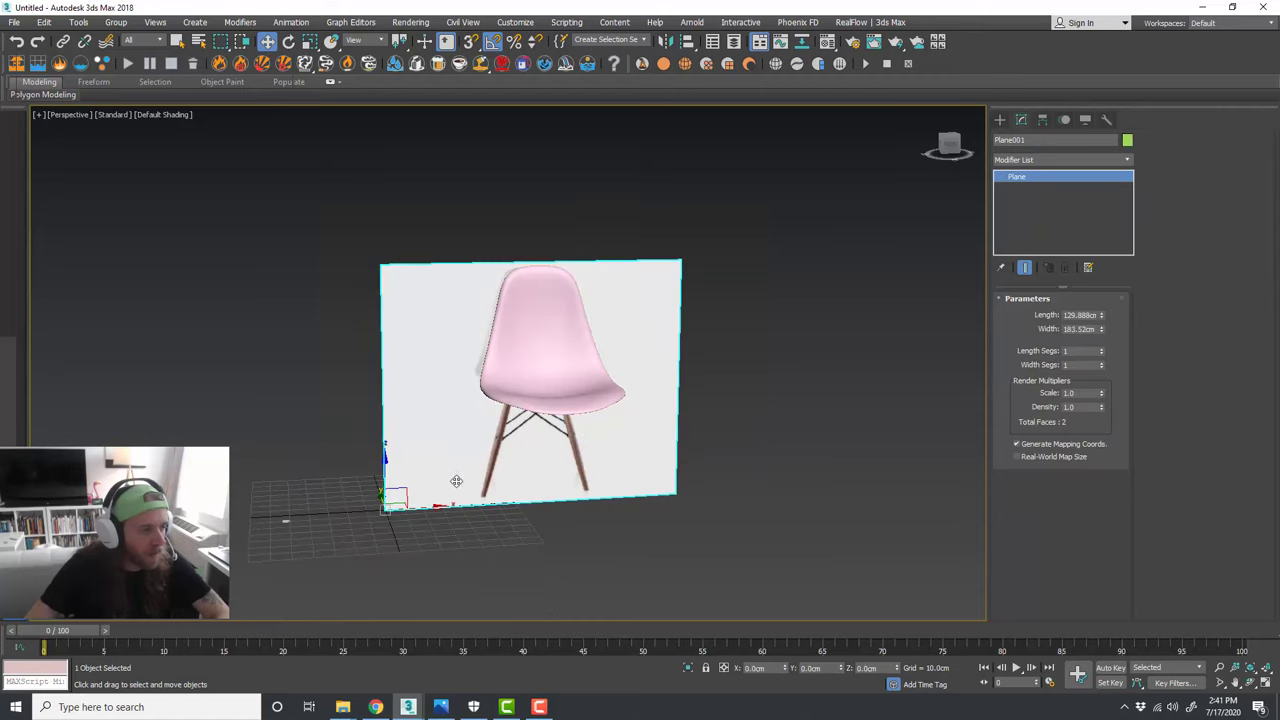
left_click(705, 472)
key("alt+w")
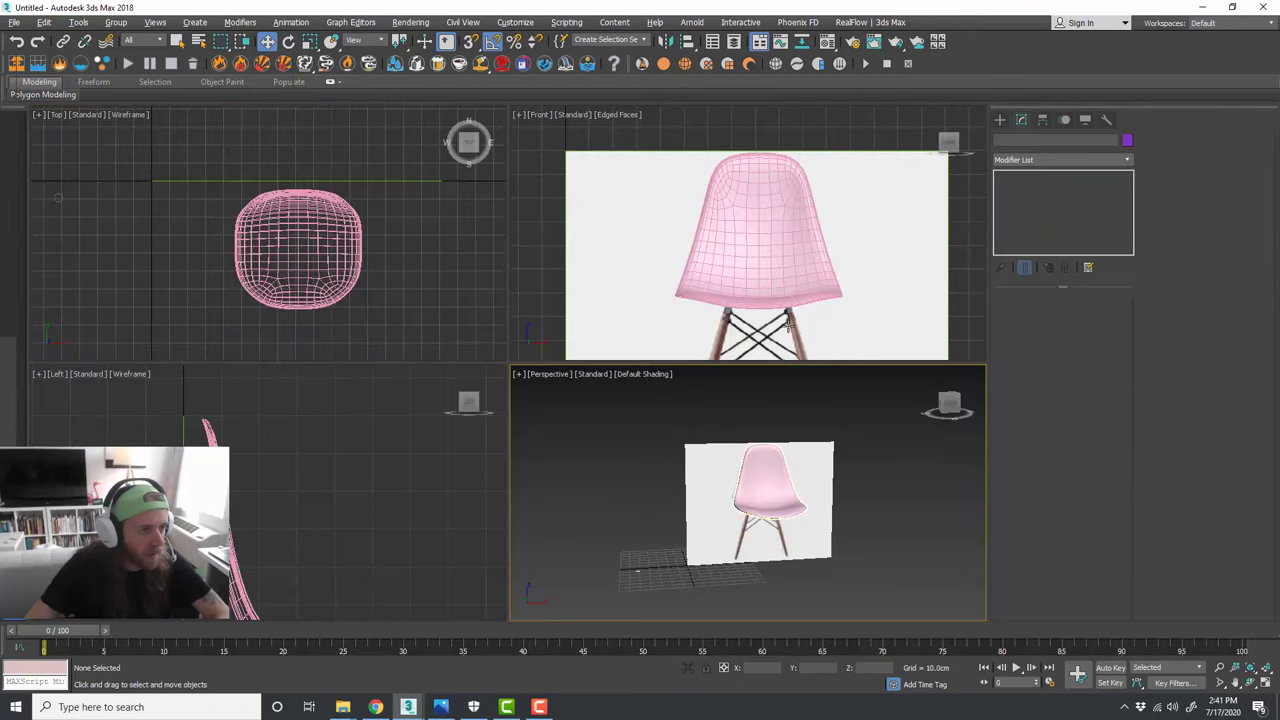
key("alt+w")
scroll(646, 303, "up", 3)
middle_click_drag(634, 514, 625, 427)
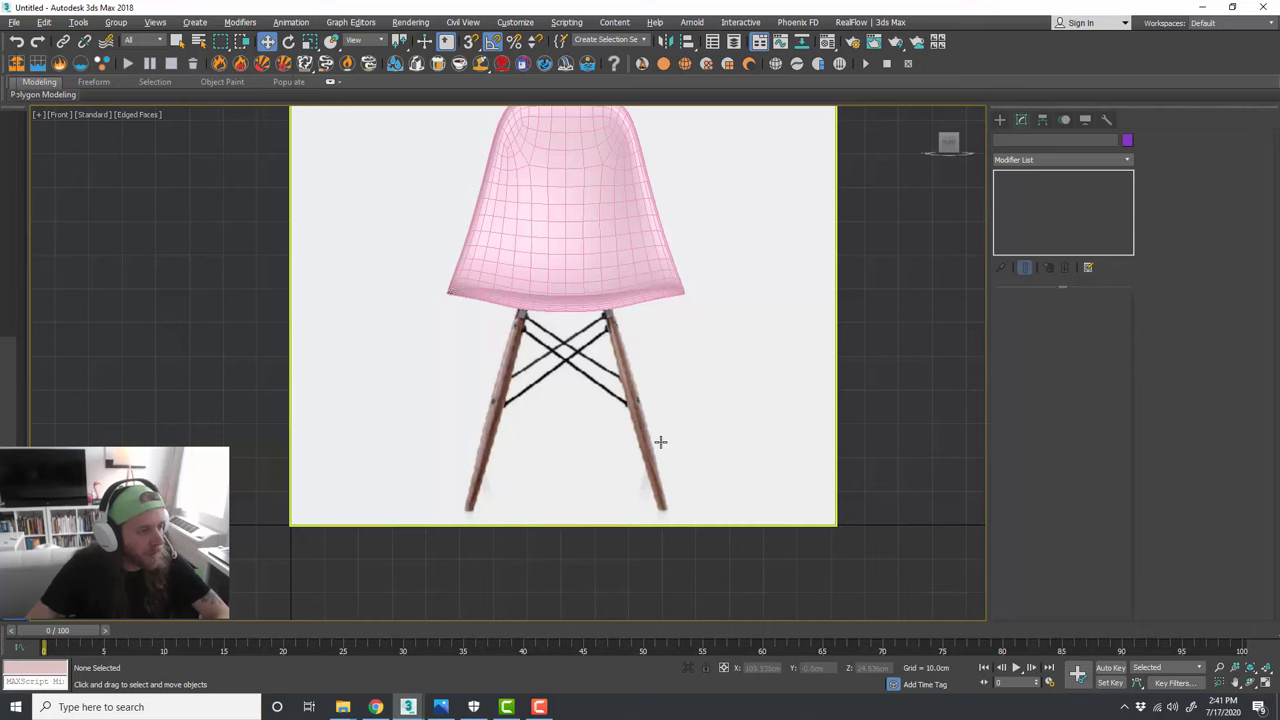
middle_click_drag(707, 421, 697, 438)
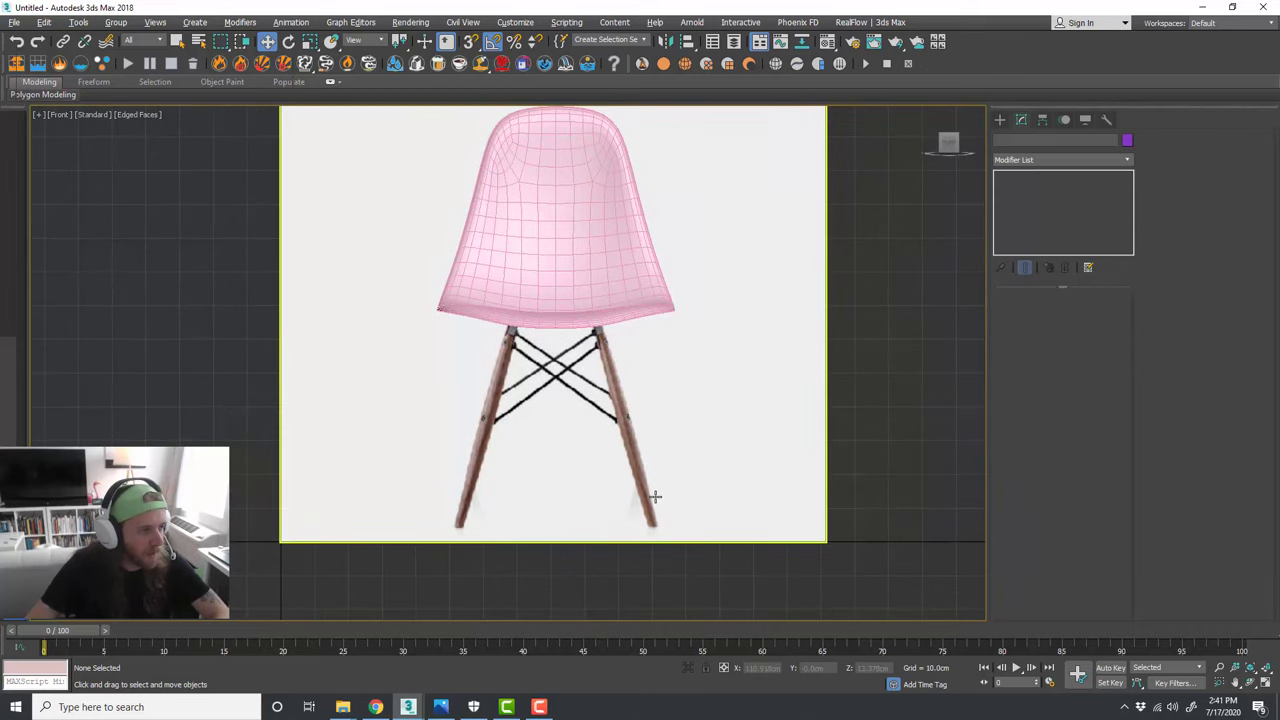
Step: Create a cylinder under the seat's front right area in the Top view, with a radius of about 1.86 cm and a height of about 29.8 cm
key("alt+w")
left_click(374, 268)
key("alt+w")
scroll(669, 431, "up", 2)
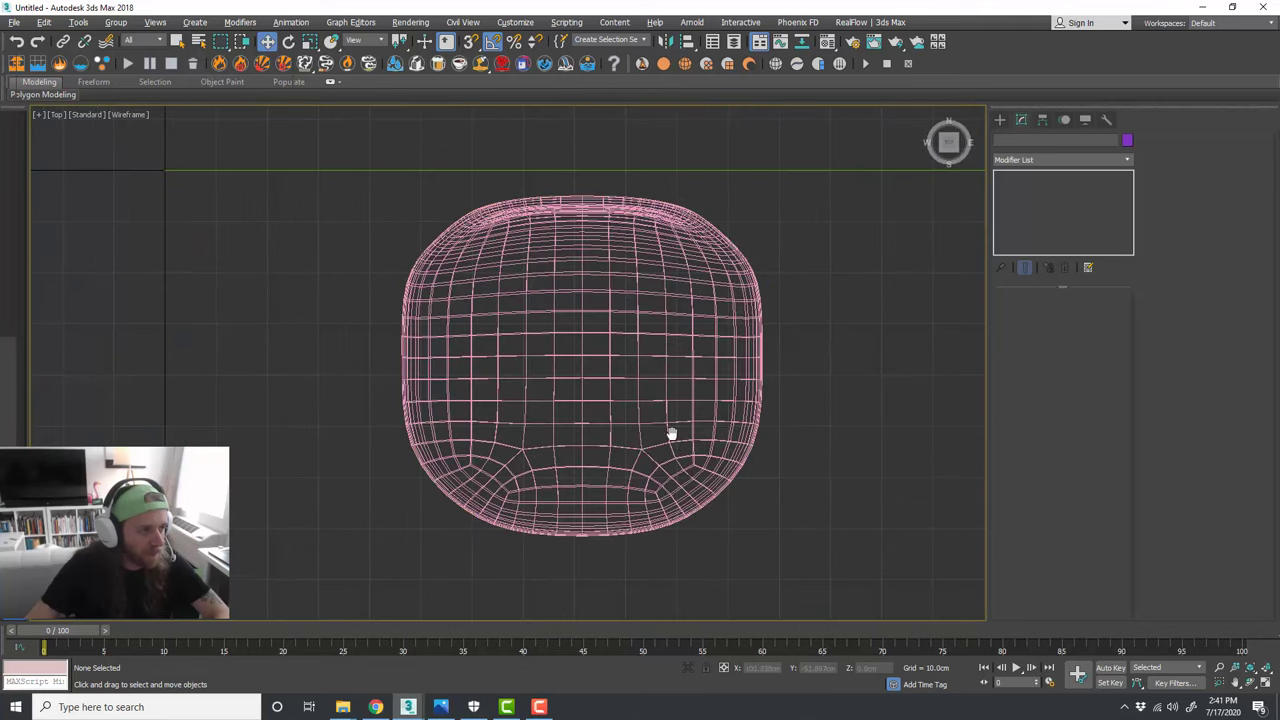
left_click(999, 120)
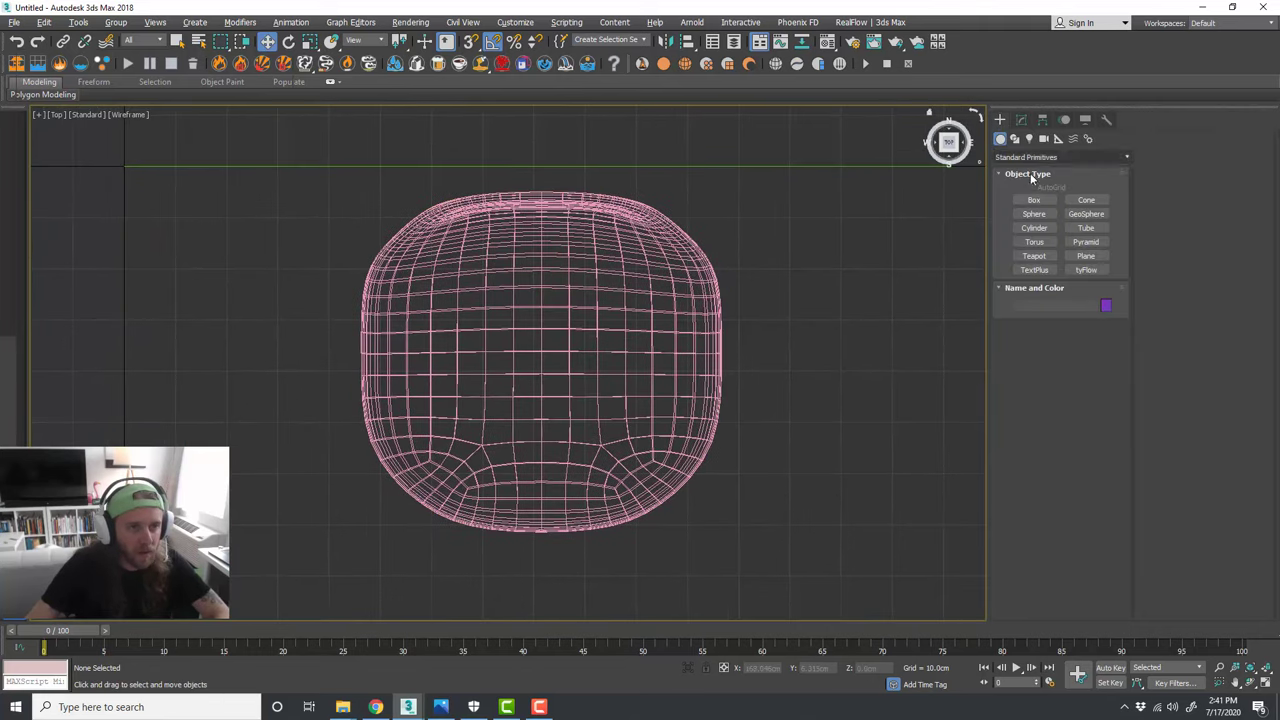
left_click(1034, 228)
scroll(575, 485, "up", 2)
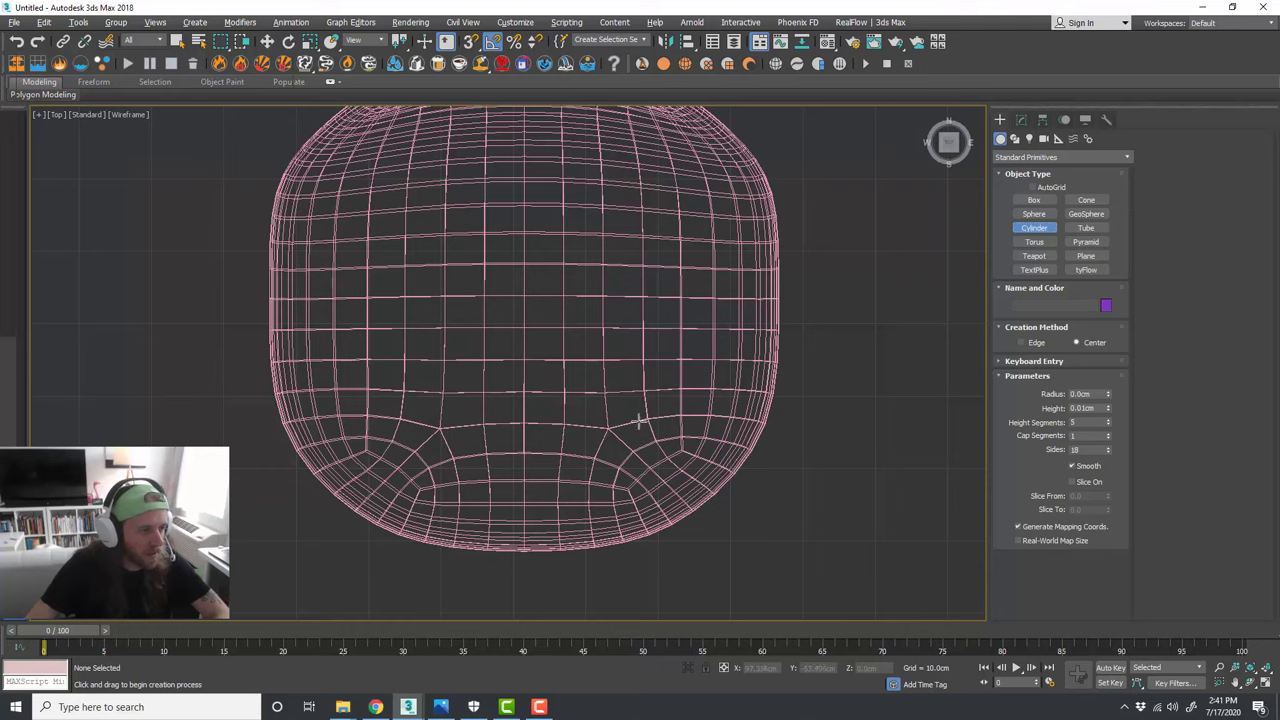
left_click_drag(626, 413, 627, 414)
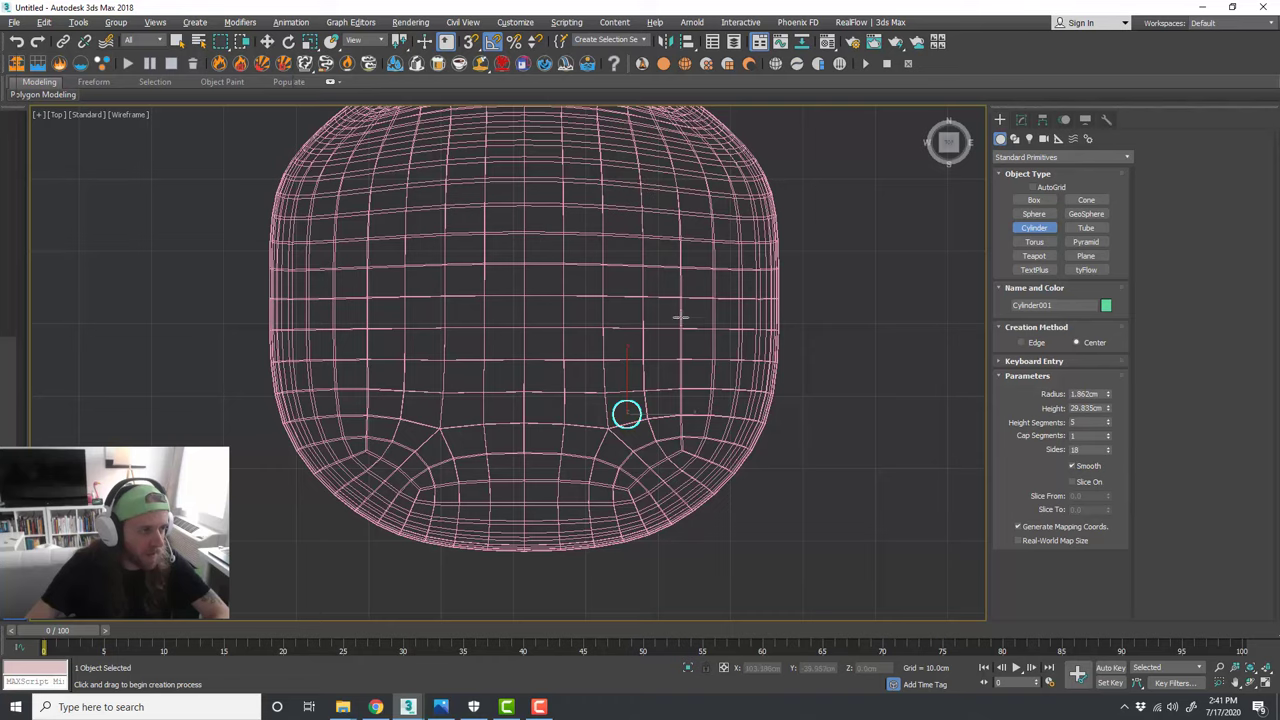
key("alt+w")
key("alt+w")
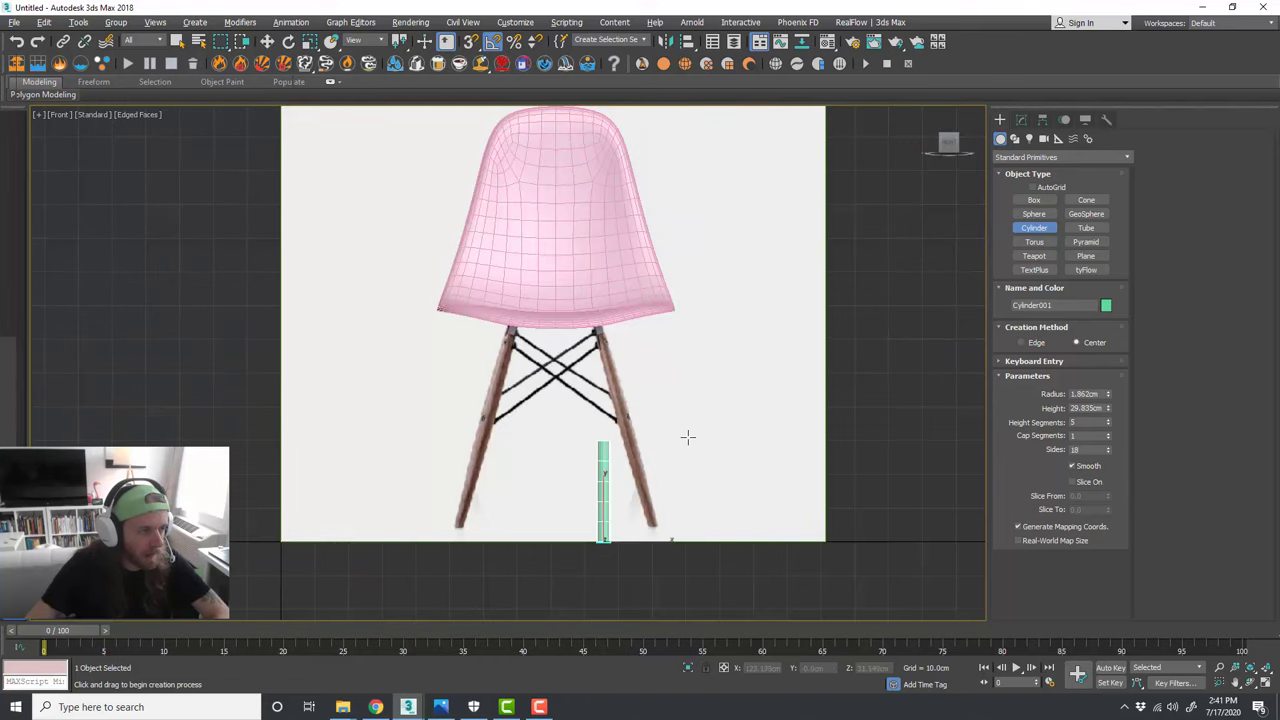
right_click(688, 437)
Step: Set the cylinder's sides to 10 and its height segments to 1
middle_click_drag(655, 448, 663, 454)
left_click(1019, 120)
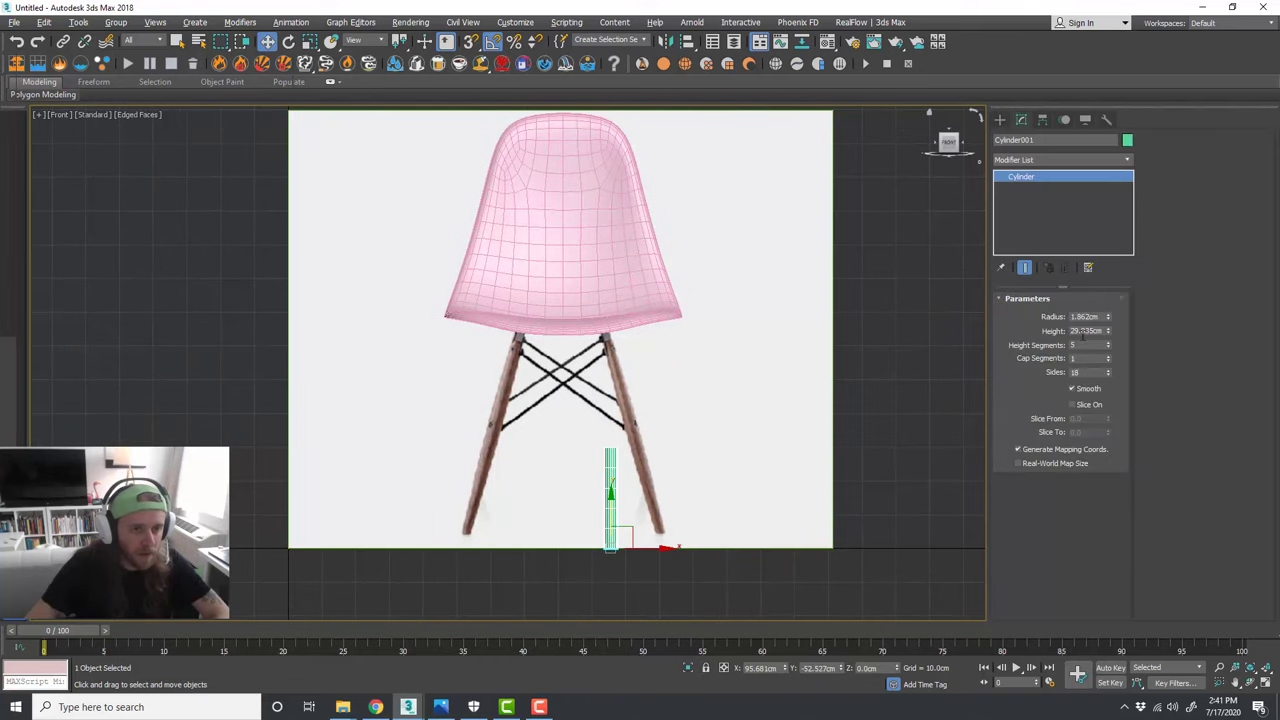
double_click(1088, 372)
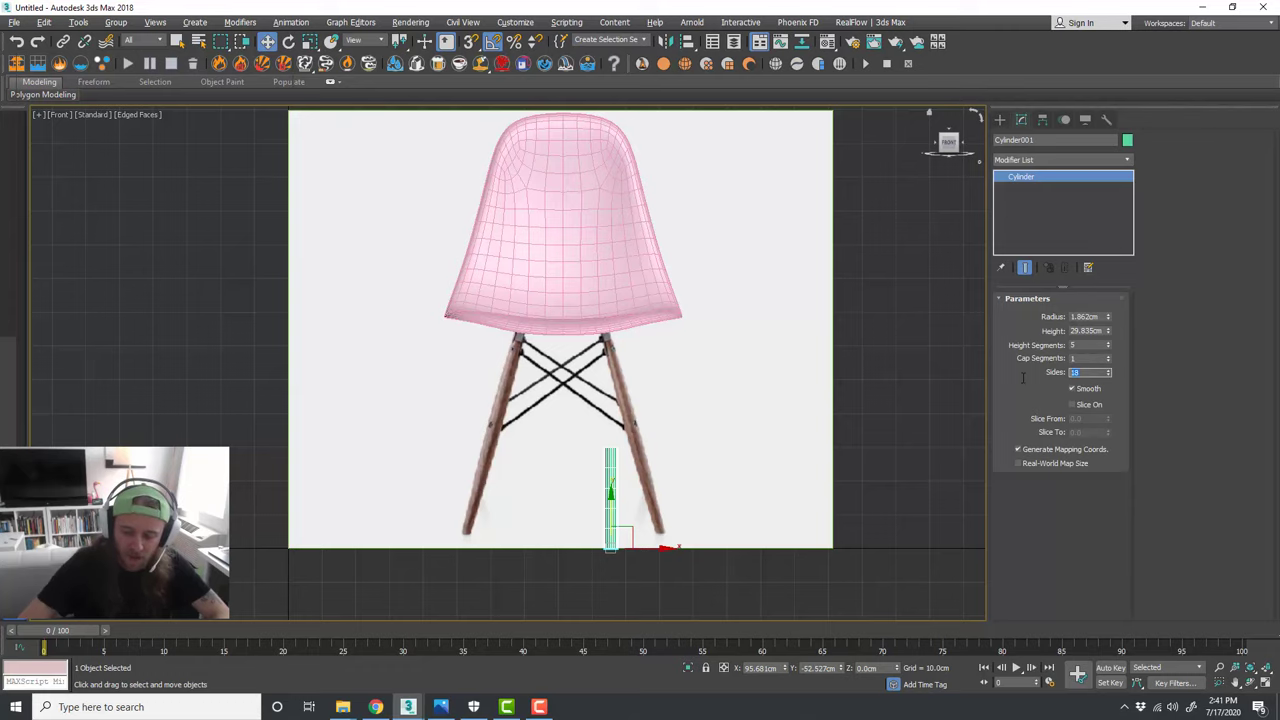
type("10")
key("Return")
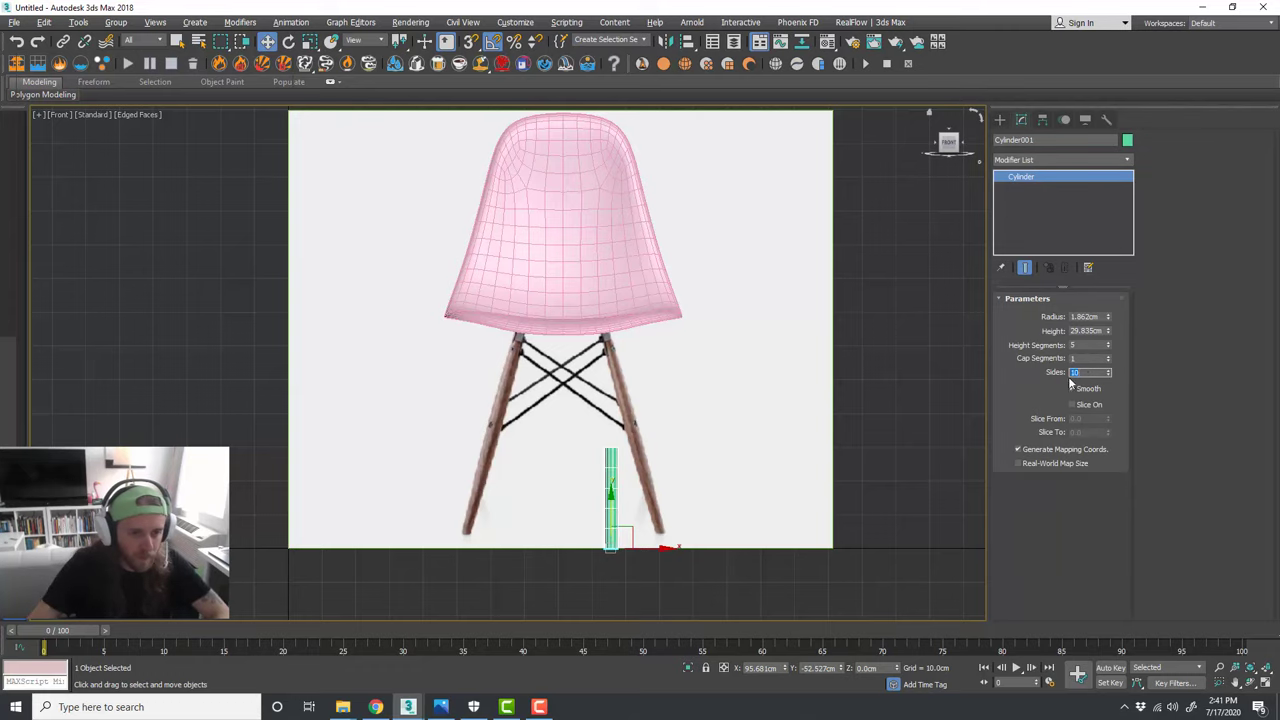
right_click(1108, 345)
scroll(636, 528, "up", 3)
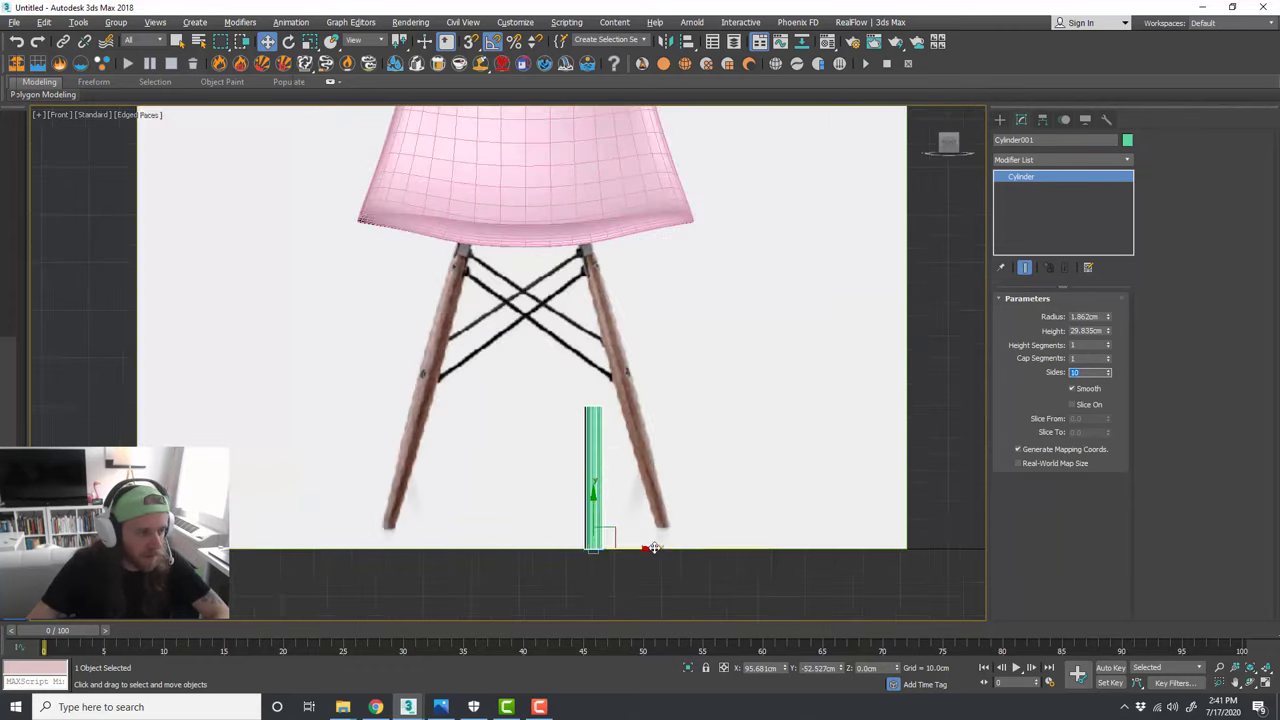
Step: Lower the reference image about 4 cm so the legs stand on the ground line, and slide the cylinder to the right leg's foot
left_click(658, 521)
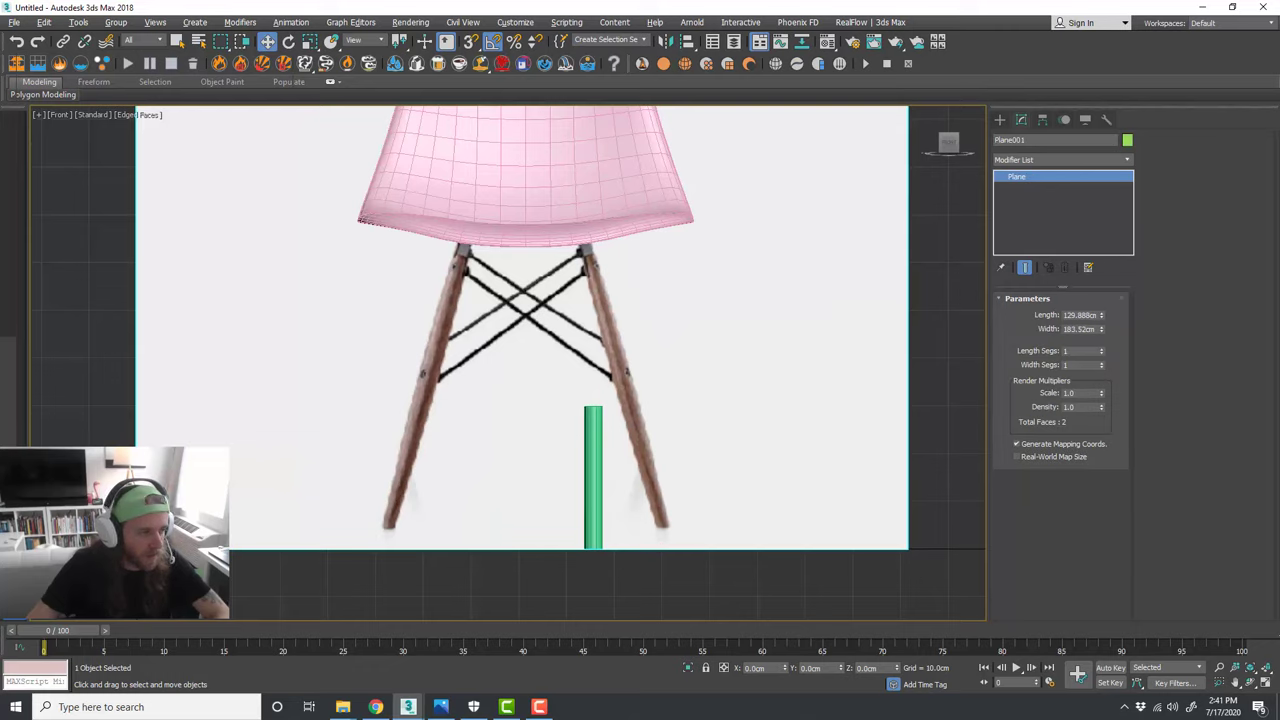
left_click_drag(658, 521, 658, 540)
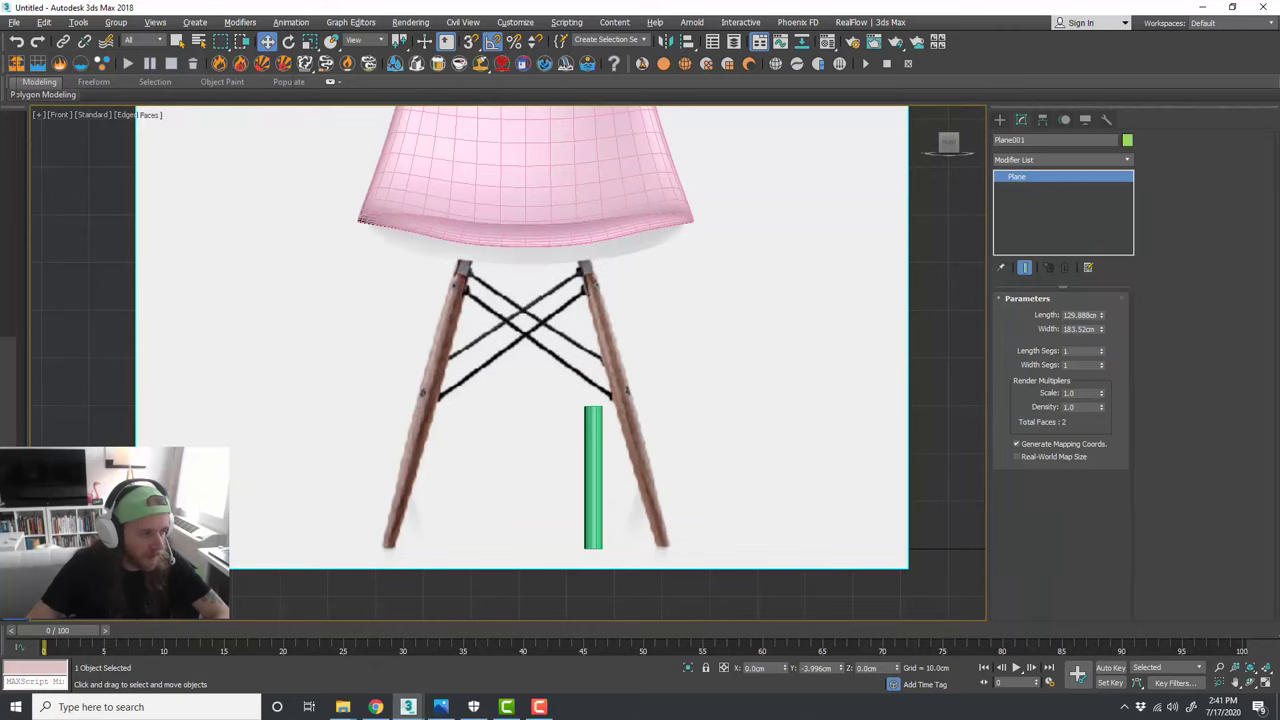
left_click(581, 516)
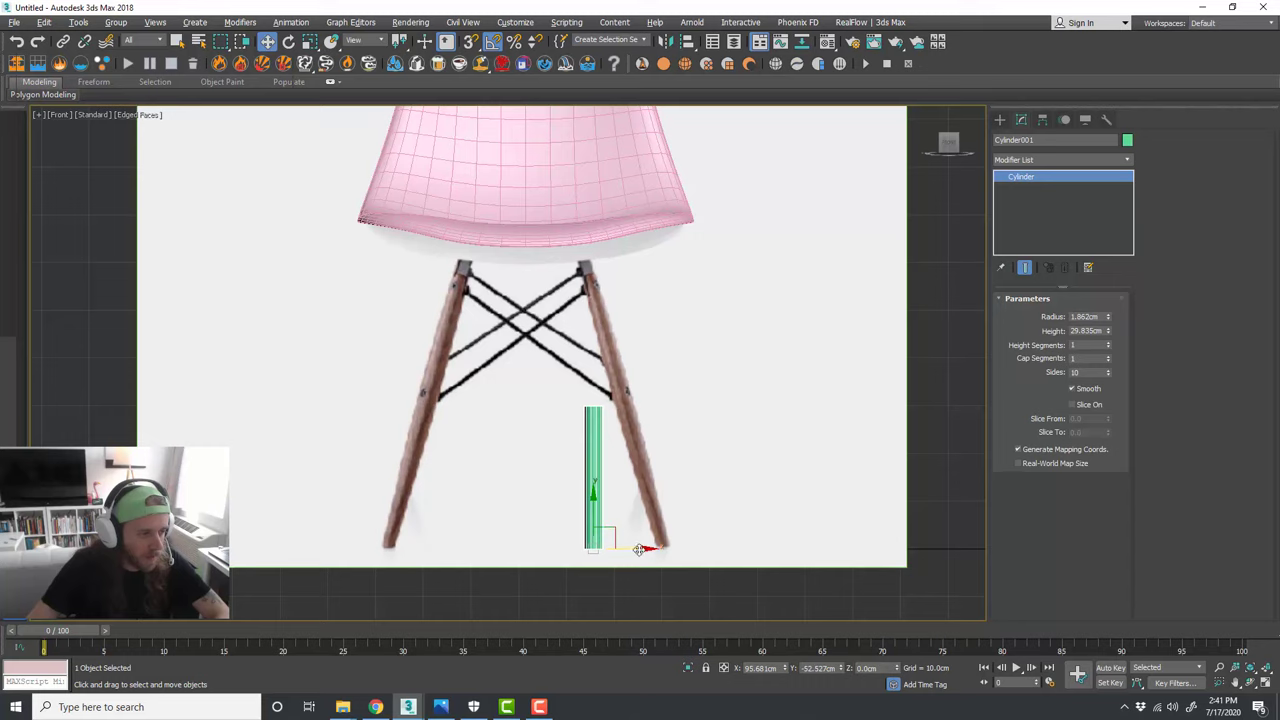
left_click_drag(642, 548, 710, 546)
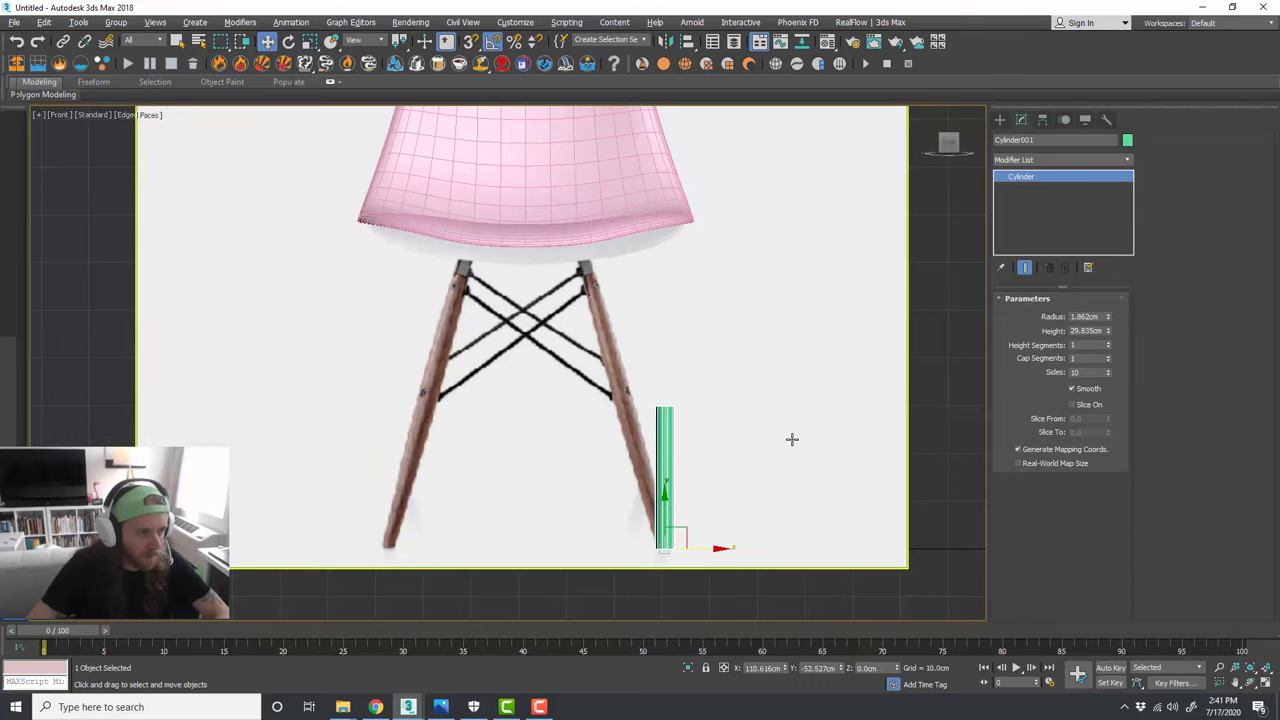
Step: Tilt the cylinder -15 degrees in the Front view to follow the right leg and increase its height to about 63.25 cm
middle_click_drag(758, 483, 754, 503)
key("e")
left_click_drag(703, 536, 697, 525)
key("ctrl+z")
key("ctrl+z")
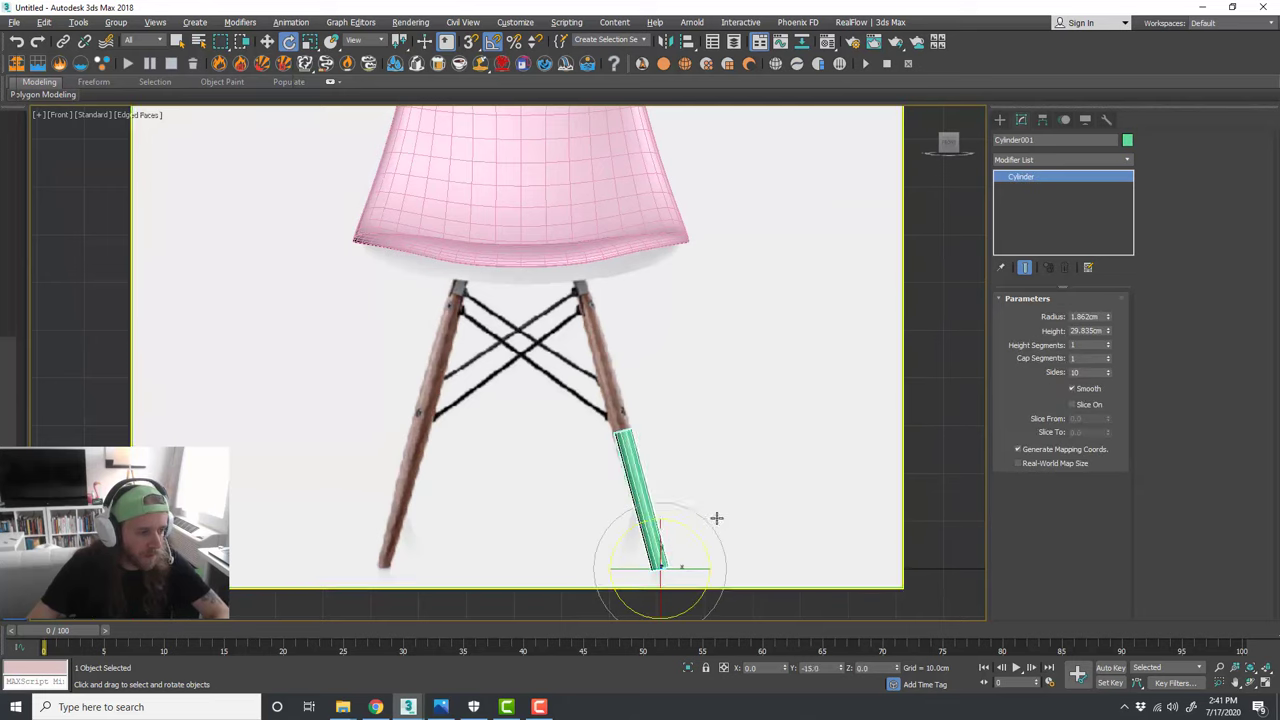
key("w")
left_click_drag(1108, 331, 1099, 259)
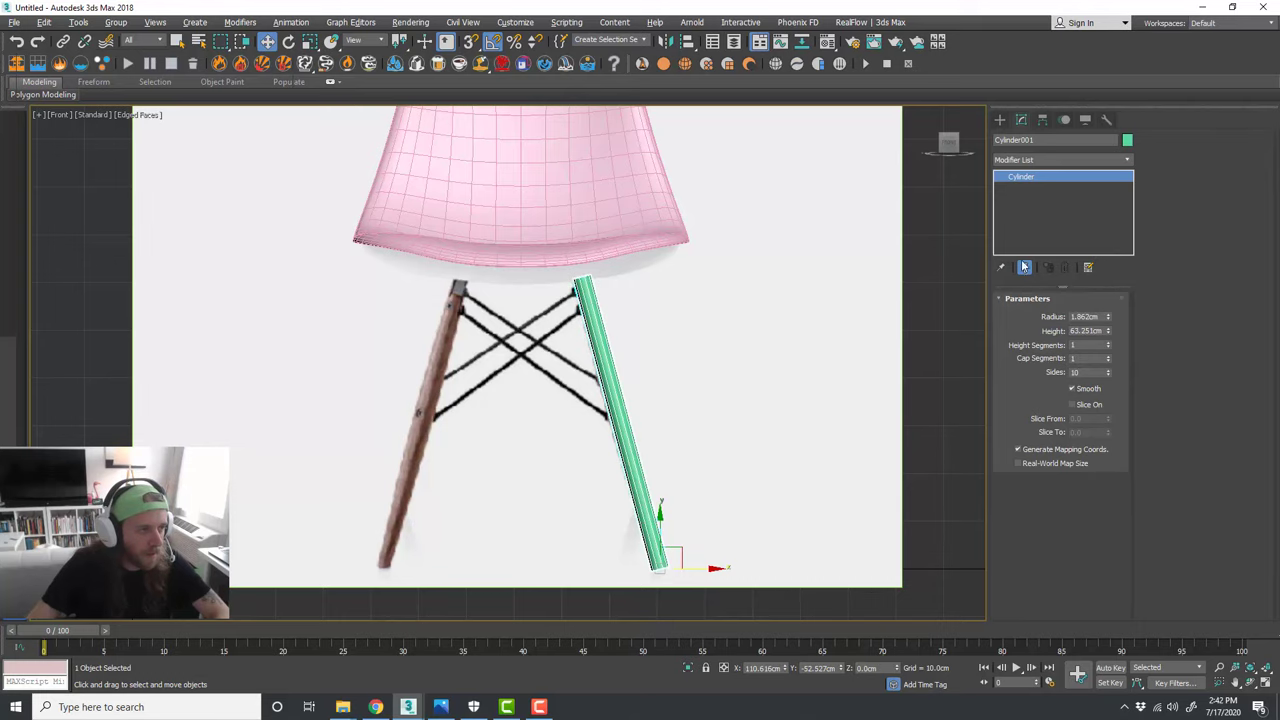
Step: Move the chair shell down to line up again with the seat in the lowered reference image
left_click(606, 234)
middle_click_drag(564, 247, 574, 369)
left_click_drag(527, 340, 528, 355)
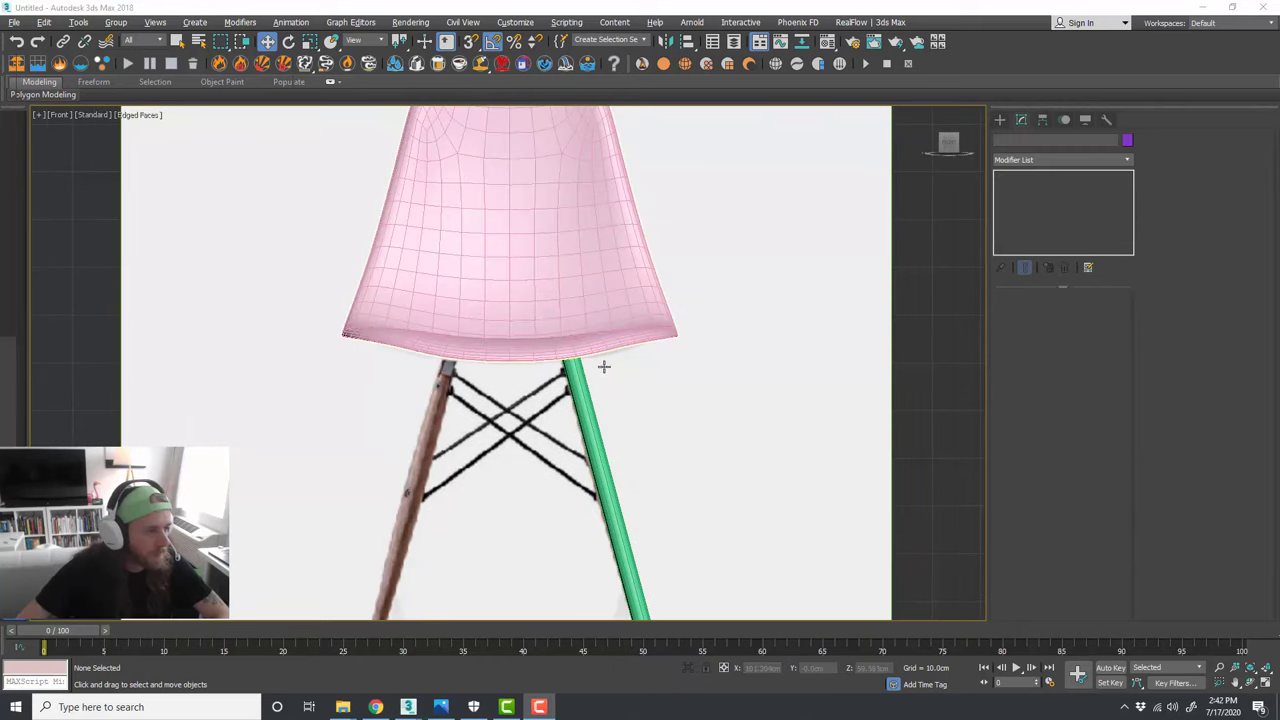
middle_click_drag(603, 408, 611, 315)
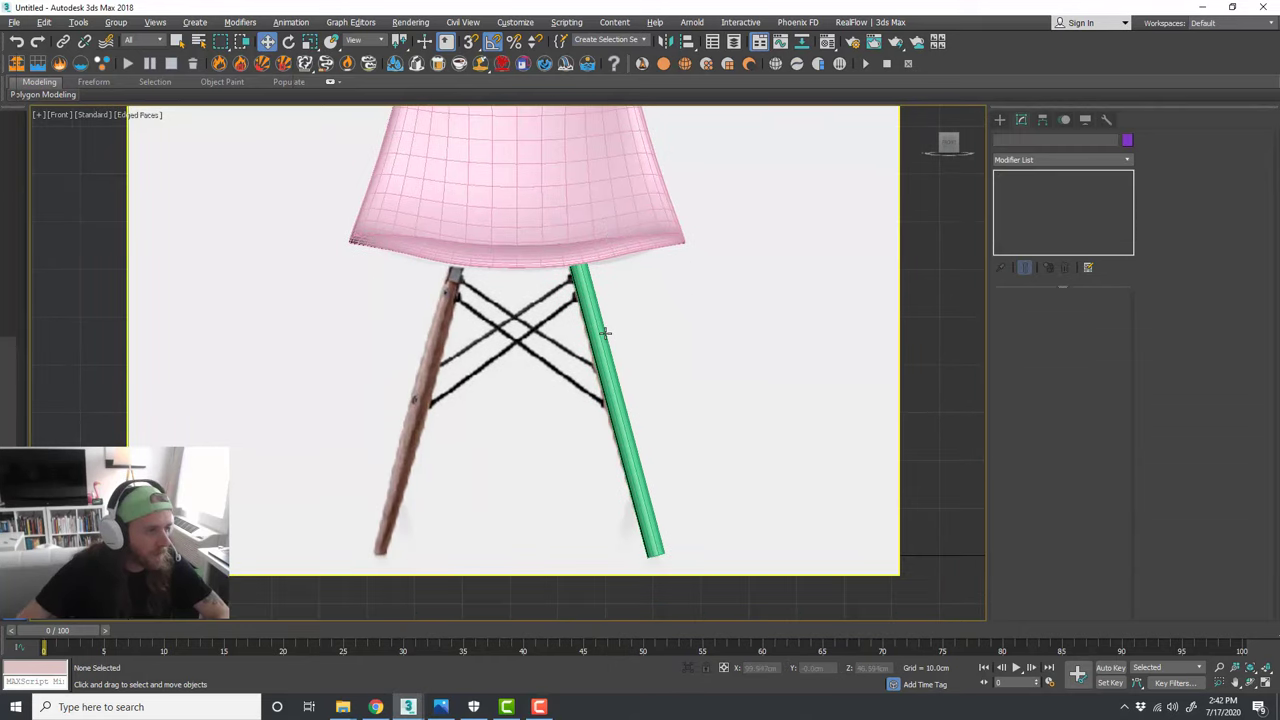
Step: Add an Edit Poly modifier to the leg cylinder
left_click(605, 333)
middle_click_drag(763, 326, 771, 340)
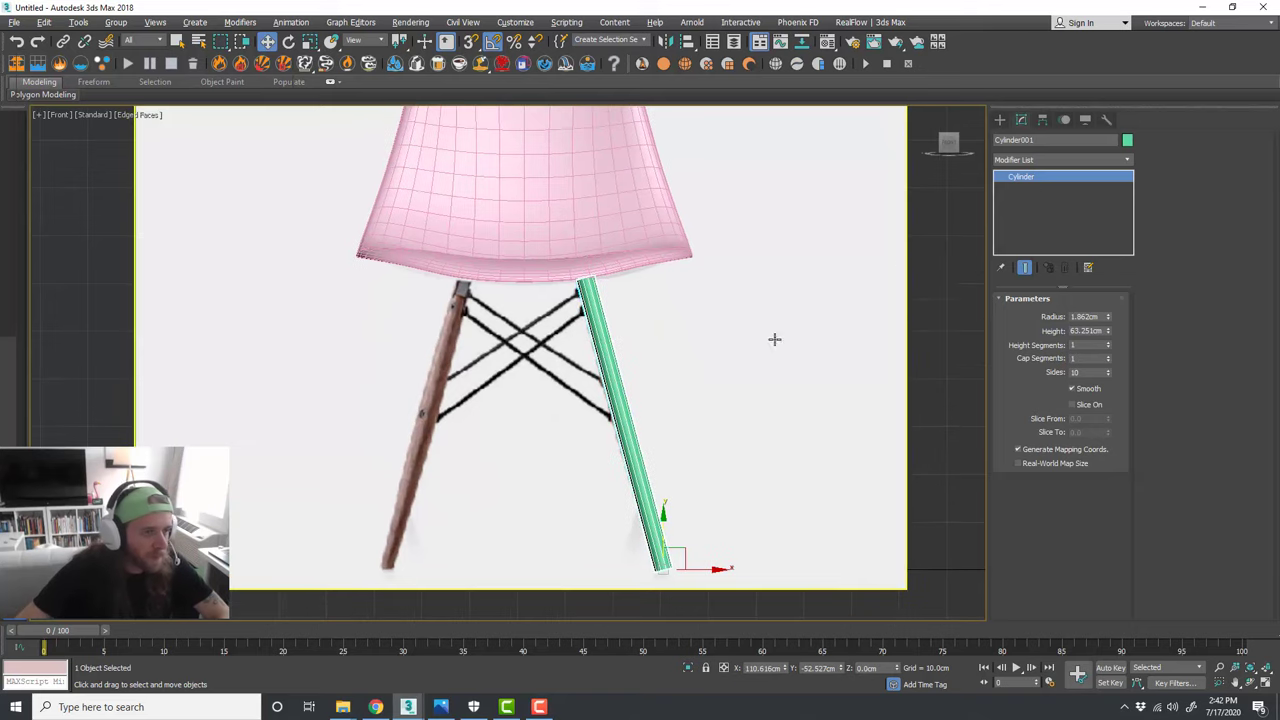
left_click(1083, 160)
scroll(1075, 520, "down", 10)
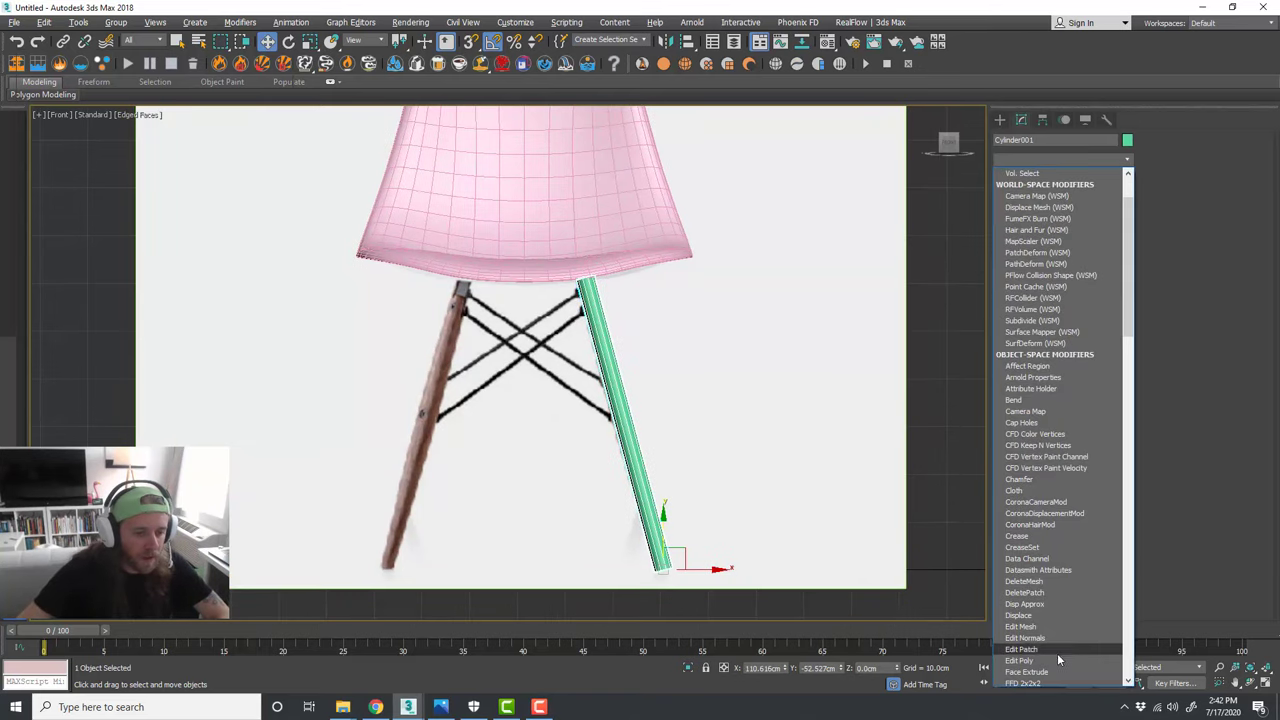
left_click(1058, 659)
middle_click_drag(703, 503, 679, 486)
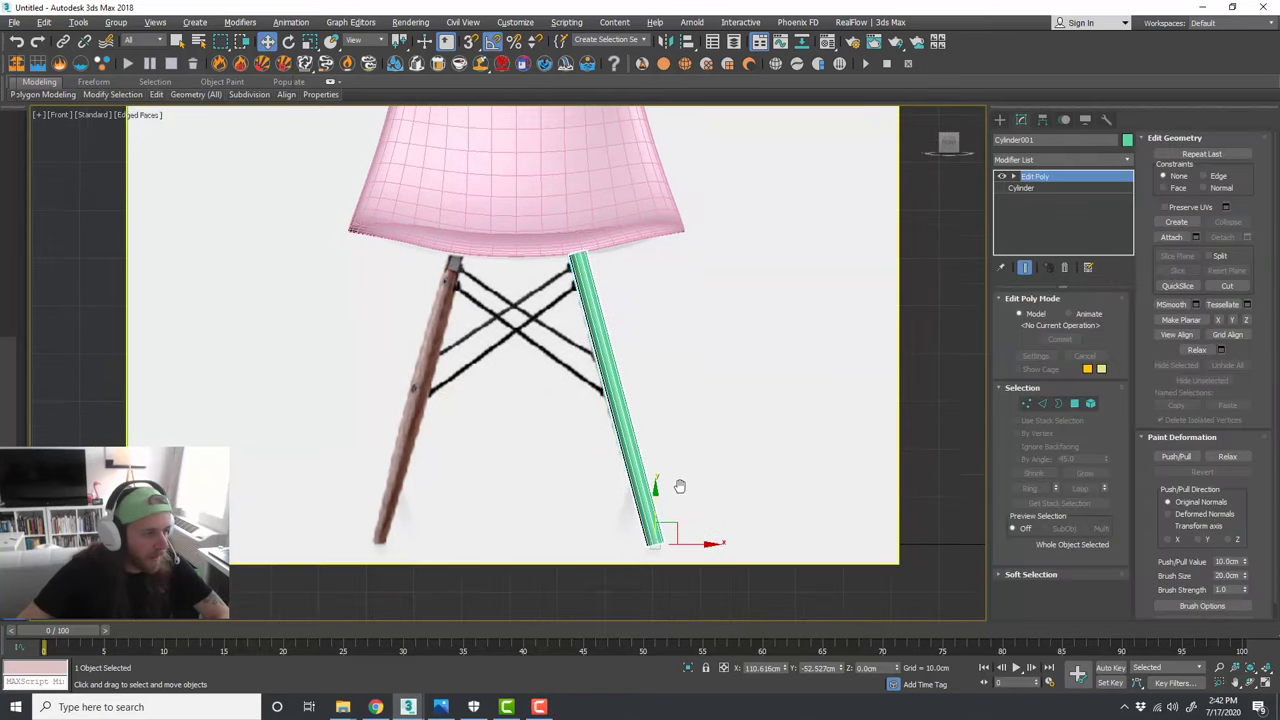
Step: Turn the leg cylinder to -40 degrees about Z in the Top view and move it toward the seat's front right corner
key("alt+w")
left_click(397, 291)
key("e")
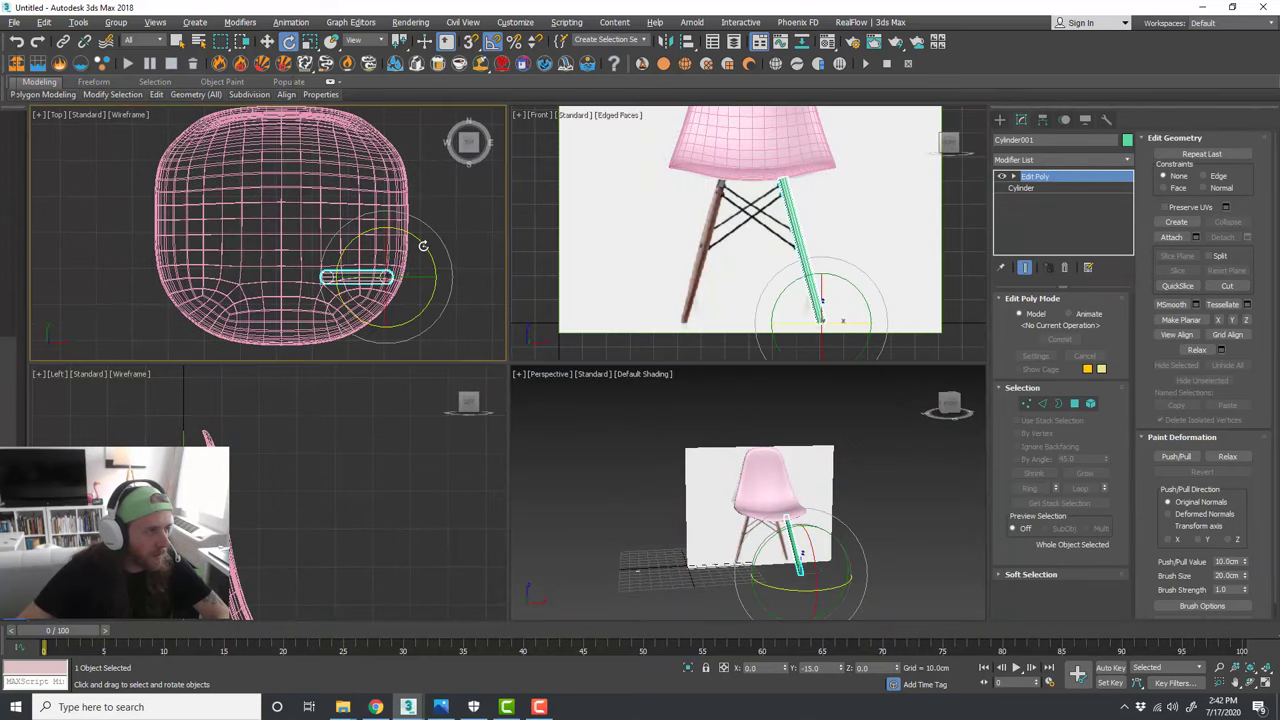
left_click_drag(424, 245, 439, 259)
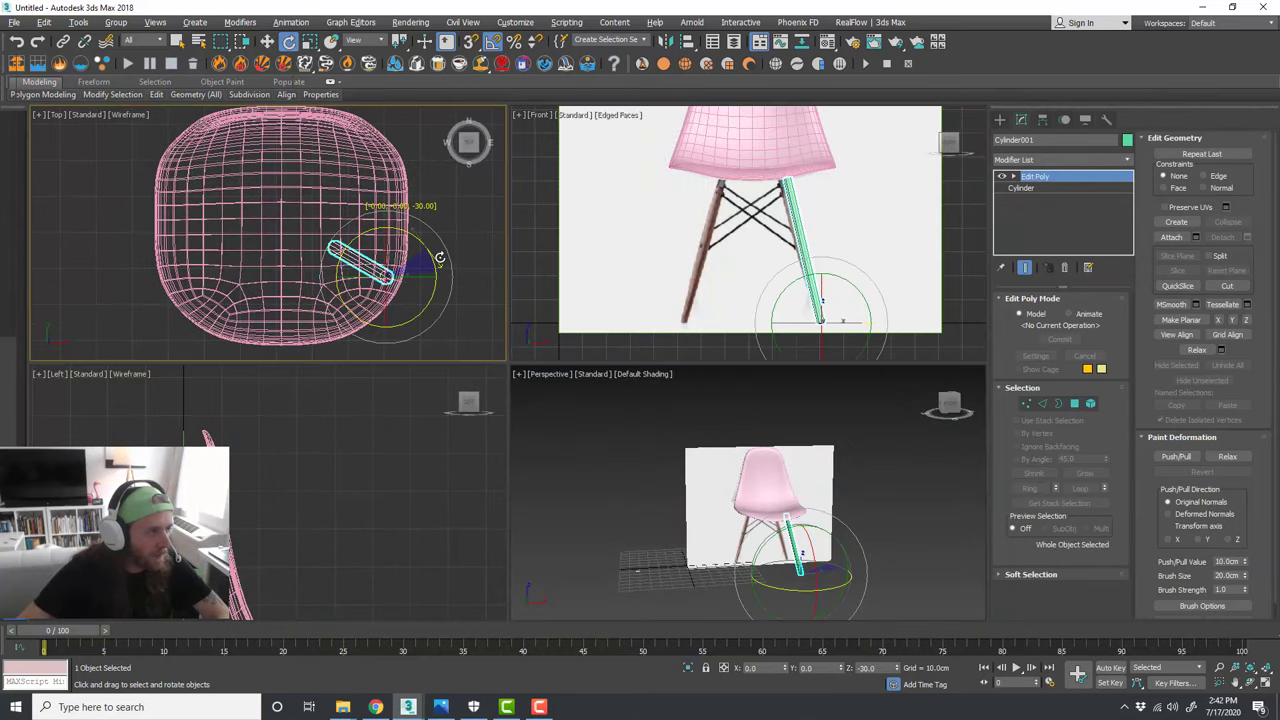
key("w")
left_click_drag(386, 242, 421, 266)
key("e")
key("w")
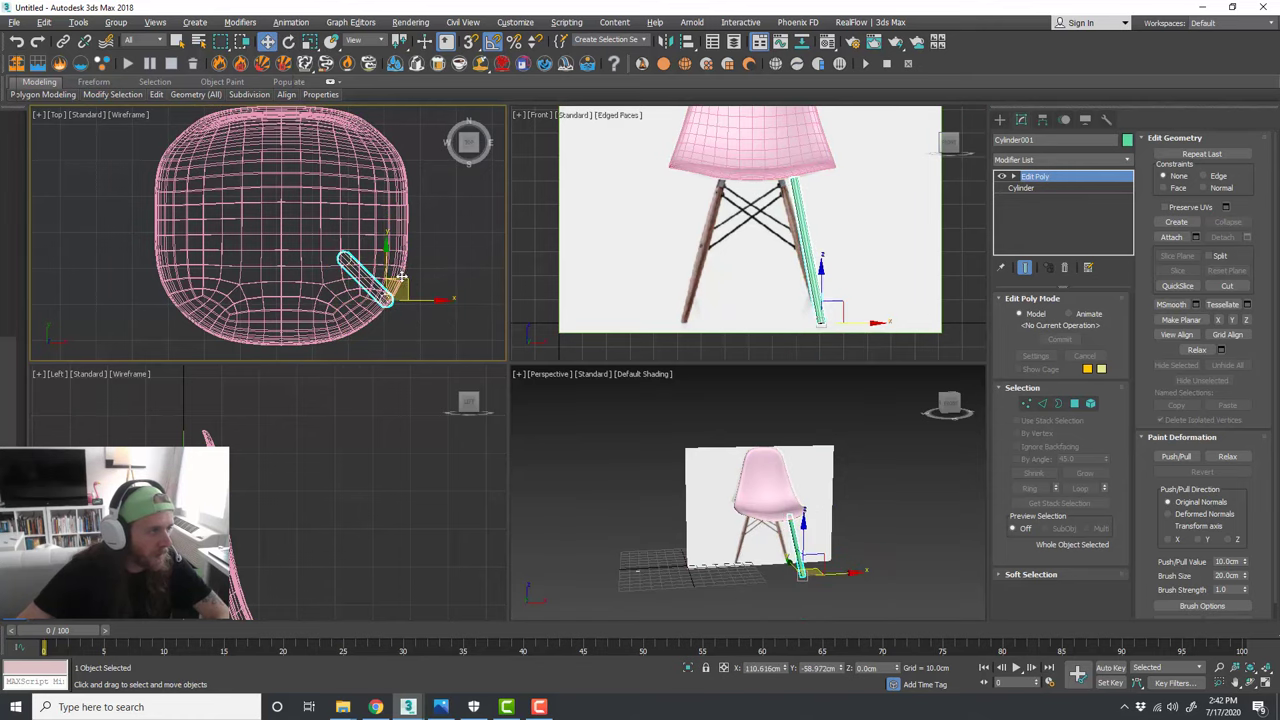
key("e")
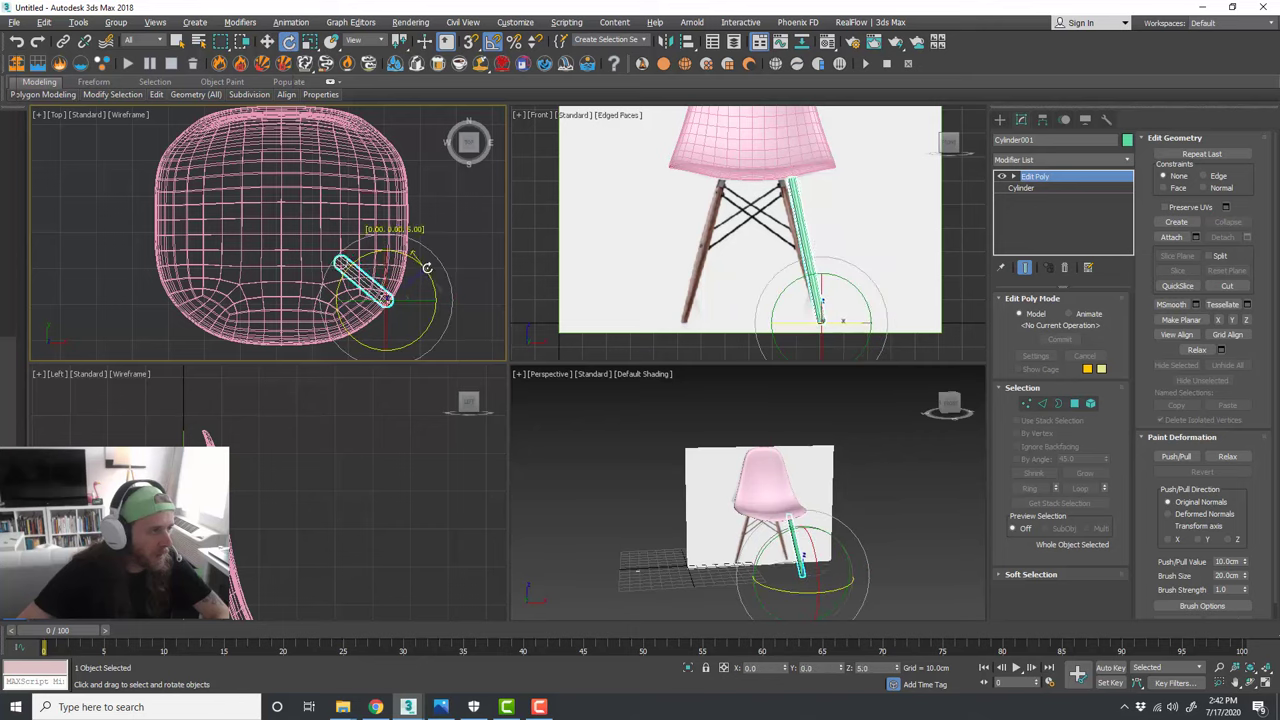
key("w")
left_click_drag(385, 271, 384, 286)
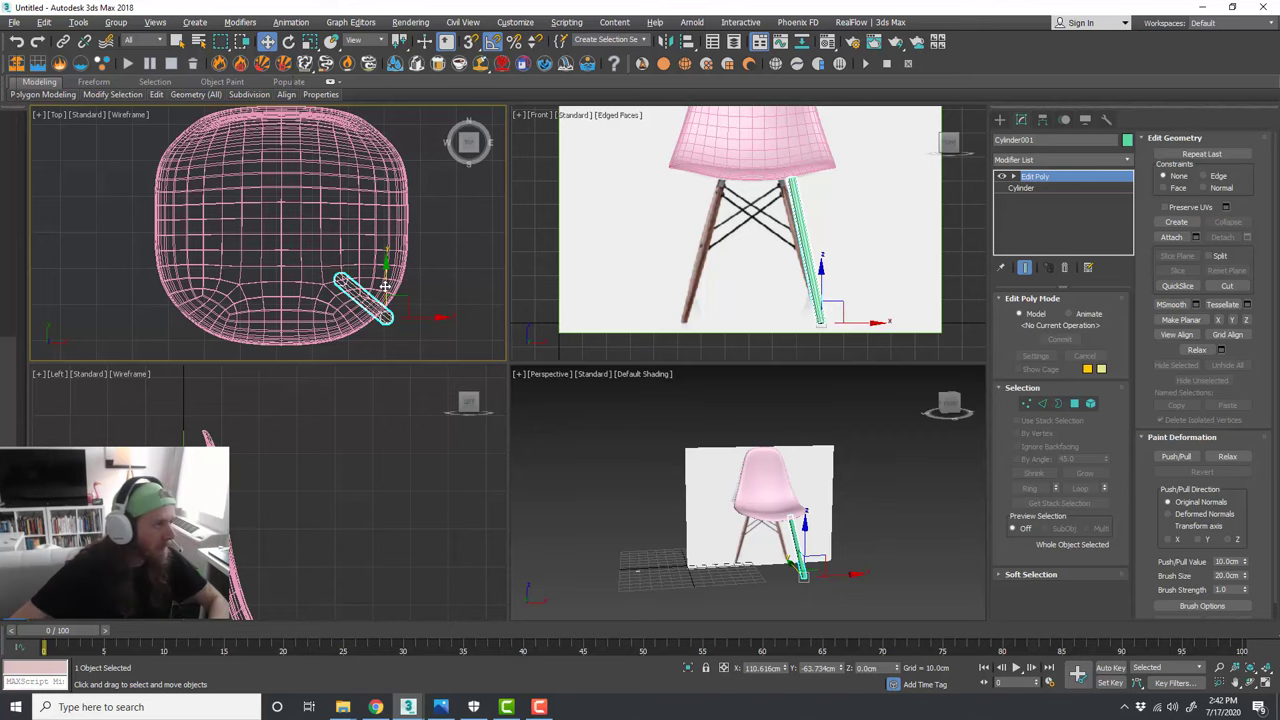
left_click_drag(384, 286, 415, 305)
Step: Tilt the leg cylinder further inward in the Front view and shift it about 2.8 cm along X to match the reference leg
right_click(720, 309)
key("alt+w")
key("e")
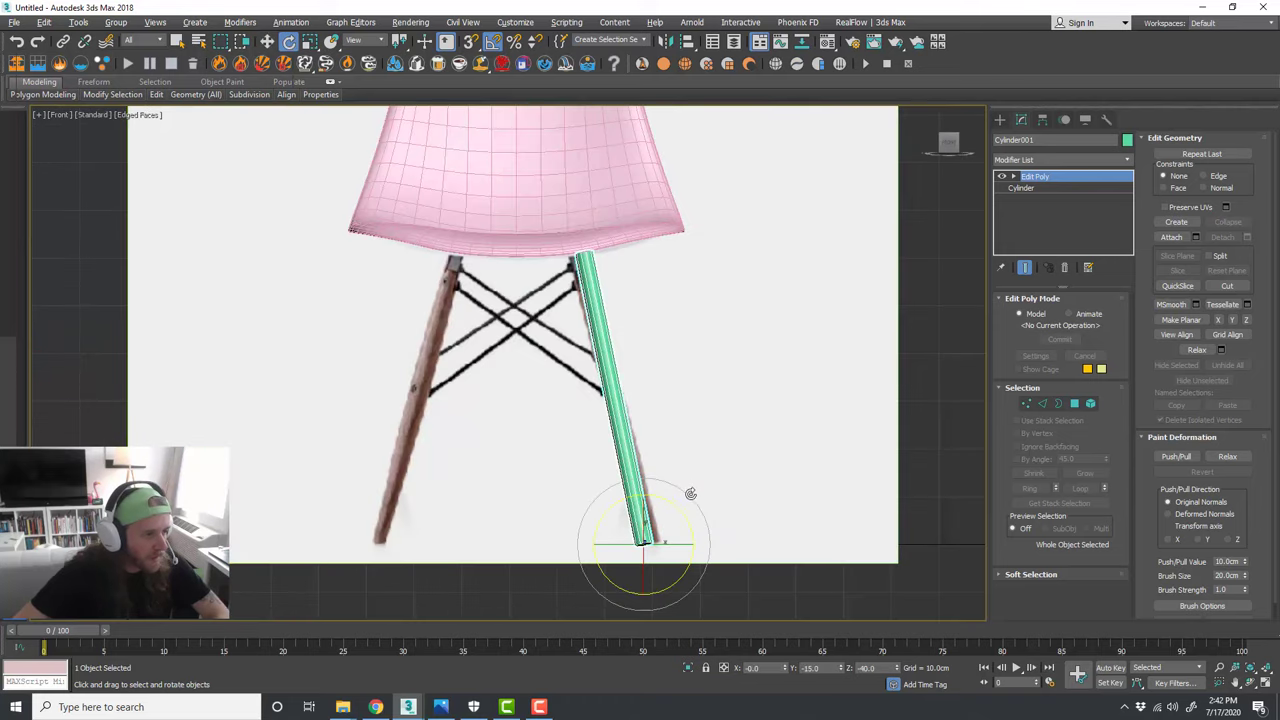
left_click_drag(680, 509, 696, 547)
key("w")
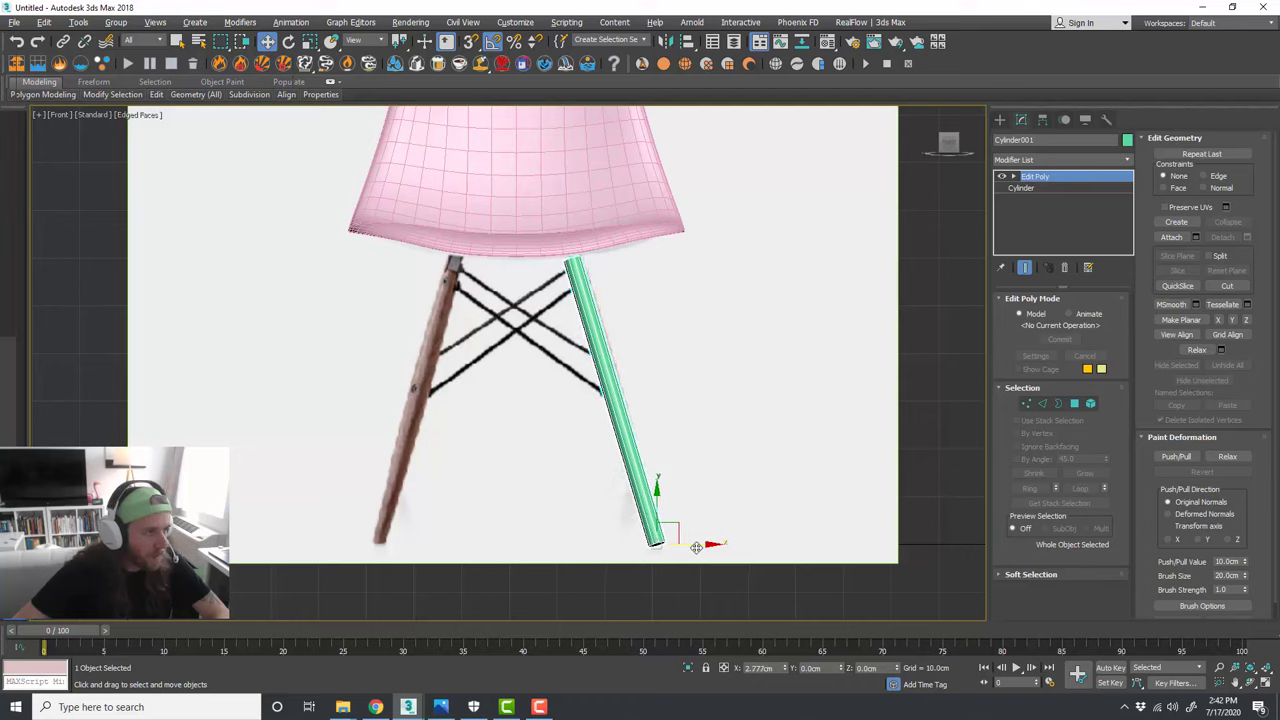
Step: Select the leg's lengthwise edges and connect them with one edge loop around its middle
left_click(1043, 405)
left_click_drag(671, 400, 527, 391)
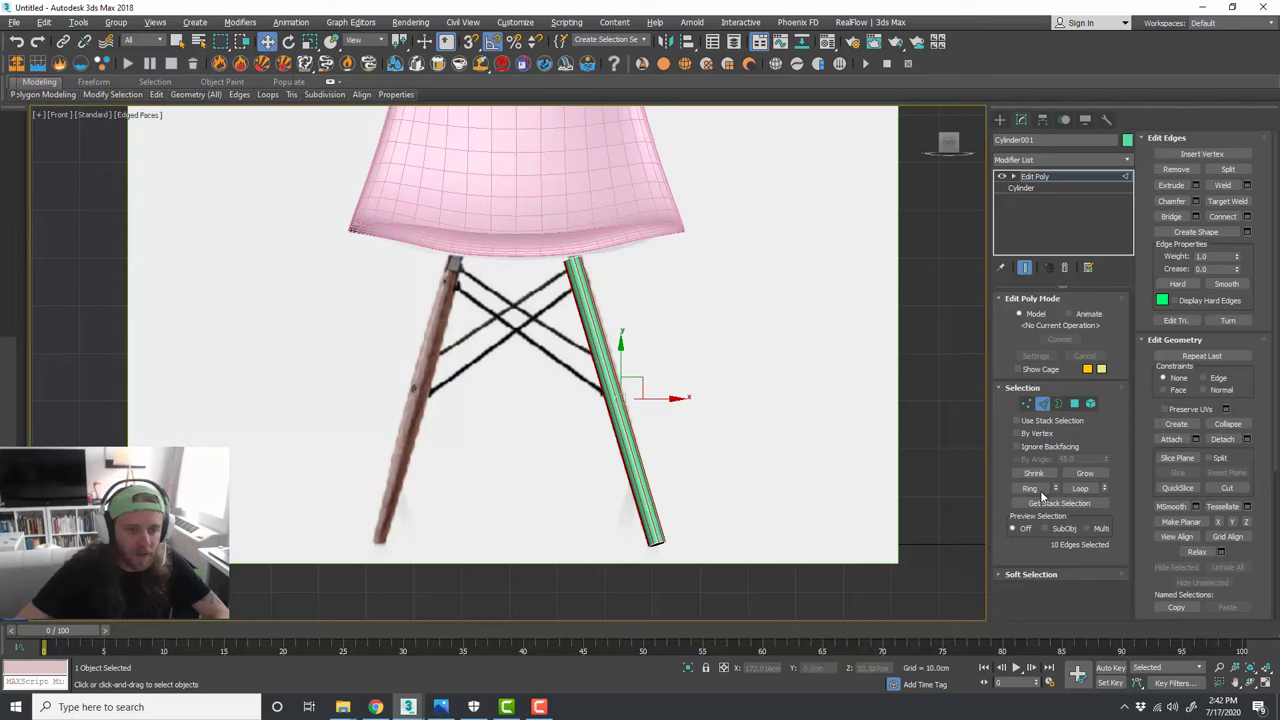
left_click(1222, 218)
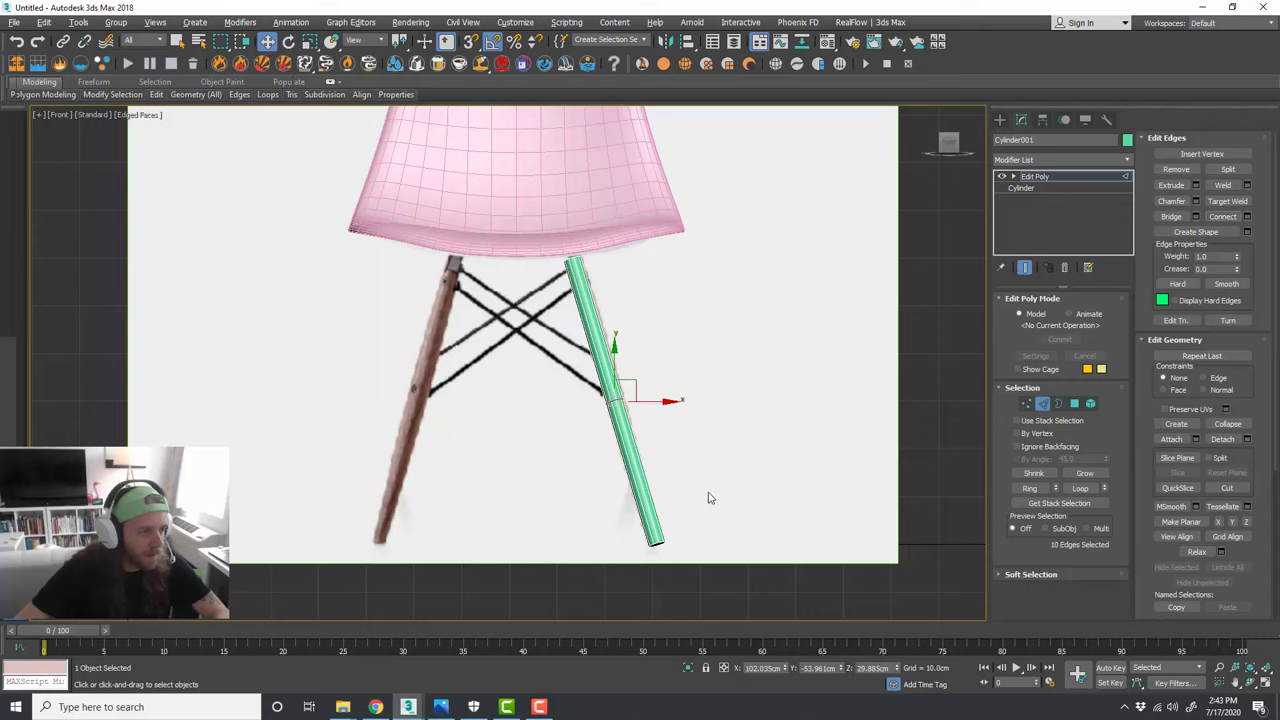
Step: Select the two end-cap polygons of the leg and scale them down to taper both ends
left_click(1074, 403)
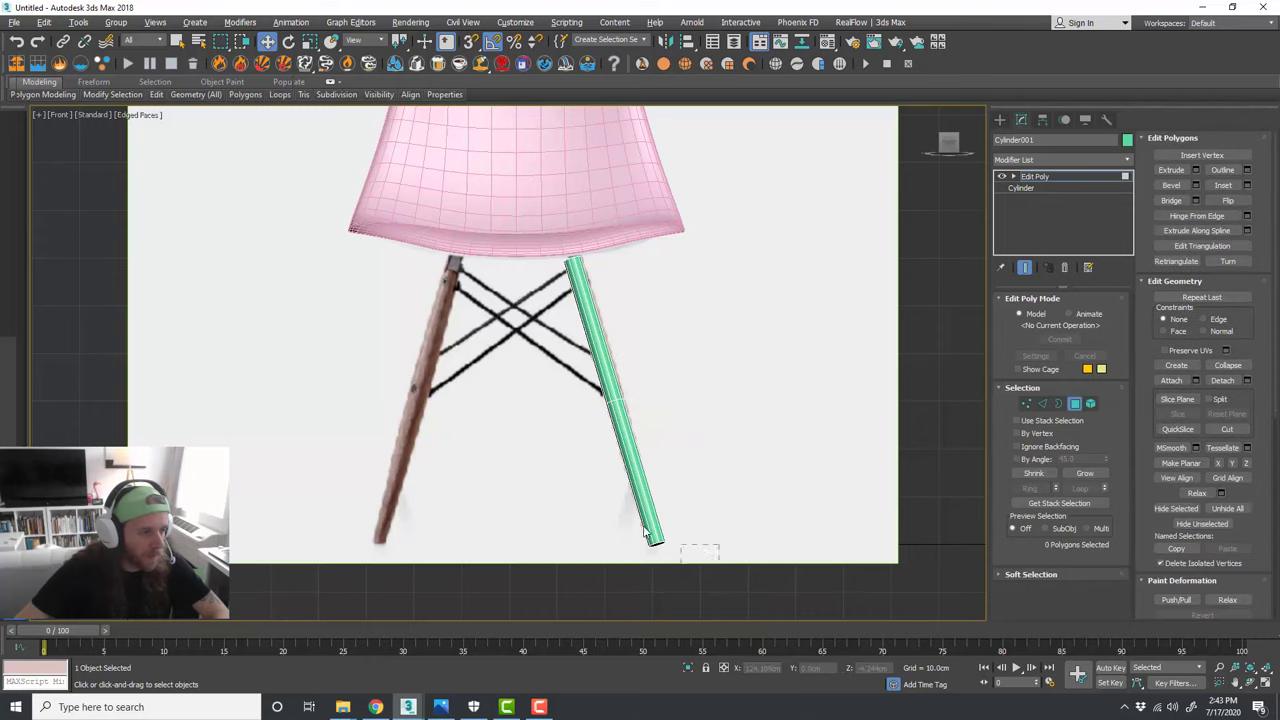
key("ctrl+a")
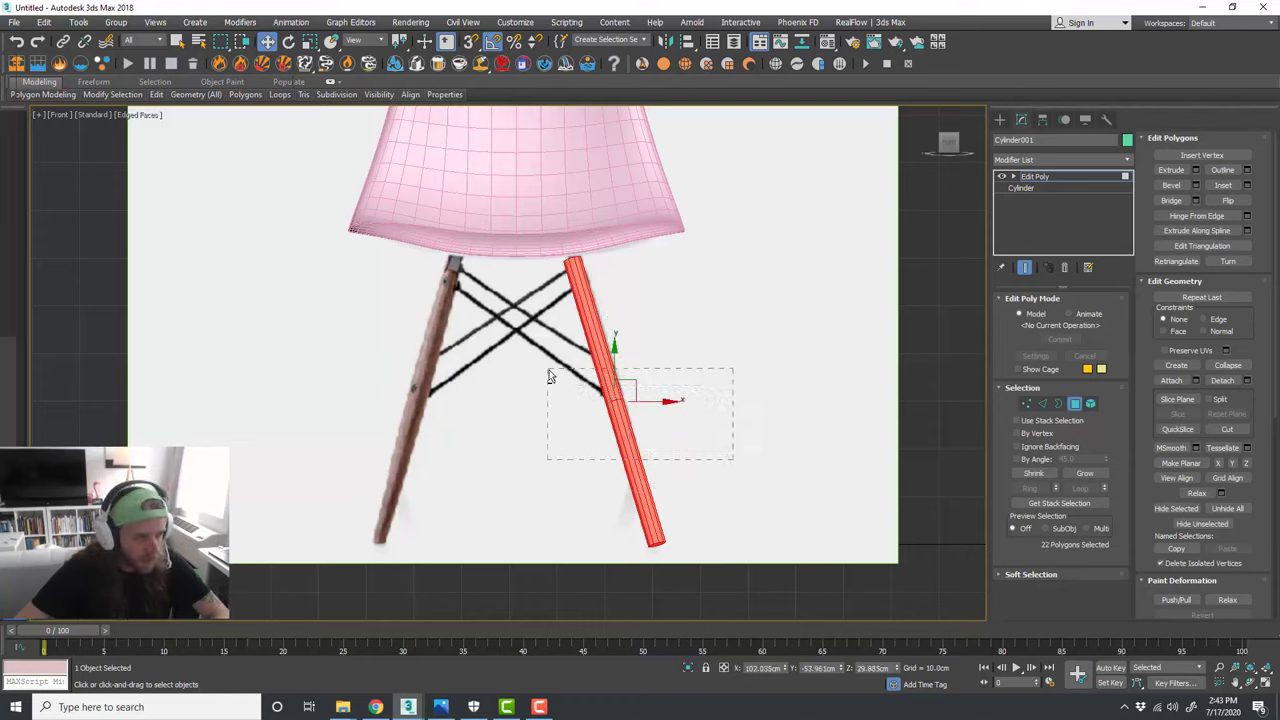
left_click_drag(549, 377, 549, 376)
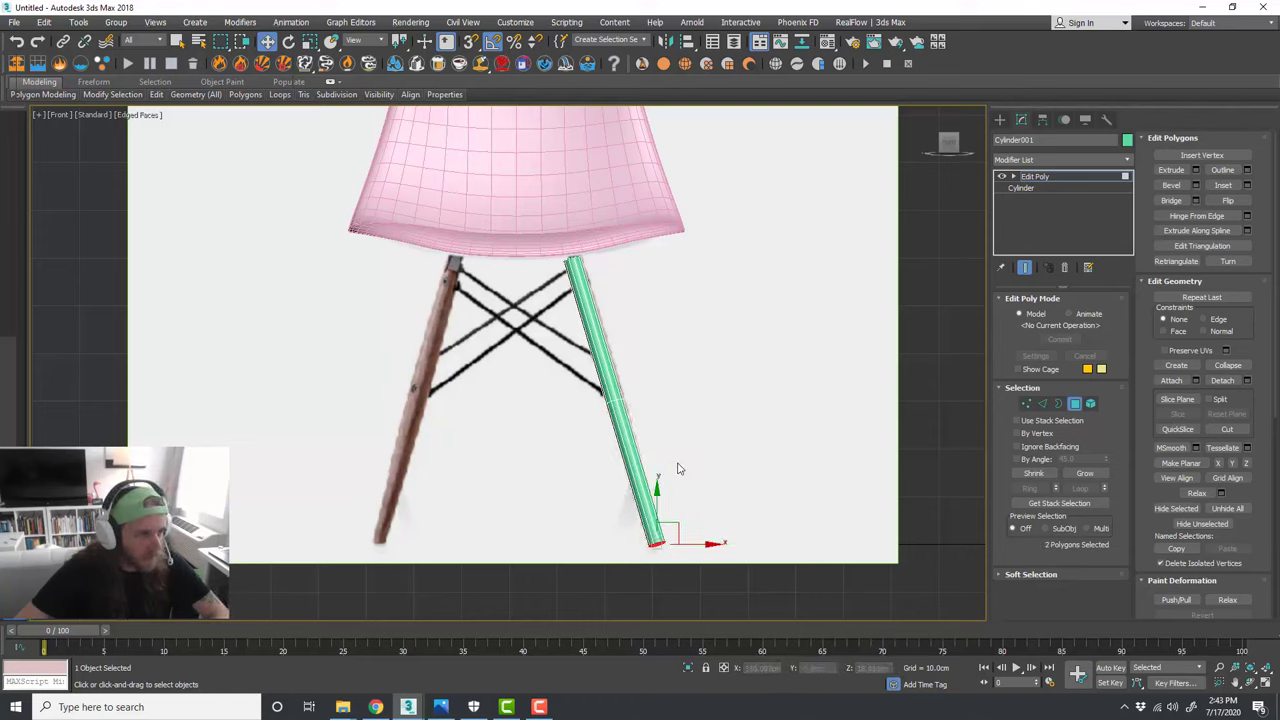
key("r")
left_click_drag(662, 530, 666, 571)
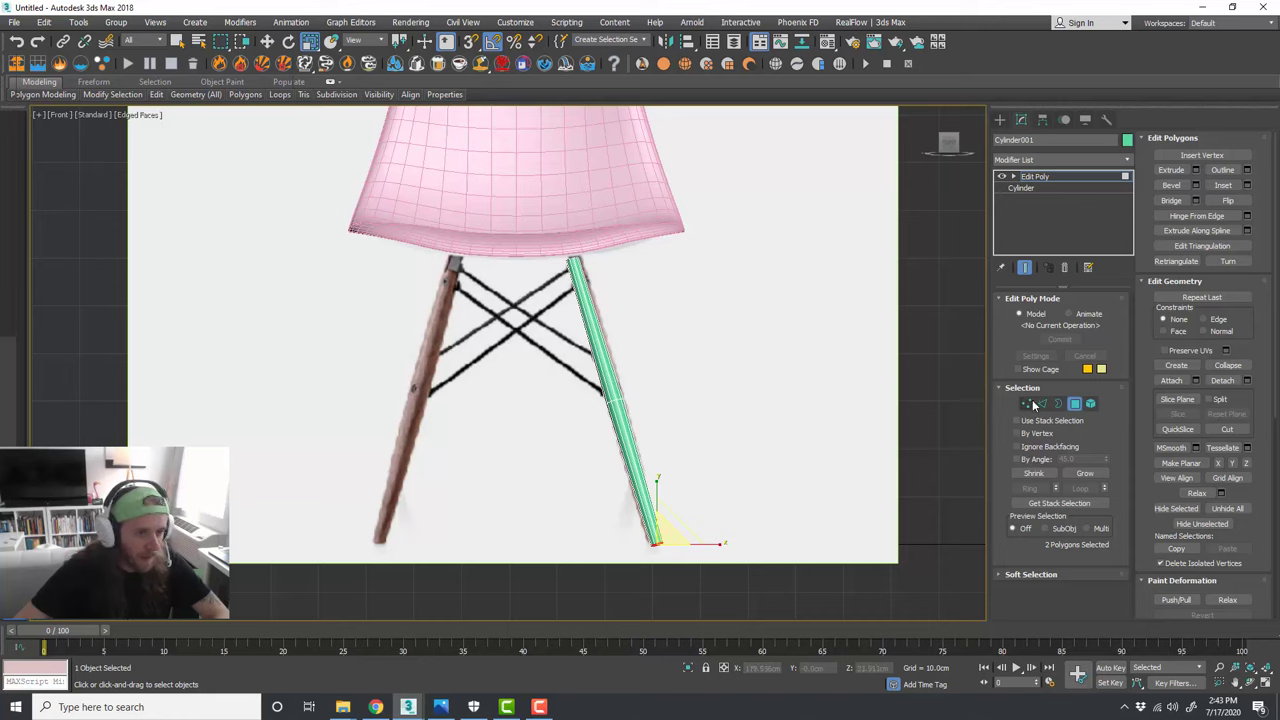
Step: Scale the edge loop around the leg's middle to match the thickness of the reference leg
left_click(1041, 403)
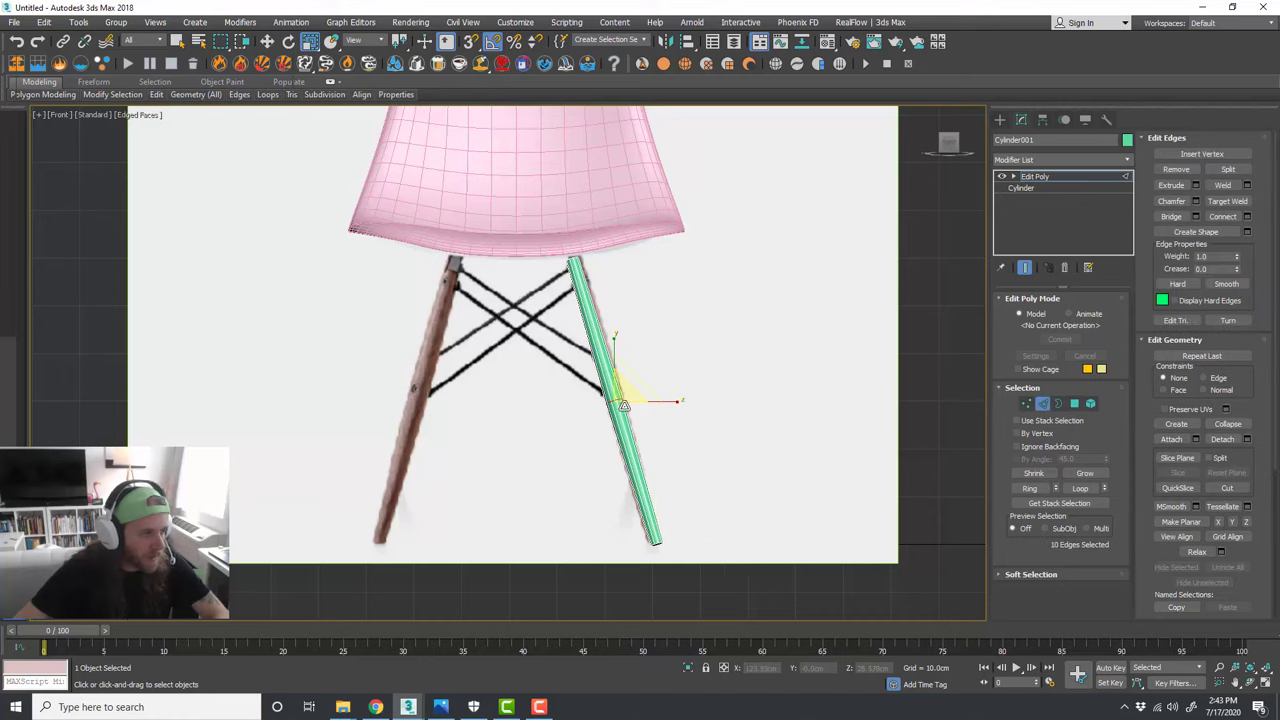
left_click_drag(623, 404, 643, 387)
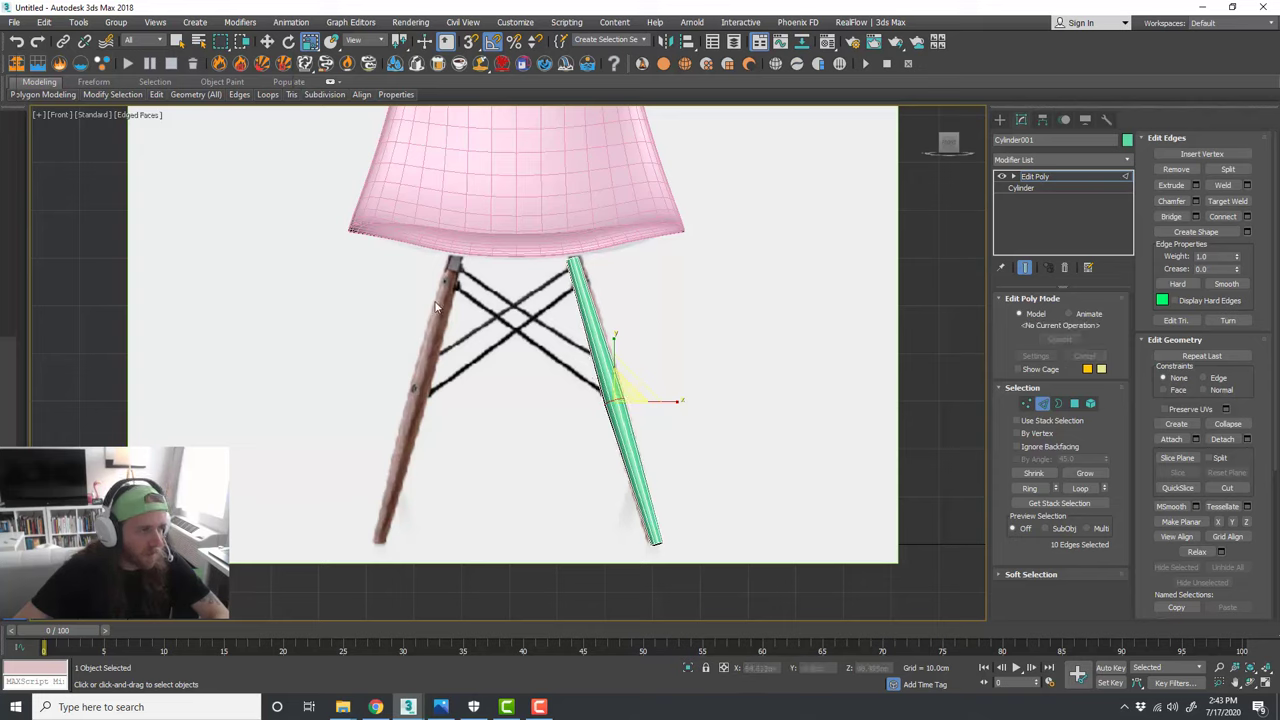
left_click_drag(627, 394, 631, 395)
Step: Add a second Edit Poly modifier to the leg in the Perspective view and enter its vertex level
key("alt+w")
middle_click(811, 472)
key("alt+w")
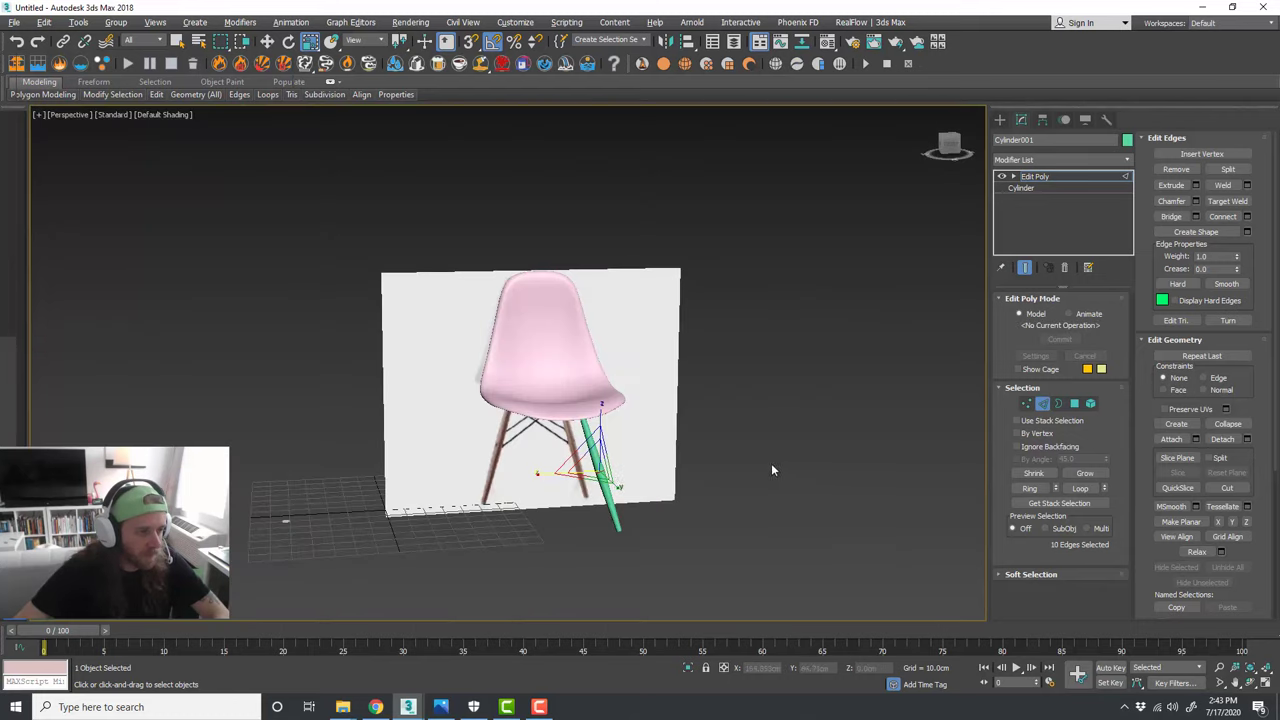
scroll(586, 496, "up", 3)
scroll(585, 494, "up", 2)
middle_click_drag(686, 486, 667, 447, "alt")
scroll(573, 416, "down", 3)
scroll(643, 463, "up", 3)
key("w")
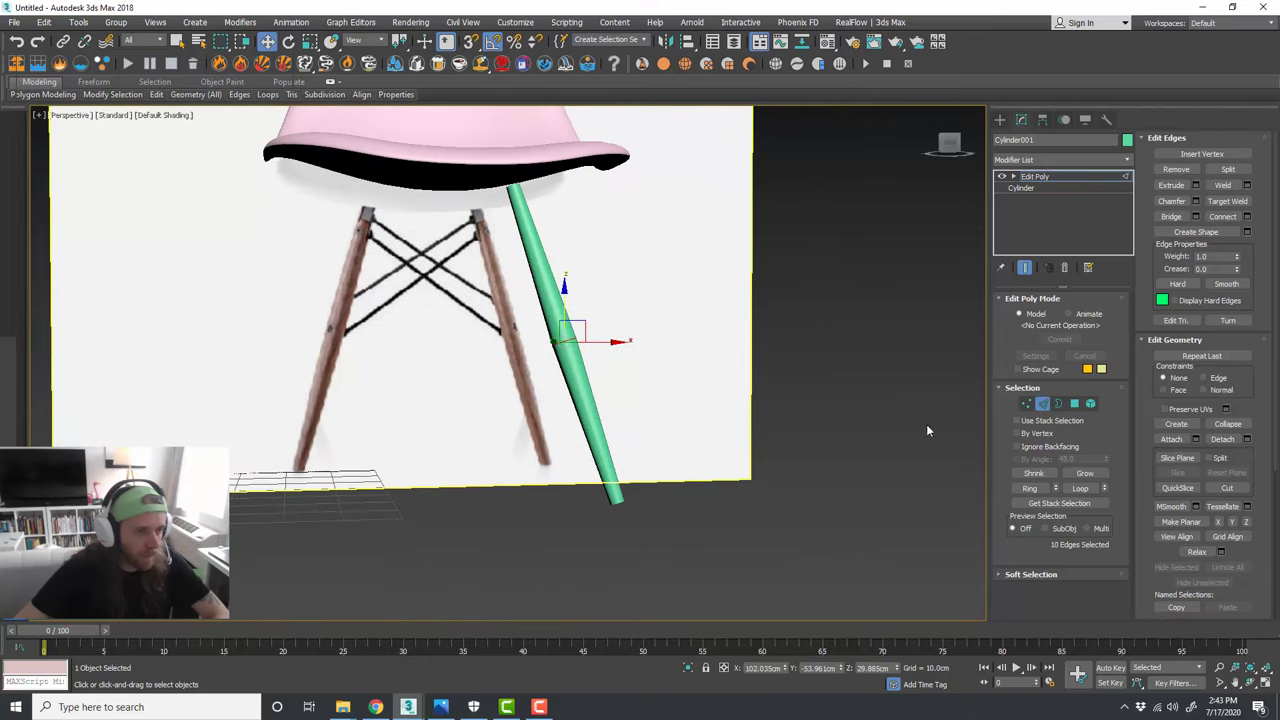
left_click(1026, 405)
left_click(1090, 160)
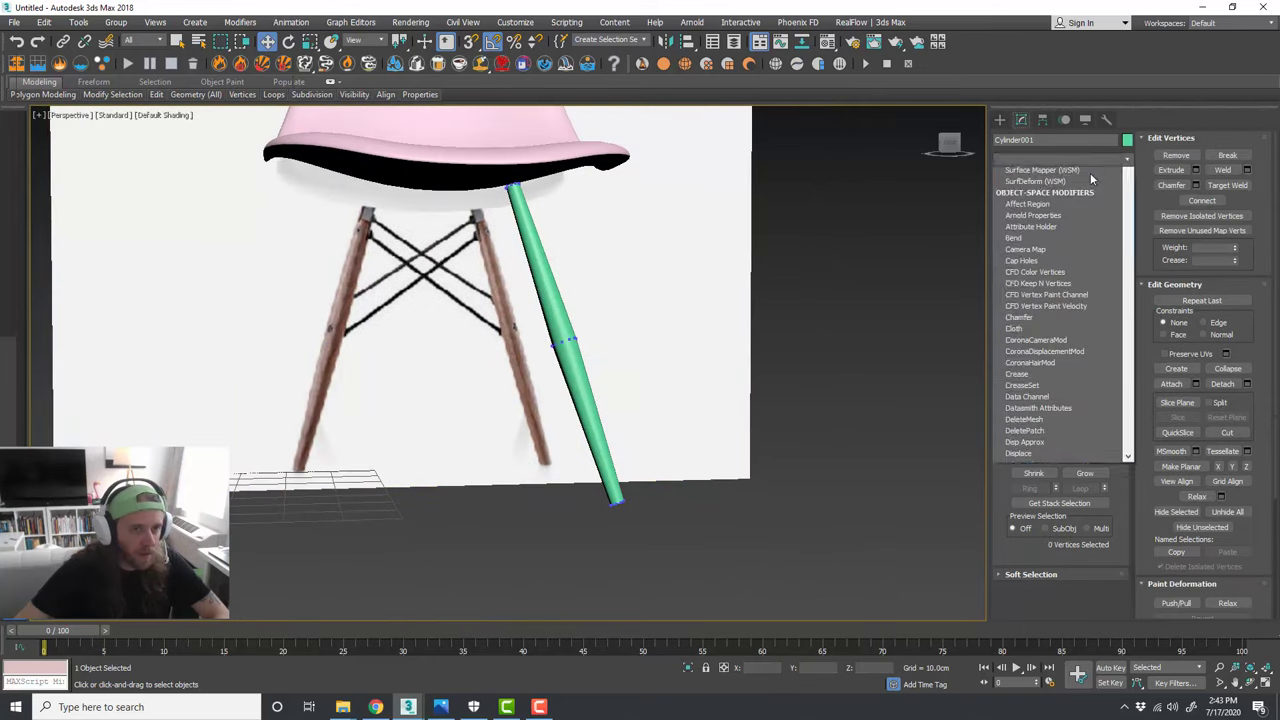
scroll(1056, 573, "down", 5)
left_click(1057, 660)
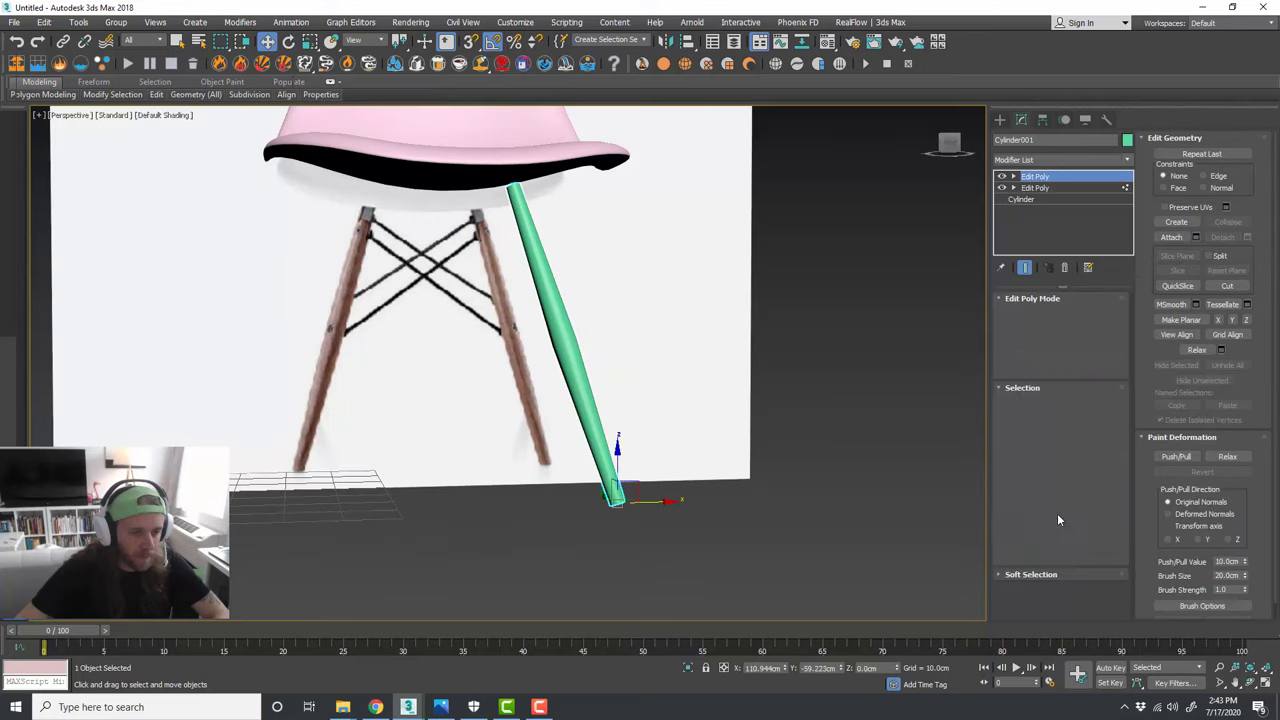
left_click(1027, 404)
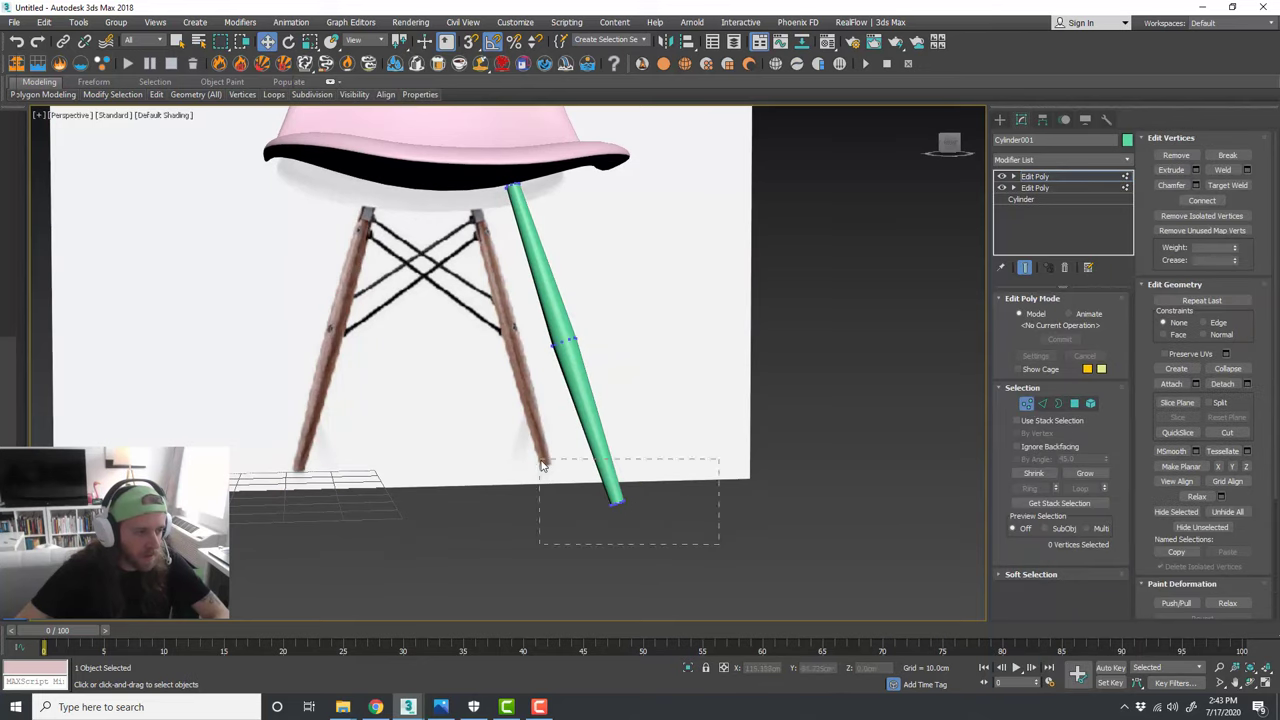
Step: Select the leg's top and bottom end vertices, try Make Planar in Z, Y and X, and undo each attempt
left_click_drag(718, 545, 541, 465)
scroll(645, 522, "up", 4)
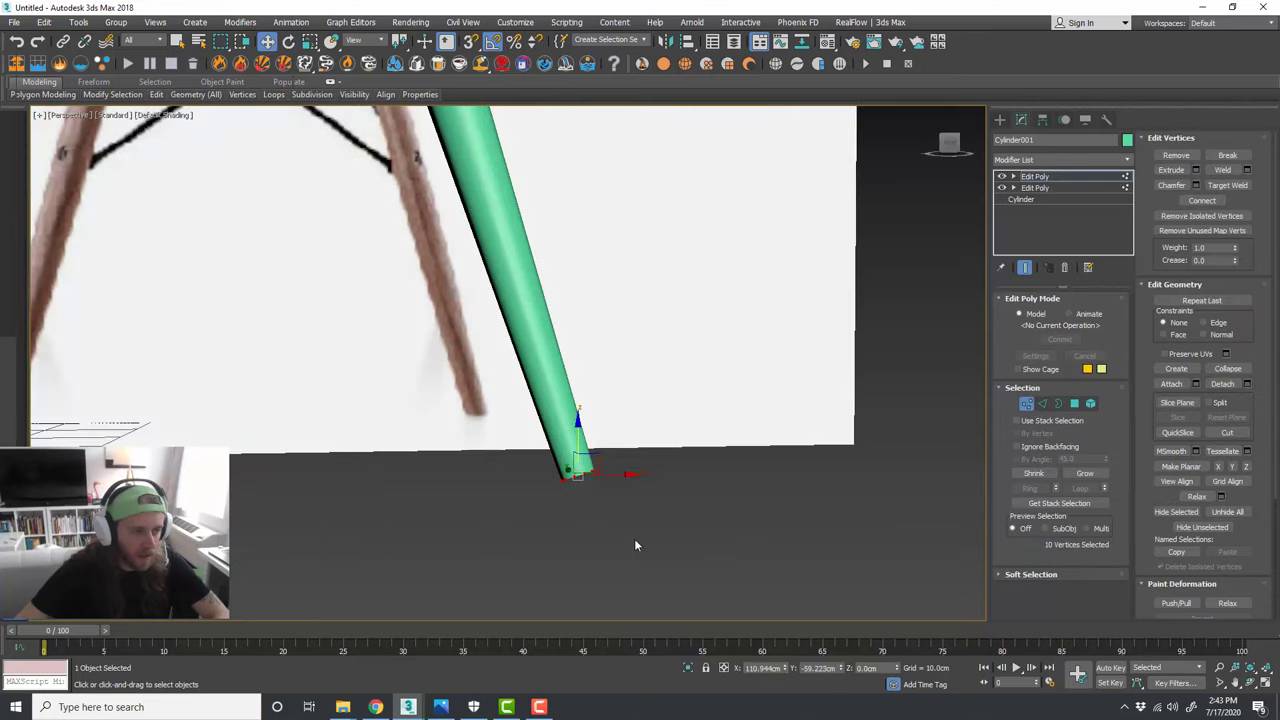
scroll(635, 540, "down", 4)
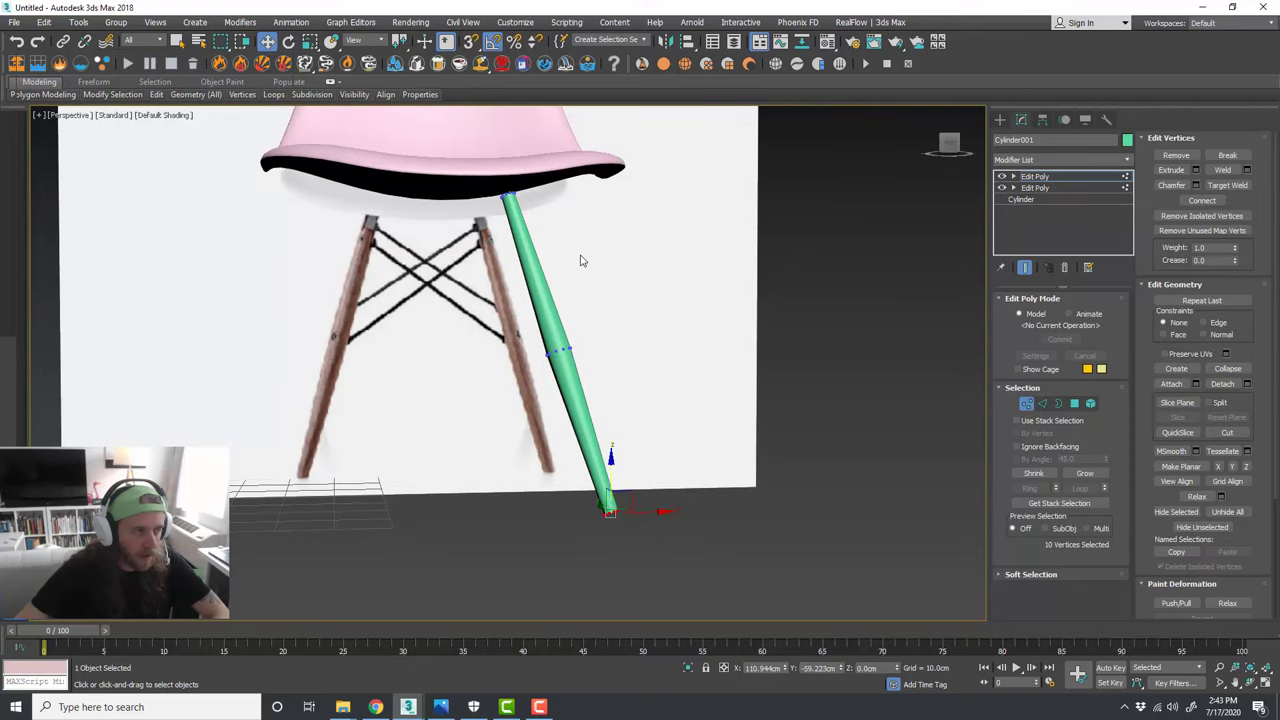
left_click_drag(467, 185, 467, 184, "ctrl")
middle_click_drag(823, 396, 840, 431)
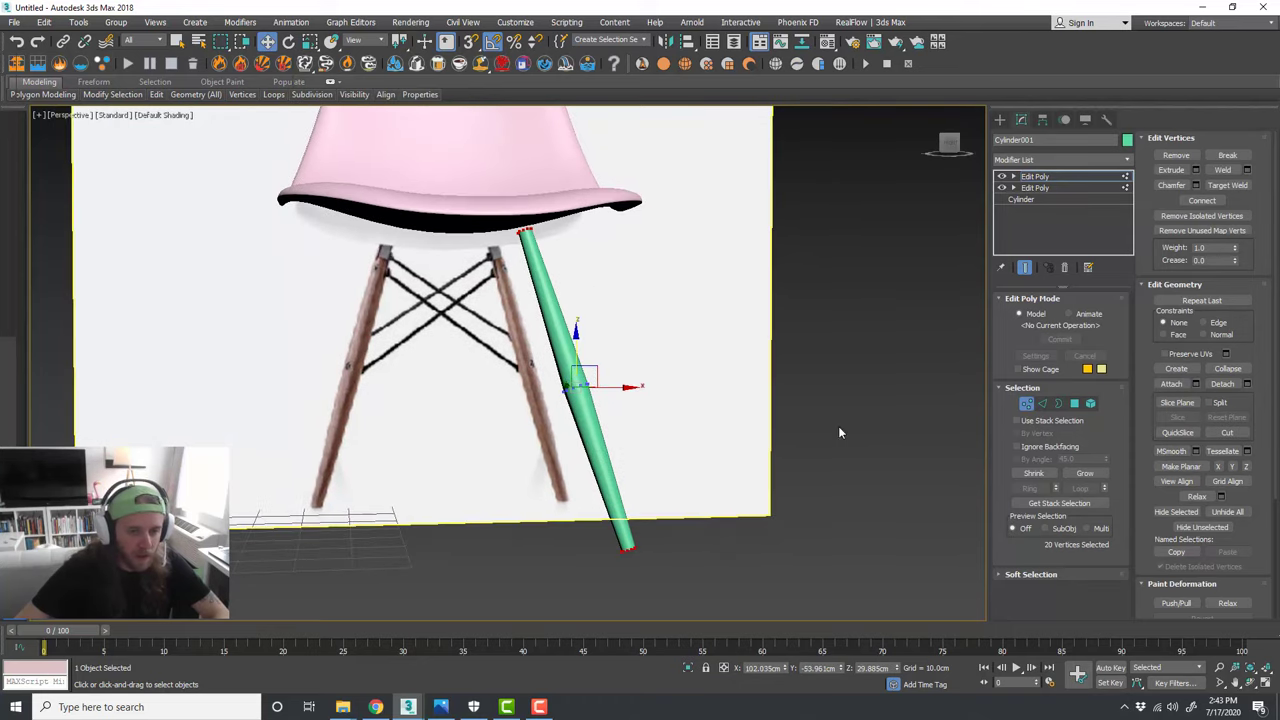
left_click(1245, 470)
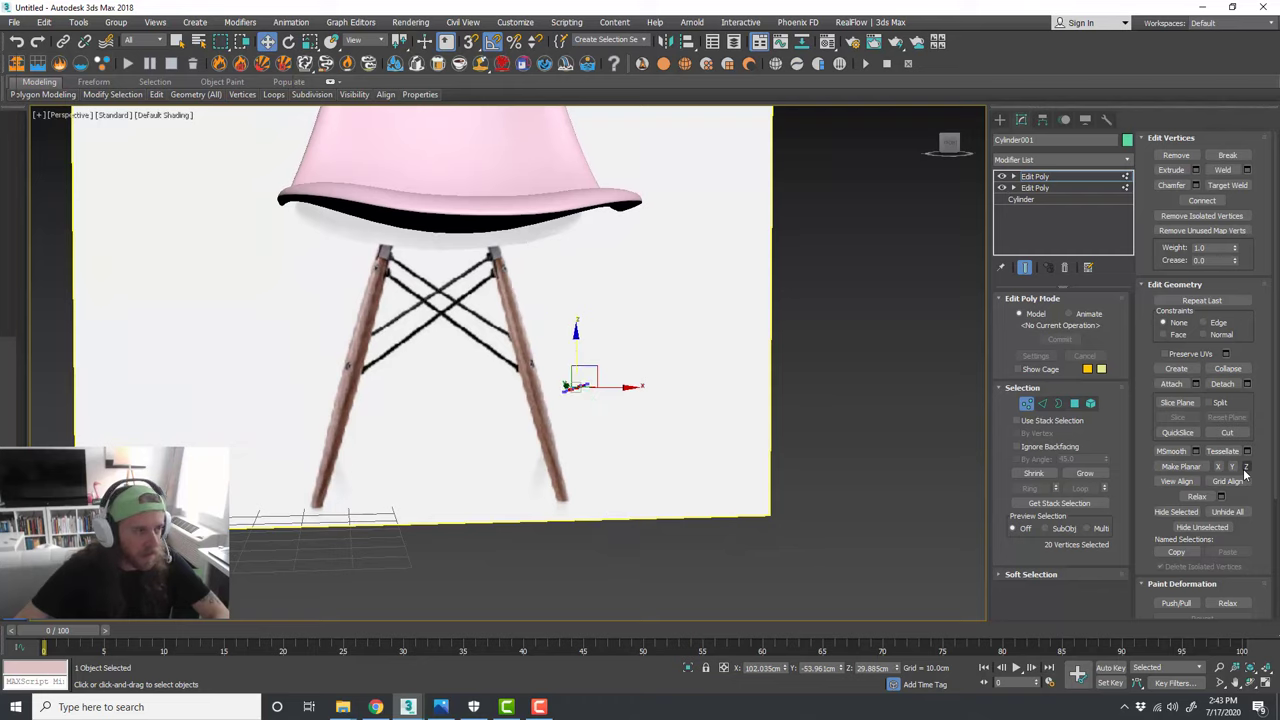
key("ctrl+z")
left_click(1231, 470)
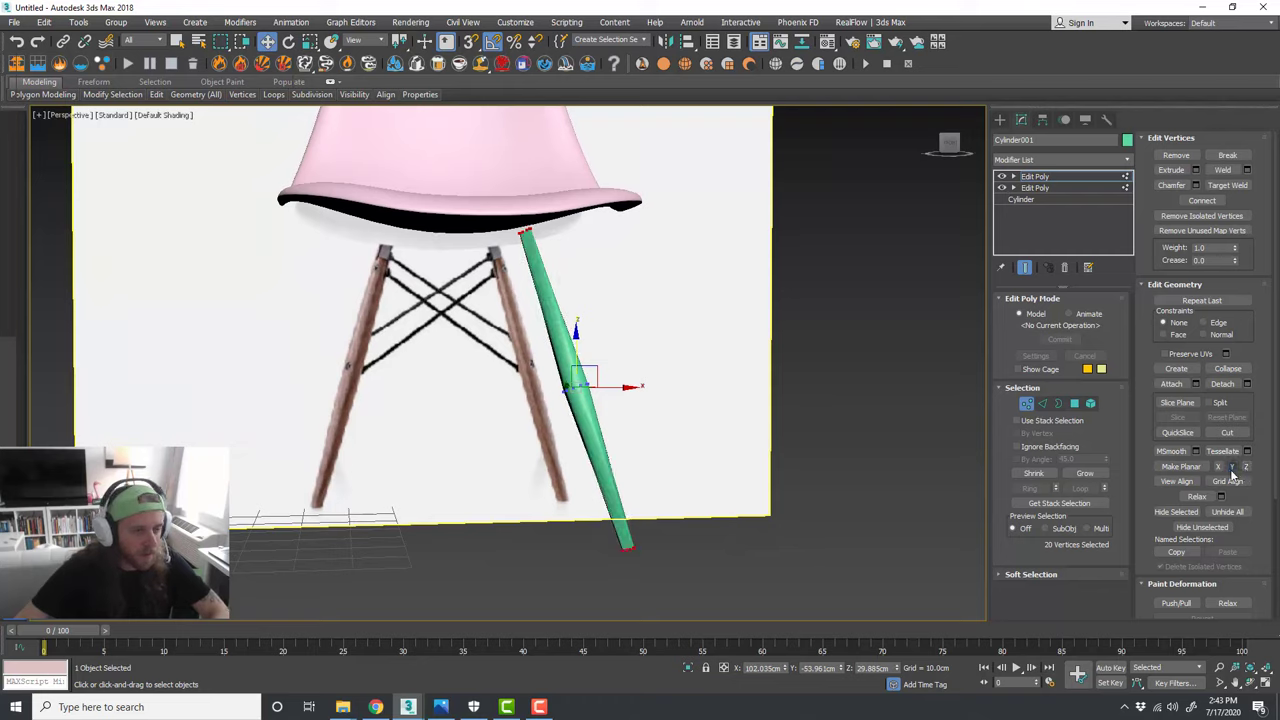
key("ctrl+z")
left_click(1218, 467)
key("ctrl+z")
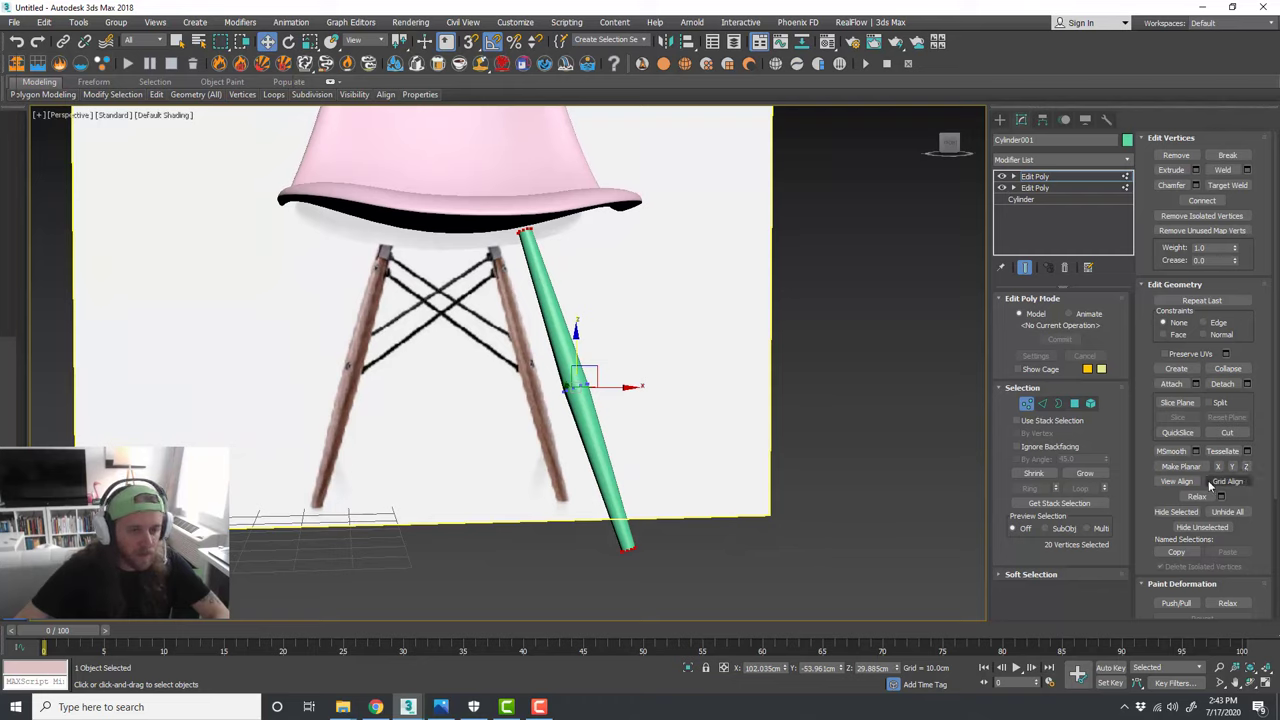
Step: Reselect both ends' vertices, try View Align on them together from the Top view, and undo it
left_click(660, 571)
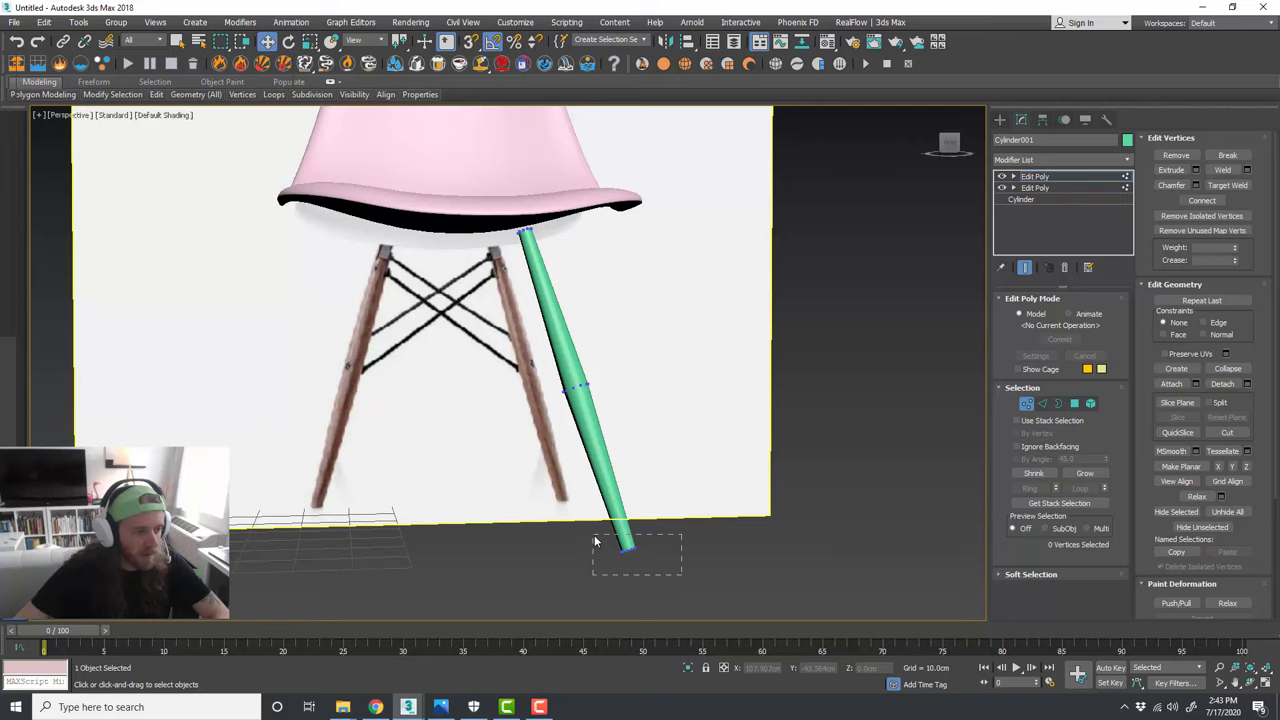
left_click_drag(595, 541, 596, 540)
left_click_drag(482, 214, 513, 248, "ctrl")
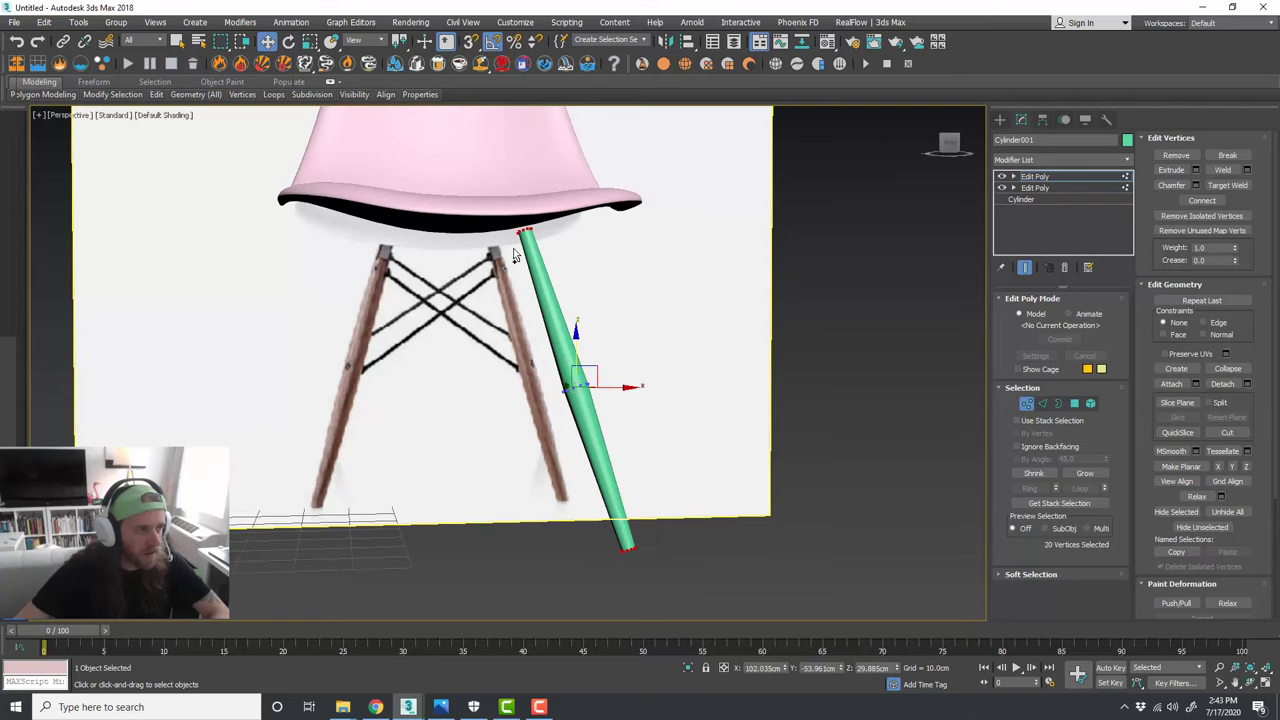
key("alt+w")
key("alt+w")
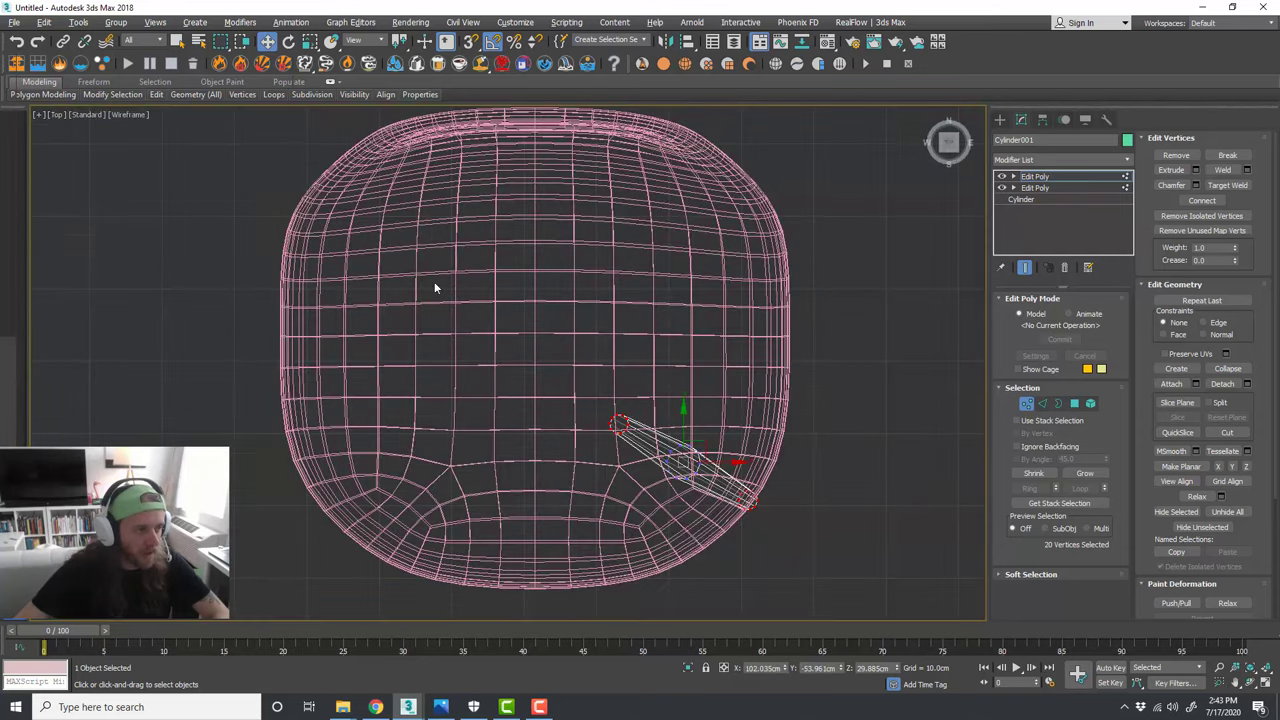
middle_click_drag(831, 456, 815, 432)
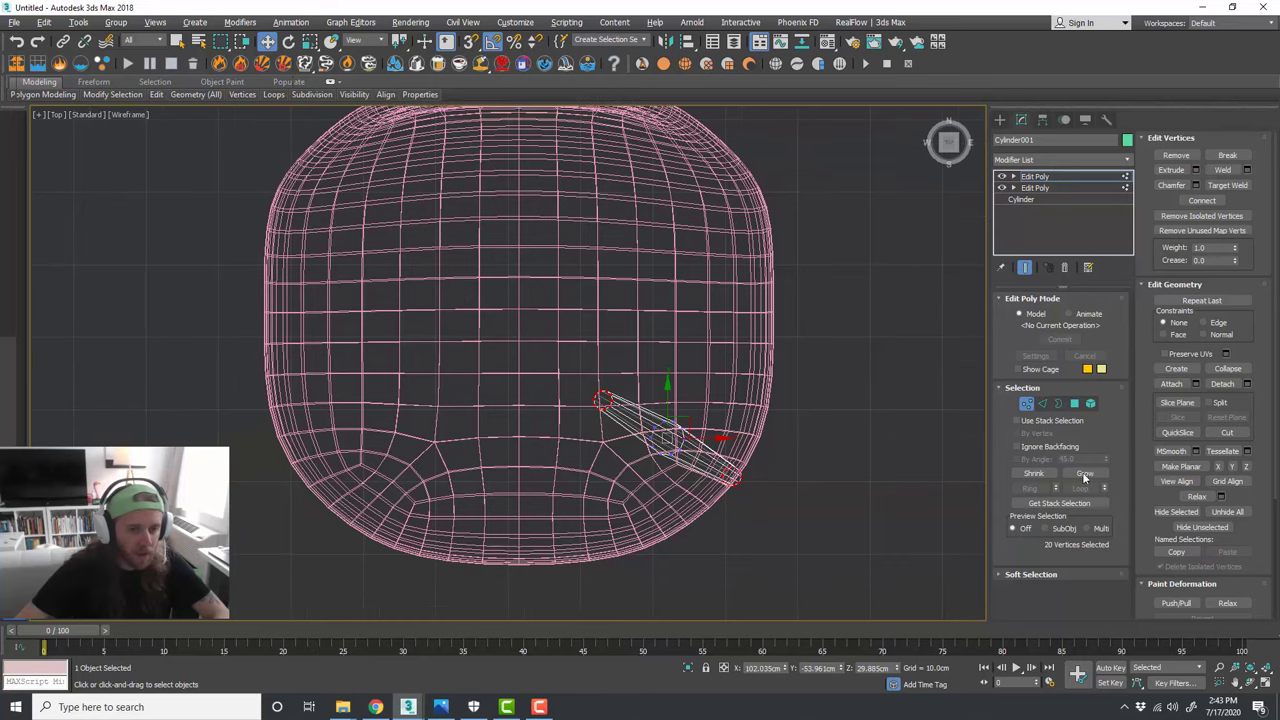
left_click(1194, 483)
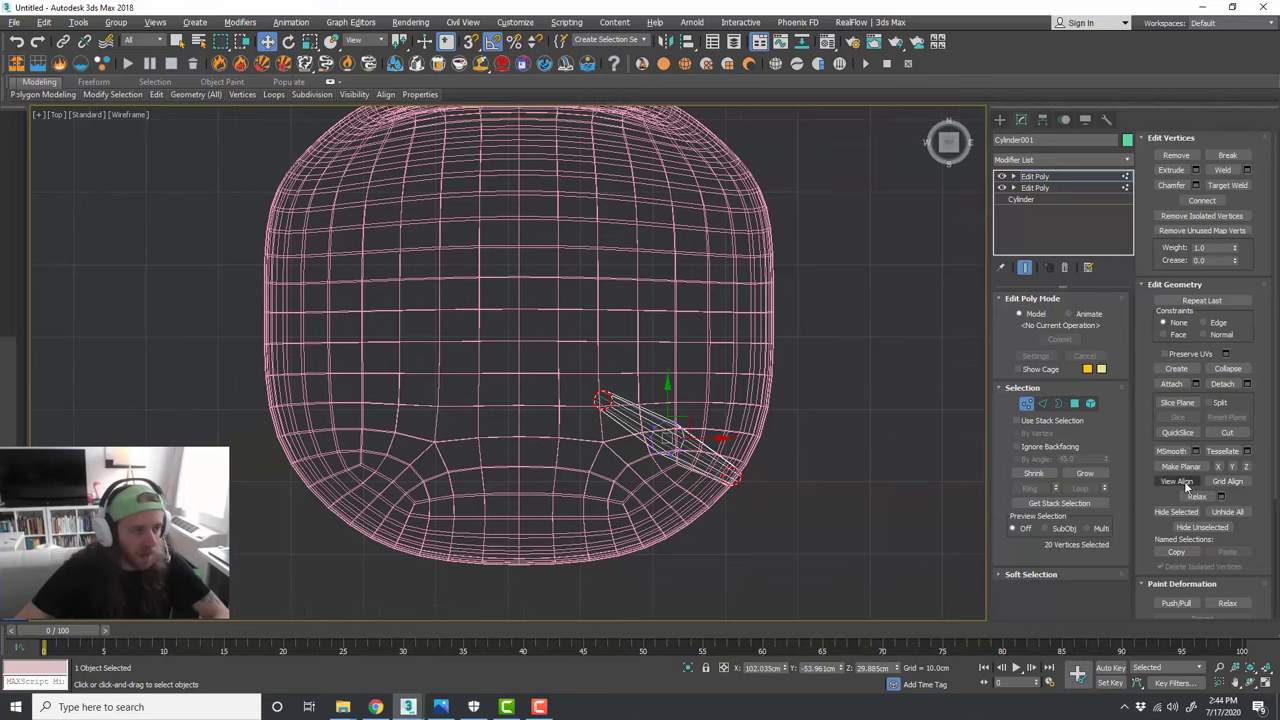
key("alt+w")
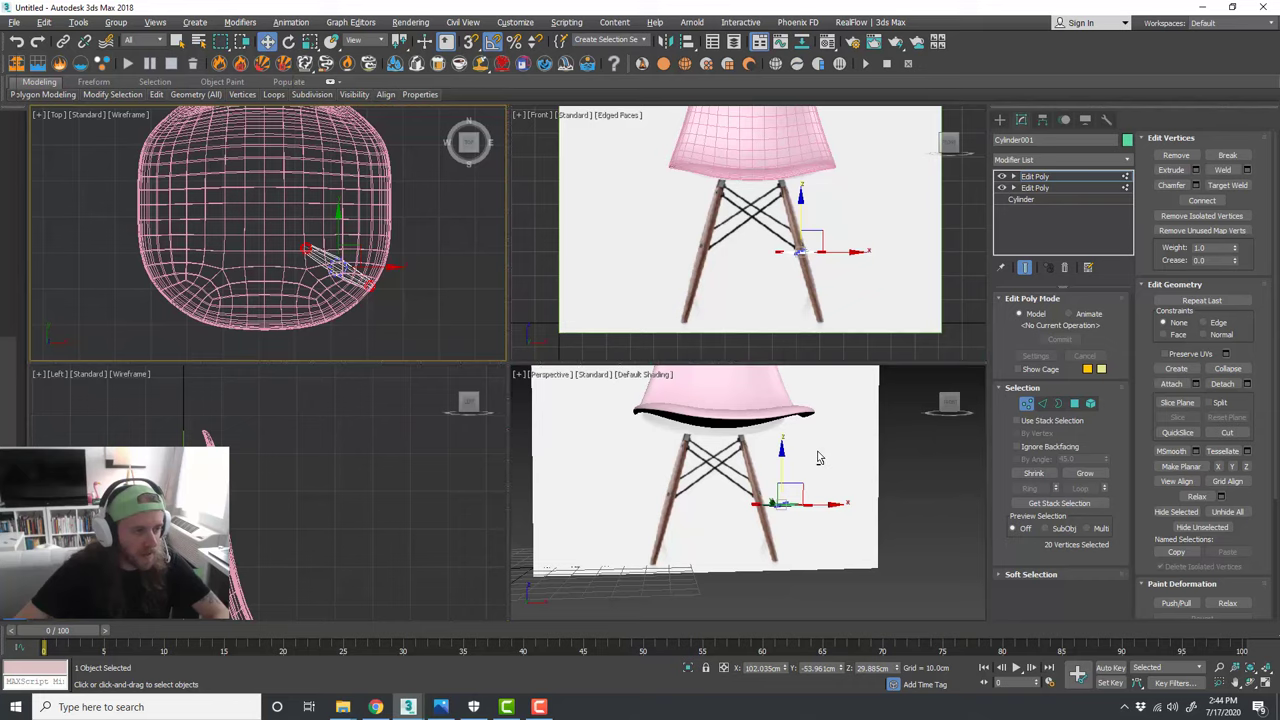
key("alt+w")
key("ctrl+z")
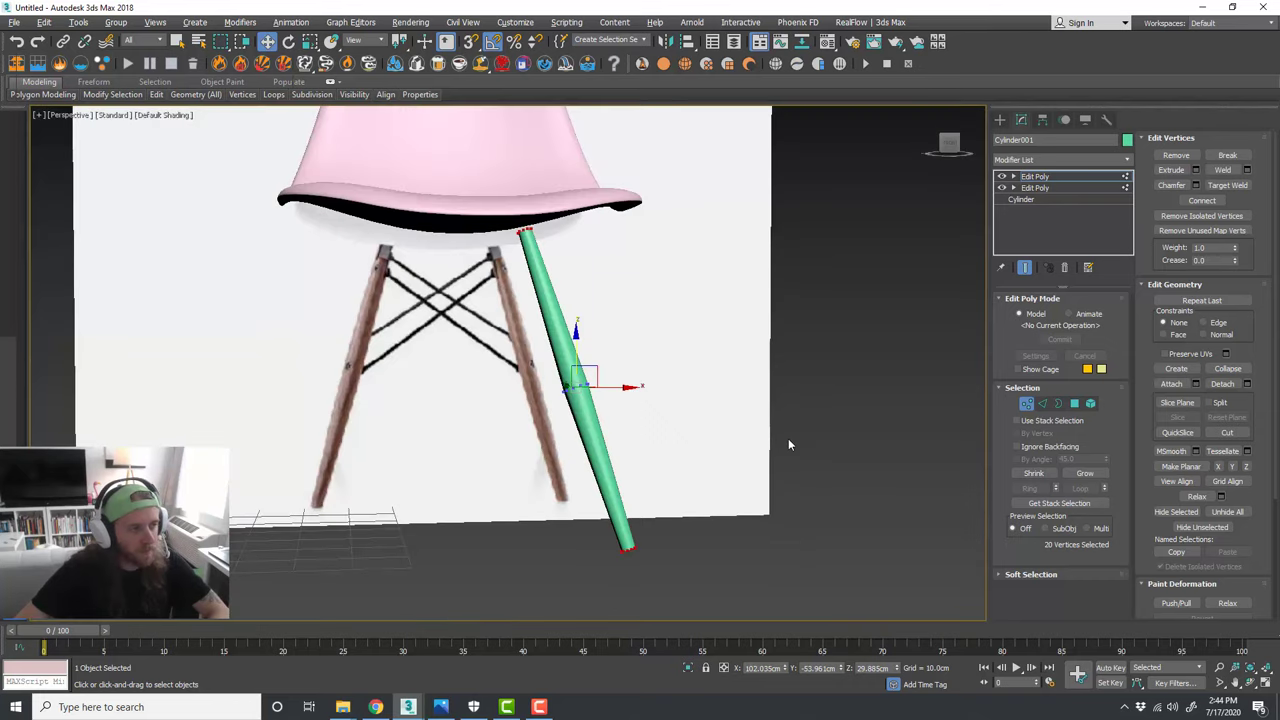
Step: Select only the leg's bottom end vertices and flatten them to the ground plane with Grid Align
left_click(729, 551)
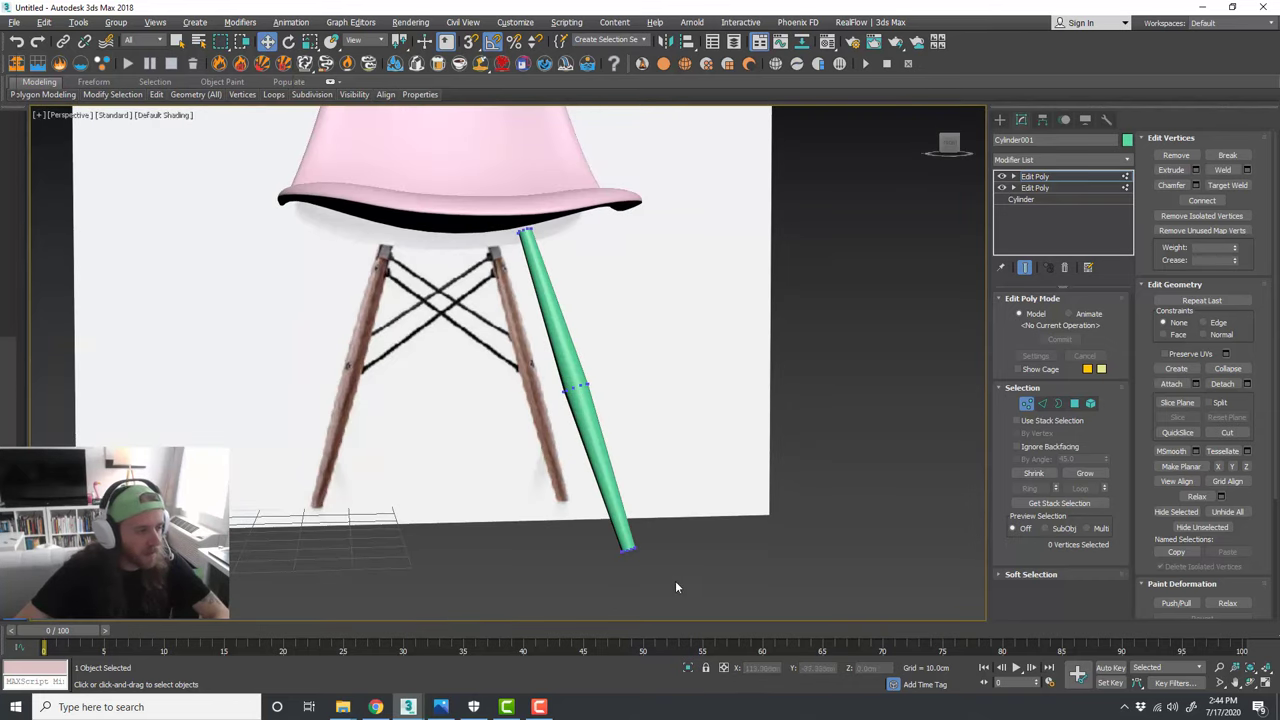
left_click_drag(591, 520, 592, 522)
scroll(592, 522, "up", 3)
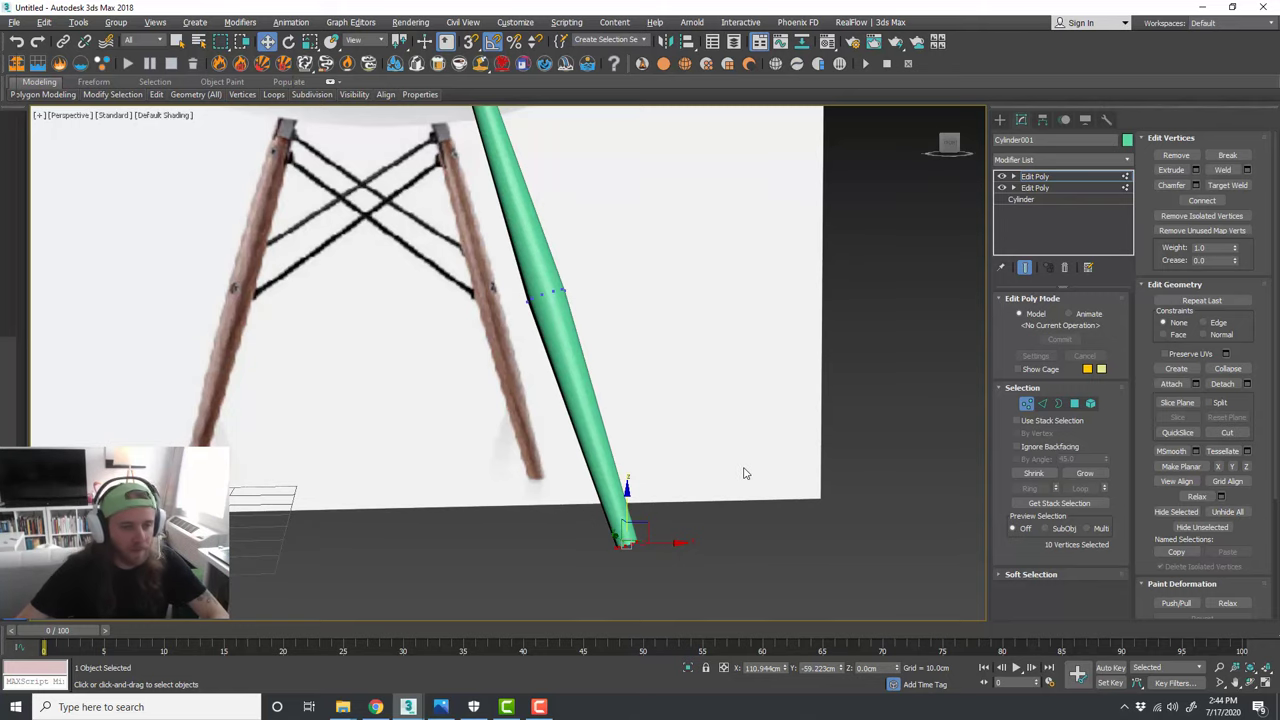
scroll(745, 473, "down", 4)
scroll(714, 517, "up", 5)
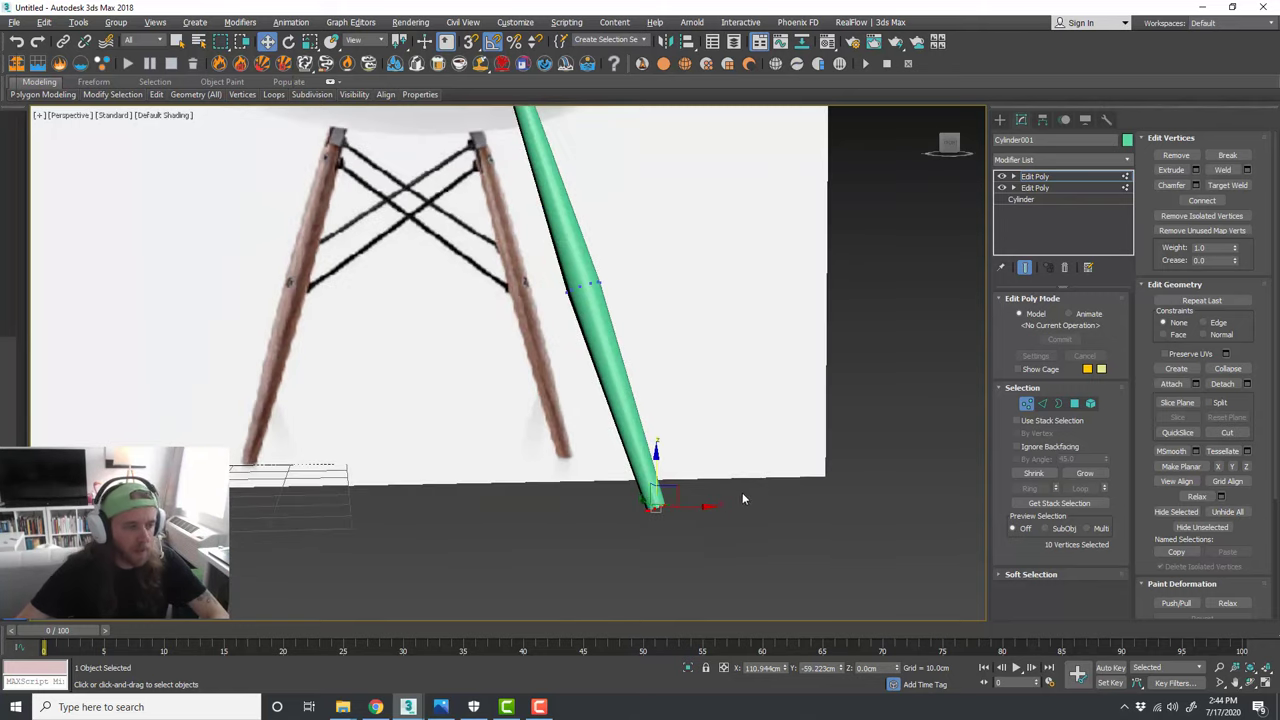
left_click(1232, 483)
middle_click_drag(786, 501, 642, 530, "alt")
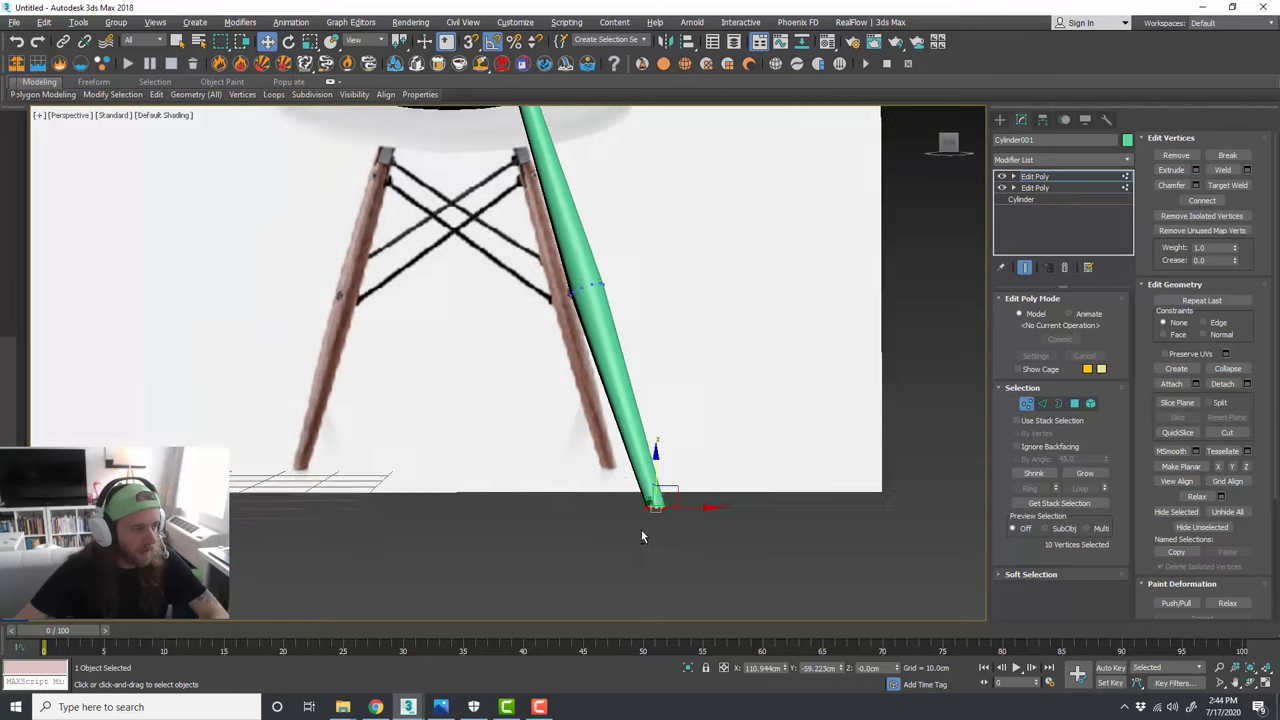
scroll(635, 525, "down", 2)
scroll(630, 516, "up", 5)
Step: Select the leg's top end vertices in the Left view and level them with View Align from the Top view
key("alt+w")
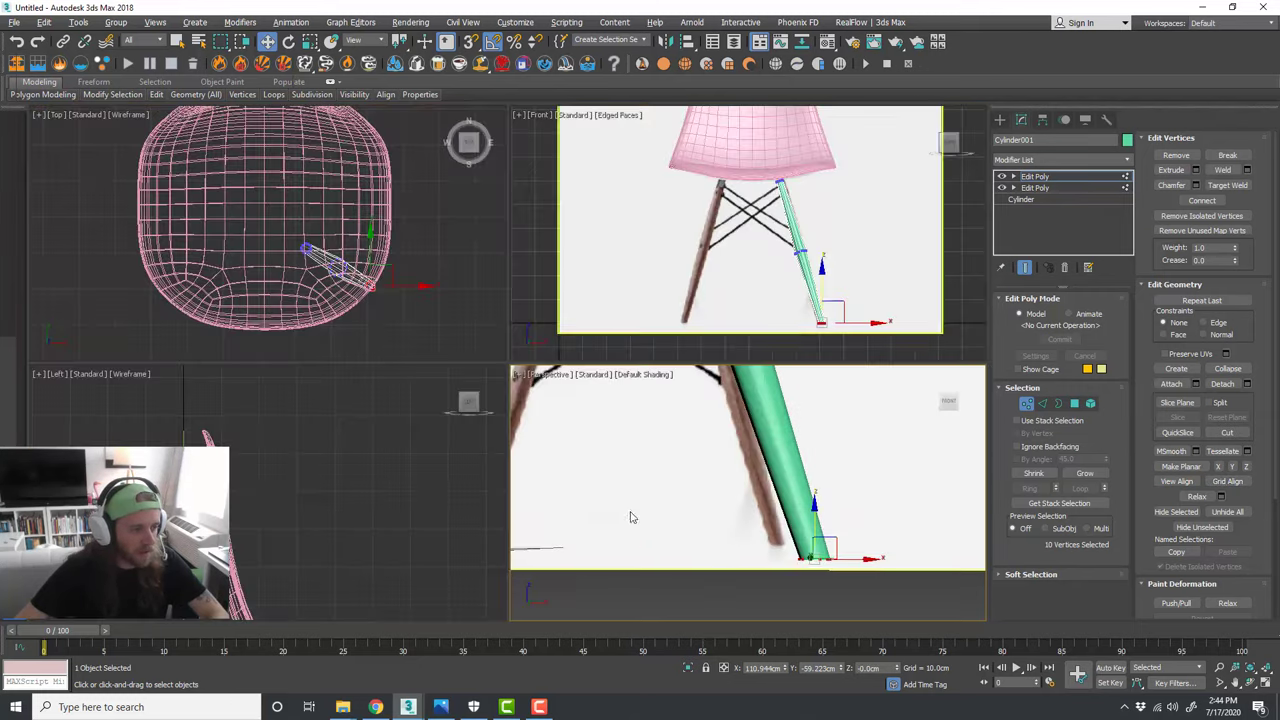
scroll(360, 540, "down", 6)
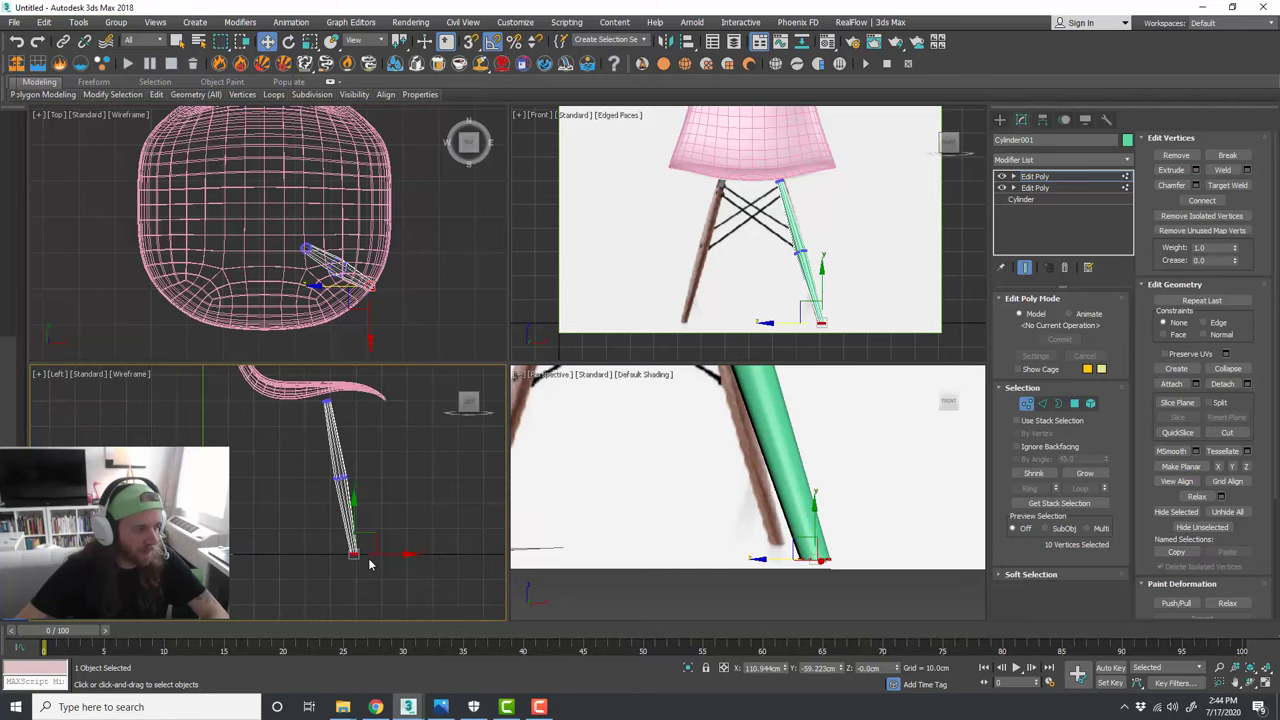
scroll(369, 559, "up", 2)
middle_click_drag(347, 453, 371, 526)
left_click_drag(357, 429, 303, 394)
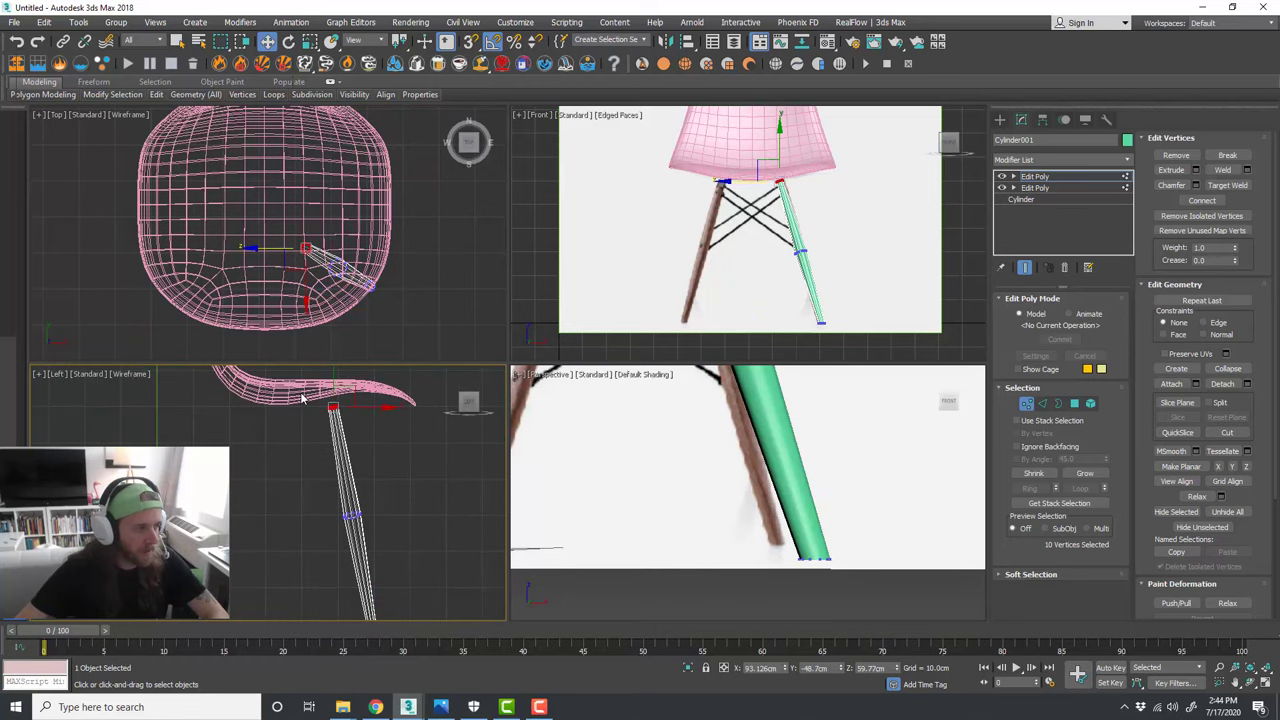
middle_click(378, 283)
key("alt+w")
middle_click_drag(748, 391, 725, 391)
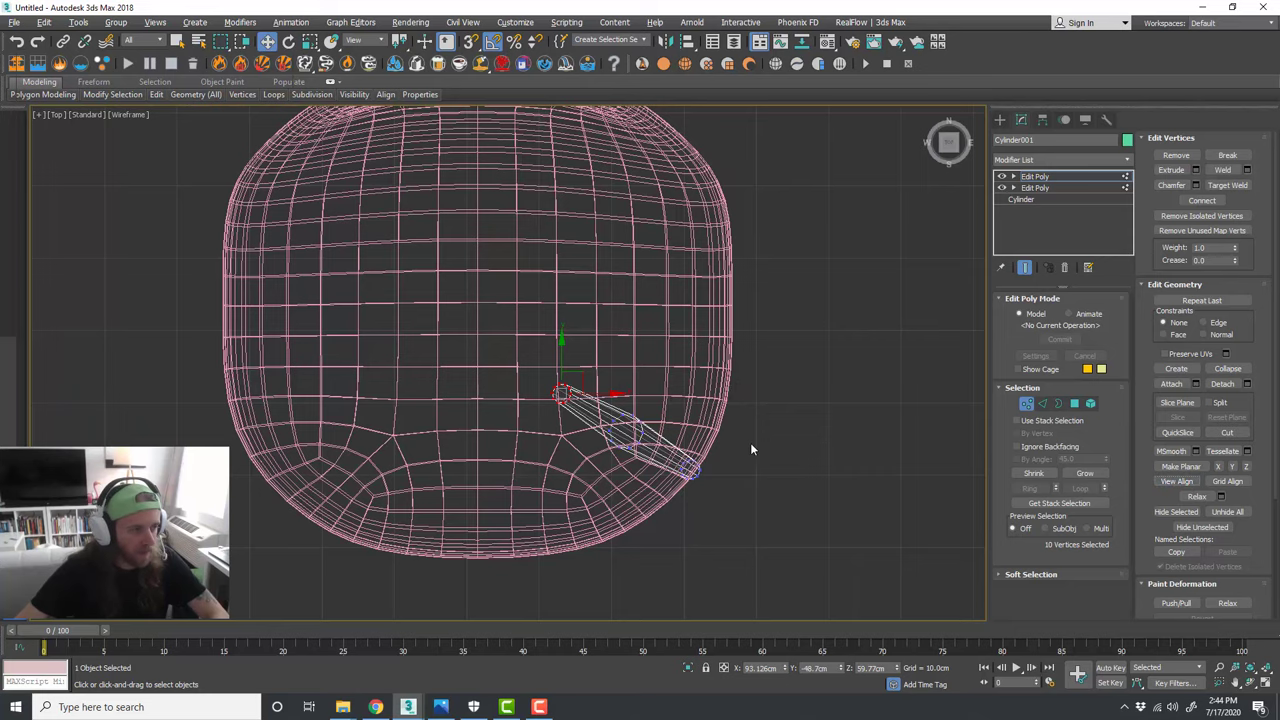
key("alt+w")
scroll(352, 407, "up", 2)
scroll(285, 405, "up", 2)
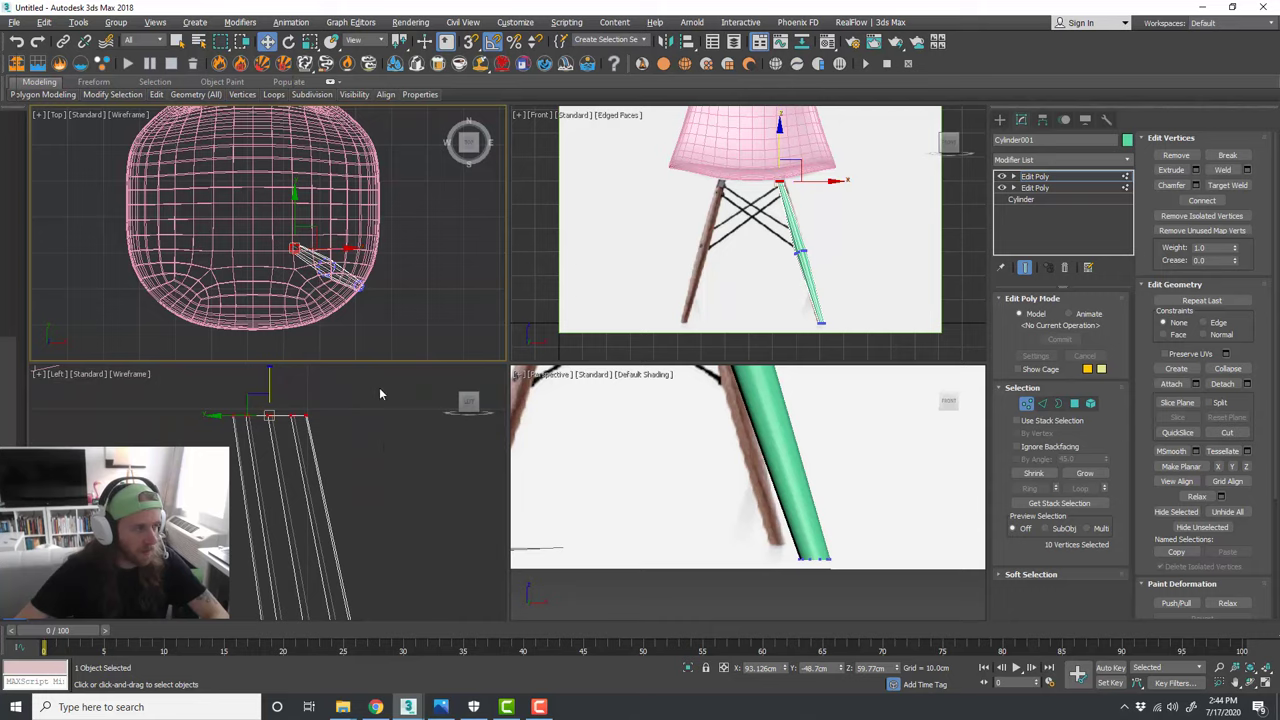
scroll(285, 445, "down", 3)
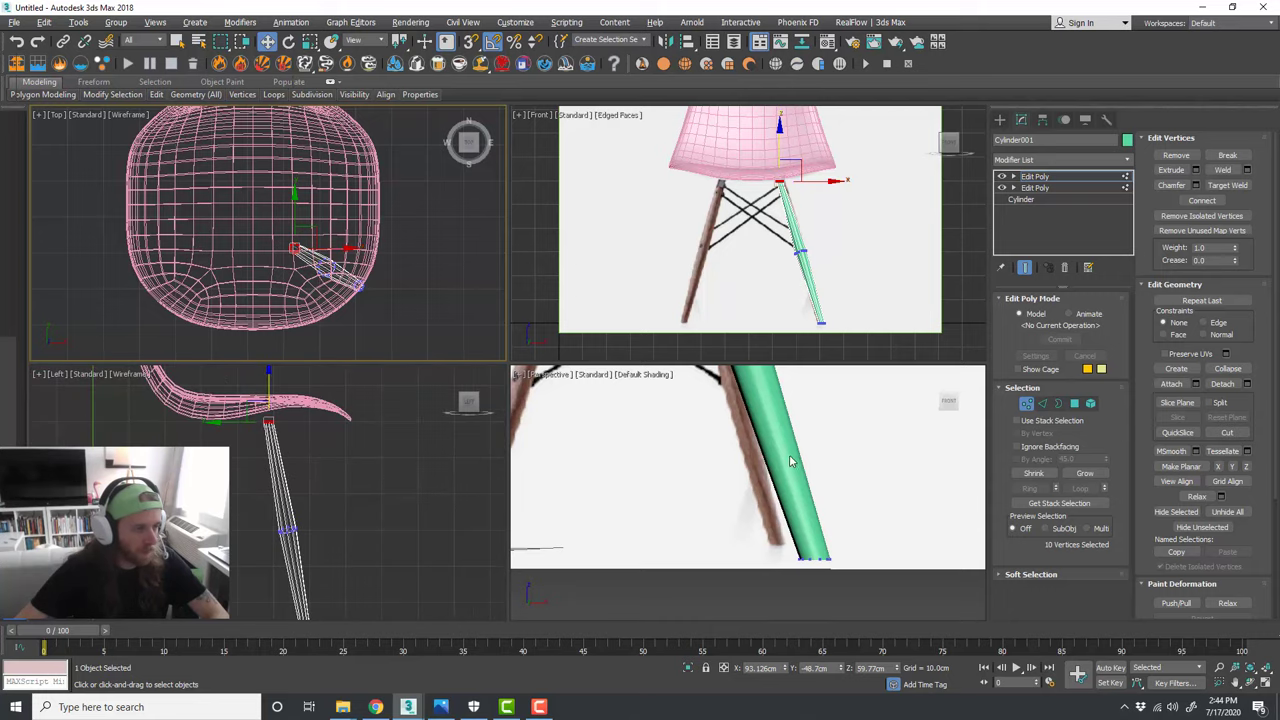
Step: Turn on Edged Faces display in the Perspective view
key("alt+w")
scroll(714, 514, "down", 3)
scroll(681, 389, "up", 2)
mouse_move(714, 400)
middle_mouse_down()
mouse_move(759, 414)
mouse_move(715, 409)
middle_mouse_up()
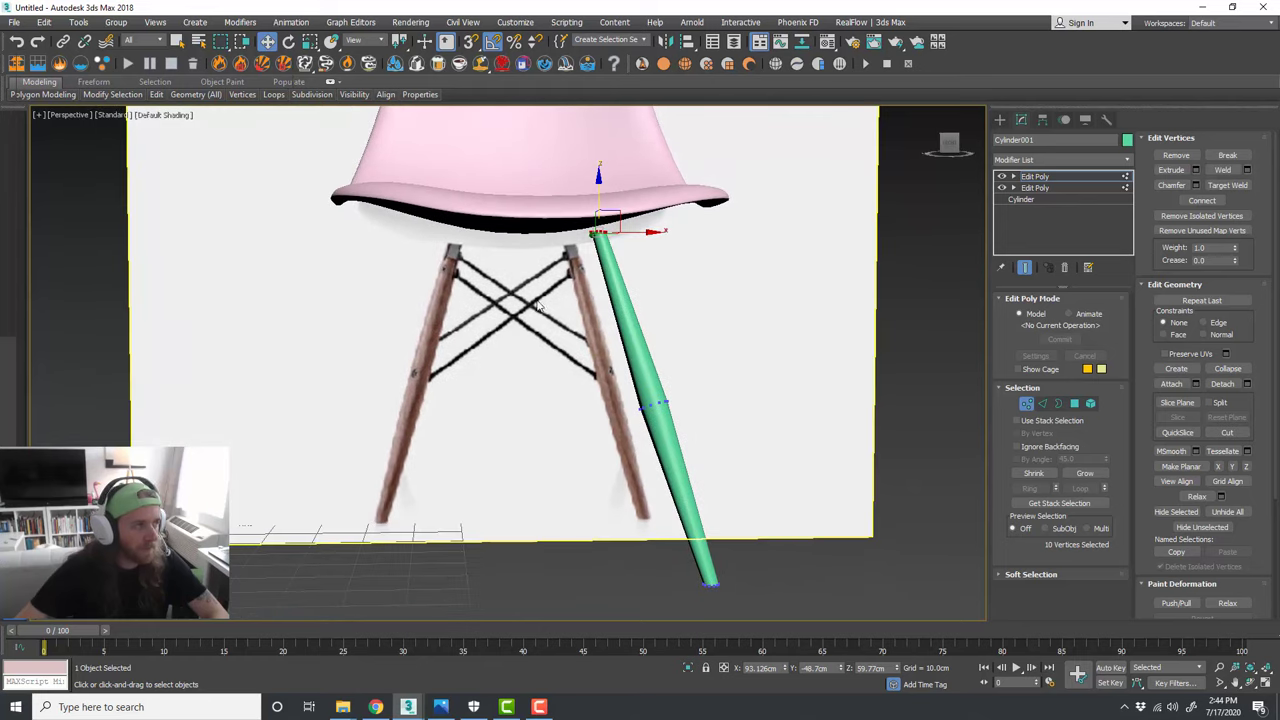
left_click(163, 115)
left_click(215, 264)
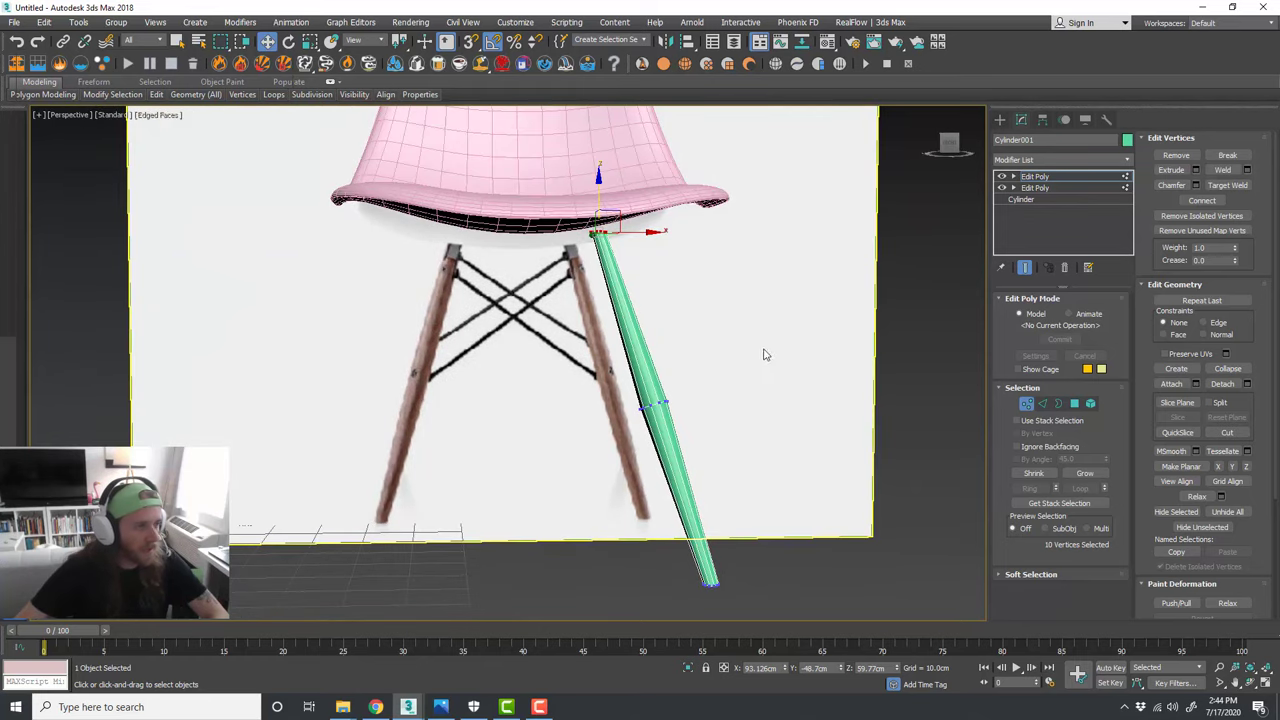
Step: Select the lengthwise edges of the leg's upper half and open the Connect Edges settings
middle_click_drag(764, 354, 752, 350)
key("2")
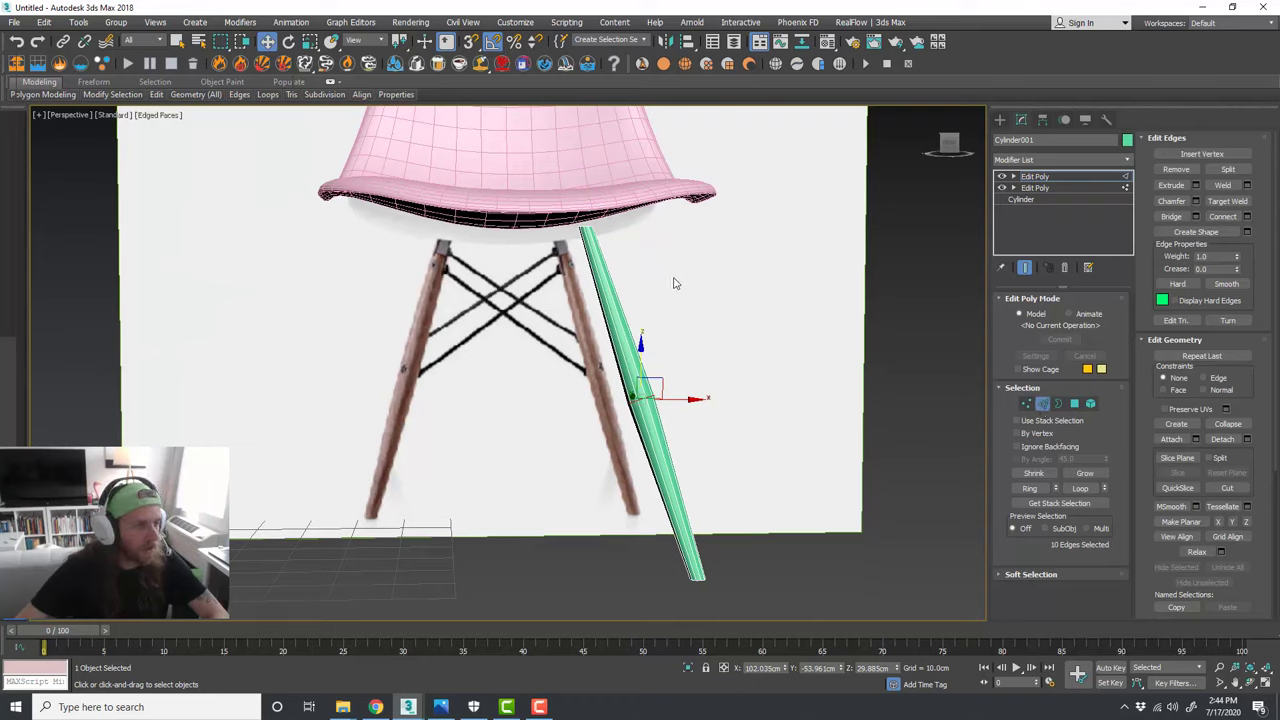
left_click_drag(674, 283, 481, 267)
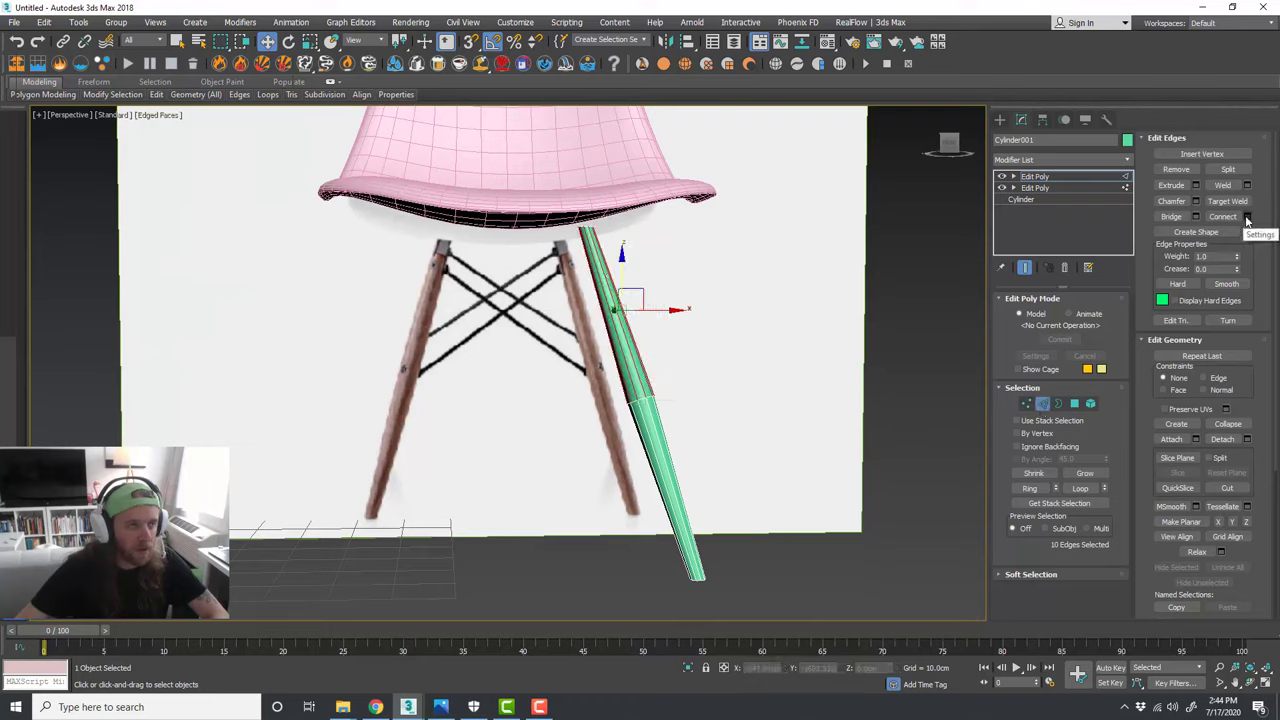
left_click(1247, 218)
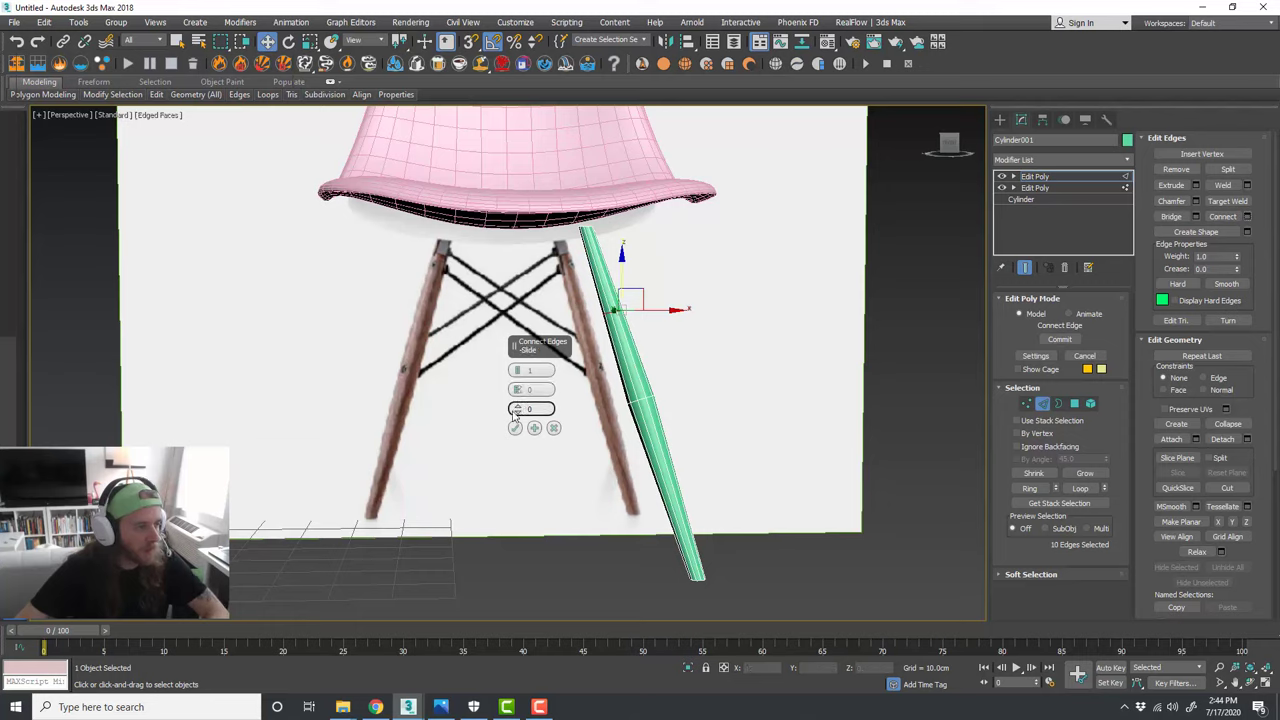
left_click_drag(515, 414, 526, 464)
left_click_drag(549, 601, 550, 640)
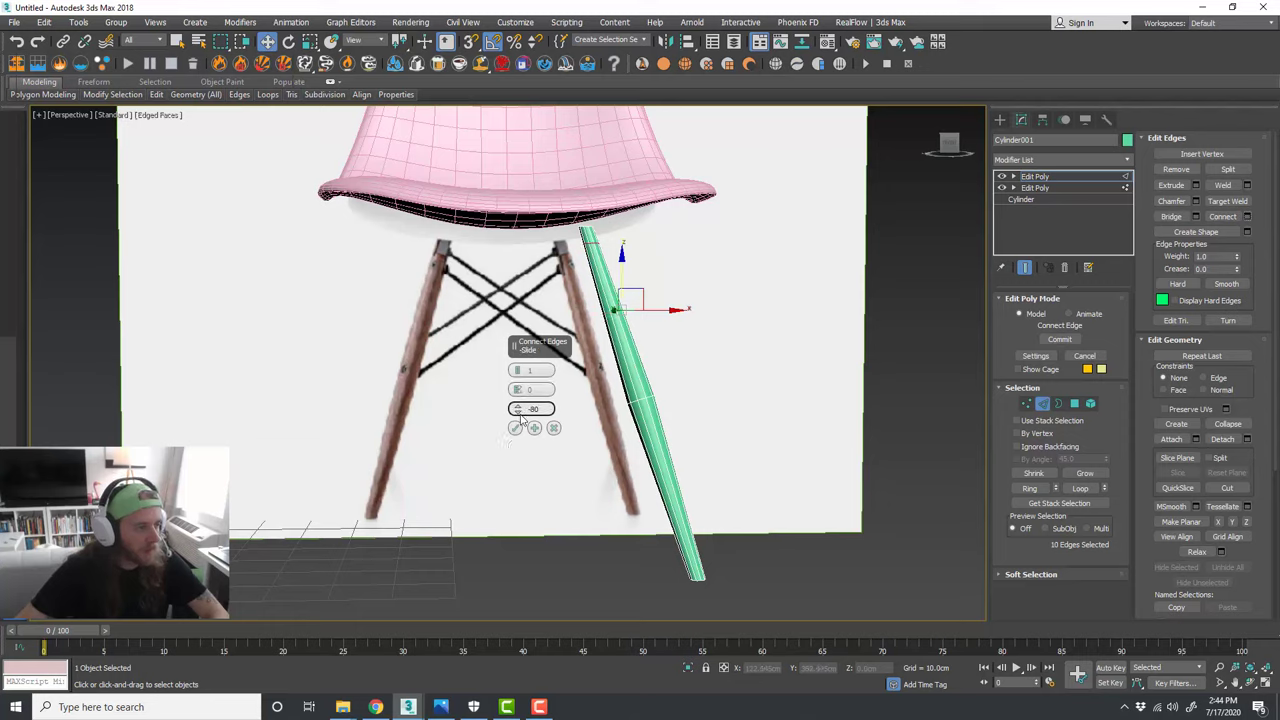
left_click_drag(518, 411, 532, 428)
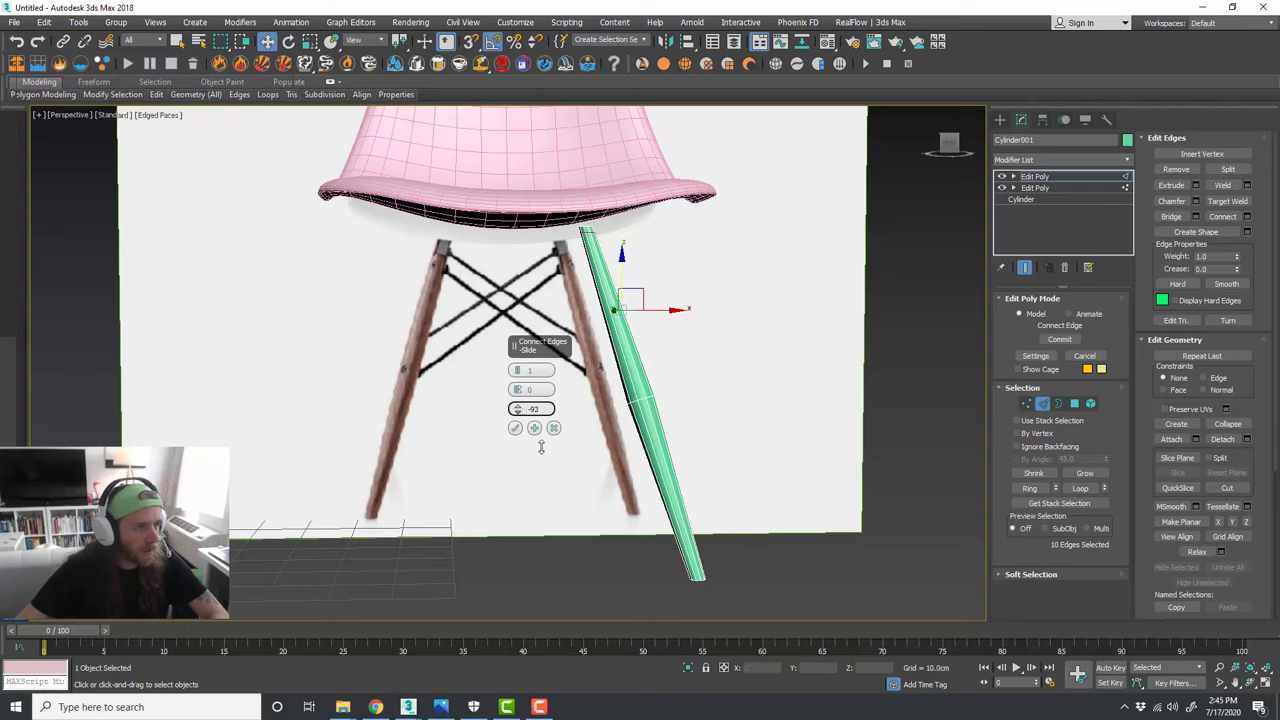
left_click_drag(541, 447, 542, 447)
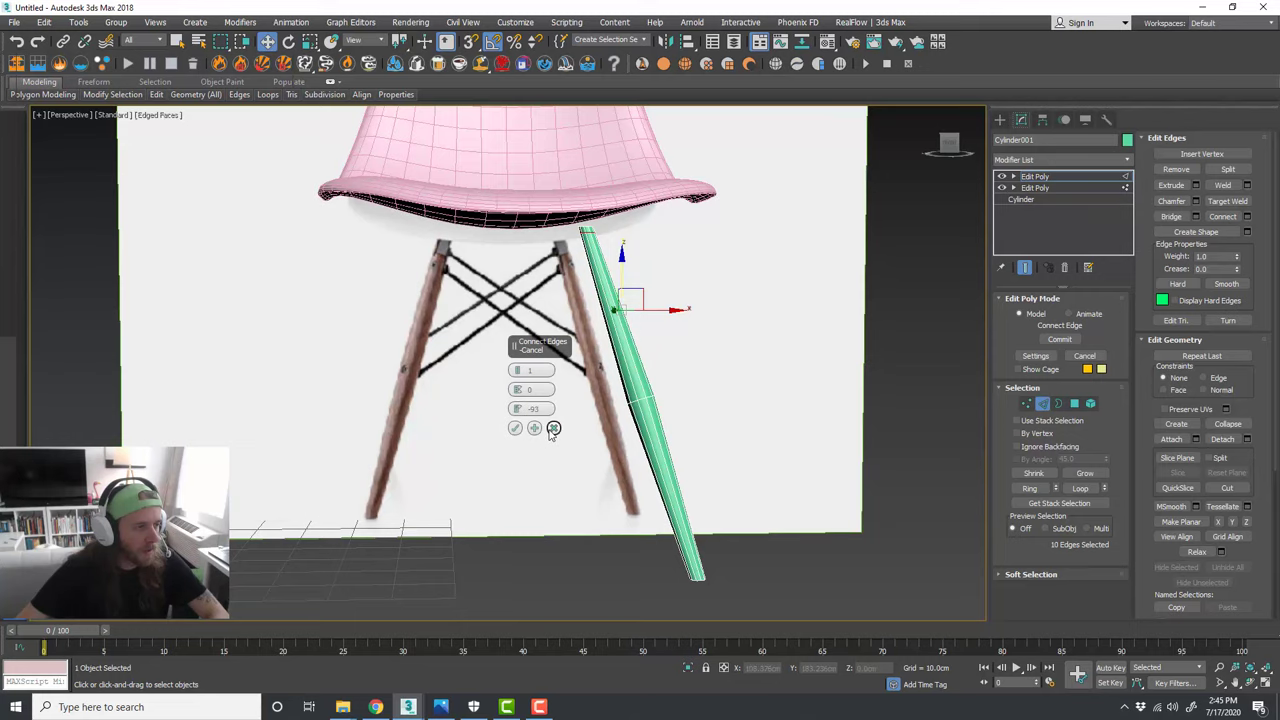
left_click(551, 429)
Step: Connect the lengthwise edges of the leg's lower half with 1 segment, slid to -96 near the foot
middle_click_drag(728, 472, 707, 433)
left_click_drag(740, 448, 467, 453)
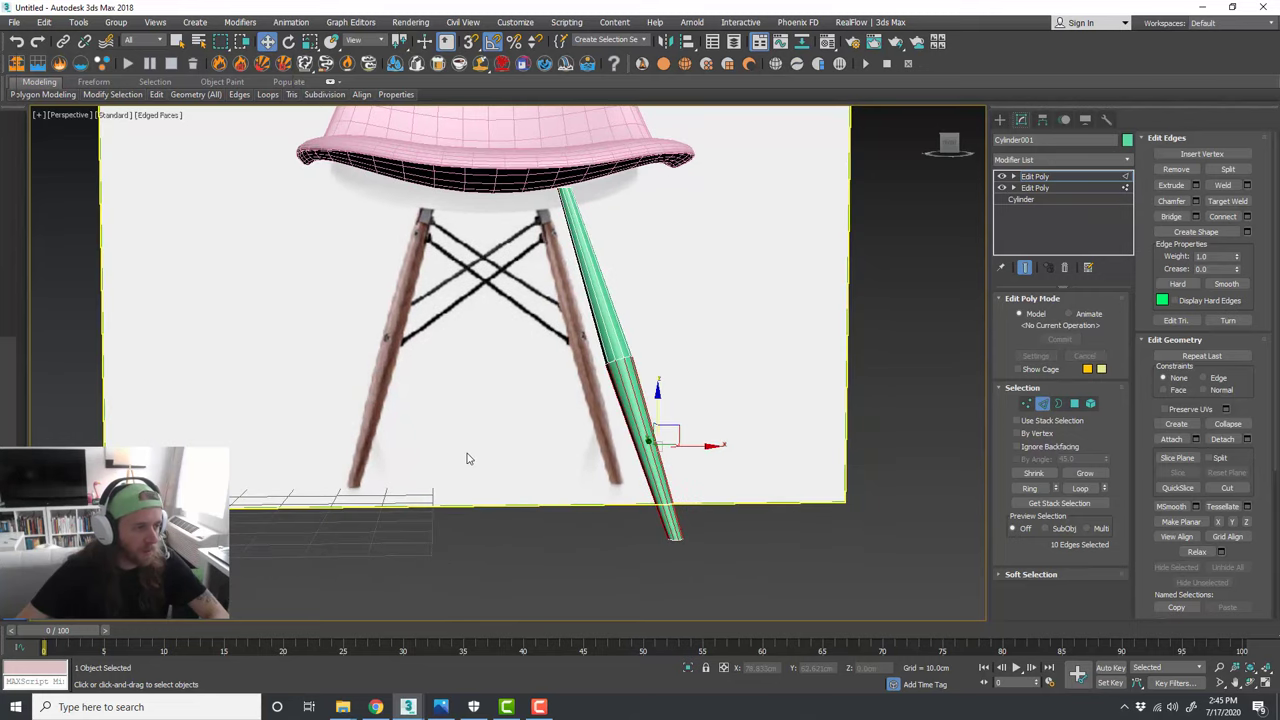
scroll(680, 545, "up", 2)
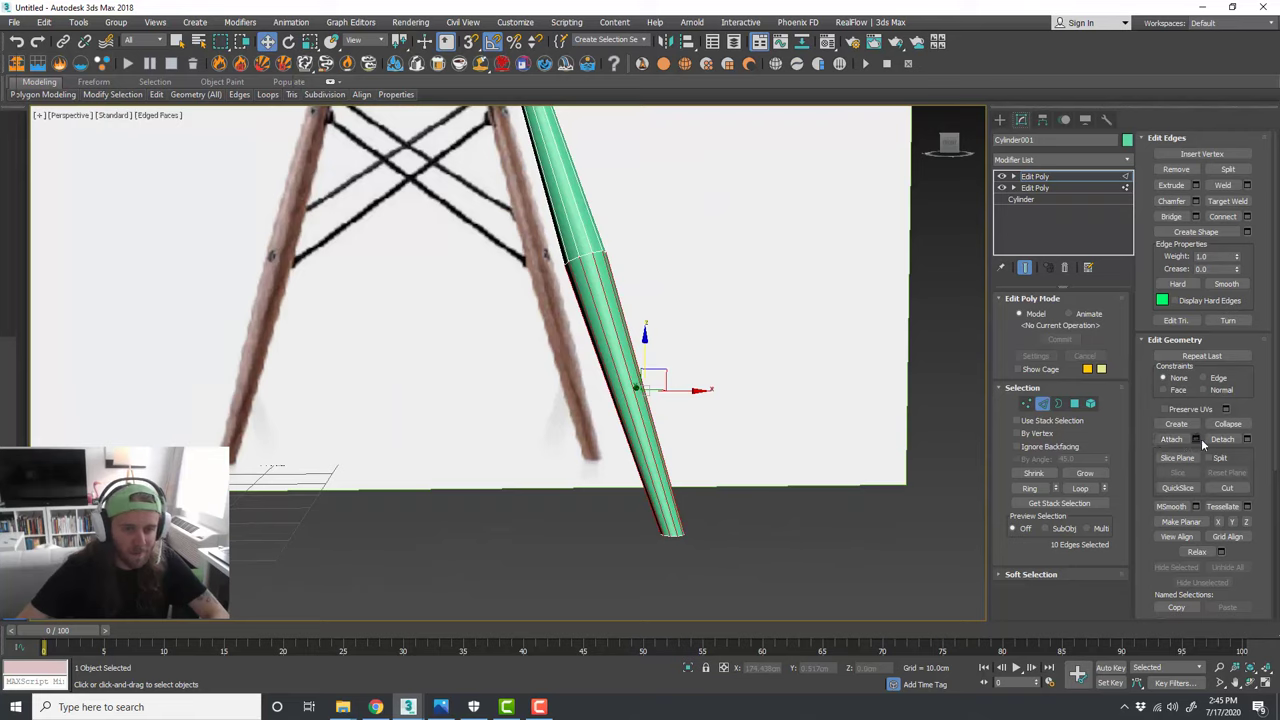
left_click(1247, 216)
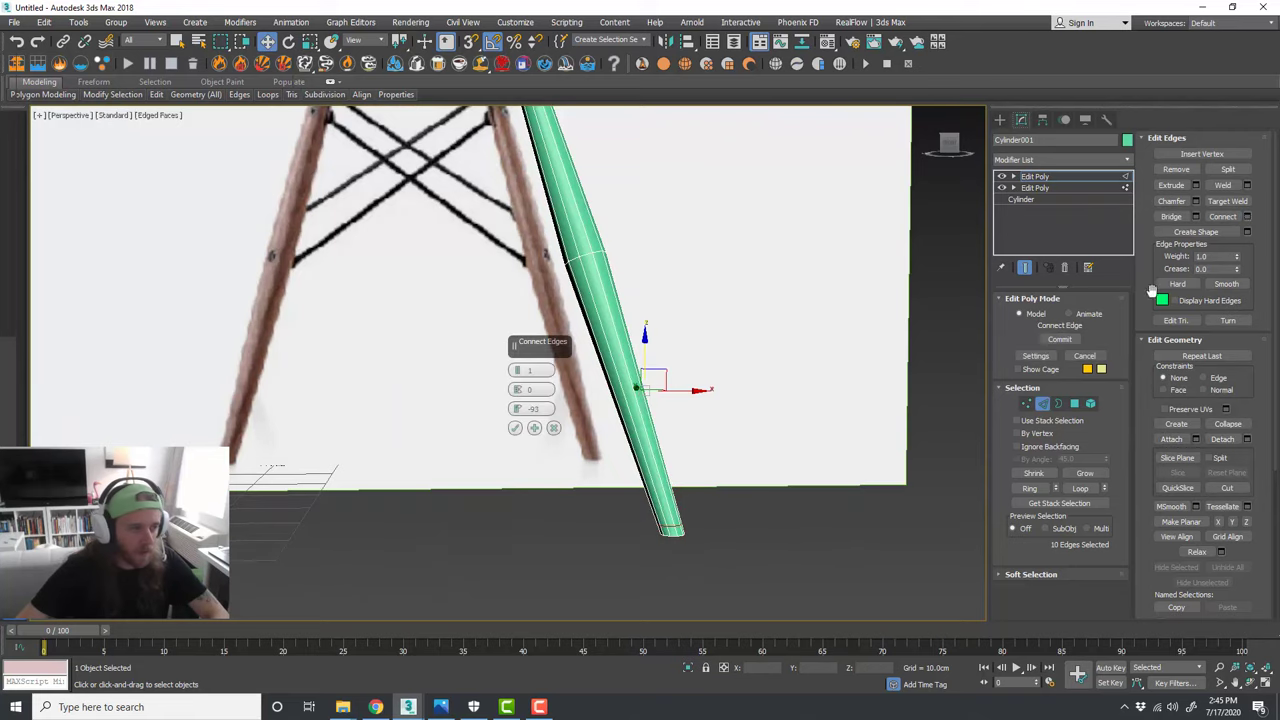
left_click_drag(517, 410, 517, 414)
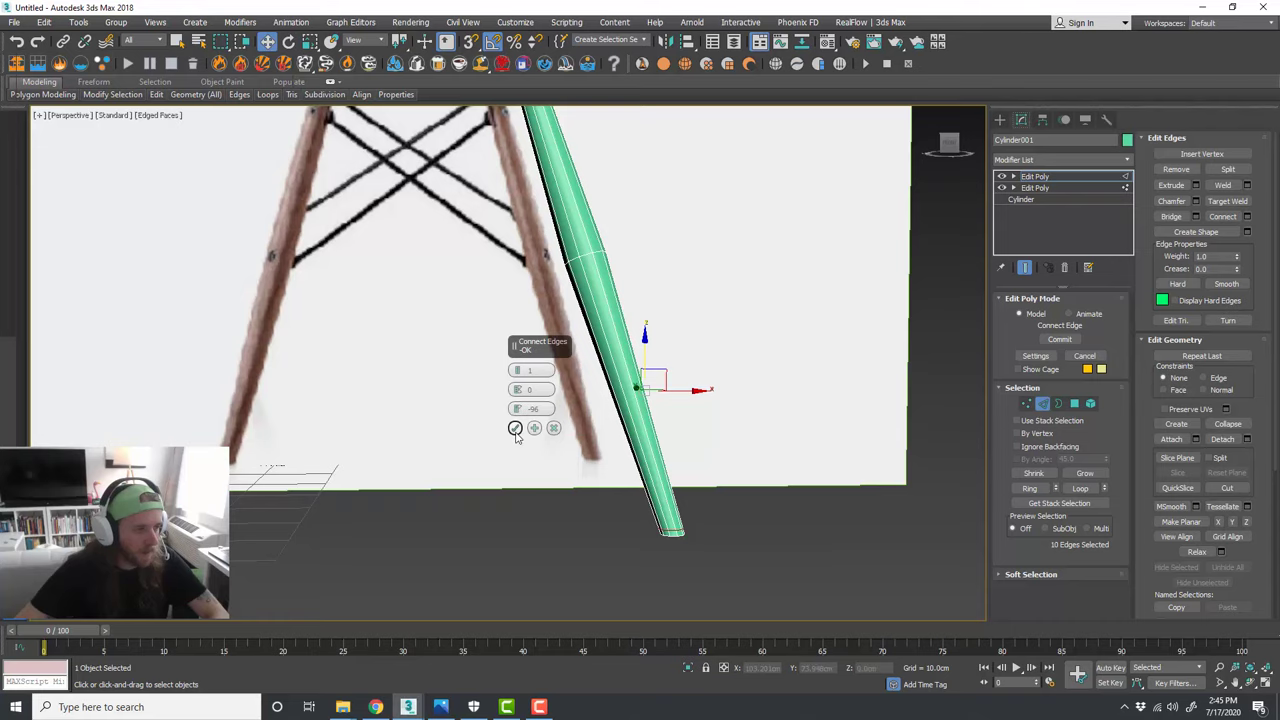
left_click(515, 428)
Step: Leave edge editing and clone the whole leg in place as an independent copy
scroll(772, 464, "down", 3)
middle_click_drag(772, 464, 786, 479)
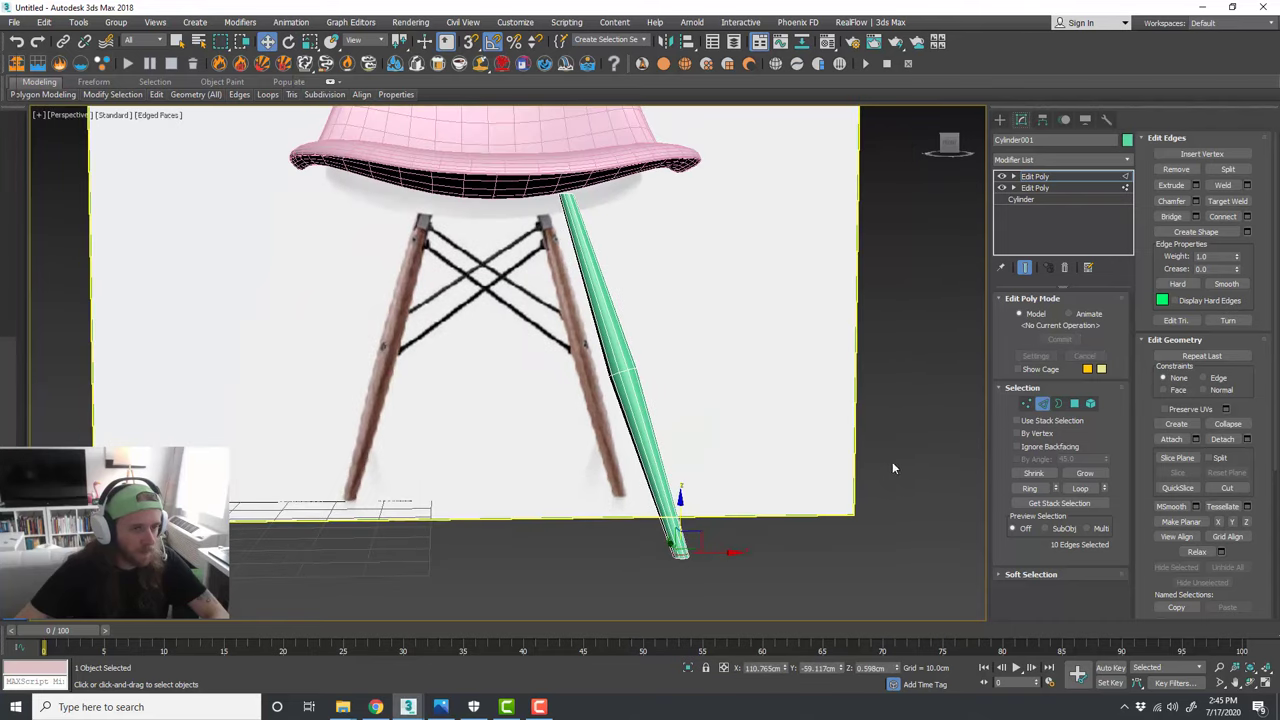
left_click(1043, 405)
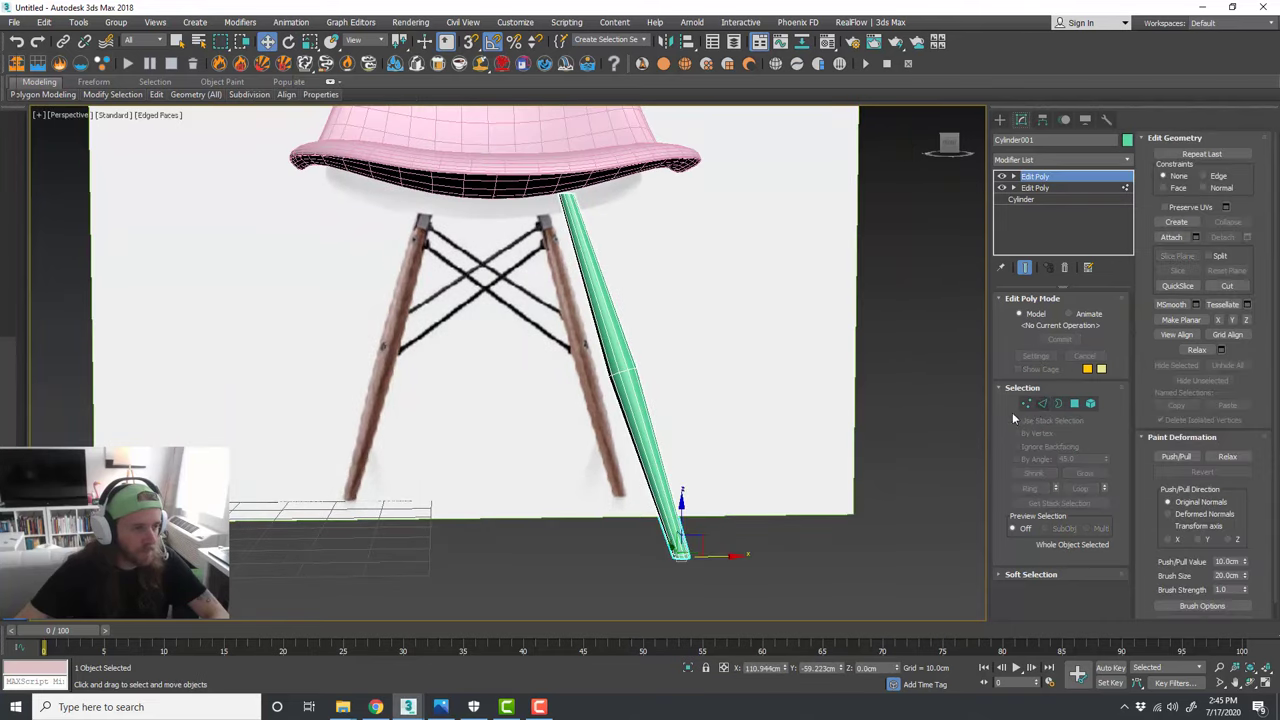
right_click(645, 458)
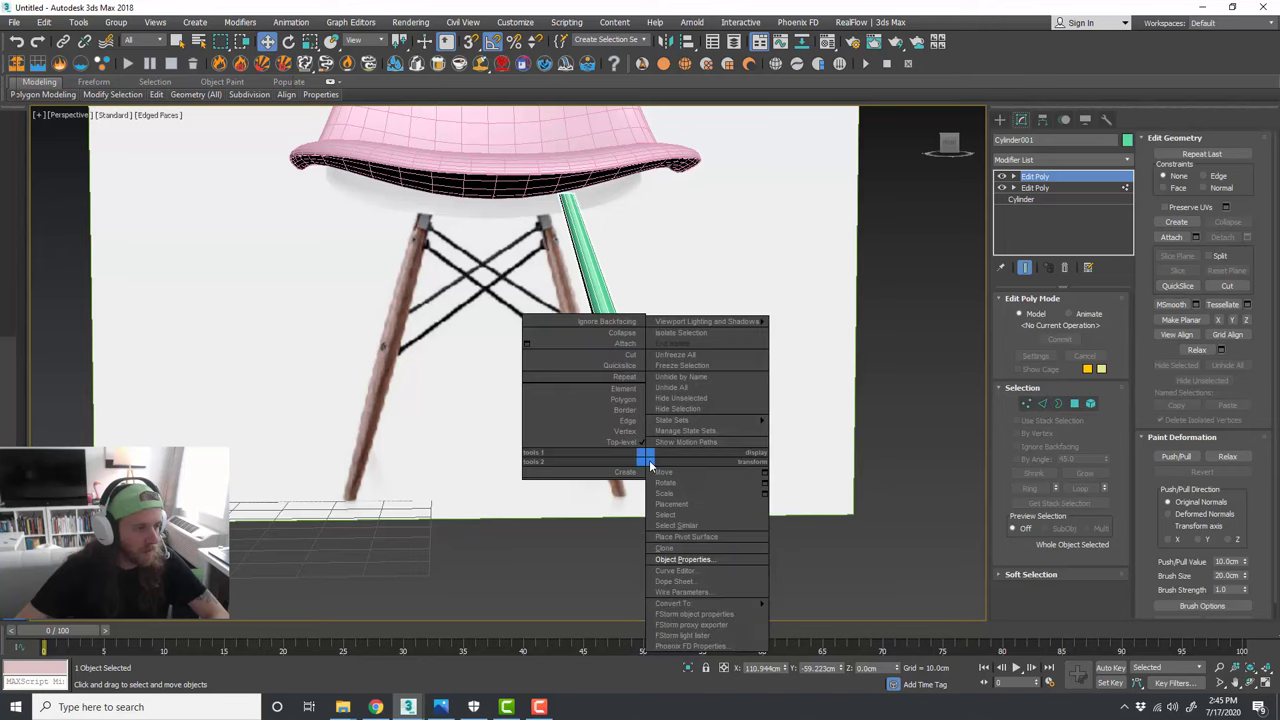
left_click(679, 549)
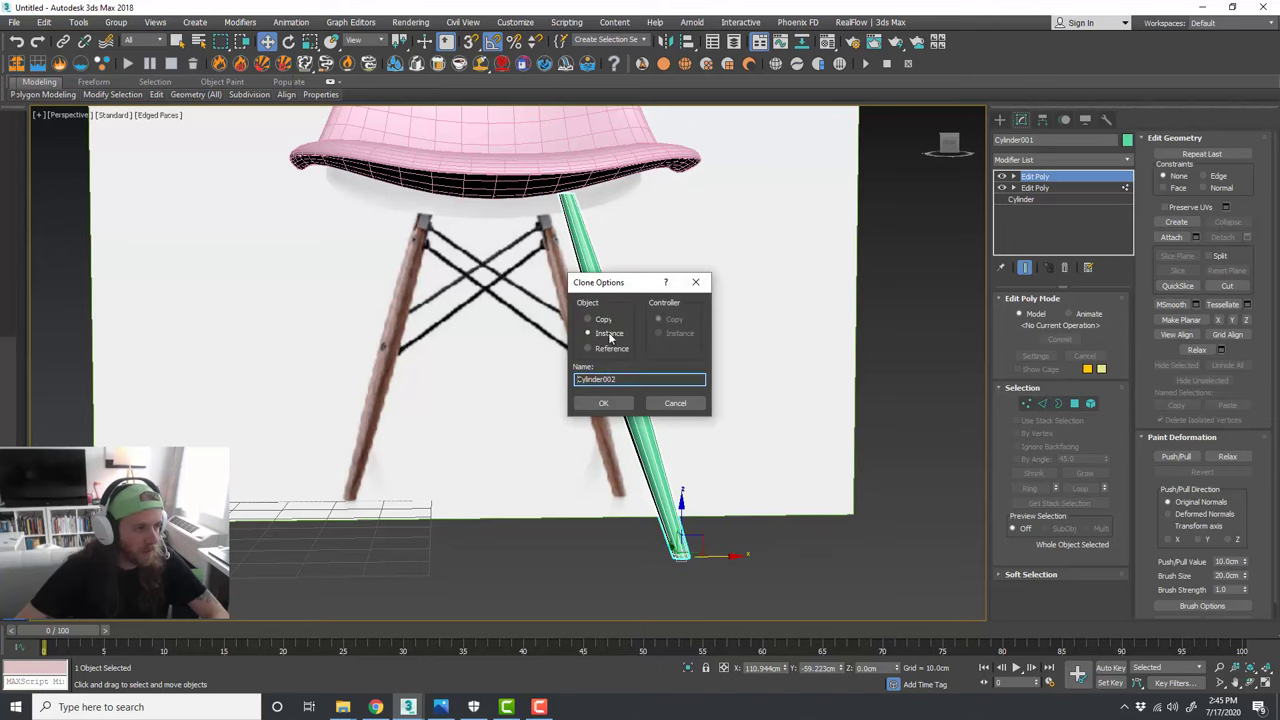
left_click(603, 403)
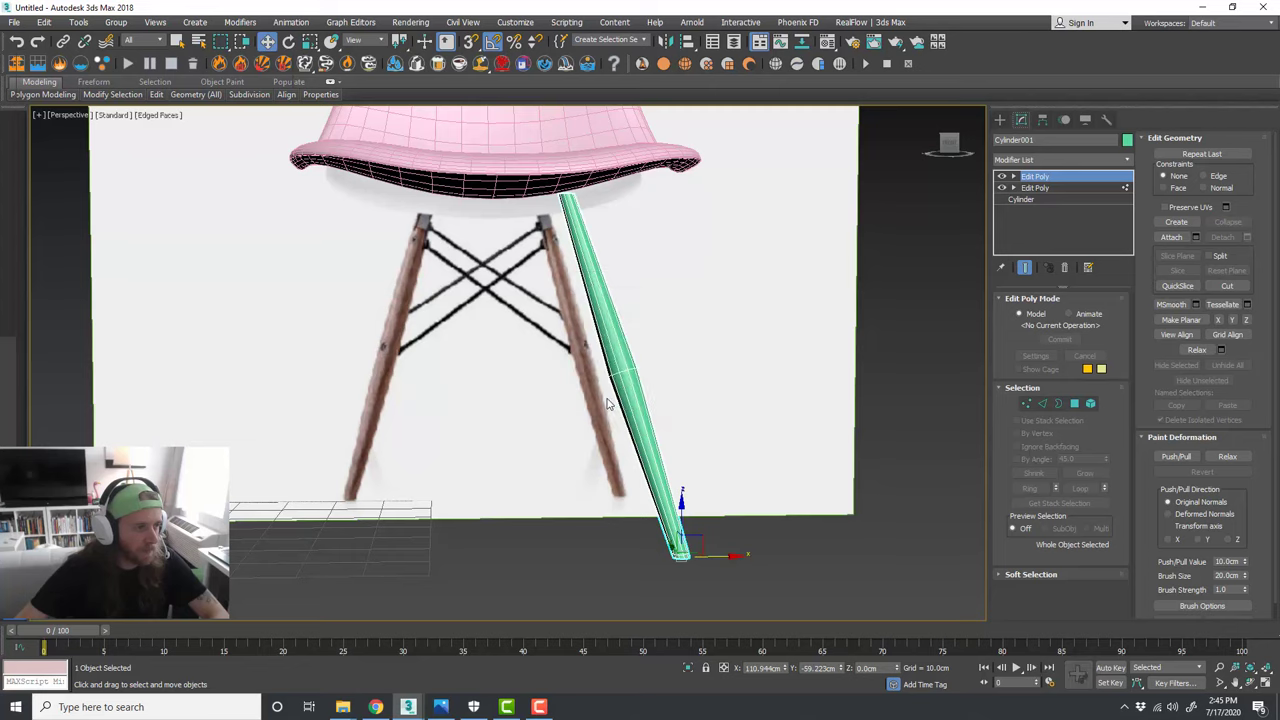
Step: Connect the lengthwise edges of the cloned leg's upper half with 1 segment, slid to -79 near the top
middle_click_drag(743, 392, 747, 414)
left_click(1043, 403)
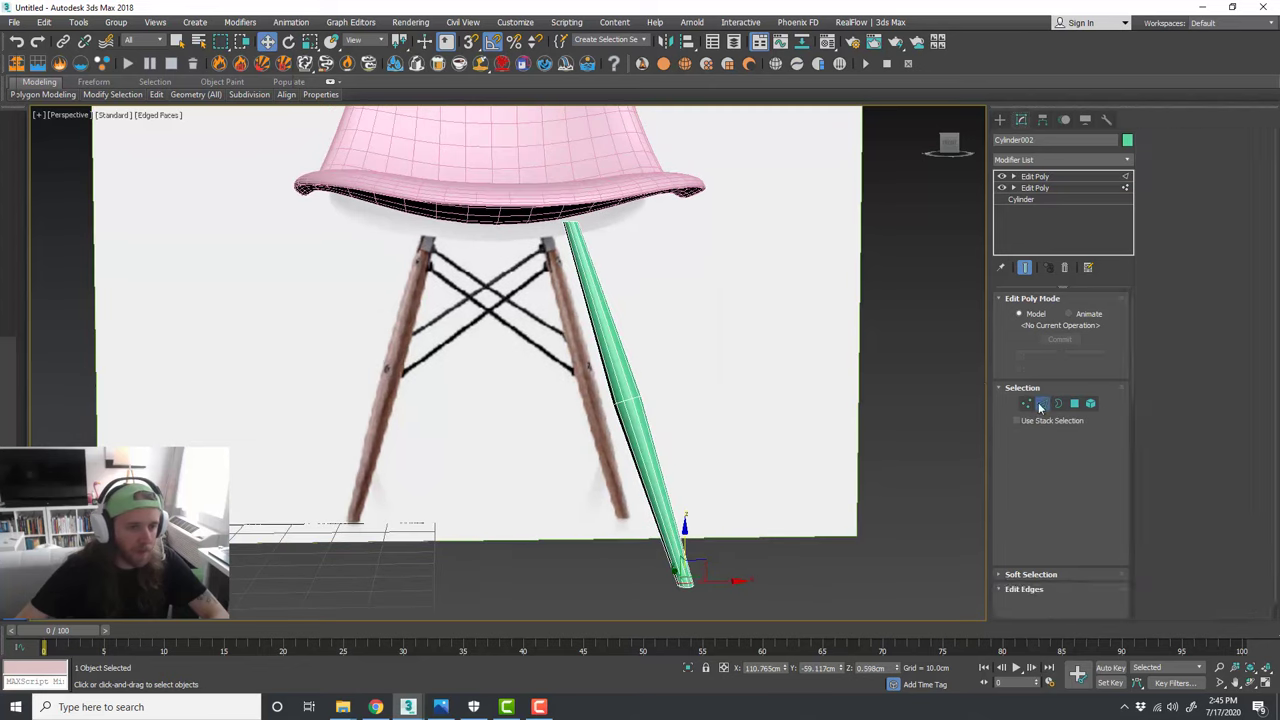
left_click(587, 300)
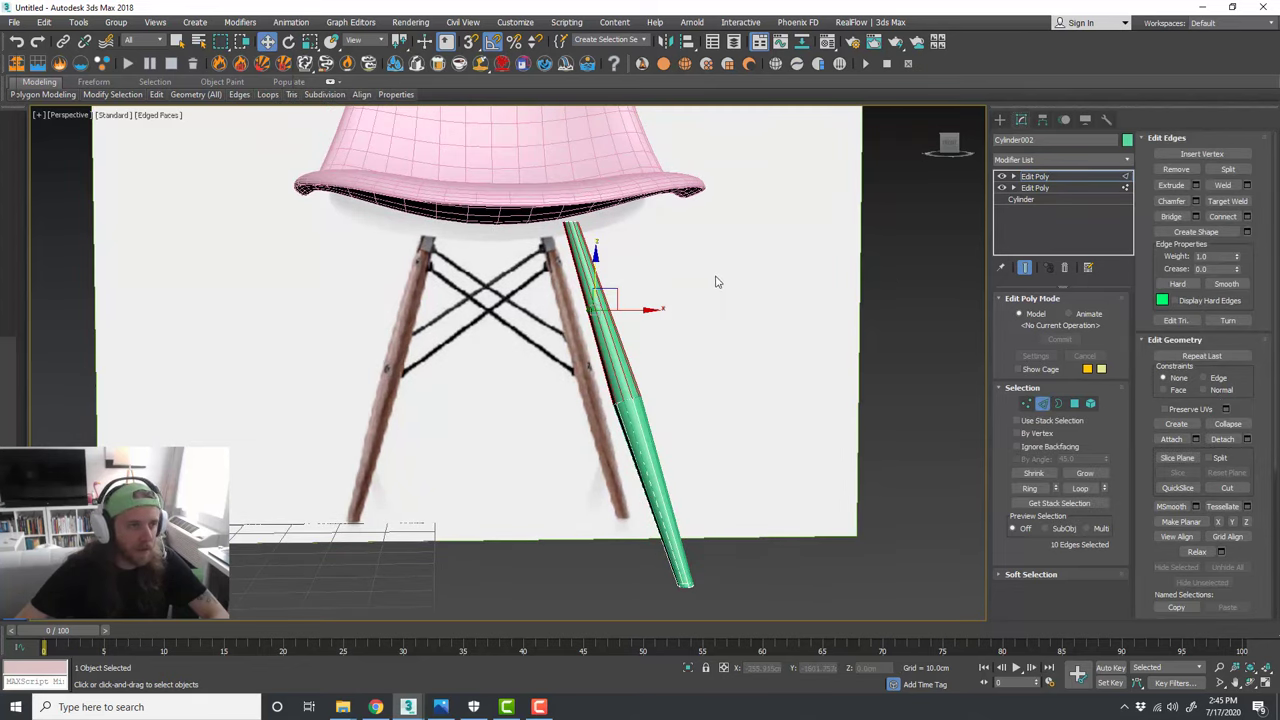
left_click(1247, 216)
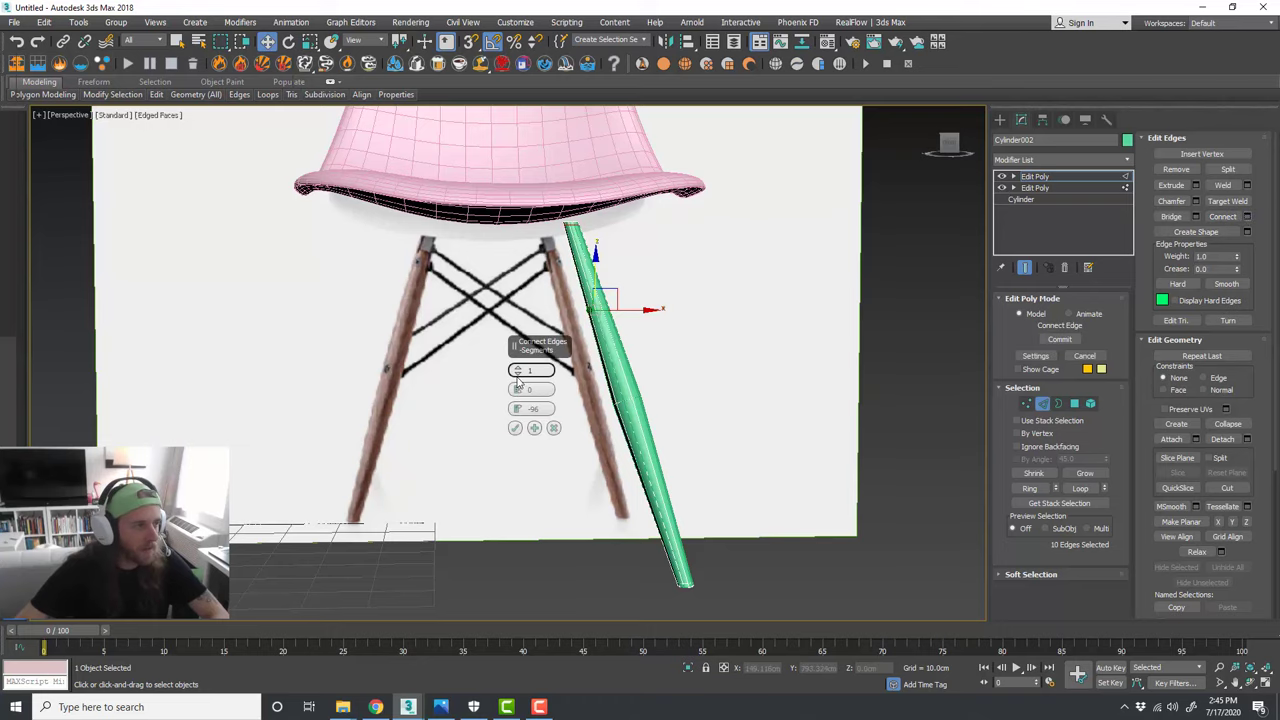
left_click_drag(517, 408, 505, 366)
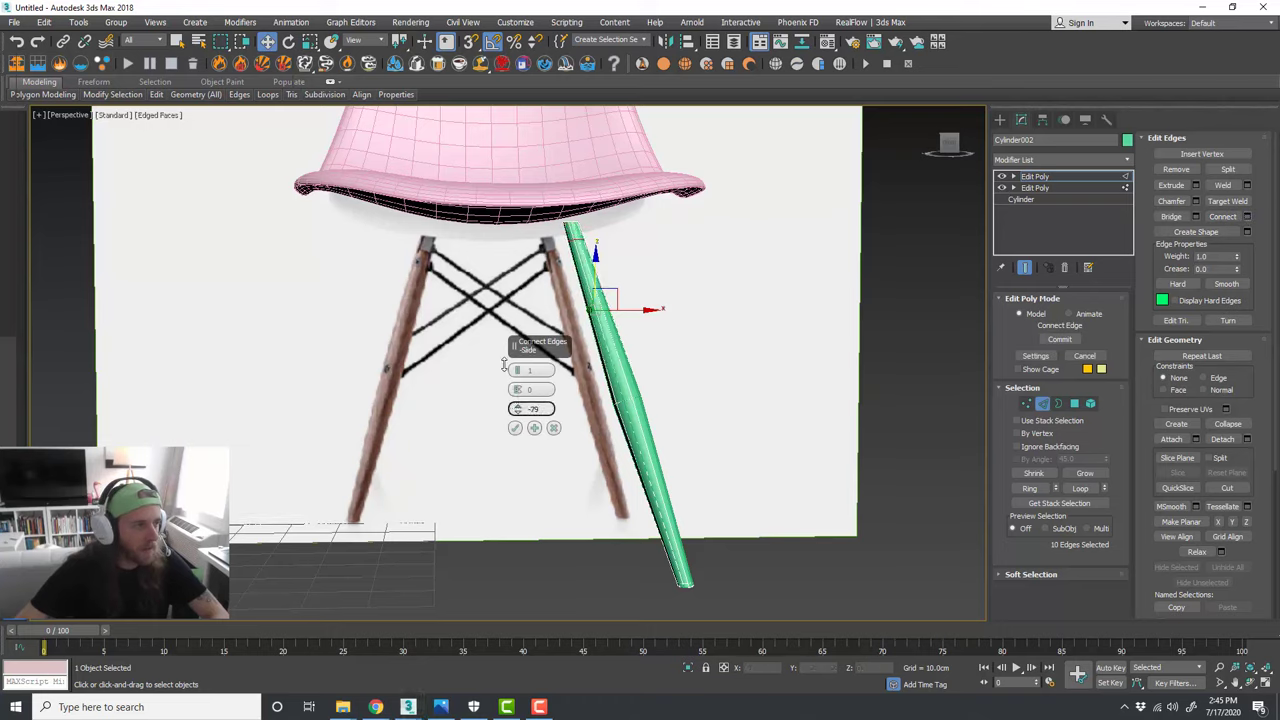
left_click(515, 428)
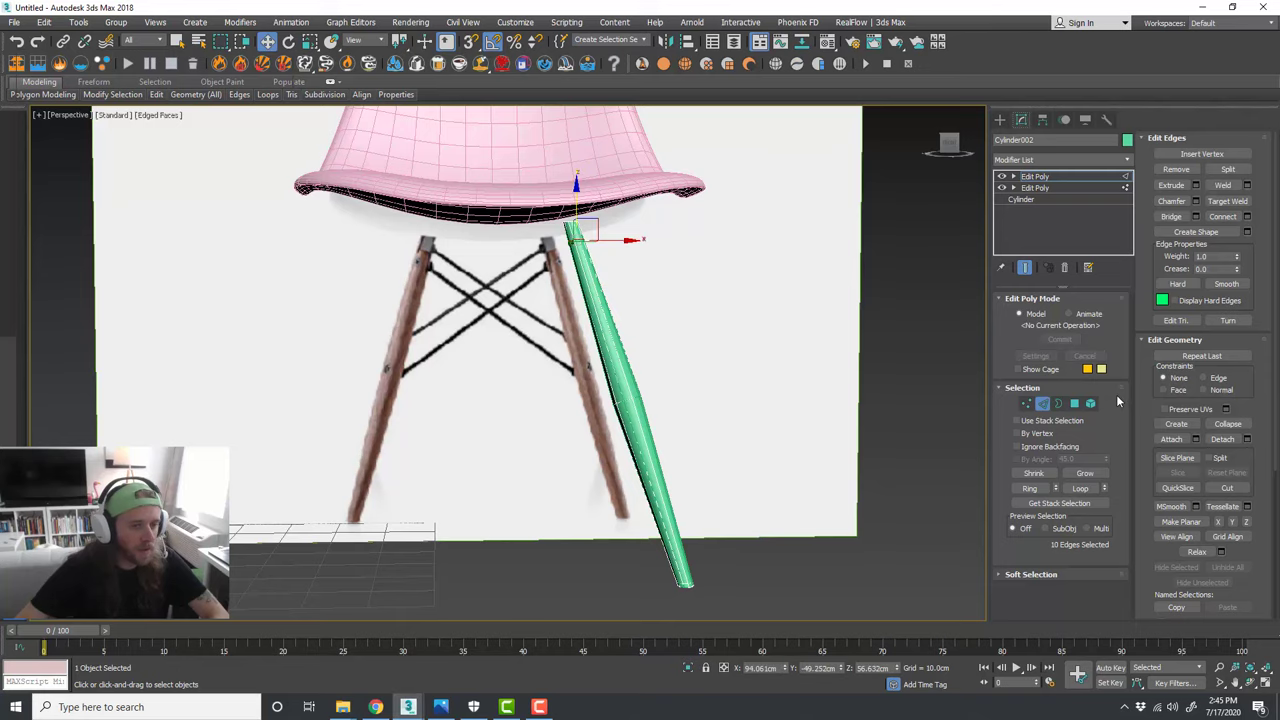
Step: Delete all polygons of the cloned leg below the new upper loop, leaving only the short top sleeve
left_click(1075, 403)
middle_click_drag(768, 504, 768, 462)
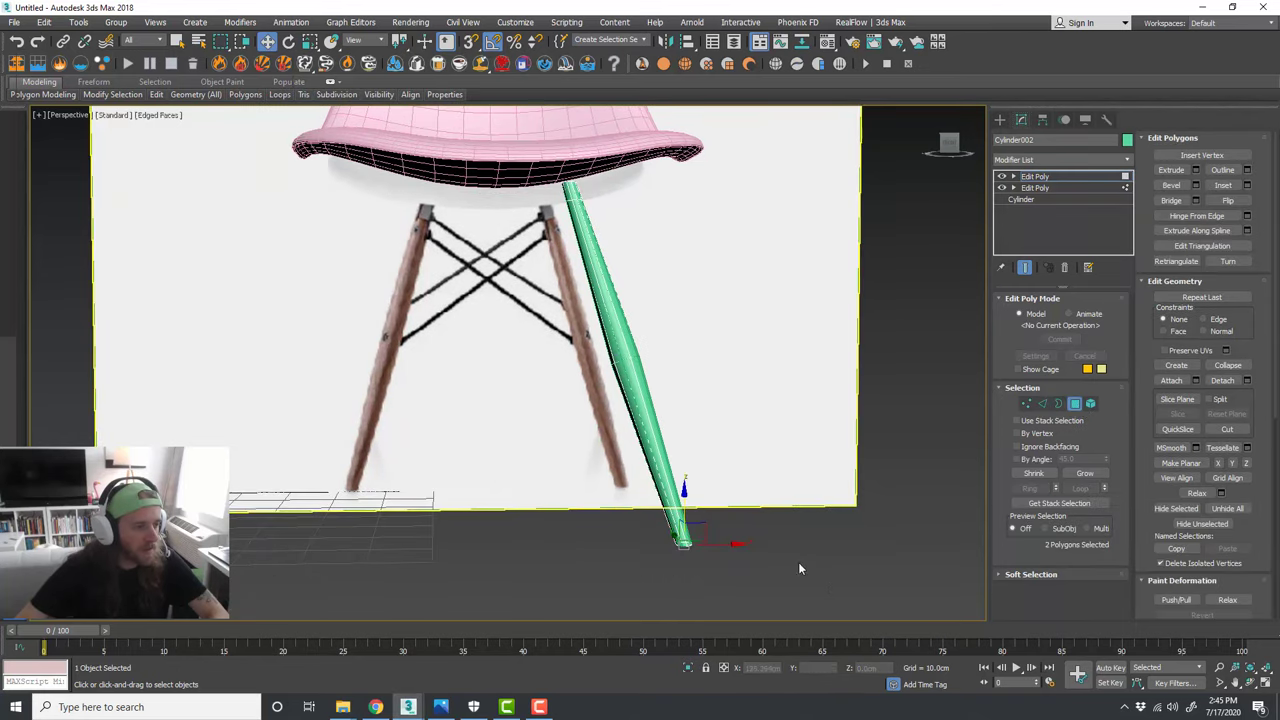
left_click_drag(535, 325, 535, 325)
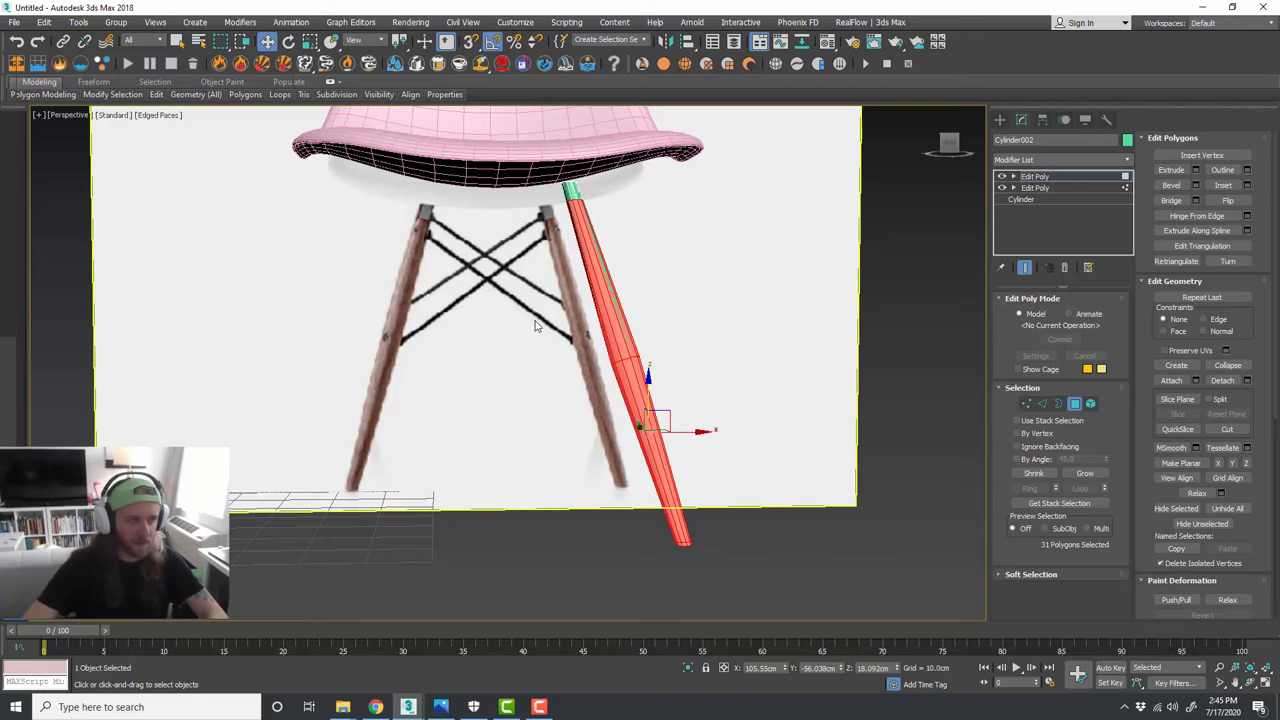
left_click(535, 325)
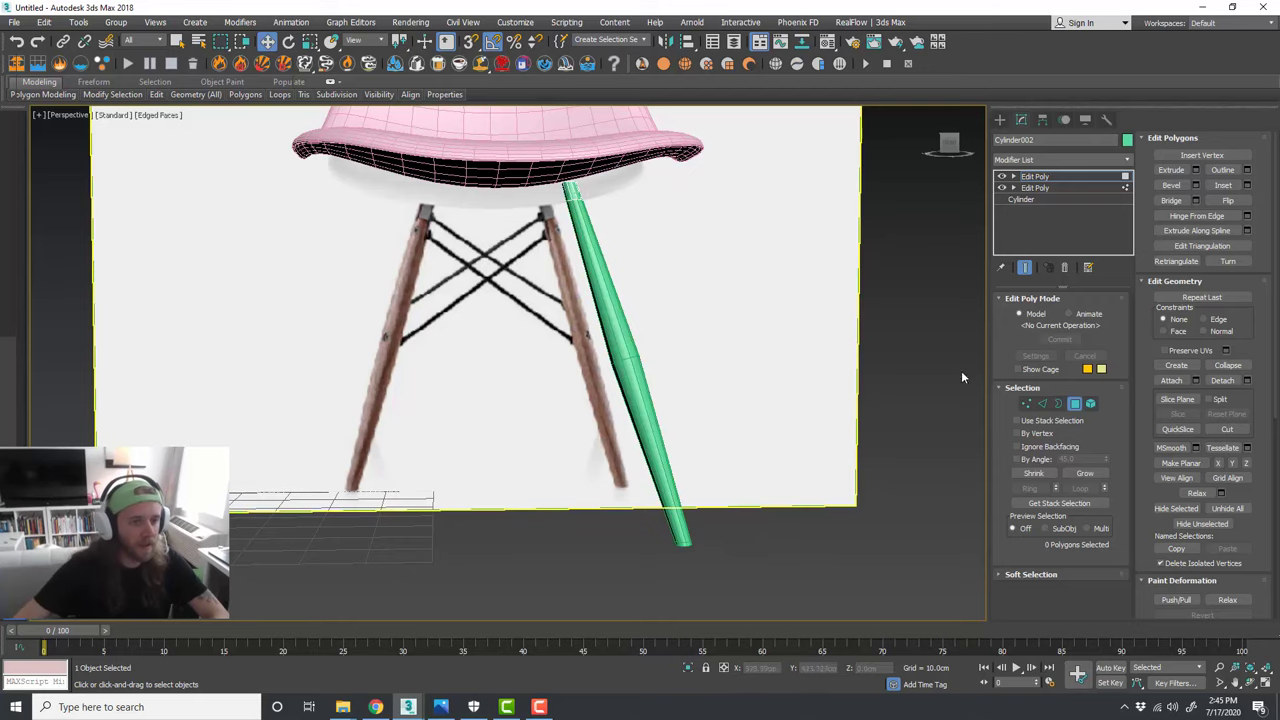
left_click(1073, 404)
Step: Center the pivot on the top sleeve and reset its transform
scroll(575, 200, "up", 5)
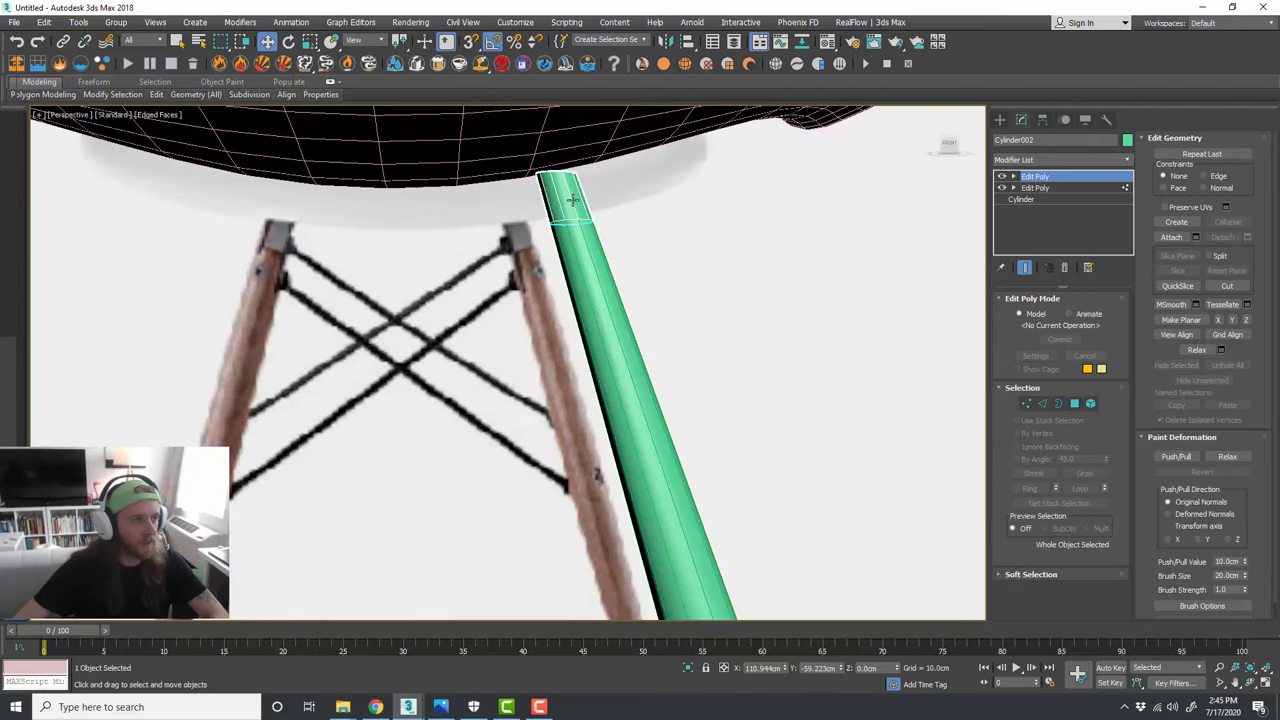
left_click(1044, 119)
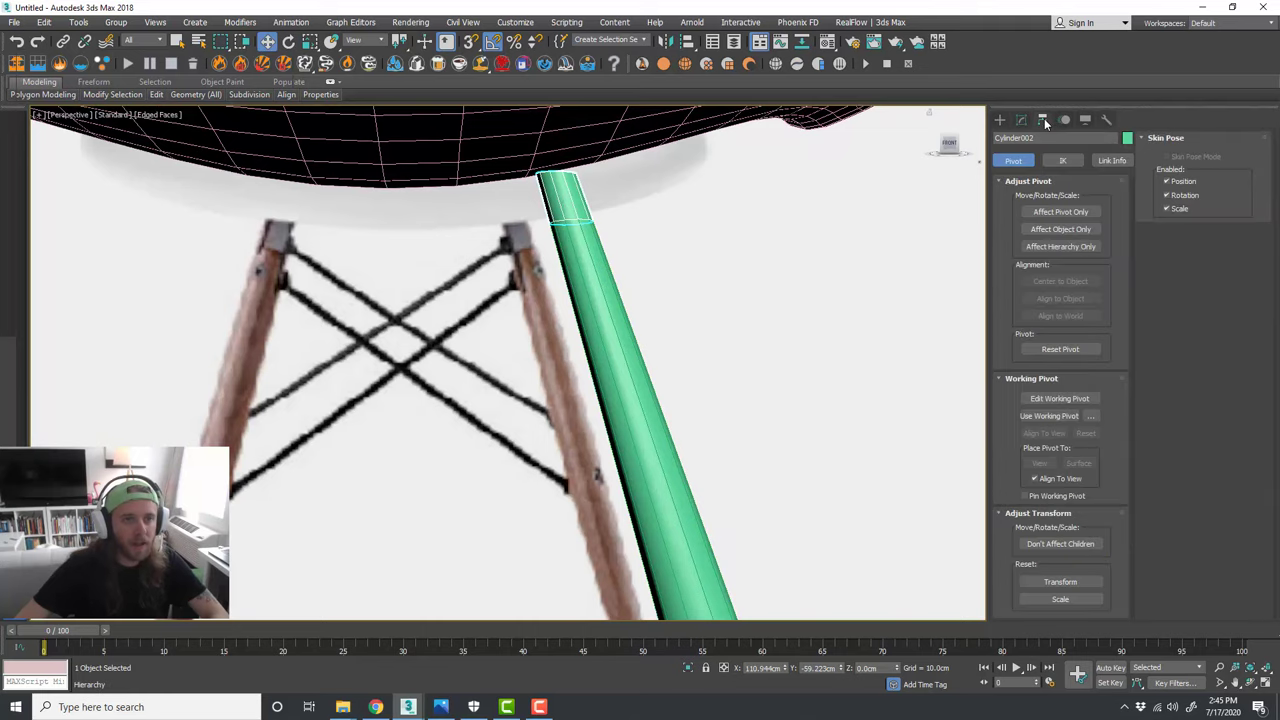
left_click(1056, 211)
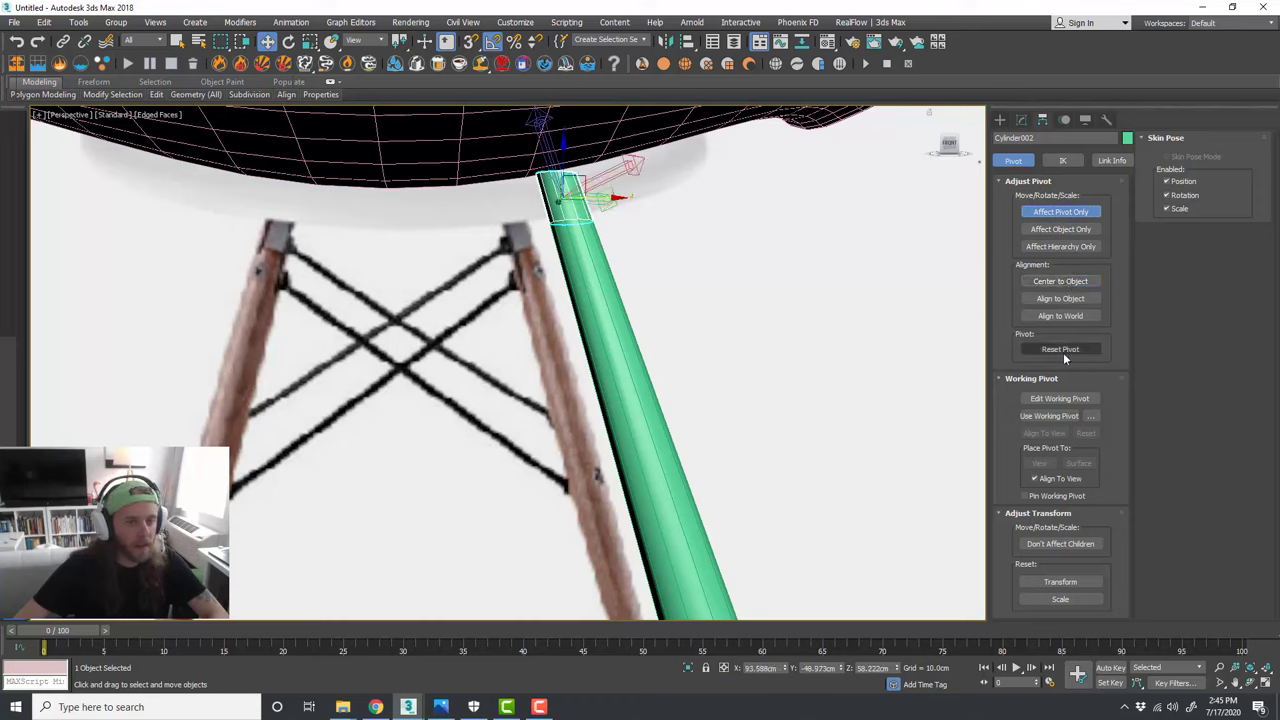
left_click(1062, 583)
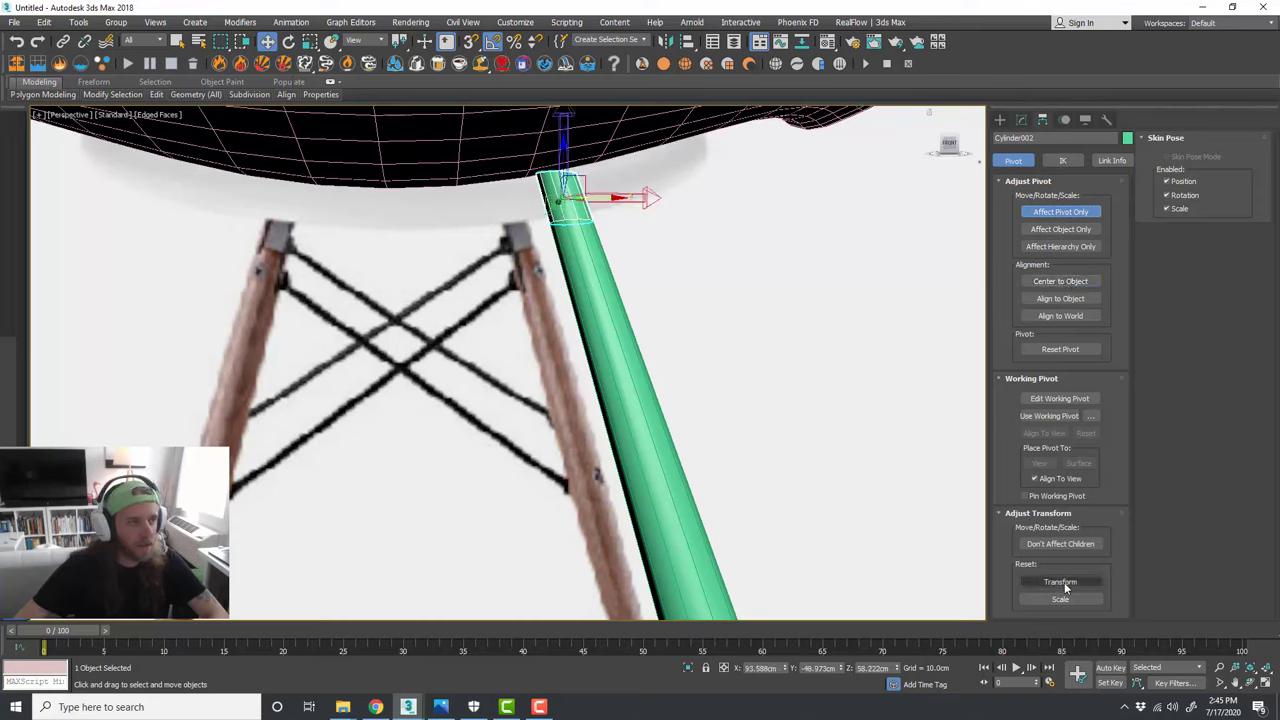
left_click(1060, 212)
middle_click_drag(876, 238, 680, 269, "alt")
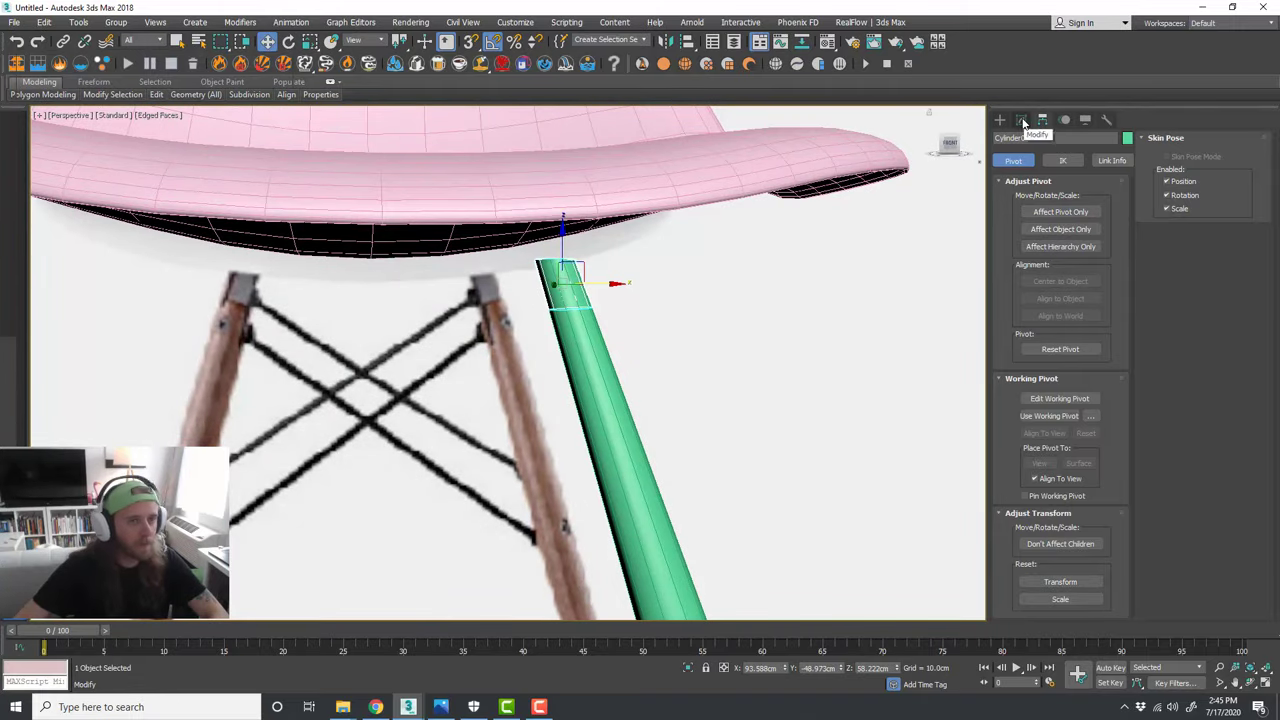
Step: Add a Shell modifier to the top sleeve with a 0.32 cm outer amount and Straighten Corners turned off
left_click(1021, 120)
left_click(1127, 160)
left_click_drag(1132, 196, 1137, 421)
left_click(1040, 479)
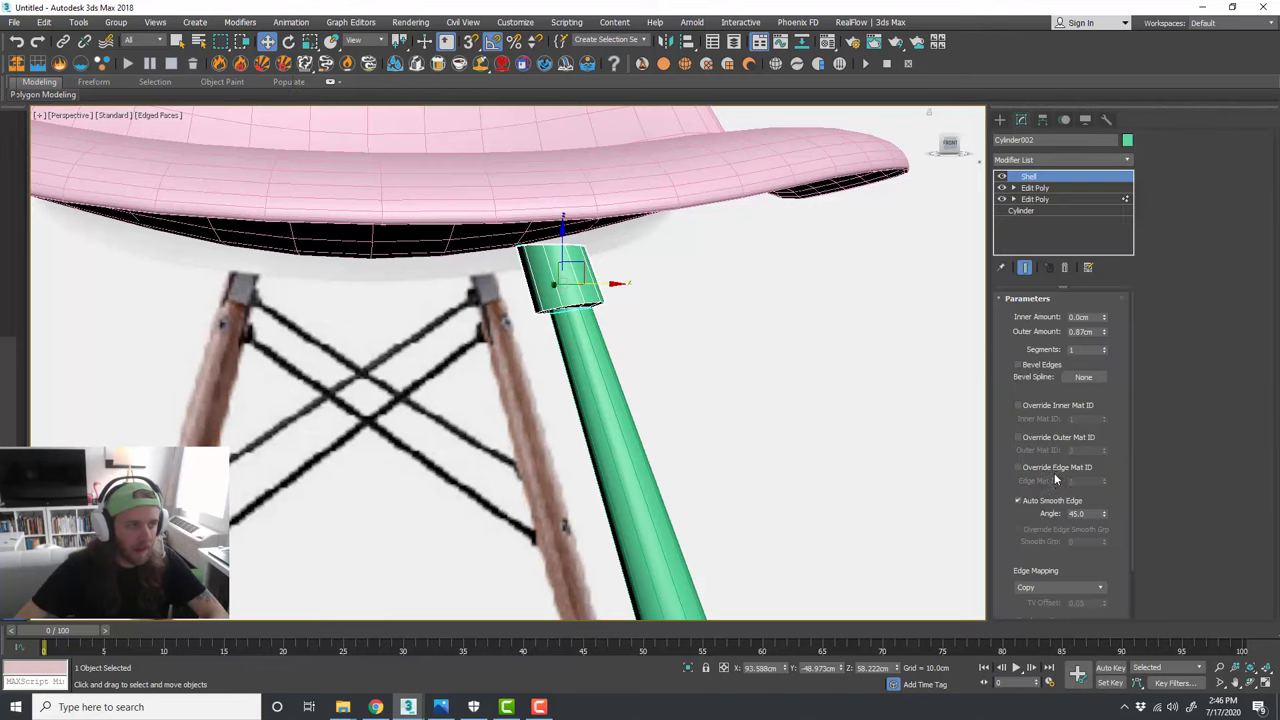
left_click_drag(1104, 331, 1113, 371)
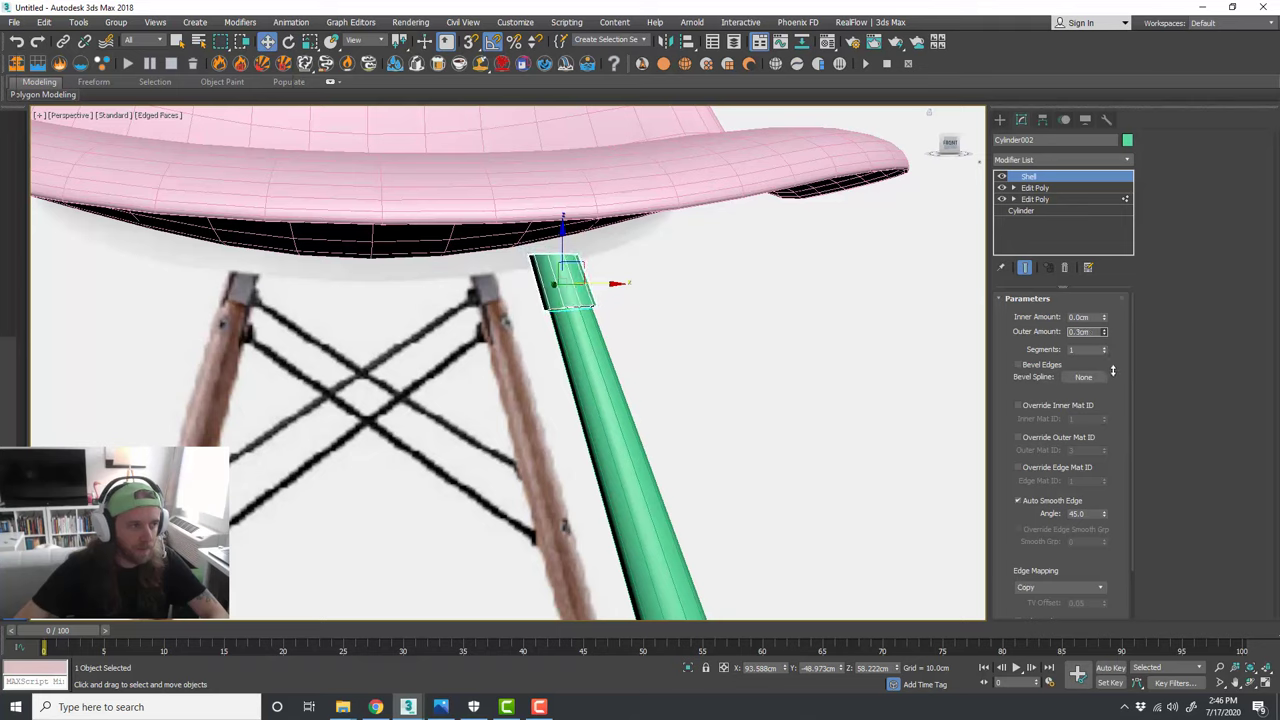
scroll(1065, 570, "down", 2)
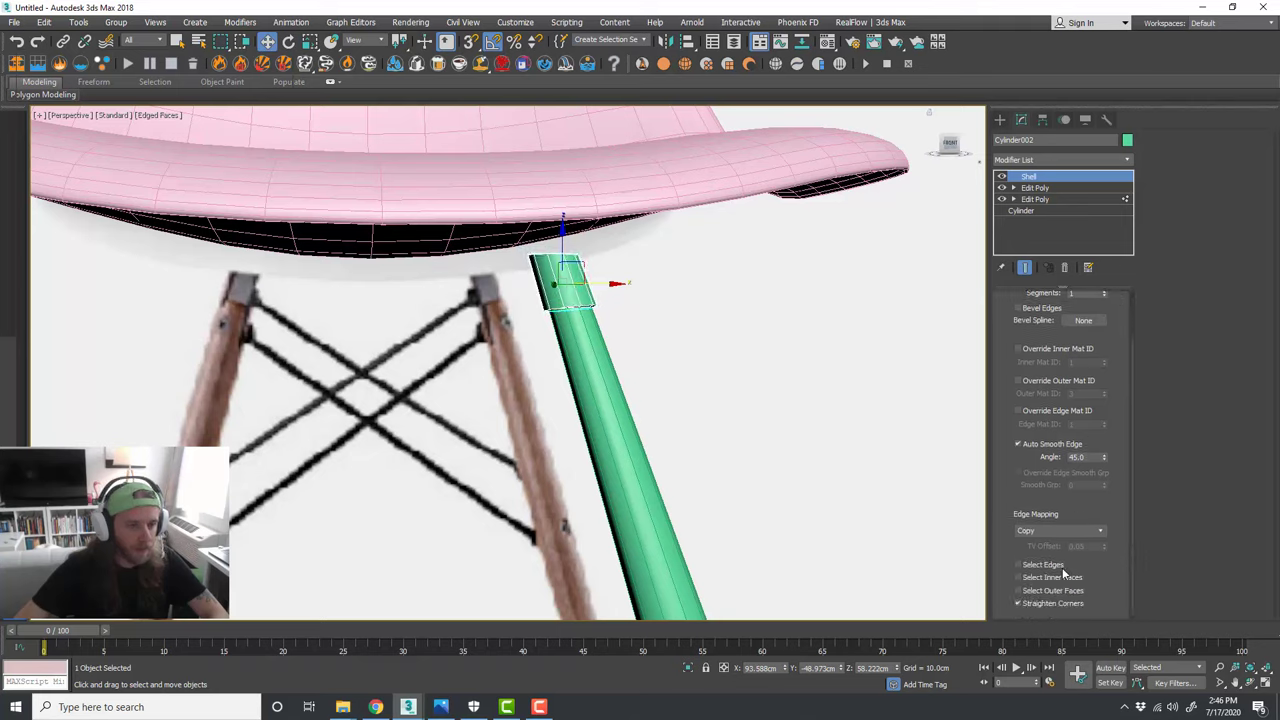
left_click(1059, 605)
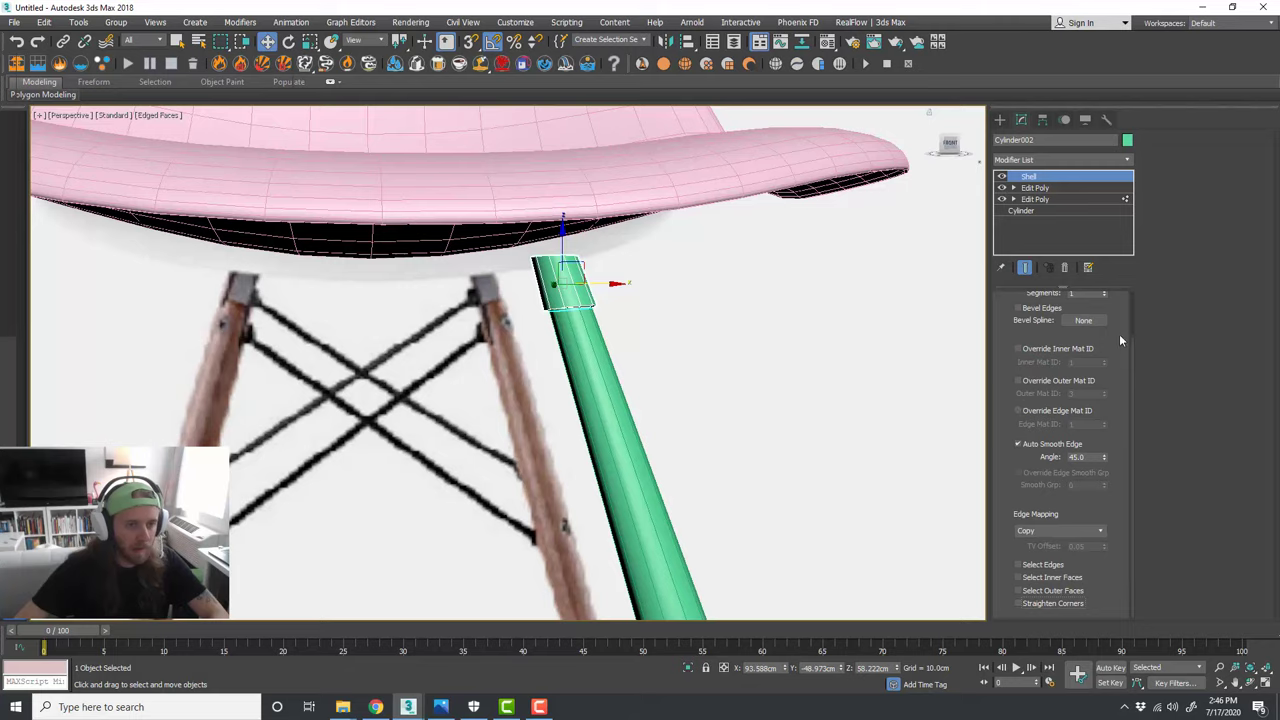
scroll(1120, 341, "up", 2)
Step: Examine how the shelled sleeve meets the seat's underside in the perspective and left views
mouse_move(691, 314)
middle_mouse_down("alt")
mouse_move(711, 254)
mouse_move(806, 249)
mouse_move(749, 306)
mouse_move(701, 320)
middle_mouse_up("alt")
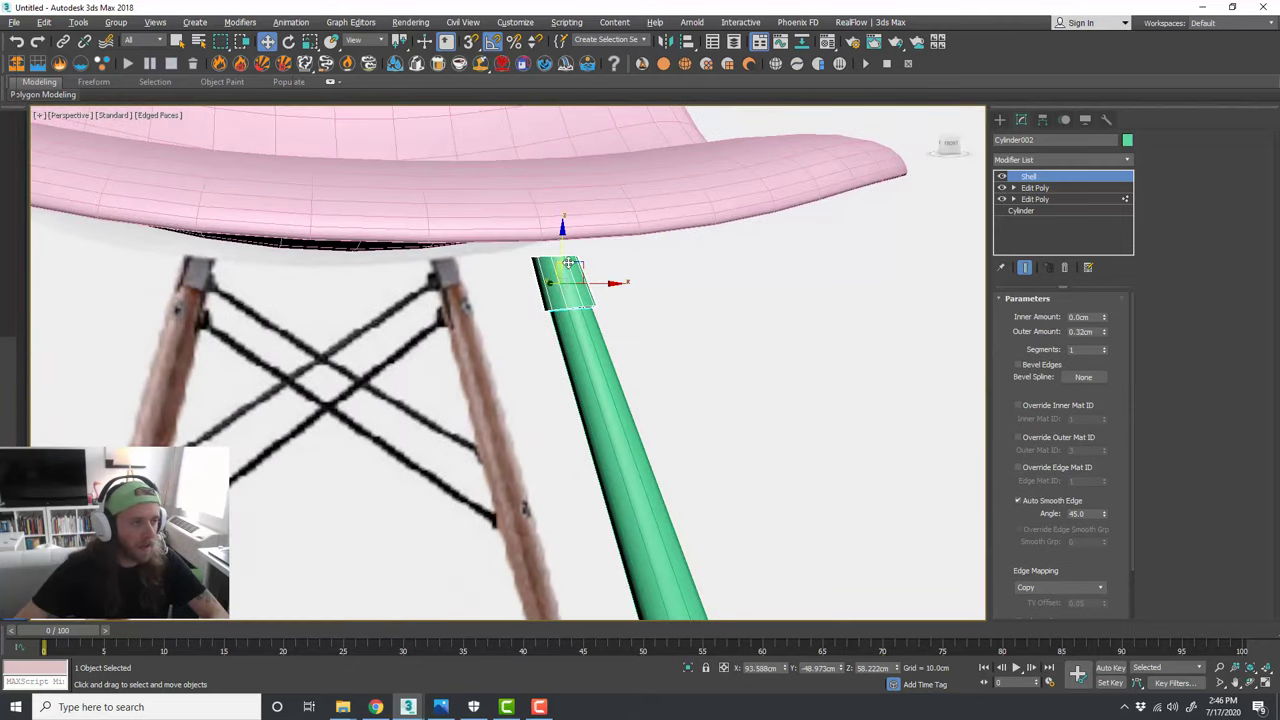
scroll(564, 260, "down", 1)
scroll(564, 258, "up", 1)
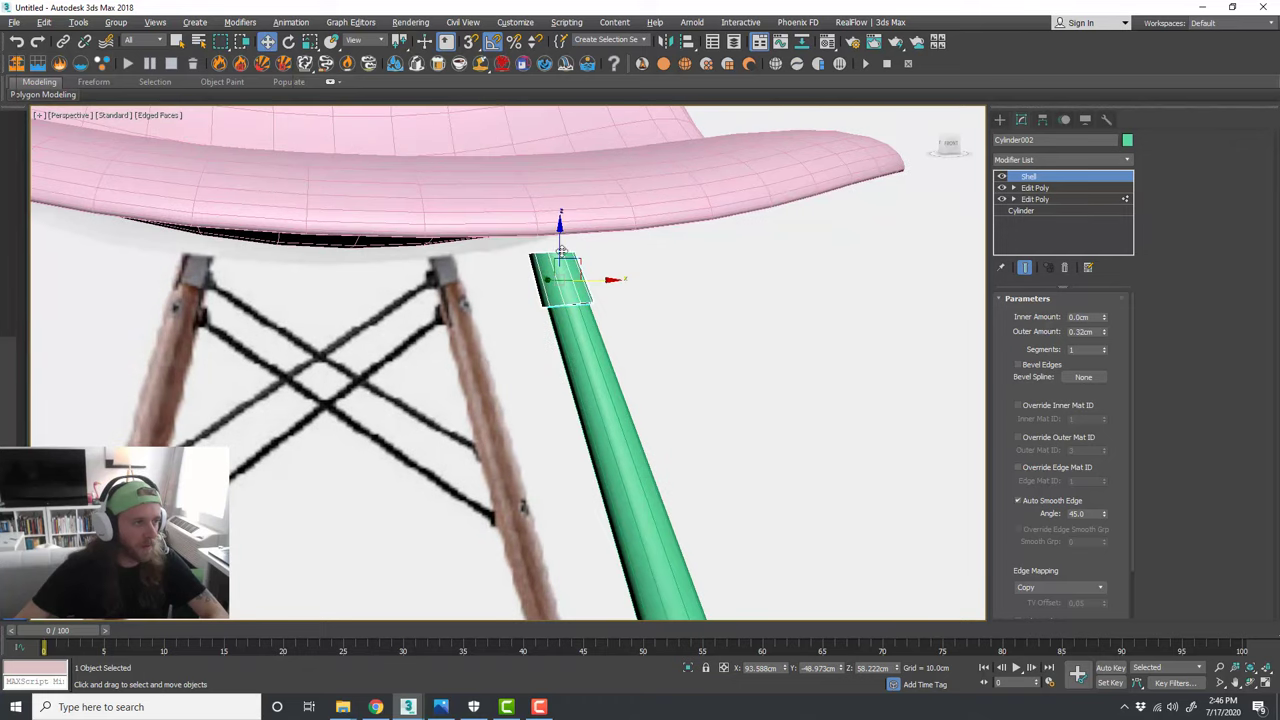
scroll(565, 255, "down", 1)
scroll(562, 268, "up", 1)
scroll(562, 264, "down", 1)
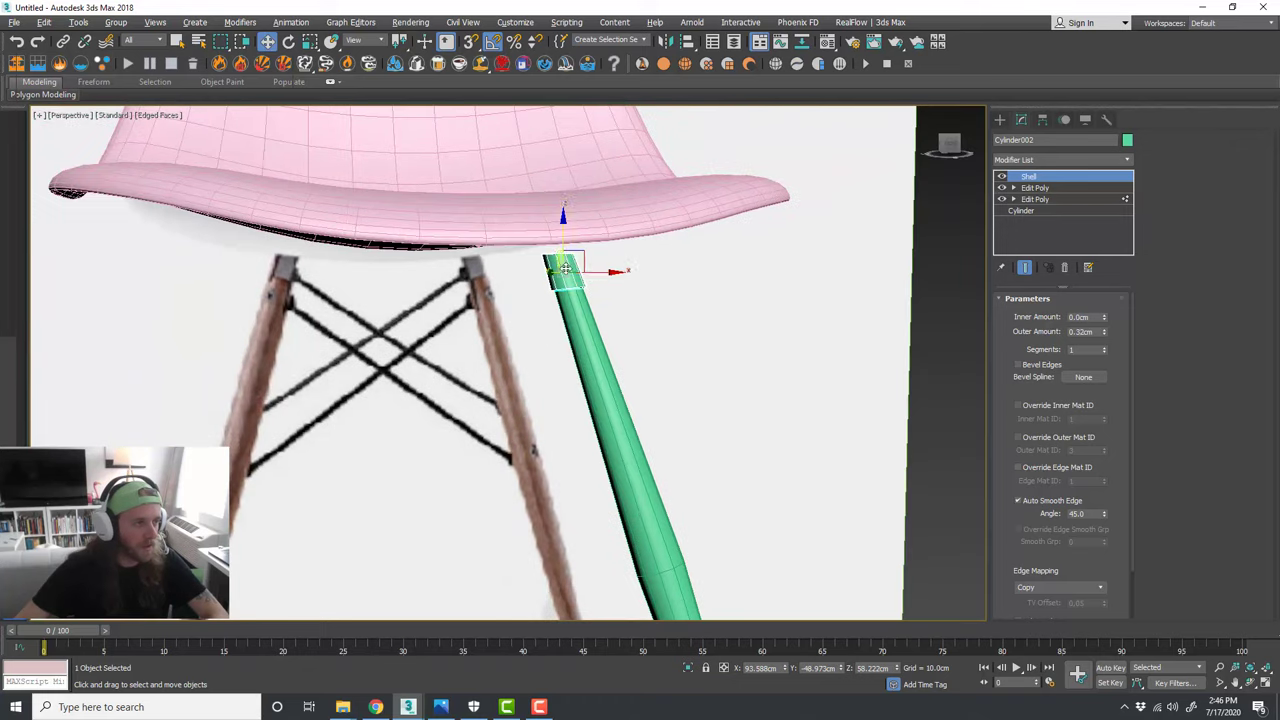
key("alt+w")
middle_click(400, 472)
key("alt+w")
scroll(506, 200, "up", 3)
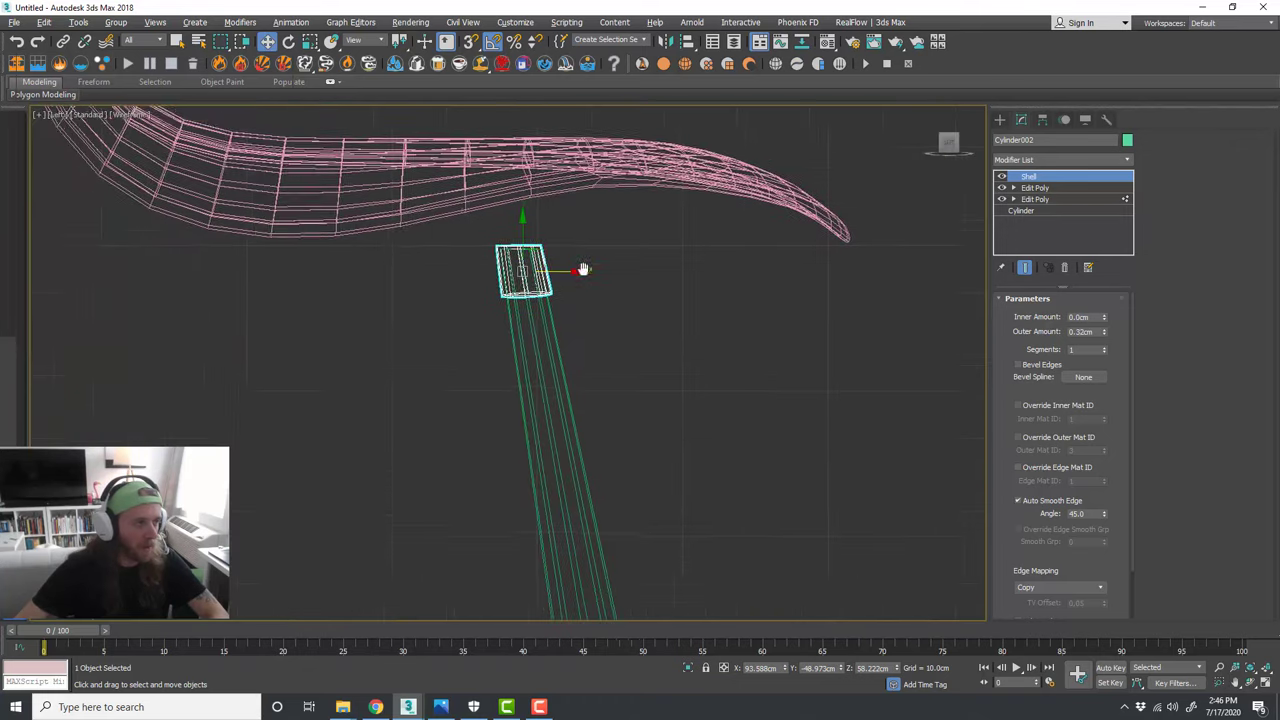
middle_click_drag(583, 269, 613, 335)
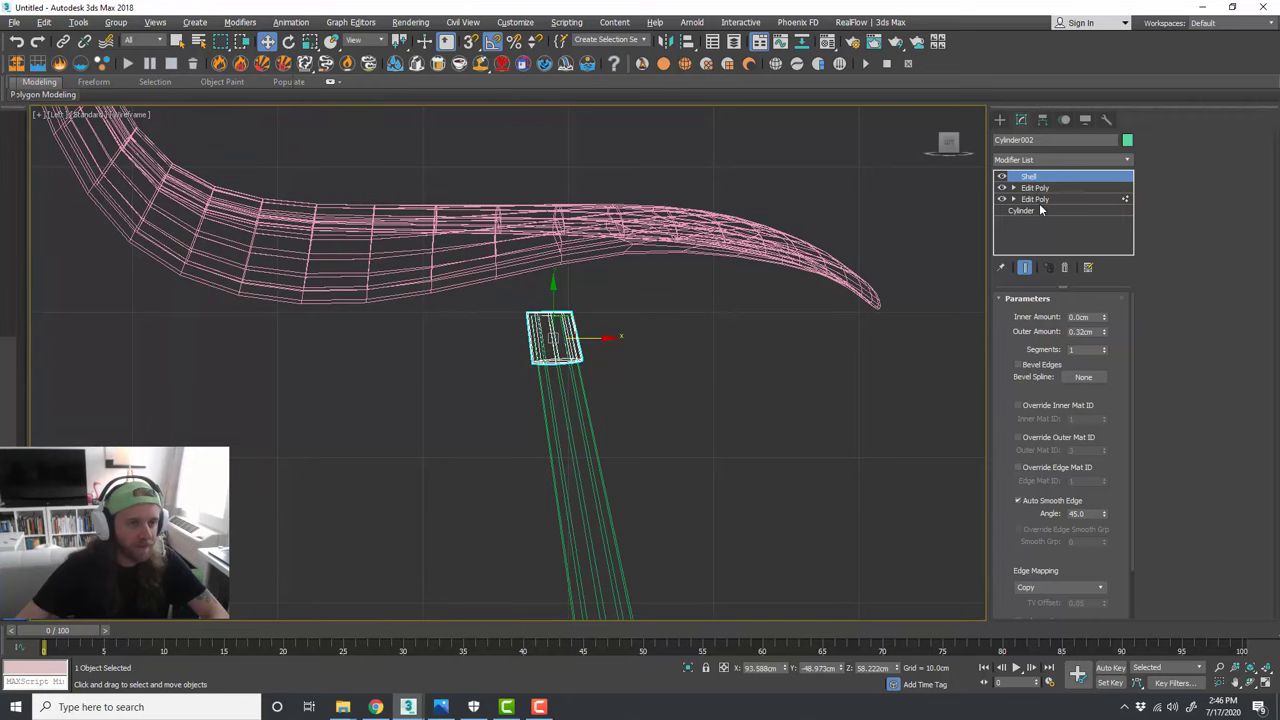
Step: Try raising the sleeve's top cap polygon into the seat using Local coordinates, with the Shell display turned off
left_click(1045, 189)
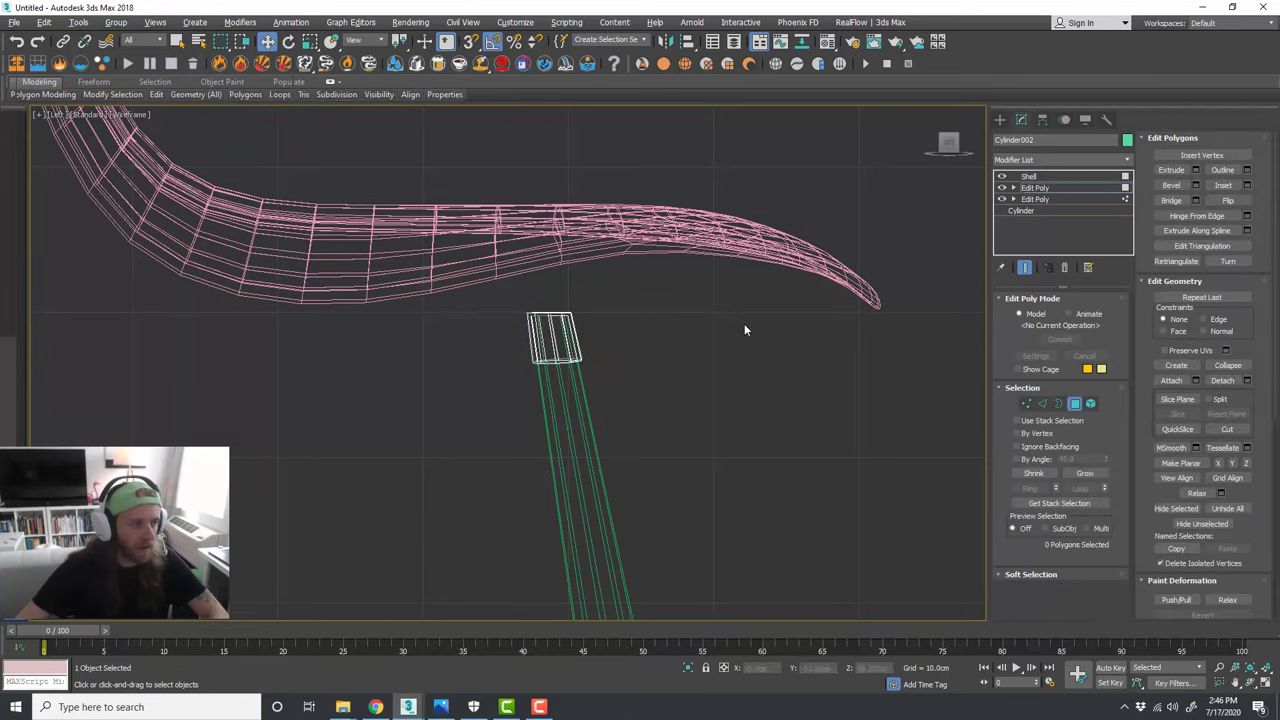
key("alt+w")
key("alt+w")
left_click(1002, 177)
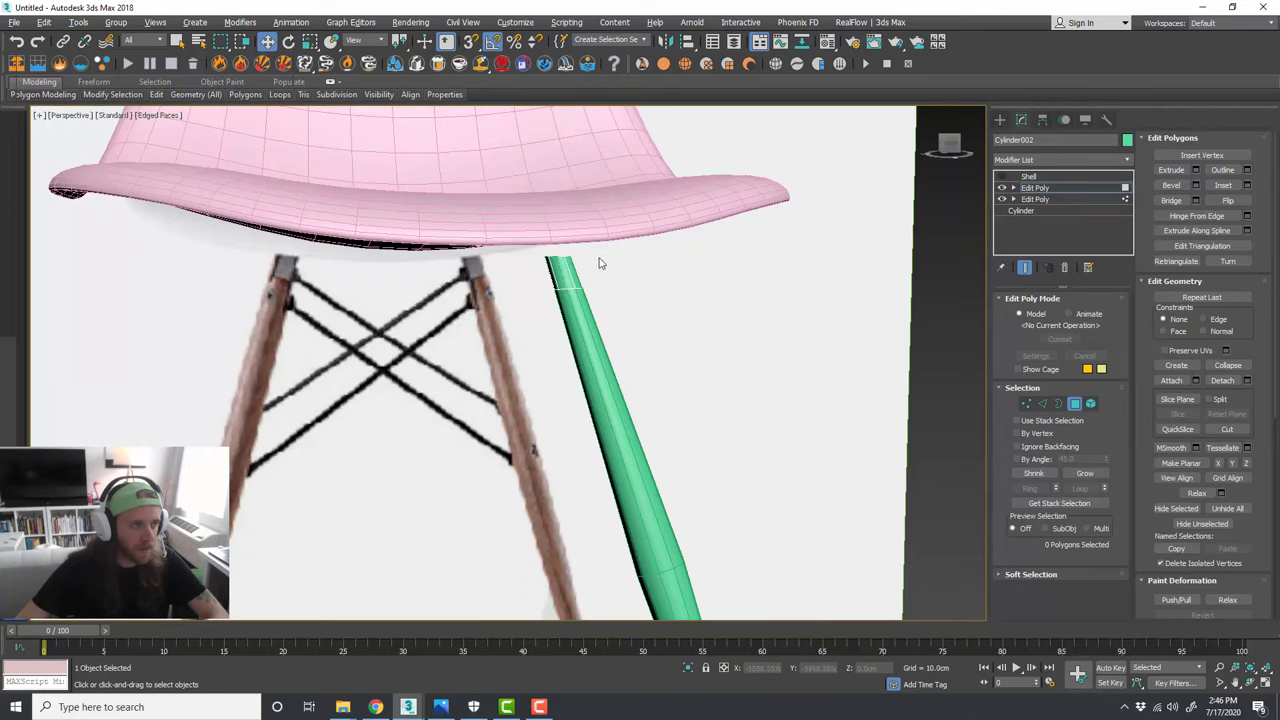
scroll(567, 258, "up", 5)
left_click(525, 258)
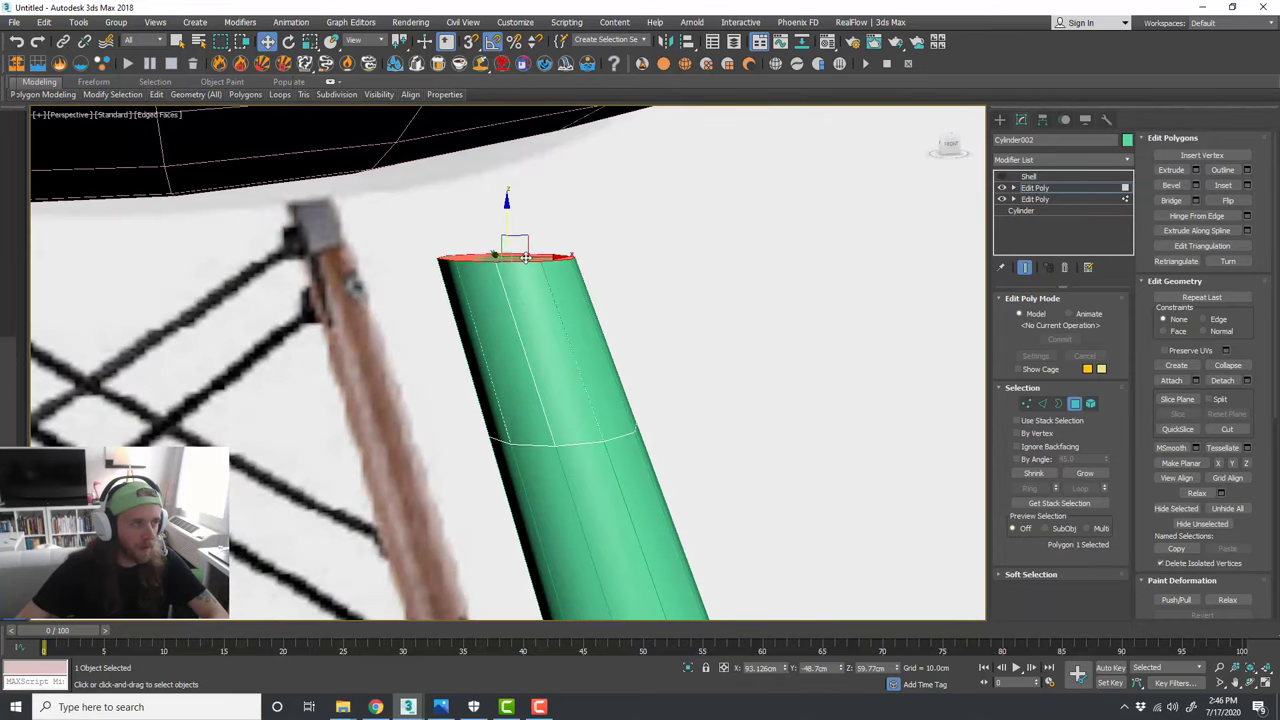
left_click(376, 41)
left_click(370, 91)
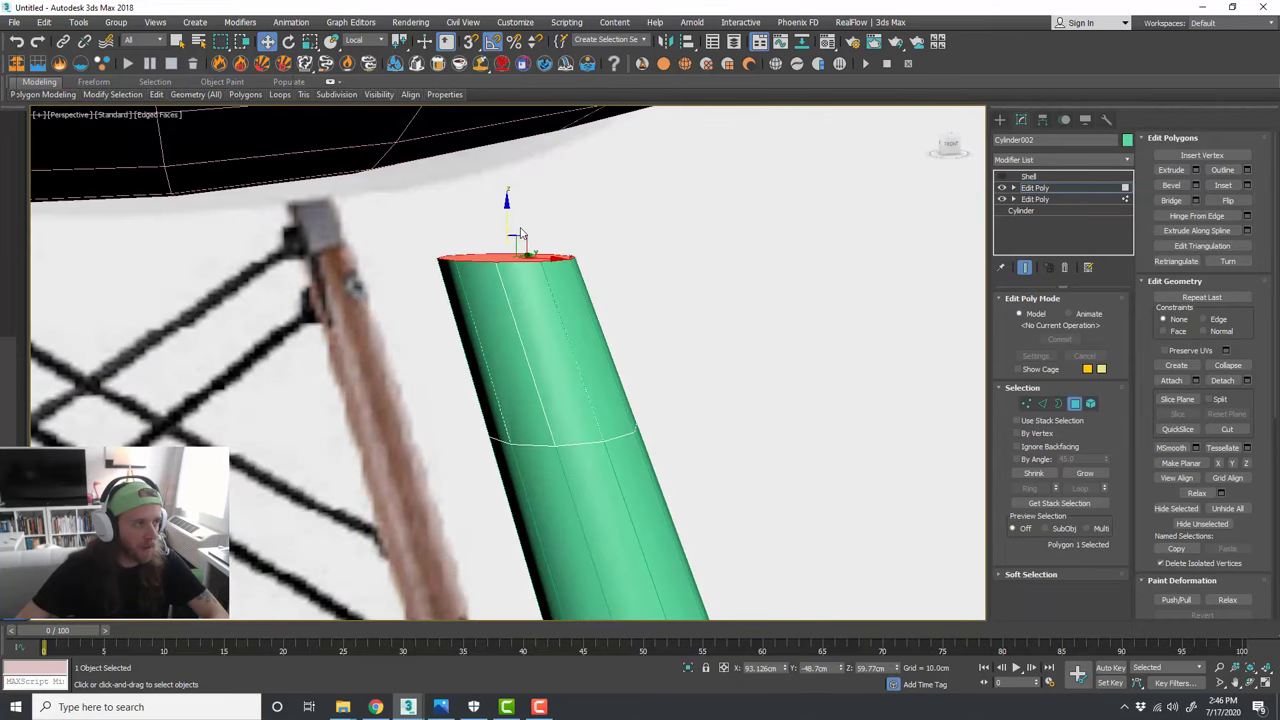
scroll(522, 234, "down", 5)
mouse_move(517, 234)
left_mouse_down()
mouse_move(514, 157)
mouse_move(512, 222)
left_mouse_up()
Step: Try shifting the raised cap polygon inward in the top view to follow the leg's slant
key("alt+w")
key("alt+w")
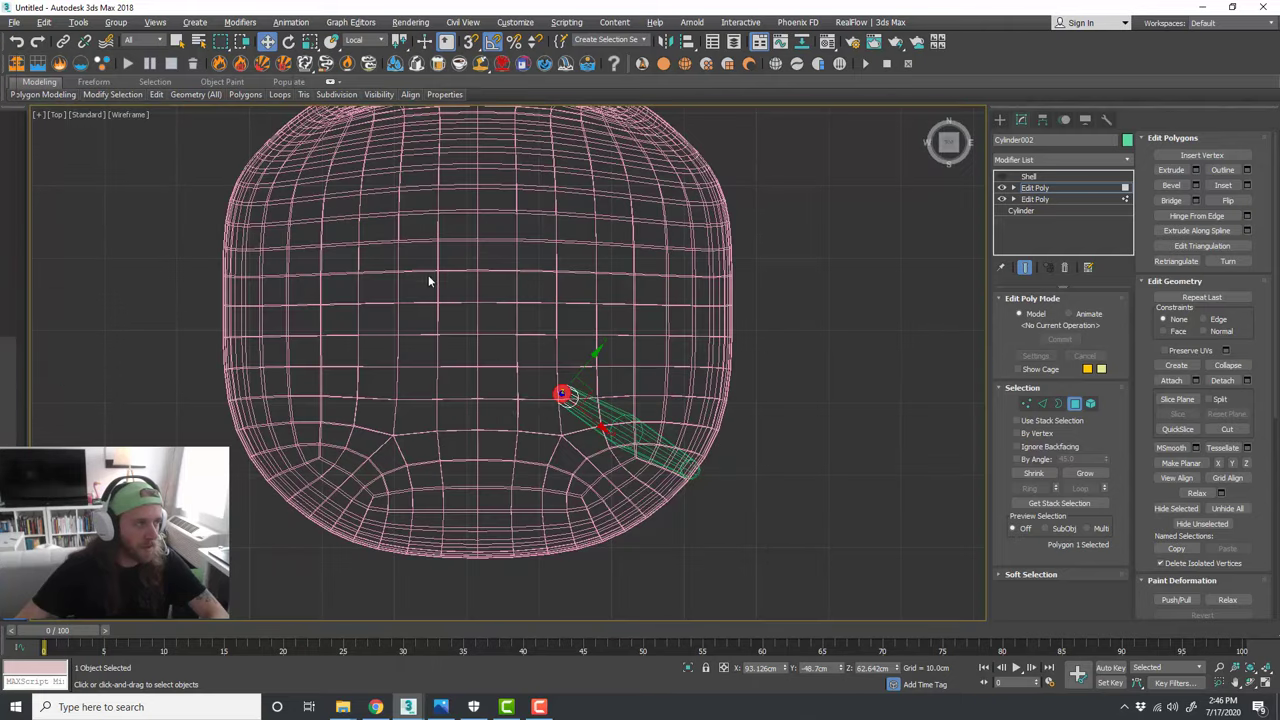
scroll(598, 415, "up", 8)
left_click_drag(485, 321, 474, 313)
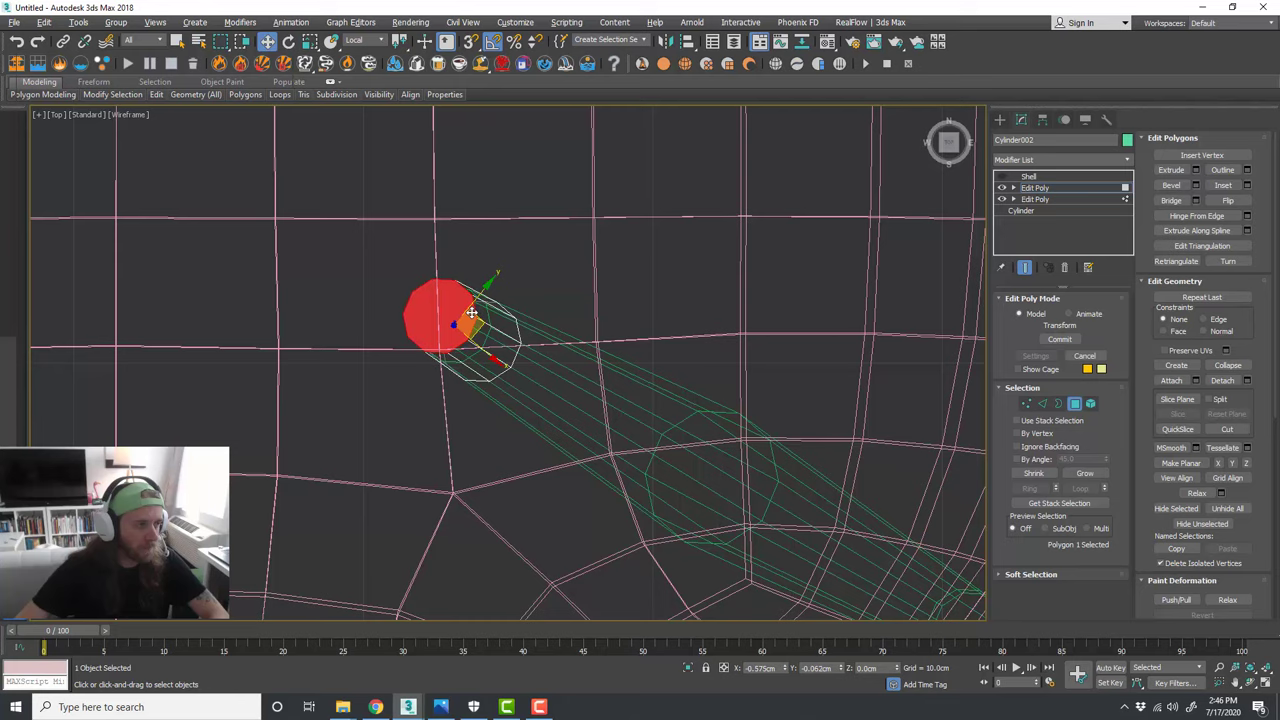
key("alt+w")
key("alt+w")
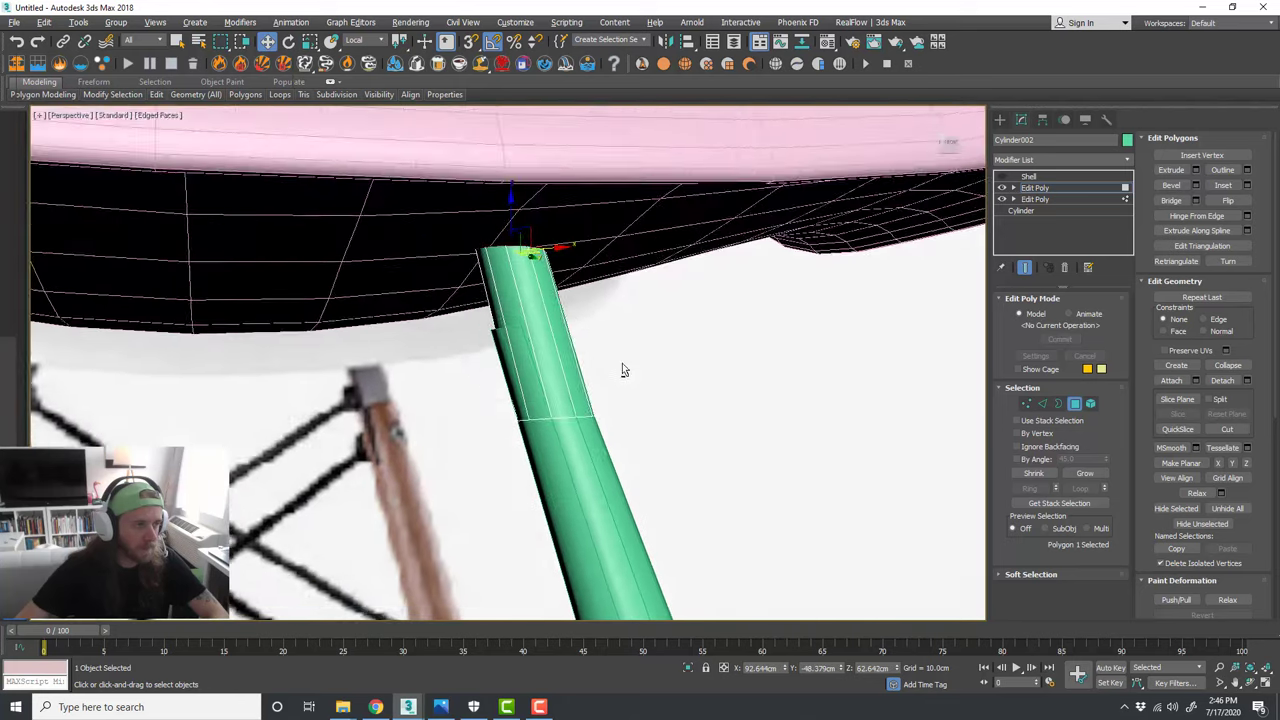
middle_click_drag(622, 370, 842, 281, "alt")
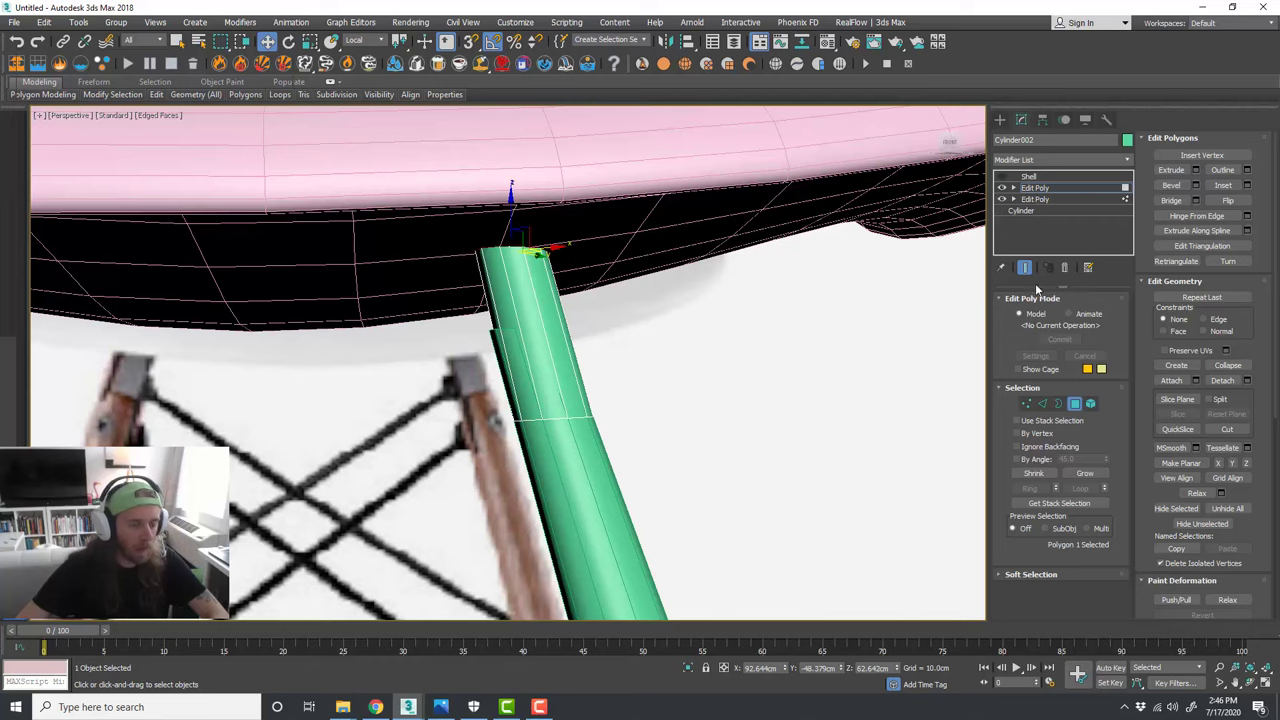
Step: Undo the moves of the sleeve's cap polygon and turn the Shell modifier's display back on
key("ctrl+z")
key("ctrl+z")
key("ctrl+z")
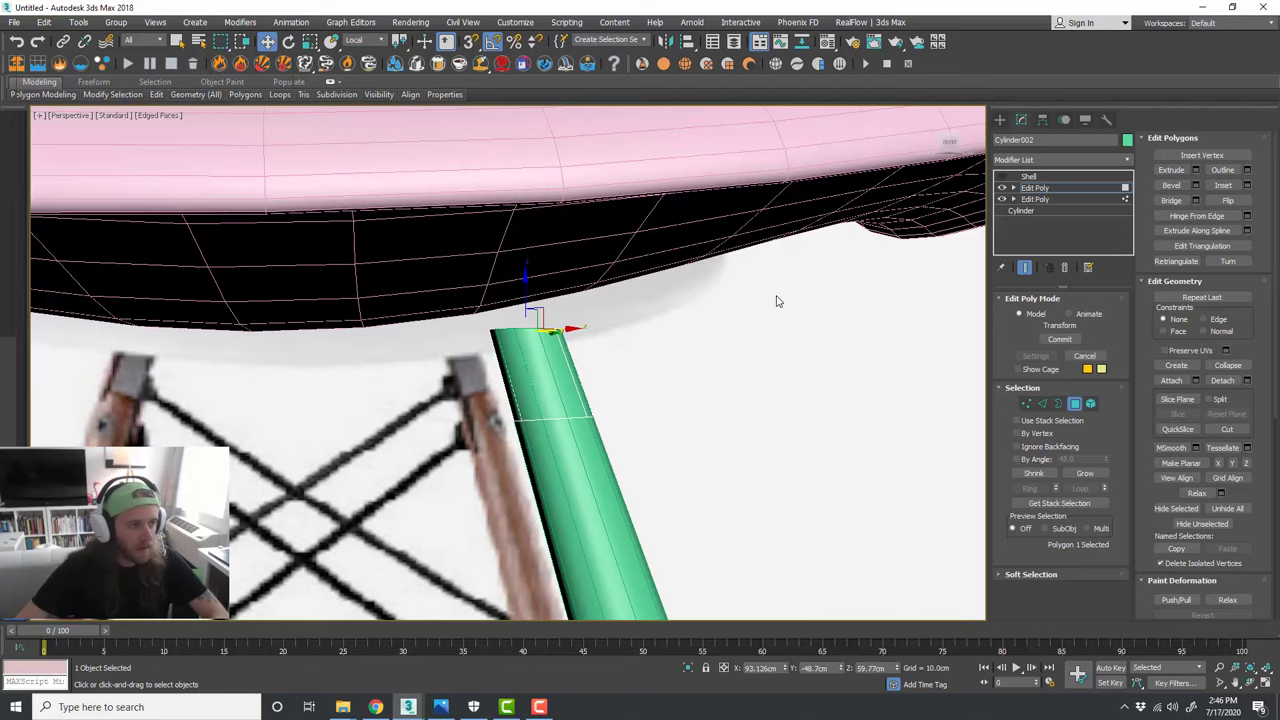
scroll(778, 301, "down", 3)
left_click(1073, 404)
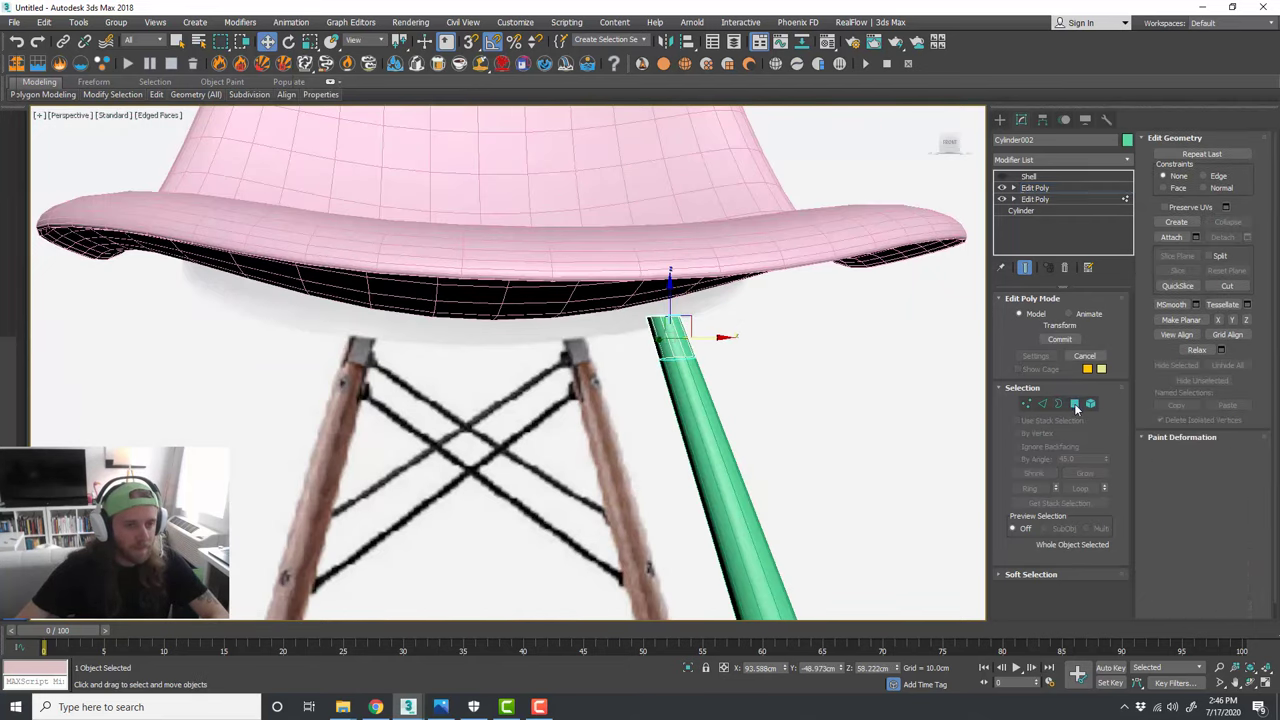
left_click(1030, 177)
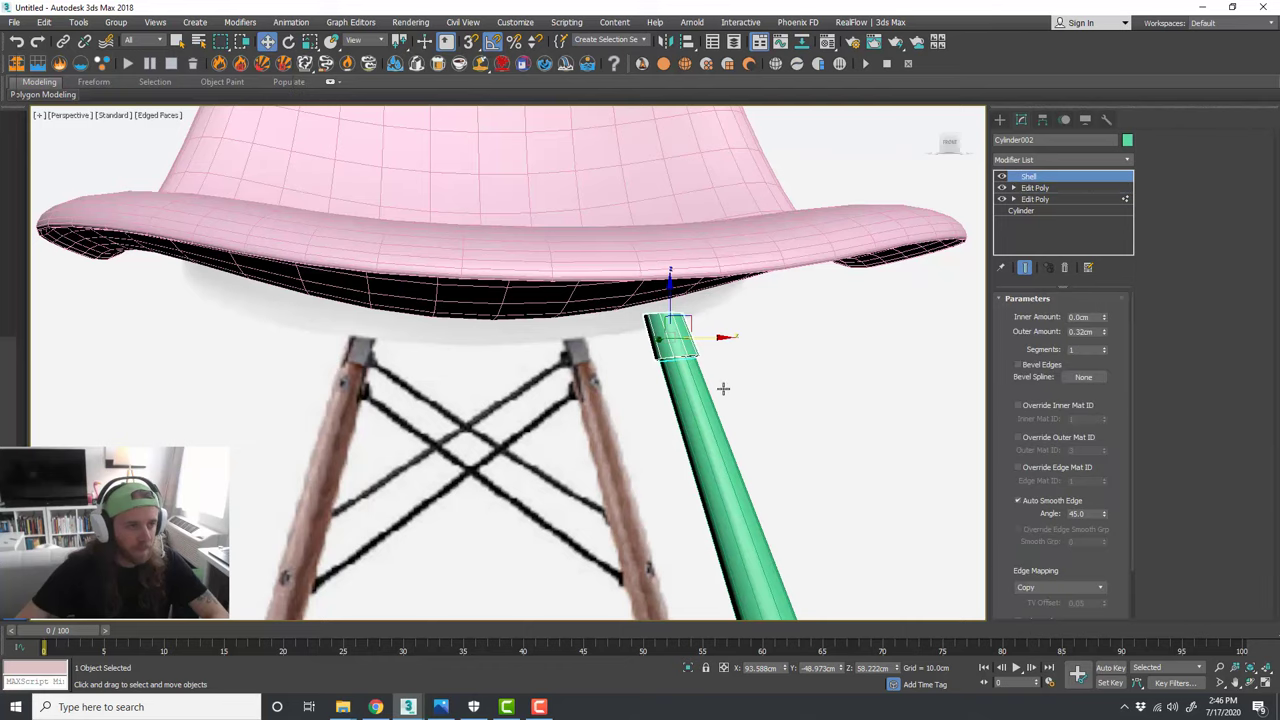
Step: Compare the sleeve and leg with the reference chair's legs and the seat's underside from several angles
middle_click_drag(723, 389, 698, 348)
scroll(634, 320, "down", 3)
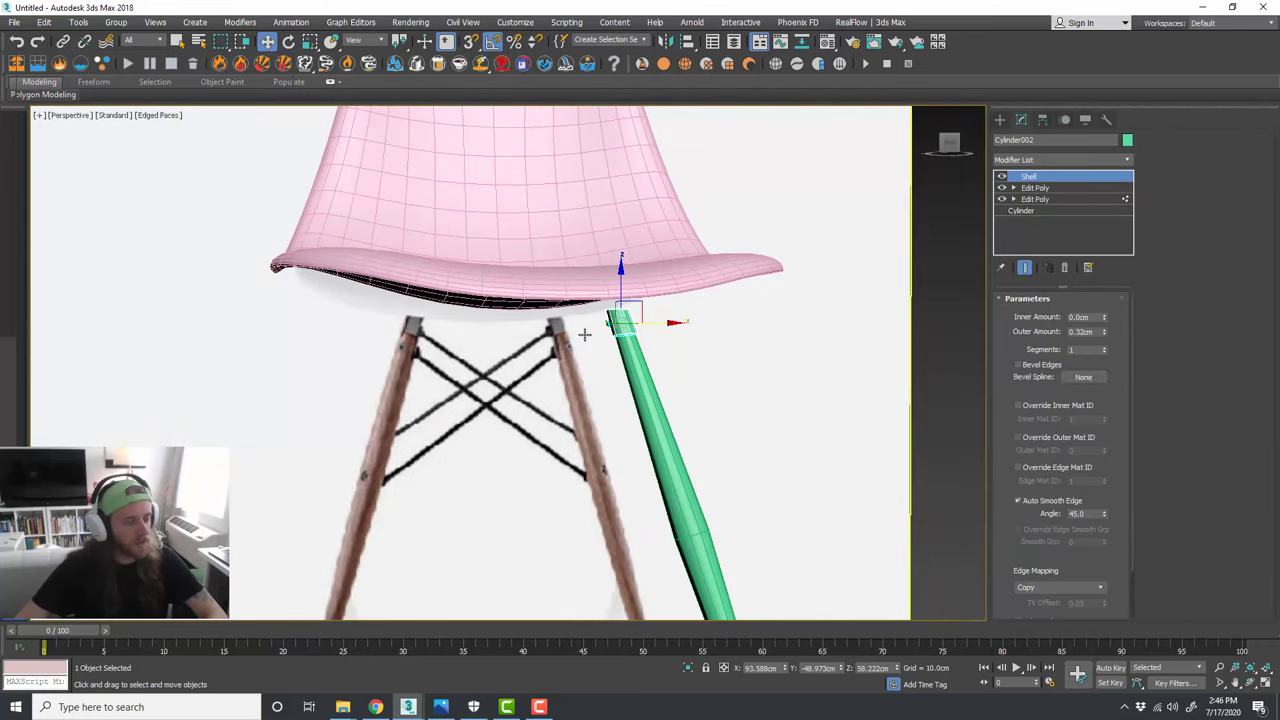
middle_click_drag(574, 343, 585, 349, "alt")
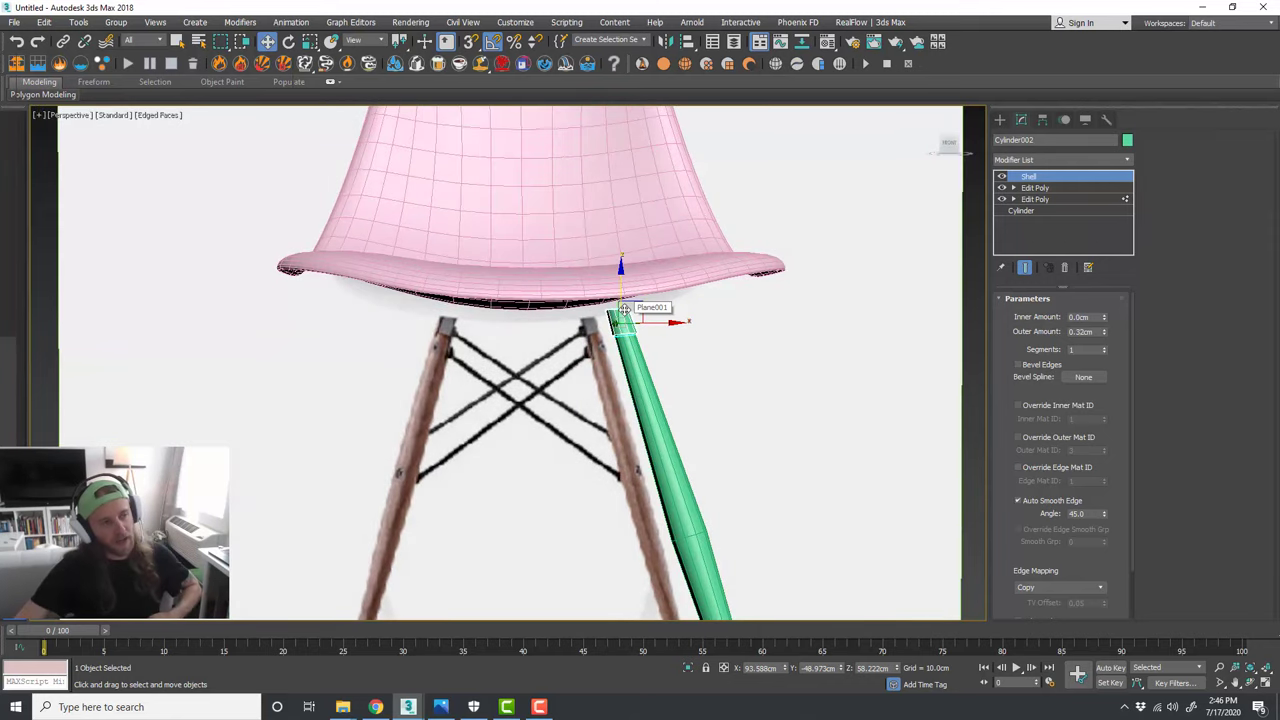
scroll(624, 309, "up", 2)
middle_click_drag(624, 318, 618, 314, "alt")
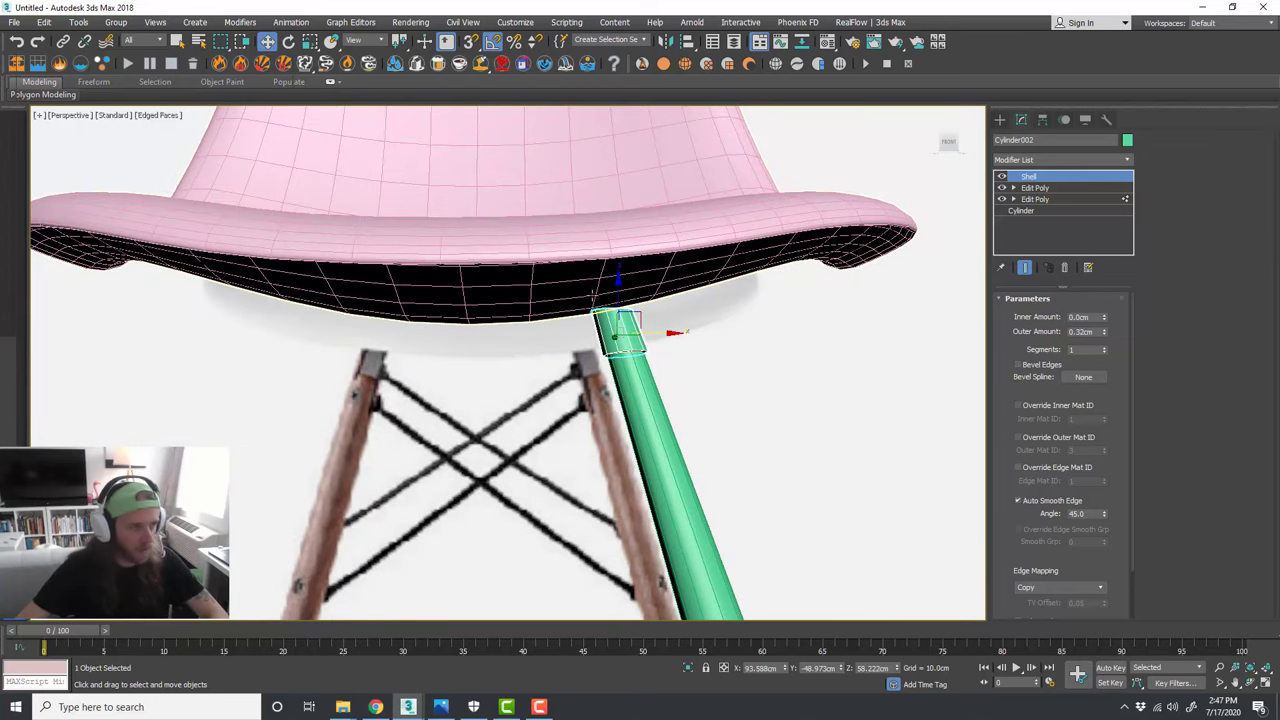
scroll(596, 298, "down", 5)
scroll(600, 290, "up", 3)
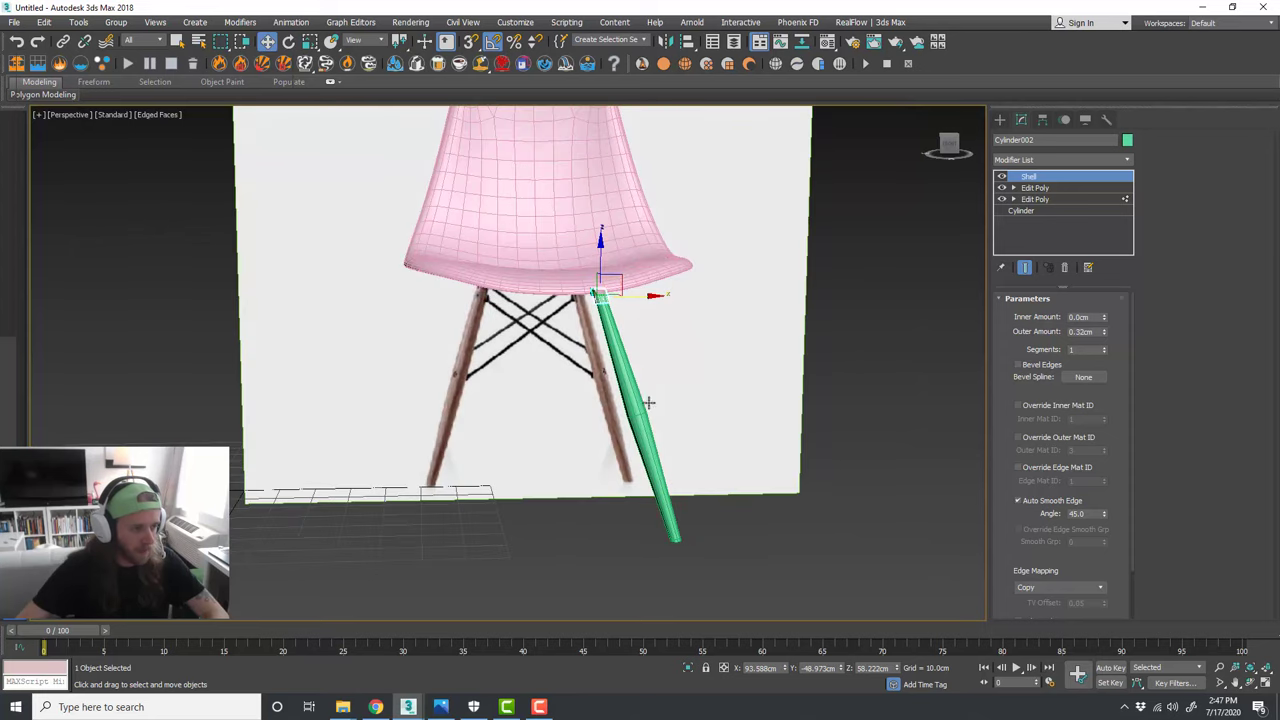
Step: Select the long leg below the sleeve and add a TurboSmooth modifier to it
scroll(648, 402, "up", 2)
left_click(646, 463)
scroll(624, 358, "up", 2)
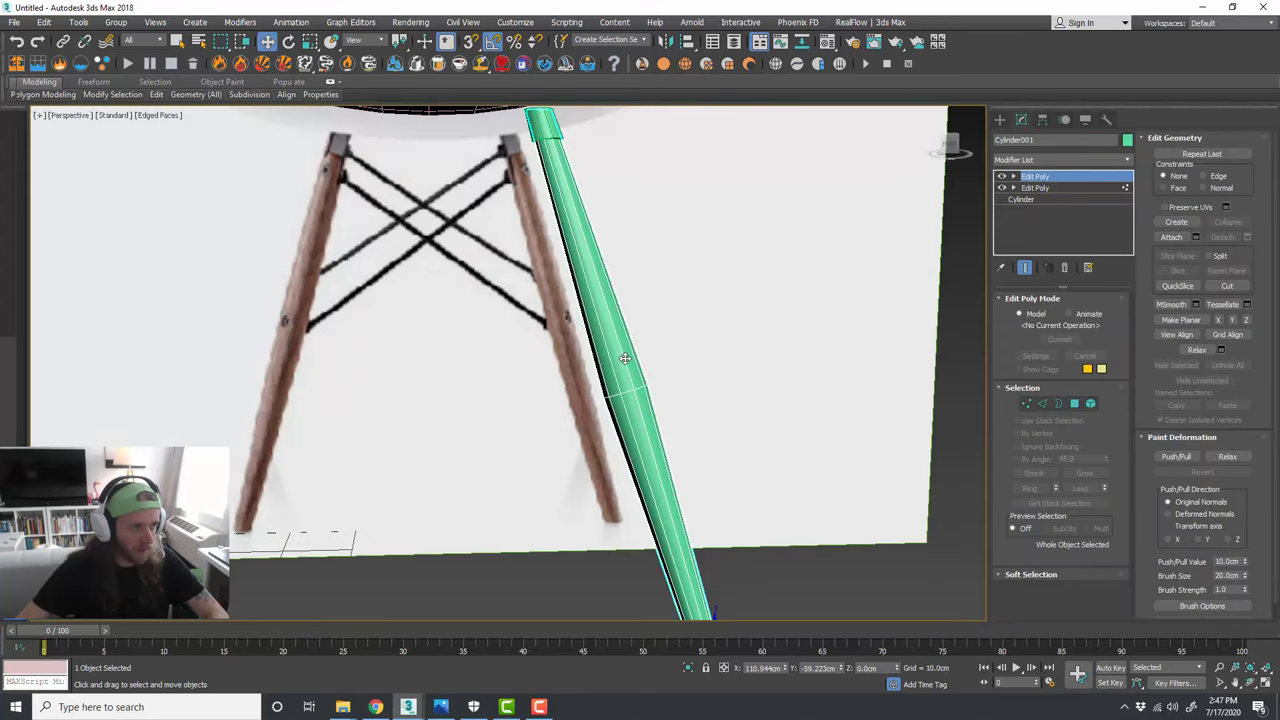
scroll(624, 358, "down", 2)
middle_click_drag(646, 360, 653, 376)
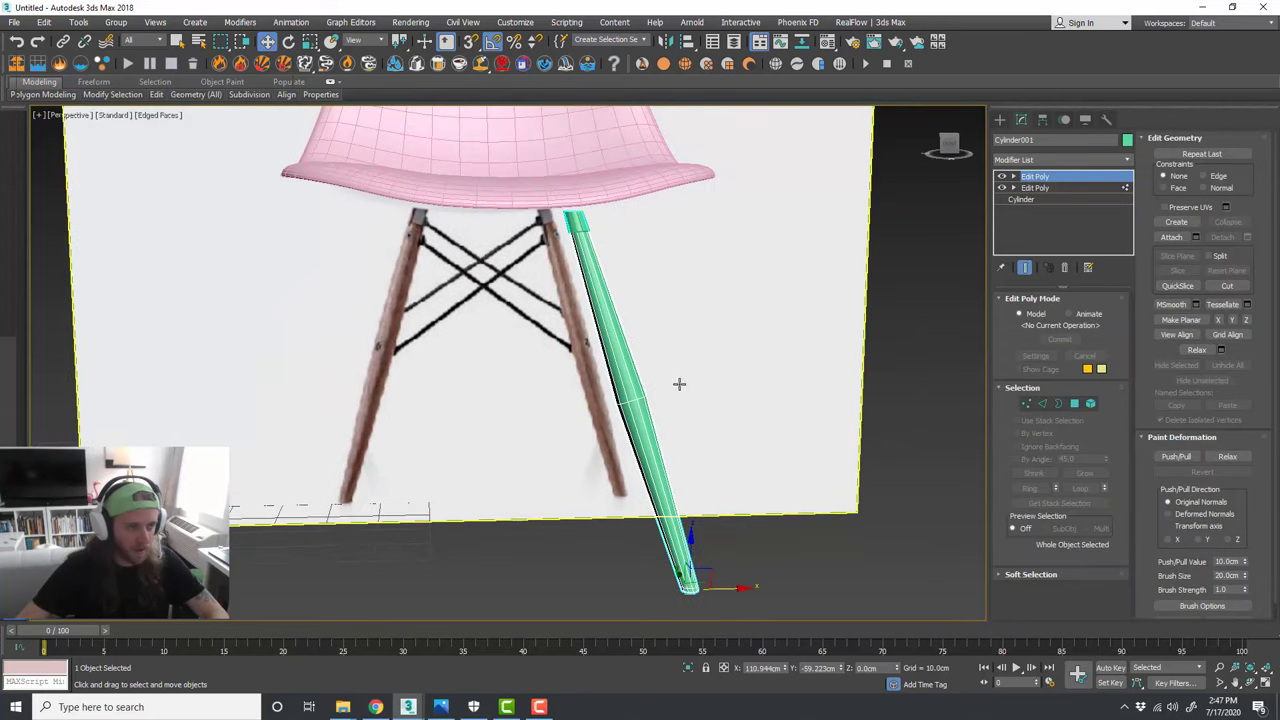
left_click(1128, 162)
scroll(1133, 370, "down", 10)
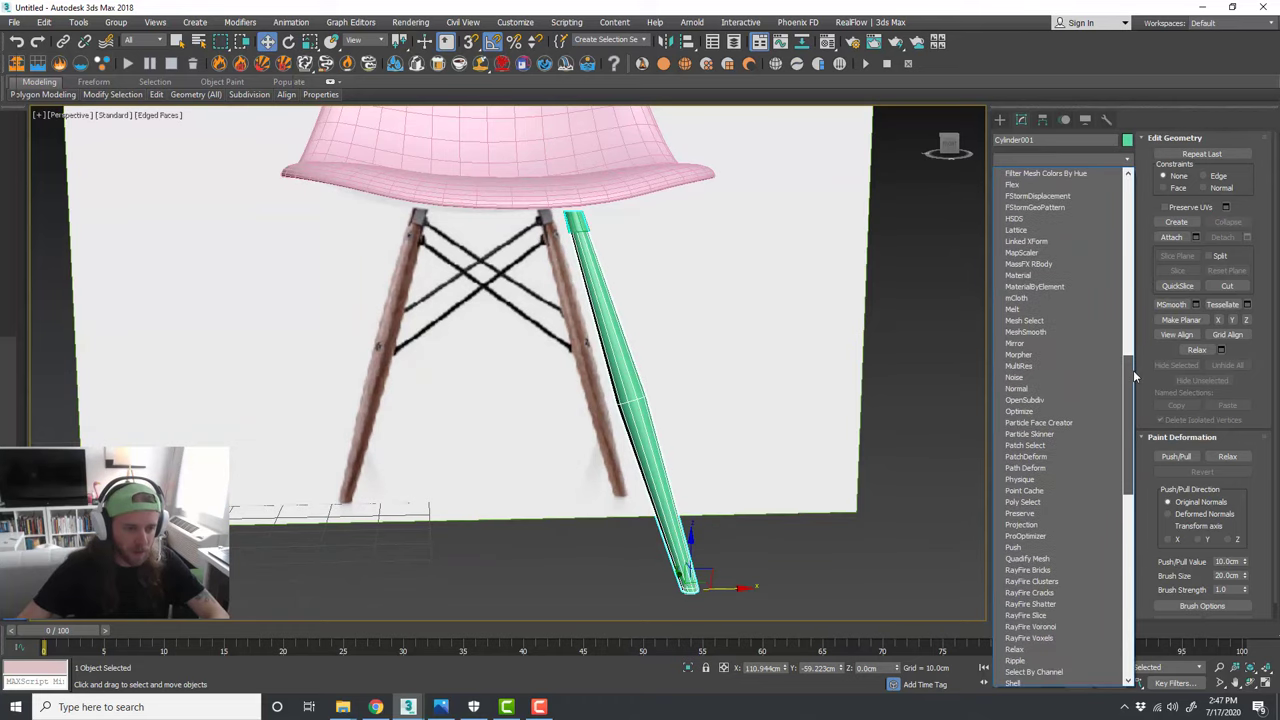
left_click_drag(1133, 370, 1140, 473)
left_click(1089, 524)
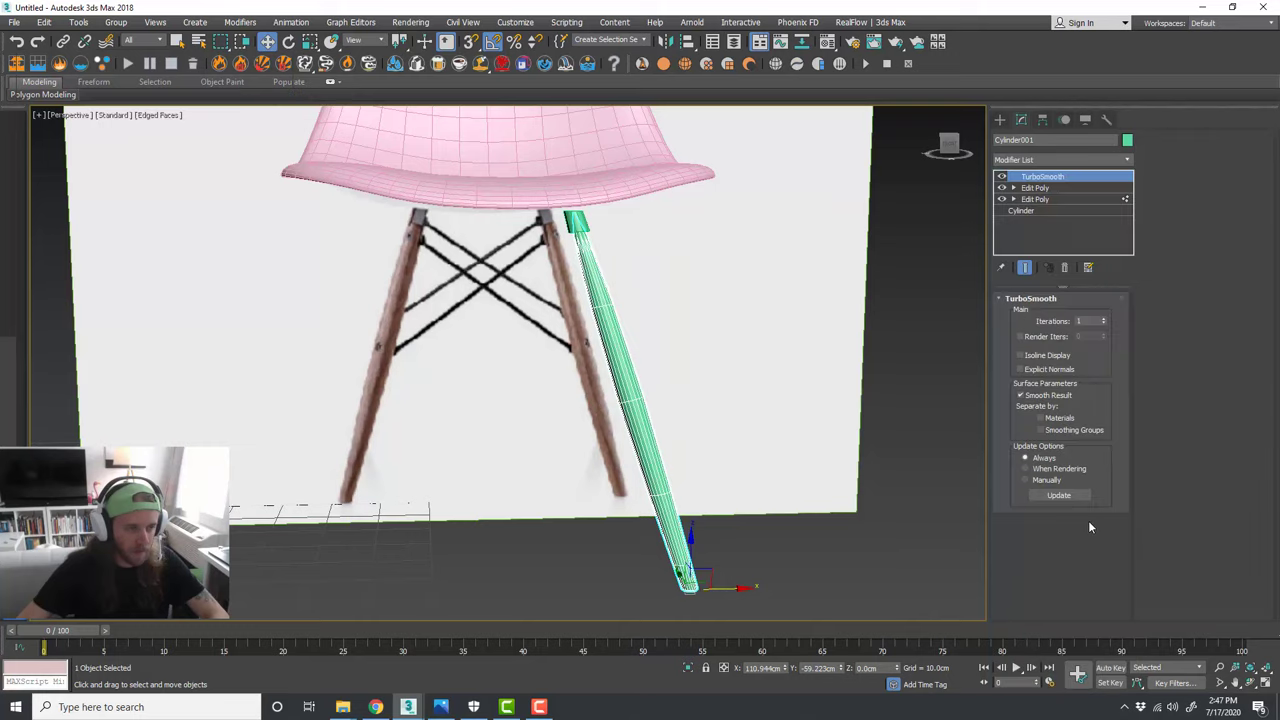
Step: With TurboSmooth hidden, connect the leg's upper lengthwise edges with 1 segment slid to -96, and show the smoothing again
left_click(1001, 177)
left_click(1038, 188)
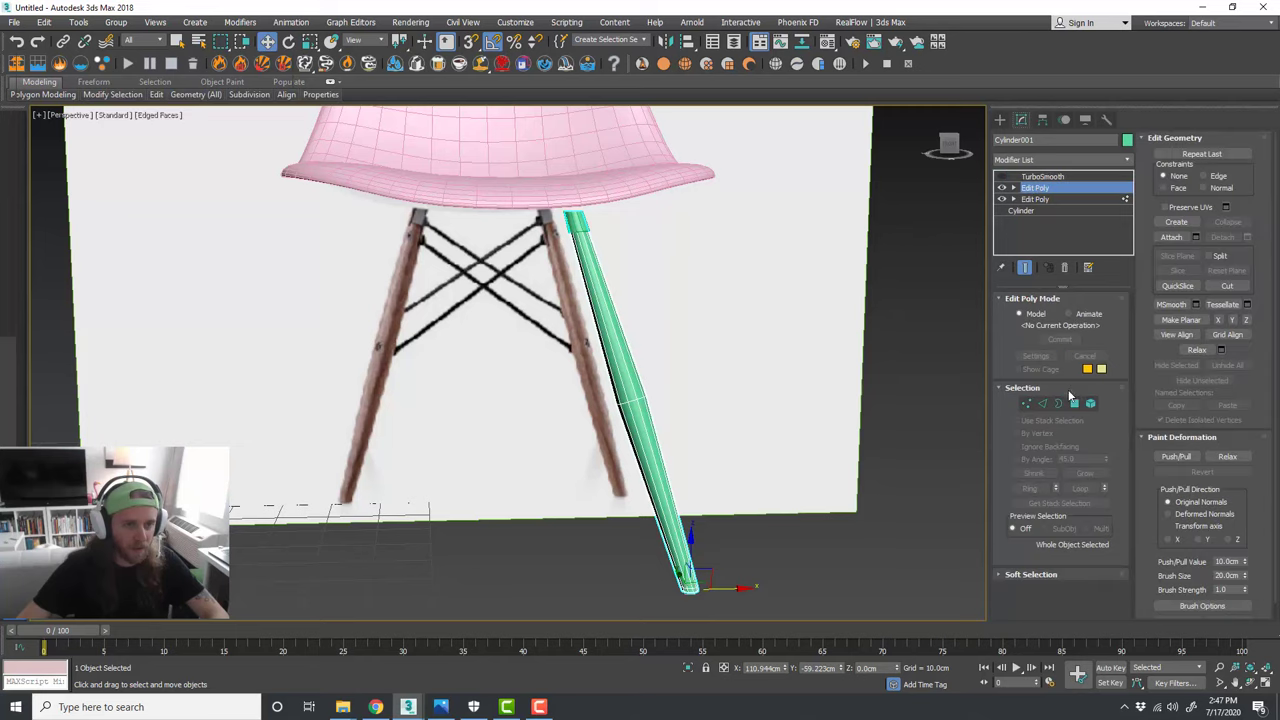
left_click(1043, 404)
left_click_drag(694, 308, 484, 289)
scroll(592, 232, "up", 3)
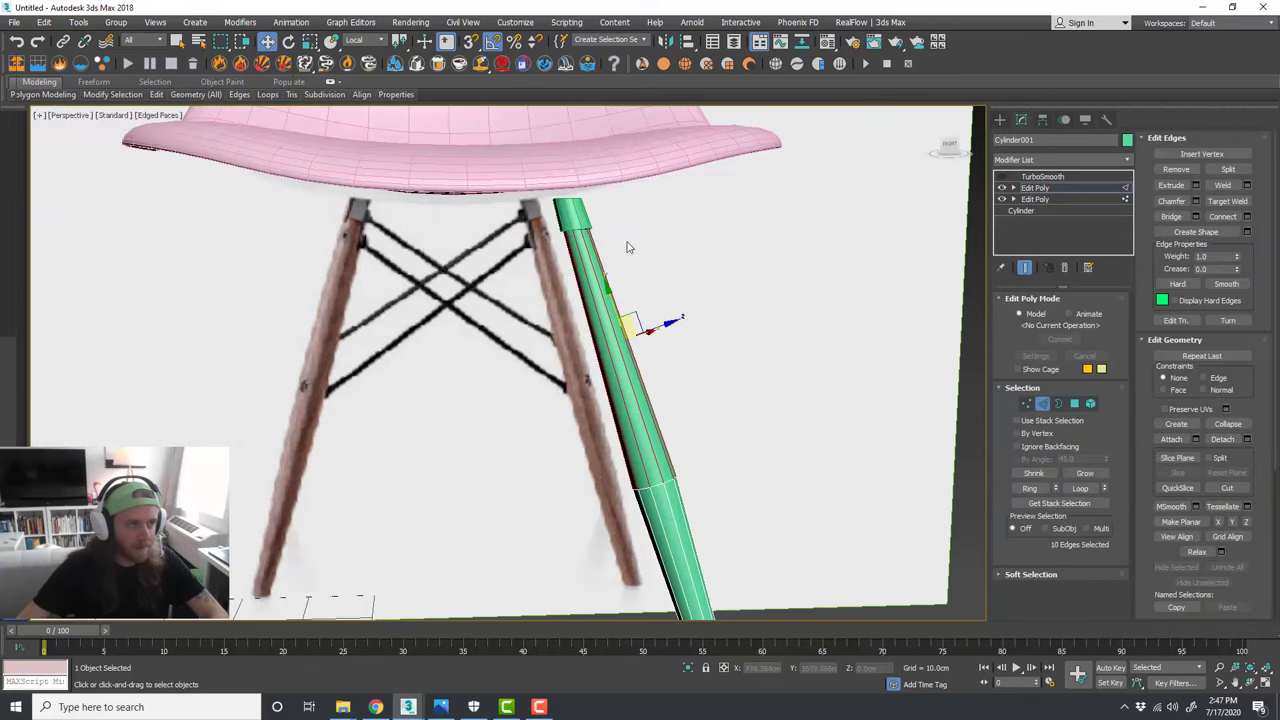
left_click(1247, 216)
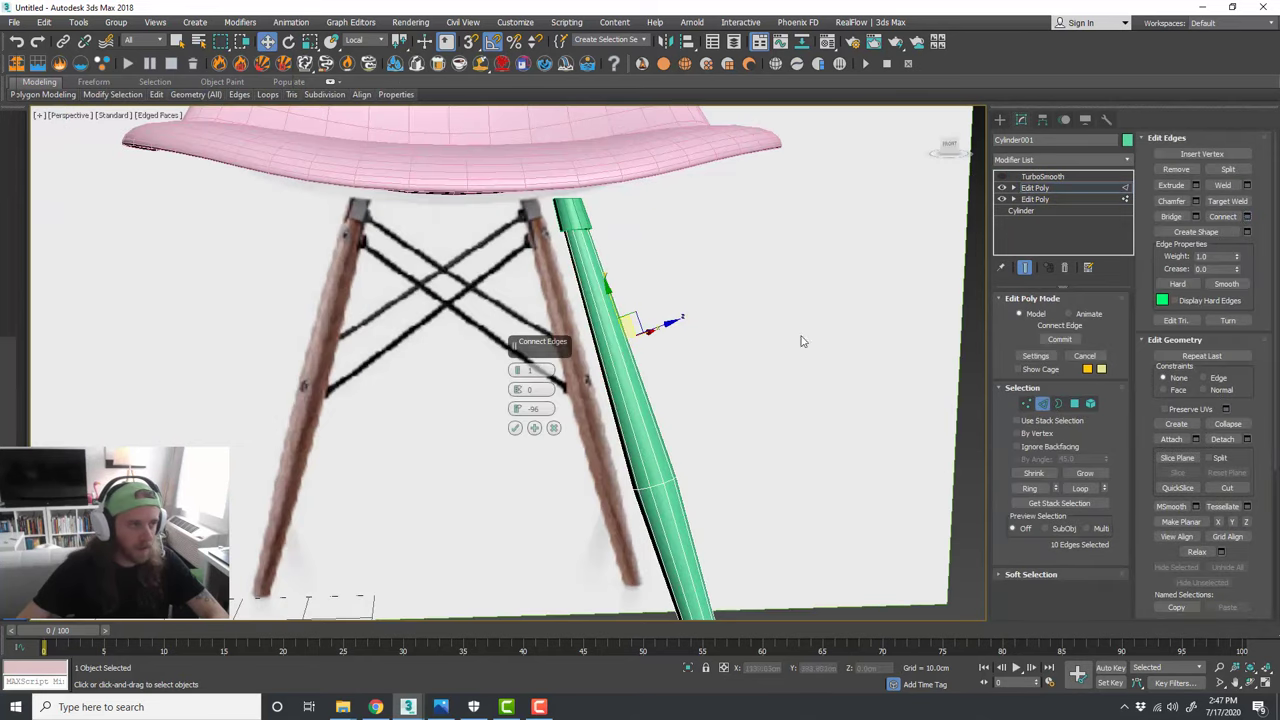
left_click(515, 427)
left_click(1035, 176)
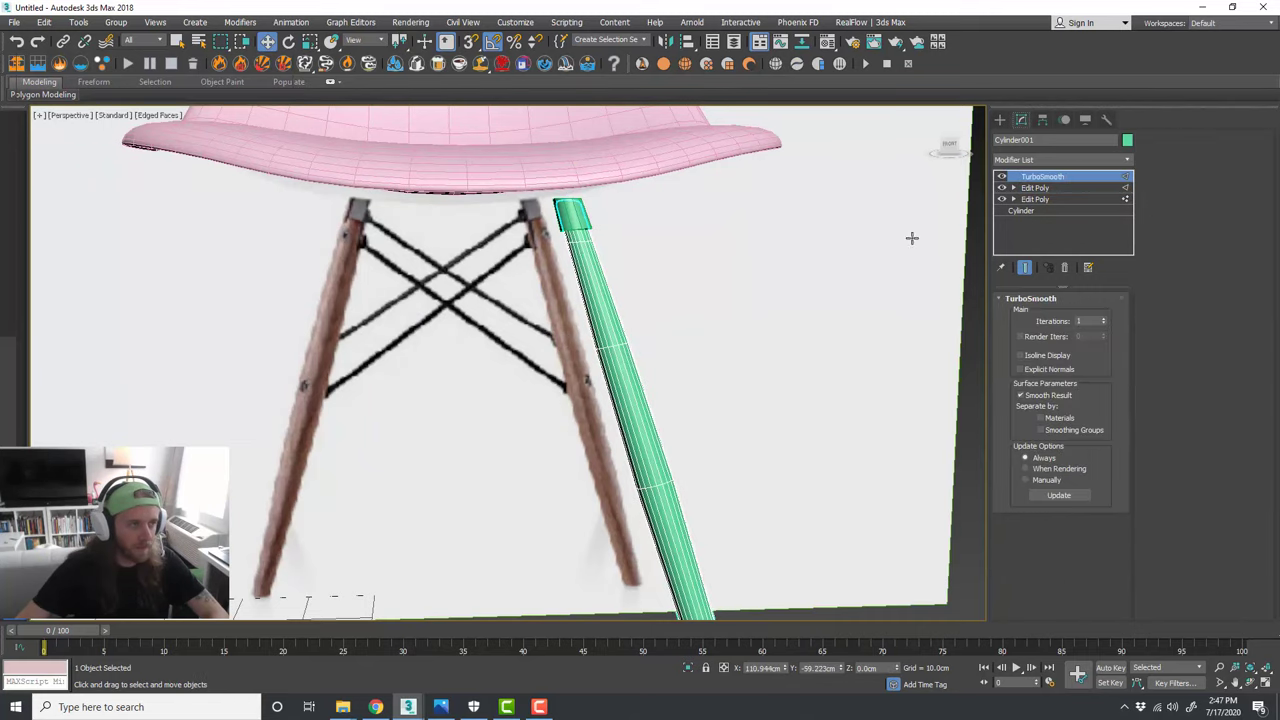
Step: Try 2 TurboSmooth iterations on the leg while checking its bottom end, and set the iterations back to 1
scroll(621, 277, "down", 4)
scroll(663, 379, "up", 3)
left_click(892, 403)
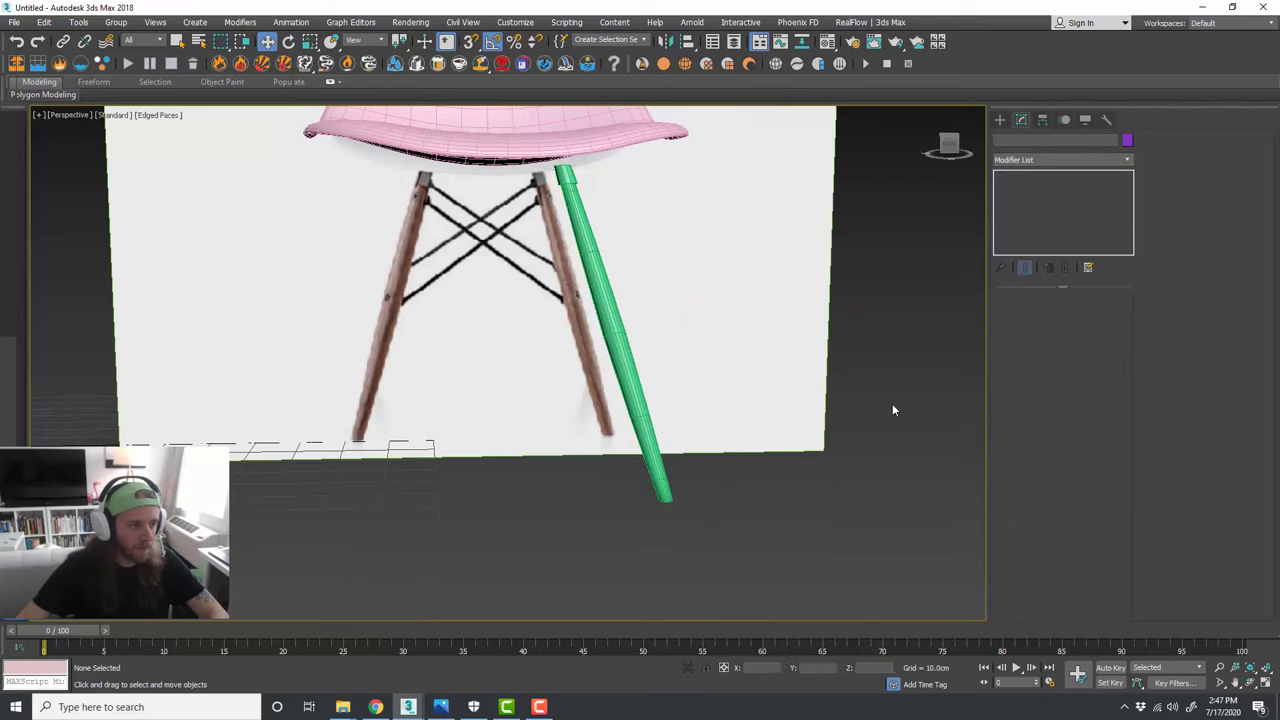
scroll(655, 517, "up", 4)
scroll(714, 434, "up", 2)
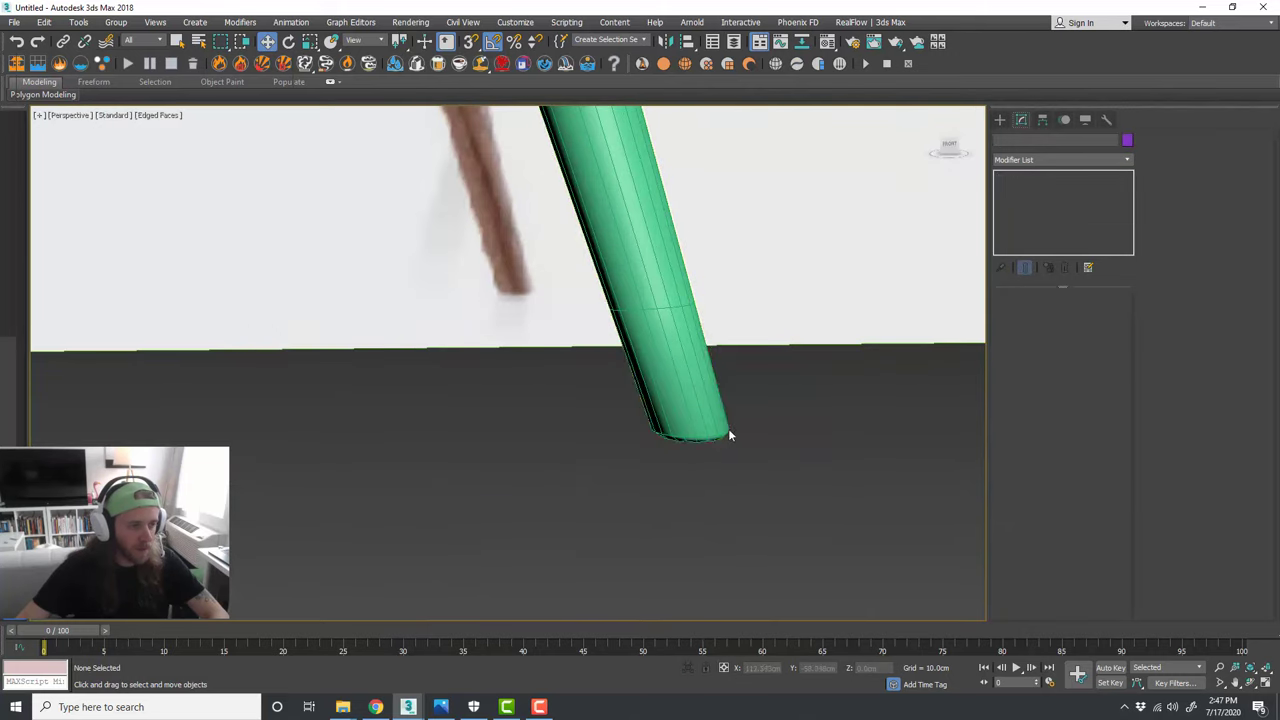
left_click(701, 415)
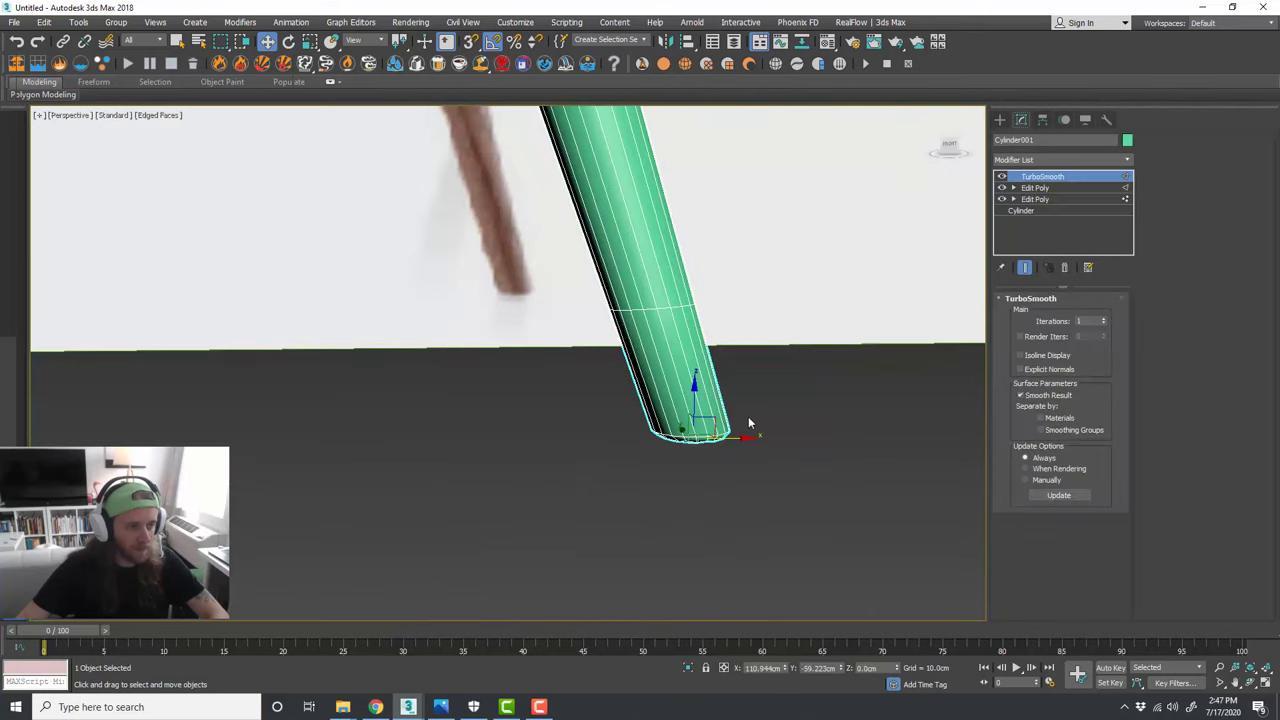
left_click(1105, 318)
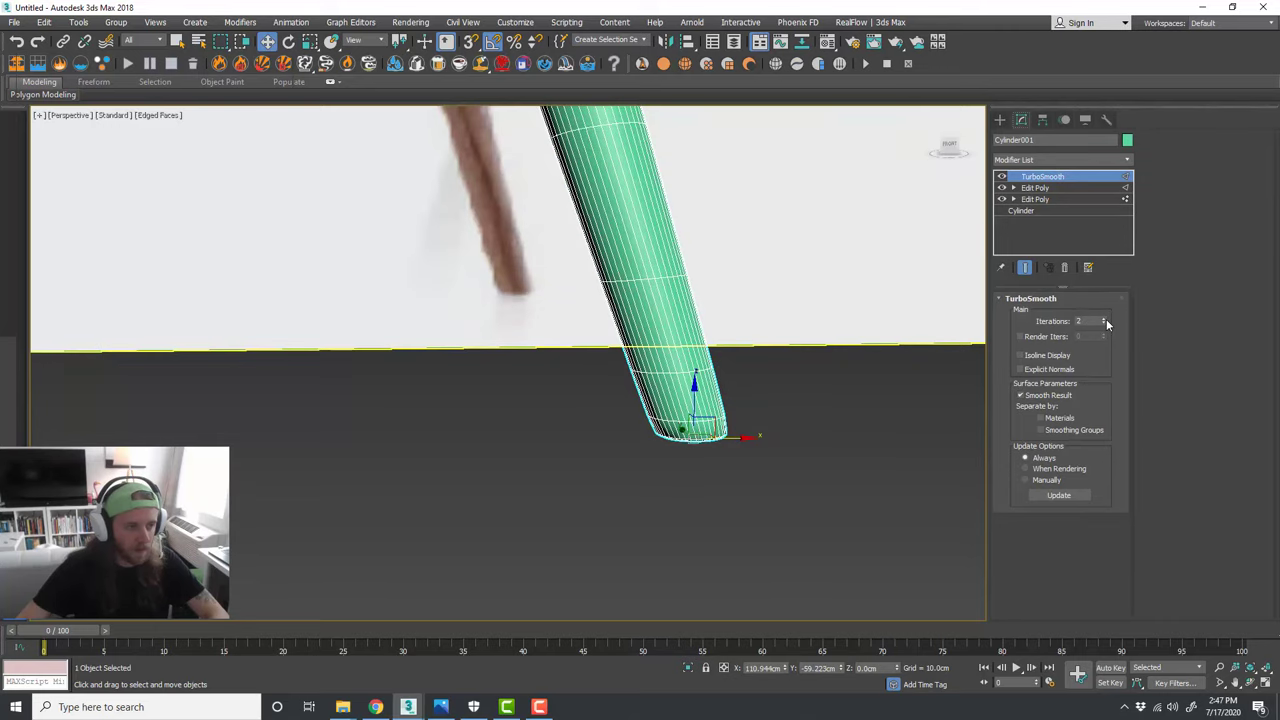
left_click(1105, 323)
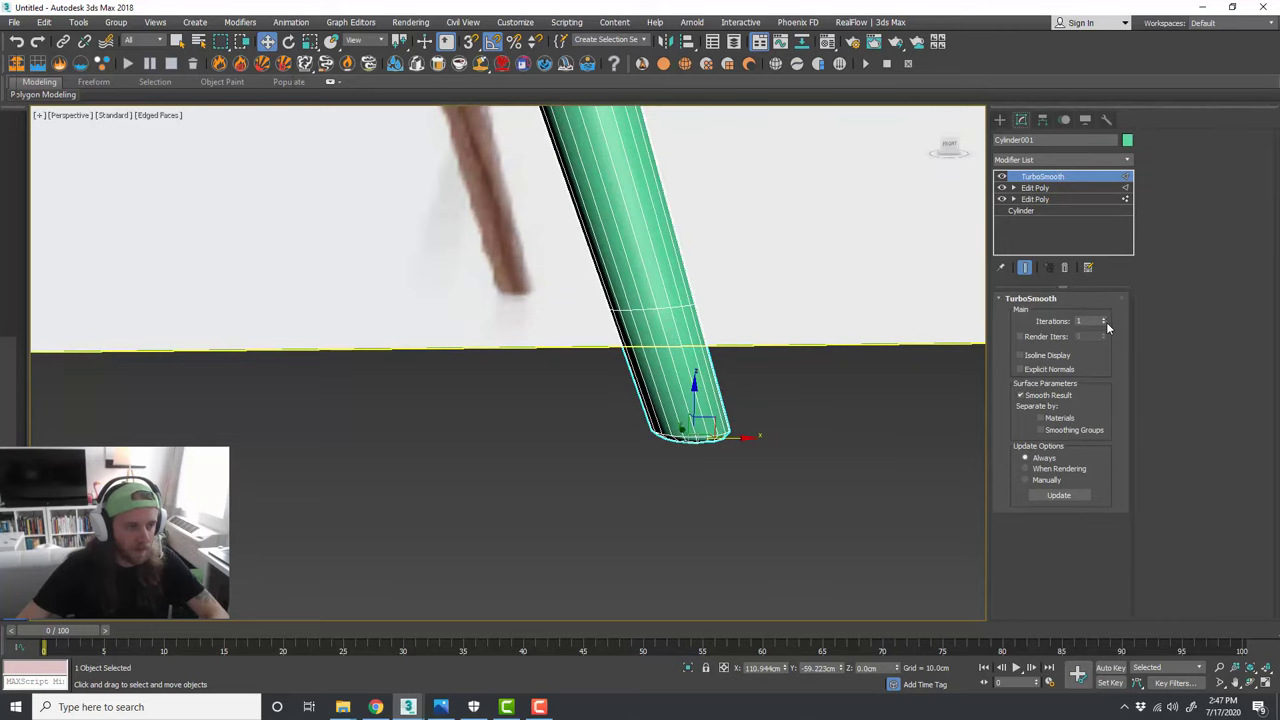
Step: Deselect the leg and inspect the smoothed leg and its sleeve beside the reference legs
left_click(698, 465)
scroll(794, 480, "down", 6)
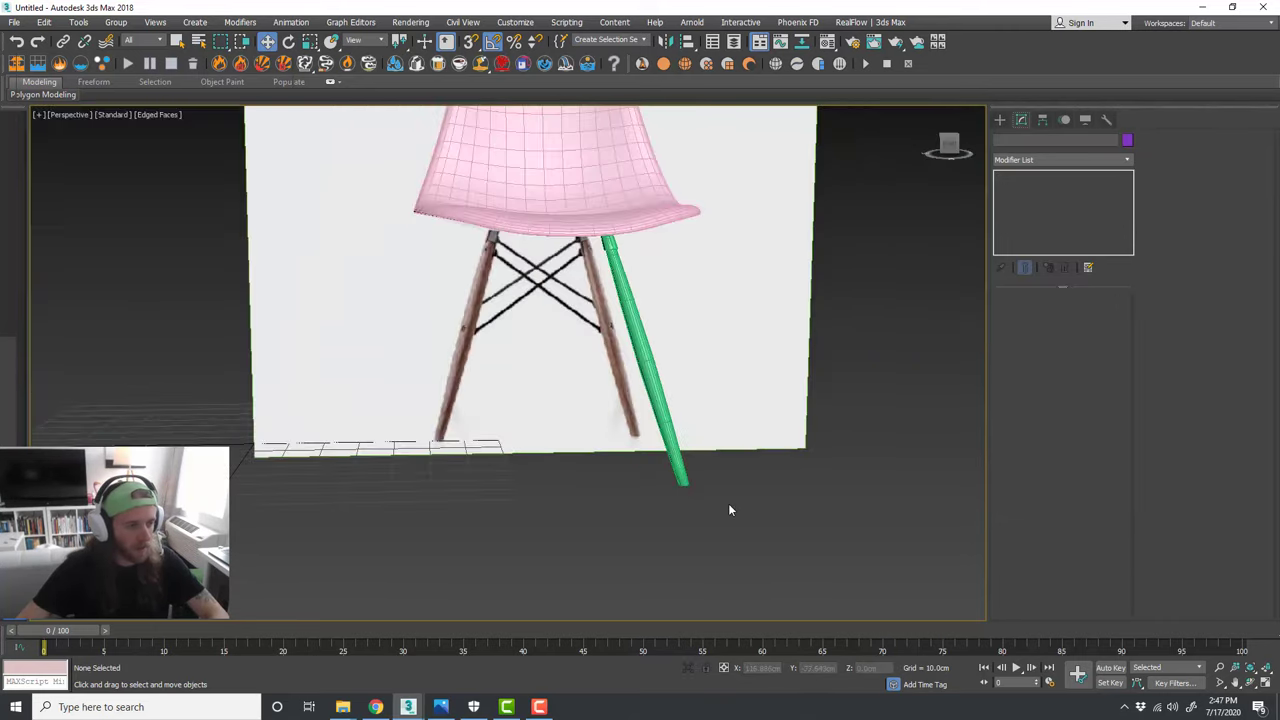
middle_click_drag(717, 385, 713, 413)
scroll(625, 314, "up", 5)
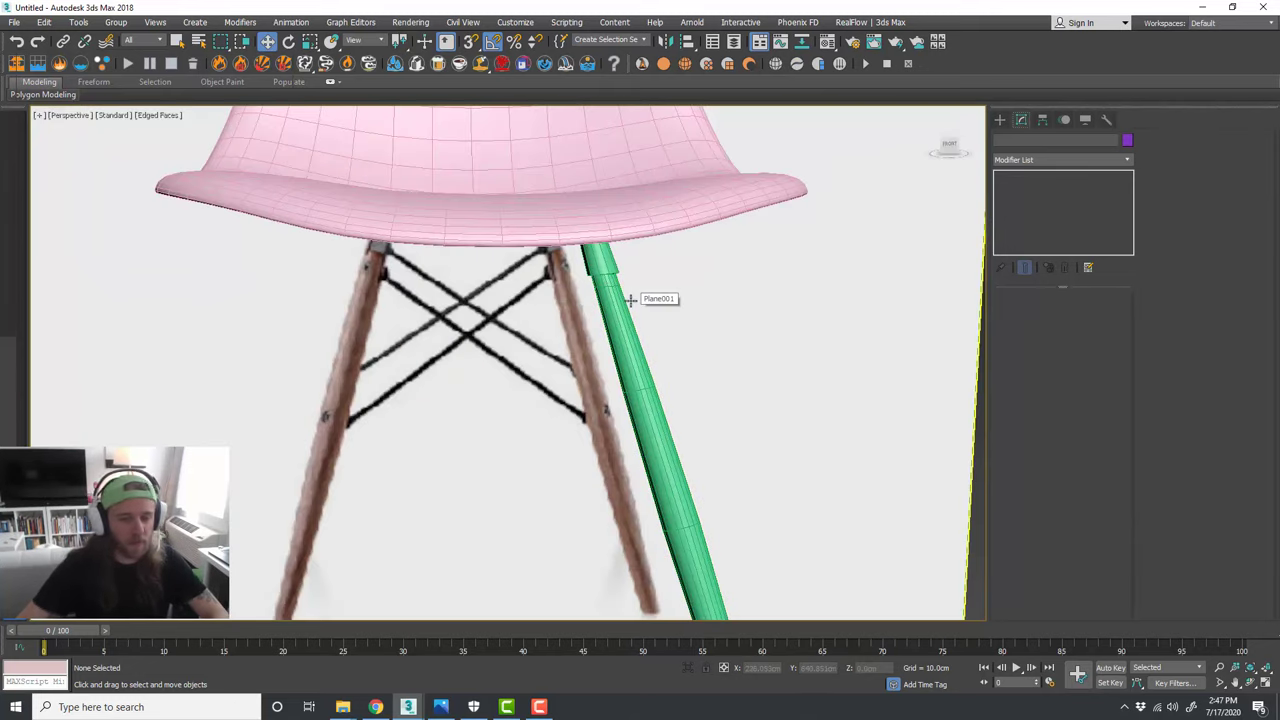
Step: Lower the seat shell in the front view to a Z position of about 61.9 cm
left_click(624, 306)
left_click(611, 272, "ctrl")
scroll(630, 334, "down", 3)
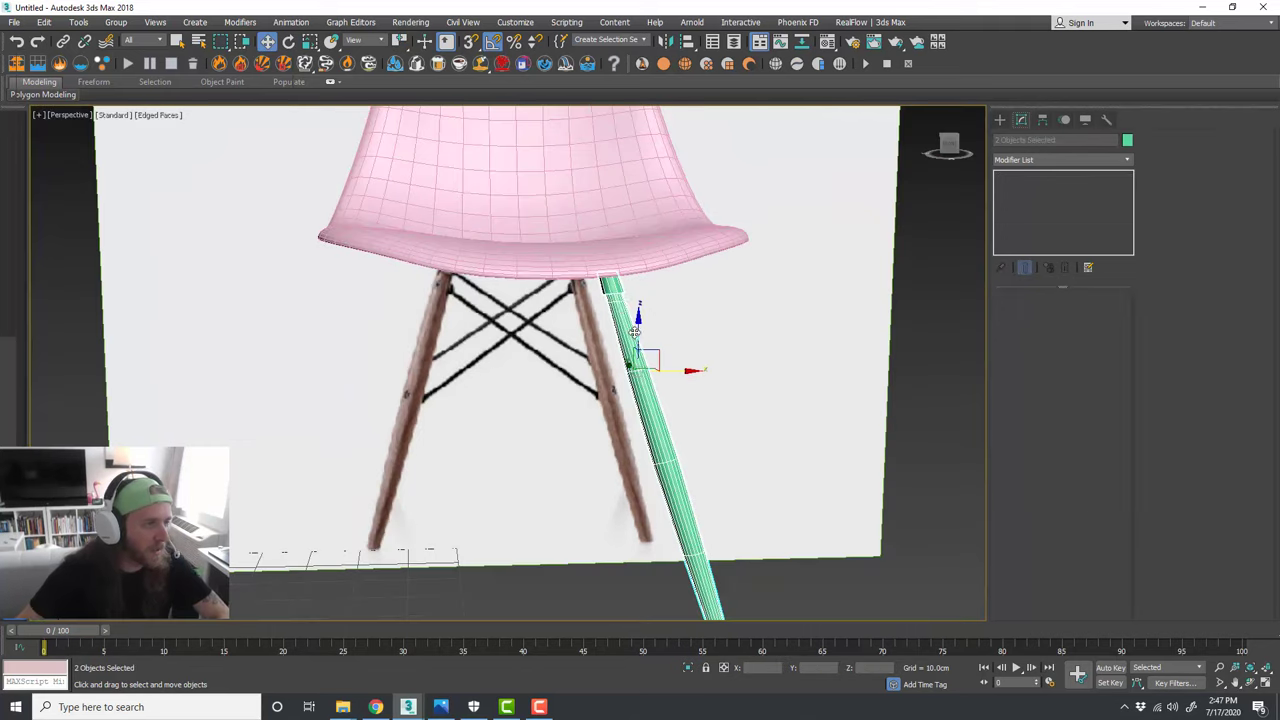
left_click(598, 249)
key("alt+w")
right_click(738, 274)
key("alt+w")
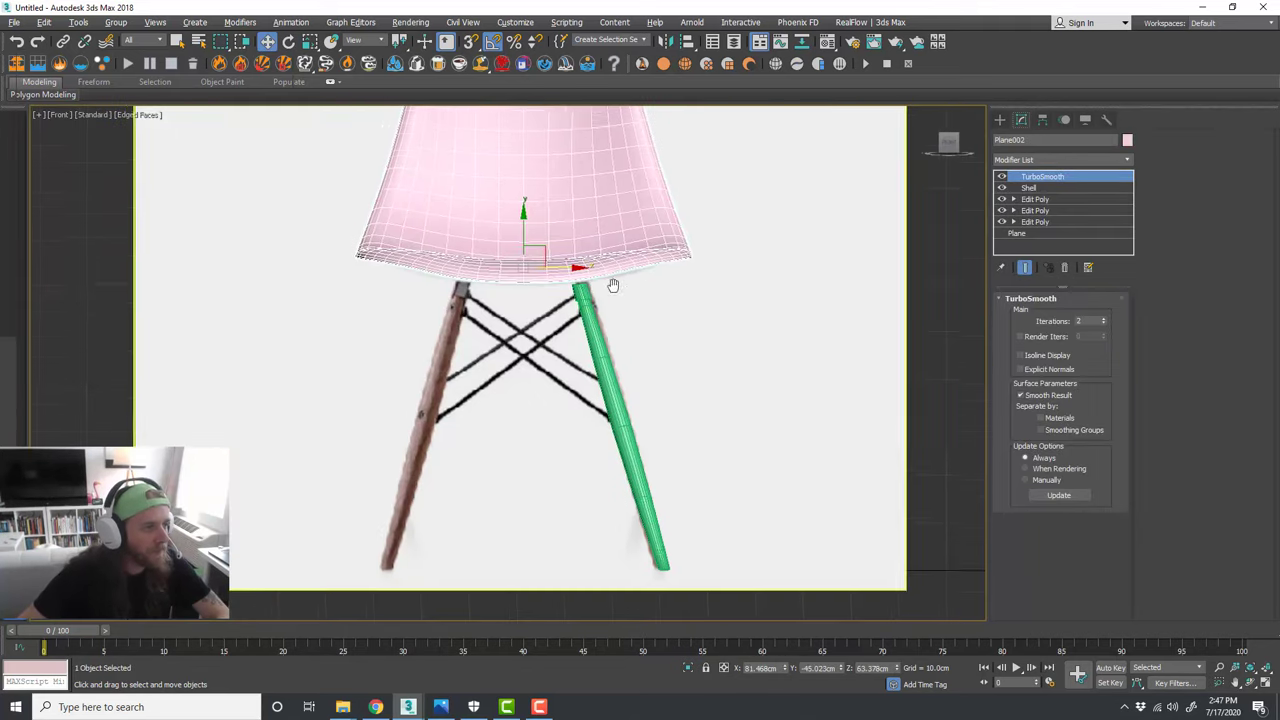
scroll(531, 240, "up", 2)
left_click_drag(517, 228, 524, 238)
scroll(564, 283, "down", 2)
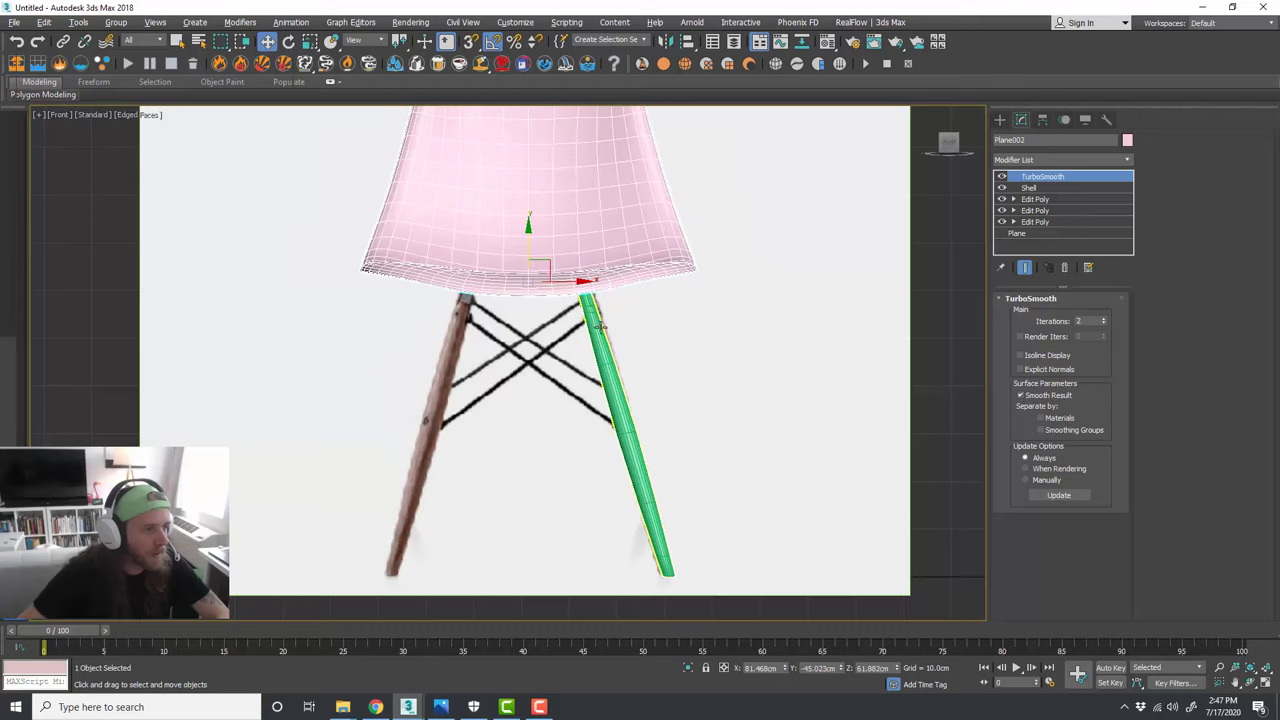
Step: Group the leg and its sleeve under the name "chair leg"
left_click(601, 323)
left_click(590, 302, "ctrl")
scroll(625, 334, "down", 2)
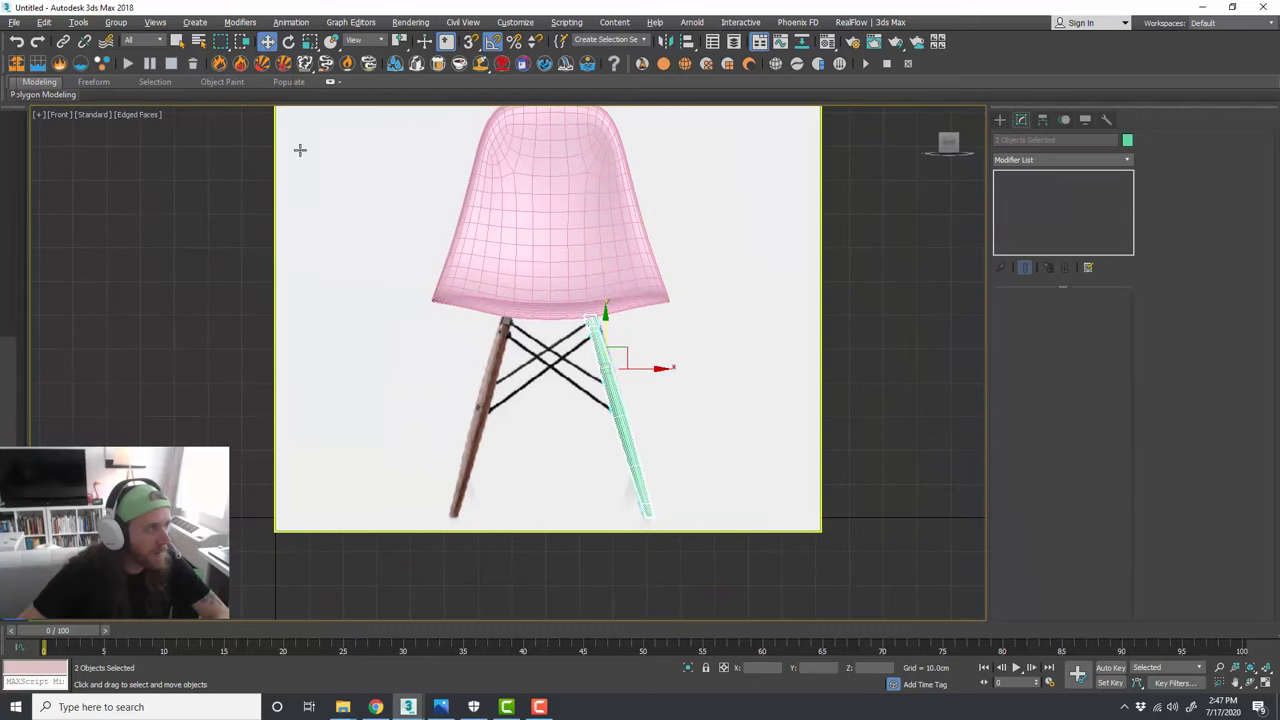
left_click(116, 22)
left_click(128, 42)
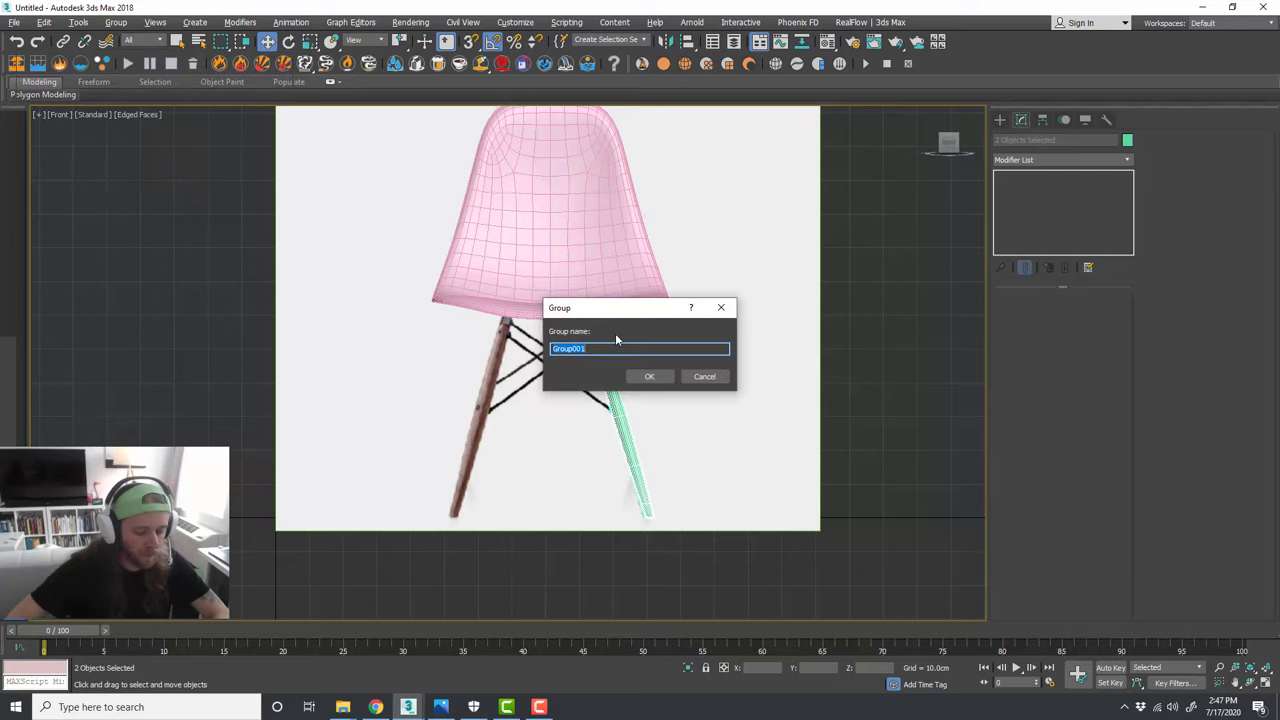
type("chair leg")
key("Return")
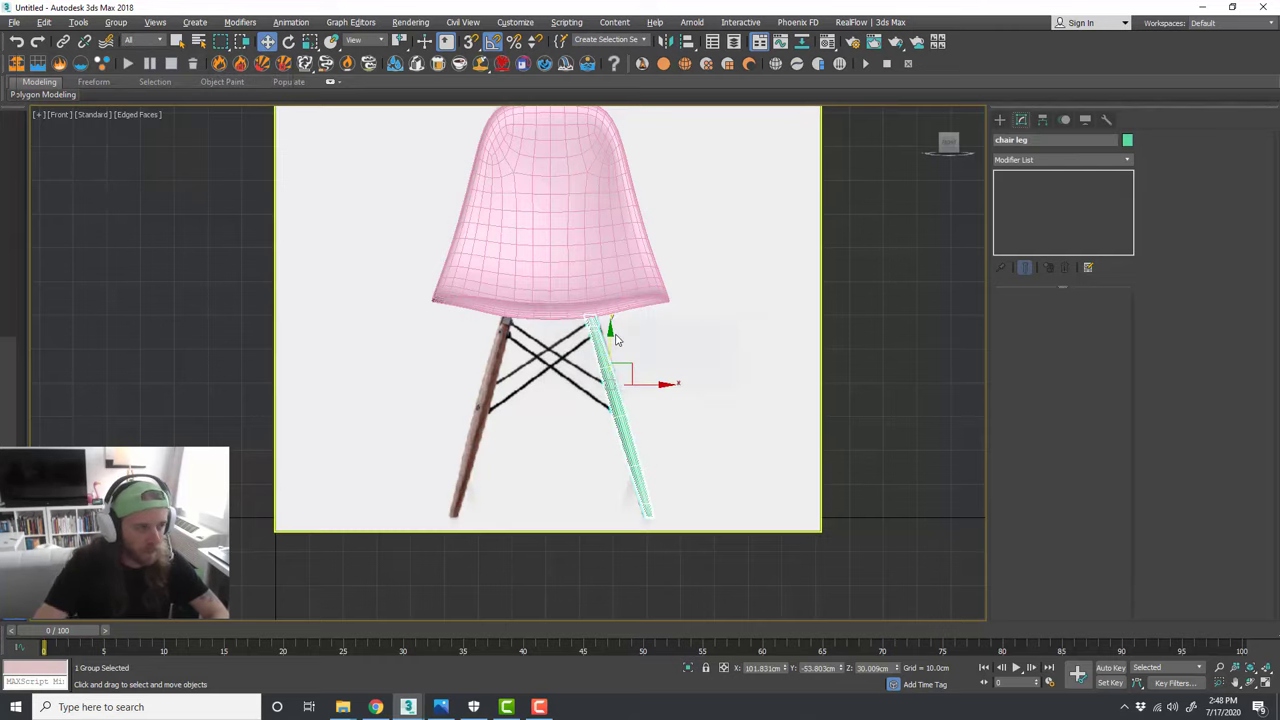
Step: Clone the chair leg group as one instance, offset along X toward the opposite reference leg to about X 76.4 cm
scroll(655, 375, "up", 3)
left_click_drag(659, 379, 540, 381, "shift")
left_click(592, 325)
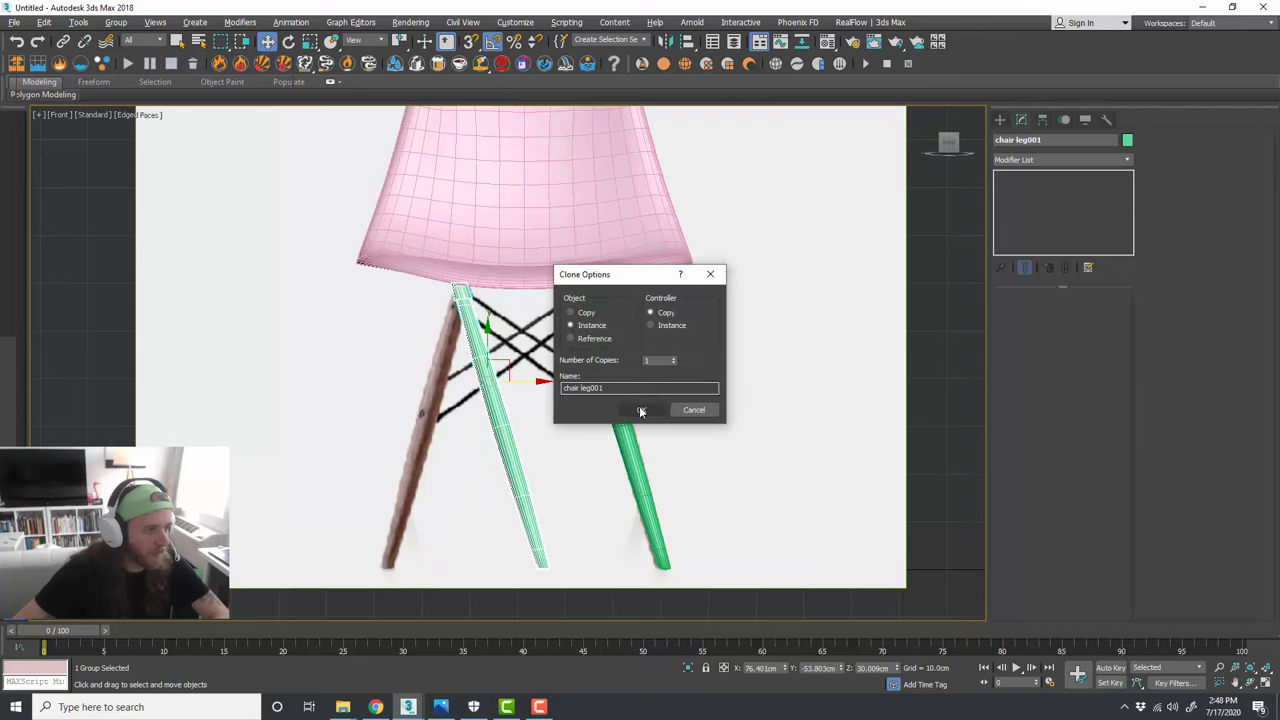
left_click(641, 409)
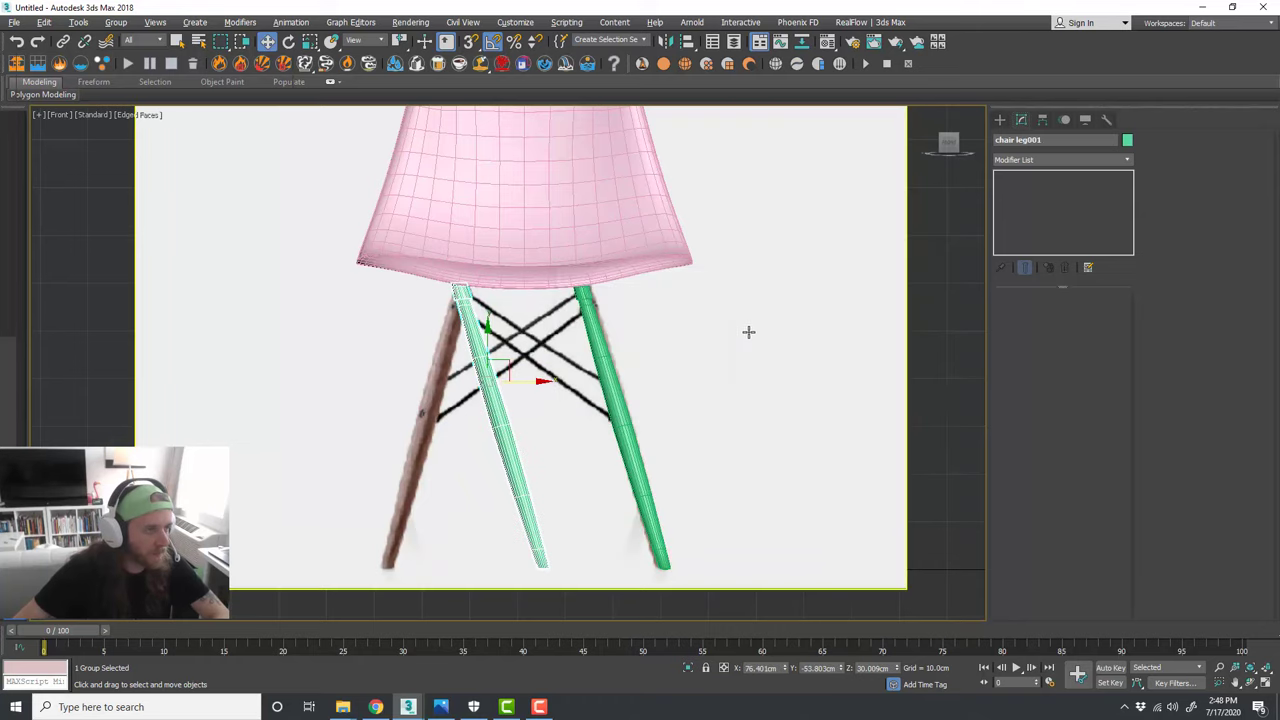
Step: Mirror the cloned leg across X without cloning and move it outward in the top view to about X 61.9 cm
left_click(667, 41)
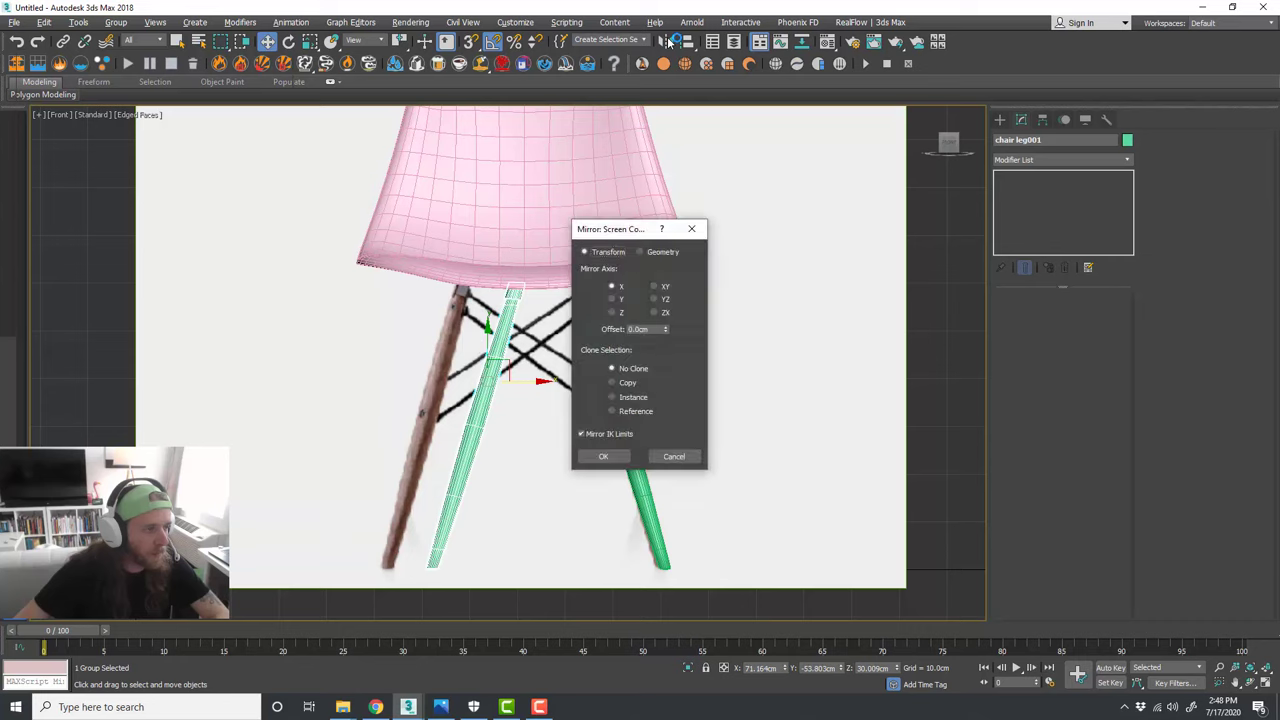
left_click(603, 456)
key("alt+w")
key("alt+w")
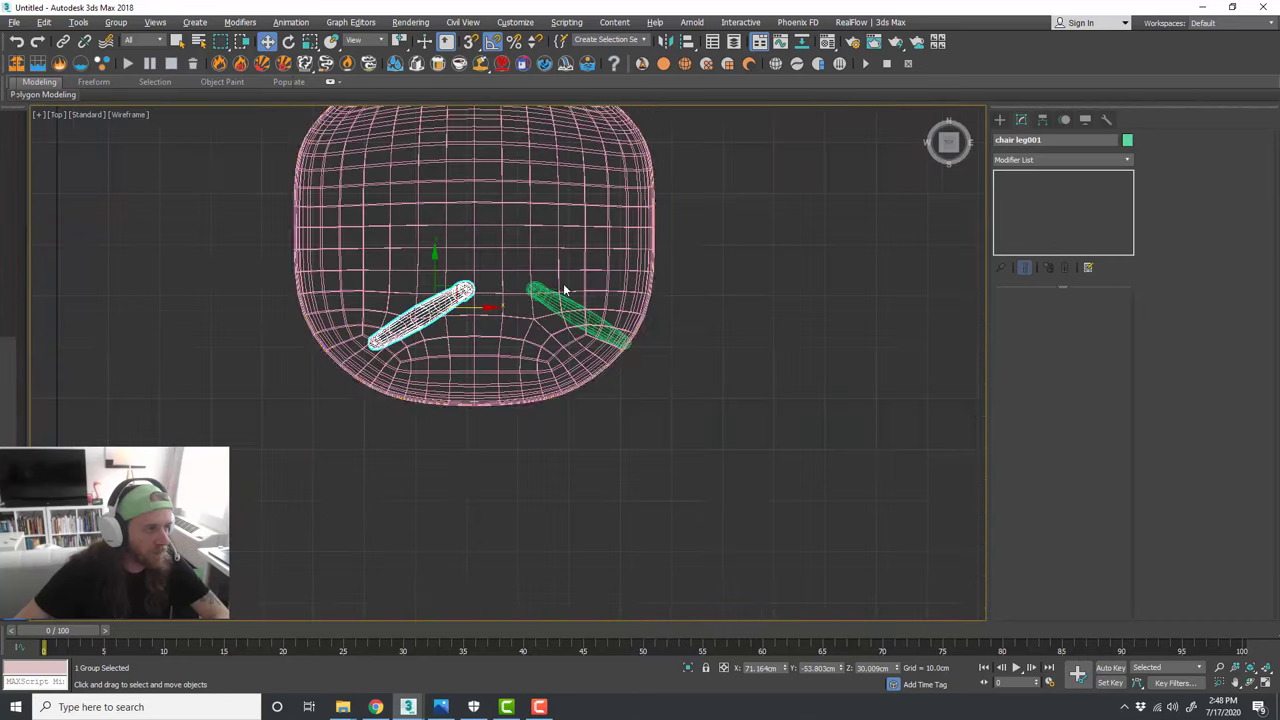
left_click_drag(453, 314, 434, 314)
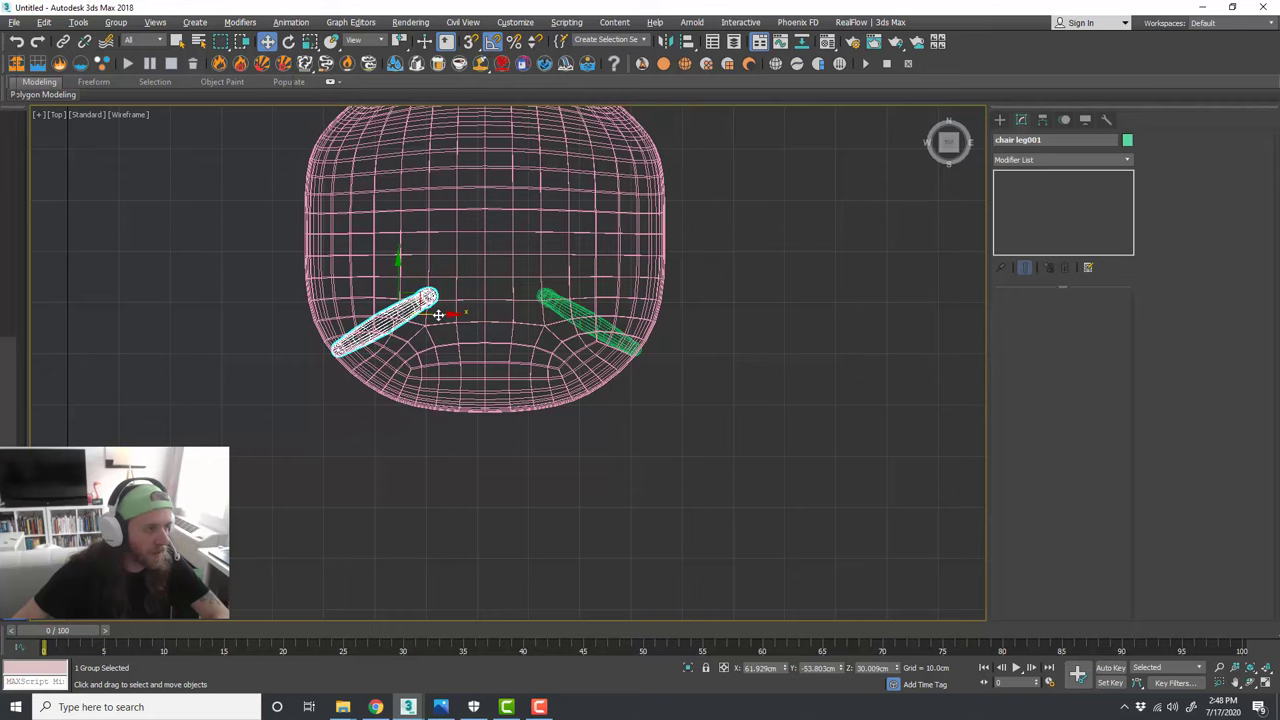
Step: Clone both front legs together as instances toward the back of the seat in the top view
left_click(566, 302, "ctrl")
middle_click_drag(516, 290, 517, 355)
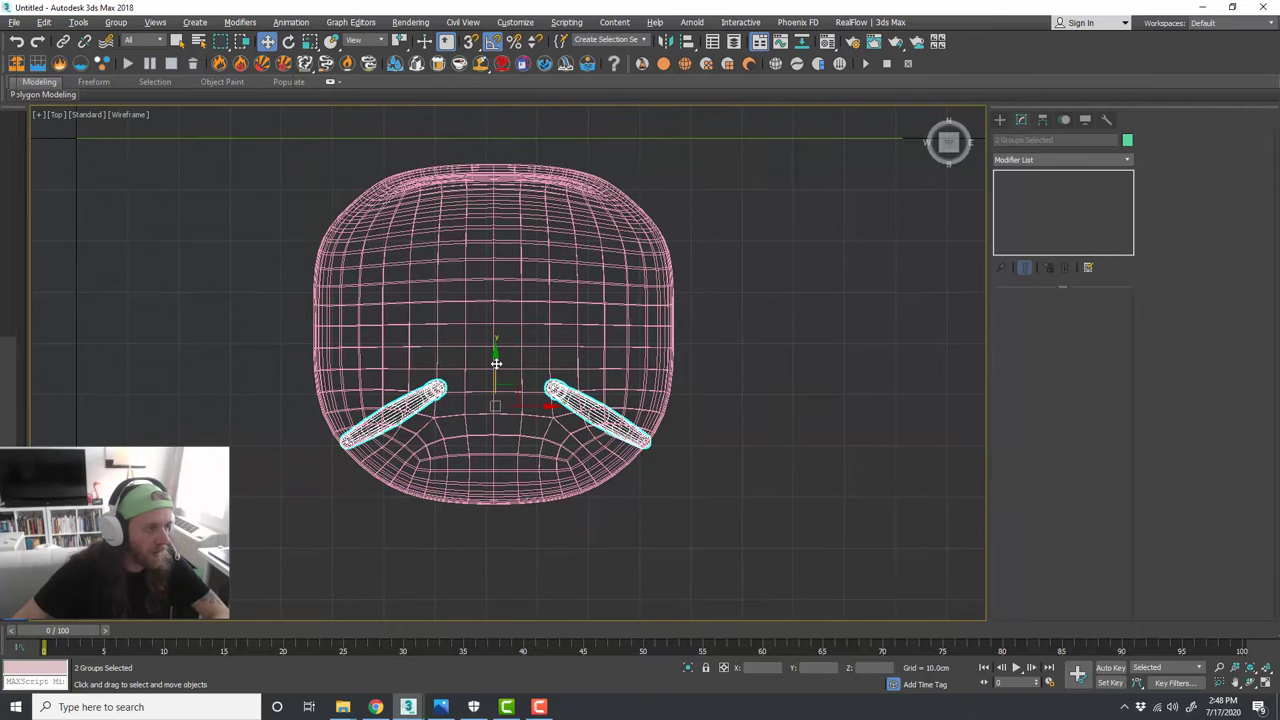
left_click_drag(516, 355, 516, 228, "shift")
left_click(641, 409)
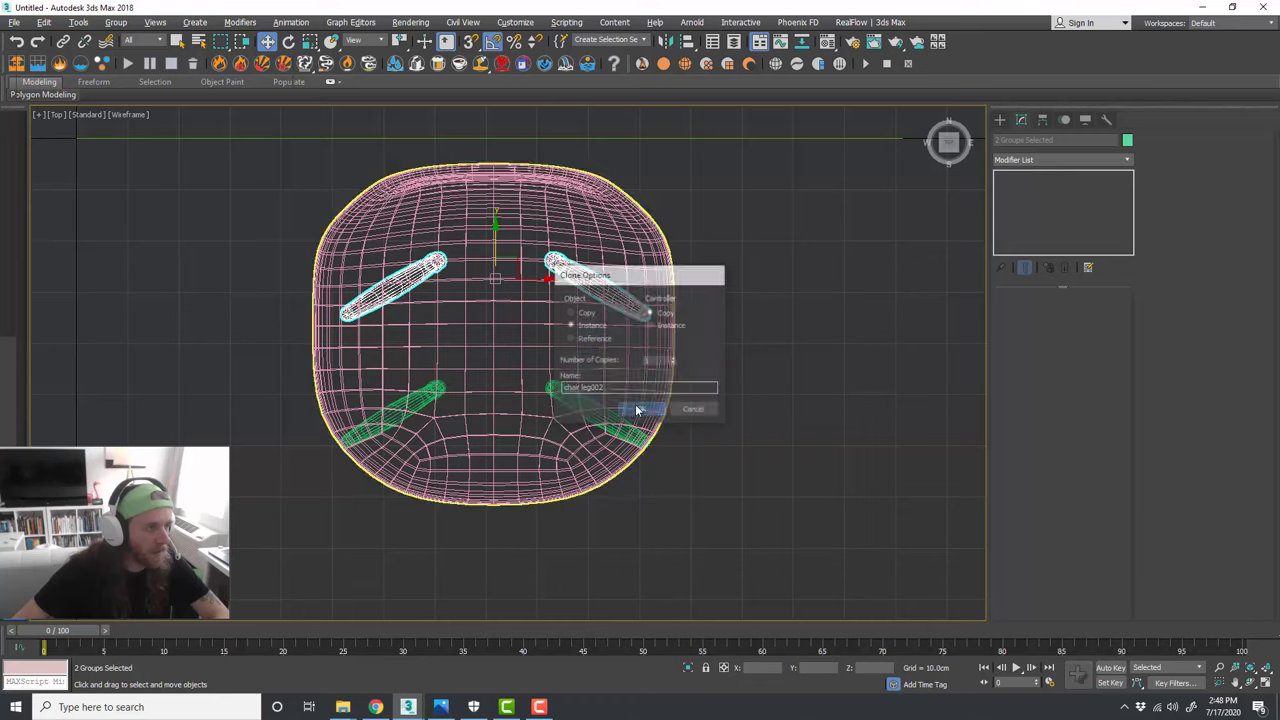
Step: Mirror the two rear legs across Y without cloning and shift them about 5.3 cm farther back
left_click(665, 41)
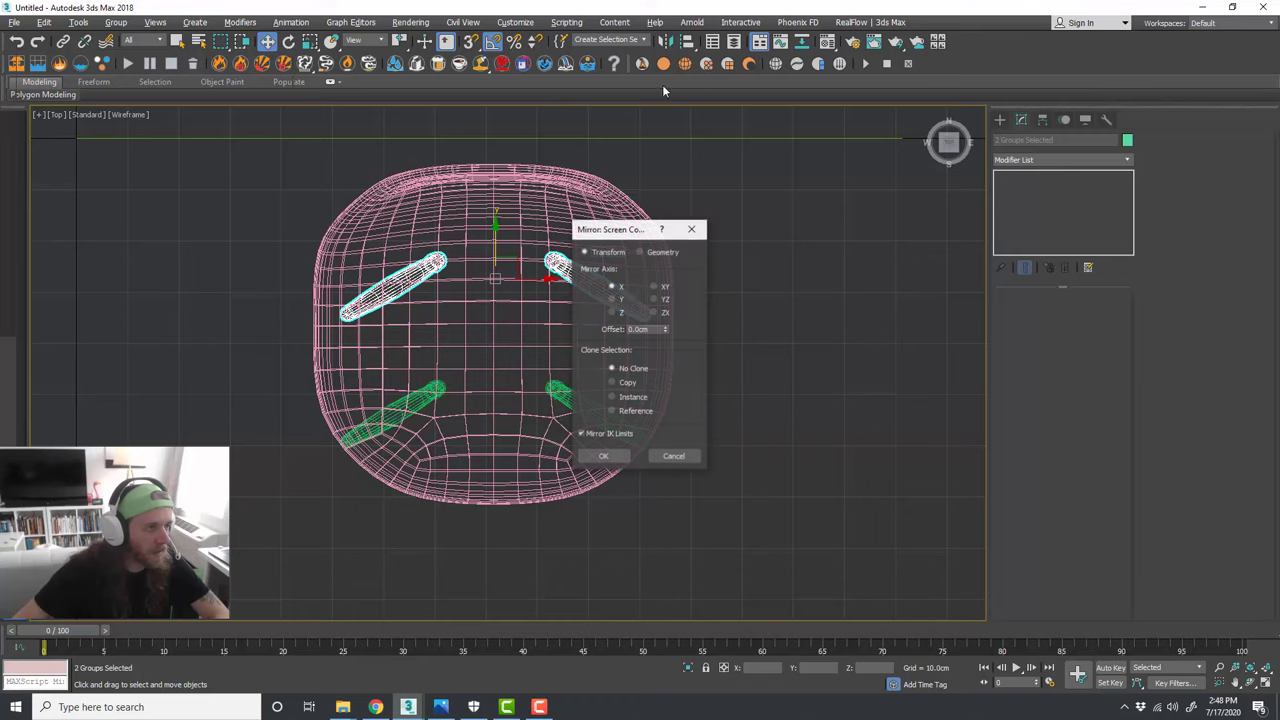
left_click(613, 300)
left_click(603, 455)
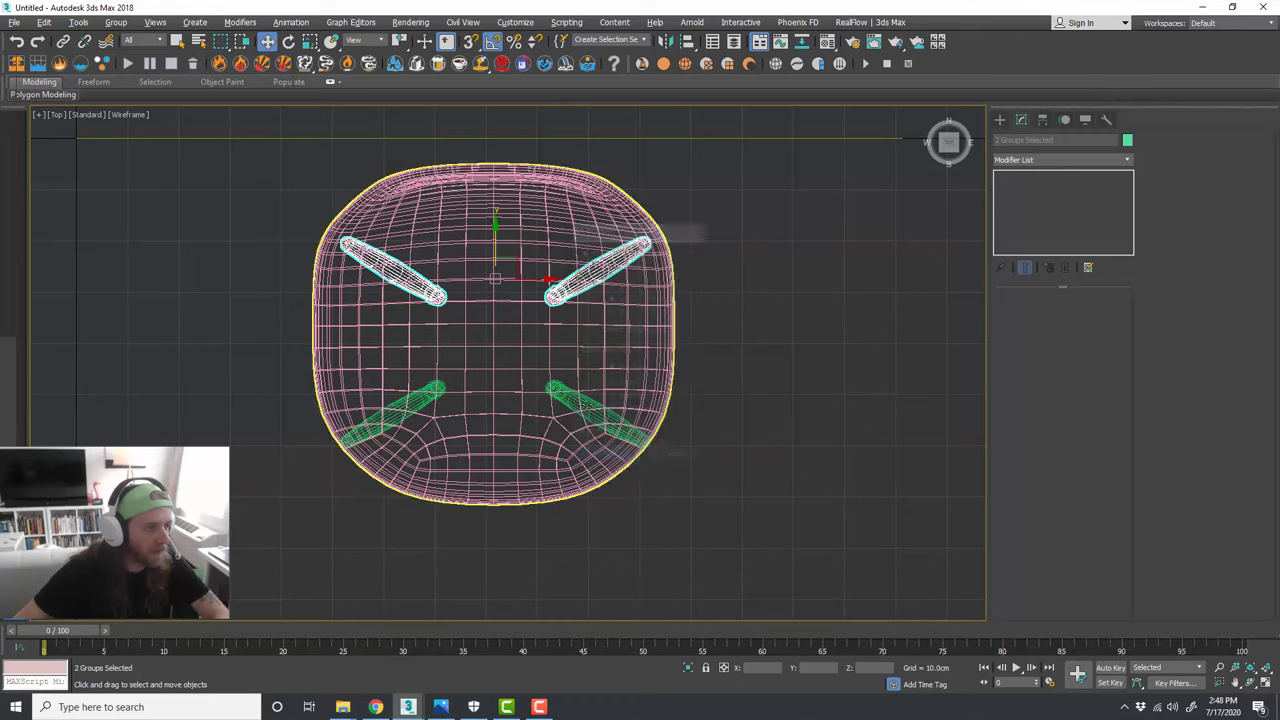
left_click_drag(495, 243, 495, 215)
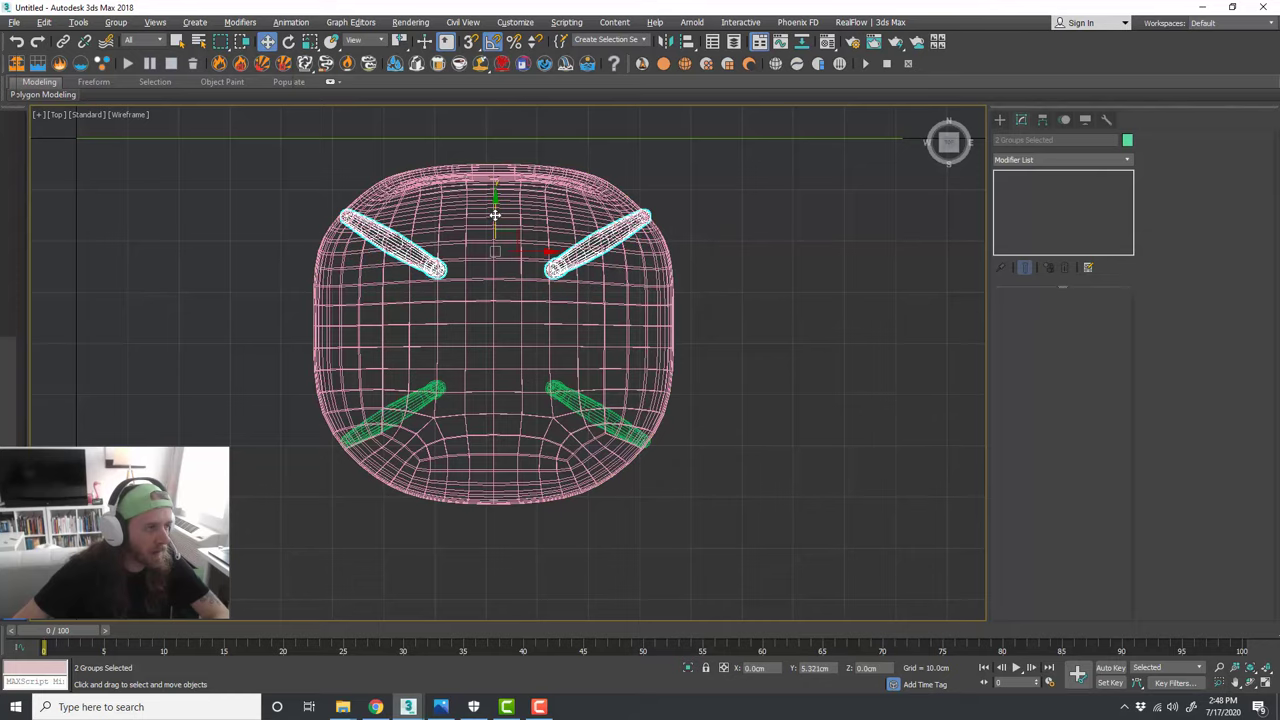
Step: Check the legs from the side in perspective and move the front pair about 2.8 cm forward
key("alt+w")
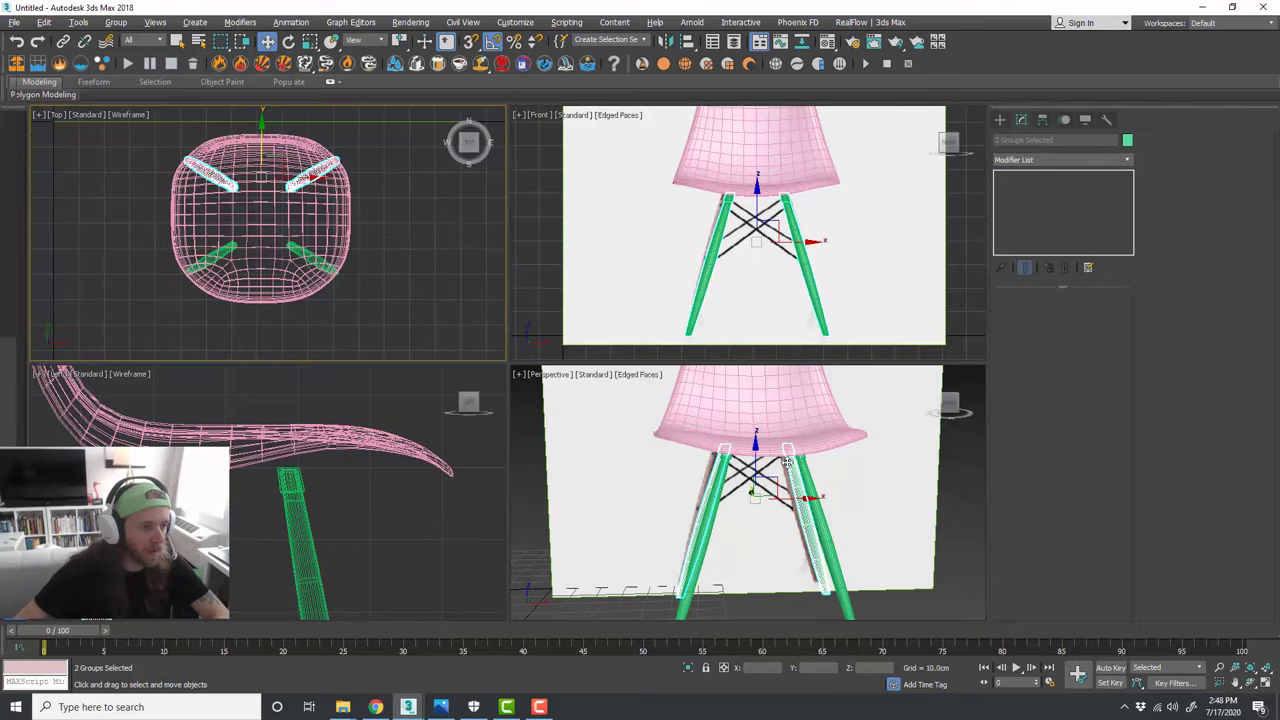
key("alt+w")
mouse_move(788, 462)
middle_mouse_down("alt")
mouse_move(790, 435)
mouse_move(777, 440)
middle_mouse_up("alt")
scroll(590, 415, "up", 3)
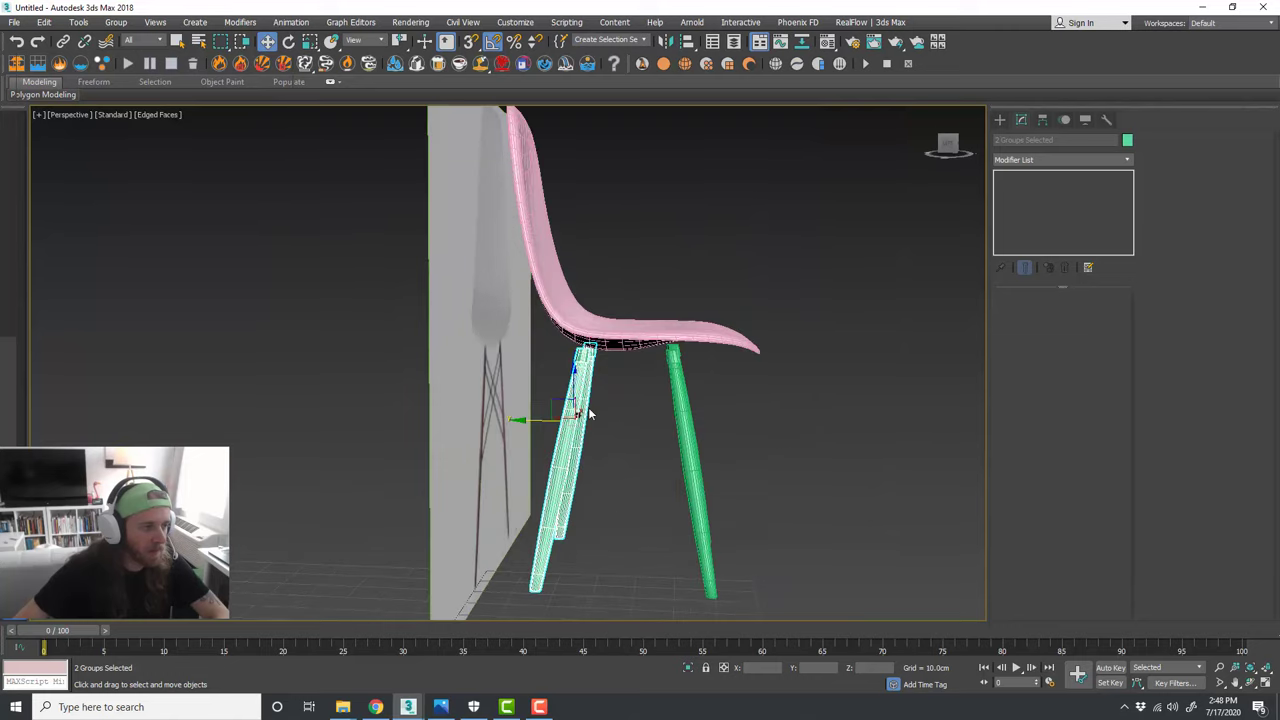
left_click(672, 410)
left_click_drag(649, 423, 657, 425)
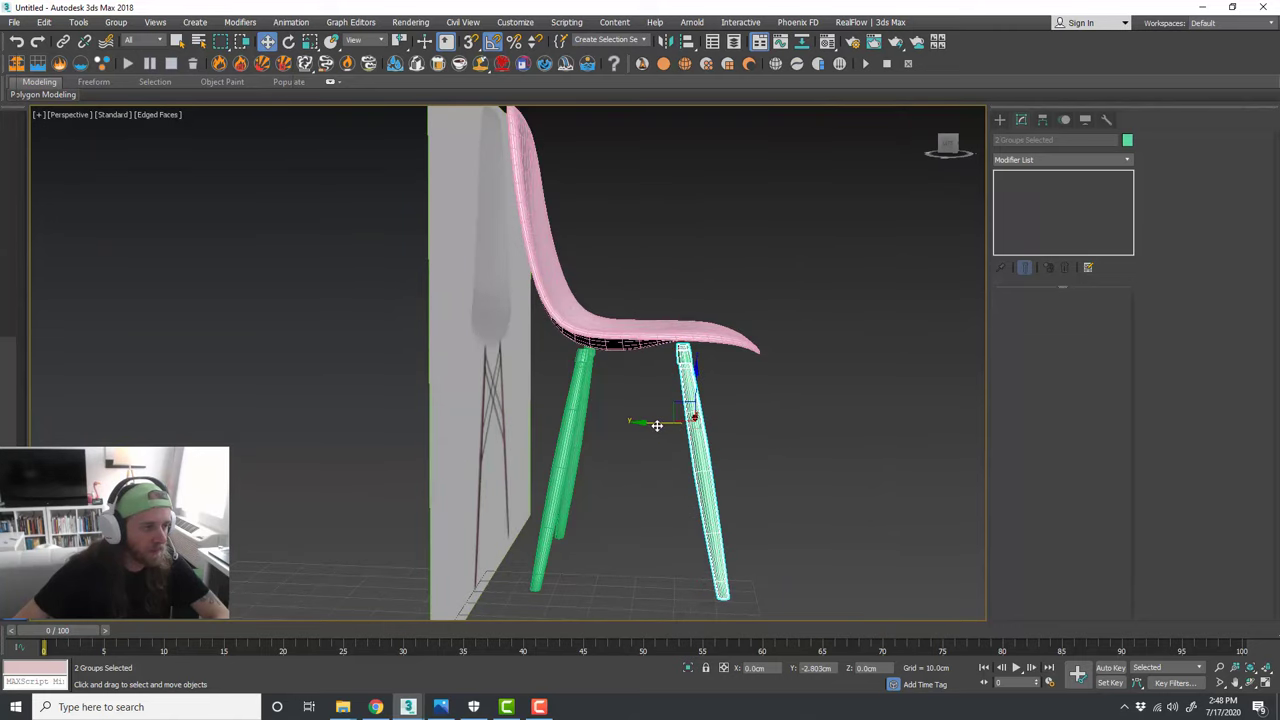
scroll(563, 397, "down", 3)
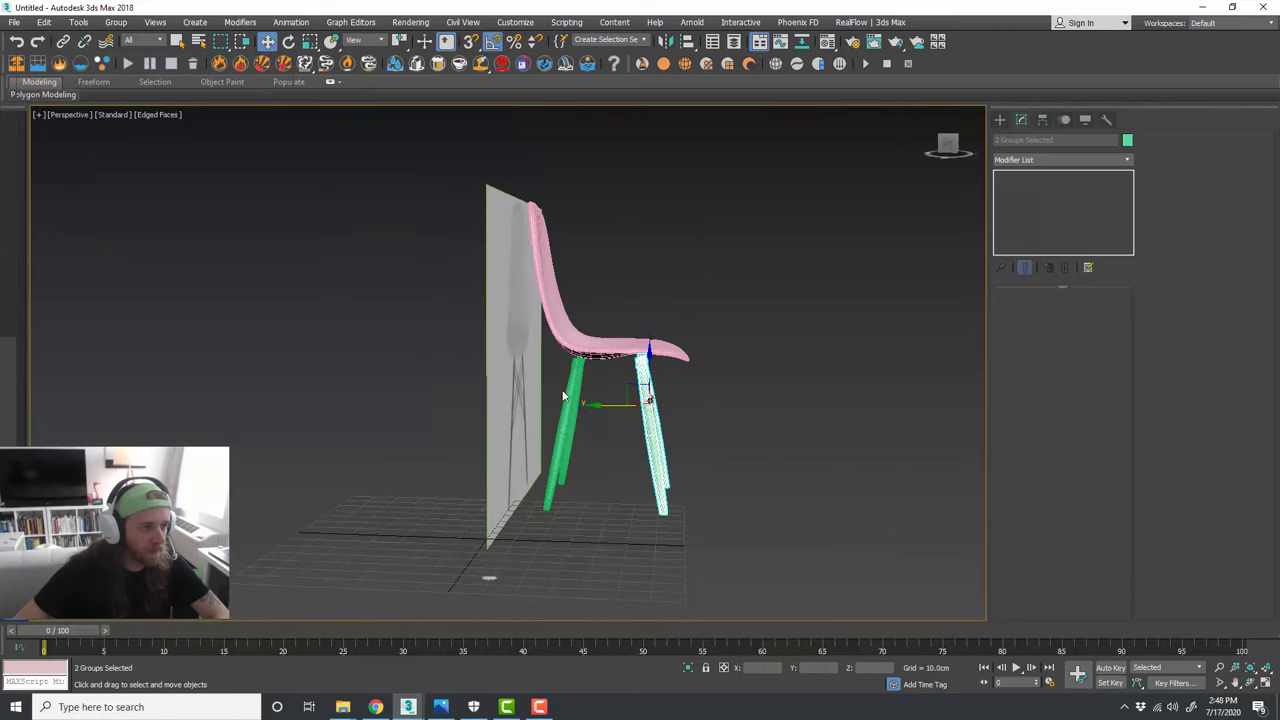
Step: Switch to Chrome, examine the side-view photo of the wooden-legged Eames Plastic Side Chair, and return to 3ds Max
left_click(374, 707)
scroll(574, 248, "up", 2)
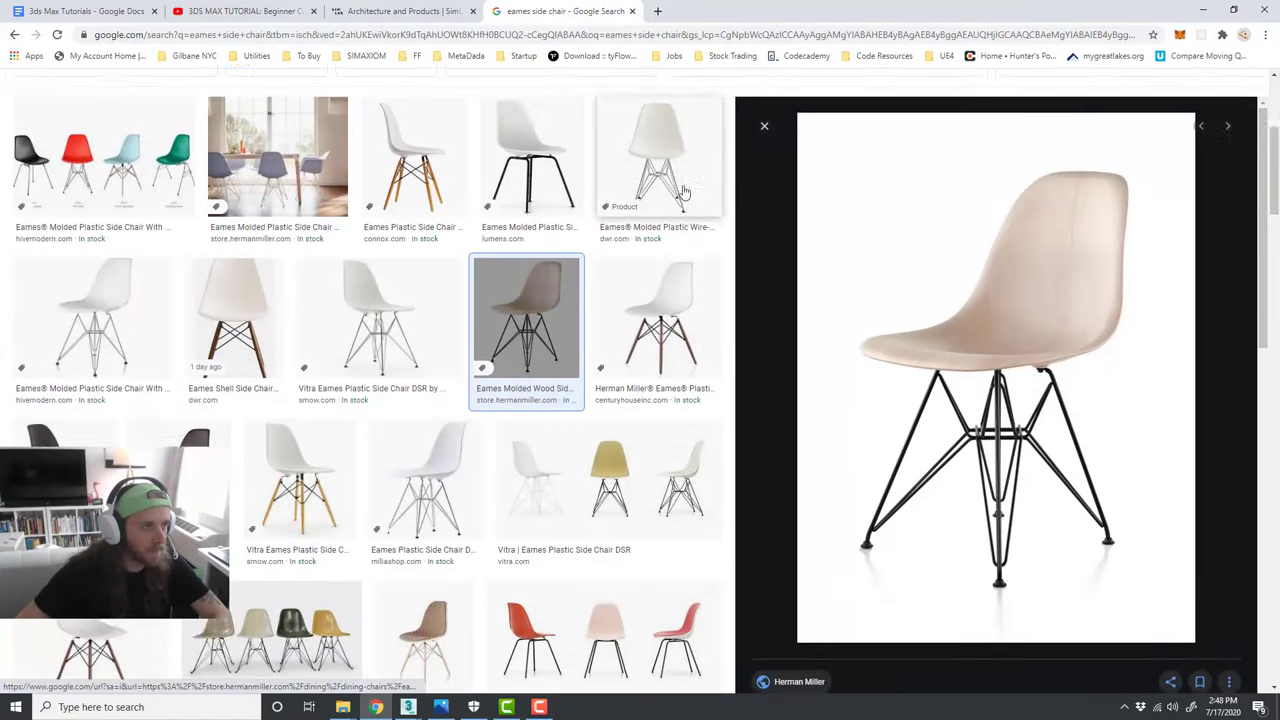
left_click(410, 262)
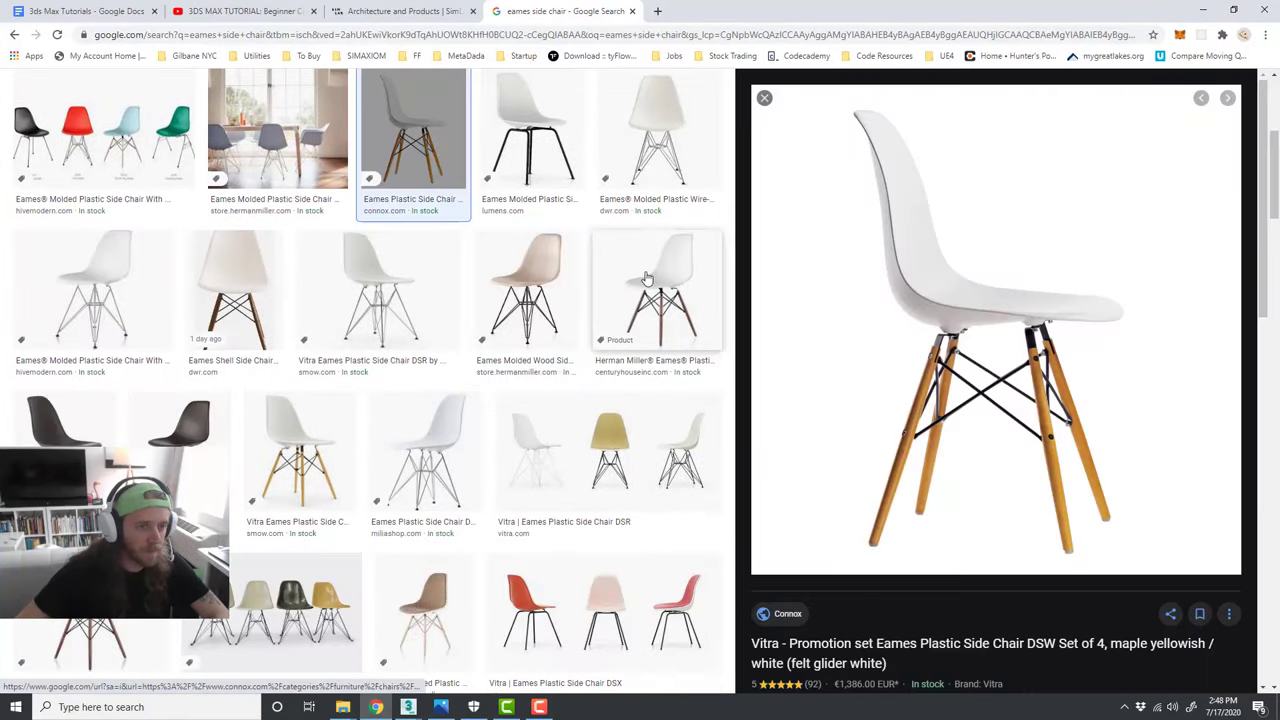
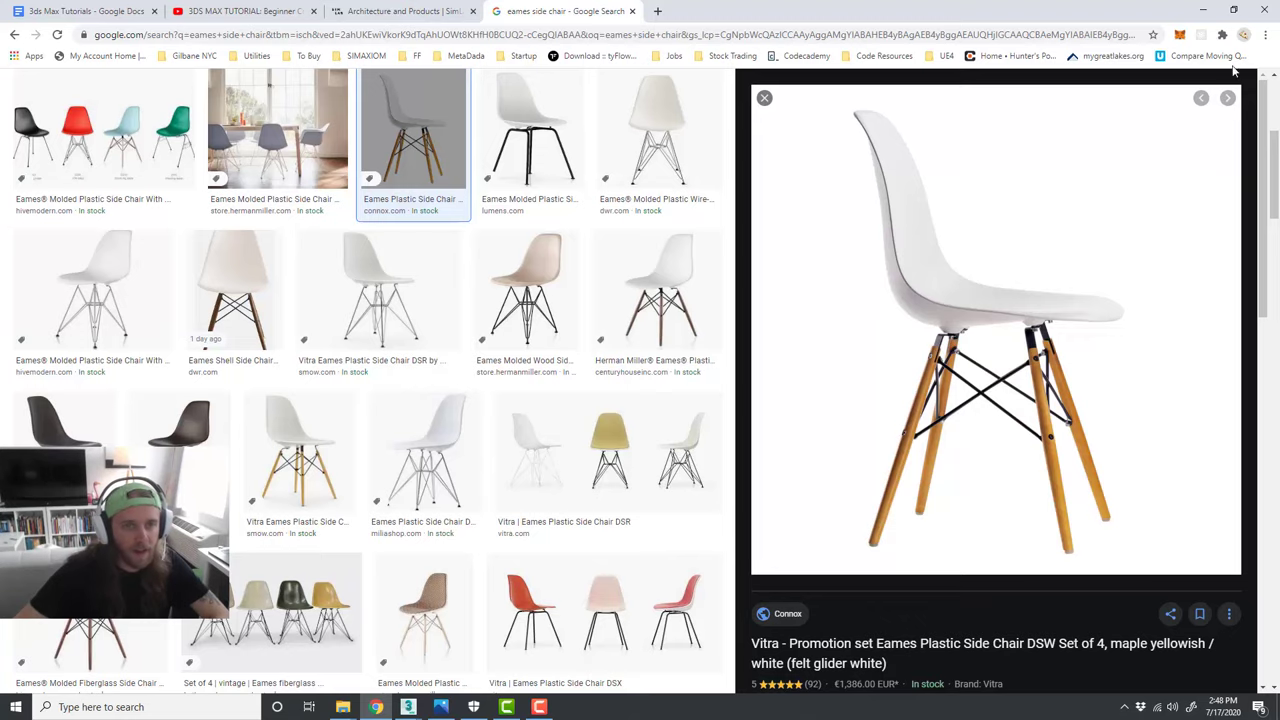
left_click(1201, 17)
Step: Try 1 TurboSmooth iteration on the seat shell and examine its underside around the leg tops
scroll(603, 369, "up", 8)
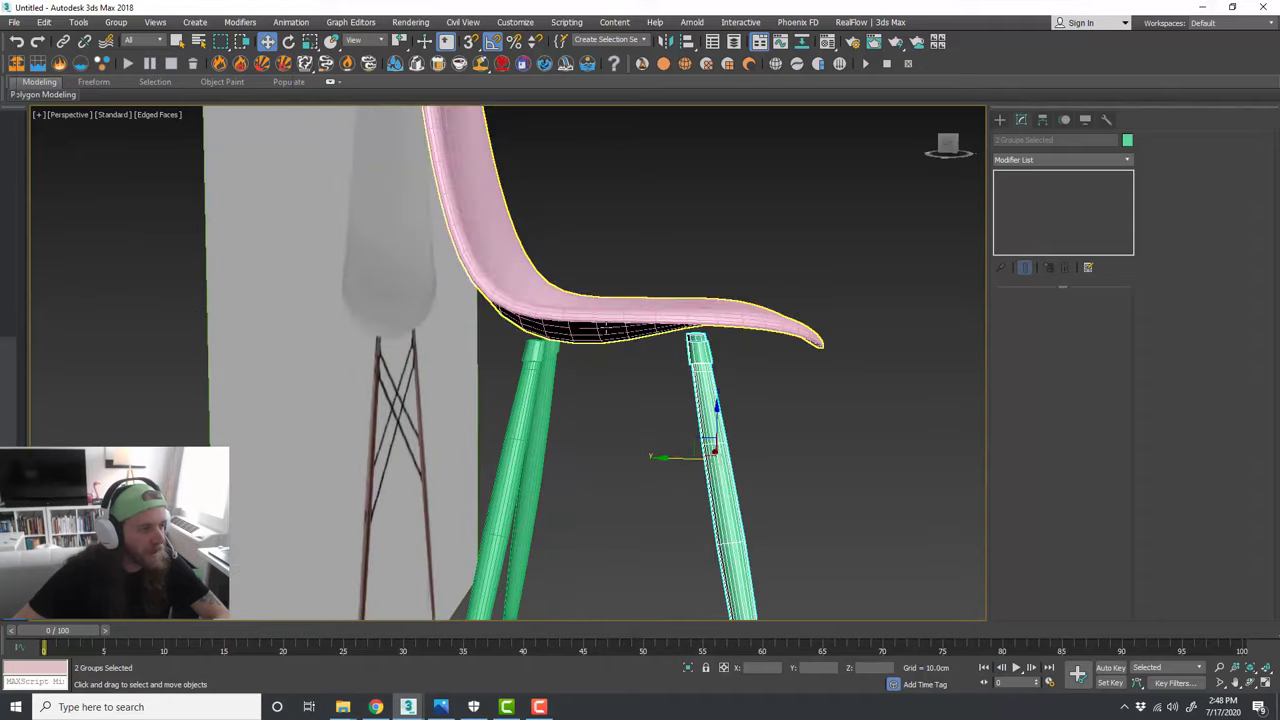
middle_click_drag(612, 369, 659, 389, "alt")
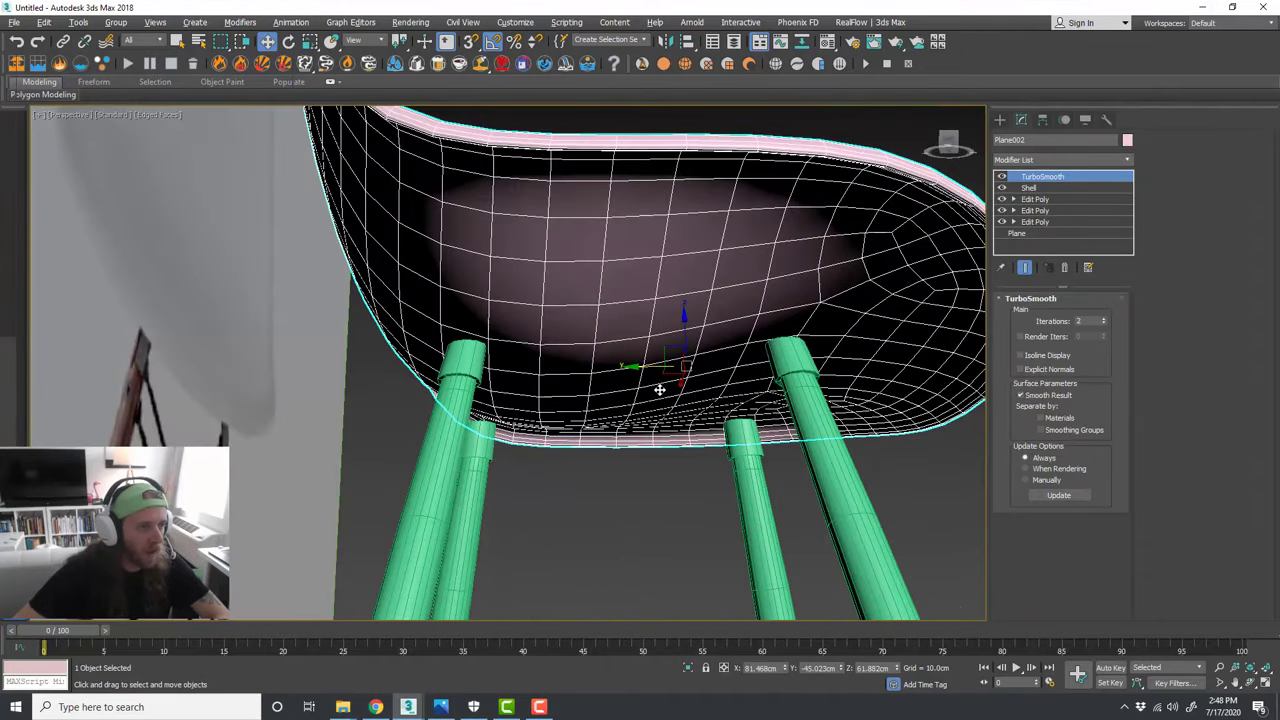
left_click(1121, 163)
left_click(1125, 164)
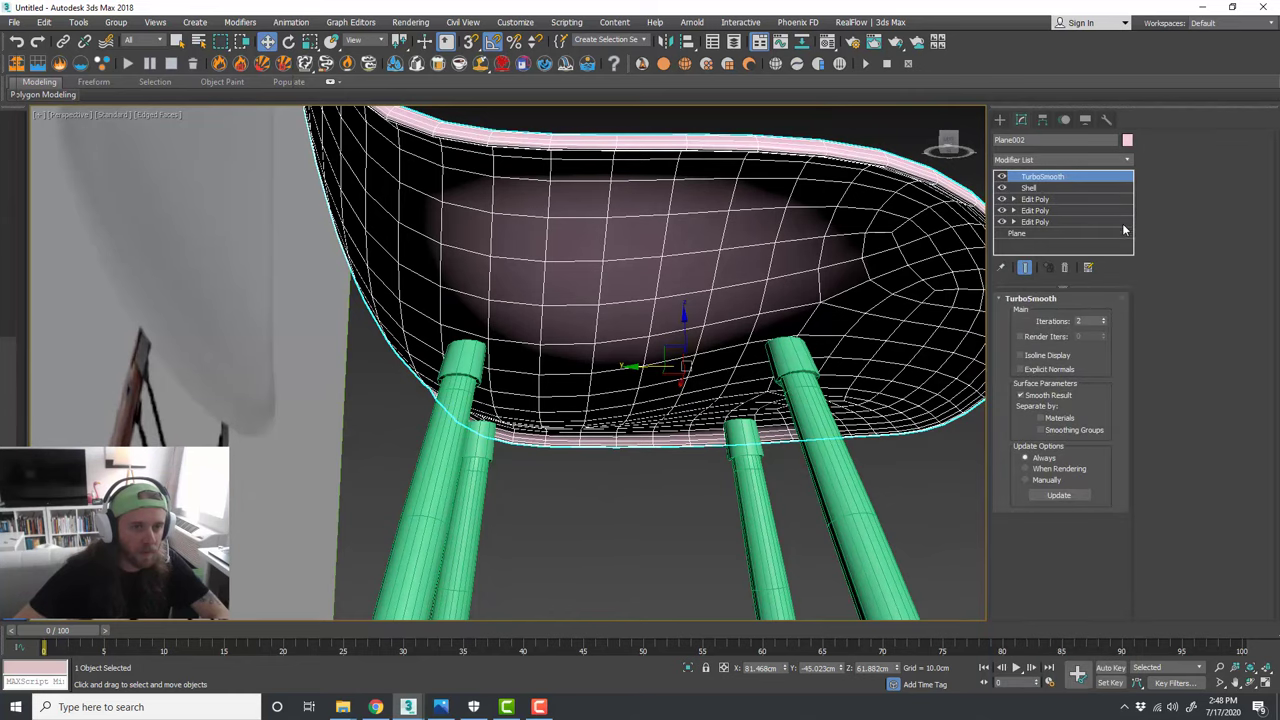
left_click(1107, 321)
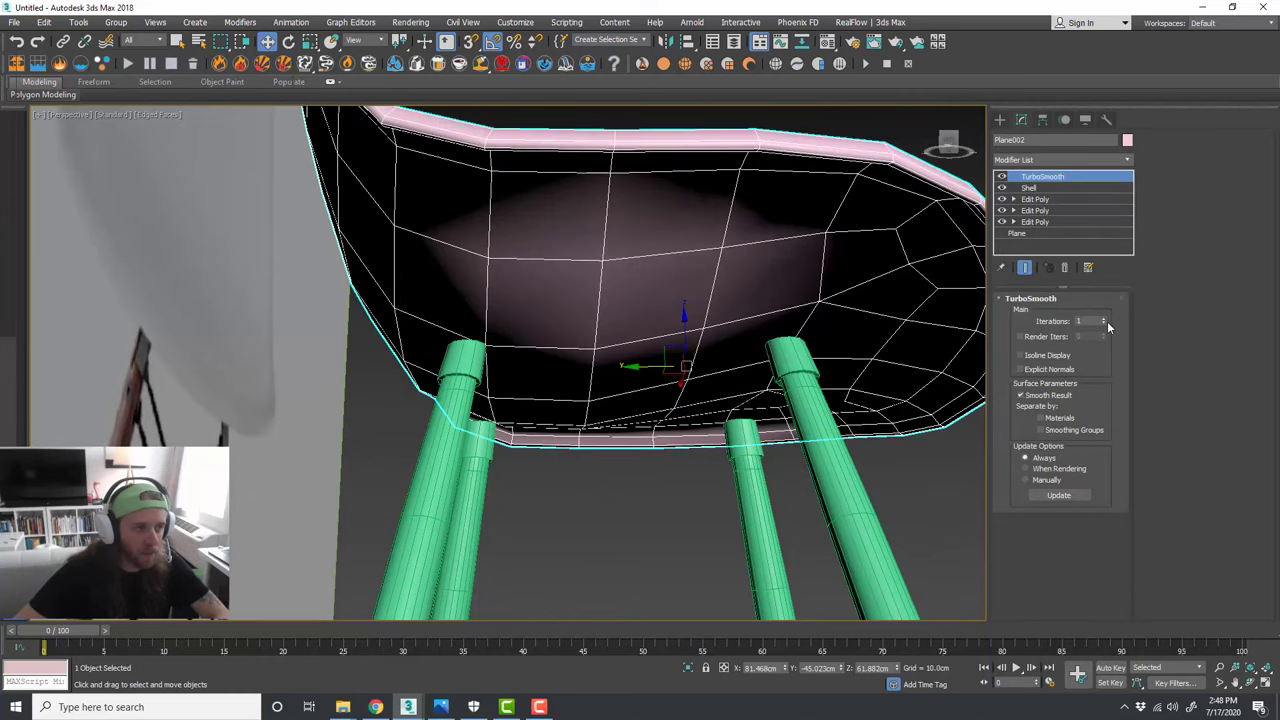
middle_click_drag(583, 323, 618, 277, "alt")
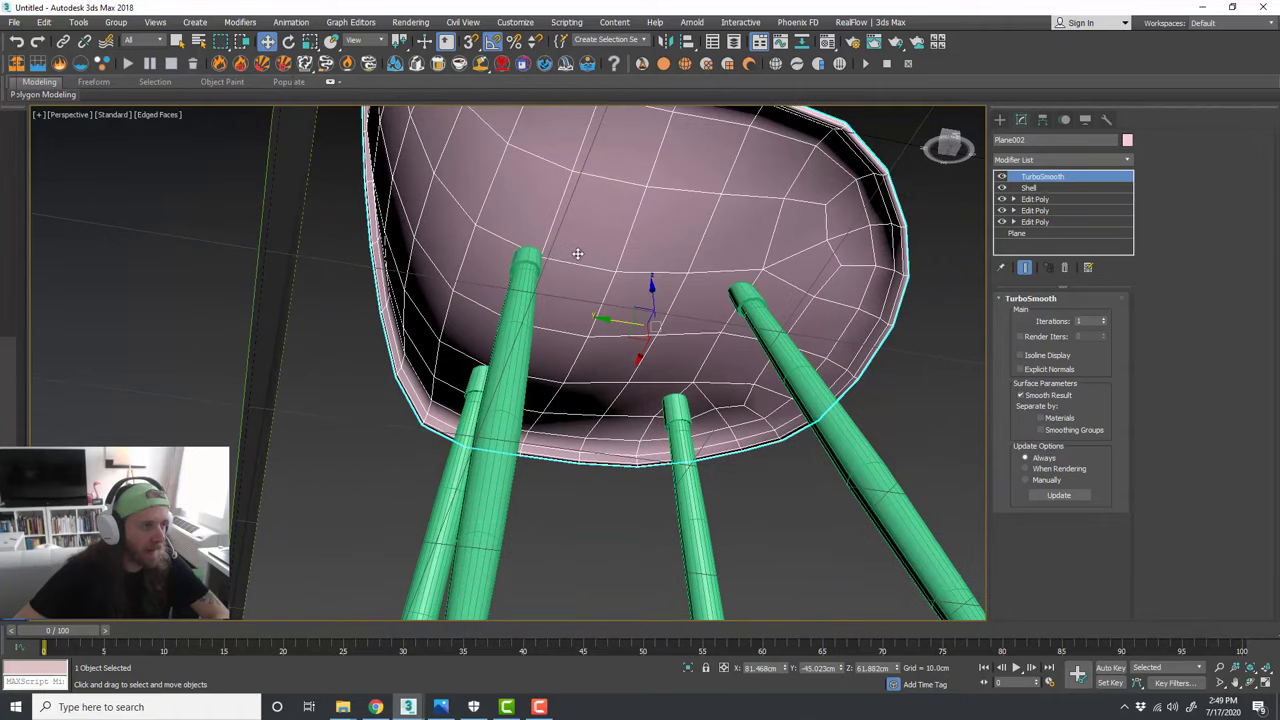
middle_click_drag(568, 278, 600, 285, "alt")
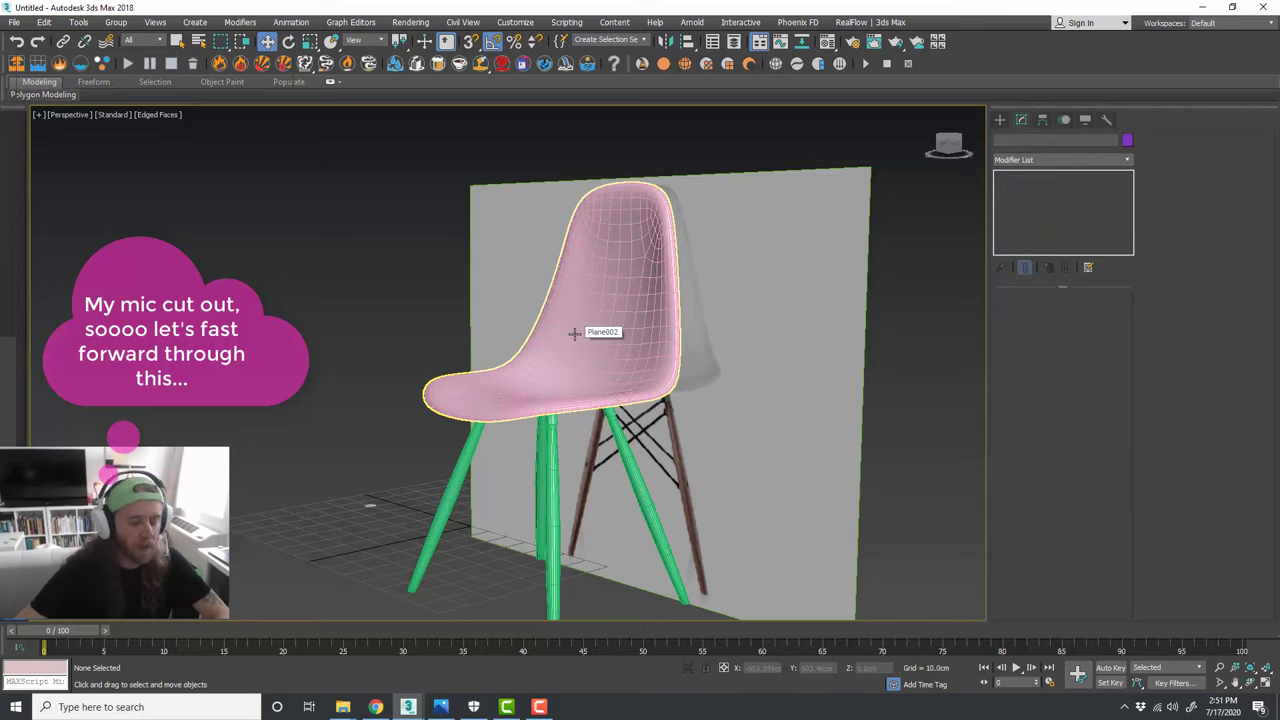
Step: Draw a straight spline in the front view along the reference's diagonal brace, from the lower right leg to the upper left leg
scroll(574, 334, "down", 3)
scroll(580, 423, "up", 4)
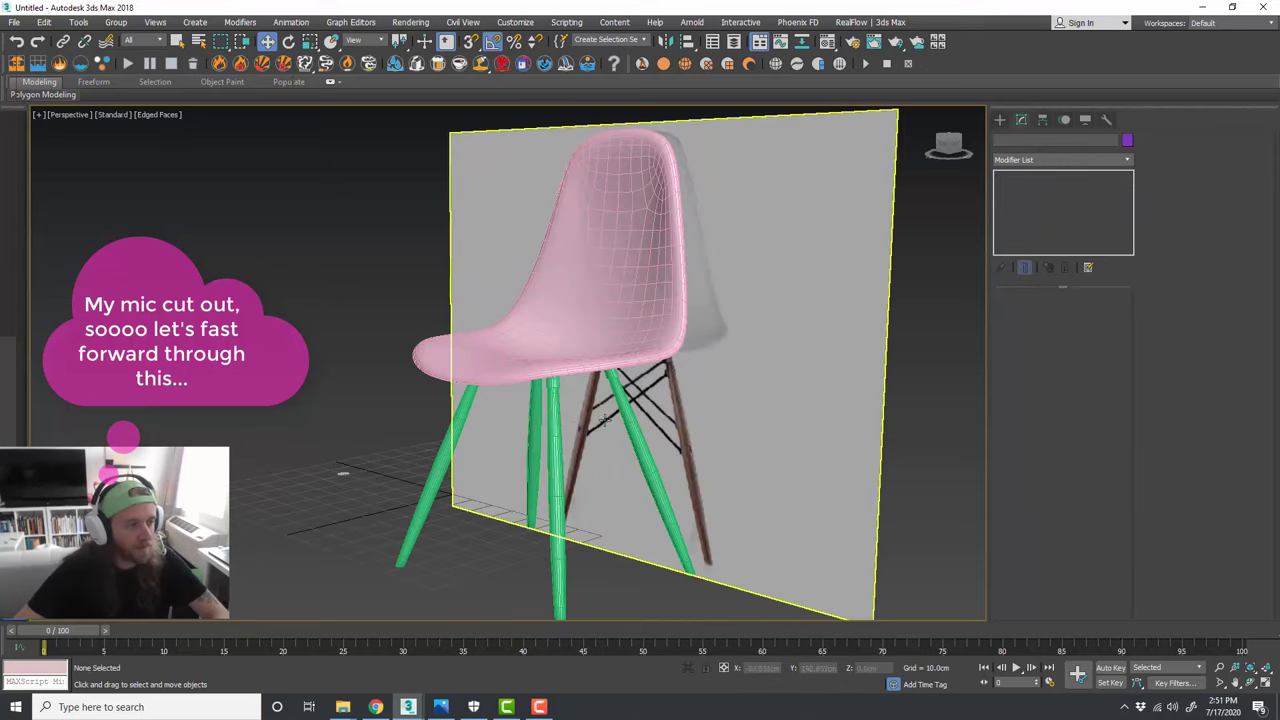
middle_click_drag(633, 408, 360, 463, "alt")
key("f")
scroll(636, 380, "up", 4)
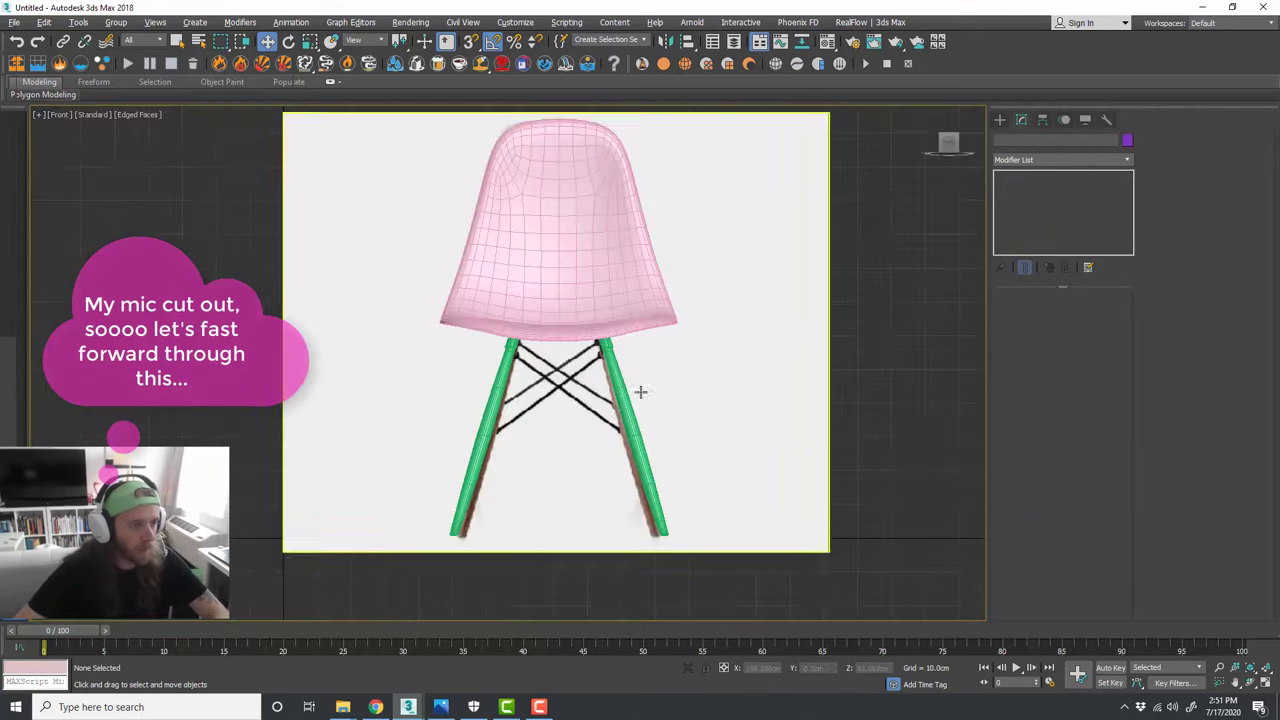
left_click(999, 119)
left_click(1015, 139)
left_click(1034, 210)
left_click(1066, 445)
scroll(611, 471, "up", 2)
left_click(619, 445)
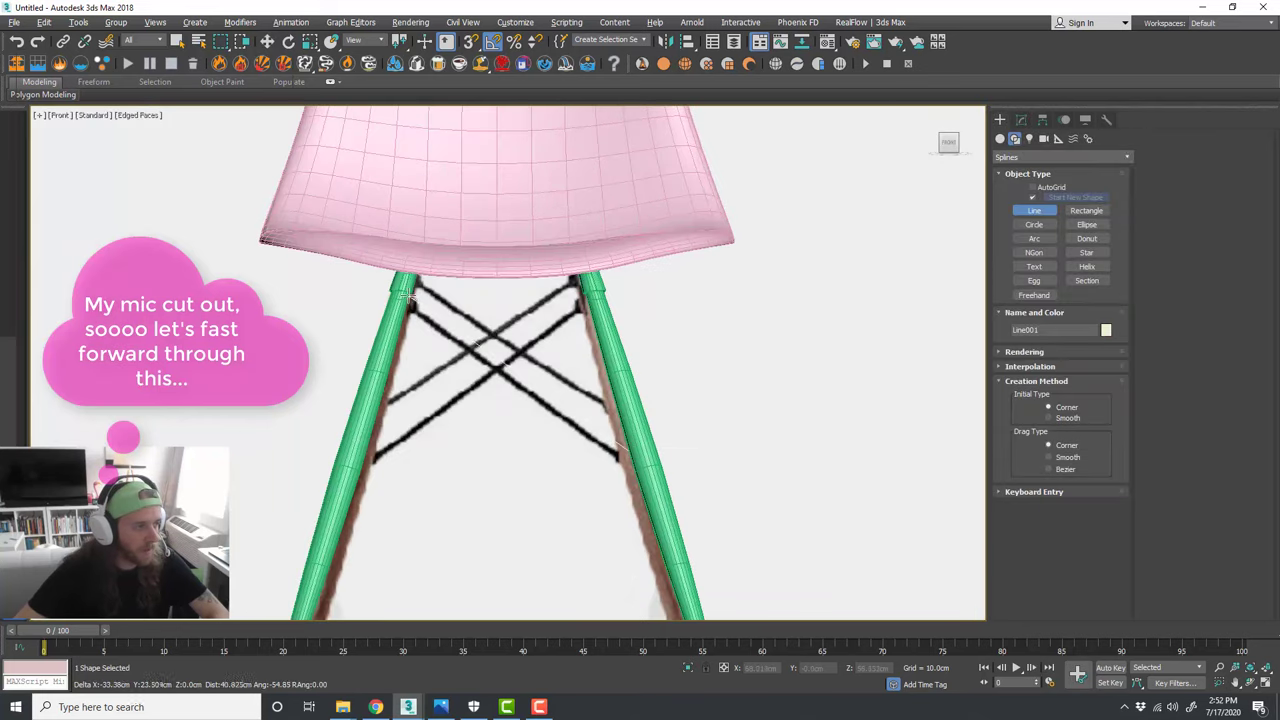
left_click(408, 306)
right_click(408, 306)
Step: Enable the brace line in both the renderer and the viewport
left_click(1021, 119)
left_click(1034, 312)
left_click(1040, 322)
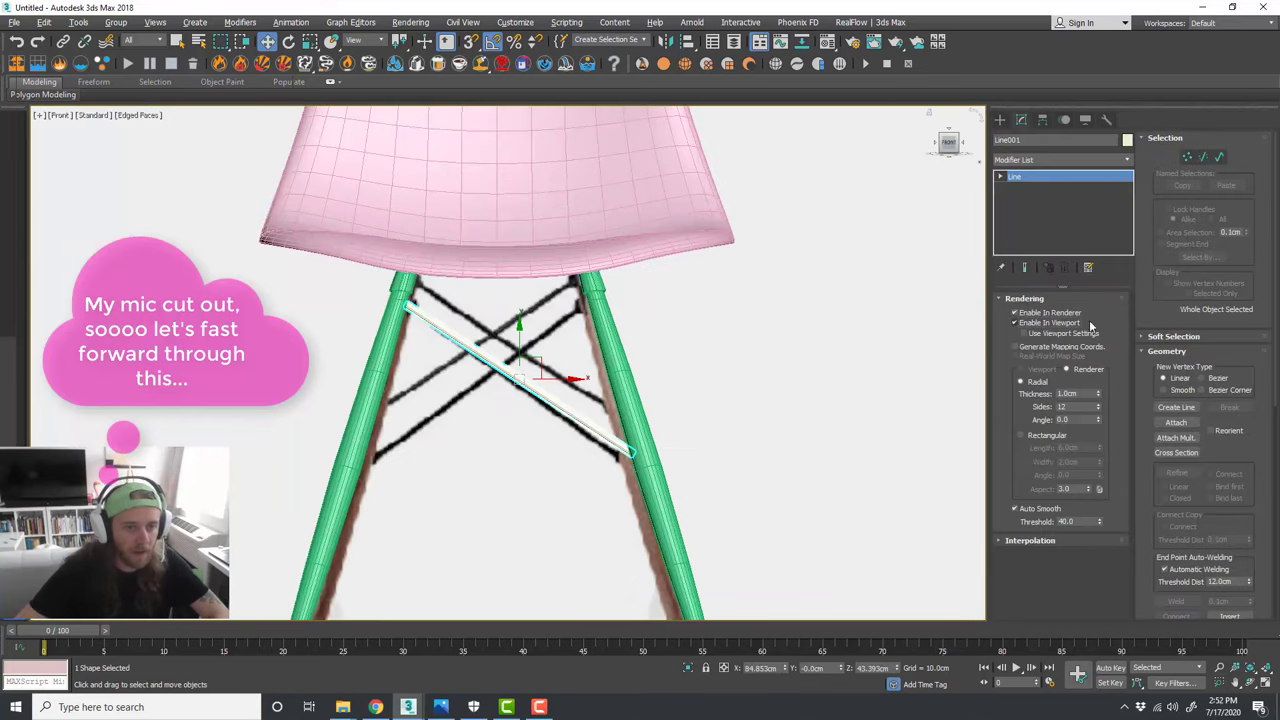
Step: Move the brace's lower end vertex slightly downward in the front view
key("1")
left_click(632, 454)
left_click_drag(642, 427, 642, 436)
key("p")
left_click(1187, 157)
Step: Move the whole brace forward to the front legs, to about Y -57.6 cm
left_click_drag(531, 394, 374, 426)
middle_click_drag(374, 426, 766, 503, "alt")
scroll(766, 503, "up", 3)
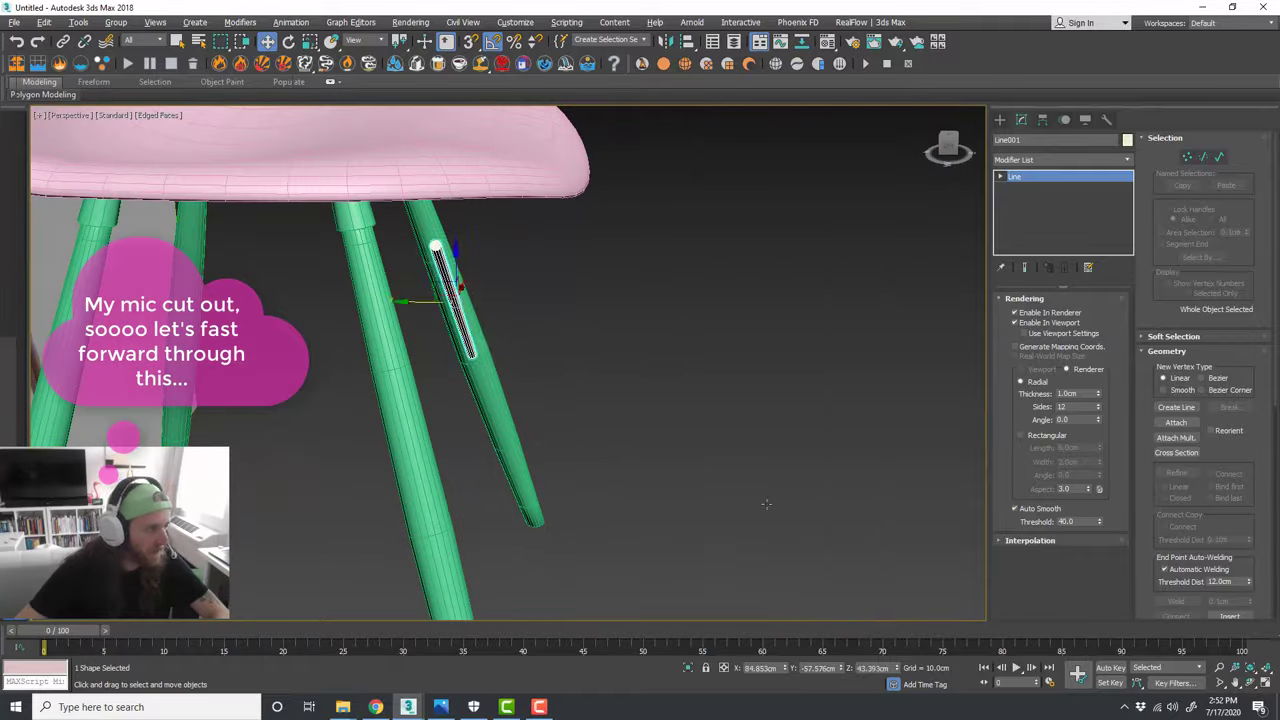
Step: Adjust the brace's upper end vertex along Y so the brace follows the front legs' slant
key("1")
left_click(437, 245)
left_click_drag(470, 247, 413, 248)
middle_click_drag(413, 248, 380, 262, "alt")
left_click_drag(340, 243, 352, 243)
Step: Mirror the brace across the X axis as an instance so the two braces cross between the front legs
scroll(520, 300, "down", 3)
middle_click_drag(414, 263, 530, 326, "alt")
scroll(430, 257, "up", 3)
scroll(573, 324, "down", 3)
key("1")
left_click(666, 41)
left_click(617, 396)
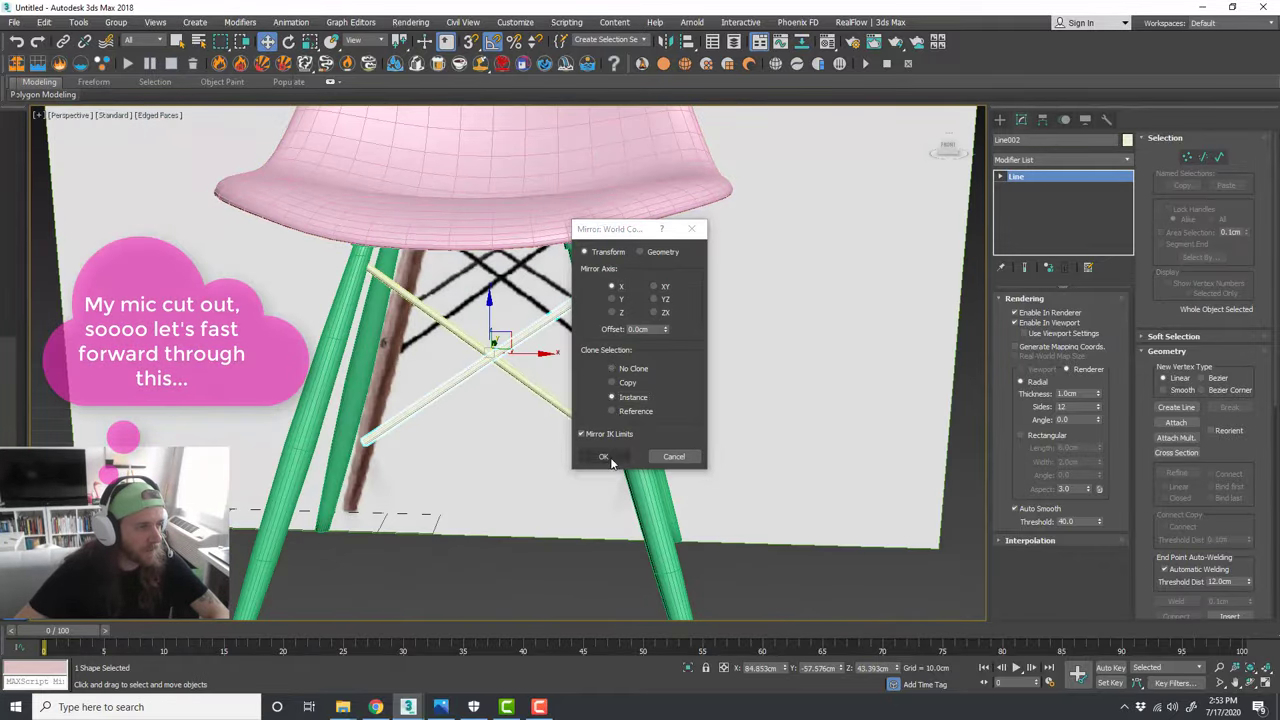
left_click(607, 458)
Step: Shift the mirrored brace along X between the front legs, and move the original brace's lower end vertex outward to meet its leg
left_click_drag(534, 355, 484, 355)
scroll(489, 364, "up", 4)
left_click(520, 365)
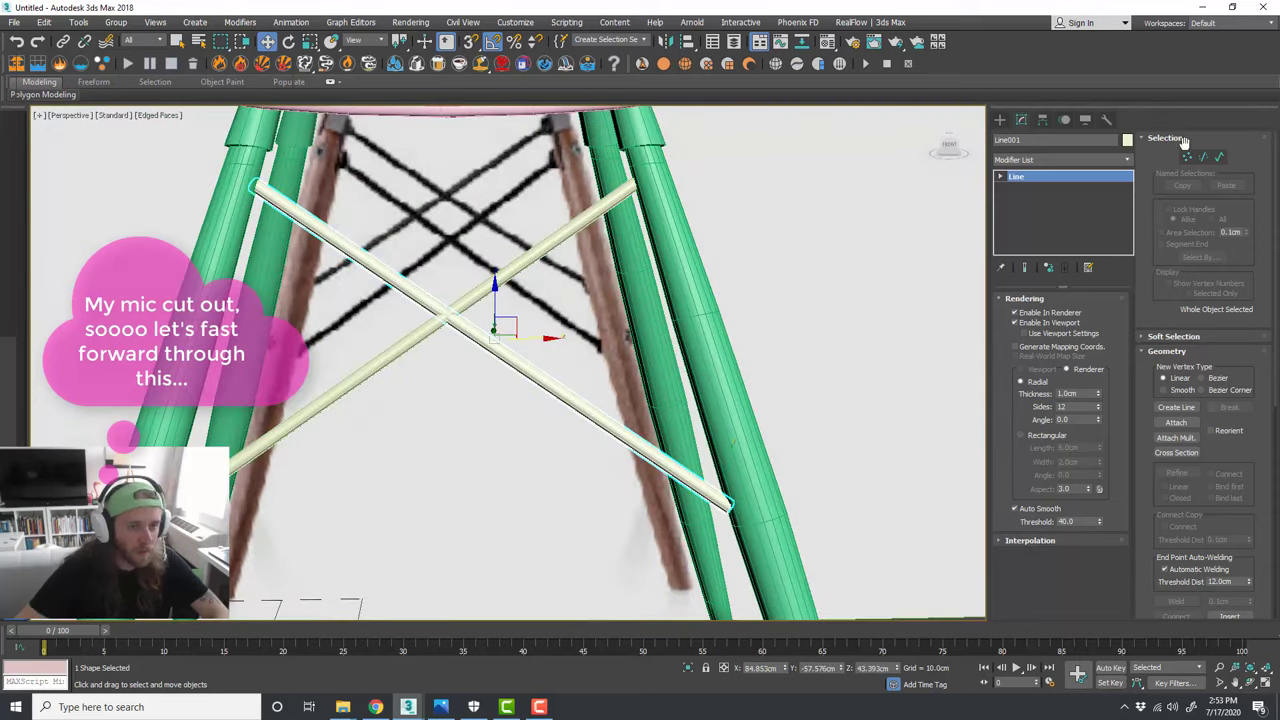
left_click(1187, 157)
left_click(733, 508)
left_click_drag(765, 500, 779, 500)
Step: Select both front braces as whole objects and clone the pair back to the rear legs
mouse_move(700, 300)
middle_mouse_down("alt")
mouse_move(779, 236)
mouse_move(680, 280)
middle_mouse_up("alt")
left_click(1070, 176)
left_click(517, 355, "ctrl")
middle_click_drag(640, 340, 460, 350, "alt")
left_click_drag(497, 307, 340, 307, "shift")
left_click(641, 409)
middle_click_drag(385, 318, 428, 314, "alt")
Step: Rotate the rear brace pair in the left view so it follows the back legs' slant
key("l")
key("e")
mouse_move(532, 340)
left_mouse_down()
mouse_move(551, 357)
mouse_move(446, 381)
mouse_move(438, 360)
left_mouse_up()
key("w")
scroll(434, 383, "up", 3)
left_click(492, 41)
key("w")
key("p")
Step: Clone the rear brace pair and rotate the copy with angle snap to run along the chair's side
mouse_move(431, 388)
middle_mouse_down("alt")
mouse_move(400, 330)
mouse_move(440, 330)
middle_mouse_up("alt")
scroll(440, 330, "down", 3)
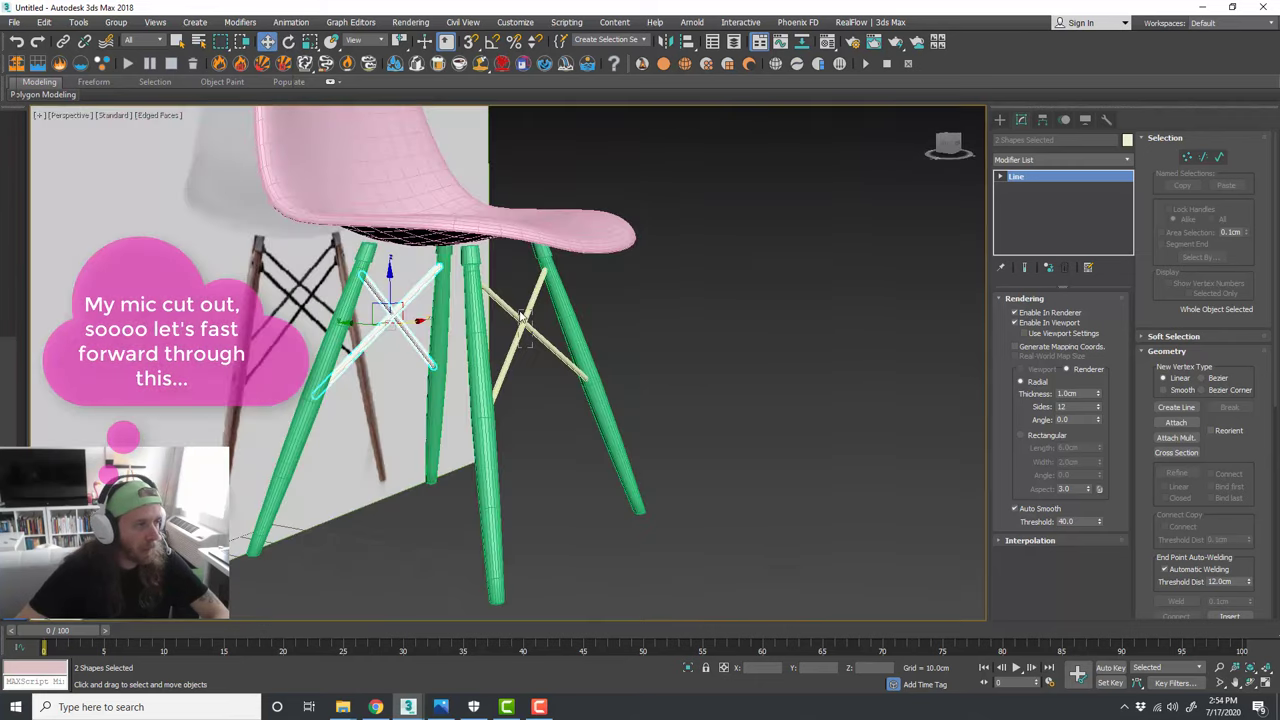
mouse_move(415, 319)
left_mouse_down("shift")
mouse_move(475, 400)
mouse_move(440, 405)
left_mouse_up("shift")
left_click(631, 410)
key("e")
left_click(492, 41)
middle_click_drag(440, 405, 429, 366, "alt")
key("w")
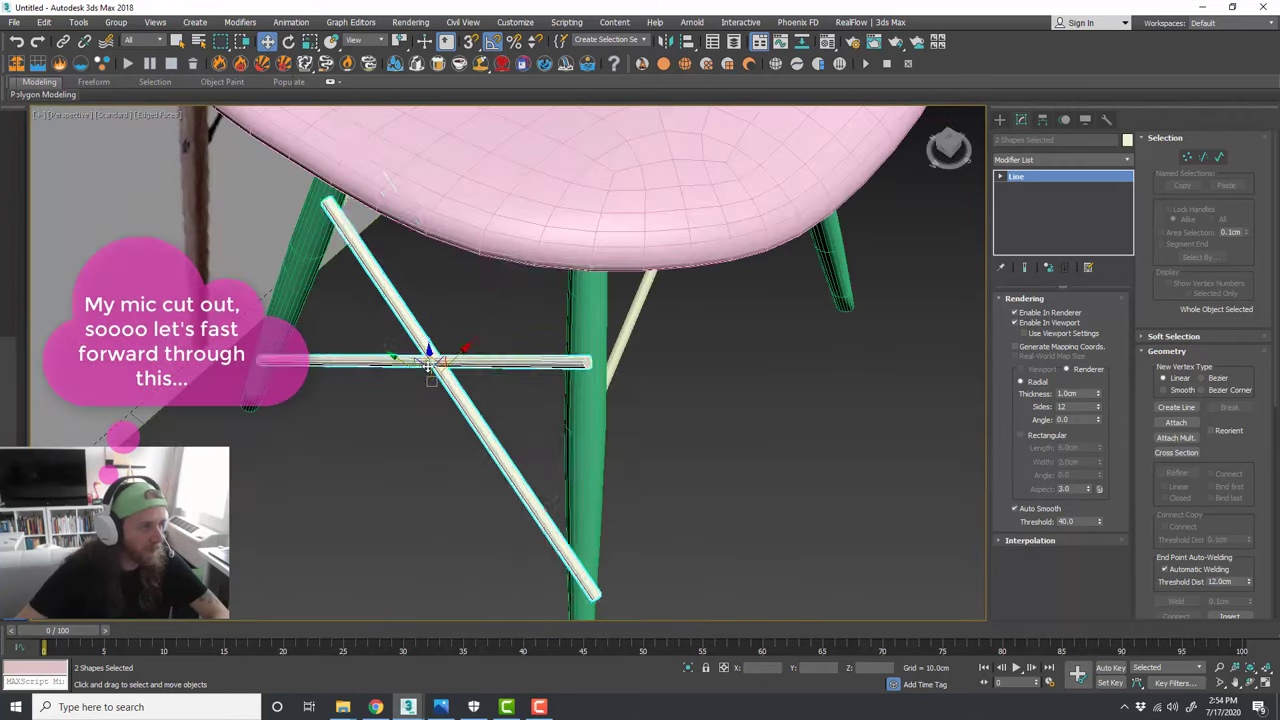
Step: Move the side brace pair into place between the front and back legs on one side of the chair
left_click_drag(422, 362, 466, 233)
middle_click_drag(466, 233, 462, 205, "alt")
scroll(462, 230, "down", 3)
left_click_drag(460, 243, 435, 250)
middle_click_drag(400, 252, 446, 249, "alt")
Step: Tilt the side brace pair to match the side legs' slant and adjust its horizontal position in the front view
key("e")
key("a")
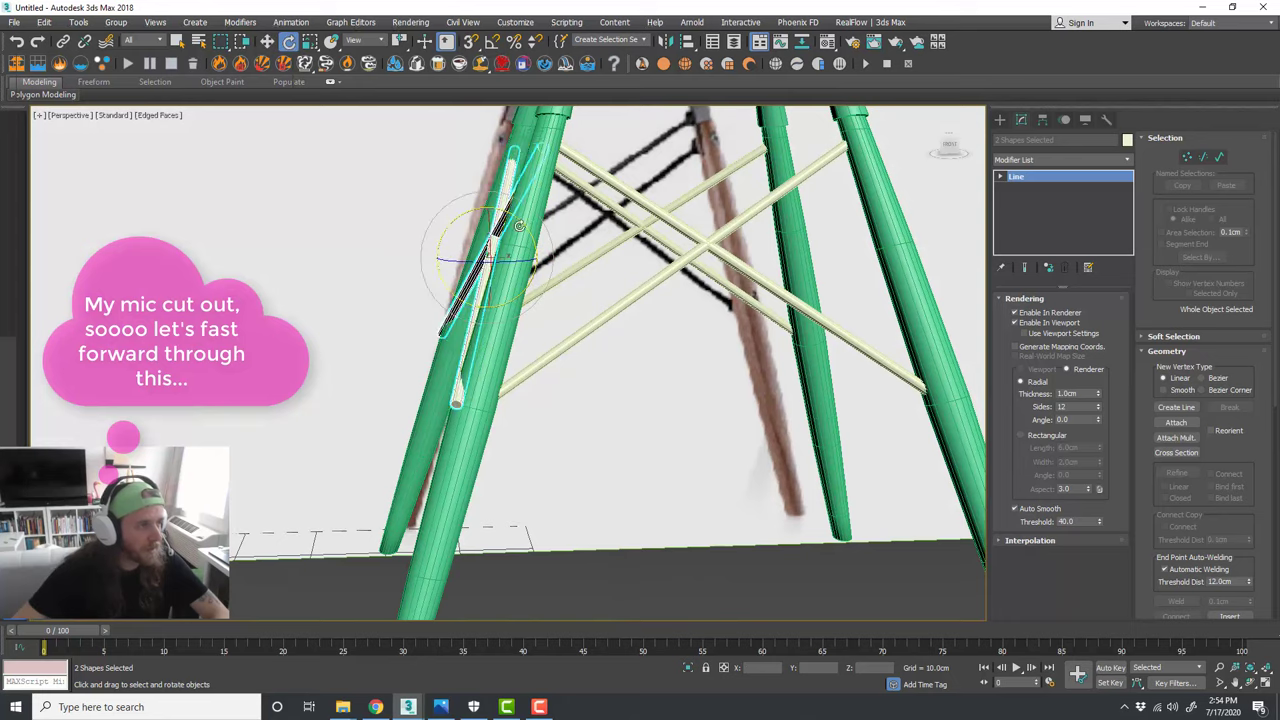
key("f")
key("F3")
key("w")
left_click_drag(358, 401, 374, 400)
key("p")
Step: Move the lower end vertex of the side brace pair so the brace ends meet the legs
middle_click_drag(400, 380, 569, 283, "alt")
left_click(1187, 157)
left_click(697, 383)
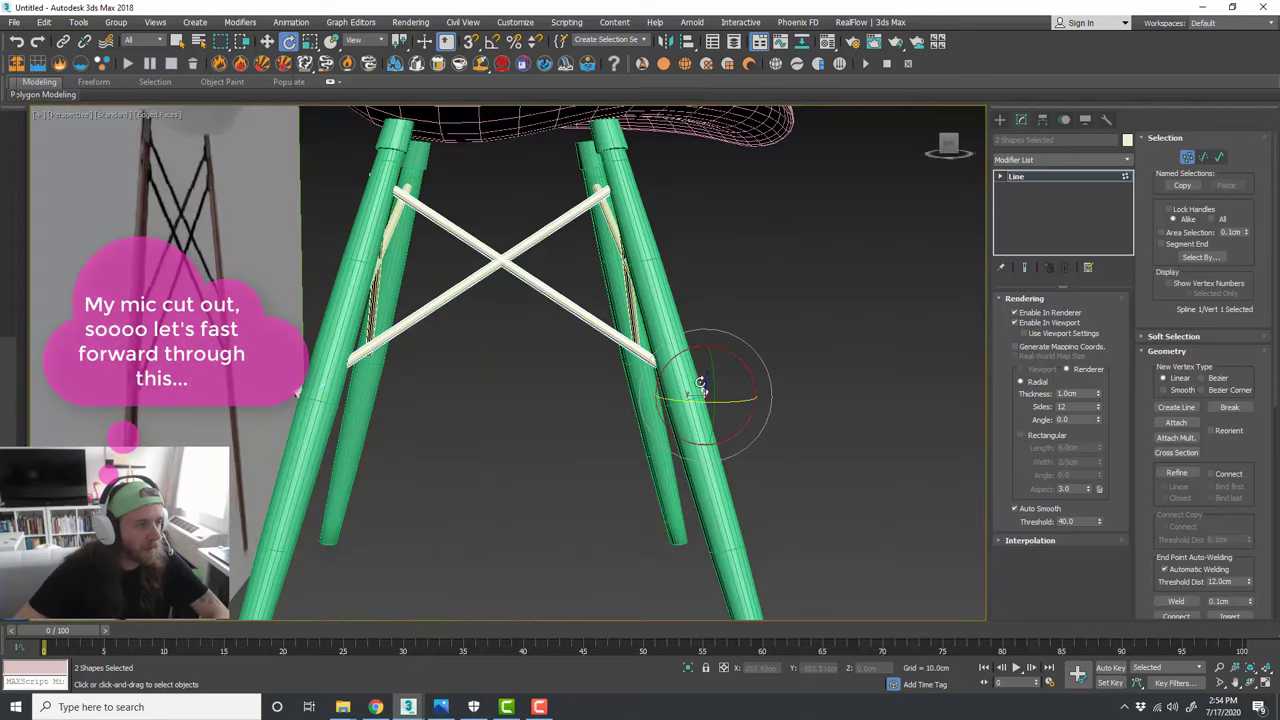
scroll(697, 383, "up", 3)
key("w")
left_click_drag(733, 384, 718, 383)
middle_click_drag(718, 383, 560, 400, "alt")
left_click_drag(510, 446, 500, 446)
Step: Adjust the upper end vertex of the side brace pair so the upper brace ends sit against the legs
middle_click_drag(500, 320, 460, 440)
left_click(434, 220)
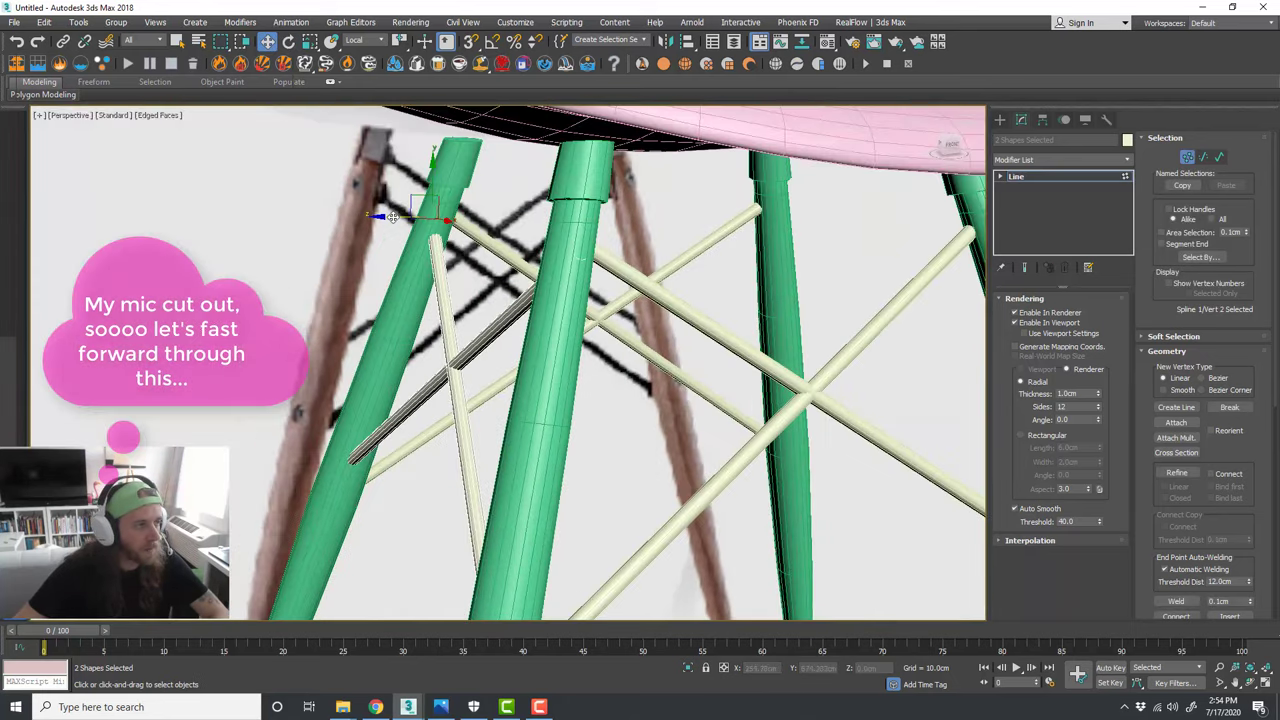
left_click_drag(449, 223, 440, 223)
middle_click_drag(440, 226, 317, 236, "alt")
left_click_drag(317, 236, 326, 236)
Step: Fine-tune the position of the side braces' lower end vertex against the leg
key("alt+w")
key("alt+w")
left_click(871, 509)
middle_click_drag(900, 500, 890, 498)
key("p")
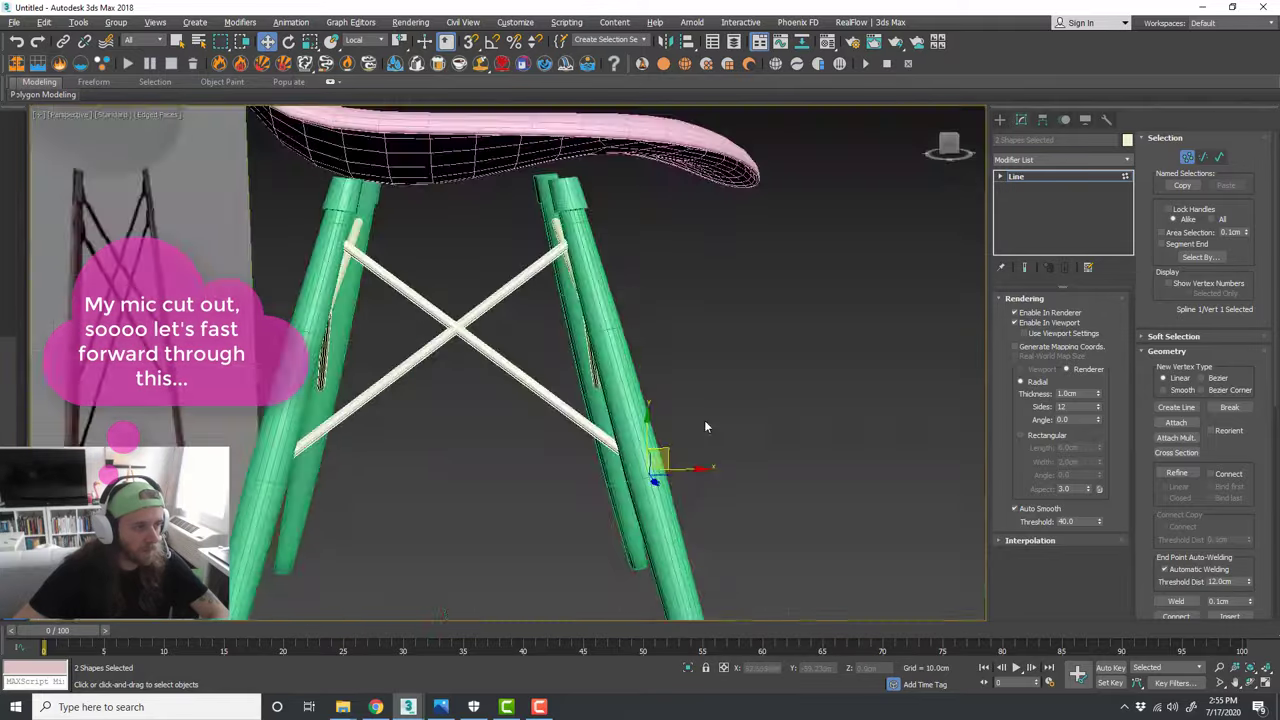
middle_click_drag(704, 423, 436, 528, "alt")
left_click_drag(436, 528, 445, 528)
Step: Compare the whole chair with the Eames side chair photo in Chrome and return to 3ds Max
scroll(692, 410, "down", 5)
middle_click_drag(692, 410, 762, 347, "alt")
left_click(762, 347)
left_click(375, 706)
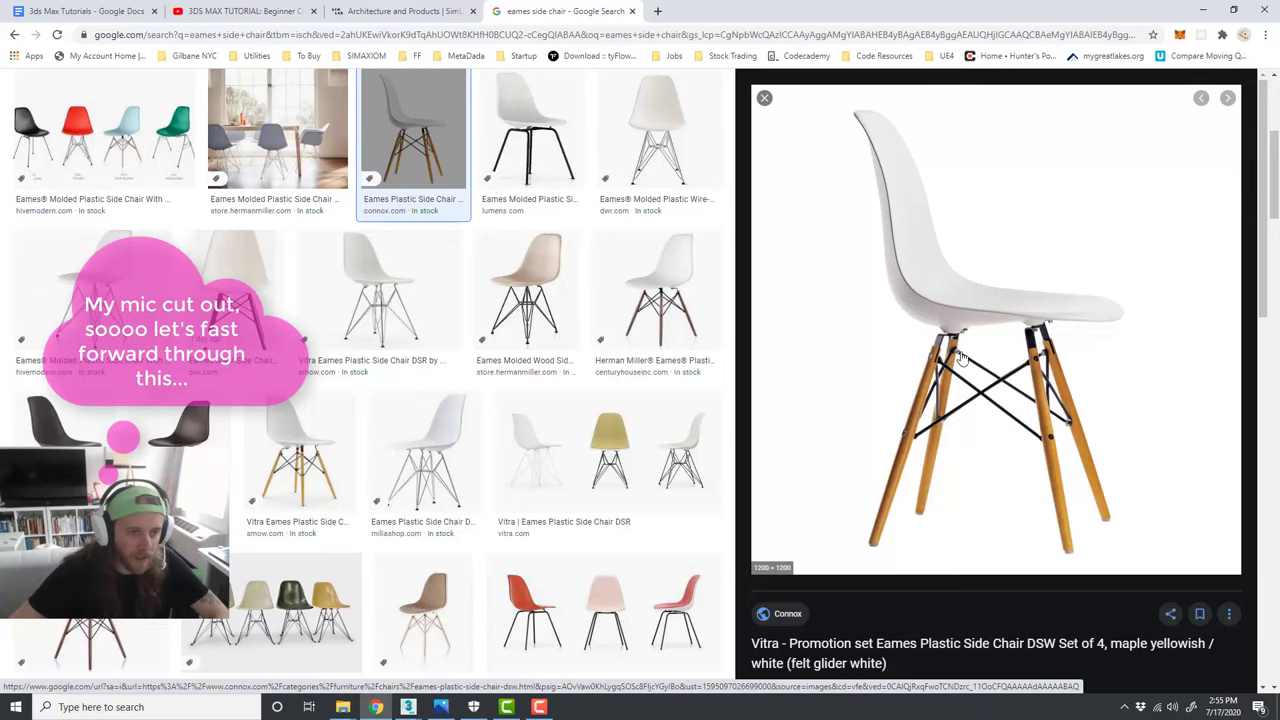
left_click(408, 706)
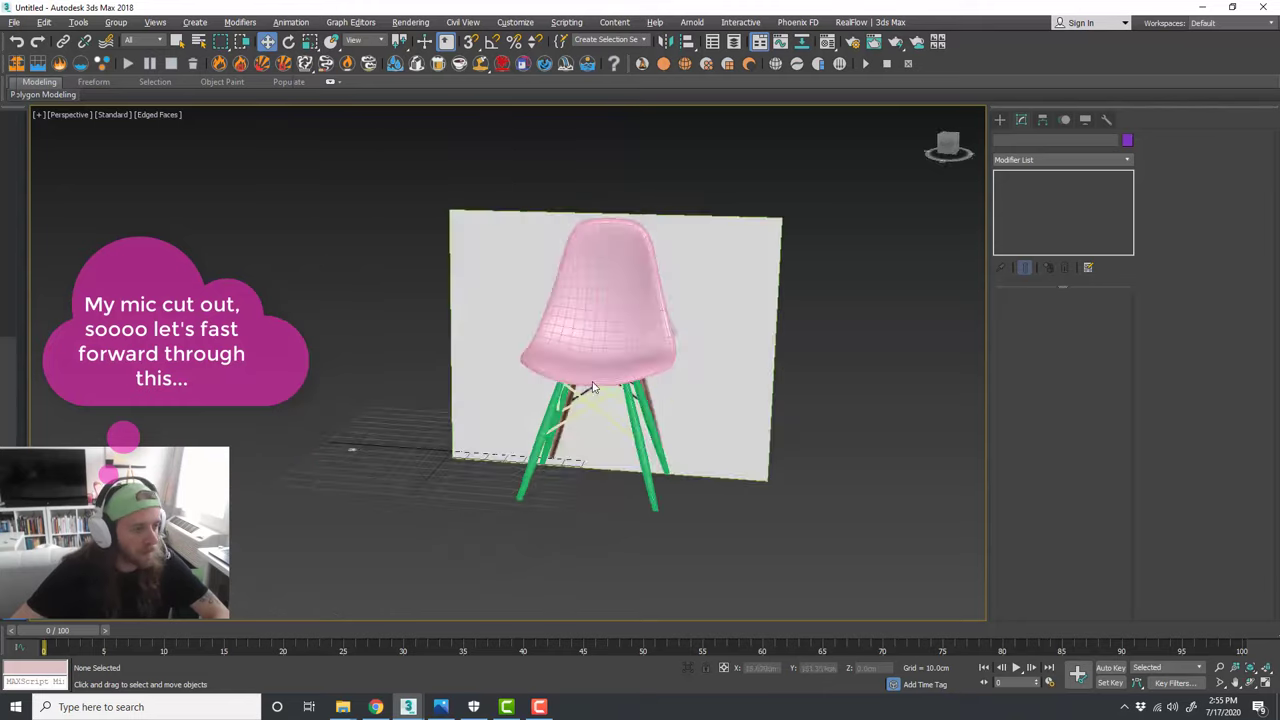
Step: Group all the chair parts under the name Chair and move the group away from the reference image plane
middle_click_drag(580, 391, 700, 420, "alt")
key("ctrl+a")
left_click(115, 22)
left_click(117, 39)
type("Chair")
key("Return")
left_click_drag(598, 391, 391, 367)
Step: Put the reference image plane on a new layer named Reference and hide that layer
left_click(590, 380)
scroll(563, 374, "up", 3)
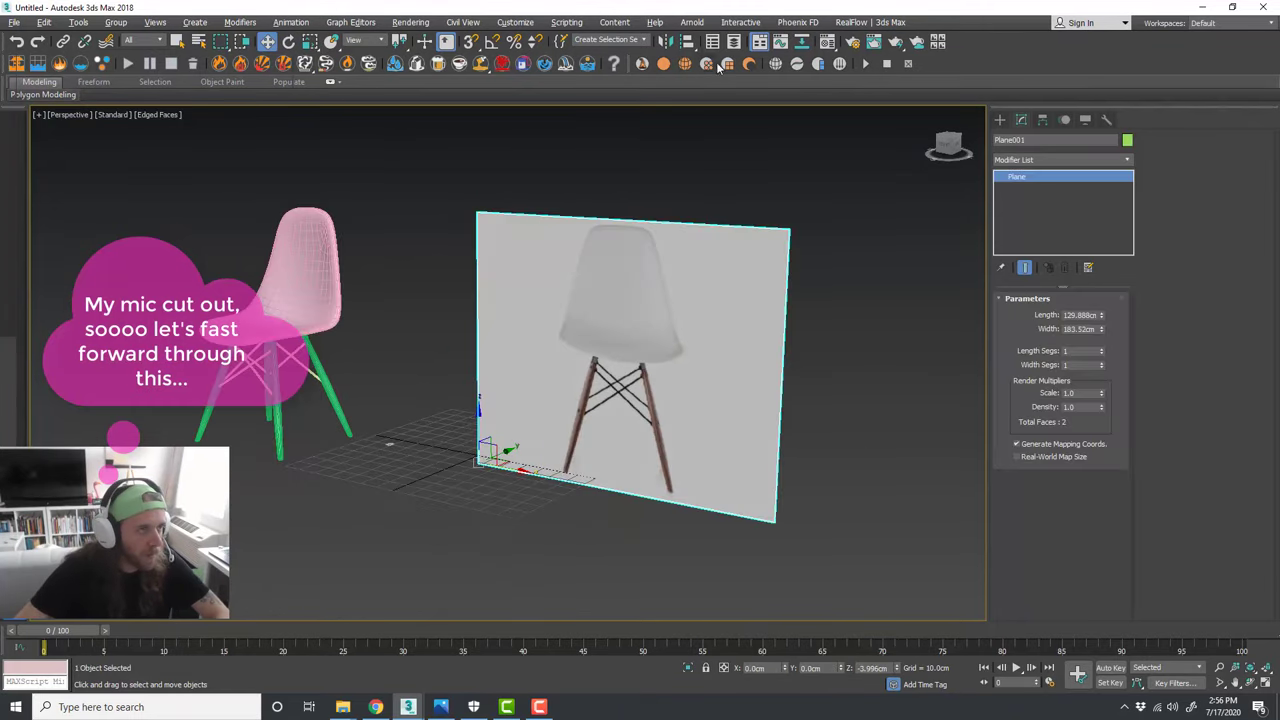
left_click(734, 41)
left_click(189, 169)
type("Reference")
key("Return")
left_click(97, 246)
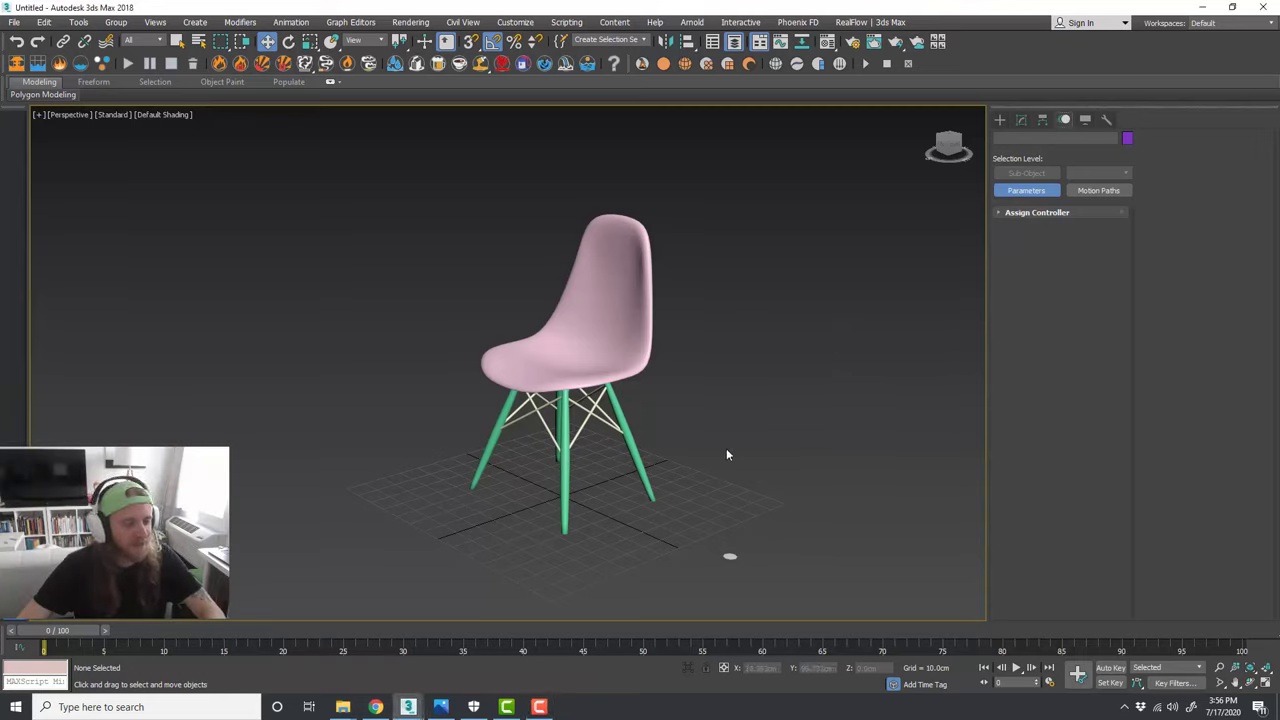
Step: Move the Chair group along X, clear of the grid, to about X 105.8 cm
left_click(612, 386)
middle_click_drag(643, 391, 664, 418, "alt")
scroll(707, 415, "up", 6)
scroll(689, 419, "down", 5)
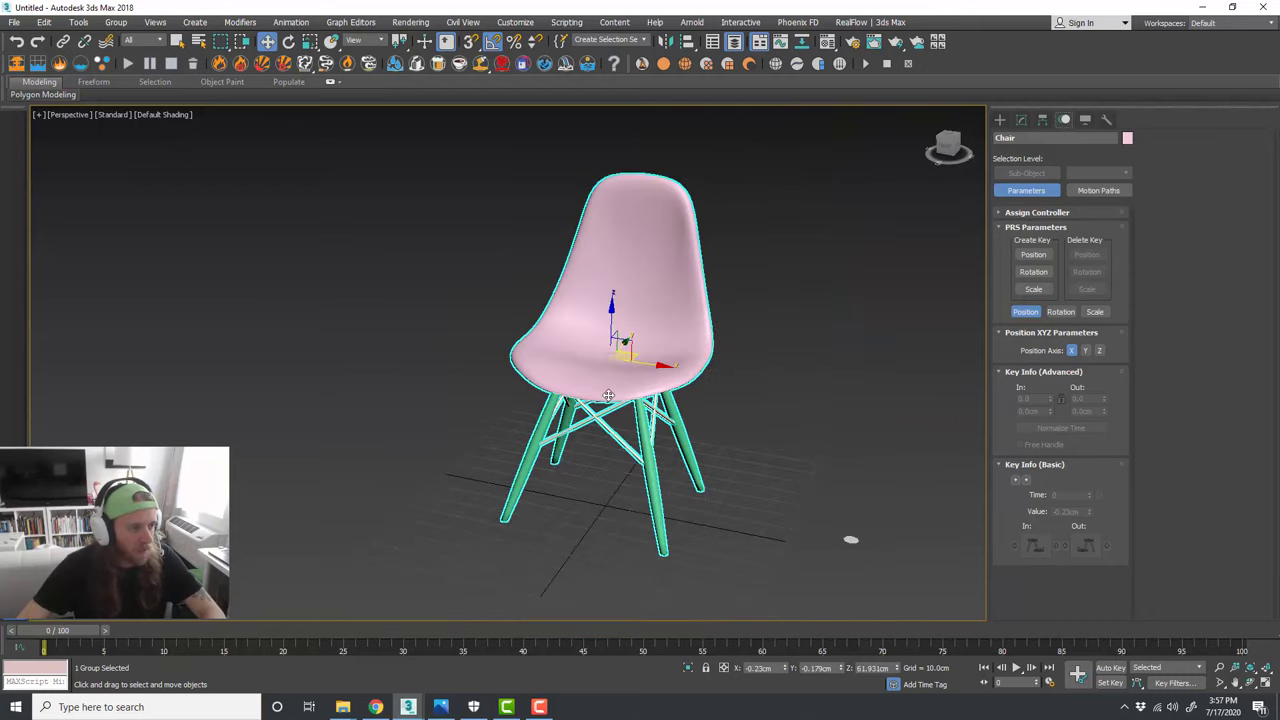
left_click_drag(650, 368, 975, 415)
scroll(556, 398, "down", 3)
middle_click_drag(556, 398, 663, 411, "alt")
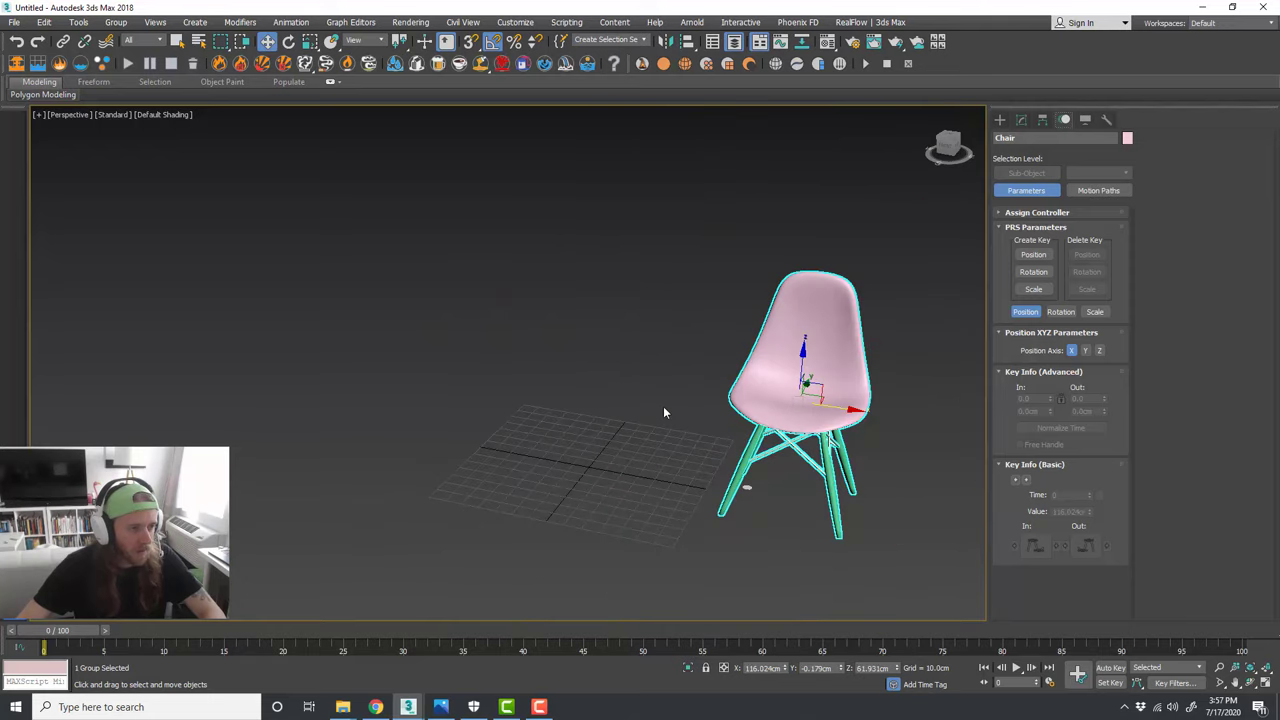
mouse_move(828, 405)
left_mouse_down()
mouse_move(847, 408)
mouse_move(823, 405)
left_mouse_up()
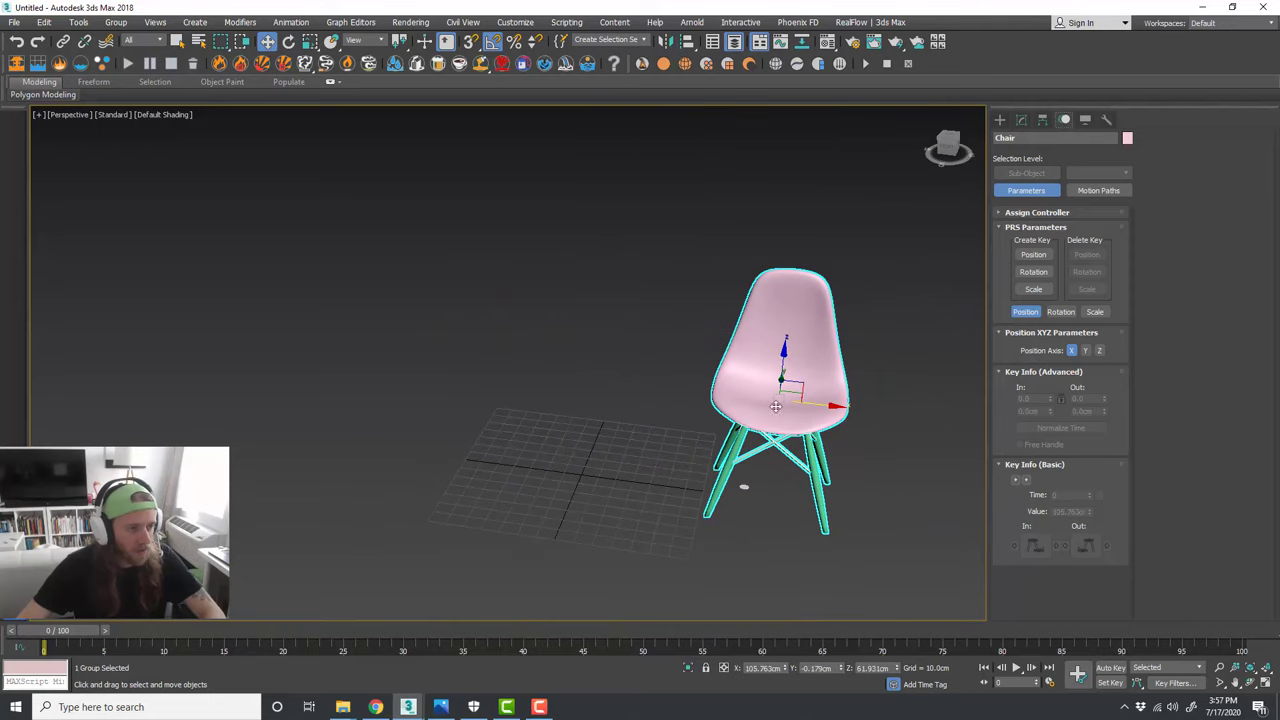
left_click(670, 428)
middle_click_drag(674, 429, 557, 409)
scroll(570, 425, "up", 2)
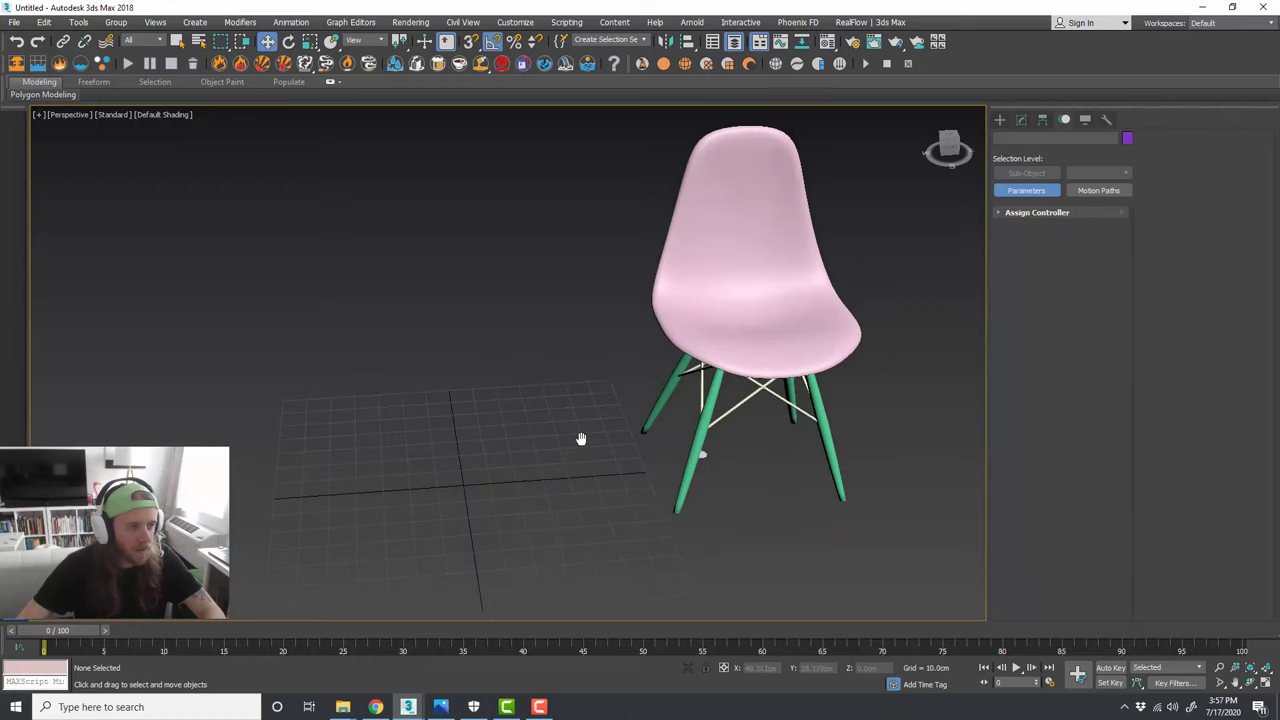
Step: Switch the geometry creation category to Extended Primitives
left_click(999, 119)
left_click(1030, 158)
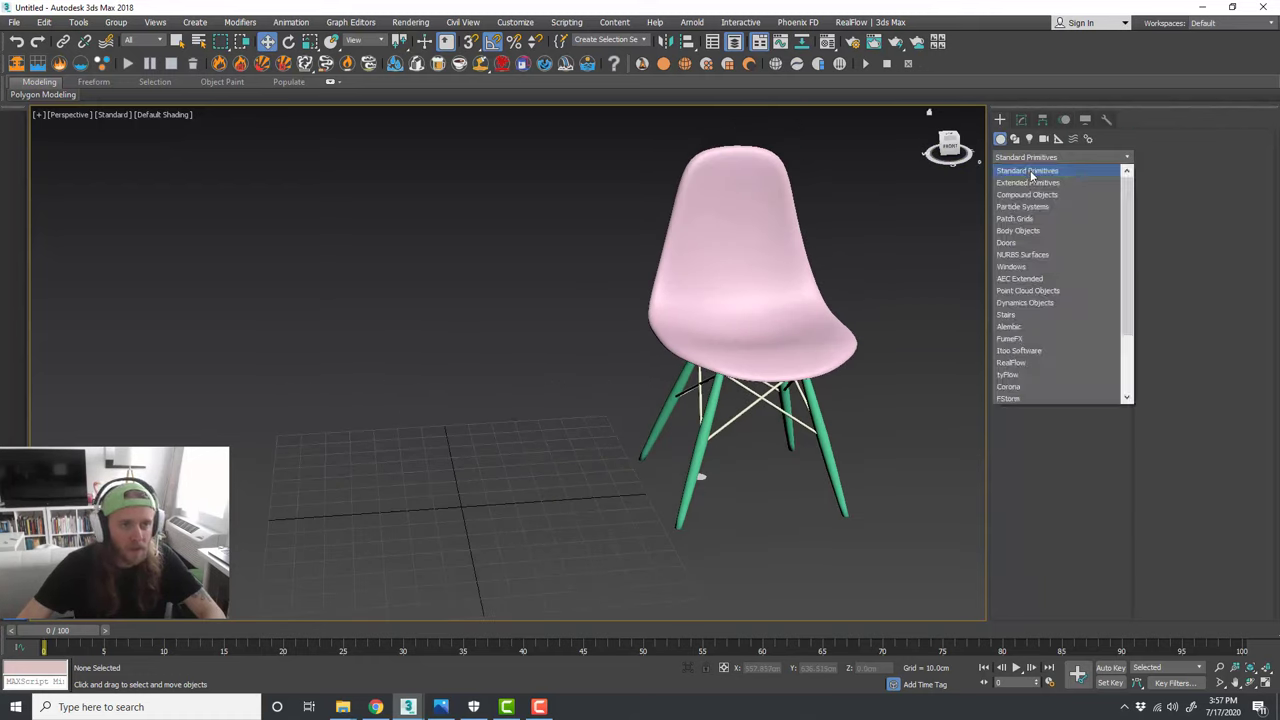
left_click(1038, 184)
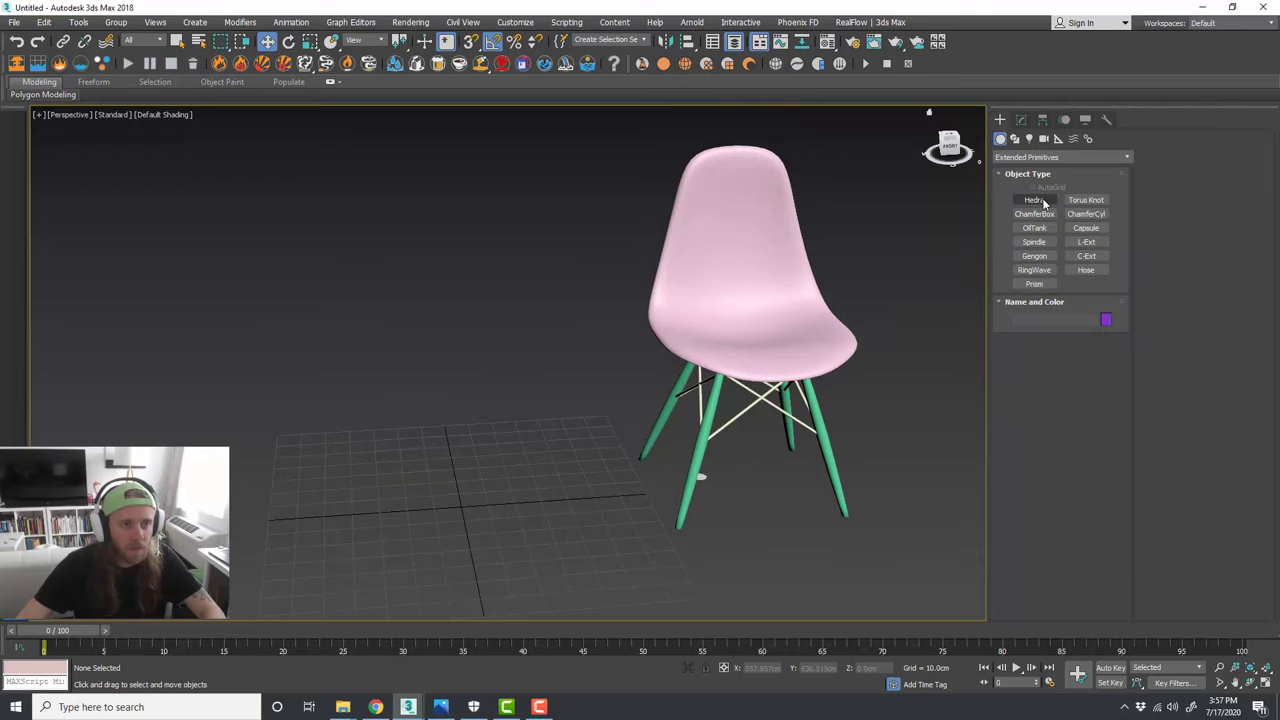
left_click(1036, 200)
middle_click_drag(554, 414, 474, 474, "alt")
left_click(472, 486)
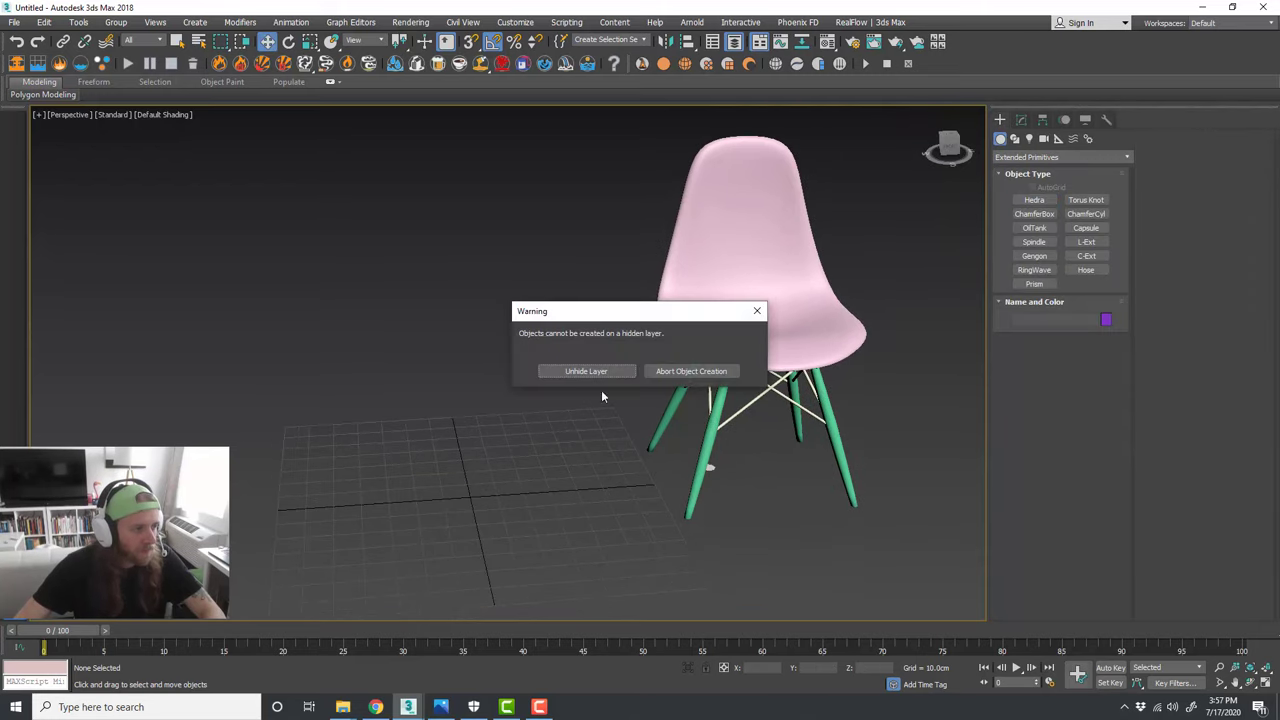
left_click(671, 371)
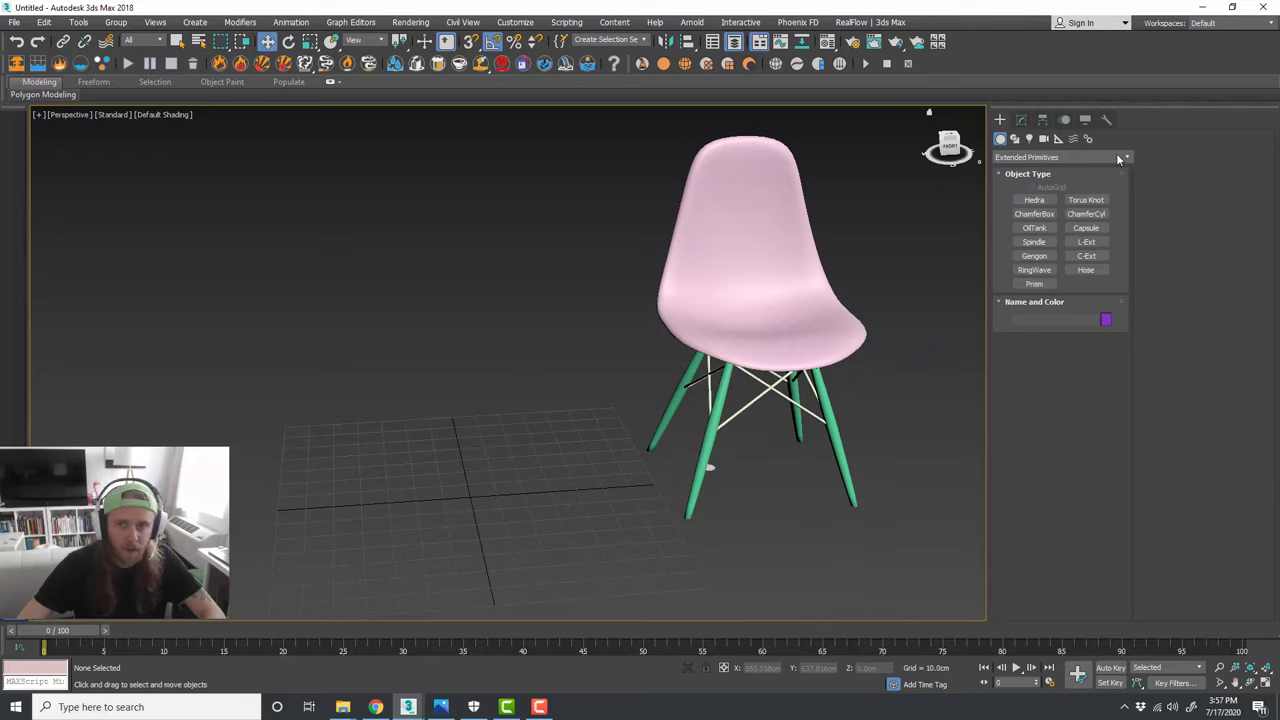
Step: Create a Hedra of about 5.1 cm radius at the grid center and raise it to about Z 50.5 cm
left_click(1035, 200)
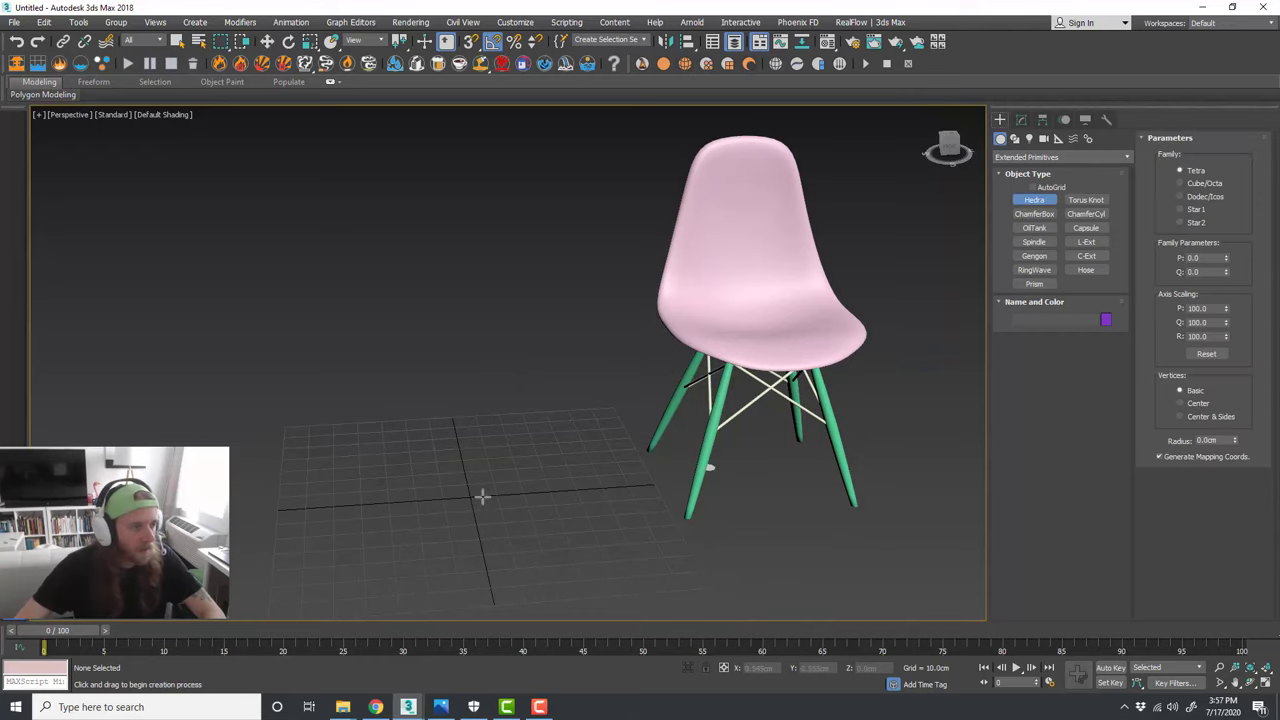
left_click_drag(482, 496, 472, 494)
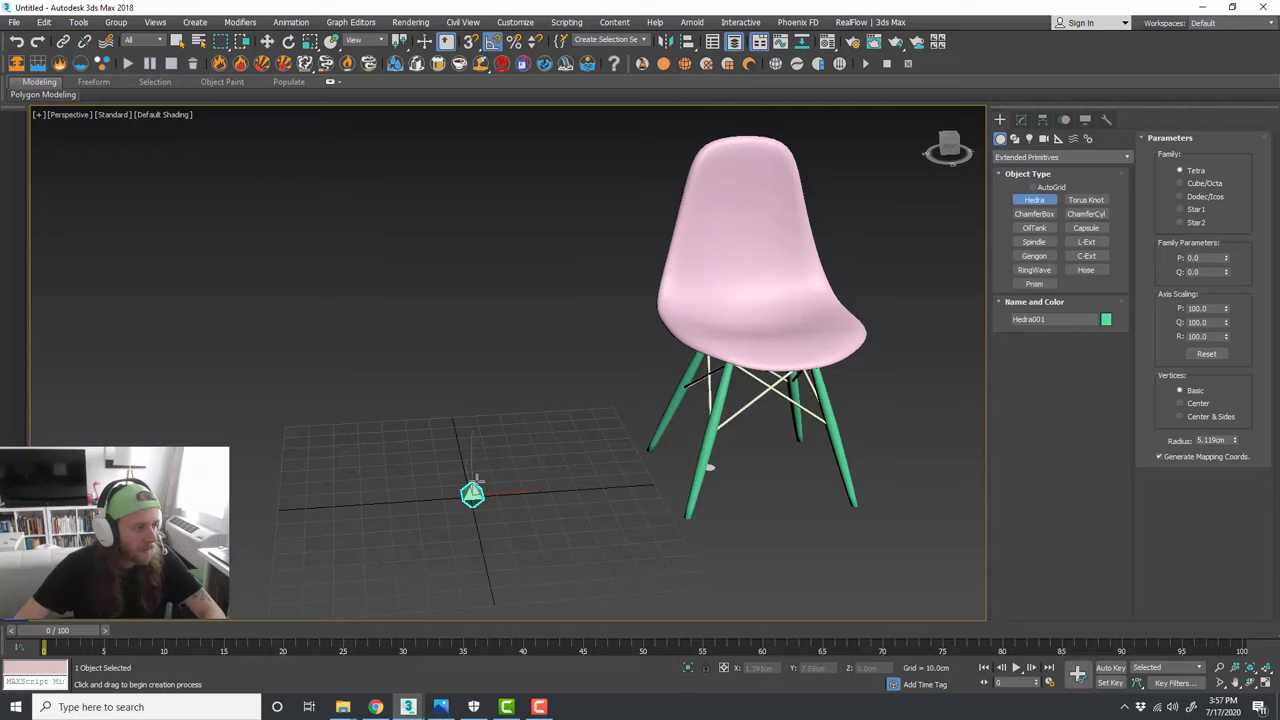
key("w")
left_click_drag(478, 468, 500, 341)
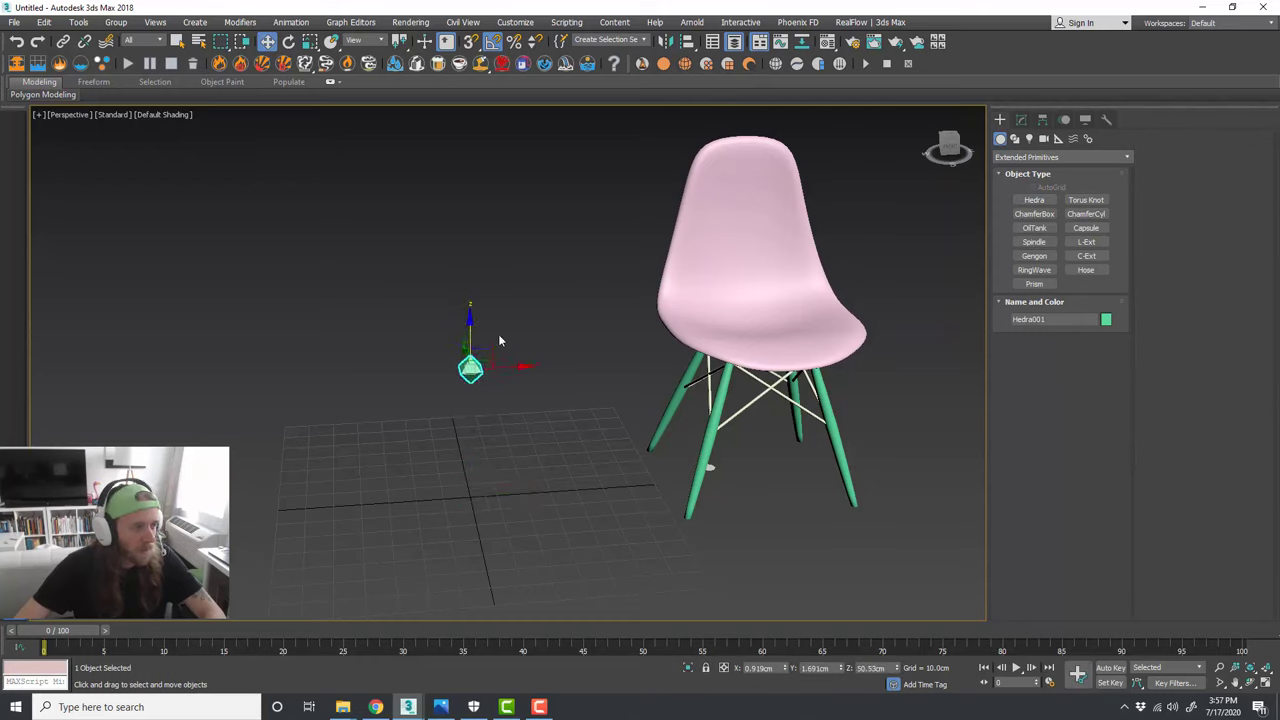
Step: Add an Edit Poly modifier to the Hedra and select all eight of its polygons
left_click(1021, 120)
left_click(1072, 159)
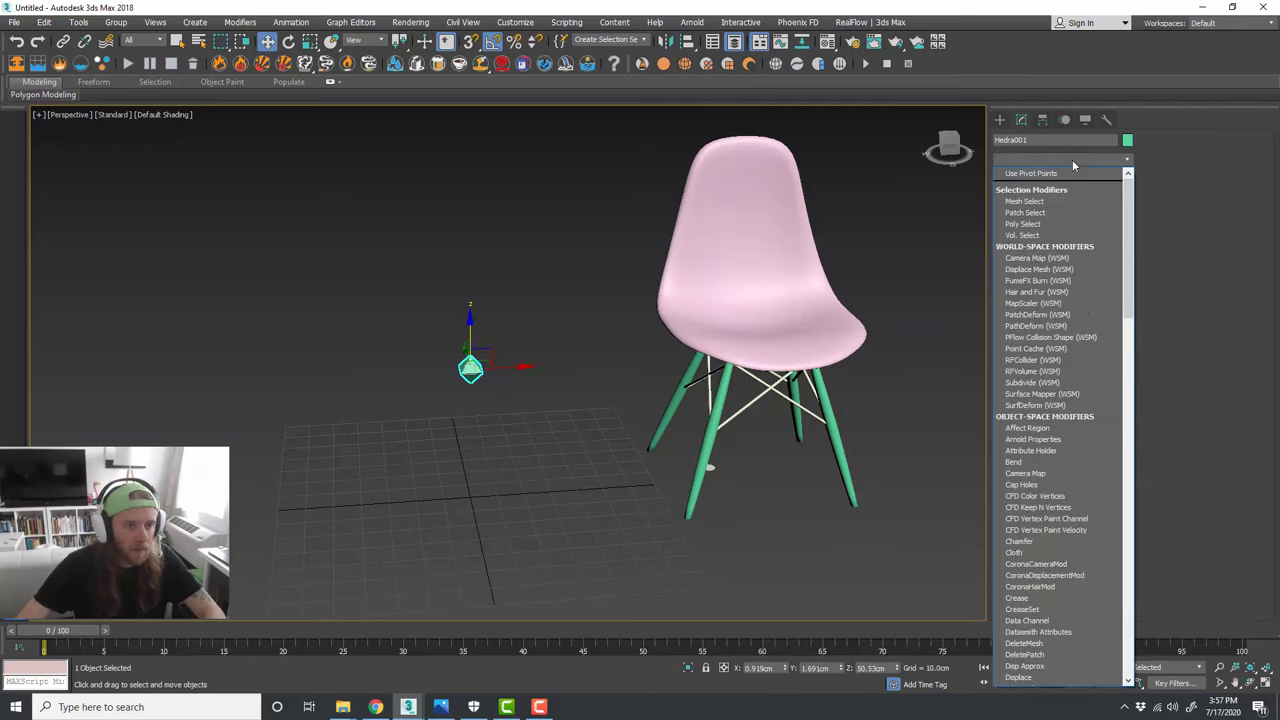
scroll(1063, 540, "down", 3)
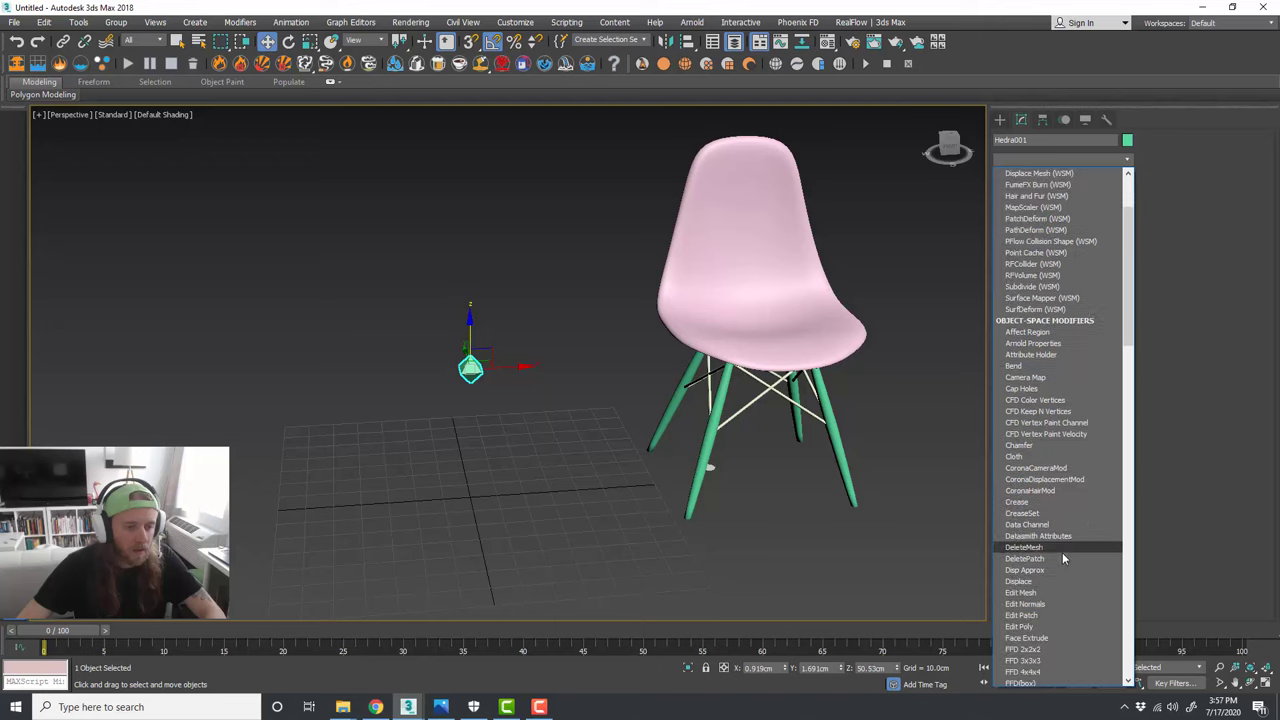
left_click(1057, 625)
left_click(1074, 404)
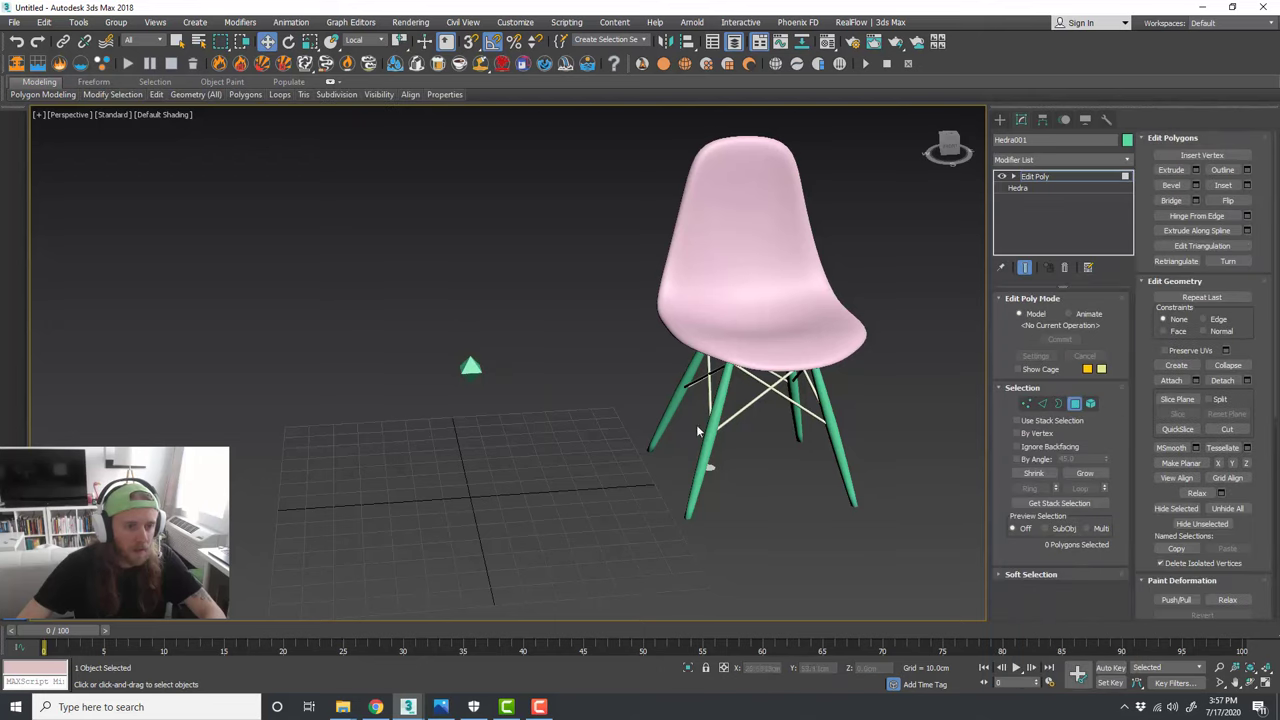
middle_click_drag(490, 419, 511, 419)
left_click_drag(511, 419, 430, 305)
scroll(511, 409, "up", 2)
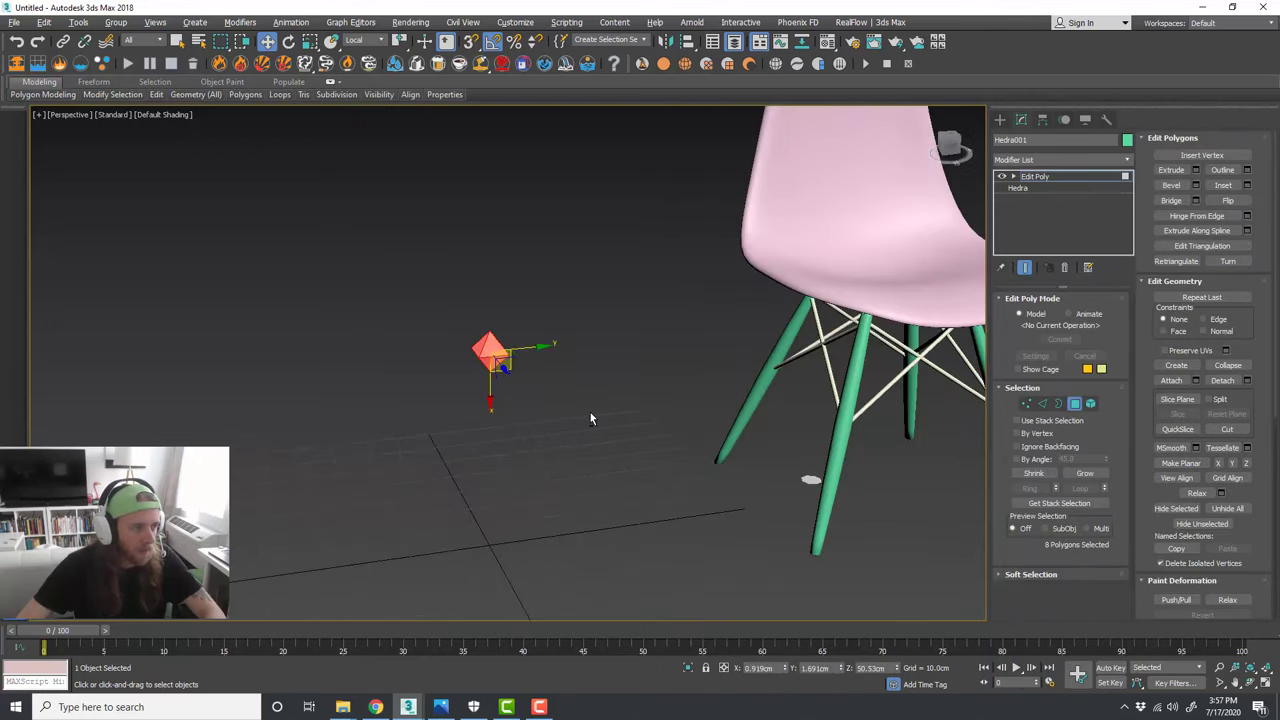
Step: Extrude the selected polygons By Polygon to a height of about 68.7 cm, judging the lower ends against the chair's feet
left_click(1195, 170)
mouse_move(518, 369)
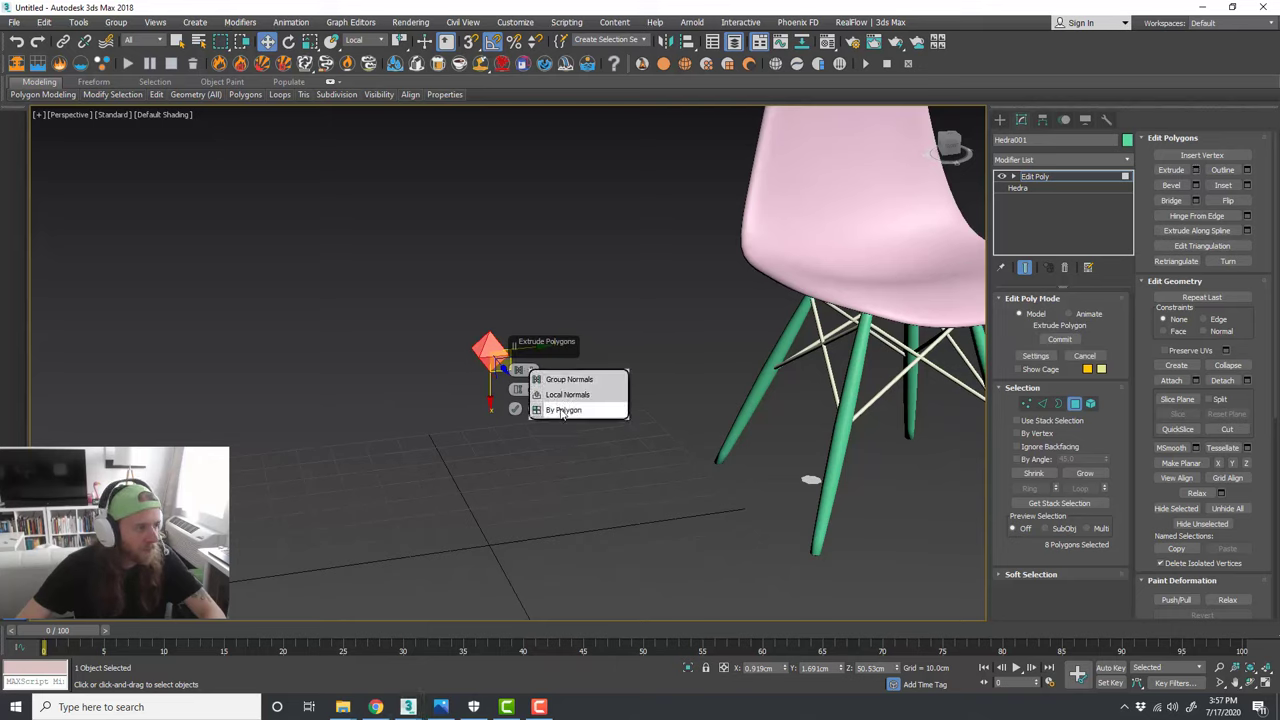
left_click(563, 413)
left_click_drag(517, 389, 580, 697)
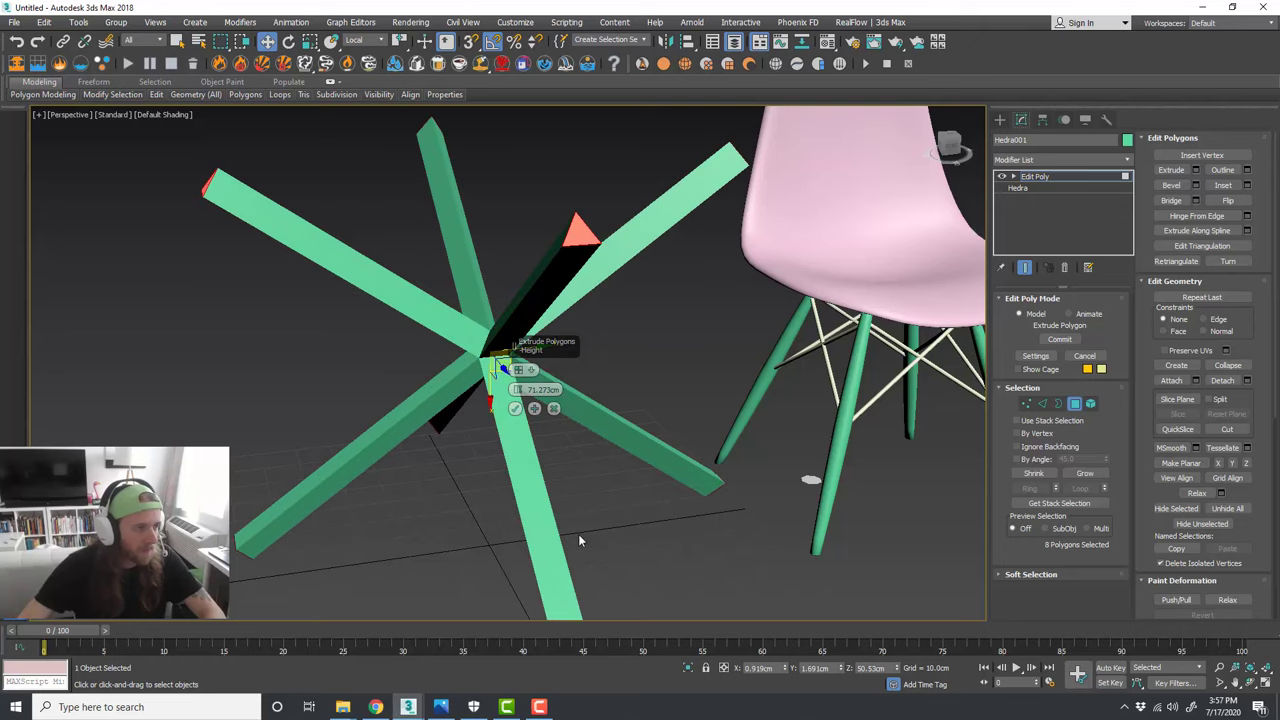
key("alt+w")
scroll(259, 532, "up", 3)
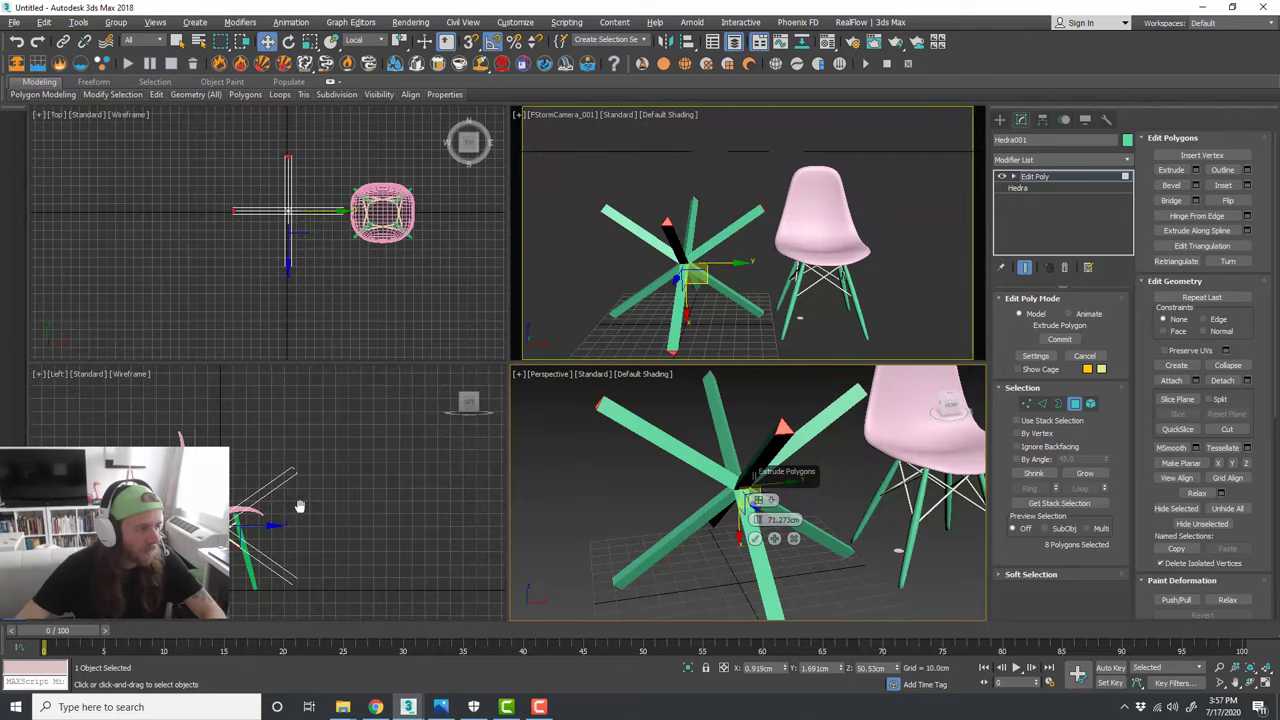
middle_click_drag(299, 507, 372, 520)
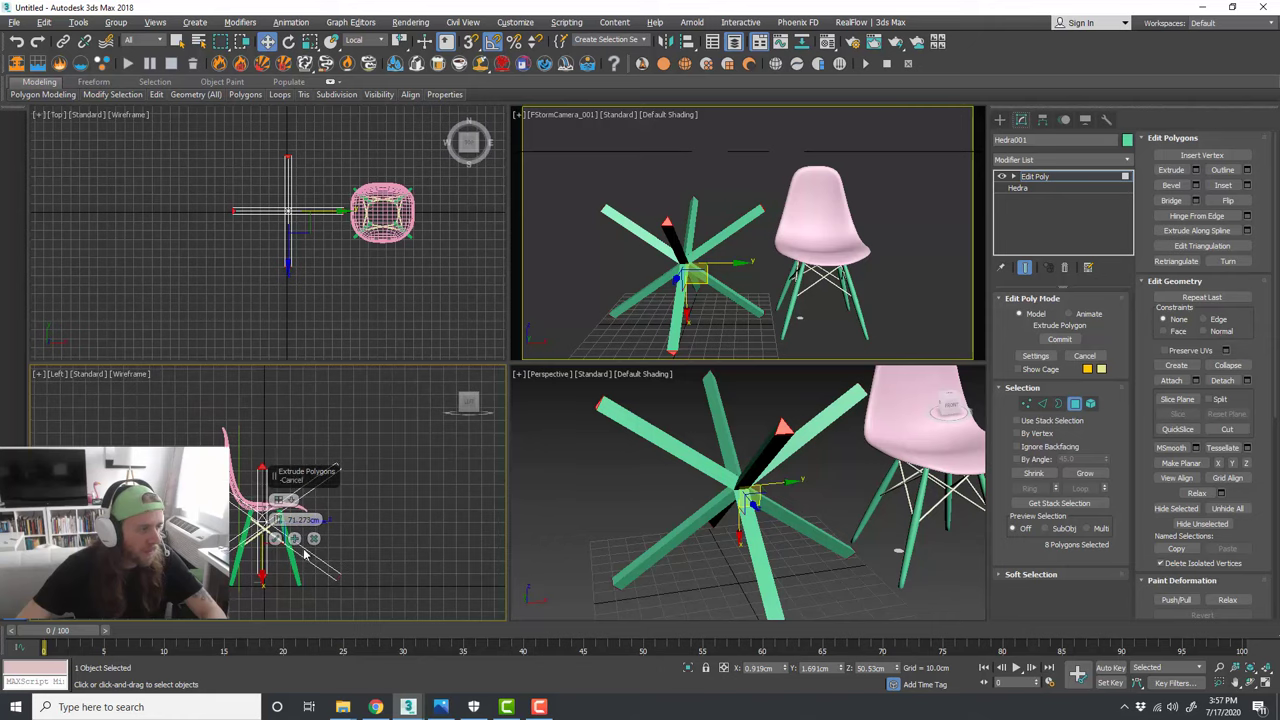
left_click_drag(279, 520, 279, 524)
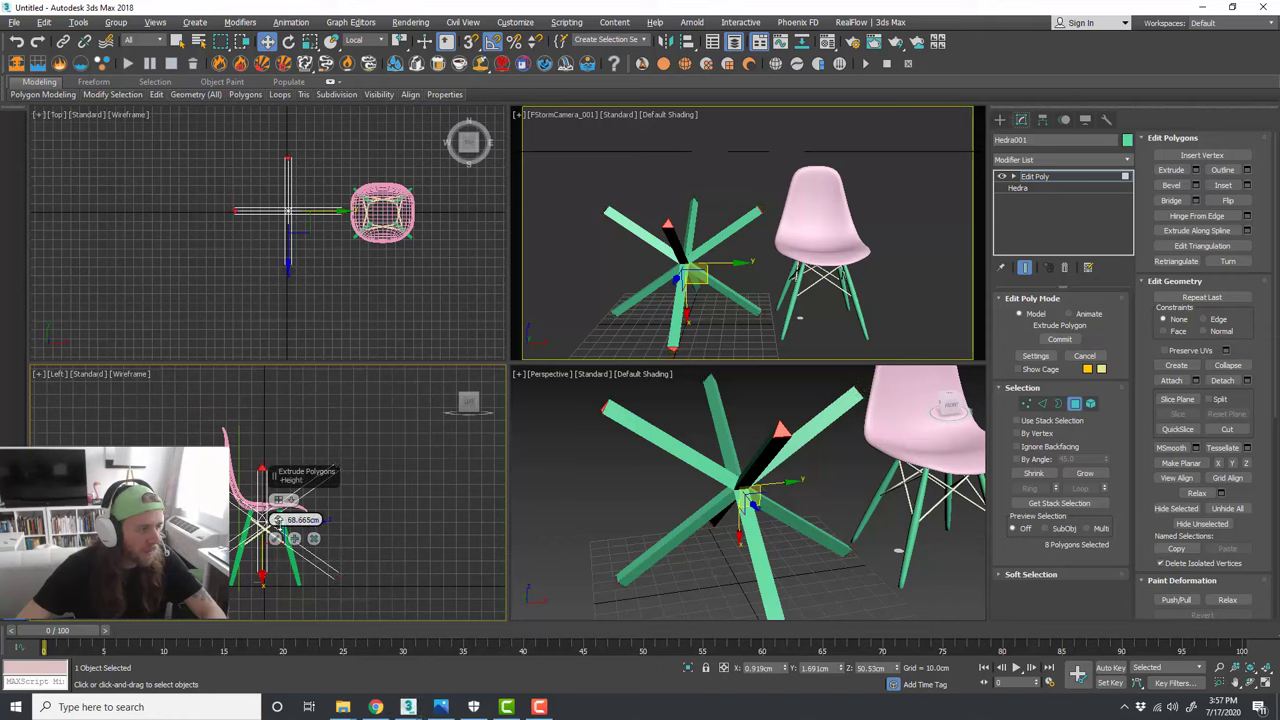
left_click(277, 541)
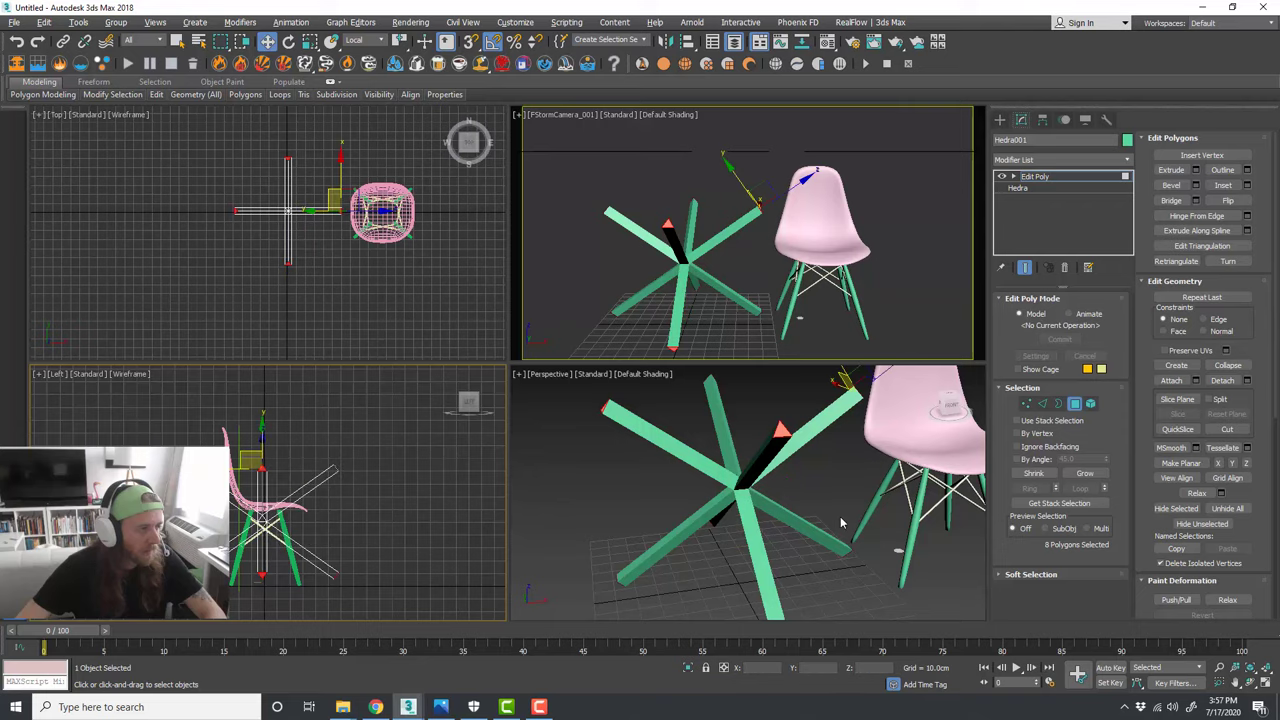
Step: Scale the selected end faces of the extruded arms down to about 47% so the arms taper
key("alt+w")
scroll(590, 495, "down", 3)
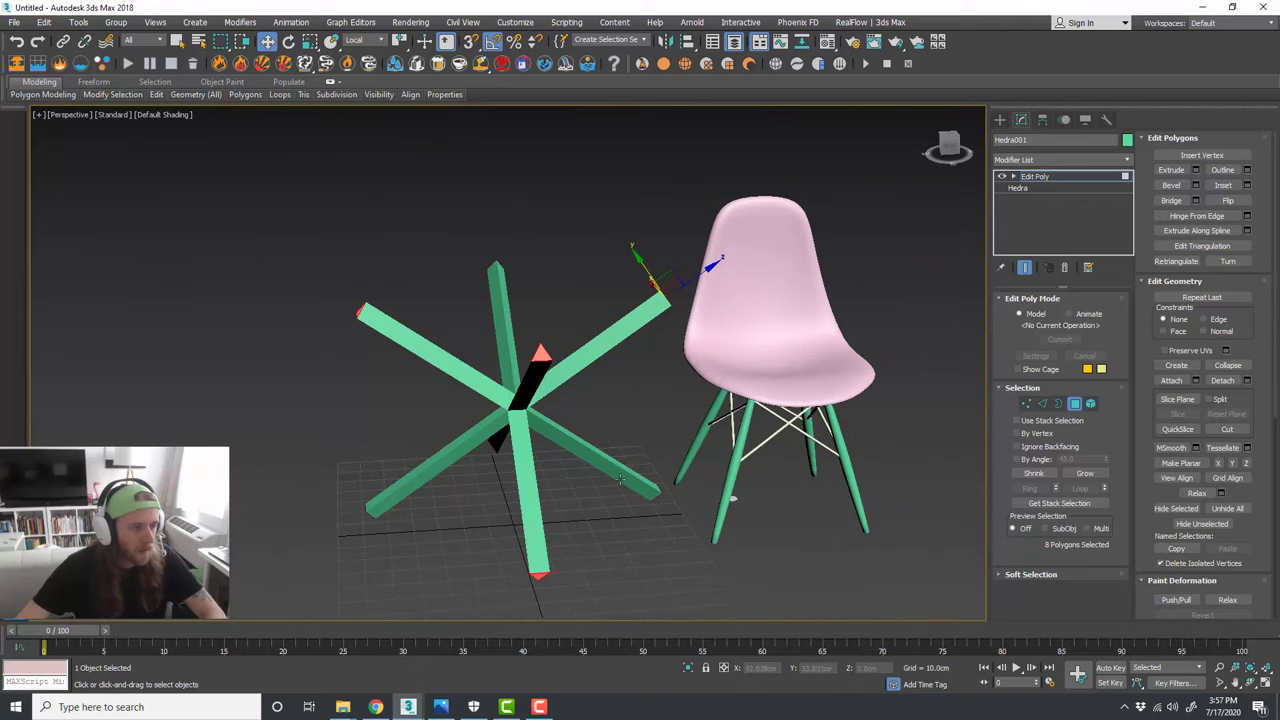
key("r")
left_click_drag(654, 296, 650, 344)
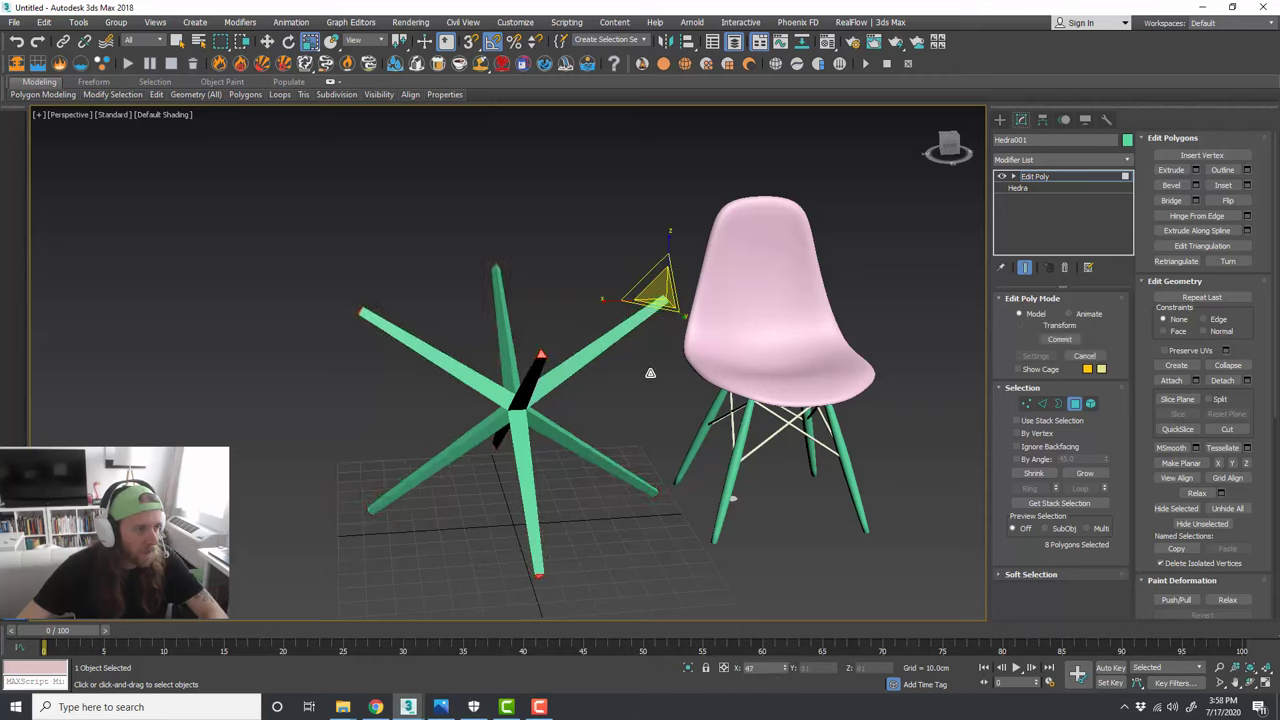
Step: End scaling of the arm end faces and switch the base's Edit Poly modifier to vertex level
key("w")
middle_click_drag(664, 420, 645, 413)
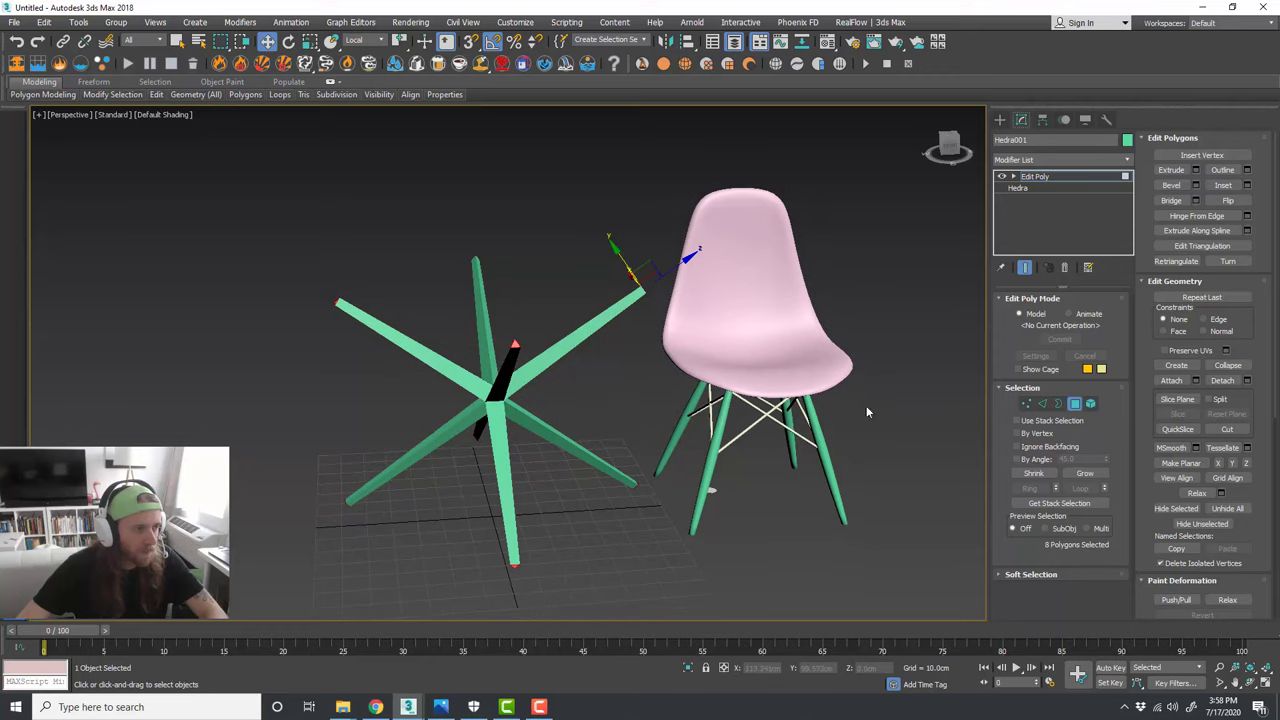
left_click(1025, 404)
Step: Try to flatten the end vertices of all eight arms together with Make Planar Z, and undo it
middle_click_drag(790, 384, 708, 466, "alt")
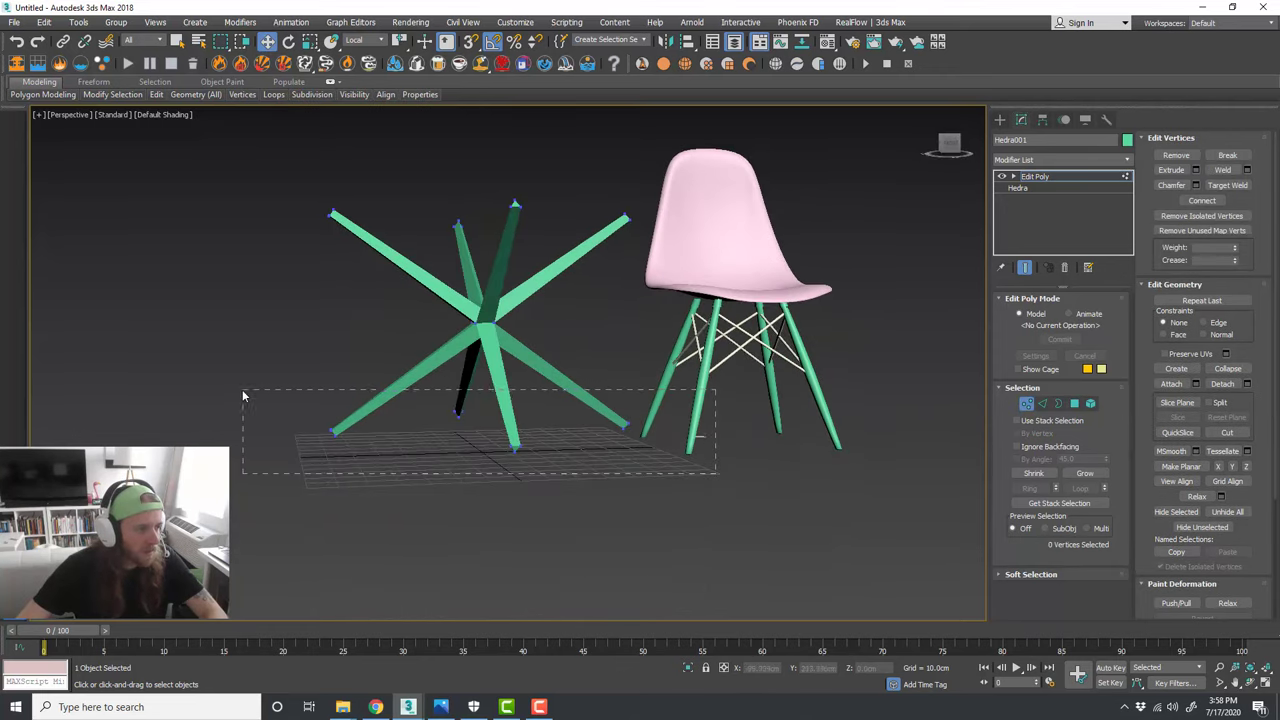
left_click_drag(242, 390, 242, 390)
middle_click_drag(635, 279, 624, 336)
left_click_drag(659, 321, 178, 242, "ctrl")
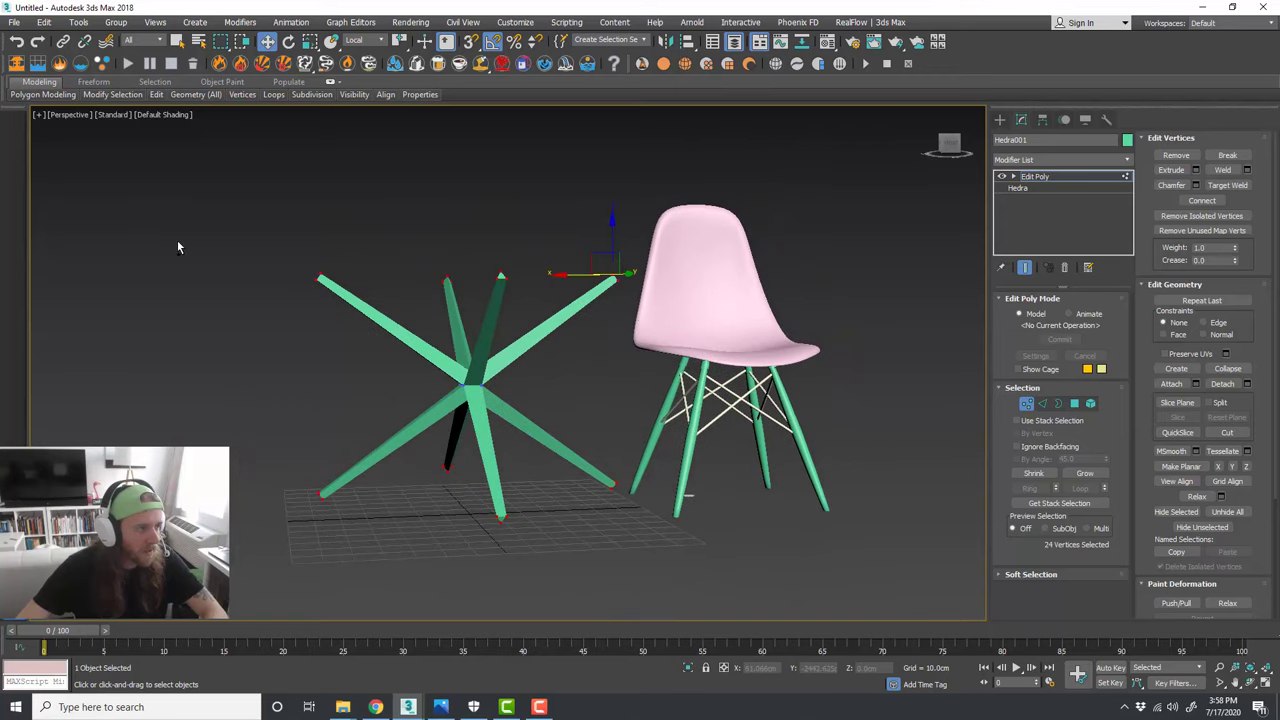
middle_click_drag(569, 426, 570, 436, "alt")
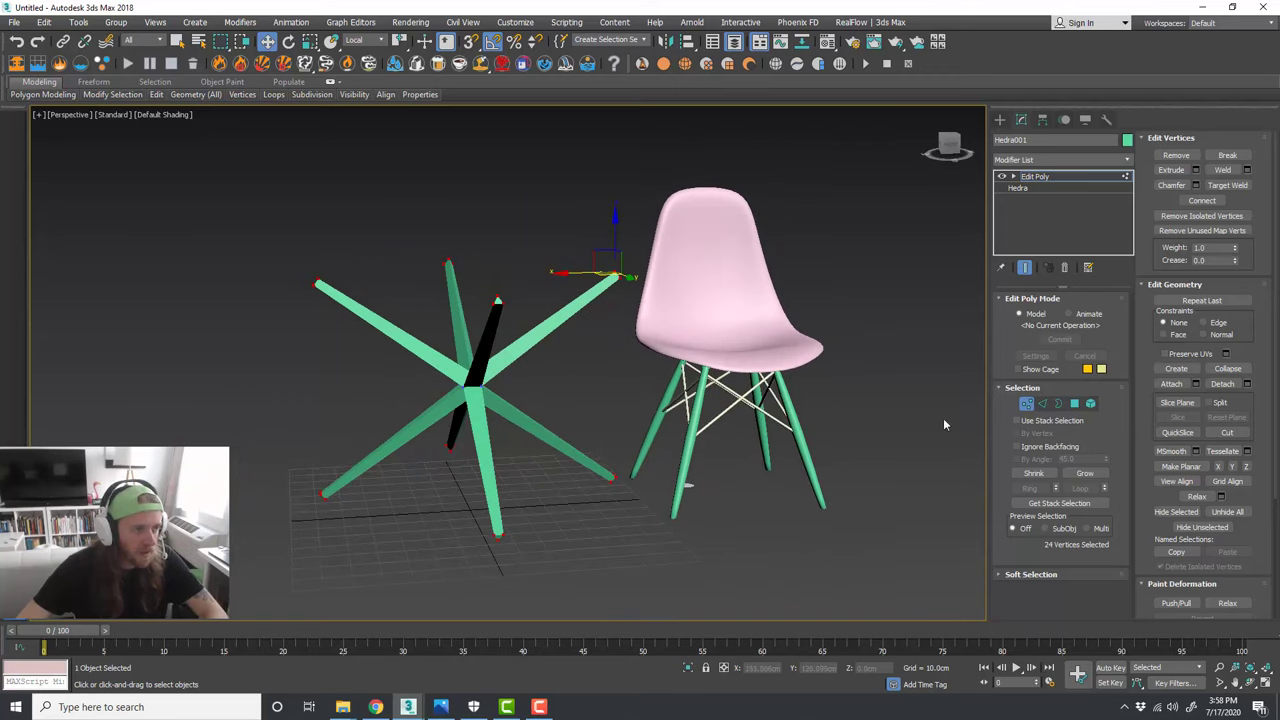
left_click(1247, 468)
key("ctrl+z")
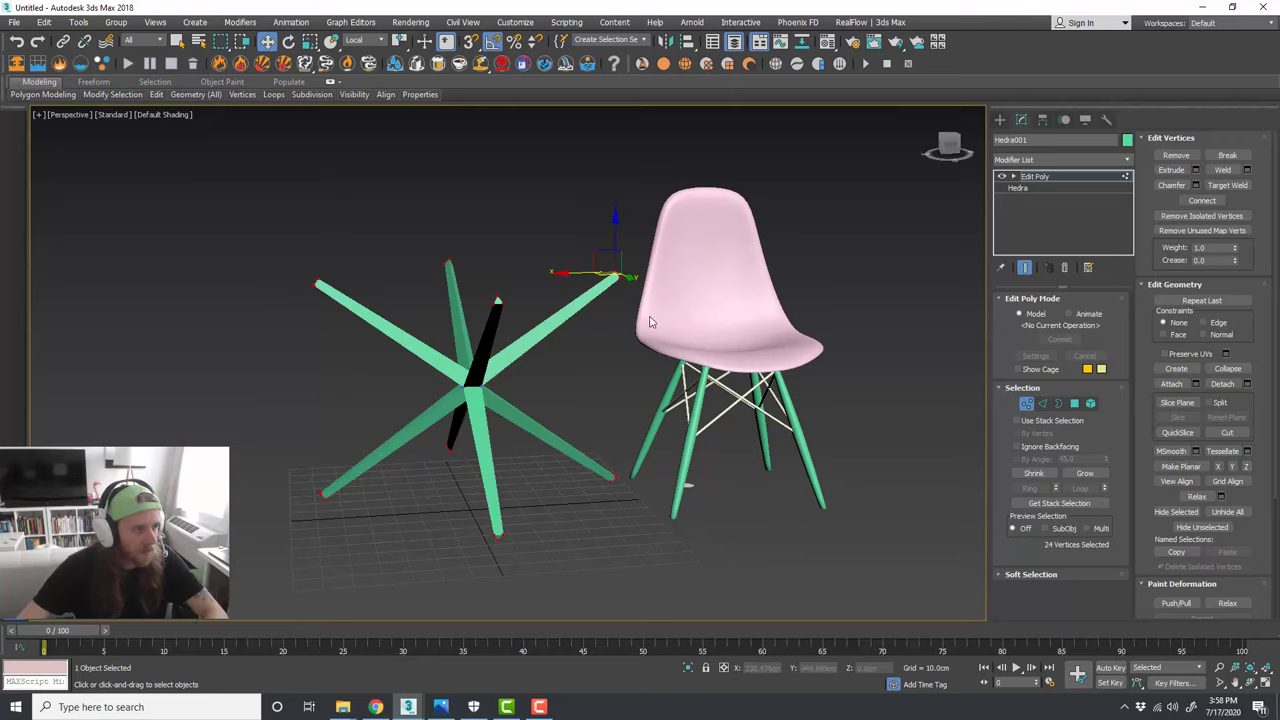
Step: Flatten the upper arms' end vertices with Make Planar Z, and the lower arms' end vertices separately in the same way
left_click_drag(185, 240, 186, 240)
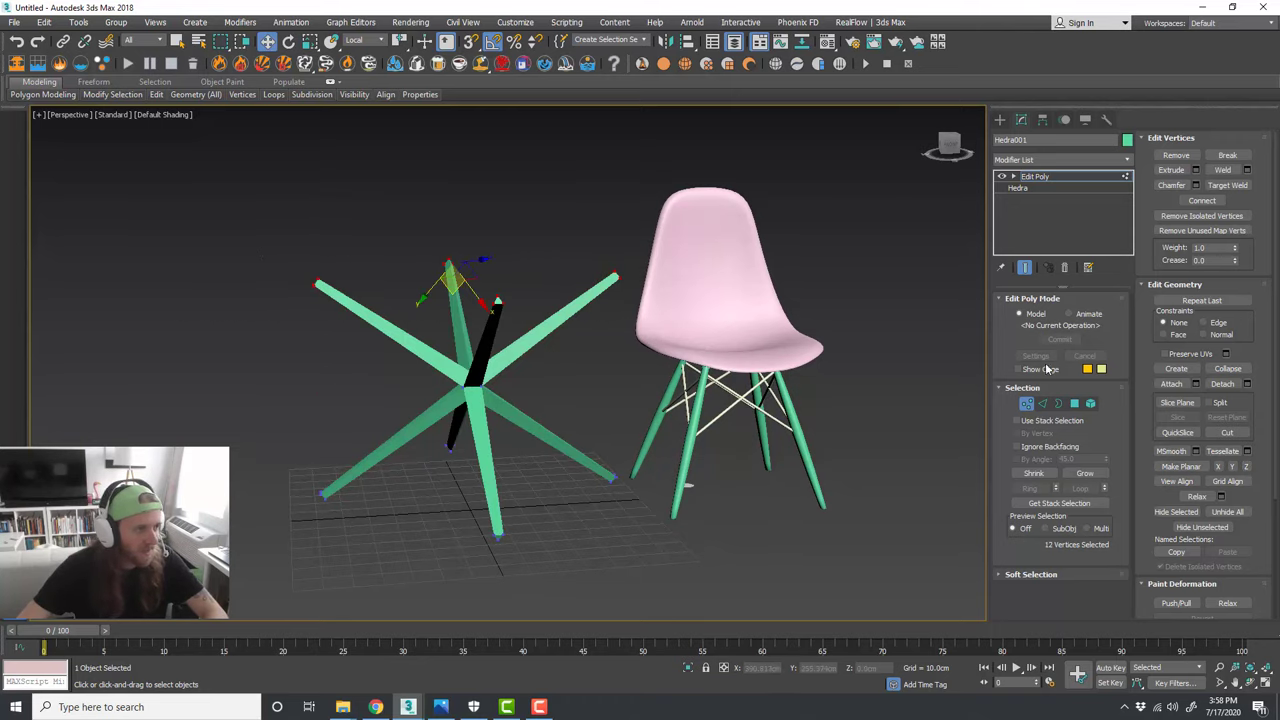
left_click(1247, 468)
middle_click_drag(669, 556, 705, 561, "alt")
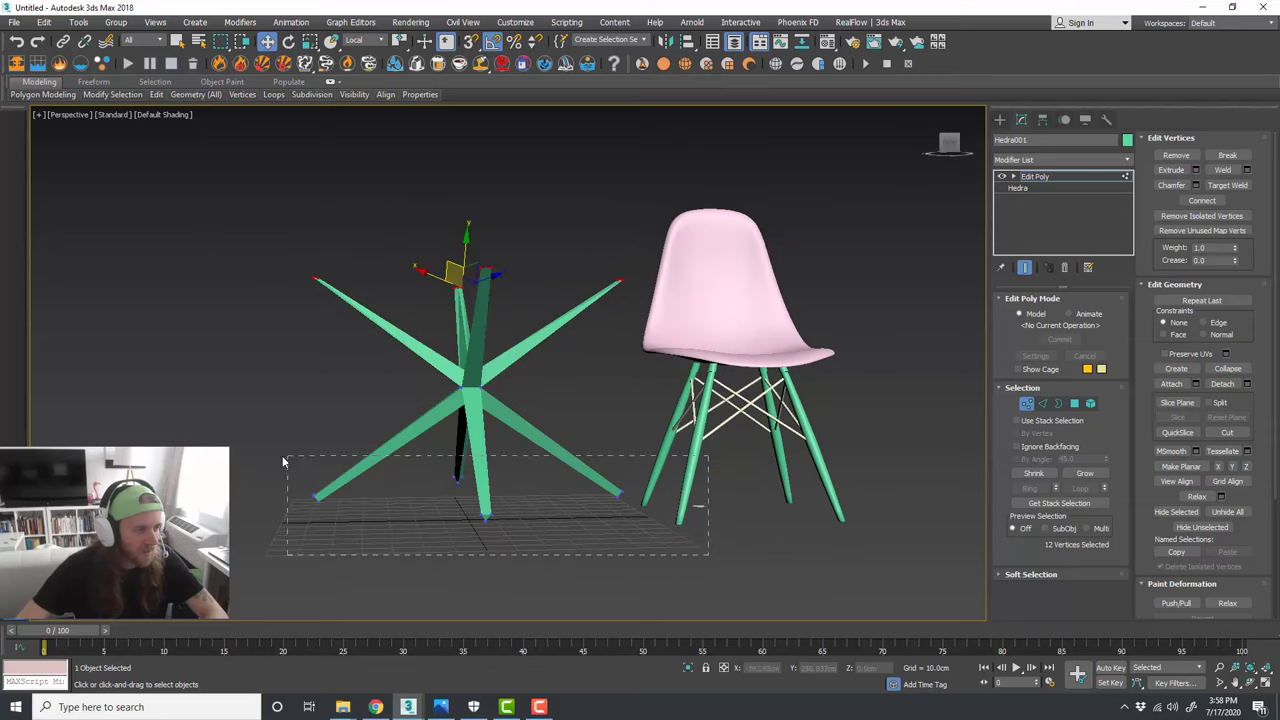
left_click_drag(283, 462, 284, 462)
left_click(1247, 469)
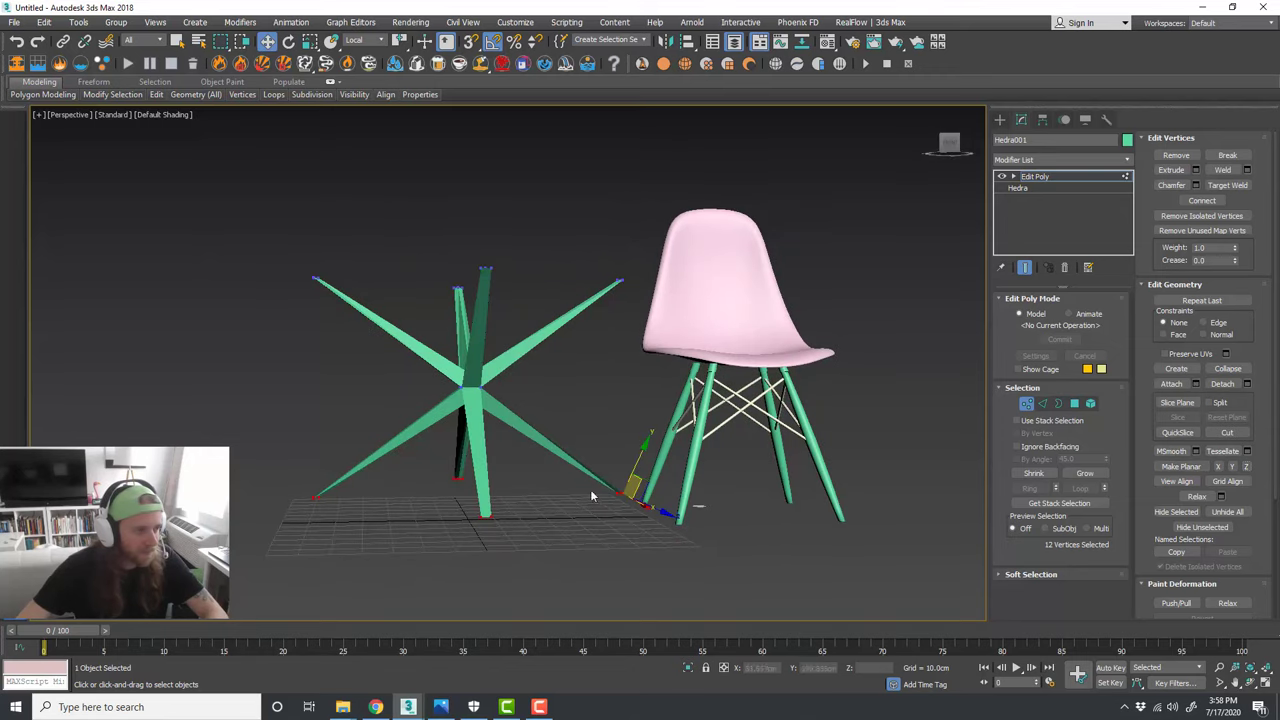
Step: Select the single inner vertex at the tip of each of the base's four upper arms
middle_click_drag(591, 496, 537, 535, "alt")
left_click(540, 478)
scroll(465, 392, "up", 4)
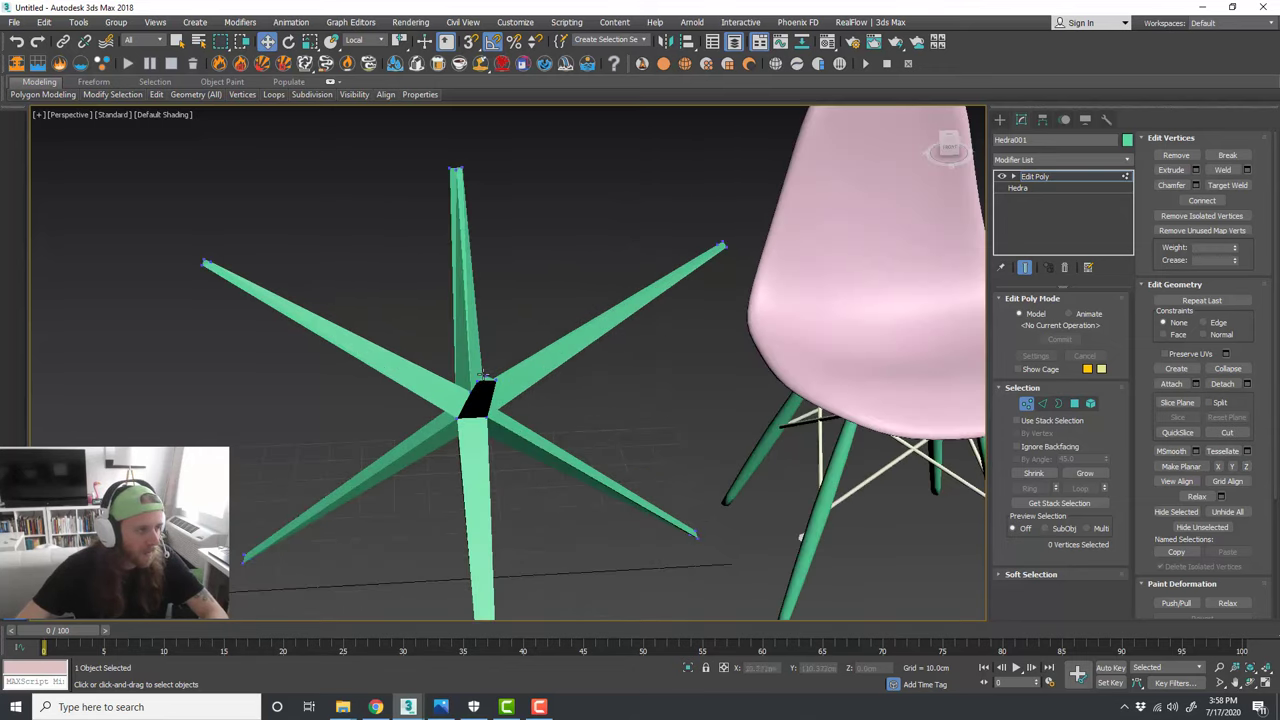
left_click(483, 376)
middle_click_drag(476, 243, 474, 303)
scroll(457, 232, "up", 3)
scroll(460, 236, "down", 2)
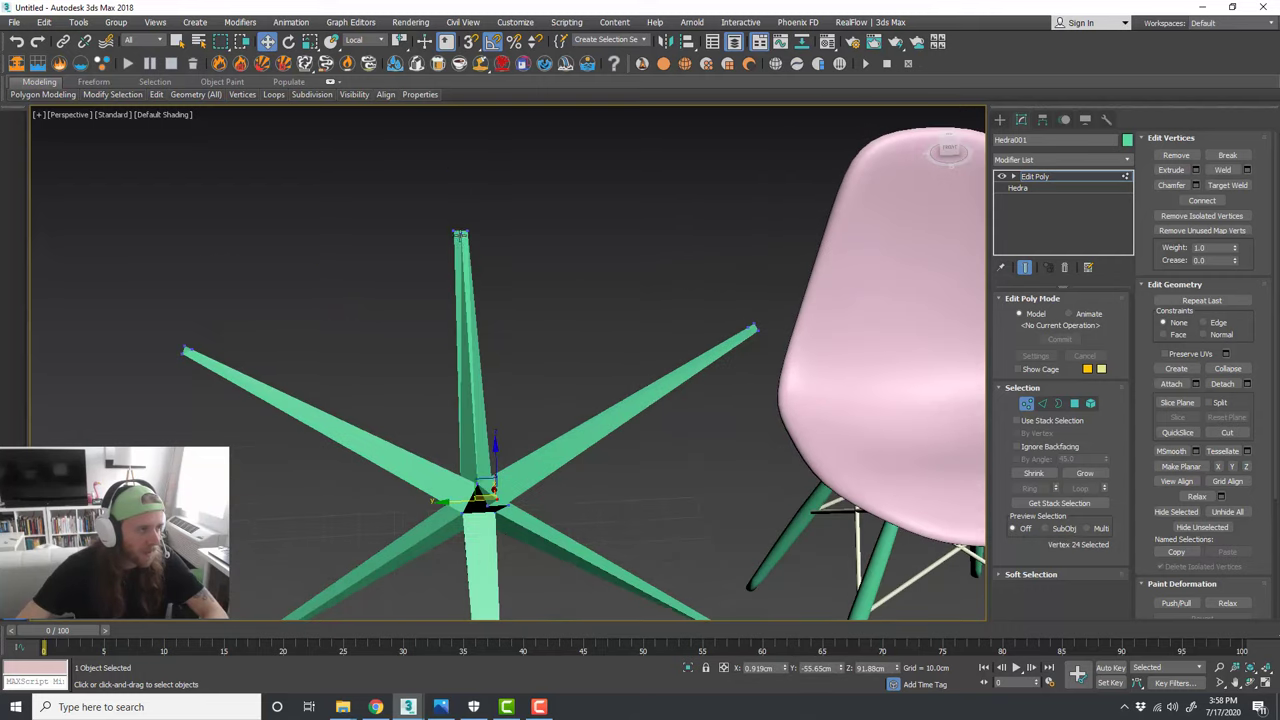
left_click_drag(448, 222, 500, 263)
scroll(769, 331, "up", 3)
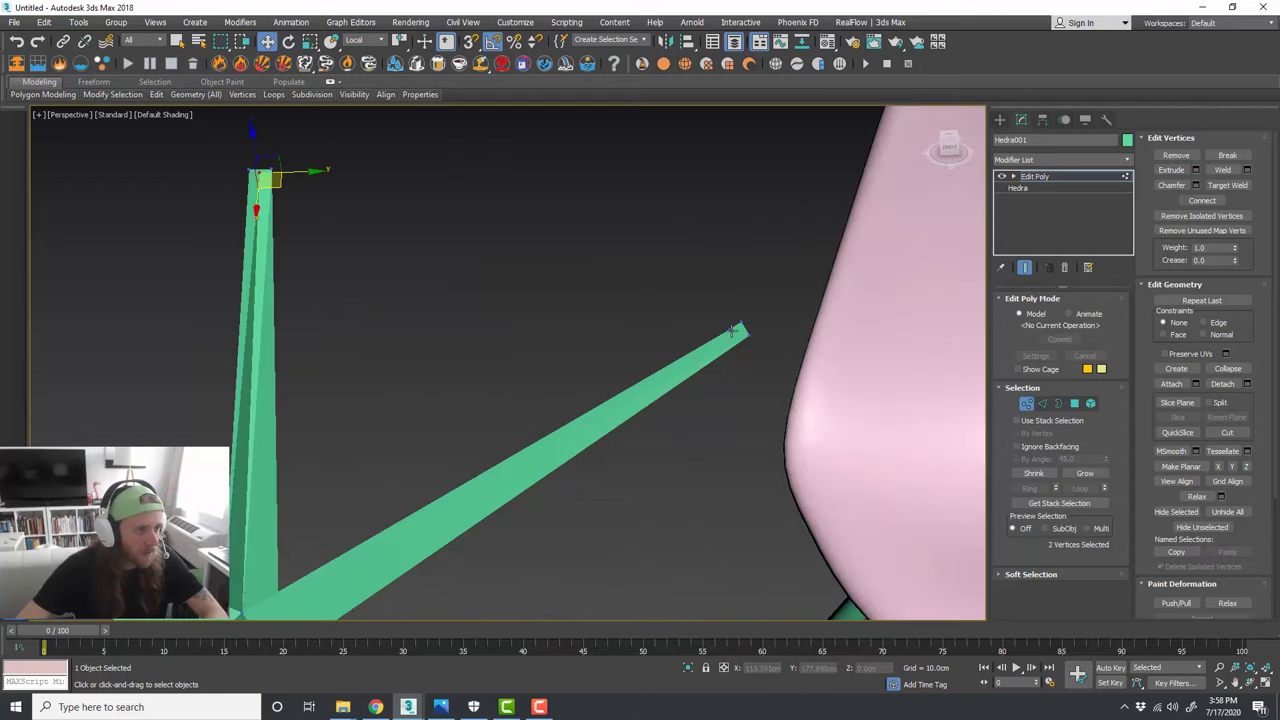
left_click(738, 331, "ctrl")
scroll(812, 345, "down", 3)
scroll(215, 365, "up", 3)
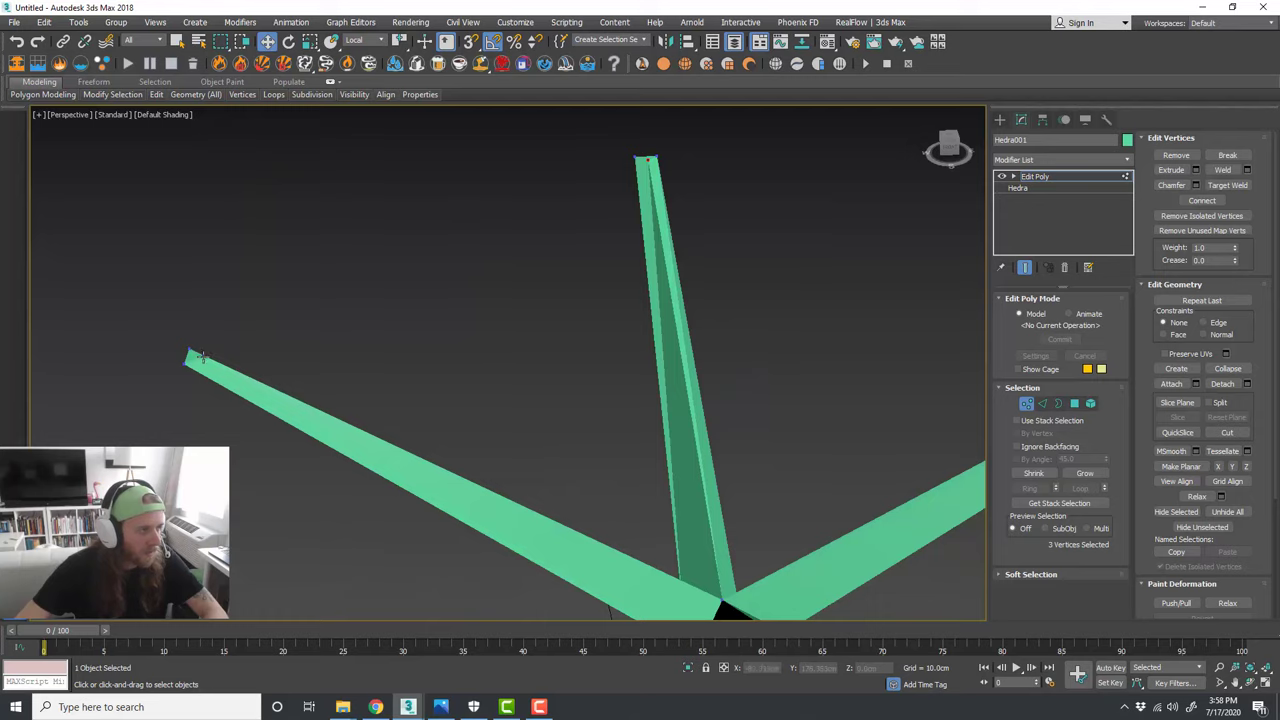
scroll(459, 315, "down", 4)
scroll(416, 530, "up", 4)
Step: Add the single inner tip vertex of each of the four lower arms to the selection
middle_click_drag(416, 530, 411, 396, "alt")
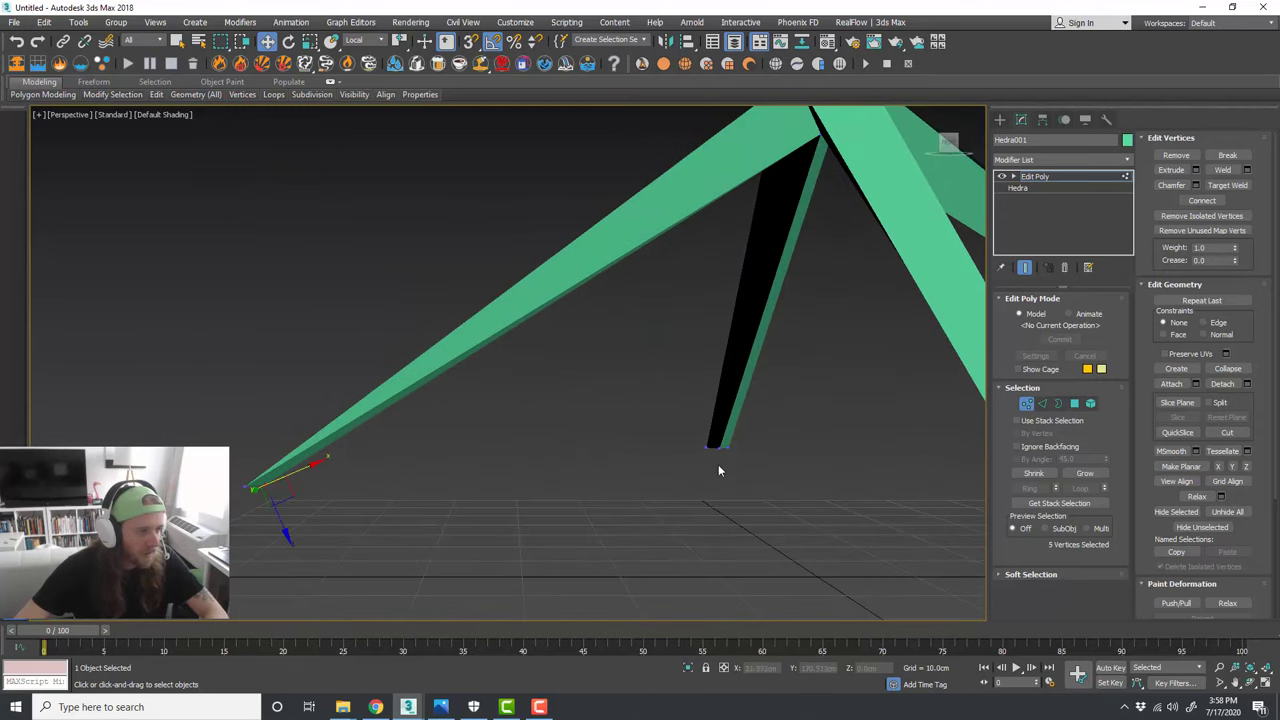
scroll(456, 462, "down", 3)
middle_click_drag(970, 484, 829, 470)
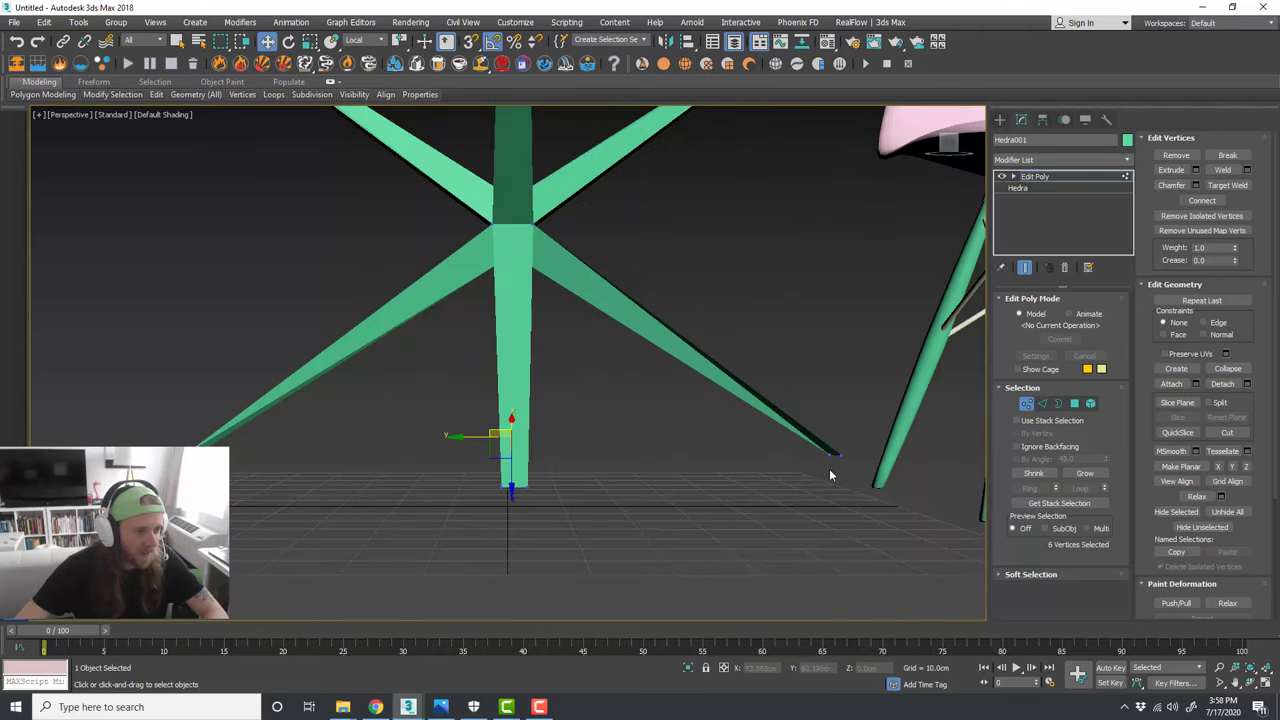
scroll(829, 468, "up", 3)
left_click(831, 447, "ctrl")
middle_click_drag(564, 508, 306, 461, "alt")
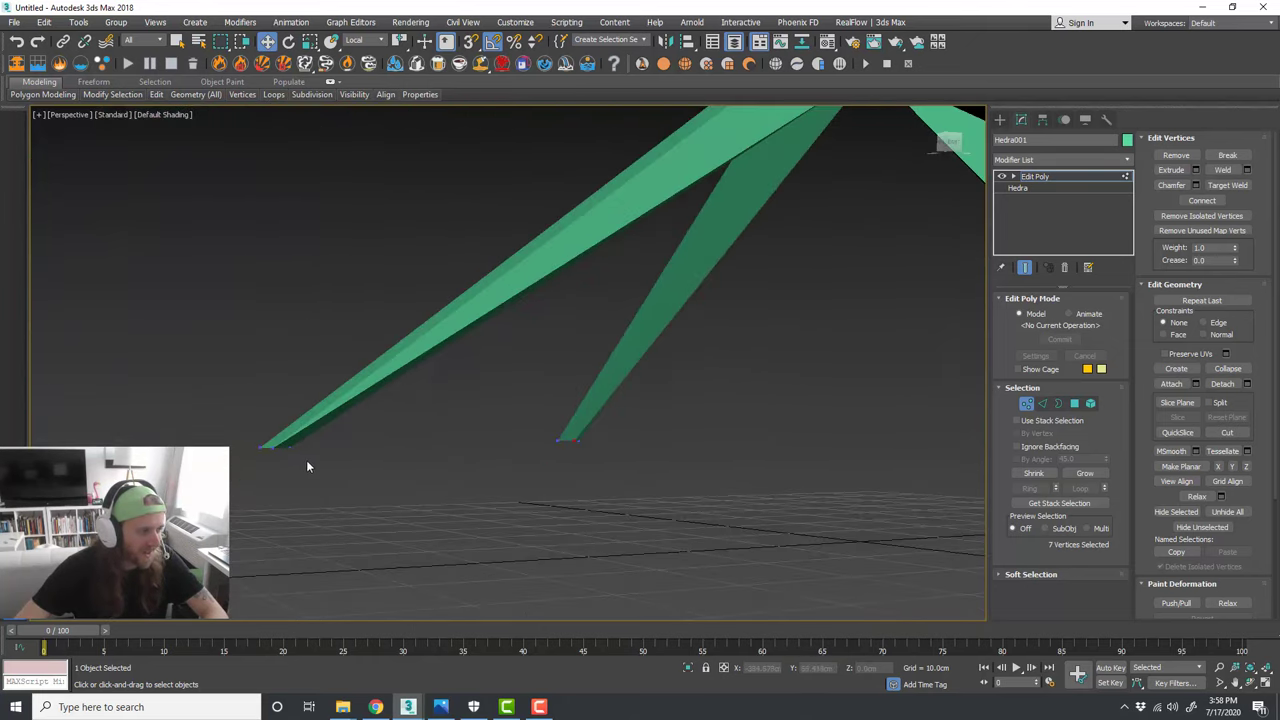
left_click(297, 450, "ctrl")
Step: Scale the eight selected tip vertices inward in the XY plane to widen the arm ends, and leave vertex level
scroll(312, 490, "down", 7)
middle_click_drag(412, 470, 511, 523, "alt")
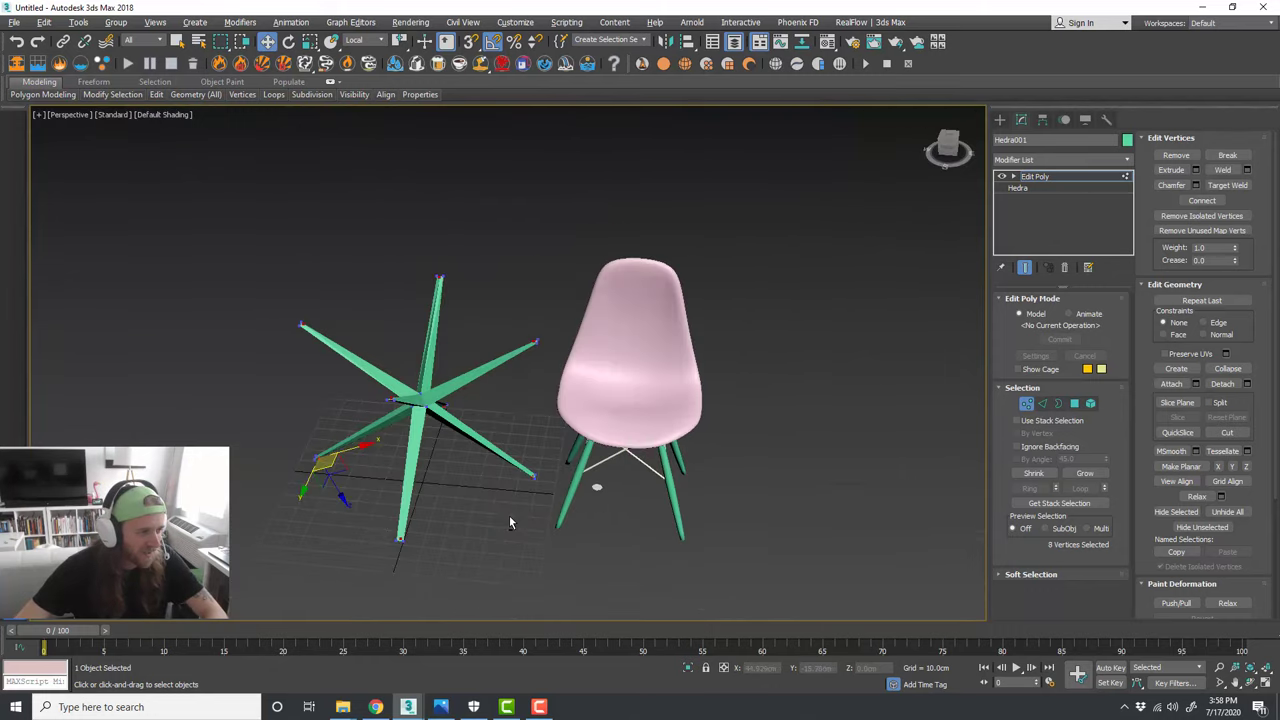
scroll(400, 370, "up", 4)
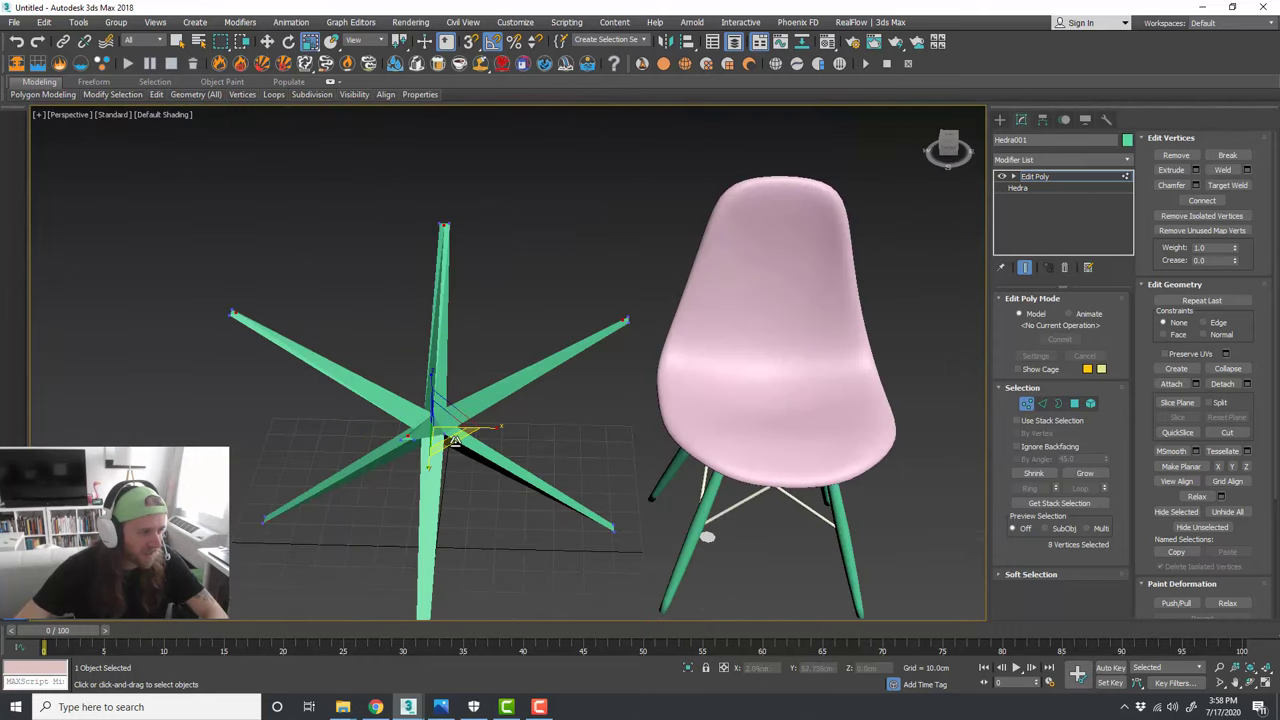
left_click_drag(455, 441, 447, 437)
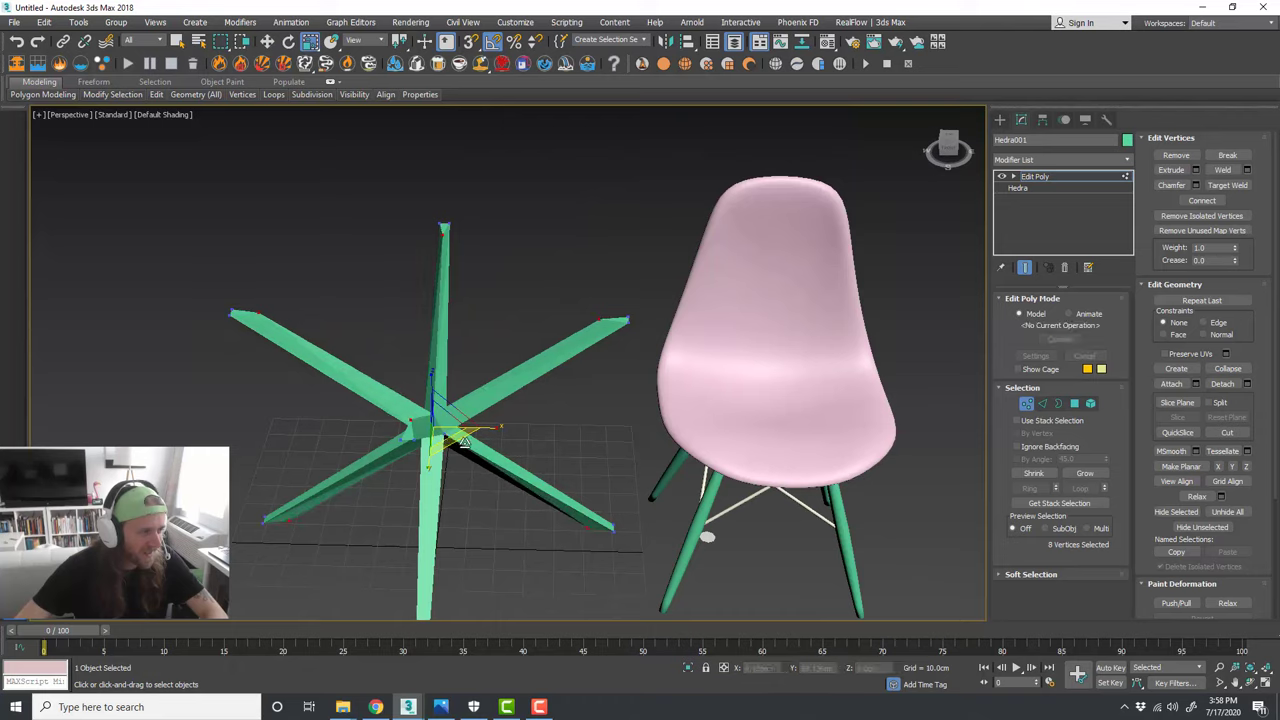
middle_click_drag(470, 430, 546, 457, "alt")
scroll(434, 420, "up", 3)
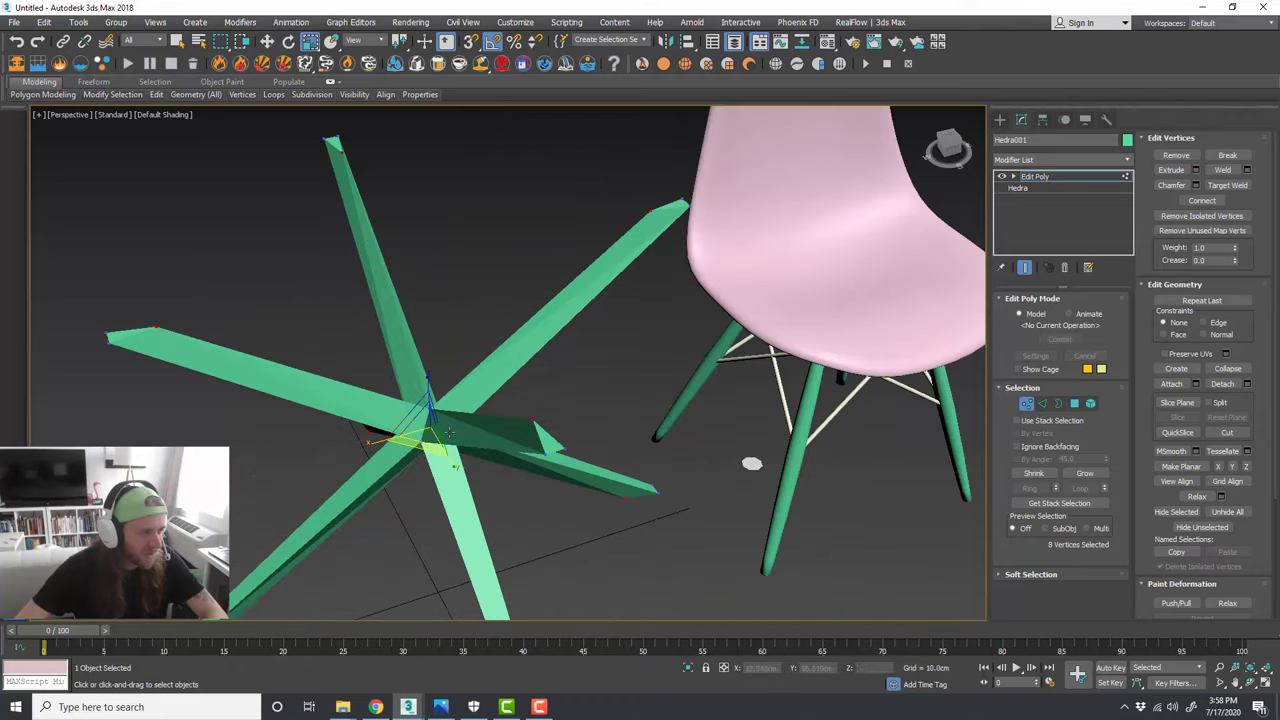
left_click_drag(430, 452, 415, 452)
scroll(441, 340, "down", 3)
middle_click_drag(441, 340, 676, 373, "alt")
key("w")
left_click(1024, 406)
Step: Lower the whole base by about 8.8 cm in the Left view so its arms stand on the ground line
middle_click_drag(508, 400, 506, 390, "alt")
key("alt+w")
middle_click(381, 504)
key("alt+w")
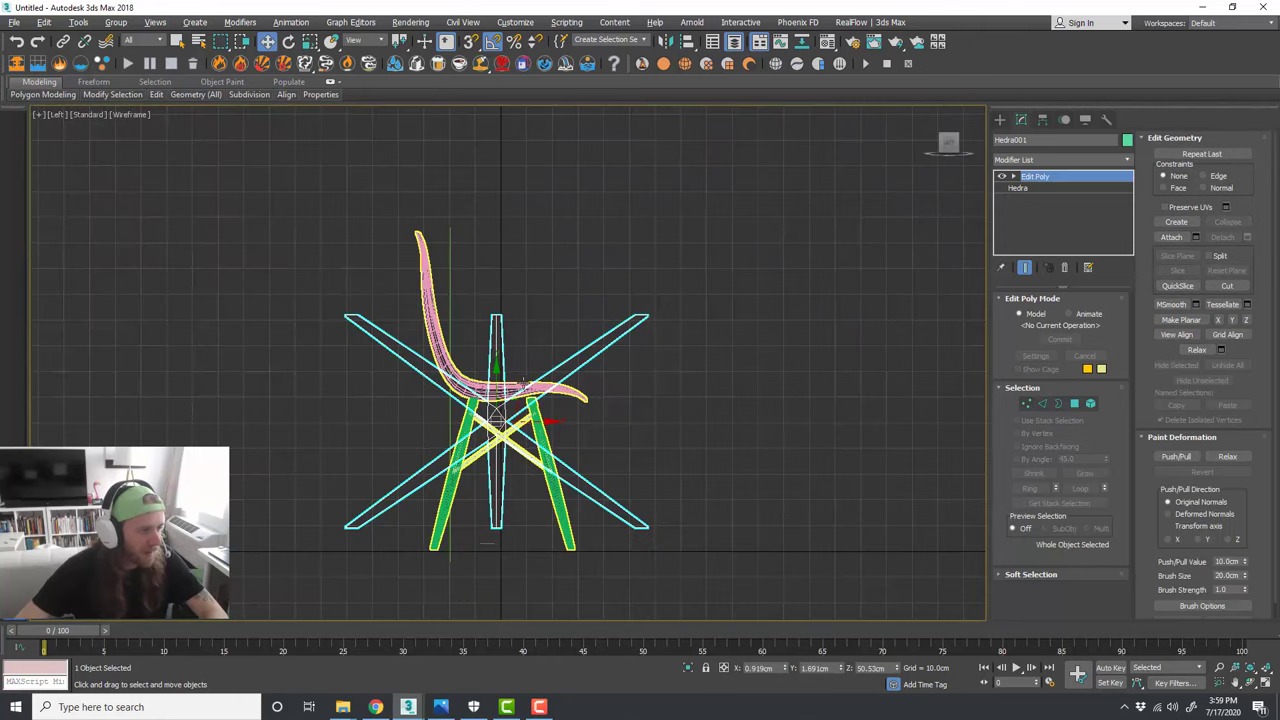
left_click_drag(498, 387, 499, 409)
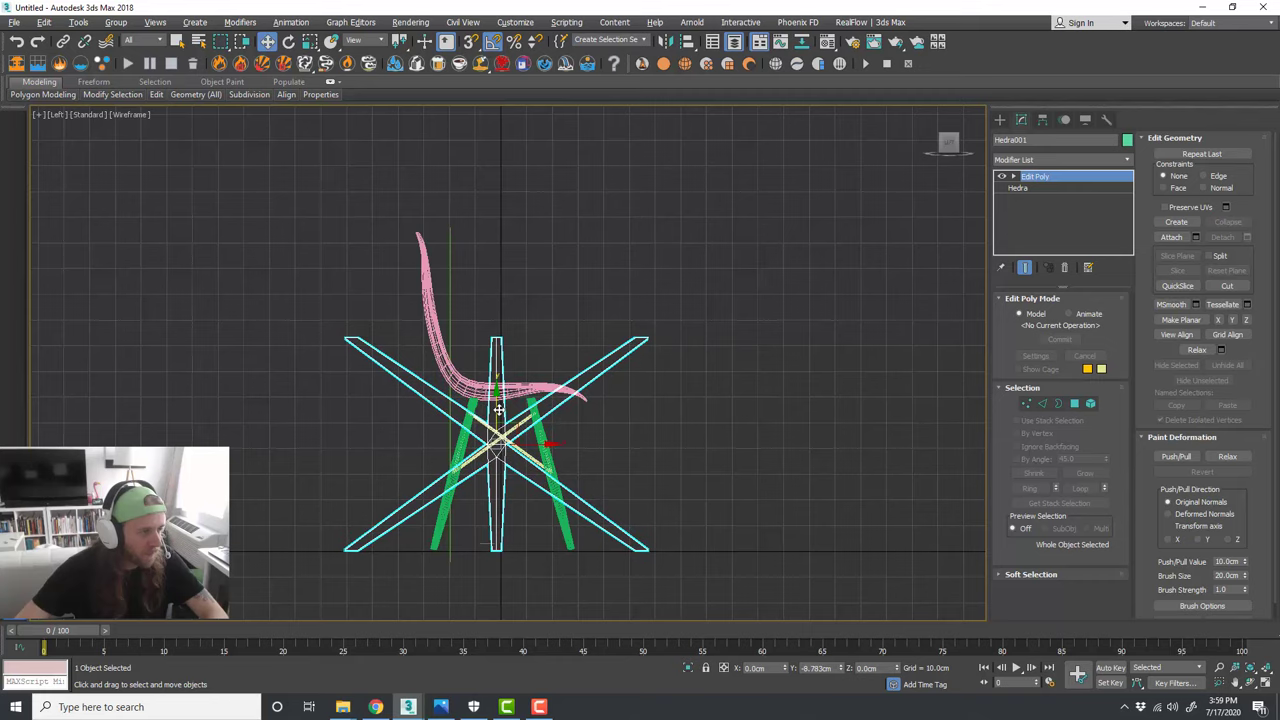
Step: Rotate the base 45 degrees in the Top view so its arms run diagonally
key("alt+w")
key("alt+w")
key("e")
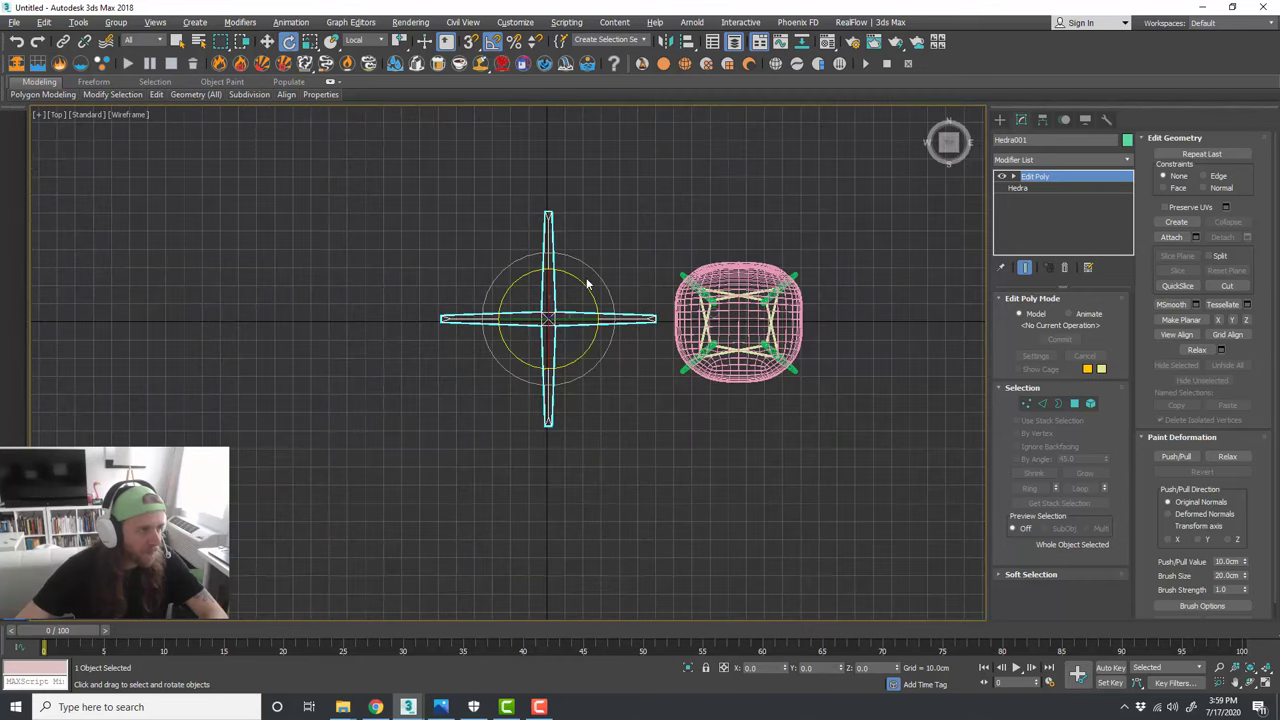
left_click_drag(586, 283, 612, 294)
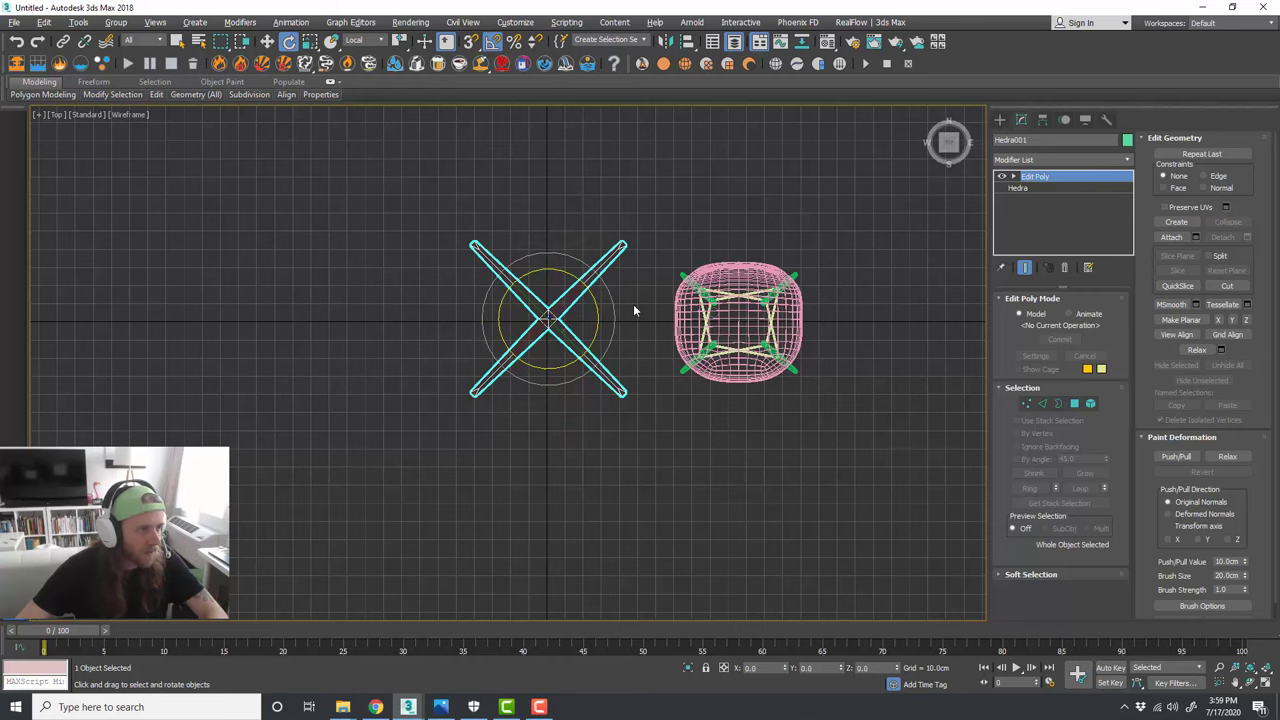
Step: Draw a rectangle spline of about 119 × 120 cm around the base in the Top view and disable its renderer and viewport thickness
scroll(633, 304, "up", 2)
middle_click_drag(633, 304, 580, 336)
key("w")
left_click(946, 183)
left_click(999, 119)
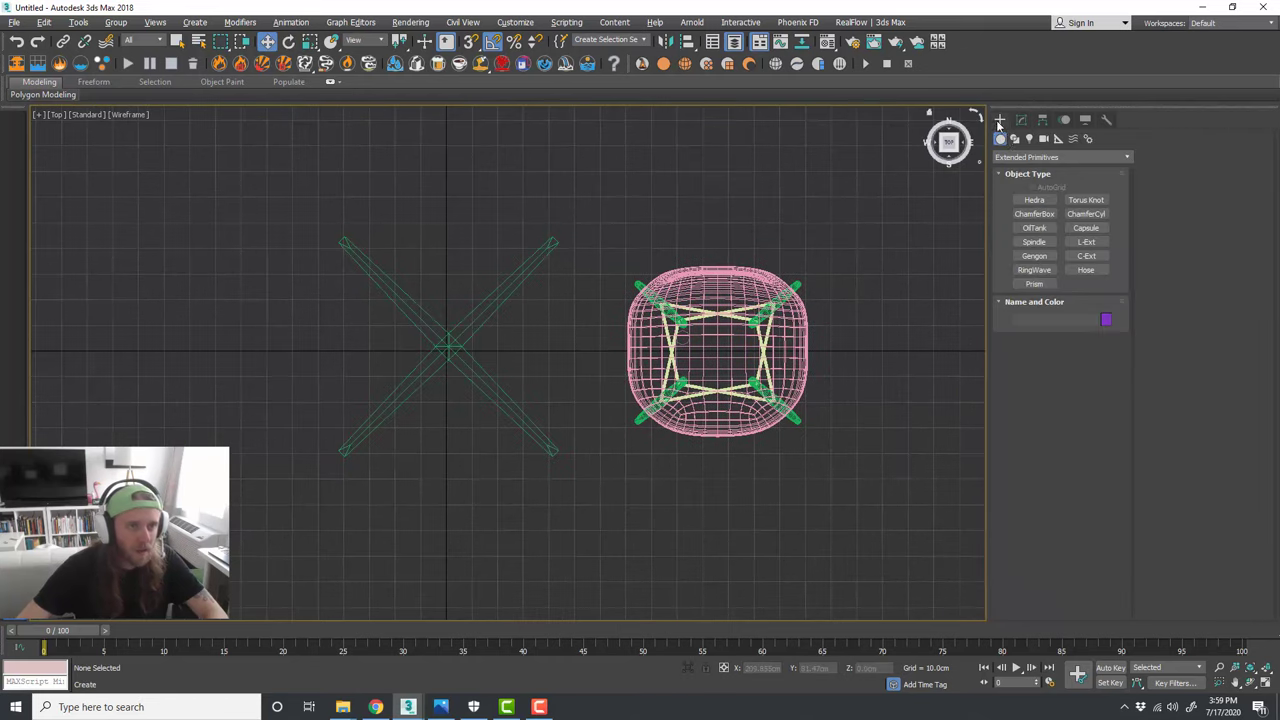
left_click(1016, 139)
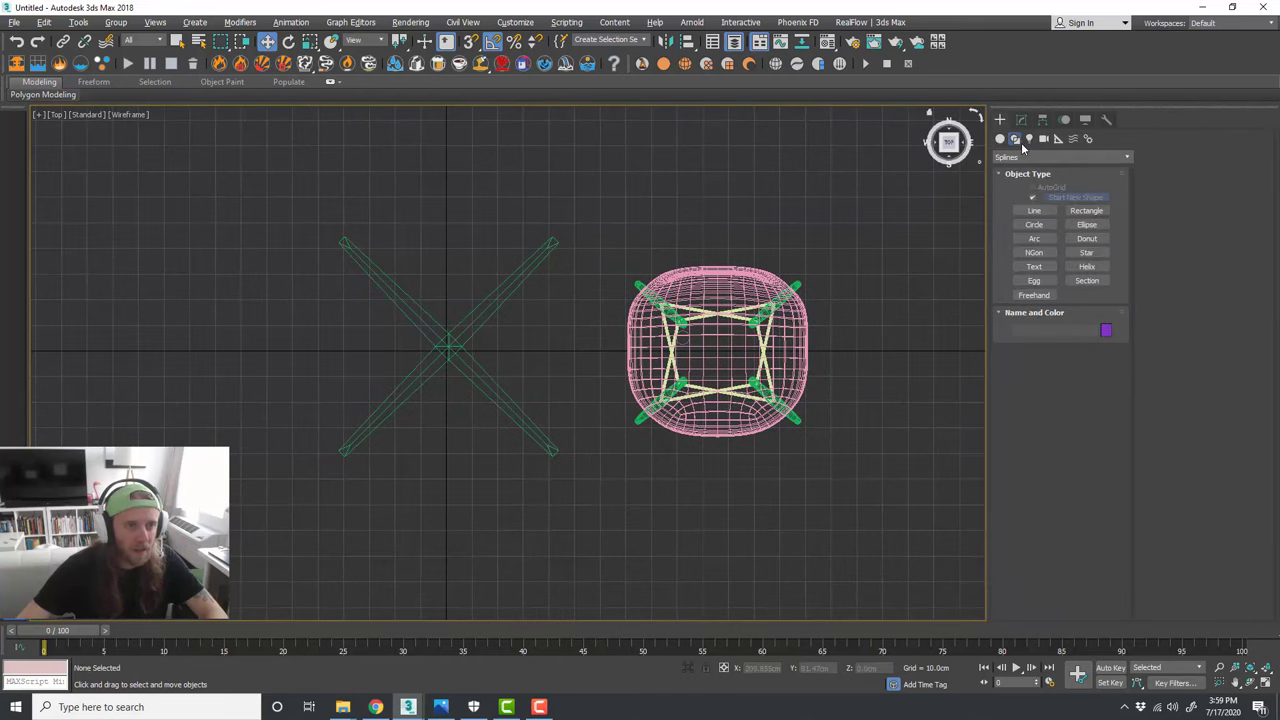
left_click(1086, 211)
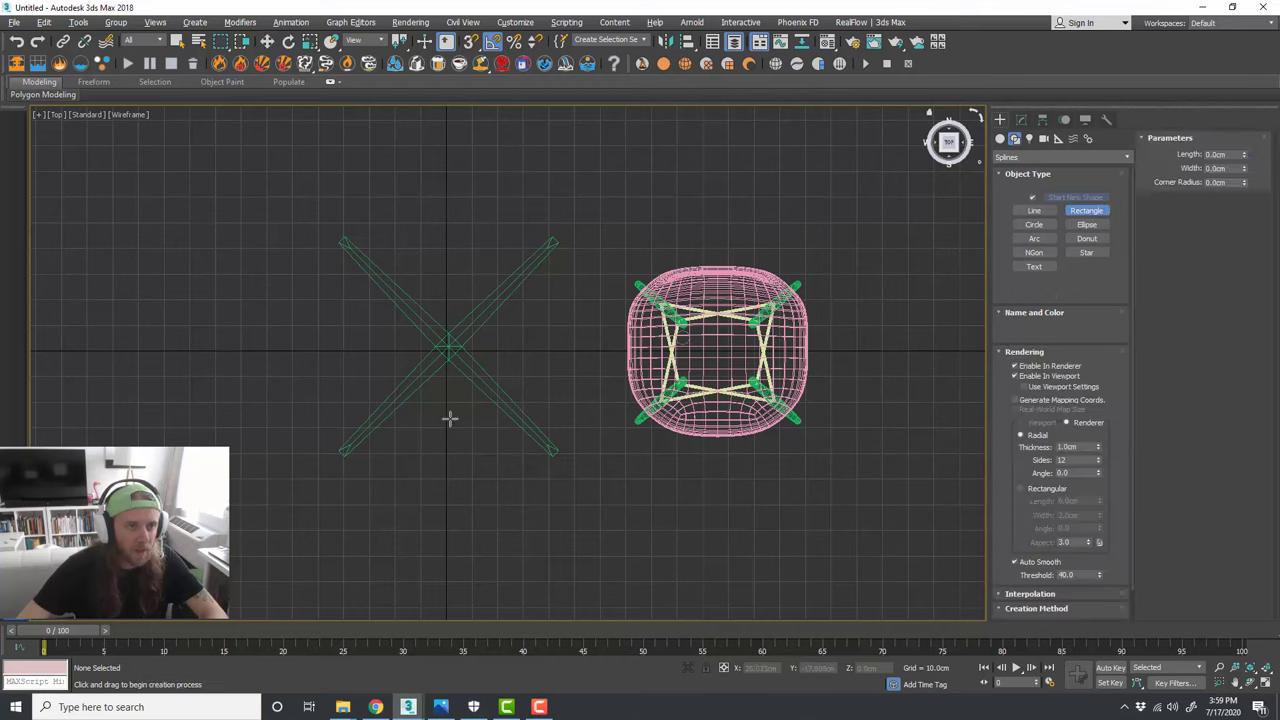
left_click_drag(293, 502, 602, 196)
right_click(652, 206)
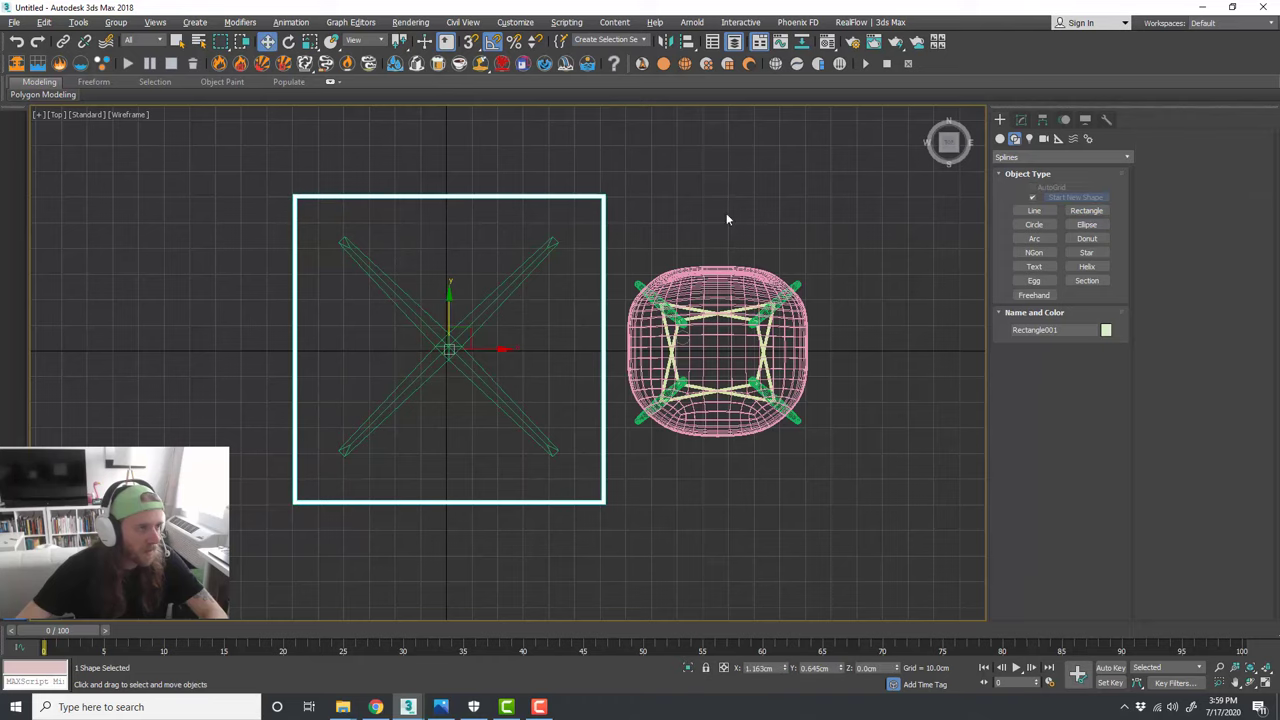
left_click(1021, 119)
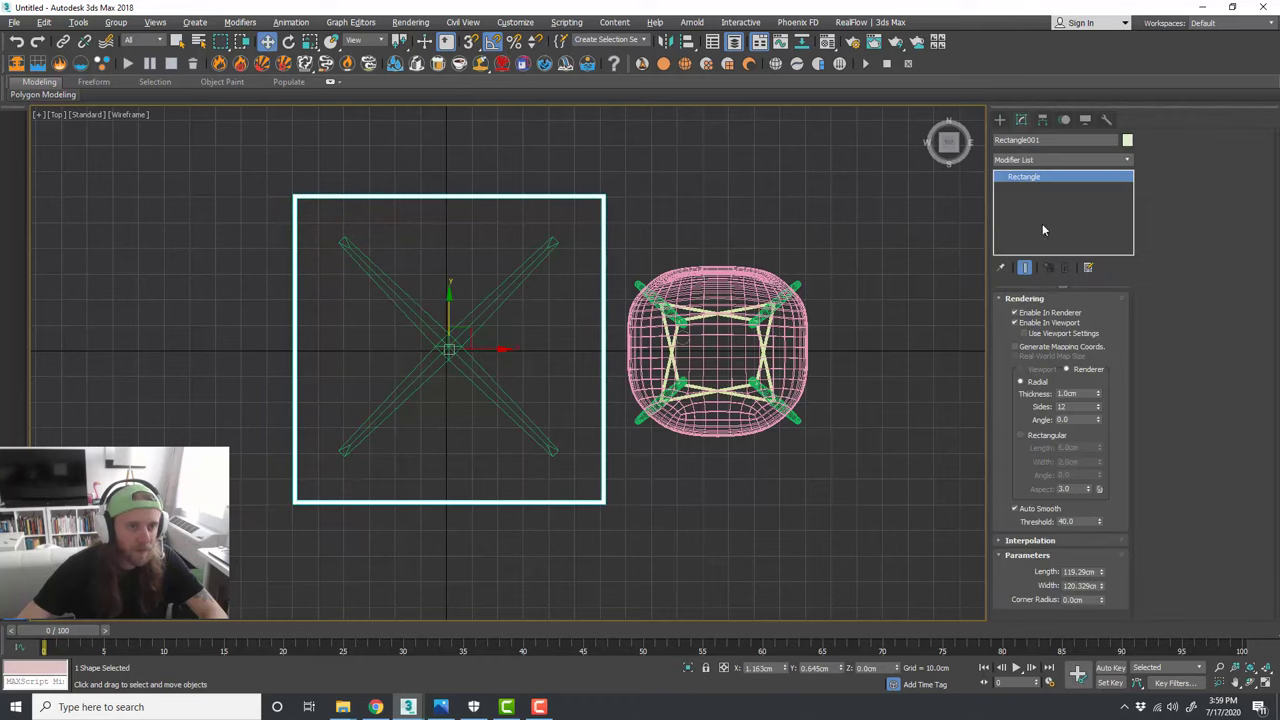
left_click(1036, 324)
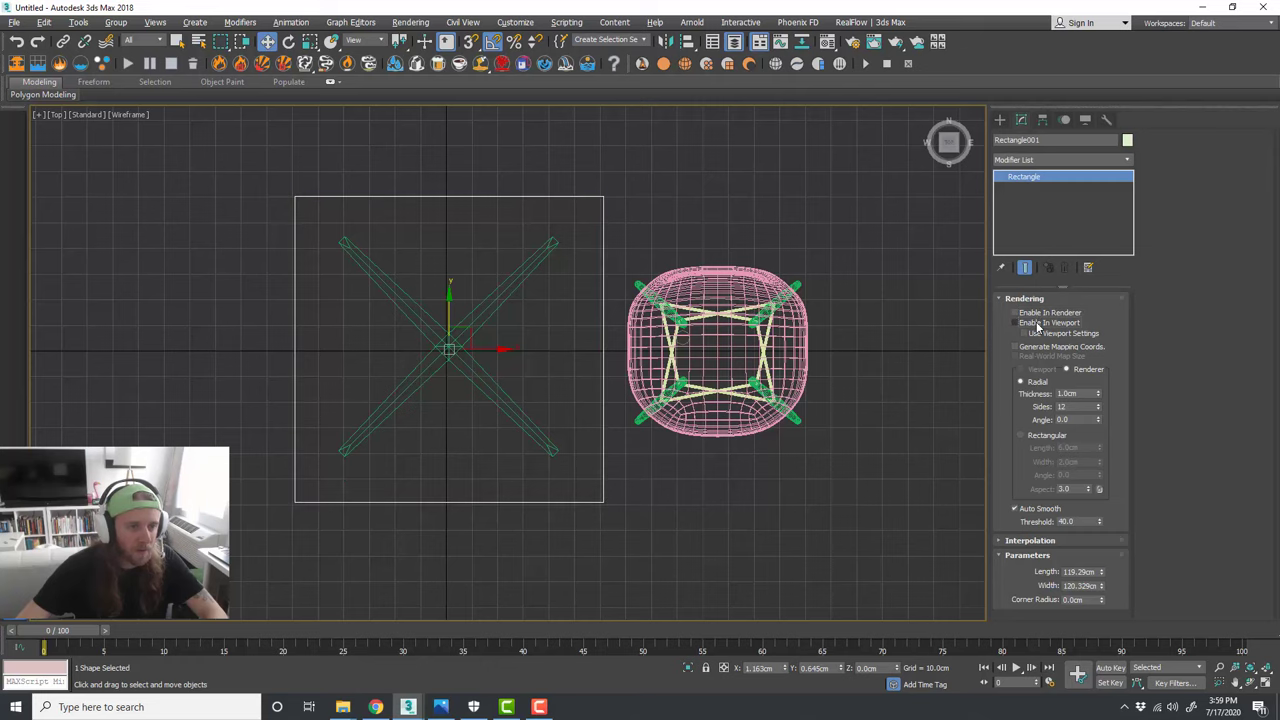
Step: Select the spoked base and center it at X 0 and Y 0
middle_click_drag(588, 396, 624, 386)
left_click_drag(575, 380, 456, 316)
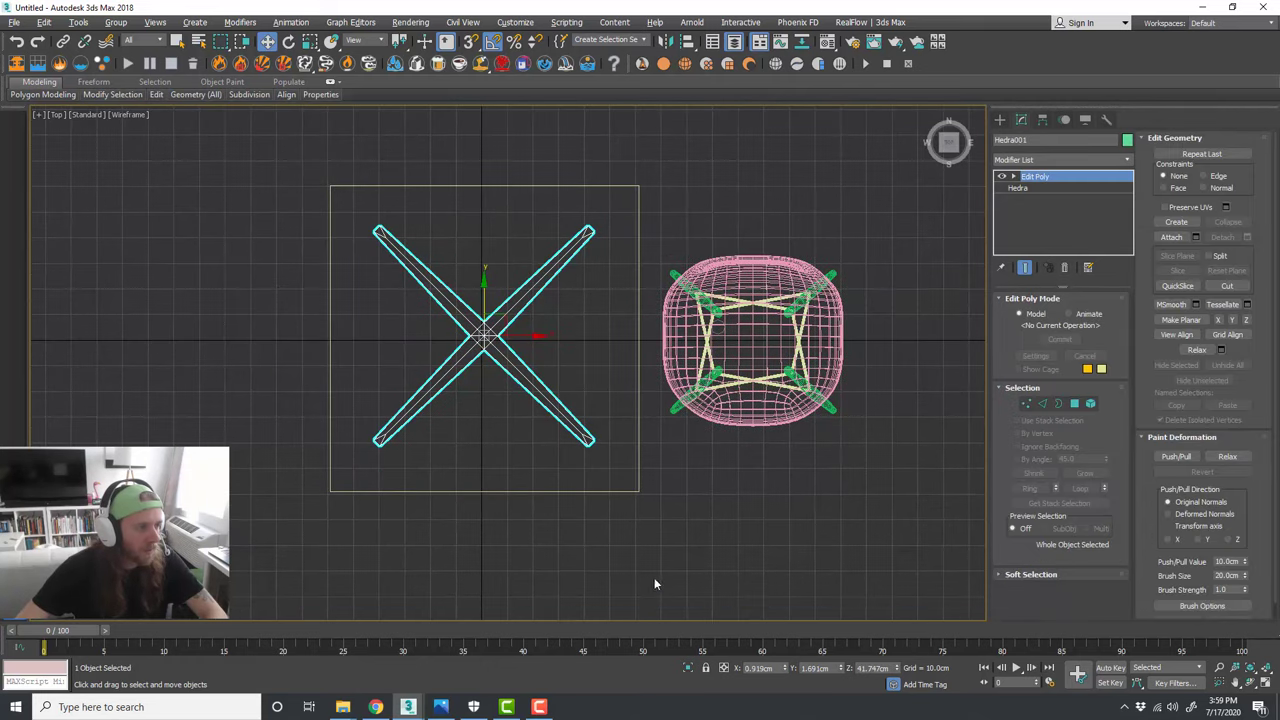
right_click(787, 670)
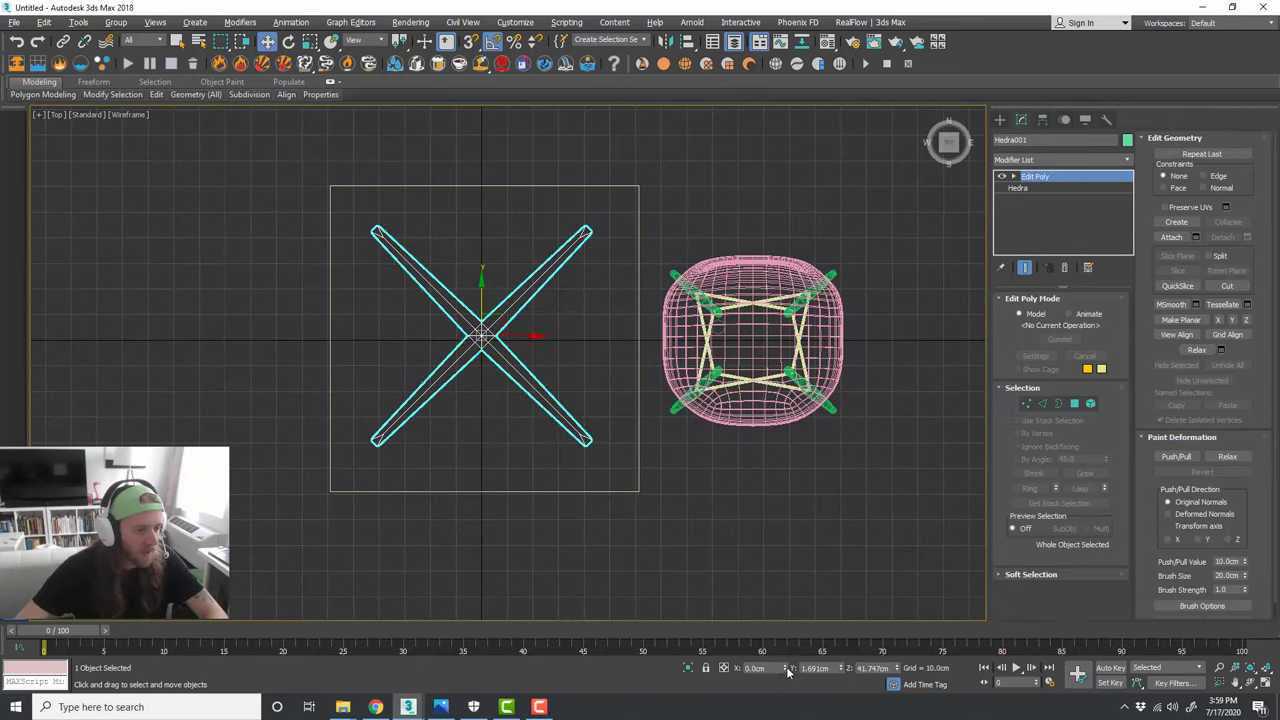
right_click(840, 670)
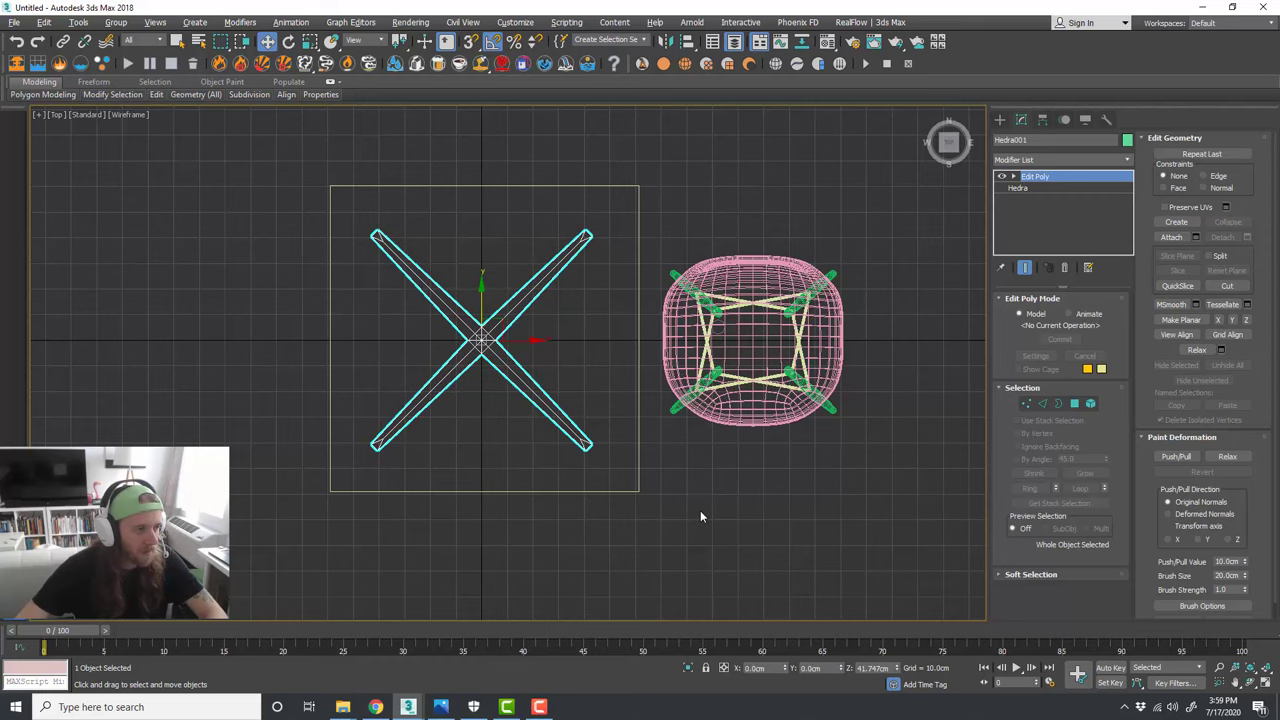
Step: Raise the rectangle to about Z 83.1 cm in the Left view so it lies on the tips of the upper arms
left_click(636, 488)
key("alt+w")
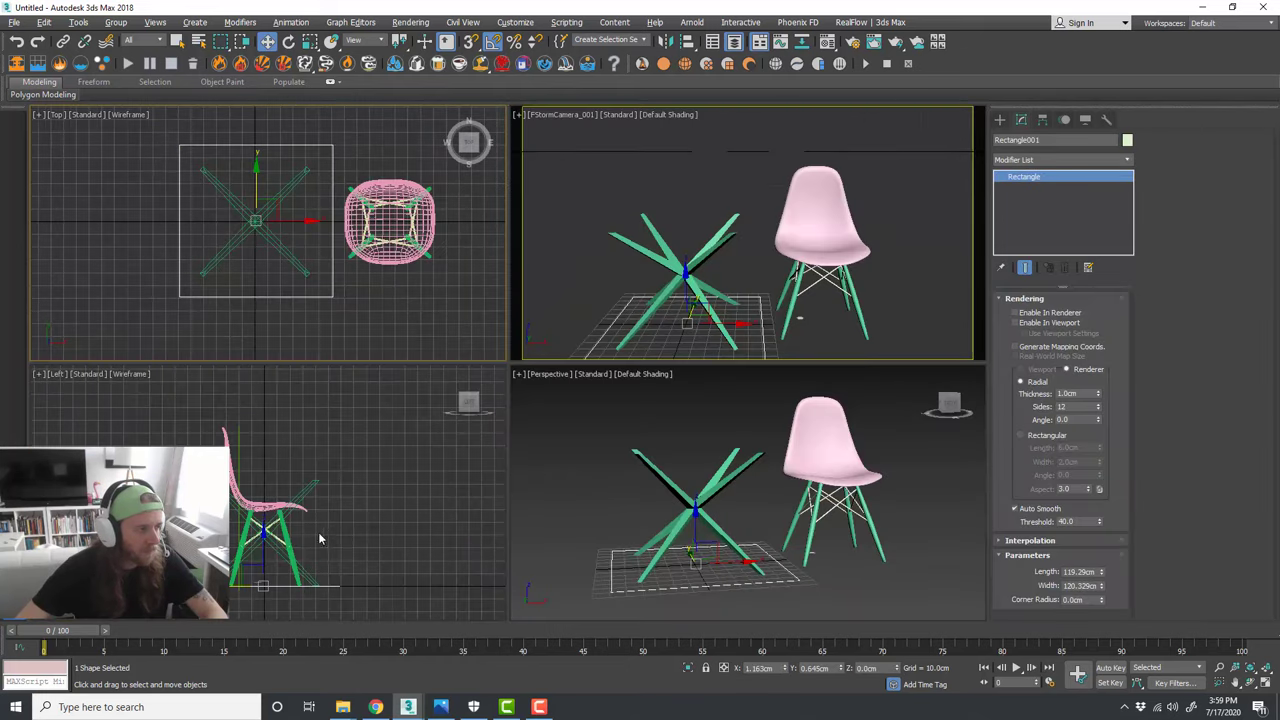
right_click(320, 540)
left_click_drag(276, 553, 274, 446)
scroll(258, 476, "up", 7)
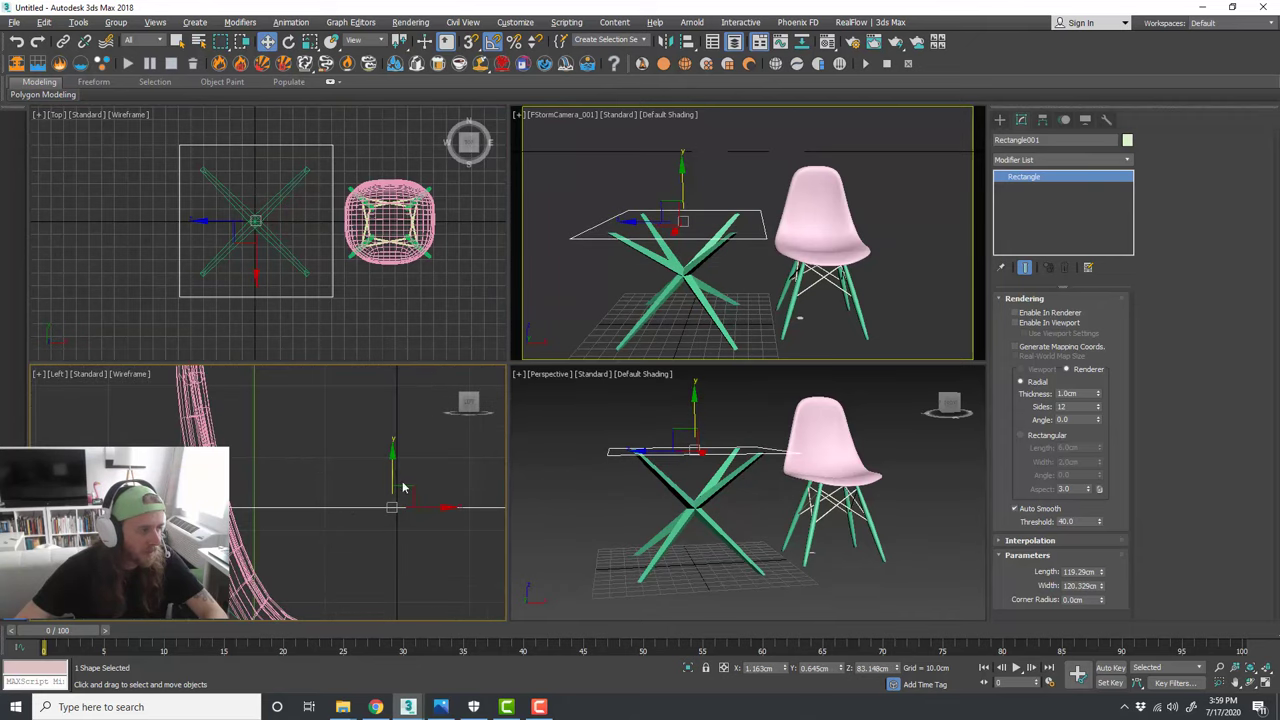
key("alt+w")
middle_click_drag(620, 420, 886, 348, "alt")
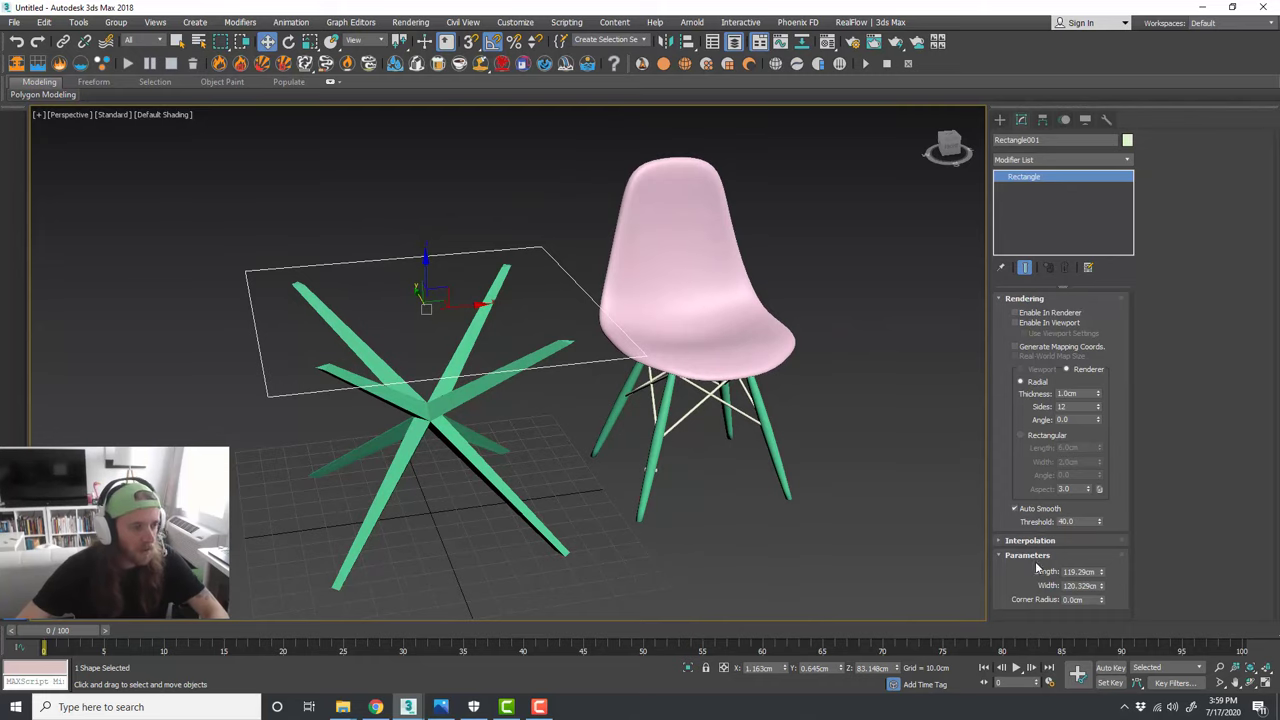
Step: Try a corner radius of about 19.1 cm on the tabletop rectangle and reset it to 0
middle_click_drag(594, 438, 564, 421, "alt")
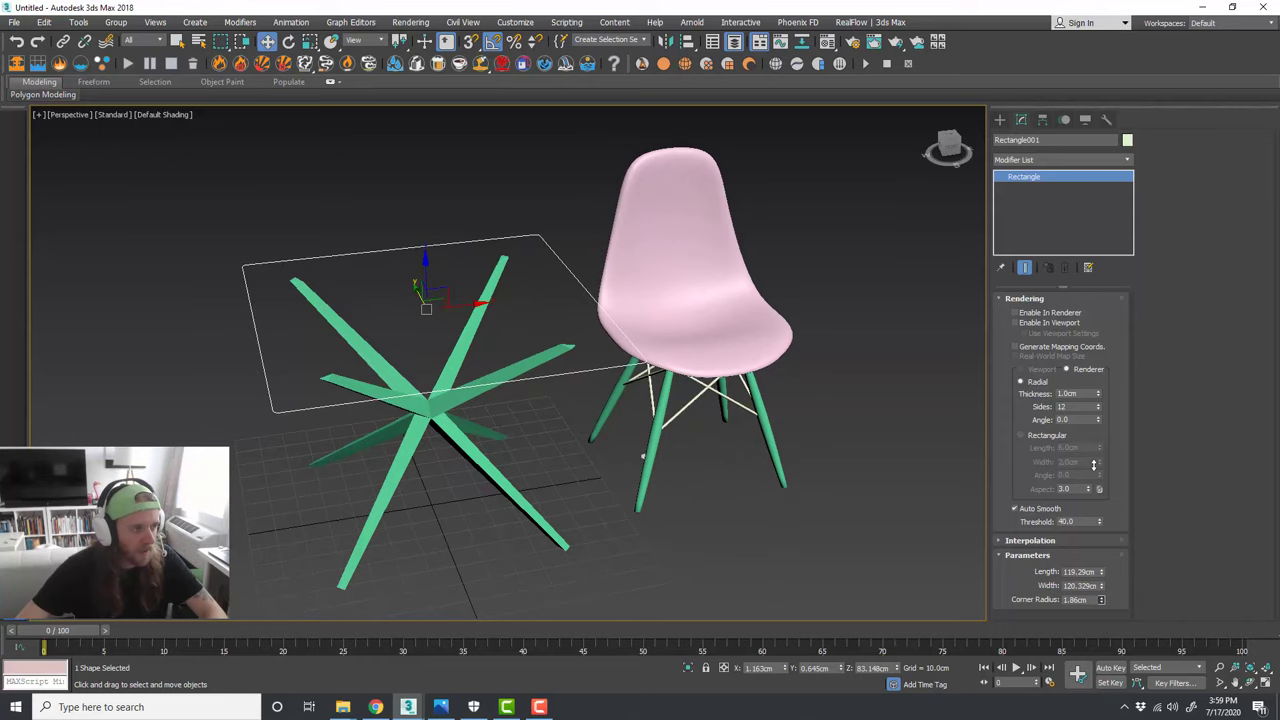
left_click_drag(1032, 72, 1031, 684)
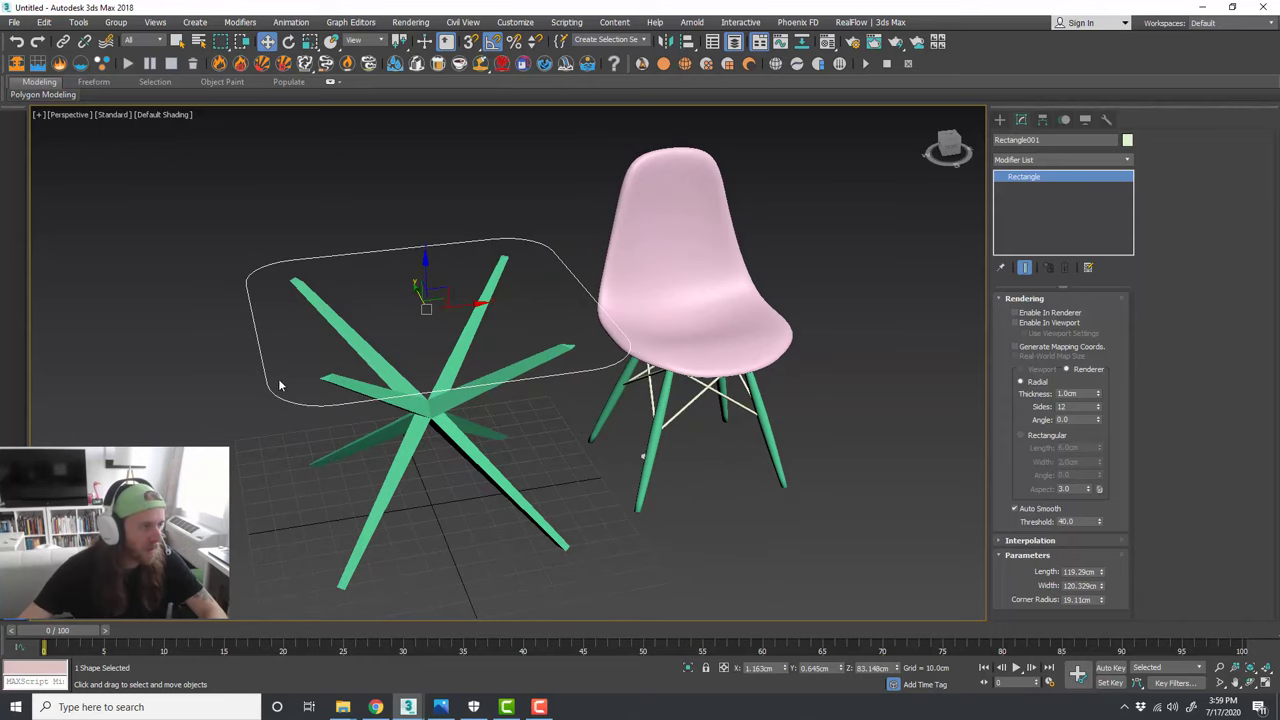
scroll(280, 385, "up", 3)
scroll(306, 399, "down", 3)
right_click(1101, 601)
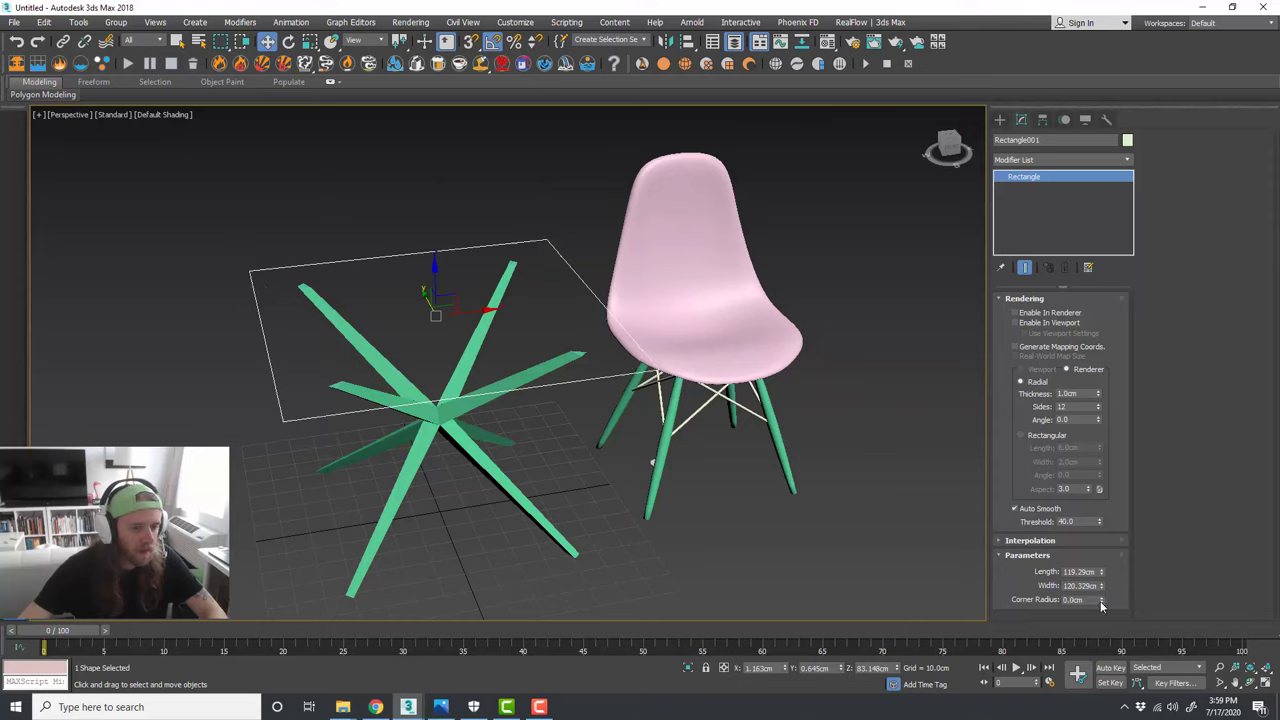
Step: Convert the tabletop rectangle to an editable spline
middle_click_drag(617, 402, 573, 358, "alt")
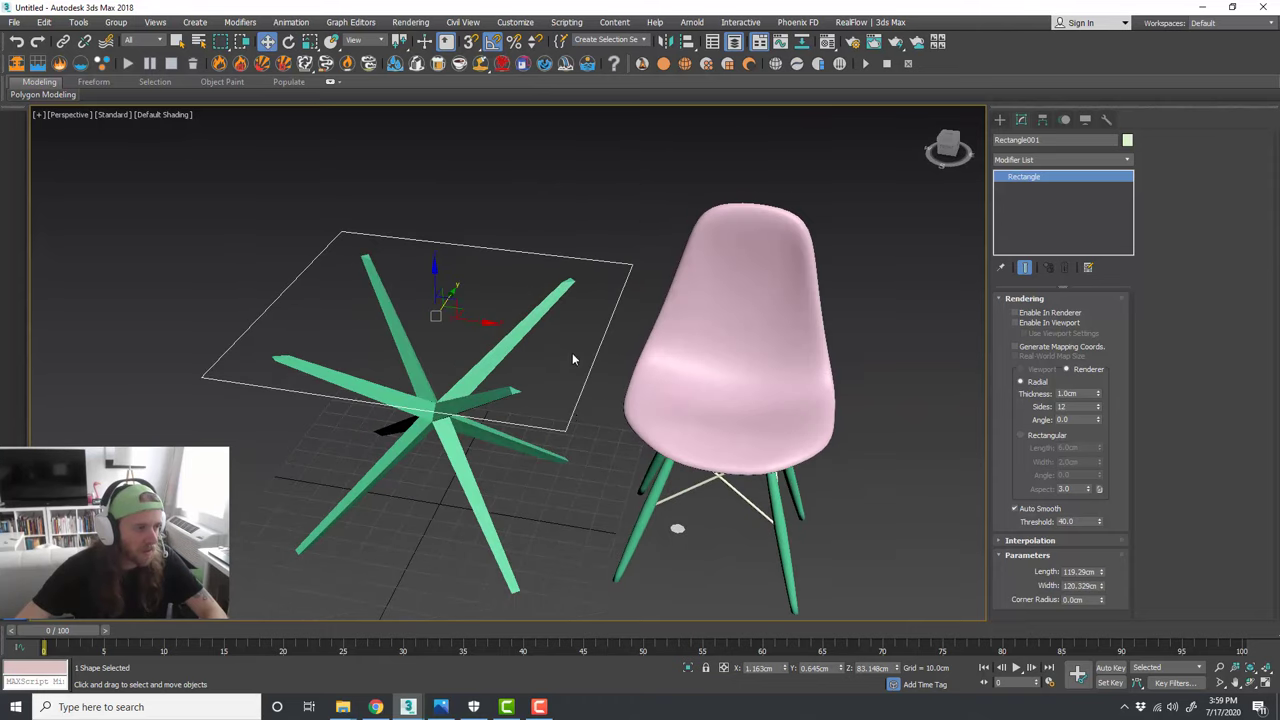
right_click(567, 341)
right_click(582, 356)
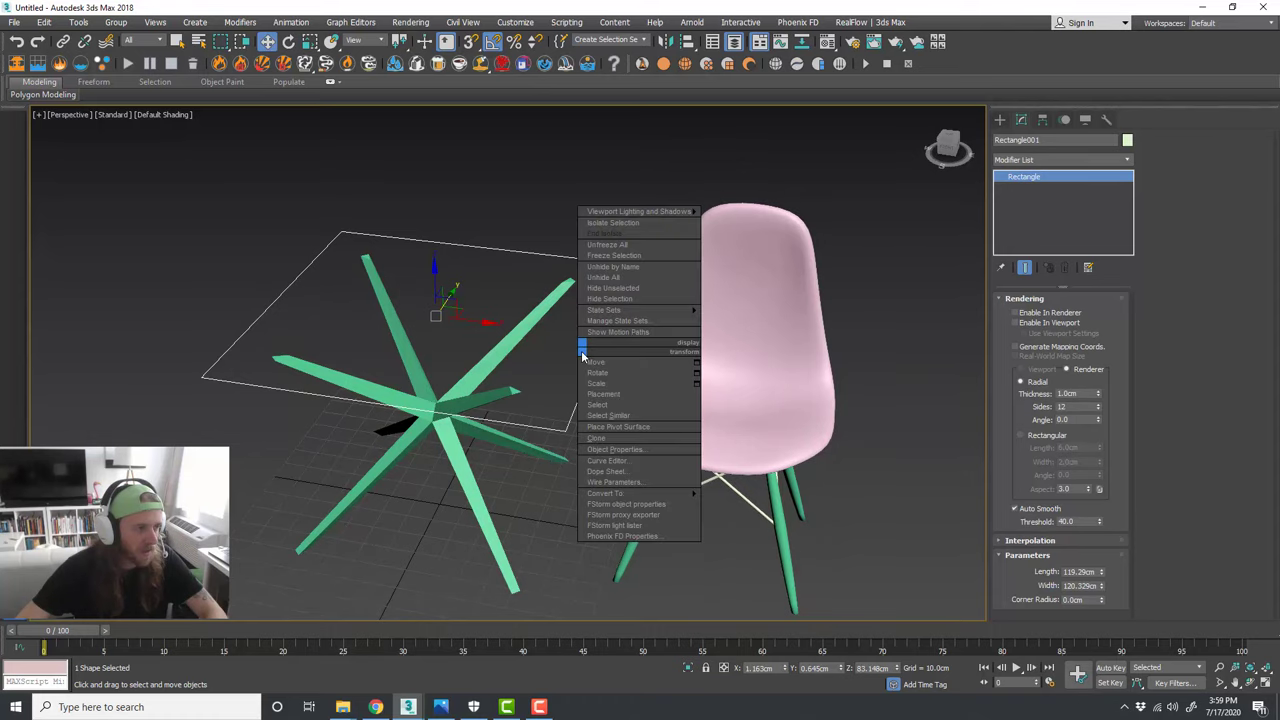
mouse_move(630, 493)
left_click(745, 494)
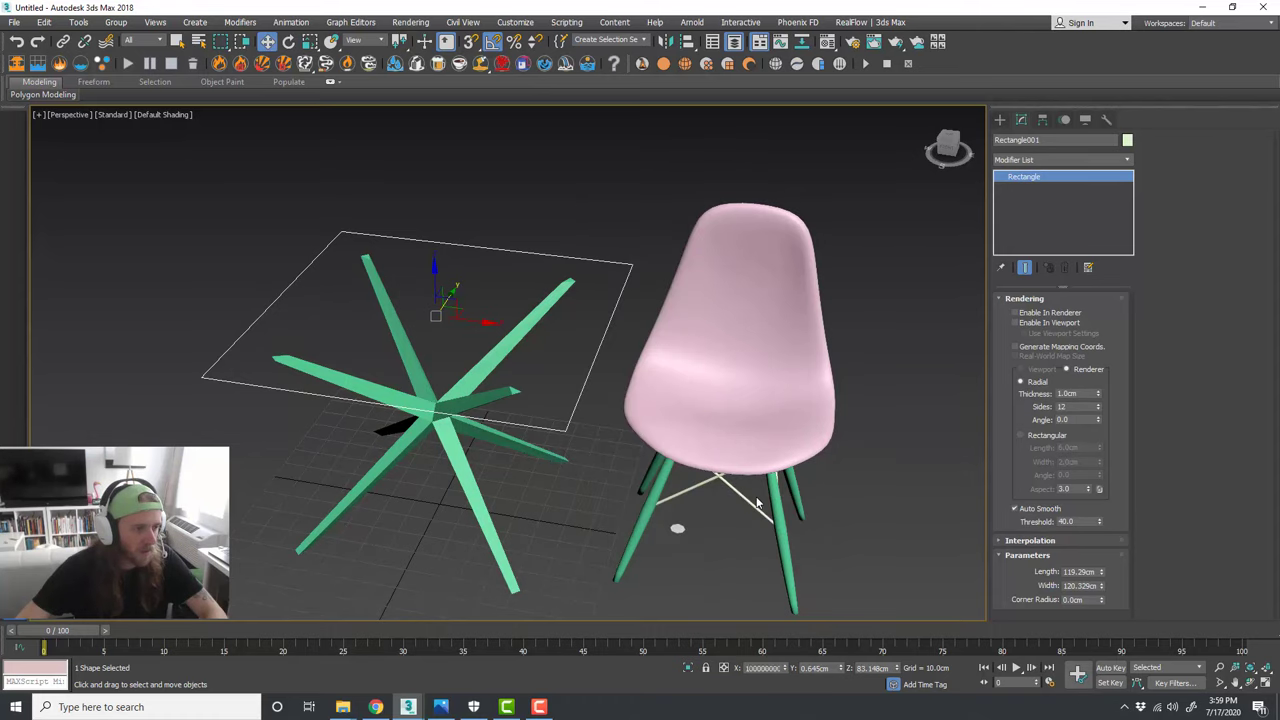
middle_click_drag(560, 398, 584, 401)
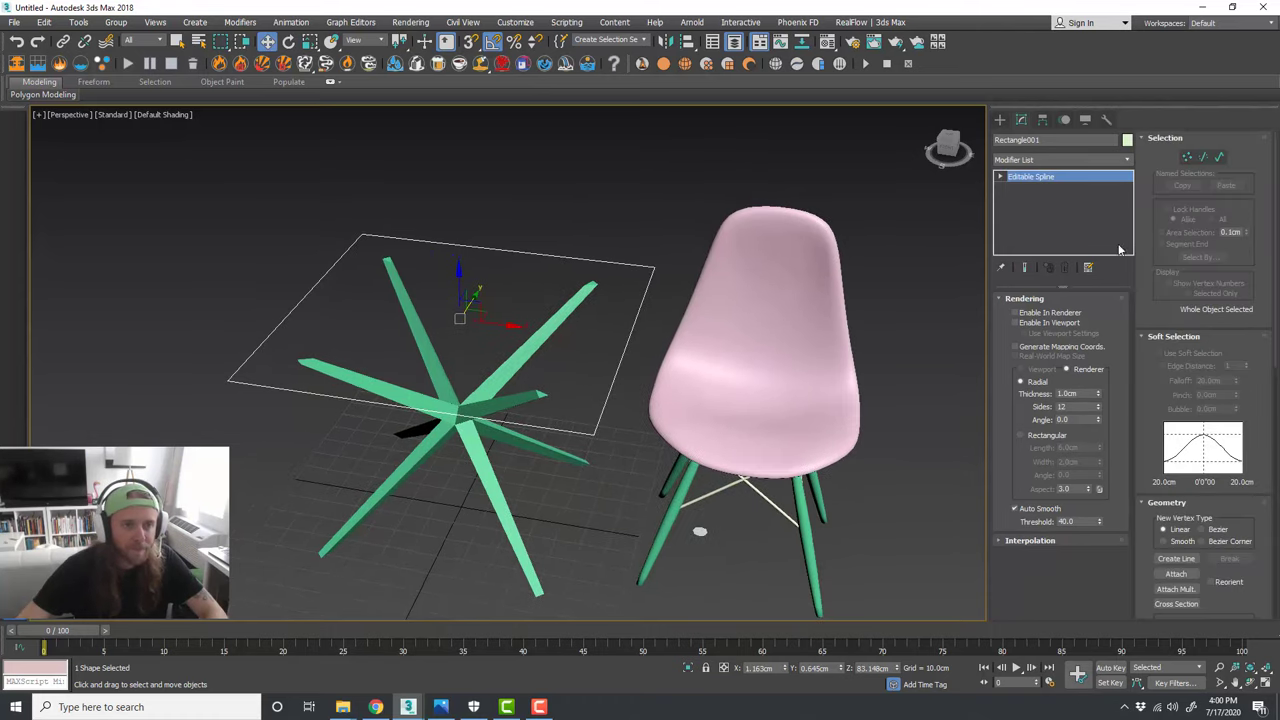
Step: Select all four corner vertices of the tabletop spline and fillet them into small rounded corners
left_click(1186, 158)
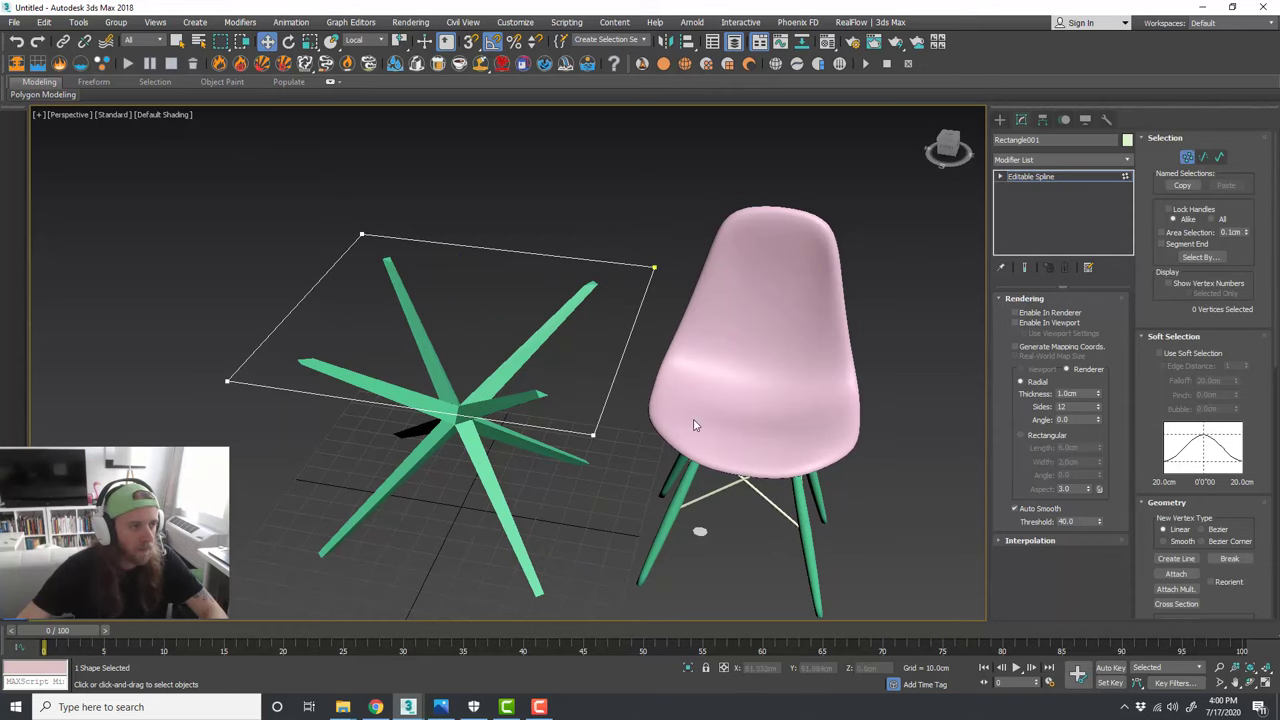
left_click_drag(204, 197, 205, 198)
scroll(574, 371, "up", 5)
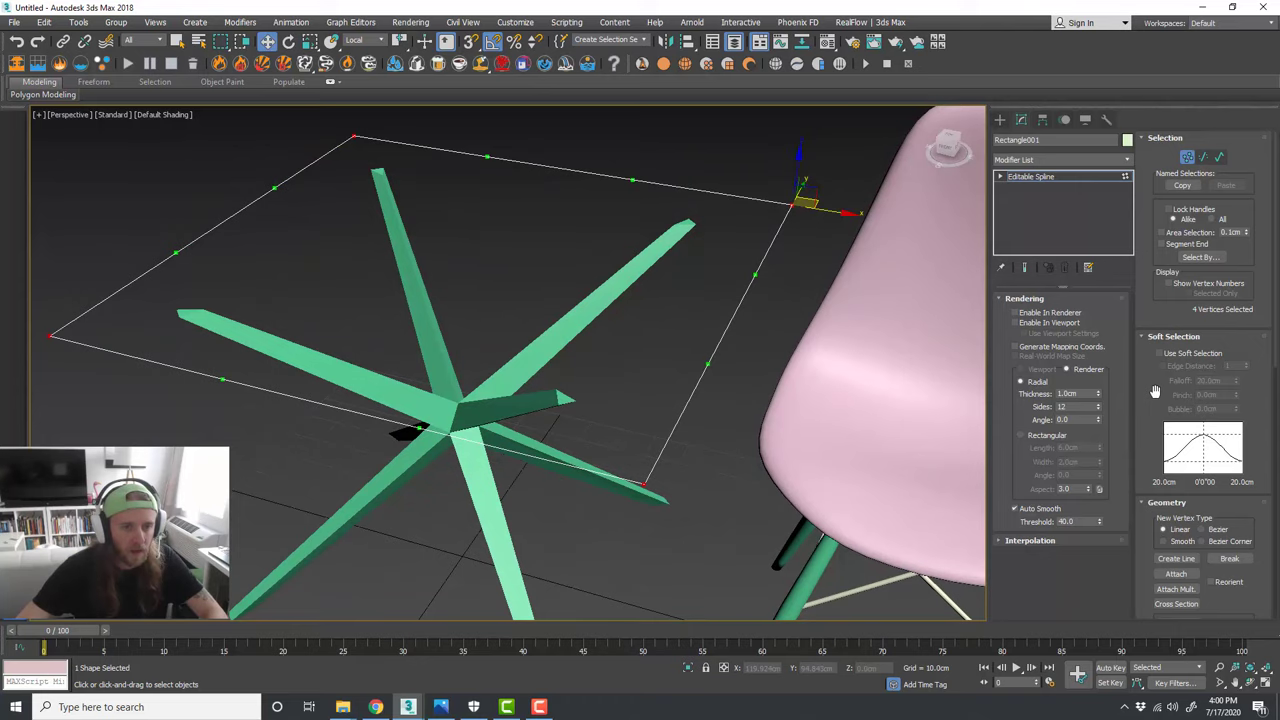
scroll(1155, 391, "down", 10)
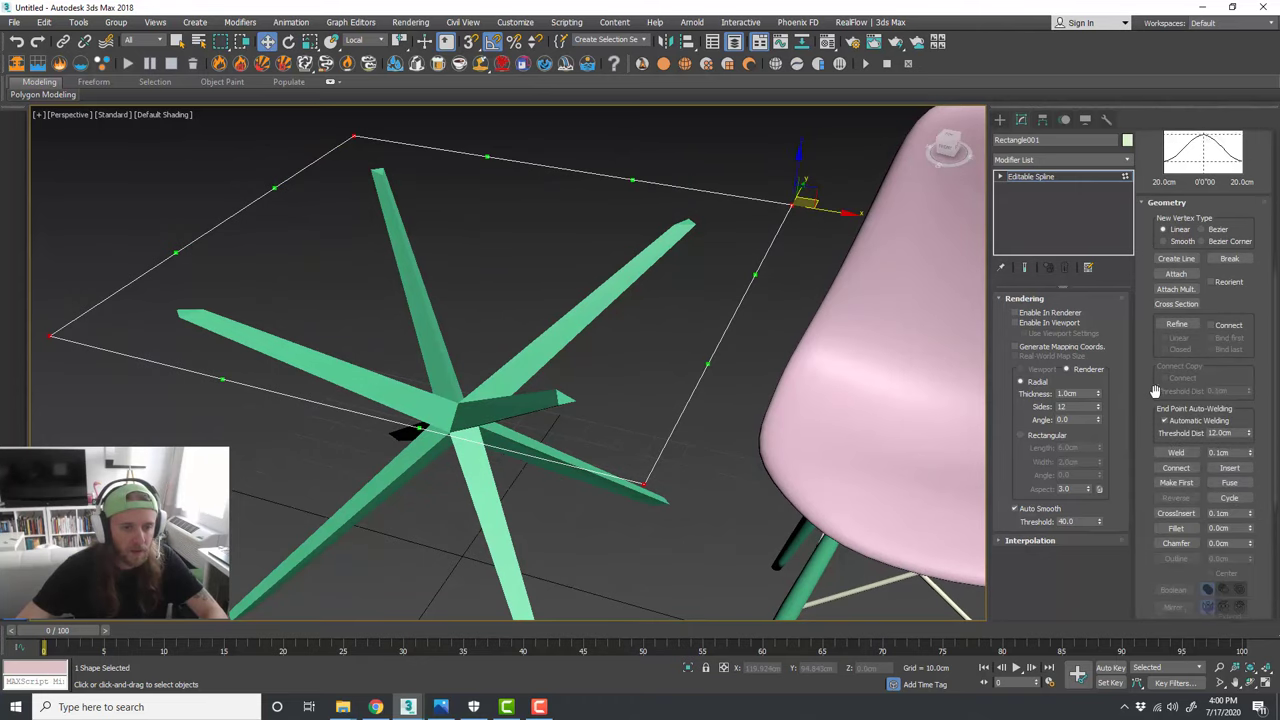
scroll(1155, 391, "down", 1)
left_click_drag(1249, 512, 1250, 506)
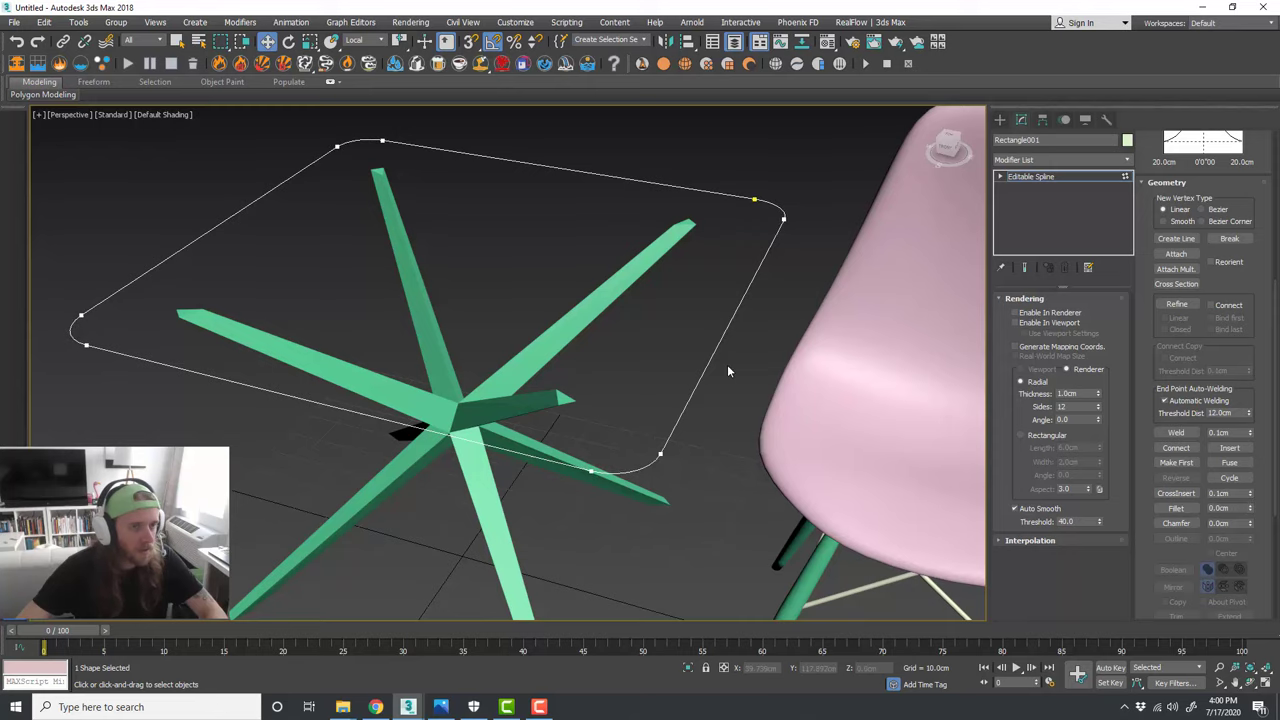
scroll(728, 366, "down", 3)
middle_click_drag(728, 366, 807, 389, "alt")
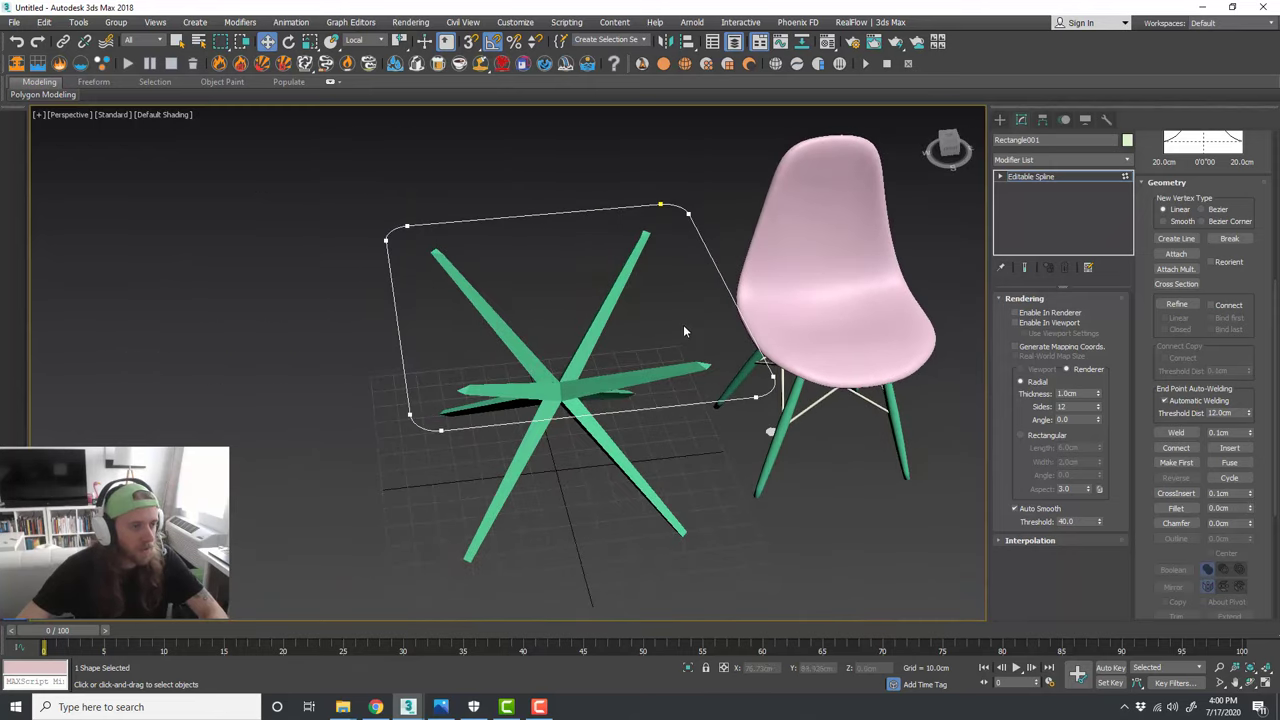
scroll(683, 328, "up", 3)
middle_click_drag(676, 333, 606, 334, "alt")
scroll(573, 336, "down", 3)
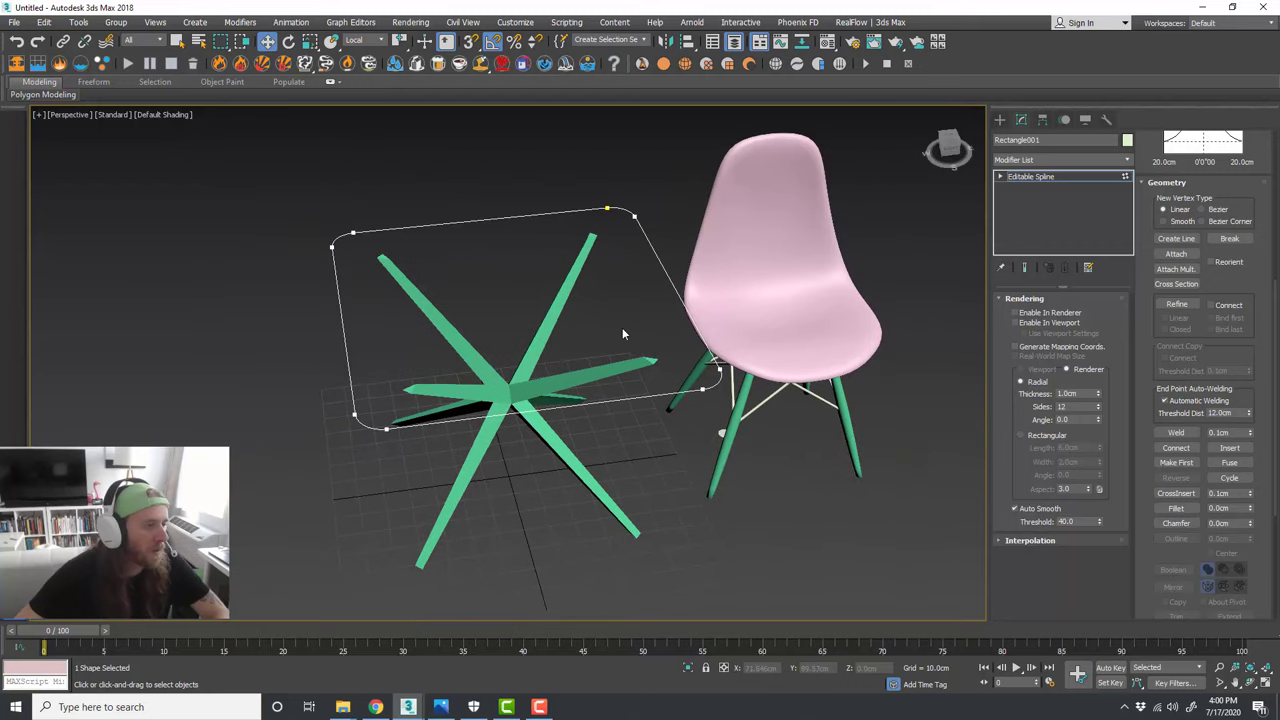
middle_click_drag(622, 327, 626, 332, "alt")
Step: Apply a Shell modifier with an outer amount of about 1.58 cm to the rounded rectangle to form the tabletop
left_click(1055, 178)
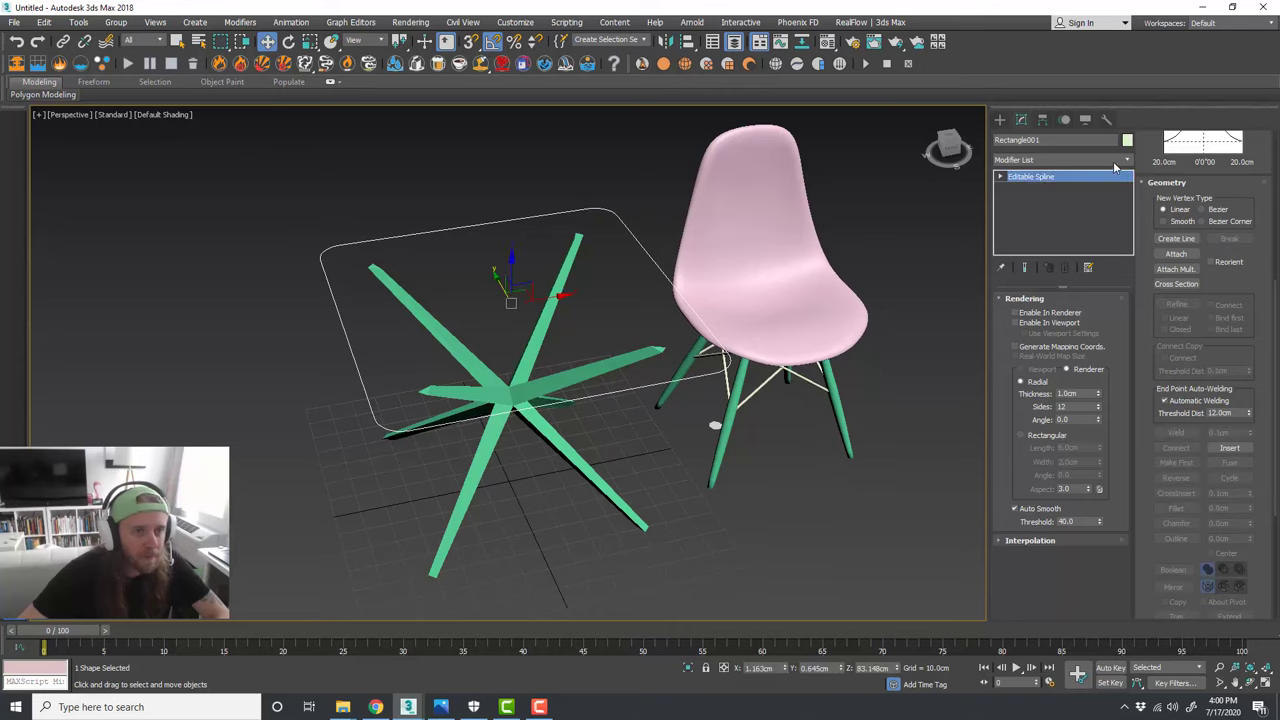
left_click(1120, 161)
left_click_drag(1130, 200, 1140, 367)
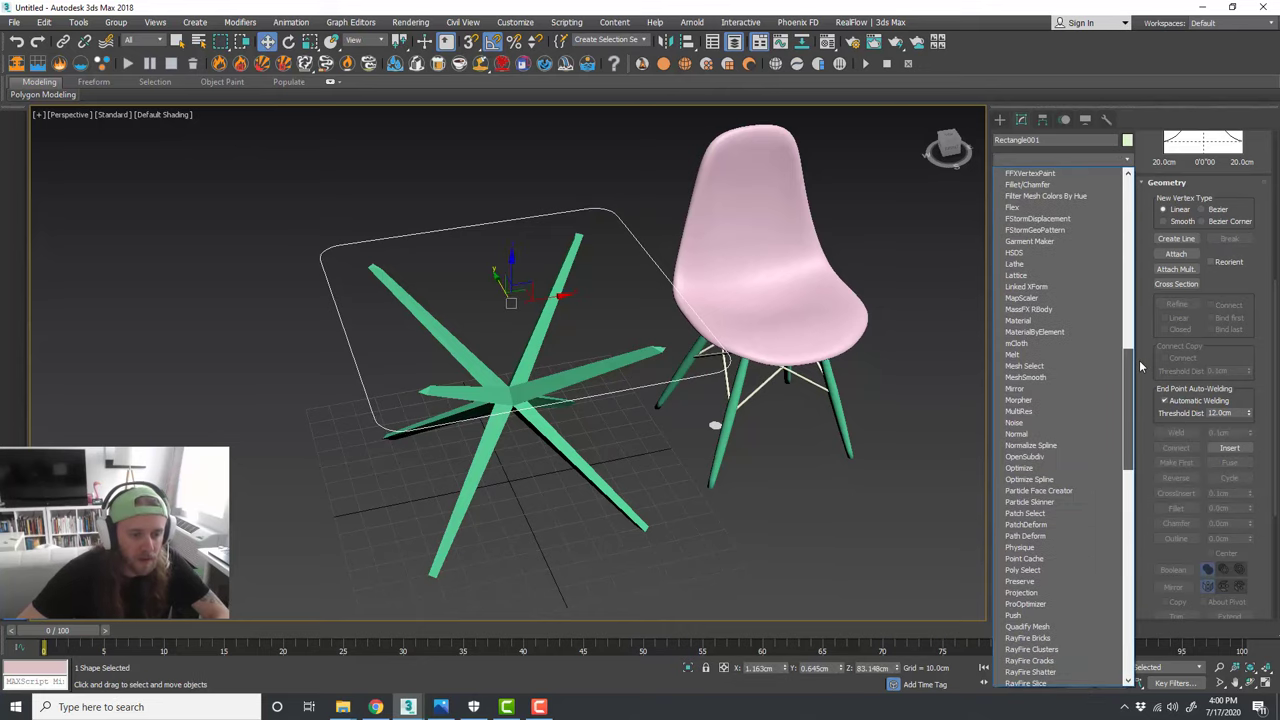
key("s")
key("s")
key("s")
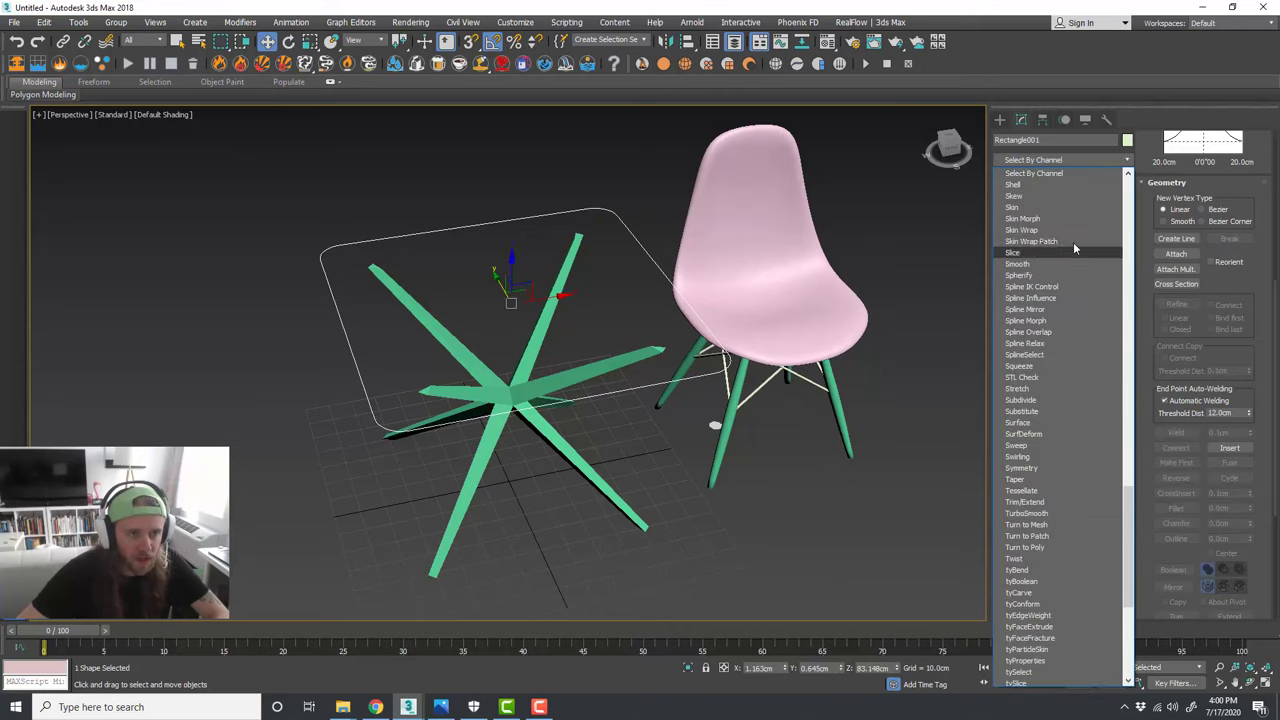
left_click(1057, 185)
scroll(626, 360, "up", 2)
middle_click_drag(626, 360, 741, 350, "alt")
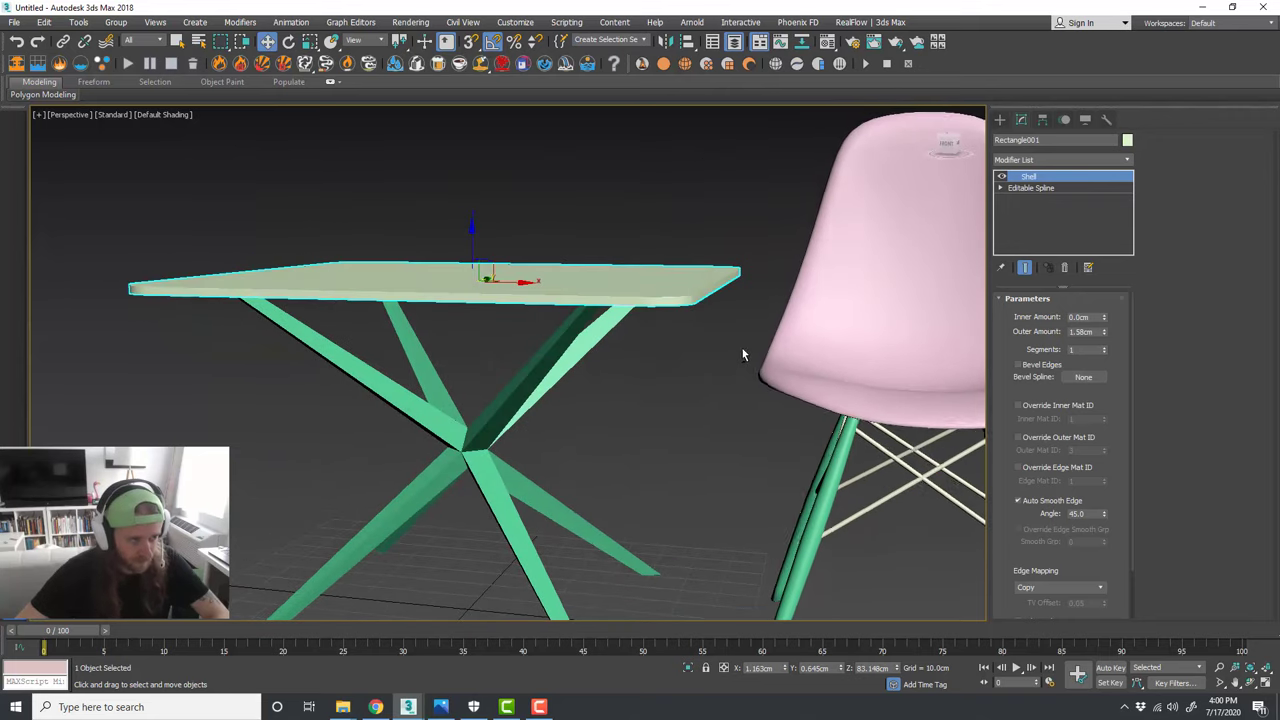
scroll(582, 358, "down", 3)
middle_click_drag(582, 358, 576, 409, "alt")
left_click(631, 390)
scroll(566, 403, "down", 3)
Step: Move the bottle reference plane along X to about 187 cm, close beside the chair
key("alt+w")
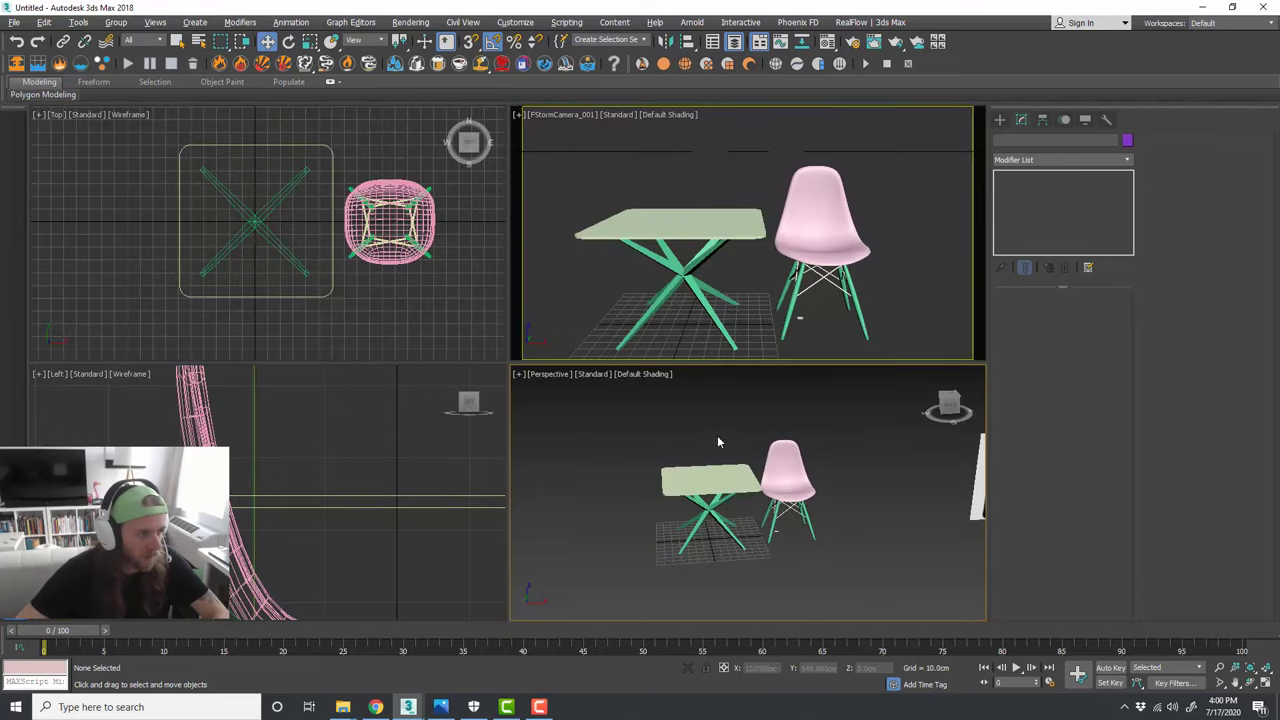
key("alt+w")
scroll(667, 425, "down", 2)
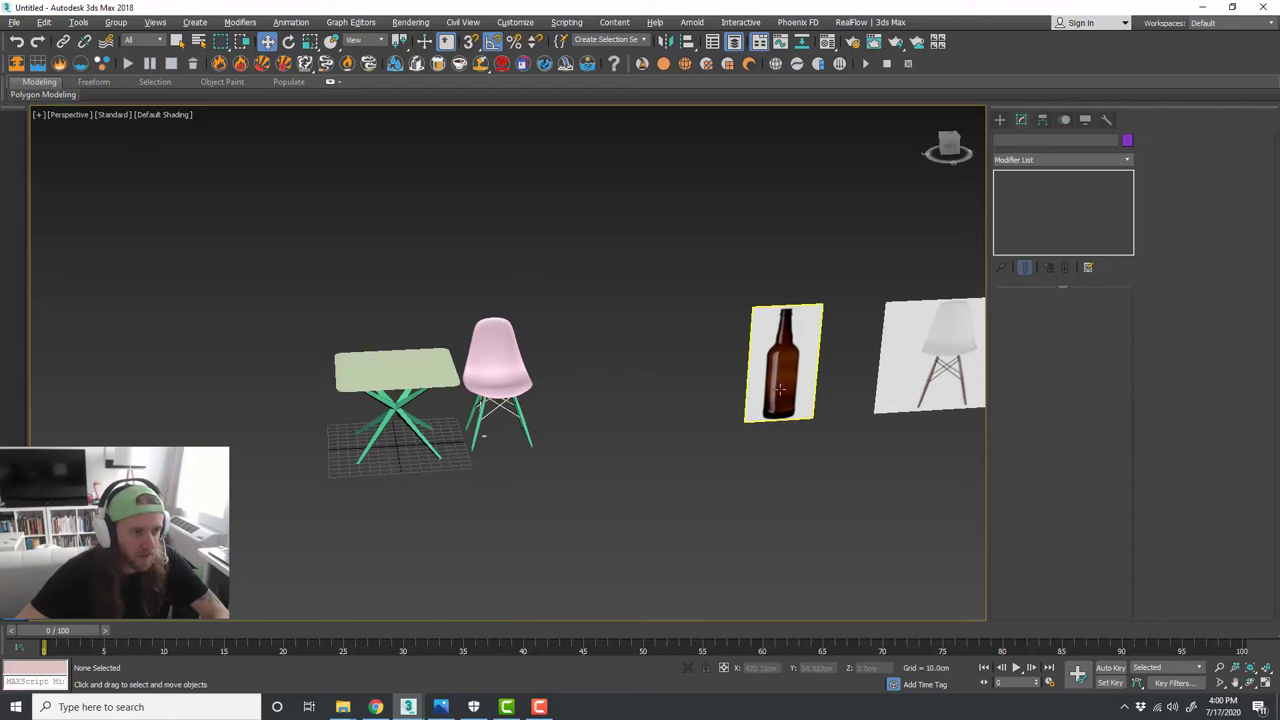
left_click(813, 386)
left_click_drag(792, 421, 620, 426)
scroll(634, 396, "up", 2)
key("alt+w")
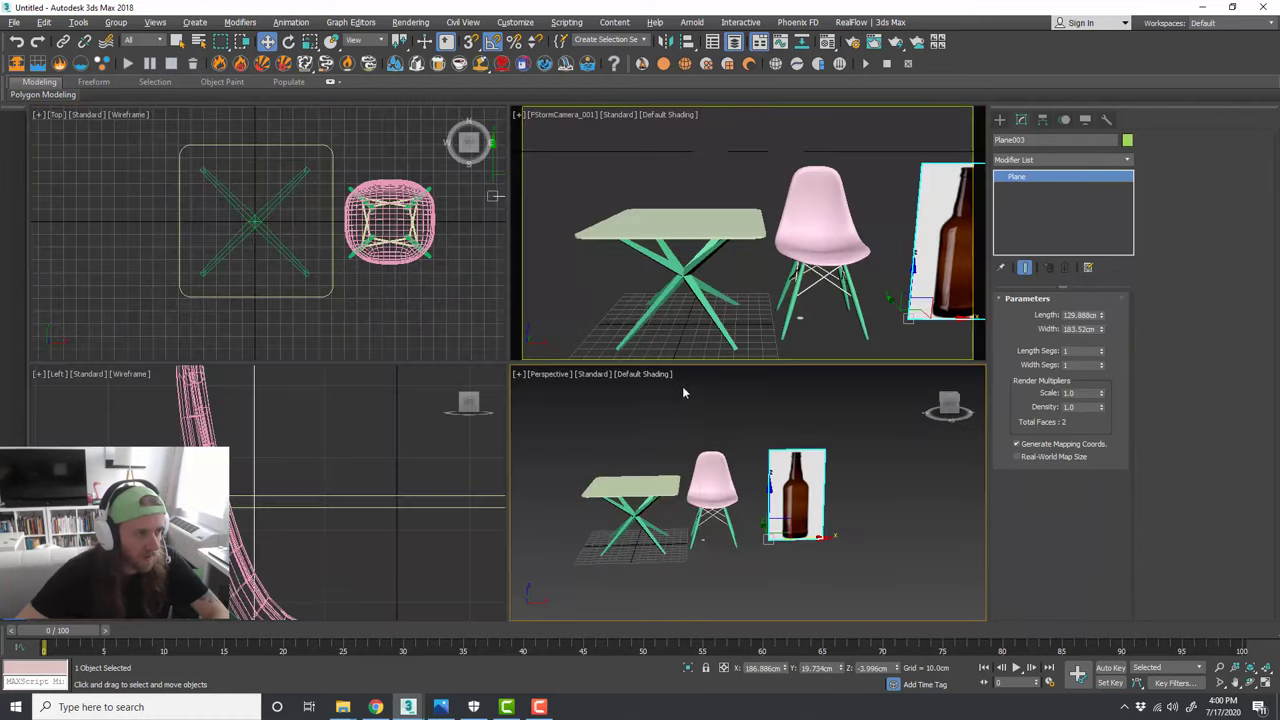
Step: Change the Left viewport to a maximized Front view framed on the bottle reference plane and set it to Default Shading
right_click(723, 291)
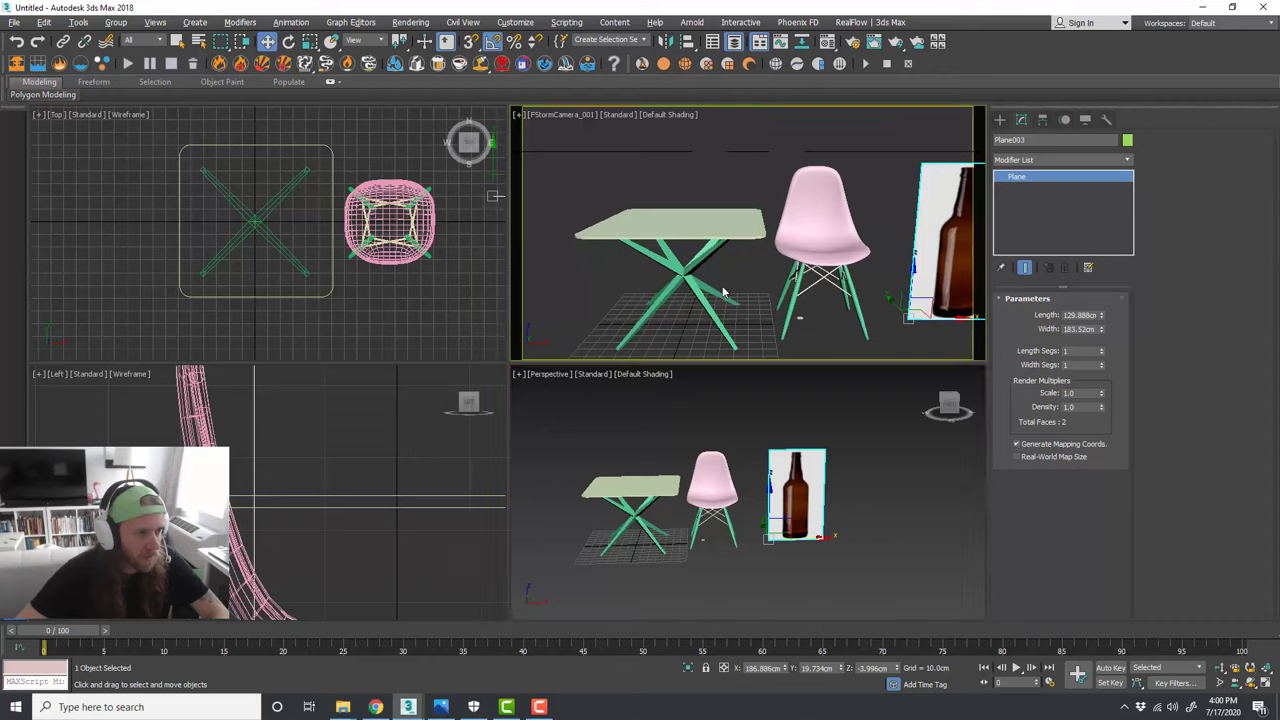
right_click(392, 454)
key("z")
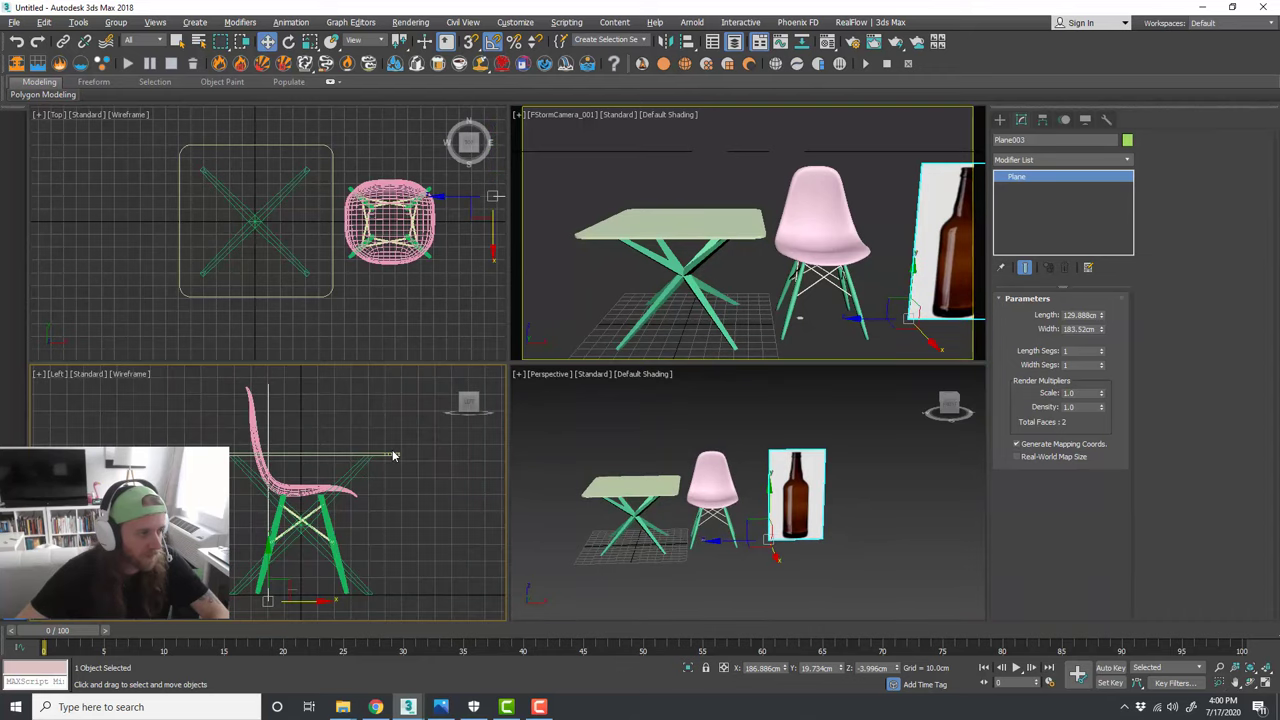
key("f")
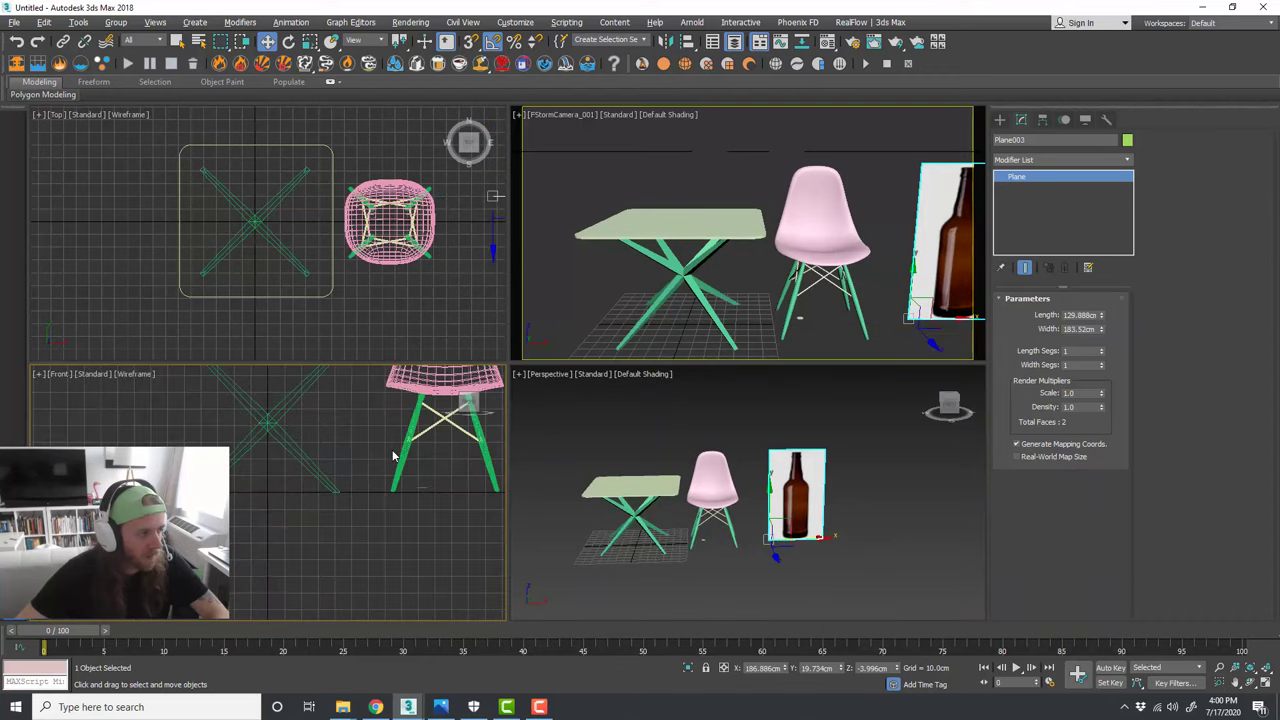
key("alt+w")
key("z")
left_click(134, 114)
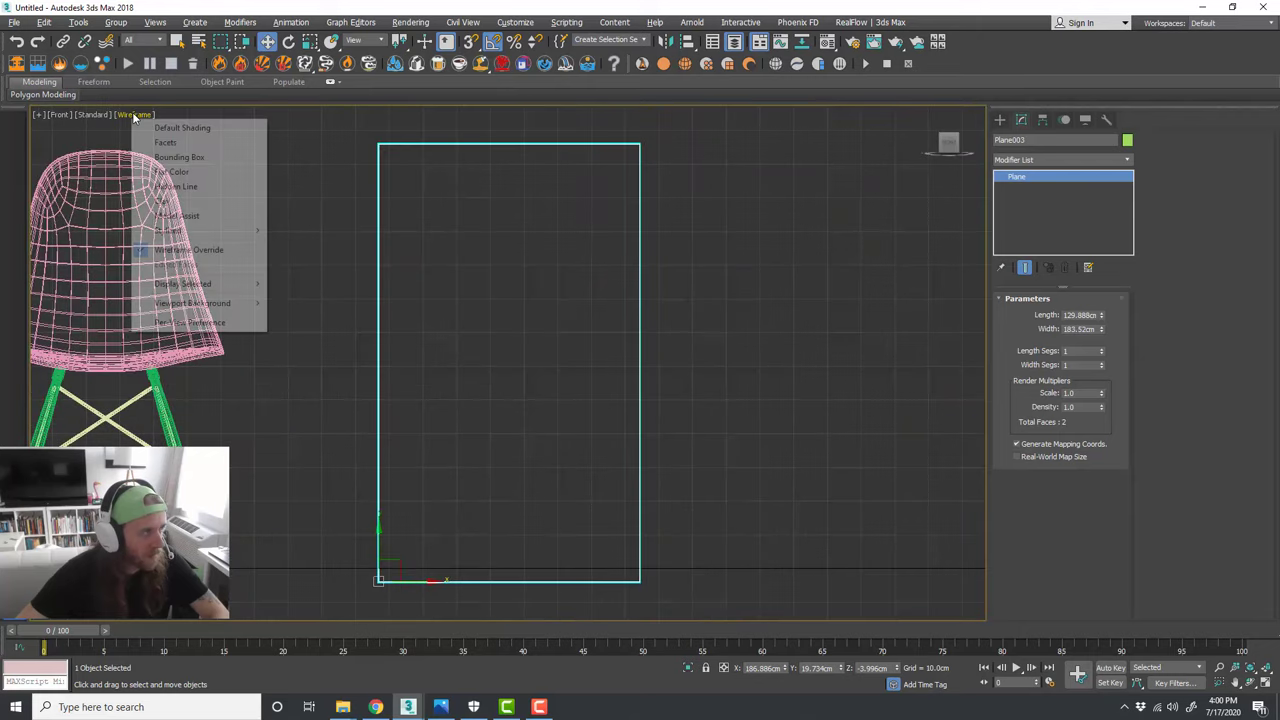
left_click(170, 126)
middle_click_drag(706, 356, 737, 331)
Step: Raise the bottle reference plane slightly so the bottle's base sits on the ground line
left_click(742, 340)
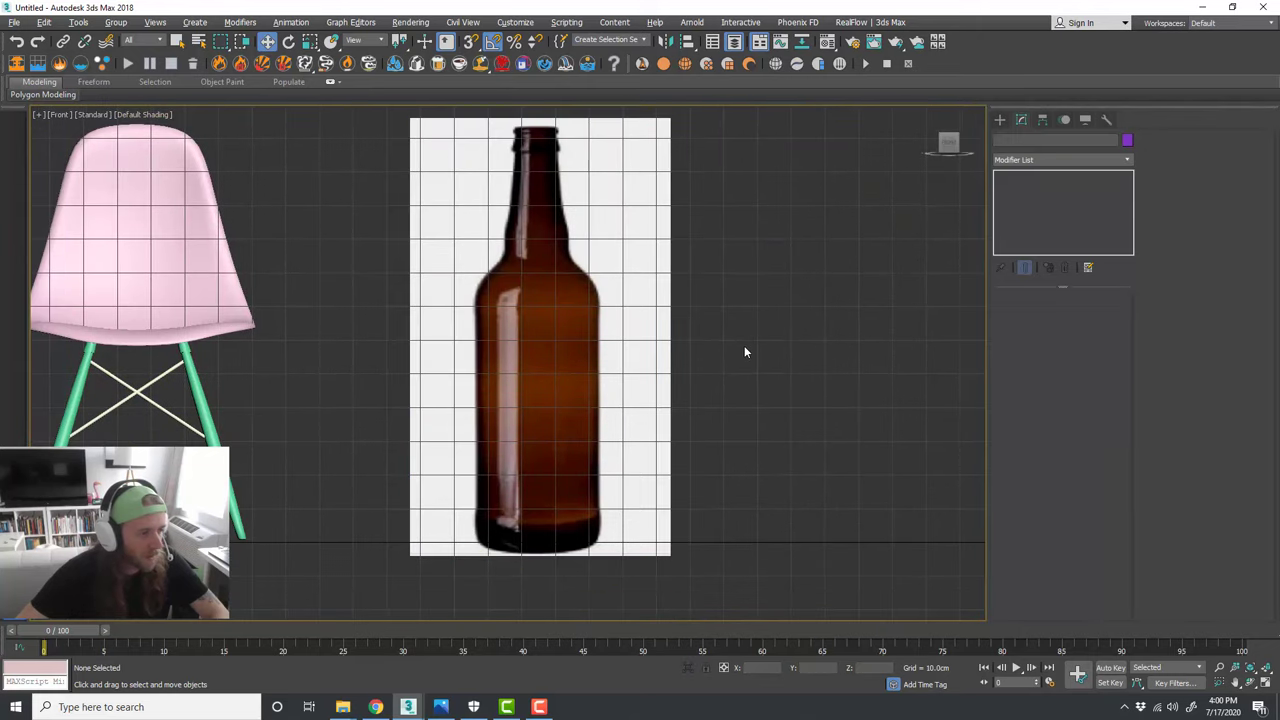
left_click(603, 415)
left_click_drag(419, 522, 419, 511)
left_click(763, 384)
middle_click_drag(763, 384, 761, 416)
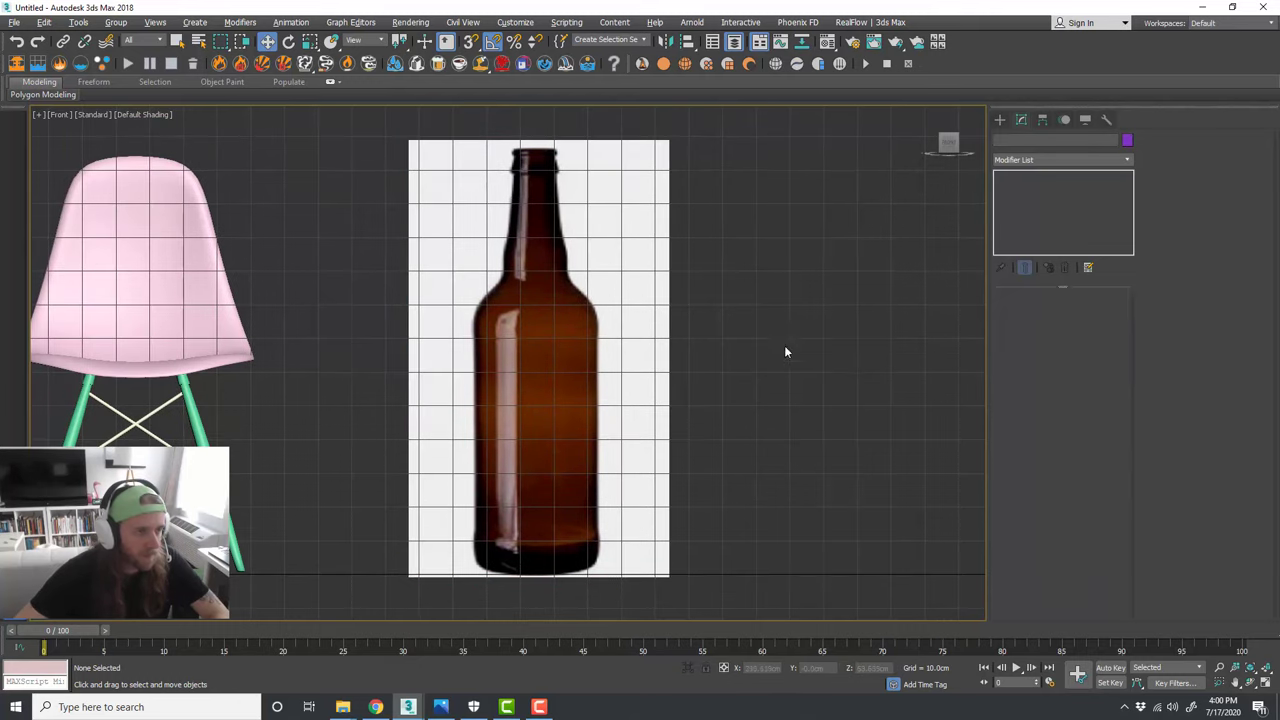
Step: Start a corner-type Line at the bottle's base center, running straight out to the outer edge and up the base's side
left_click(1000, 119)
left_click(1015, 139)
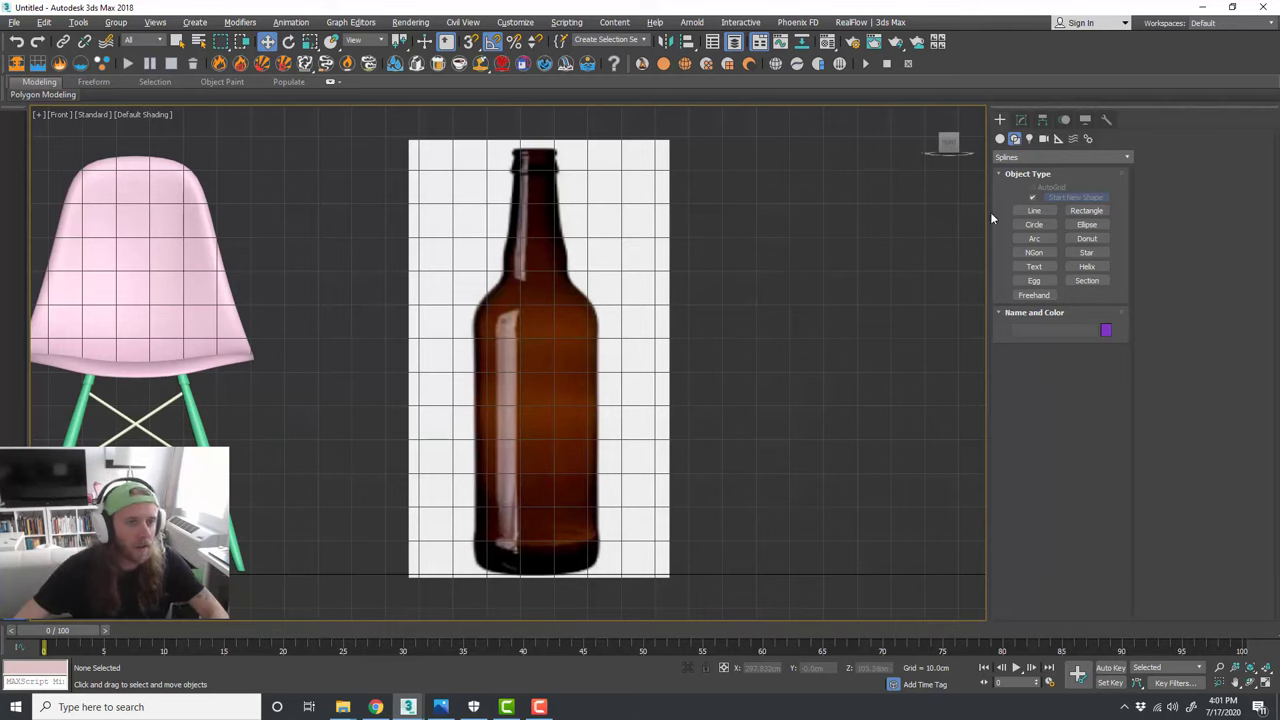
left_click(1034, 210)
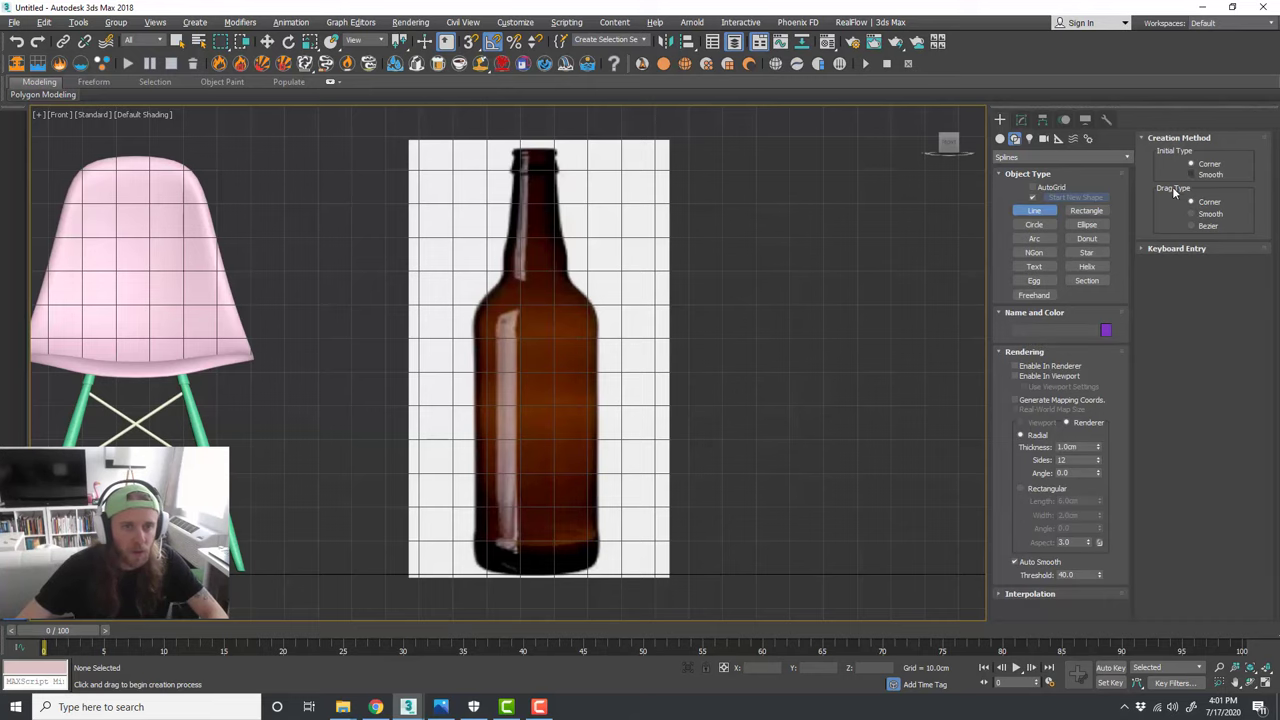
scroll(577, 575, "up", 4)
scroll(547, 567, "up", 2)
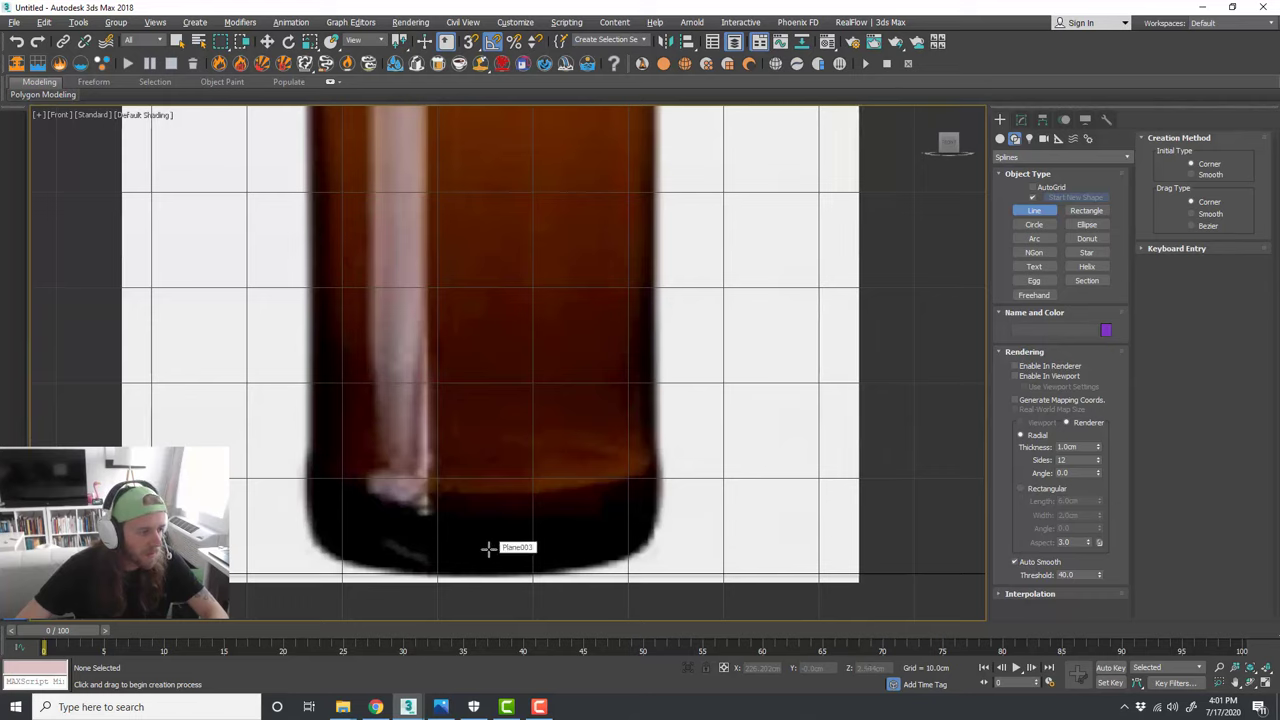
left_click(489, 549)
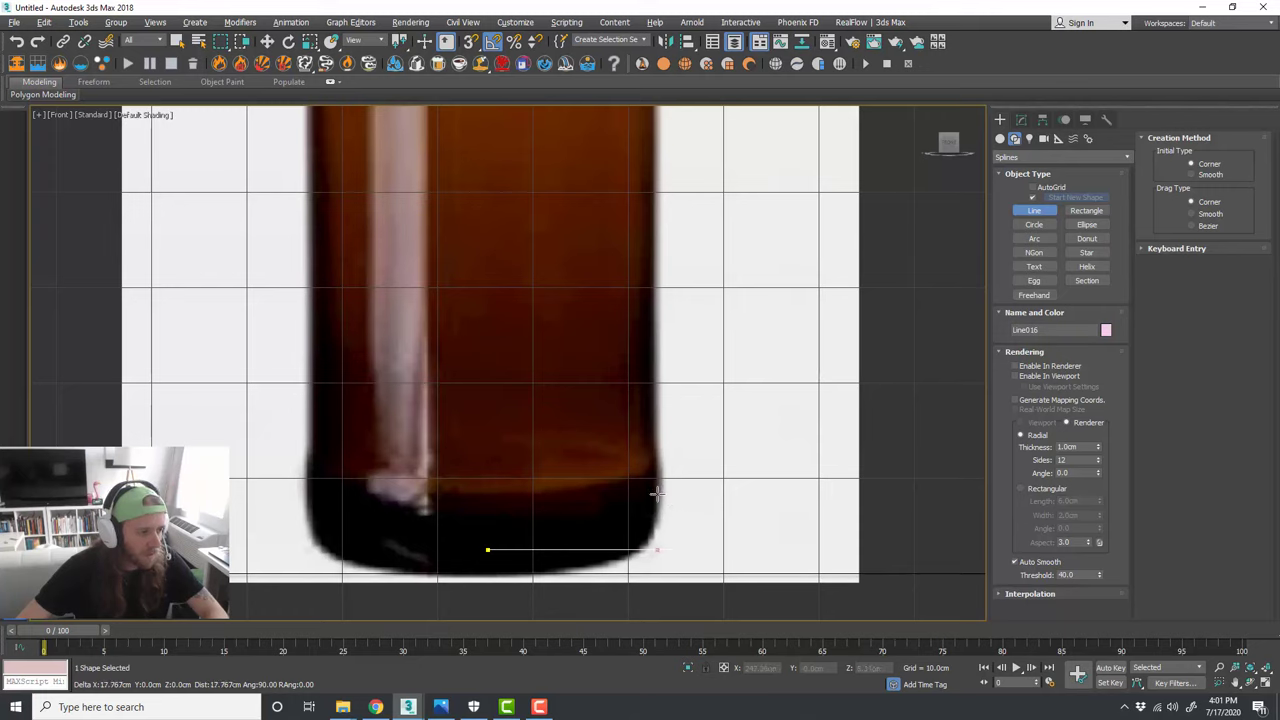
left_click(651, 492, "shift")
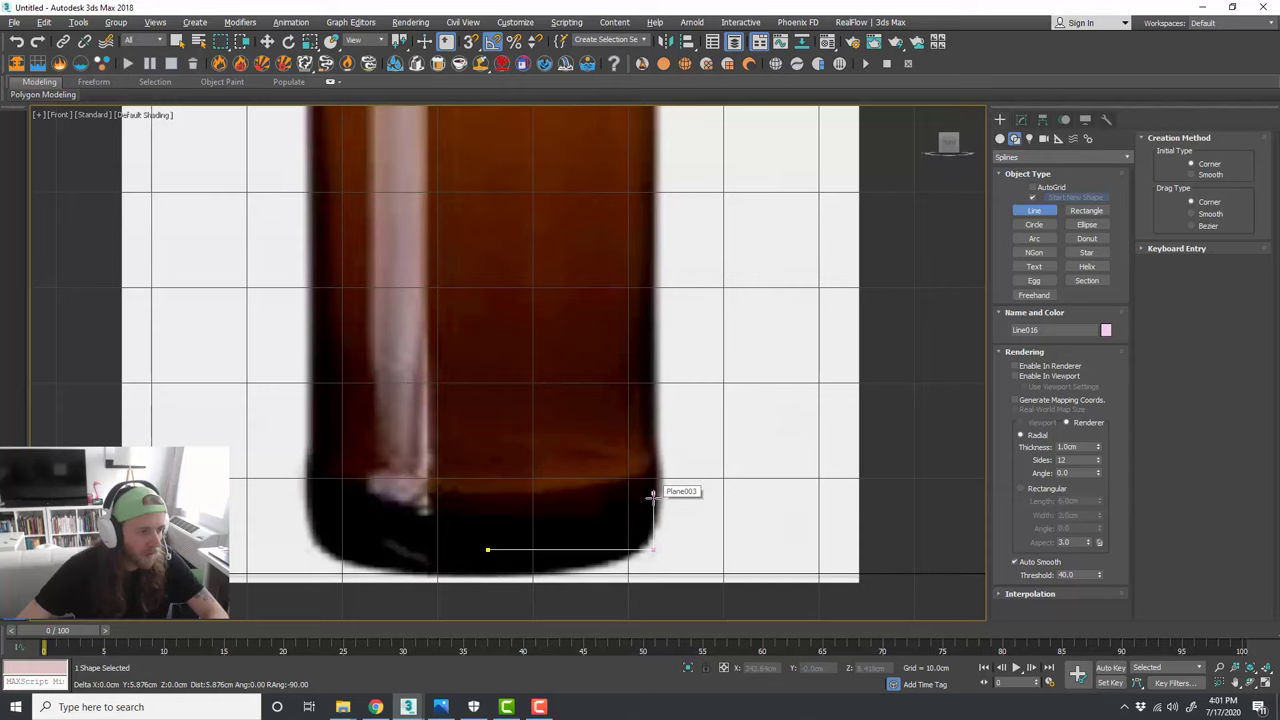
Step: Continue the profile line straight up the bottle's side, across the shoulder and up the neck to just below the ring
scroll(651, 492, "down", 3)
scroll(645, 280, "up", 4)
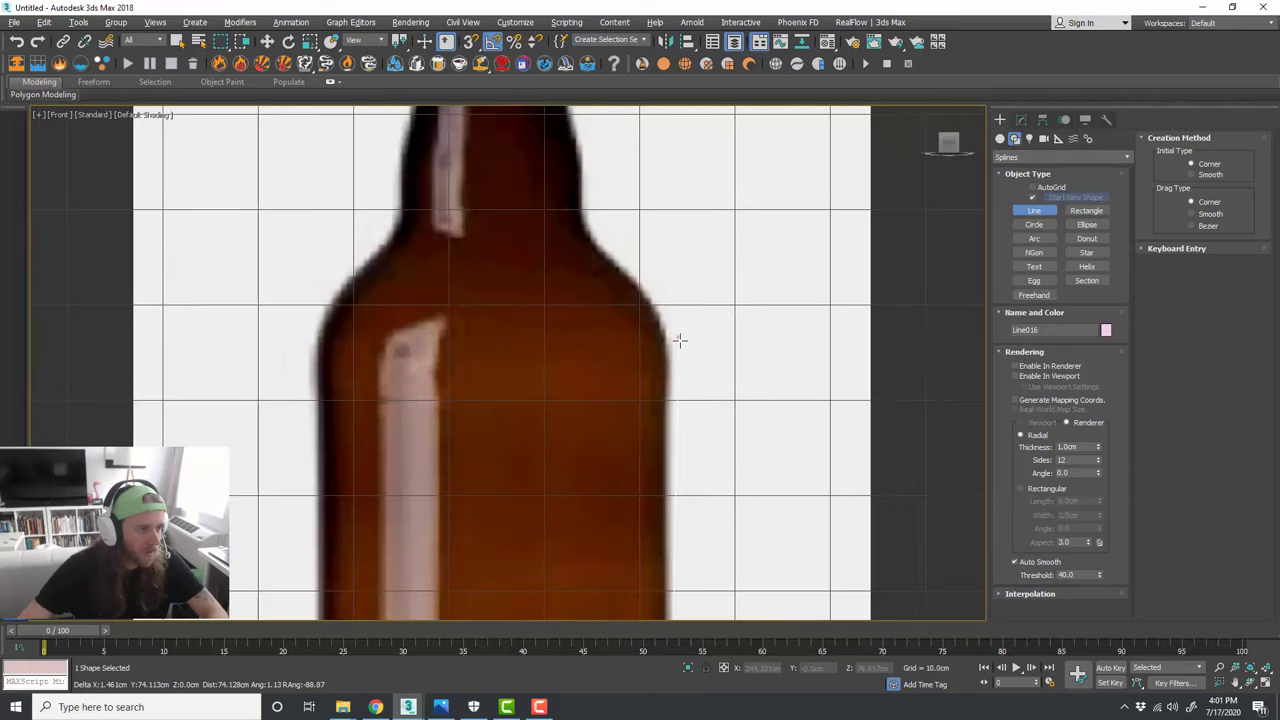
left_click(679, 309, "shift")
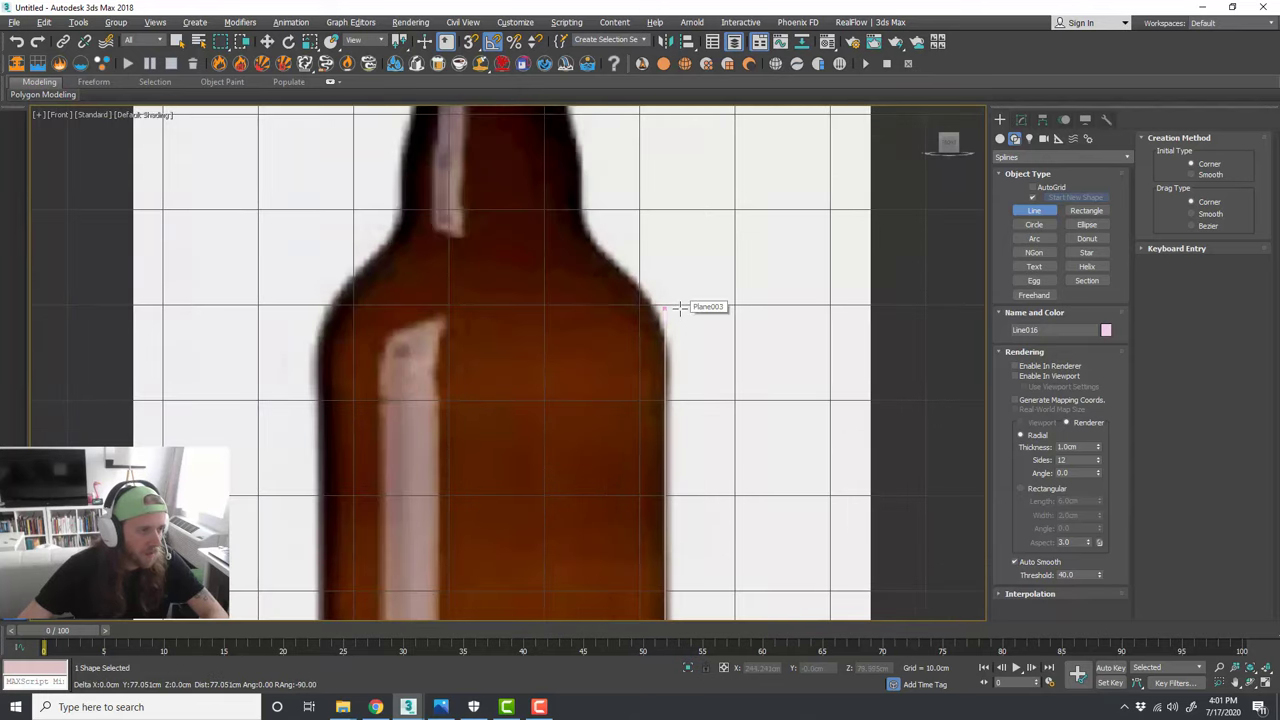
left_click(582, 222)
middle_click_drag(582, 222, 623, 466)
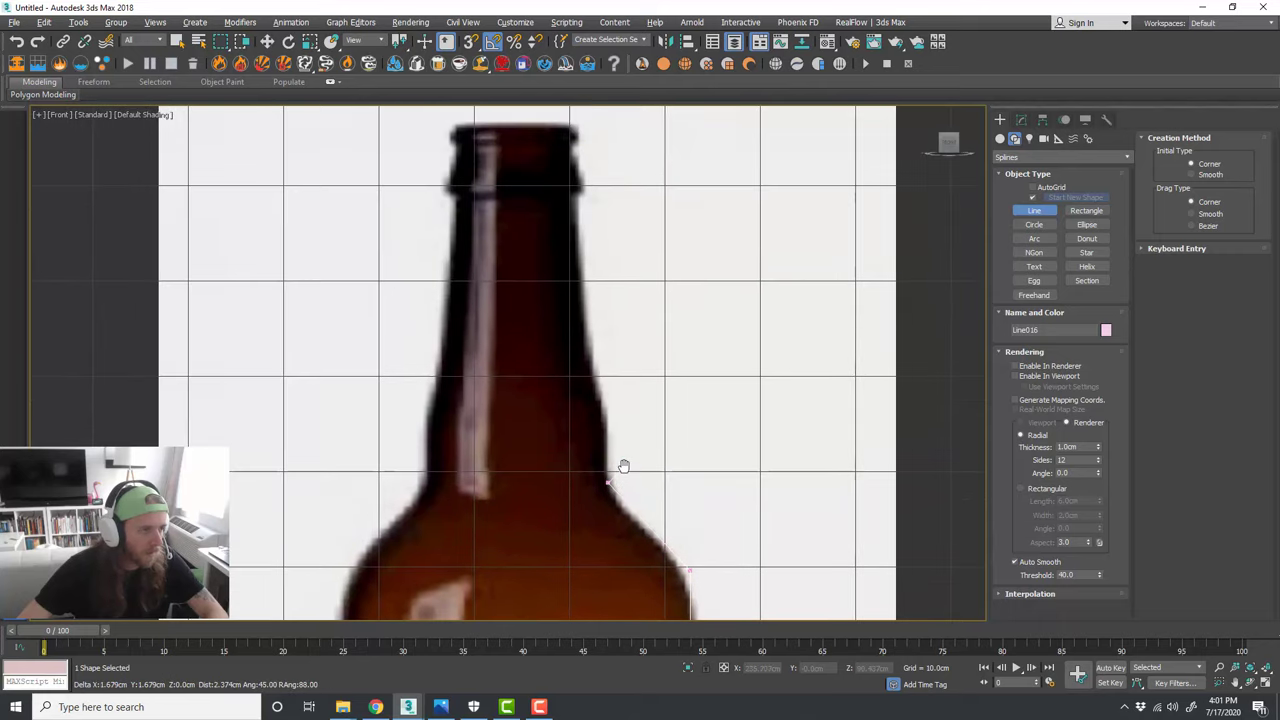
left_click(574, 197)
Step: Trace the neck ring and lip outline, ending the profile line partway in along the bottle's top rim
scroll(574, 197, "up", 3)
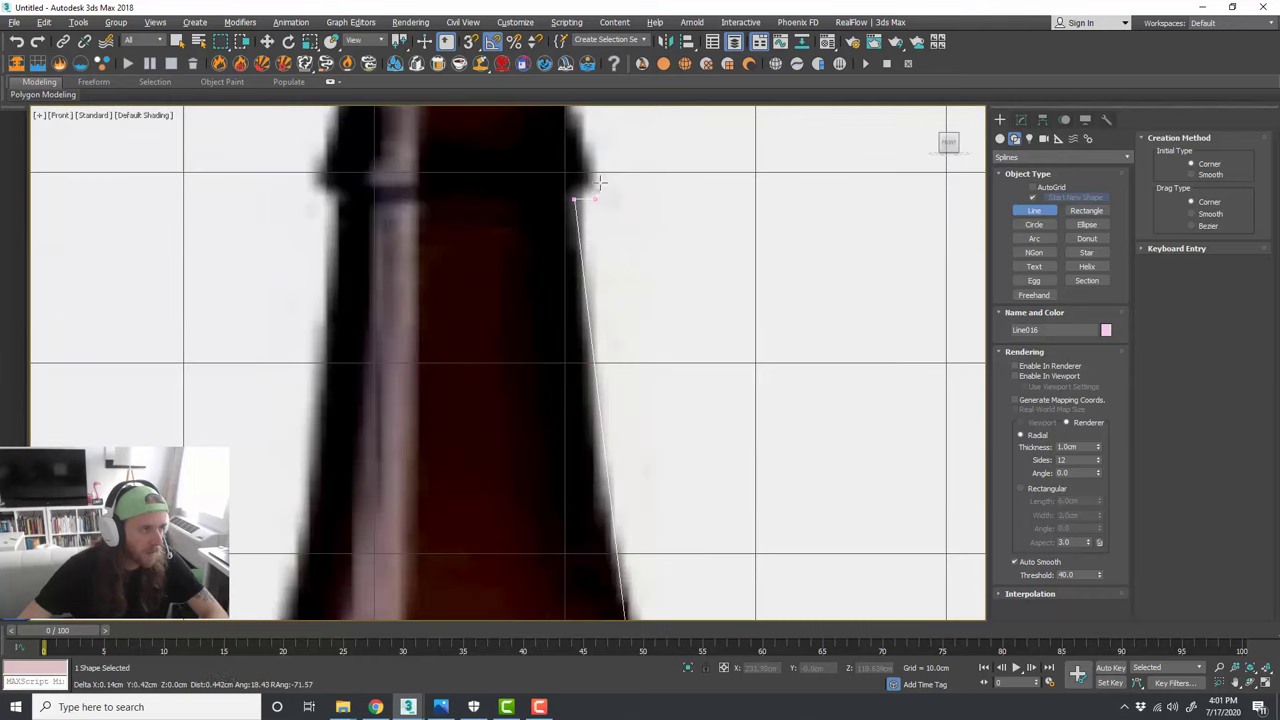
middle_click_drag(598, 176, 613, 372)
left_click(585, 286)
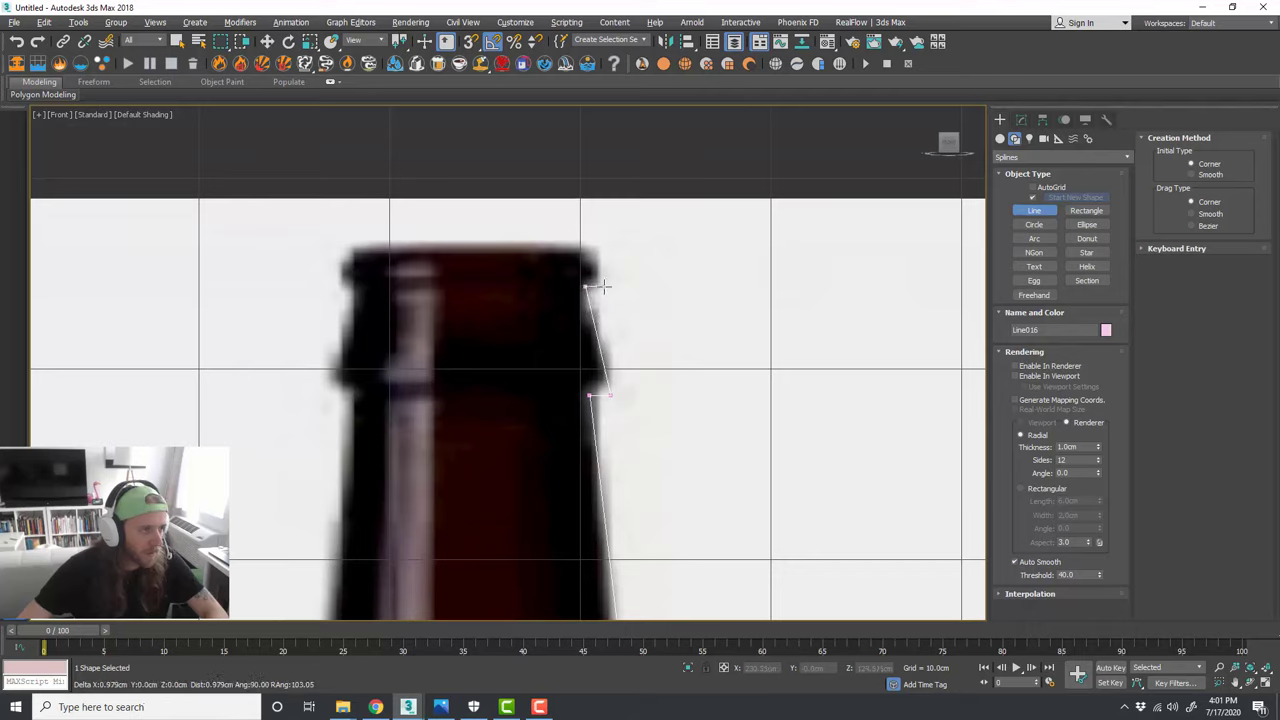
left_click(603, 246)
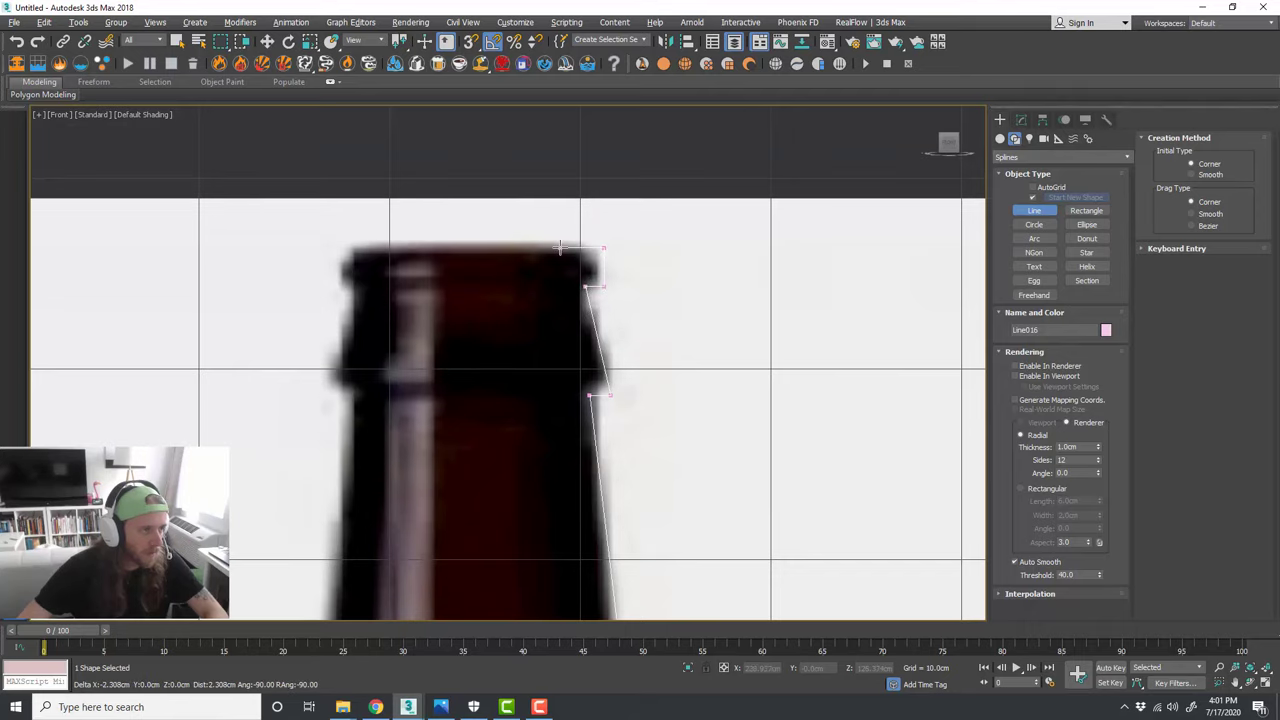
left_click(558, 247)
right_click(571, 266)
Step: Move the bottle reference plane along X to about 306 cm, clear of the profile line, and hide the viewport grid
scroll(571, 266, "down", 8)
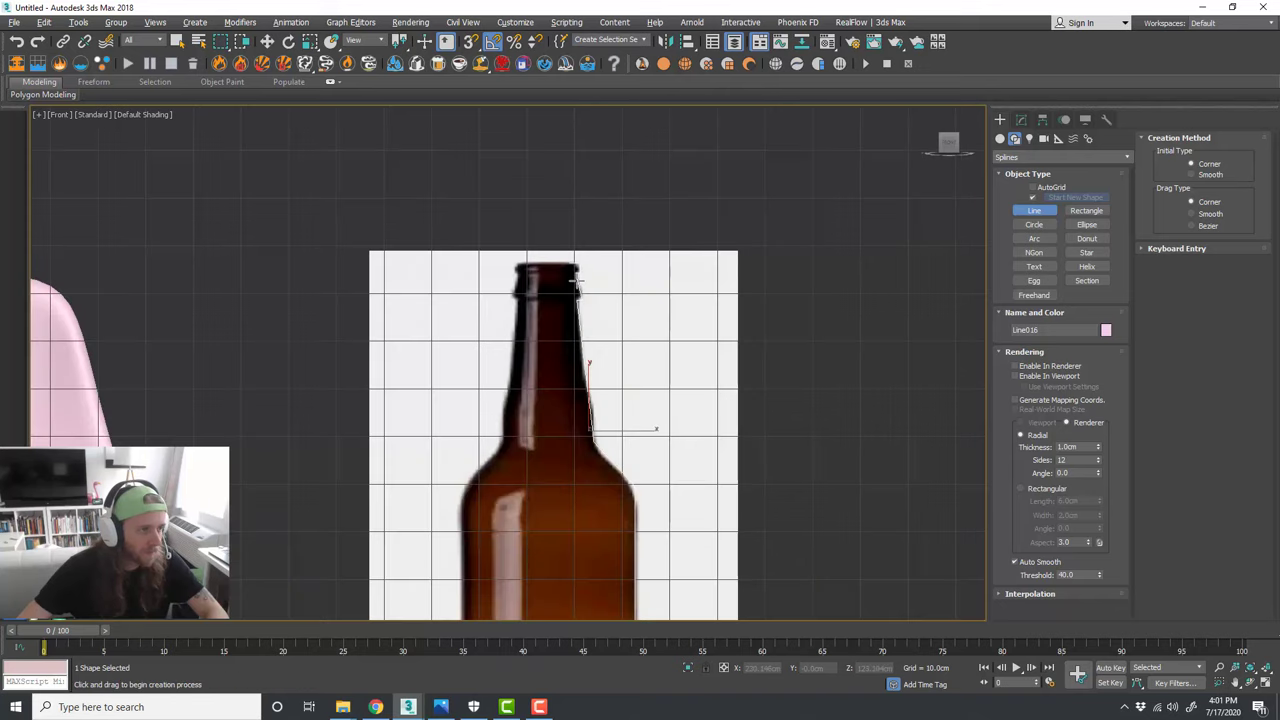
right_click(586, 303)
middle_click_drag(638, 401, 634, 323)
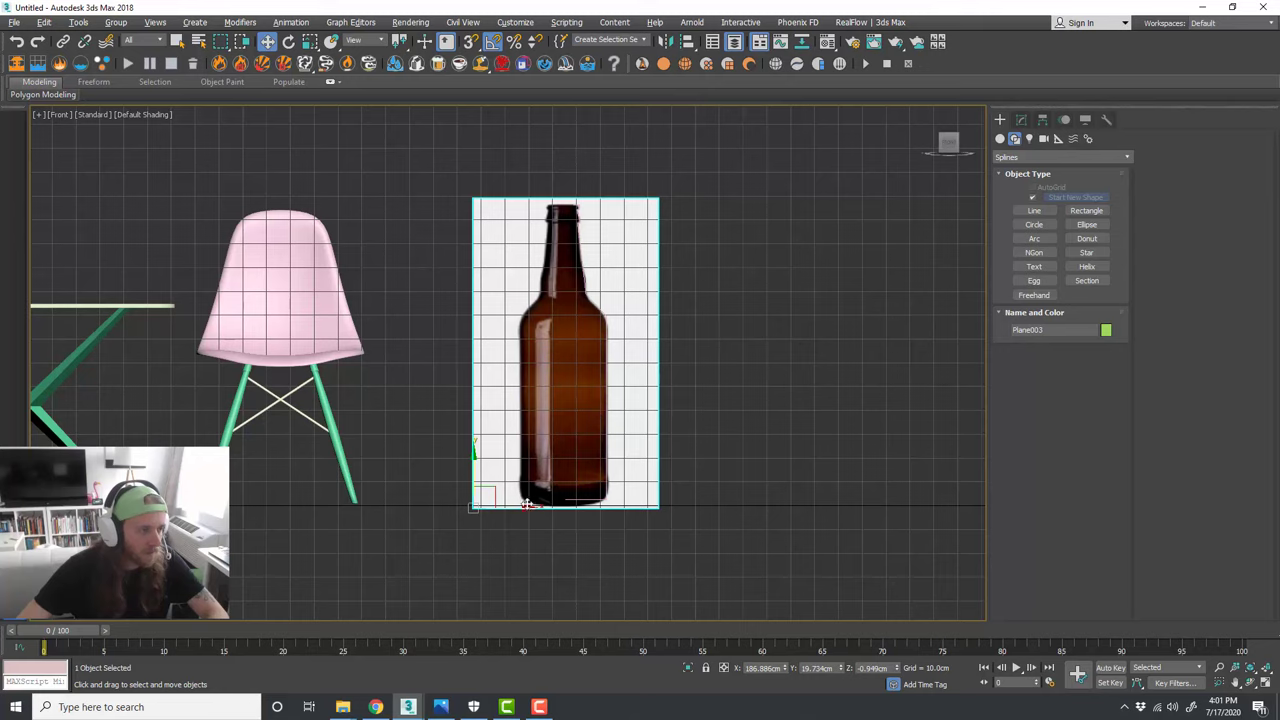
left_click_drag(527, 503, 811, 505)
scroll(560, 437, "up", 3)
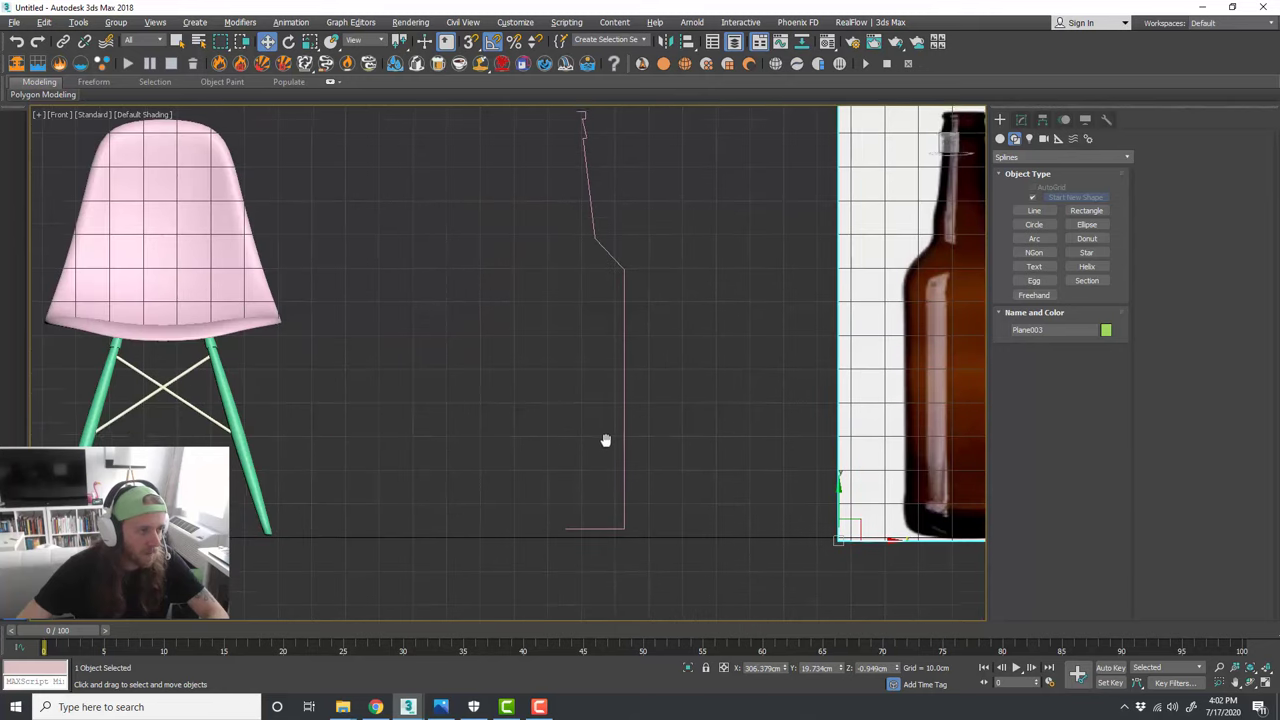
middle_click_drag(605, 440, 605, 459)
key("F4")
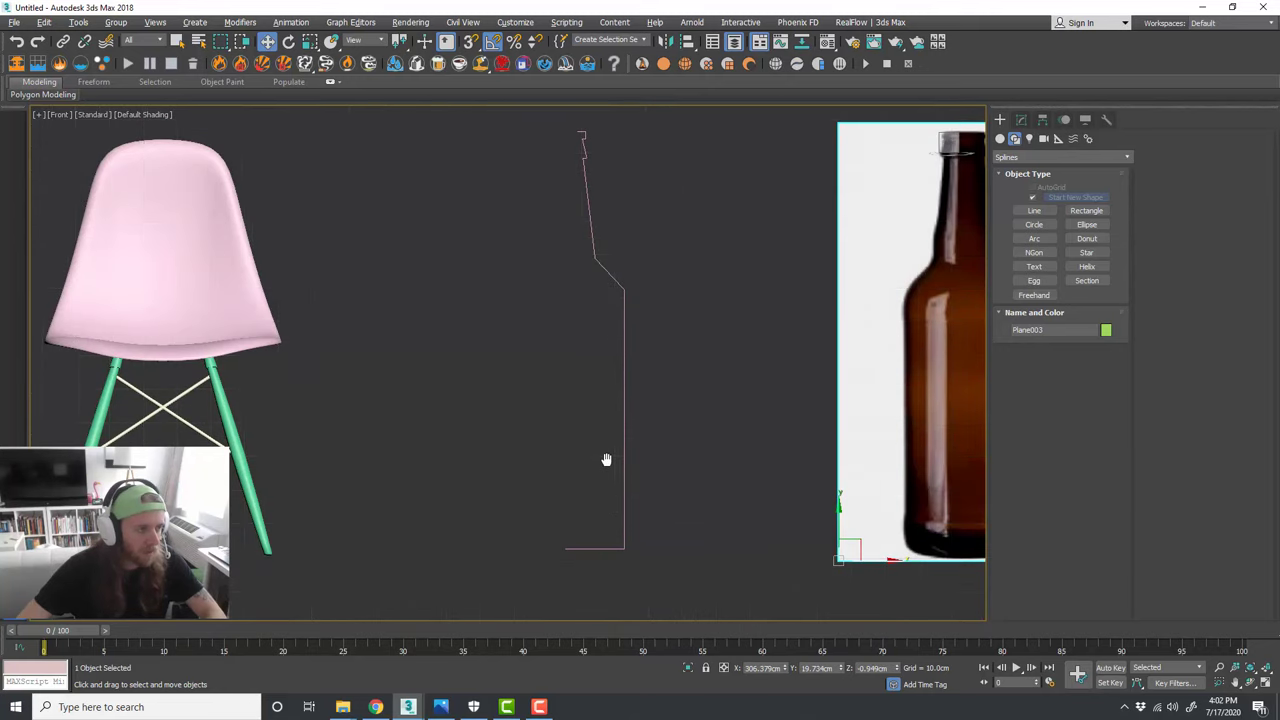
Step: Select the bottle profile line and enter its Vertex sub-object level
left_click(627, 536)
left_click(1022, 120)
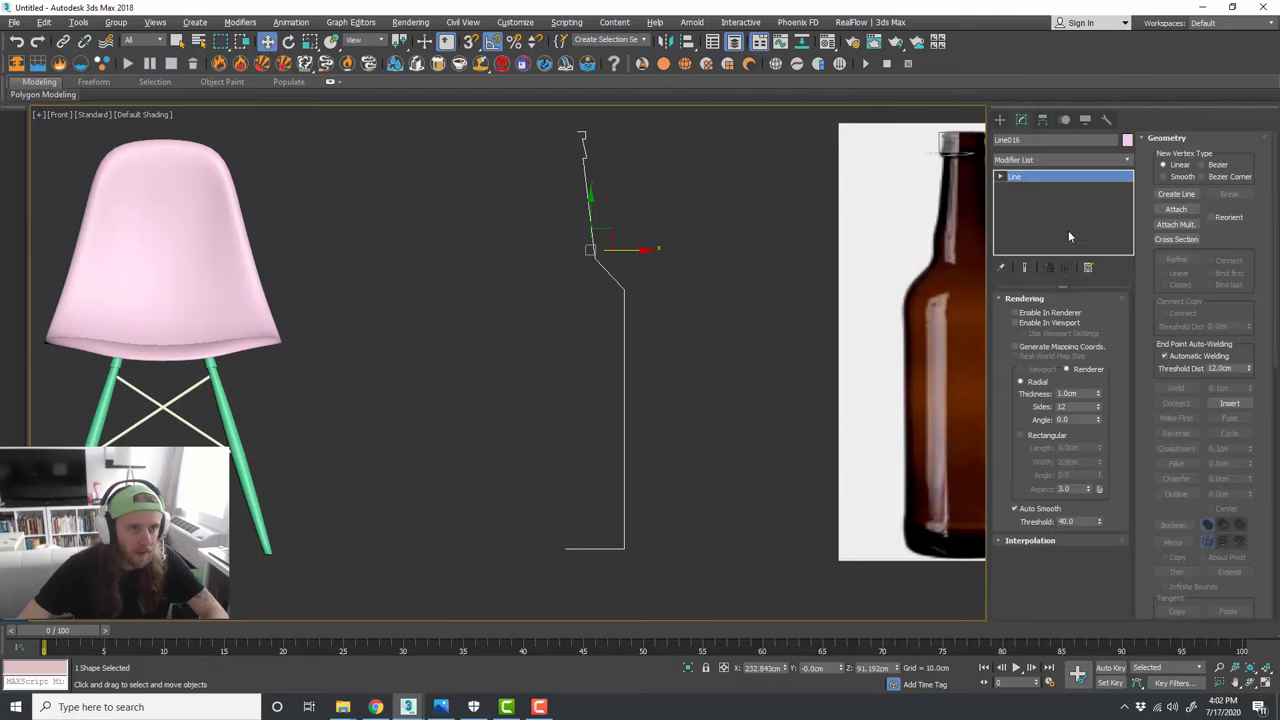
scroll(1160, 320, "down", 5)
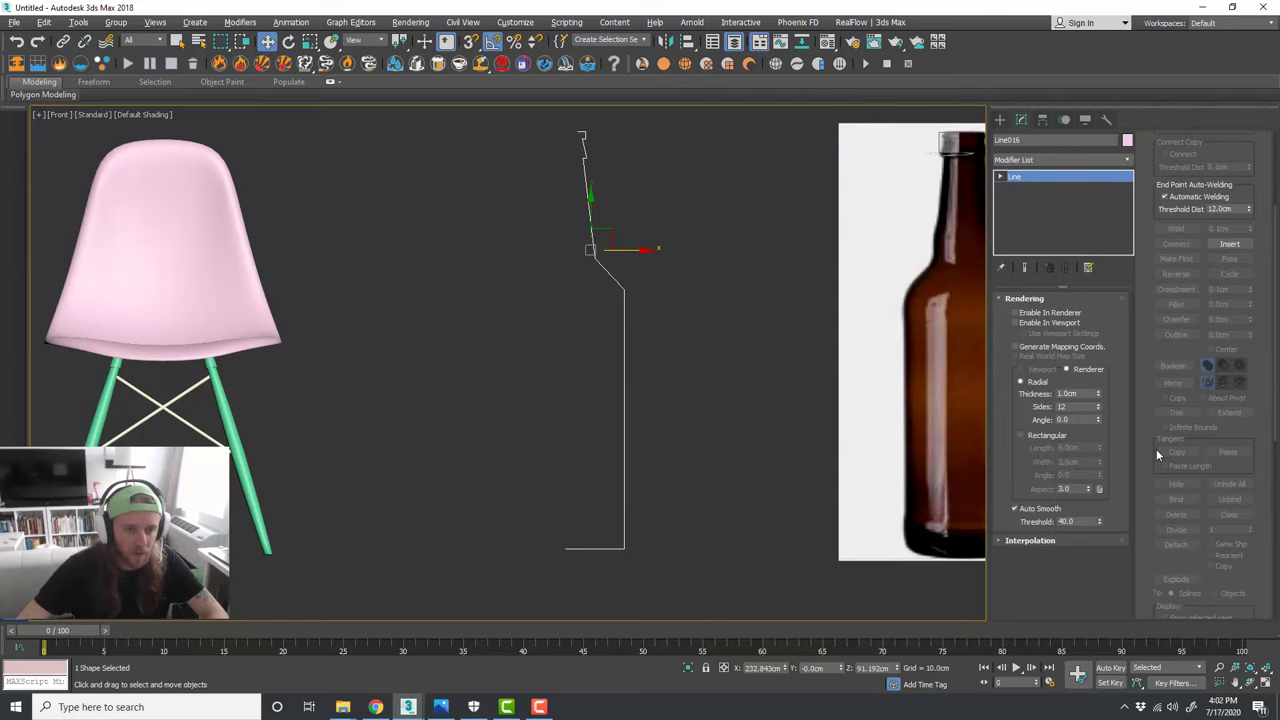
left_click_drag(1149, 308, 1152, 160)
scroll(1147, 460, "down", 2)
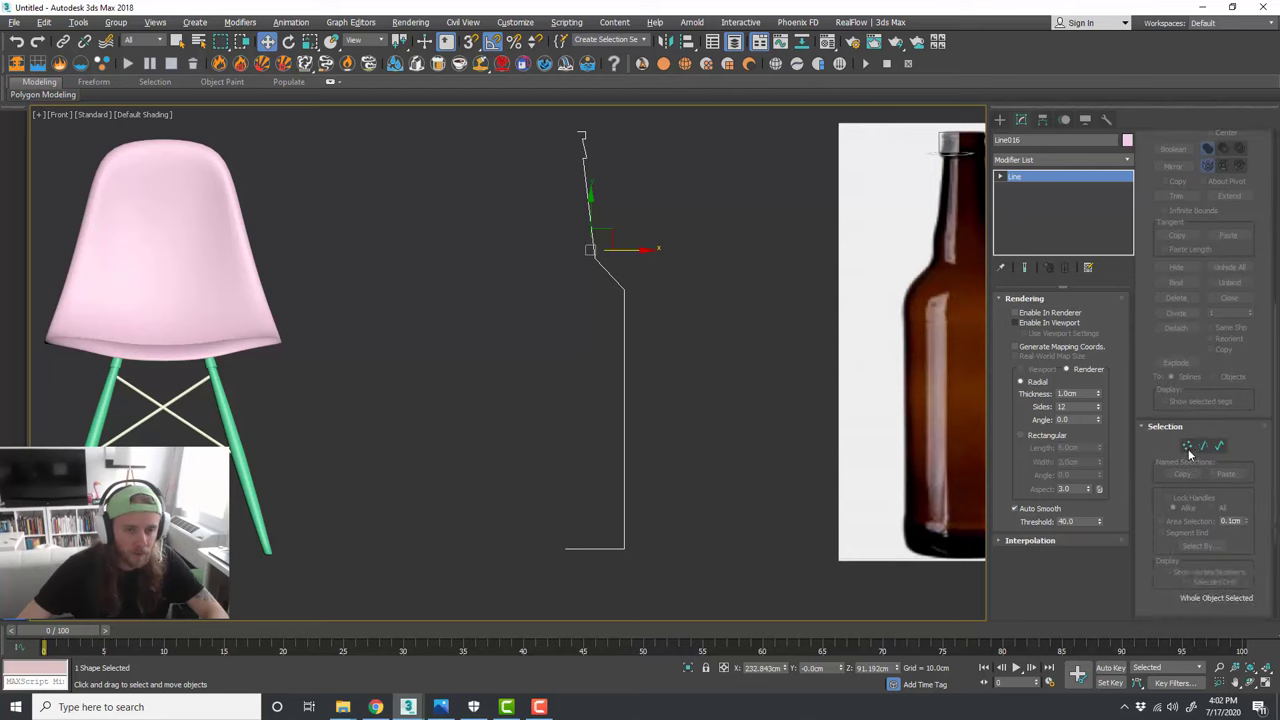
left_click(1187, 445)
Step: Fillet the profile's outer base corner and the two shoulder corners into smooth curves
middle_click_drag(657, 509, 660, 520)
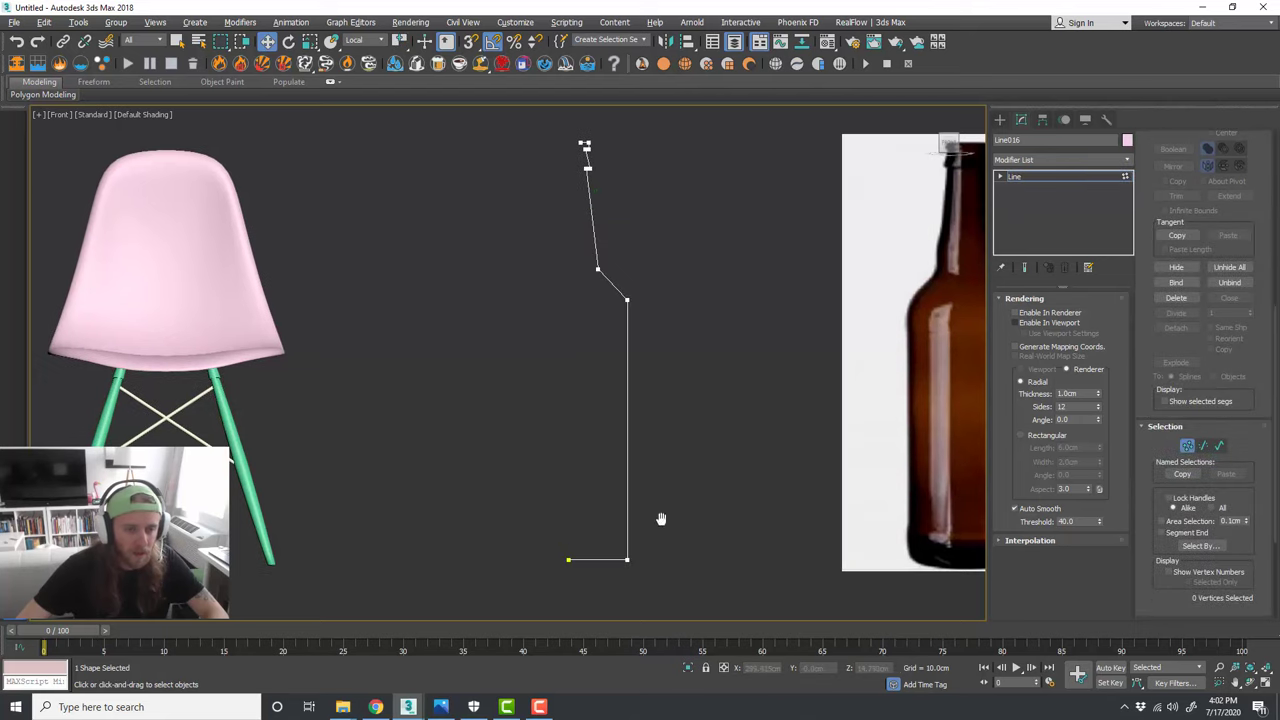
scroll(1153, 537, "down", 3)
scroll(1153, 537, "down", 2)
scroll(1153, 537, "up", 10)
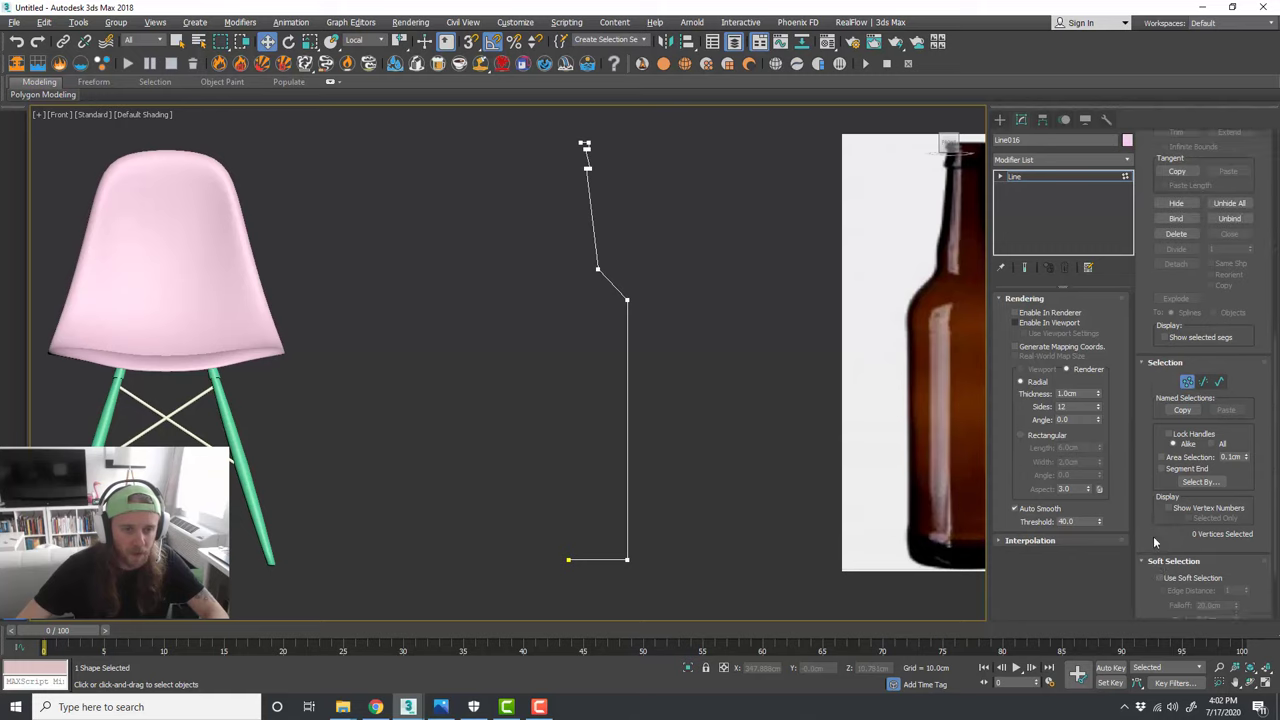
scroll(1153, 537, "up", 5)
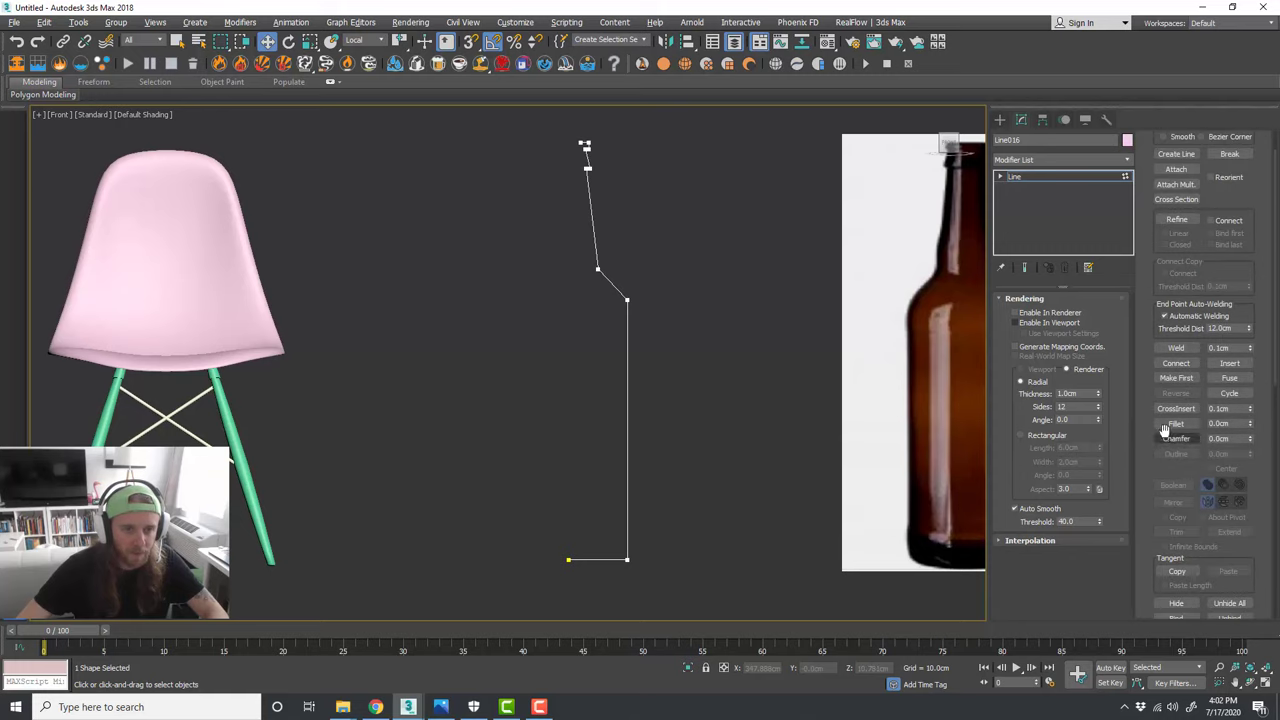
left_click(1176, 423)
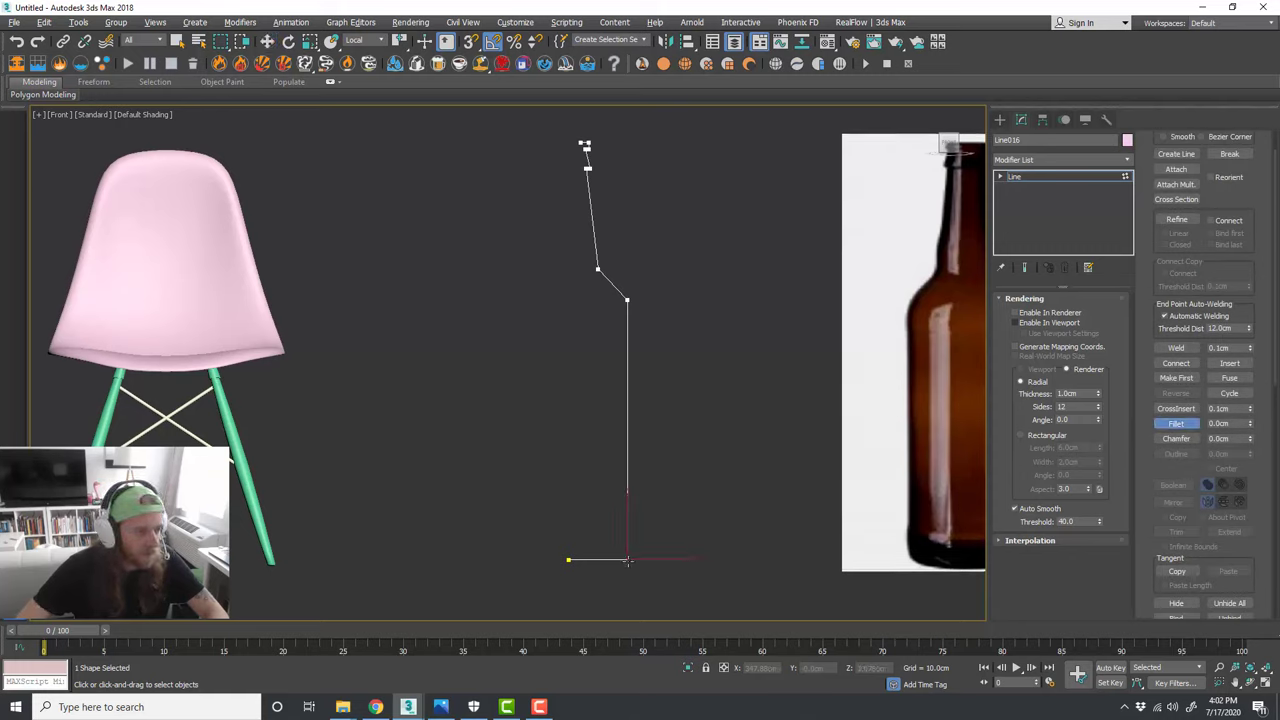
left_click_drag(627, 559, 640, 552)
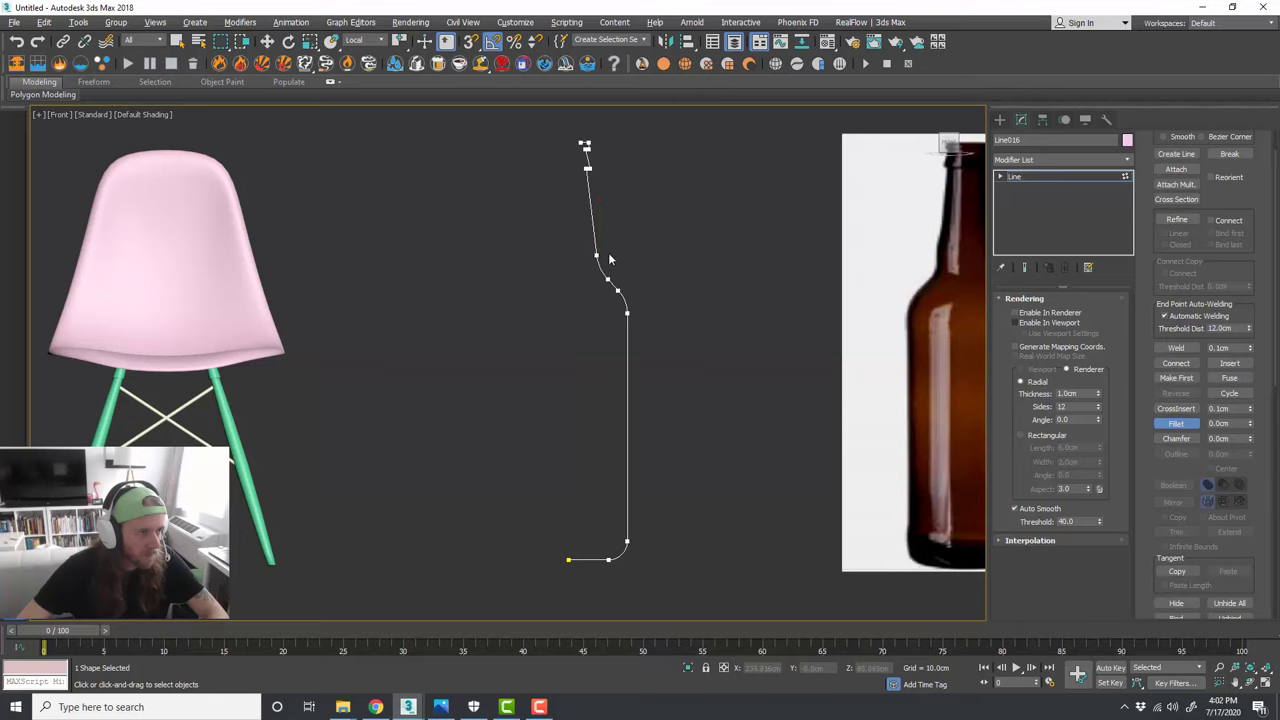
Step: Fillet the corners of the neck ring and lip, rounding the lip's upper outer corner by about 0.9 cm
middle_click_drag(616, 247, 620, 342)
scroll(589, 255, "up", 4)
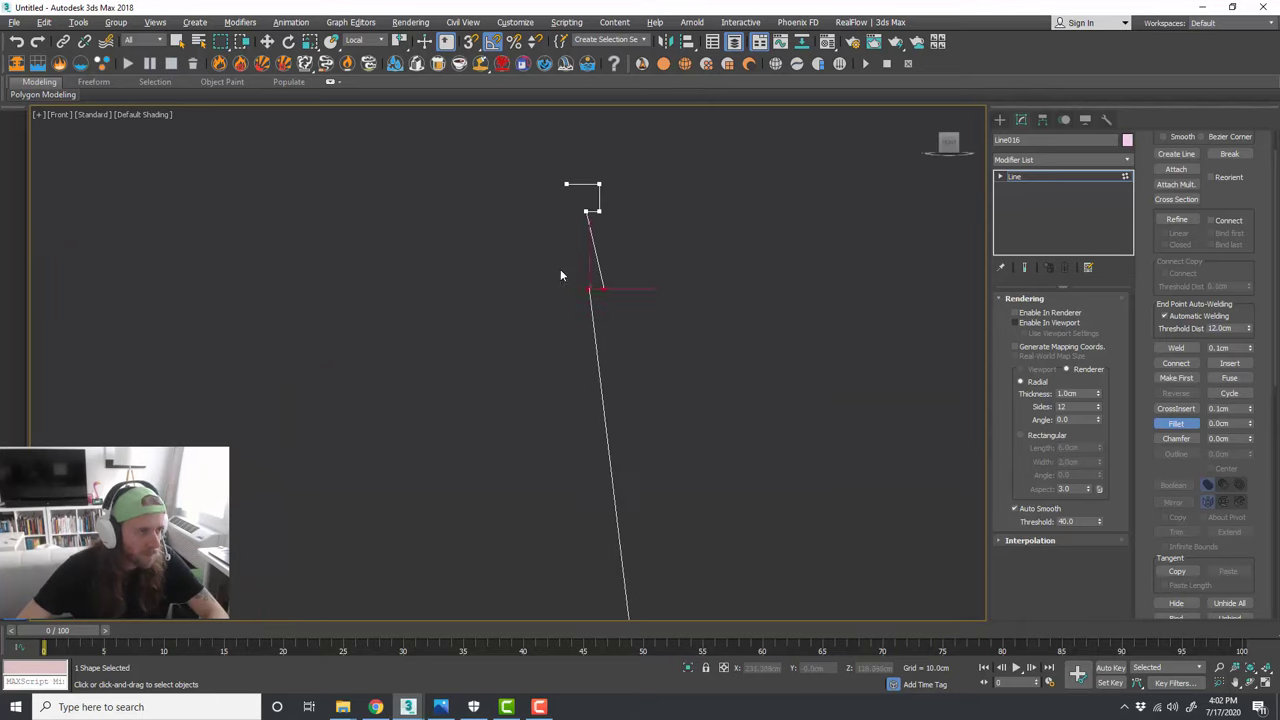
scroll(614, 246, "up", 2)
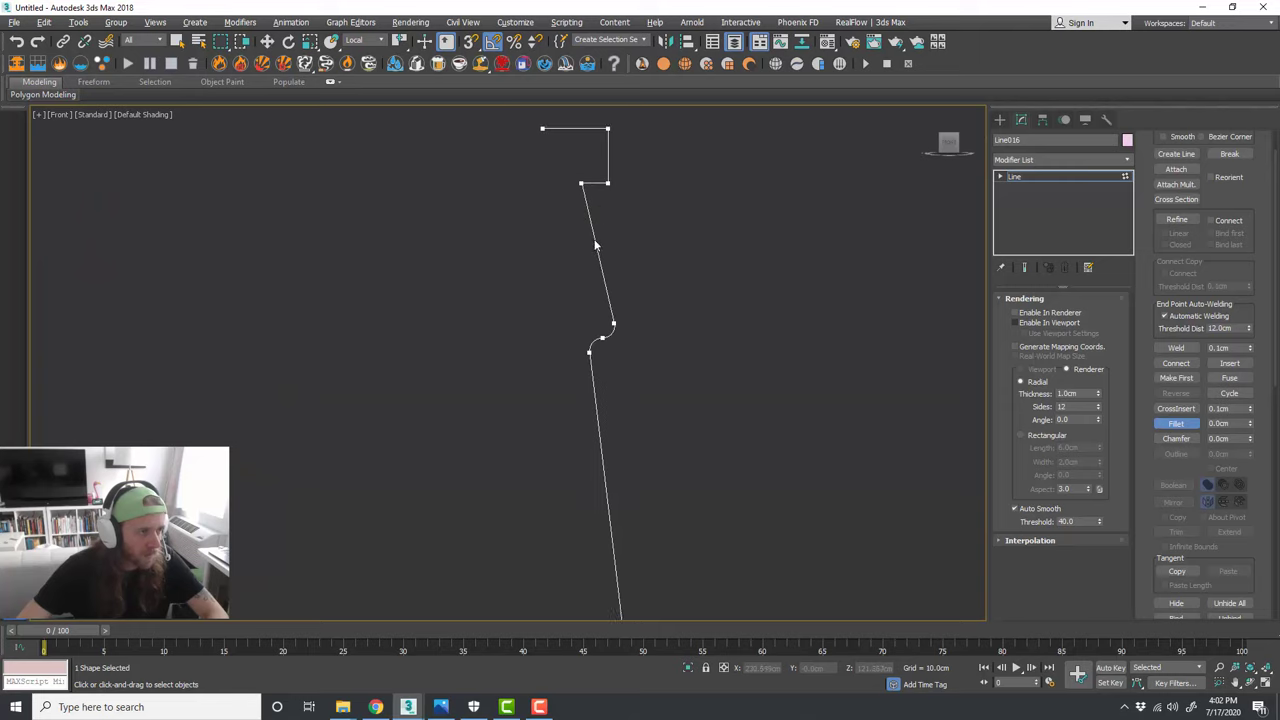
middle_click_drag(595, 244, 580, 378)
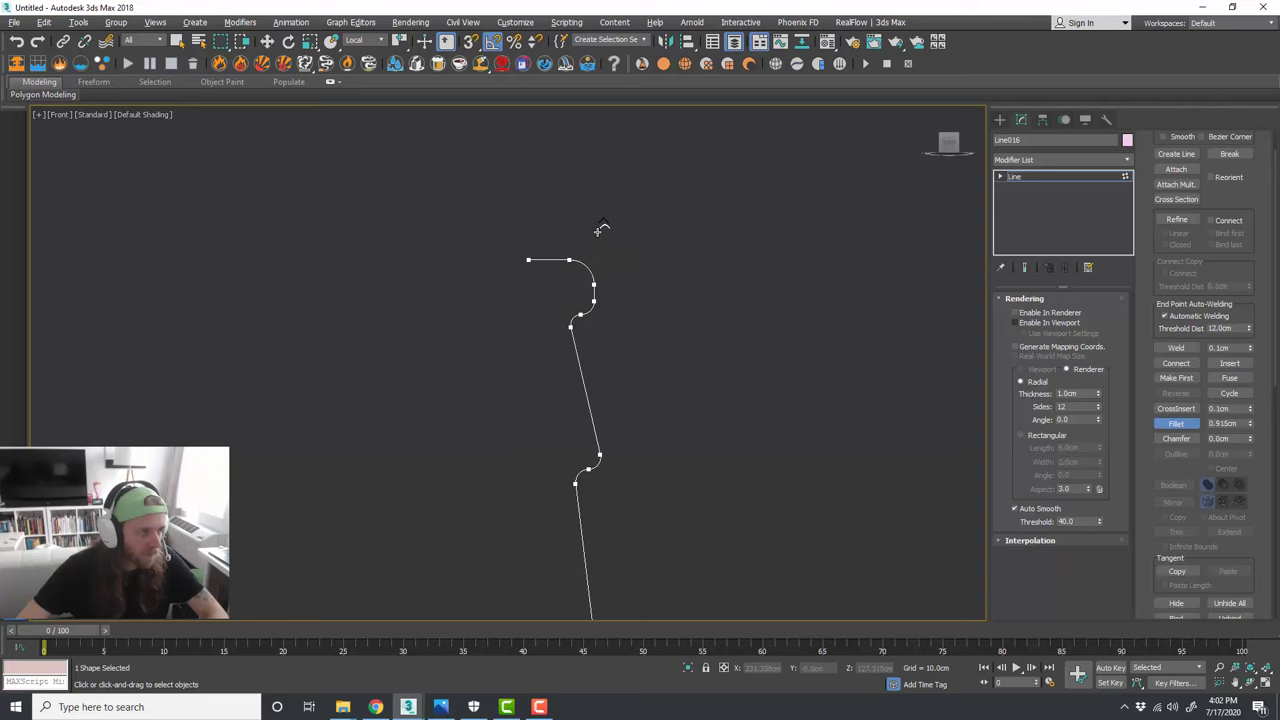
middle_click_drag(629, 401, 622, 388)
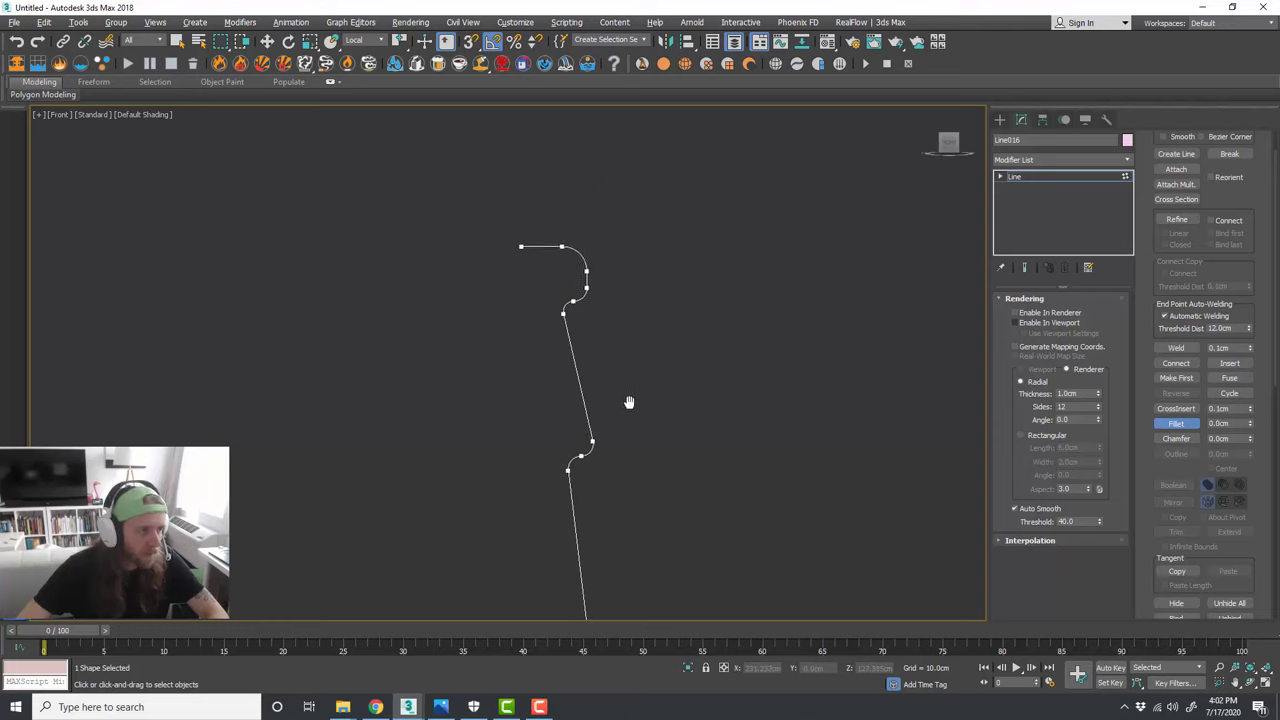
key("w")
Step: Pull one vertex of the curve below the lip aside, and undo the move
scroll(1151, 439, "down", 5)
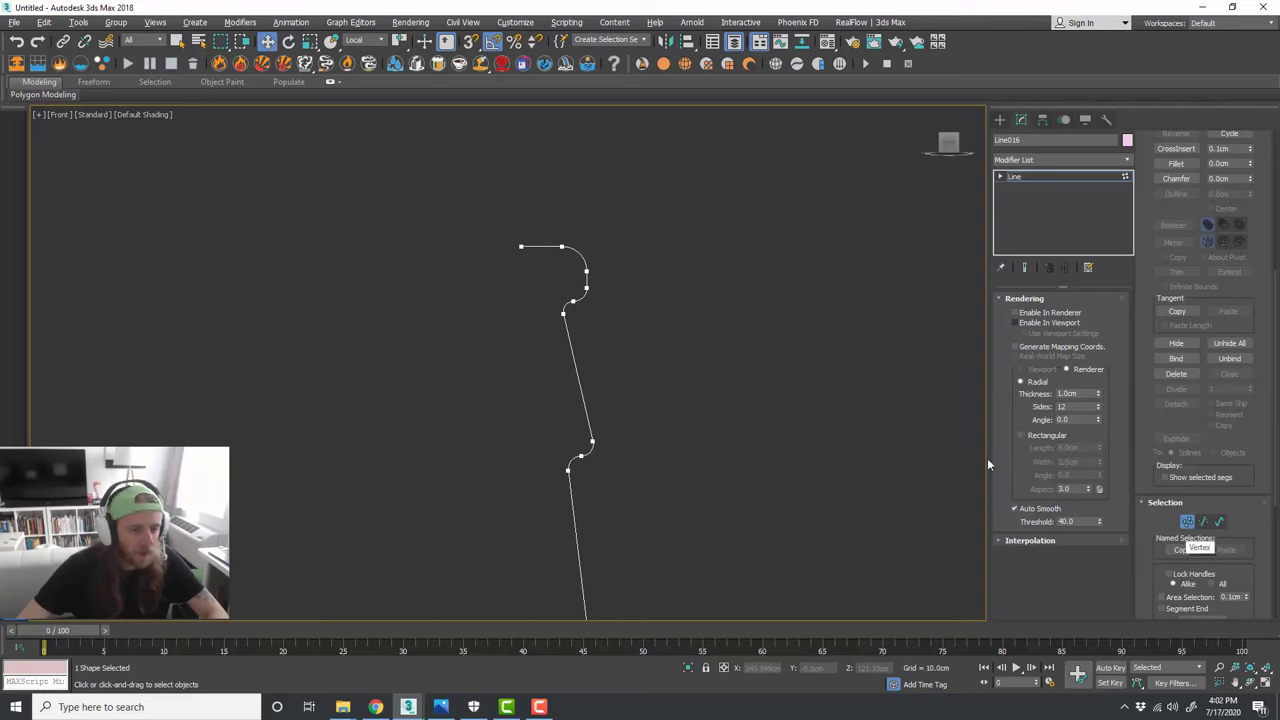
scroll(566, 310, "up", 3)
left_click_drag(580, 292, 533, 266)
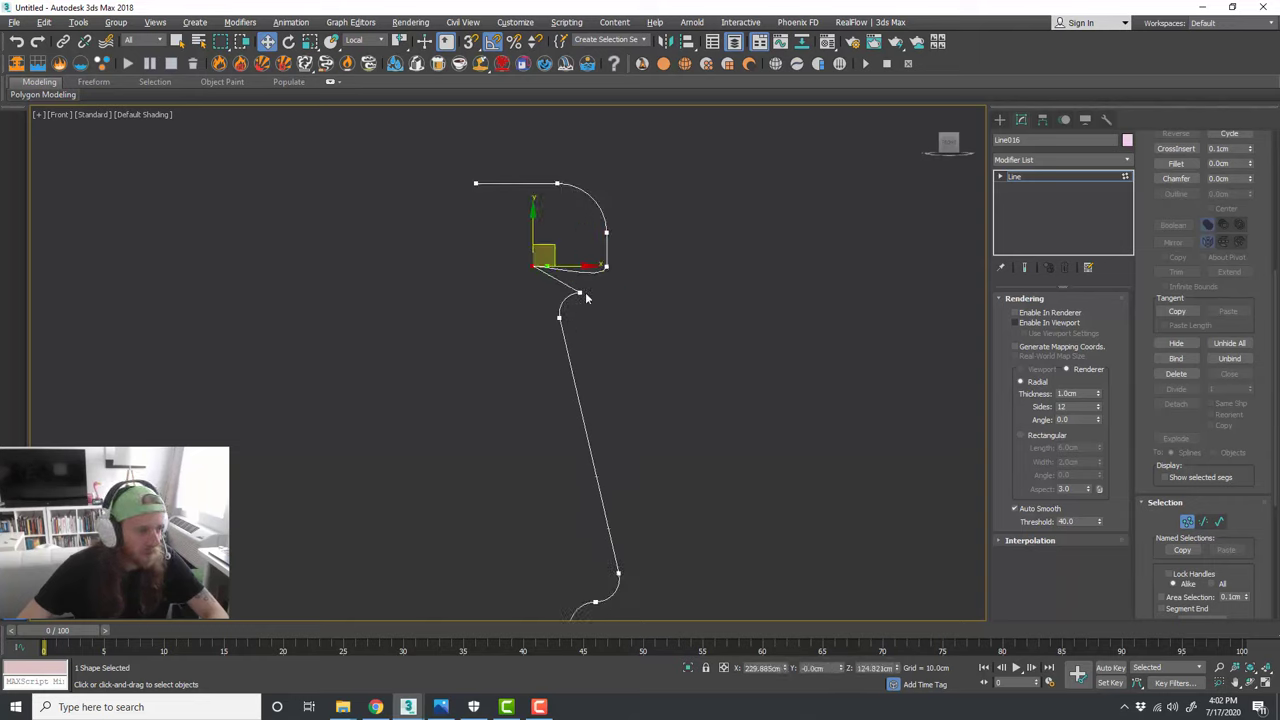
key("ctrl+z")
Step: Weld the overlapping vertices in the curve below the lip with a 0.1 cm threshold
left_click(602, 306)
left_click_drag(601, 306, 563, 287)
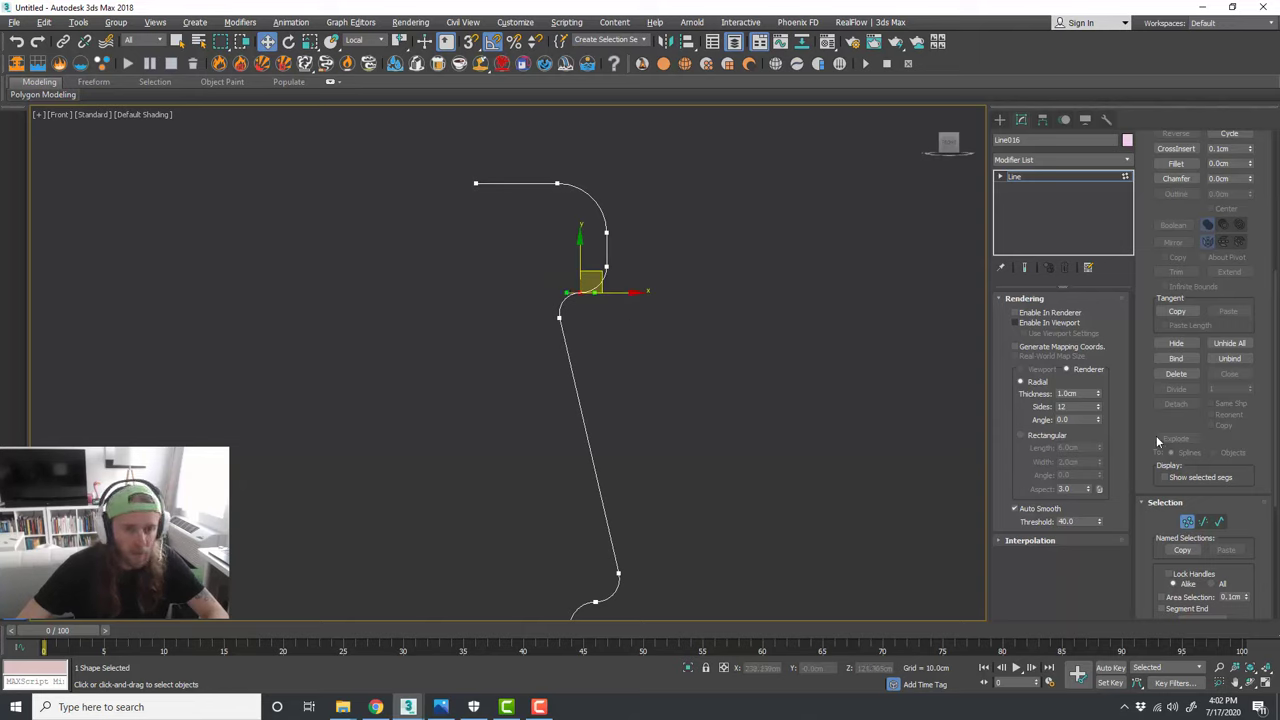
scroll(1157, 435, "up", 4)
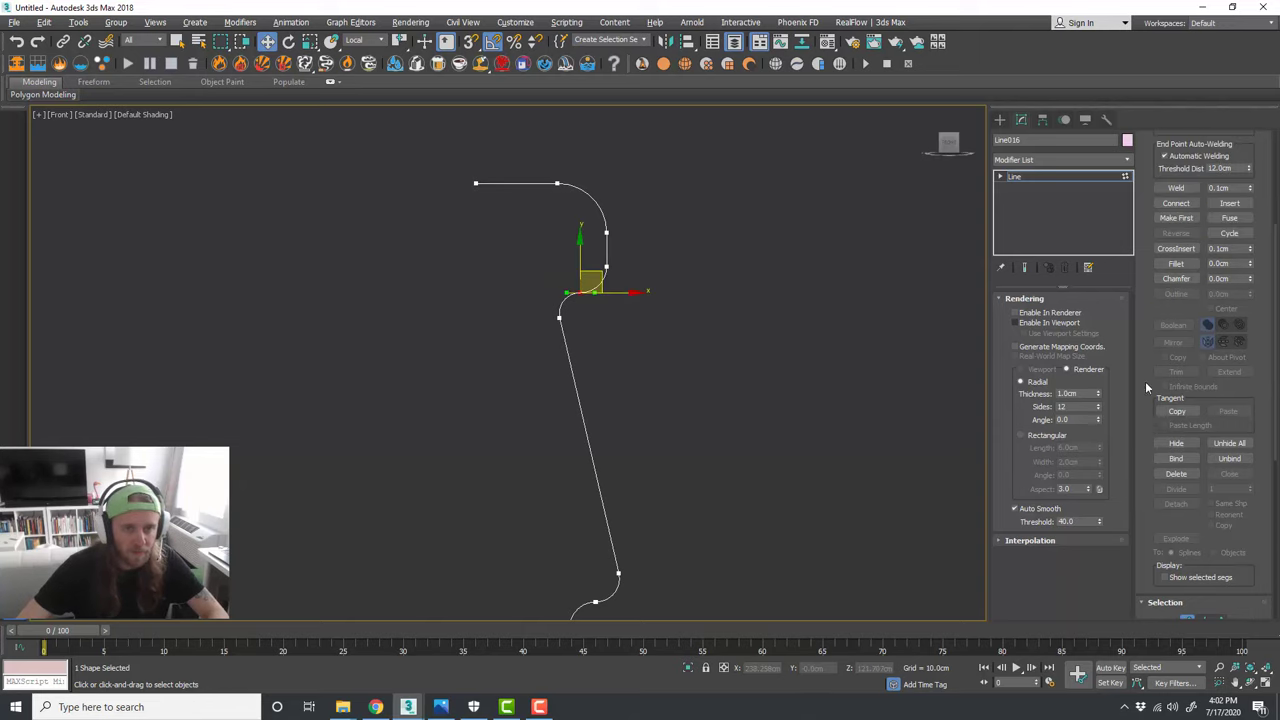
scroll(1153, 383, "up", 5)
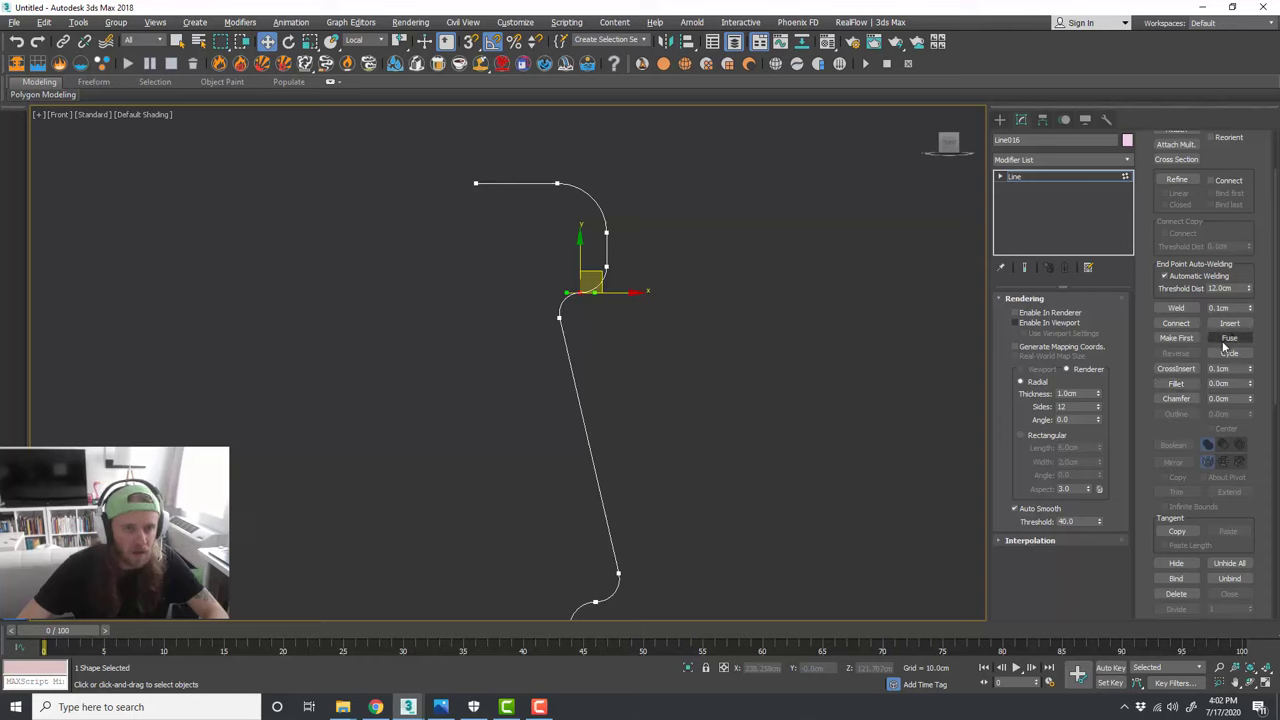
left_click(1180, 309)
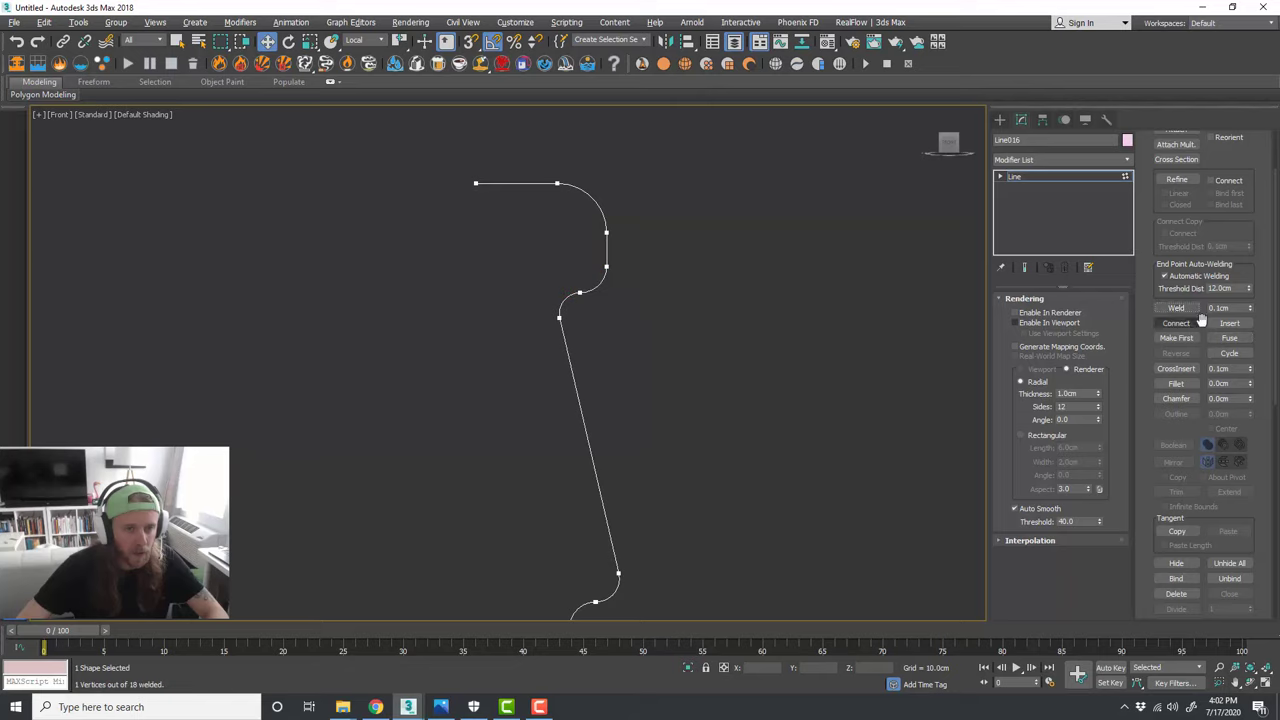
left_click(582, 294)
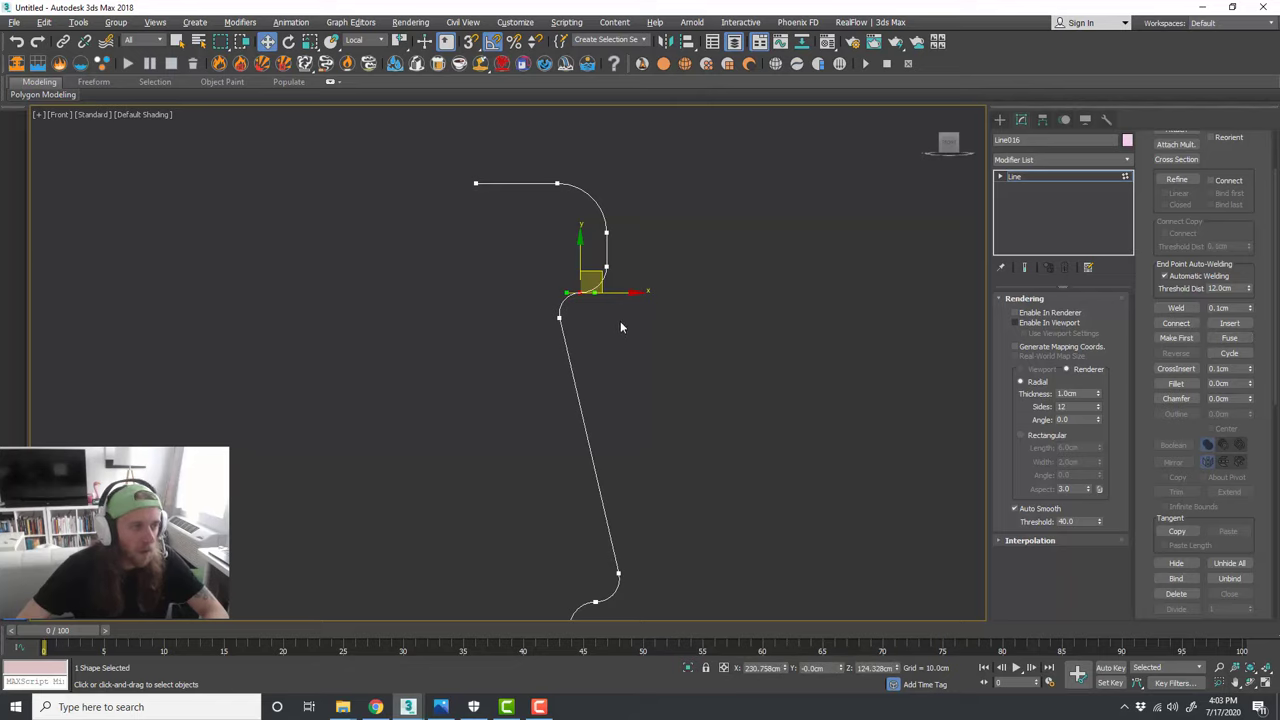
Step: Weld the overlapping vertices in the curve under the neck ring with a 0.1 cm threshold
scroll(620, 322, "down", 3)
middle_click_drag(611, 470, 611, 416)
scroll(610, 416, "up", 6)
left_click_drag(619, 383, 590, 369)
left_click(1185, 309)
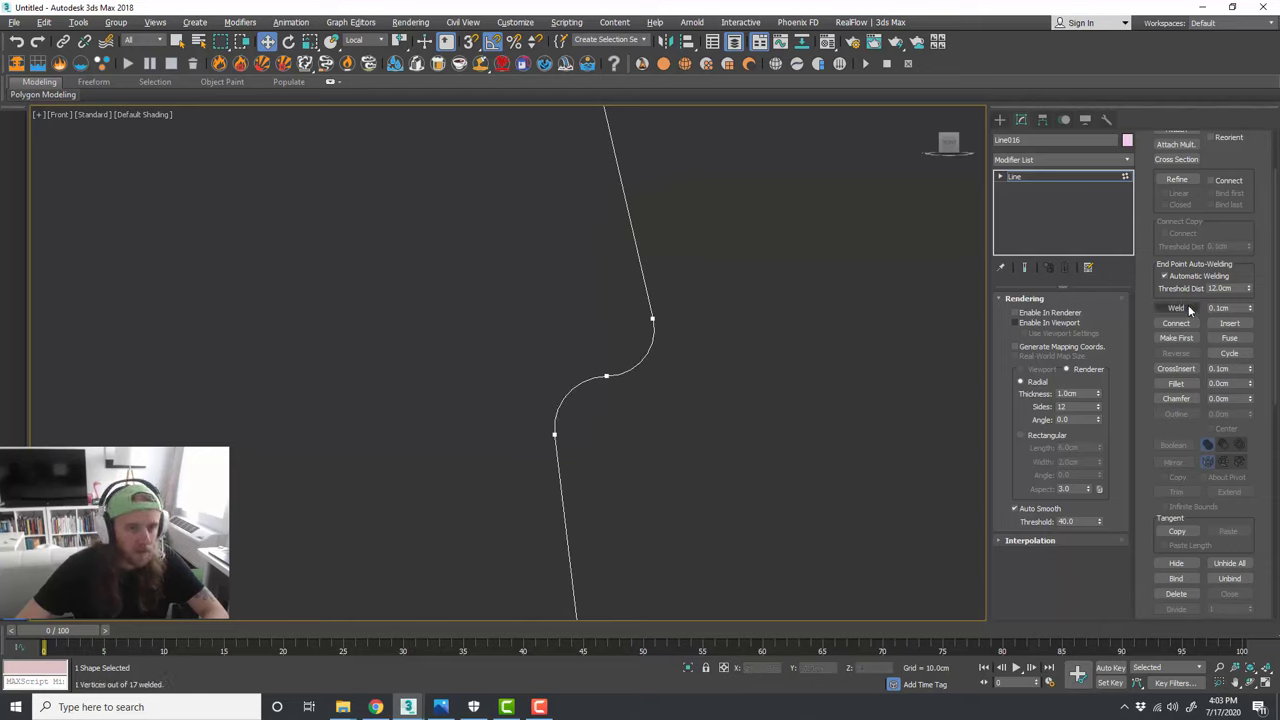
Step: Check the welded vertices at the lip and neck ring, and compare the whole profile with the bottle reference
scroll(550, 359, "down", 8)
scroll(555, 364, "up", 5)
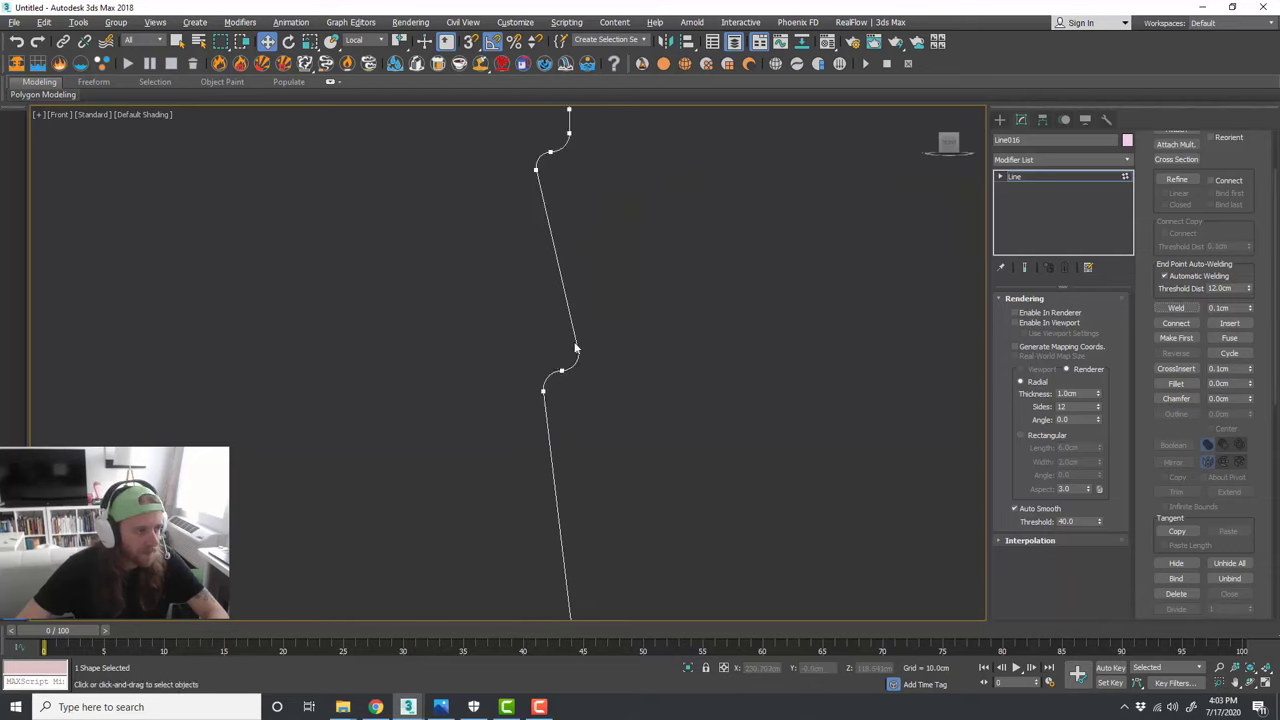
middle_click_drag(570, 227, 610, 368)
left_click(607, 246)
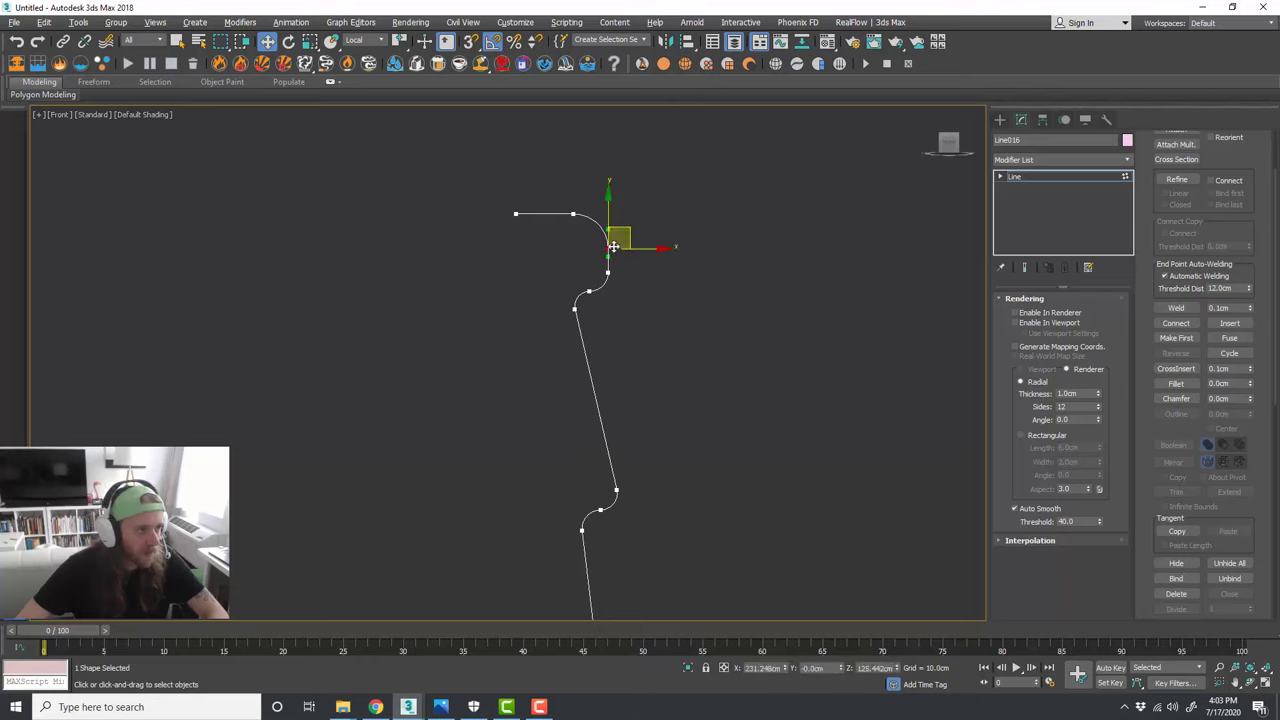
left_click(589, 291)
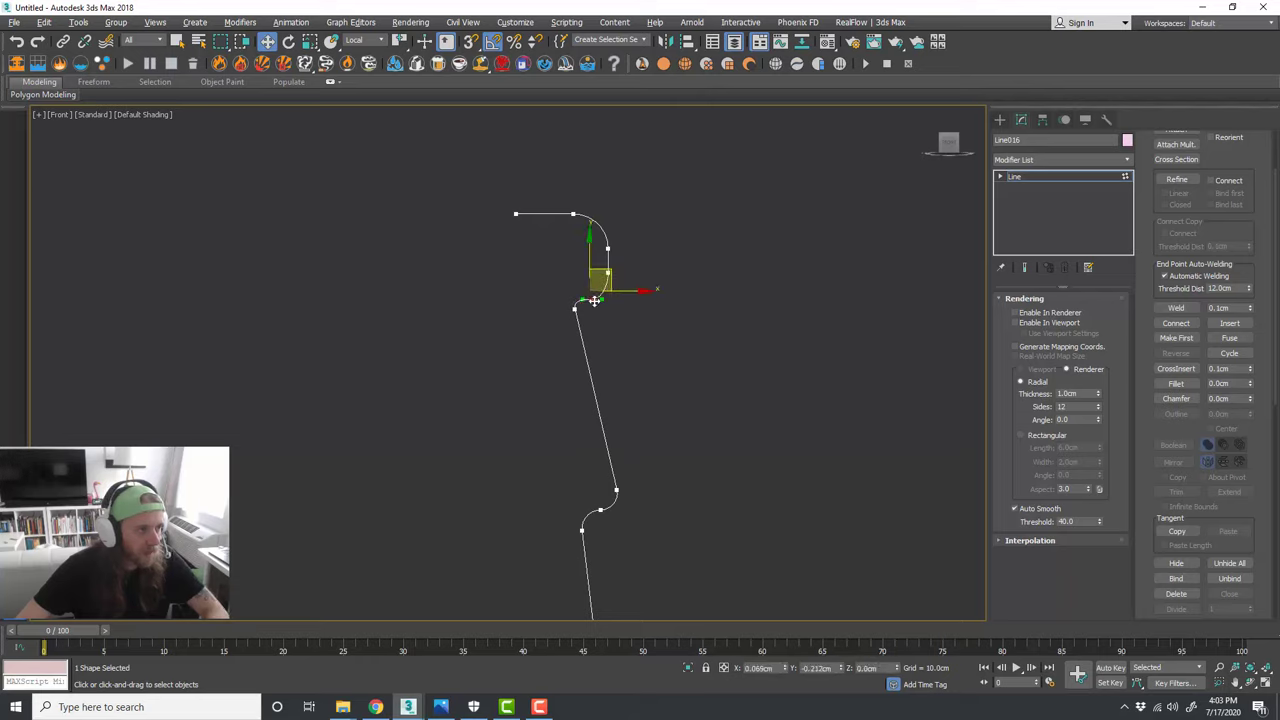
left_click(600, 510)
middle_click_drag(687, 534, 670, 311)
scroll(640, 303, "down", 10)
scroll(690, 424, "up", 2)
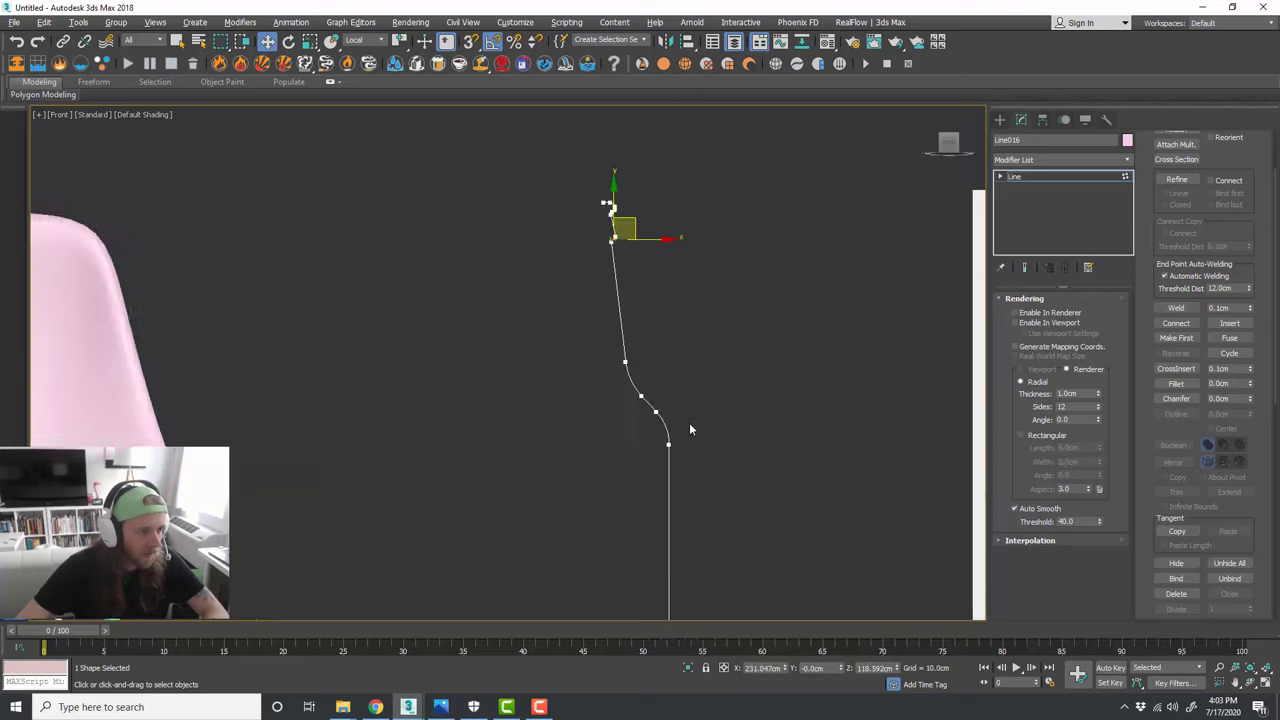
scroll(623, 355, "down", 4)
scroll(645, 532, "up", 2)
scroll(672, 436, "down", 2)
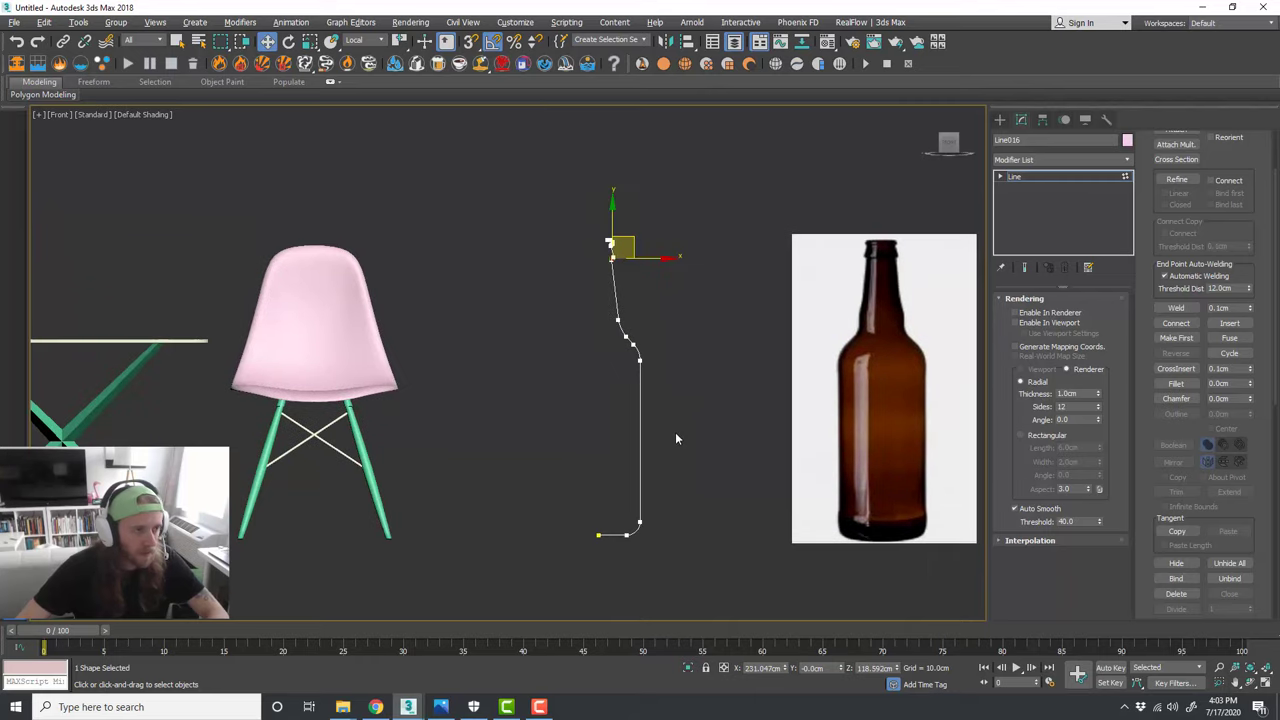
Step: Move only the bottle profile's pivot onto the inner endpoint of its base line, using endpoint snapping
left_click(1040, 178)
scroll(683, 414, "down", 2)
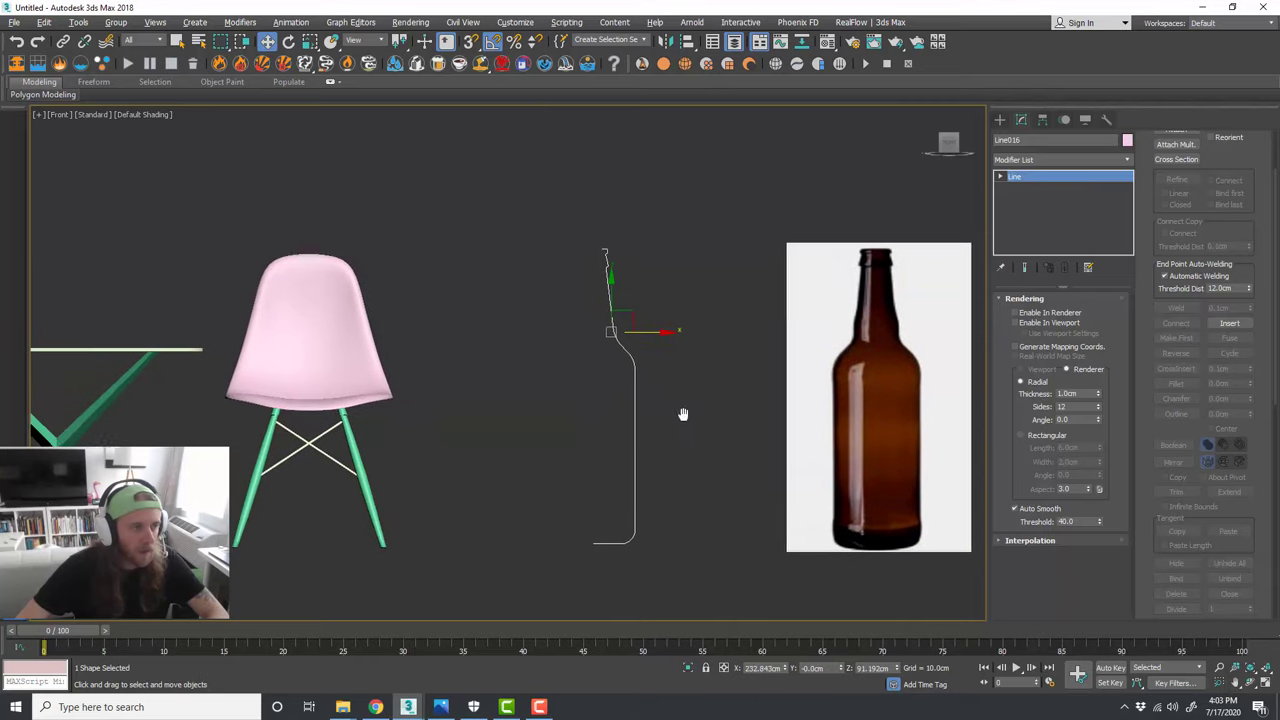
left_click(1042, 121)
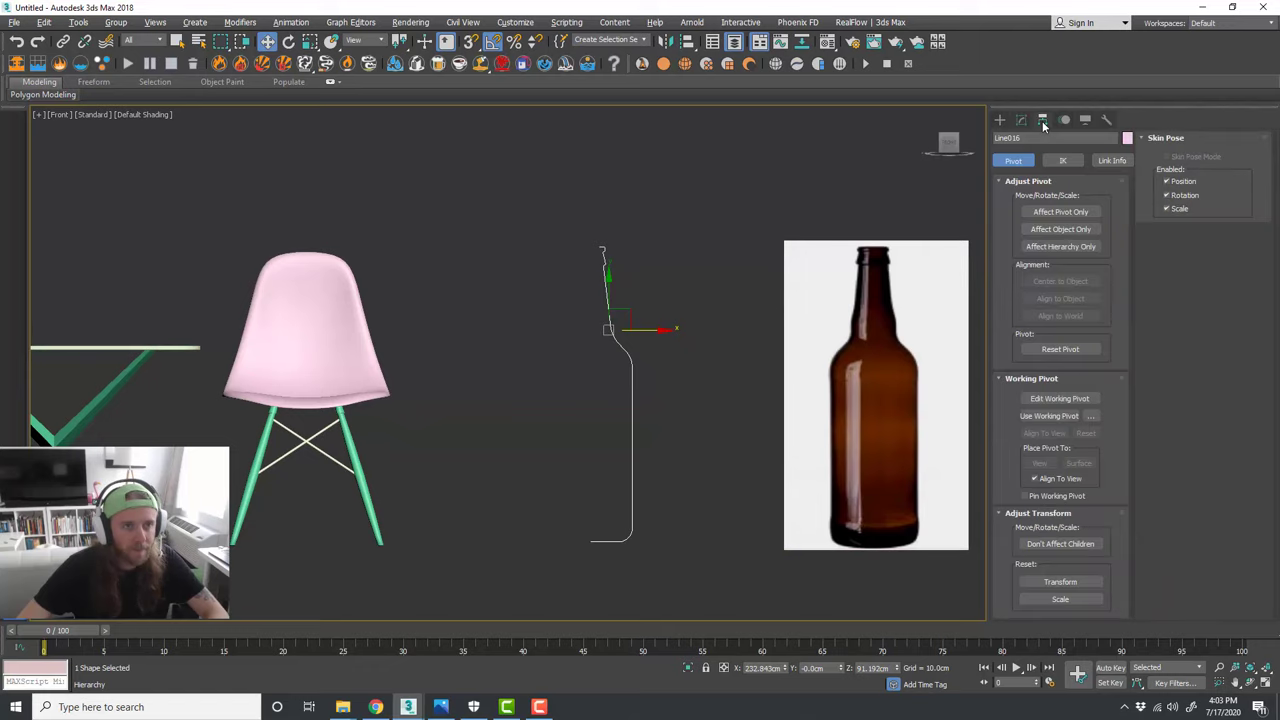
left_click(1057, 210)
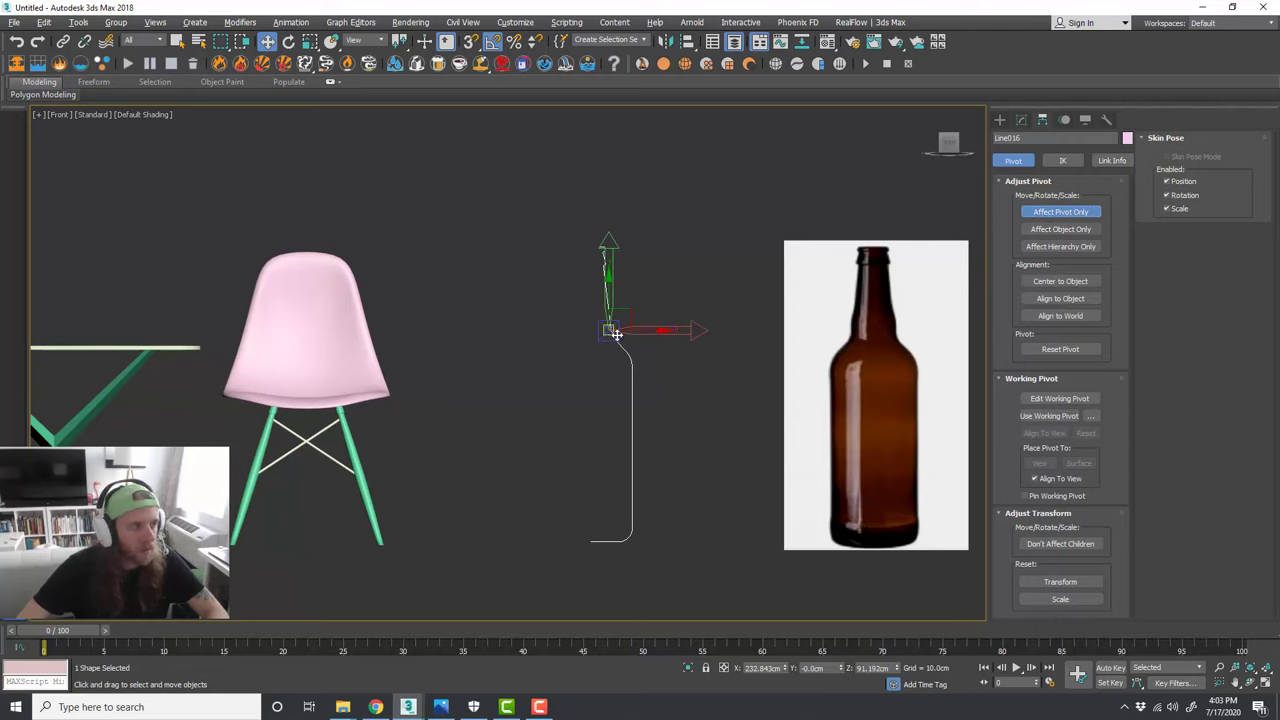
left_click_drag(616, 334, 562, 396)
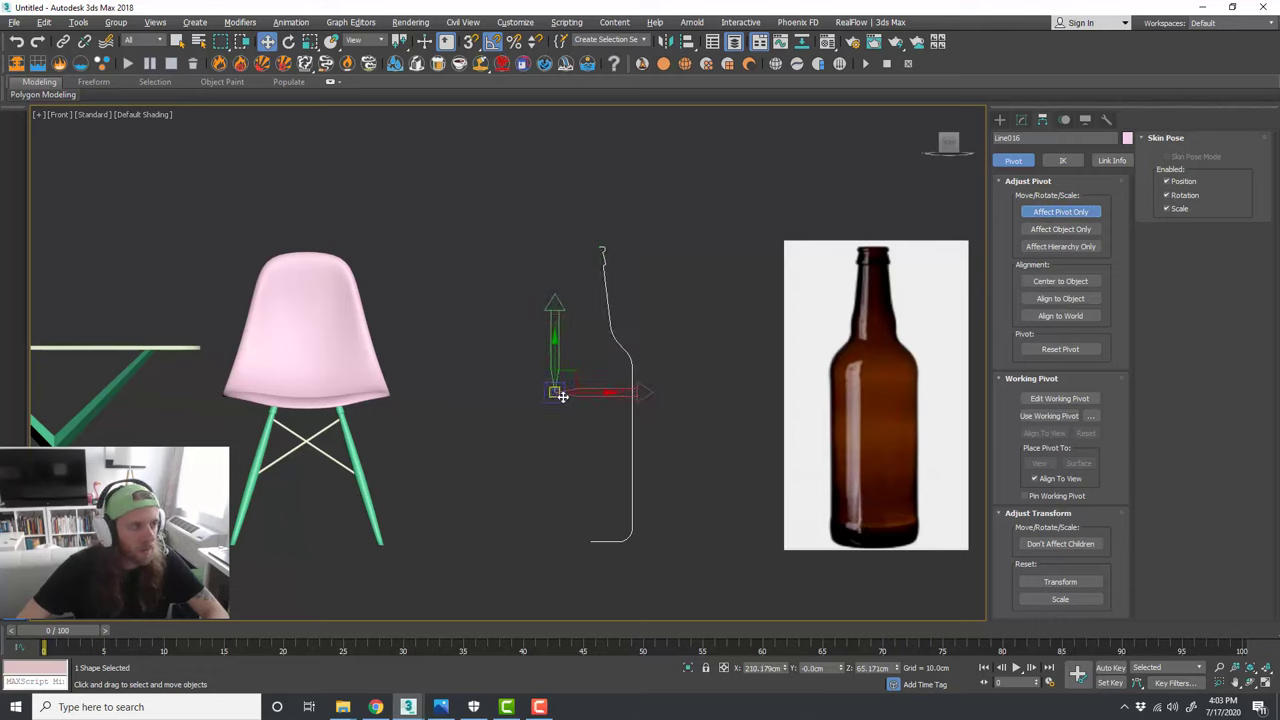
right_click(470, 42)
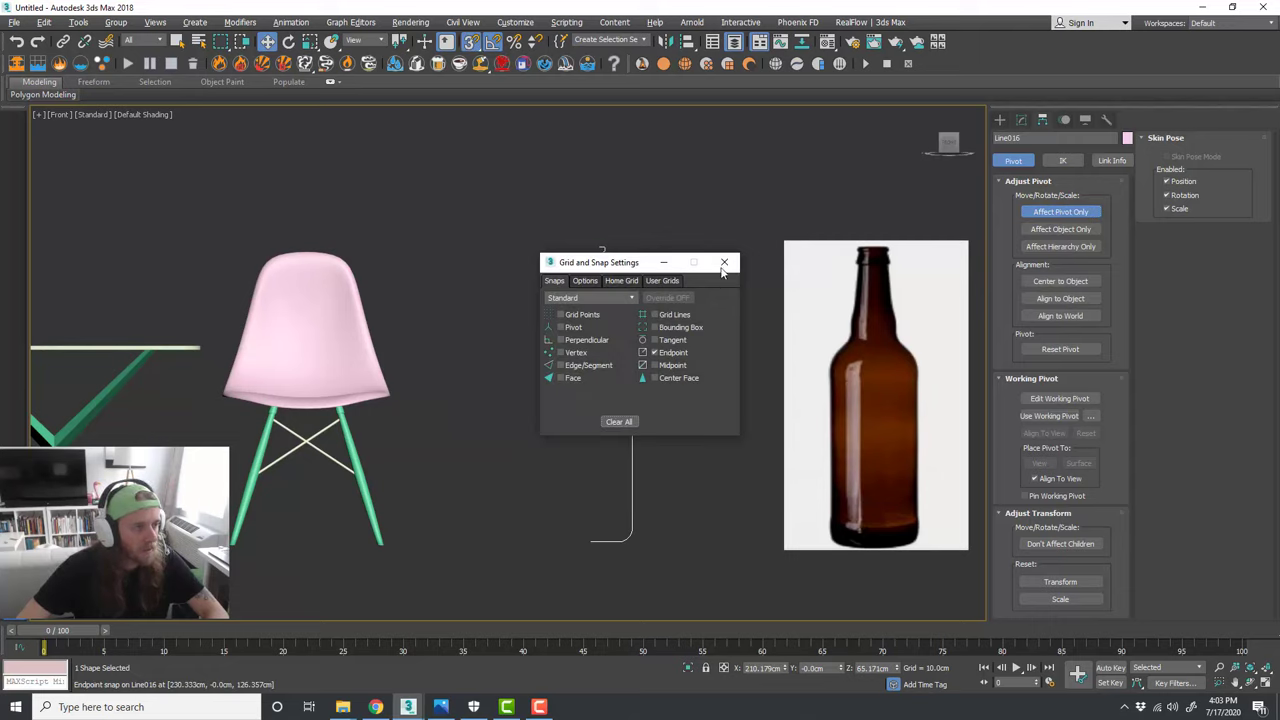
left_click(724, 263)
left_click_drag(561, 400, 591, 537)
scroll(594, 565, "up", 2)
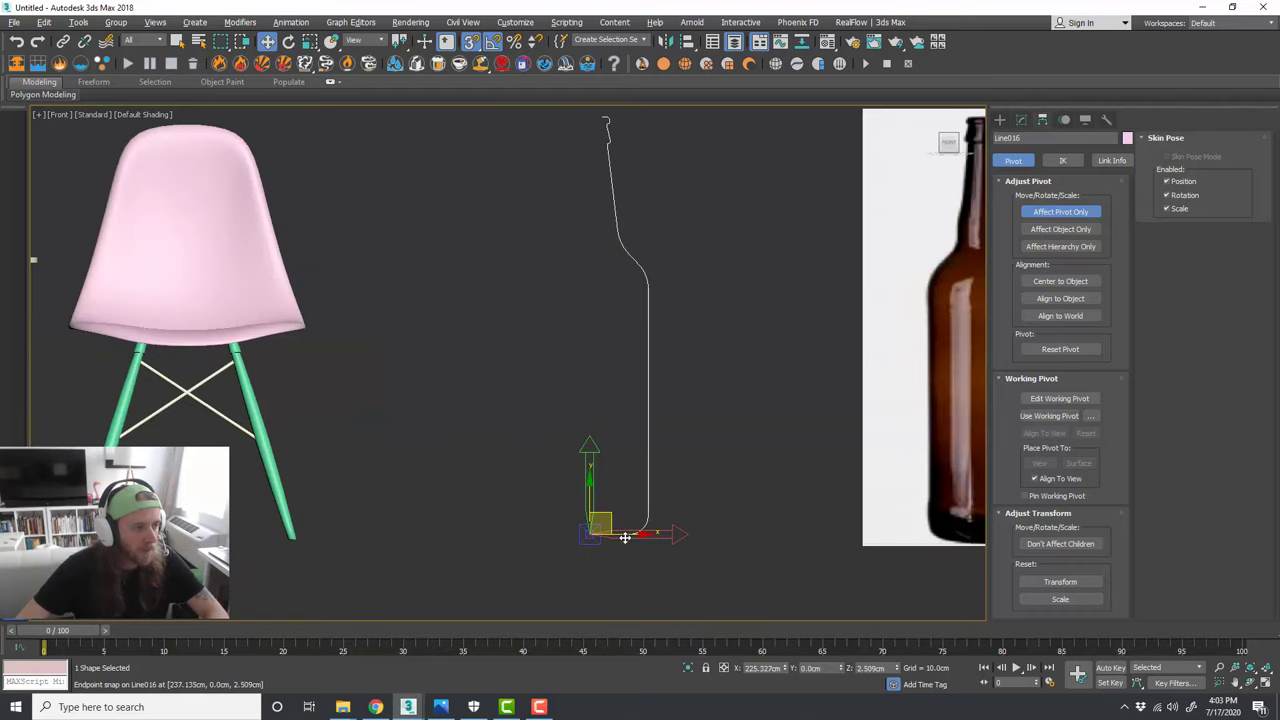
scroll(624, 538, "down", 2)
left_click(1060, 211)
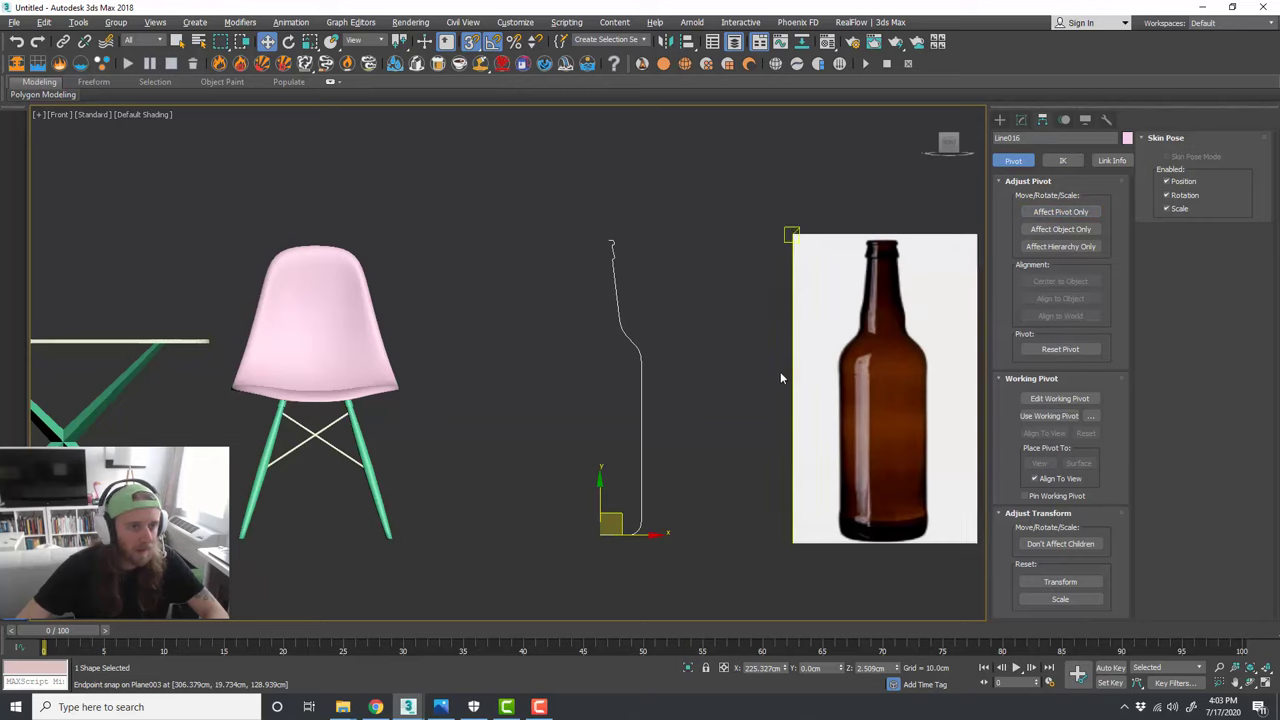
Step: Apply a Lathe modifier to the bottle profile to revolve it 360 degrees into a solid bottle
middle_click_drag(763, 363, 754, 359)
key("alt+w")
middle_click(797, 444)
key("alt+w")
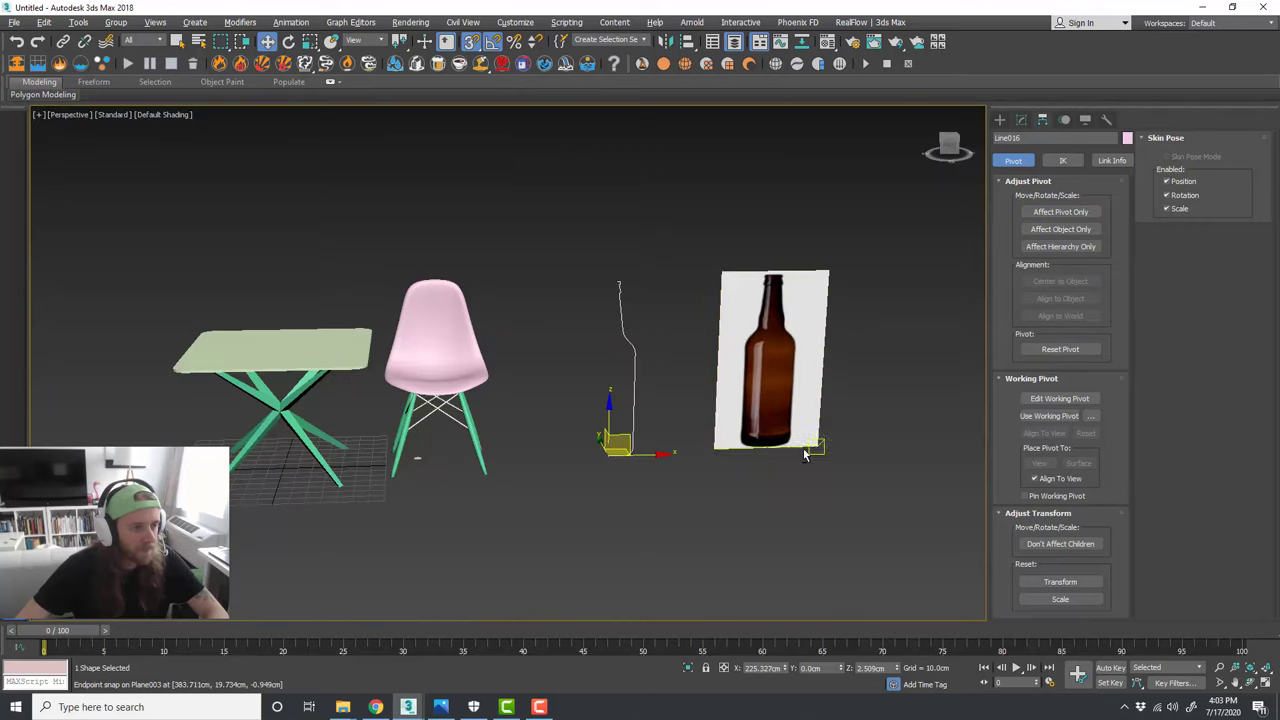
scroll(720, 408, "up", 2)
middle_click_drag(624, 294, 600, 318)
left_click(1030, 120)
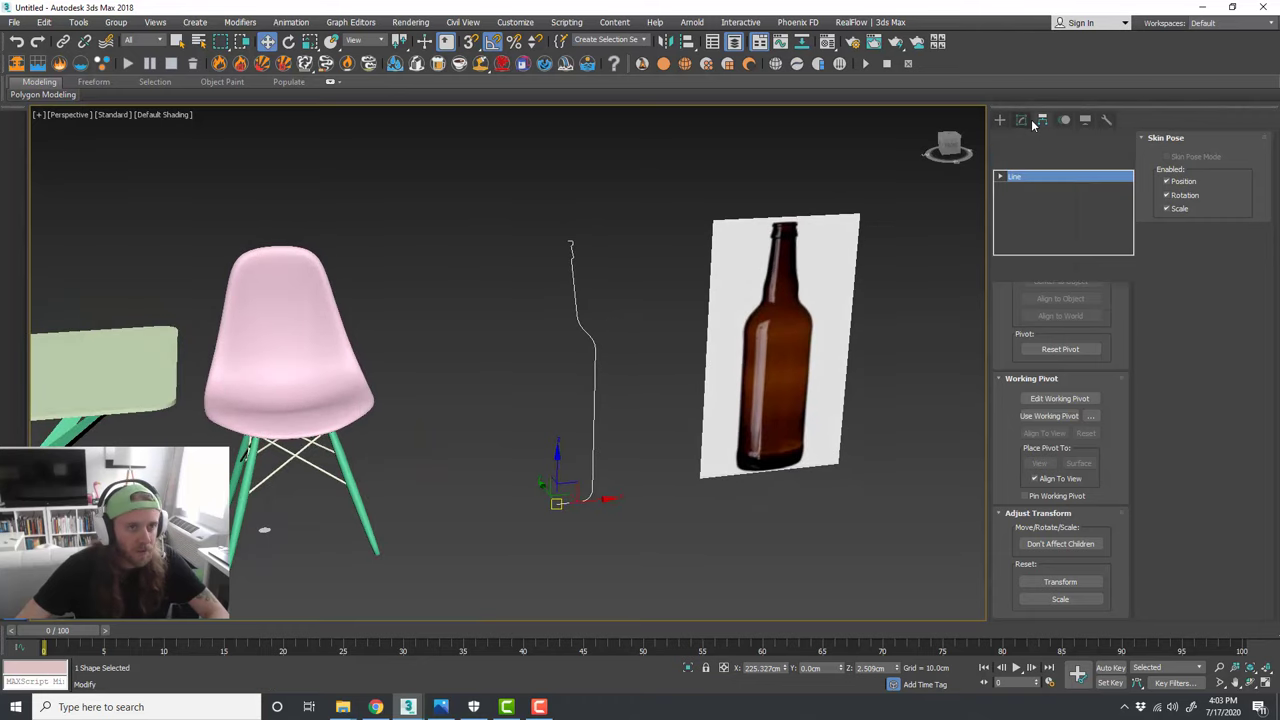
left_click(1122, 158)
left_click_drag(1127, 208, 1137, 316)
left_click(1065, 452)
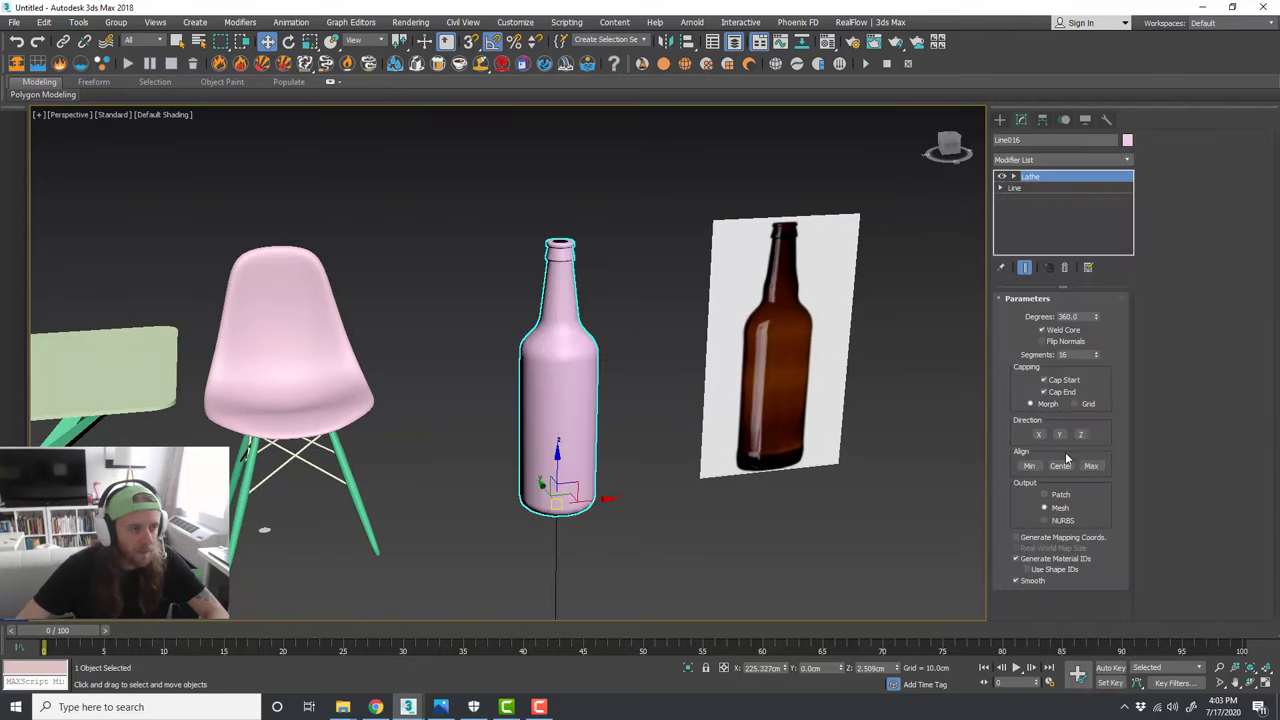
Step: Move the profile's end vertex at the lip outward along X with the Lathe temporarily hidden, widening the bottle's mouth
scroll(620, 382, "up", 3)
mouse_move(648, 342)
middle_mouse_down("alt")
mouse_move(656, 399)
mouse_move(643, 347)
middle_mouse_up("alt")
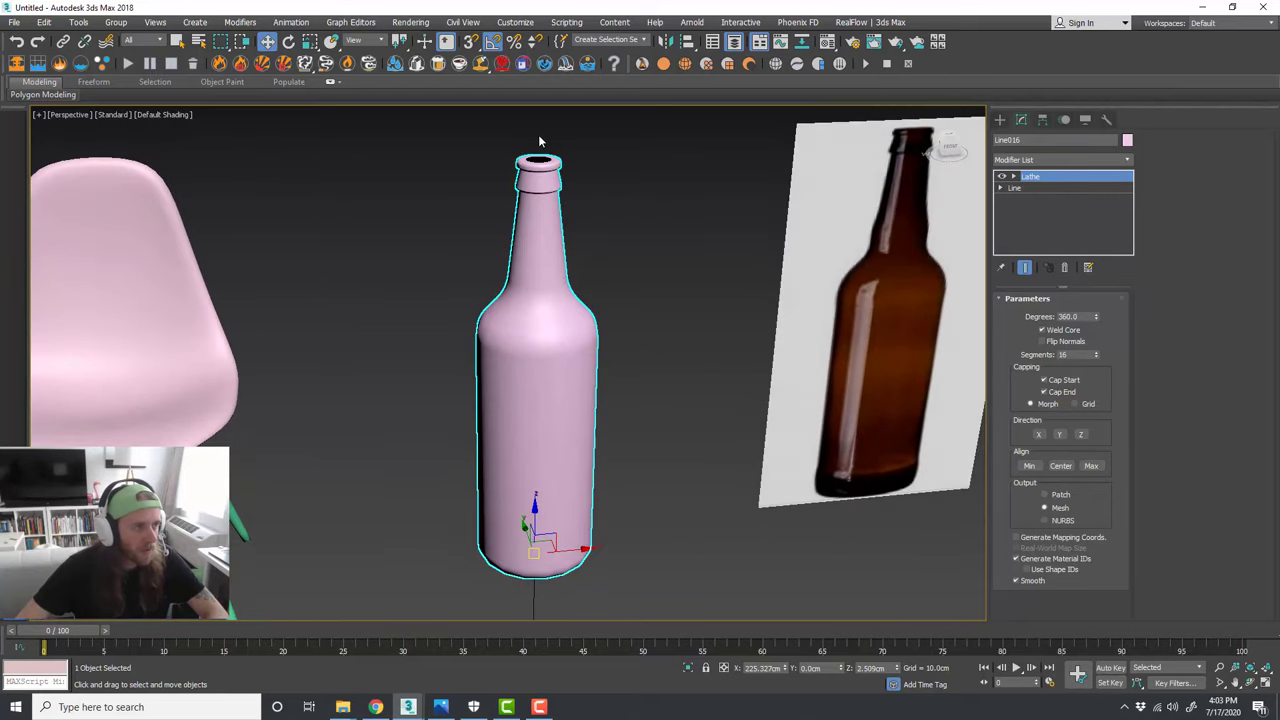
scroll(540, 140, "up", 5)
left_click(1001, 177)
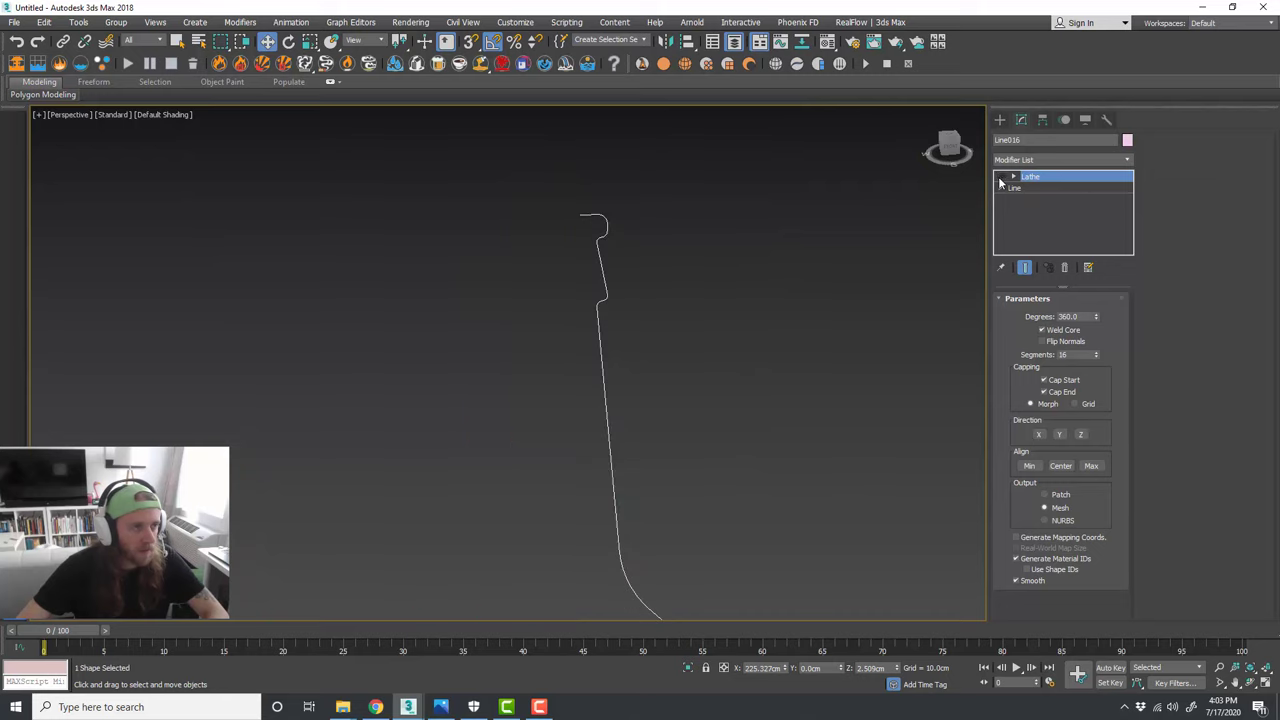
left_click(1030, 188)
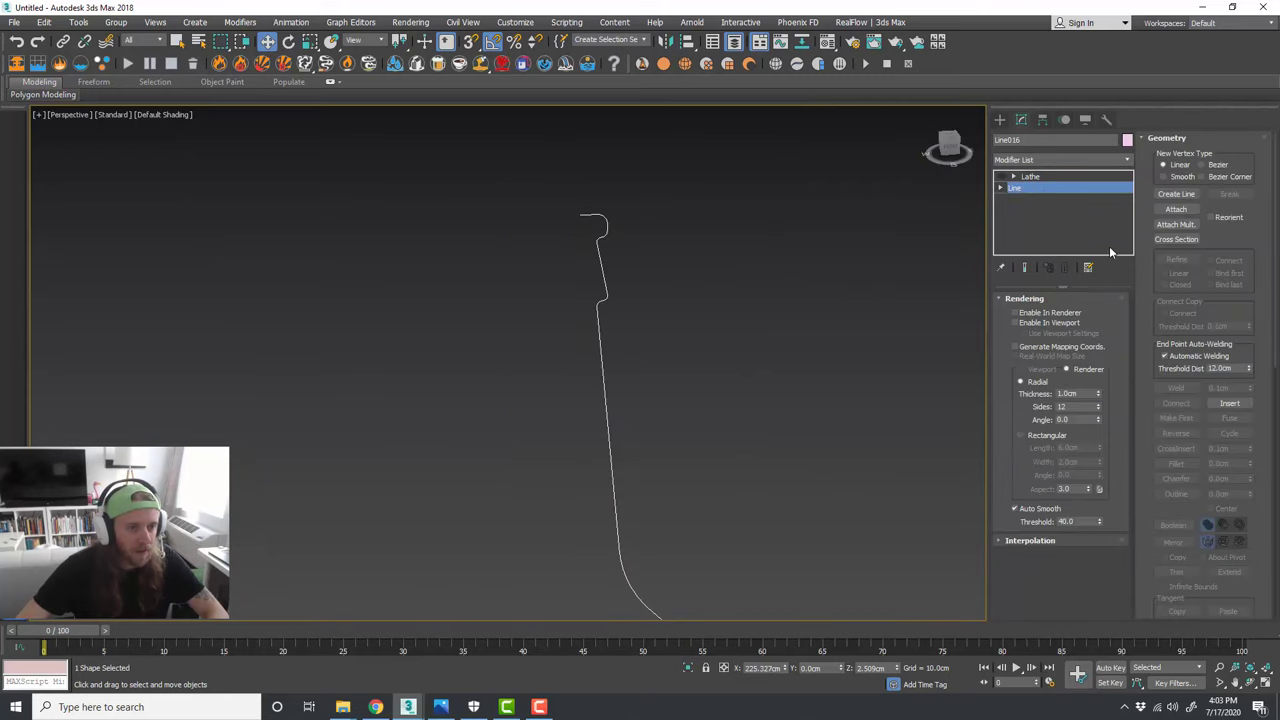
left_click(1168, 138)
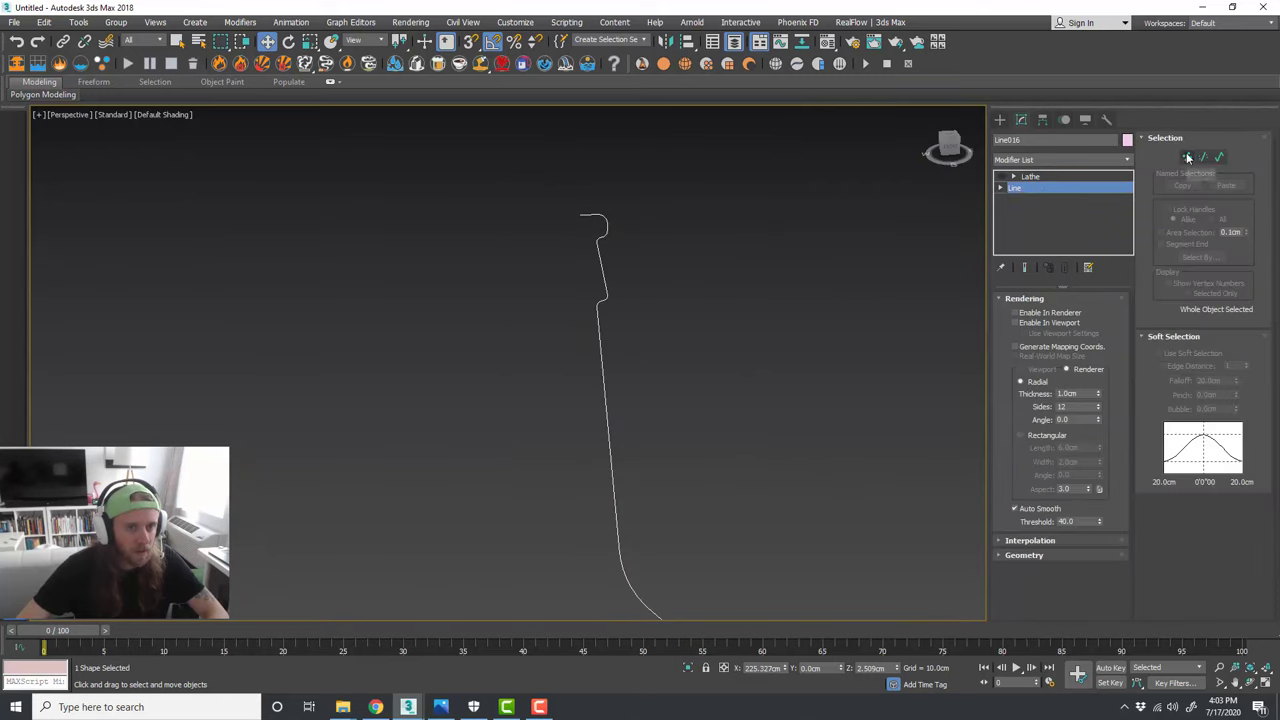
left_click(1188, 157)
left_click(576, 215)
scroll(597, 222, "up", 3)
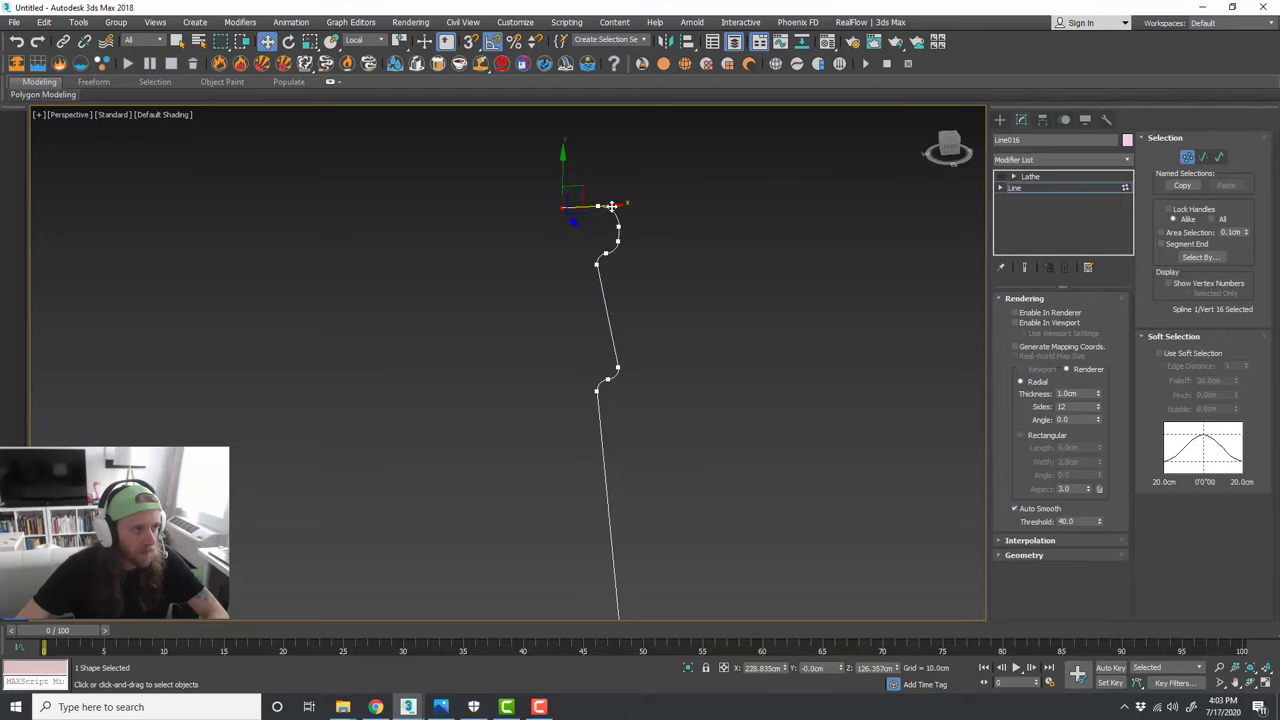
left_click(1035, 178)
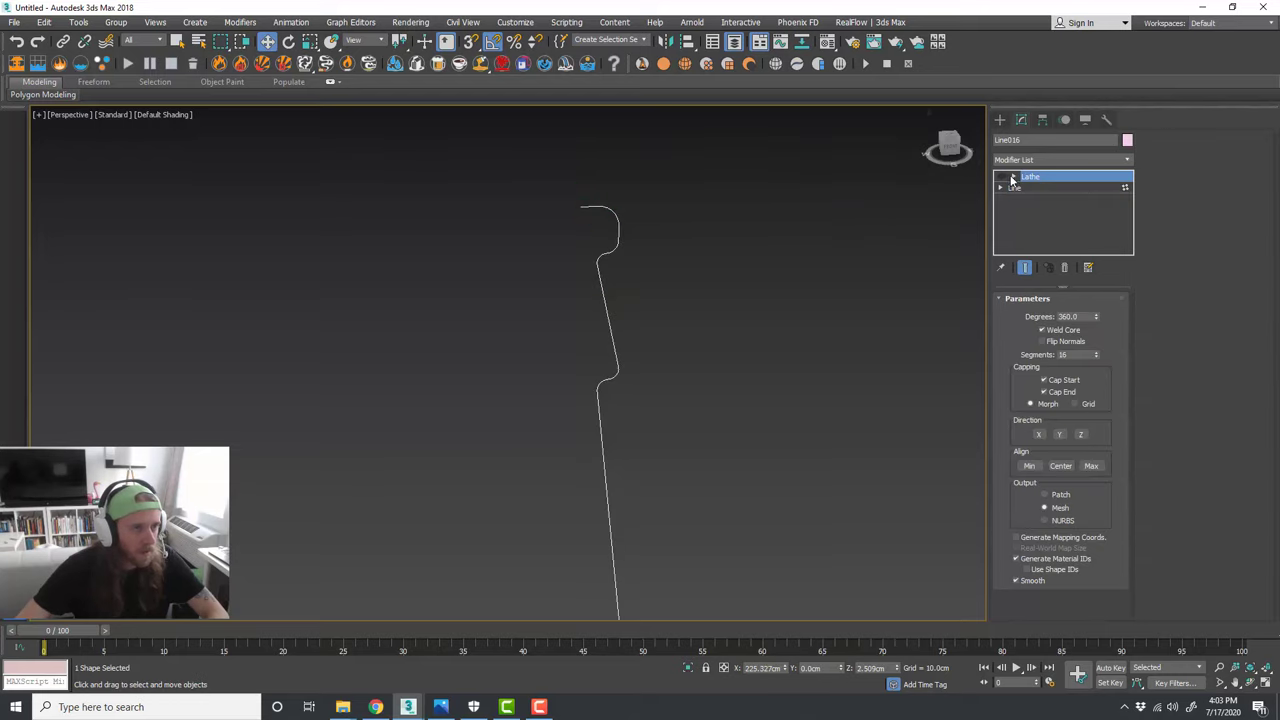
left_click(1002, 176)
scroll(505, 330, "down", 6)
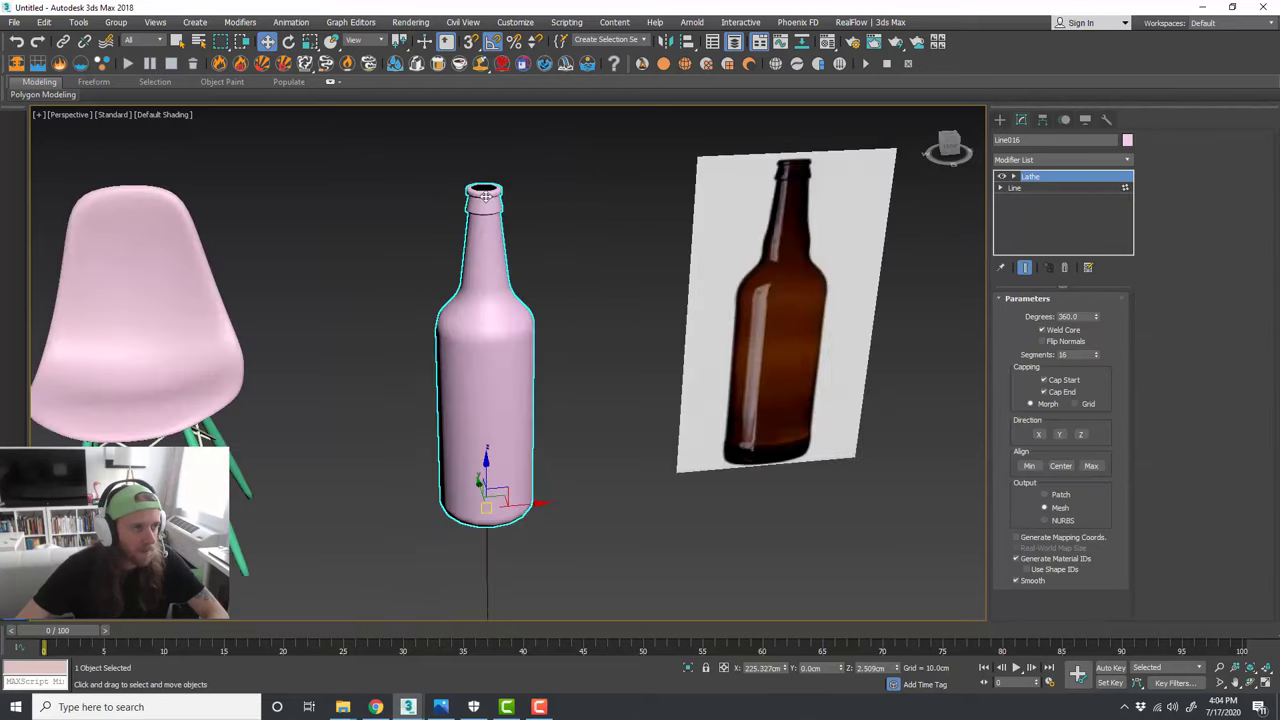
Step: Add a Shell modifier to the lathed bottle with an outer amount of 0.94 cm to give the glass thickness
scroll(492, 186, "up", 6)
middle_click_drag(556, 212, 622, 220, "alt")
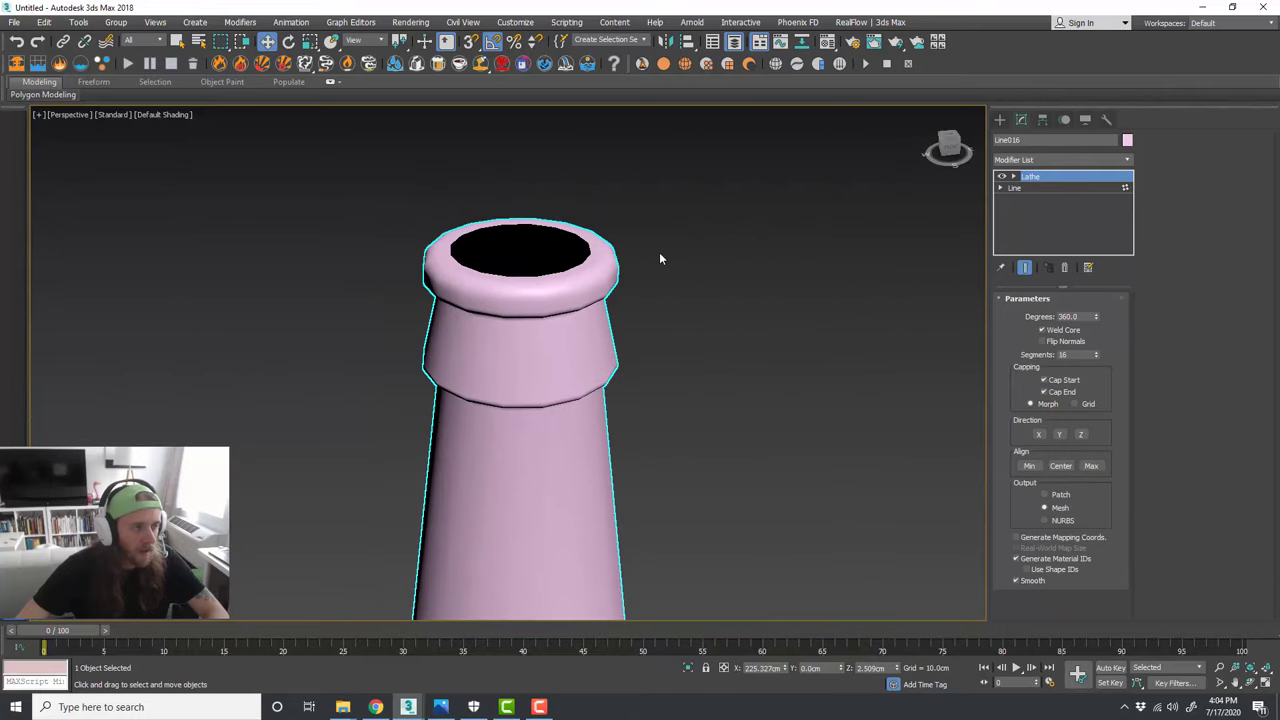
left_click(659, 254)
left_click(578, 279)
middle_click_drag(555, 268, 576, 290, "alt")
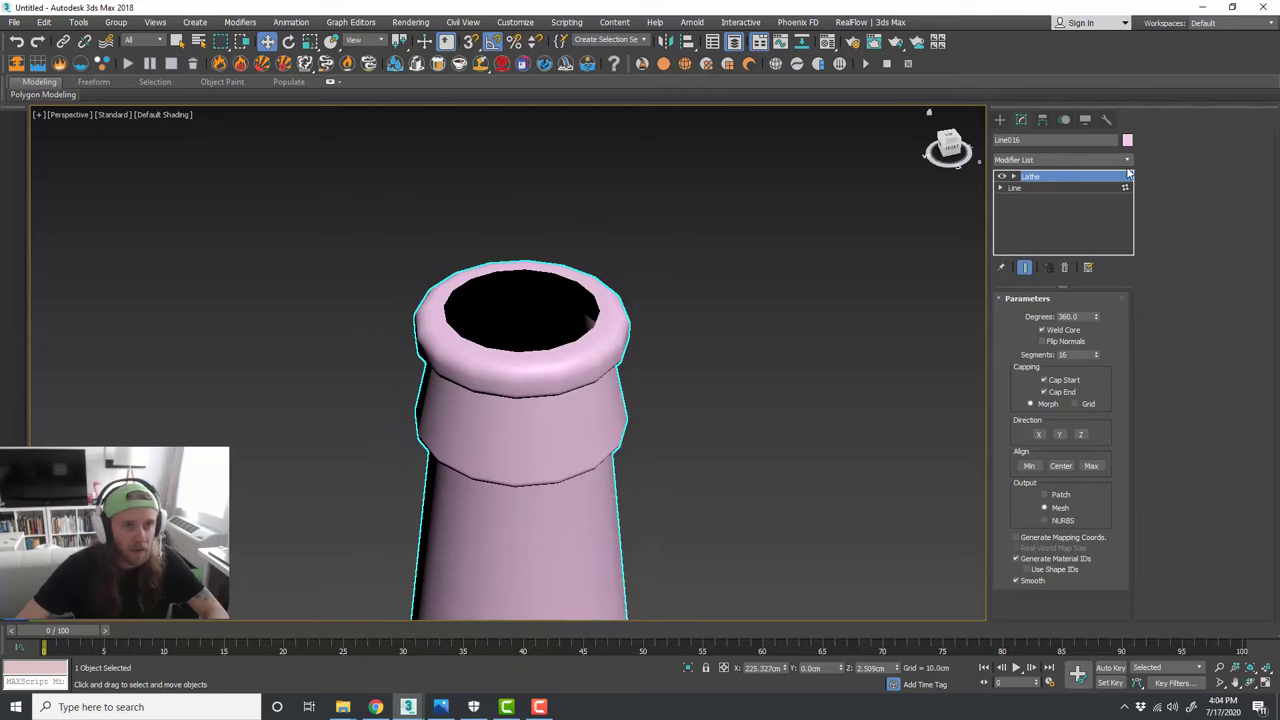
left_click(1127, 160)
left_click_drag(1129, 192, 1133, 400)
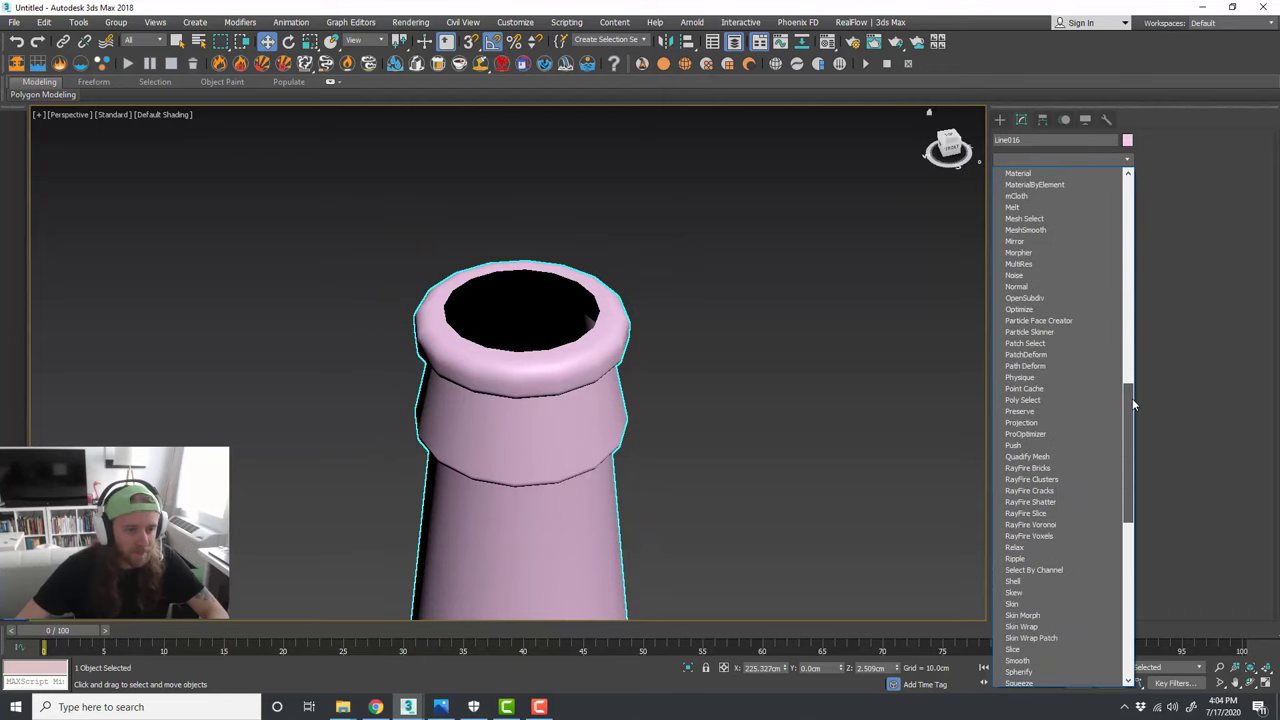
left_click(1046, 581)
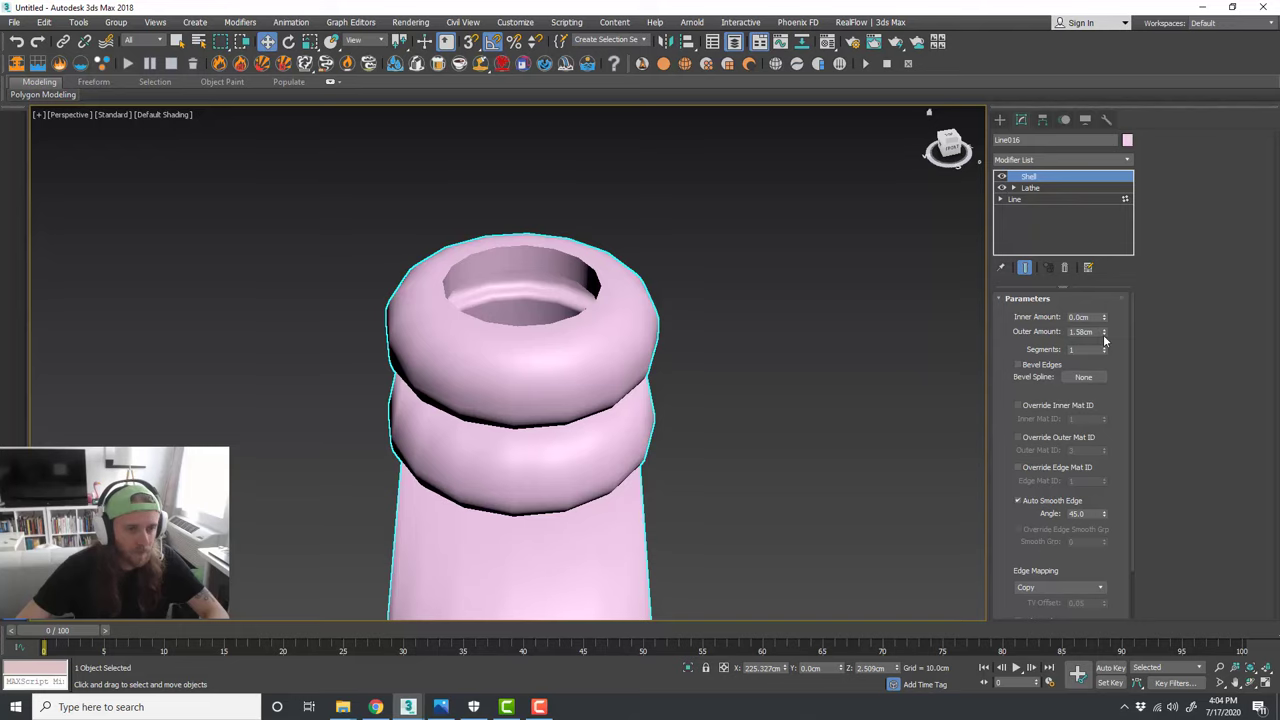
left_click_drag(1104, 341, 1110, 379)
scroll(640, 257, "down", 5)
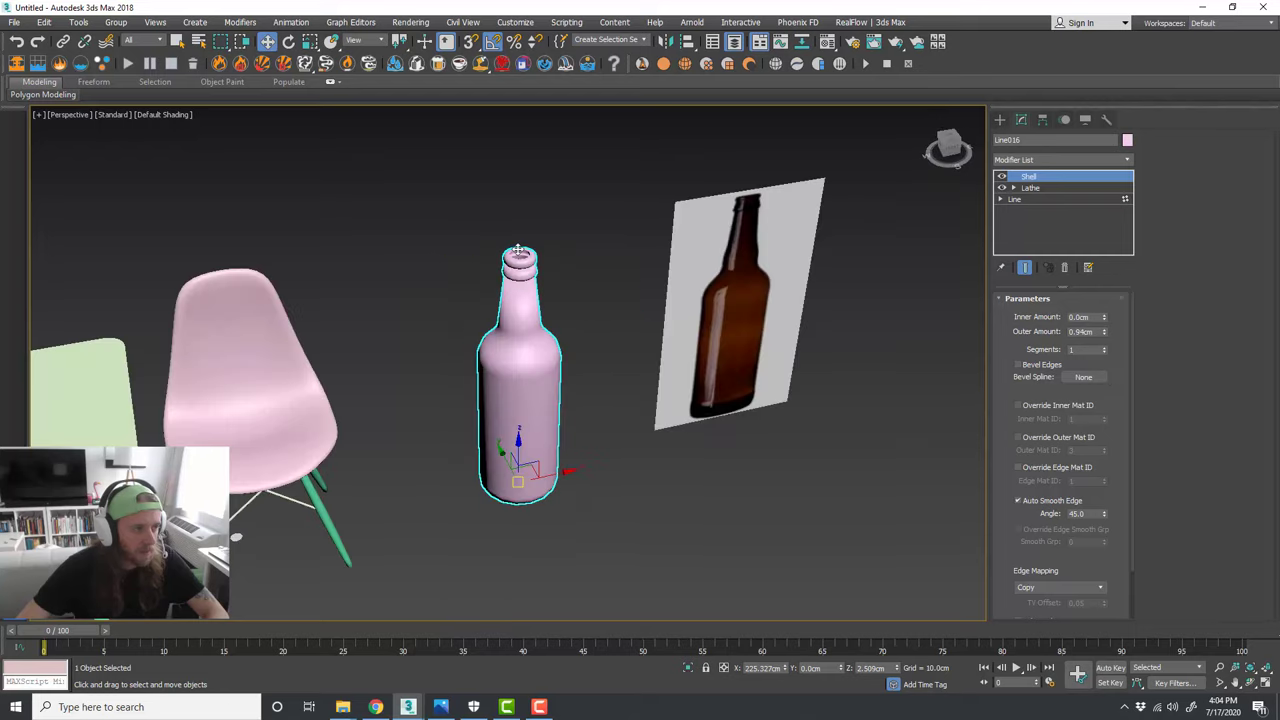
scroll(573, 350, "up", 2)
scroll(573, 350, "down", 4)
Step: Scale the bottle down uniformly to about a quarter of its size and set its object color to blue
left_click(583, 310)
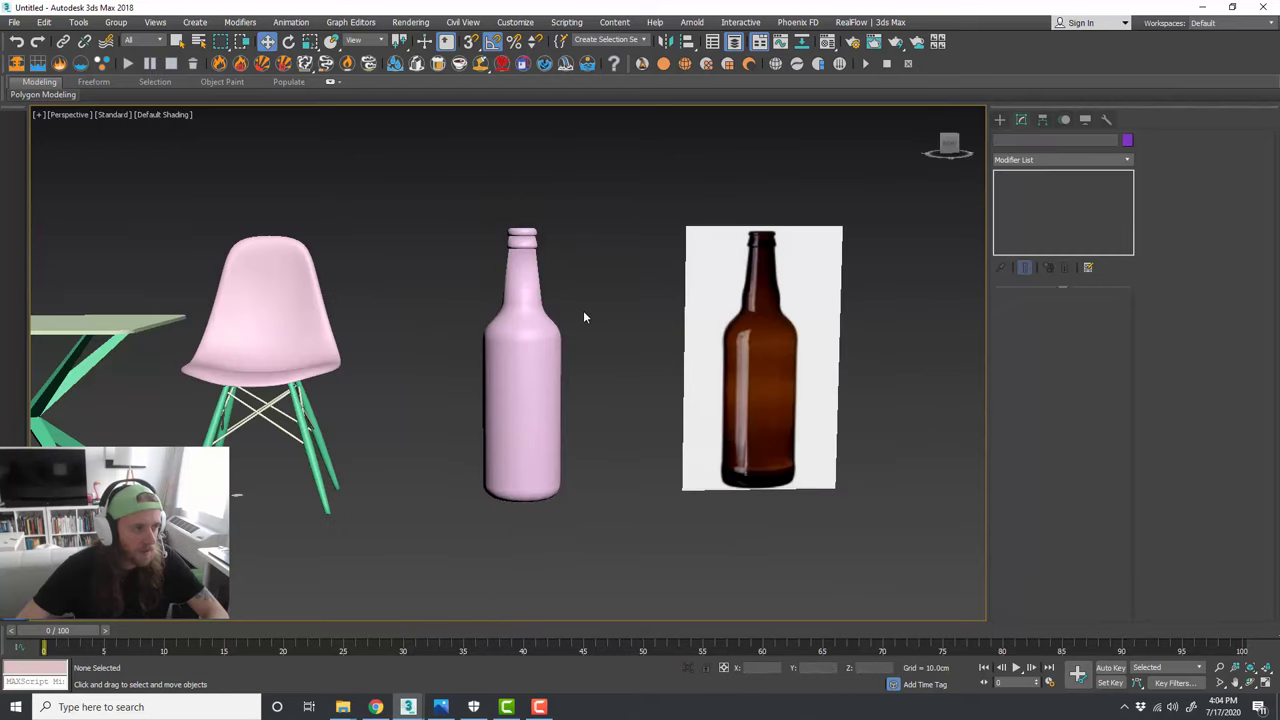
scroll(663, 418, "down", 2)
scroll(508, 411, "up", 3)
middle_click_drag(495, 411, 691, 402)
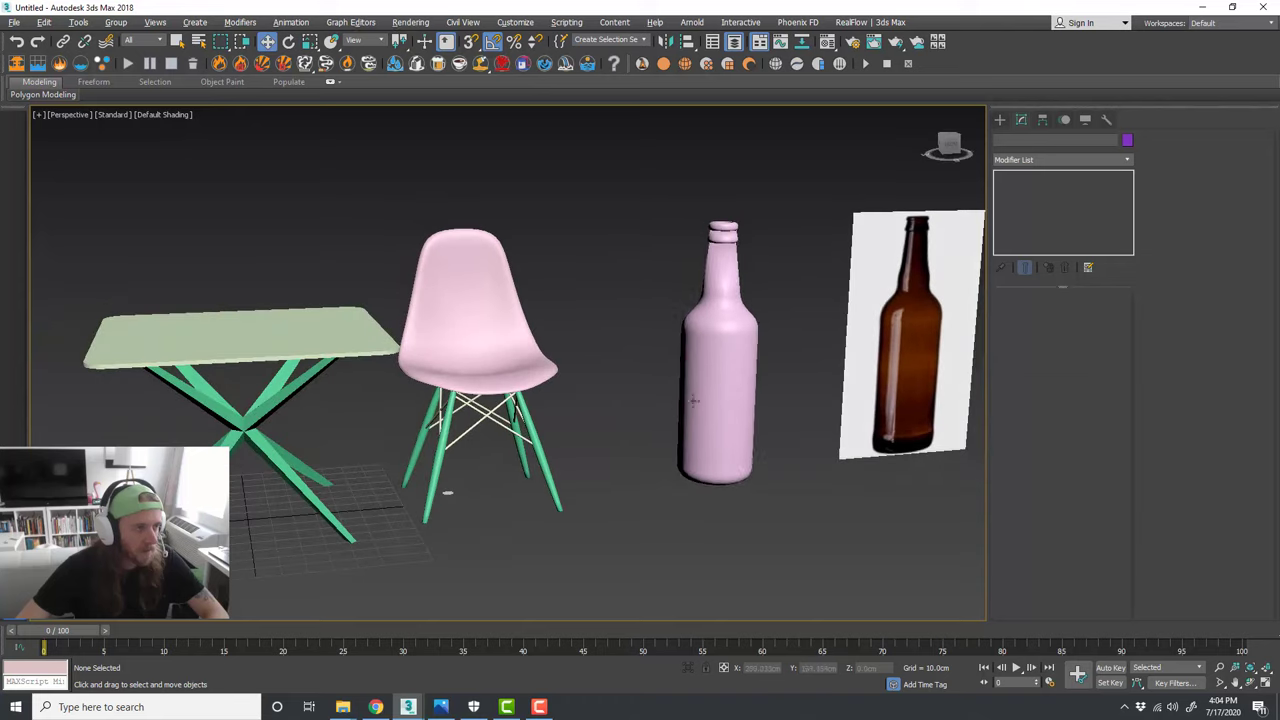
left_click(709, 395)
key("r")
left_click_drag(710, 465, 710, 653)
key("w")
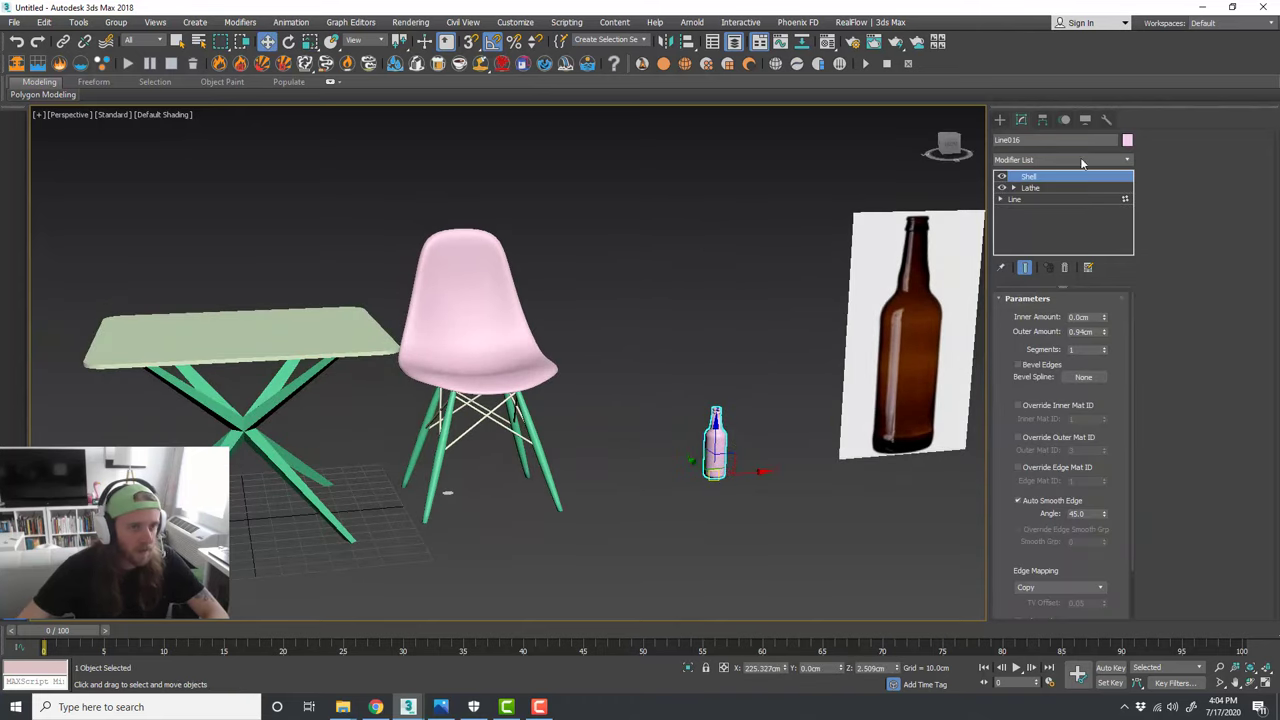
left_click(1128, 140)
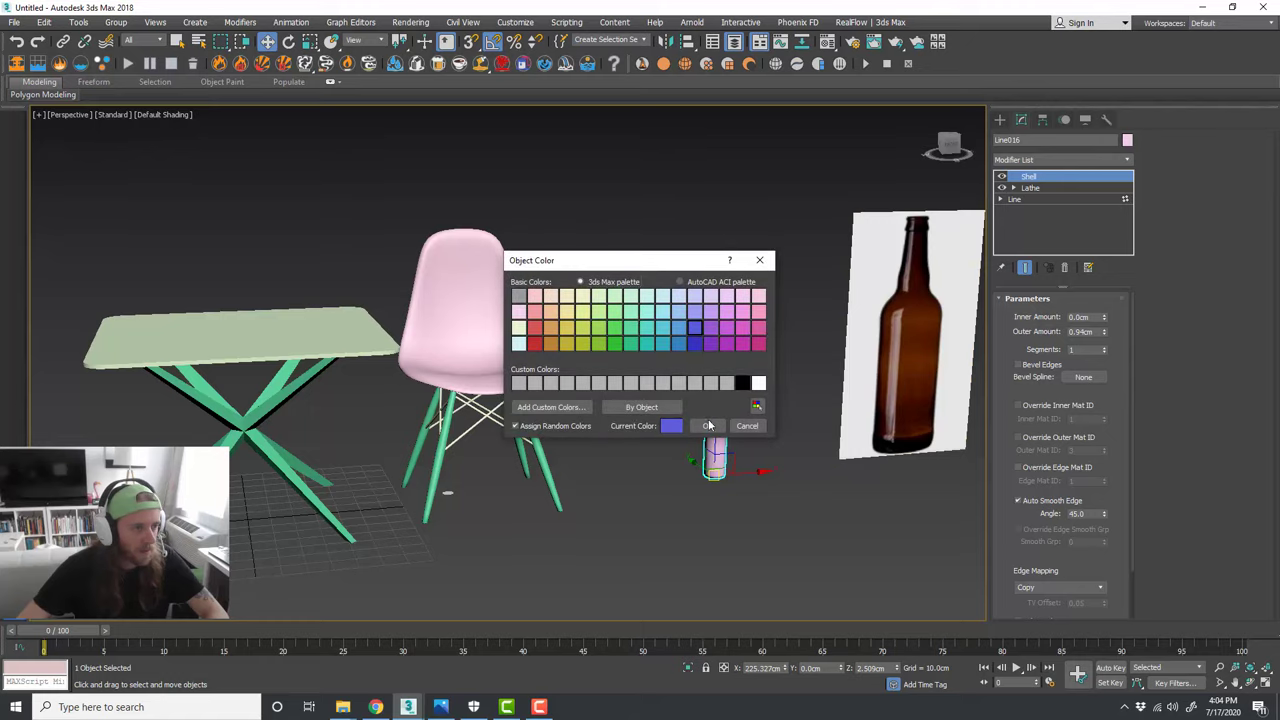
left_click(708, 426)
Step: Move the bottle onto the tabletop near the chair and raise it so its base rests on the surface
left_click_drag(735, 462, 368, 311)
key("alt+w")
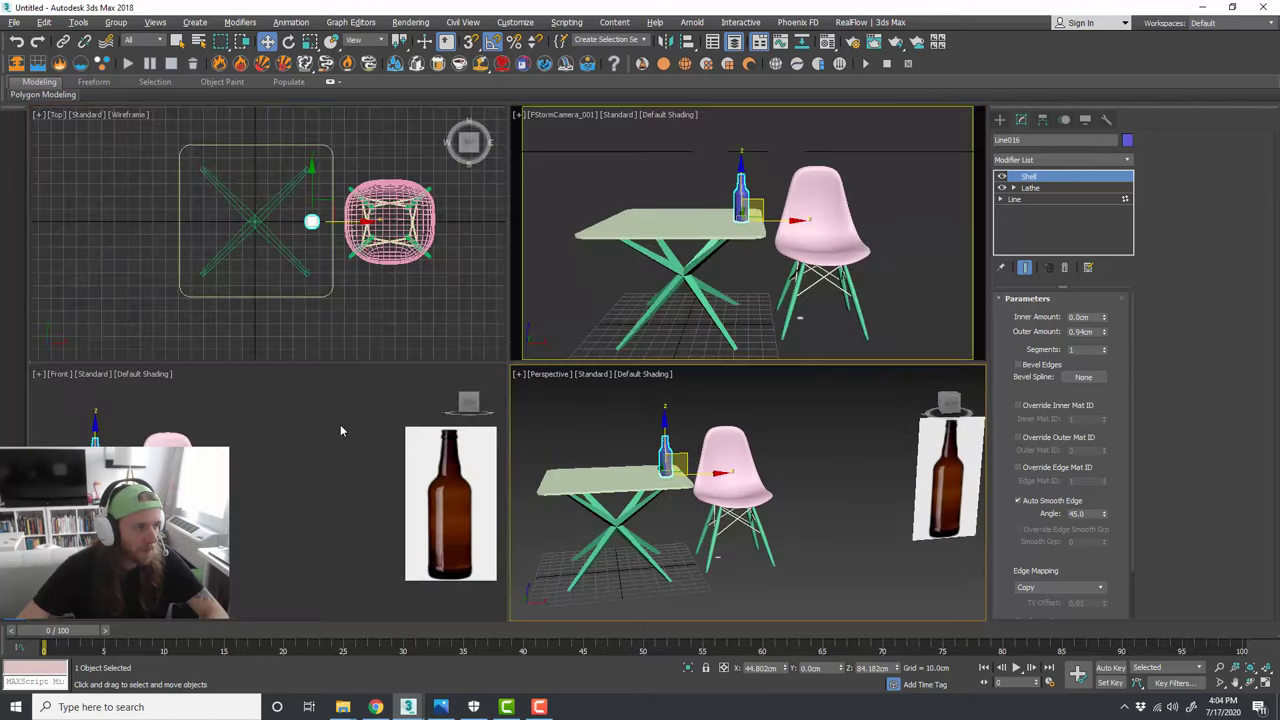
scroll(270, 591, "up", 5)
left_click_drag(270, 571, 269, 566)
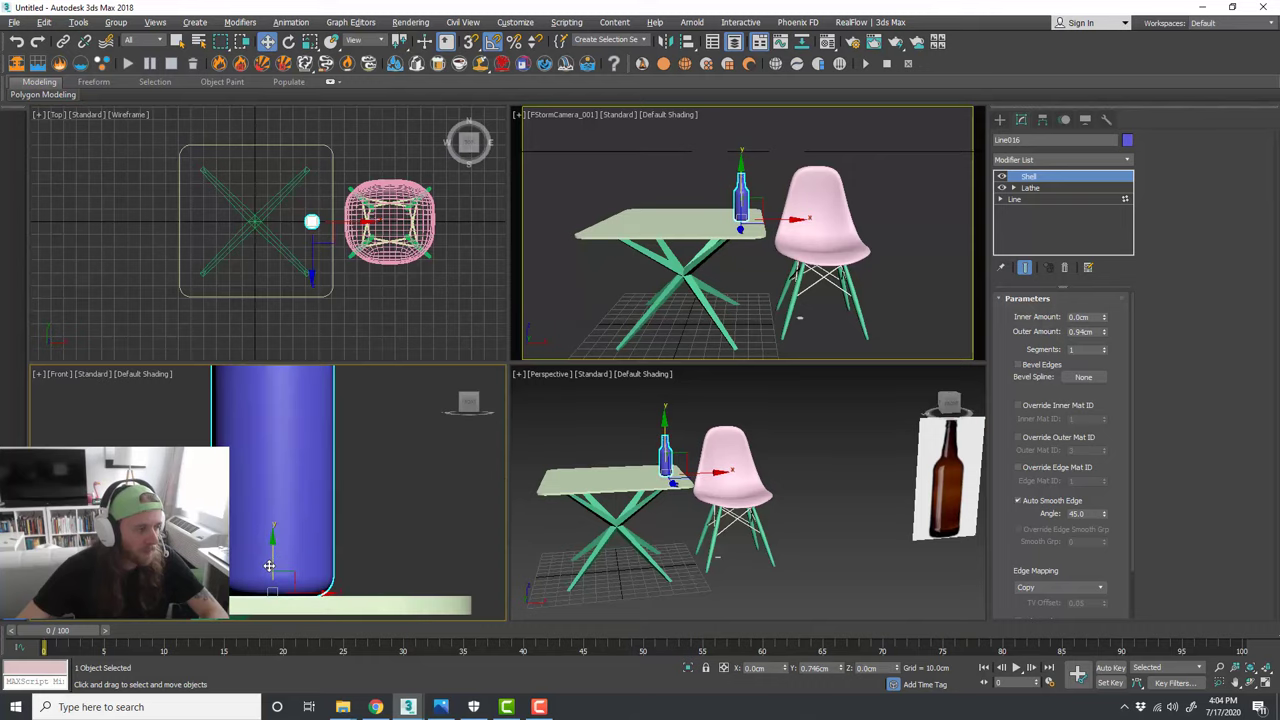
Step: Fine-tune the bottle's uniform scale to about 27.8 percent
key("alt+w")
middle_click_drag(505, 547, 519, 565)
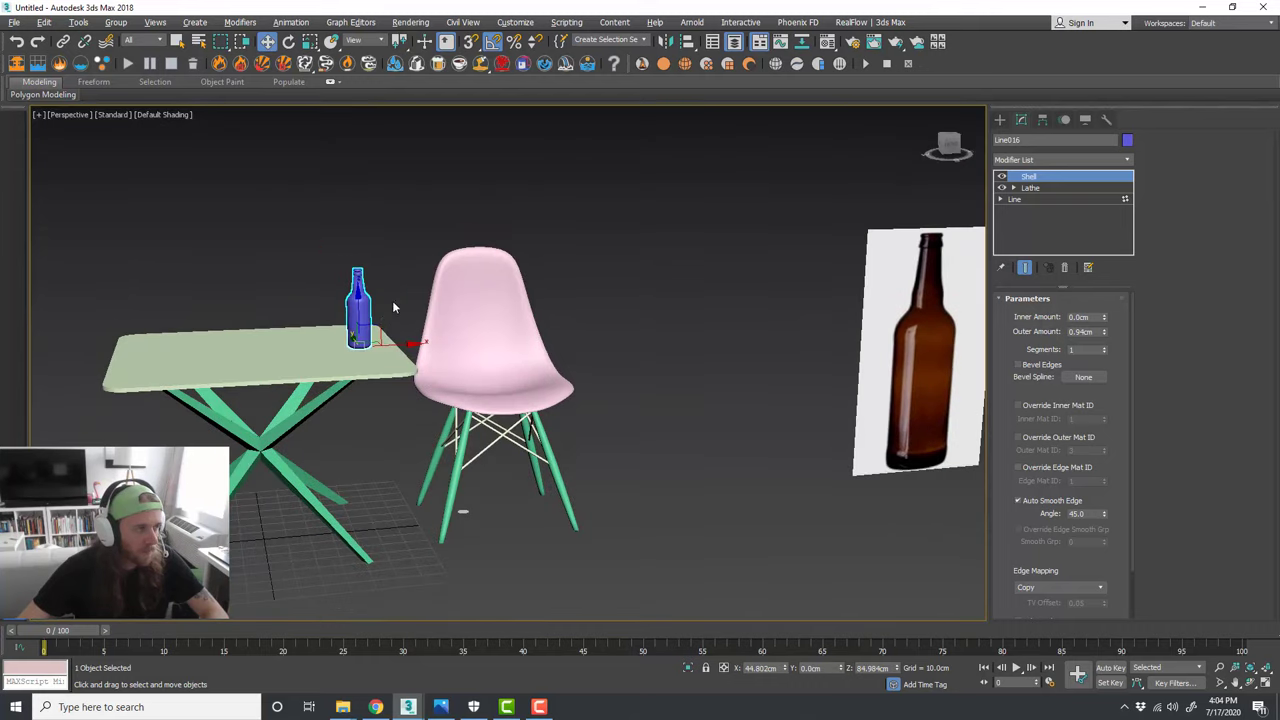
key("r")
left_click_drag(352, 333, 353, 338)
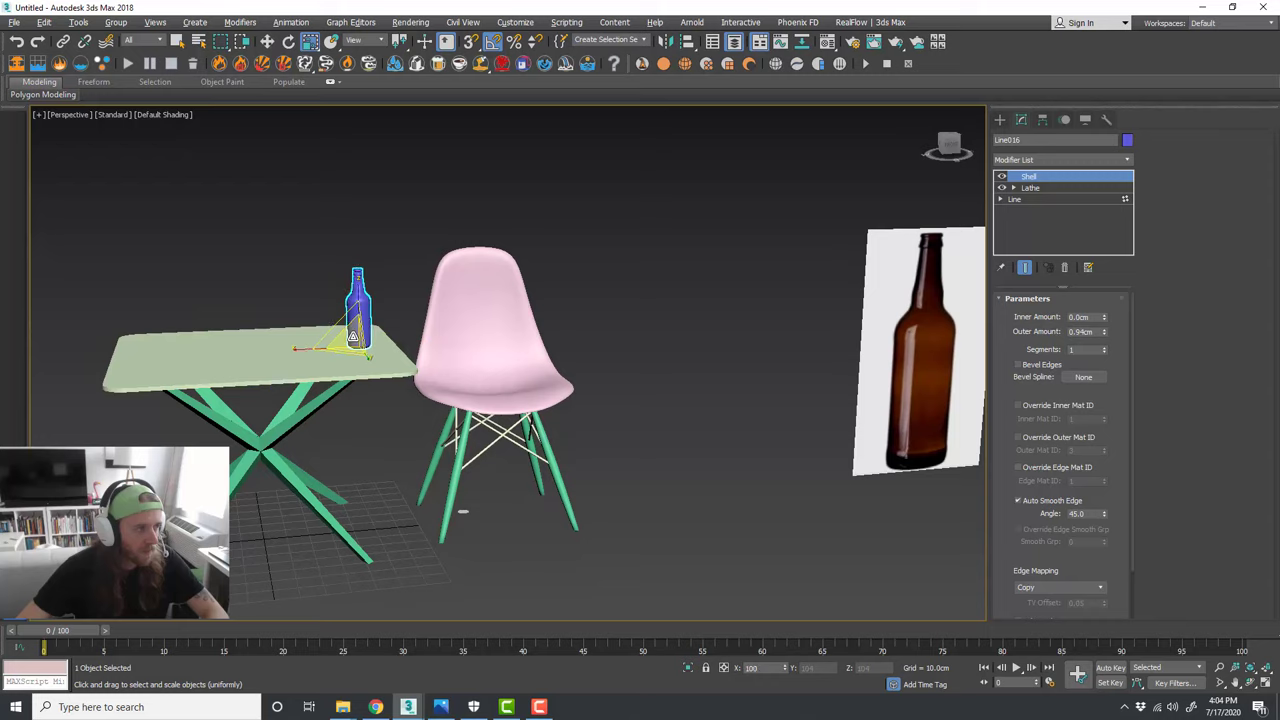
middle_click_drag(472, 326, 514, 349)
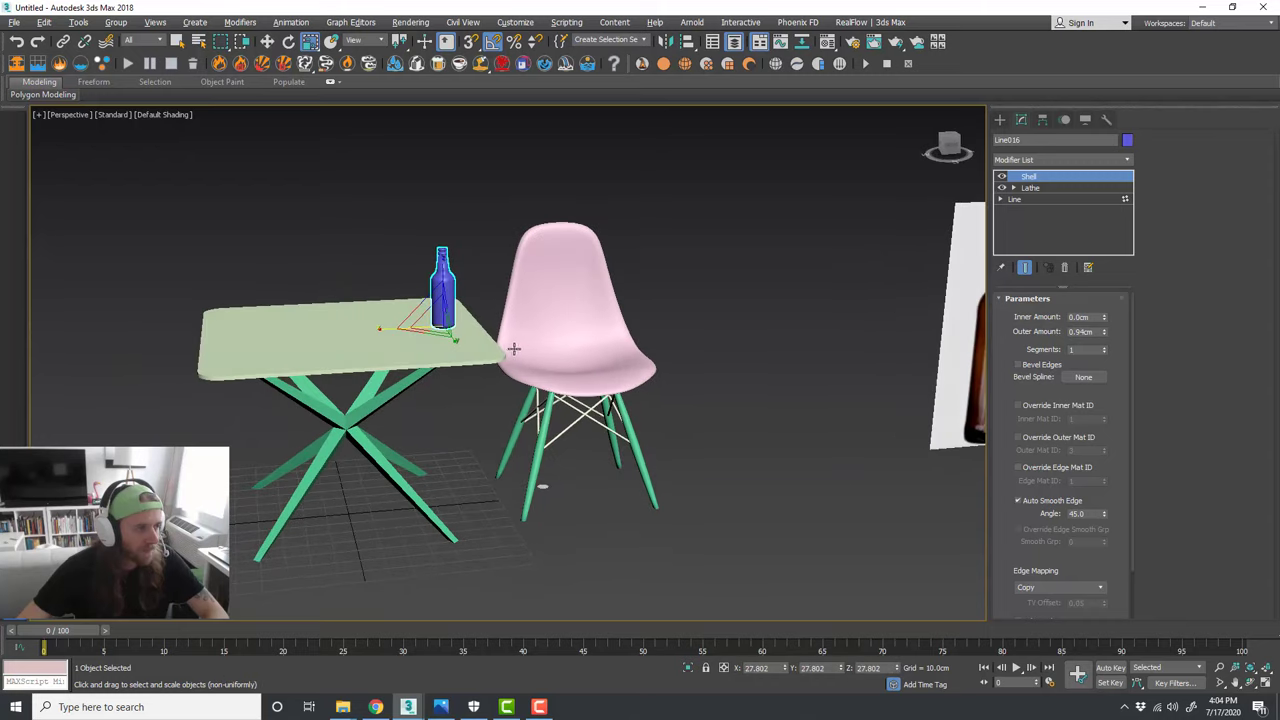
Step: Clone the chair along X beside the original, and delete that clone
left_click(576, 348)
key("w")
middle_click_drag(656, 354, 621, 370)
scroll(771, 381, "up", 3)
scroll(724, 375, "down", 3)
scroll(746, 380, "up", 3)
scroll(746, 380, "down", 3)
left_click_drag(583, 357, 800, 350, "shift")
left_click(640, 411)
left_click(644, 416)
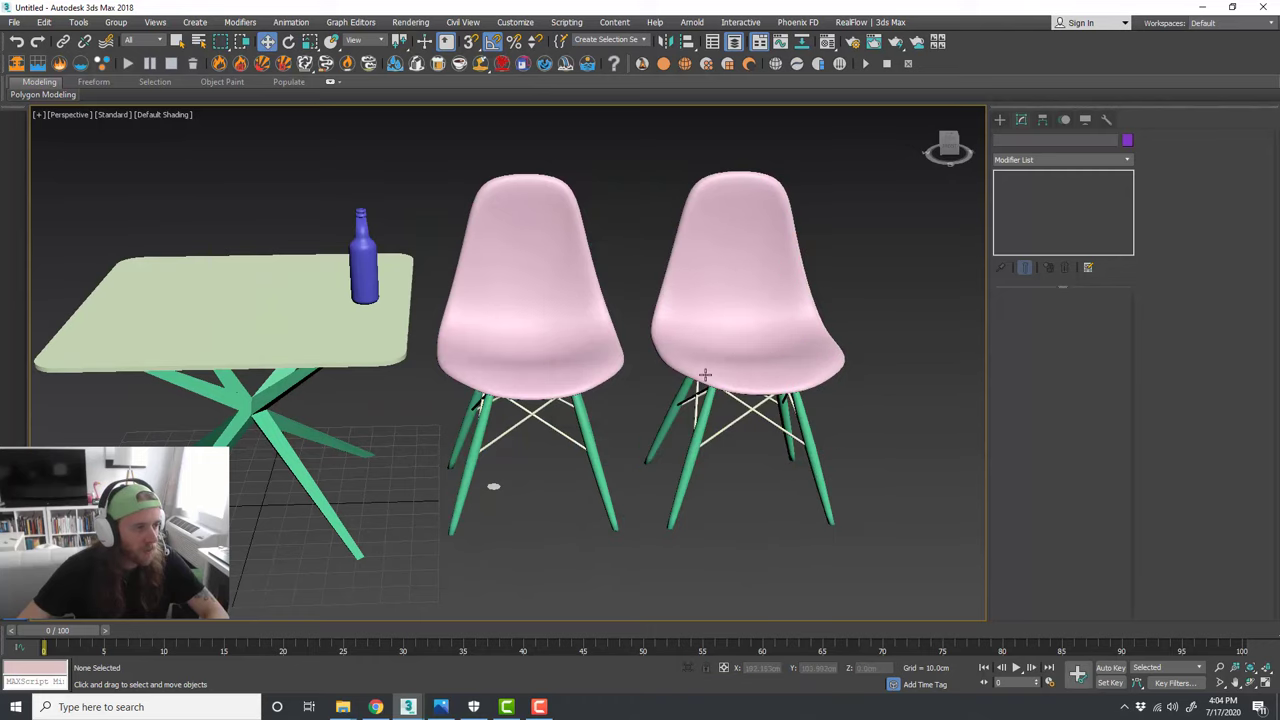
left_click(723, 351)
key("Delete")
Step: Clone the chair group once along X as Chair001, placing it beside the original on the side away from the table
left_click(565, 349)
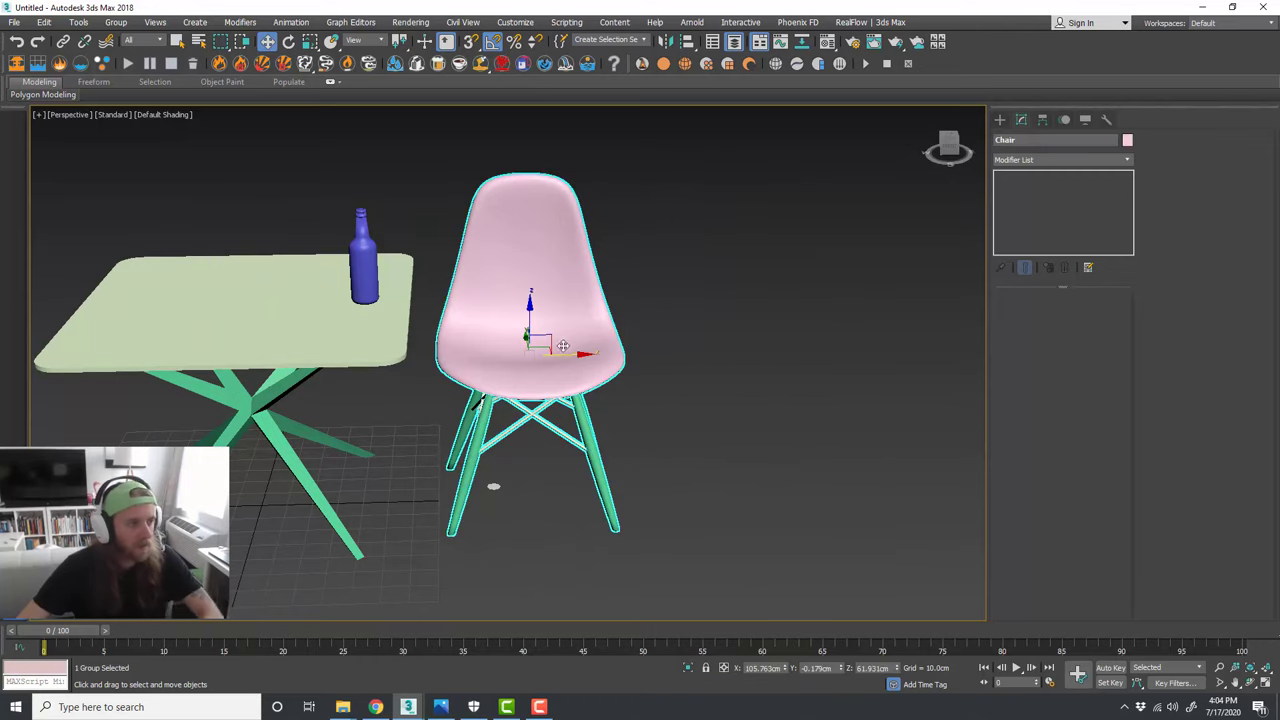
left_click_drag(574, 354, 792, 347, "shift")
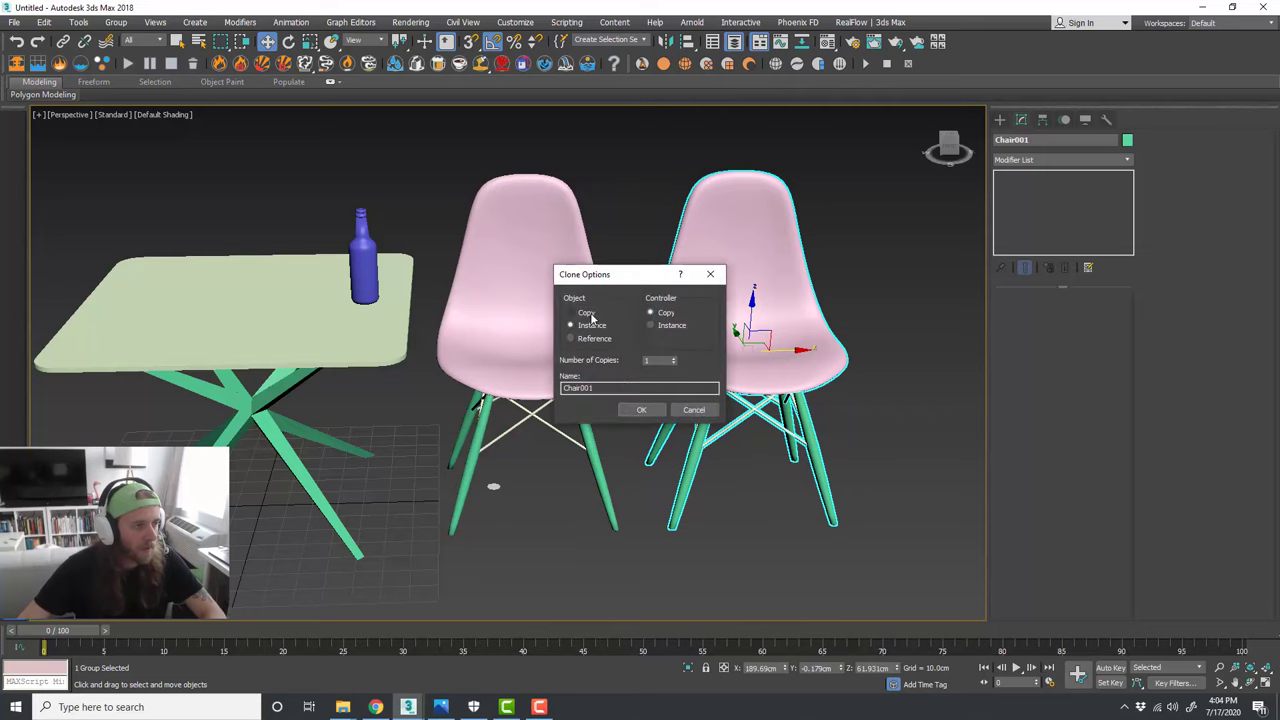
left_click(638, 409)
scroll(822, 320, "up", 3)
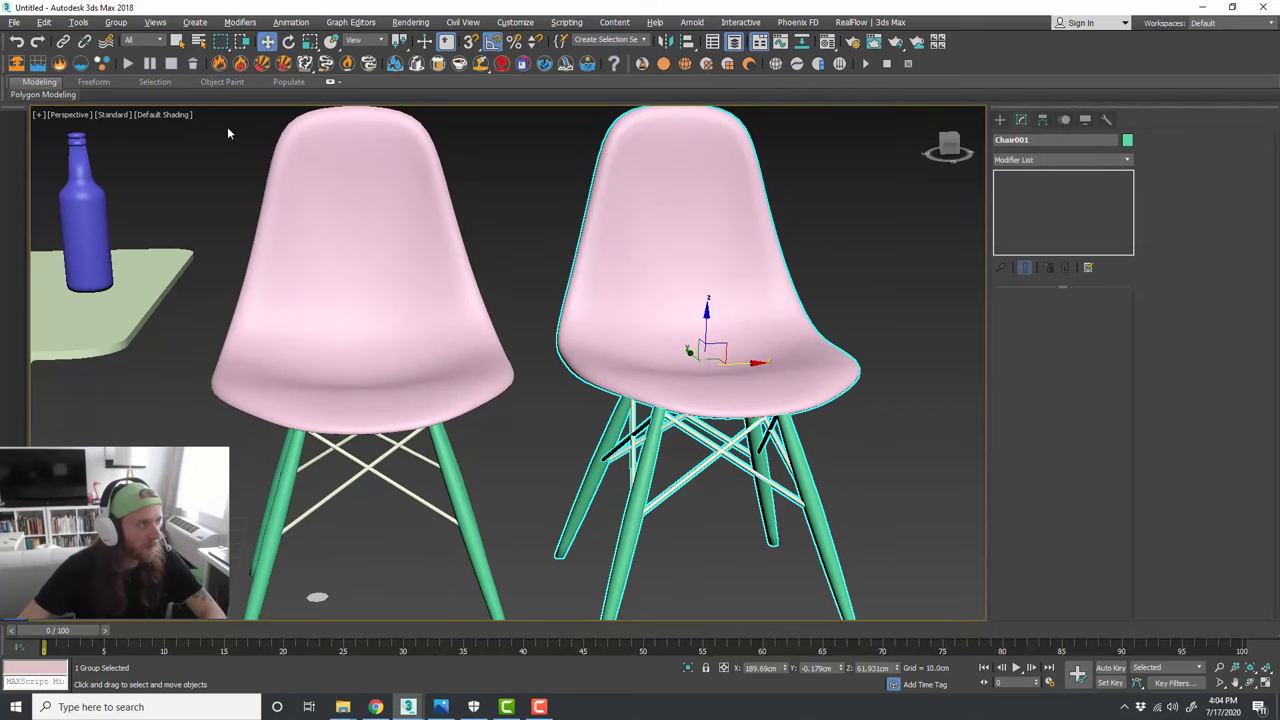
Step: Show edged faces in the Perspective viewport, open the Chair001 group, and select its pink seat
left_click(181, 115)
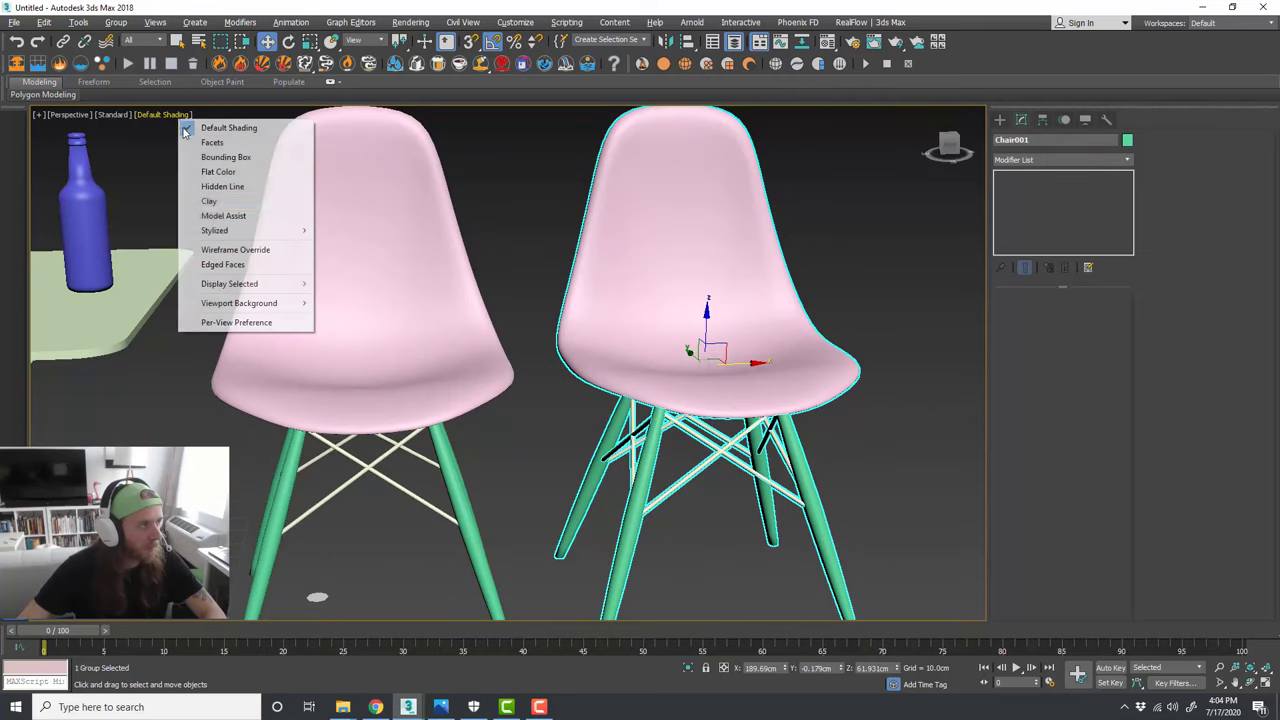
left_click(227, 265)
middle_click_drag(610, 259, 455, 260)
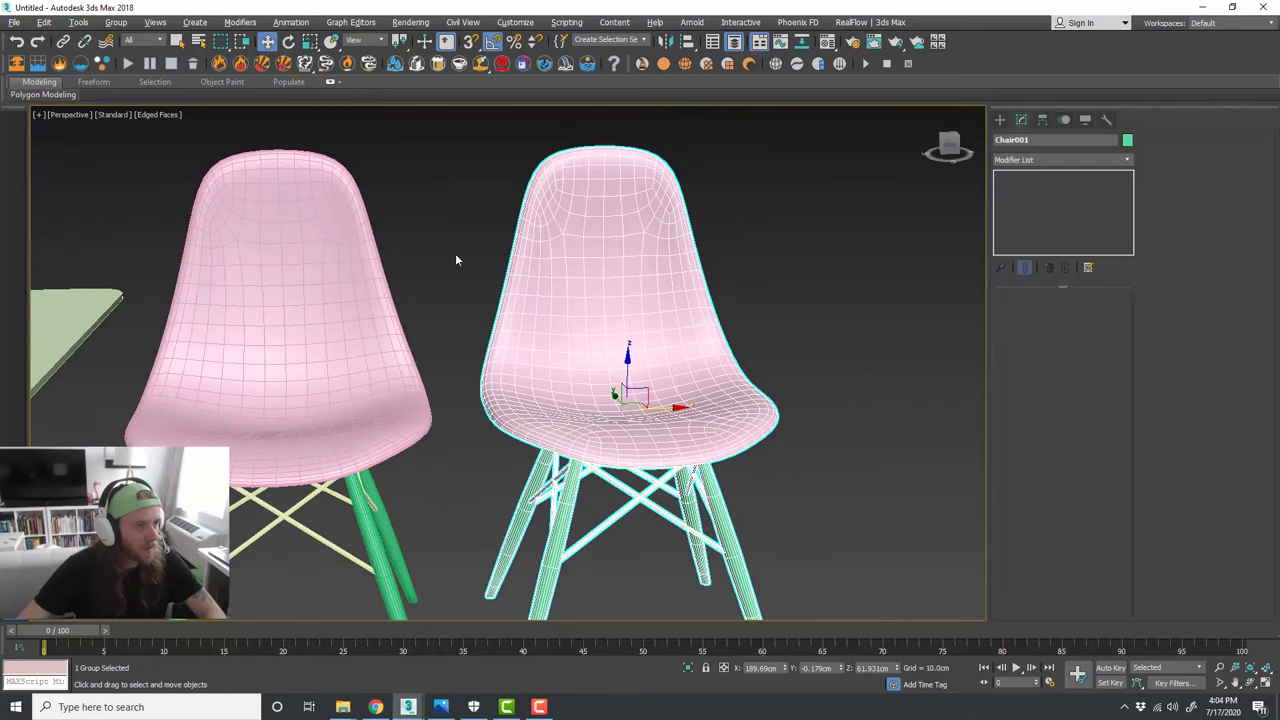
left_click(116, 22)
left_click(130, 84)
left_click(634, 248)
scroll(673, 358, "up", 3)
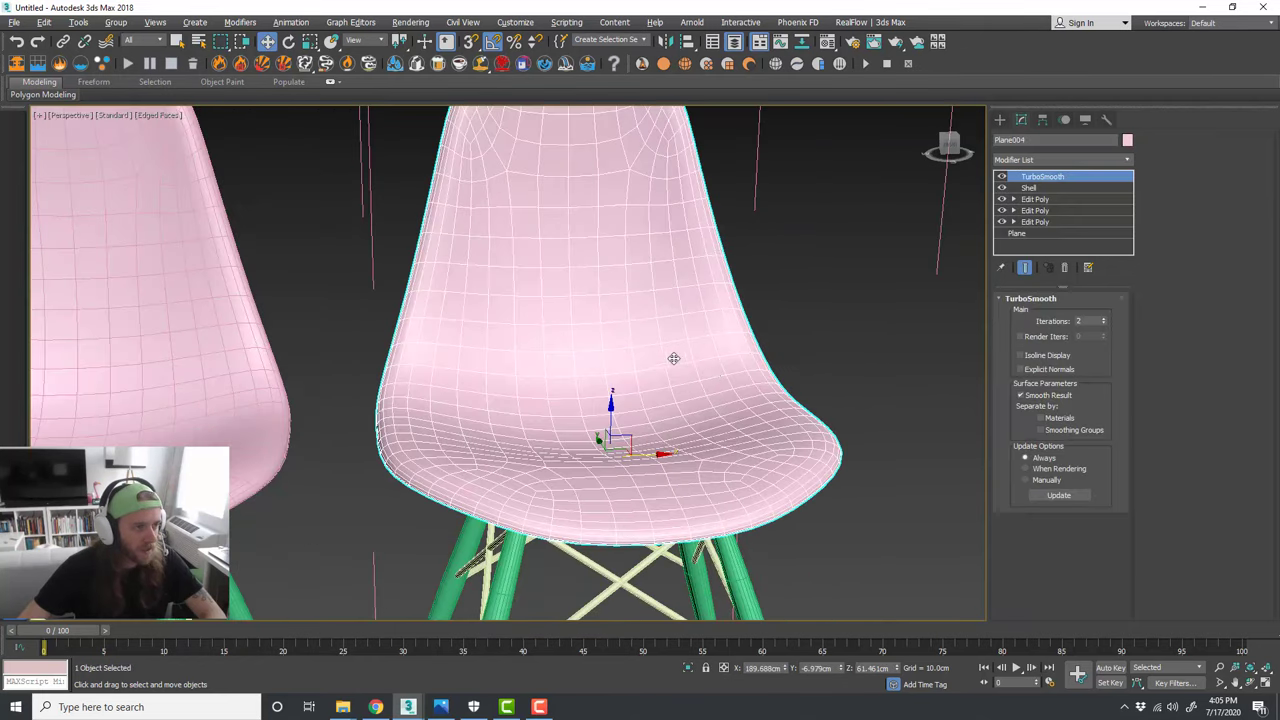
middle_click_drag(717, 375, 662, 350)
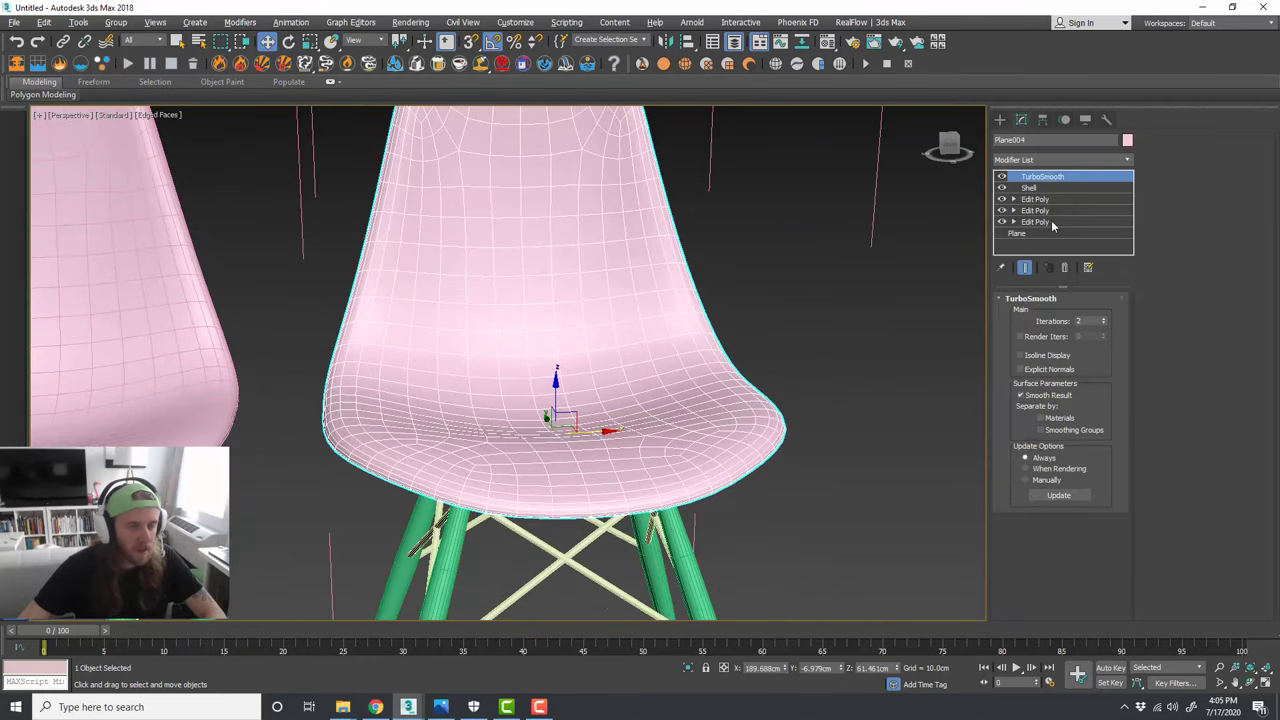
Step: Delete the Shell modifier from the Chair001 seat and return to TurboSmooth in its modifier stack
left_click(1048, 187)
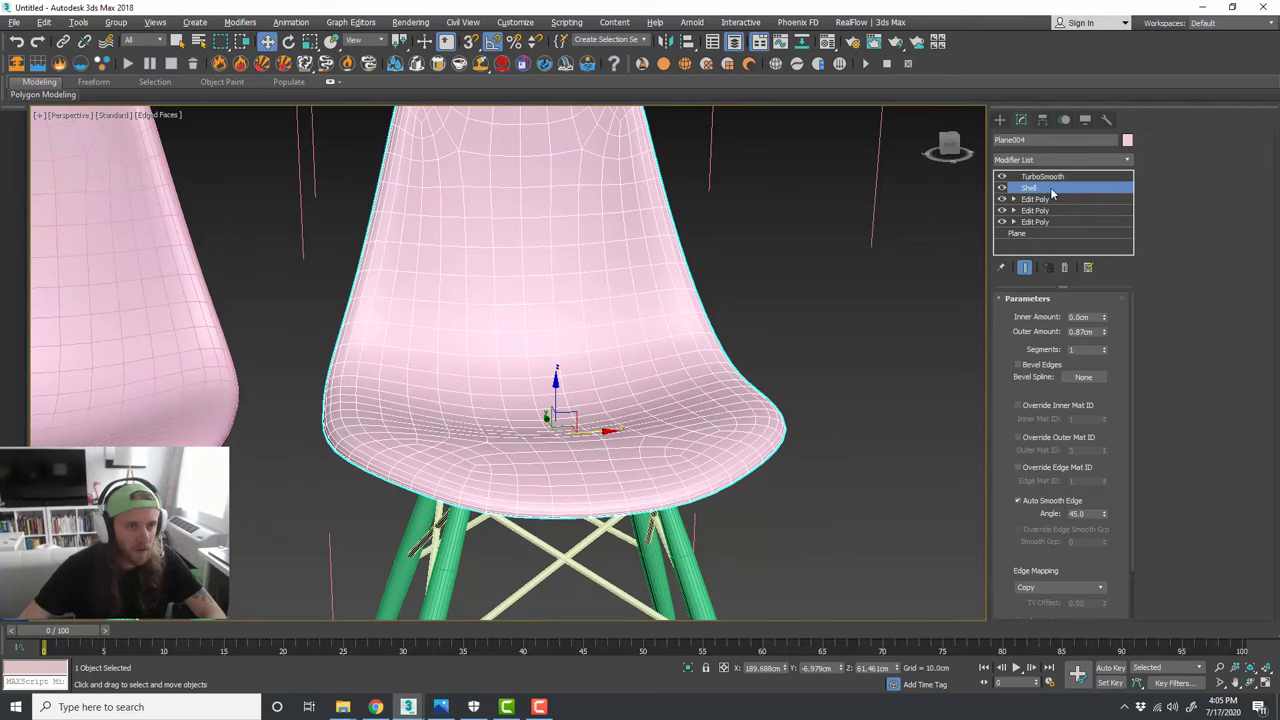
right_click(1048, 187)
left_click(1082, 211)
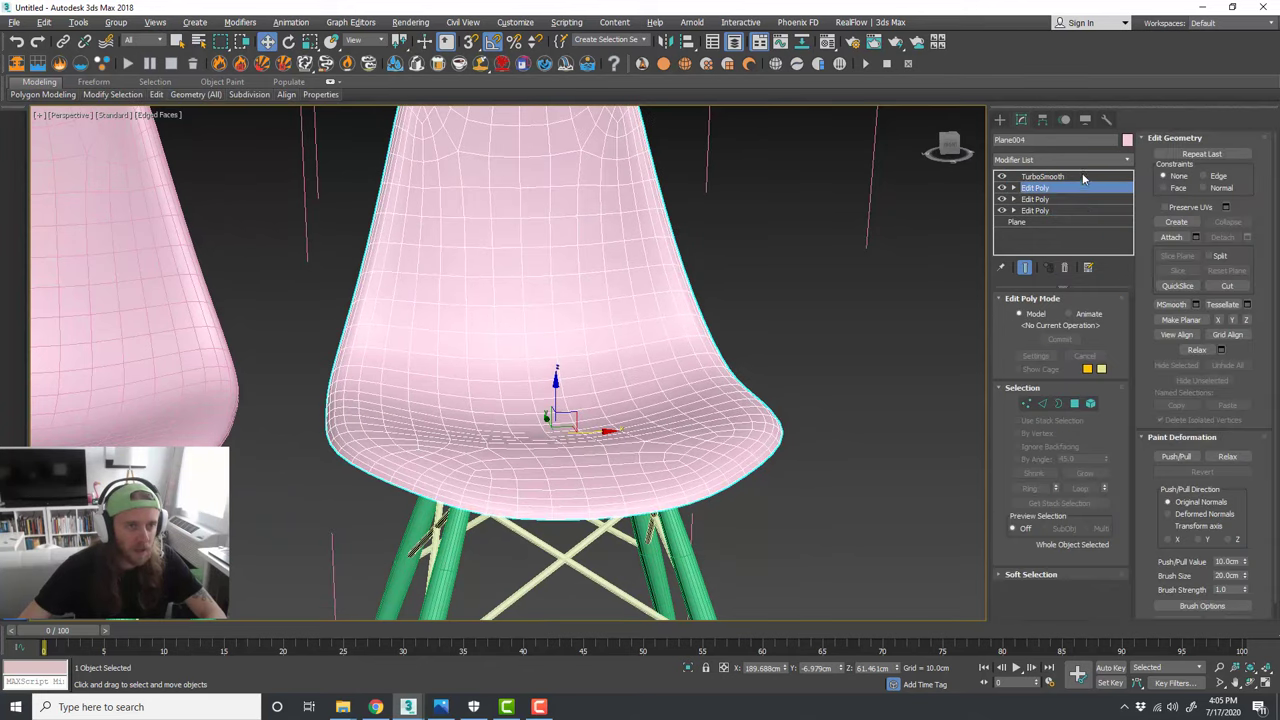
left_click(1083, 178)
middle_click_drag(730, 261, 762, 281, "alt")
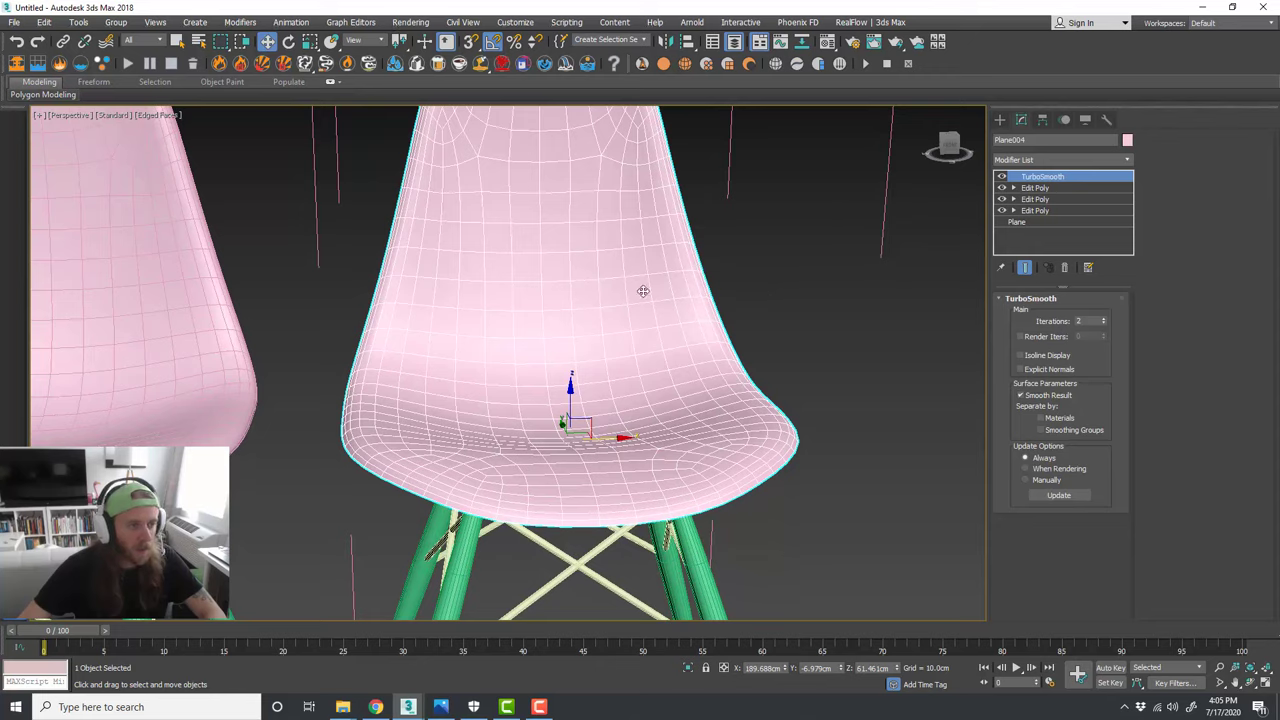
Step: Add an Edit Poly modifier above TurboSmooth on the Chair001 seat
left_click(1128, 160)
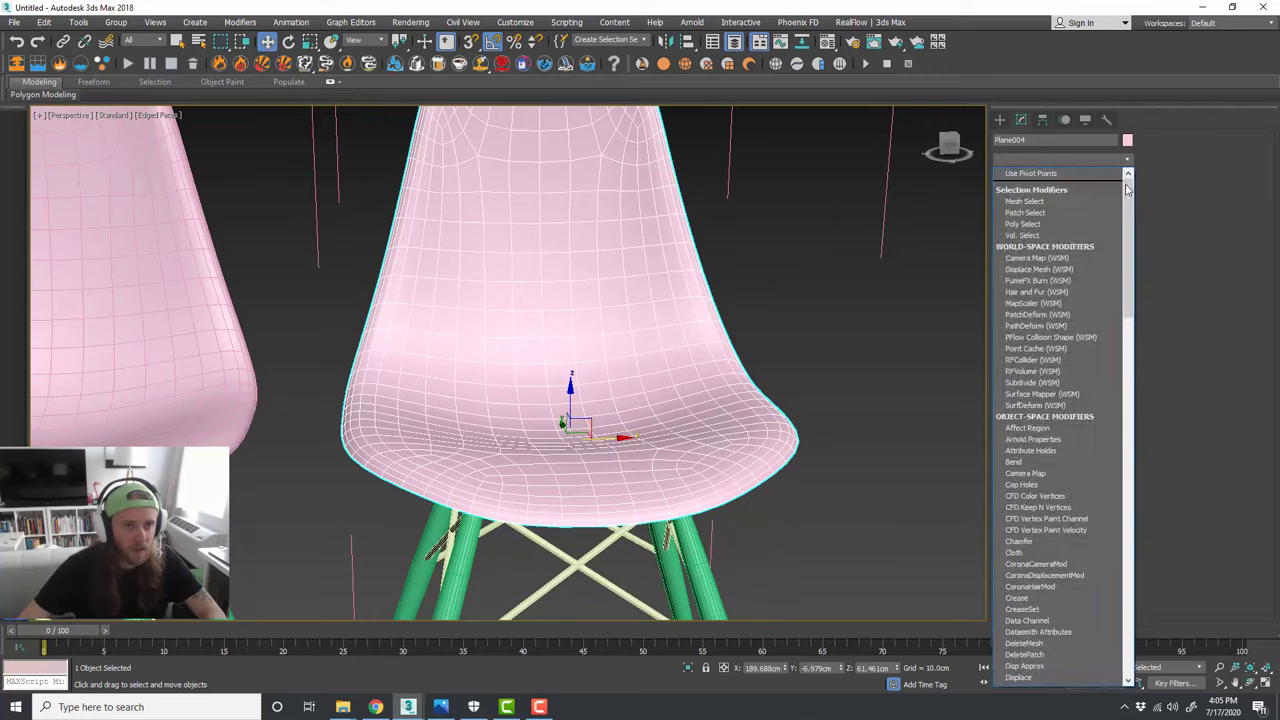
right_click(1126, 184)
left_click(1127, 159)
left_click_drag(1130, 205, 1135, 312)
scroll(1134, 312, "down", 1)
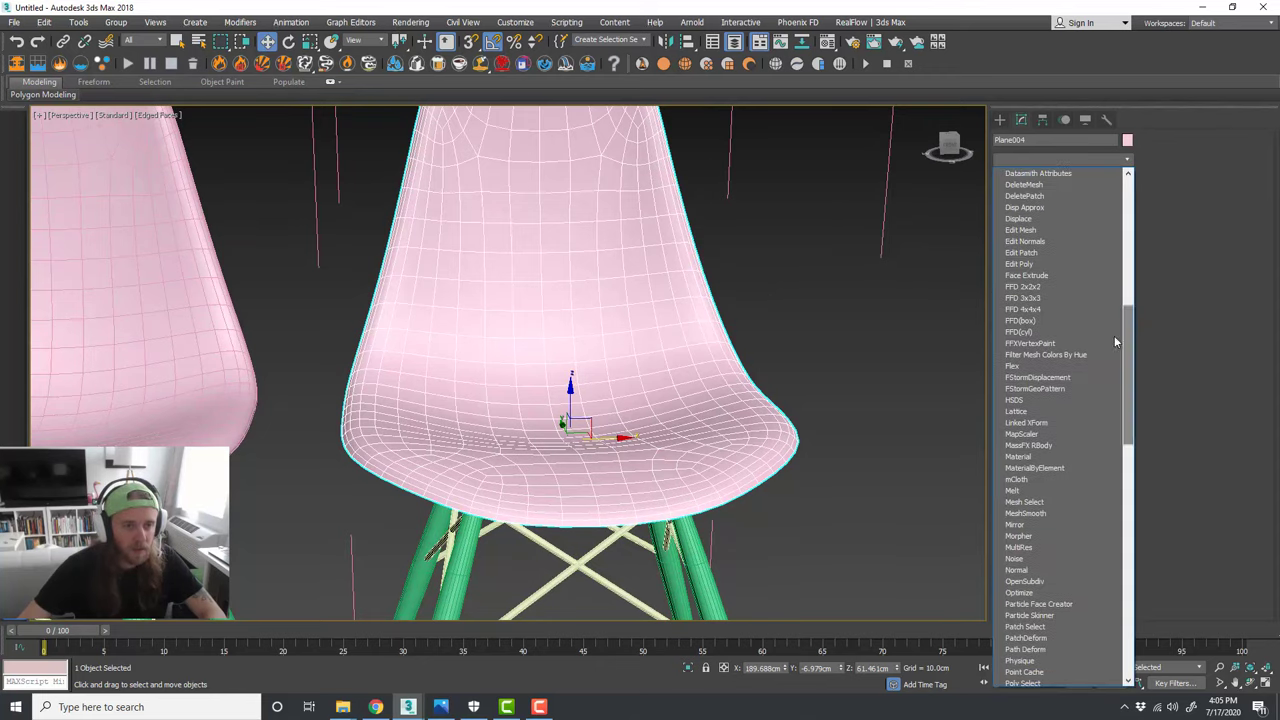
left_click(1058, 258)
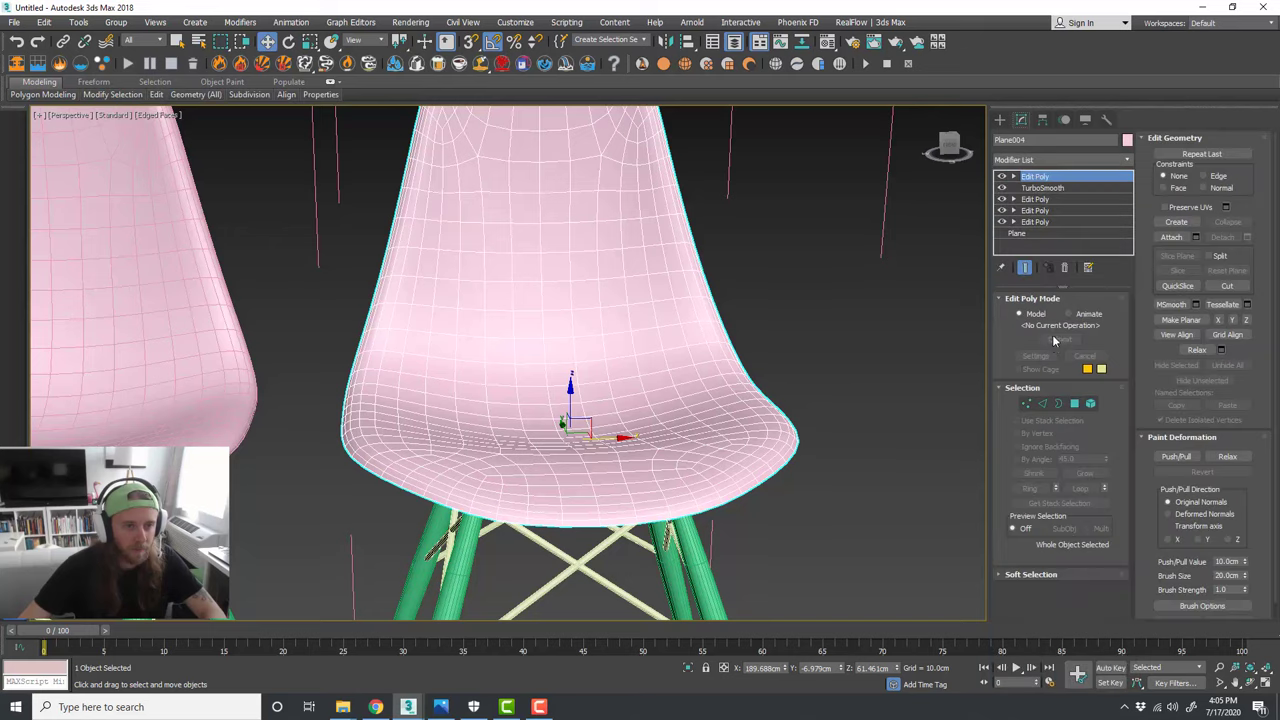
Step: Extract all of the seat's edges as a separate spline shape, delete the original seat mesh, and select the shape
left_click(1043, 403)
key("ctrl+a")
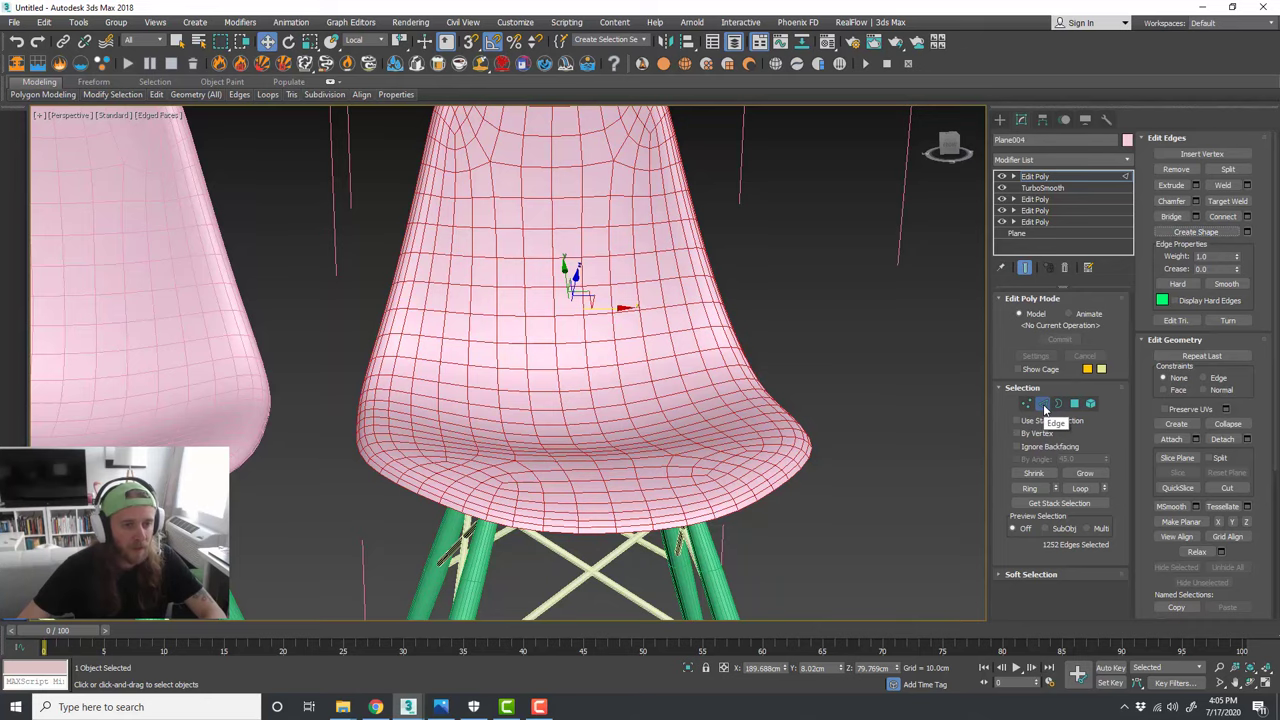
left_click(1044, 403)
mouse_move(768, 318)
middle_mouse_down()
mouse_move(773, 342)
mouse_move(830, 370)
middle_mouse_up()
key("Delete")
left_click(752, 368)
Step: Enable the seat spline's rendering in the viewport and set its radial thickness to 0.54 cm
left_click(1048, 322)
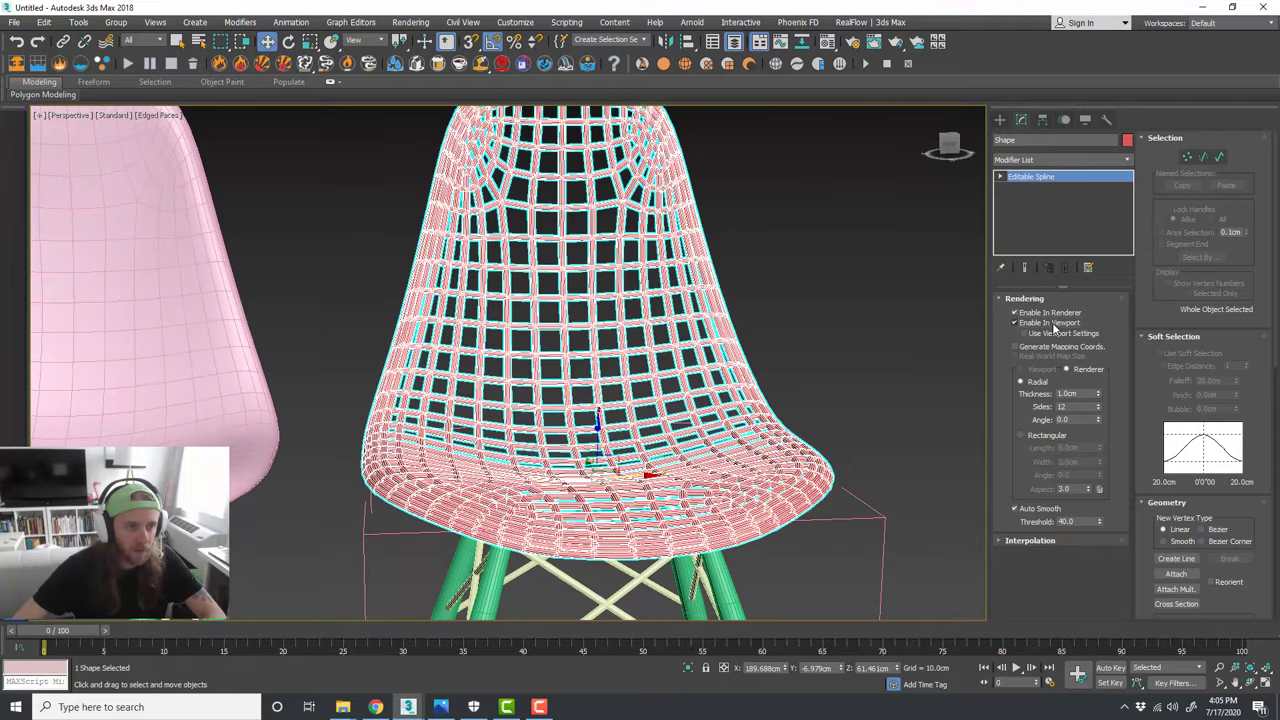
scroll(851, 430, "up", 4)
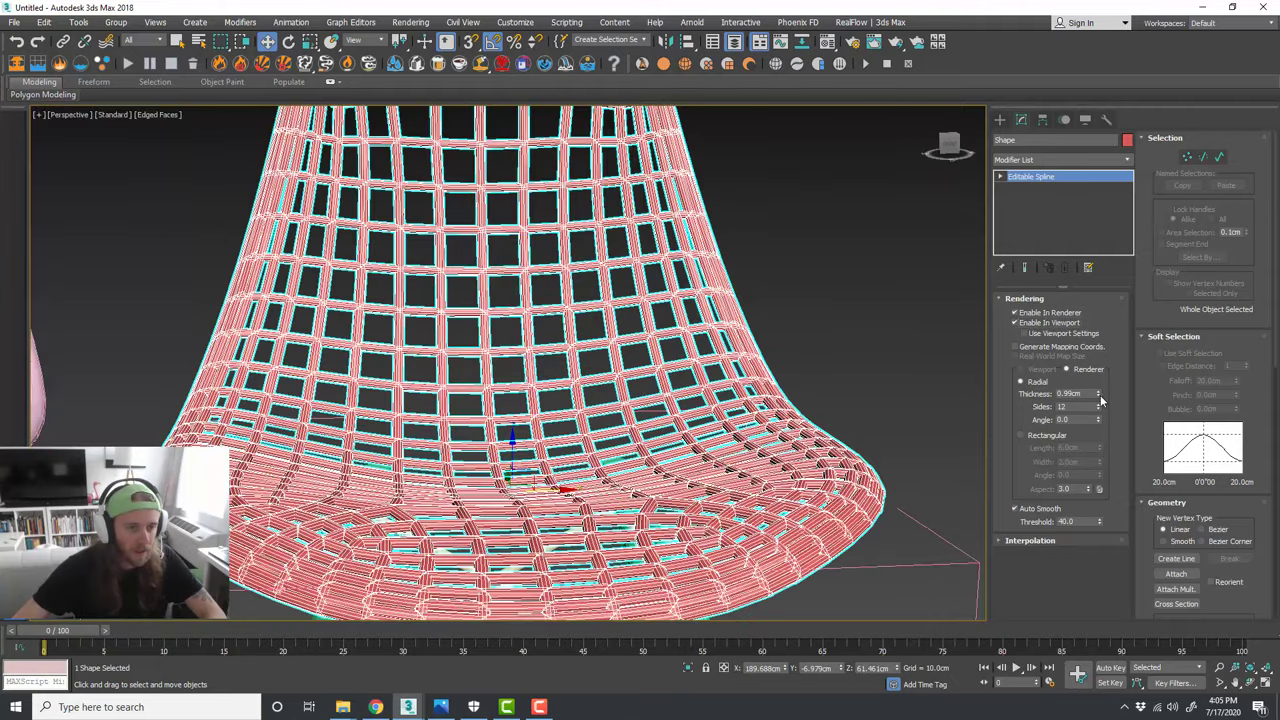
left_click_drag(1100, 400, 1103, 424)
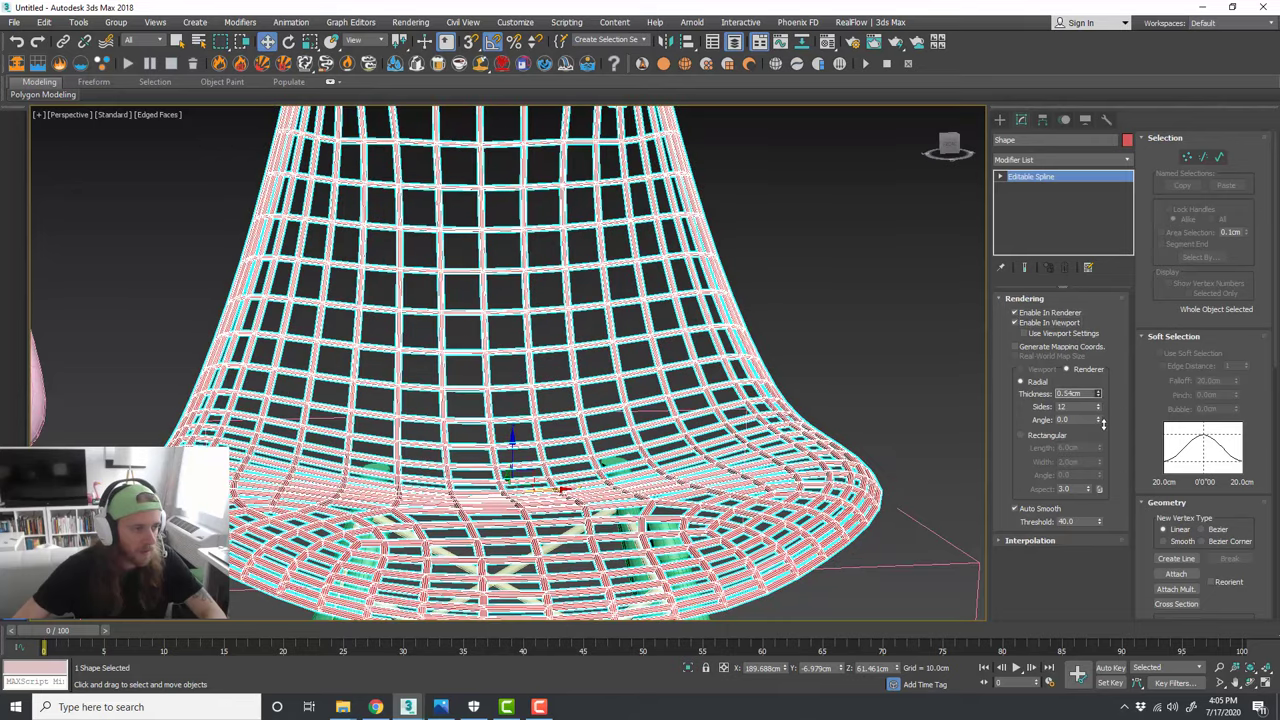
scroll(685, 397, "down", 5)
left_click(760, 352)
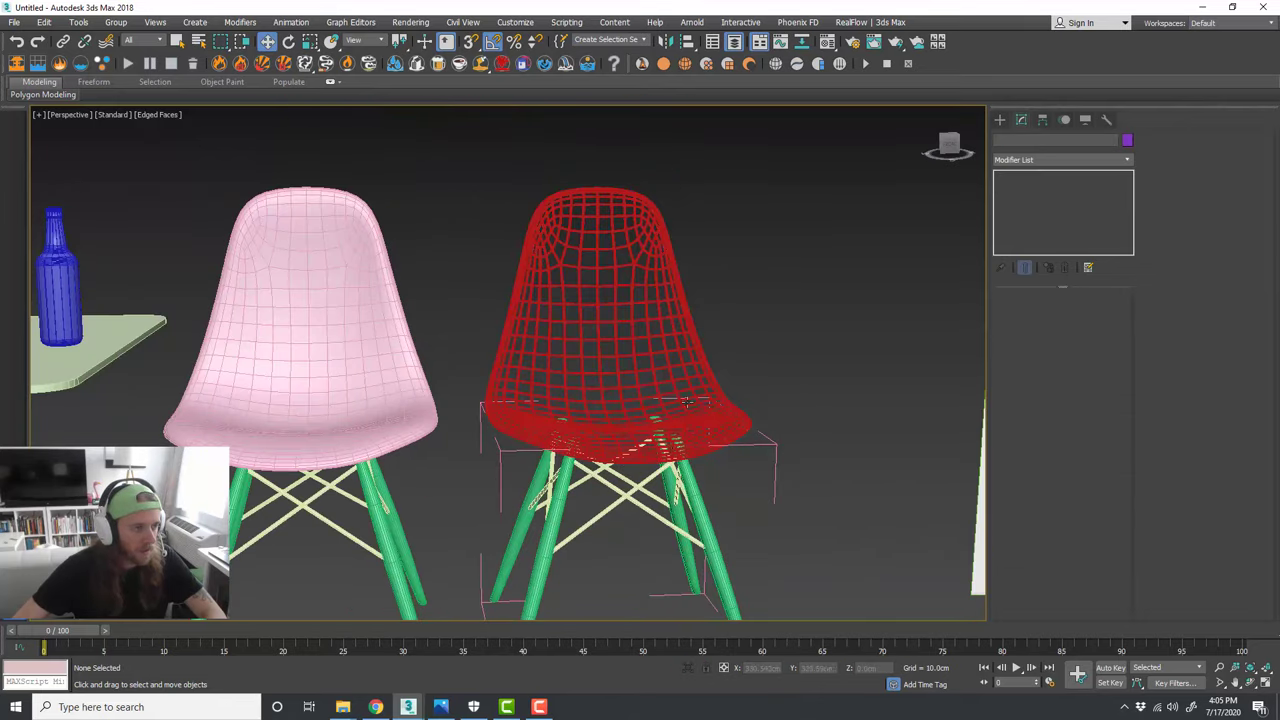
Step: Turn off edged faces in the Perspective viewport and inspect the wire chair beside the pink one
left_click(158, 114)
left_click(206, 262)
scroll(680, 325, "down", 4)
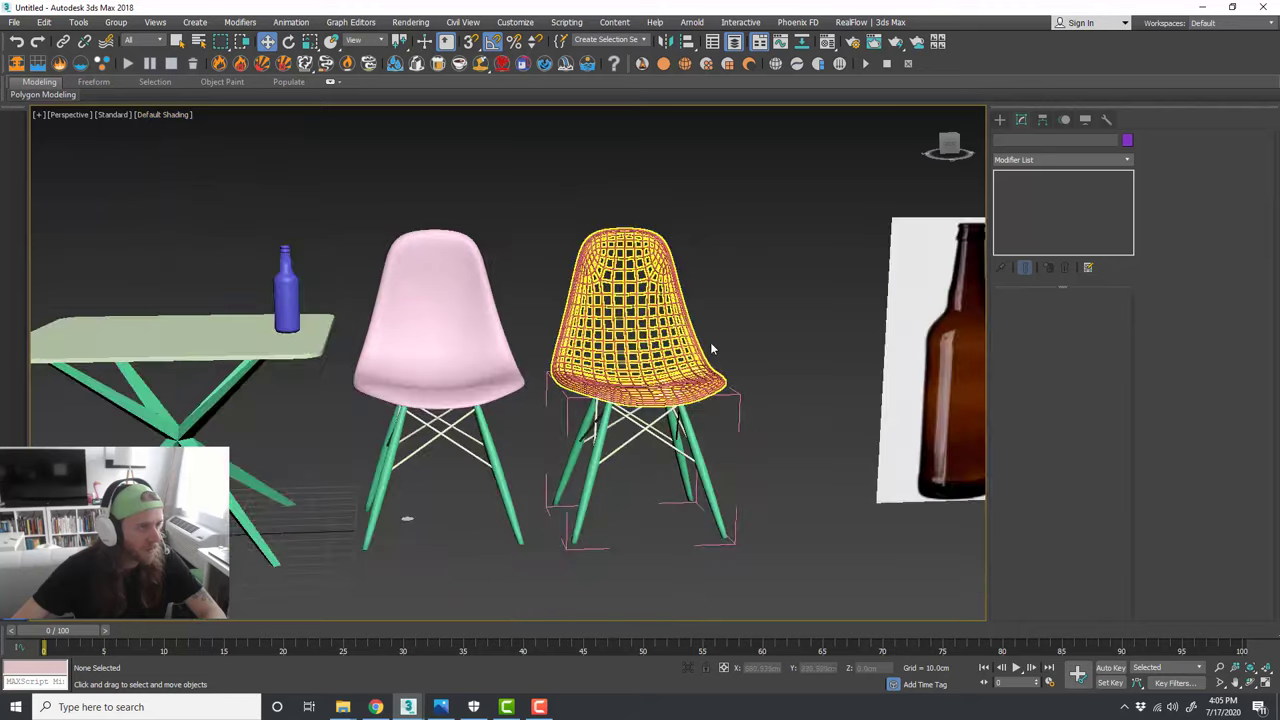
middle_click_drag(710, 342, 731, 366, "alt")
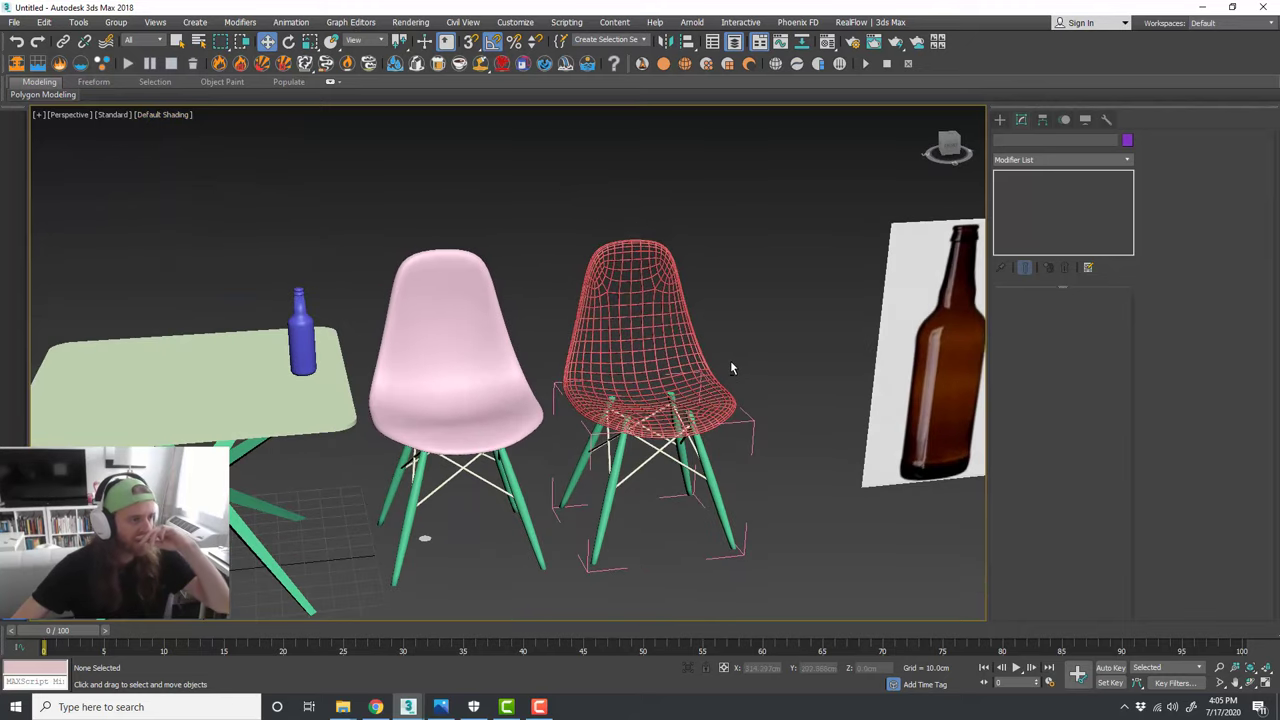
scroll(710, 462, "up", 3)
Step: Close the Chair001 group and attach the wire seat shape to it
left_click(717, 430)
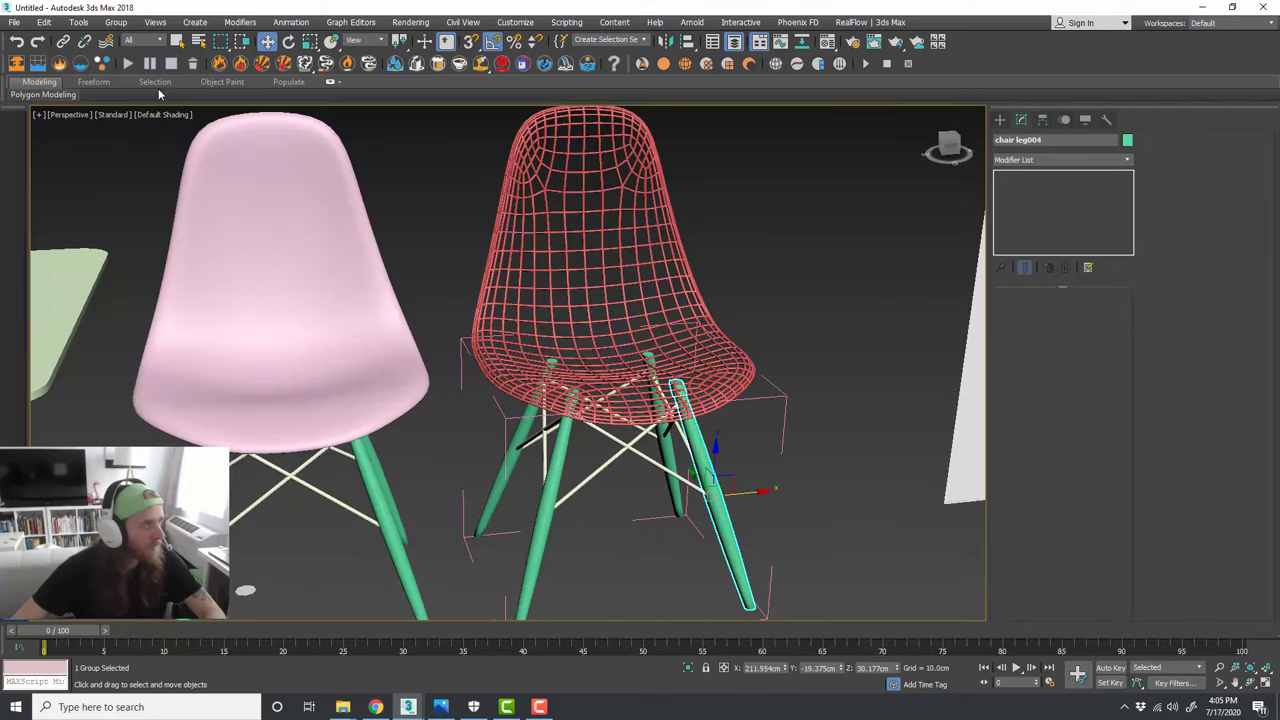
left_click(117, 24)
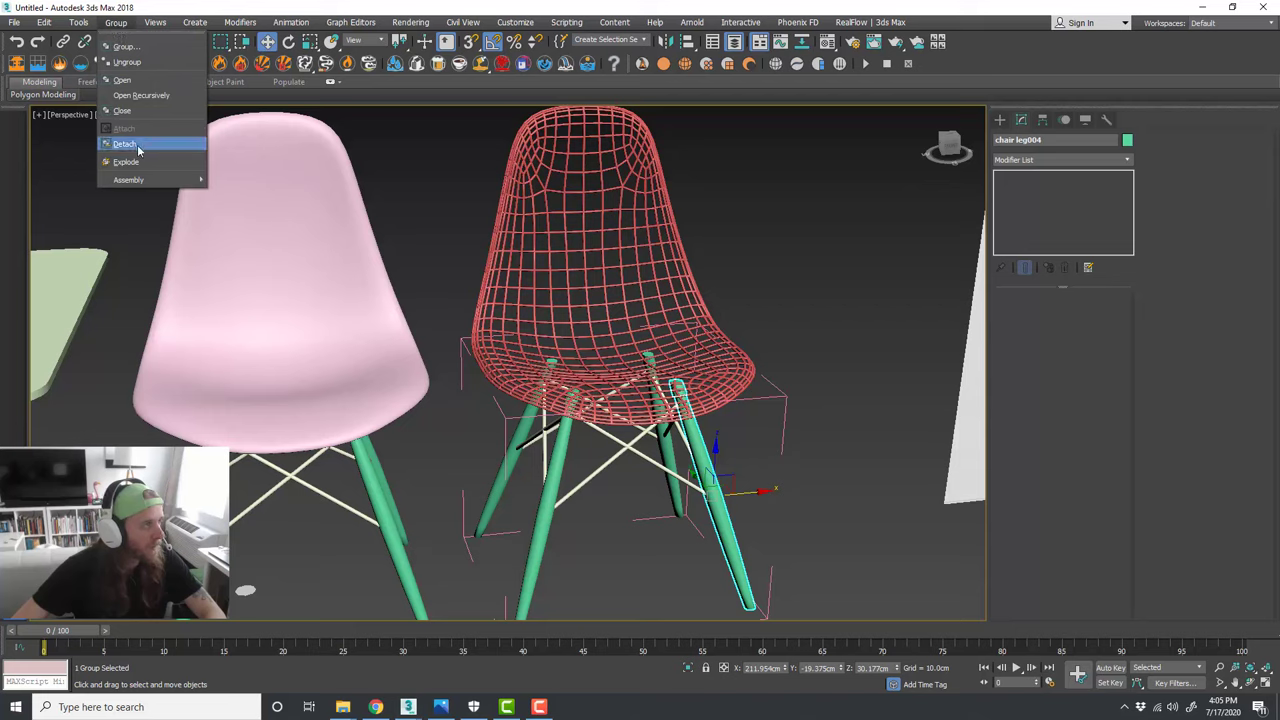
left_click(138, 113)
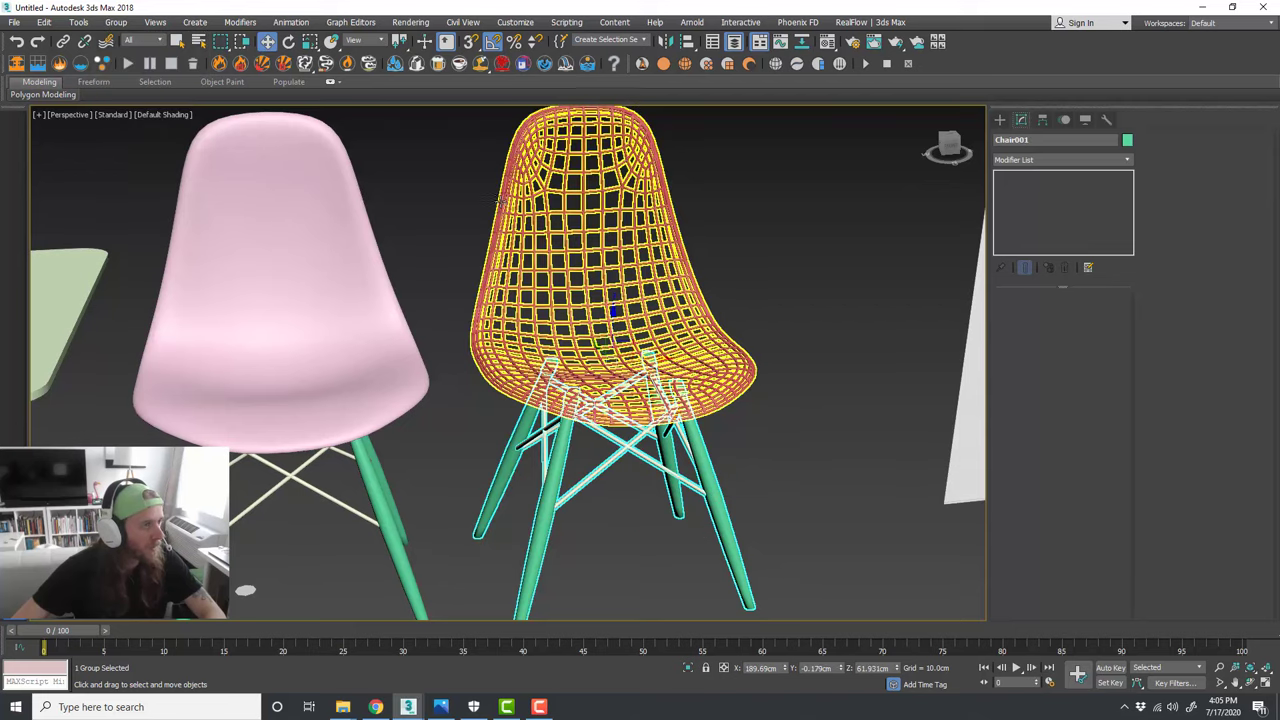
left_click(500, 201)
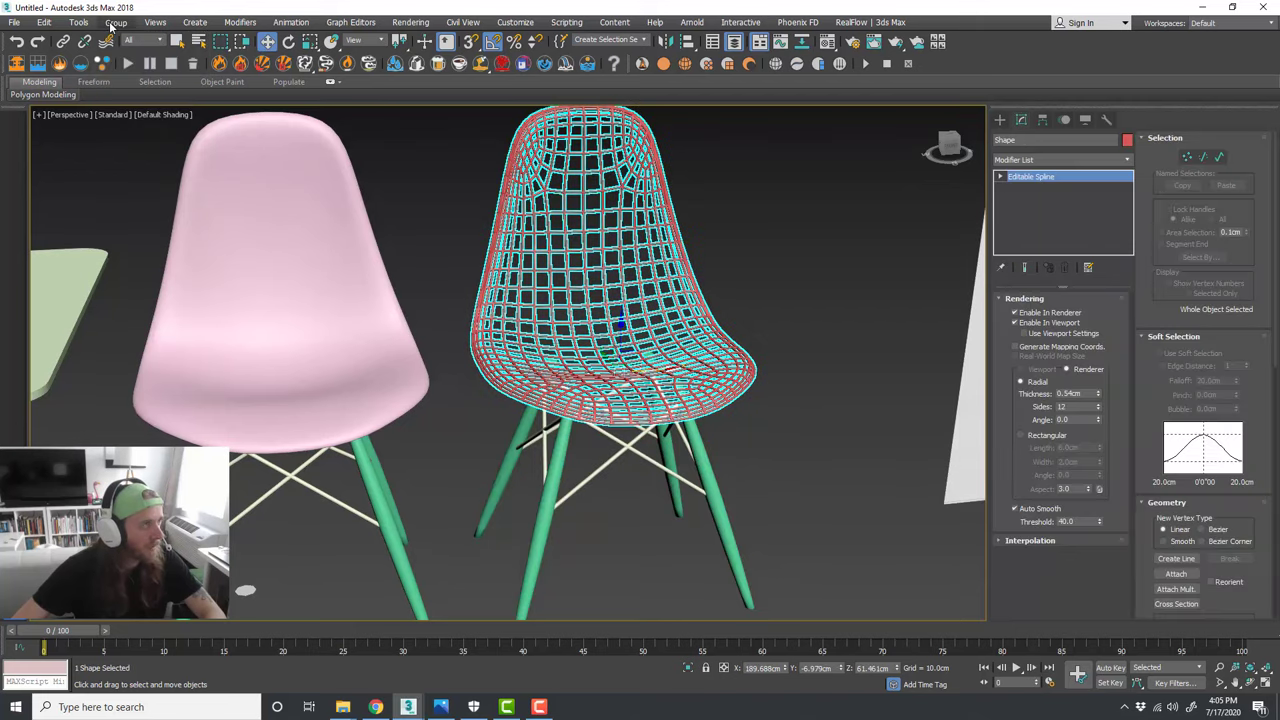
left_click(114, 23)
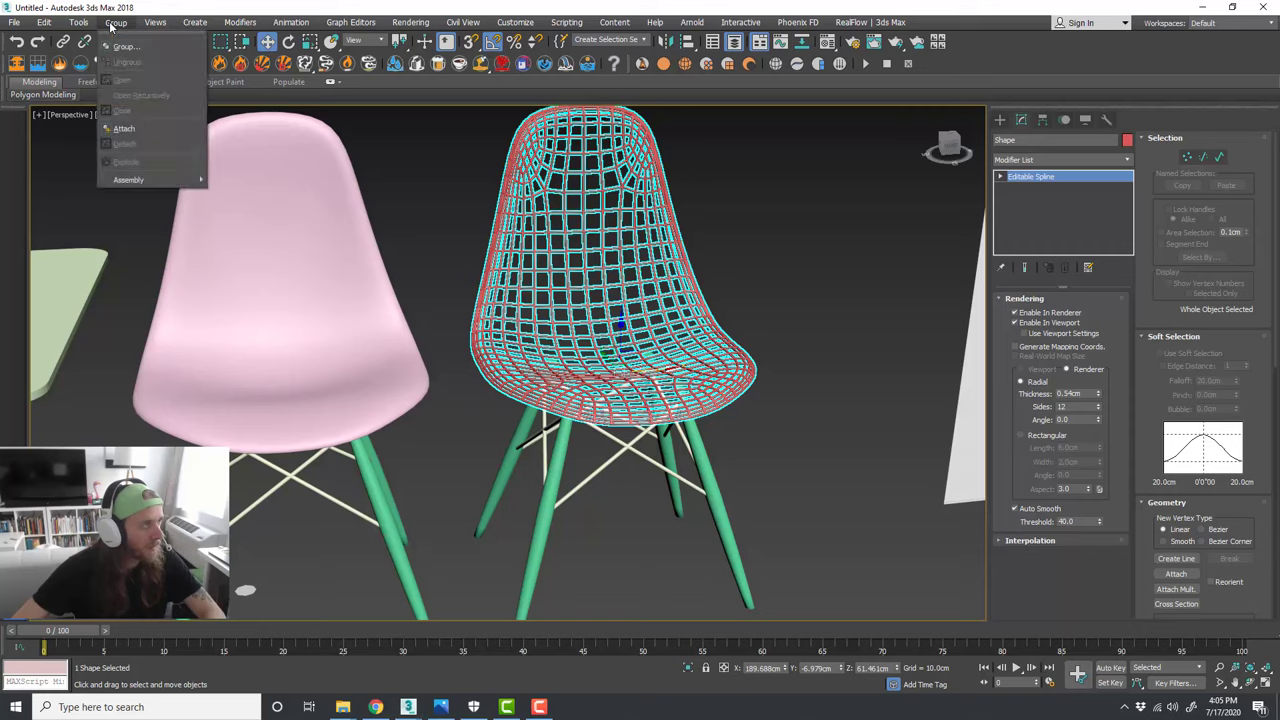
left_click(139, 130)
left_click(524, 426)
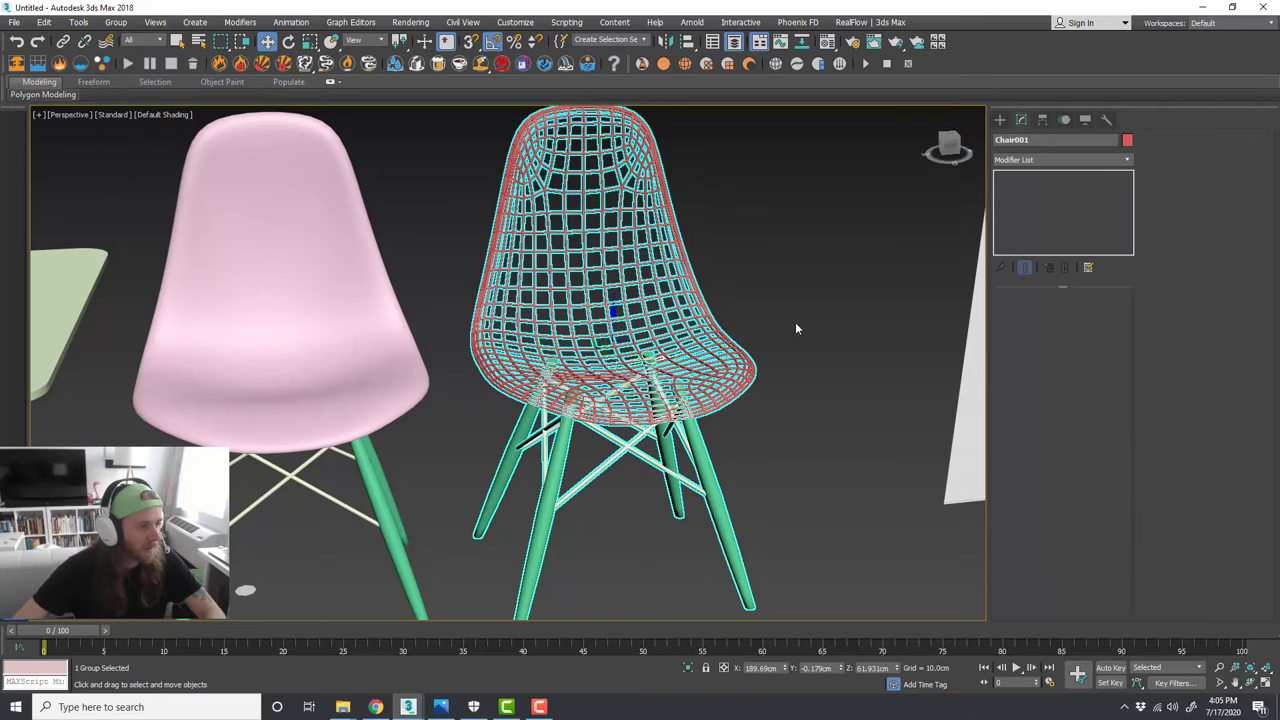
scroll(686, 332, "down", 5)
left_click(750, 332)
scroll(655, 355, "up", 2)
left_click(658, 349)
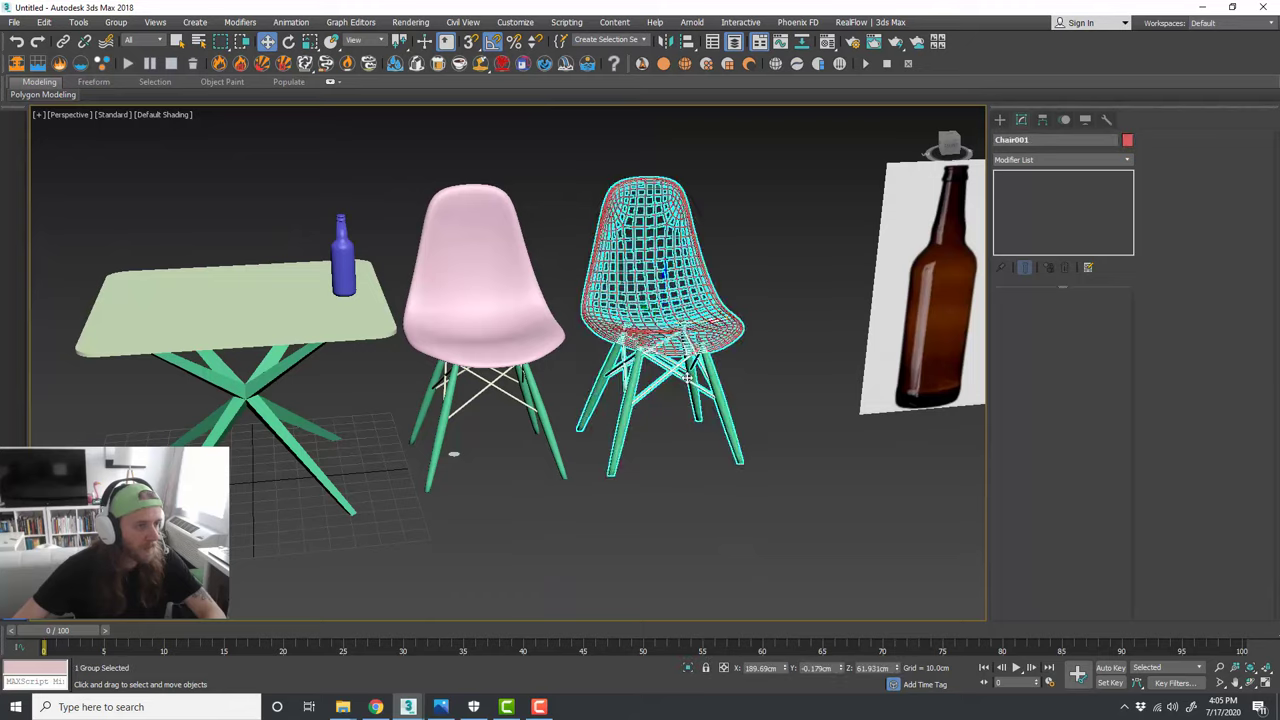
Step: Rotate the original pink chair about its vertical axis so it faces the table
mouse_move(686, 378)
middle_mouse_down("alt")
mouse_move(686, 340)
mouse_move(684, 384)
middle_mouse_up("alt")
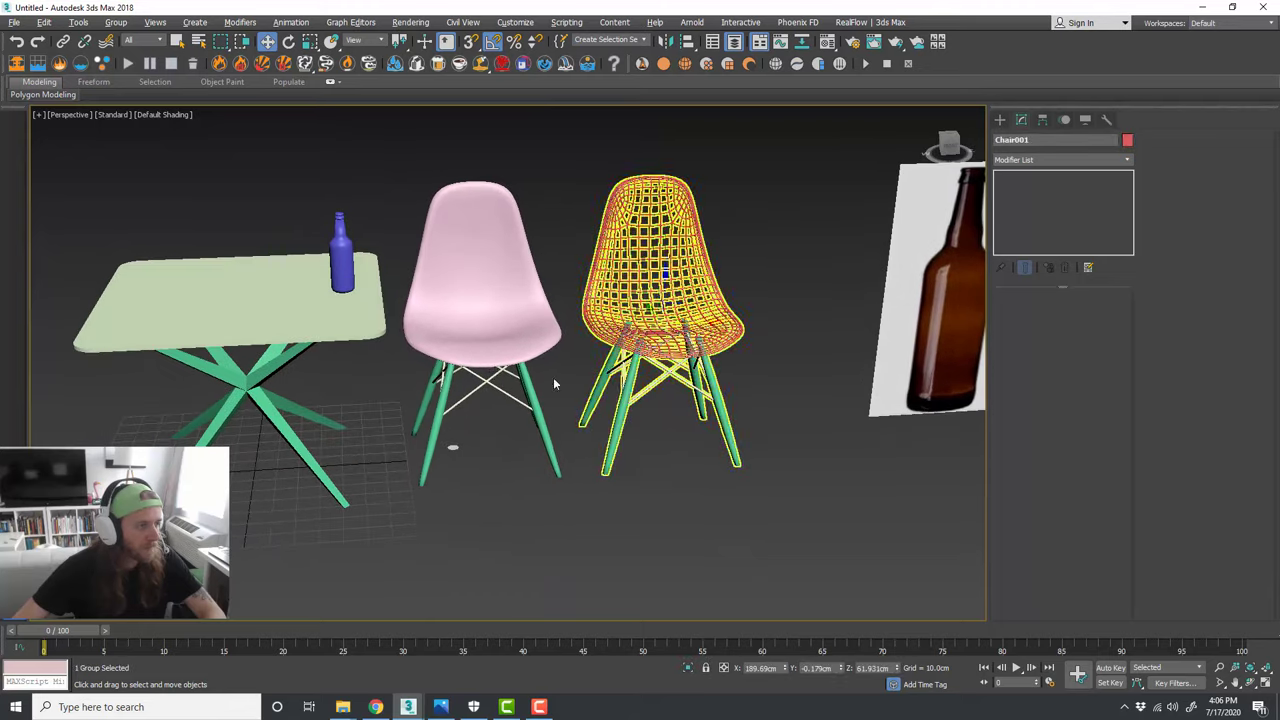
middle_click_drag(491, 408, 561, 410)
left_click(565, 336)
key("e")
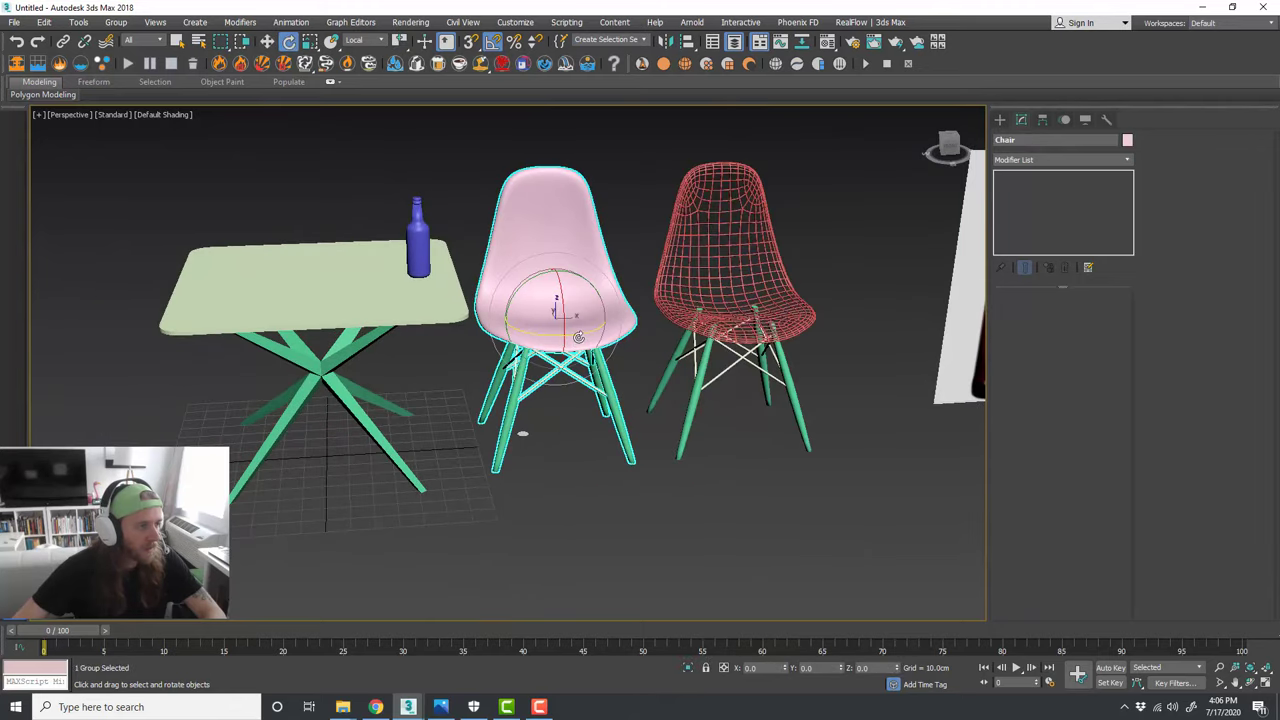
mouse_move(572, 336)
left_mouse_down()
mouse_move(585, 320)
mouse_move(562, 333)
left_mouse_up()
key("w")
middle_click_drag(562, 333, 762, 312, "alt")
Step: Place the wire chair behind the table at about X -3.7 cm, Y 100.8 cm, turned slightly about its vertical axis
left_click(652, 360)
key("alt+w")
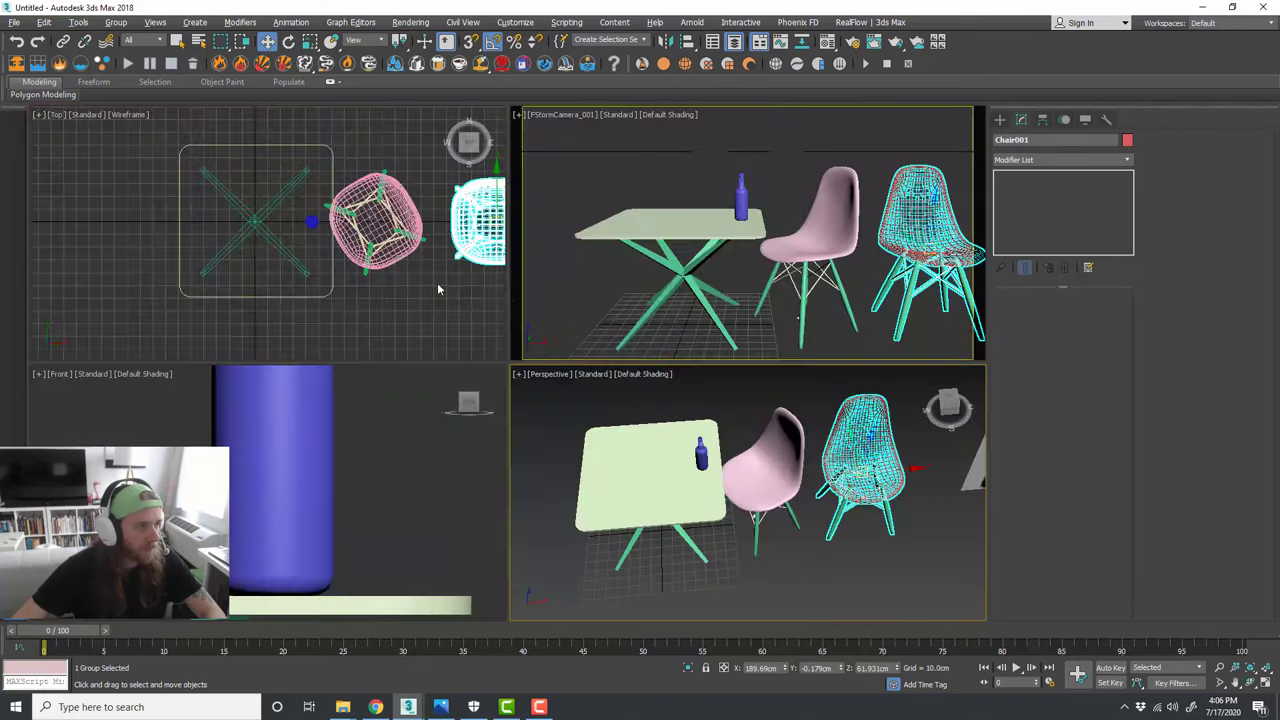
left_click_drag(467, 234, 263, 124)
middle_click_drag(263, 124, 278, 211)
mouse_move(278, 212)
left_mouse_down()
mouse_move(269, 207)
mouse_move(302, 224)
mouse_move(275, 228)
left_mouse_up()
key("e")
key("w")
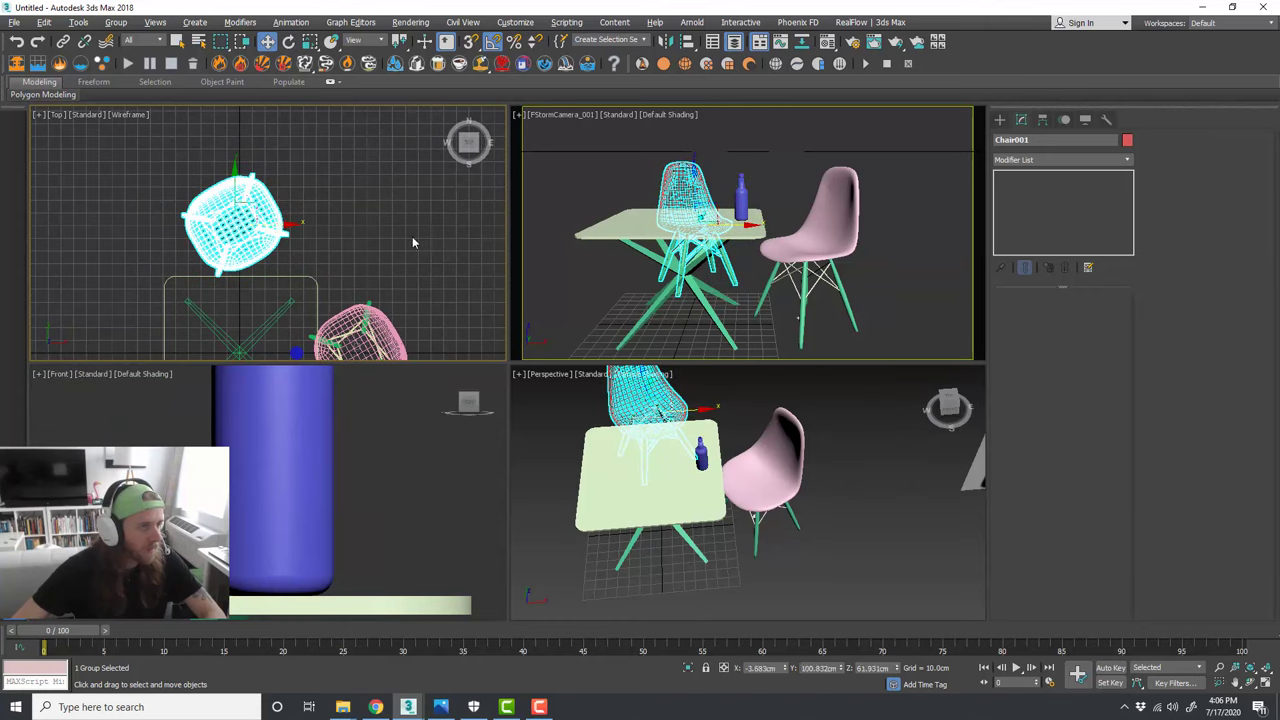
left_click(412, 236)
Step: Shift the wire chair slightly toward the bottle behind the table, judging its position in the FStormCamera_001 view
key("alt+w")
scroll(448, 243, "down", 5)
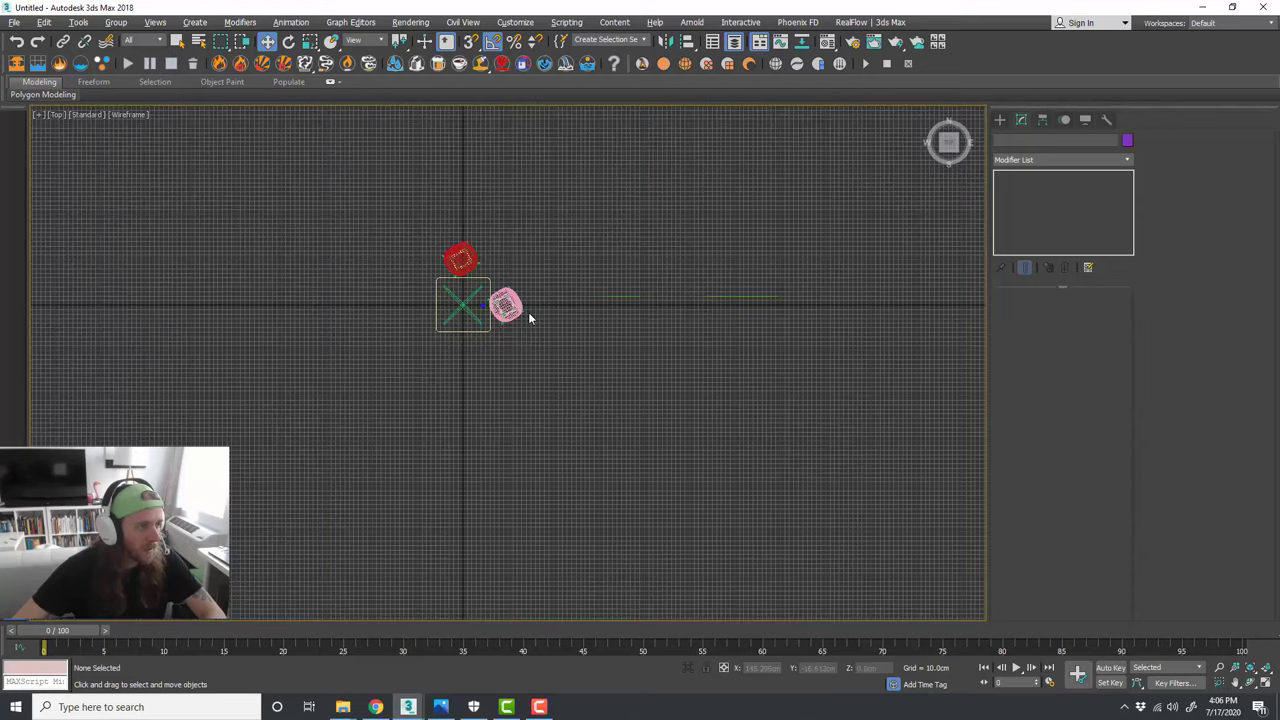
scroll(525, 312, "up", 1)
middle_click_drag(559, 316, 636, 325)
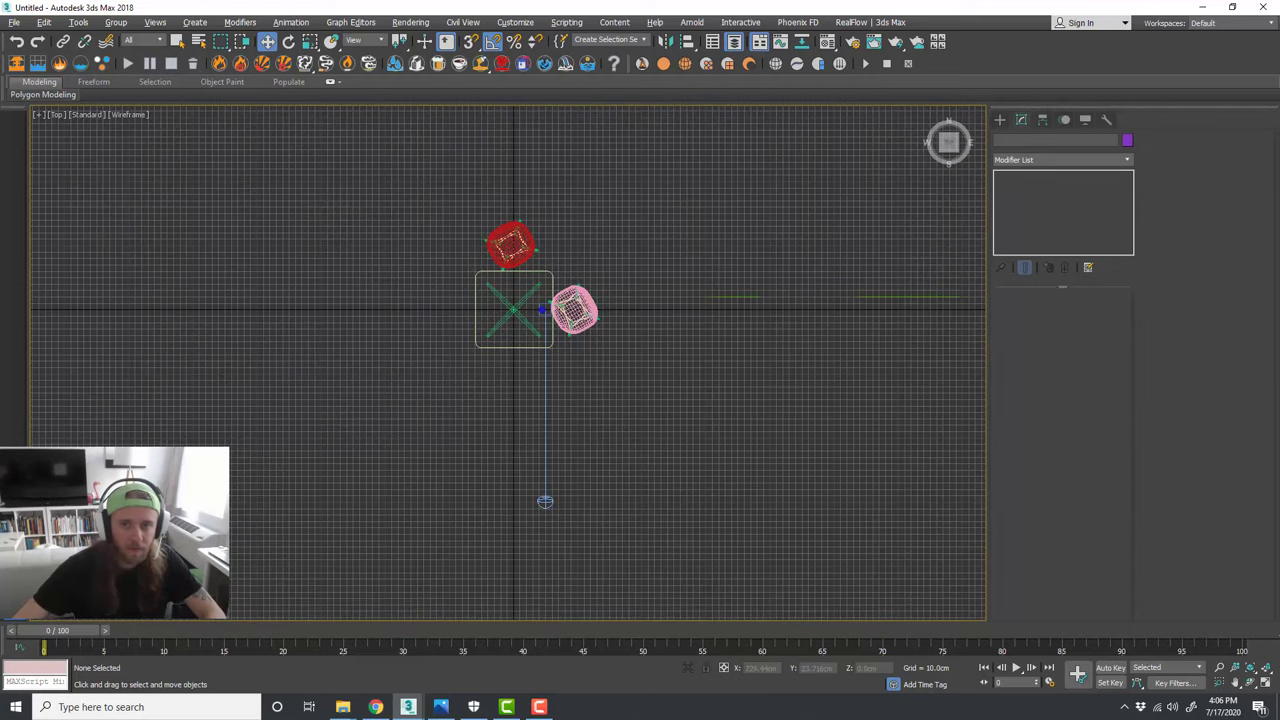
key("alt+w")
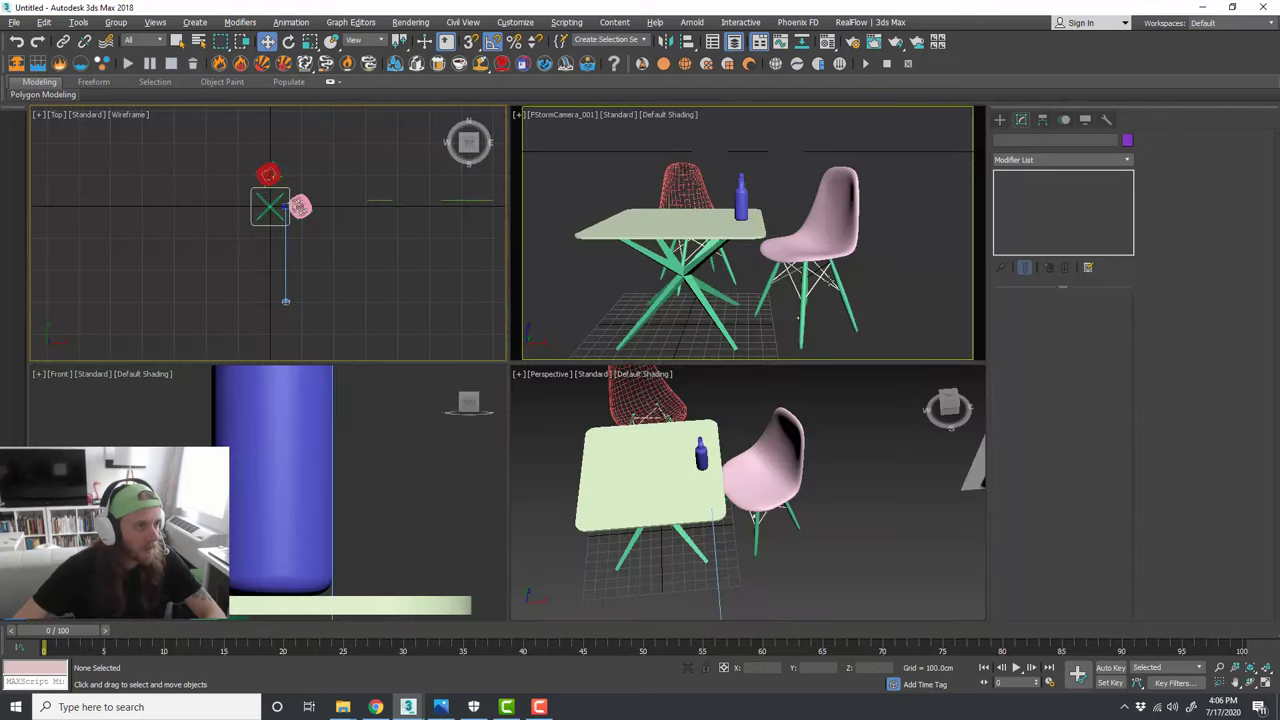
key("alt+w")
middle_click_drag(815, 320, 816, 317)
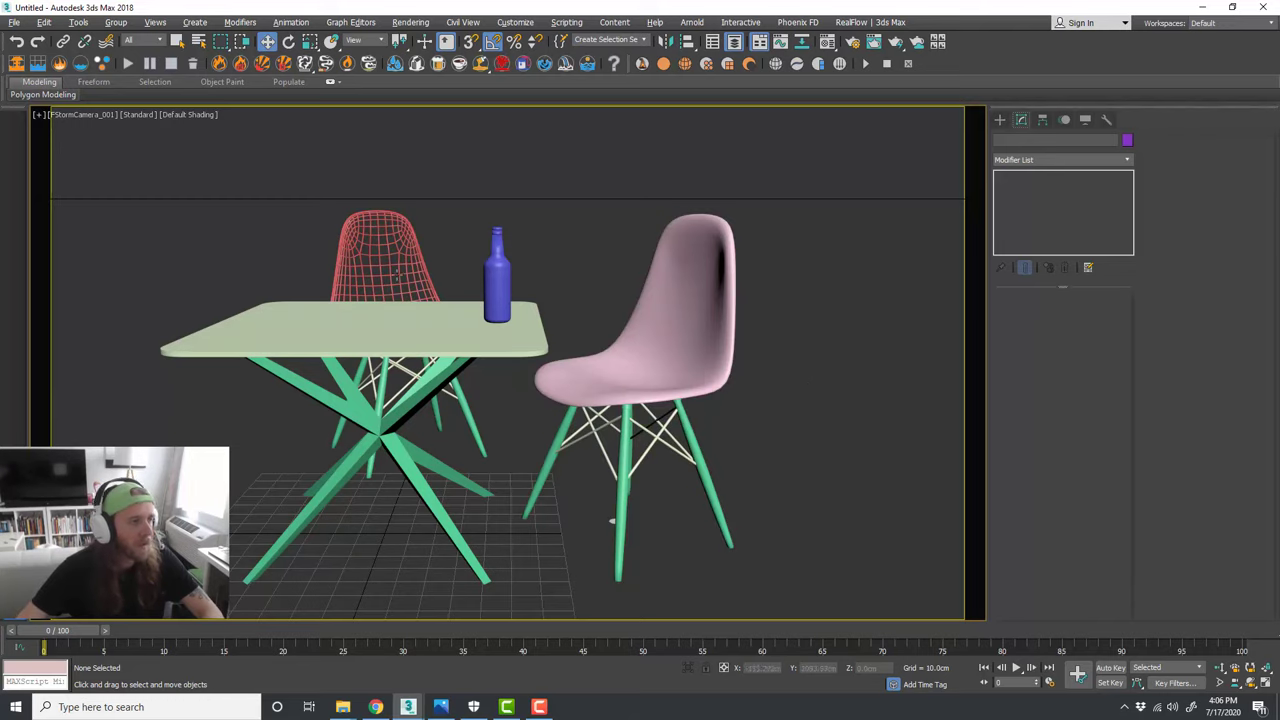
left_click_drag(397, 273, 469, 340)
left_click(579, 247)
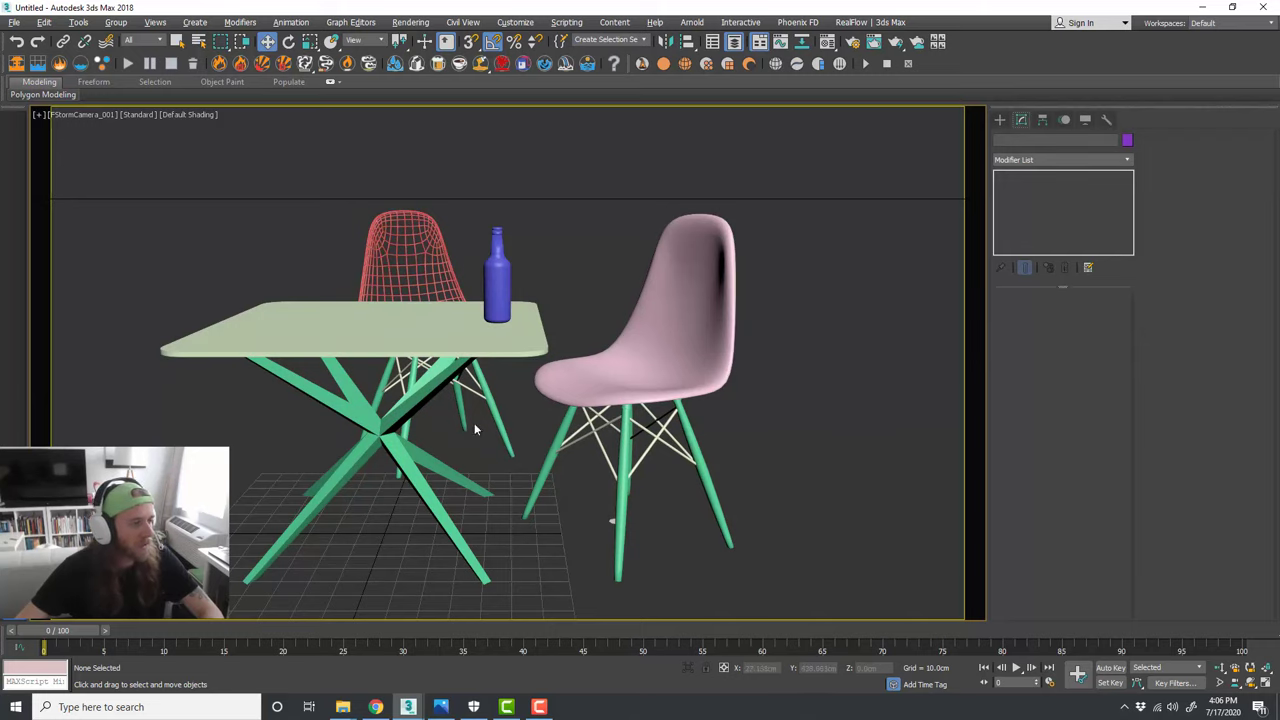
Step: Move the bottle slightly away from the pink chair and bring back the biped figure seated there
left_click(500, 285)
left_click(555, 307)
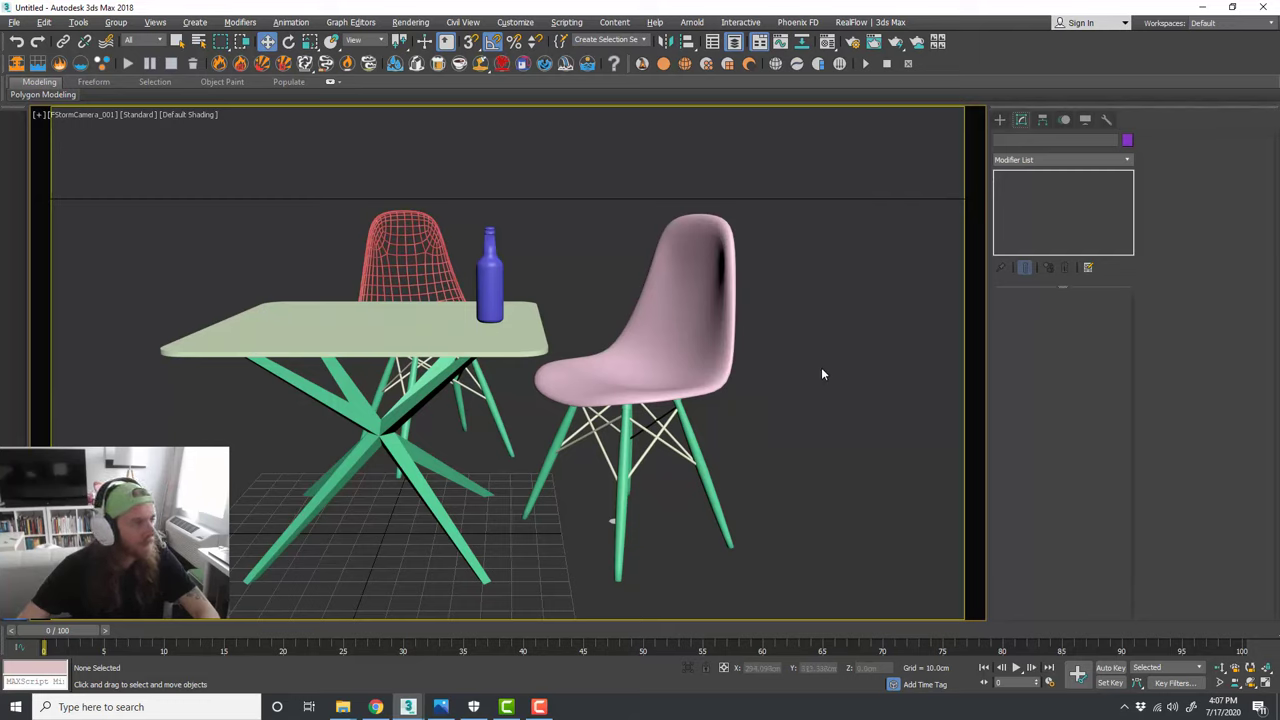
key("ctrl+z")
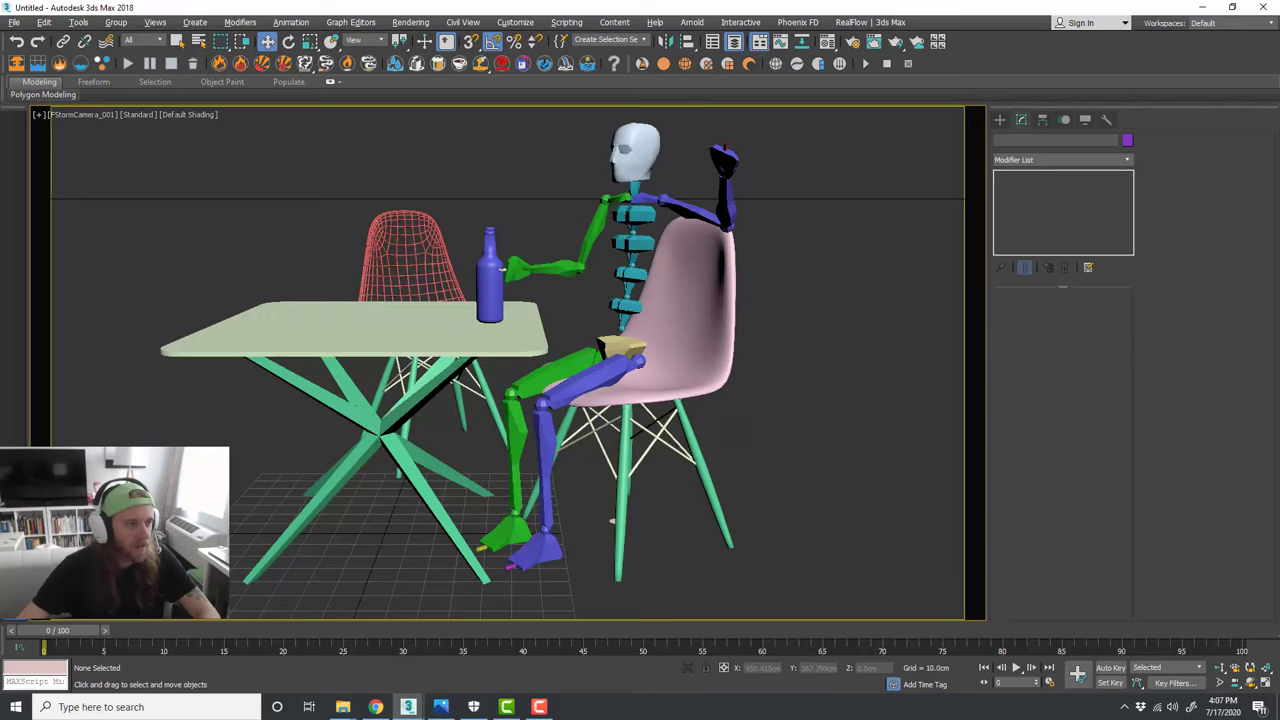
Step: Select the biped's root object inside the pelvis with the help of a temporary wireframe display, and restore default shading
left_click(615, 351)
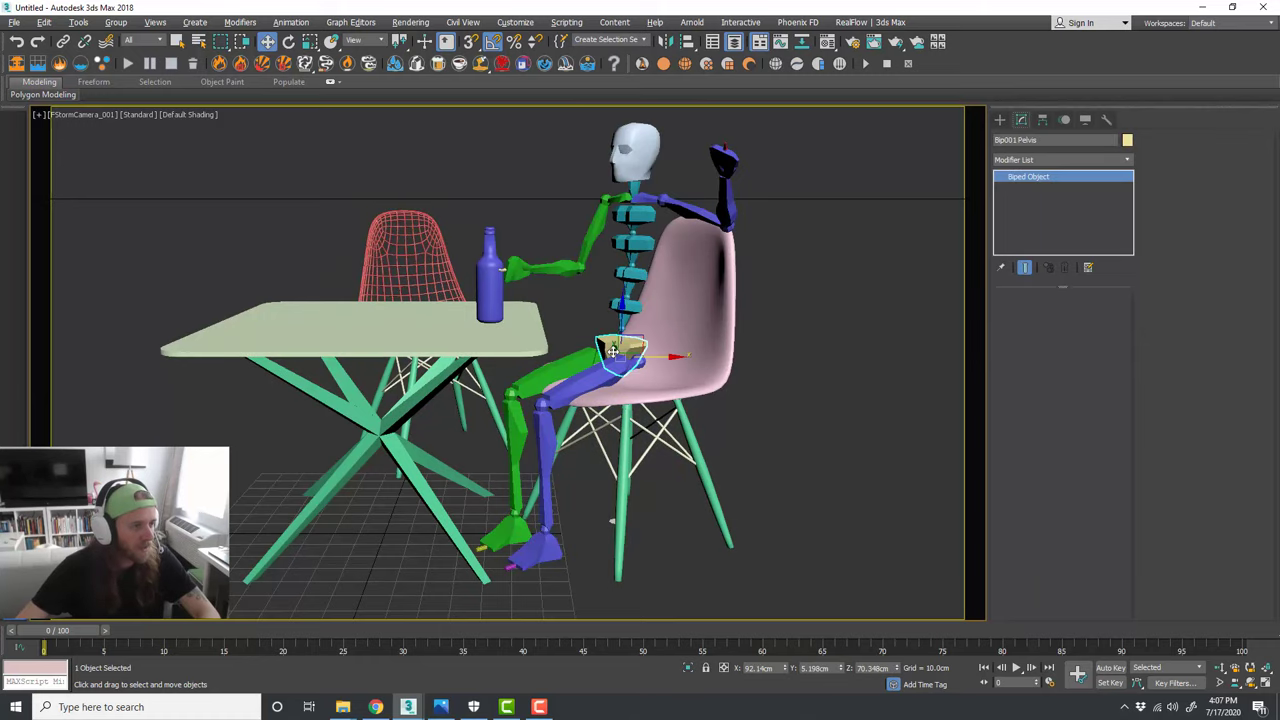
key("alt+w")
right_click(791, 427)
key("alt+w")
scroll(484, 336, "up", 2)
middle_click_drag(516, 322, 480, 300, "alt")
left_click(154, 113)
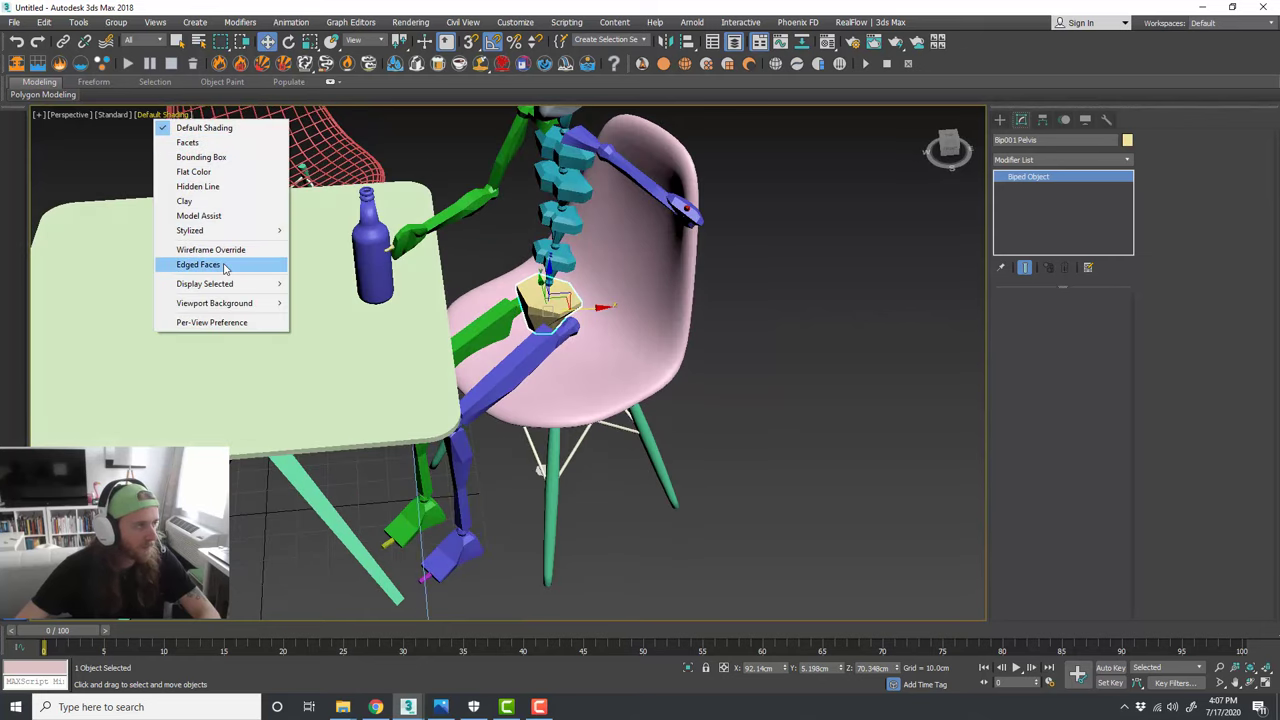
left_click(220, 248)
scroll(538, 310, "up", 5)
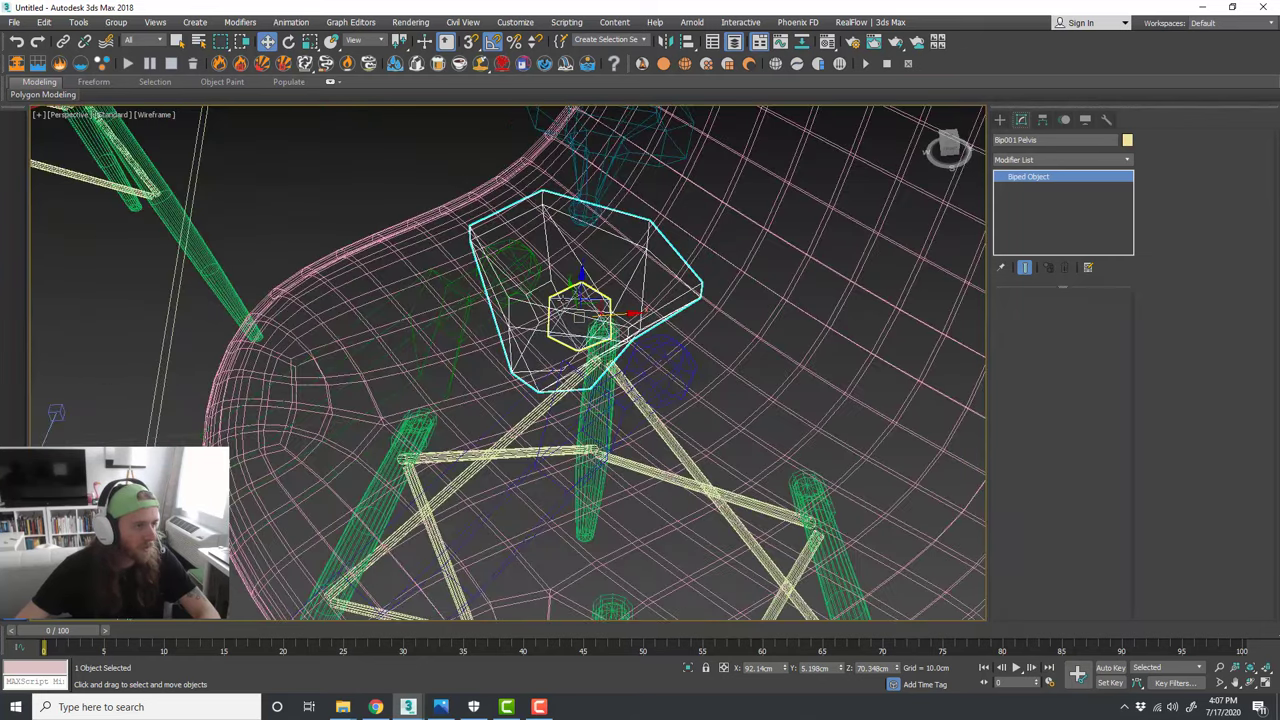
left_click(568, 314)
scroll(568, 314, "down", 3)
left_click(155, 114)
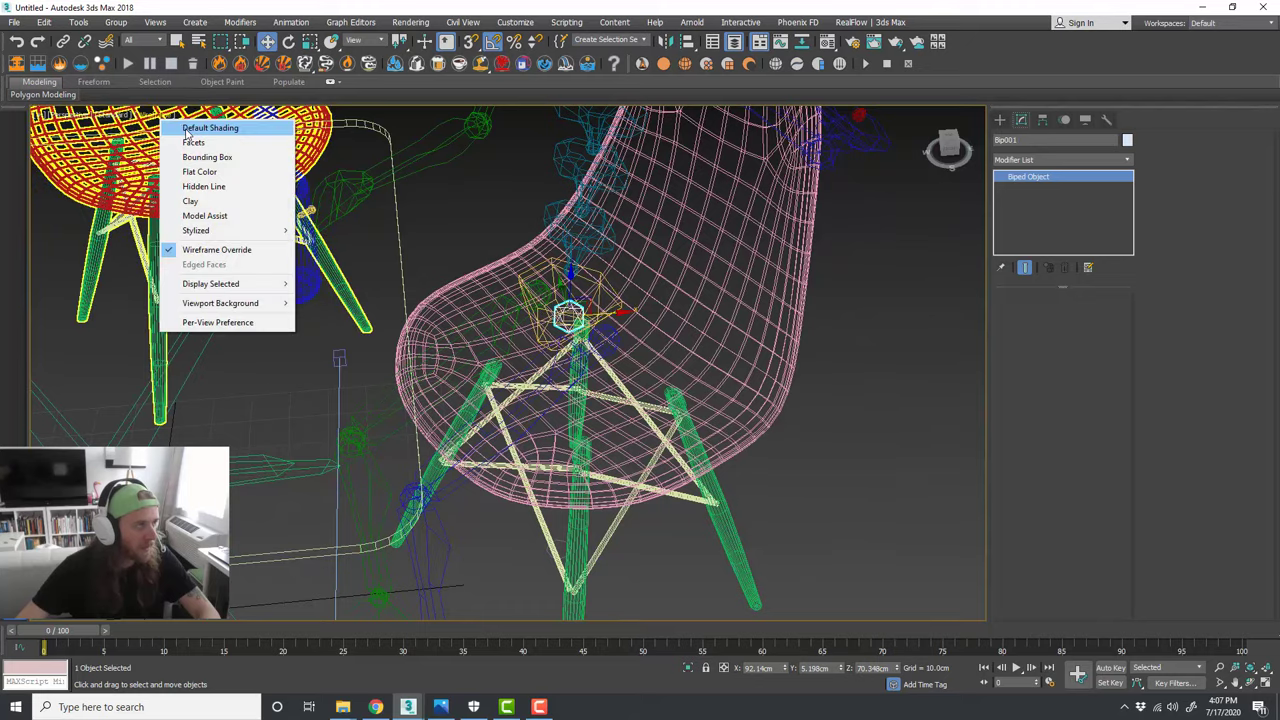
left_click(205, 126)
Step: Move the whole biped slightly back into the pink chair, to about X 97.1 cm, Y 2.3 cm
scroll(603, 380, "down", 3)
middle_click_drag(603, 380, 607, 400, "alt")
left_click_drag(598, 324, 612, 336)
middle_click_drag(612, 335, 605, 300, "alt")
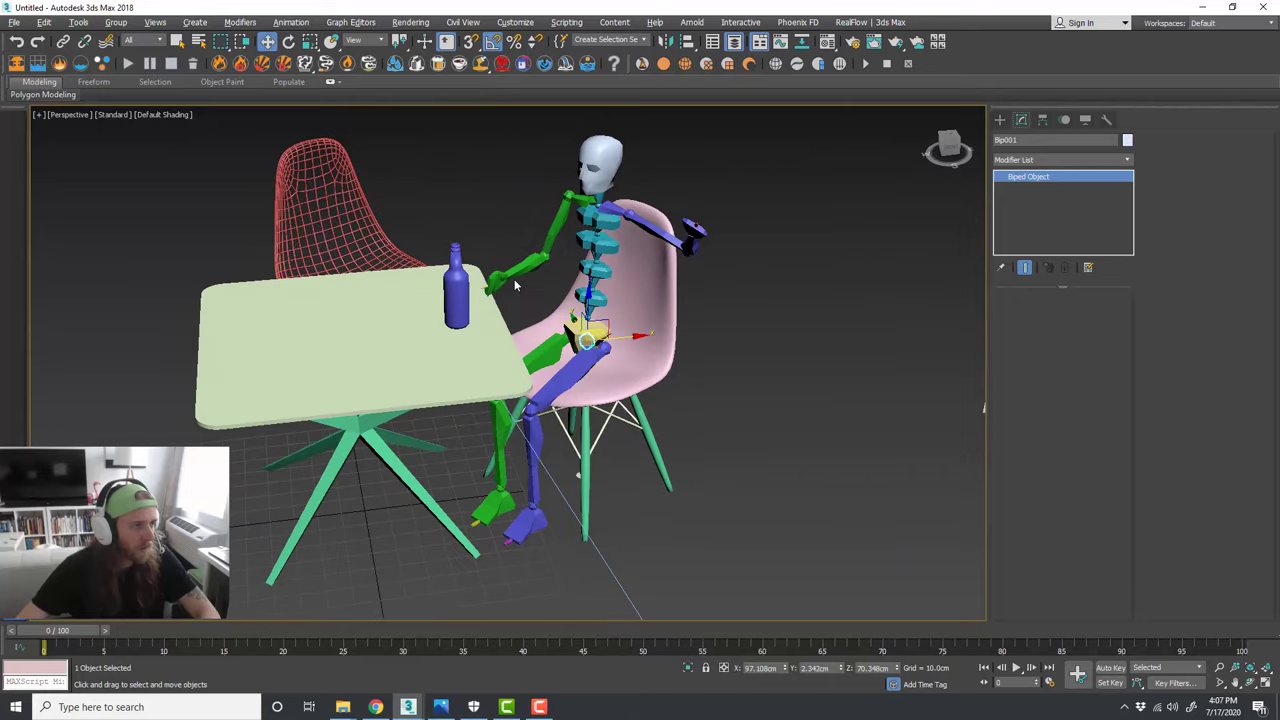
Step: Move the biped's right hand slightly toward the bottle, to about X 60.3 cm, Y 2.8 cm, Z 104.2 cm
left_click(496, 282)
scroll(515, 275, "up", 3)
mouse_move(523, 269)
left_mouse_down()
mouse_move(508, 257)
mouse_move(516, 265)
left_mouse_up()
middle_click_drag(601, 296, 611, 281, "alt")
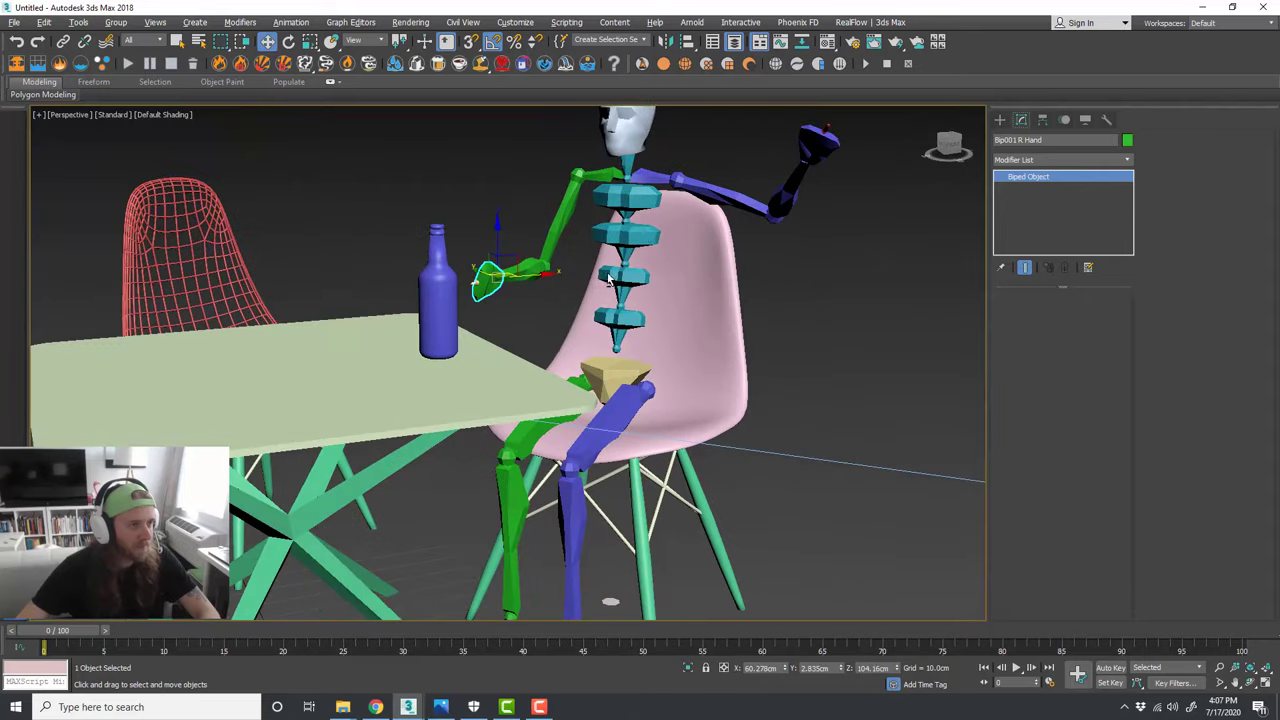
Step: Rotate the biped's left upper arm downward so the forearm and hand come in front of the body near the lap
left_click(650, 238)
left_click(718, 196)
key("e")
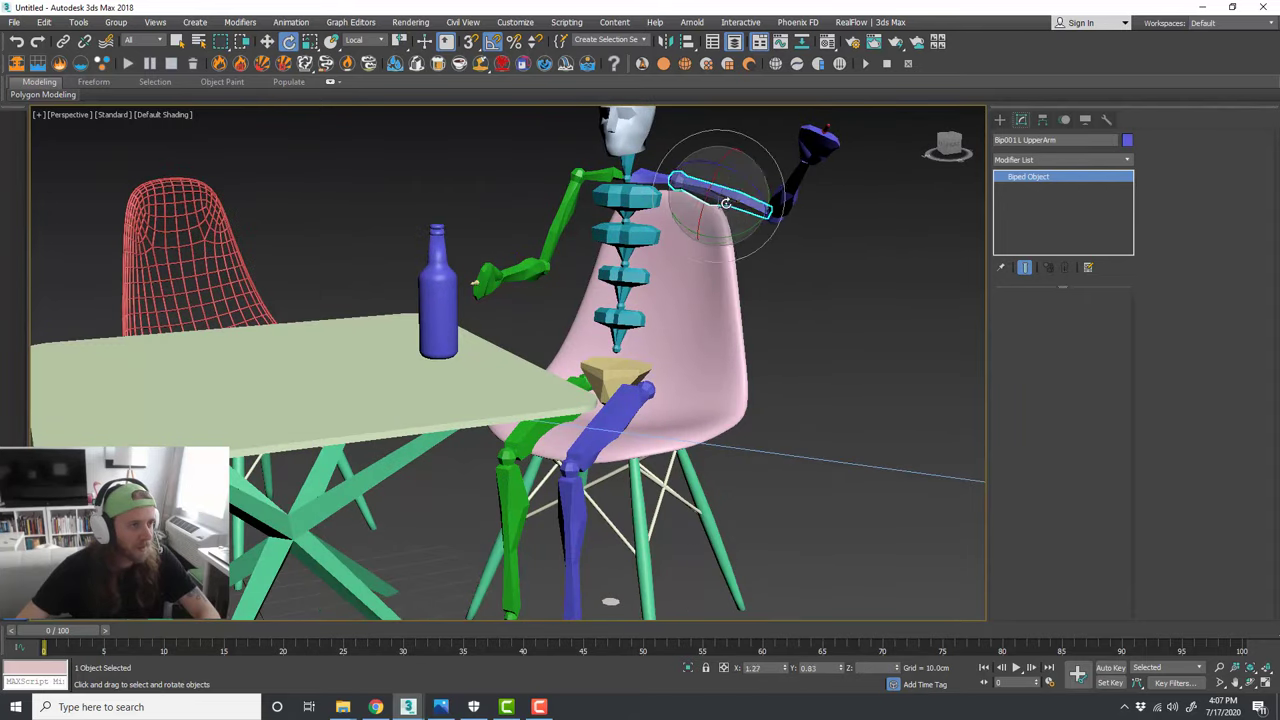
left_click_drag(705, 212, 683, 255)
scroll(620, 310, "down", 3)
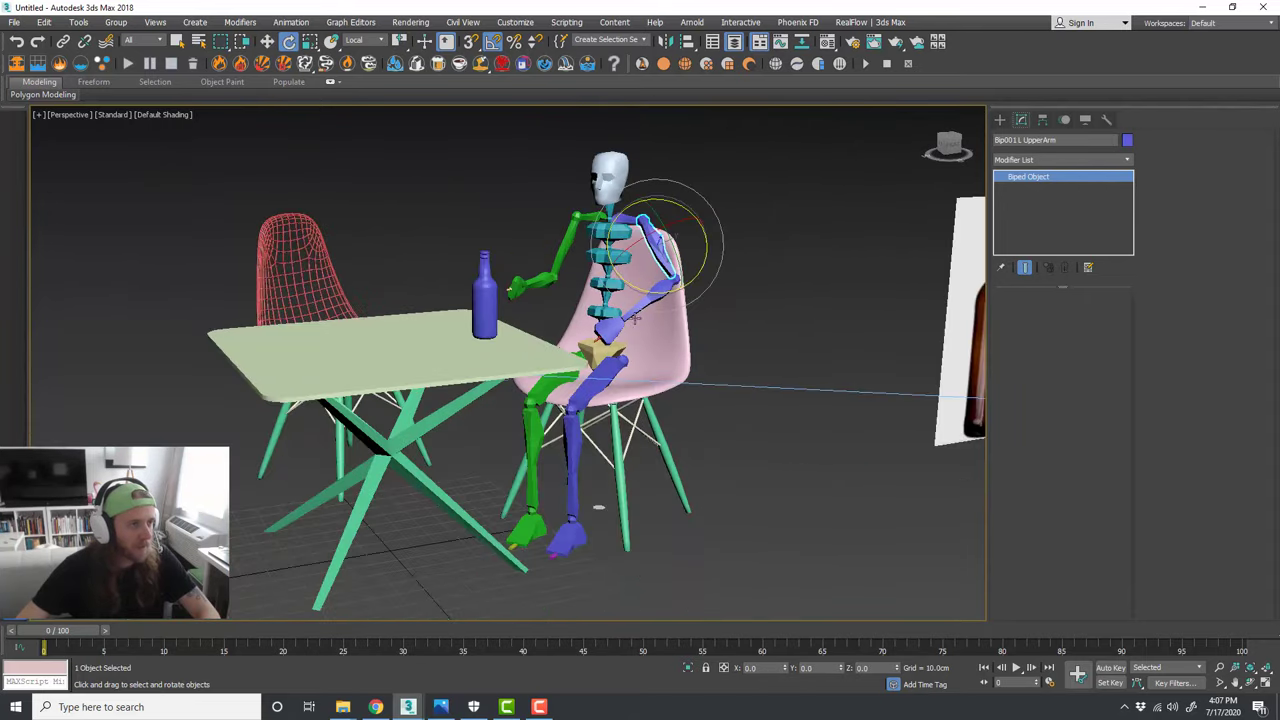
middle_click_drag(650, 322, 621, 333, "alt")
left_click(768, 326)
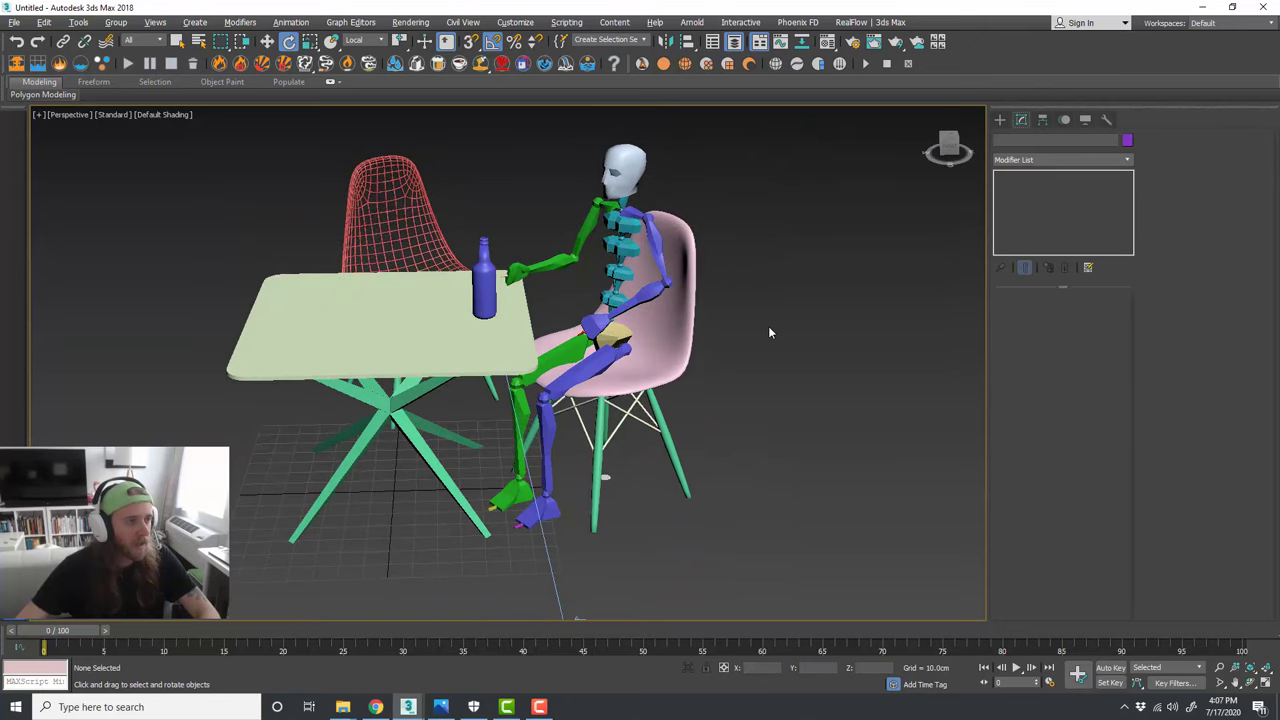
Step: Rotate the biped's left upper arm up to roughly horizontal above the chair back, judging the pose in the FStormCamera_001 view
key("alt+w")
right_click(776, 303)
key("alt+w")
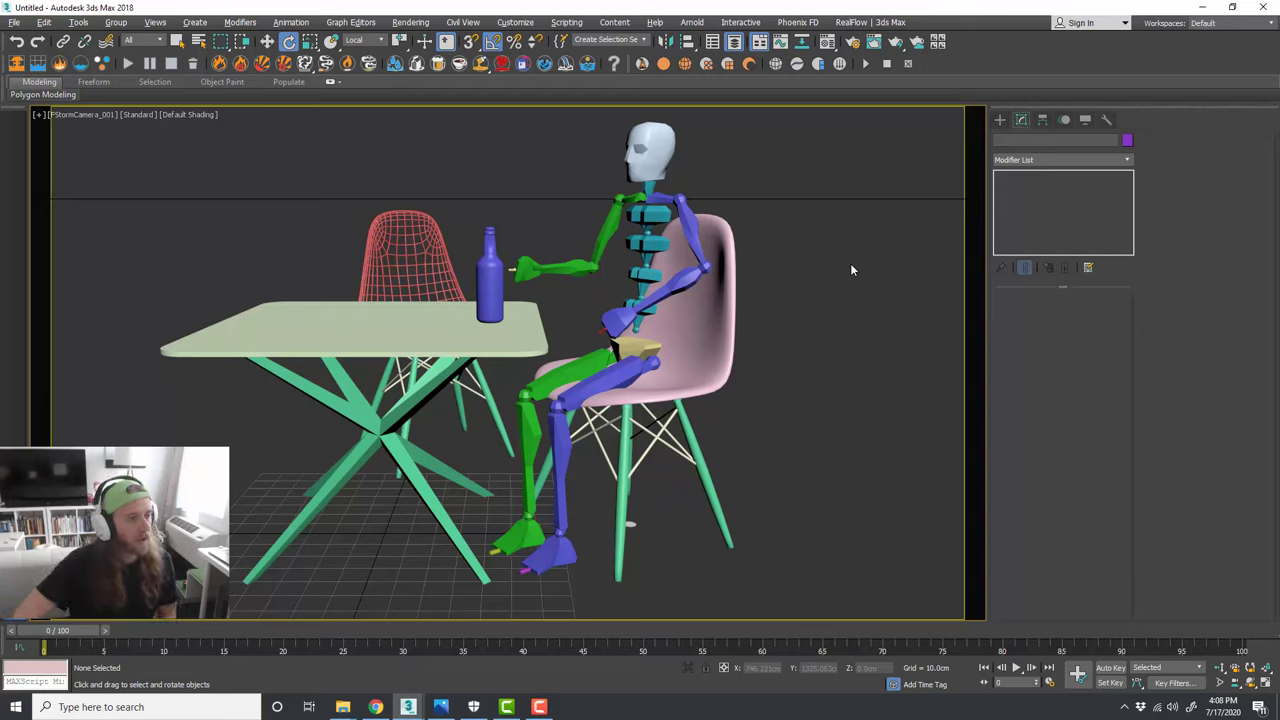
left_click(702, 235)
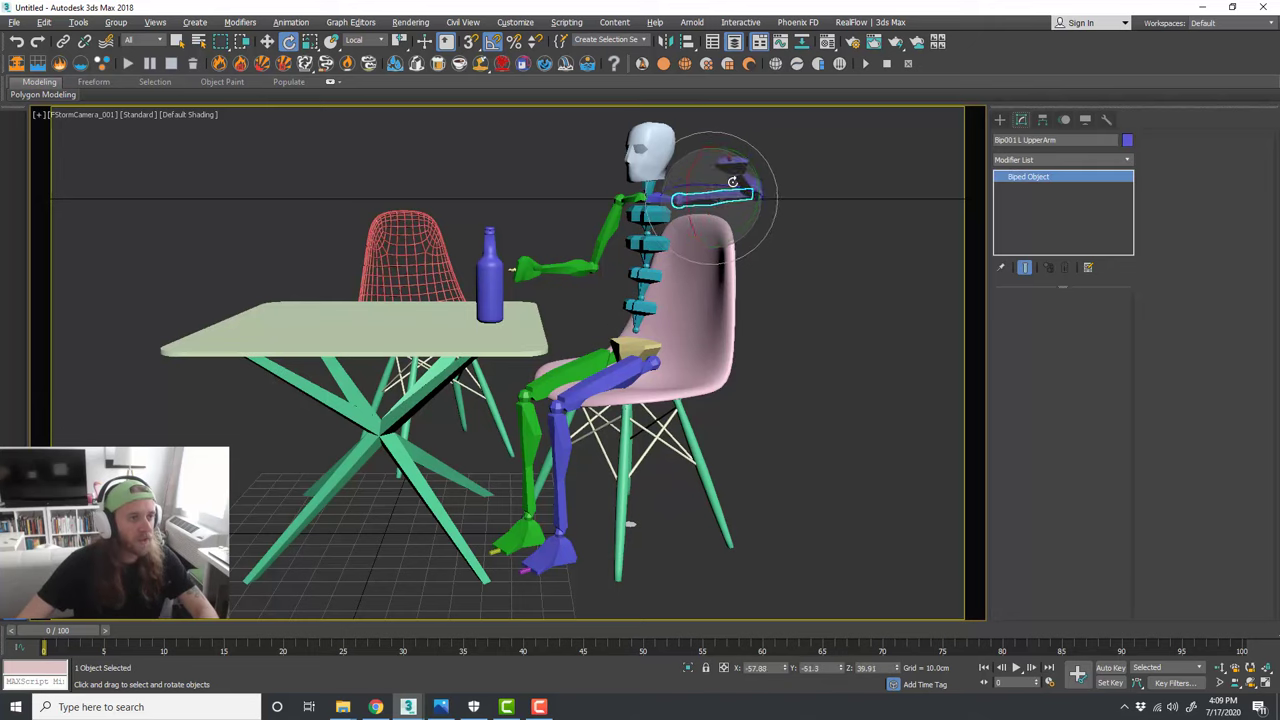